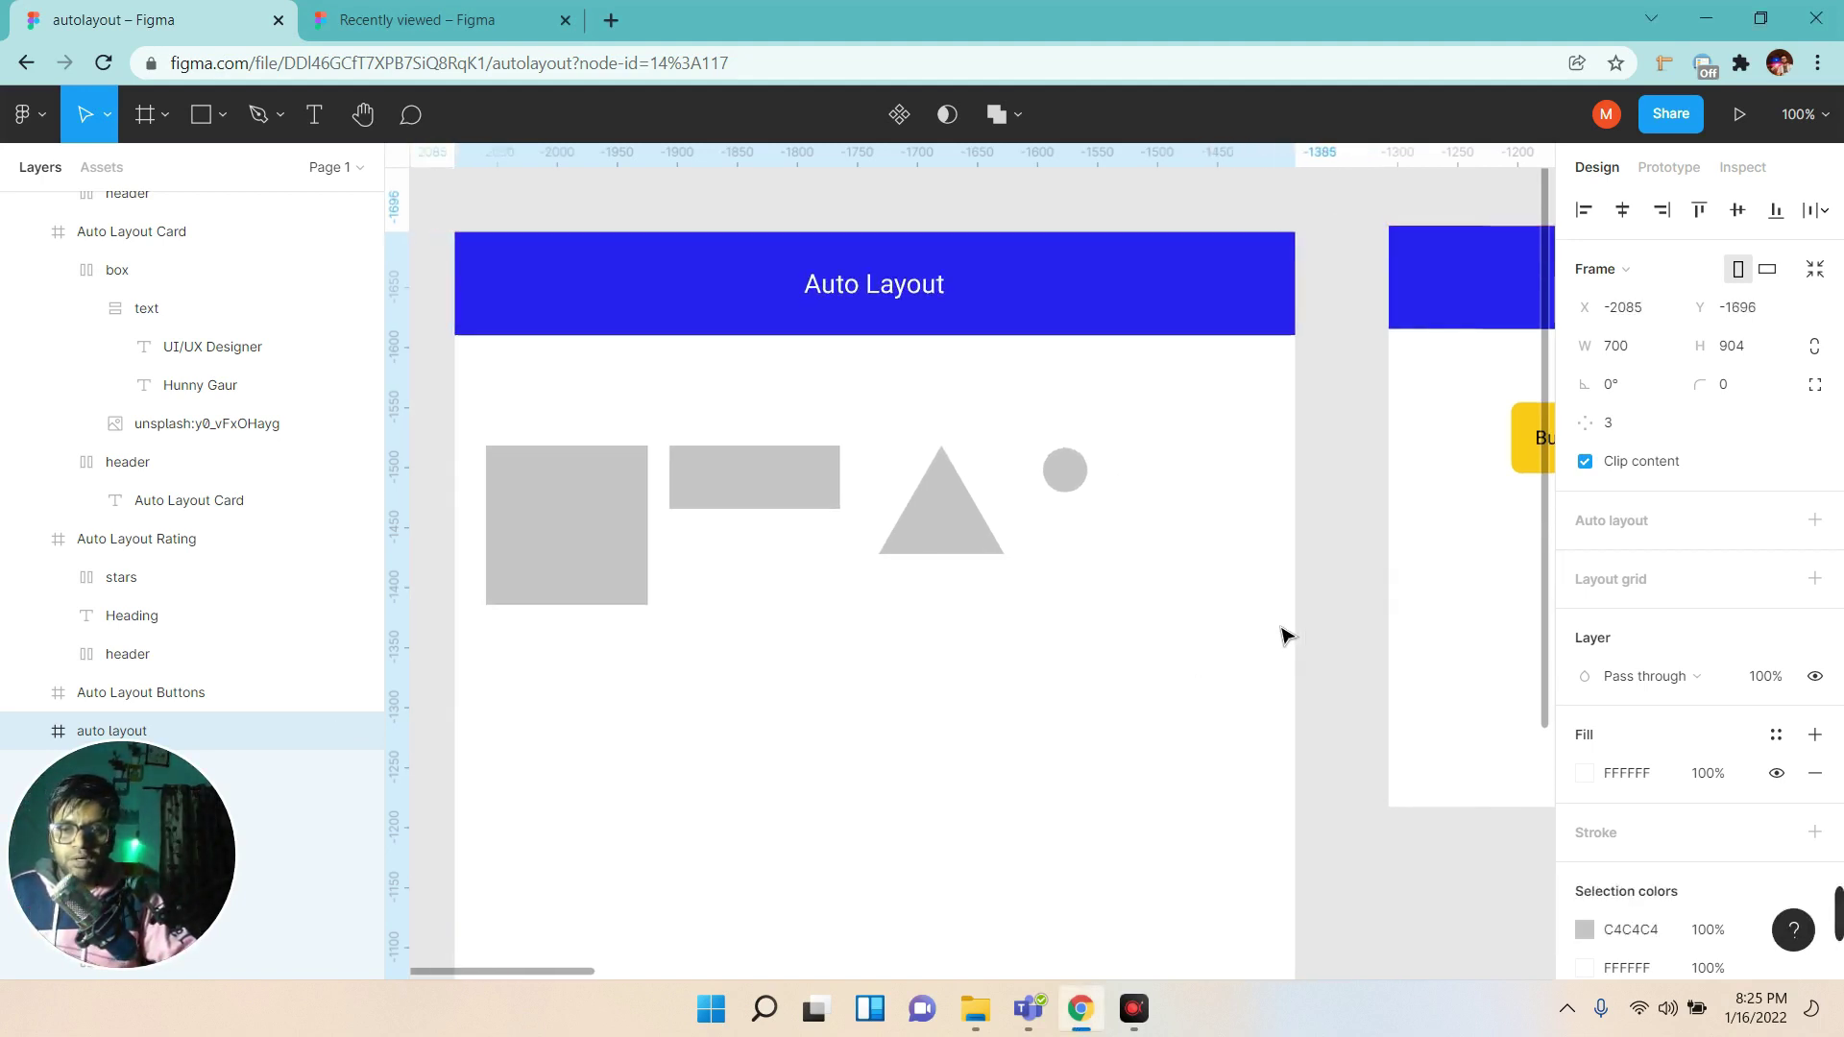
Pan and scroll across the autolayout file's example frames, including the Auto Layout Buttons frame.
drag(1129, 693, 1136, 686)
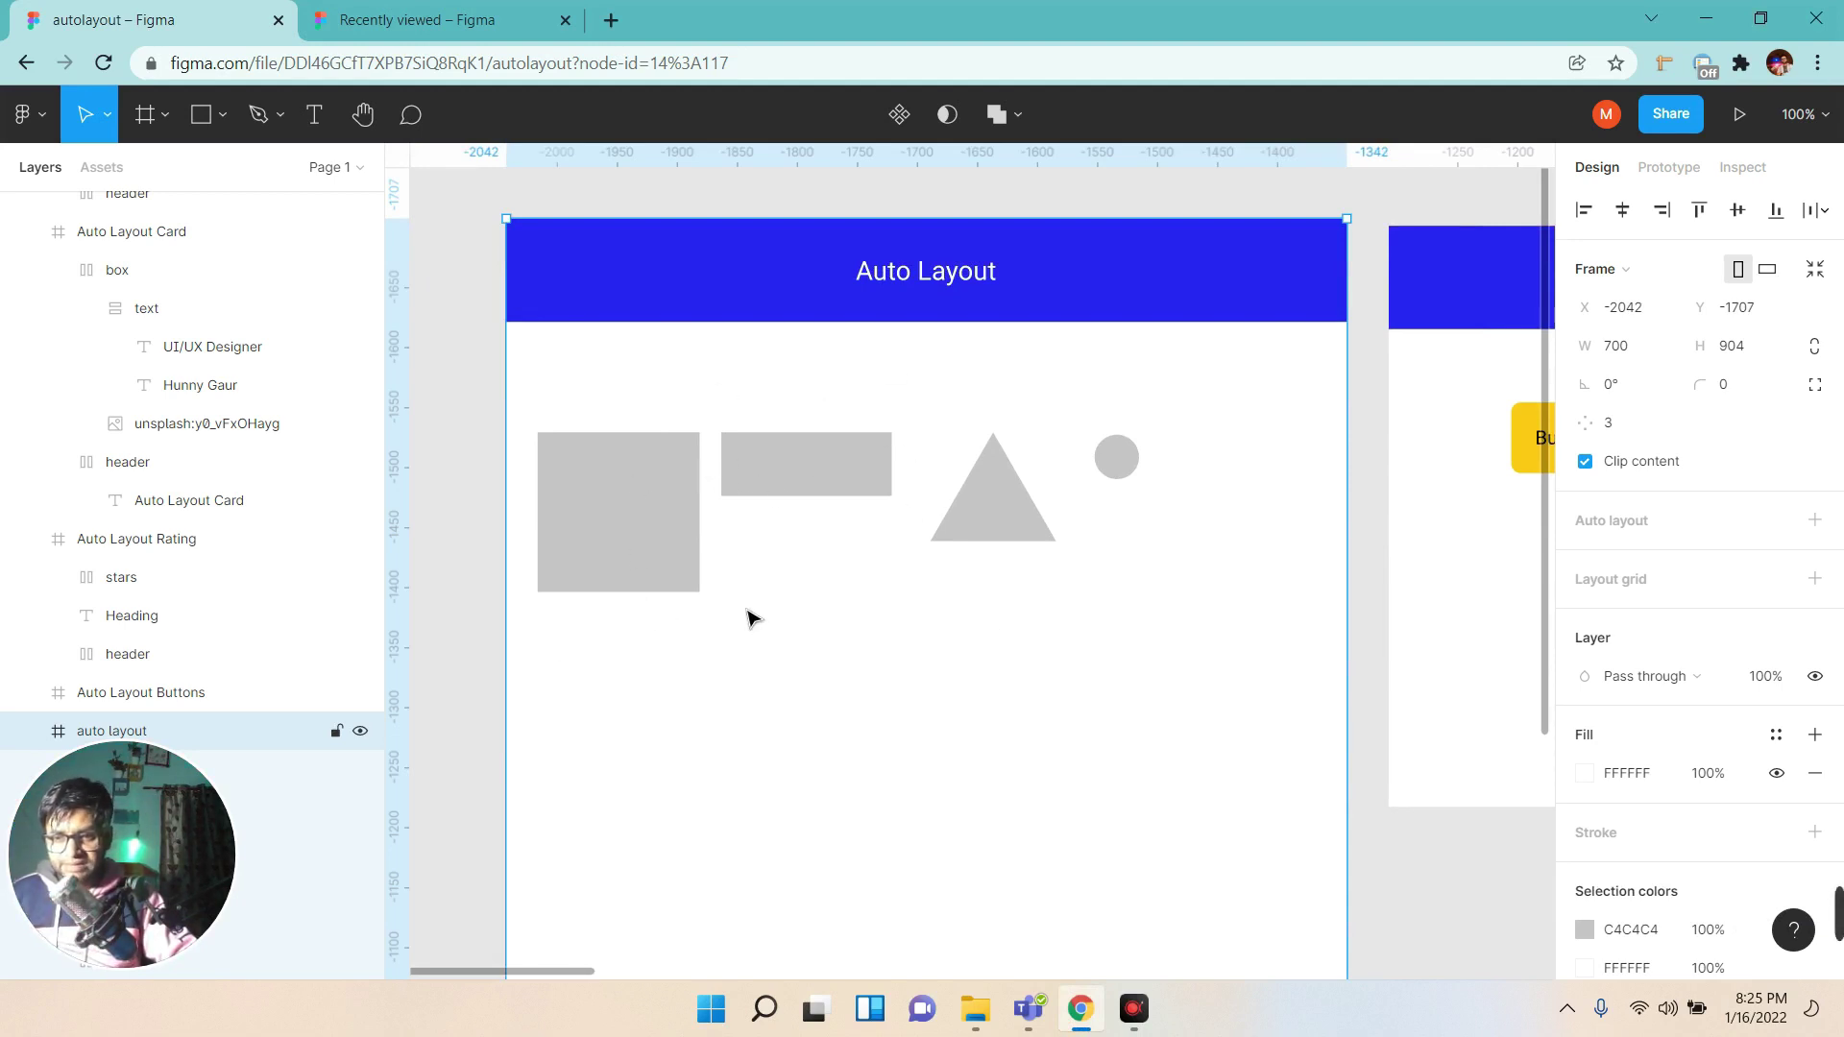
drag(1198, 577, 614, 560)
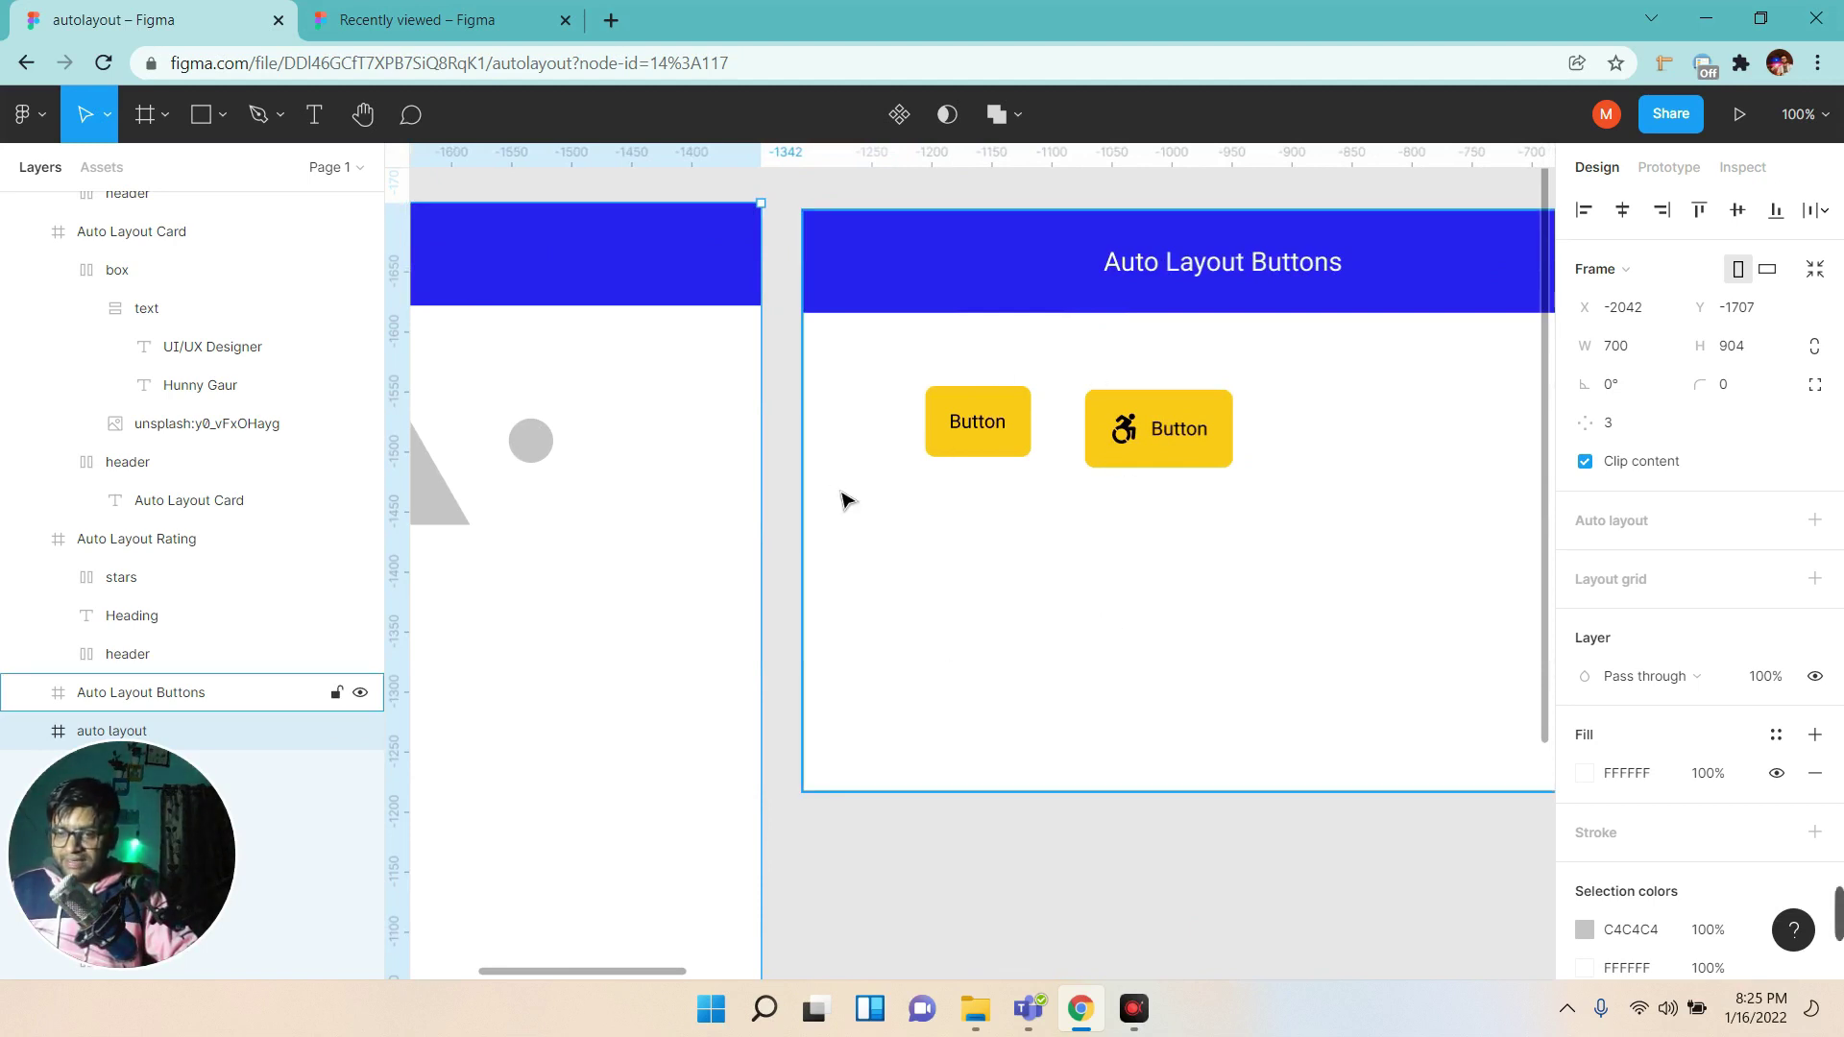
scroll(1299, 654, right, 5)
scroll(958, 647, right, 5)
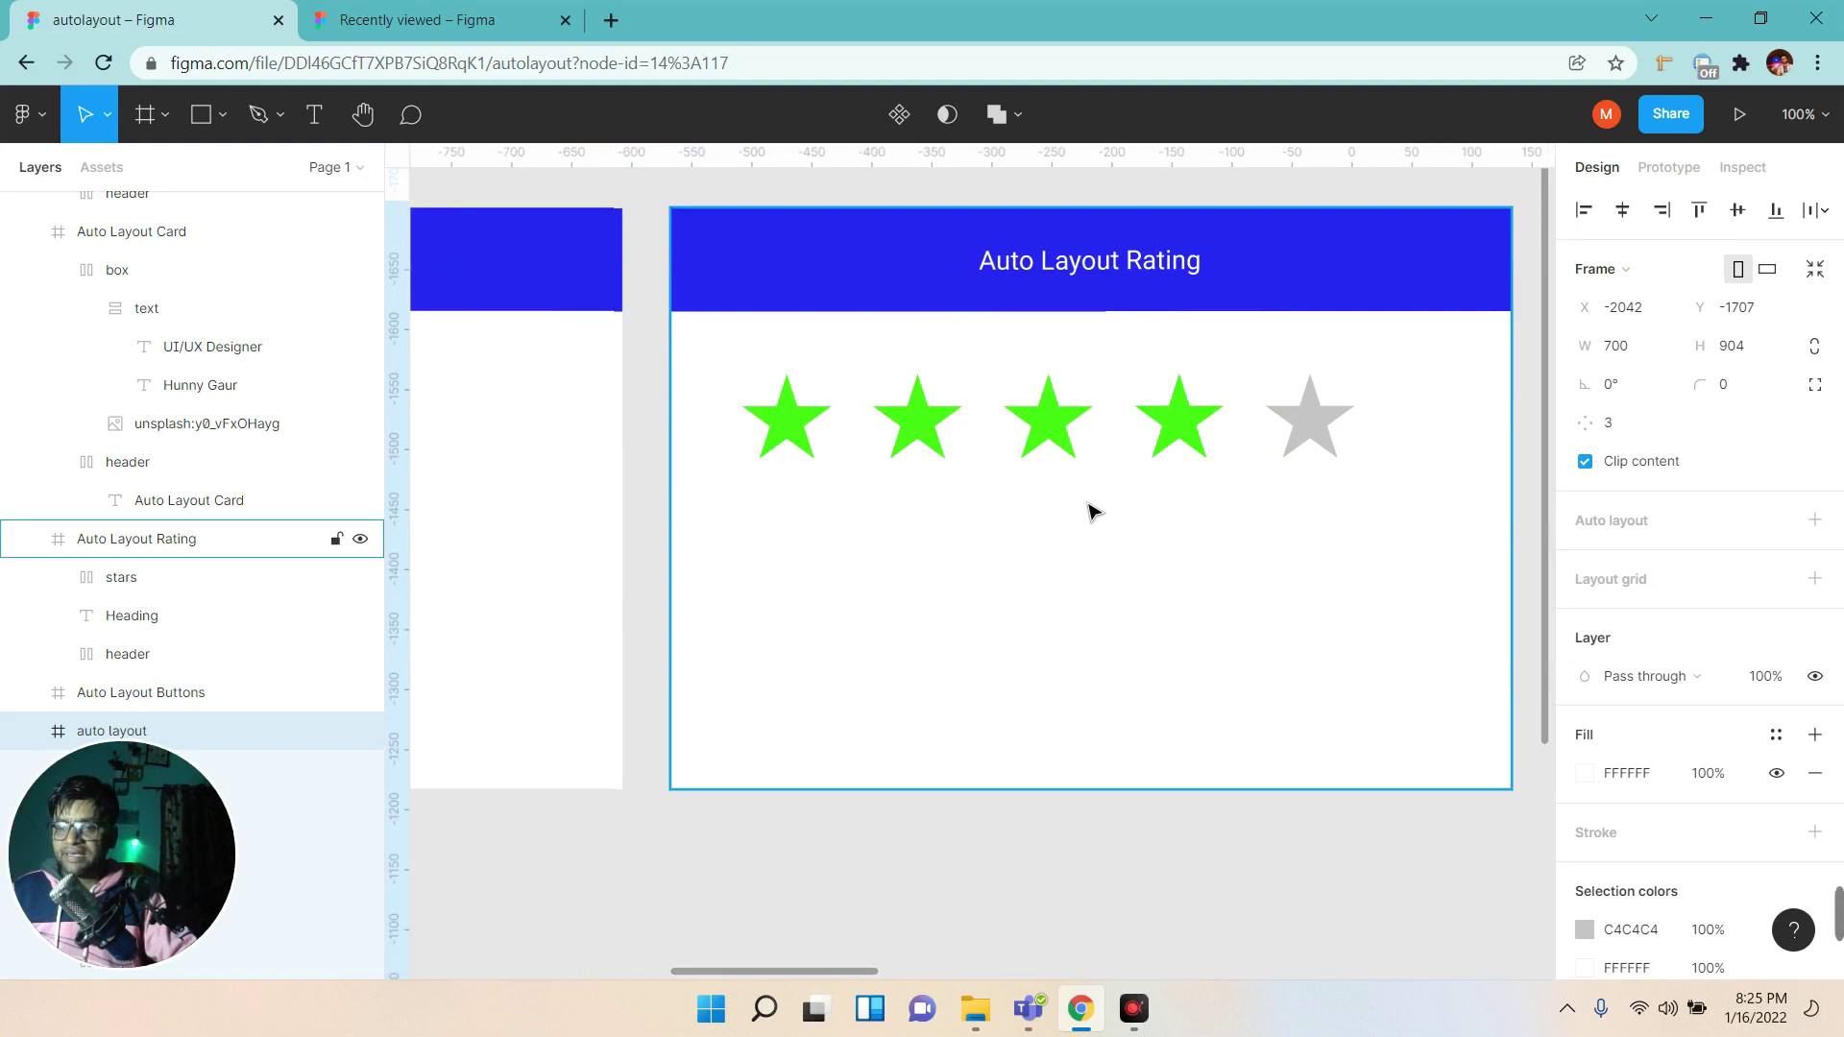
scroll(1178, 589, right, 3)
scroll(783, 610, right, 3)
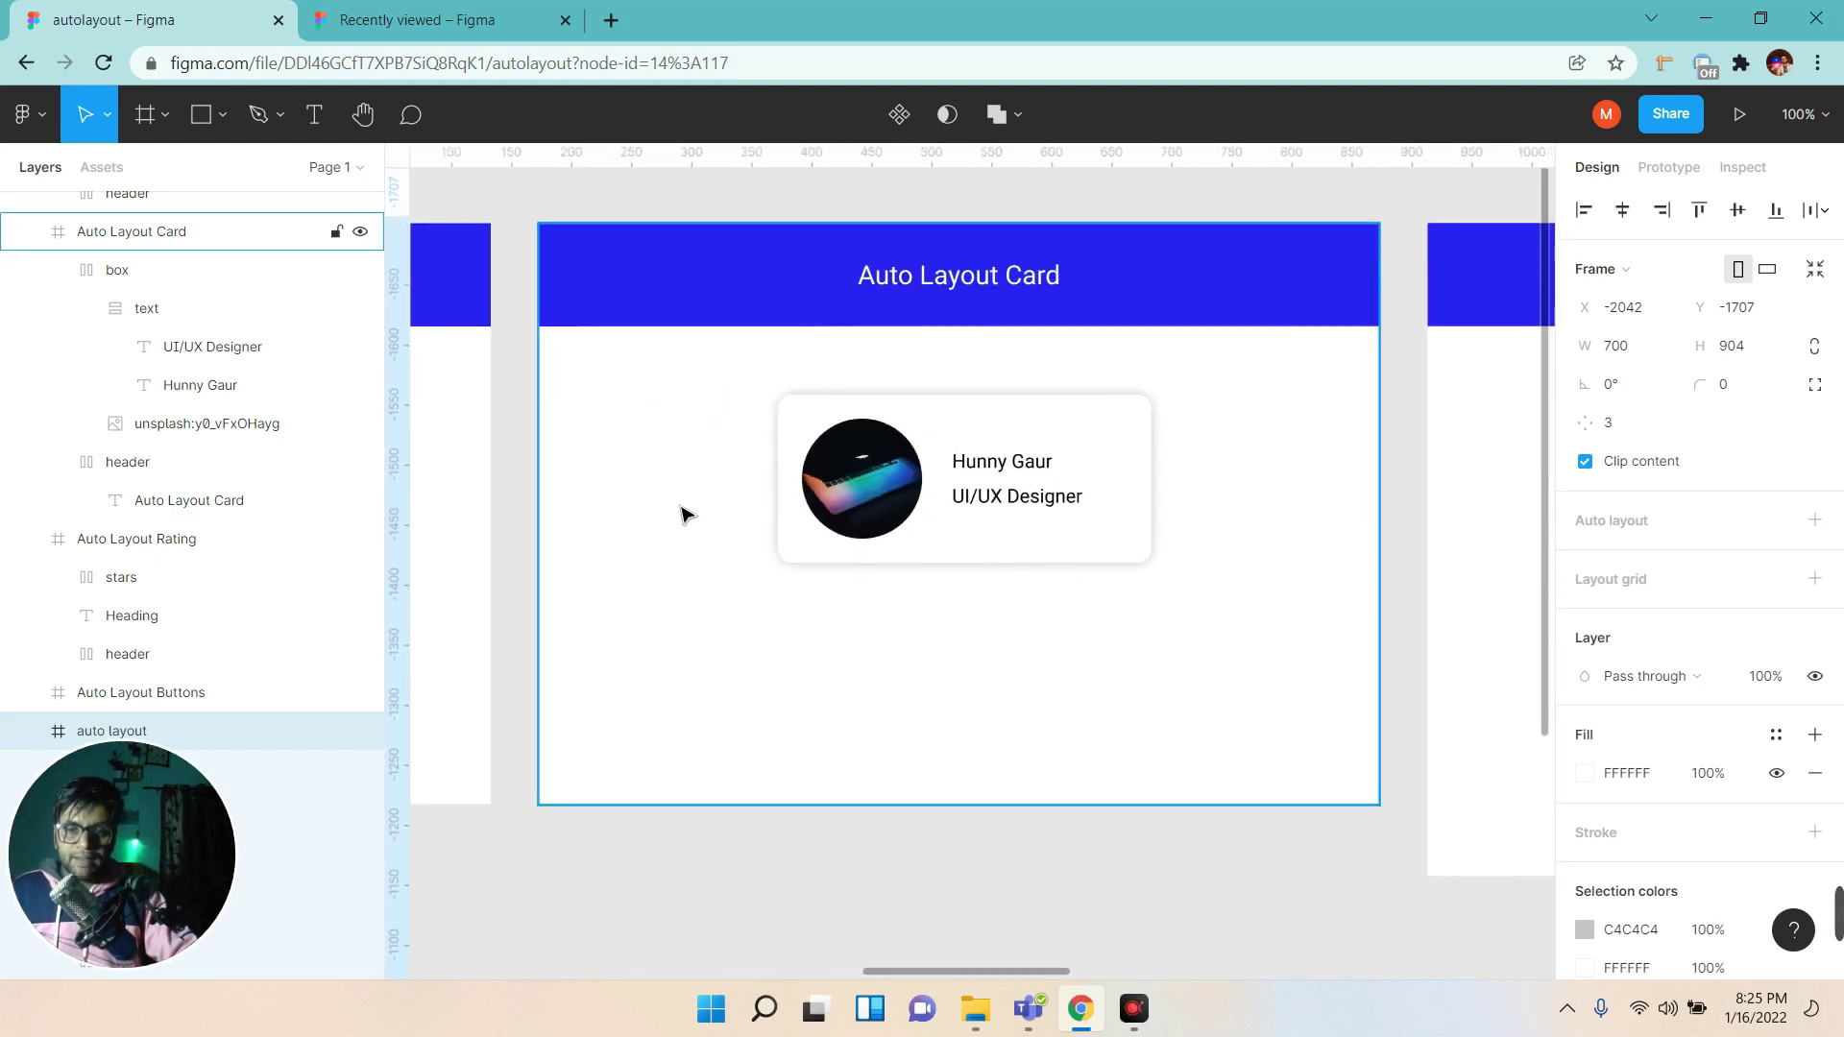
scroll(1033, 643, right, 3)
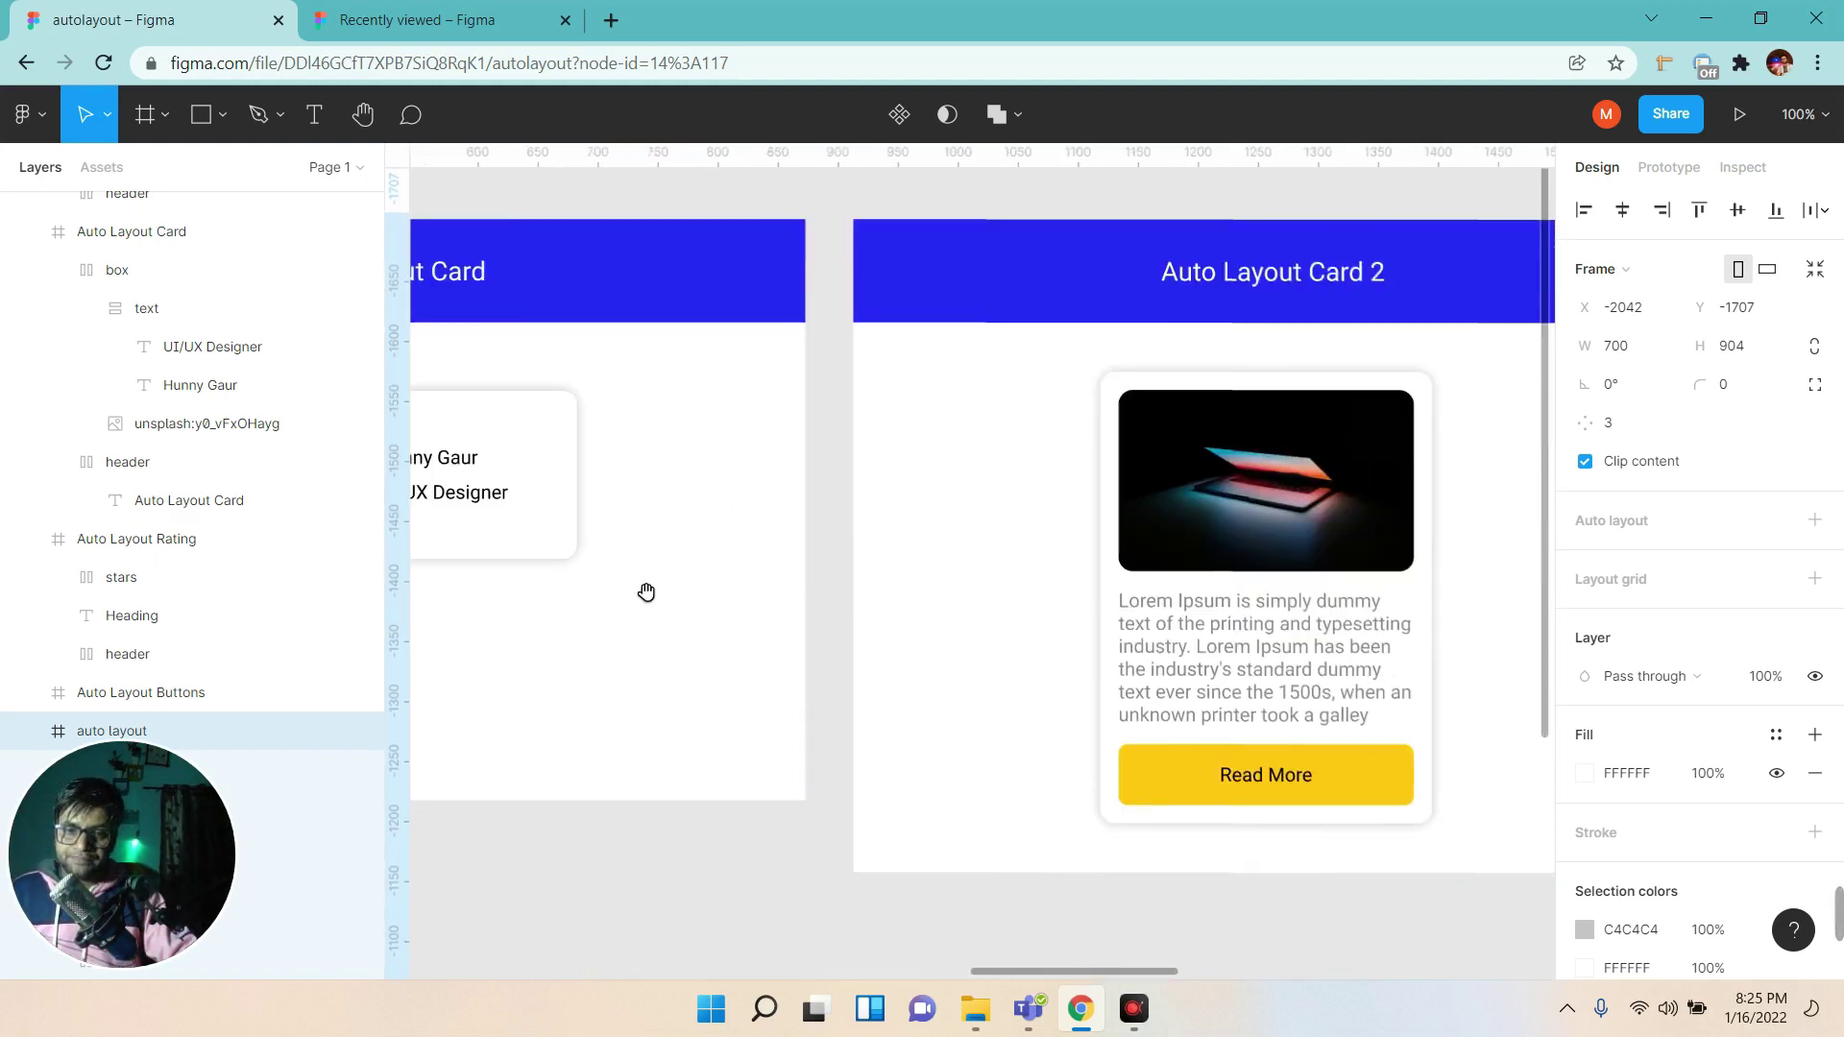
scroll(647, 592, right, 2)
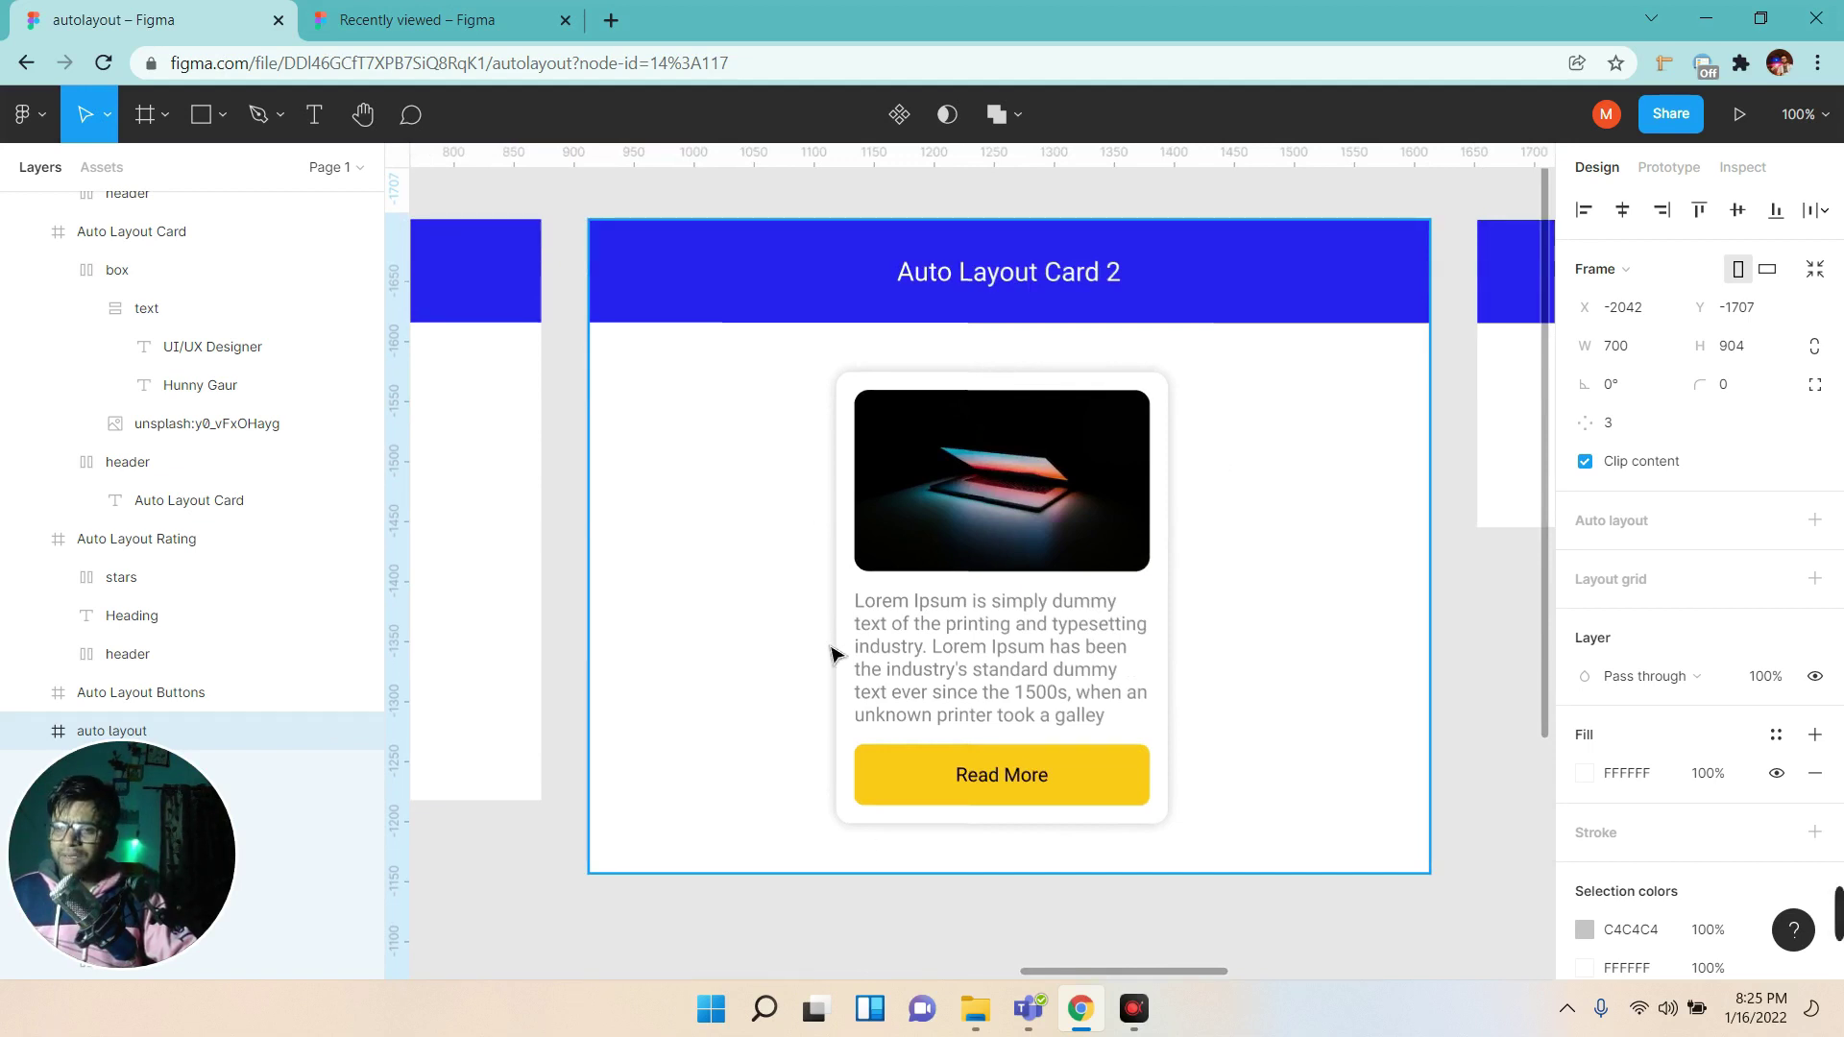
scroll(674, 625, right, 3)
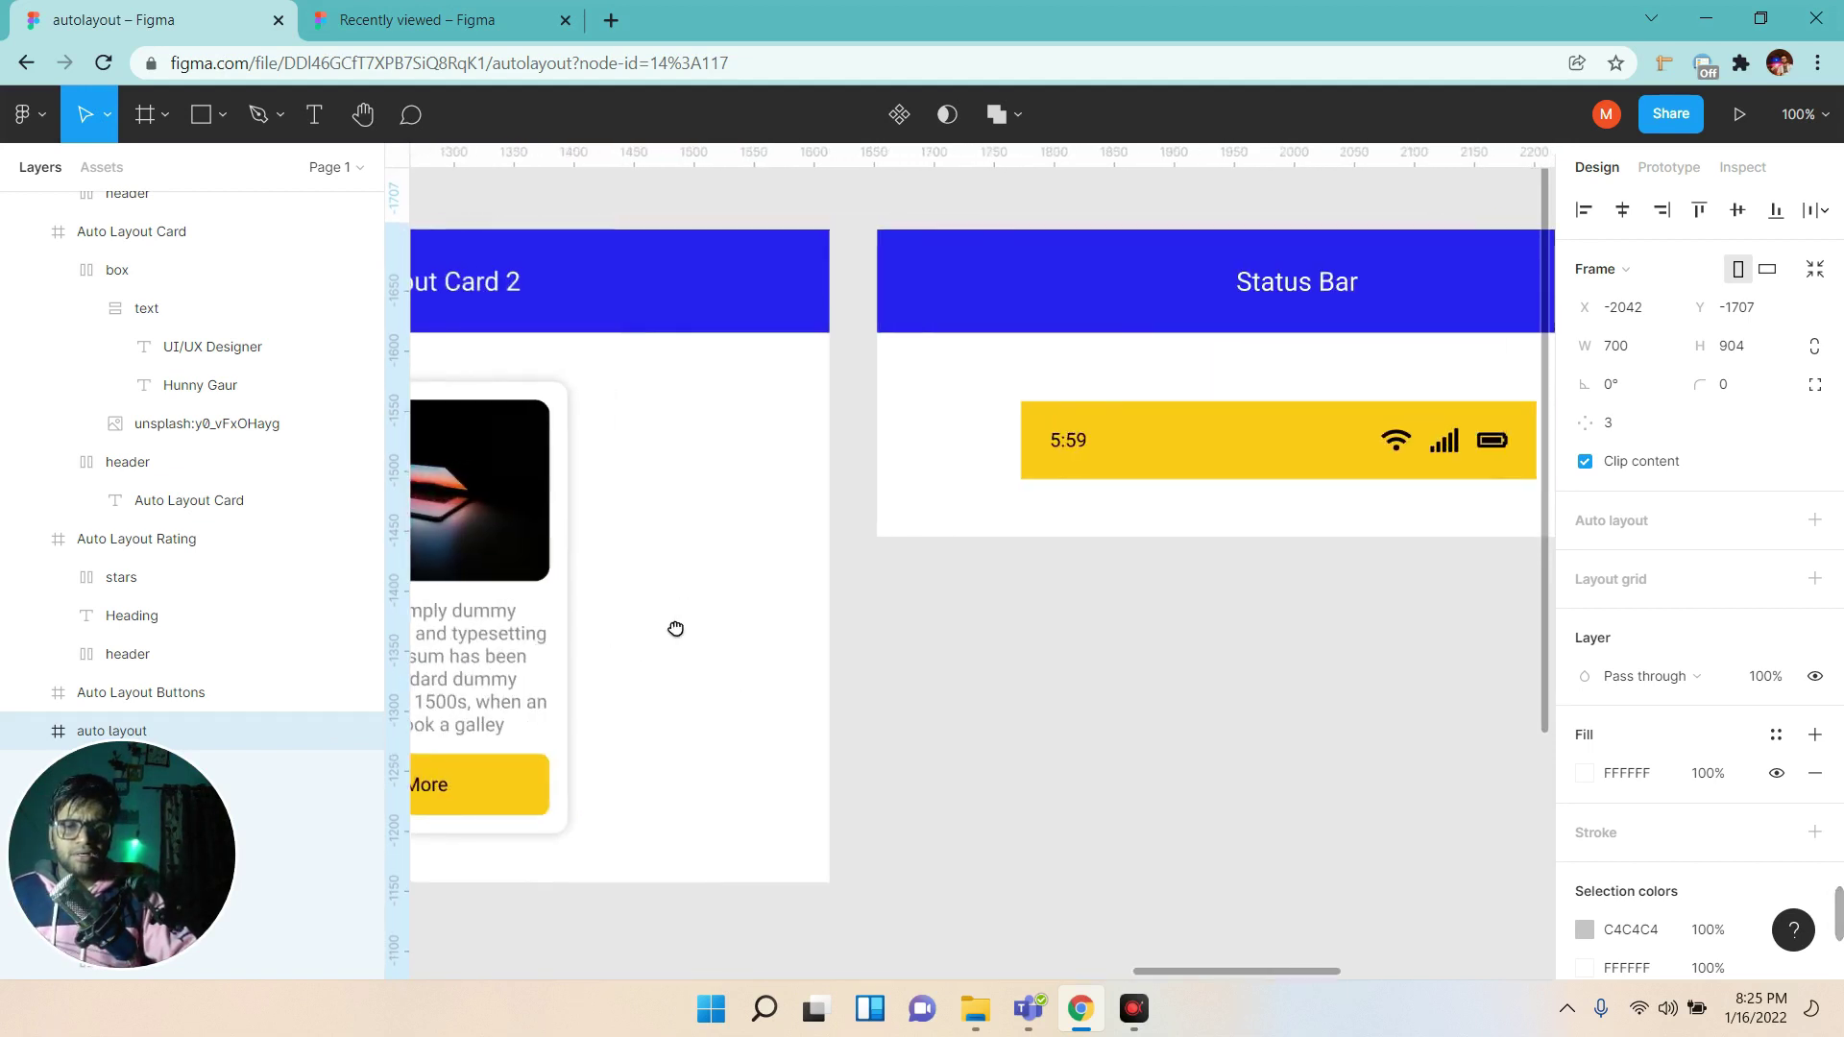
scroll(598, 474, right, 2)
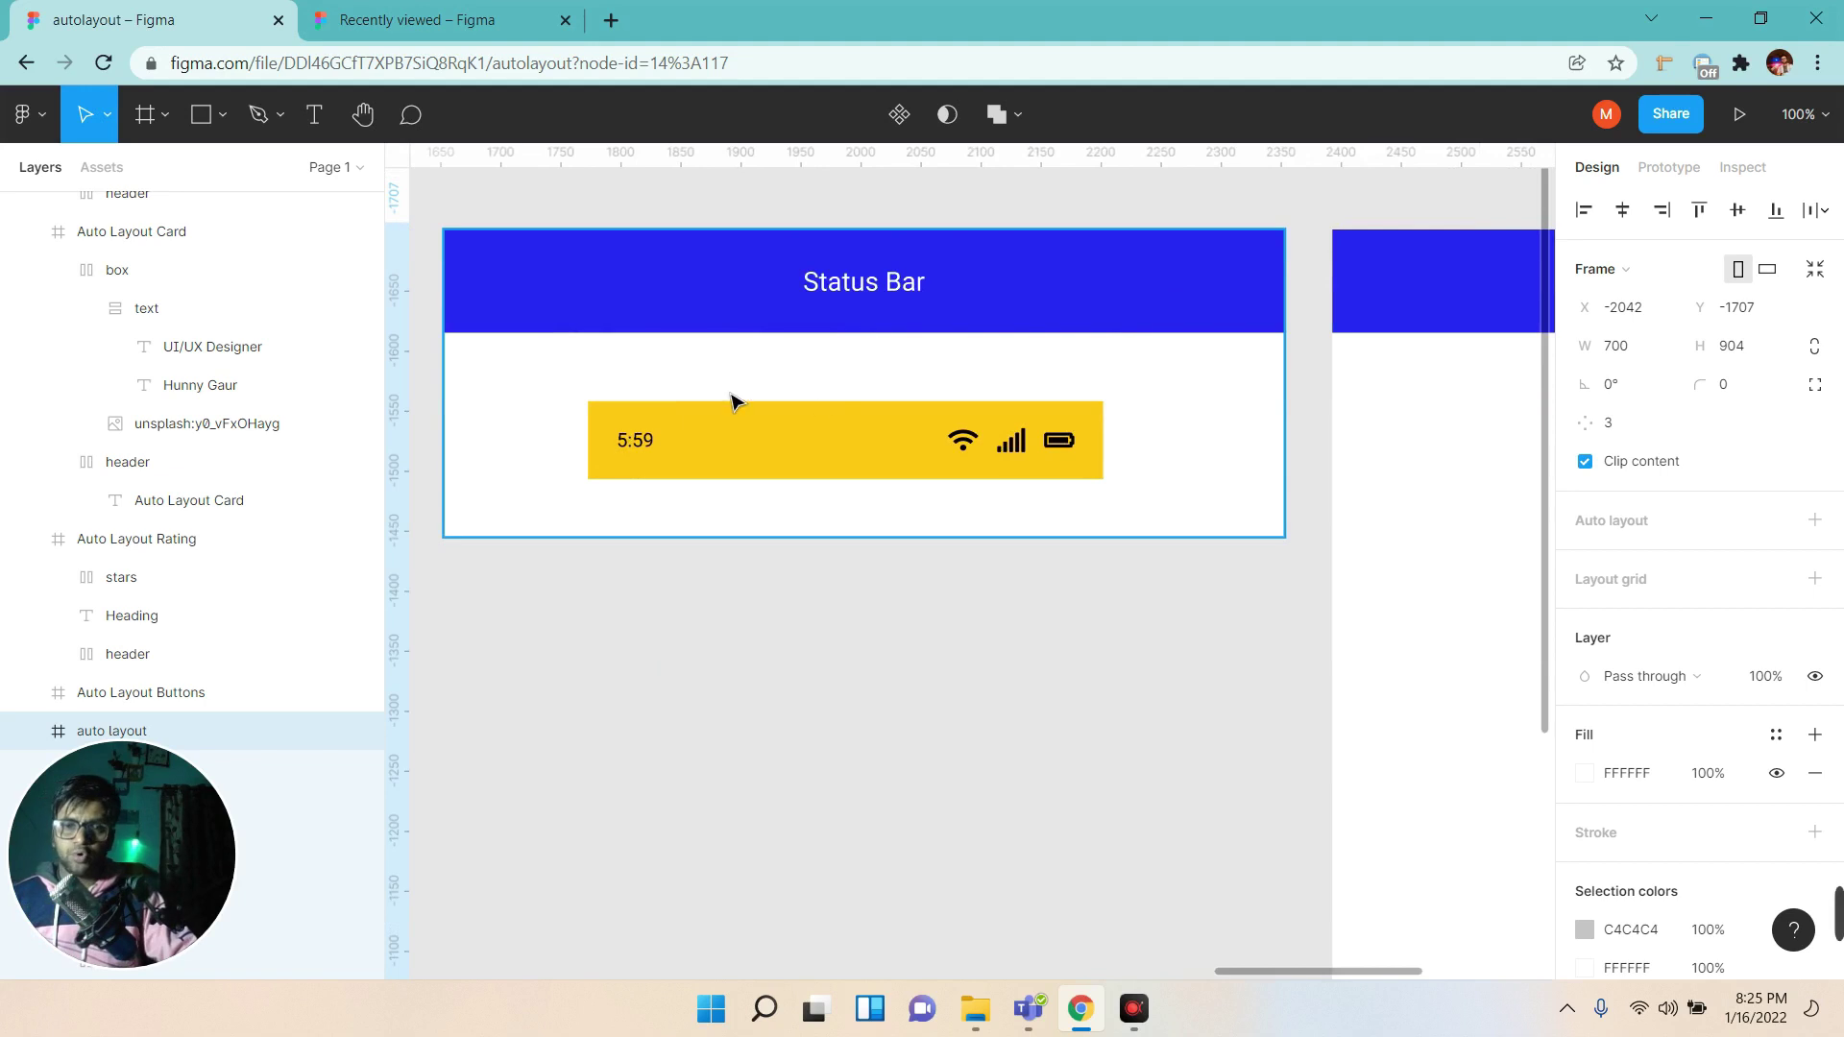
scroll(1181, 522, right, 3)
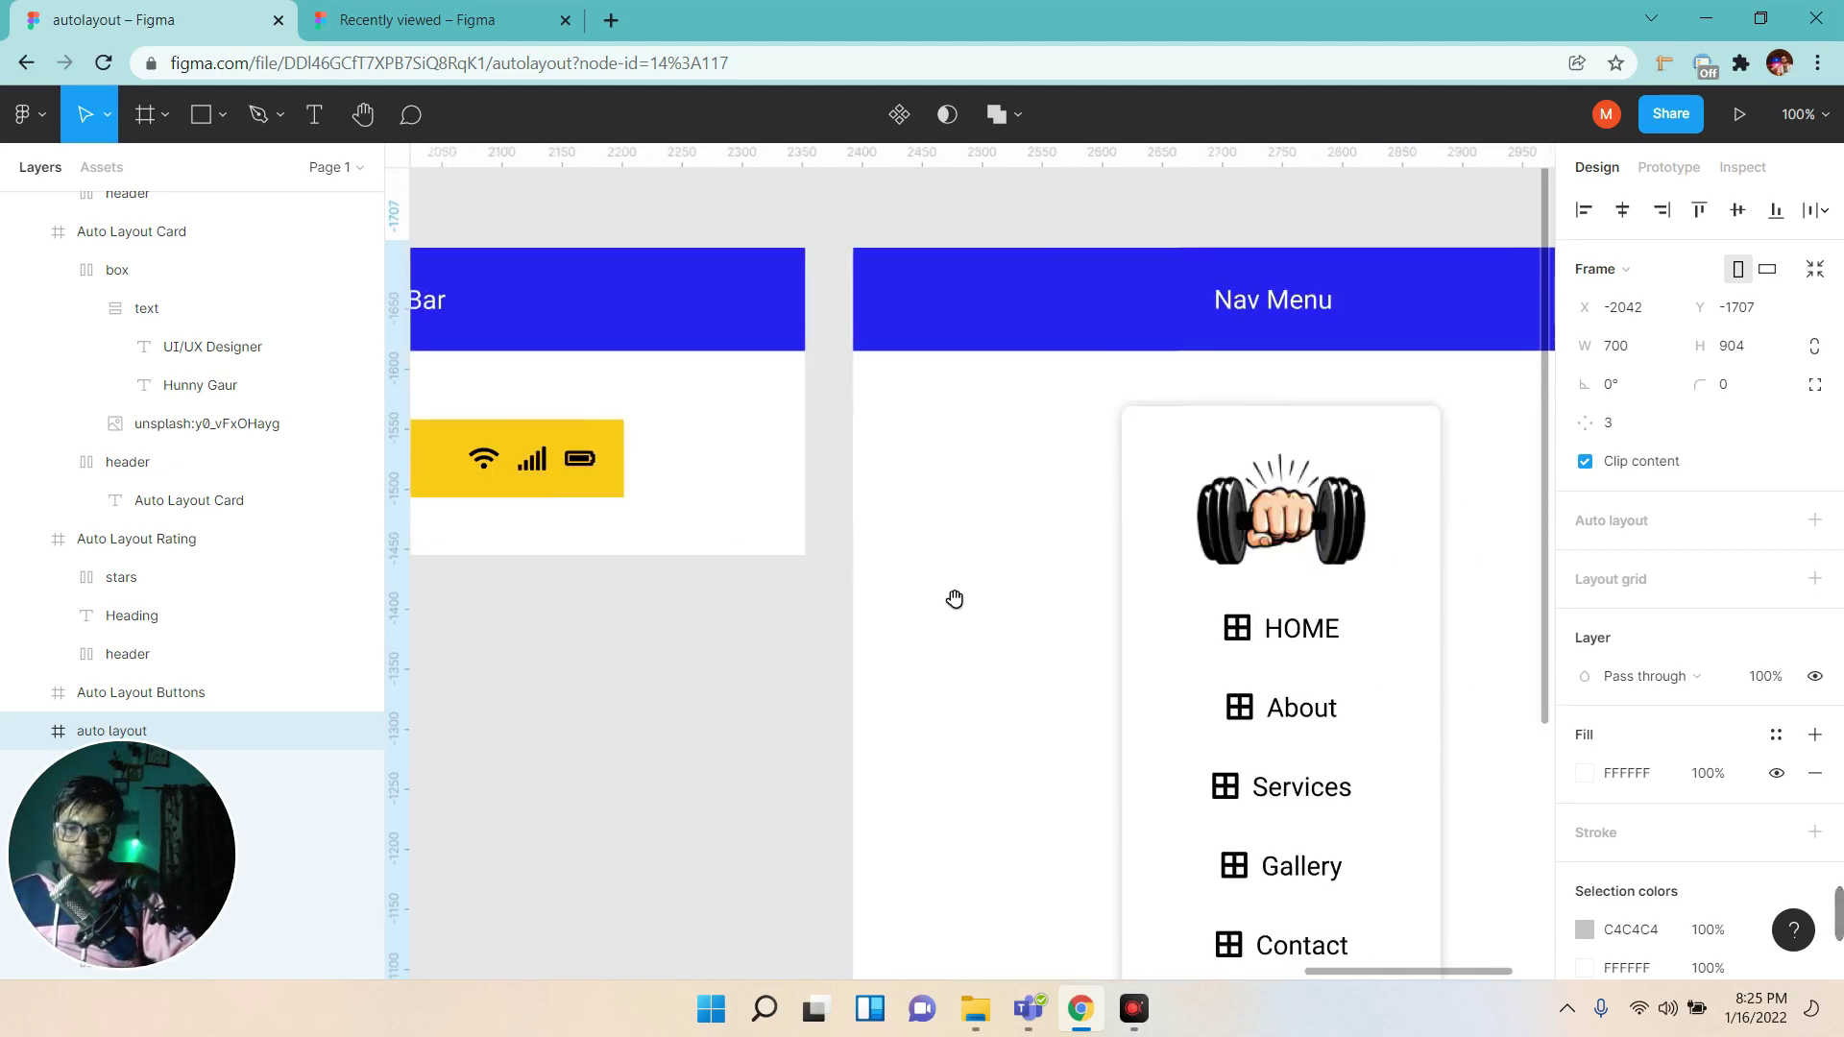
scroll(954, 601, right, 3)
scroll(524, 425, up, 3)
scroll(864, 423, down, 3)
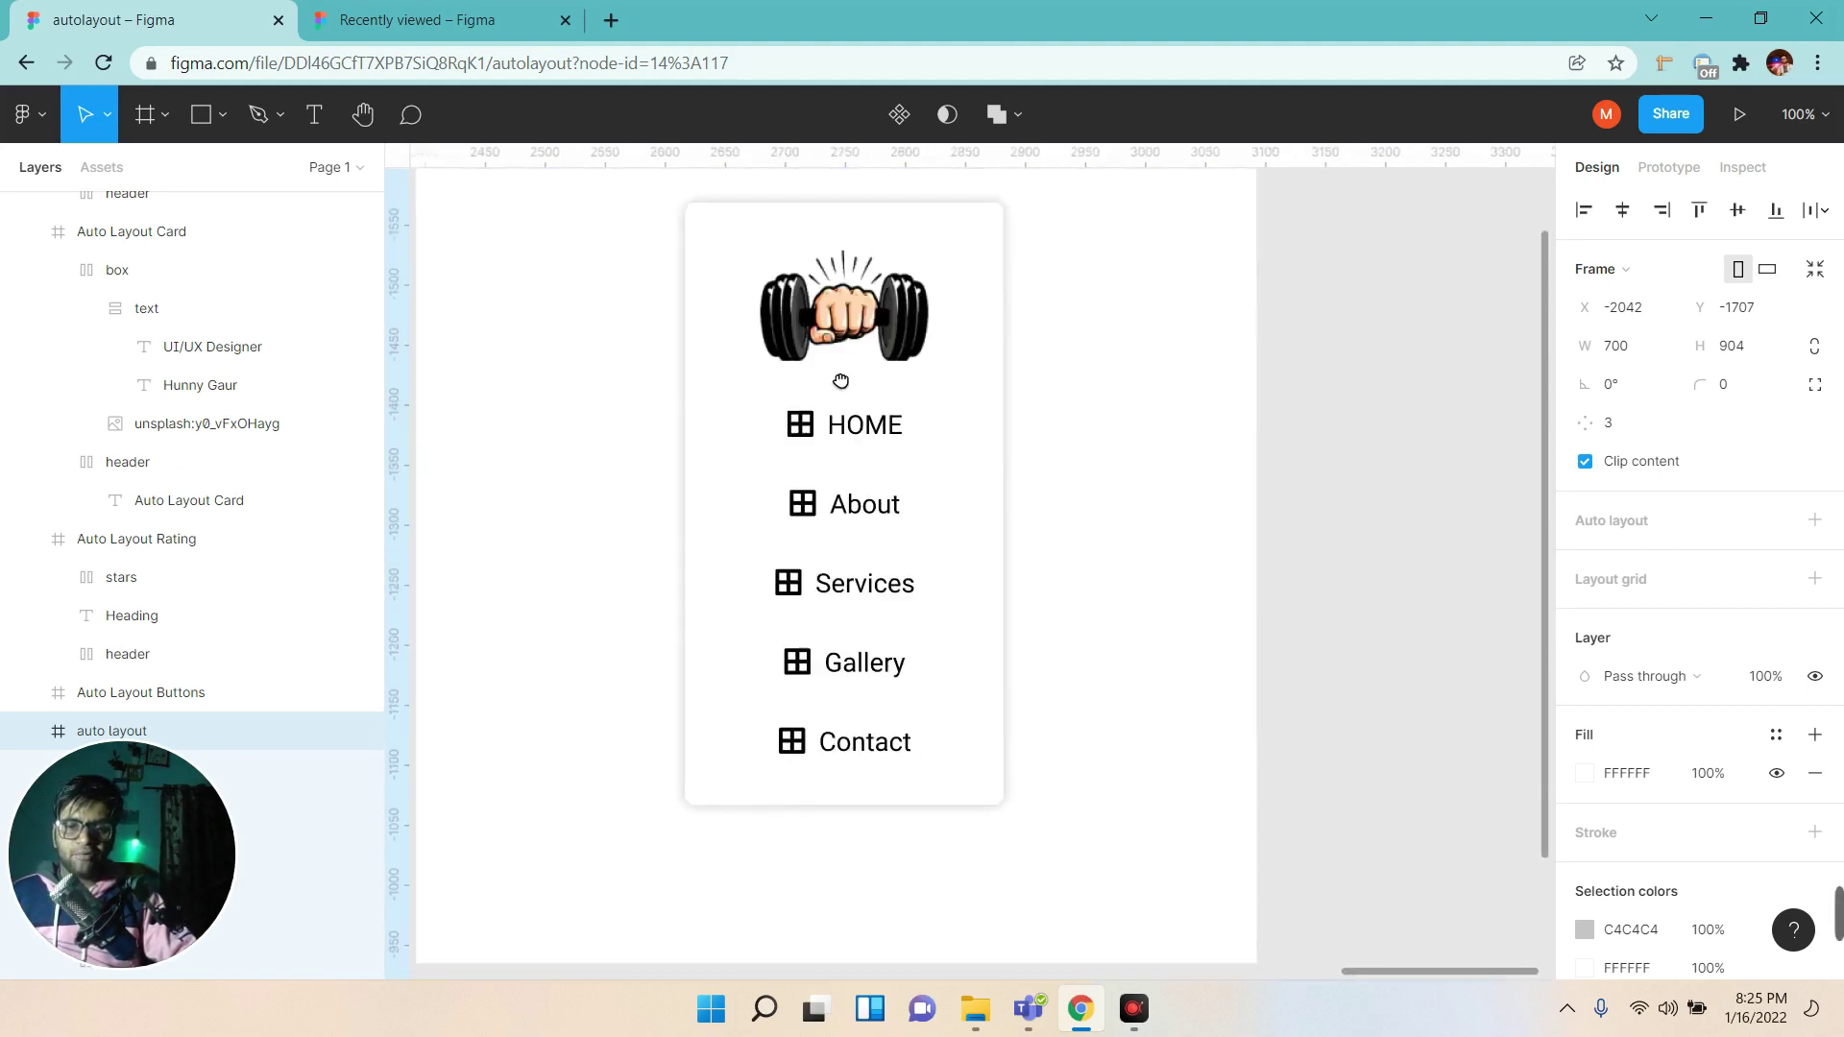
scroll(797, 481, down, 1)
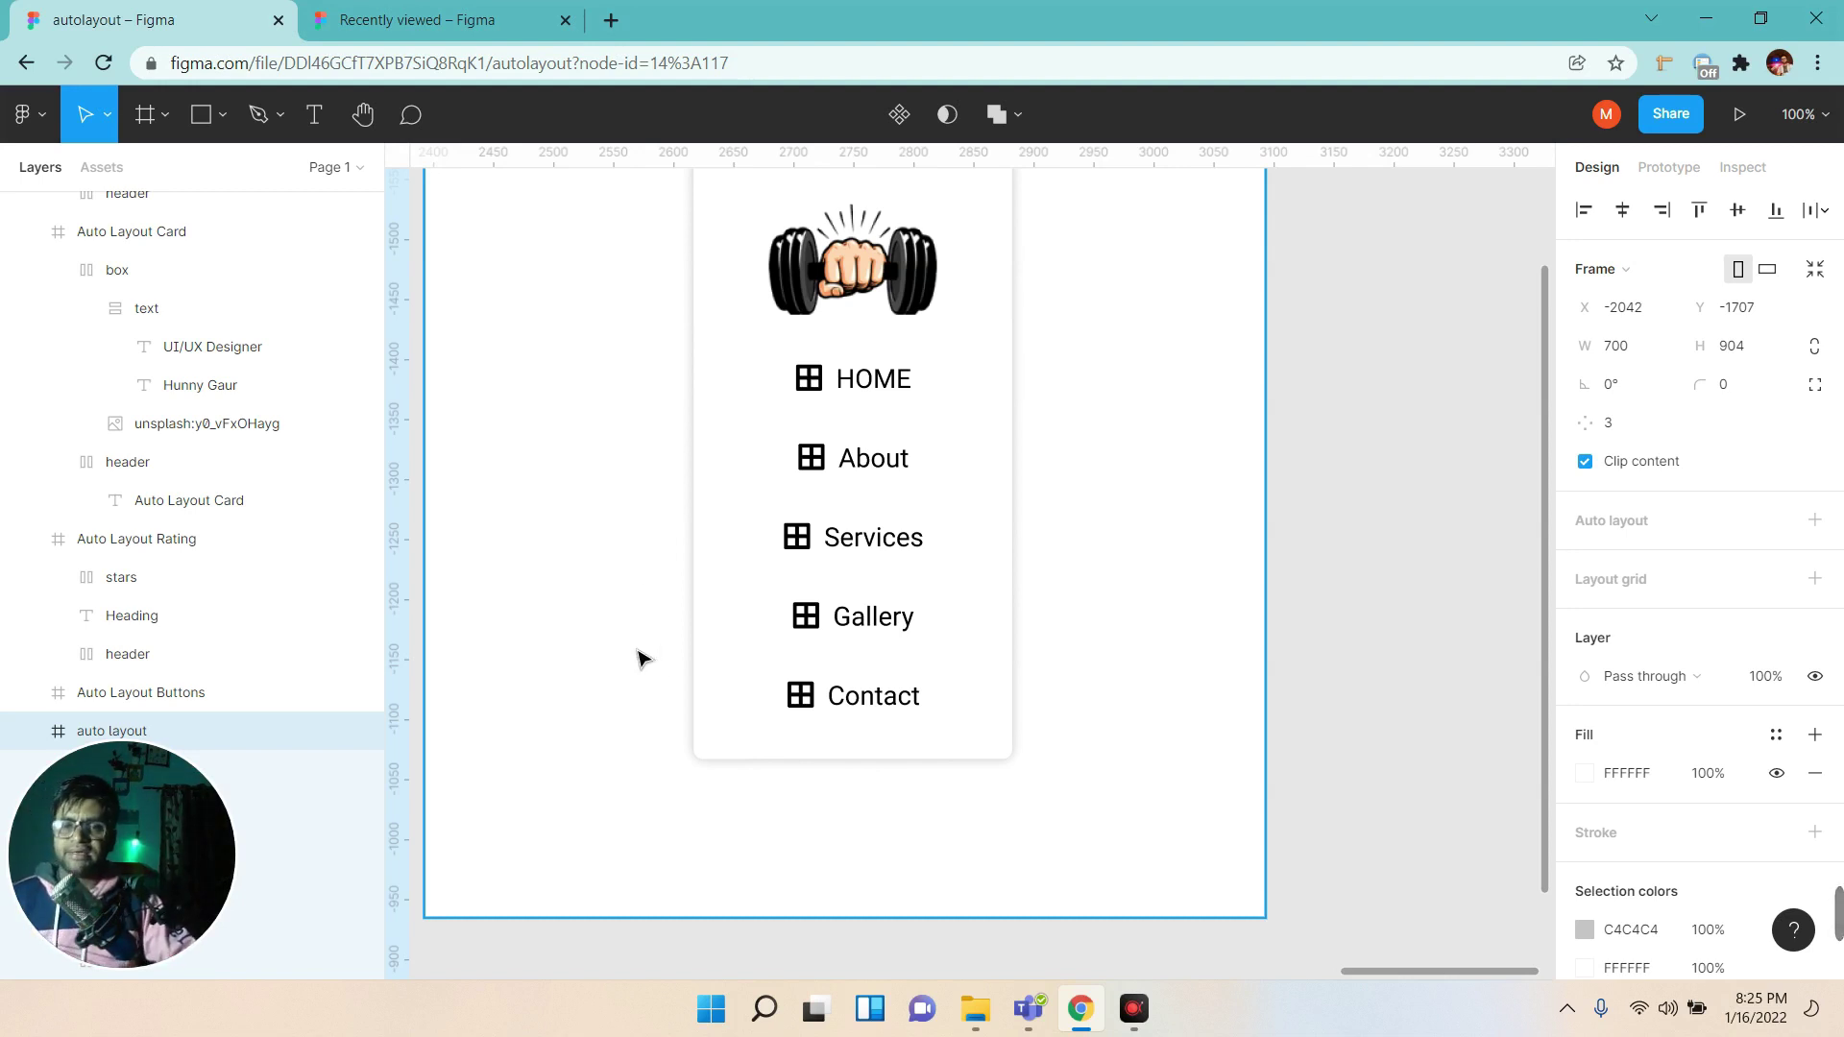
scroll(1018, 629, left, 10)
scroll(1268, 634, up, 3)
Load figma.com and create a new design file in Drafts.
click(391, 20)
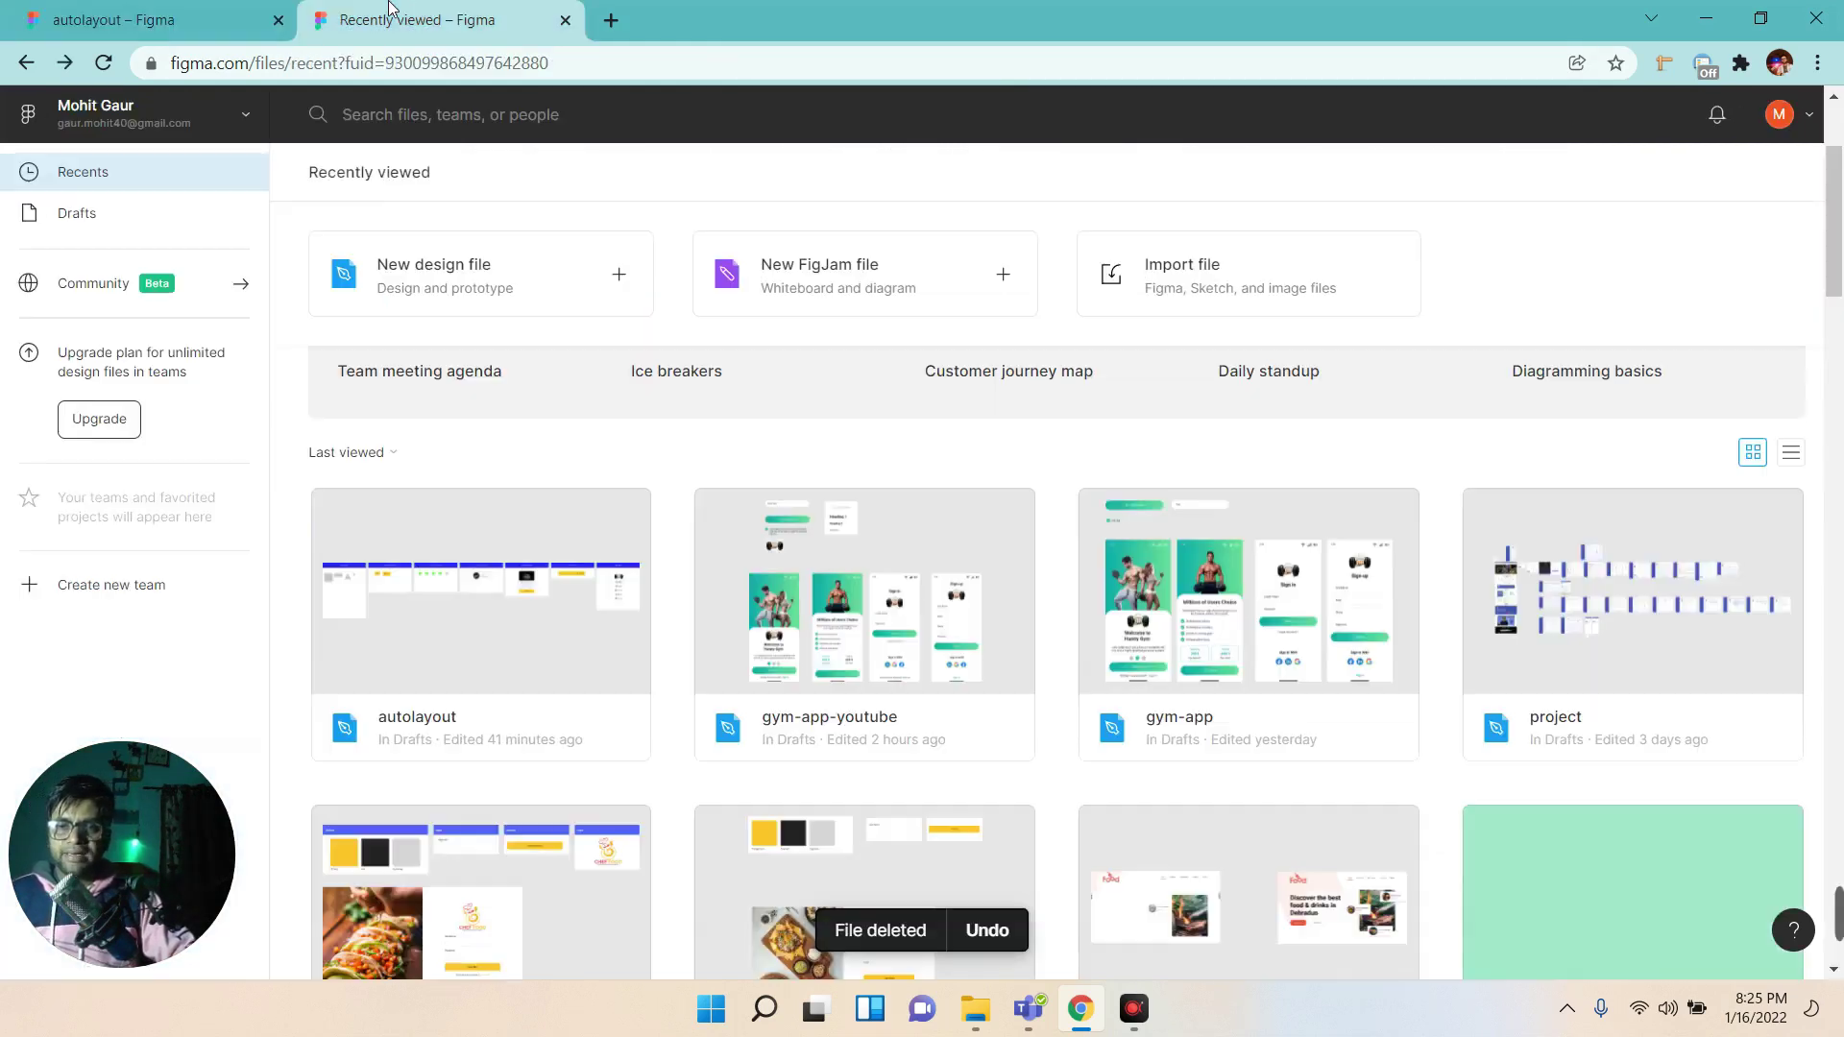
click(455, 63)
text(figma)
key(Return)
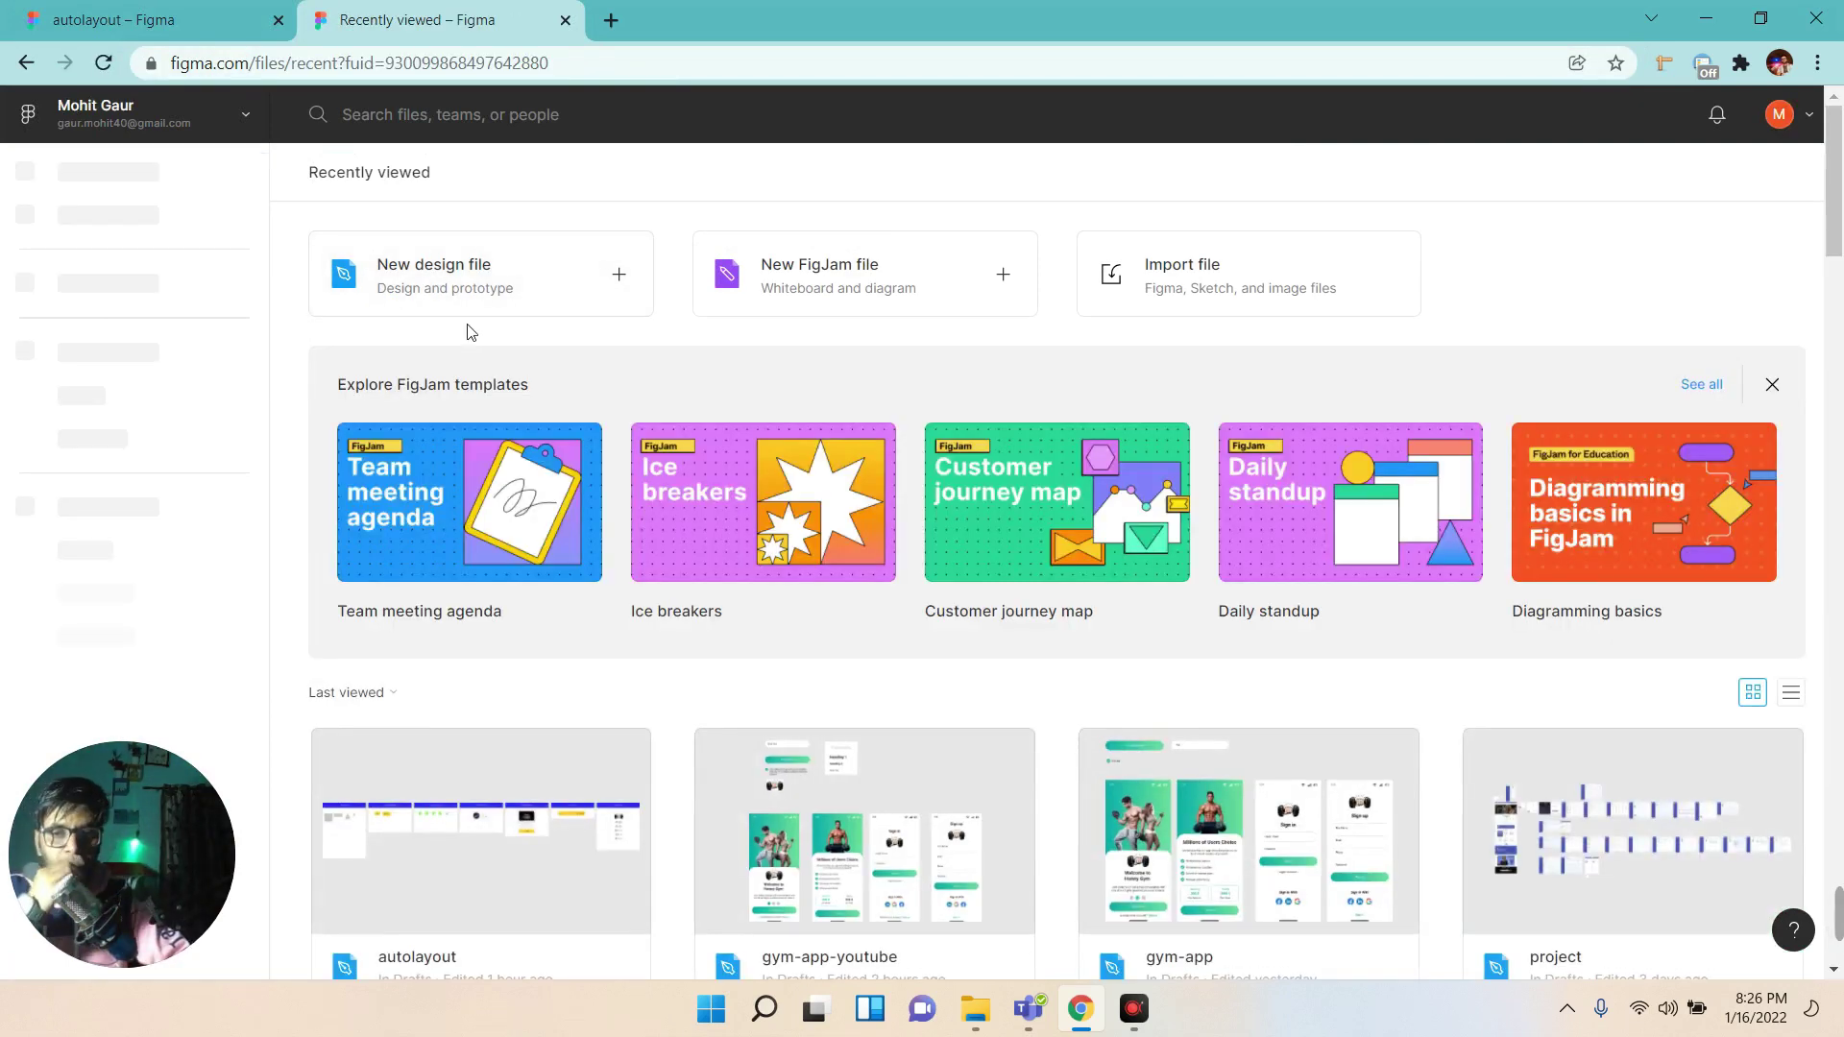
click(463, 288)
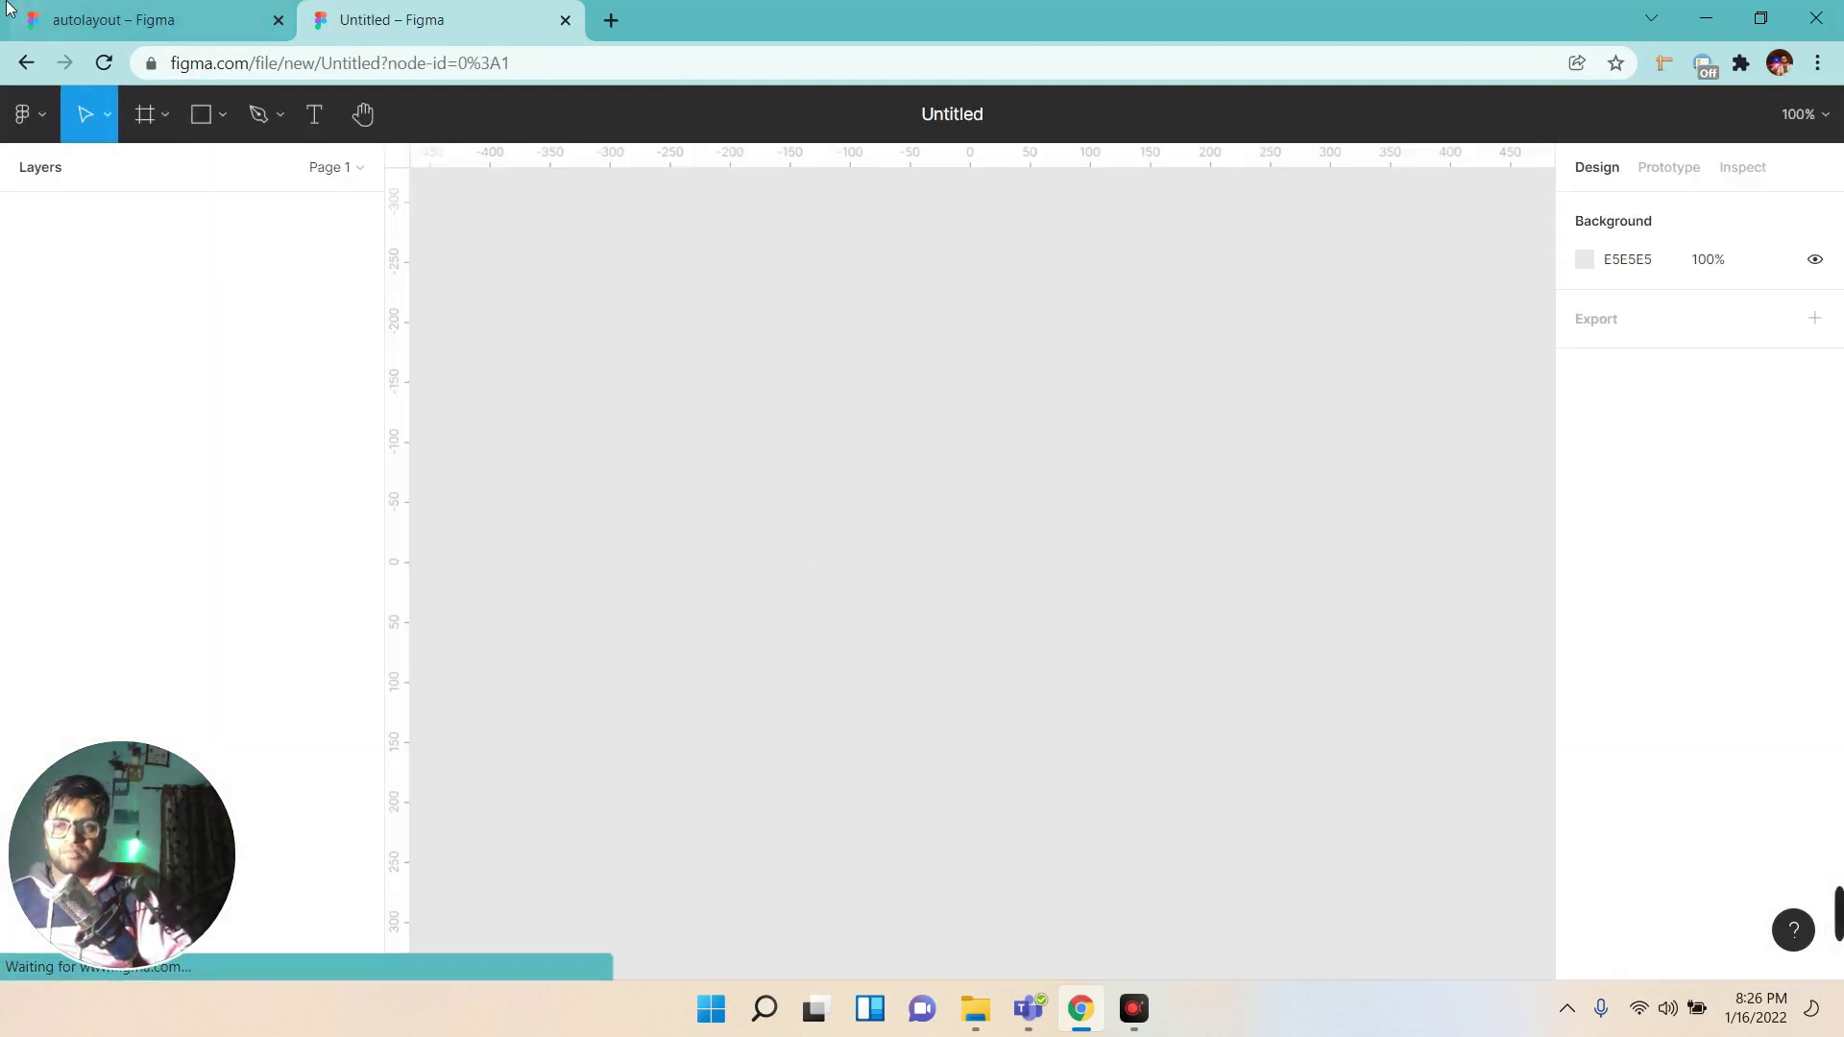
Rename the new untitled file to 'auto layout'.
click(144, 19)
click(454, 15)
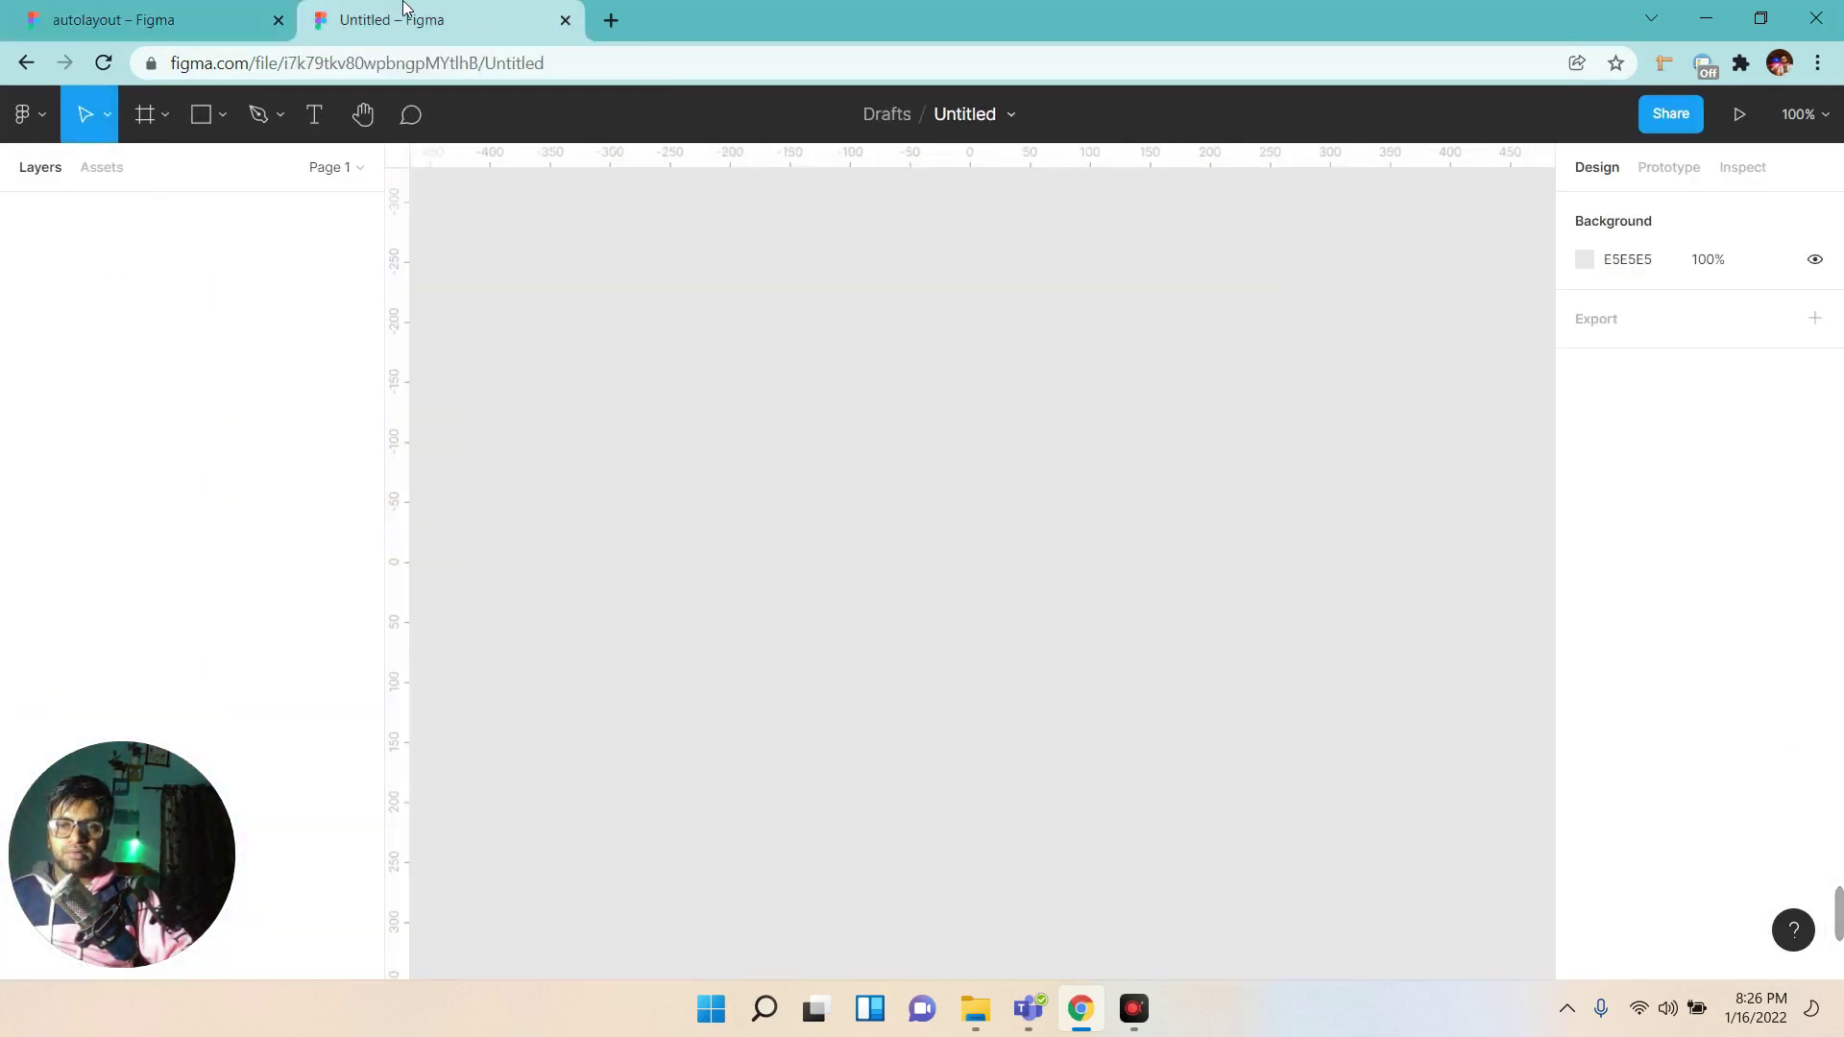
click(973, 117)
text(auto layout)
key(Return)
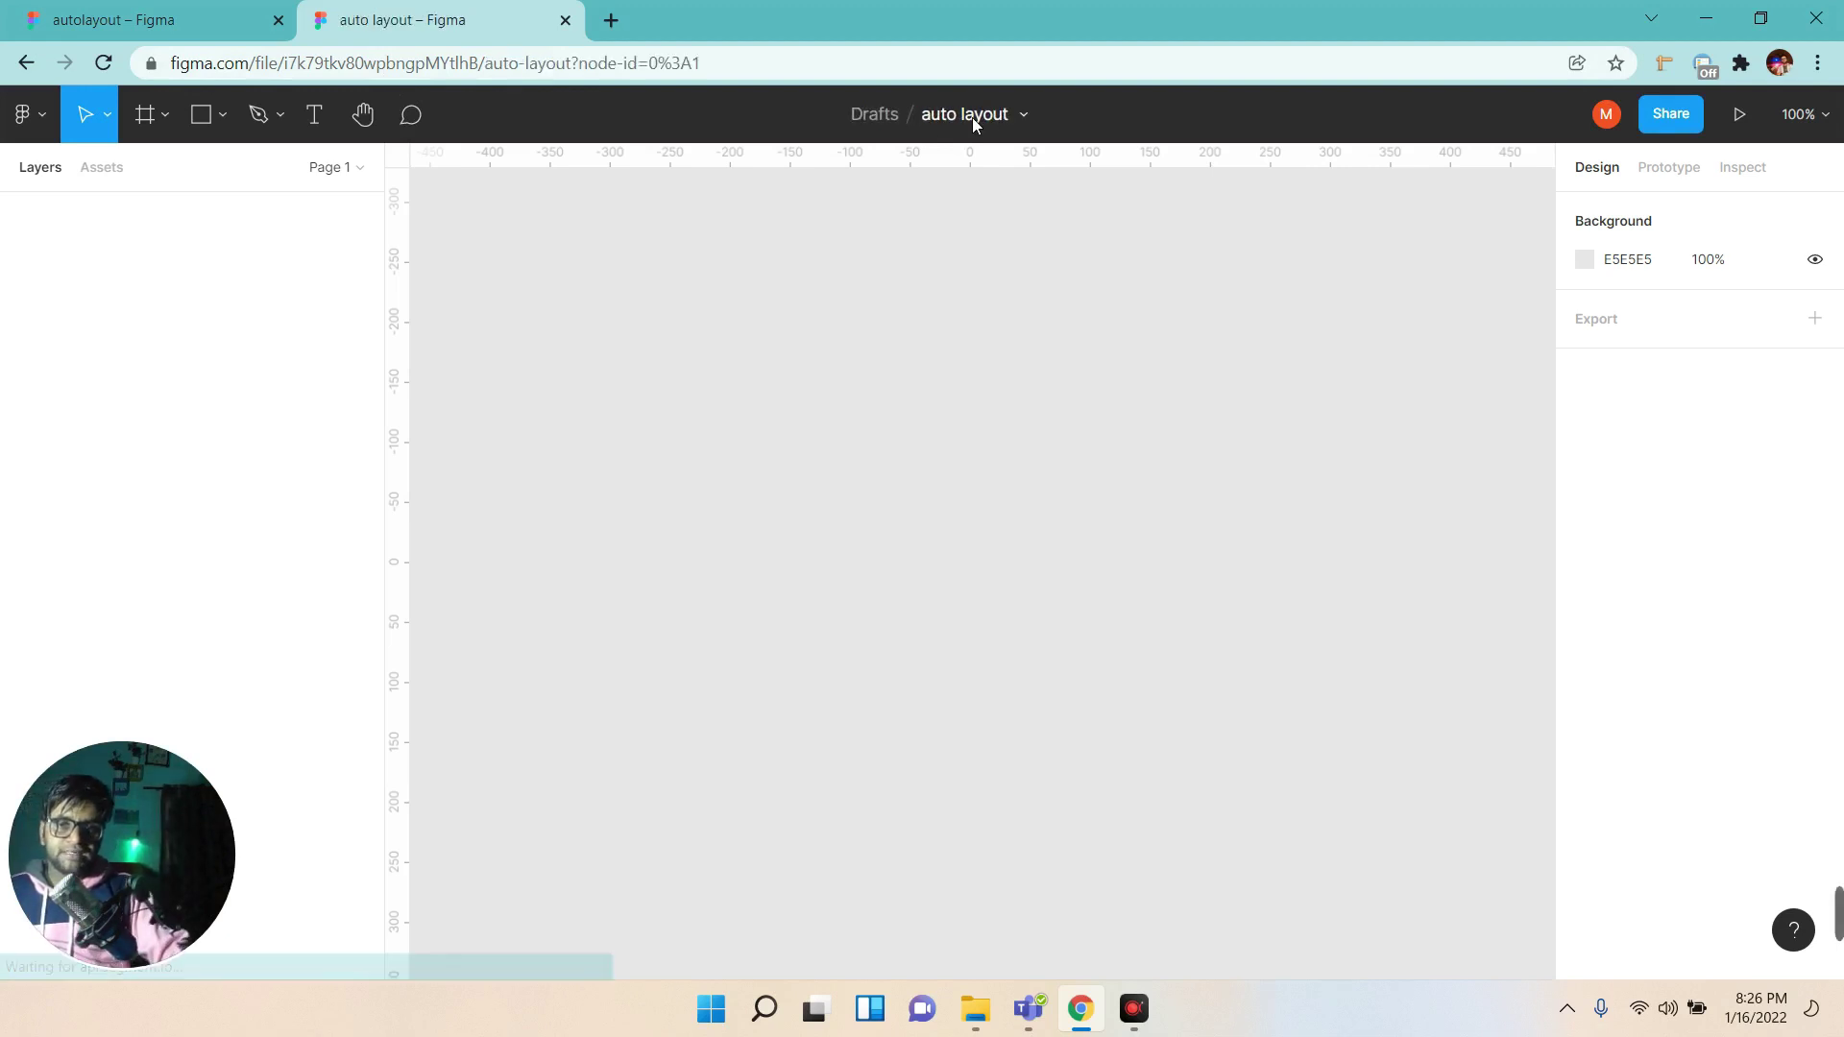
Draw a new frame, Frame 1, on the canvas with the Frame tool.
click(158, 117)
click(168, 164)
drag(513, 326, 1138, 817)
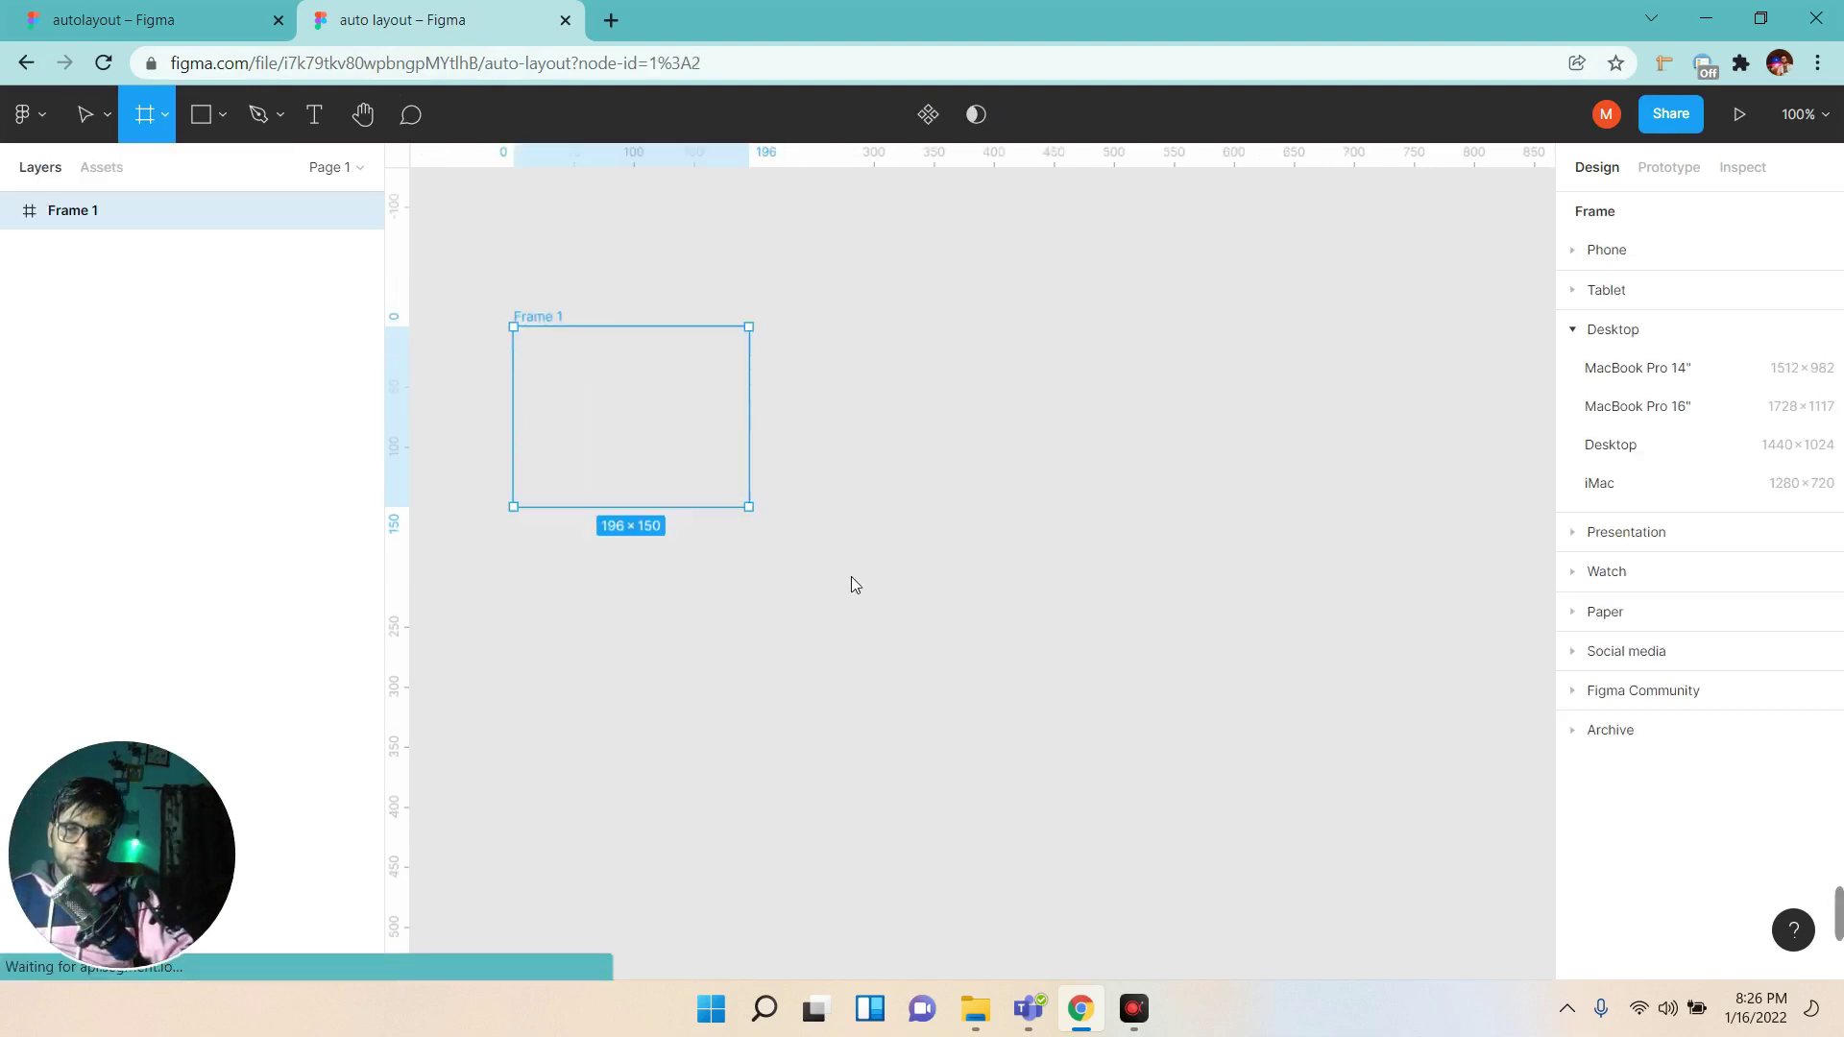
scroll(851, 592, up, 1)
scroll(851, 592, left, 1)
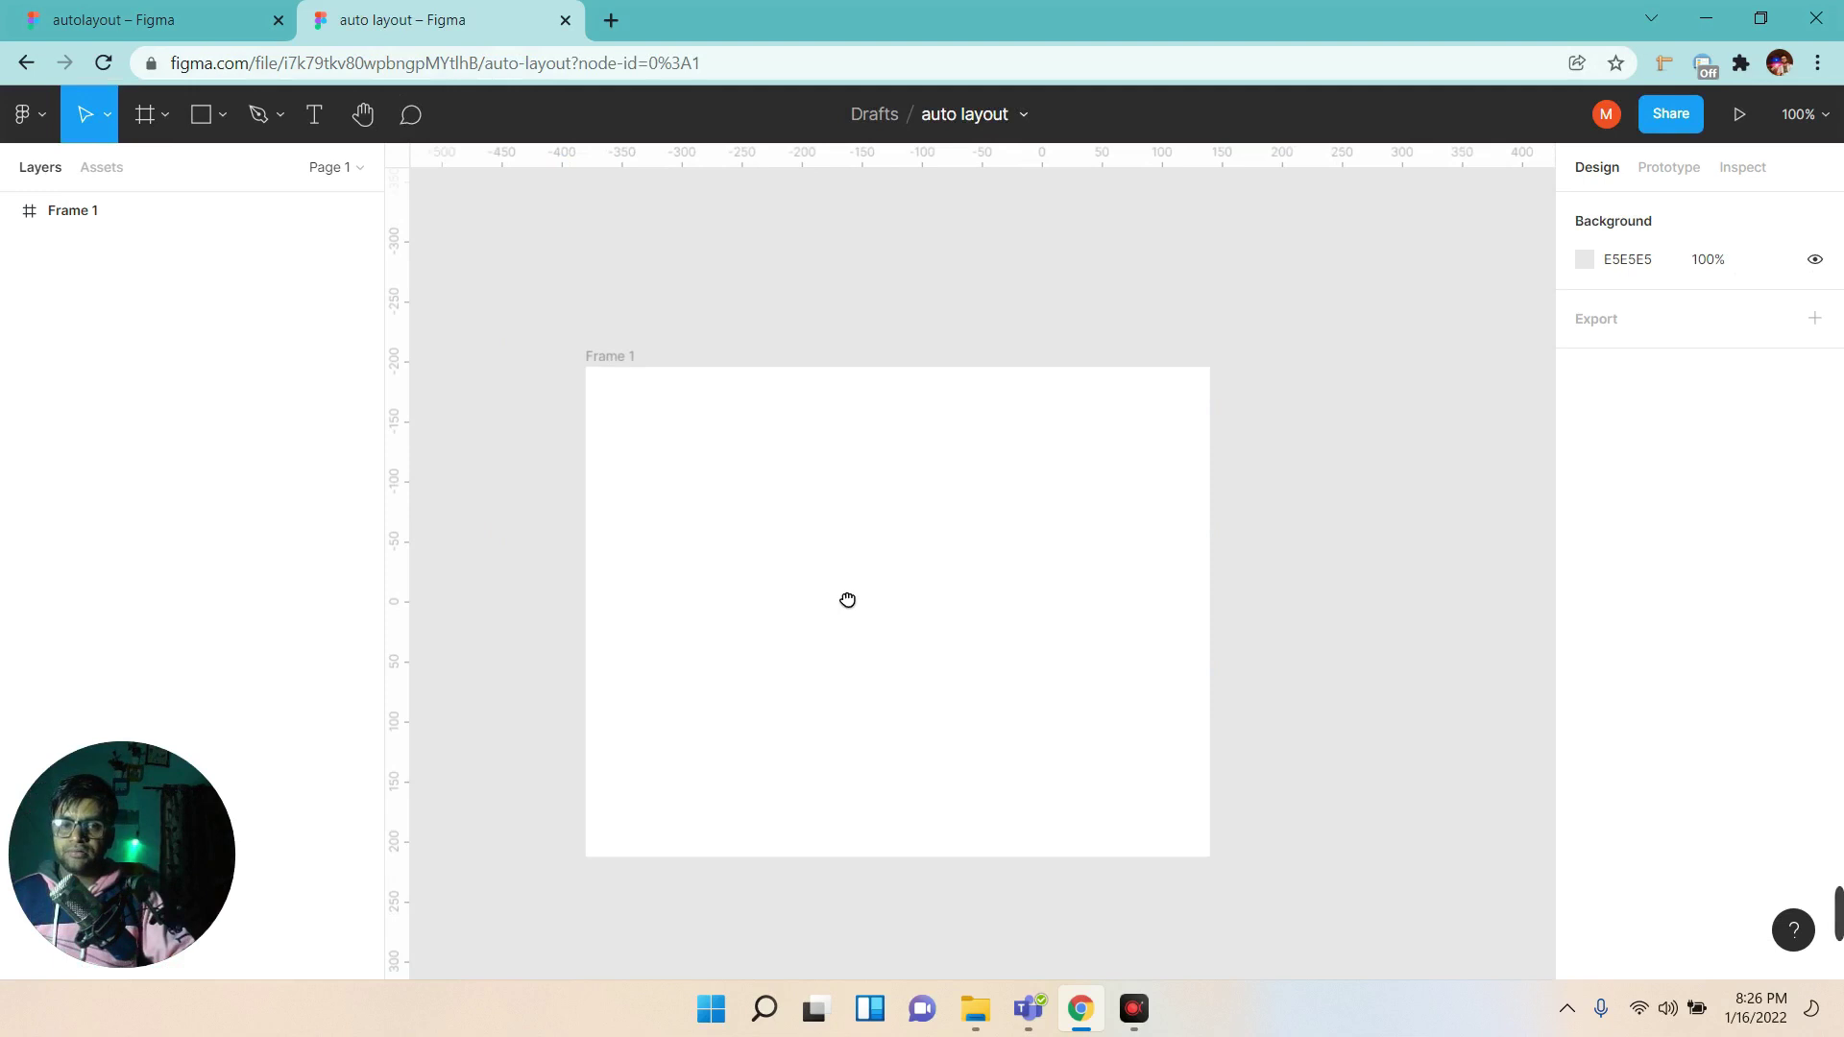
click(849, 597)
Resize Frame 1 to 800 wide and 784 tall.
click(1624, 346)
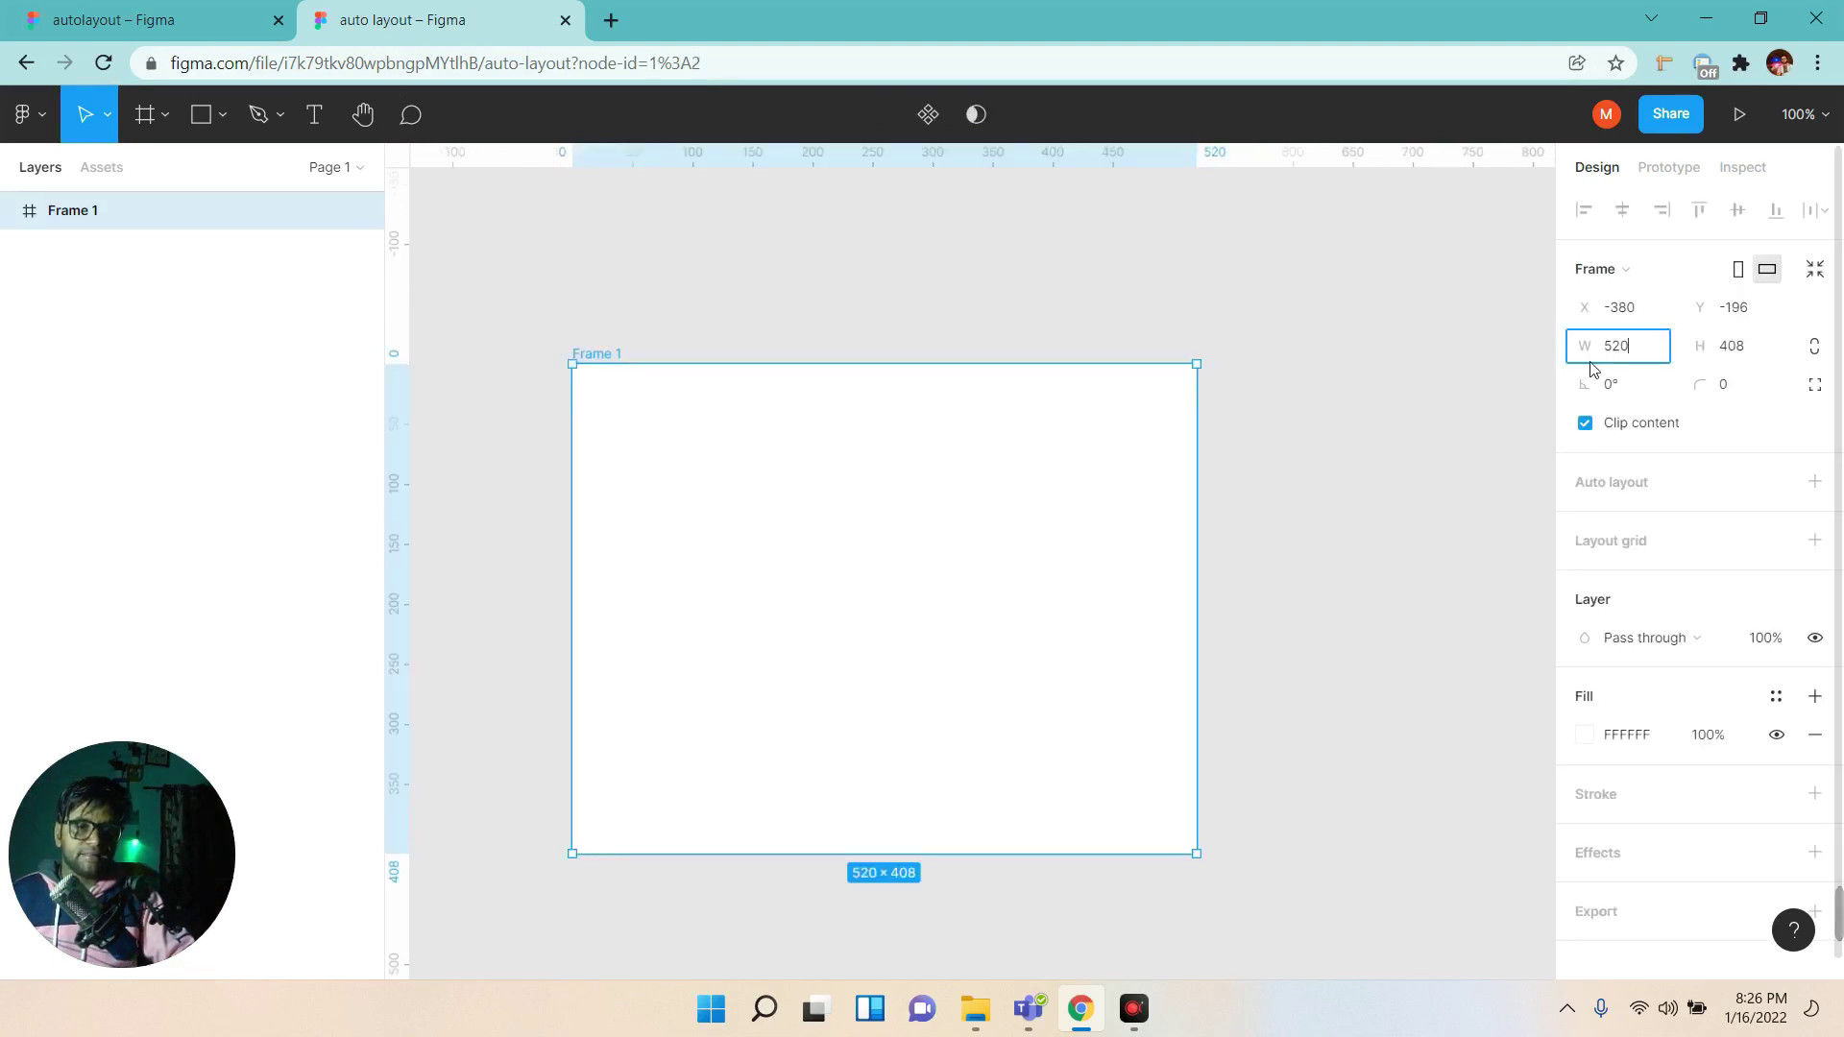
text(800)
key(Return)
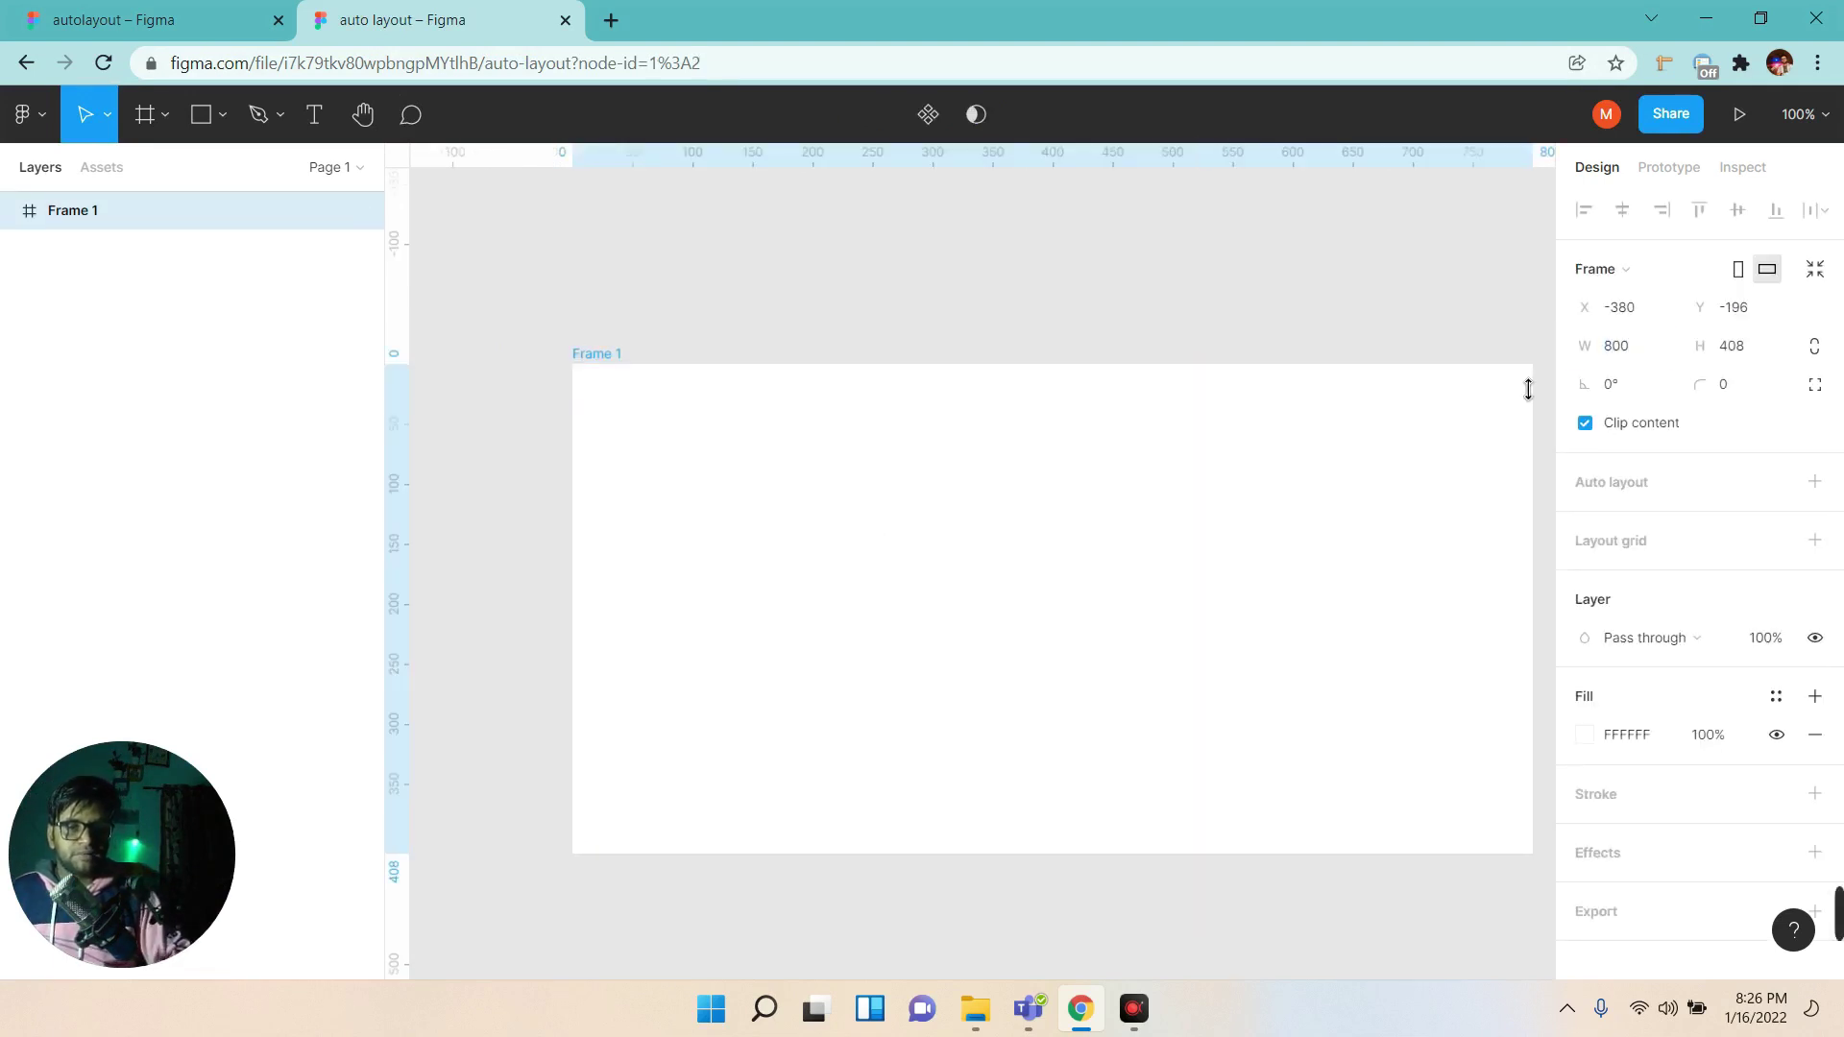
scroll(1249, 507, down, 2)
scroll(1248, 508, right, 1)
drag(1032, 692, 1038, 970)
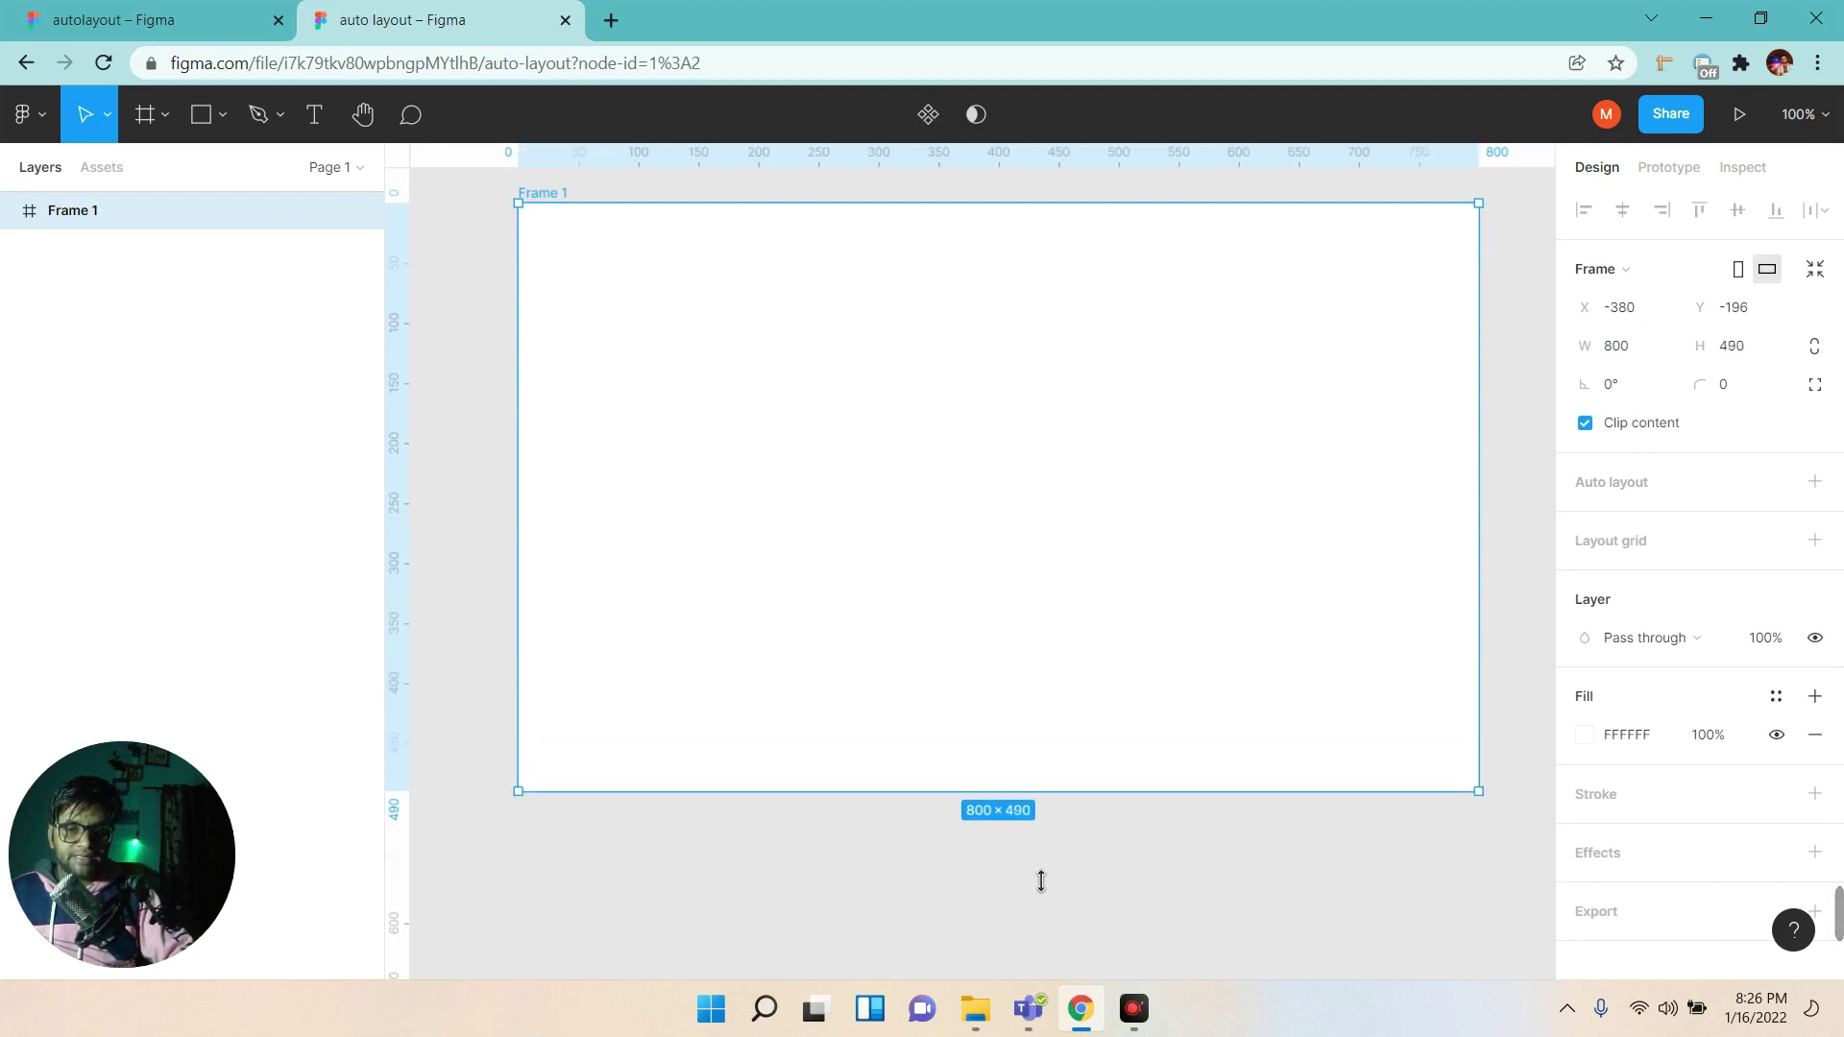
scroll(1045, 764, up, 1)
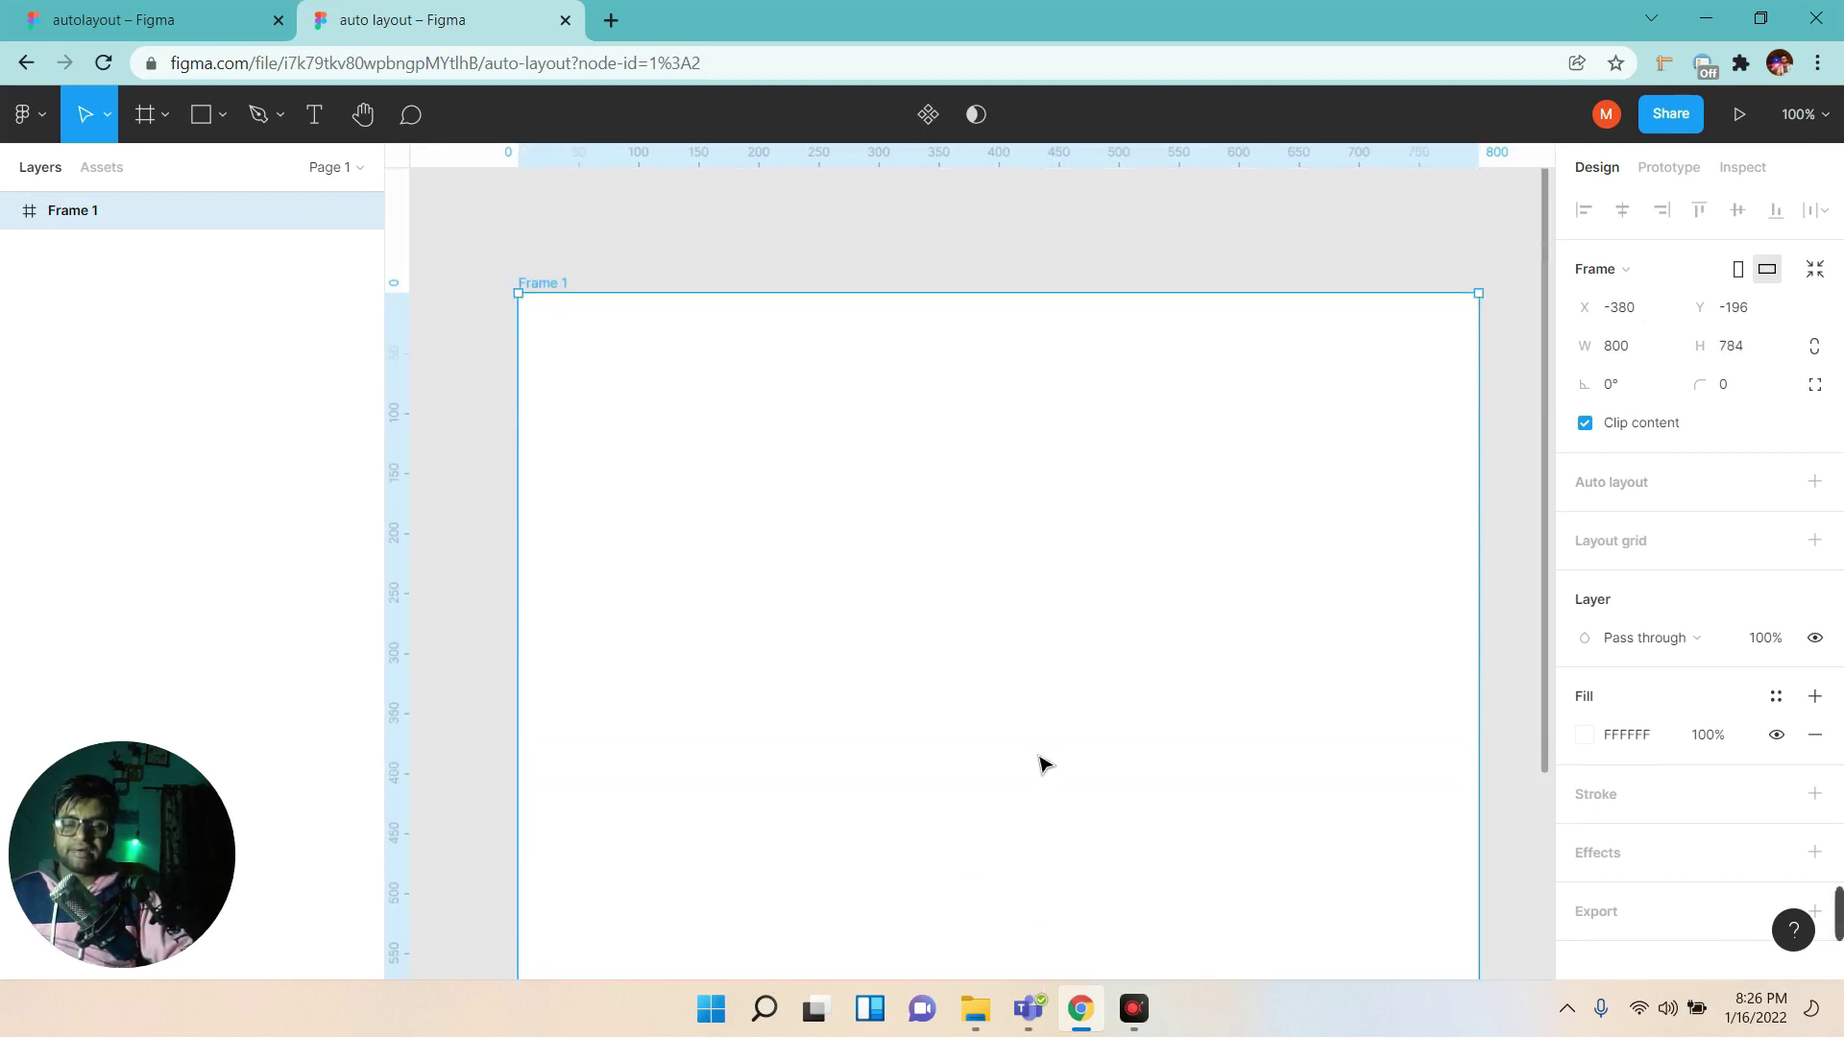
scroll(976, 634, down, 1)
scroll(976, 634, left, 1)
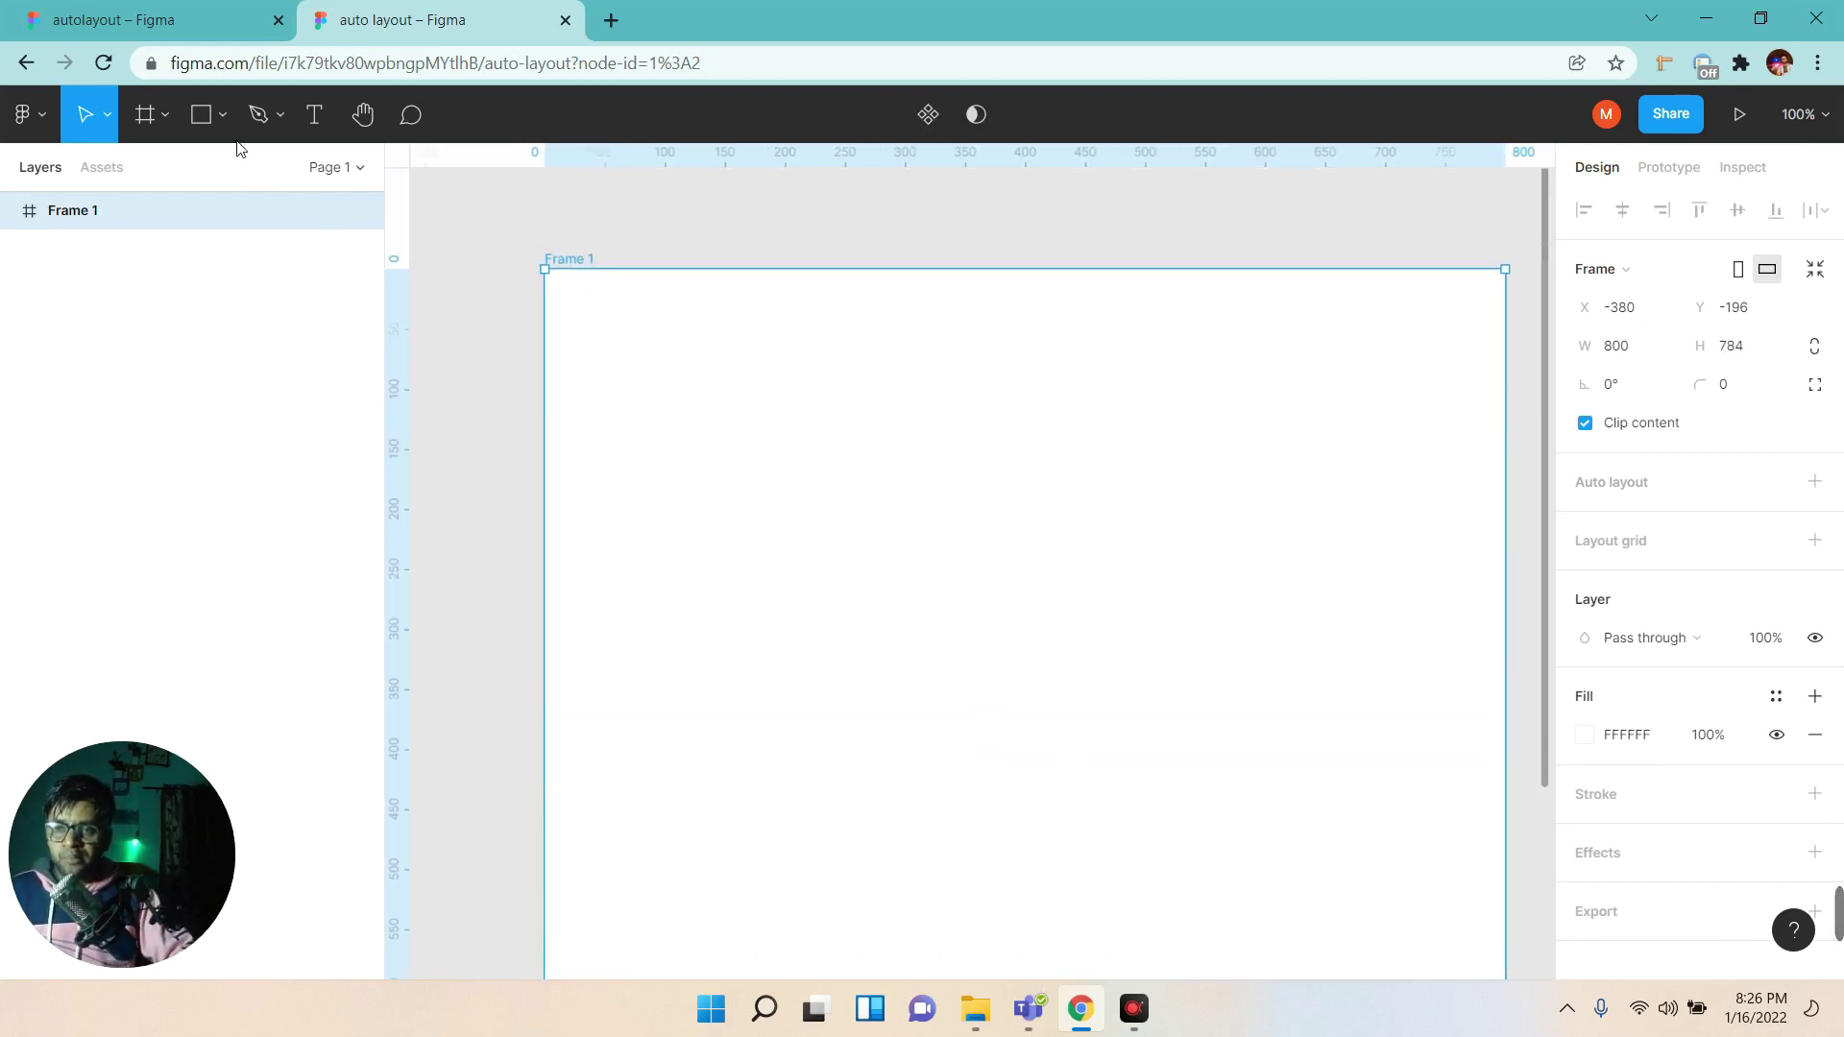
click(192, 19)
scroll(1371, 572, left, 5)
scroll(1355, 615, left, 8)
scroll(1153, 672, left, 8)
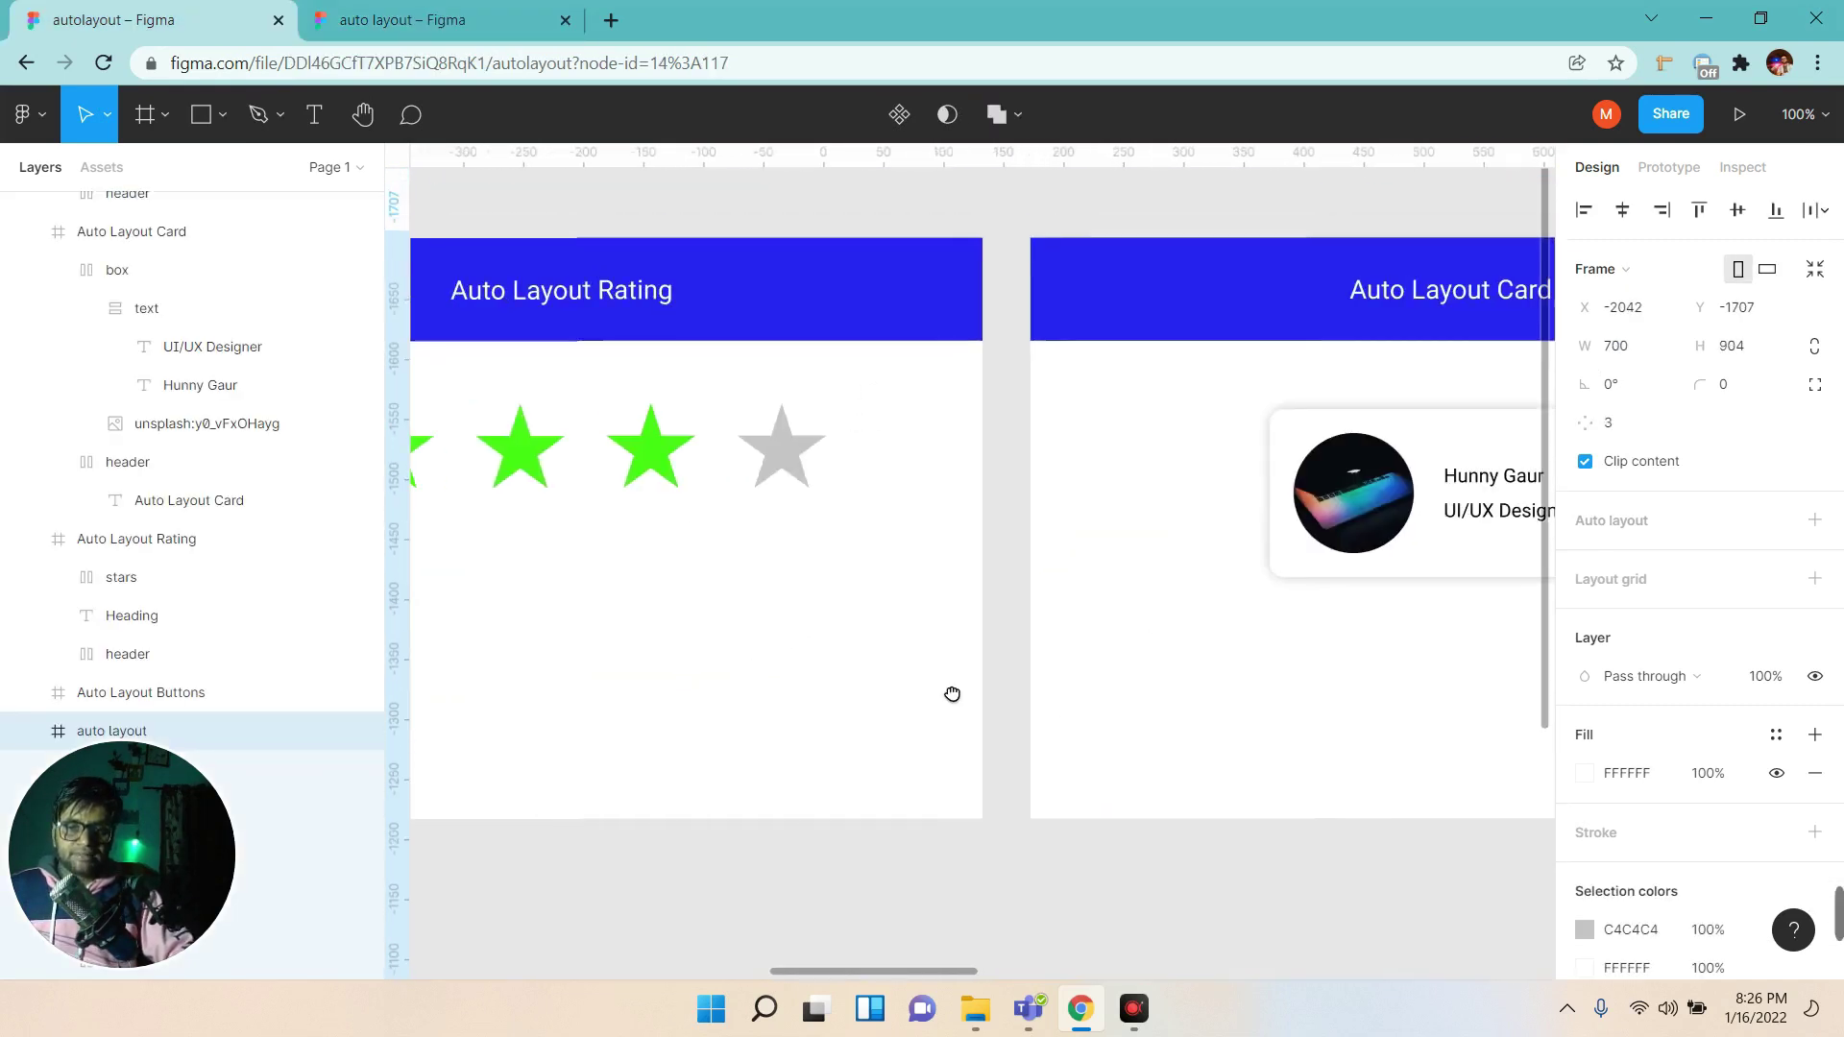
scroll(952, 694, left, 5)
scroll(618, 619, left, 5)
scroll(746, 543, left, 10)
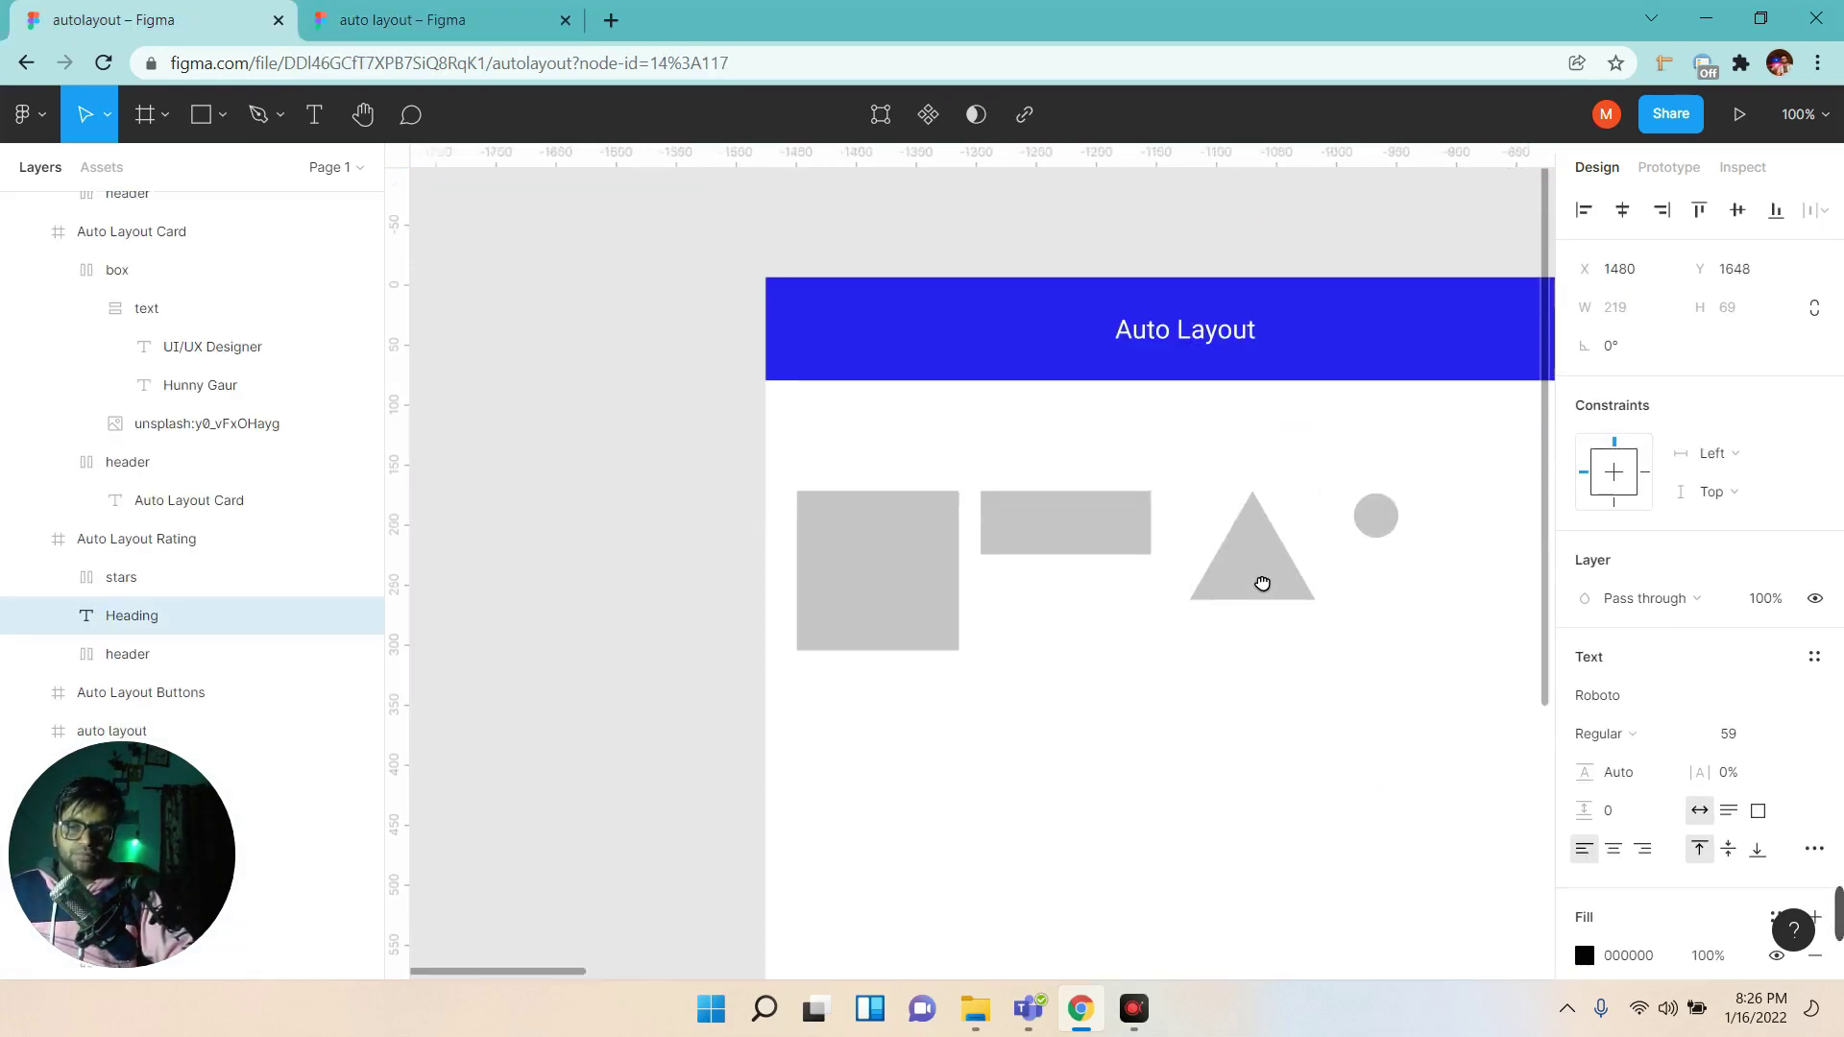
scroll(1263, 584, right, 5)
drag(506, 572, 765, 472)
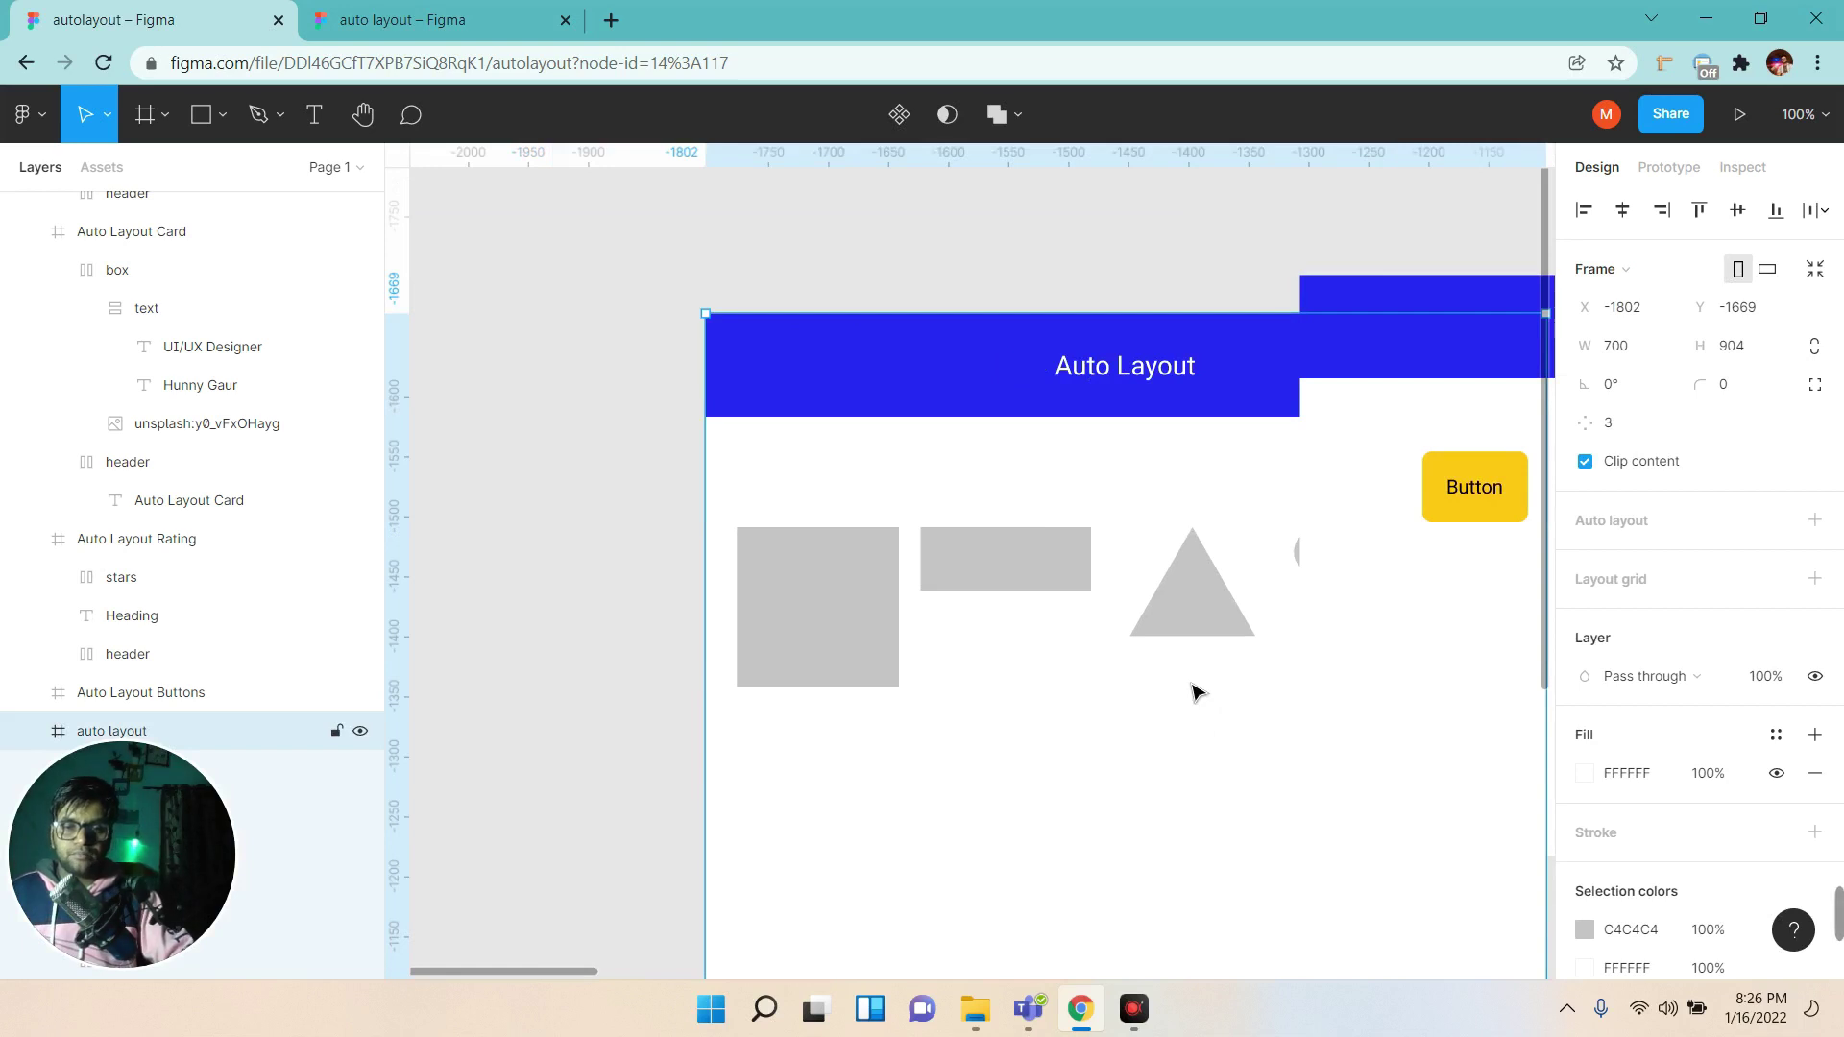
key(ctrl+z)
click(461, 12)
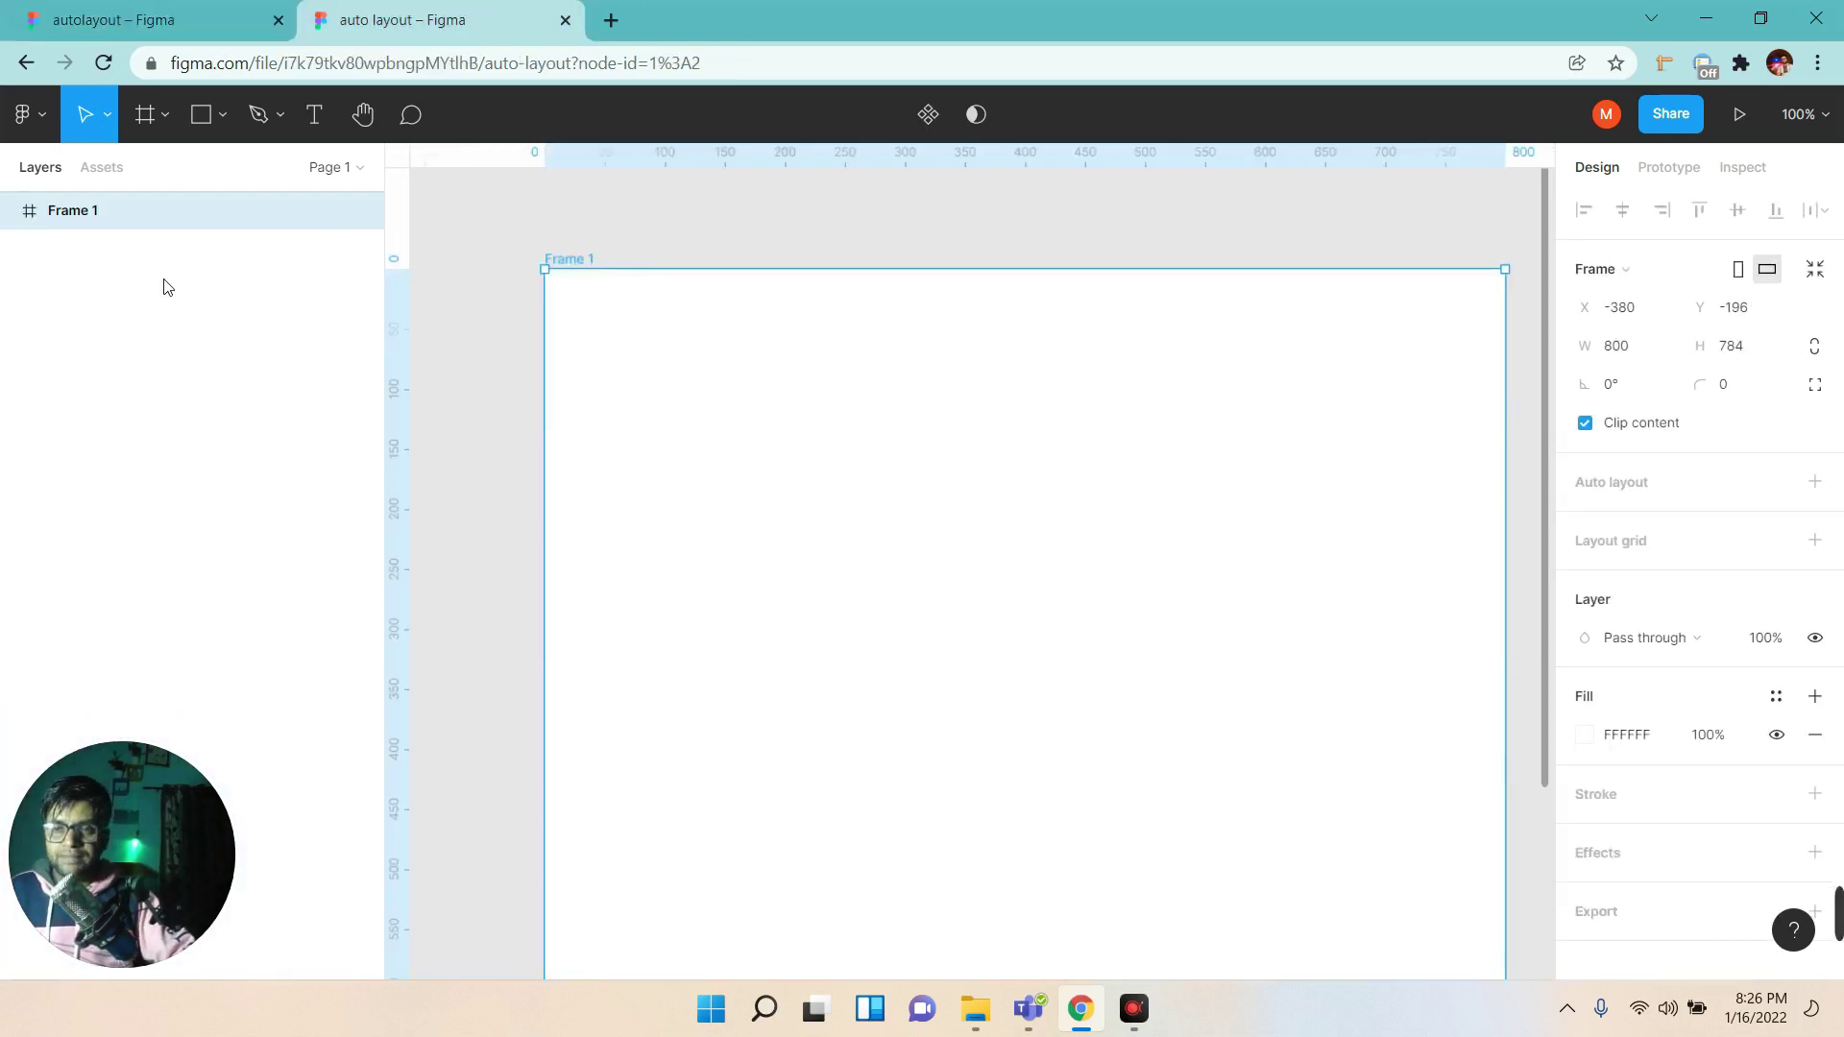
Rename the Frame 1 layer to 'auto layout' in the Layers panel.
double_click(77, 212)
text(lay)
key(BackSpace)
key(BackSpace)
text(auto layout)
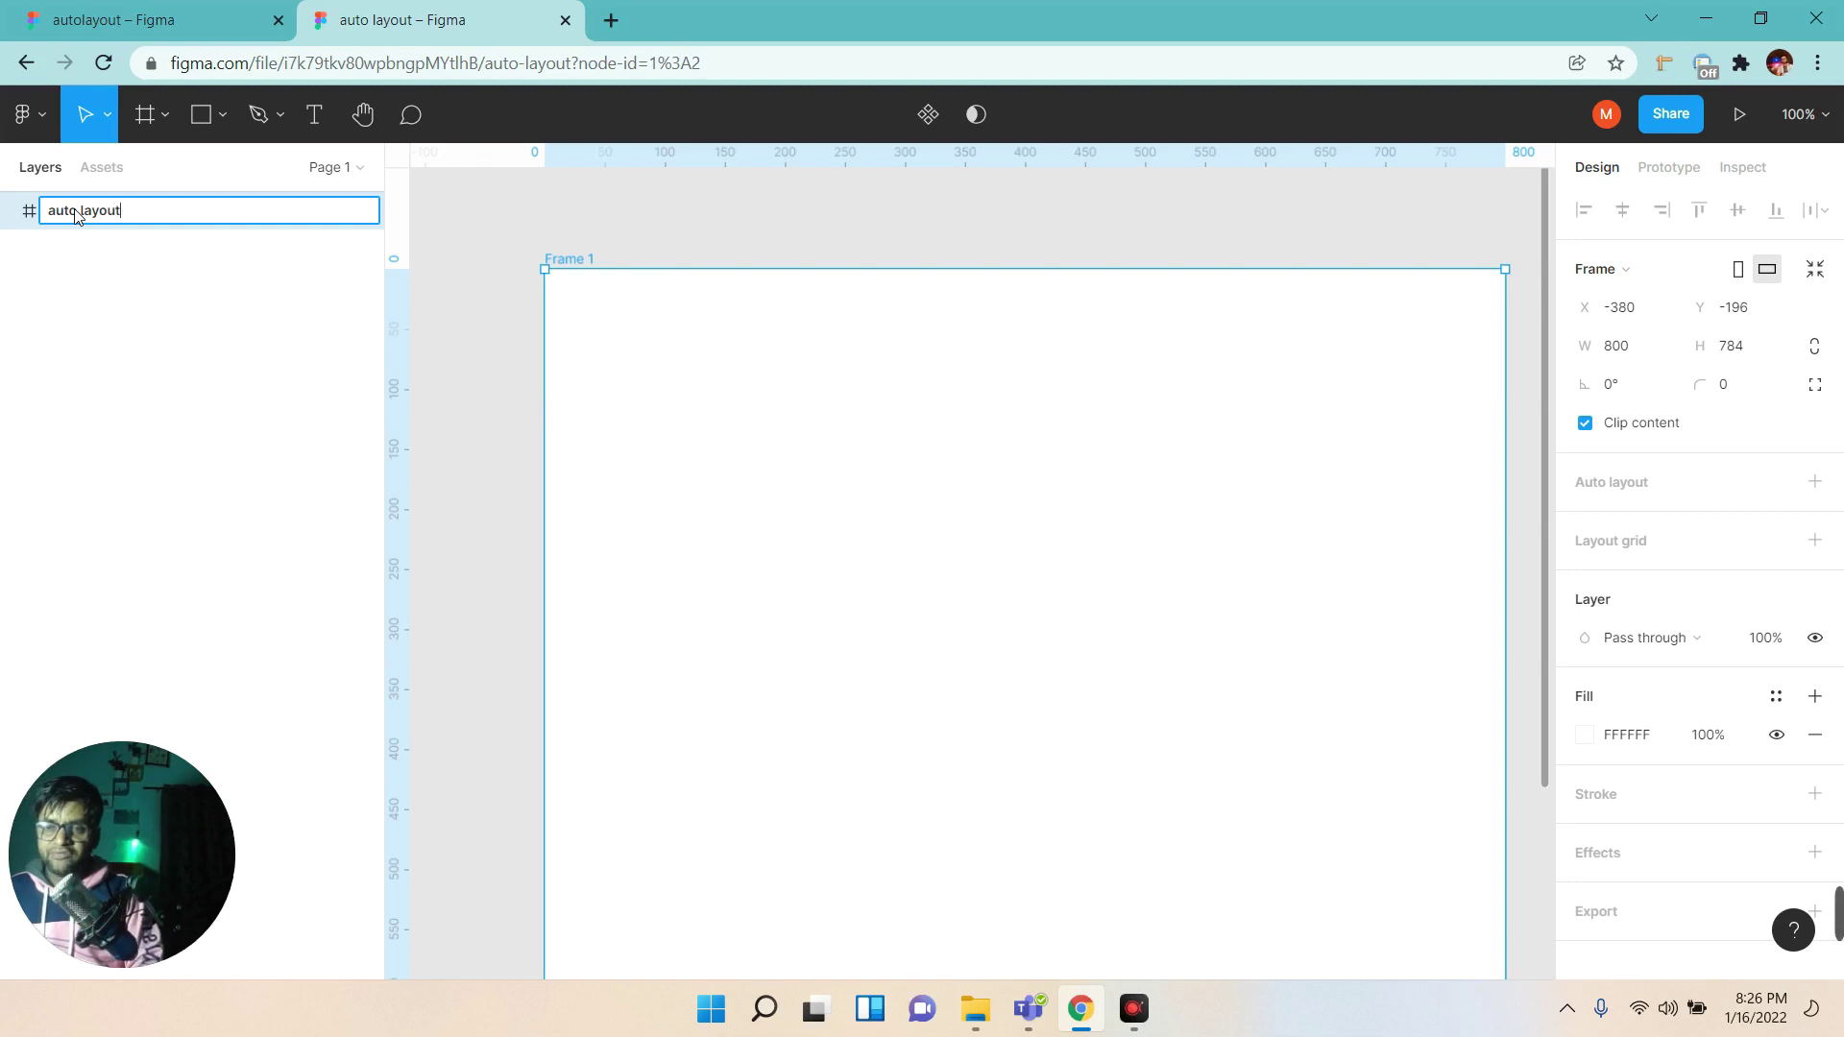
key(Return)
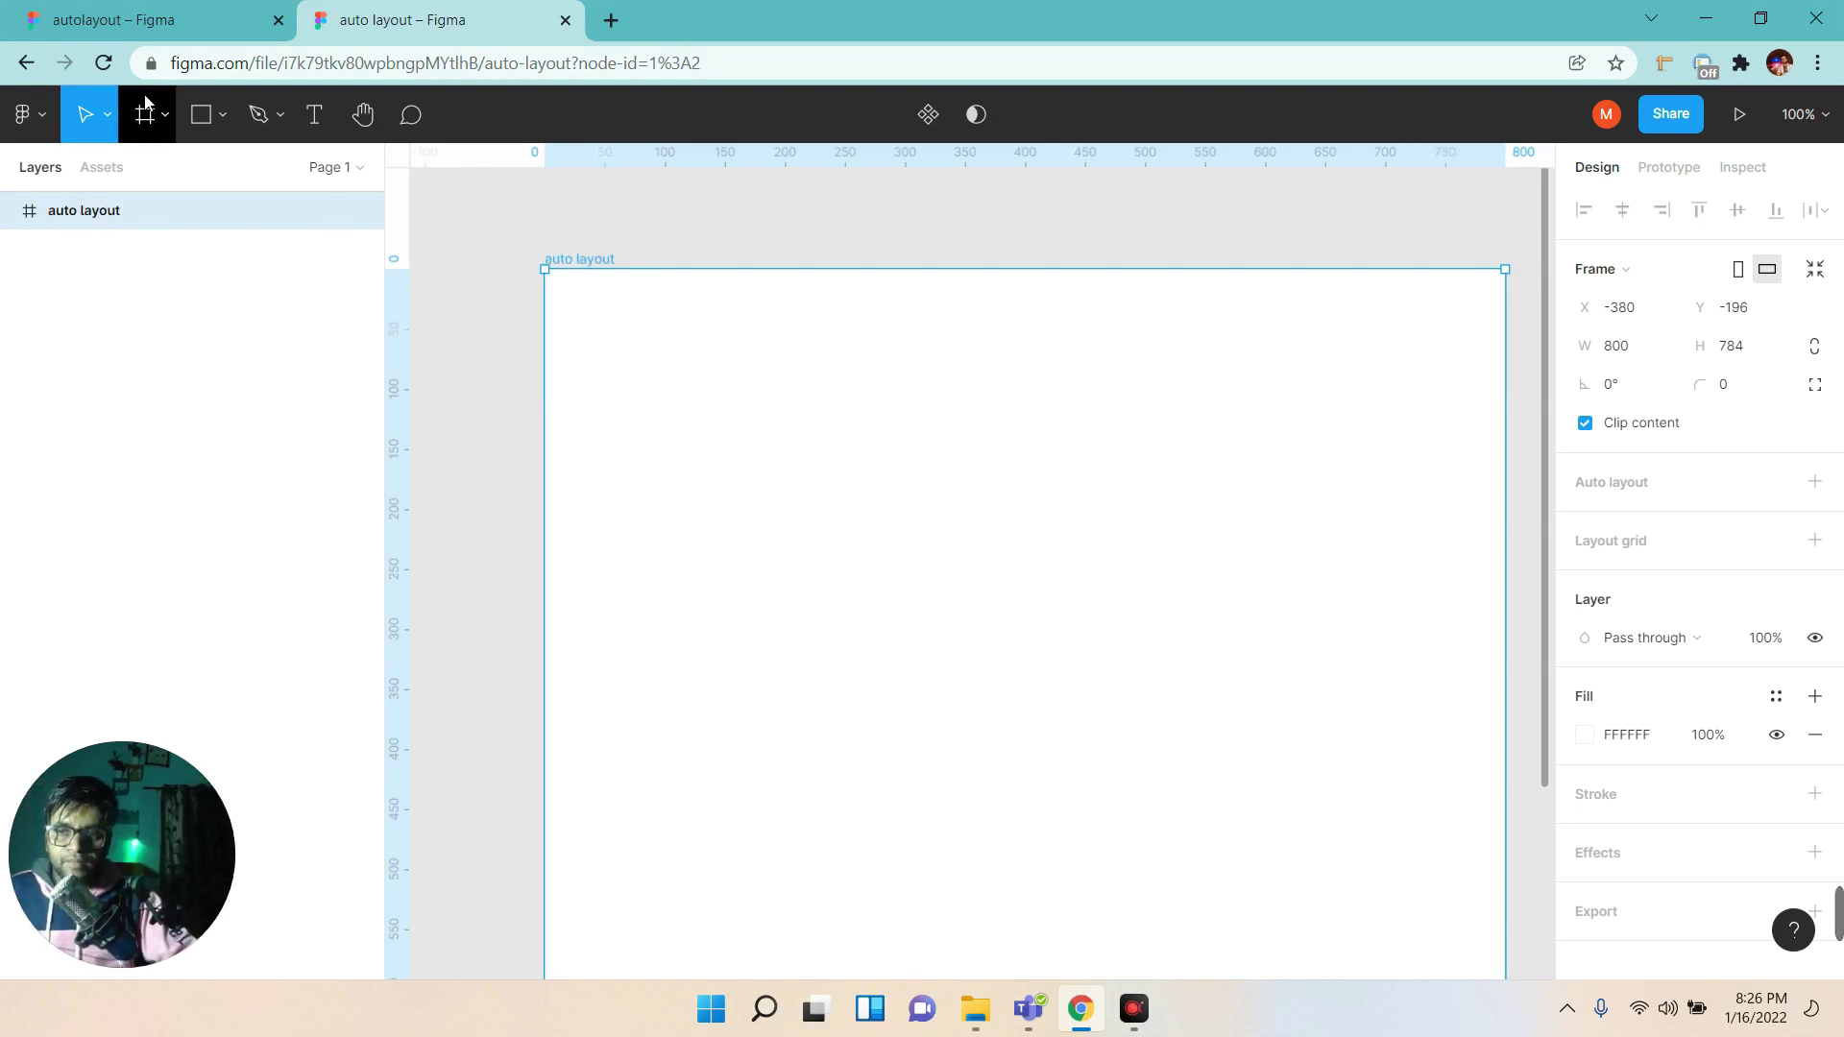
Draw a grey rectangle inside the auto layout frame.
click(223, 115)
click(237, 178)
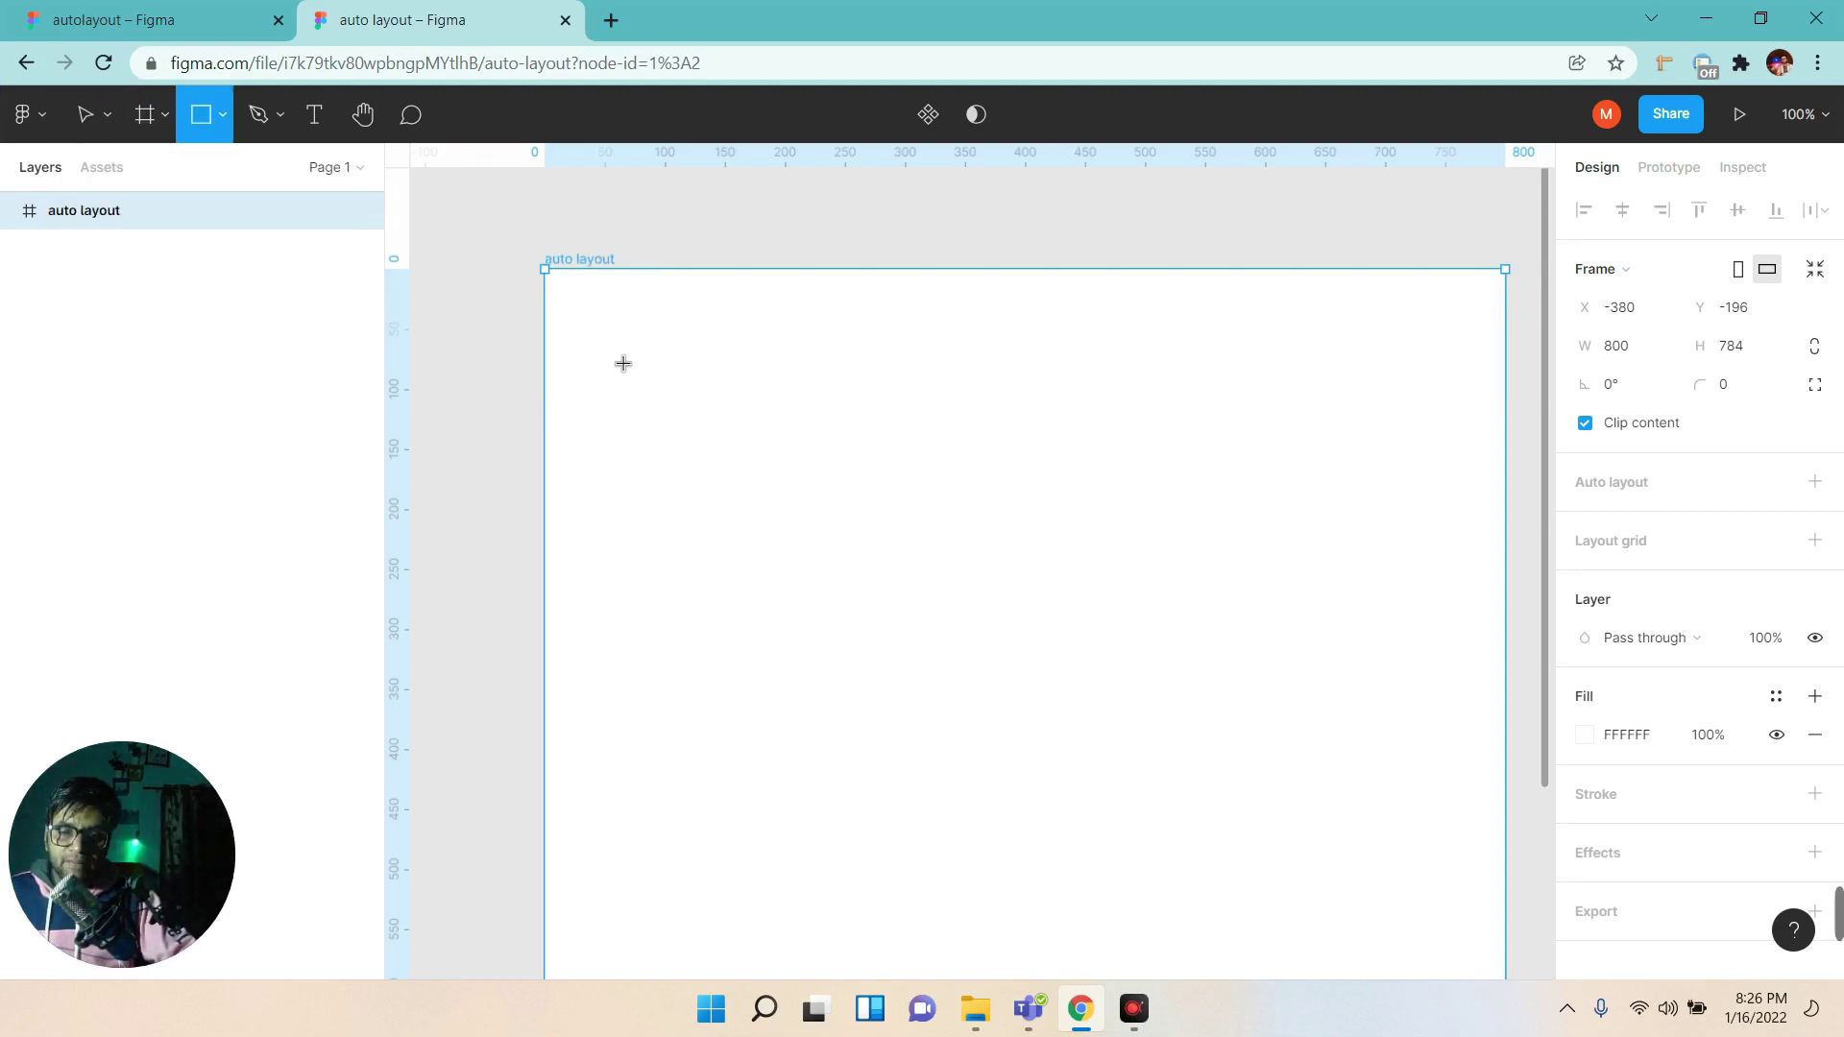
drag(602, 343, 779, 518)
drag(725, 461, 699, 463)
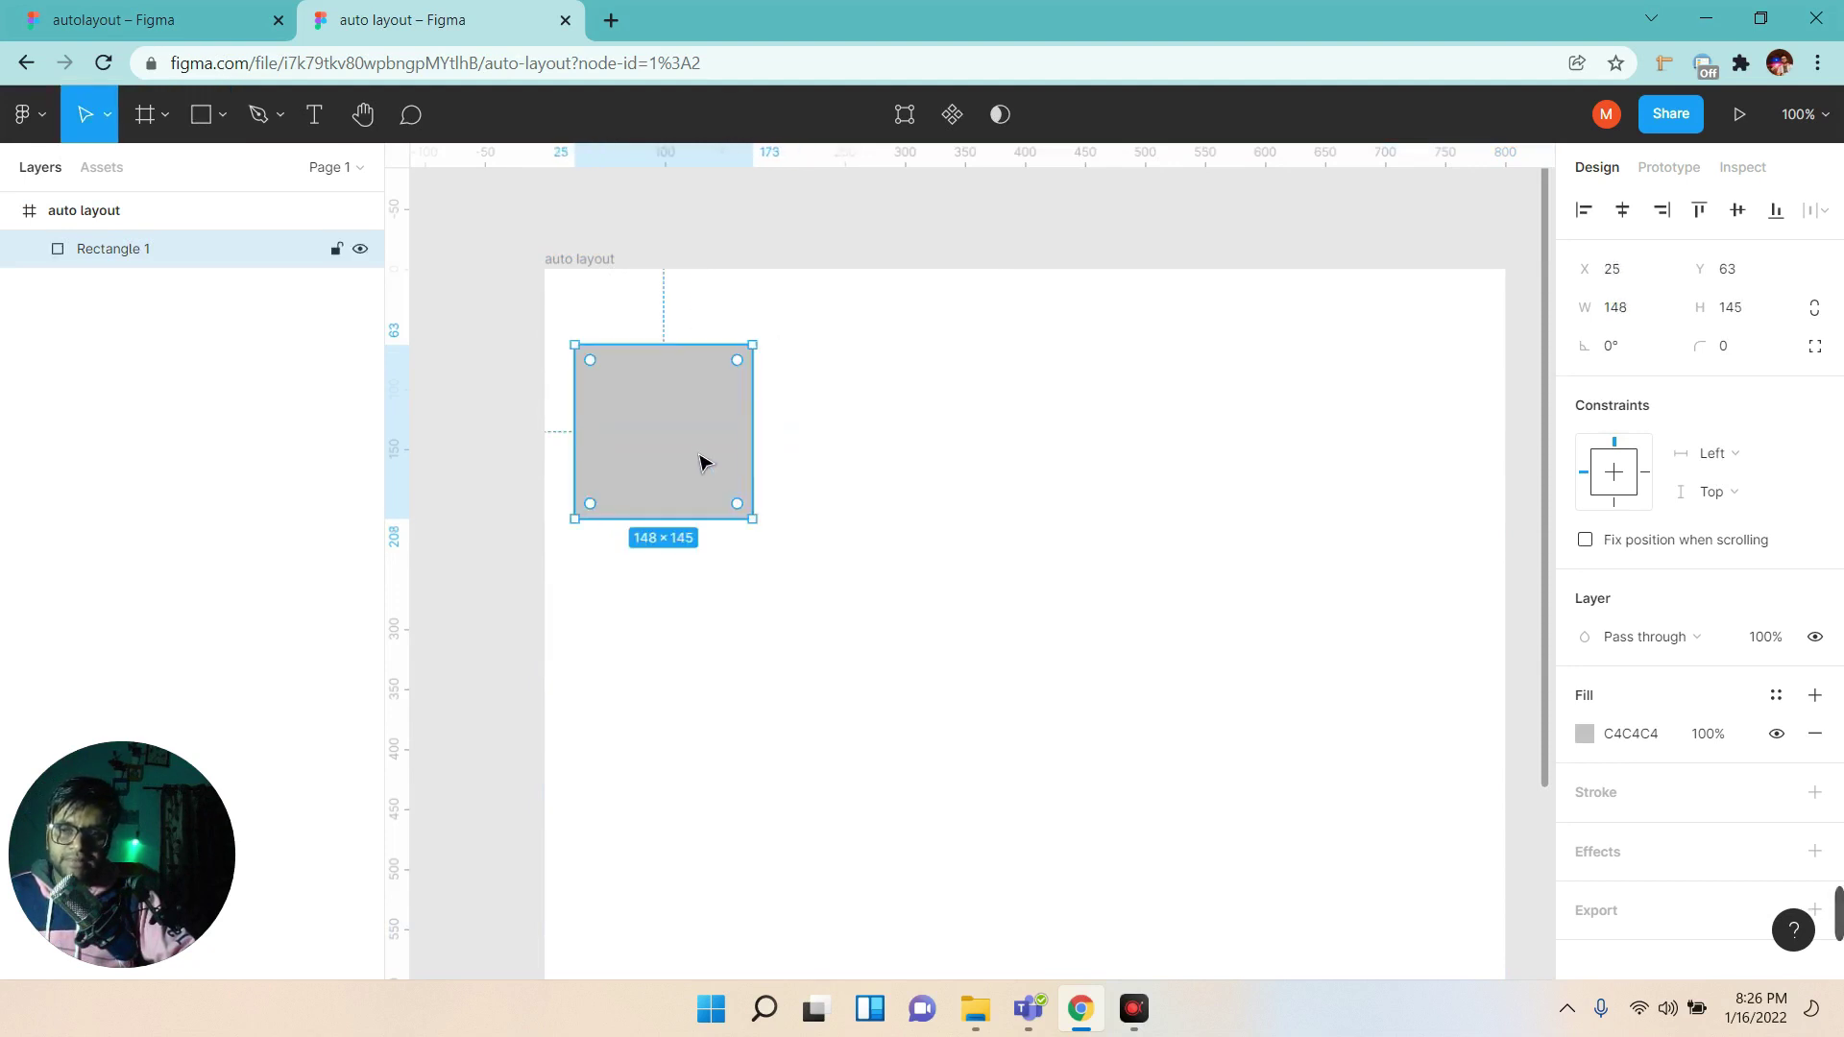
Add an 84 × 84 circle aligned with the rectangle's top, to its right.
click(223, 115)
click(216, 267)
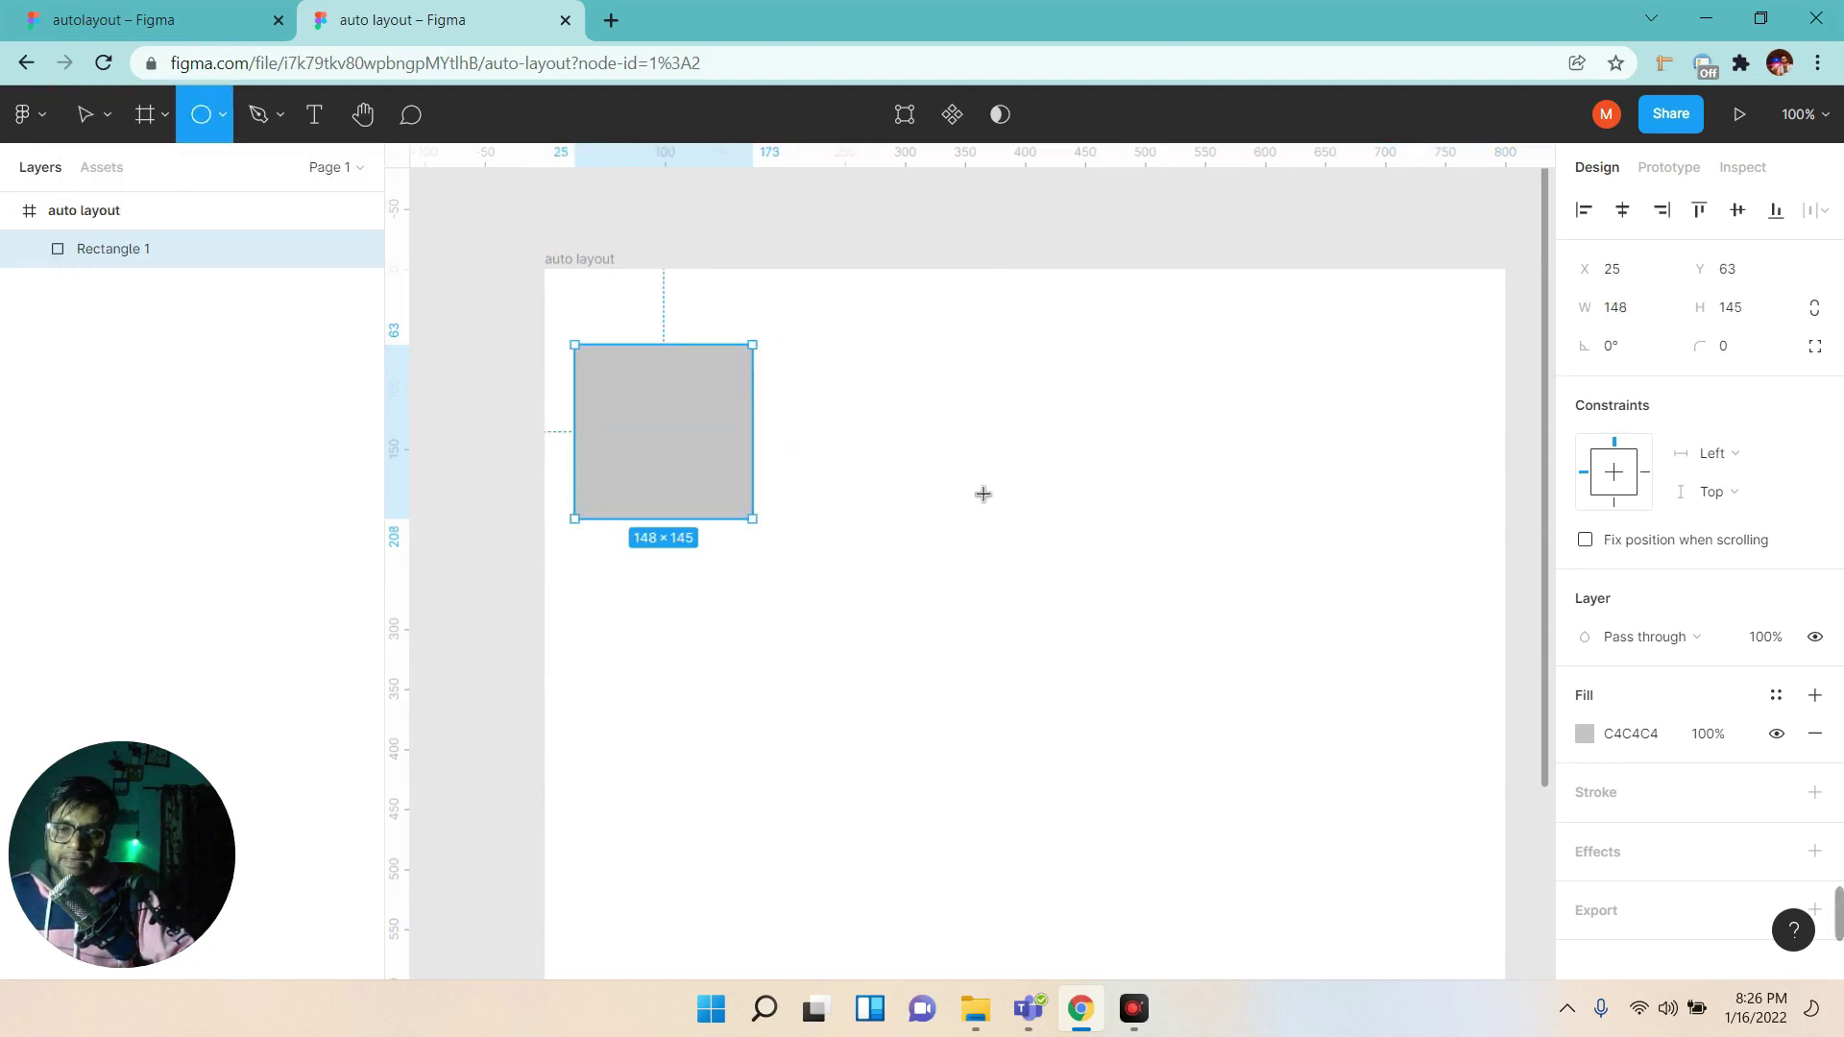
click(828, 376)
drag(903, 459, 860, 420)
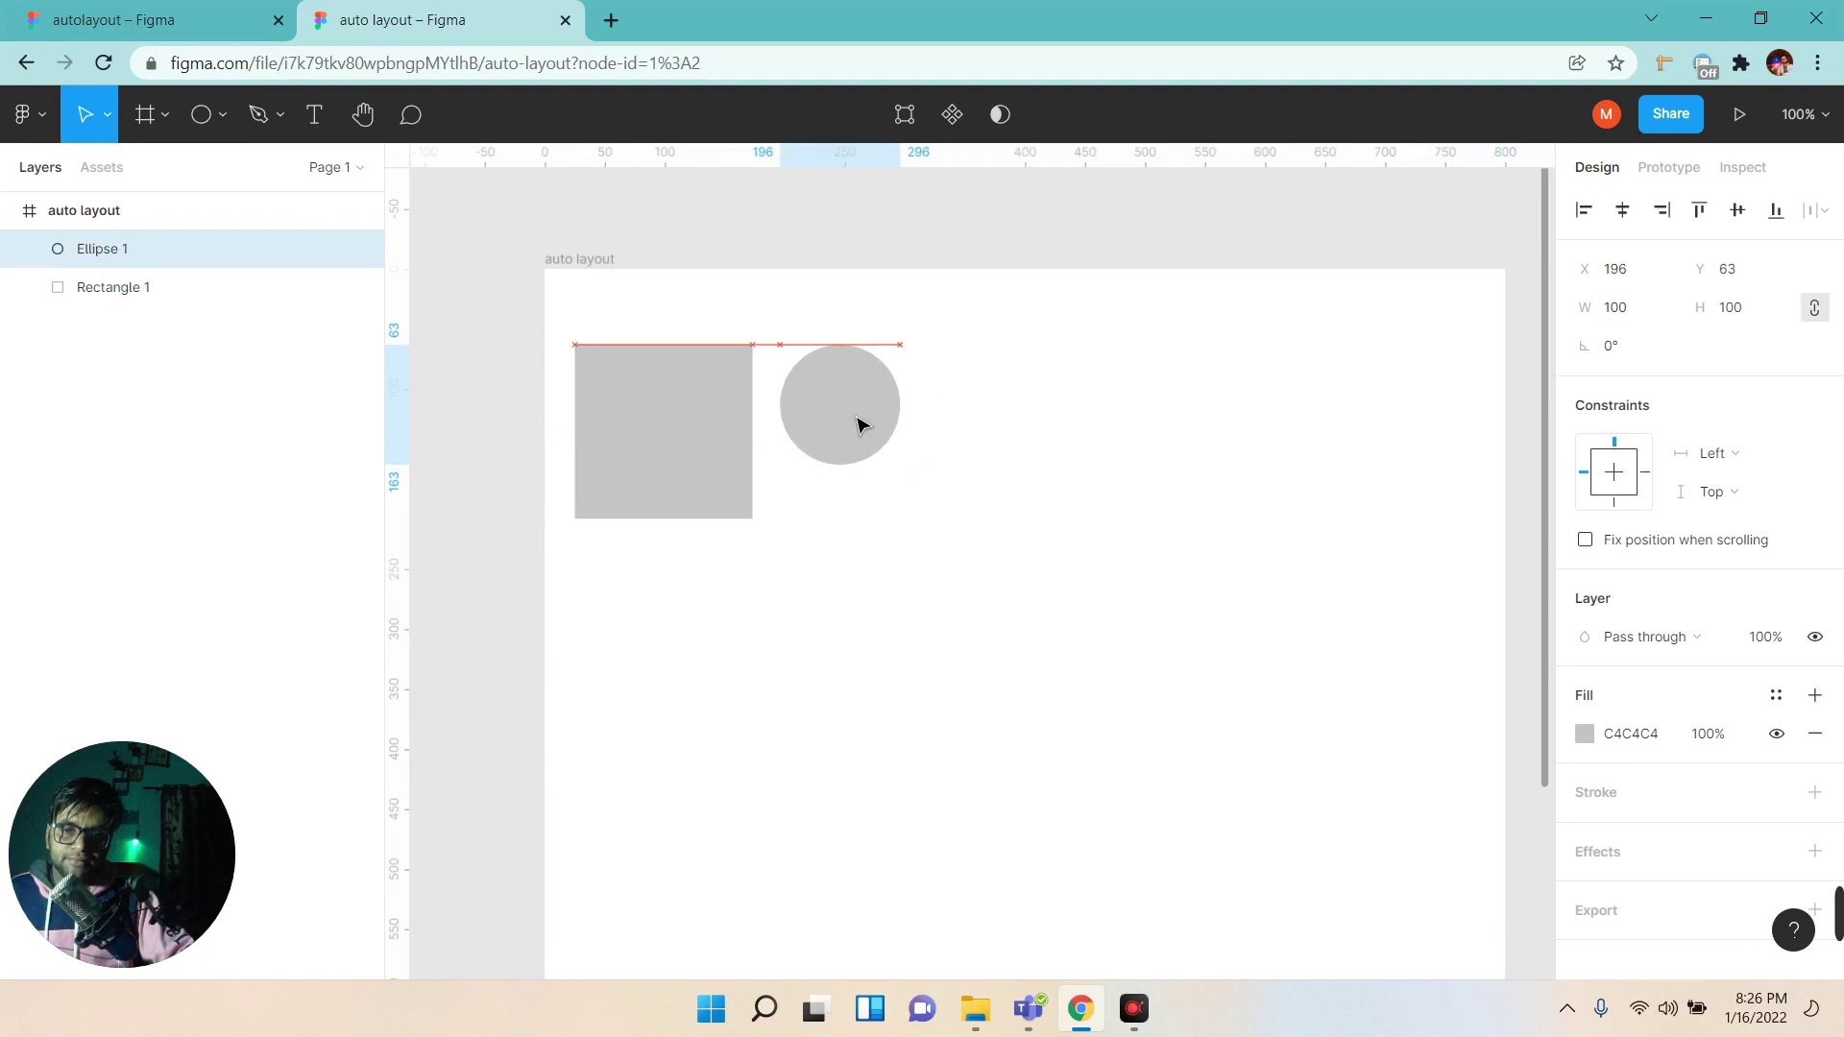
drag(926, 489, 887, 465)
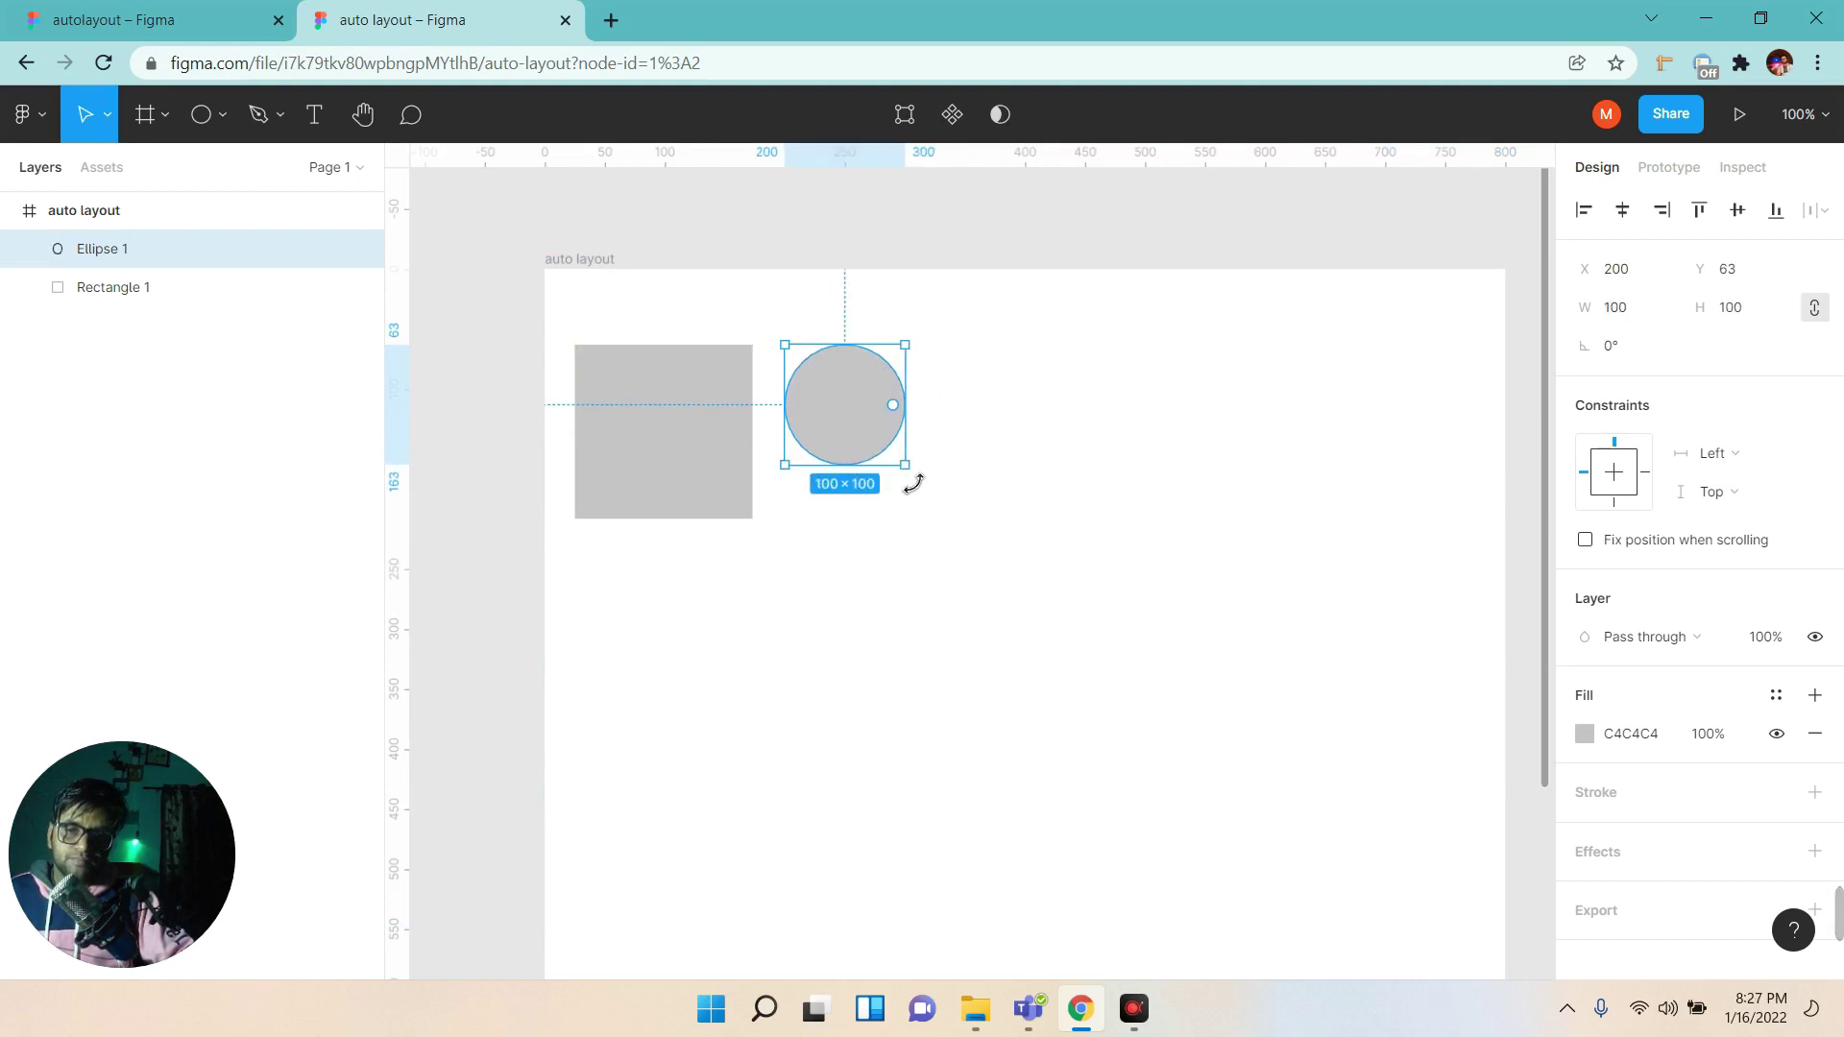
Draw a triangle and then a star to the right of the circle.
click(223, 116)
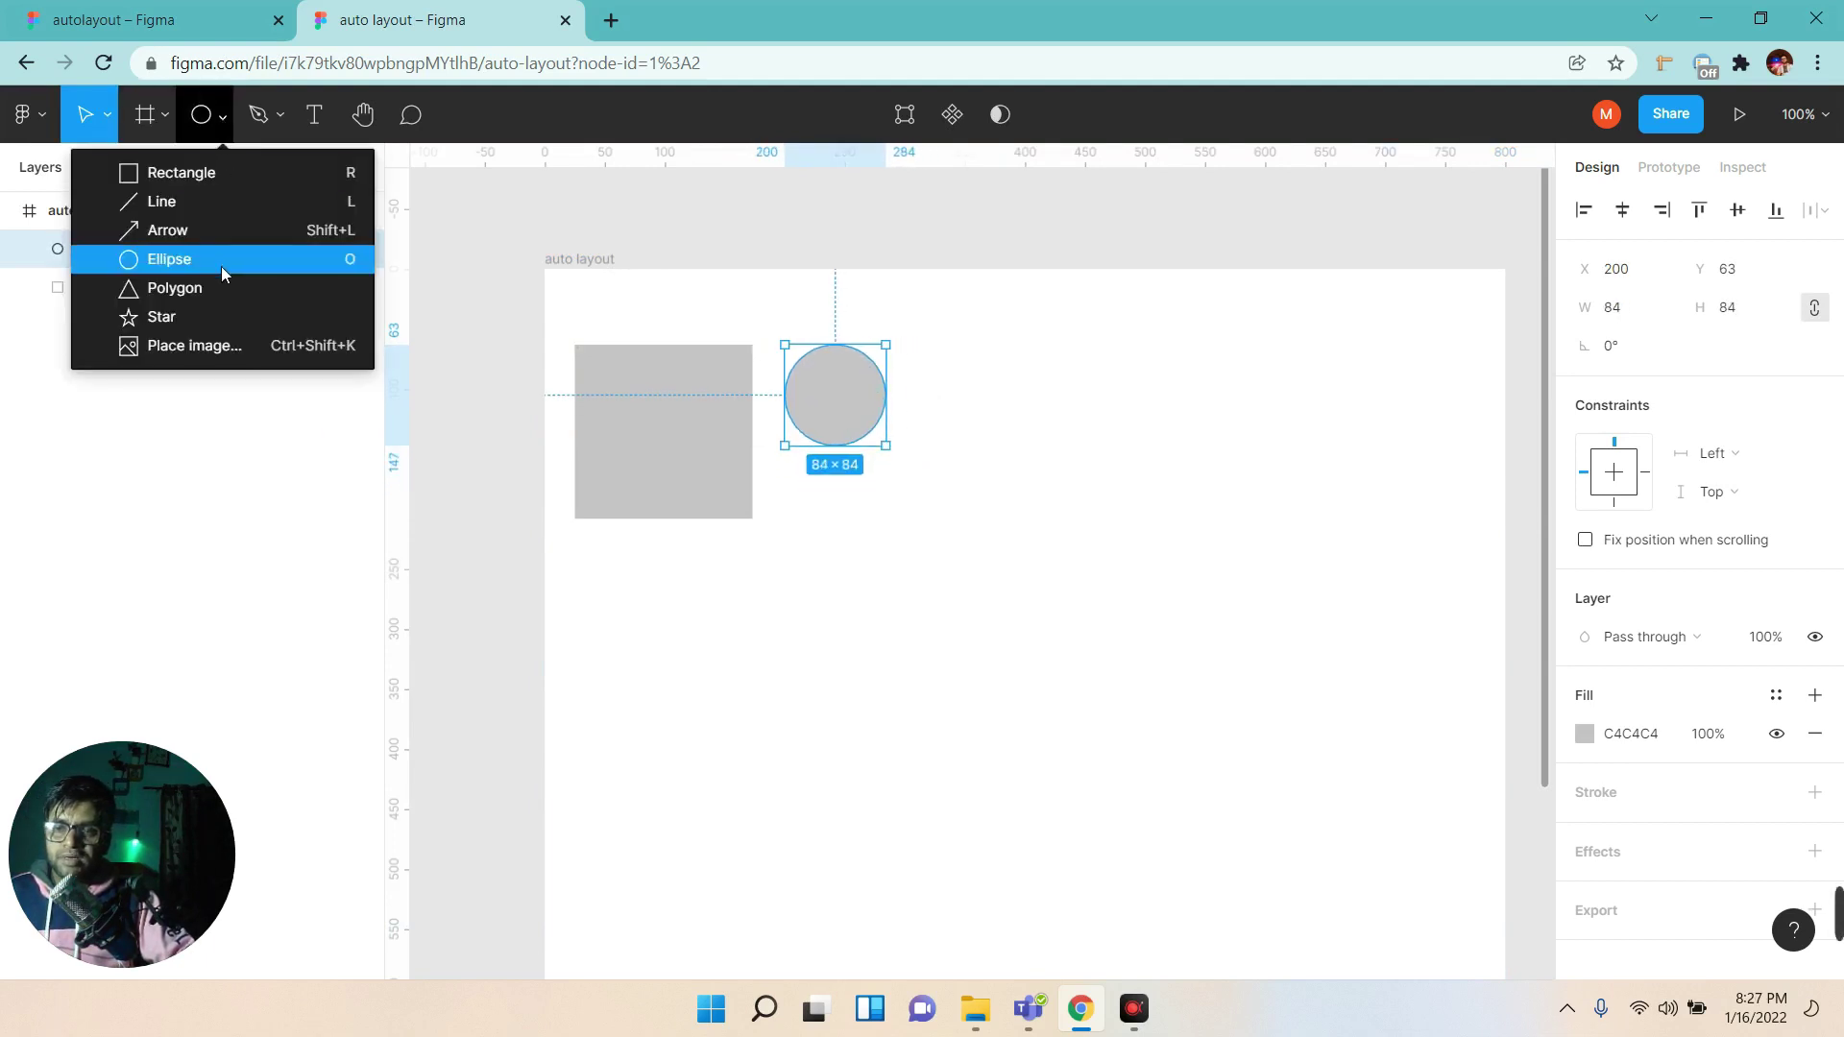
click(219, 290)
mouse_move(954, 368)
mouse_down()
mouse_move(1075, 489)
mouse_move(1011, 430)
mouse_up()
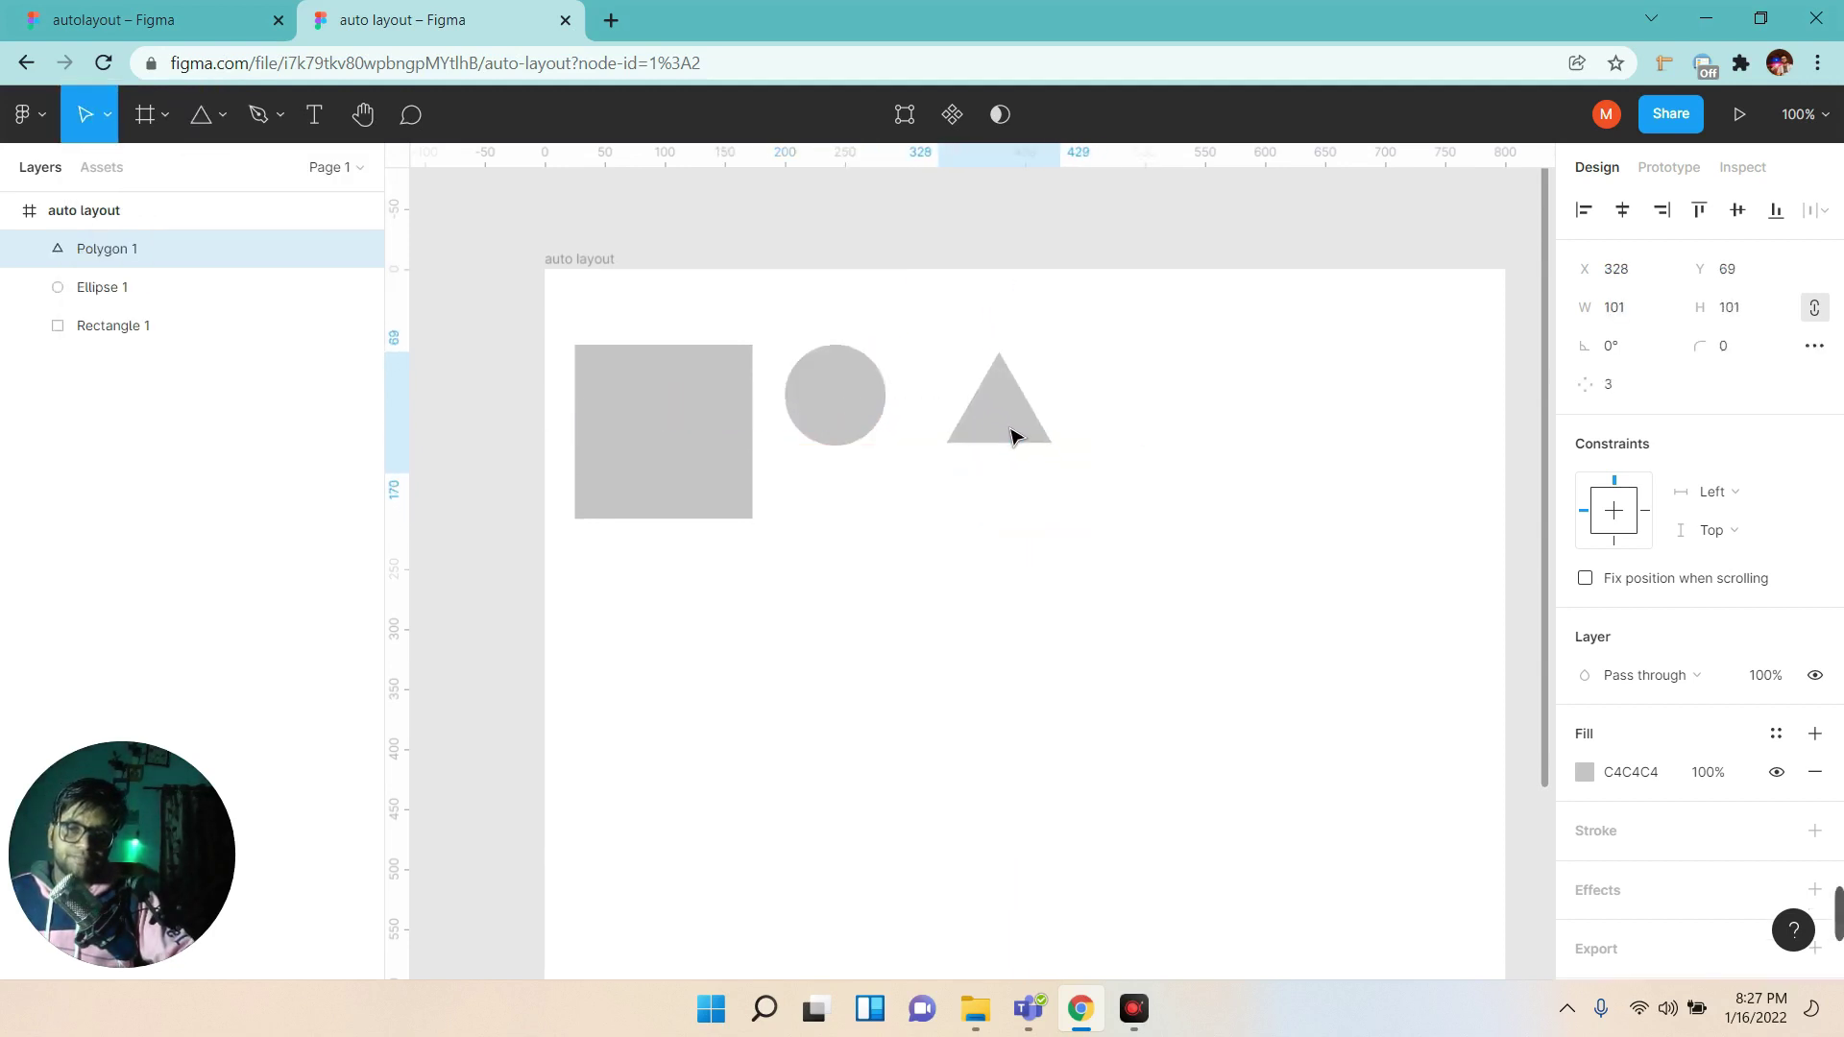
click(222, 116)
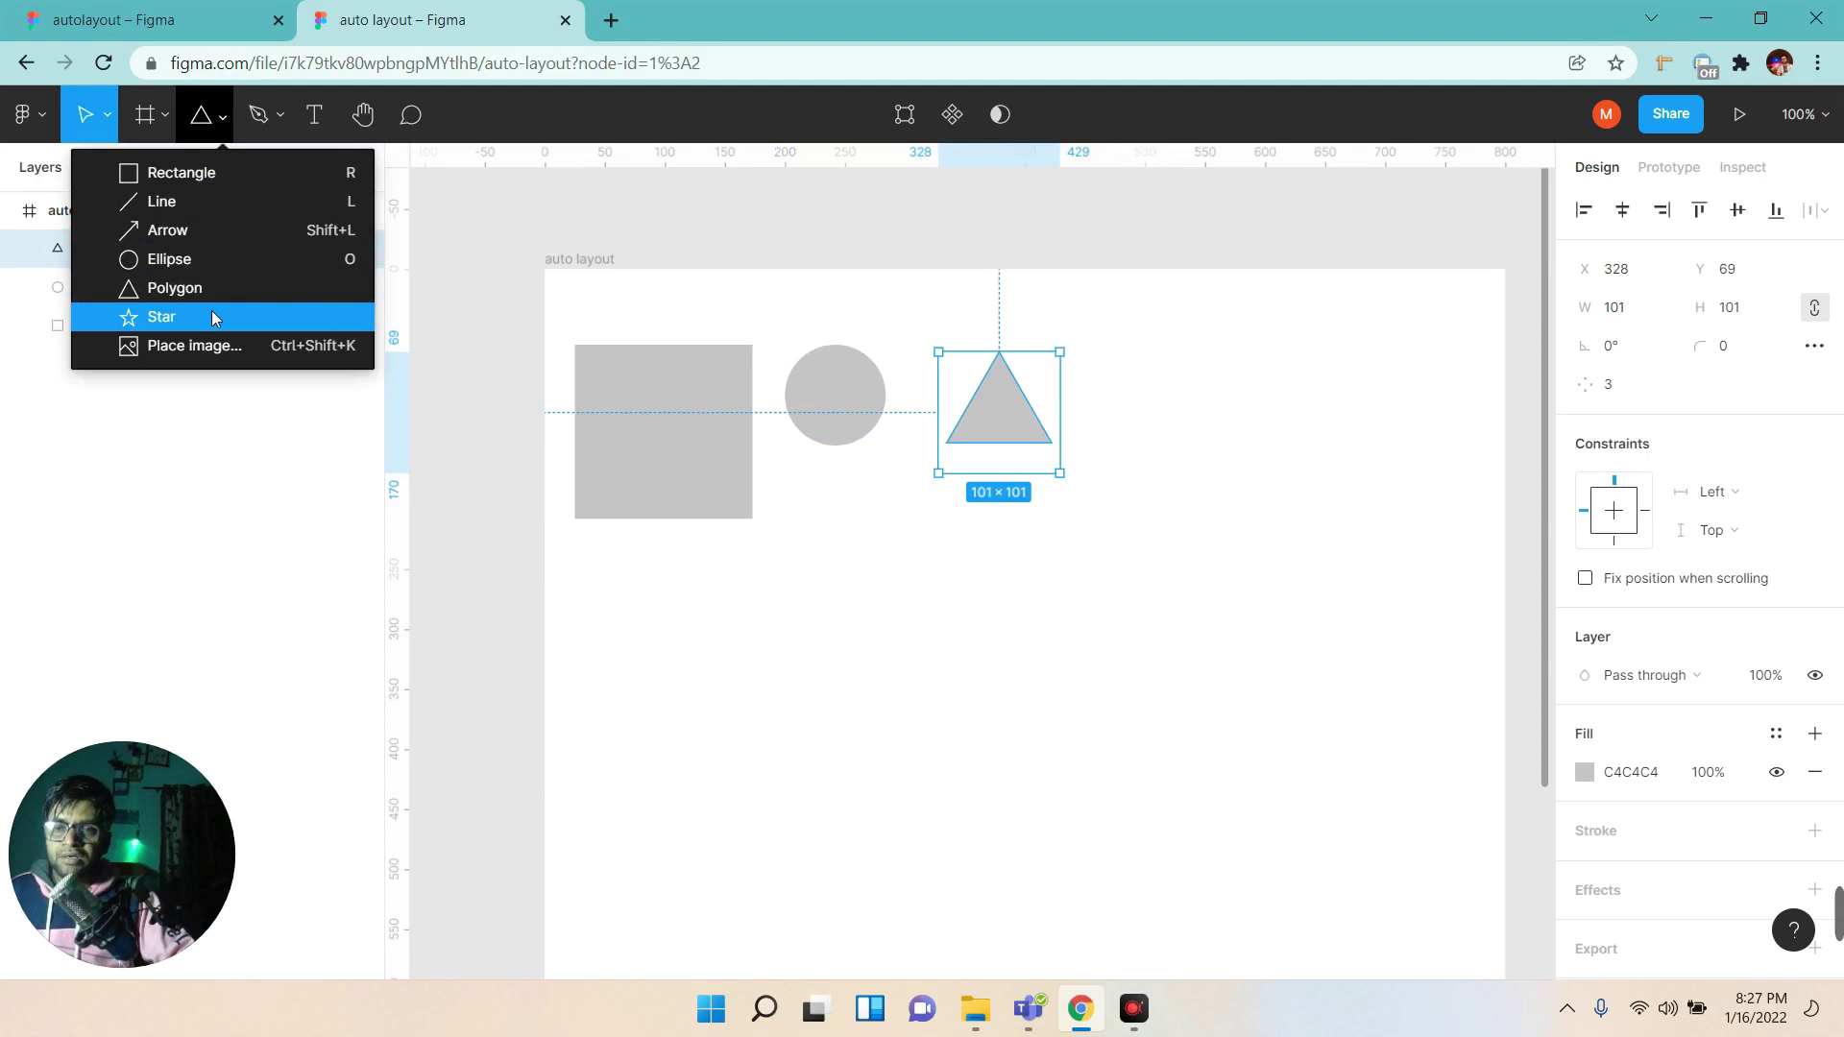
click(212, 318)
drag(1135, 361, 1247, 472)
click(1212, 573)
click(1230, 428)
click(1224, 615)
Add a 'Hunny Code' text label below the star.
key(t)
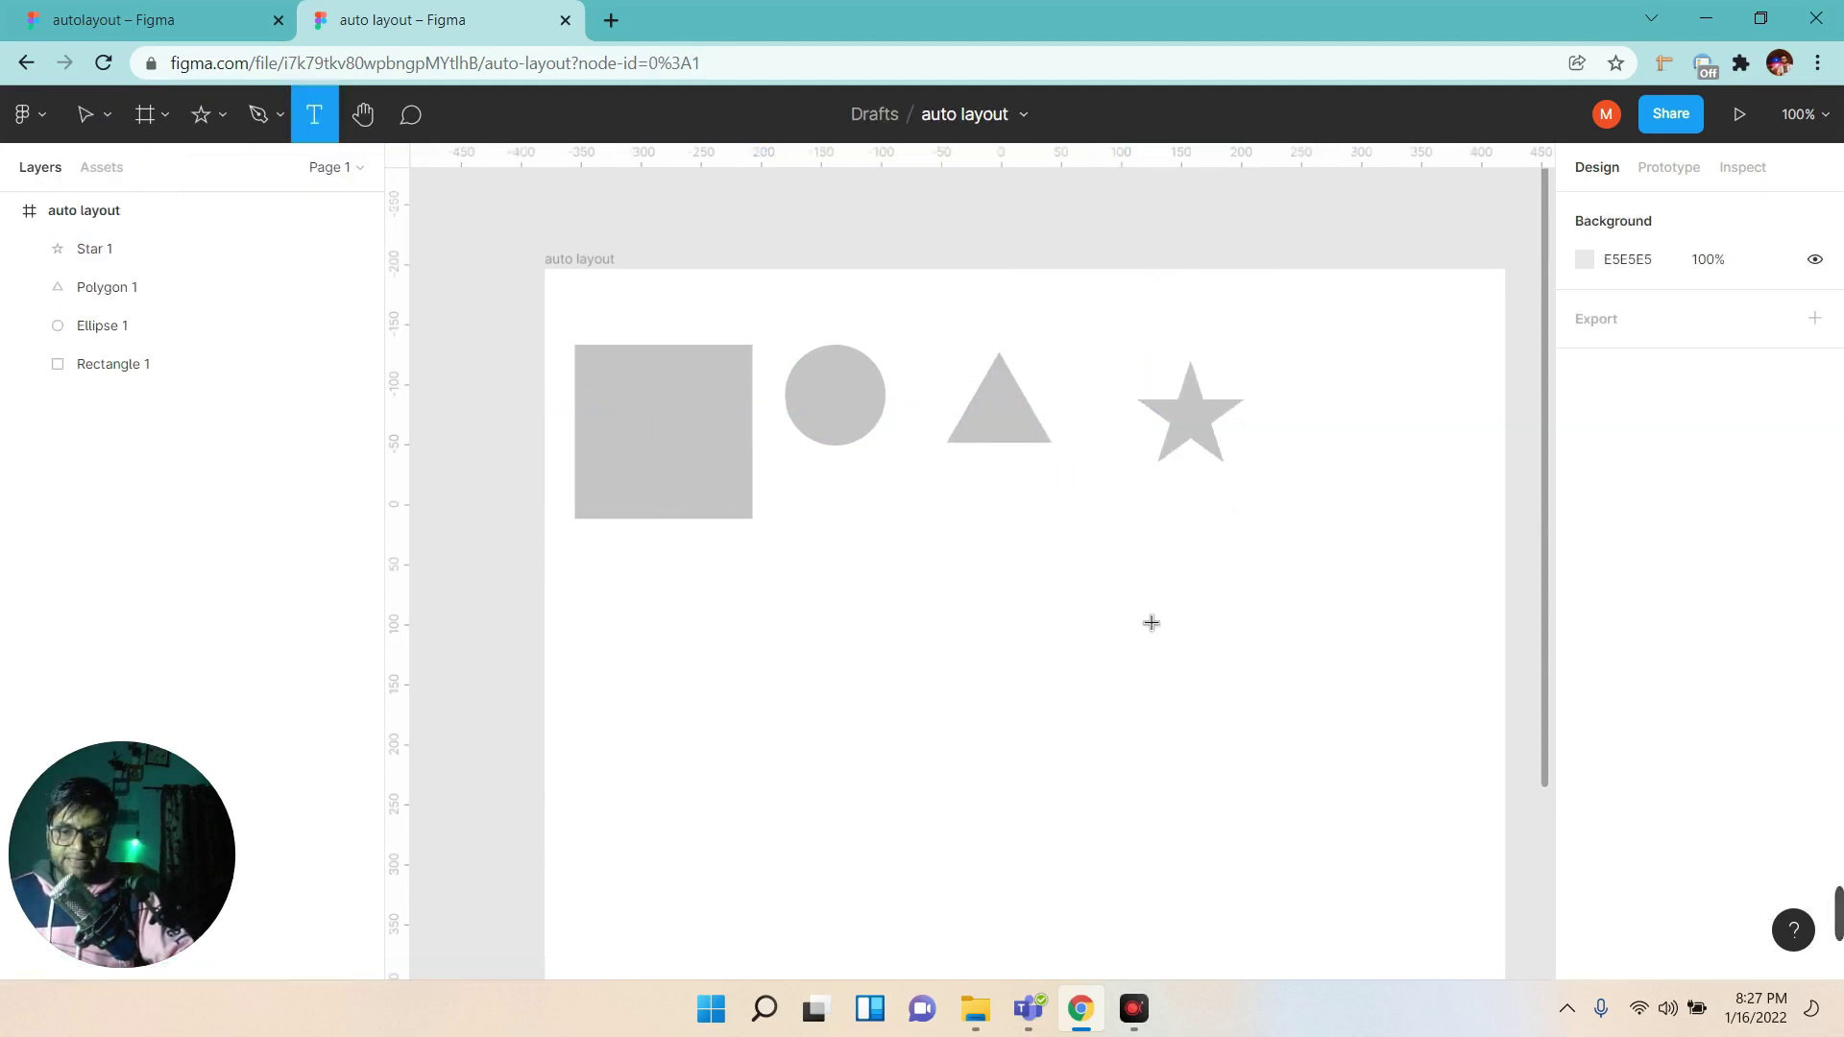
click(1137, 609)
text(Hunny Code)
key(Escape)
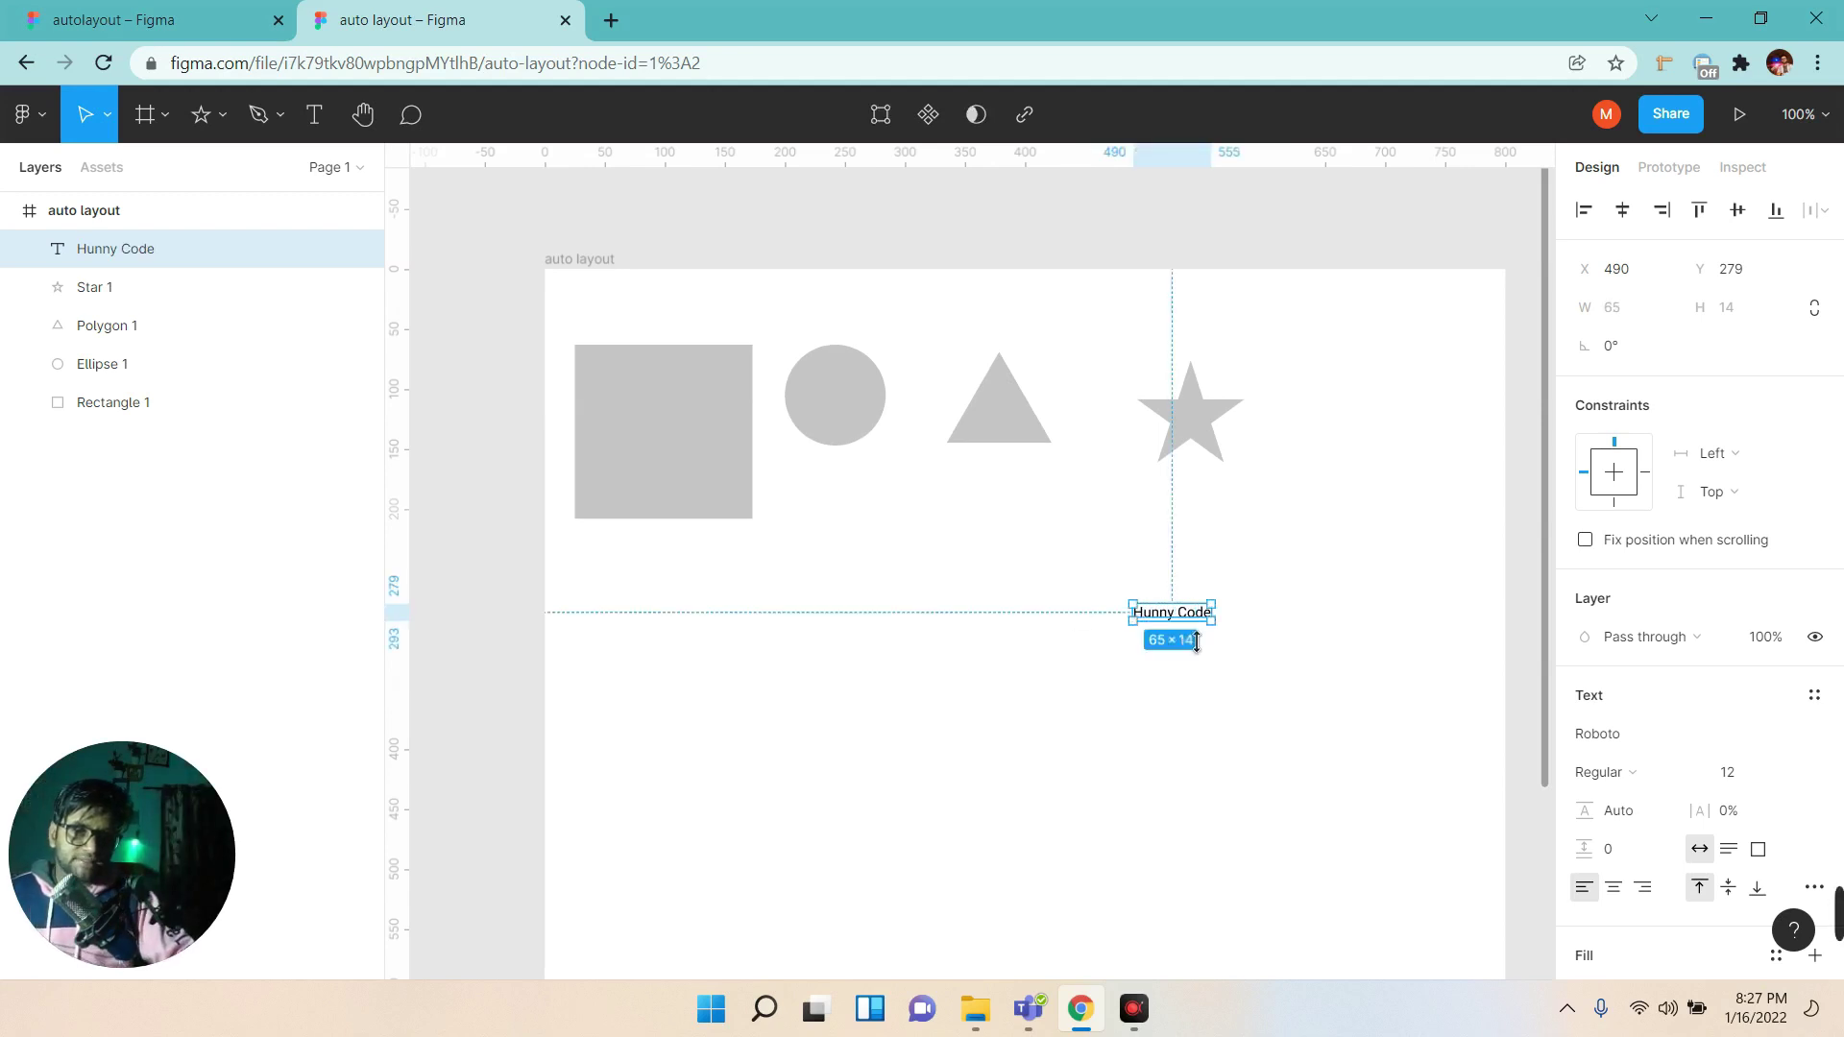
Increase the Hunny Code text's font size.
click(1733, 773)
text(1)
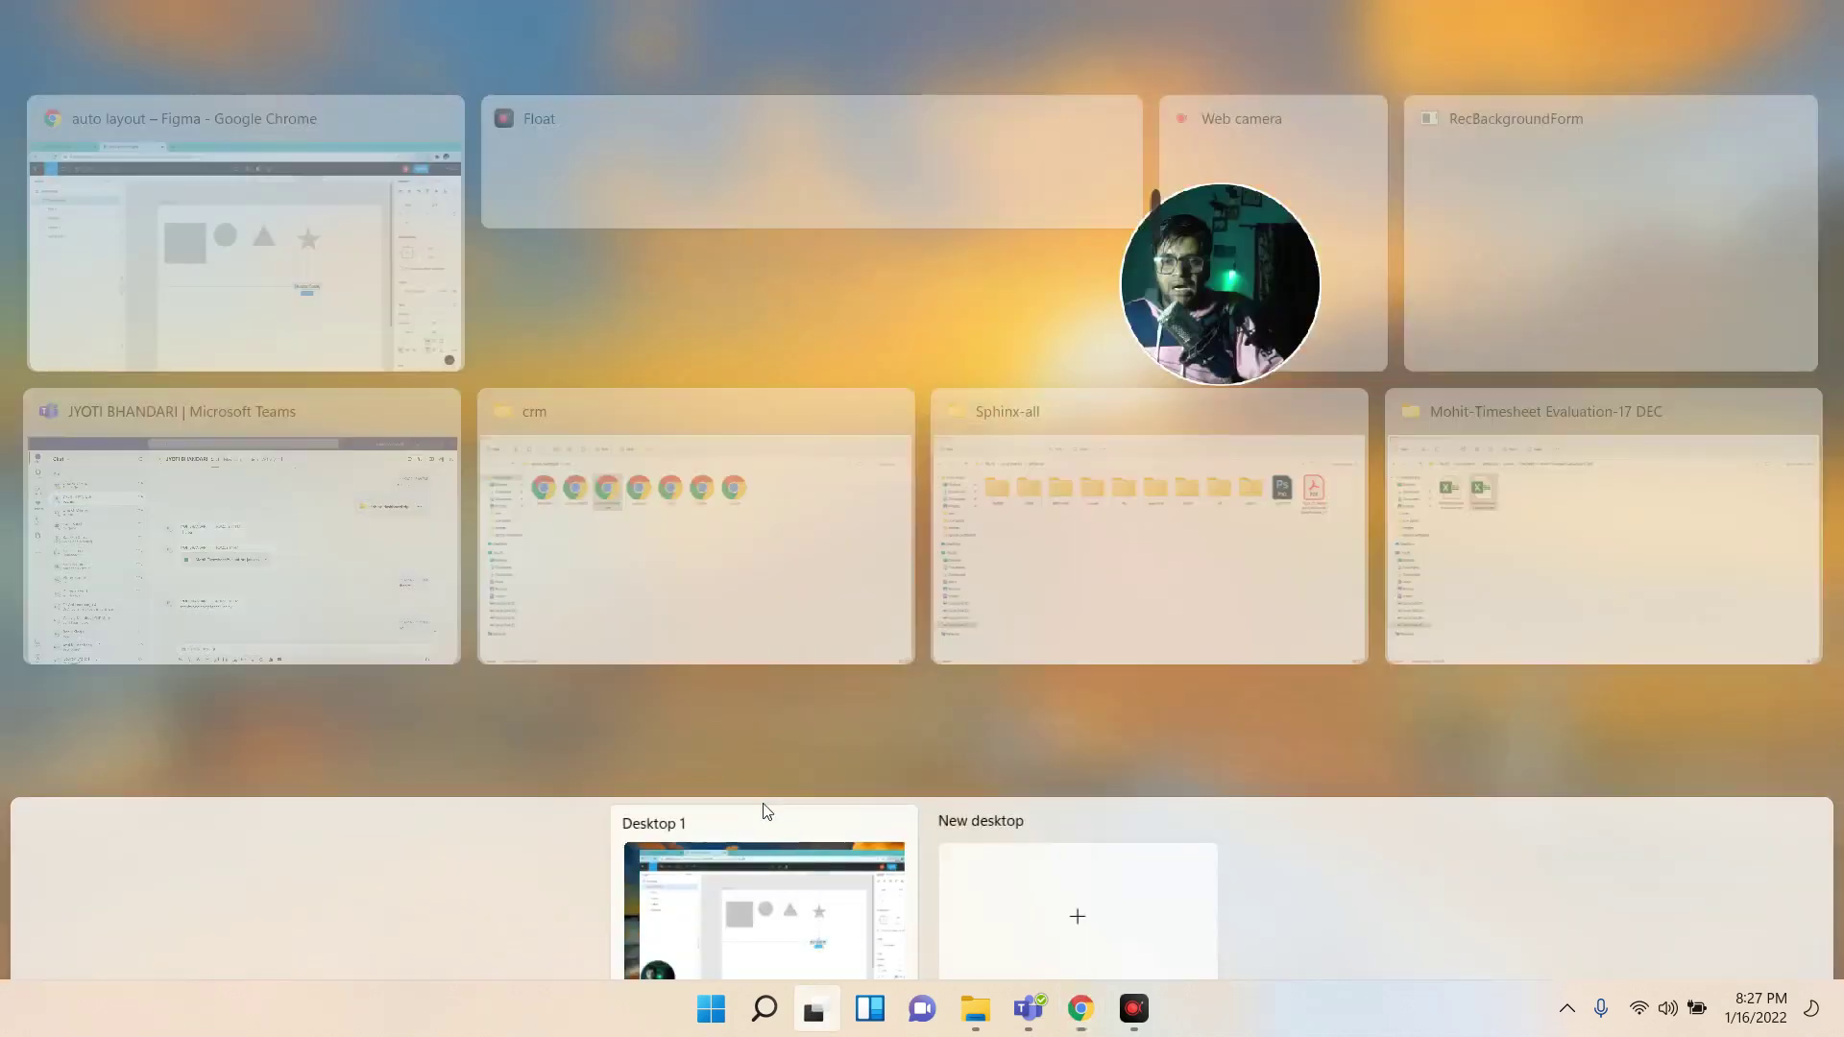
click(814, 1008)
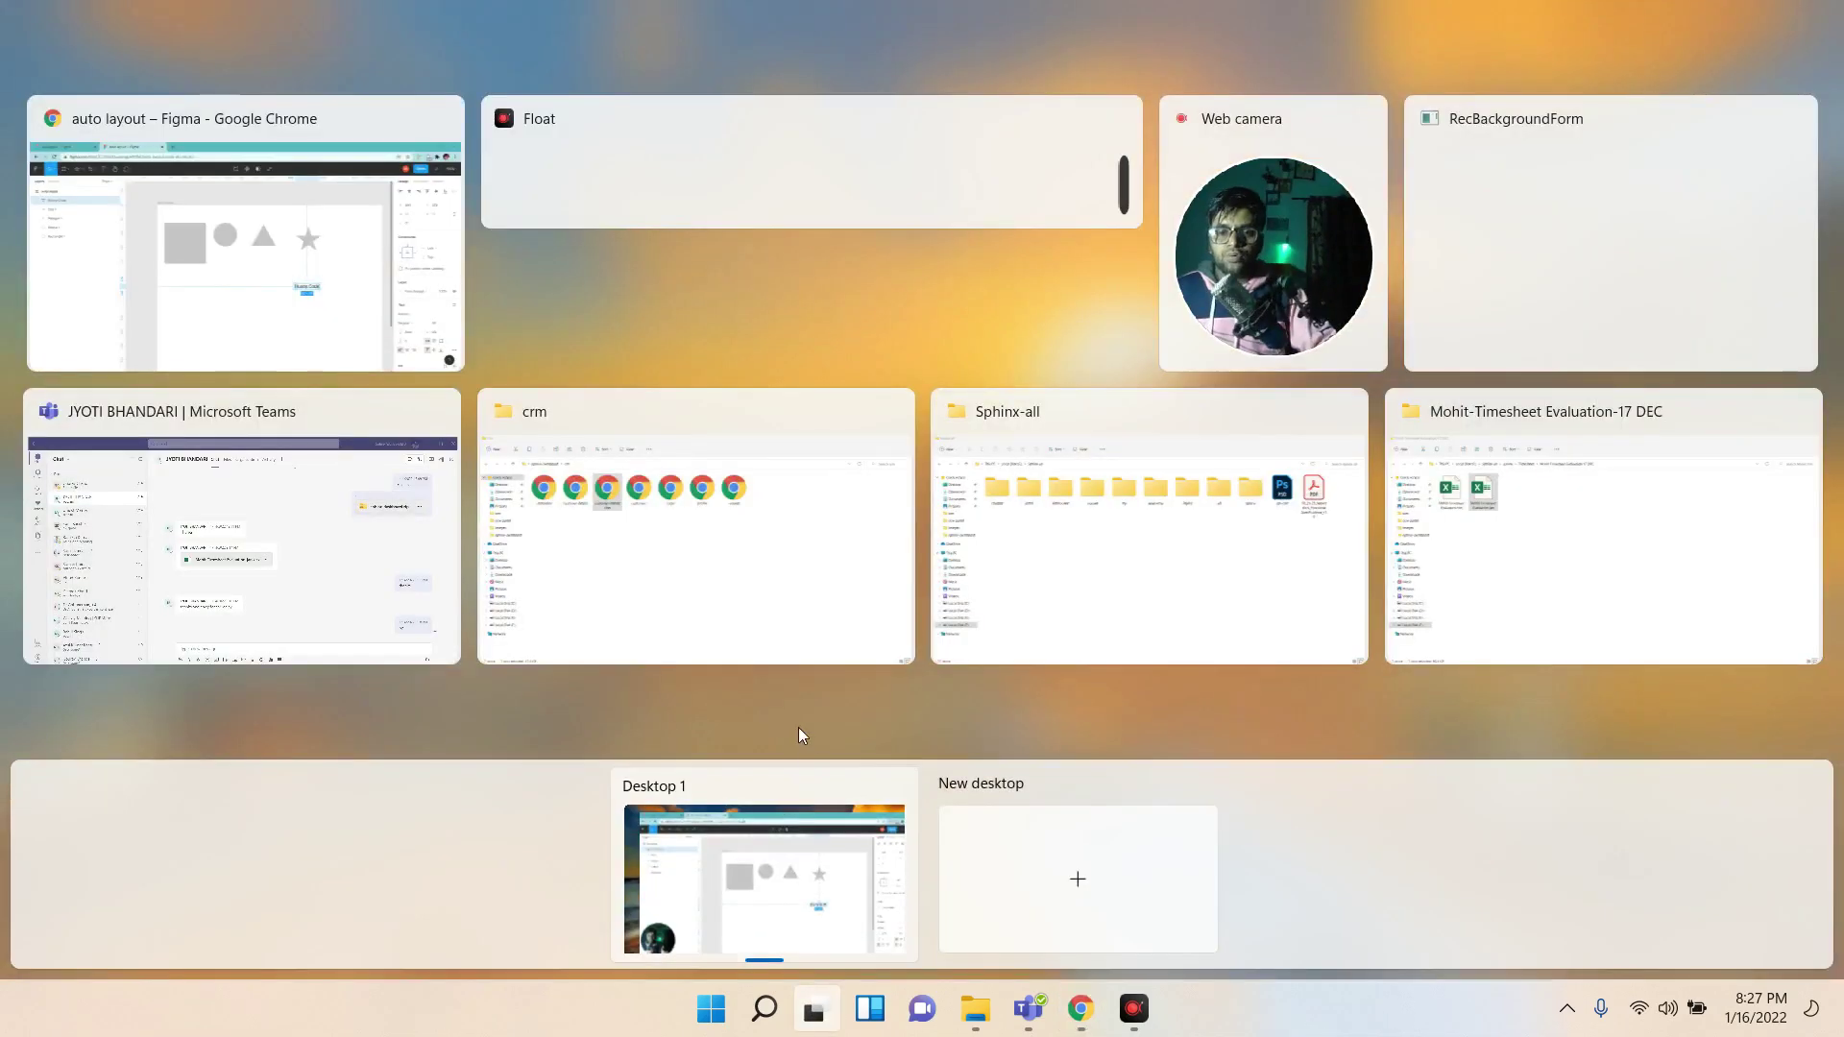
click(802, 740)
click(913, 780)
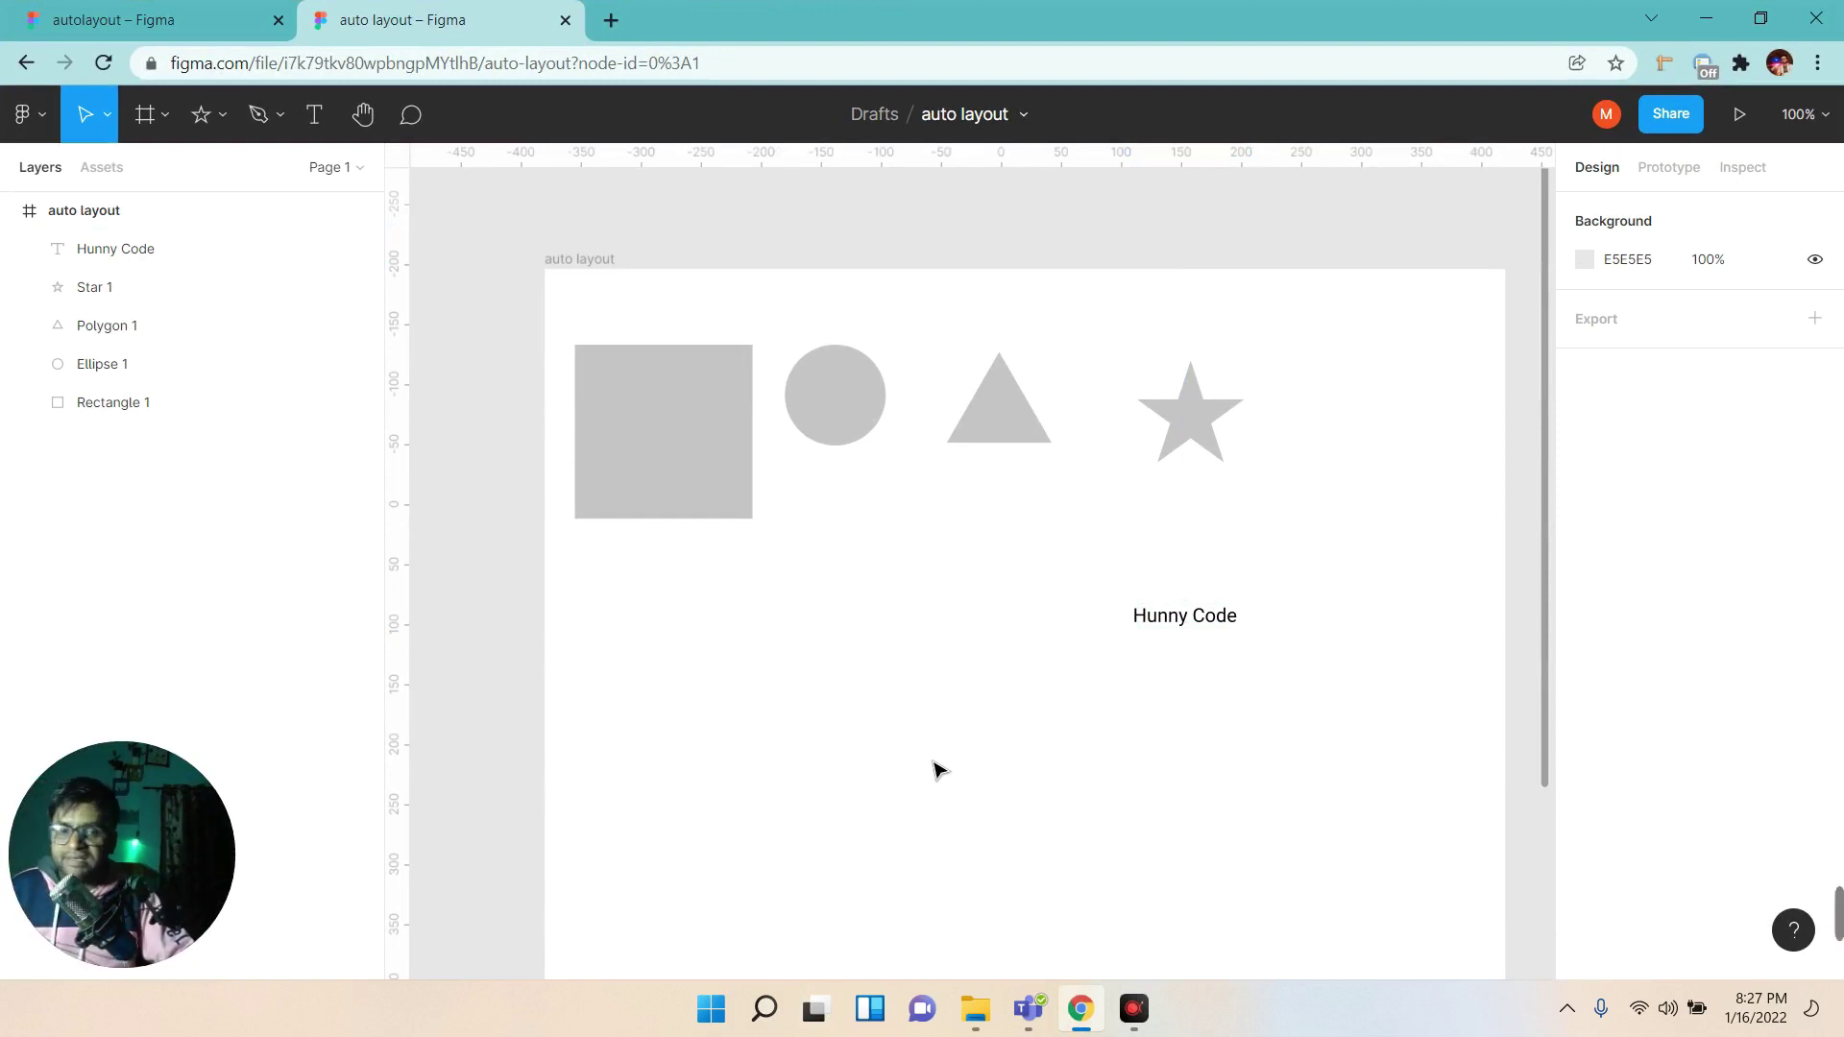
click(843, 416)
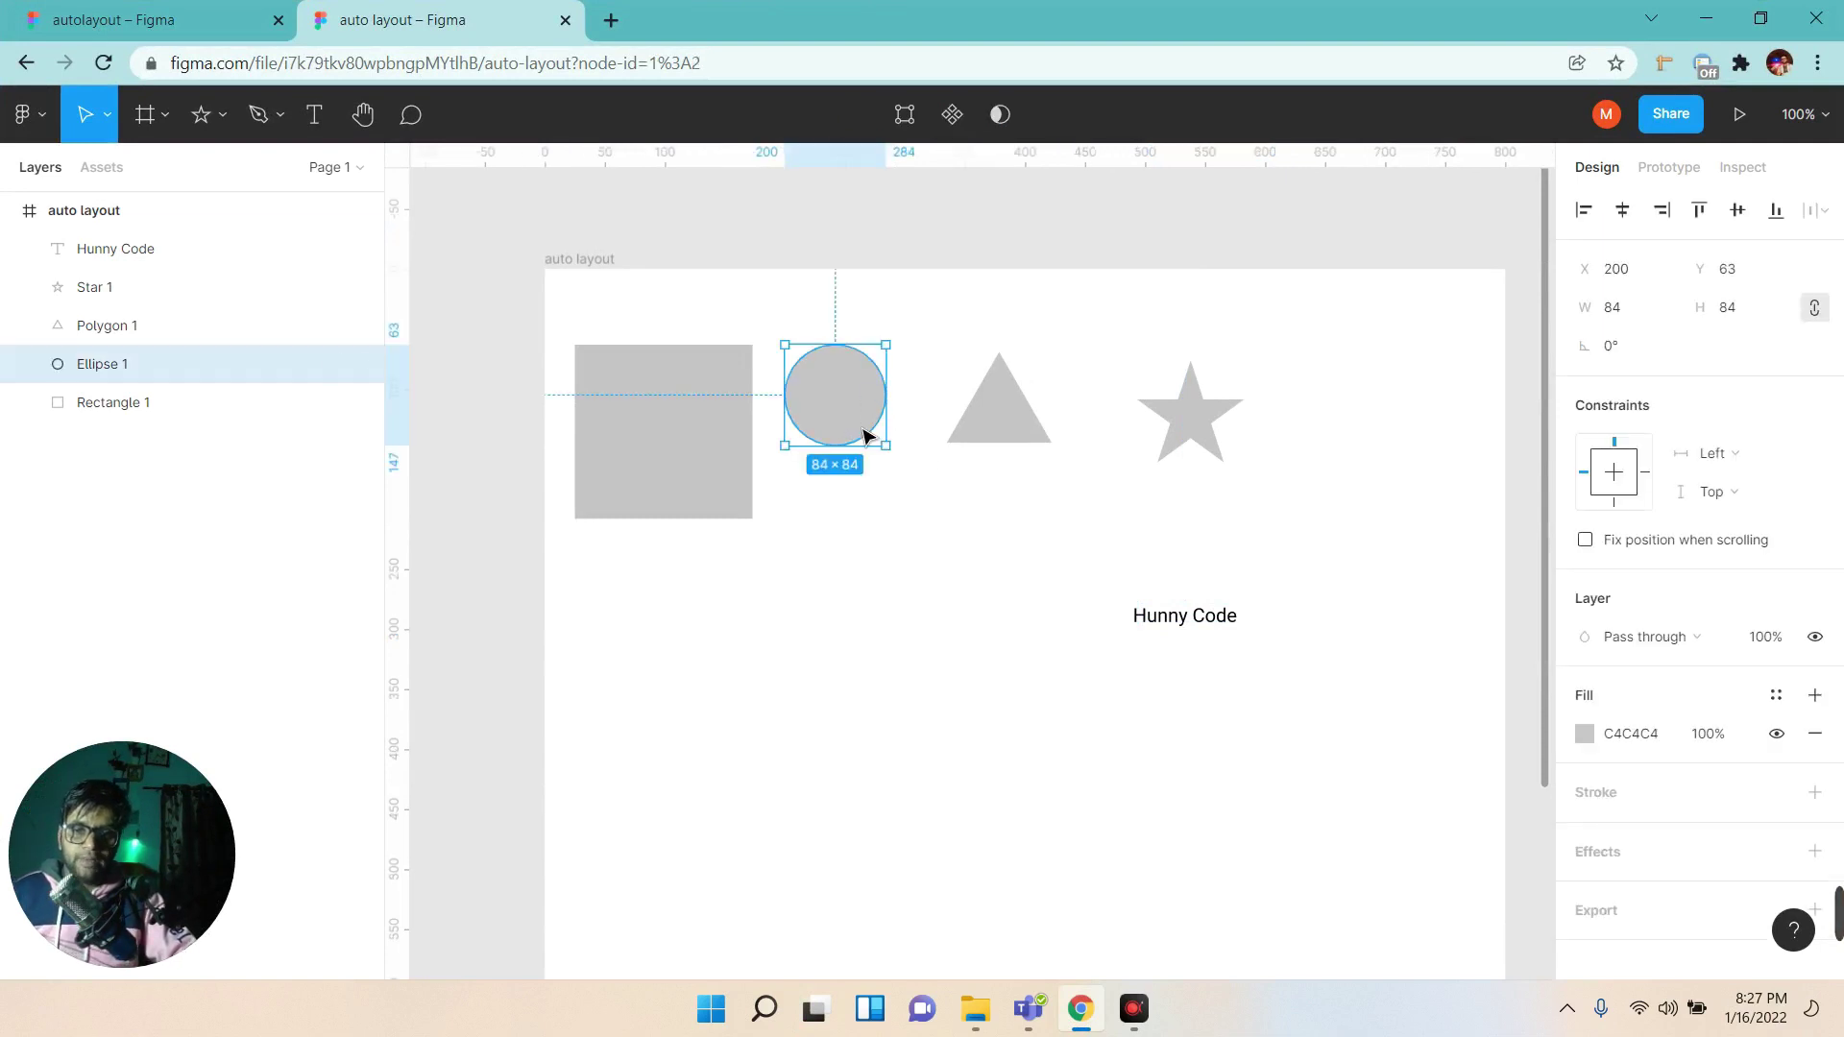
Drag the circle, triangle and star away, then back into a row with the Hunny Code text.
drag(867, 437, 790, 748)
drag(1024, 457, 980, 875)
mouse_move(1223, 428)
mouse_down()
mouse_move(1517, 509)
mouse_move(1461, 278)
mouse_move(1369, 427)
mouse_up()
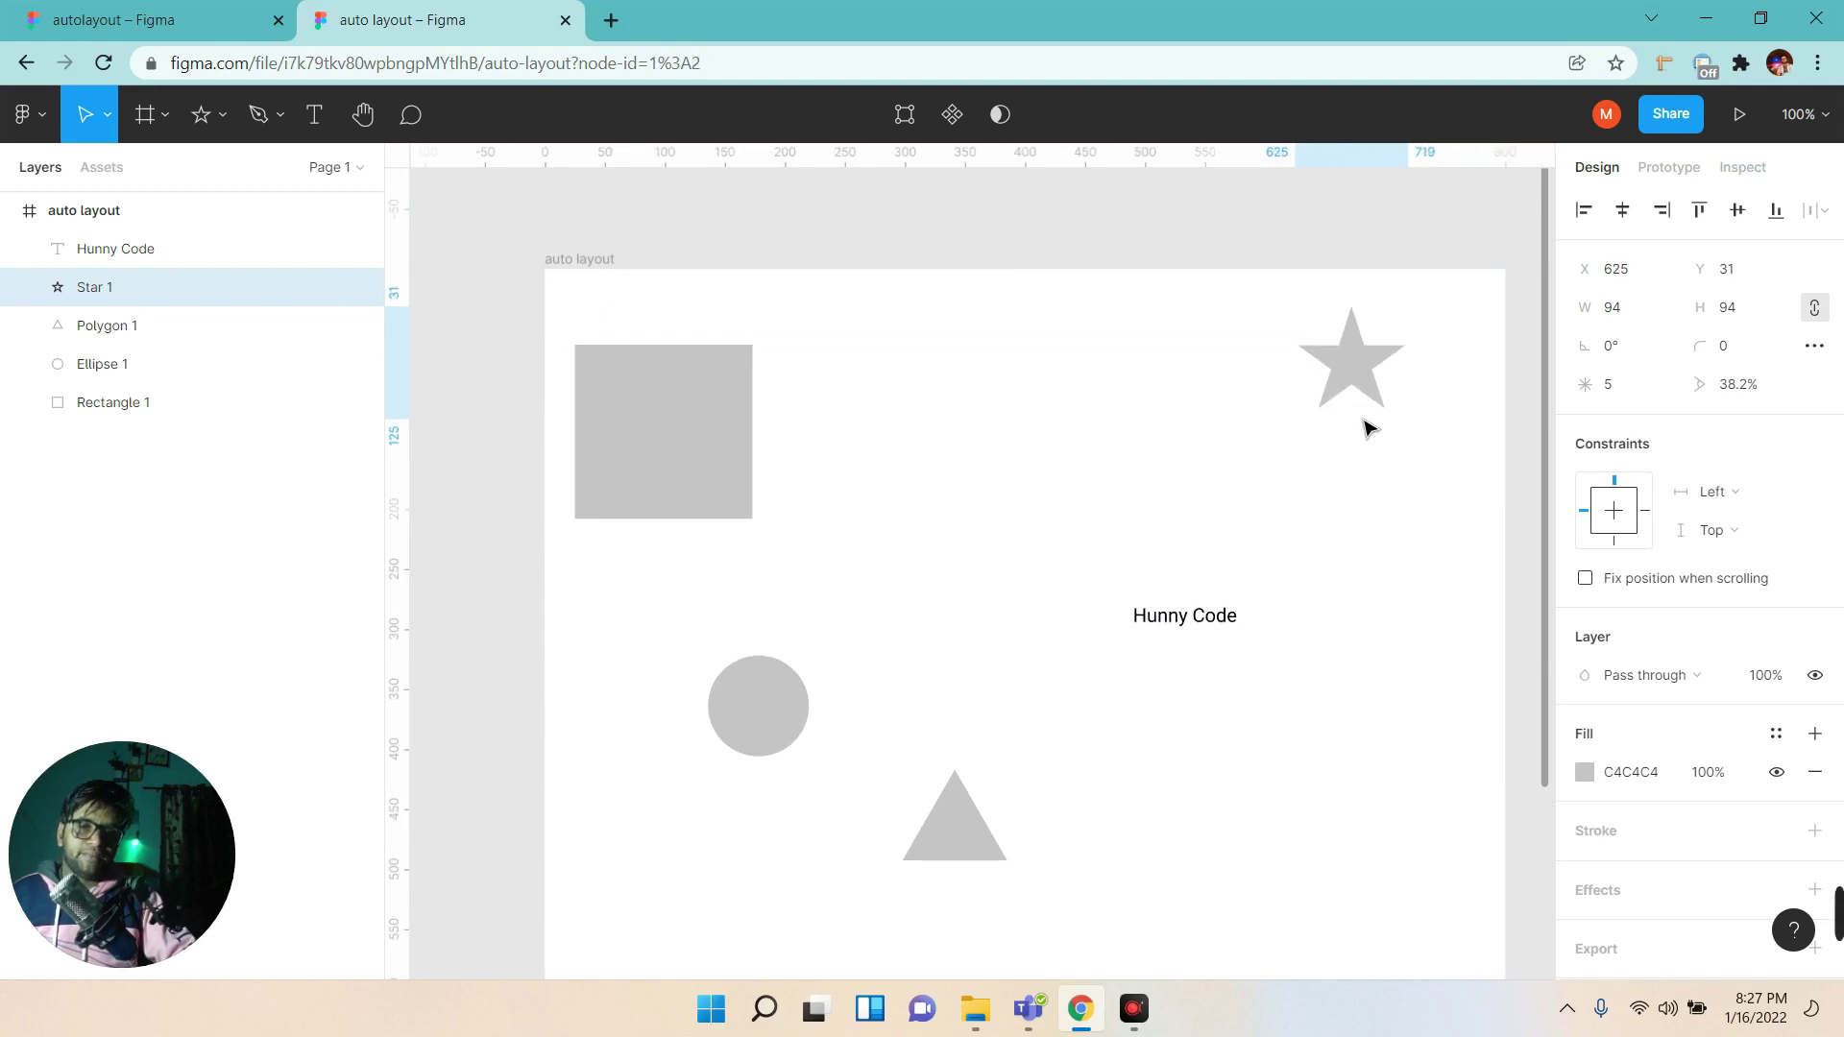
click(1215, 620)
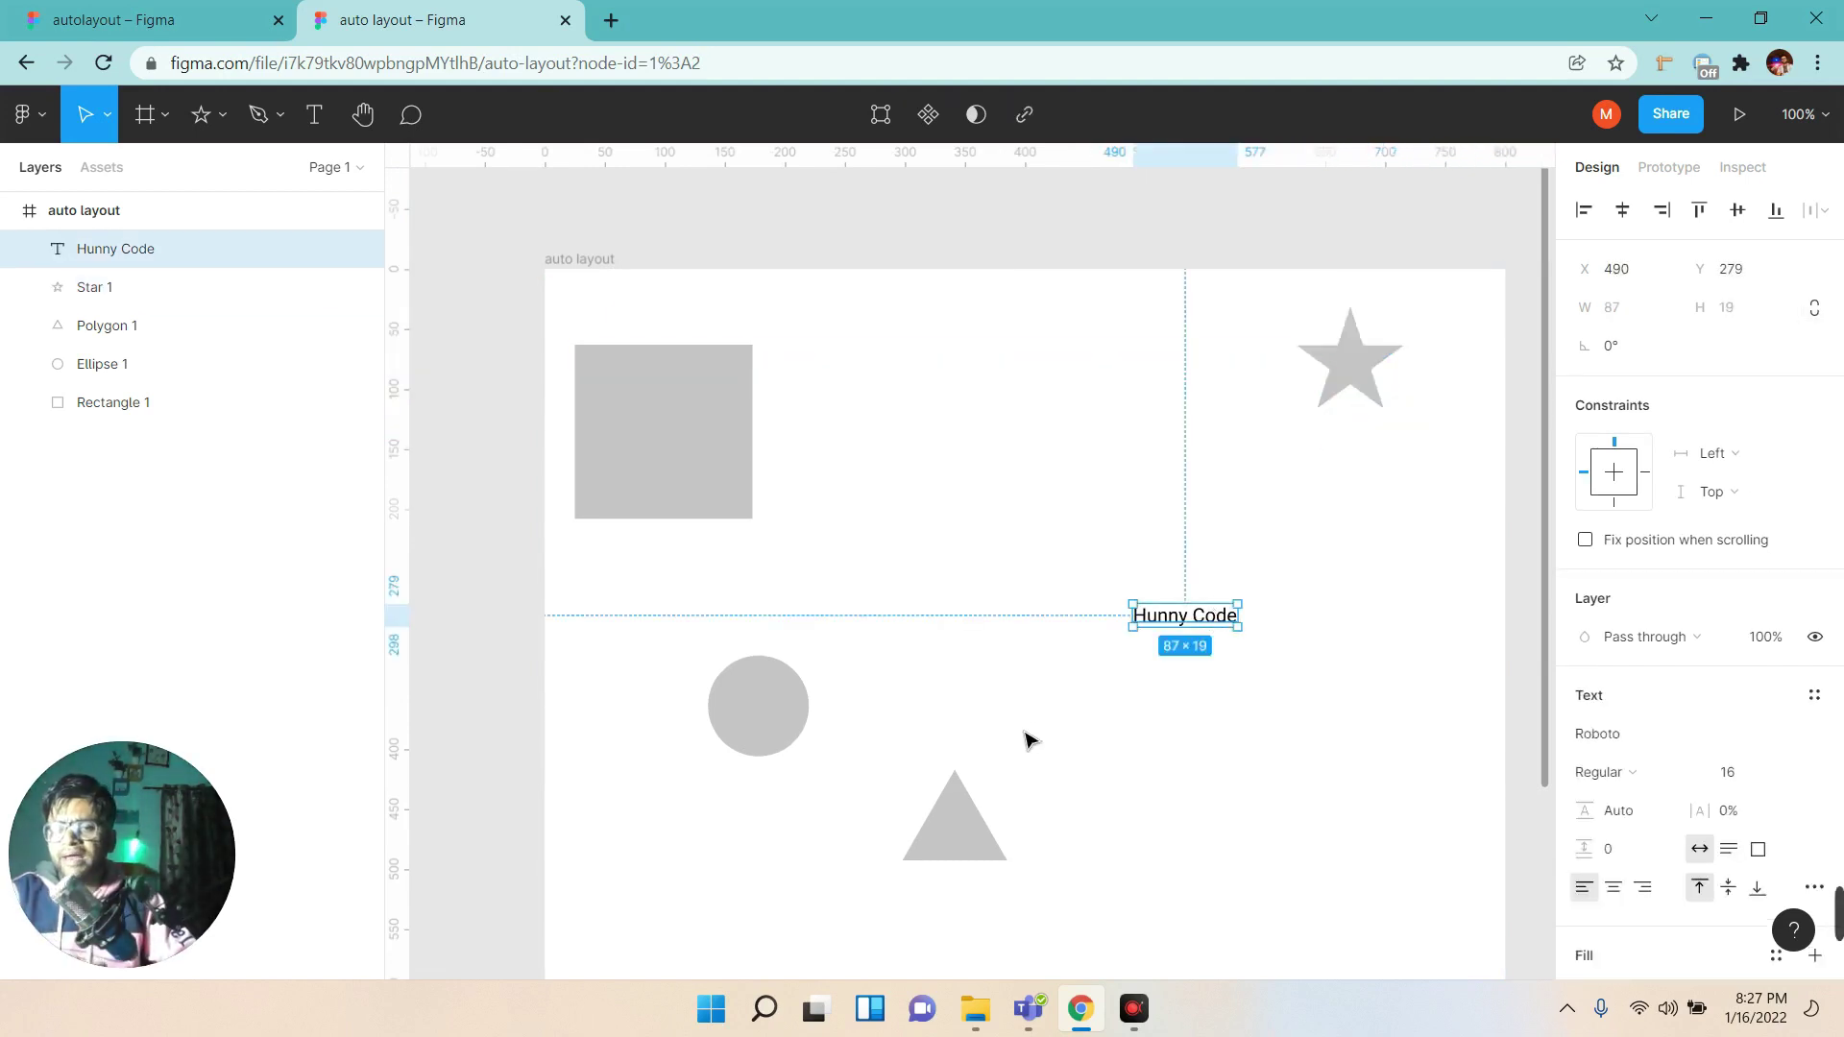
drag(759, 759, 856, 457)
drag(959, 865, 1026, 384)
drag(1187, 620, 1181, 444)
mouse_move(1340, 371)
mouse_down()
mouse_move(1331, 465)
mouse_move(1349, 449)
mouse_up()
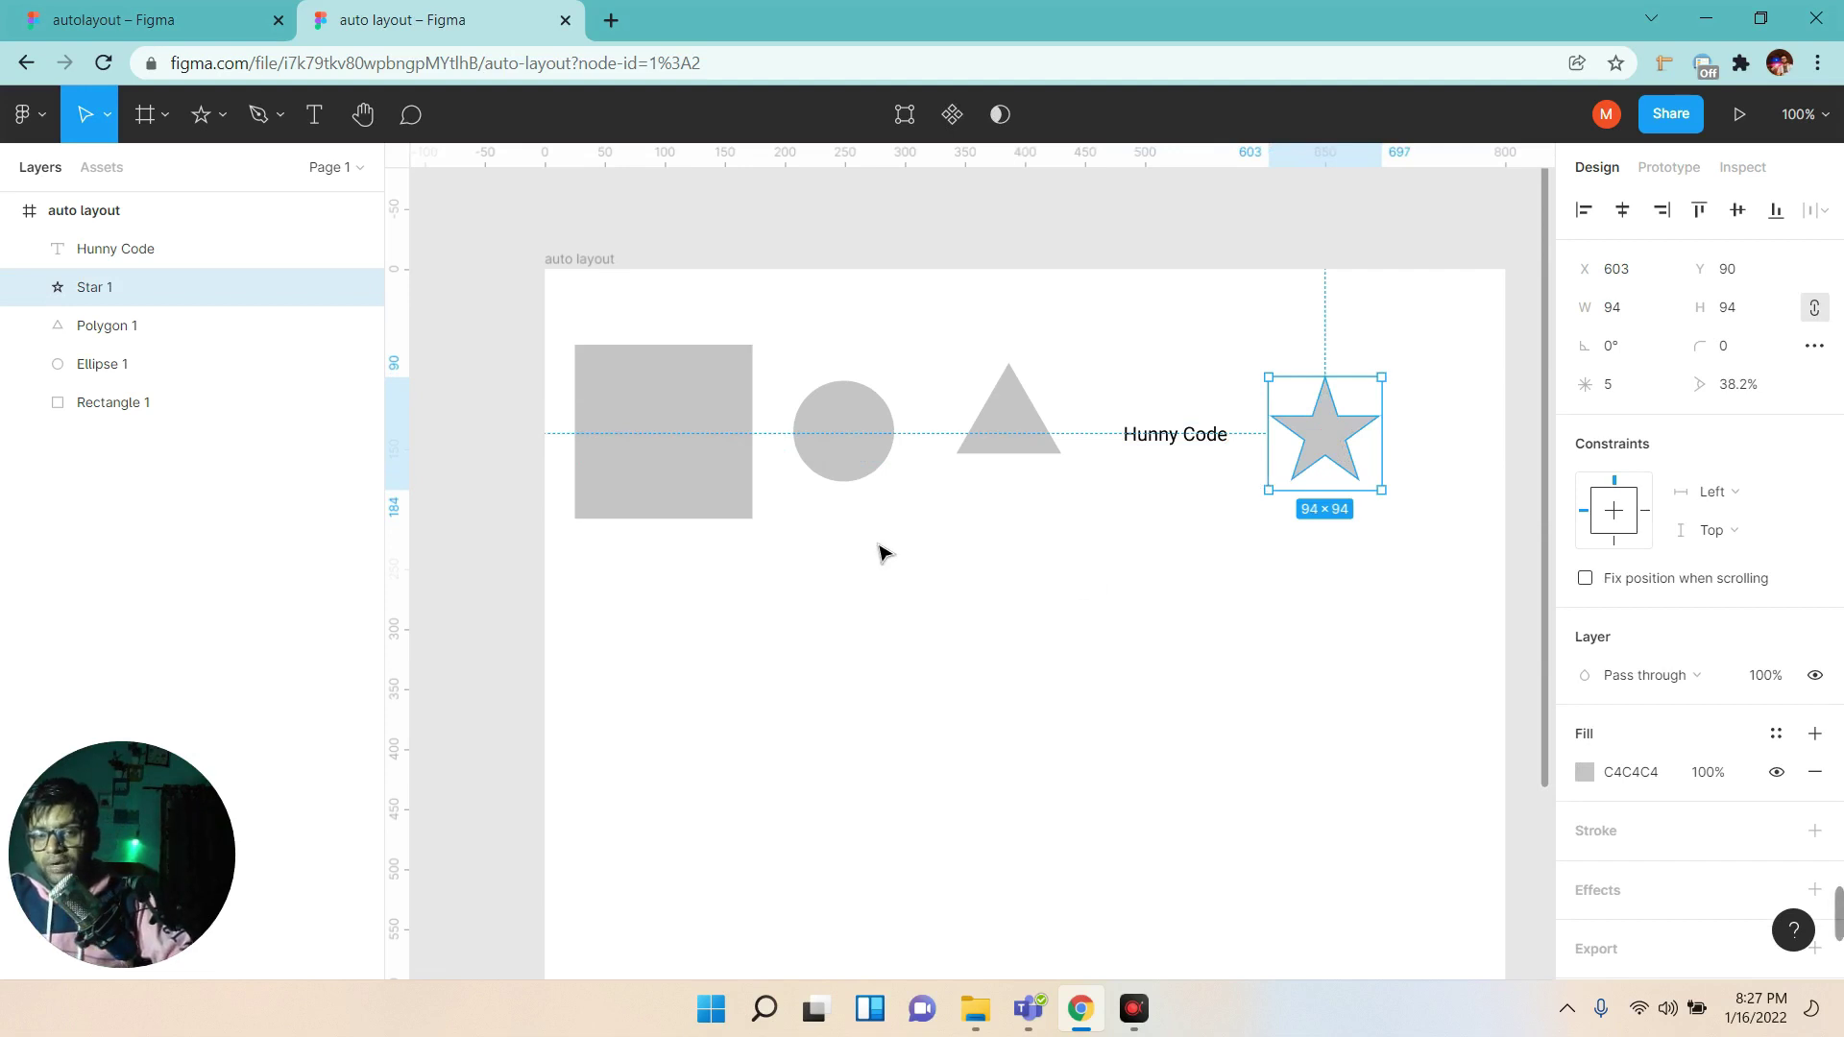
Scatter the circle, triangle and Hunny Code text loosely around the rectangle and star.
drag(842, 445, 670, 629)
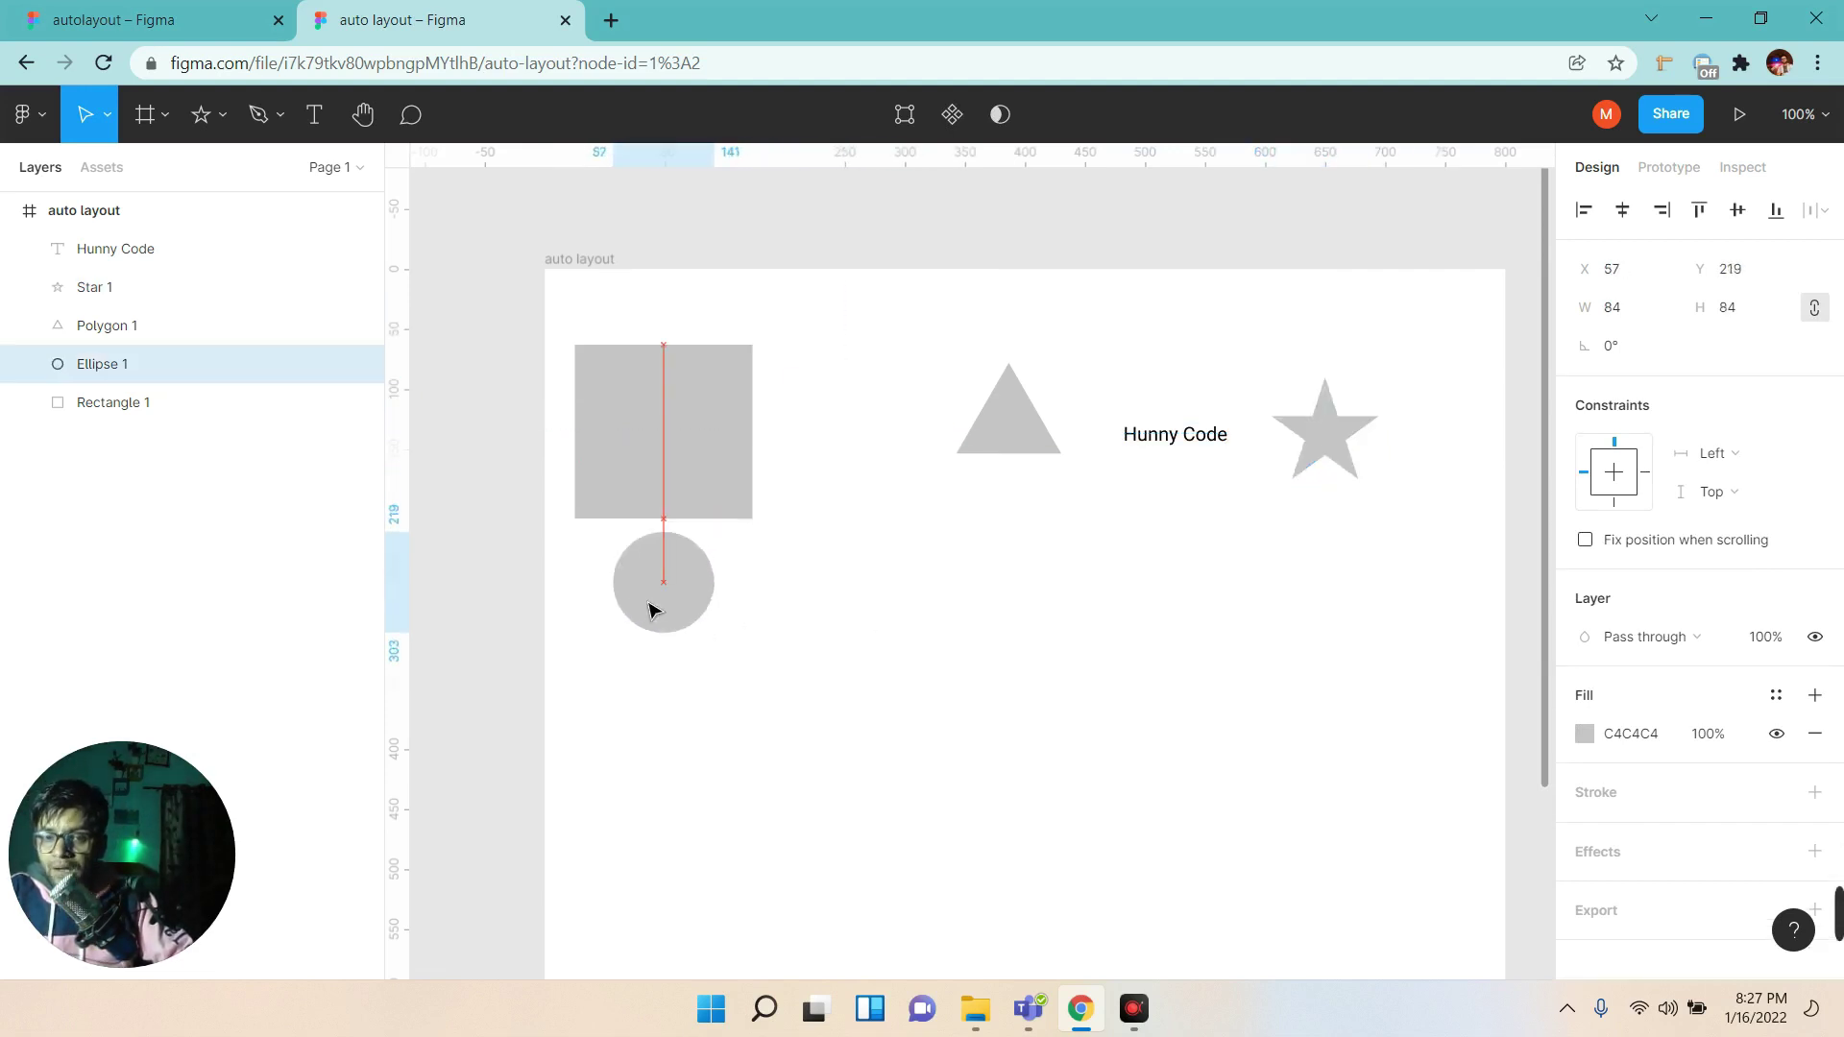
mouse_move(1000, 452)
mouse_down()
mouse_move(659, 845)
mouse_move(675, 770)
mouse_move(649, 797)
mouse_up()
mouse_move(1185, 440)
mouse_down()
mouse_move(673, 858)
mouse_move(678, 842)
mouse_up()
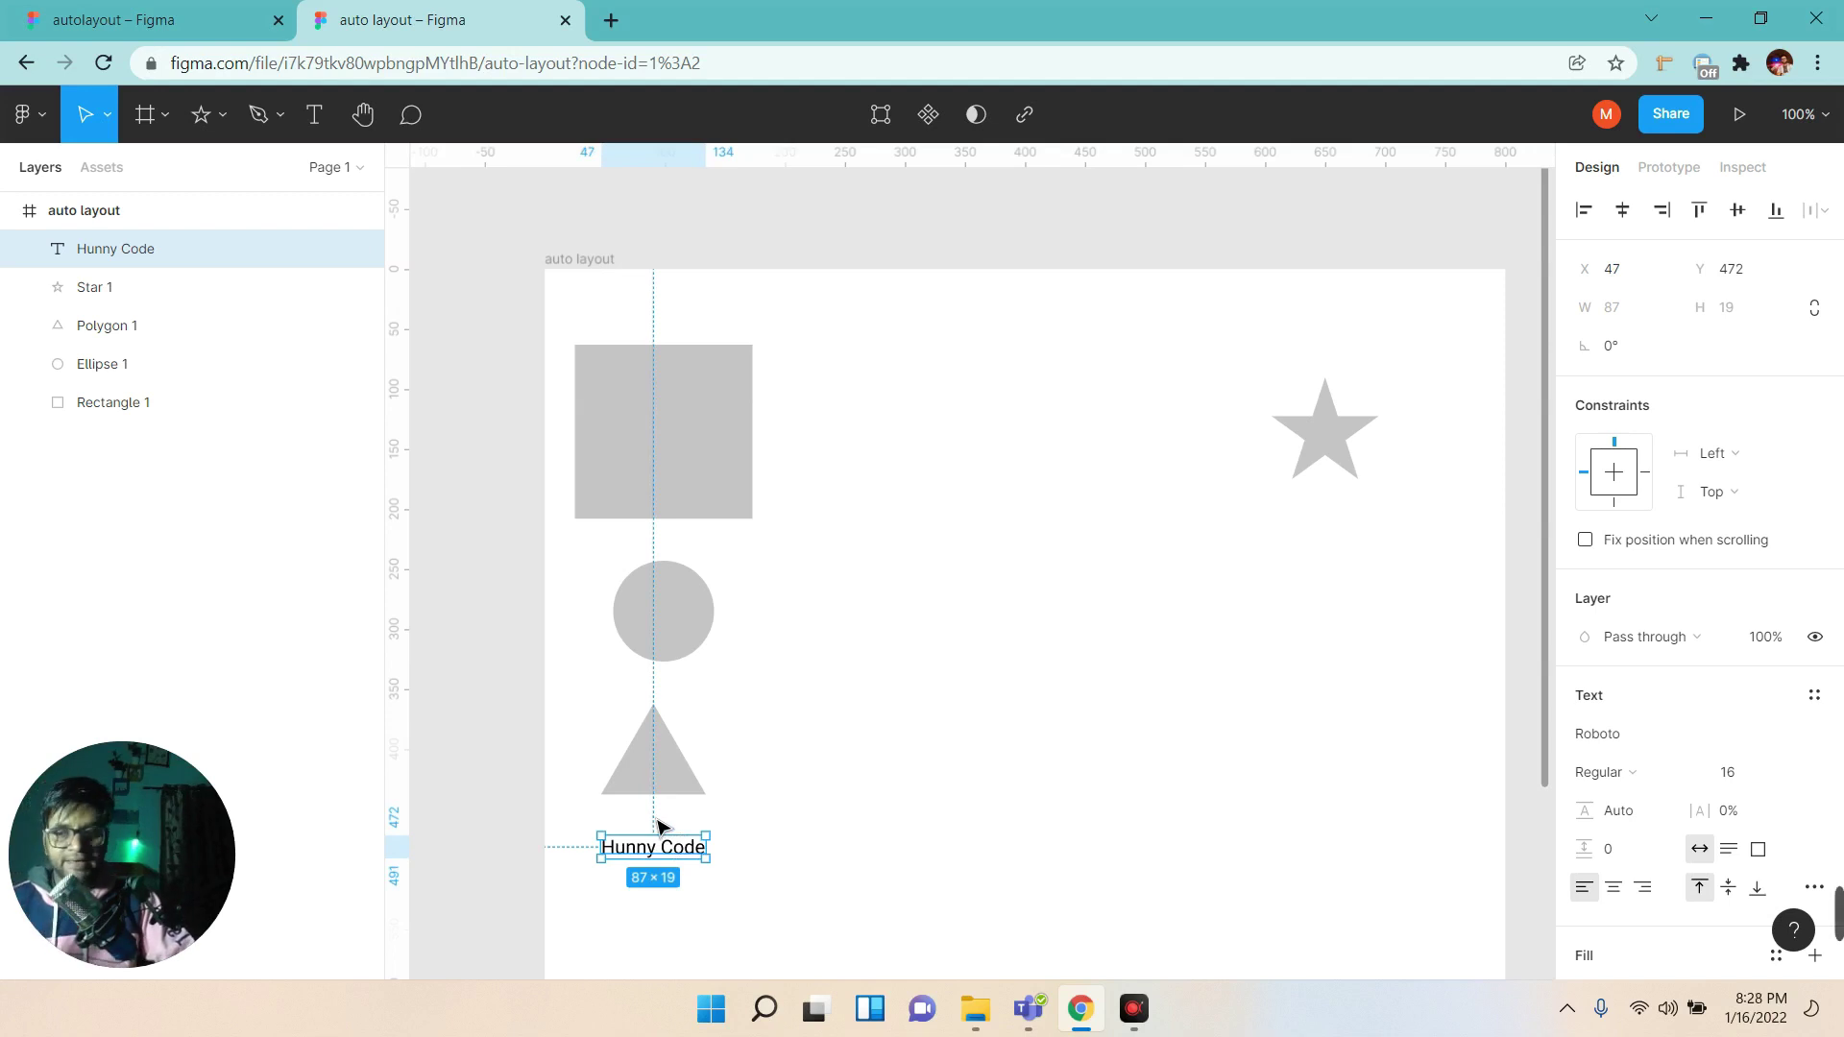
drag(711, 620, 1104, 499)
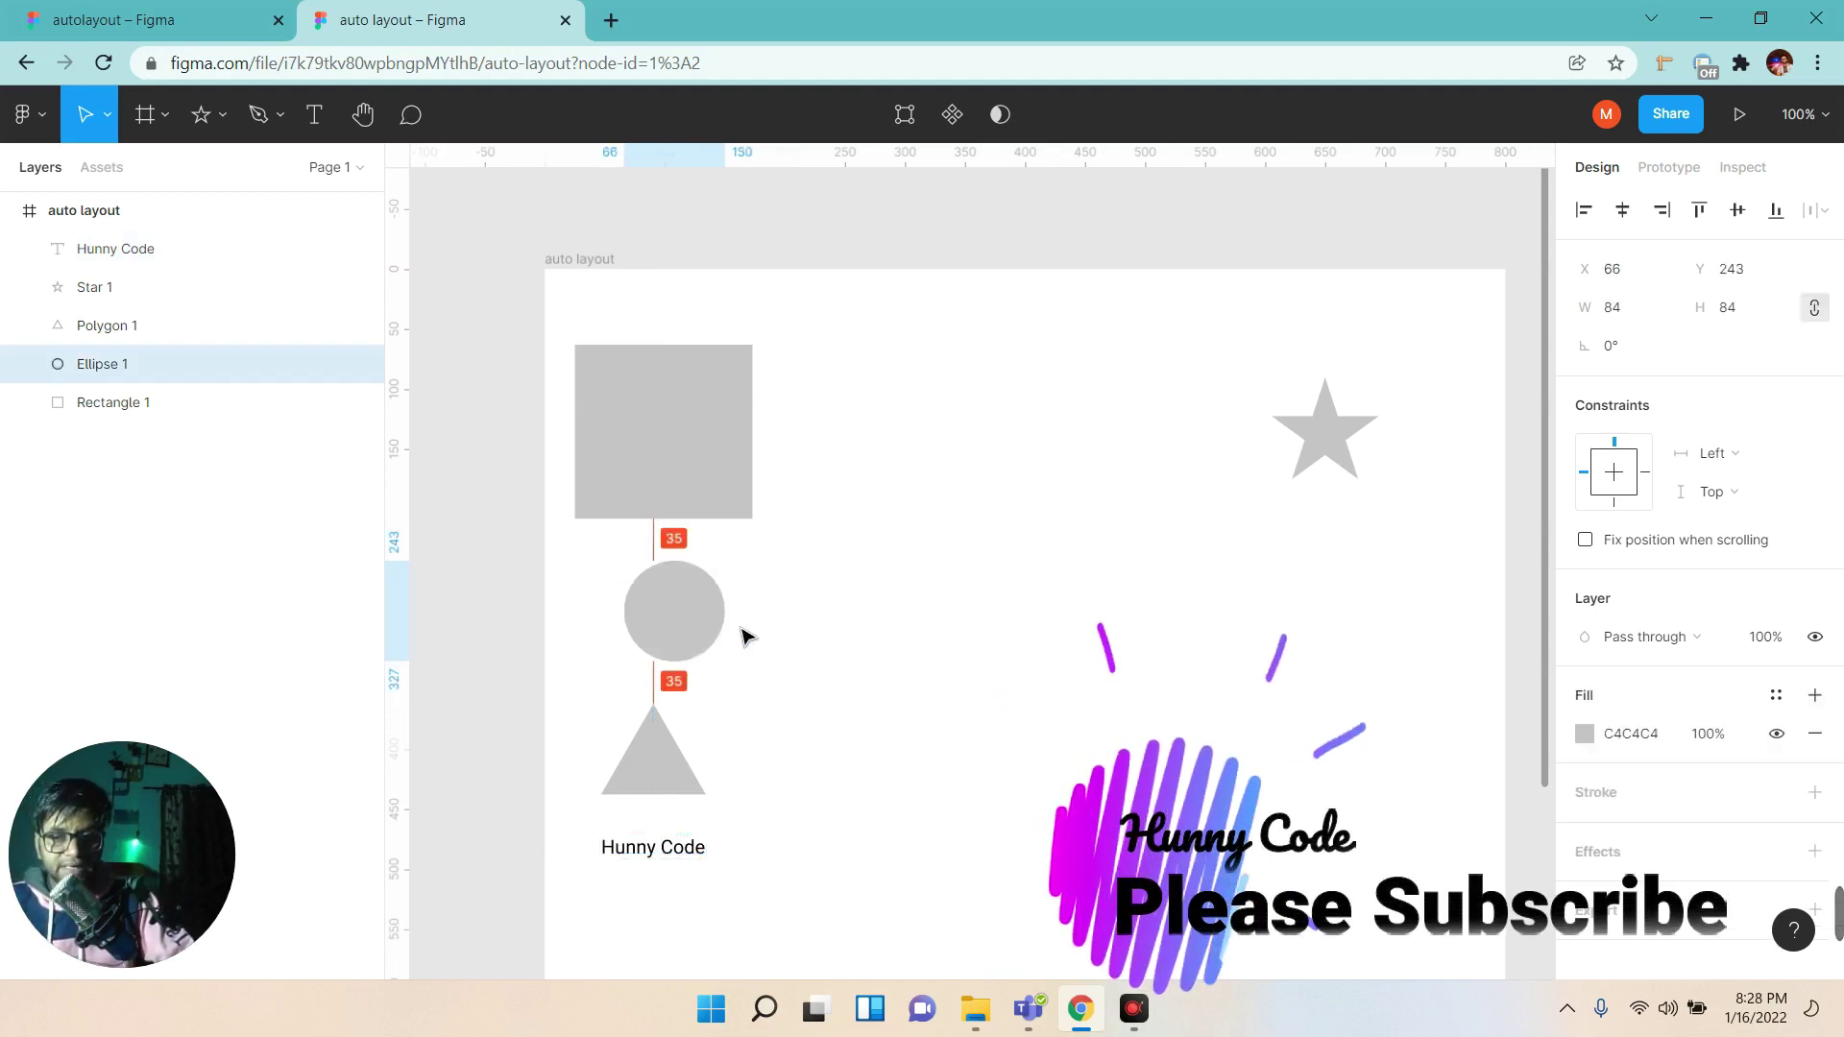
drag(663, 764, 1193, 729)
mouse_move(692, 860)
mouse_down()
mouse_move(724, 751)
mouse_move(792, 785)
mouse_up()
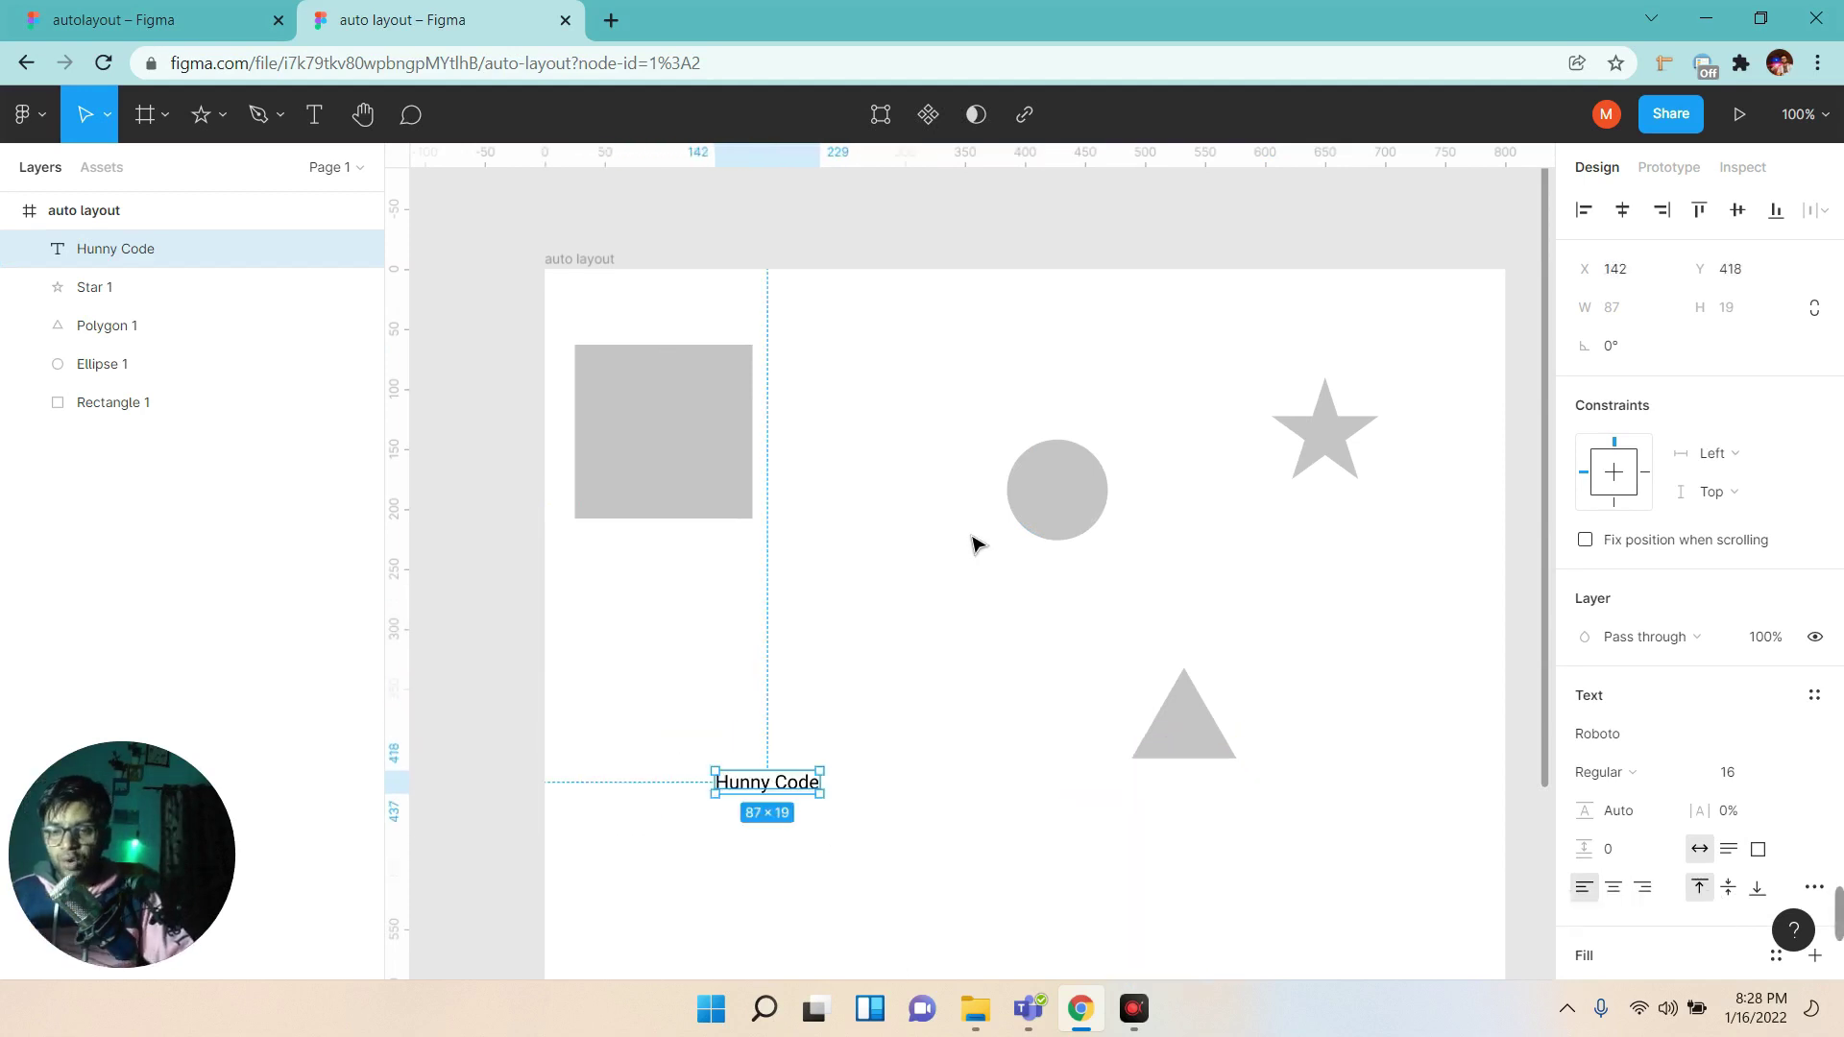
click(127, 404)
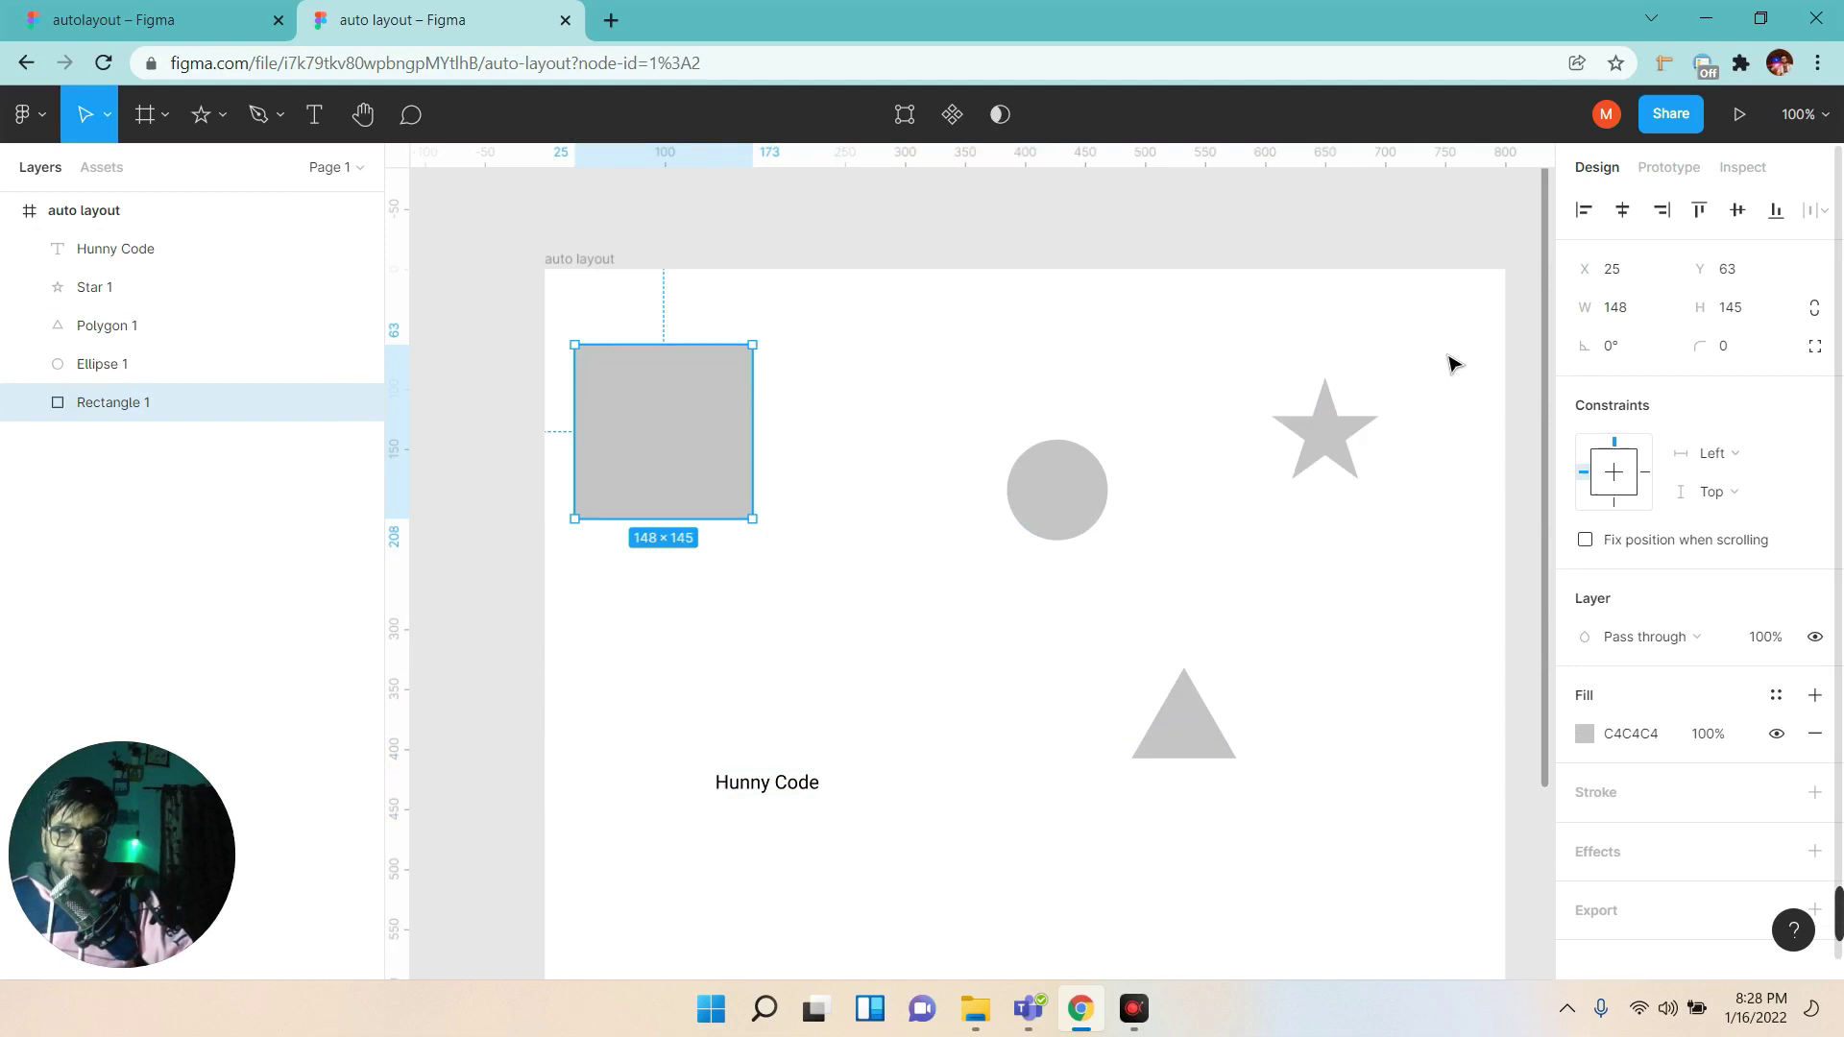
mouse_move(173, 286)
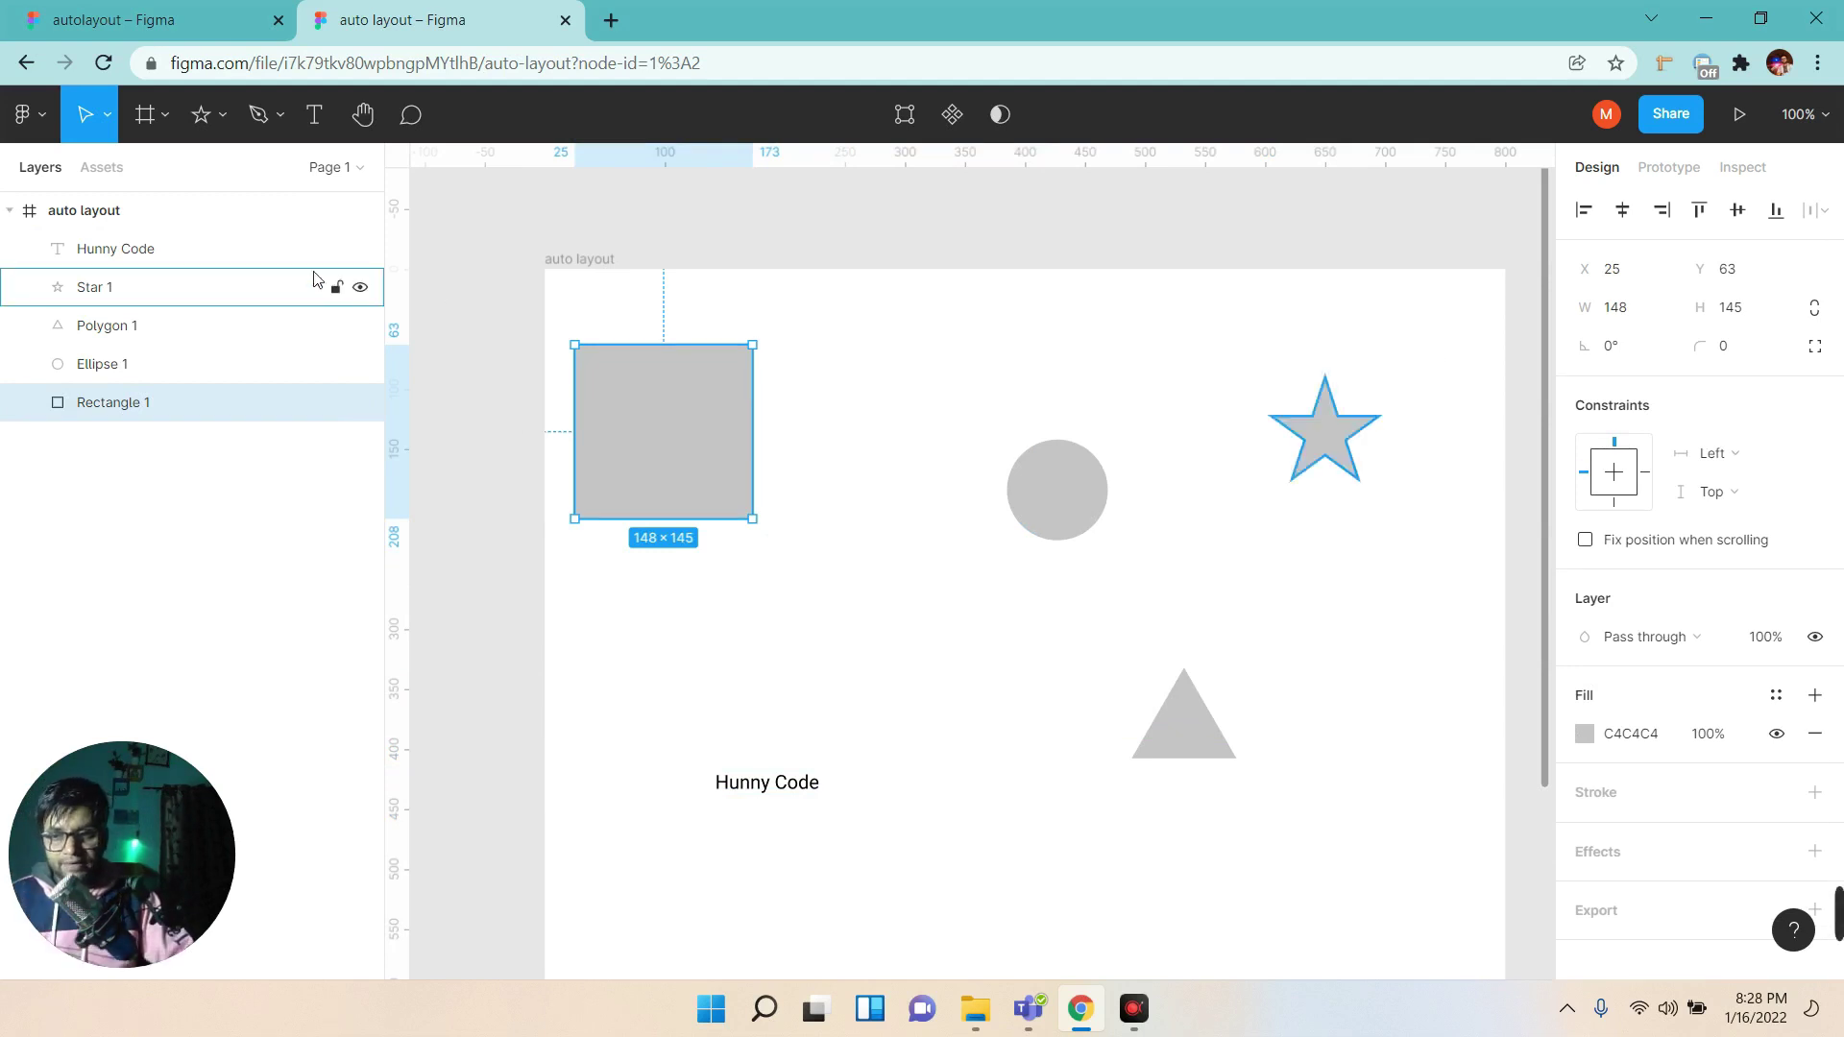
Shift-select the layers from Hunny Code to Rectangle 1, then dismiss the right-click menu unused.
shift+click(110, 251)
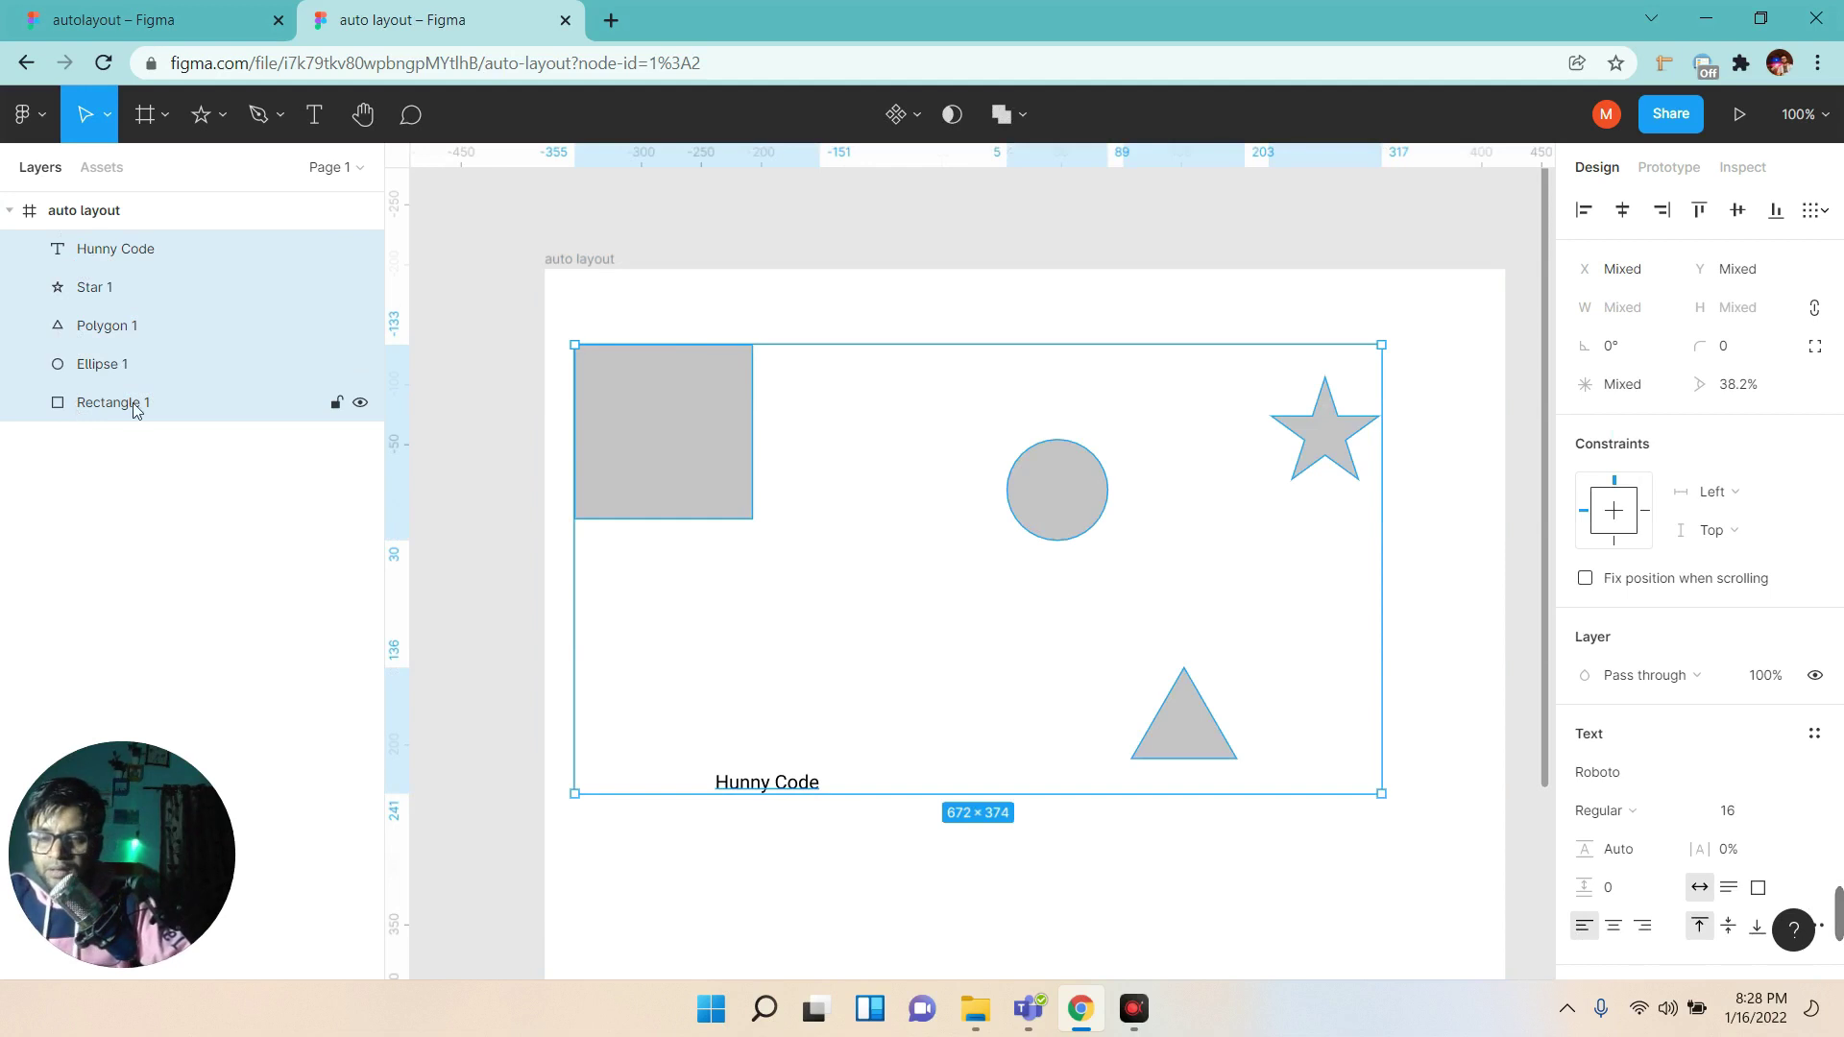
right_click(125, 307)
click(684, 437)
right_click(634, 419)
mouse_move(677, 412)
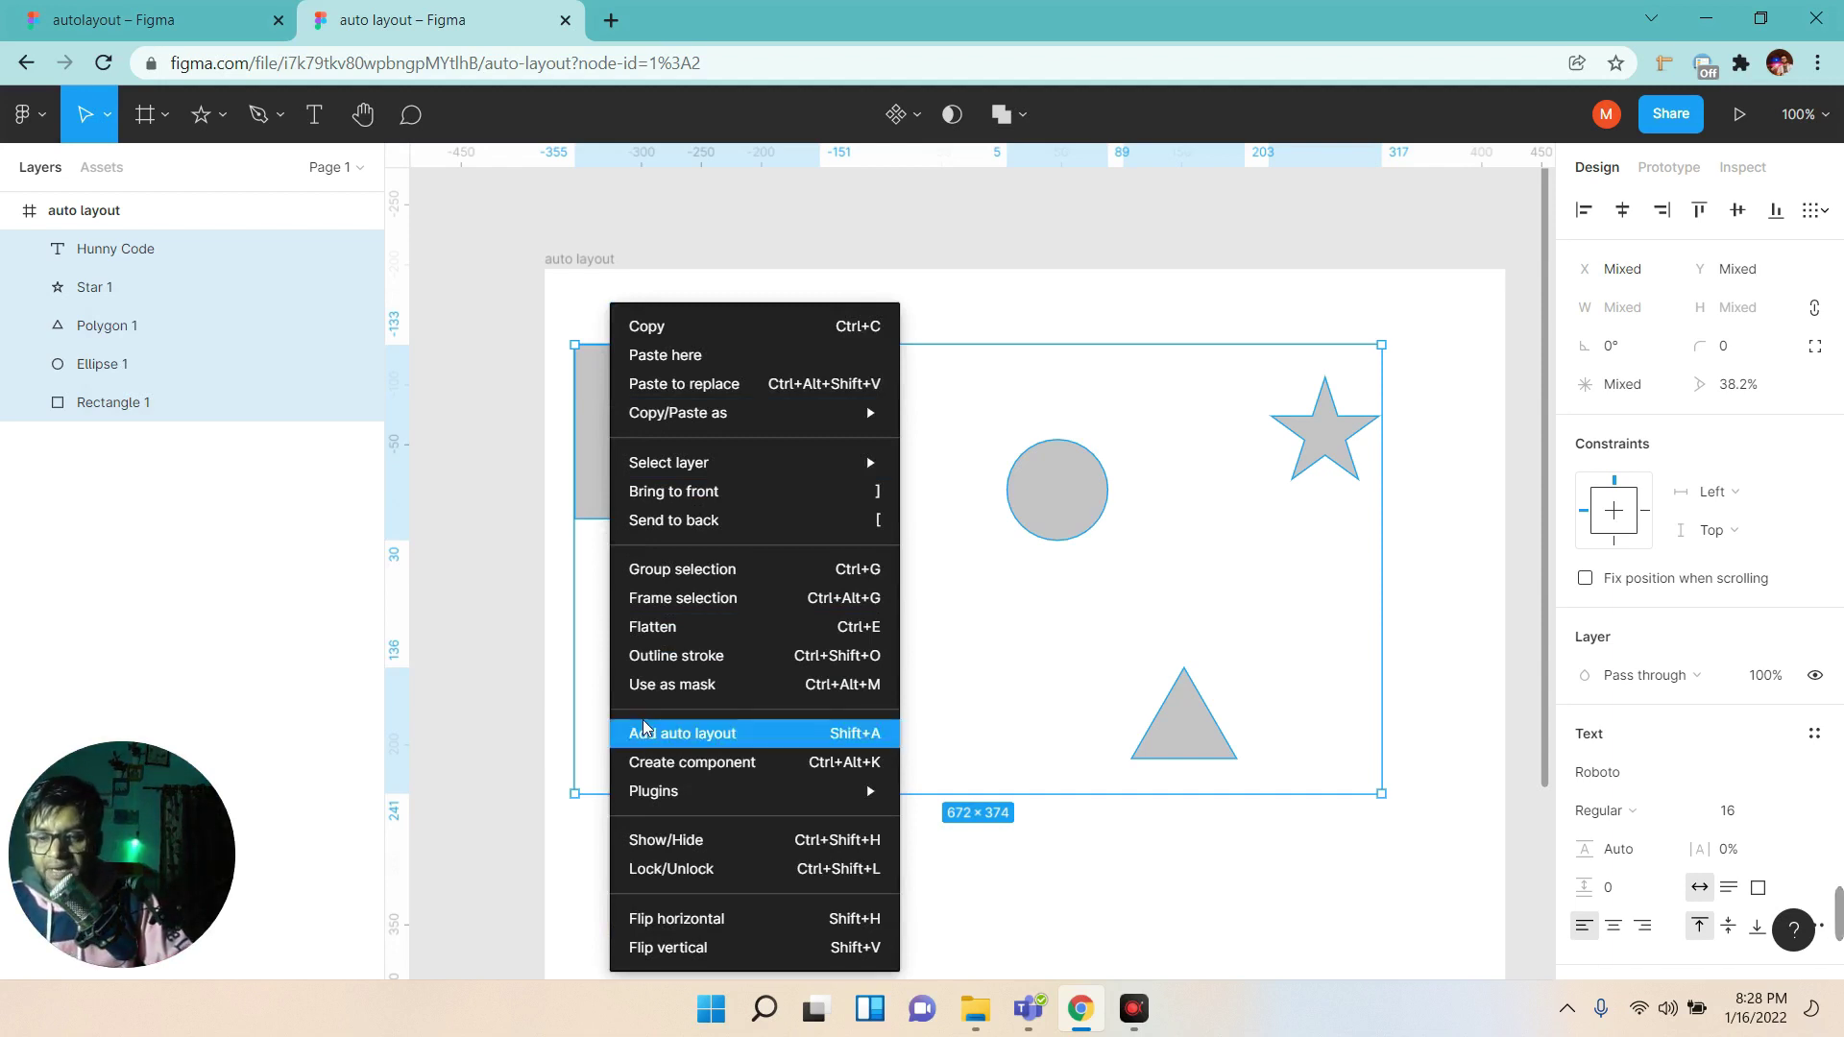
right_click(223, 386)
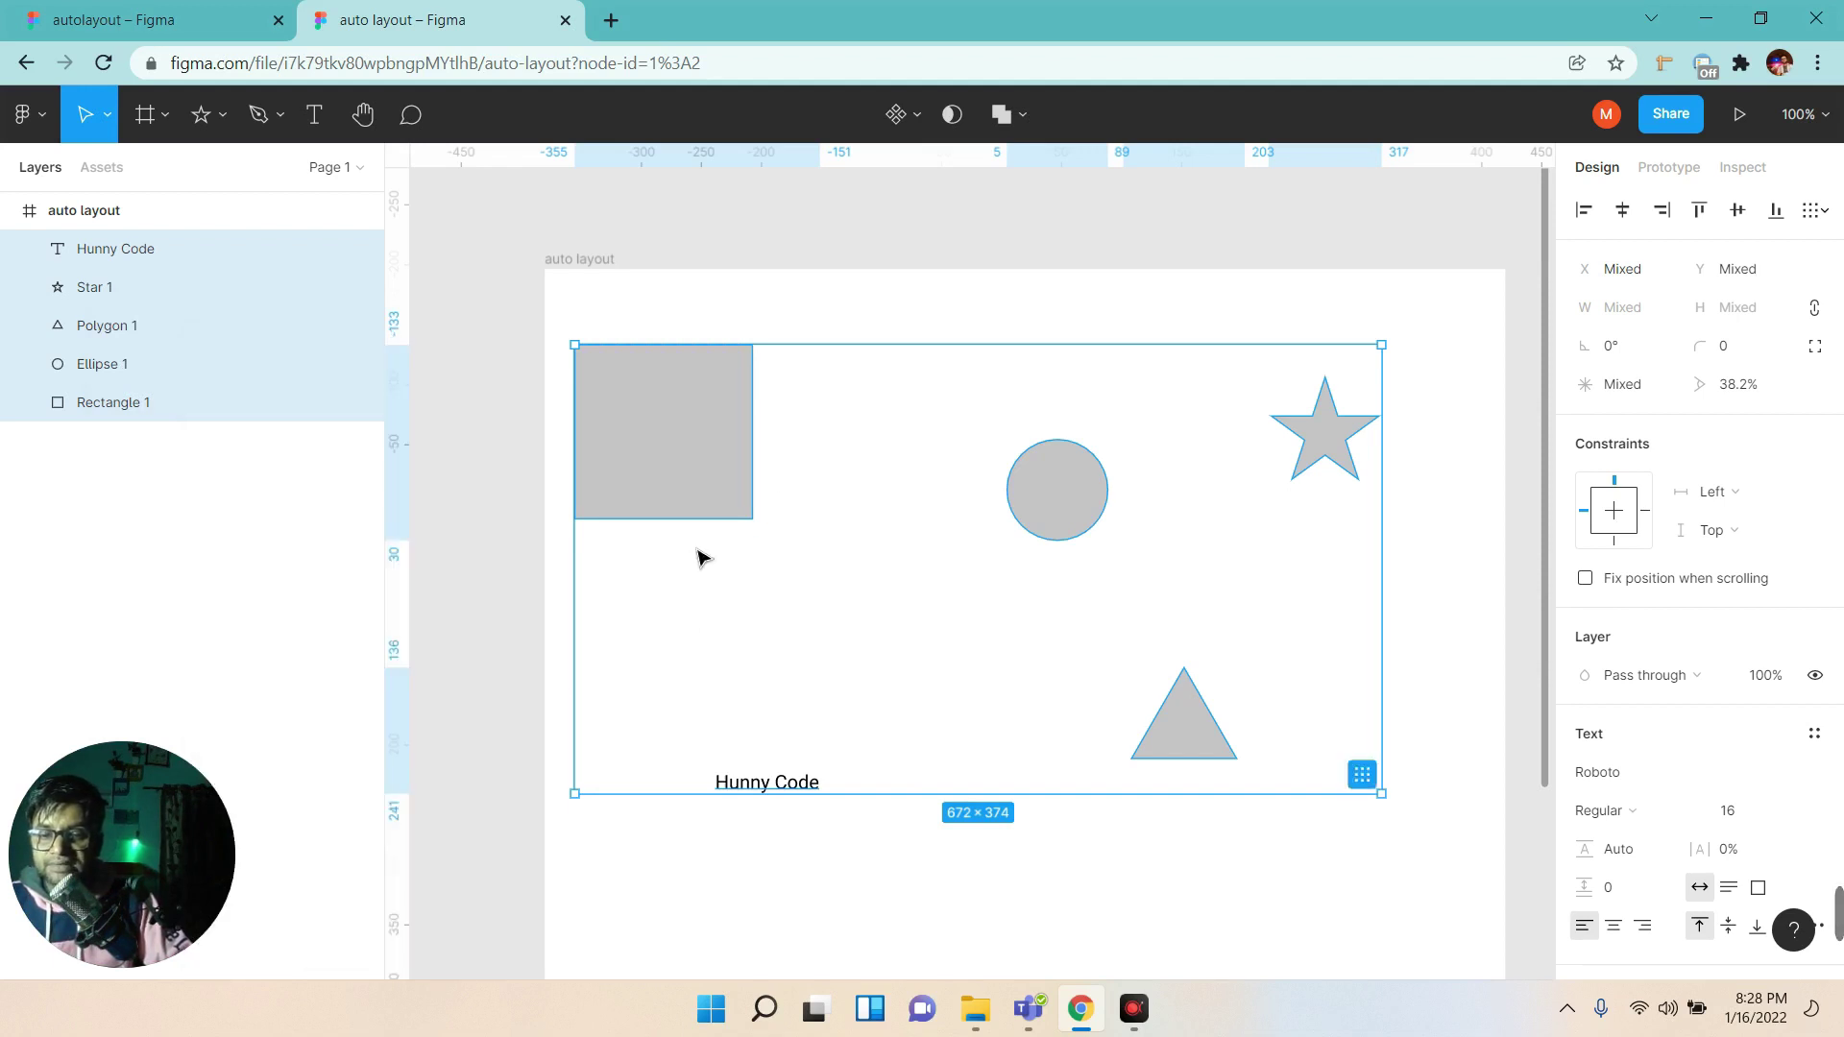
right_click(754, 456)
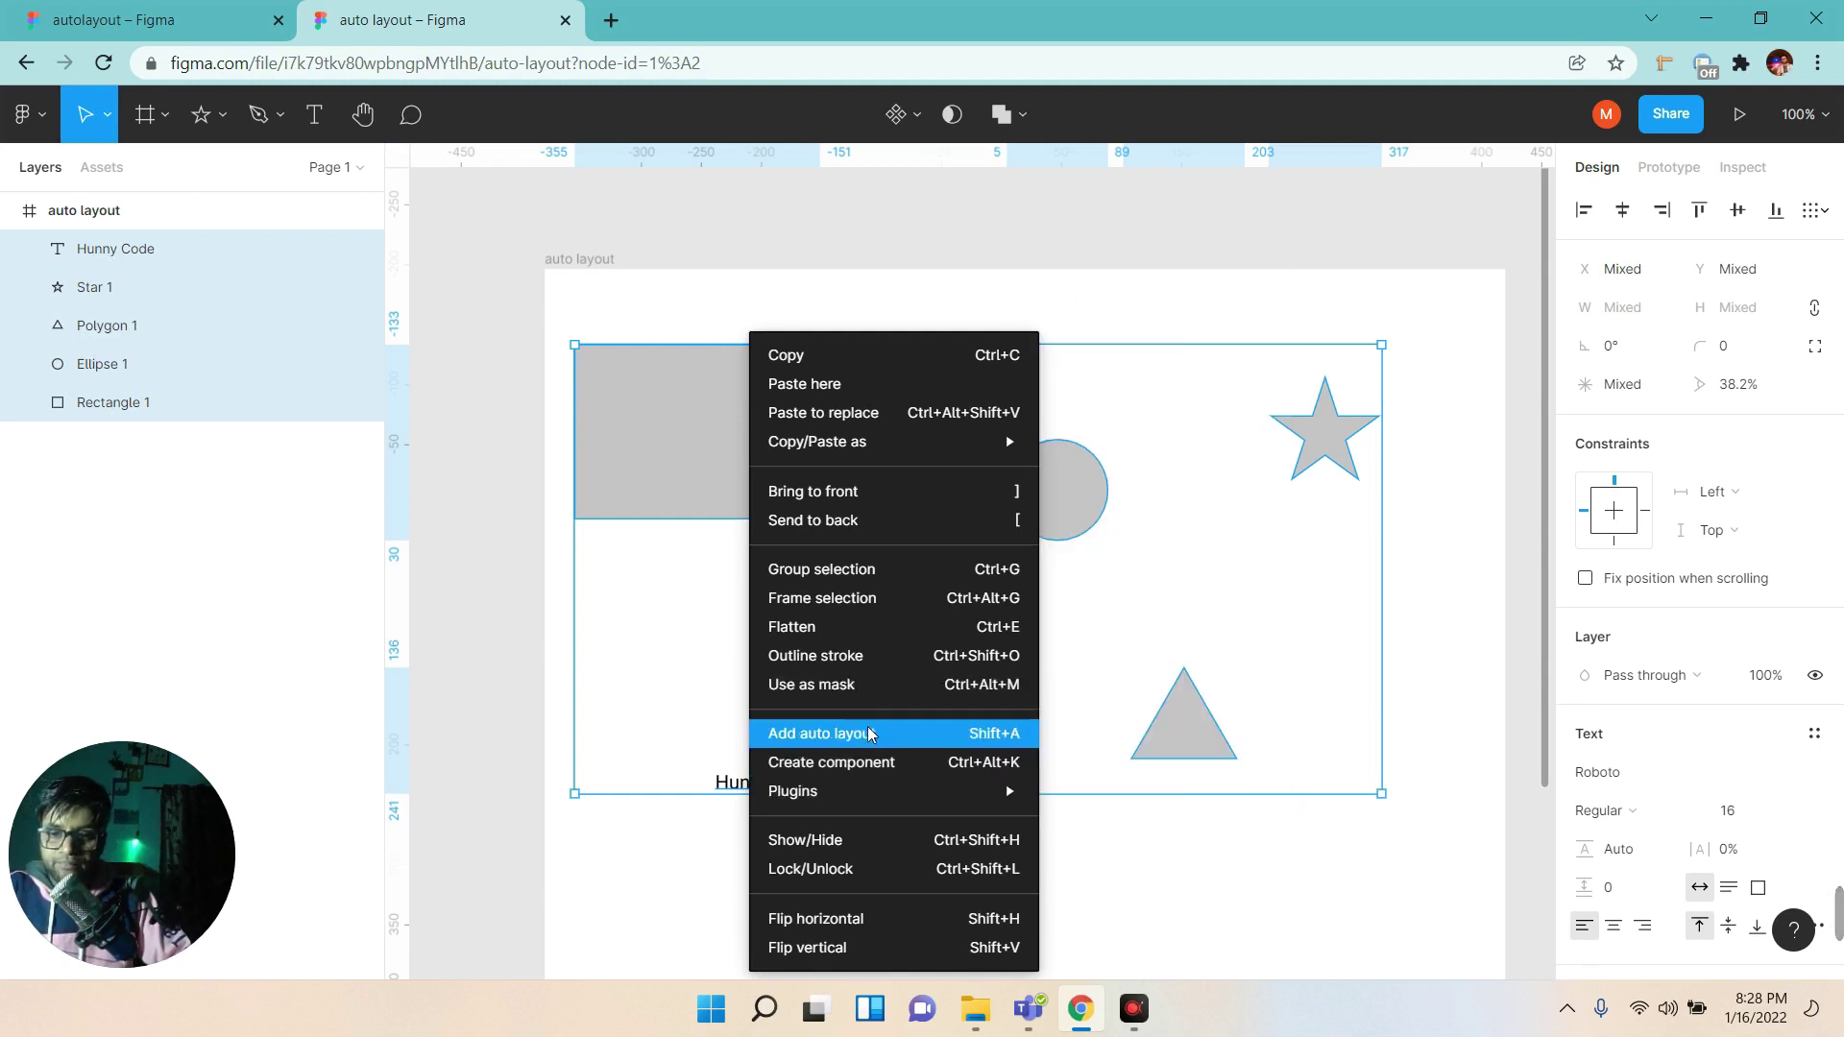
click(504, 439)
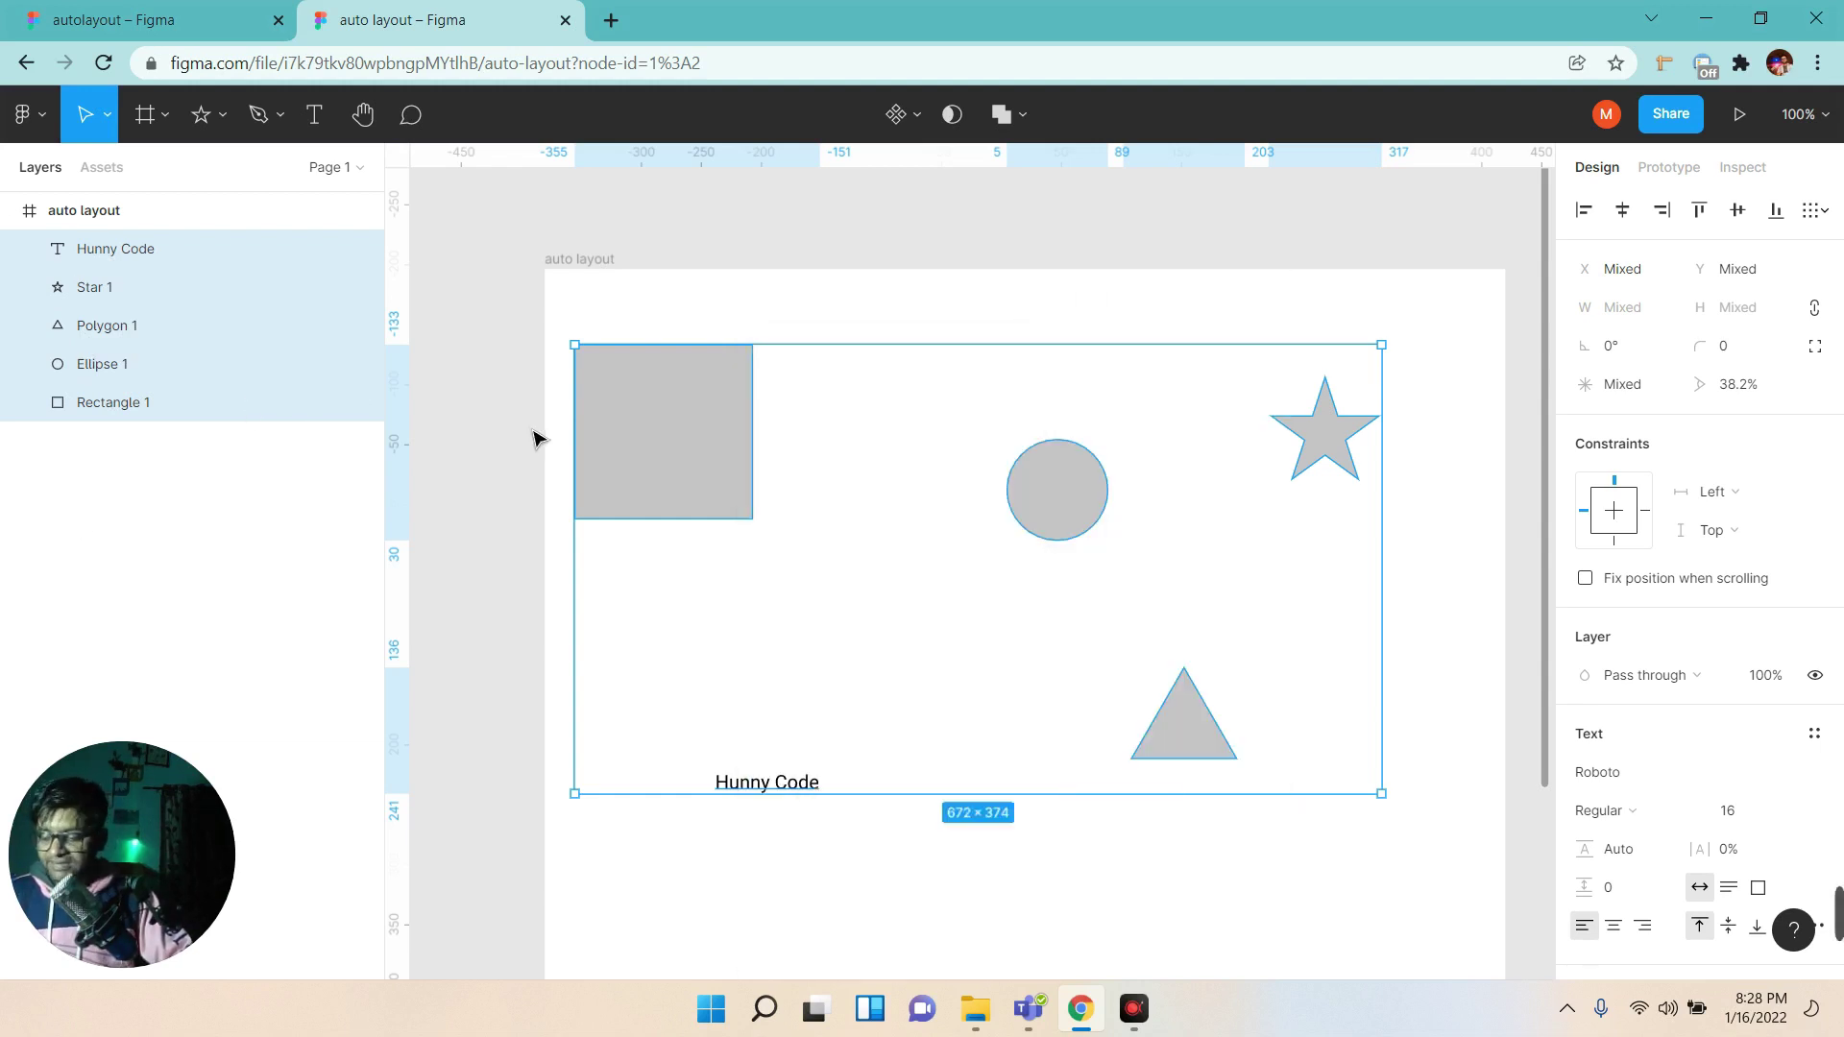
Wrap the selection in an auto layout frame with horizontal direction.
key(shift+a)
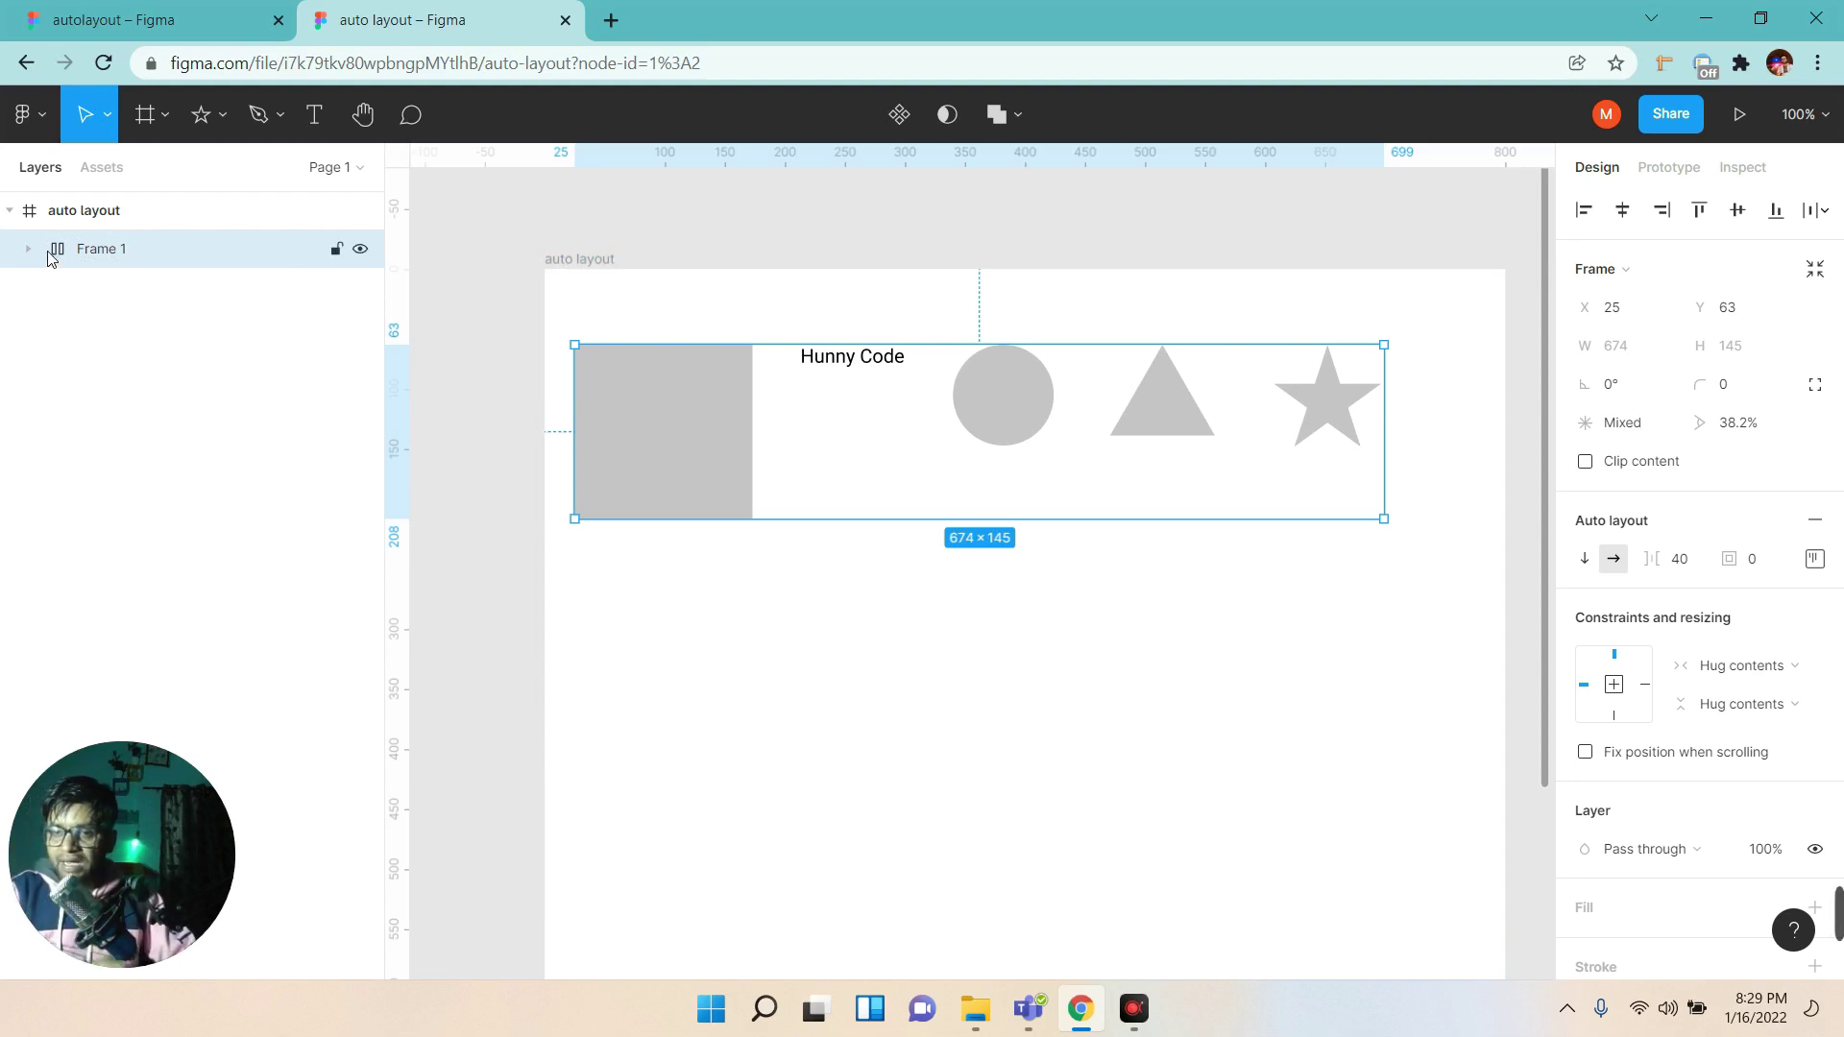
click(1585, 559)
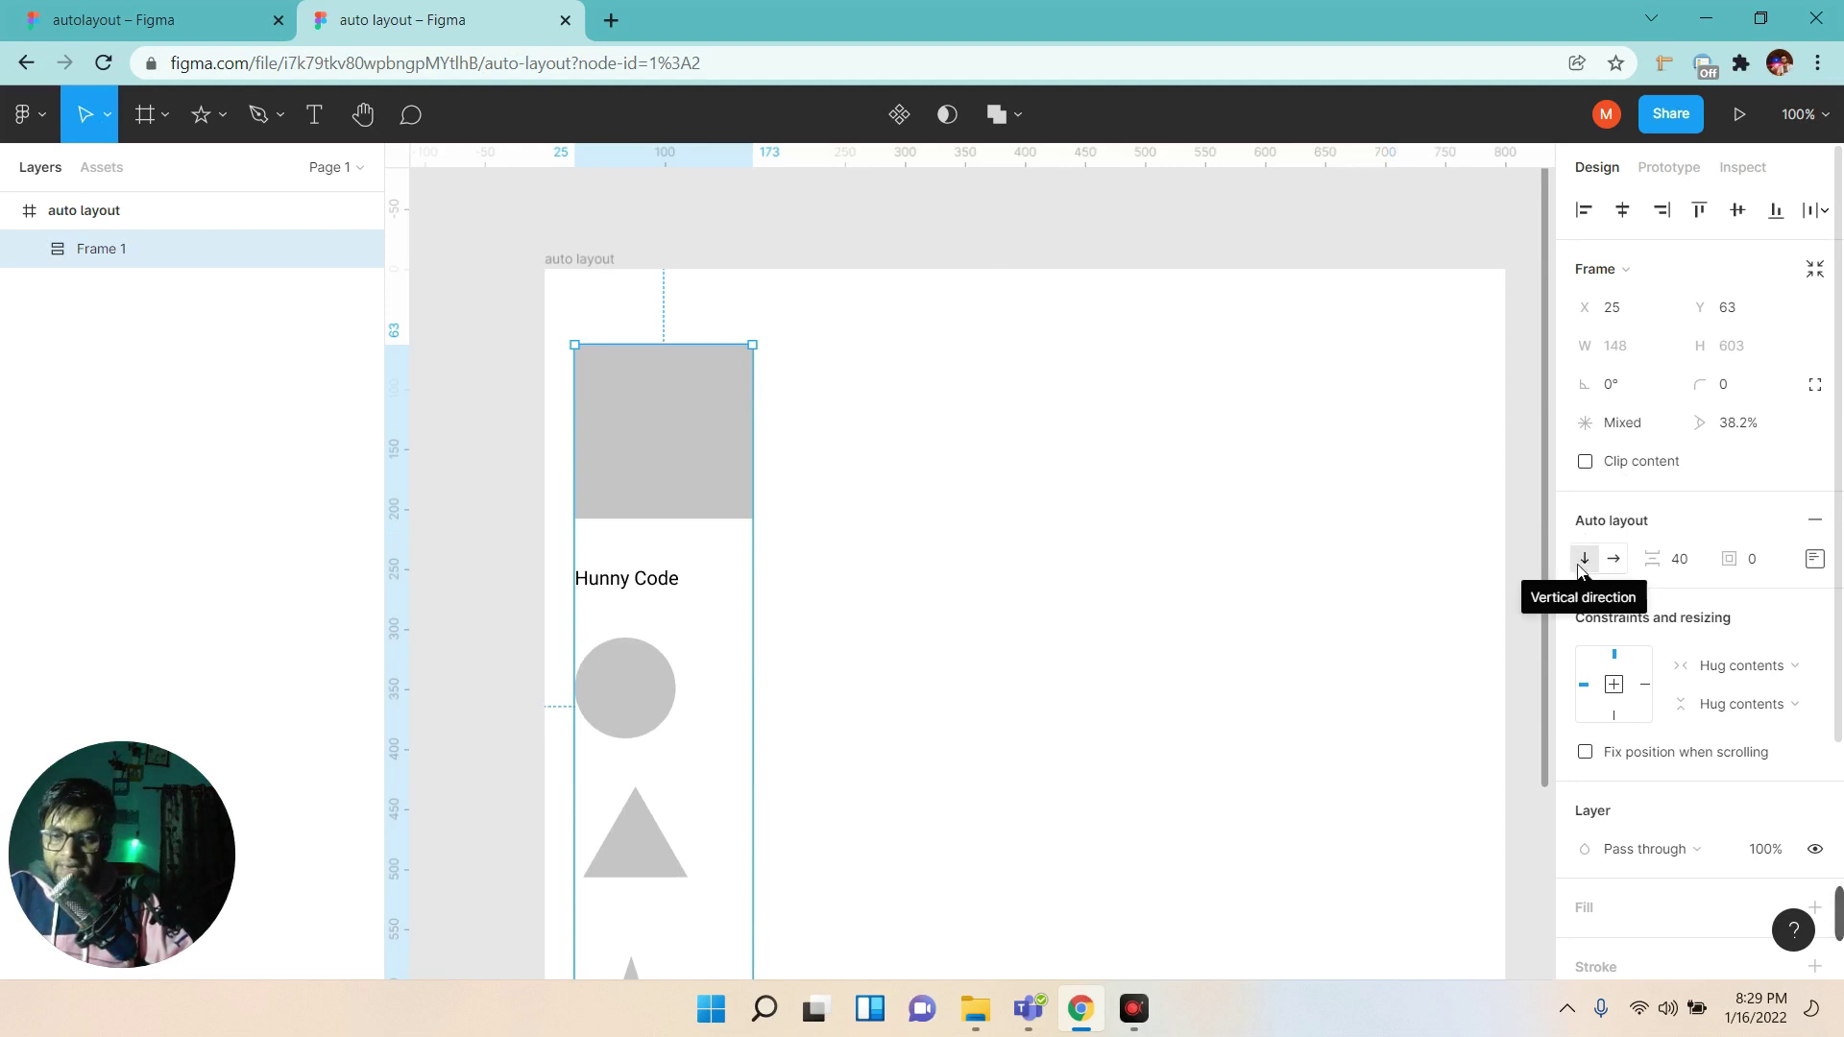
click(1614, 560)
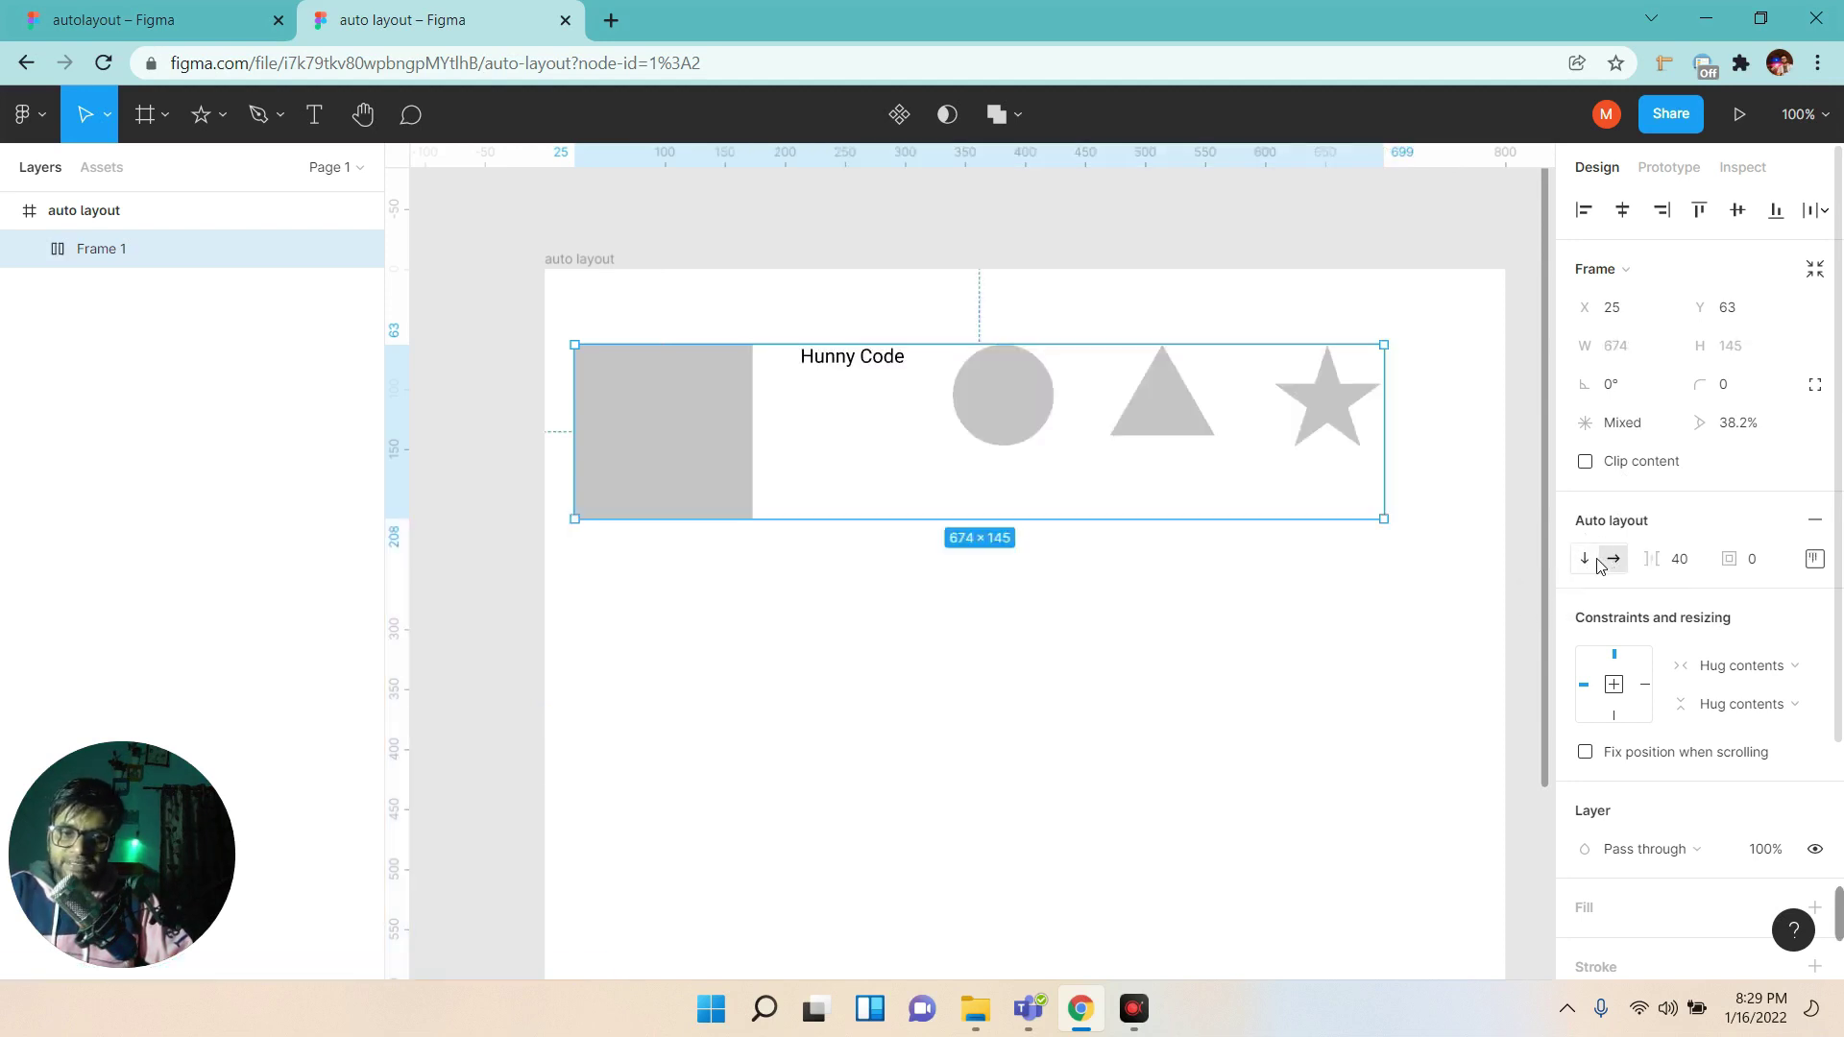
click(1613, 561)
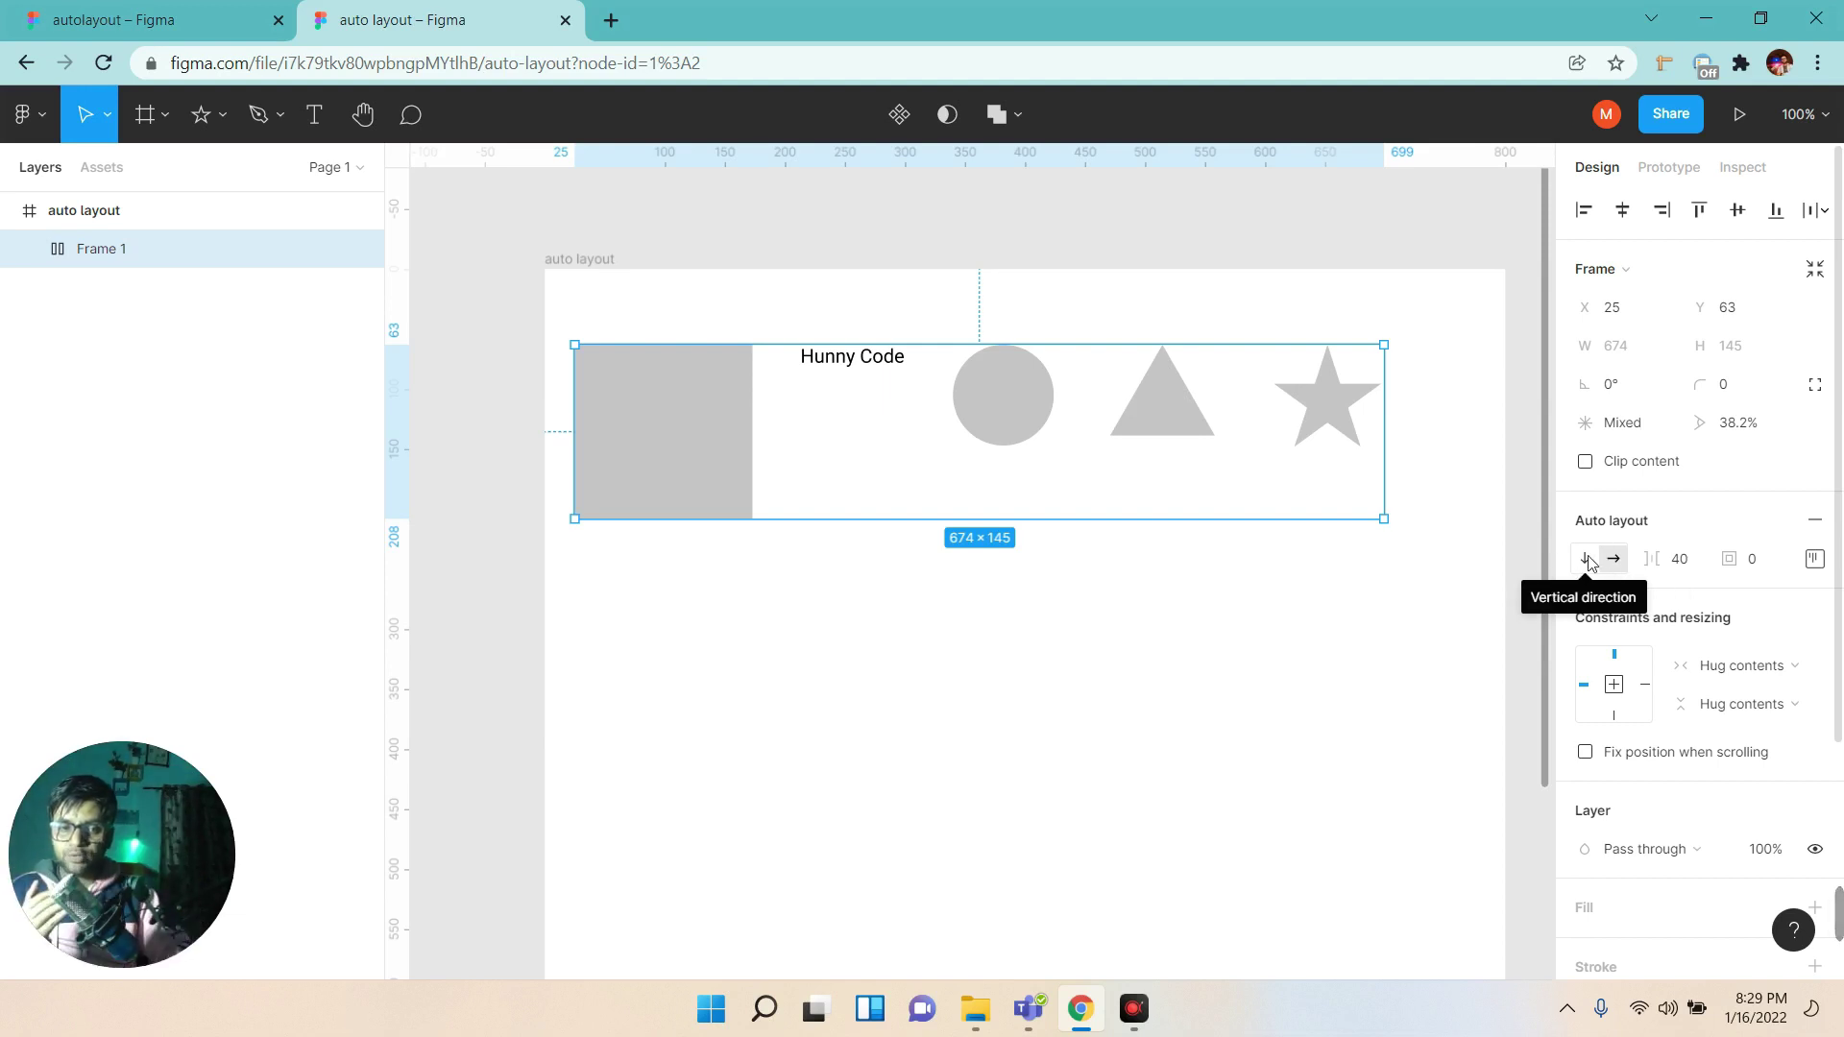
click(1584, 559)
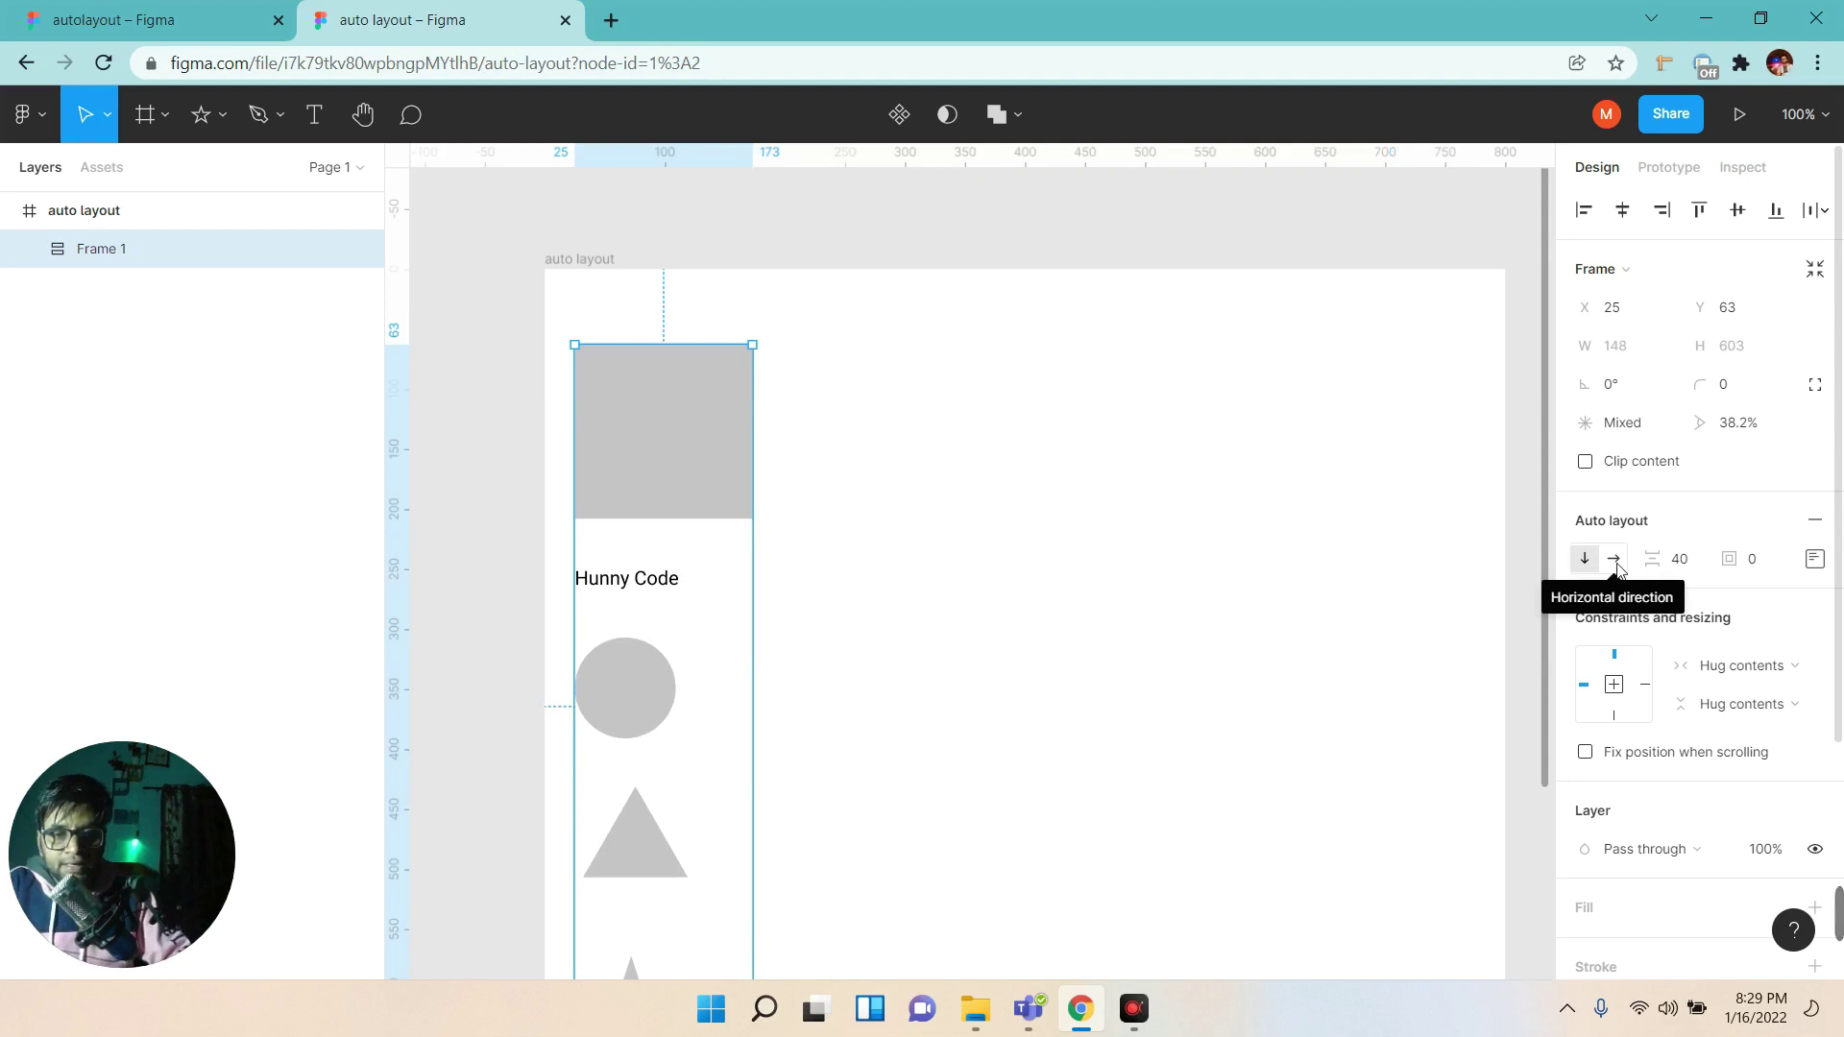
click(1617, 563)
Set the auto layout spacing between items to 0.
click(1688, 568)
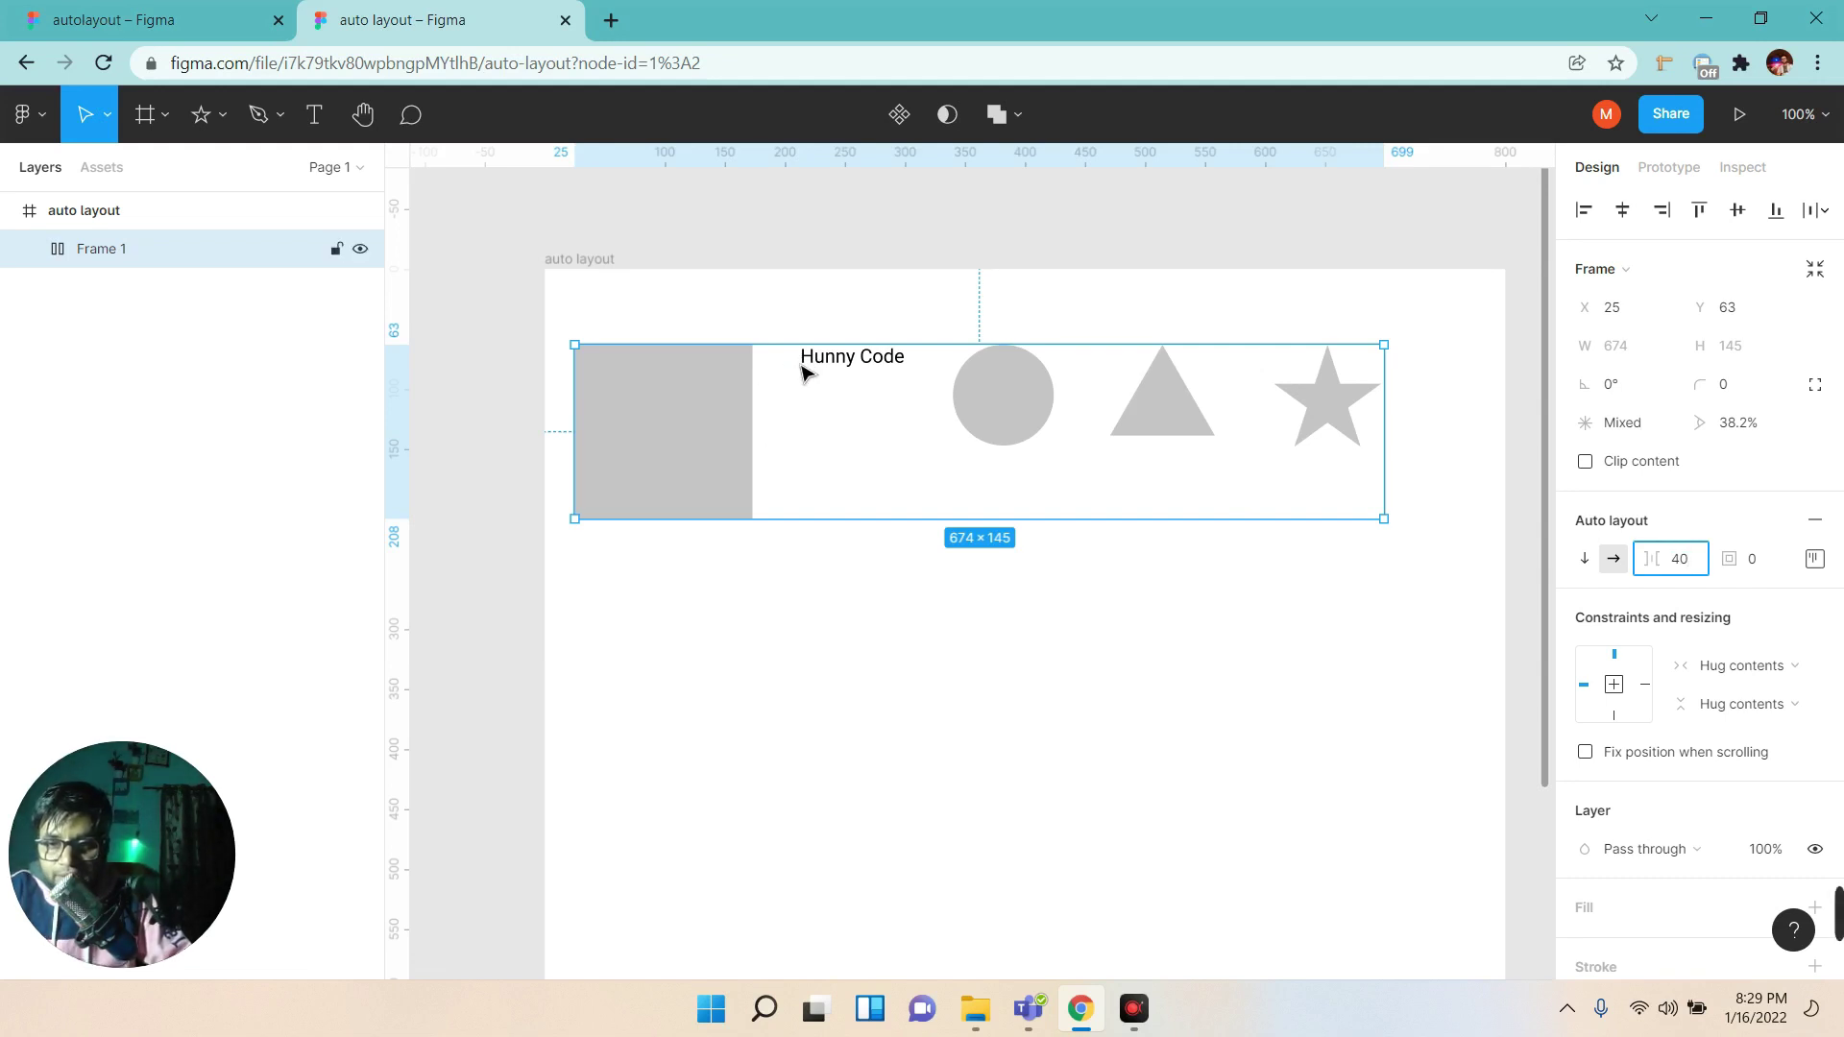
mouse_move(202, 248)
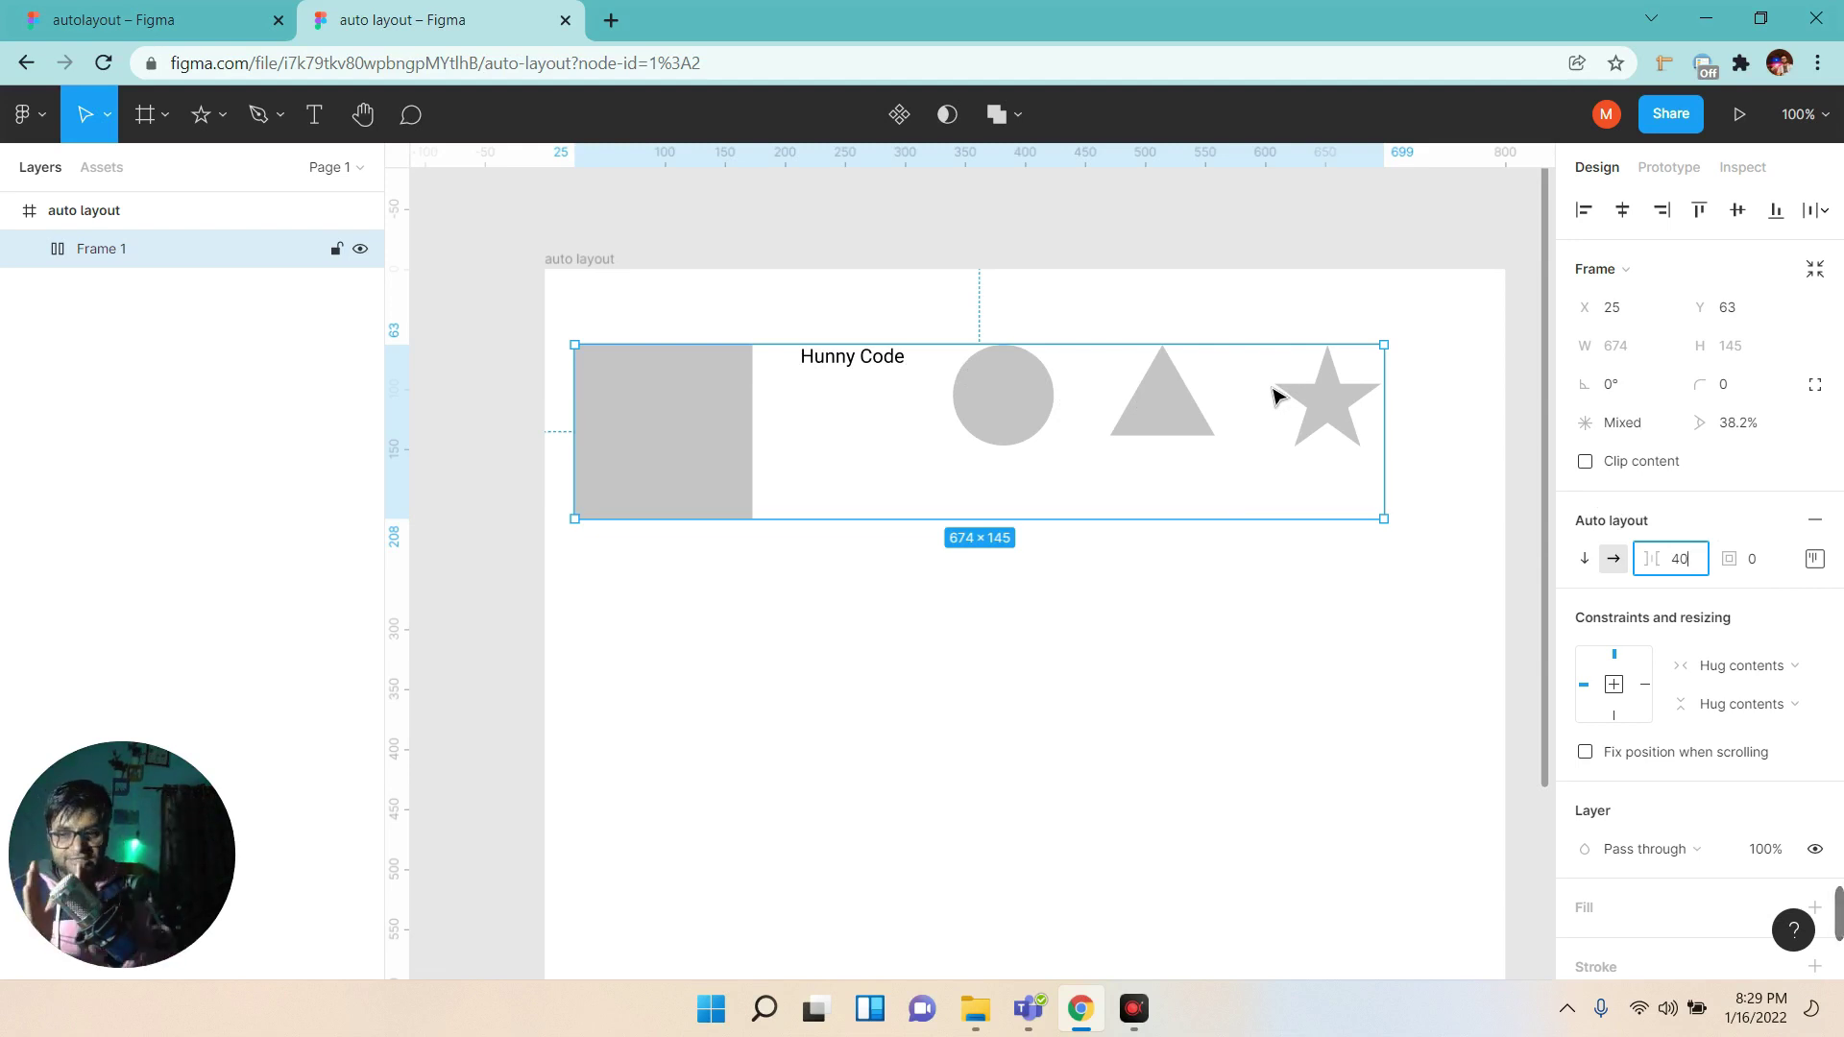
drag(1697, 565, 1625, 564)
text(0)
key(Return)
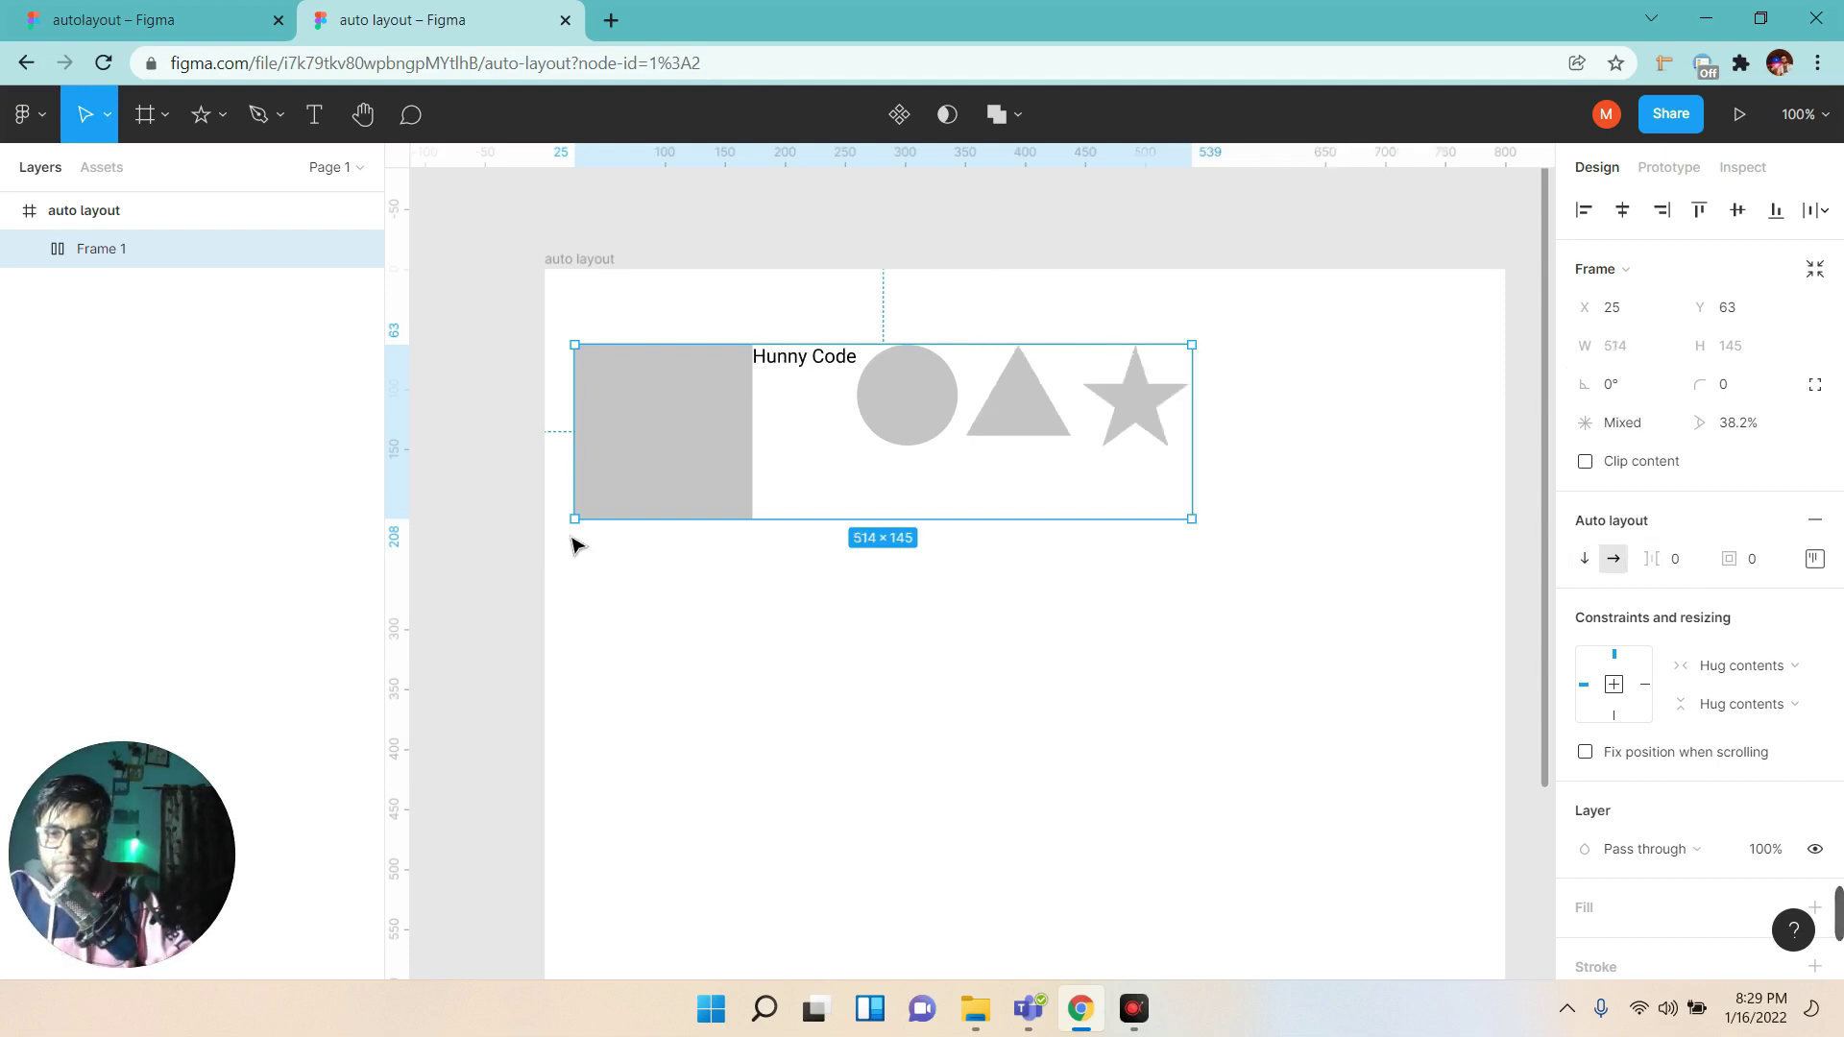
Rename the auto layout frame's layer from Frame 1 to parent-1.
double_click(91, 251)
text(a)
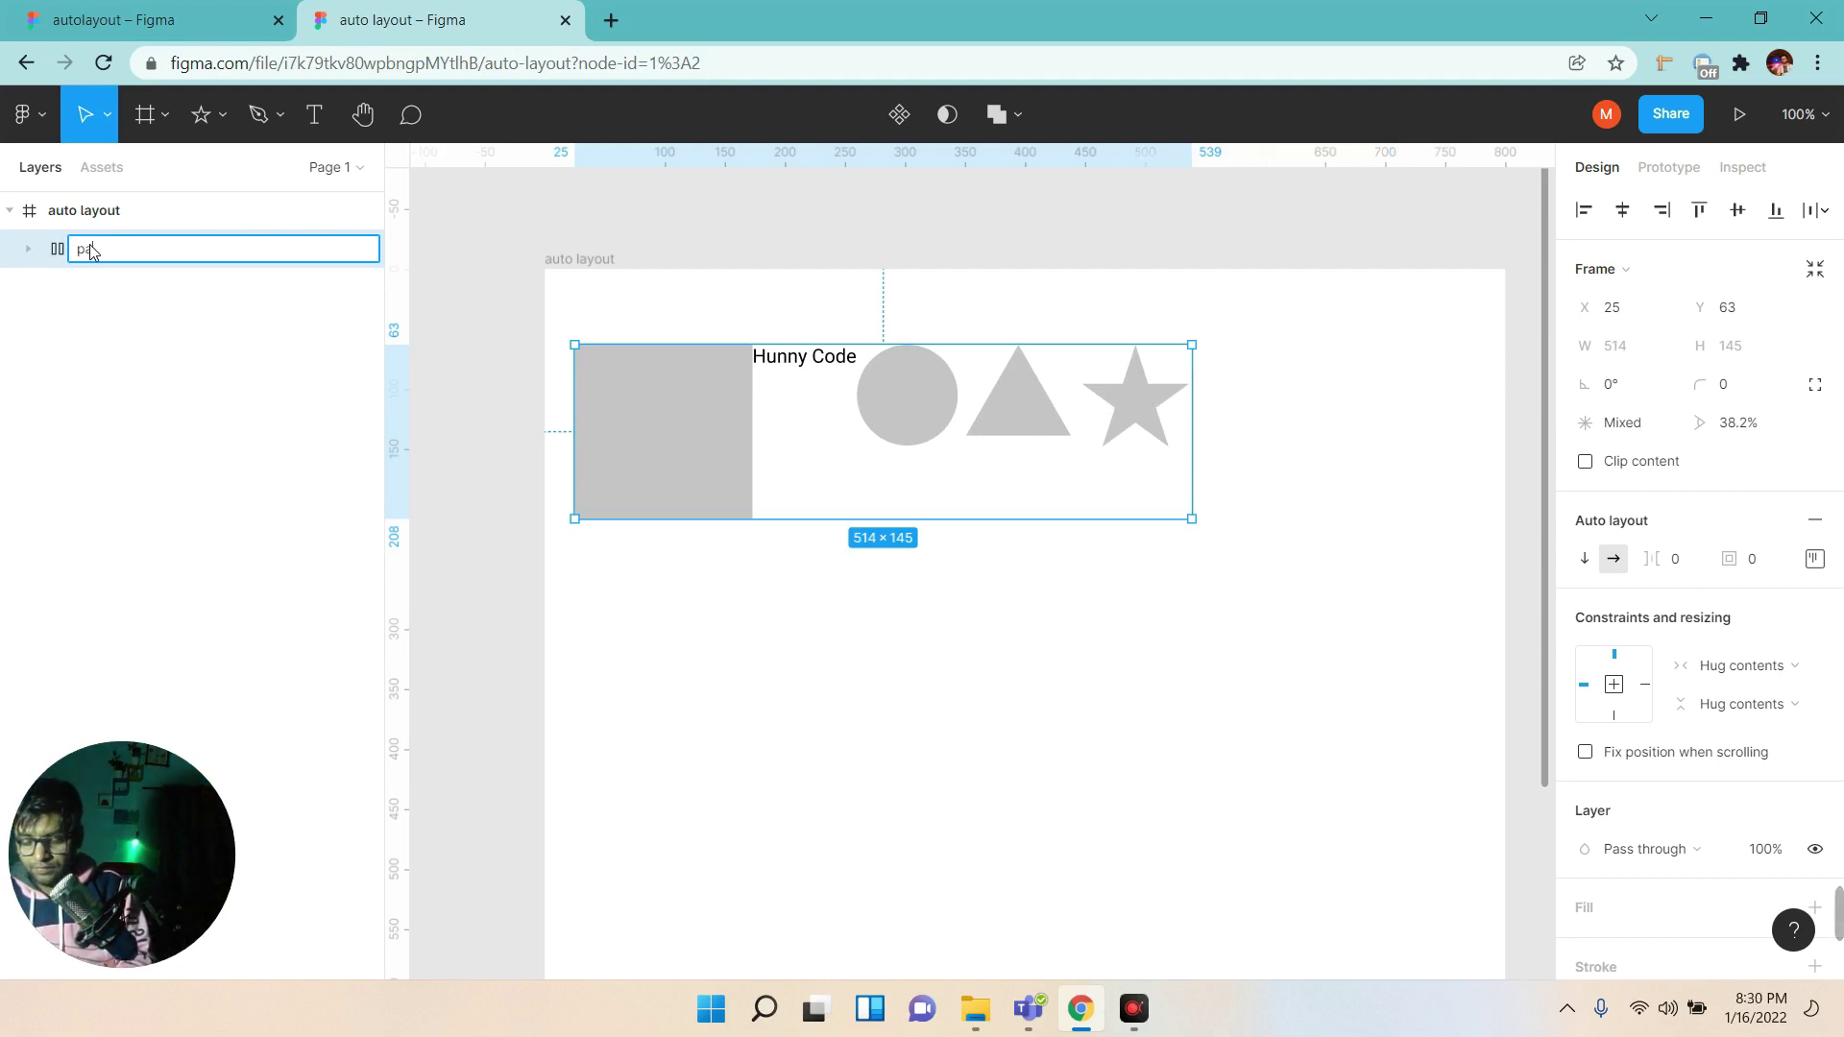
key(Return)
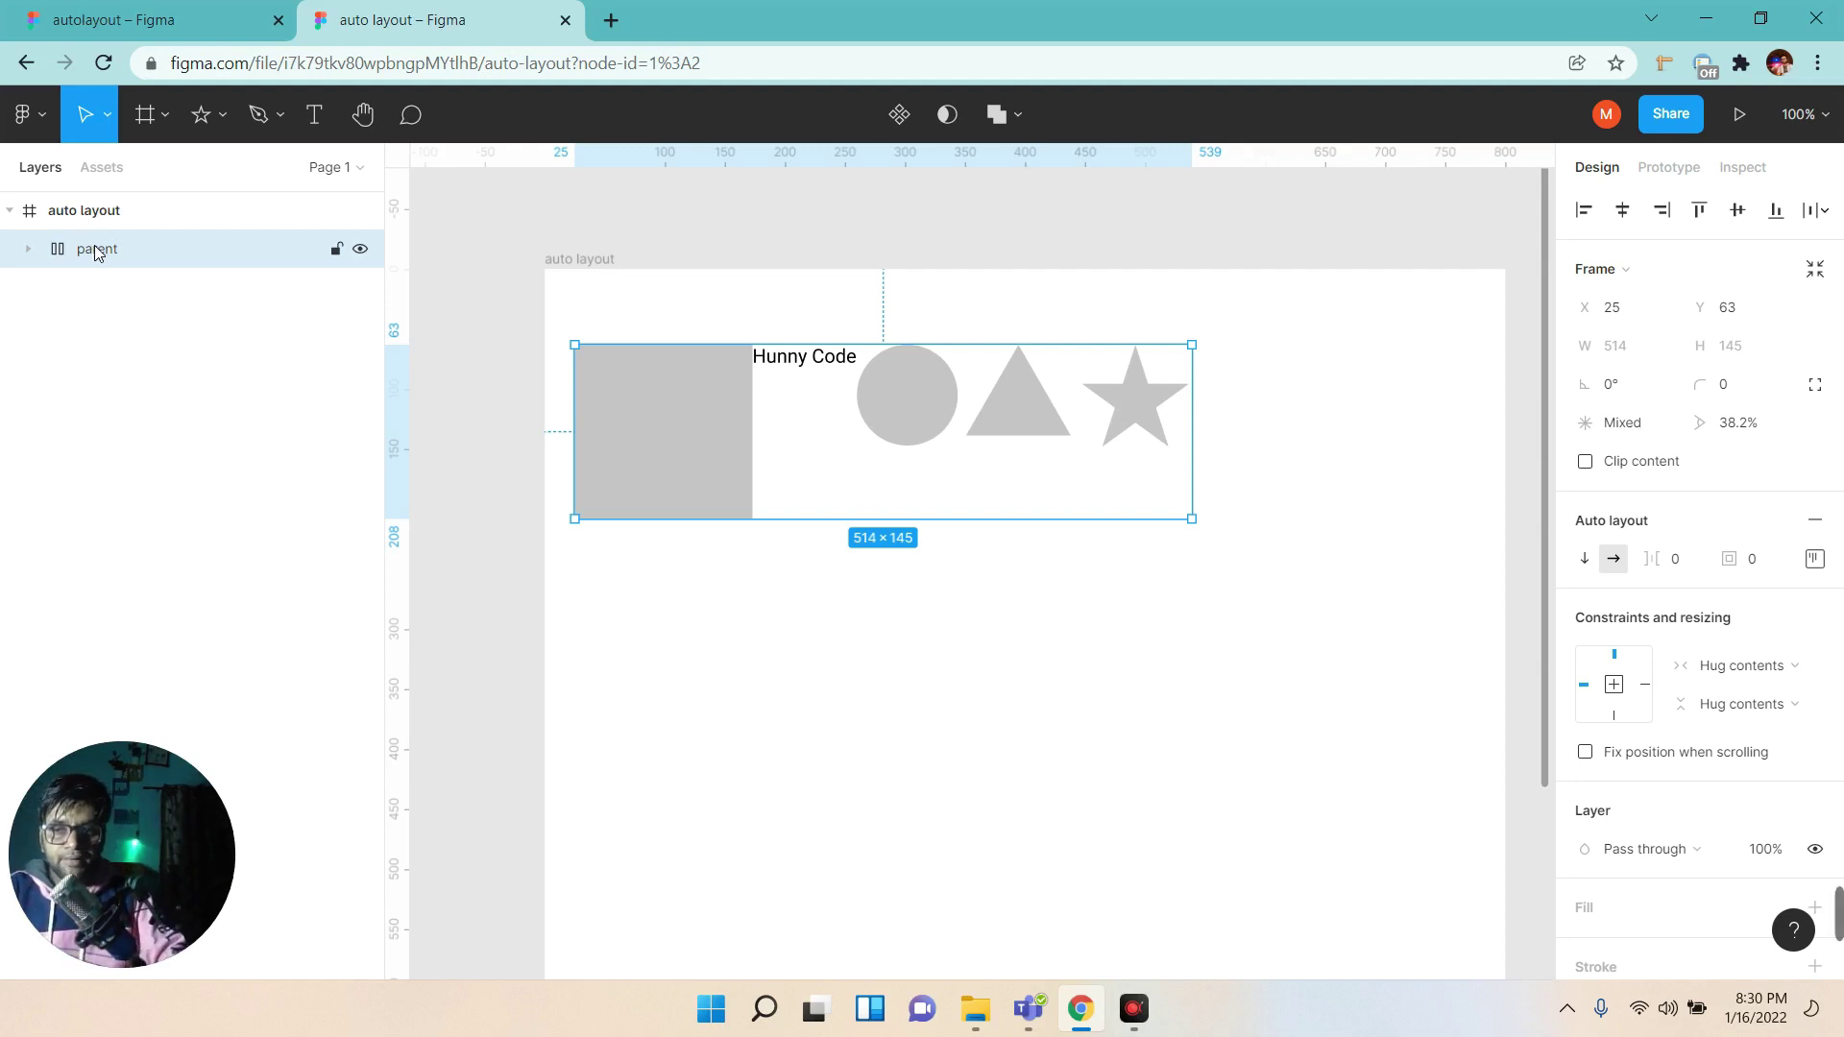
double_click(96, 252)
key(Return)
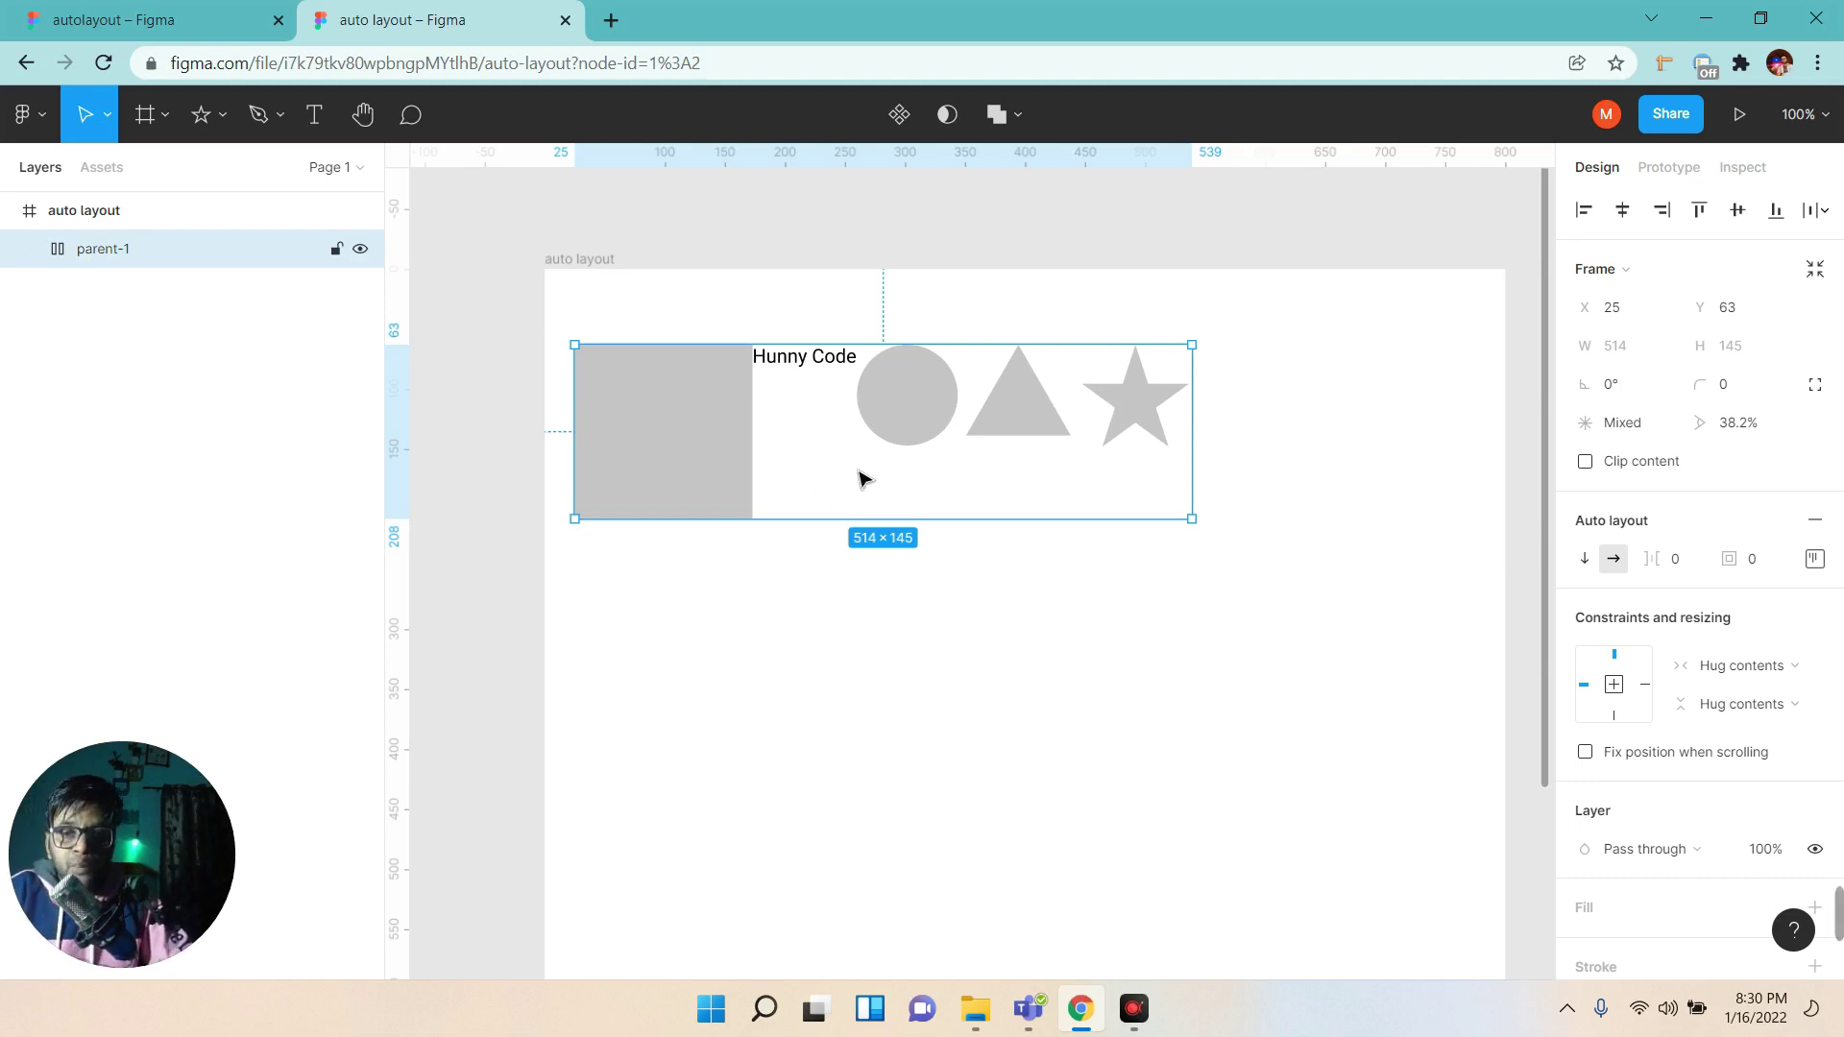
Raise the parent-1 auto layout spacing to 40.
click(1693, 559)
key(Up)
key(Up)
key(Up)
key(Up)
key(Up)
key(Up)
key(Up)
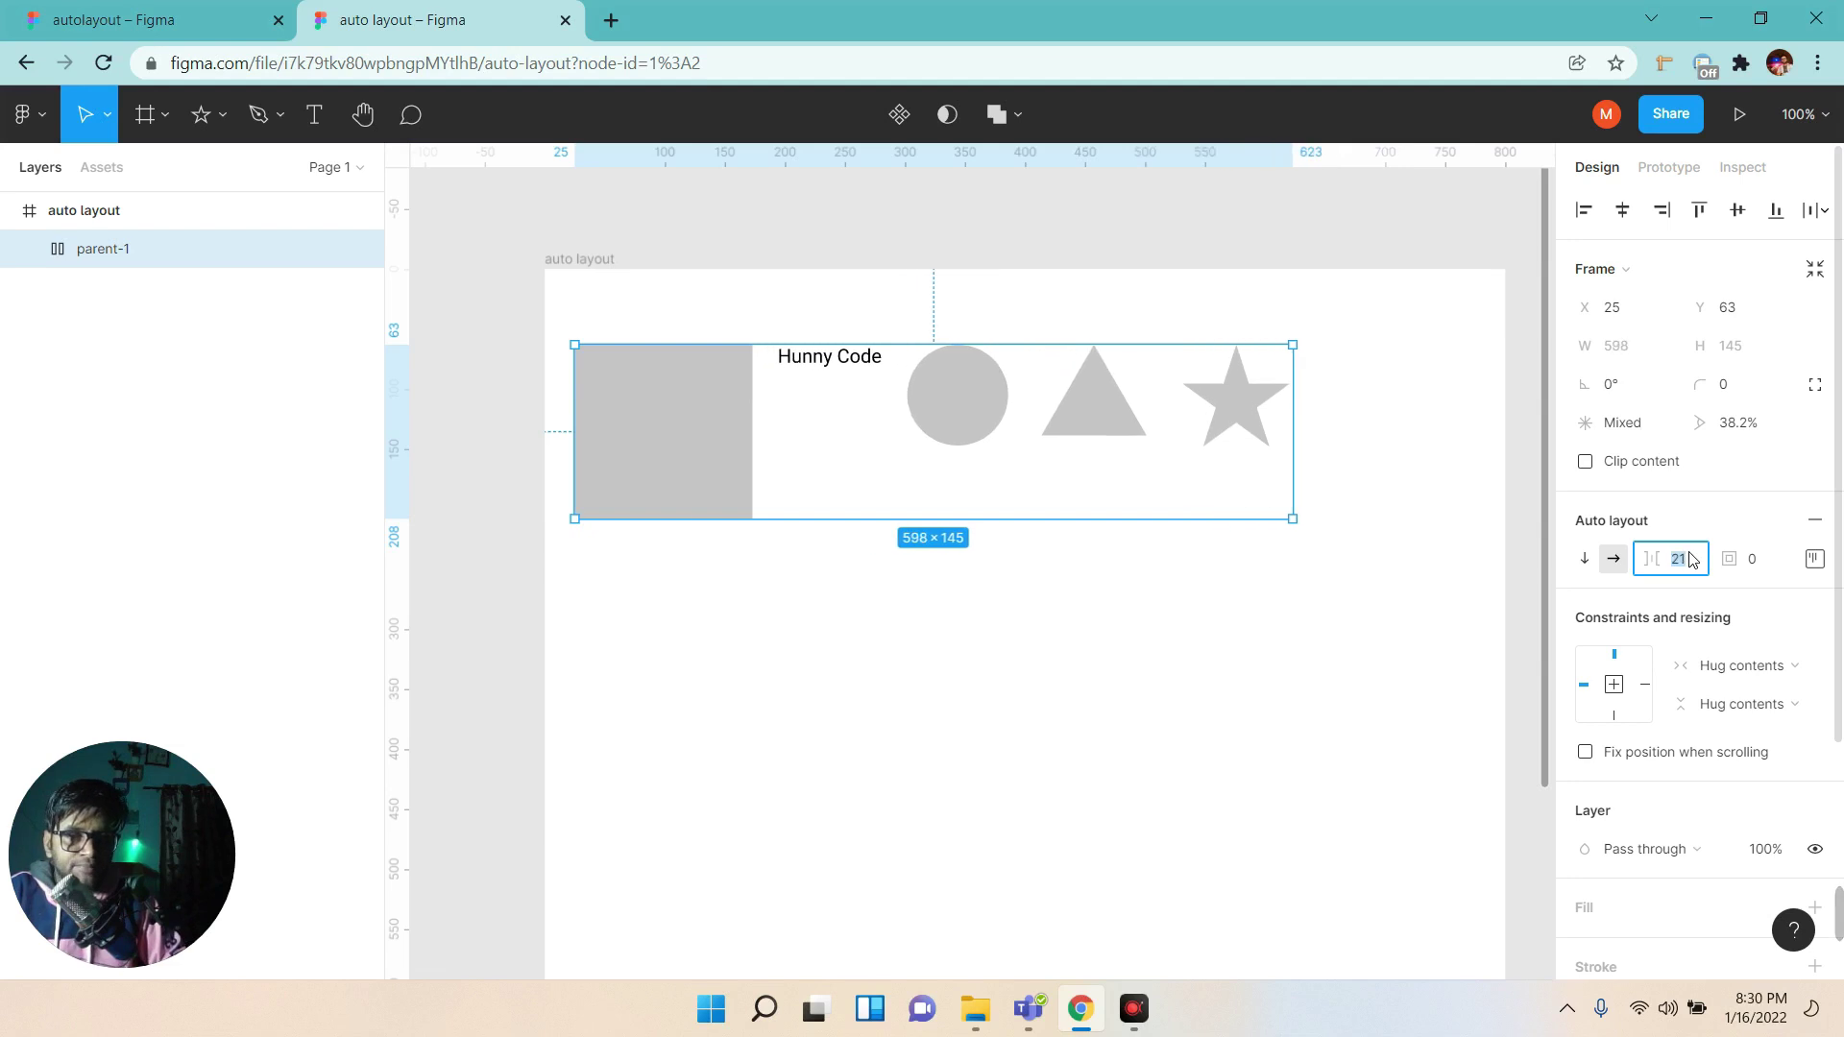
key(Up)
key(Up)
key(Up)
key(Up)
key(Up)
key(Up)
key(Return)
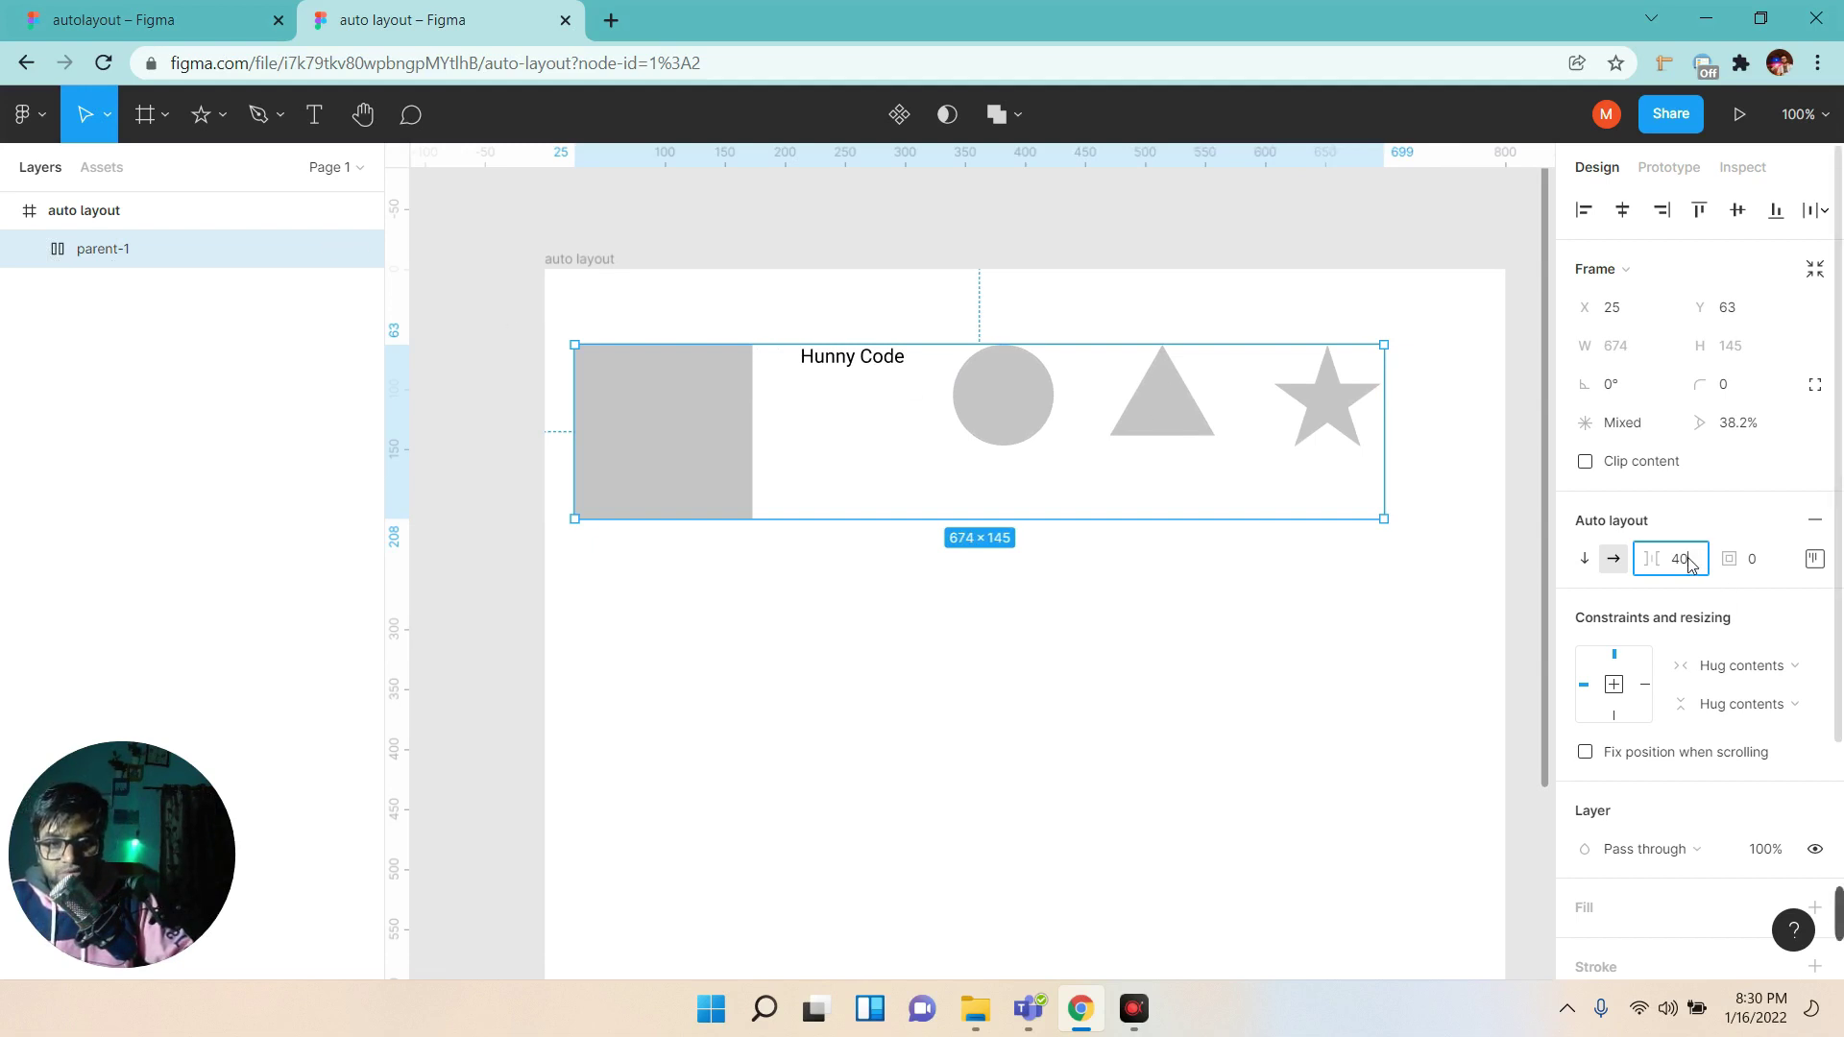
click(29, 249)
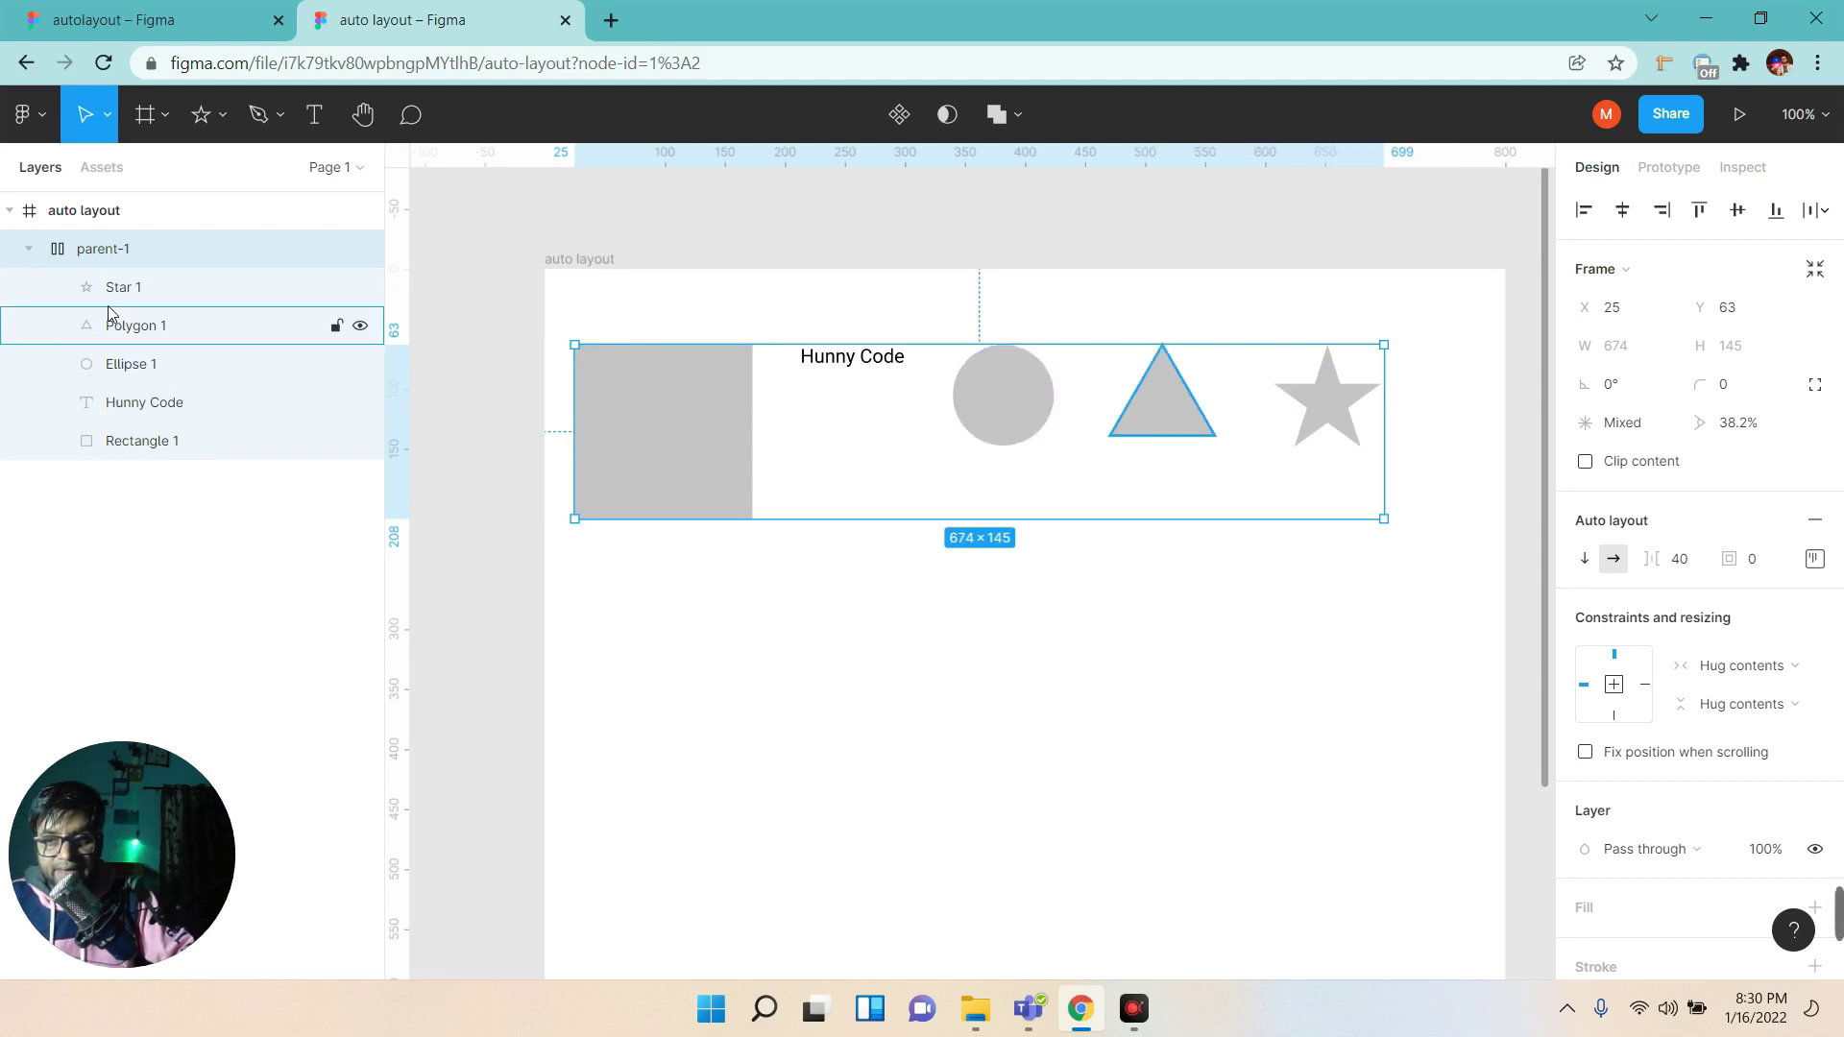
click(30, 249)
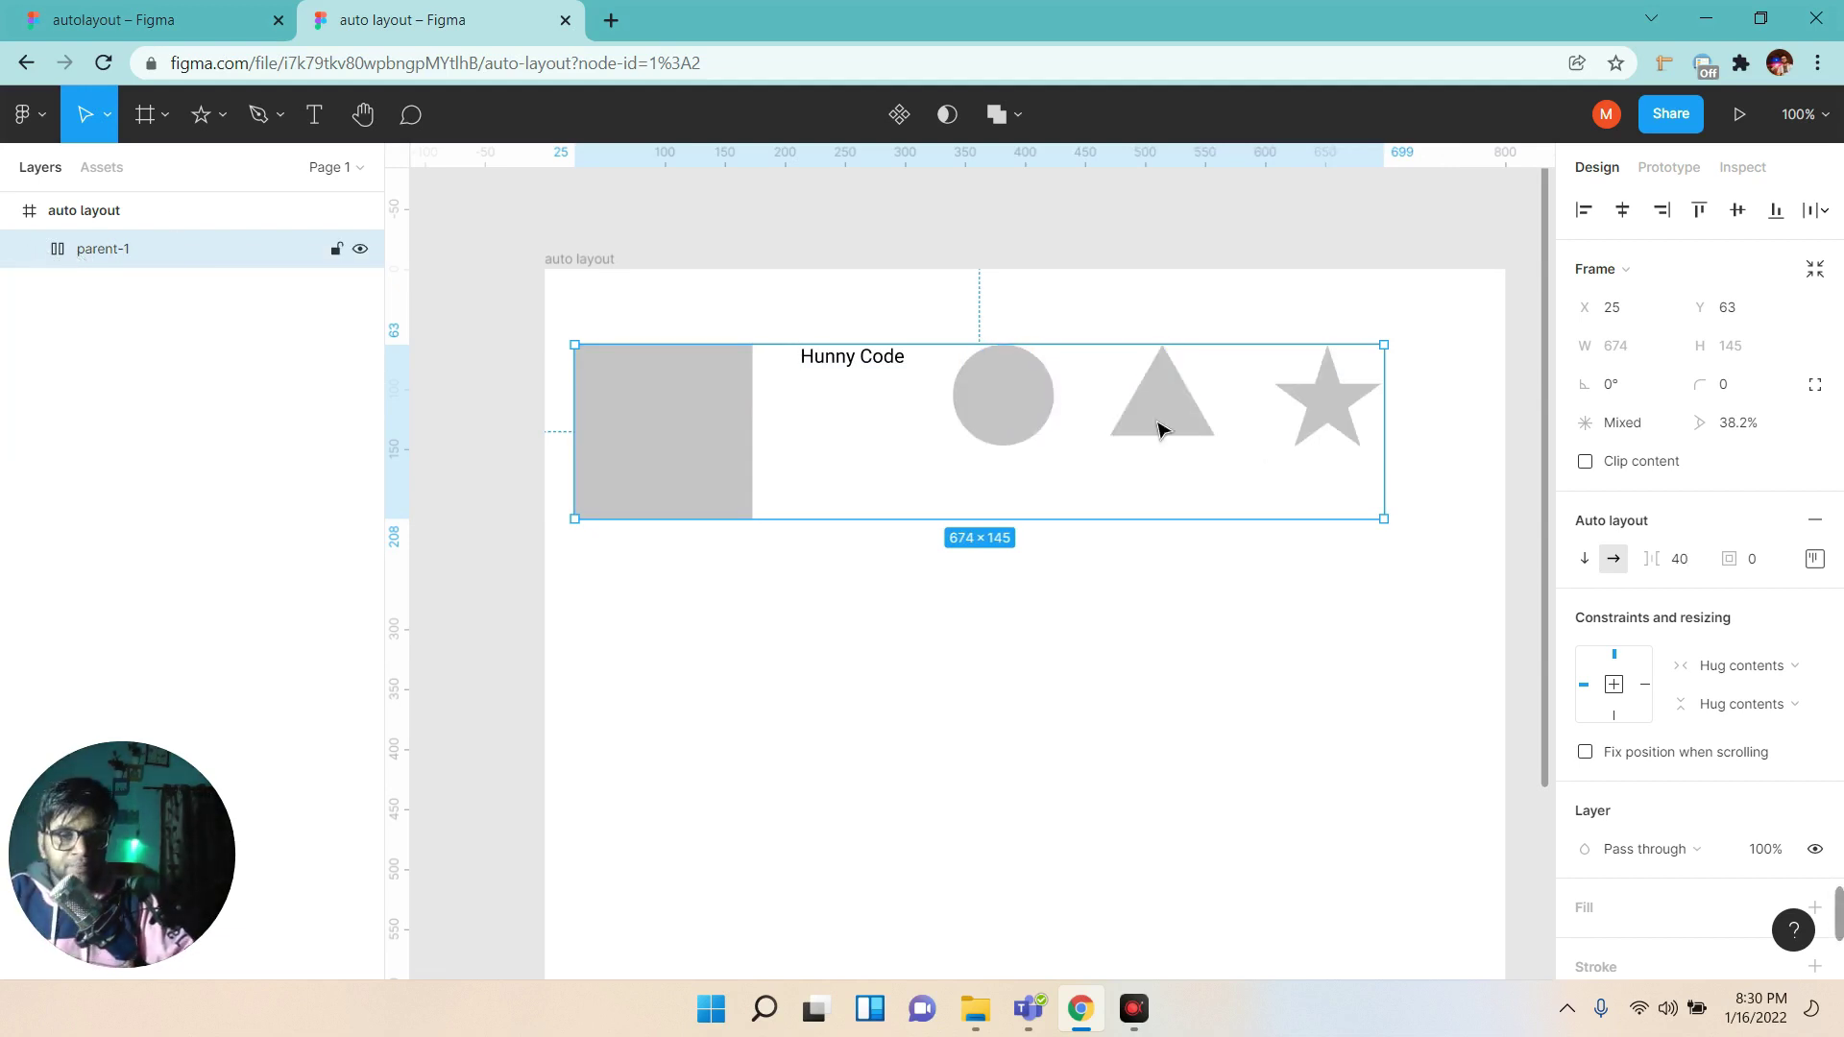
Set the item spacing to 32, then nudge it down and back up.
click(1671, 559)
text(32)
key(Return)
key(shift+Down)
key(shift+Down)
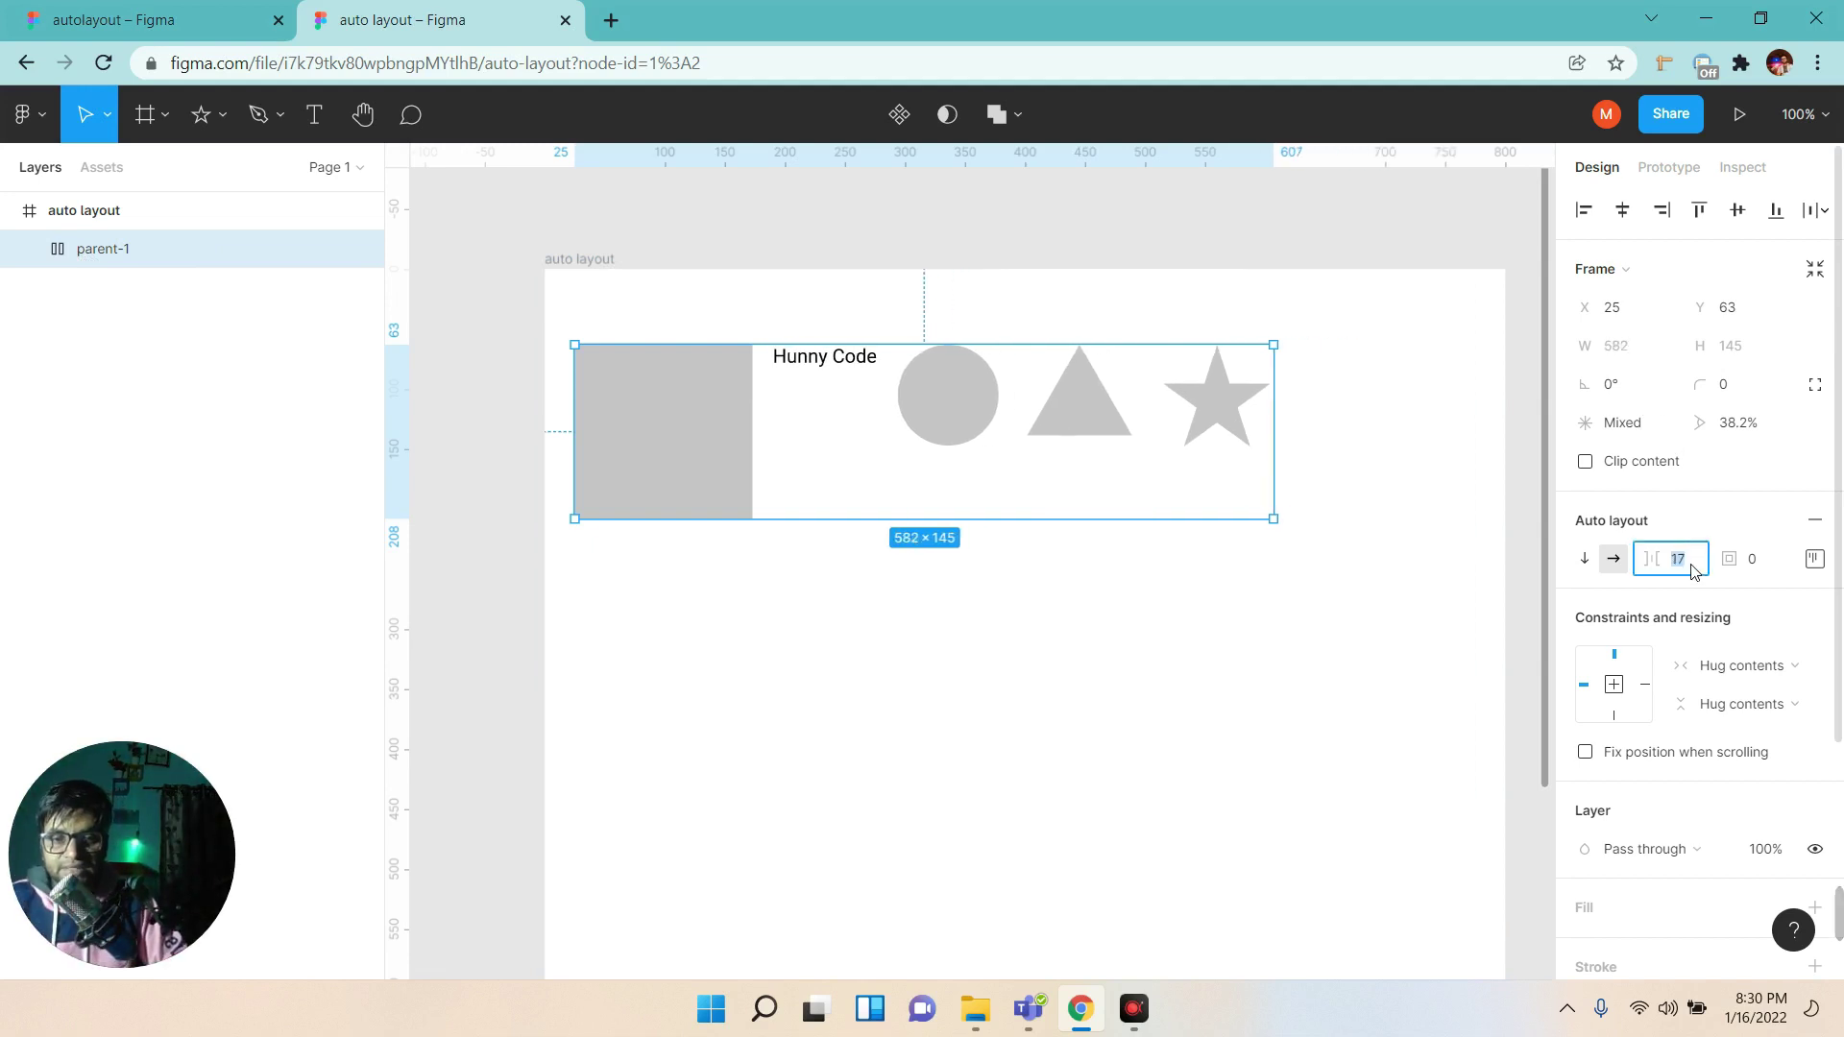
key(shift+Down)
key(Down)
key(shift+Up)
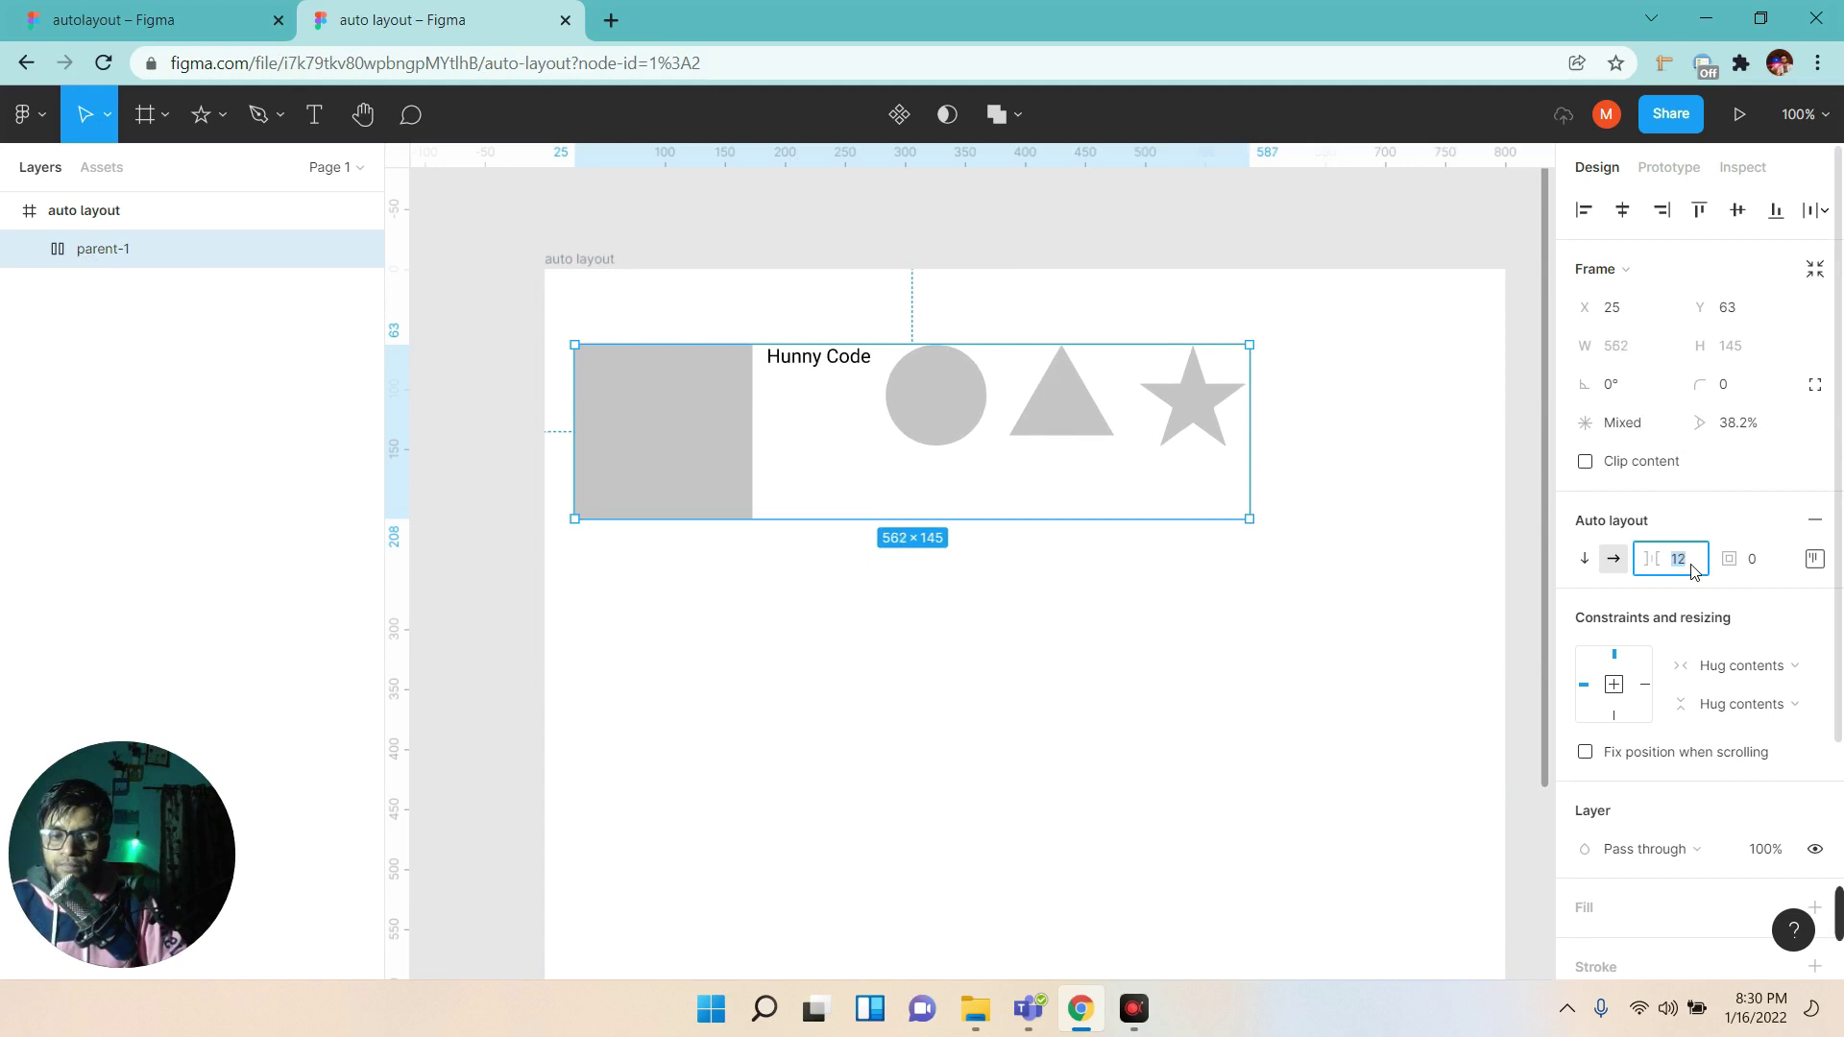
key(shift+Up)
key(shift+Up)
key(Up)
key(Up)
key(Up)
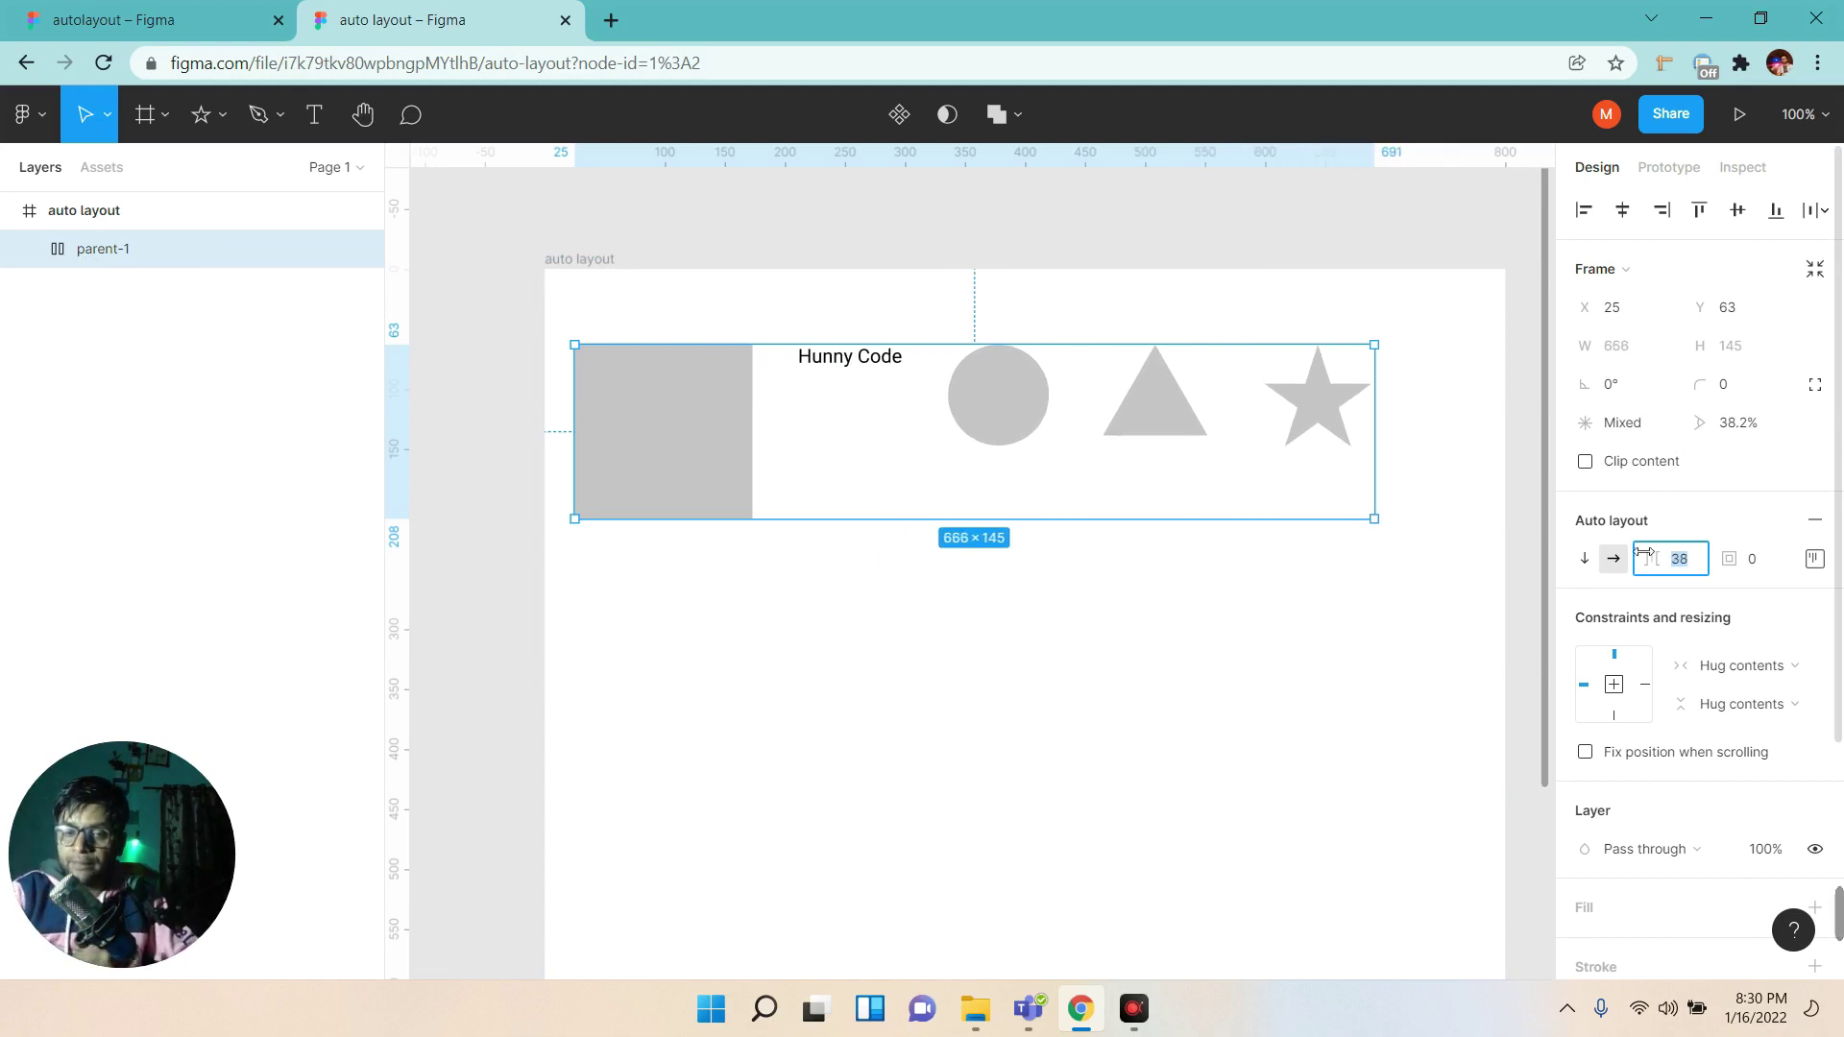
Try vertical direction, adjust spacing, then return to a horizontal row spaced 29 apart.
click(1584, 559)
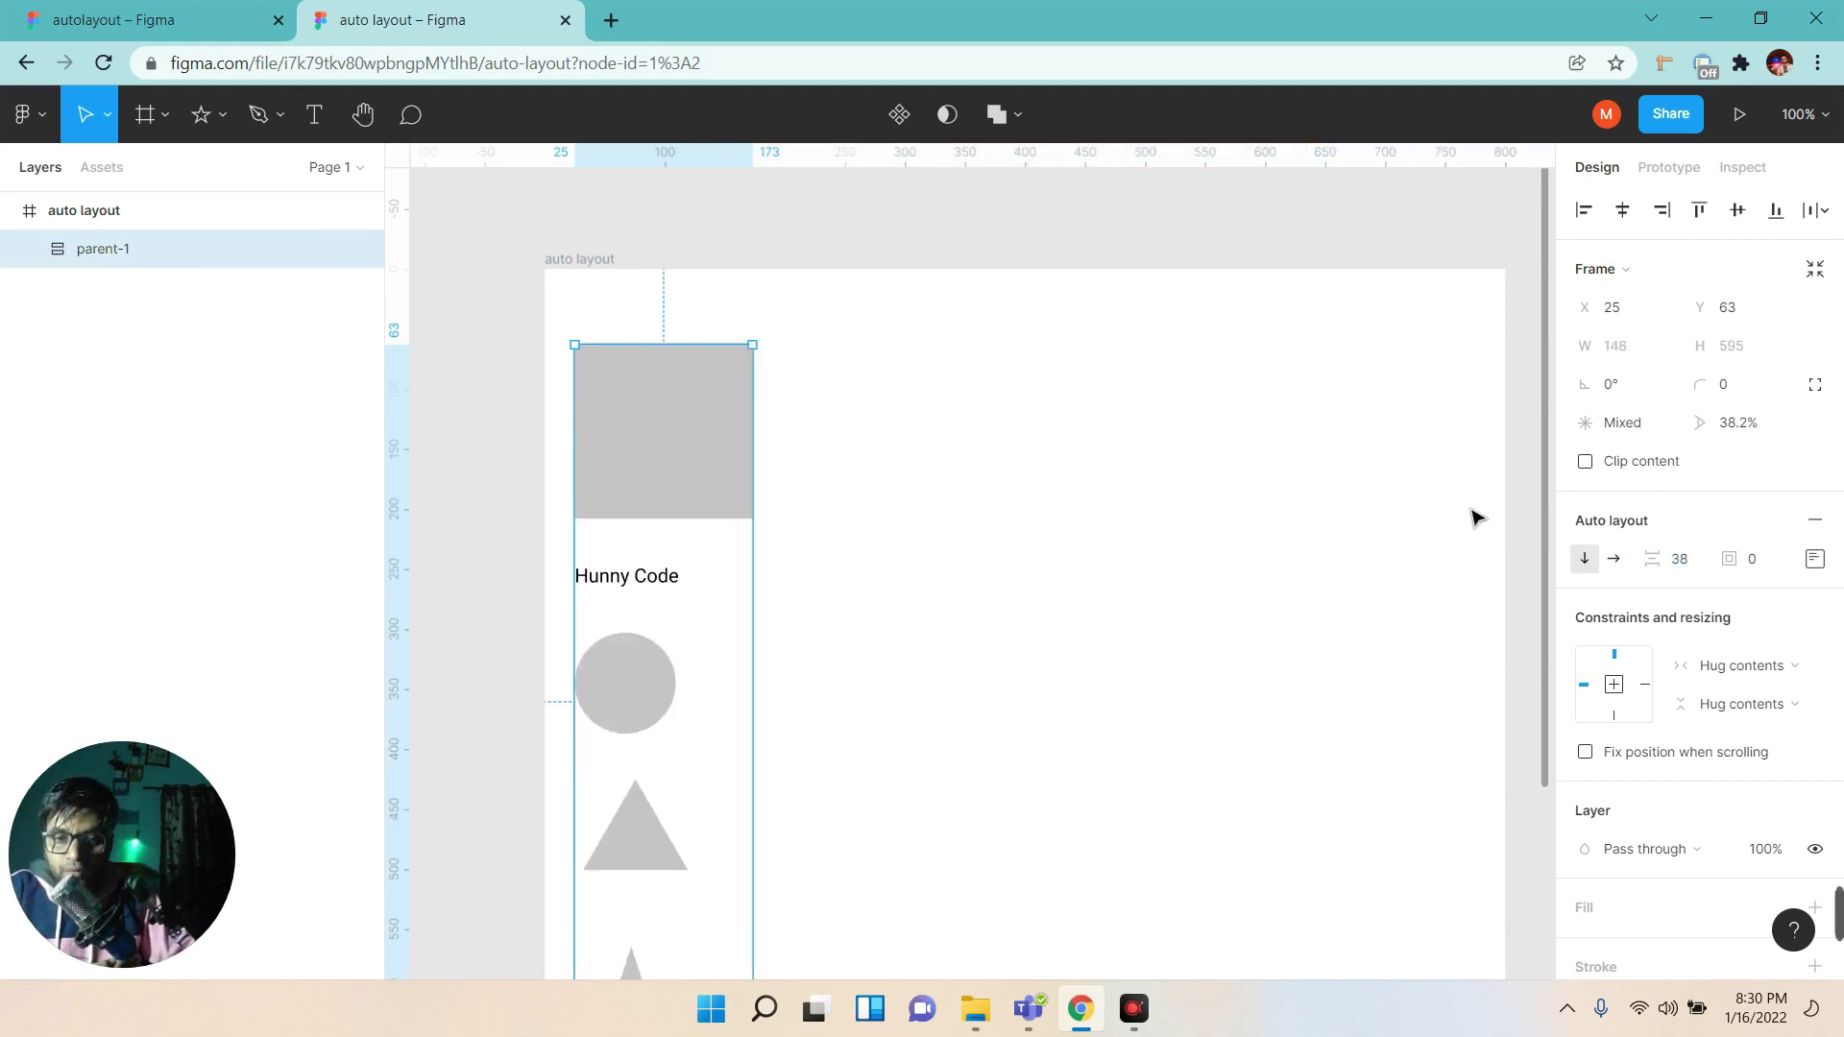
key(shift+Down)
key(shift+Down)
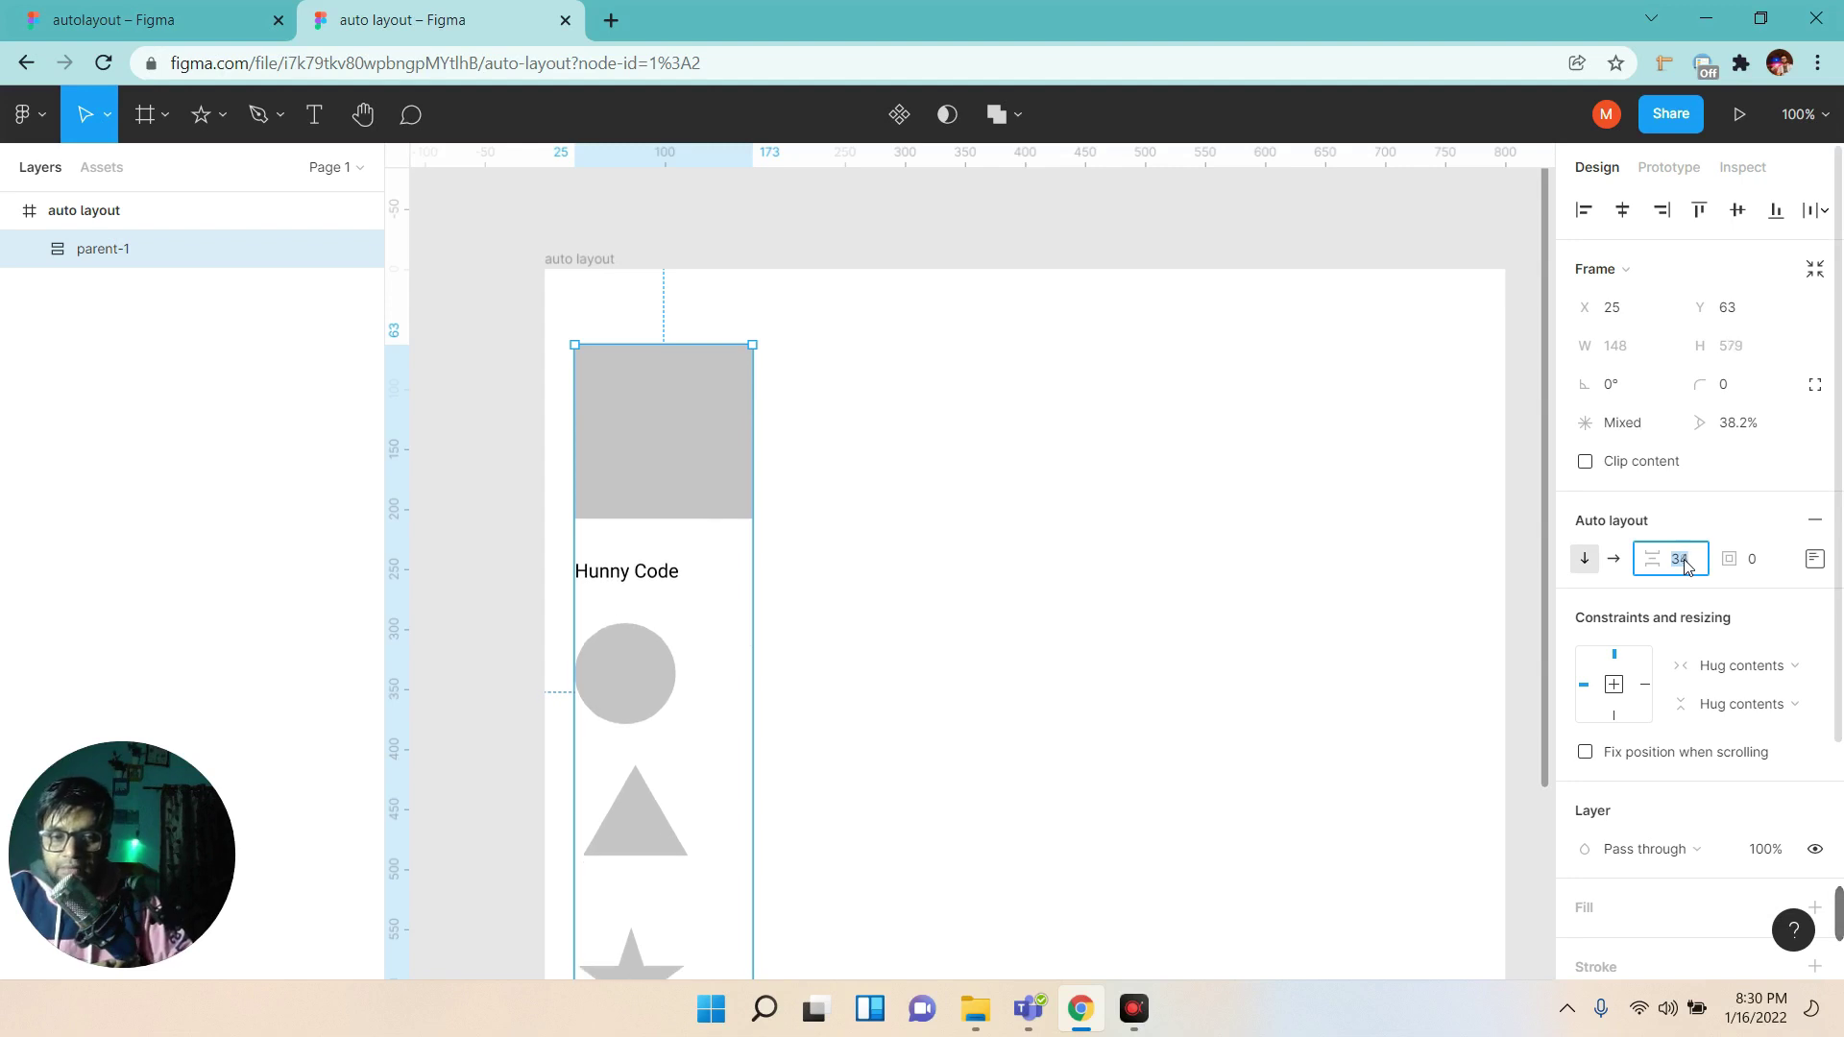
key(shift+Down)
key(Down)
key(Down)
key(Down)
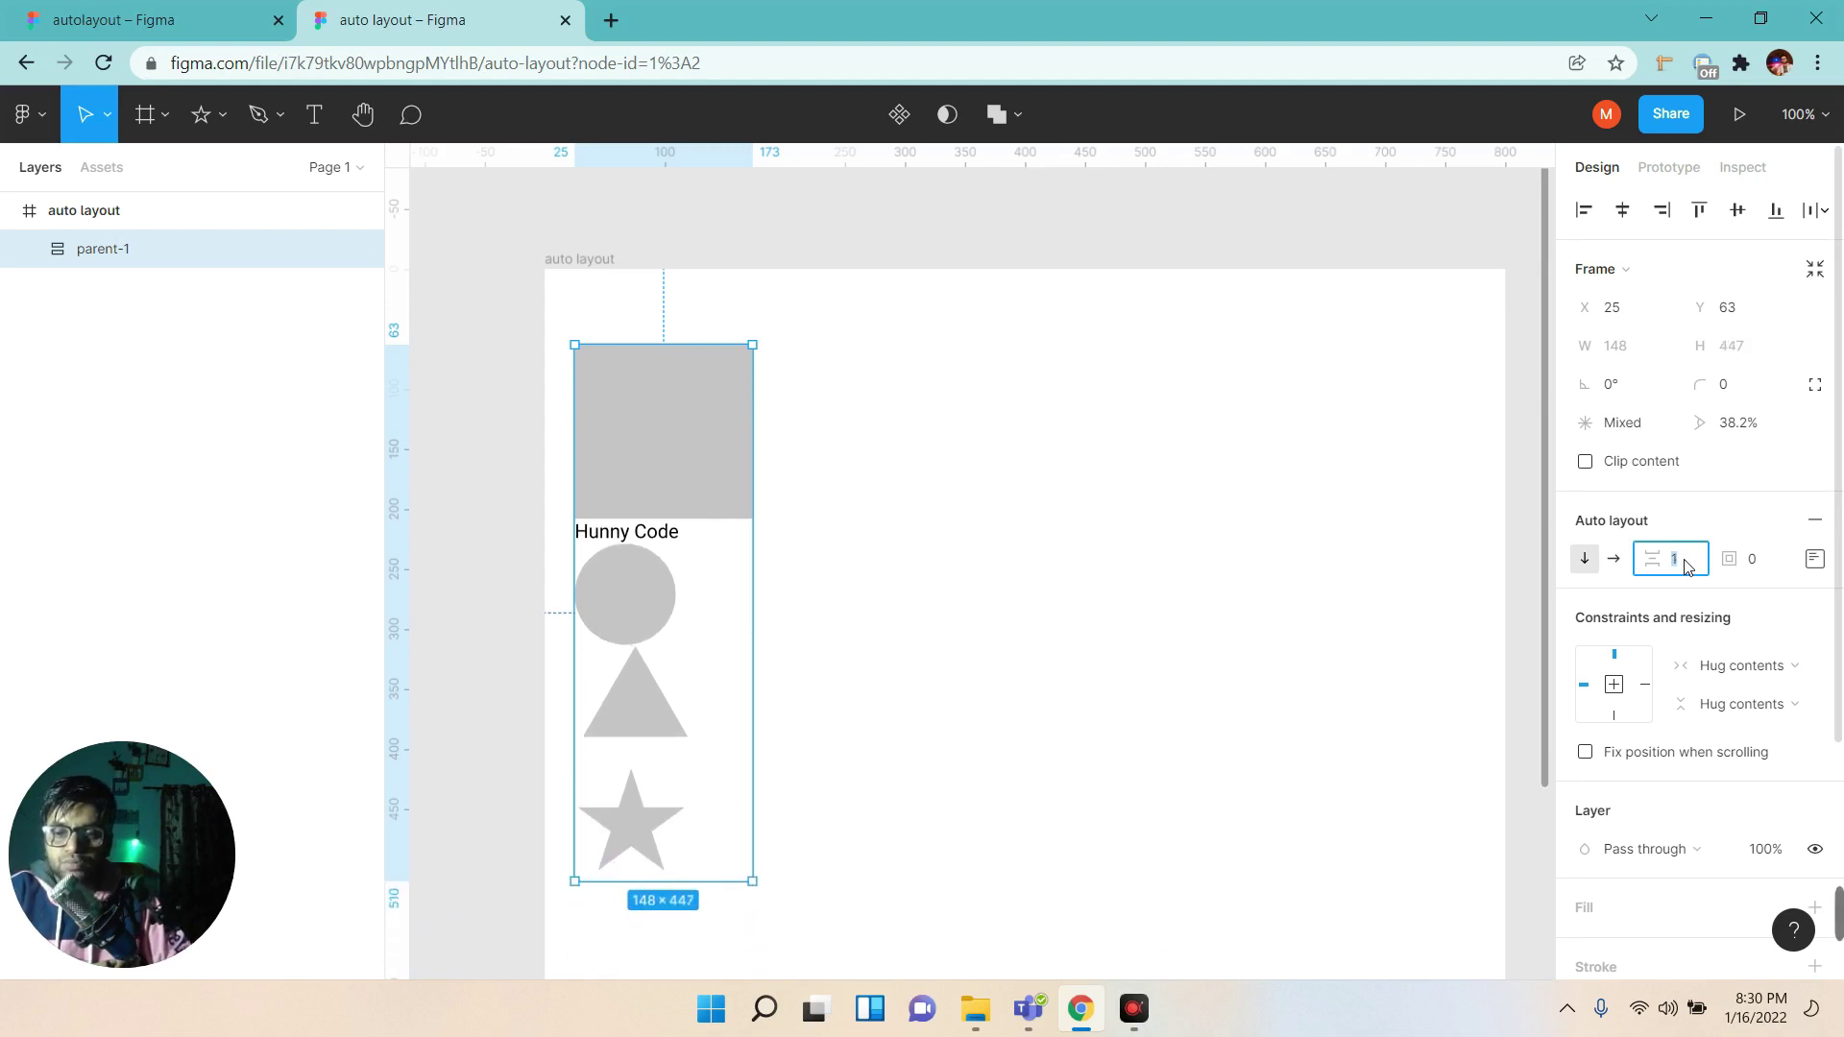
key(Up)
key(Up)
key(Up)
key(Up)
key(Up)
key(Up)
key(Up)
key(Up)
key(Up)
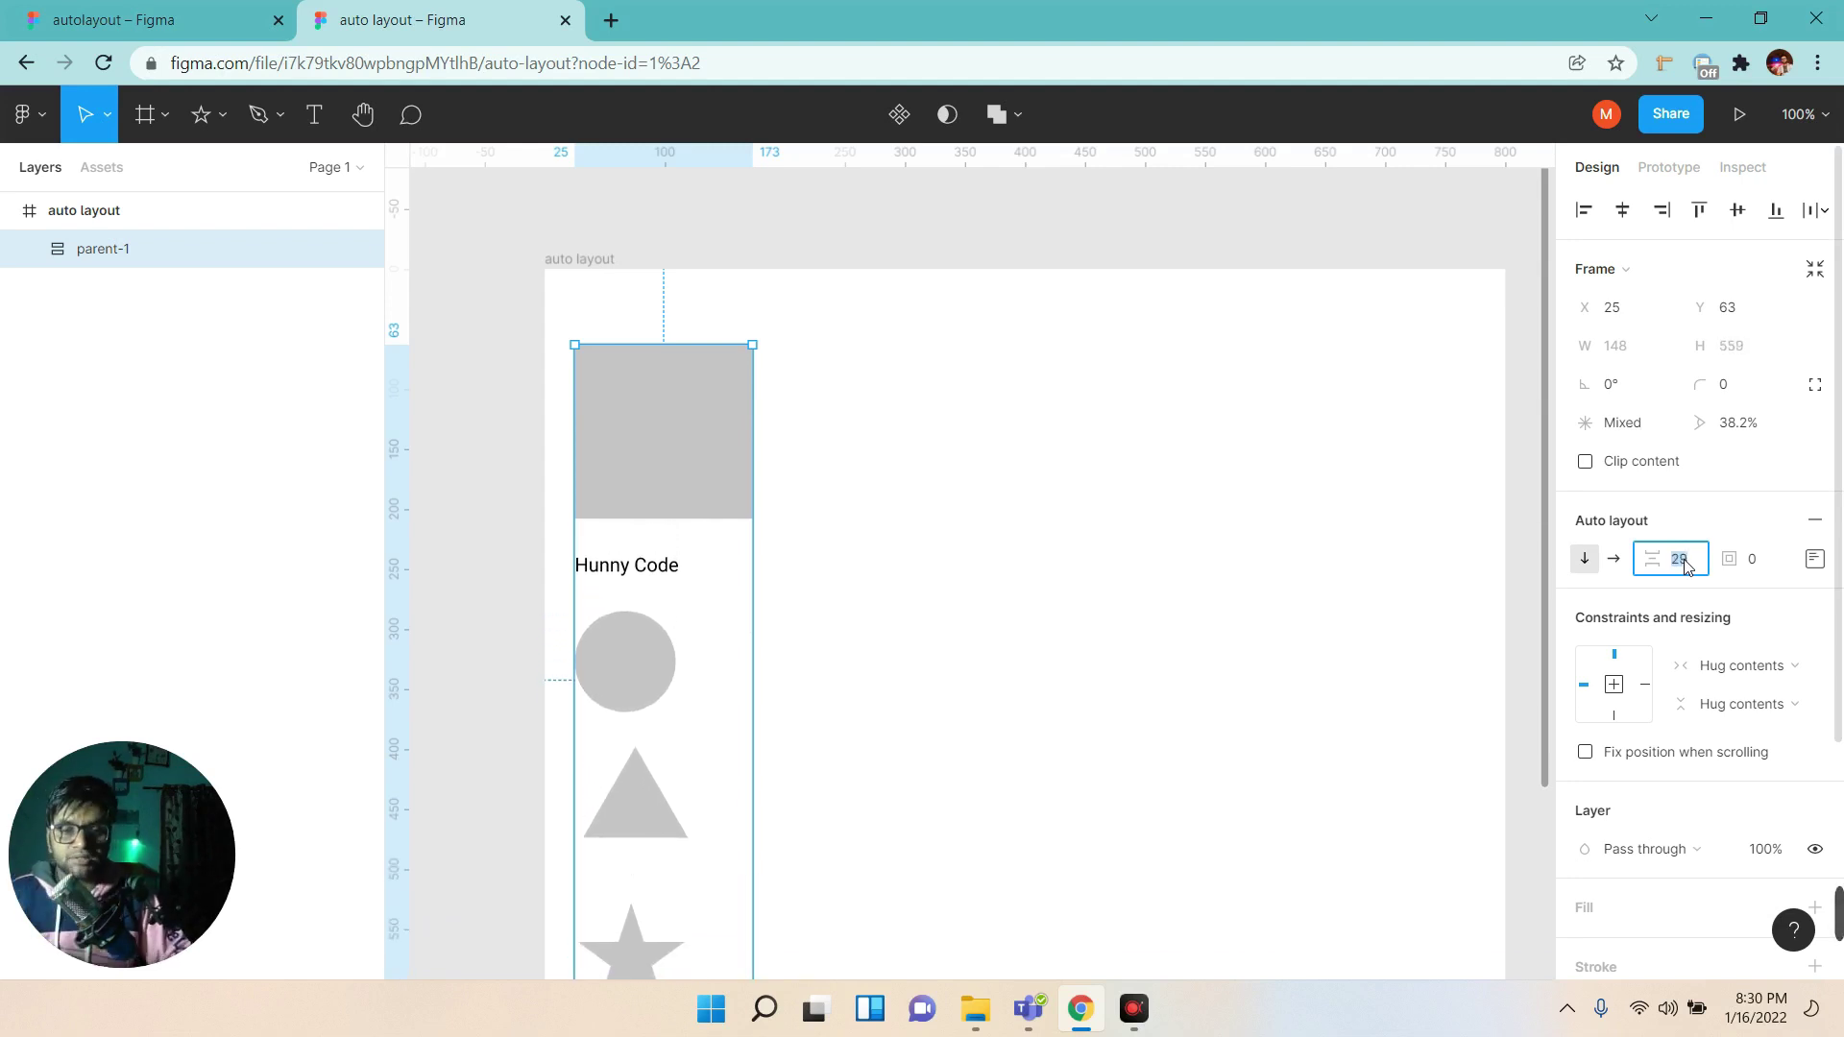
click(1613, 559)
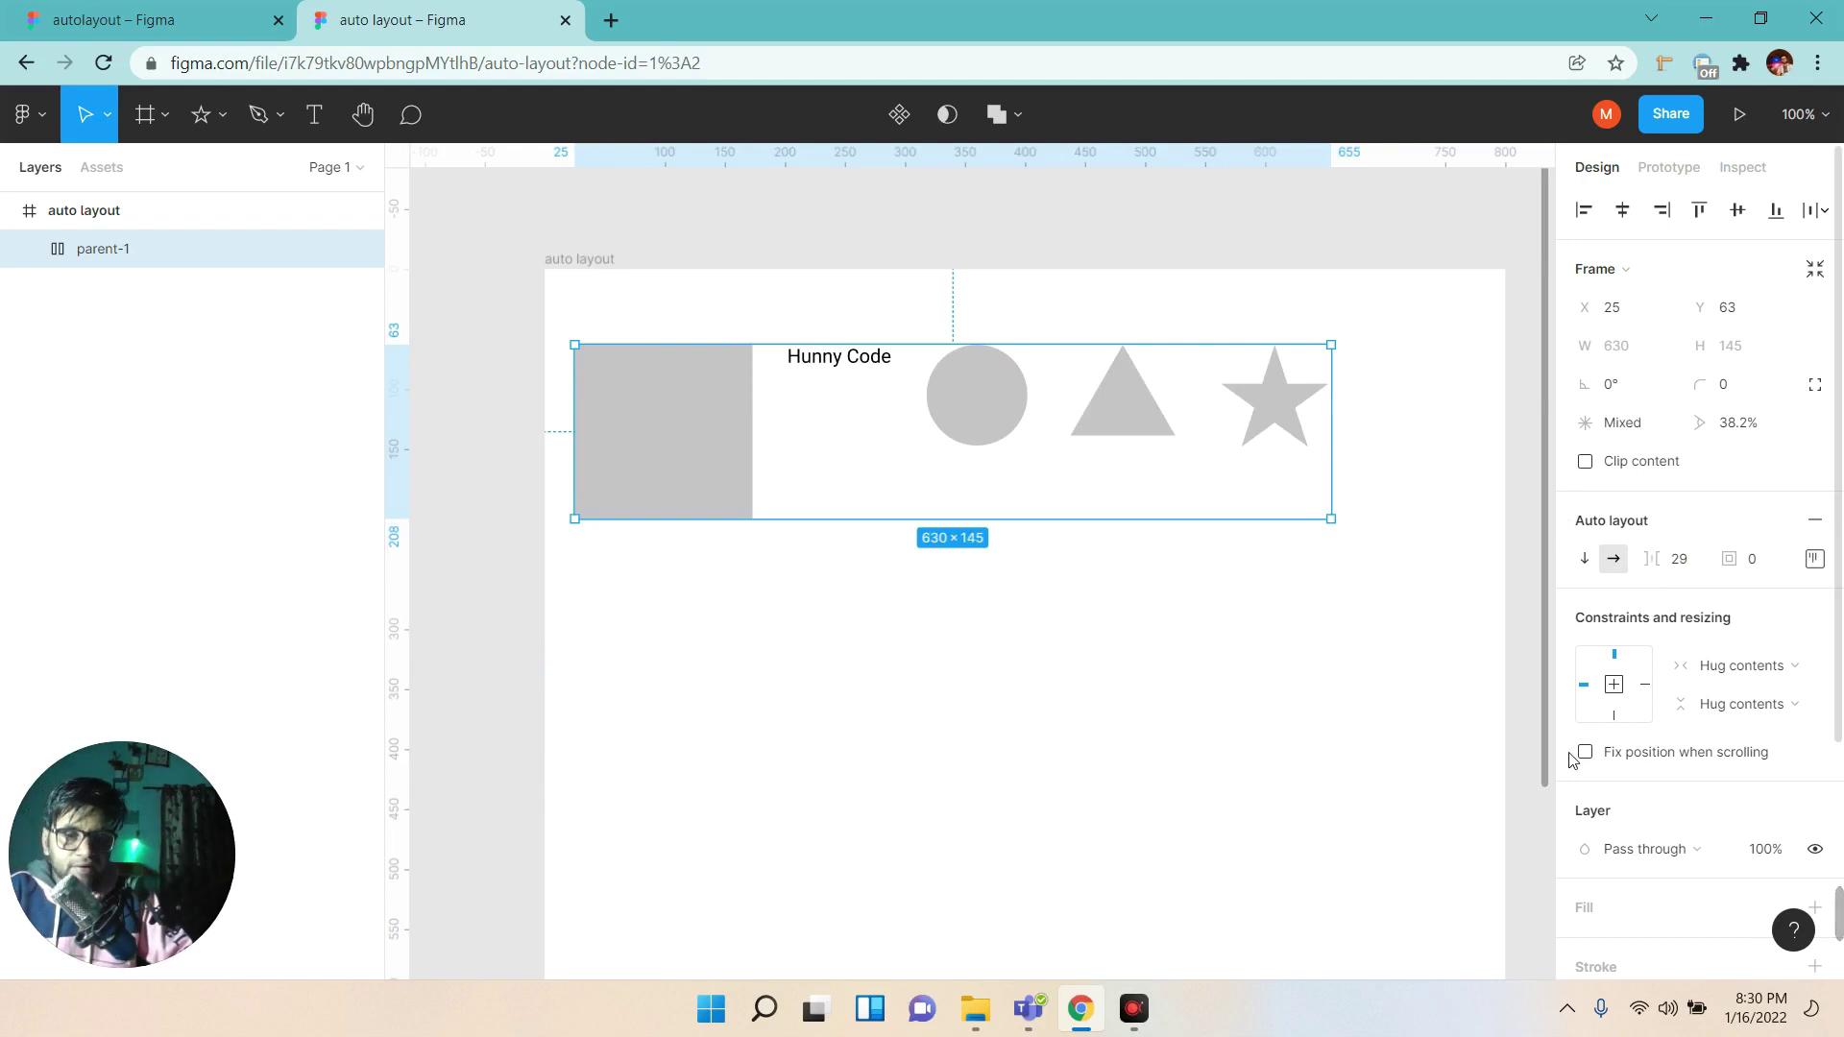
Add a fill to parent-1 and set its colour to bright red FF5A5A.
scroll(1652, 771, down, 1)
scroll(1652, 771, down, 3)
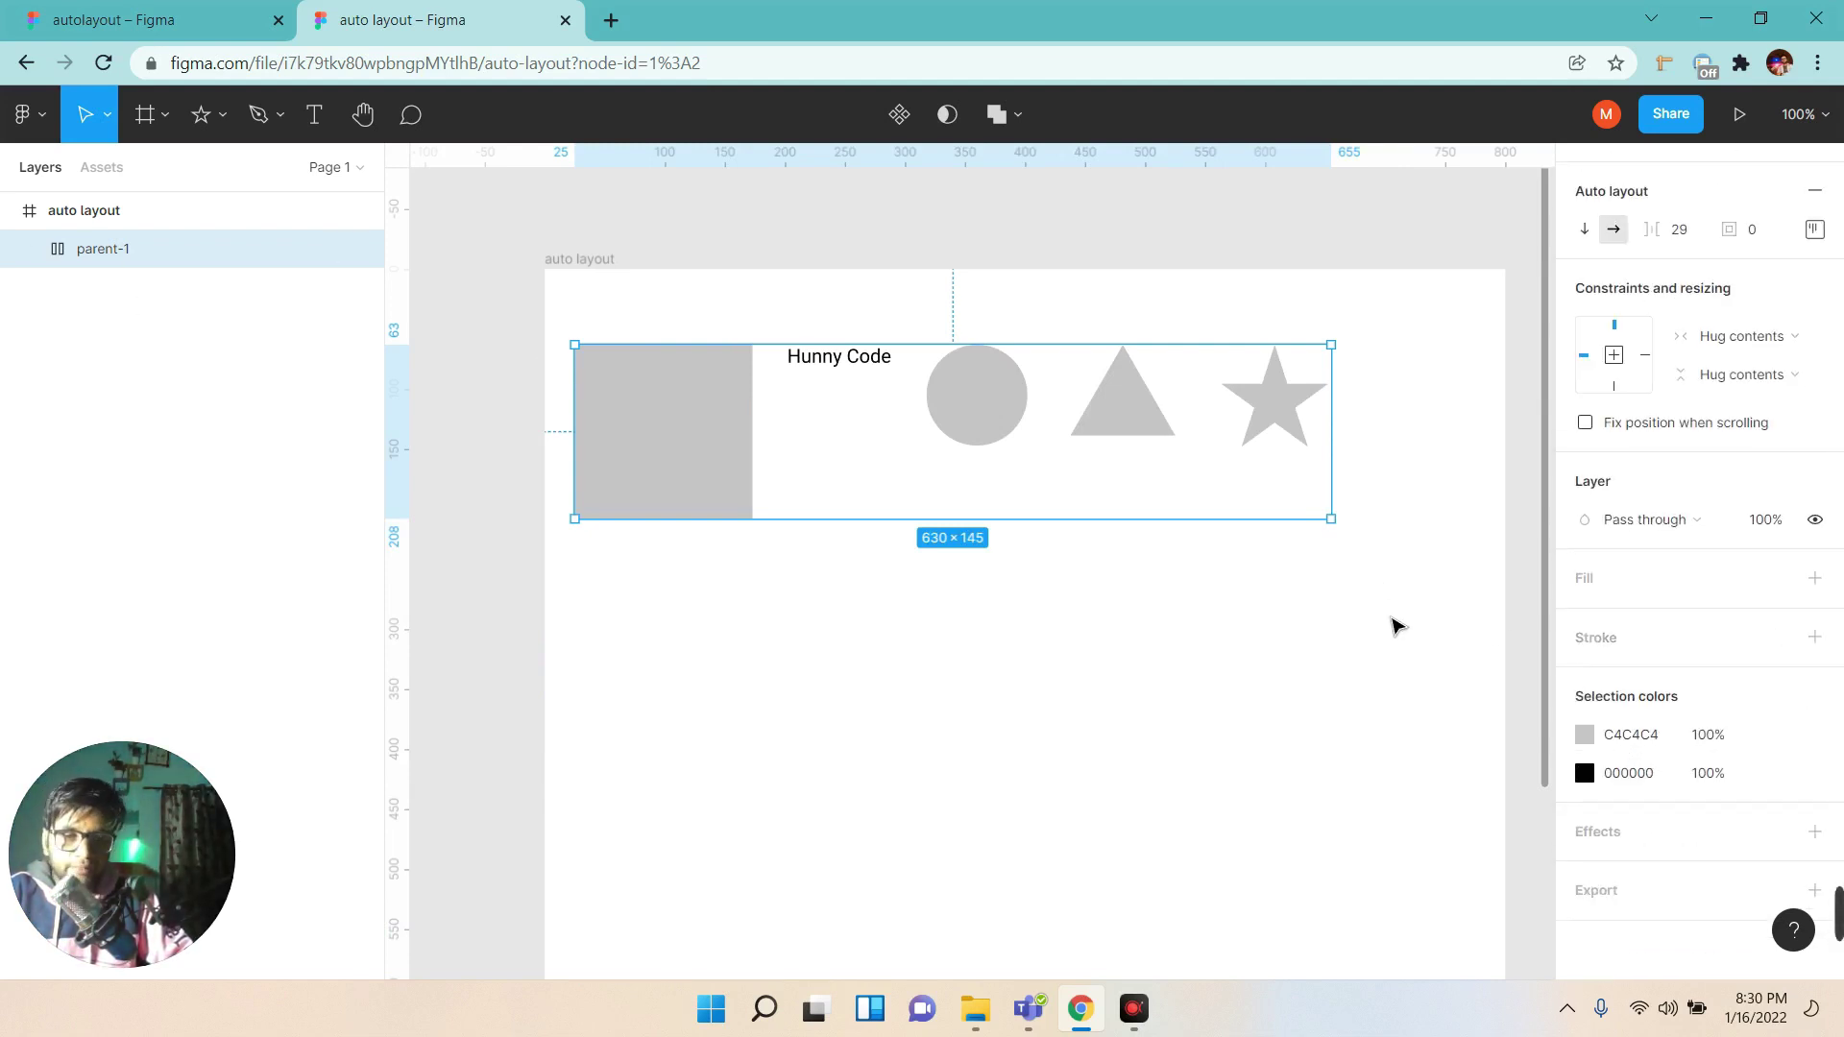
click(1594, 582)
click(1585, 617)
click(1449, 447)
drag(1448, 448, 1454, 380)
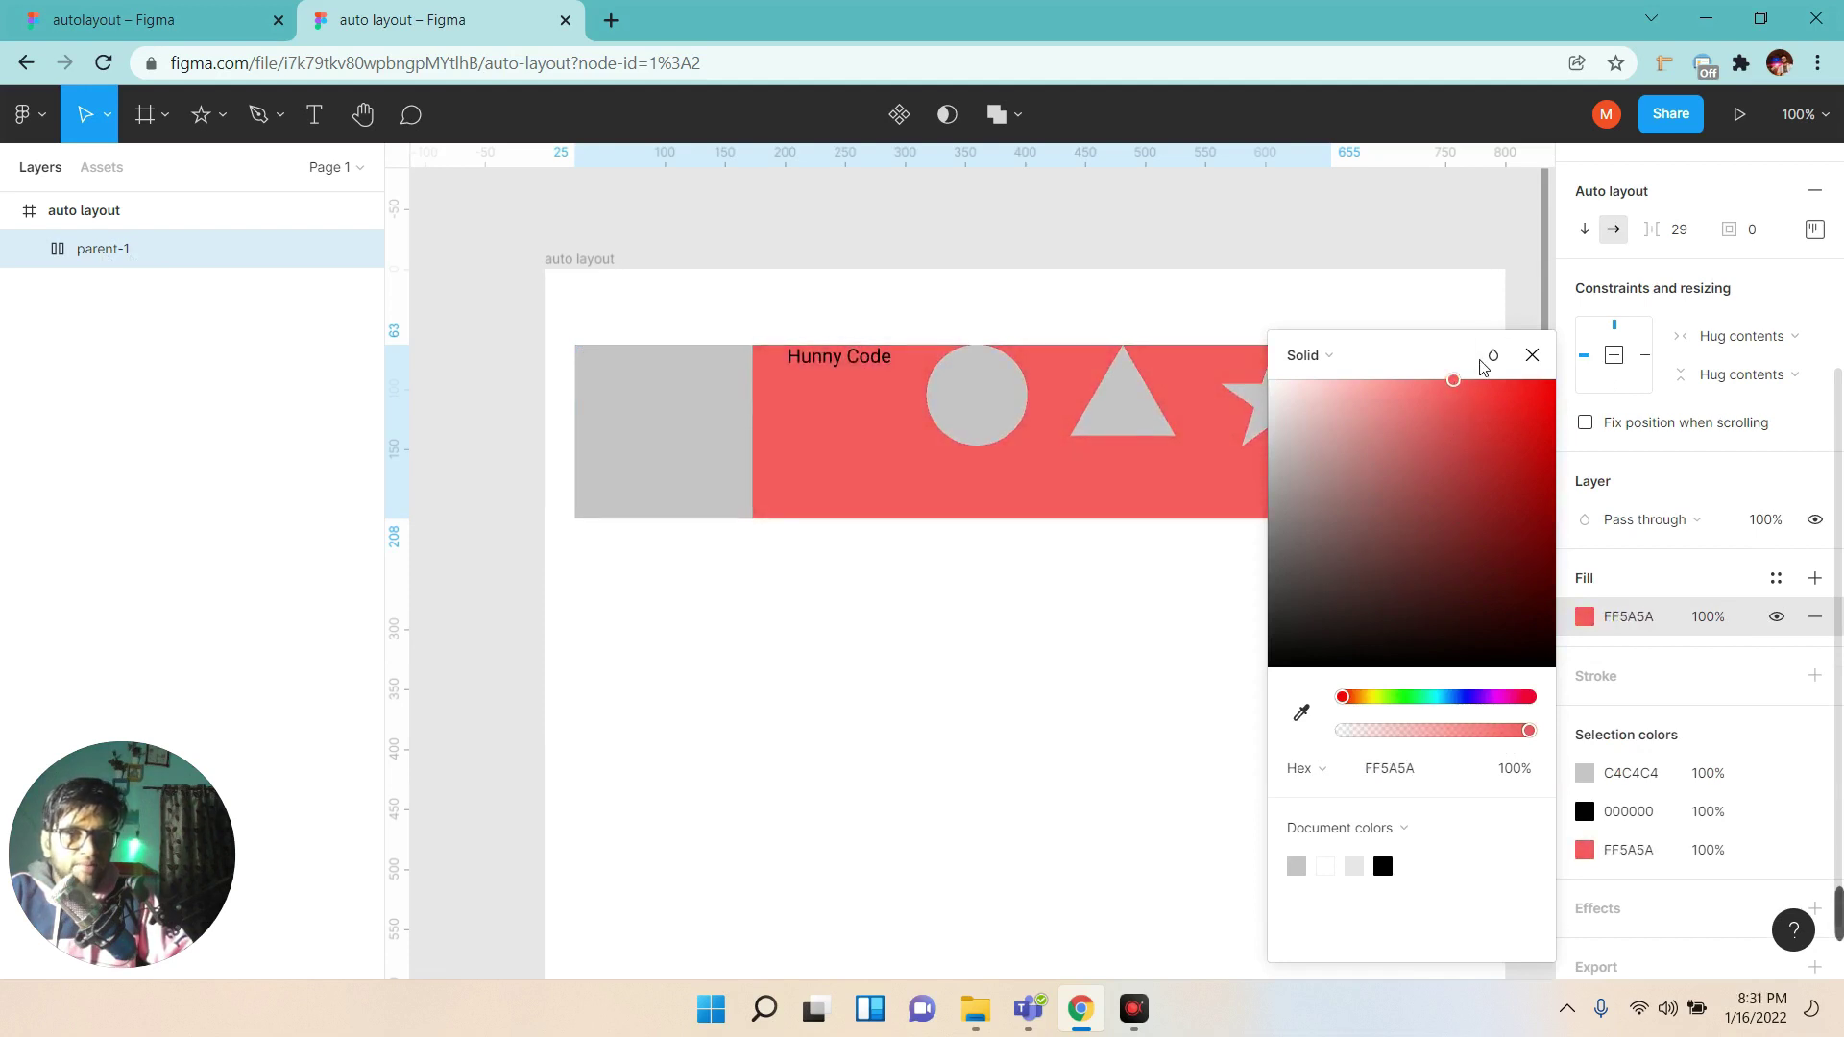
click(1532, 356)
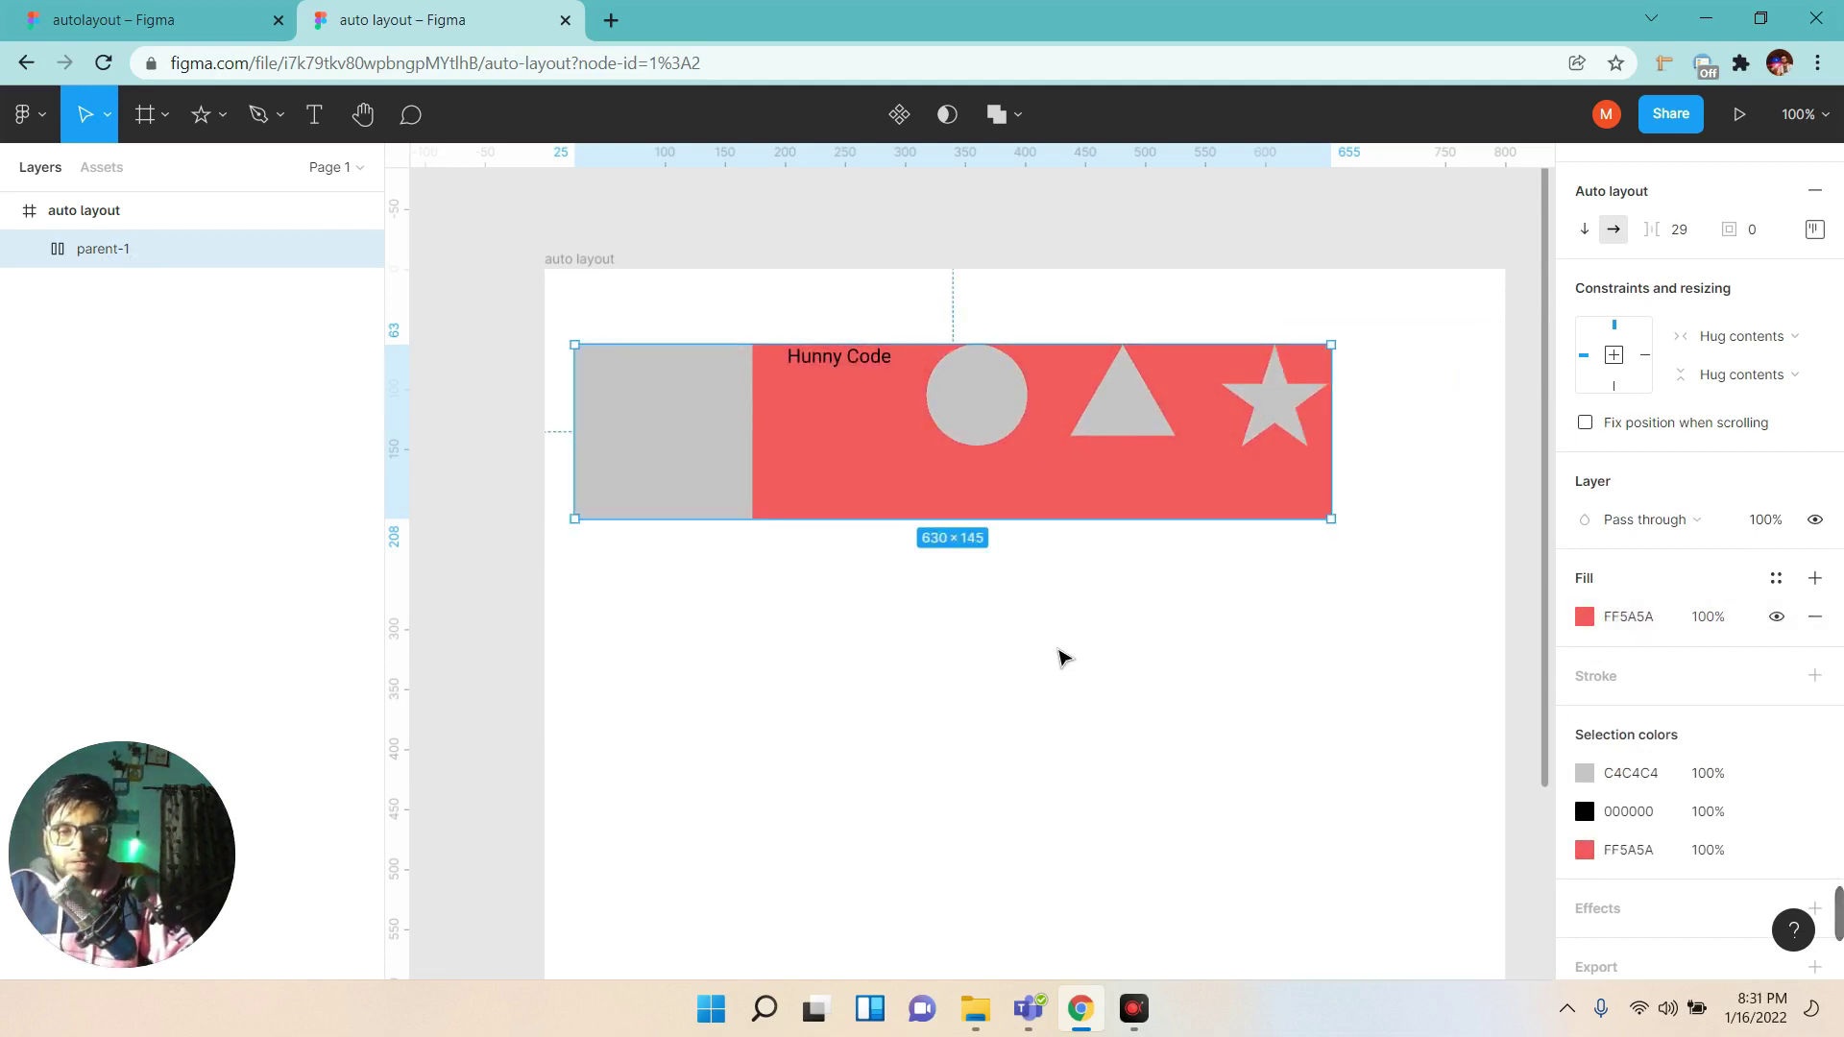
scroll(1057, 654, up, 1)
scroll(989, 538, up, 2)
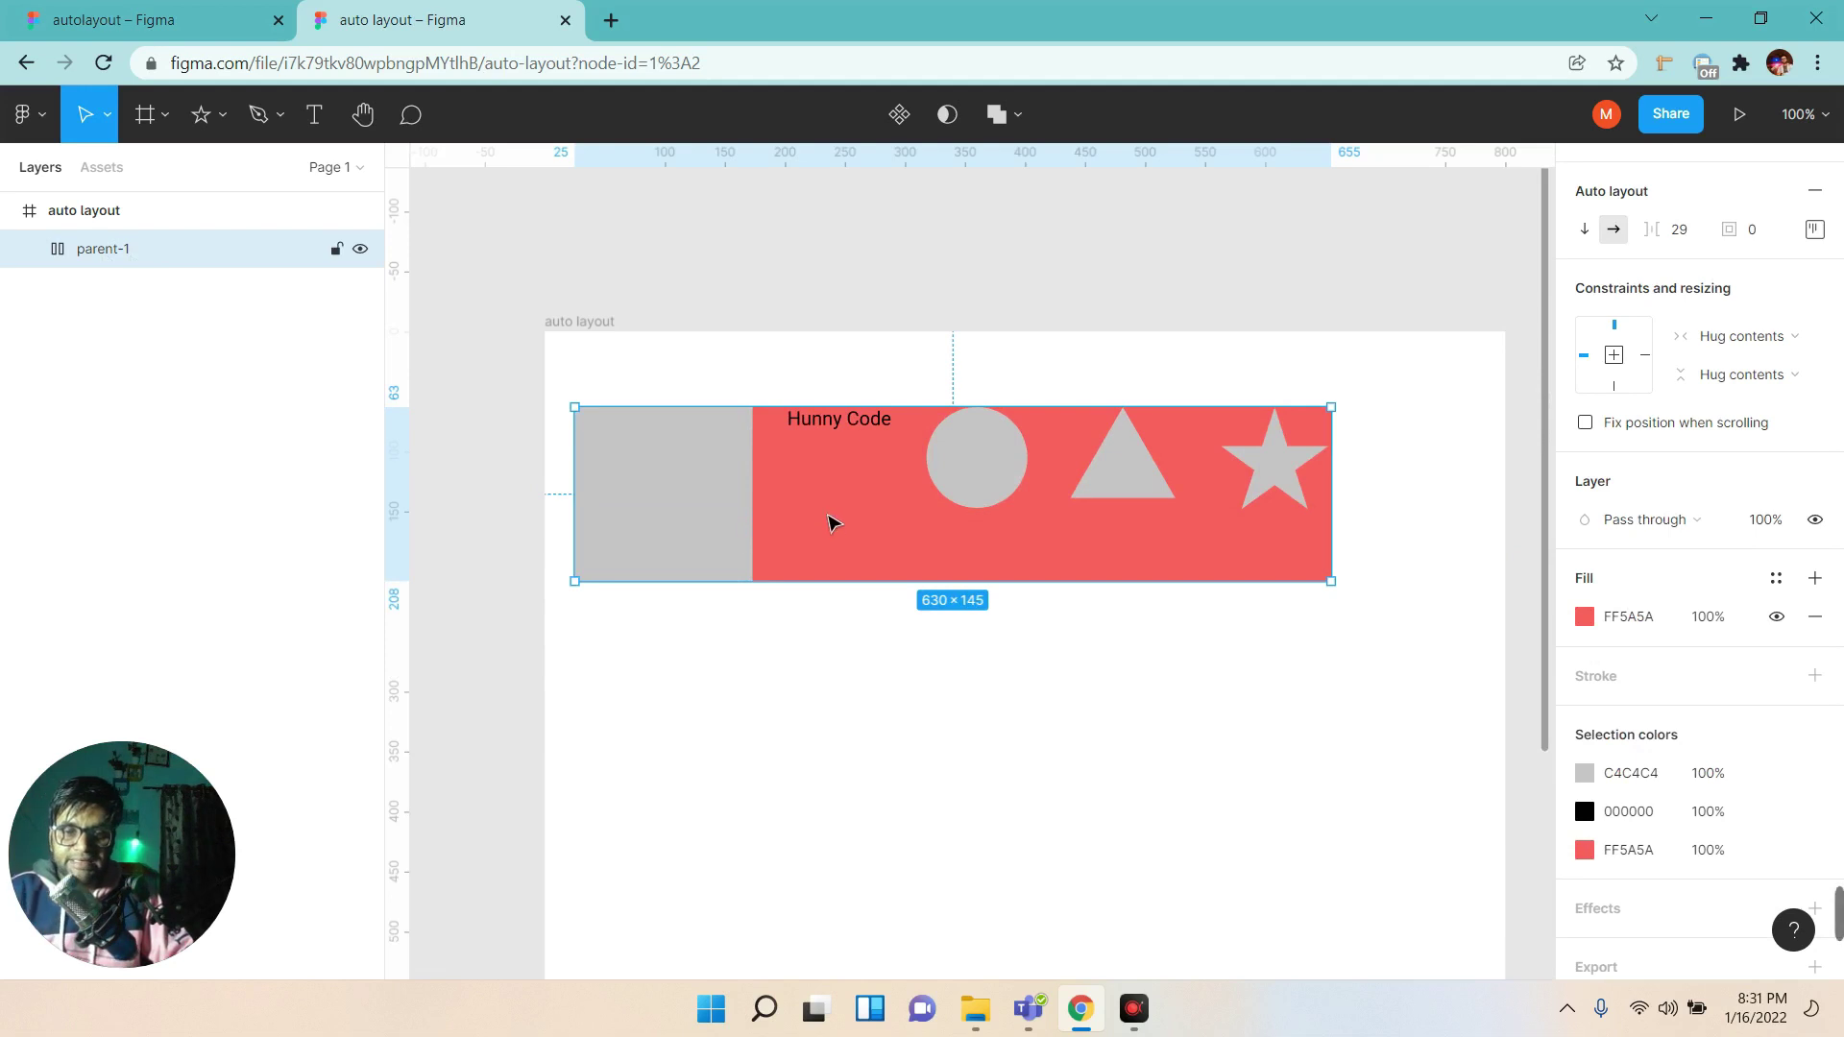
scroll(1801, 442, up, 4)
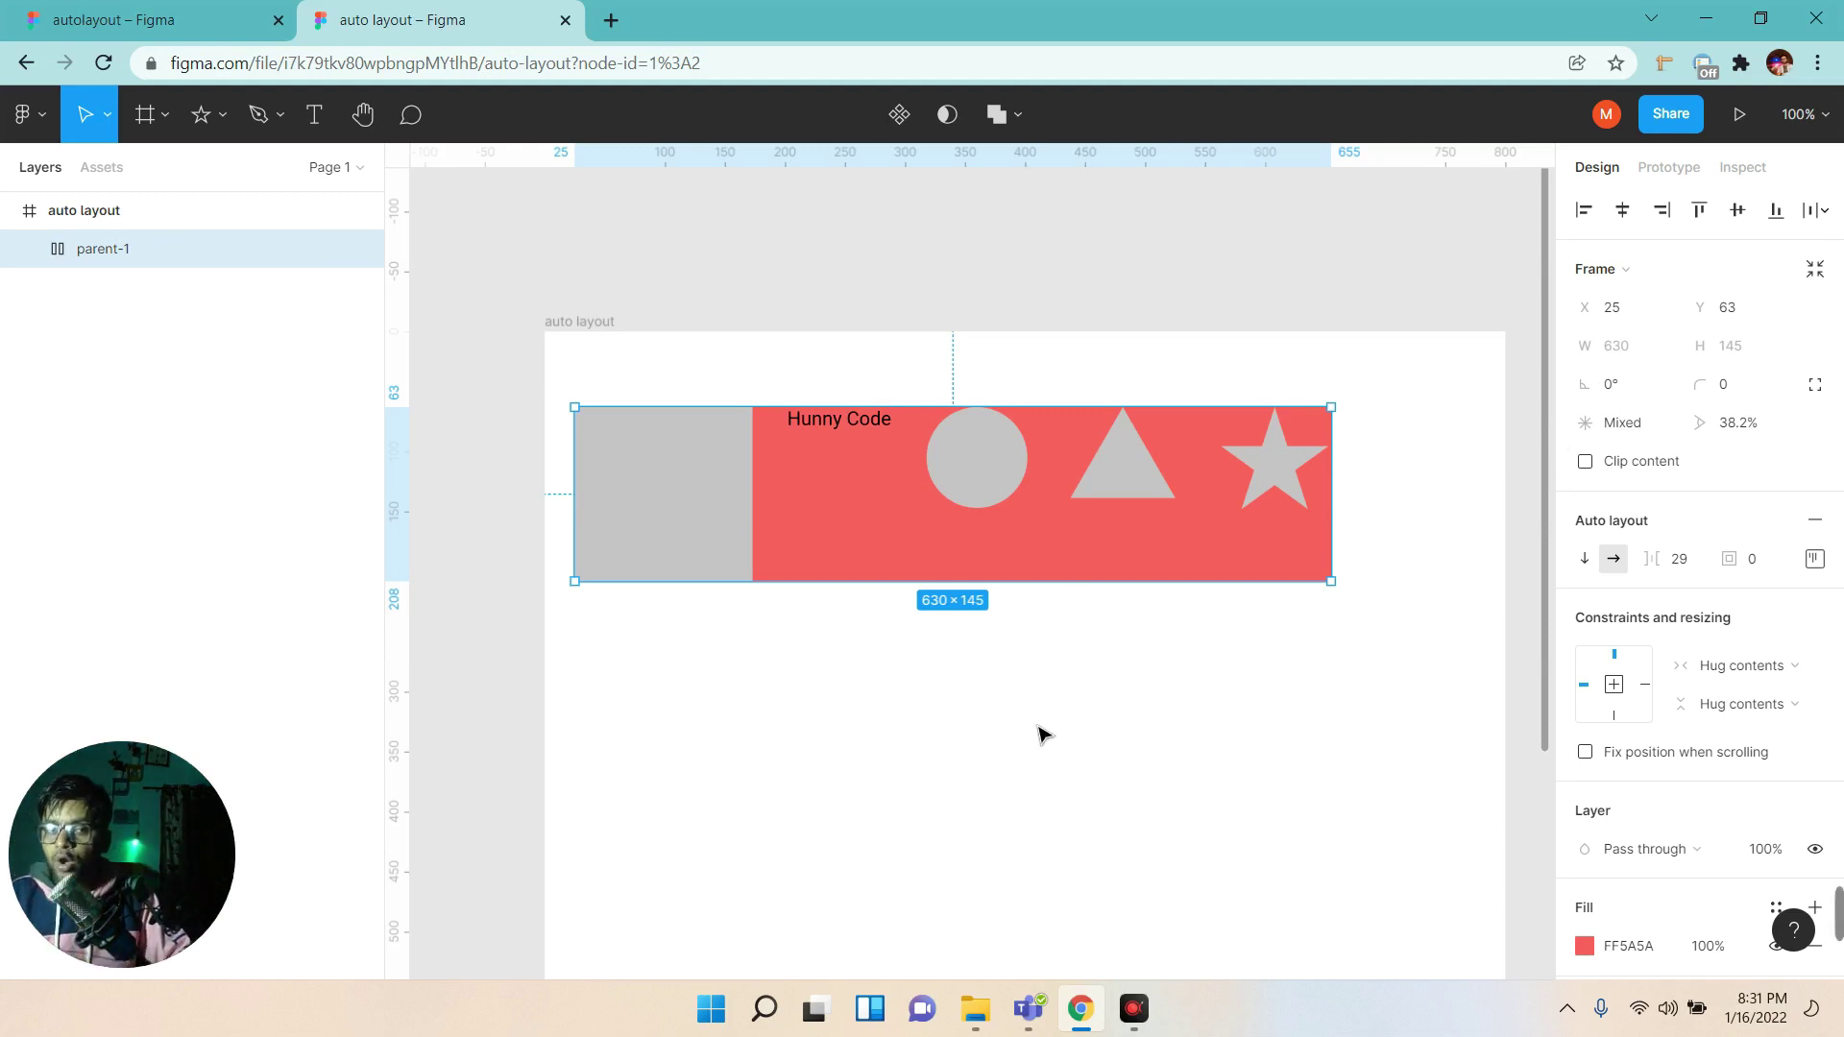
click(1748, 667)
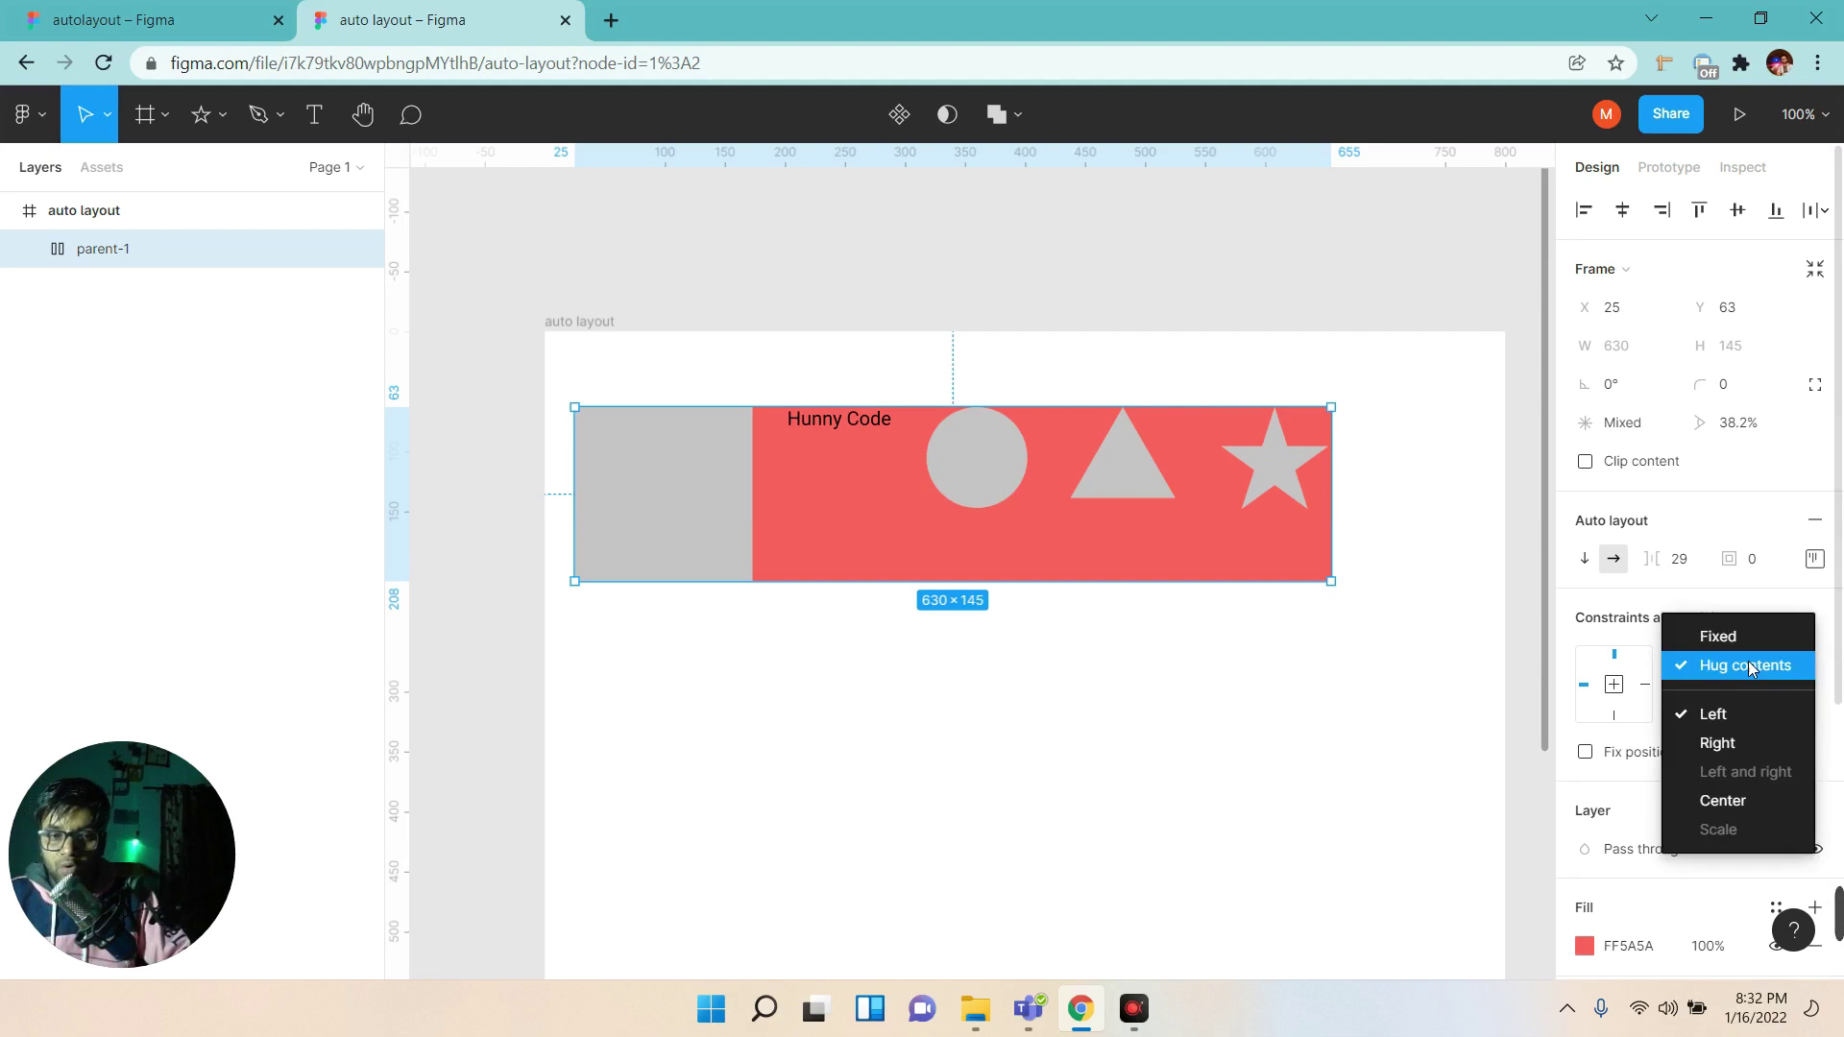
click(1741, 636)
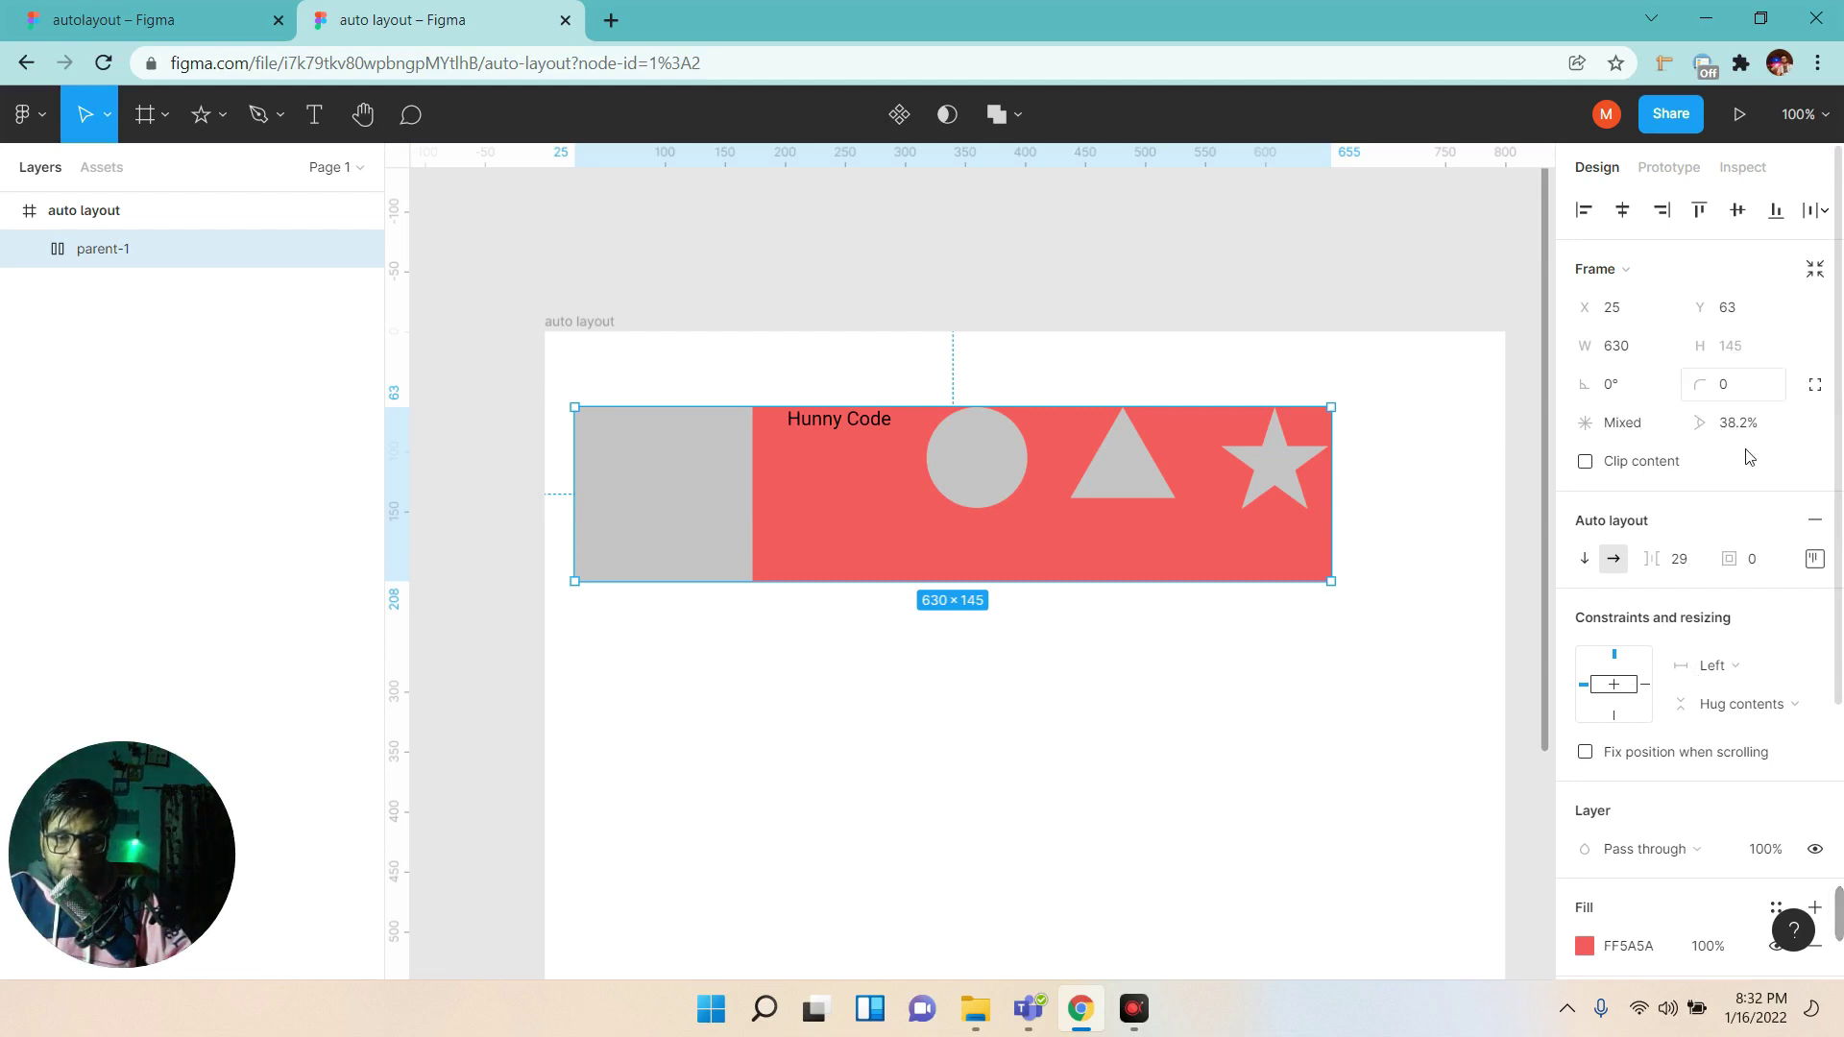
click(1747, 704)
click(1733, 670)
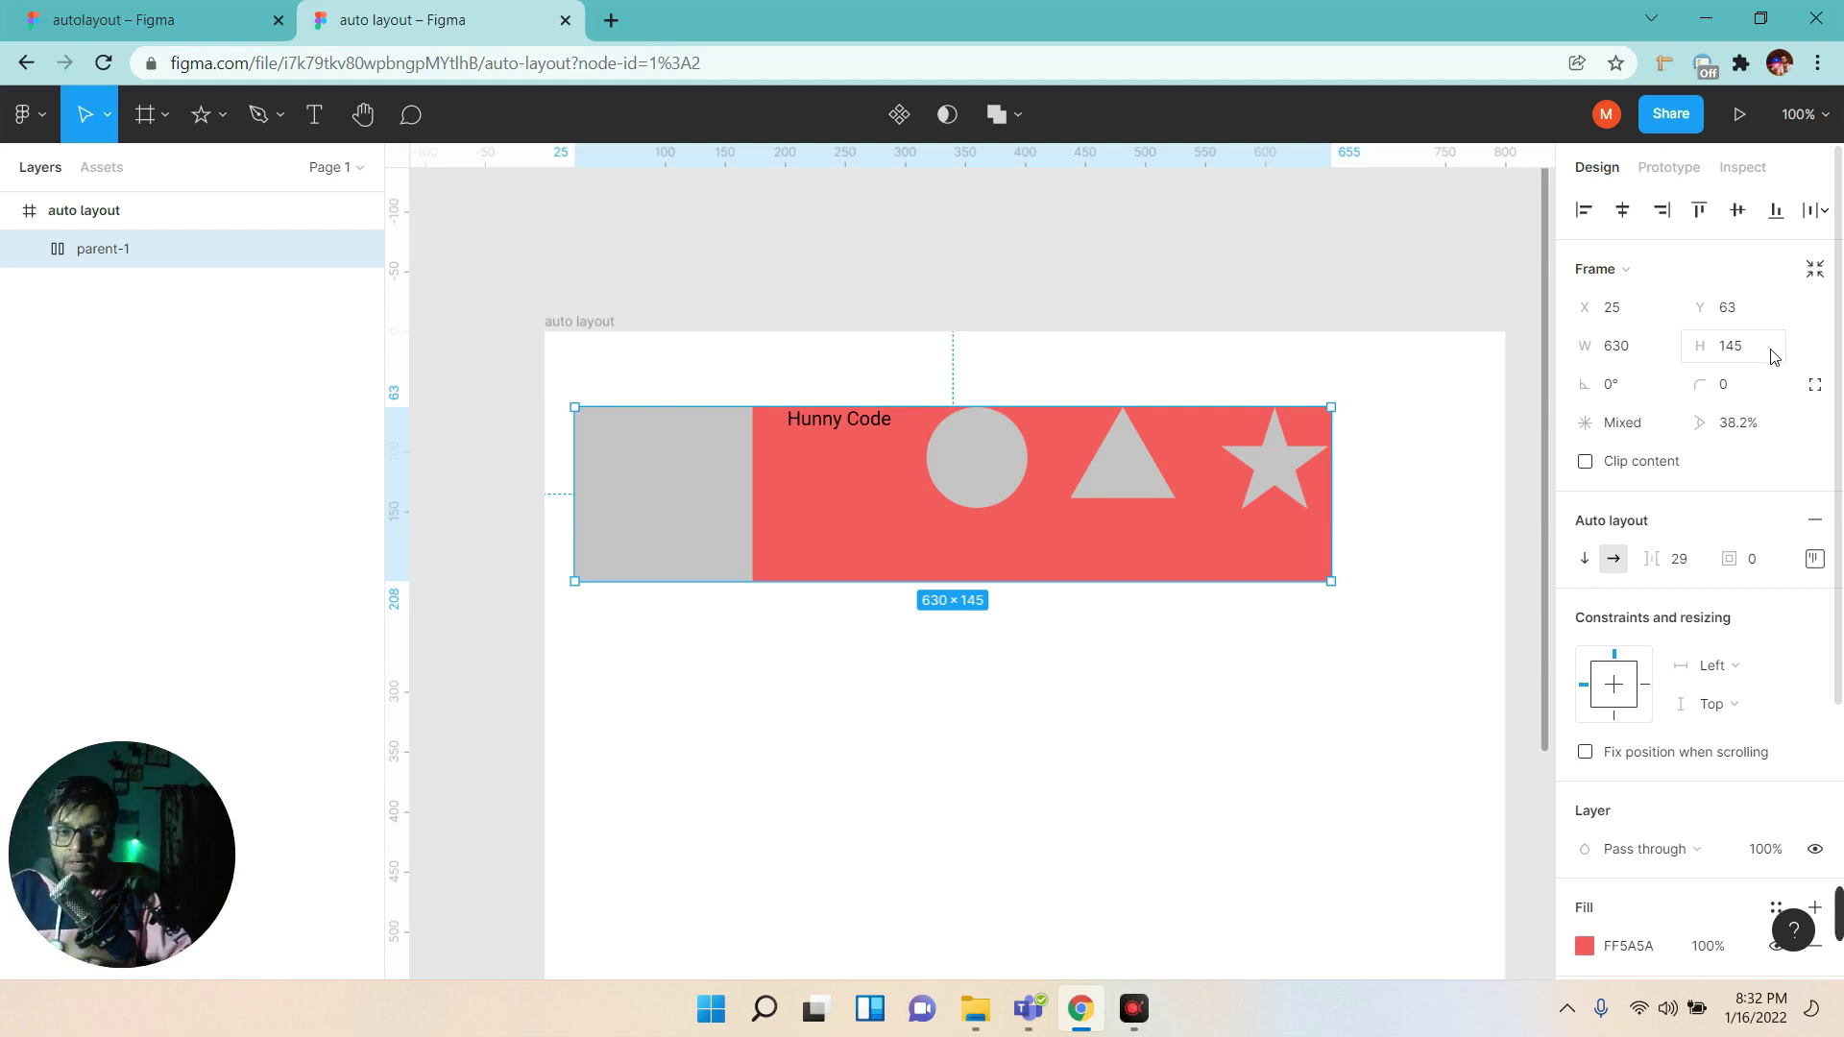
click(1740, 667)
click(1730, 574)
click(1735, 704)
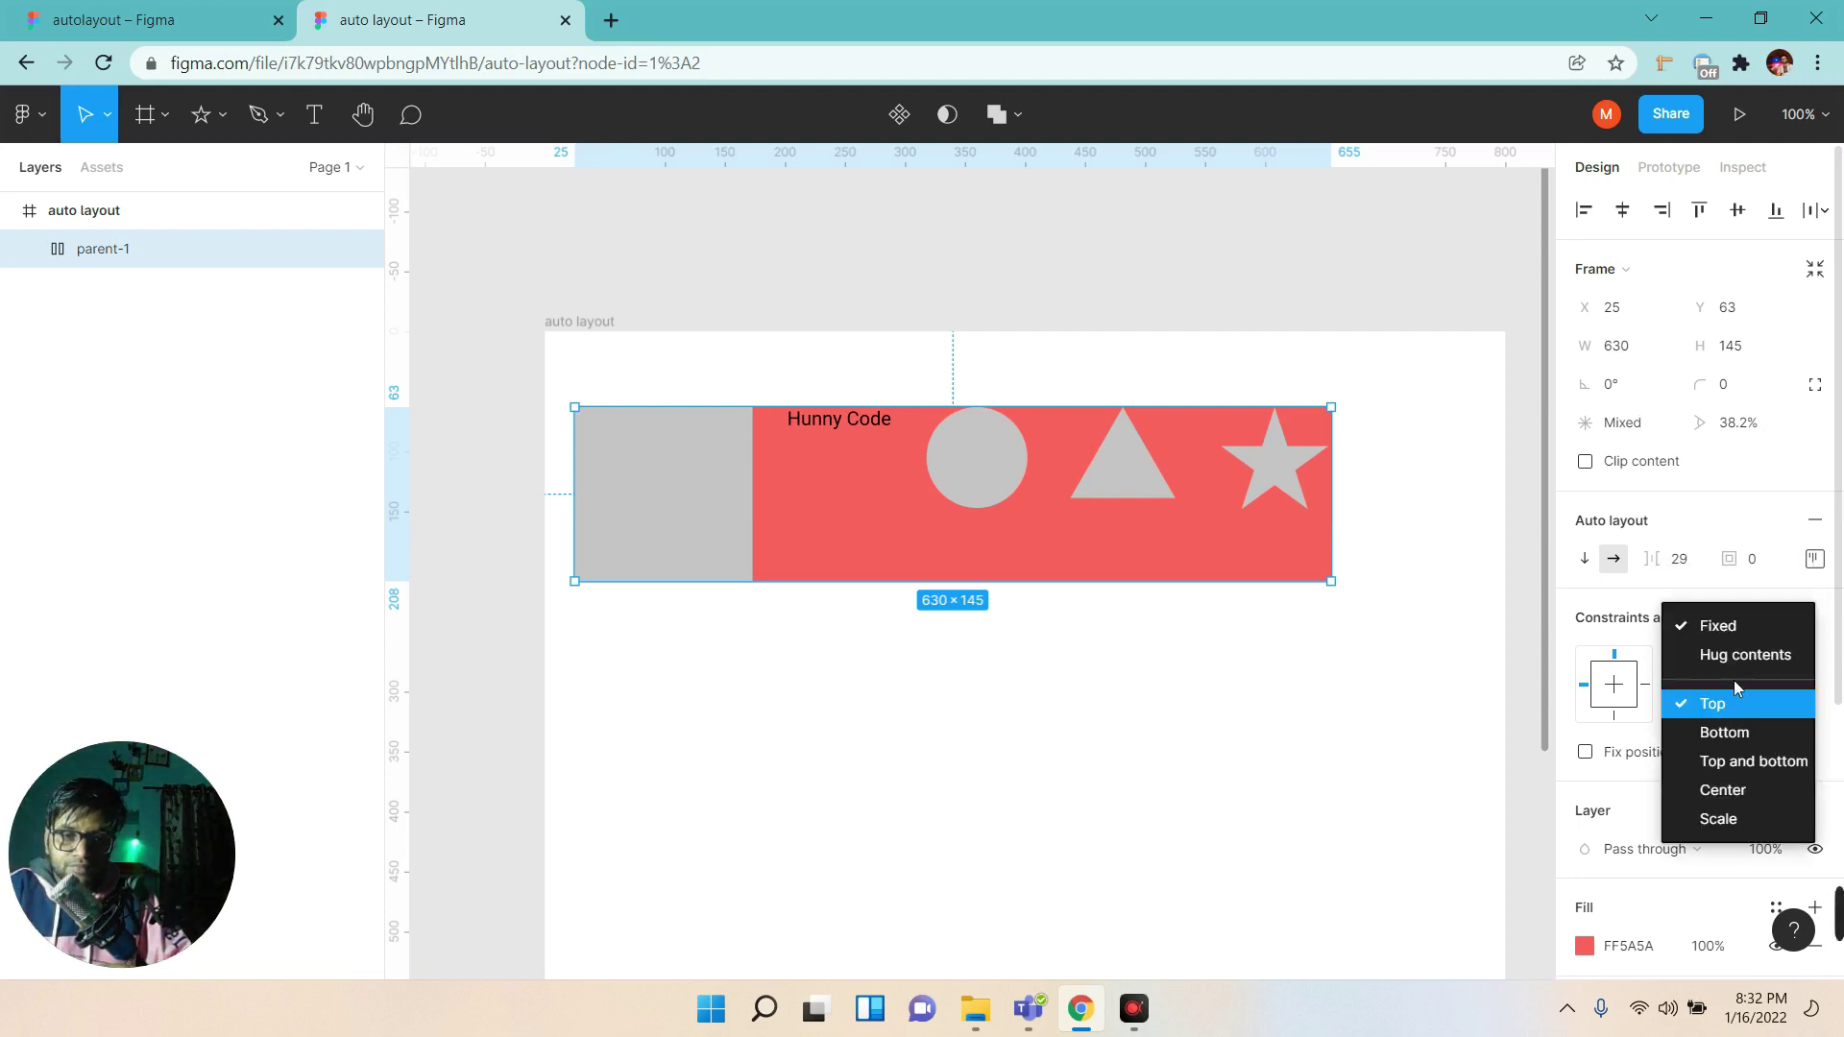
click(1724, 628)
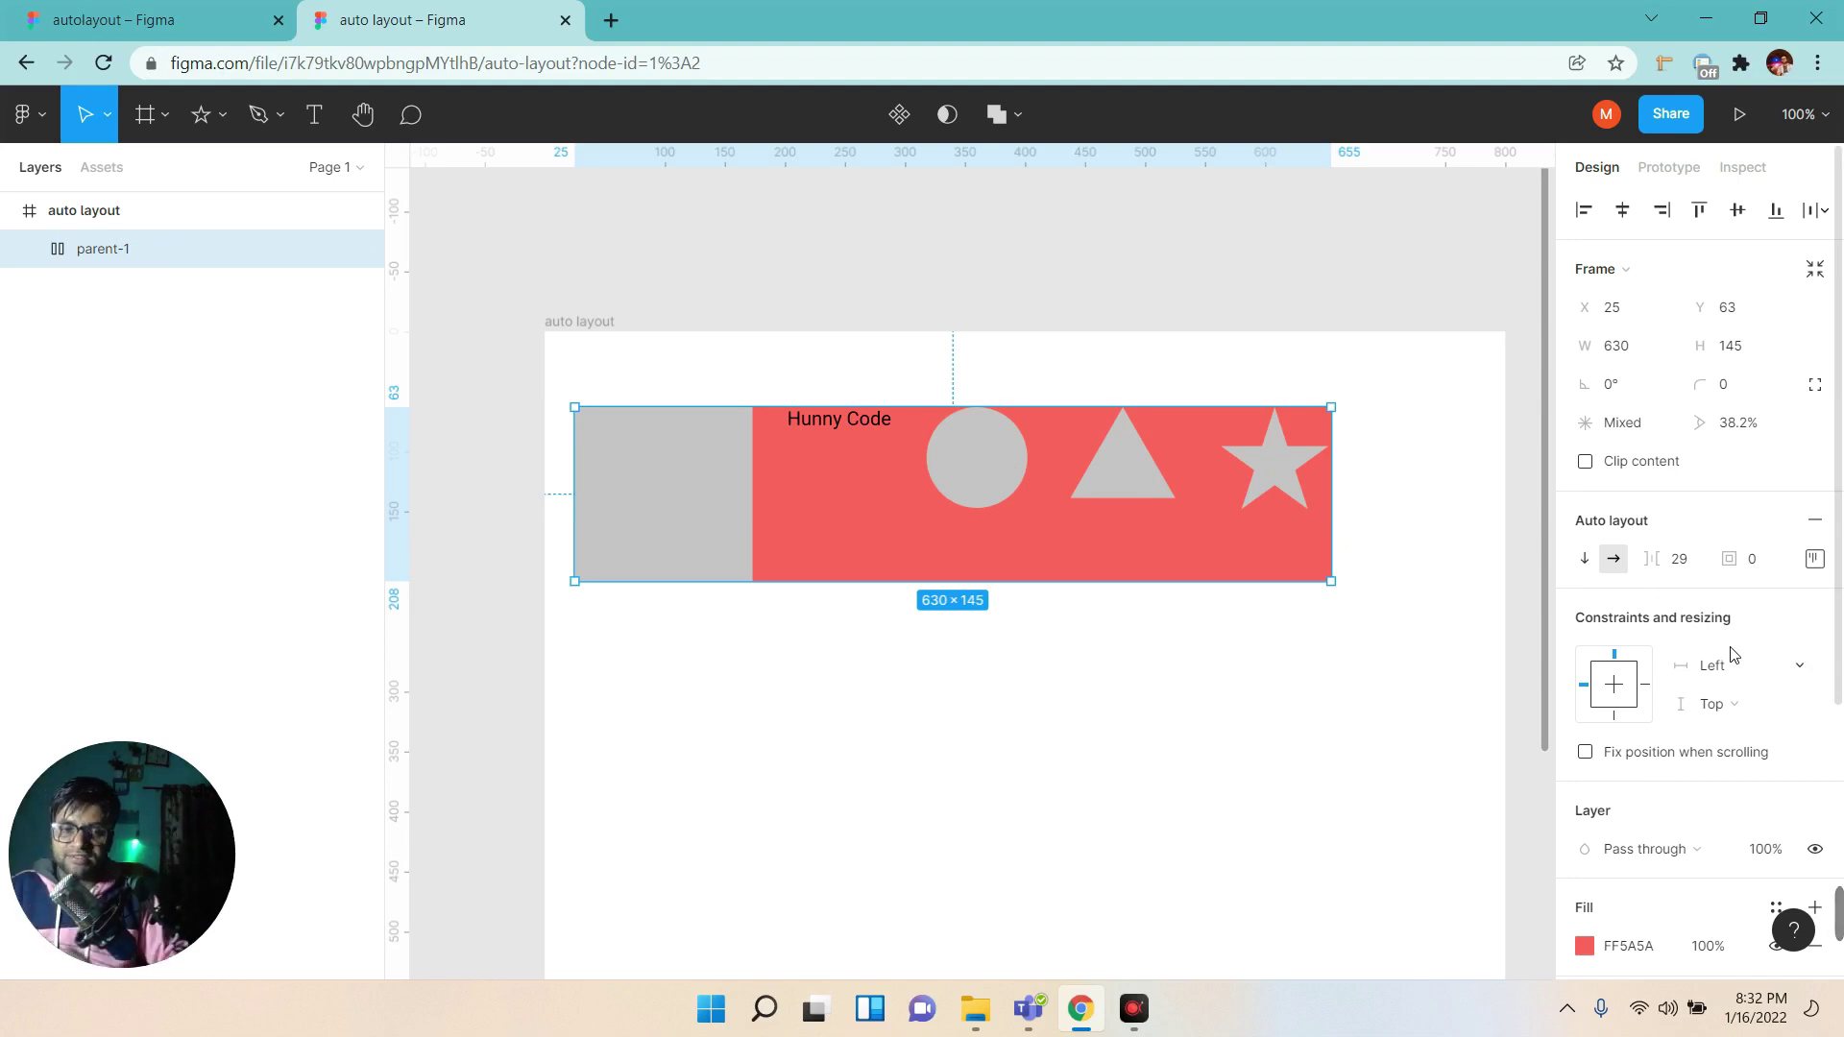
click(1731, 663)
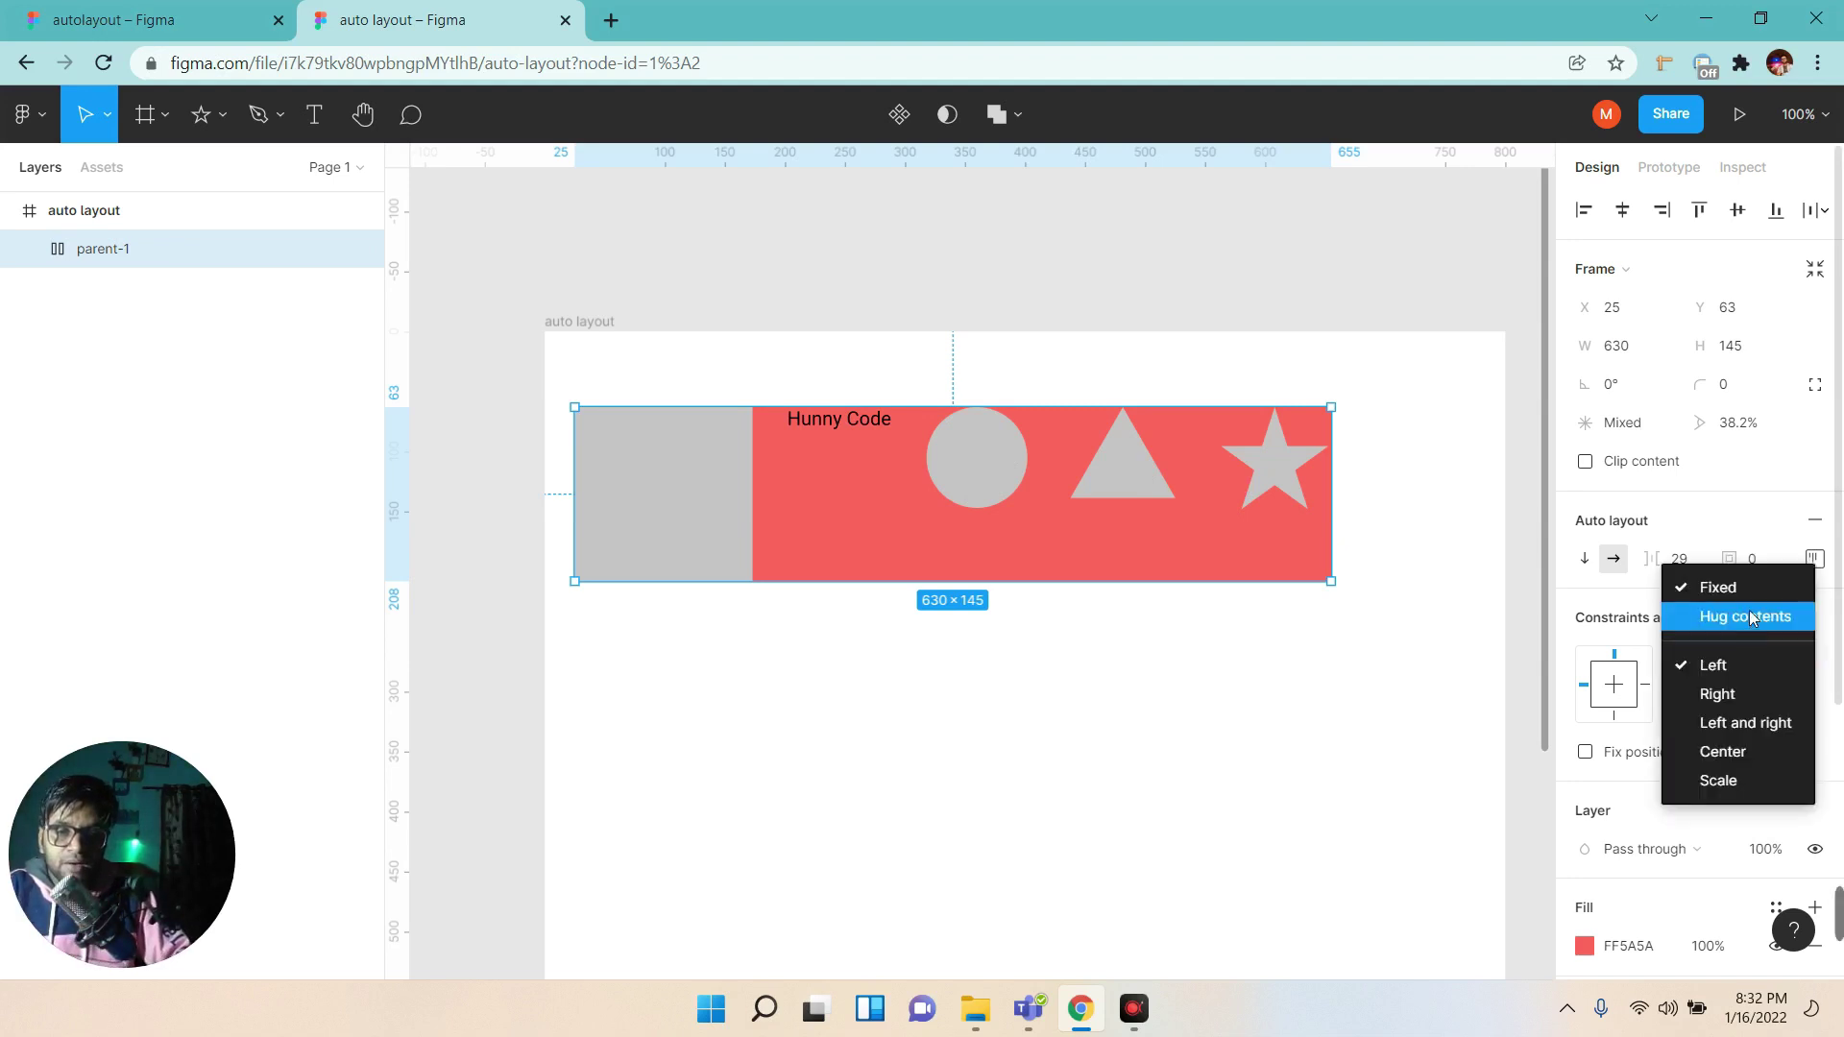
click(1745, 620)
click(1737, 700)
click(1749, 658)
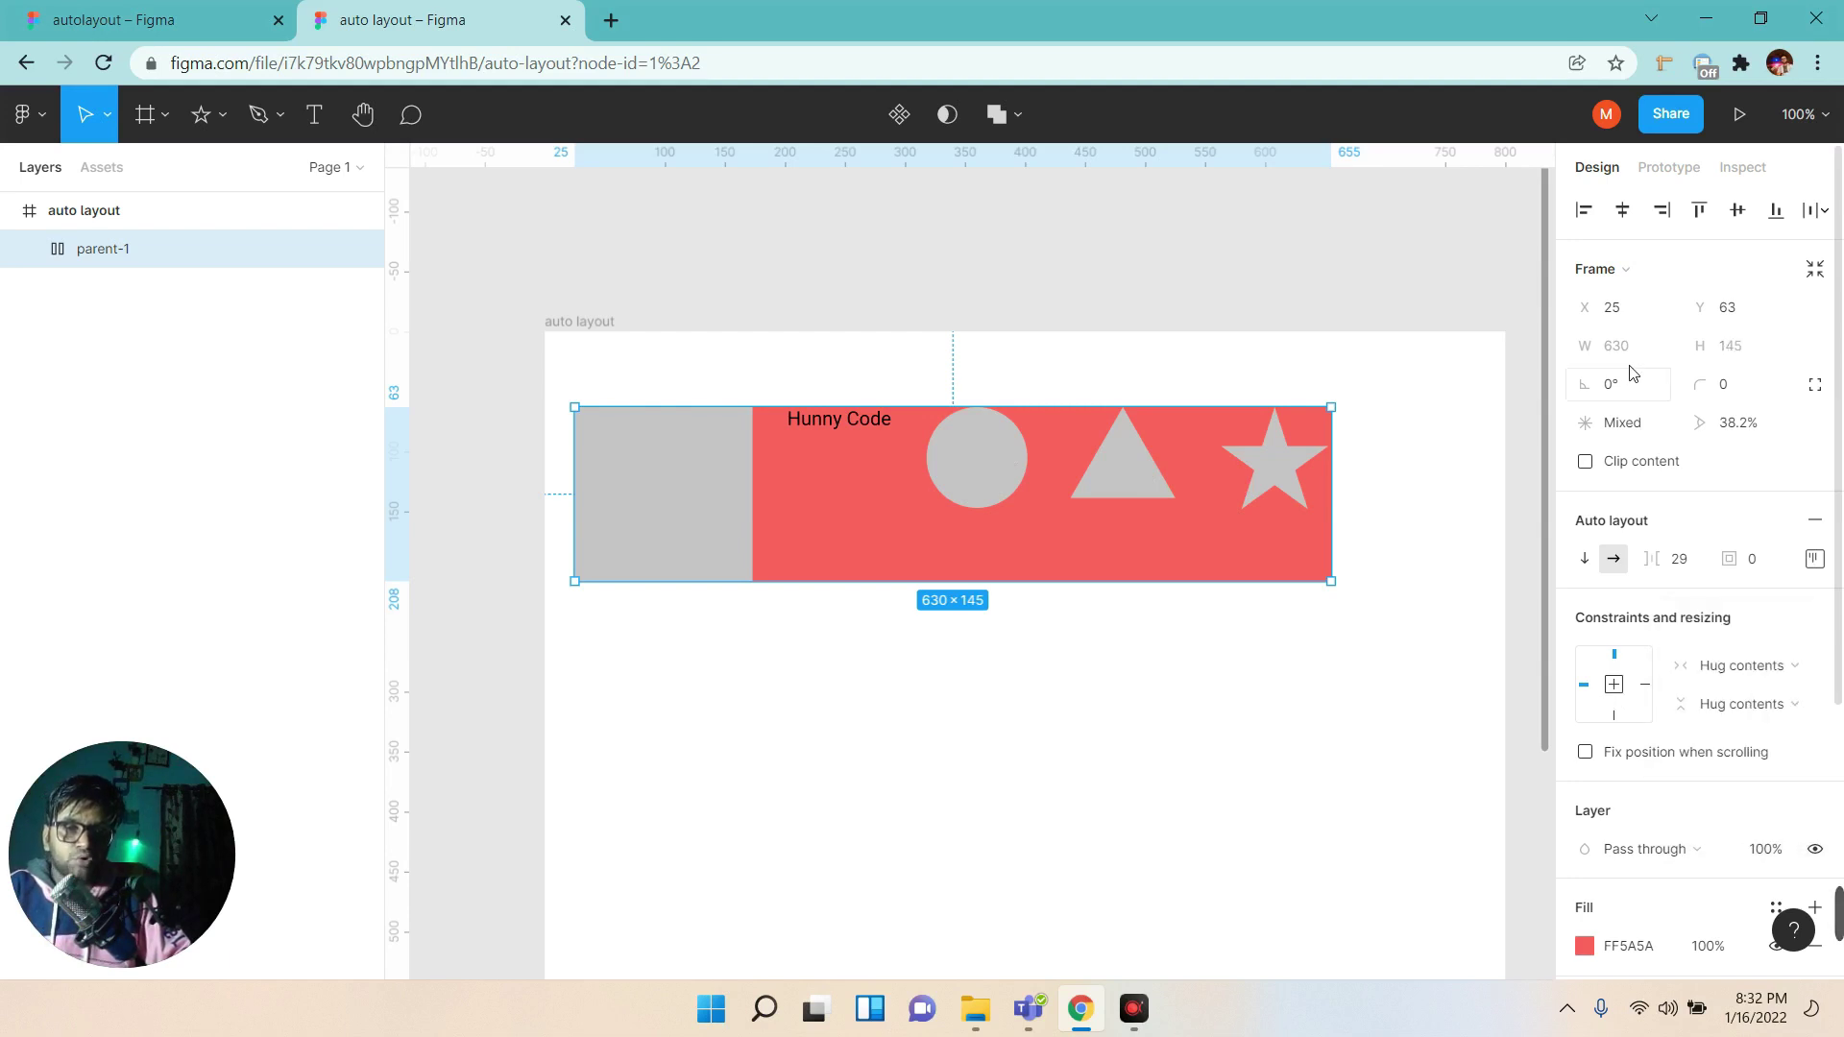
click(1289, 481)
Duplicate and remove a star, then give parent-1 a fixed size.
key(ctrl+d)
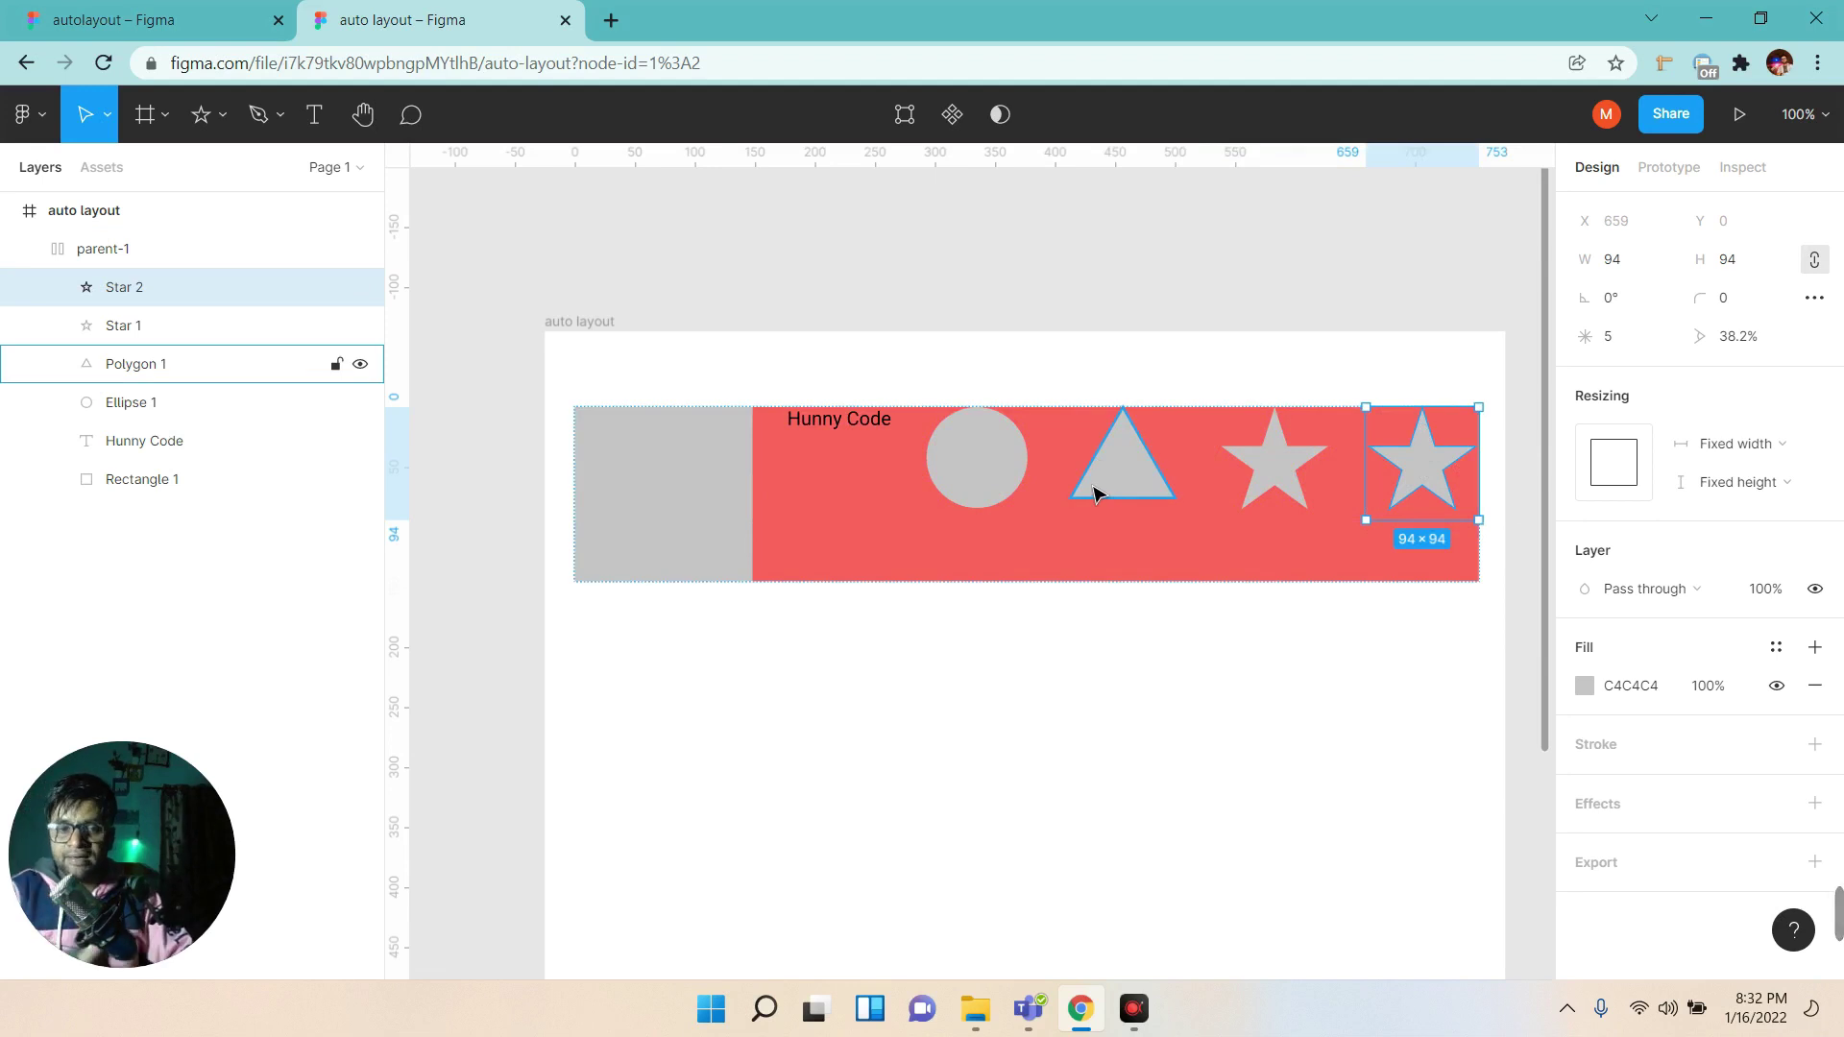
key(Delete)
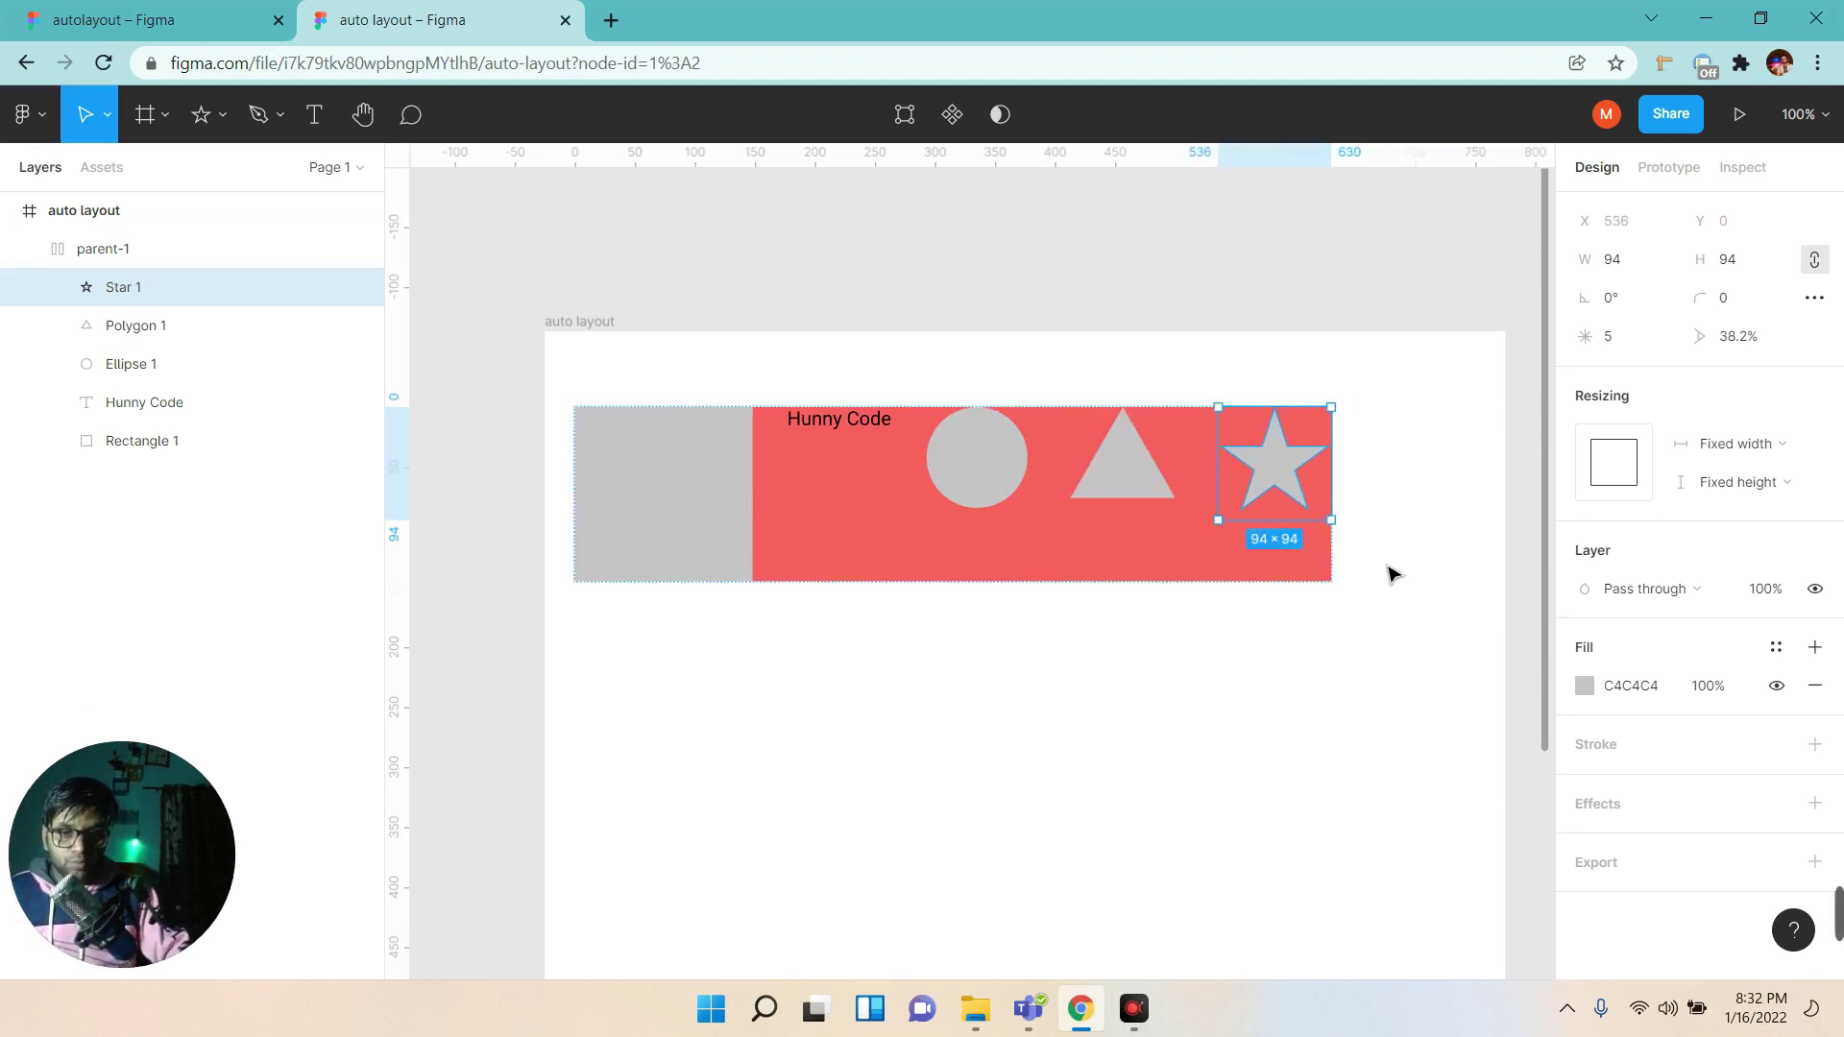
click(1392, 573)
click(1309, 551)
click(1743, 676)
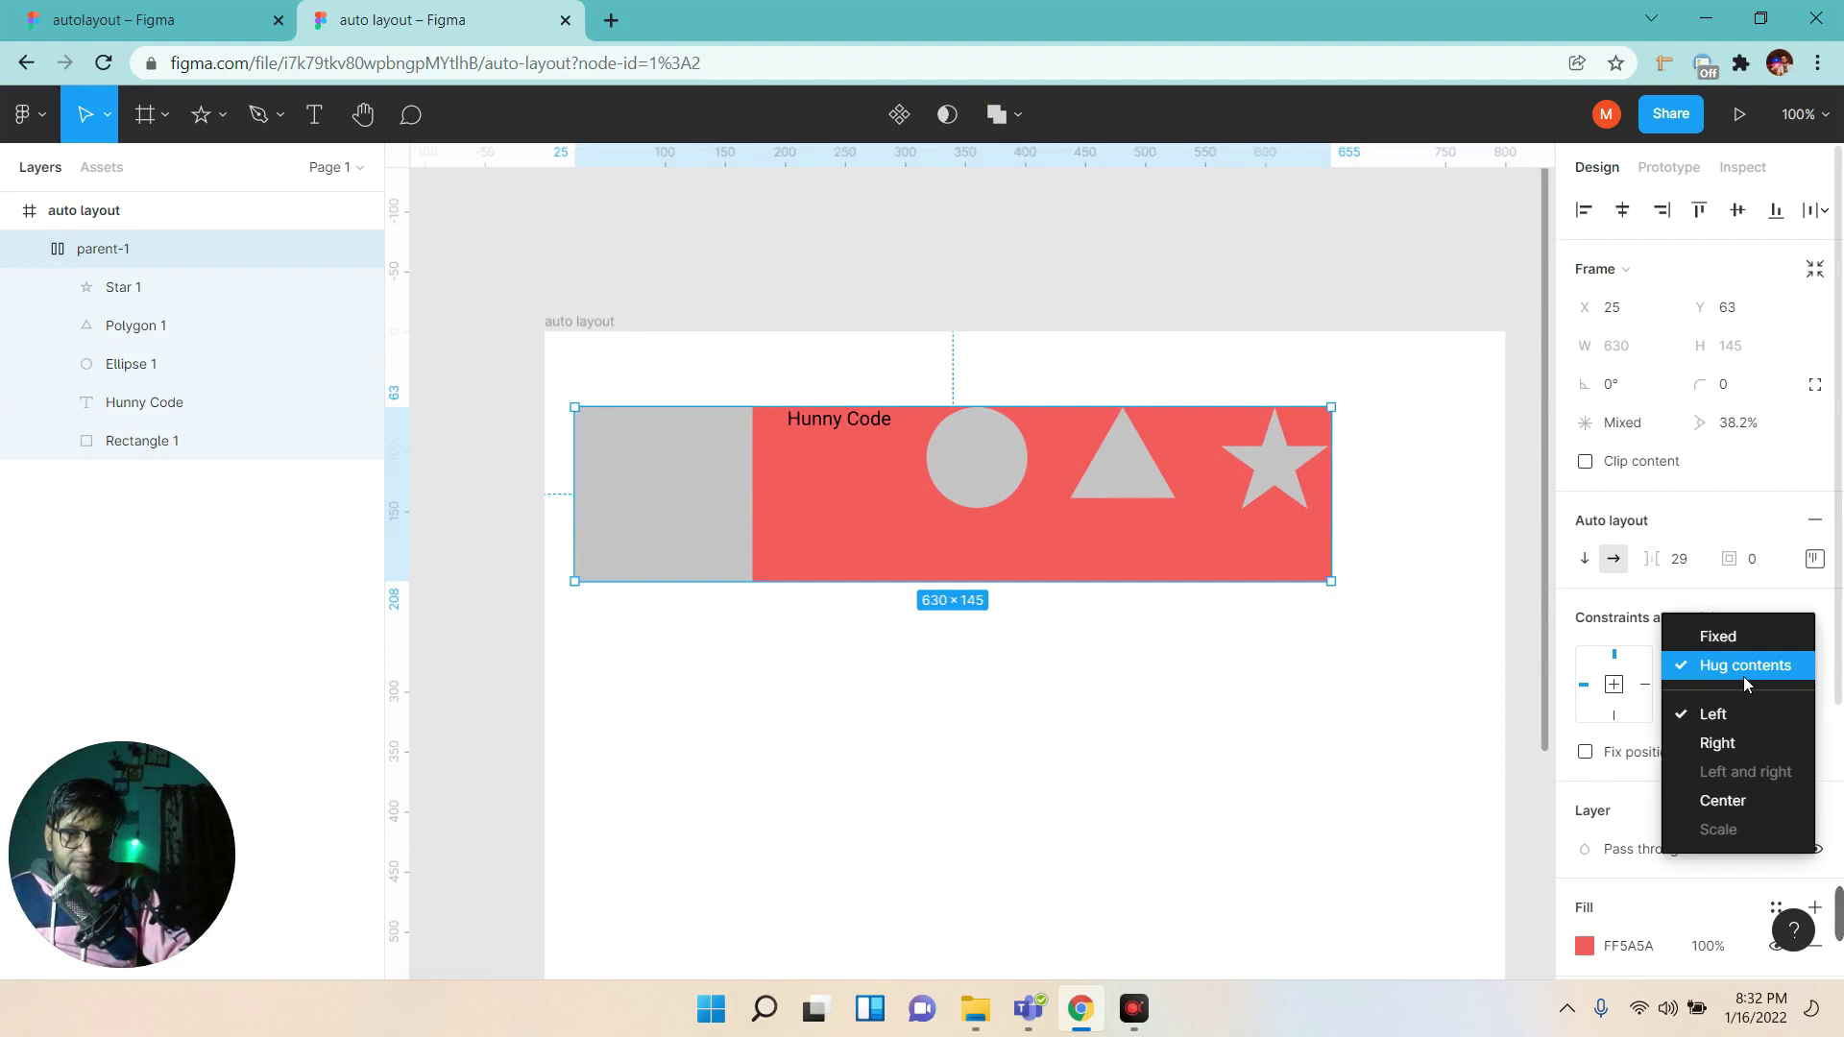
click(1742, 678)
click(1739, 702)
Duplicate the star, set the copy to Fill container width, then undo and reselect parent-1.
click(1285, 468)
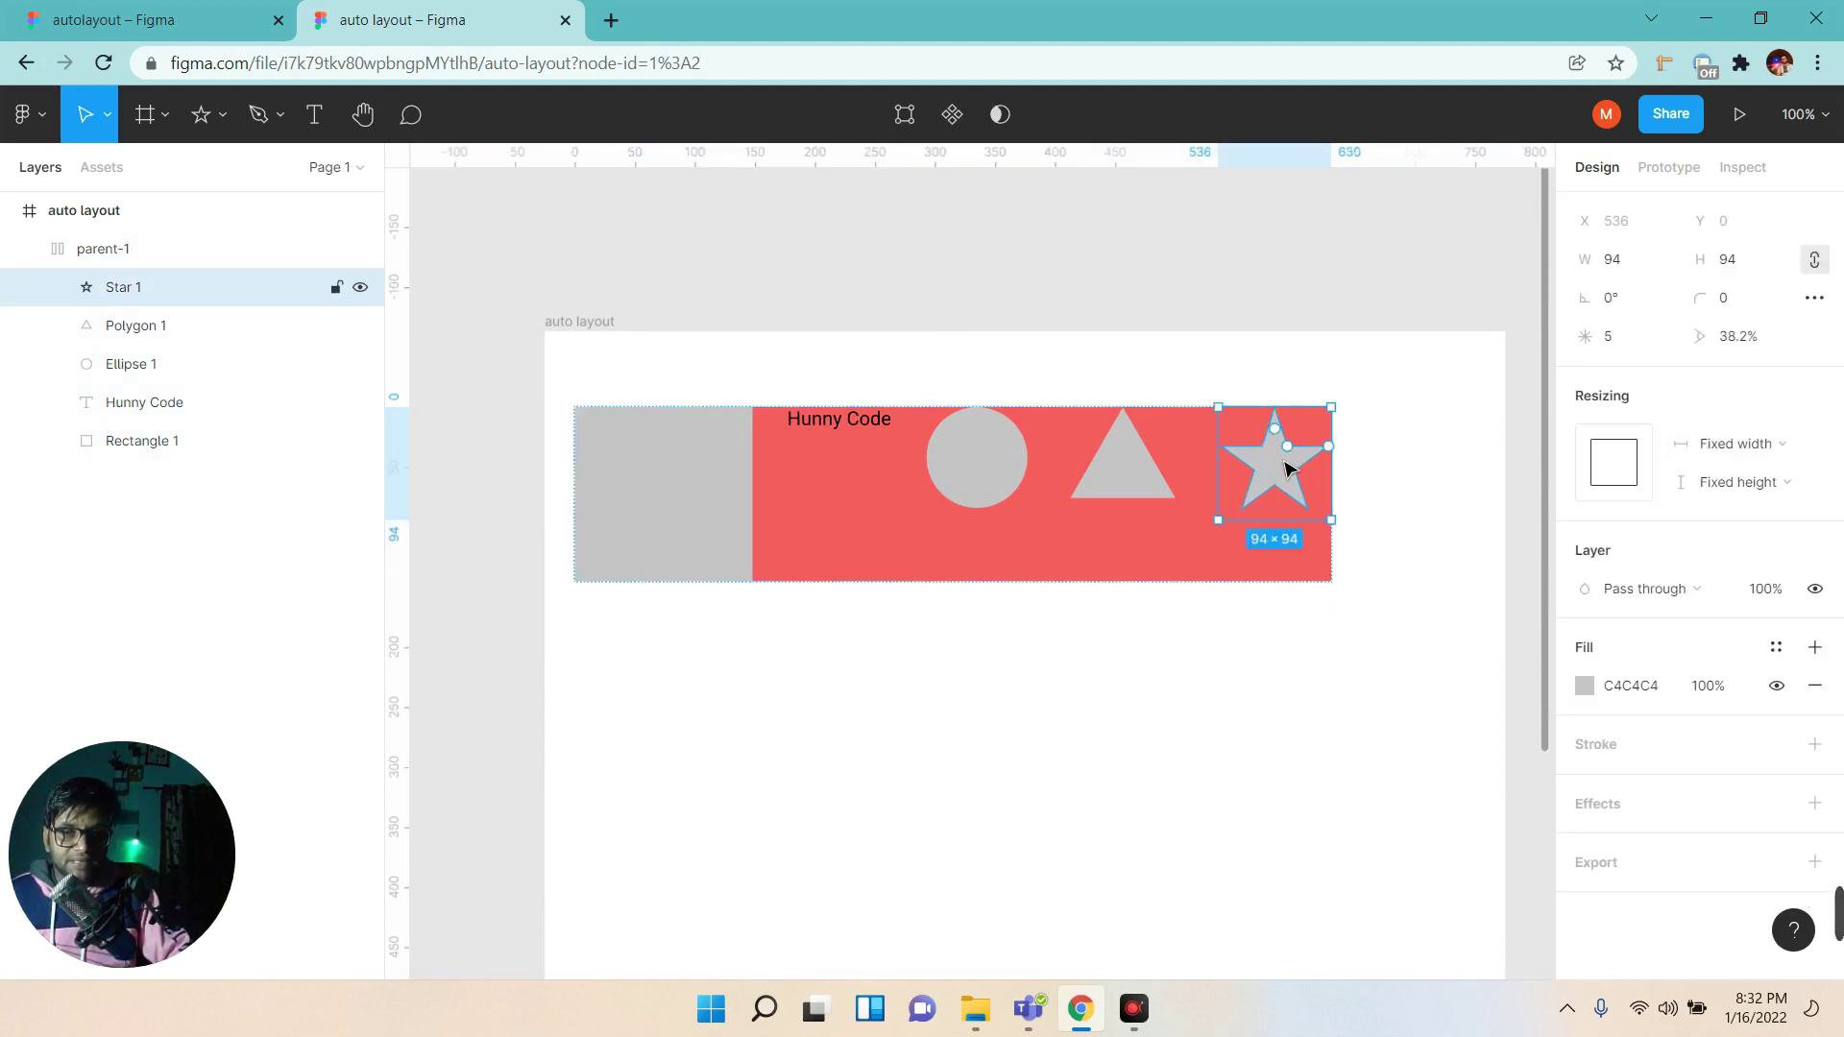
key(ctrl+d)
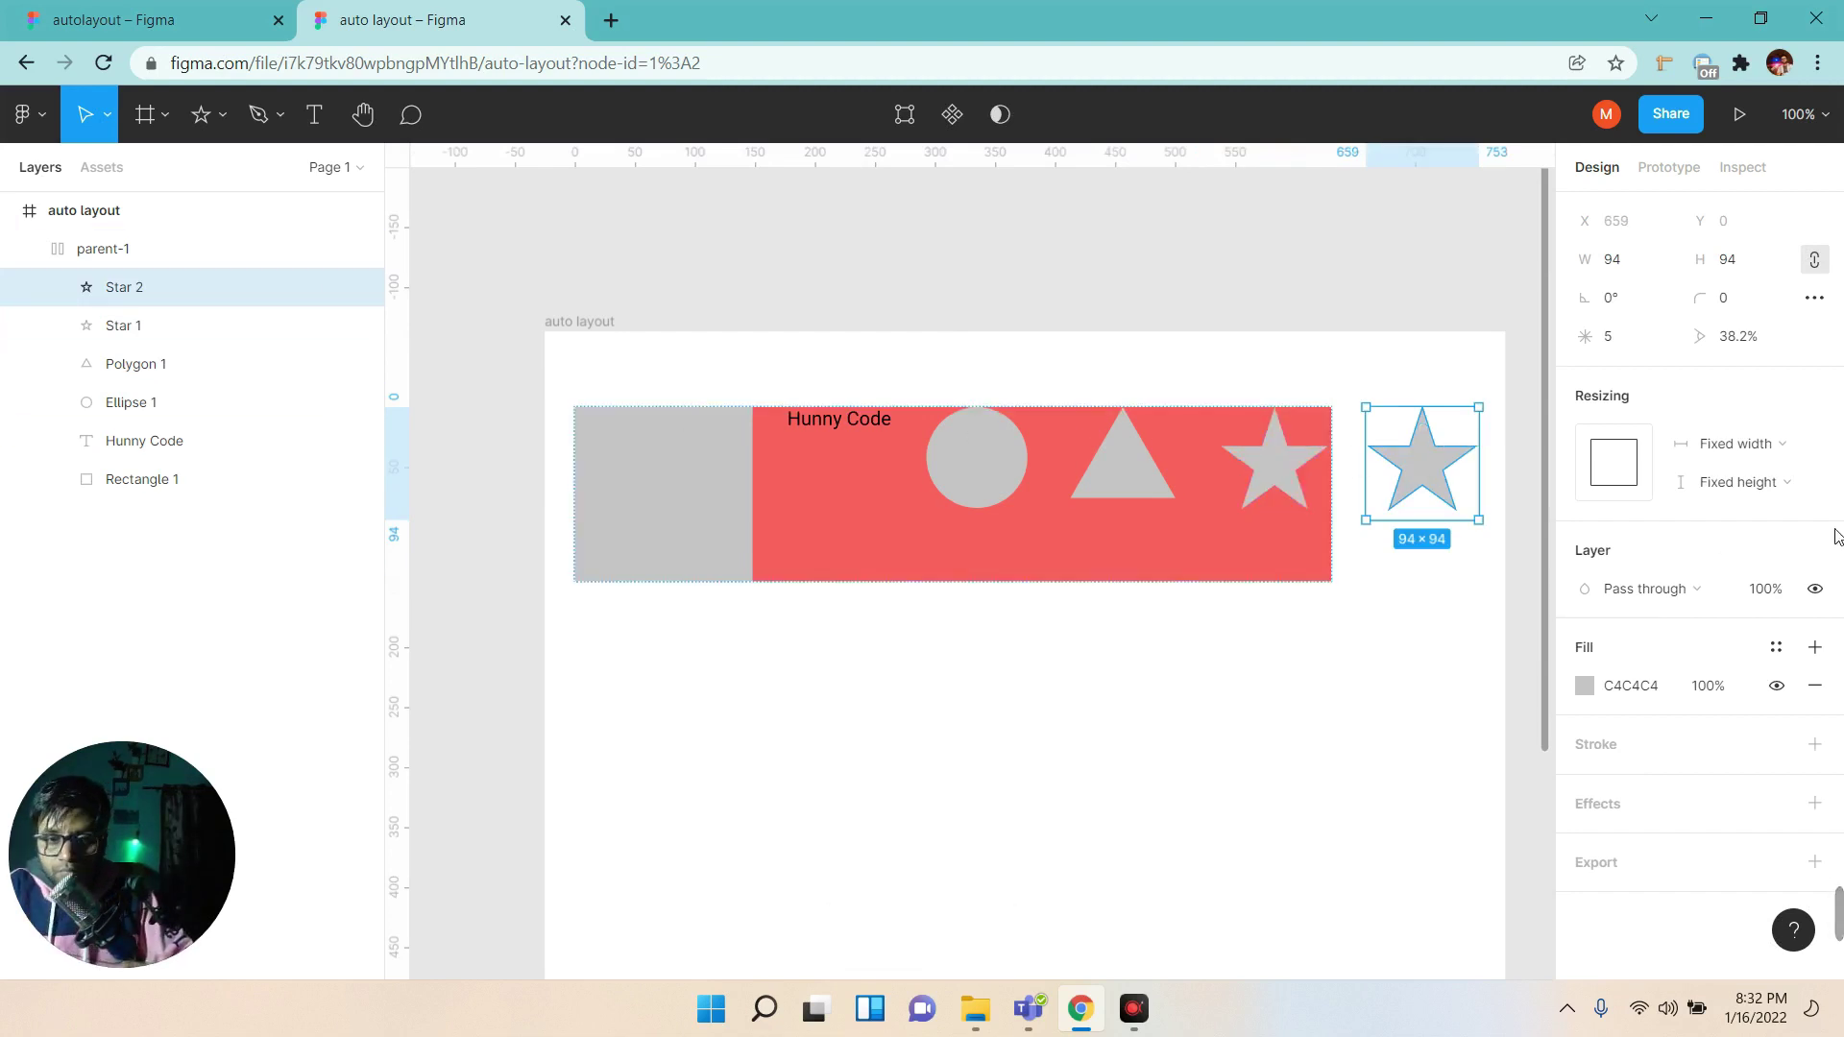
click(1741, 452)
click(1738, 464)
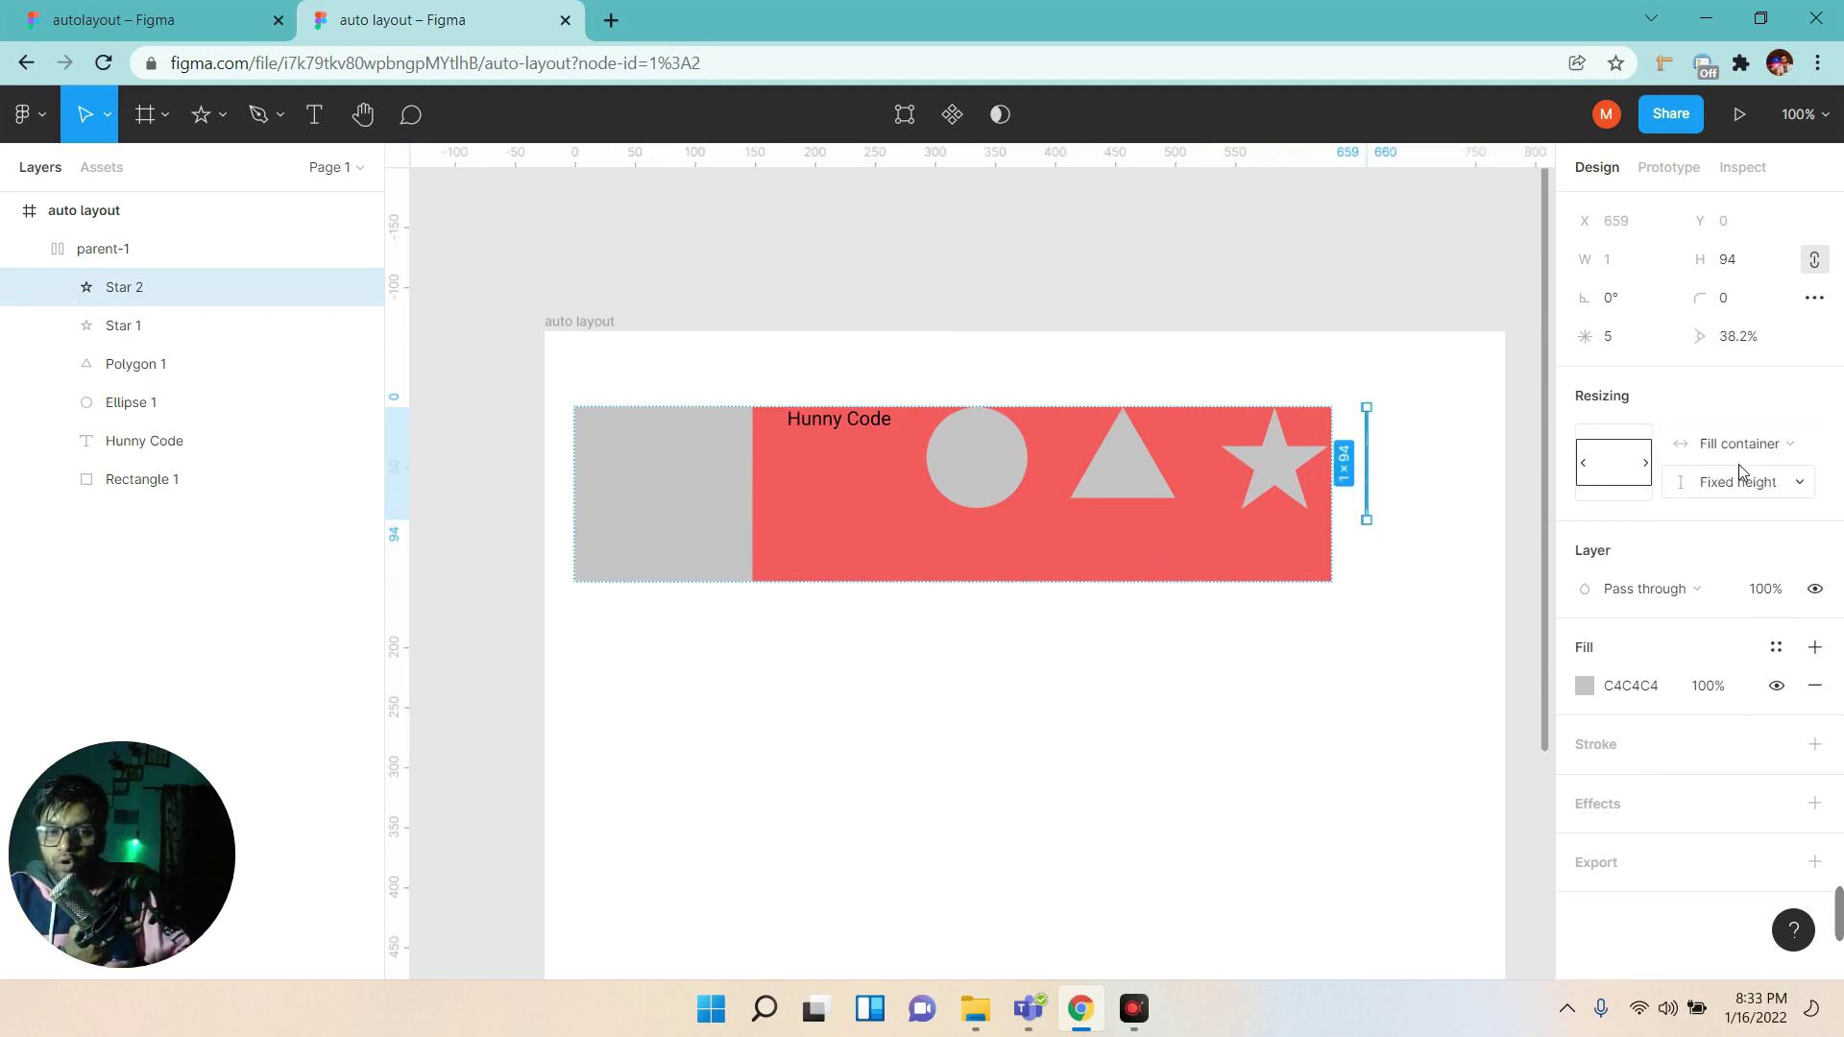
key(ctrl+z)
key(ctrl+z)
click(135, 251)
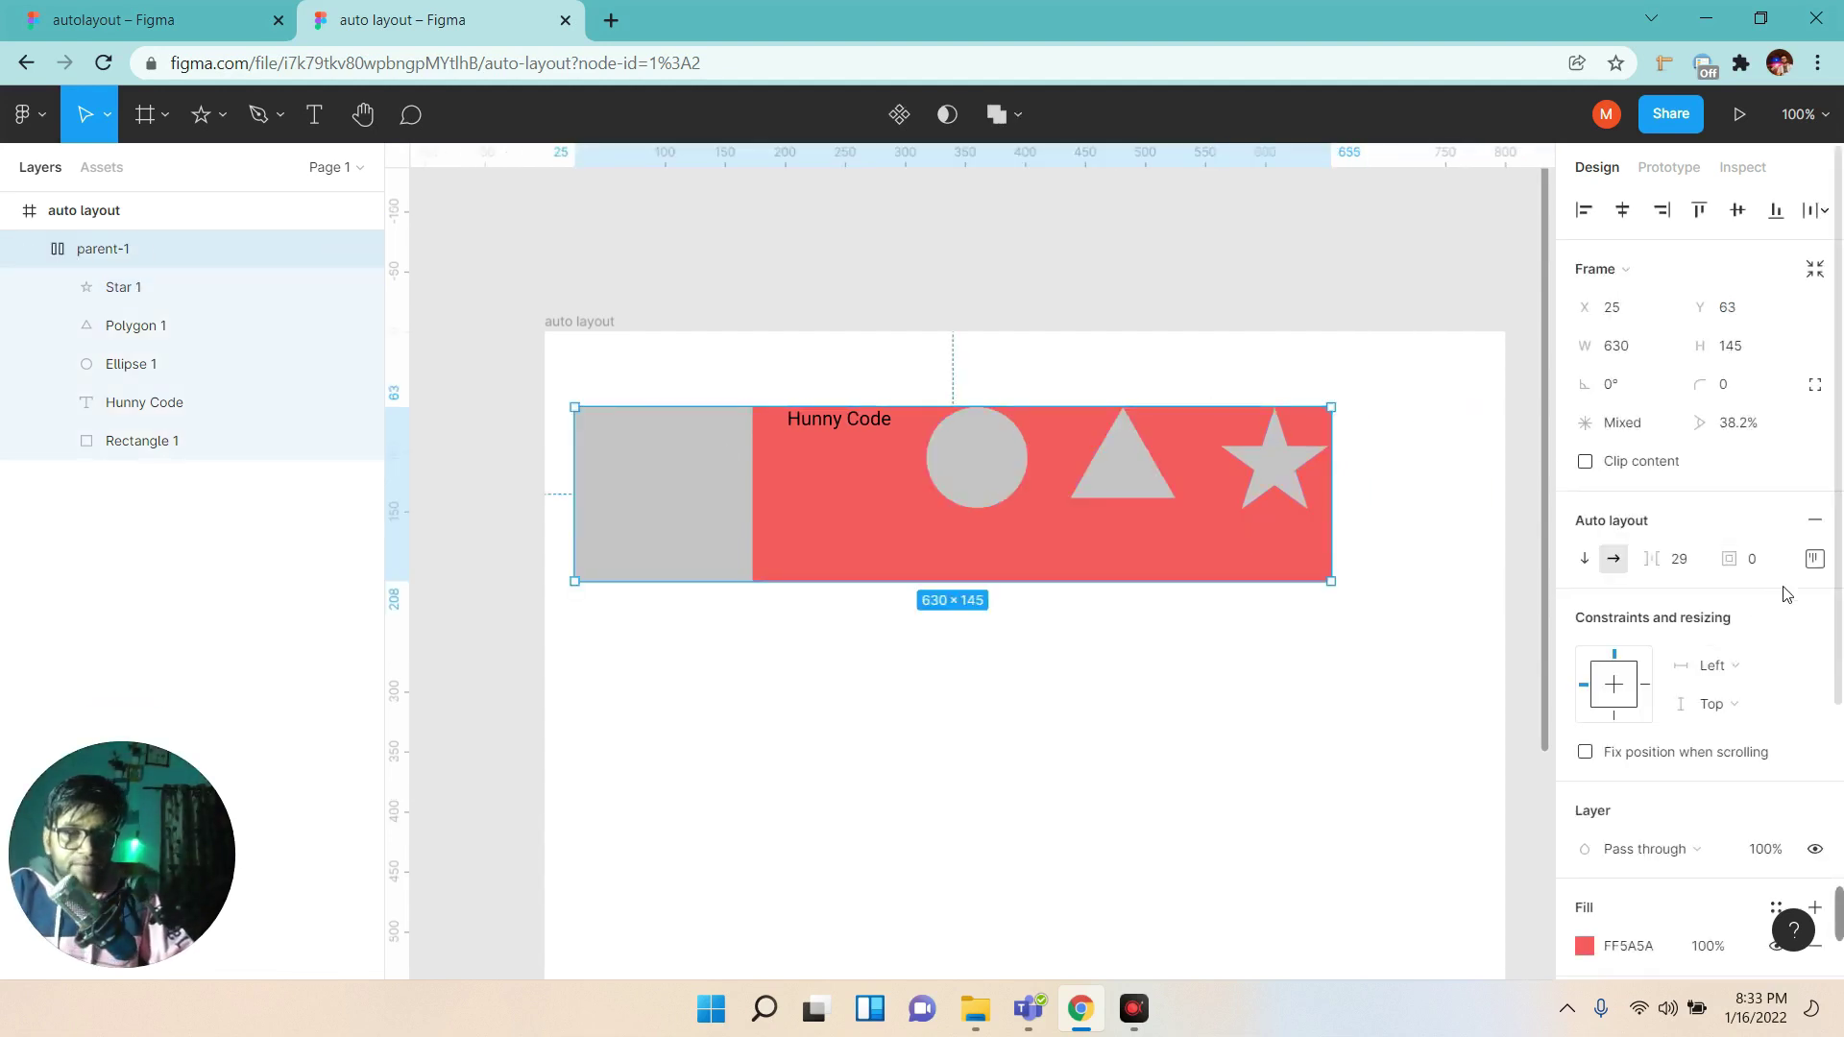
Set parent-1 horizontal and vertical resizing to Hug contents.
click(1743, 665)
click(1748, 624)
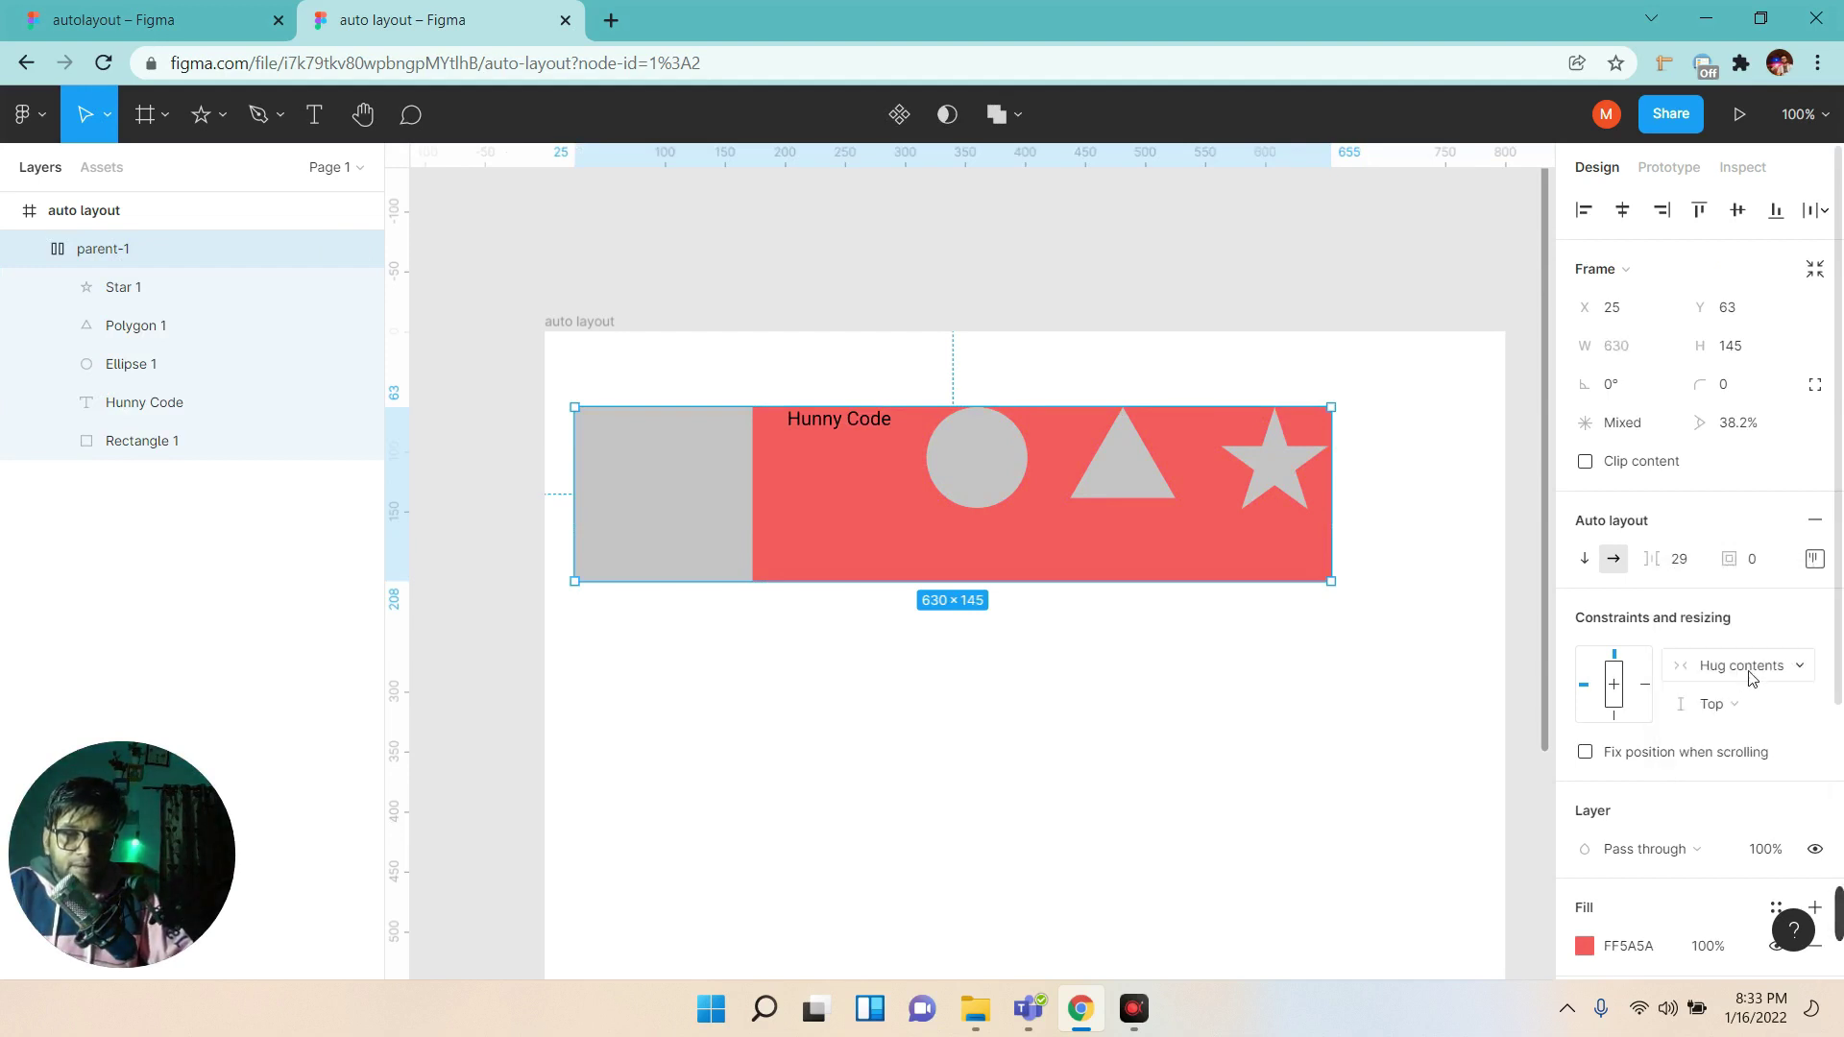
click(1743, 702)
click(1746, 540)
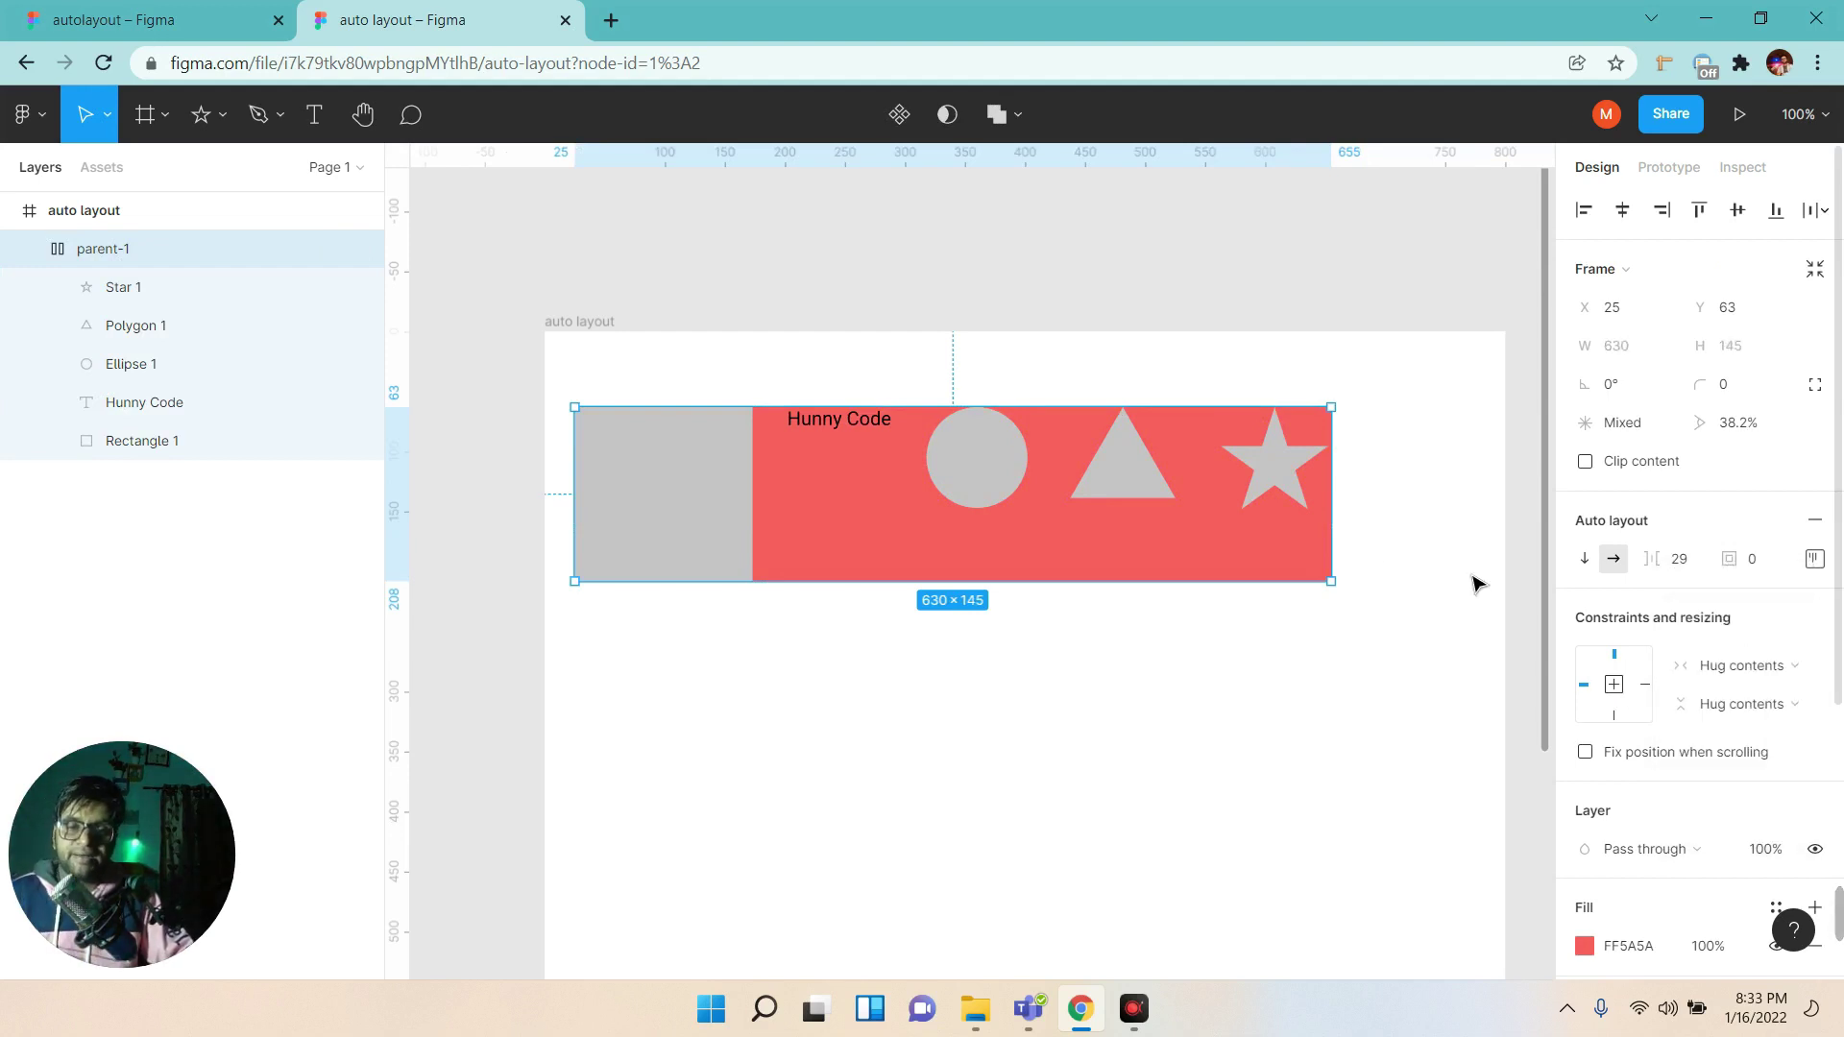
Duplicate the star twice, undo one copy, and delete the extra rightmost star.
click(1276, 482)
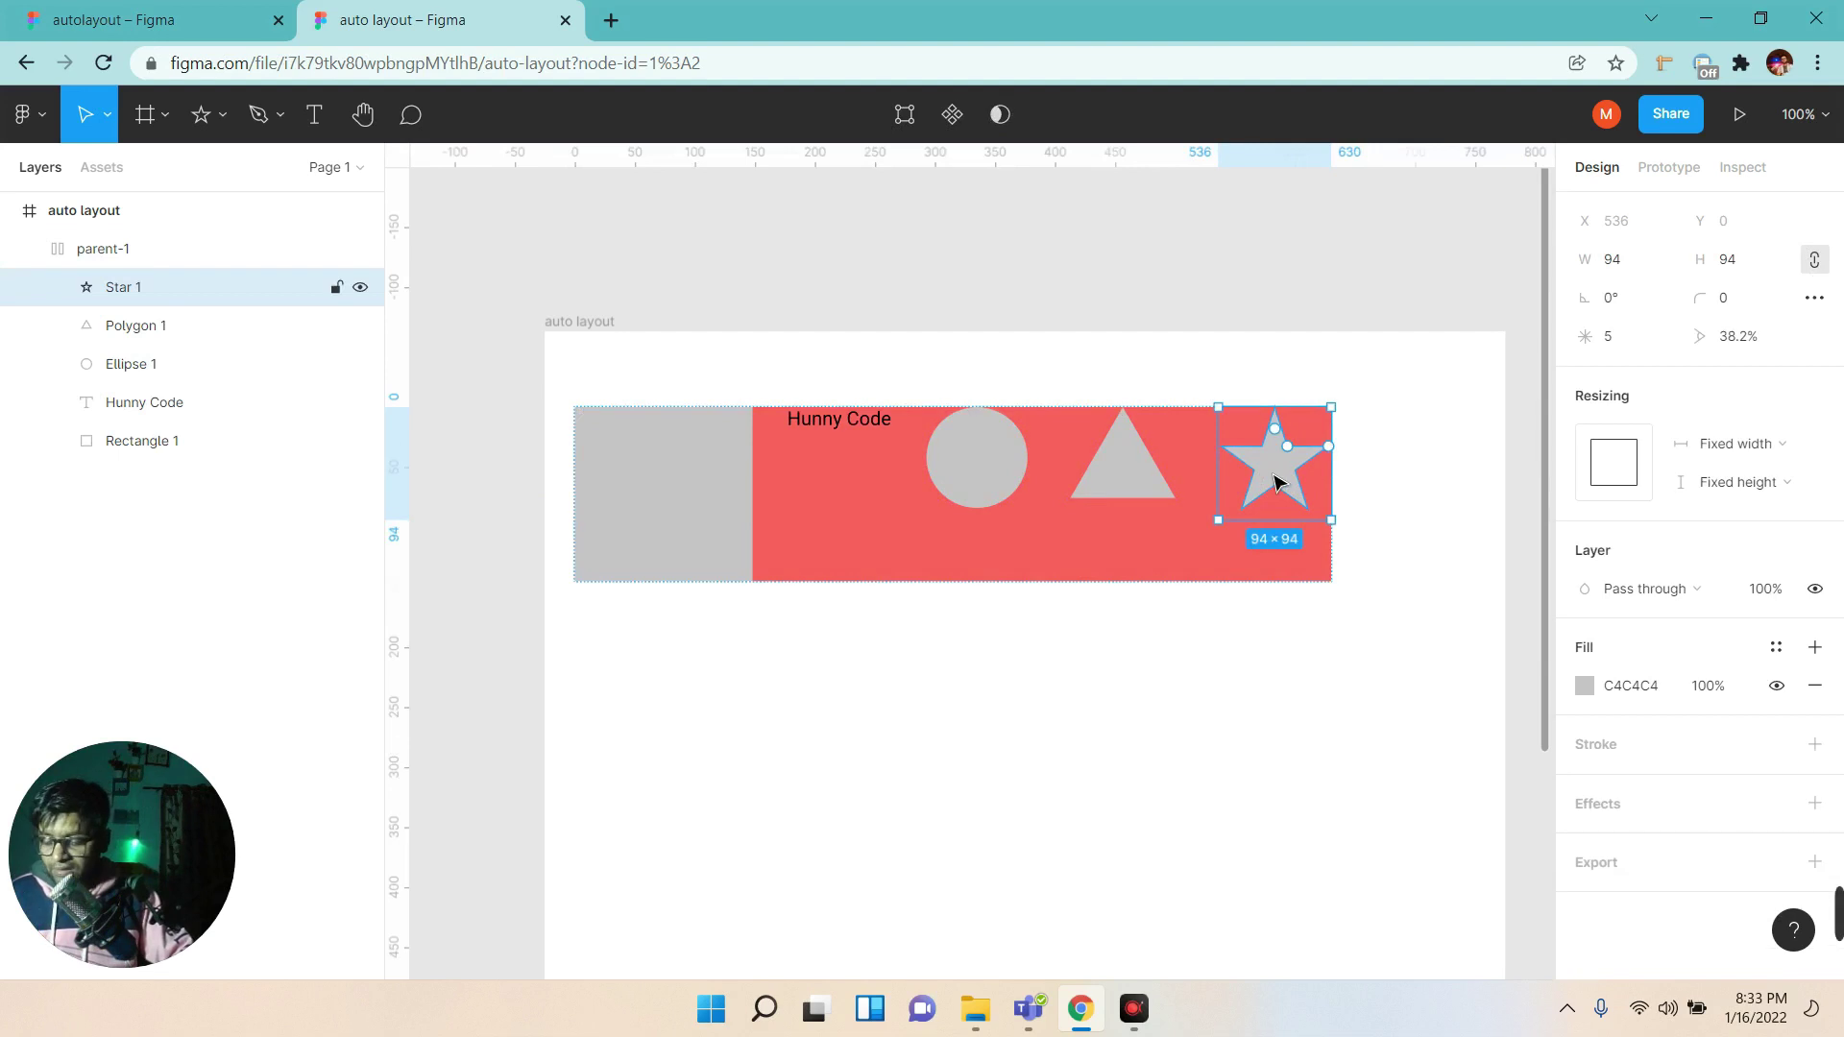
key(ctrl+d)
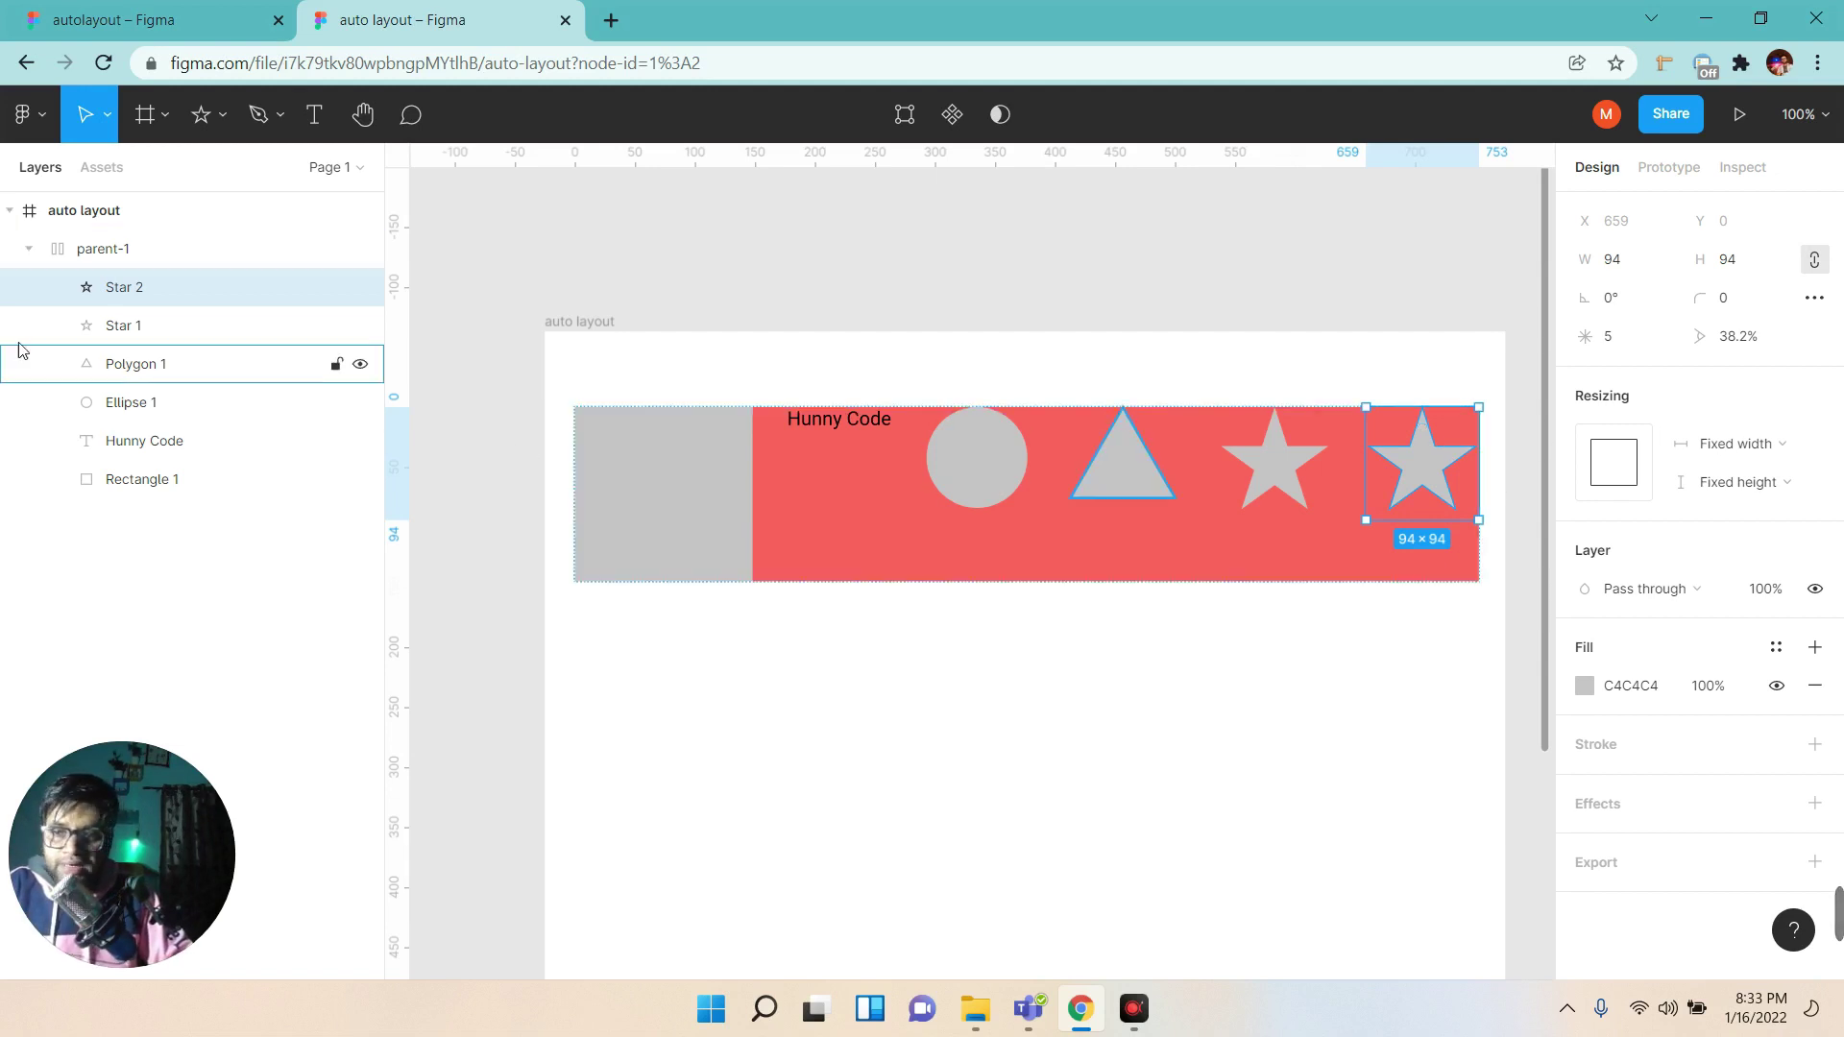
click(96, 249)
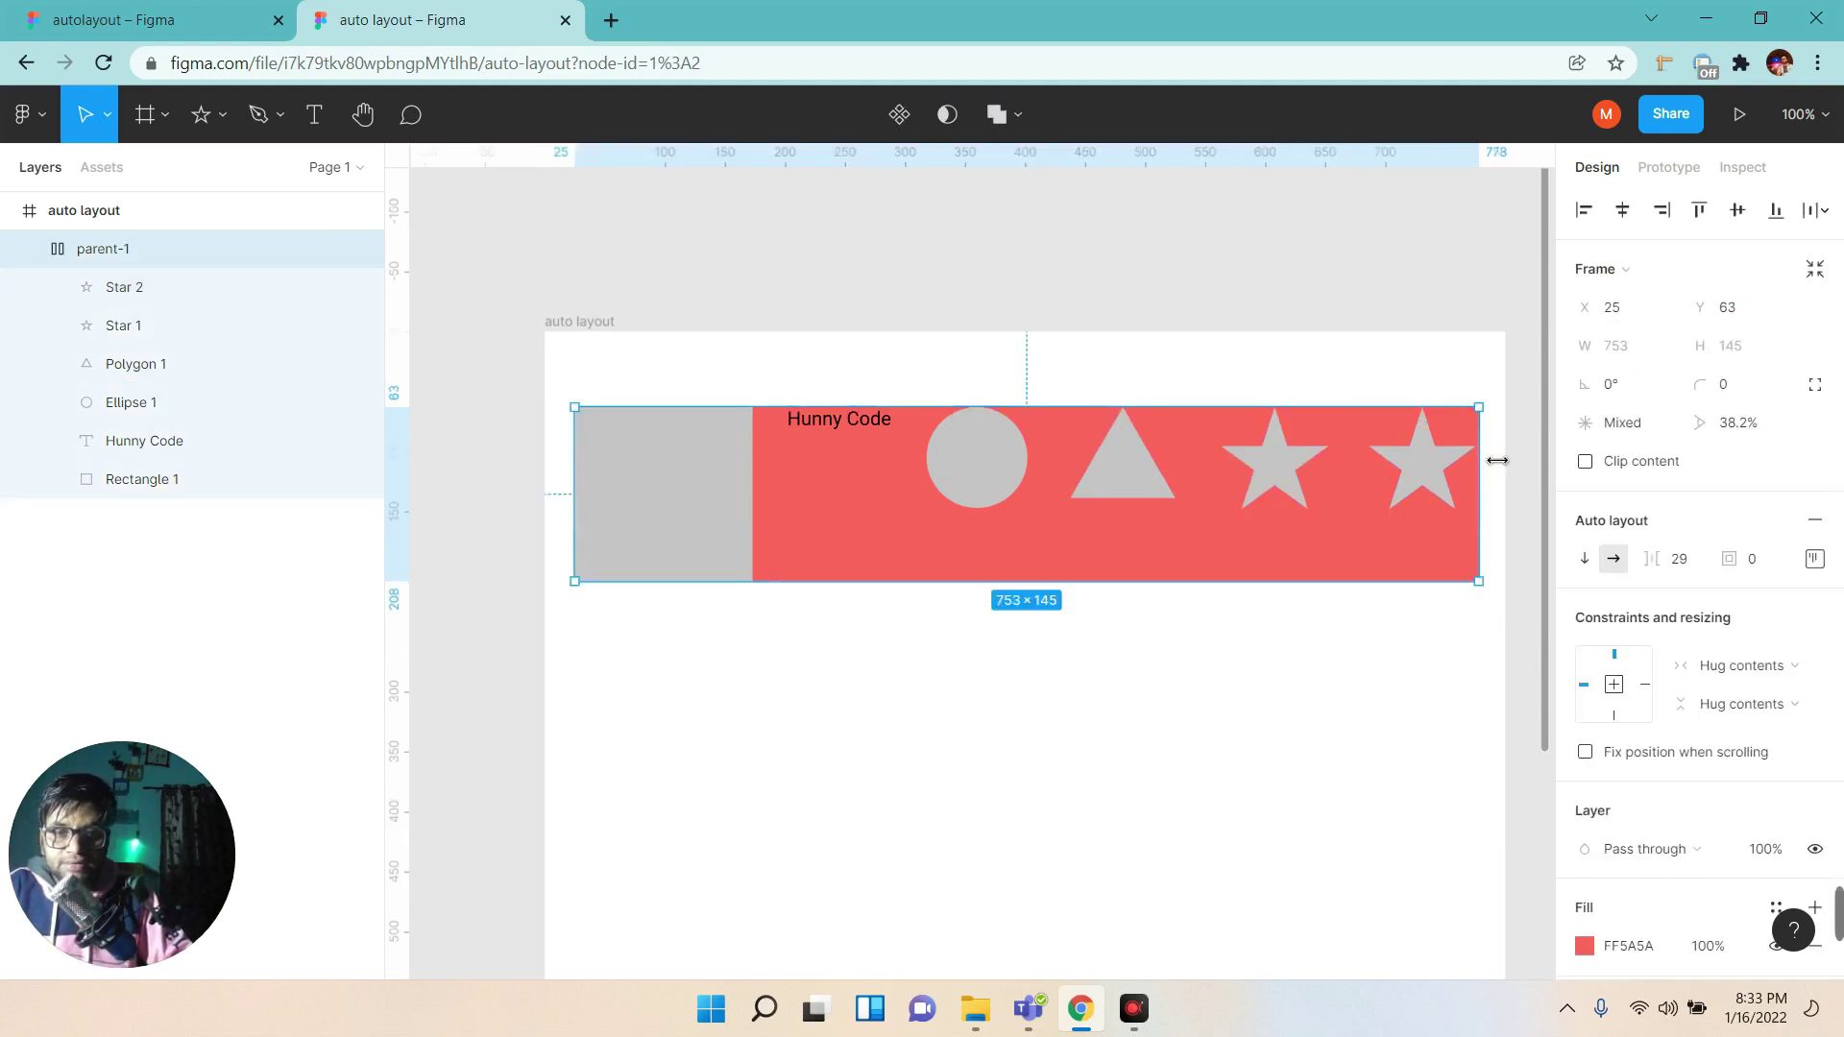
click(1449, 476)
key(ctrl+d)
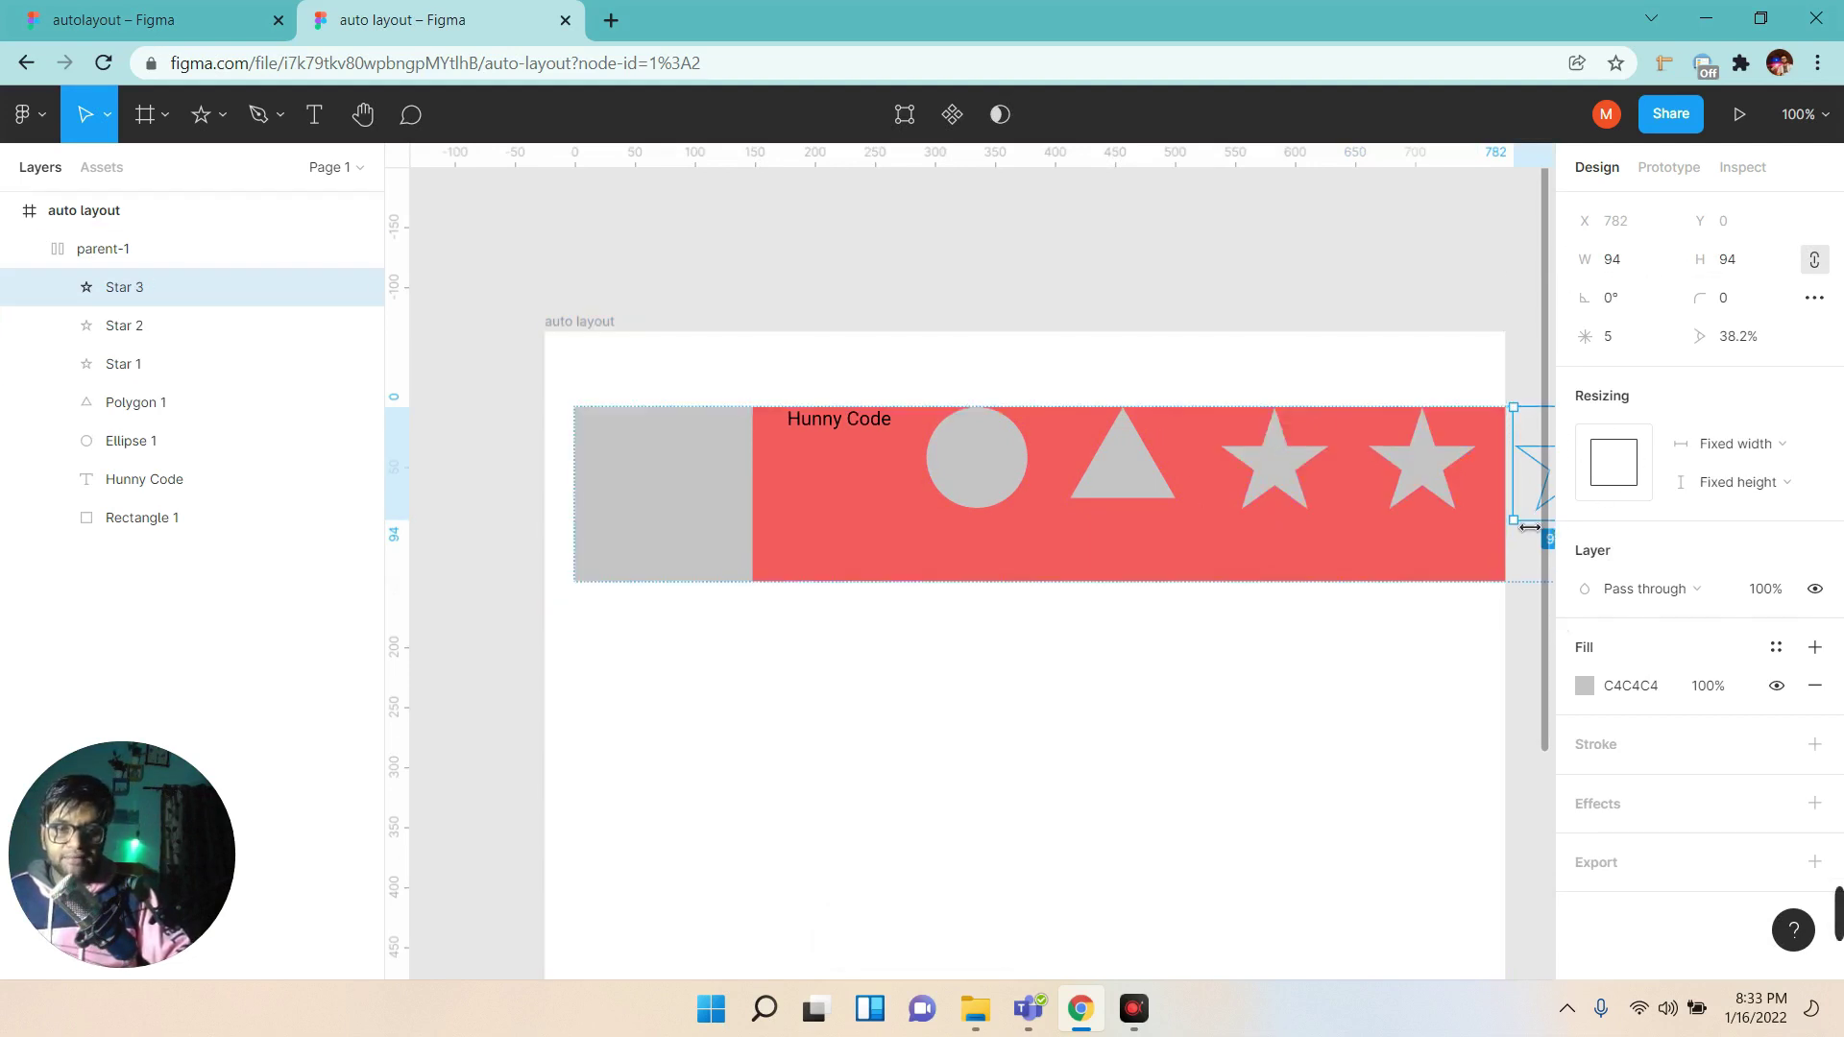
key(ctrl+z)
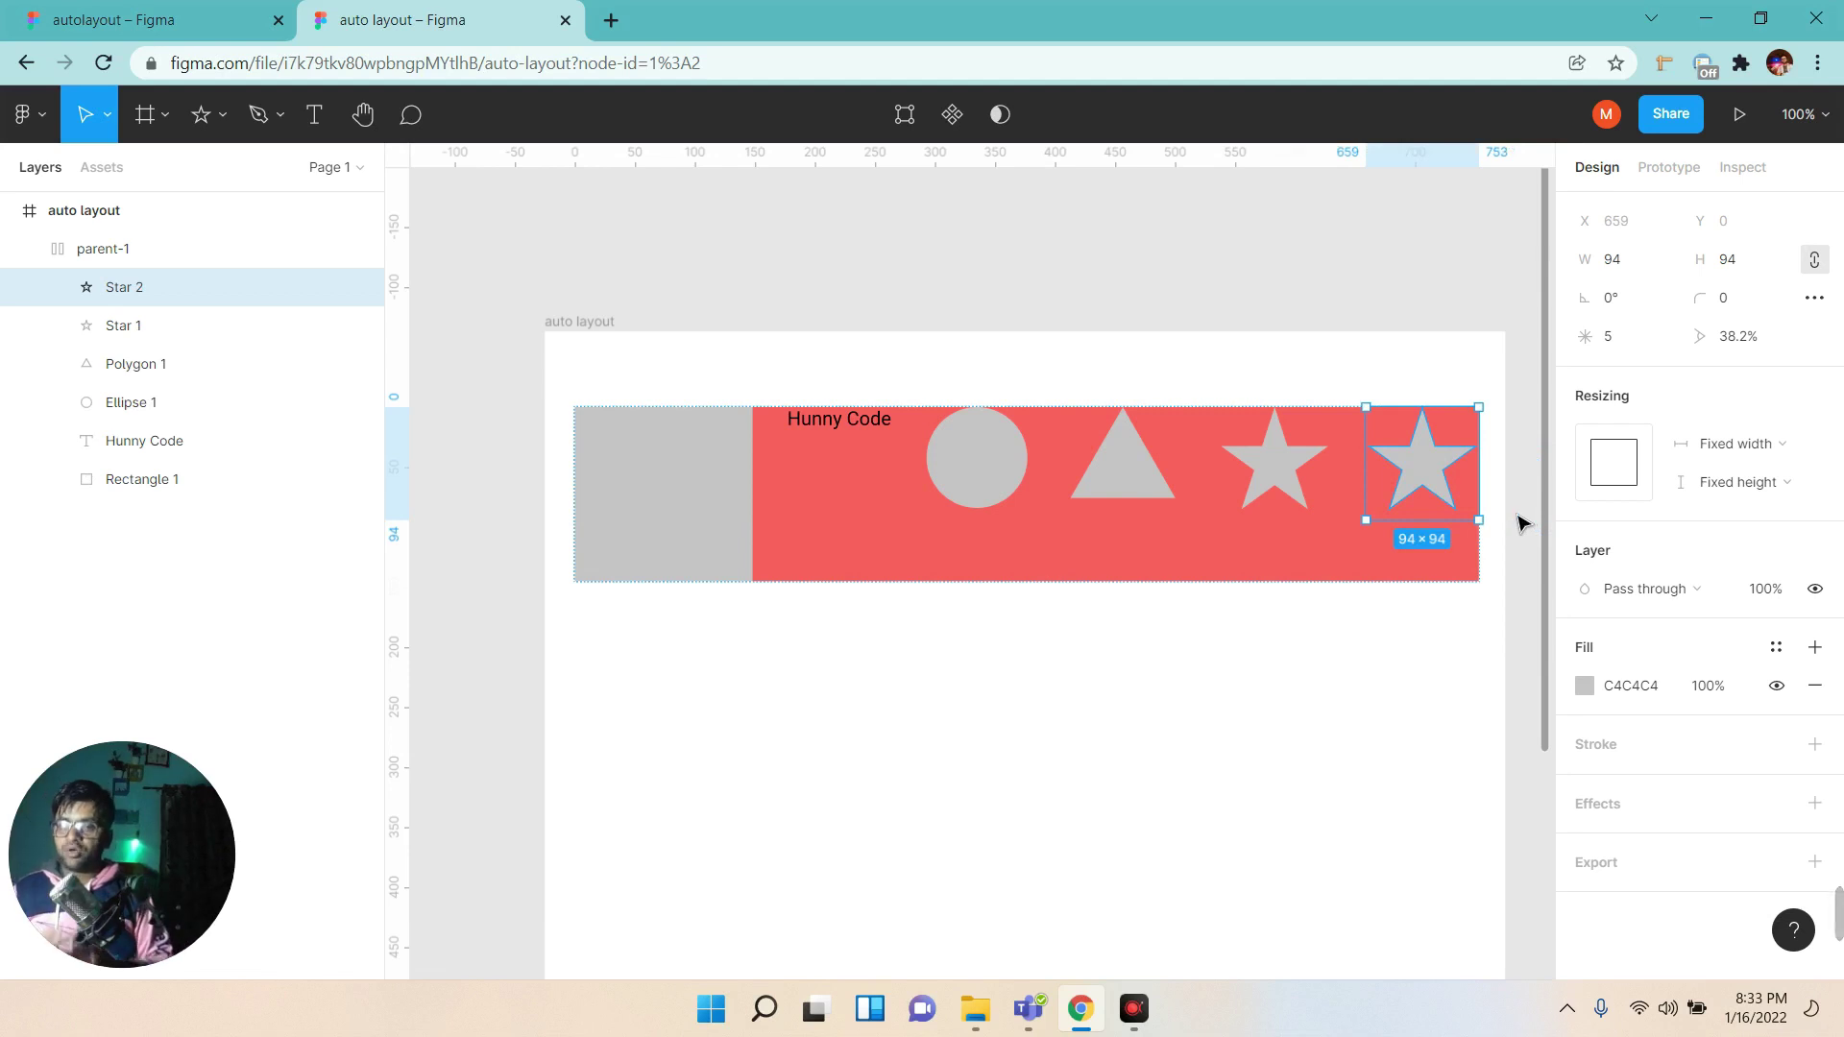
click(64, 251)
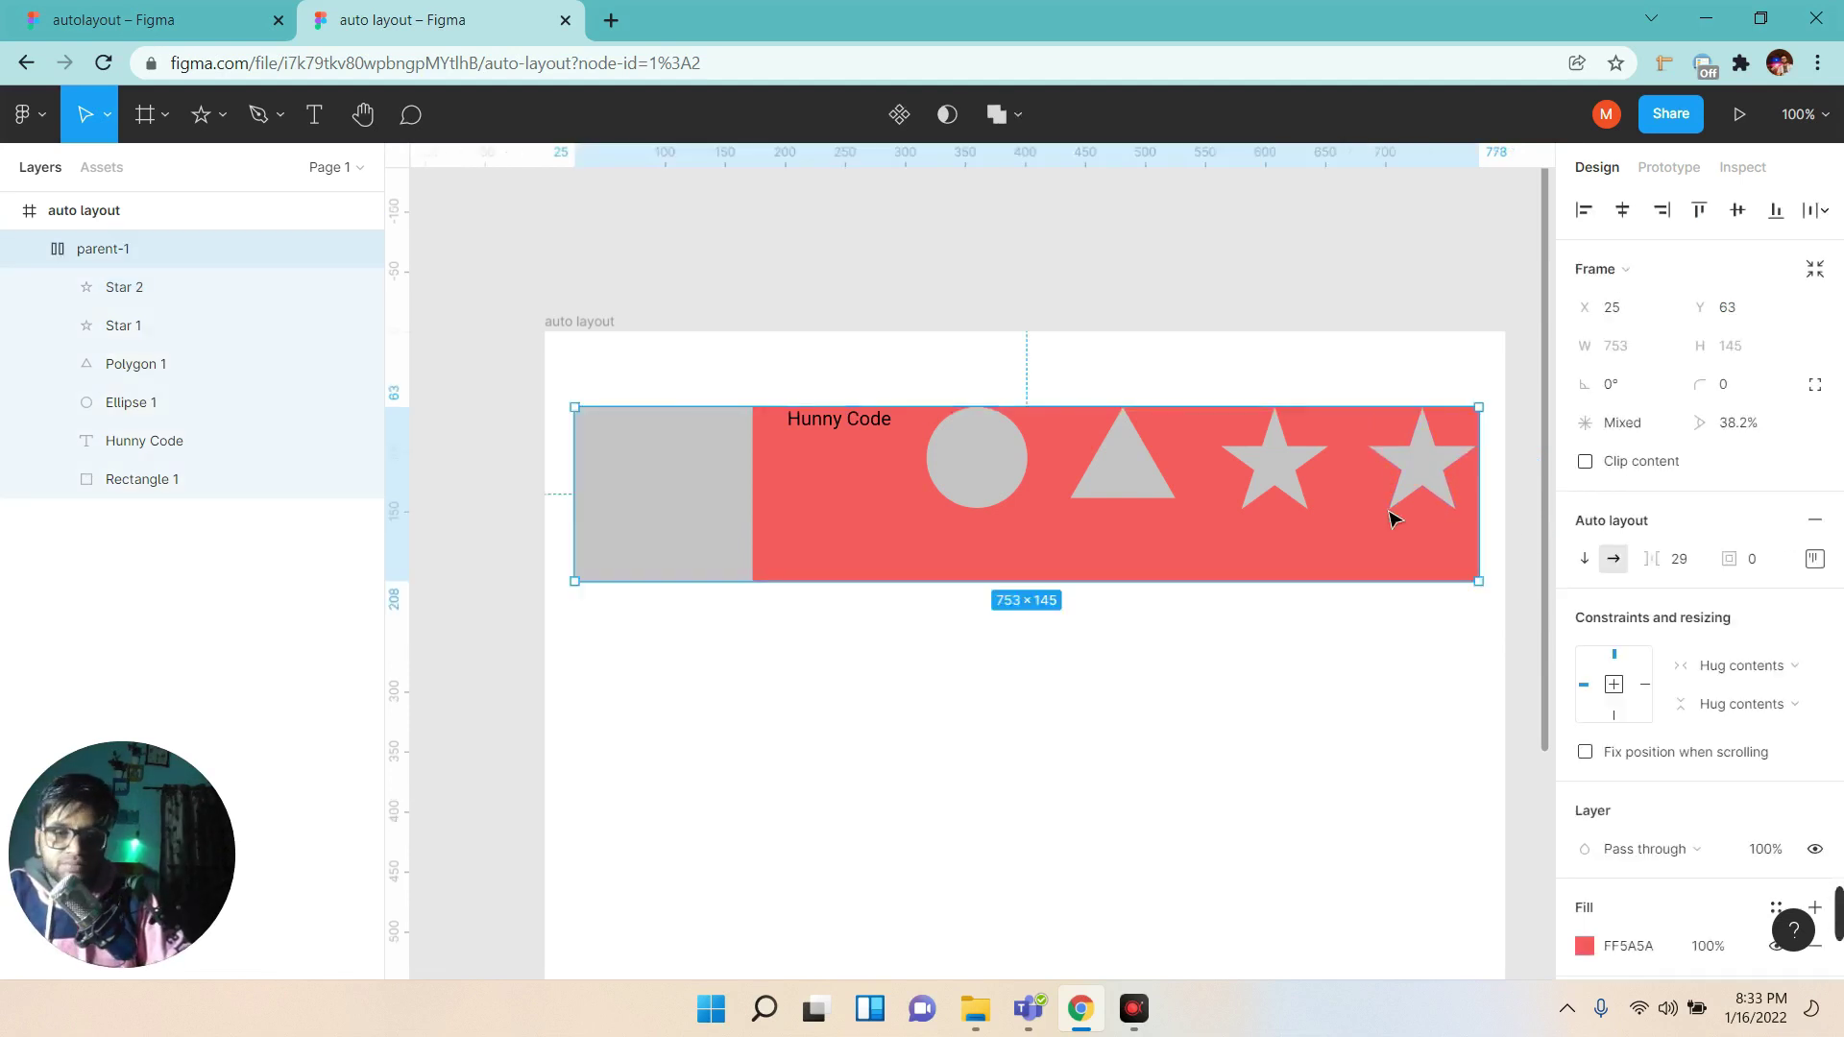
click(1441, 485)
key(Delete)
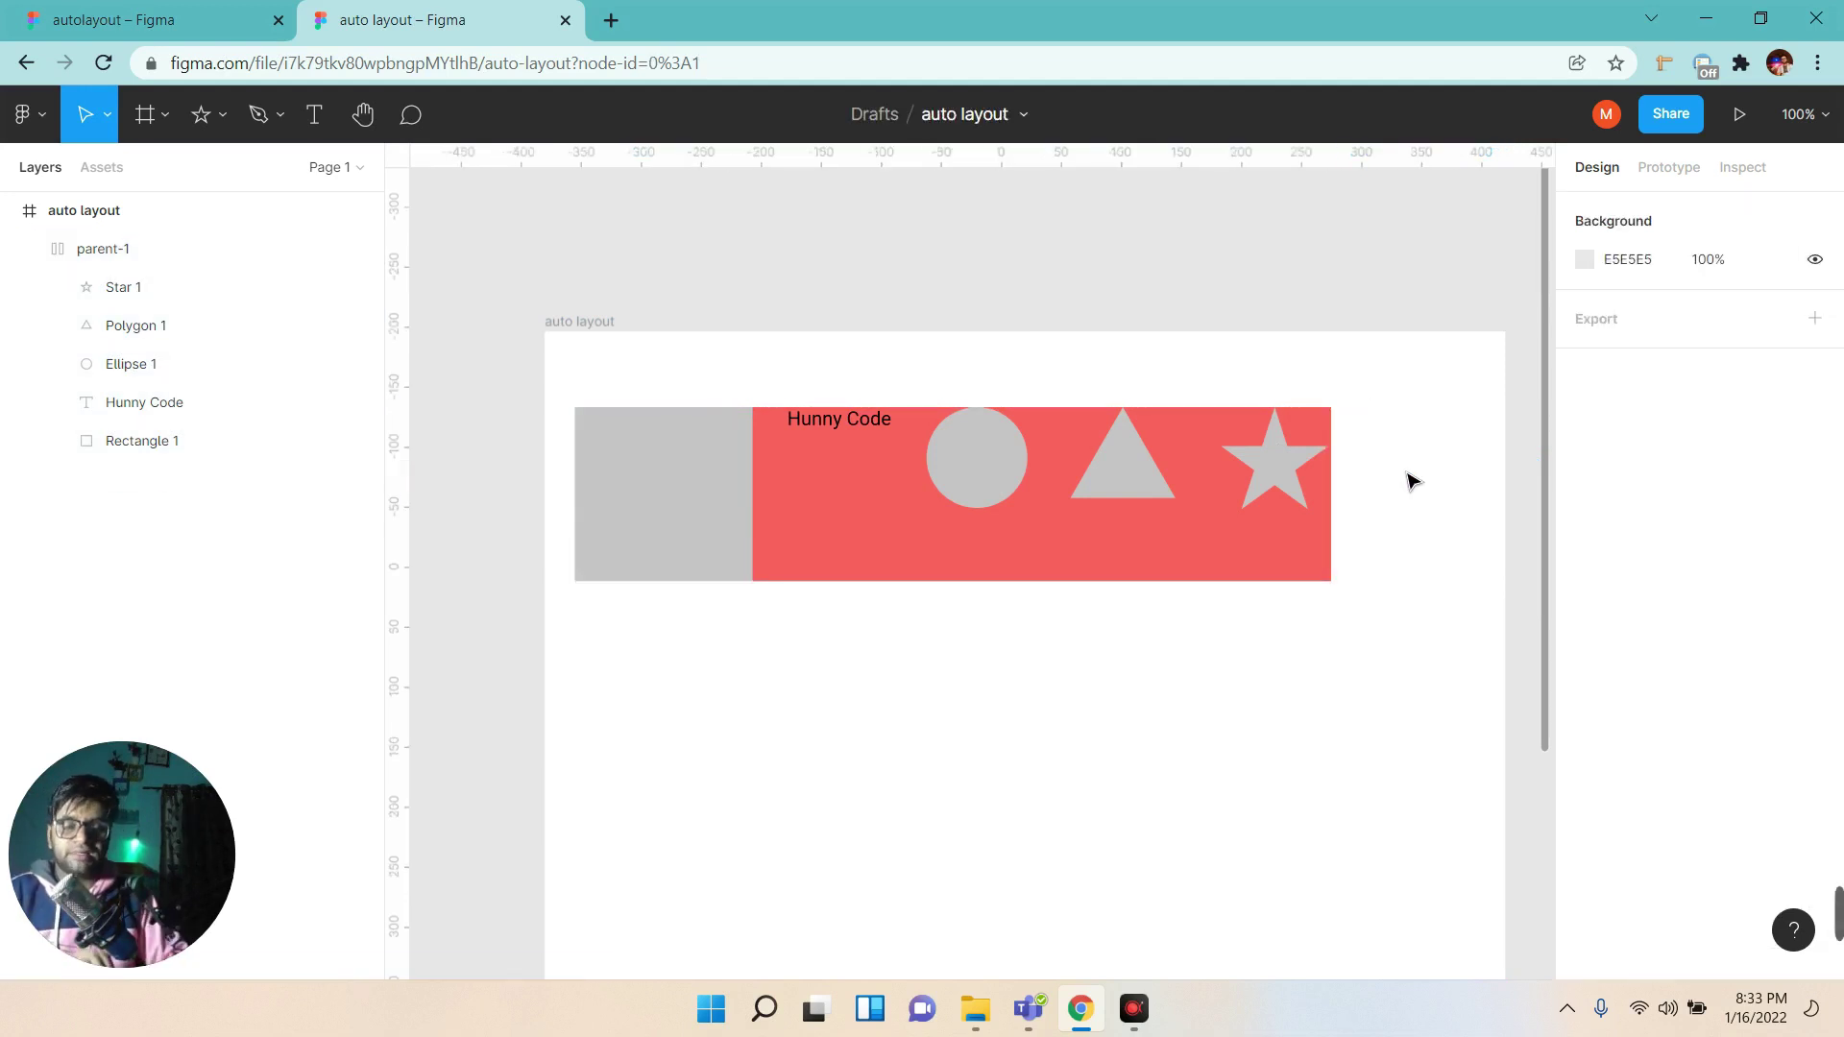
Move the grey rectangle along the row with arrow keys to sit between triangle and star.
click(171, 325)
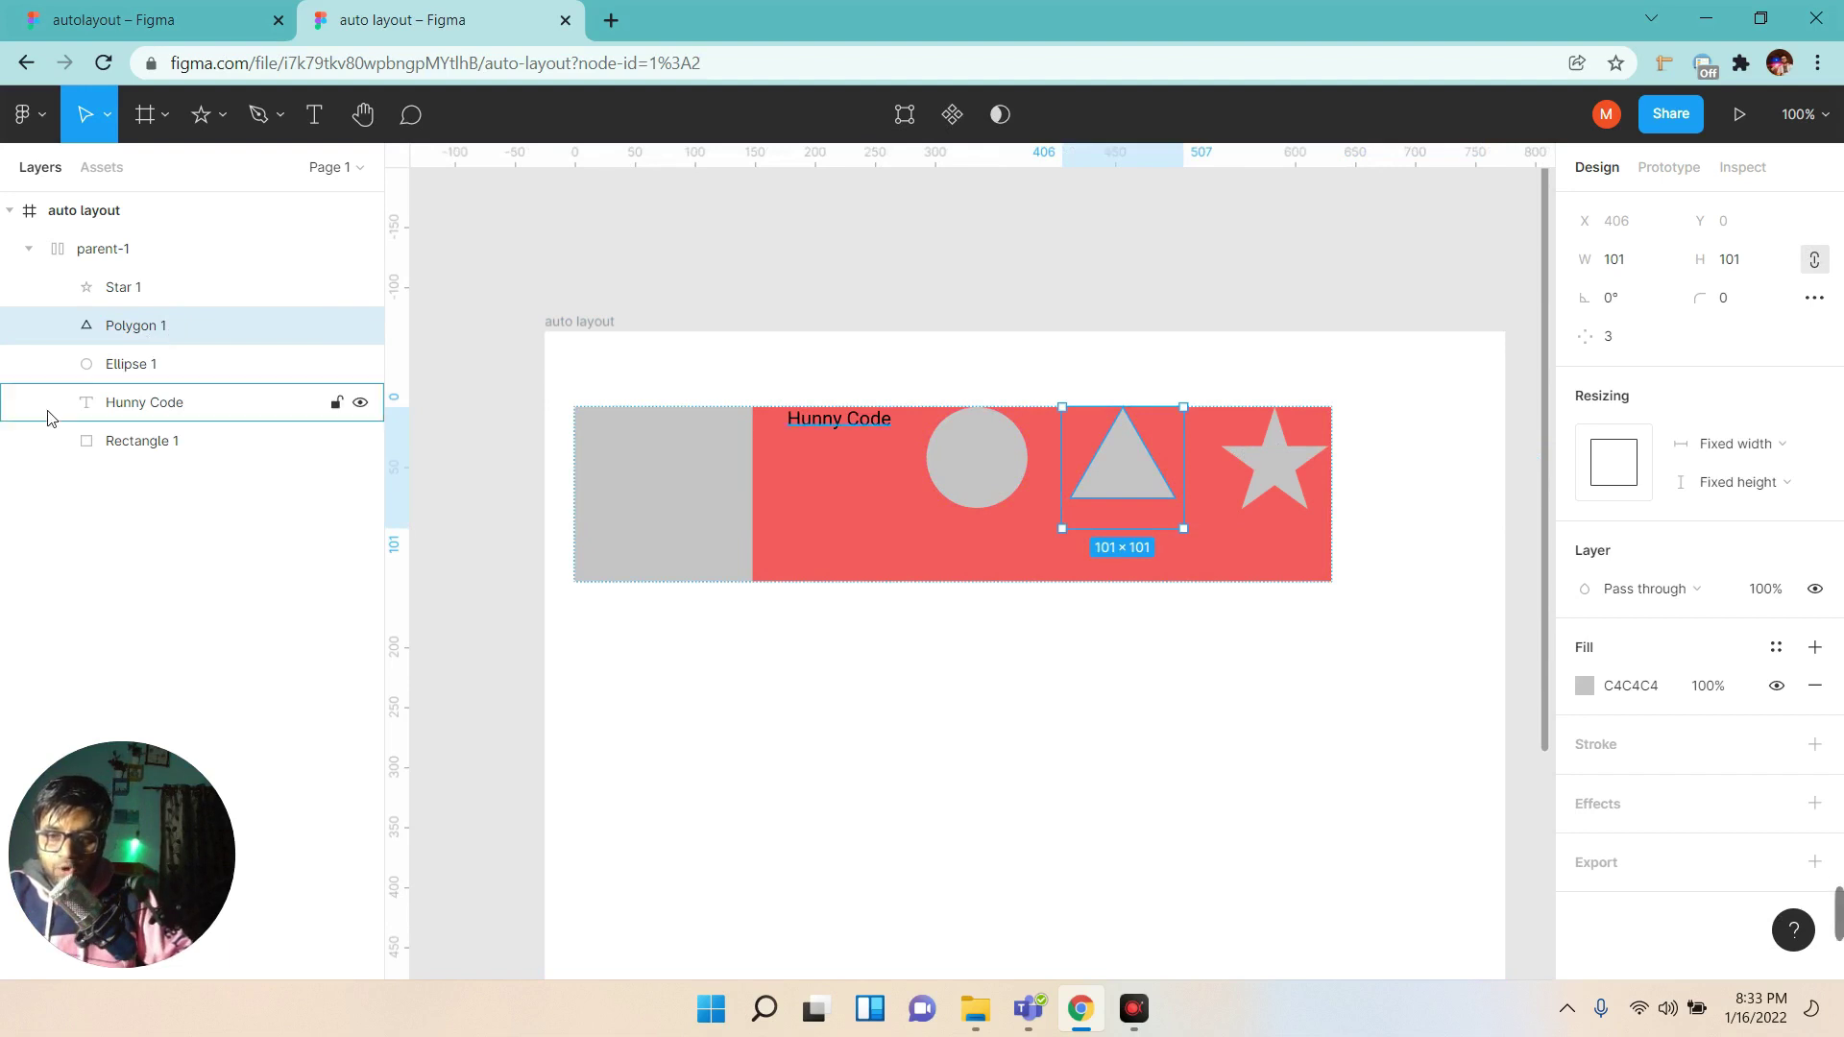
click(101, 447)
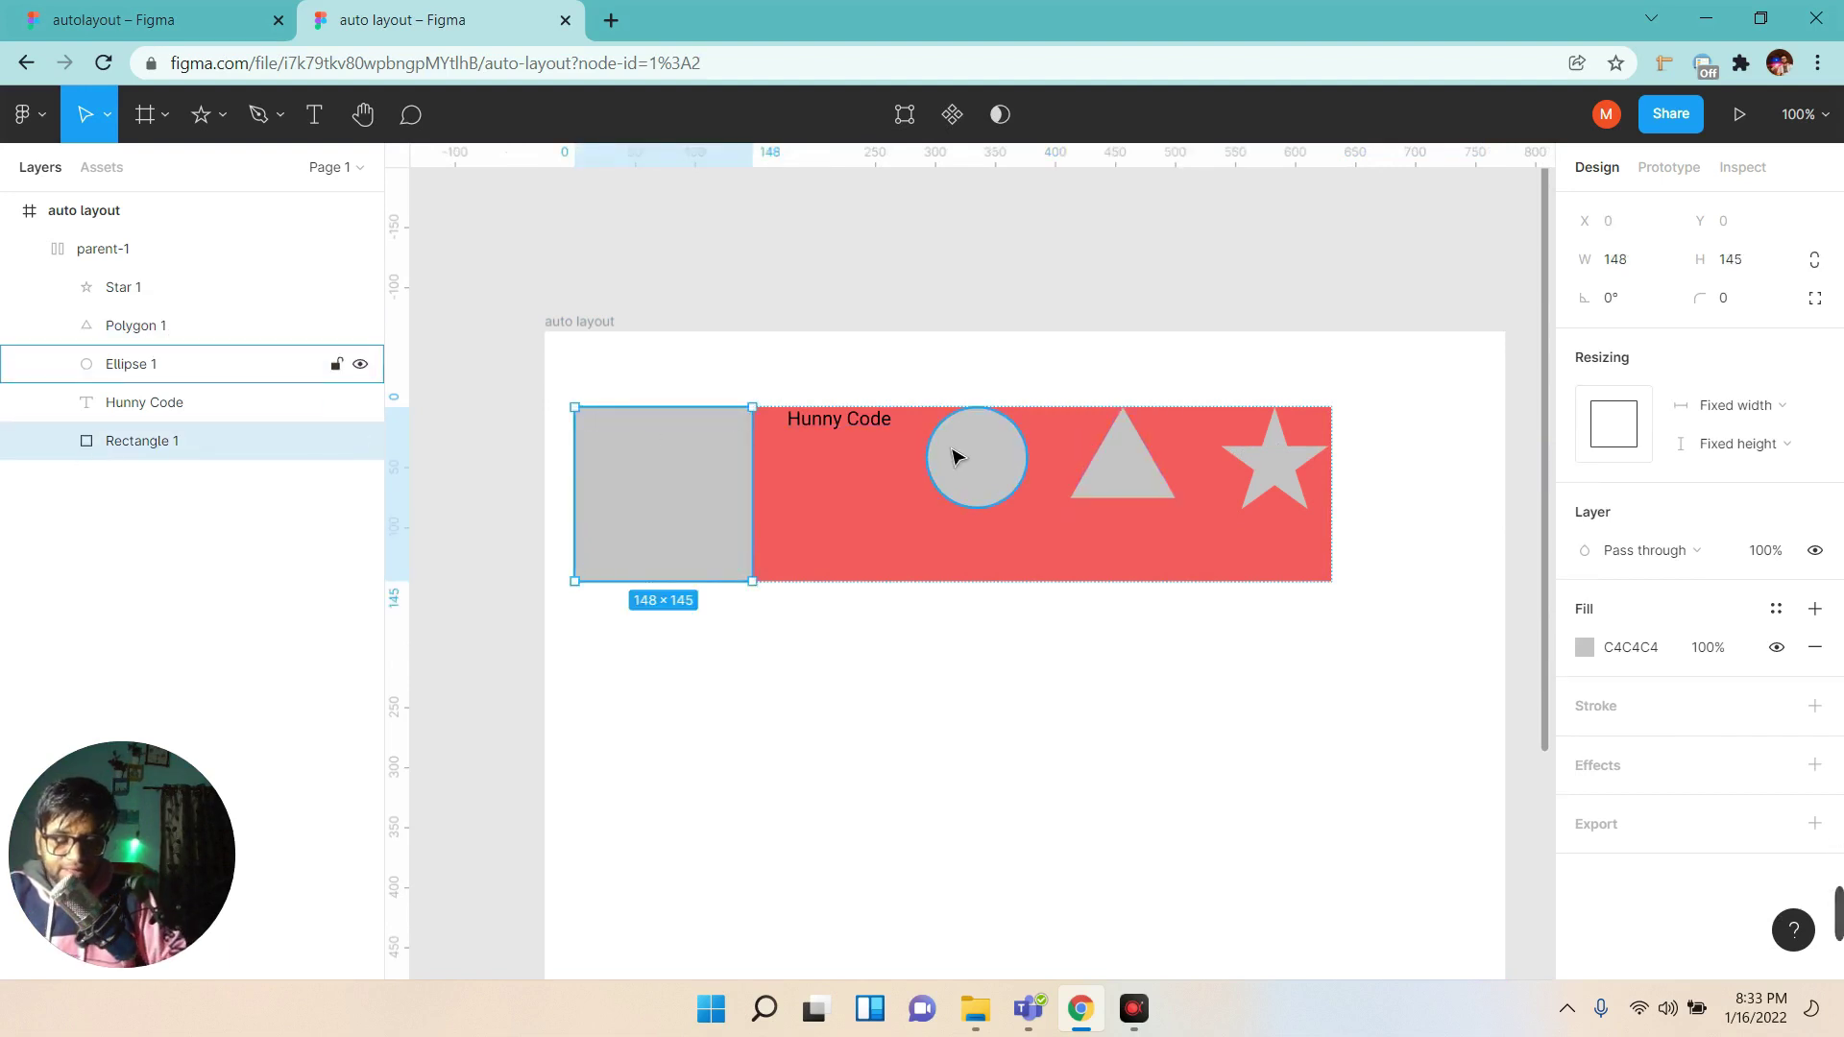
key(Right)
key(Right)
key(Right)
key(Right)
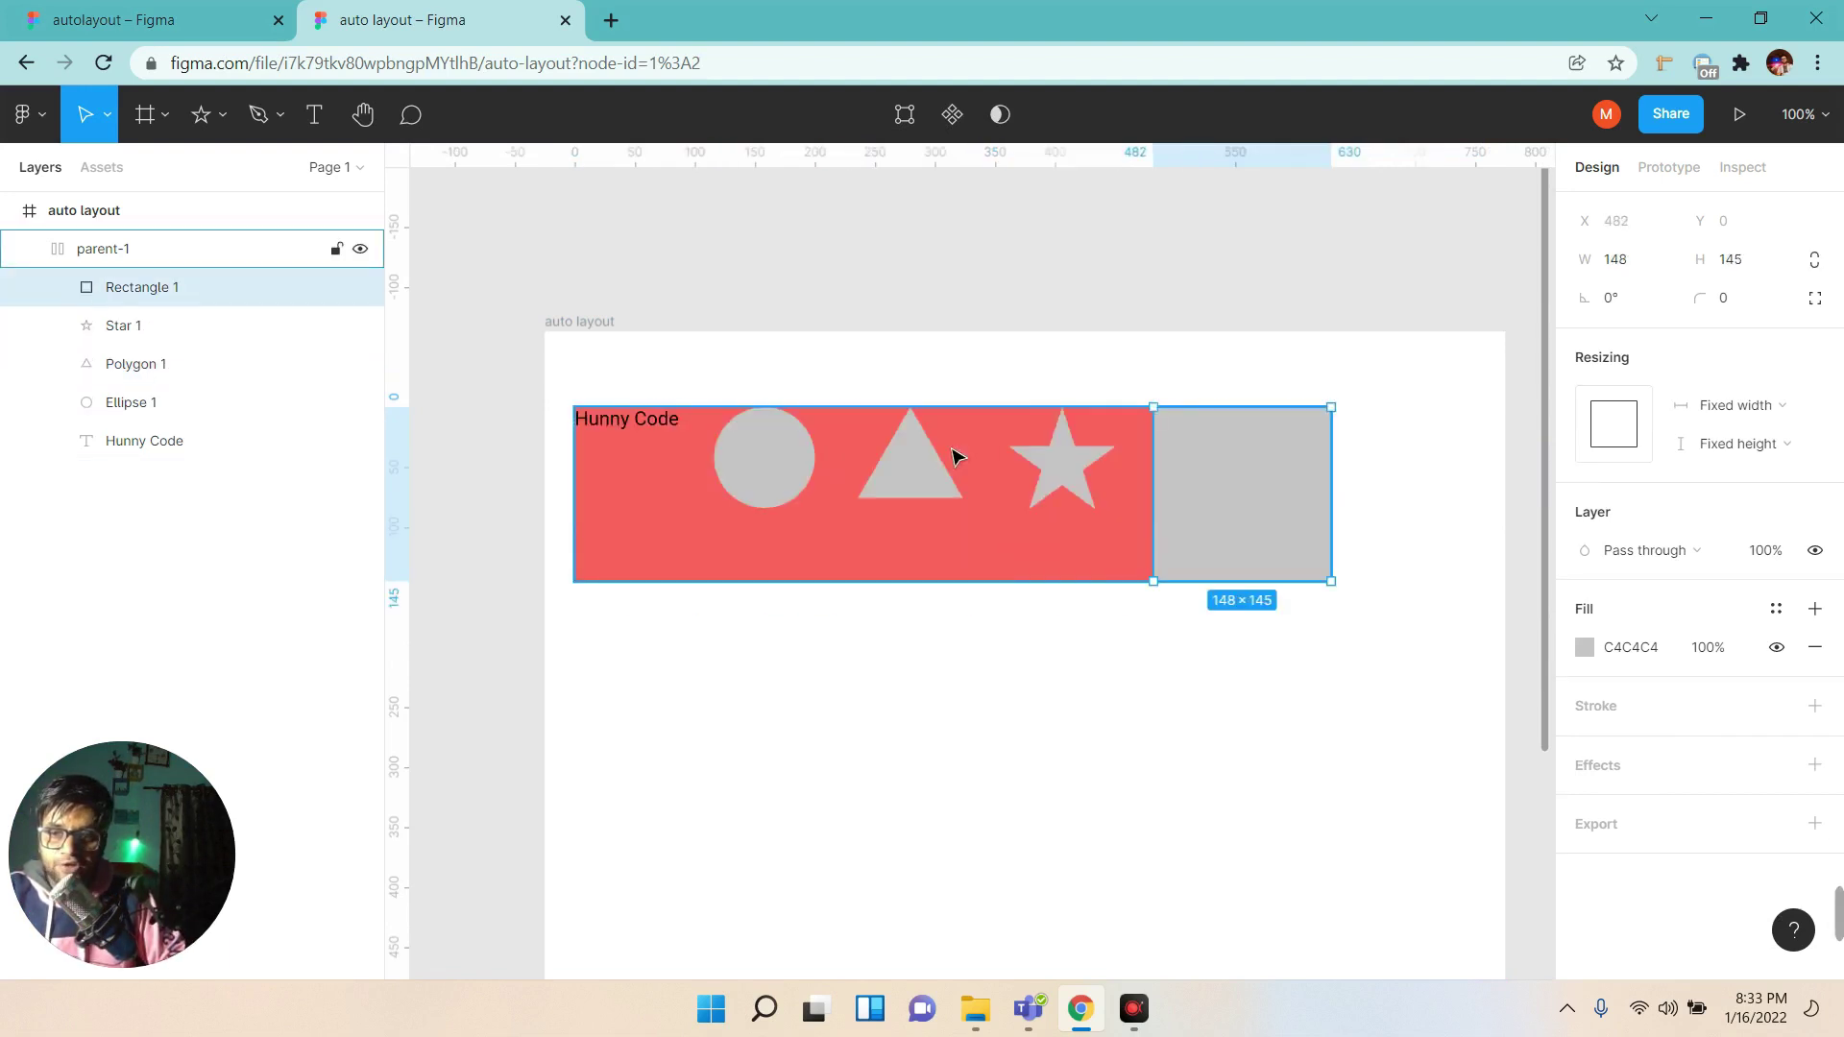
key(Left)
key(Left)
key(Left)
key(Left)
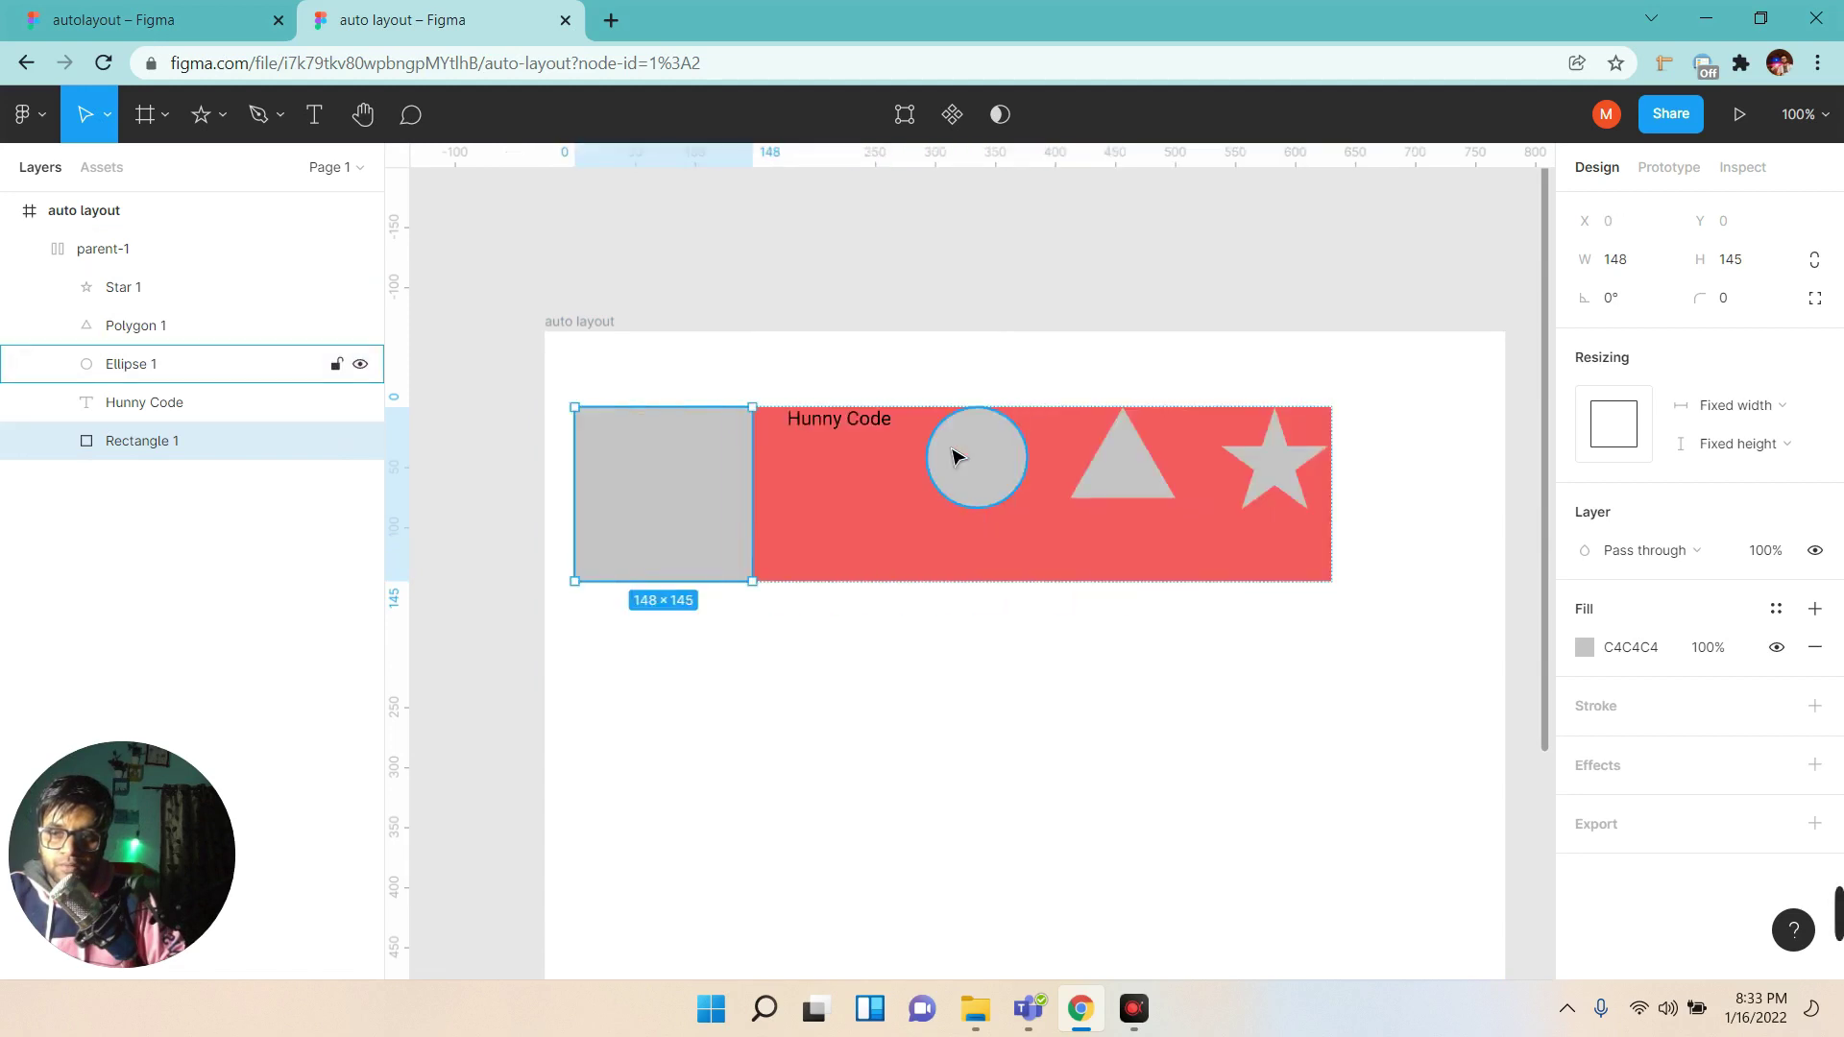
key(Right)
key(Right)
key(Left)
key(Left)
key(Right)
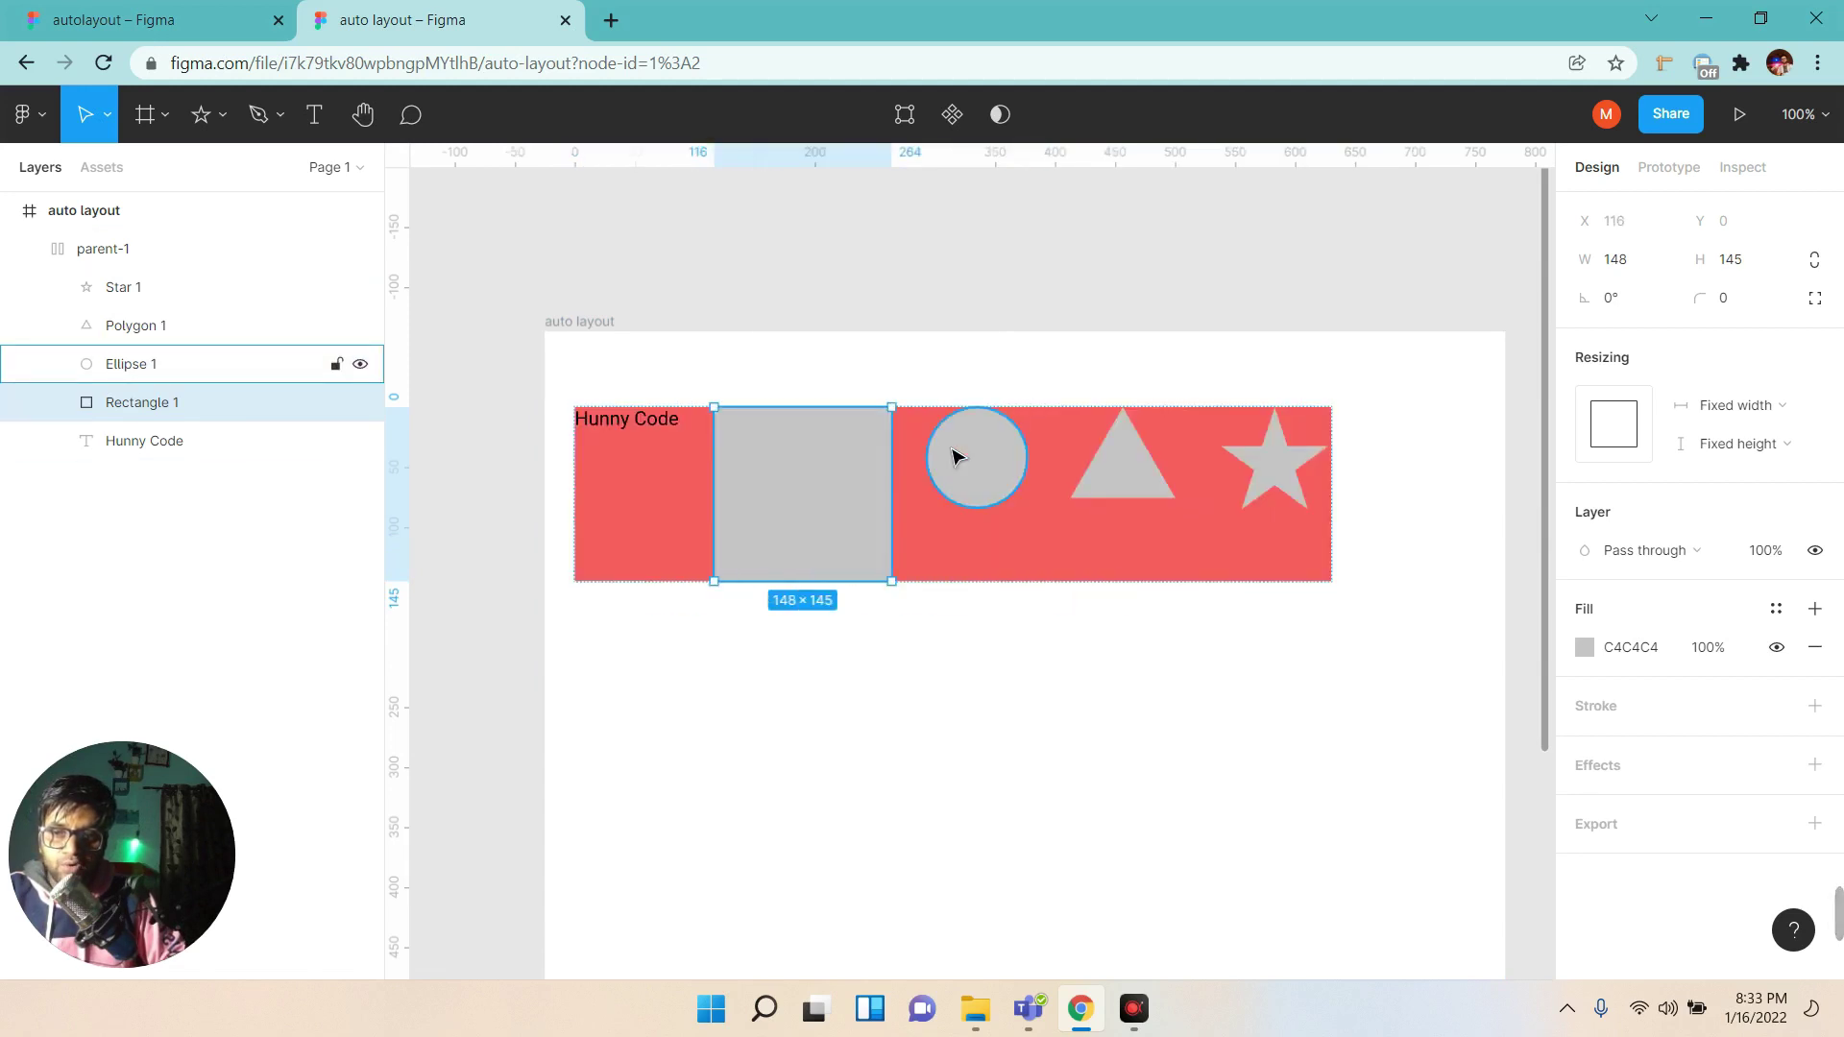
key(Right)
key(Right)
key(Right)
key(Left)
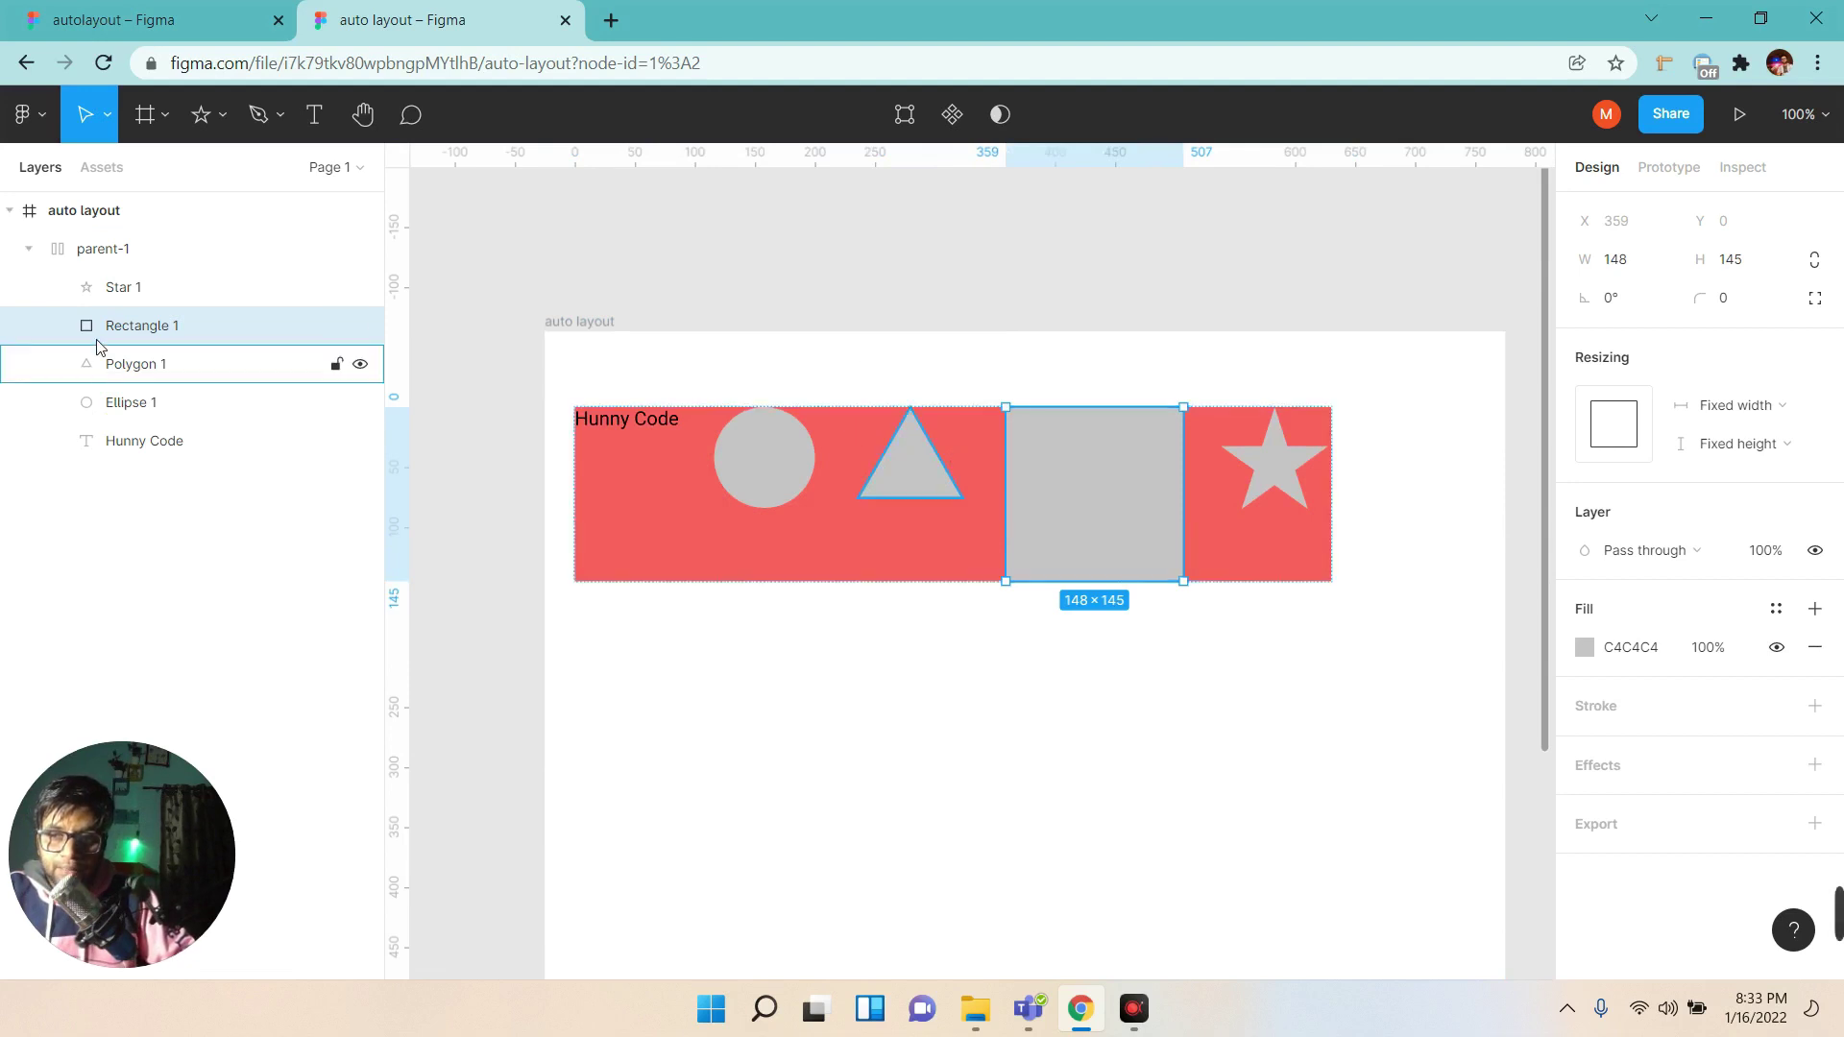
click(131, 266)
click(28, 250)
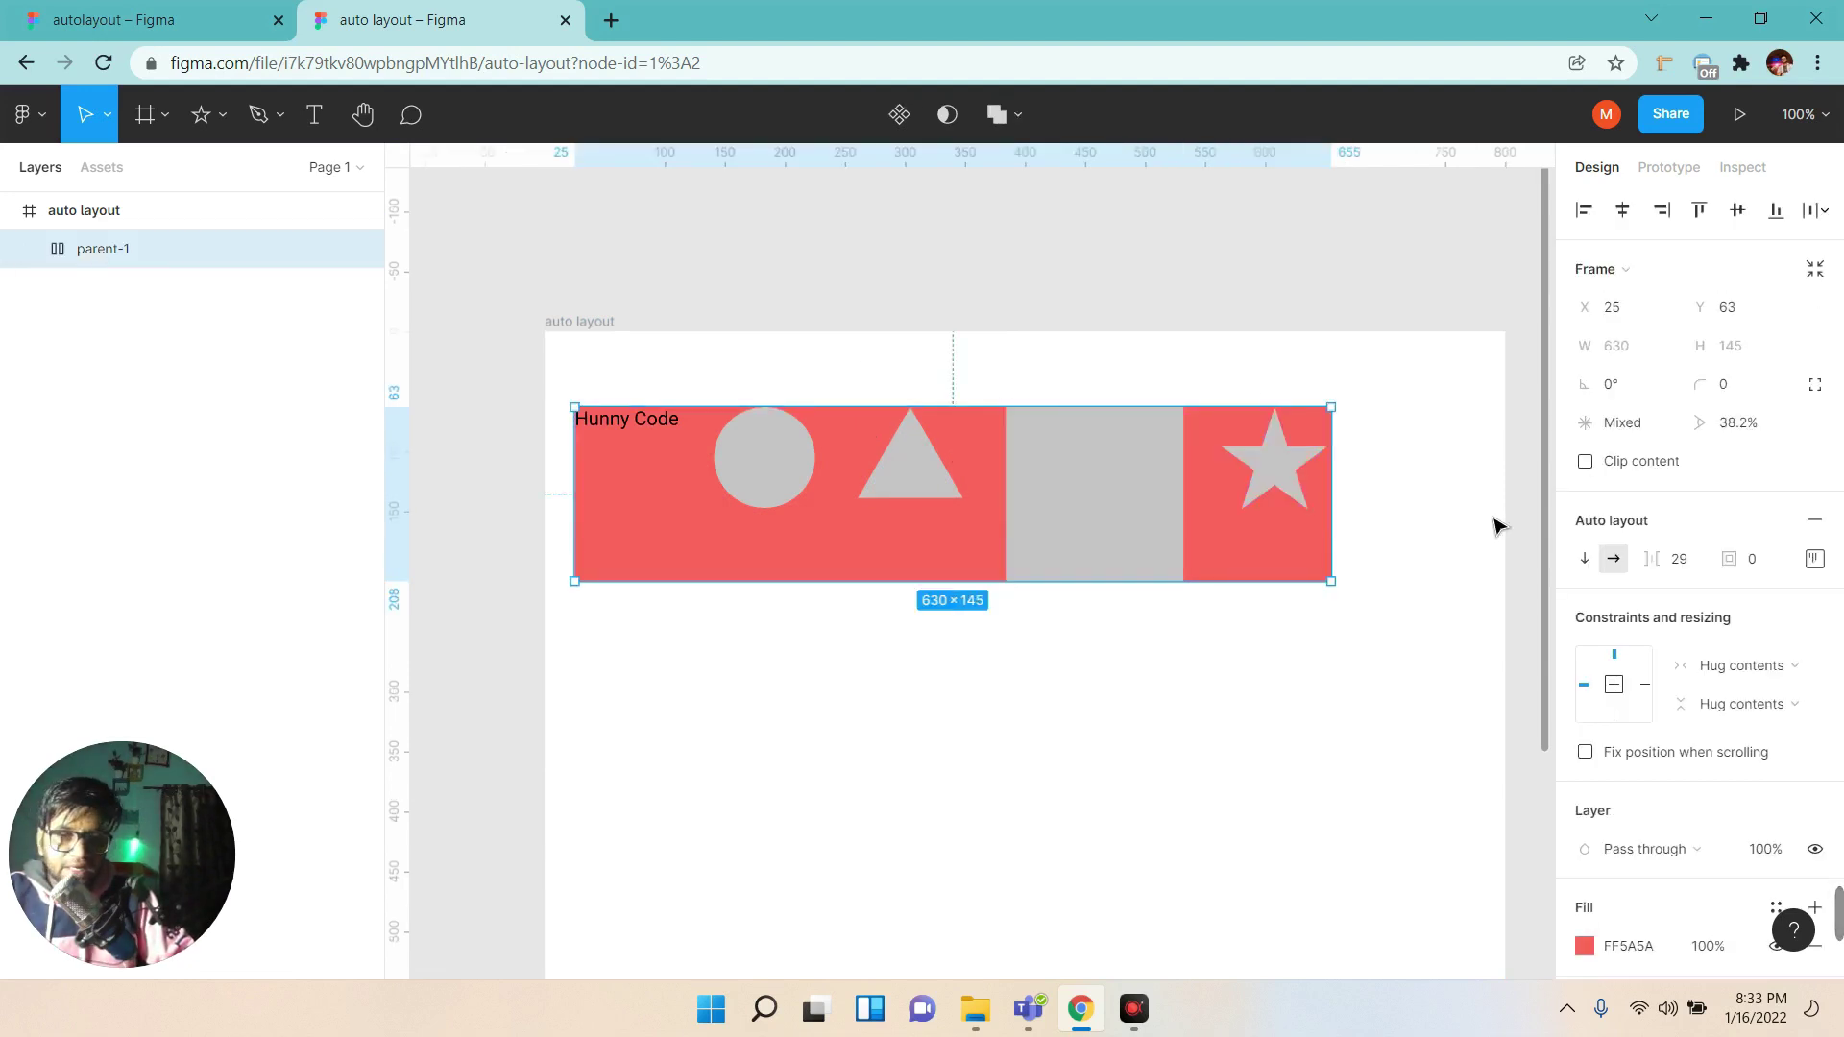
Stack parent-1 vertically and shift the triangle through the column with arrow keys.
click(1585, 558)
click(28, 249)
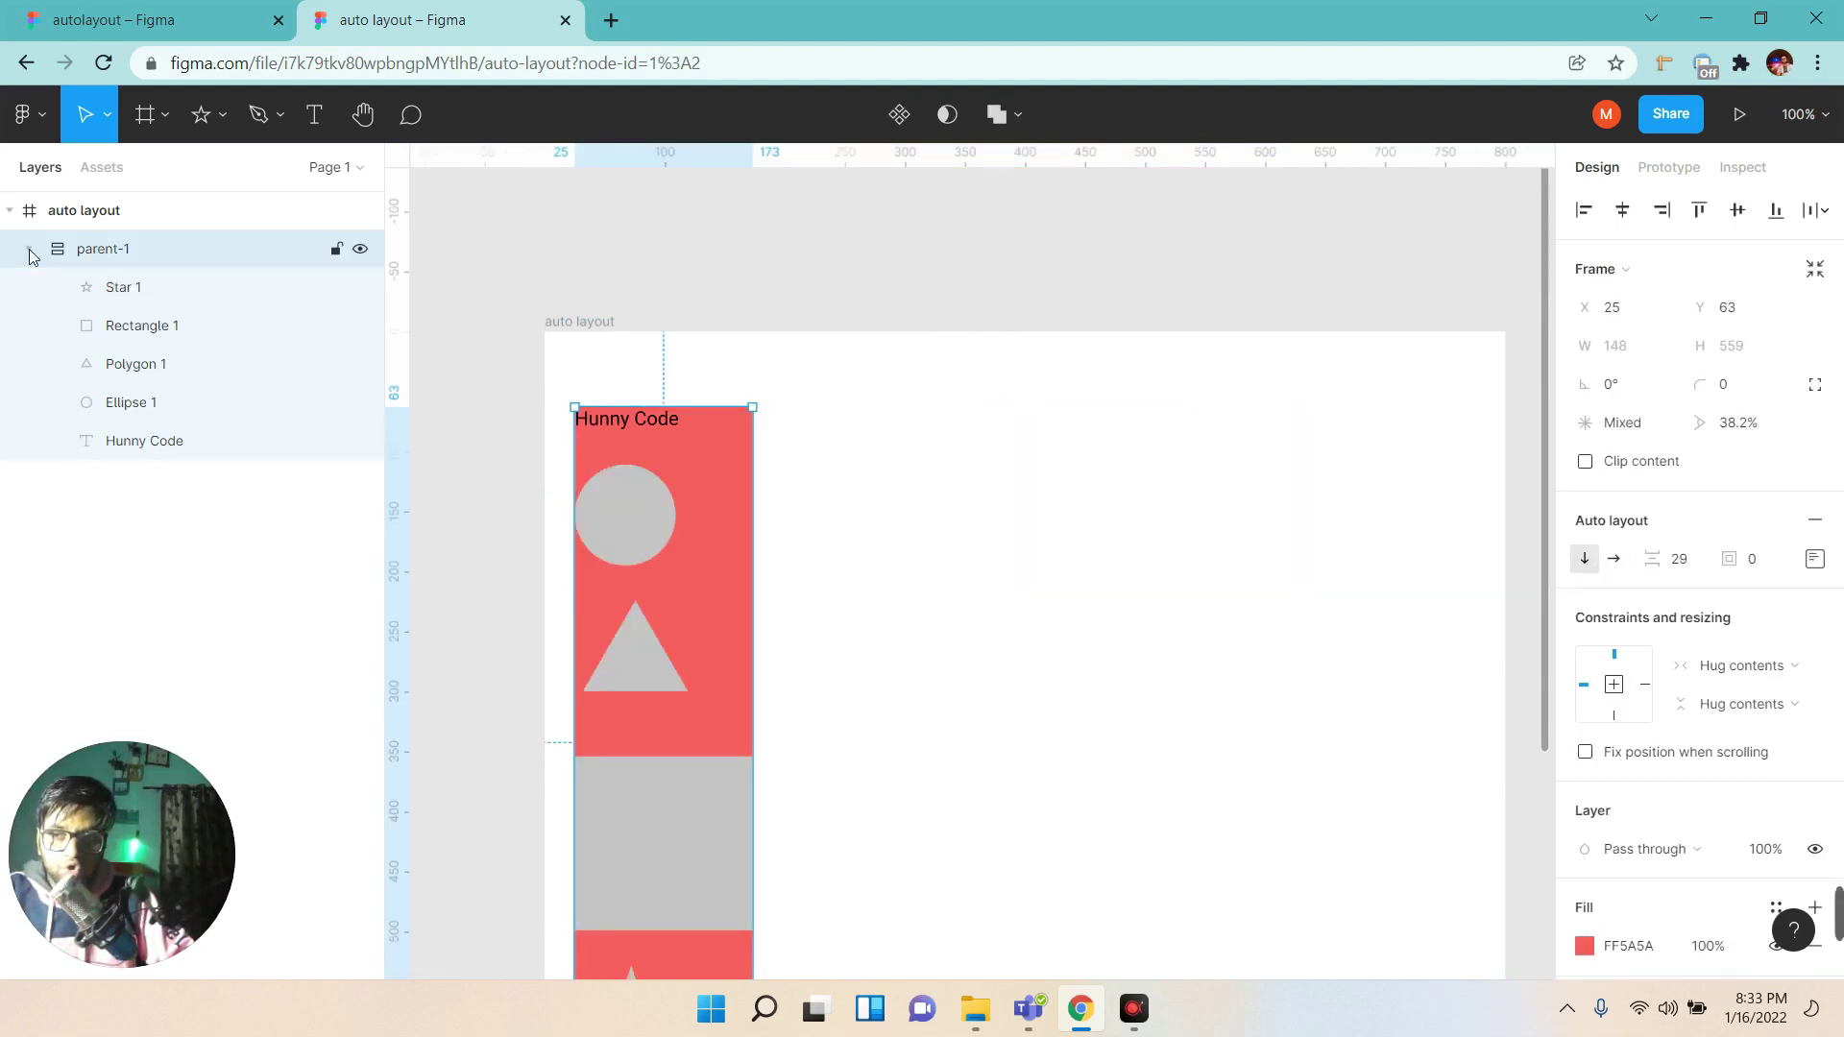
click(140, 362)
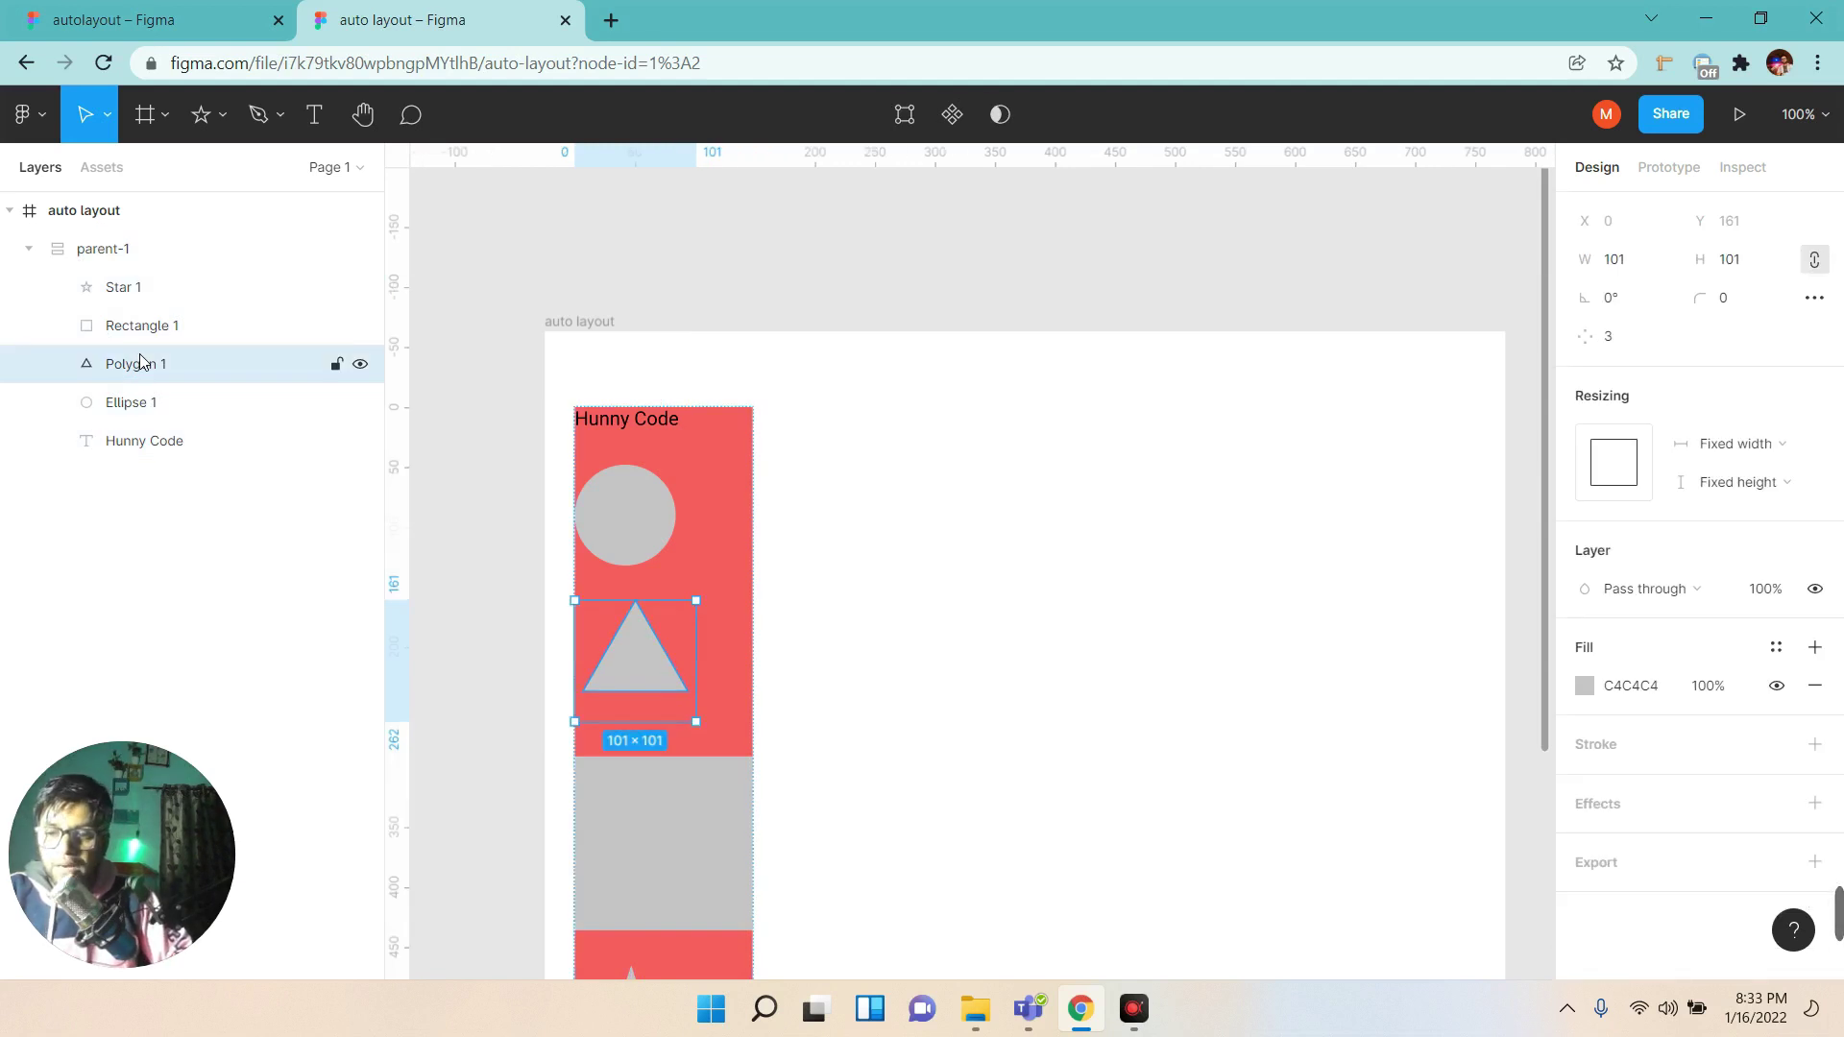
key(Down)
key(Up)
key(Up)
key(Up)
key(Down)
key(Down)
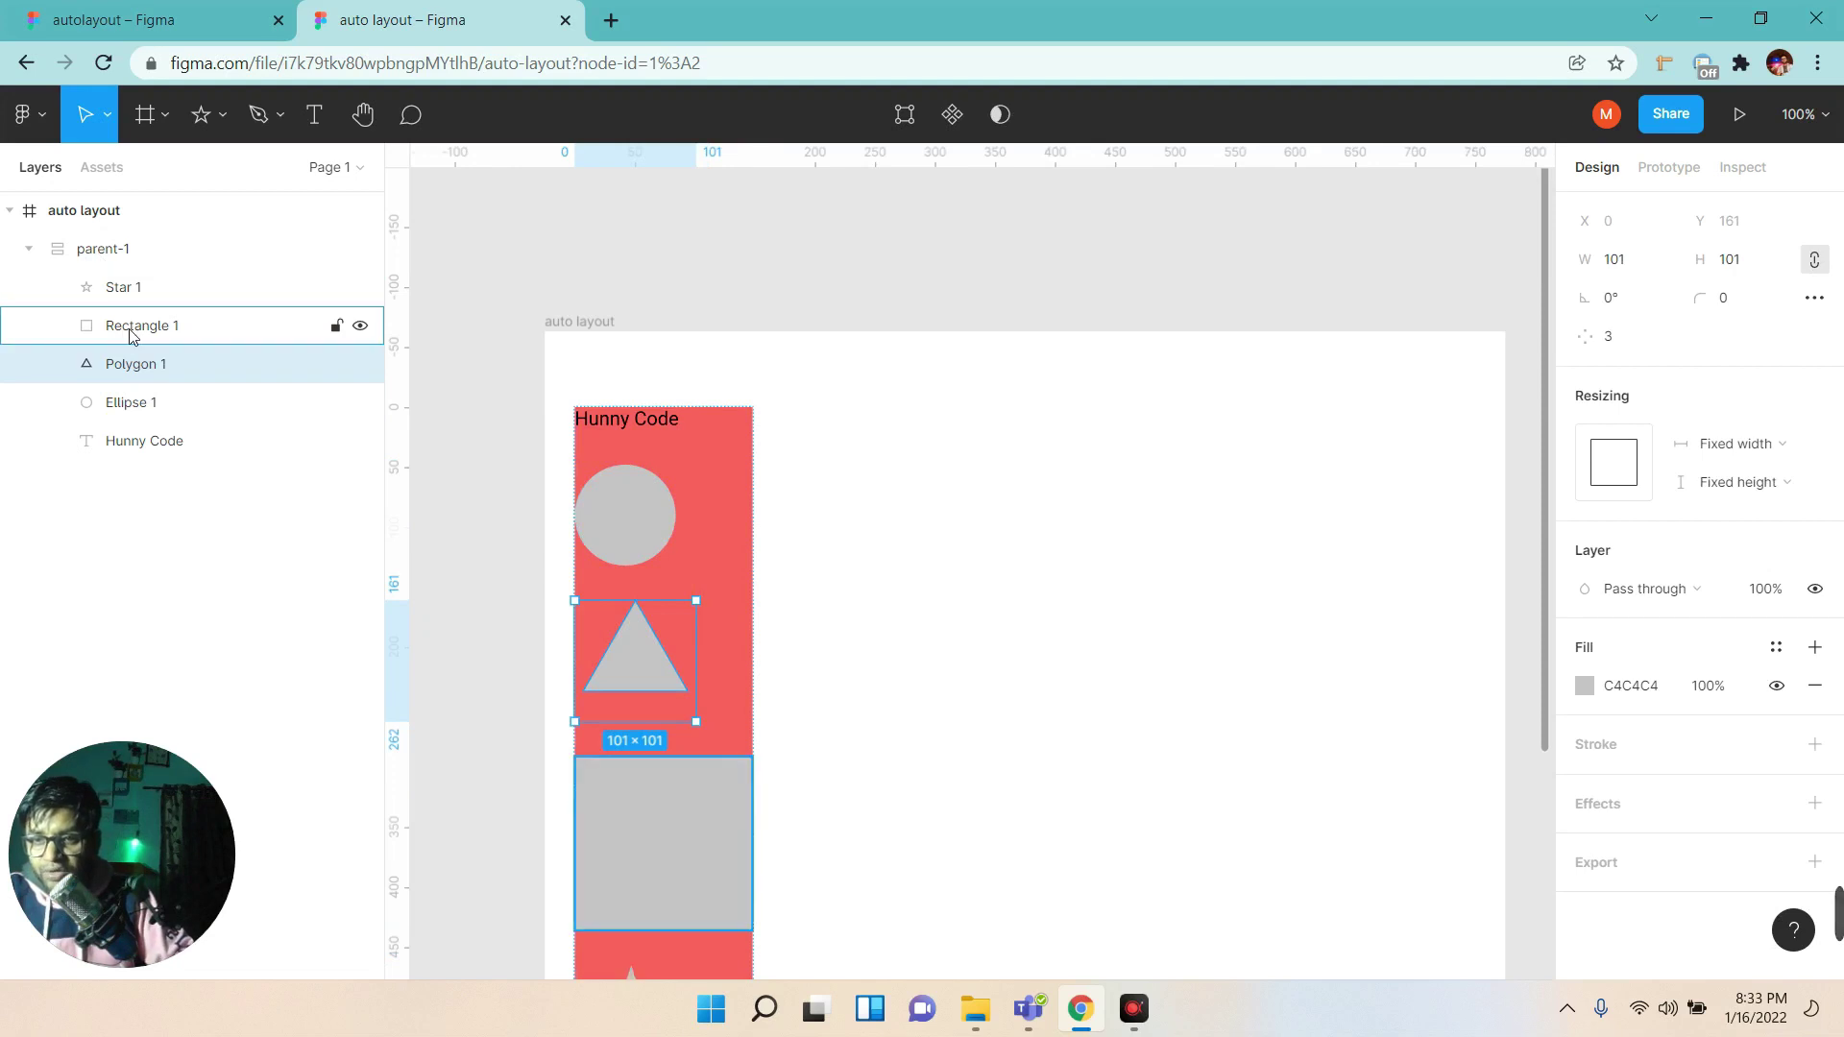
key(Up)
key(Up)
key(Down)
key(Down)
key(Down)
key(Down)
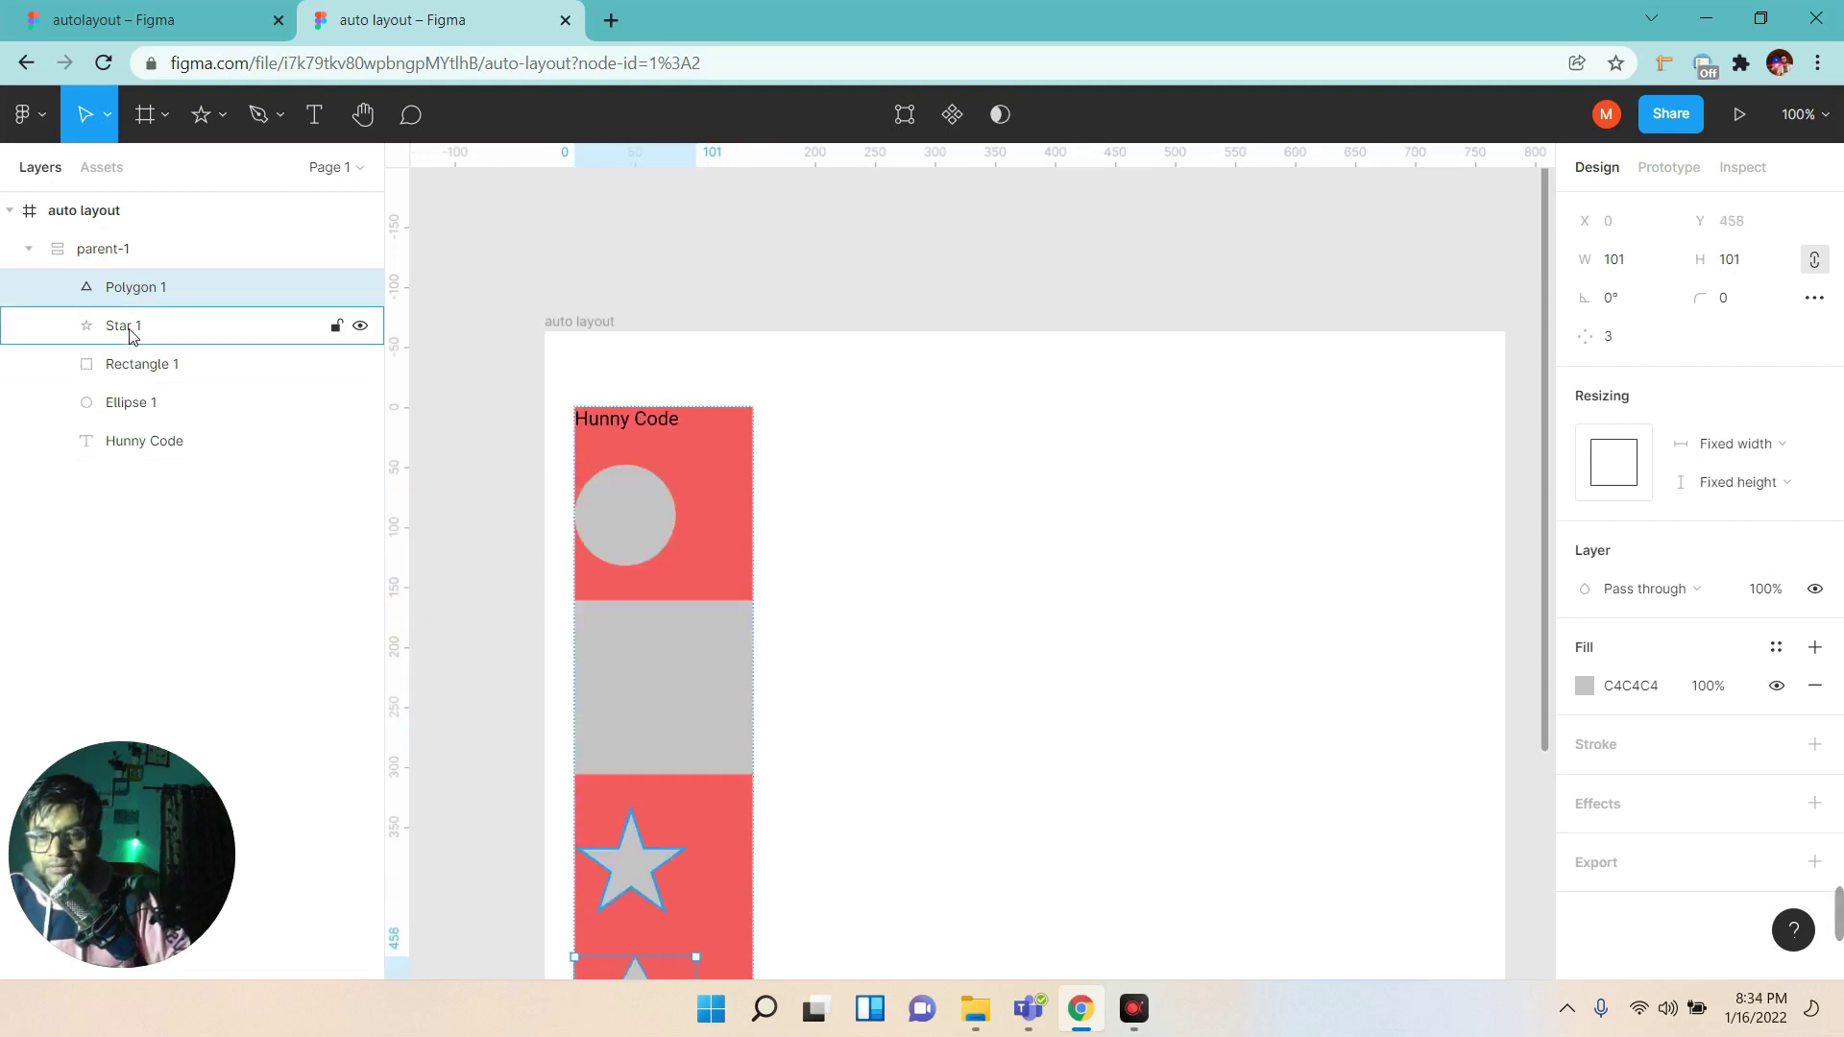
Drag the circle to the top and the rectangle before Hunny Code, then return to horizontal.
scroll(1042, 692, down, 1)
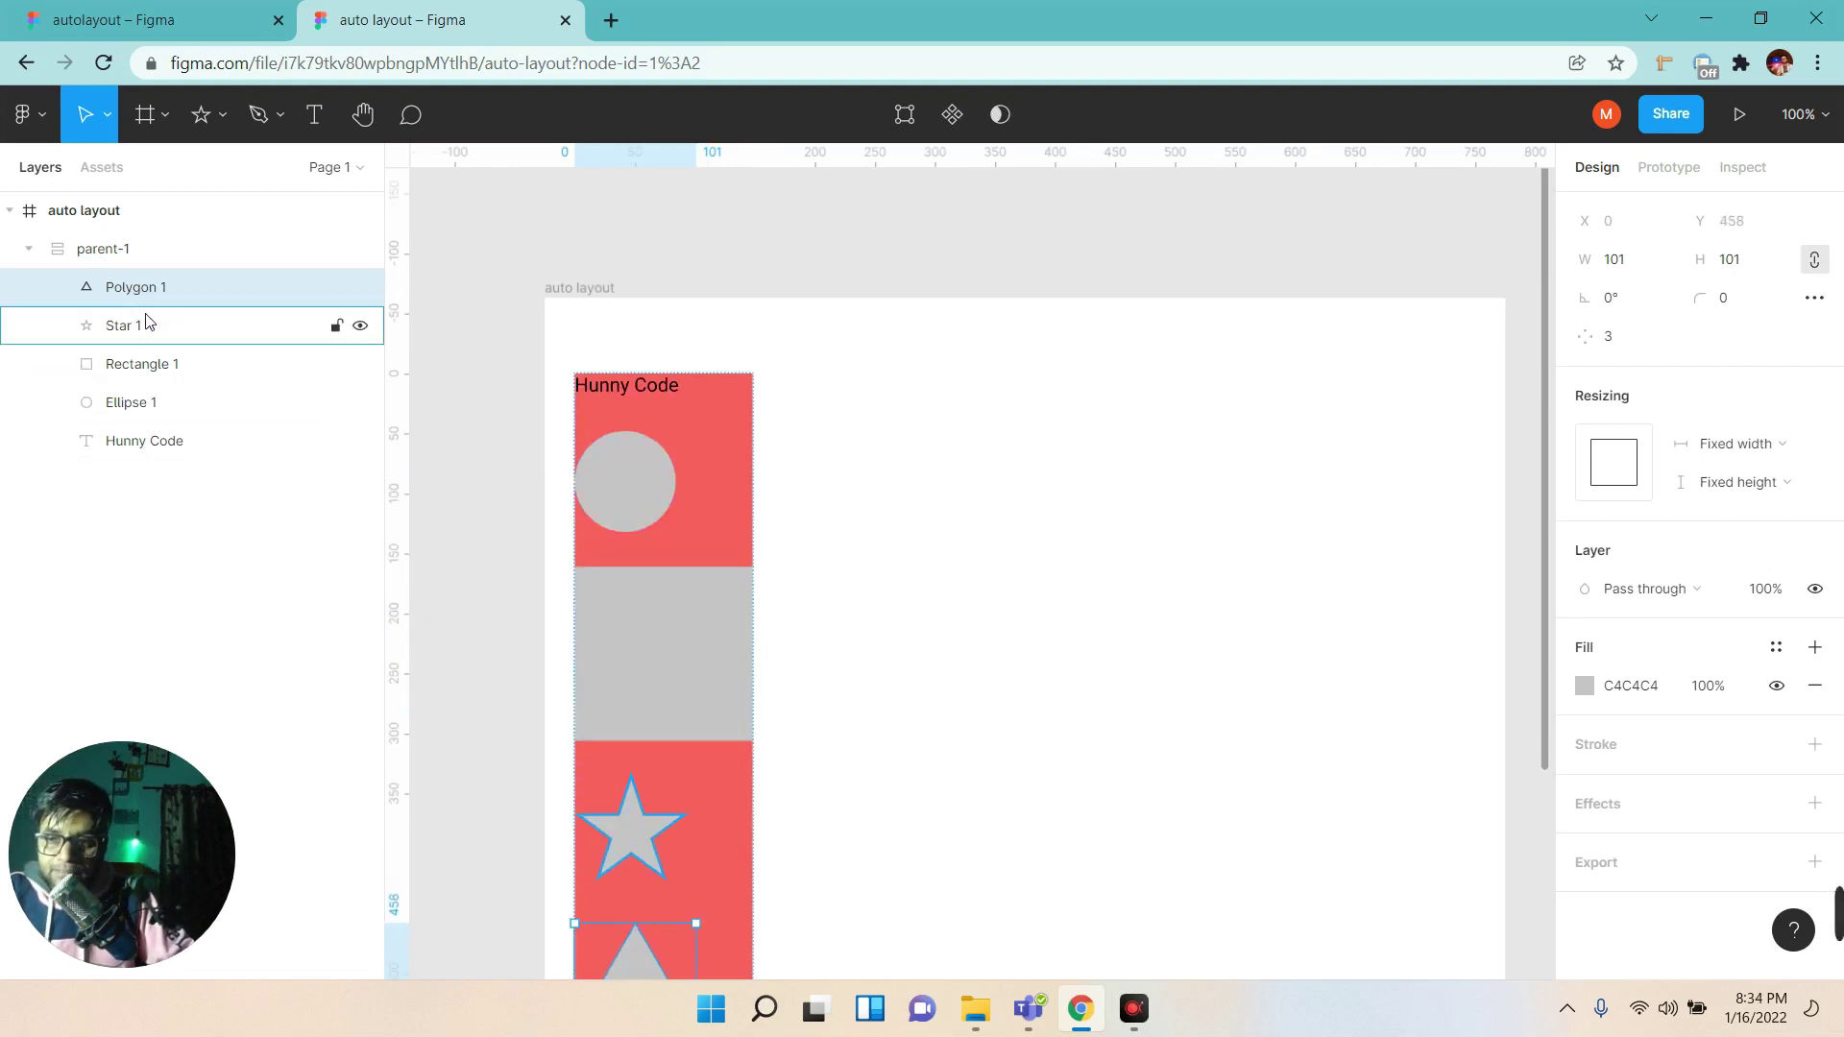
click(173, 402)
drag(125, 408, 144, 470)
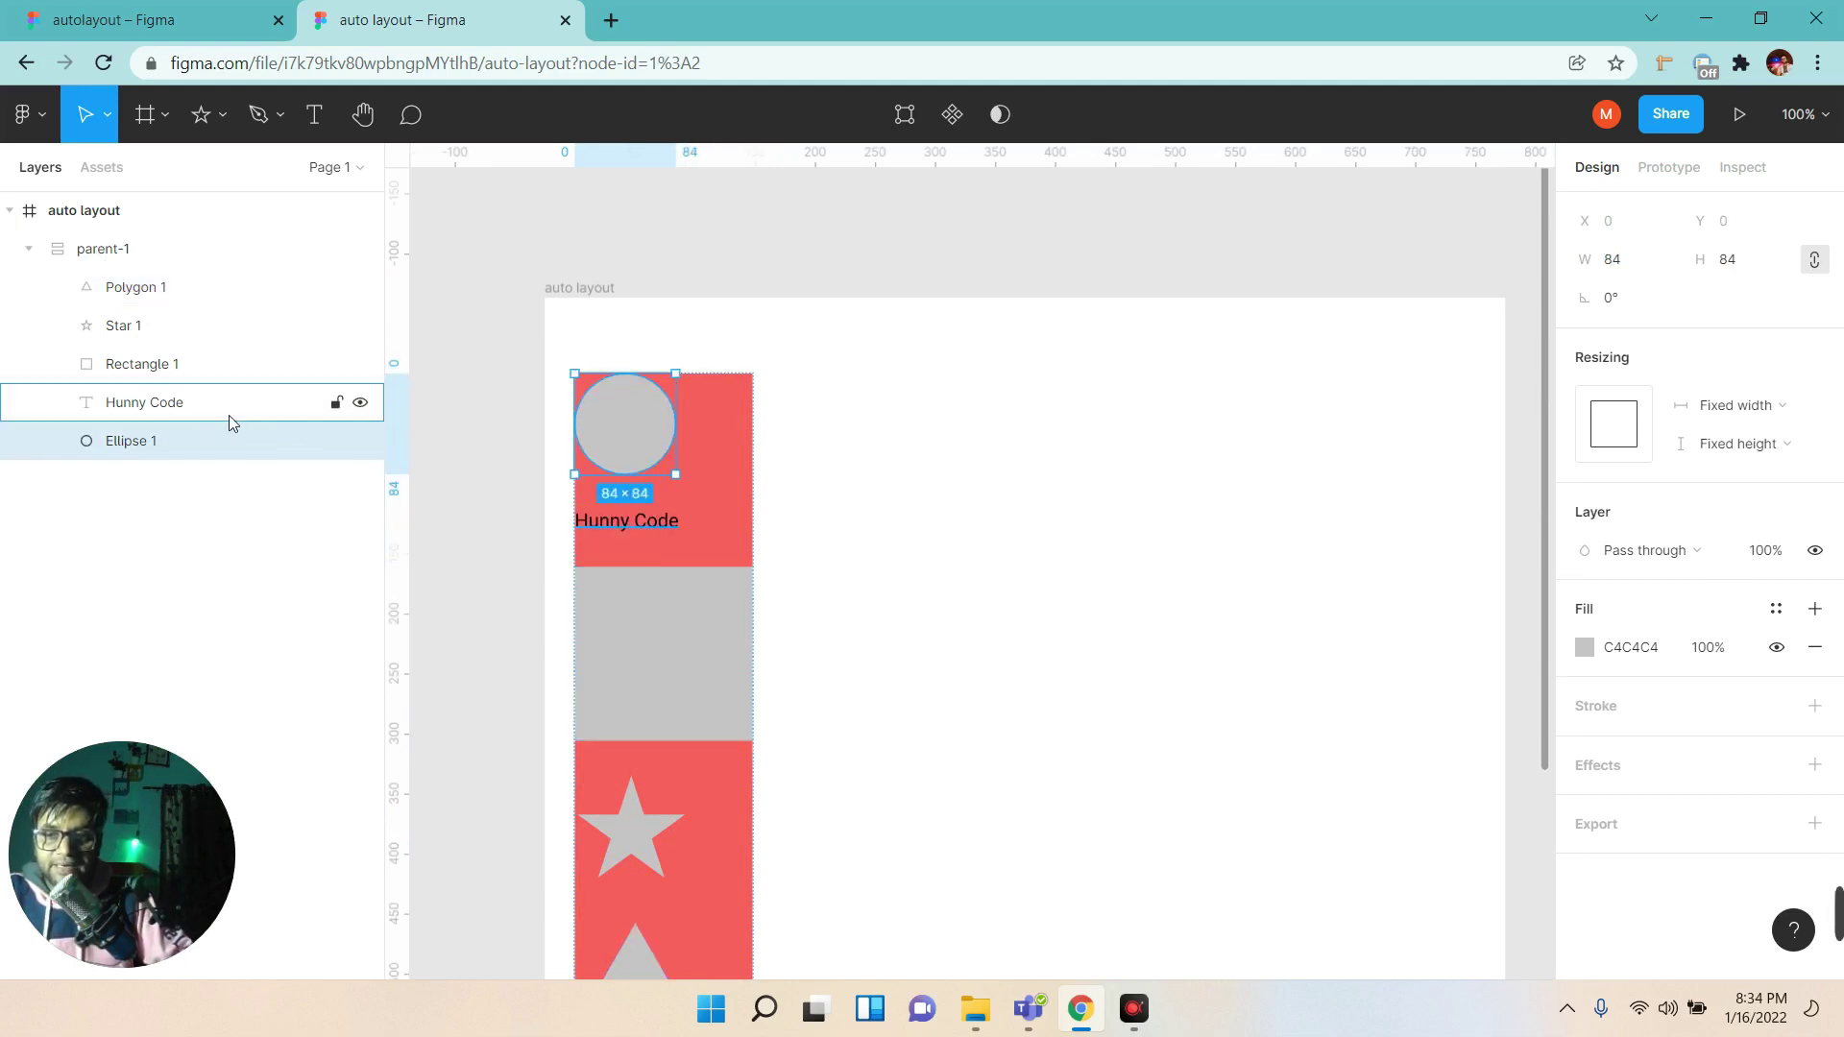
click(656, 690)
drag(111, 364, 135, 425)
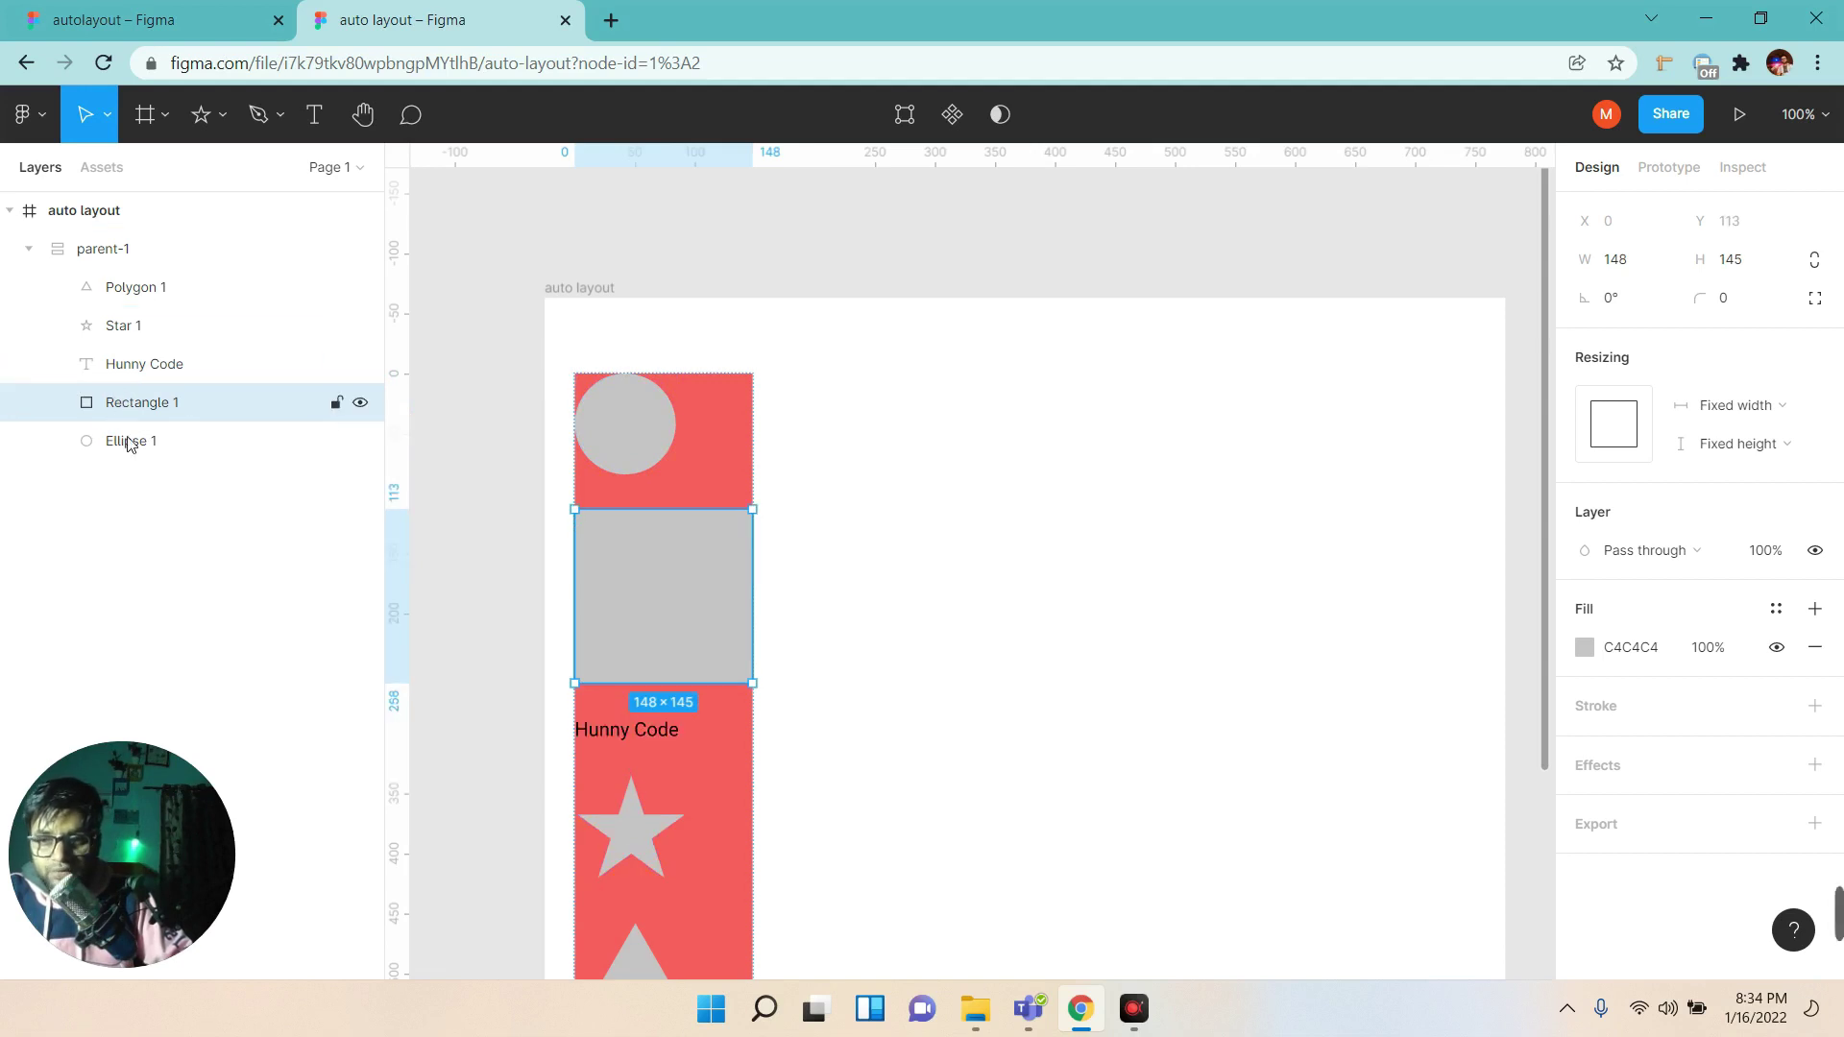
mouse_move(188, 402)
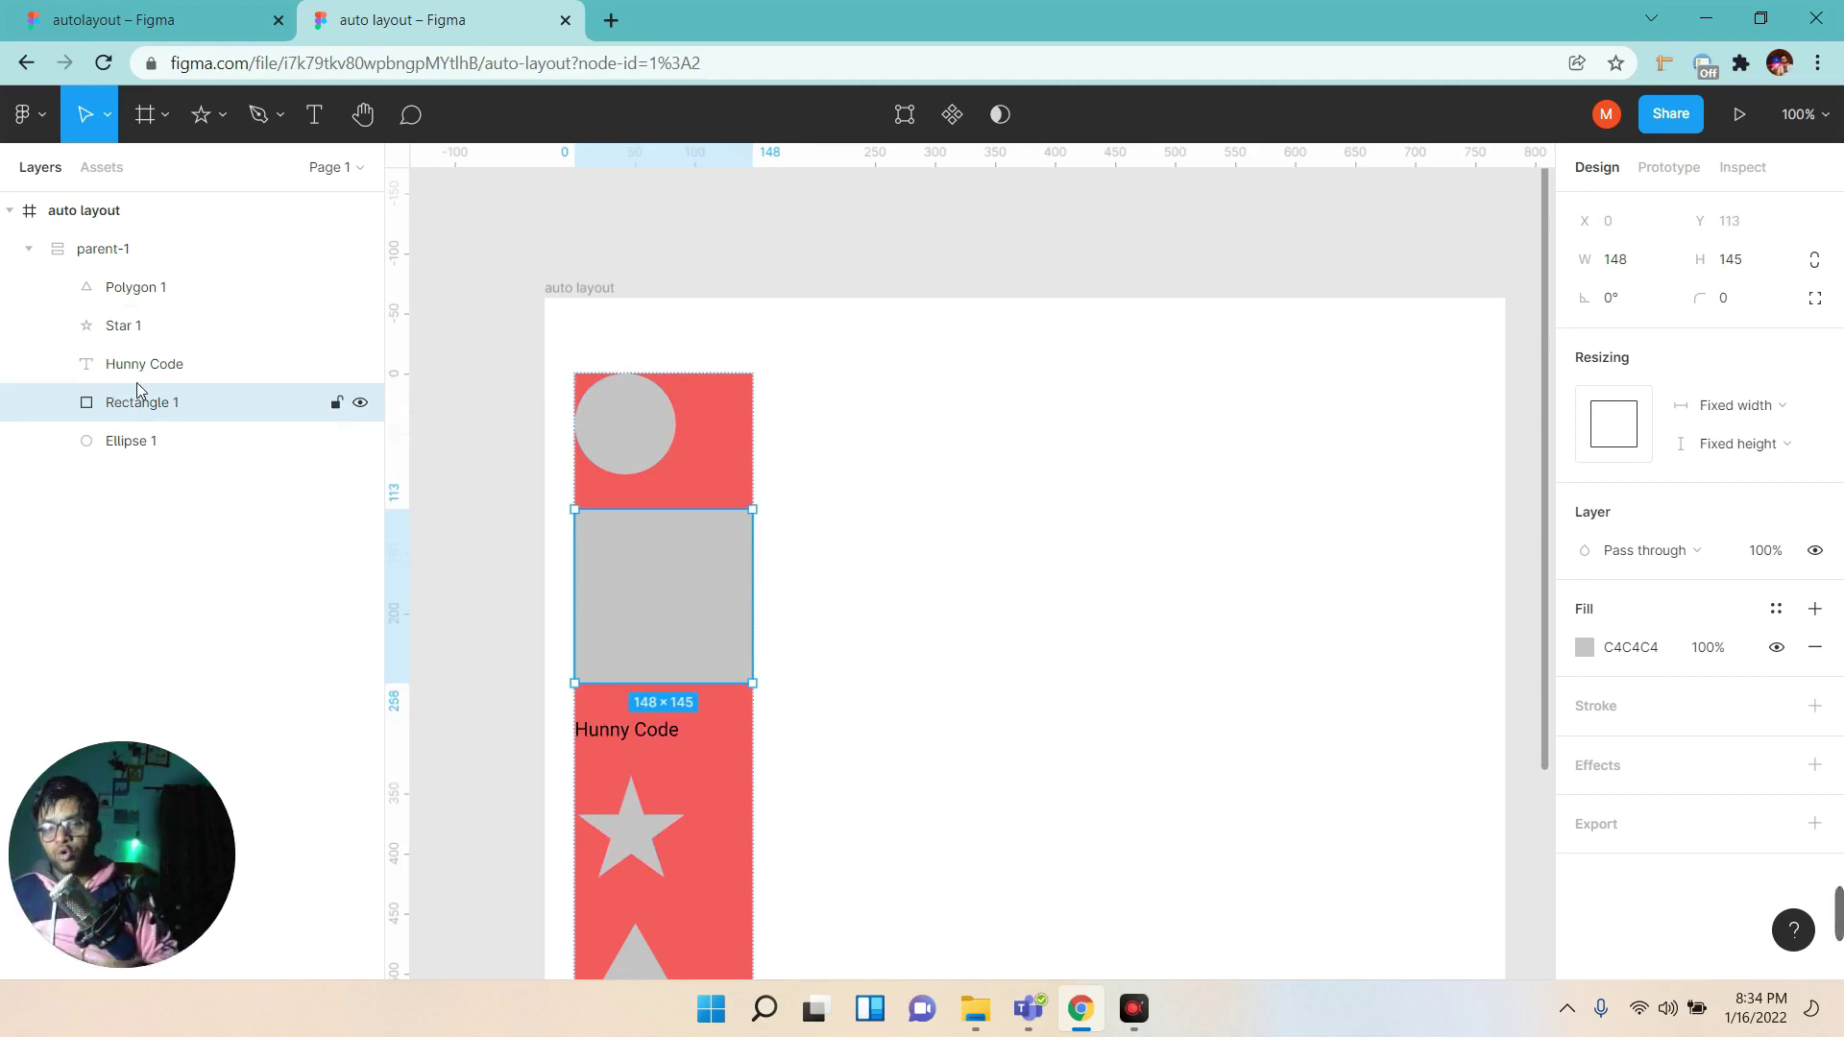
click(108, 268)
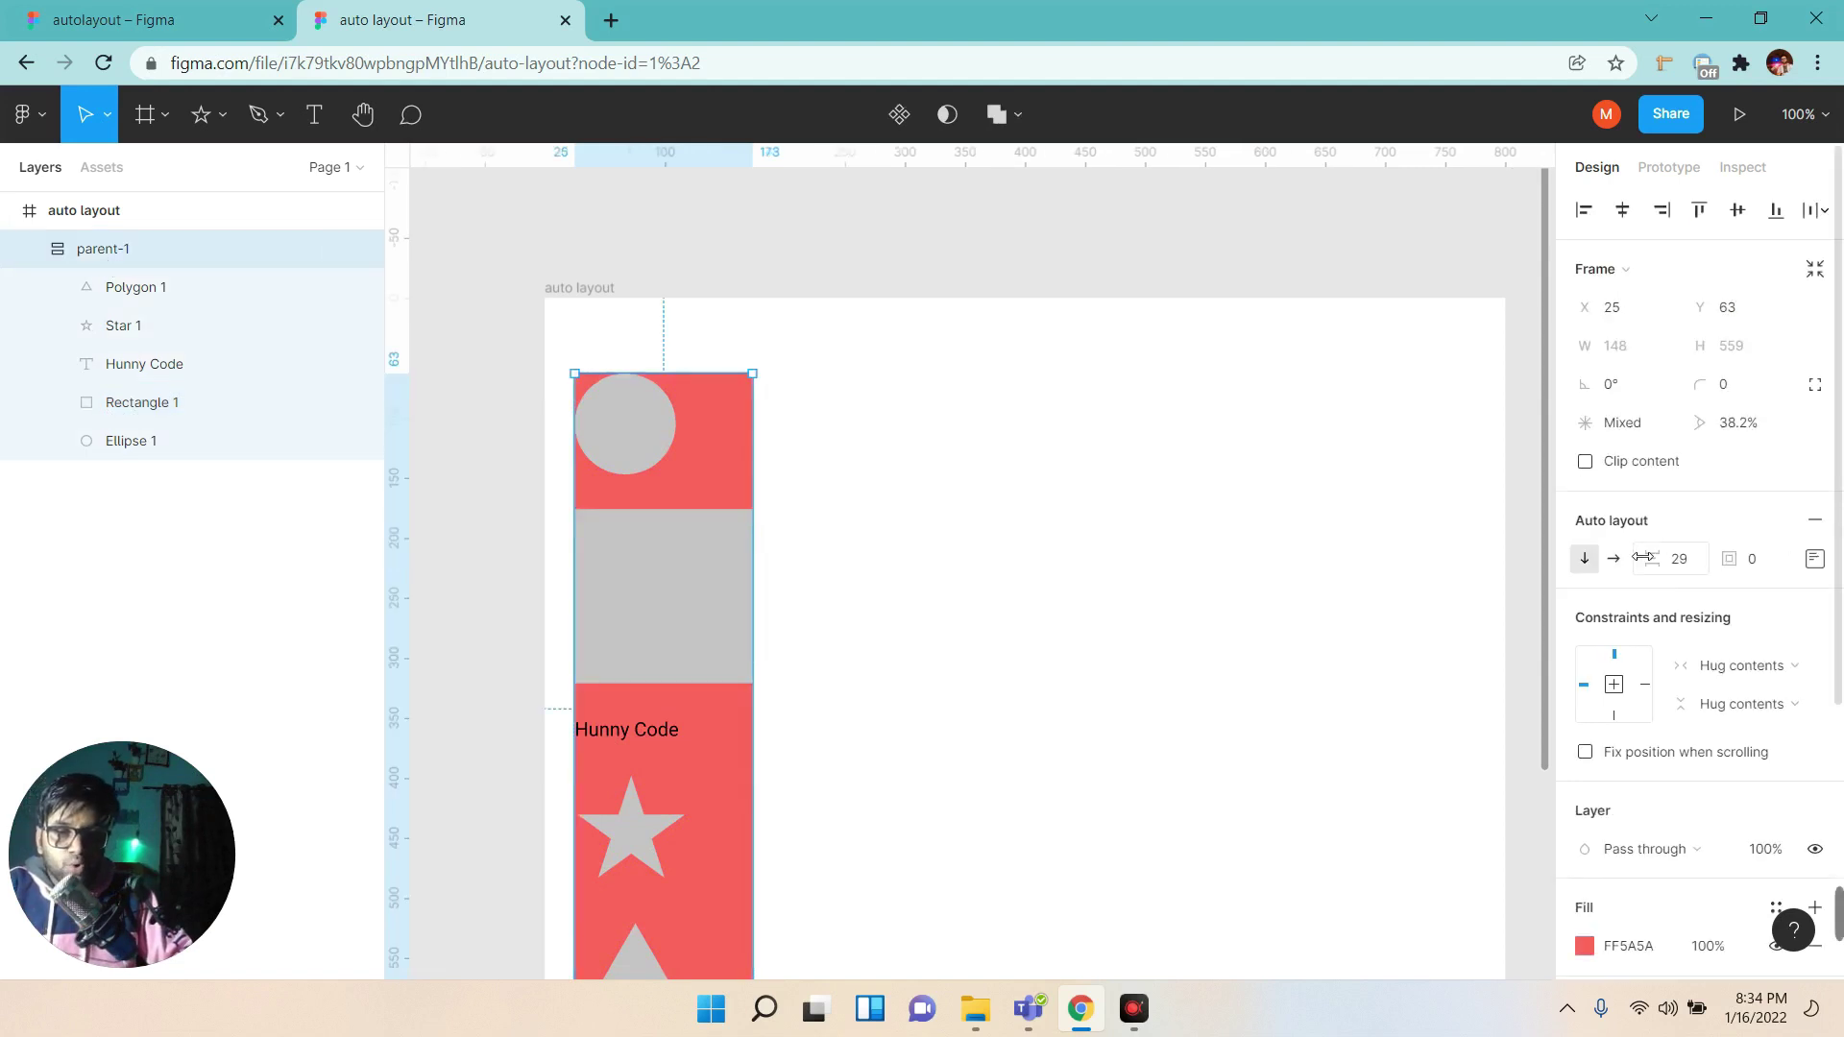
click(1614, 558)
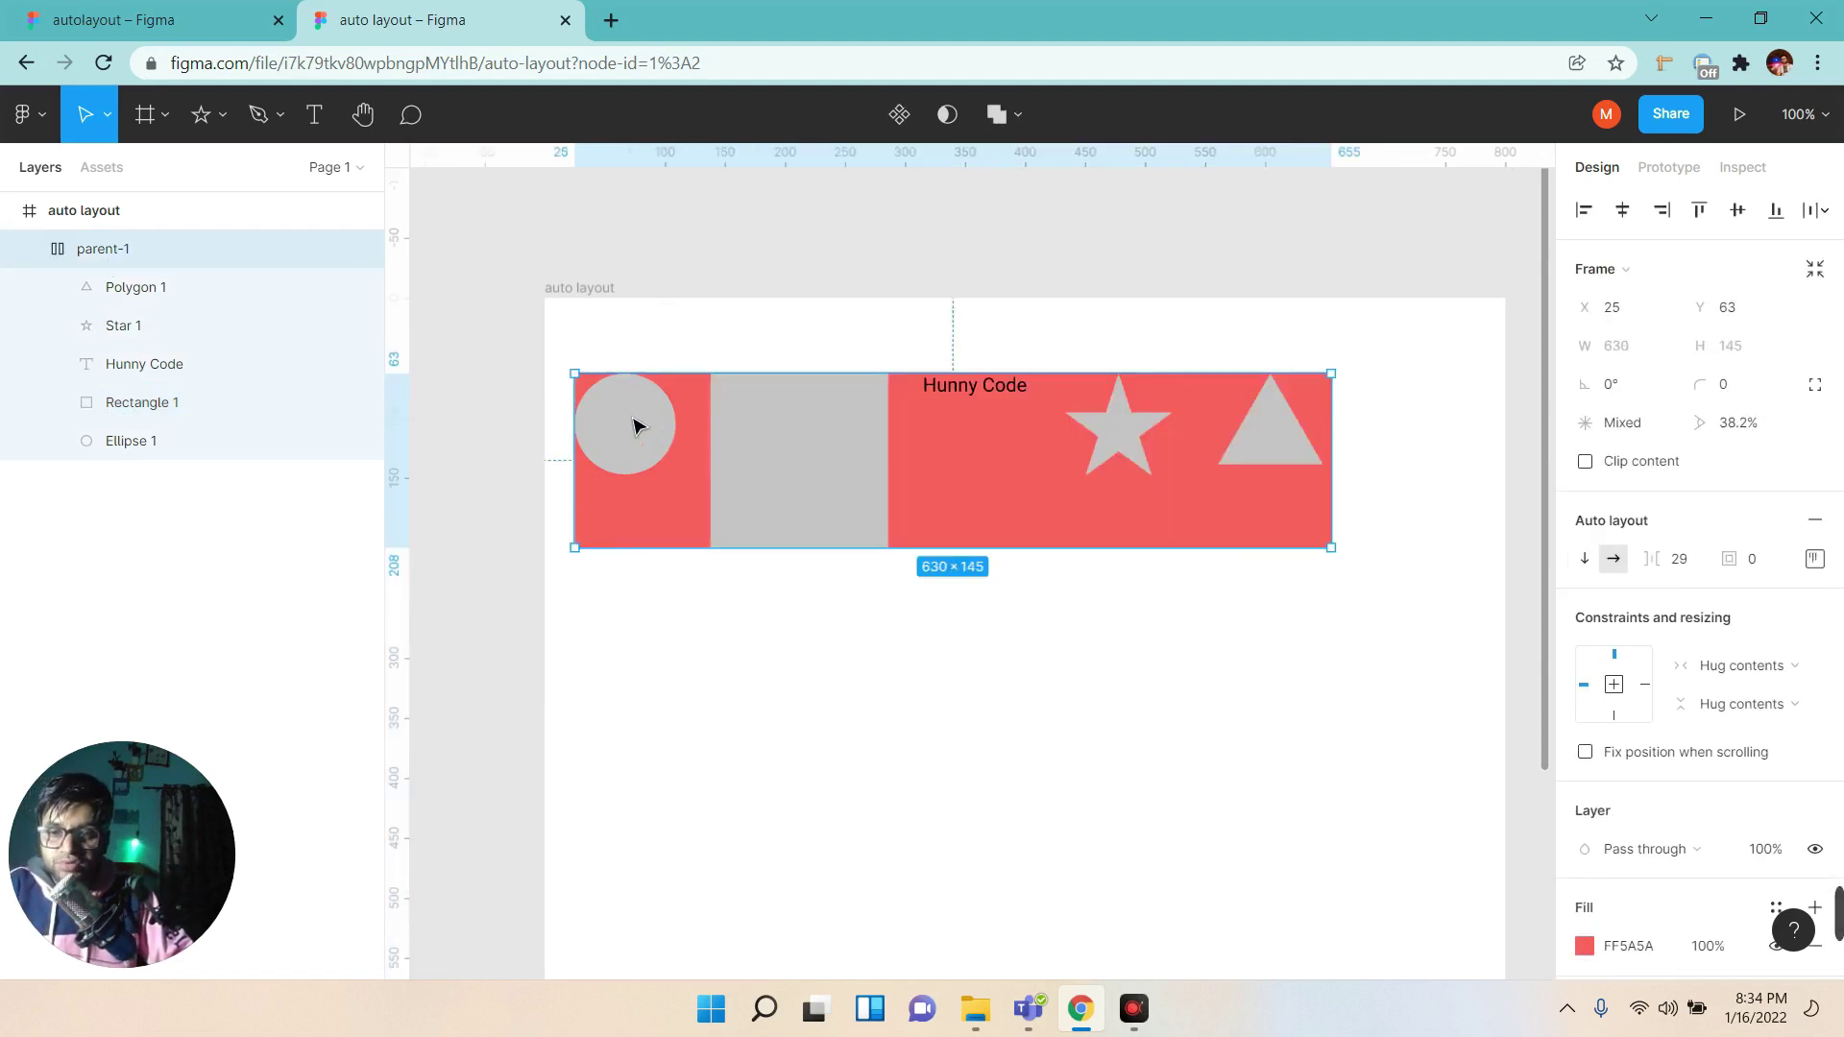
Drag the Ellipse 1 layer to the top of parent-1, placing the circle last in the row.
click(131, 449)
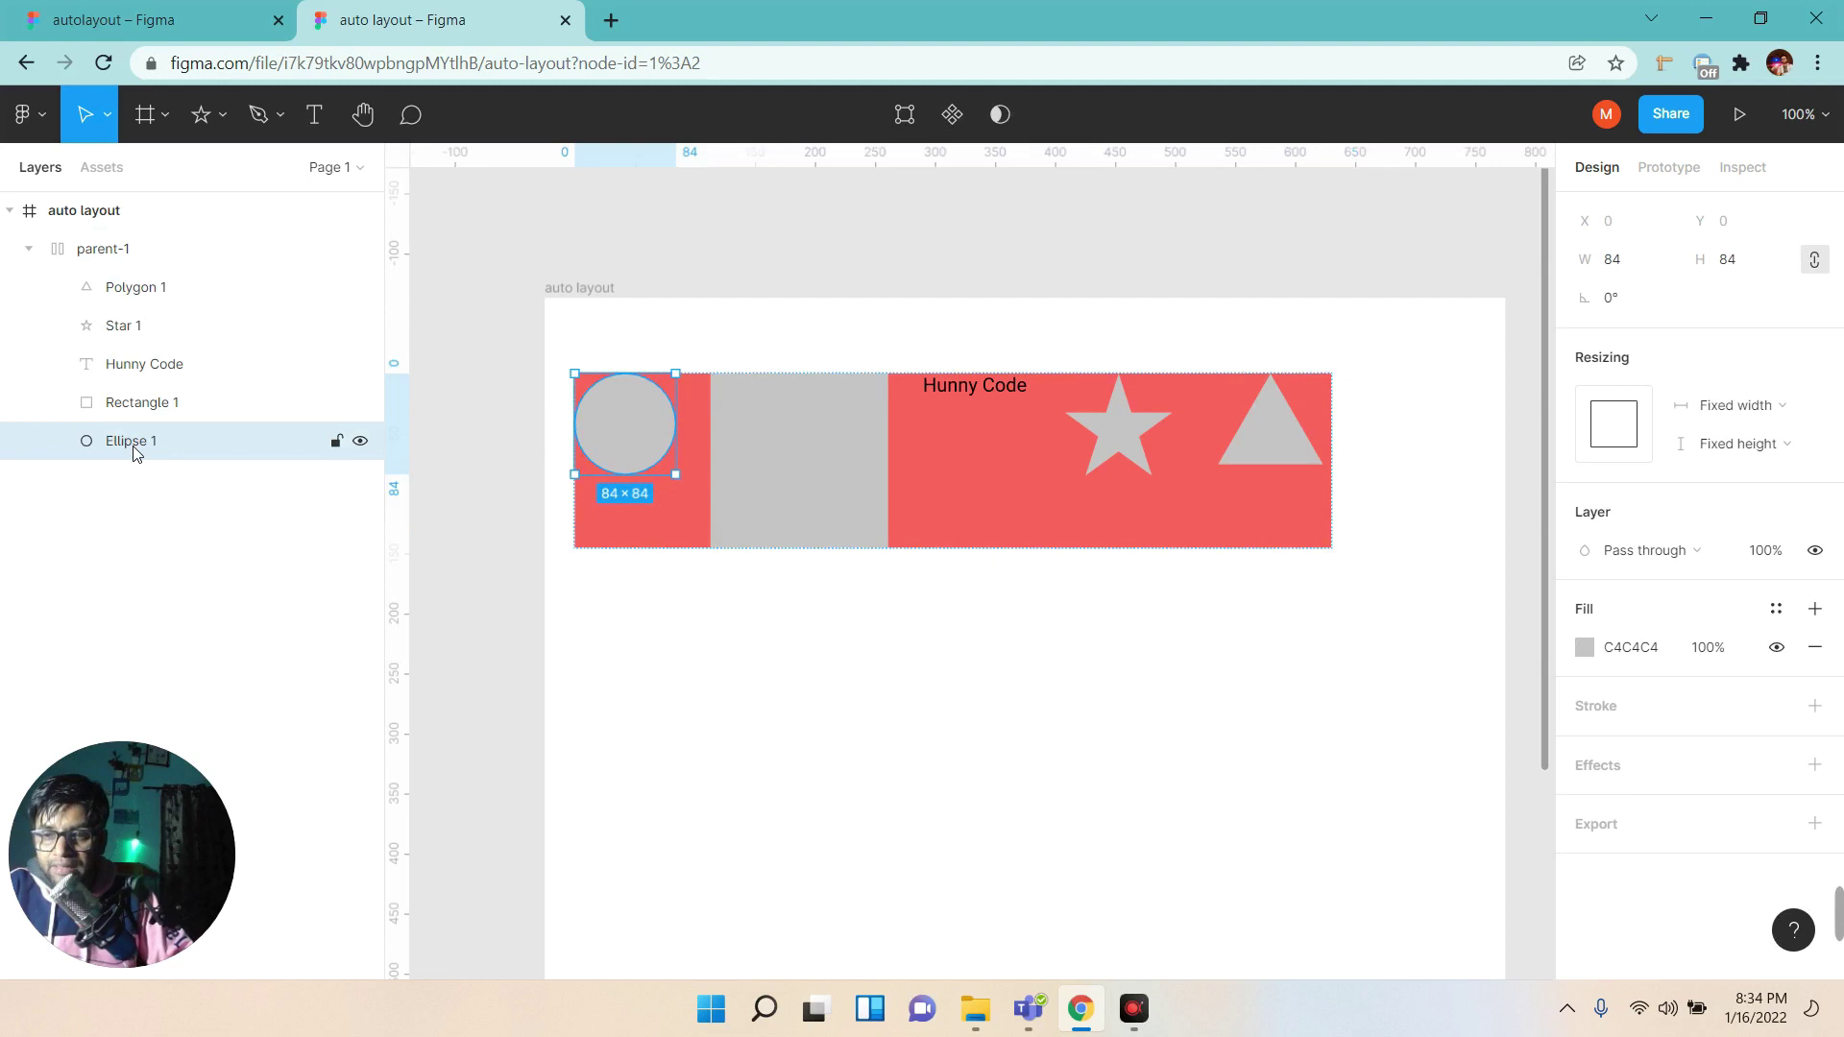
drag(135, 452, 111, 278)
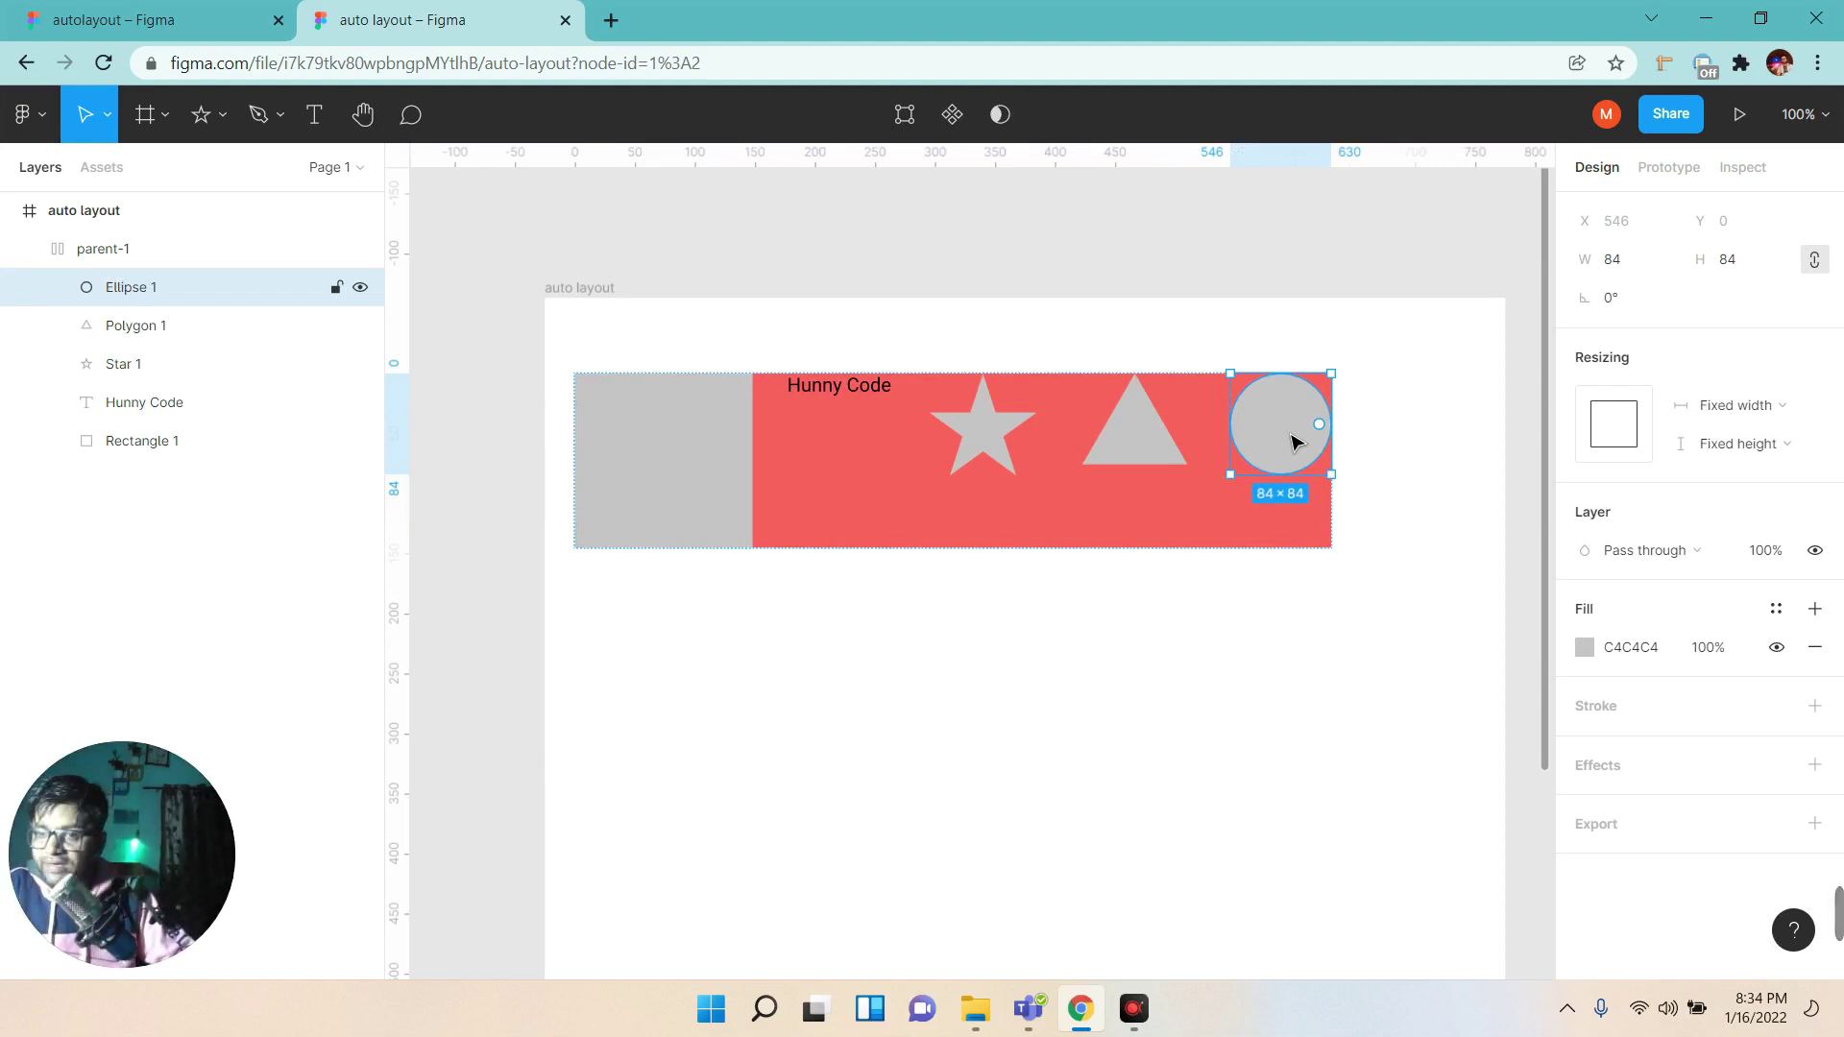
click(1172, 612)
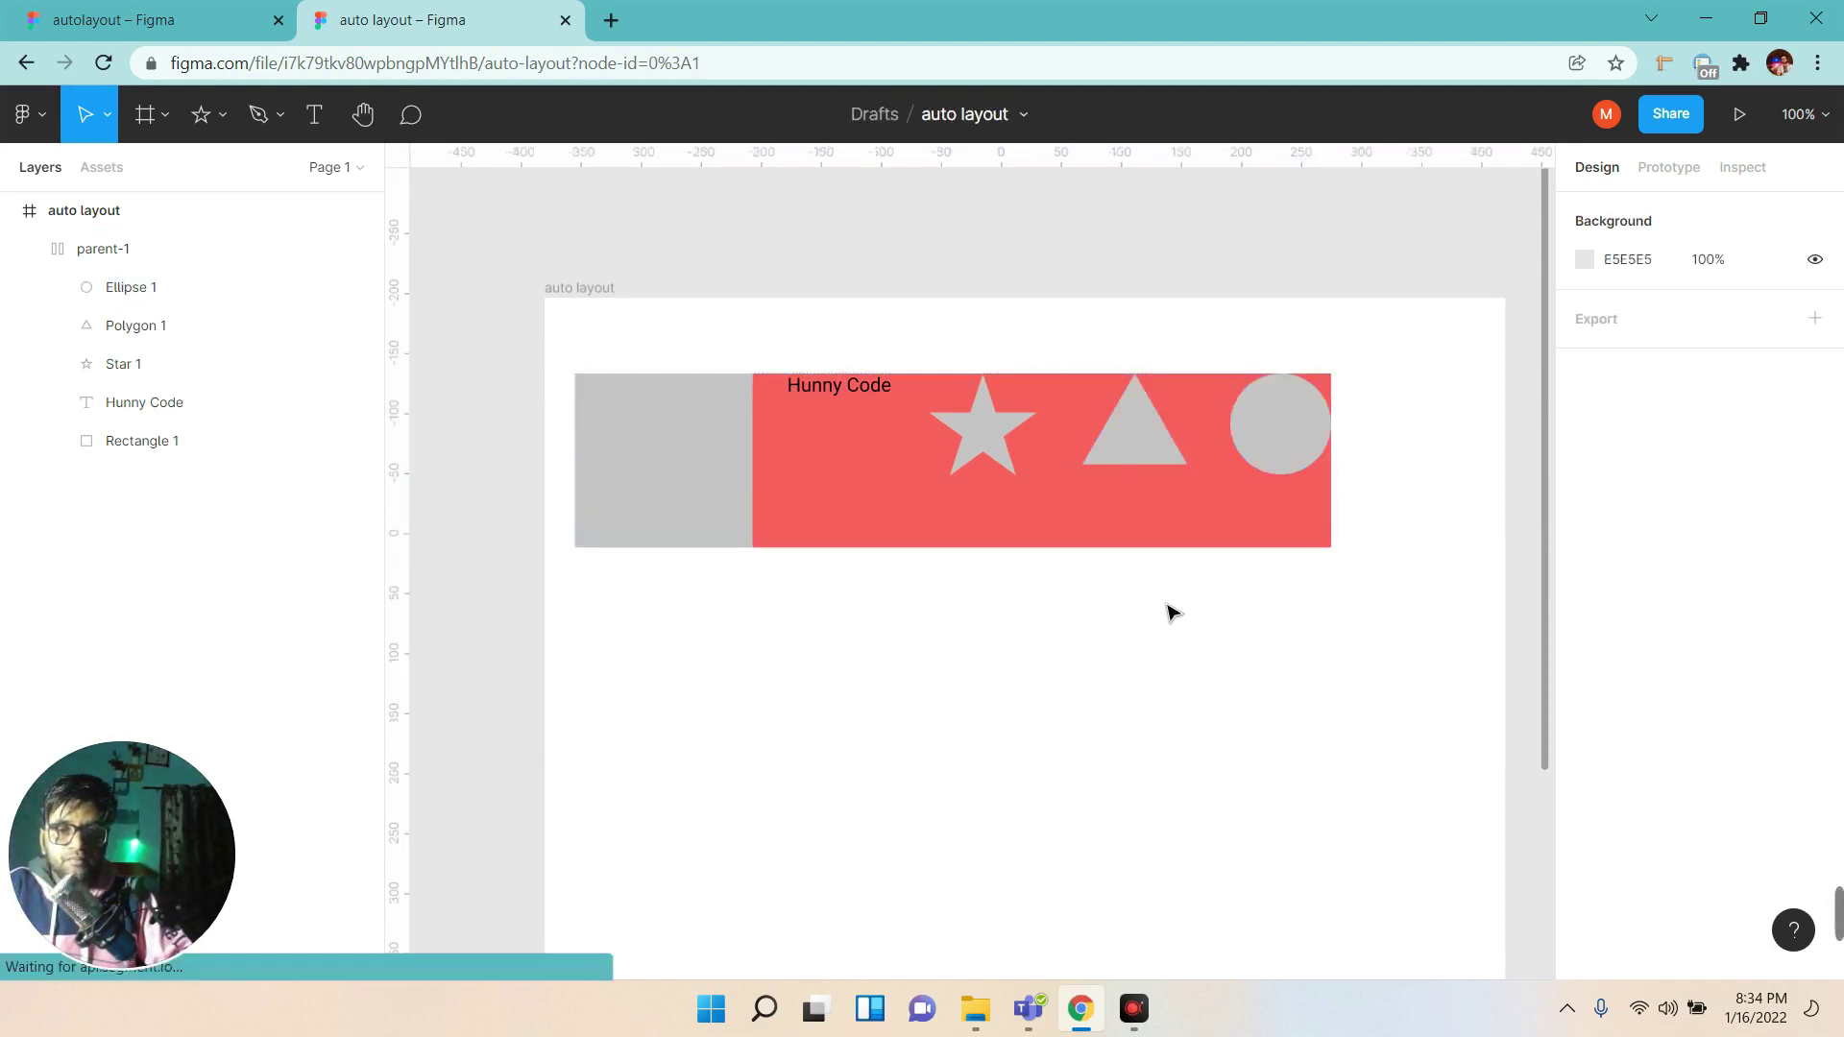
click(1020, 524)
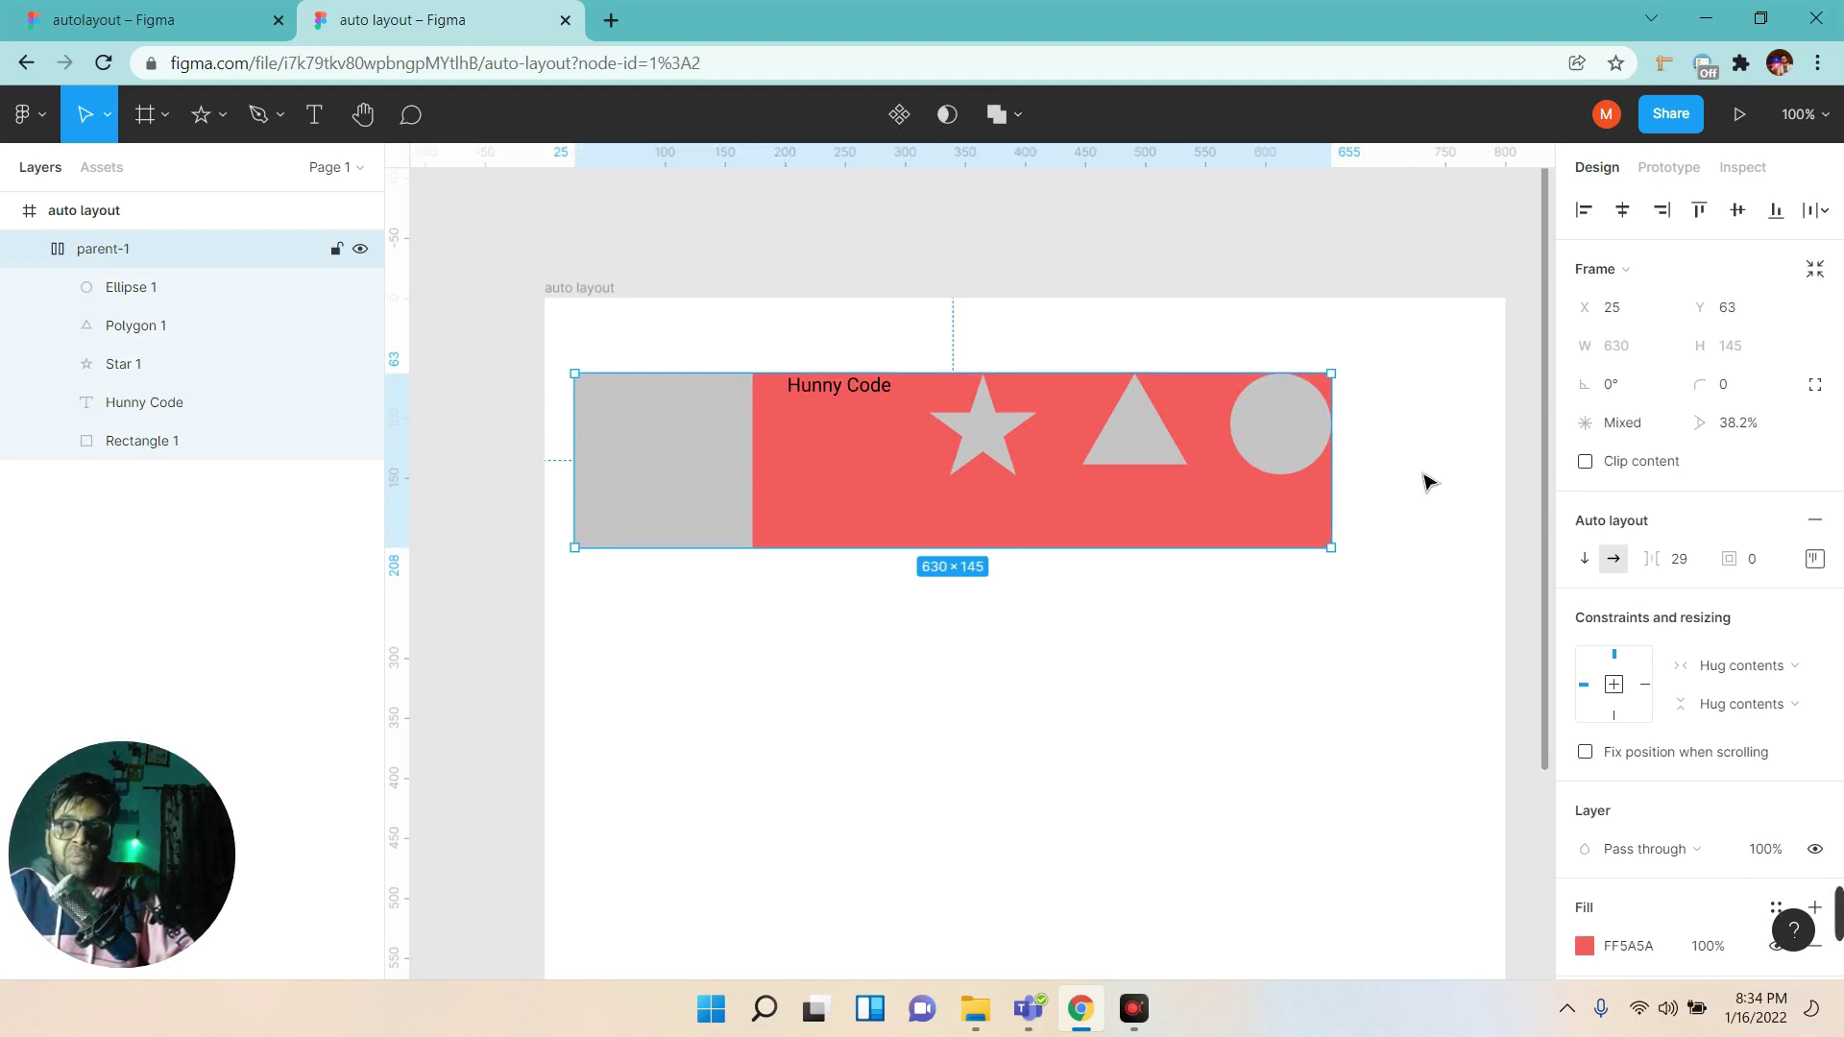
Drag parent-1's edges to stretch it to a fixed 756 × 373.
drag(1347, 478, 1501, 473)
click(1730, 673)
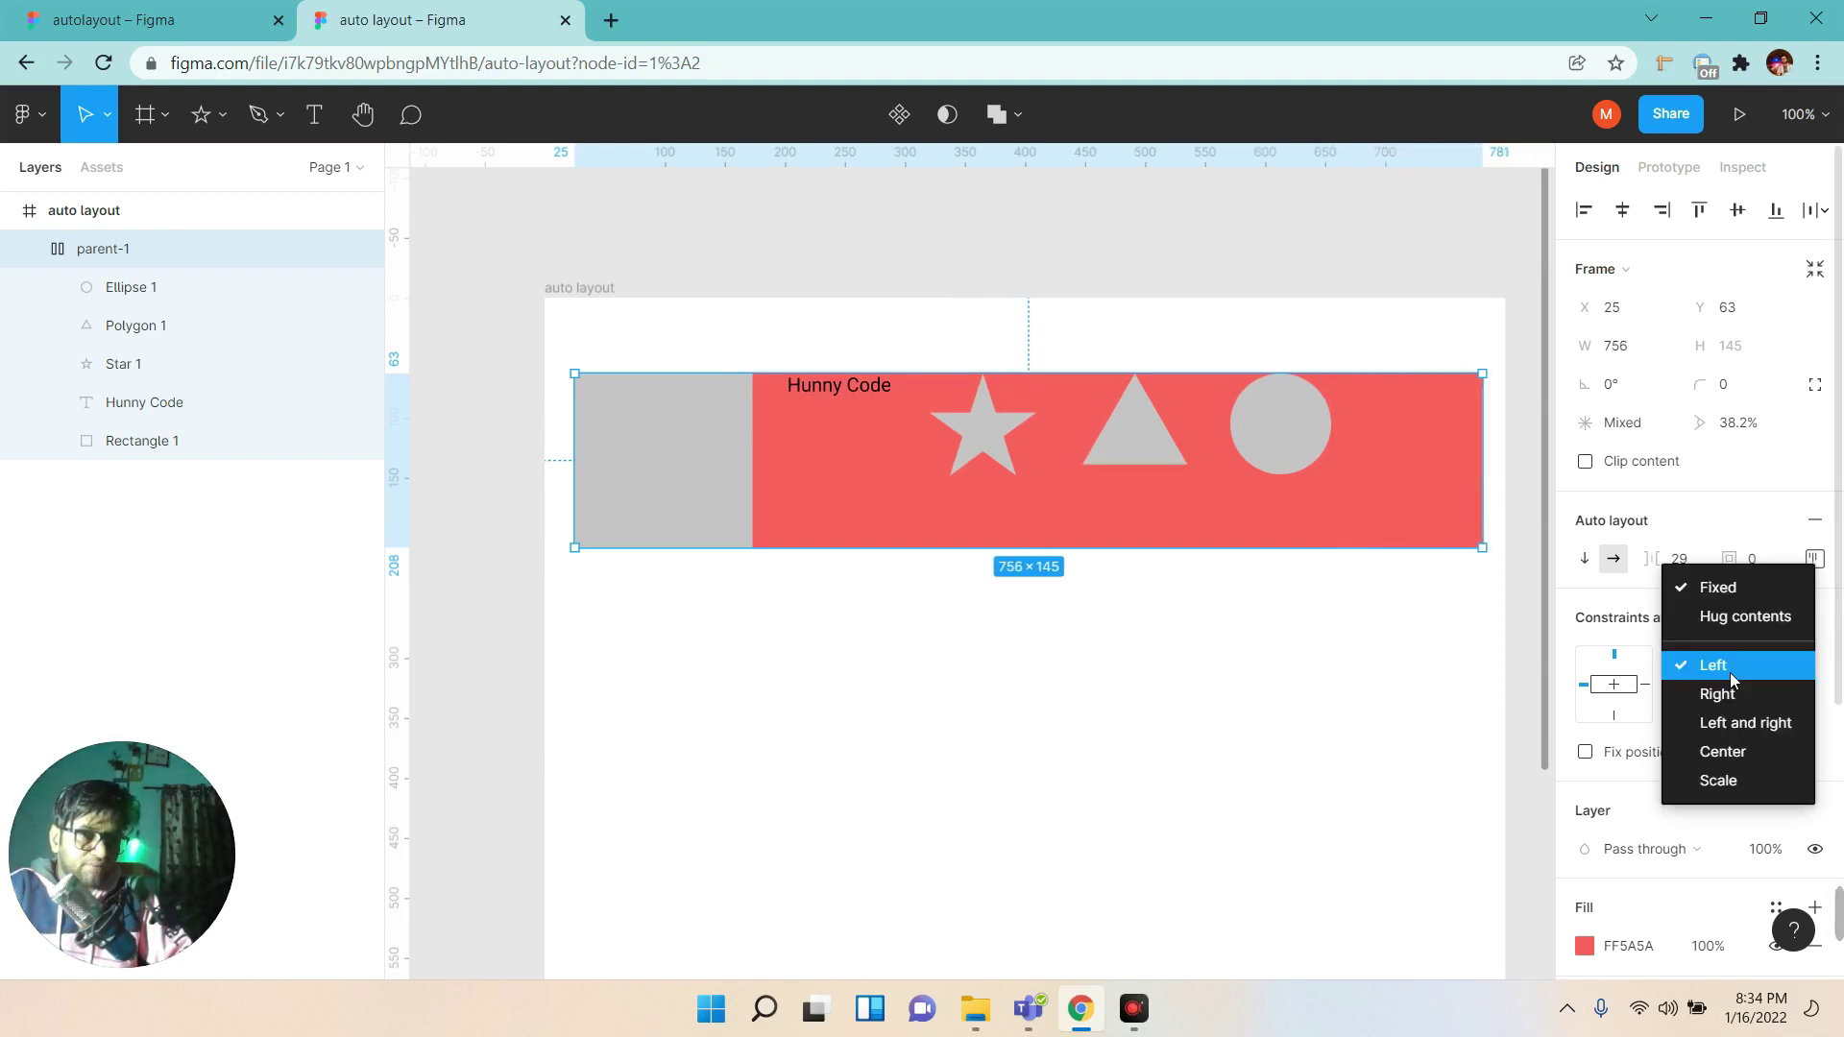
click(1731, 589)
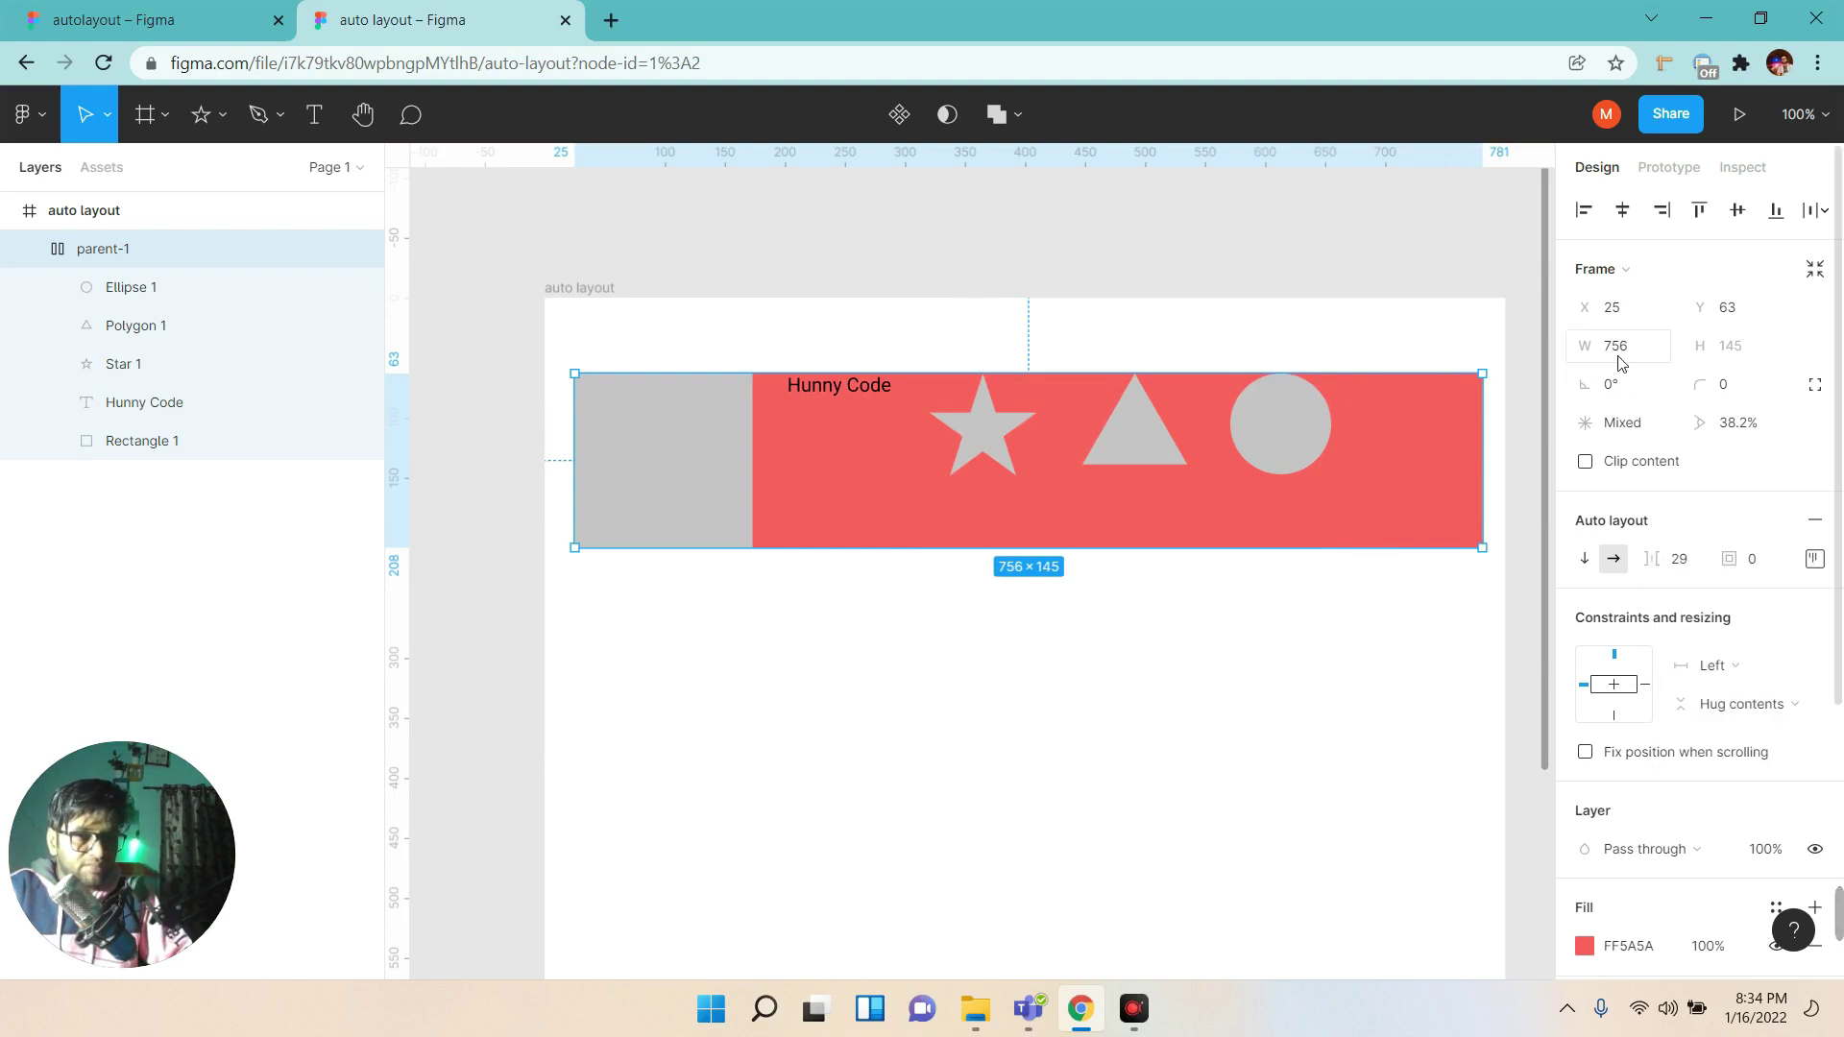
click(1758, 707)
click(1223, 576)
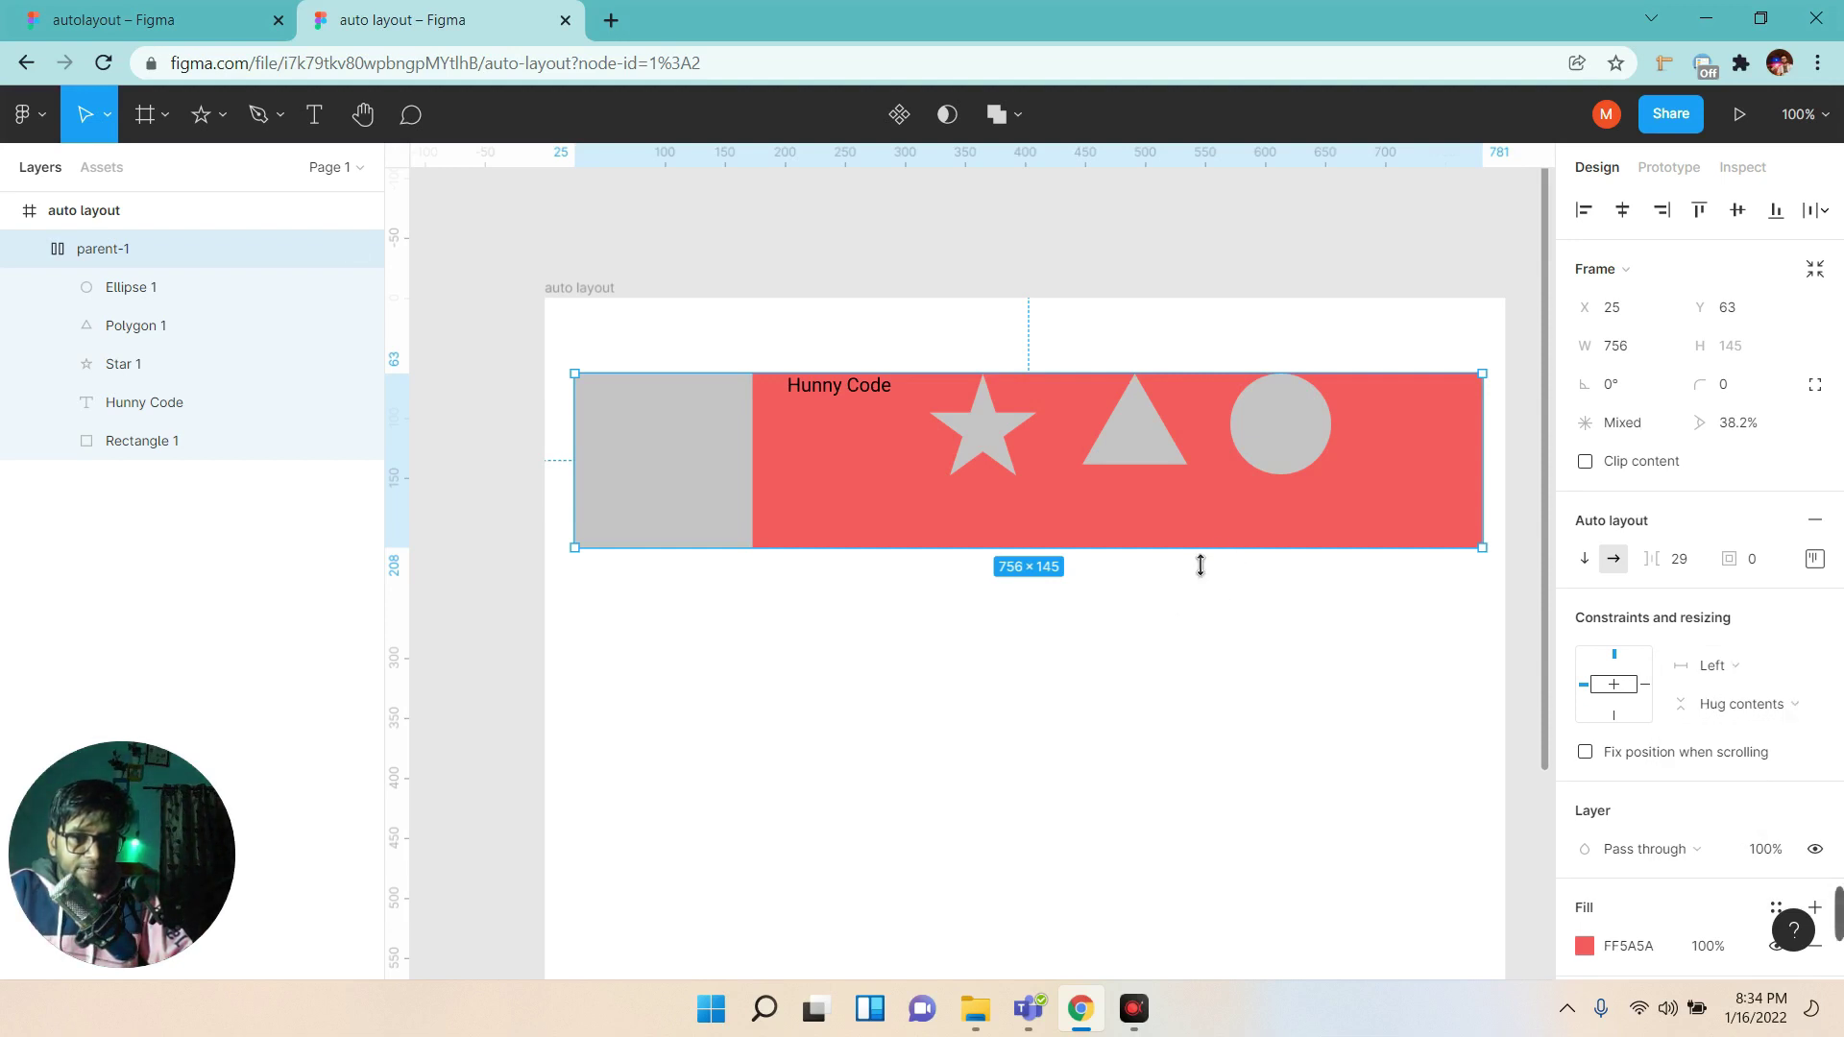
drag(1200, 565, 1212, 847)
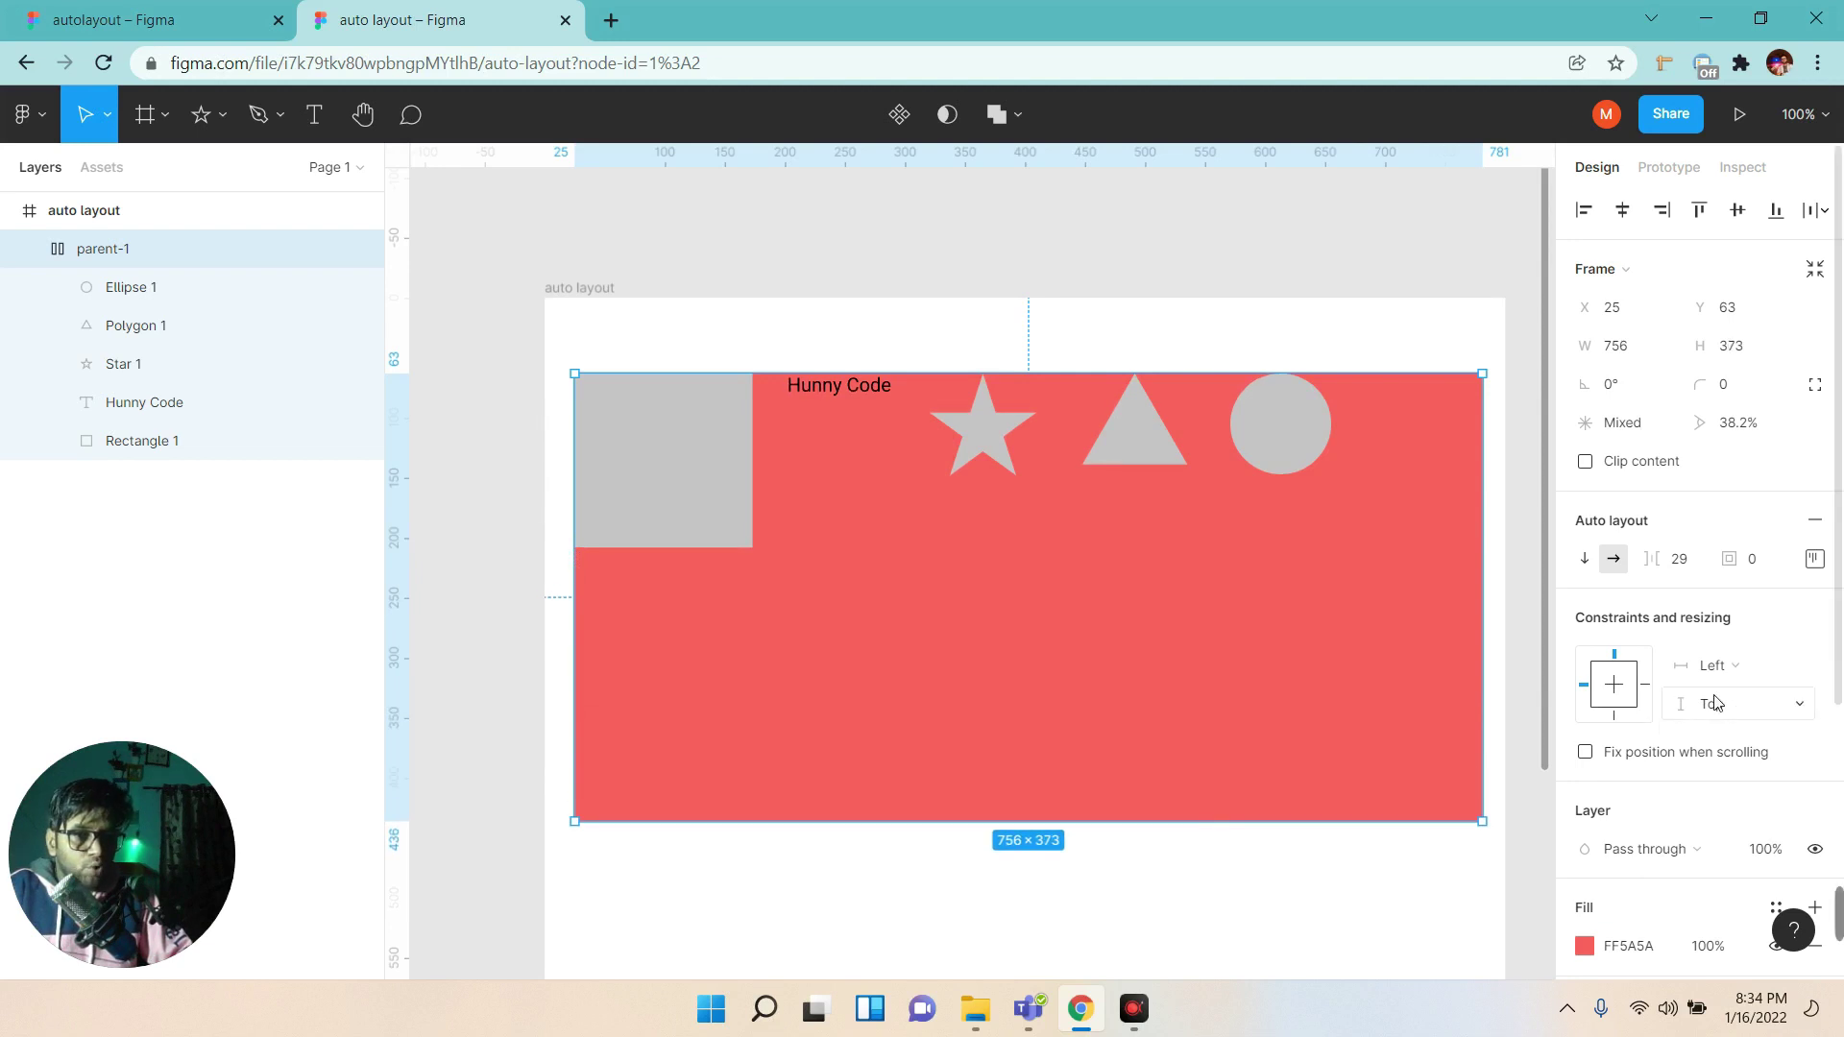
click(1758, 704)
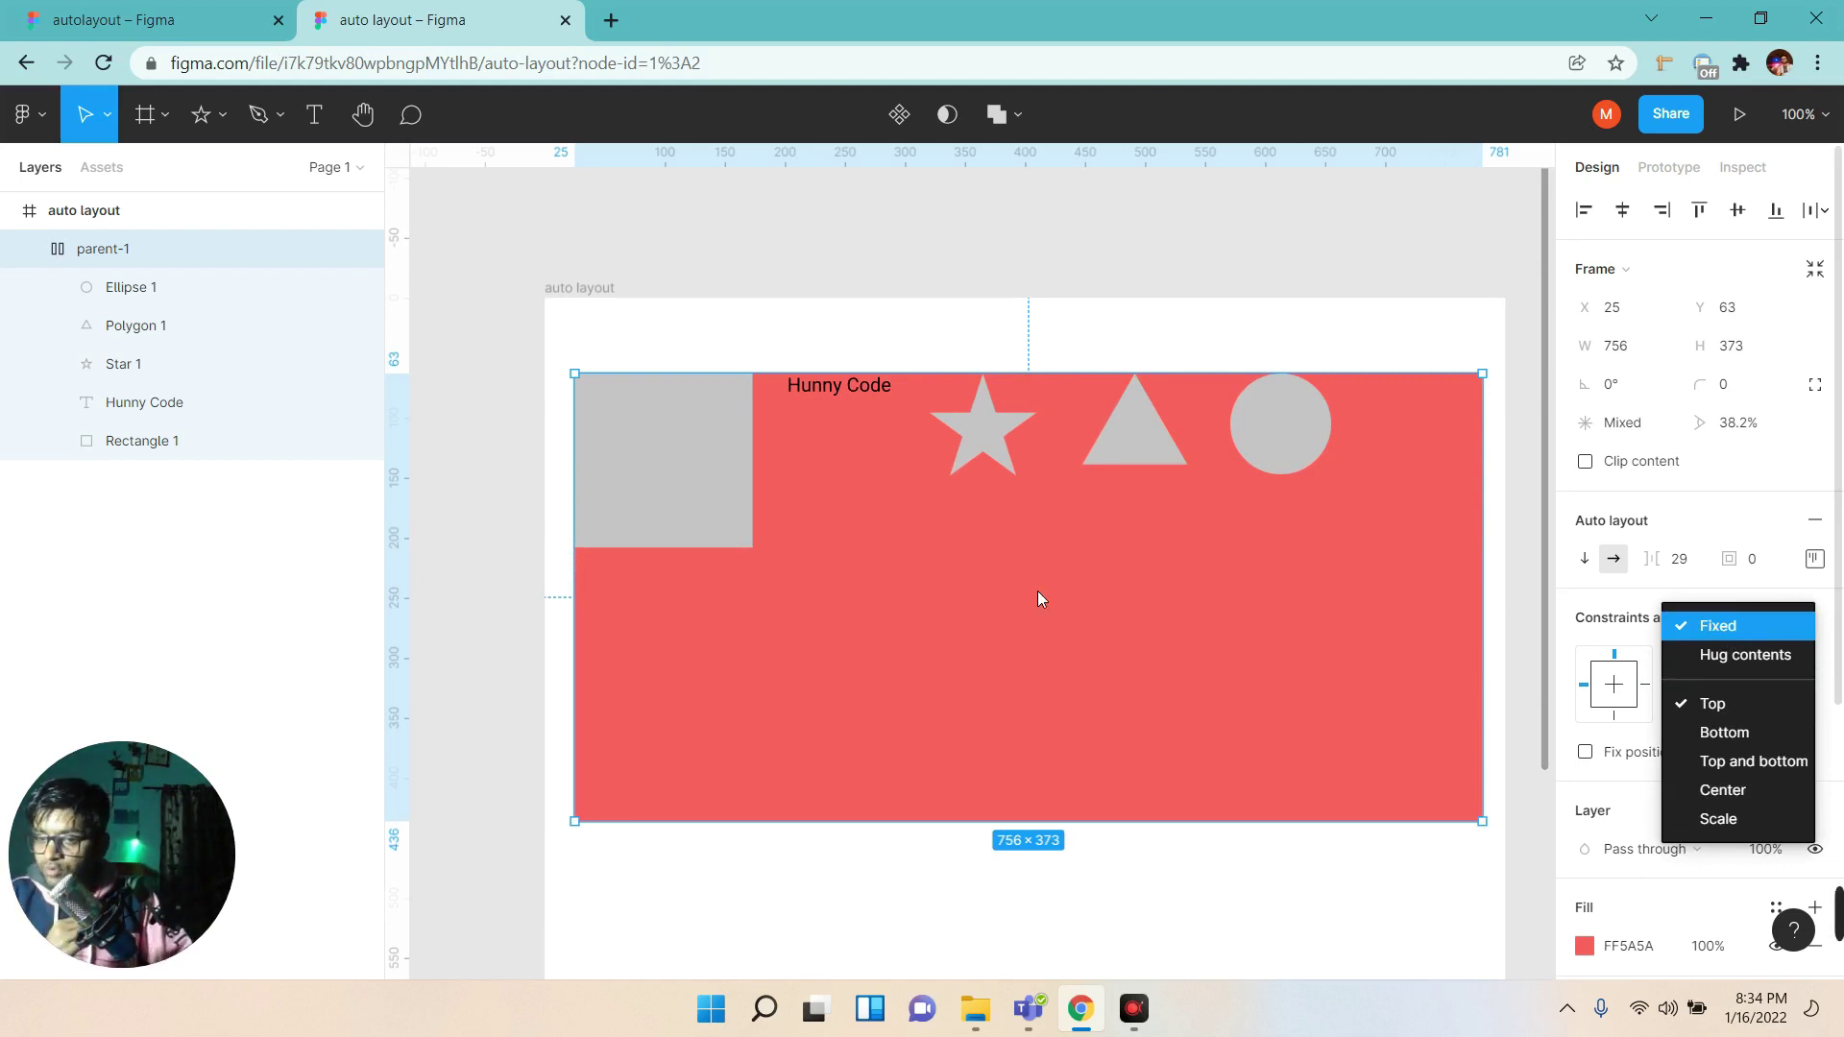
click(1141, 659)
click(29, 253)
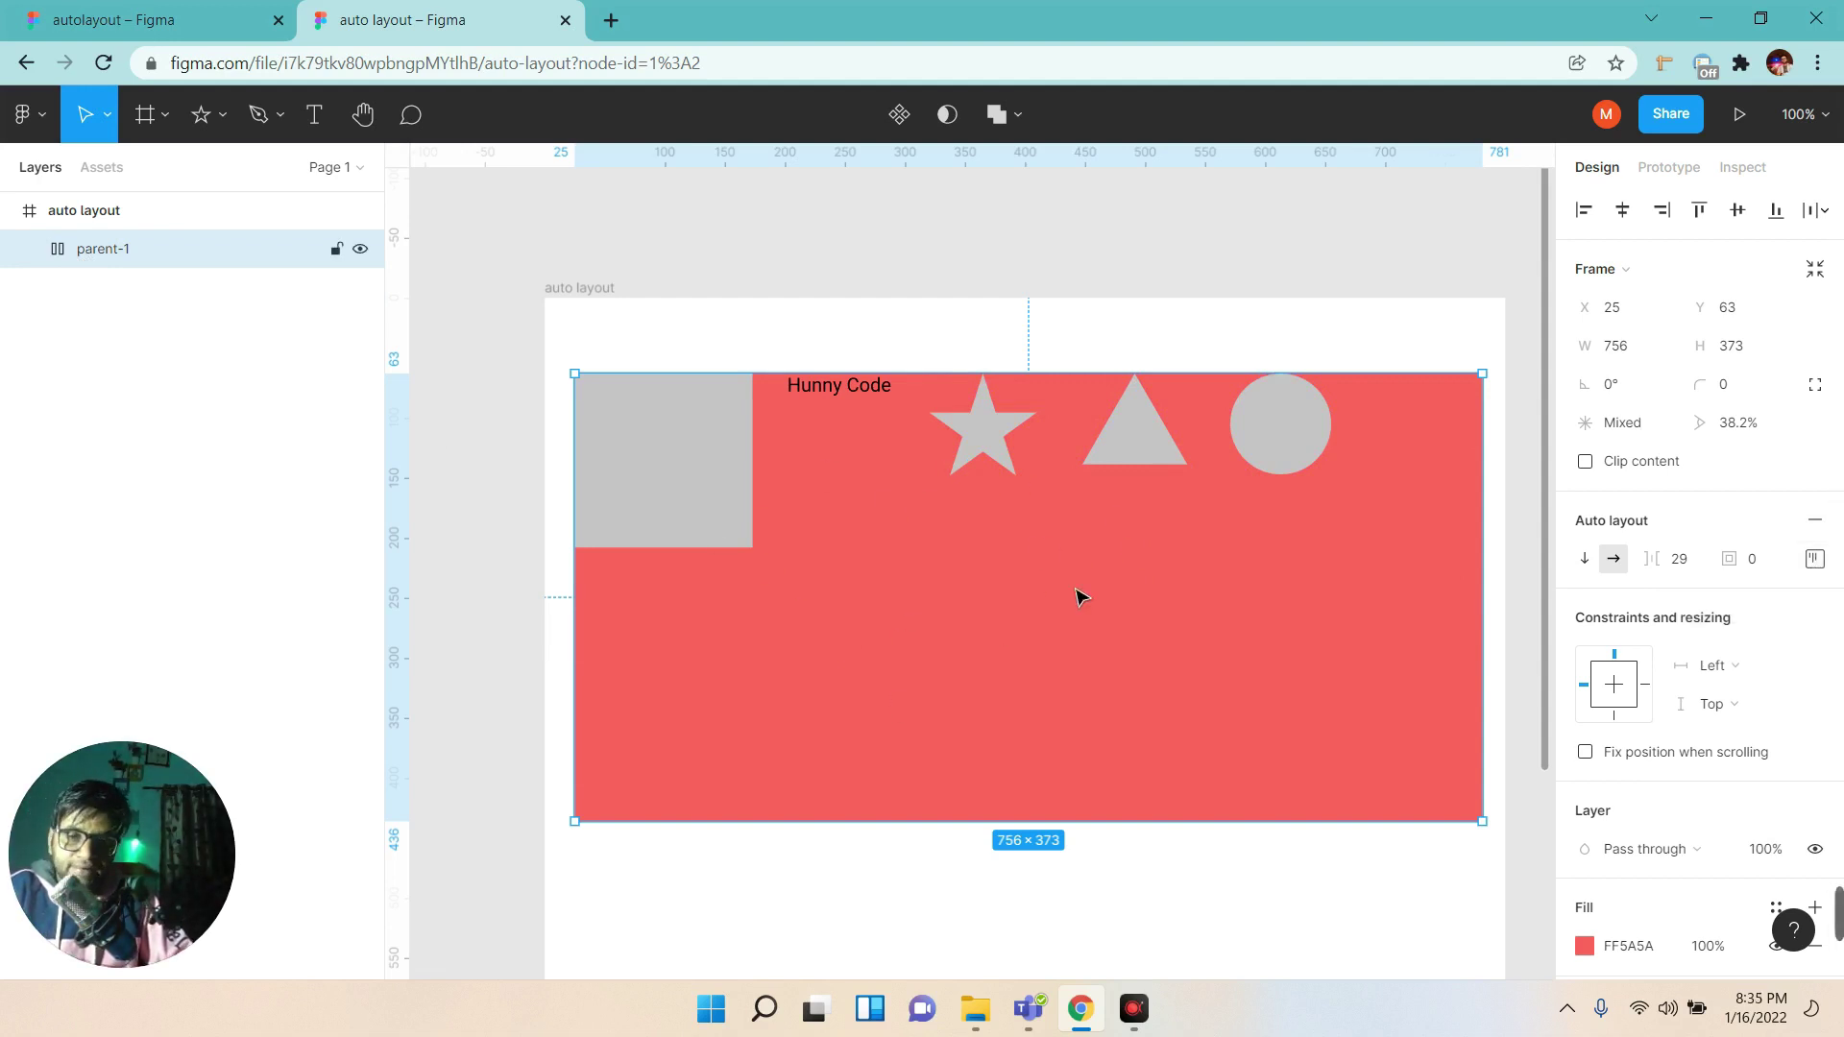
Try each alignment grid cell, ending with the items aligned bottom-right.
click(1813, 561)
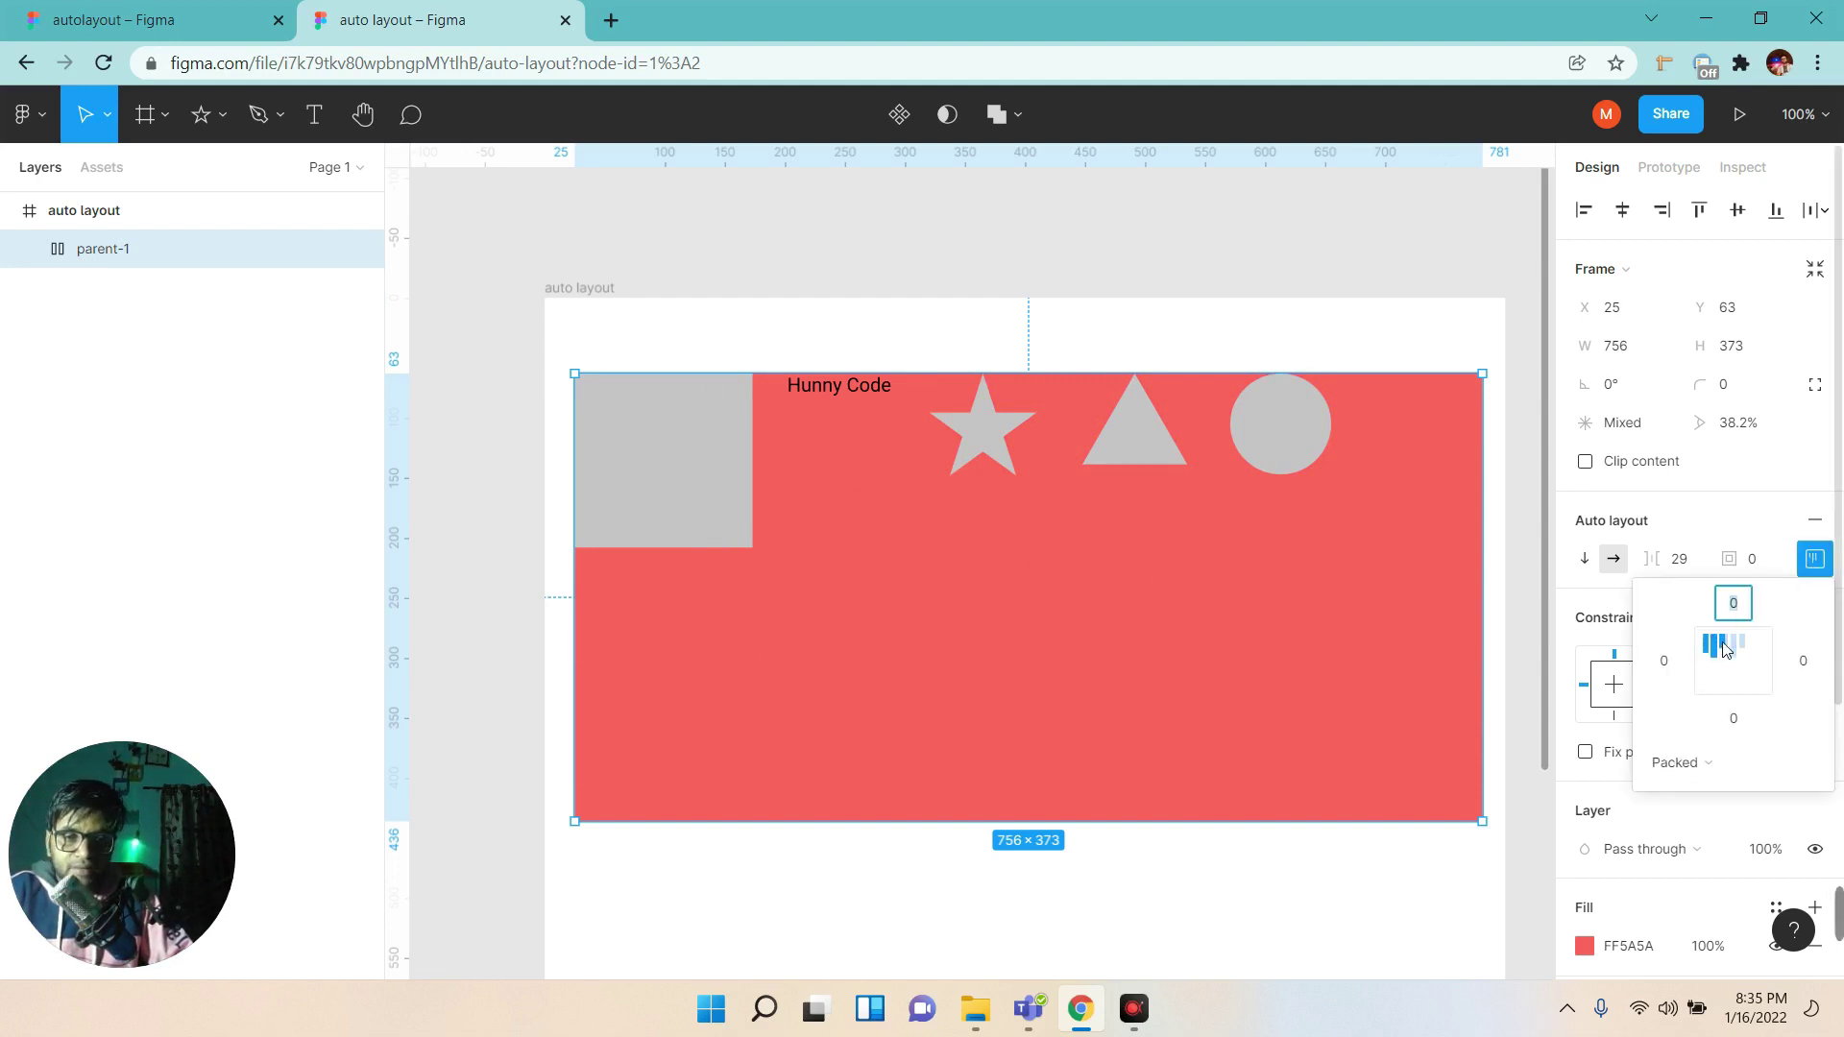
click(1737, 653)
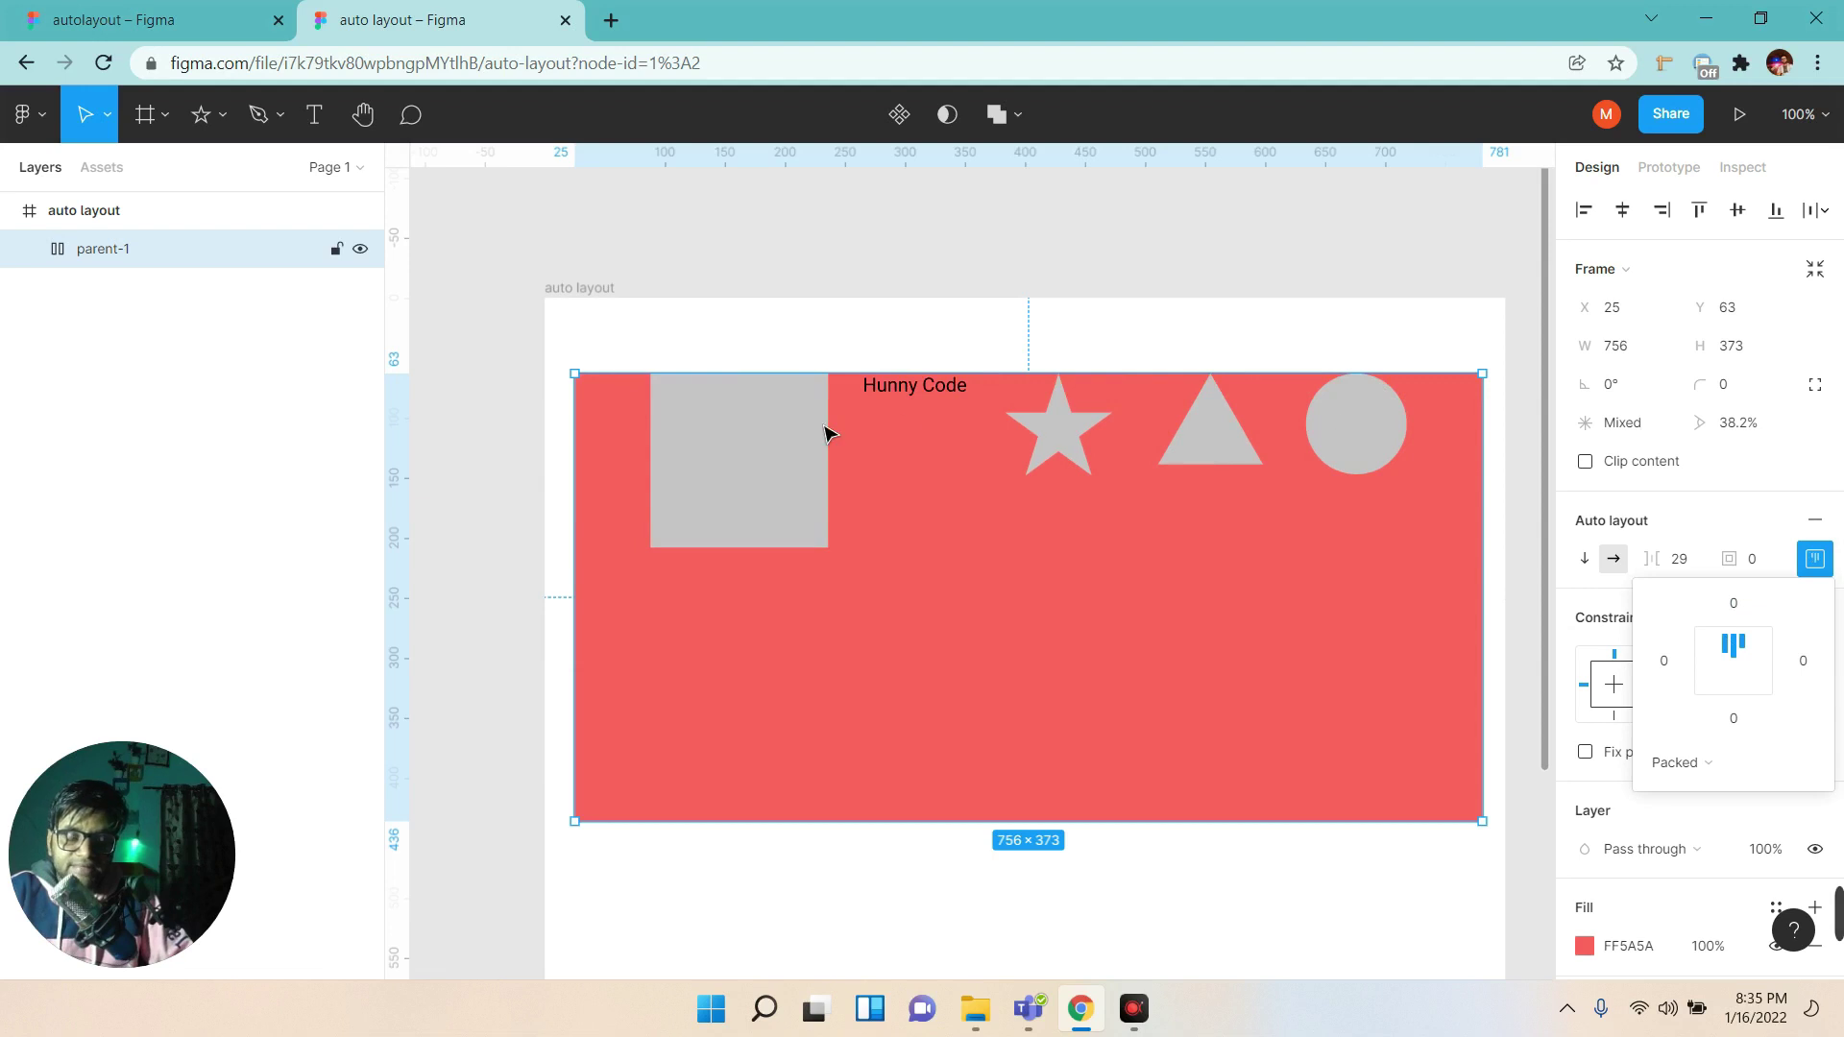
click(1754, 643)
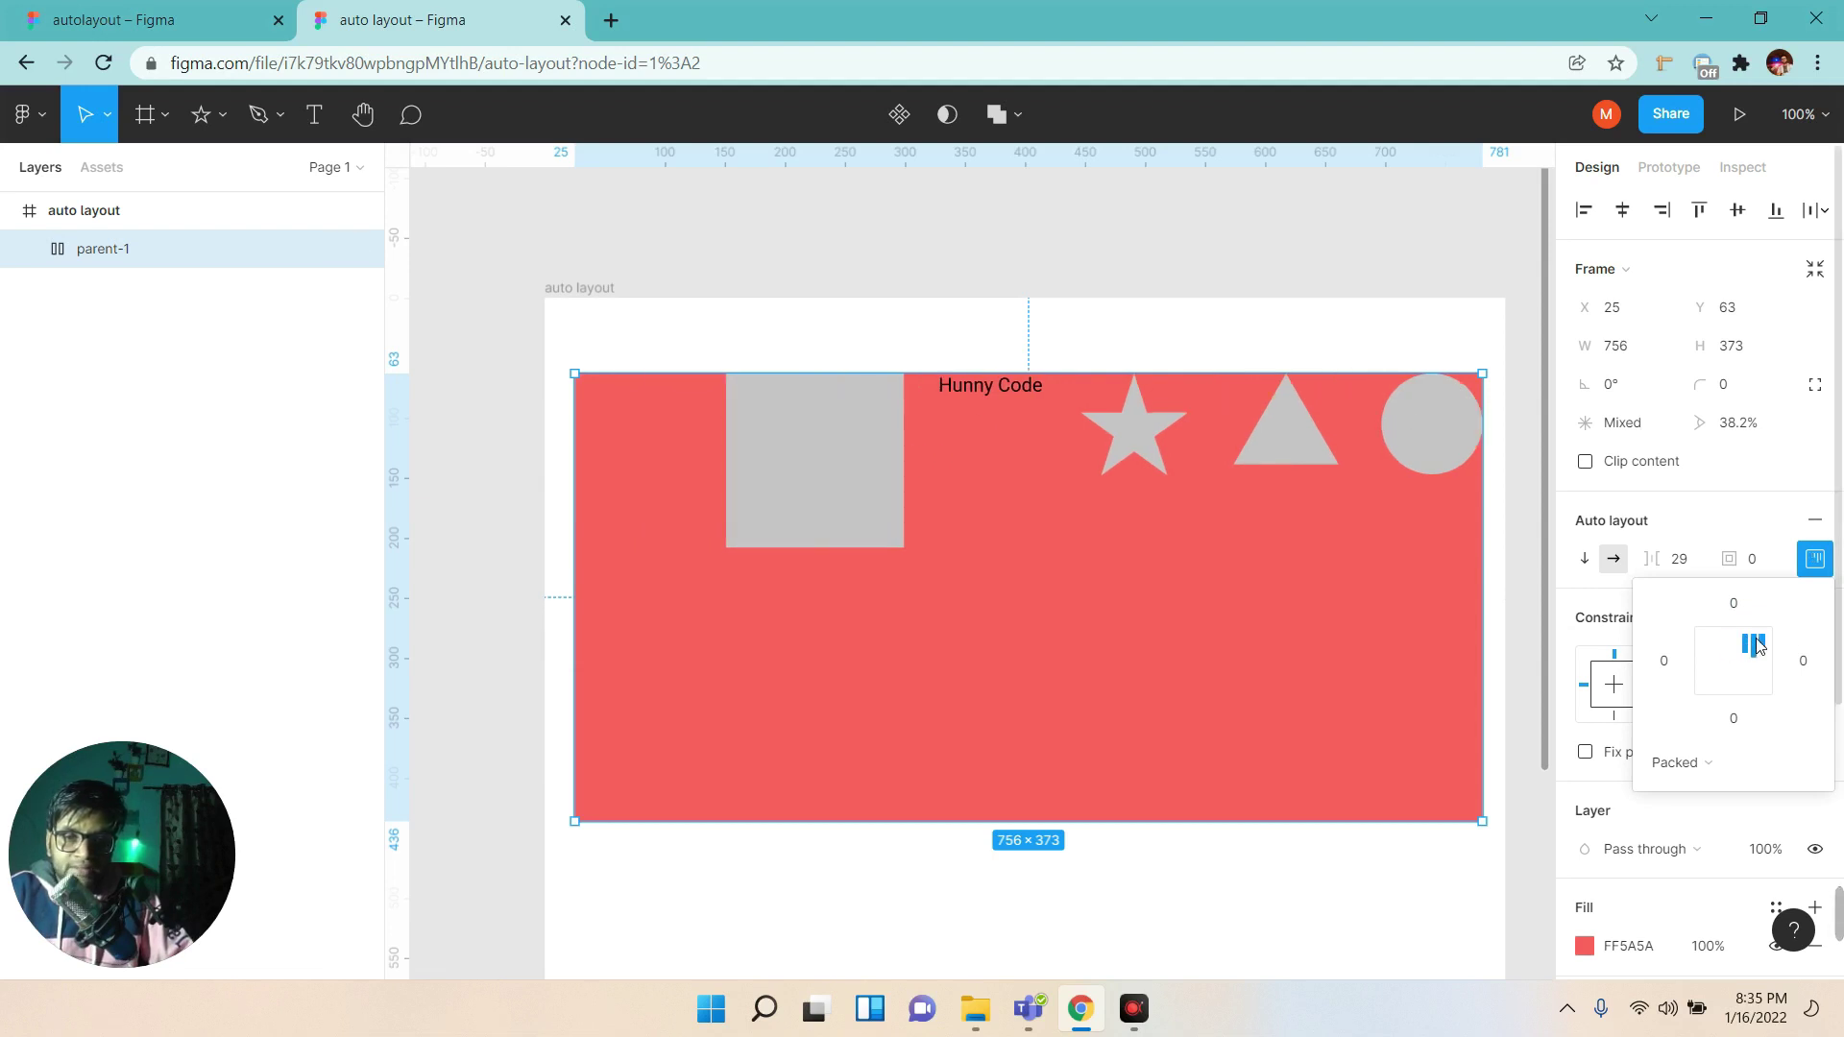
click(1714, 660)
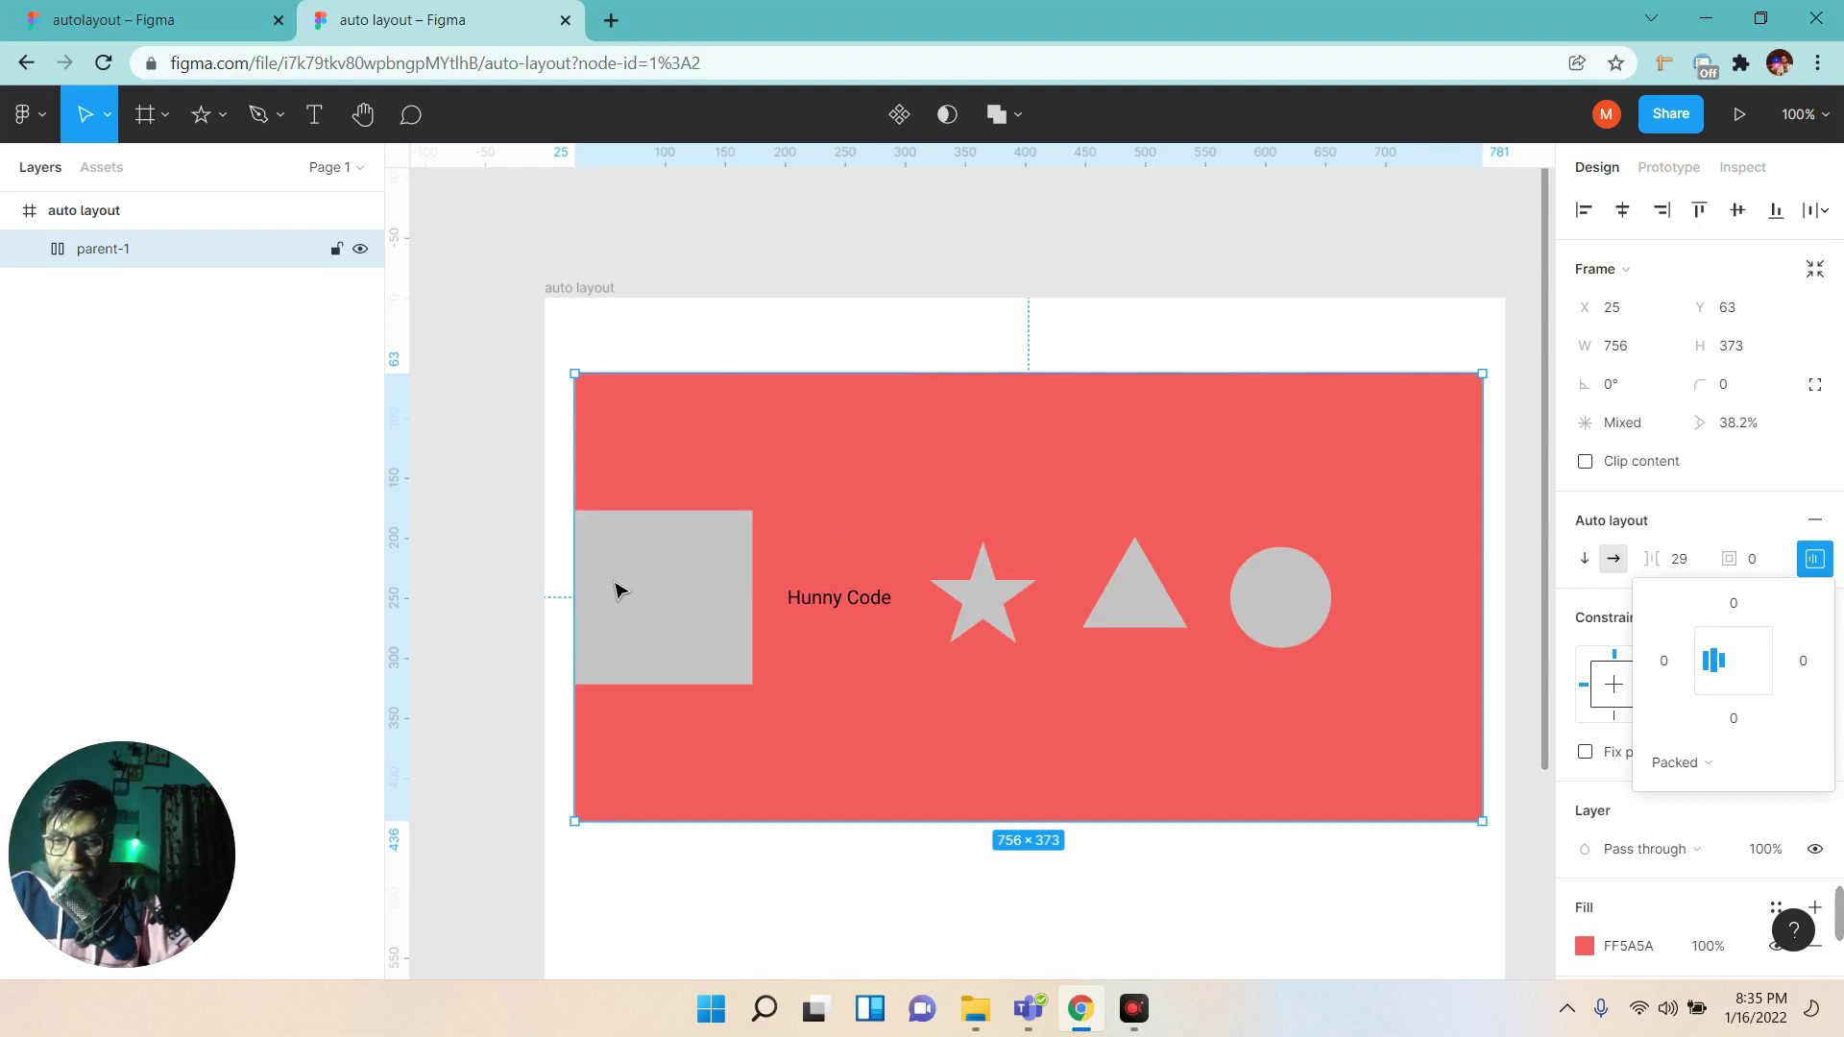
click(1736, 661)
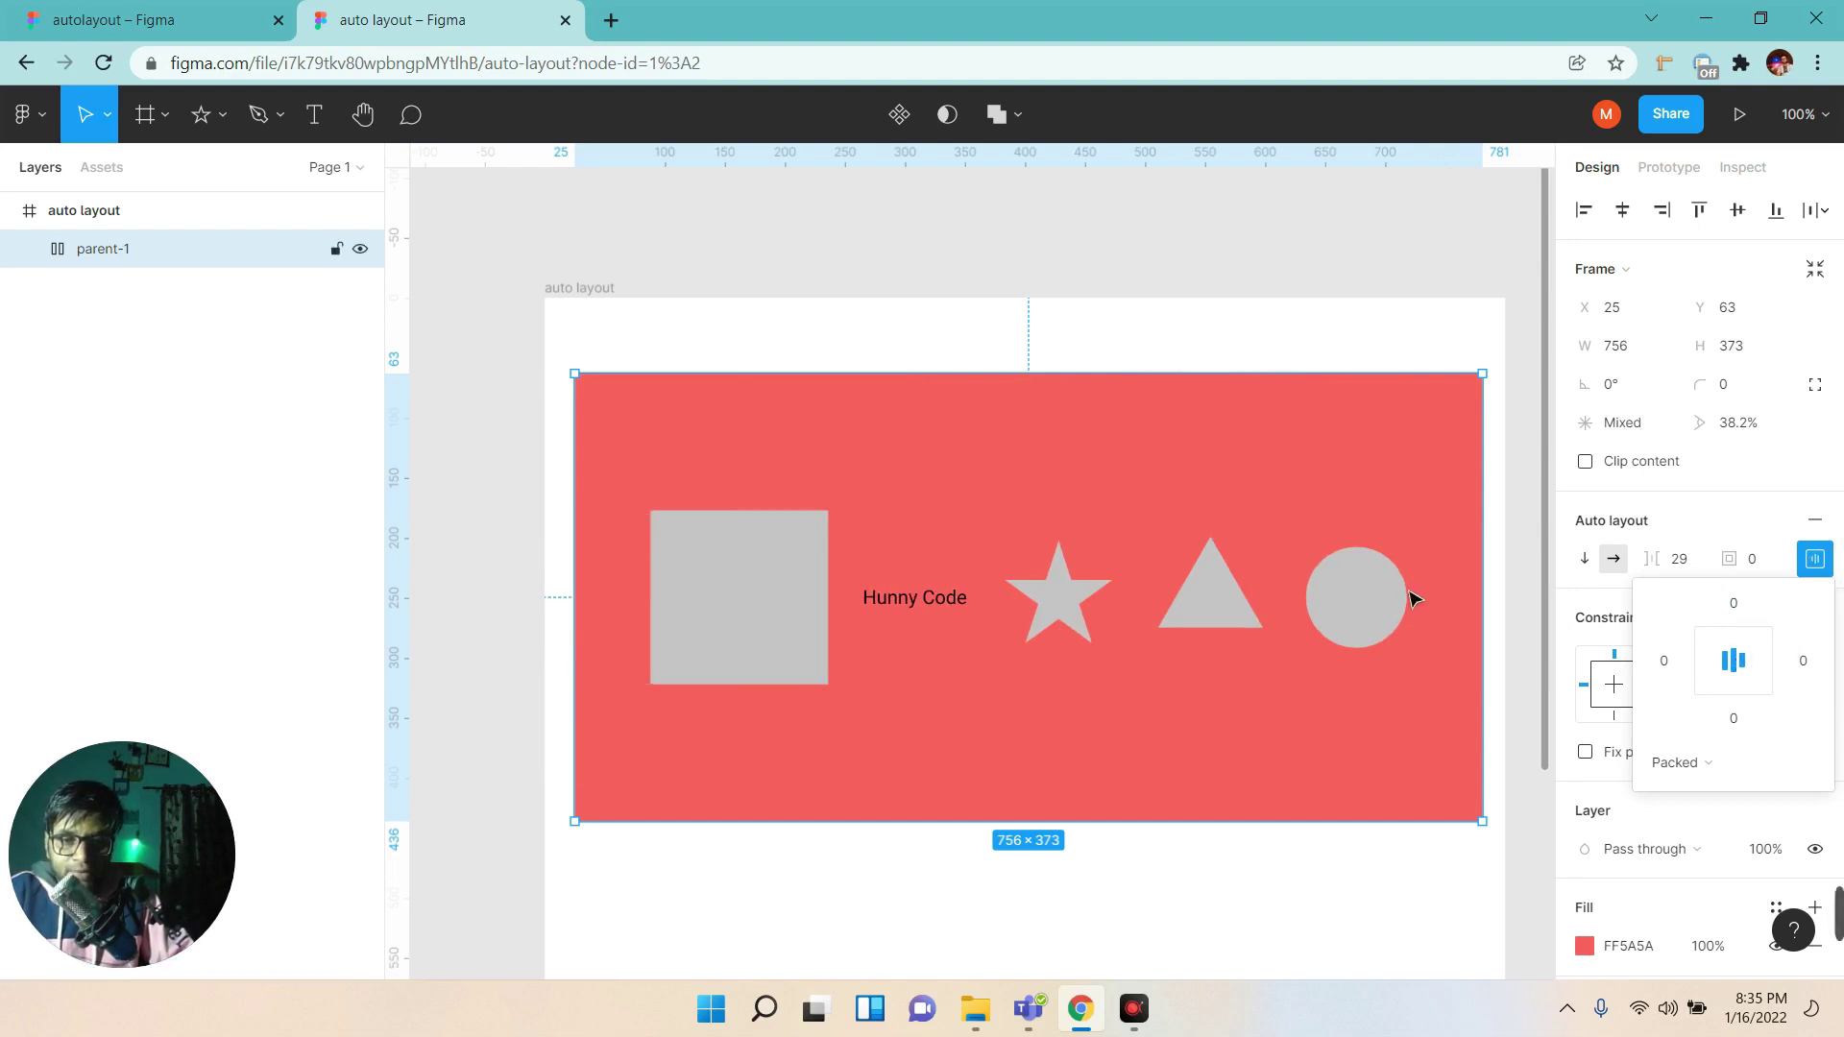
click(1754, 660)
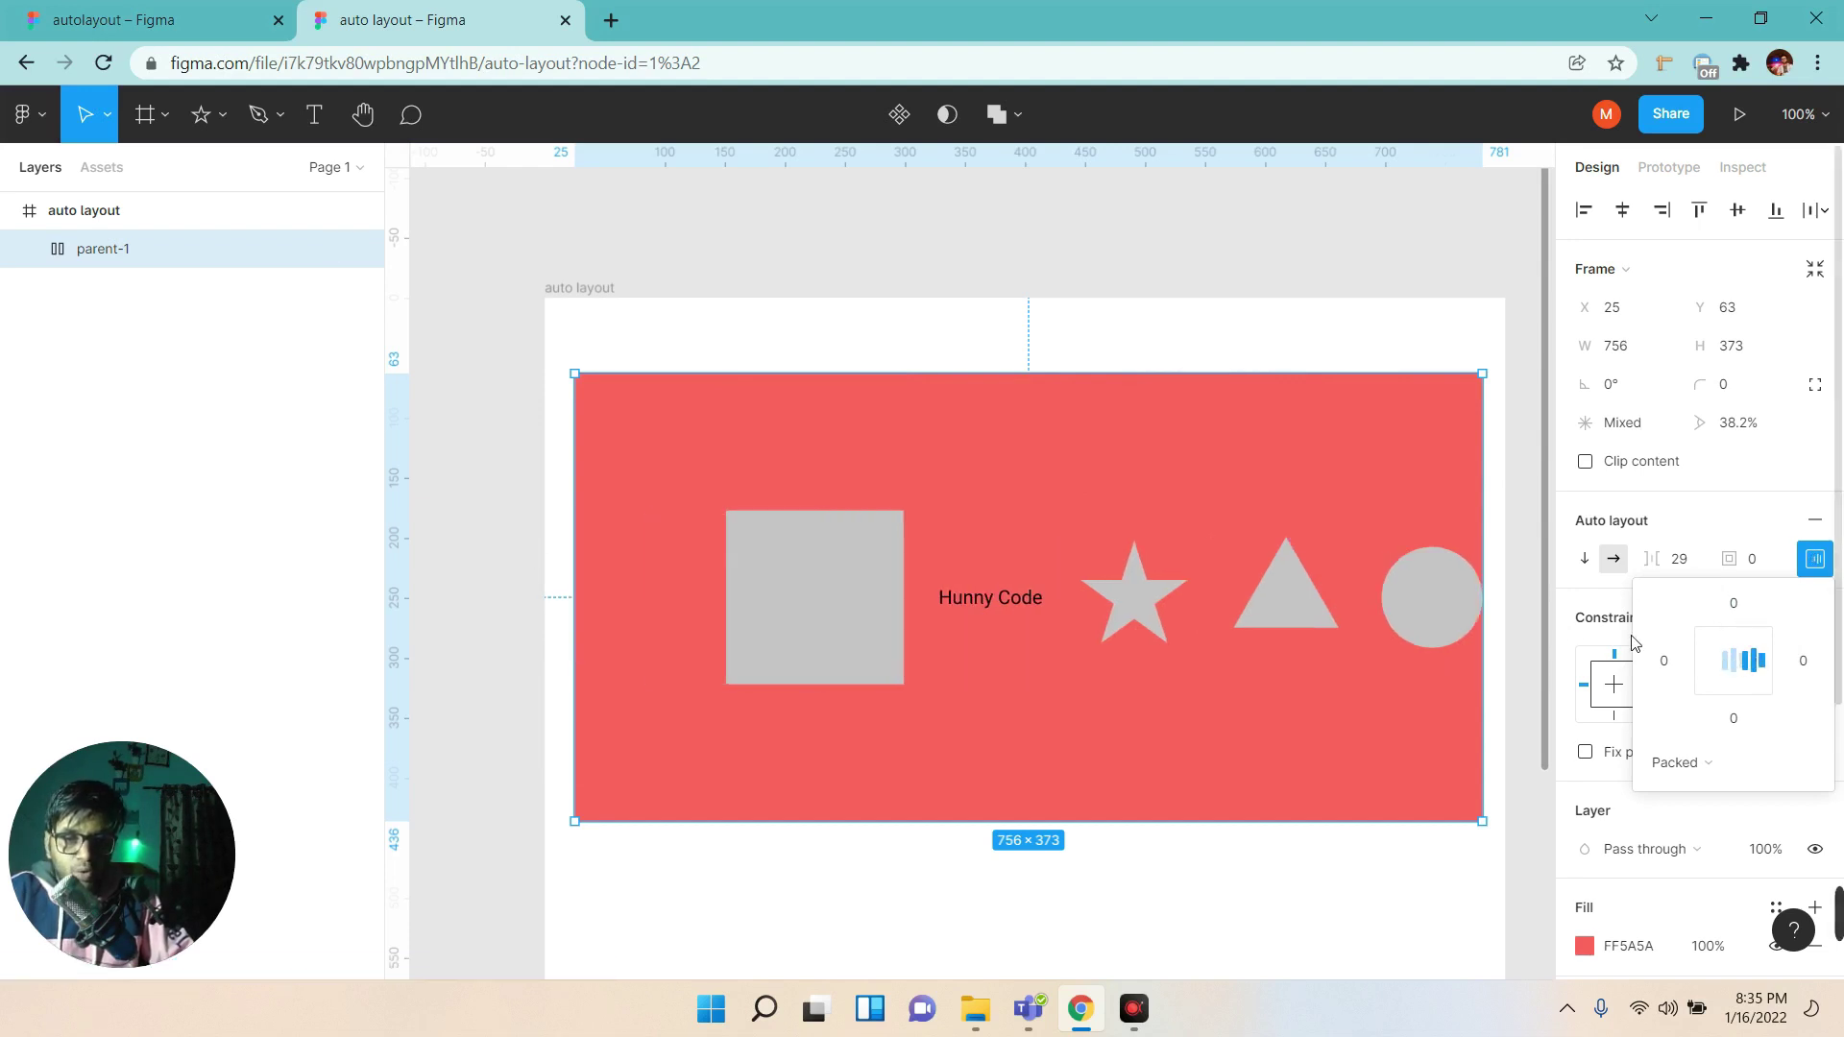
click(1707, 689)
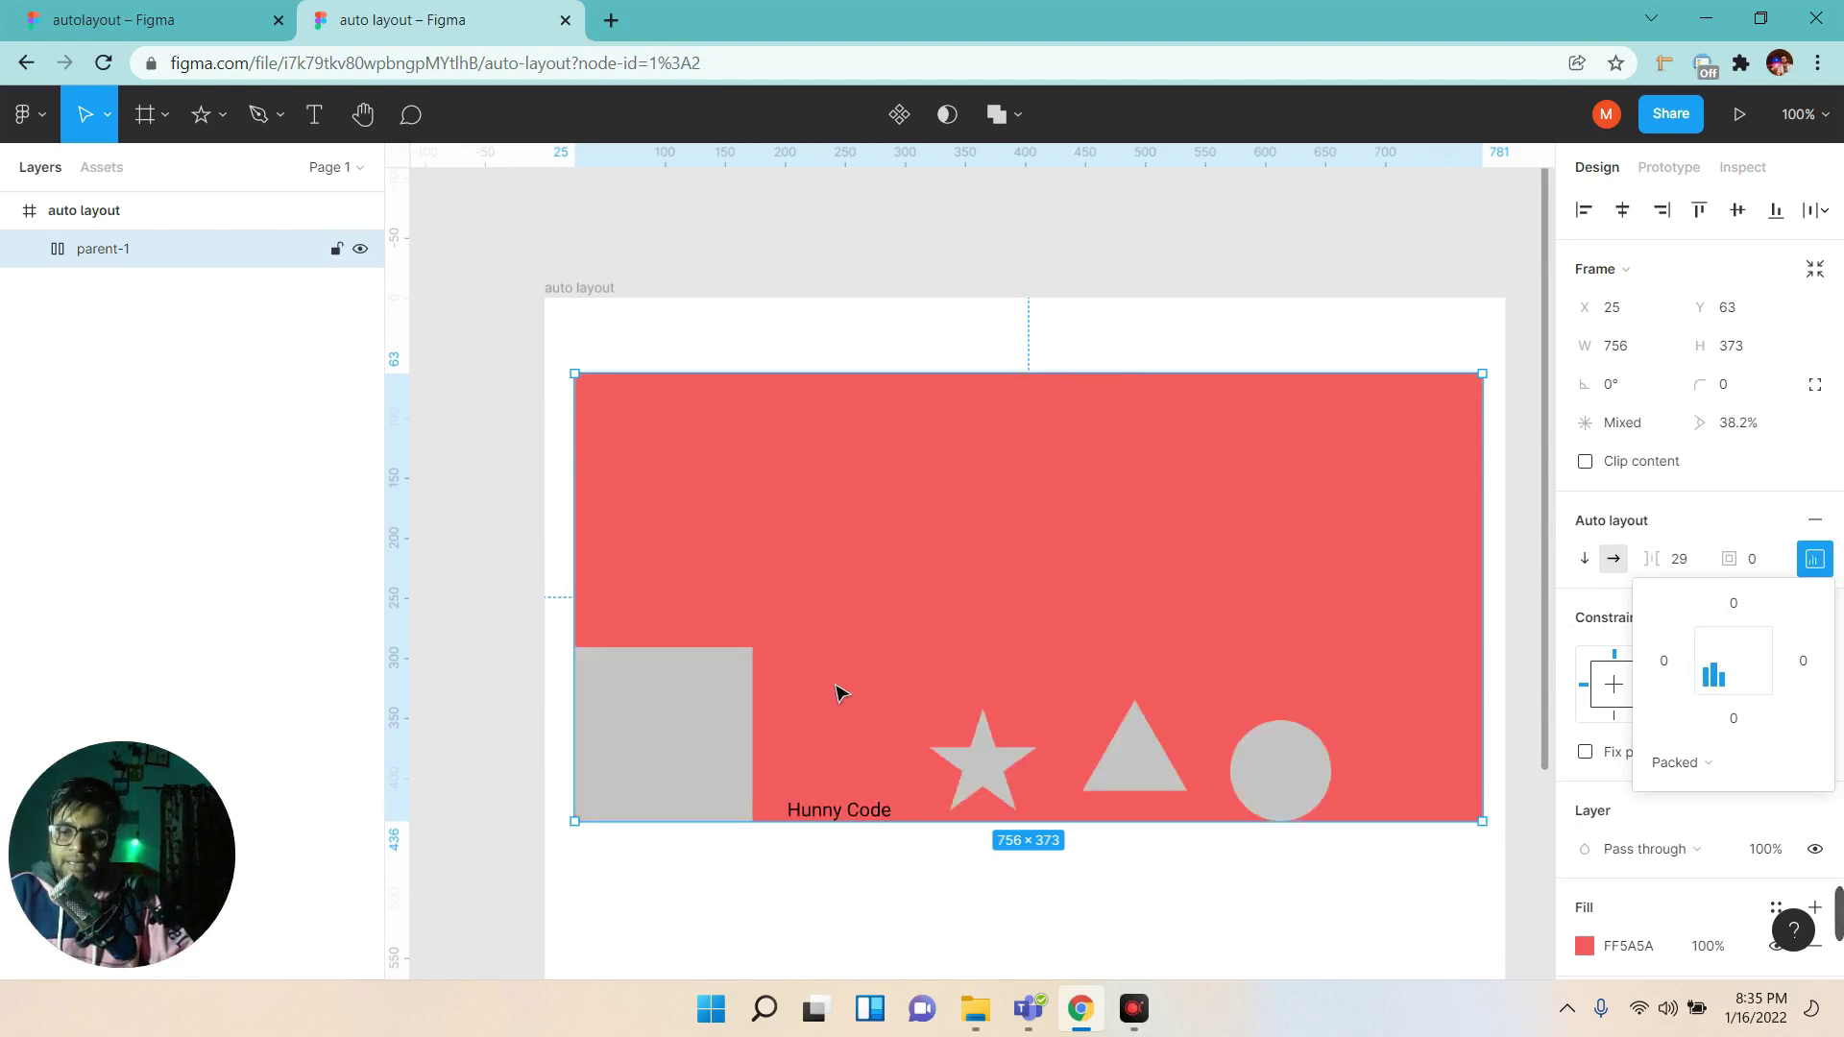
click(1734, 684)
click(1754, 683)
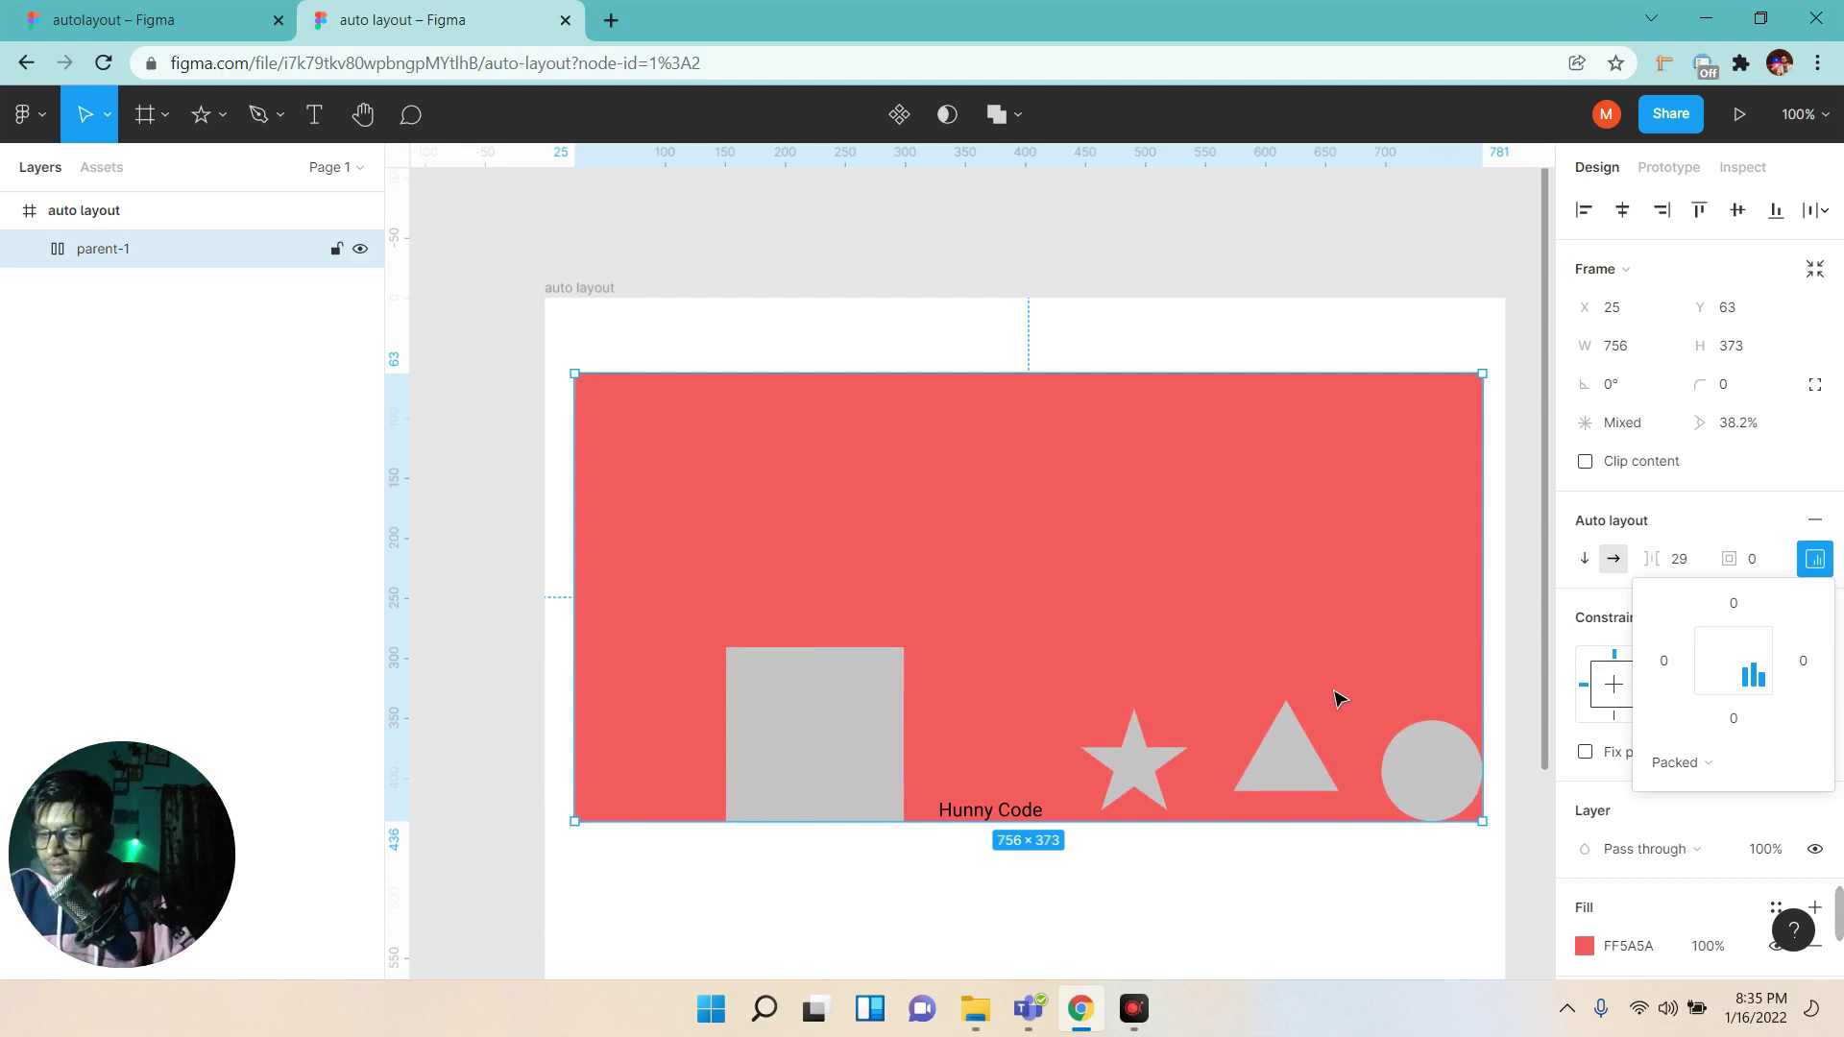
click(1819, 560)
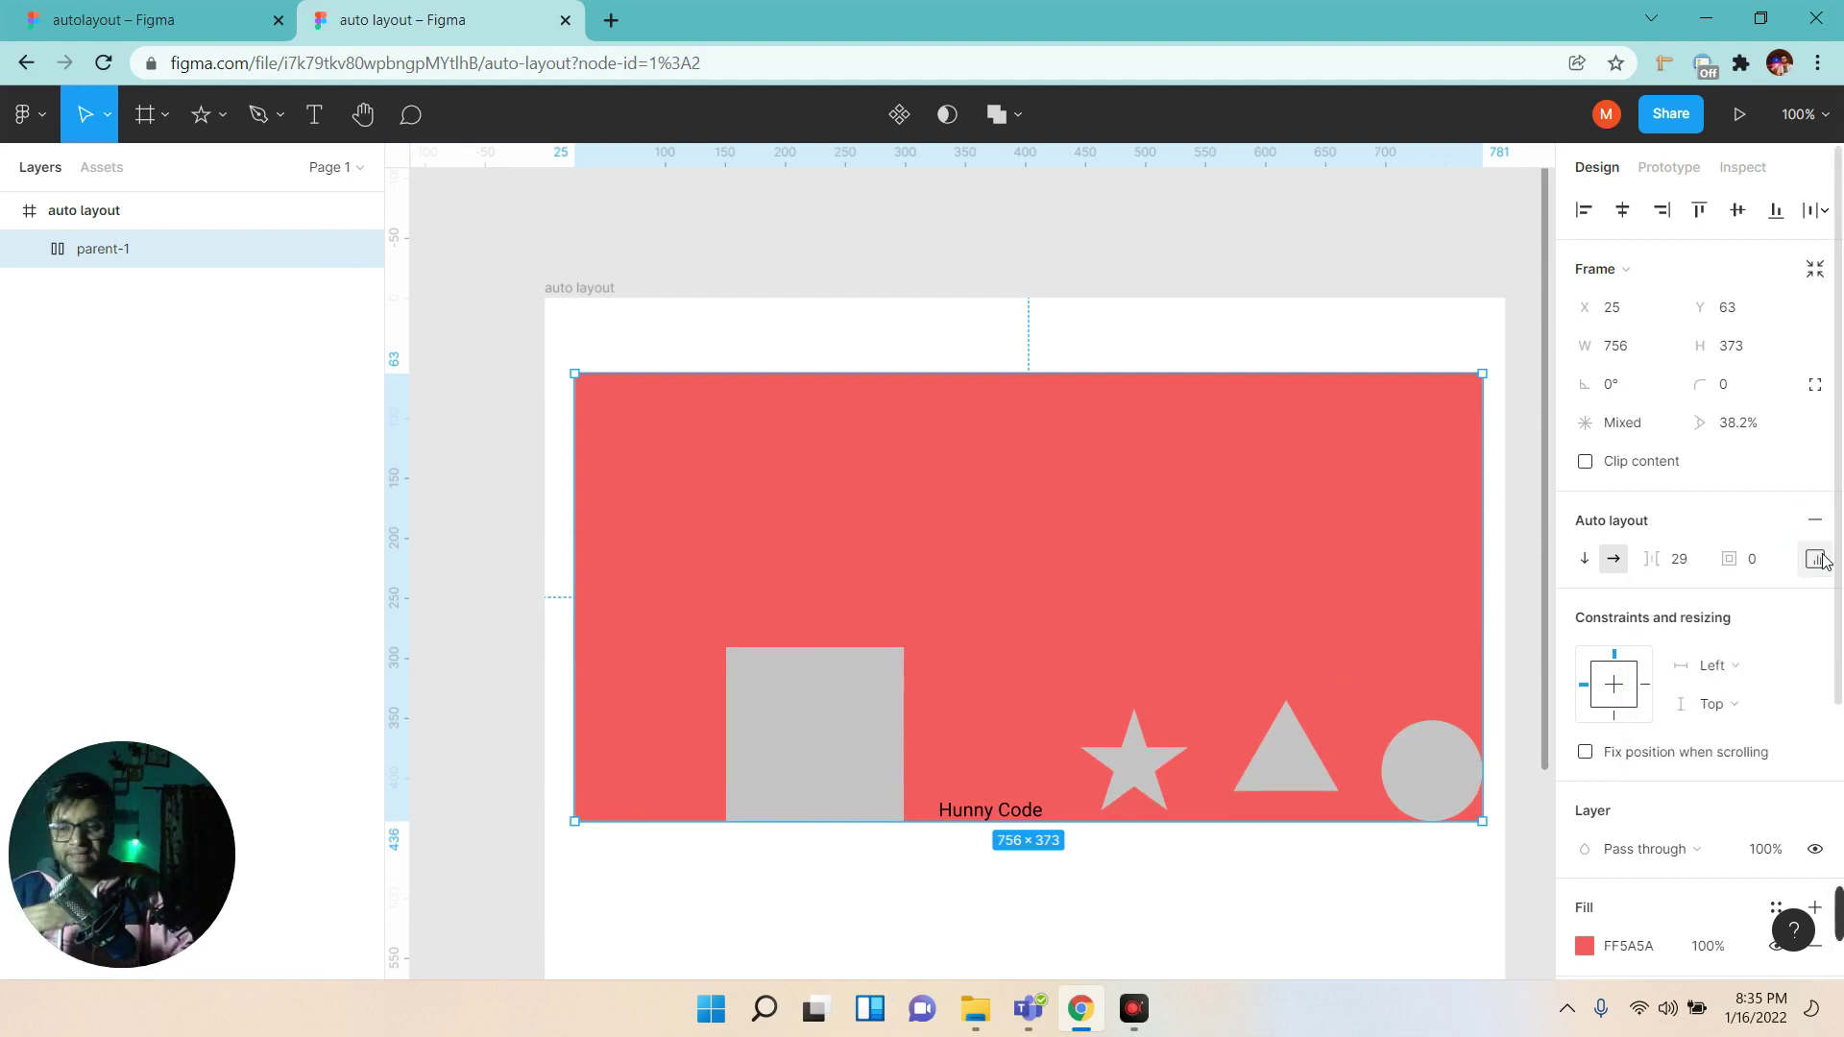
click(1819, 560)
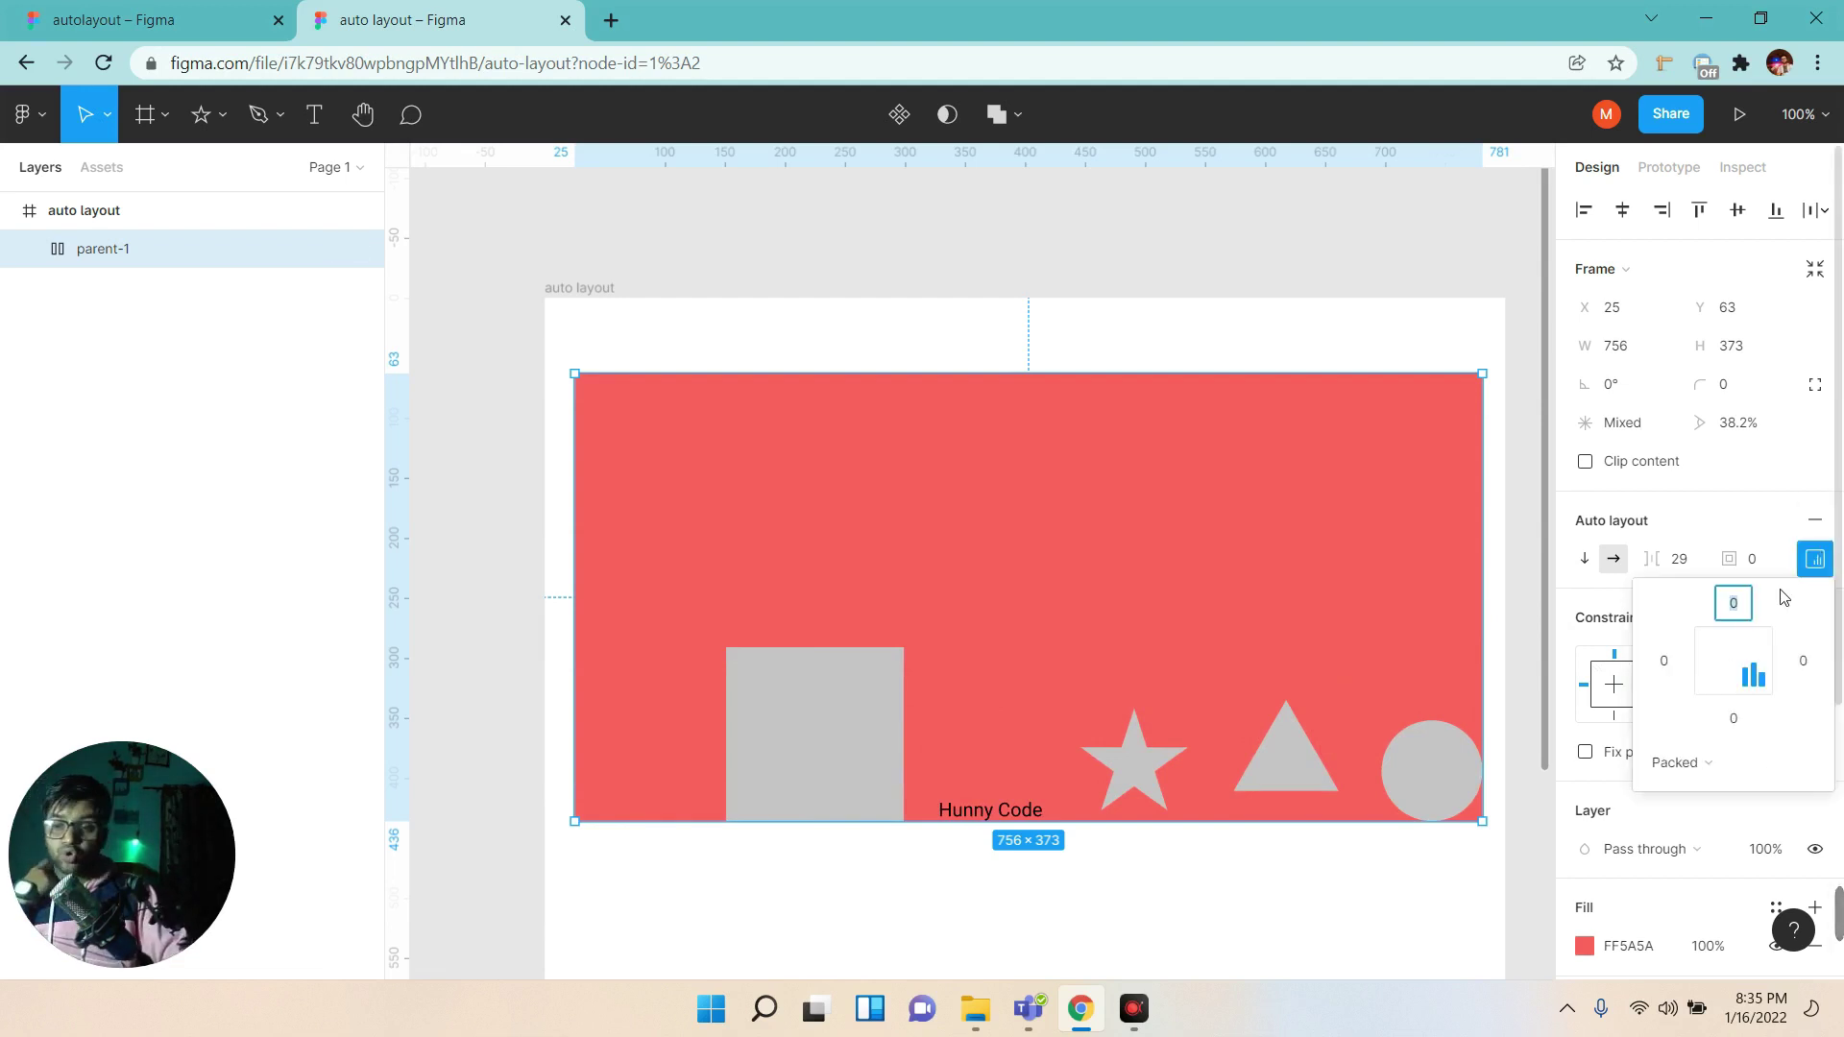
click(1815, 559)
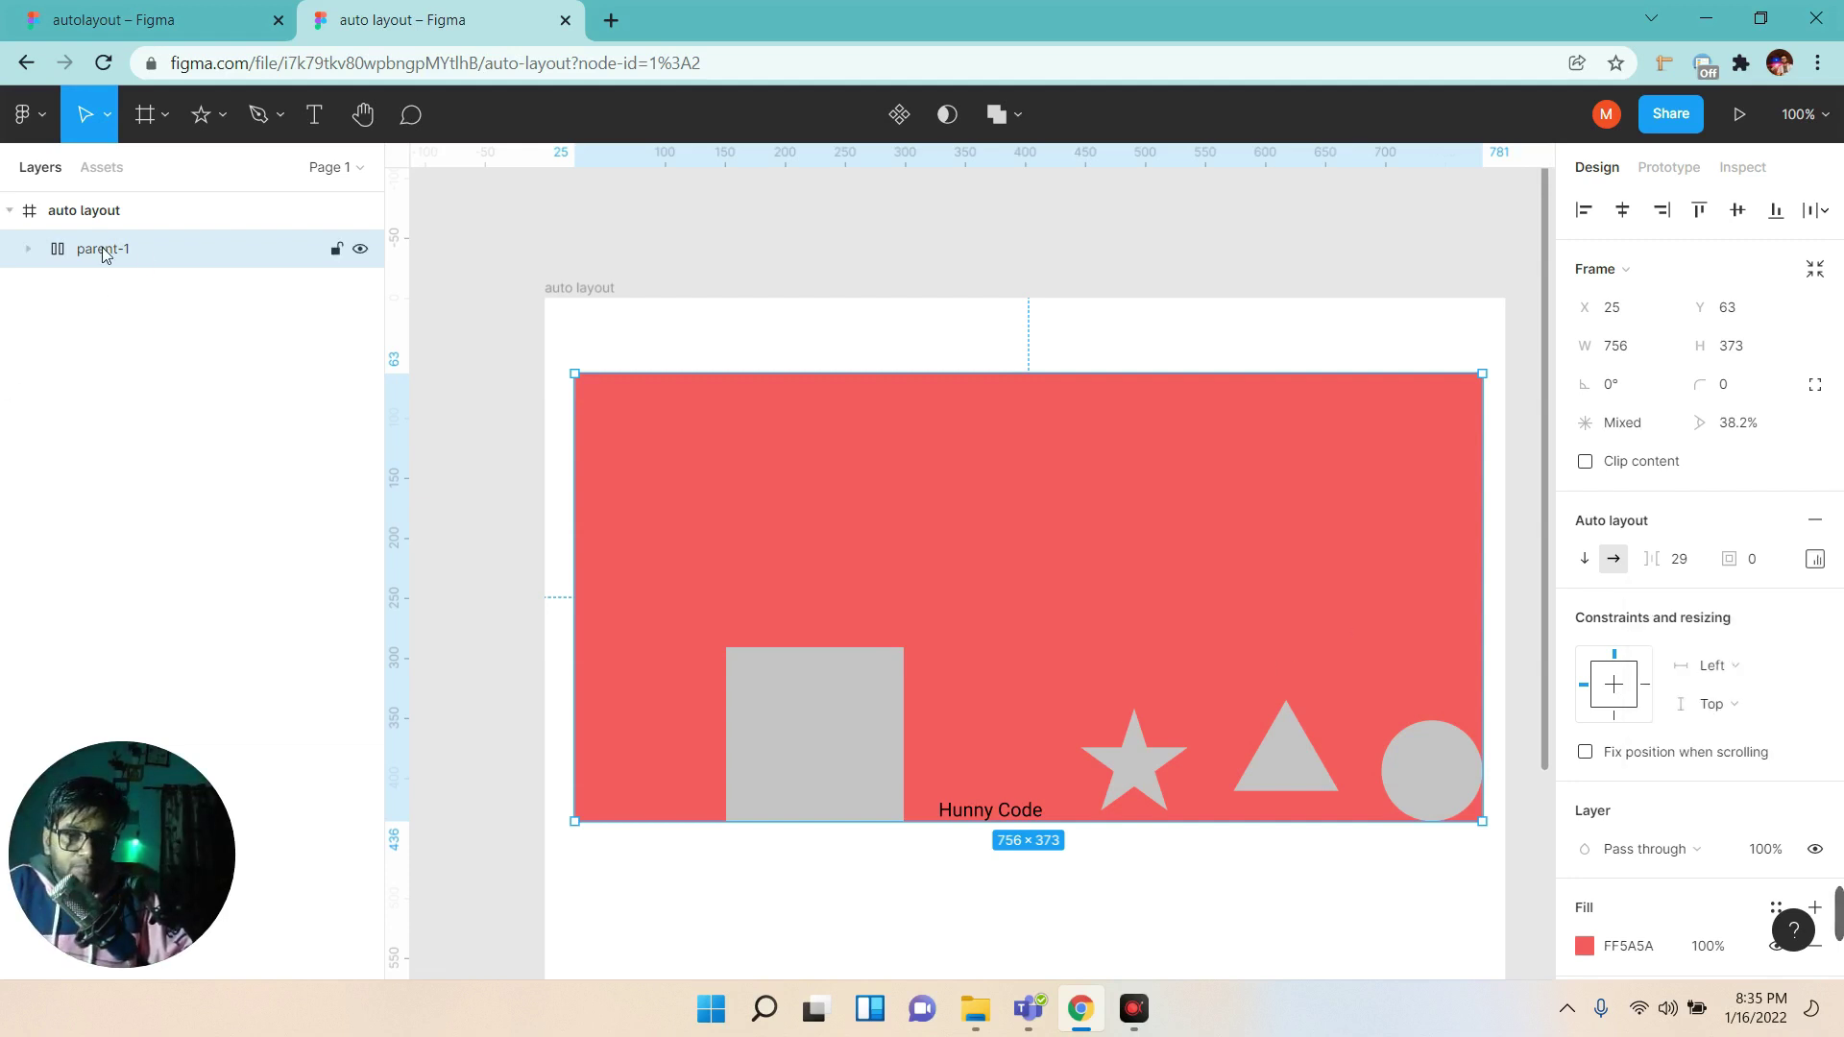
Set parent-1 width and height resizing both to Hug contents.
click(1754, 671)
click(1742, 625)
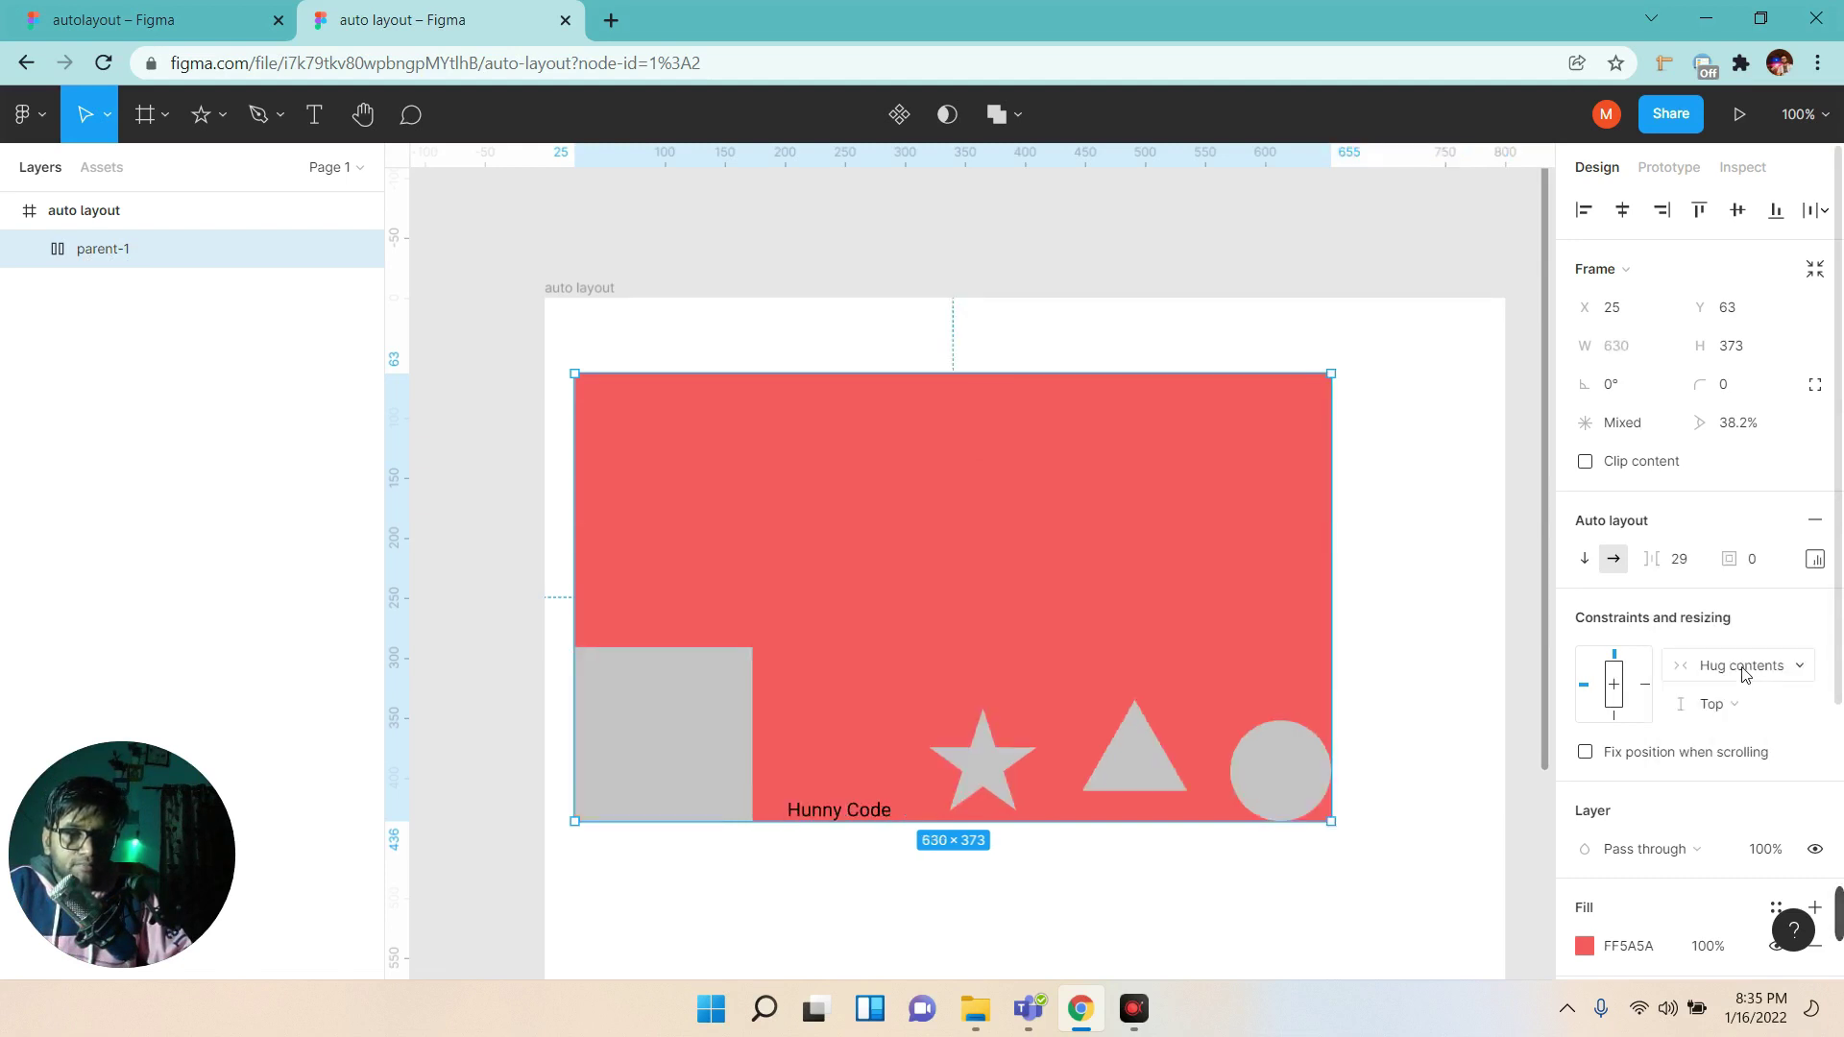
click(1731, 705)
click(1736, 666)
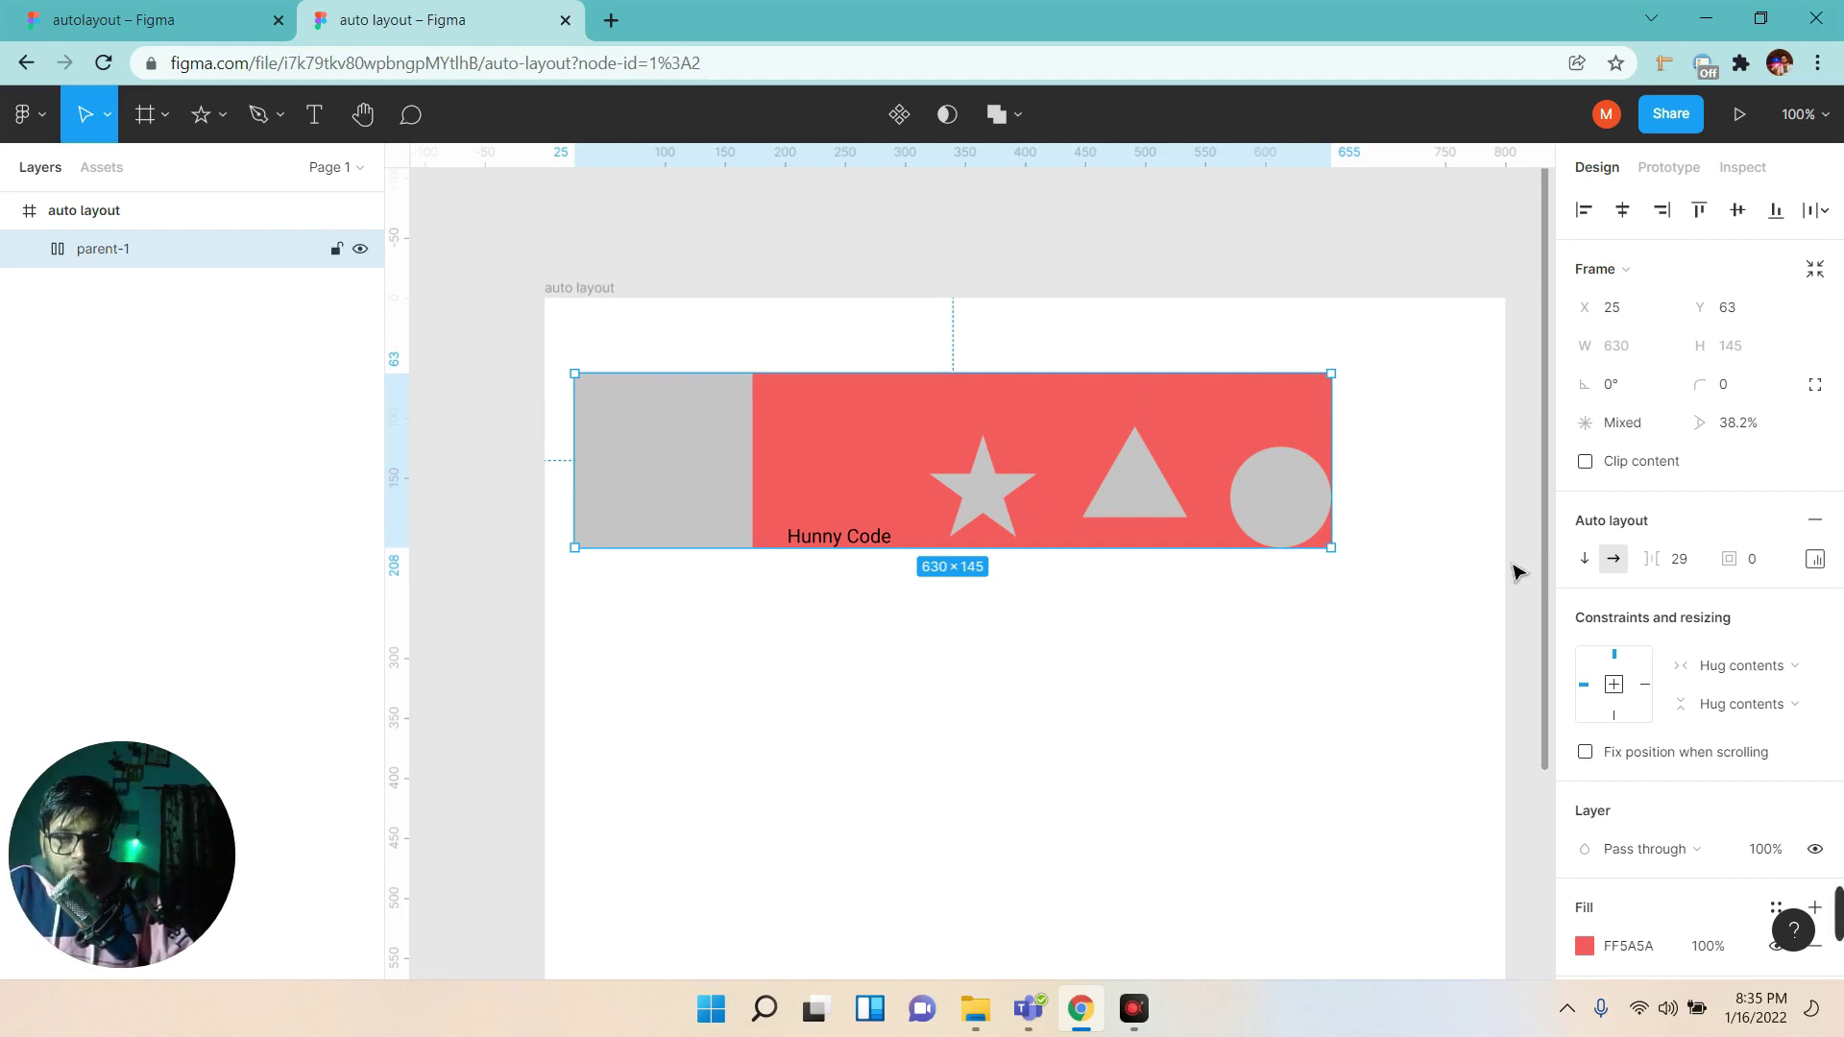
Align parent-1's items to the top-left while nudging the item spacing down.
click(1679, 559)
key(Down)
key(Down)
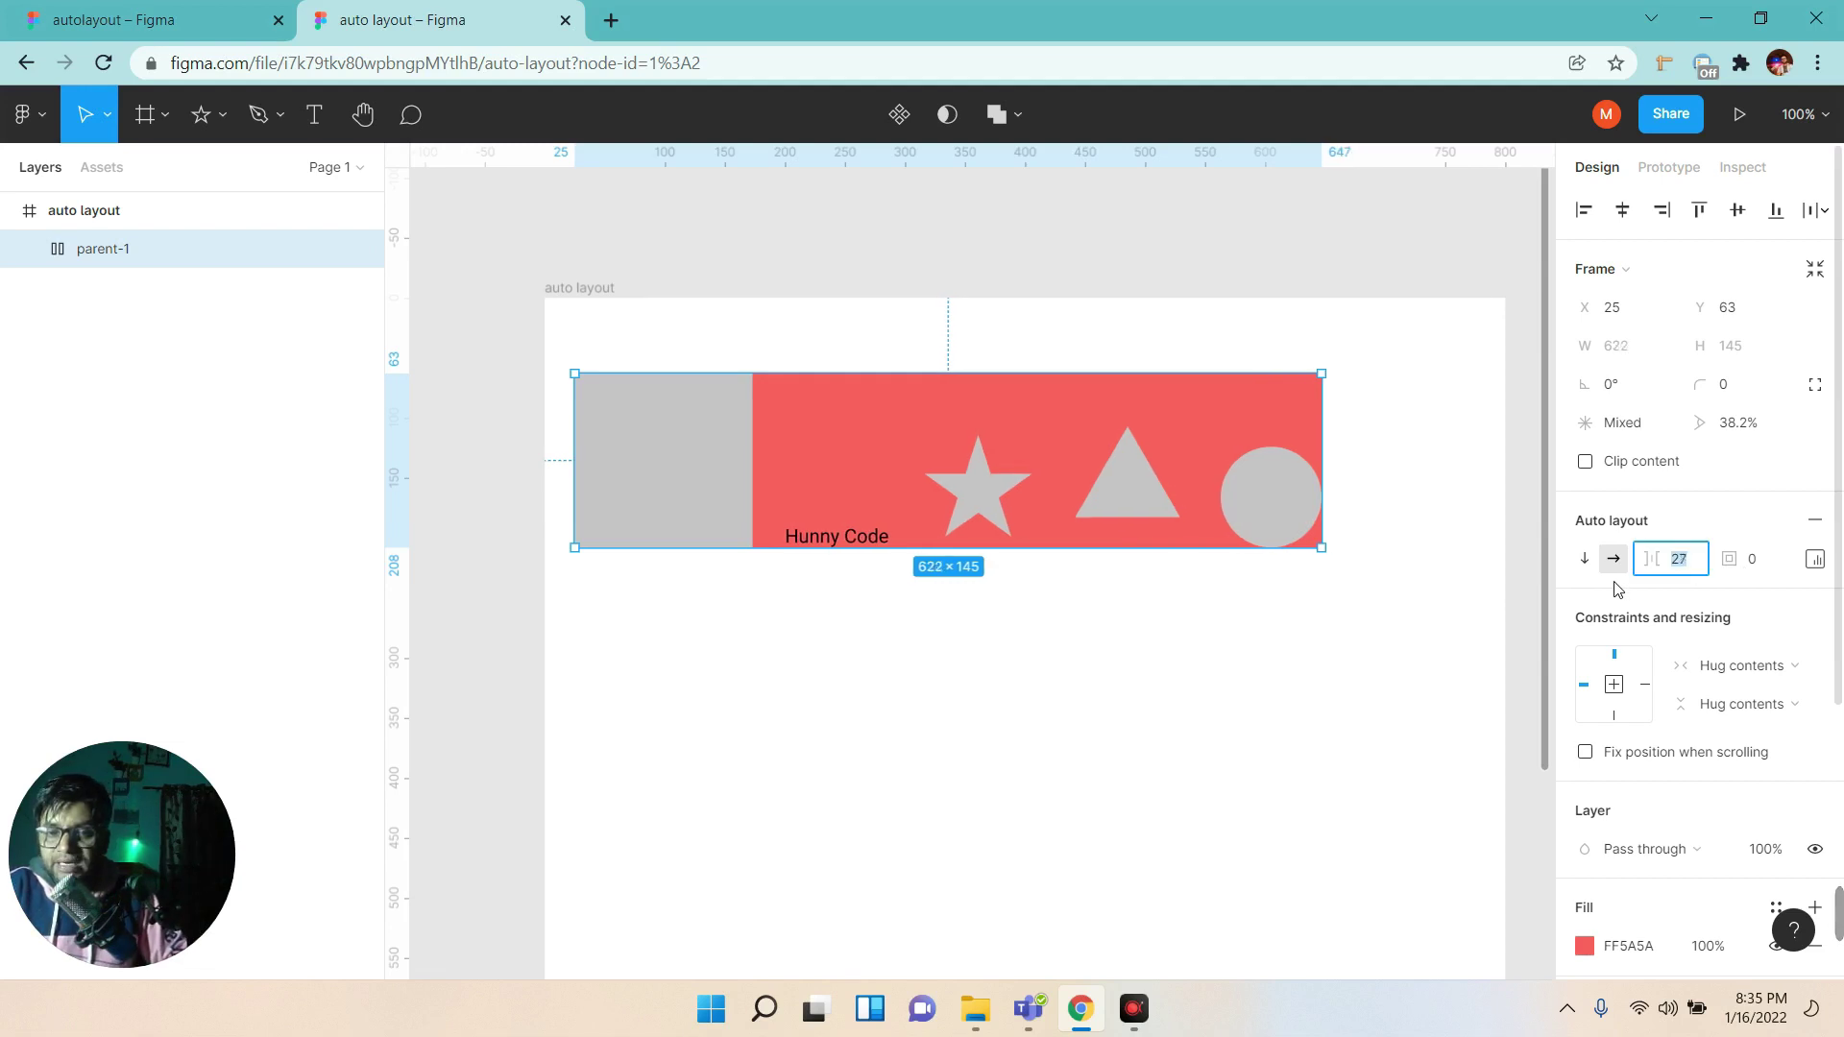
key(Down)
key(Down)
key(Down)
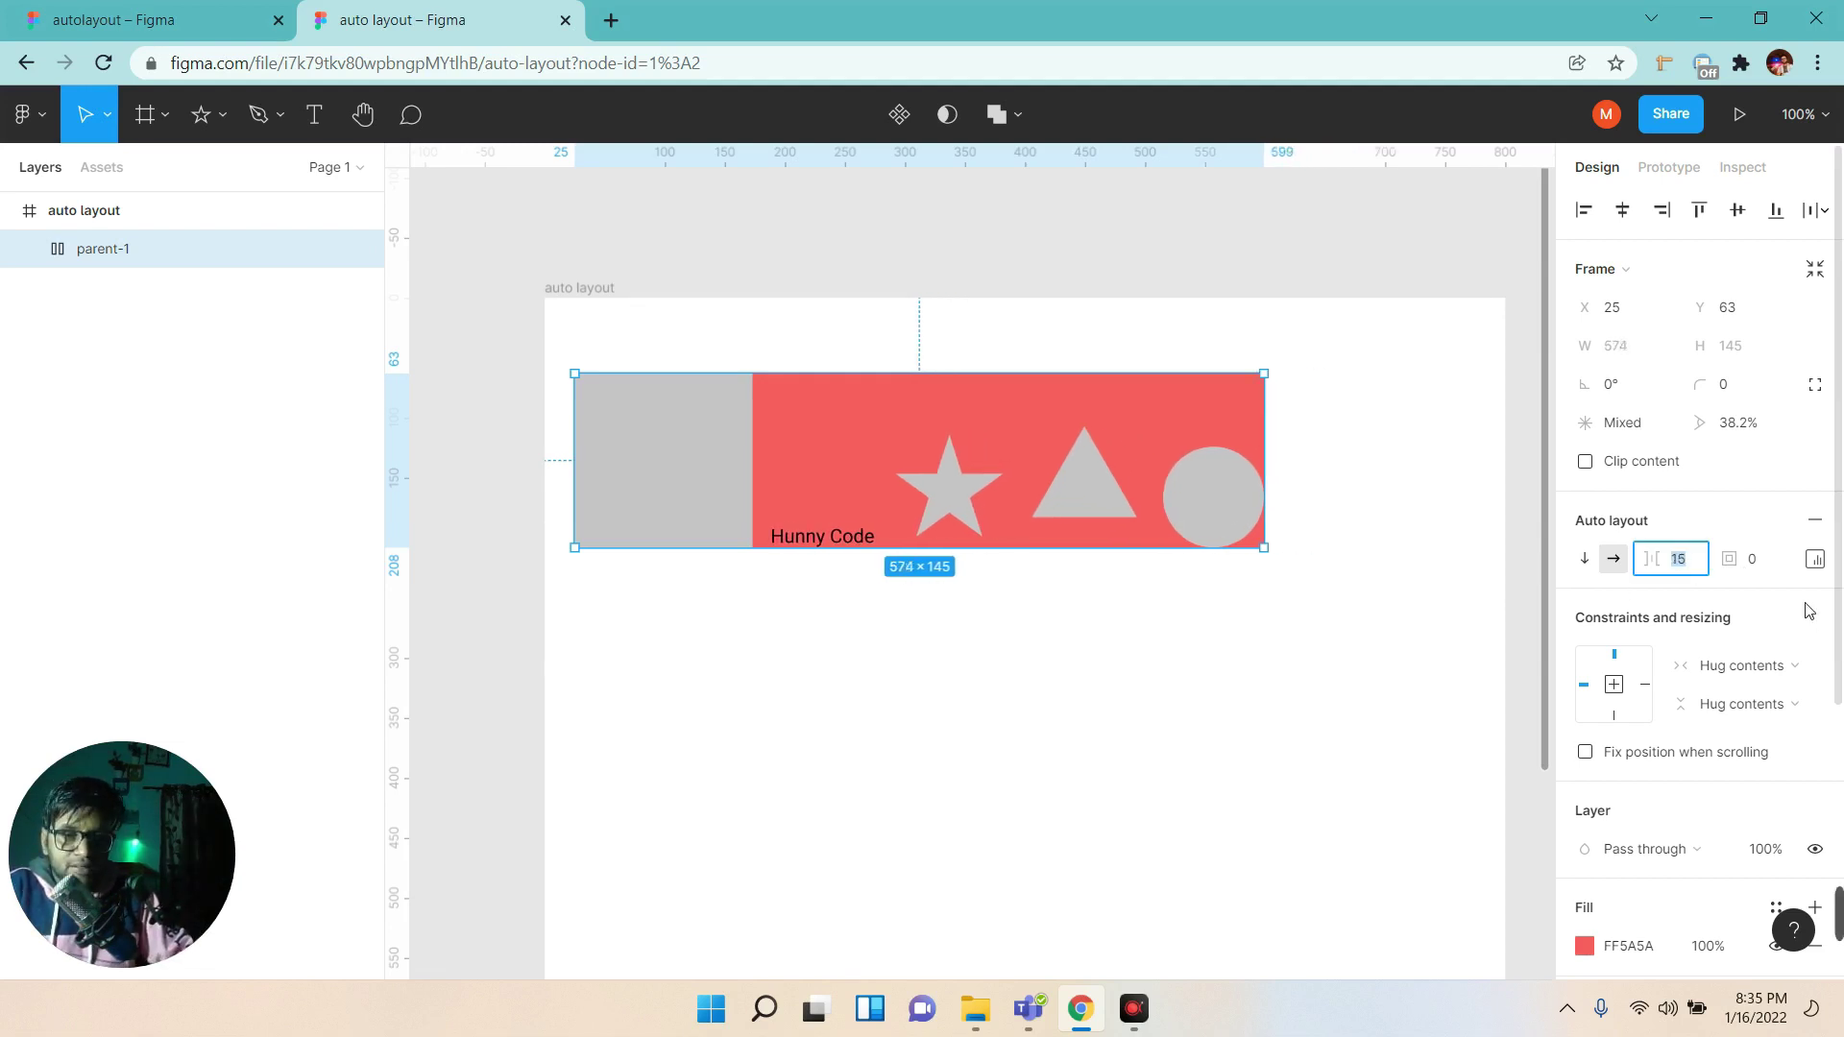
click(1815, 559)
click(1712, 642)
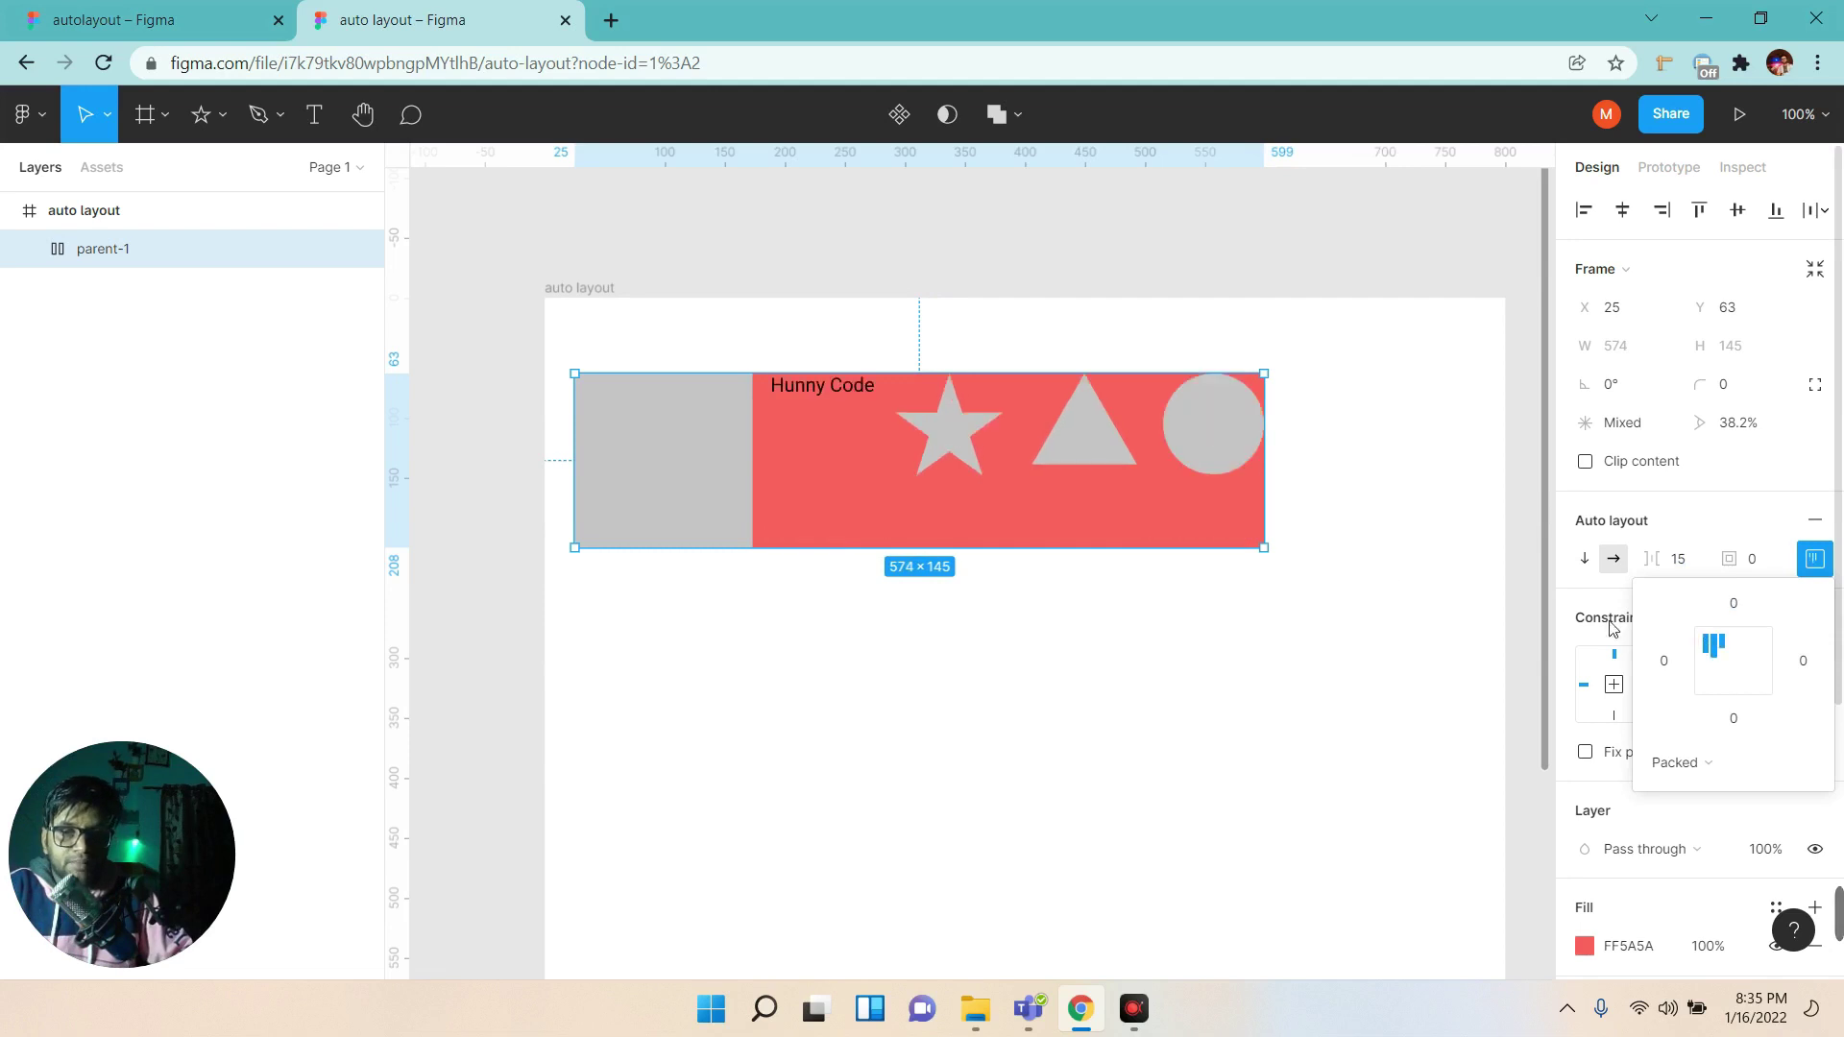
Set parent-1's item spacing to 30 and its padding to 20 all round.
click(1687, 566)
key(Down)
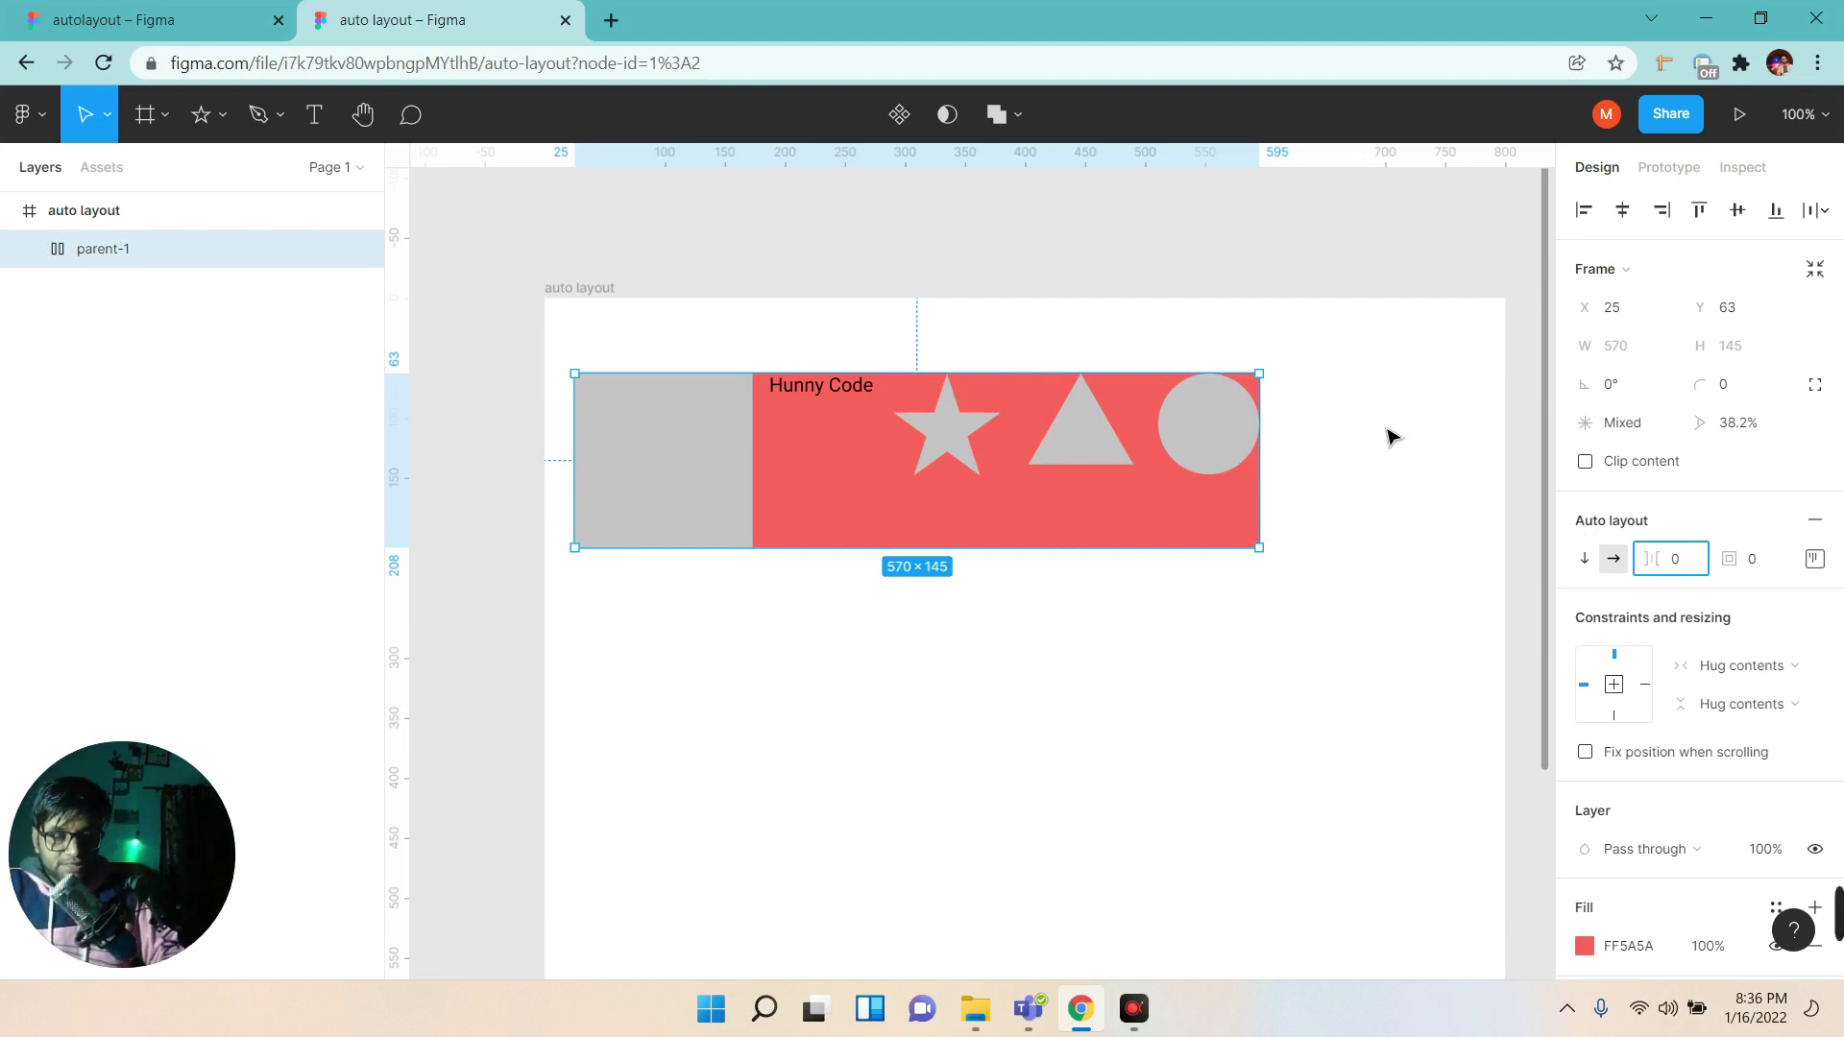
key(Up)
key(Up)
key(Up)
key(Up)
key(Up)
key(Up)
key(Up)
key(Up)
key(Up)
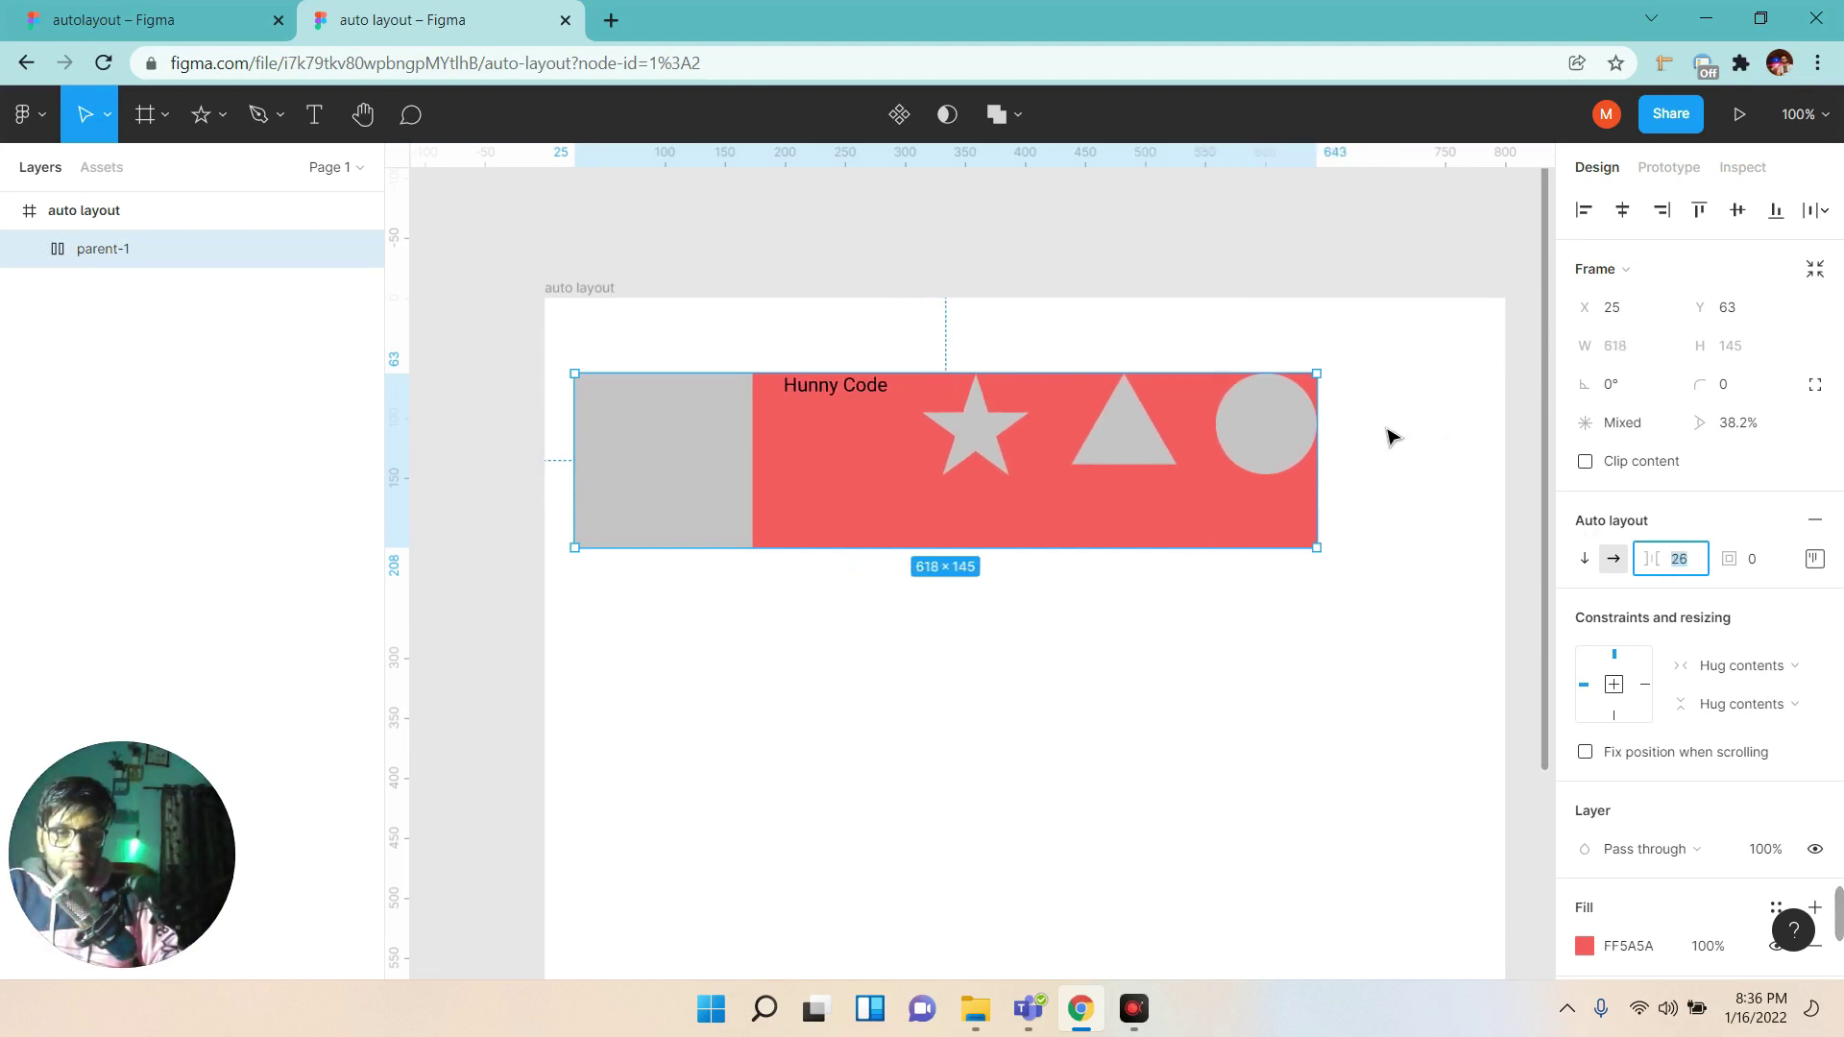
key(Up)
key(Up)
key(Up)
click(1679, 565)
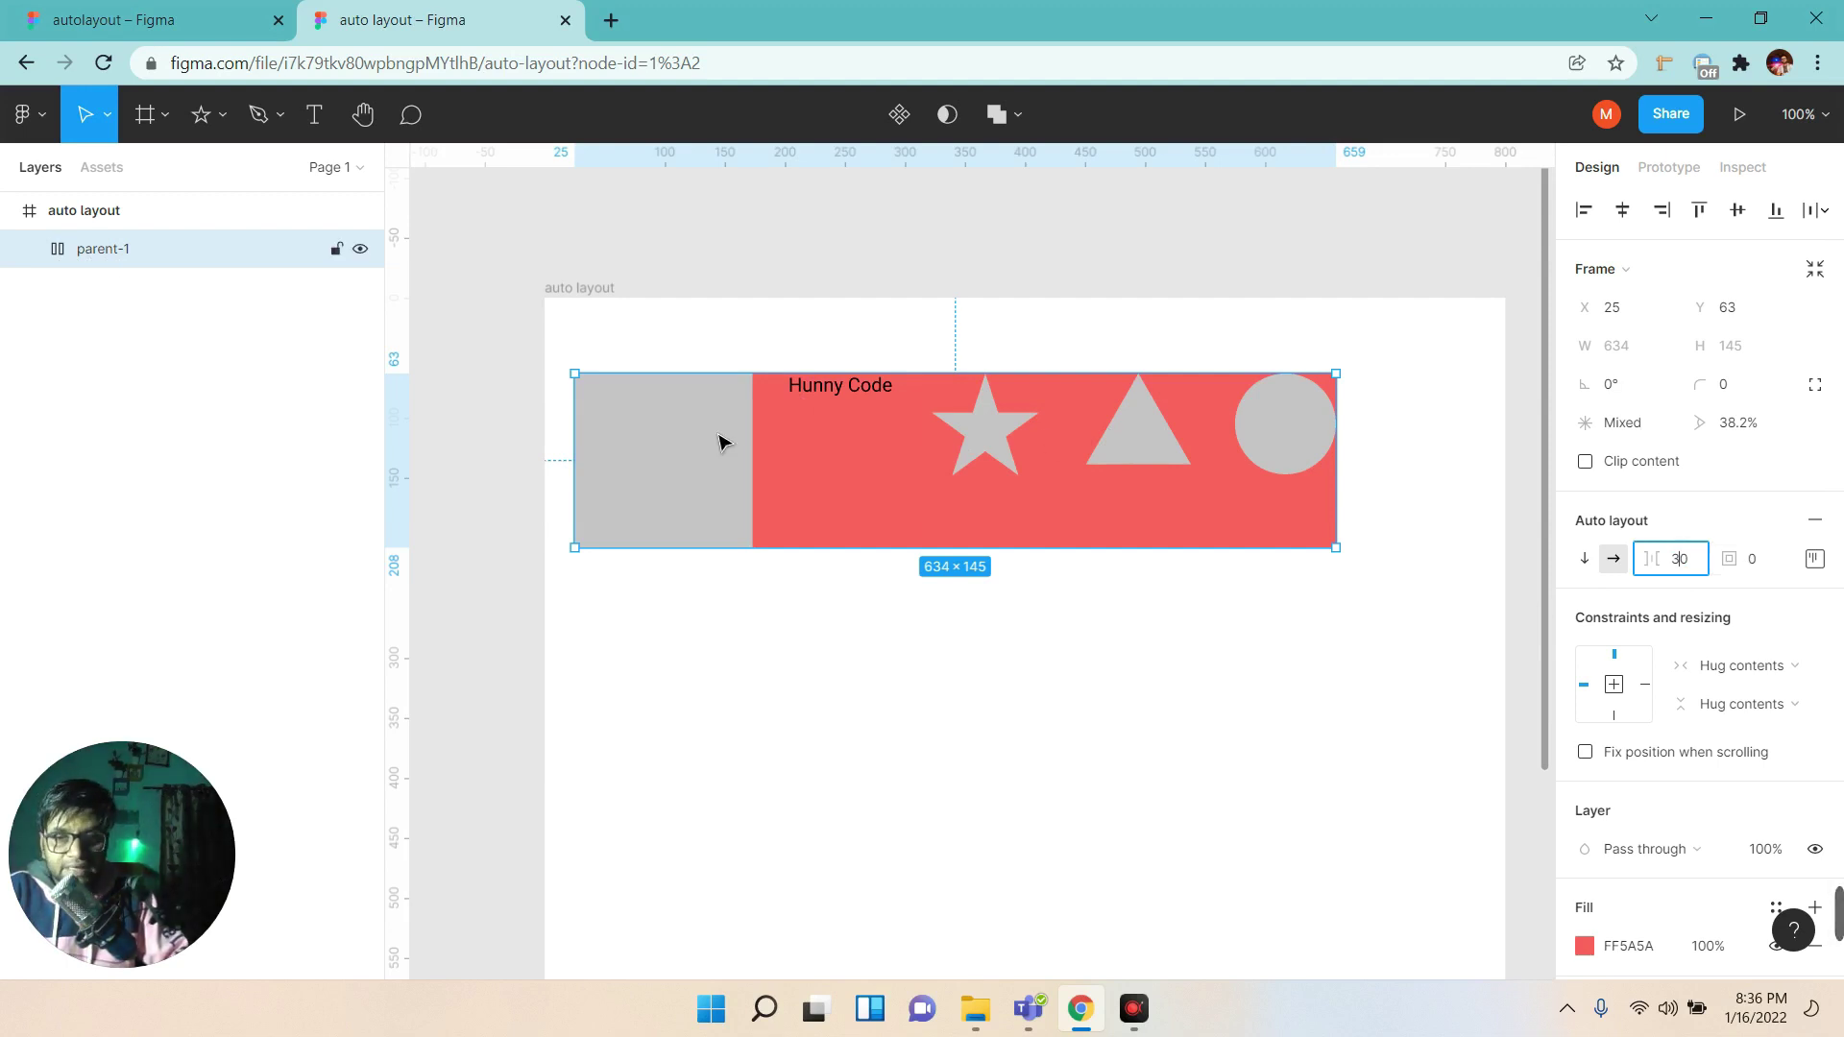
key(Tab)
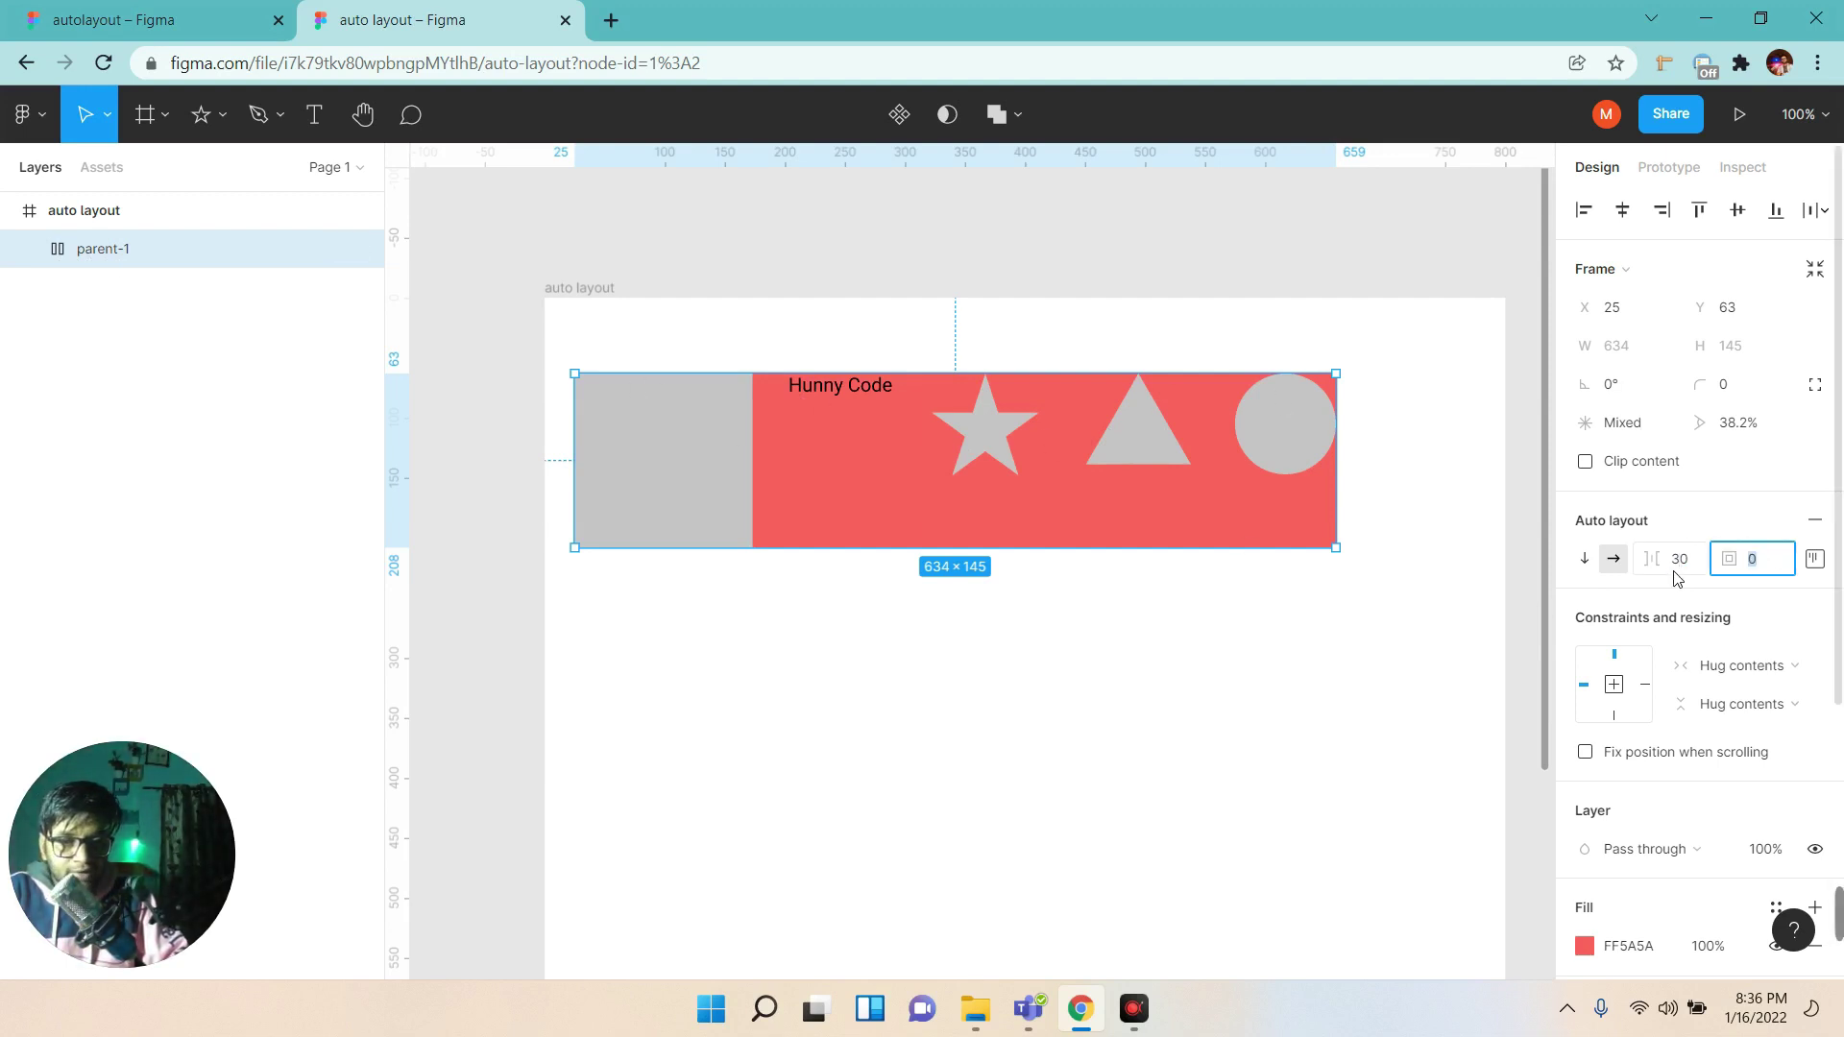
text(20)
key(Return)
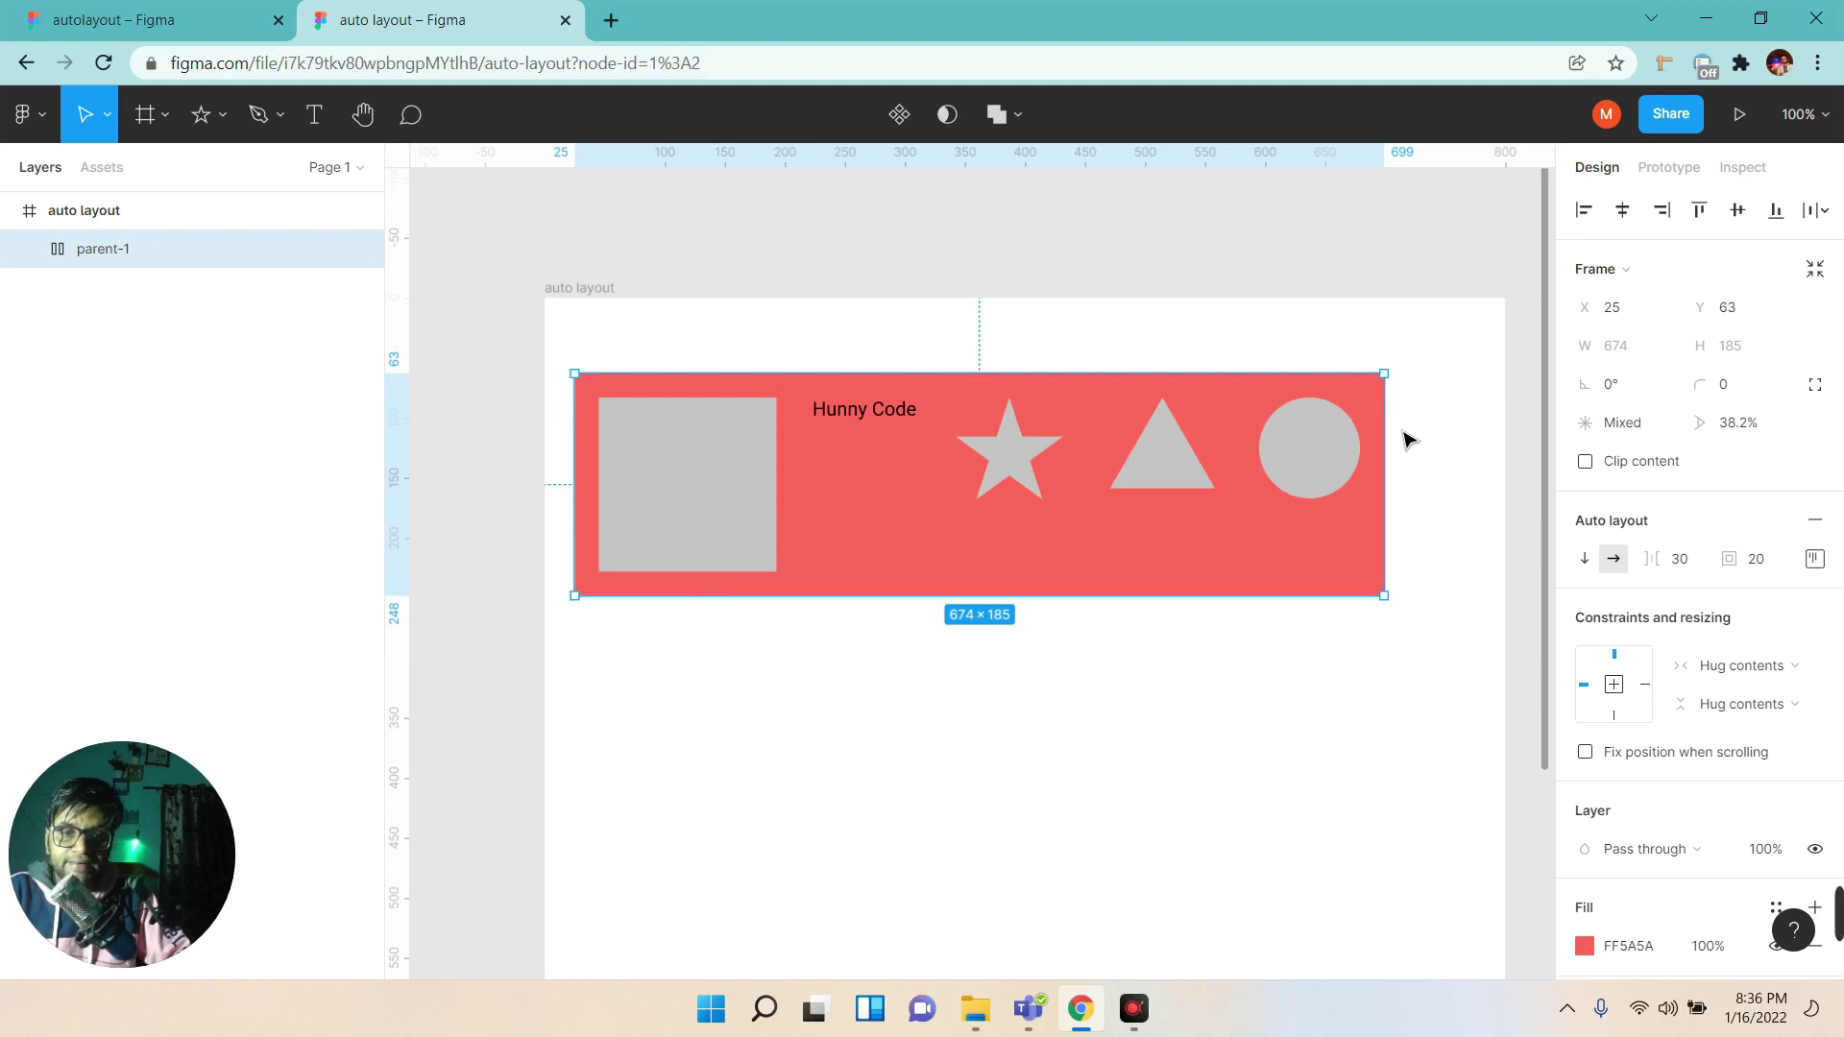
Try per-side padding on parent-1: top 0, left 15, right 50.
click(1816, 559)
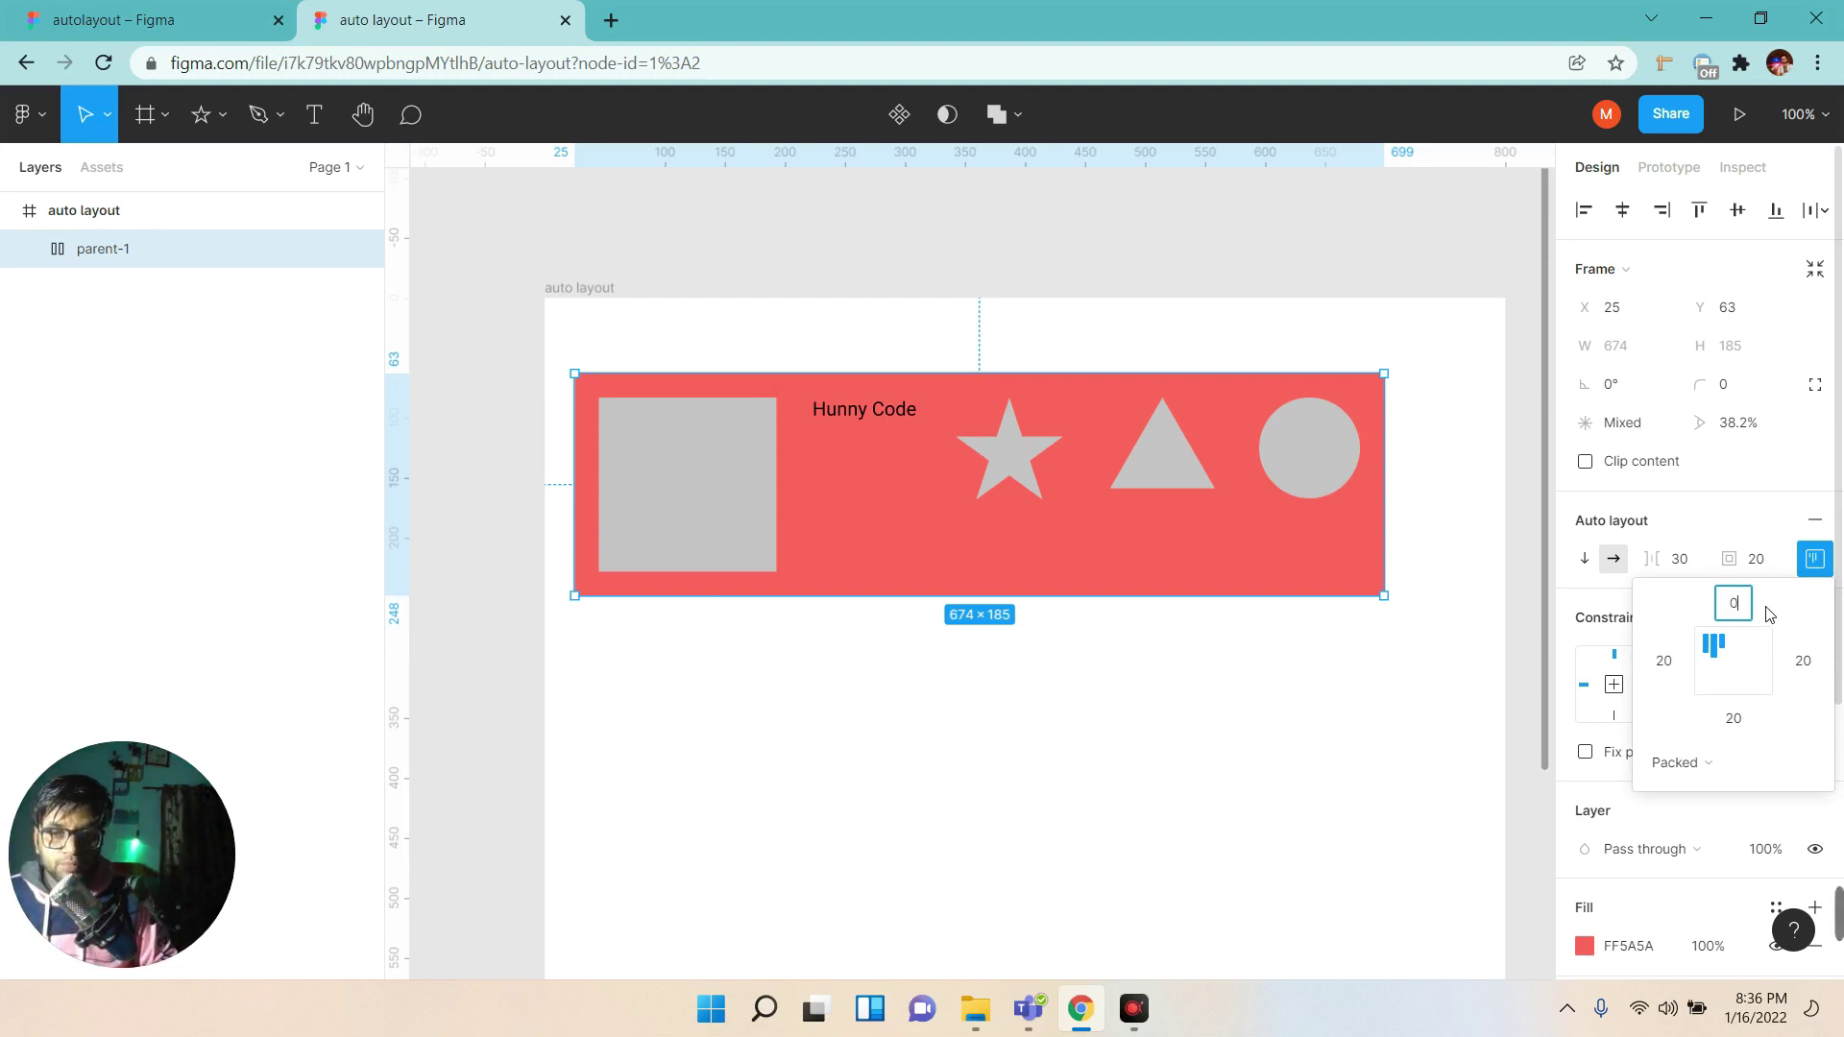
key(Return)
click(1667, 663)
text(15)
key(Tab)
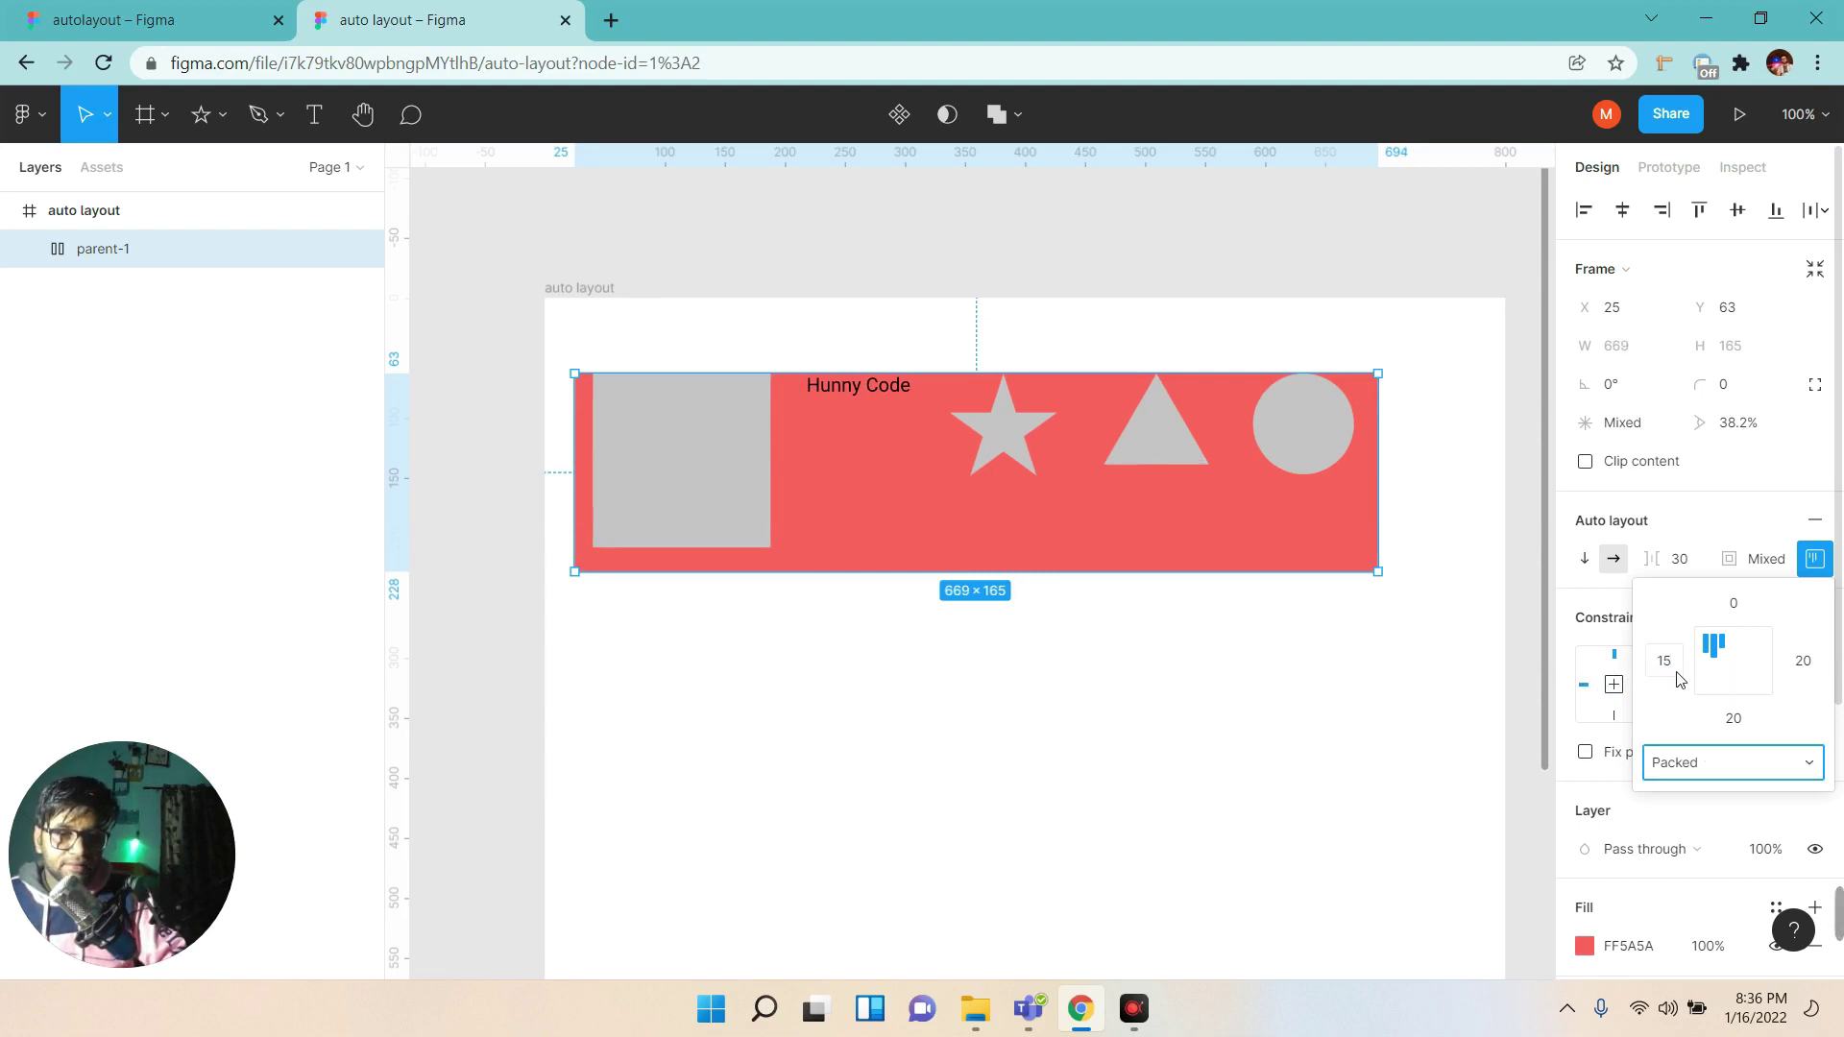
click(1803, 662)
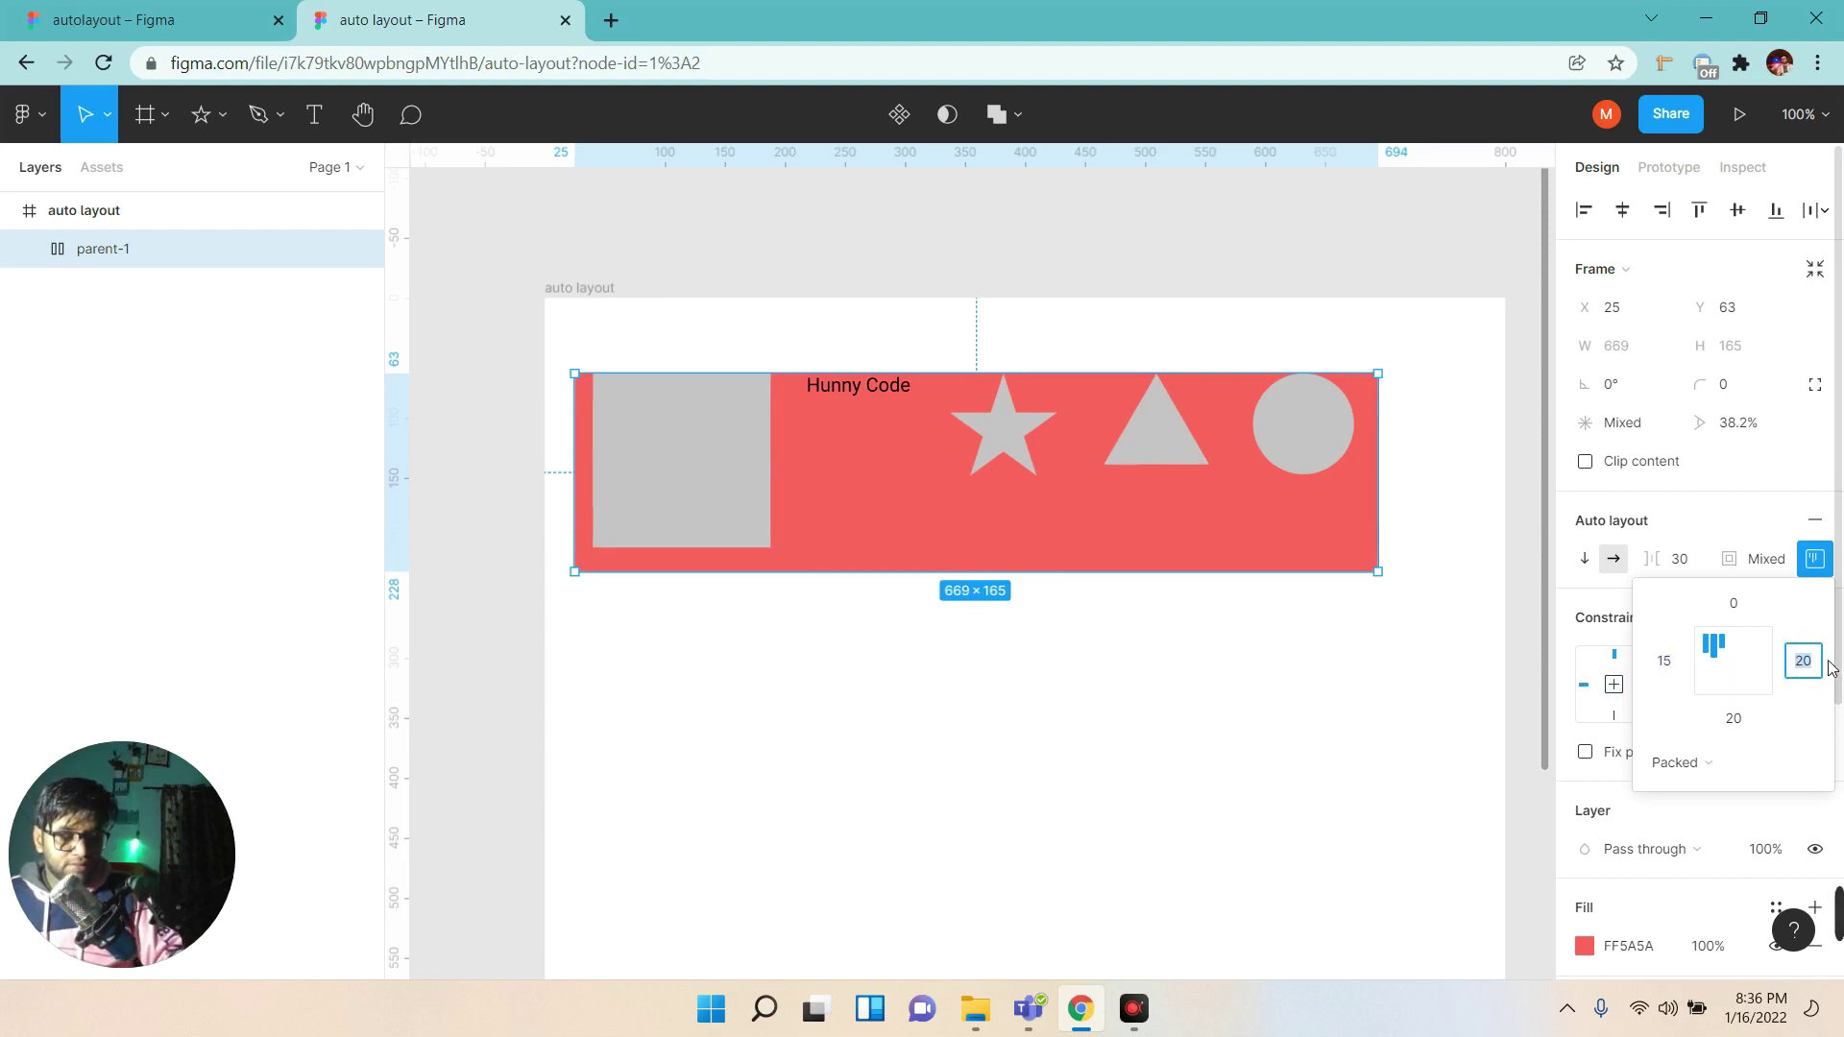
text(50)
key(Return)
Go back to uniform padding and set 50 on every side of parent-1.
click(1739, 720)
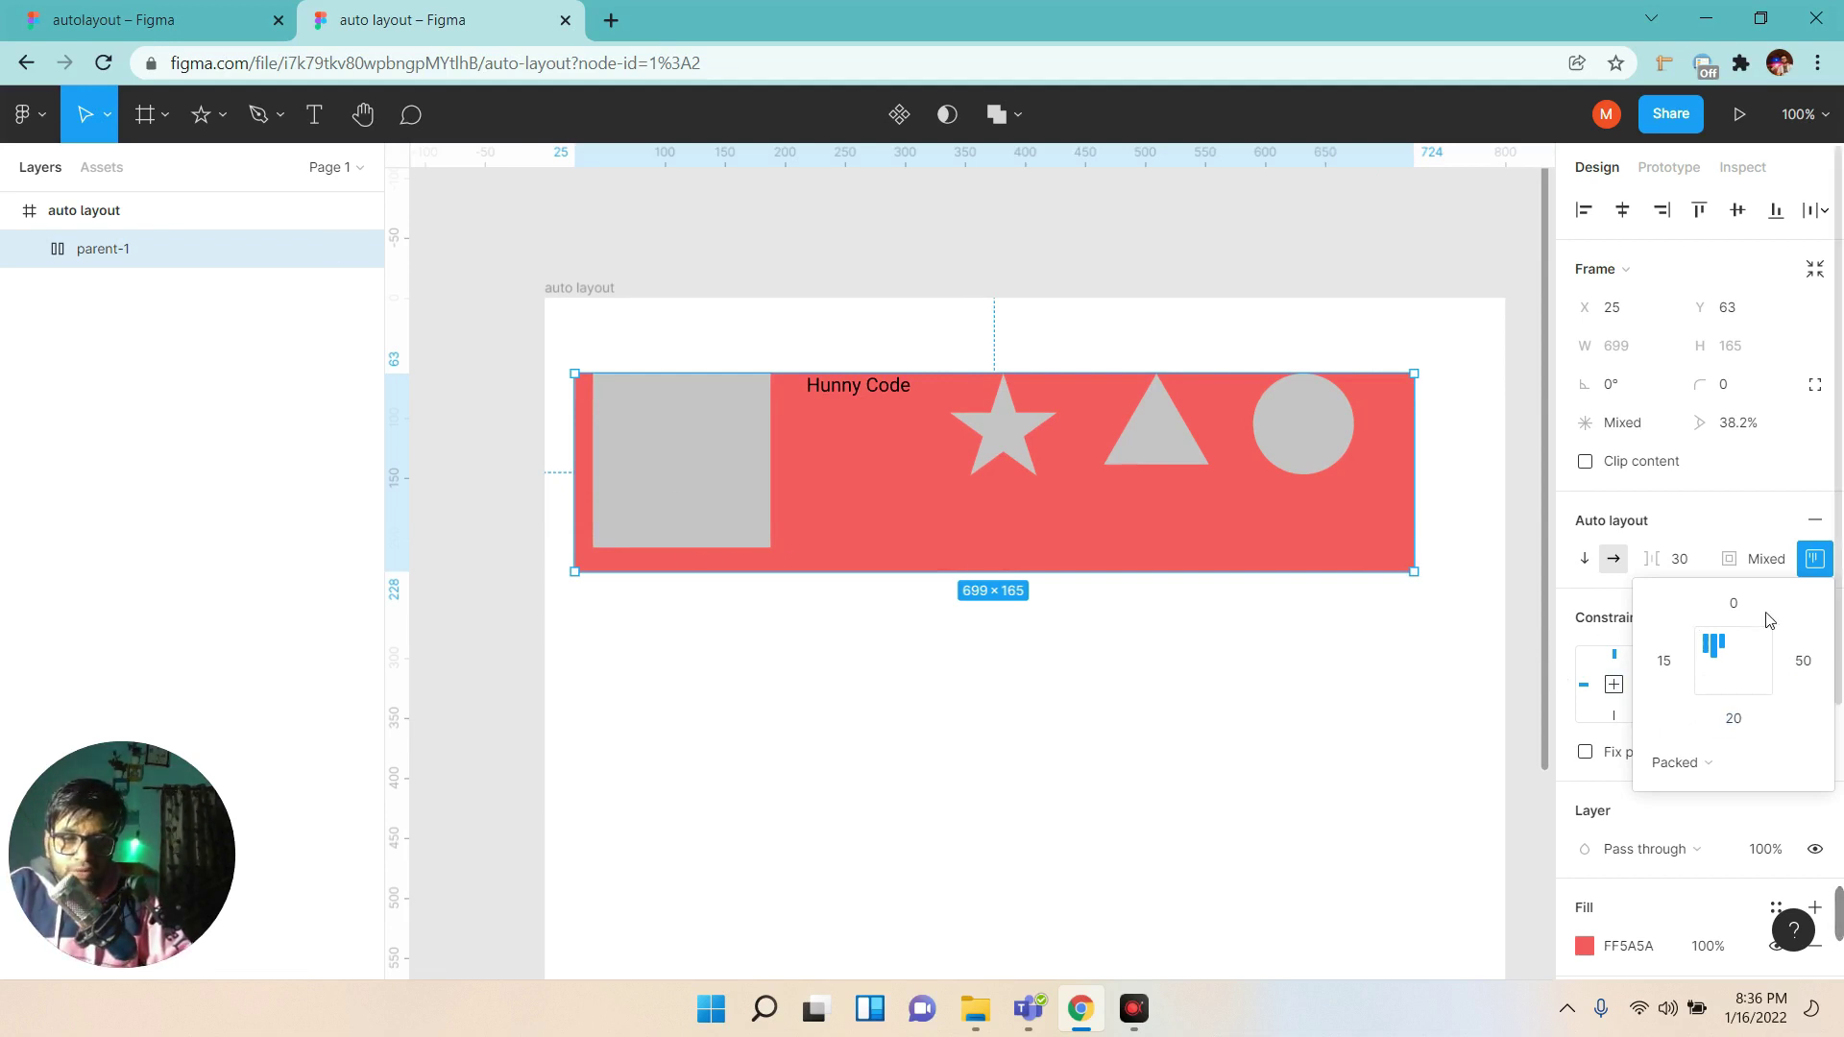
click(1828, 565)
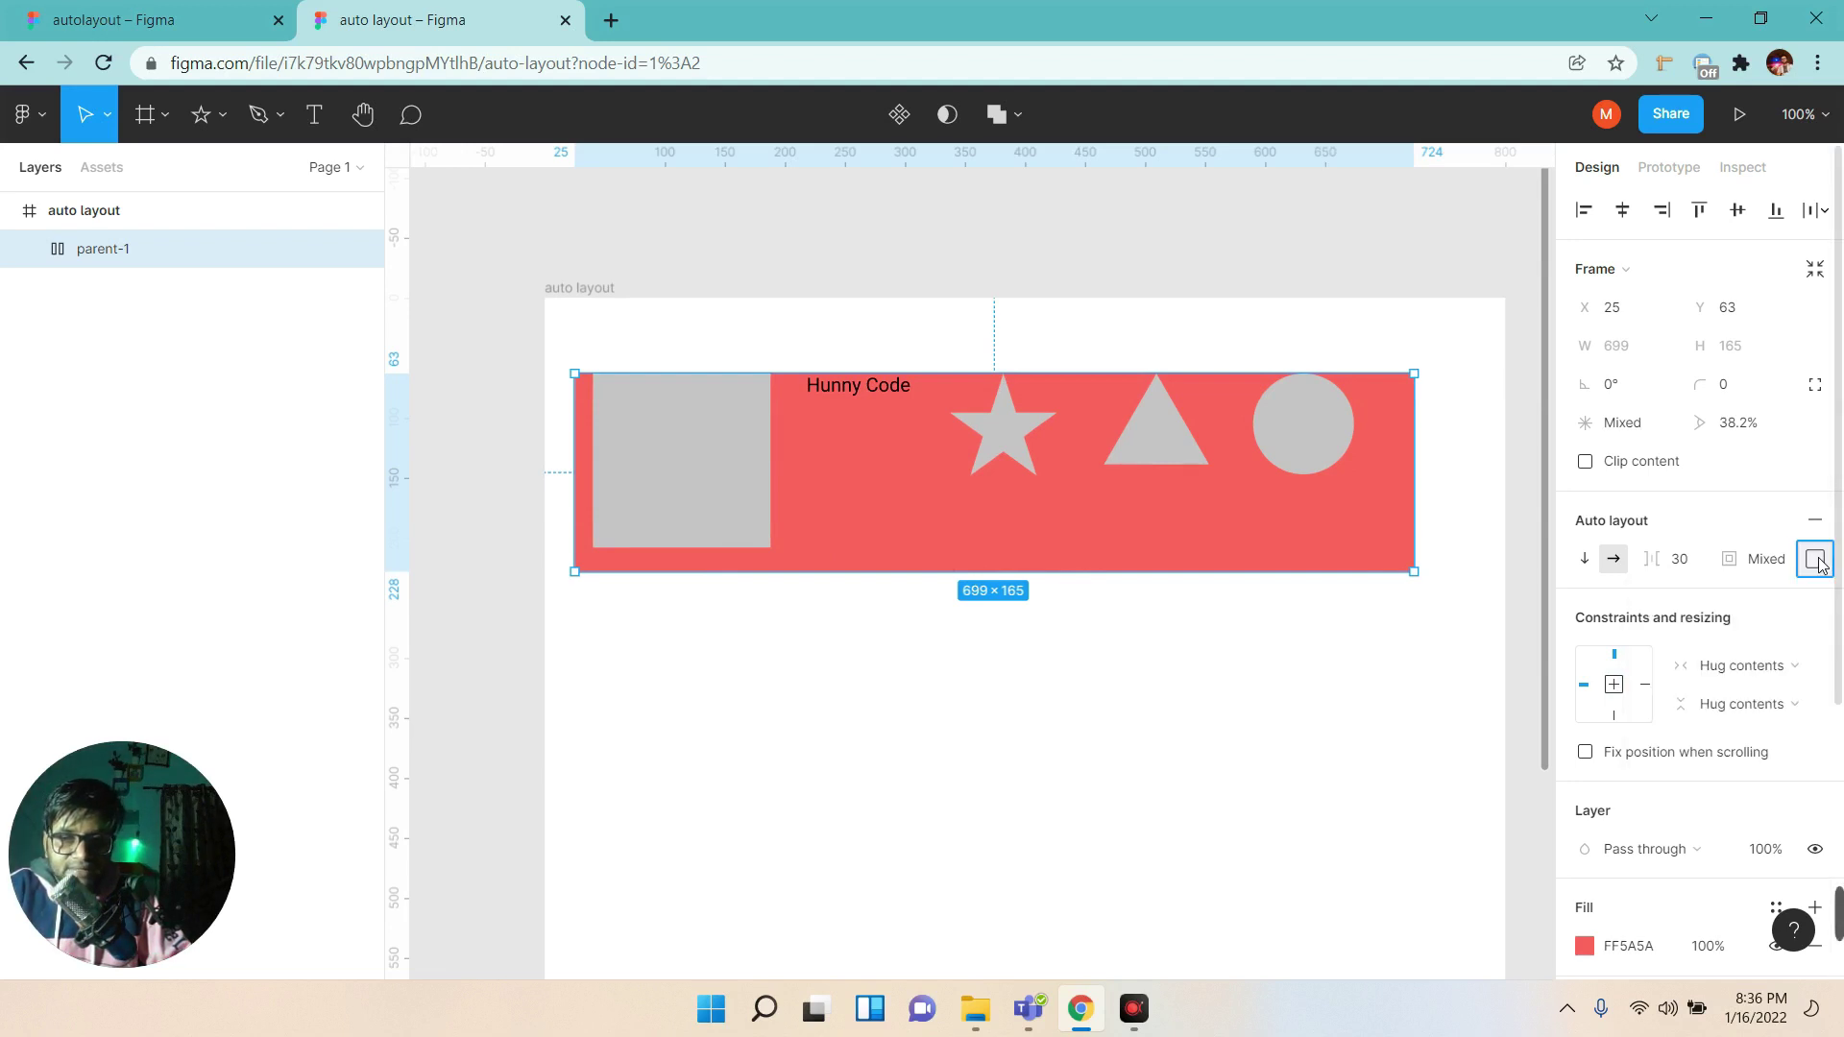
click(1785, 560)
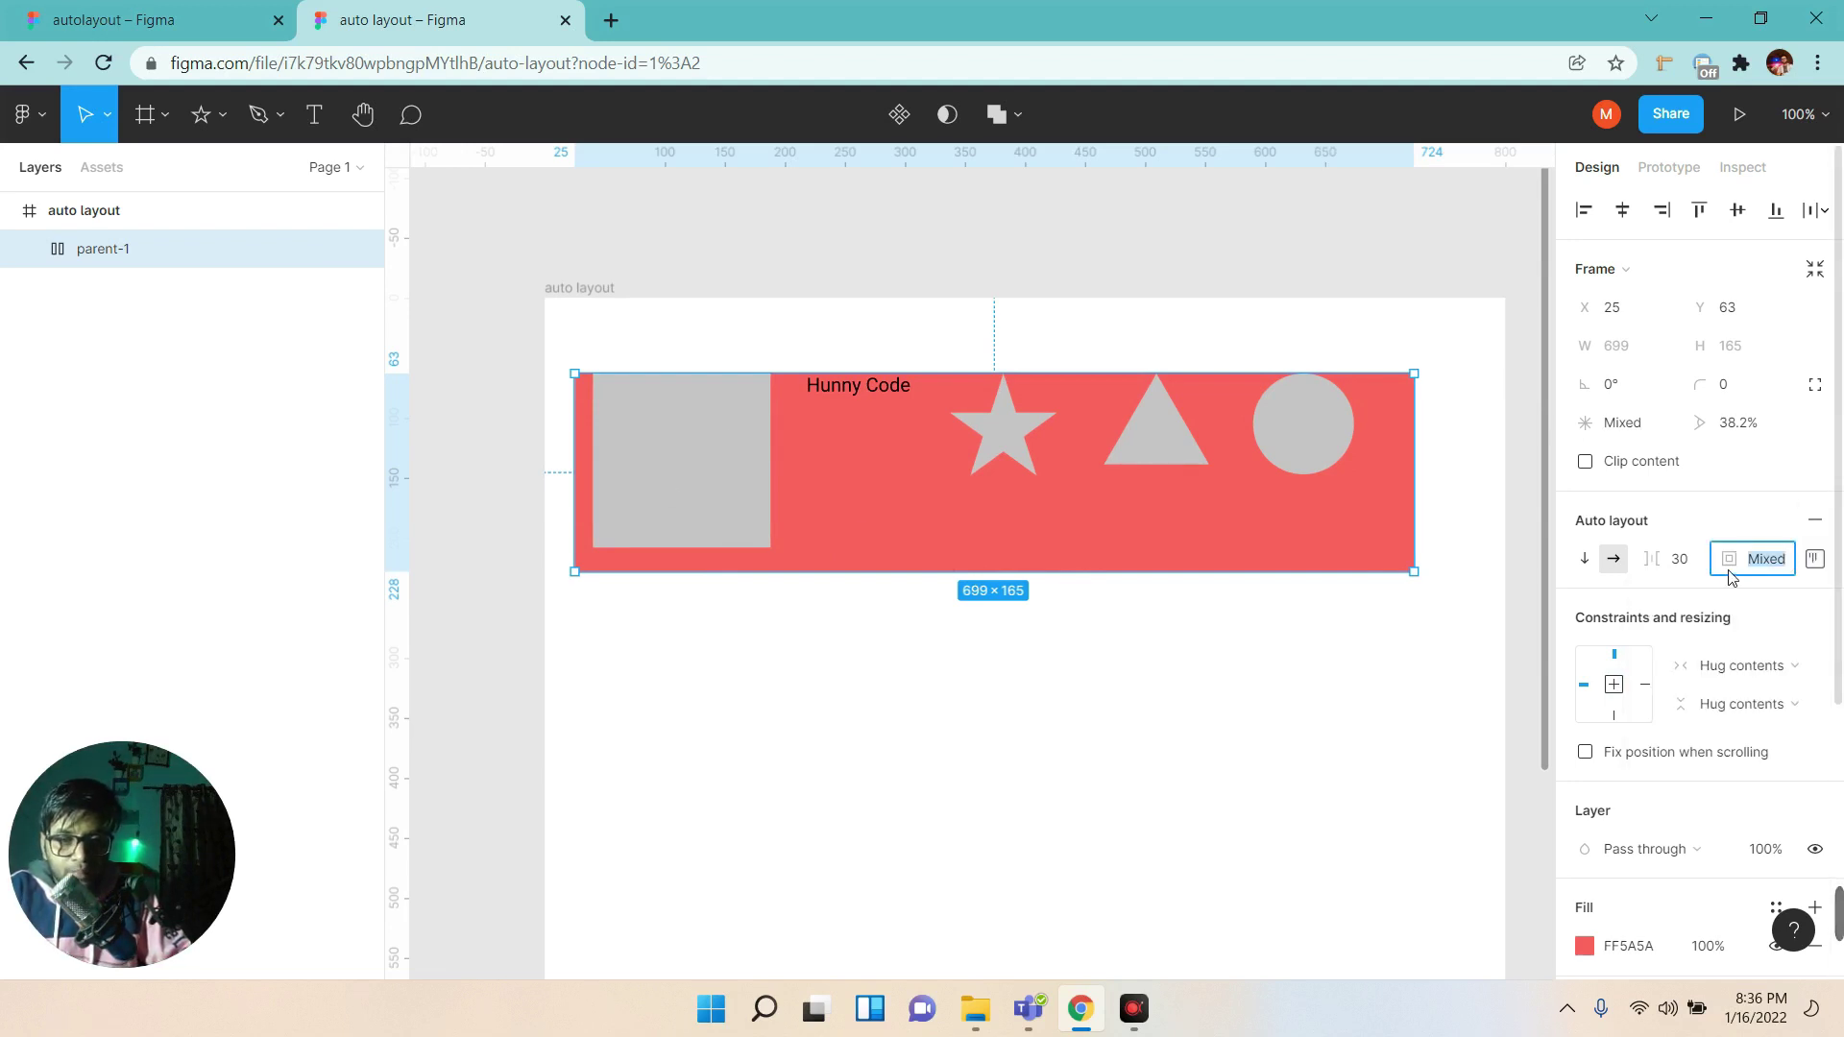
text(50)
key(Return)
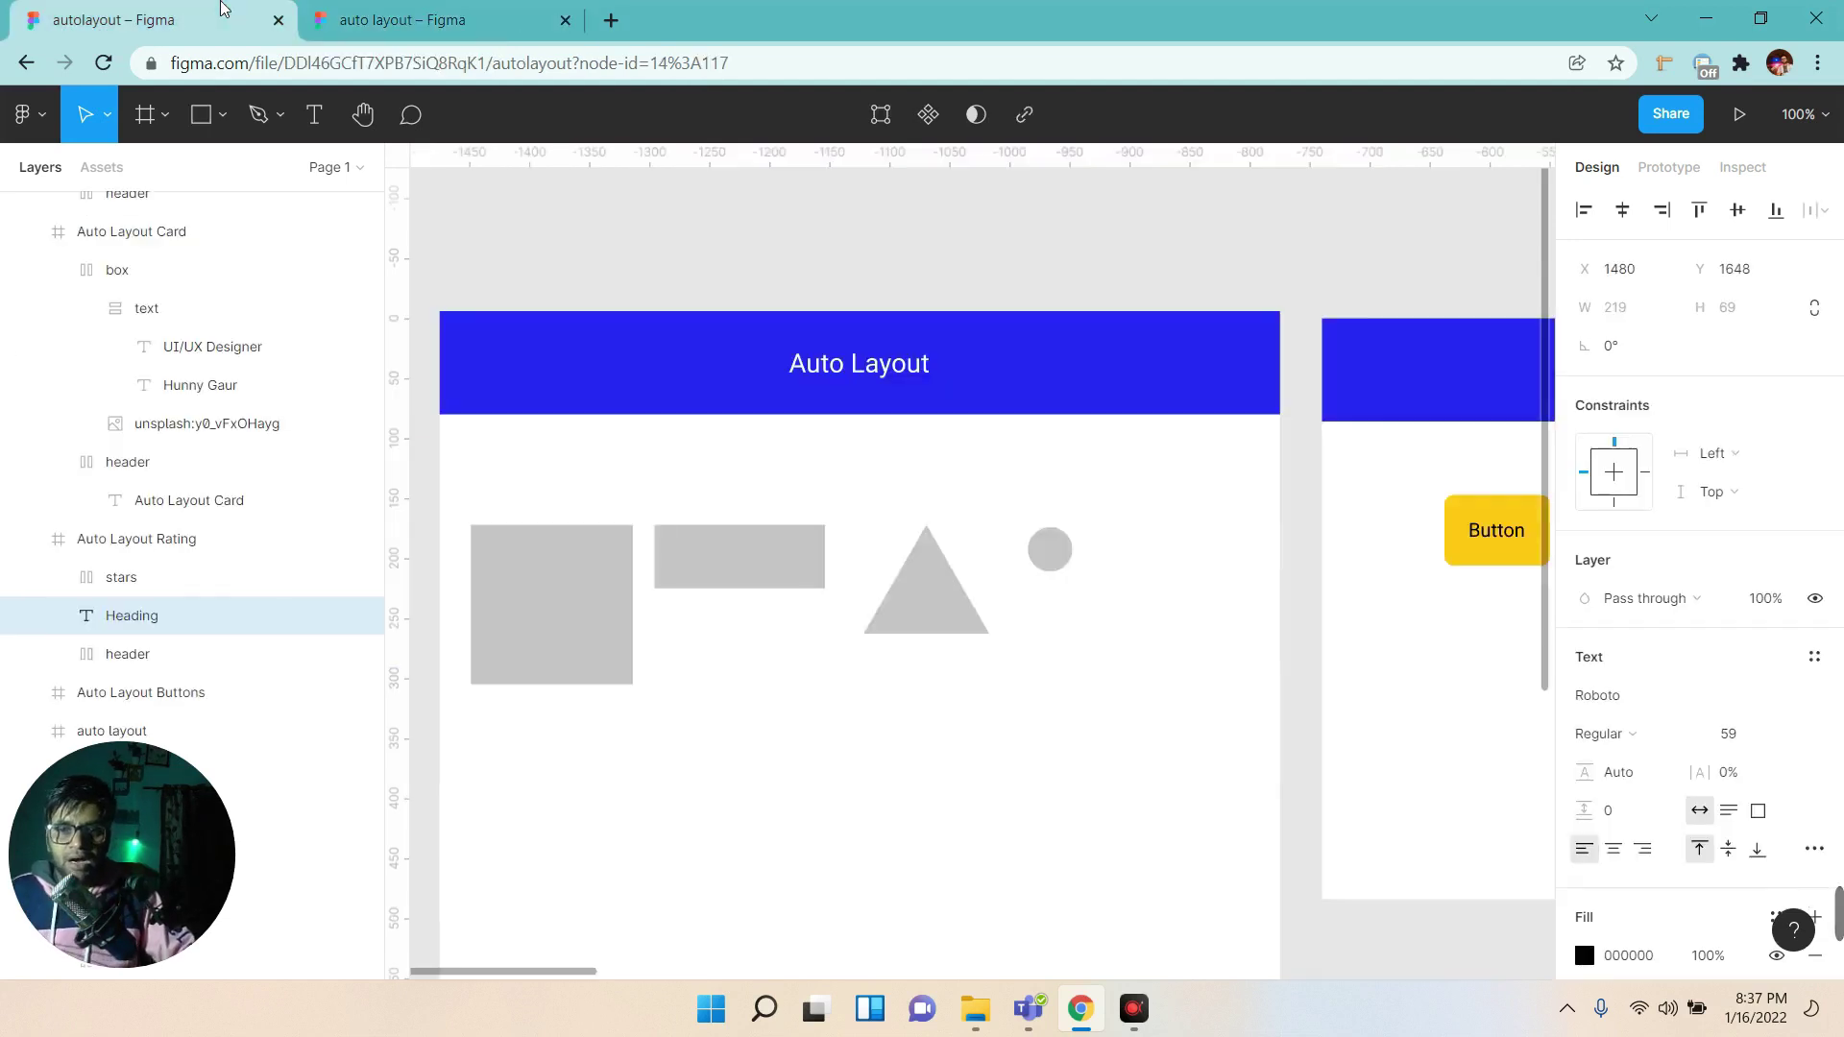
Check the reference autolayout file, then delete the red parent-1 frame and its shapes.
click(223, 14)
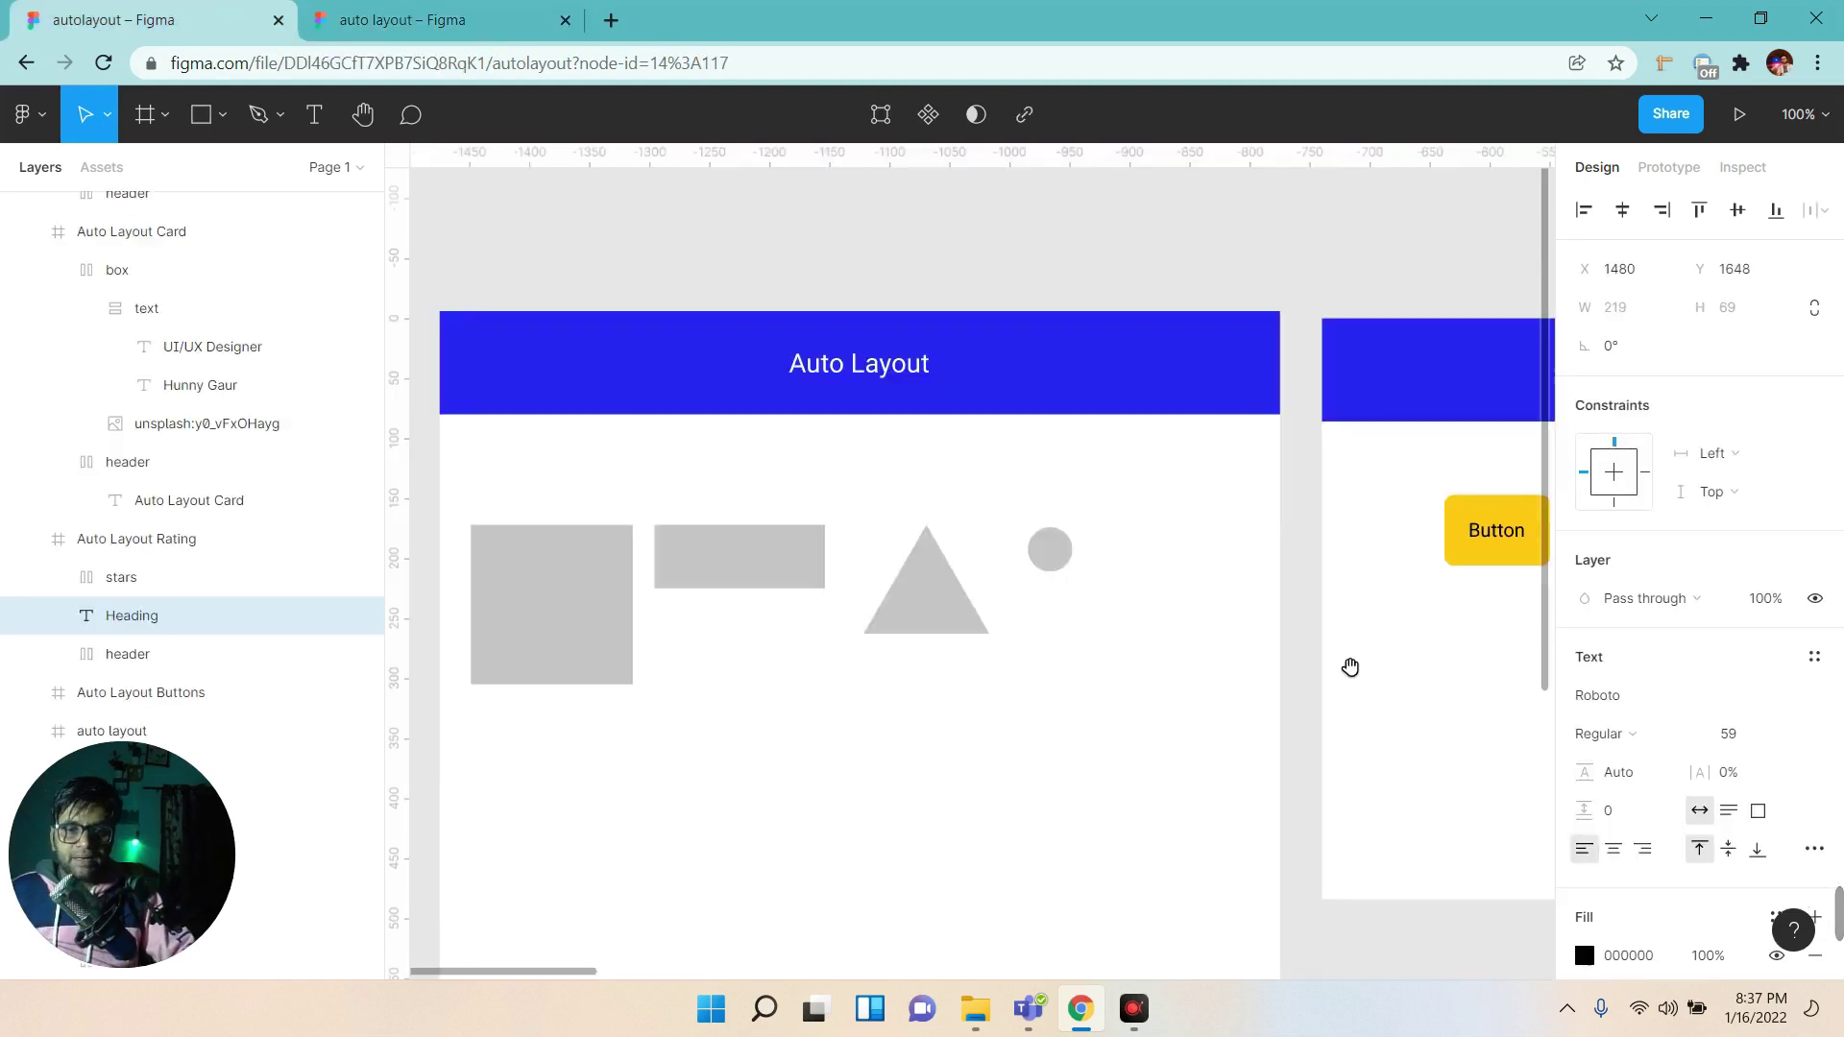
scroll(1351, 667, right, 5)
scroll(1359, 605, right, 2)
click(404, 19)
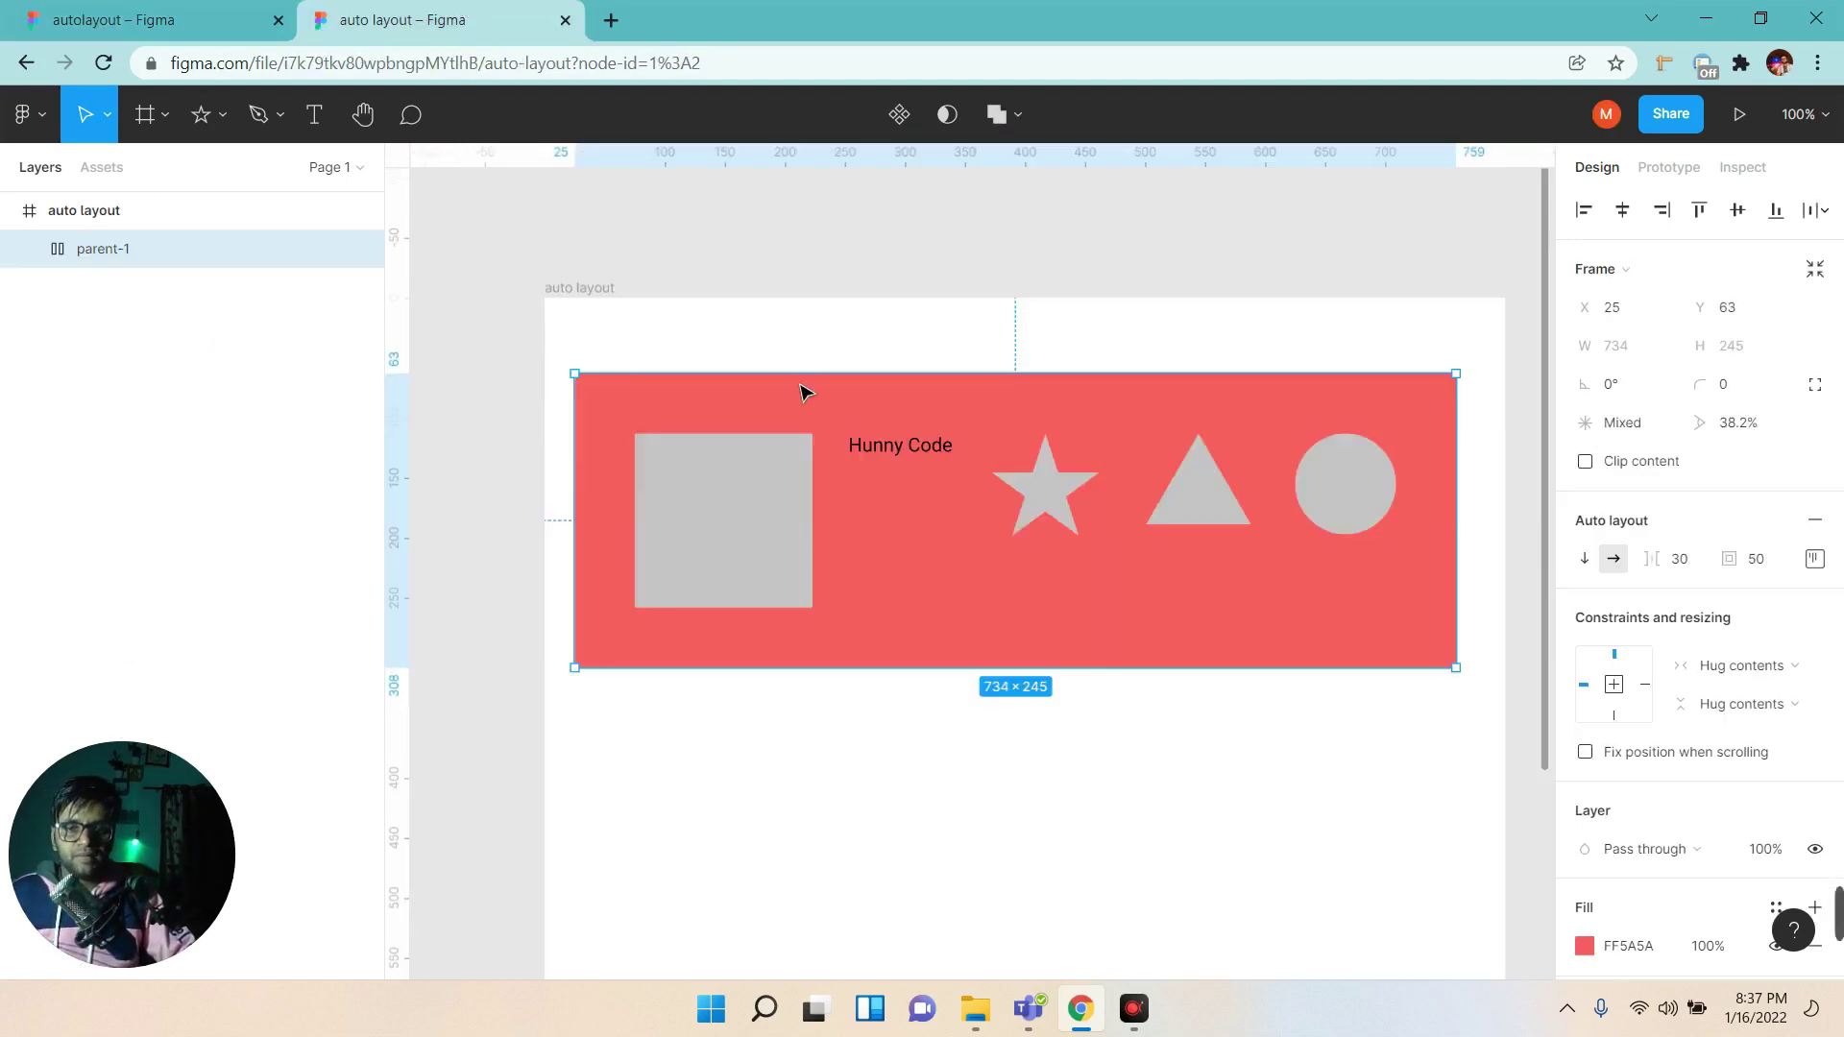
key(Delete)
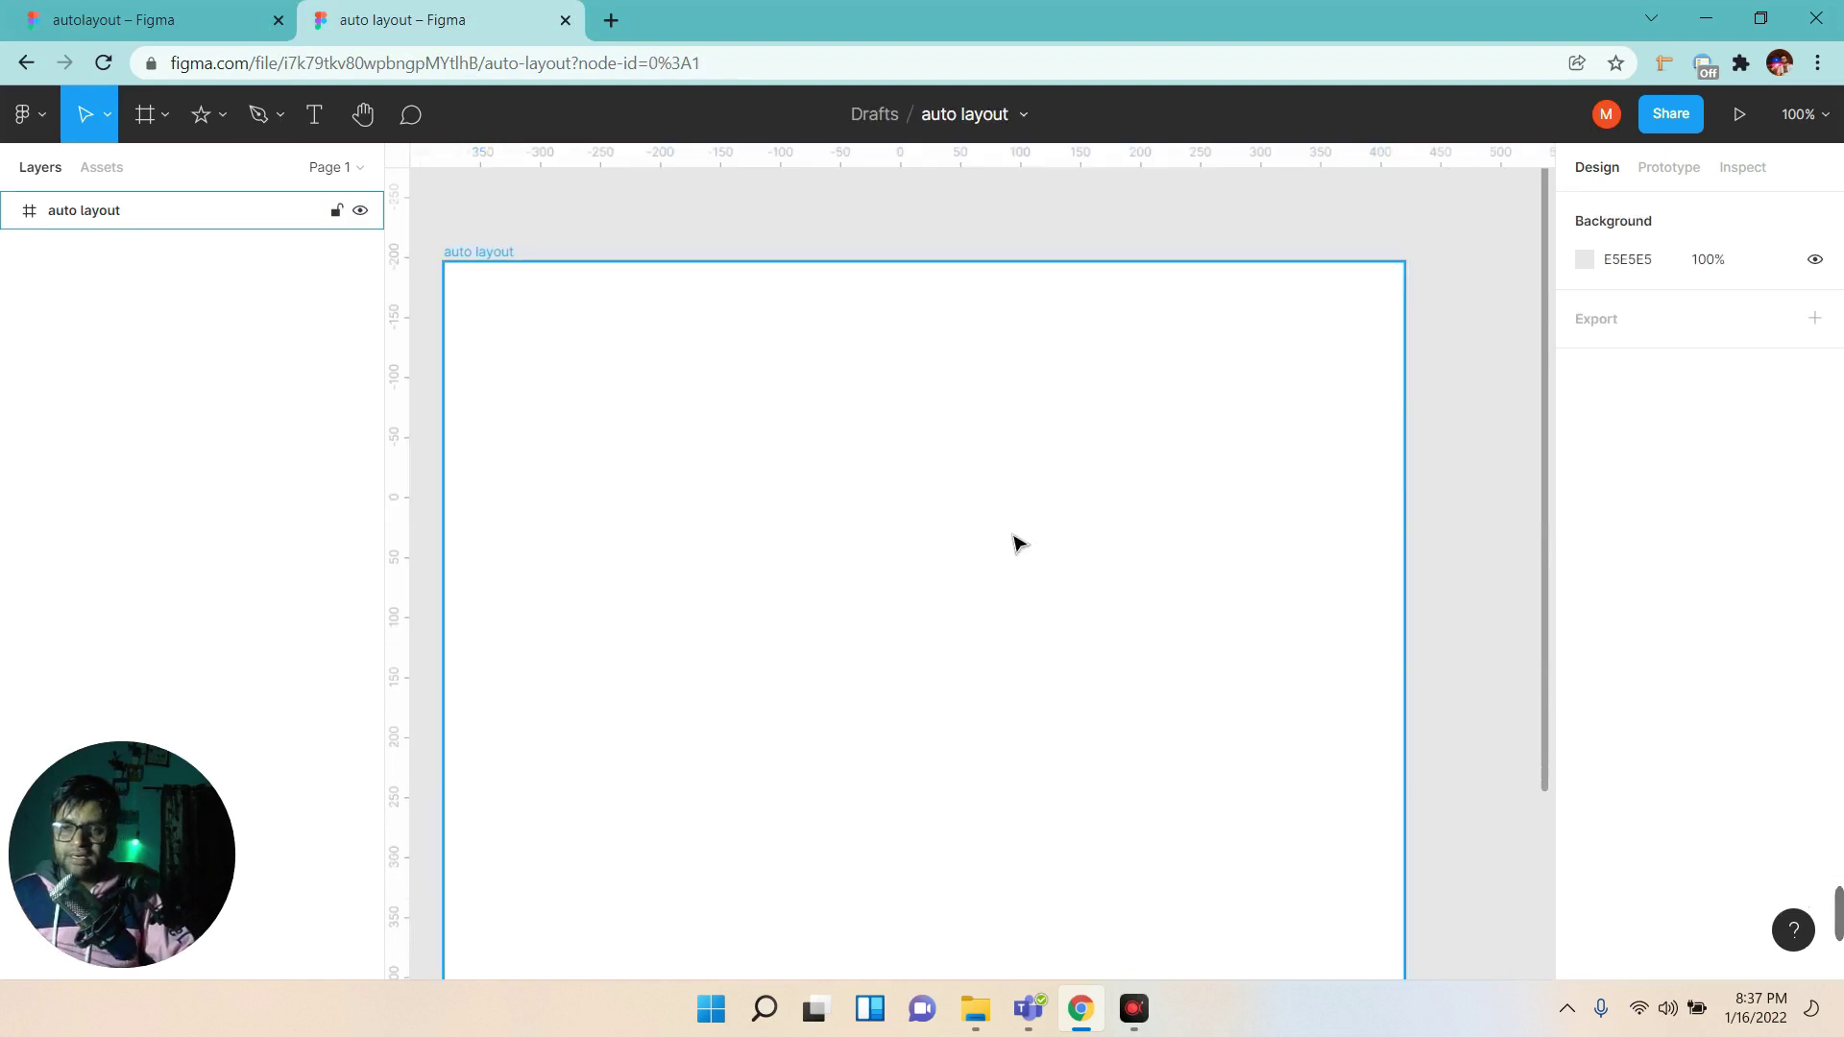
key(Escape)
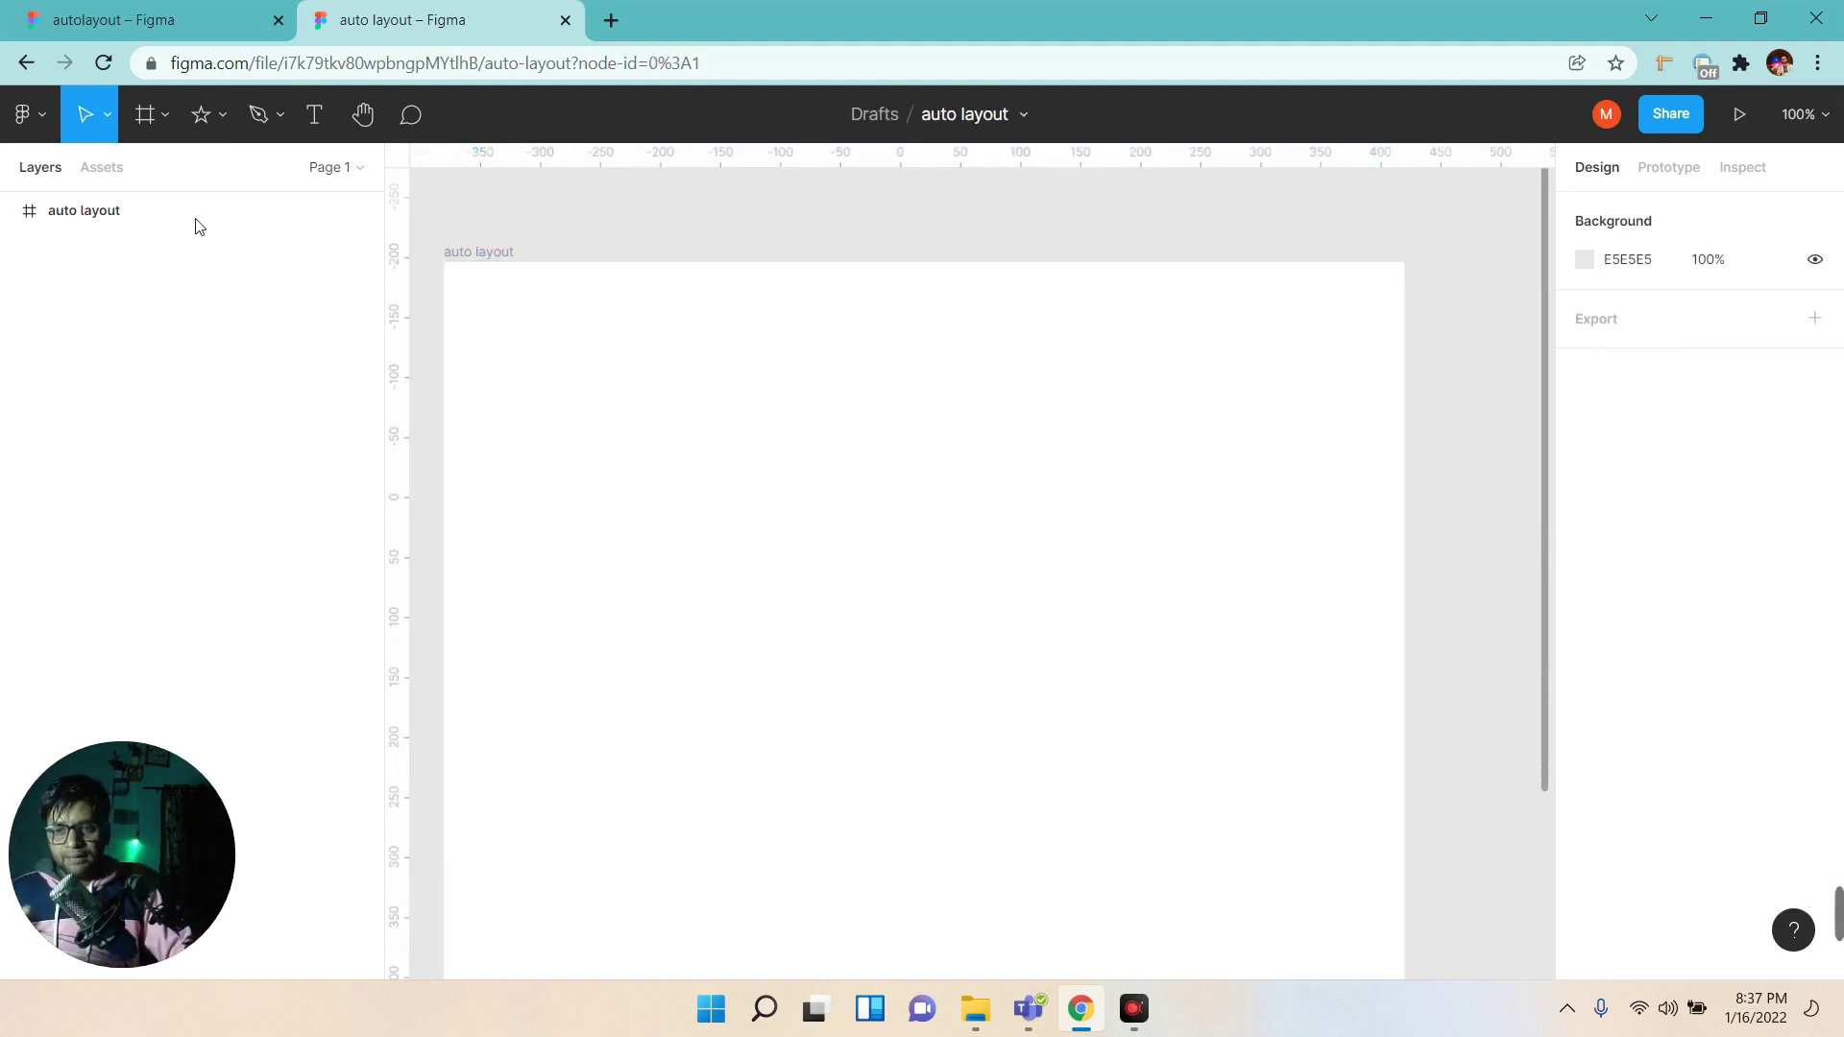
Switch from the frame options to the Rectangle drawing tool.
click(169, 115)
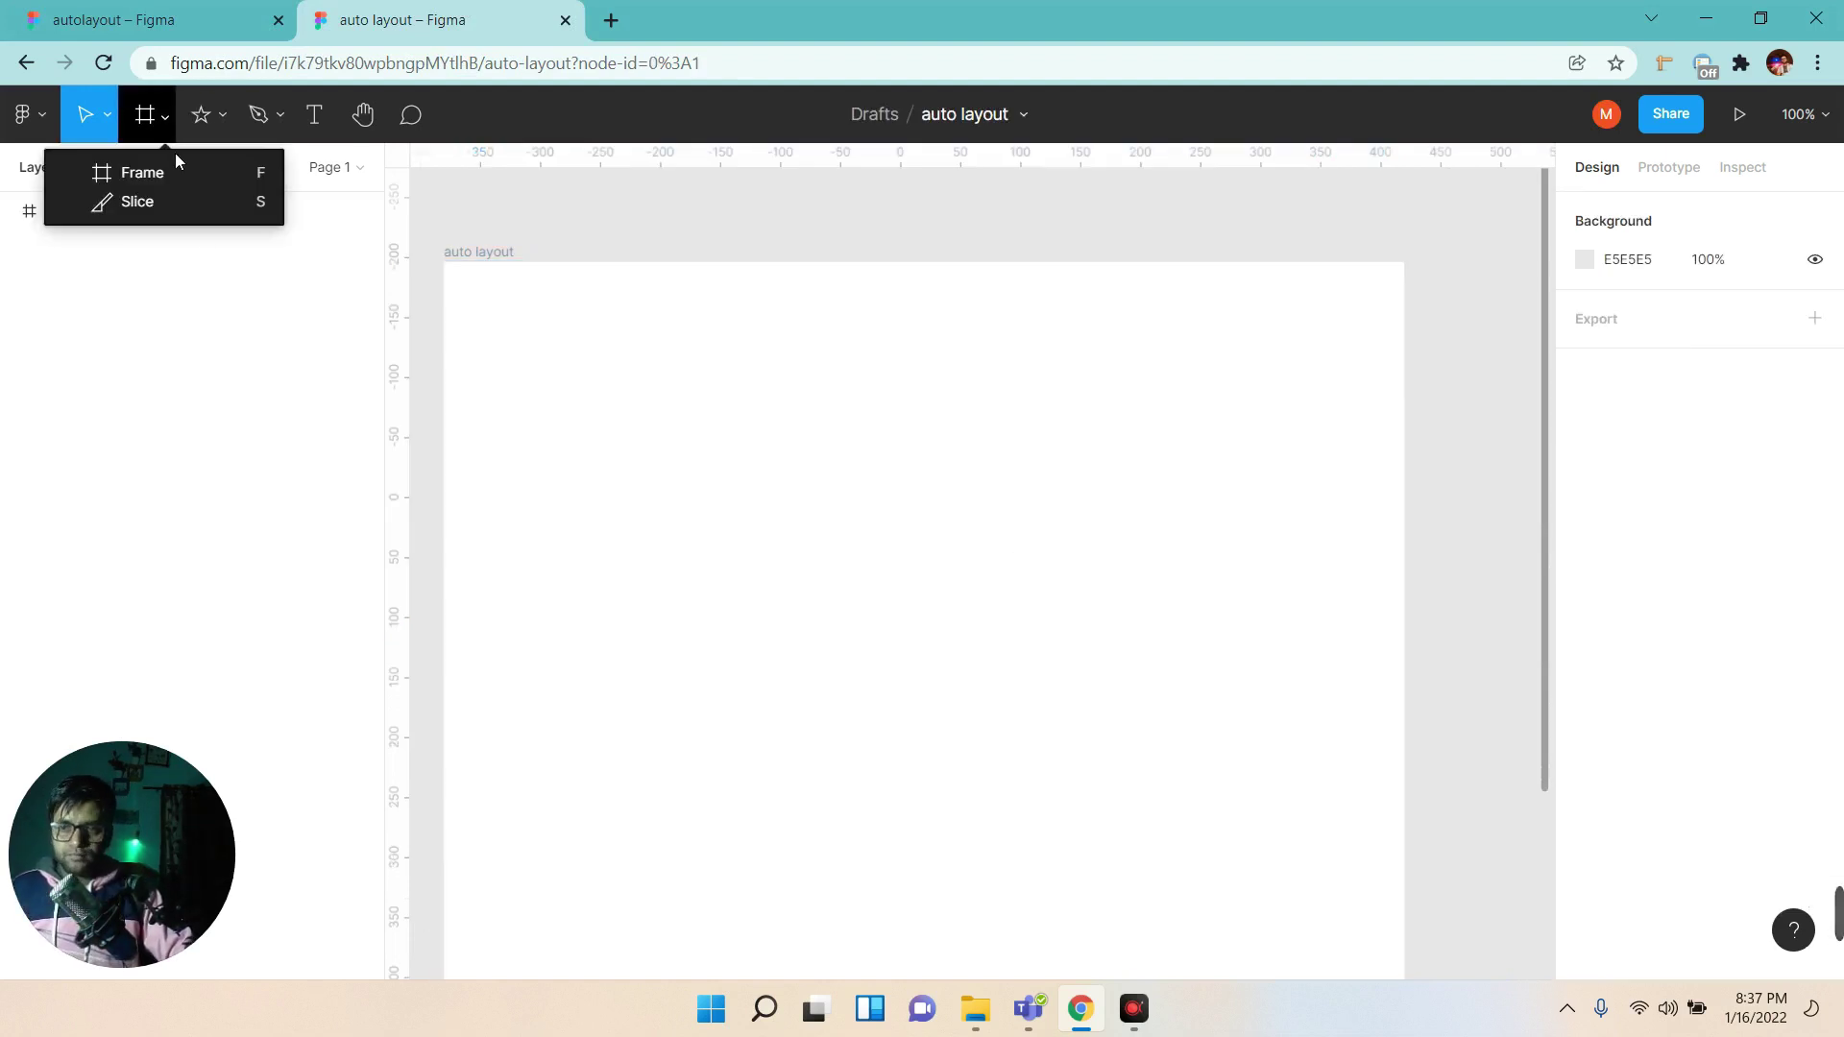
click(171, 119)
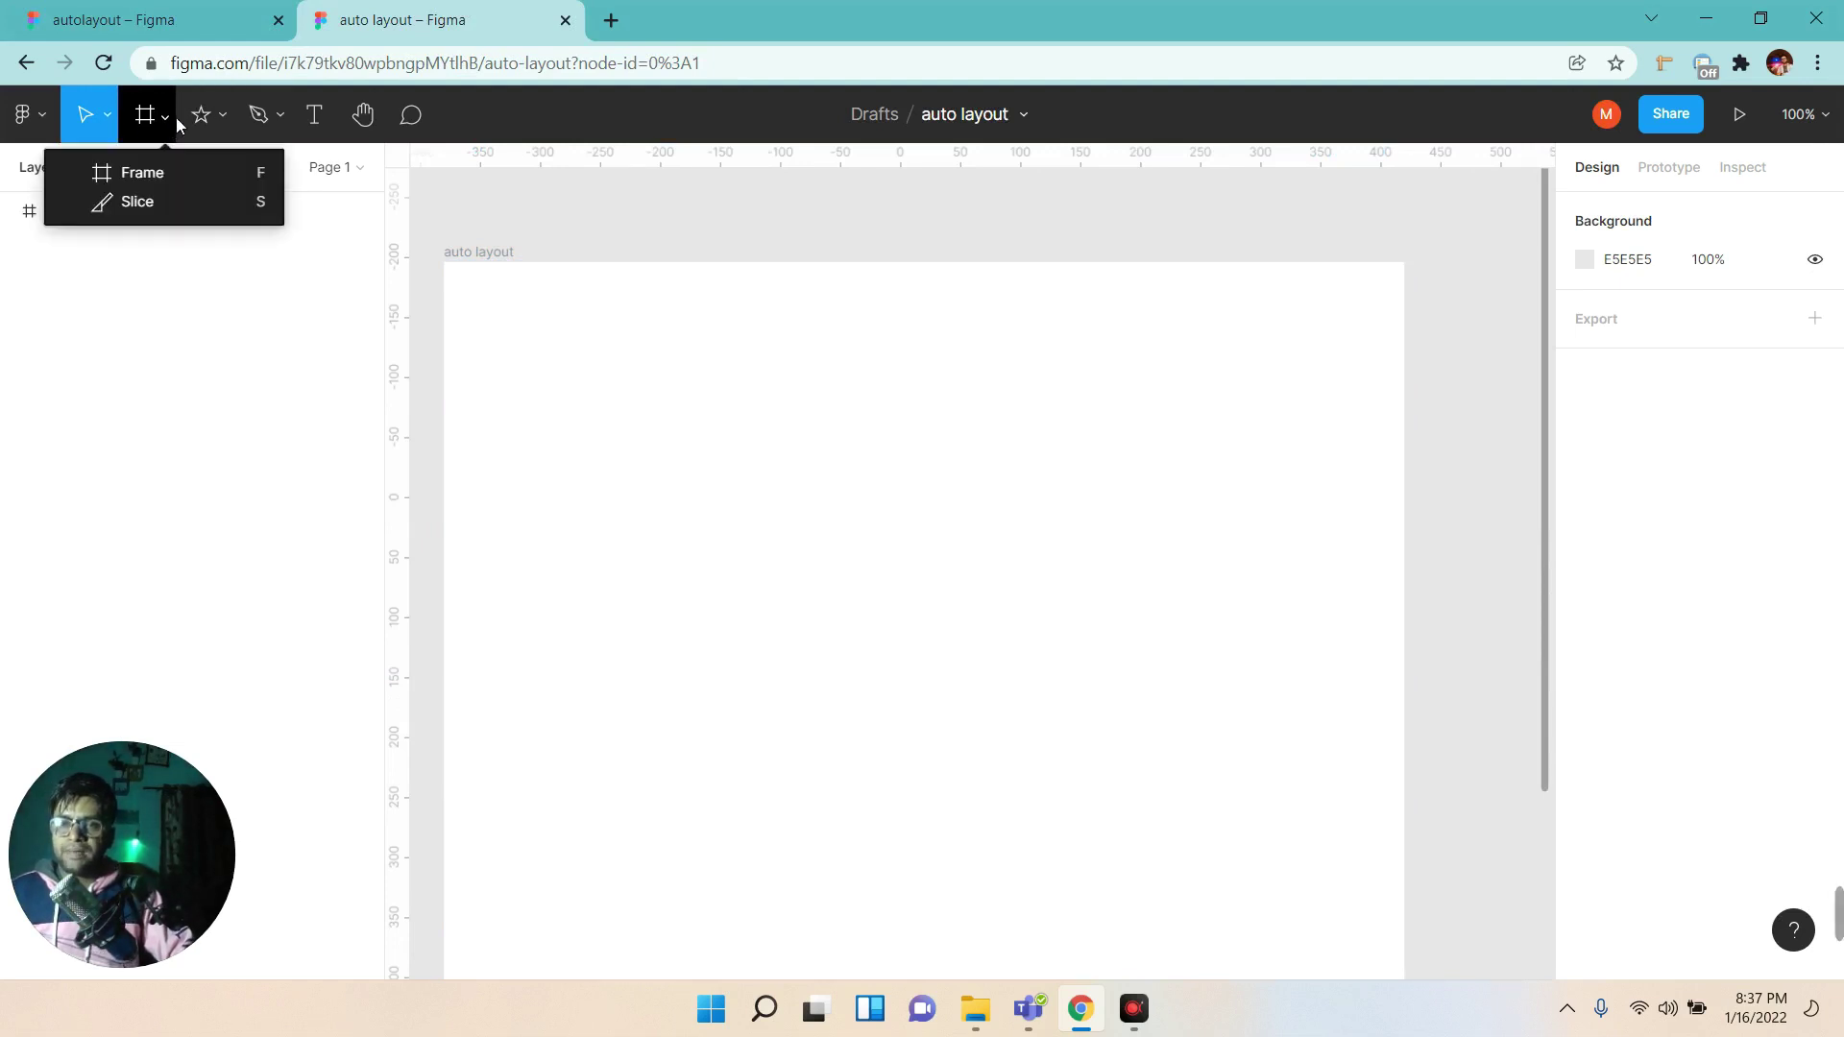
click(221, 118)
click(217, 180)
drag(700, 394, 953, 485)
key(t)
click(823, 552)
text(sds)
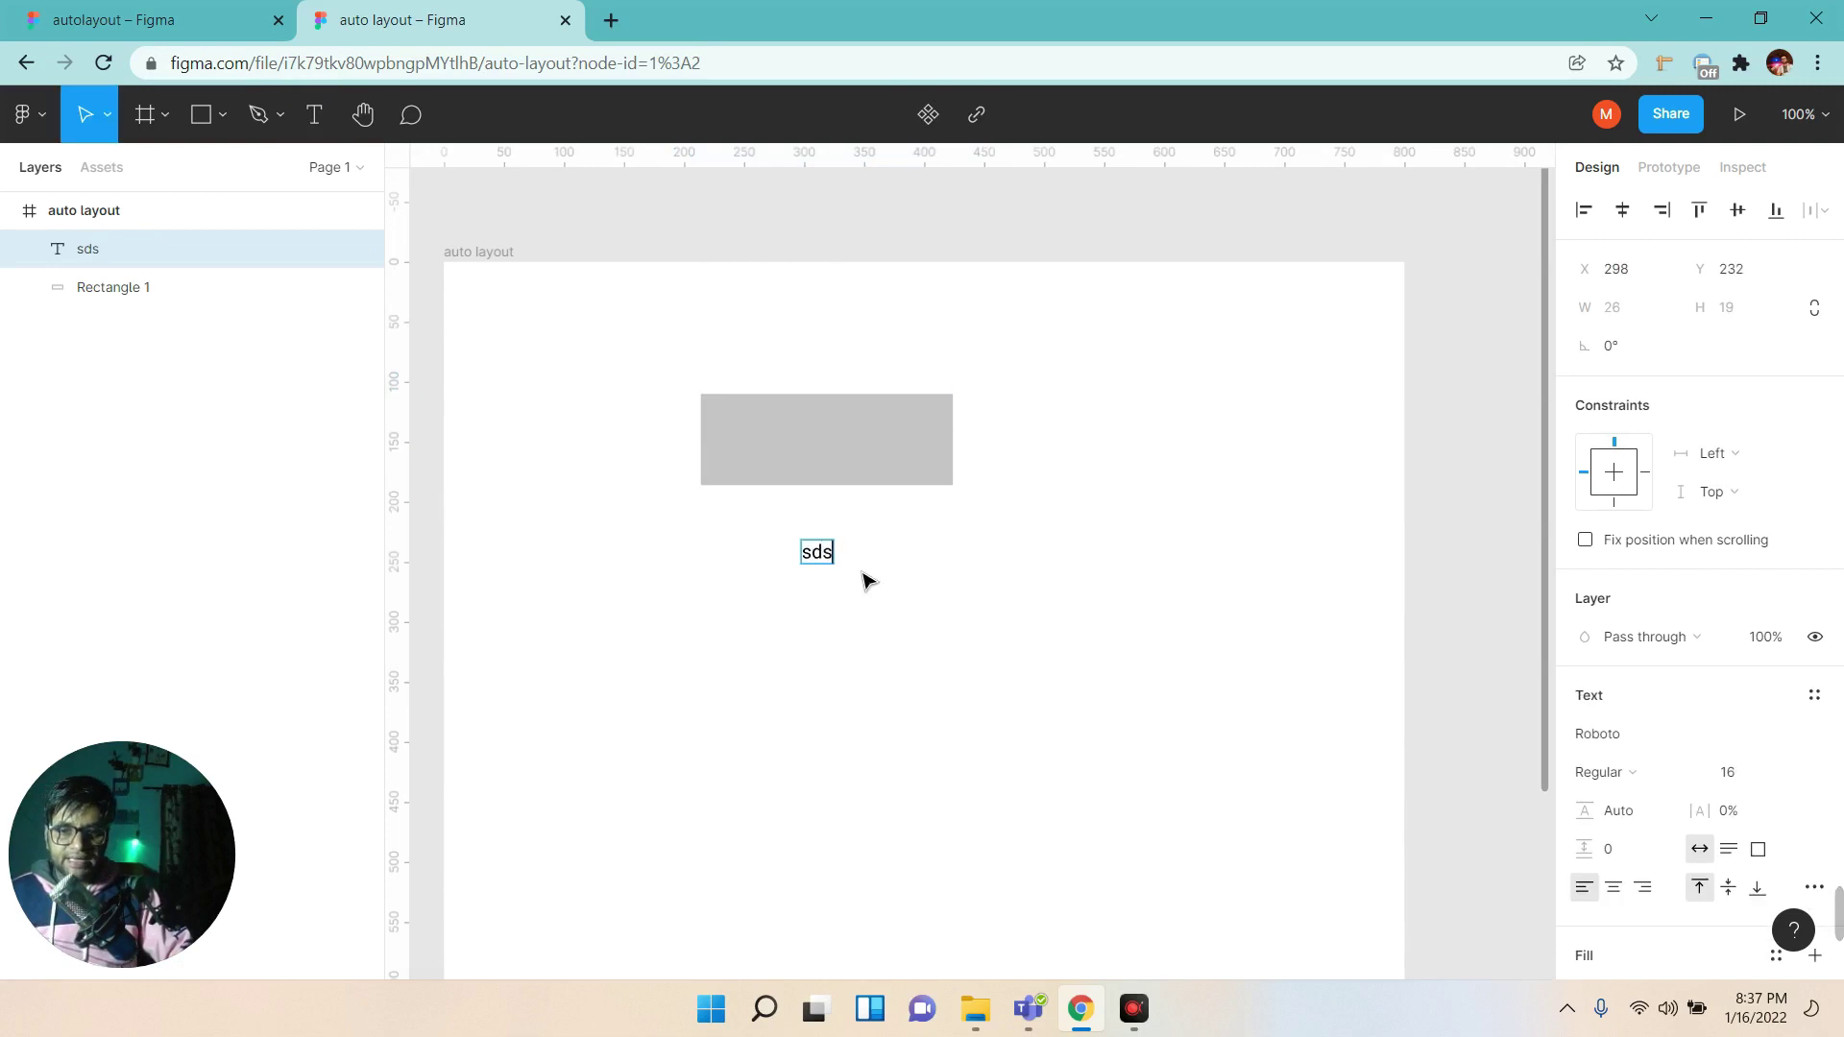
text(ds)
key(Escape)
drag(840, 562, 841, 450)
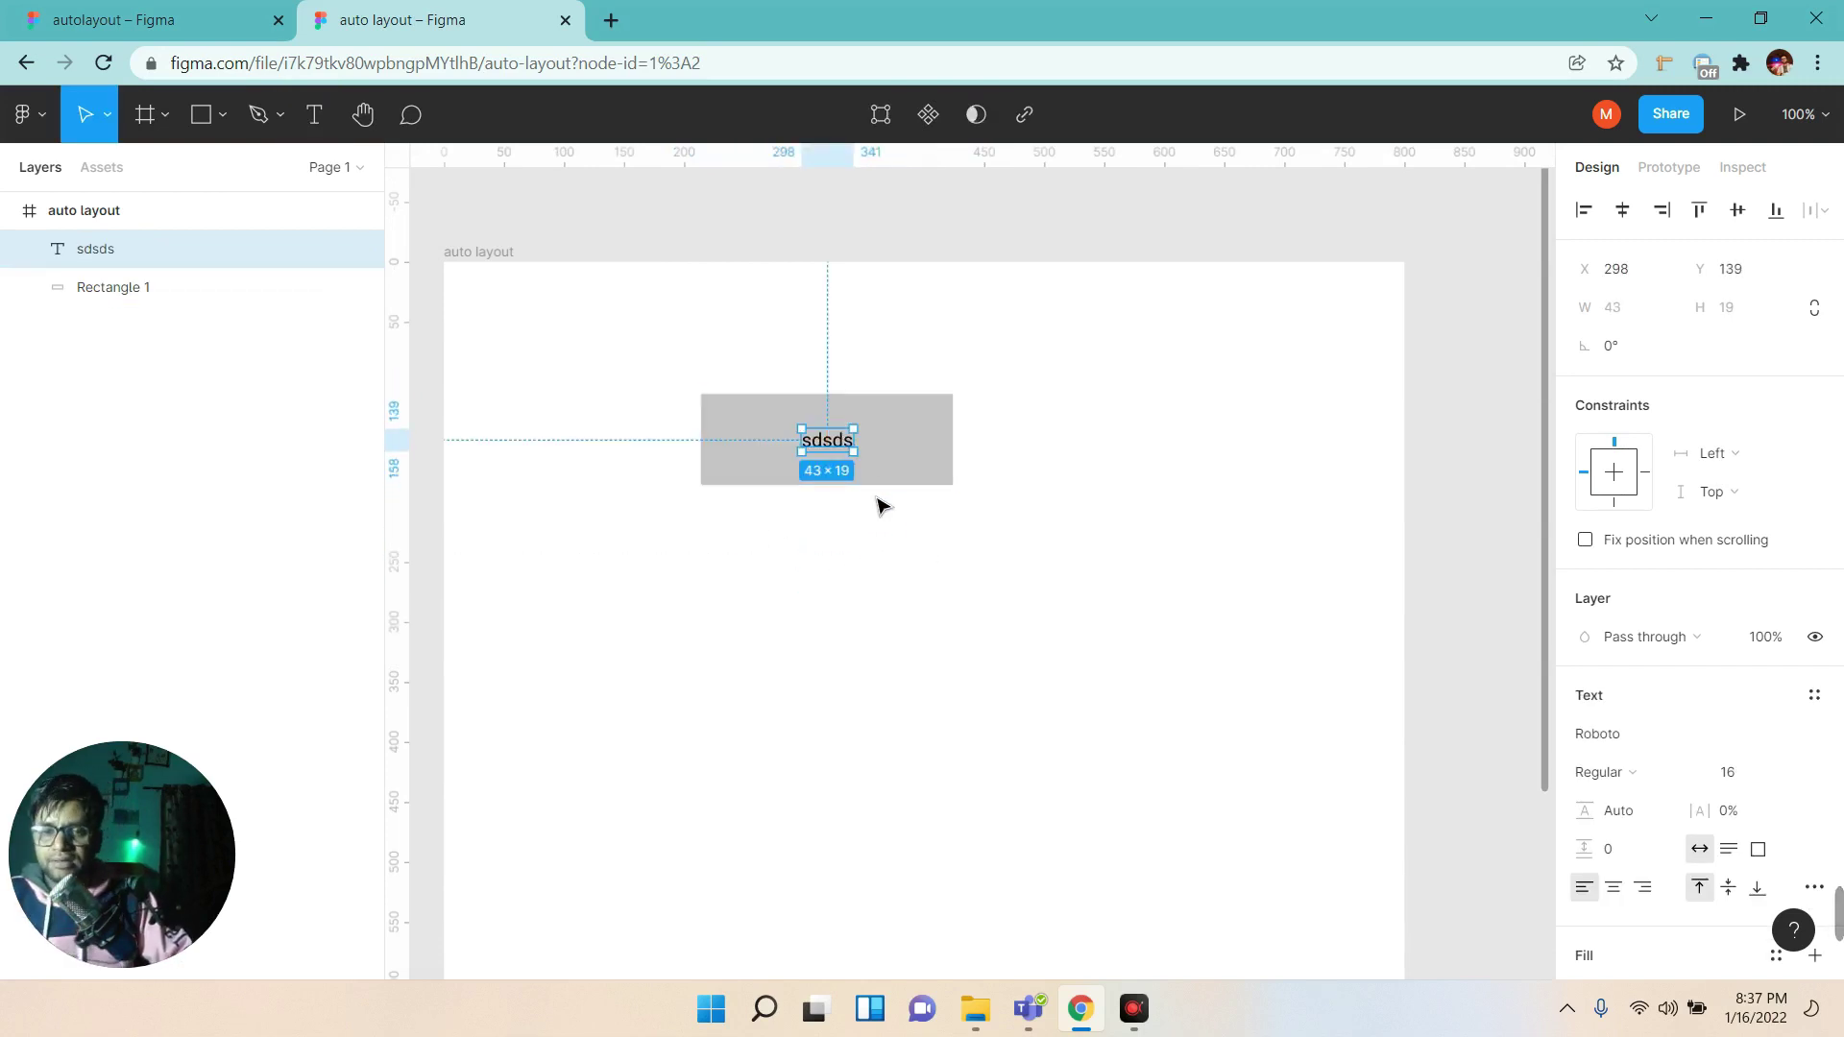
double_click(854, 449)
key(Right)
text(dfdfdfdfdfdfdf)
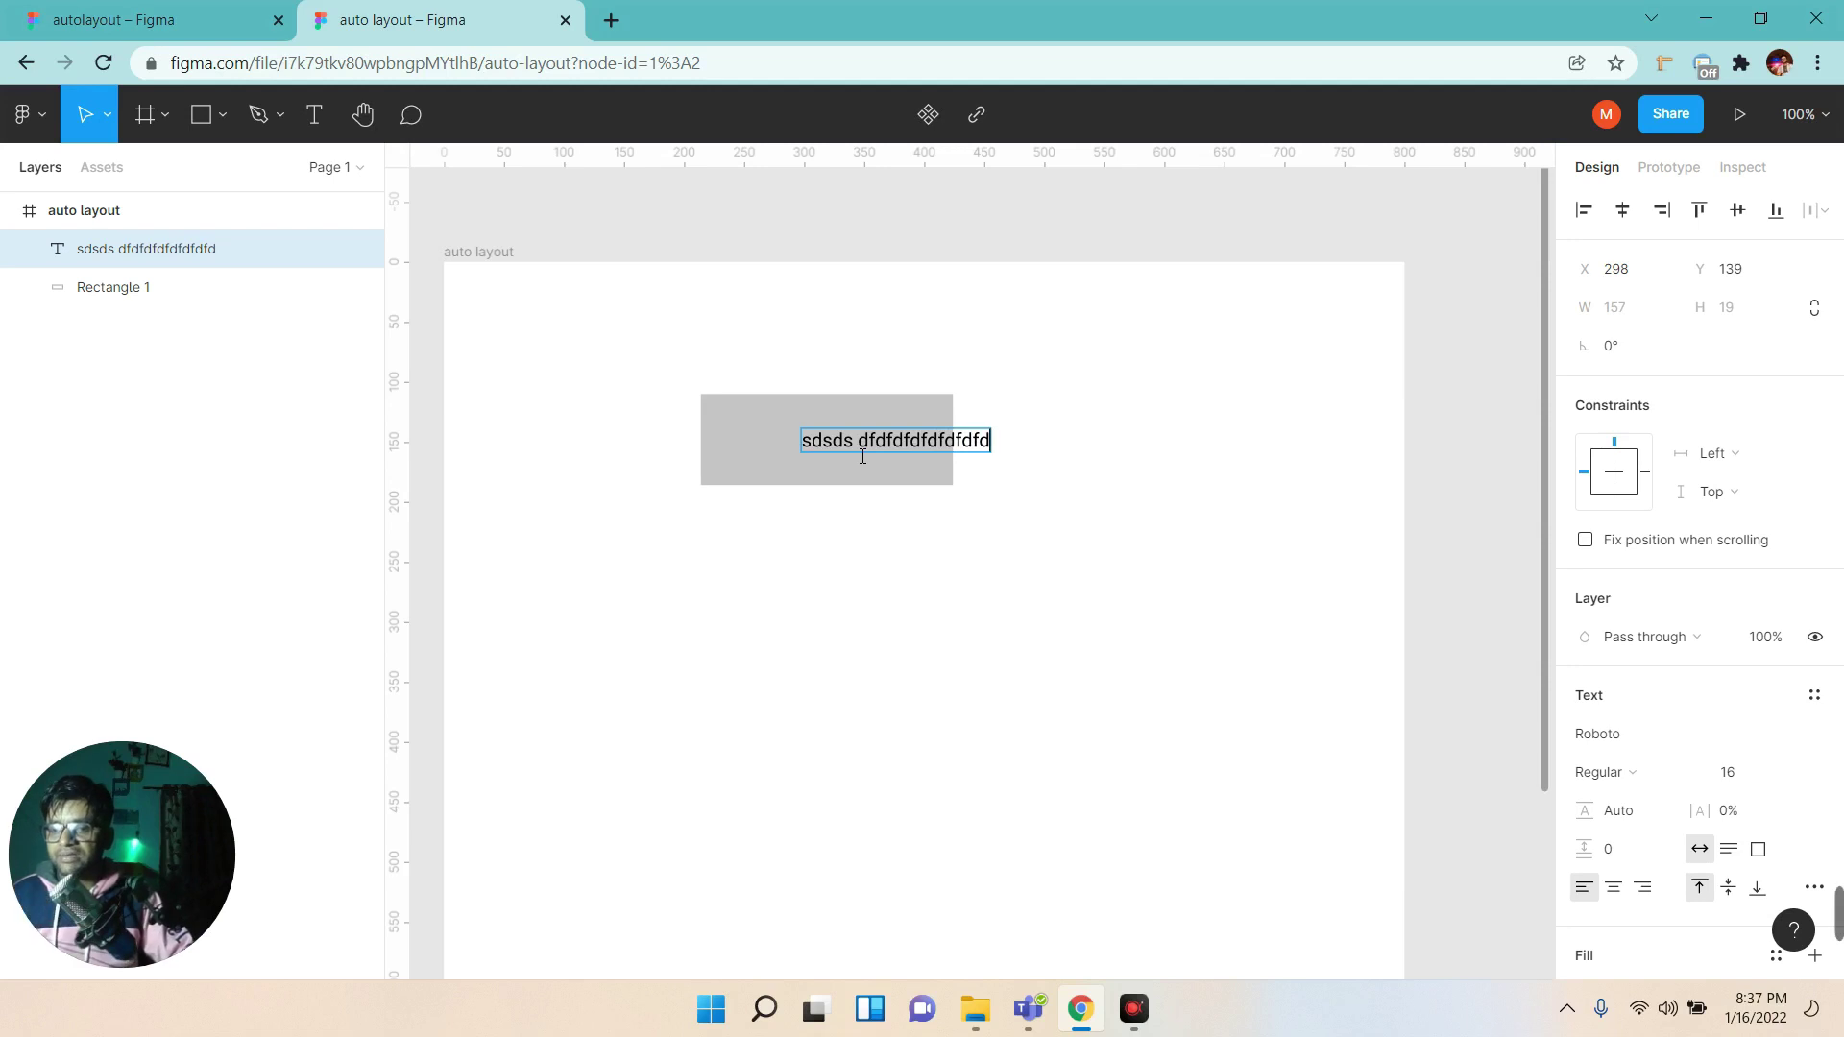
key(Escape)
click(882, 455)
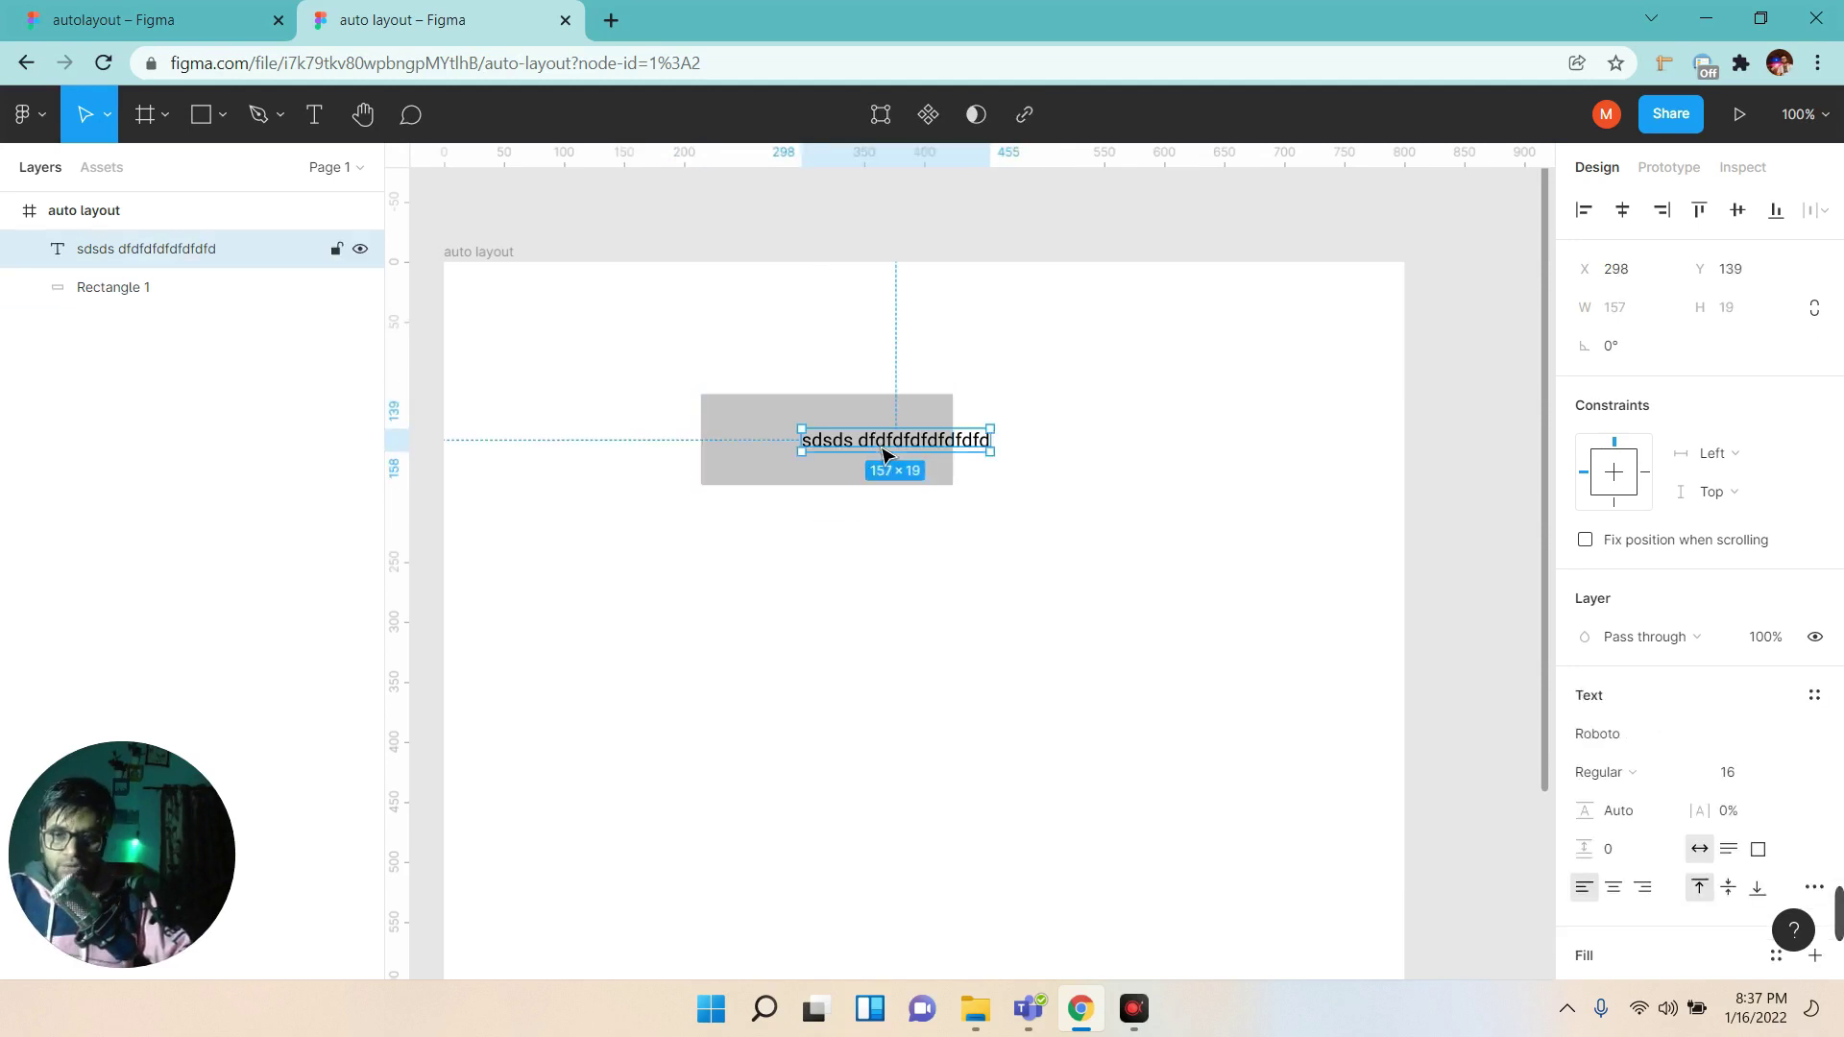
key(Delete)
click(886, 452)
key(Delete)
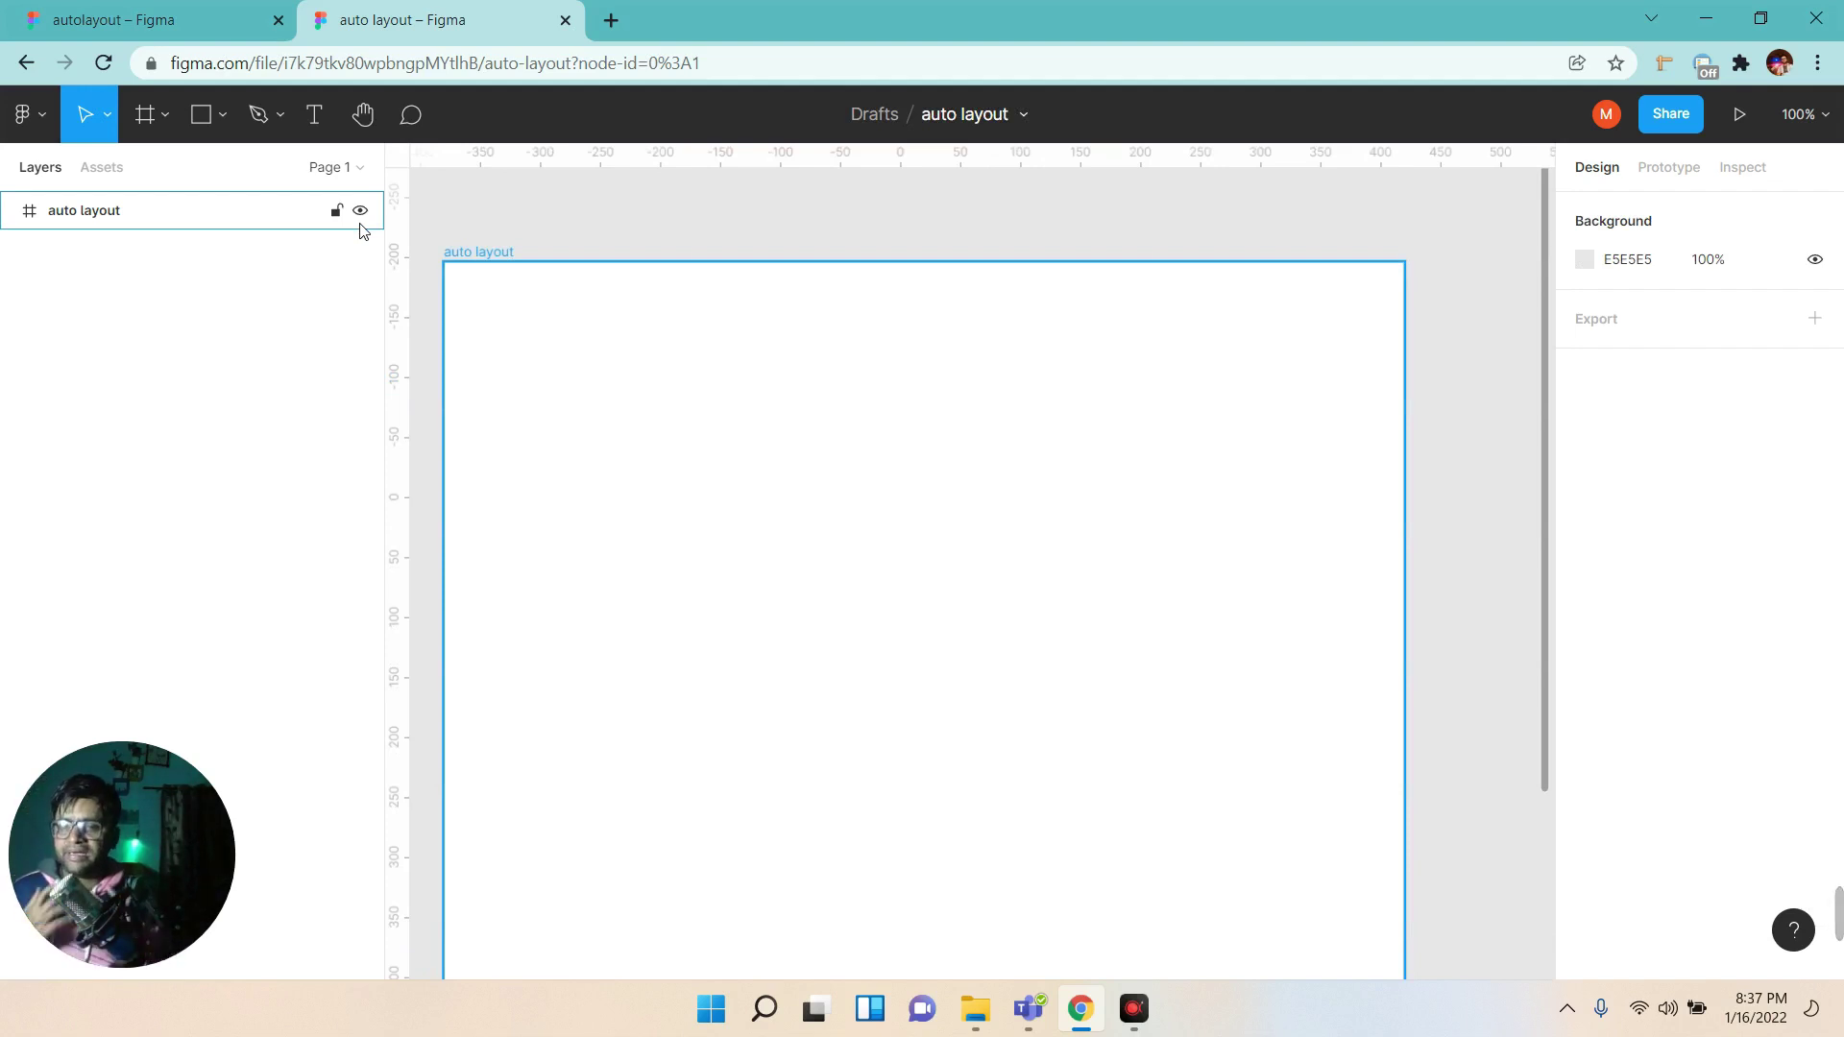
click(223, 116)
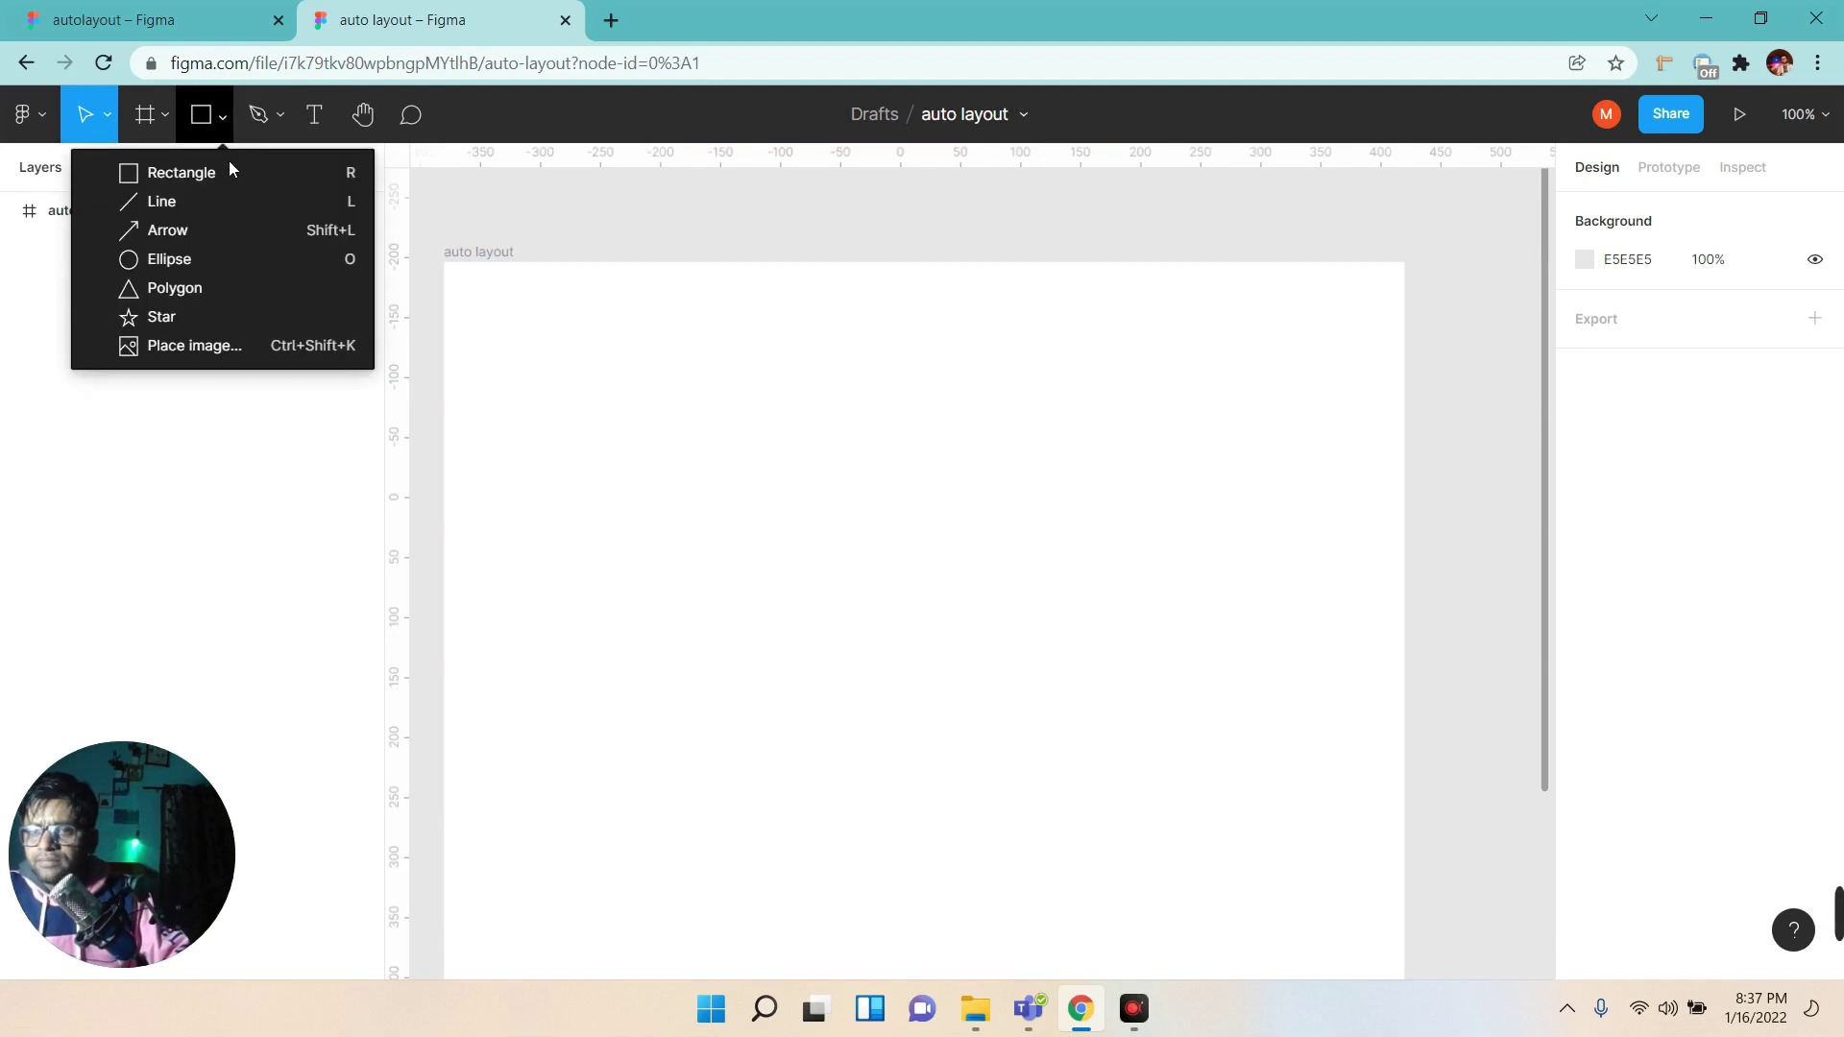
Add a 'Button' text layer and move it toward the centre of the auto layout frame.
click(166, 116)
click(169, 171)
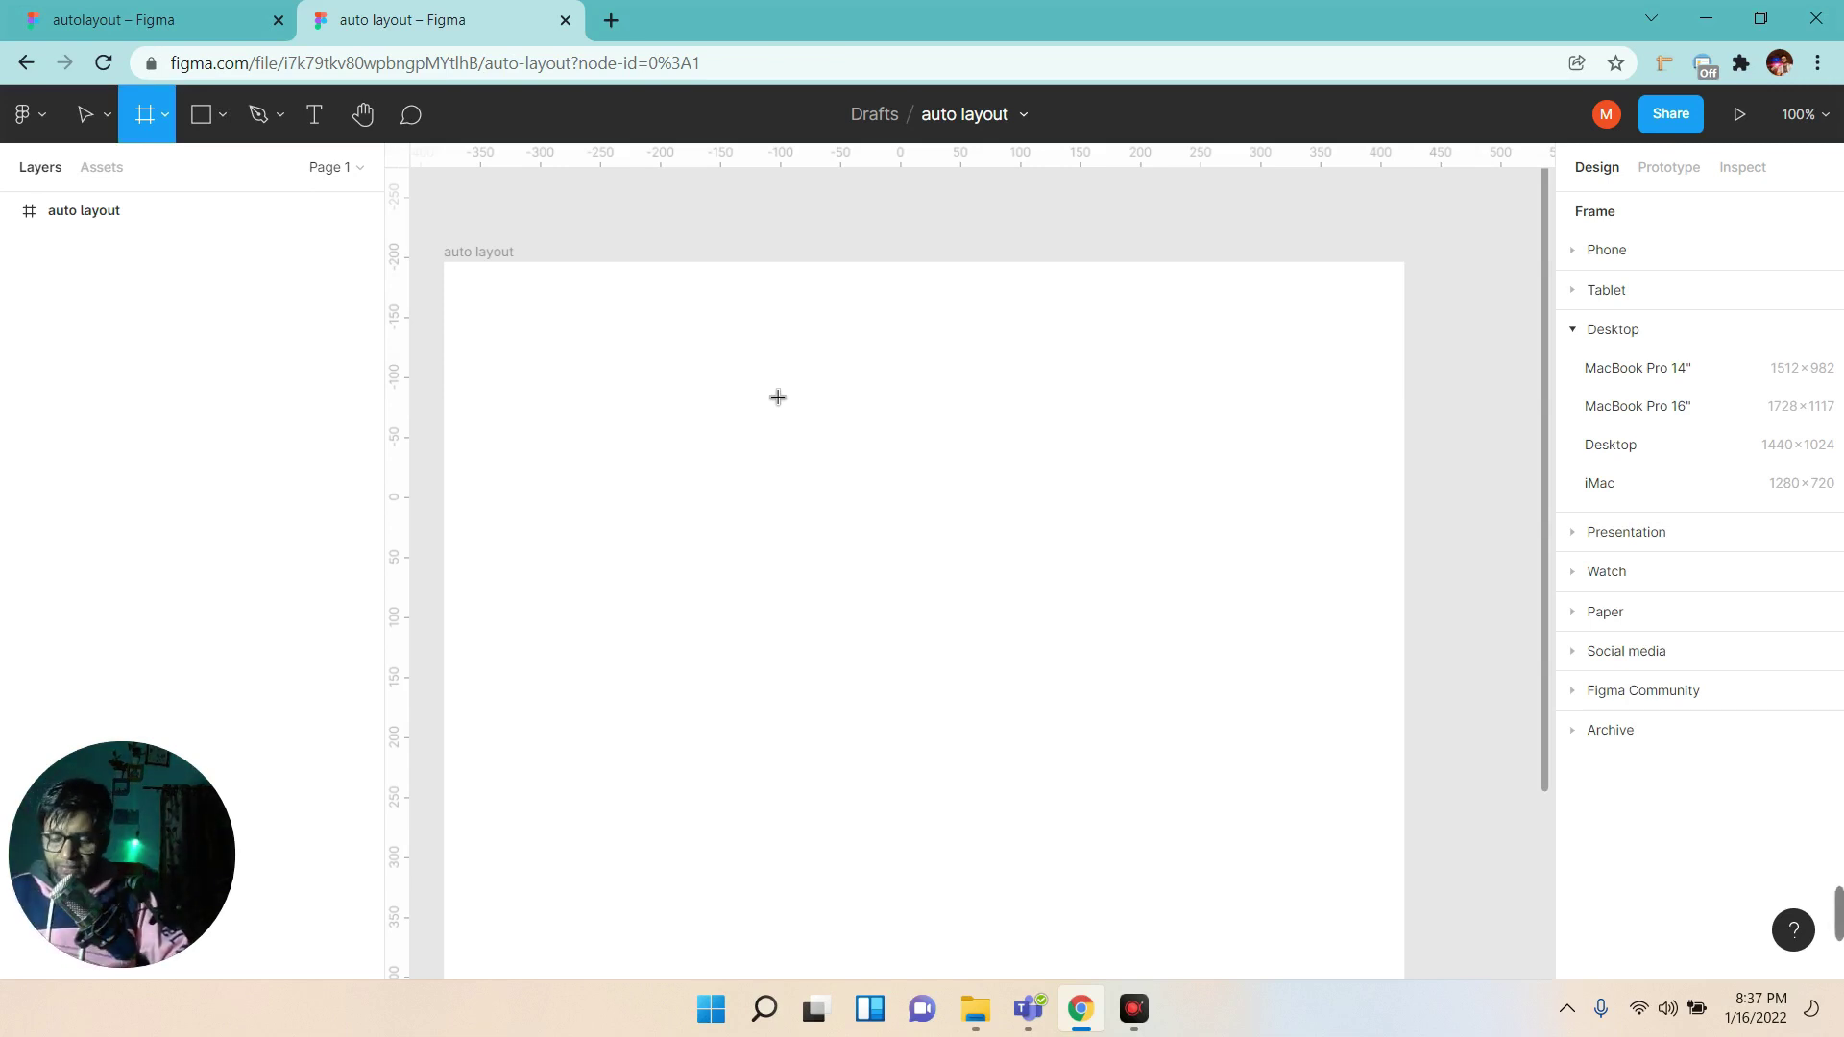
key(t)
click(903, 480)
text(Button)
key(Escape)
drag(936, 495, 884, 478)
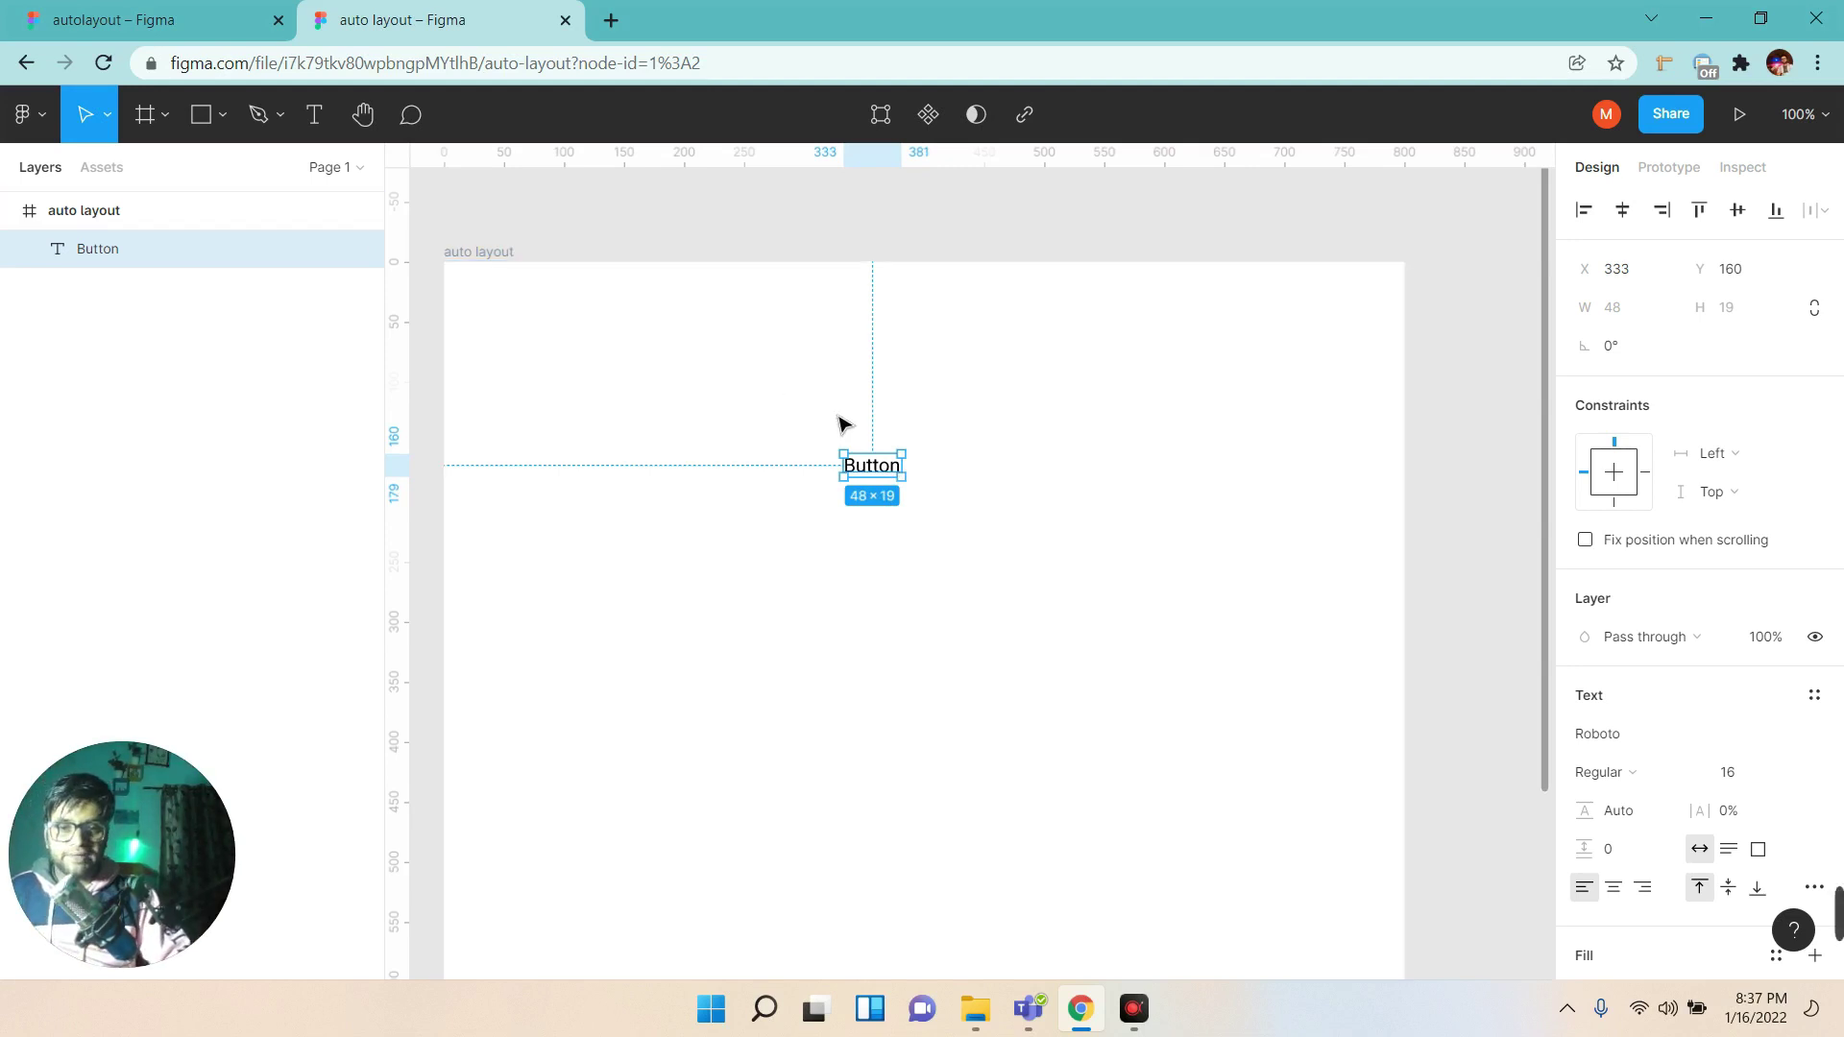
Wrap the Button text in auto layout and rename the new frame 'button'.
right_click(872, 469)
mouse_move(908, 463)
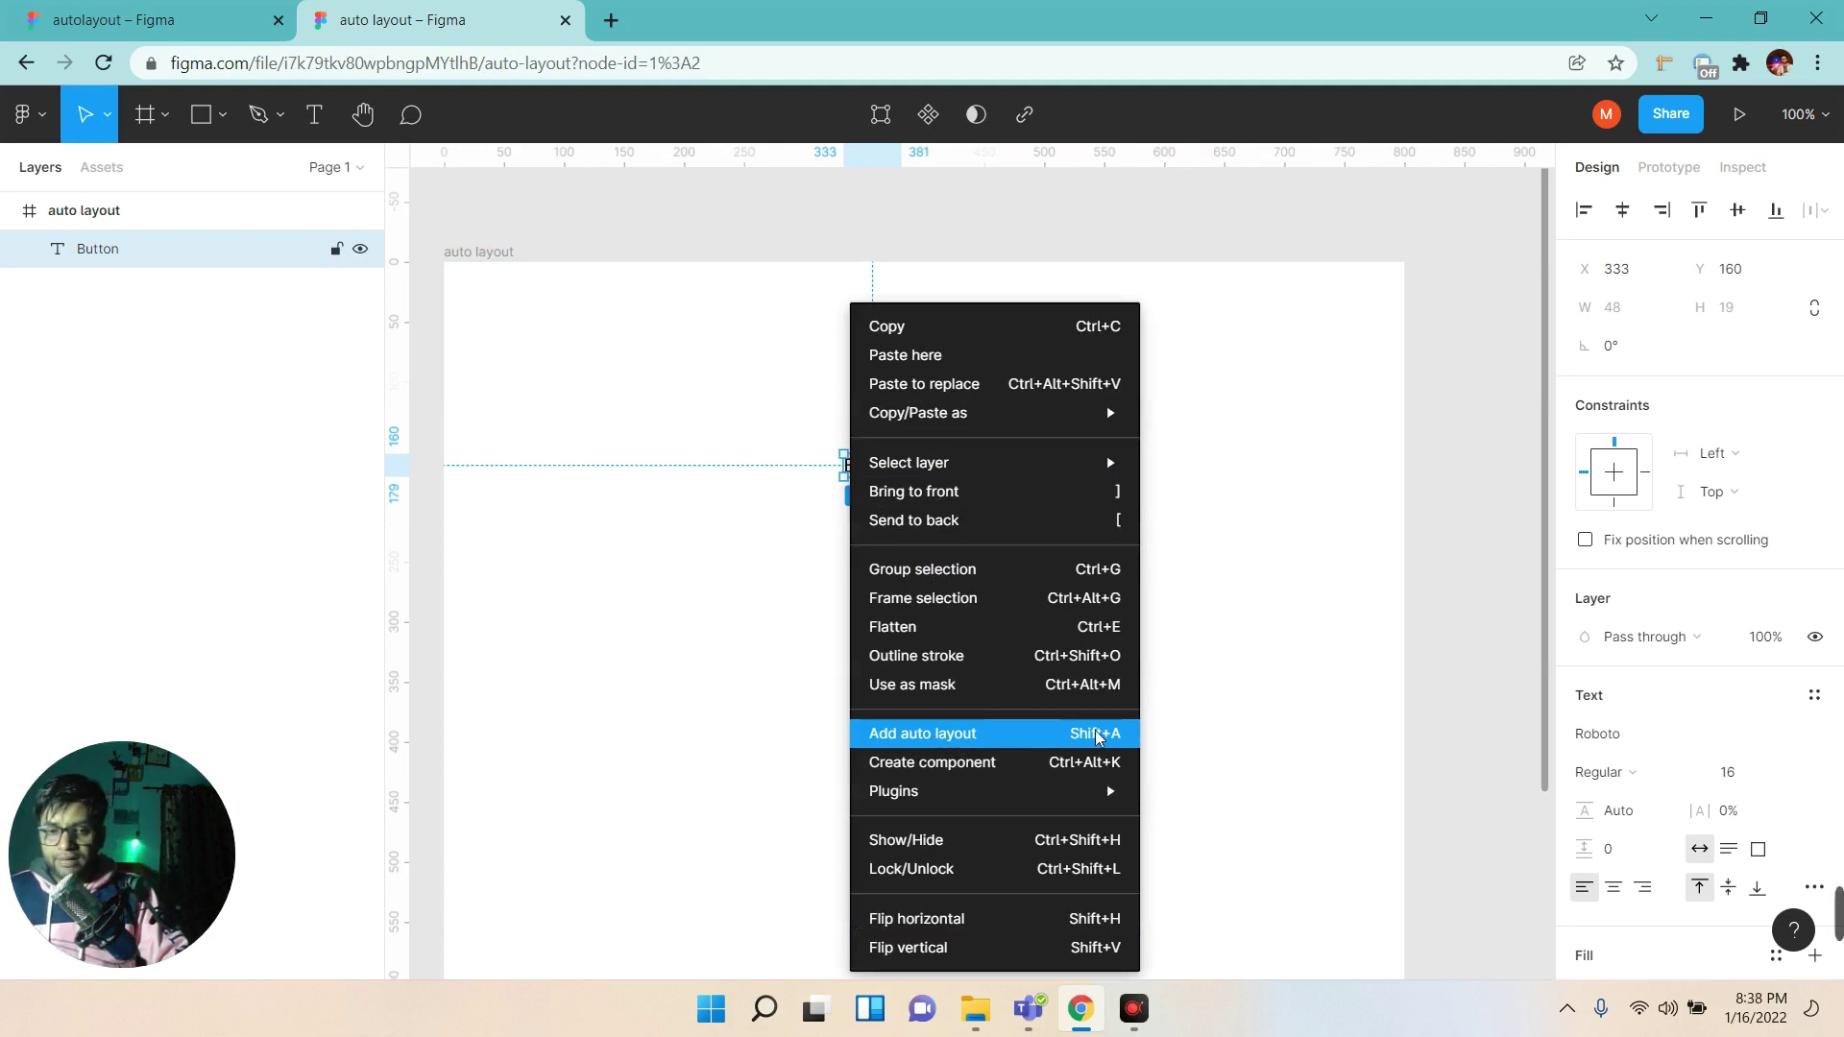
click(930, 744)
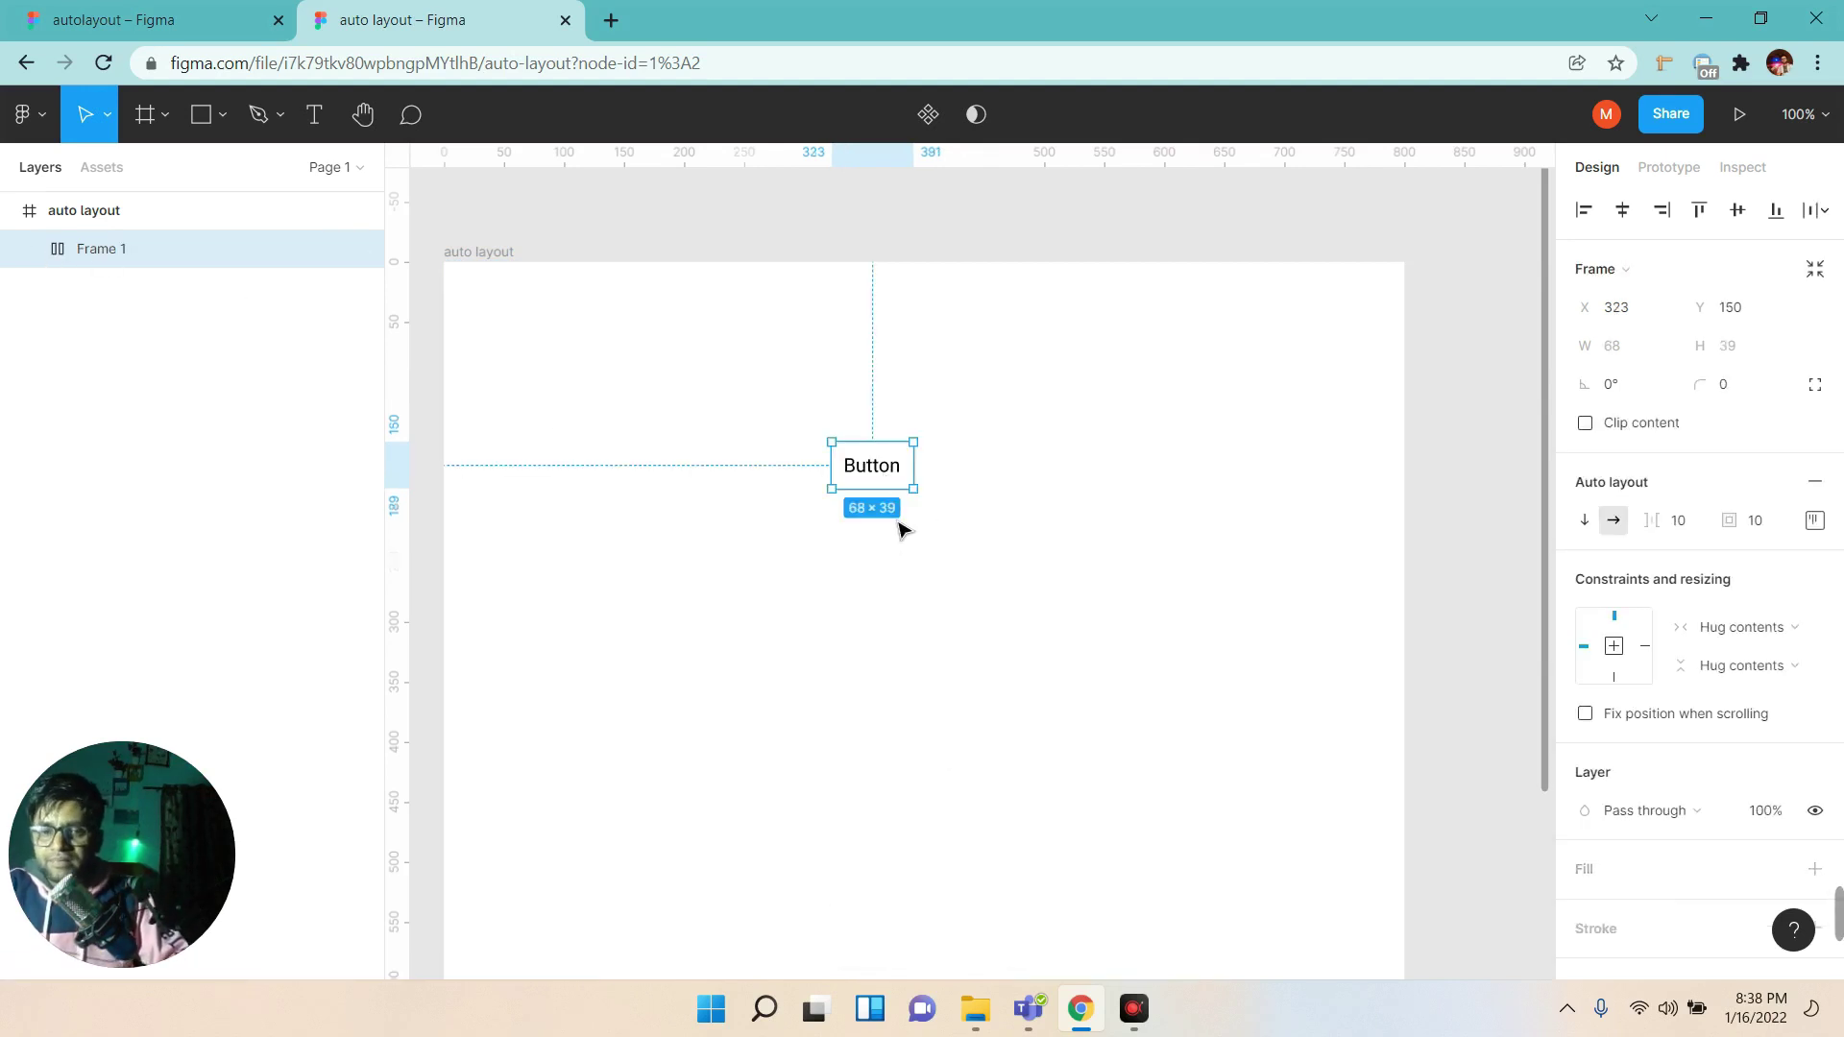
double_click(108, 251)
text(button)
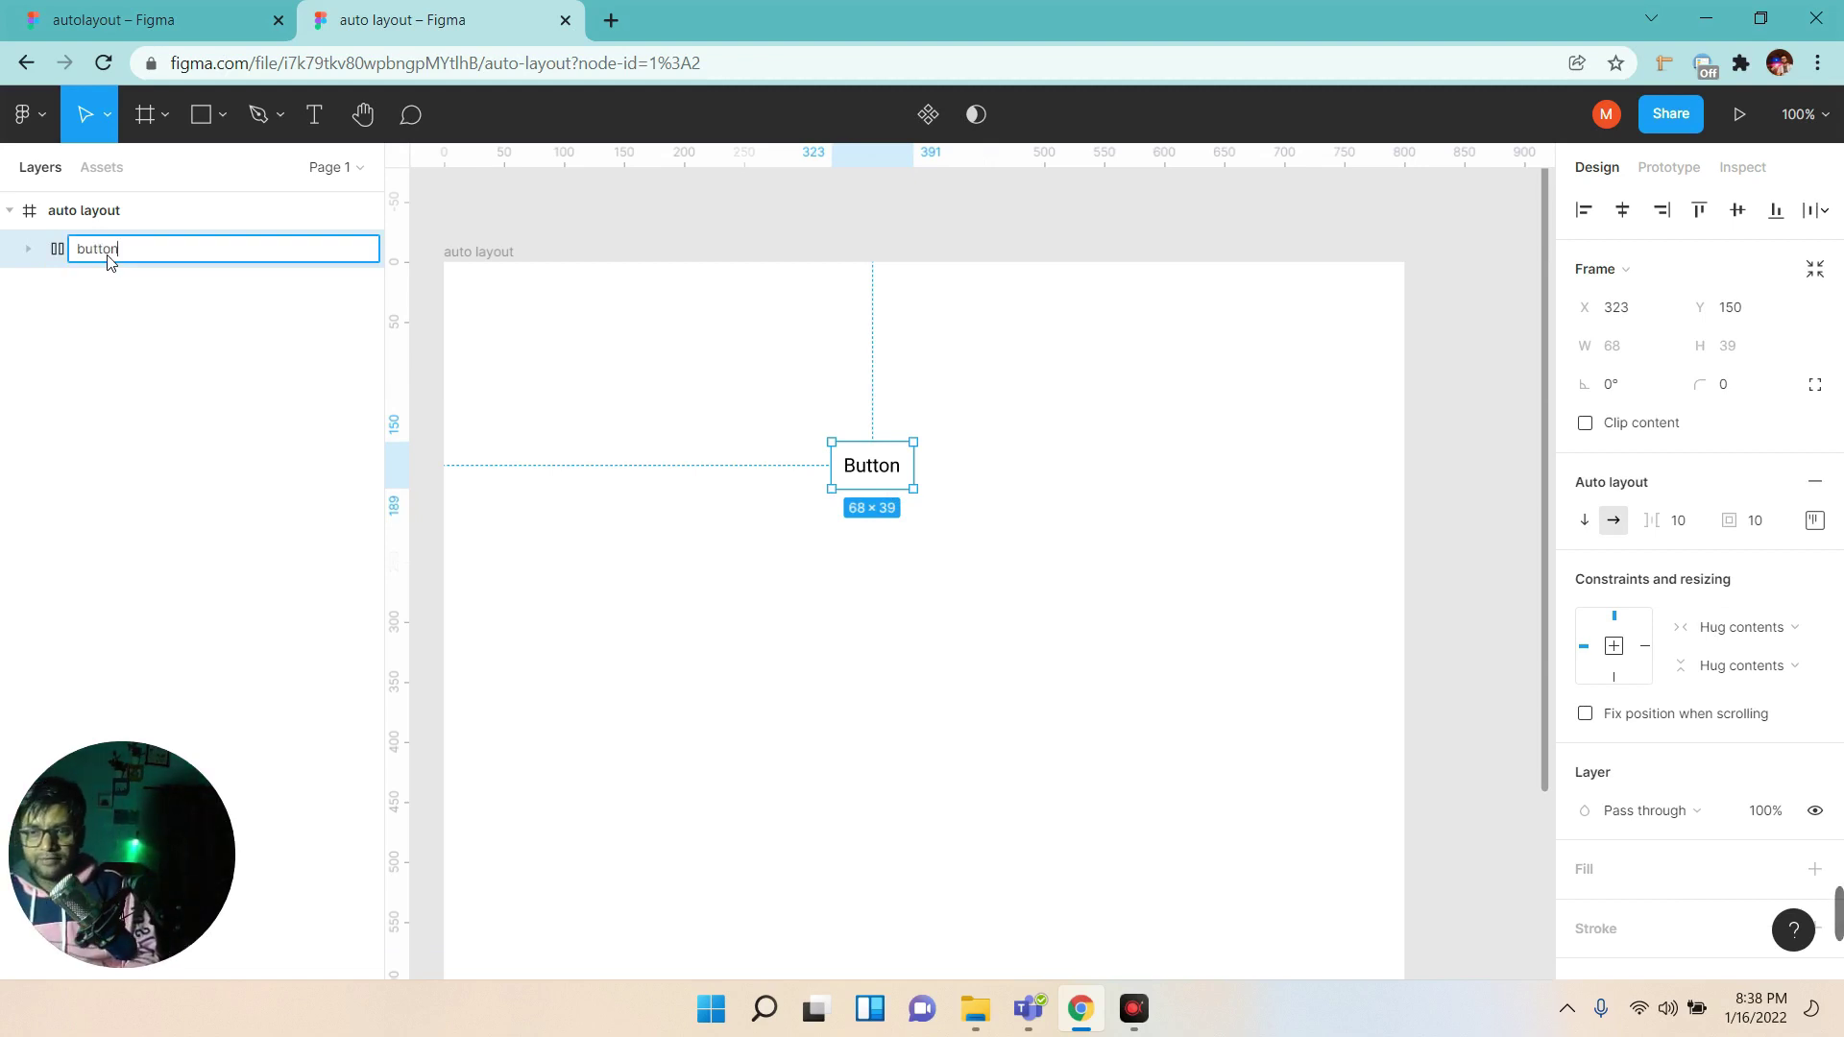
key(Return)
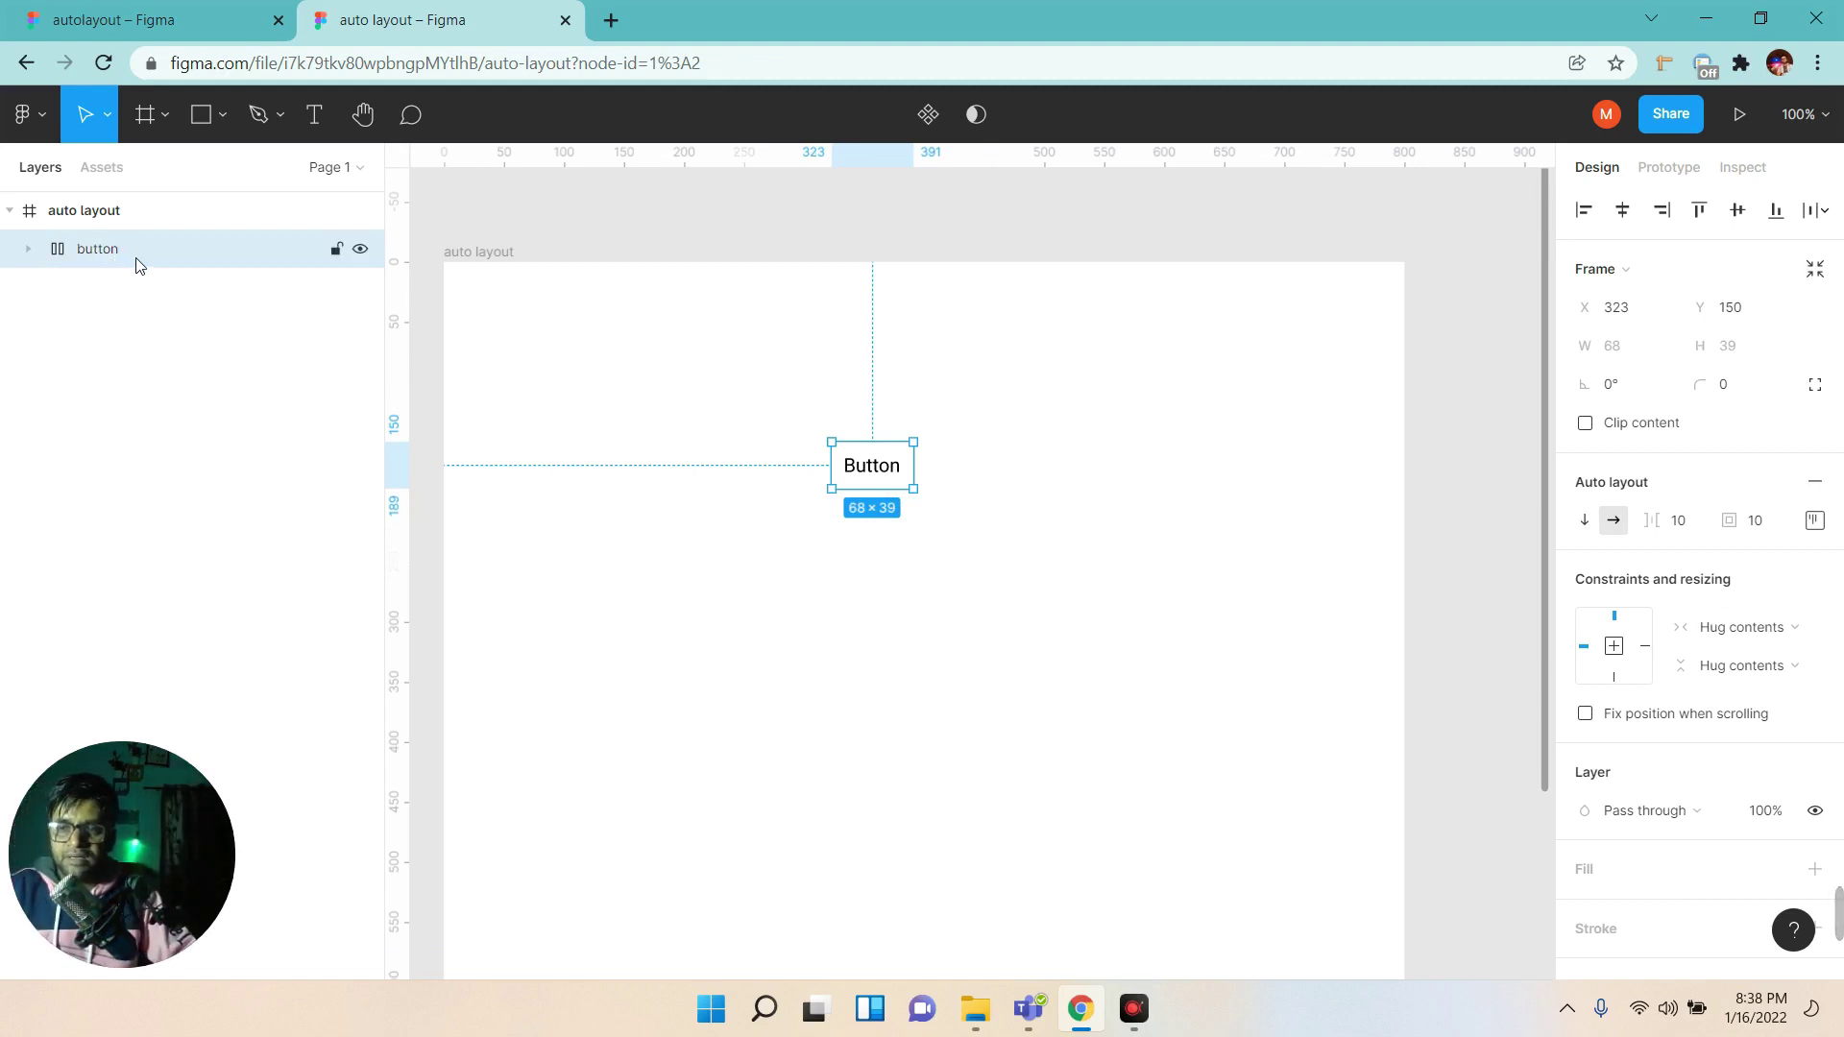
Inspect the button frame's child layers, then reselect the button frame.
click(26, 250)
click(108, 293)
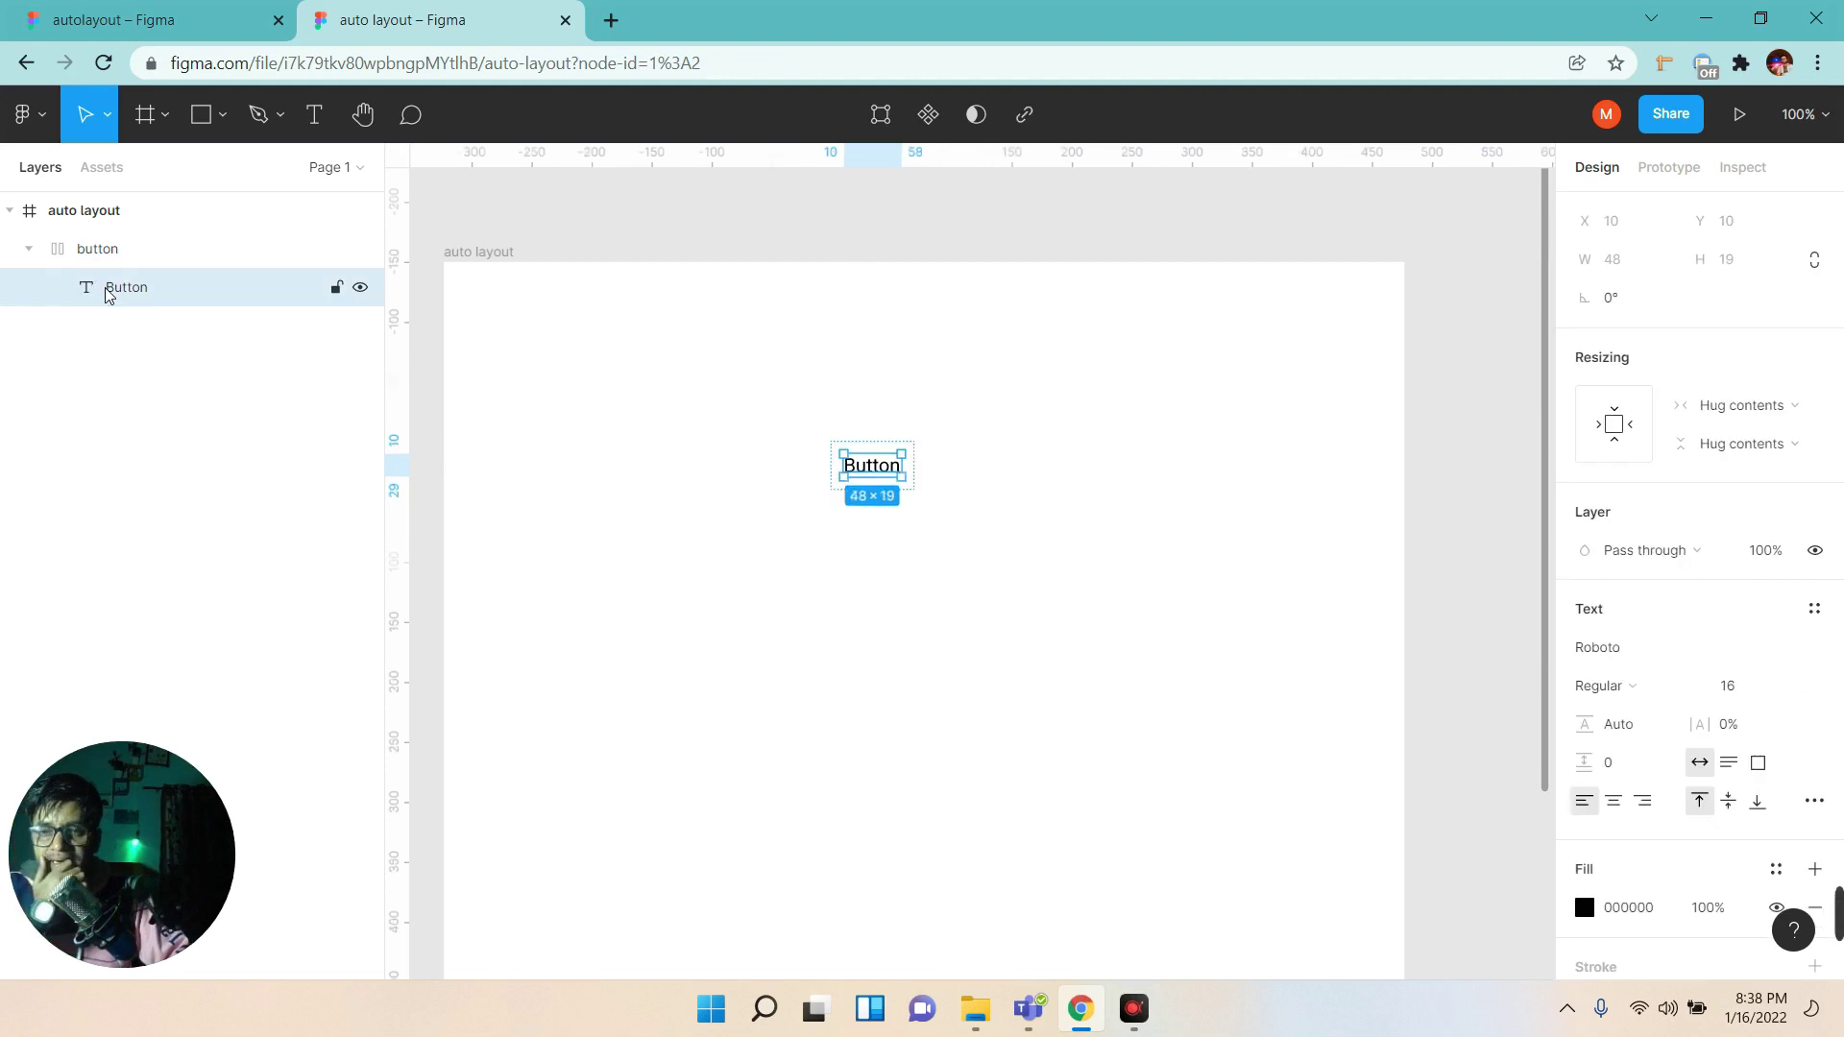
click(121, 250)
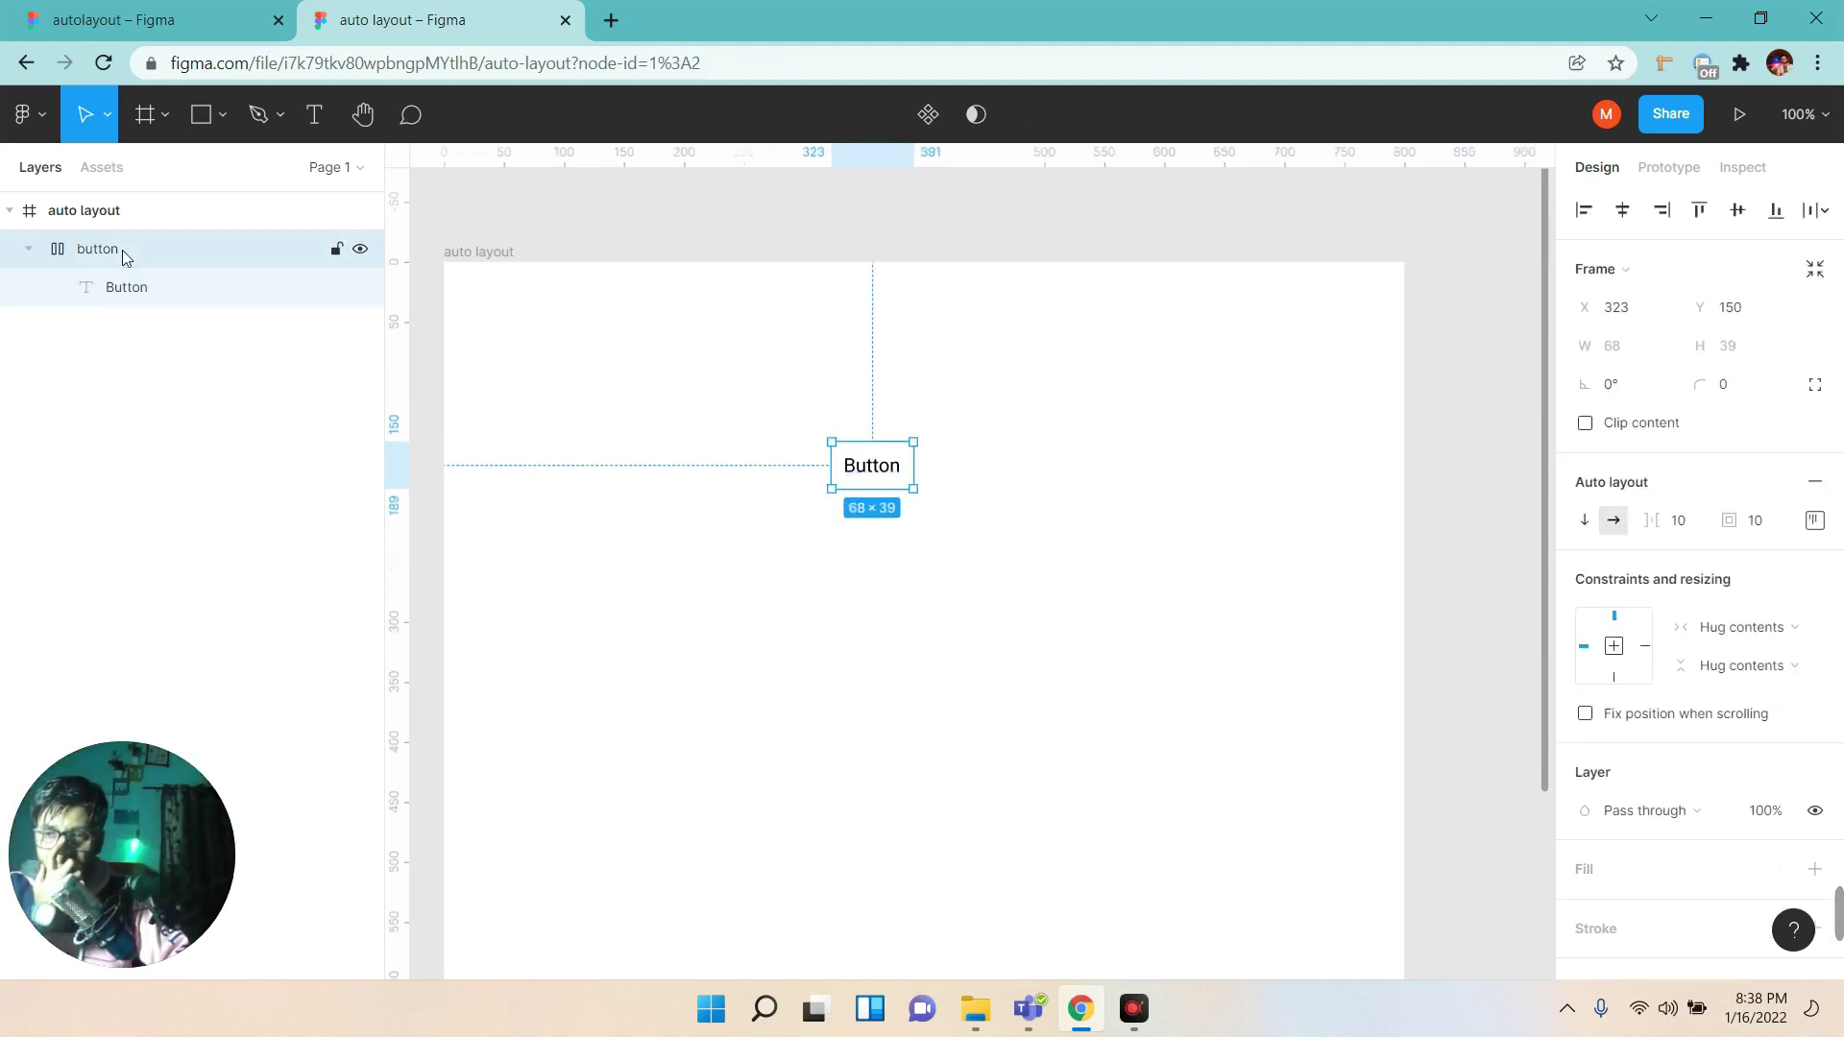
click(28, 250)
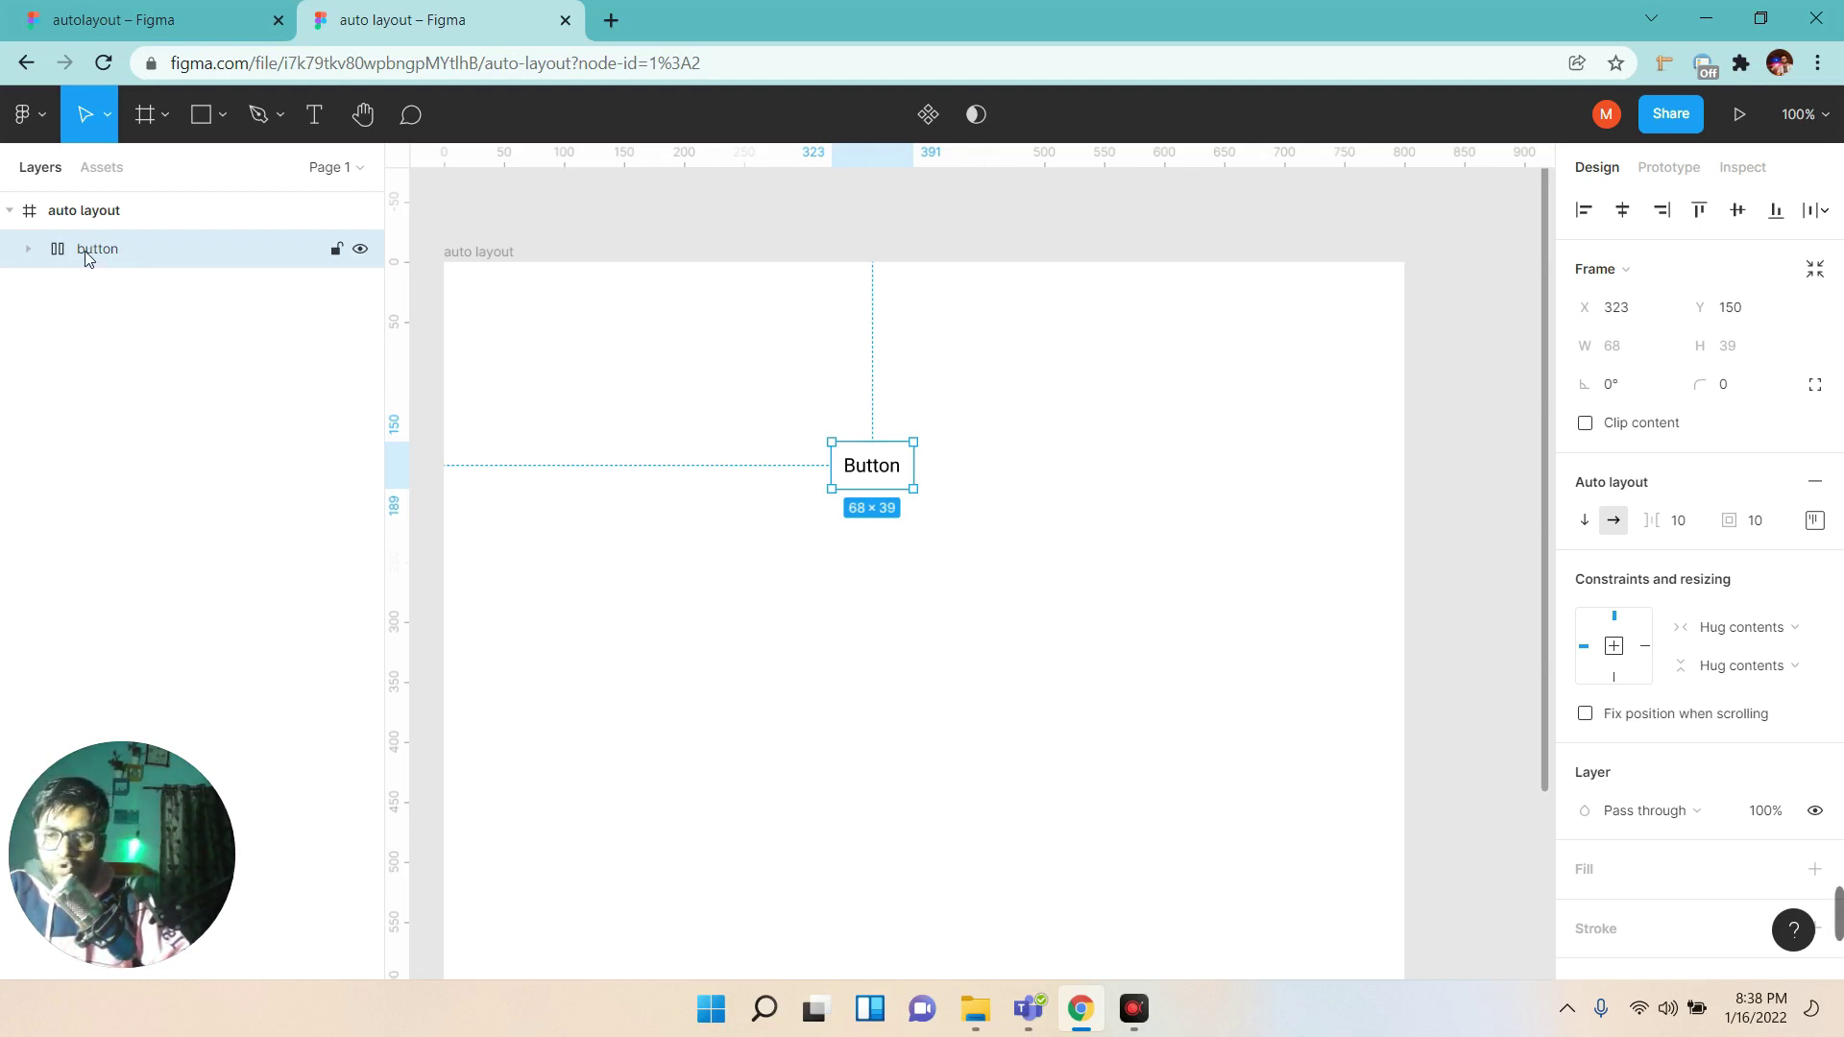
scroll(1773, 740, down, 1)
scroll(1772, 735, down, 2)
Change the button frame's fill from white to yellow EDE300 with the hue and saturation pickers.
click(1585, 634)
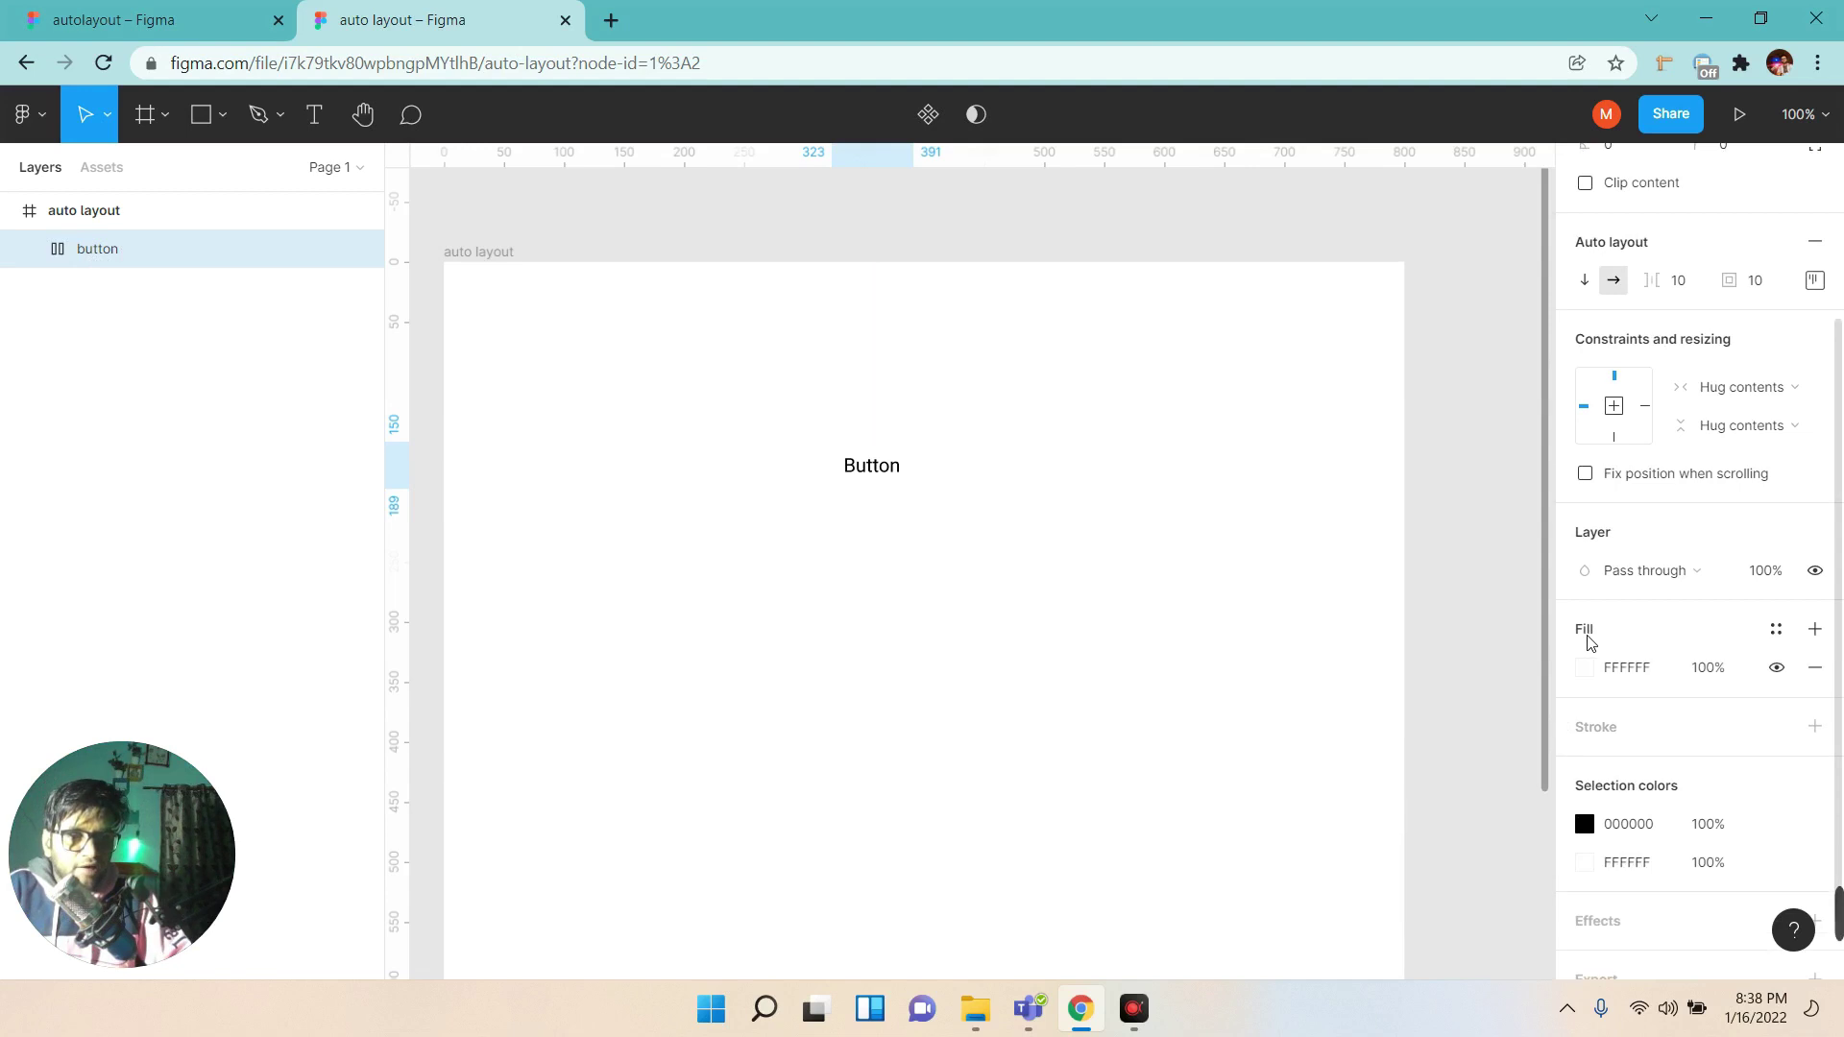
click(1585, 669)
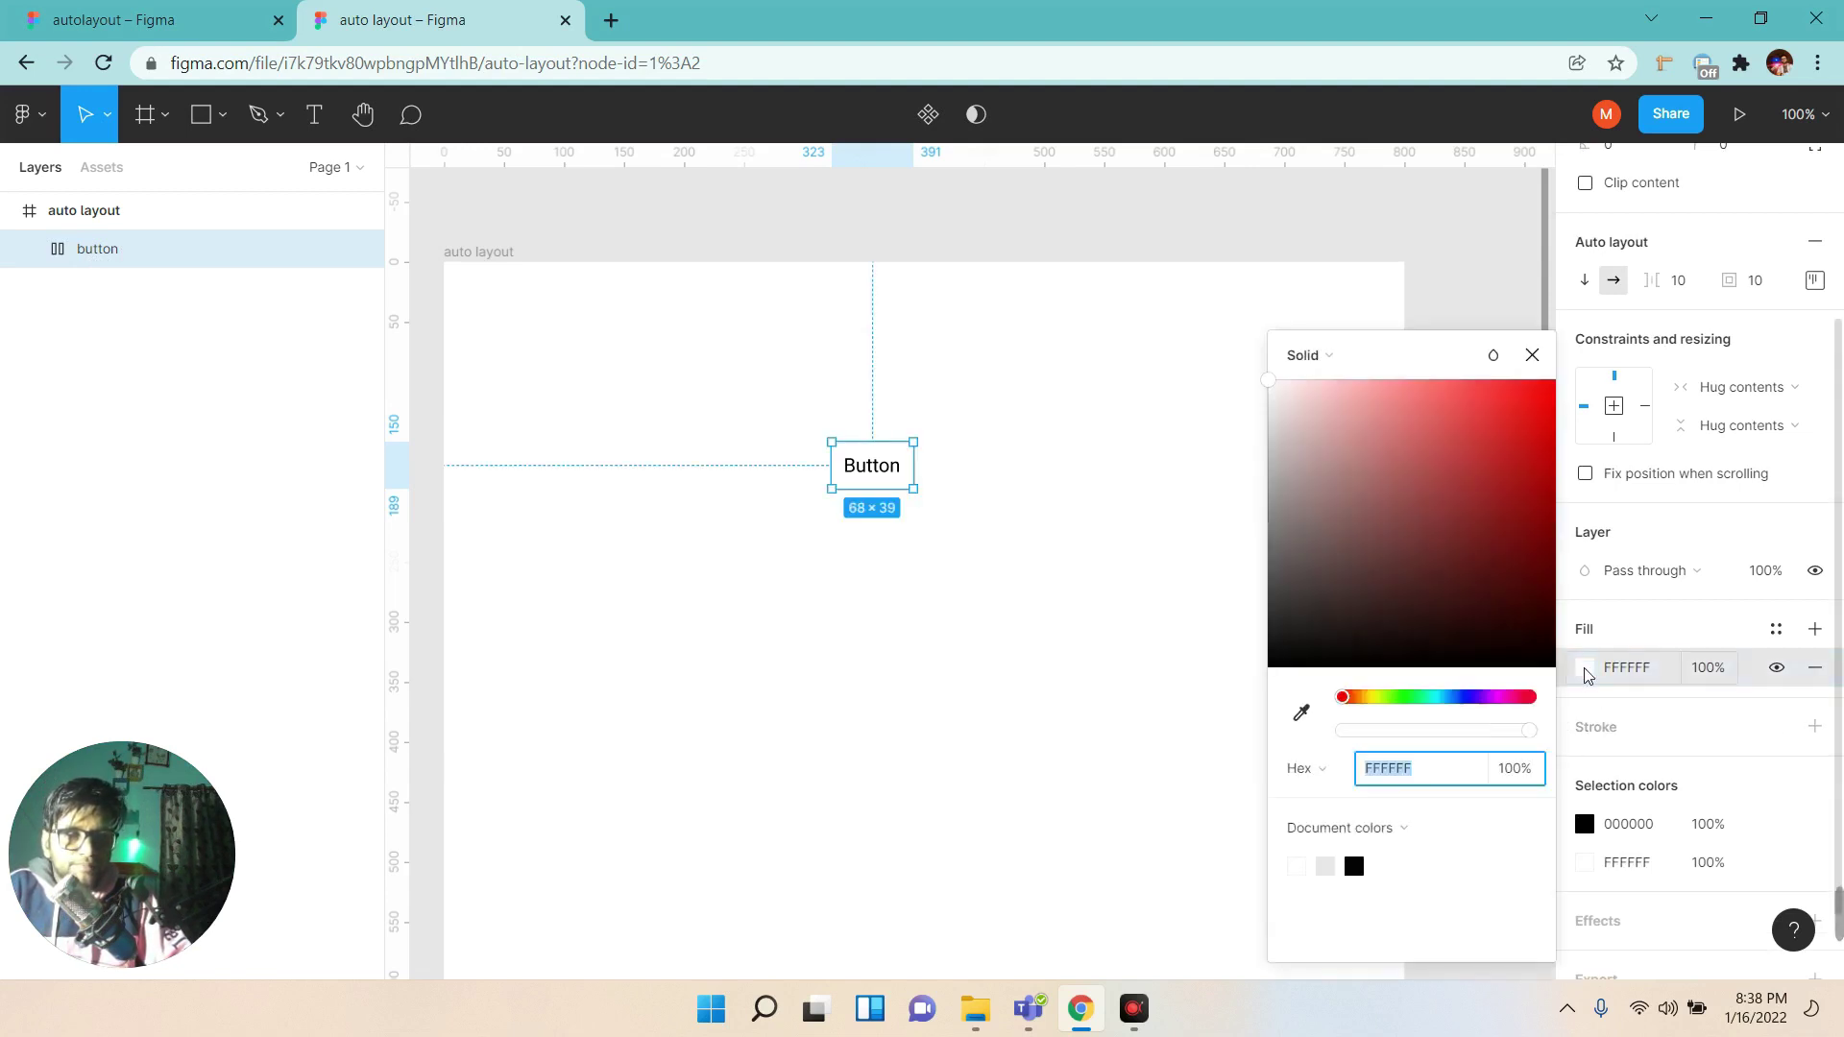
drag(1343, 698, 1382, 697)
click(1454, 454)
drag(1479, 455, 1573, 402)
drag(1345, 698, 1372, 697)
click(1449, 531)
mouse_move(1450, 531)
mouse_down()
mouse_move(1549, 448)
mouse_move(1556, 552)
mouse_move(1561, 413)
mouse_up()
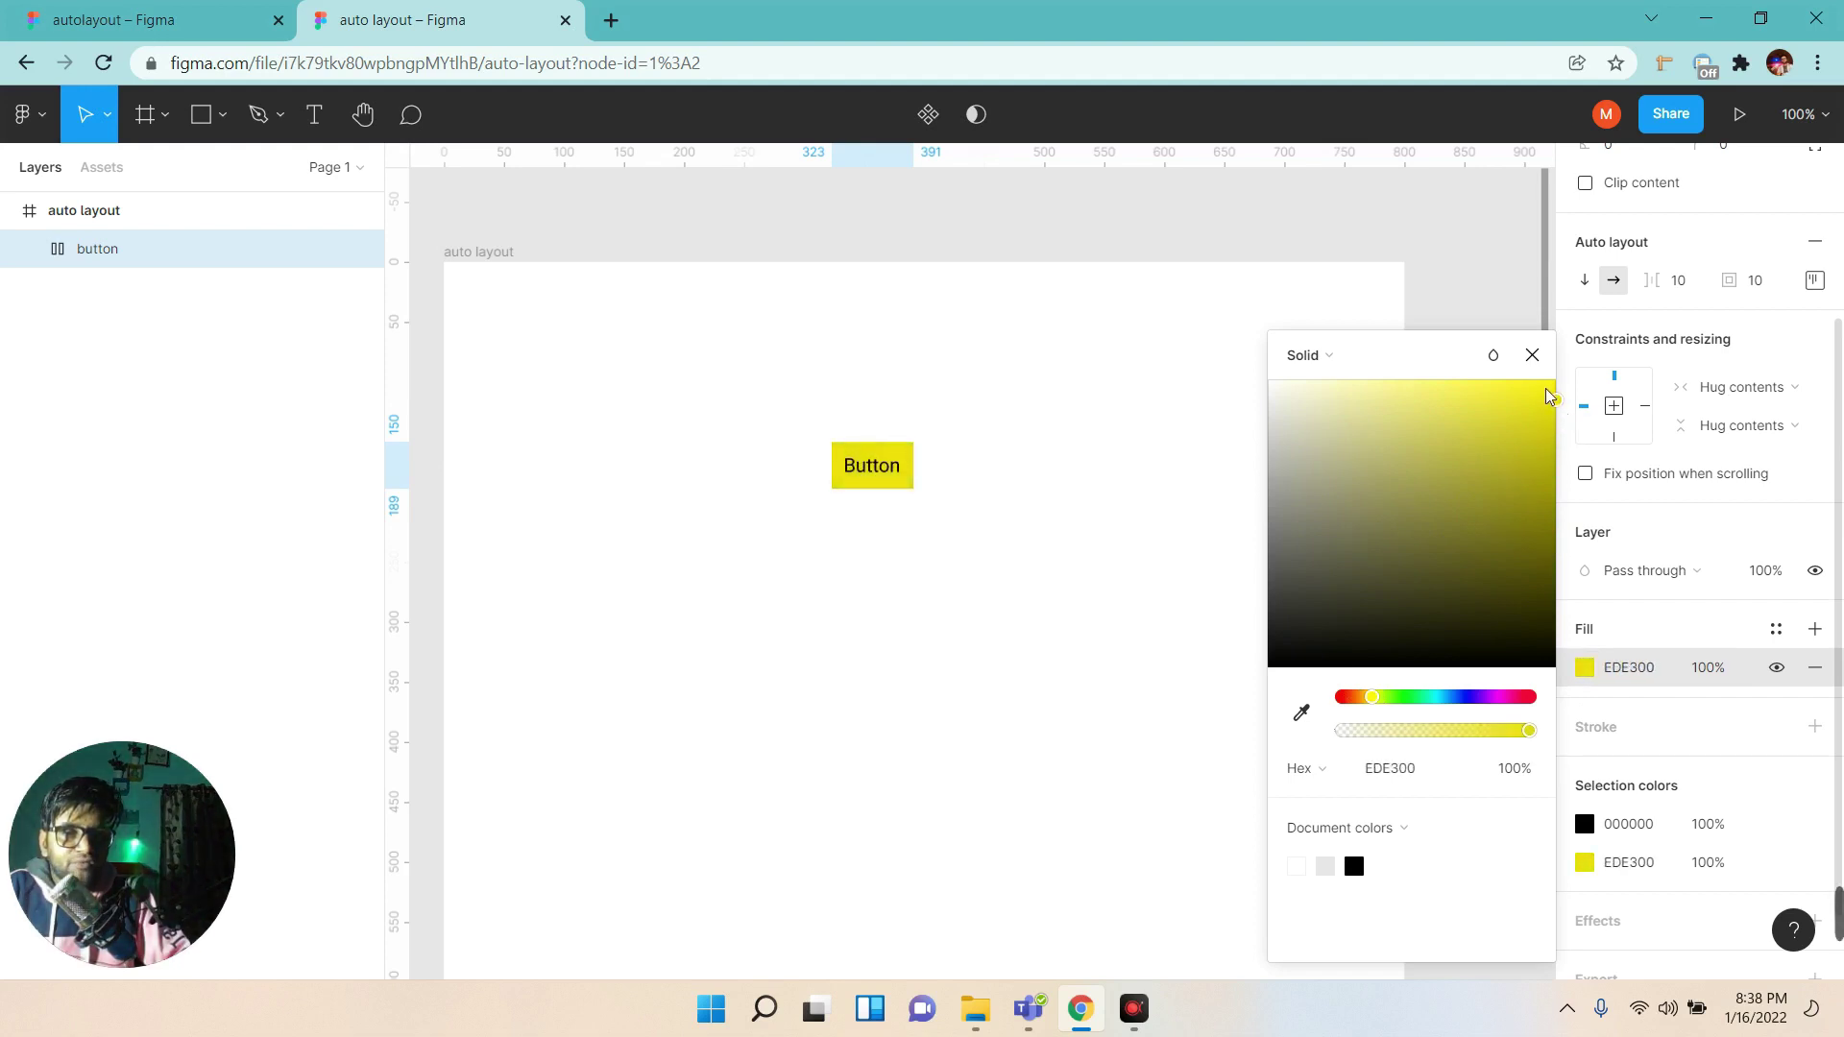
click(1532, 356)
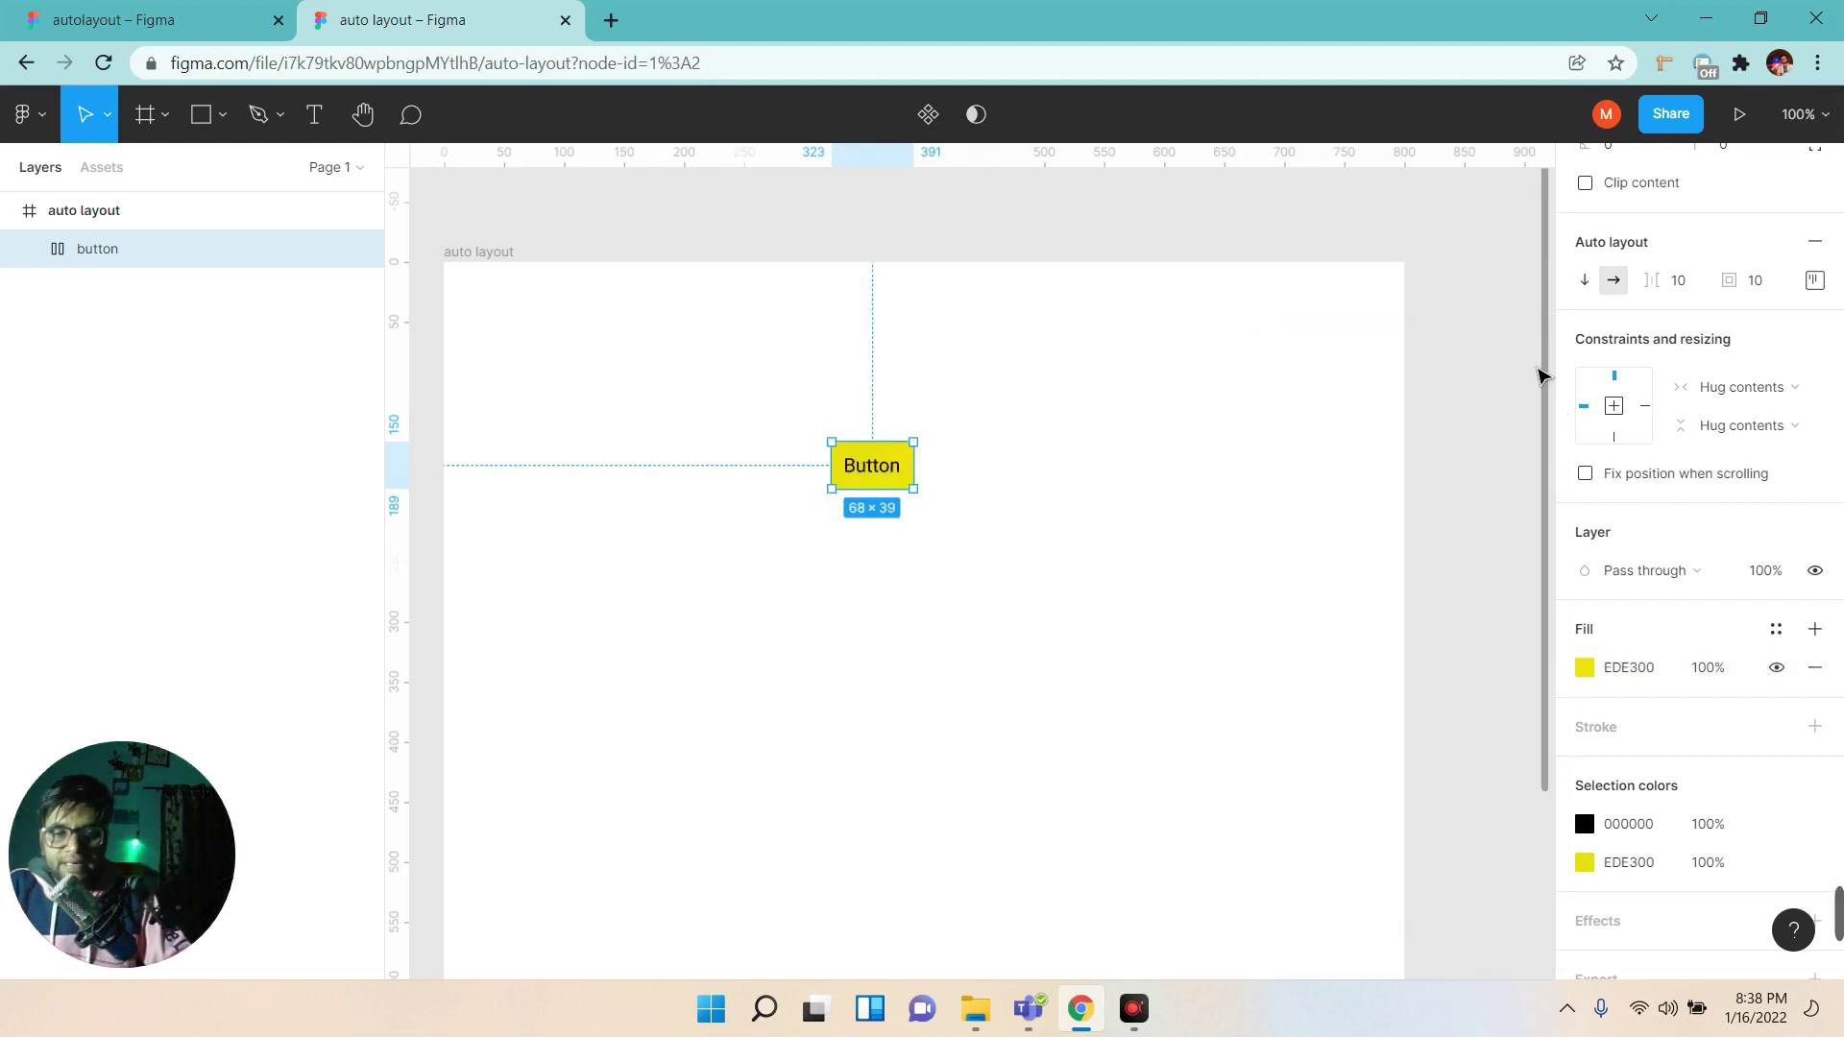
Set the button's item spacing to 0 and its padding to 20.
scroll(1709, 577, up, 3)
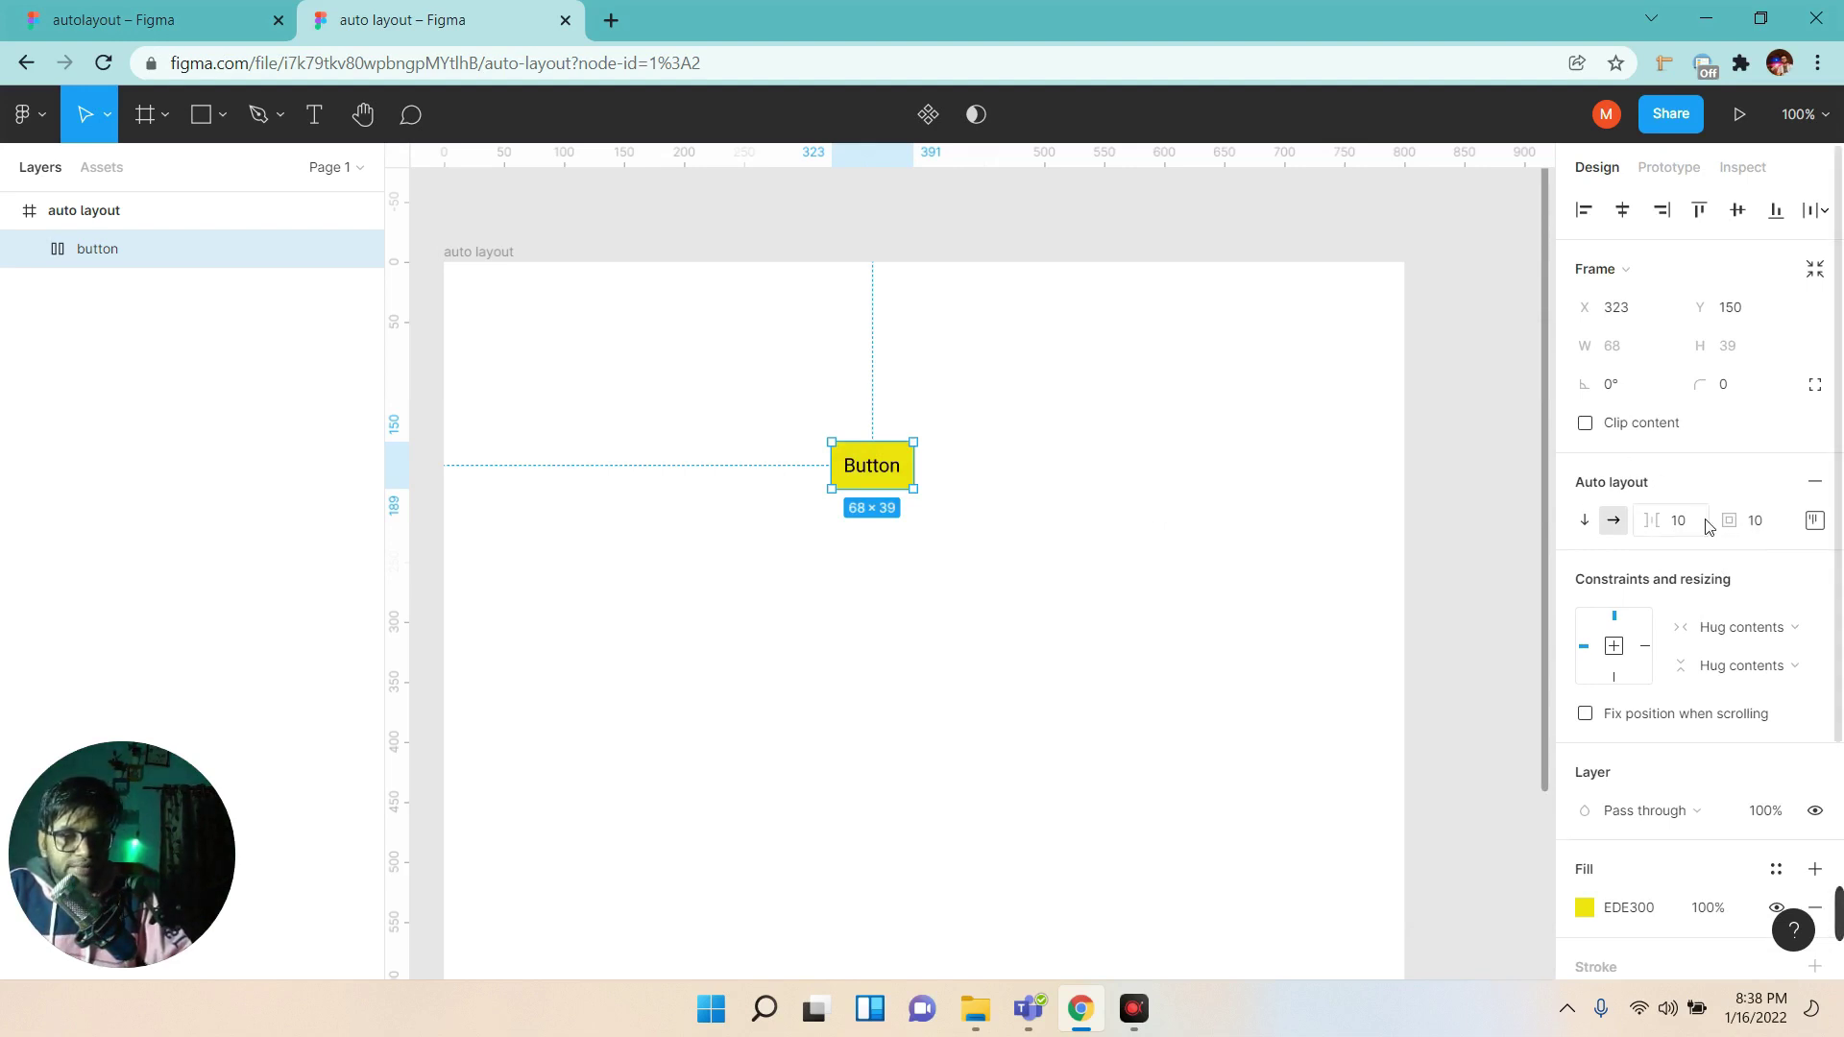
click(1679, 530)
key(BackSpace)
key(Return)
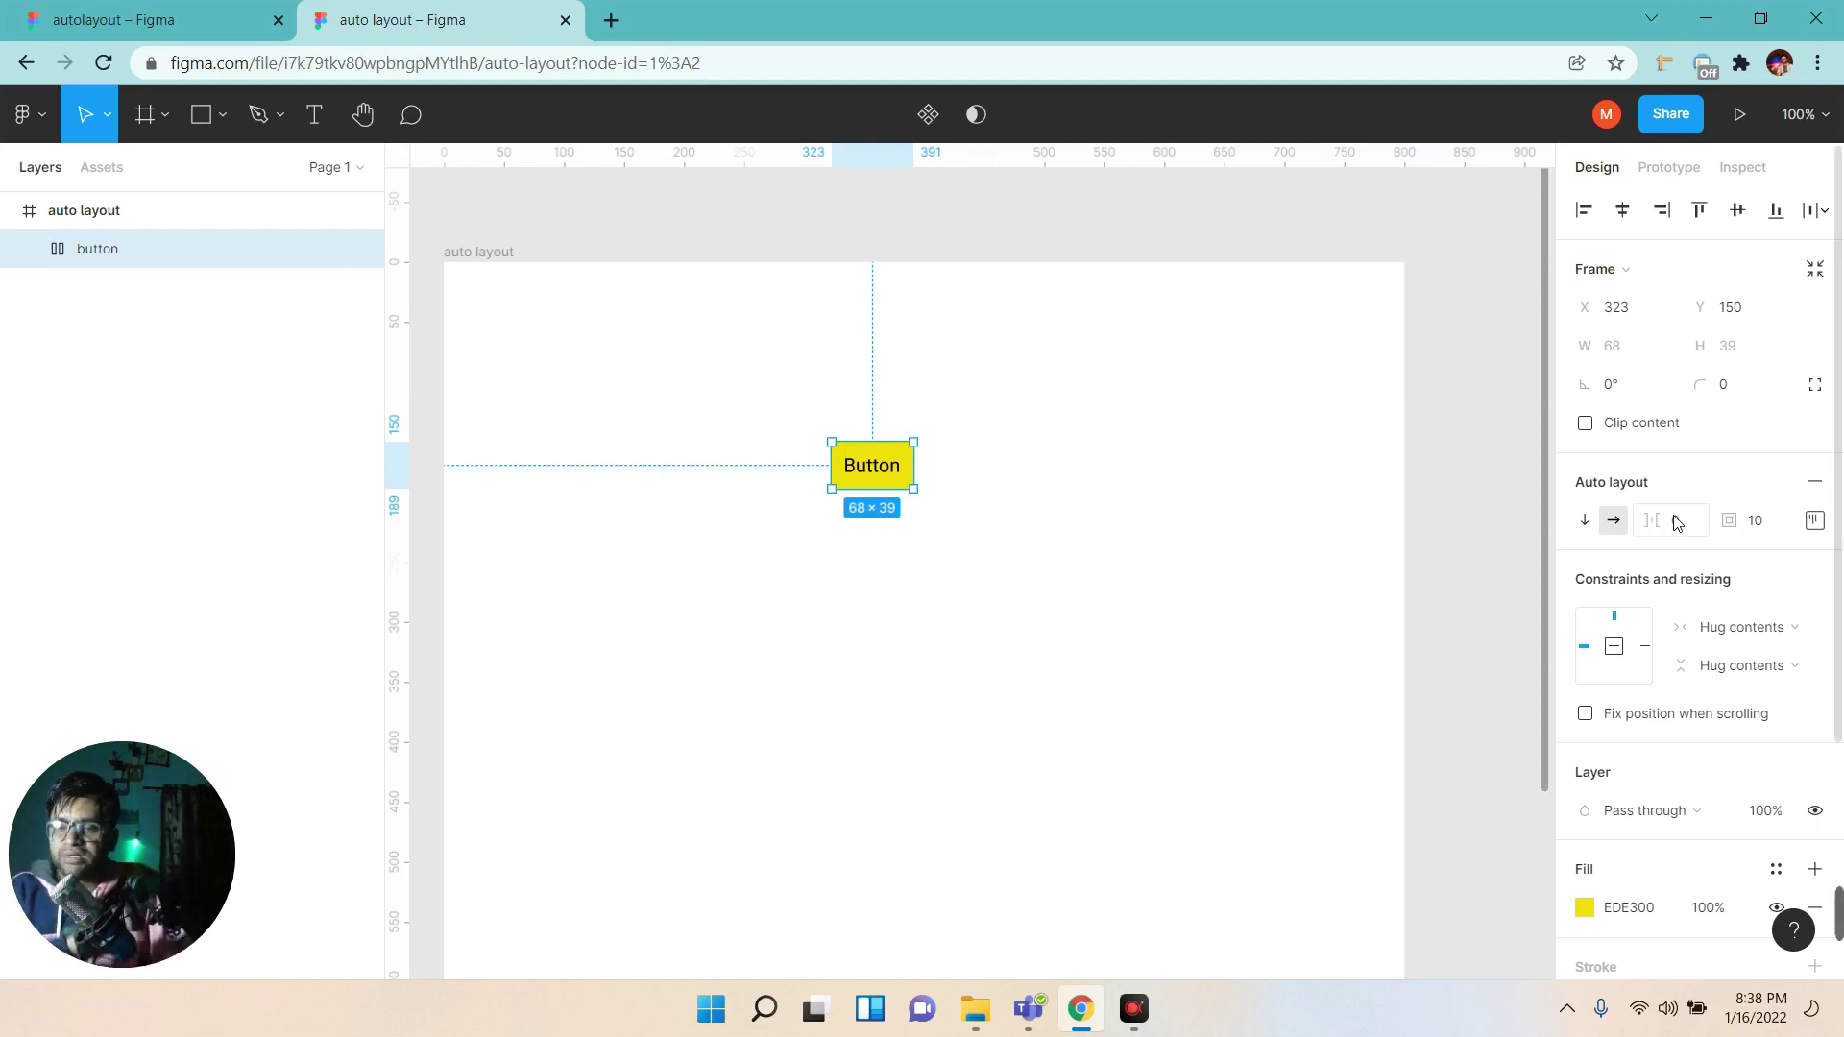
click(1741, 525)
double_click(1771, 536)
text(20)
key(Return)
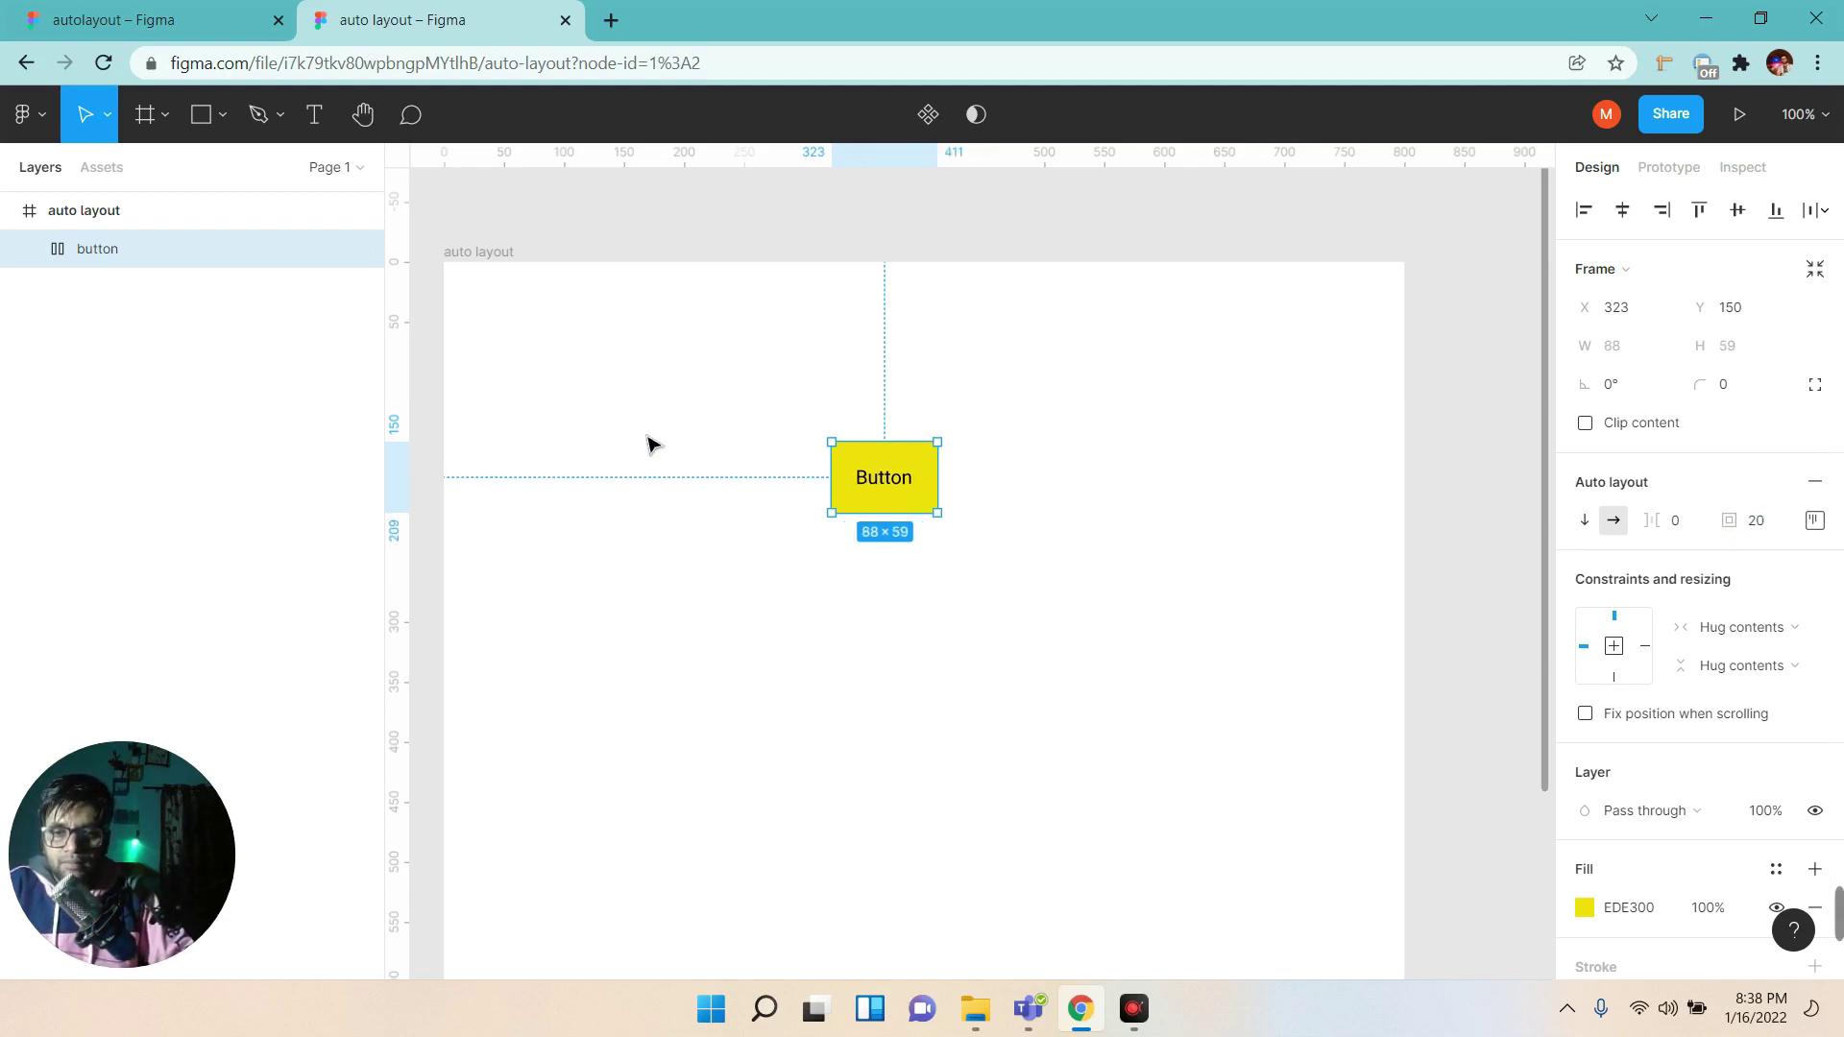
Give the button 50 left and right padding and an 8 corner radius.
click(1812, 534)
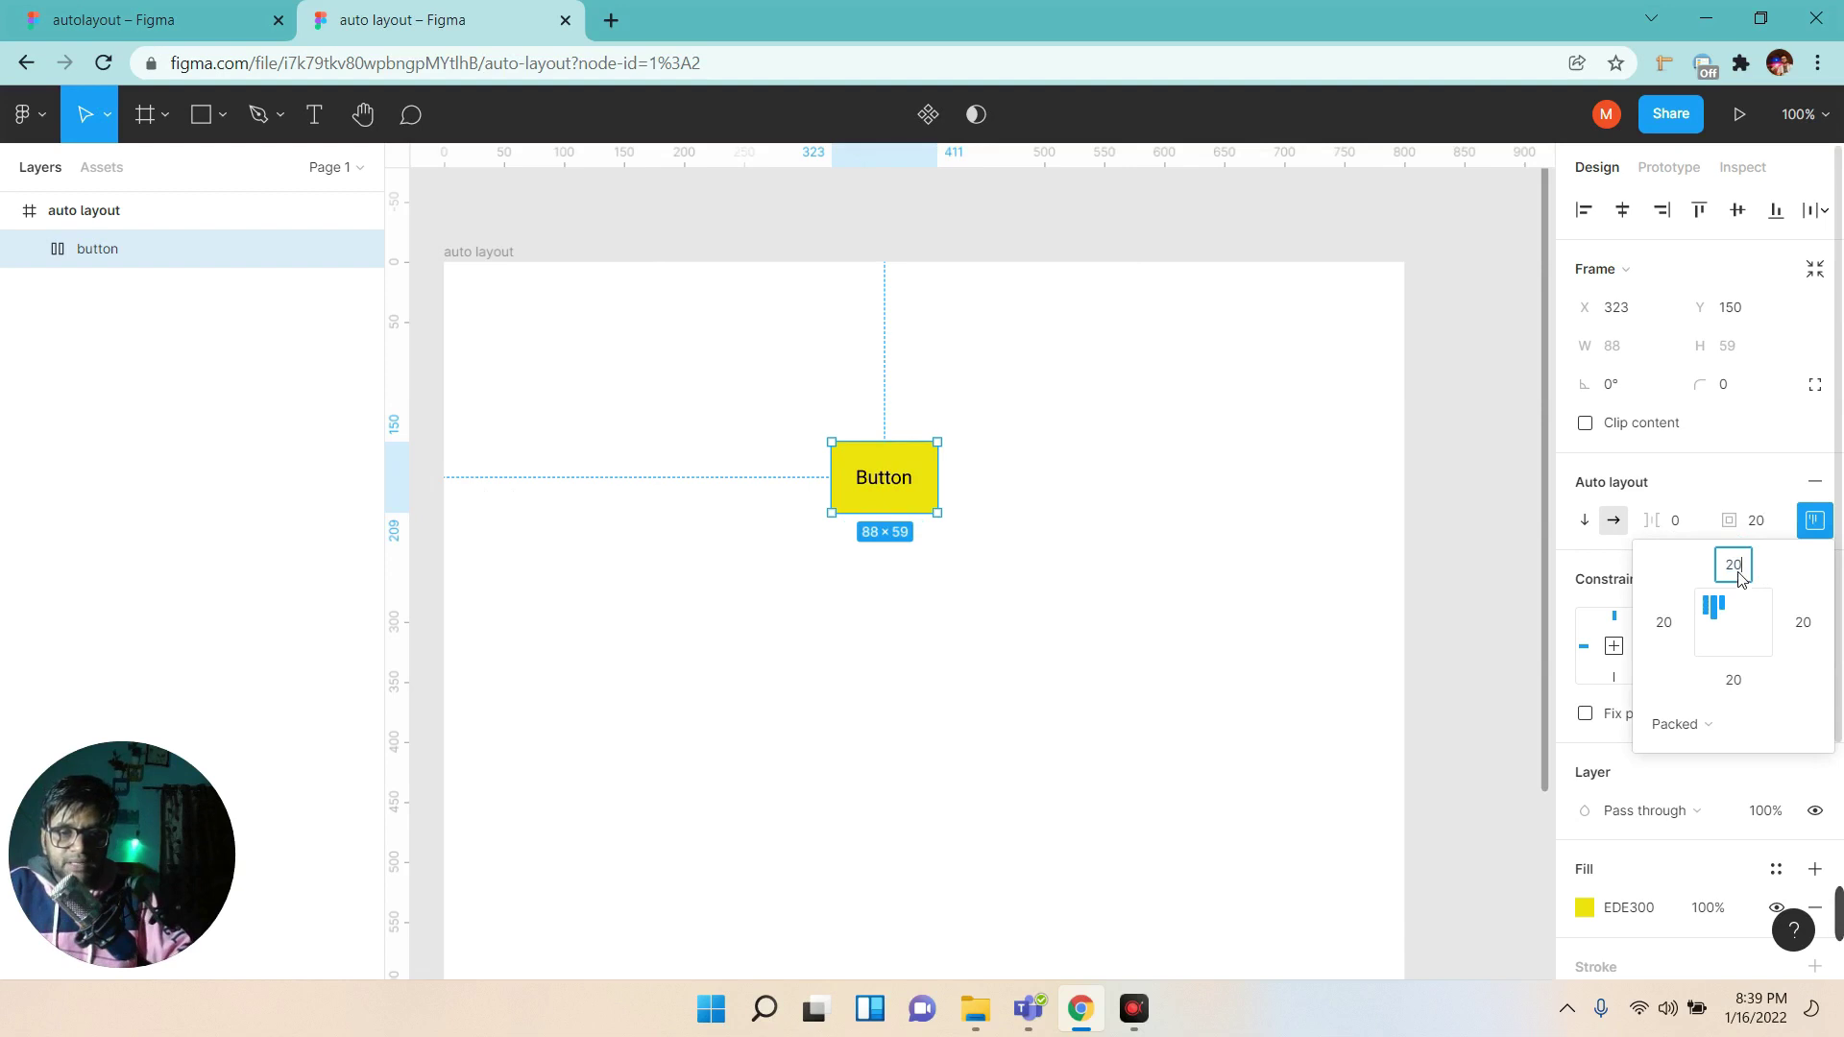
click(1679, 622)
text(50)
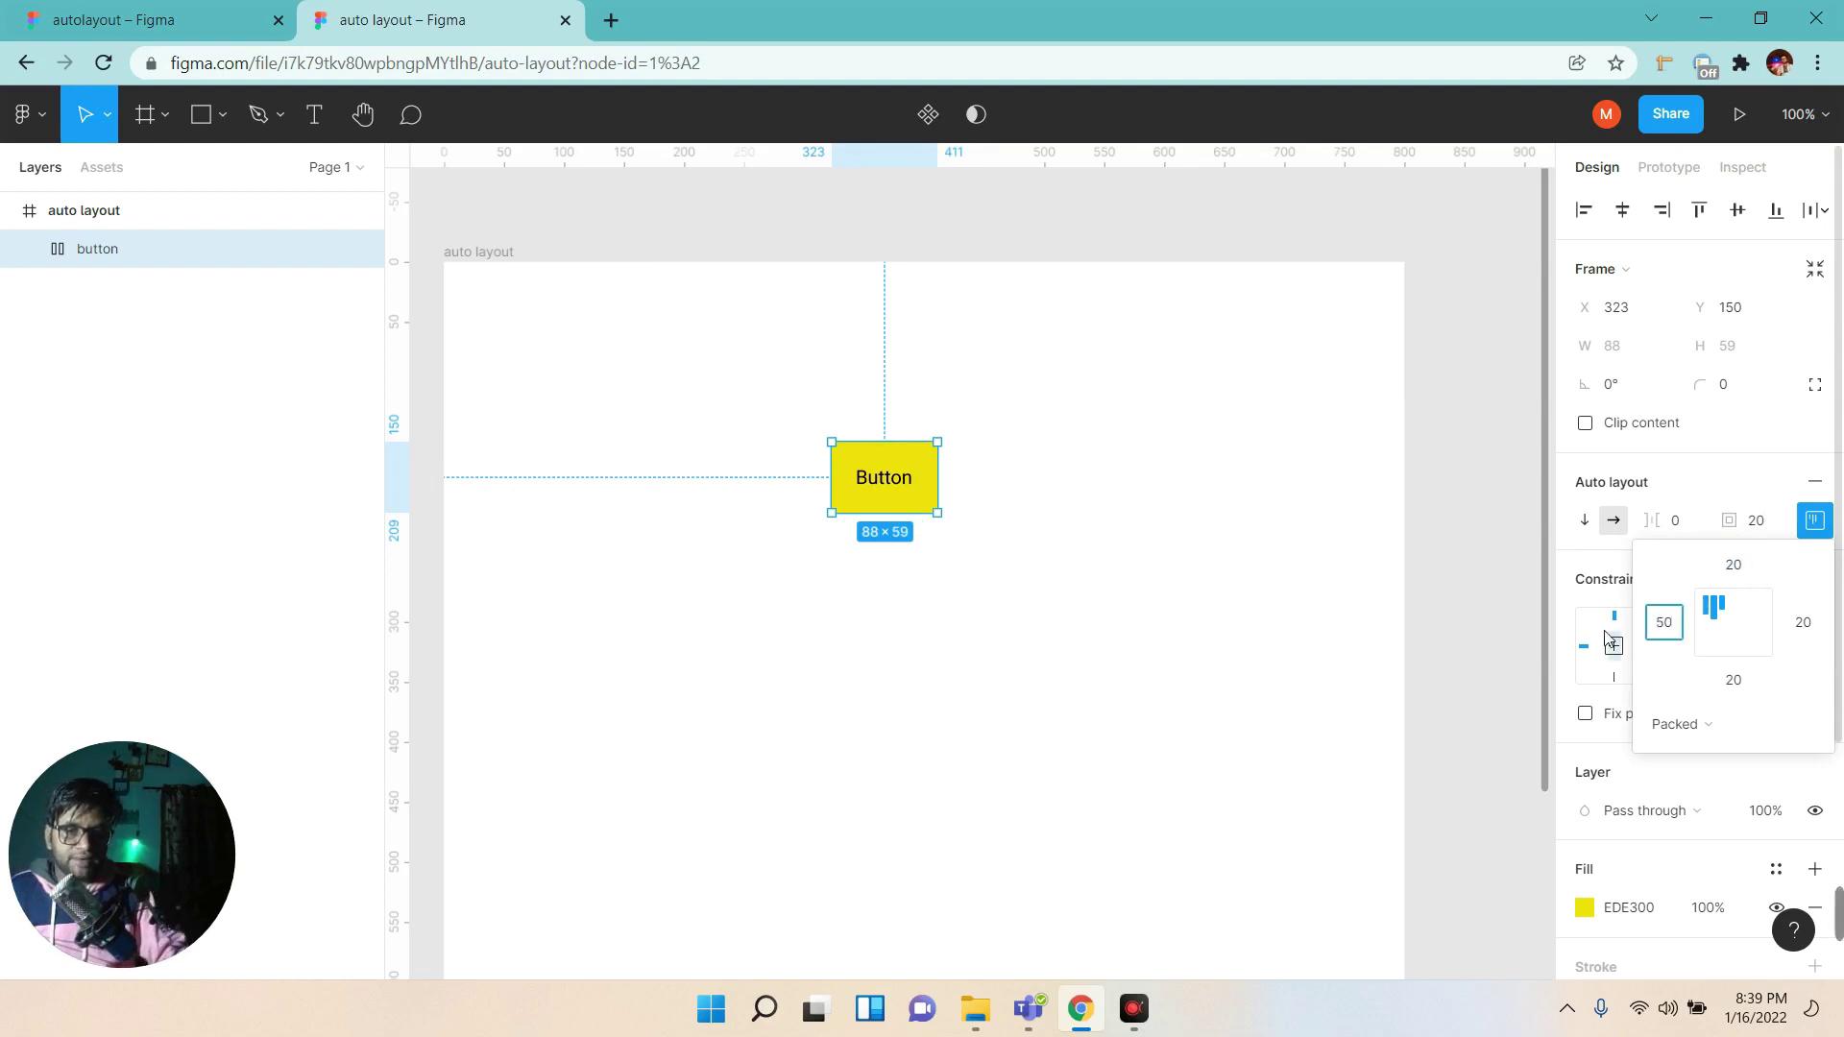
key(Return)
click(1804, 622)
text(50)
key(Return)
click(999, 587)
click(955, 480)
click(1704, 389)
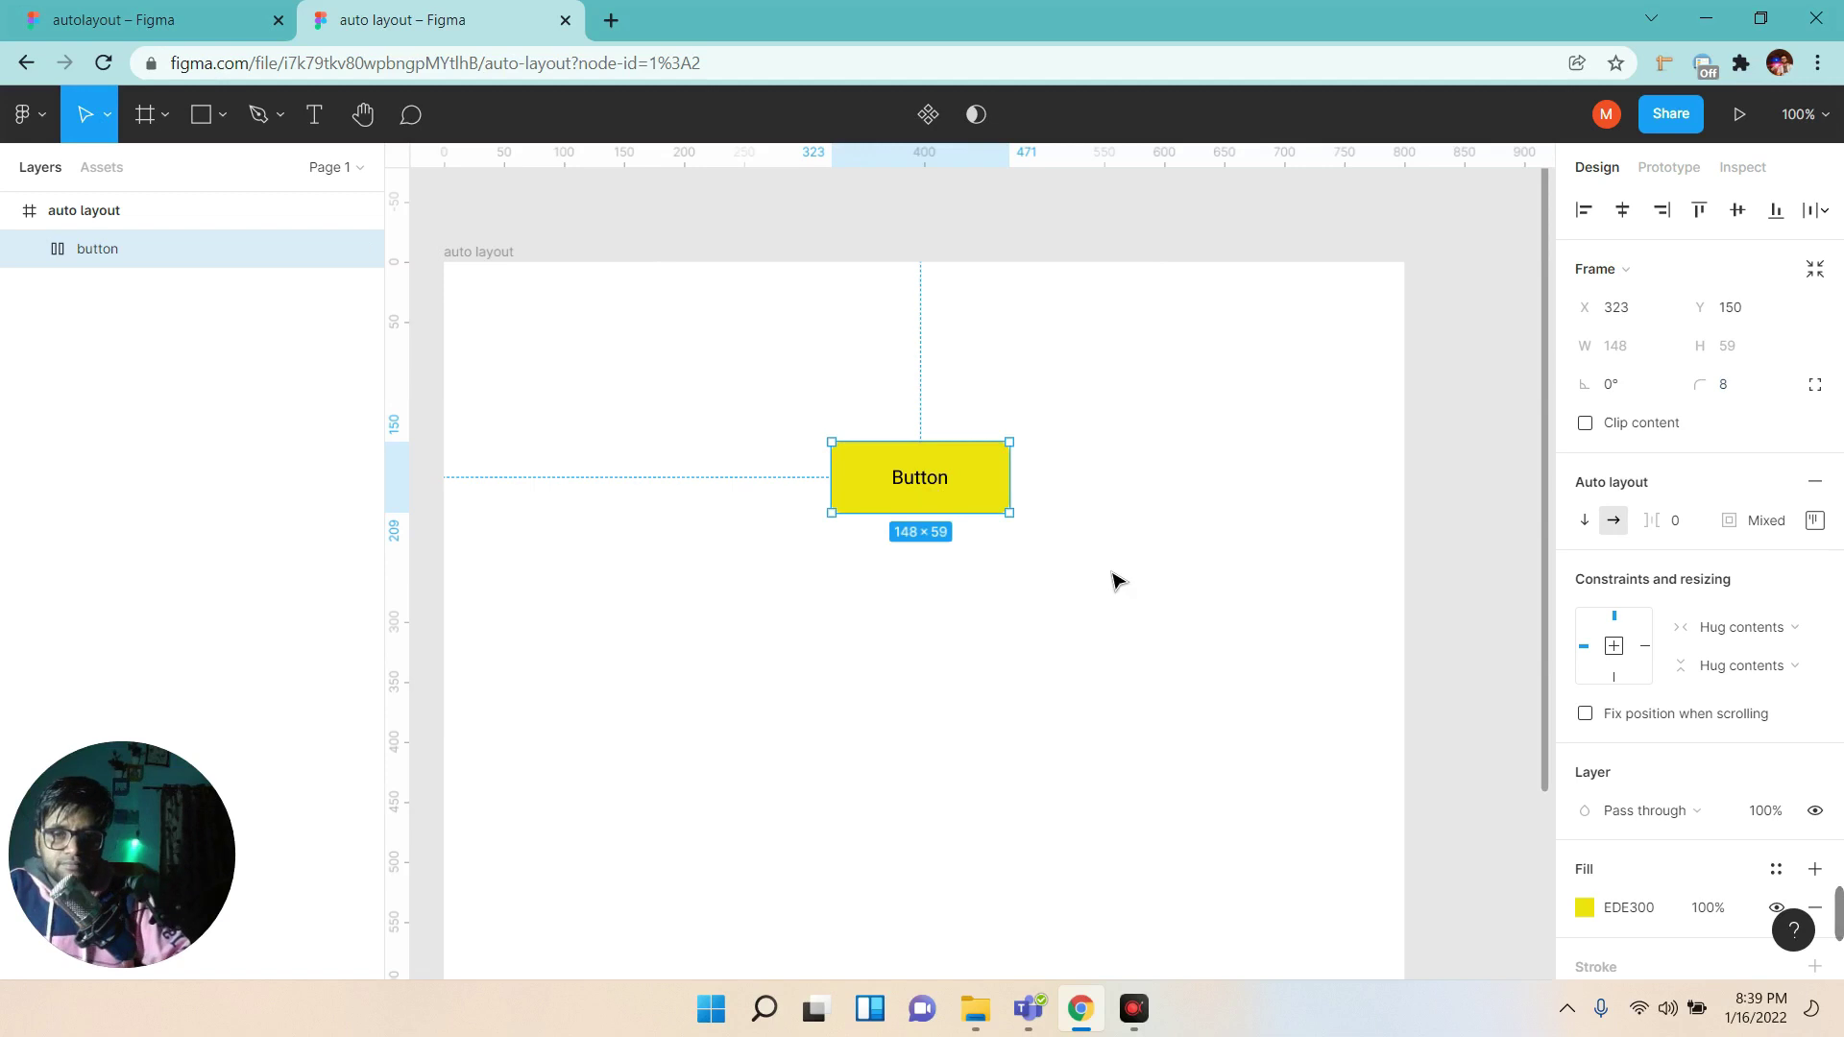
click(1081, 634)
Move the yellow button up-left and paste extra 'Button' words into its label.
drag(972, 517, 783, 450)
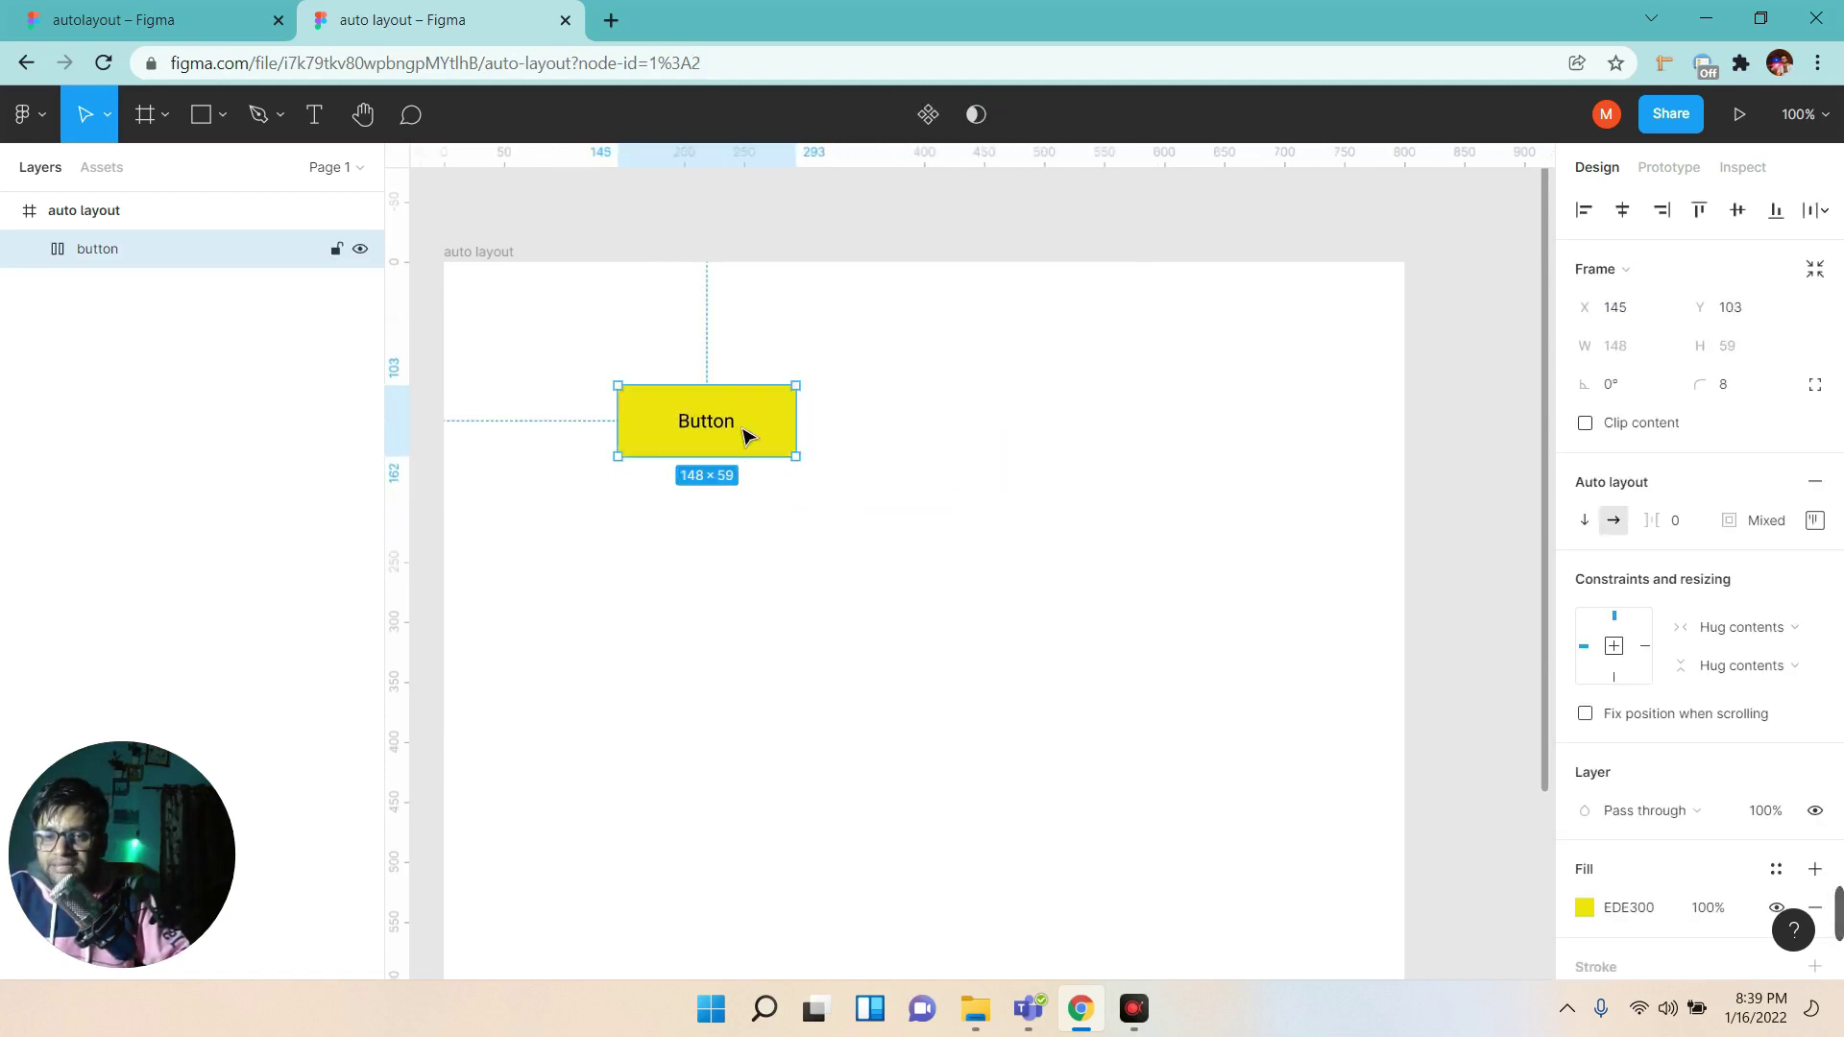
double_click(732, 438)
key(ctrl+c)
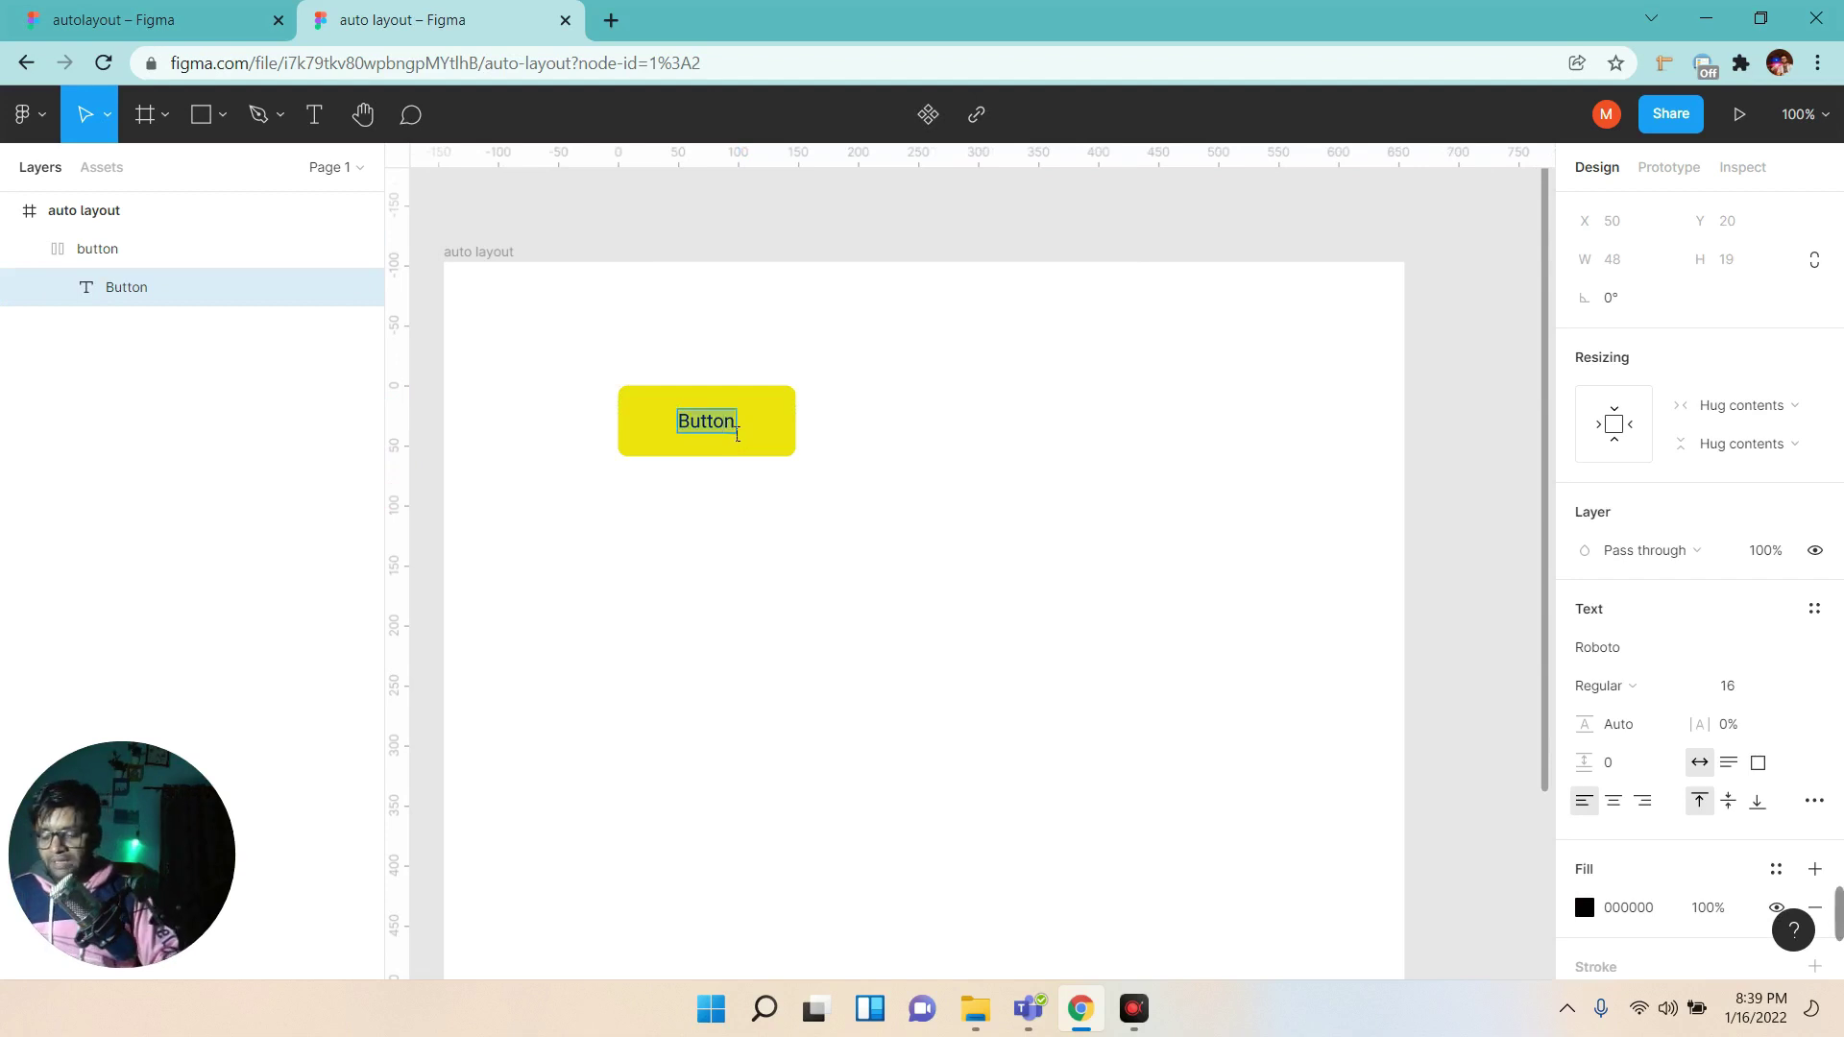
key(ctrl+v)
key(ctrl+v)
key(ctrl+v)
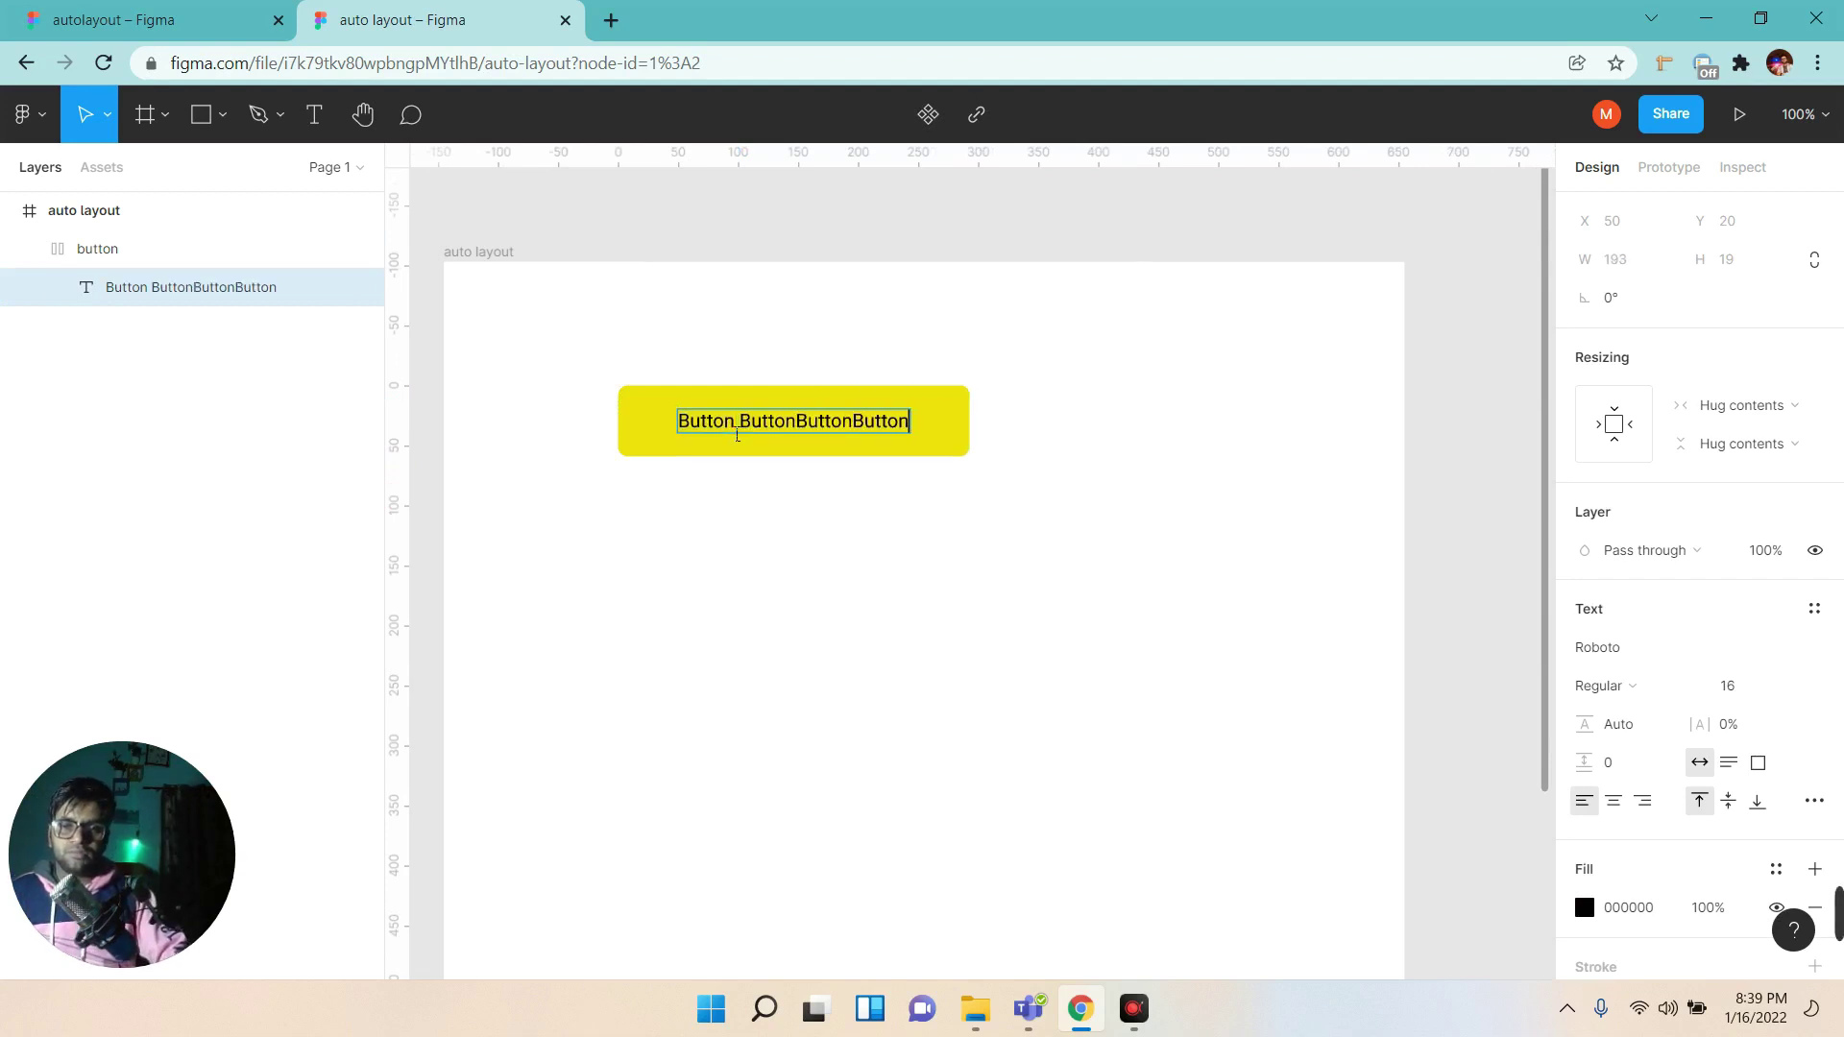
key(ctrl+v)
key(ctrl+v)
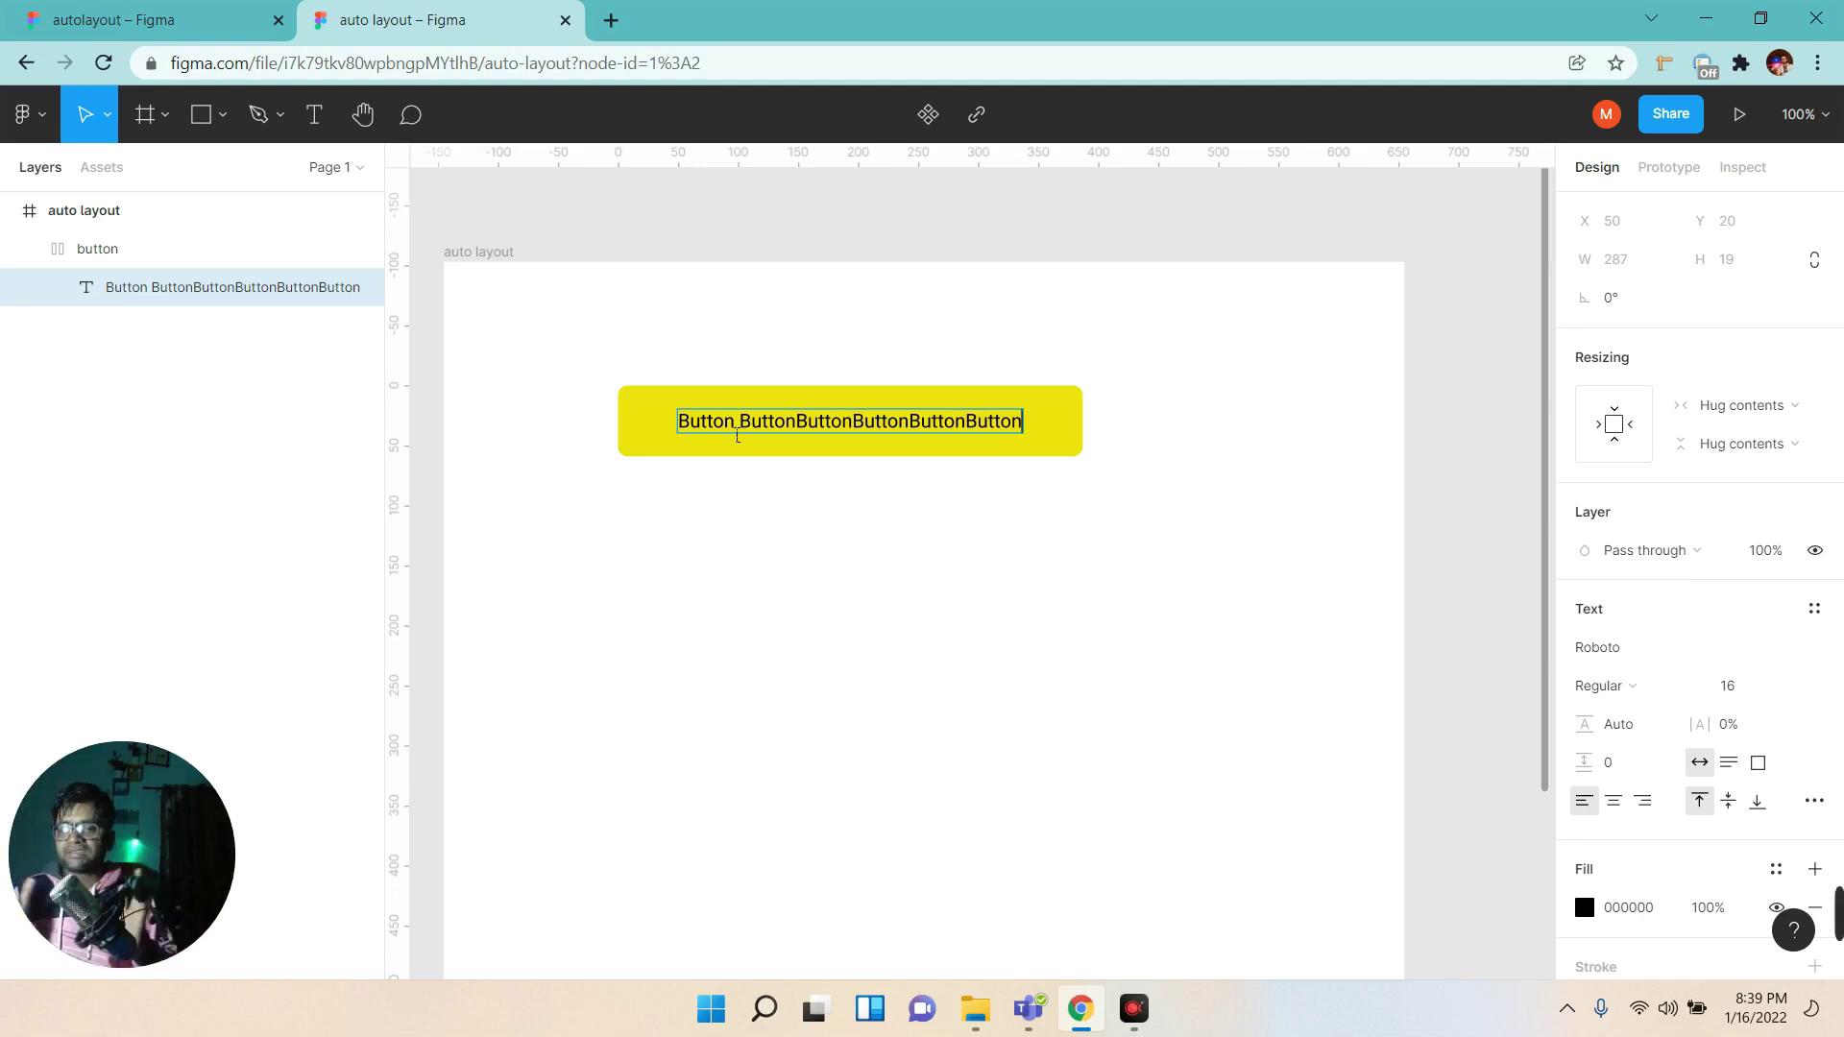
click(580, 634)
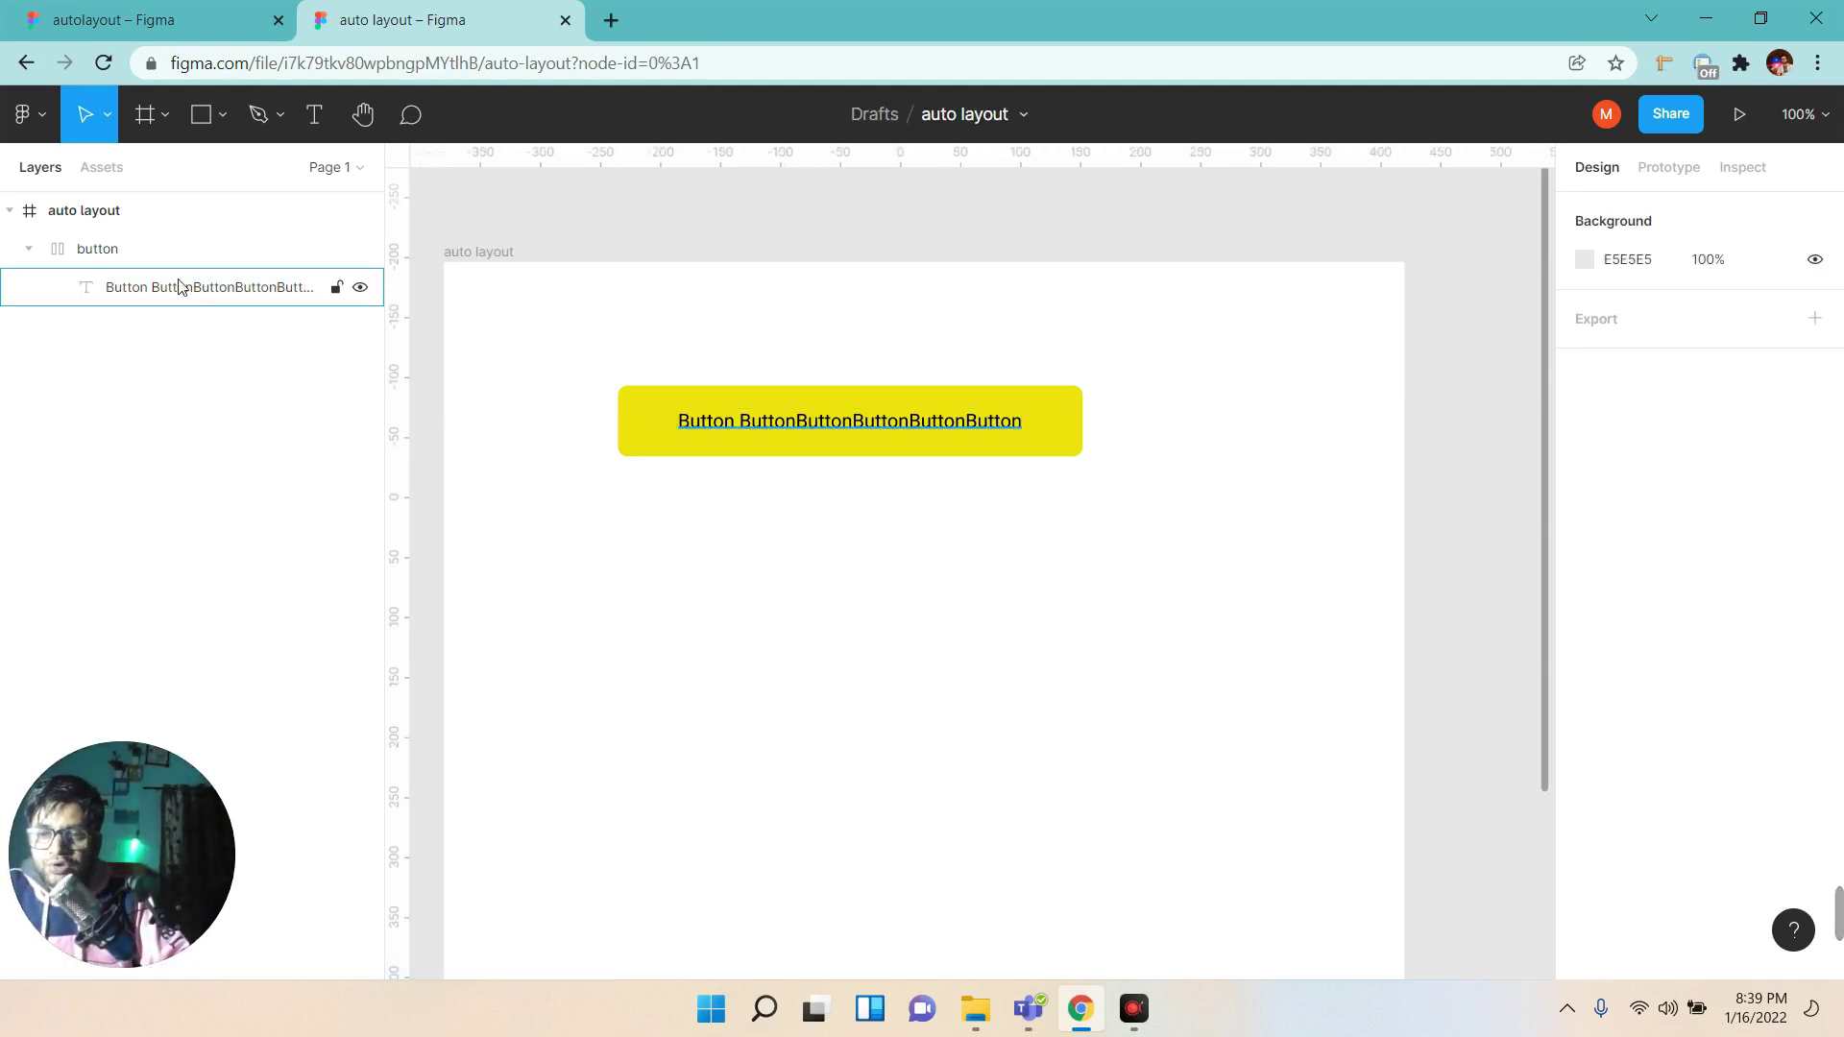
click(106, 252)
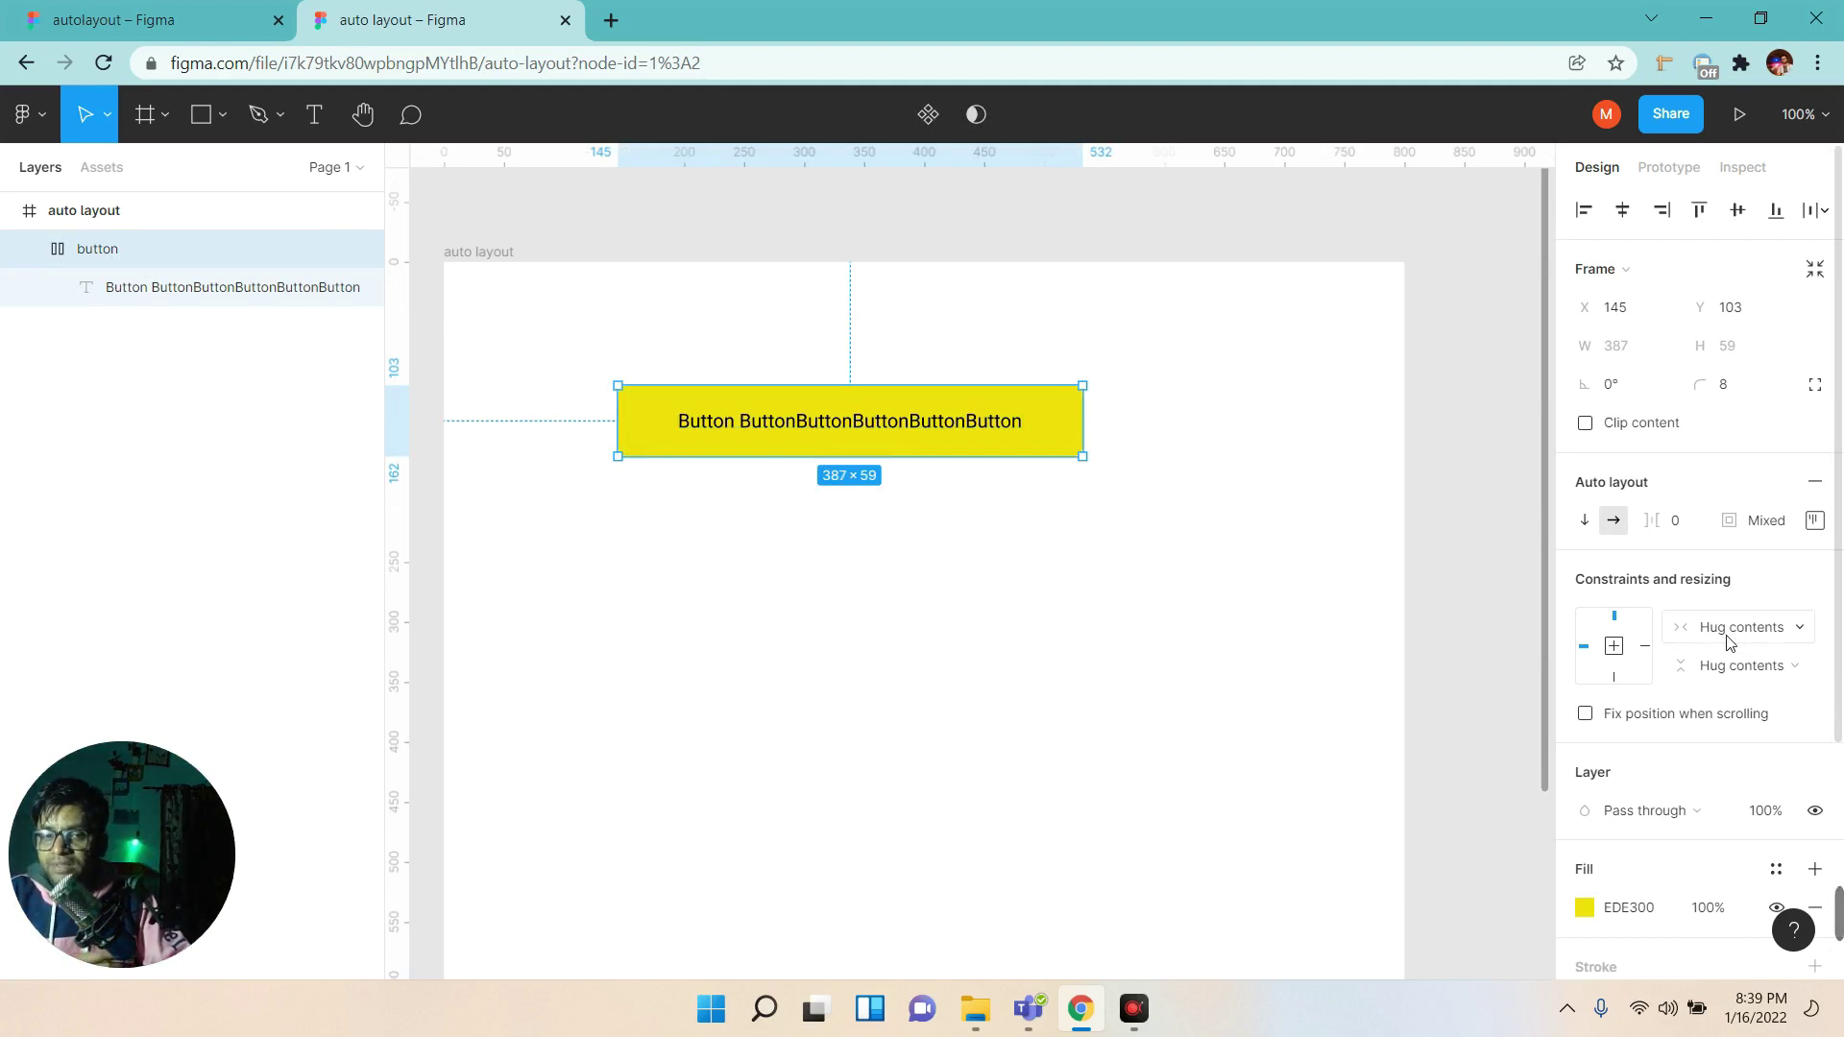
Fix the button's width, then add 'dfdf…' text across several lines of its label.
click(1726, 642)
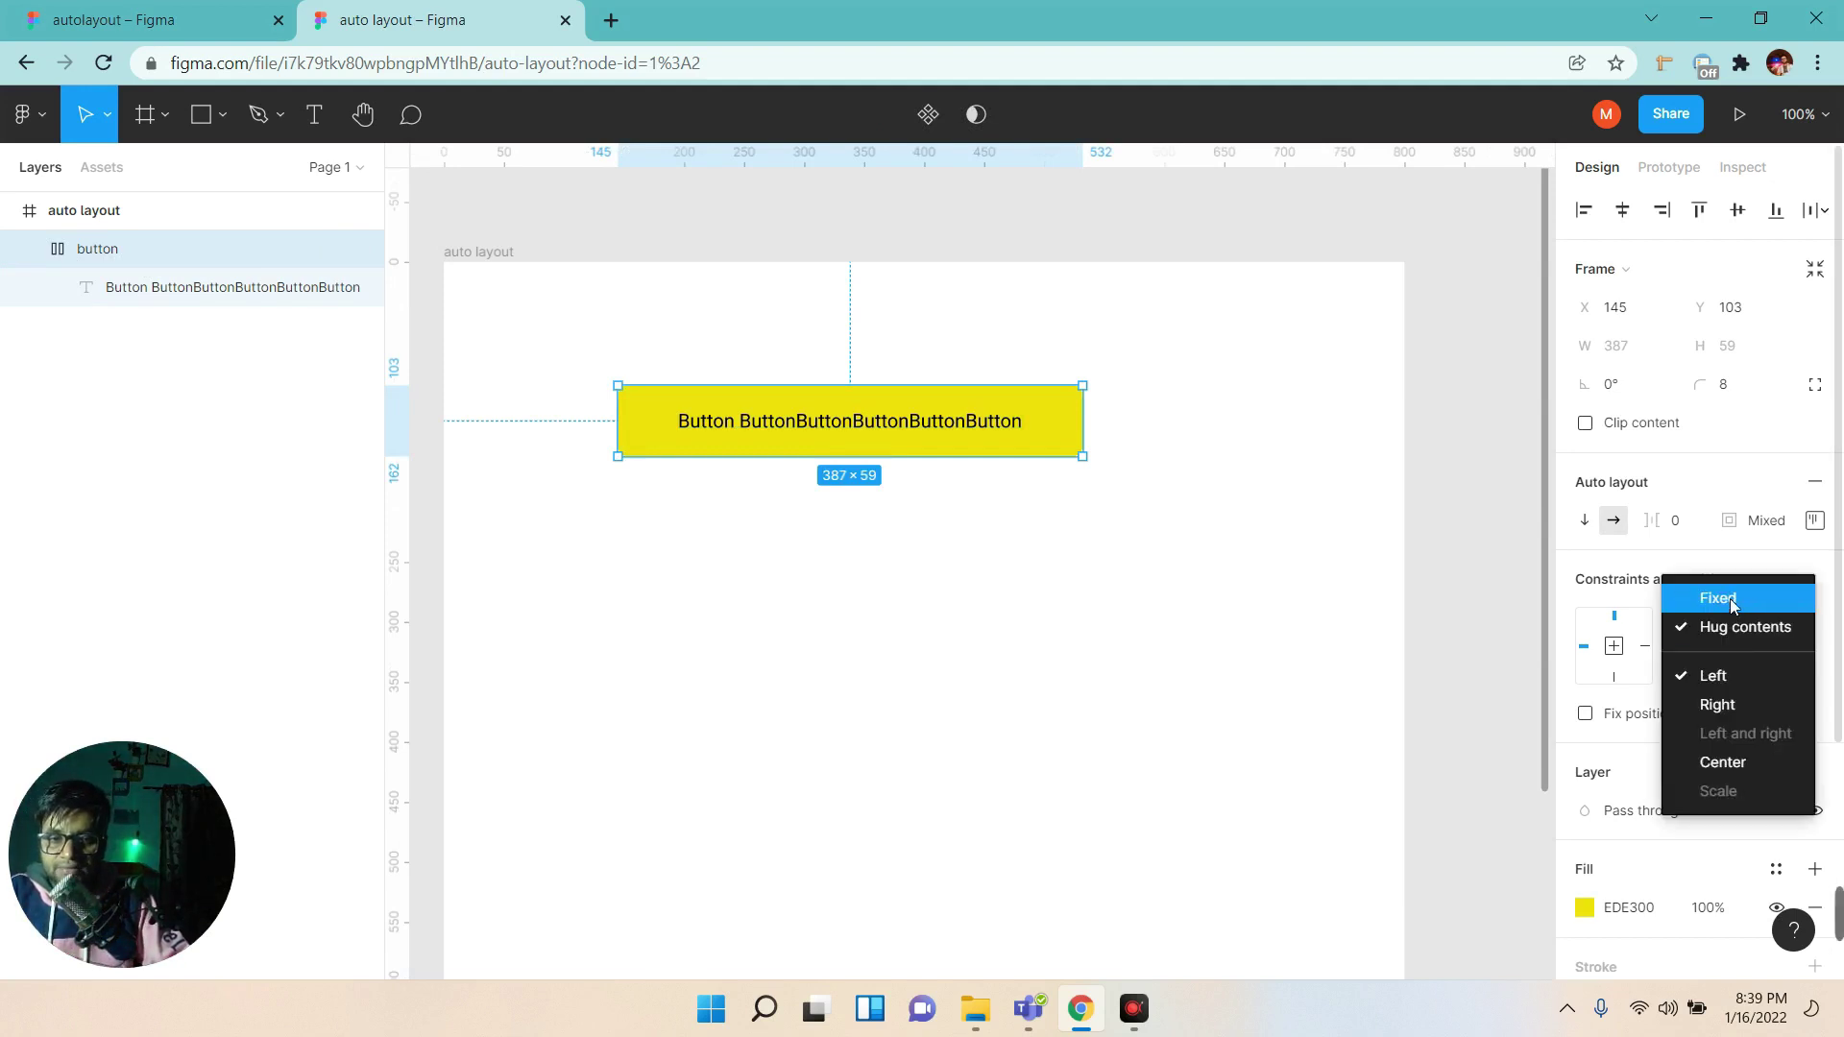
click(1719, 598)
double_click(993, 424)
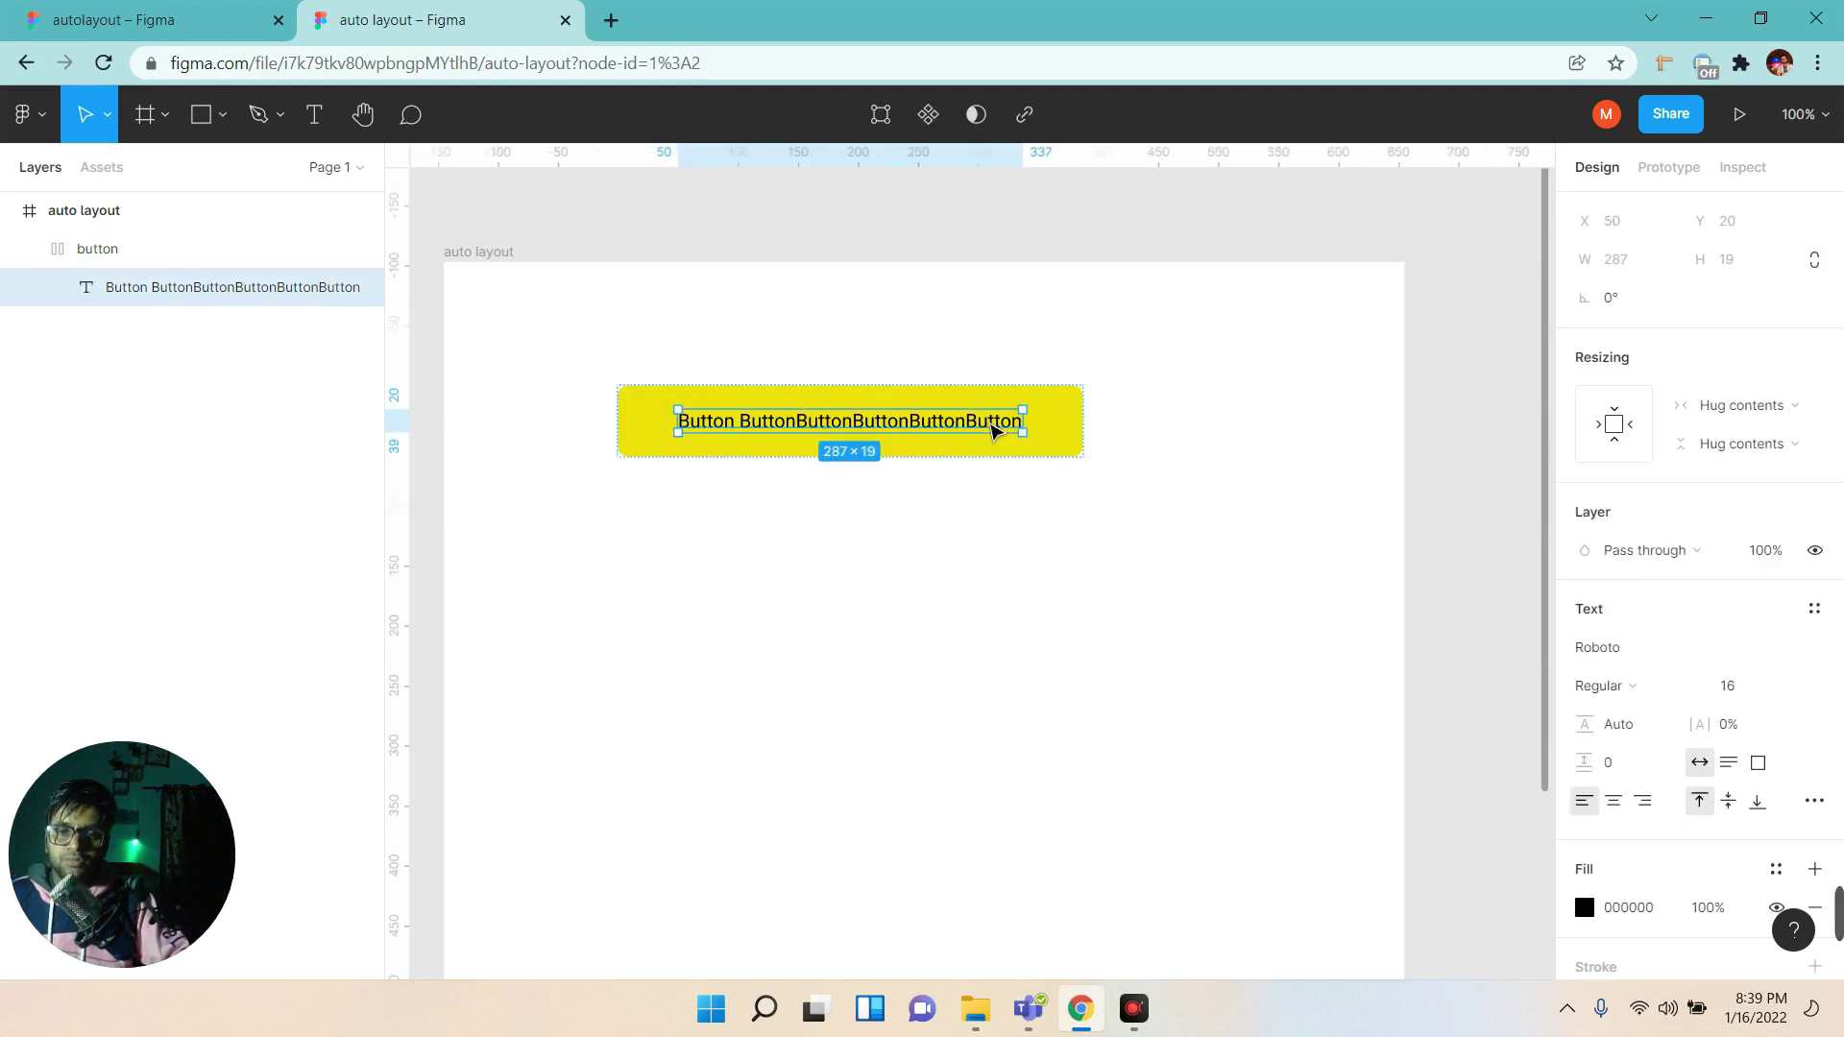
double_click(1016, 433)
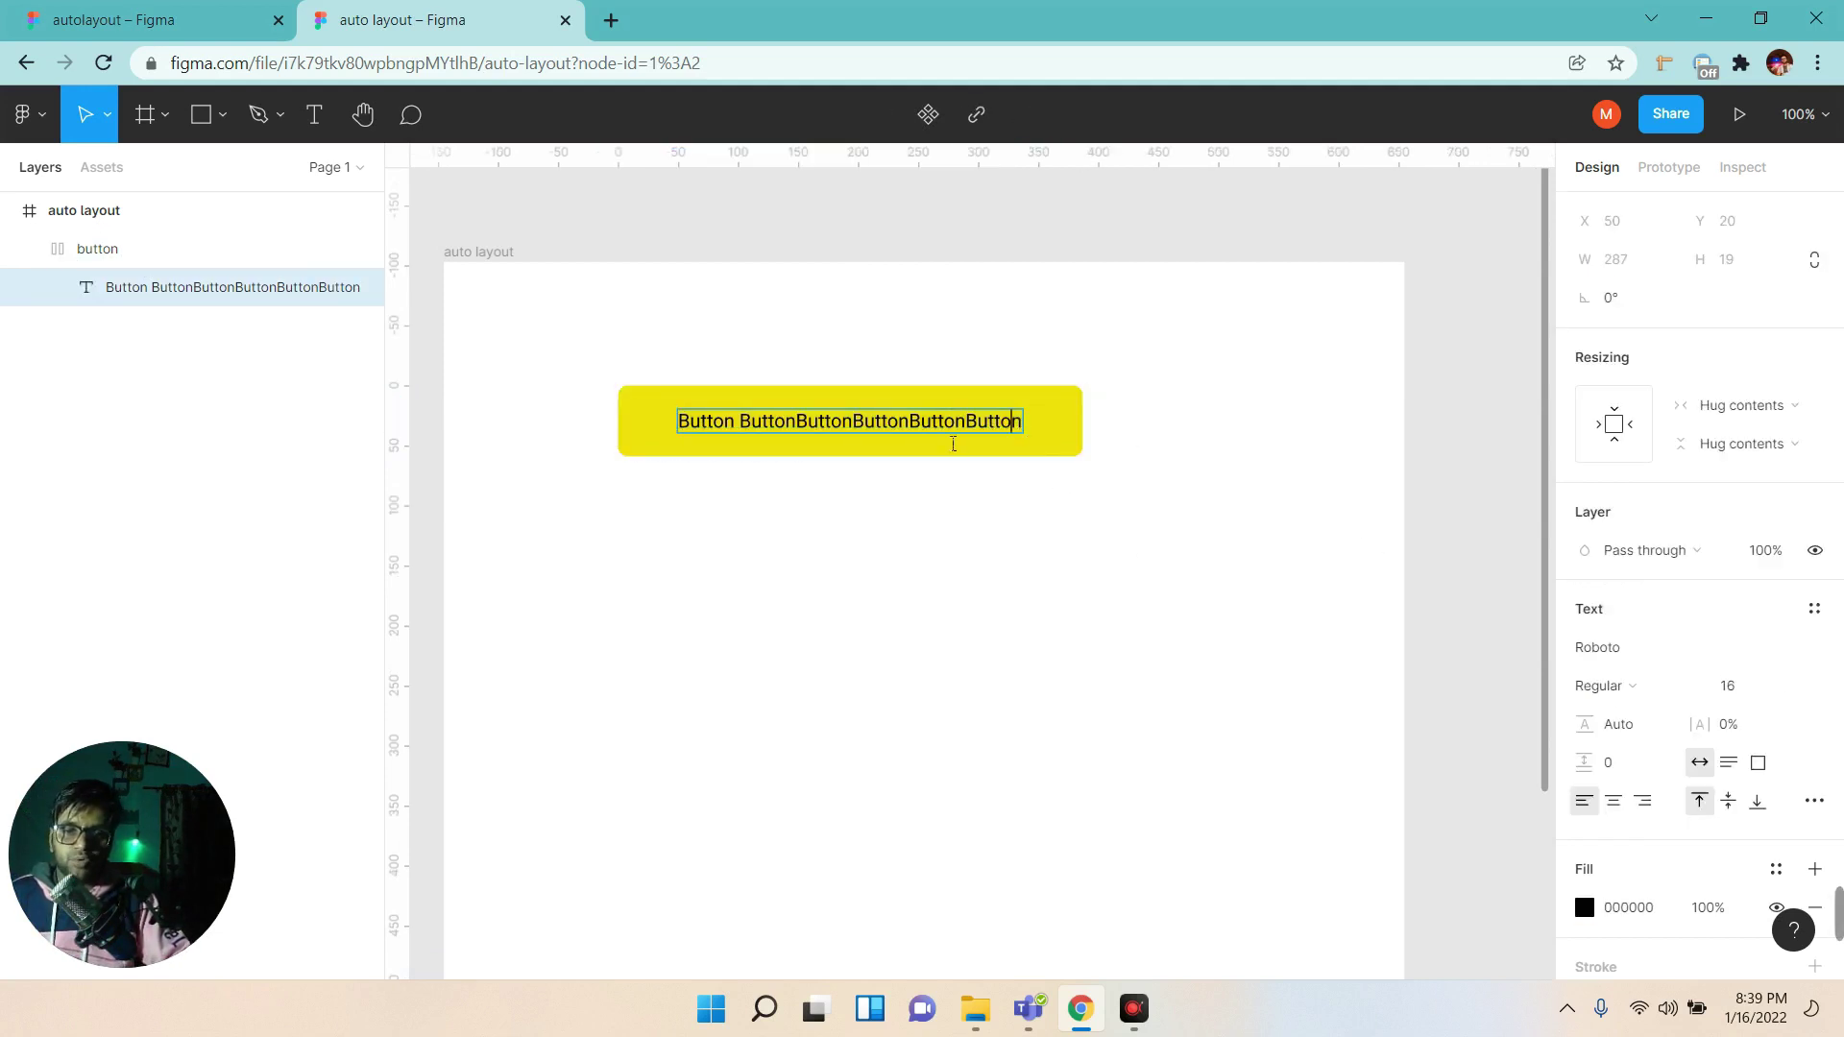
text(dfdfdfdfdfdfdfdfdfdfdfdfdfdfdfdfd)
key(Return)
text(dfdfdfdfdfdfdfdfdfdfdfdf)
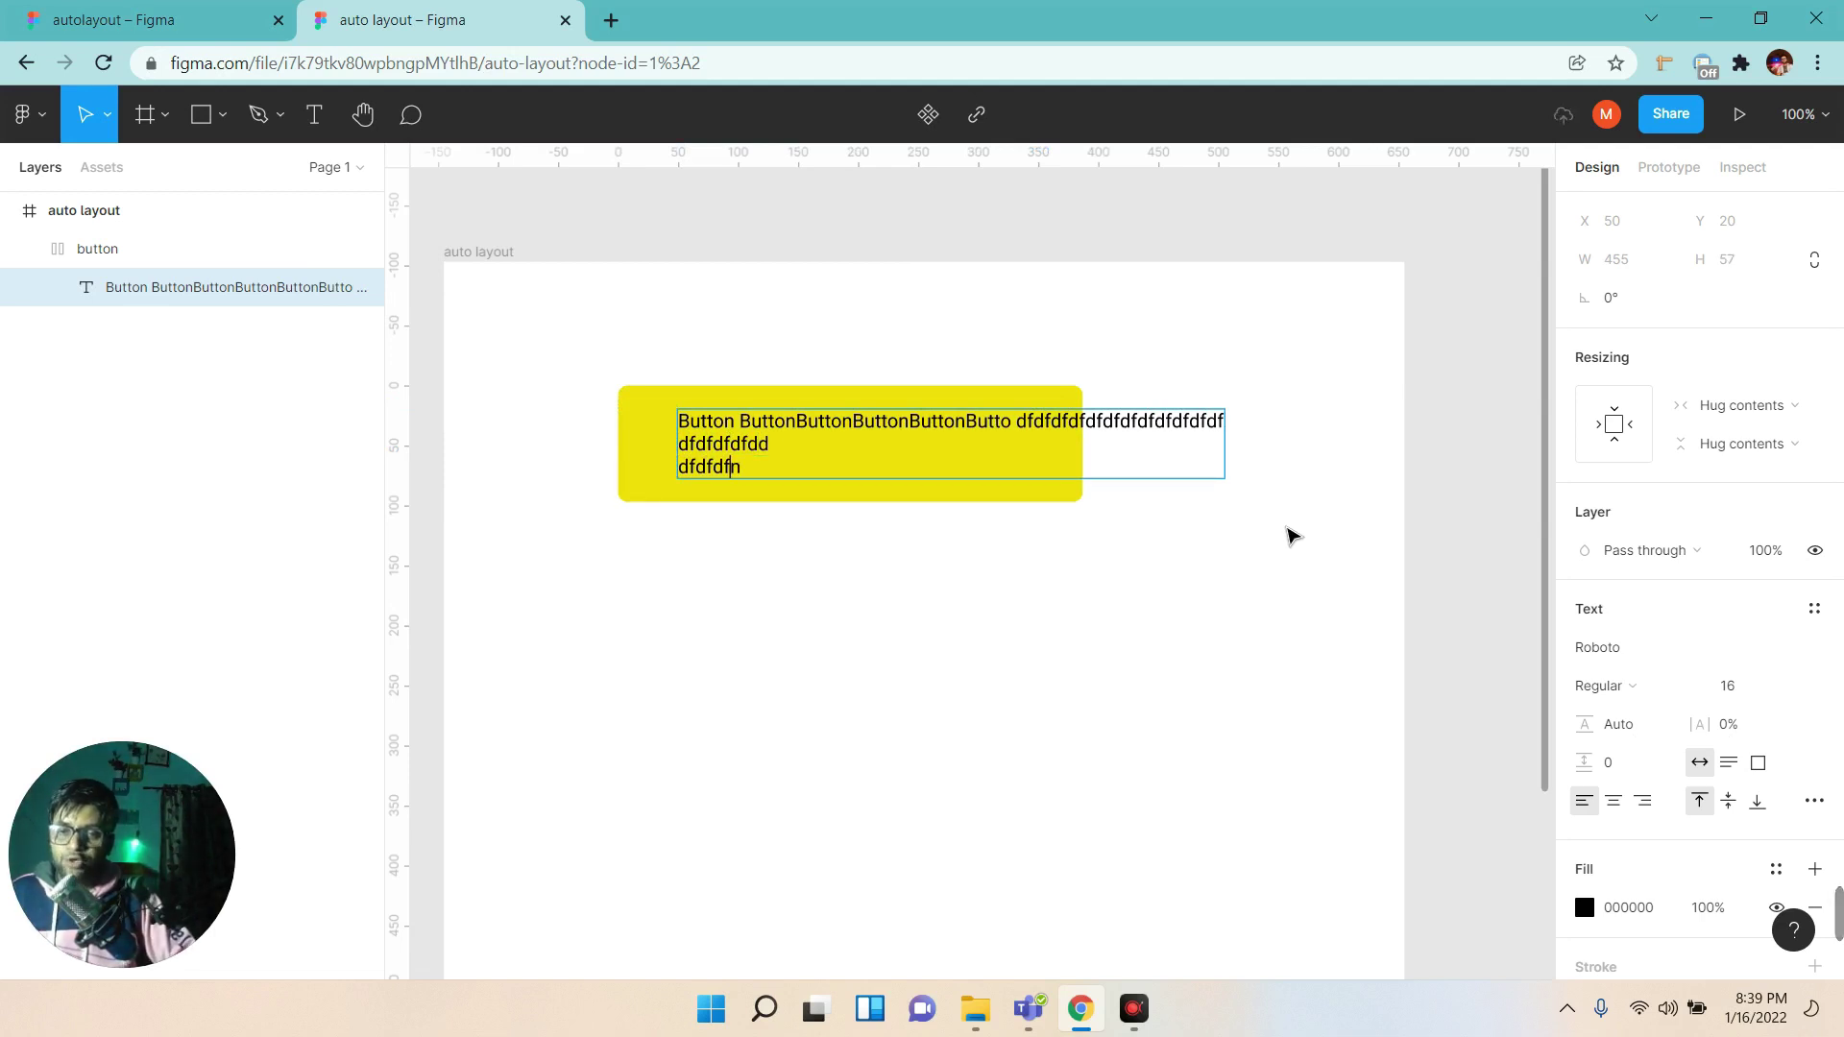
key(Return)
key(Return)
key(Return)
text(df)
key(Escape)
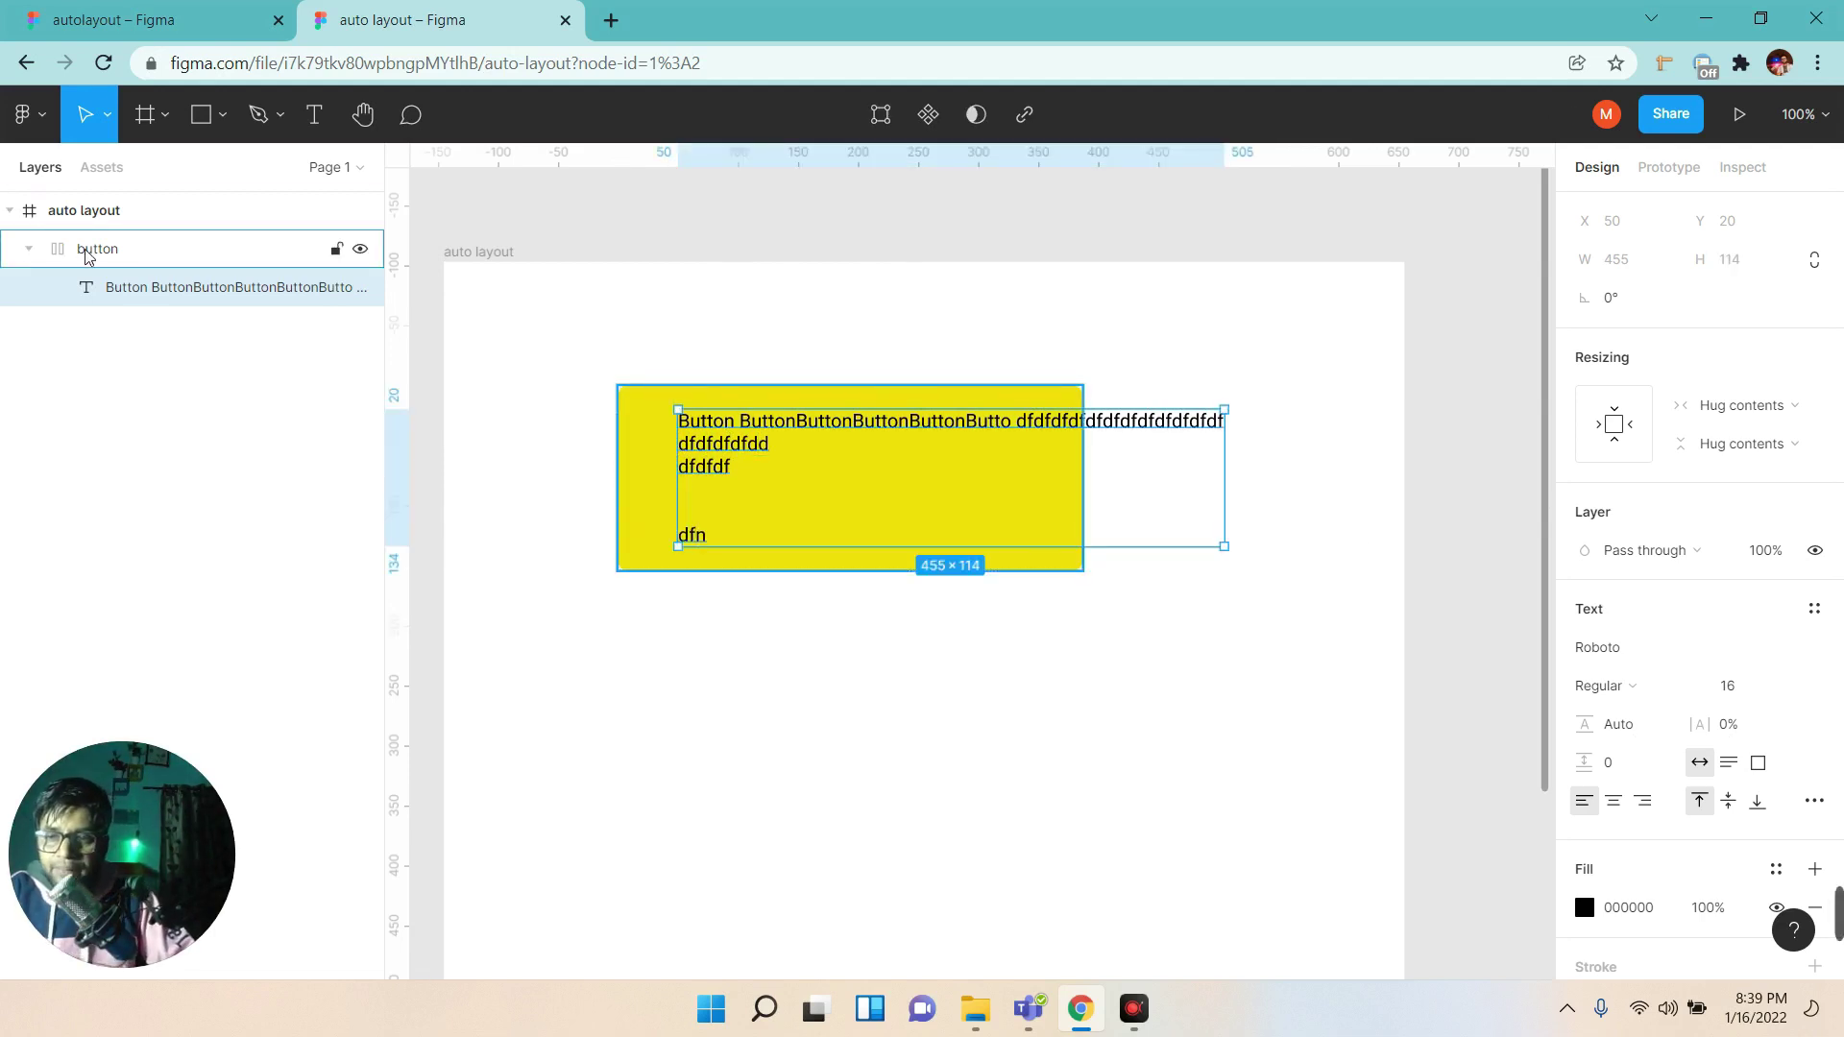
click(94, 251)
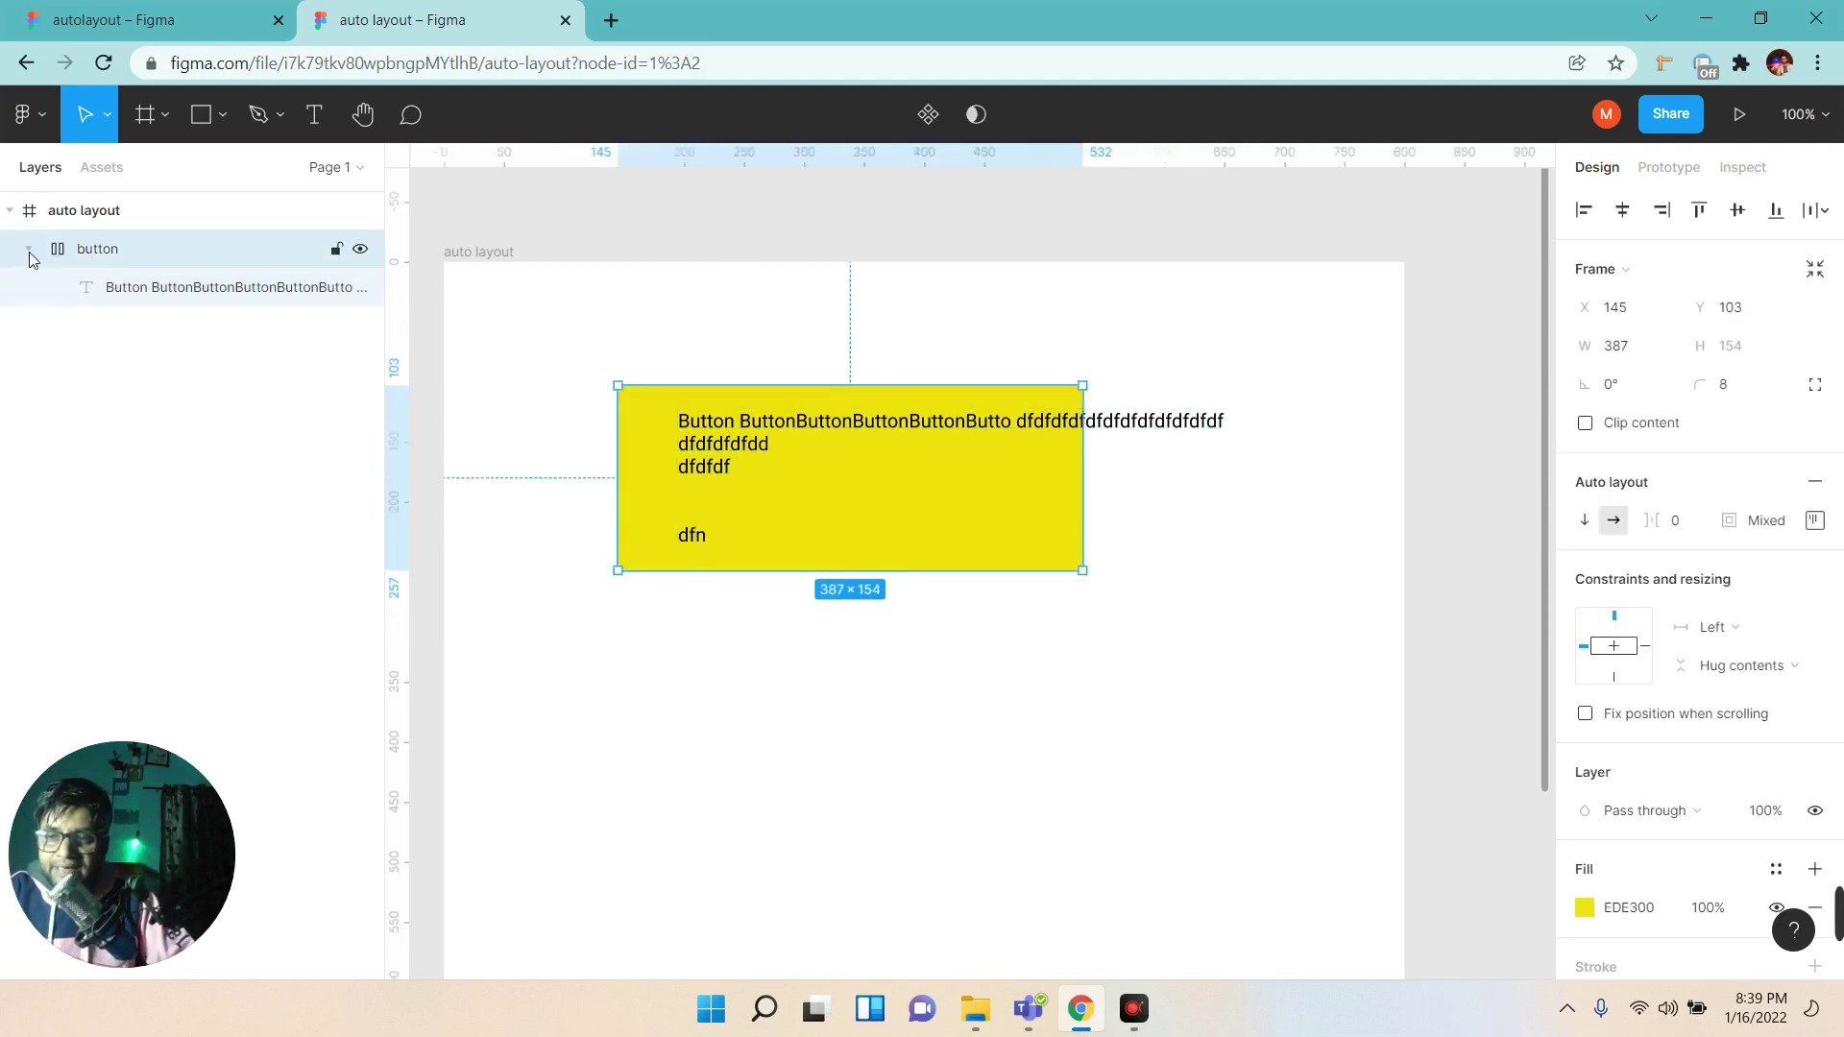
Fix the button's height and type extra 'sdsd s ds d s d s' text into the label.
click(1747, 669)
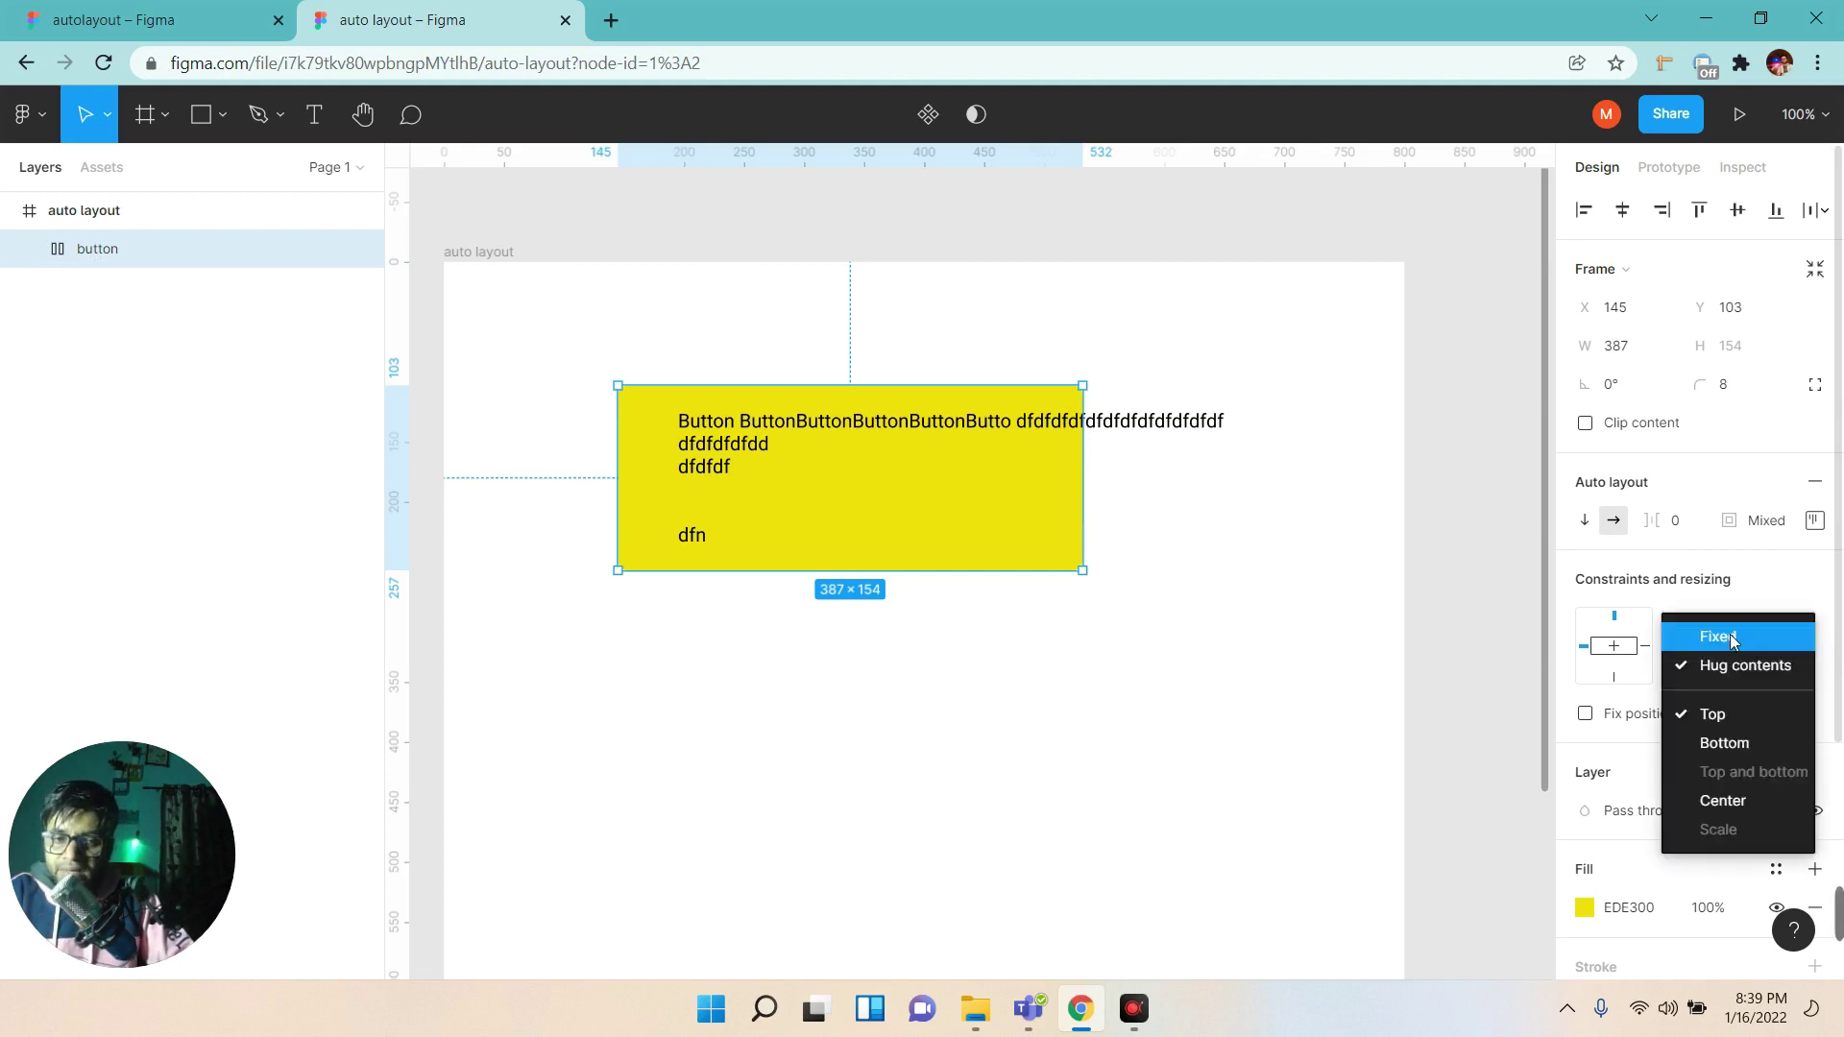
click(1731, 634)
click(711, 540)
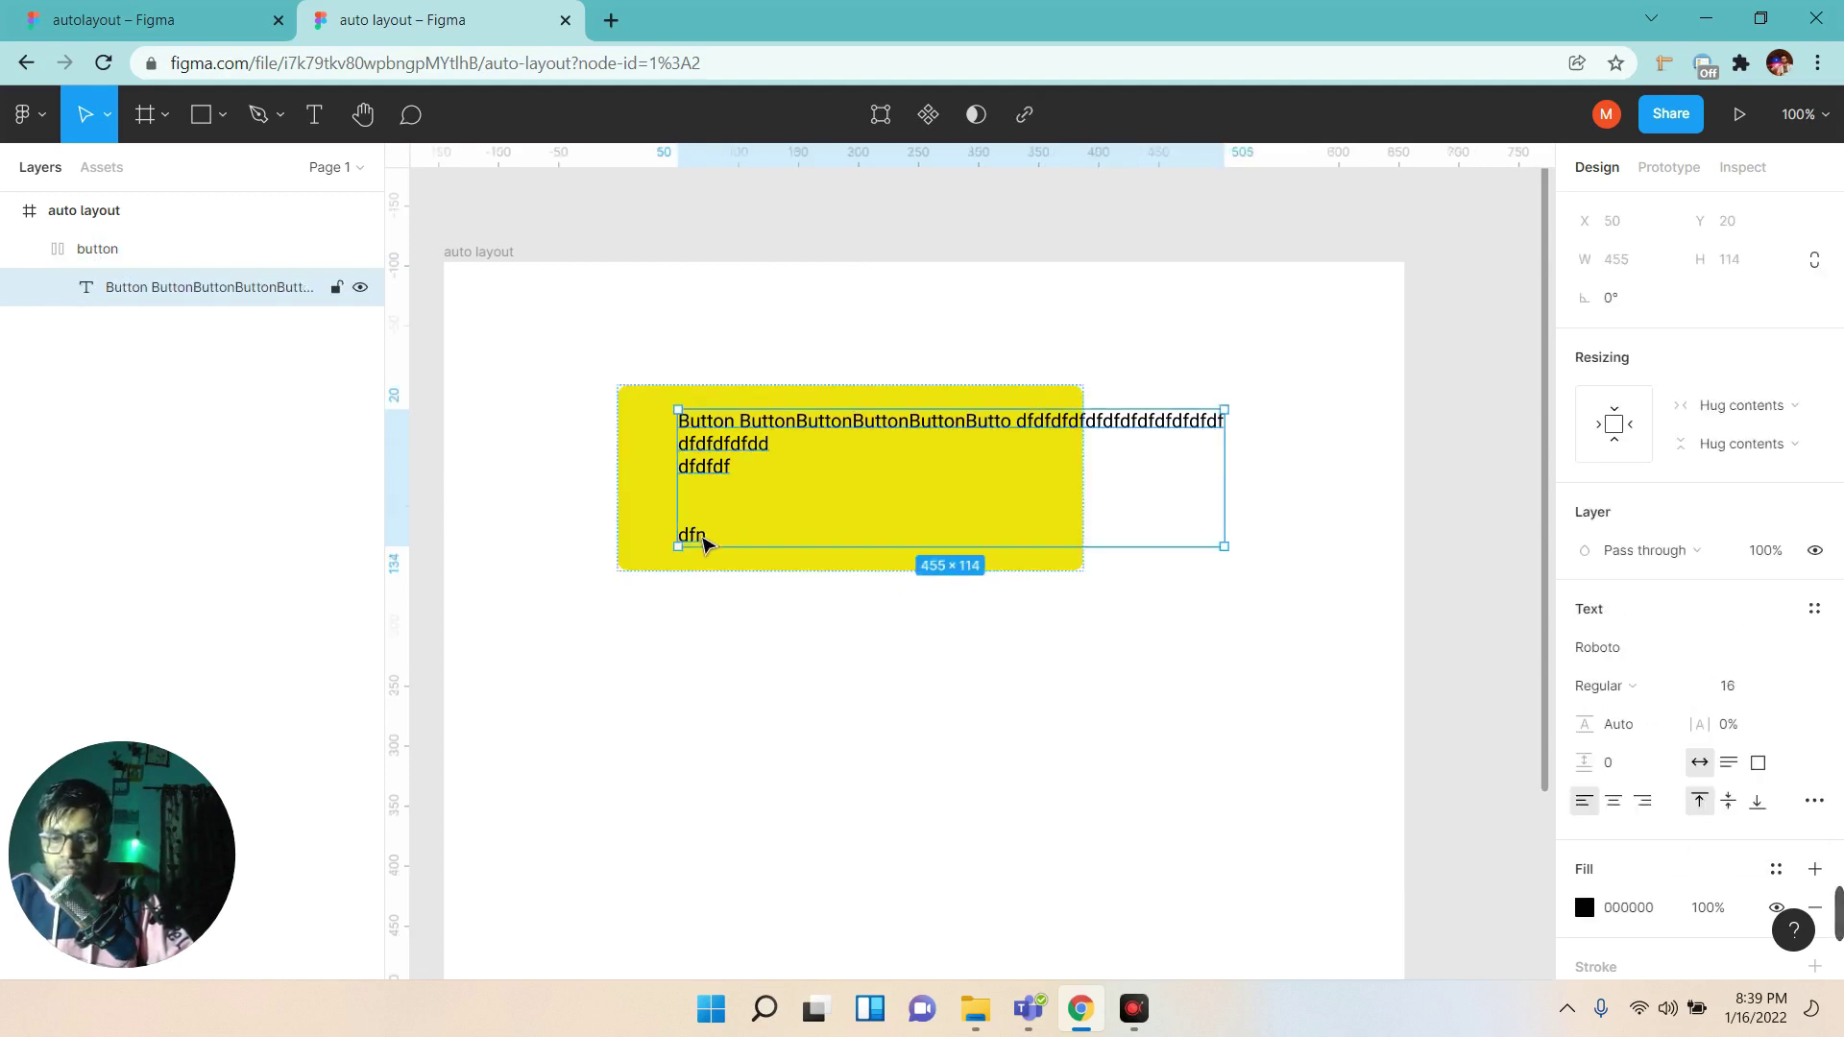
double_click(735, 540)
text(sdsd  s ds d s d s)
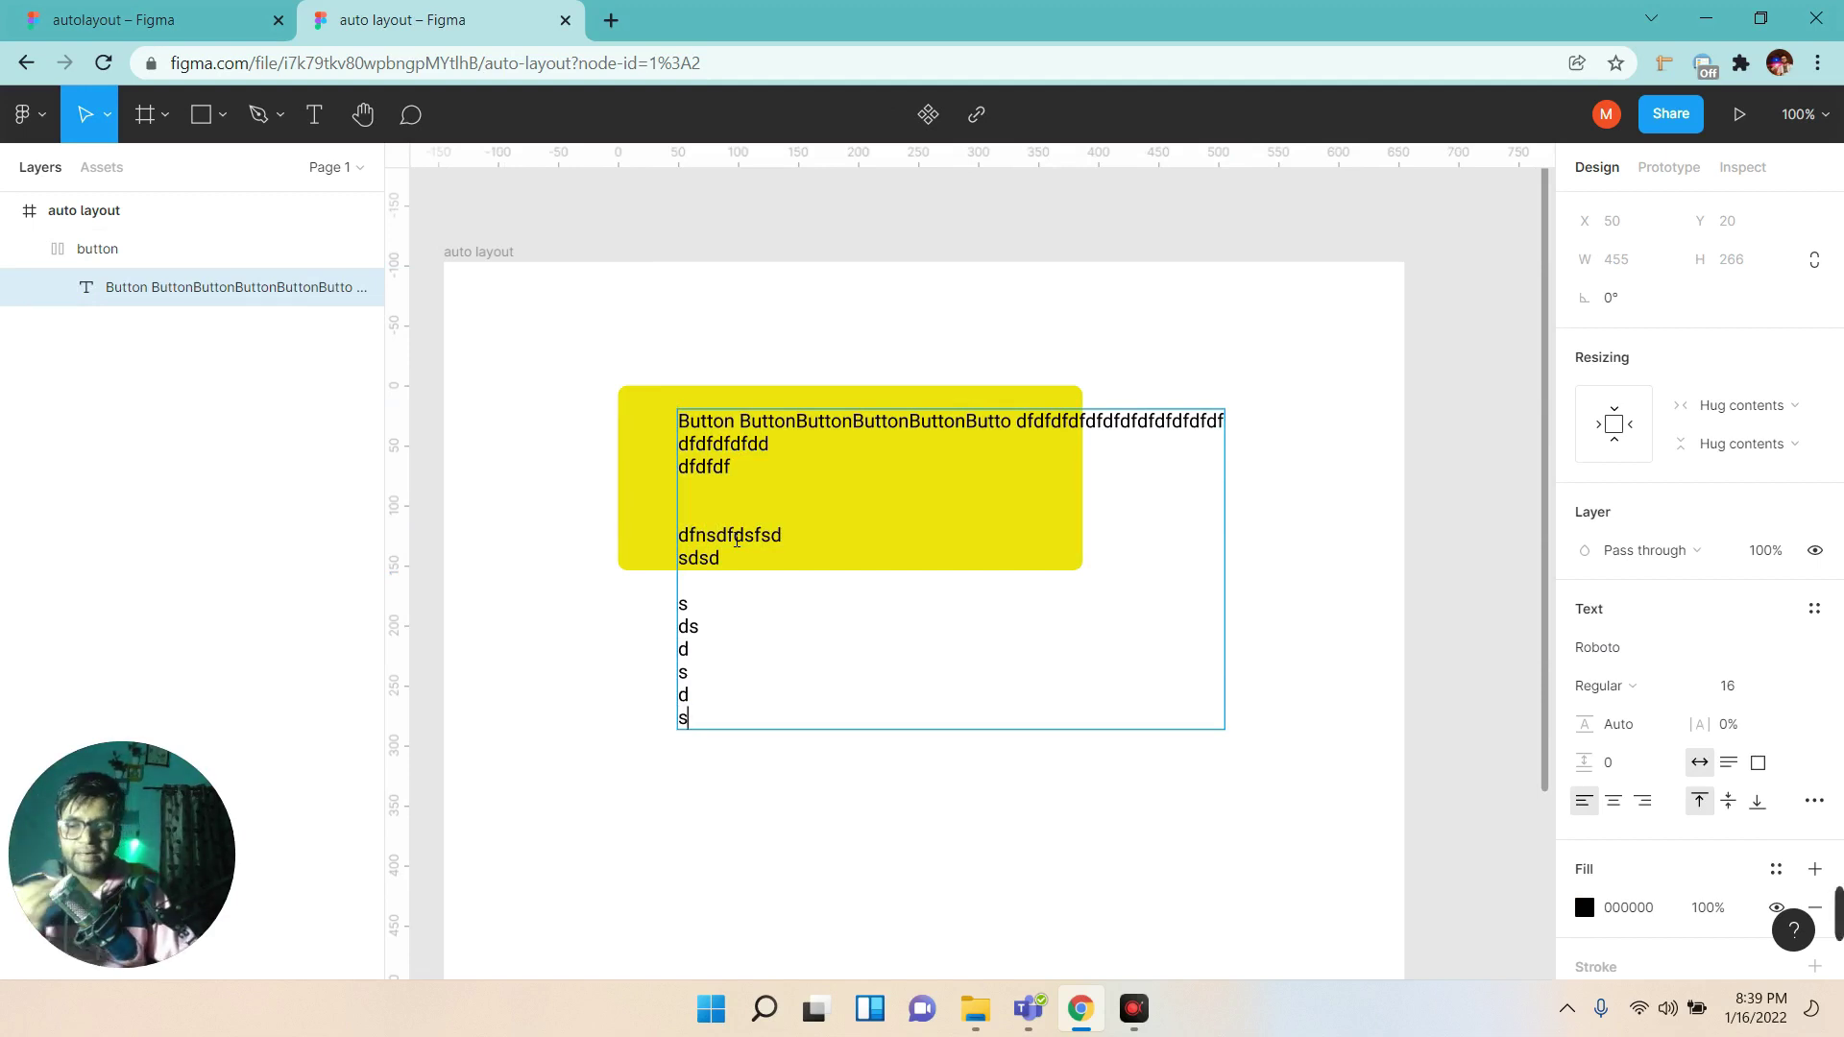
key(Escape)
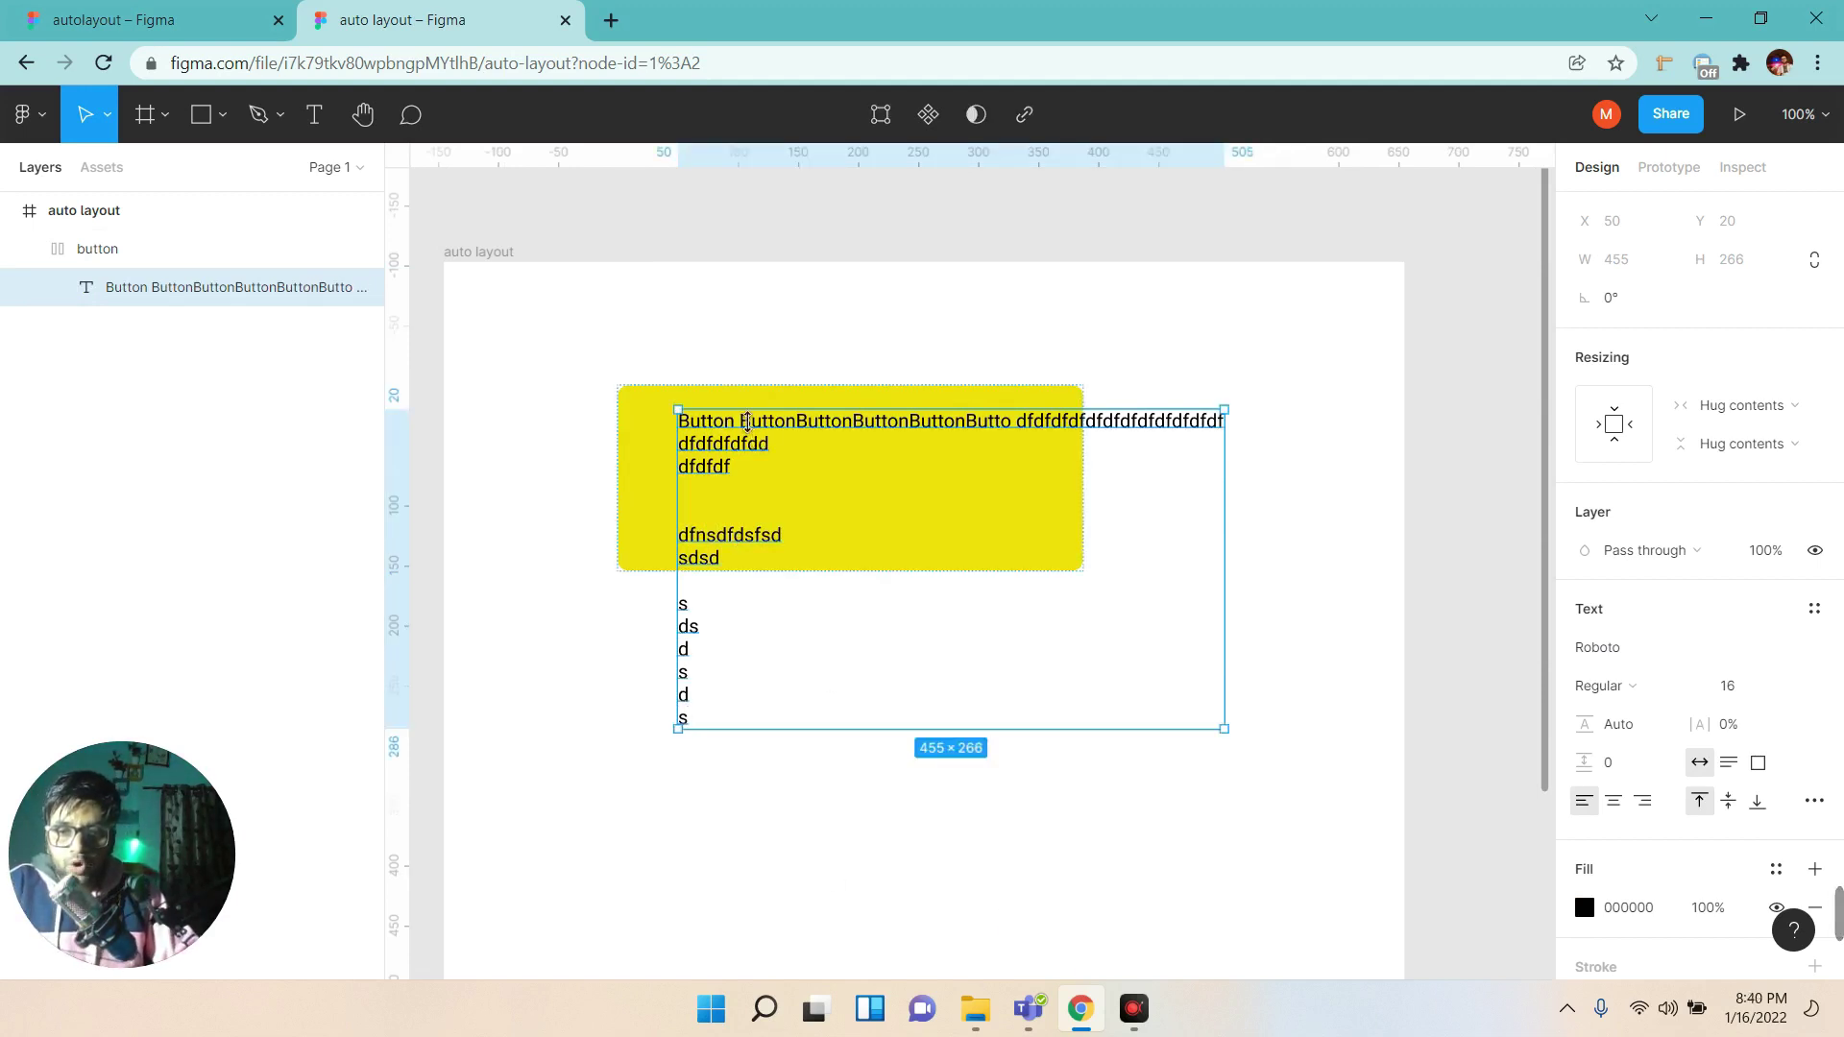
click(86, 250)
click(29, 248)
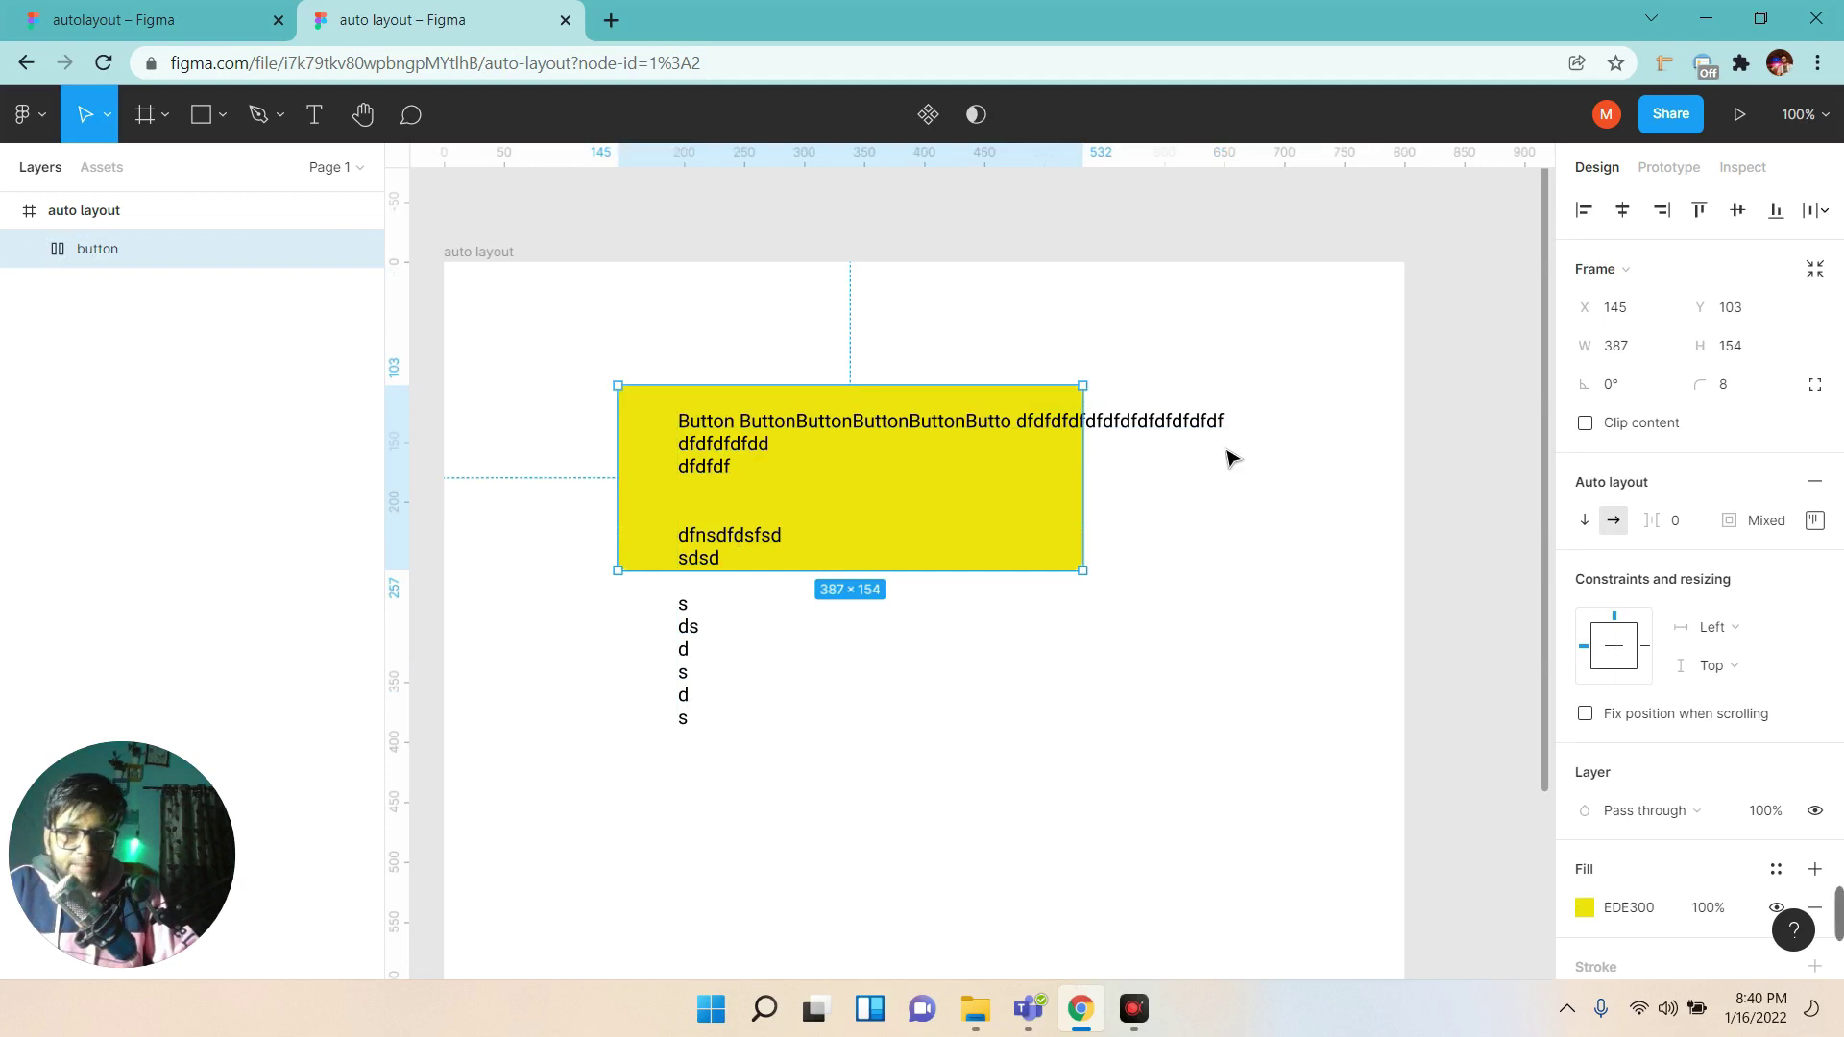
Set both the button's width and height back to Hug contents.
click(1719, 629)
click(1729, 578)
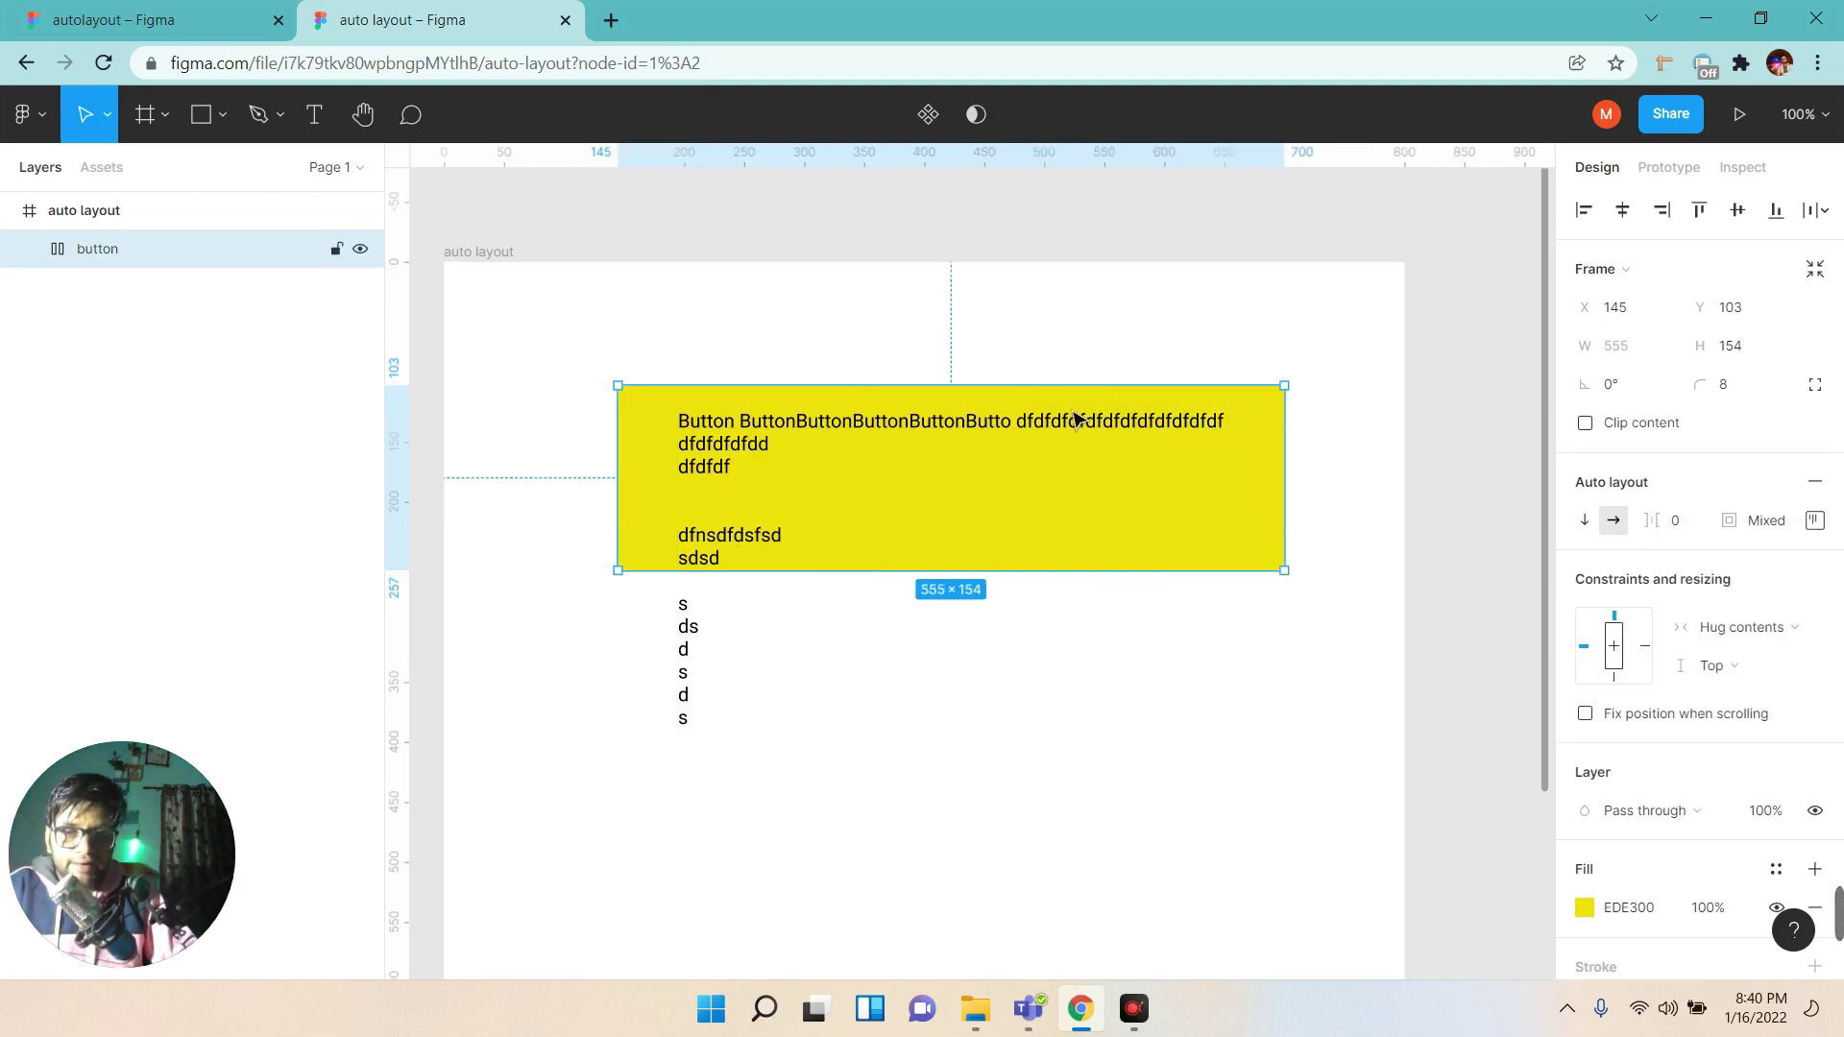
click(1717, 634)
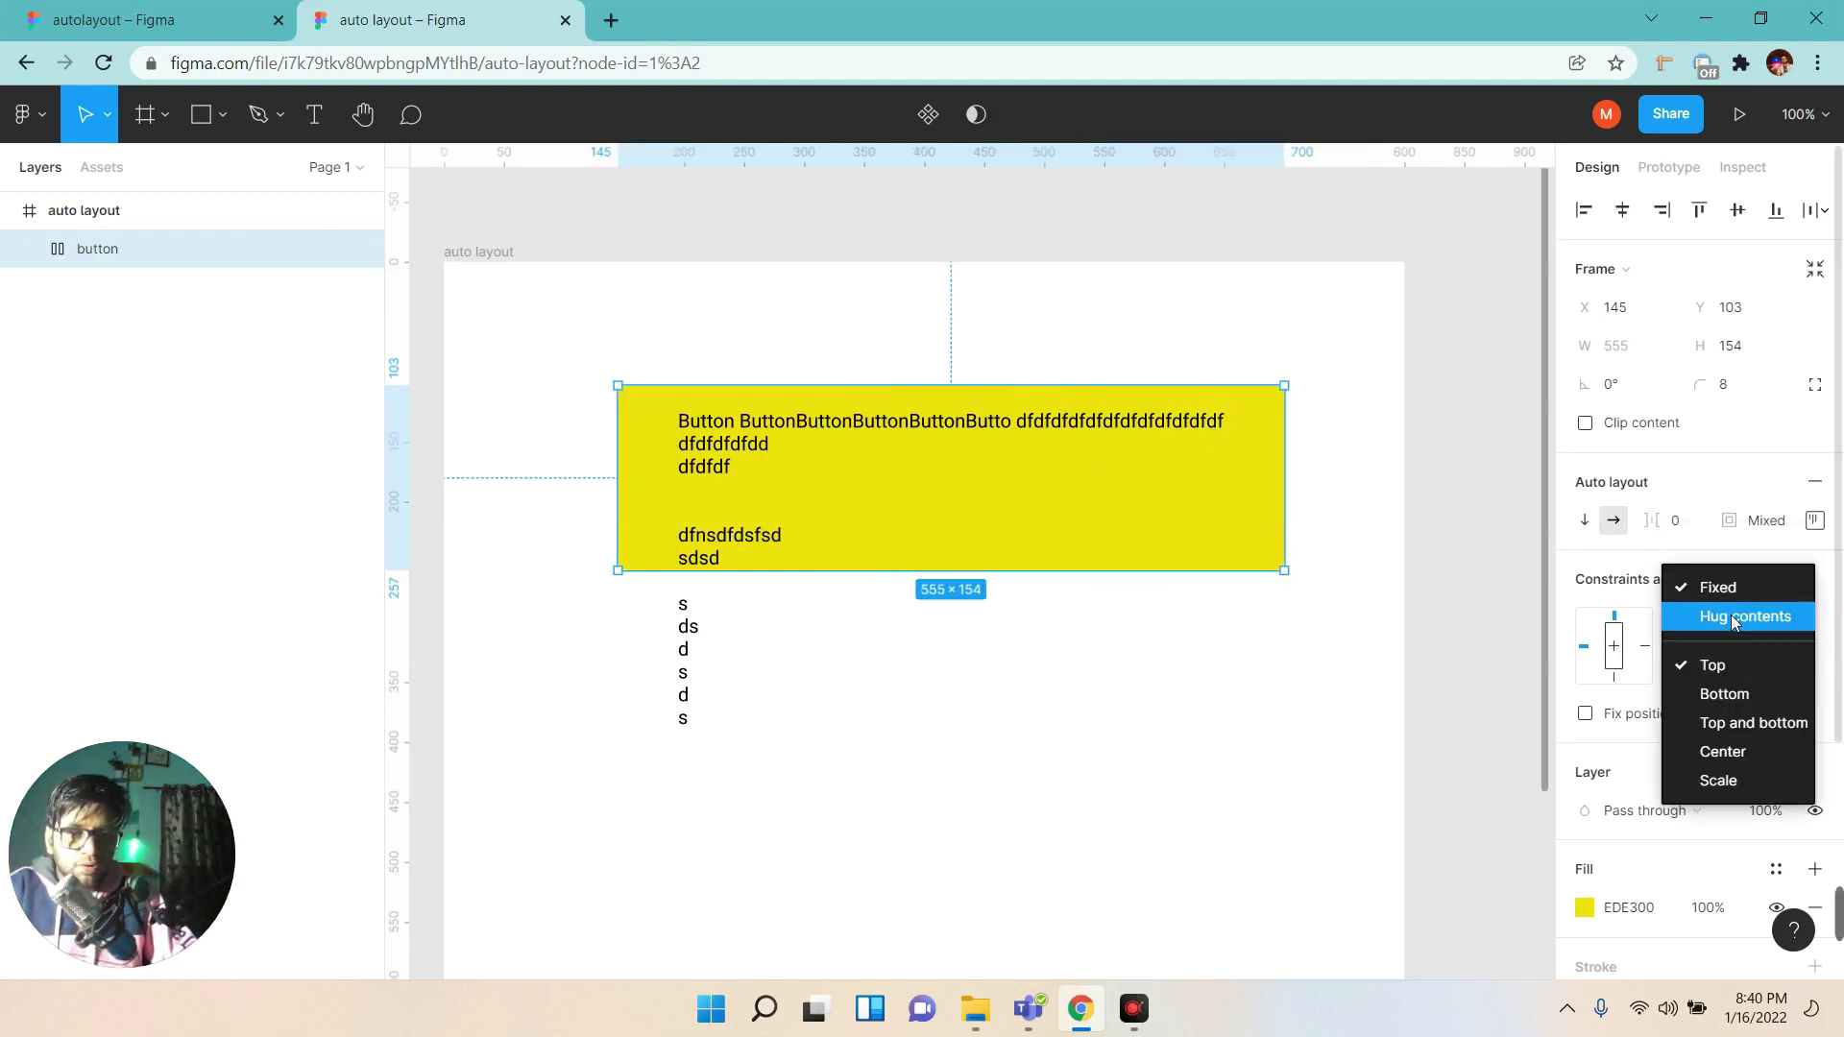
click(1760, 620)
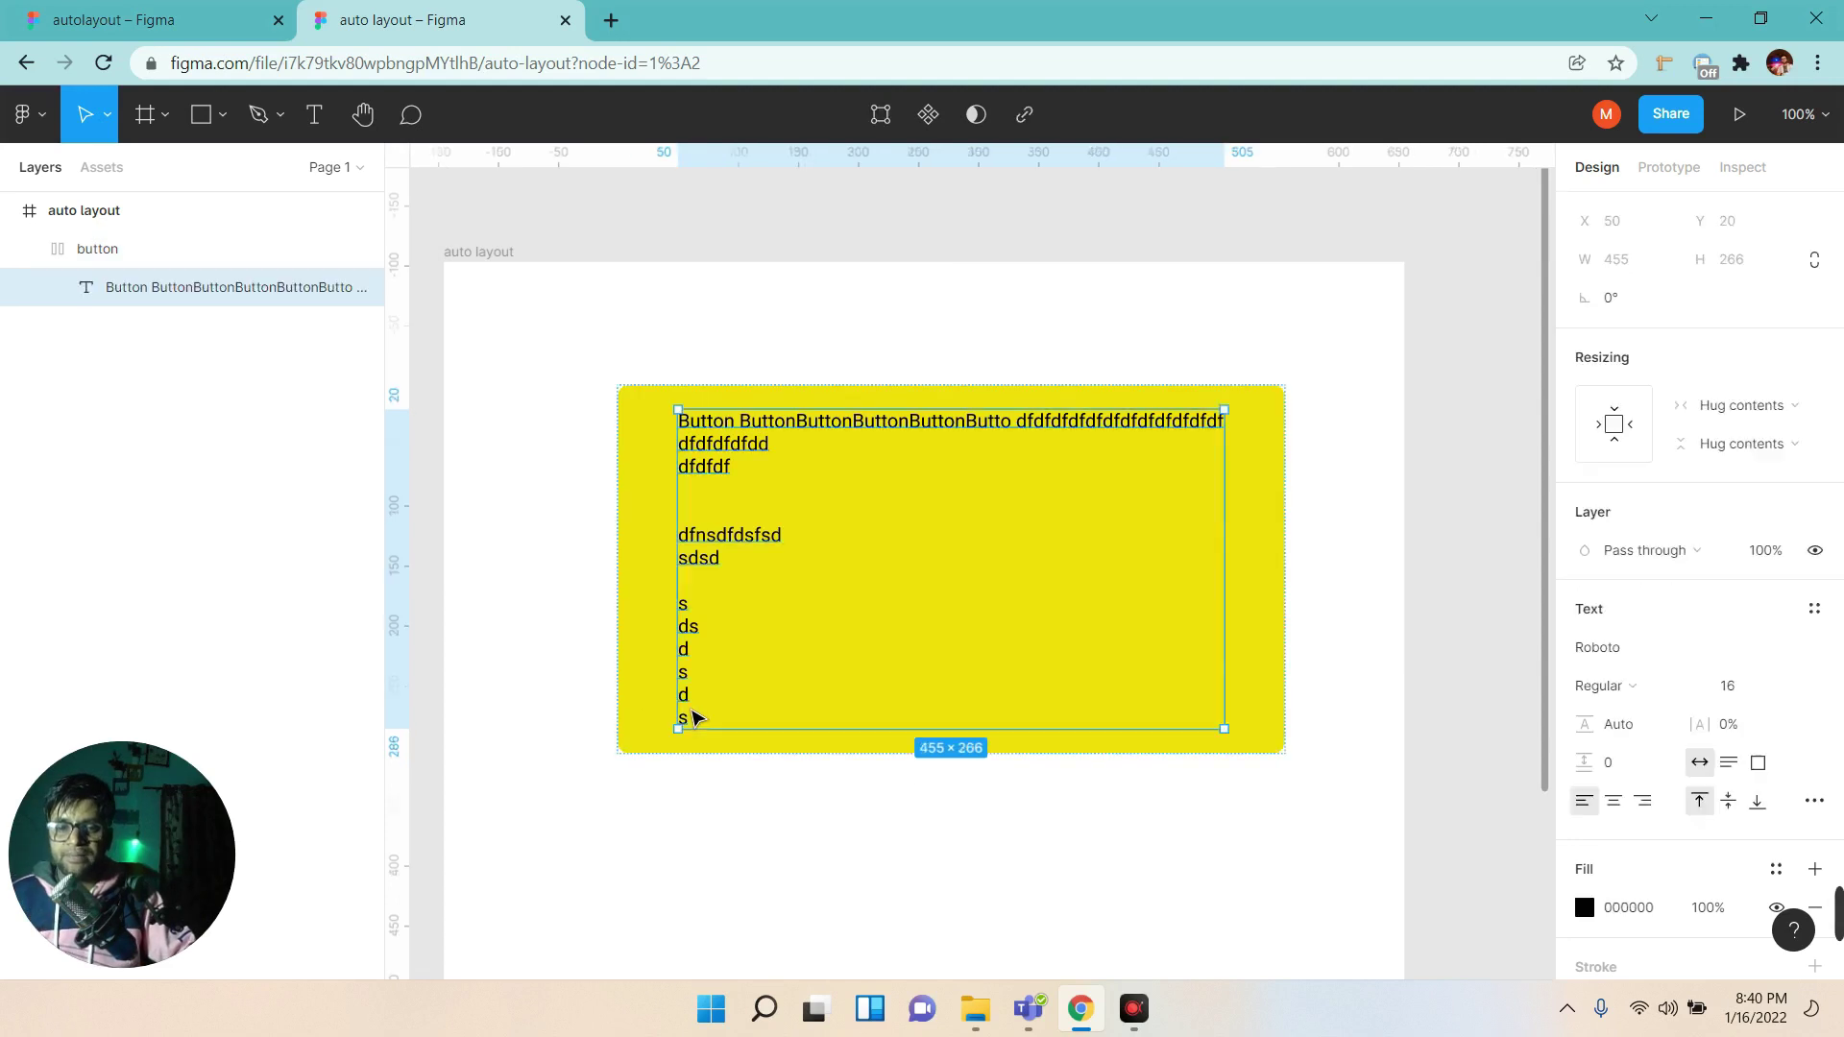
Trim the label back to 'Button' and reselect the hugging button frame.
double_click(698, 716)
text(df d f)
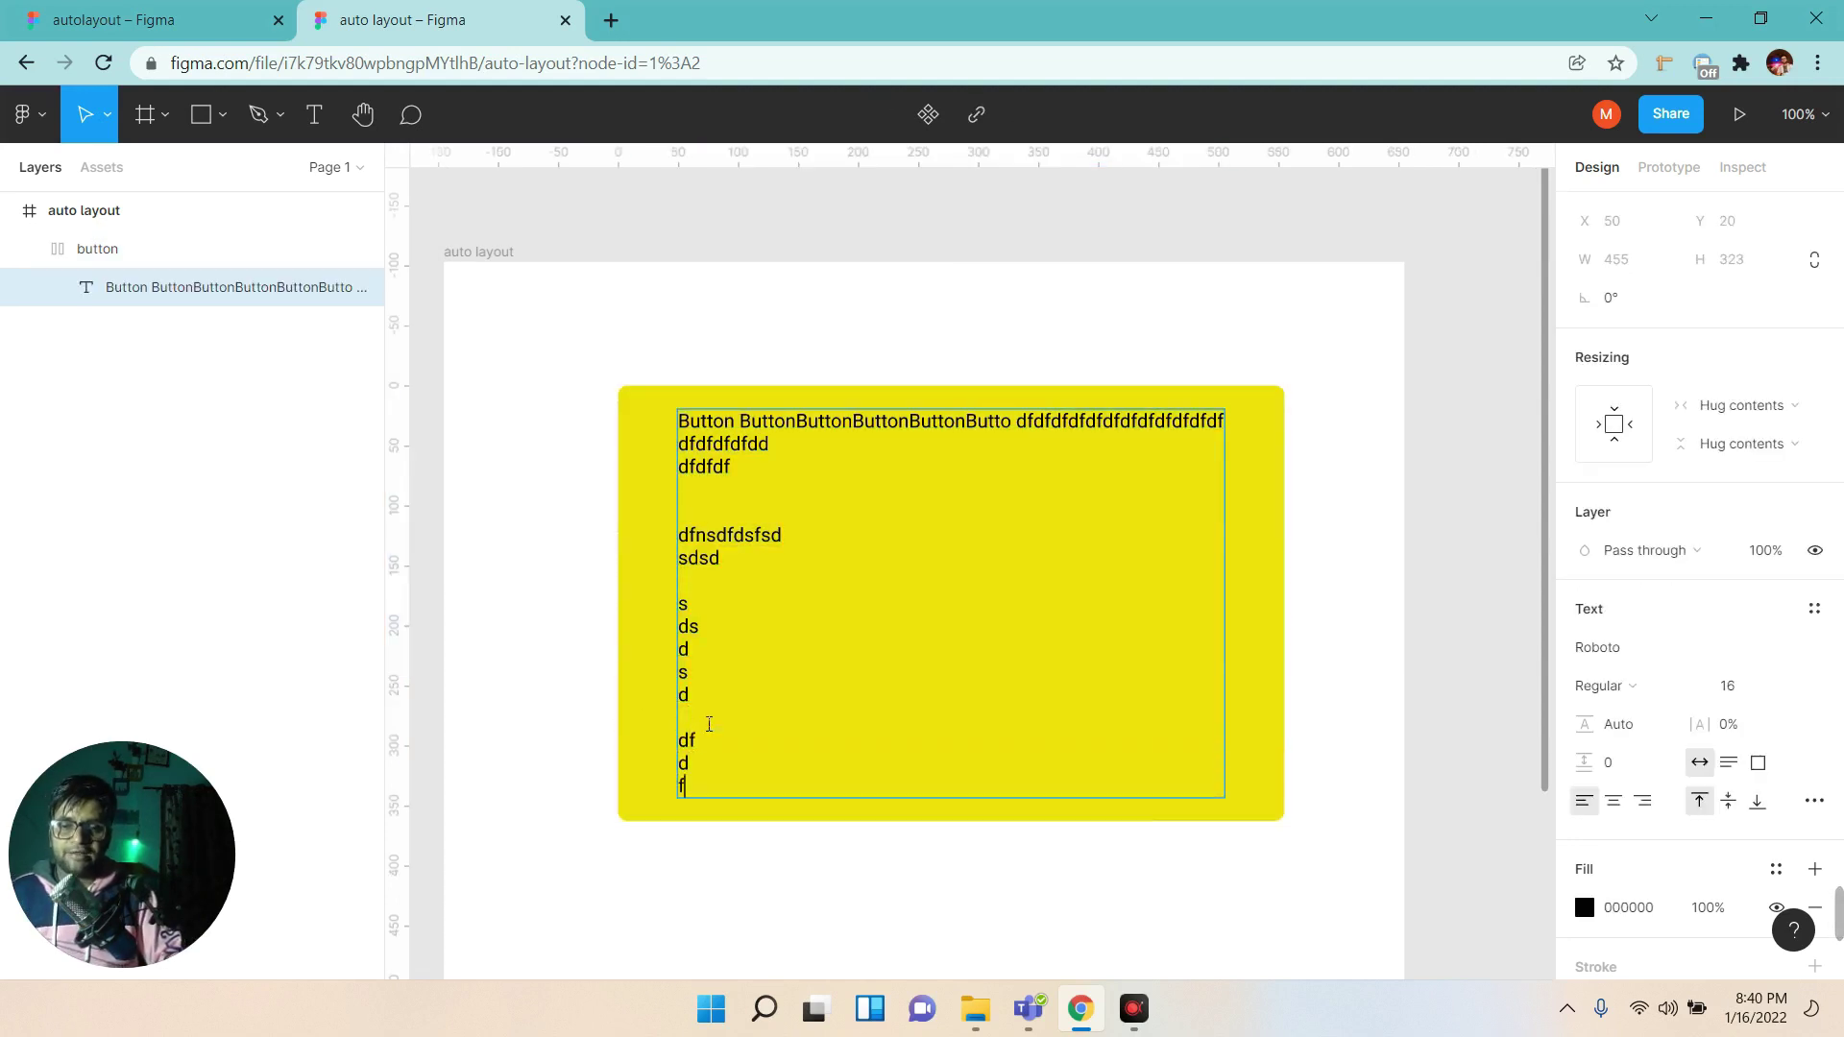
text( d fd f d)
key(BackSpace)
key(BackSpace)
key(BackSpace)
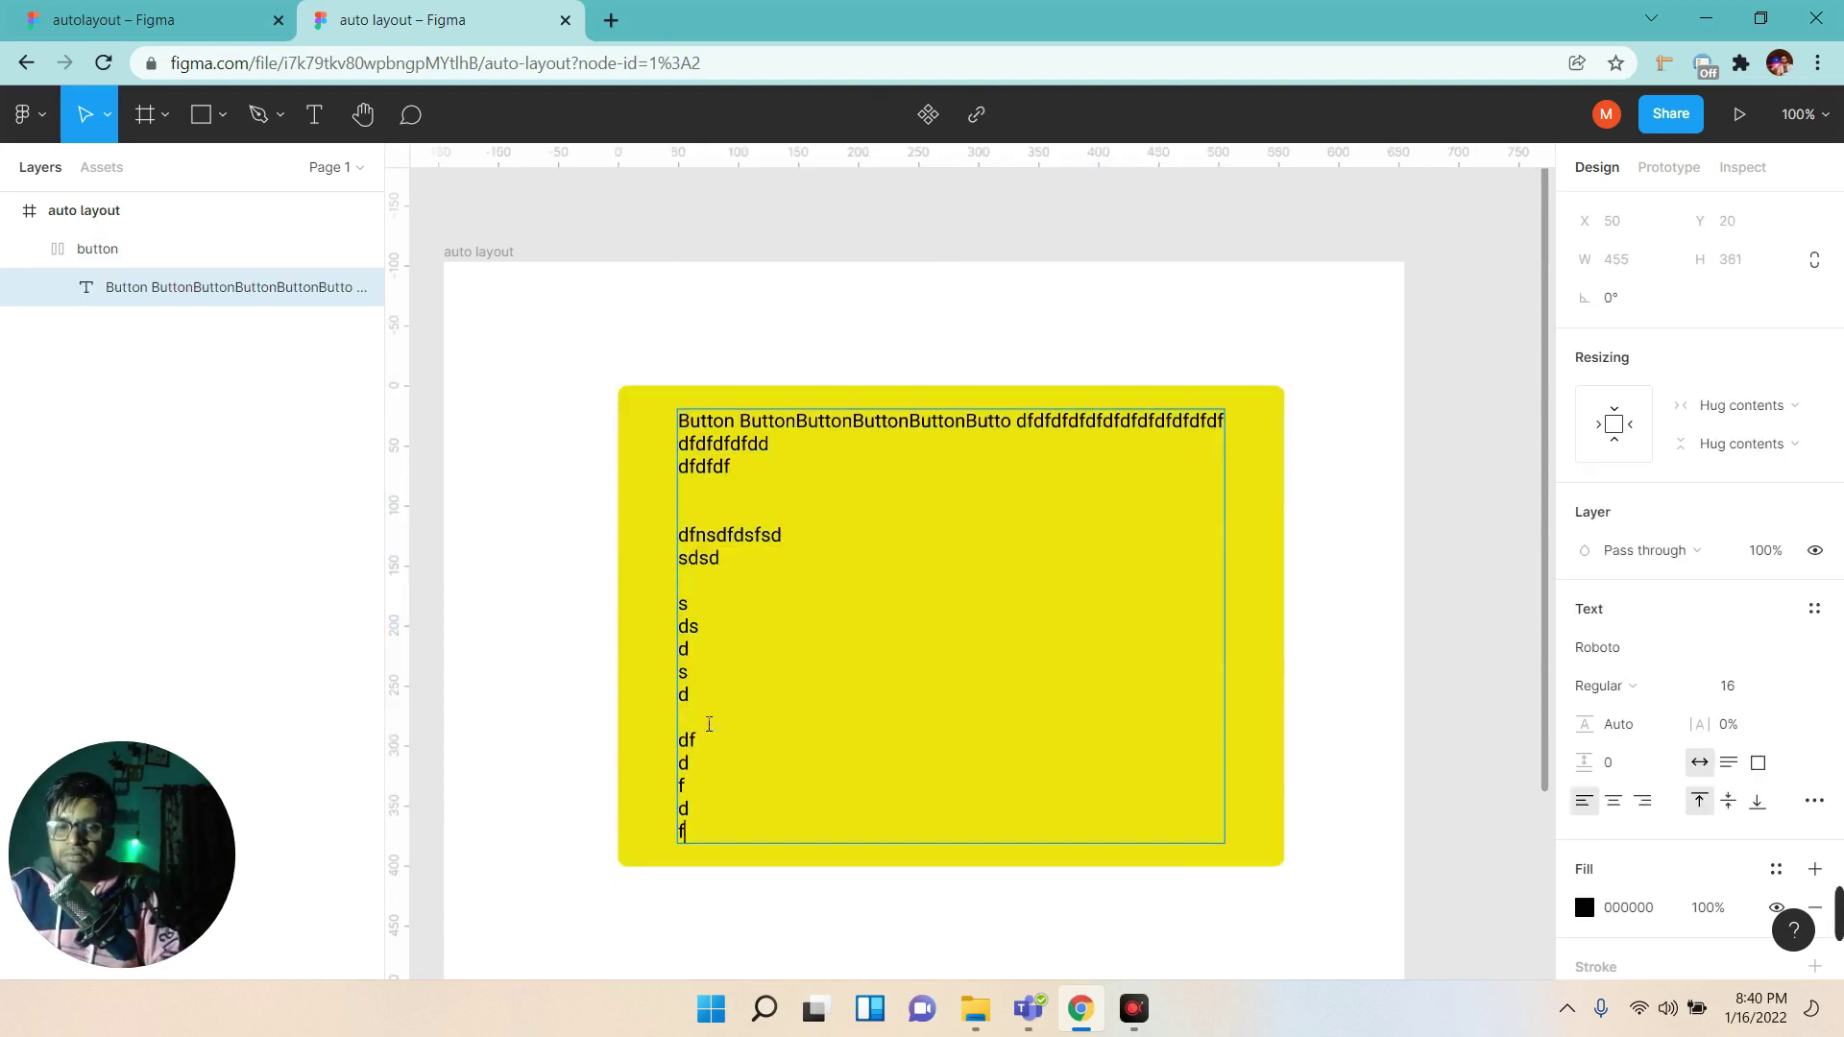
key(BackSpace)
key(BackSpace)
key(BackSpace)
key(BackSpace)
key(BackSpace)
key(BackSpace)
key(BackSpace)
key(BackSpace)
key(BackSpace)
key(BackSpace)
key(BackSpace)
key(BackSpace)
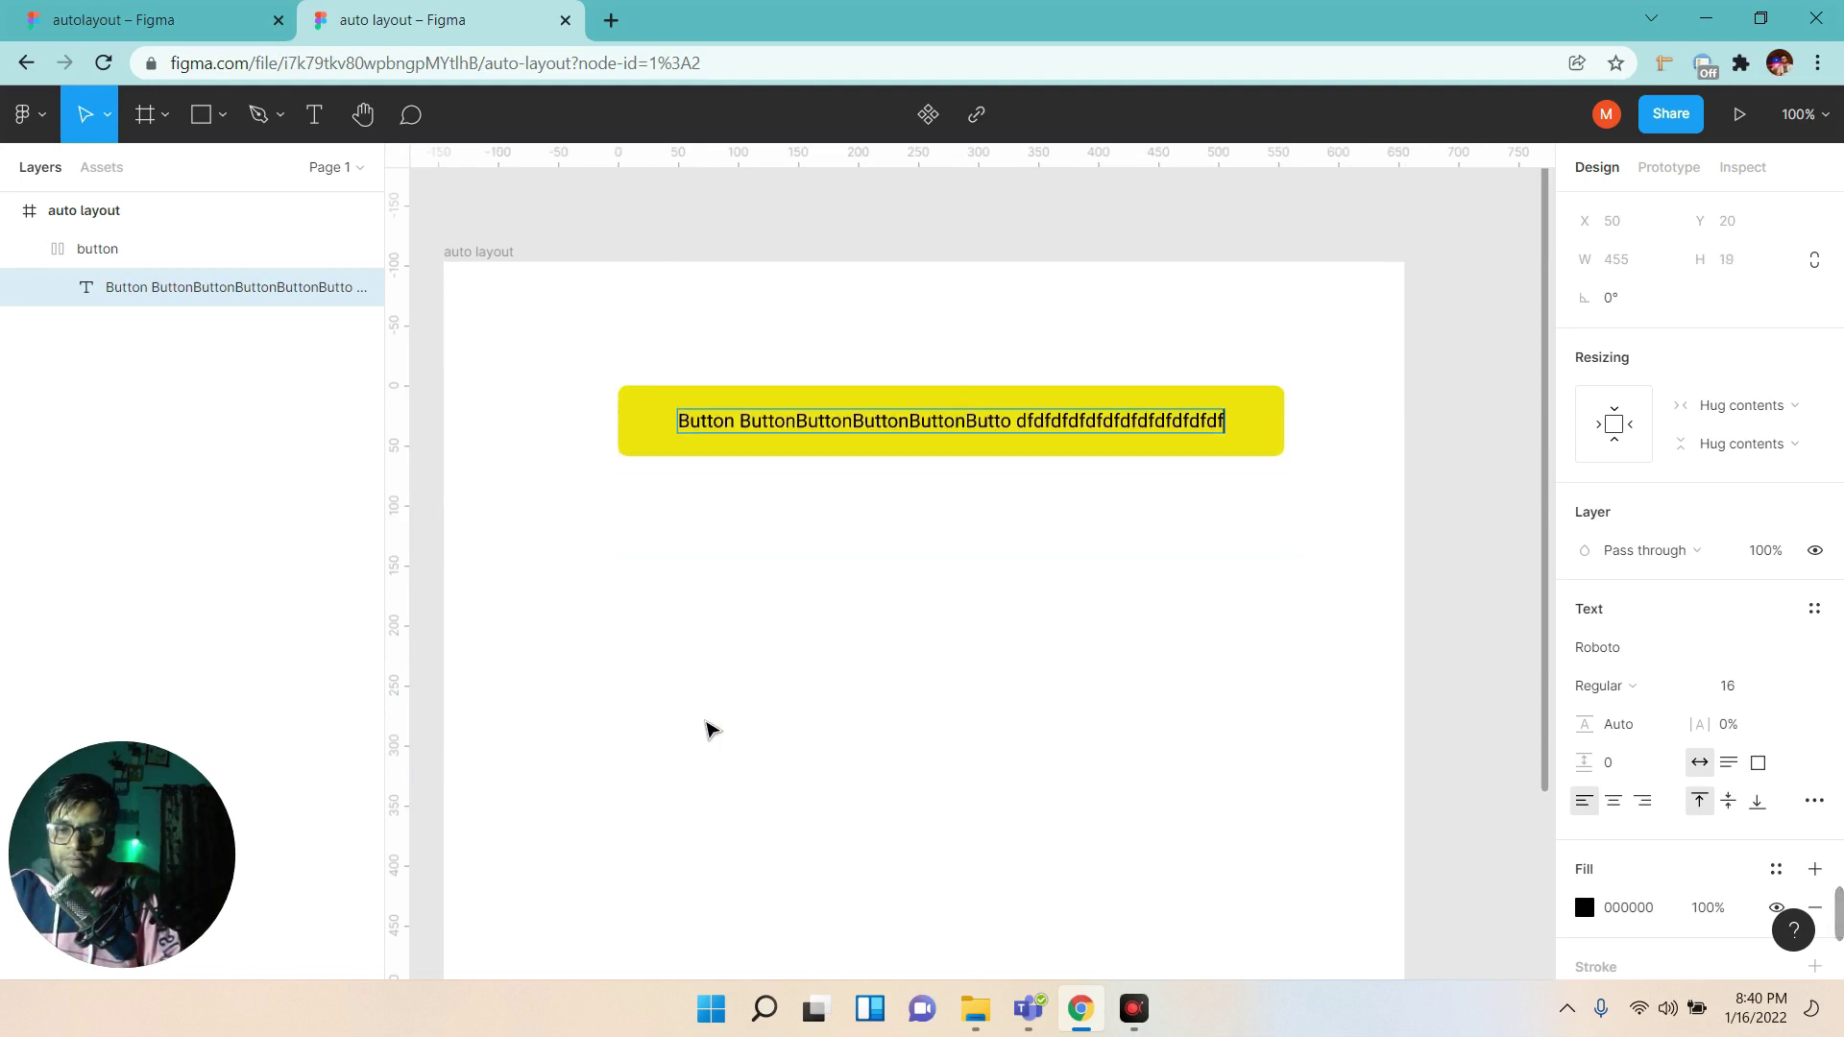
key(BackSpace)
key(BackSpace)
key(BackSpace)
key(BackSpace)
key(BackSpace)
key(BackSpace)
key(BackSpace)
key(BackSpace)
key(BackSpace)
key(BackSpace)
key(BackSpace)
key(BackSpace)
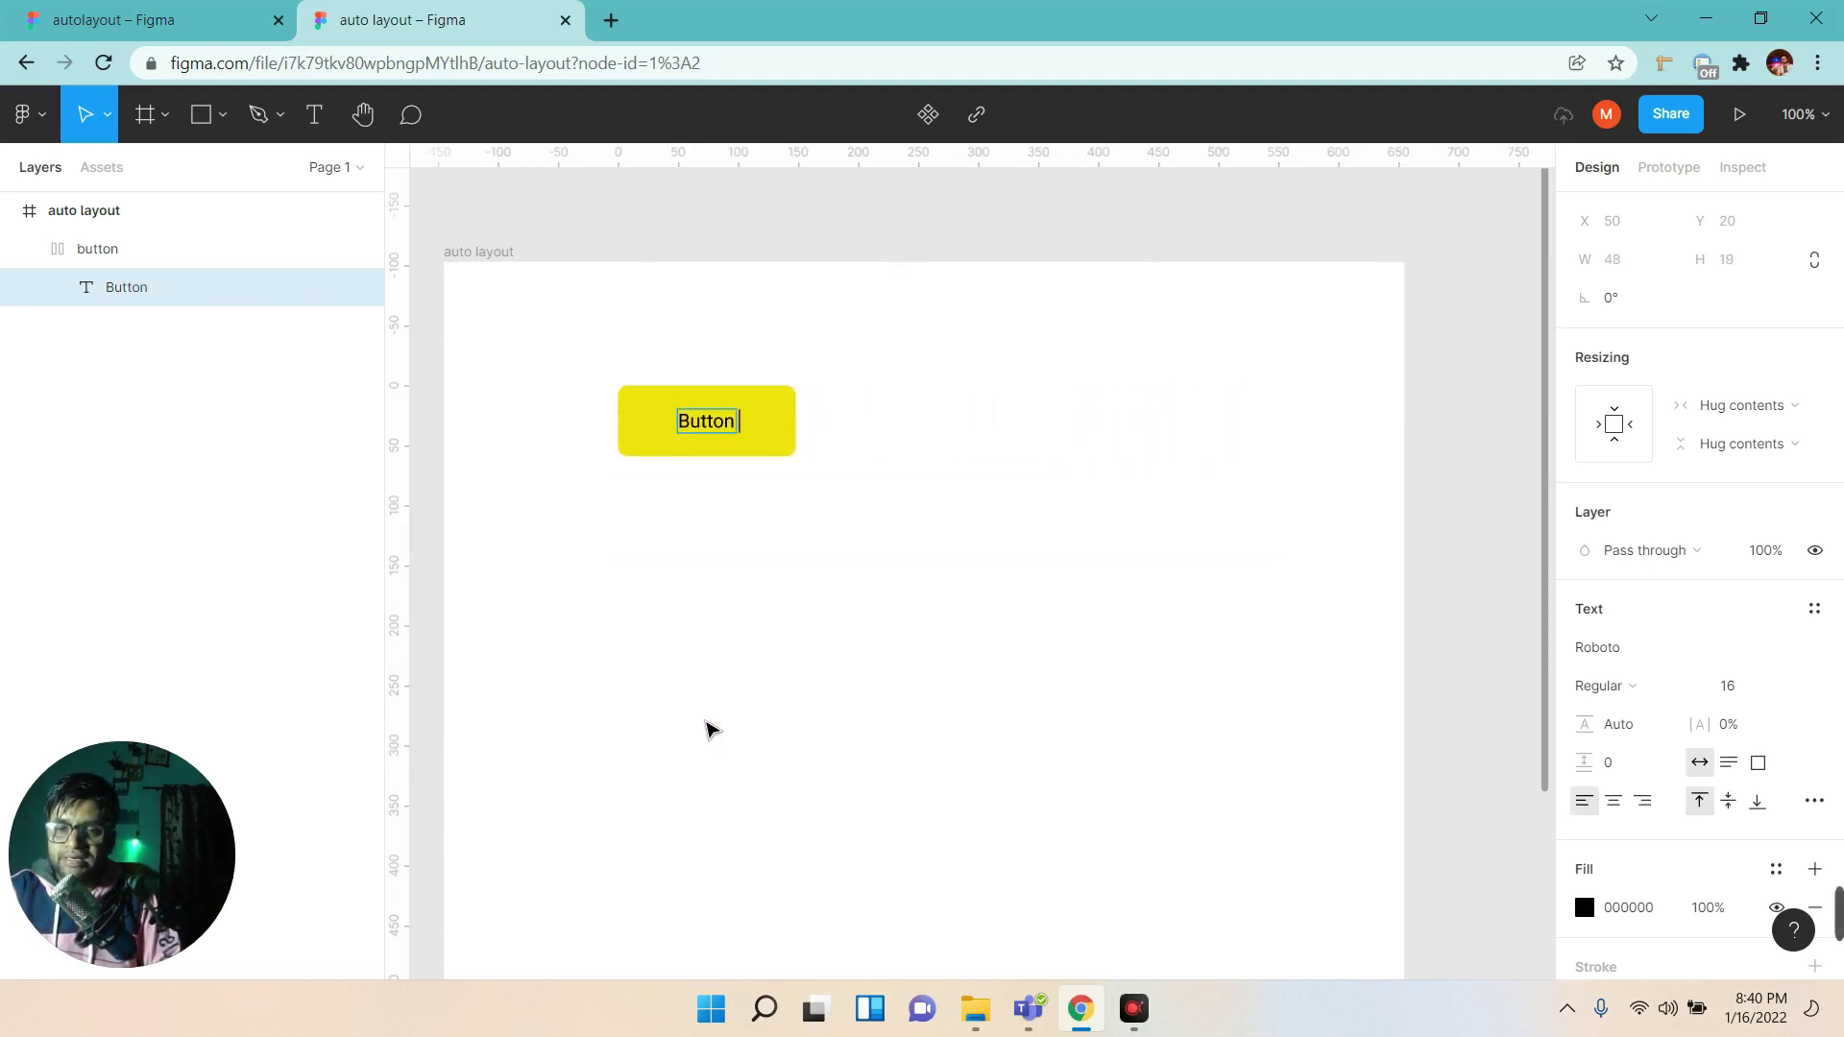
key(Escape)
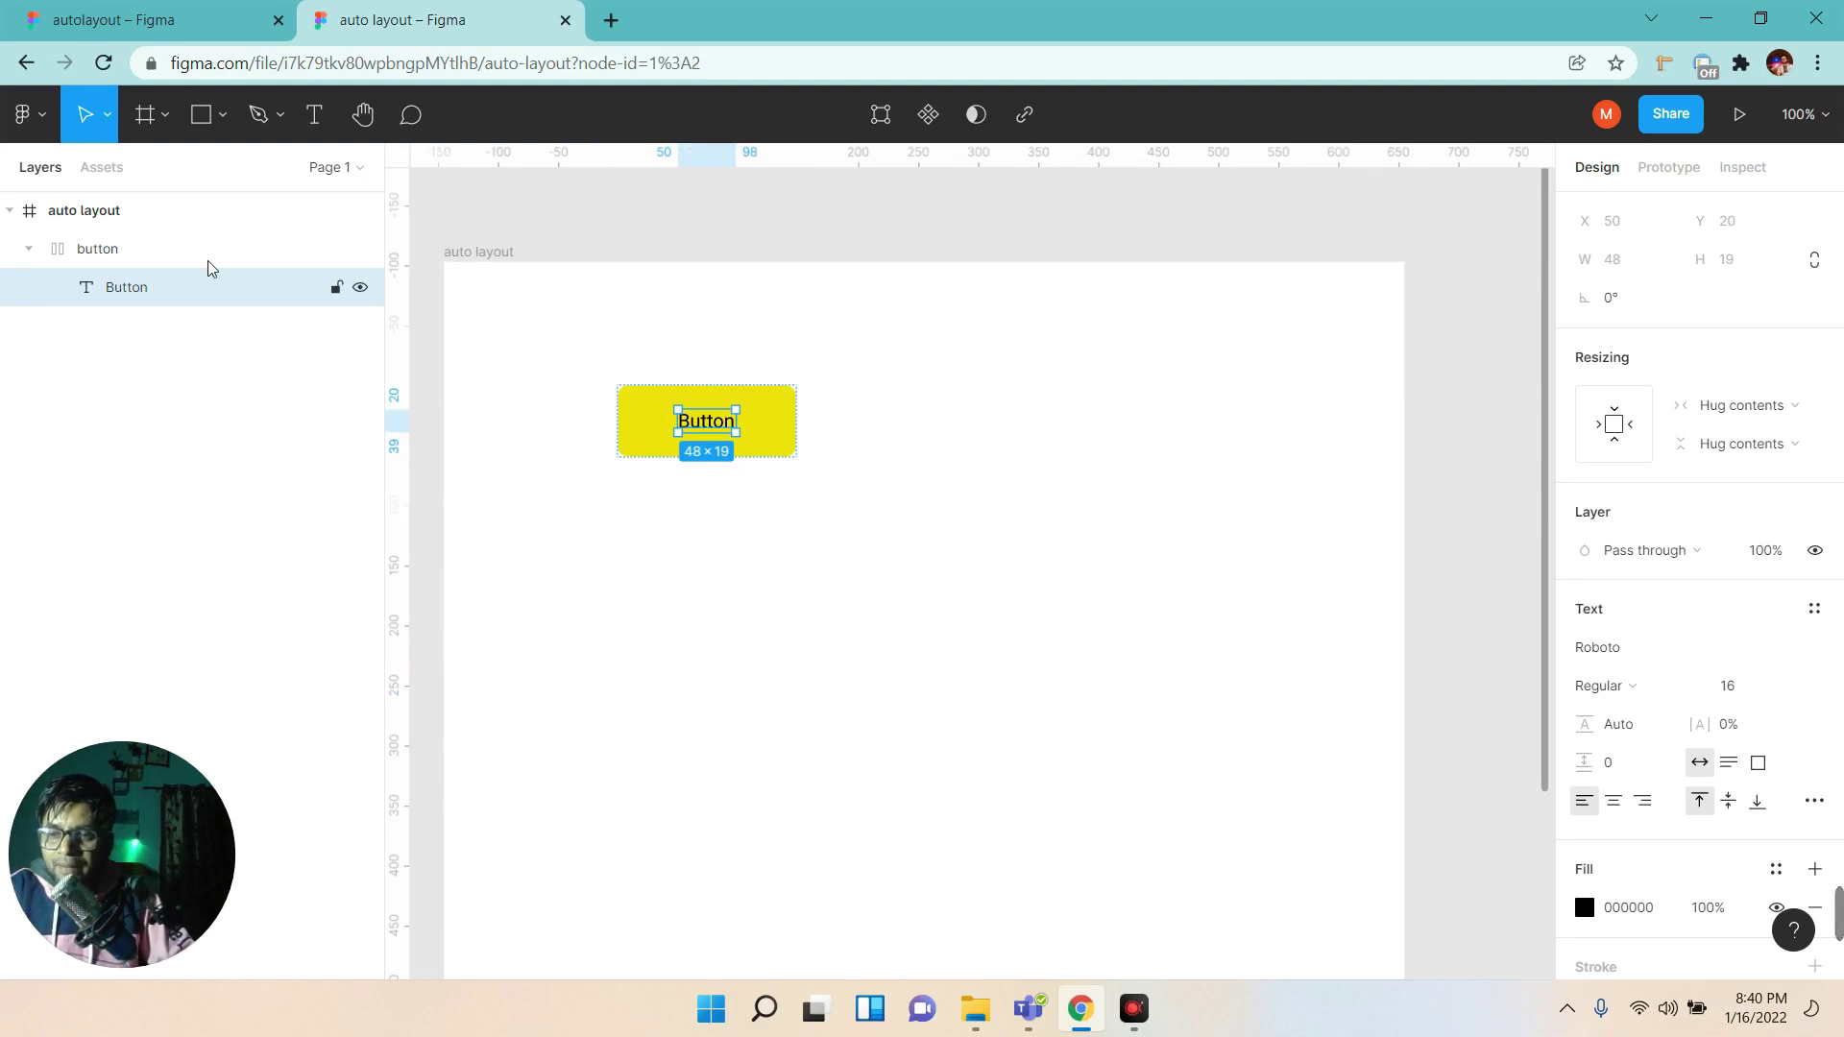
click(165, 249)
click(28, 249)
mouse_move(1726, 636)
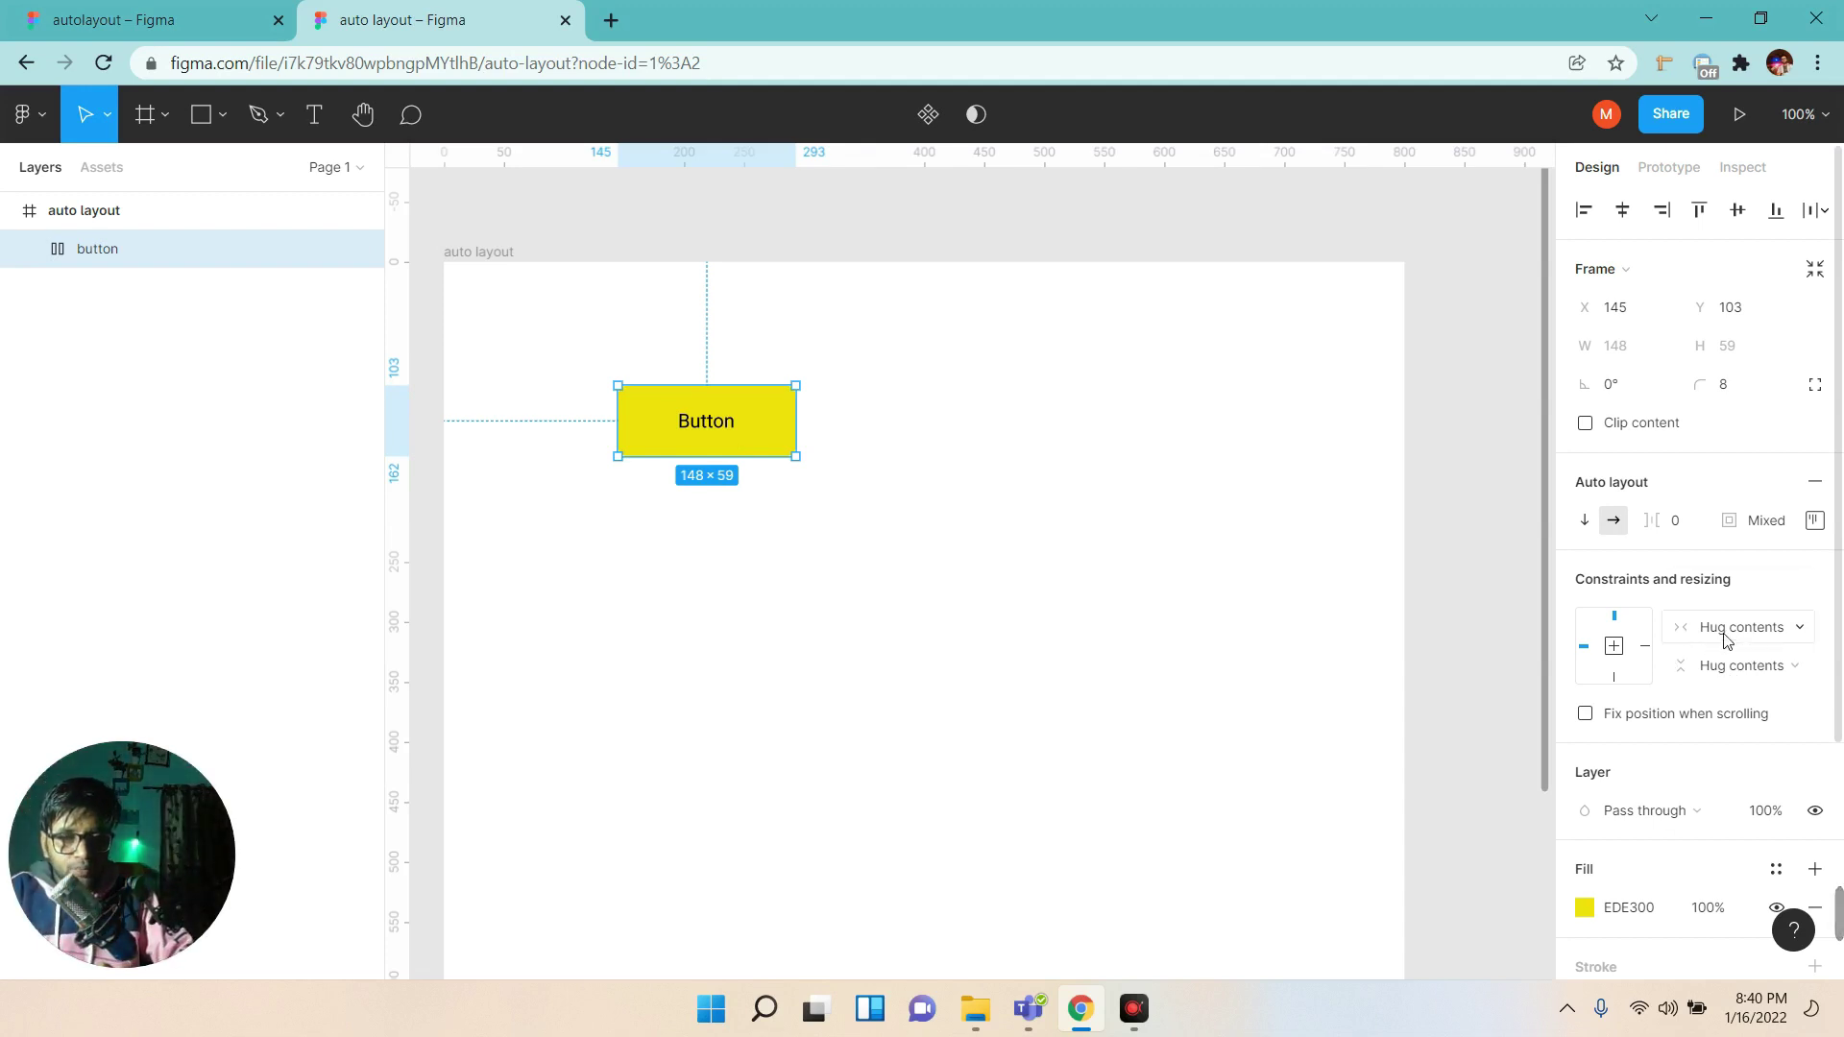
click(1725, 641)
click(1715, 672)
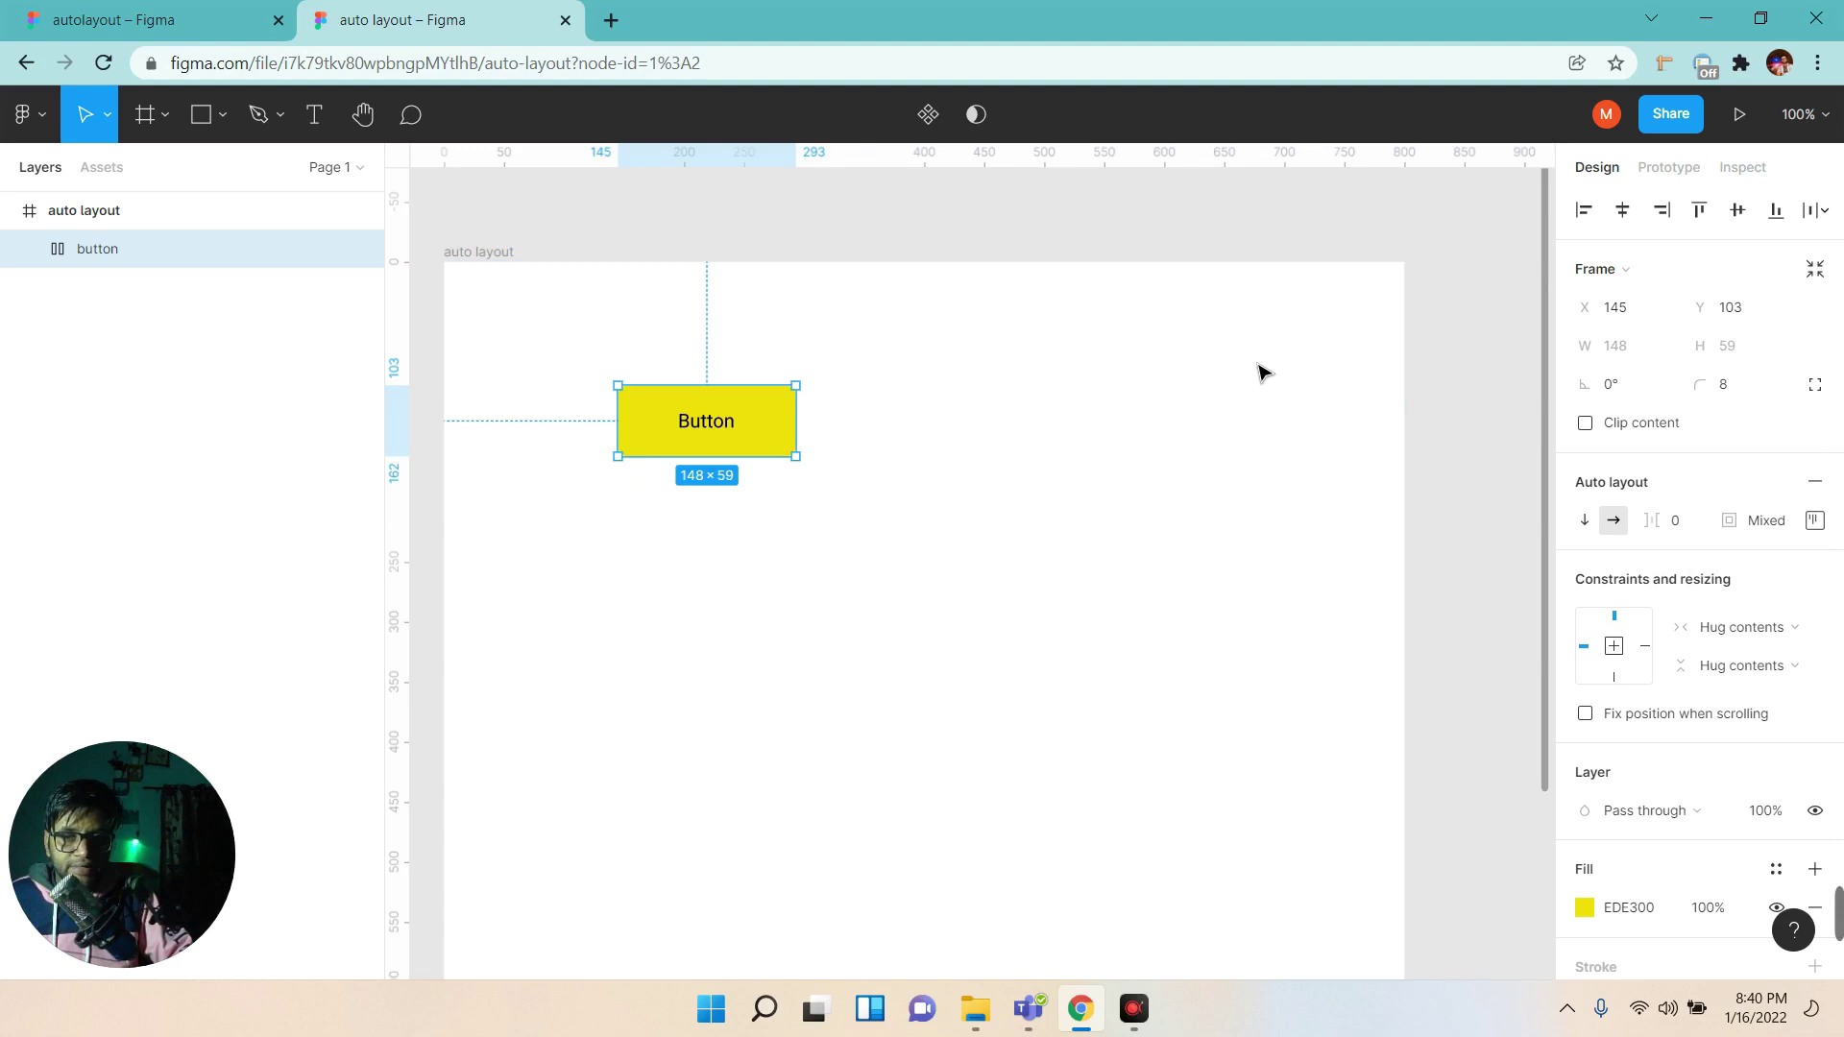
Stretch the button to a fixed 378 × 151 and look over its width and height resizing options.
drag(835, 431, 1045, 438)
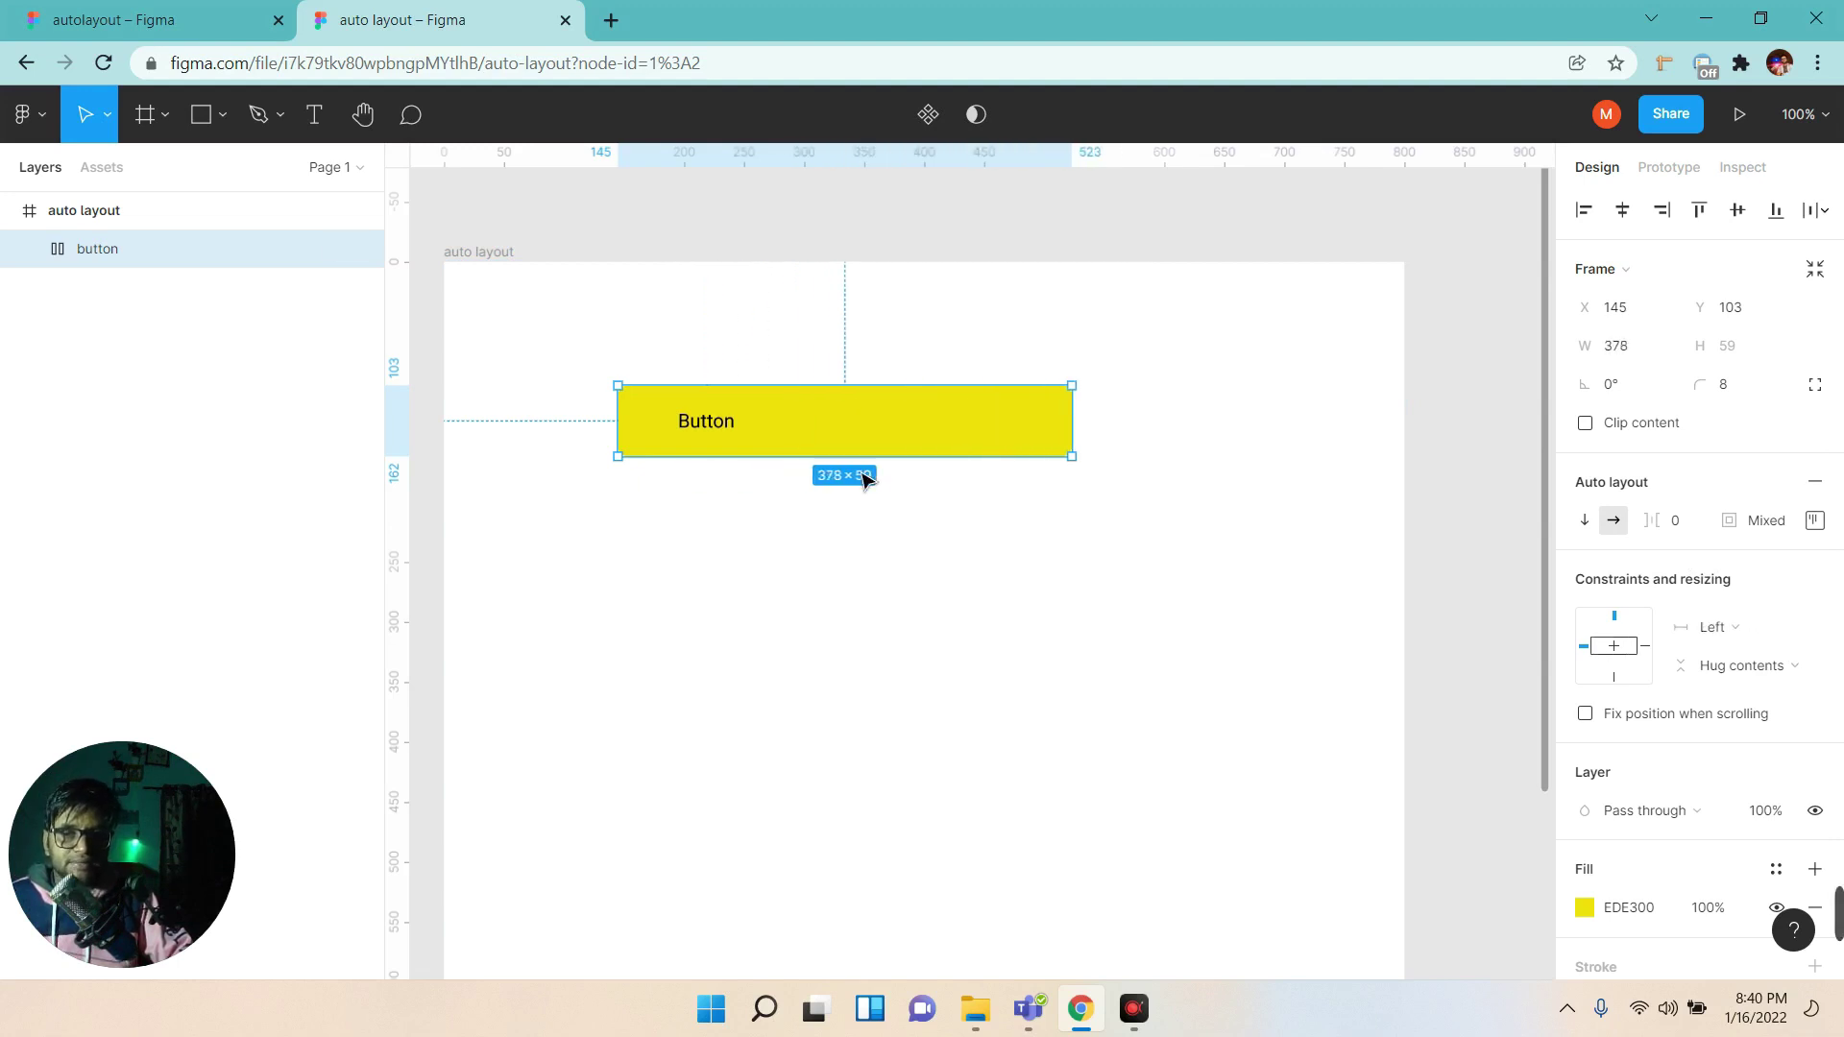
drag(864, 458, 864, 567)
click(1721, 631)
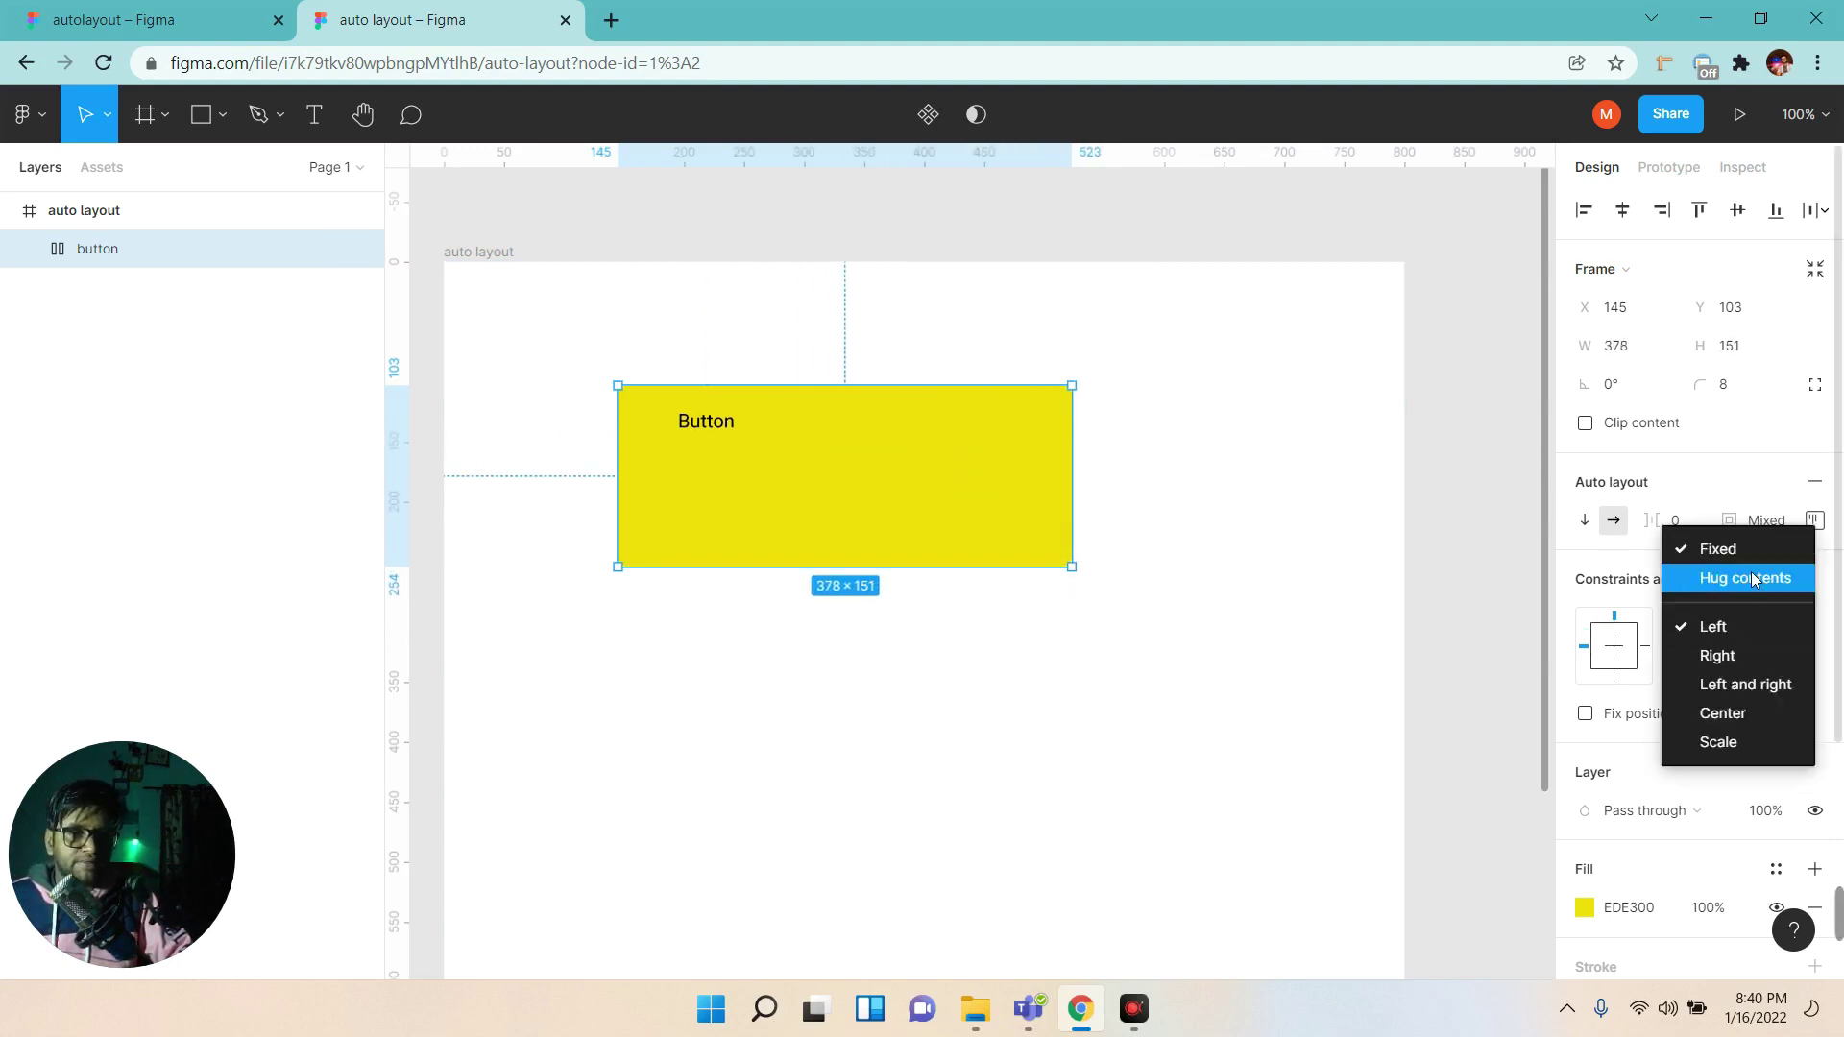
click(1713, 549)
click(1722, 662)
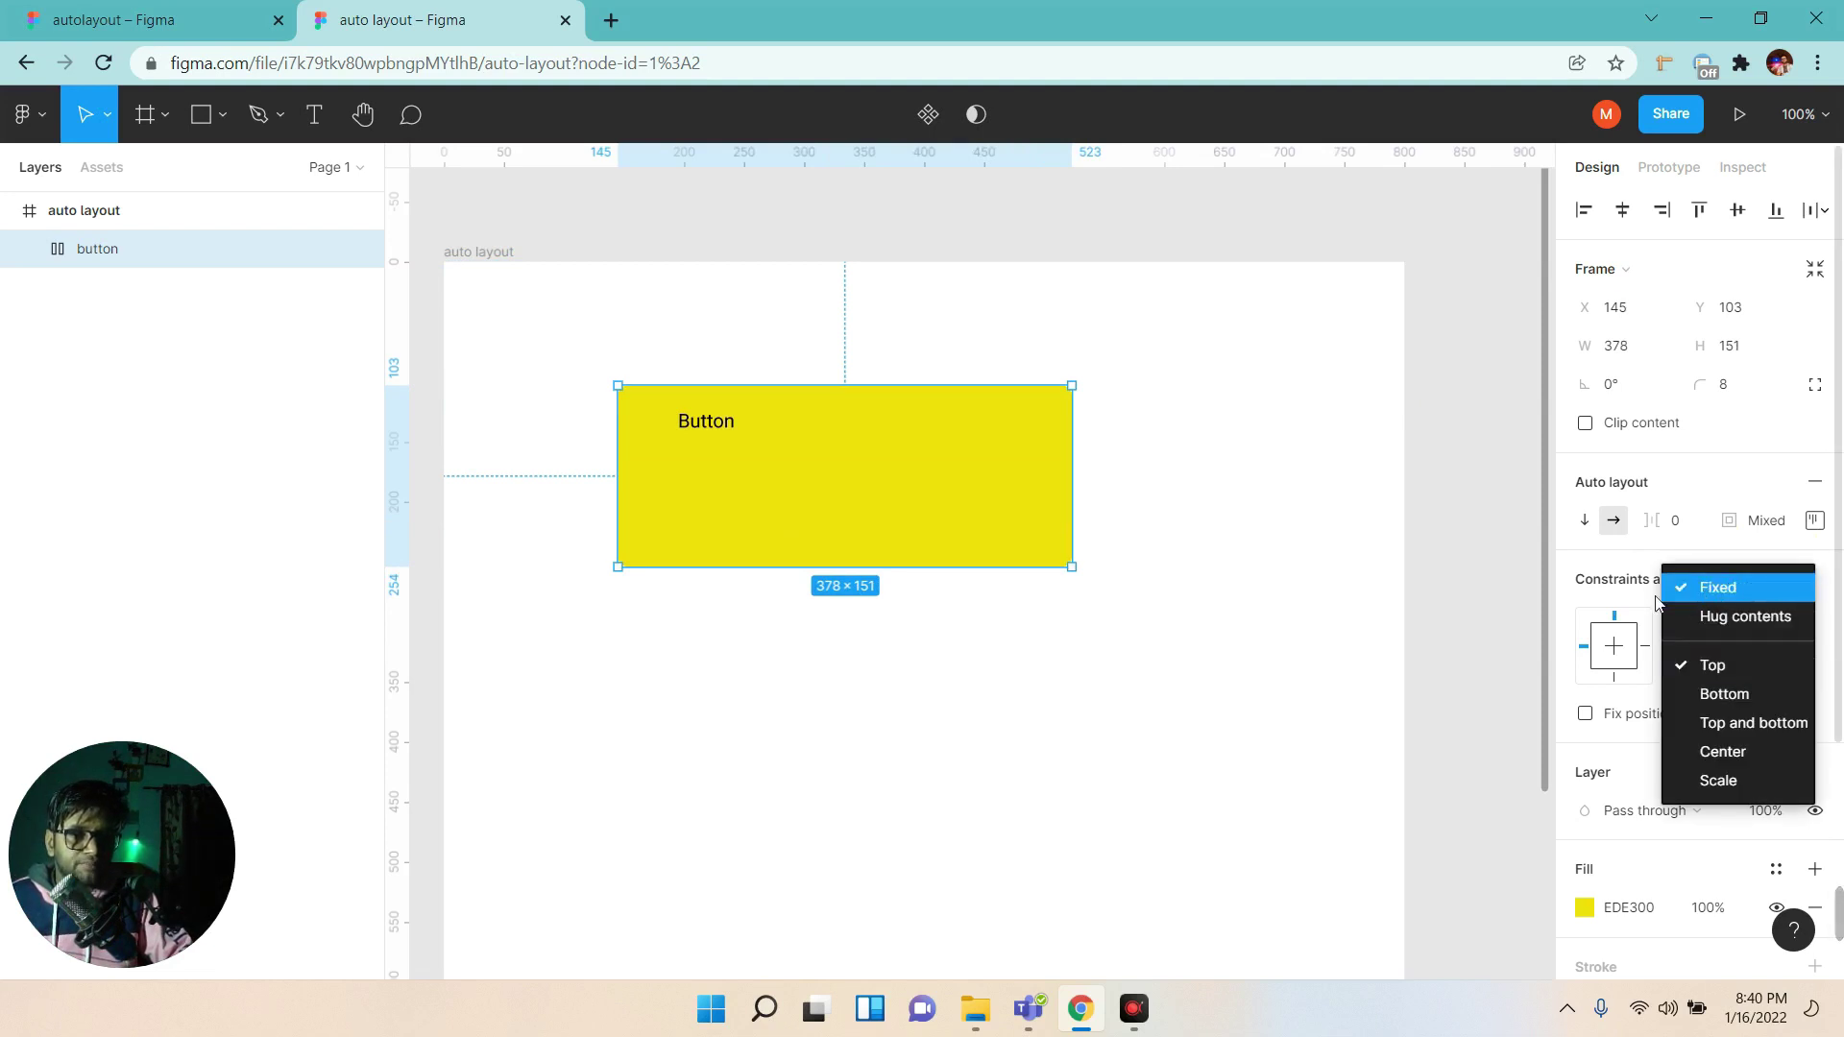
click(849, 477)
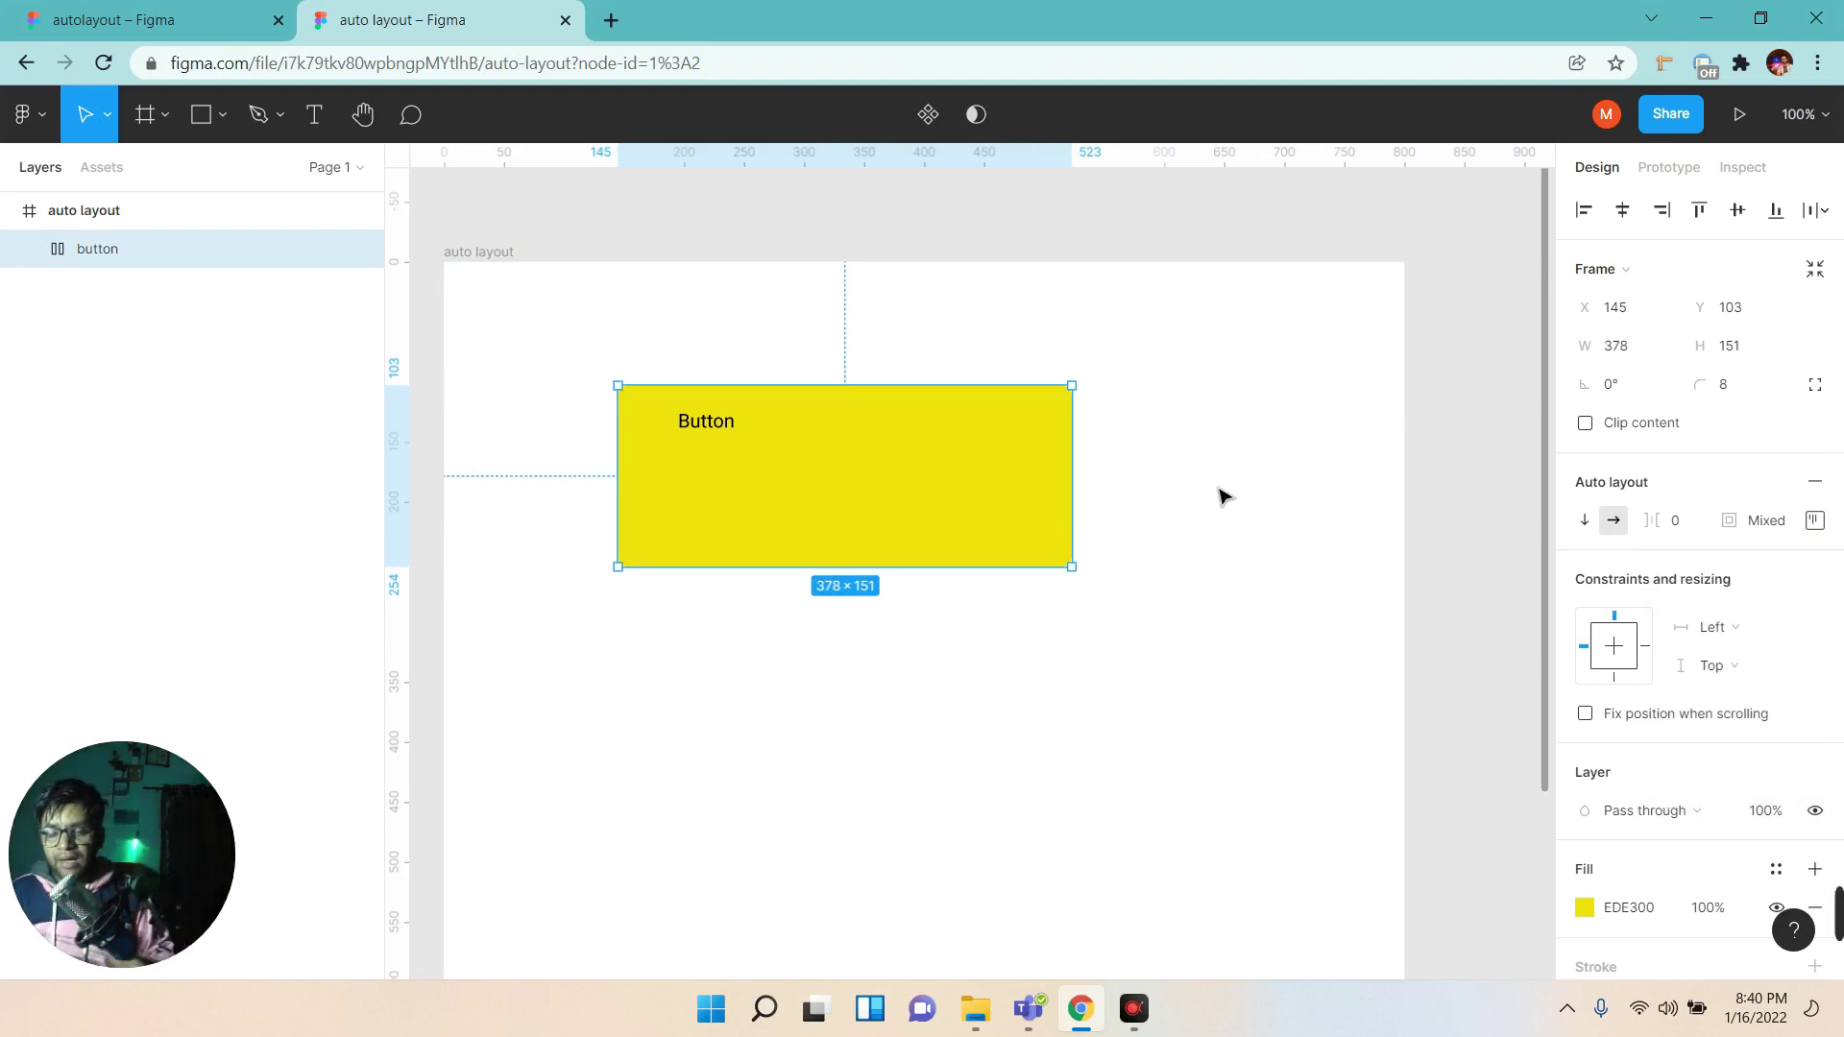
click(1715, 627)
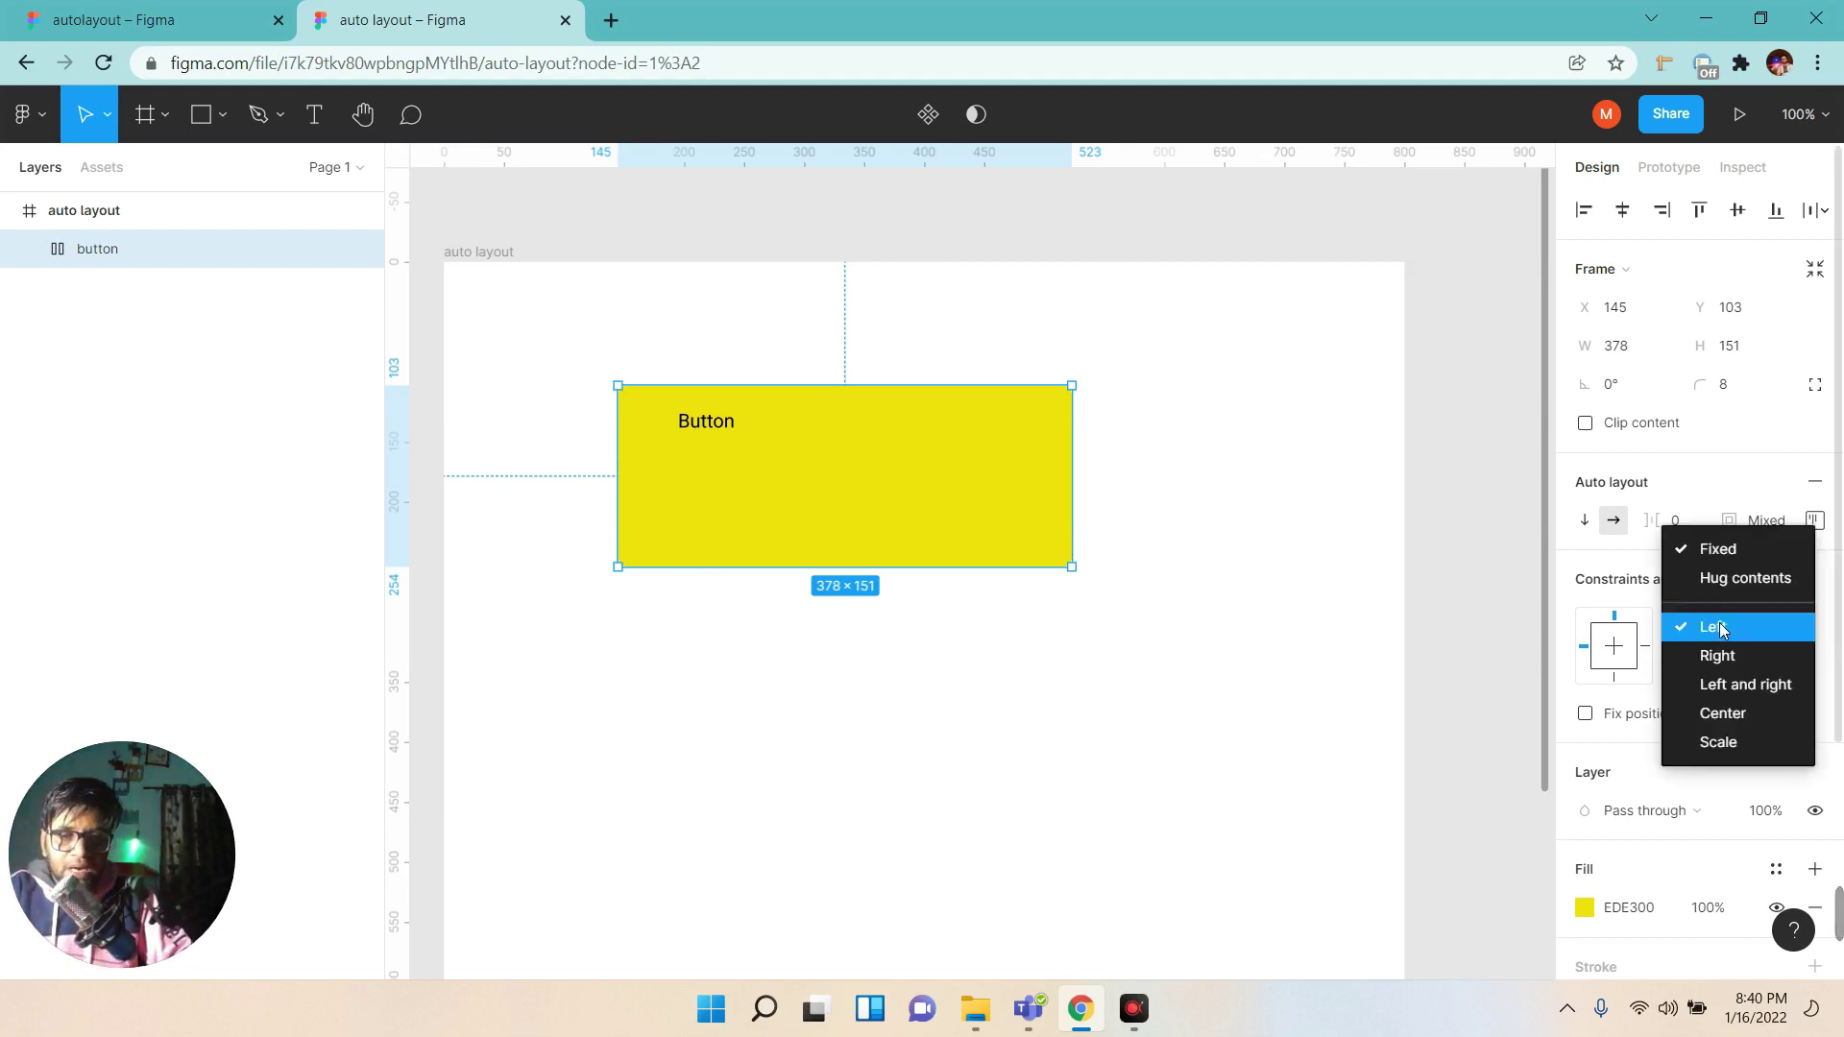
click(1713, 550)
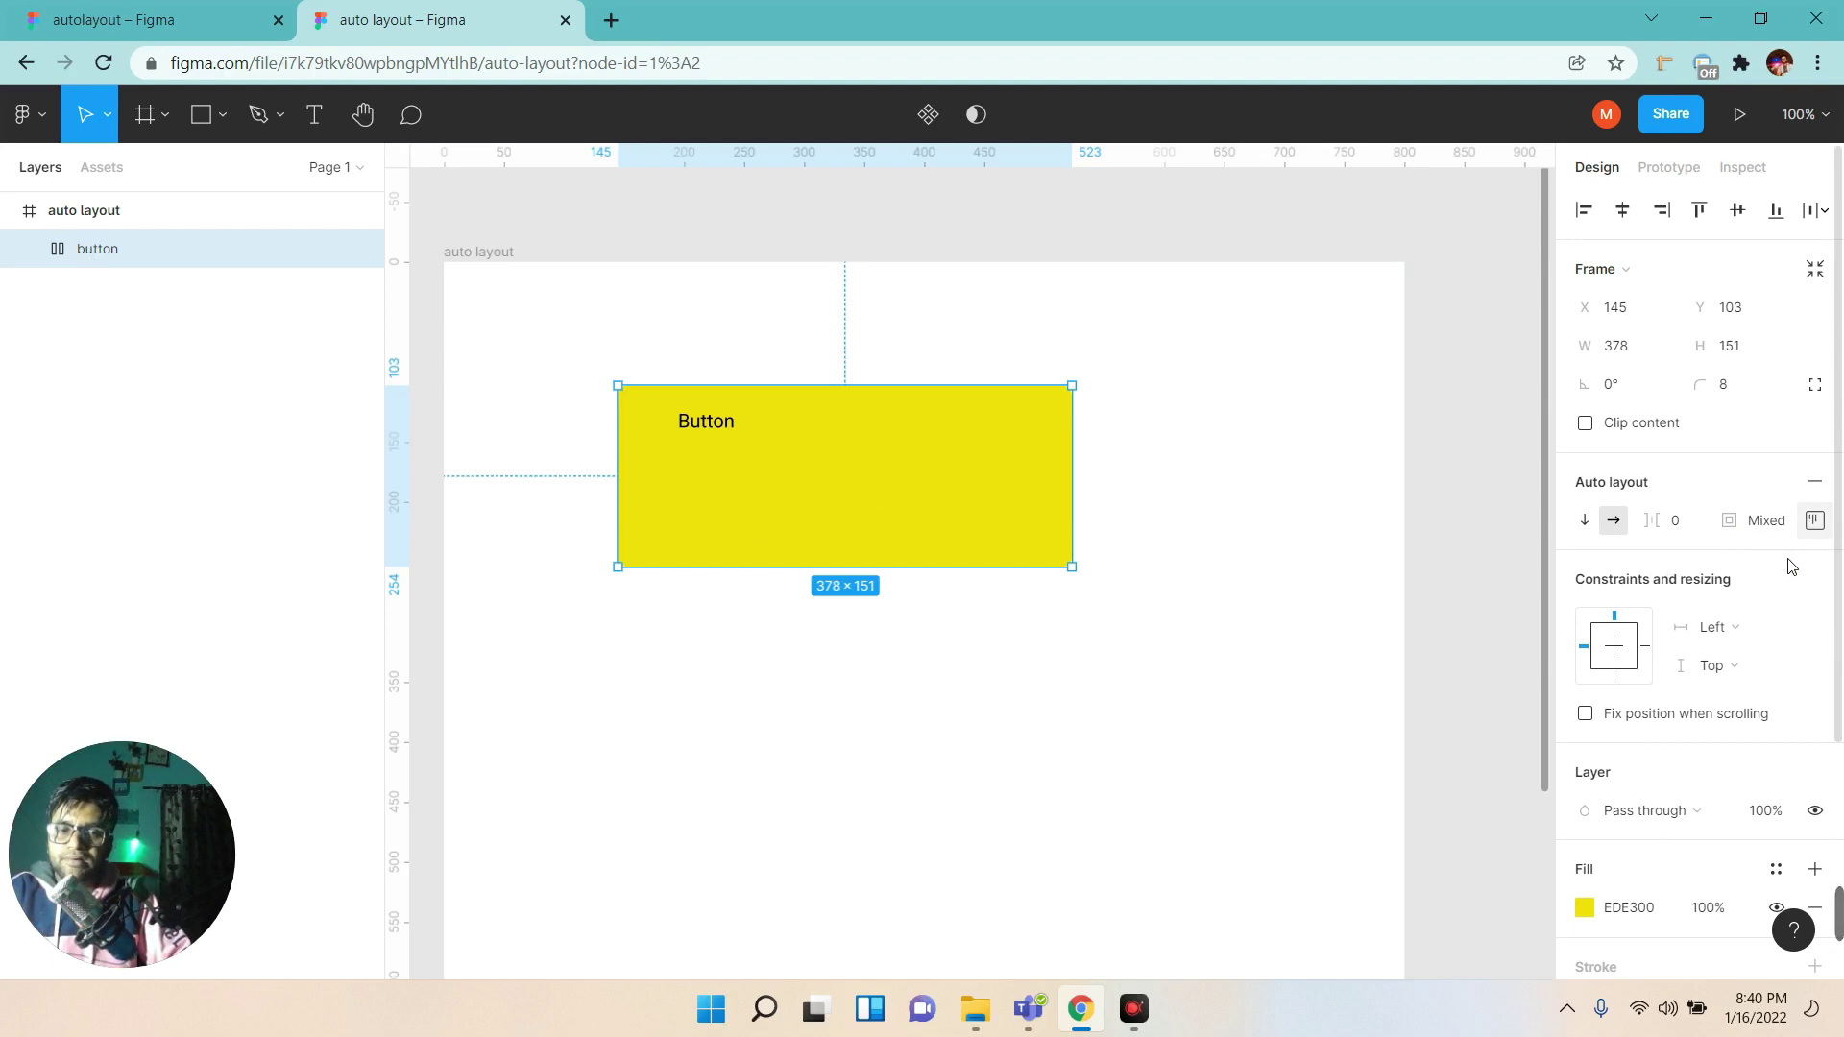
Set the button's width and height to Hug contents, shrinking it to 148 × 59.
click(1735, 631)
click(1733, 578)
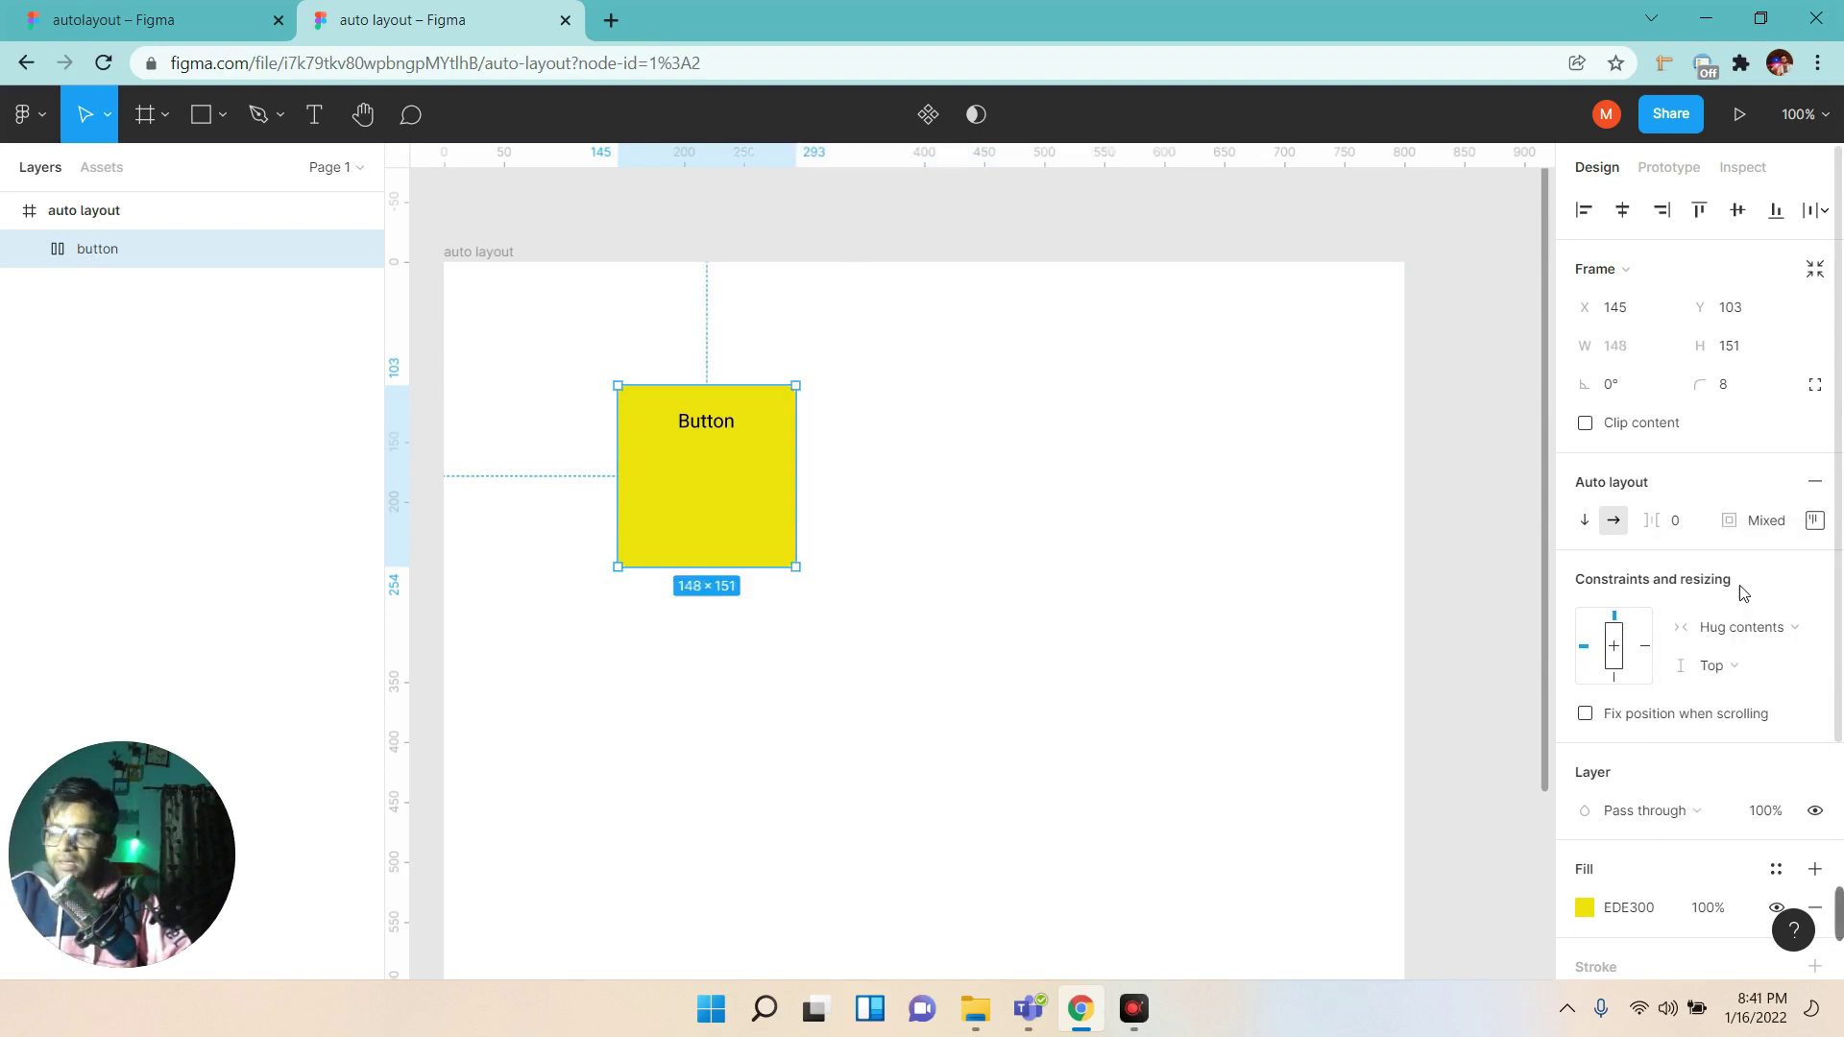
click(1734, 660)
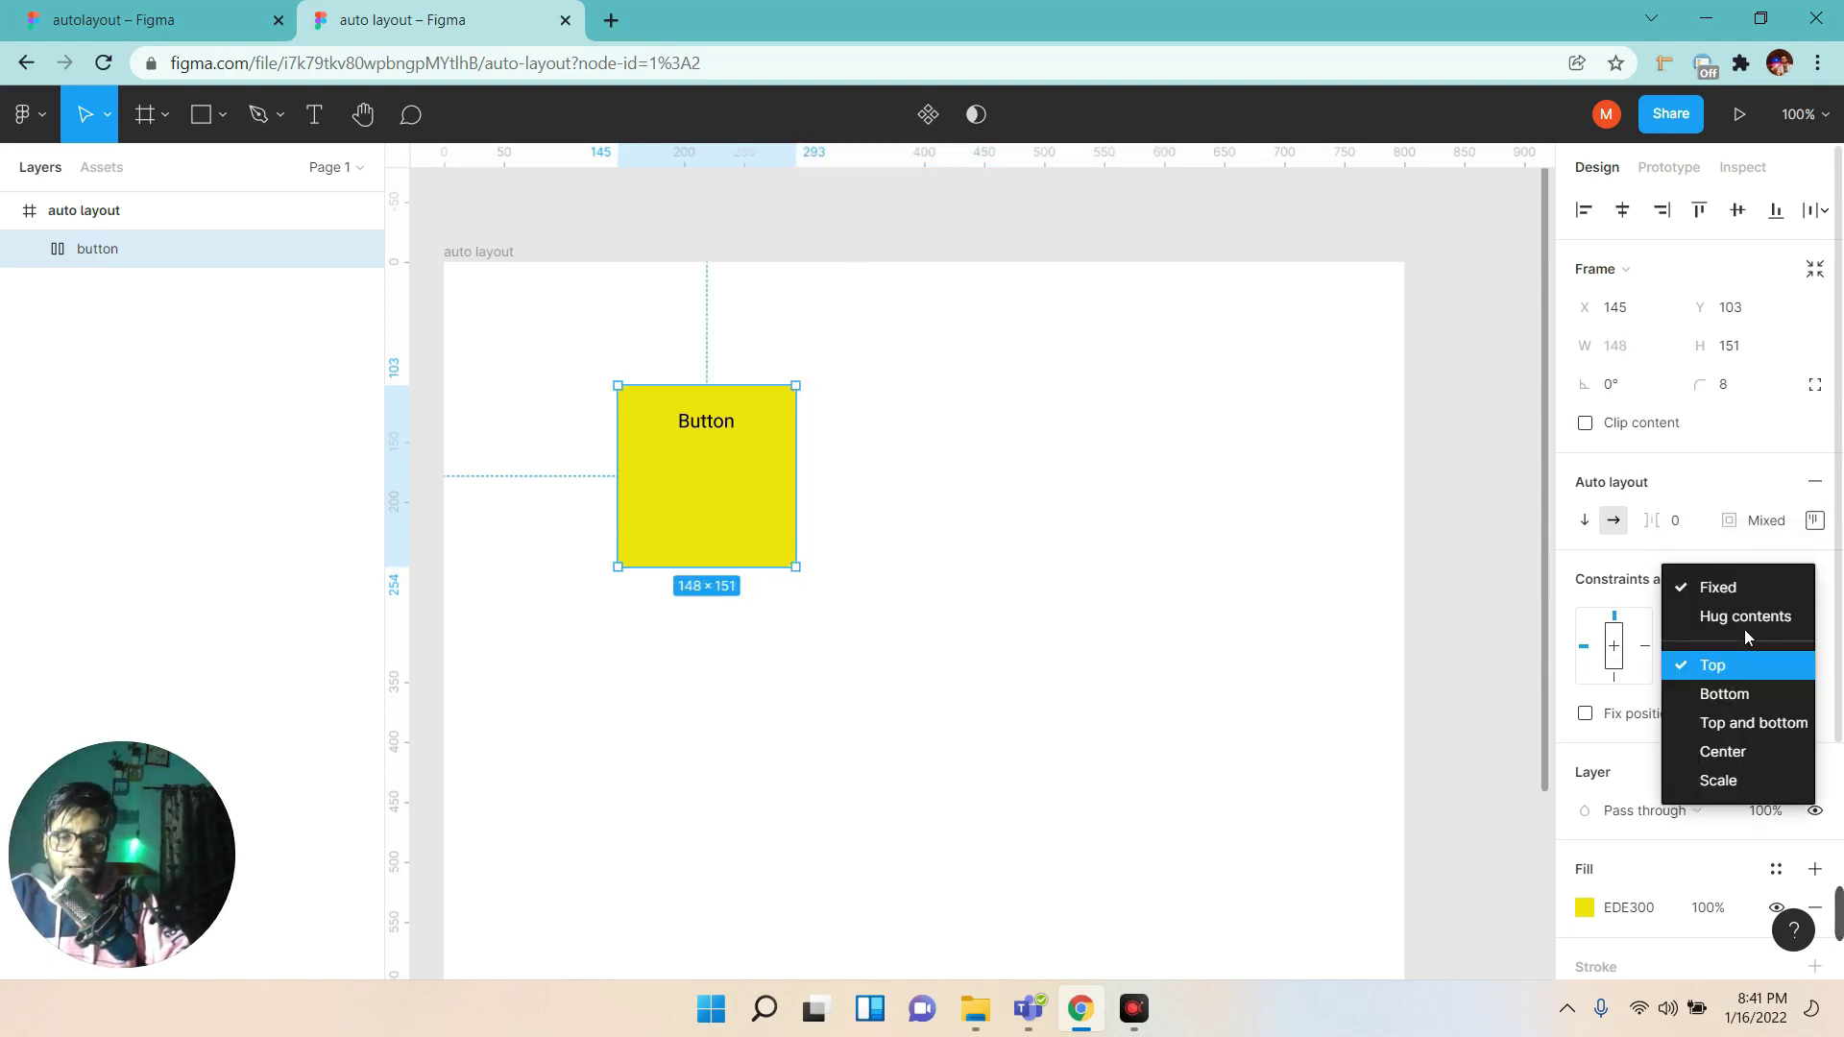
click(1744, 624)
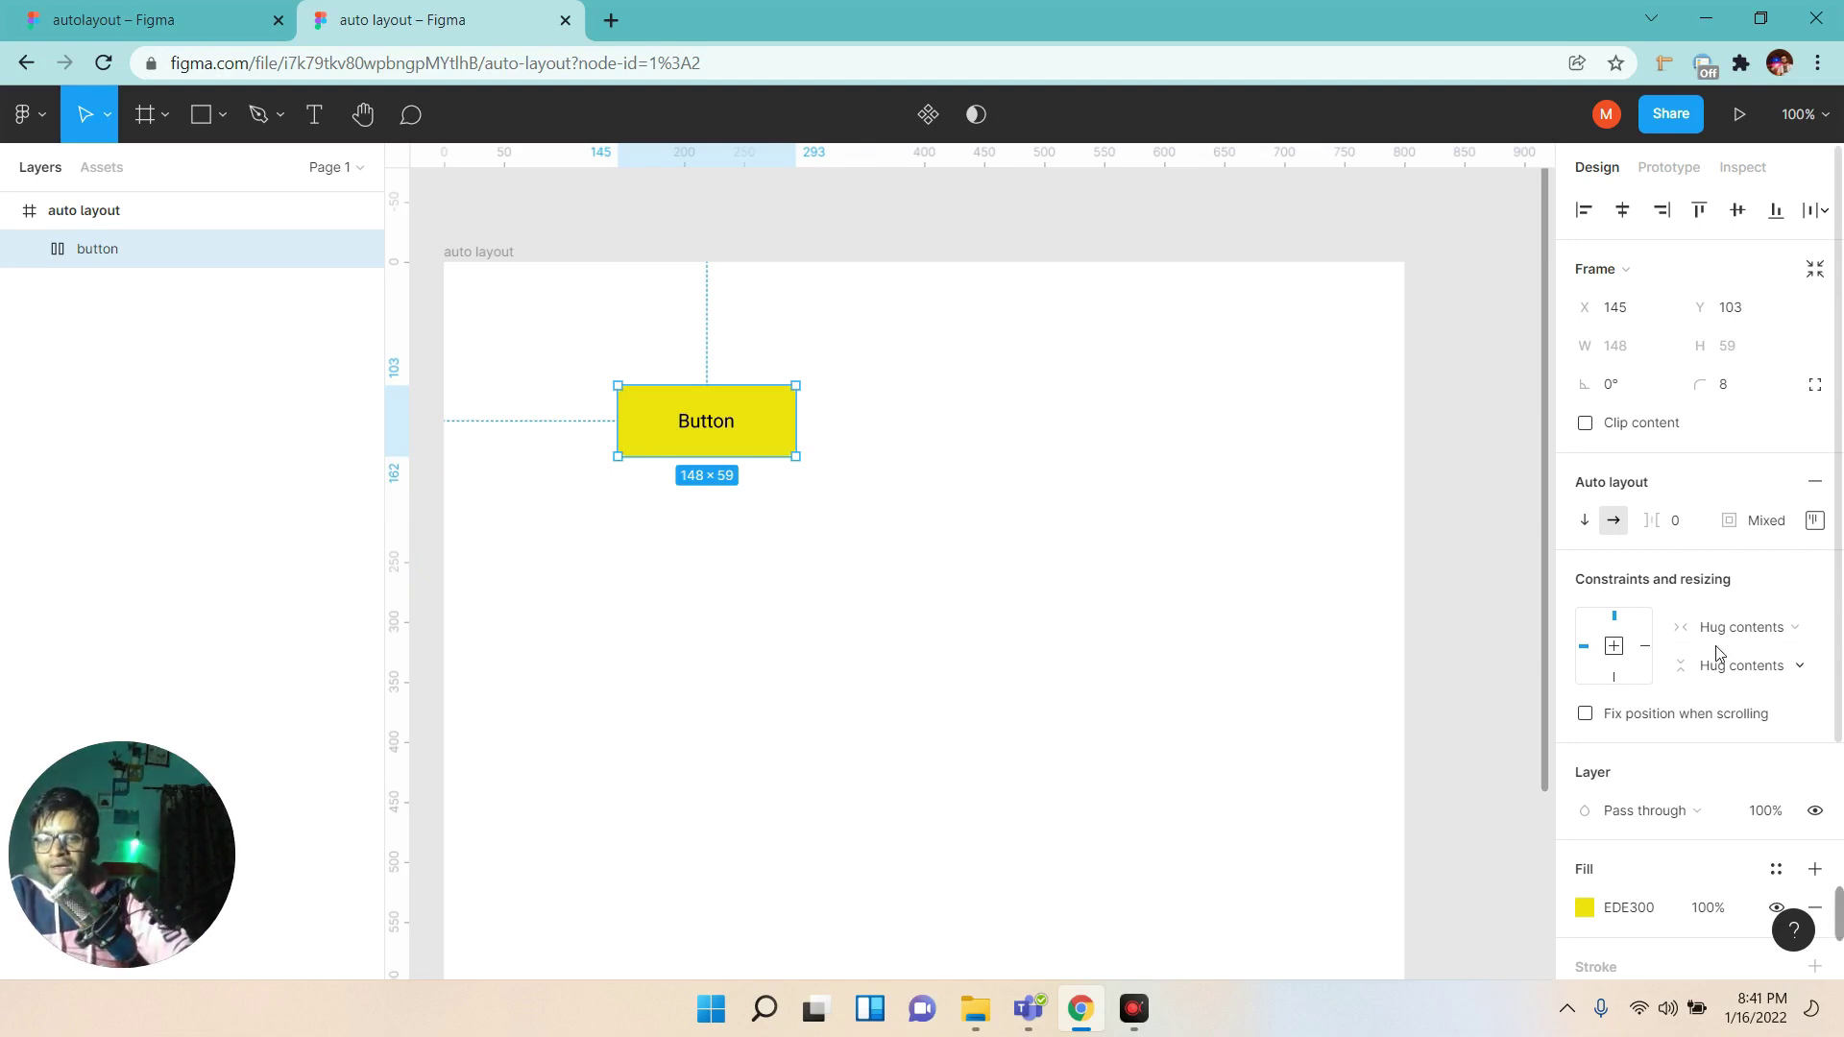
click(1211, 672)
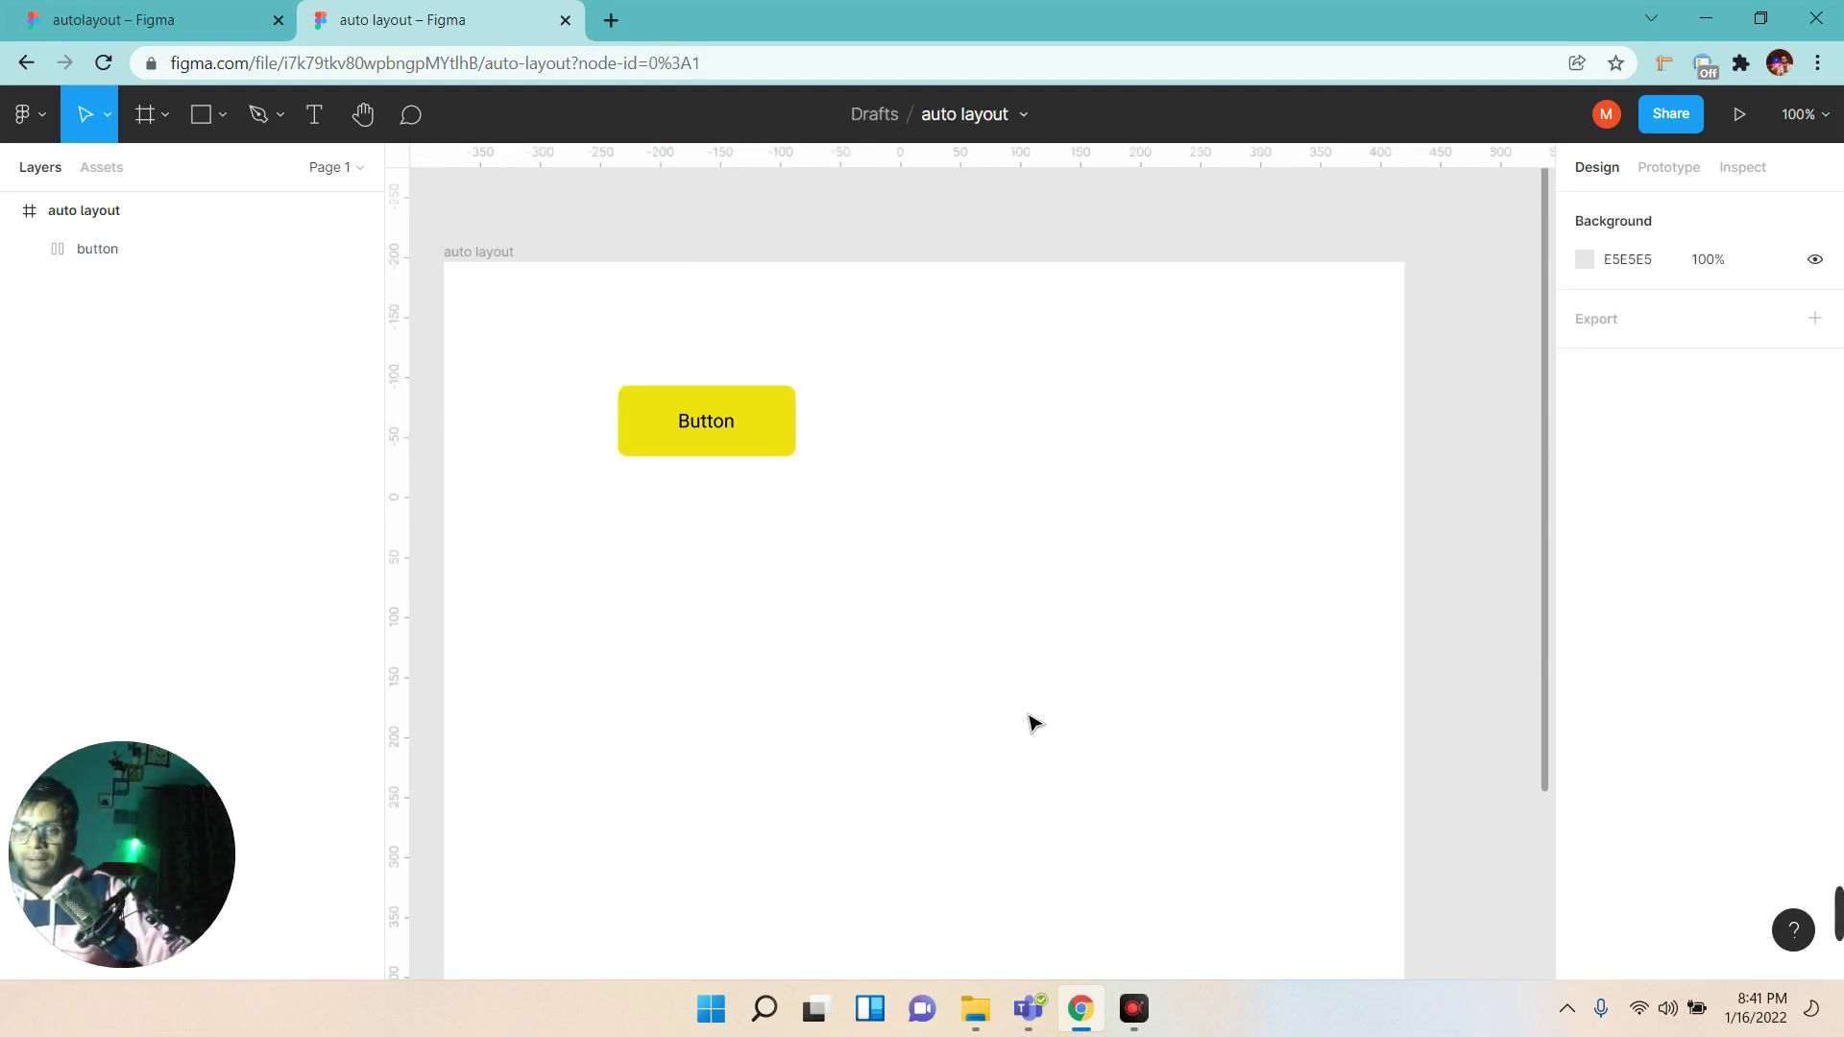
click(746, 418)
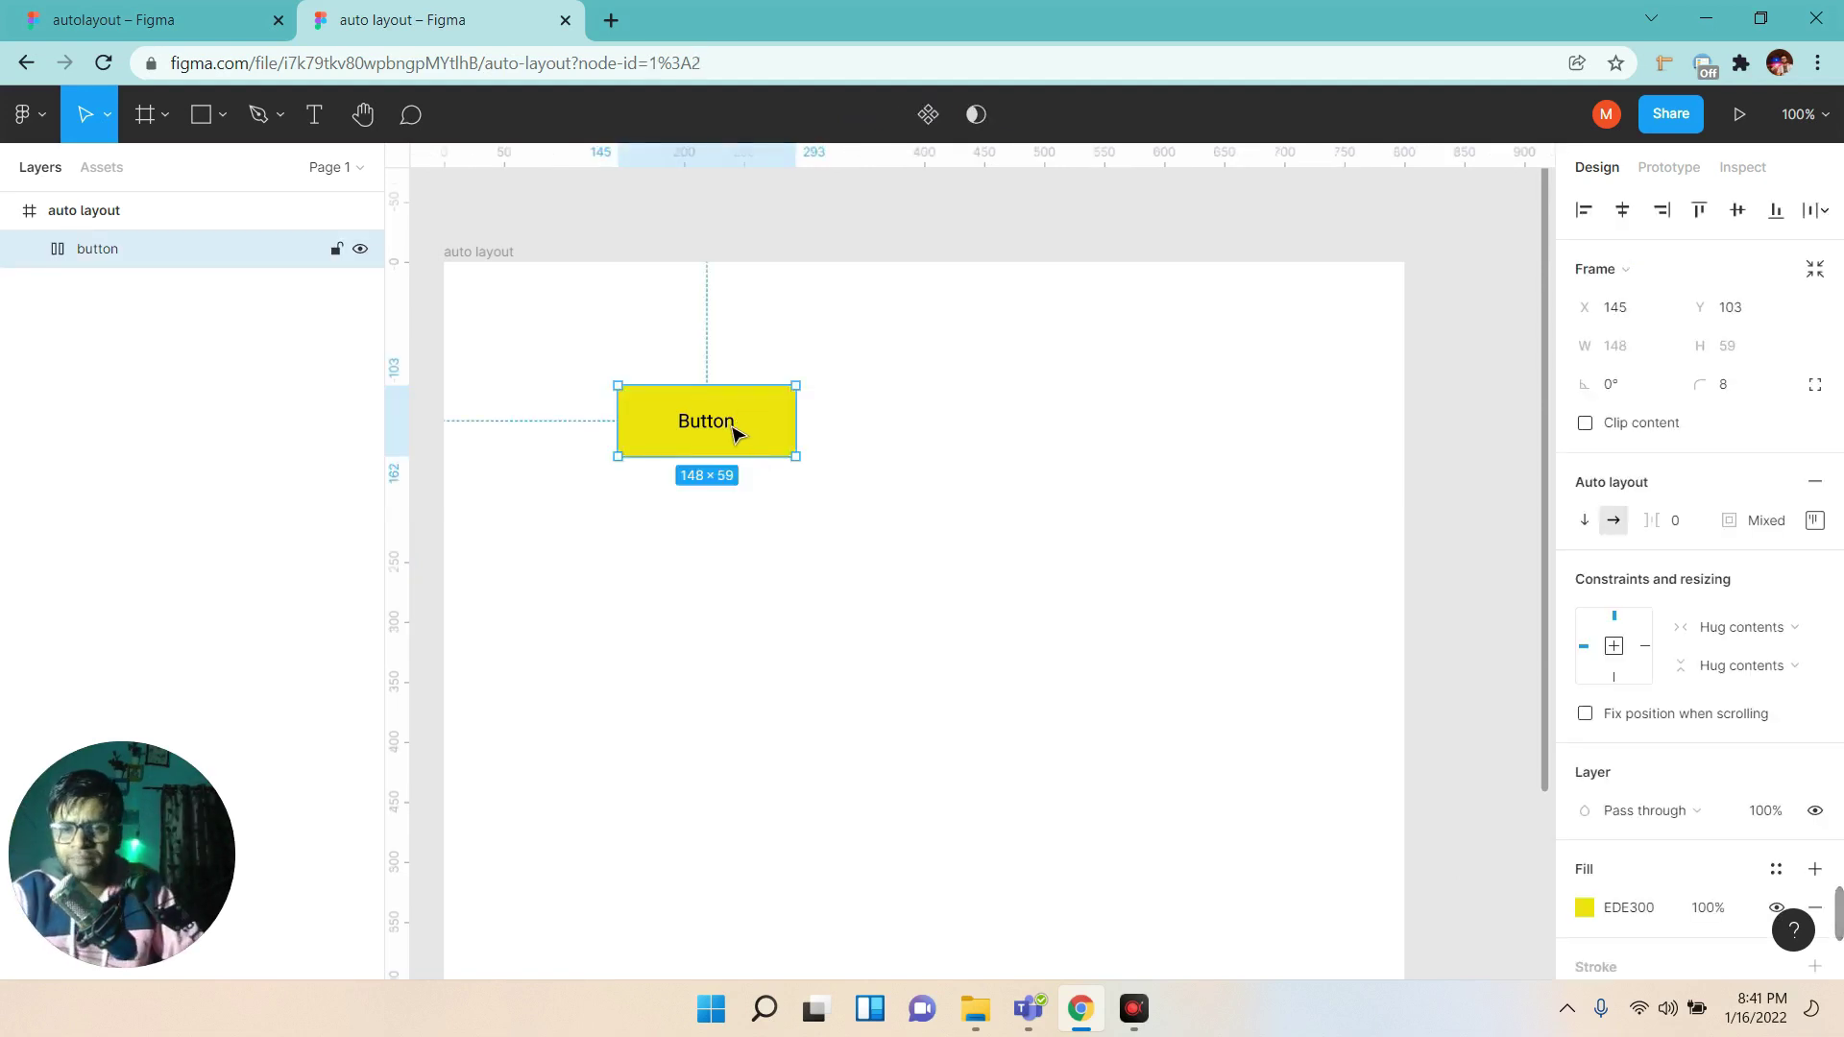
Insert the arrow-alt-circle-left icon onto the canvas with the Font Awesome Icons plugin.
right_click(830, 519)
mouse_move(951, 791)
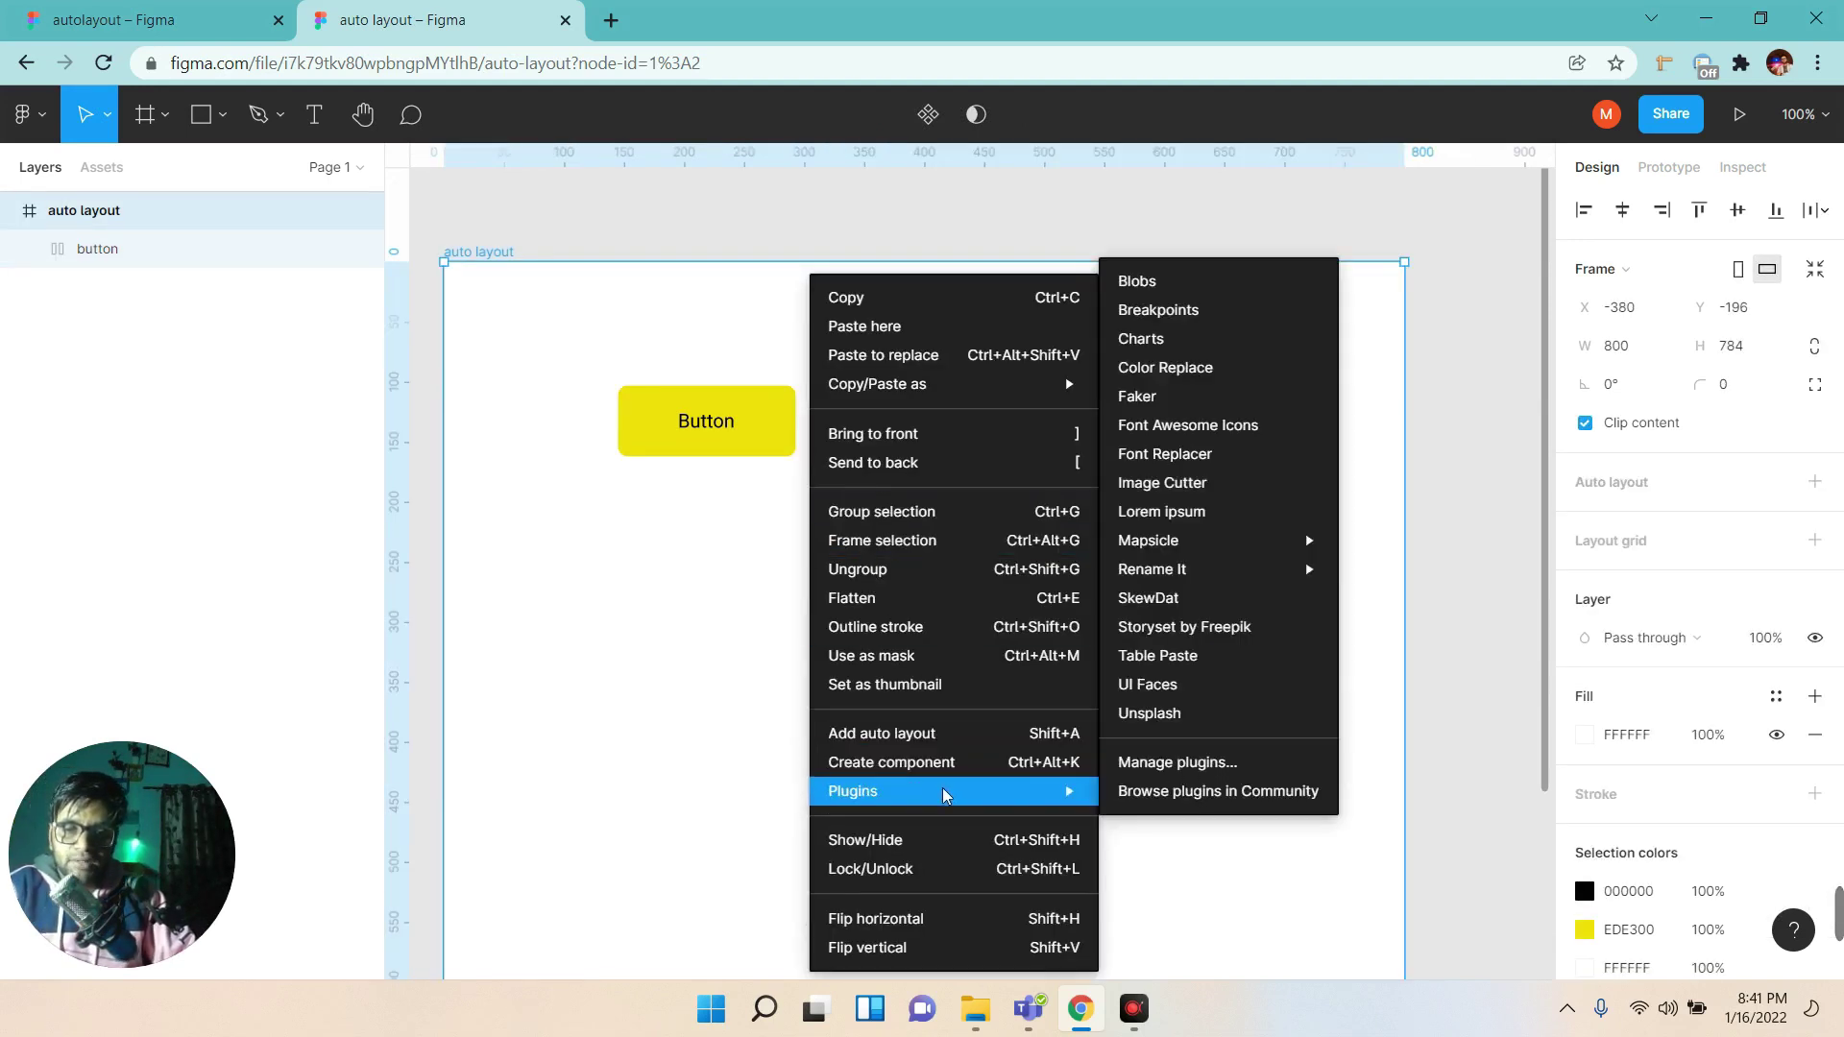
click(1292, 427)
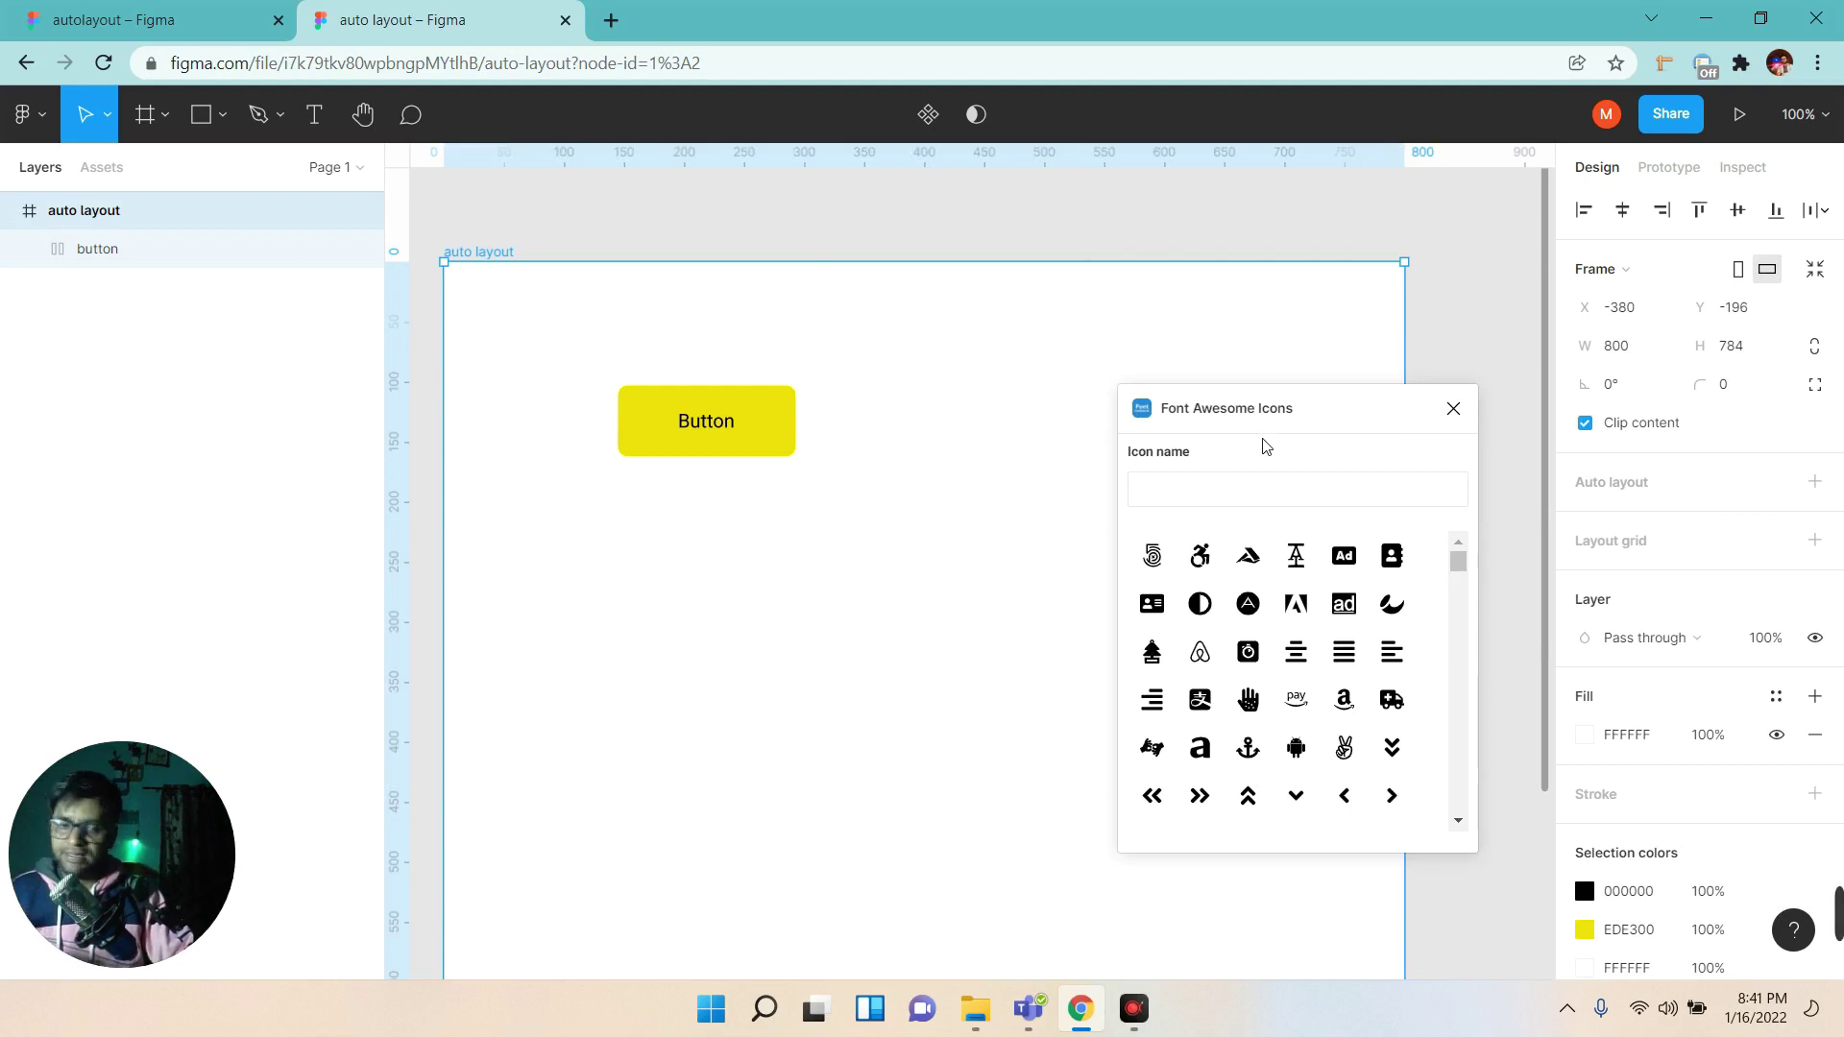
scroll(1319, 677, down, 5)
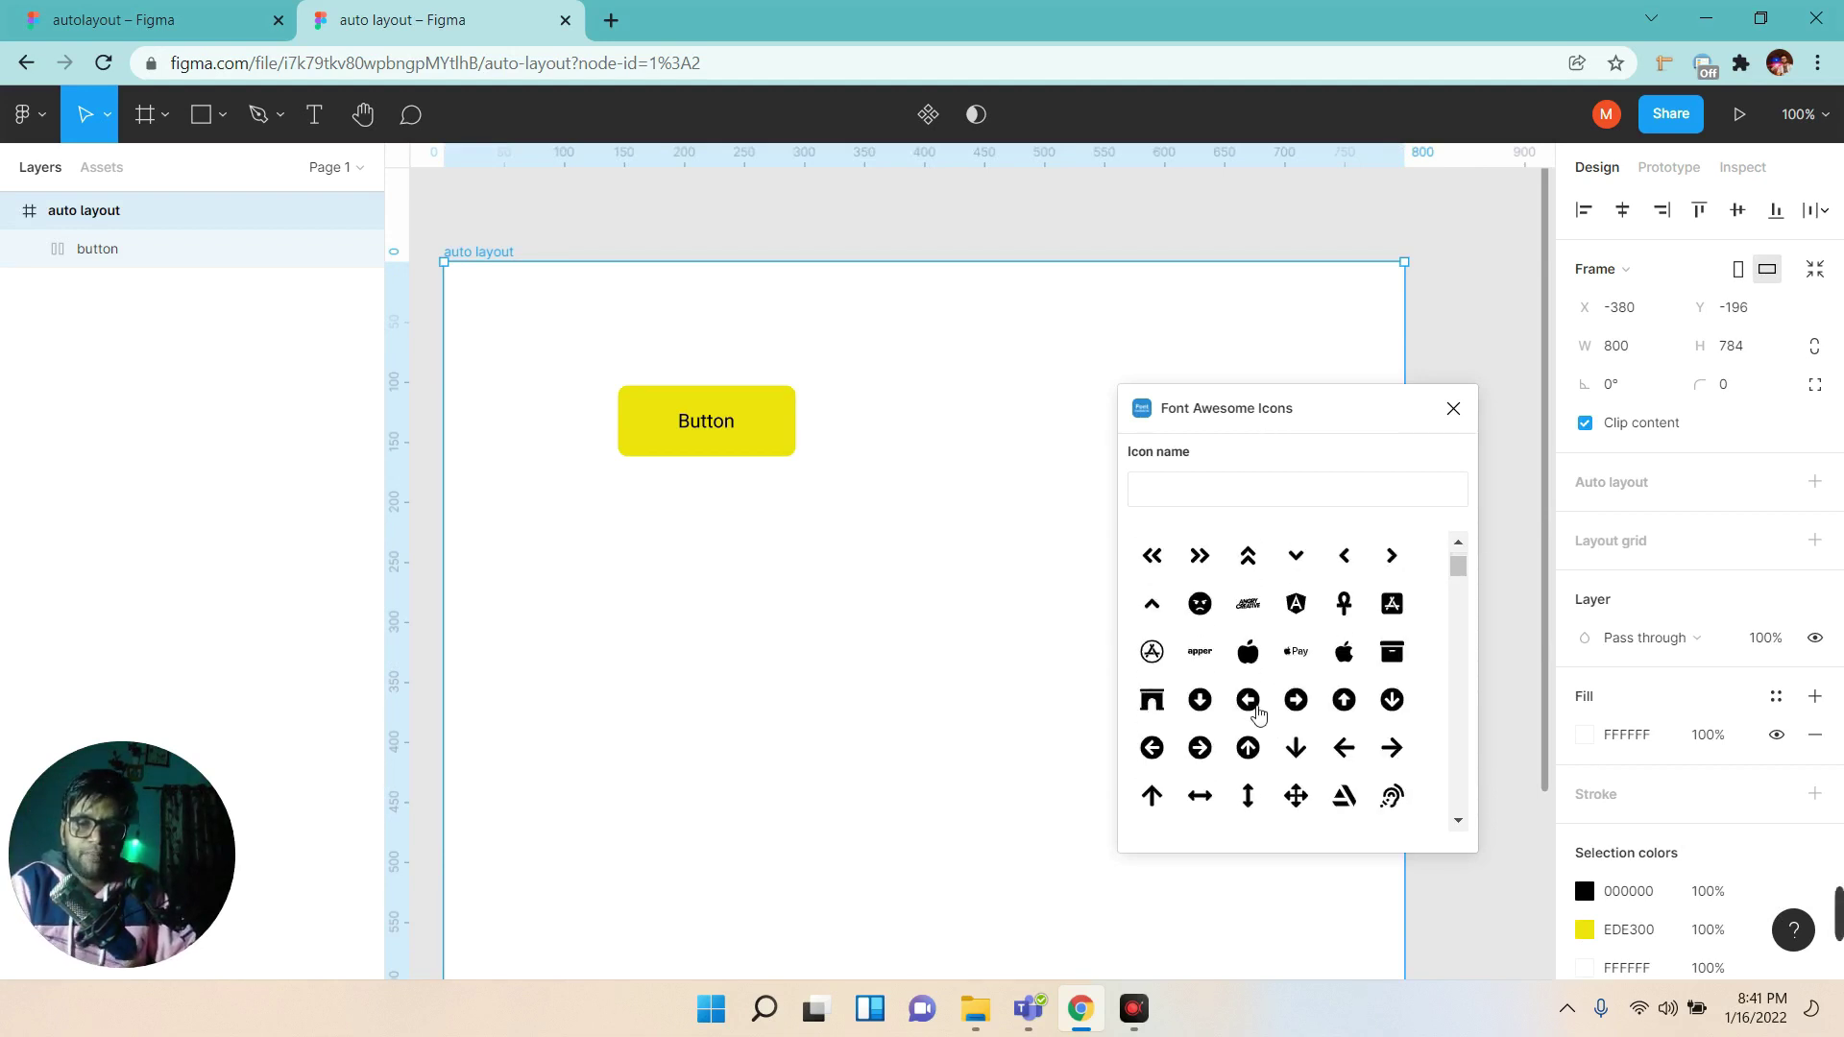
click(1249, 700)
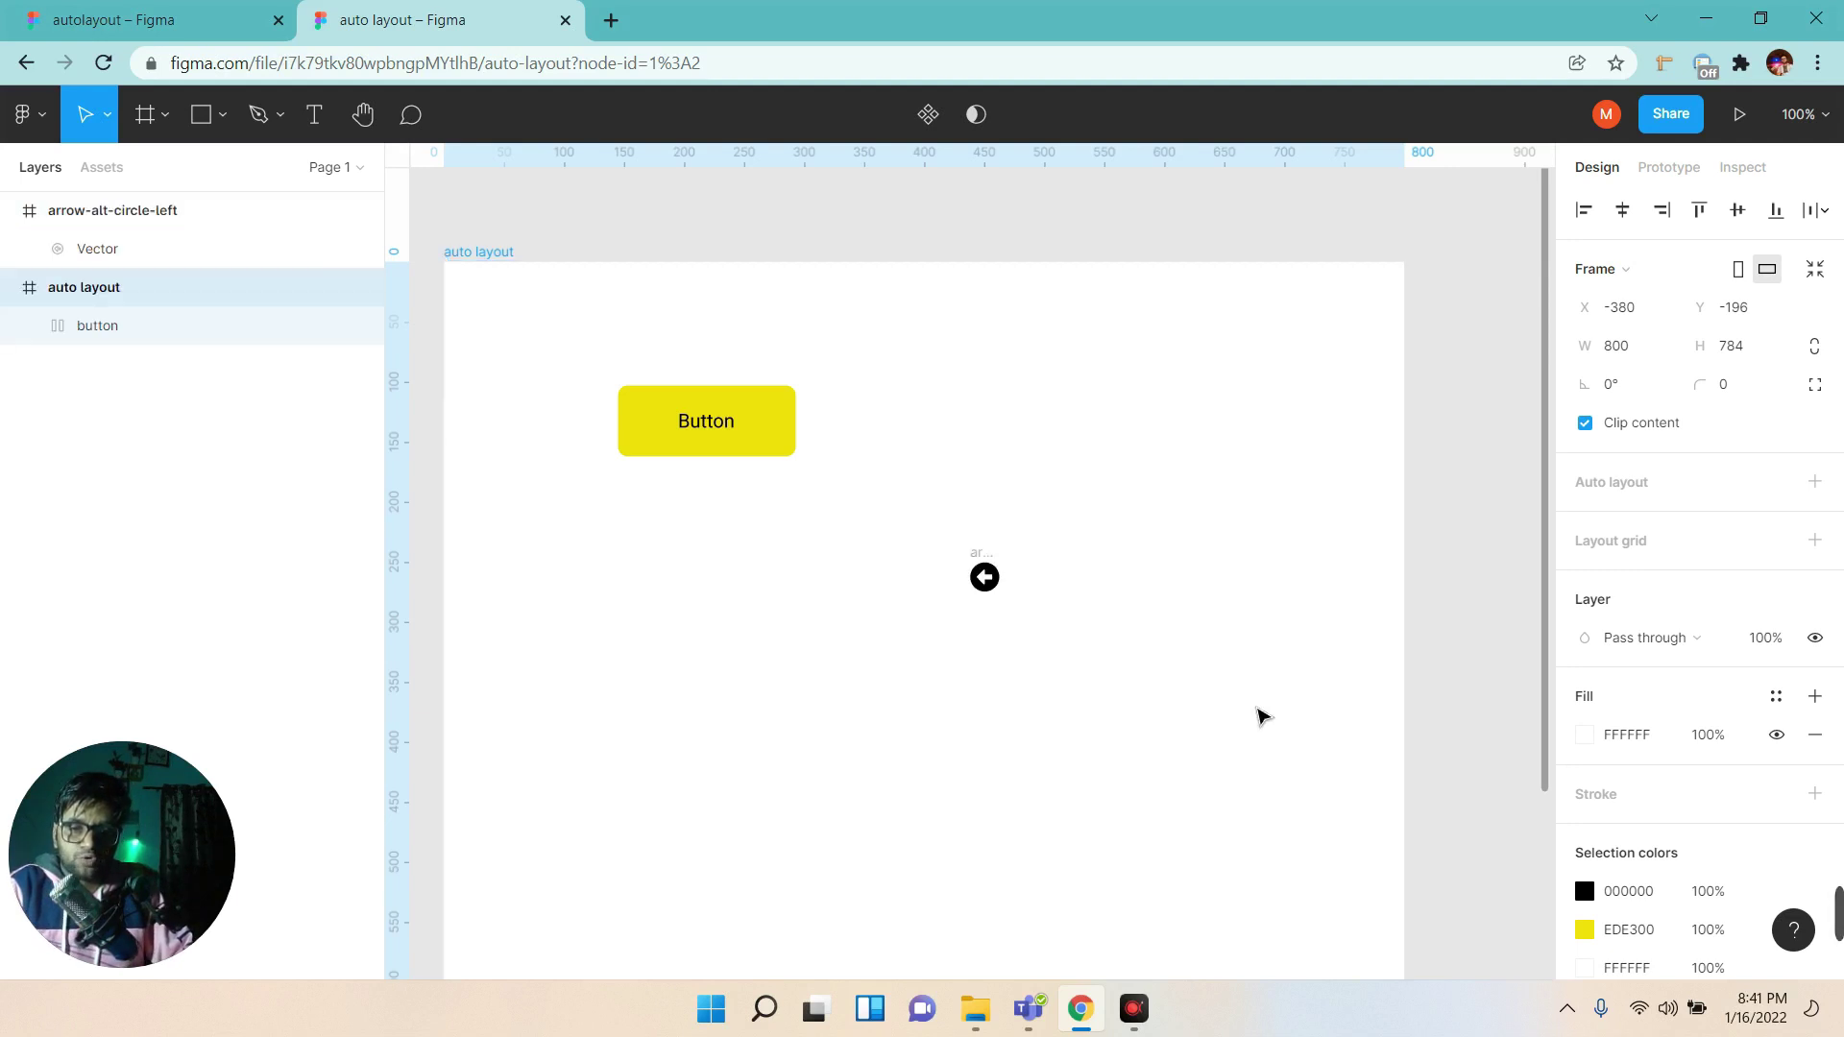
Select the inserted circled arrow icon and nudge it slightly on the canvas.
click(17, 291)
click(85, 326)
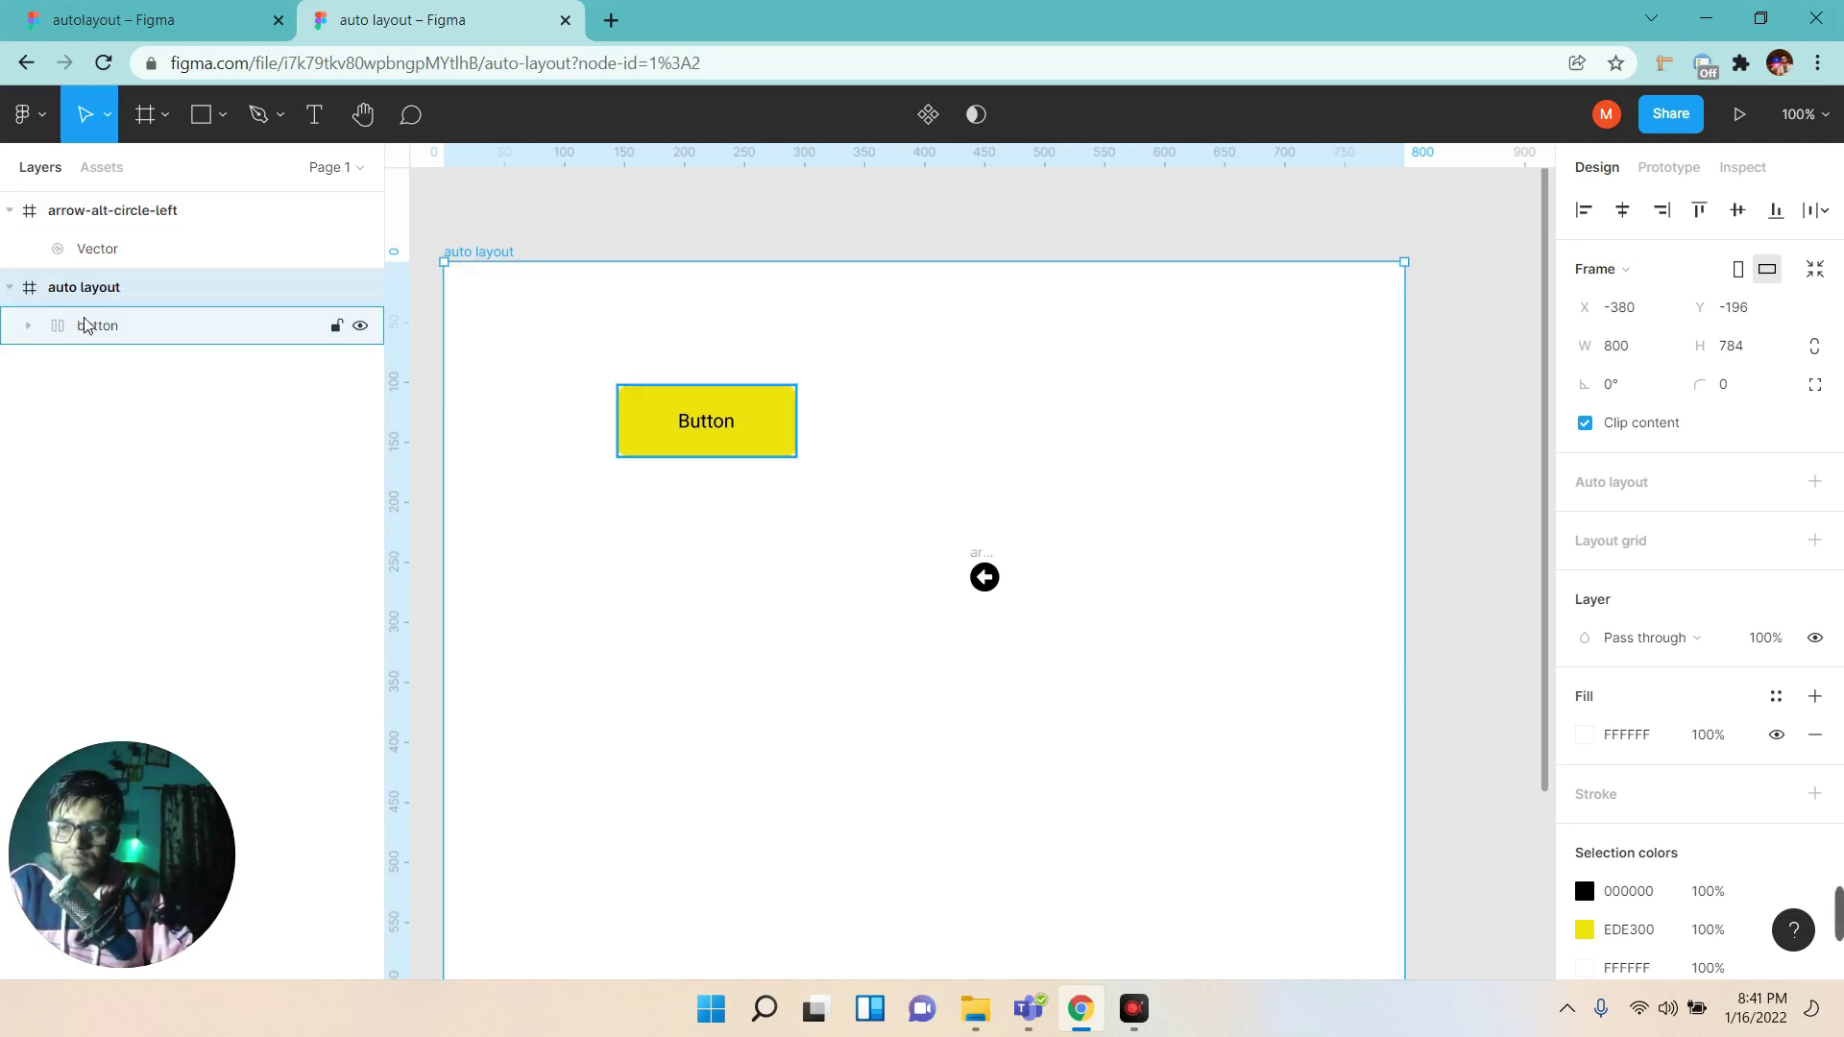
click(29, 215)
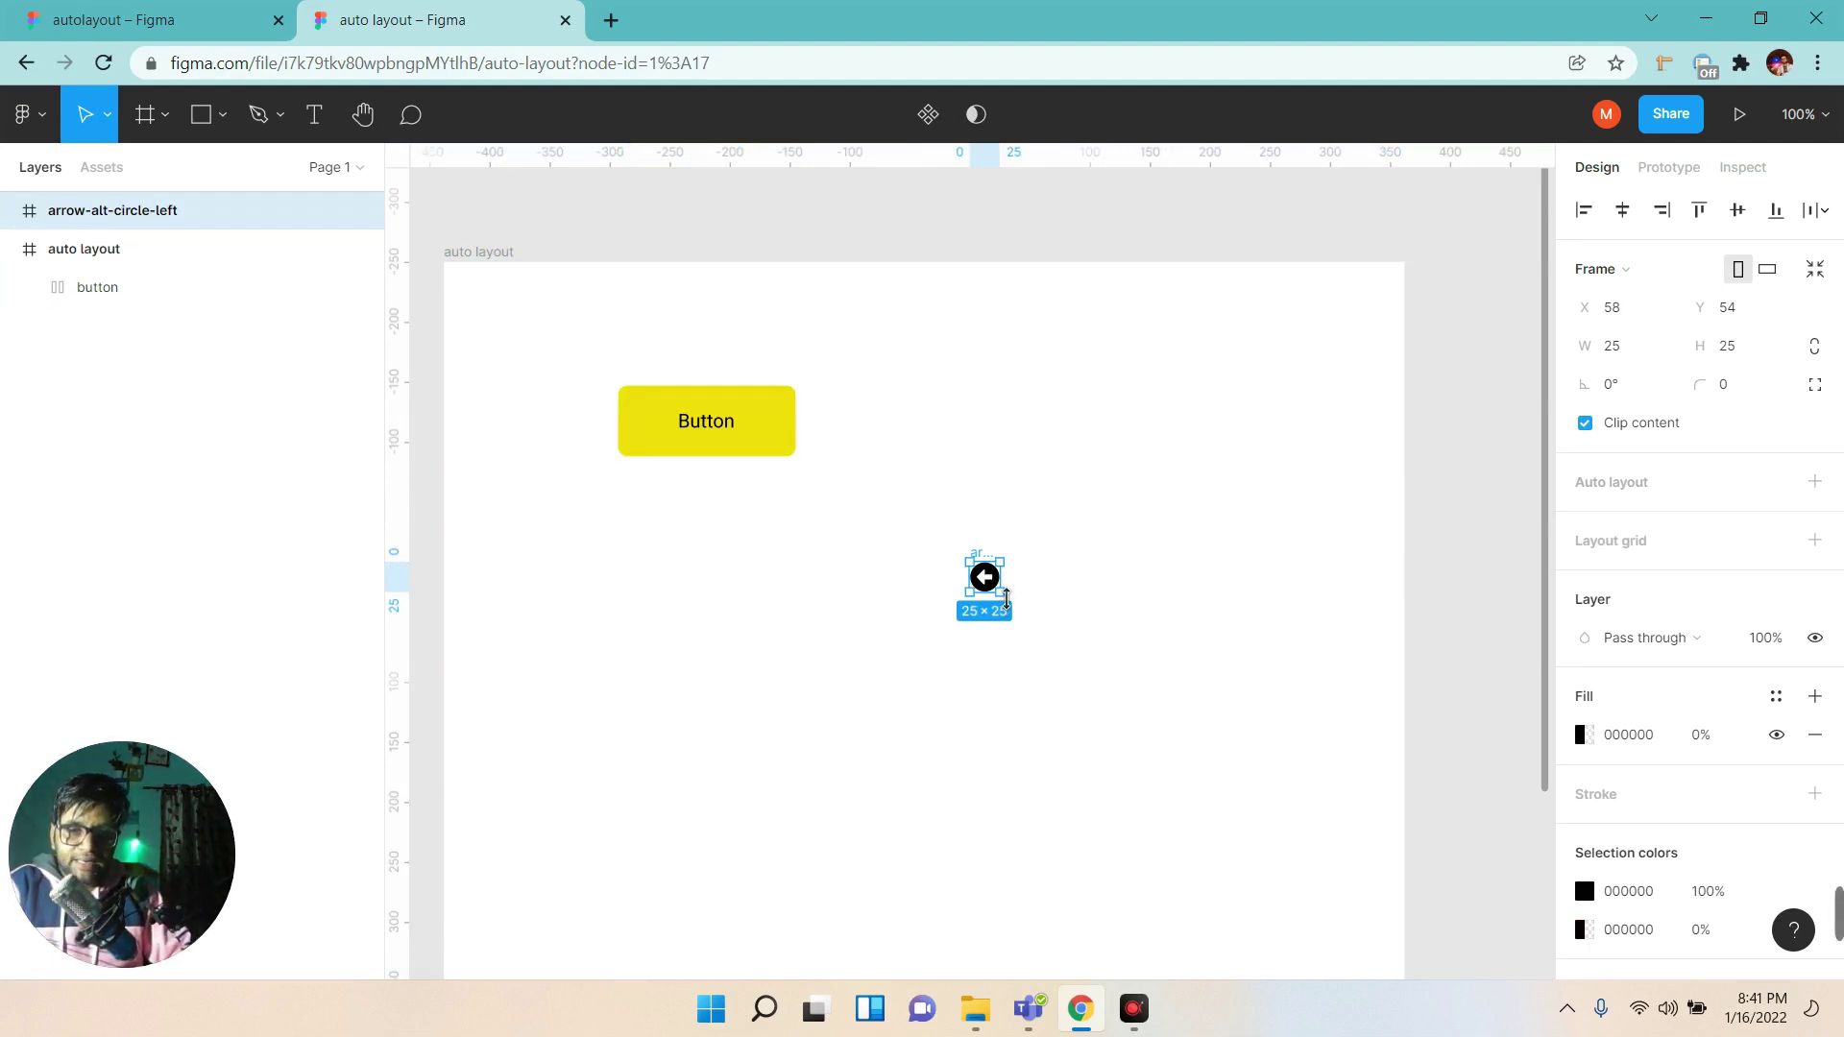
click(29, 288)
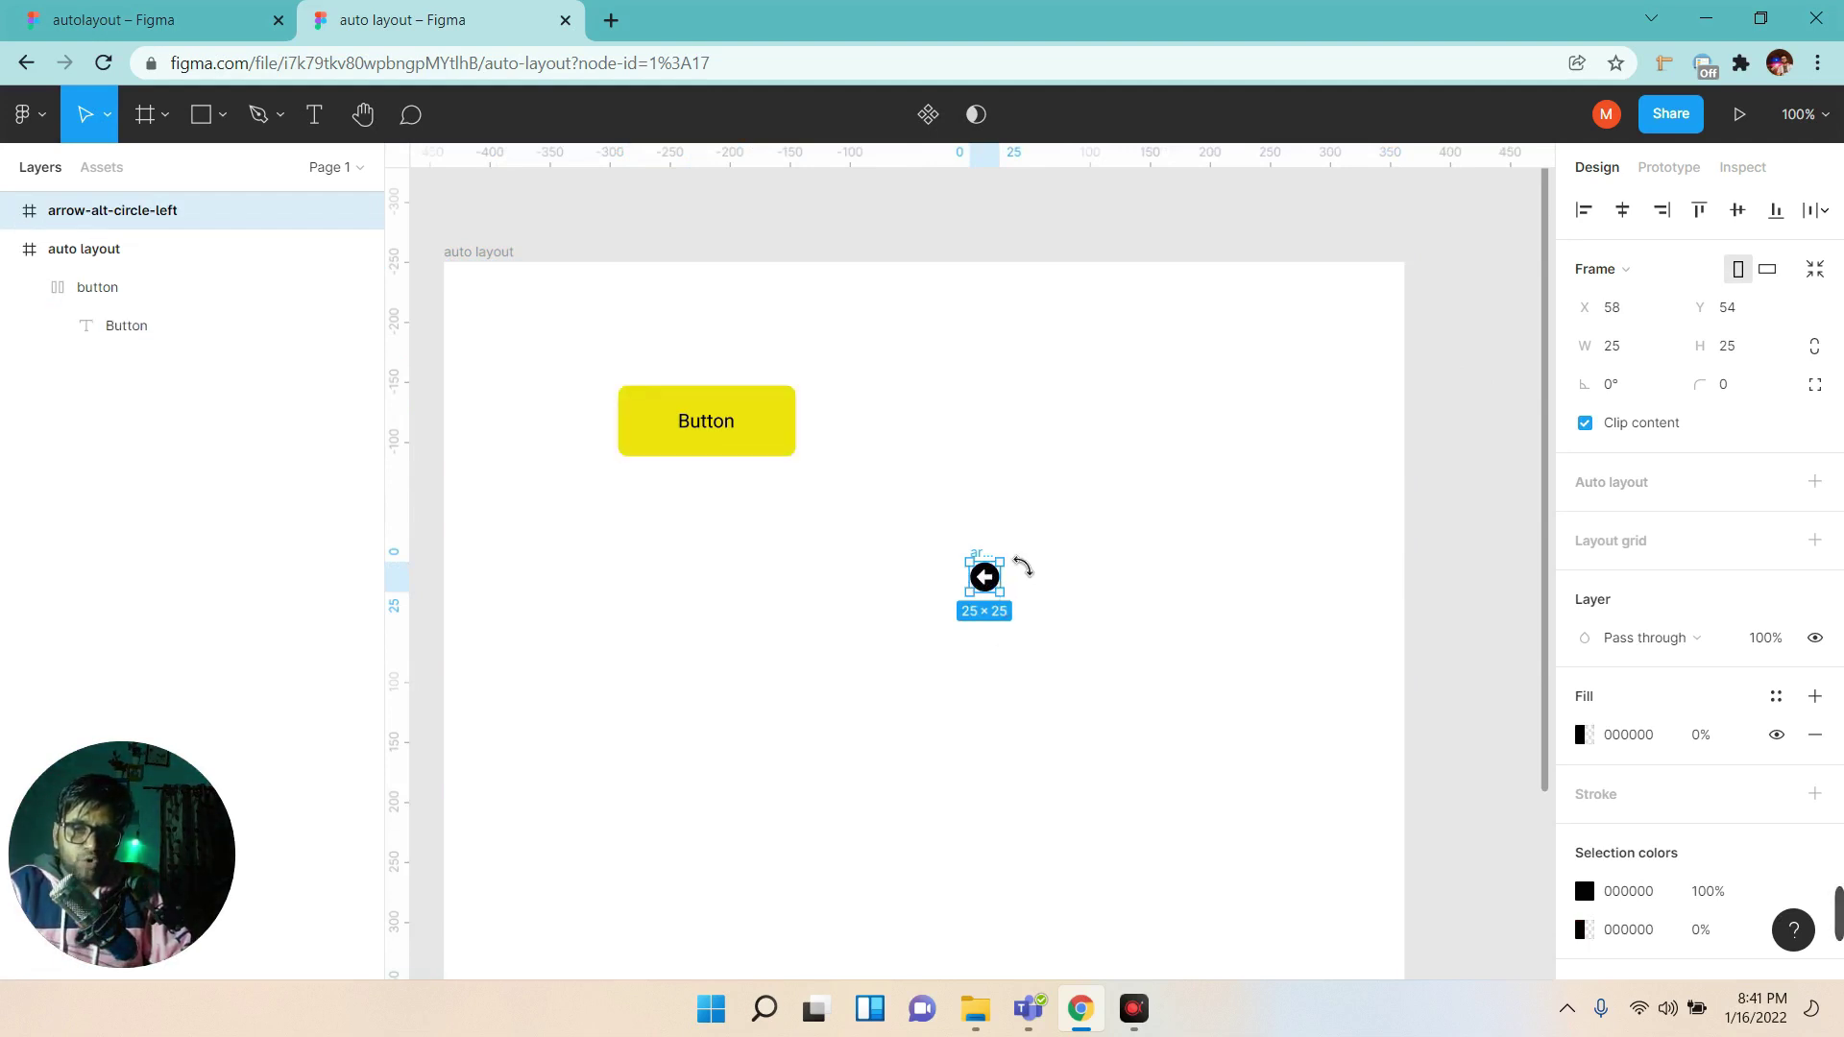
key(Up)
key(Up)
key(Up)
key(Up)
key(Left)
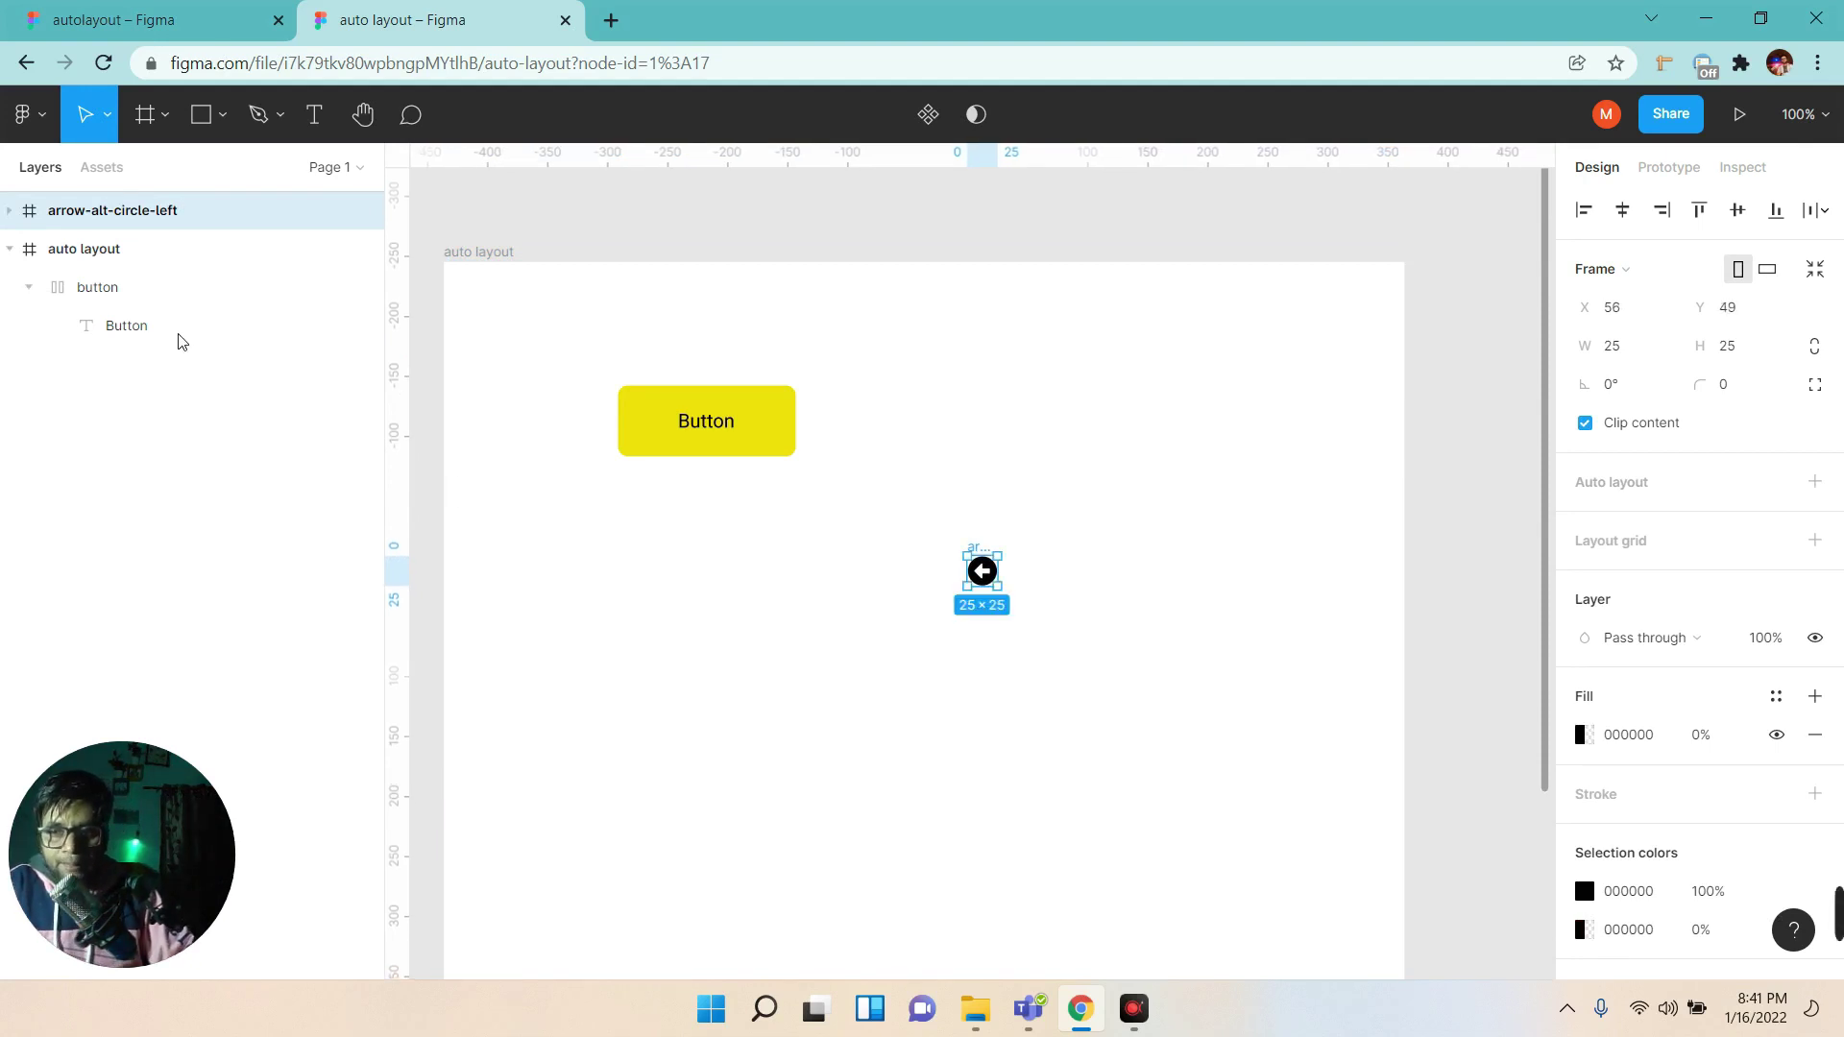
Move the arrow icon layer into the yellow button frame in the Layers panel.
click(139, 290)
click(111, 212)
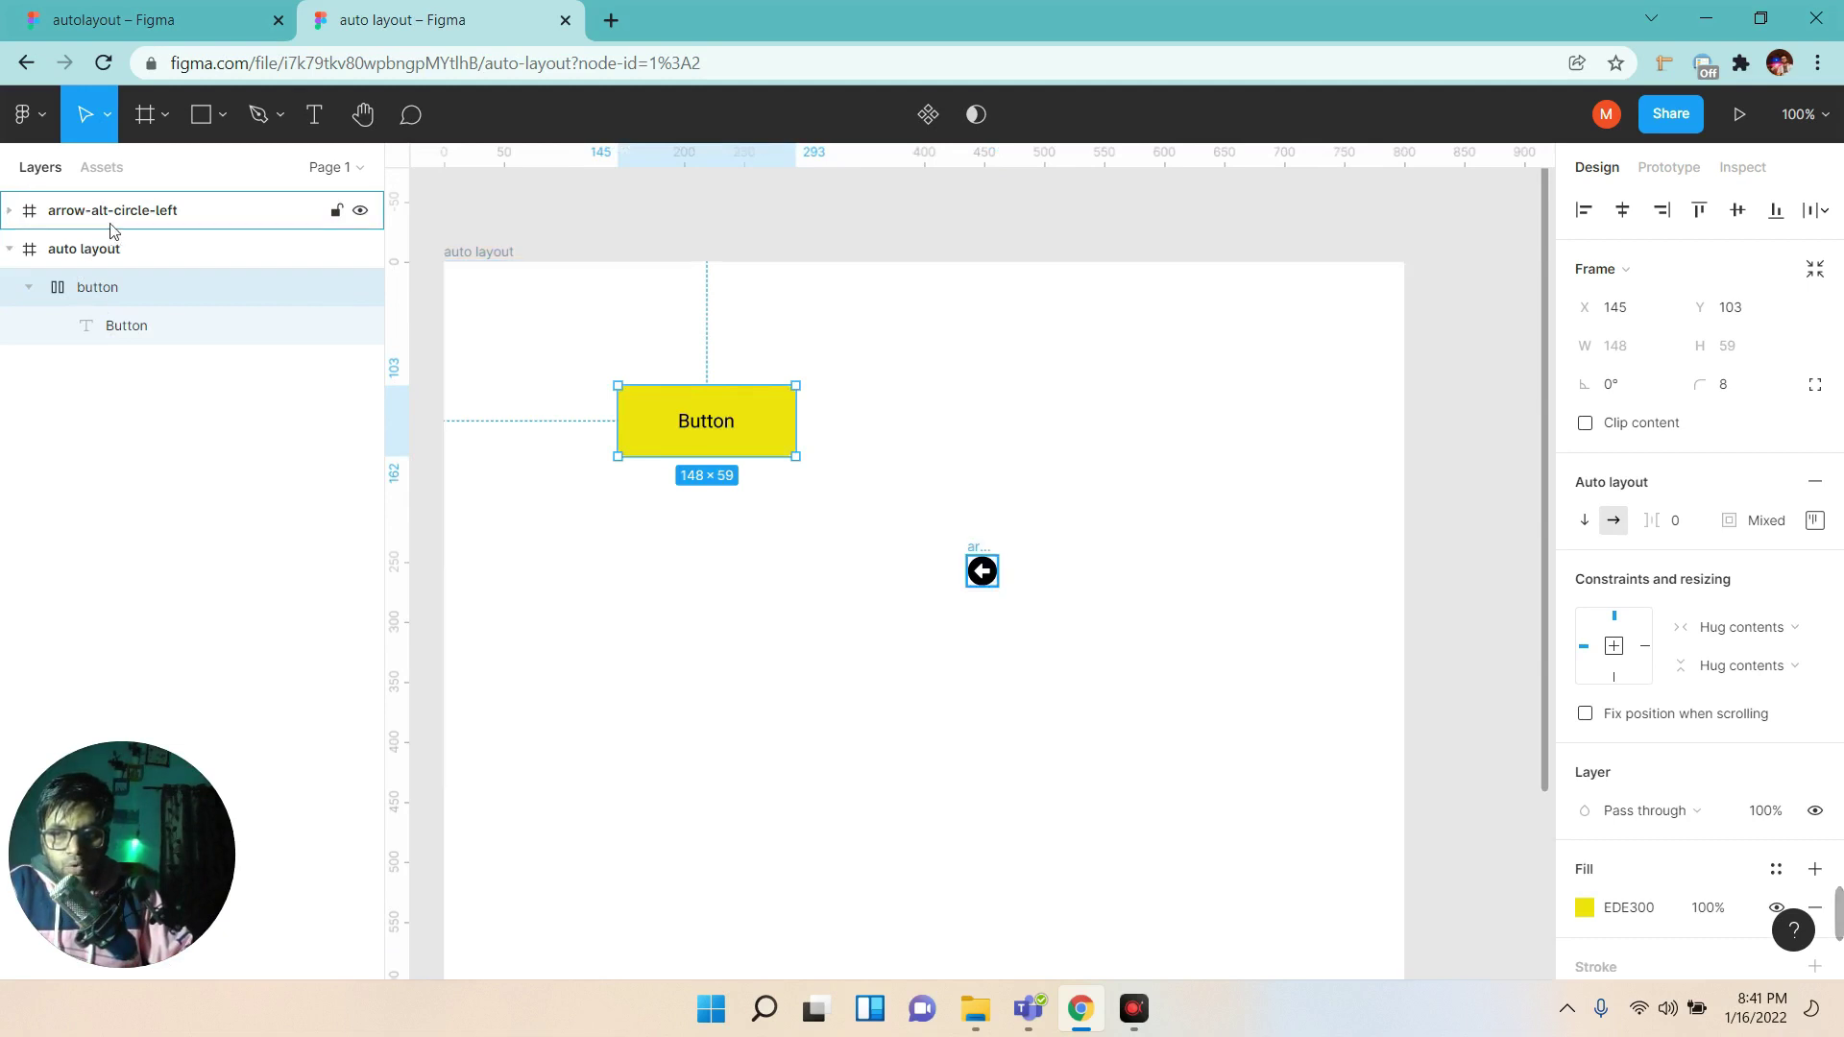
mouse_move(128, 213)
mouse_down()
mouse_move(149, 315)
mouse_move(110, 293)
mouse_up()
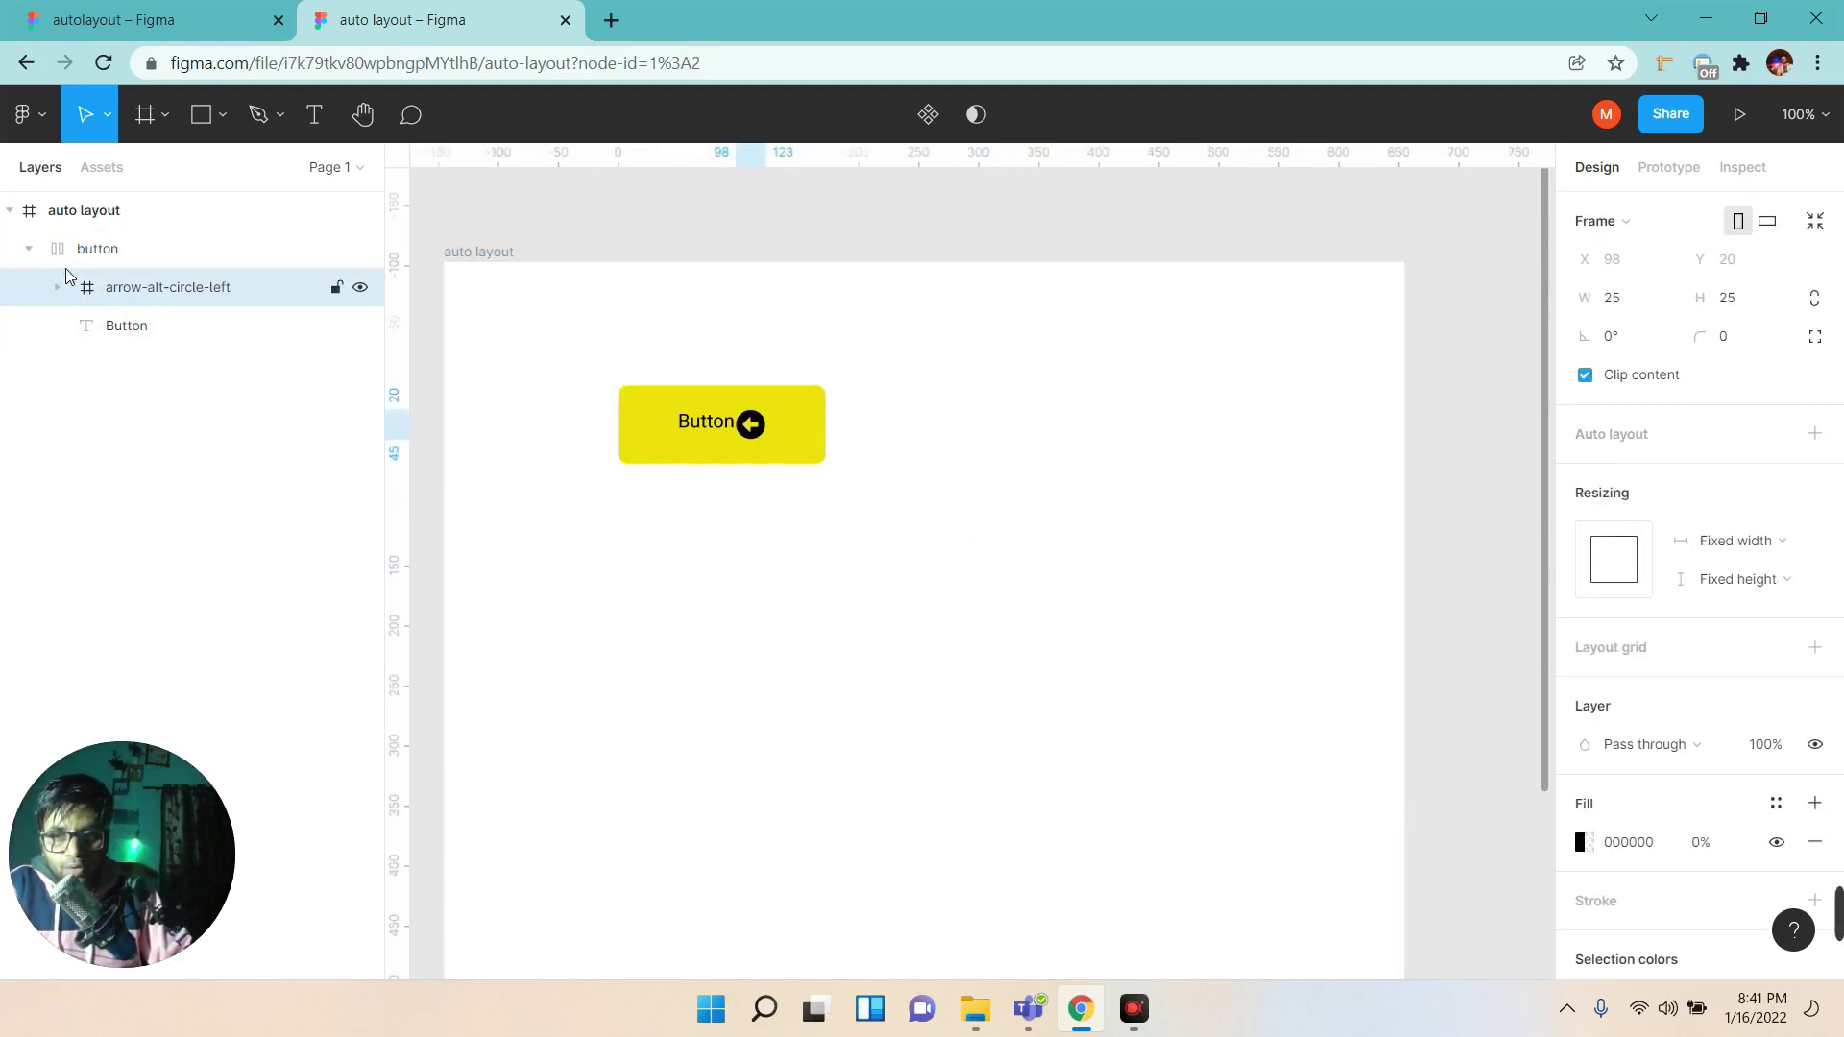
click(58, 287)
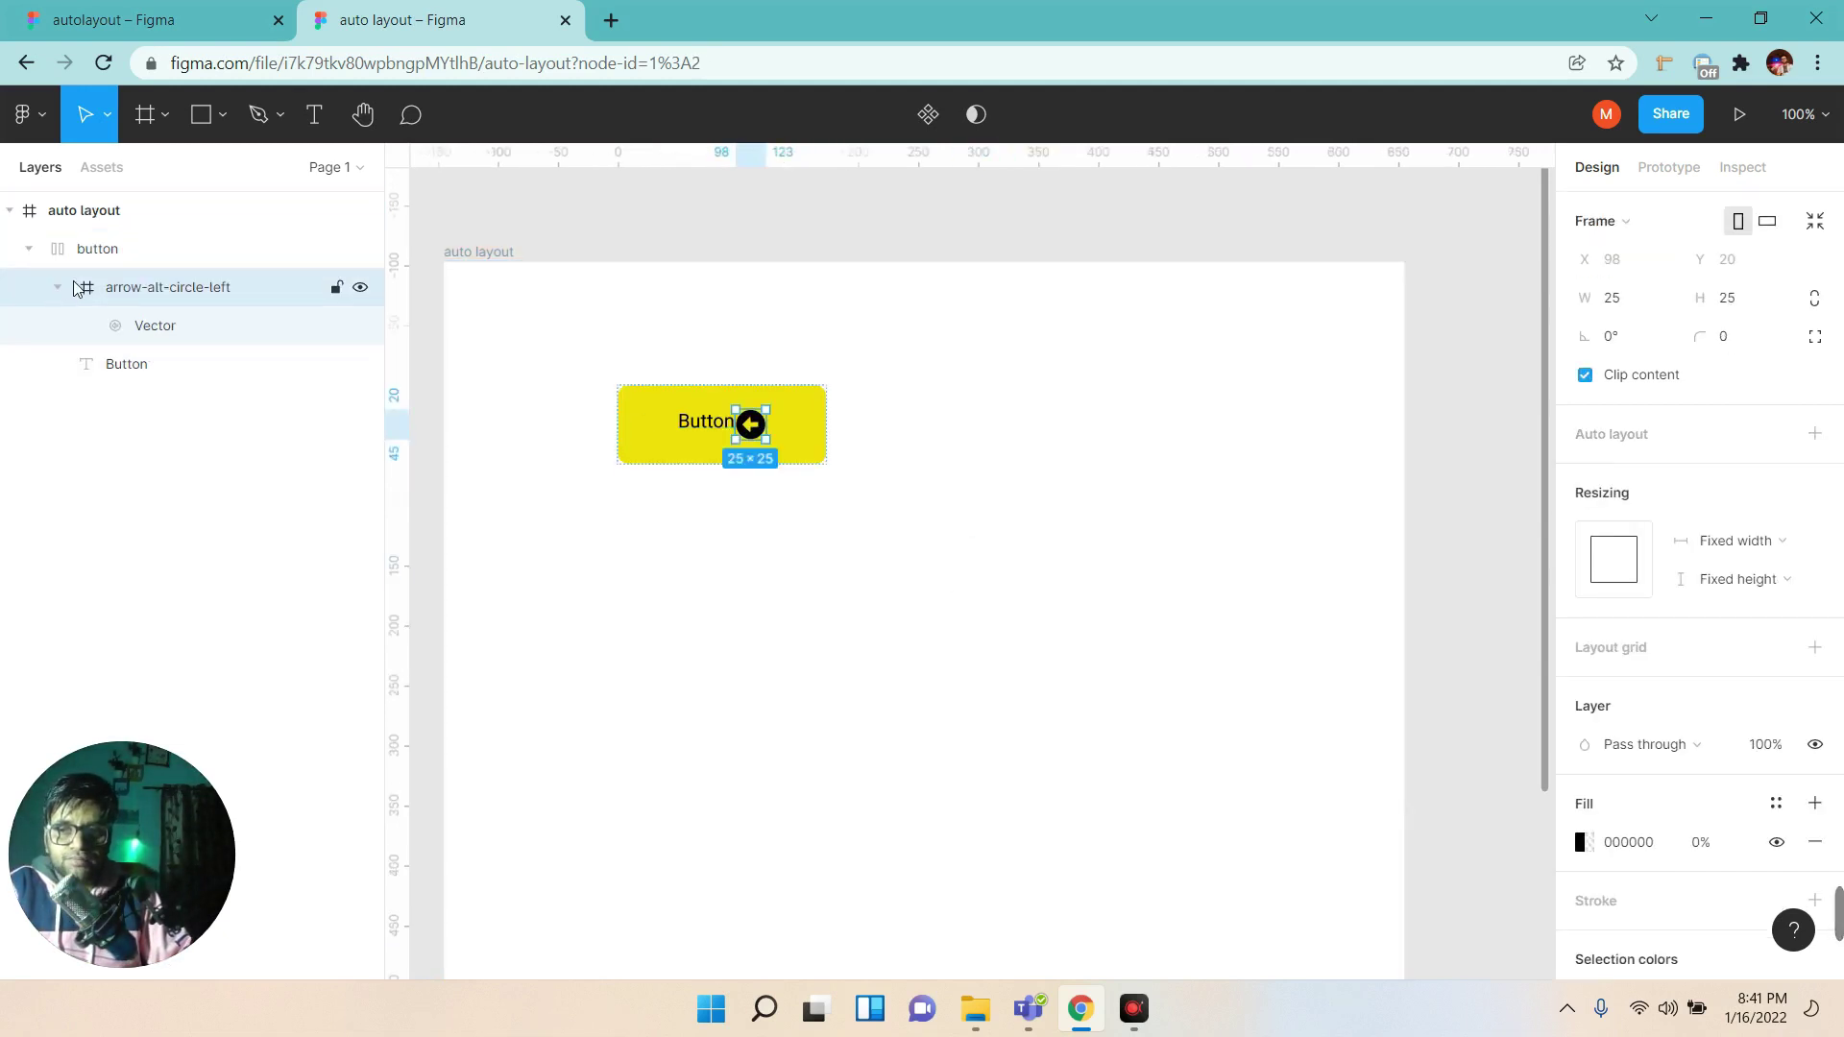
click(55, 250)
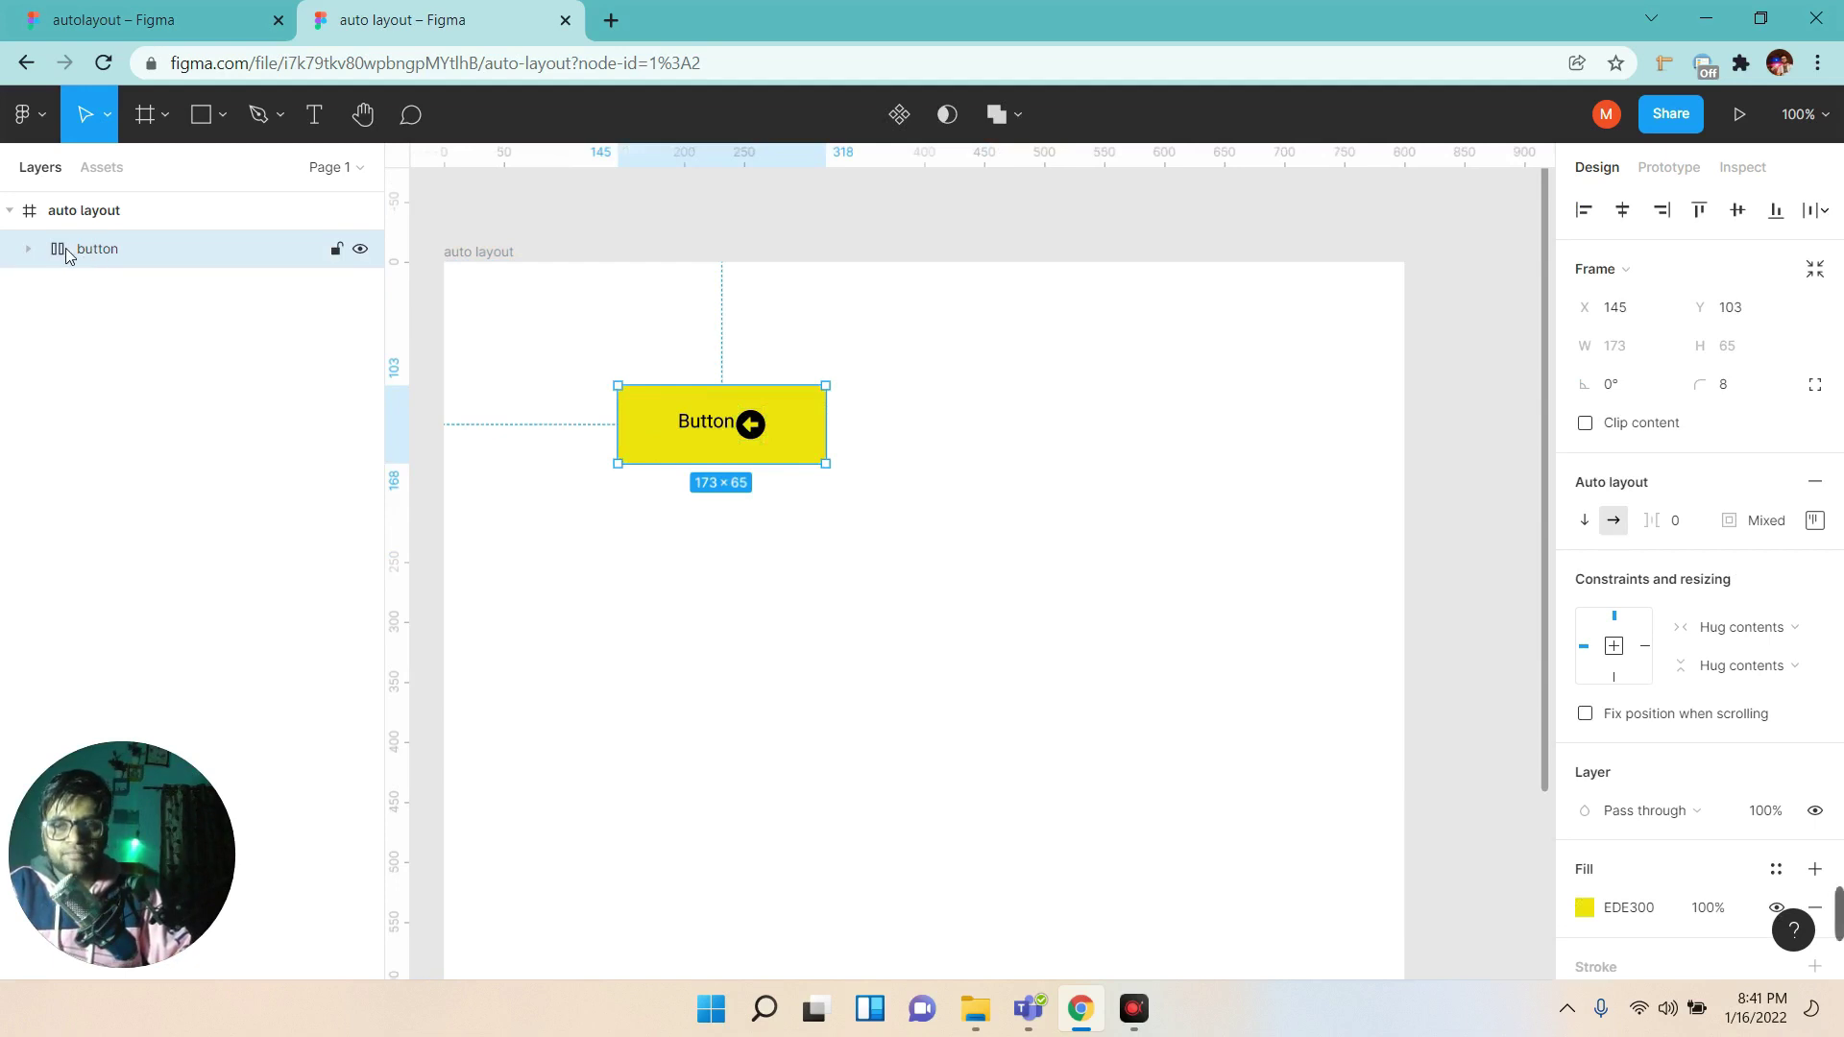
click(30, 249)
click(57, 287)
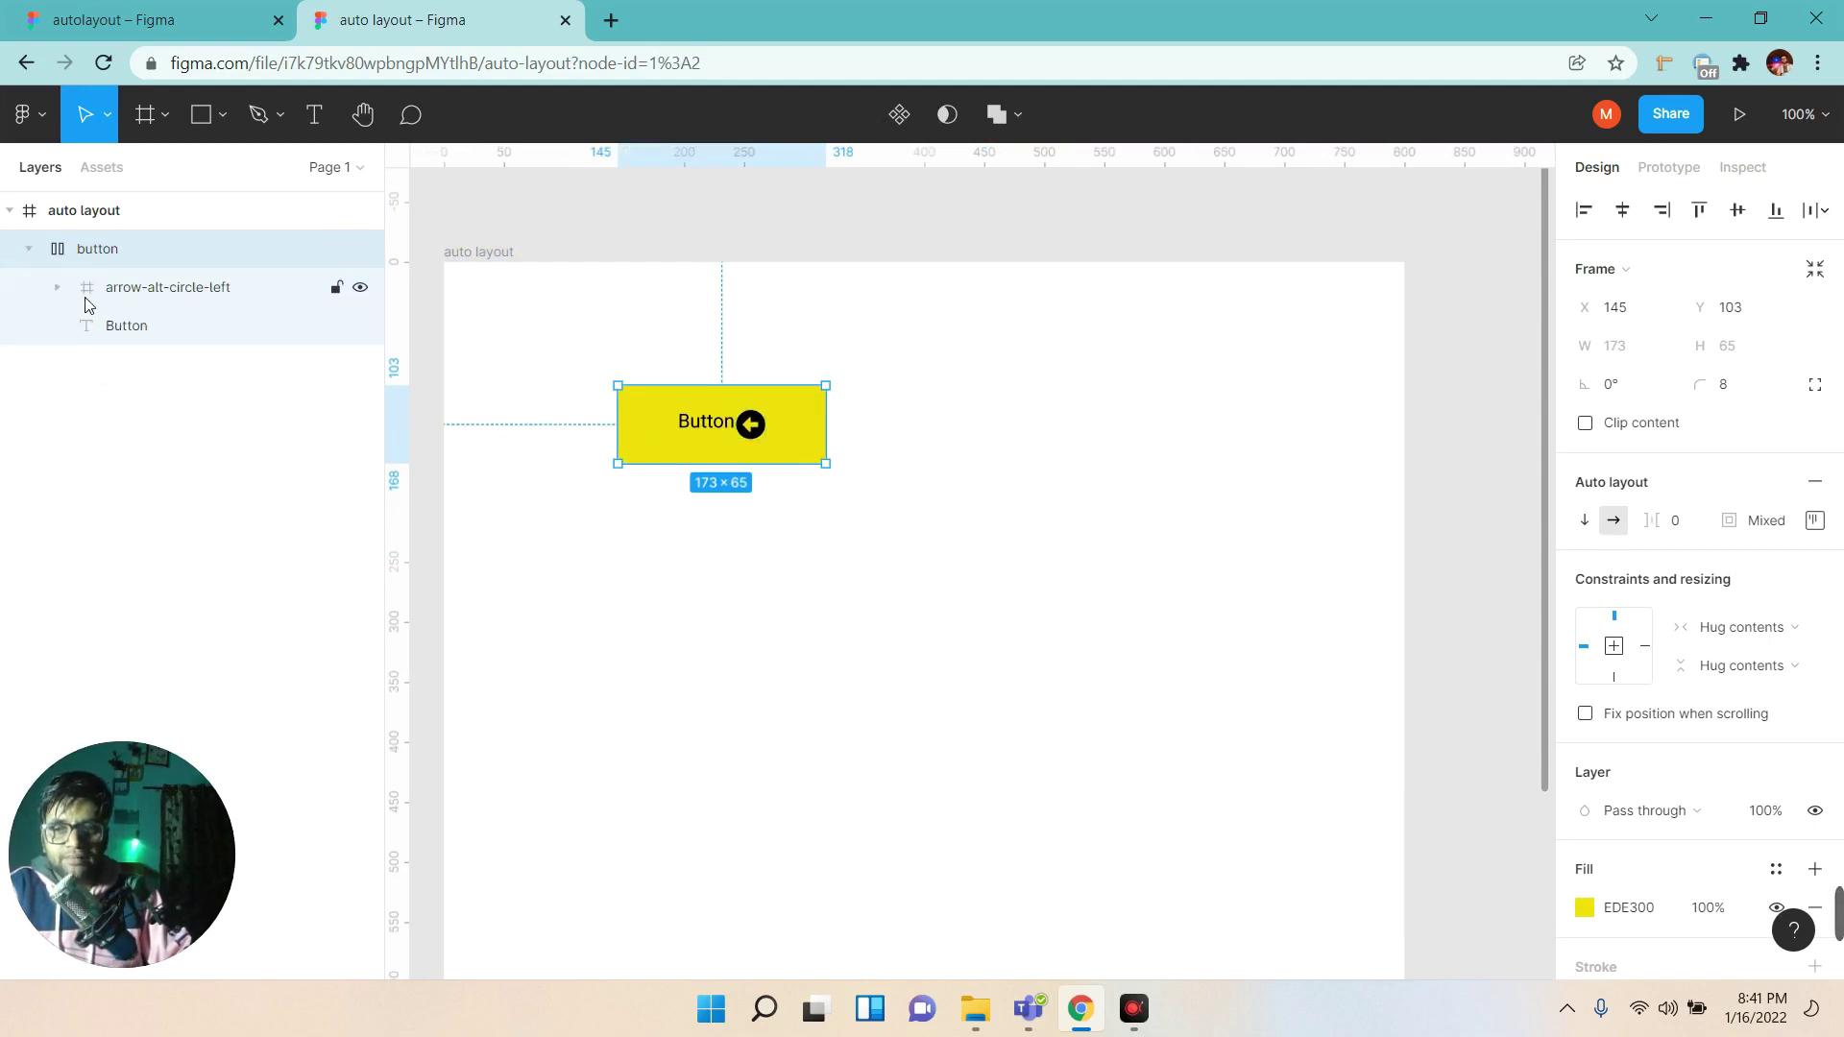
Reorder the arrow icon before the Button text, making the button 173 × 65.
click(132, 331)
click(144, 289)
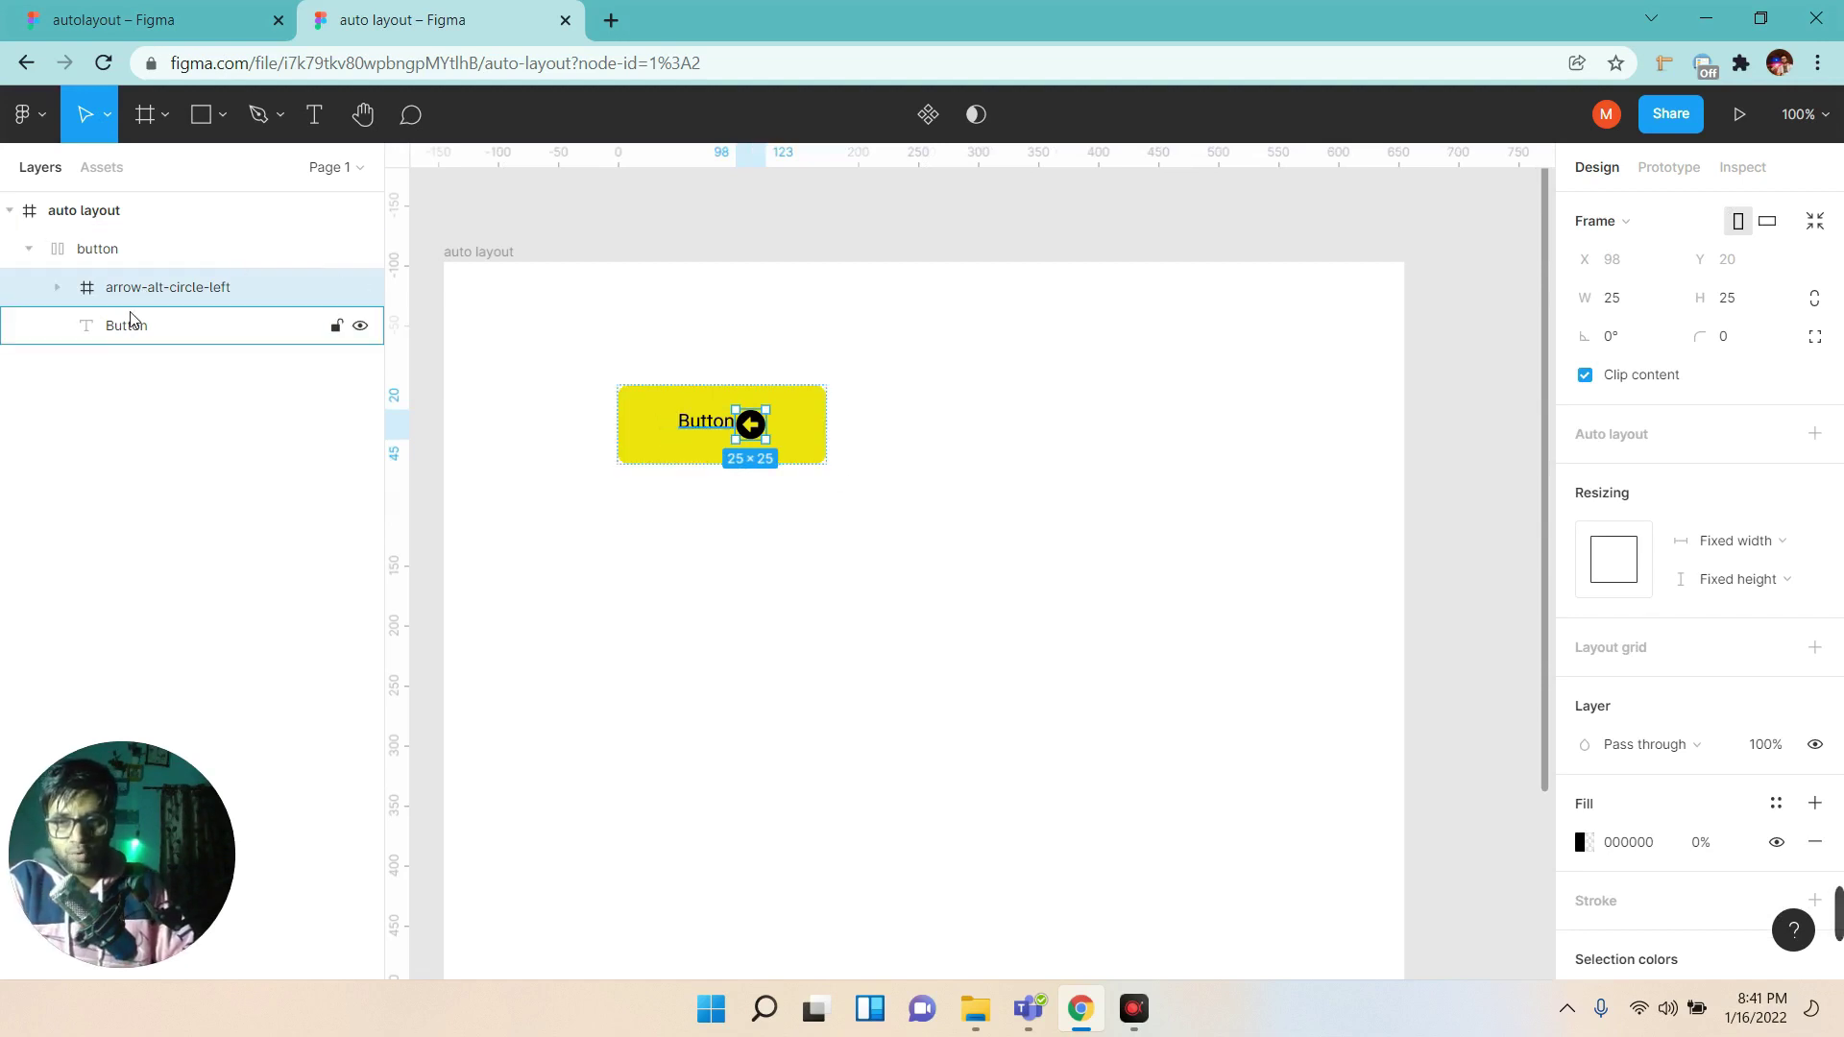
click(92, 252)
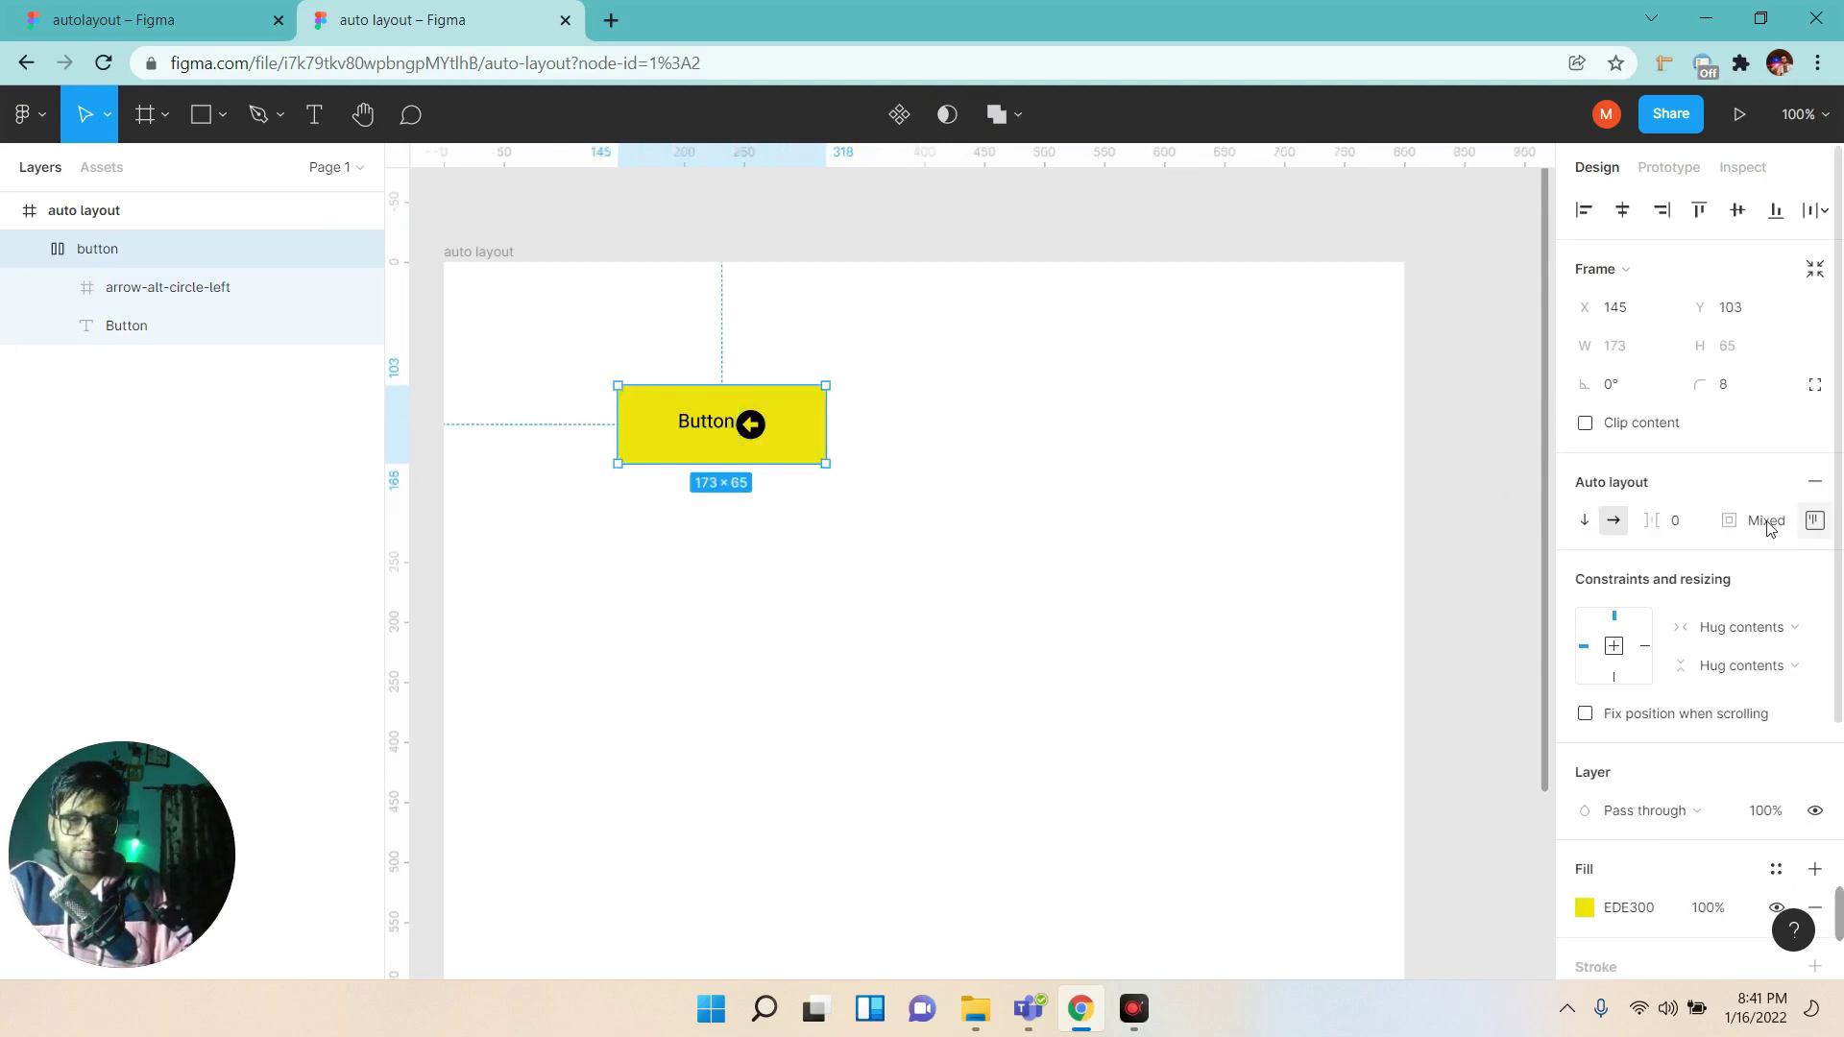
click(193, 298)
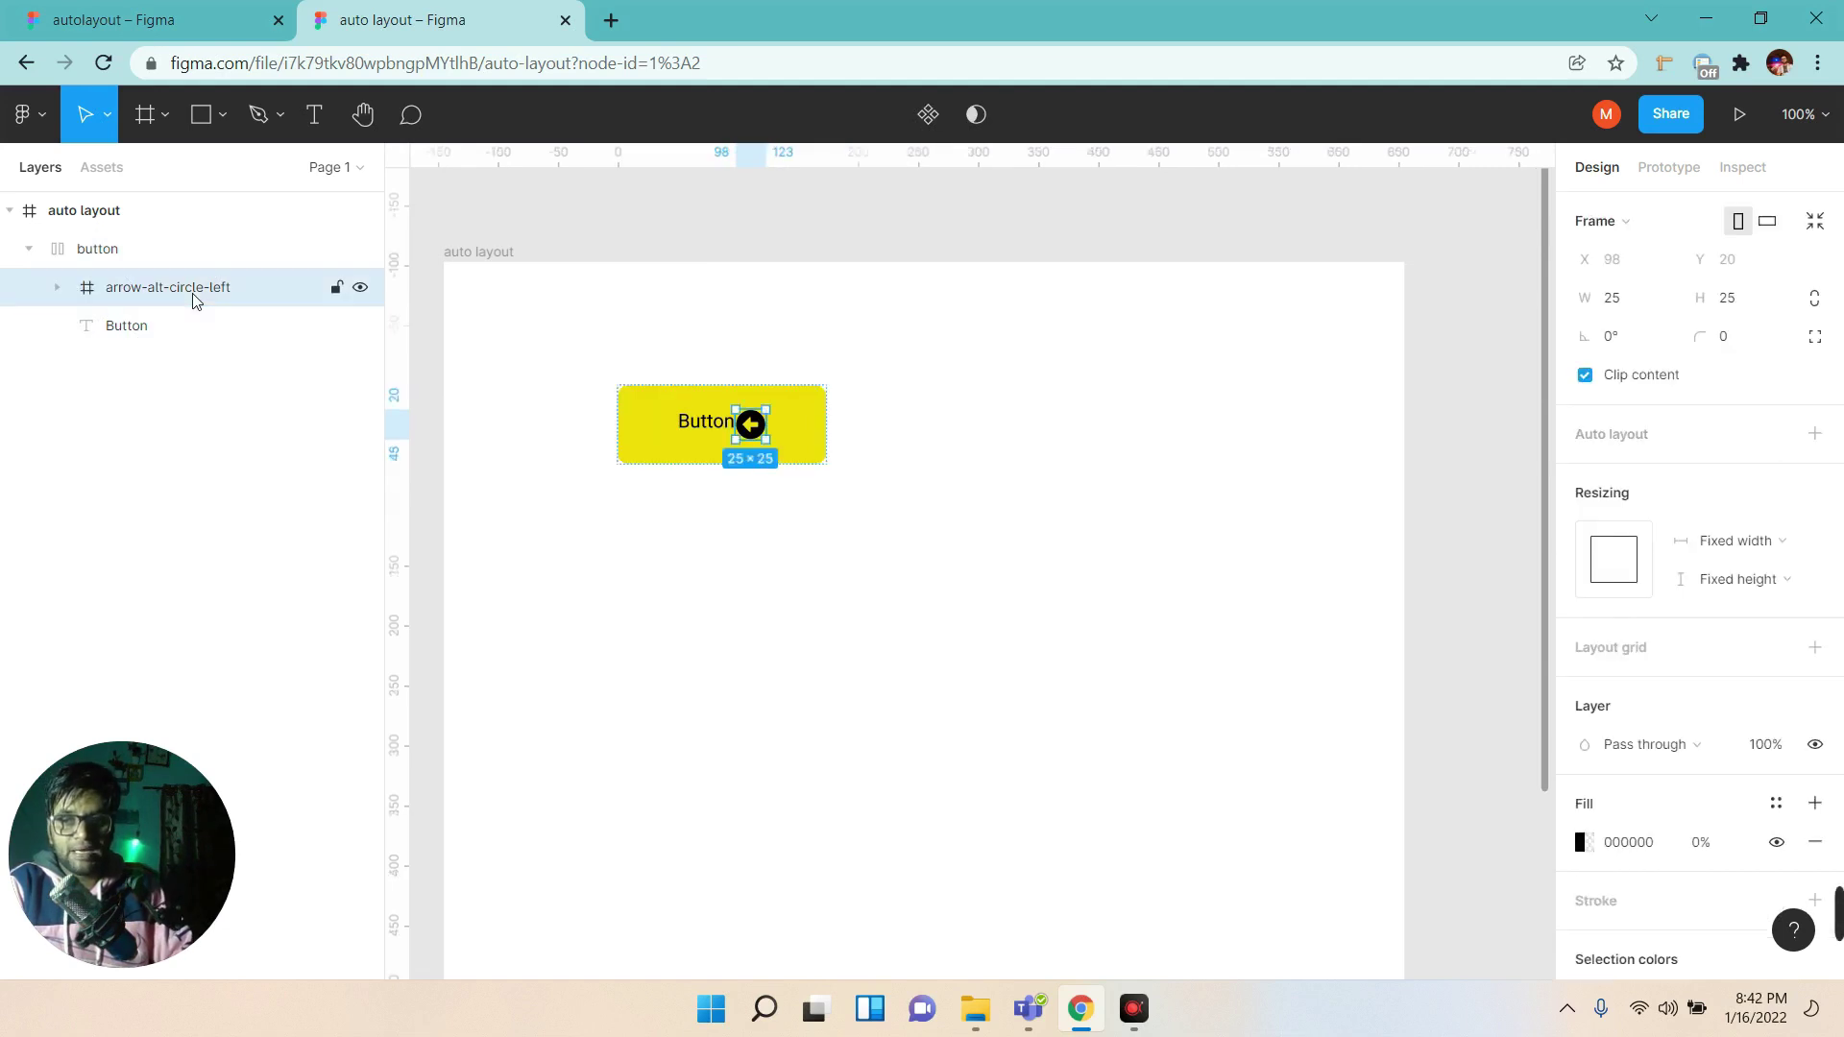
key(Left)
key(Right)
key(Left)
key(Right)
key(Left)
key(Right)
key(Left)
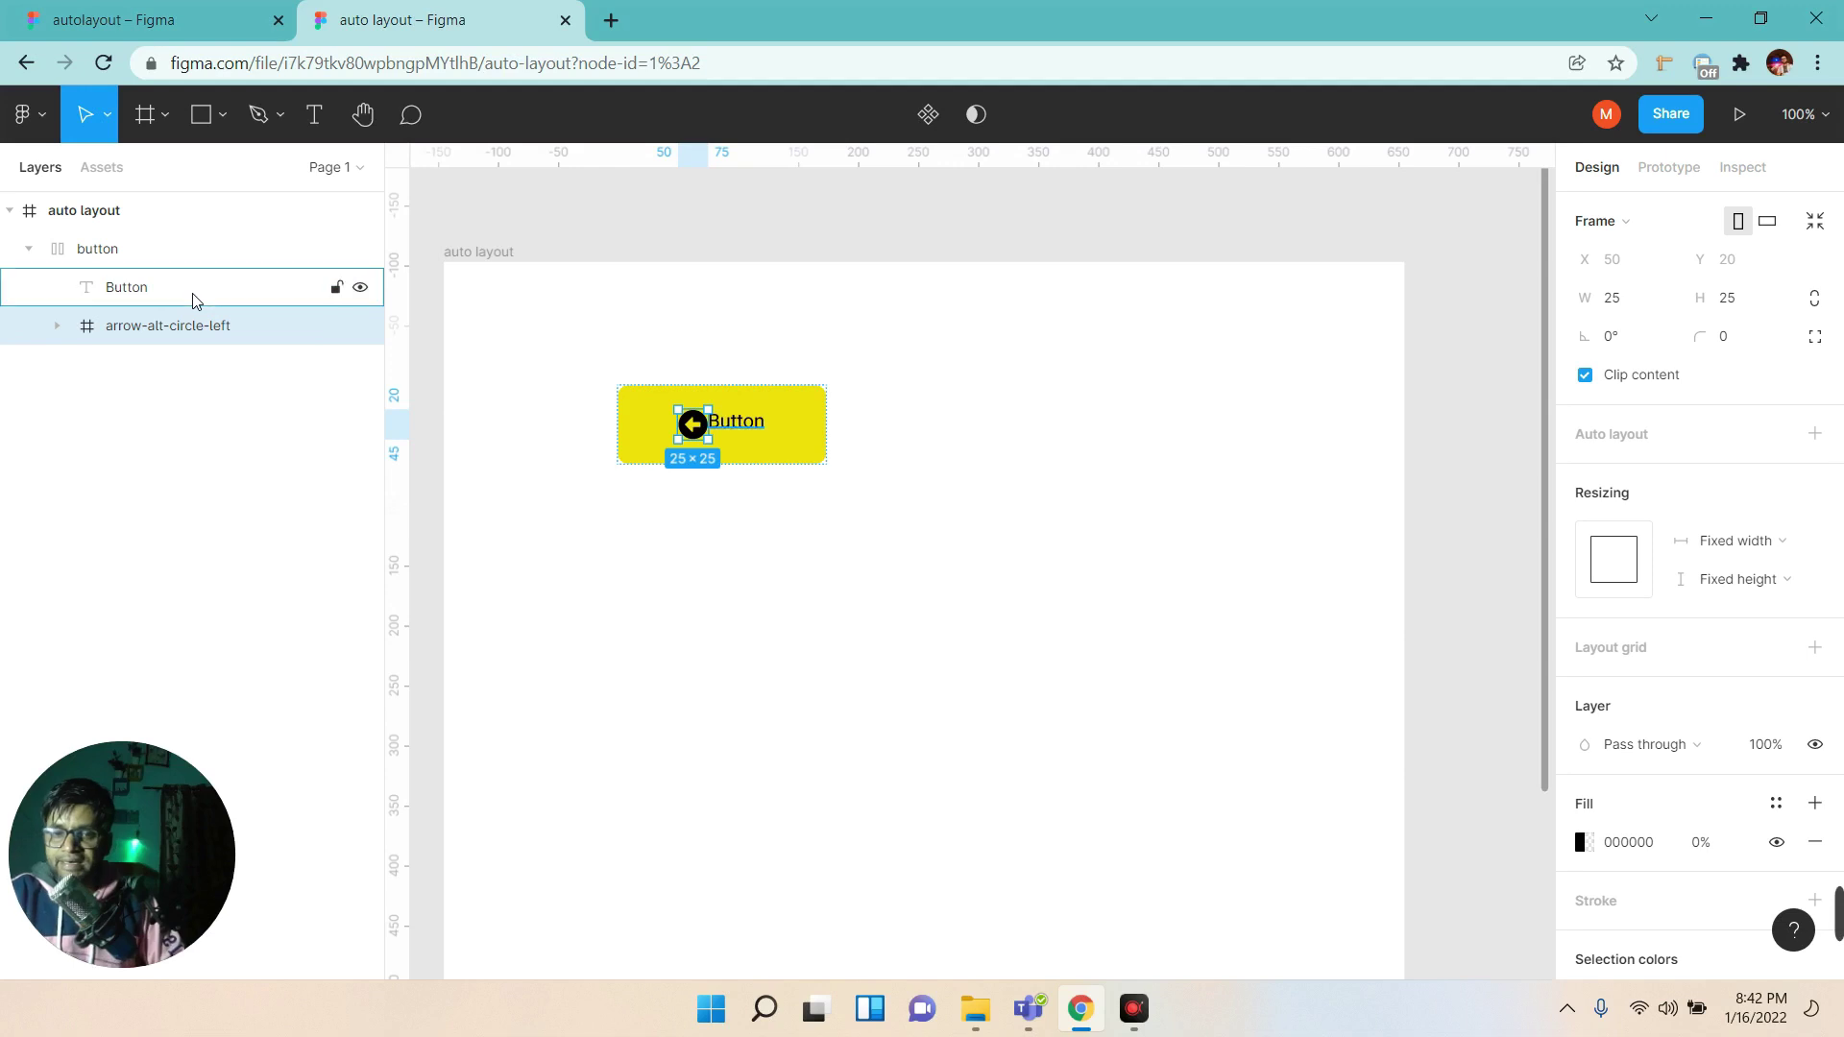
Set the gap between the arrow icon and Button text to 15, widening the button to 188 × 65.
click(97, 261)
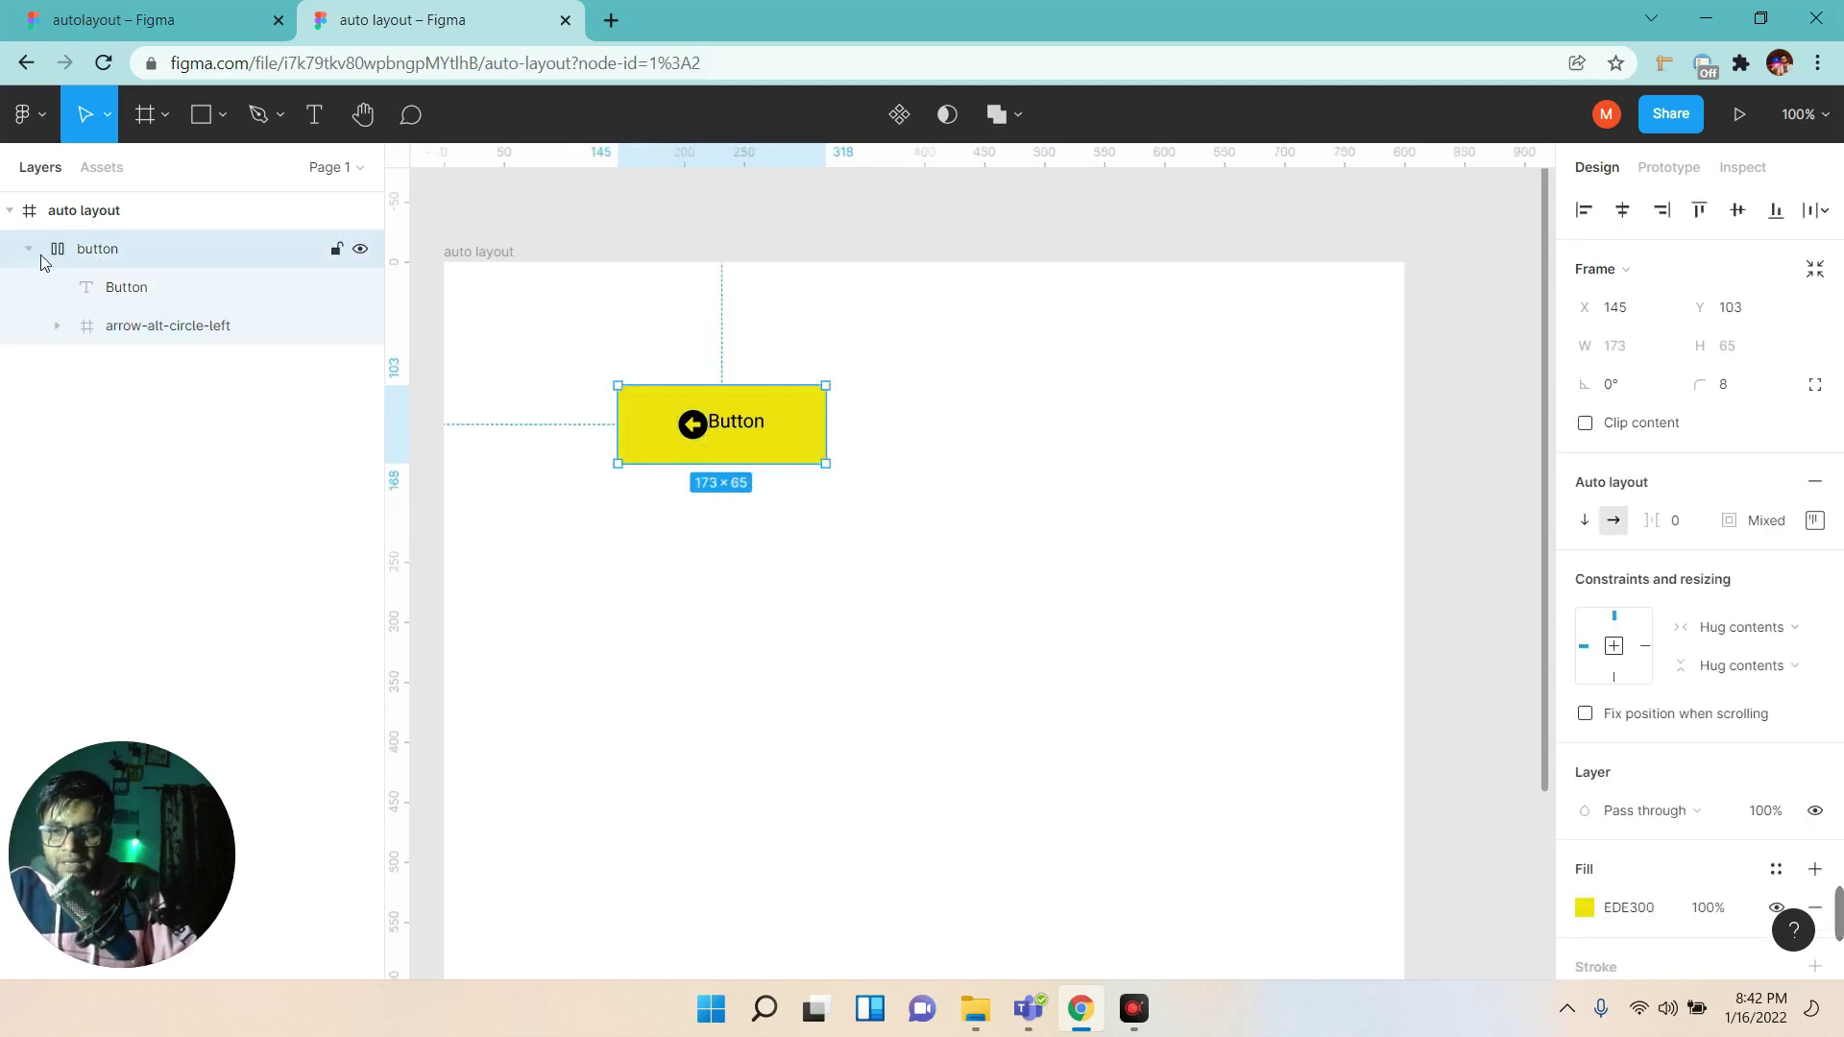
click(28, 249)
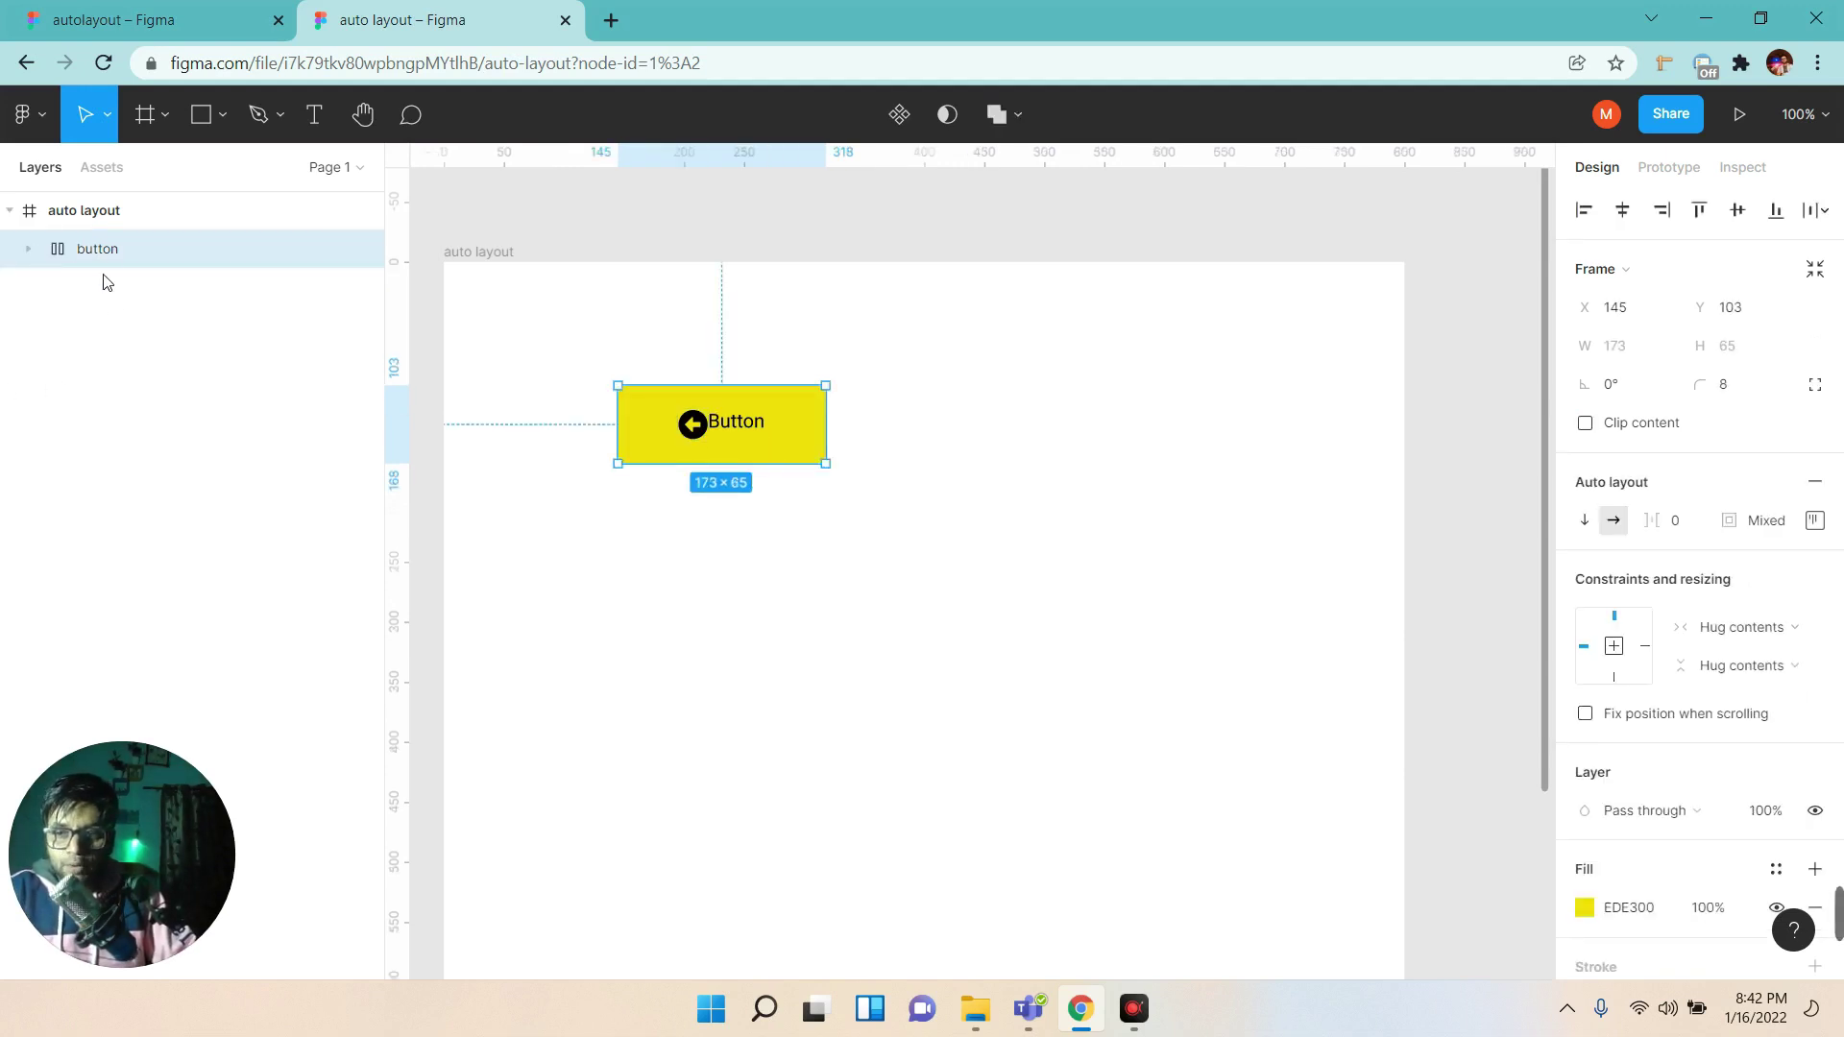
click(1677, 525)
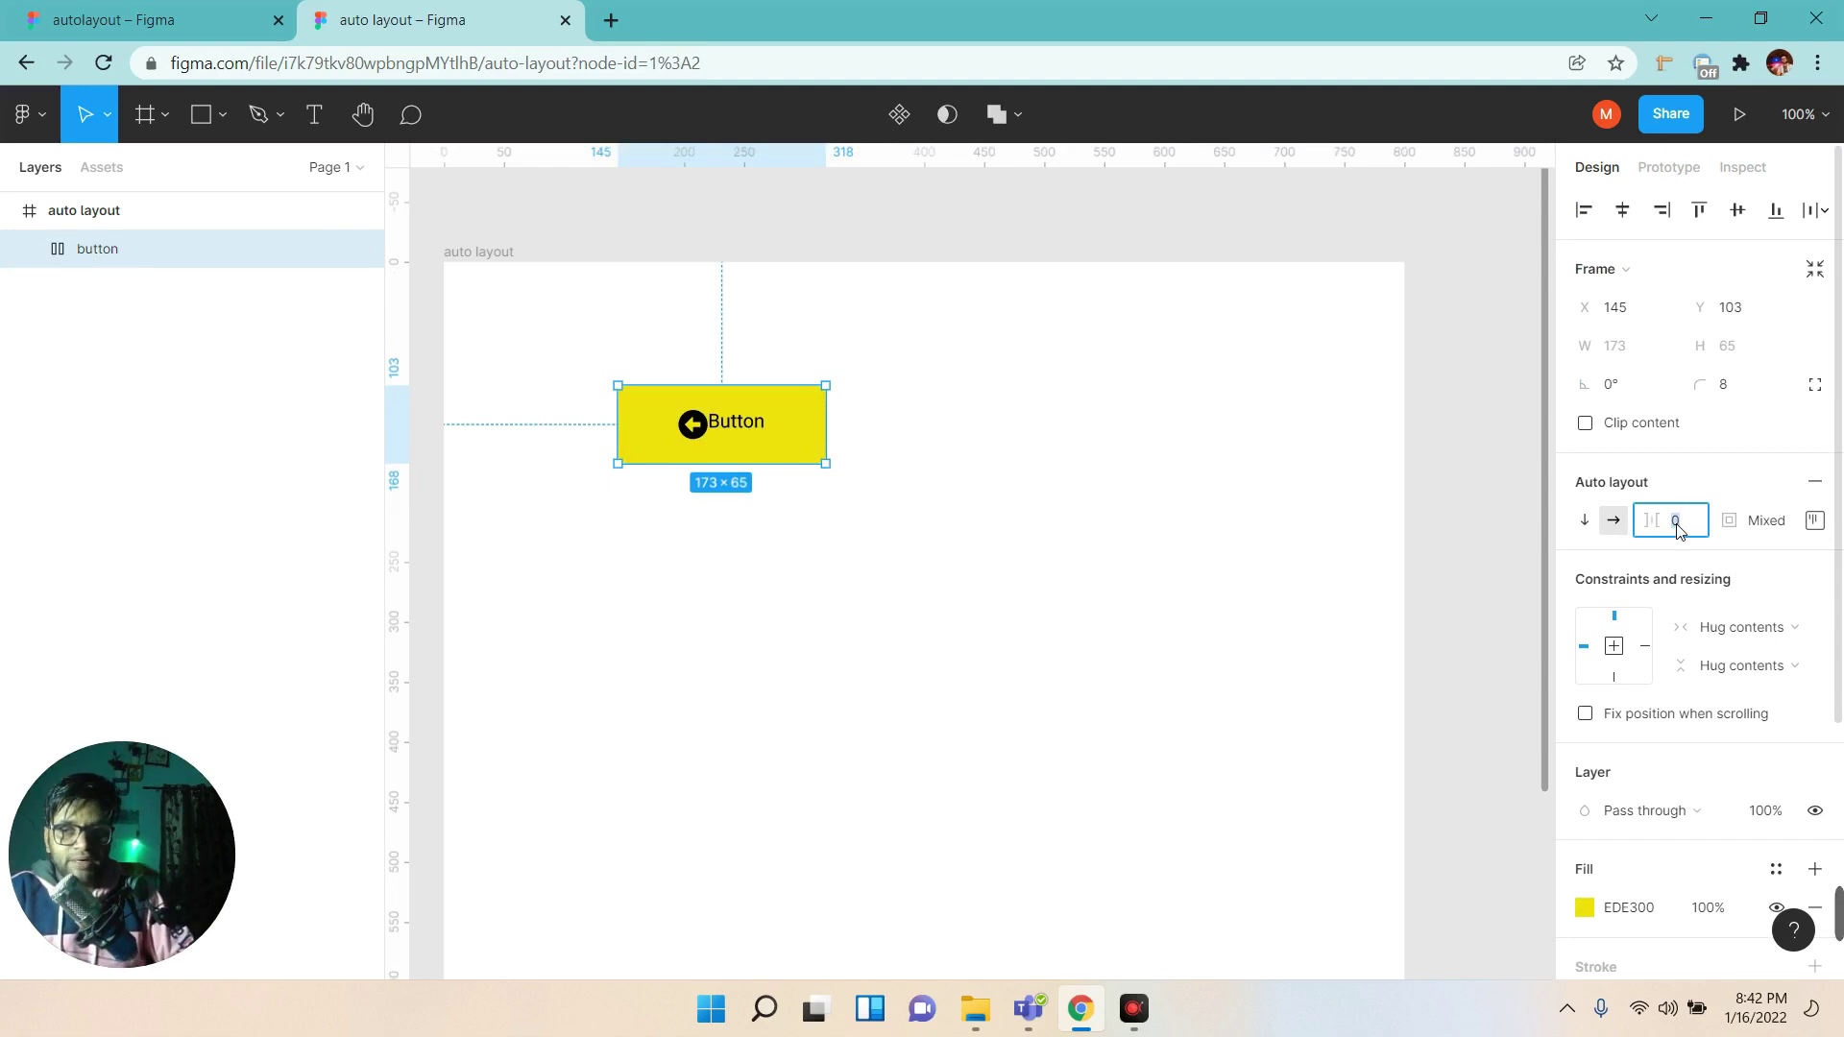
click(27, 249)
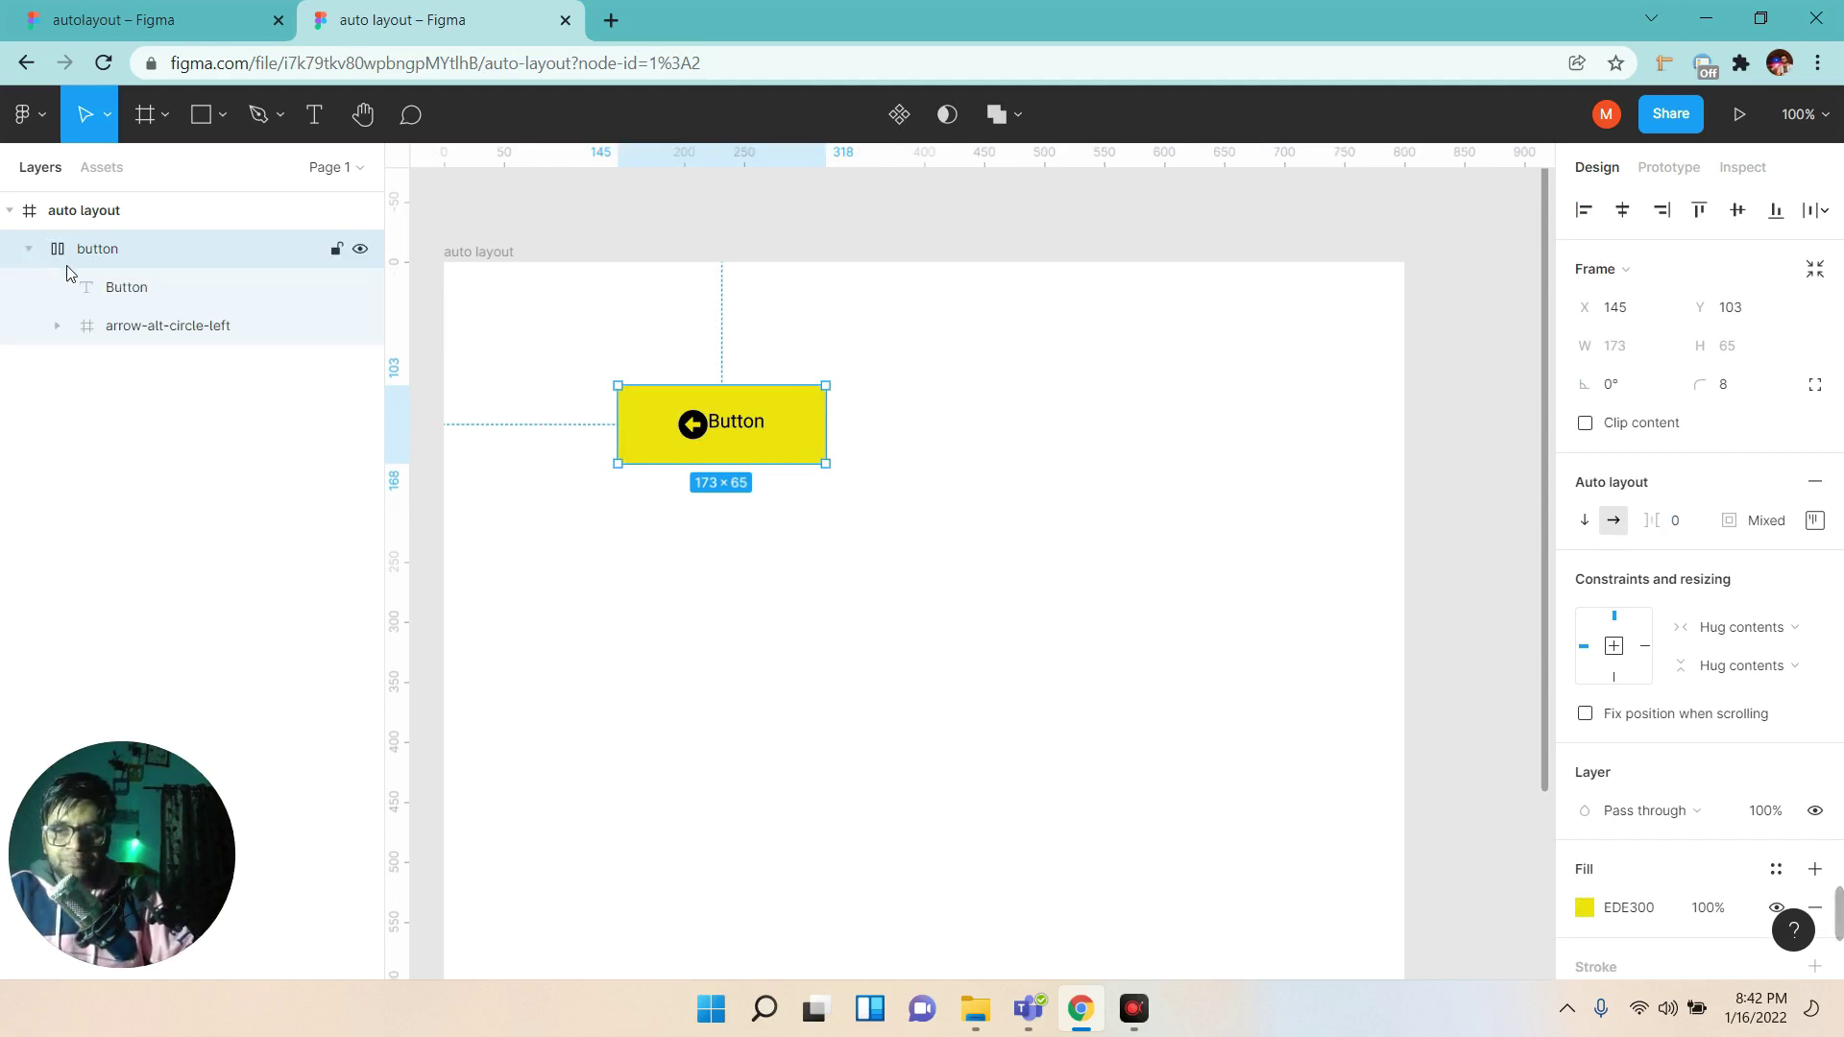
click(114, 291)
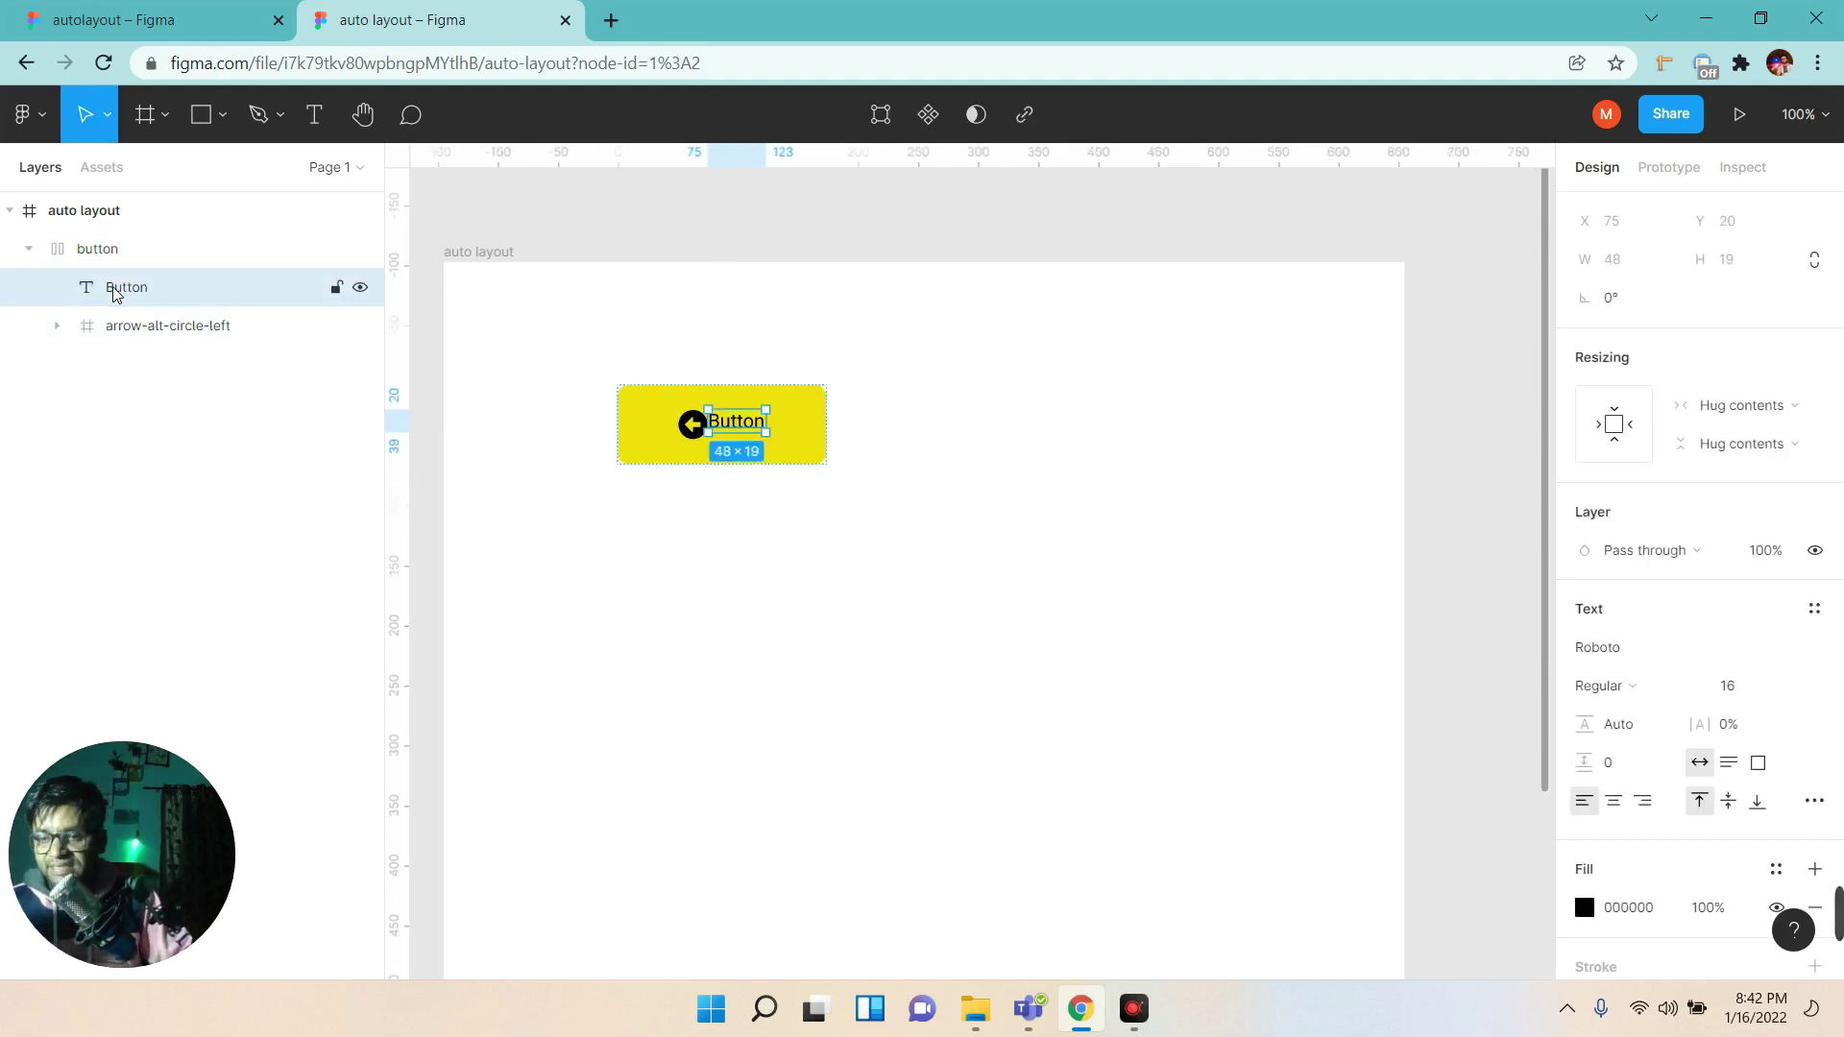
click(144, 326)
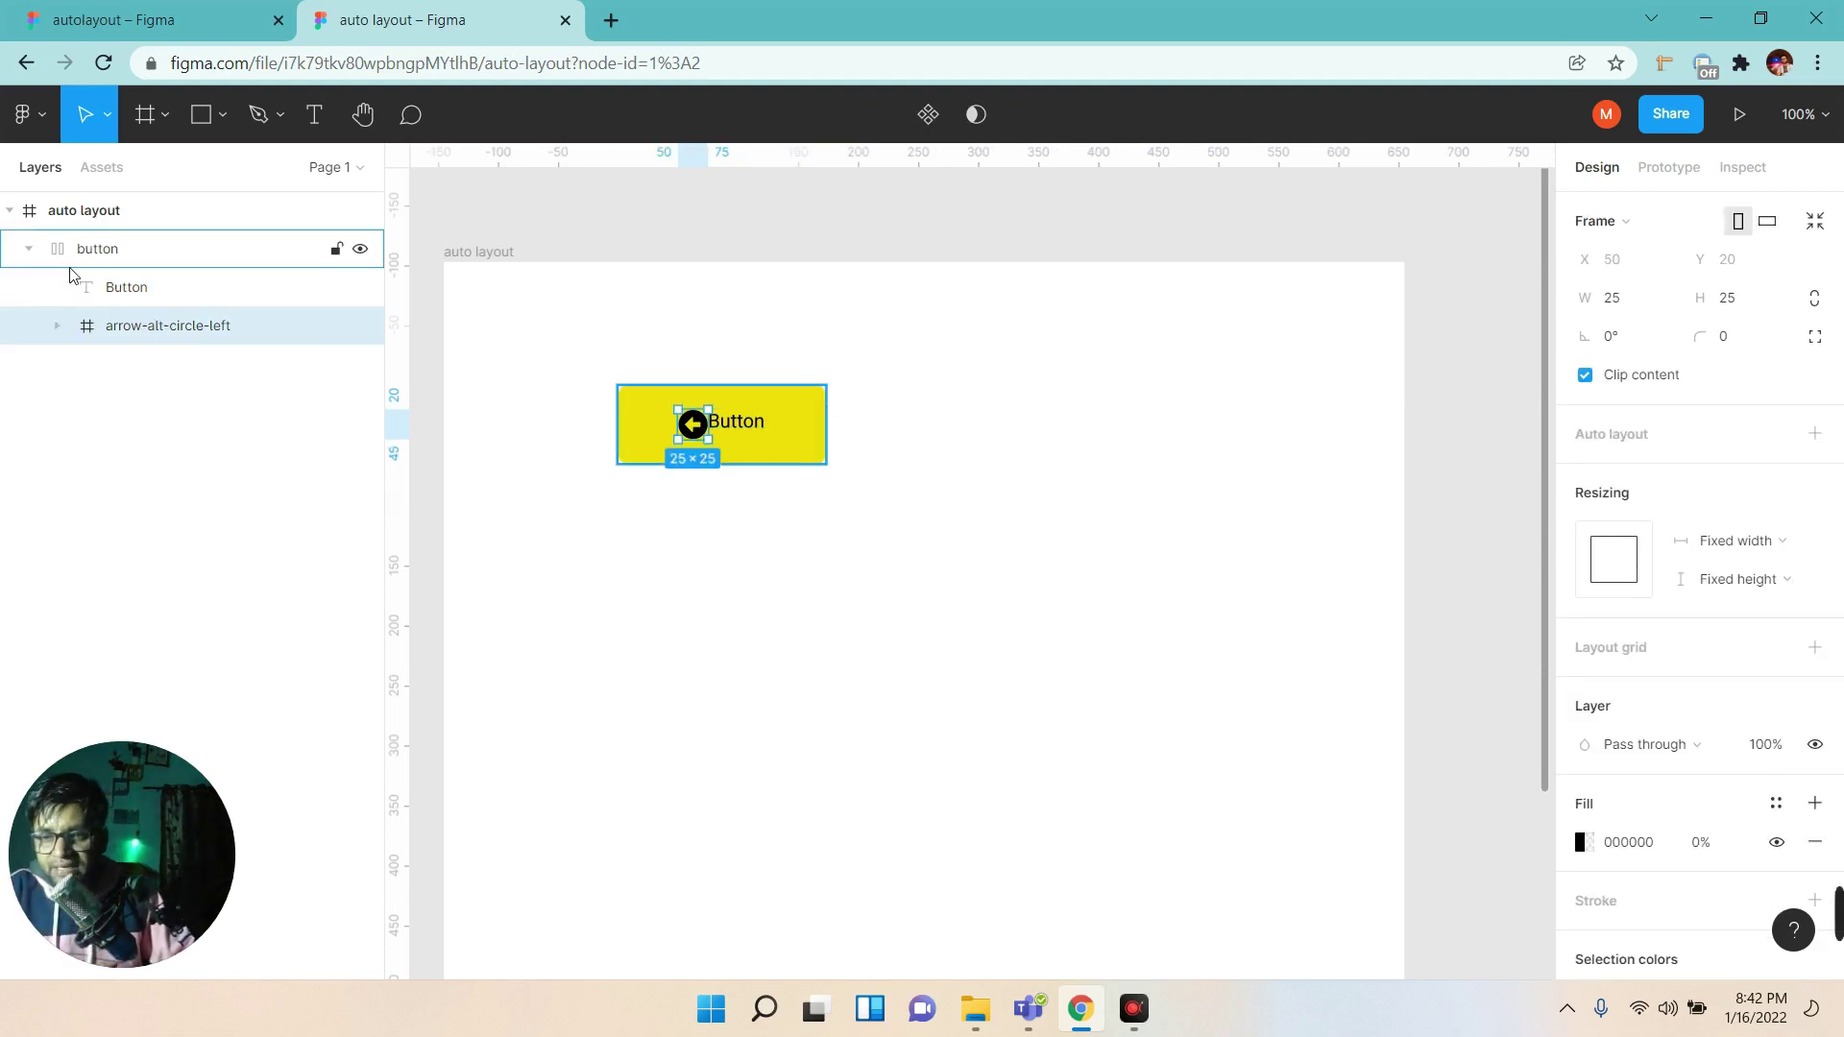
click(28, 249)
click(101, 250)
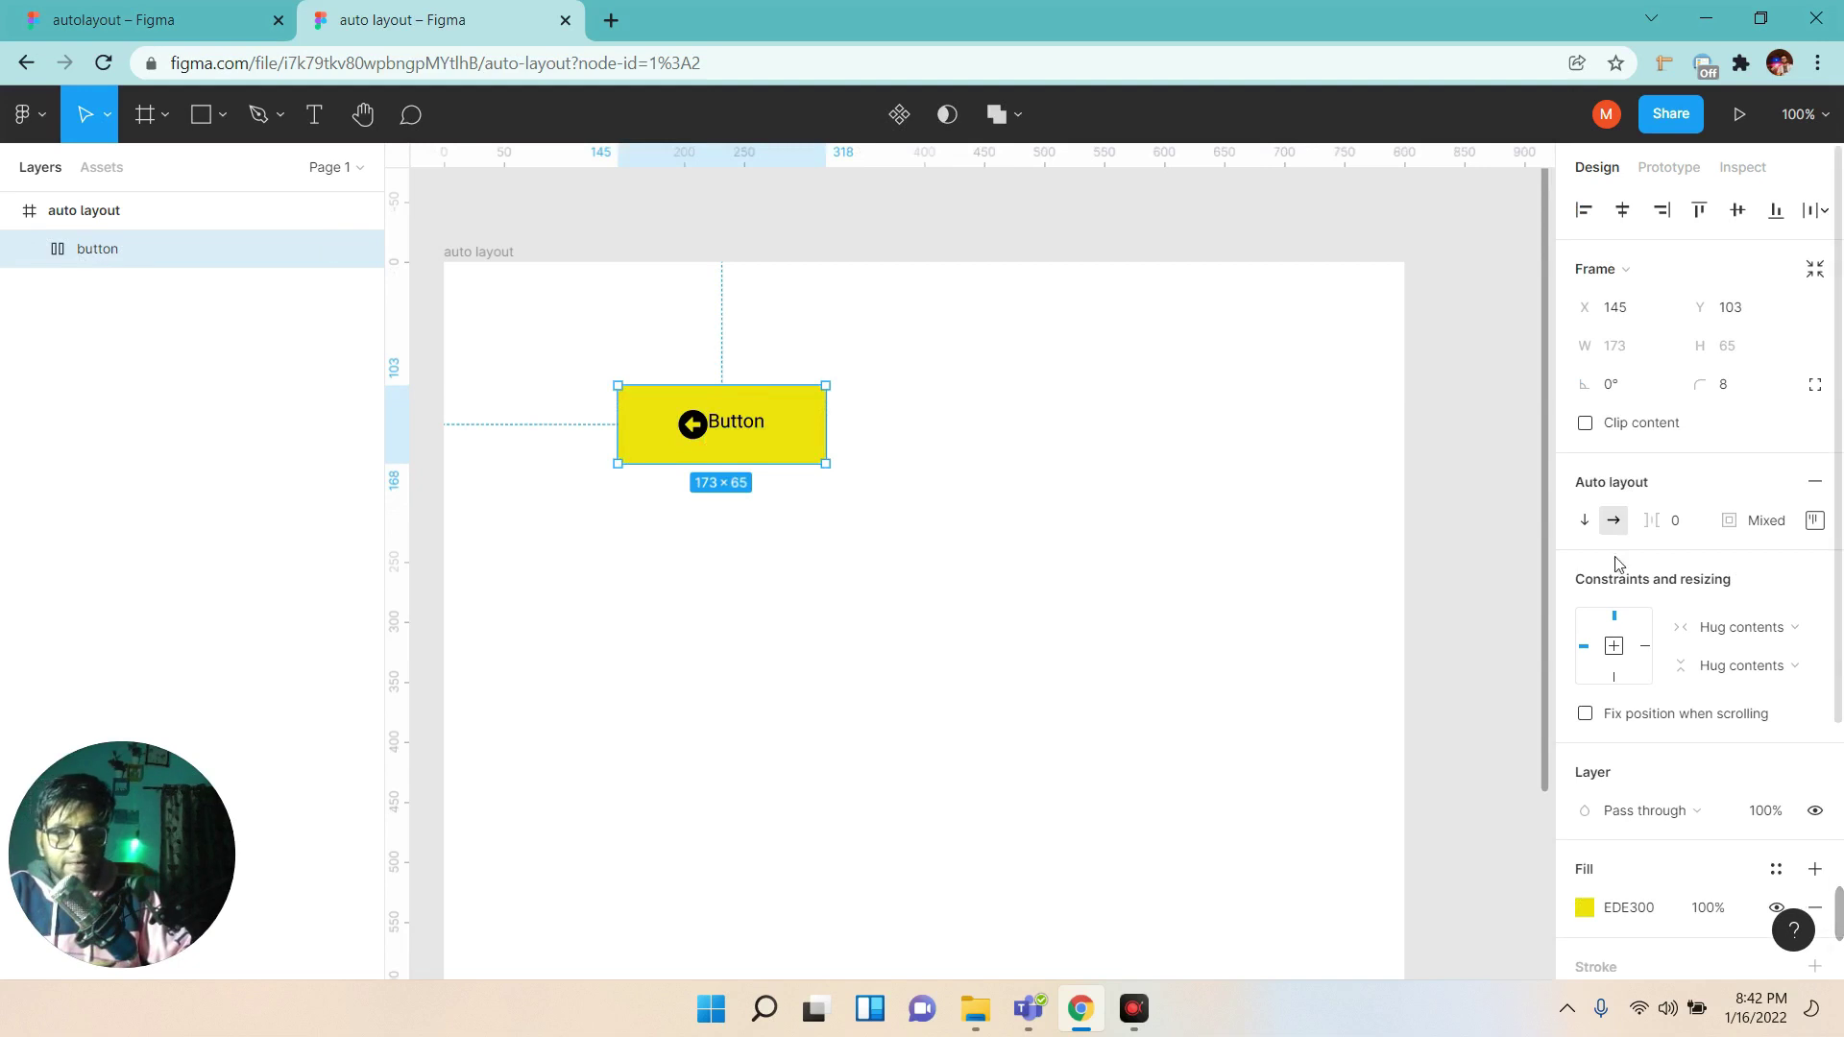
click(1693, 532)
key(Up)
key(Up)
key(Up)
key(Up)
key(Up)
key(Up)
key(Up)
key(Up)
key(Up)
key(Up)
key(Up)
key(Up)
key(Up)
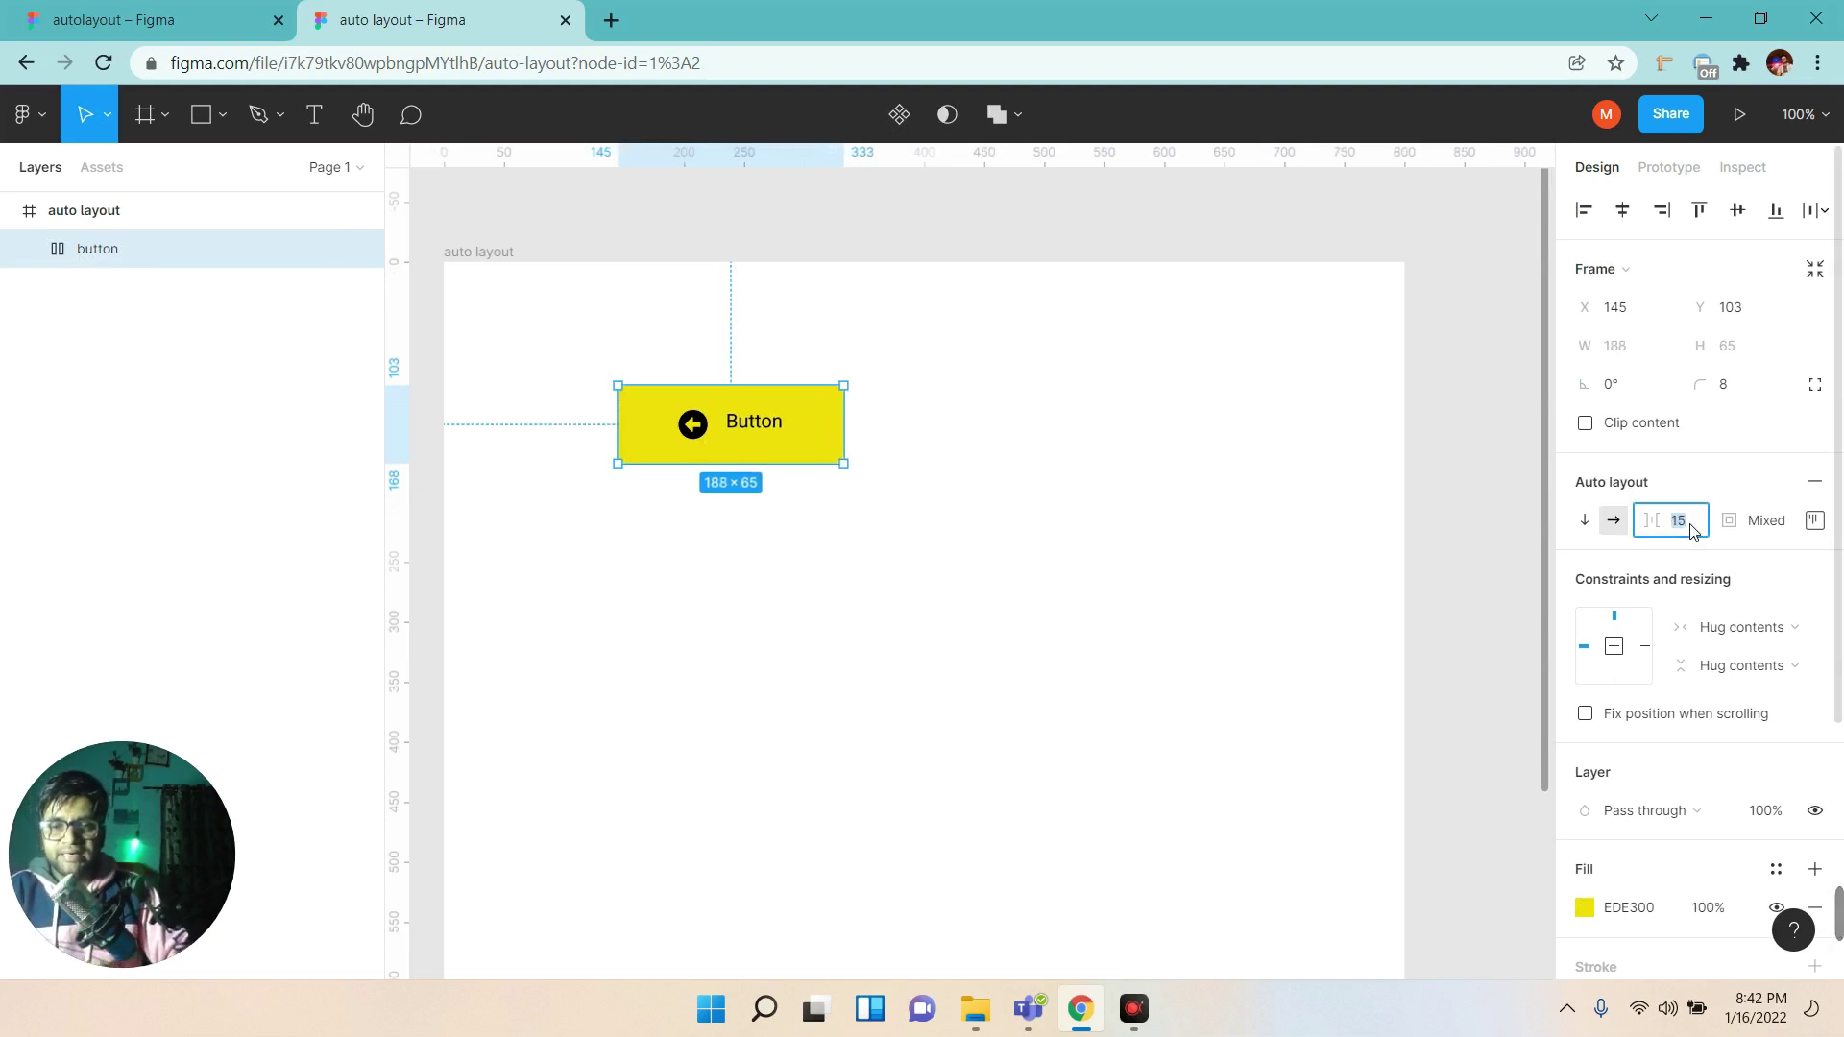
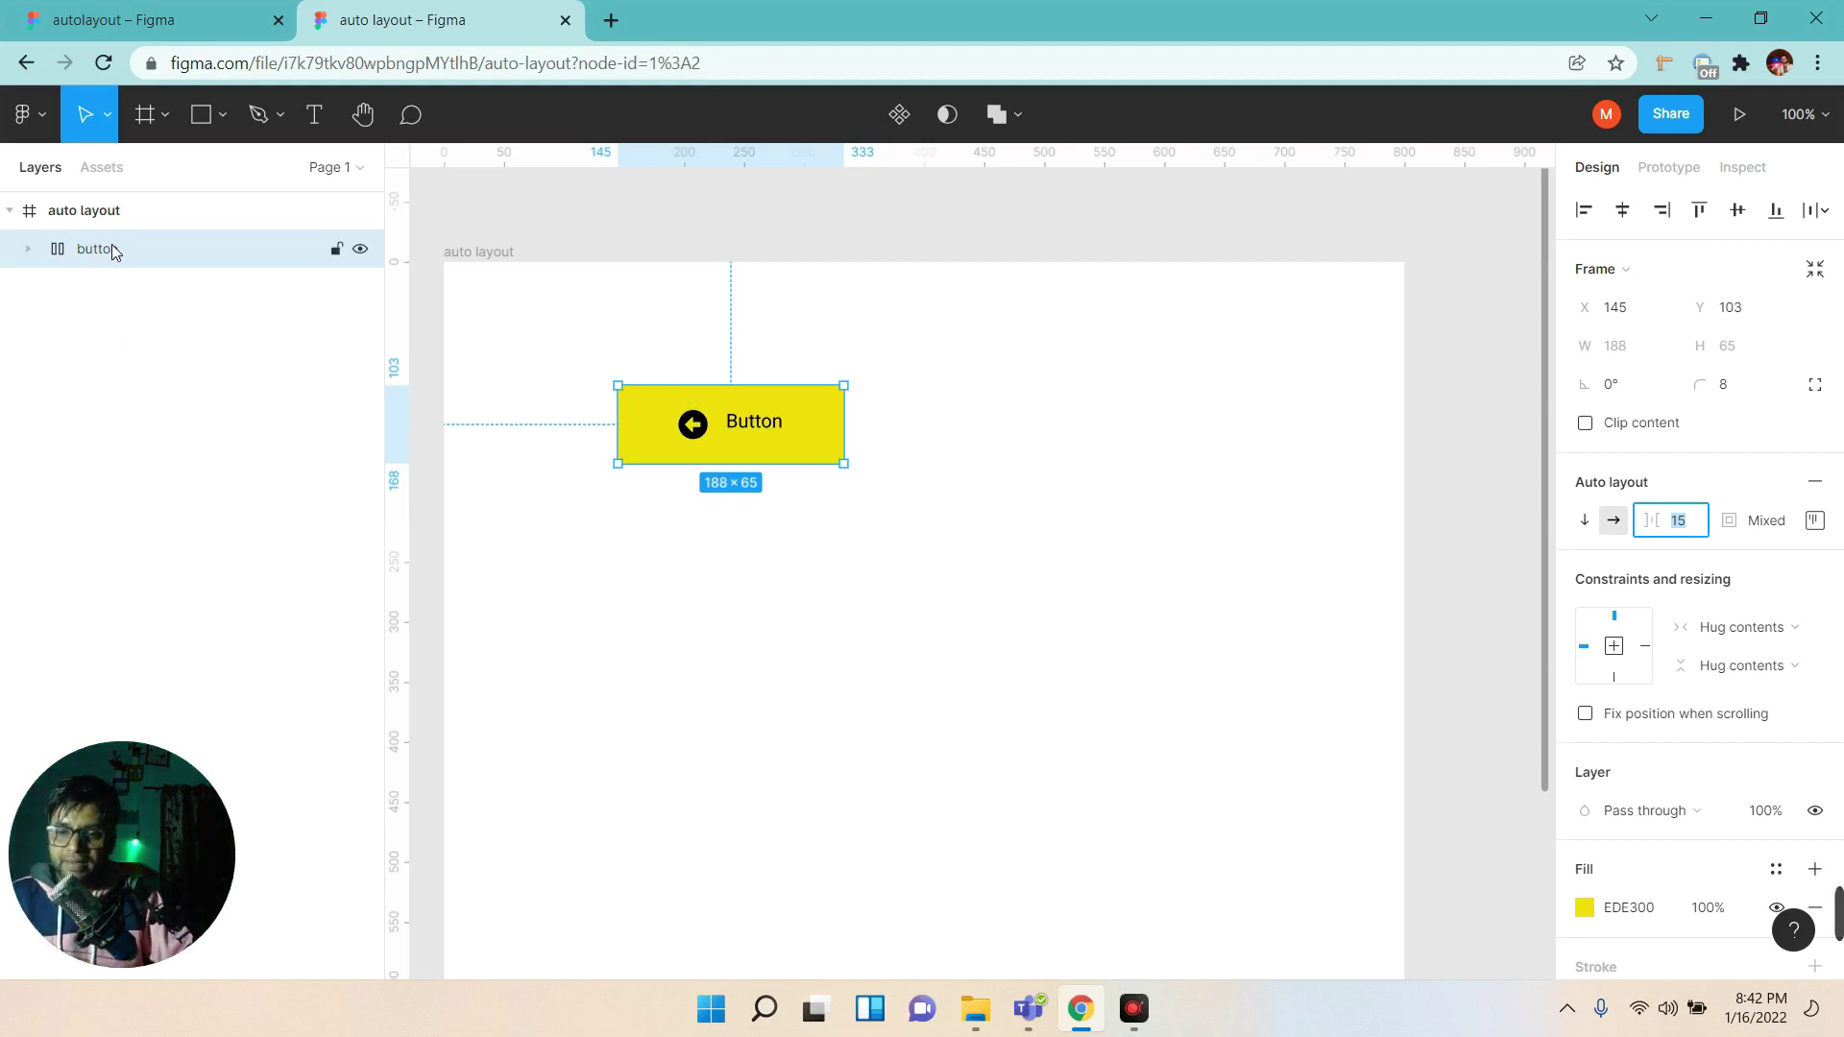
Centre the icon and label in the yellow button and inspect its child layers.
click(1815, 519)
click(1742, 626)
click(1140, 646)
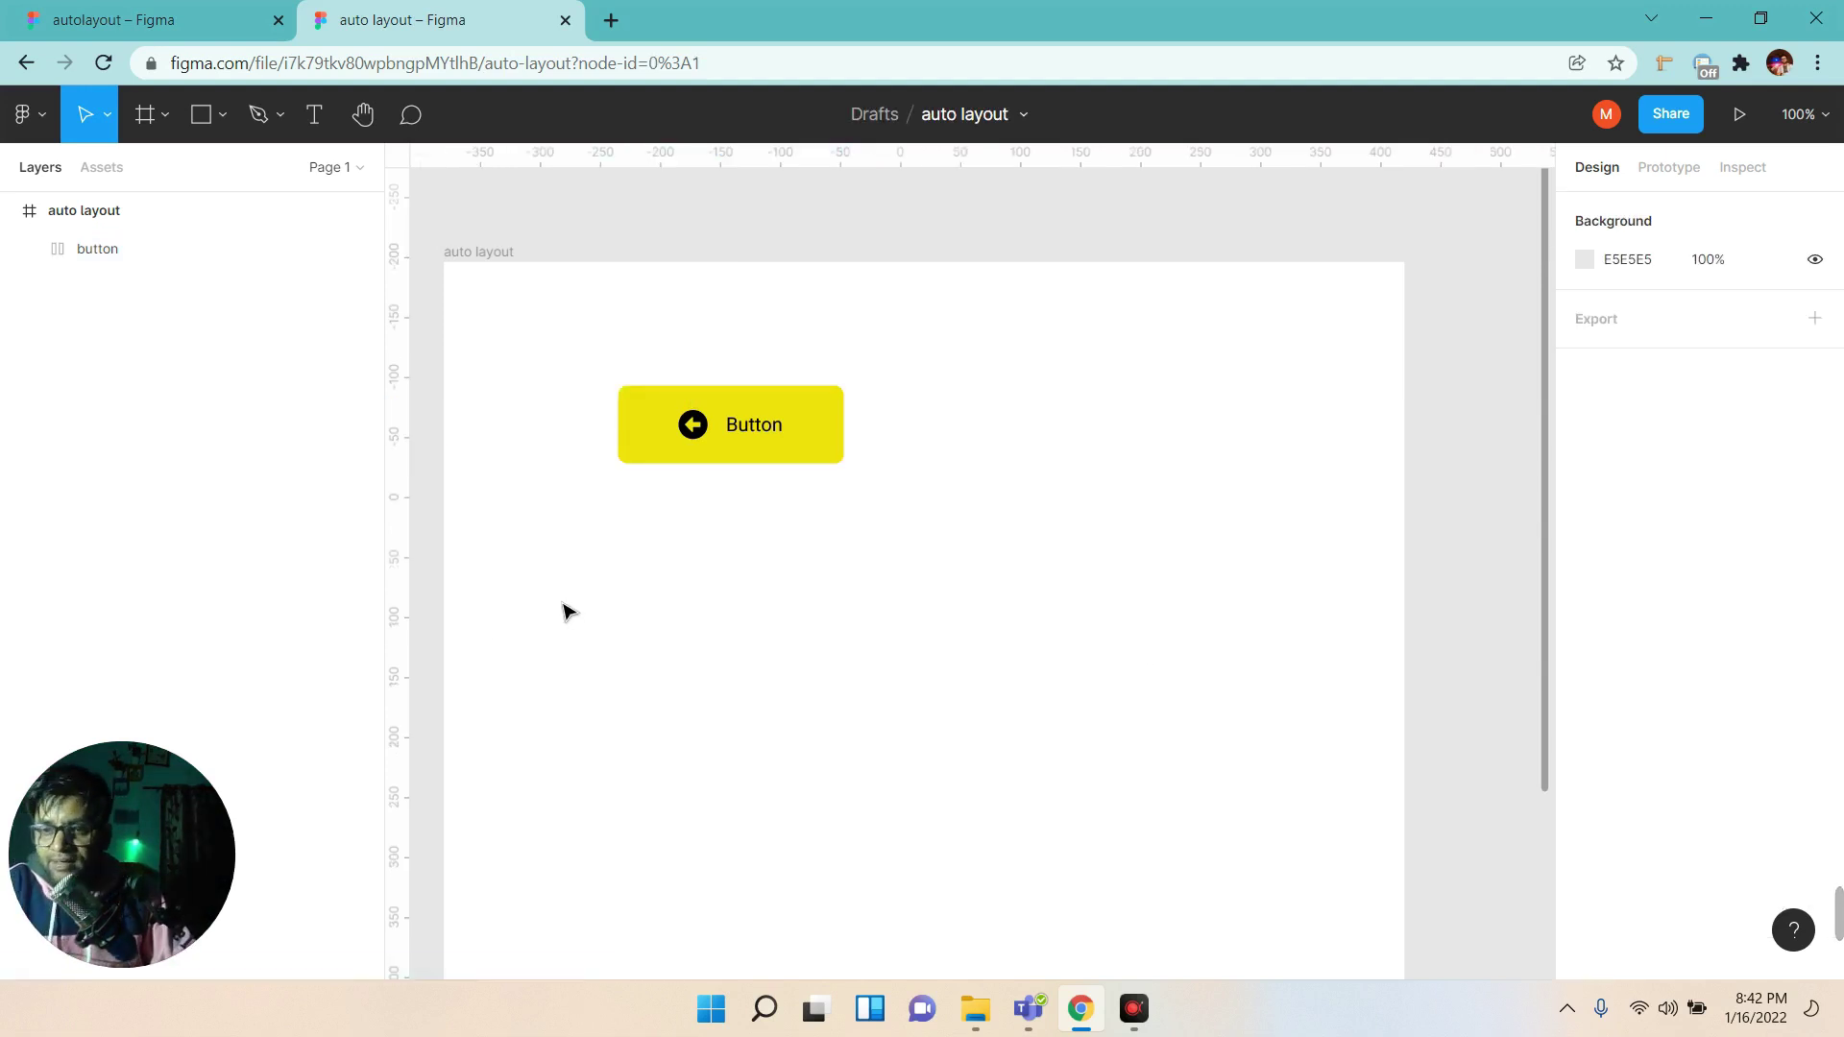
click(28, 248)
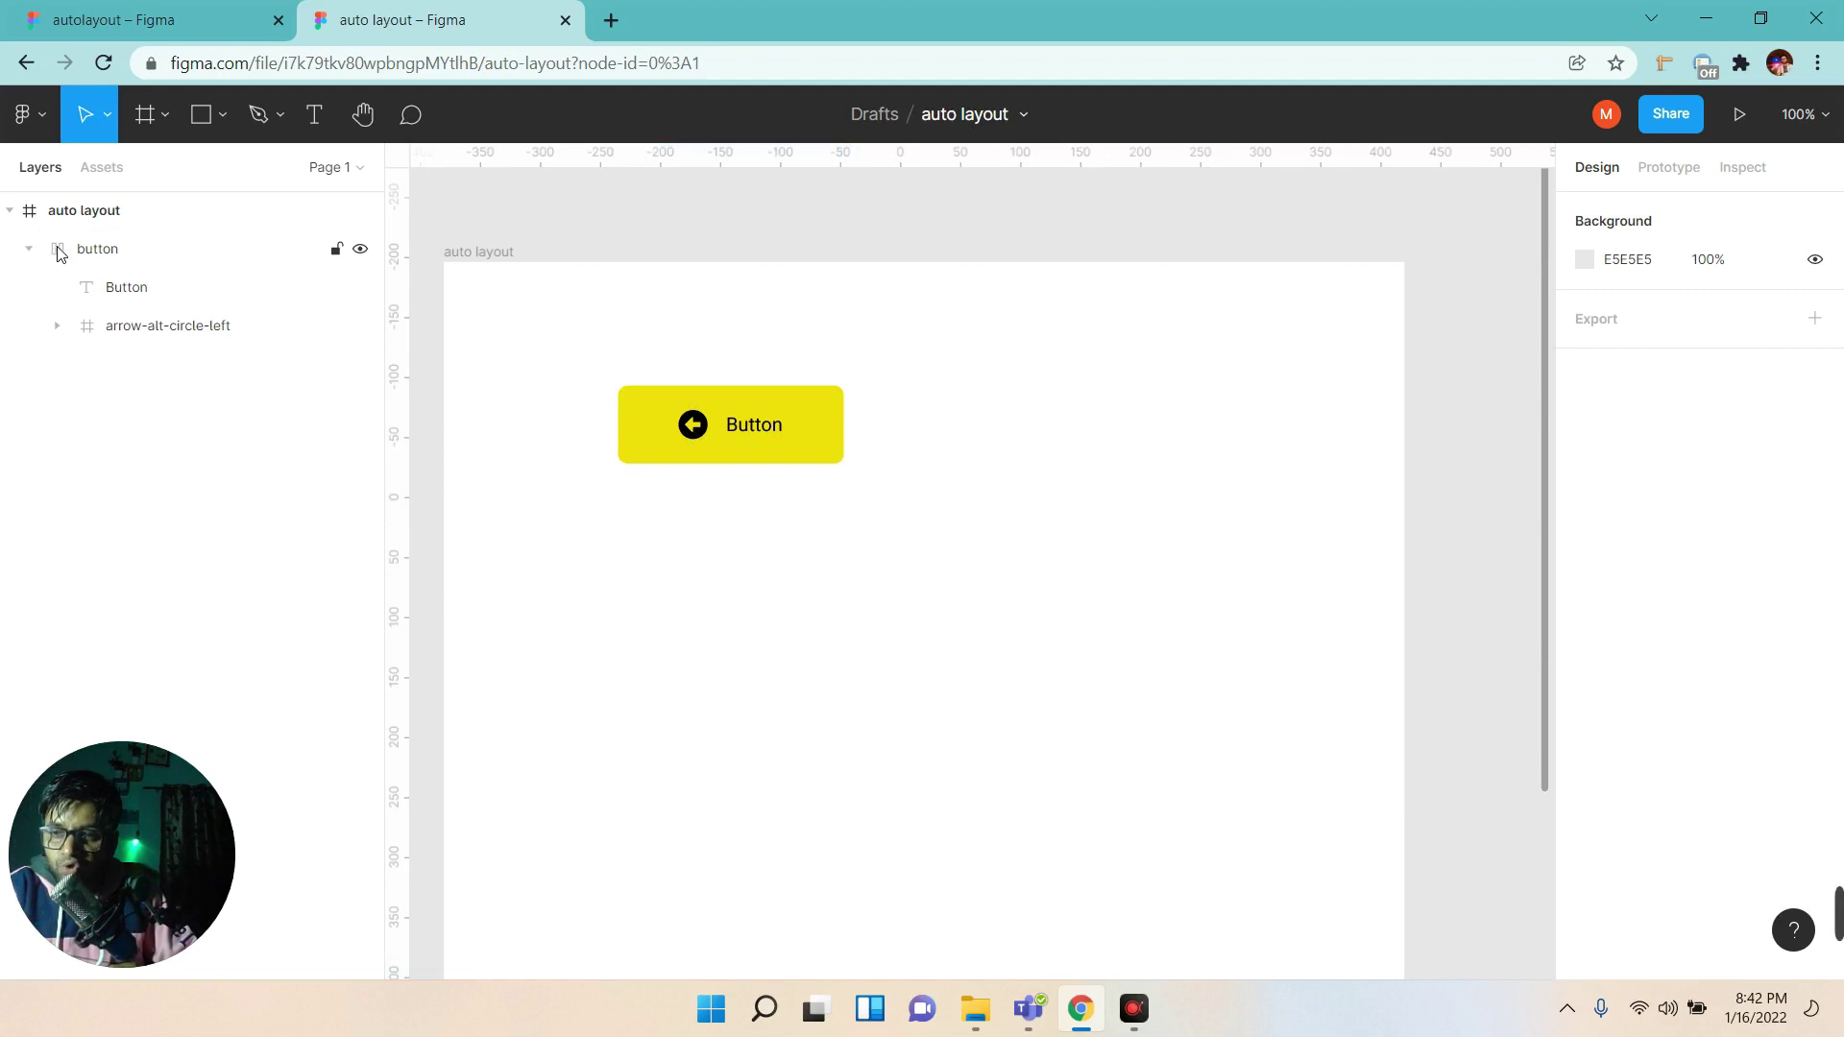
click(115, 288)
click(121, 319)
click(120, 313)
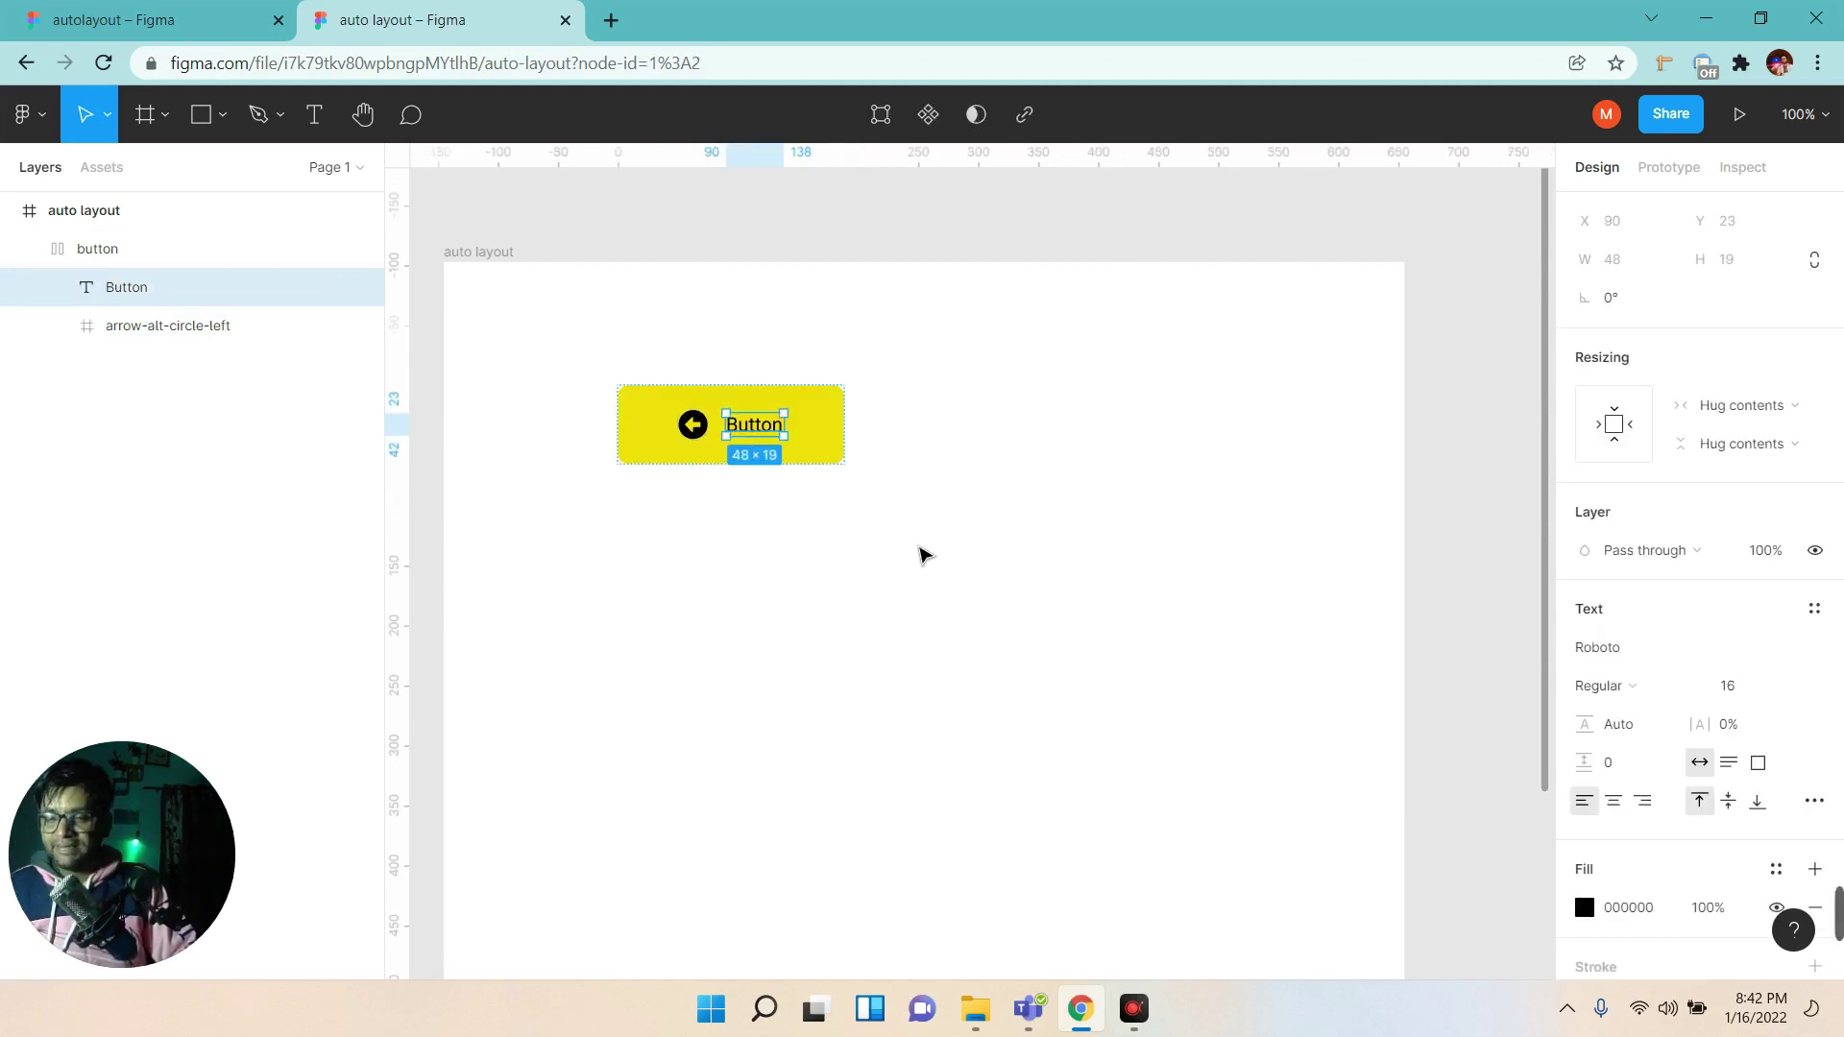
Compare with the reference design, then delete the whole yellow button frame.
key(ctrl+Tab)
scroll(1249, 687, right, 5)
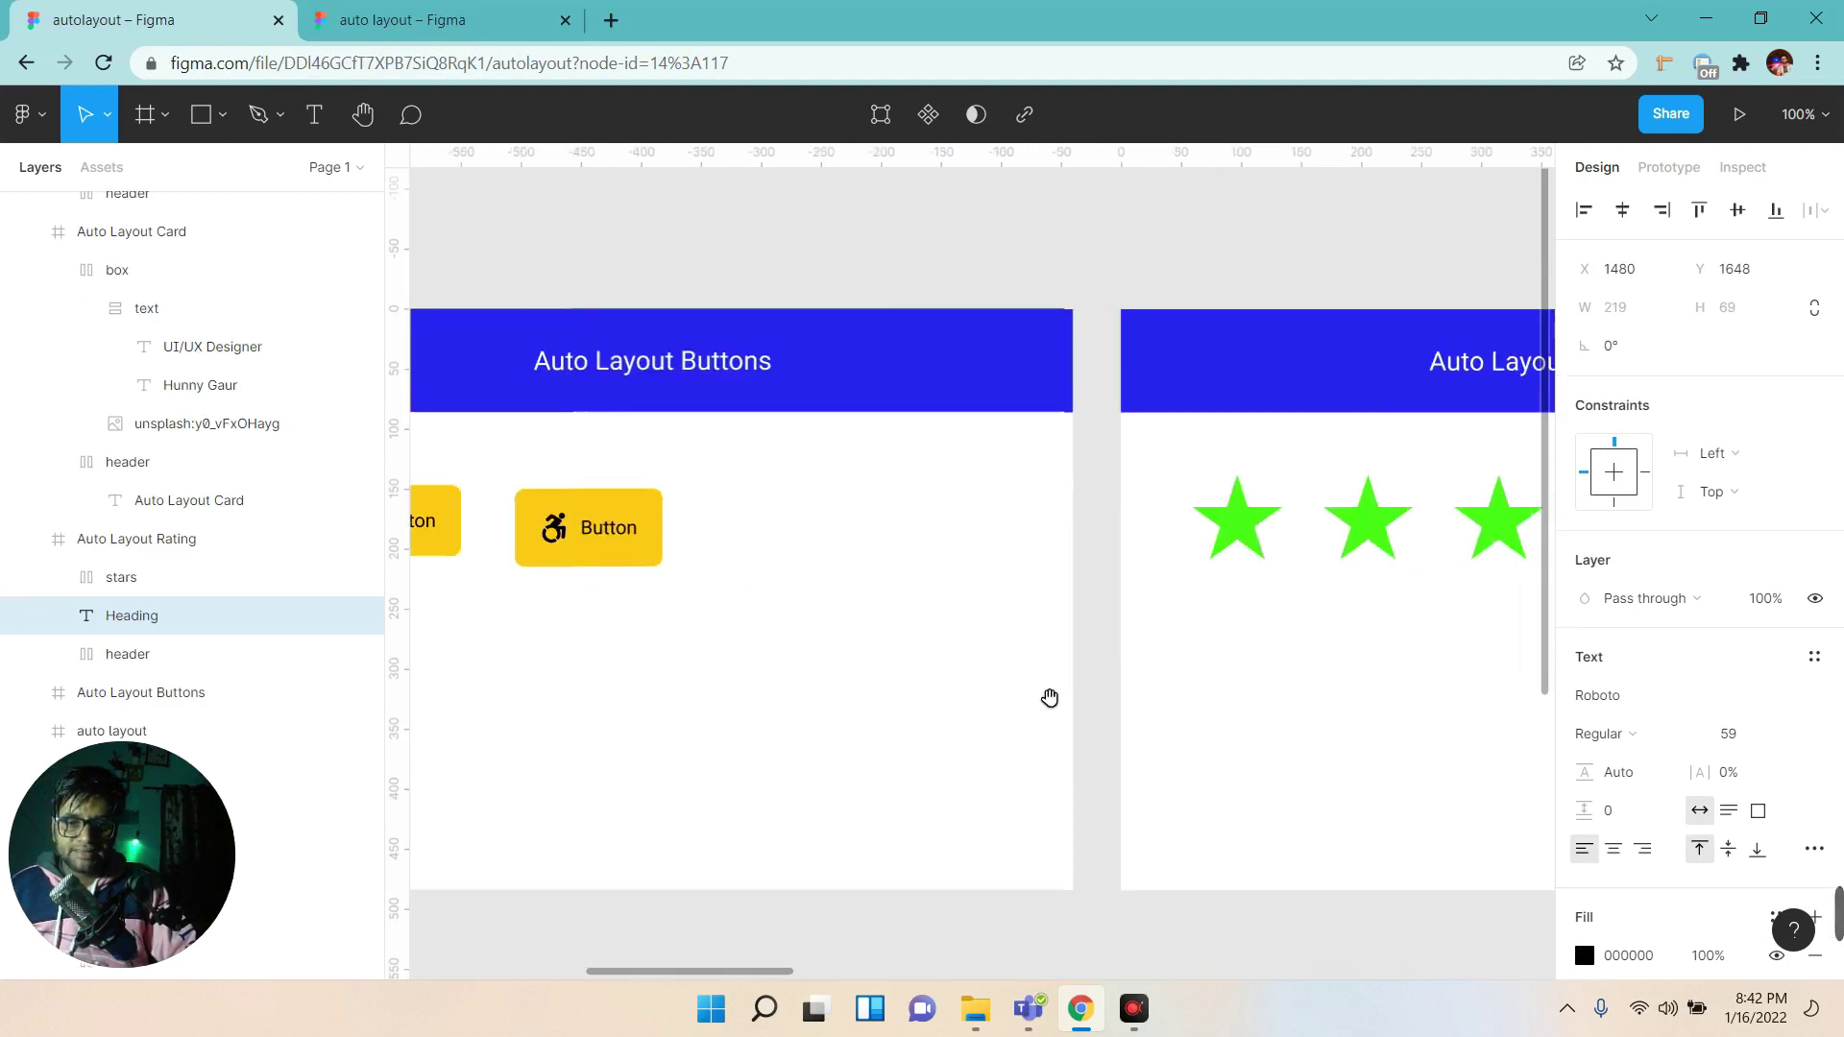
scroll(1051, 697, right, 5)
key(ctrl+Tab)
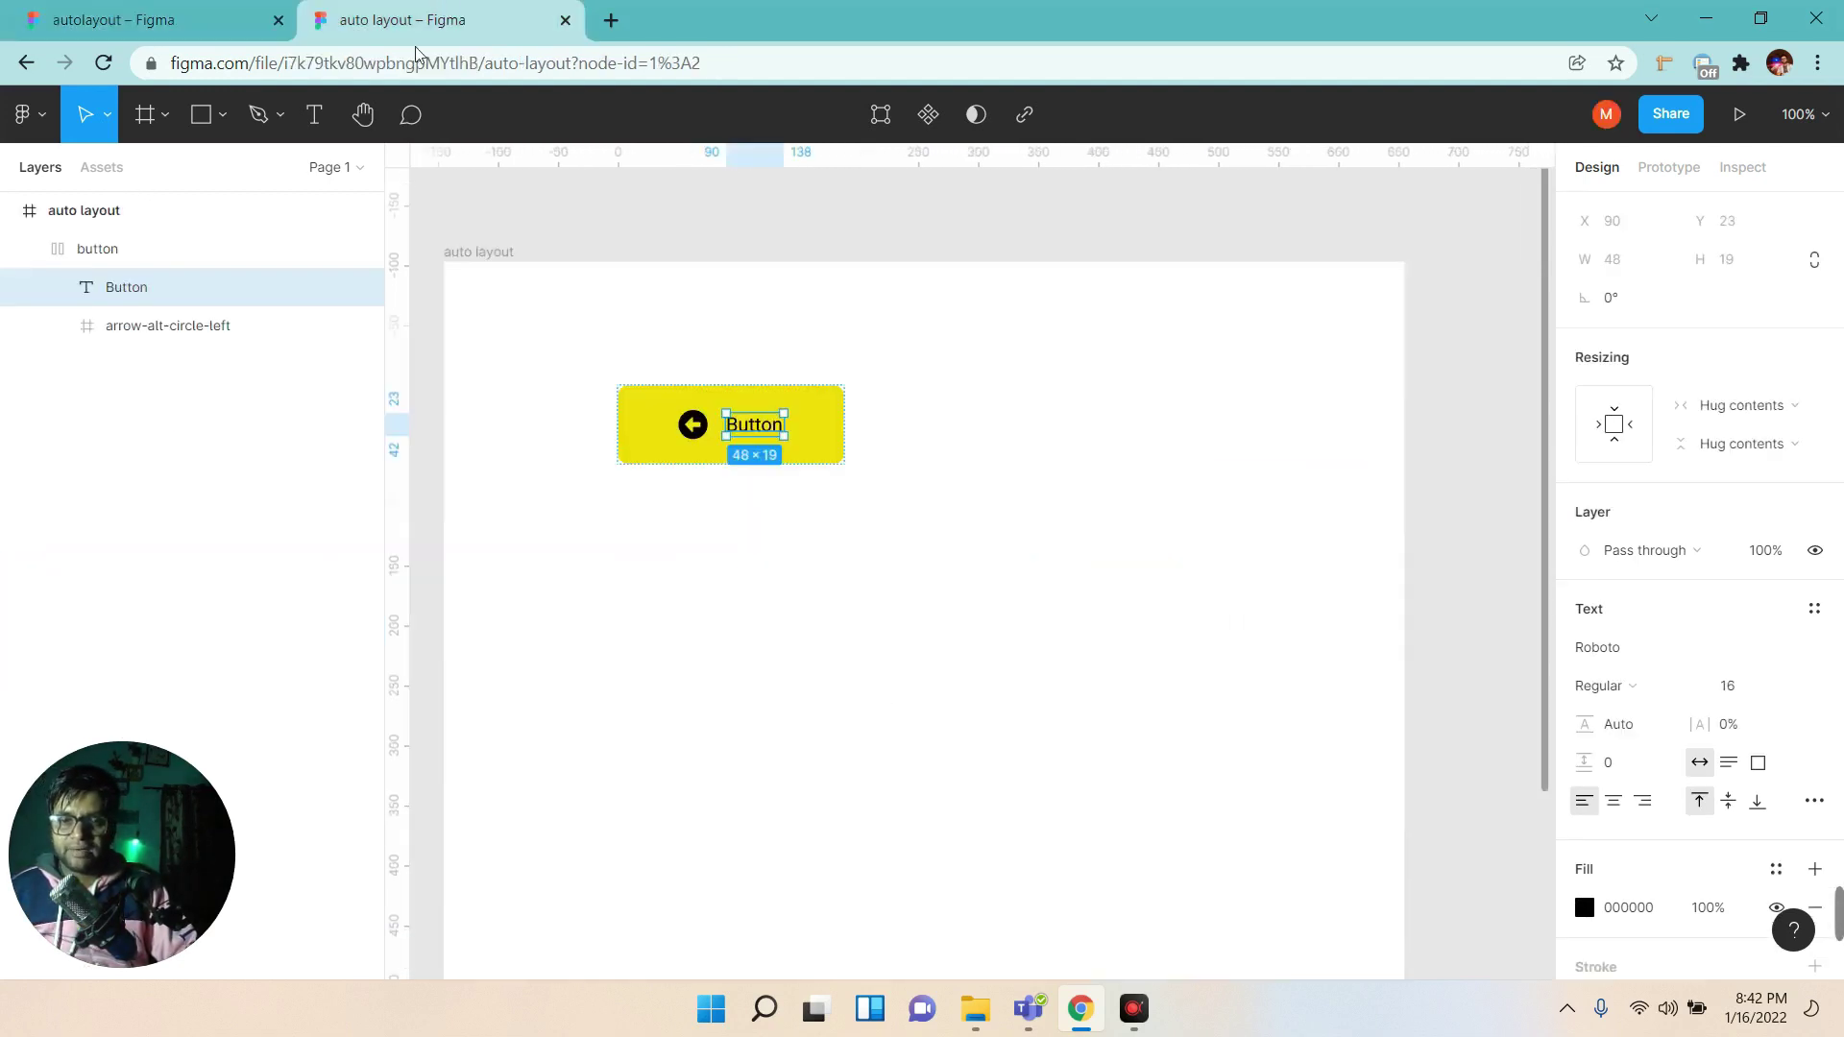
click(88, 253)
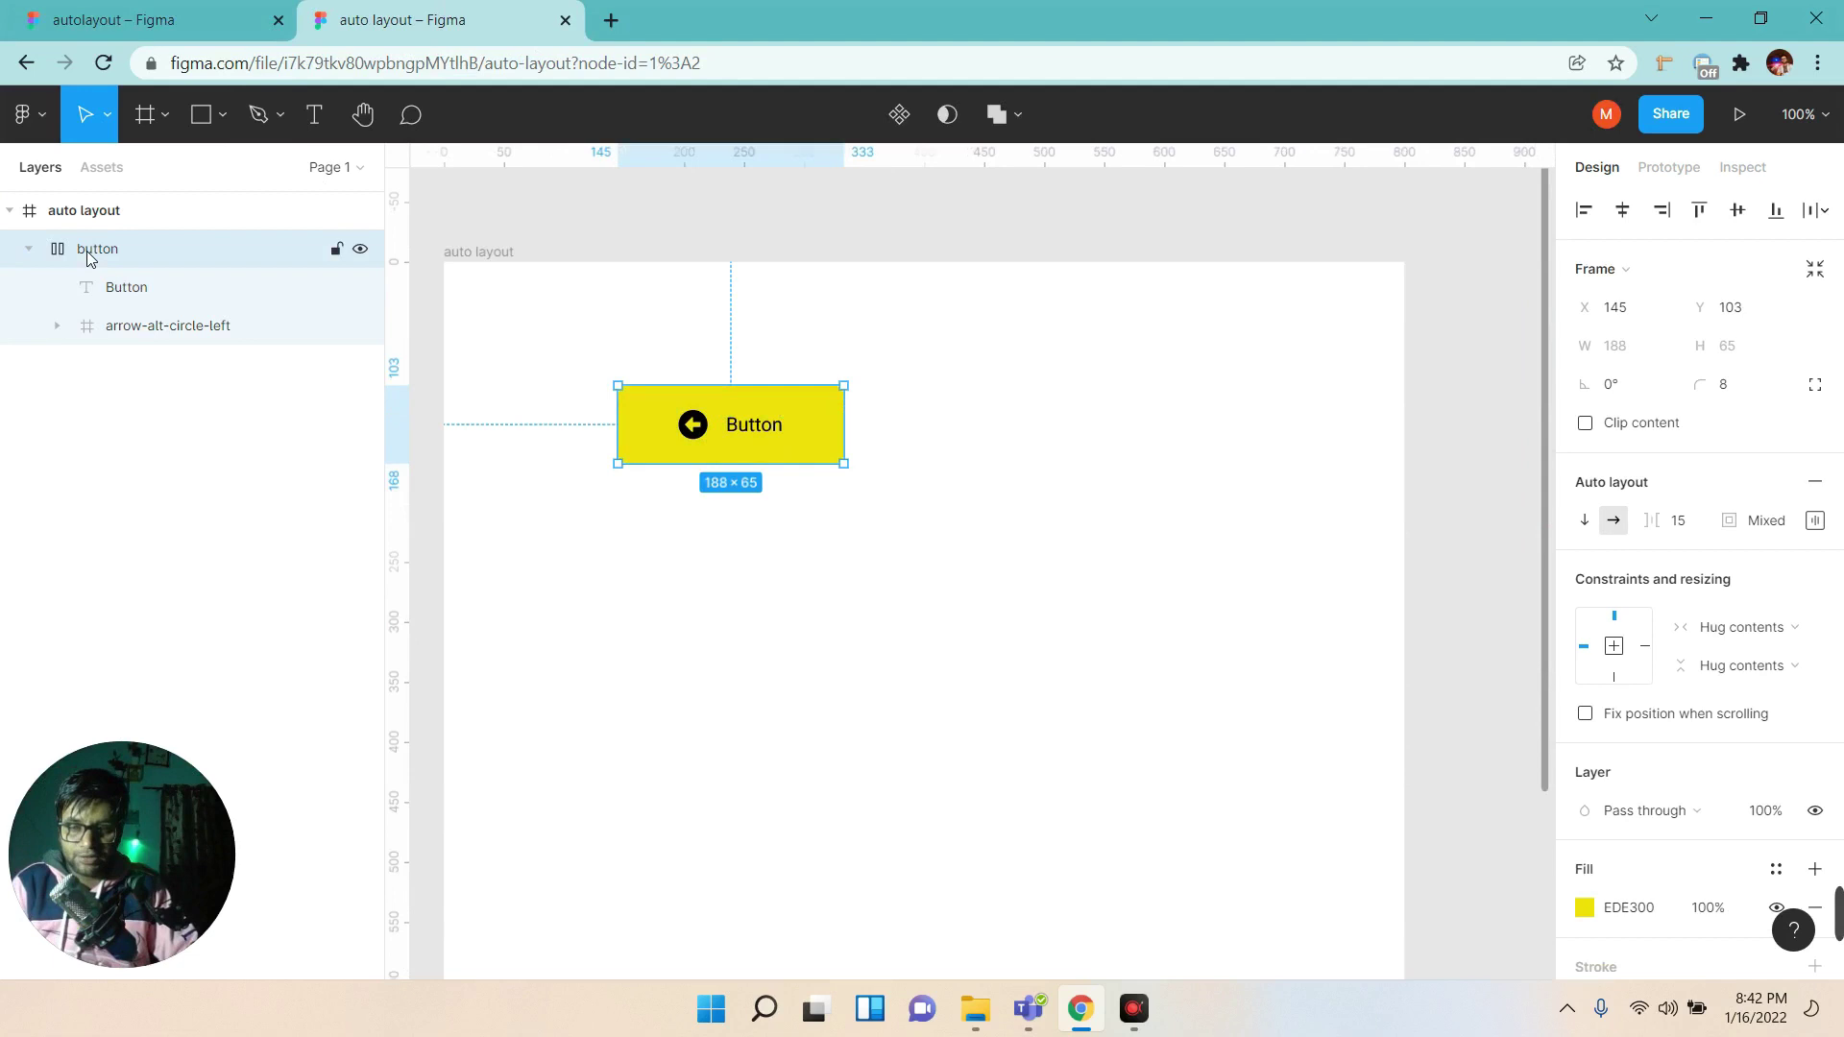
key(Delete)
Check the reference rating card, then draw a star and duplicate it into a row.
key(Escape)
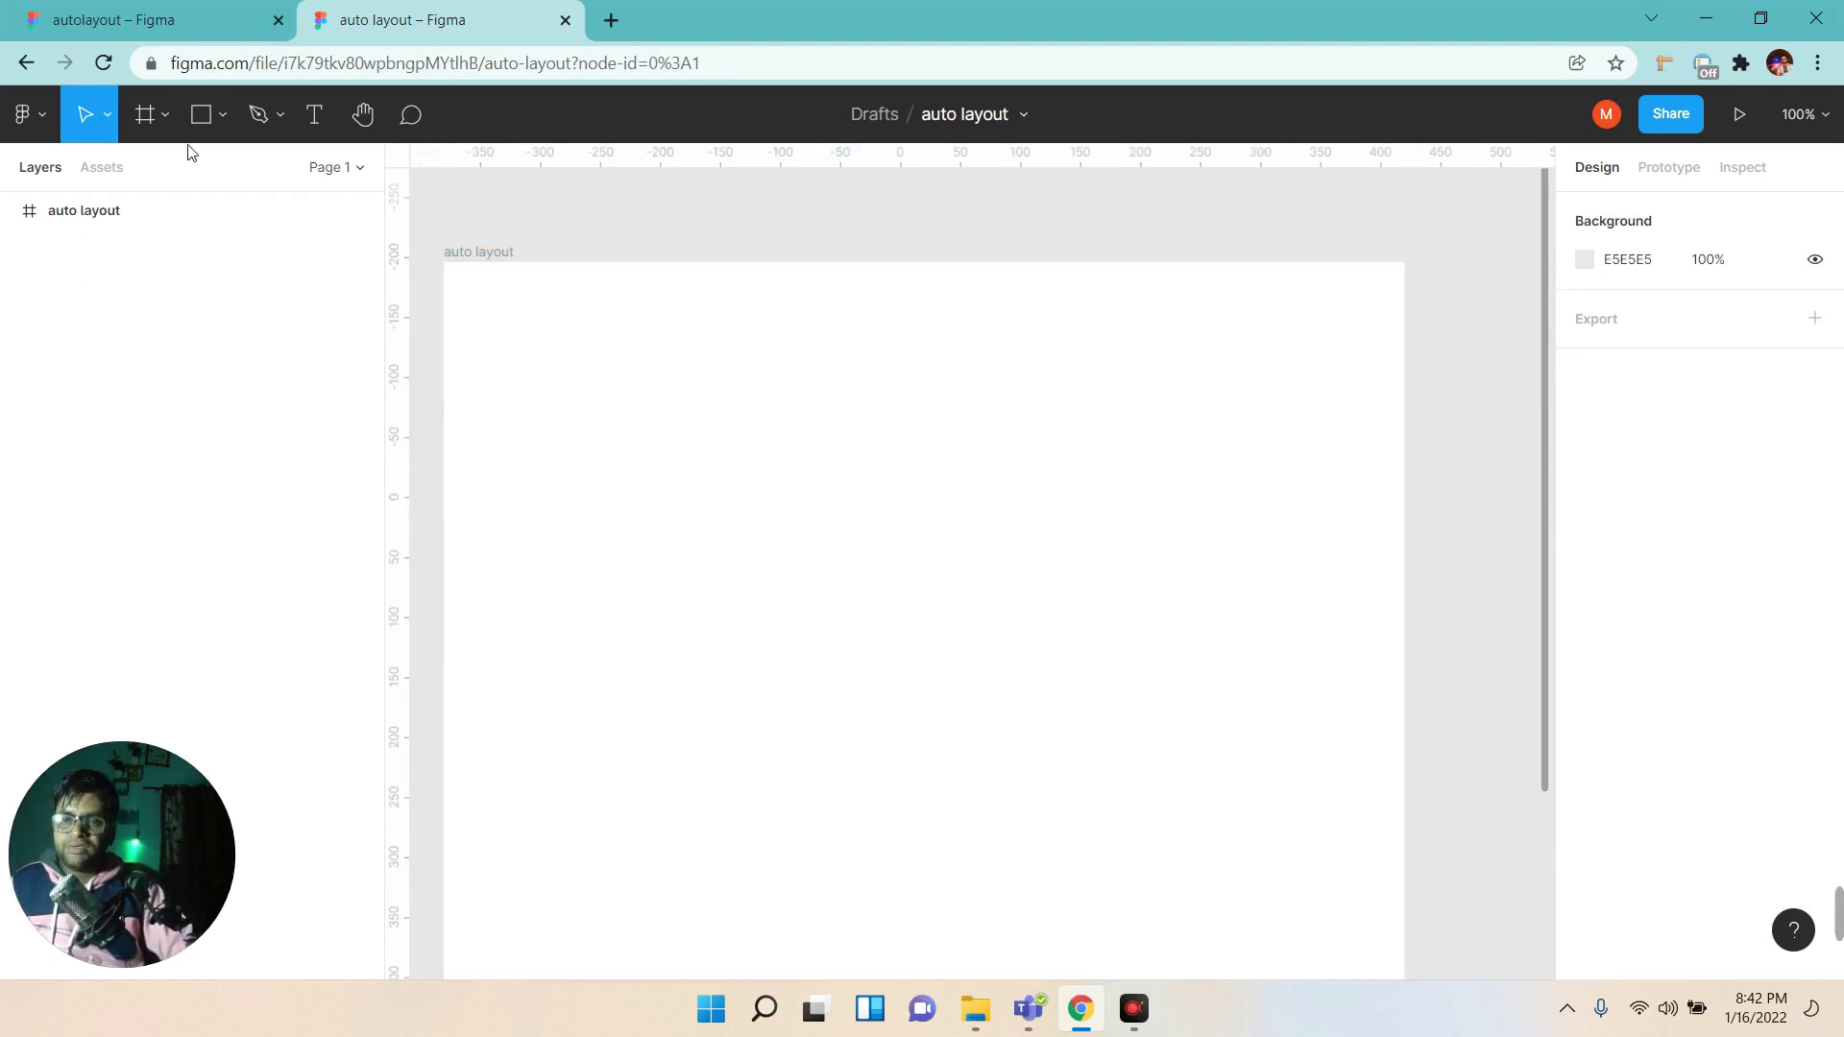
click(153, 19)
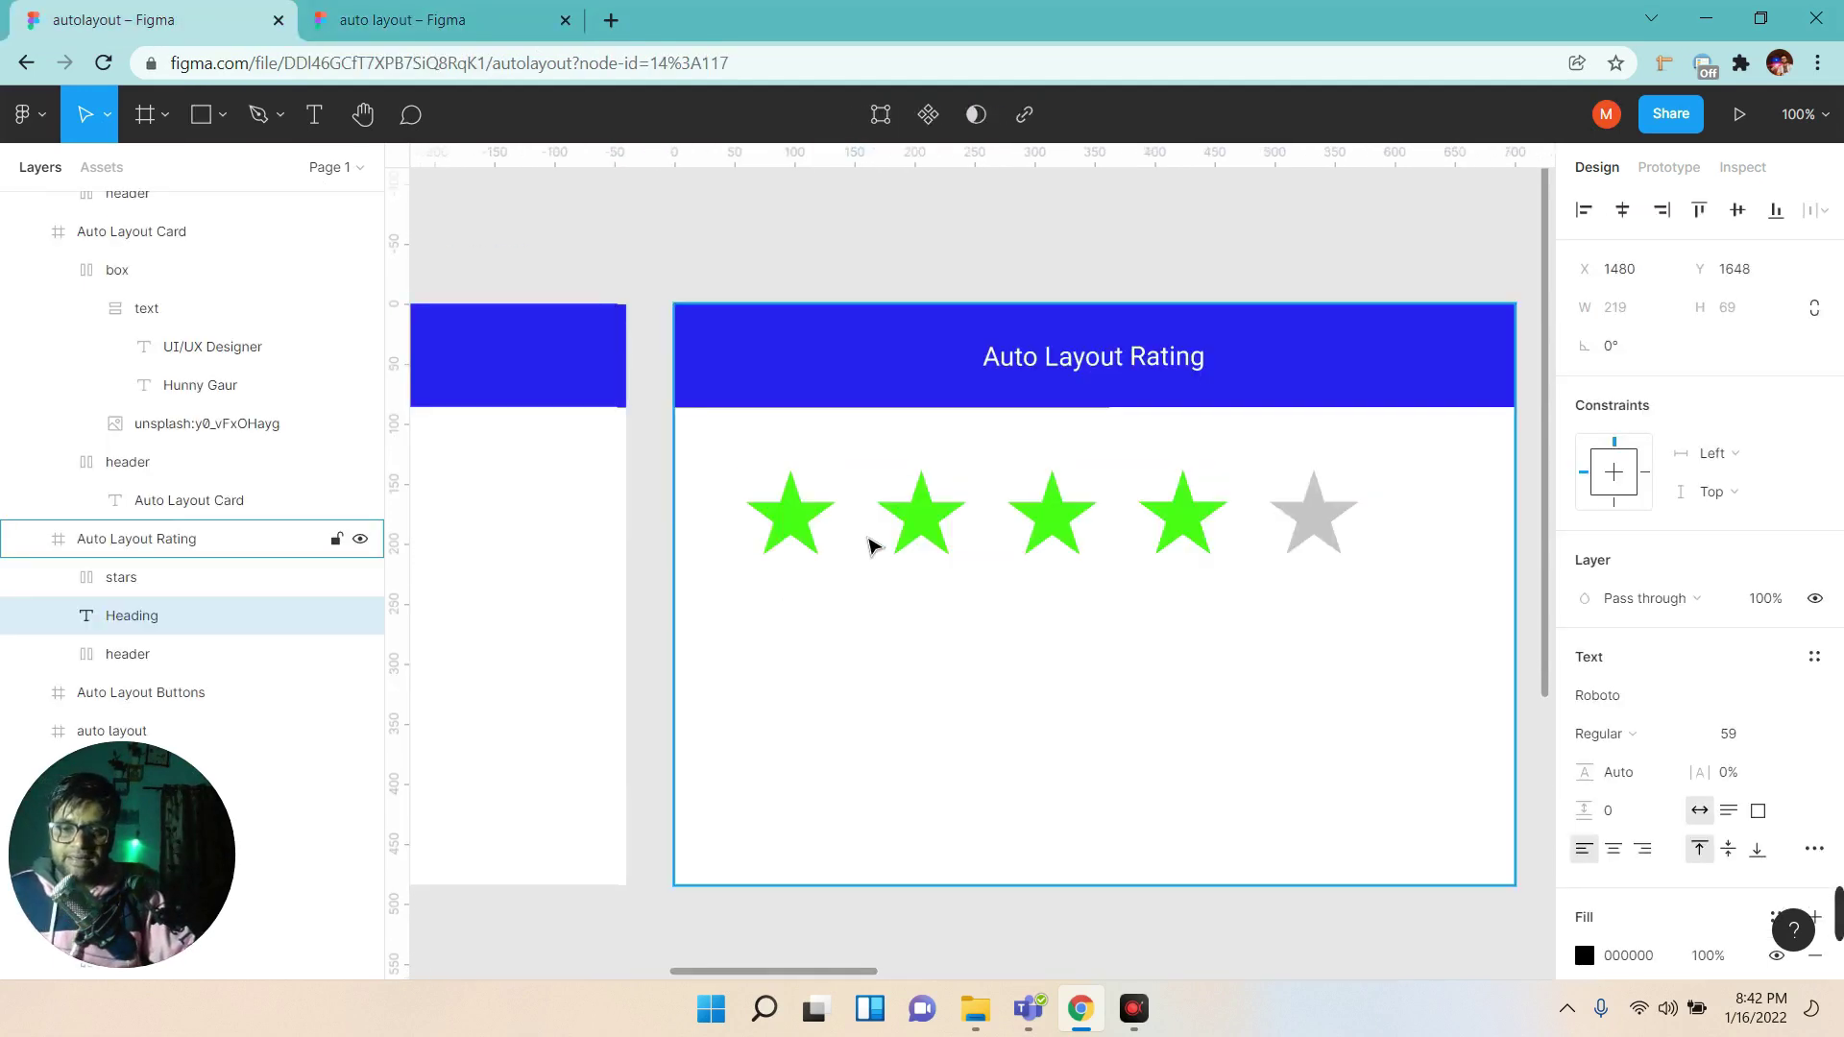
scroll(960, 596, right, 2)
click(311, 11)
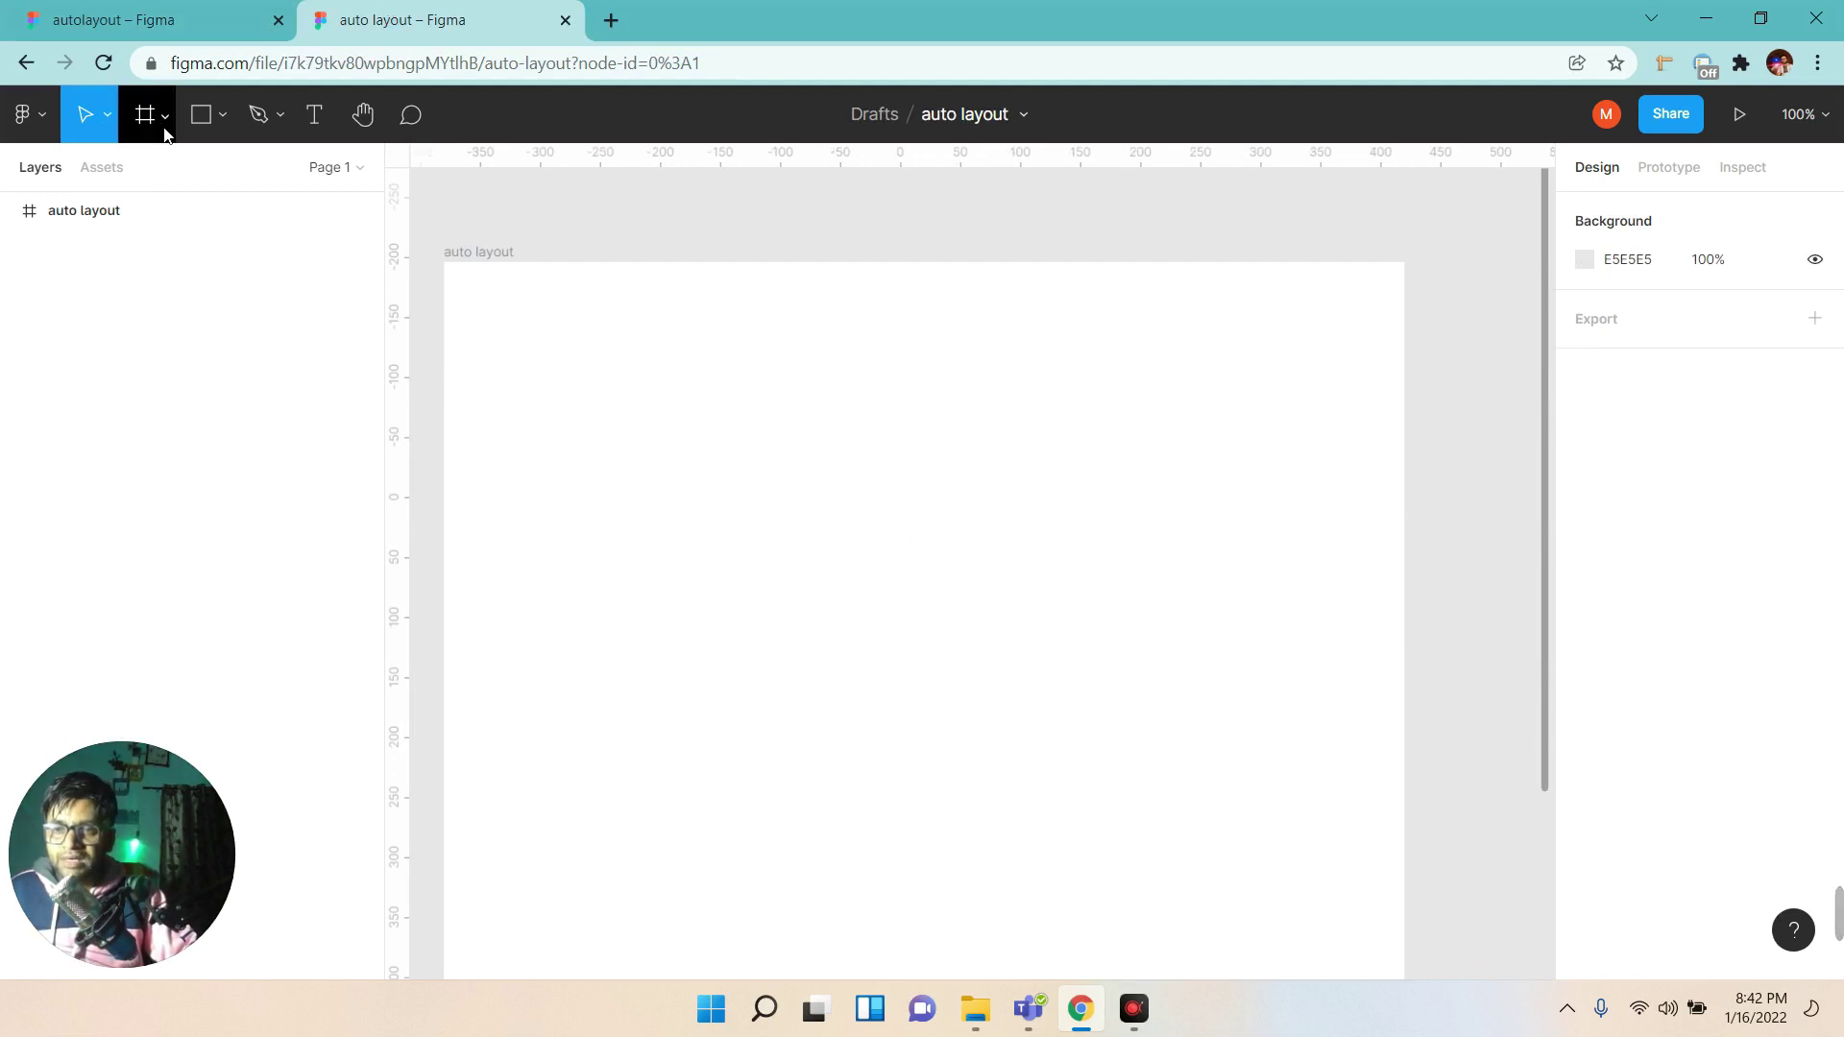
click(222, 115)
click(207, 317)
mouse_move(596, 373)
mouse_down()
mouse_move(665, 442)
mouse_move(535, 427)
mouse_move(640, 434)
mouse_up()
key(ctrl+d)
key(ctrl+d)
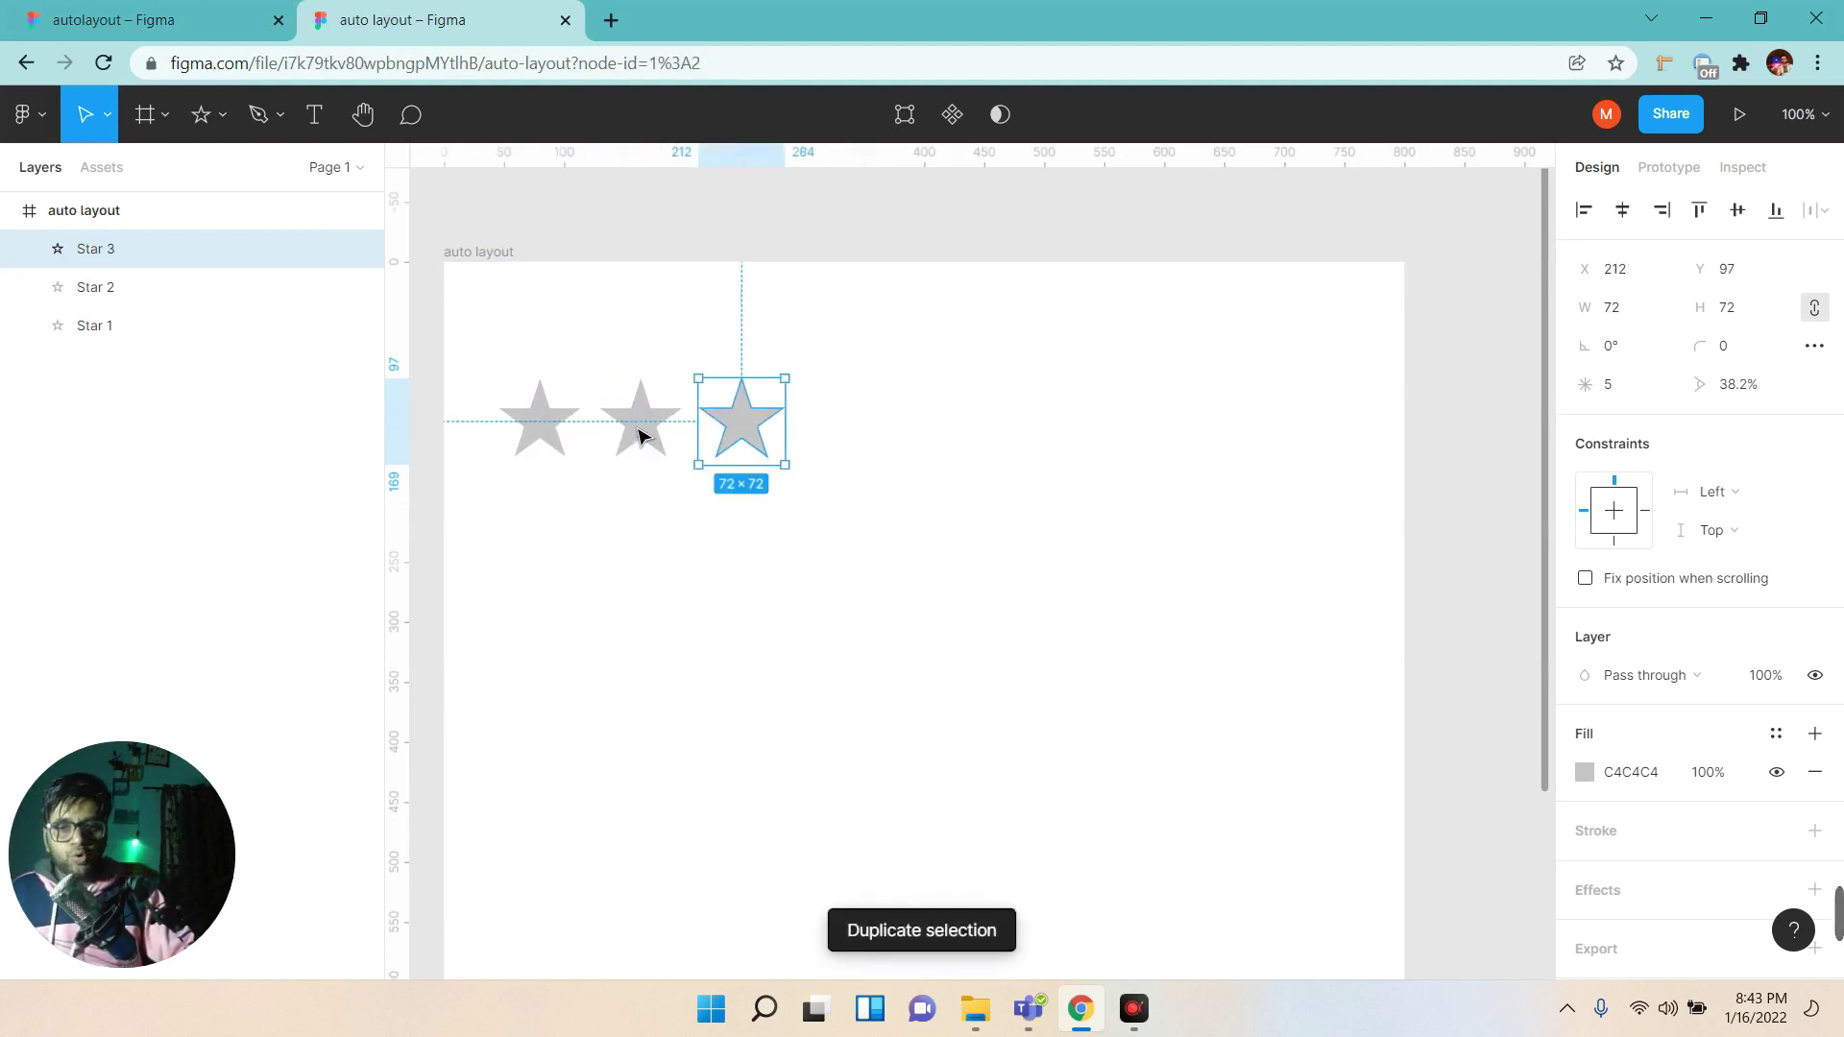
key(ctrl+d)
key(ctrl+d)
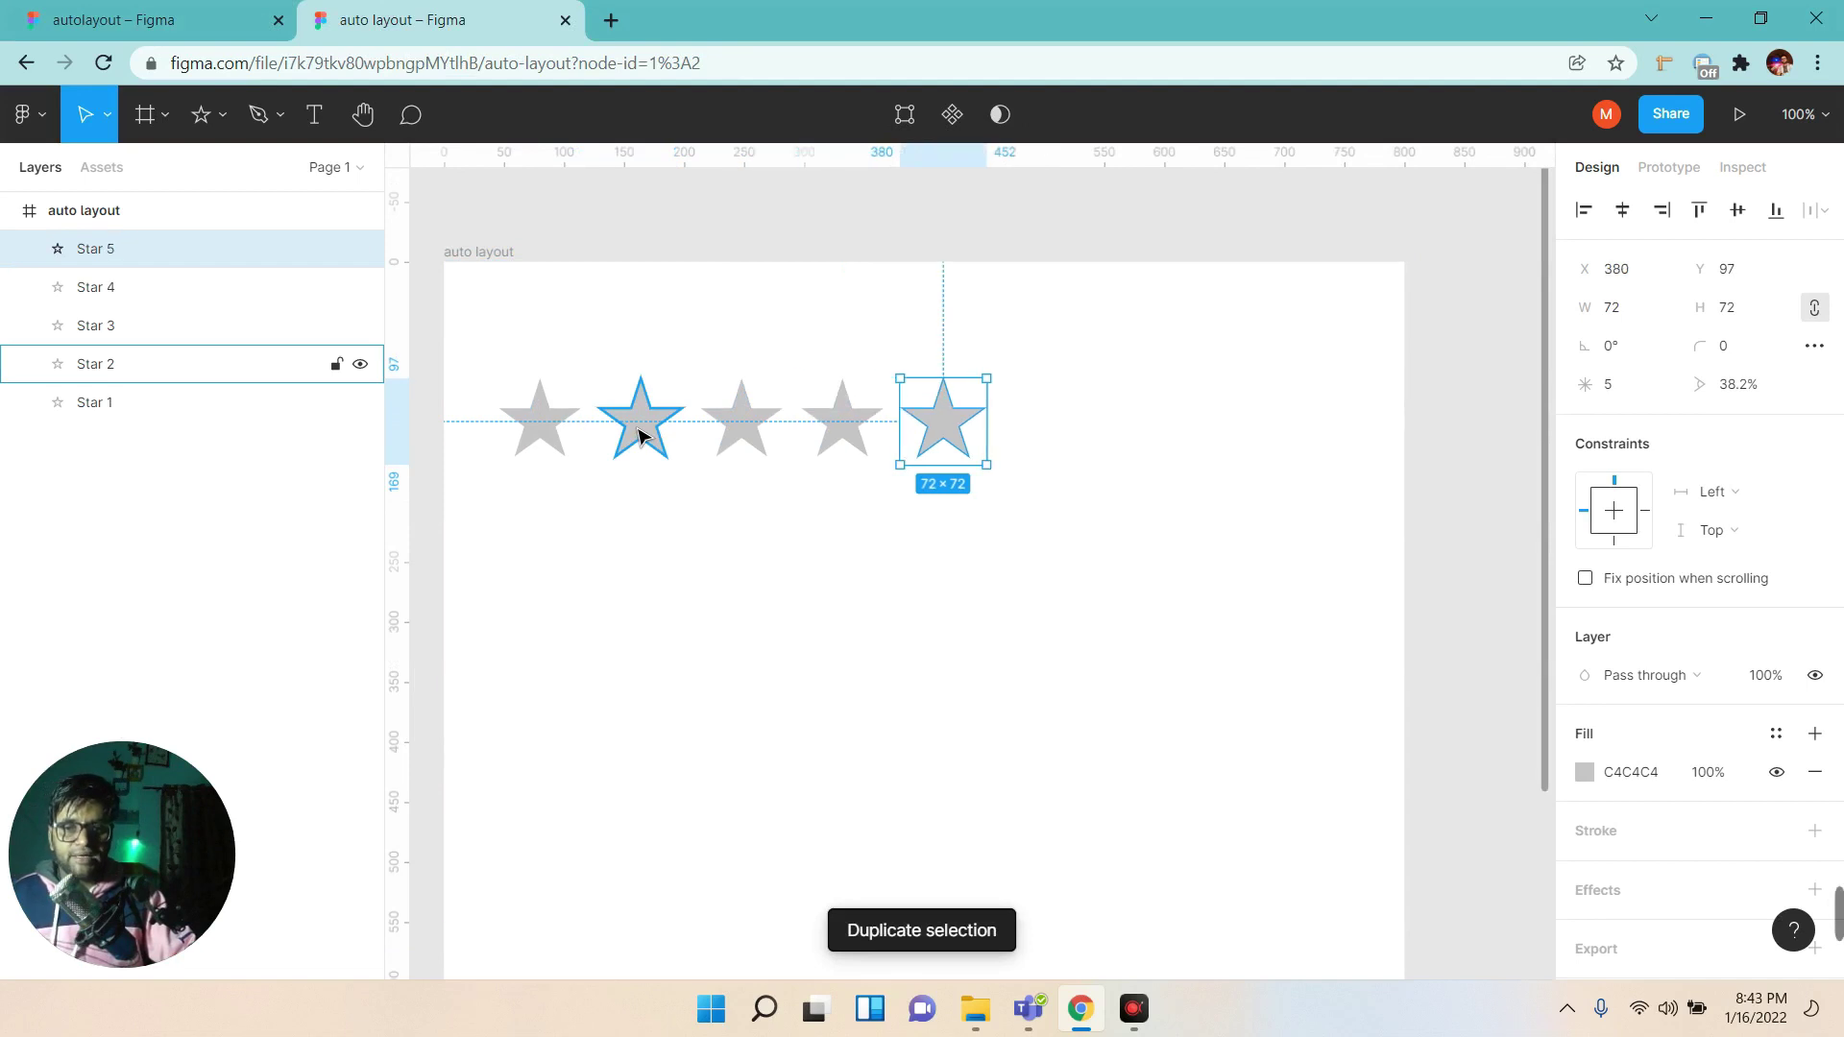
Fill the first four stars green (3EE759), leaving the fifth grey.
click(730, 547)
click(535, 429)
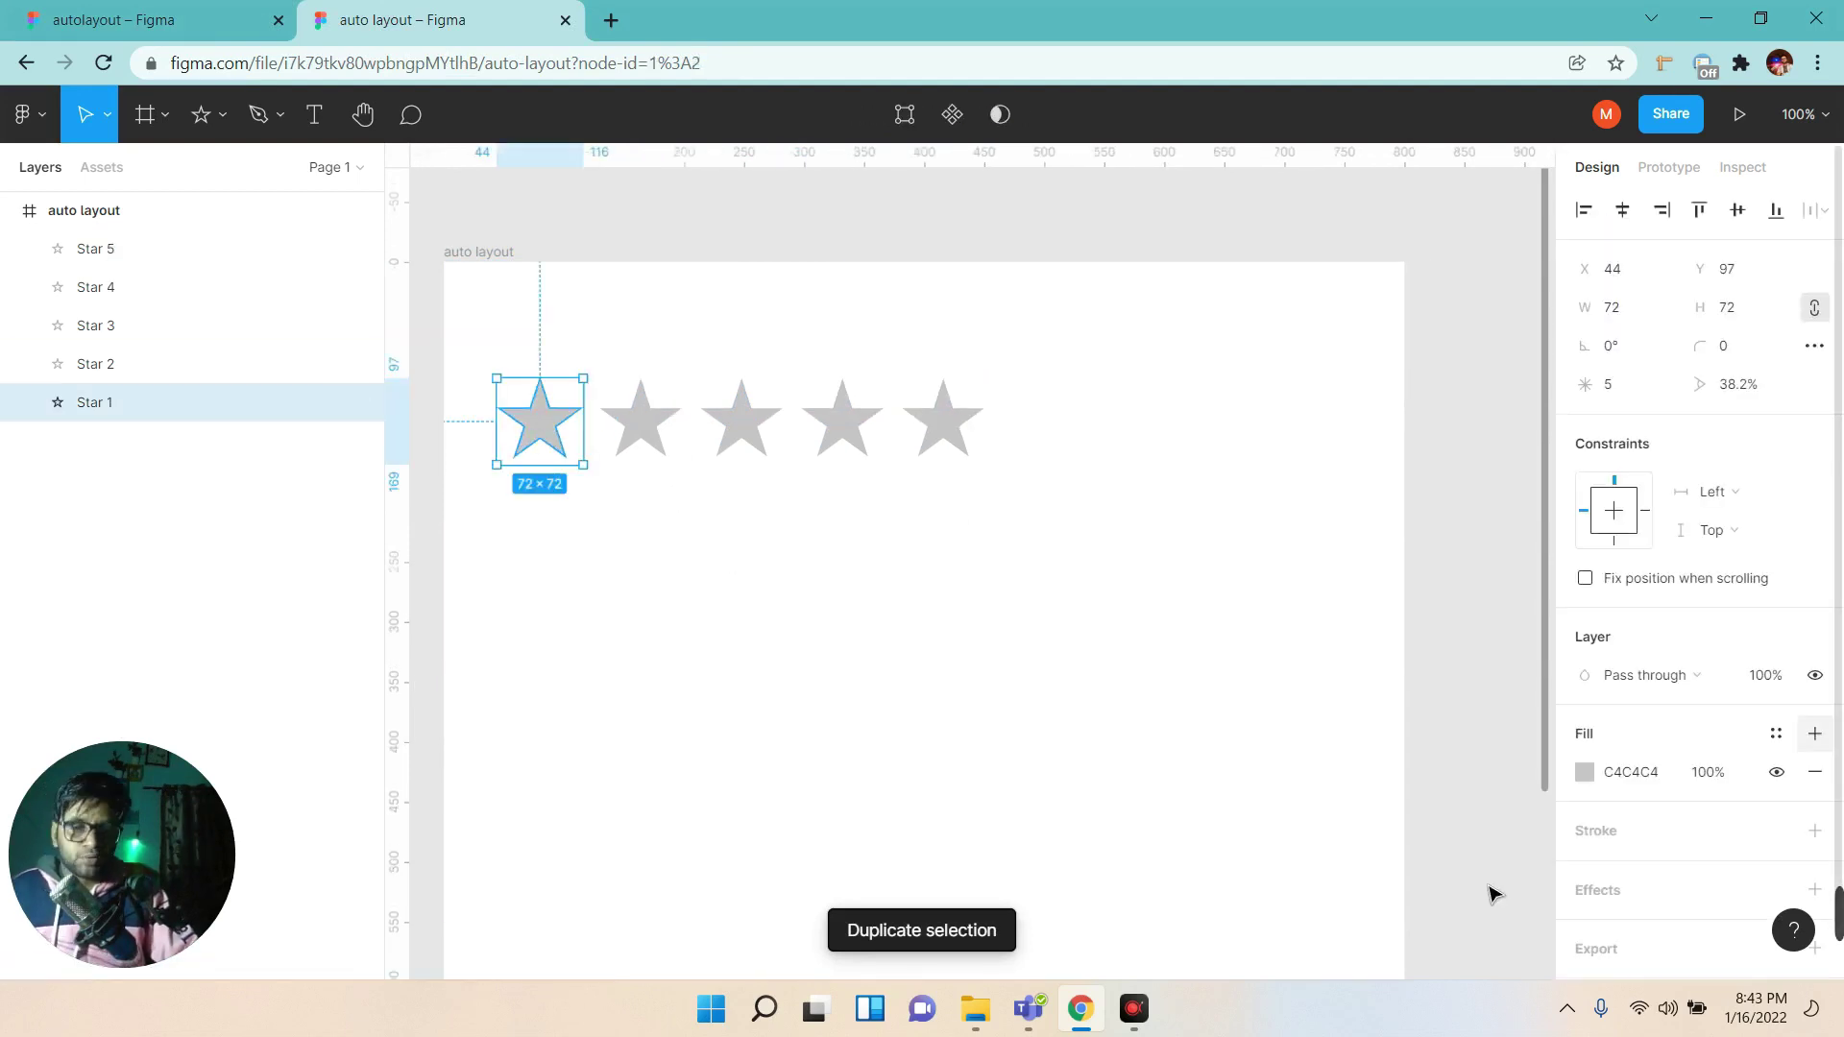
shift+click(835, 437)
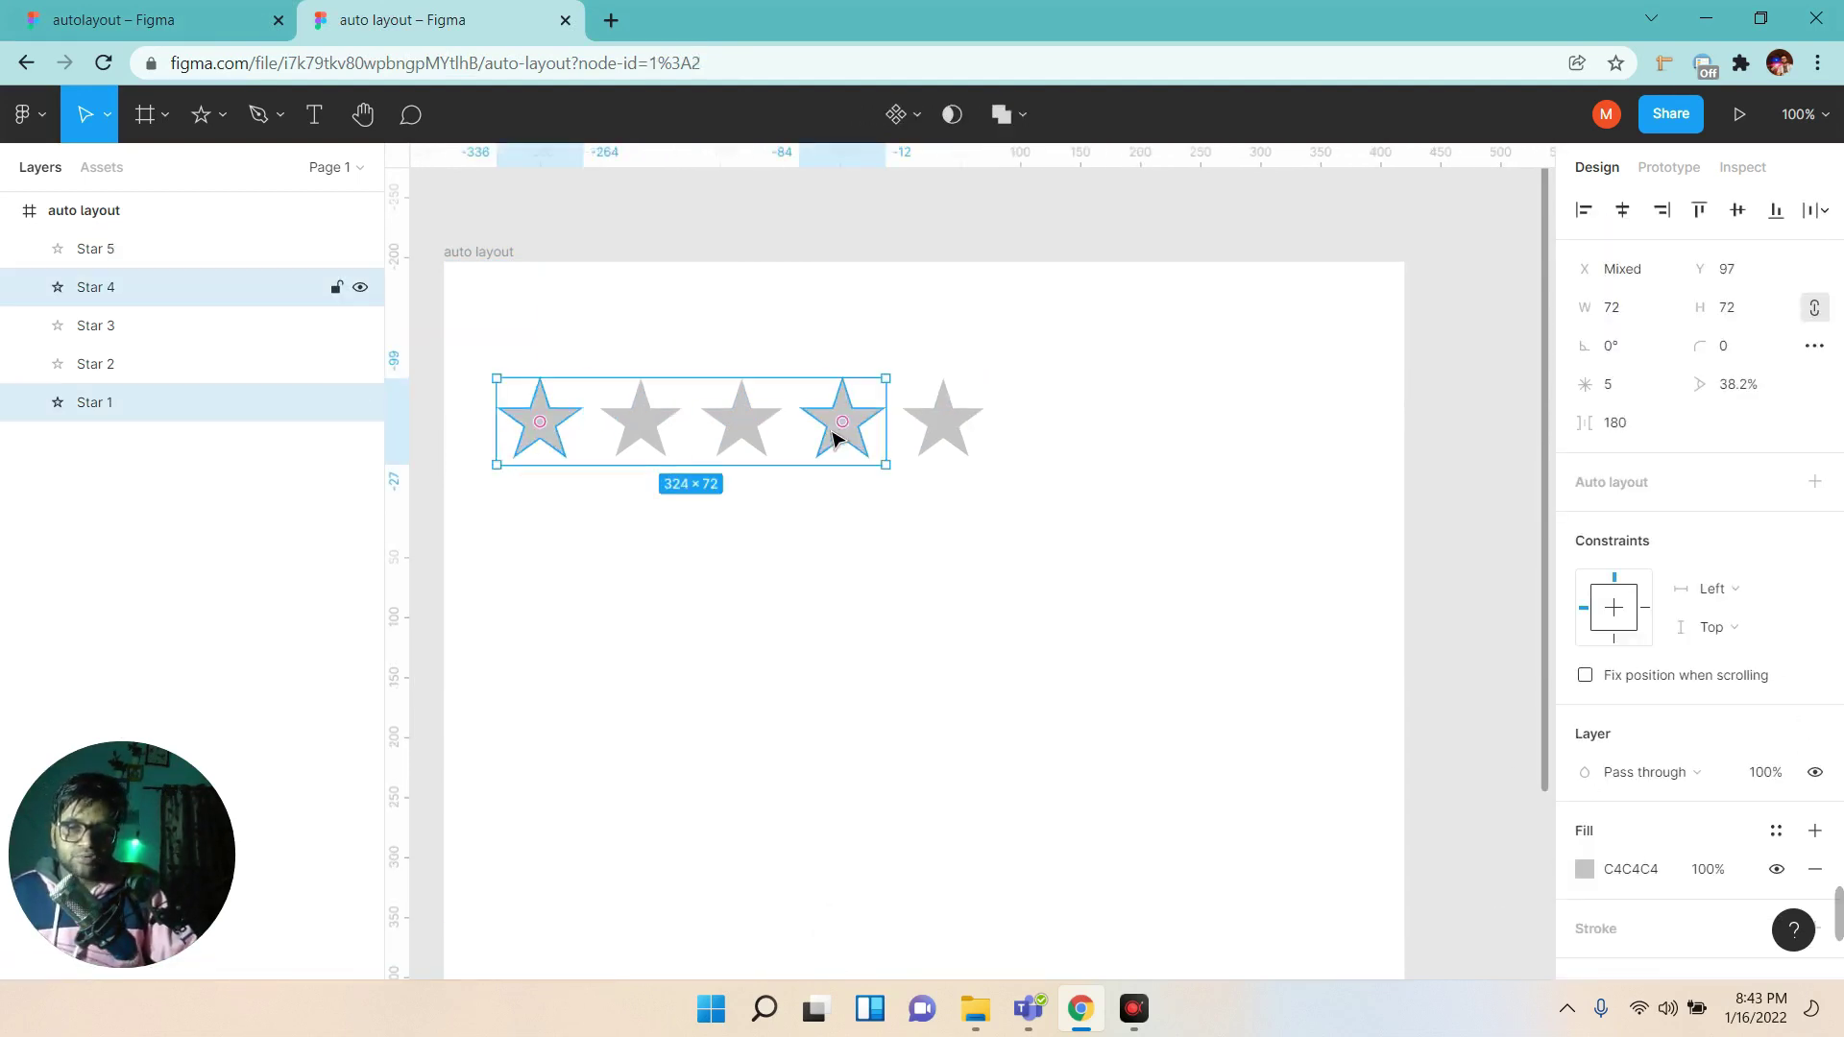
click(134, 394)
shift+click(106, 328)
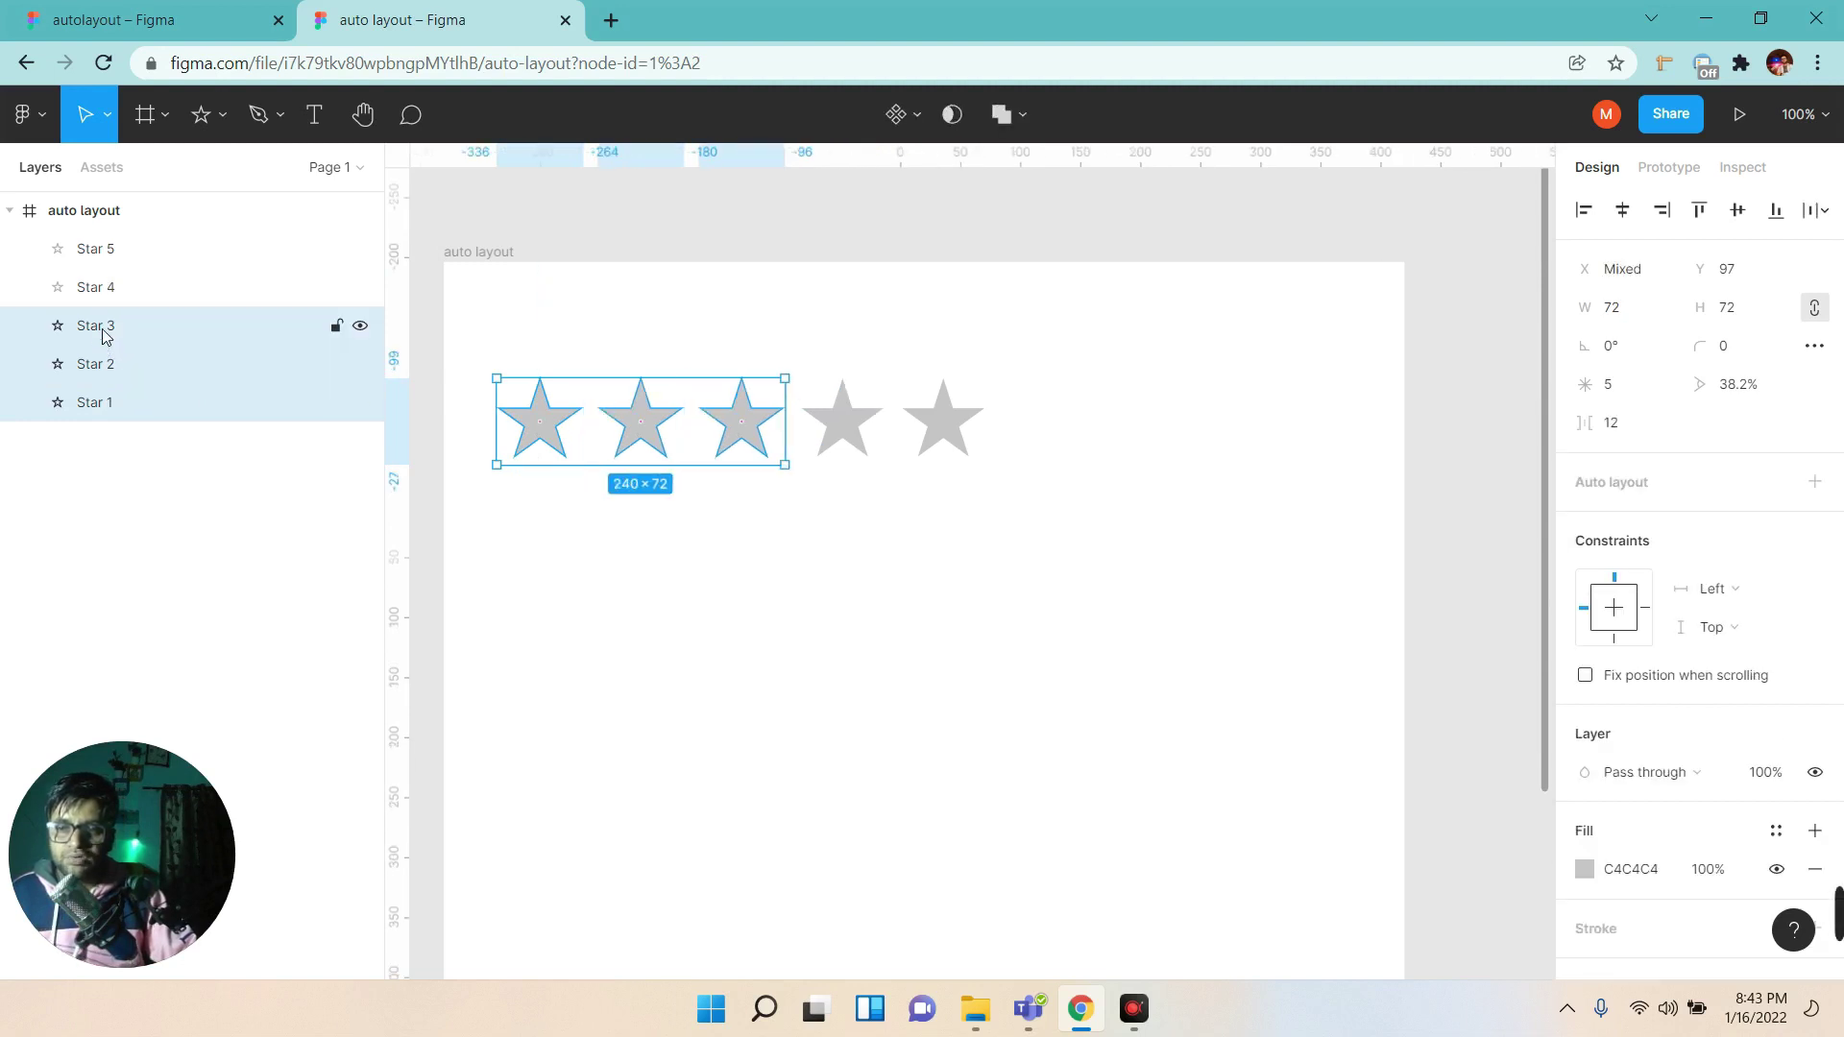
shift+click(101, 290)
click(1583, 871)
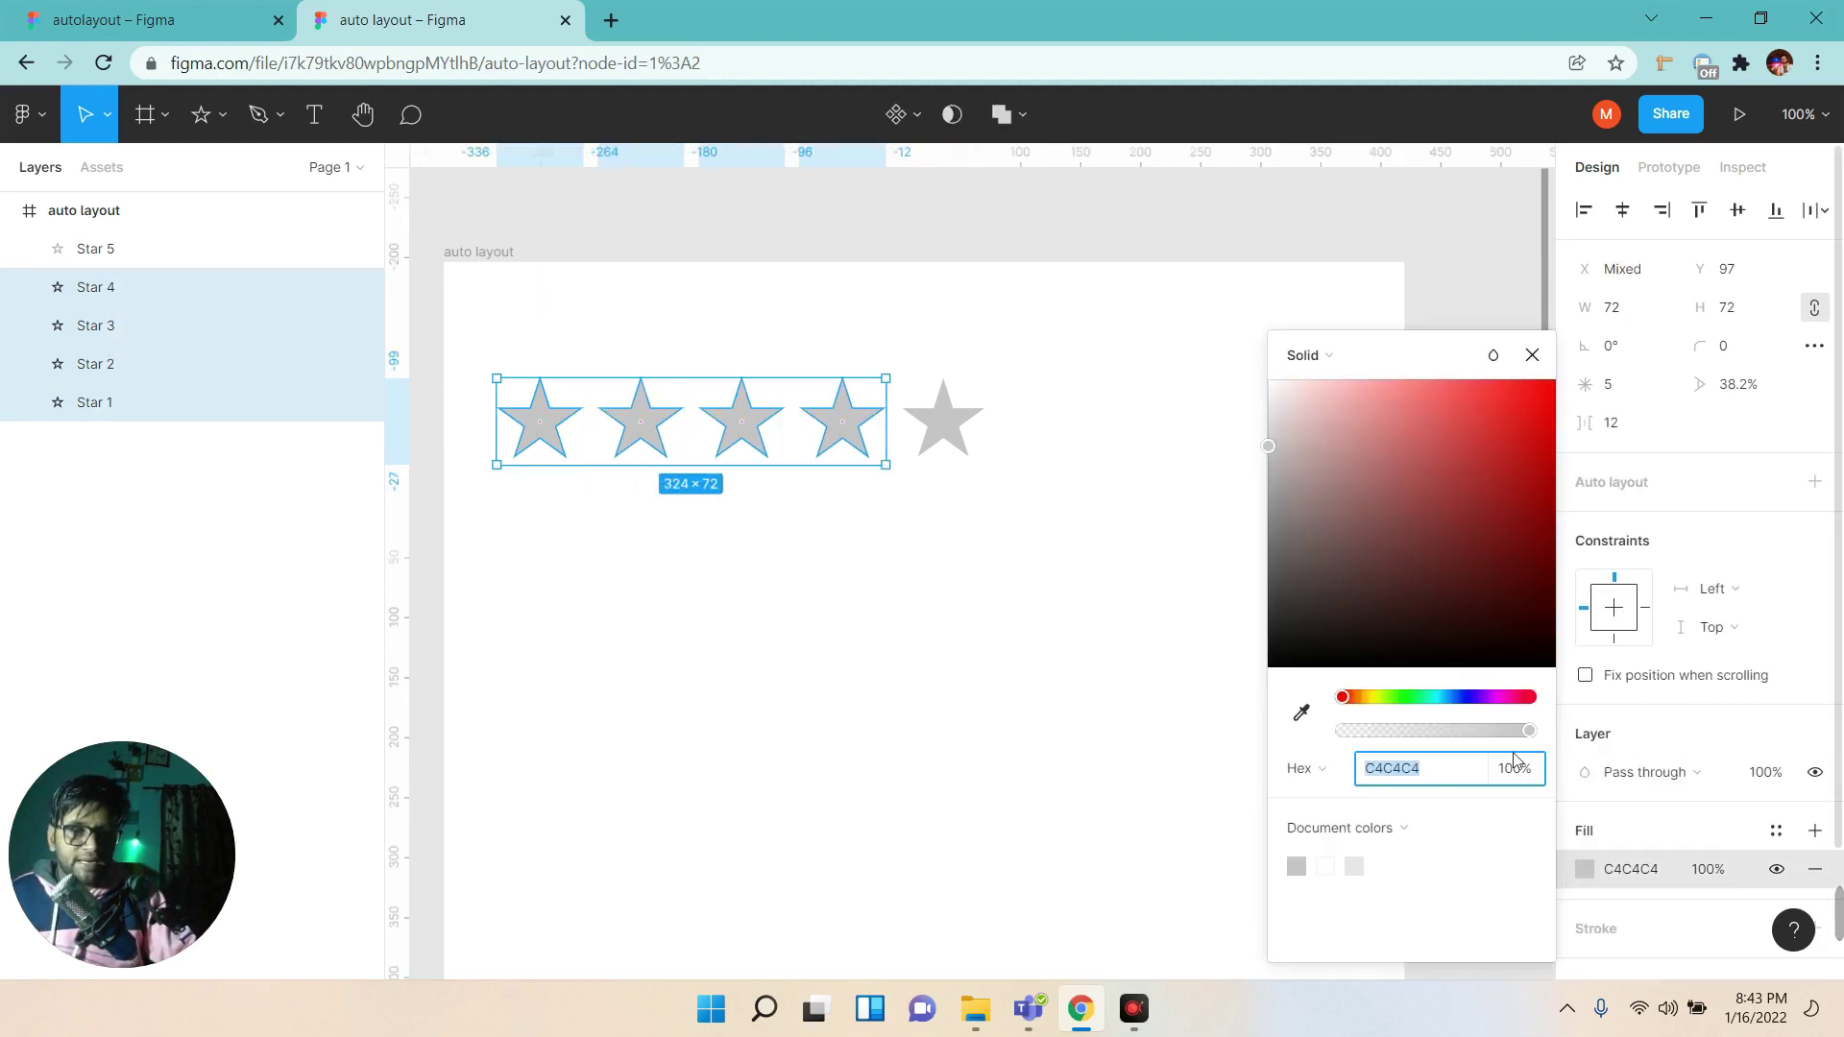
drag(1356, 702, 1409, 696)
drag(1454, 473, 1479, 408)
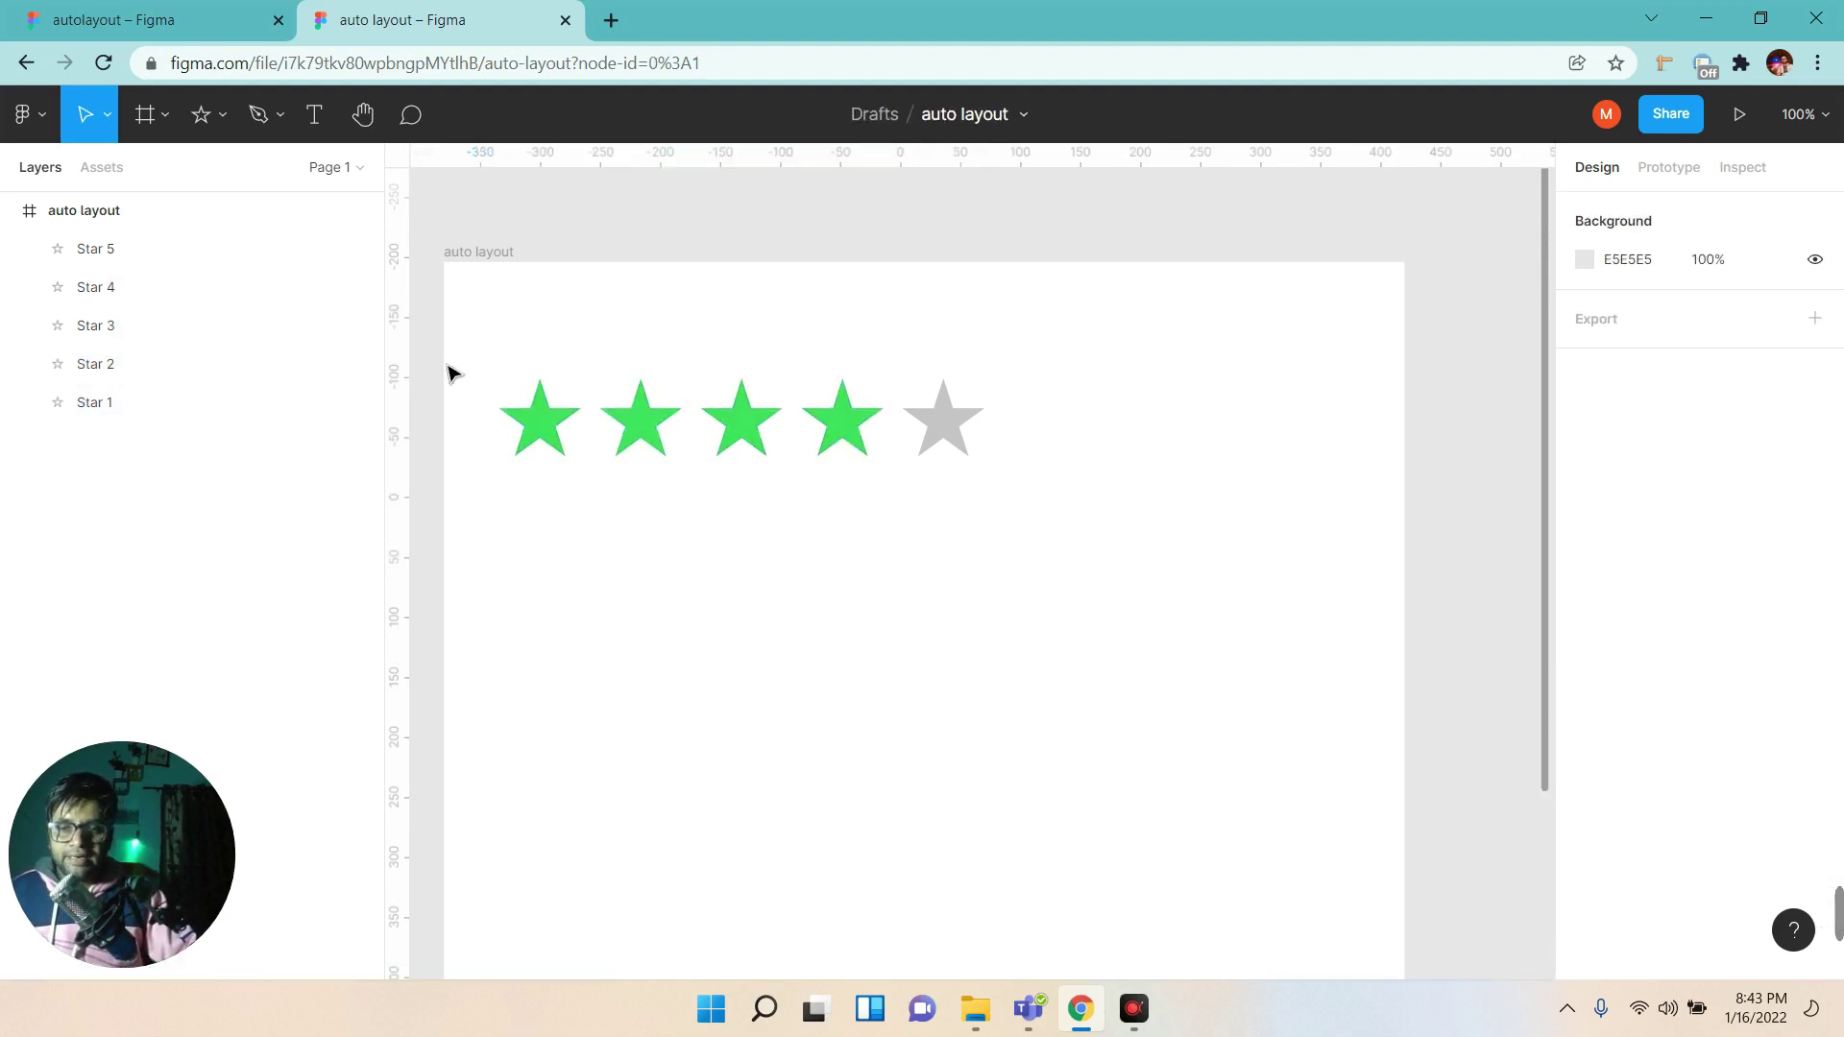
drag(449, 370, 989, 502)
Scatter the five stars across the frame and select them all.
click(964, 507)
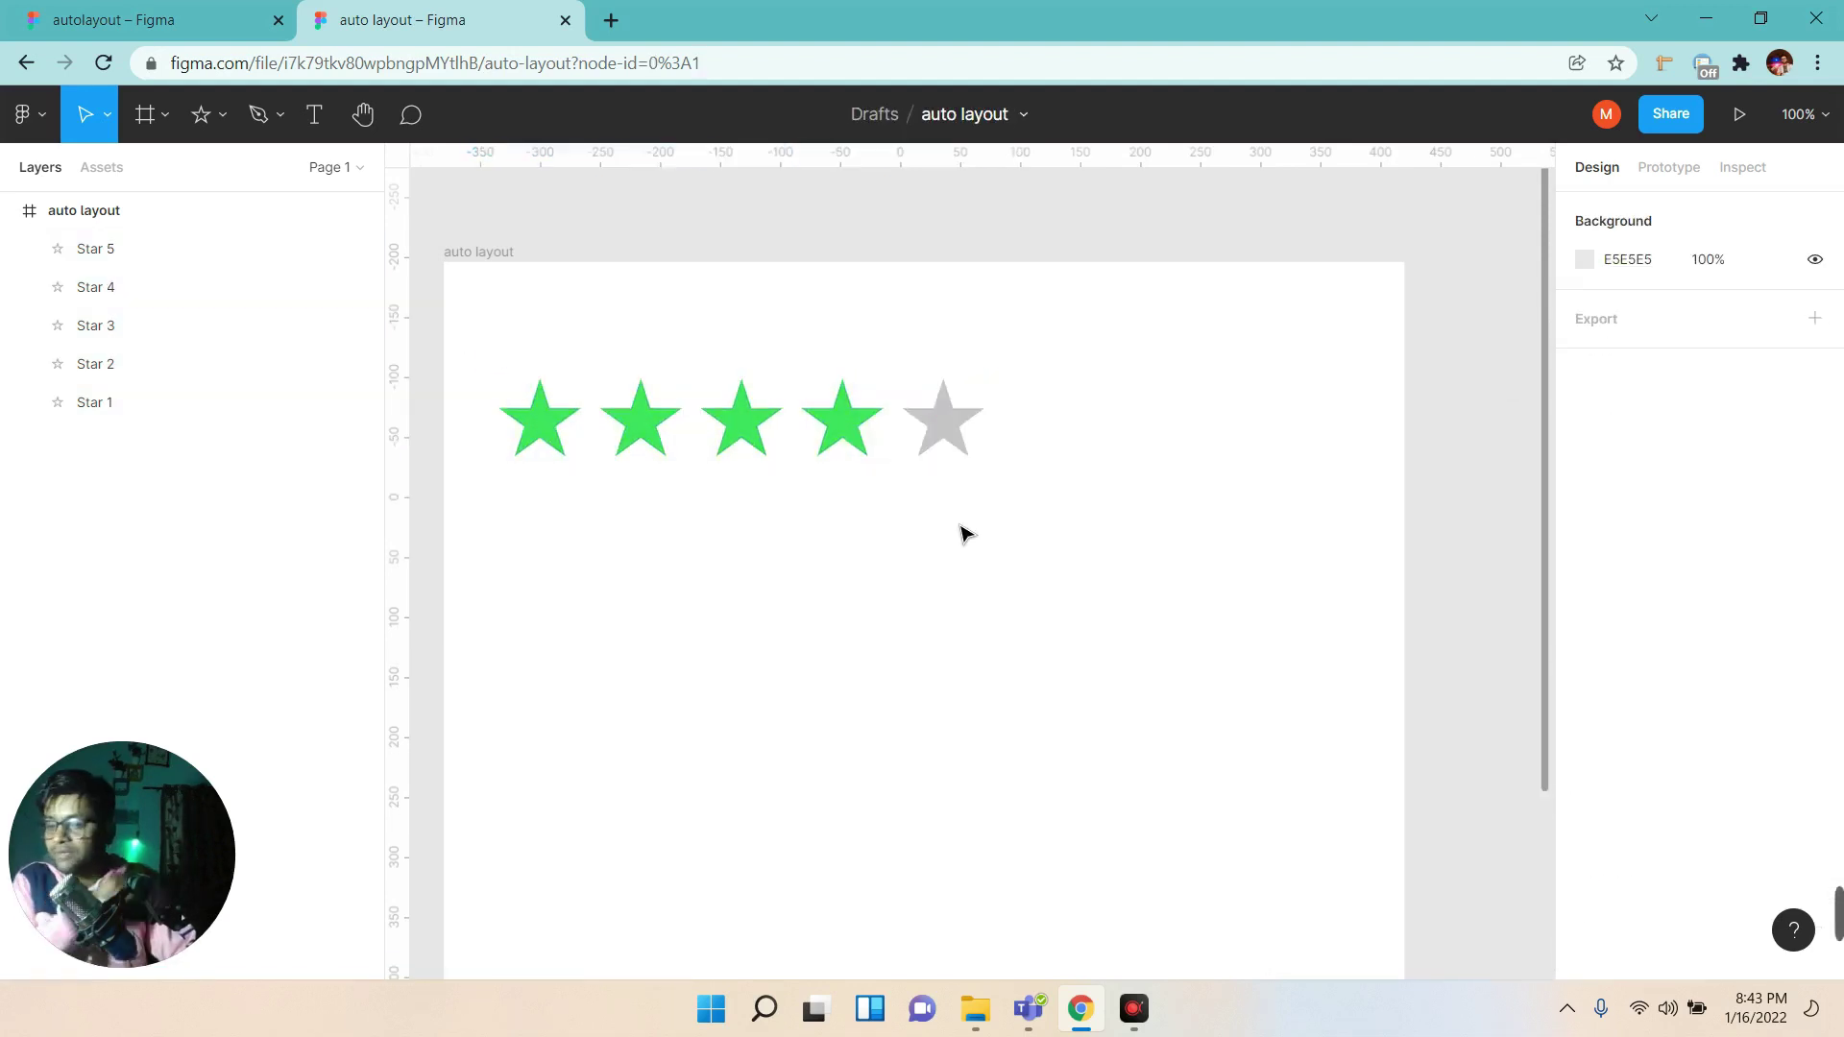
drag(640, 432, 603, 779)
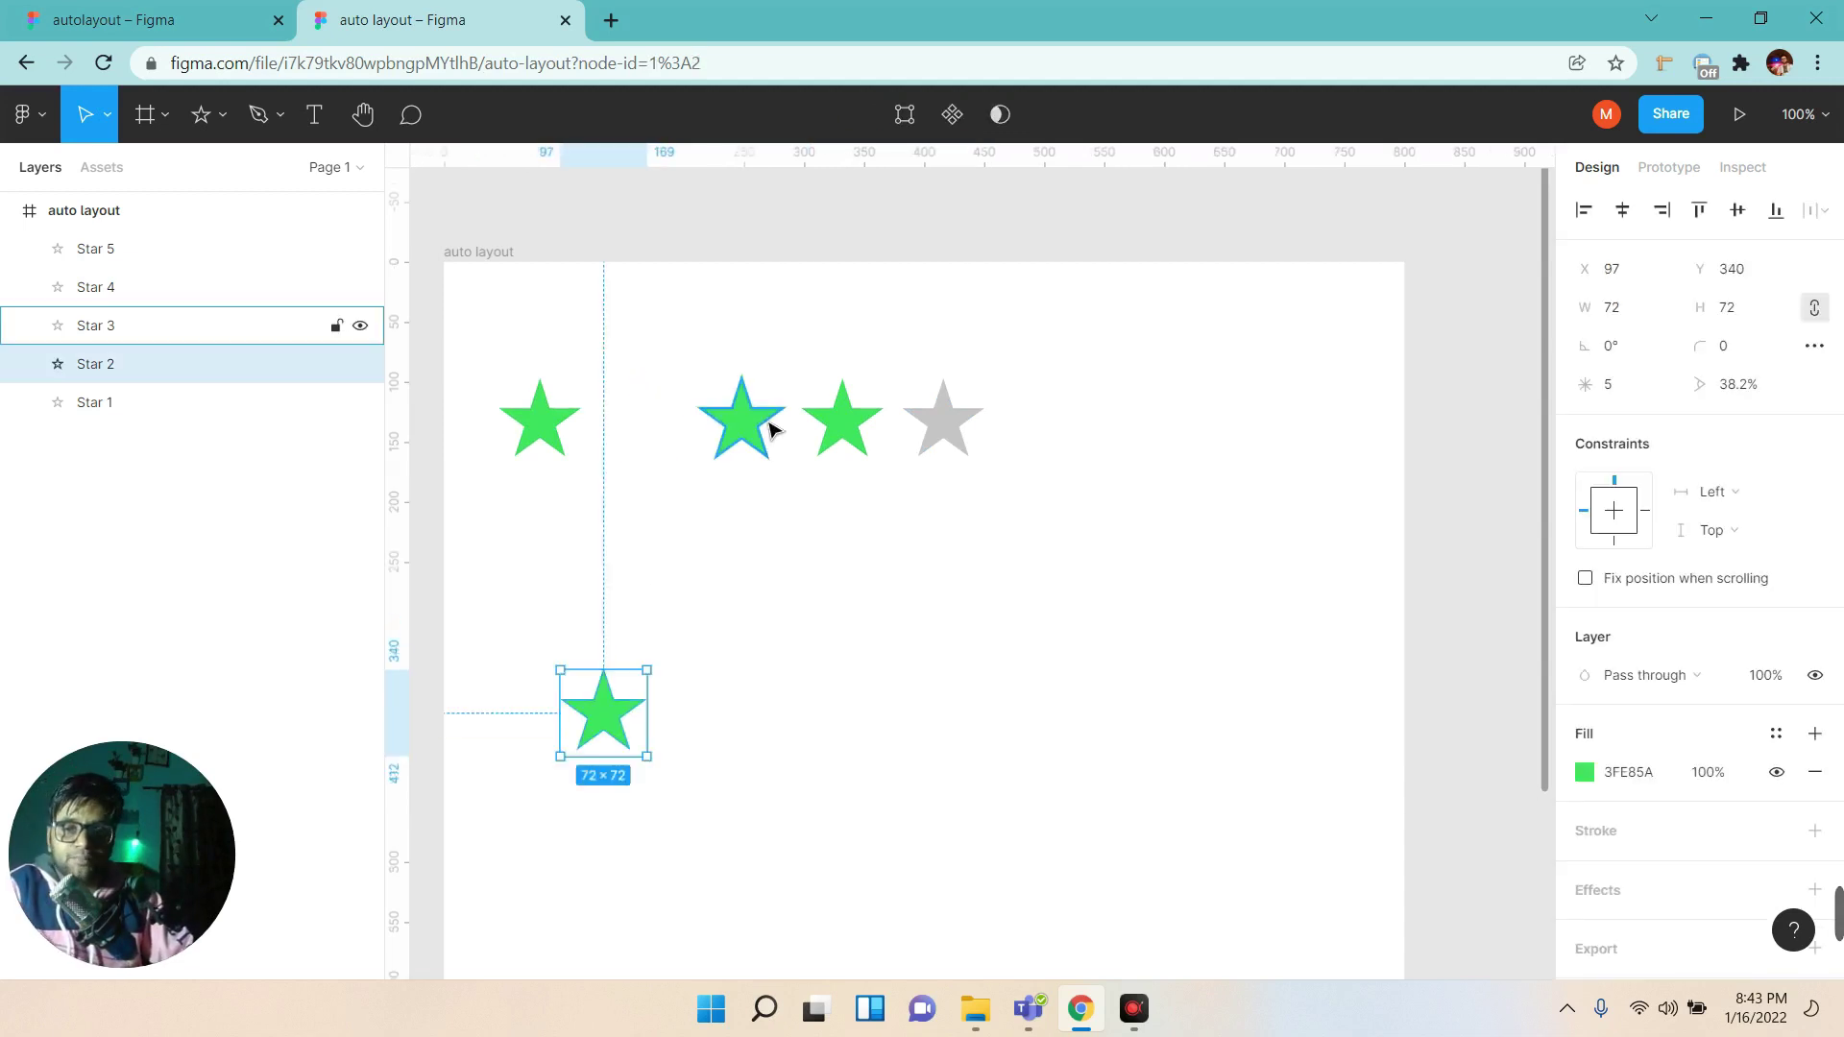
drag(769, 423, 861, 770)
drag(840, 424, 1171, 343)
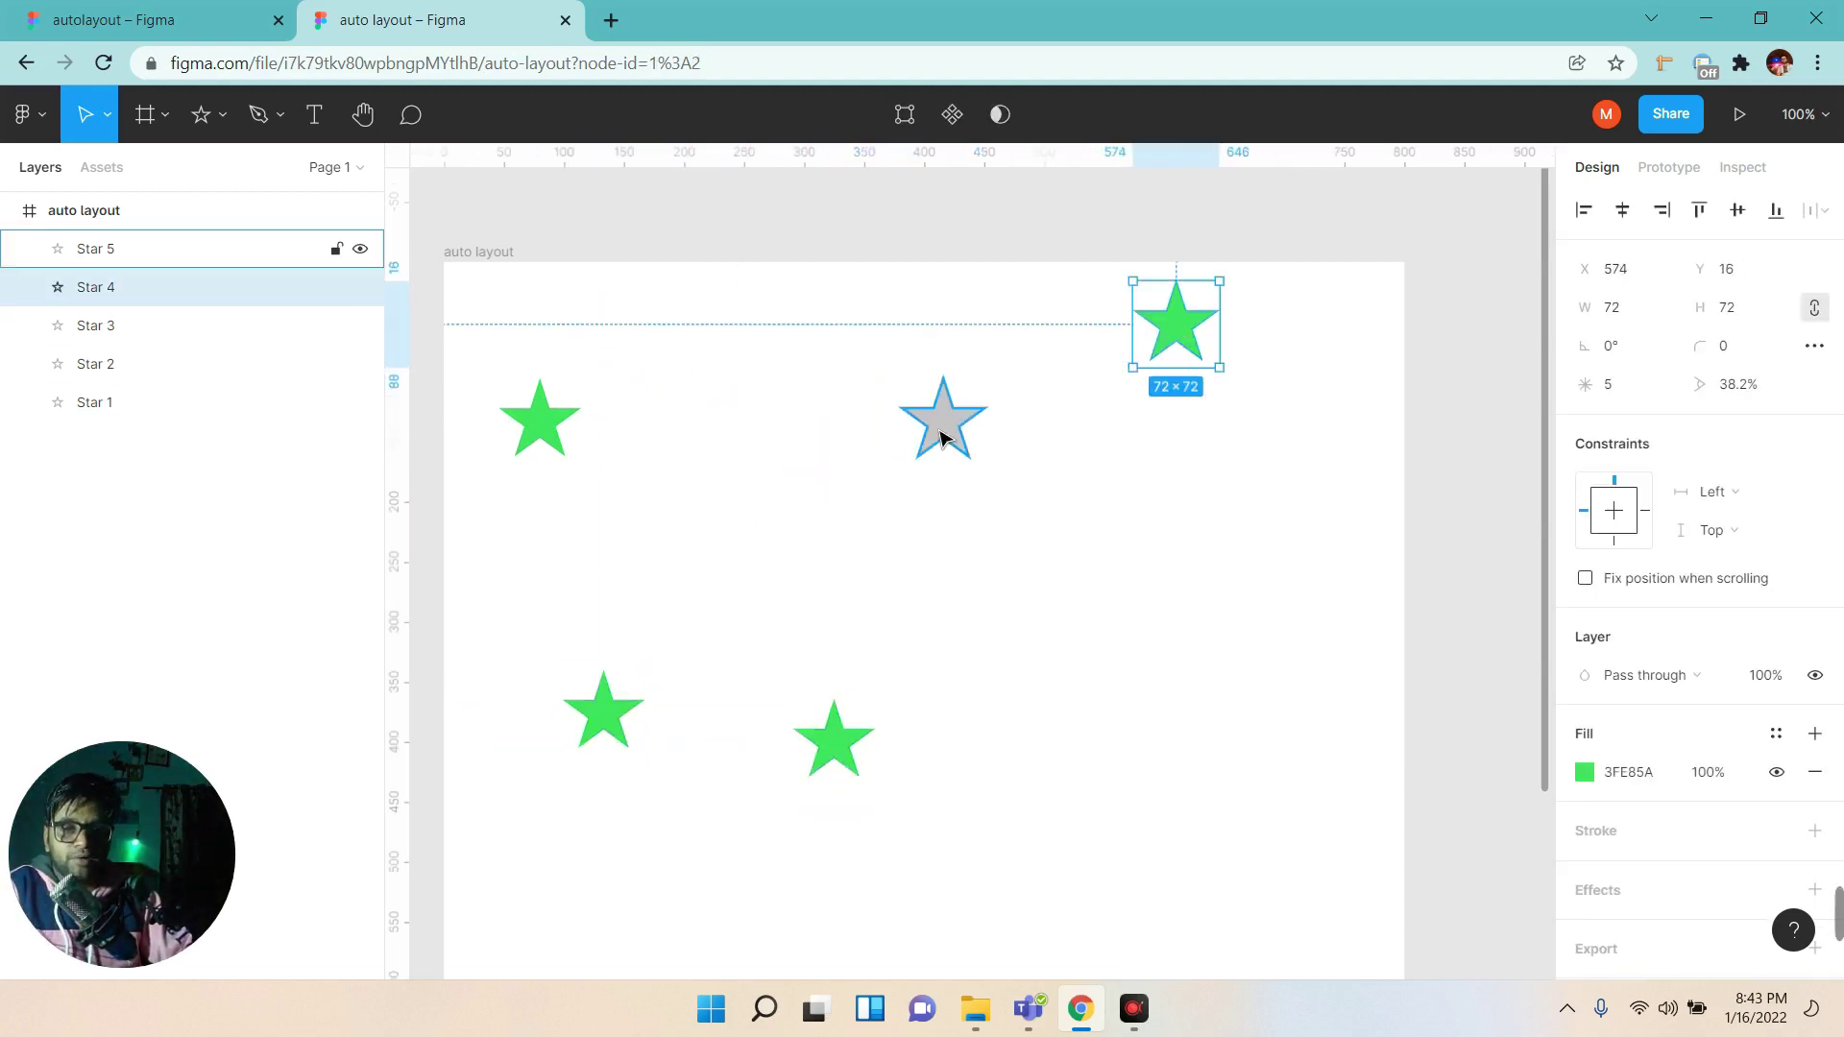
drag(943, 423, 1251, 704)
drag(848, 752, 872, 646)
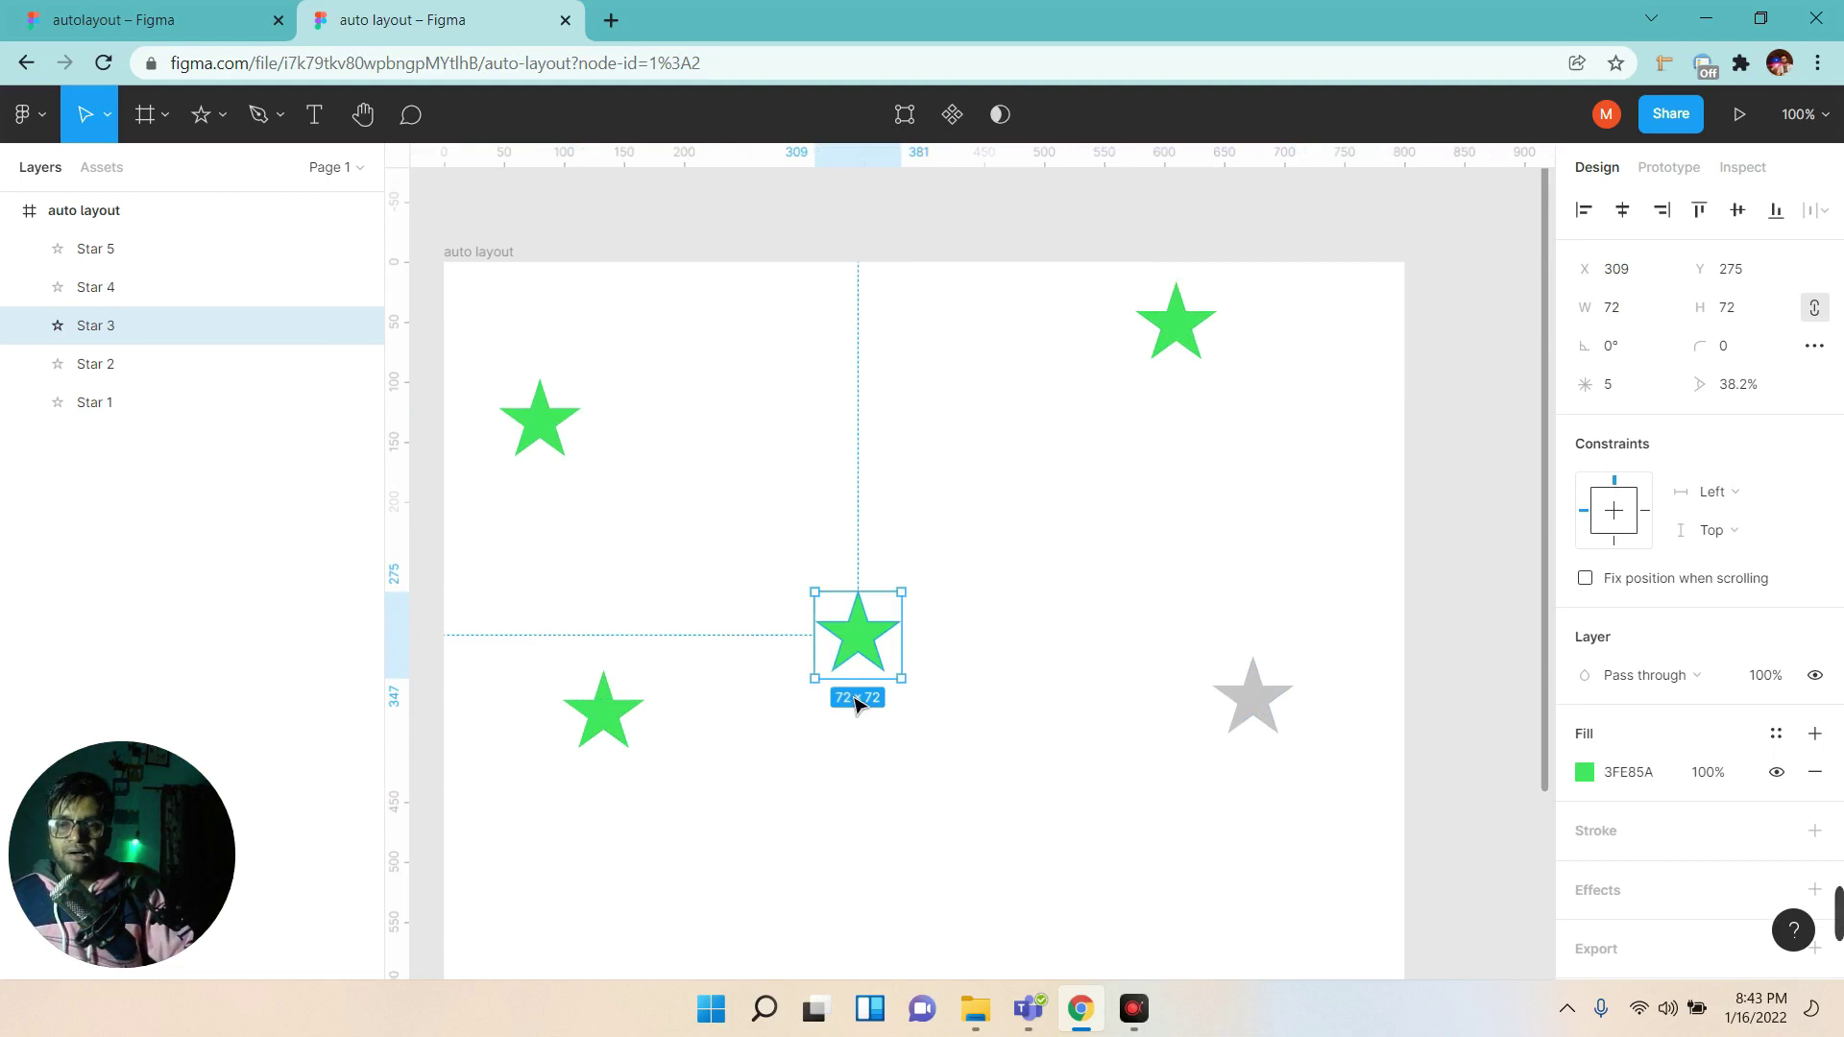
click(96, 401)
shift+click(113, 257)
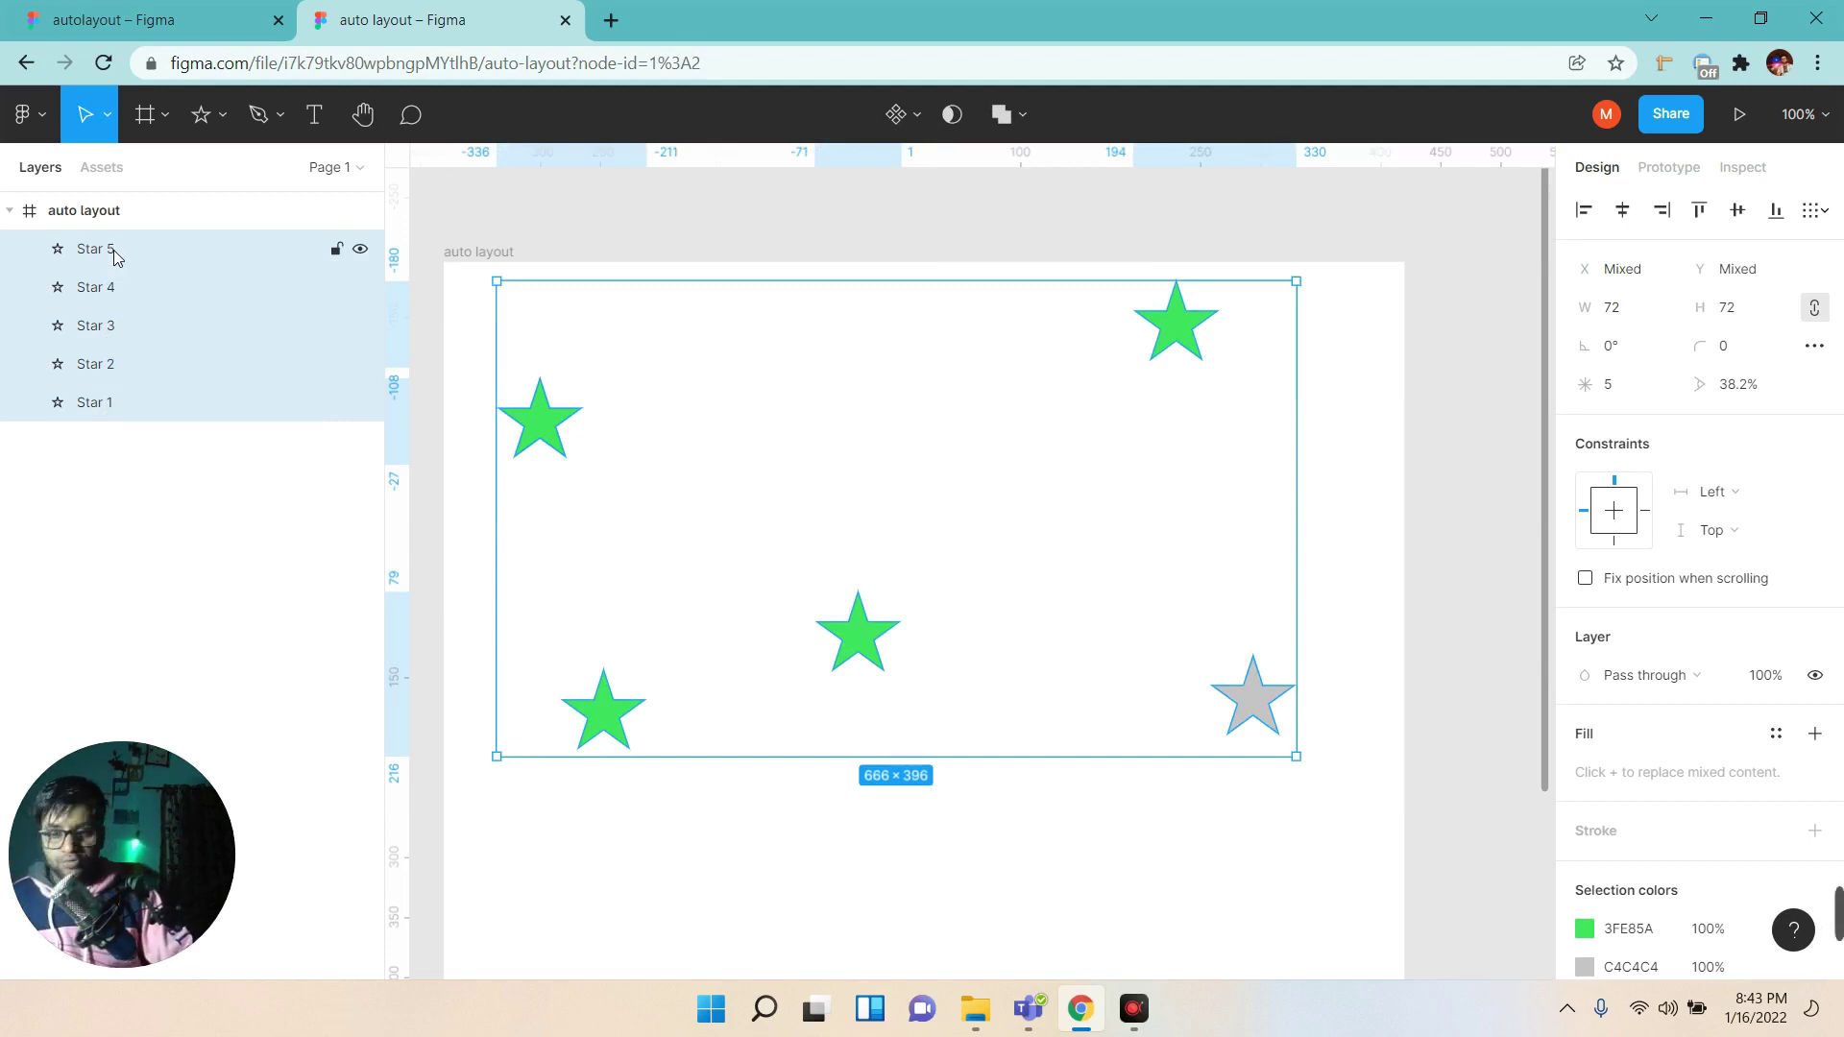
Wrap the stars in a horizontal auto layout frame named rating-parent.
key(shift+a)
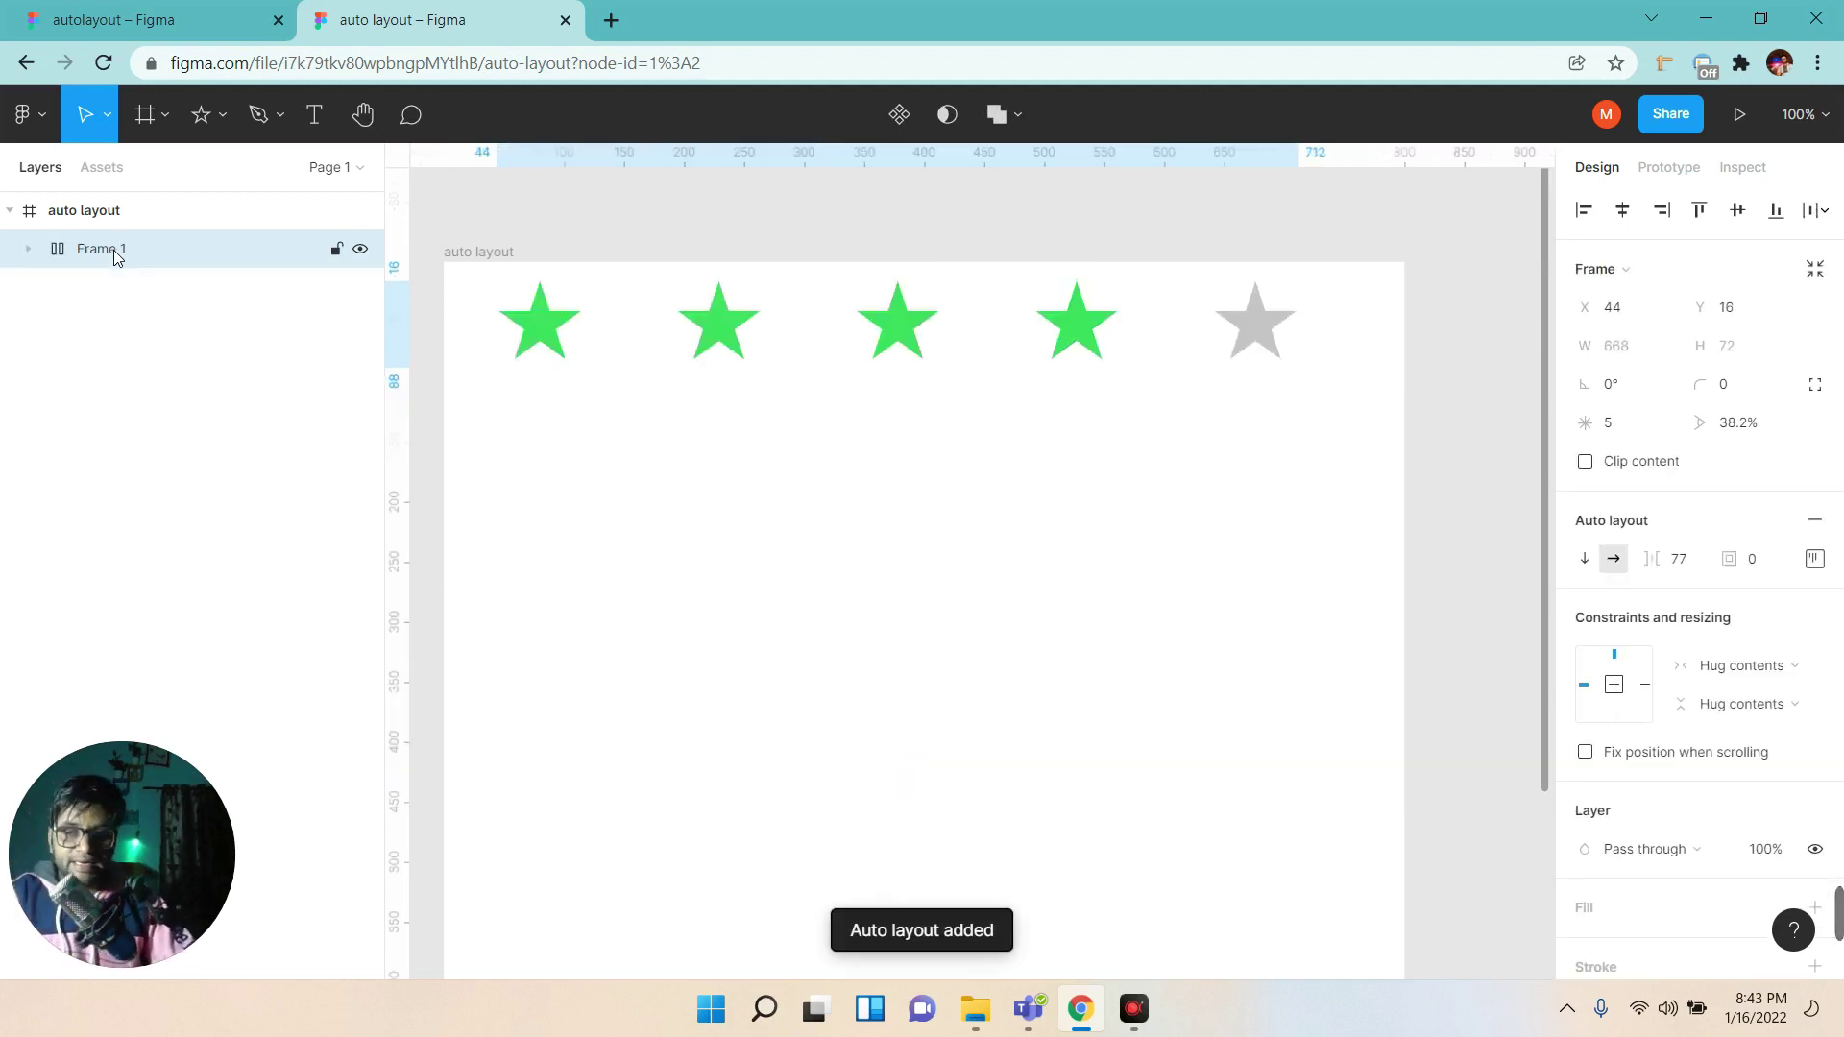
drag(823, 373, 814, 500)
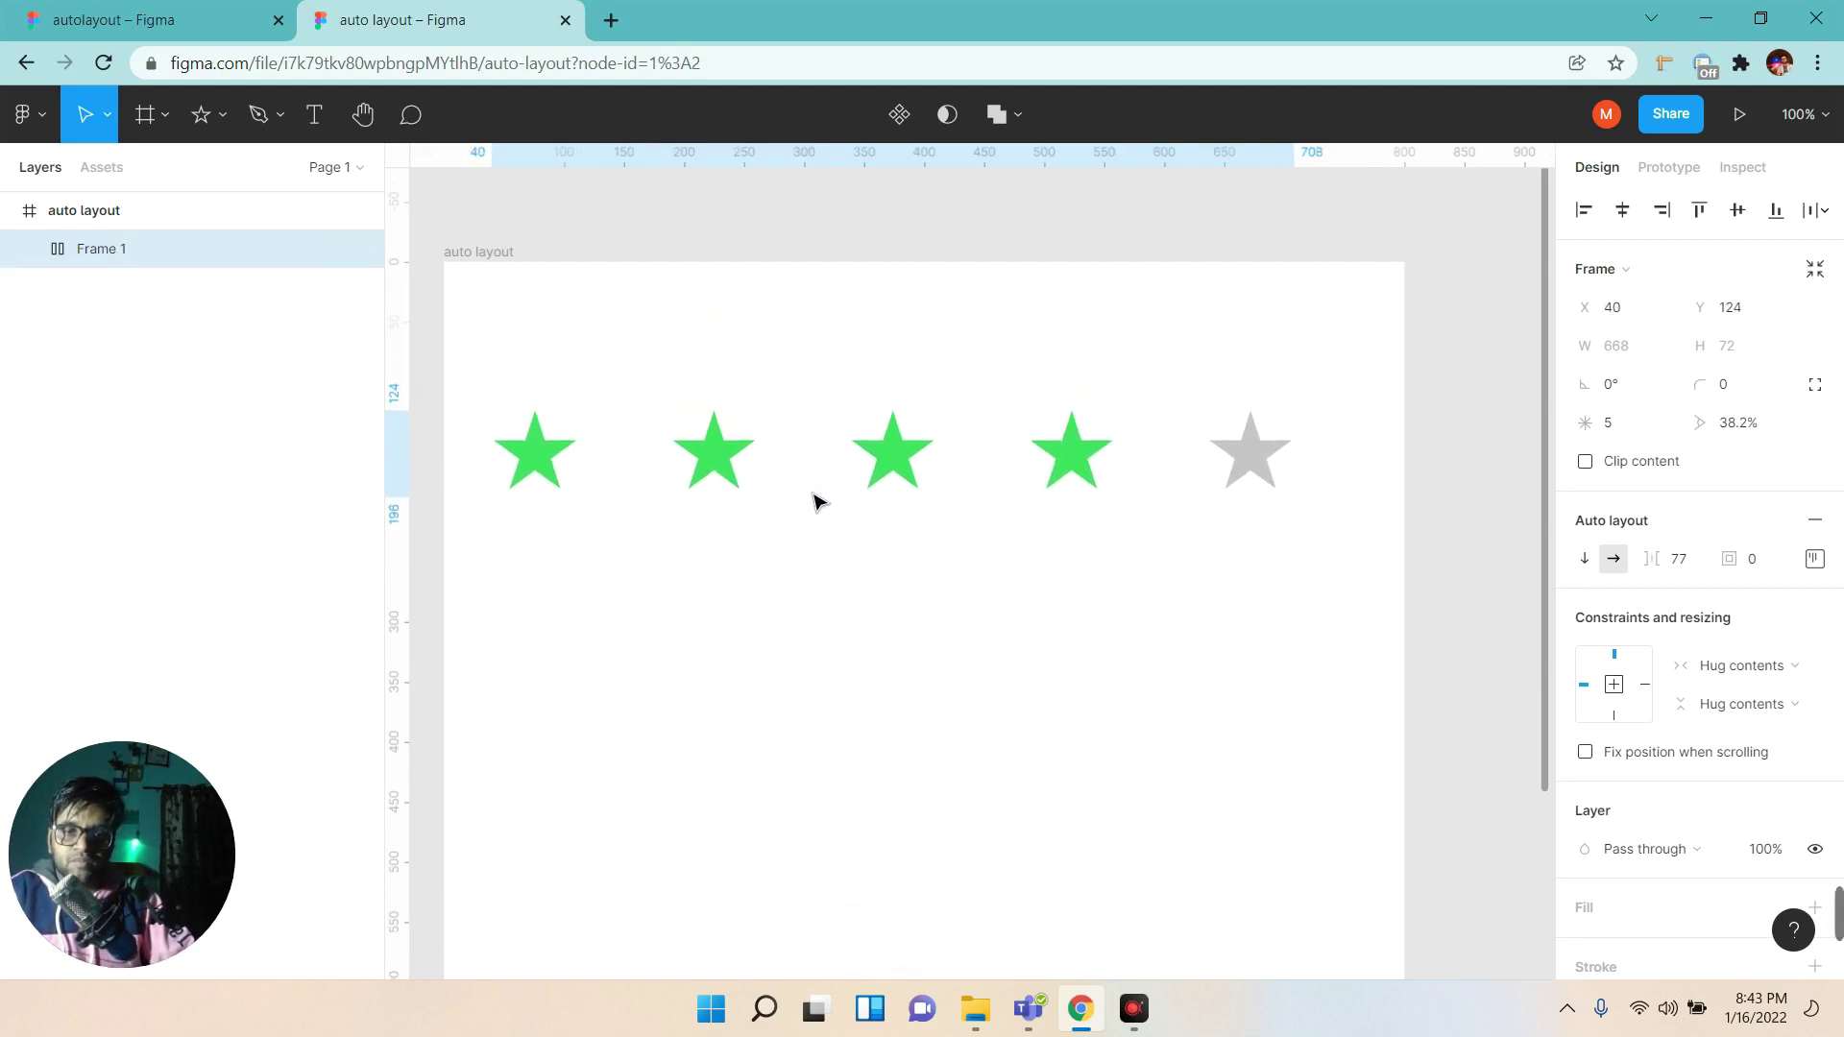
double_click(89, 249)
text(rating-parent)
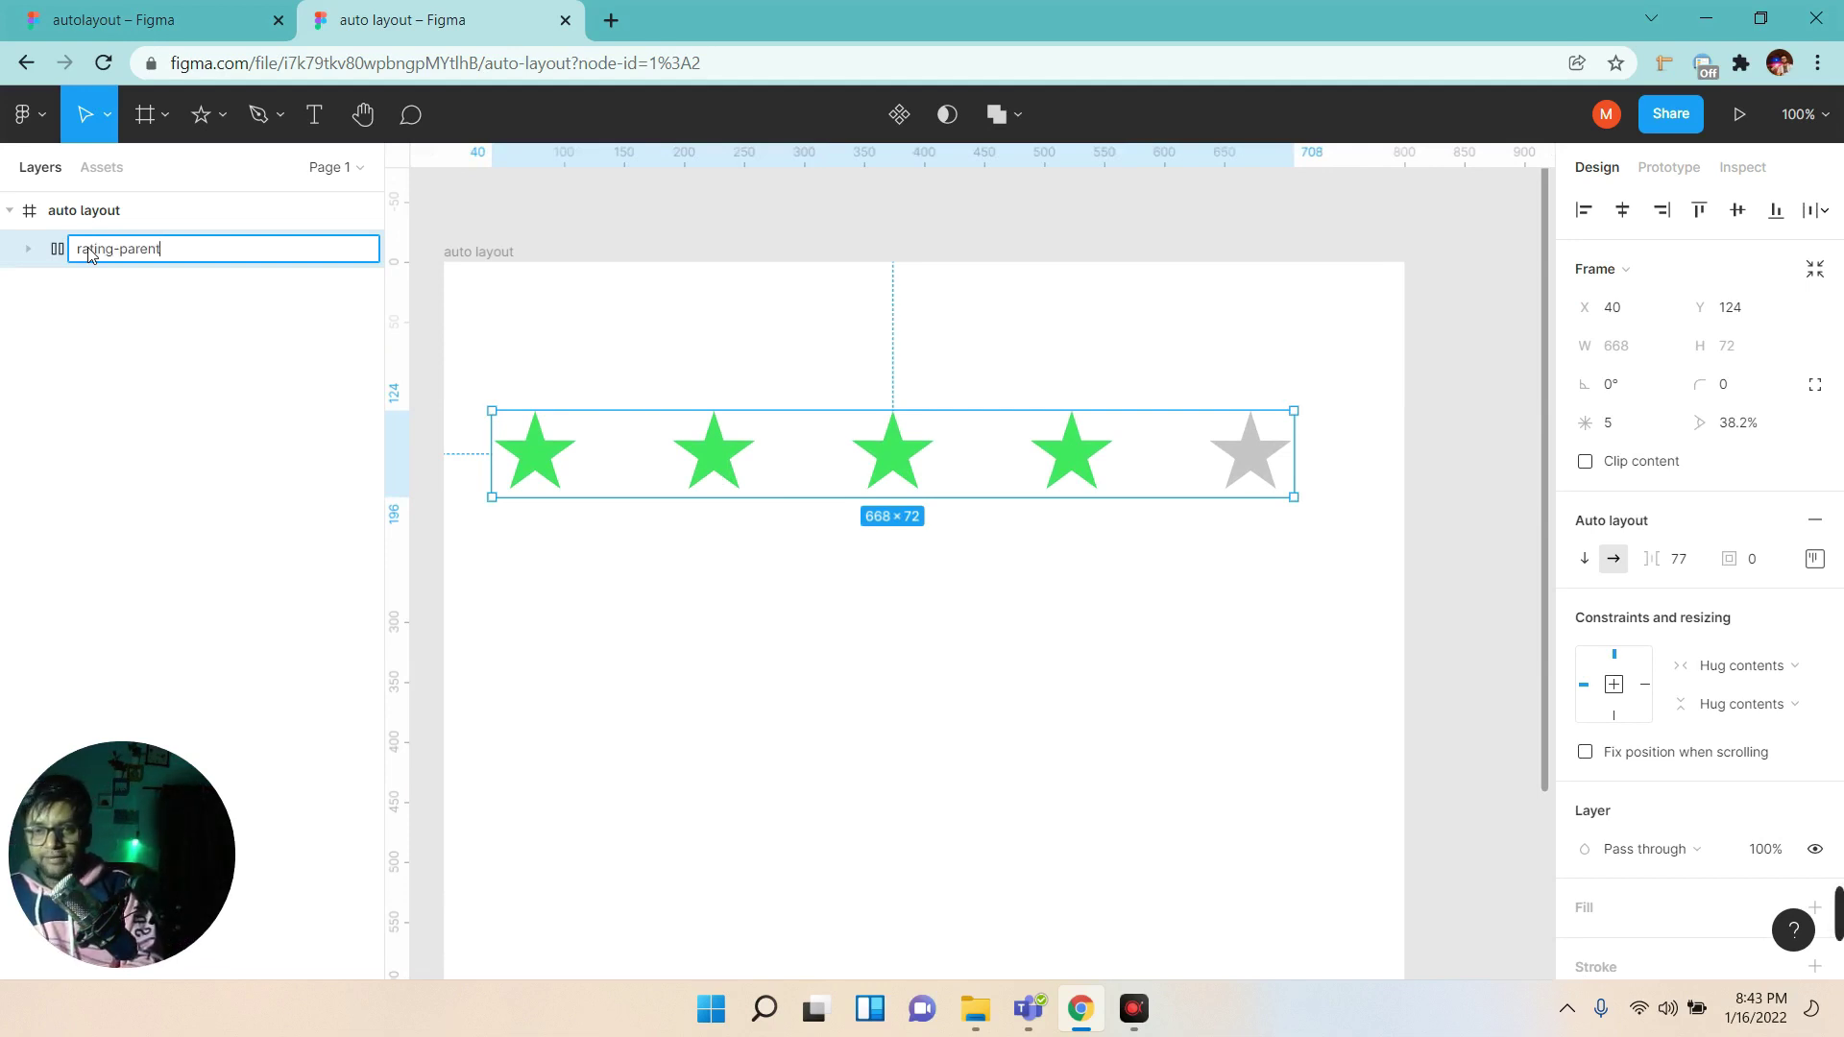
key(Return)
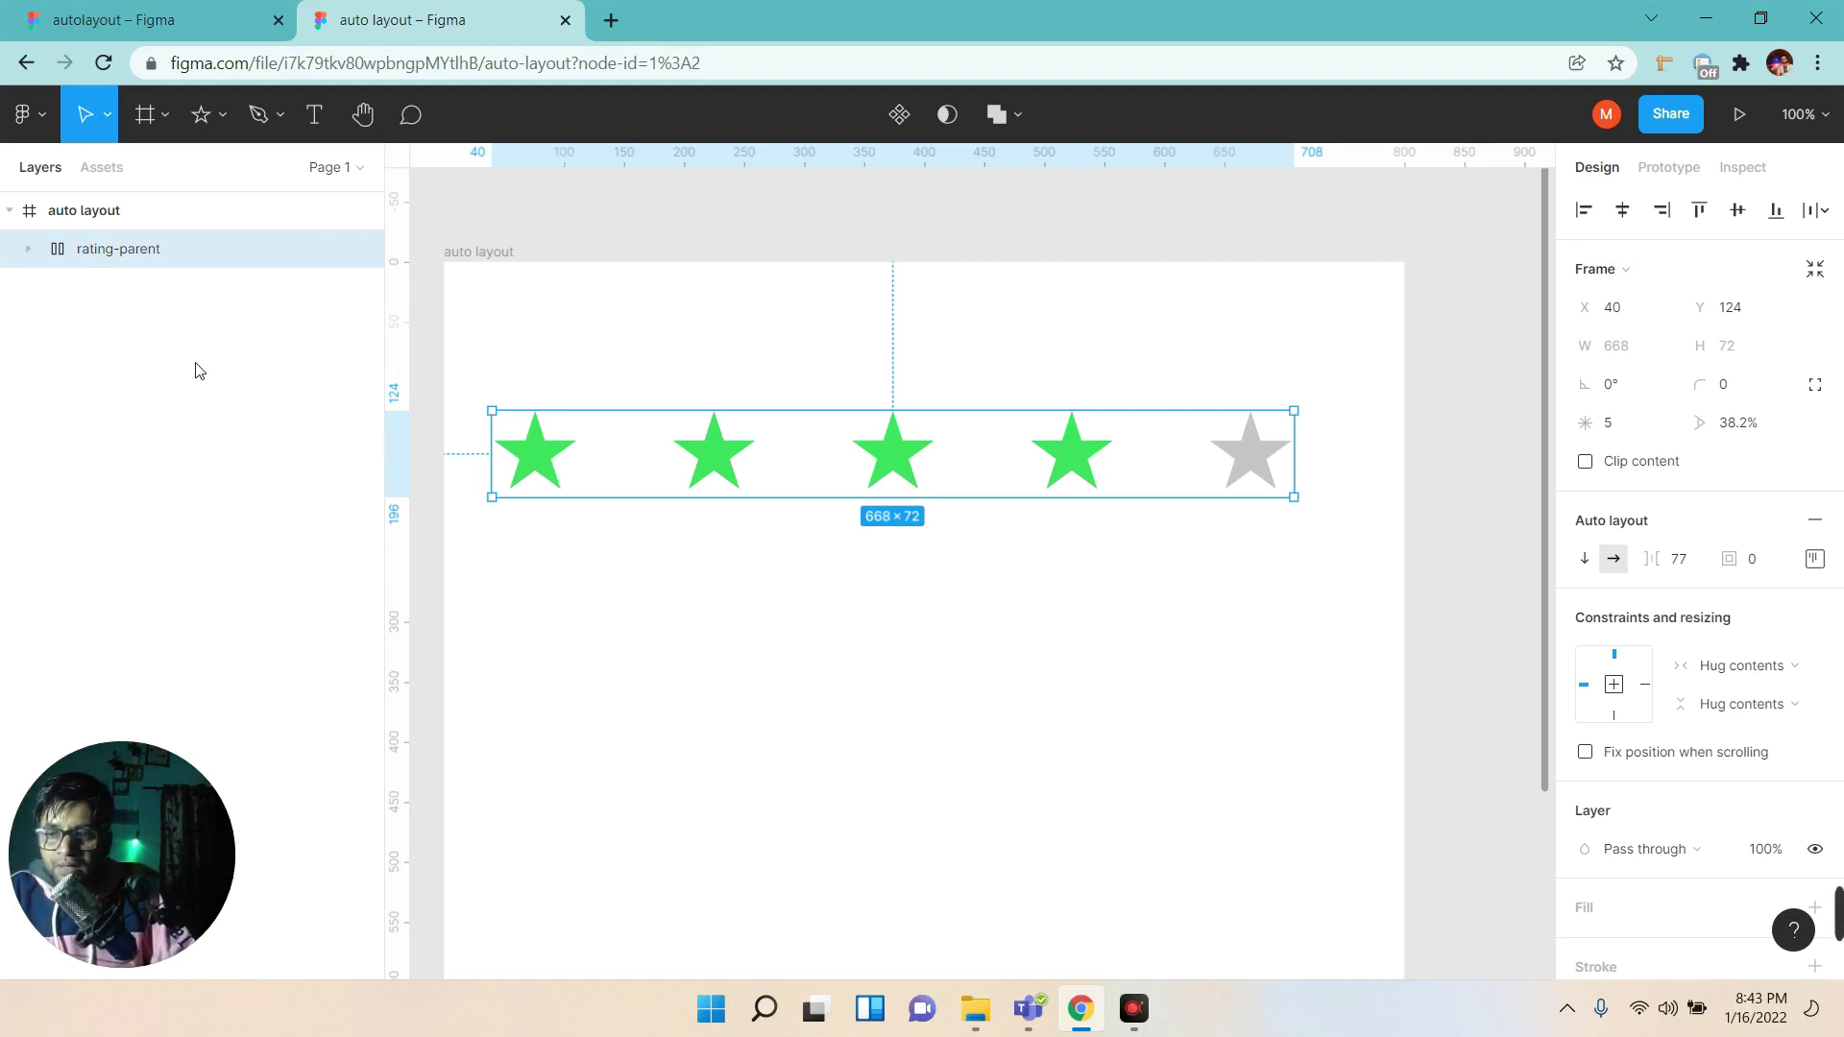
mouse_move(118, 250)
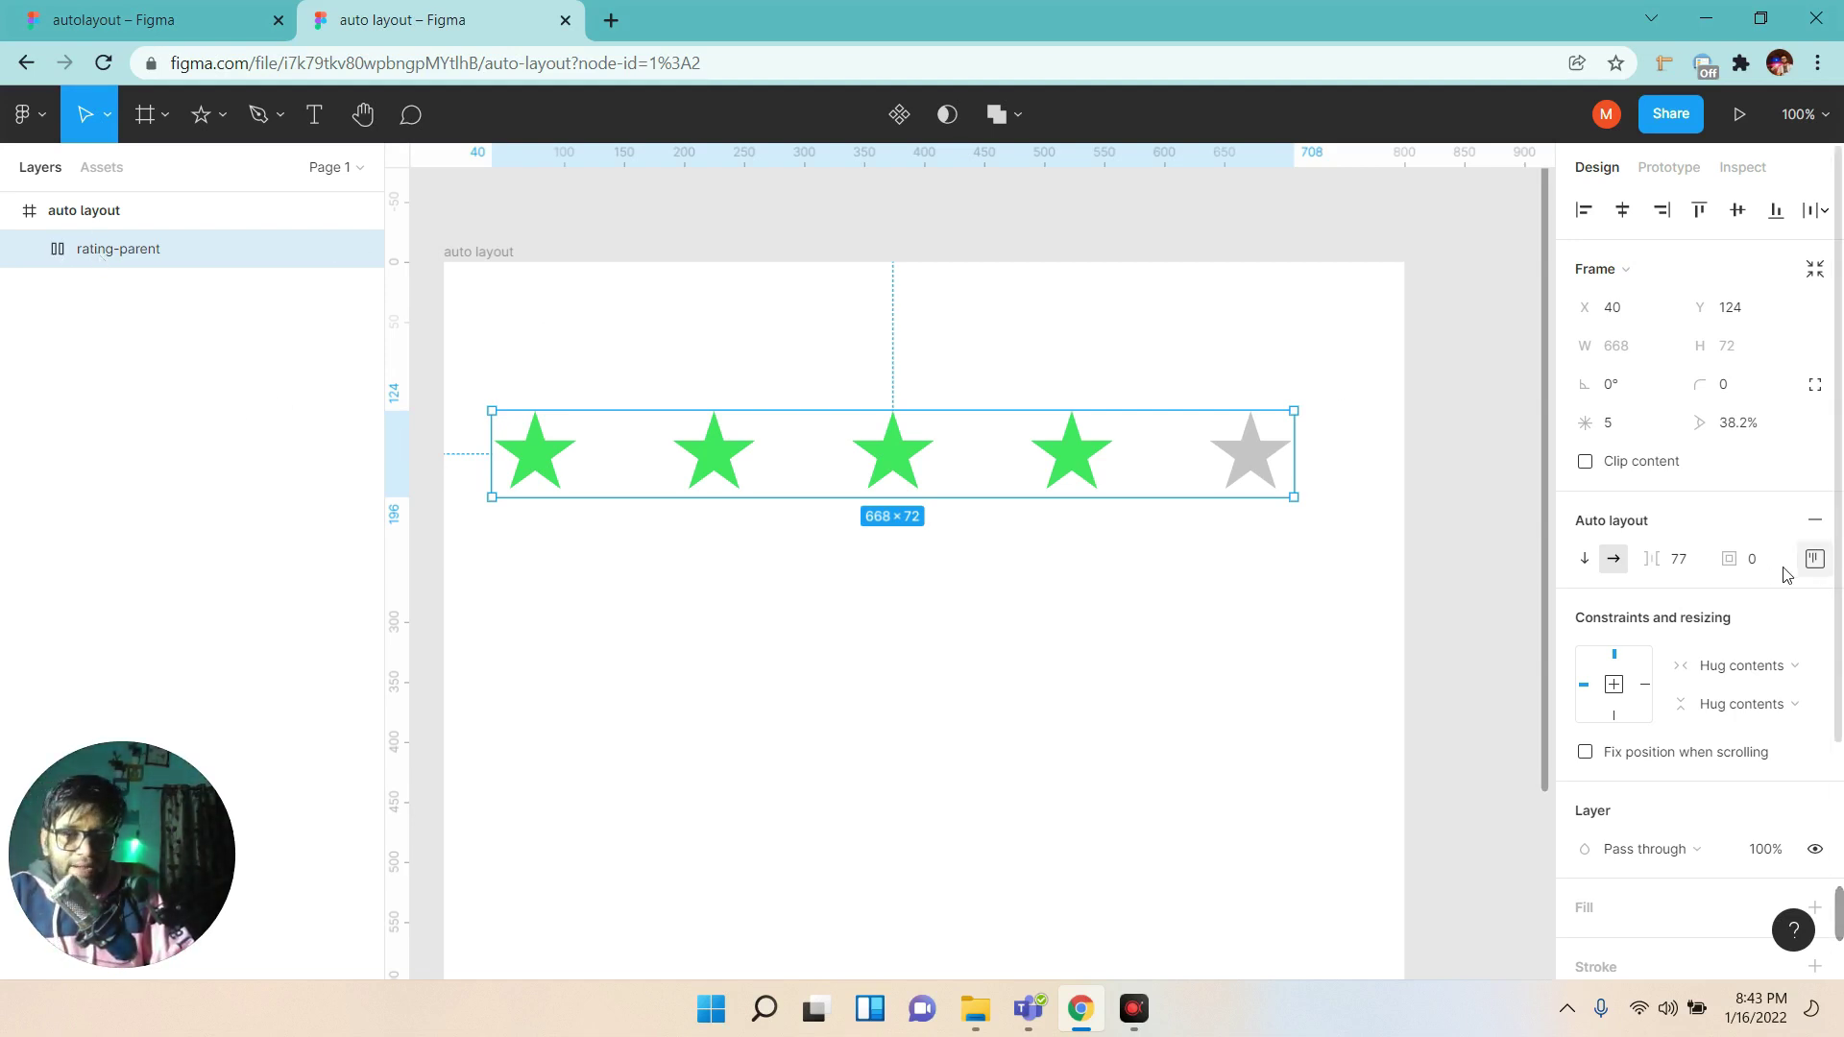
click(29, 250)
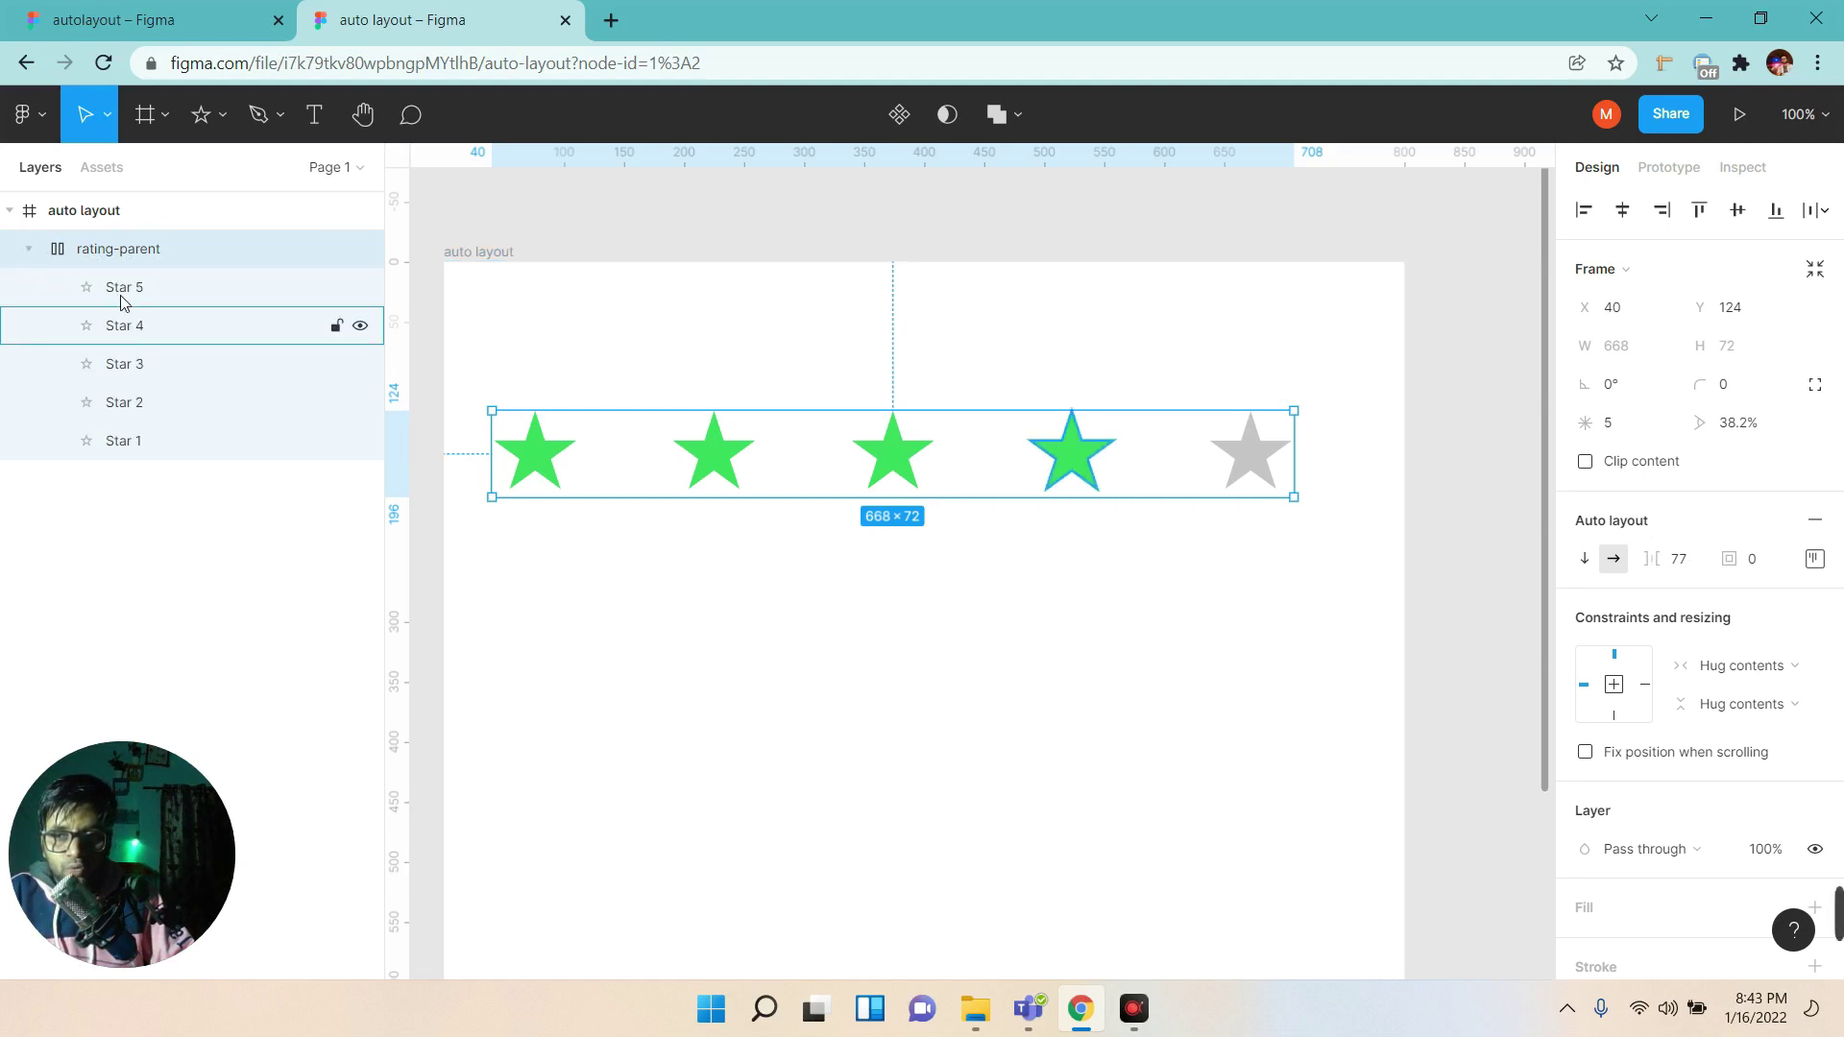
click(29, 250)
click(1672, 566)
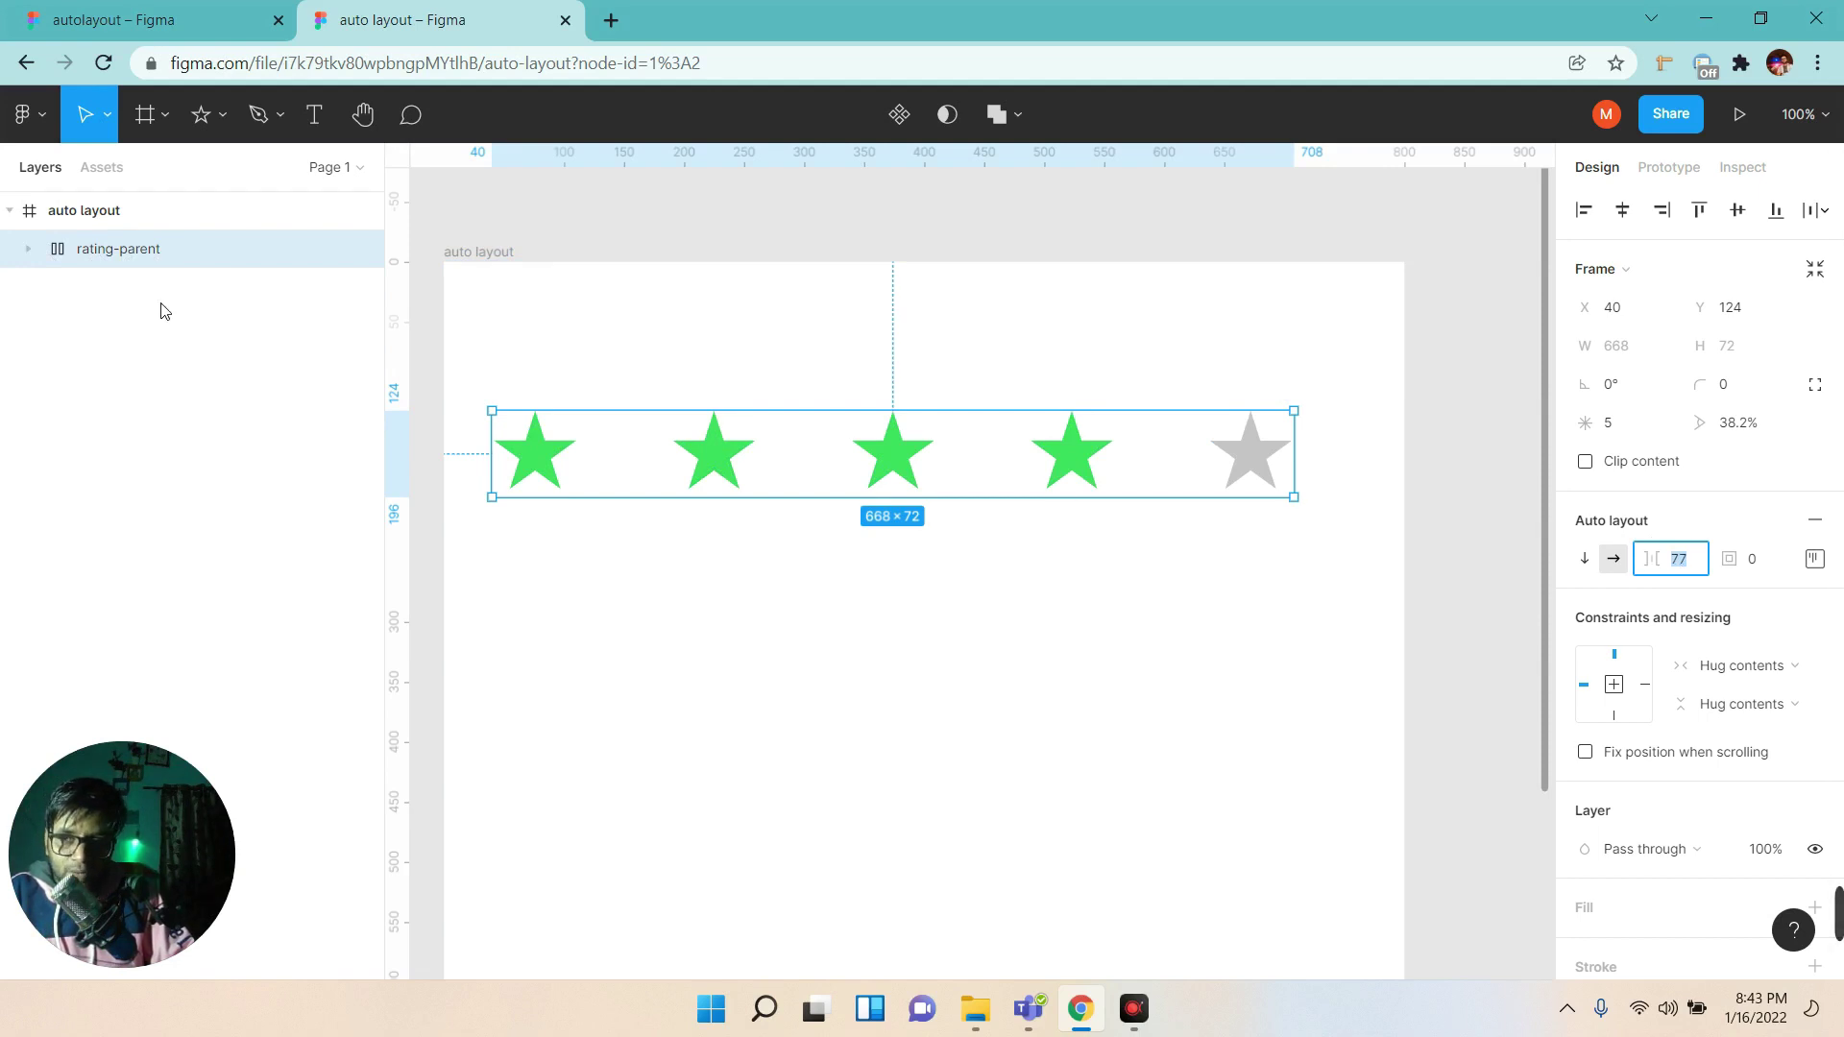
Try star spacing values of 15 and then 40.
click(135, 259)
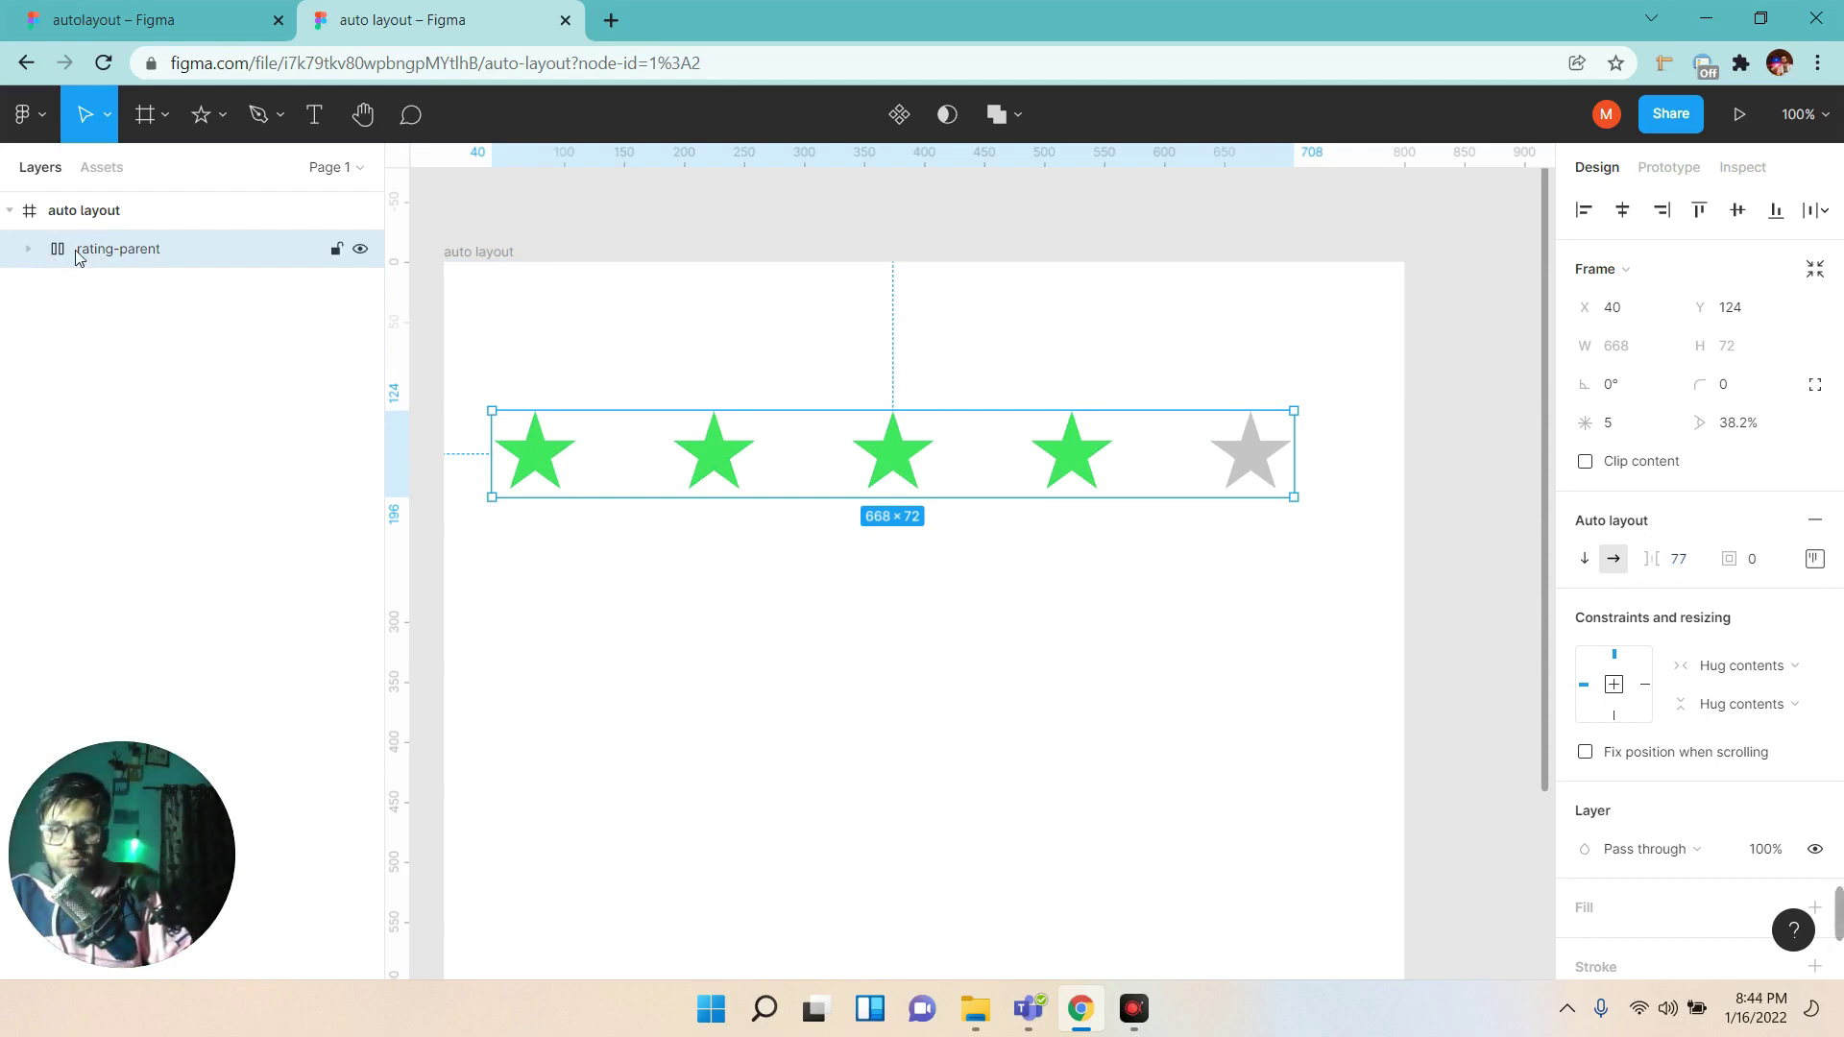
click(1689, 564)
key(Down)
key(Down)
key(Down)
key(Down)
key(Down)
key(Down)
key(Down)
key(Down)
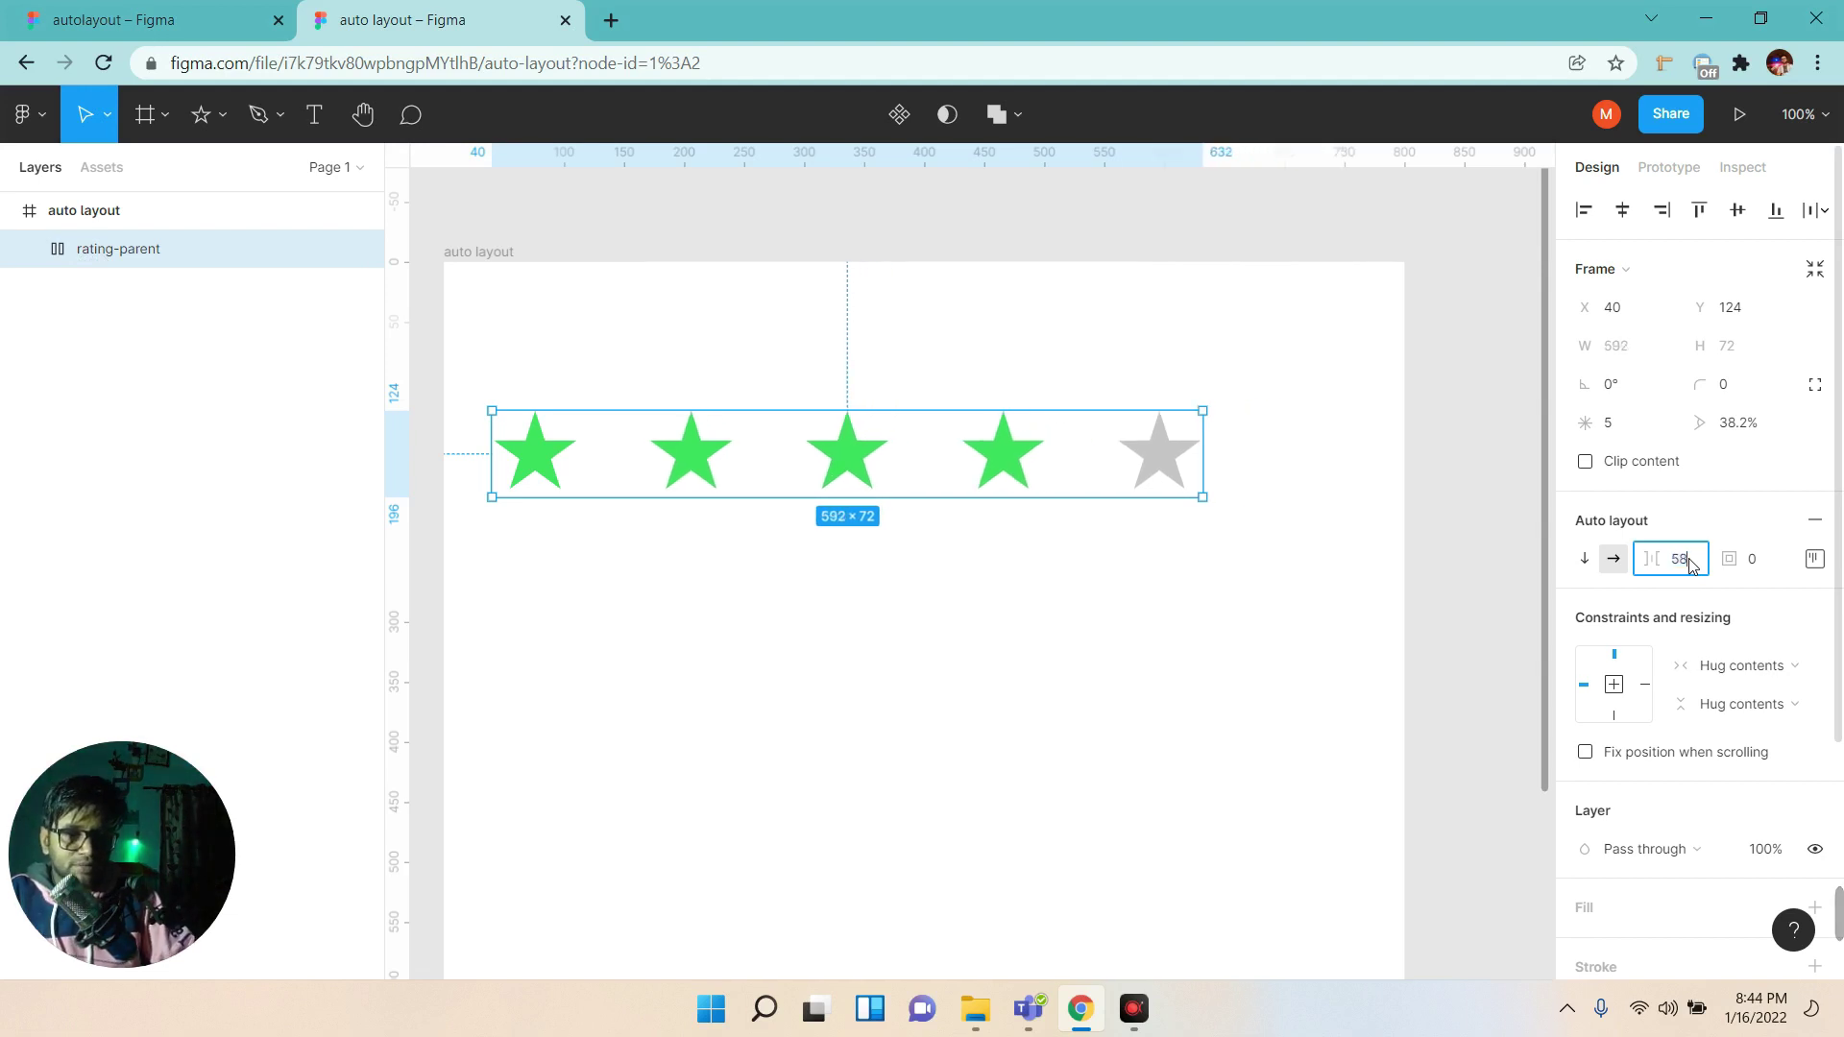
text(15)
key(Return)
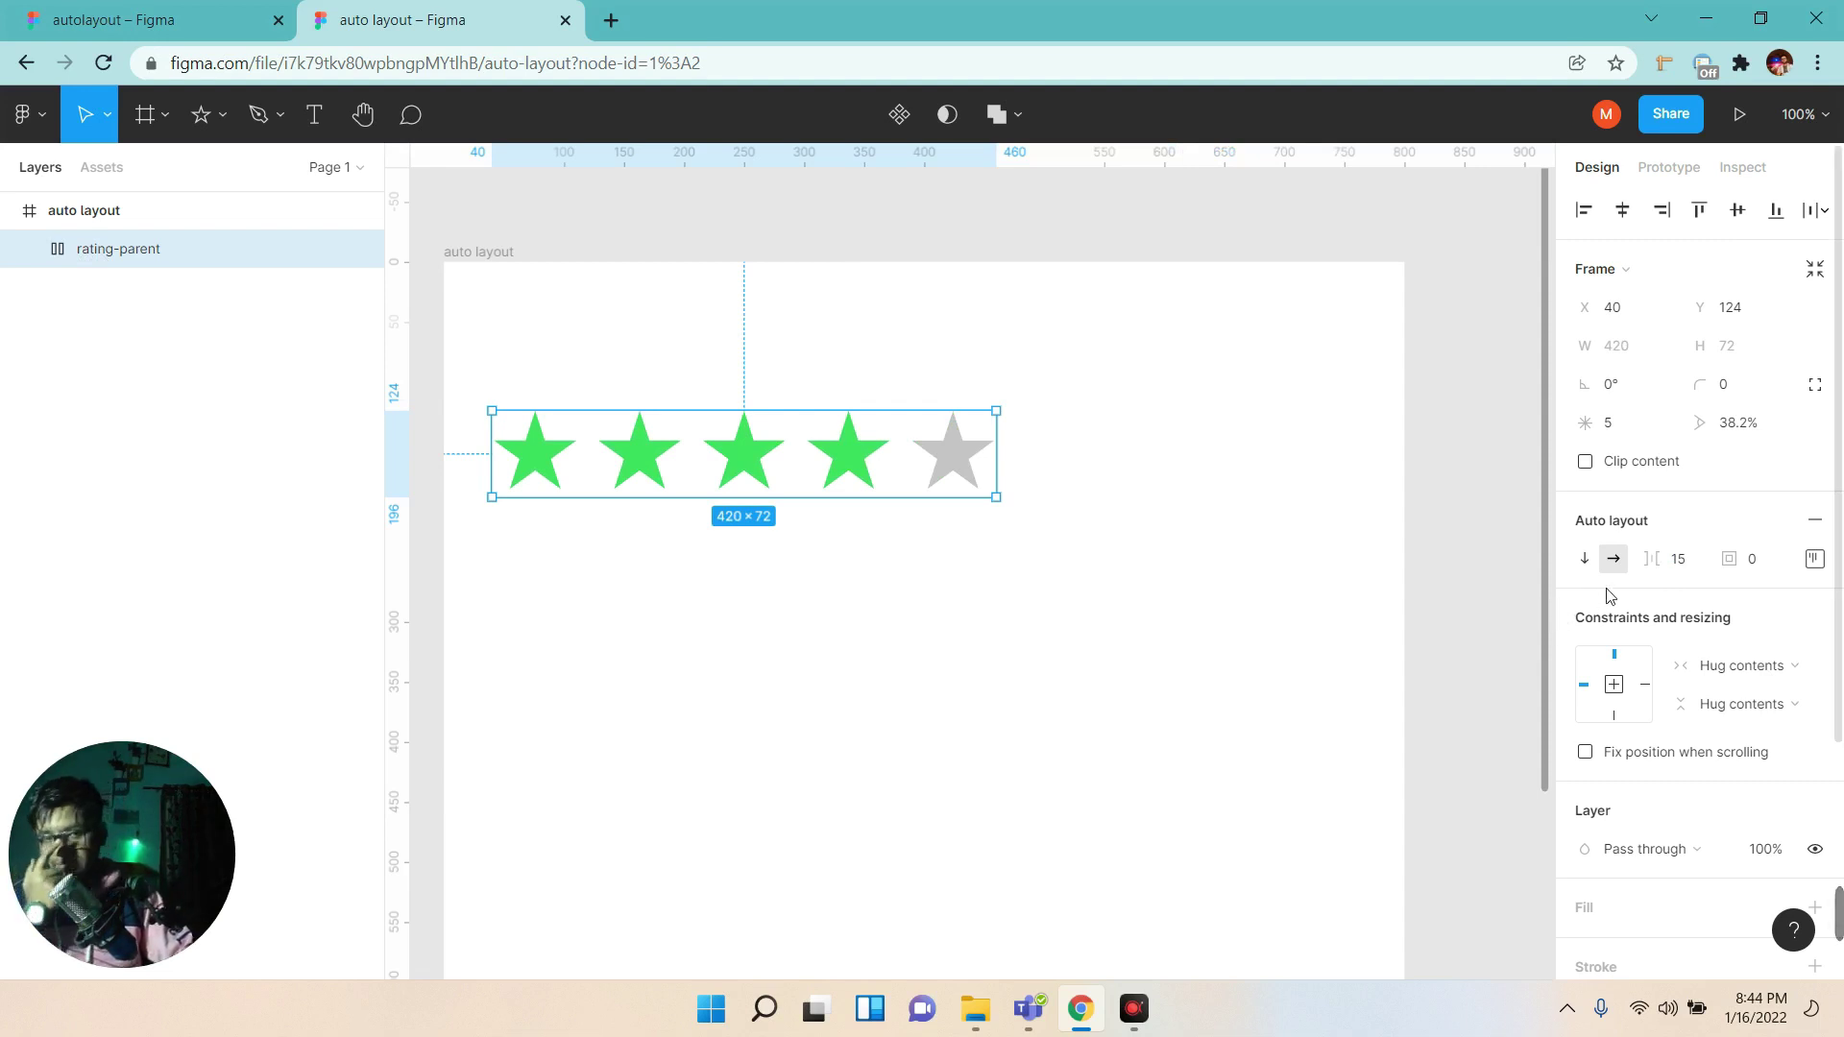
click(1672, 560)
drag(1671, 560, 1656, 565)
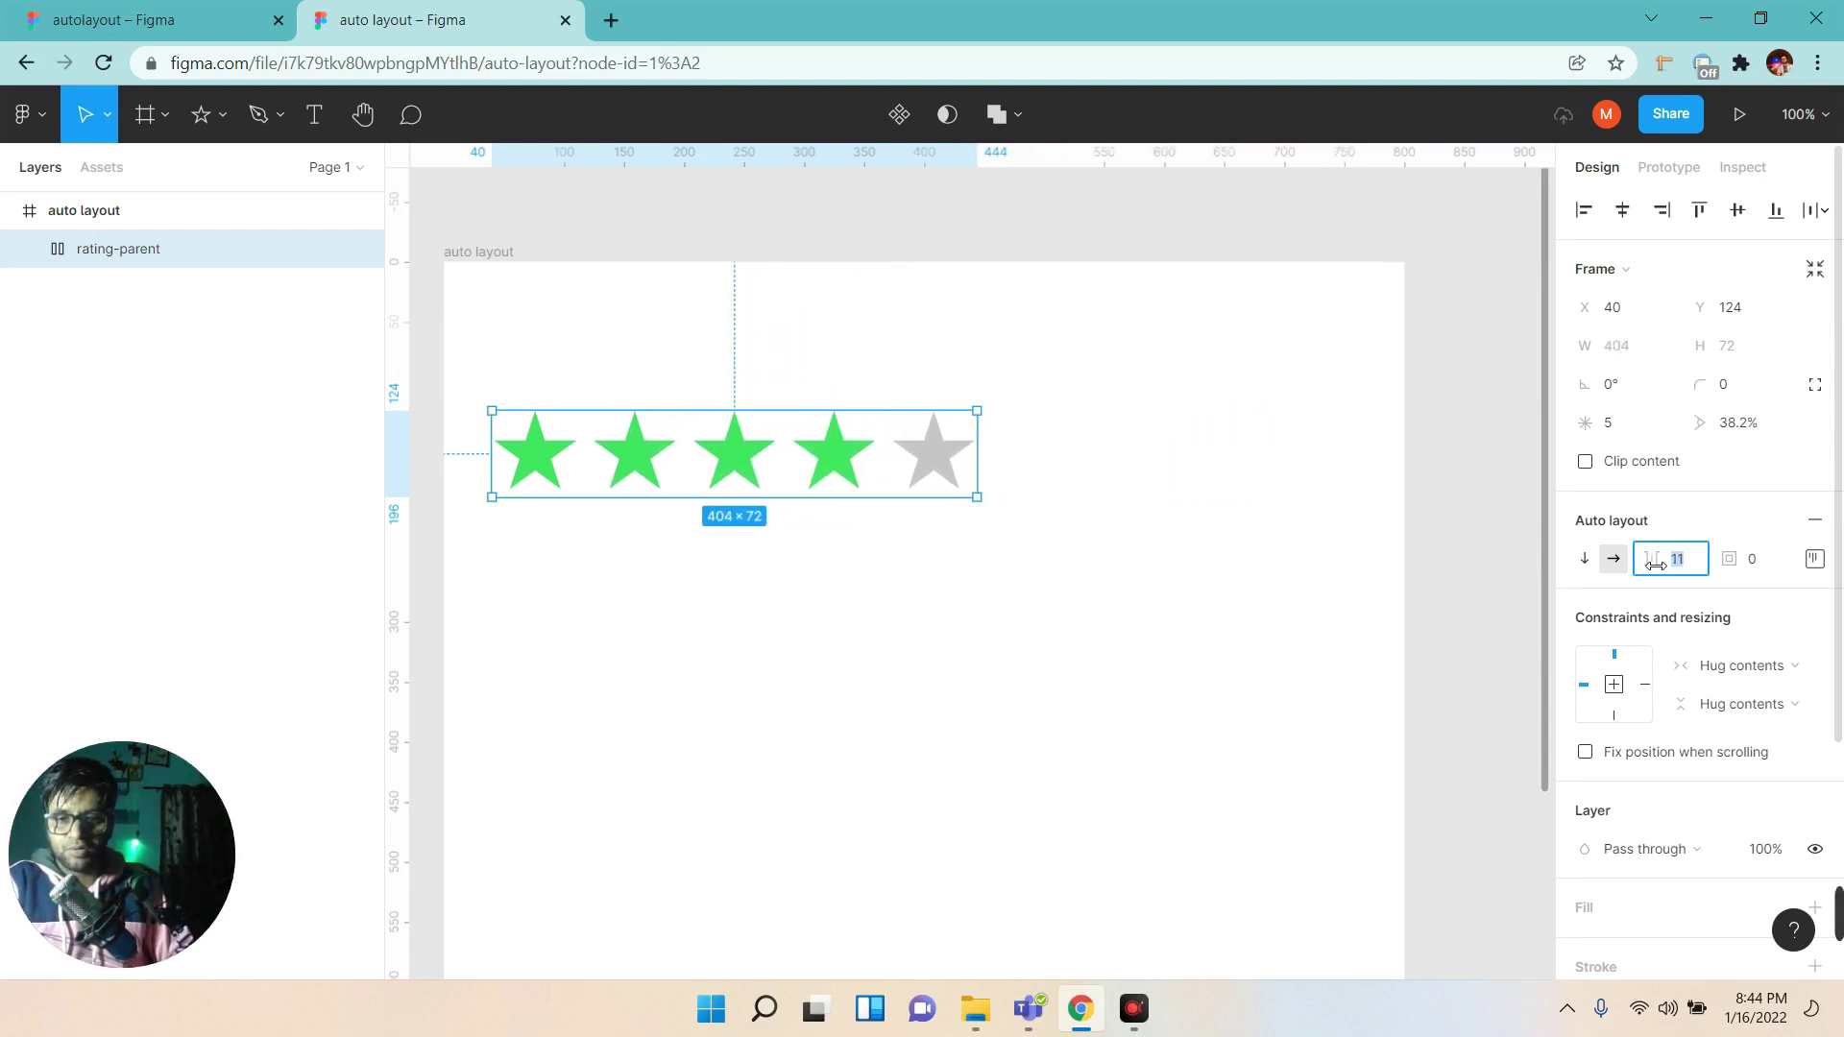
Stack the stars vertically and move Star 1 to the top of the layer order.
click(1584, 560)
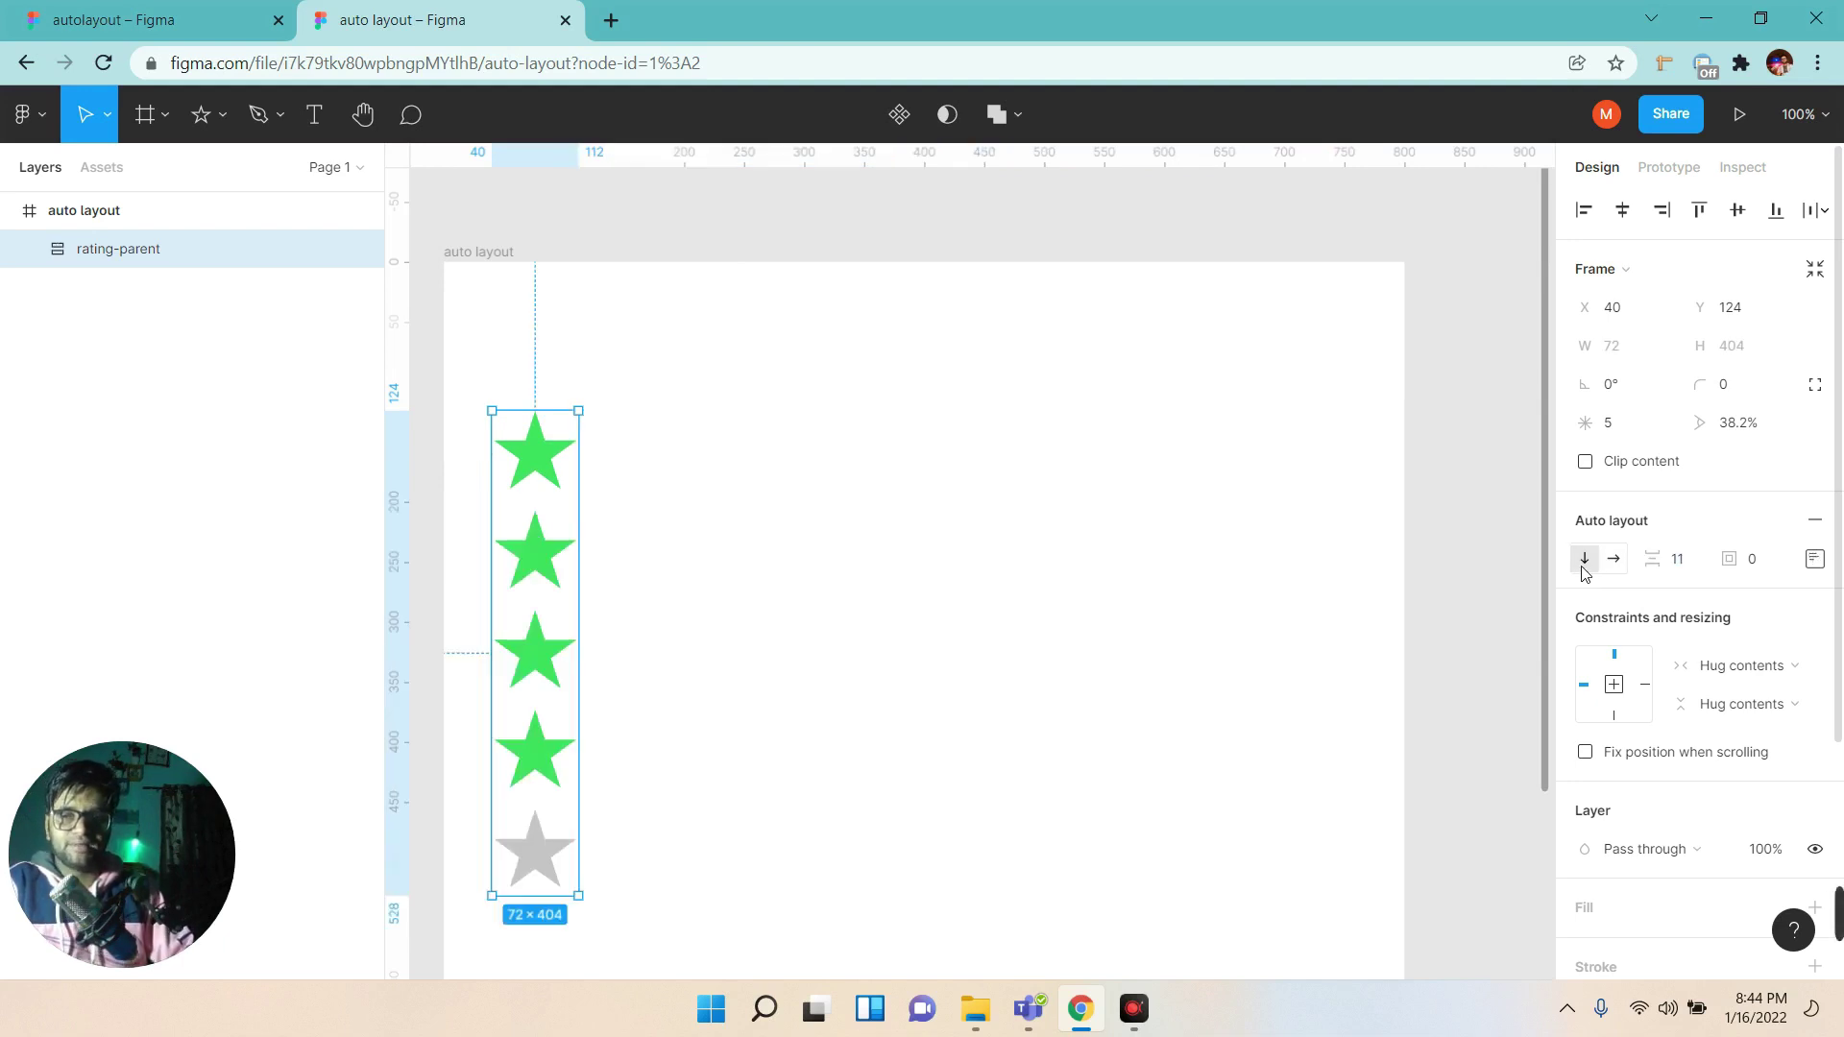
click(29, 249)
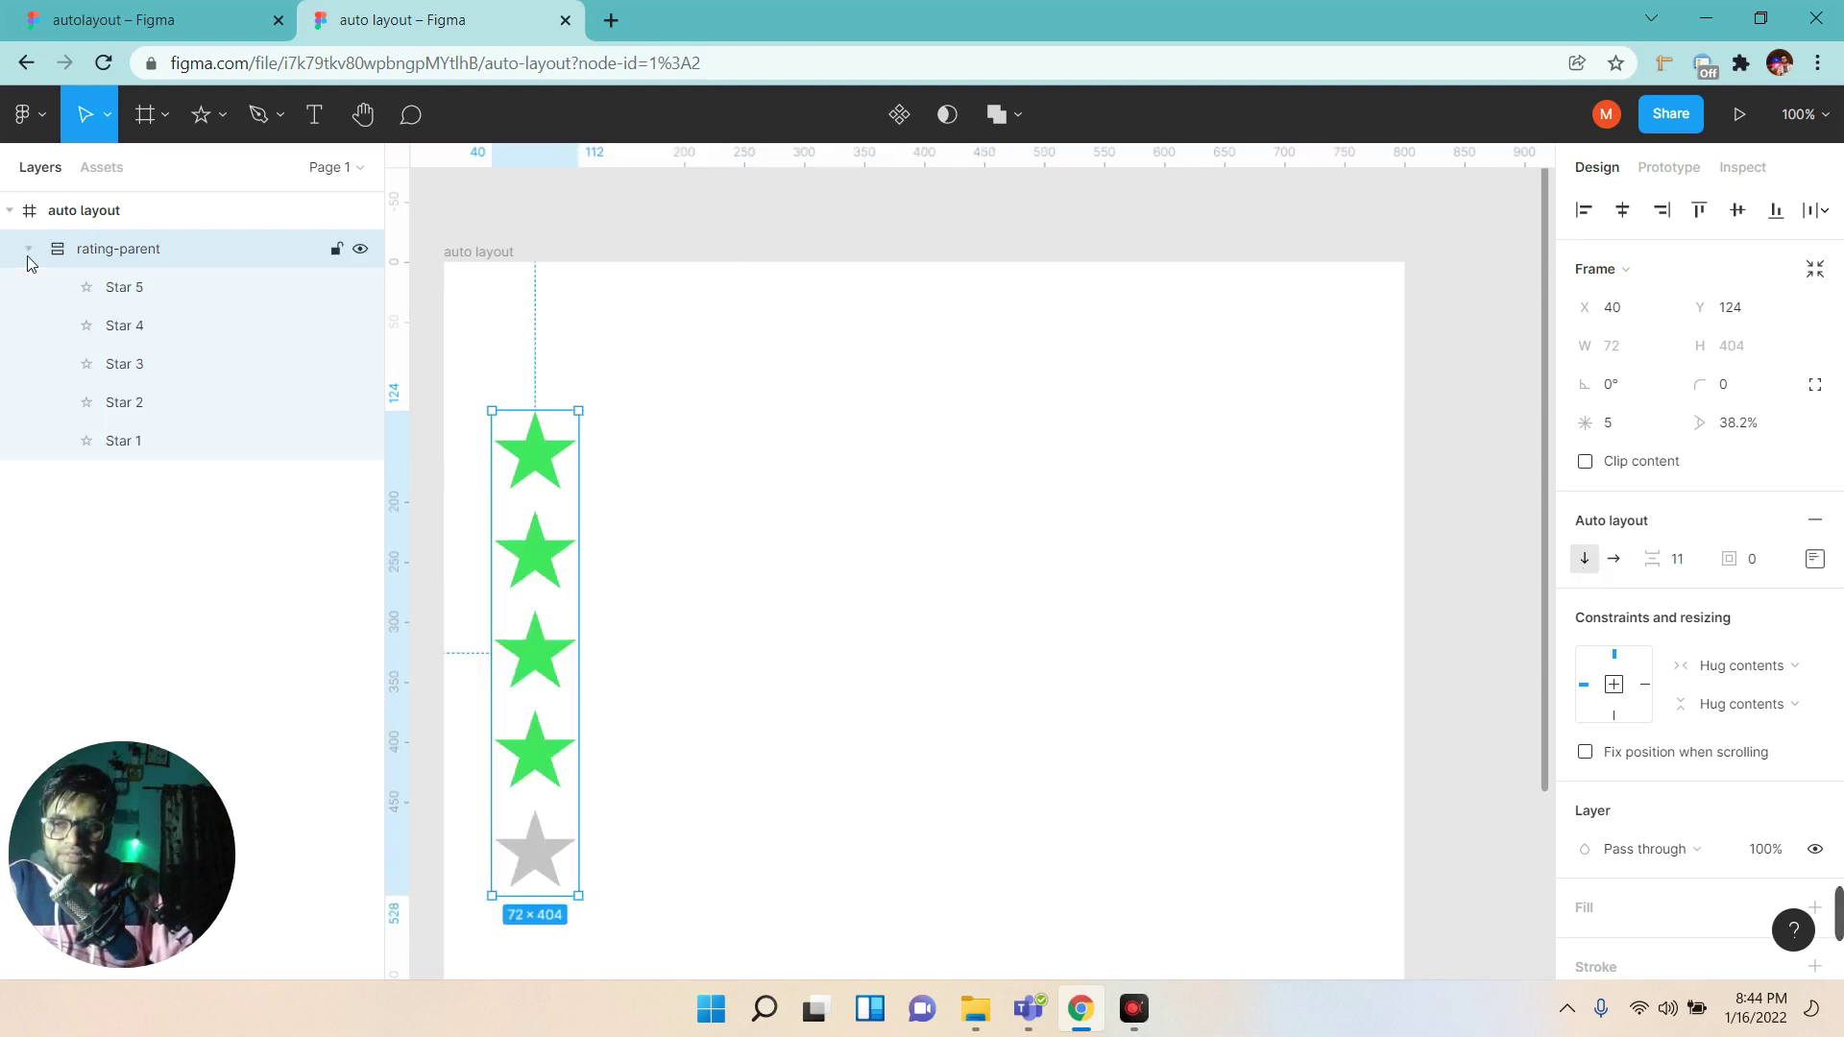
click(141, 456)
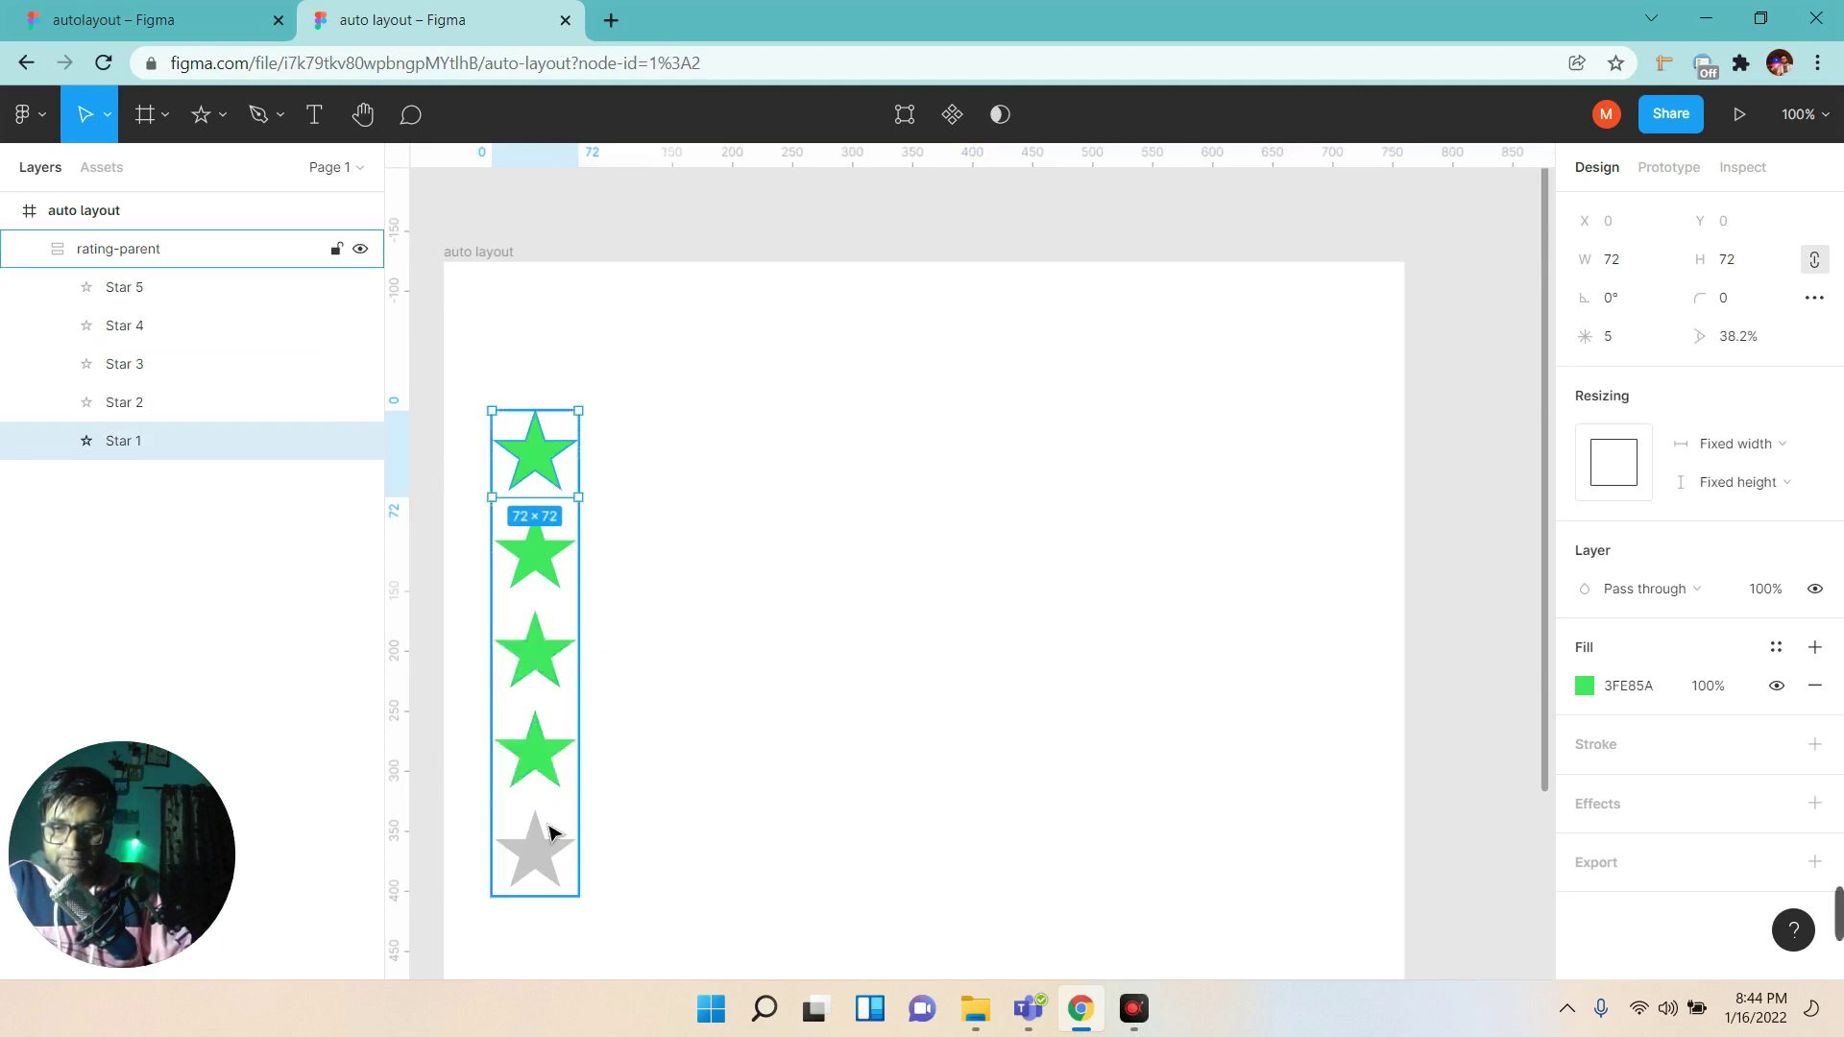
mouse_move(172, 440)
mouse_move(151, 457)
mouse_down()
mouse_move(134, 289)
mouse_move(132, 391)
mouse_move(144, 298)
mouse_up()
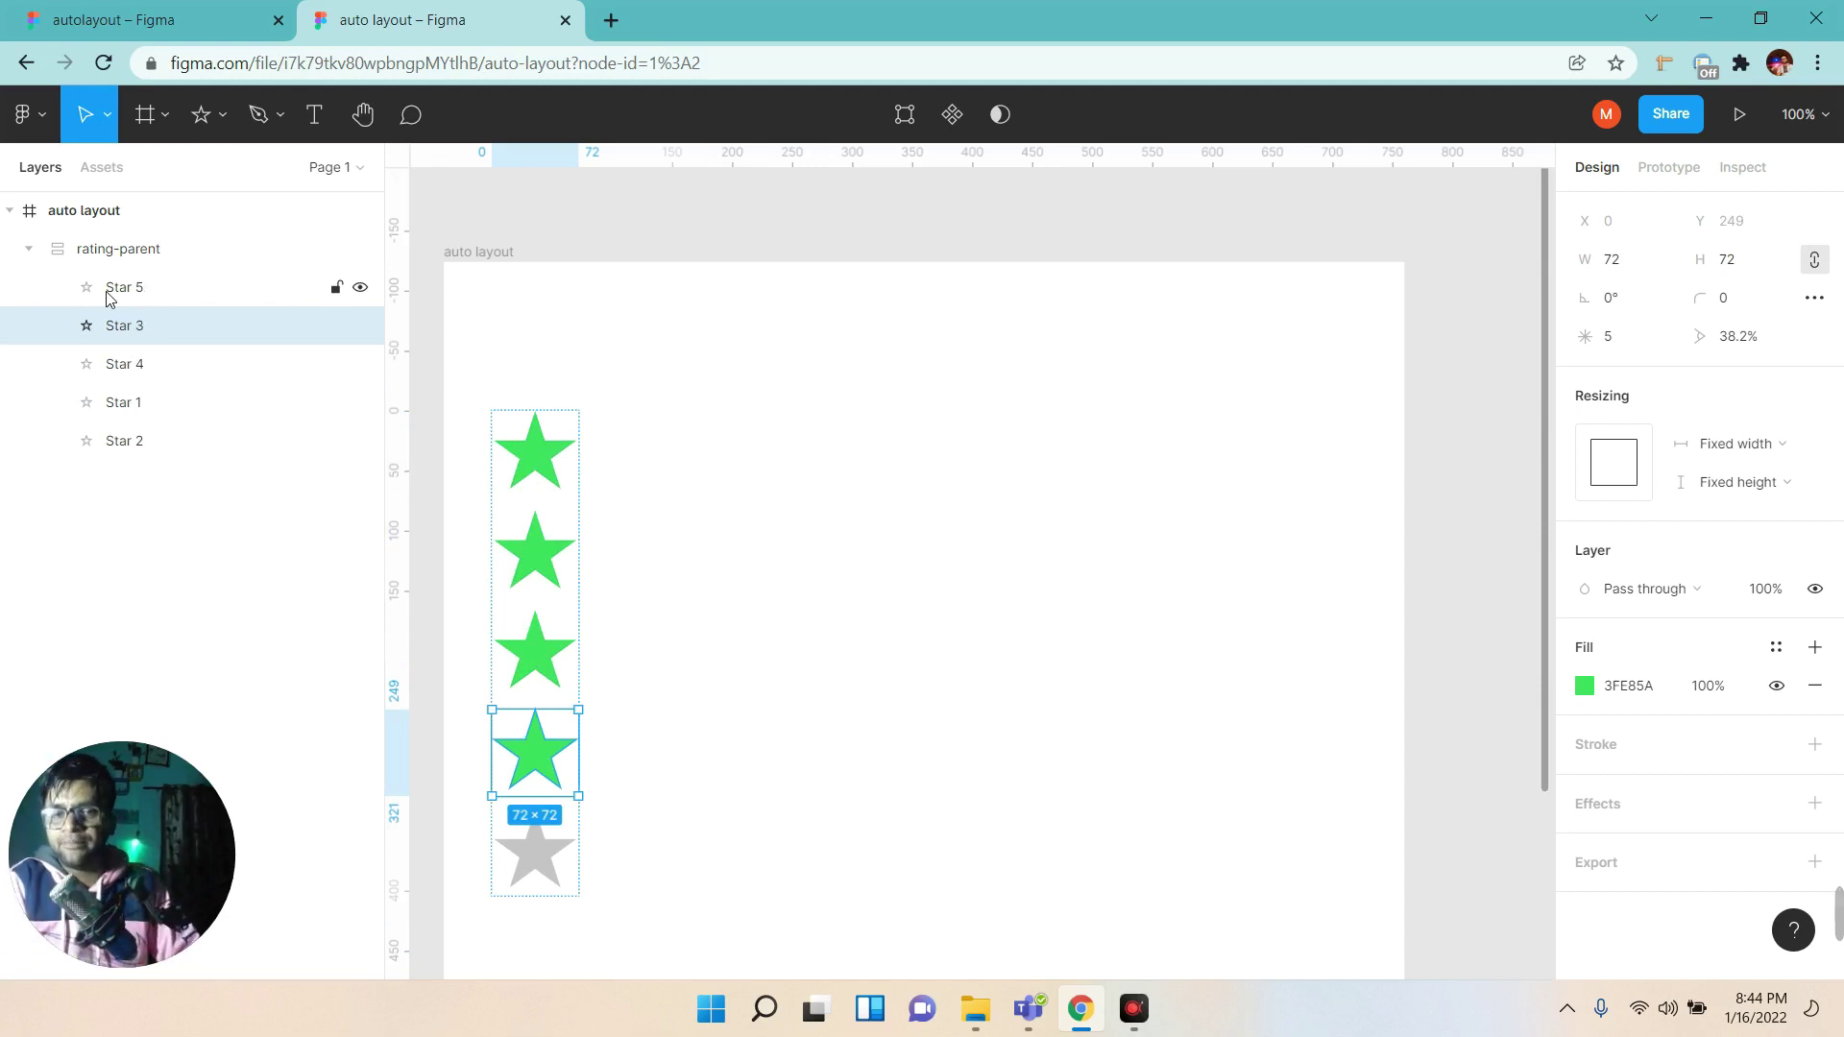
click(58, 250)
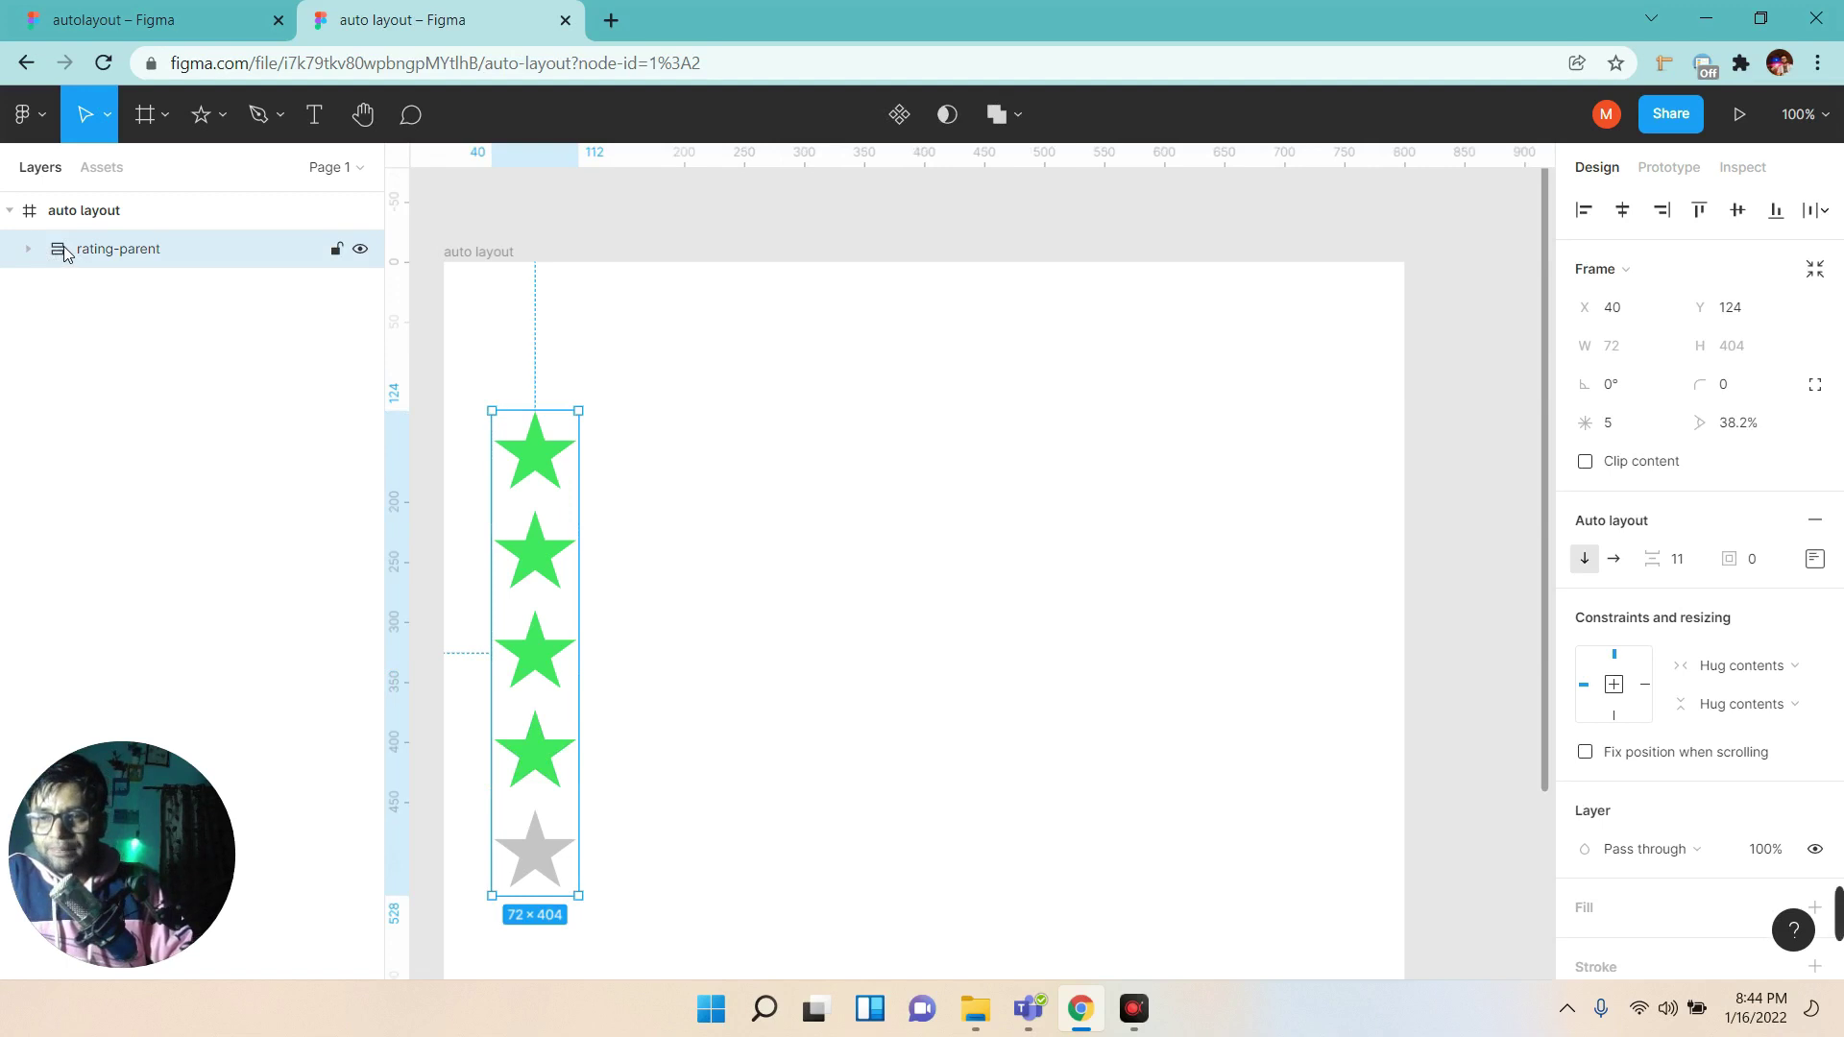
Return the stars to a horizontal row with 36 spacing, making the frame 504×72.
click(1618, 558)
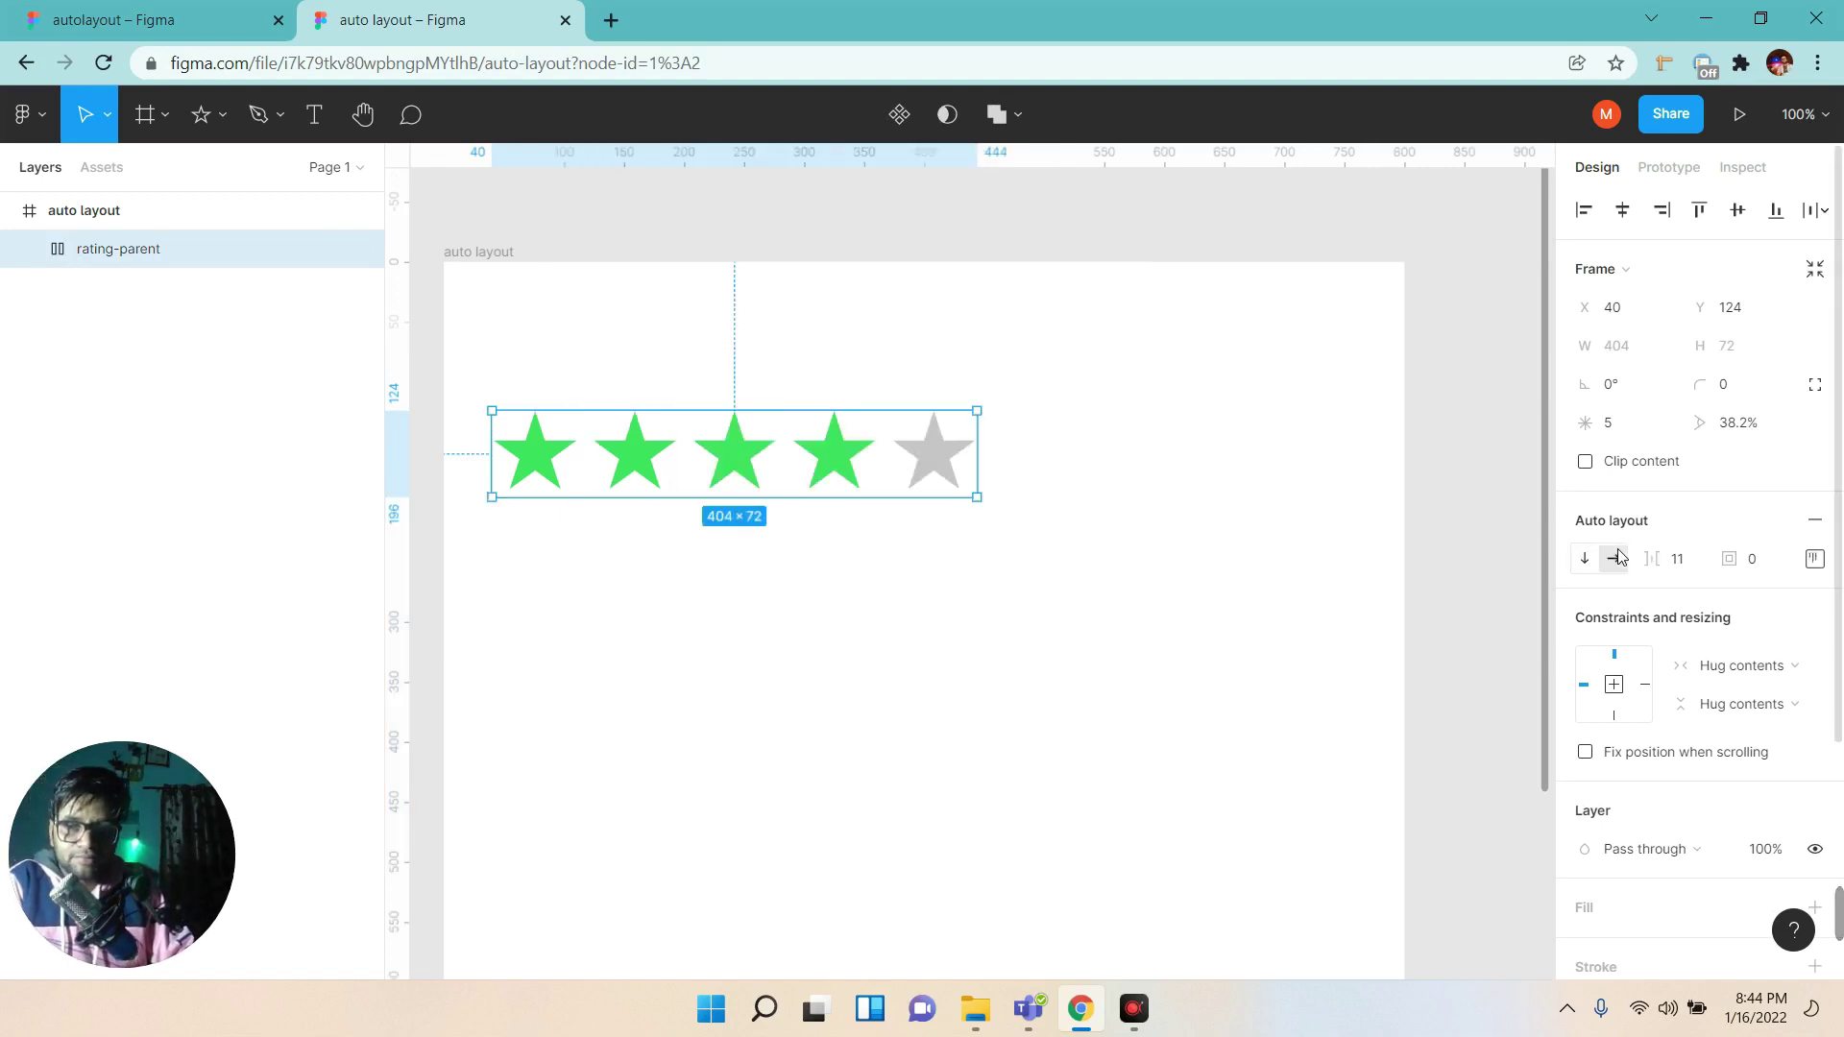
click(1587, 562)
click(1588, 565)
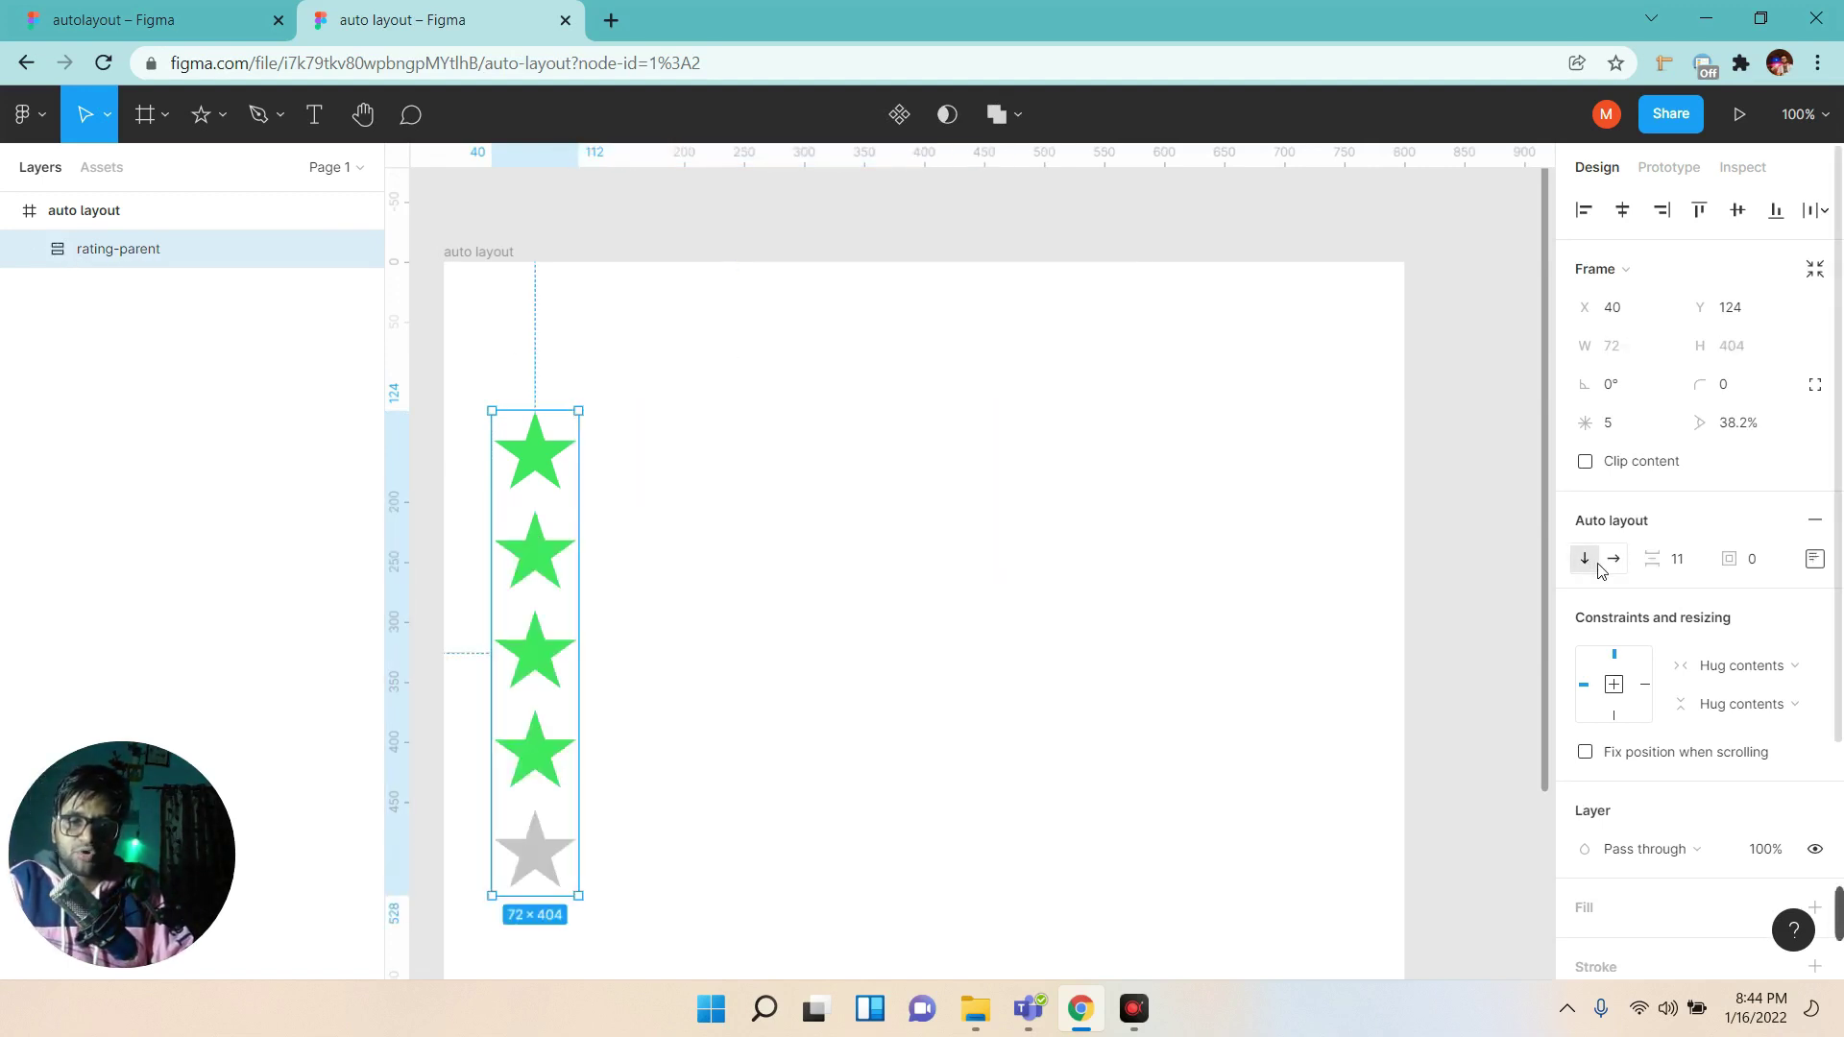
click(1592, 567)
click(1621, 567)
click(1677, 558)
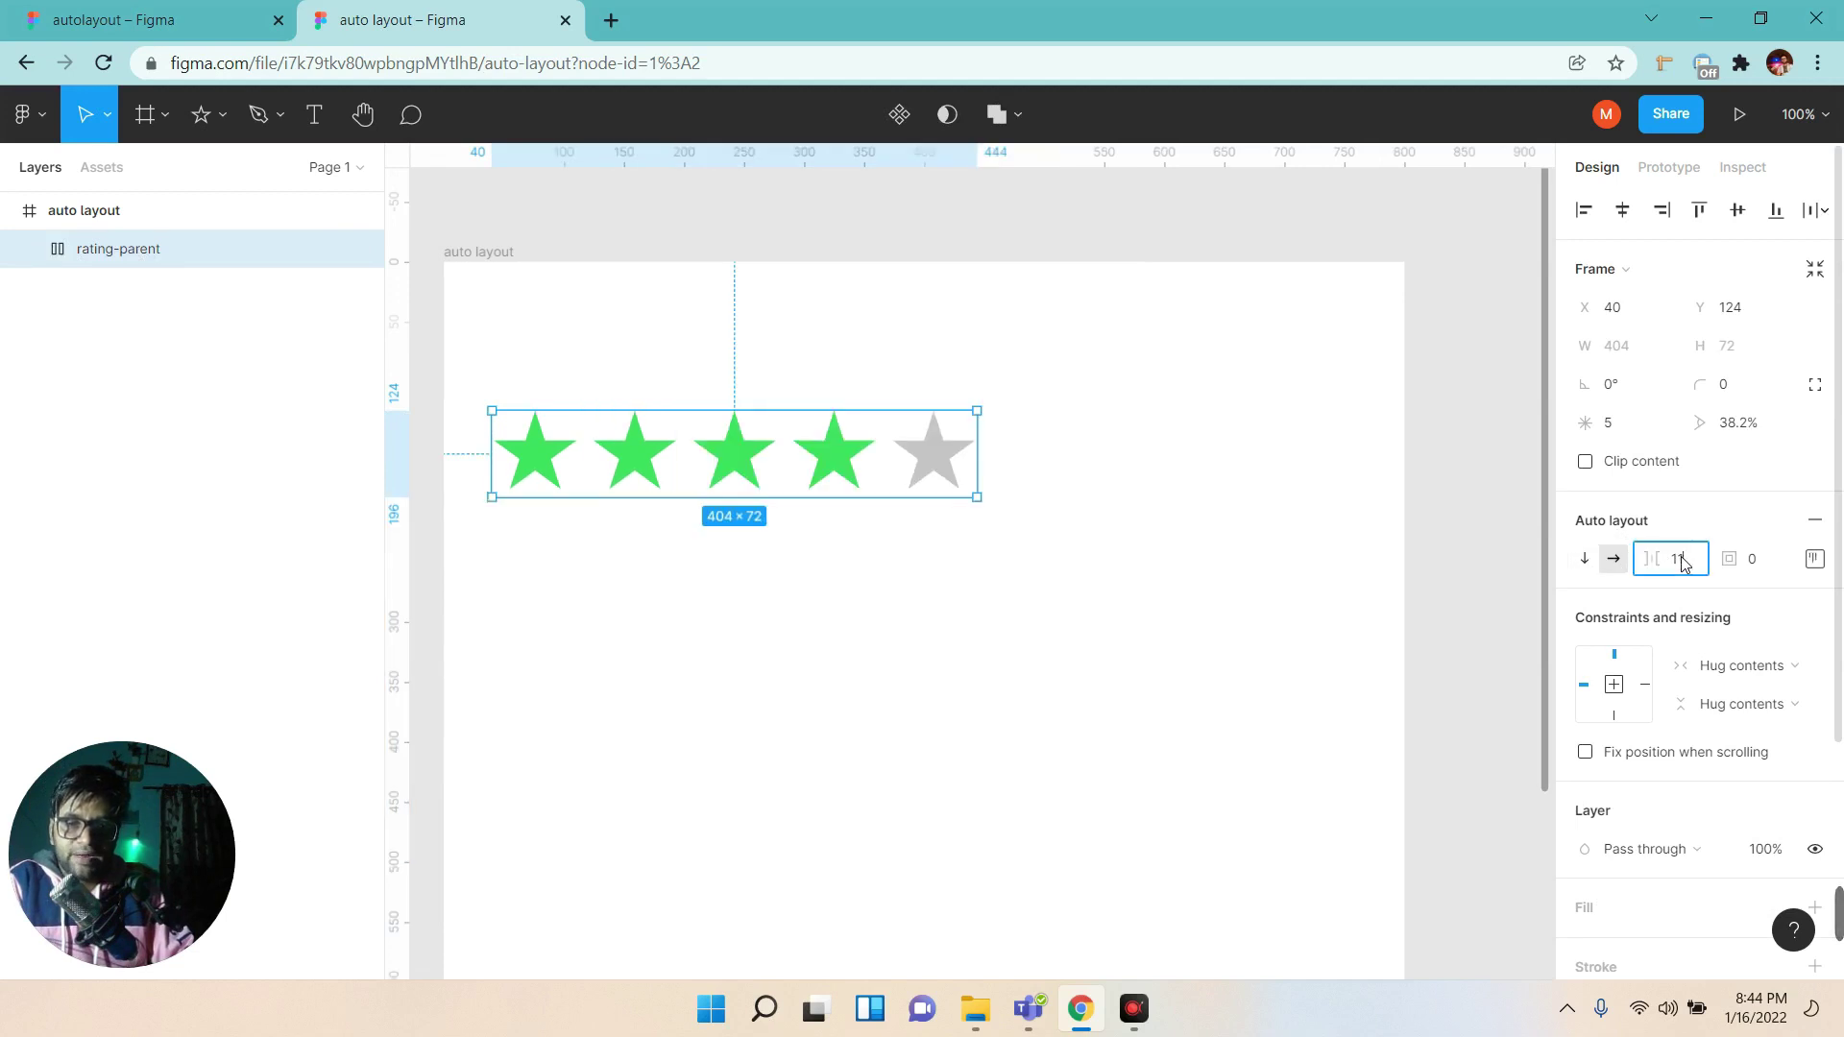
key(Up)
key(Up)
key(Up)
key(Up)
key(Up)
key(Up)
key(Up)
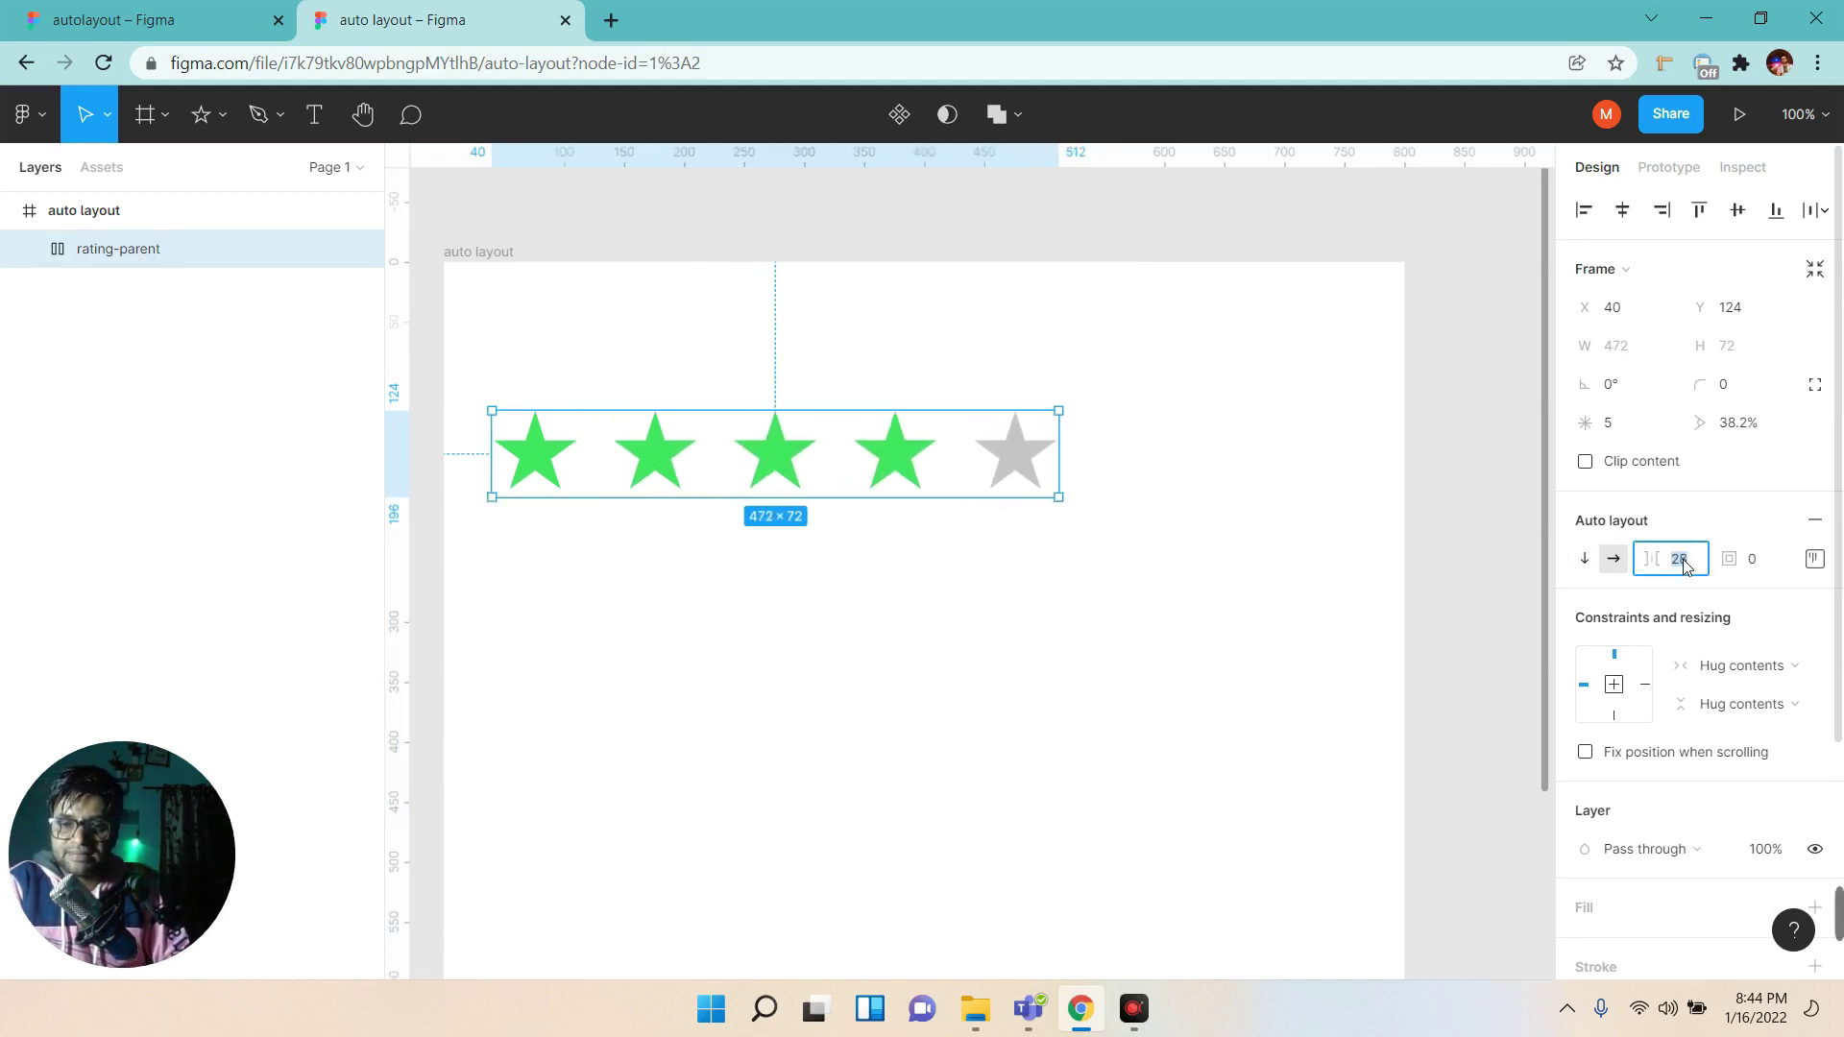
key(Up)
key(Up)
key(Up)
key(Up)
key(Up)
key(Up)
key(Up)
key(Up)
key(Up)
key(Up)
key(Up)
key(Up)
key(Up)
key(Up)
key(Up)
key(Down)
key(Down)
key(Down)
key(Down)
key(Down)
key(Down)
key(Down)
key(Down)
key(Down)
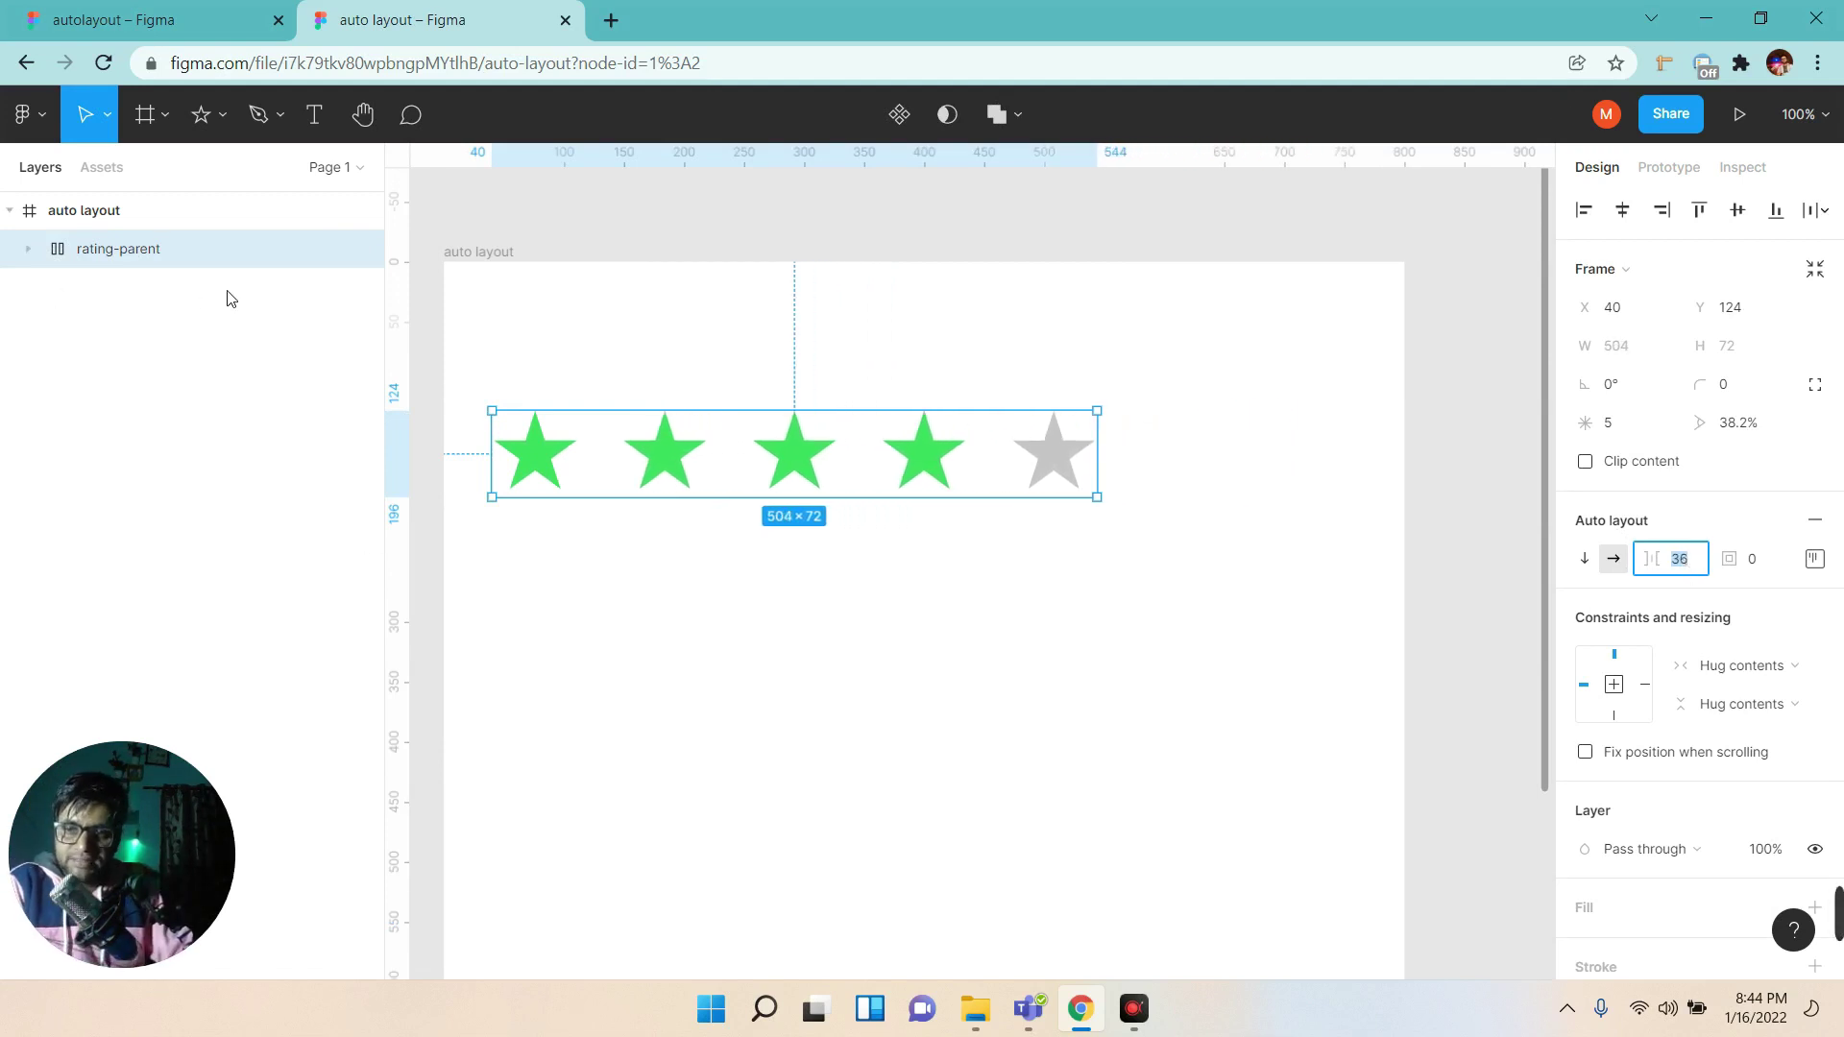
Give the rating frame a red FF5E5E fill.
scroll(1727, 742, down, 3)
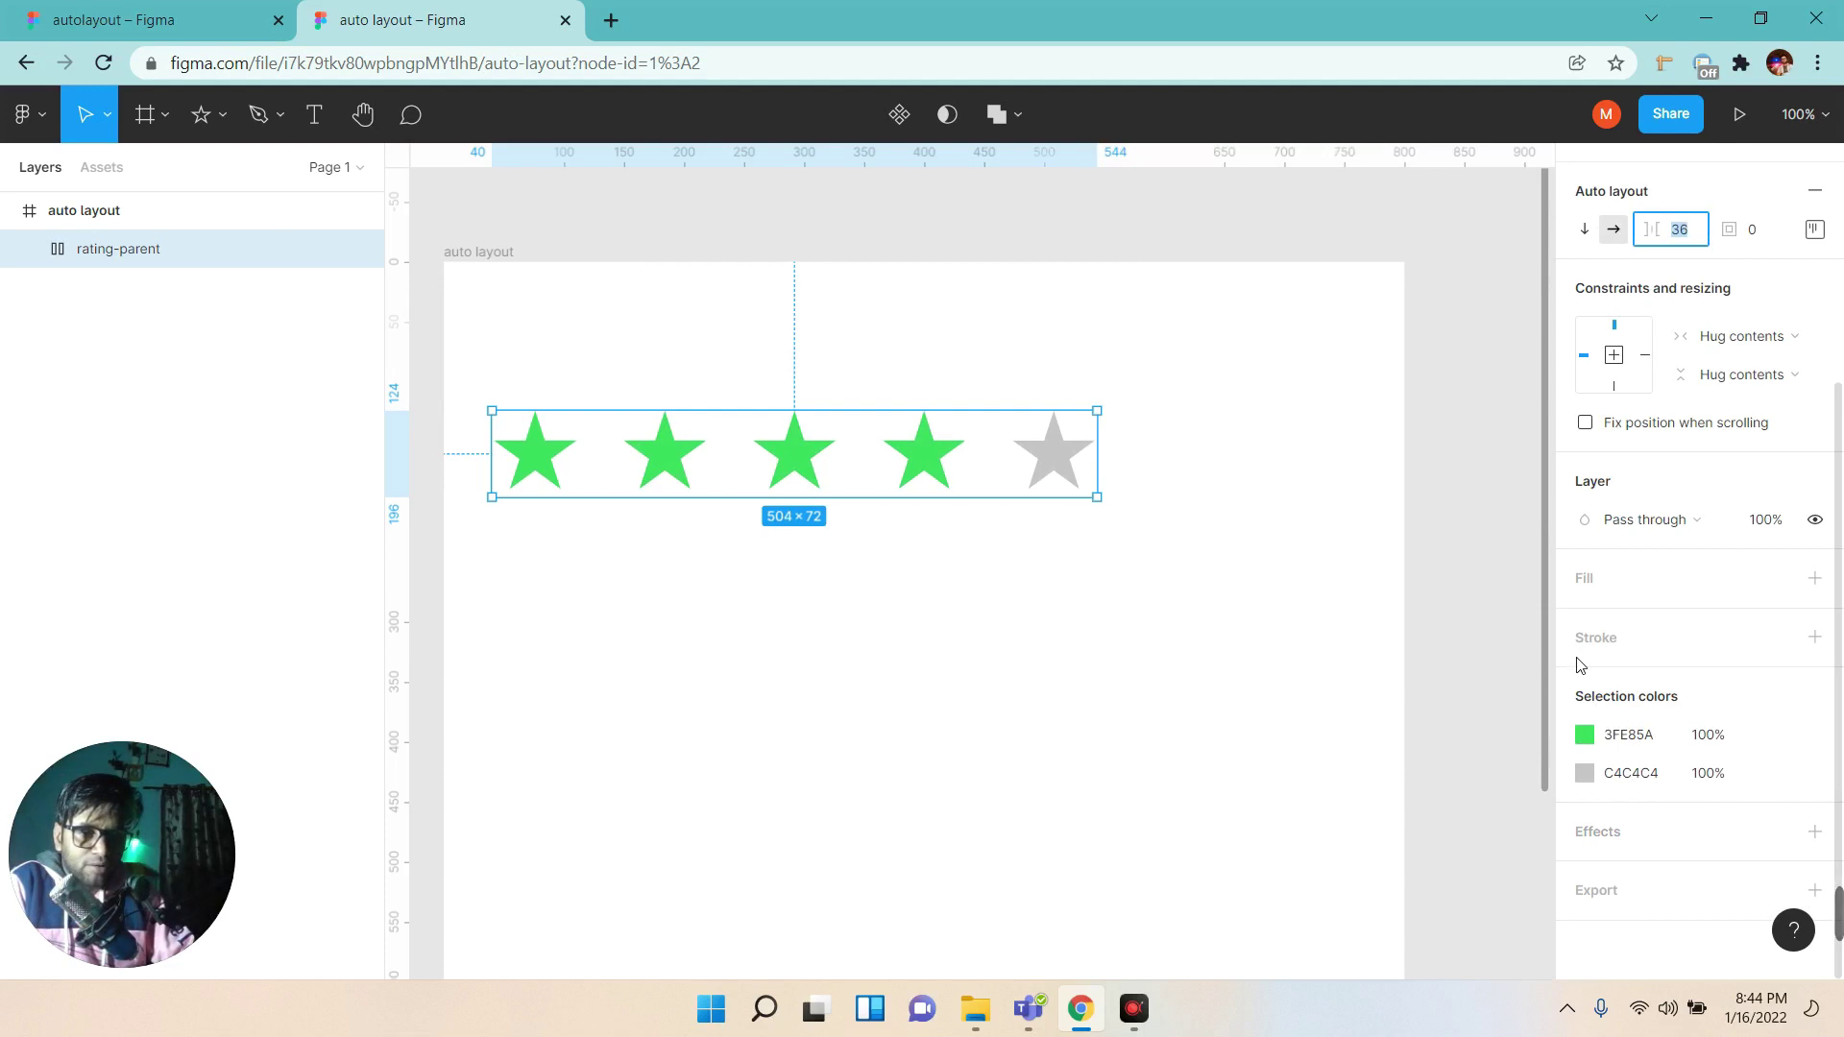
click(1587, 581)
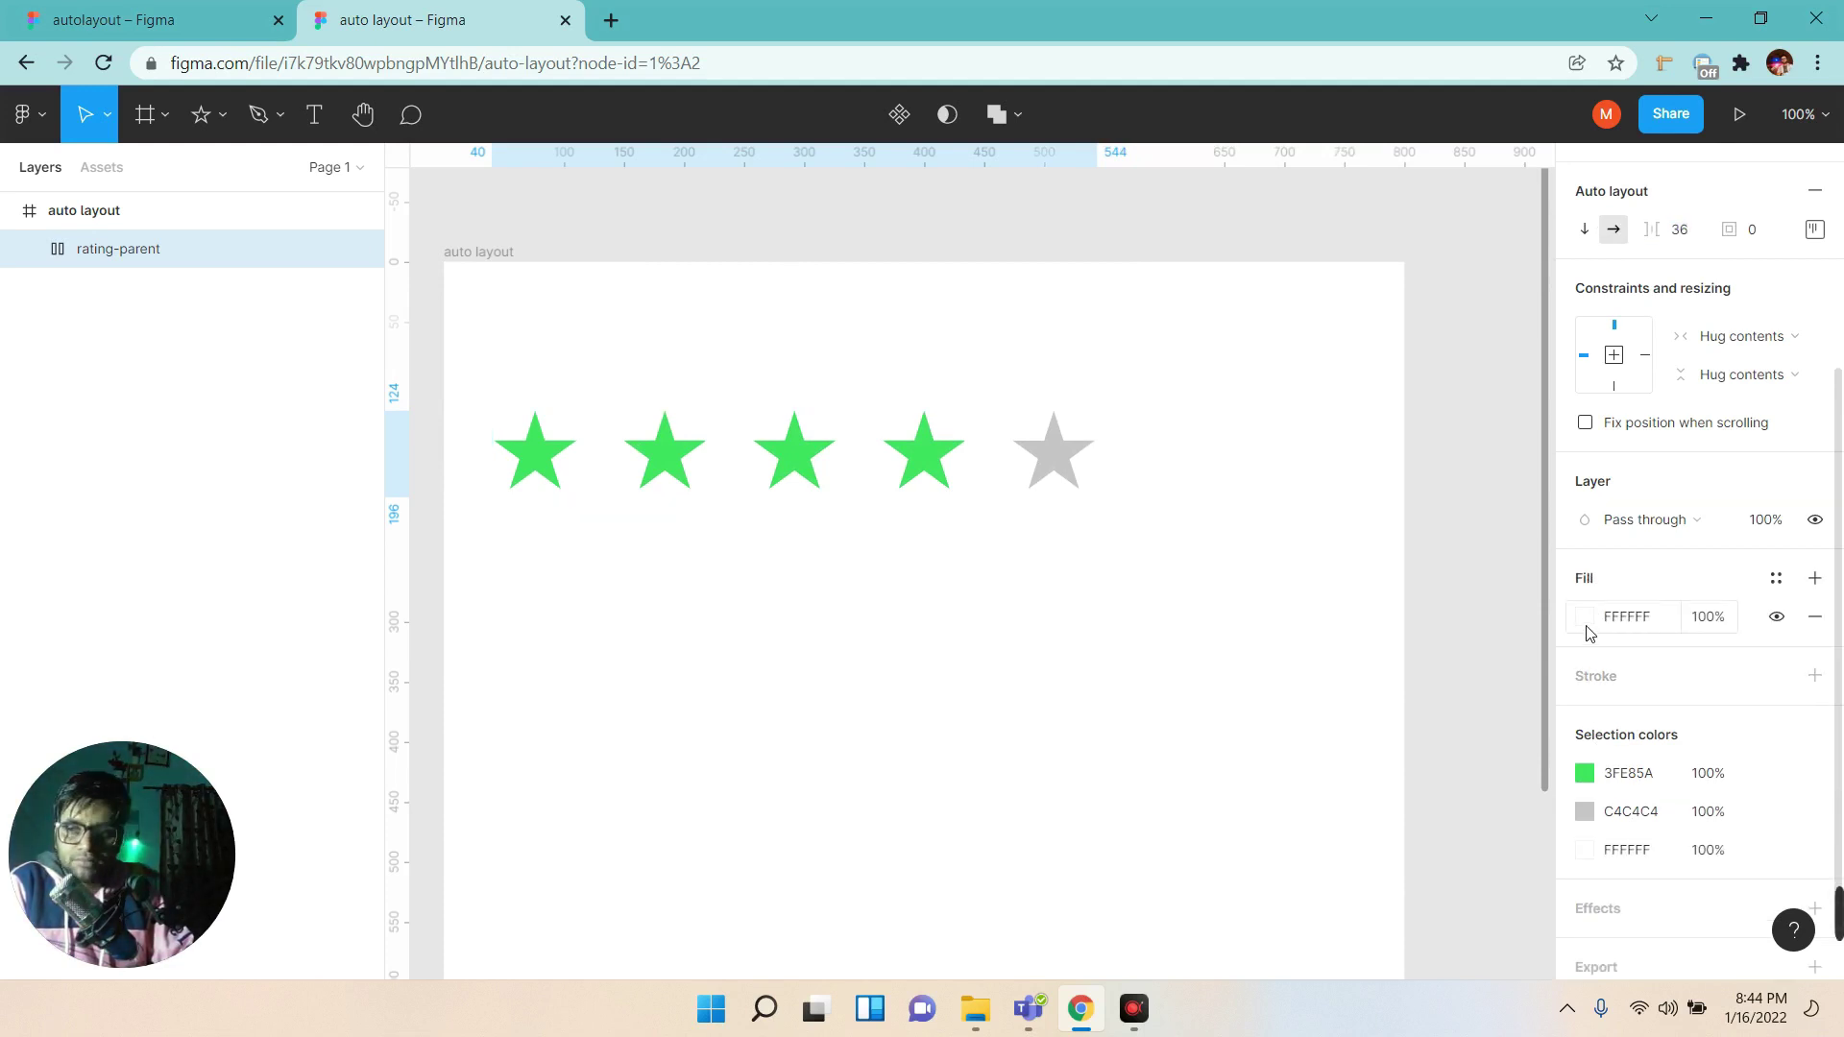
click(1585, 616)
mouse_move(1435, 483)
mouse_down()
mouse_move(1403, 407)
mouse_move(1248, 400)
mouse_move(1352, 410)
mouse_move(1452, 373)
mouse_up()
click(1532, 355)
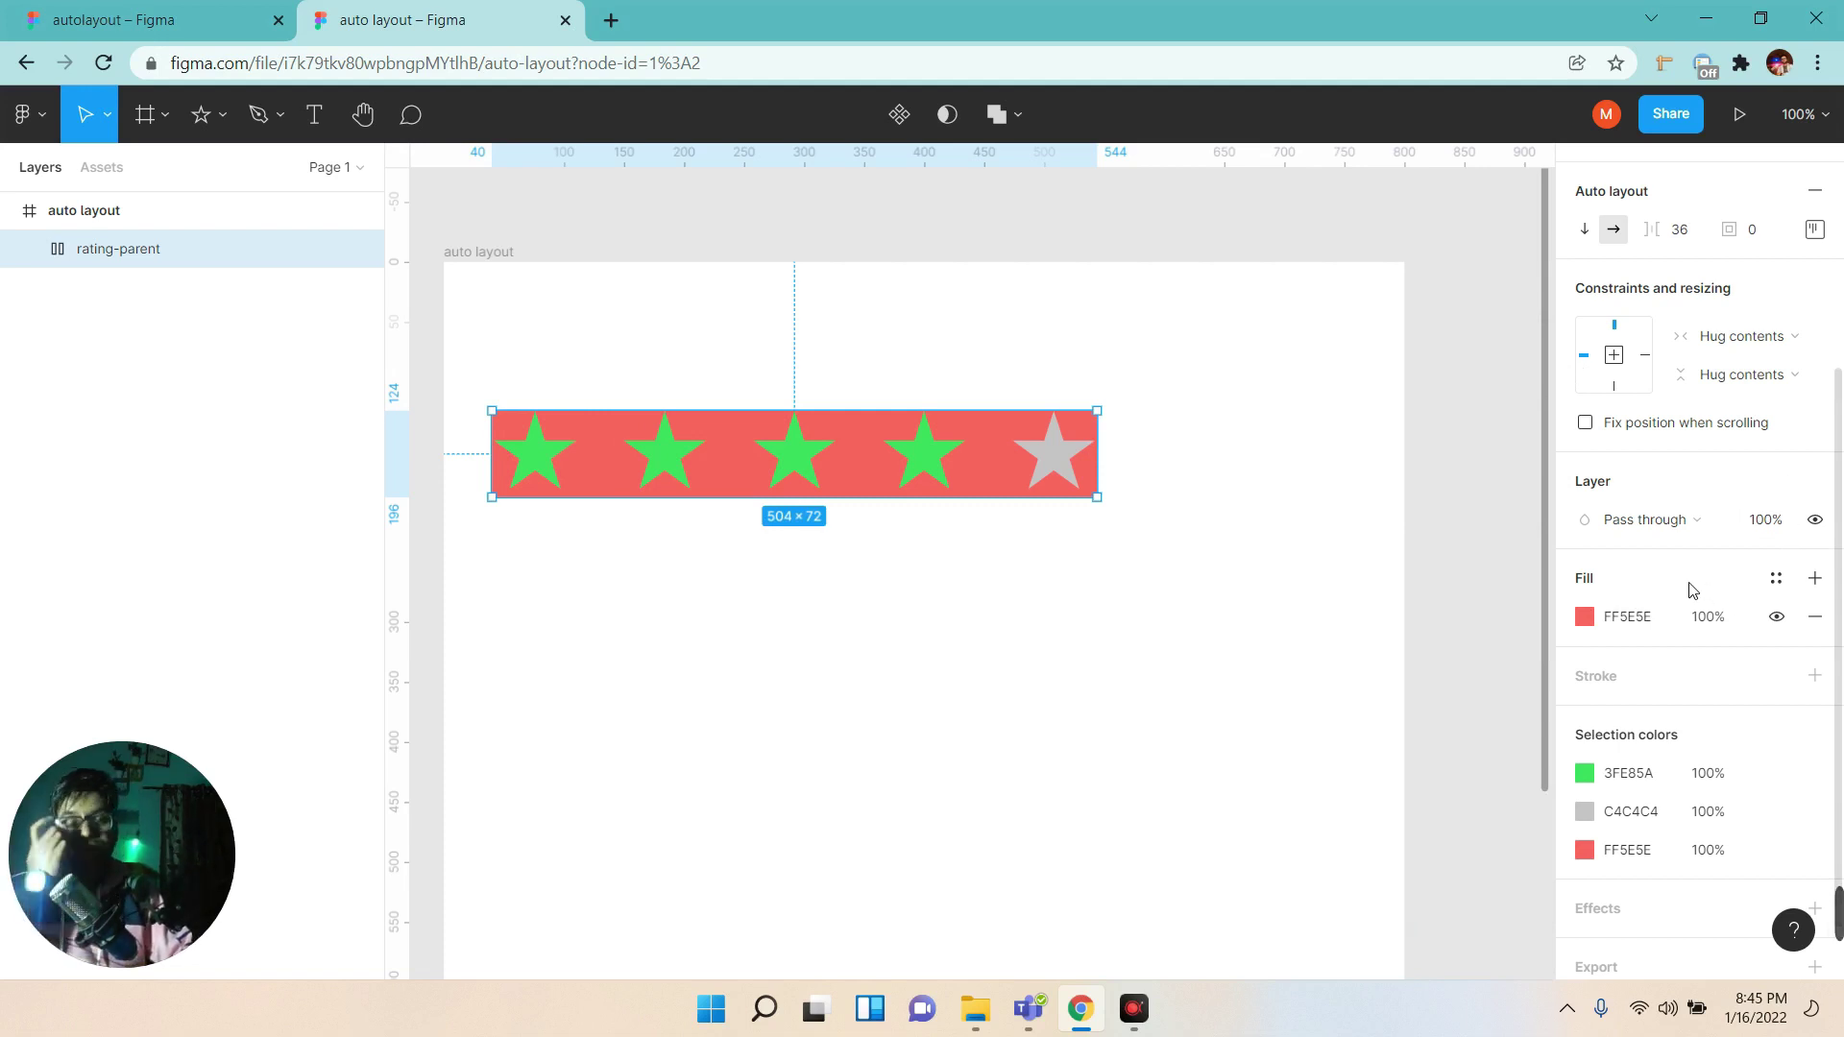
Add 20 padding and a 20 corner radius to the rating frame, making it 544×112.
scroll(1697, 576, up, 3)
click(1729, 565)
text(20)
key(Return)
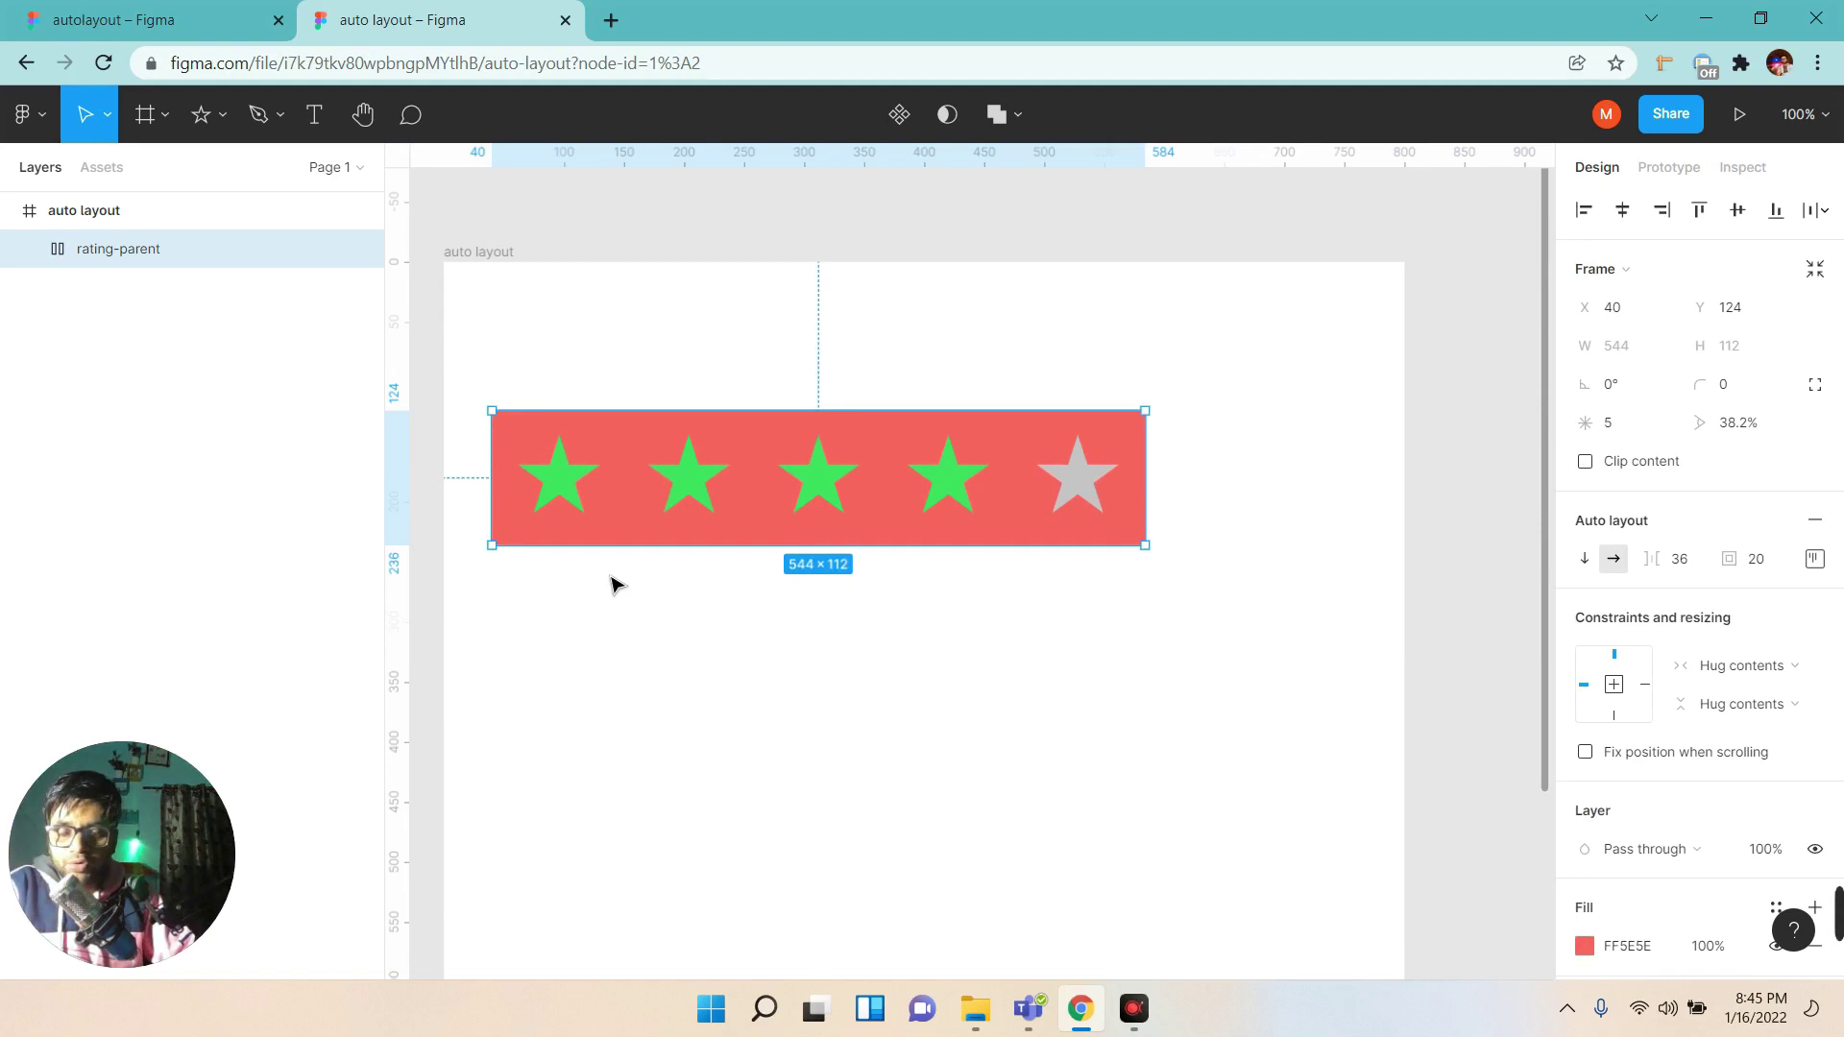
click(1105, 572)
click(1105, 461)
click(1707, 398)
text(20)
key(Return)
click(982, 852)
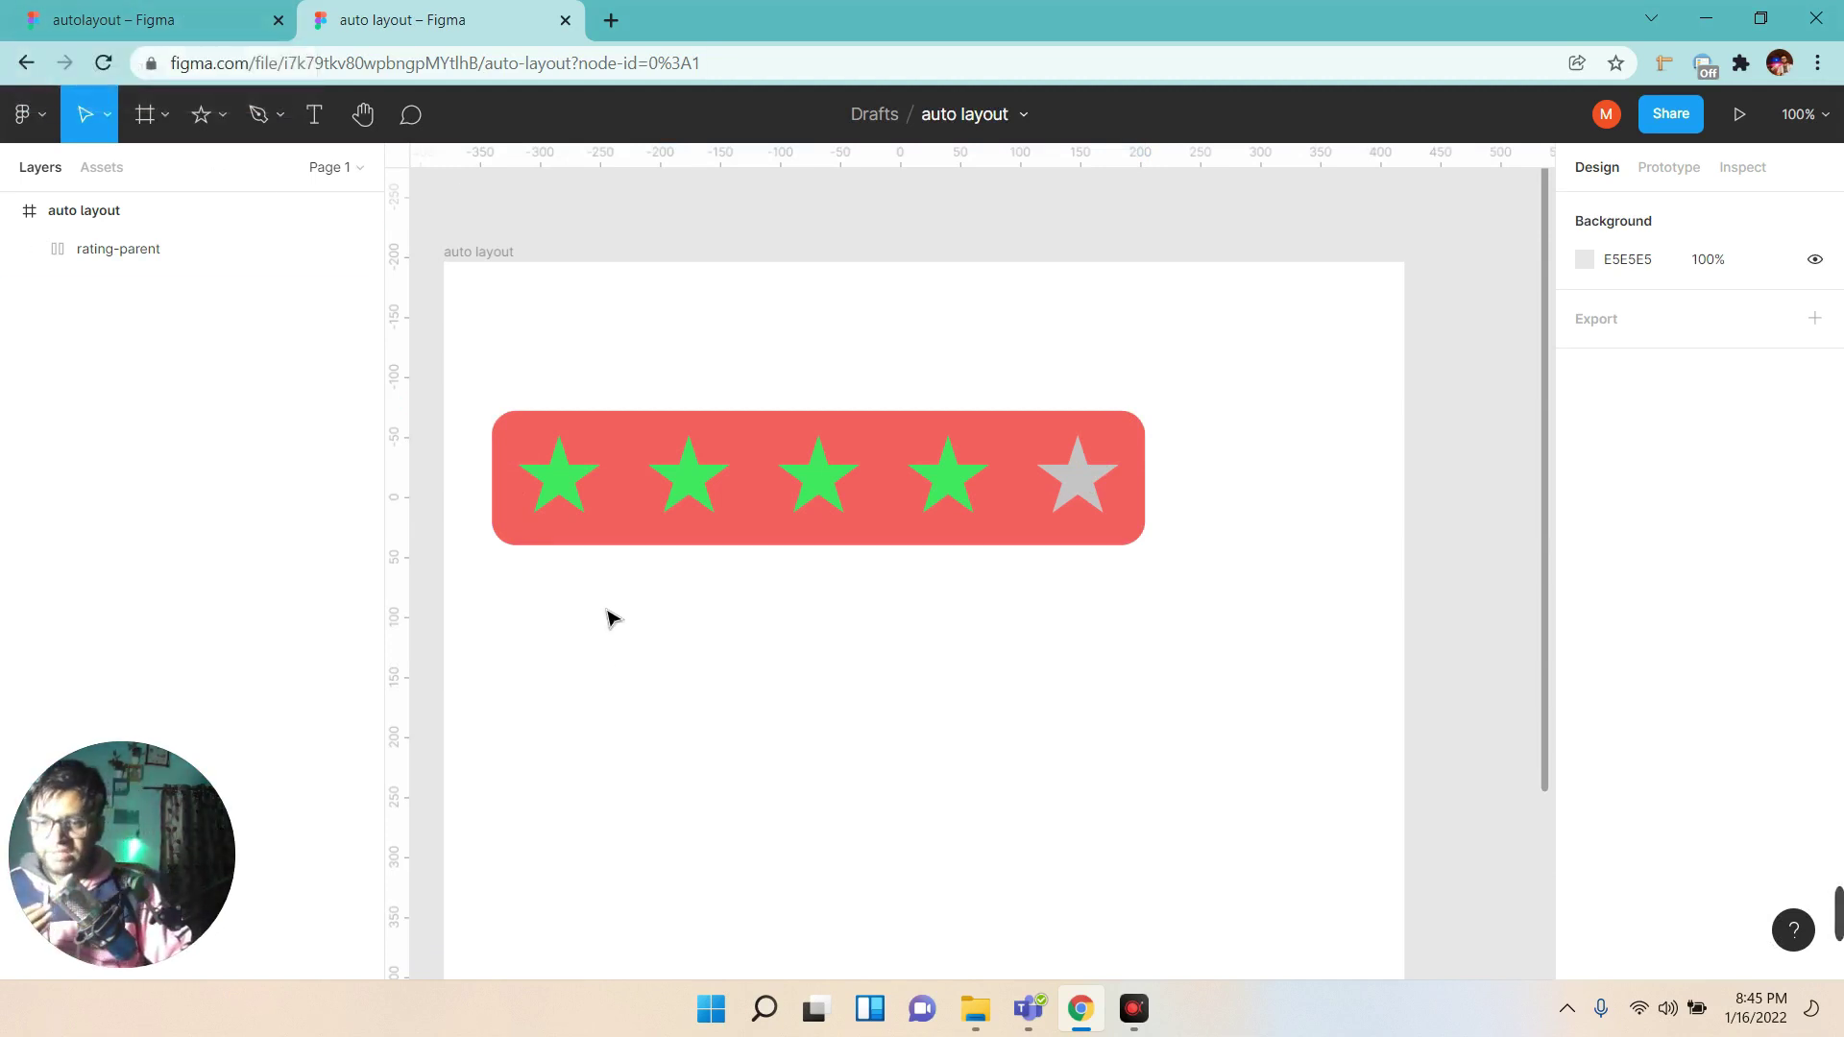
Delete the star rating frame and check the reference design file.
click(796, 487)
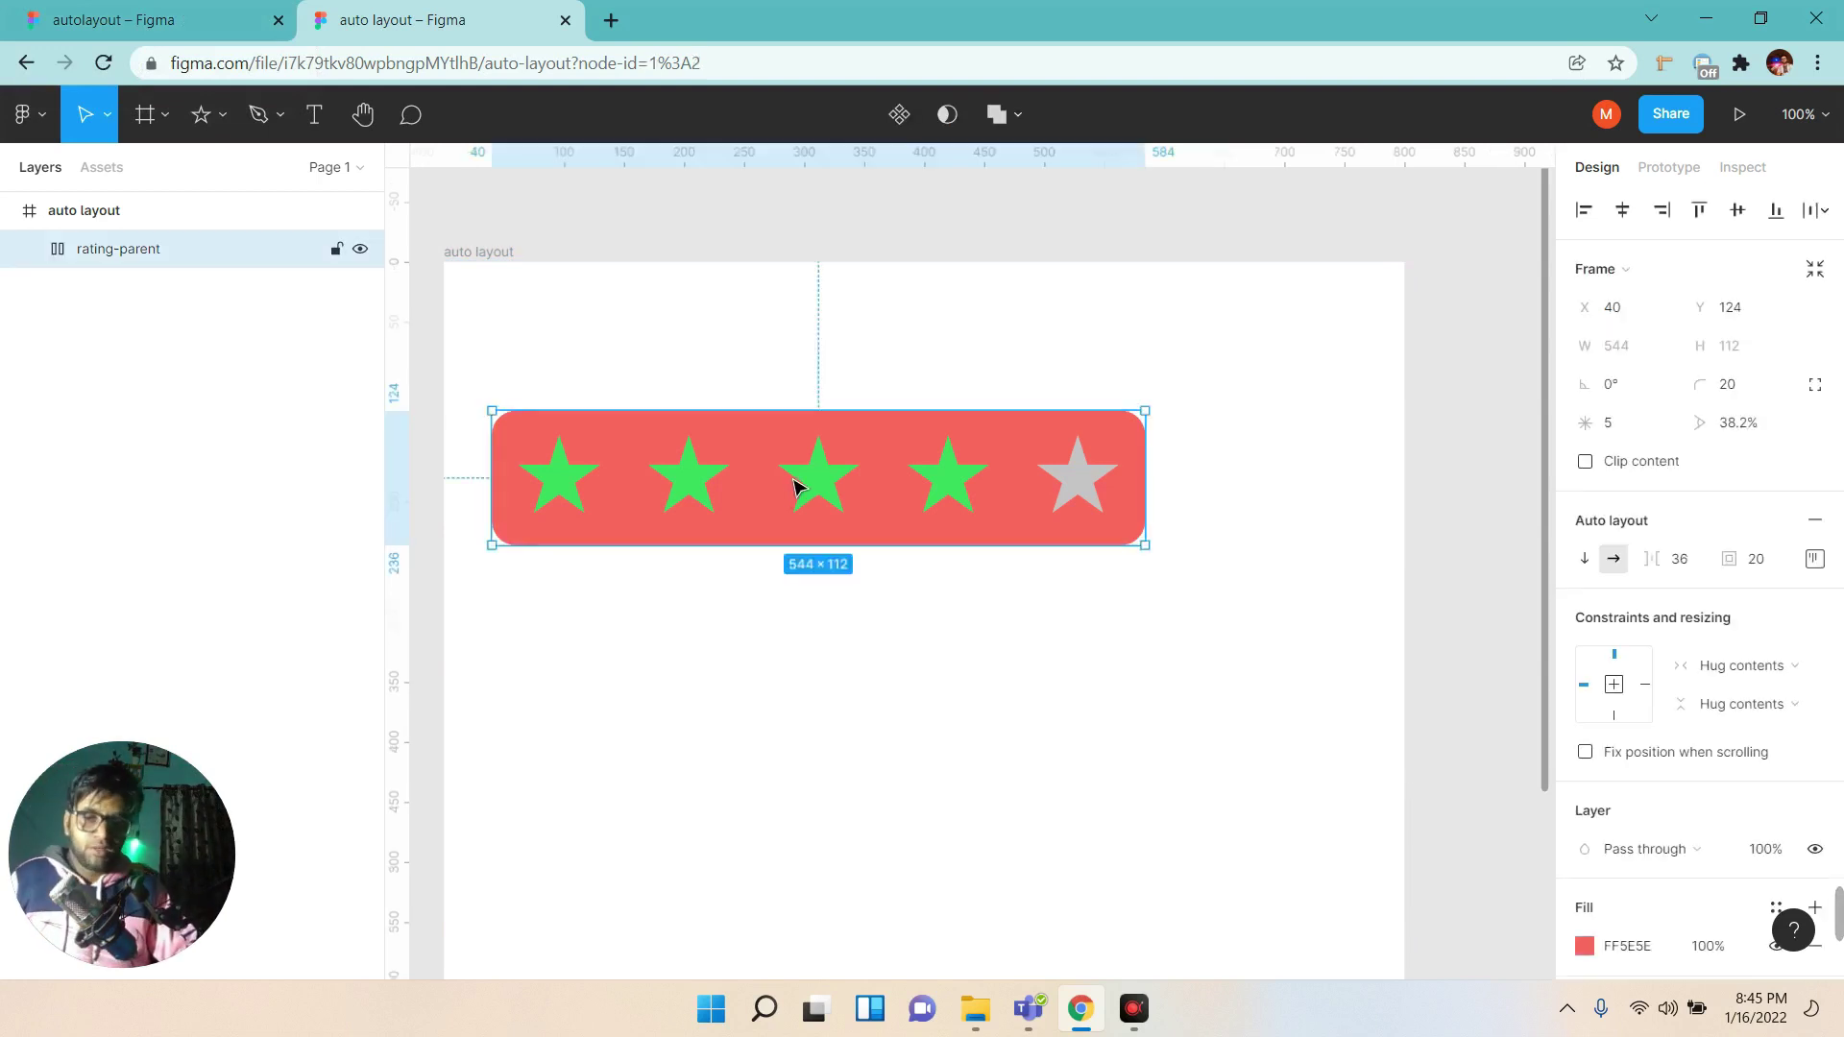
key(Delete)
key(ctrl+Tab)
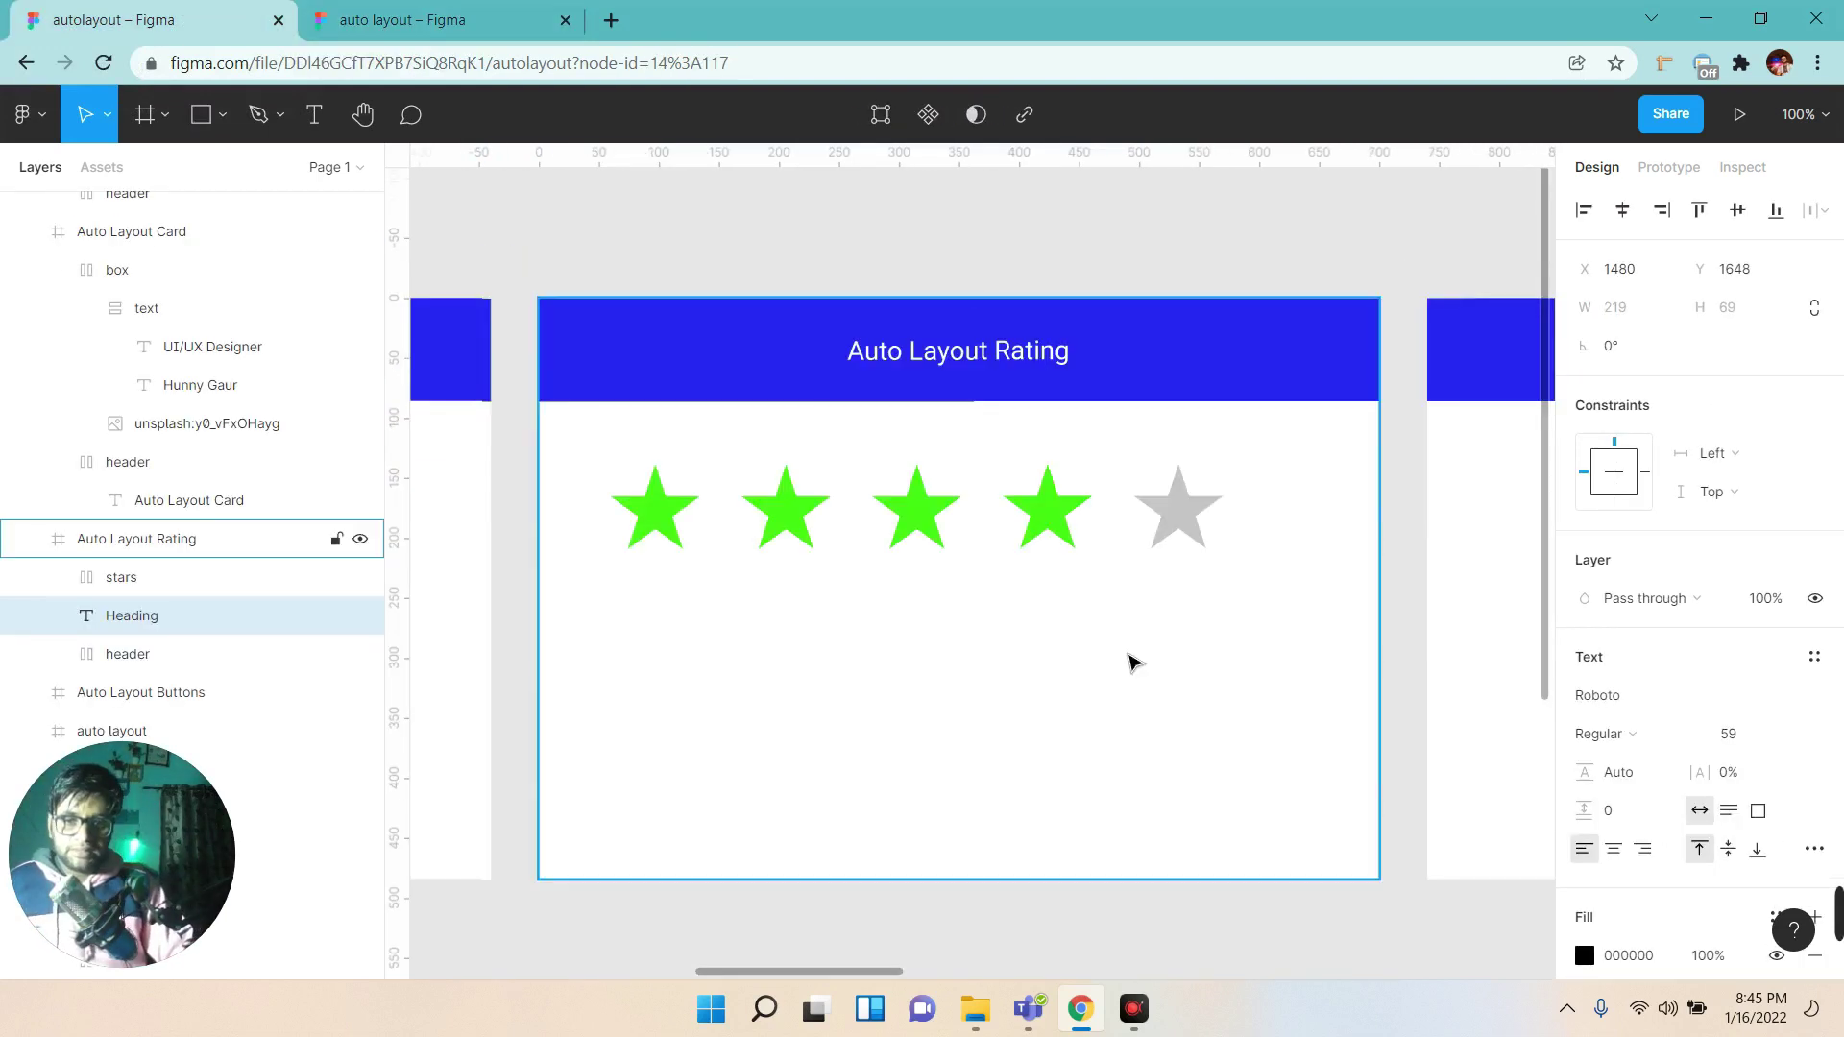
scroll(1028, 642, right, 5)
scroll(1028, 643, right, 3)
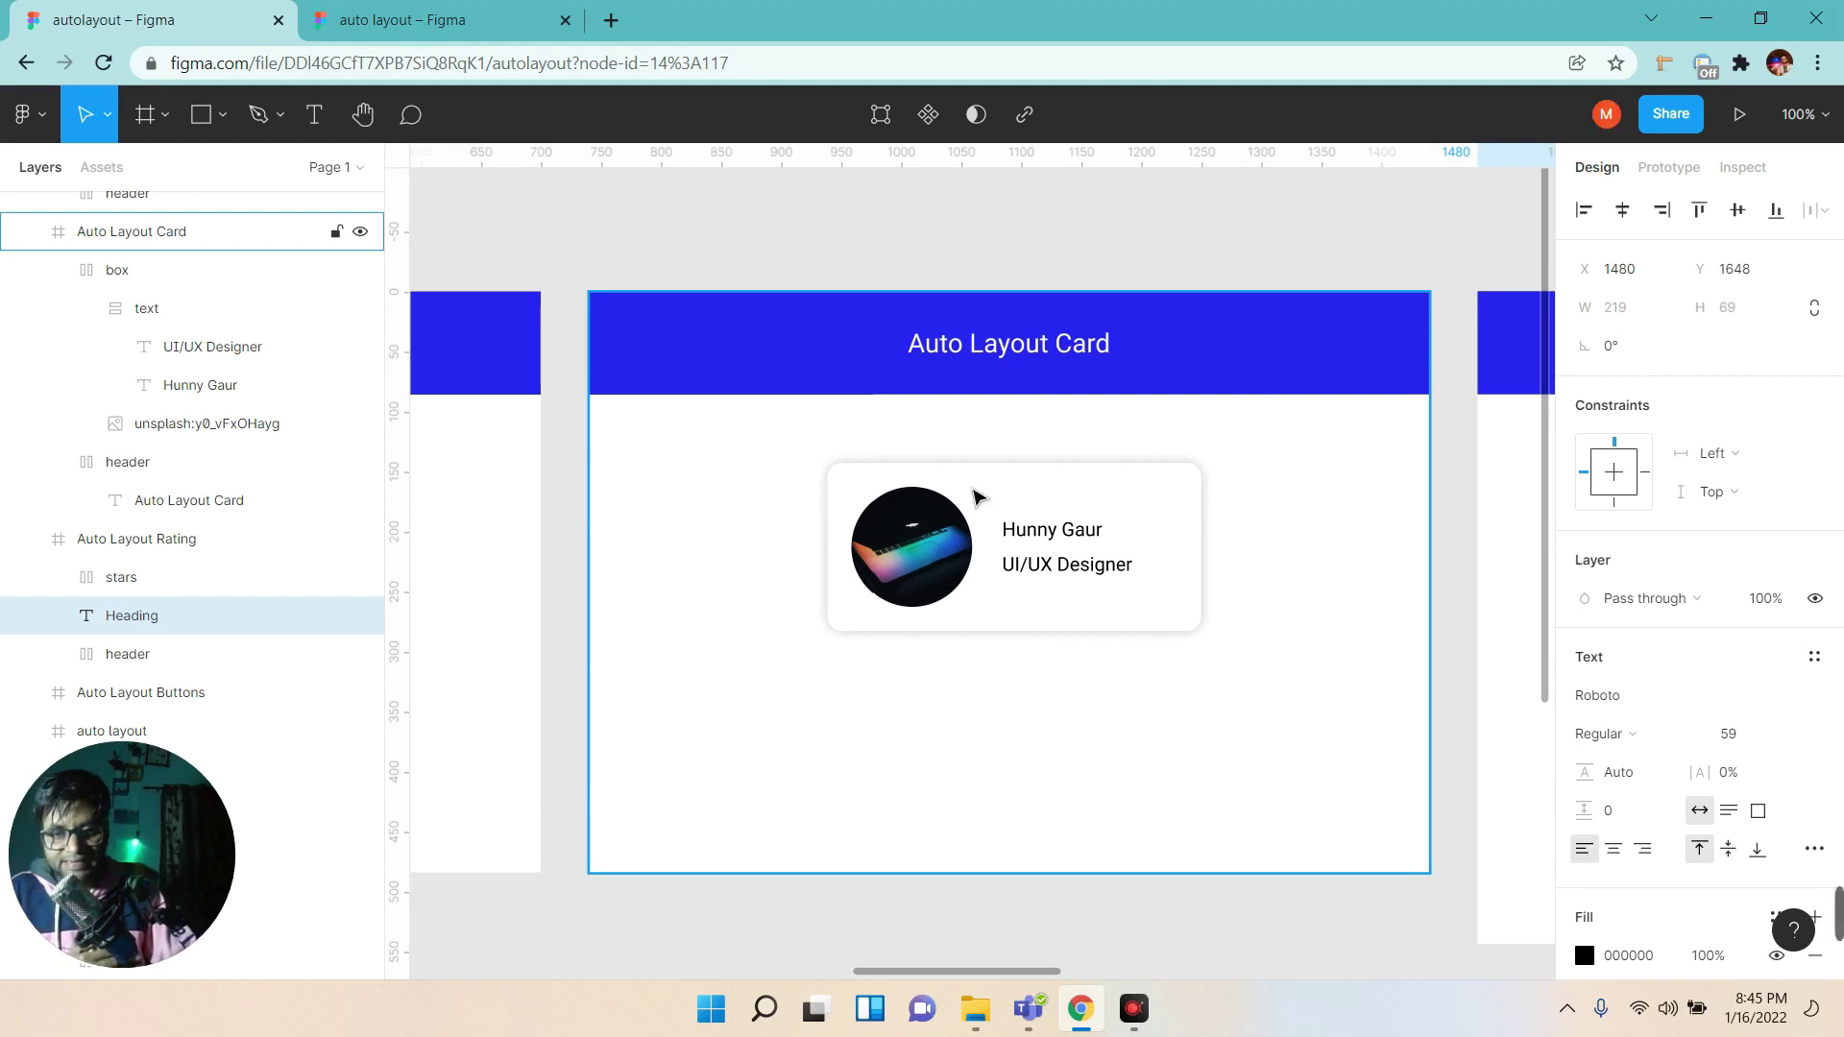
Review the reference card again and choose the Frame drawing tool.
click(498, 9)
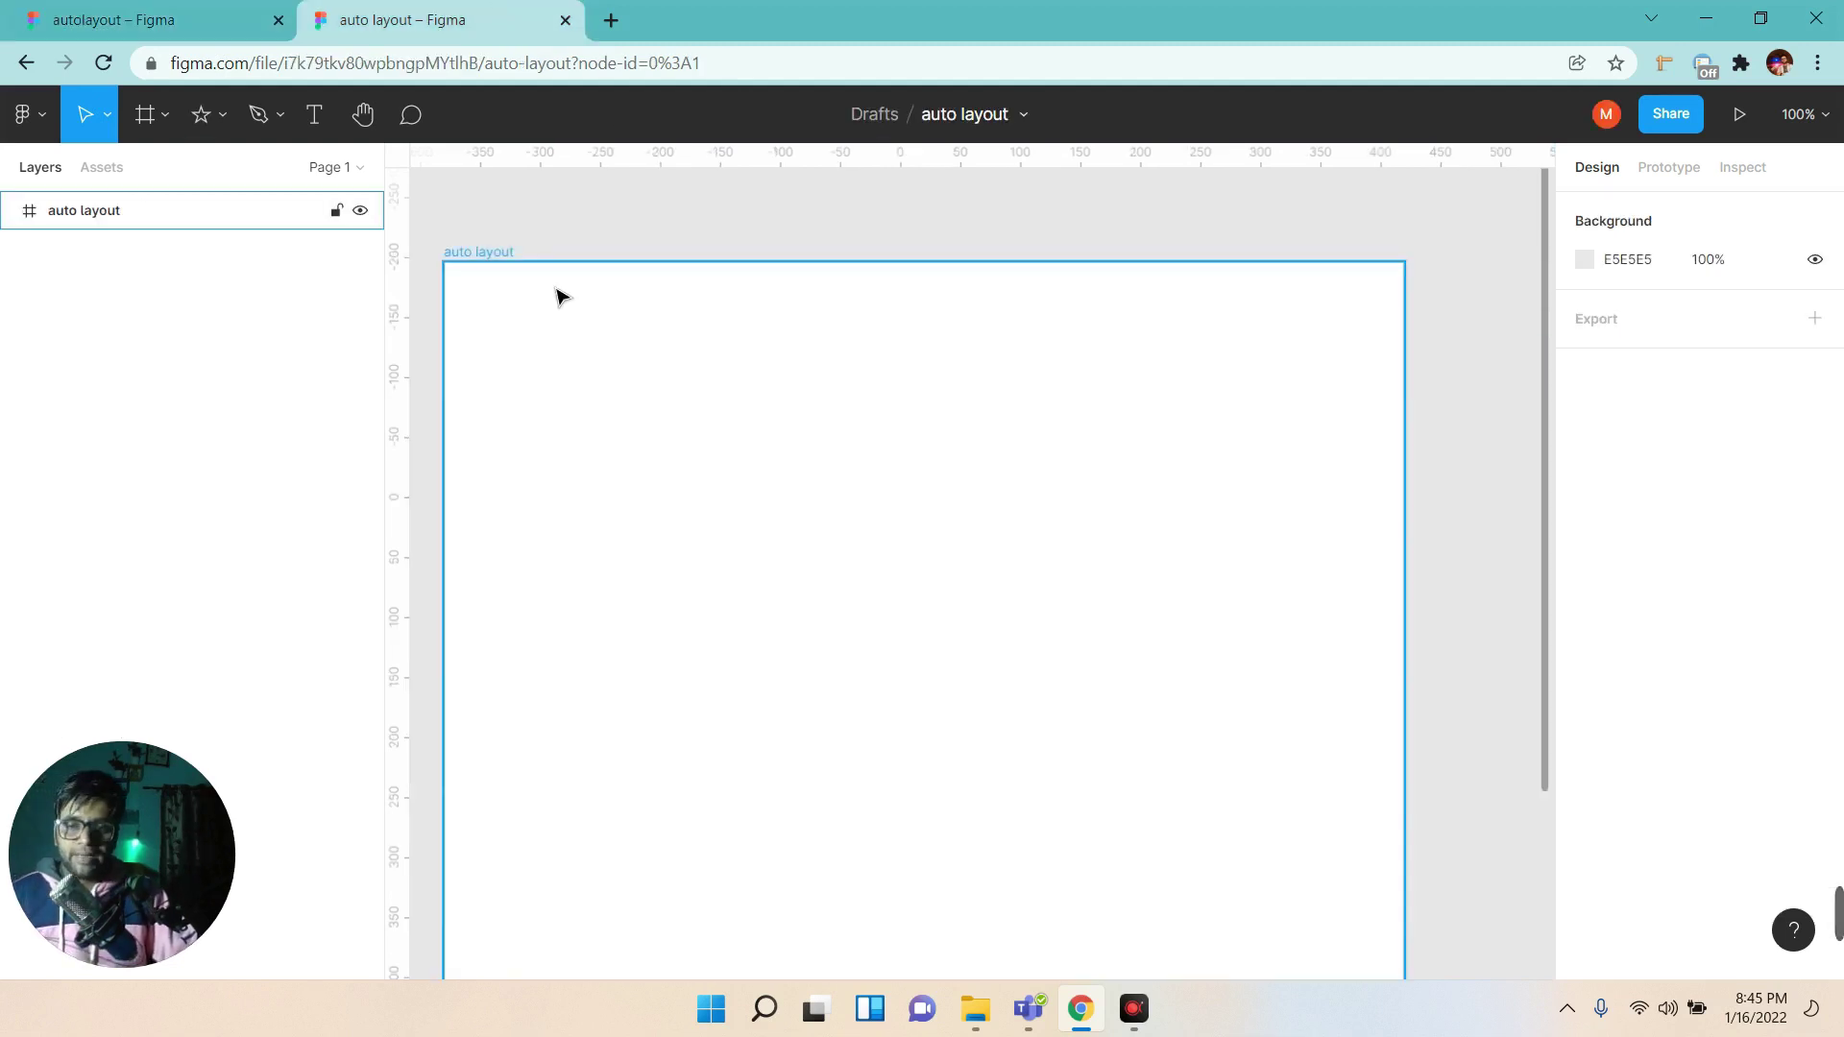
click(162, 121)
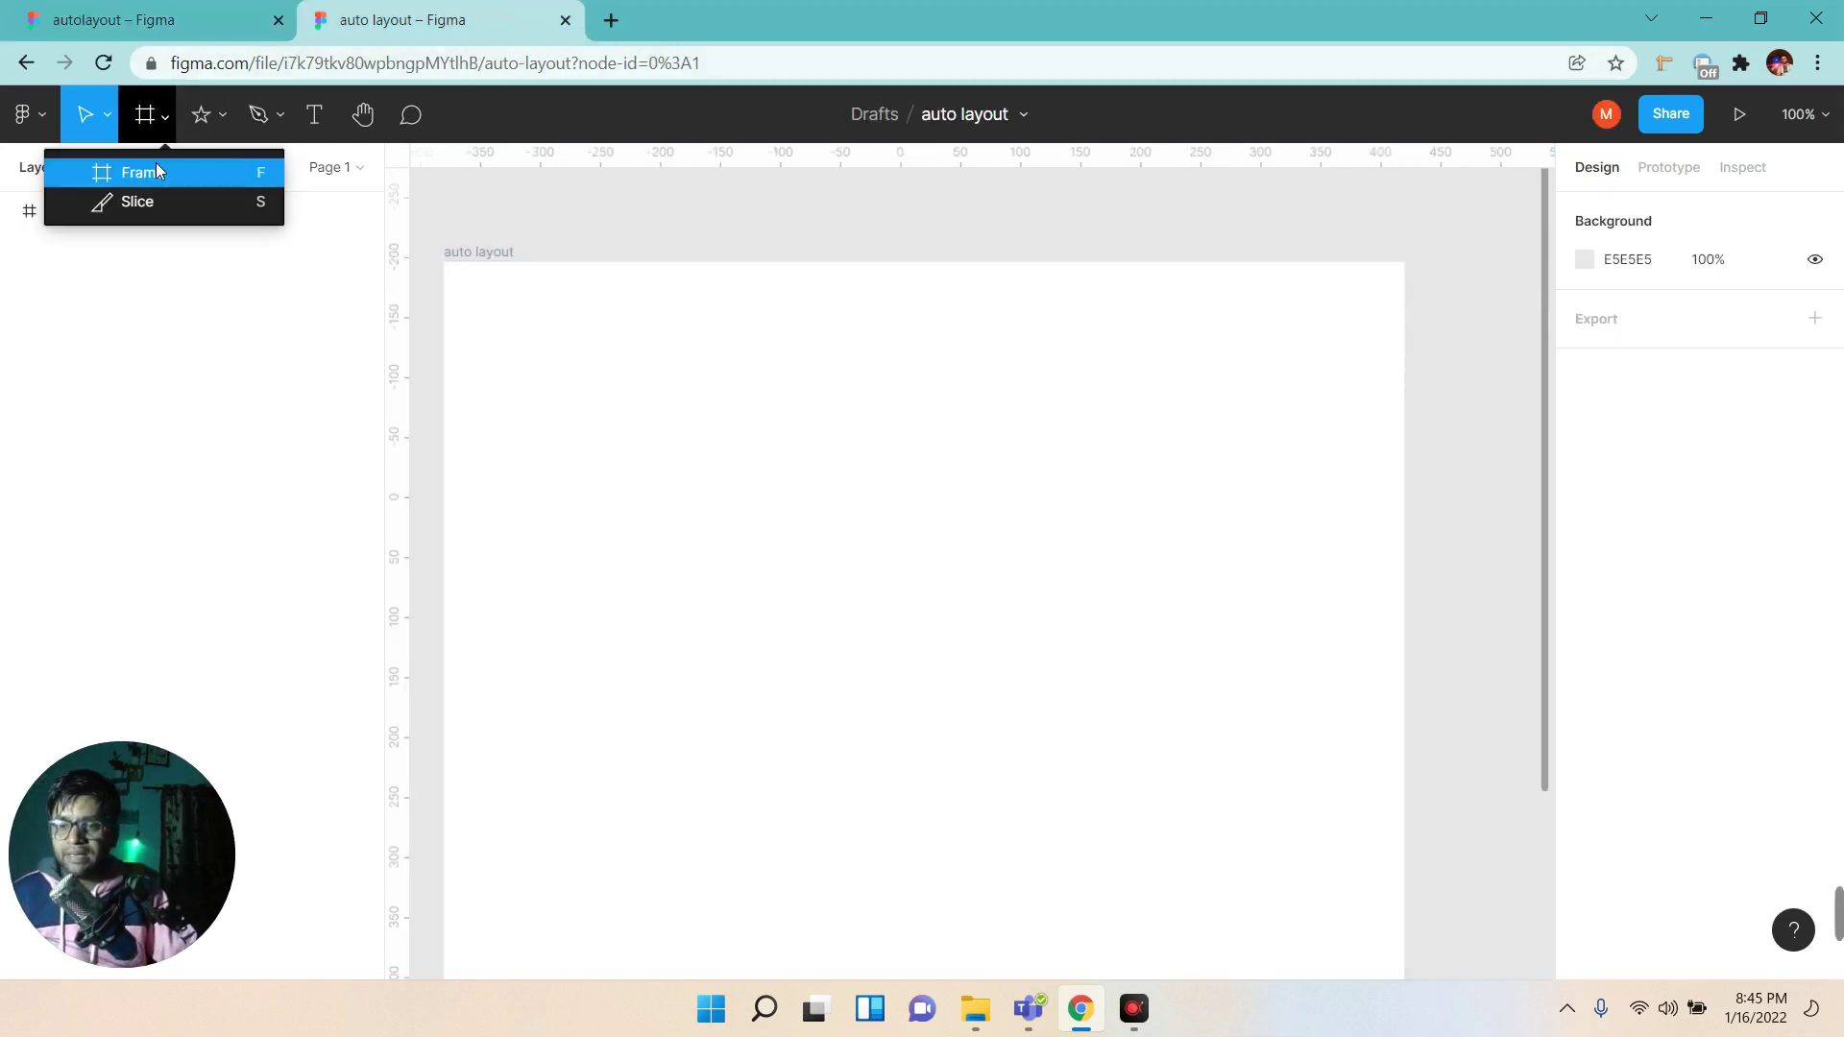
click(115, 20)
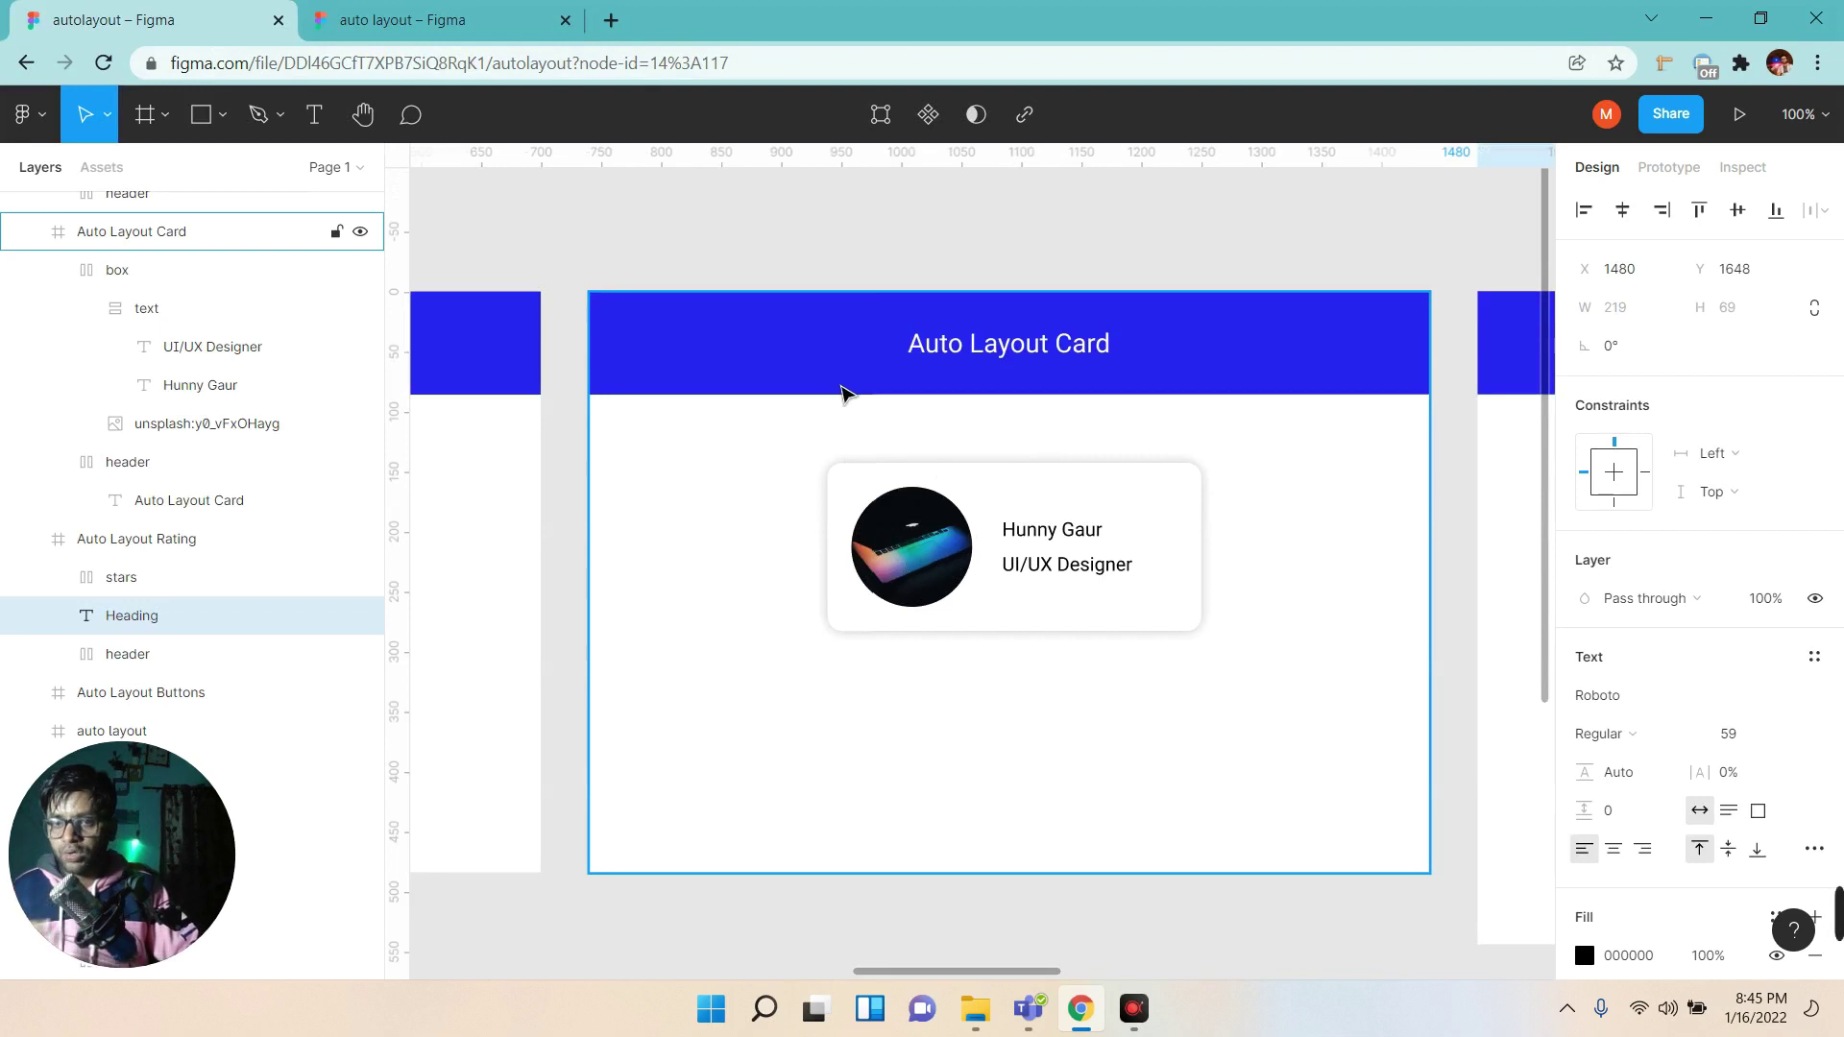
click(413, 19)
click(167, 117)
click(182, 170)
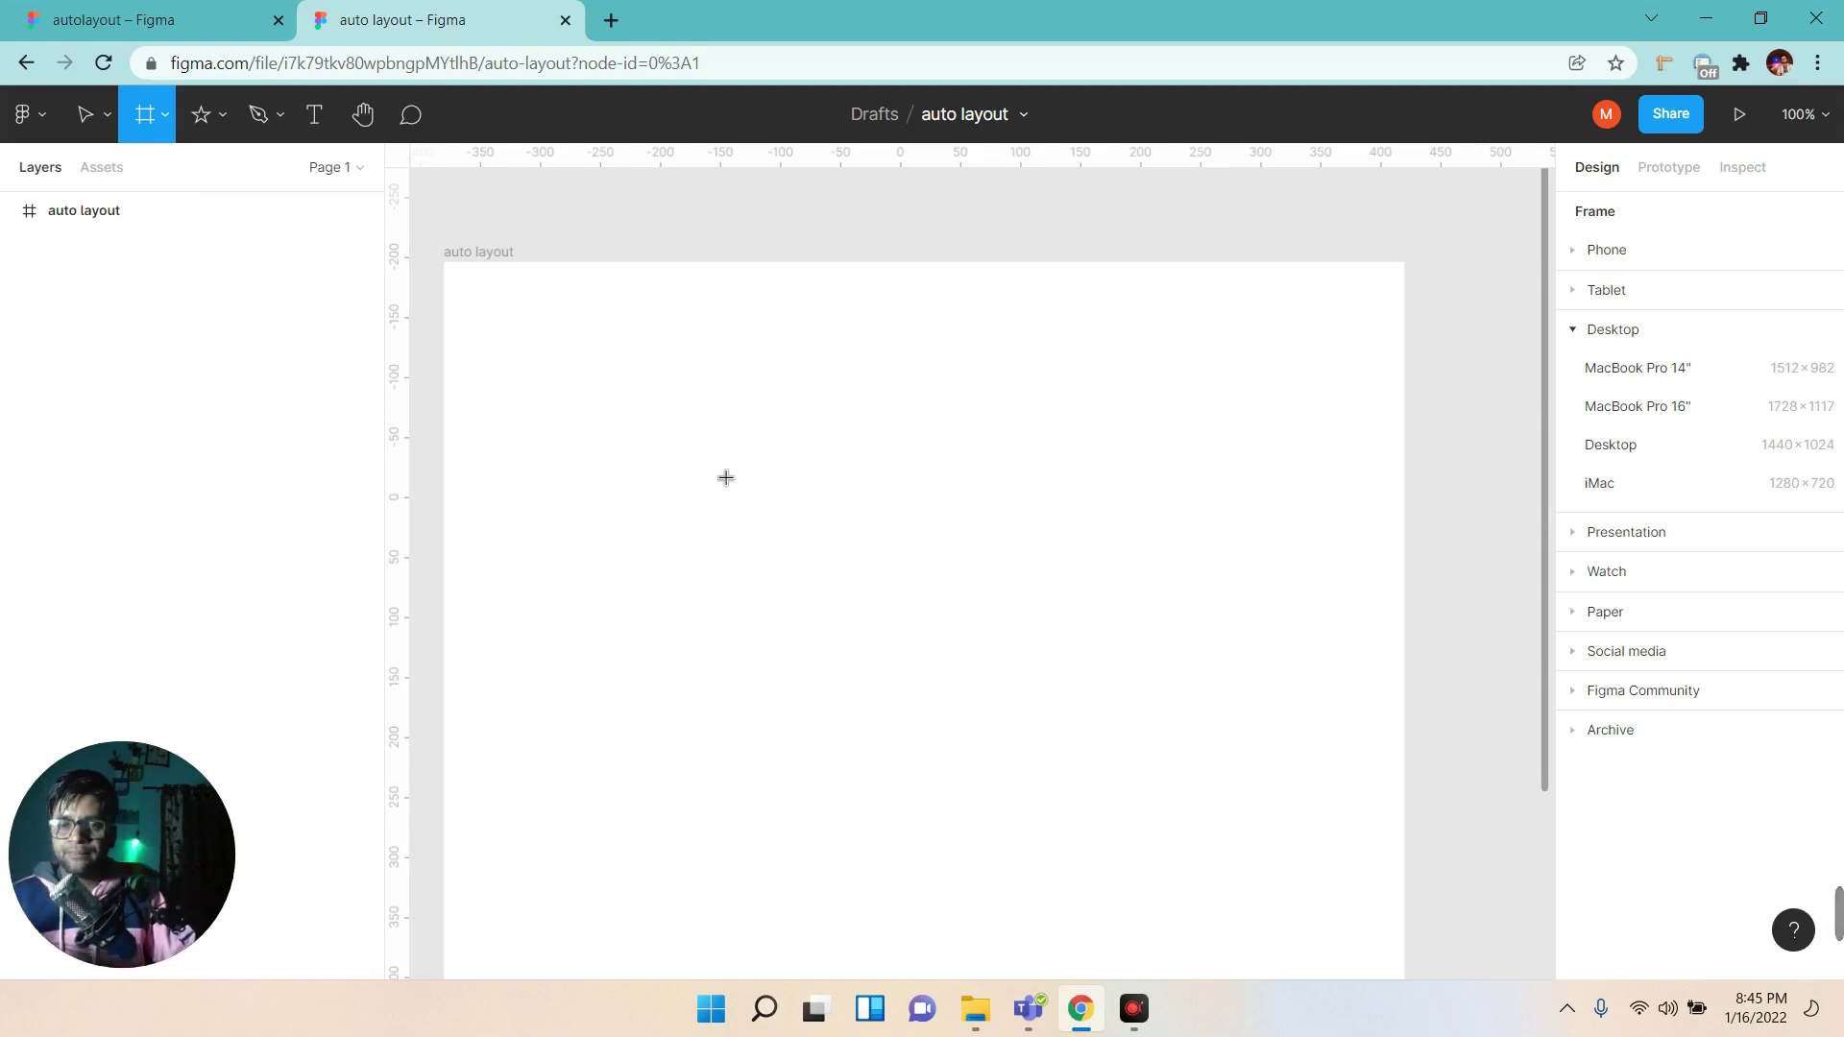
Draw a 396×149 frame and name it box-parent-1.
drag(659, 409, 1136, 588)
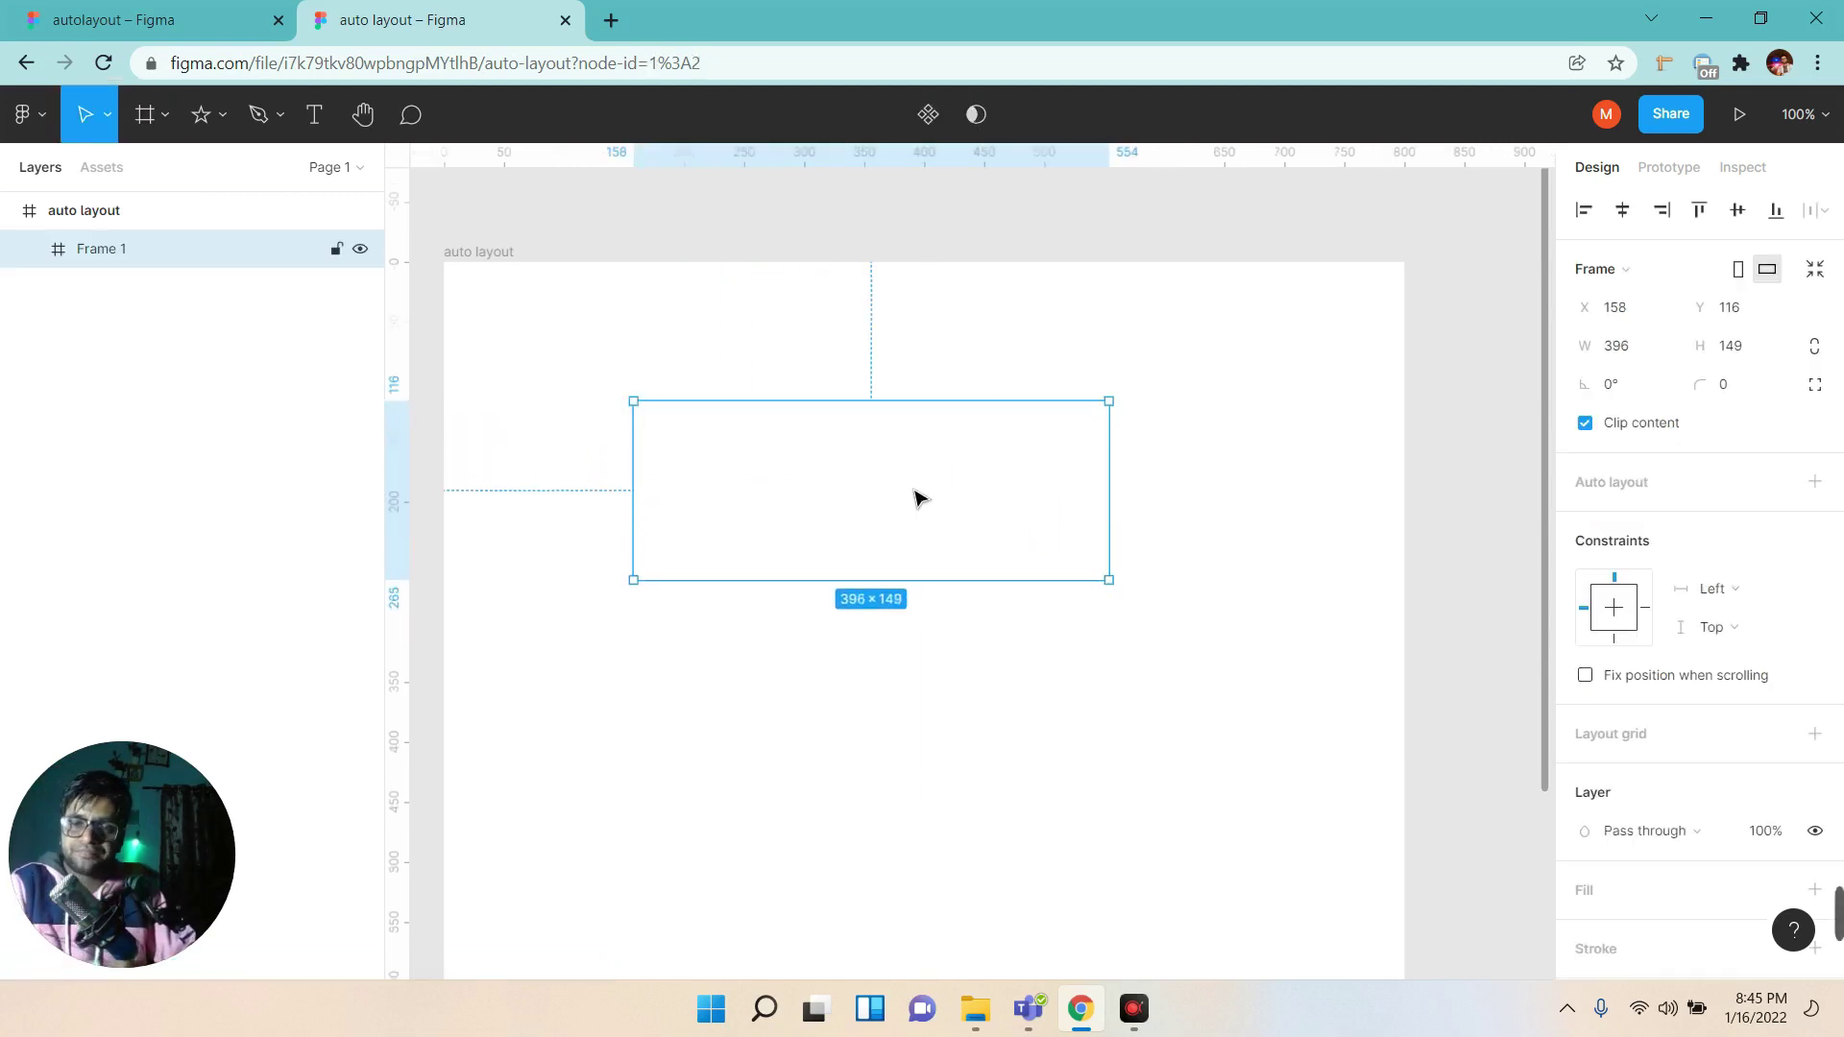
double_click(103, 251)
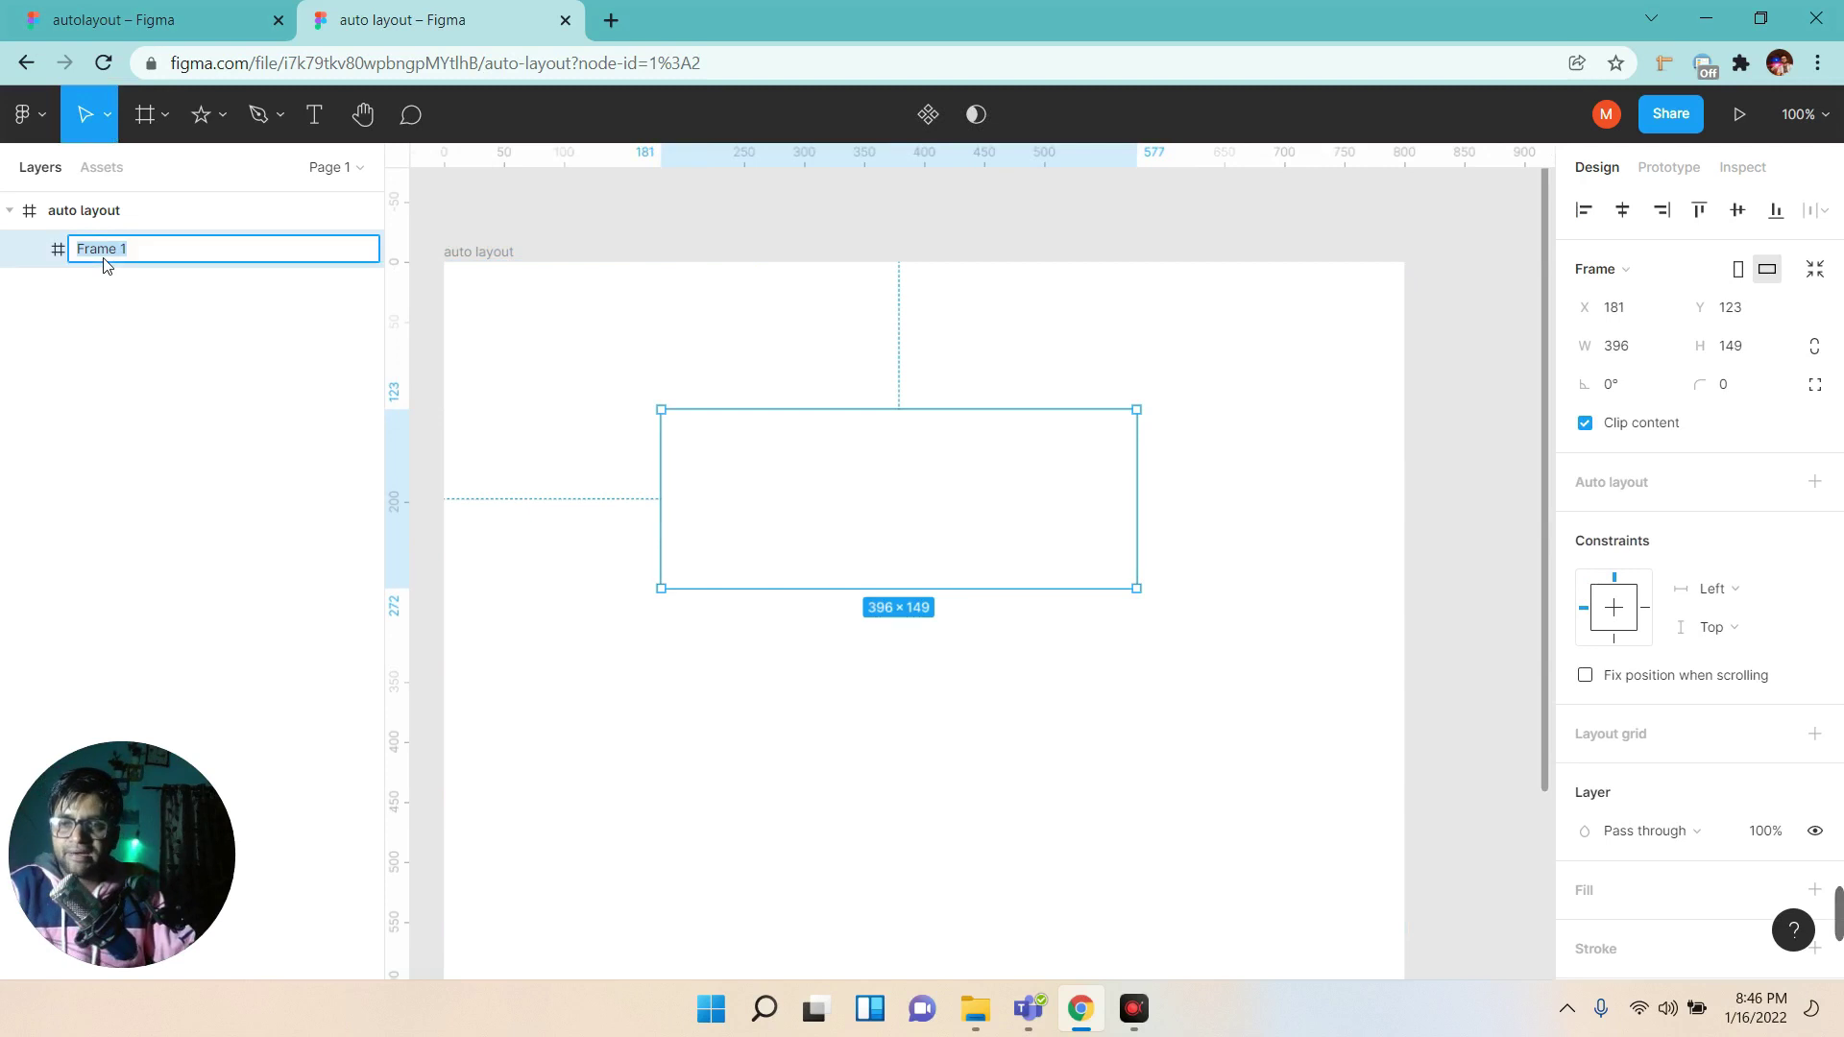
text(bo)
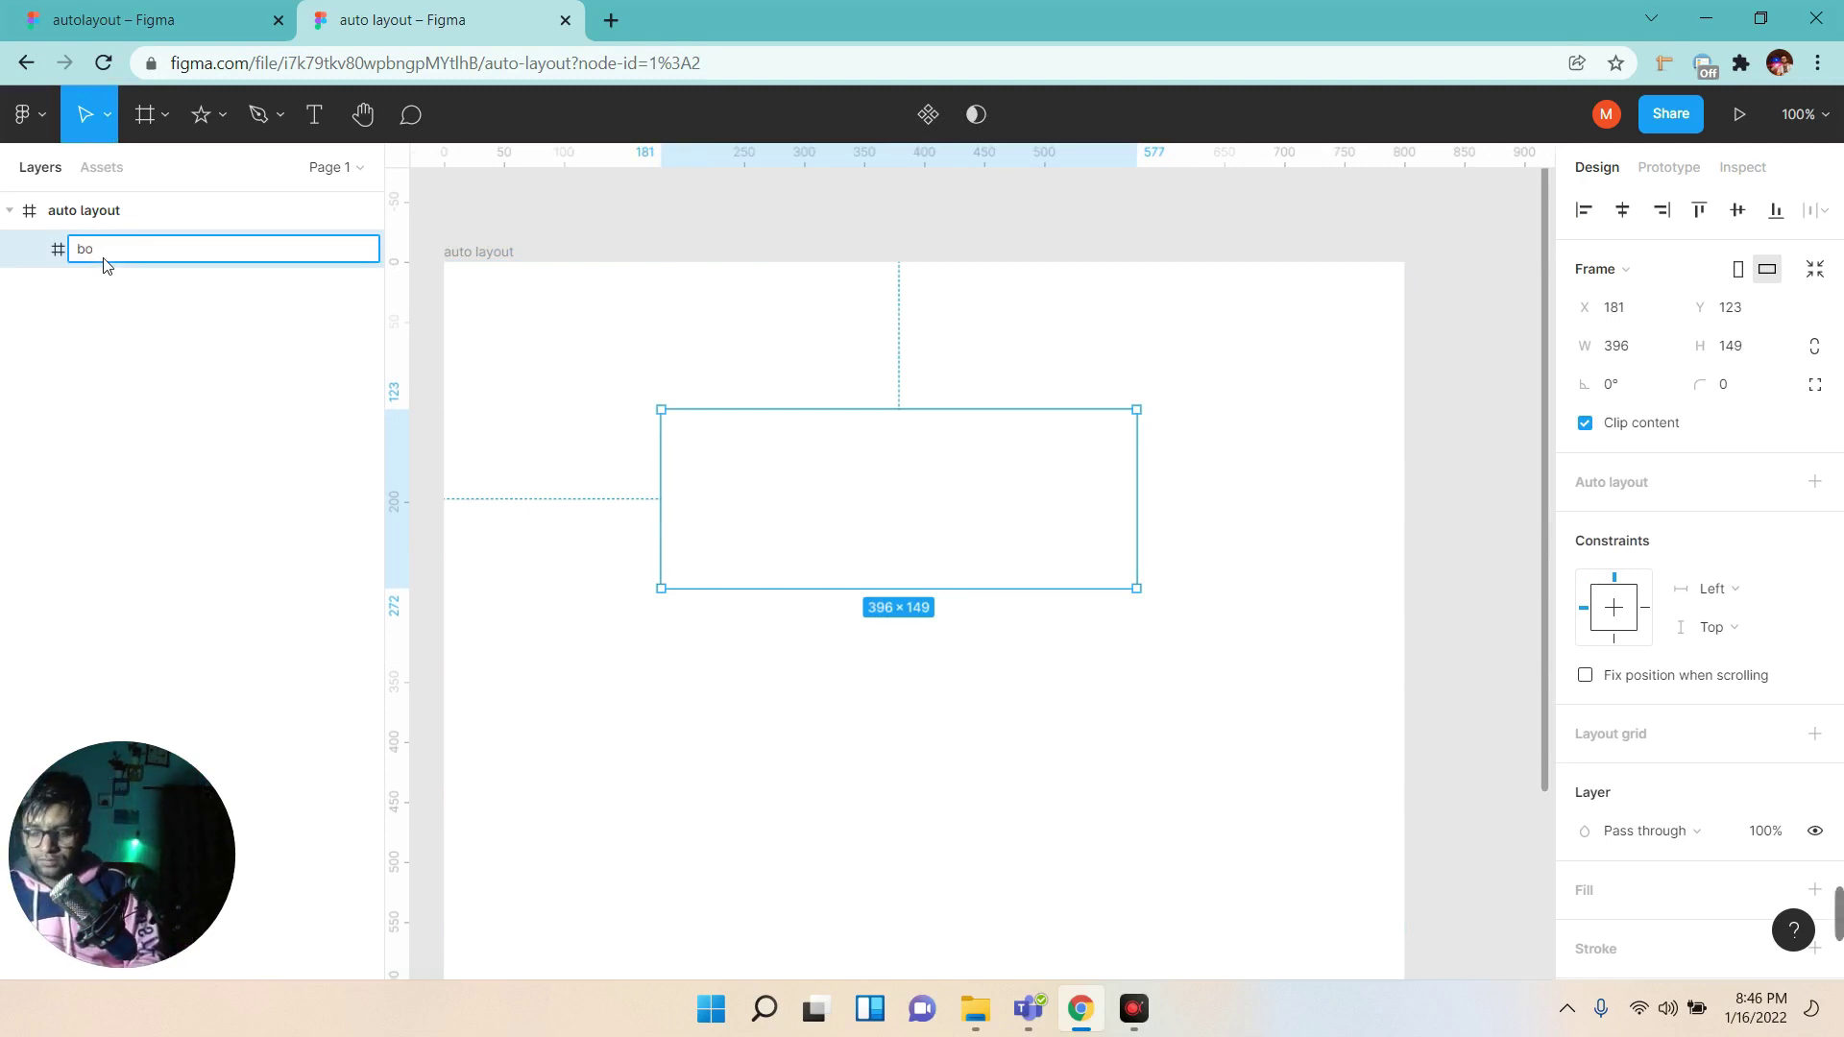
text(x-parent-1)
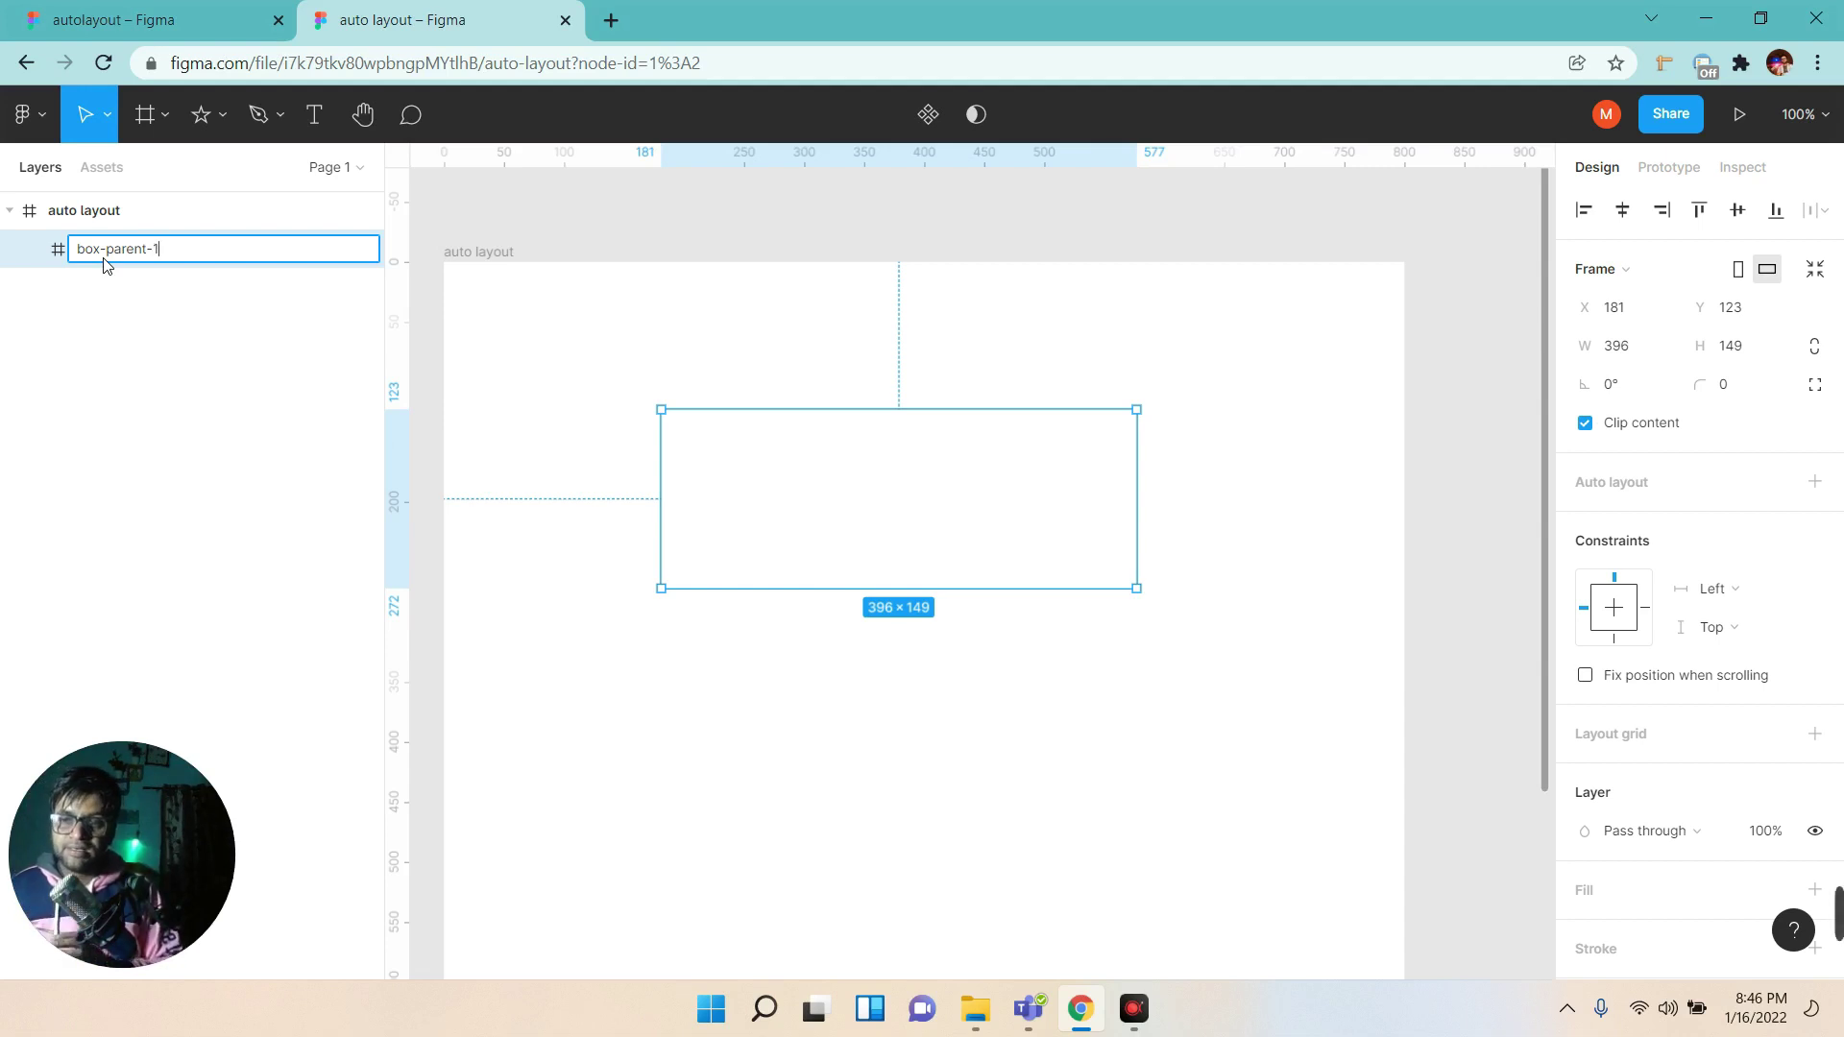
key(Return)
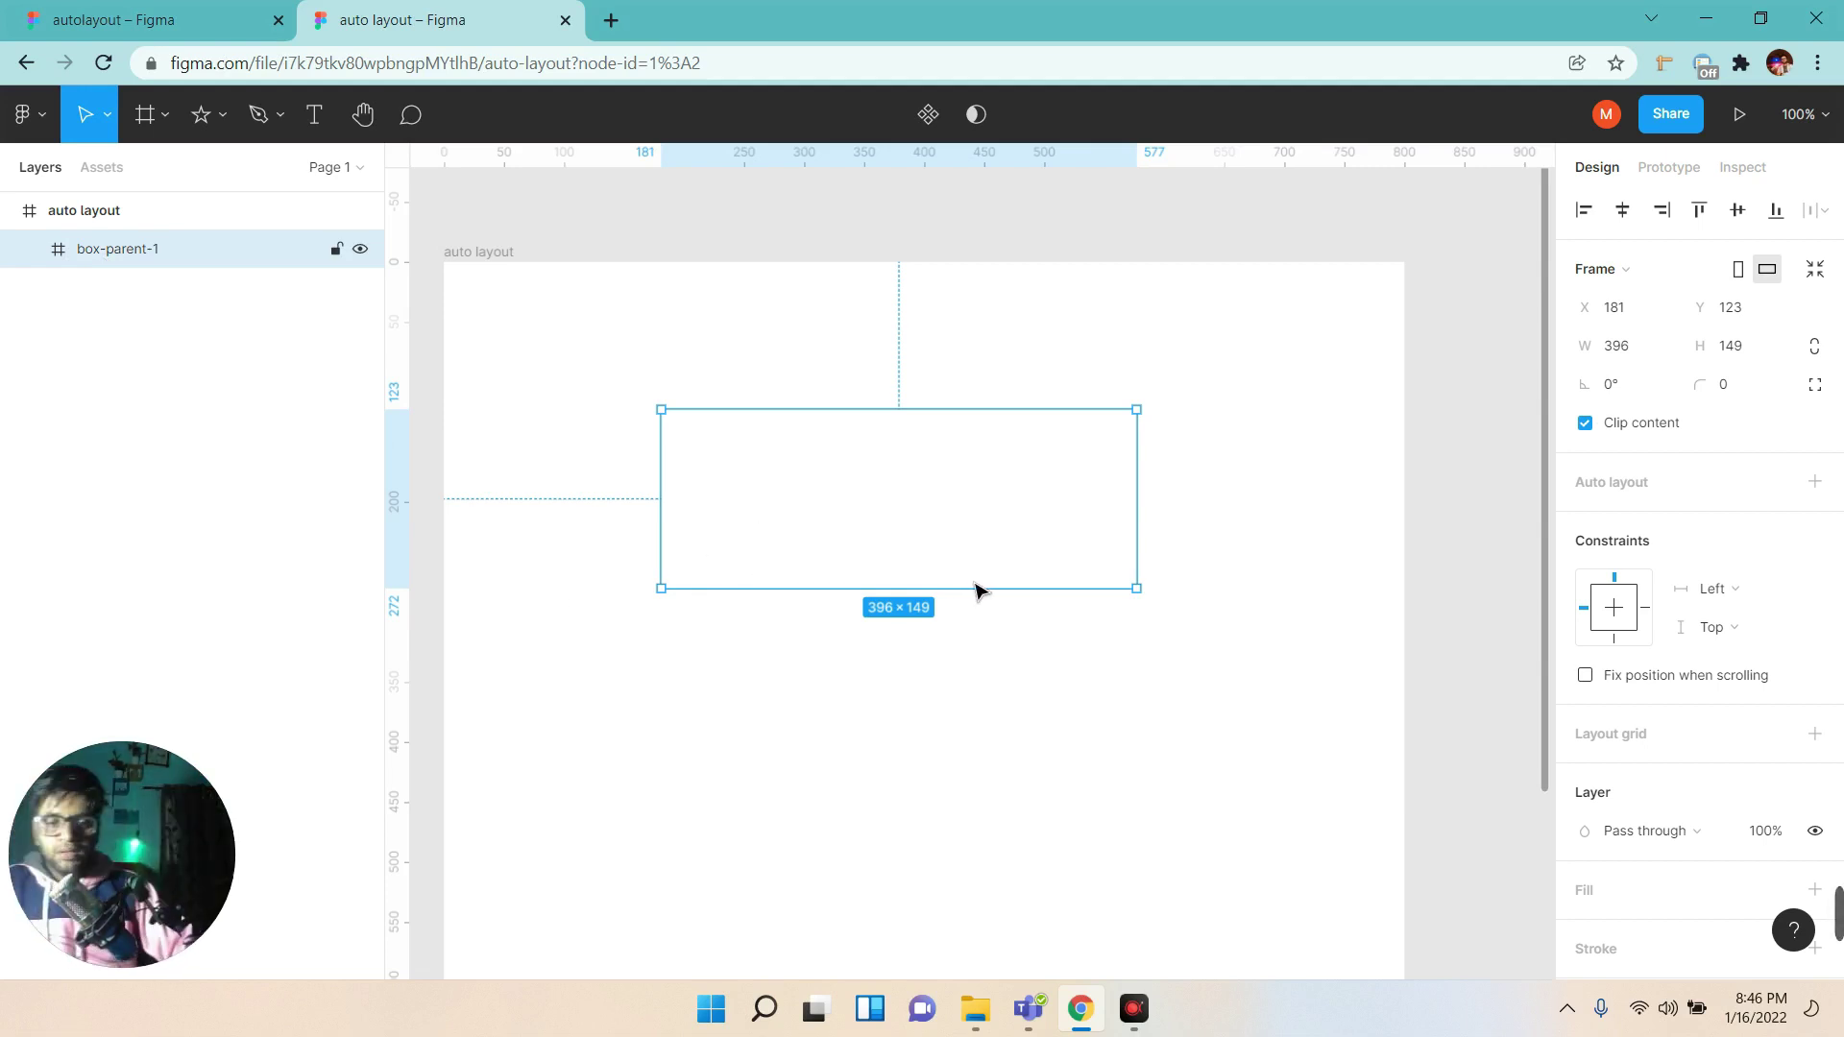
Add a white fill to box-parent-1.
scroll(1701, 687, down, 2)
click(1599, 782)
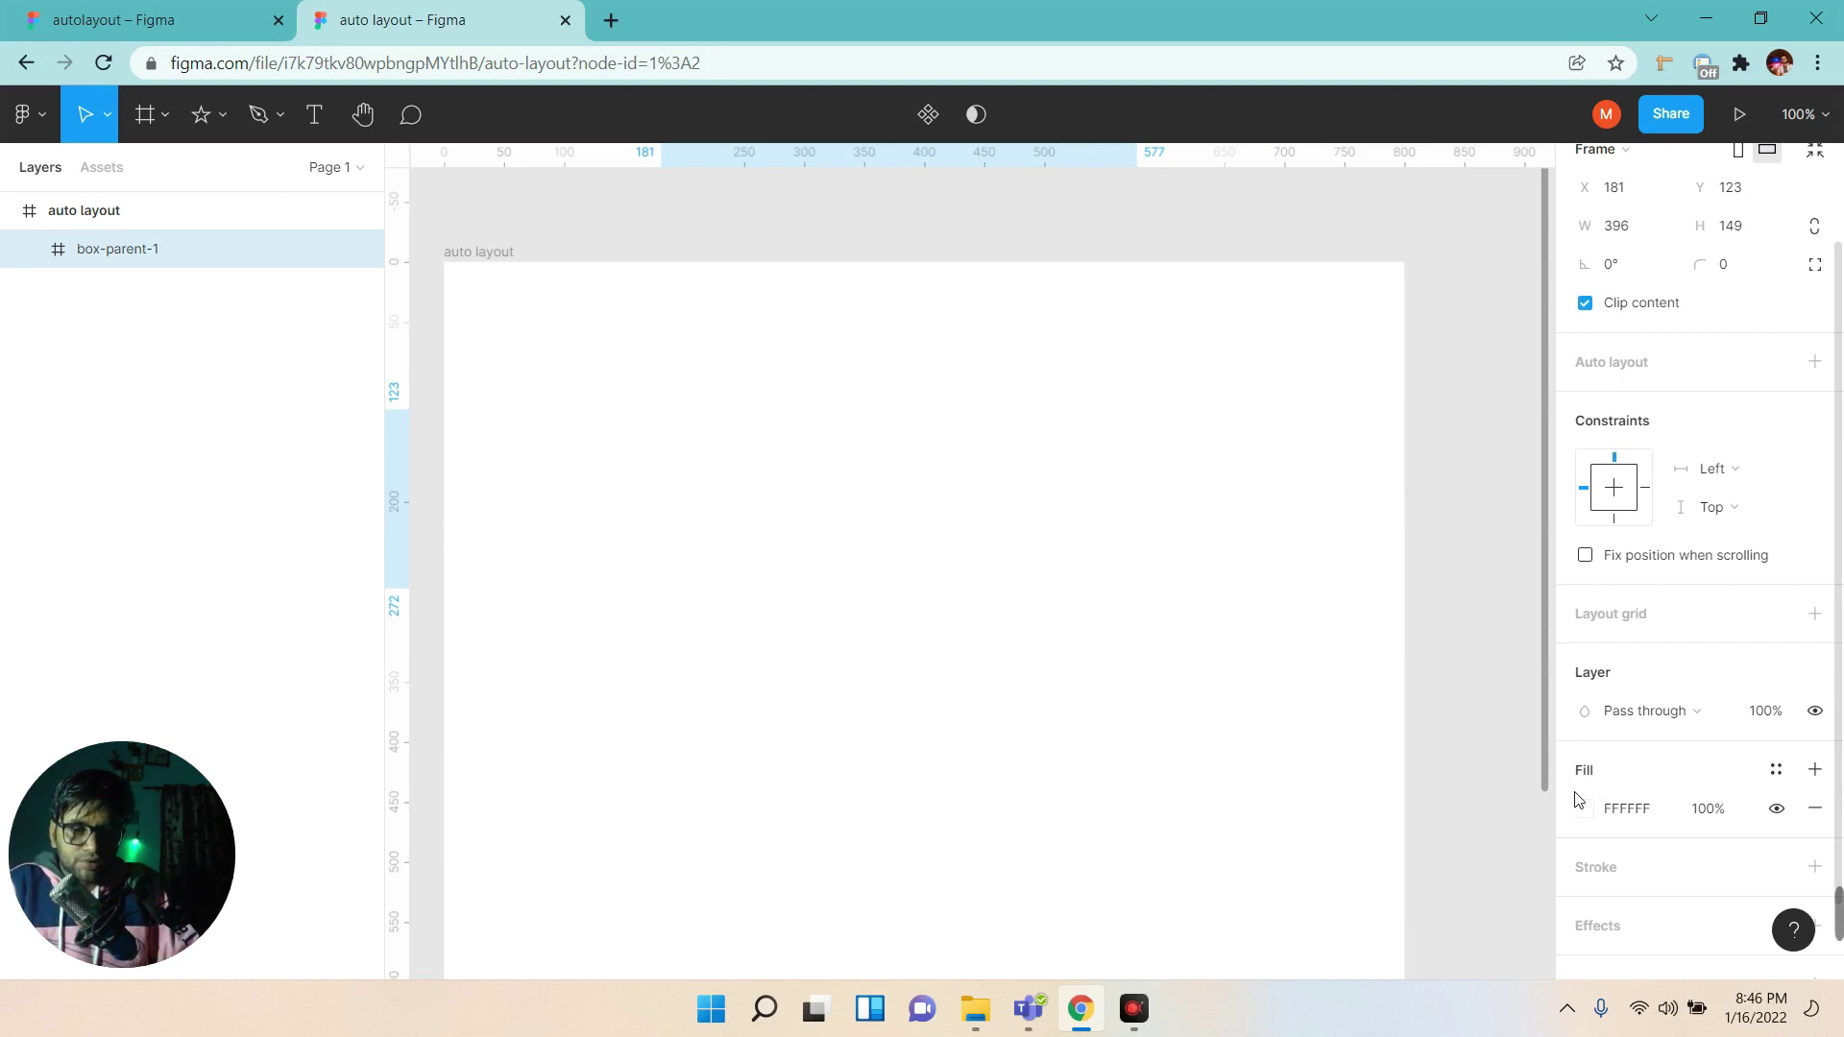
click(1583, 807)
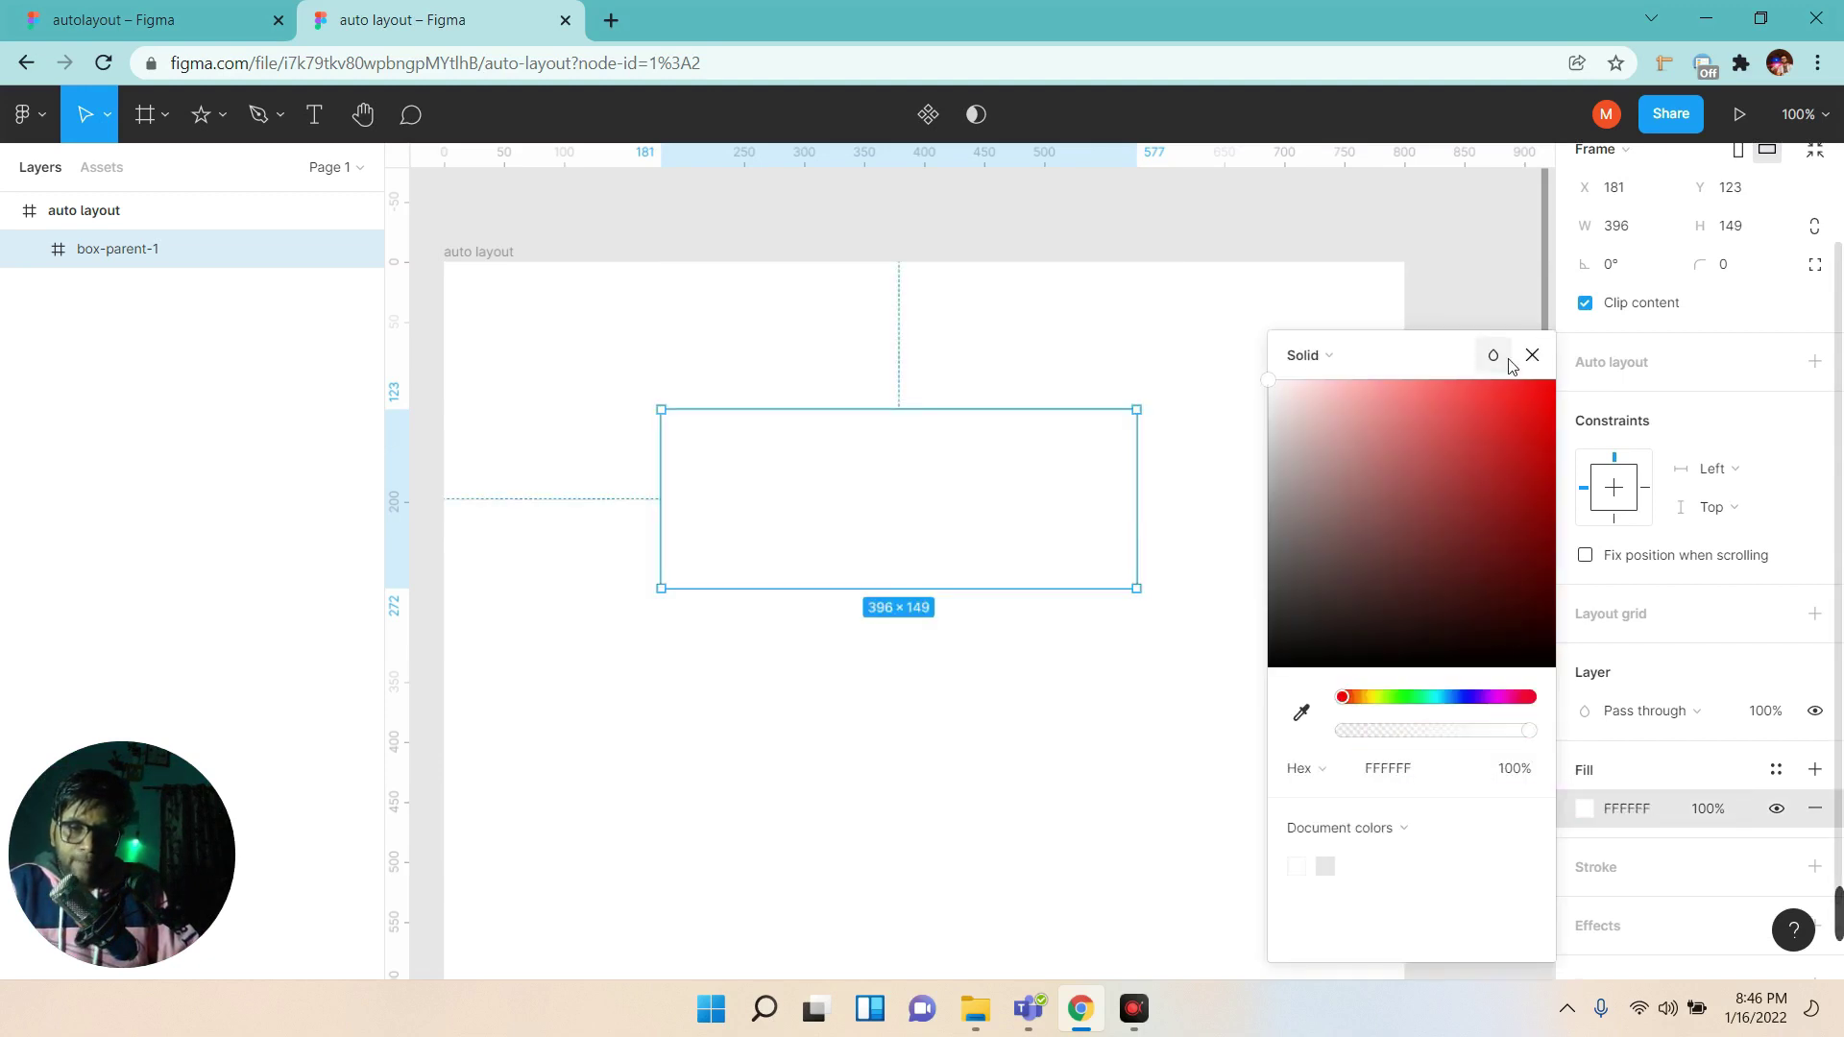
click(1532, 355)
Add a centred drop shadow with 0 offset and blur 12.
scroll(1627, 798, down, 2)
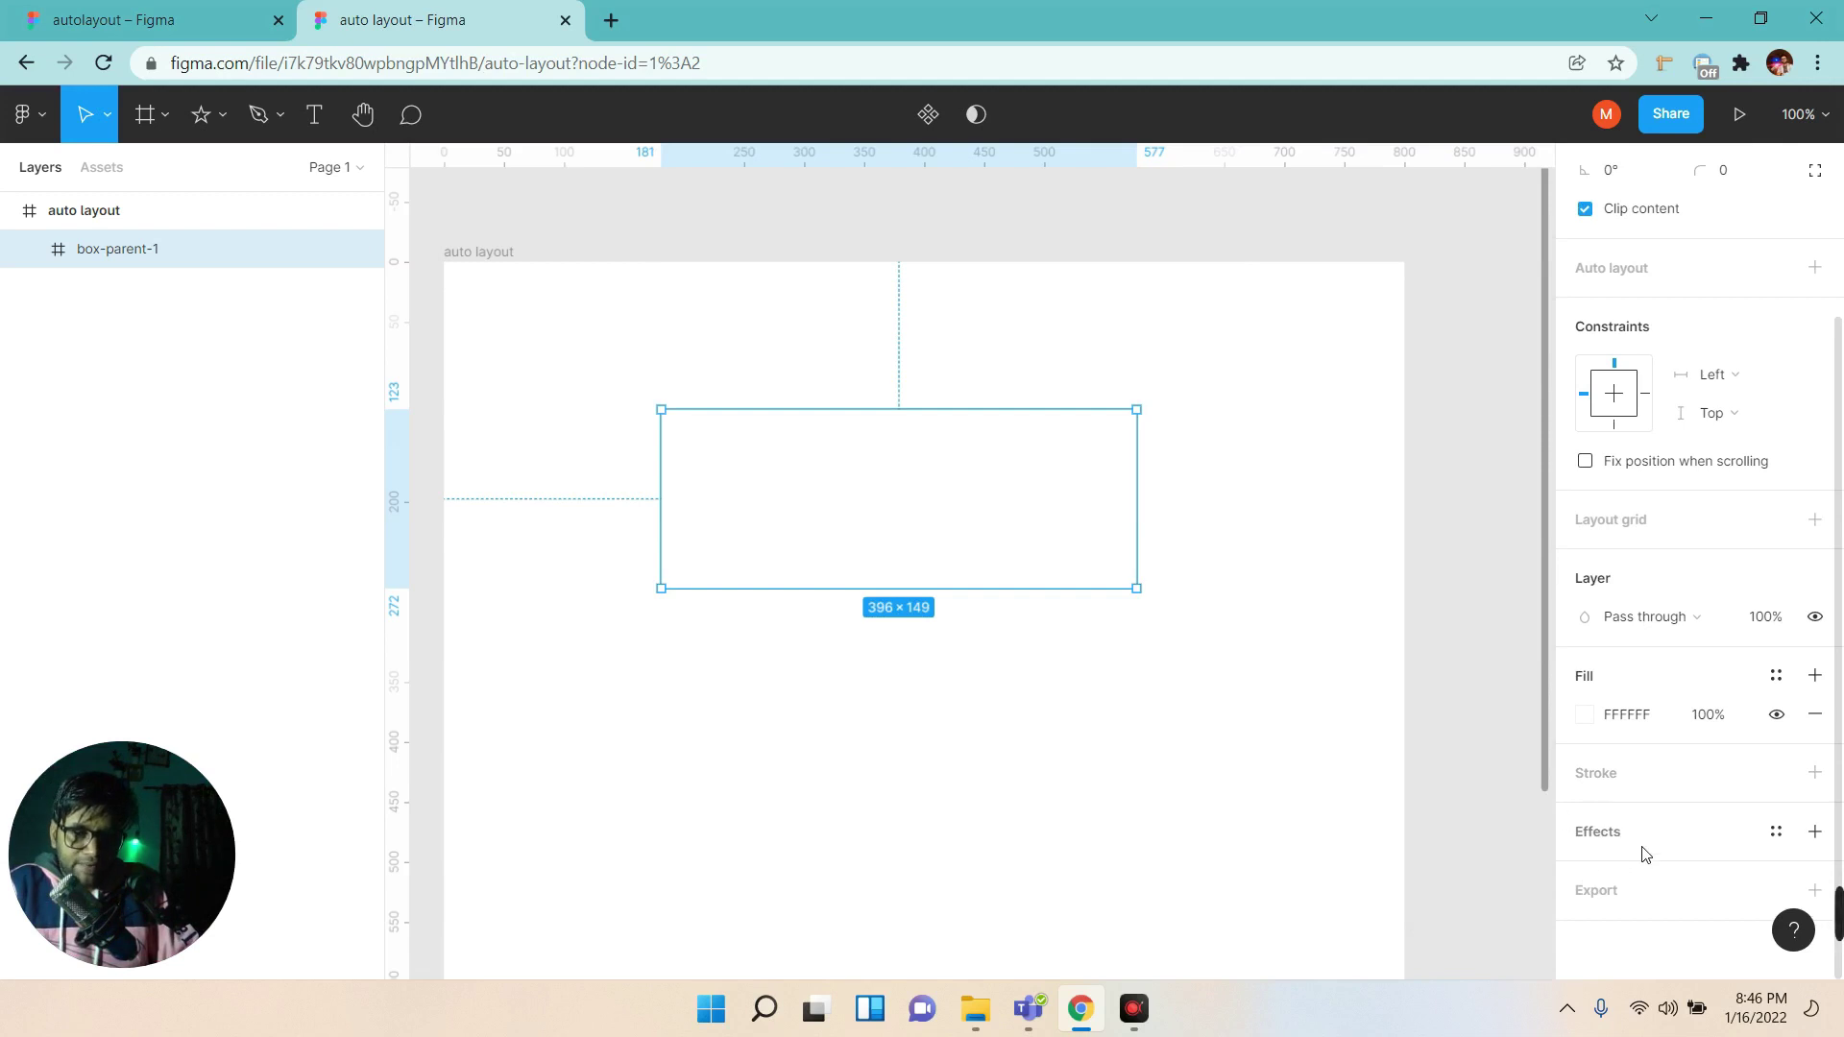
click(1600, 832)
scroll(1597, 838, down, 1)
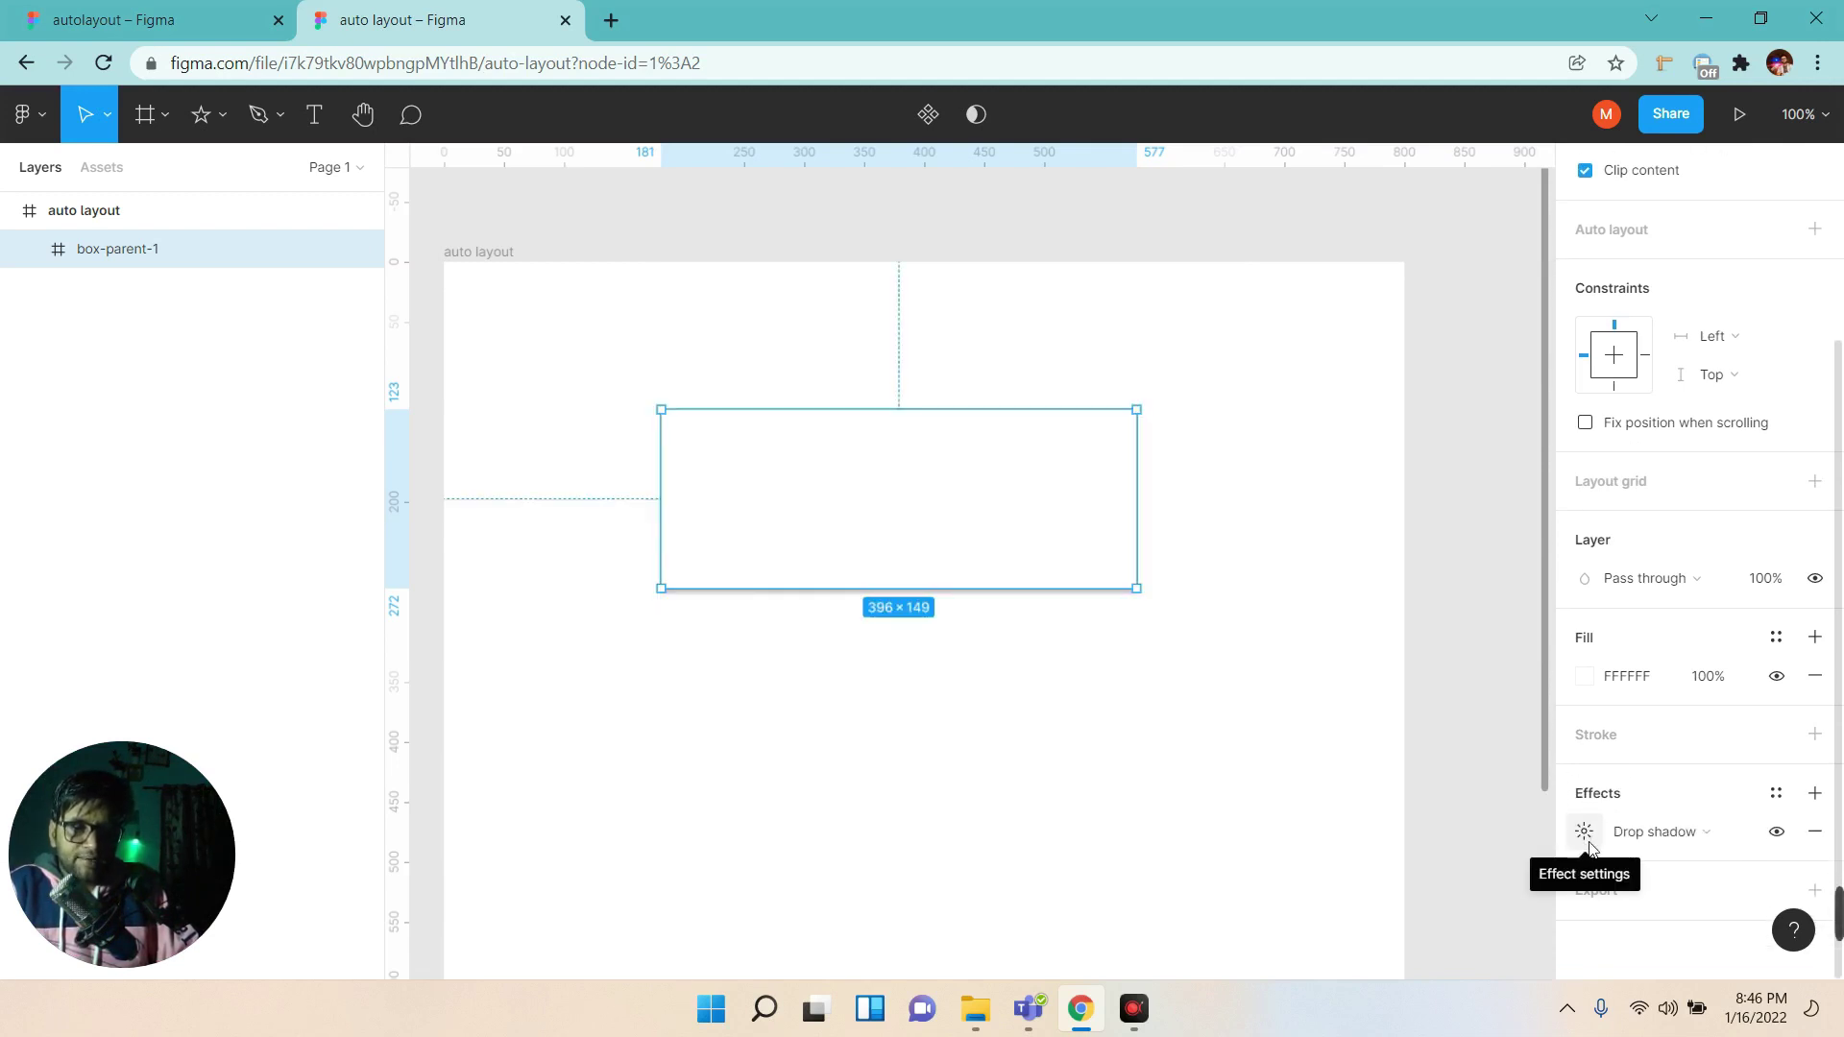
click(1585, 833)
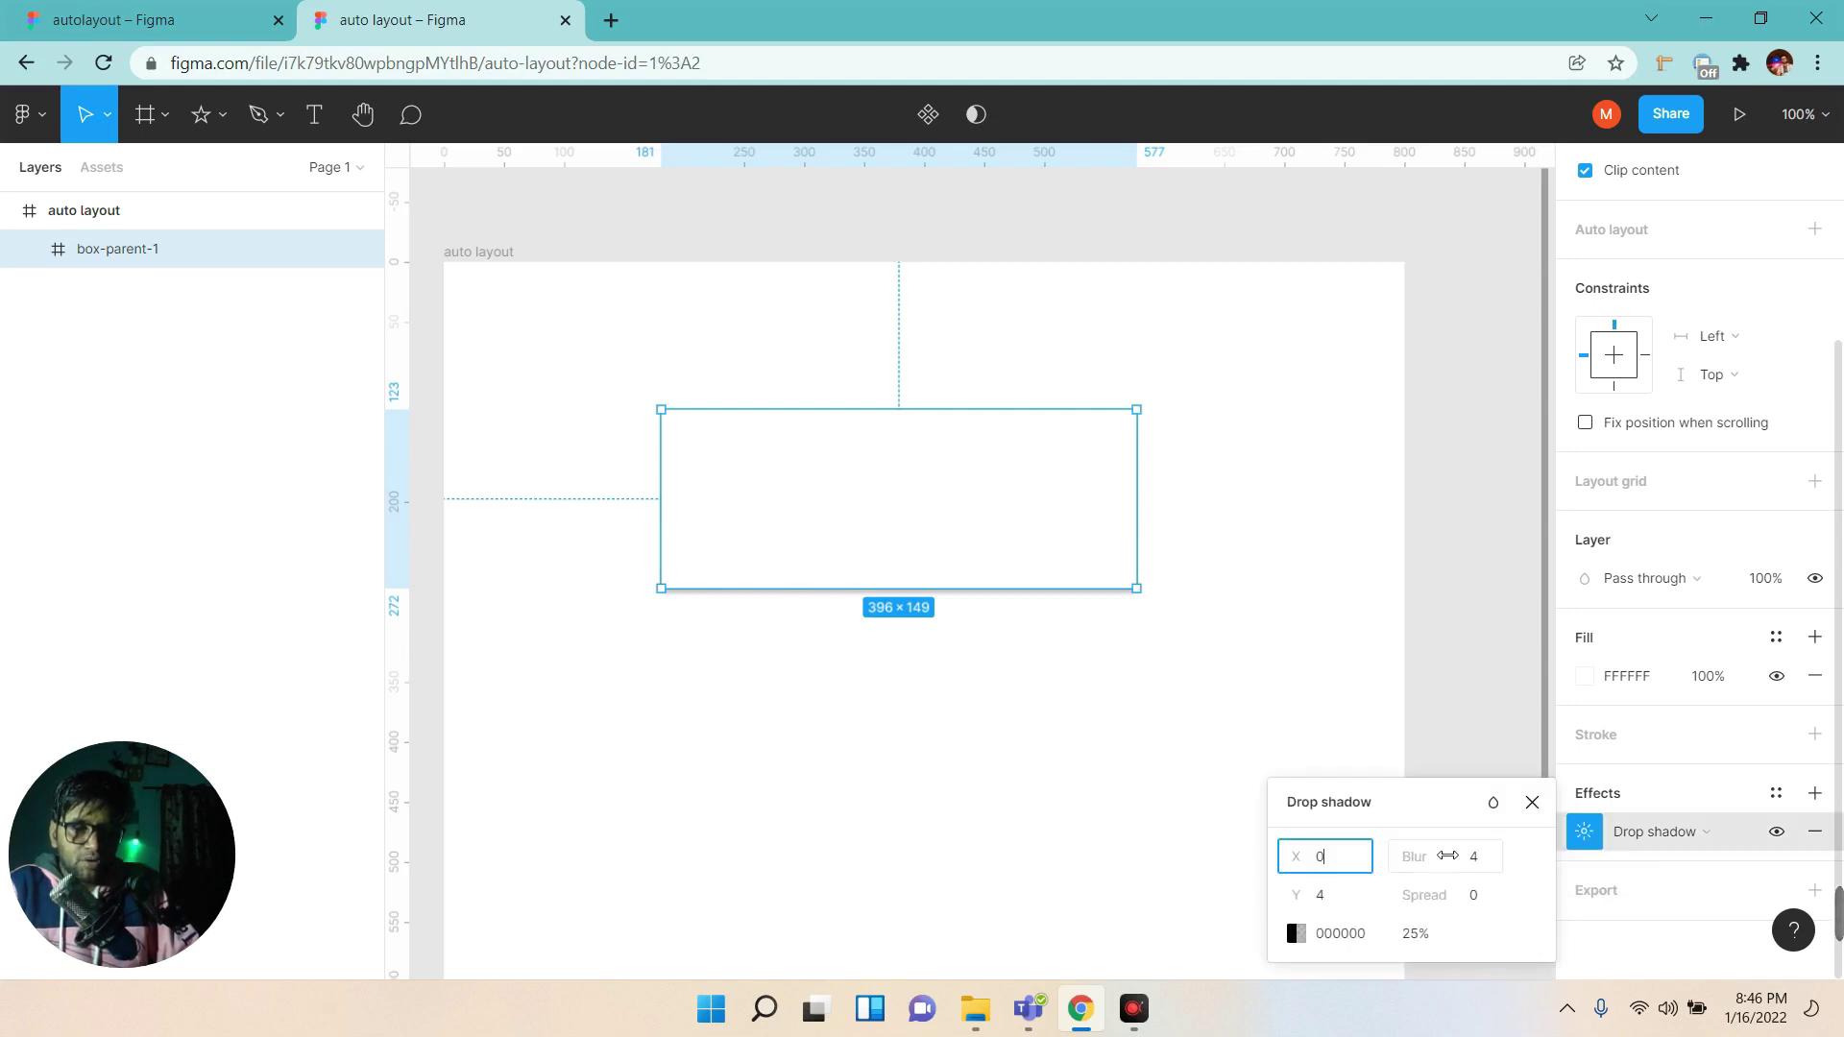
click(1488, 862)
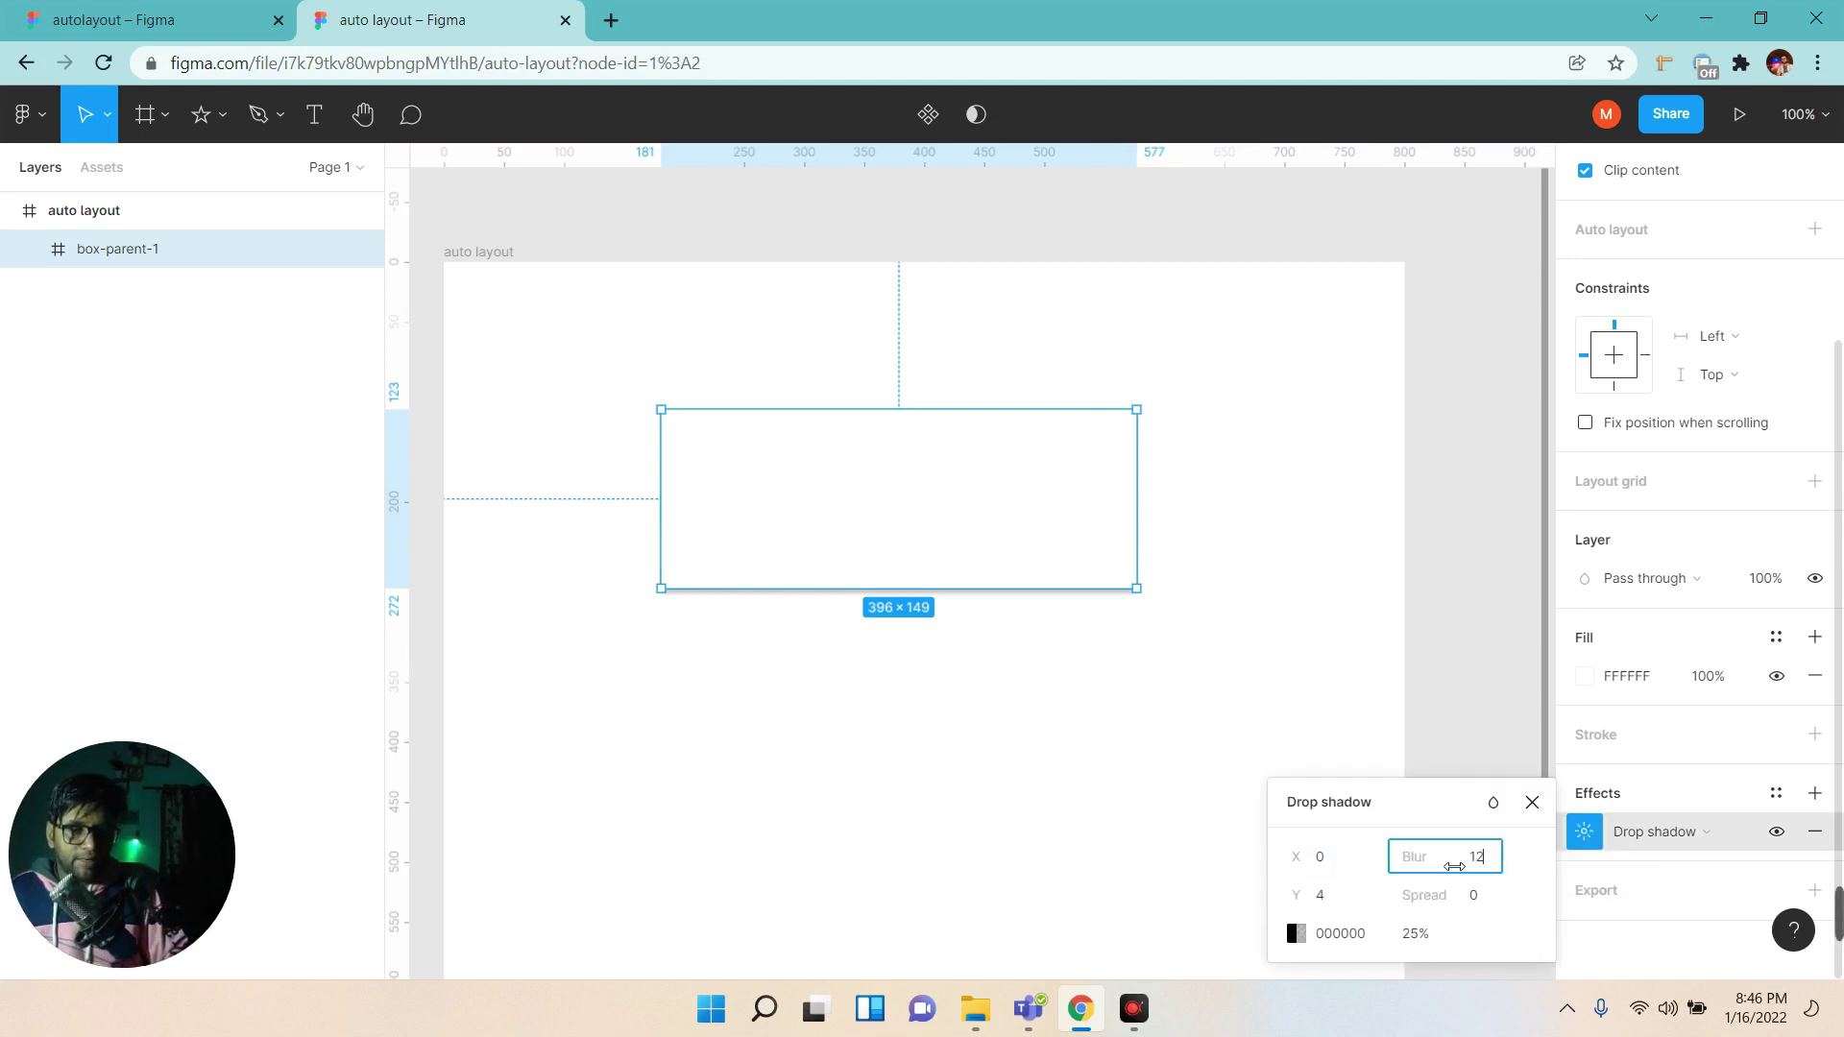
key(Tab)
click(1333, 894)
text(0)
key(Return)
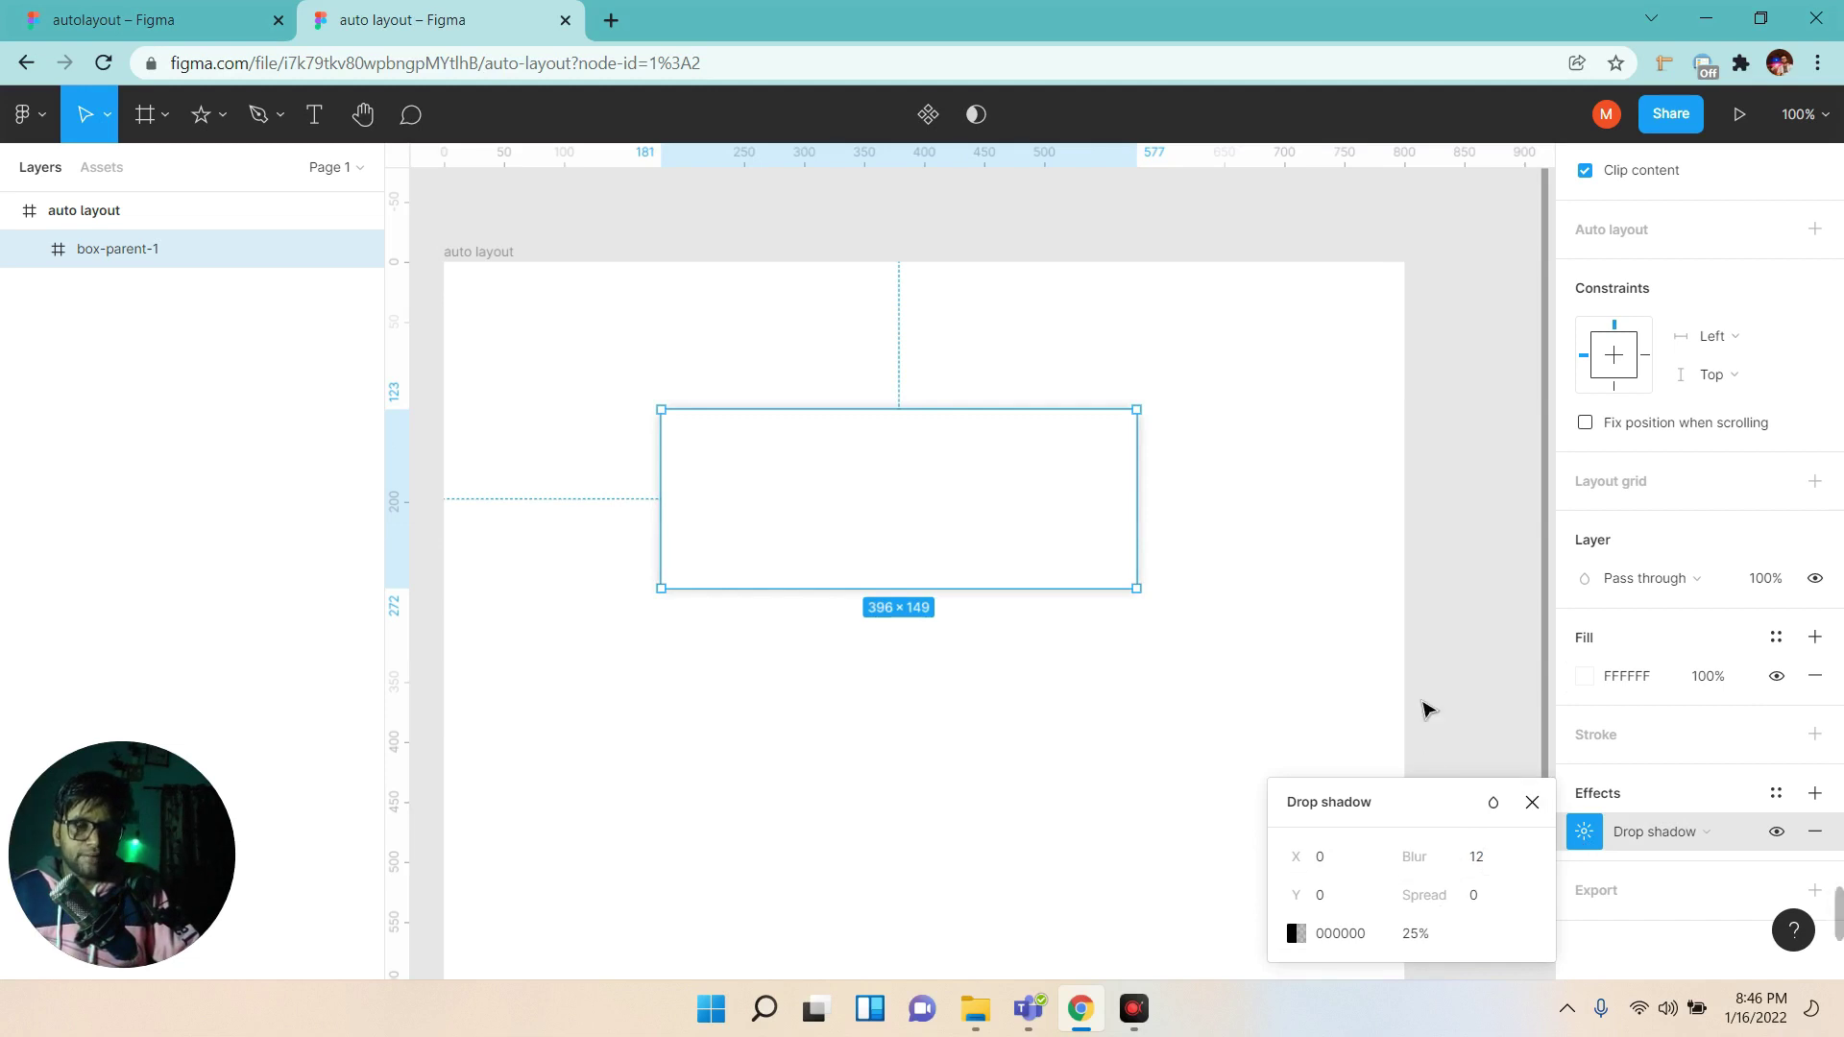
click(1533, 803)
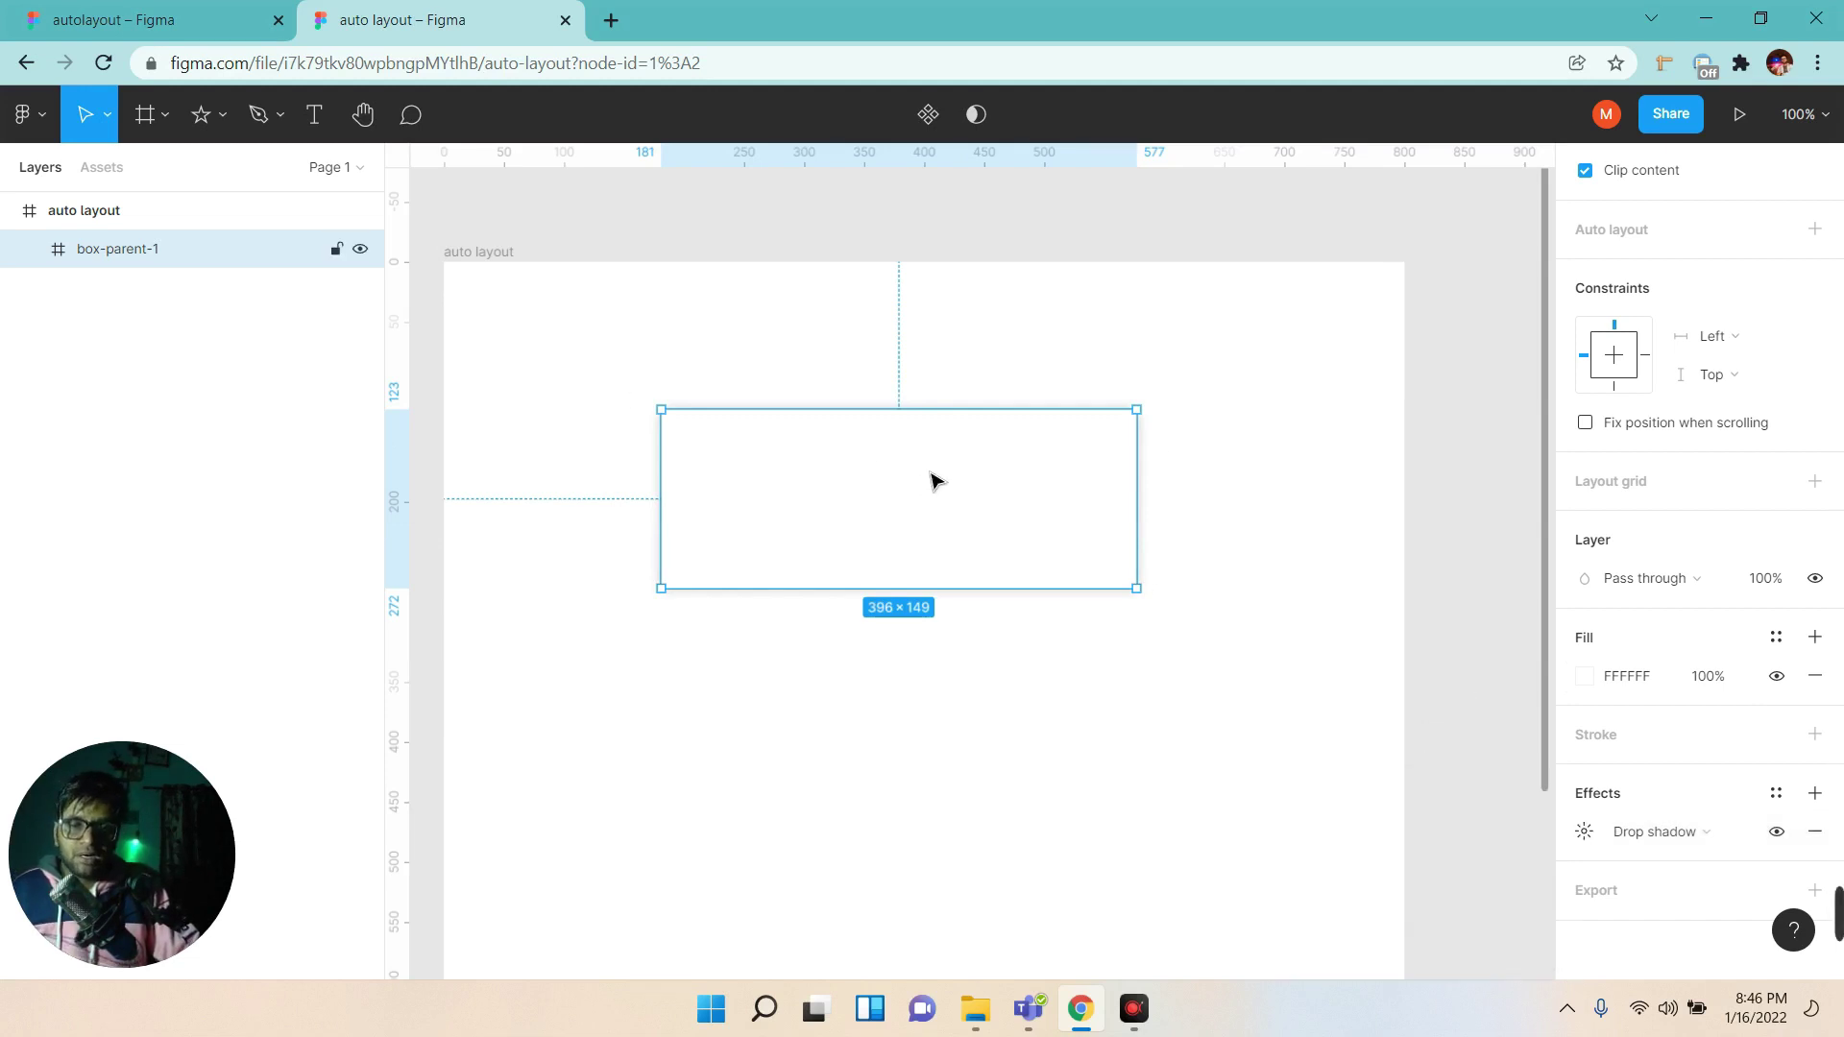
Round box-parent-1's corners to 12 and reselect the frame.
scroll(1669, 500, up, 3)
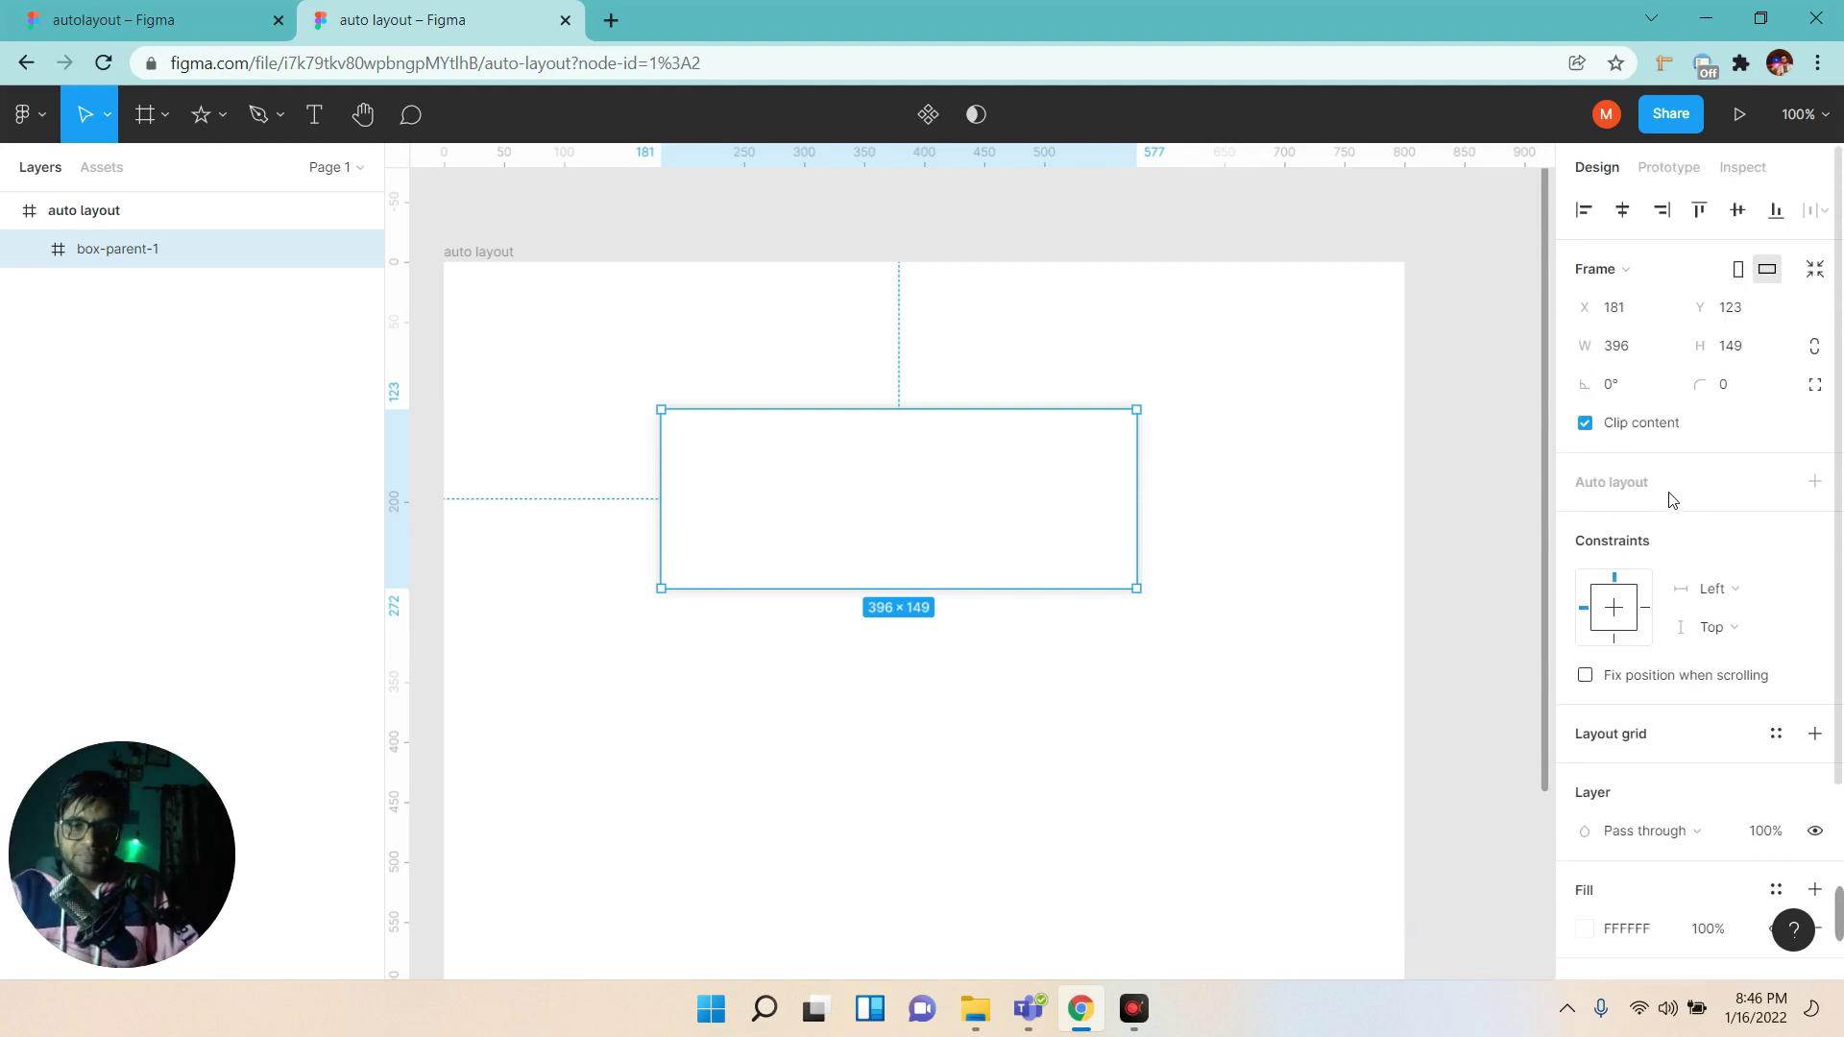
click(1734, 394)
text(12)
key(Return)
click(965, 752)
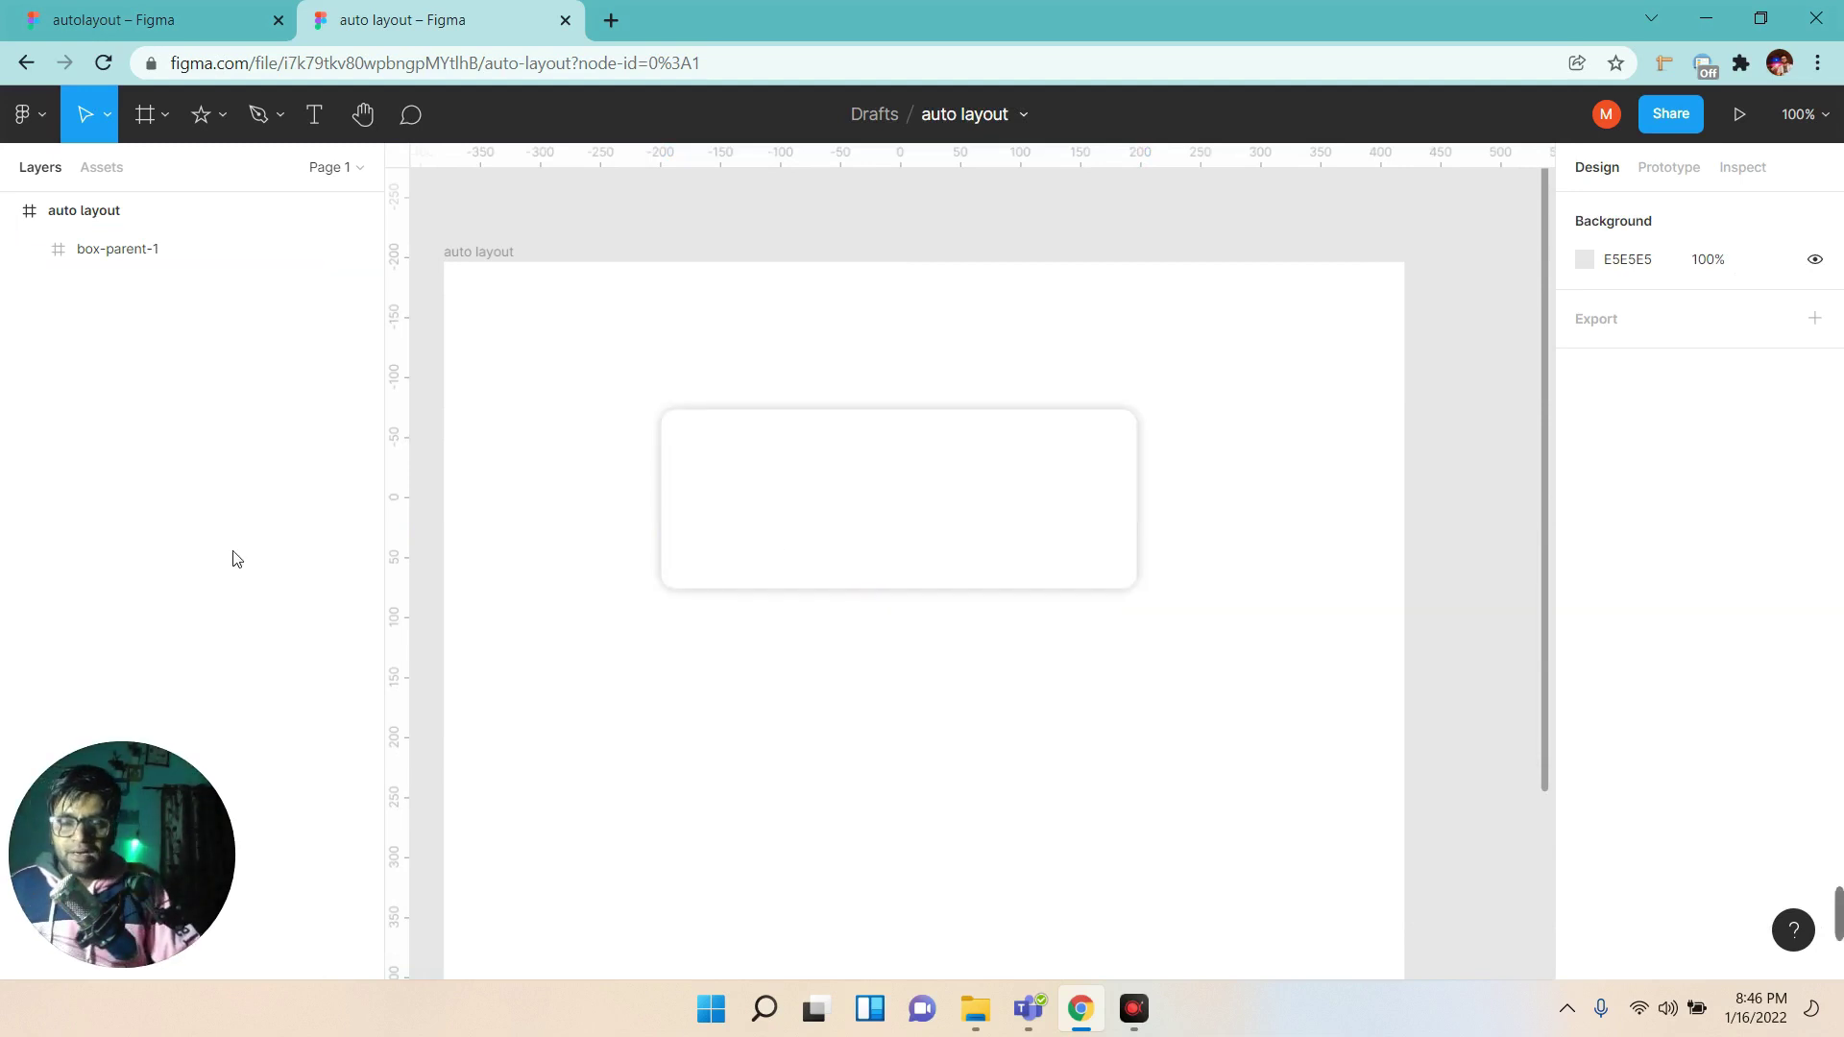
click(133, 261)
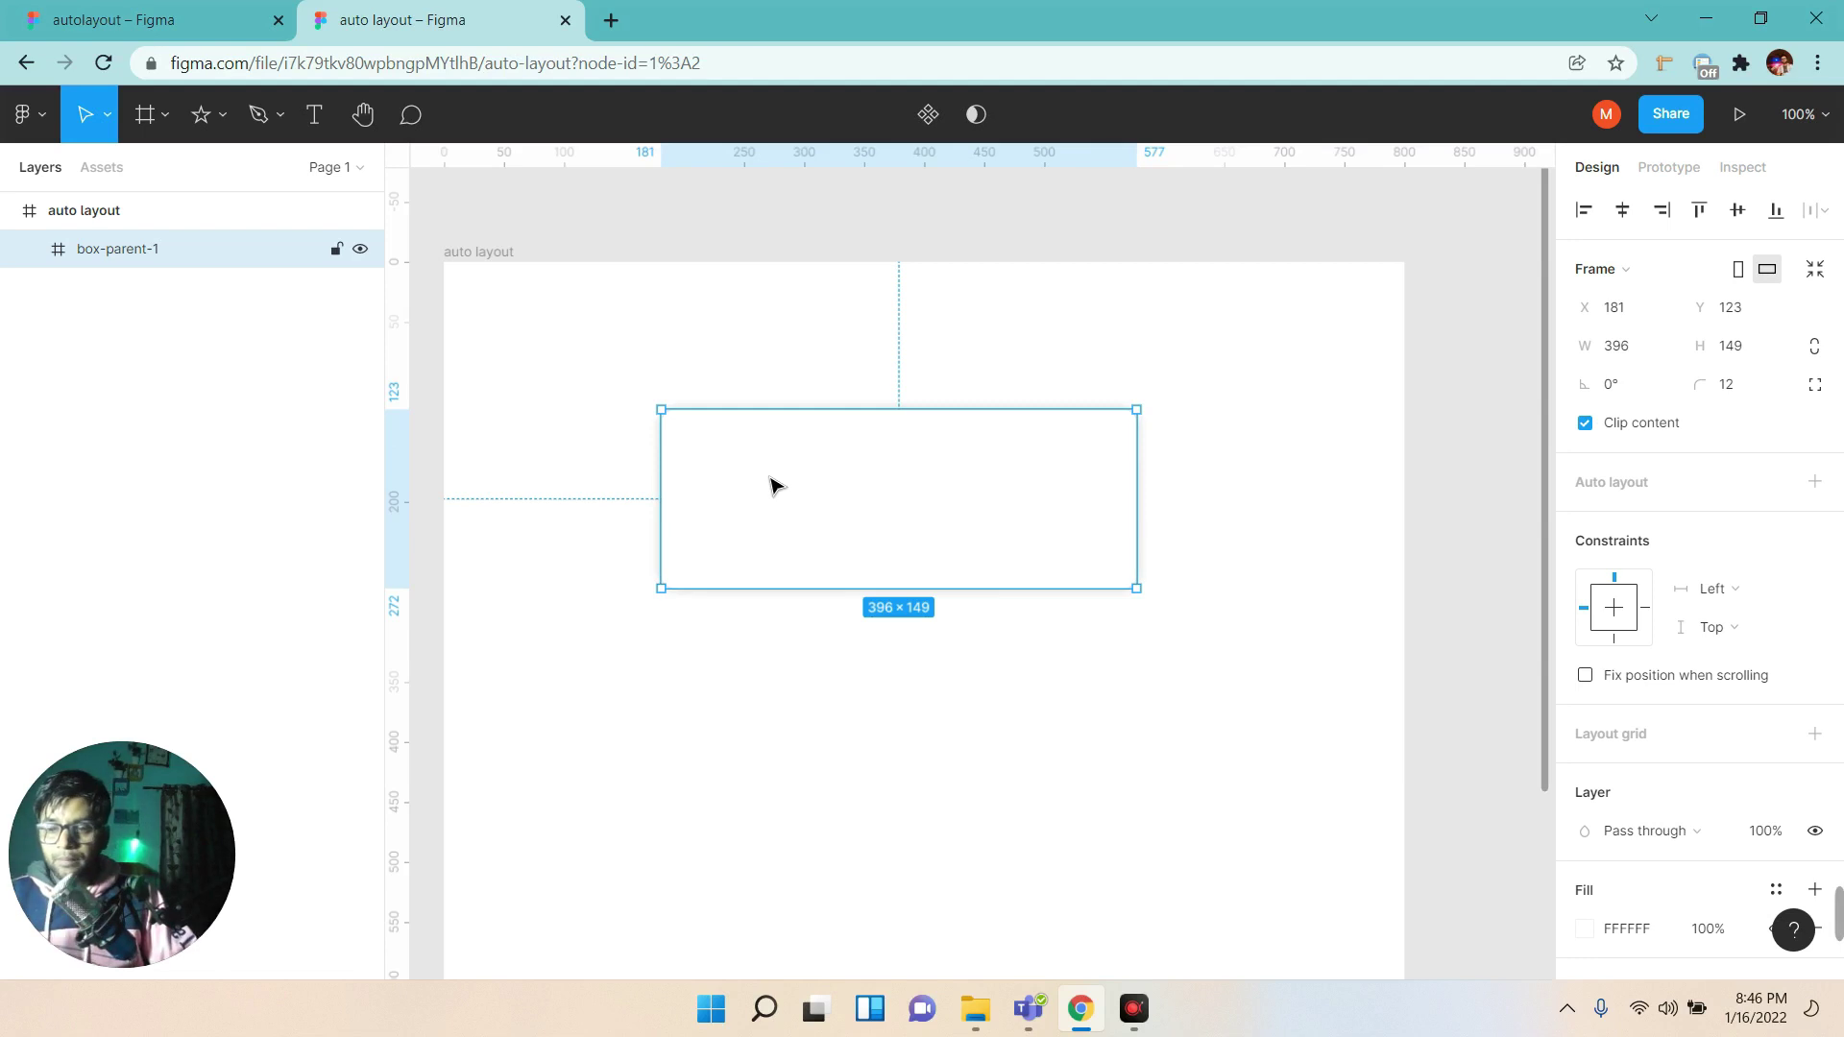
Draw a circle, move it inside box-parent-1 and size it to 108×108.
click(163, 123)
click(164, 176)
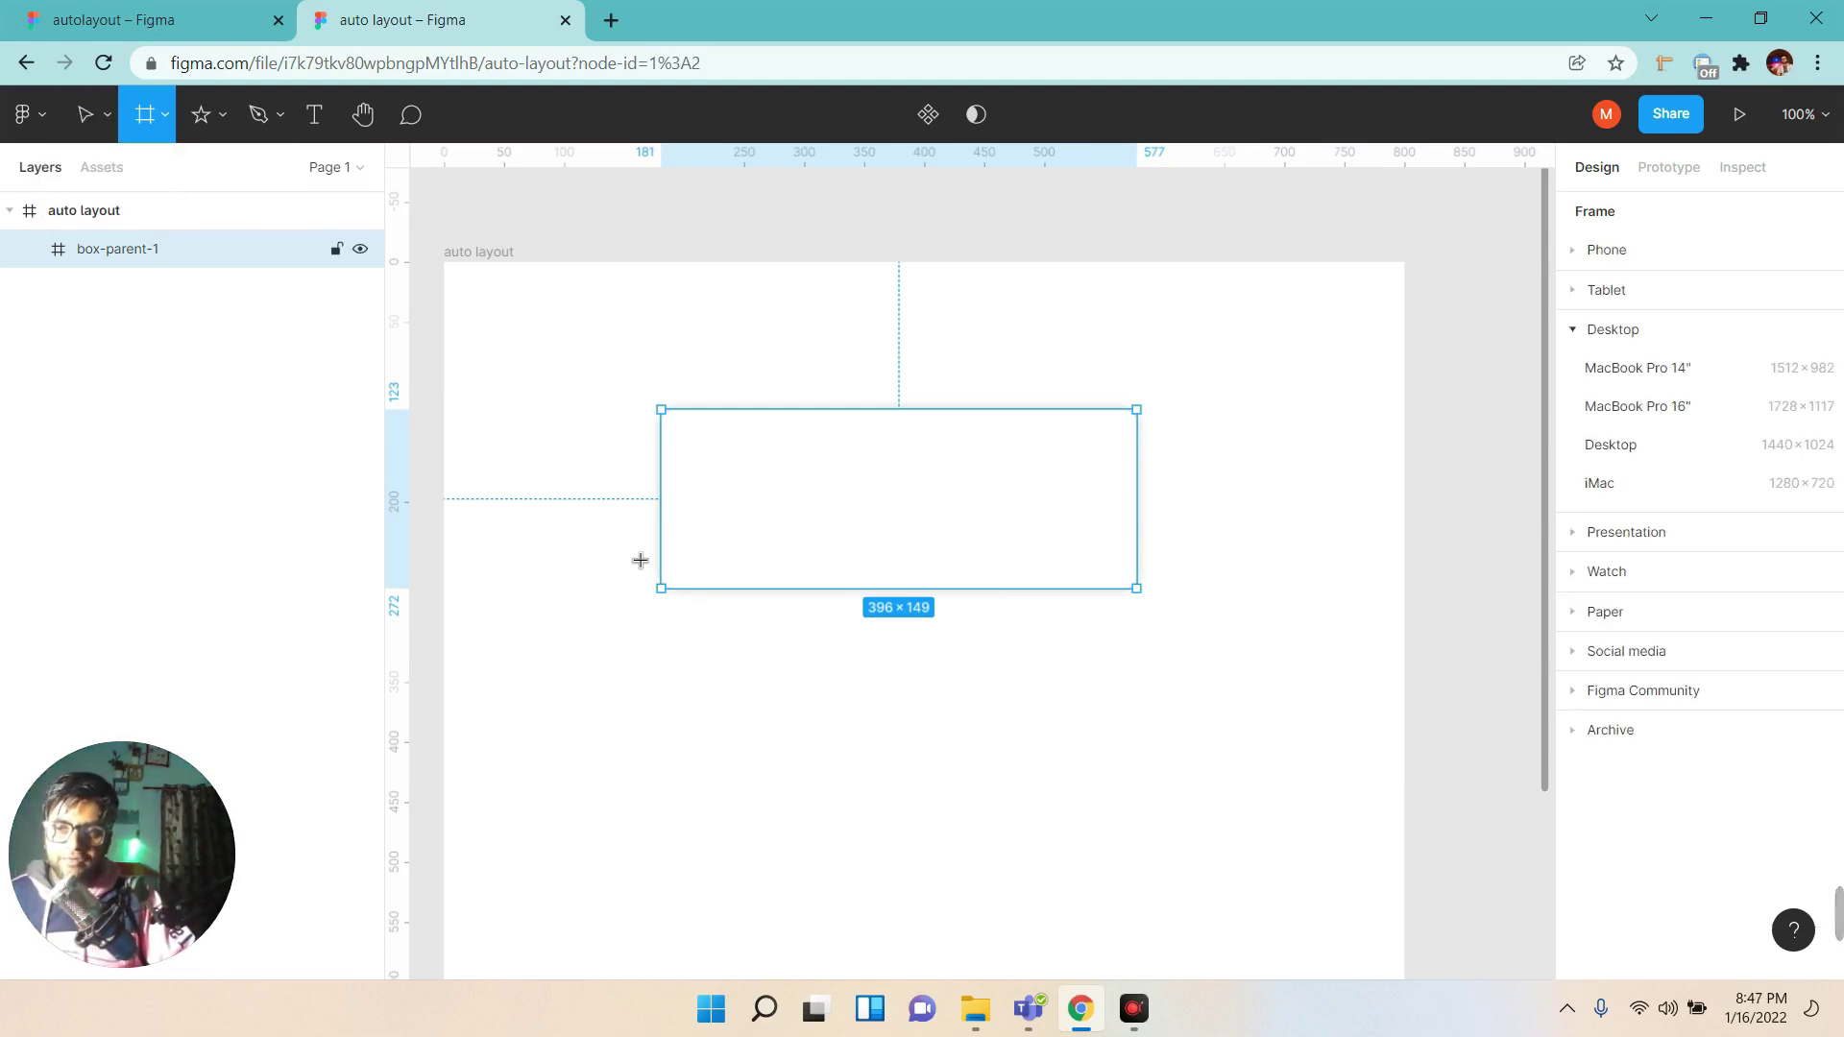
click(222, 117)
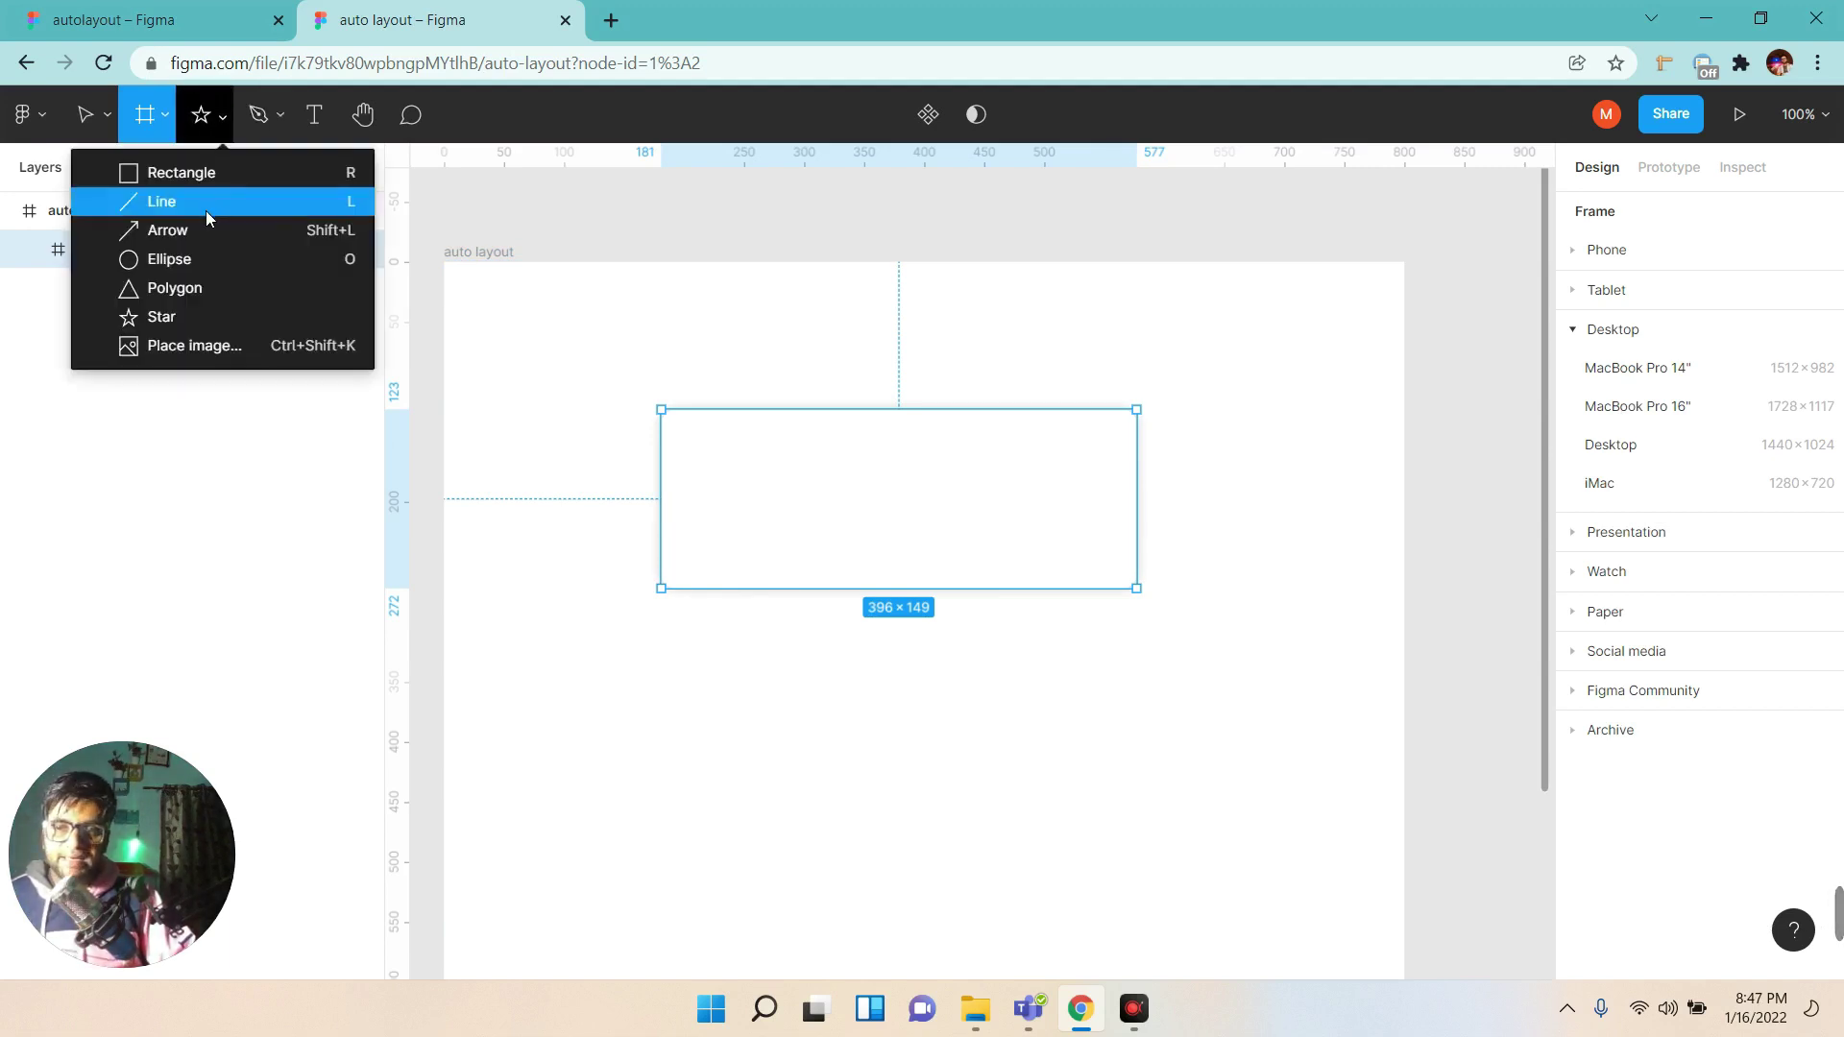
click(200, 261)
drag(708, 626, 828, 745)
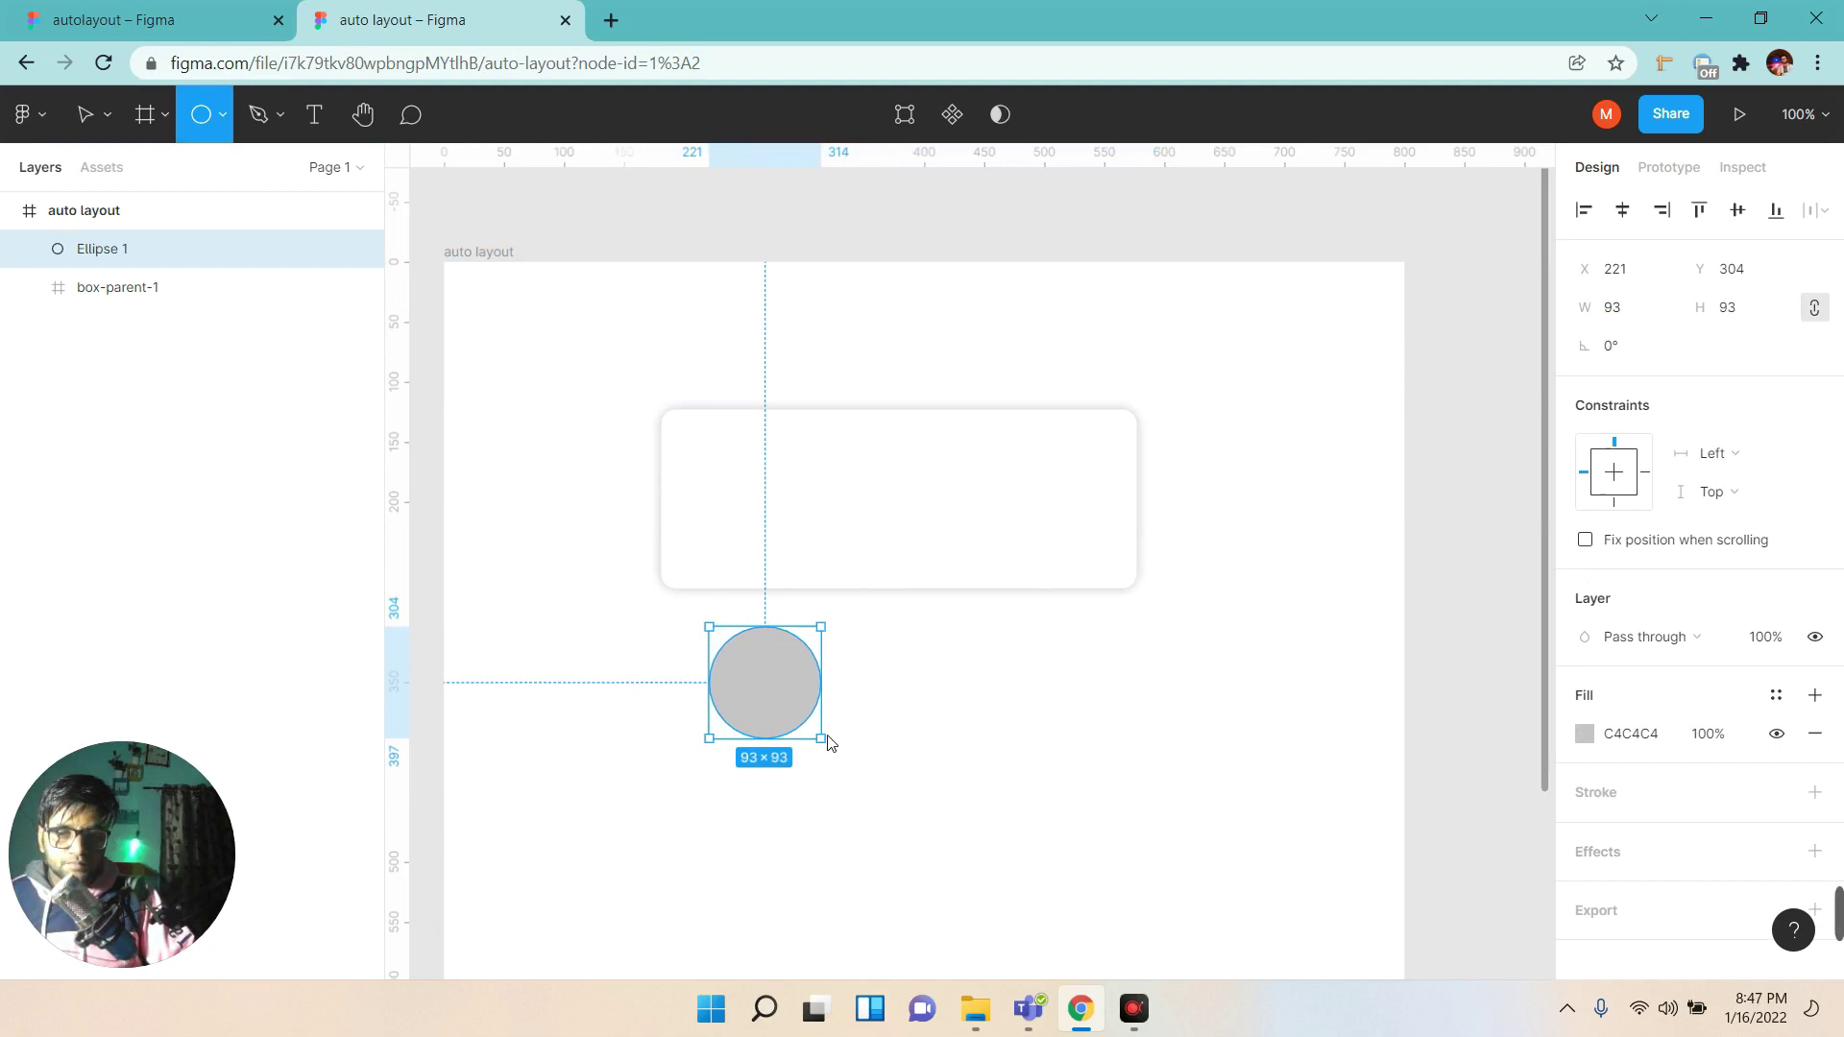
drag(769, 686, 752, 500)
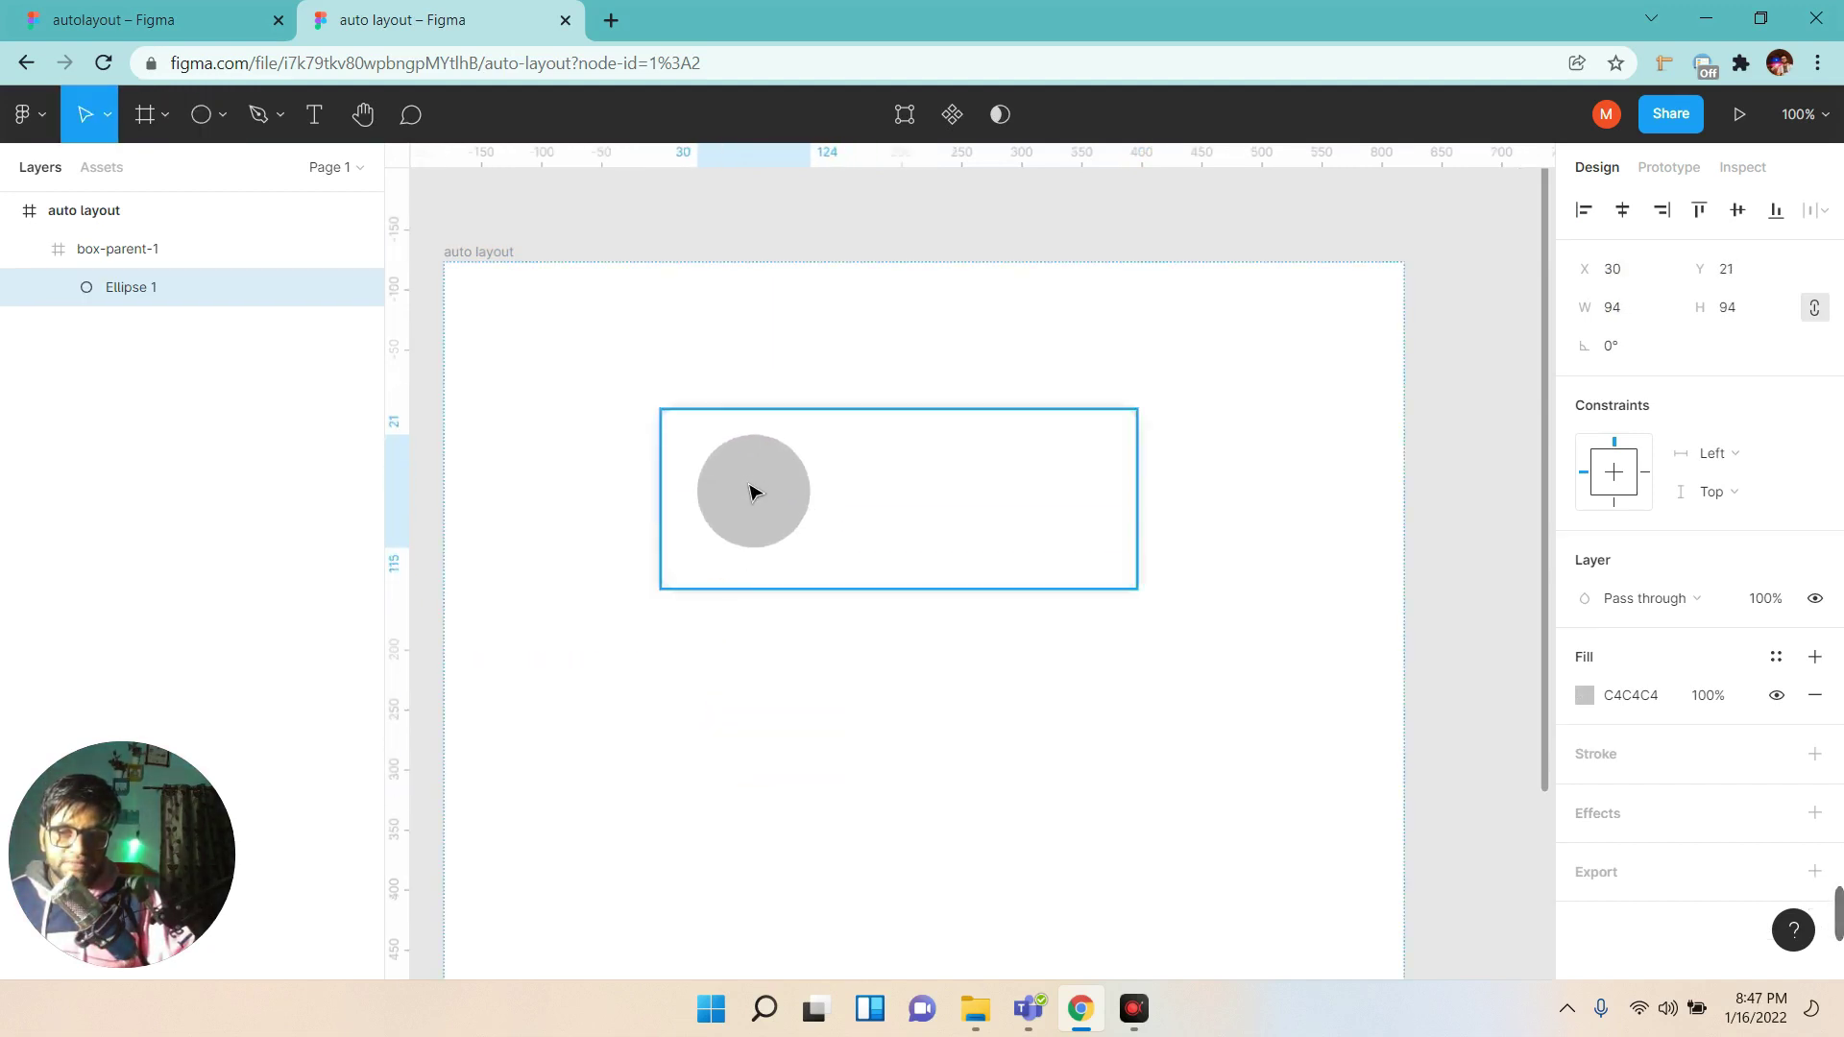
click(778, 634)
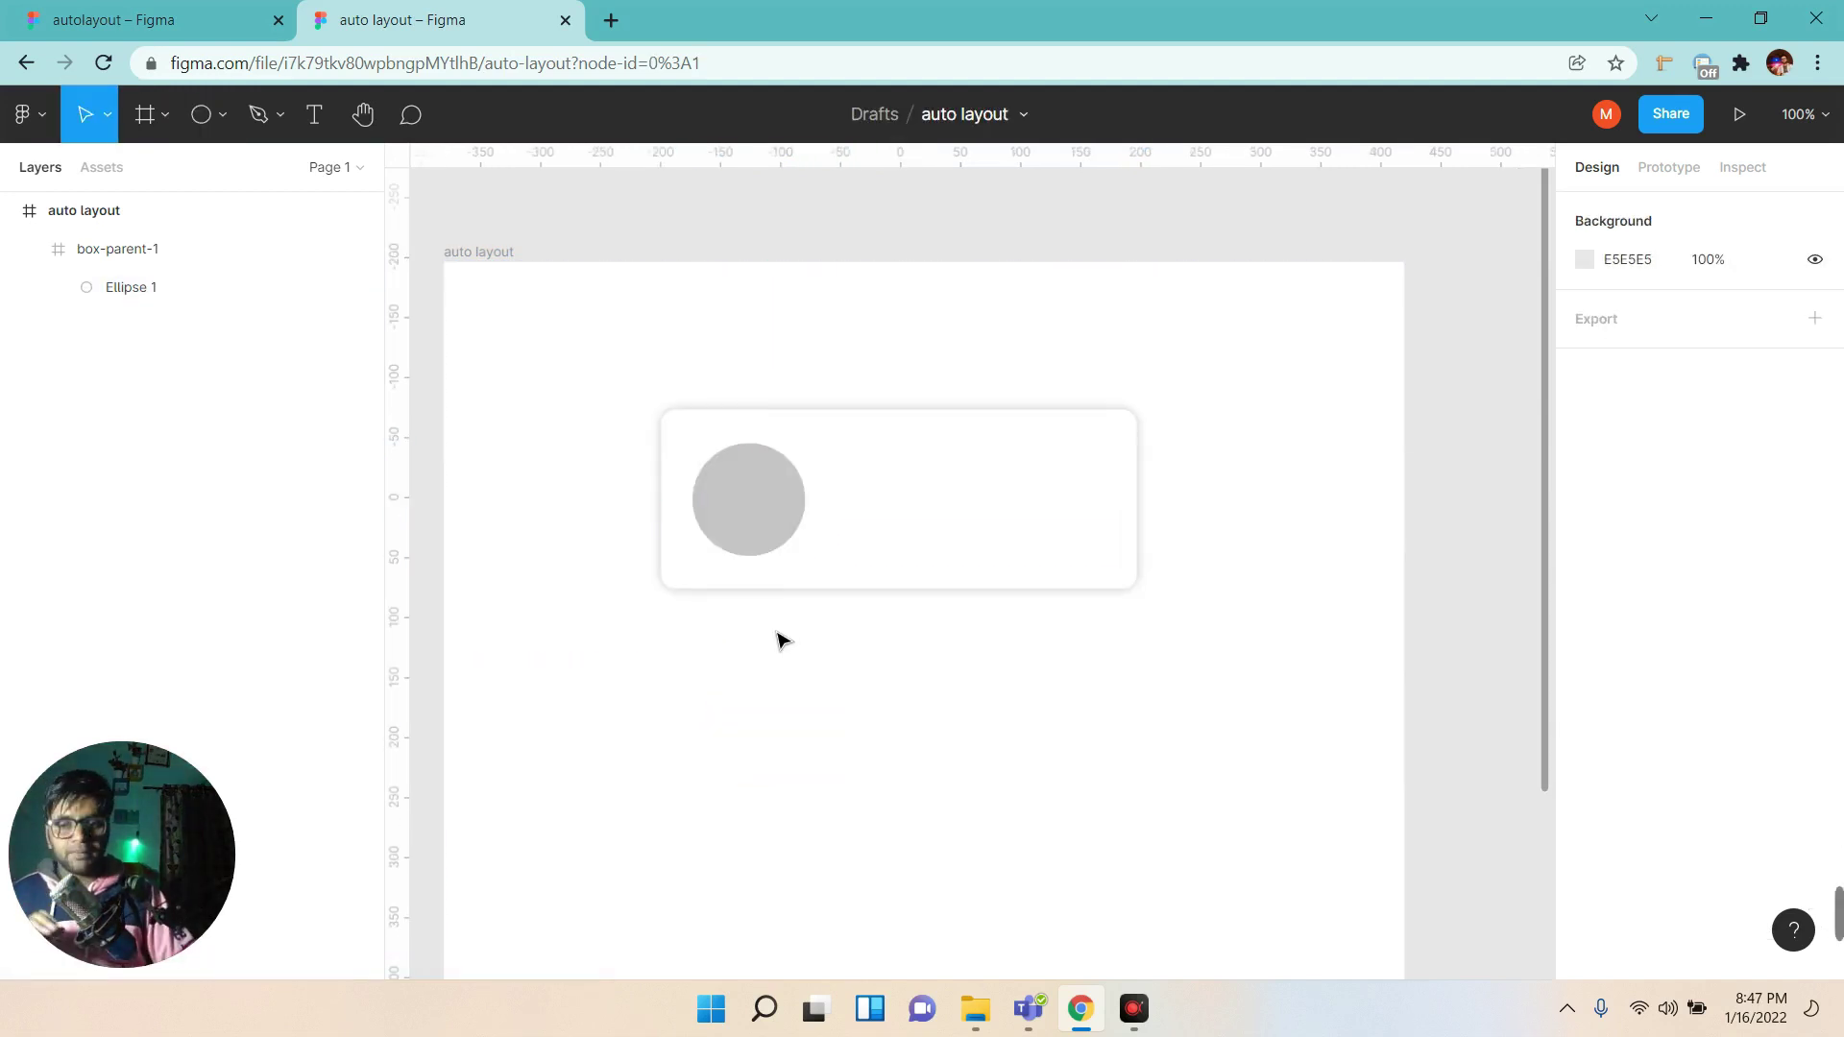
click(747, 534)
mouse_move(817, 578)
mouse_down()
mouse_move(835, 581)
mouse_move(797, 535)
mouse_up()
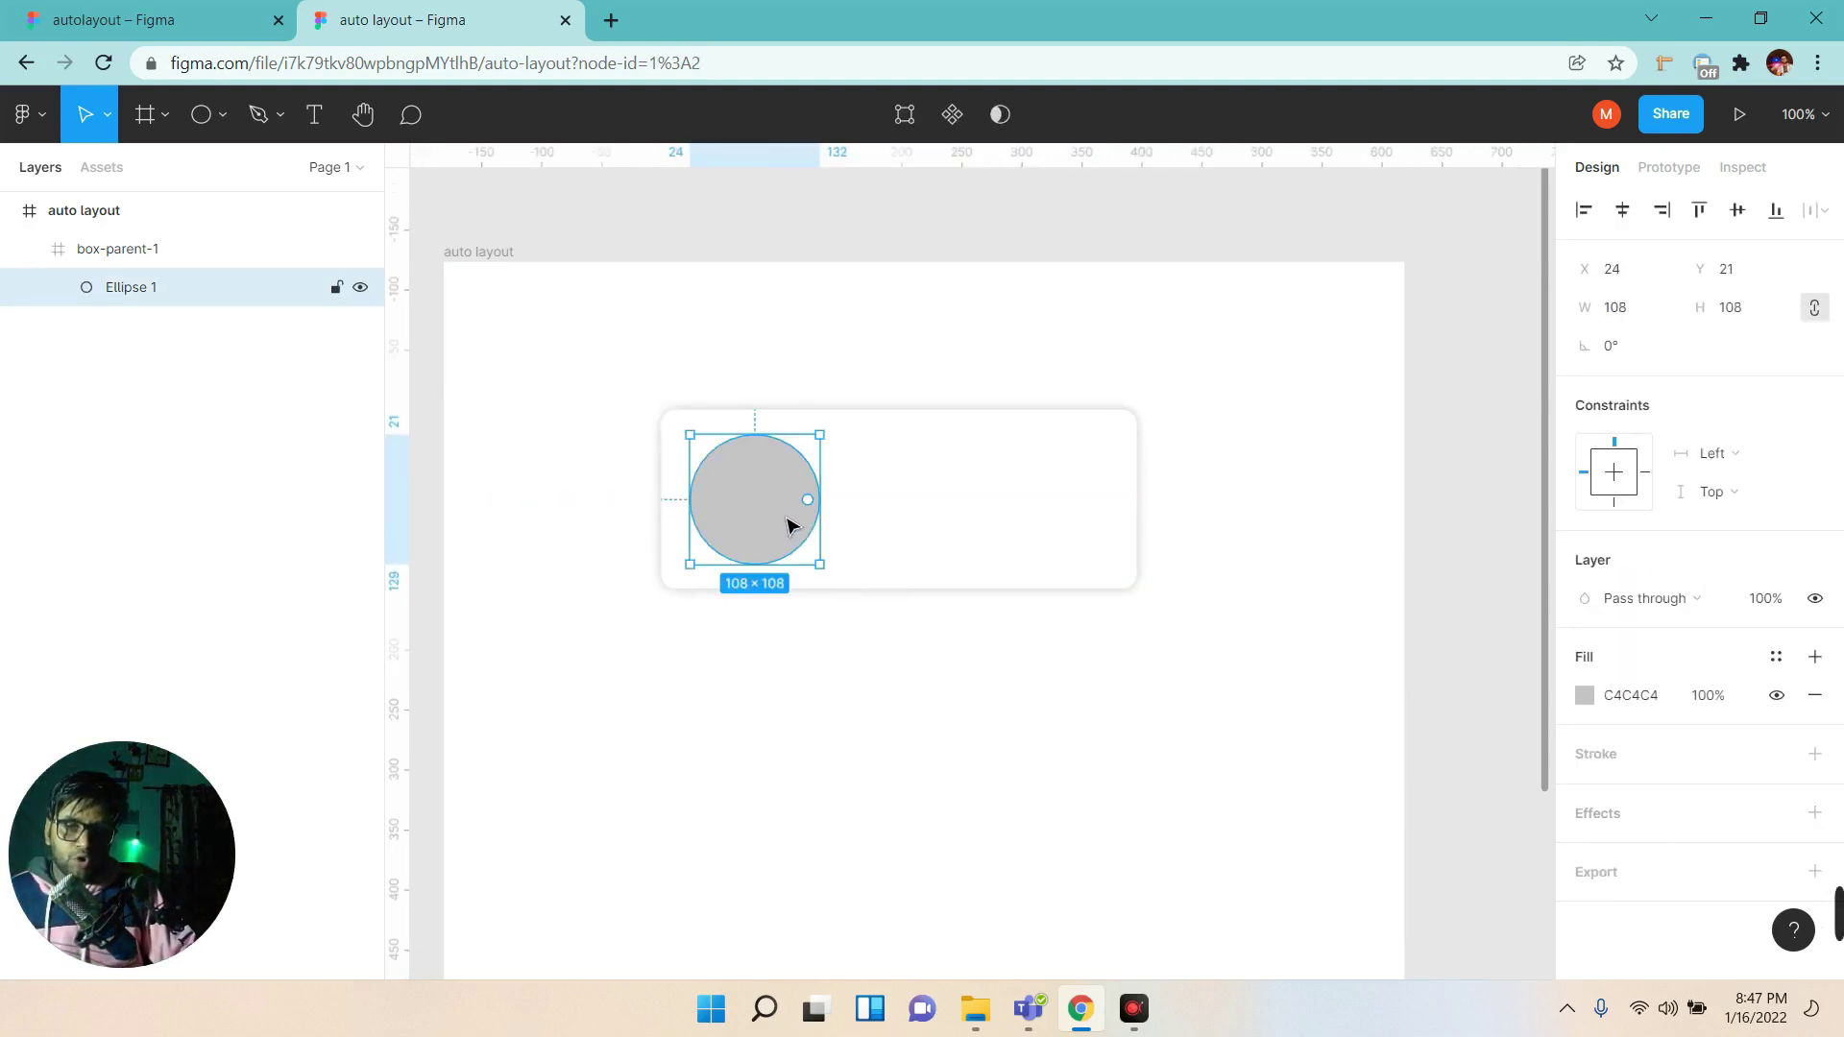
Fill the circle with an Unsplash technology photo of a white robot.
right_click(764, 524)
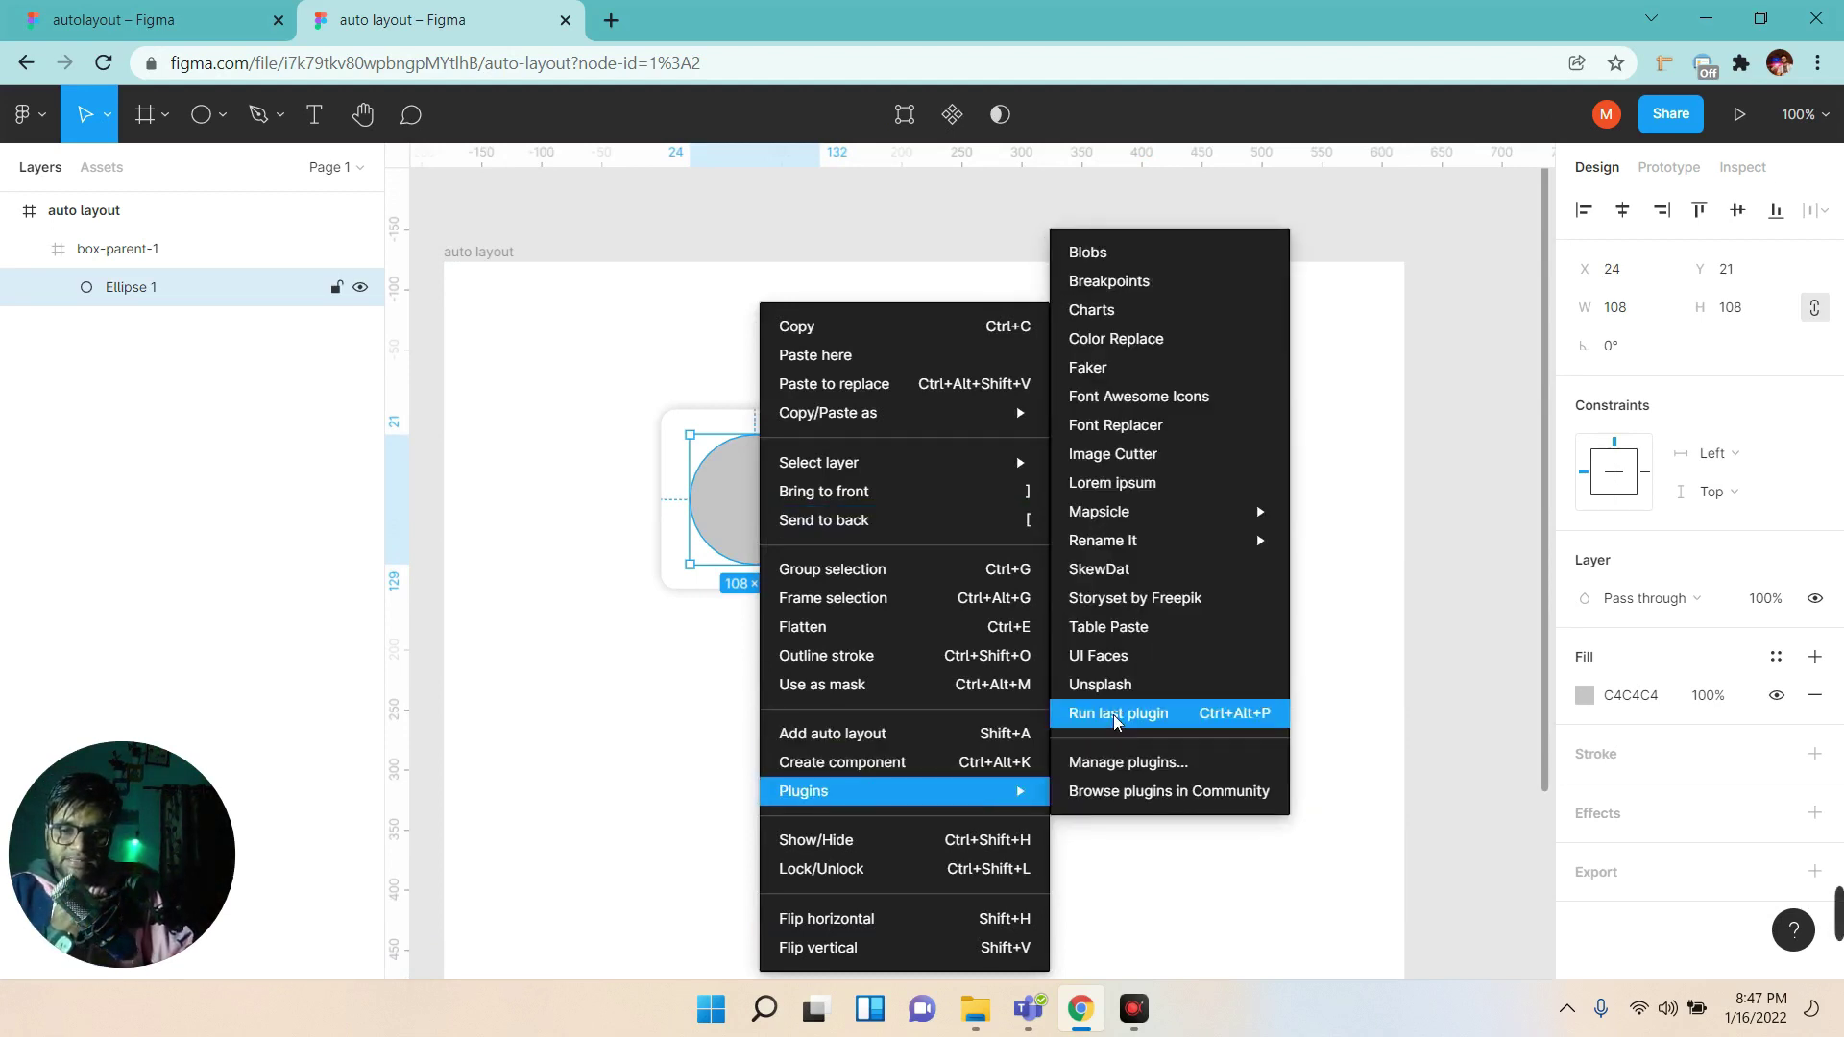
click(1104, 685)
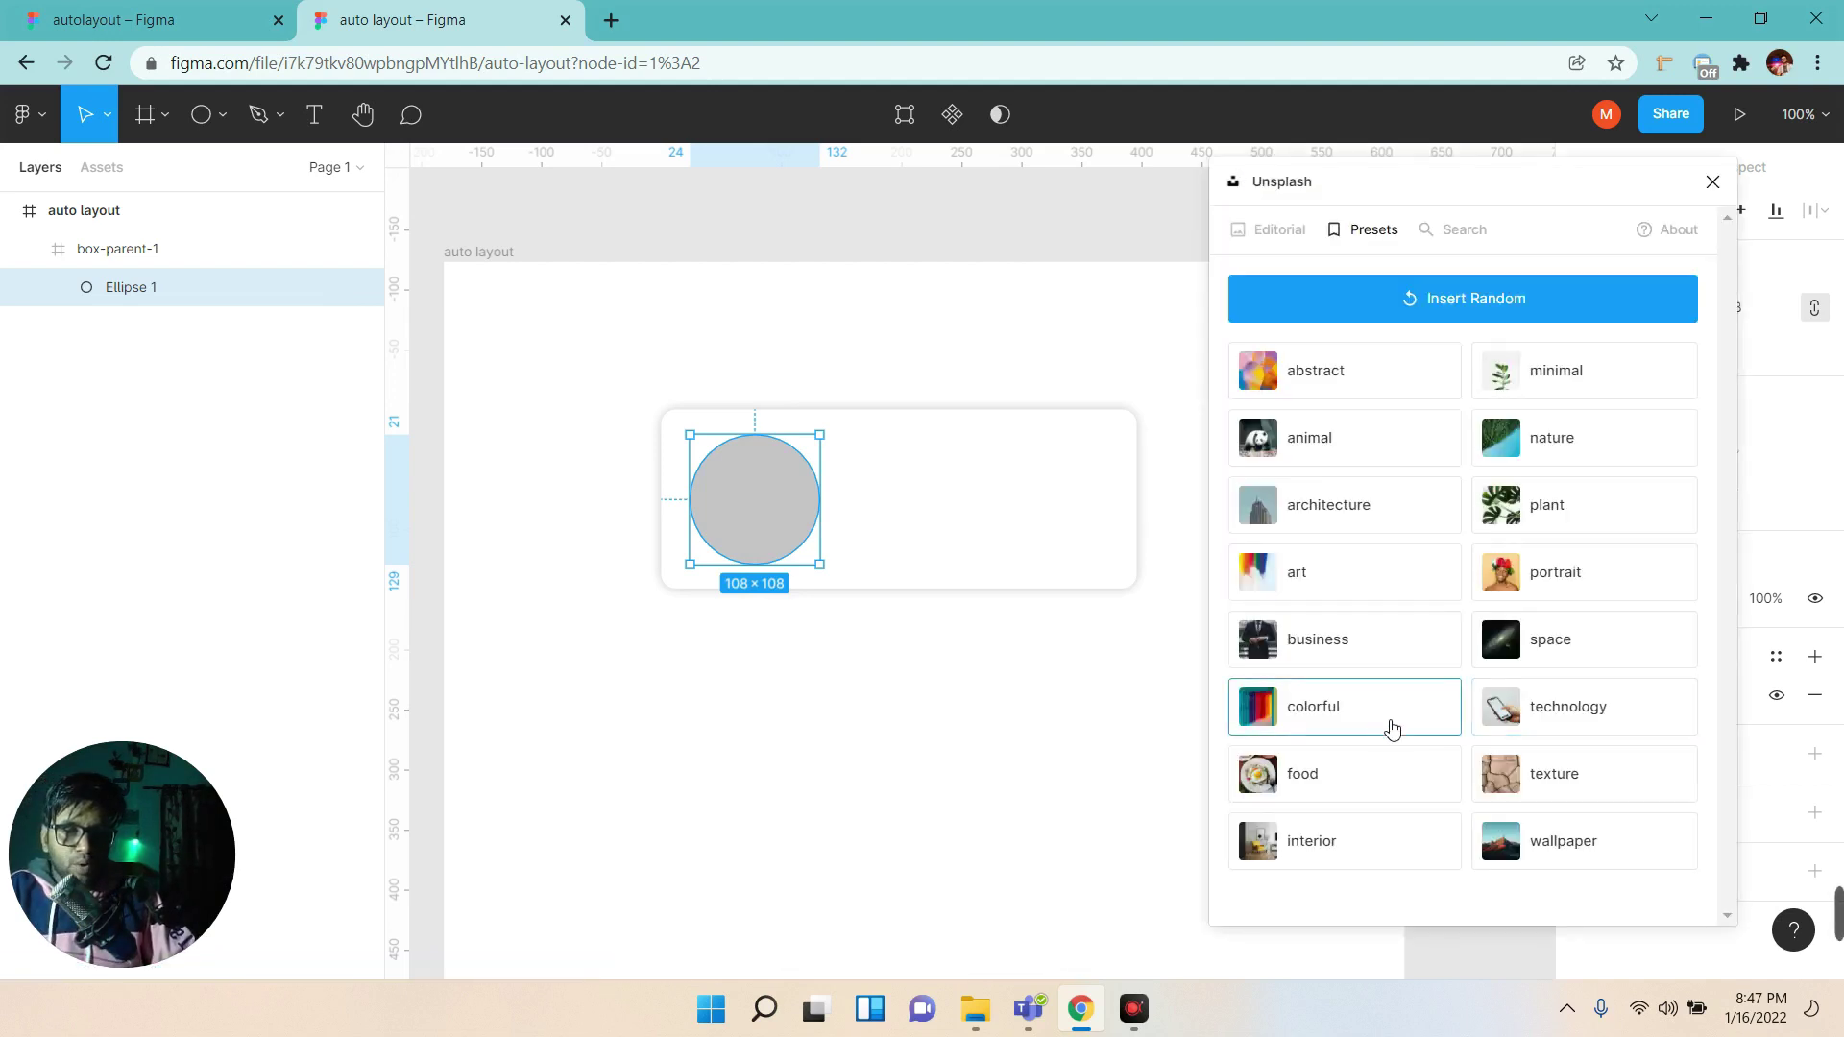
click(1563, 716)
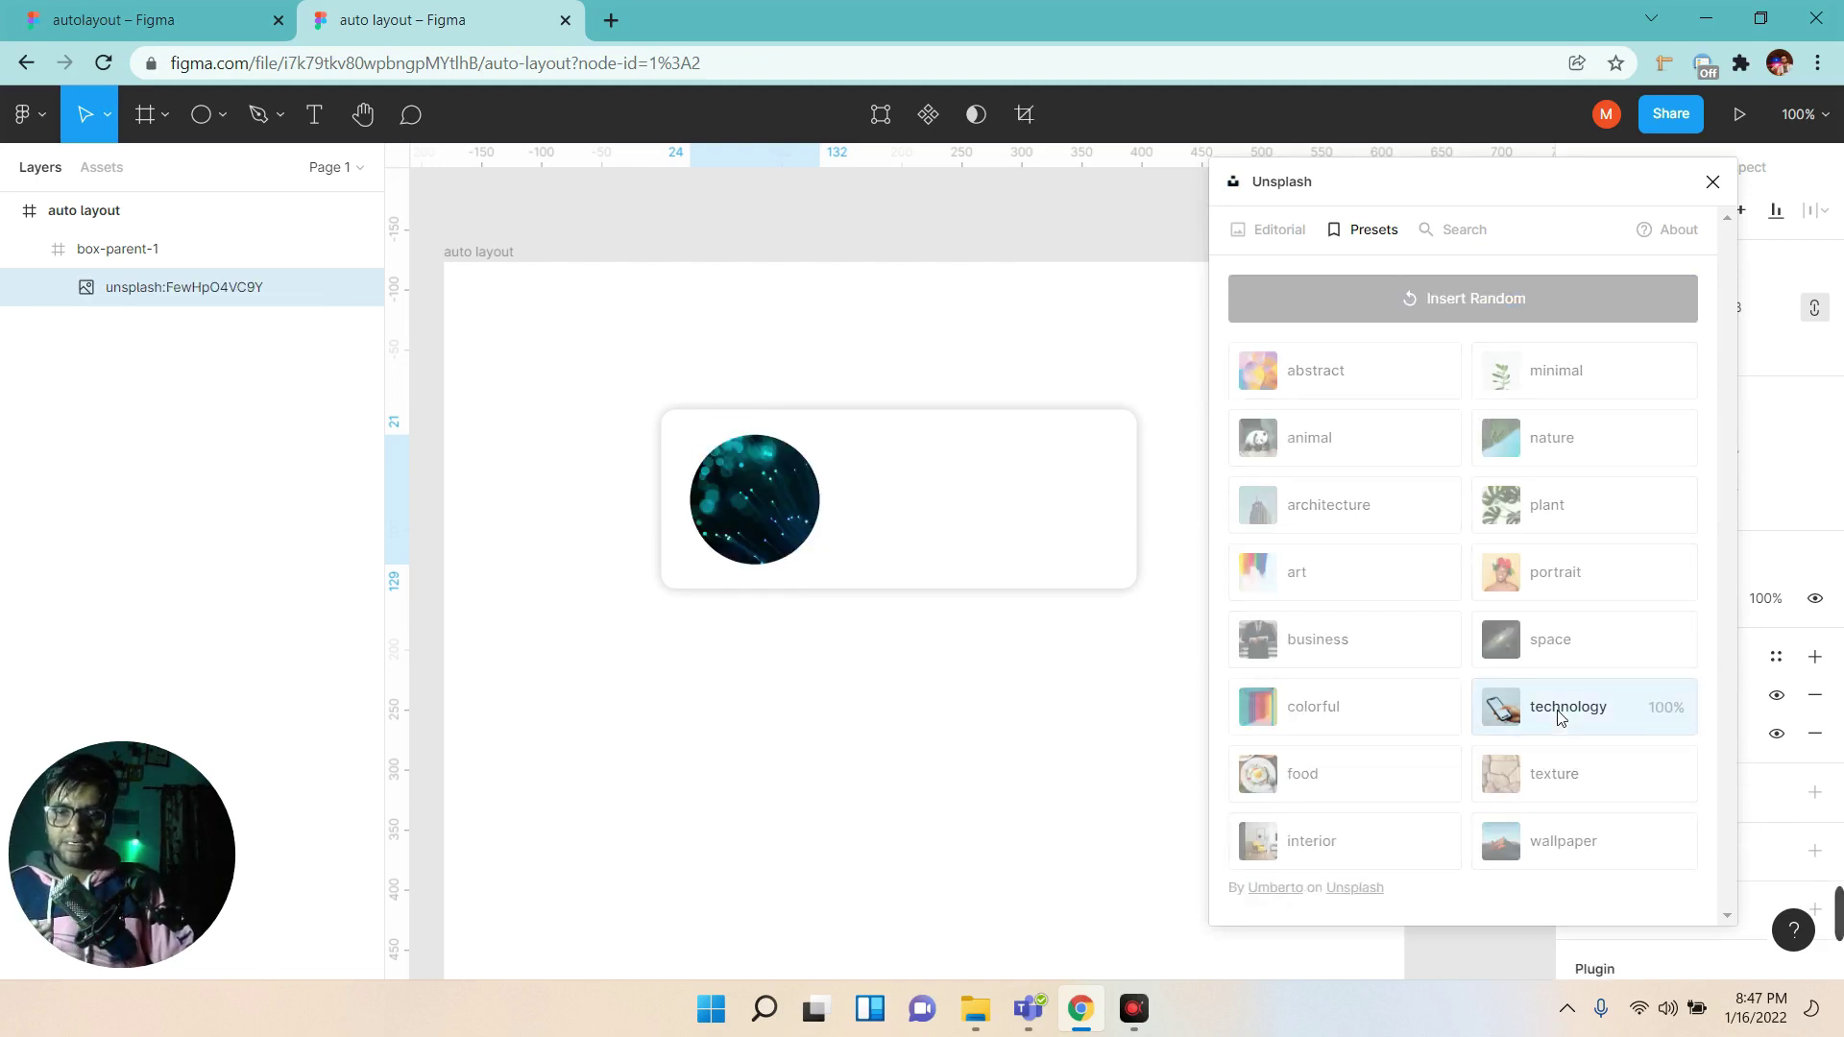
click(1562, 718)
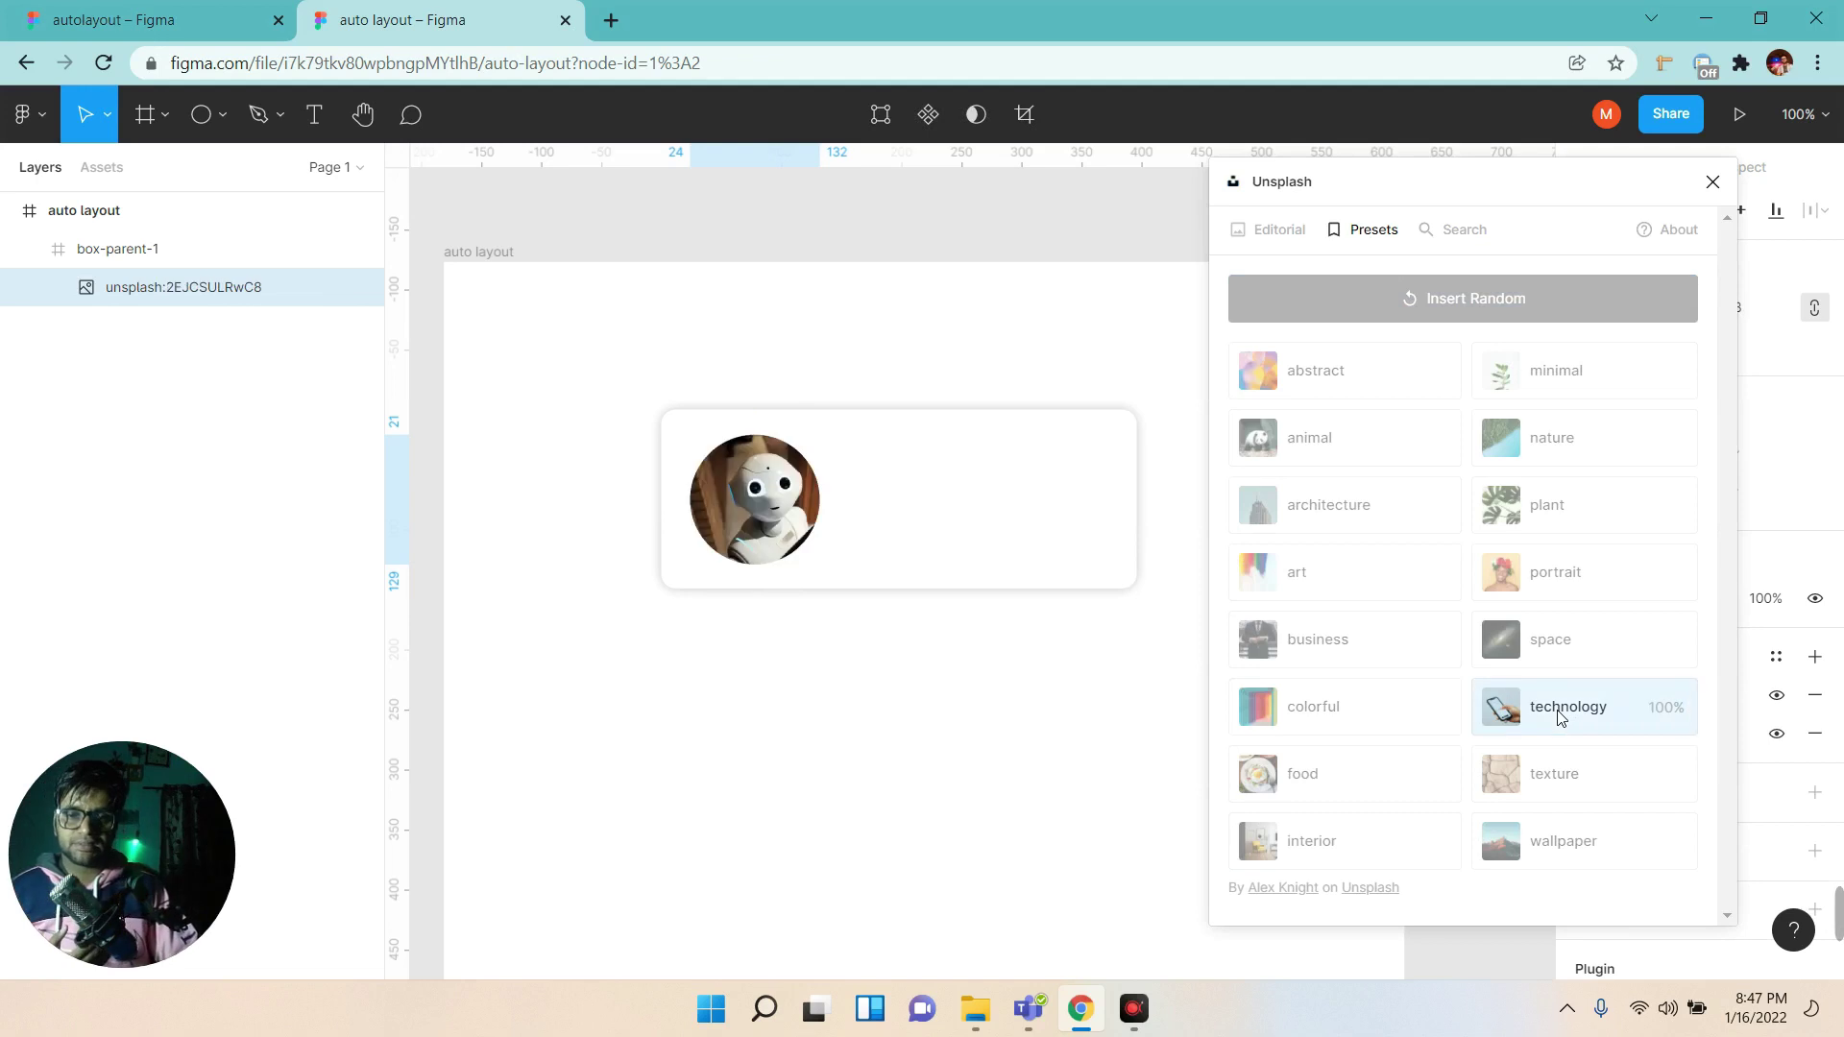
click(1713, 182)
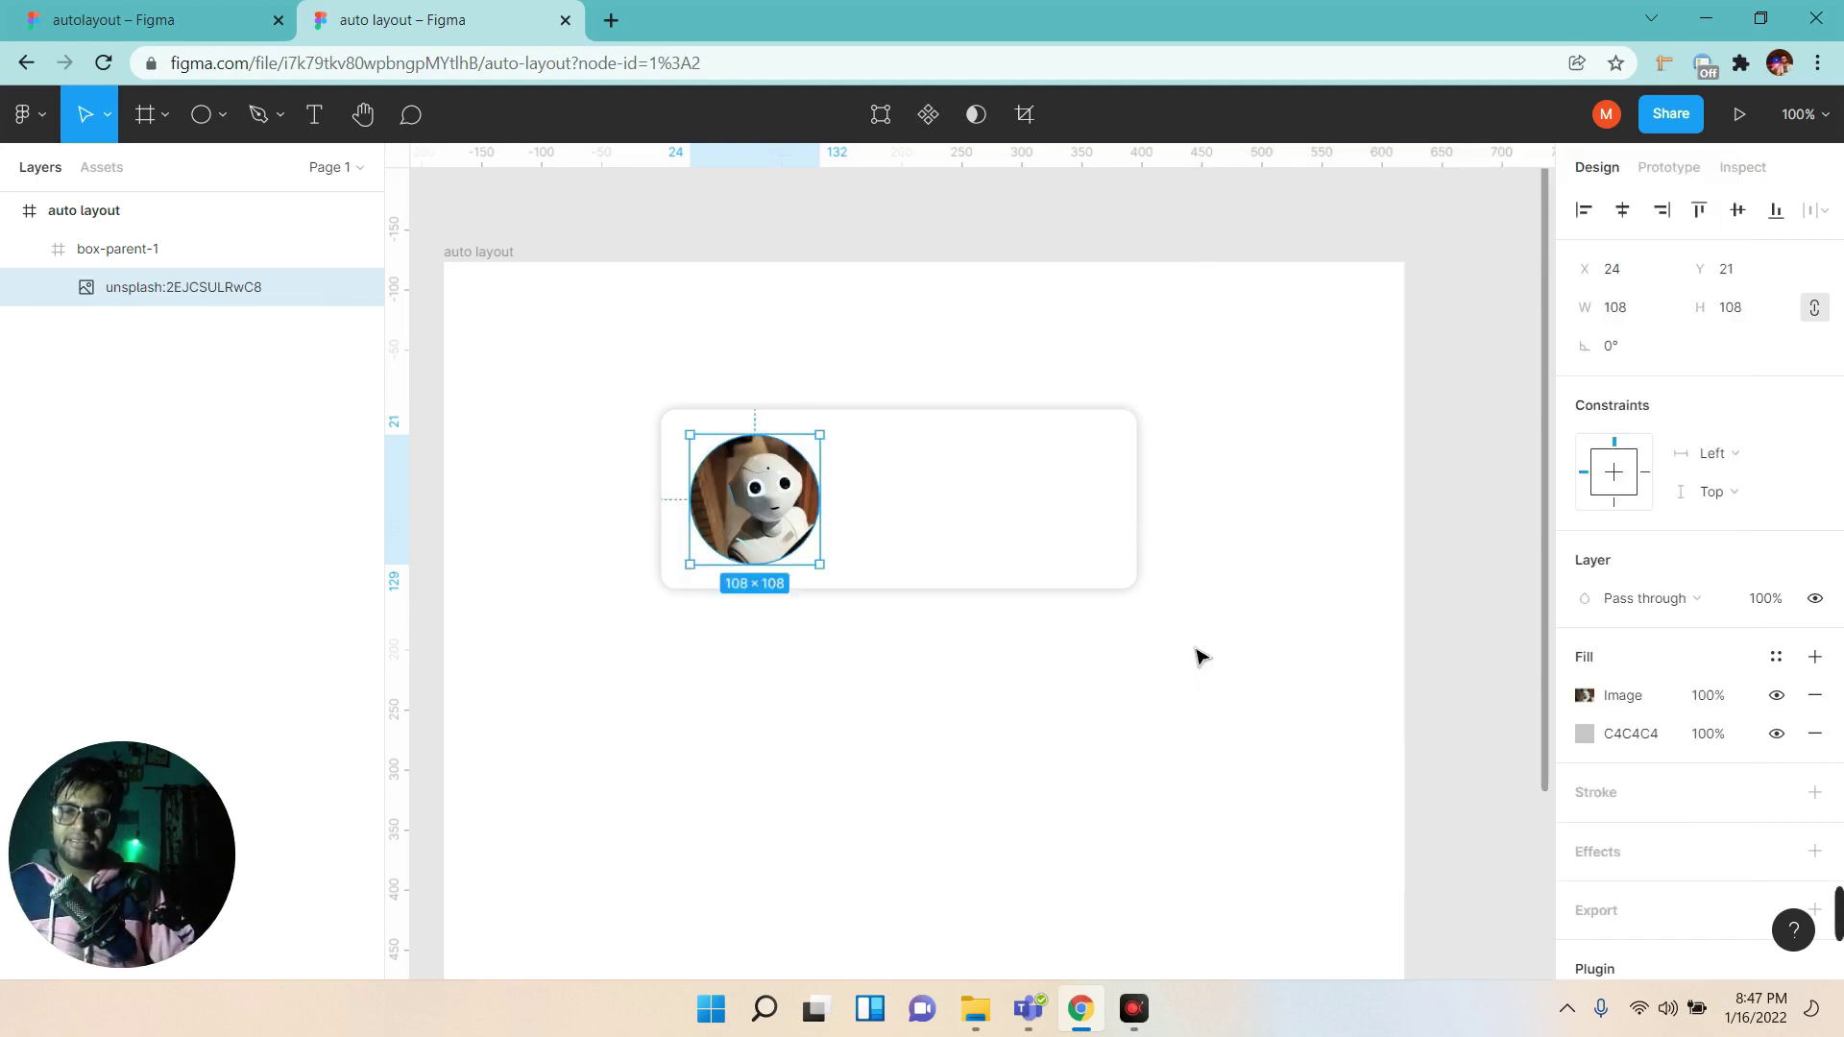
click(1198, 655)
Check the reference card, then rename the photo layer to 'image'.
click(173, 19)
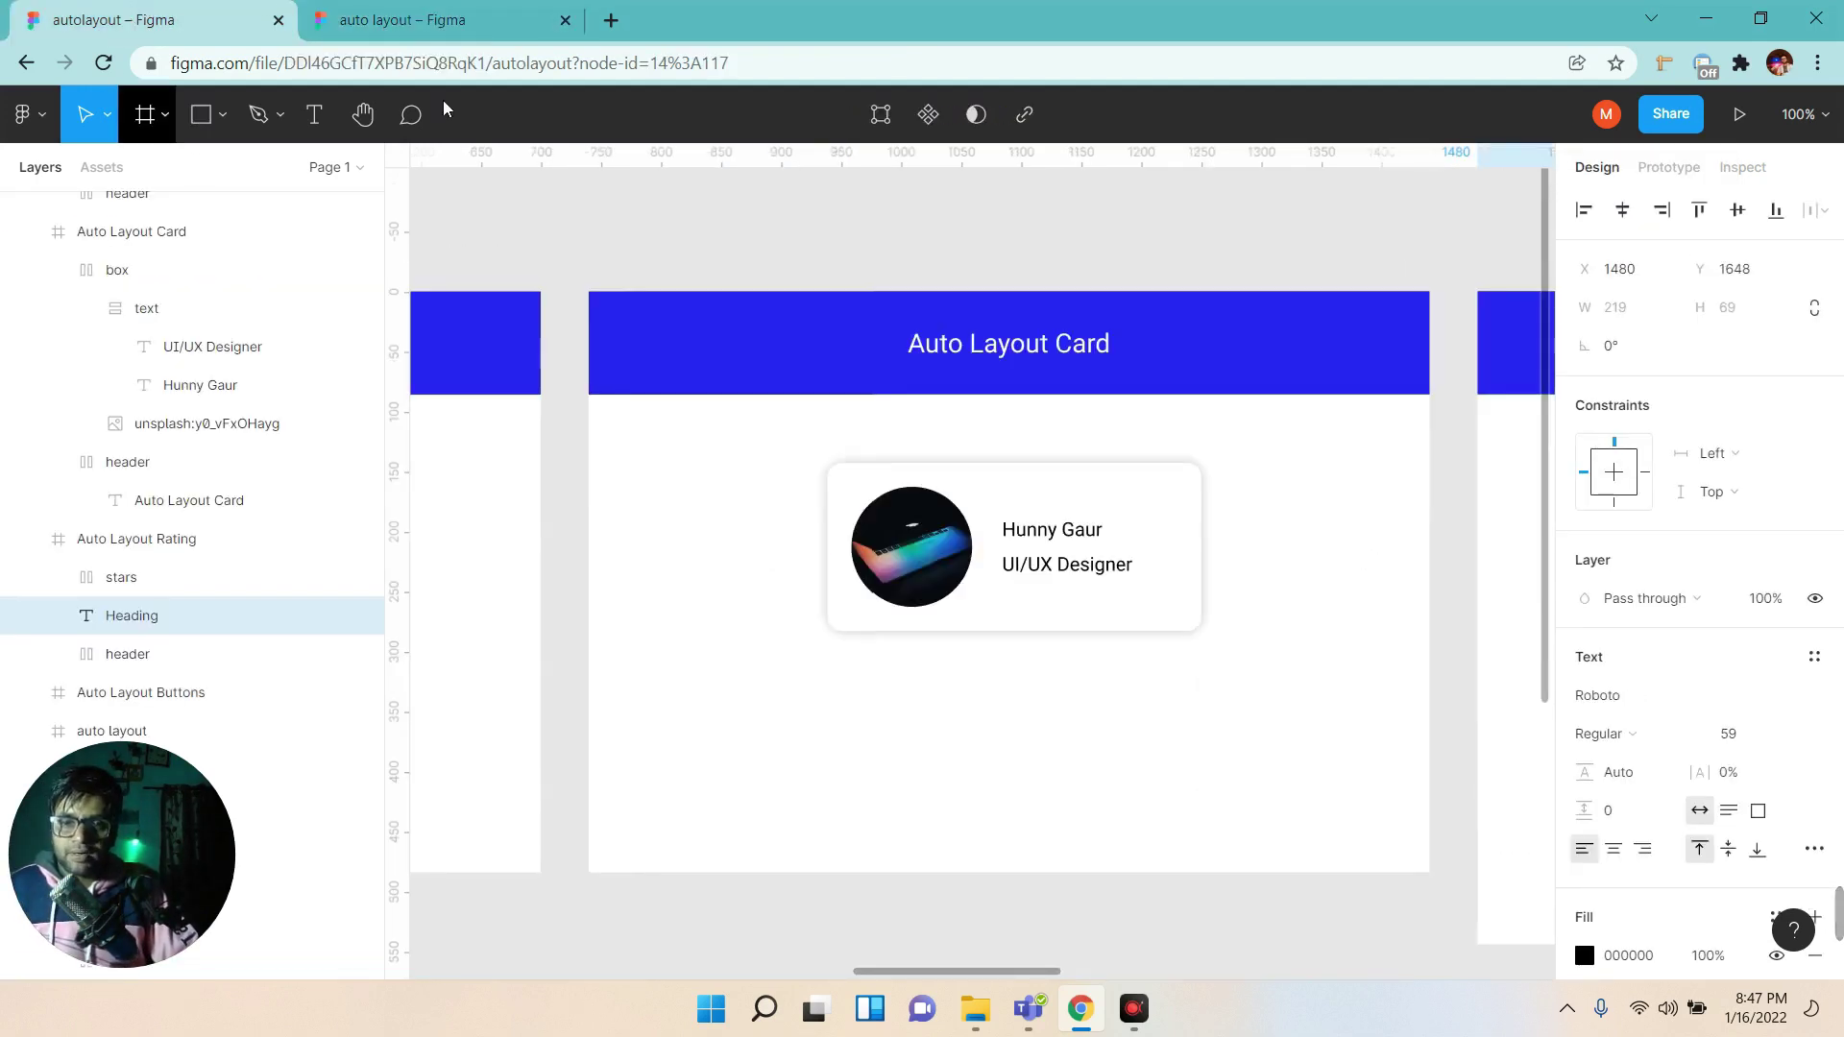
click(526, 9)
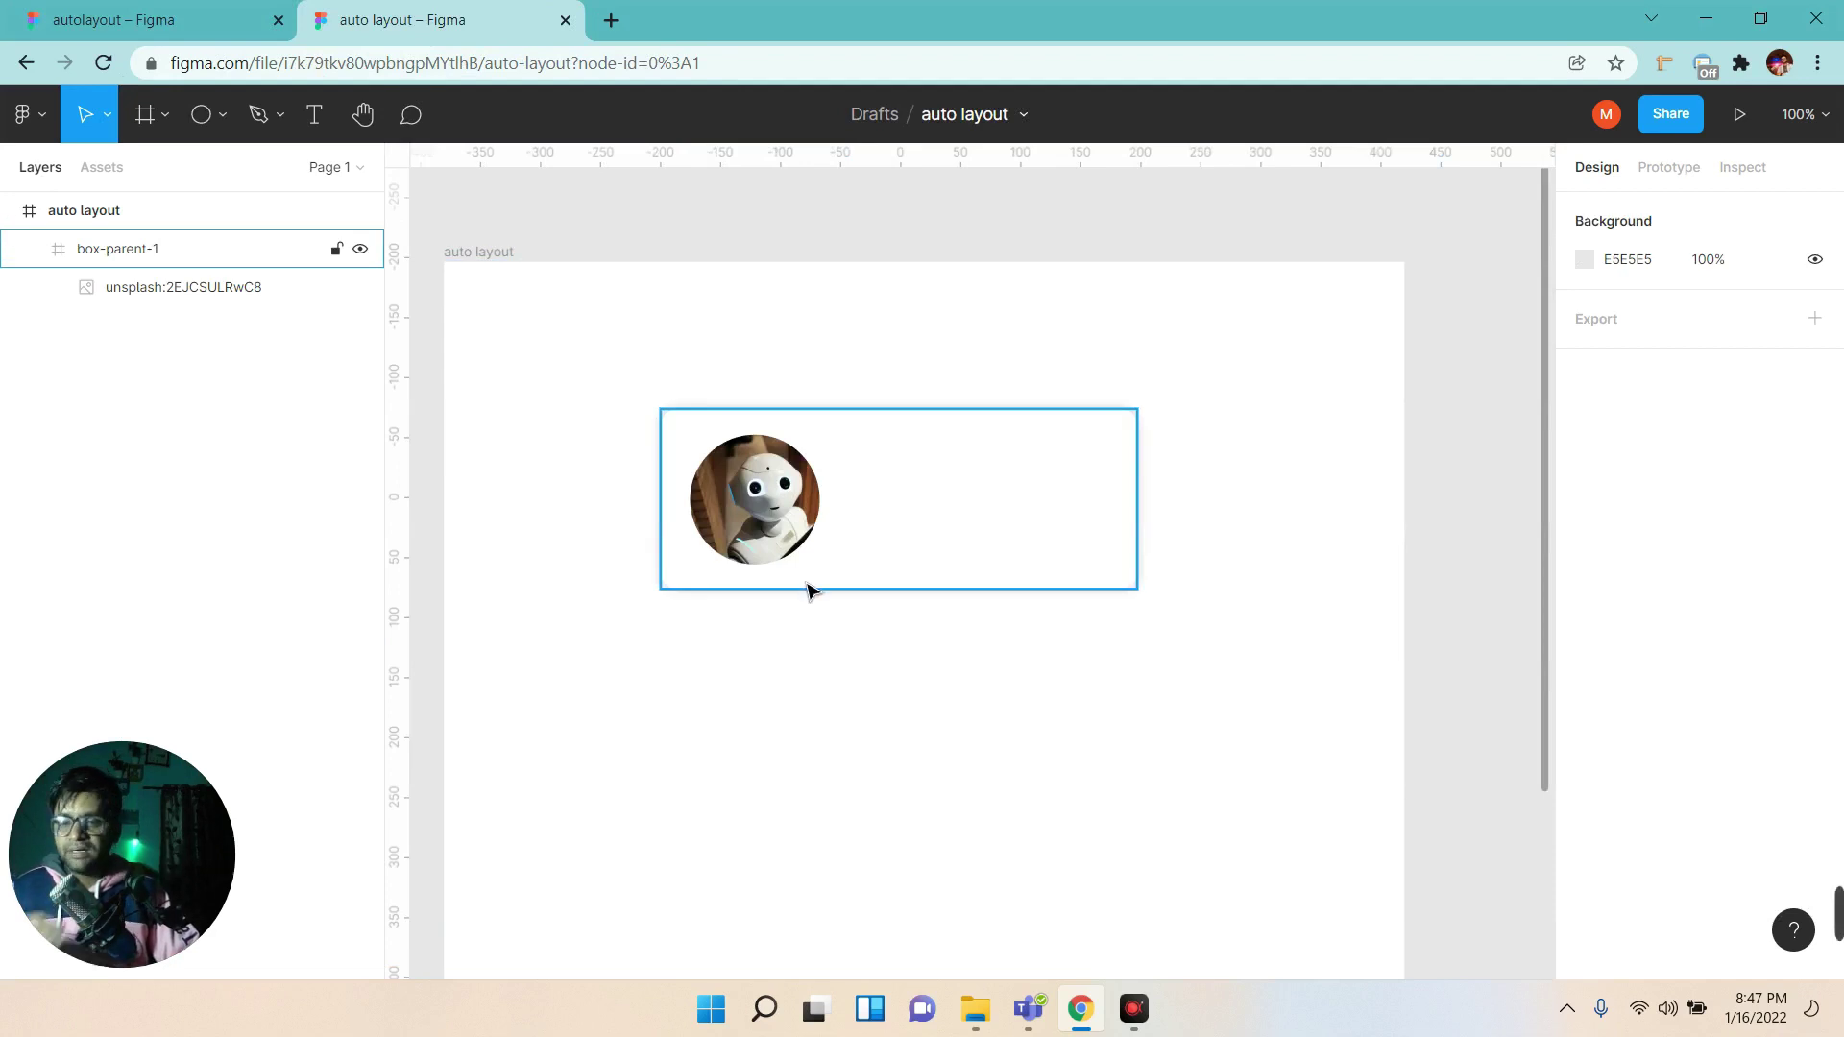
click(130, 288)
double_click(140, 289)
text(image)
key(Return)
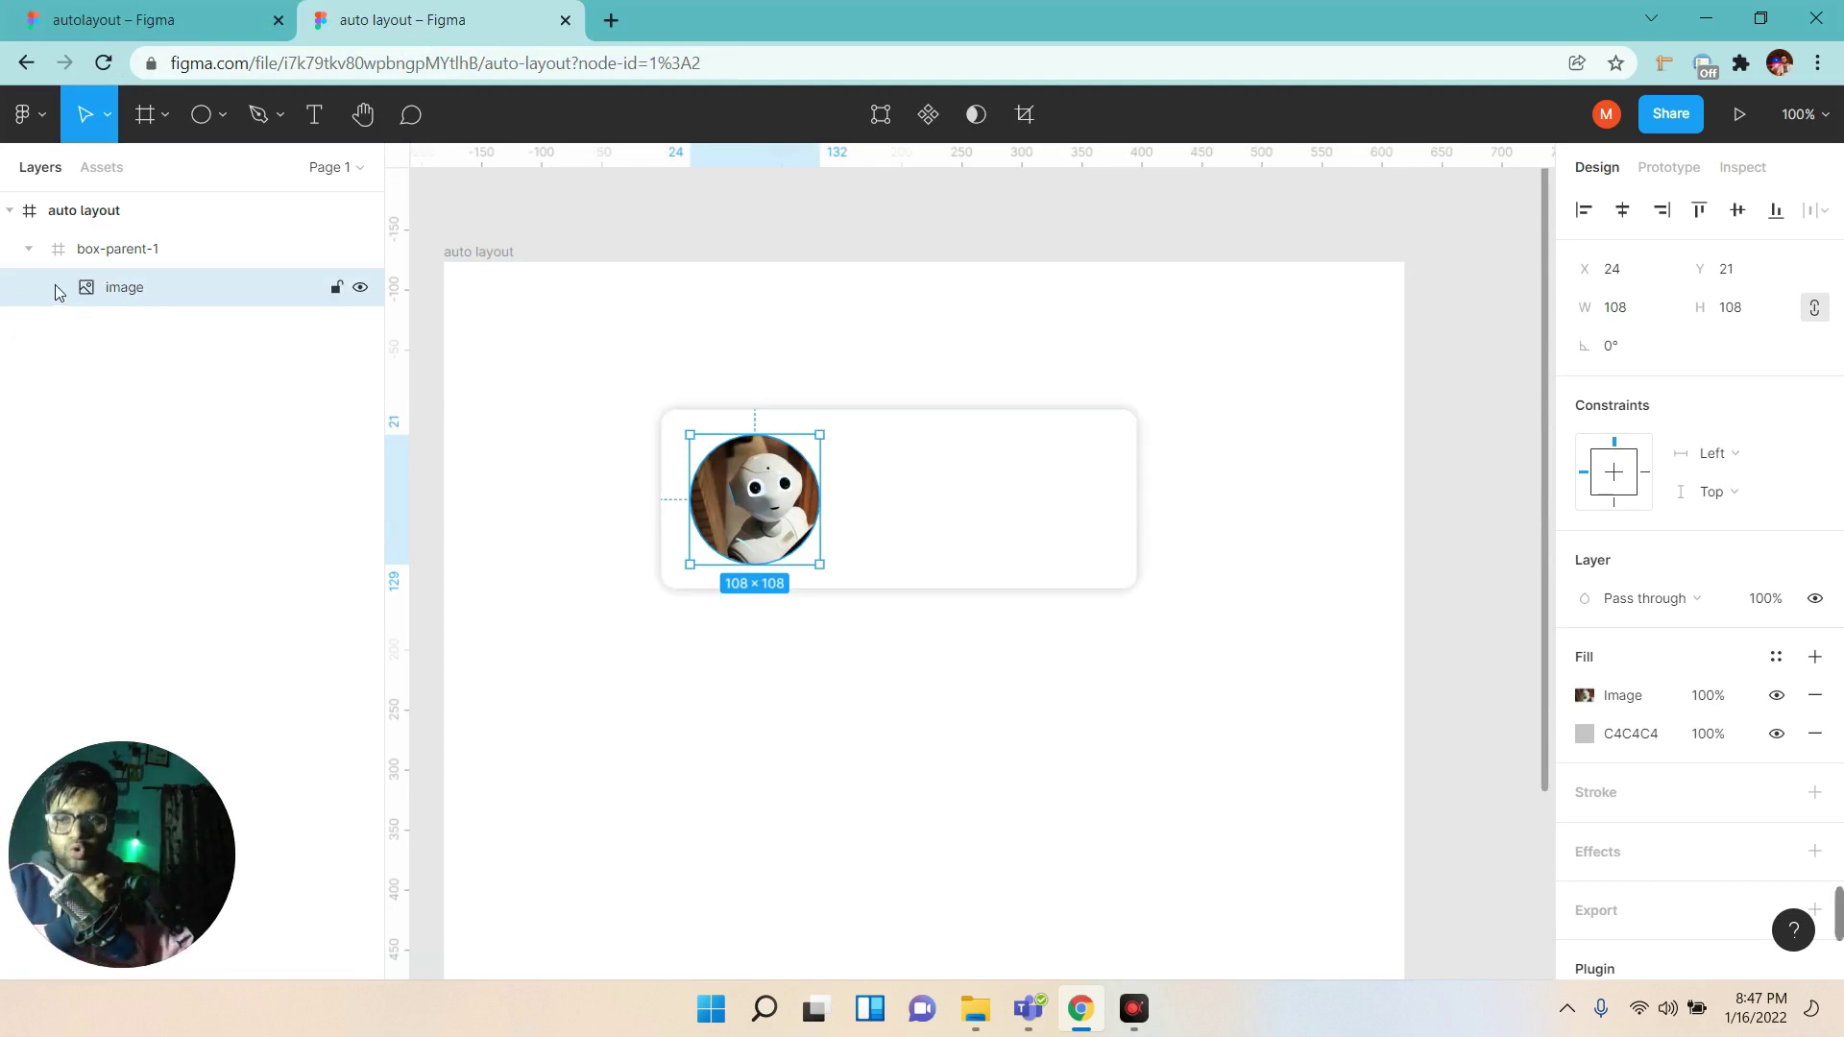
Add auto layout to box-parent-1 and widen it to 423 px.
click(28, 249)
click(127, 251)
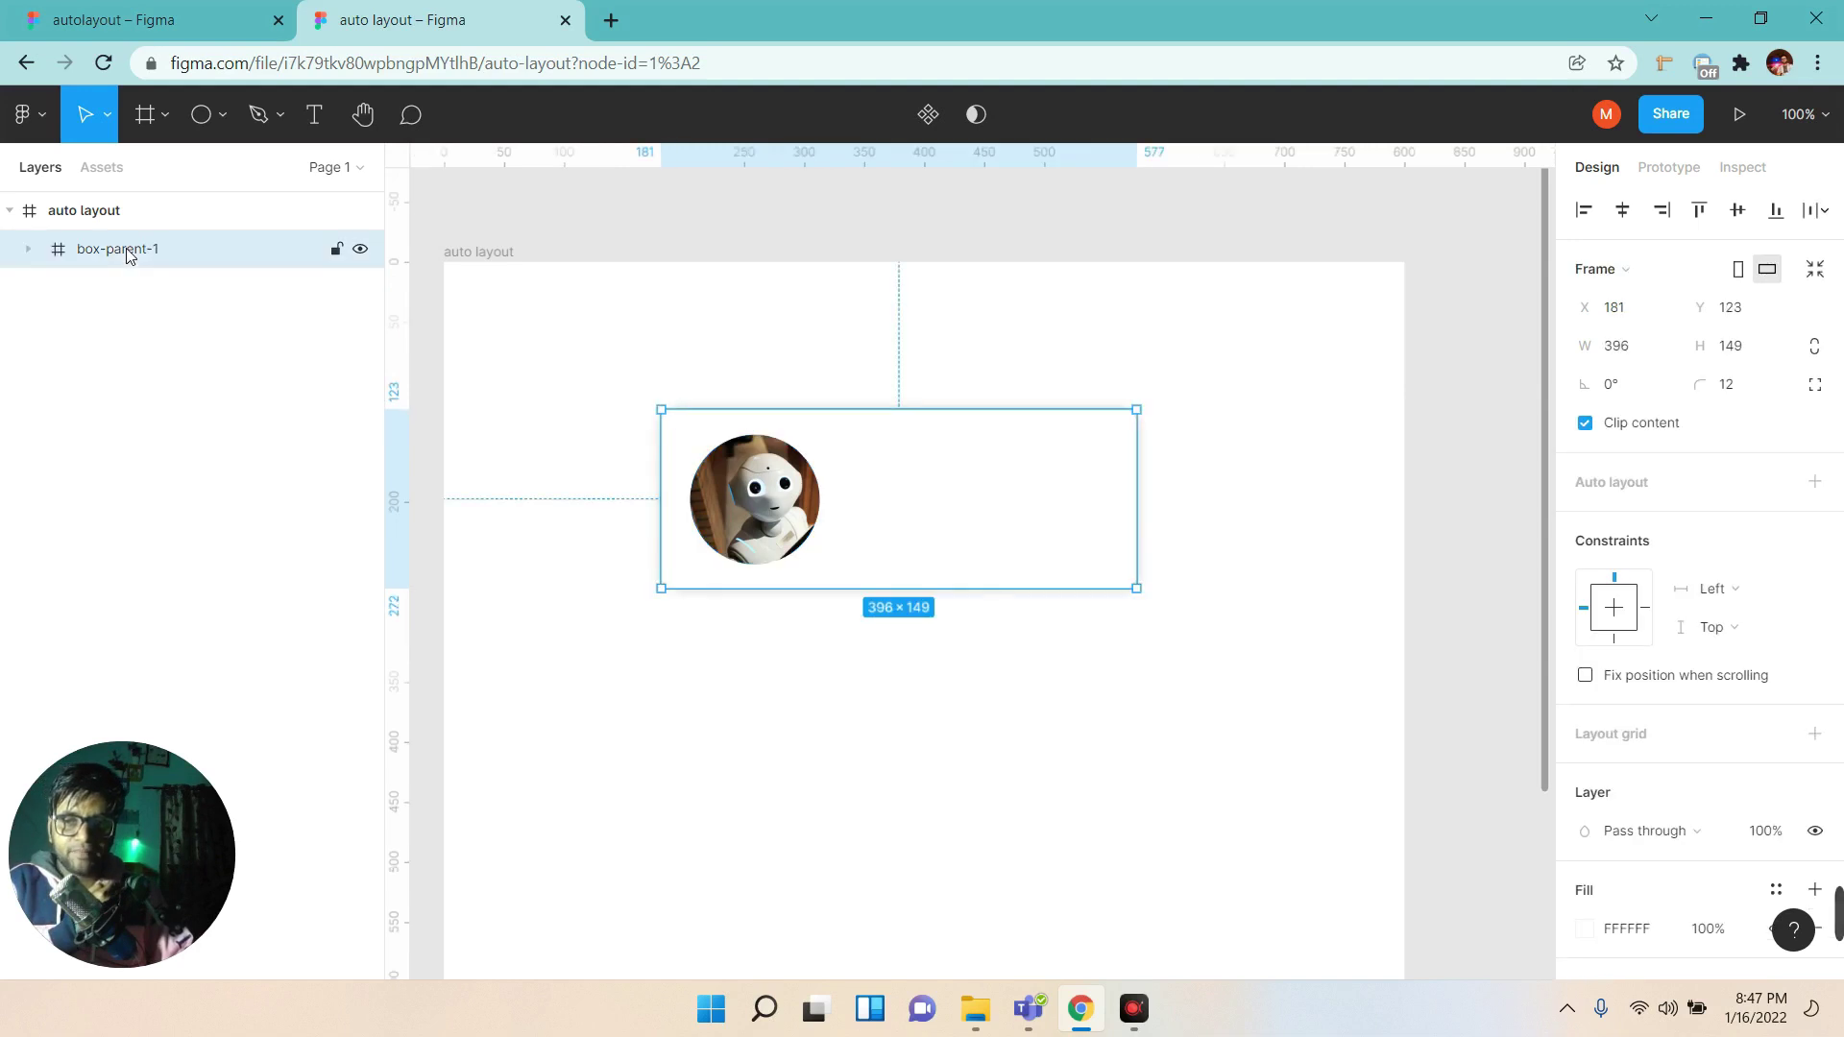
right_click(862, 519)
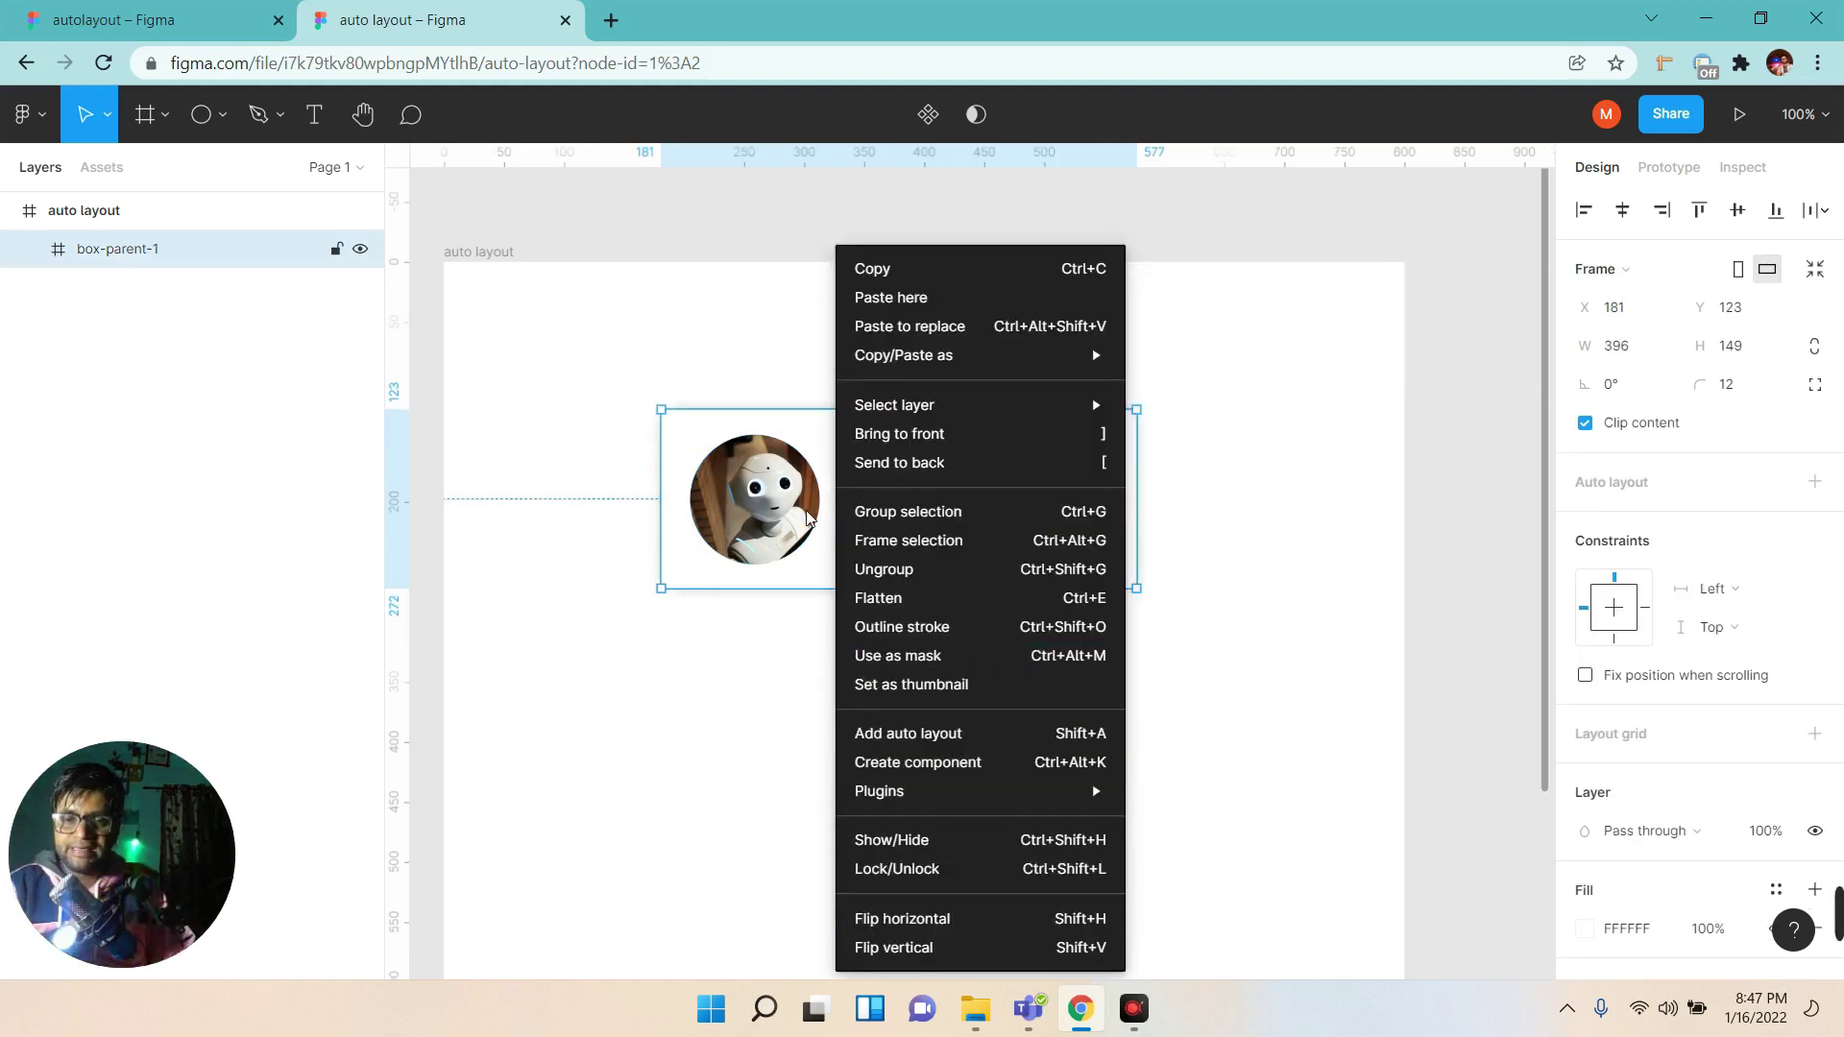
click(749, 487)
key(shift+a)
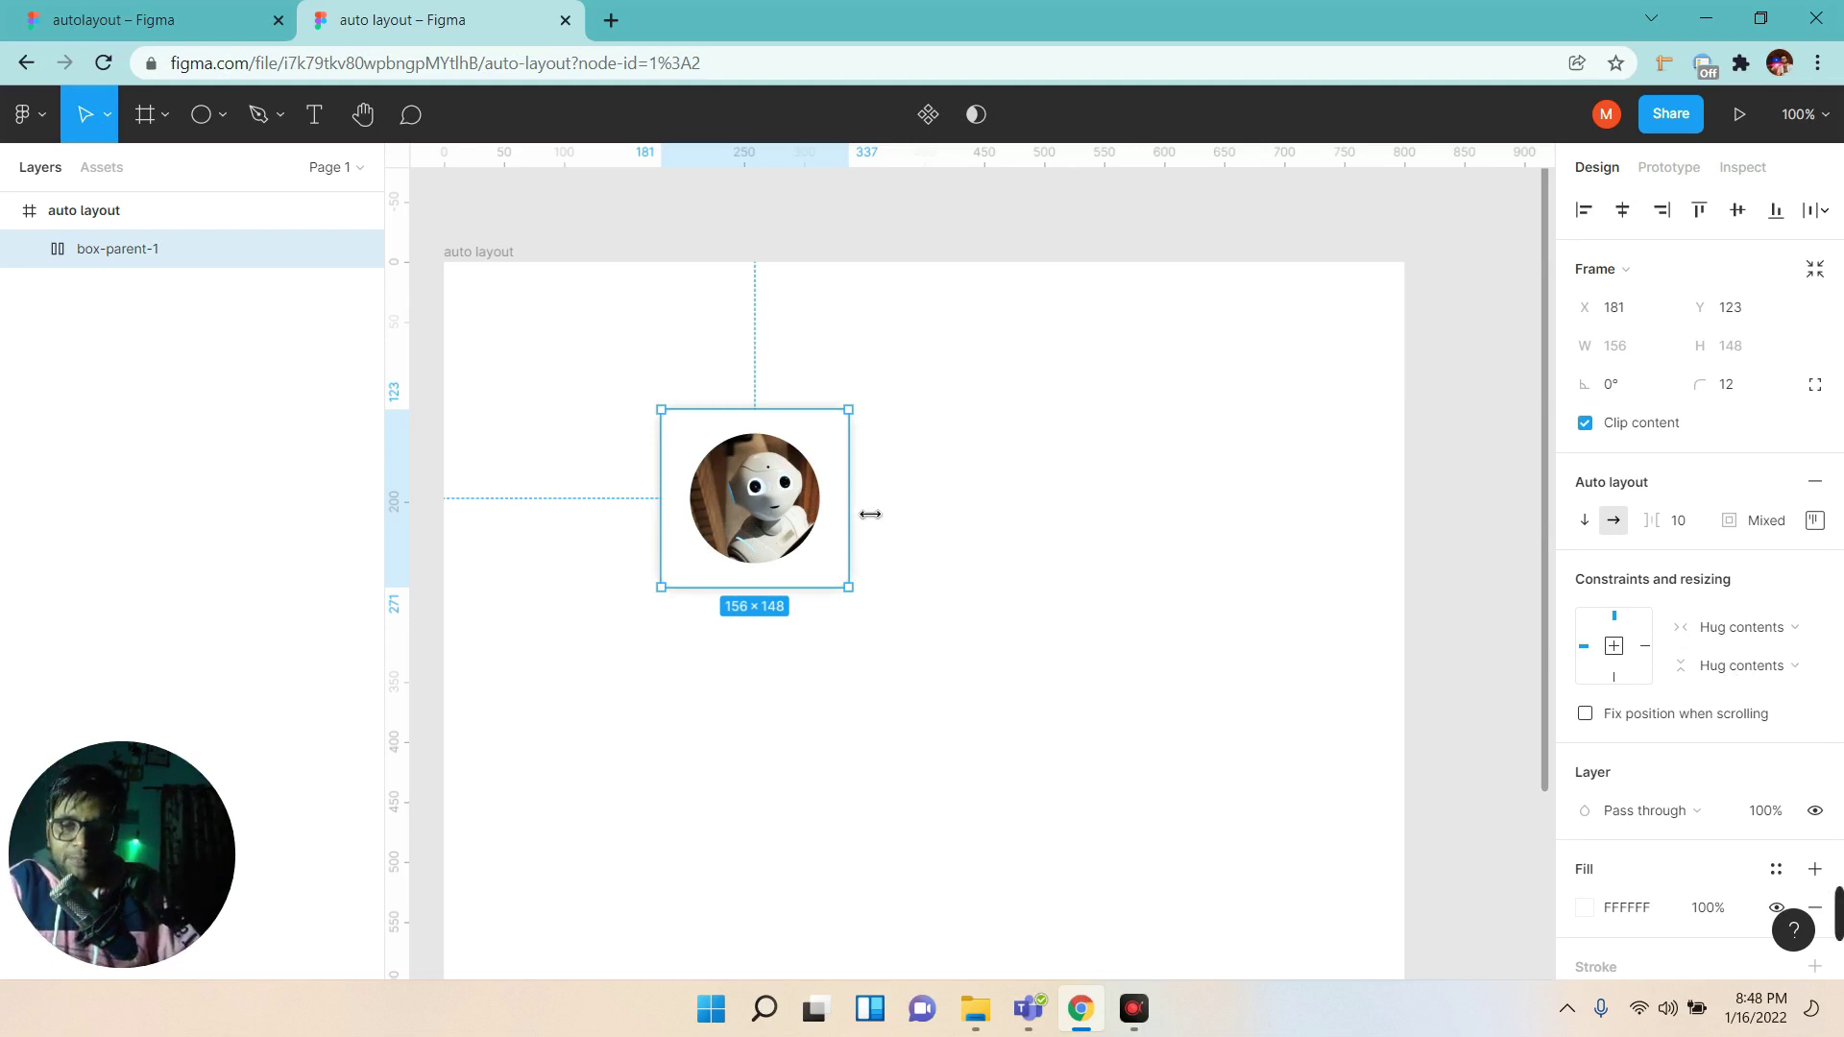
drag(870, 514, 1183, 519)
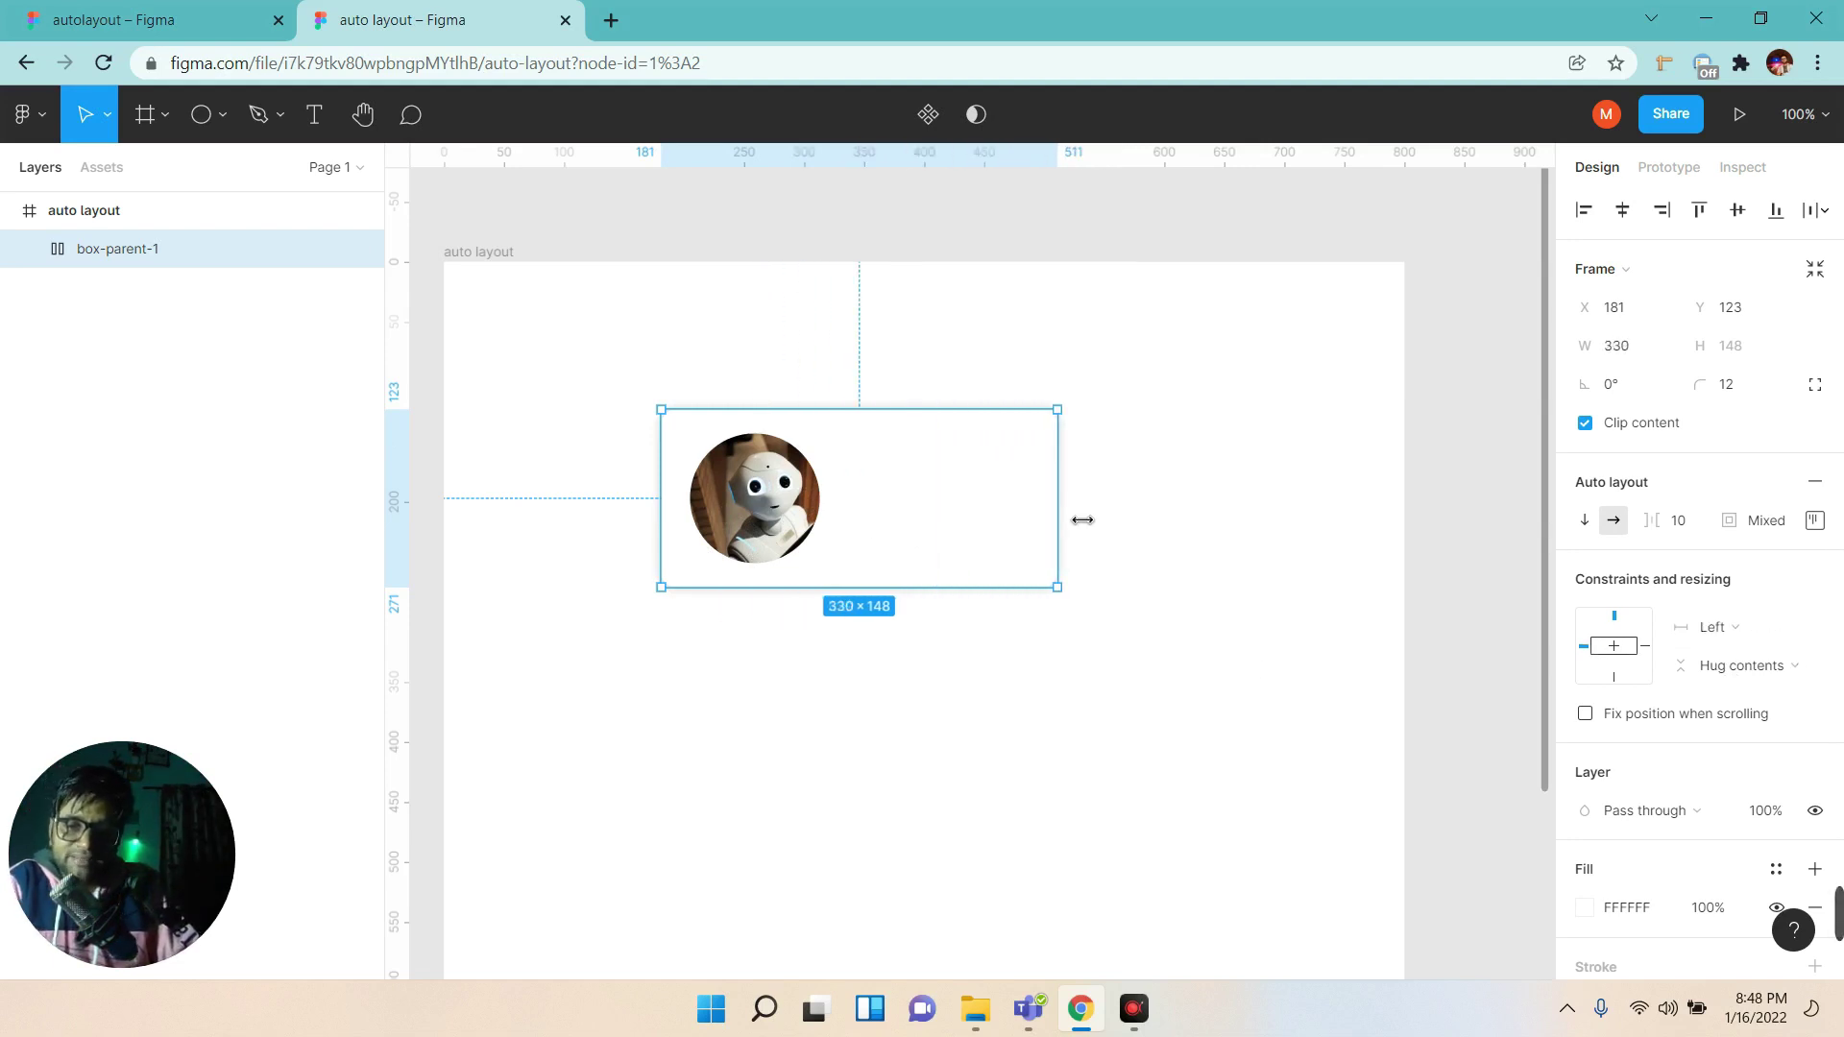
click(1184, 663)
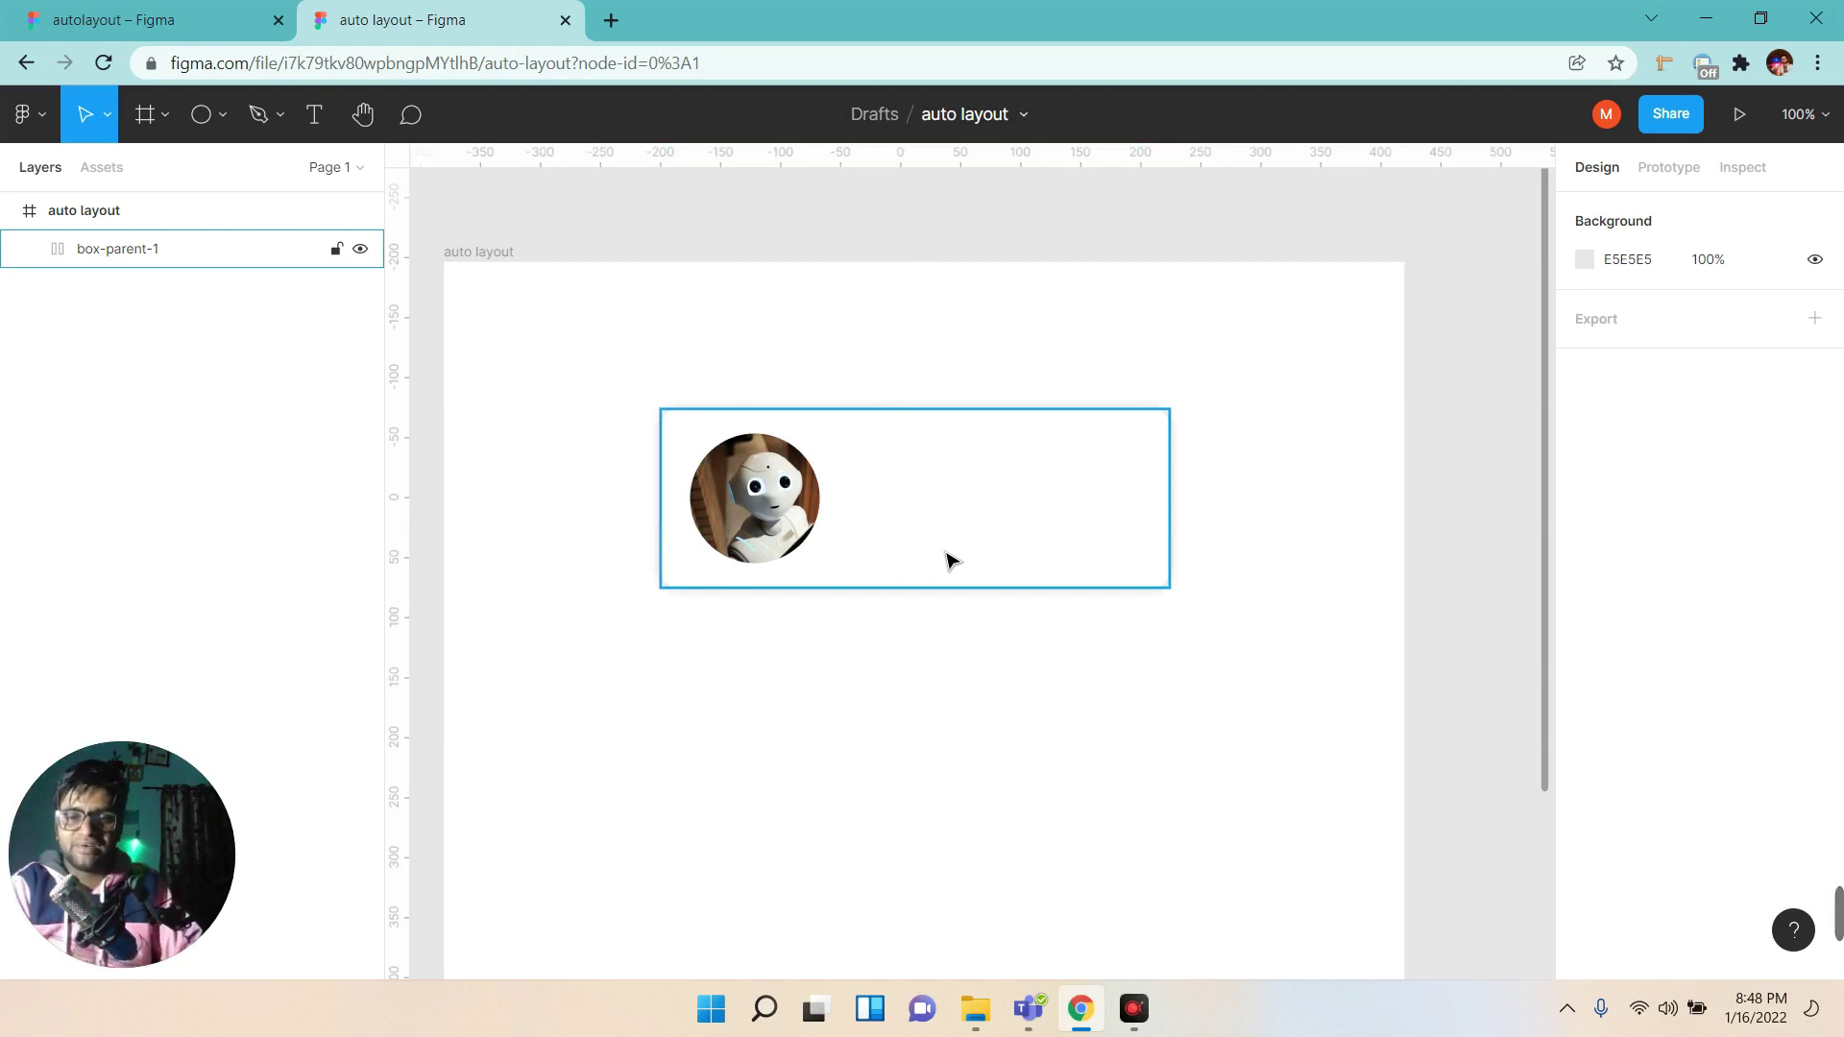
click(946, 557)
click(1609, 348)
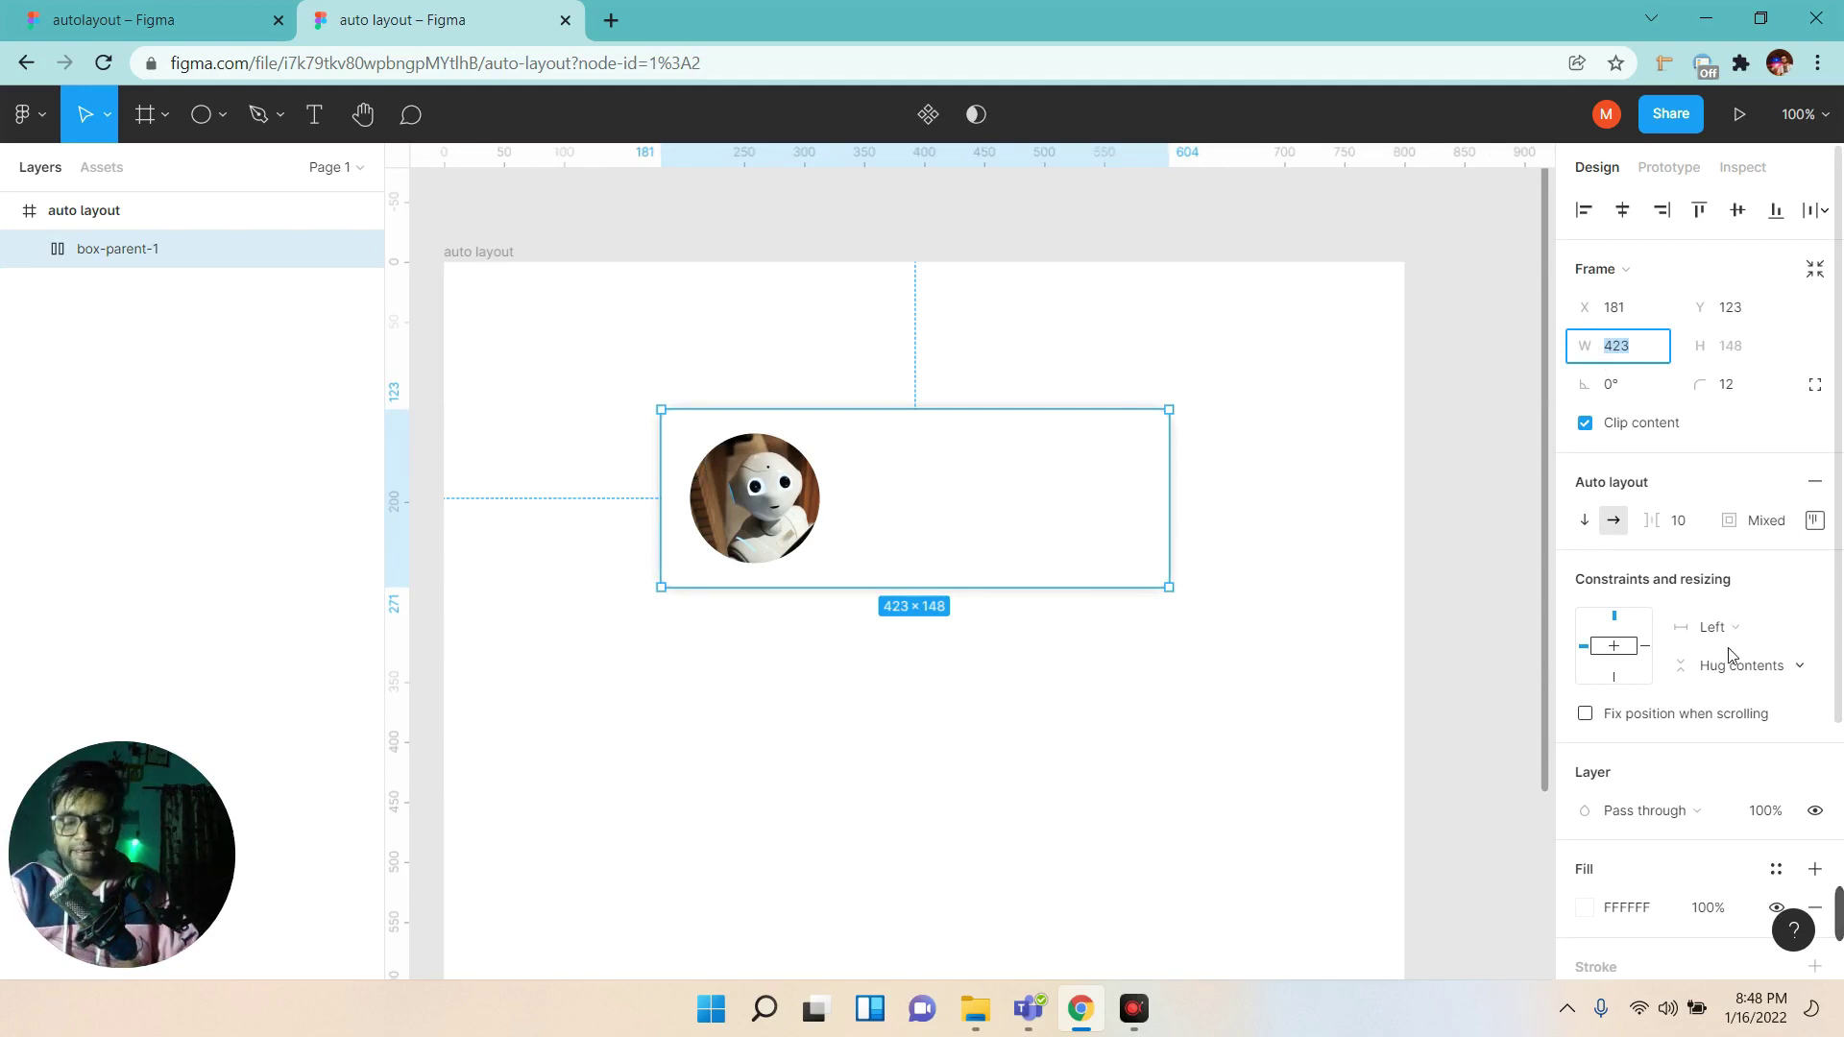
Compare against the reference card, deselect the image, and switch to the Text tool.
key(ctrl+shift+Tab)
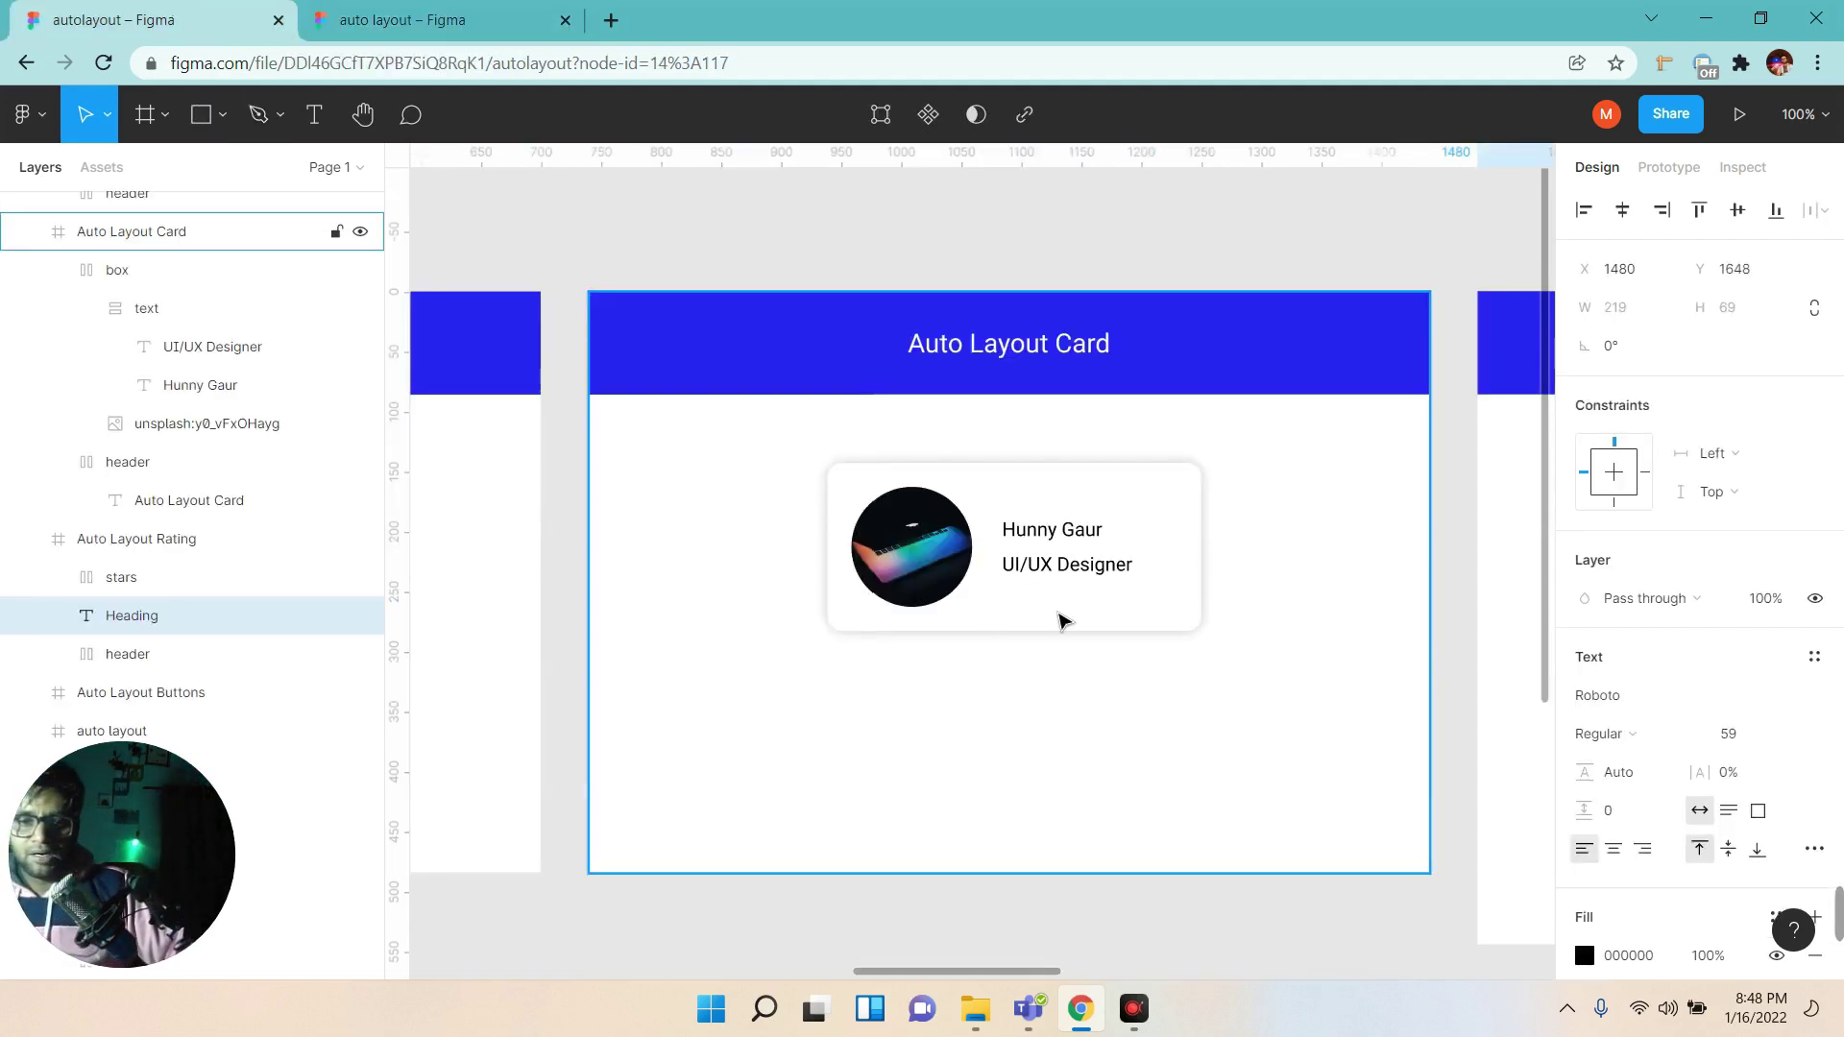
key(ctrl+Tab)
text(t)
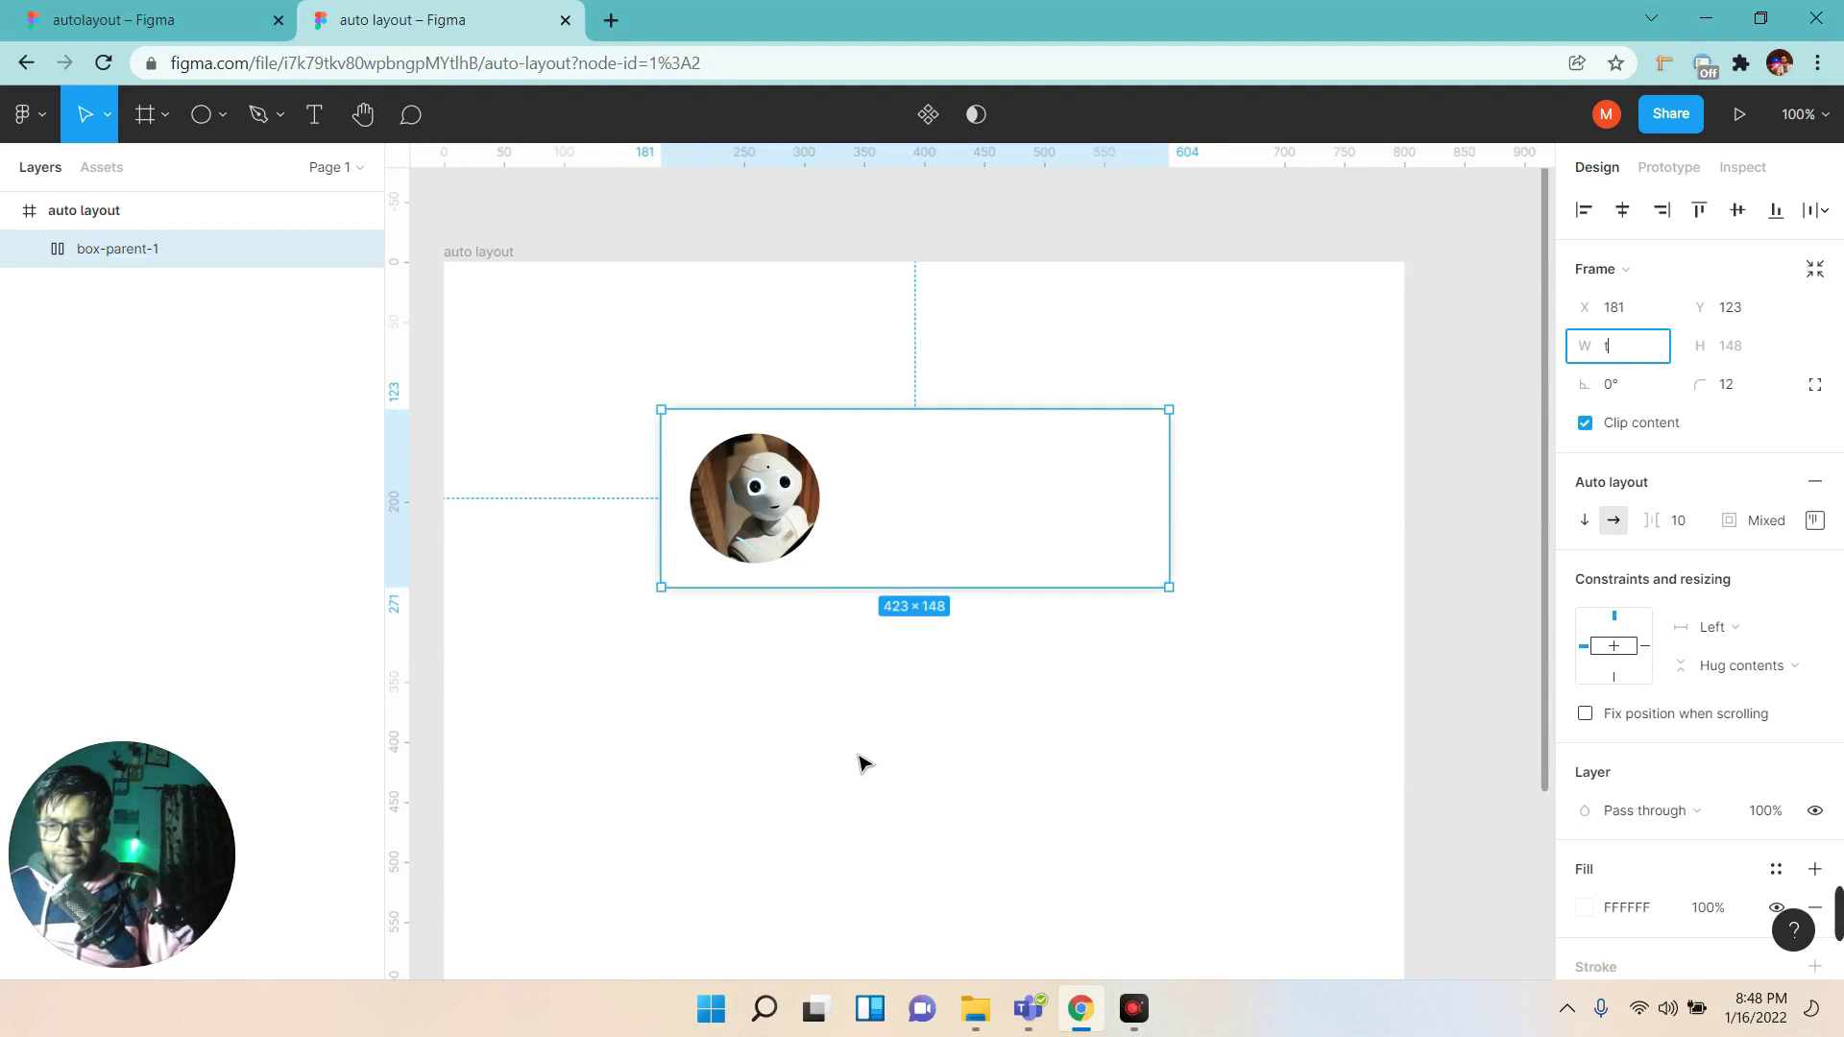
click(28, 249)
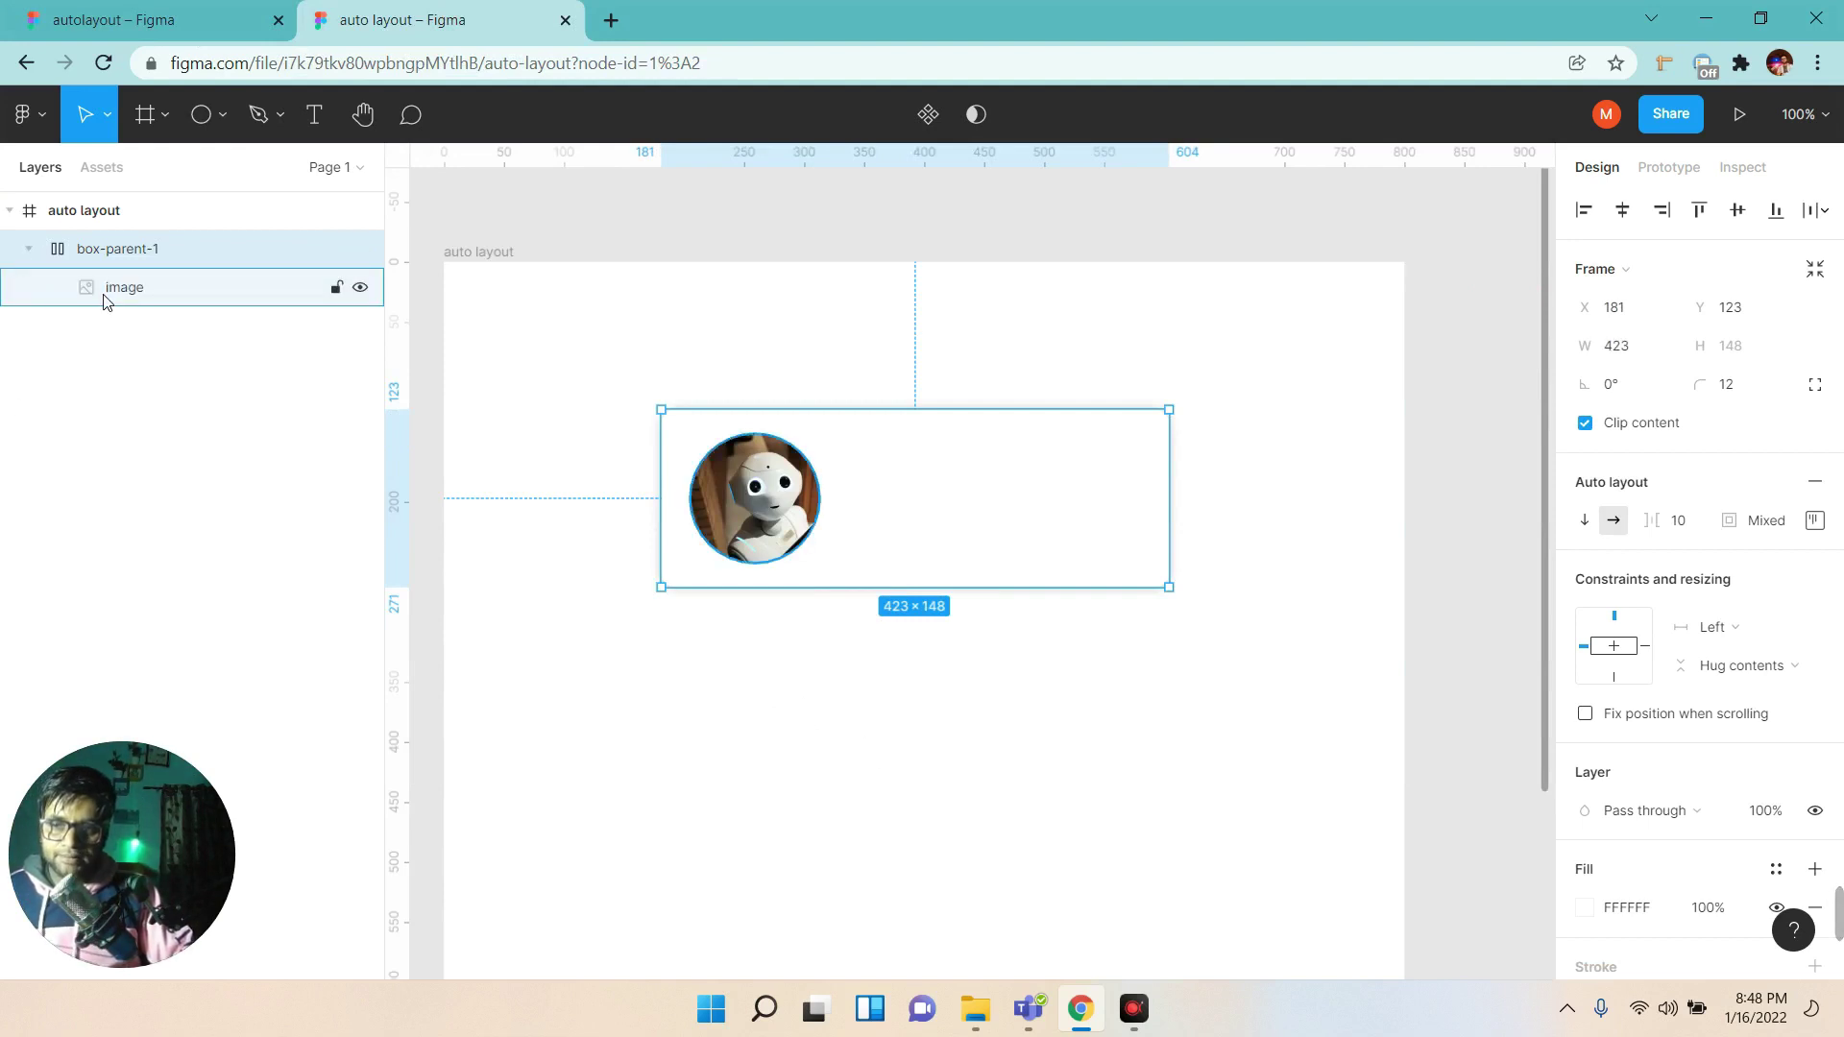
click(106, 288)
click(858, 662)
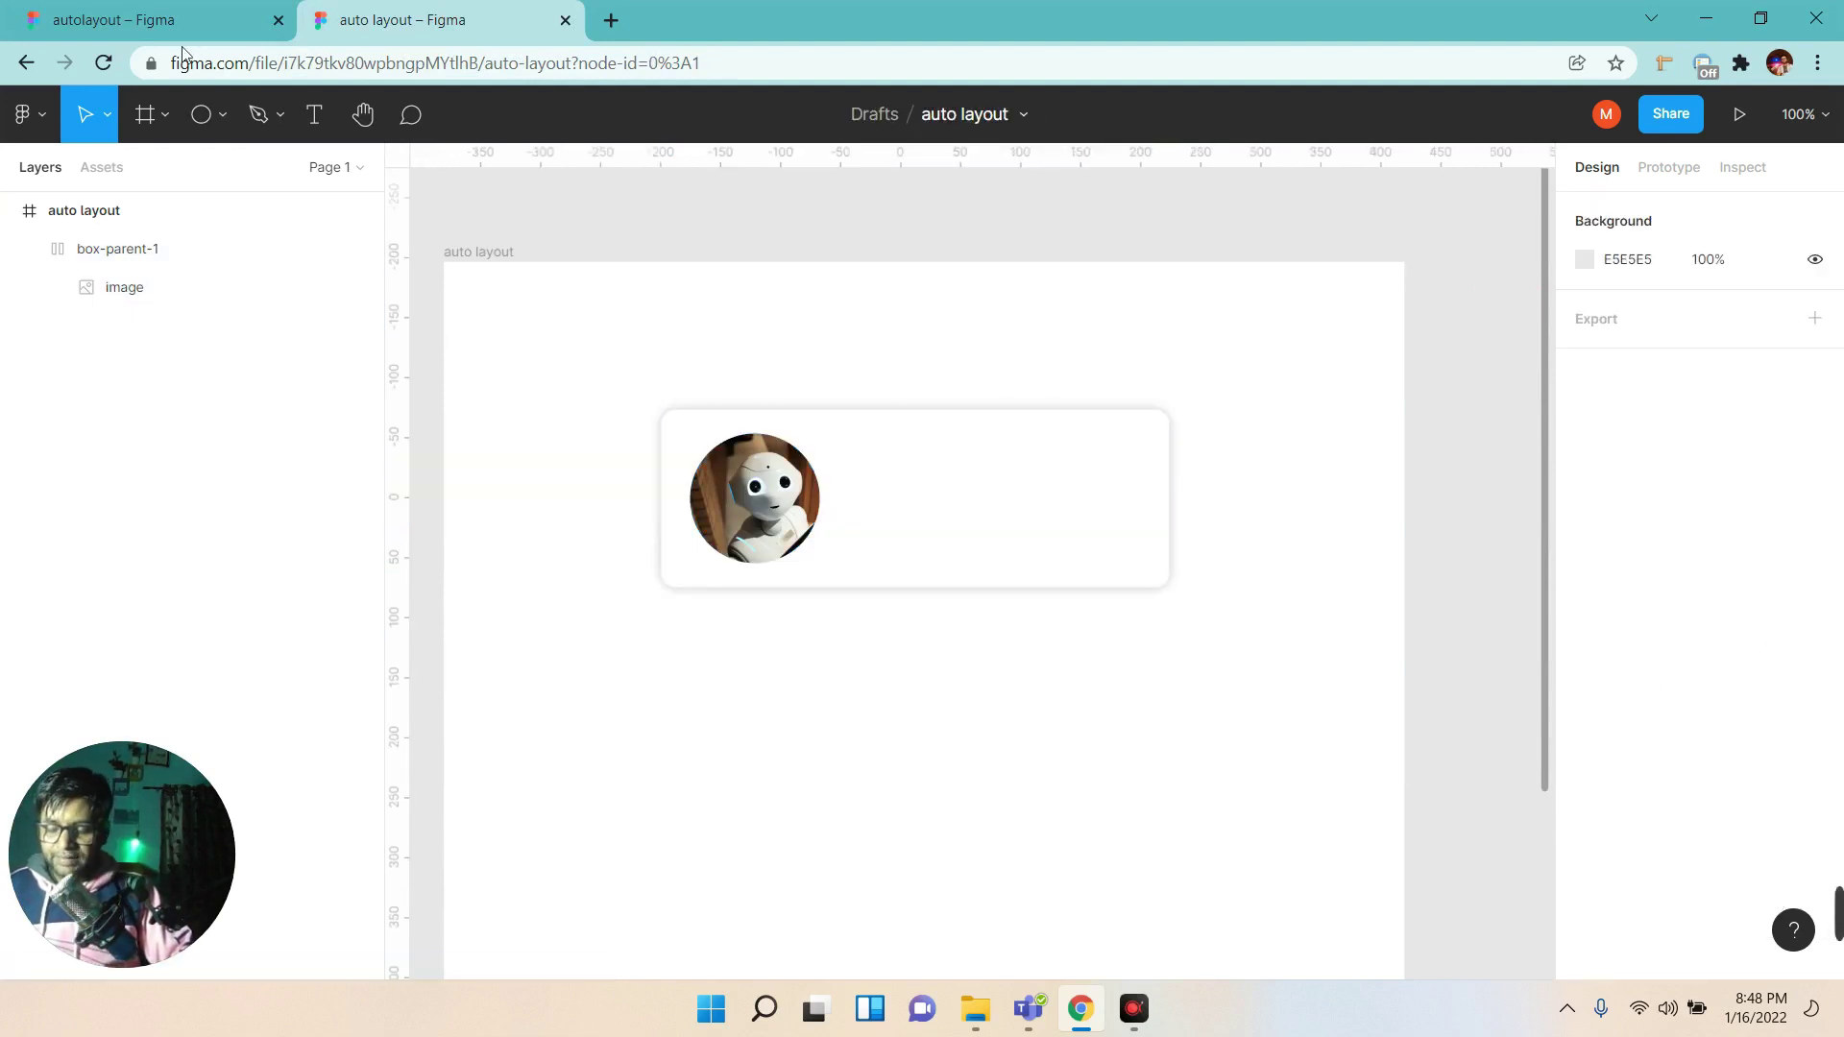
click(327, 118)
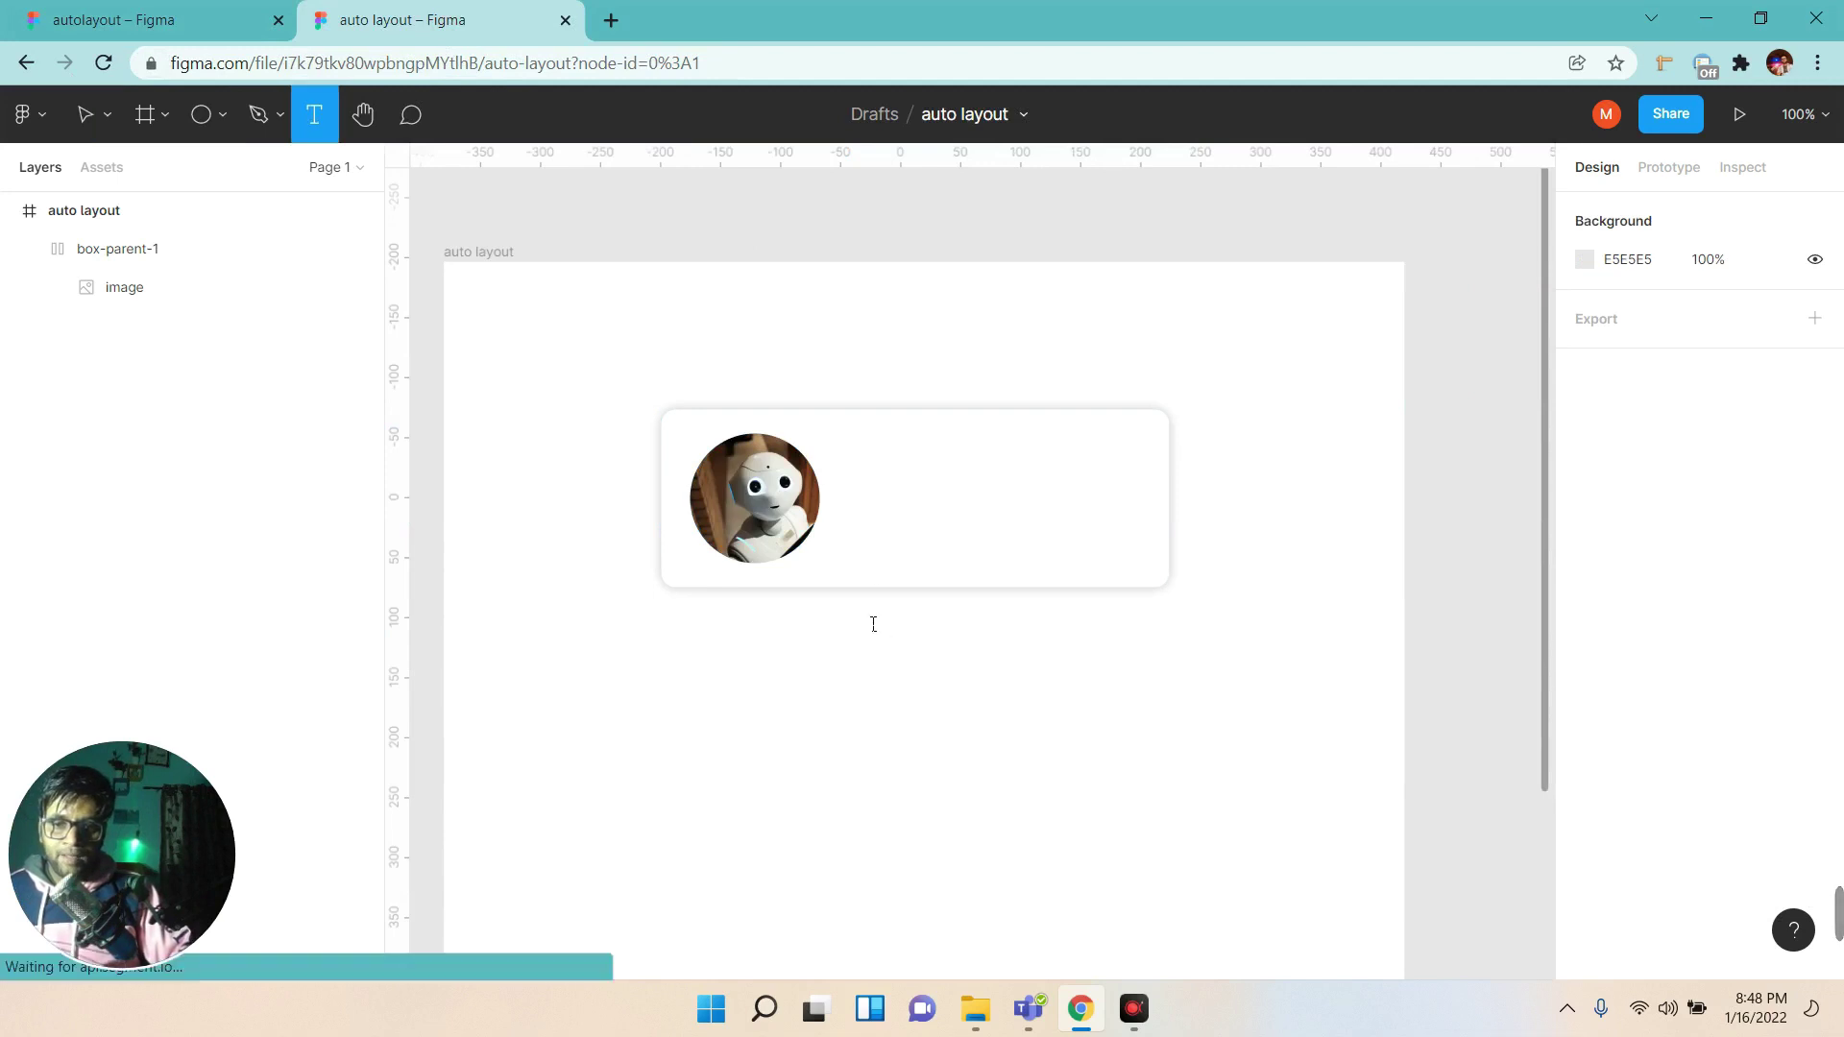
Create the text 'Hunny Code' and move it into the card beside the photo.
click(874, 623)
text(Hunny )
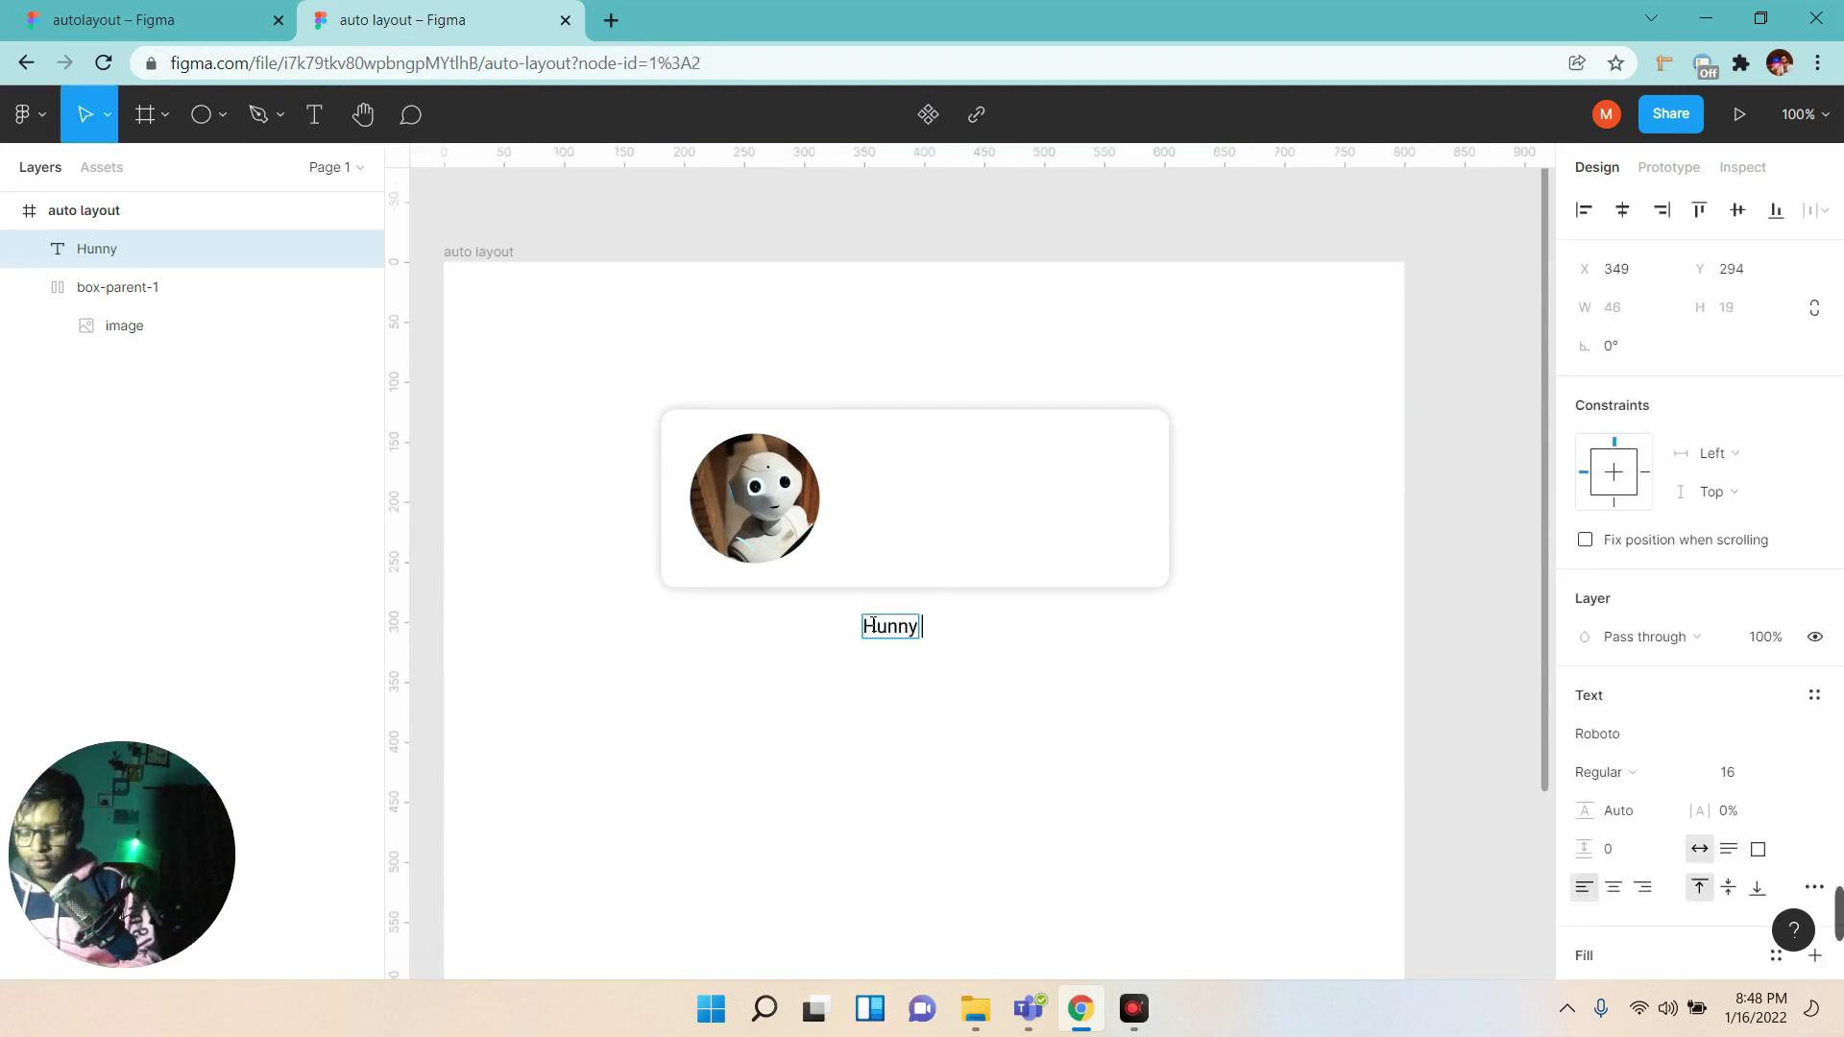
text(Ciode)
key(BackSpace)
key(BackSpace)
text(ode)
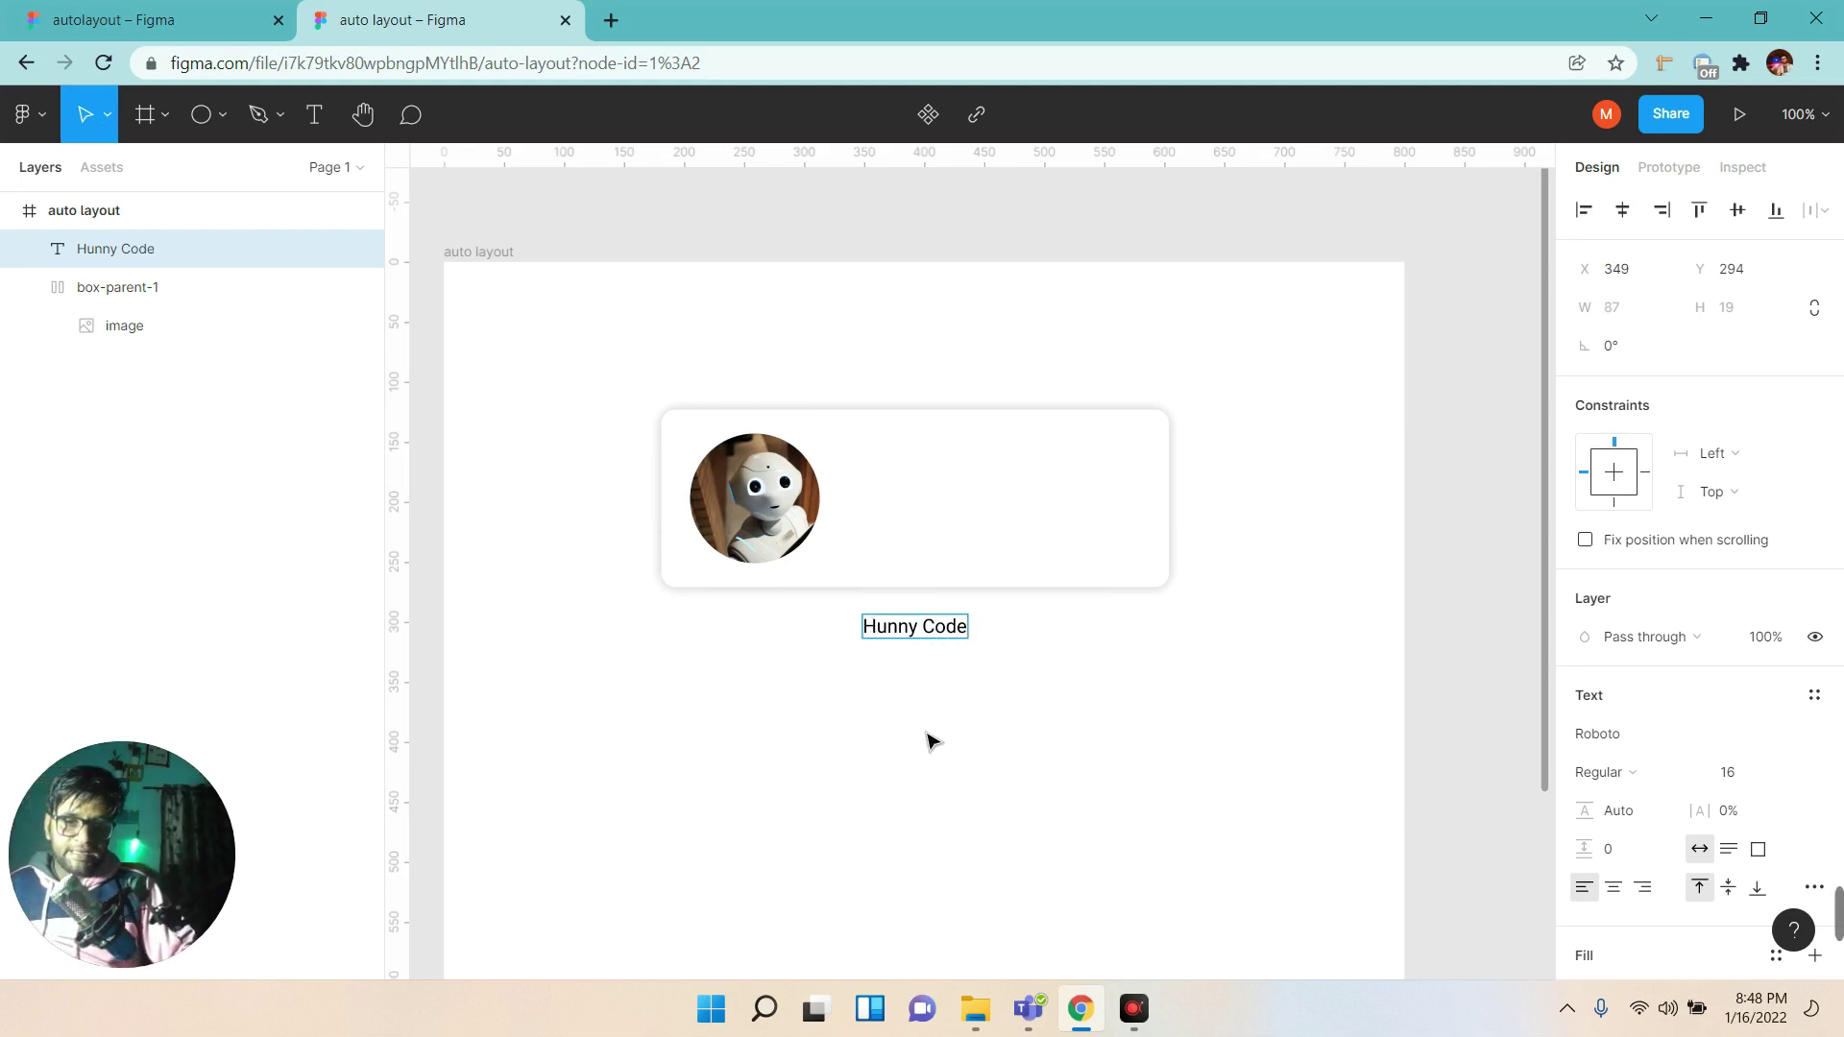
drag(922, 629, 925, 516)
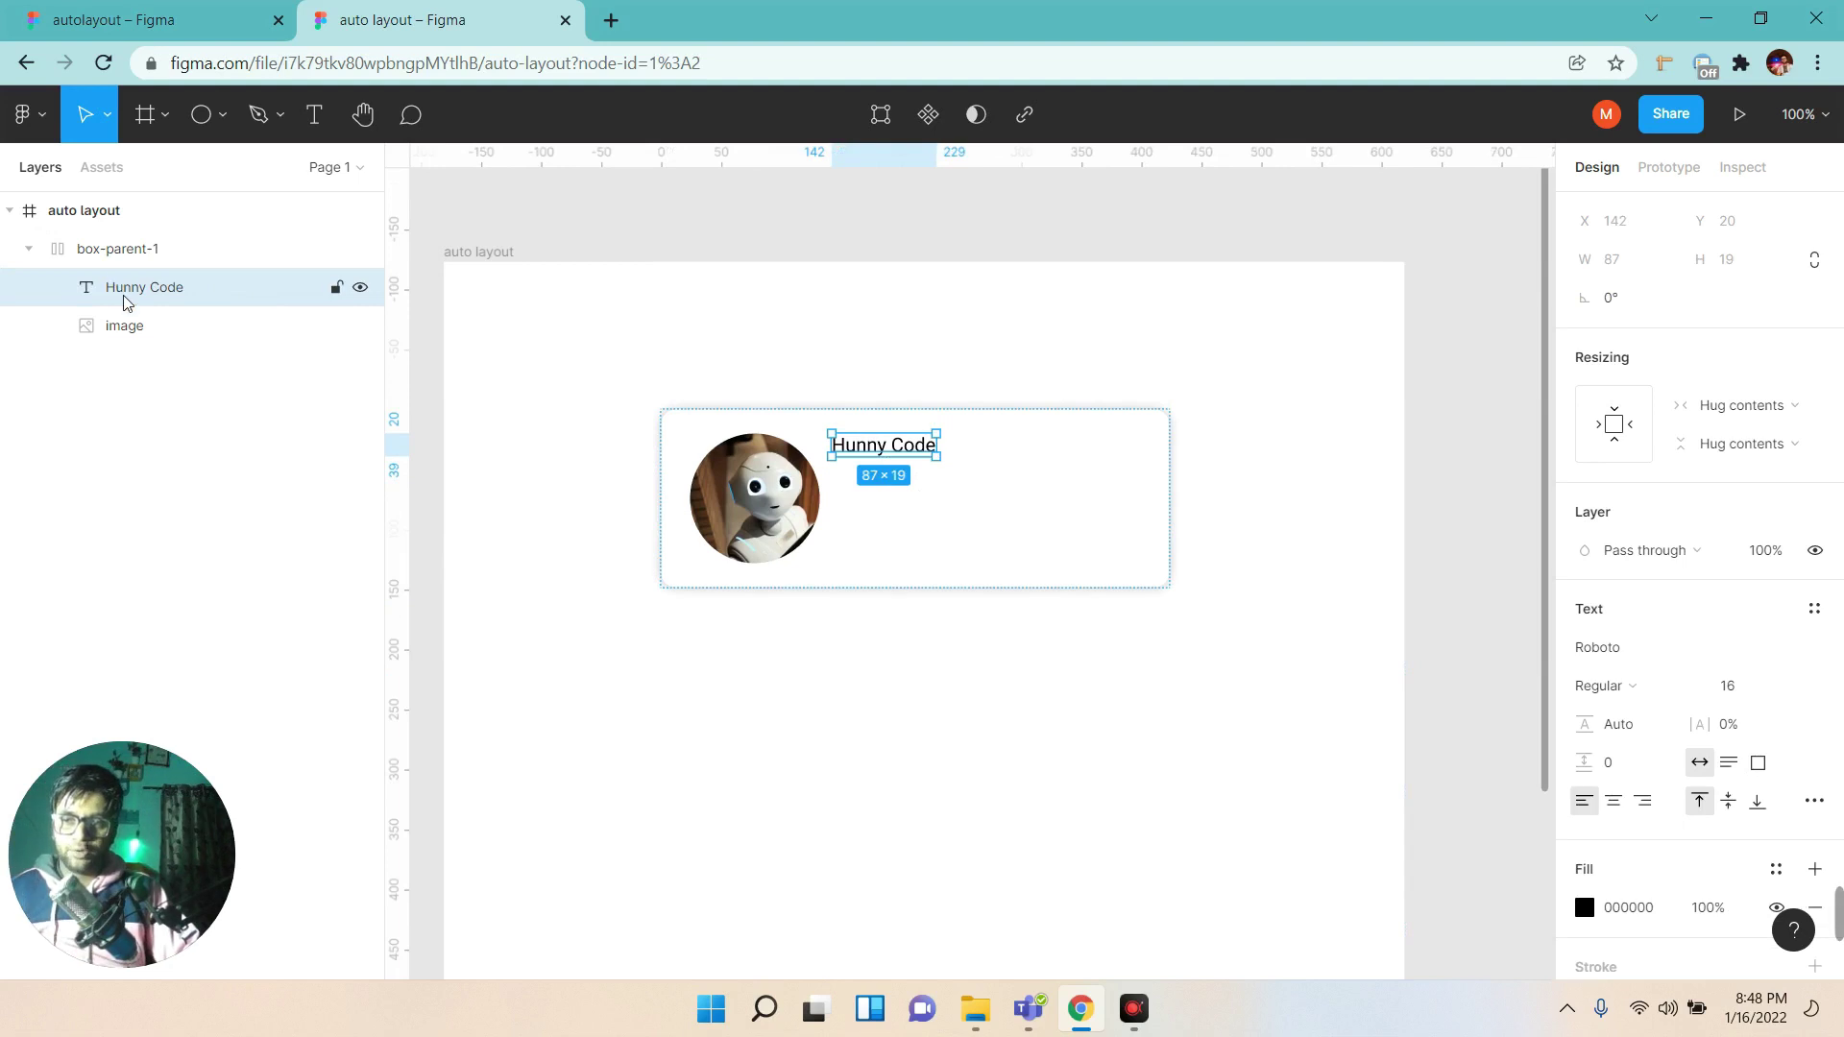
Duplicate the Hunny Code text and retype the copy as 'UI/UX Lead'.
key(ctrl+d)
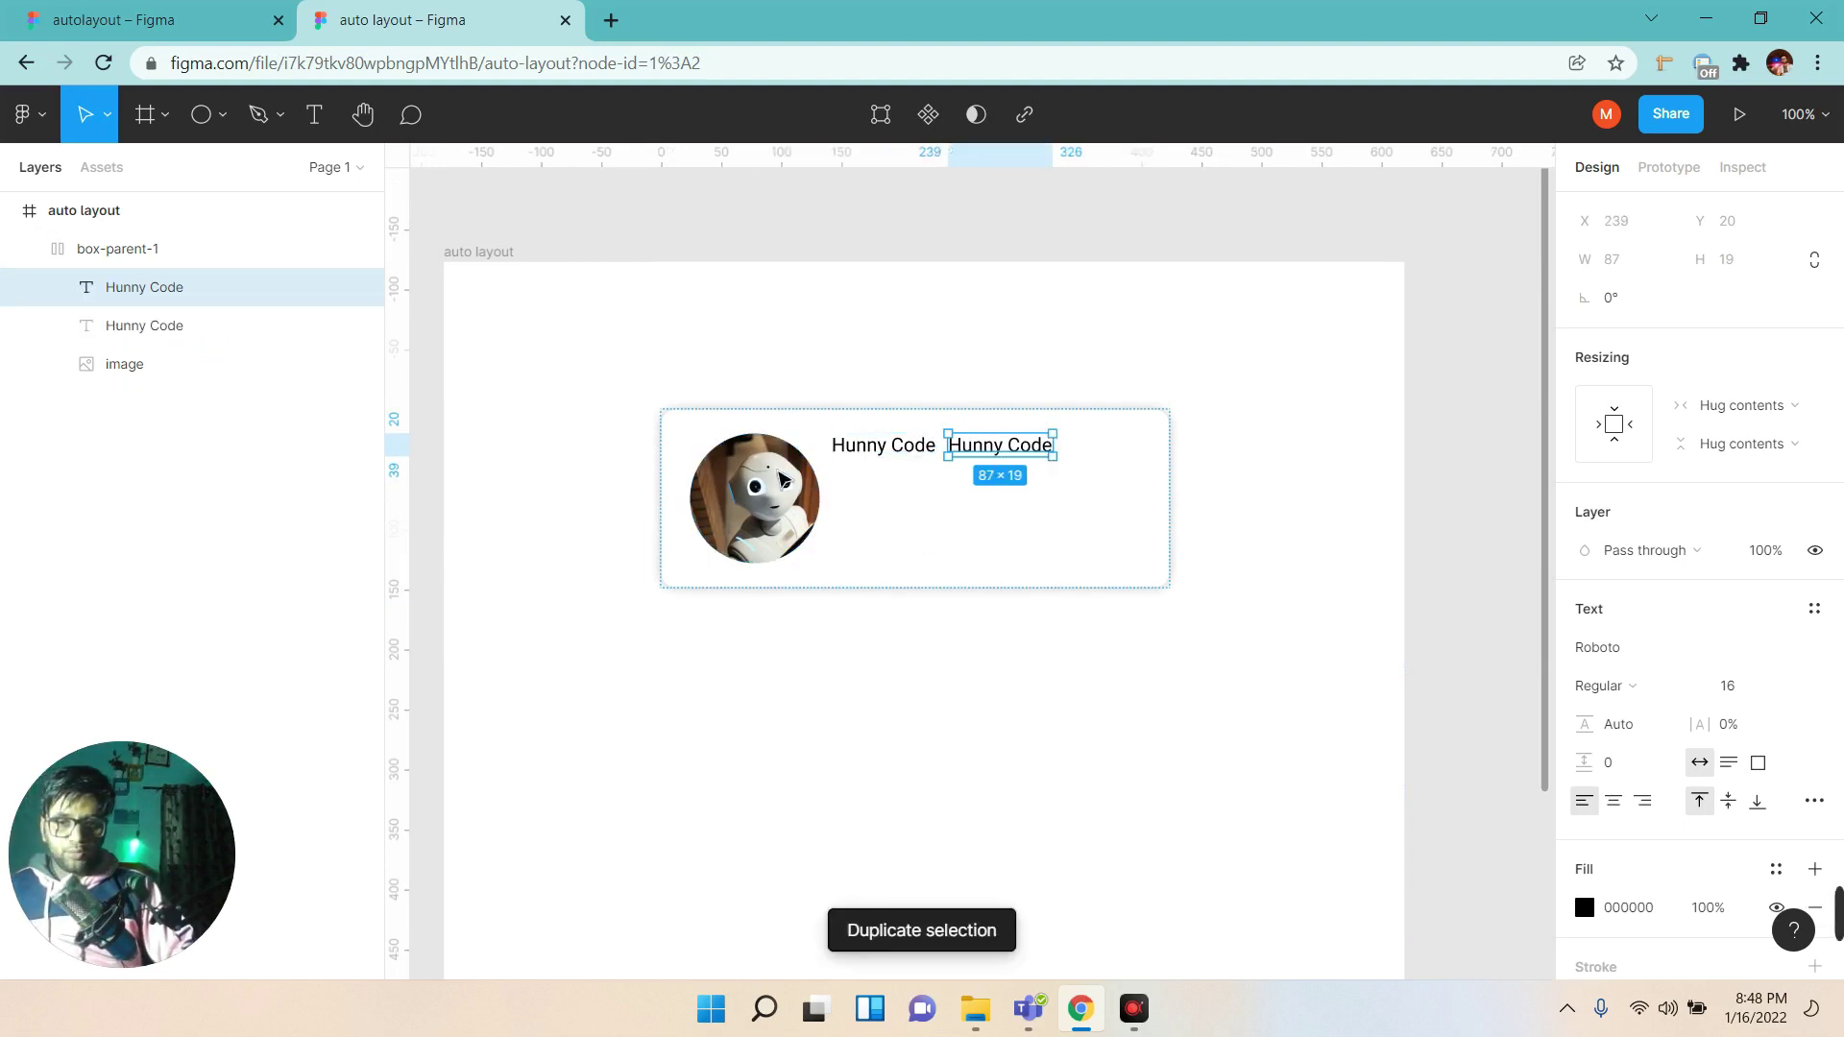
double_click(1018, 452)
click(1036, 451)
key(ctrl+a)
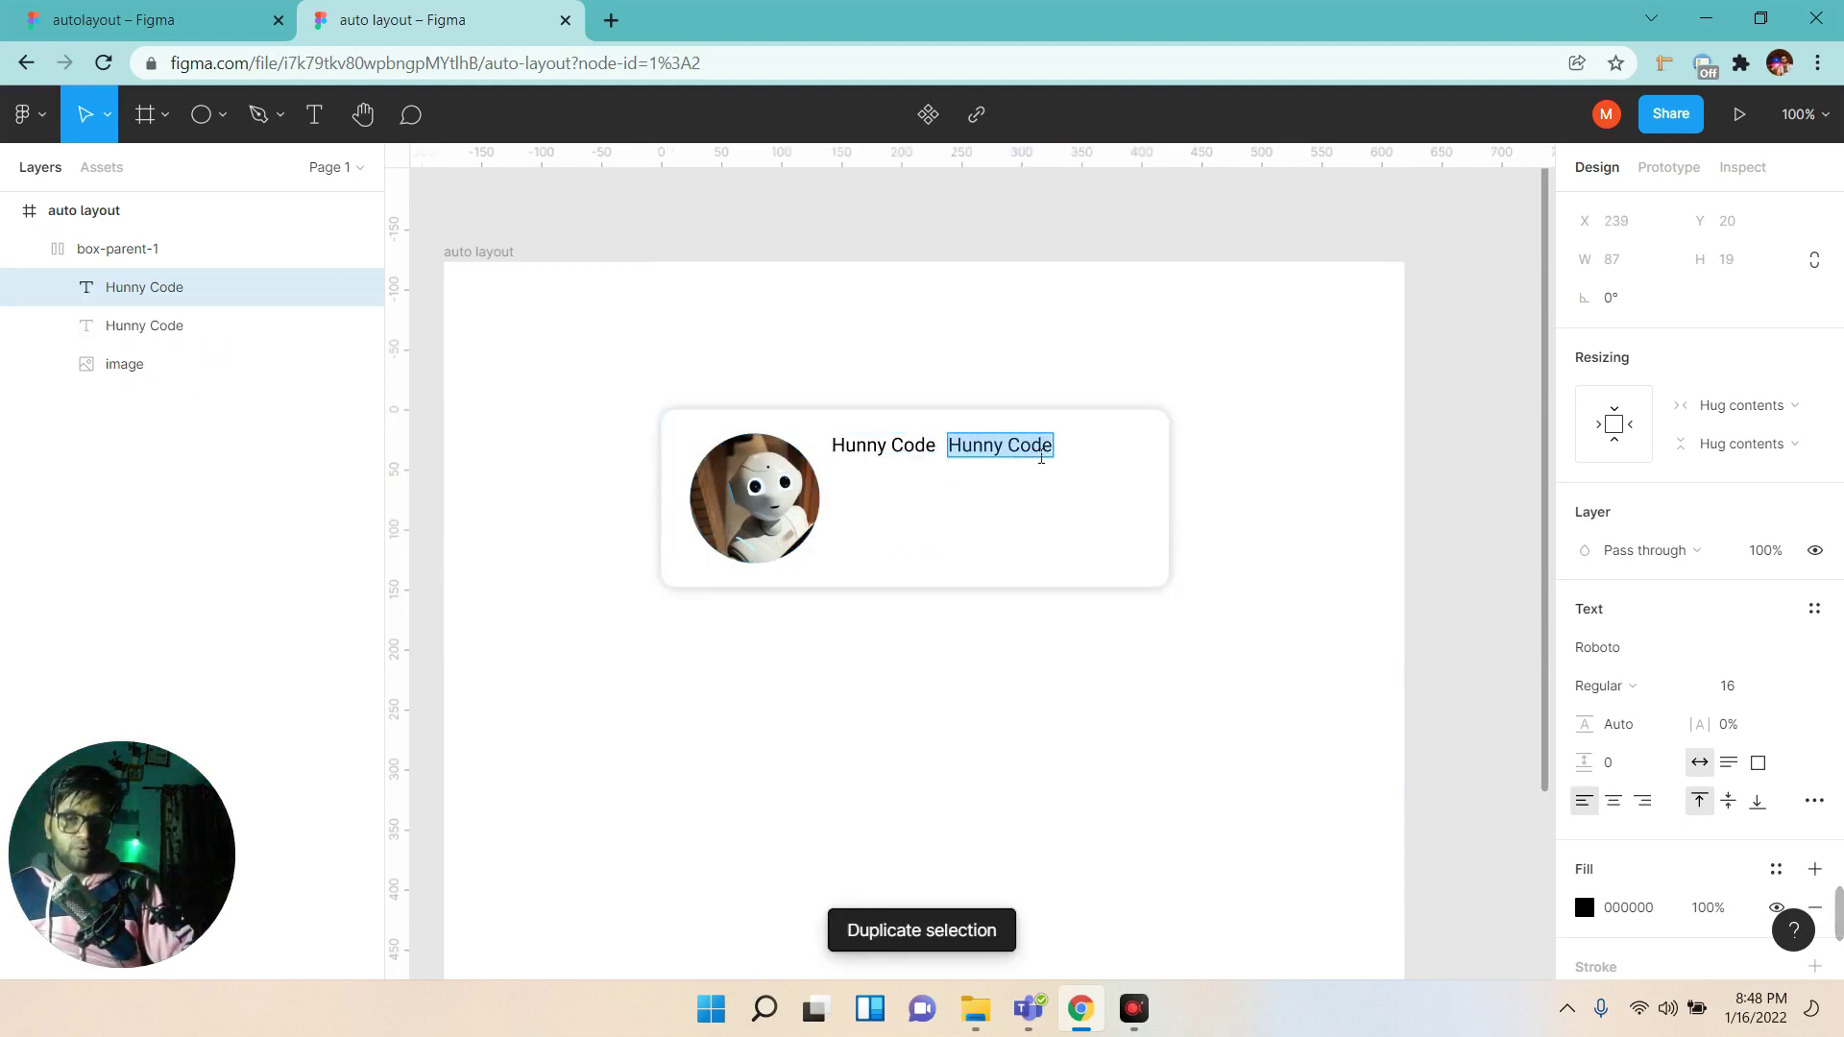
text(UI)
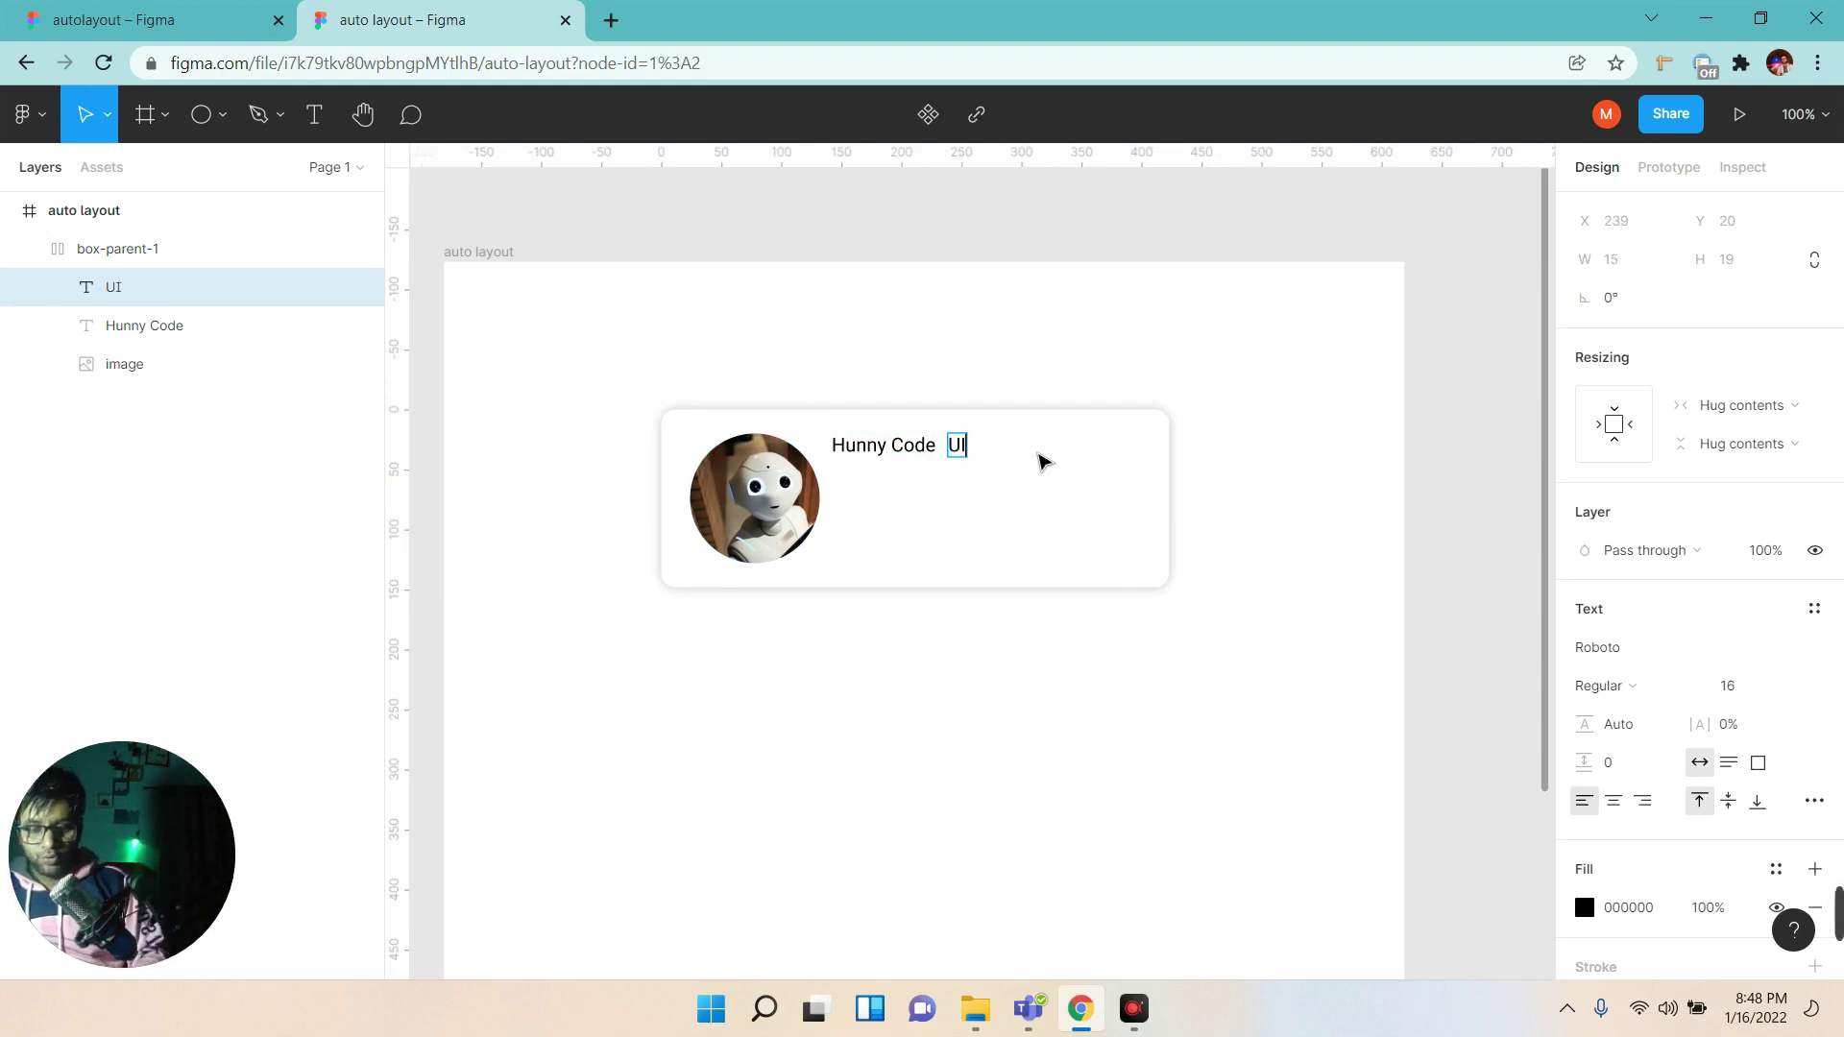
text(/UX)
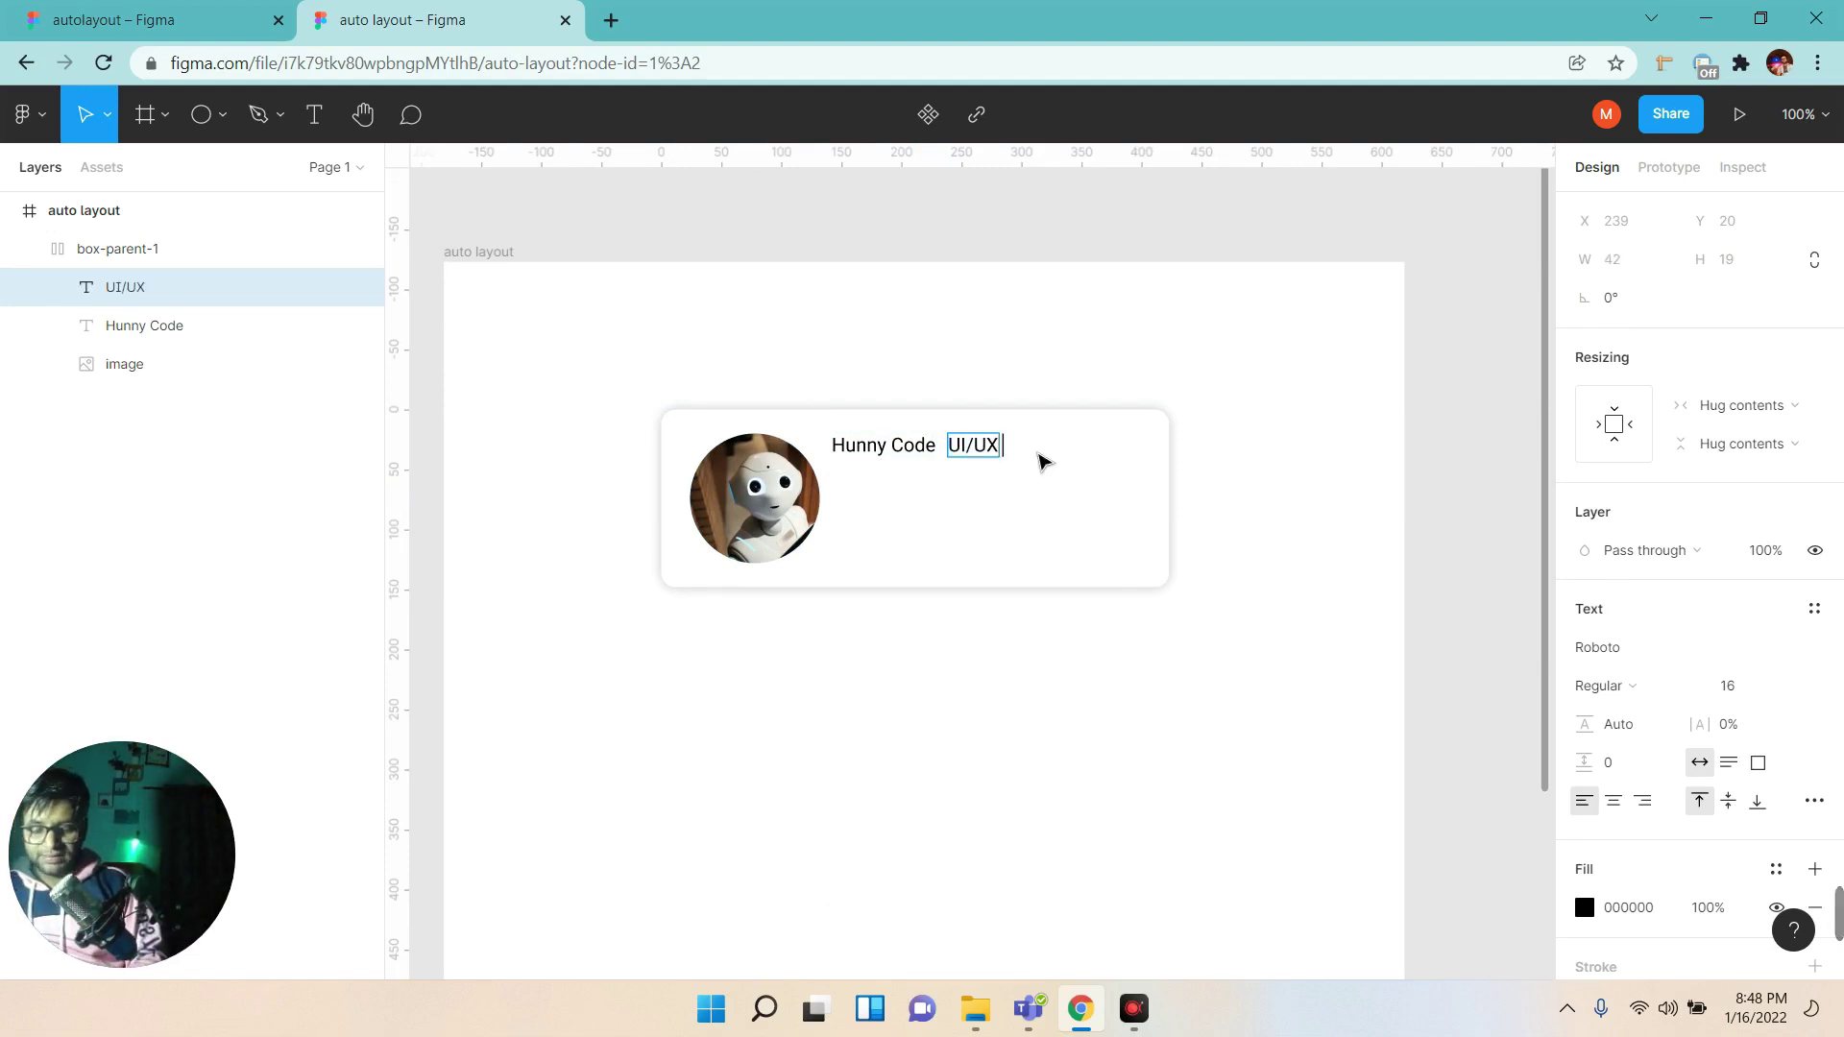
text( Lead)
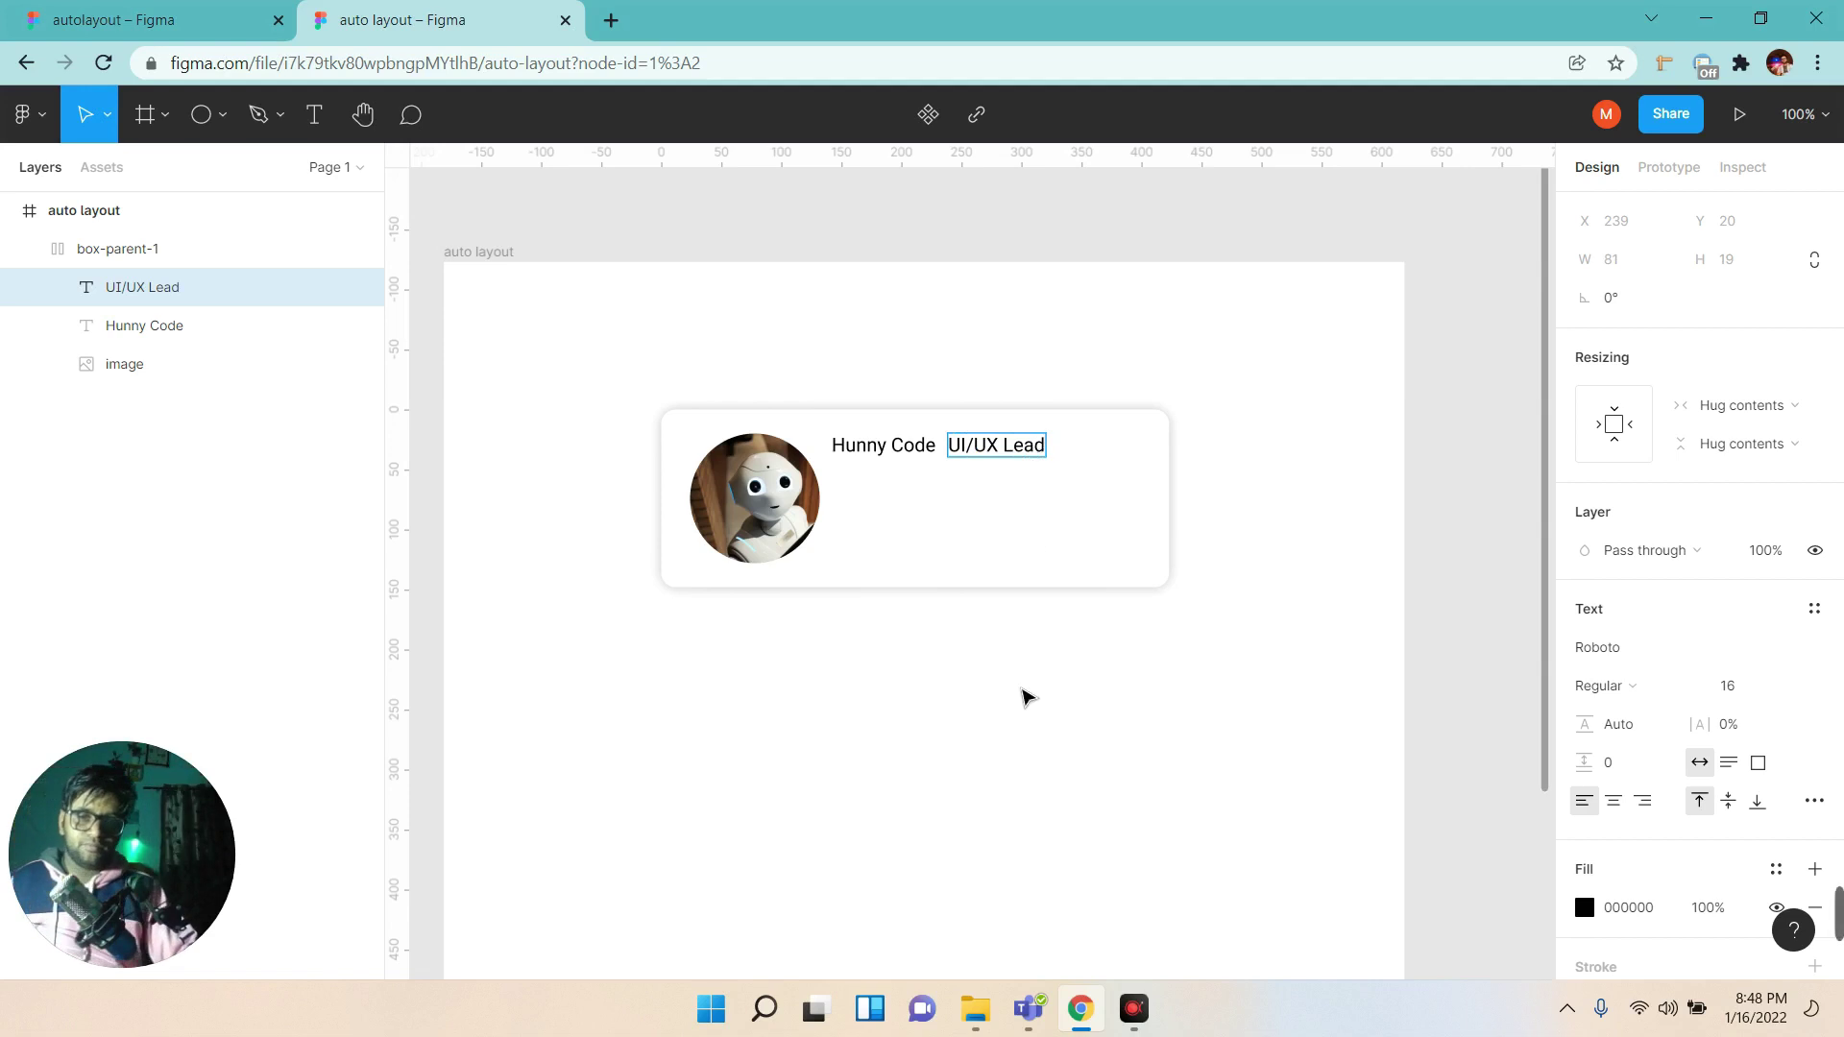
key(Escape)
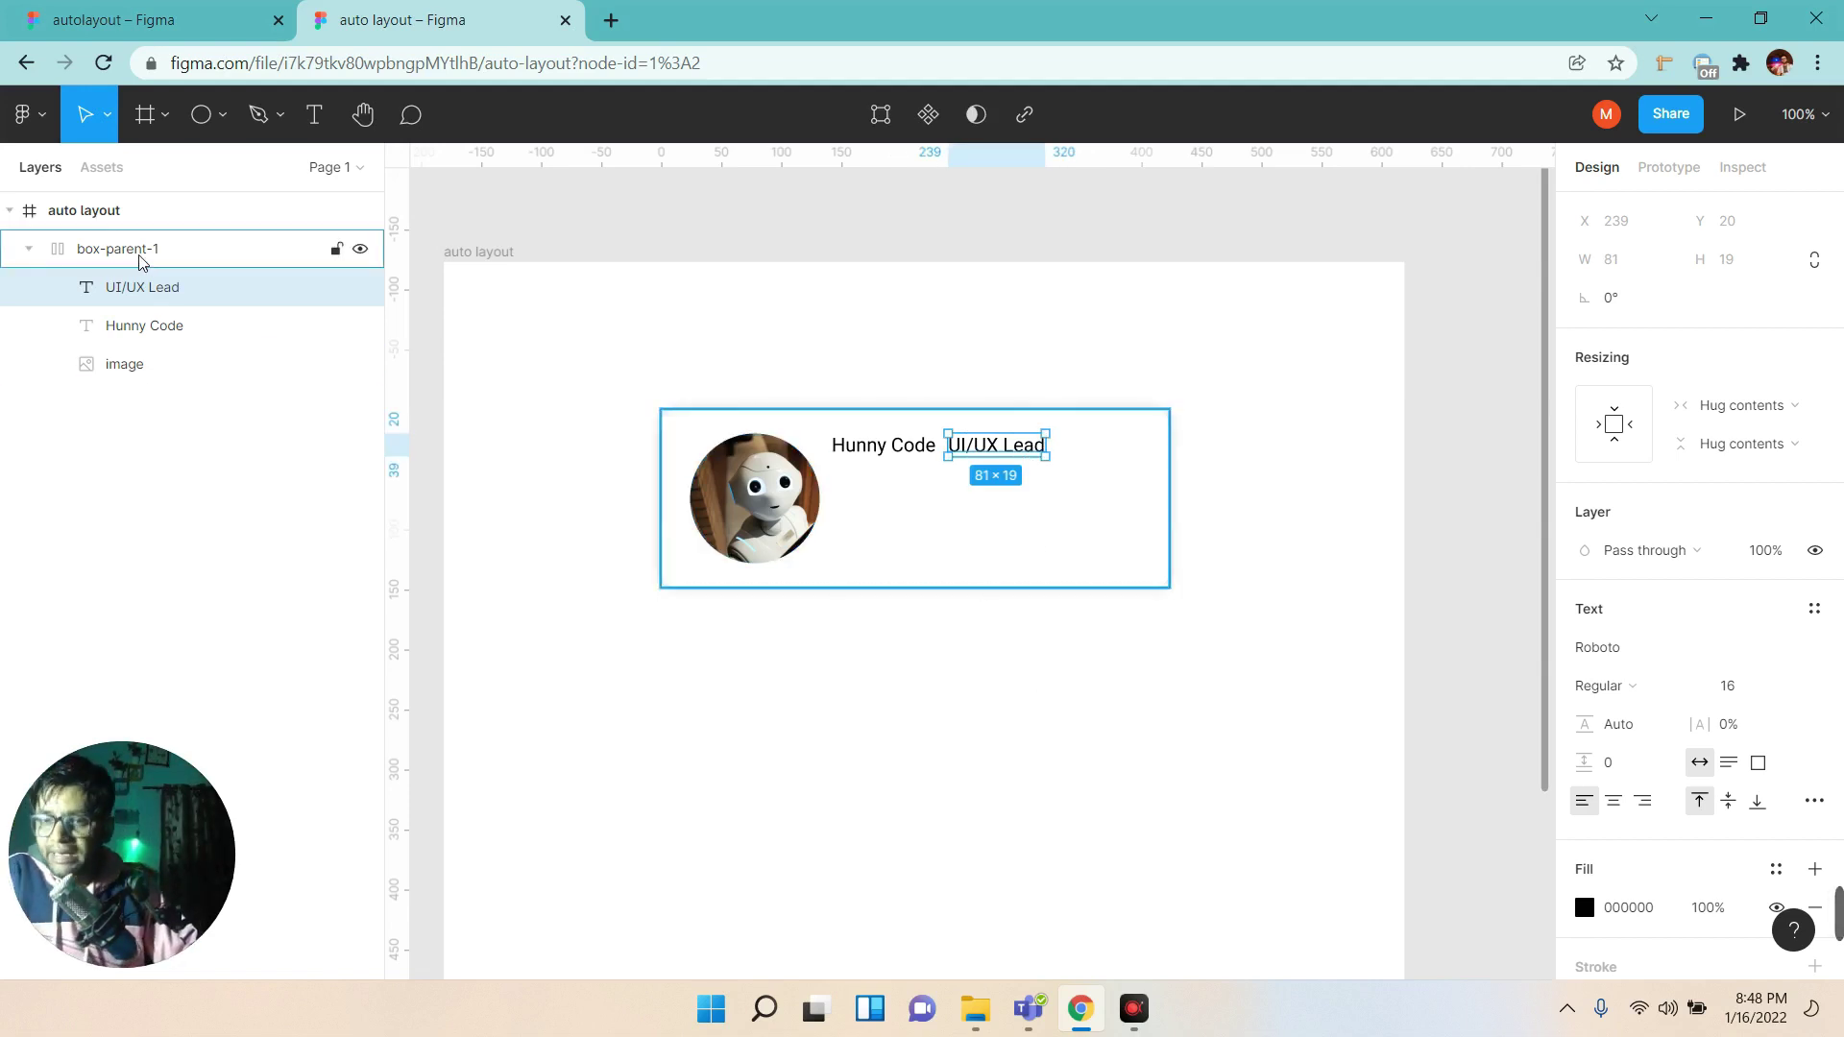
click(141, 254)
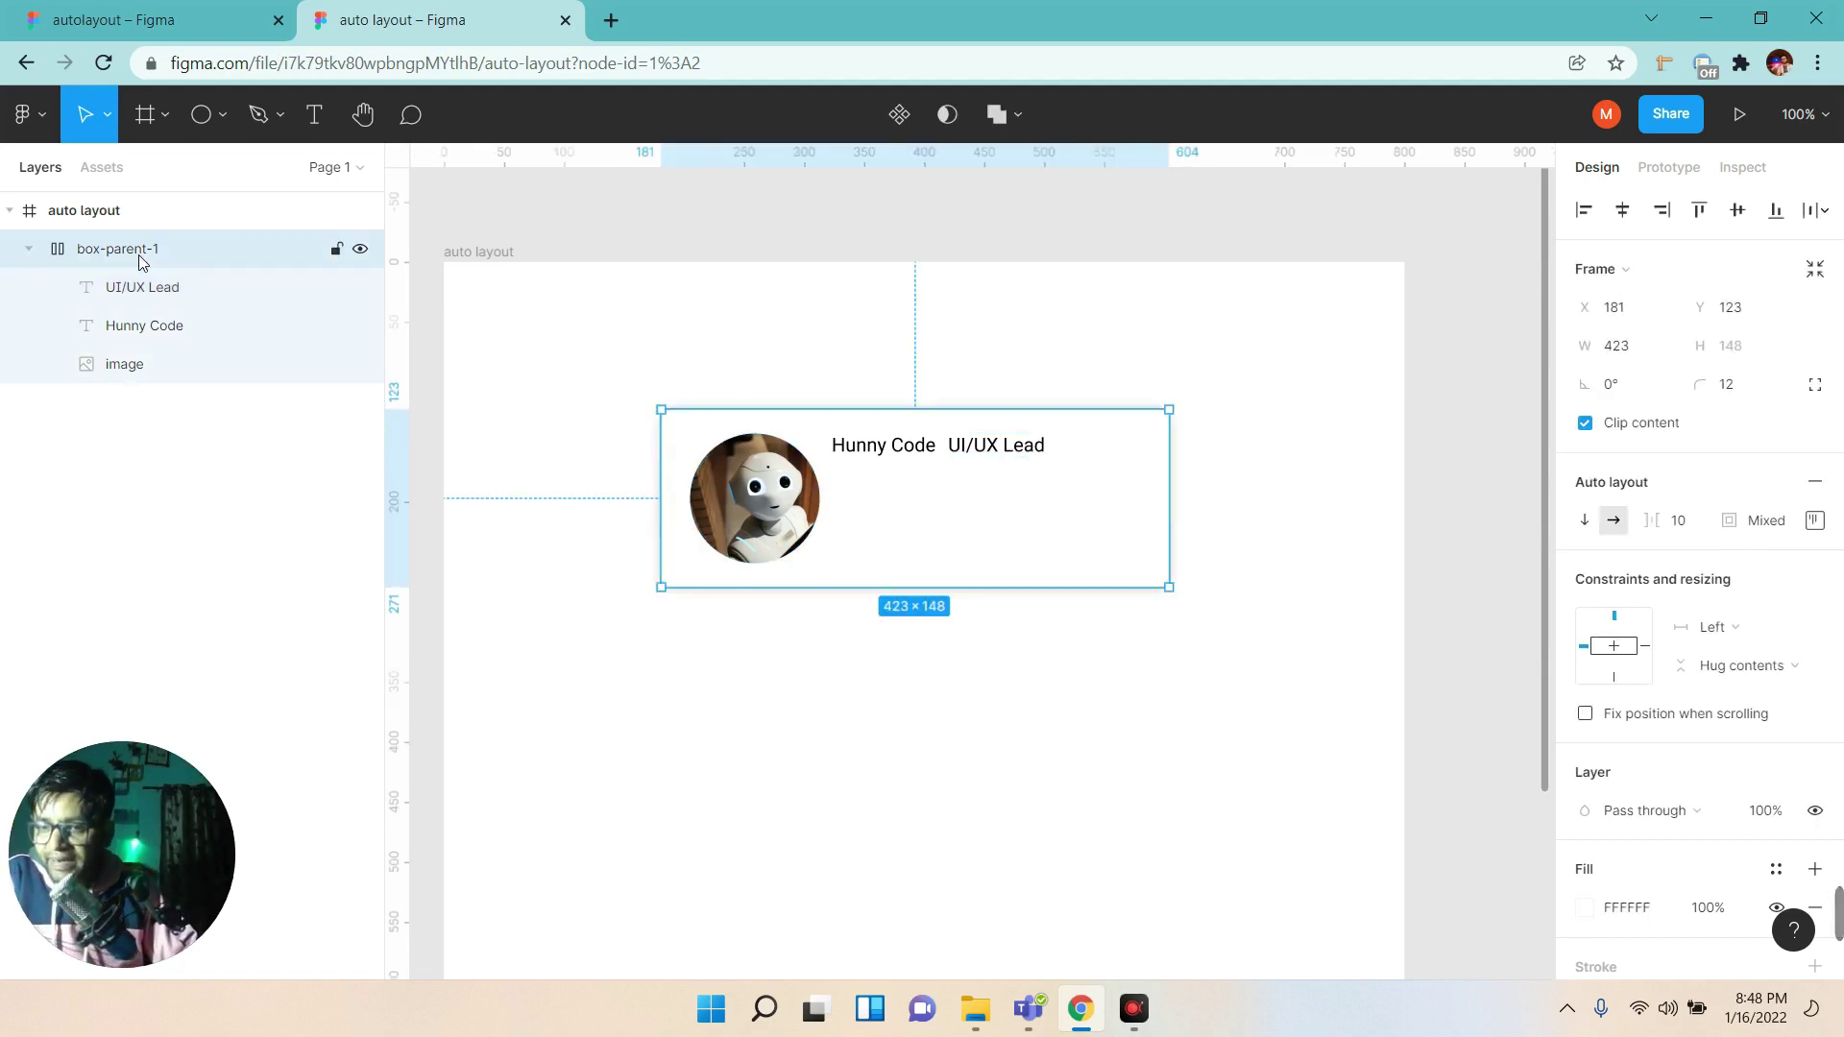
Try a vertical layout for box-parent-1, then return its items to a horizontal row.
click(134, 376)
click(149, 329)
click(160, 303)
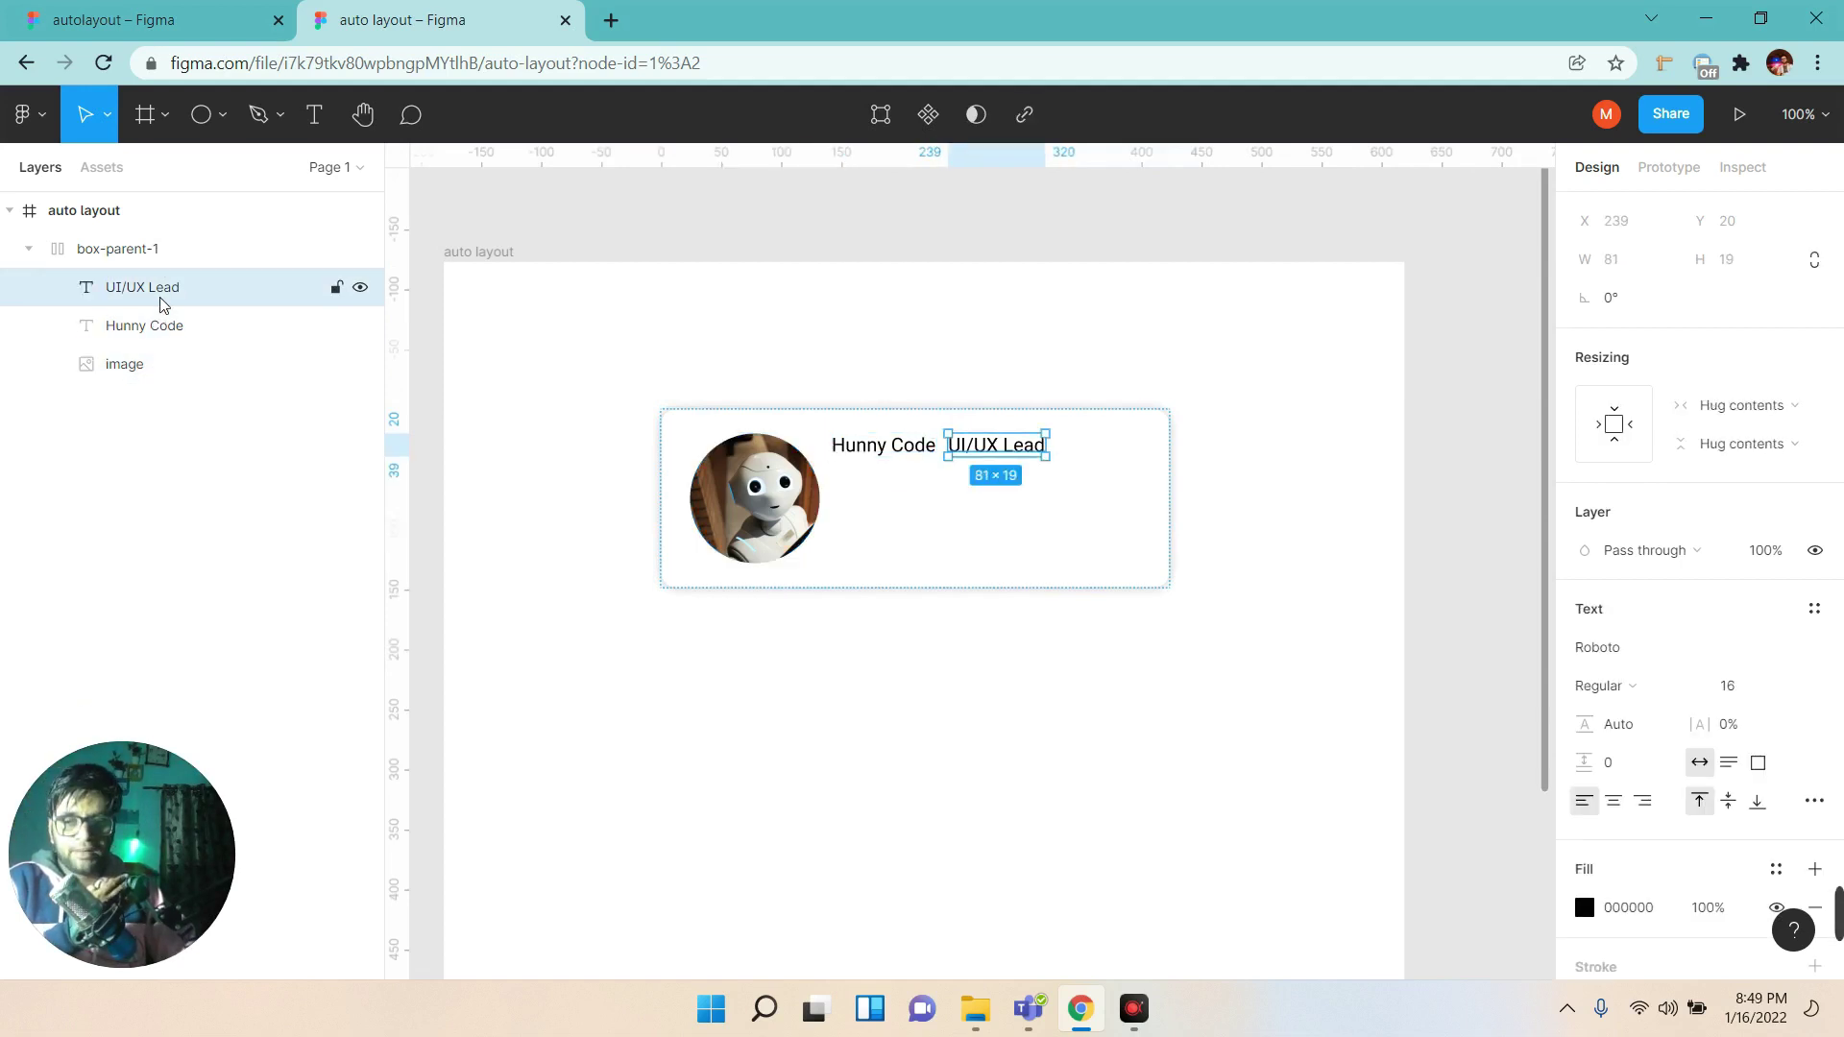
click(141, 252)
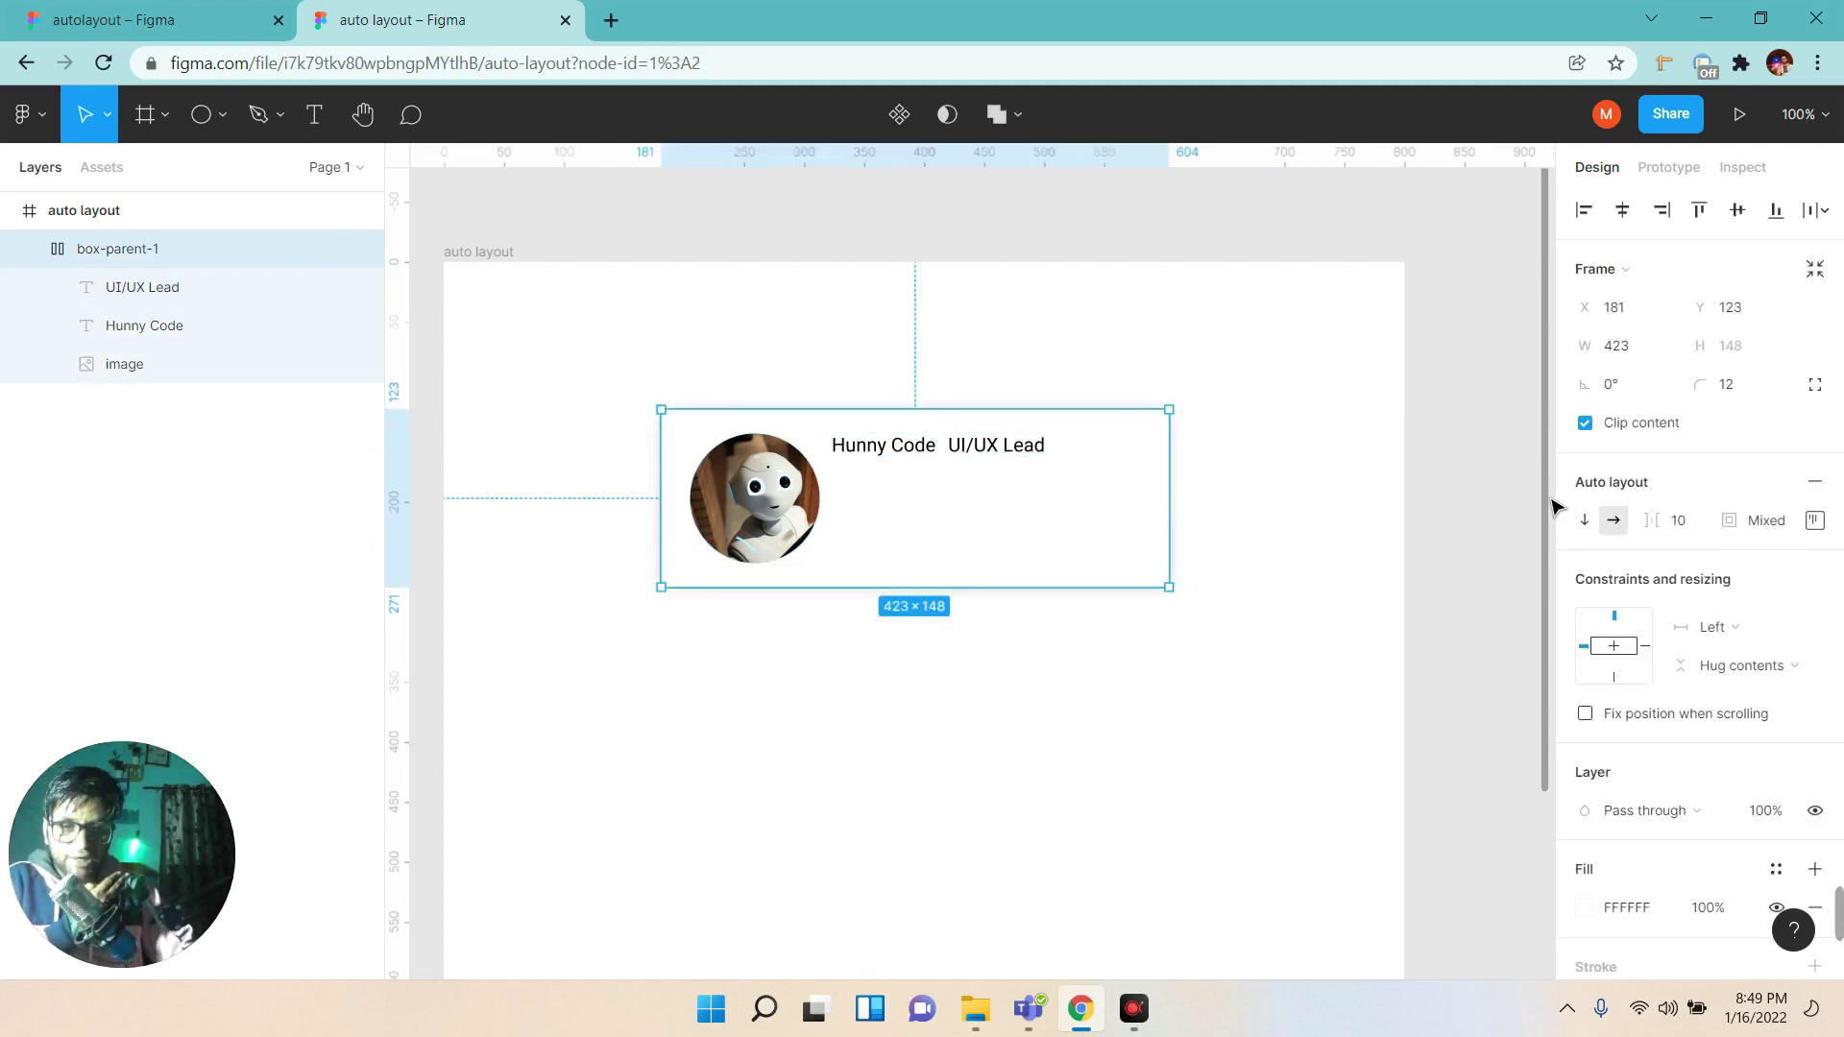
click(1587, 522)
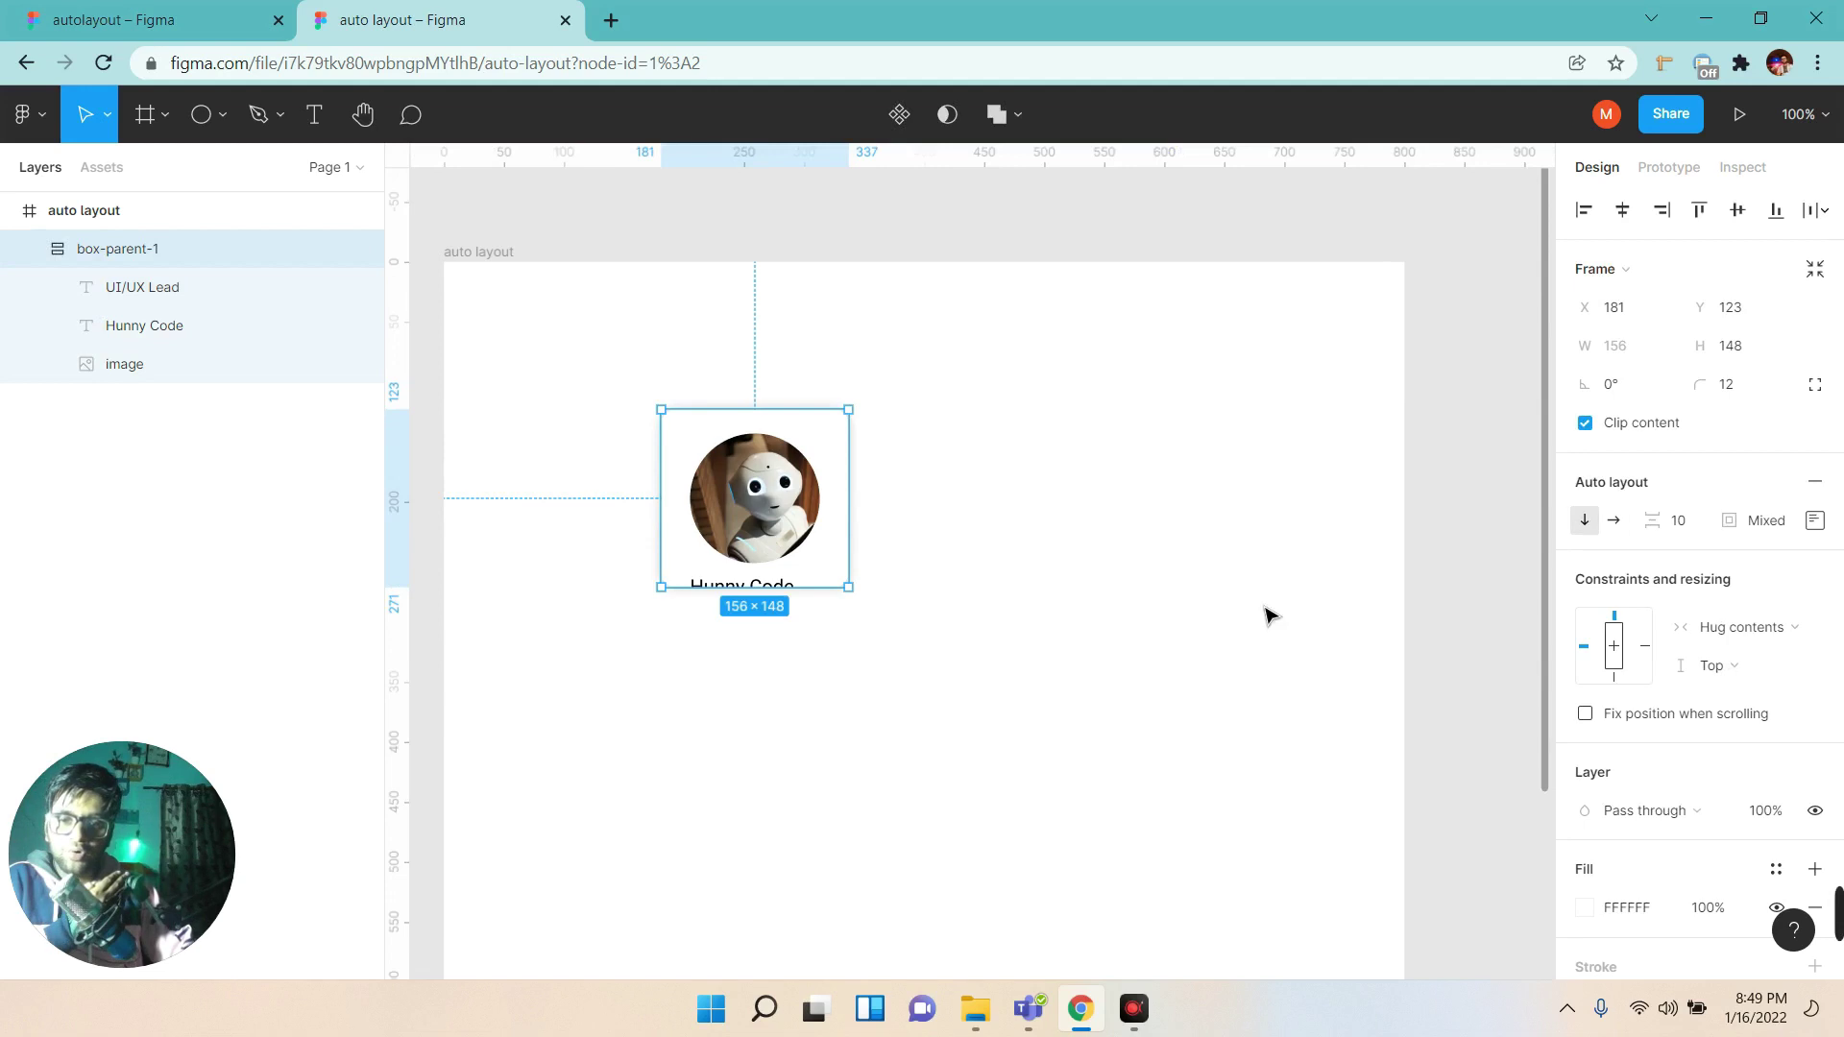
drag(850, 588, 845, 722)
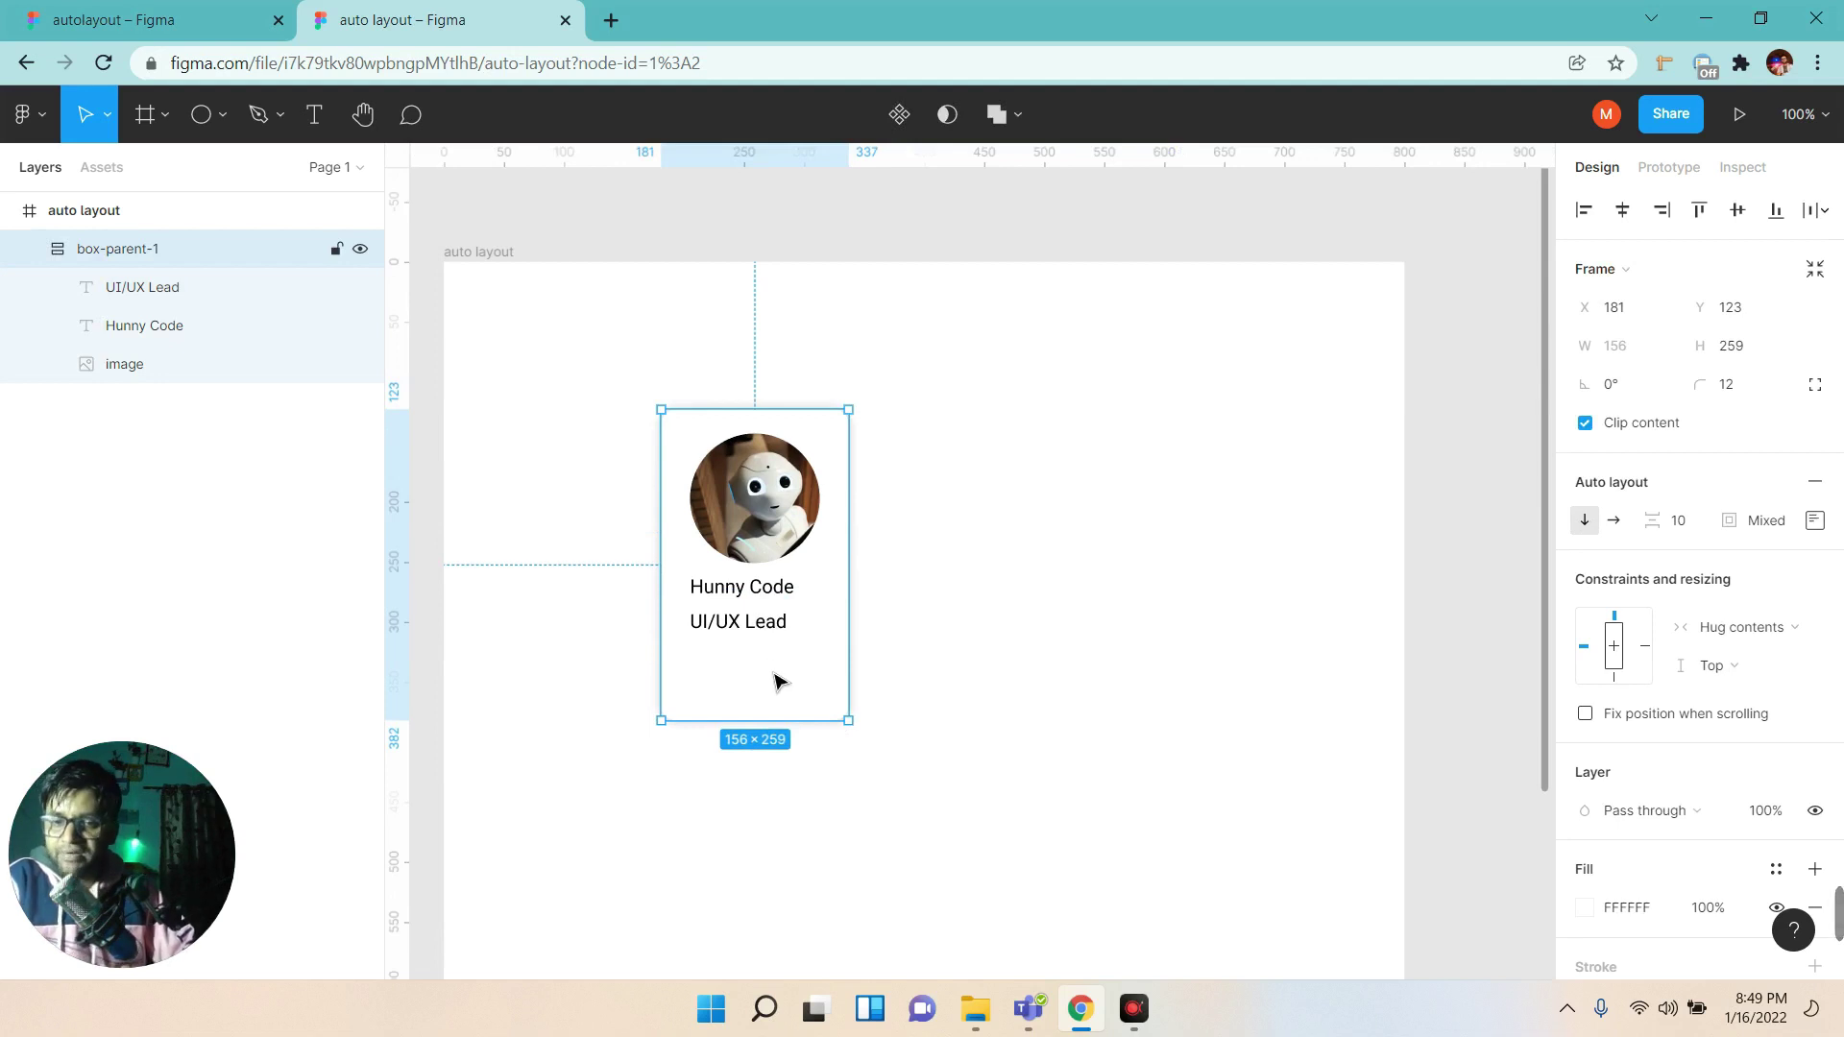
click(1679, 521)
key(Up)
key(Up)
key(Up)
key(Up)
key(Up)
key(Up)
key(Up)
key(Up)
key(Up)
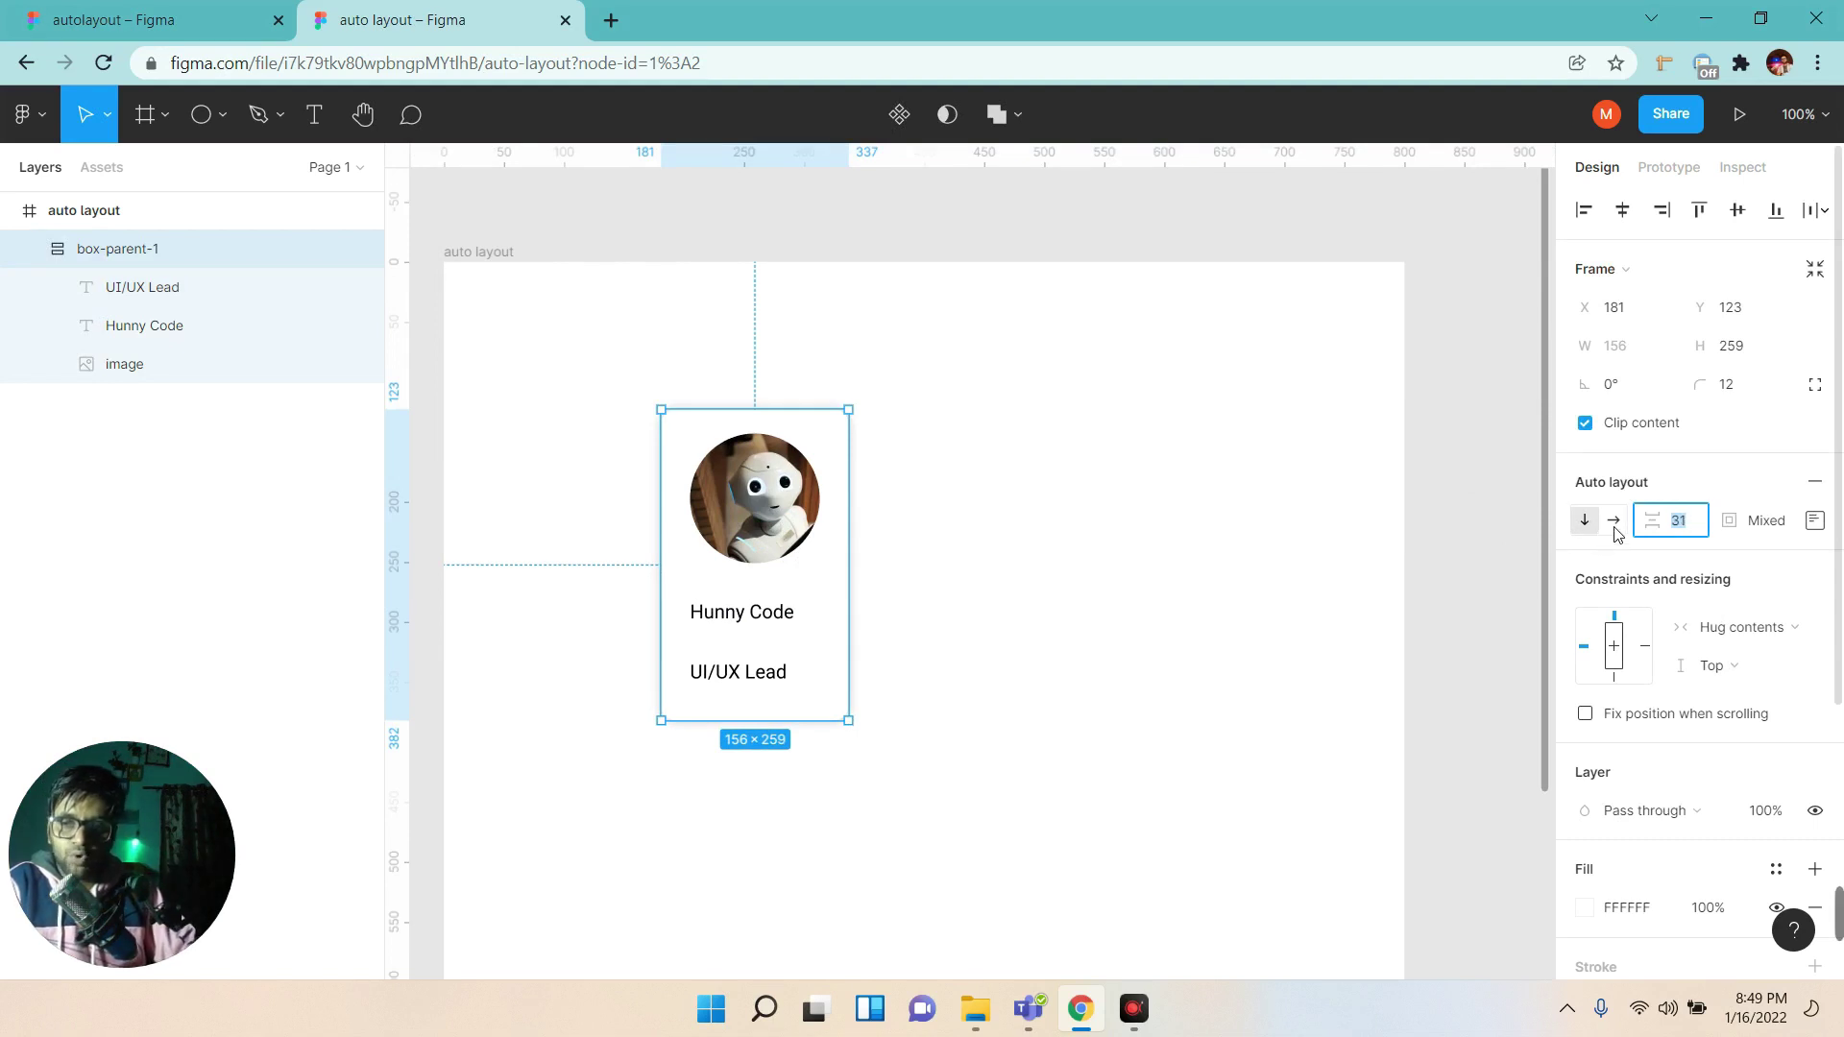
click(1614, 520)
click(31, 250)
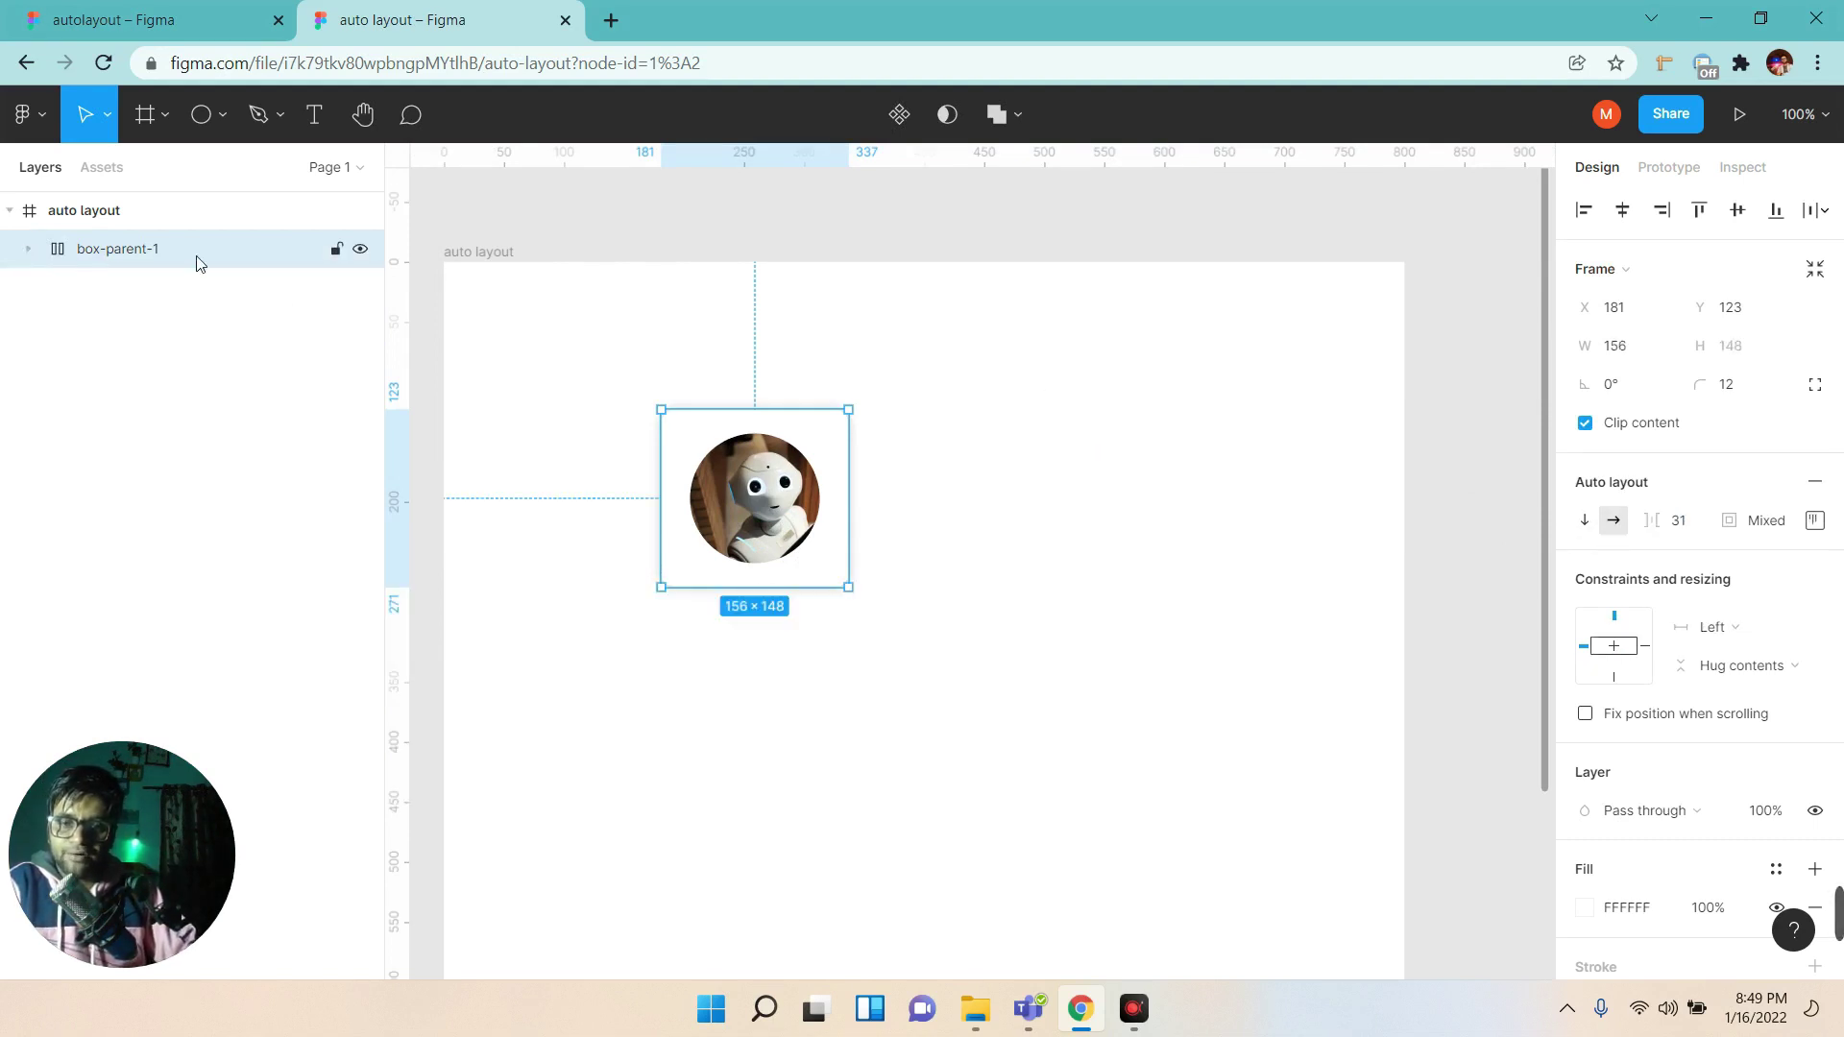
Widen the card to 437 px and set its item spacing to 28.
click(1677, 525)
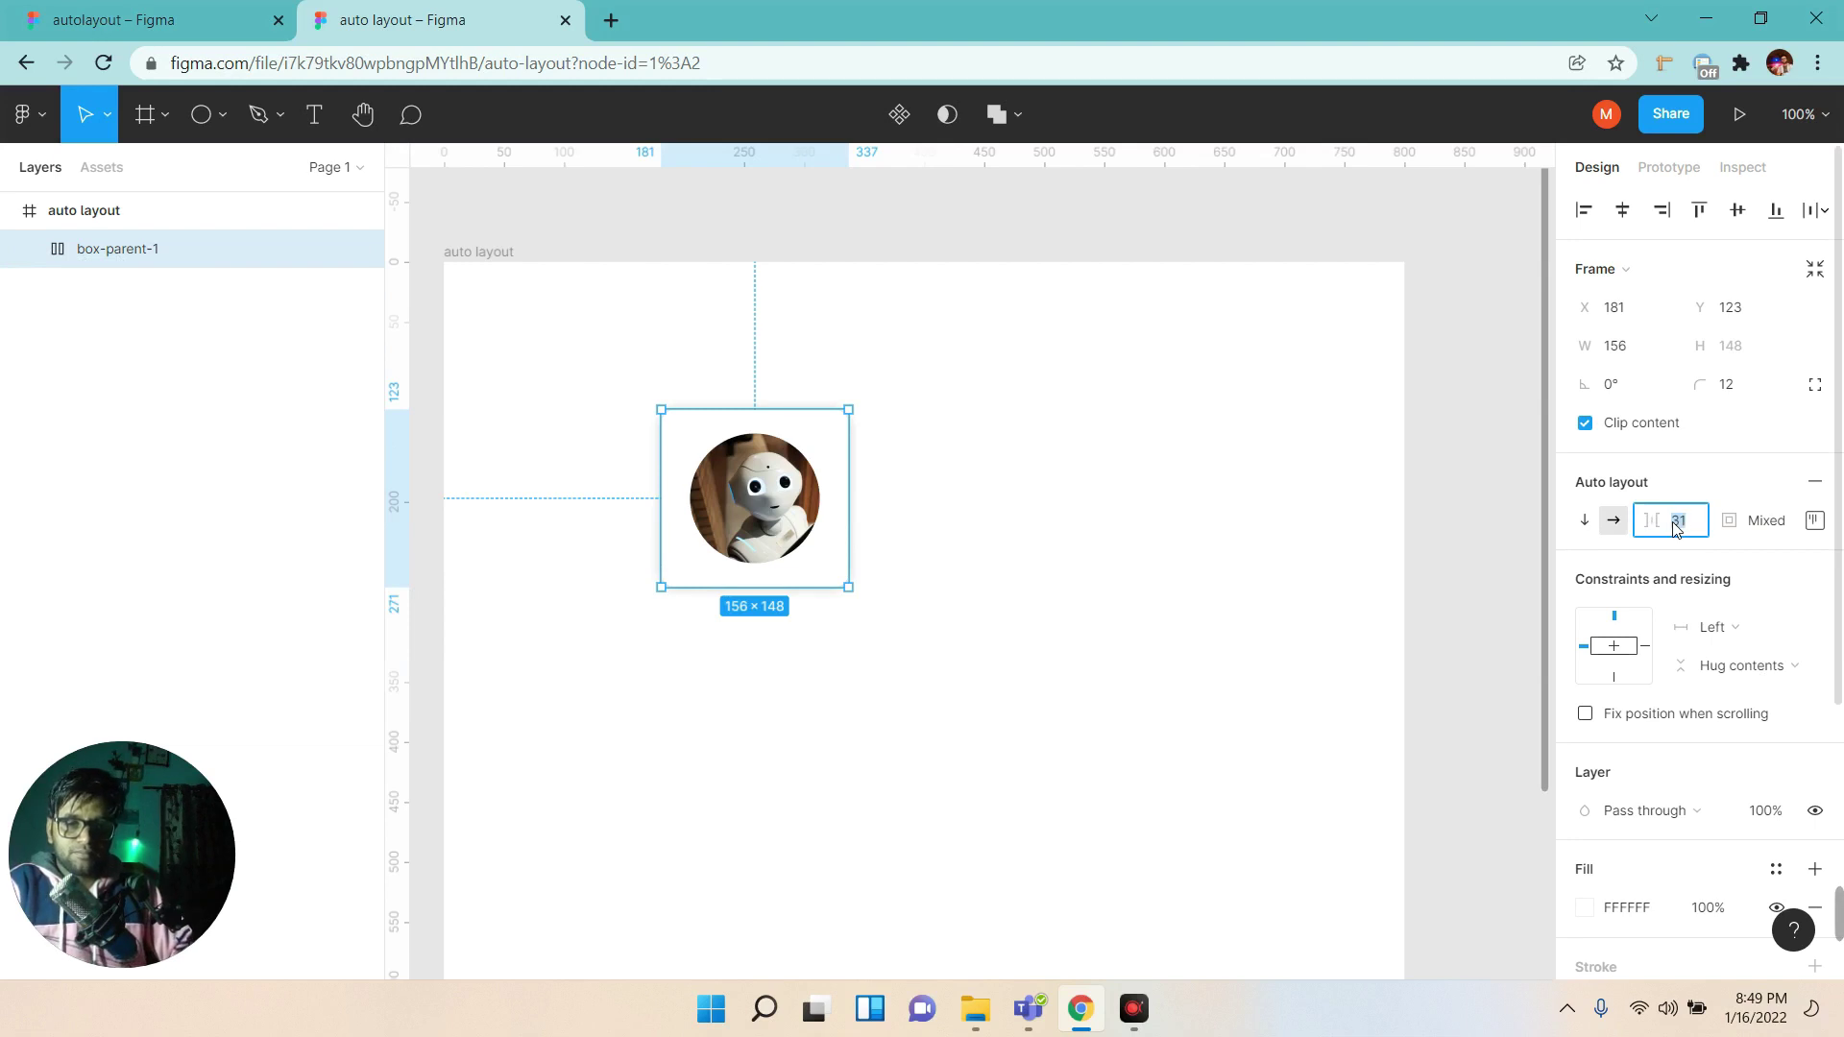
drag(871, 501, 1210, 499)
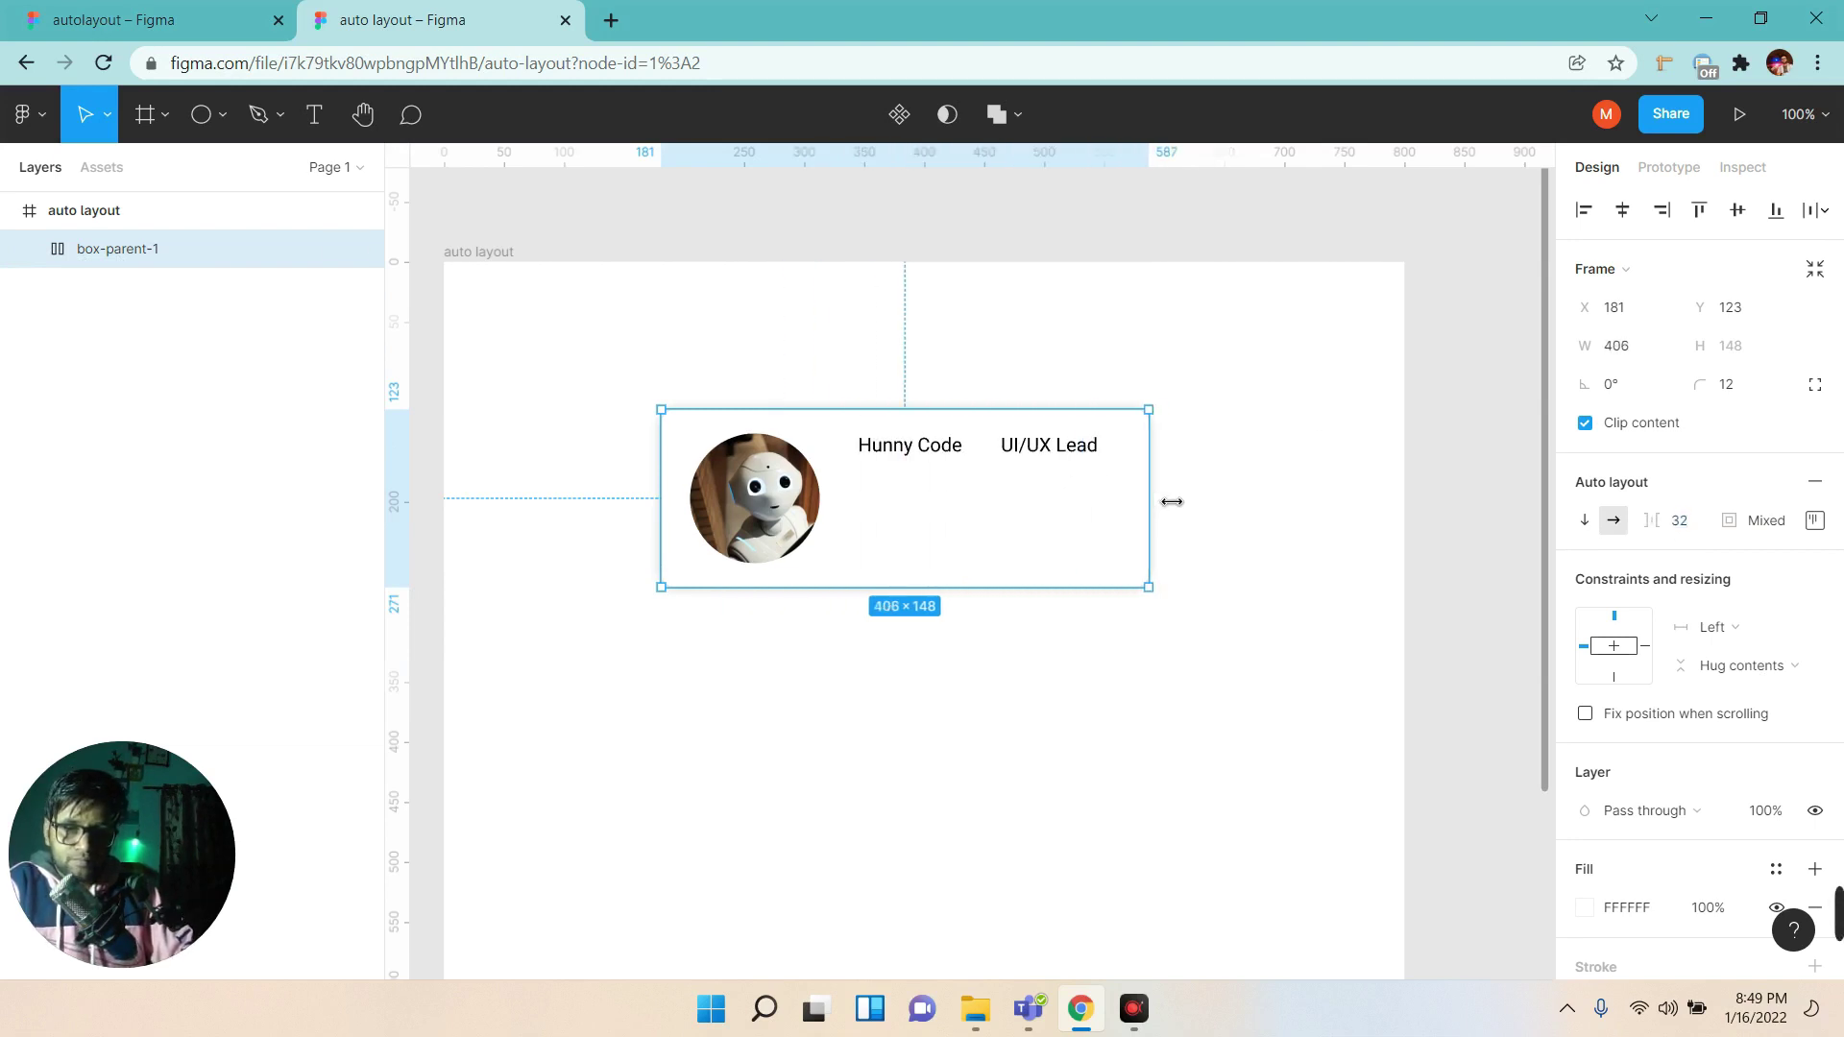
key(Up)
key(Up)
key(Up)
key(Up)
key(Up)
key(Up)
key(Up)
key(Up)
key(Up)
key(Down)
key(Down)
key(Down)
key(Down)
key(Down)
key(Down)
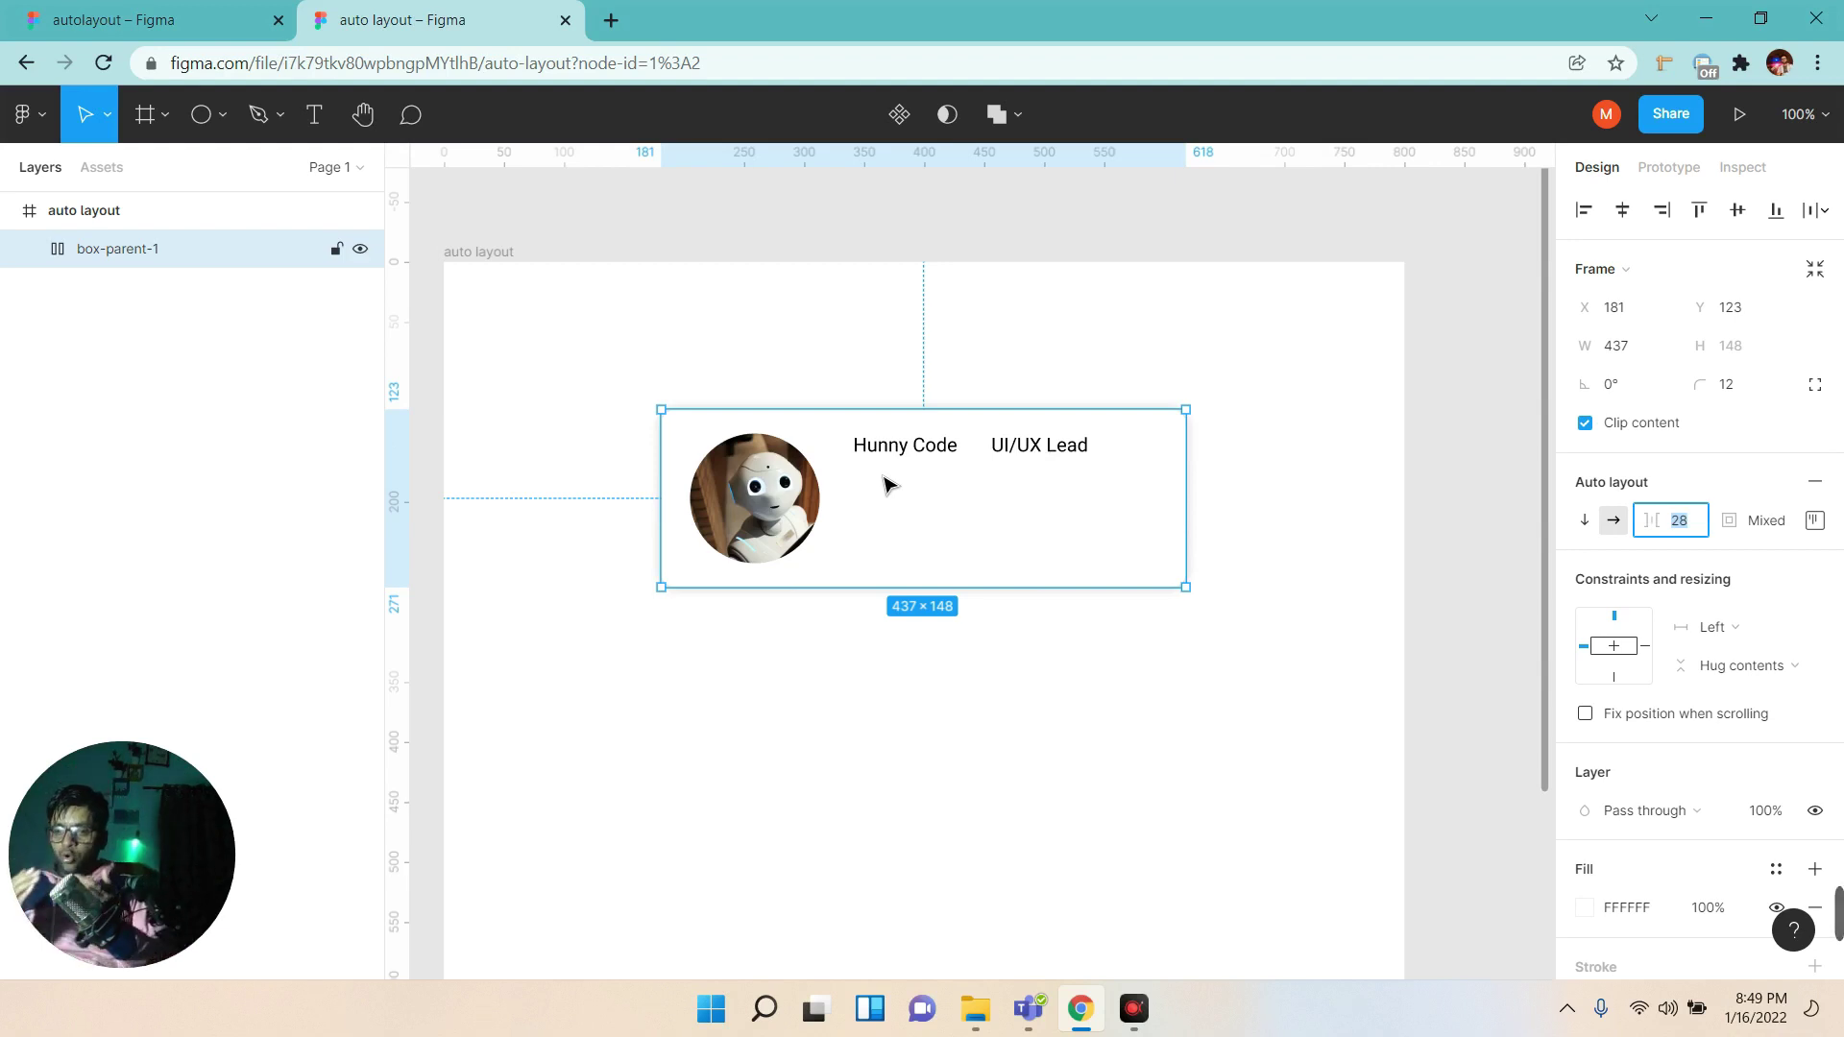
click(29, 250)
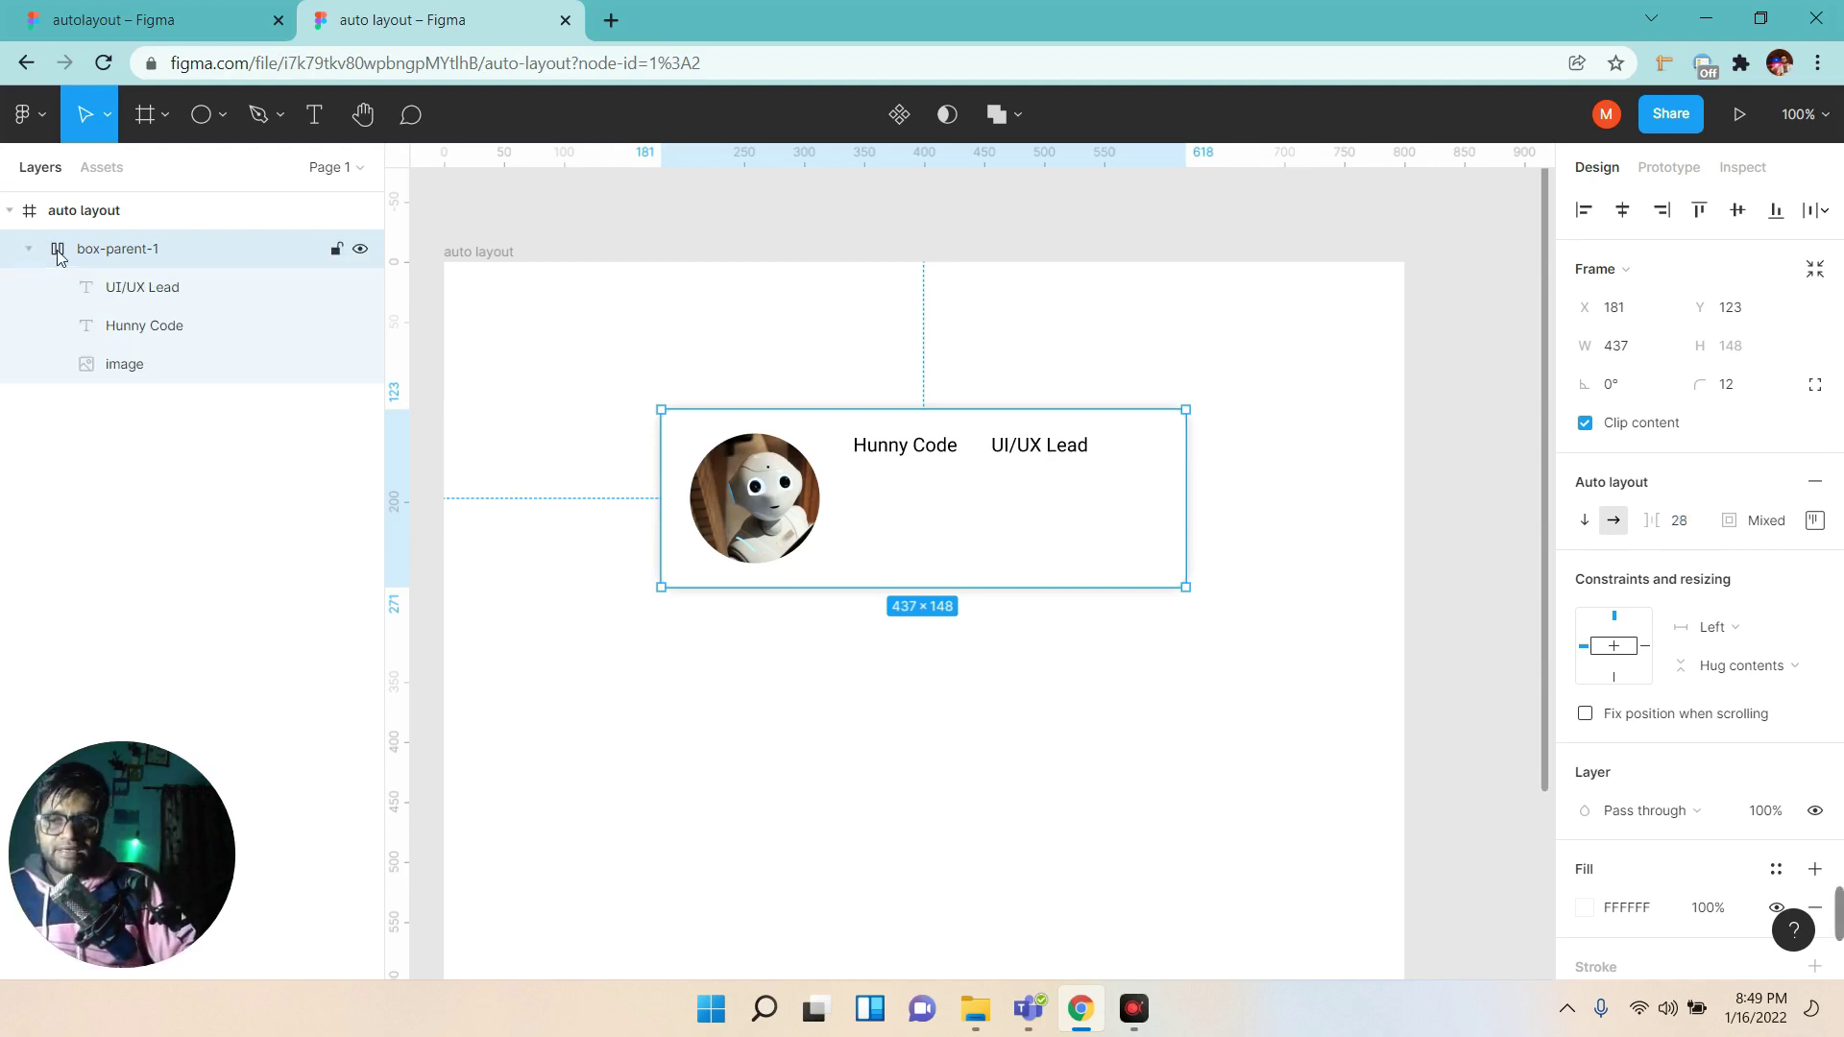
click(157, 328)
shift+click(162, 308)
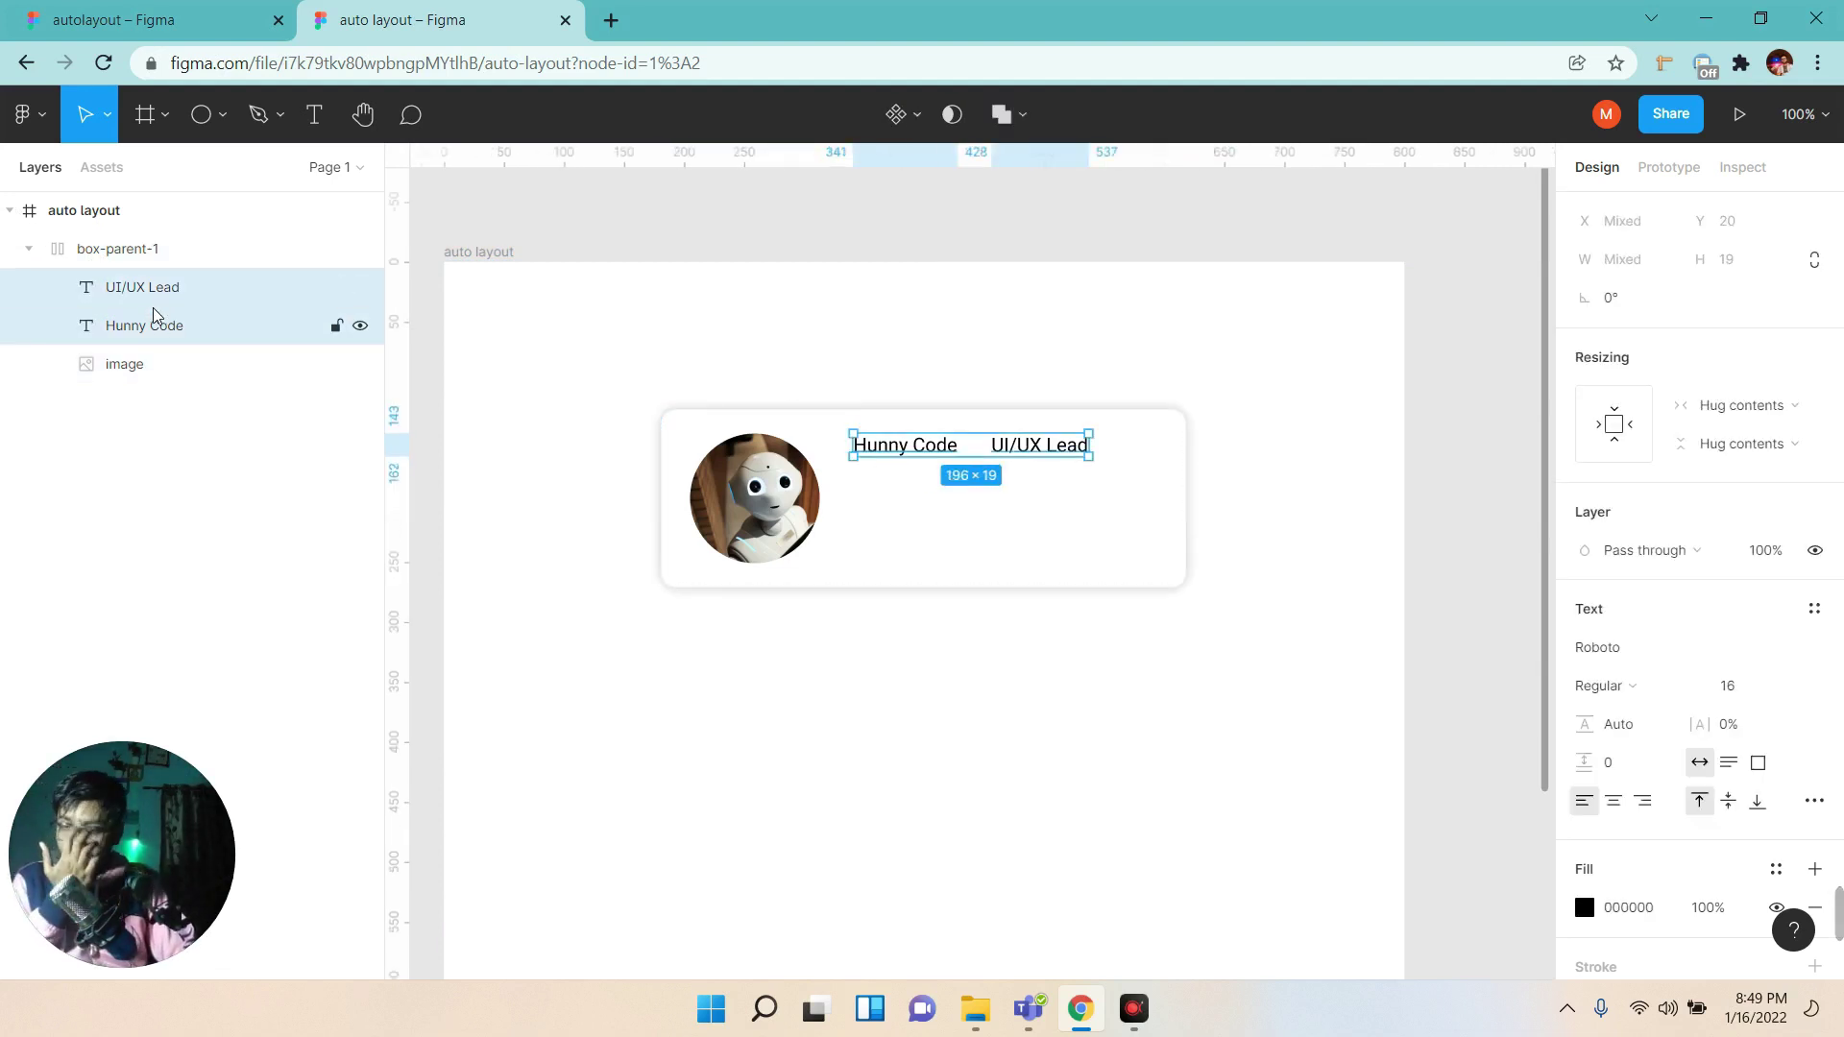
Wrap both texts in an auto-layout frame named 'text-parent'.
key(shift+a)
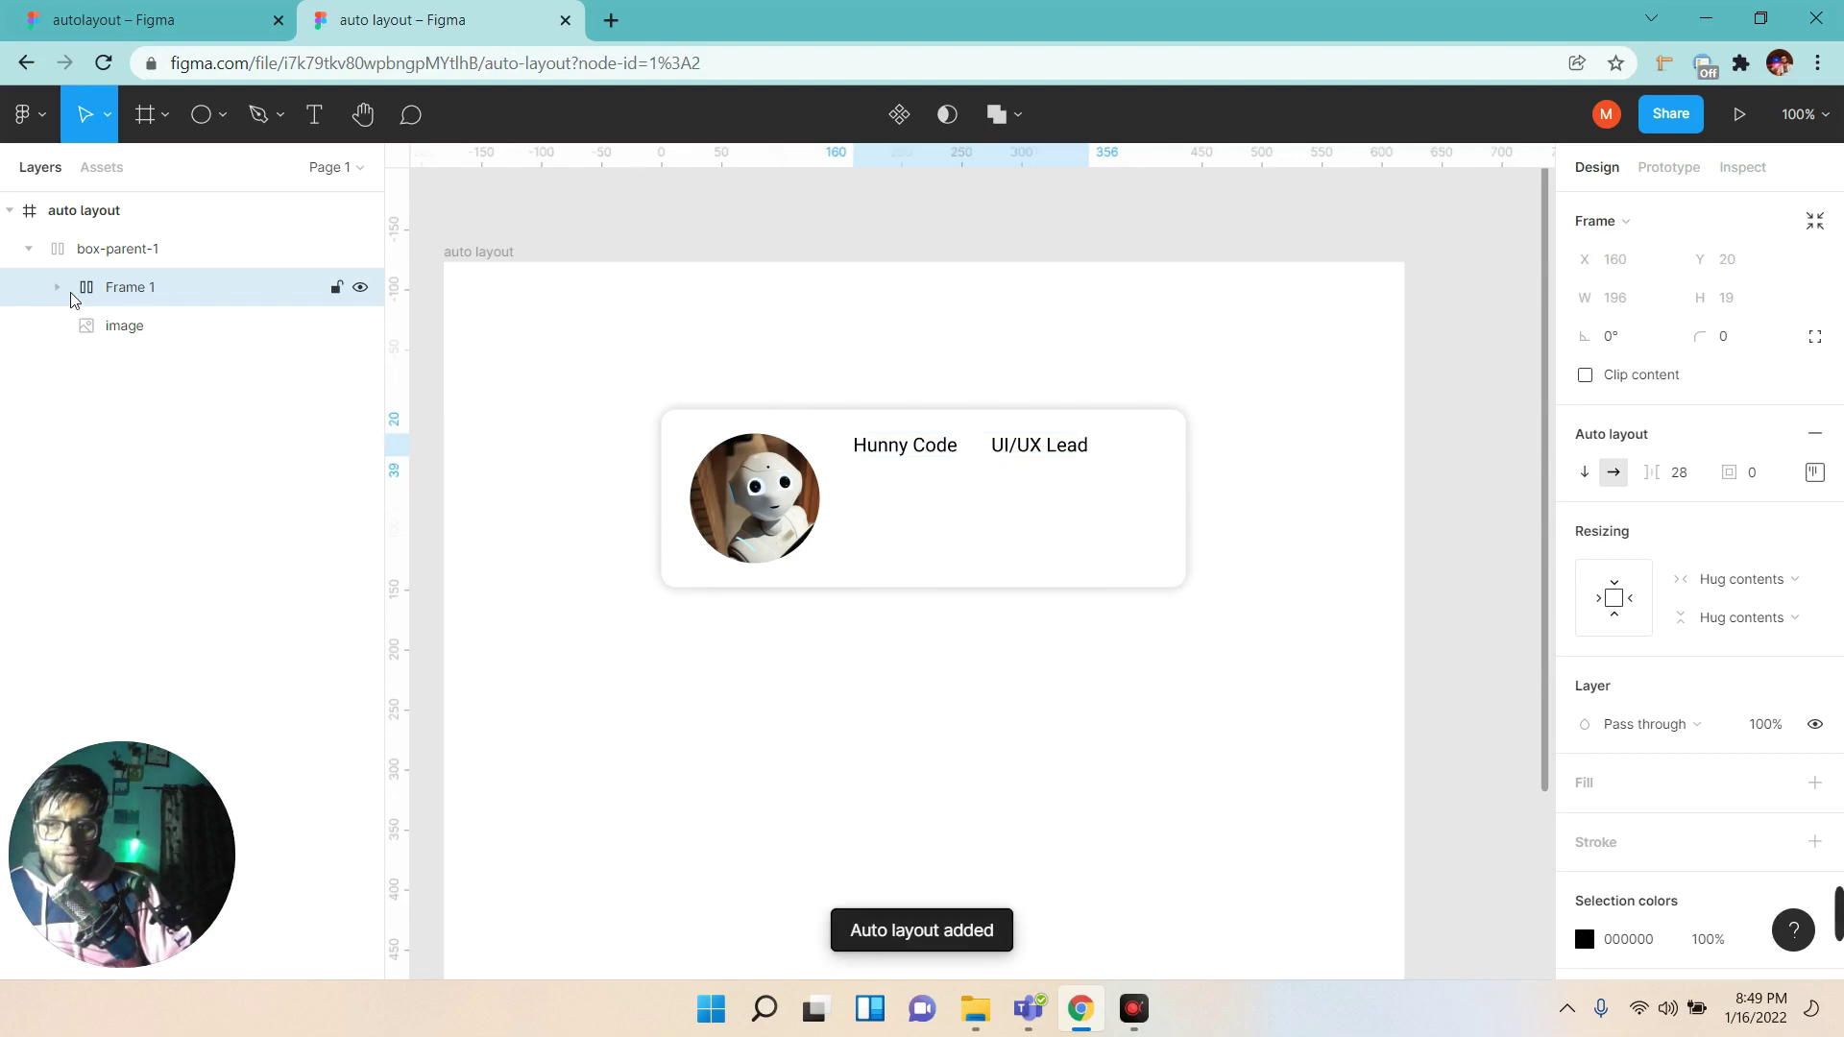
double_click(140, 291)
text(t)
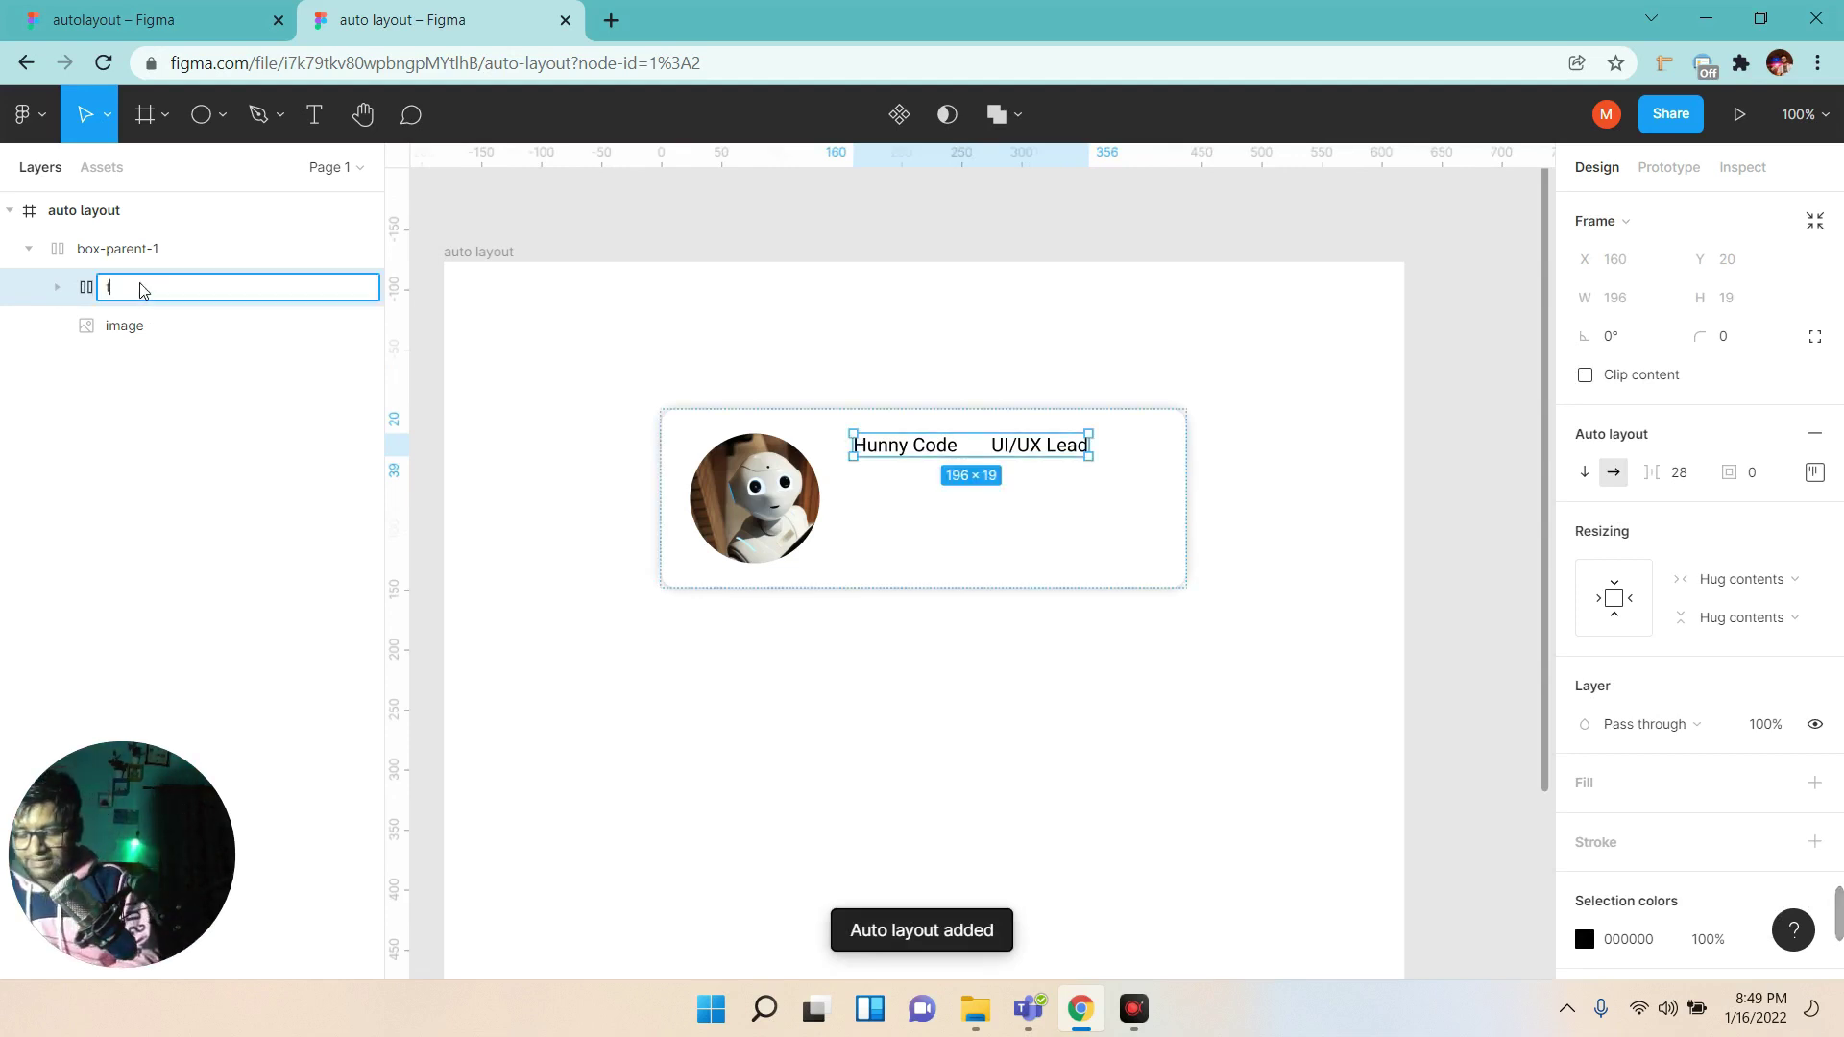
text(mt)
key(BackSpace)
key(BackSpace)
text(n)
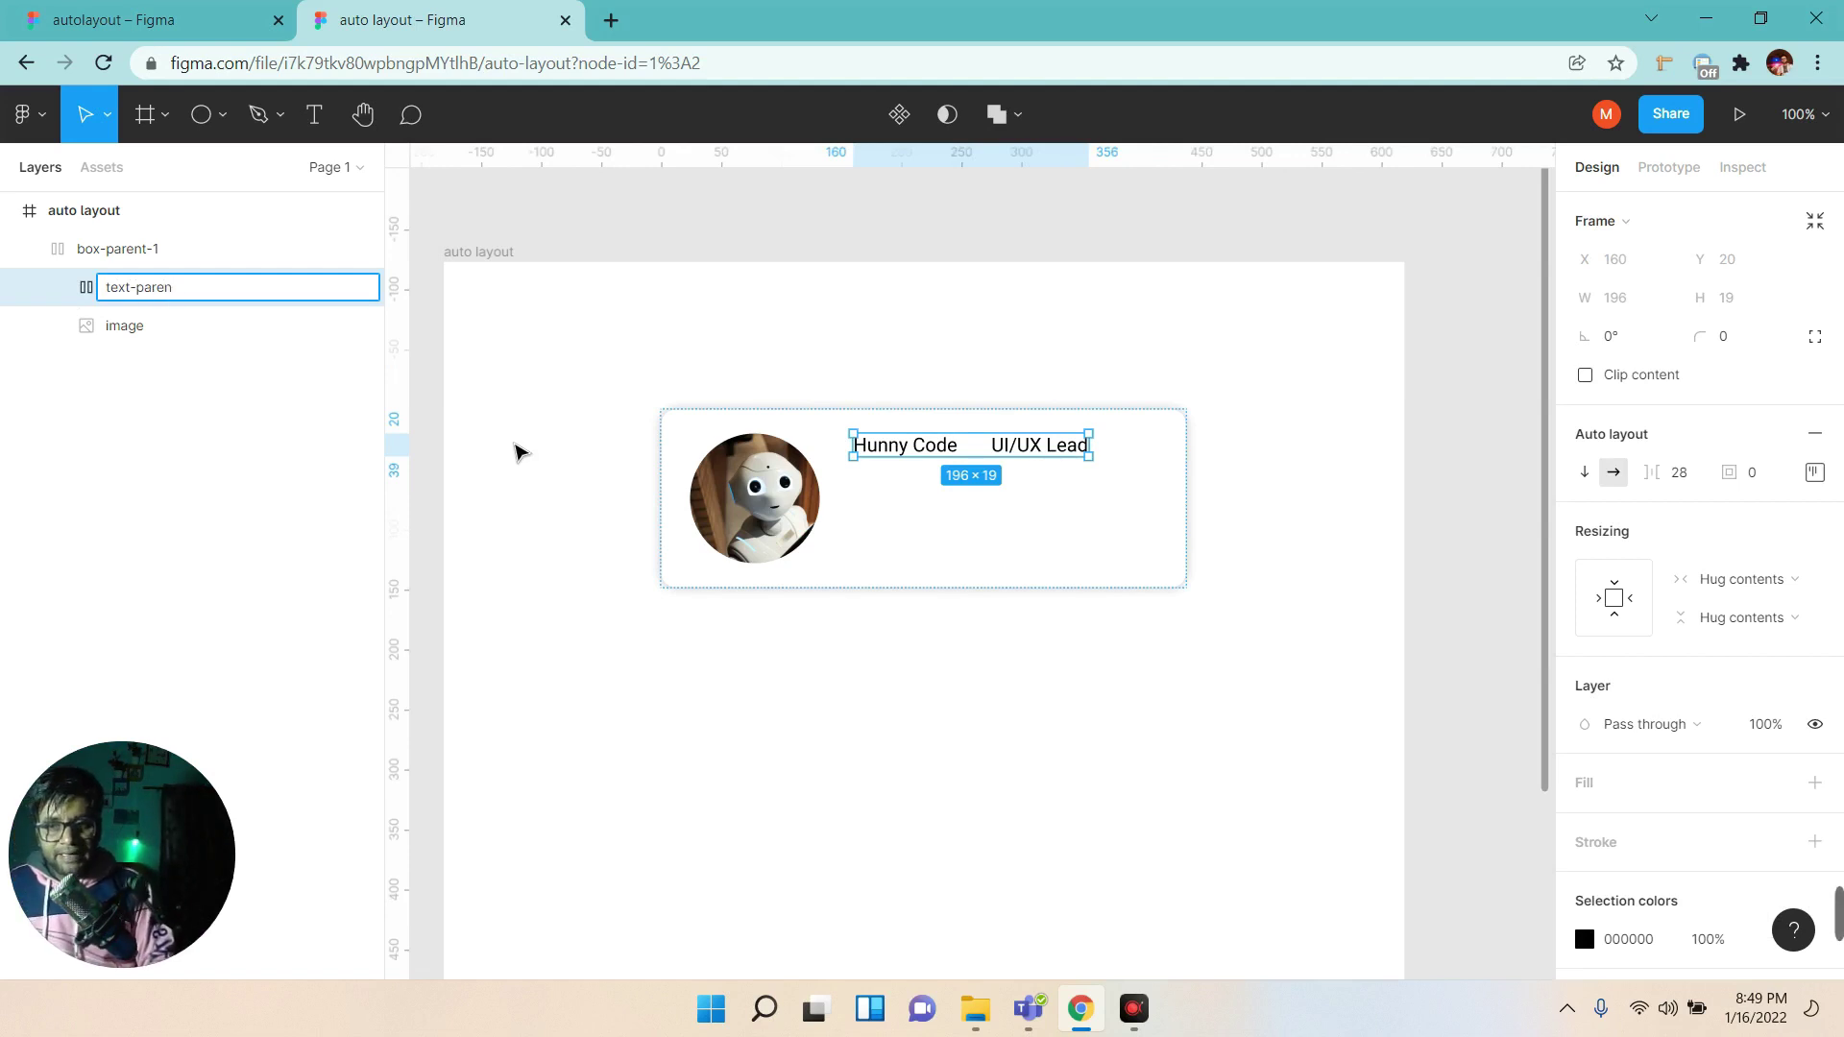
text(t)
key(Return)
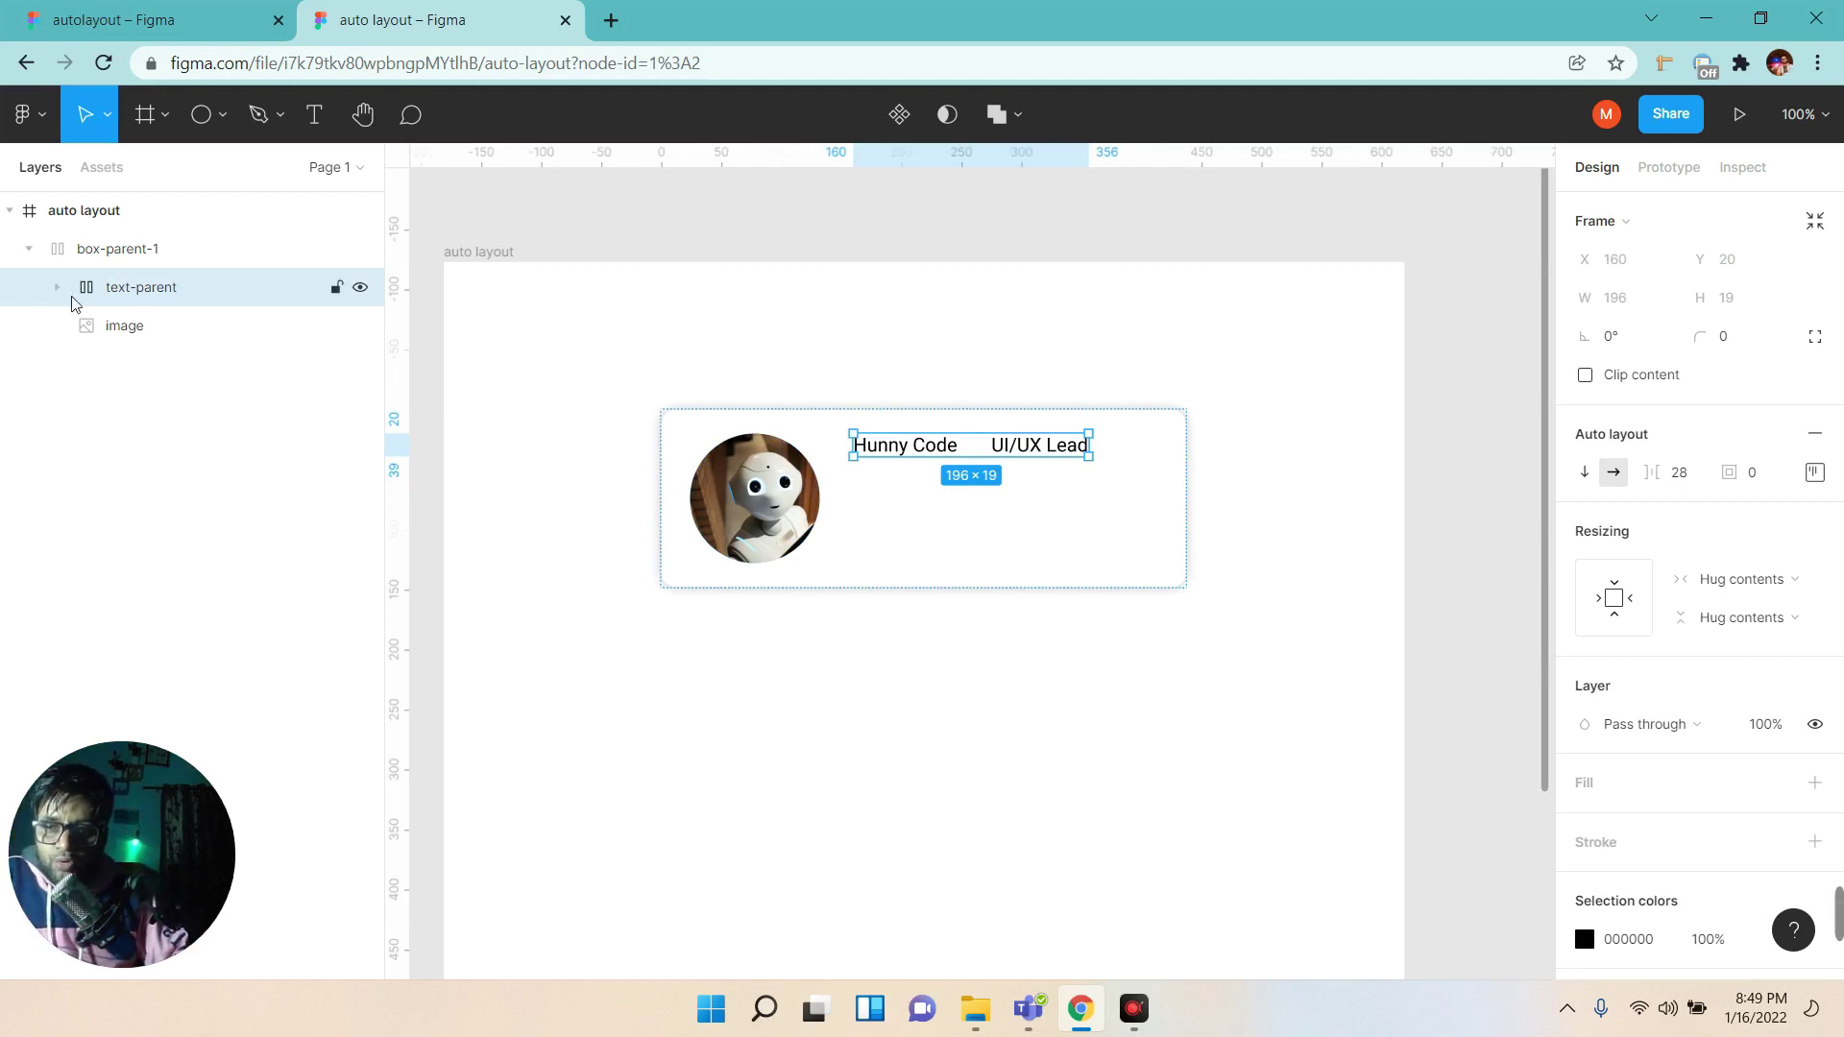
Set text-parent's auto layout direction to vertical.
click(1587, 472)
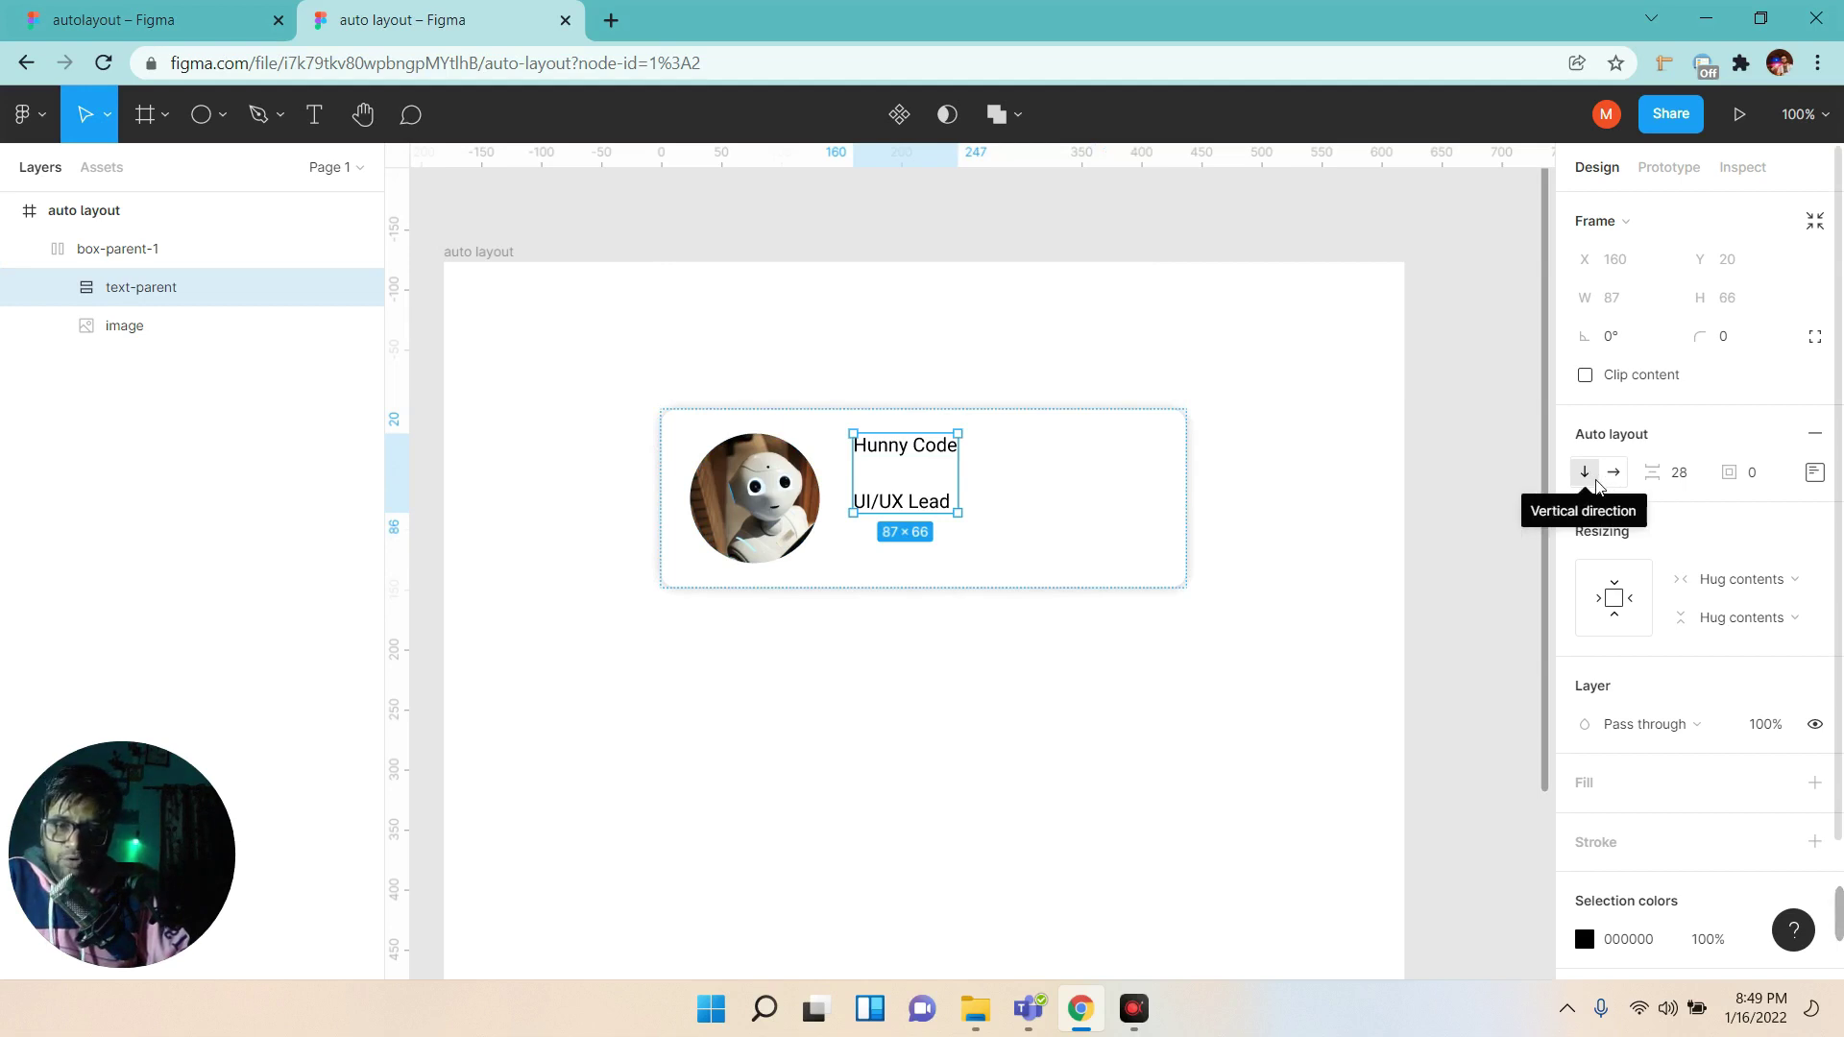
click(91, 252)
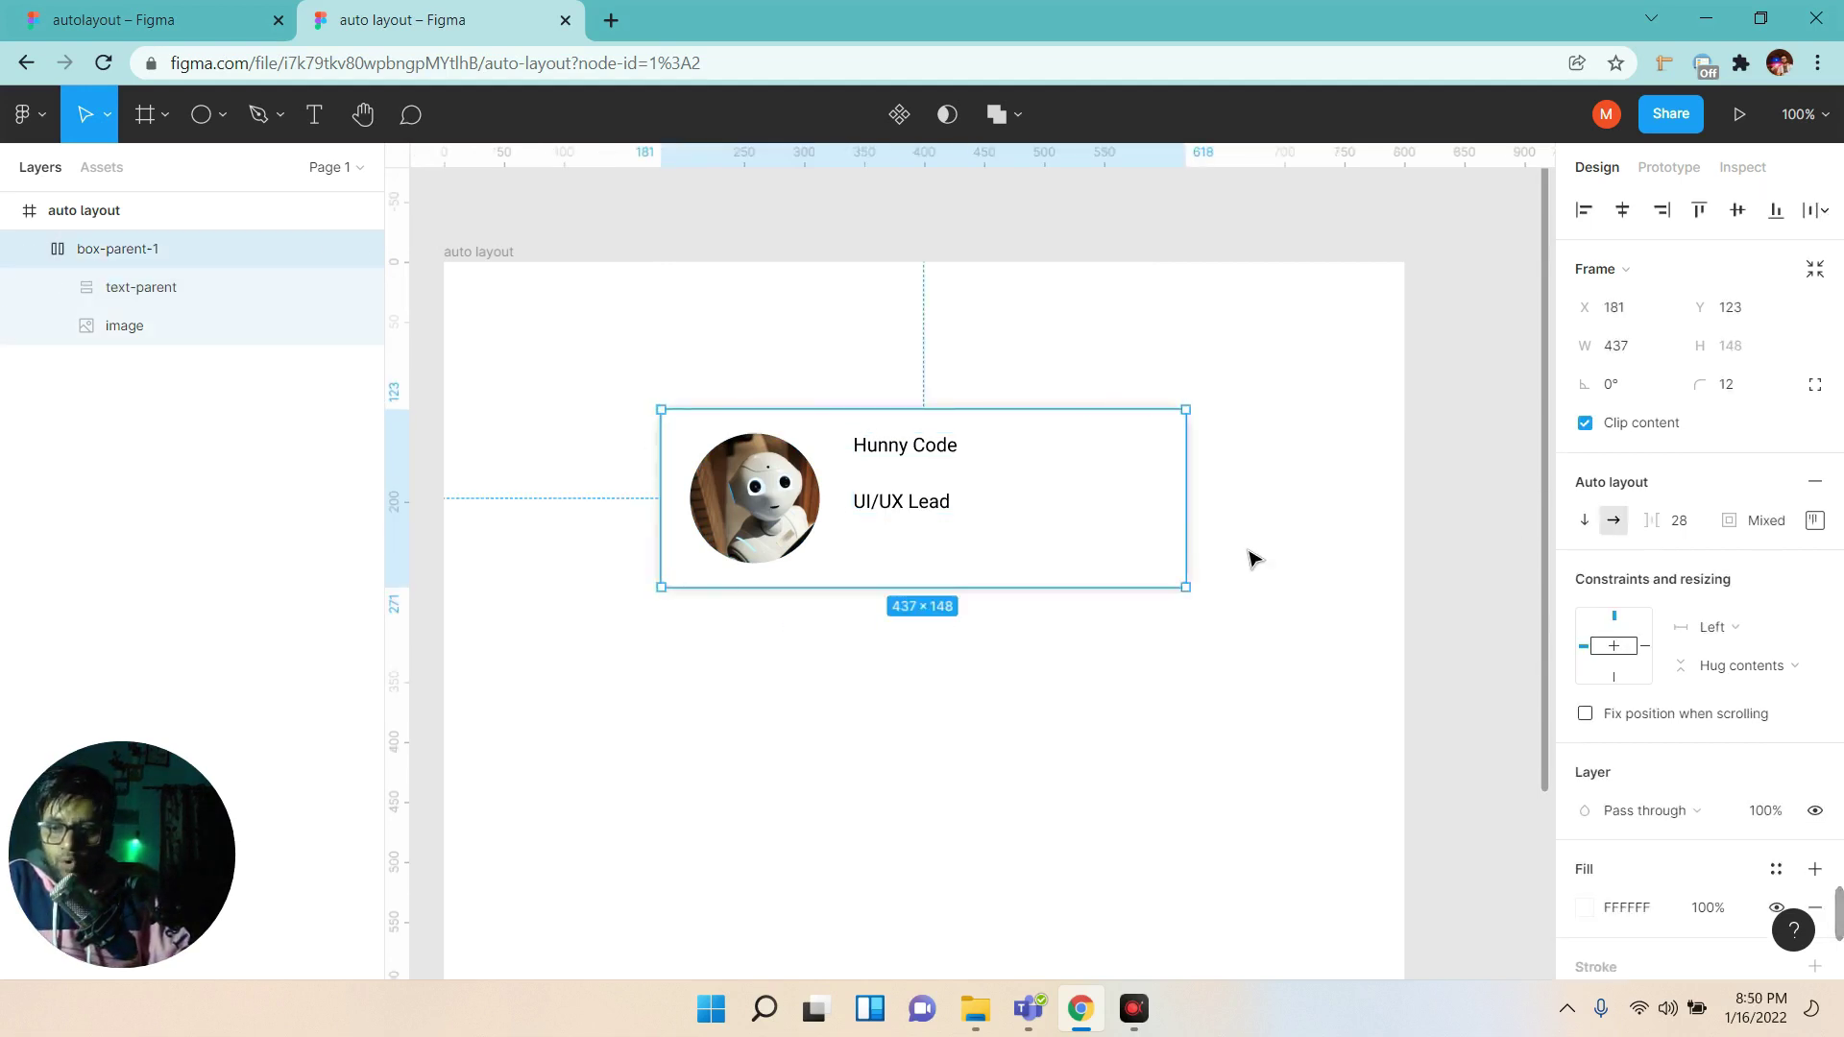
click(159, 288)
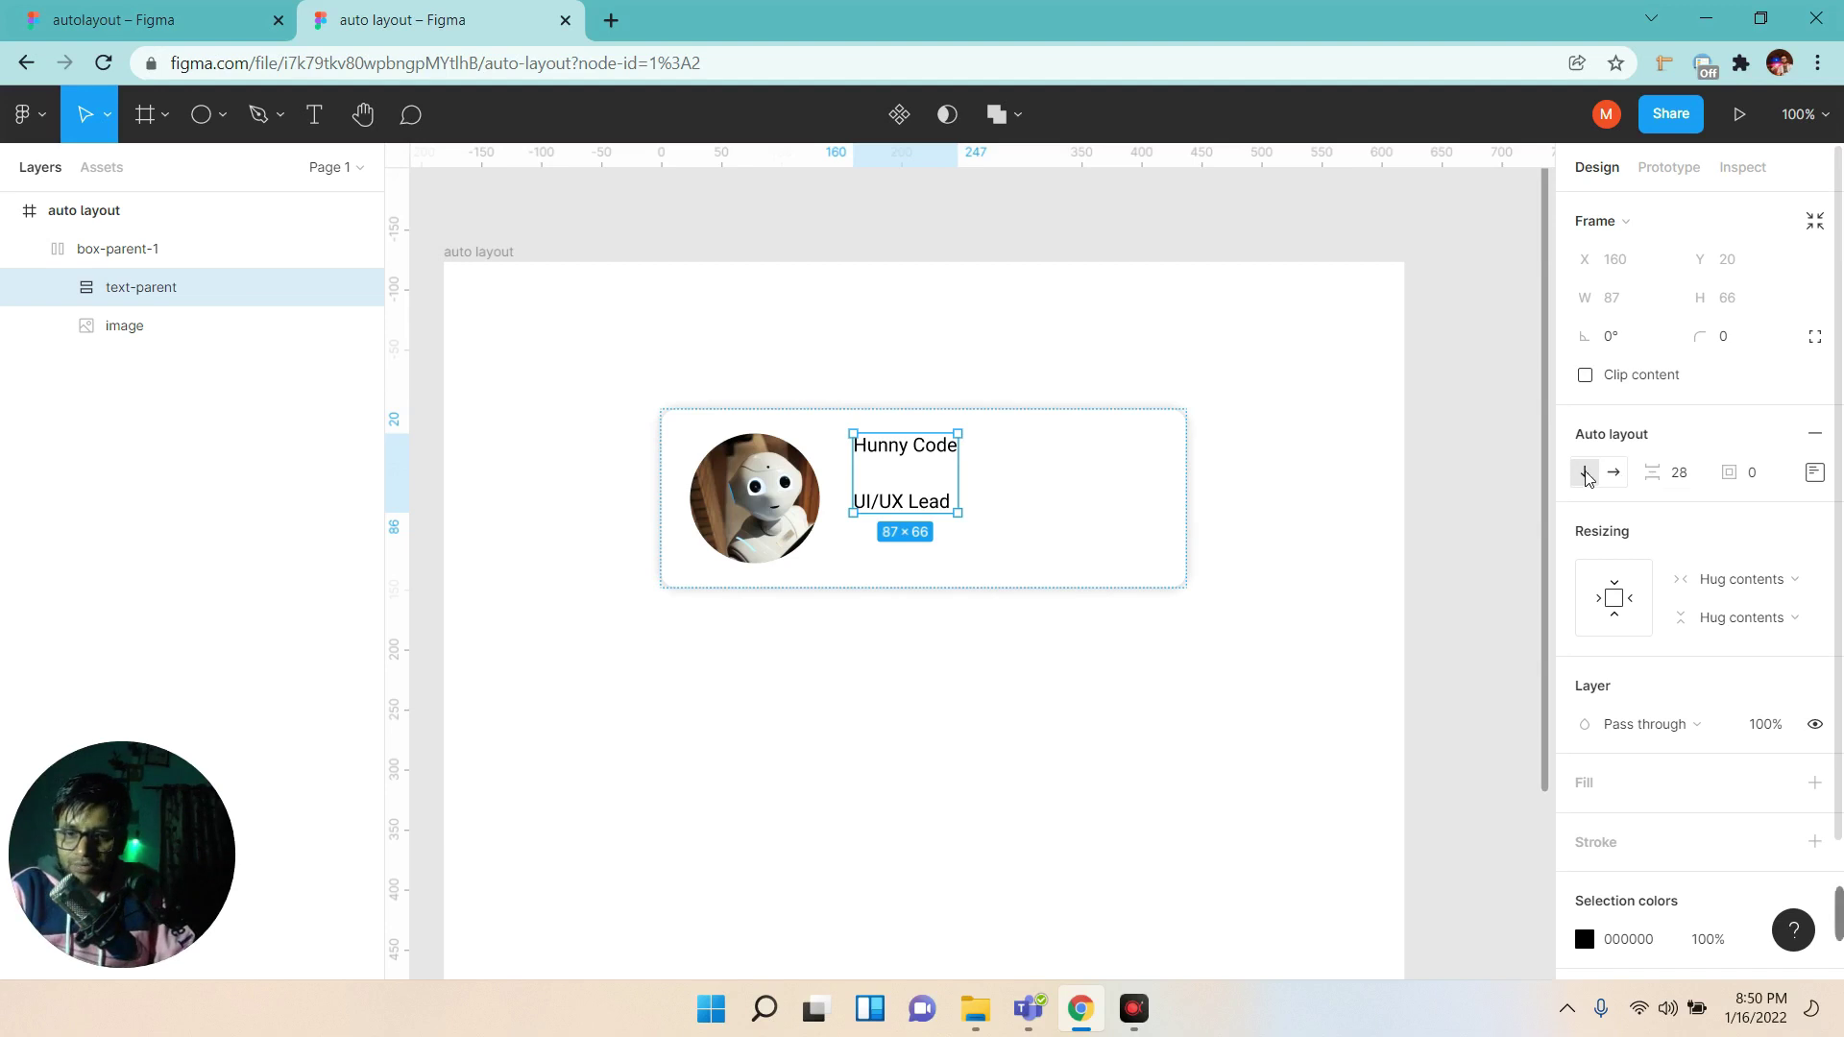
click(1617, 473)
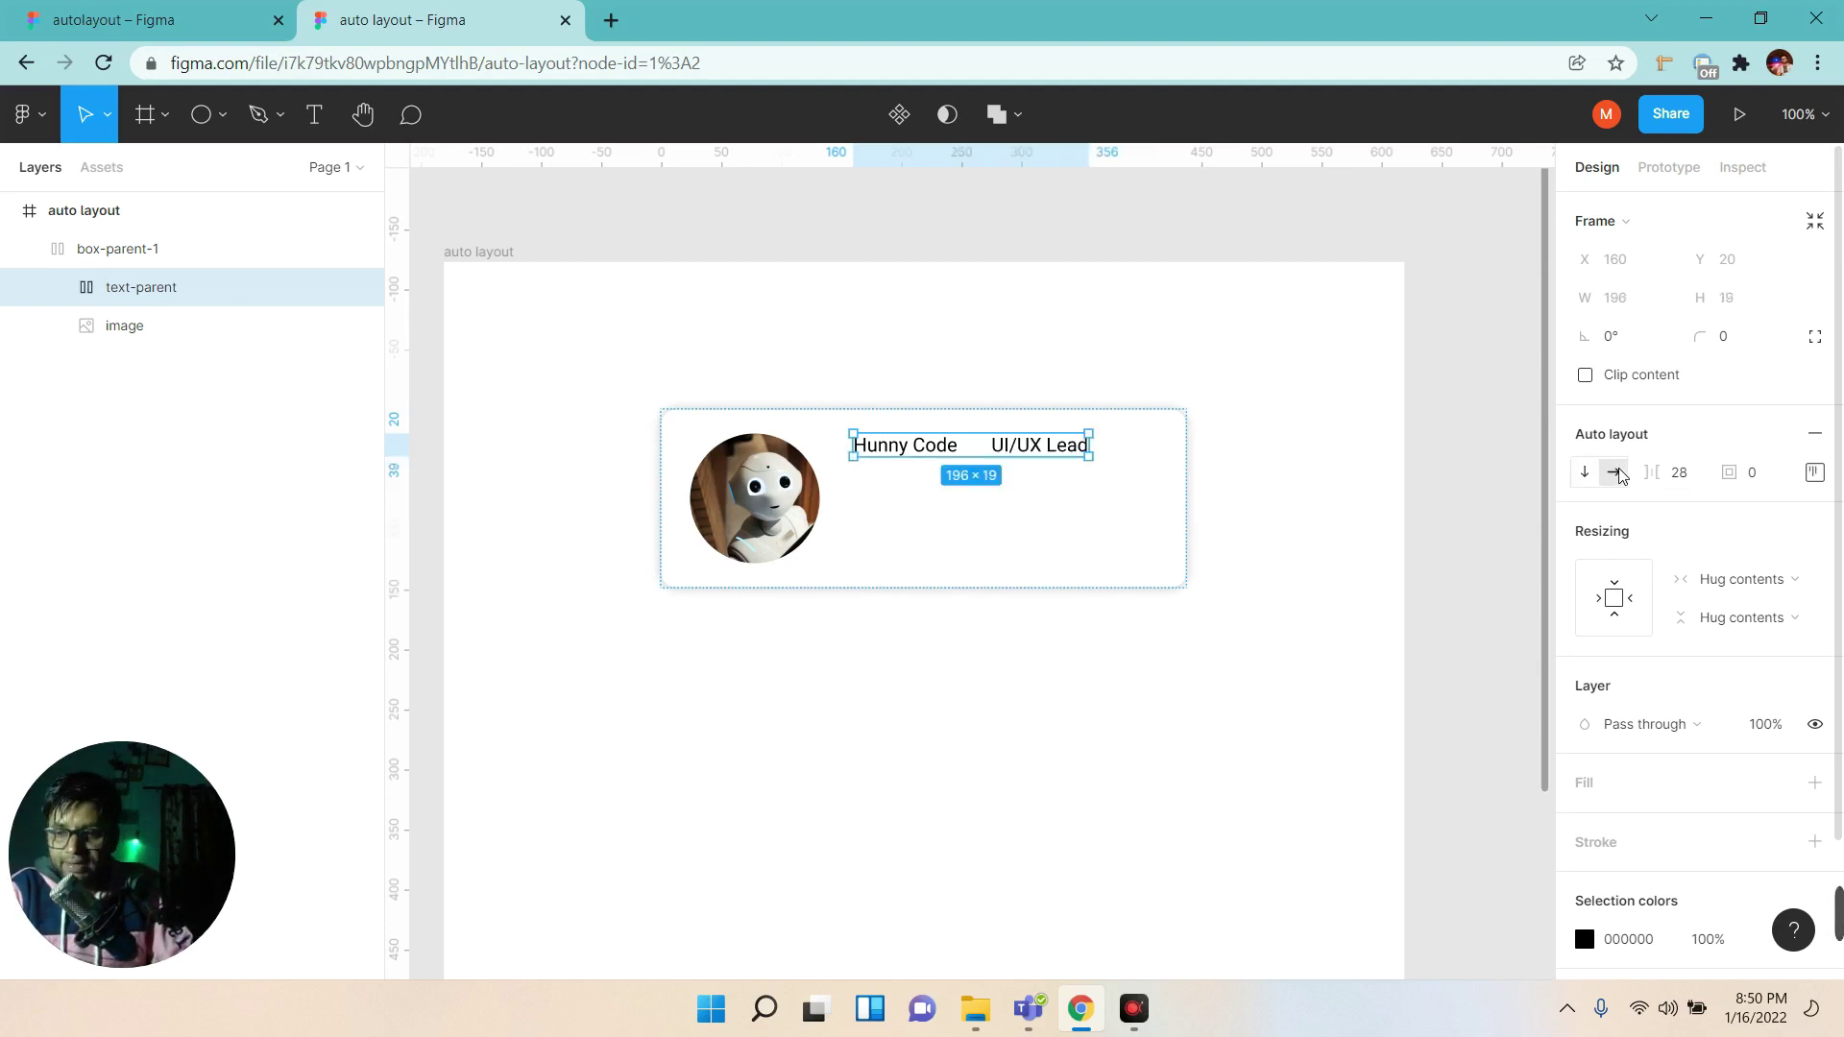
click(1587, 473)
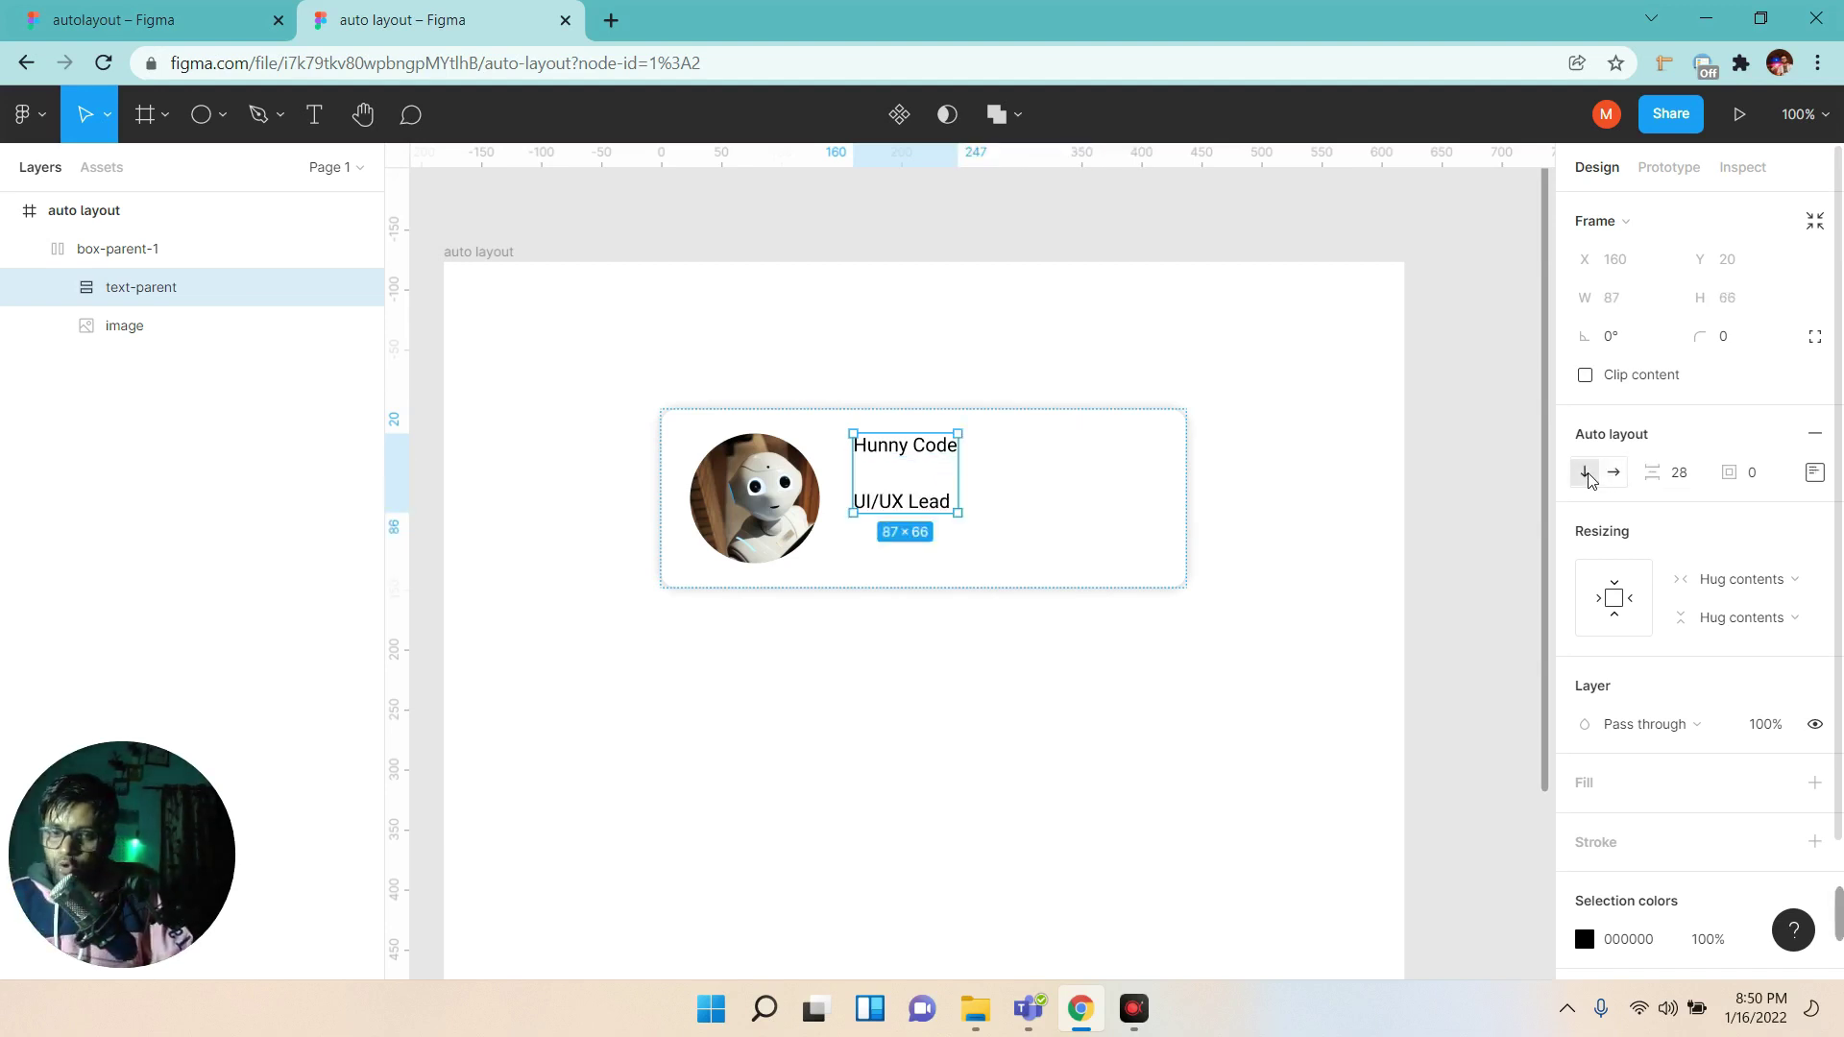
Reduce the gap between the stacked text lines to 8.
click(1687, 479)
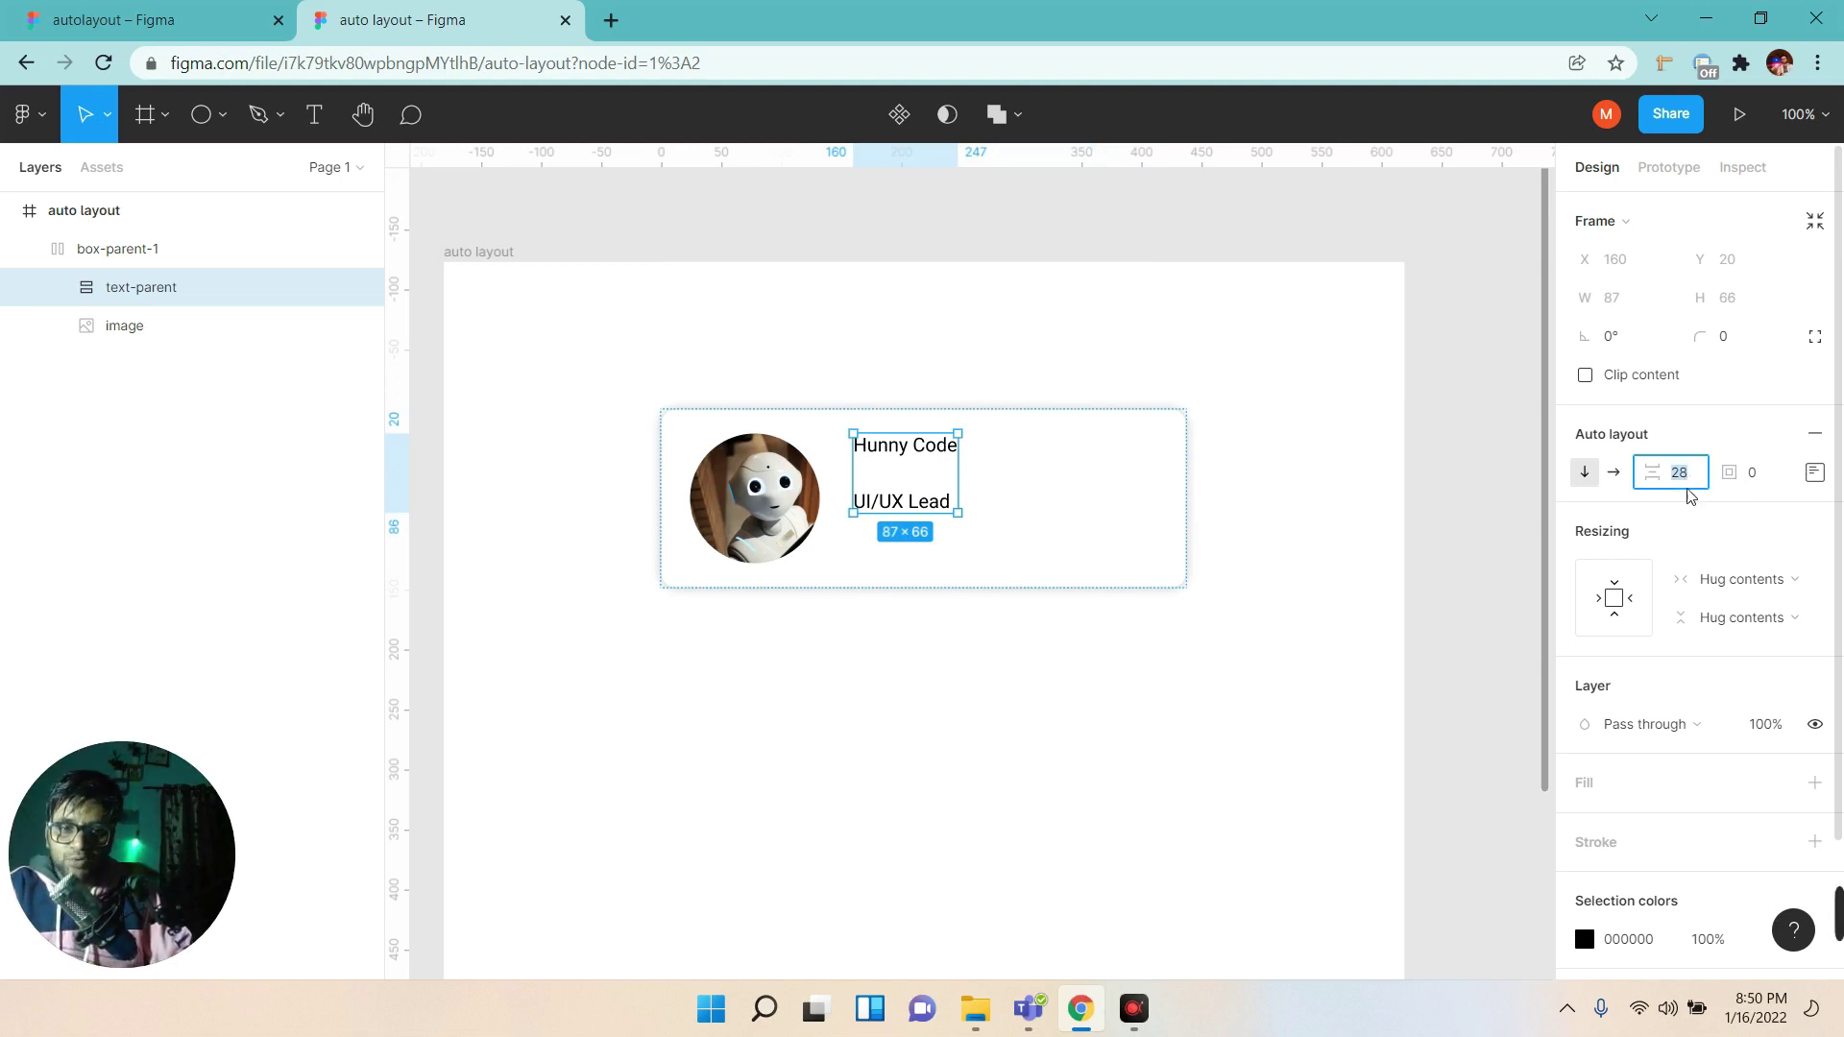
key(Down)
key(Down)
key(Down)
key(Down)
key(Down)
key(Down)
key(Down)
key(Down)
key(Down)
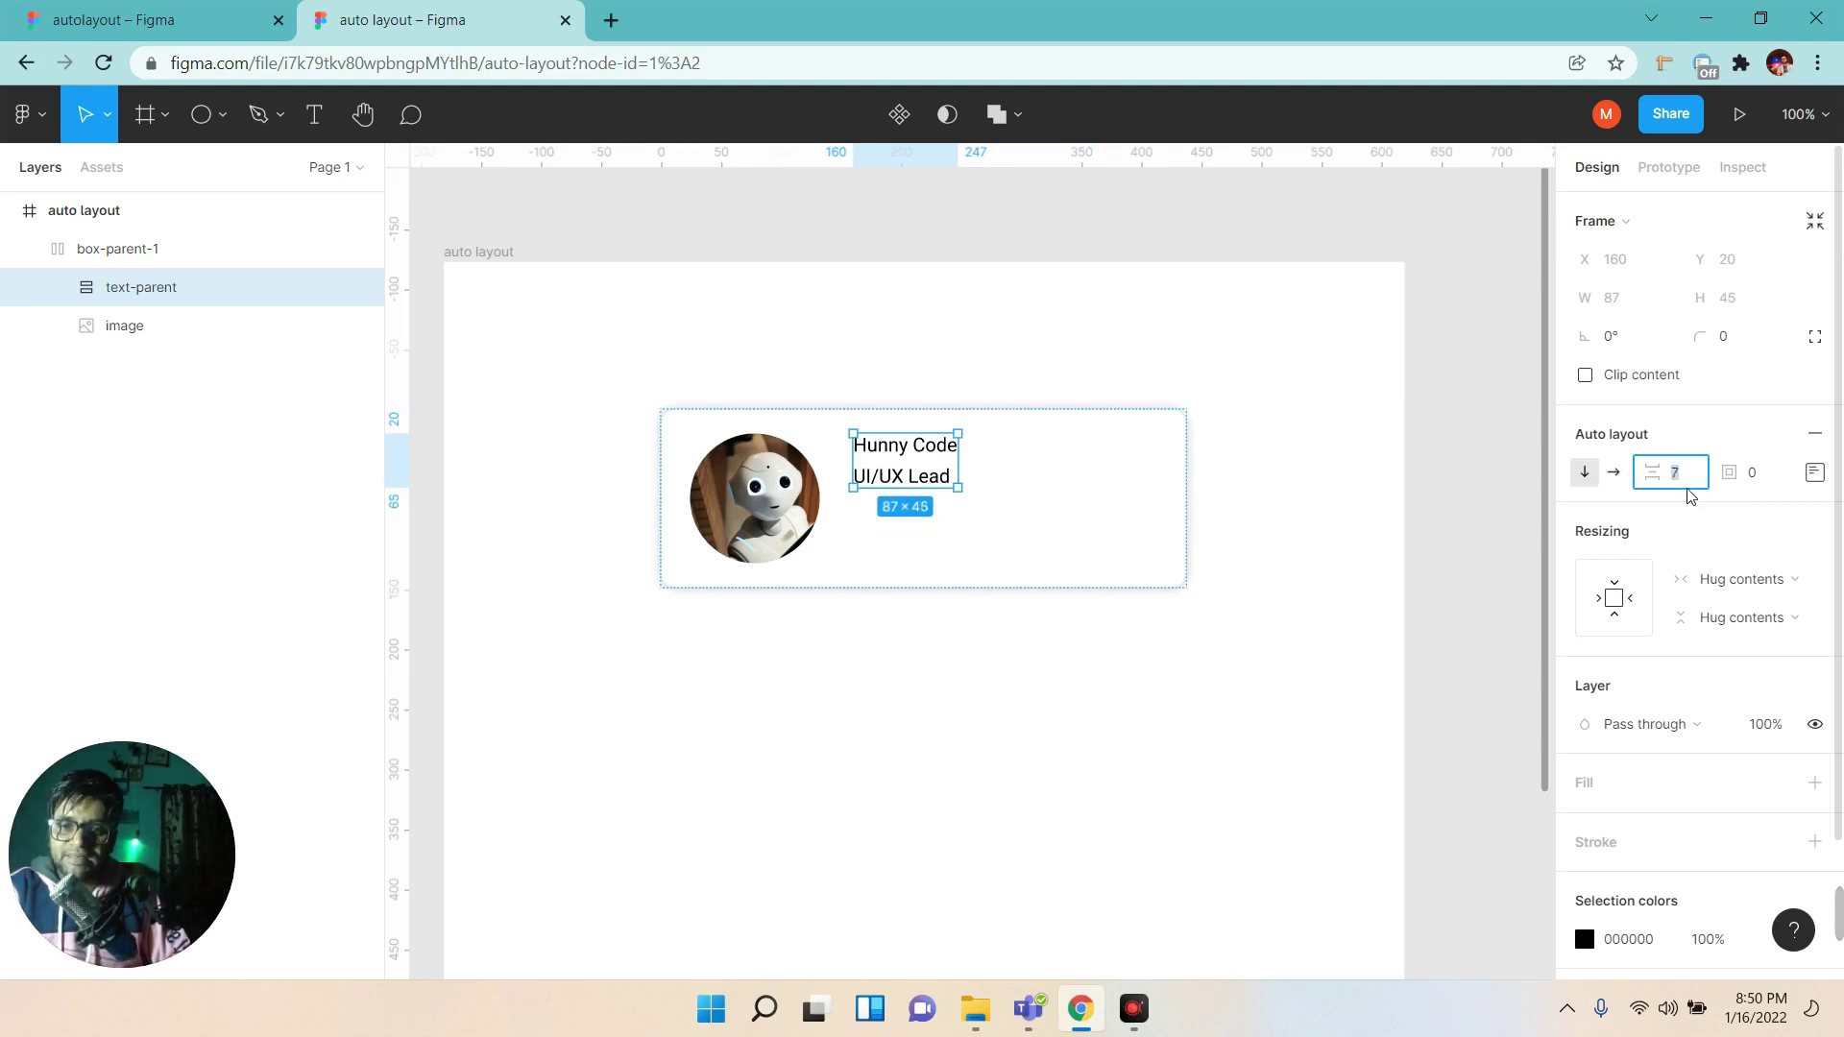
key(Up)
key(Up)
key(Up)
key(Up)
key(Up)
key(Up)
key(Up)
key(Up)
key(Down)
key(Down)
key(Down)
key(Down)
key(Down)
key(Down)
key(Down)
key(Down)
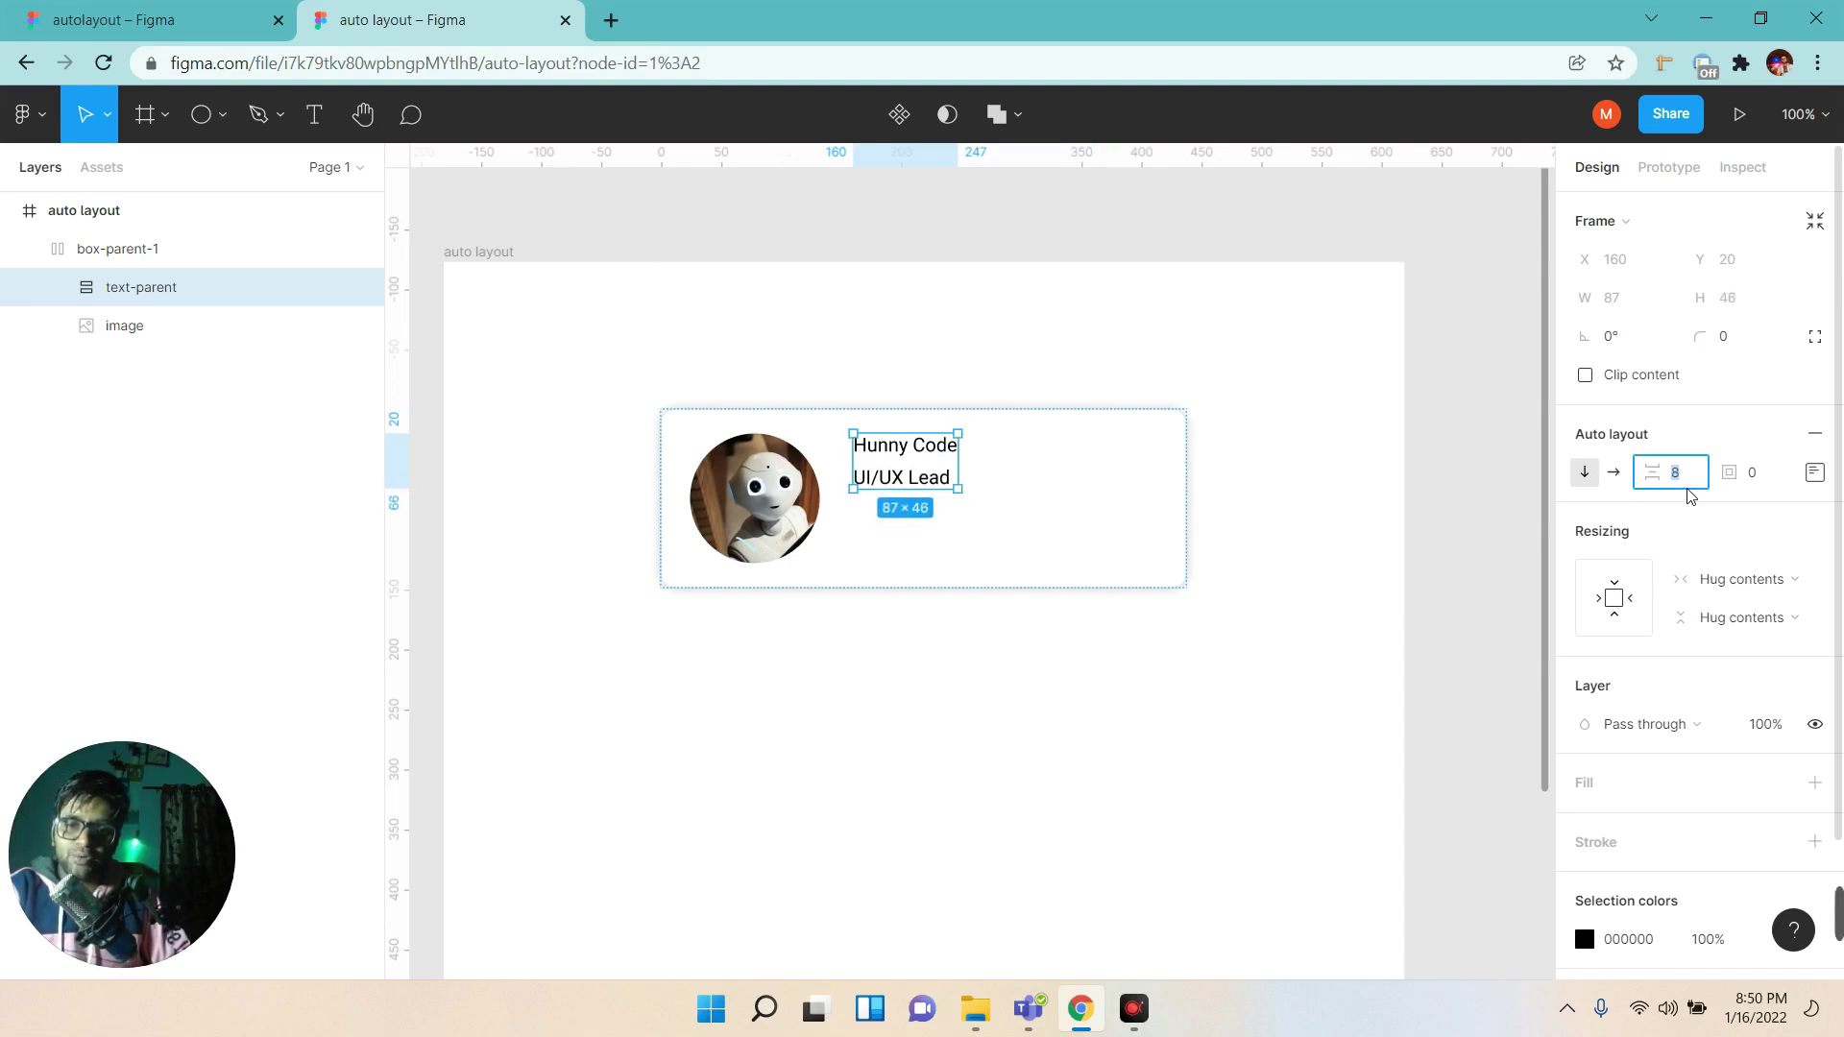
click(1136, 552)
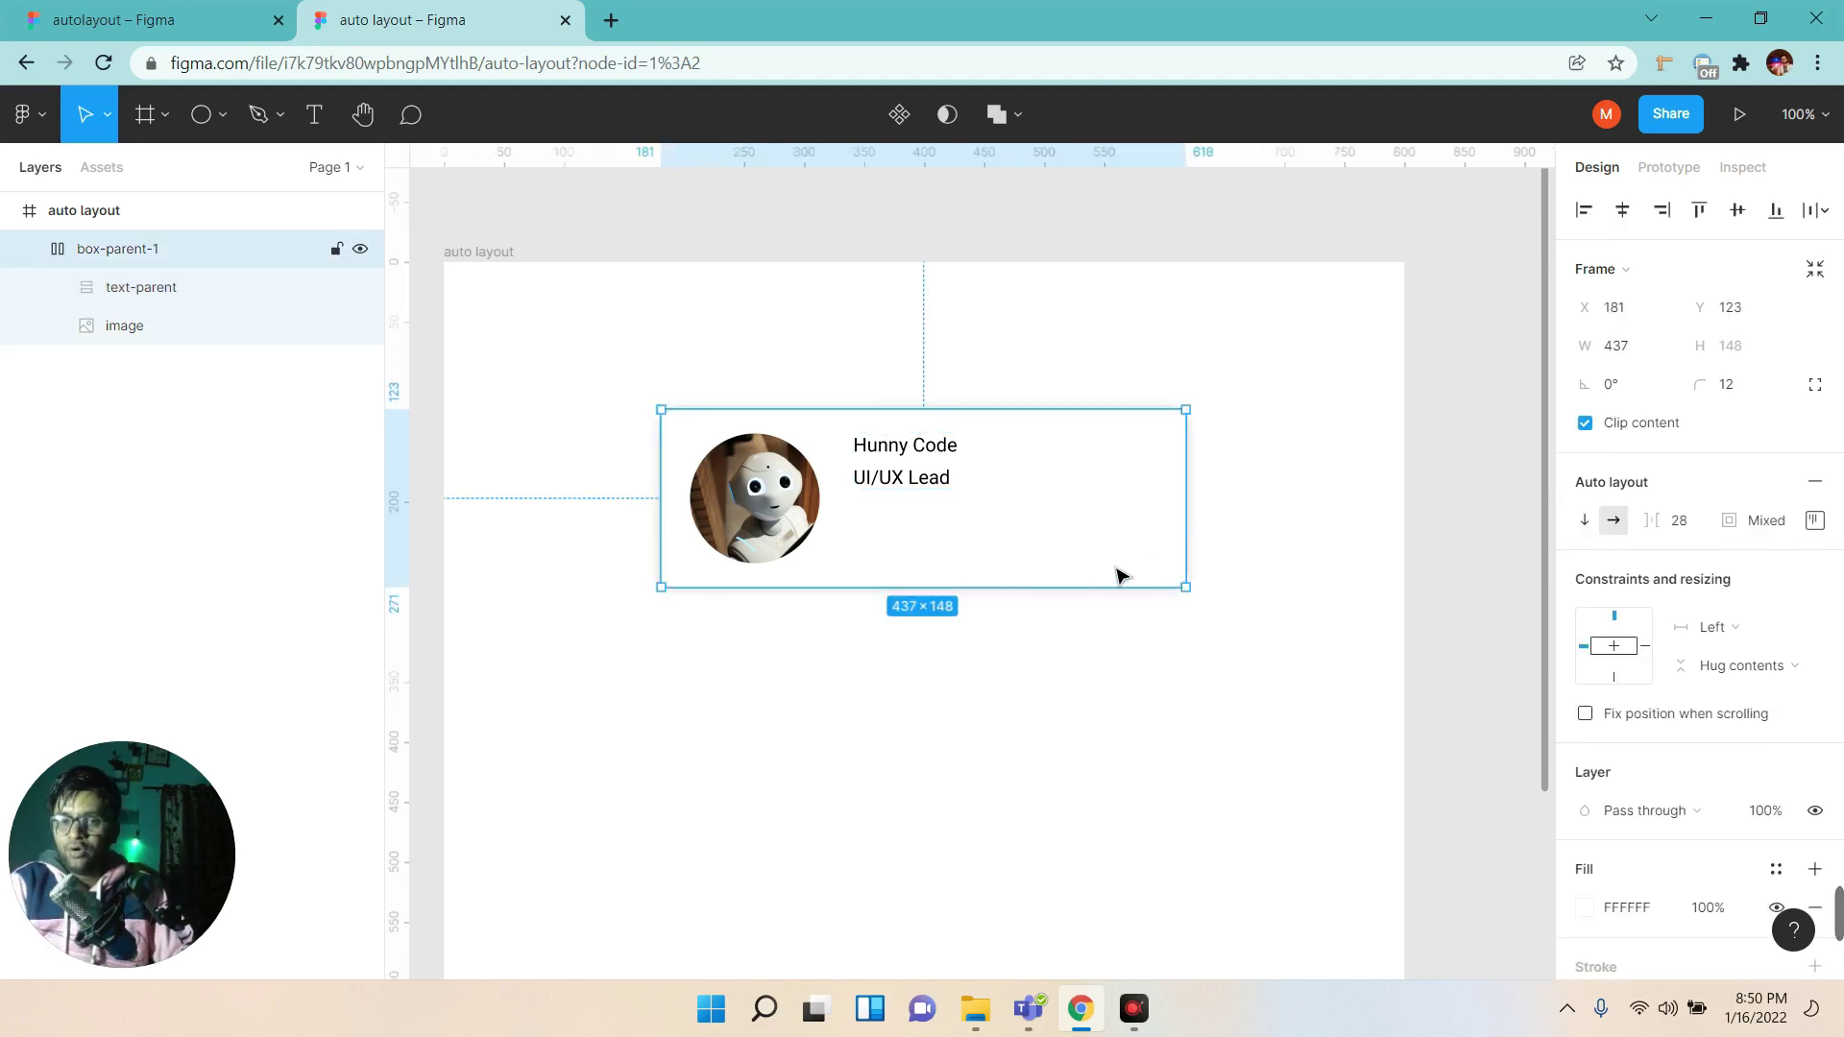
click(102, 288)
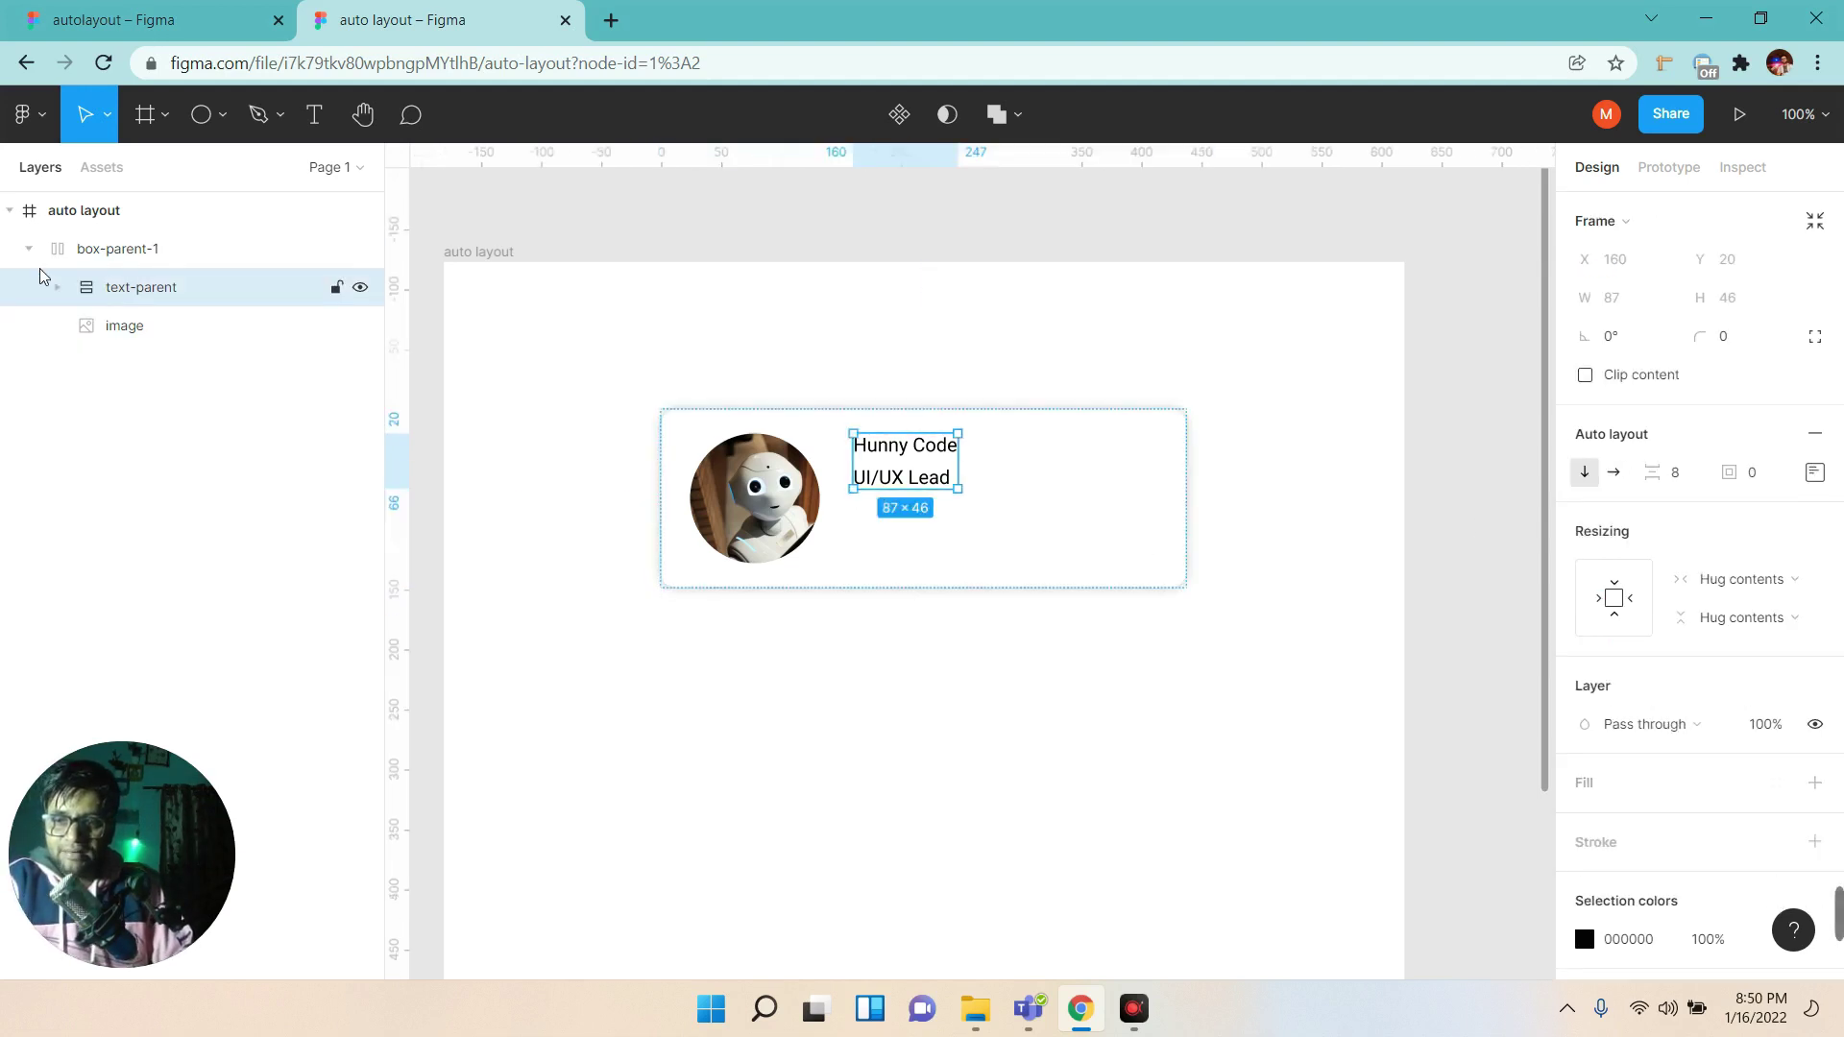
click(40, 253)
click(113, 251)
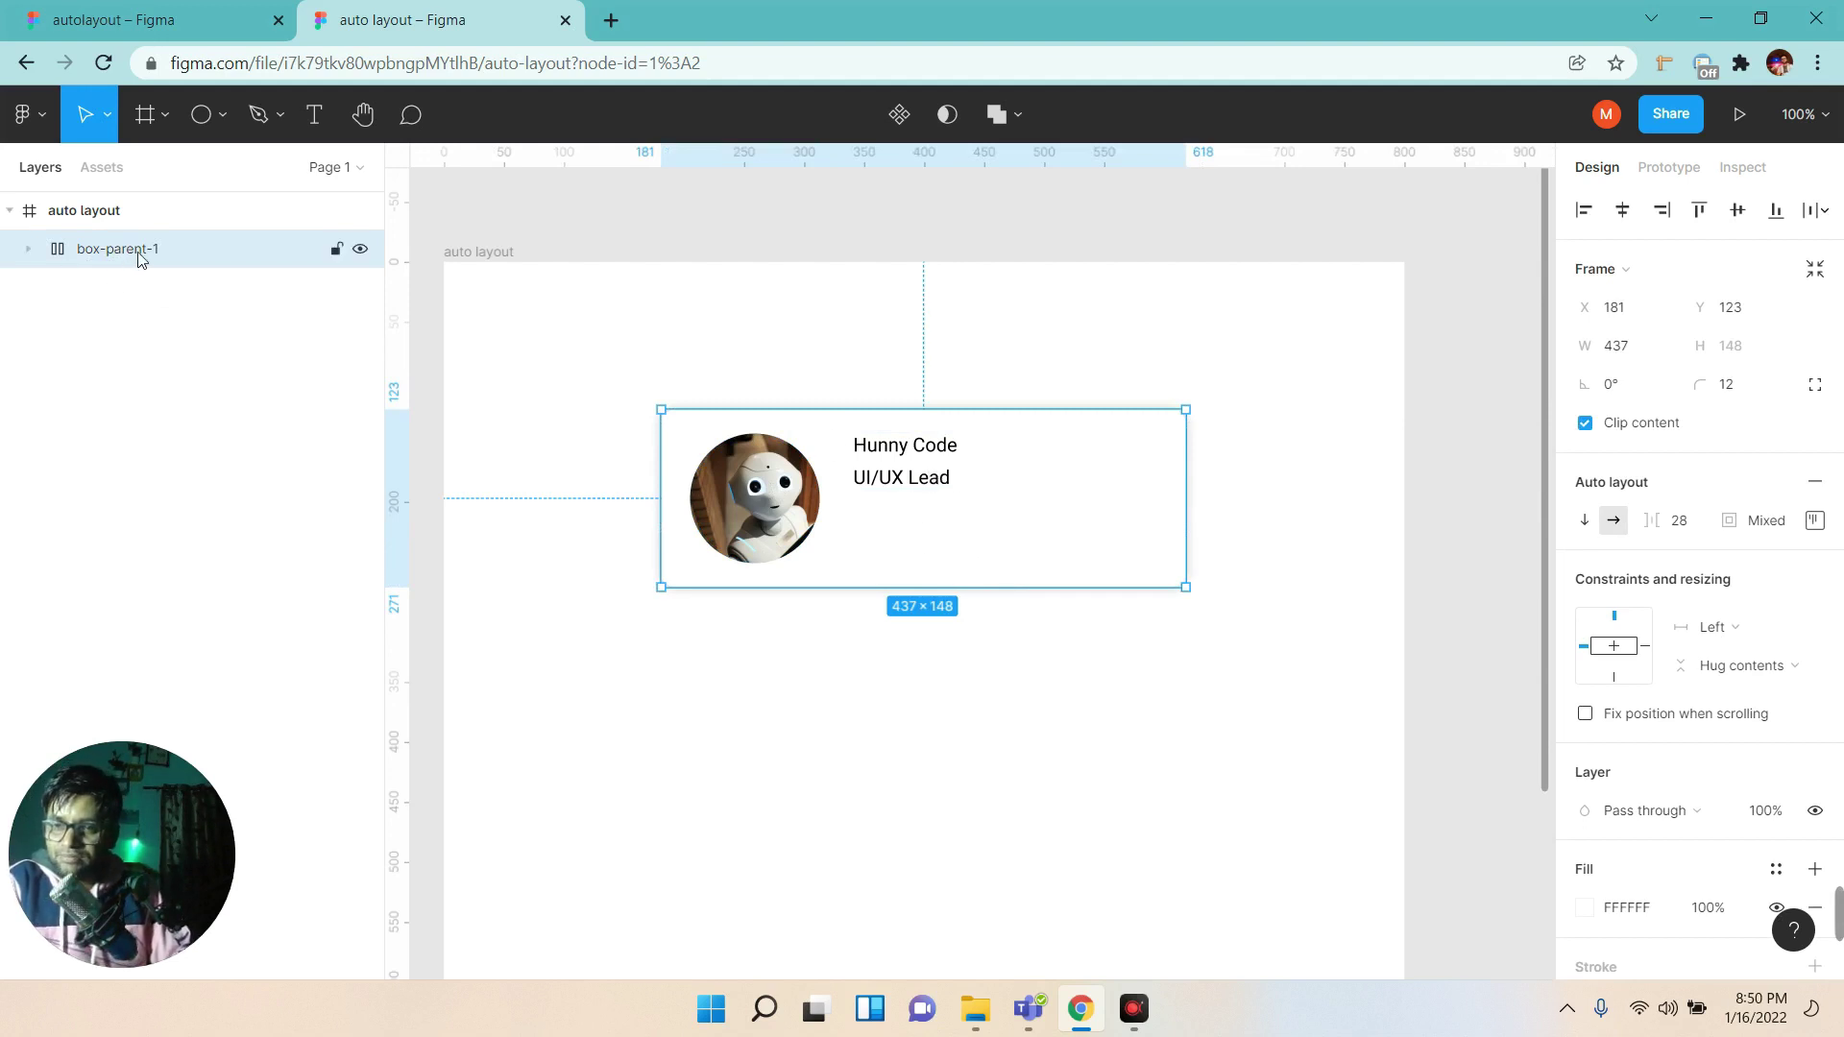
Align the card's contents left-centre and narrow the card to 338 px.
click(1815, 519)
click(1716, 624)
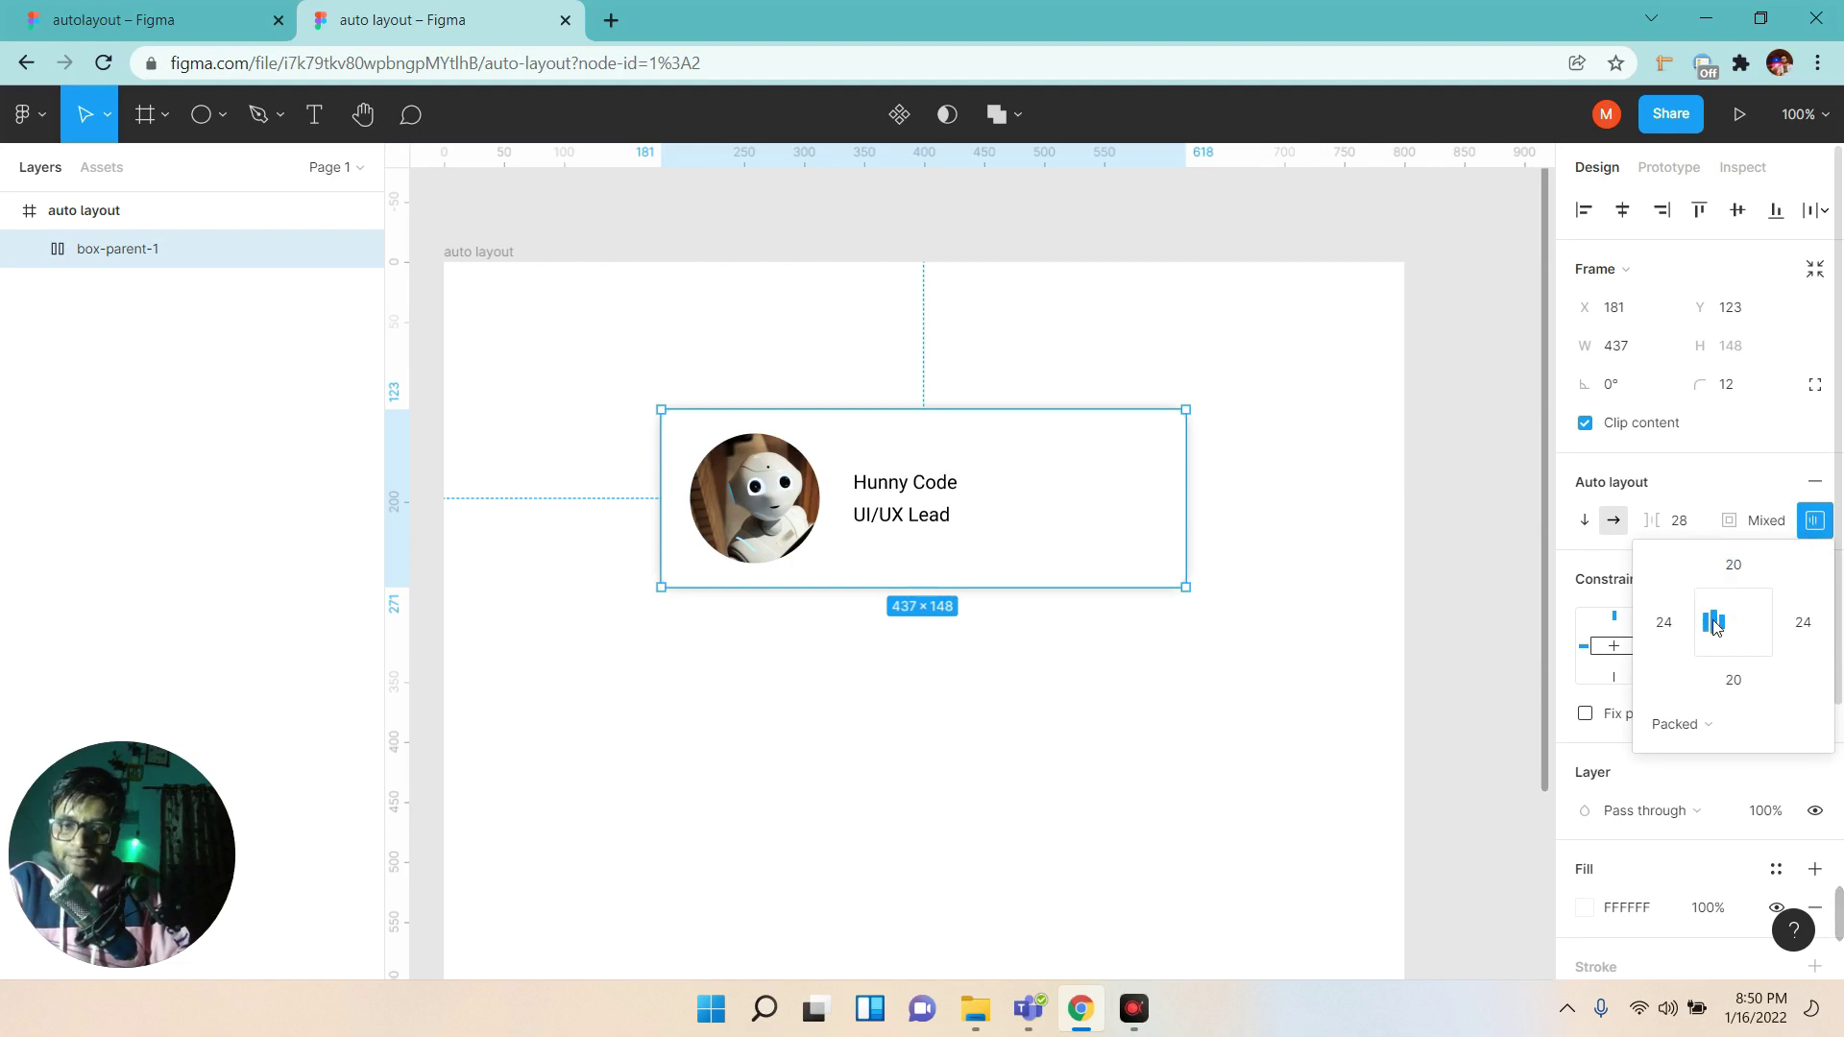
click(1741, 626)
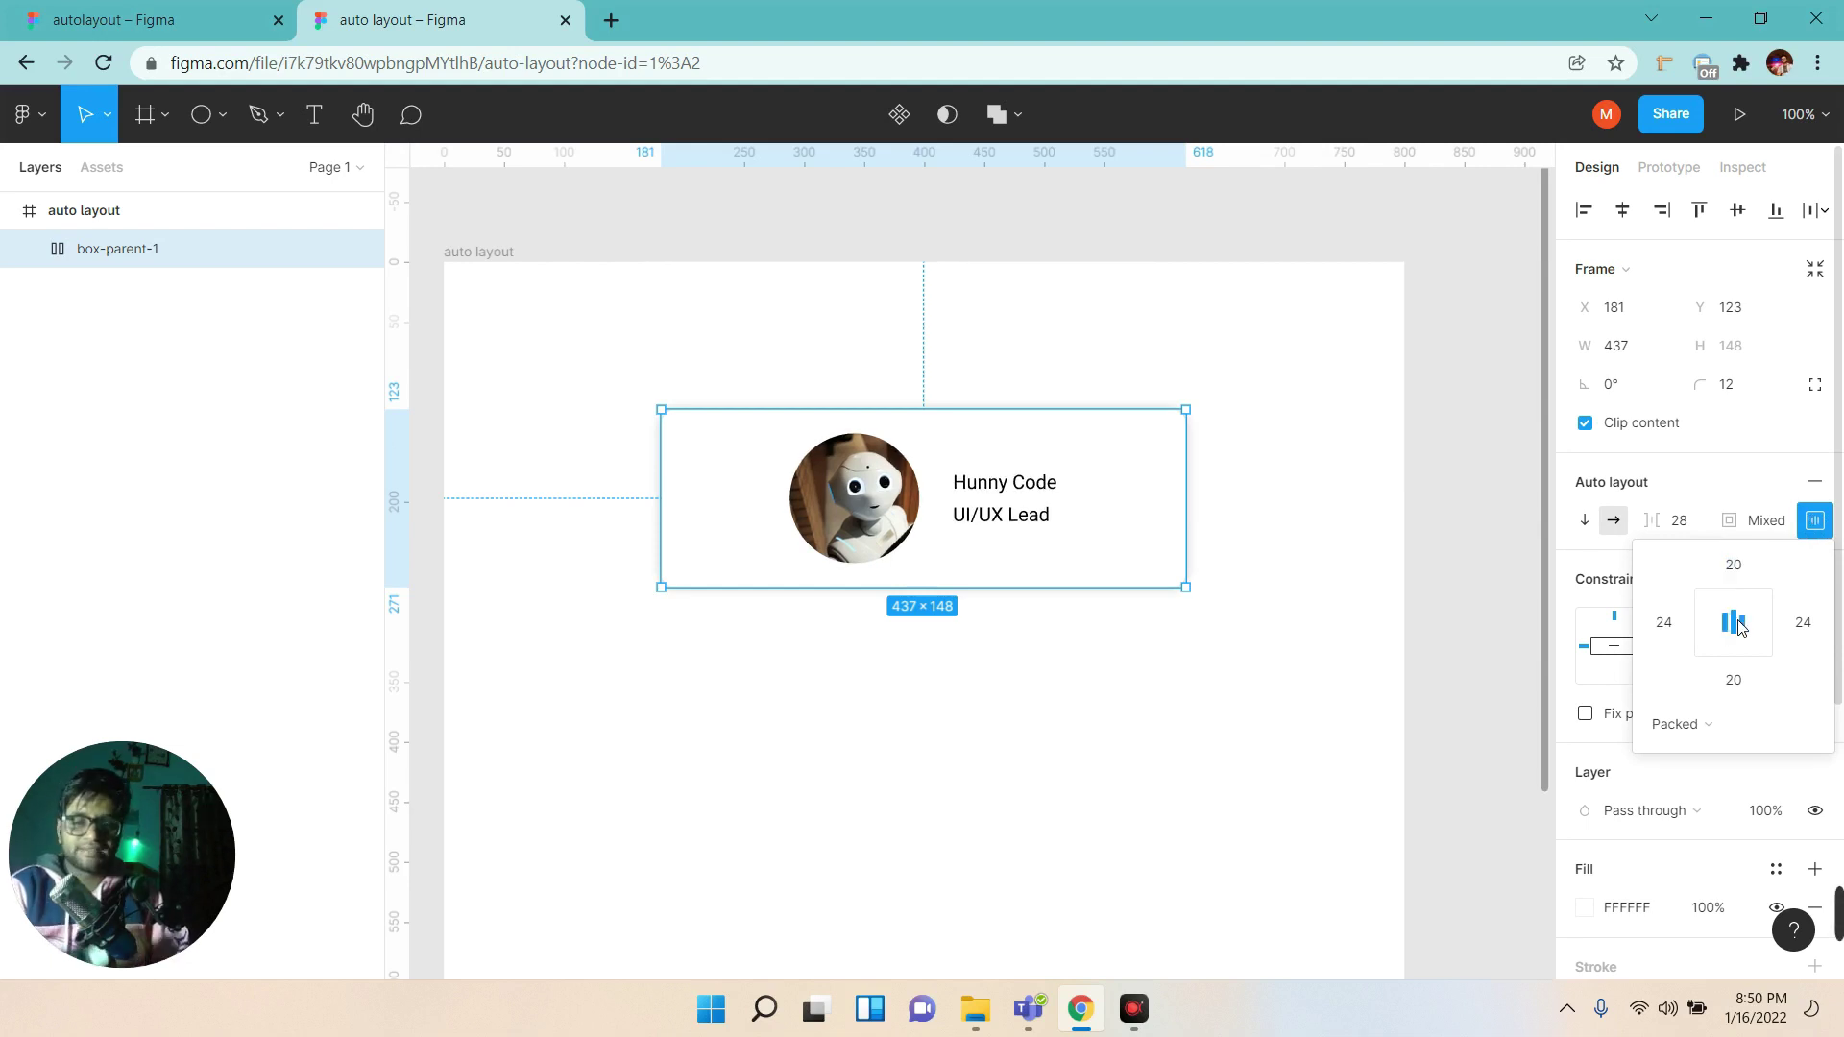
click(1759, 633)
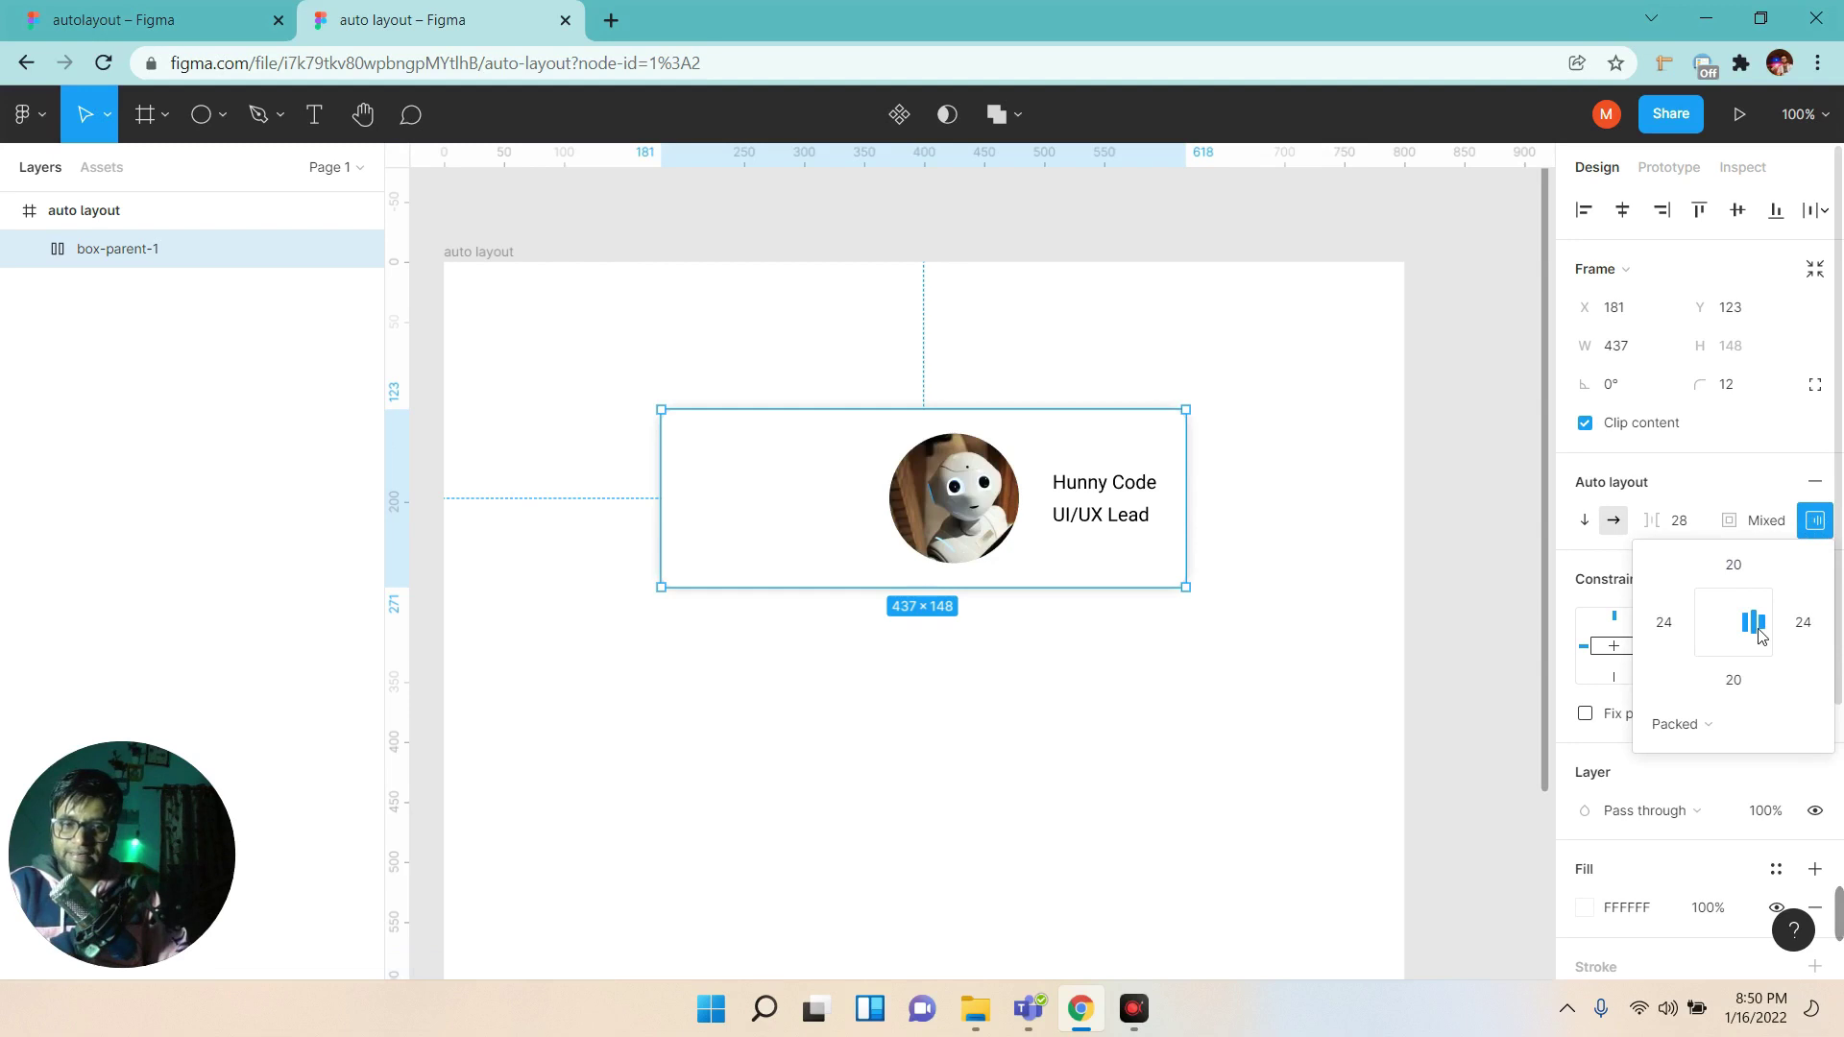
click(1706, 629)
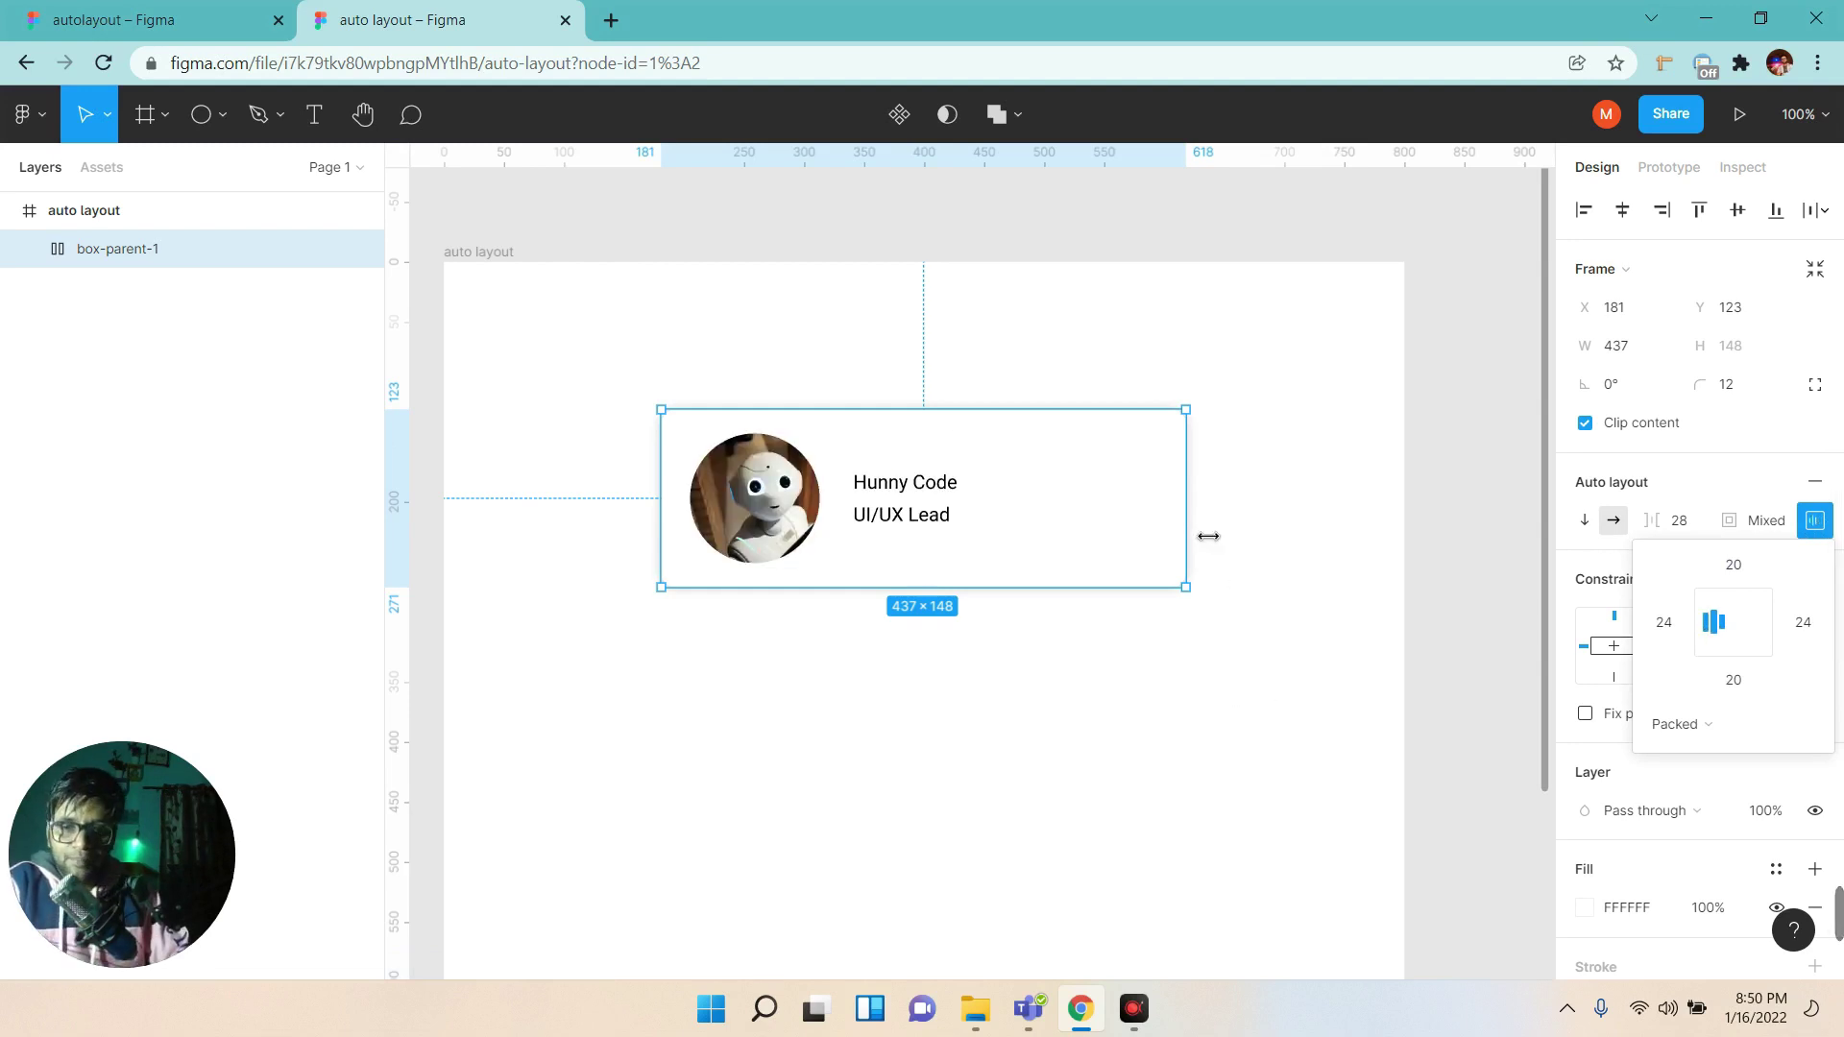
drag(1208, 536, 1087, 533)
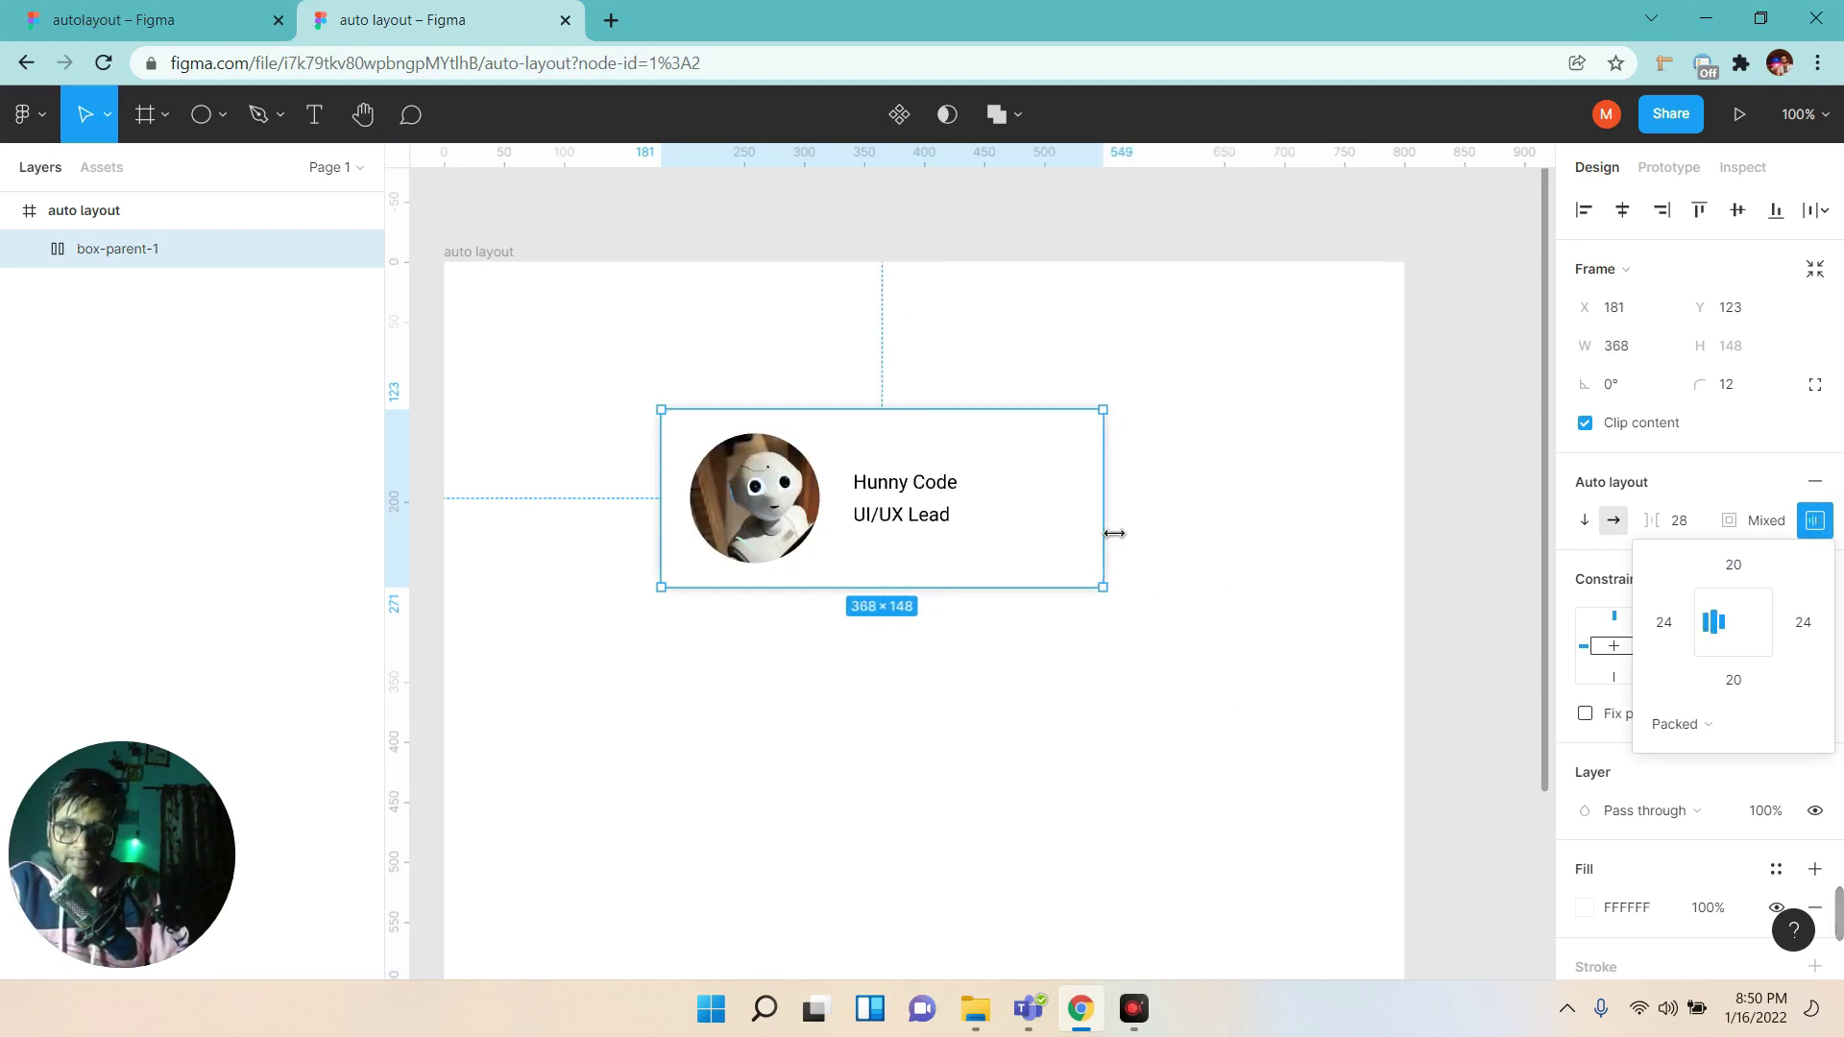
click(1209, 586)
Change the subtitle text to 'UI/UX Designer Lead'.
double_click(916, 522)
click(920, 535)
text(Designer)
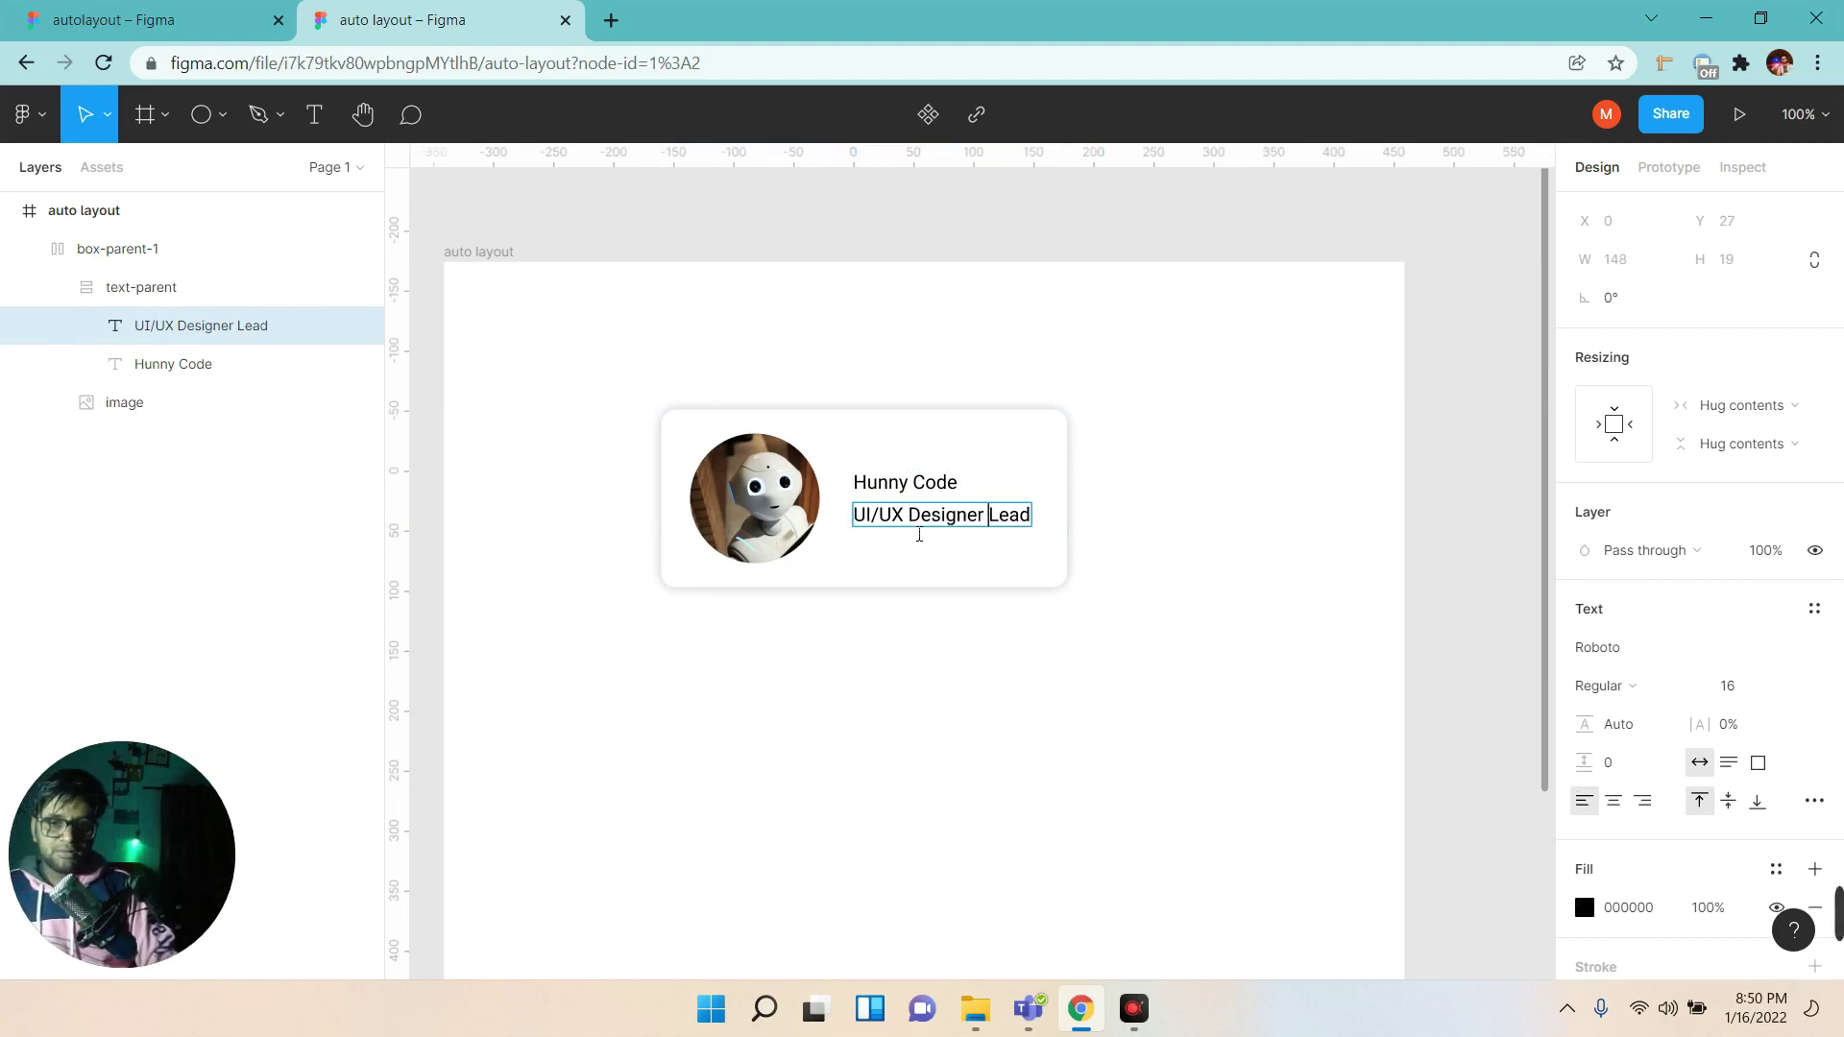
key(Escape)
click(1061, 477)
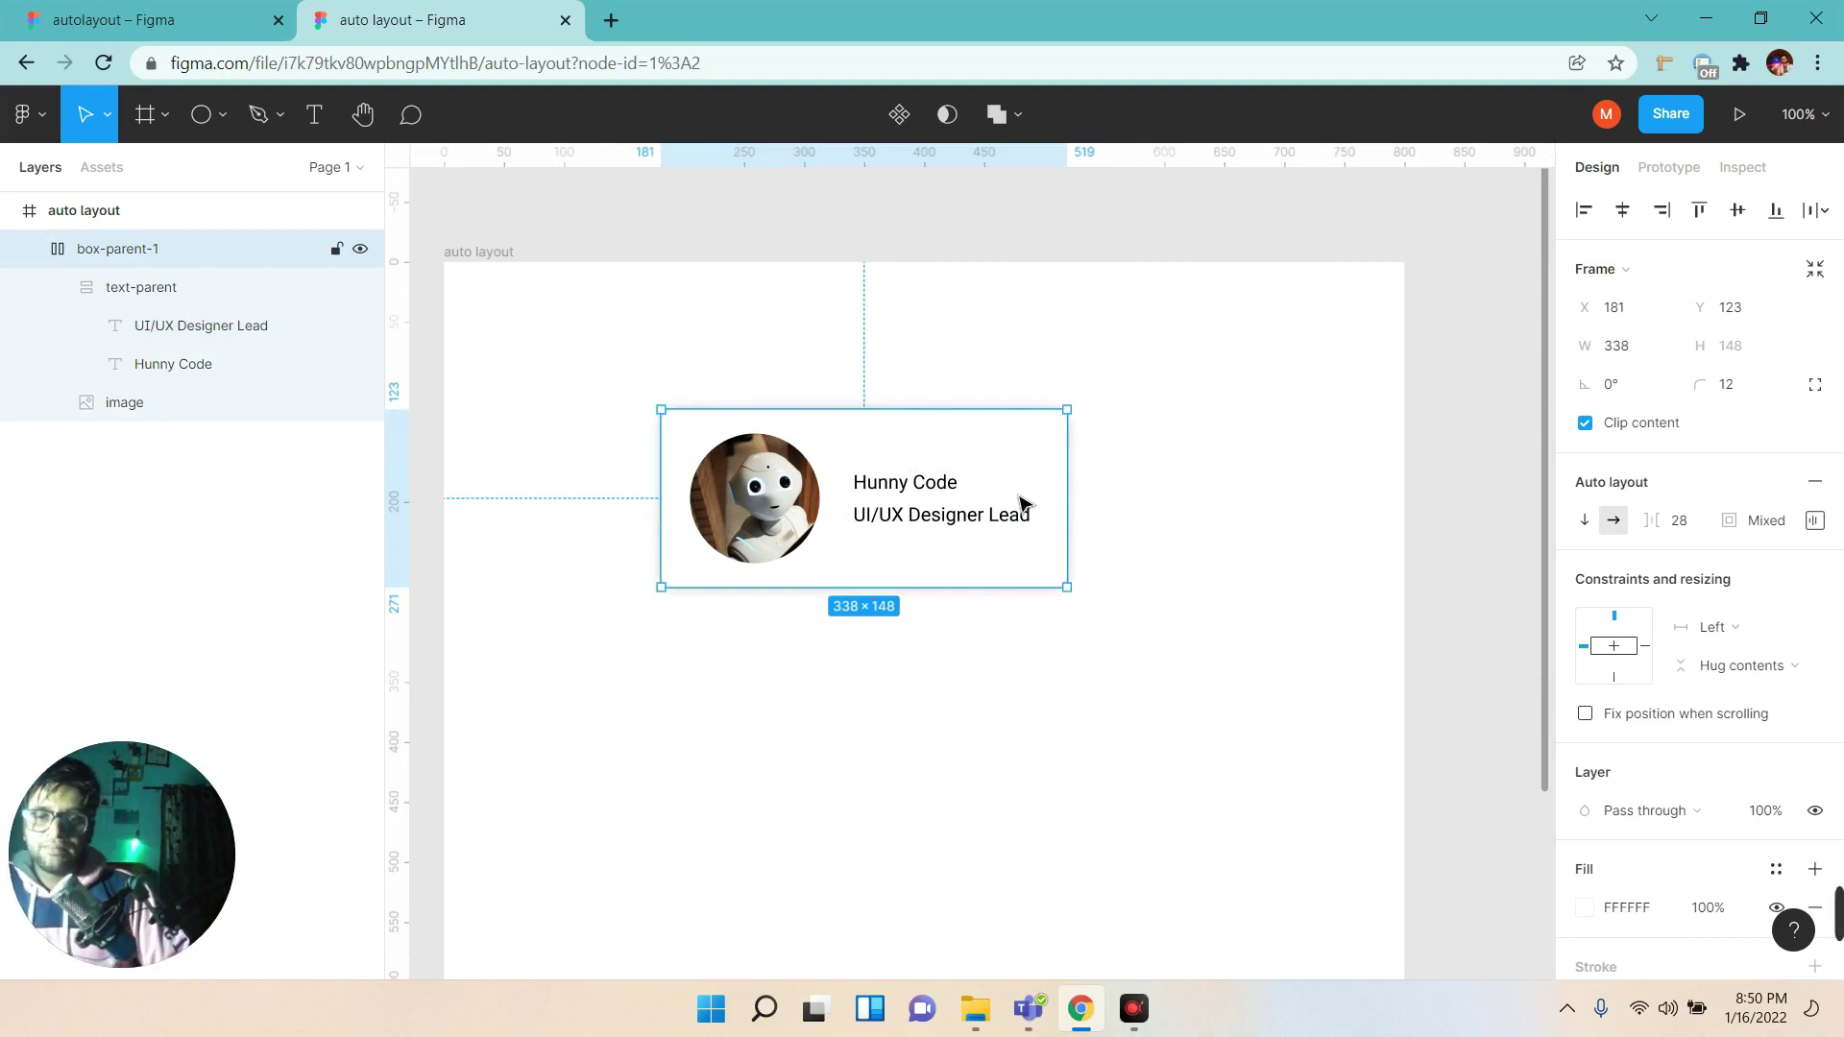
Make the card hug its contents with 20 padding, after trying 50.
click(1720, 628)
click(1729, 580)
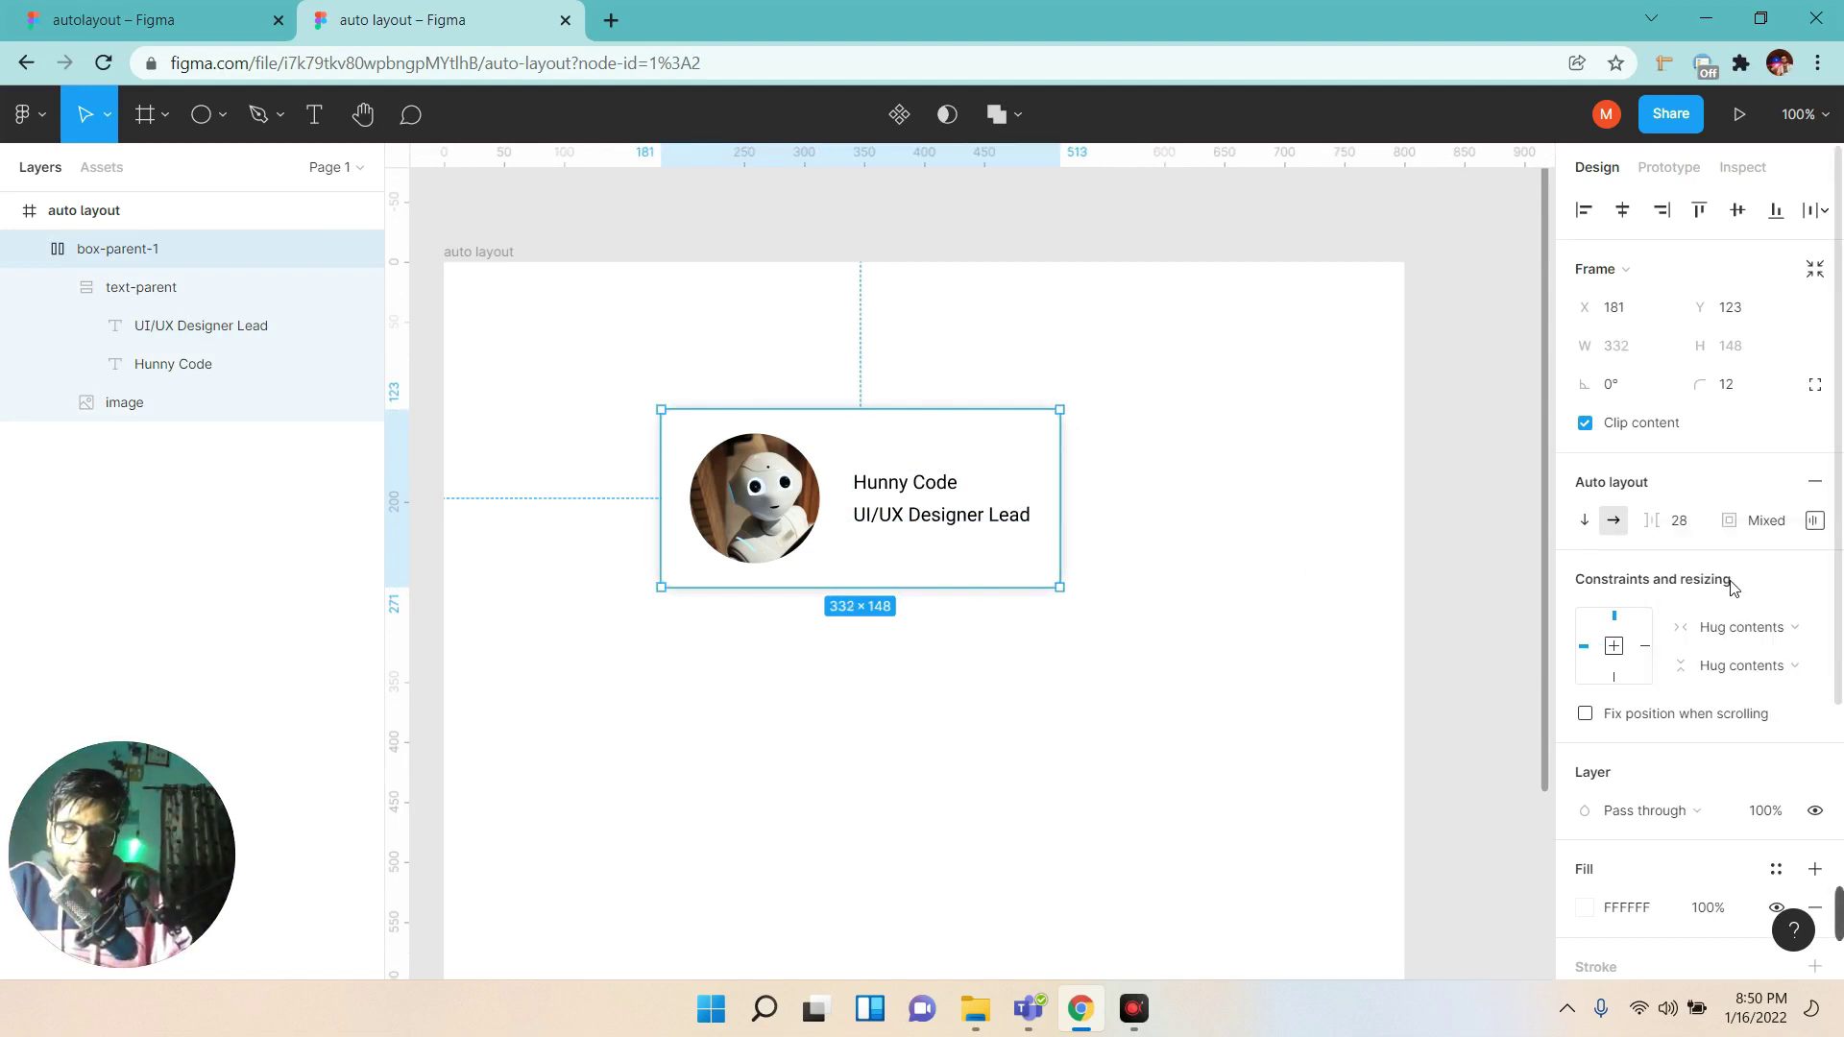
click(1768, 666)
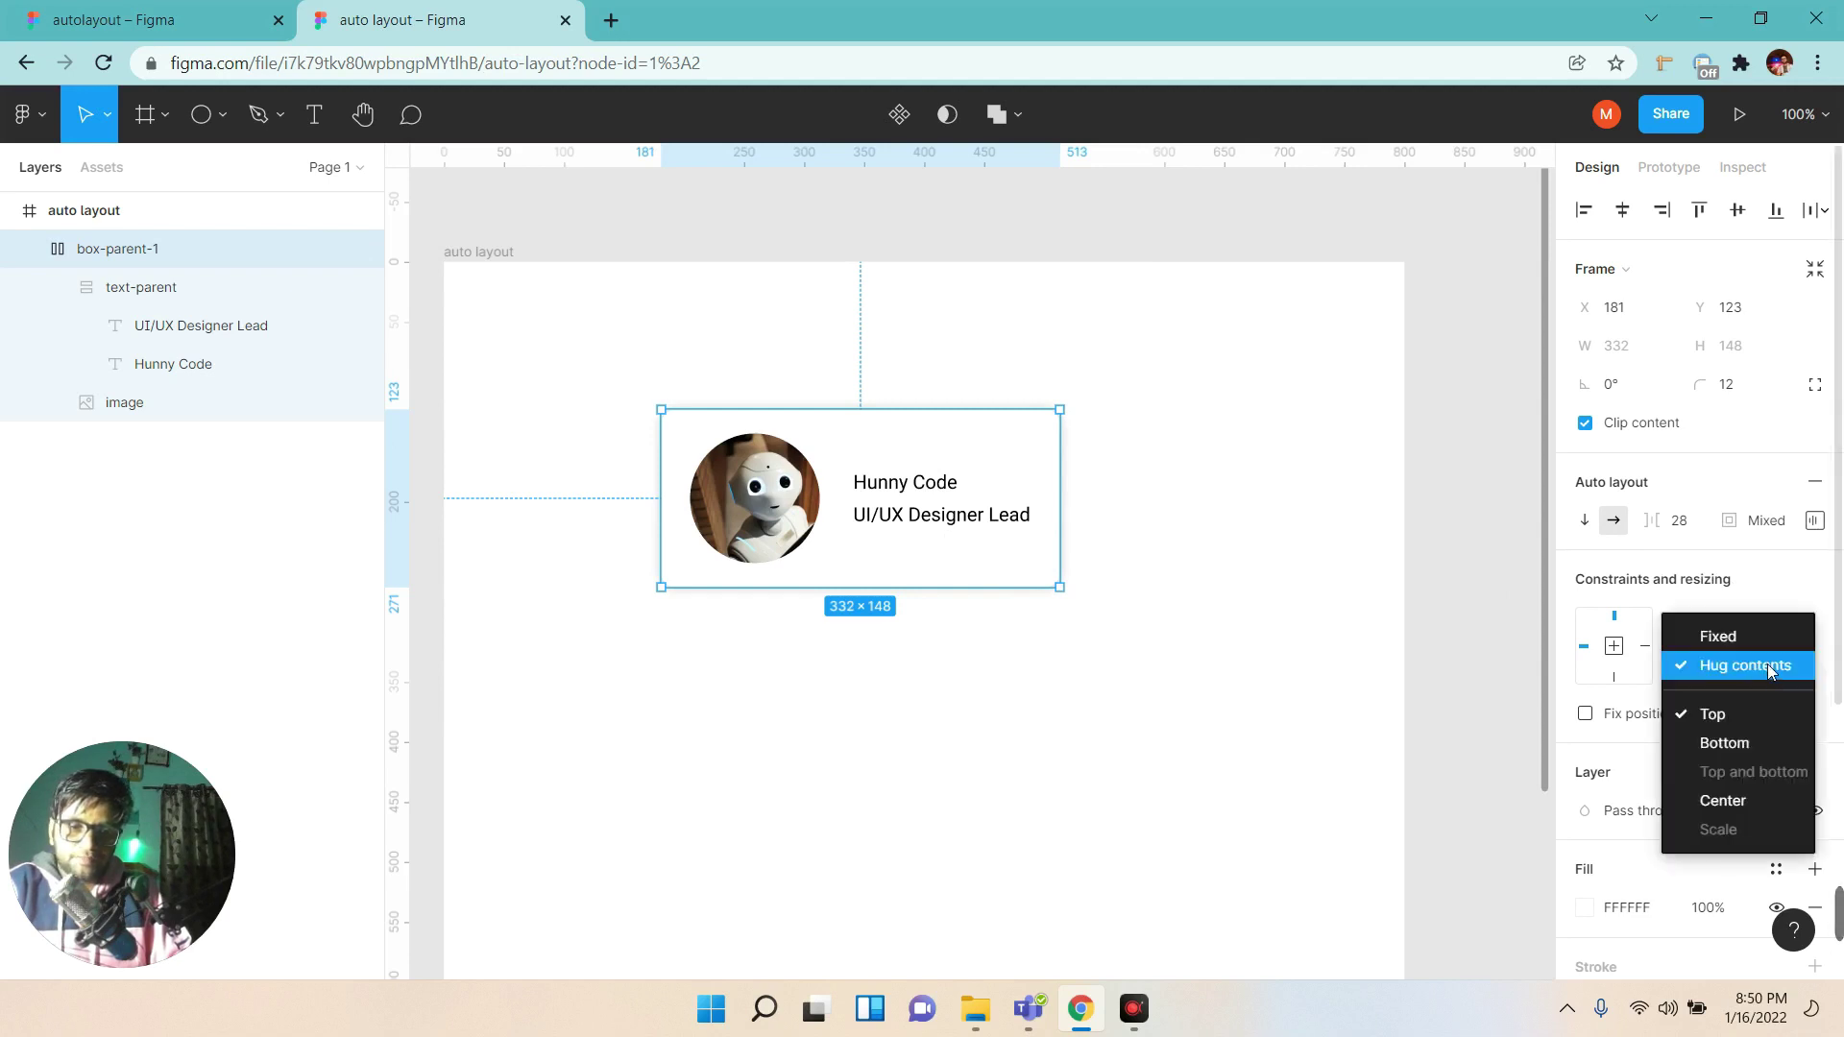
click(1768, 665)
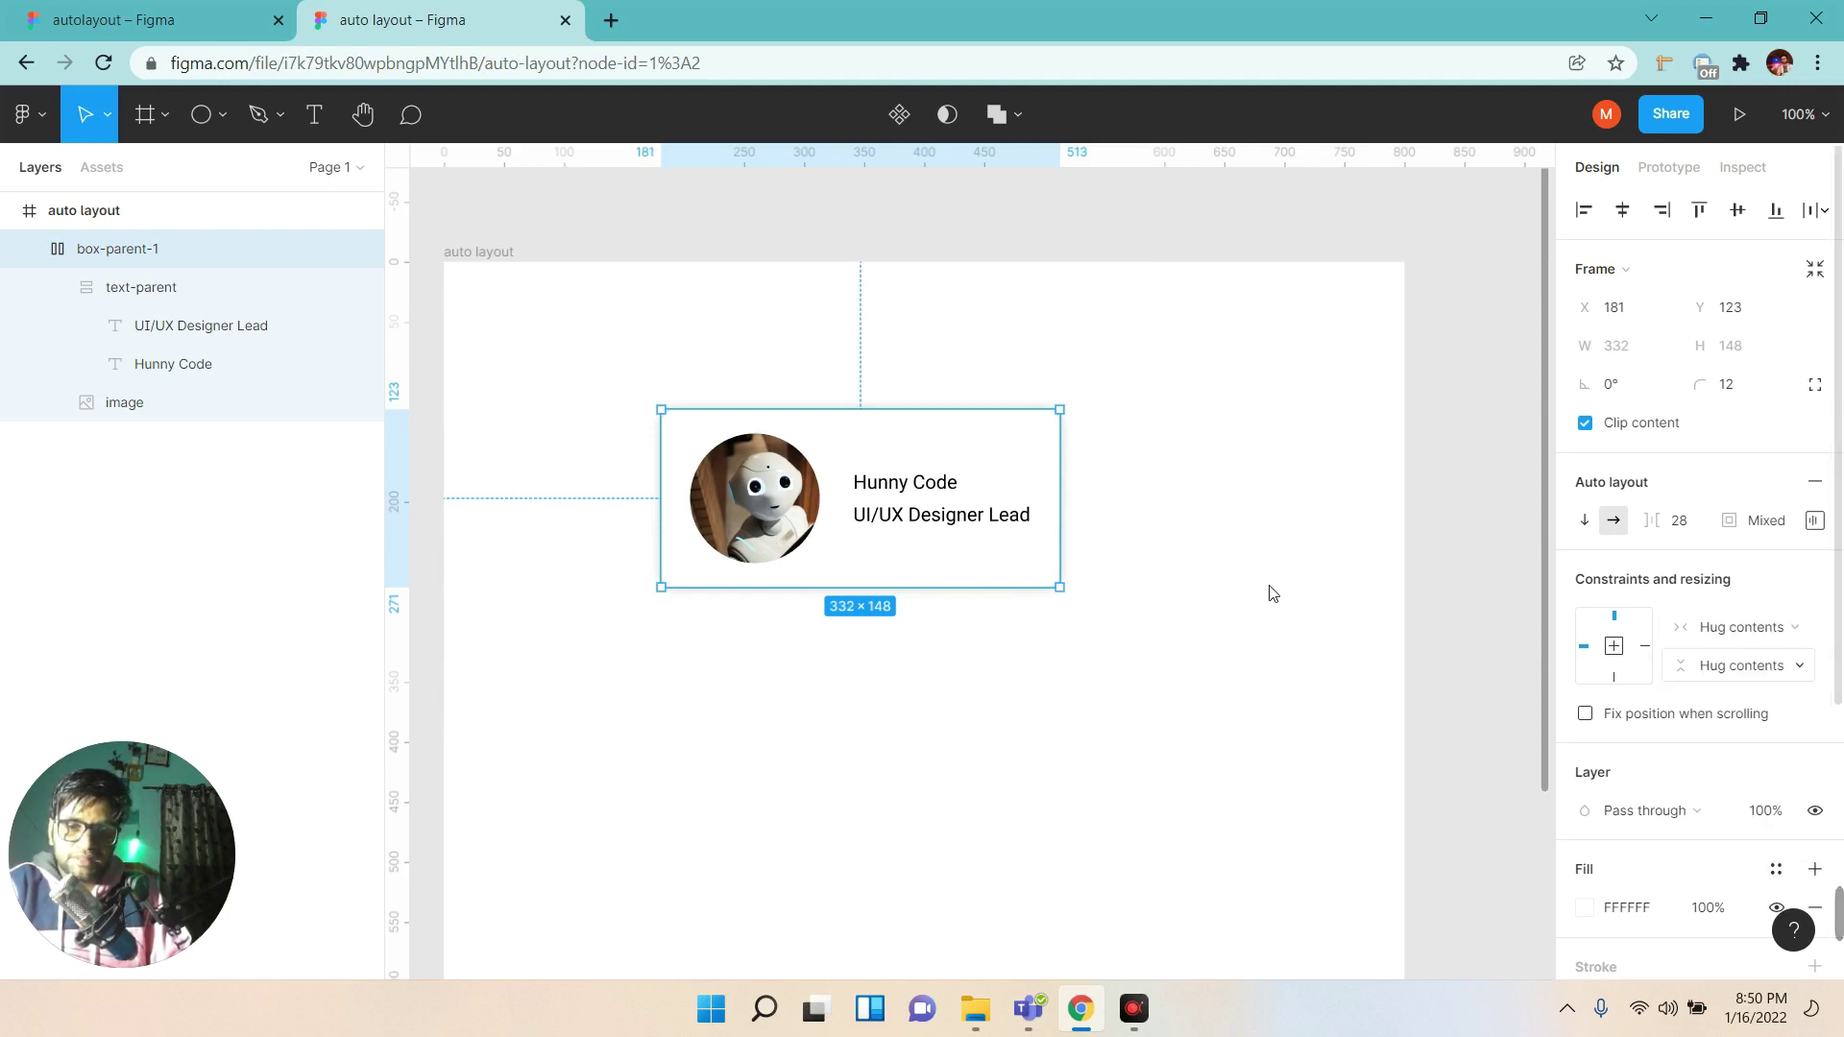
click(1816, 524)
click(1776, 528)
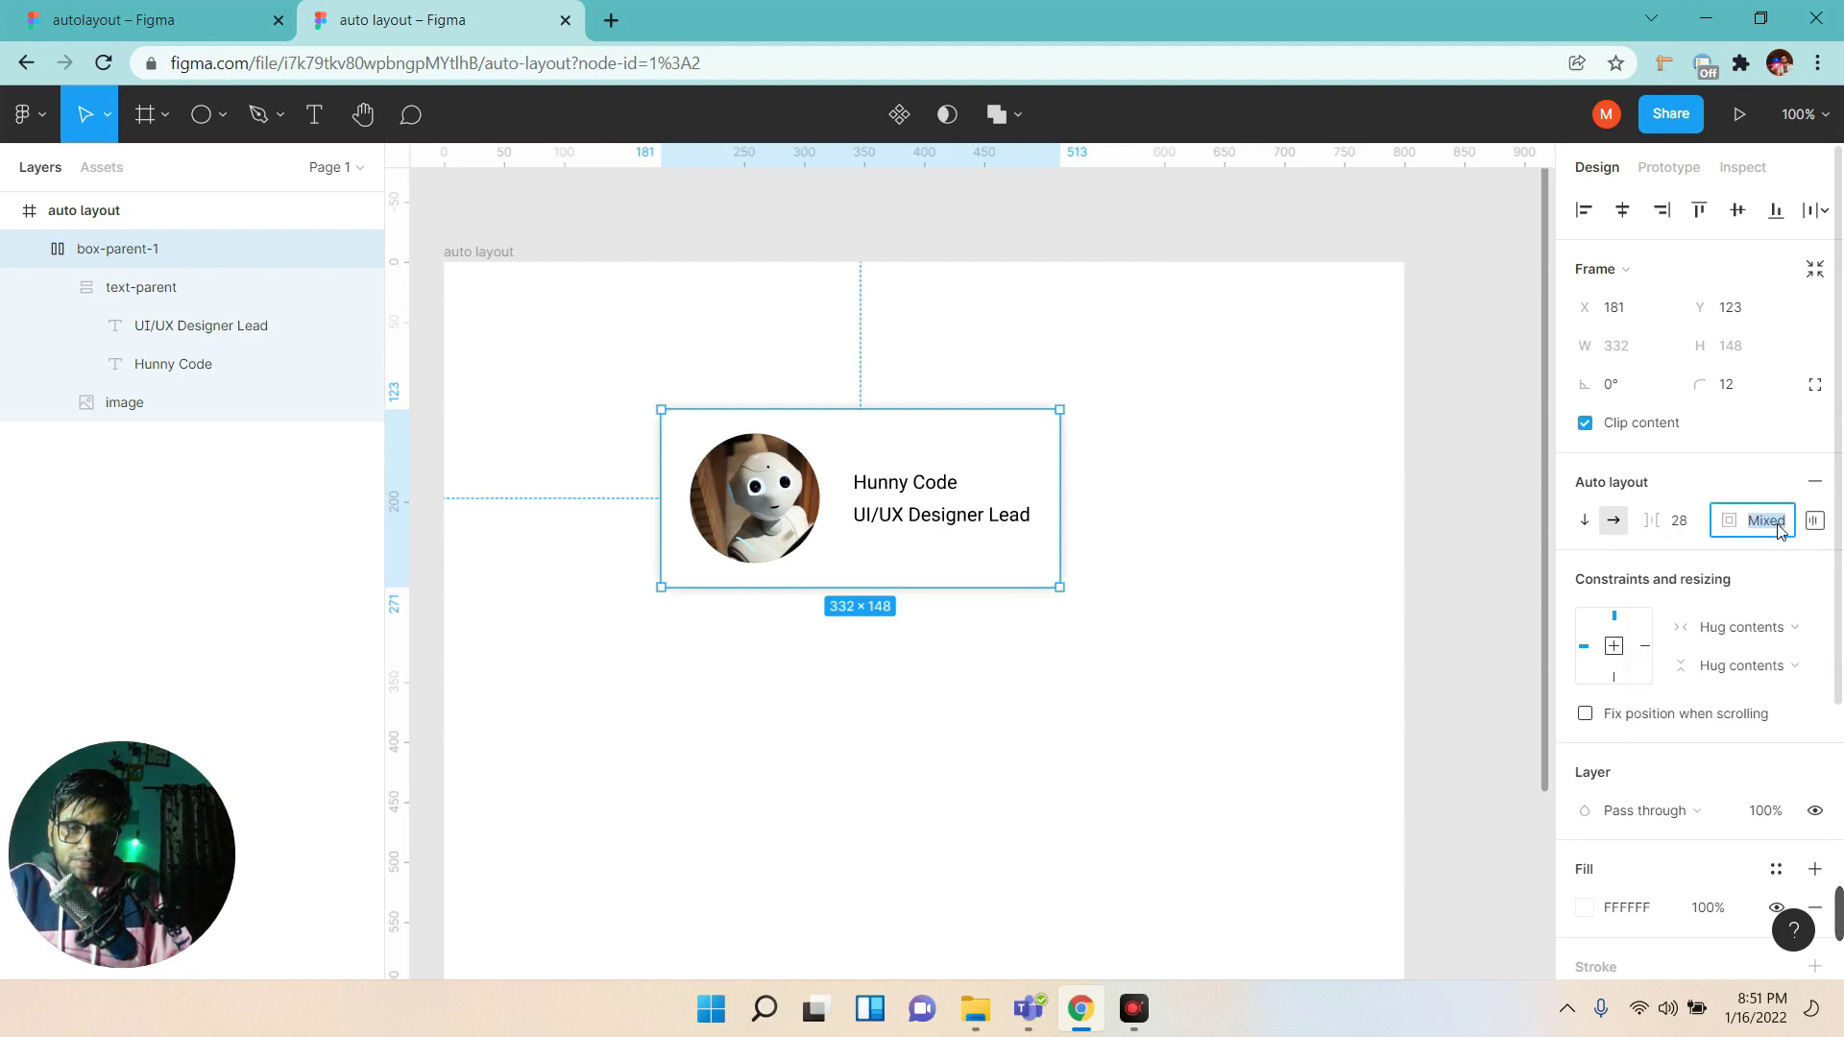
text(50)
key(Return)
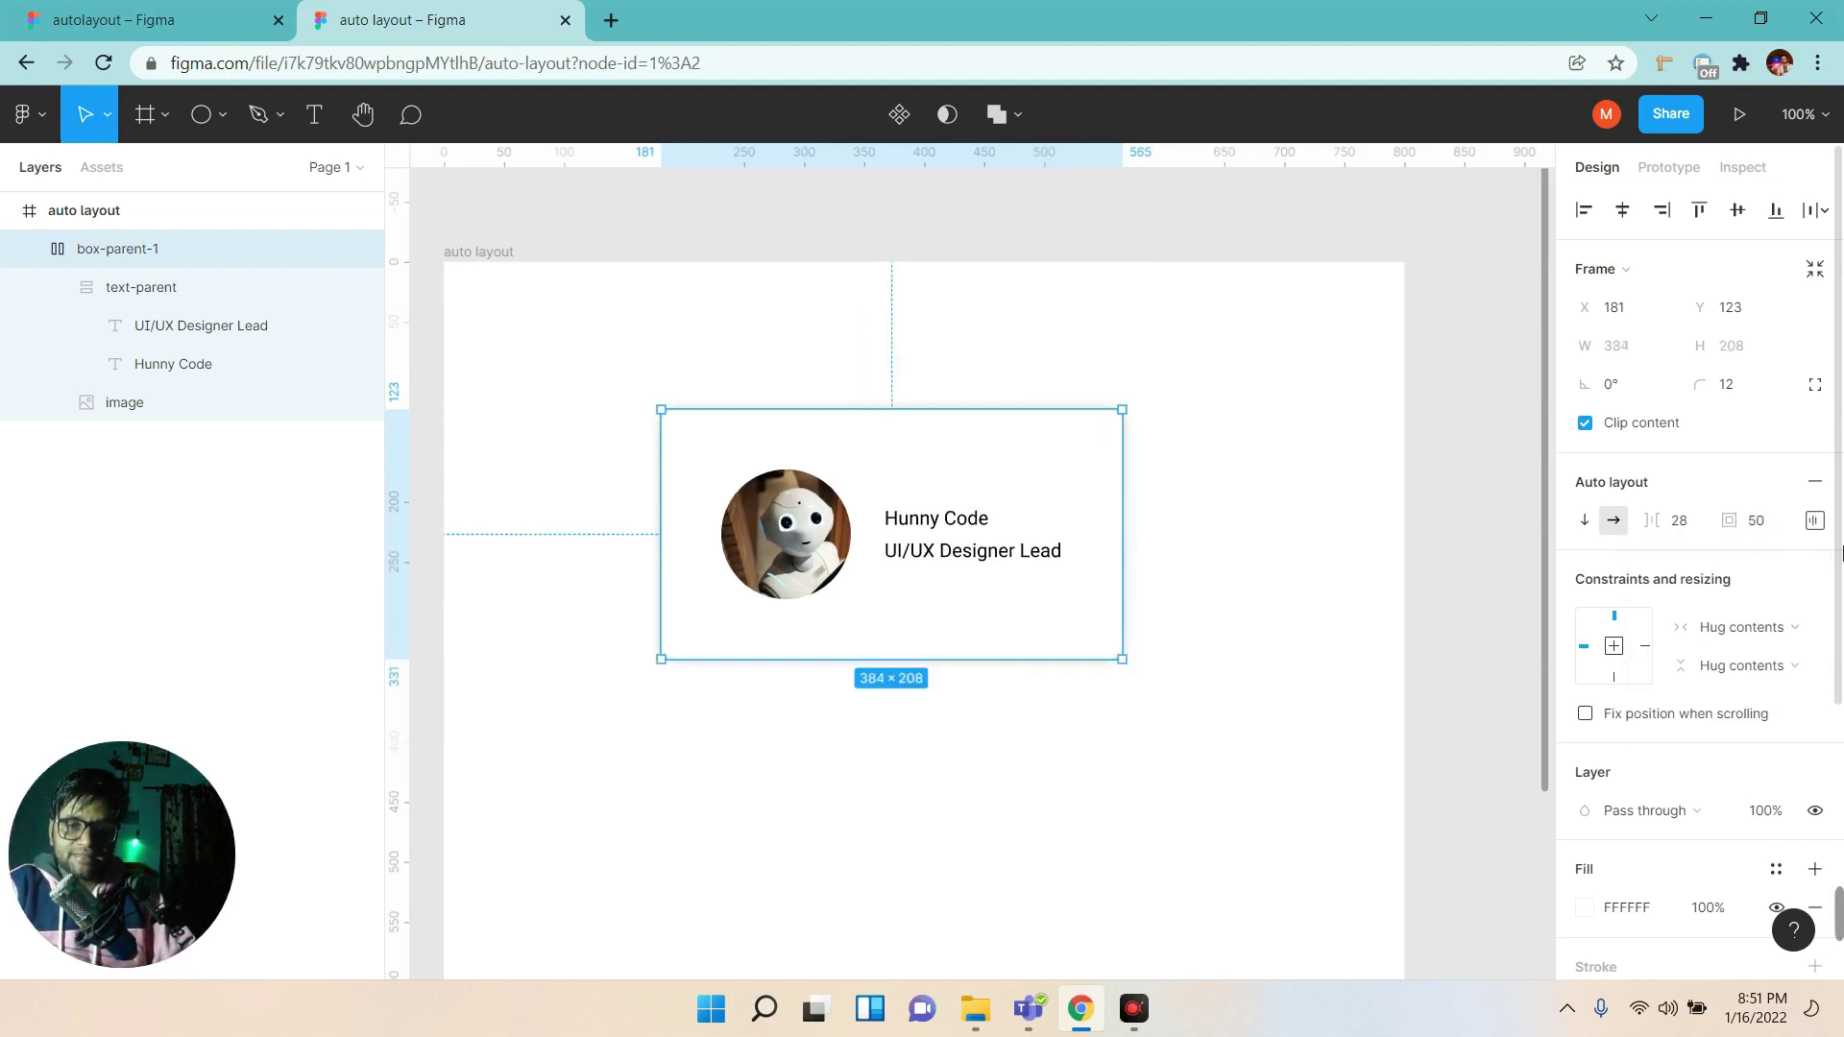
click(1299, 652)
click(1038, 499)
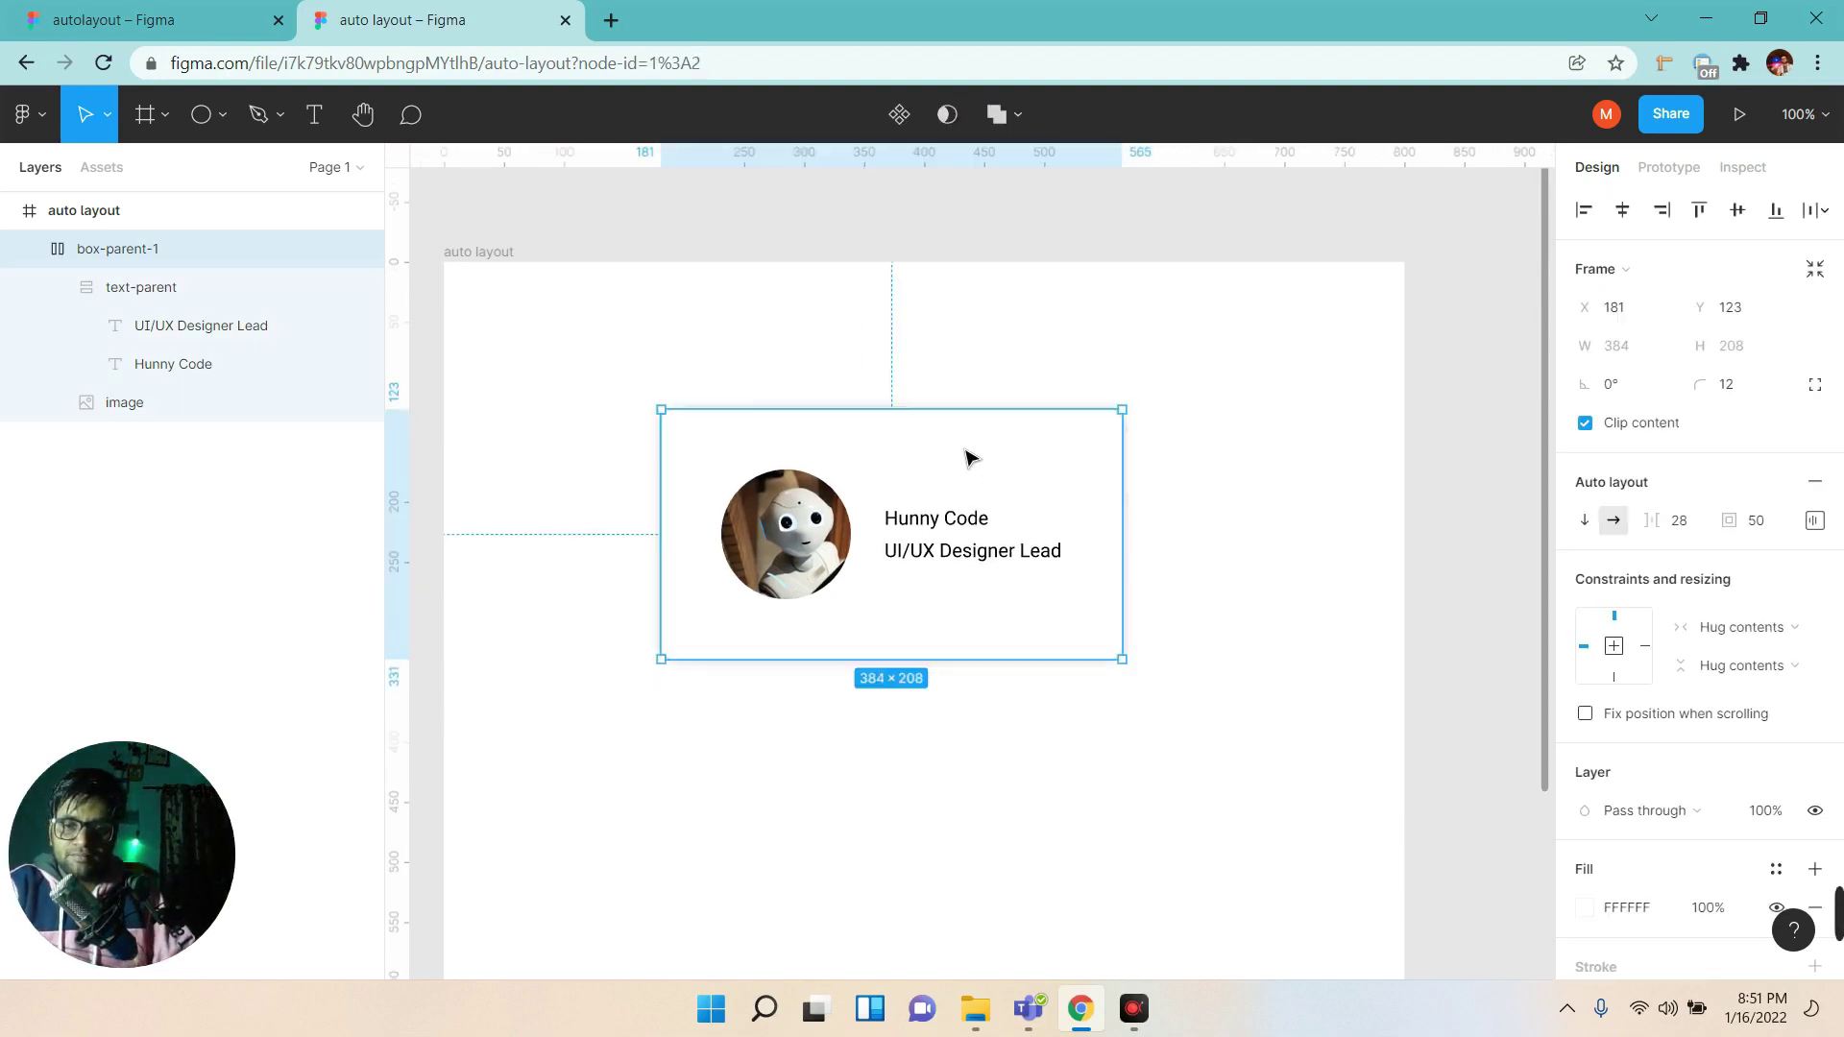
click(1748, 523)
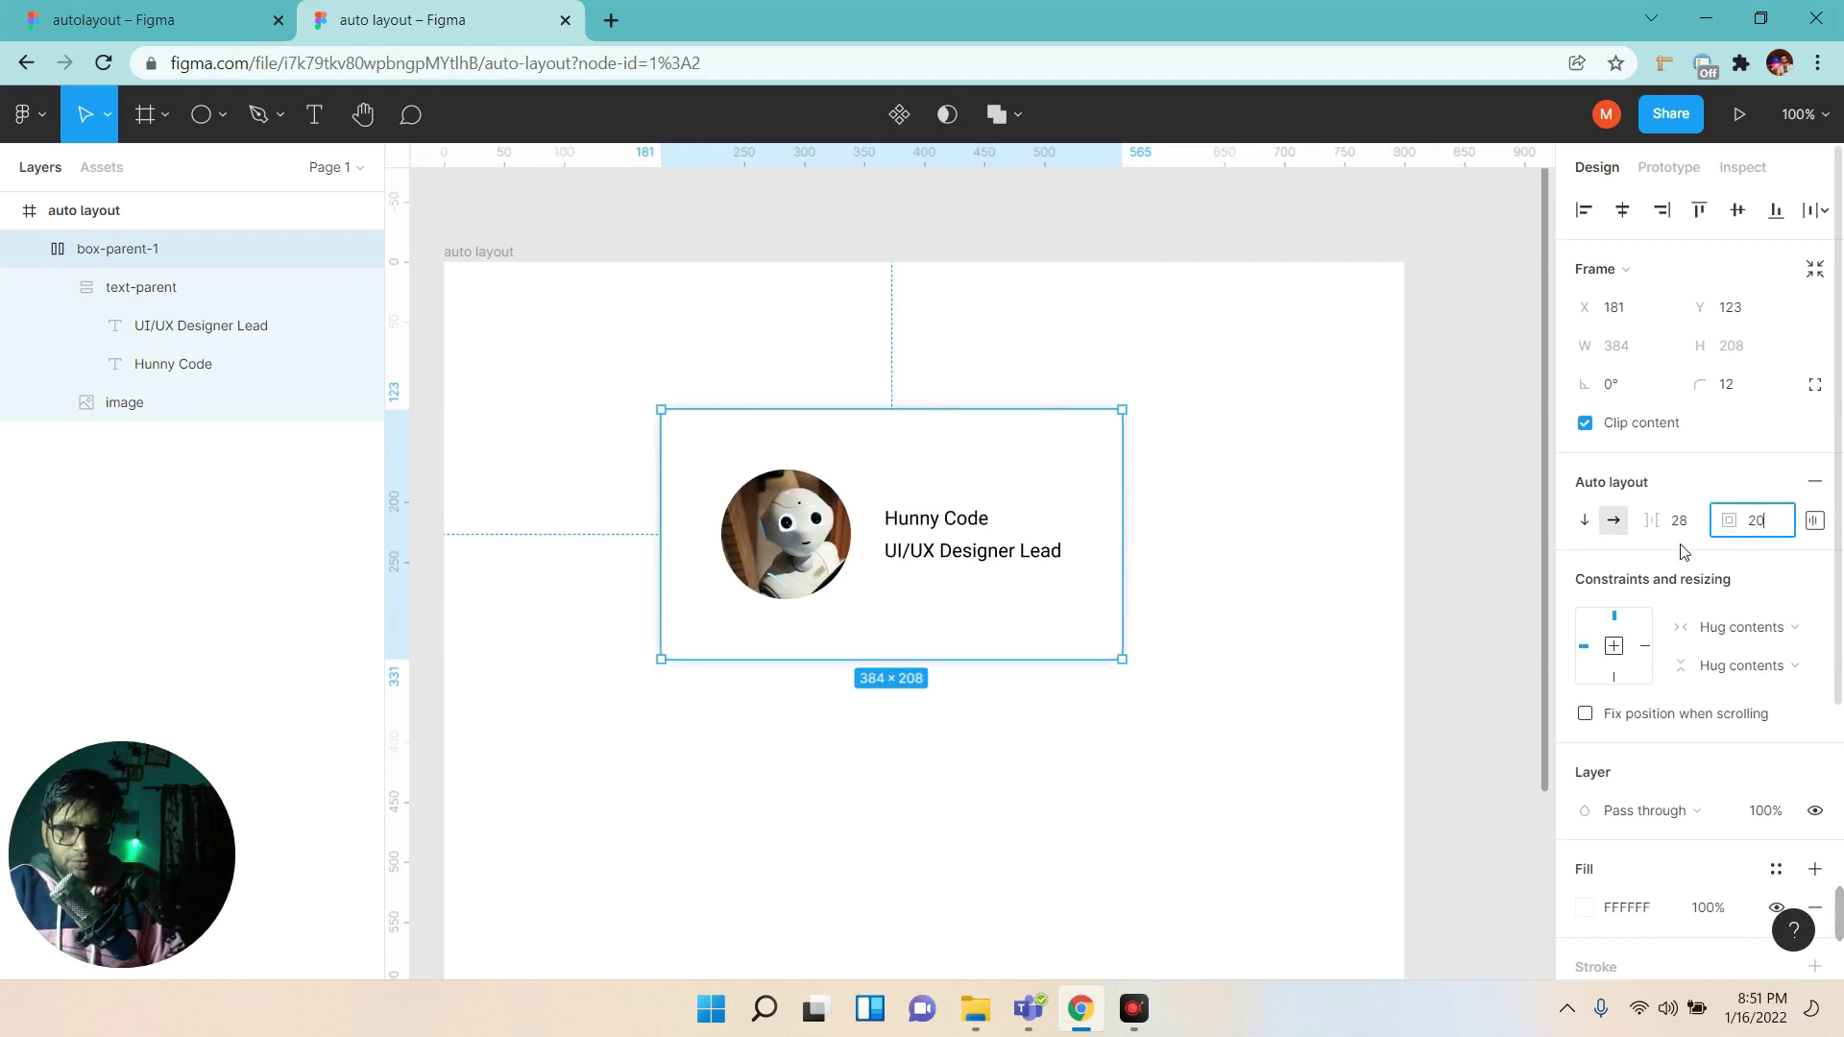
key(Return)
click(1208, 708)
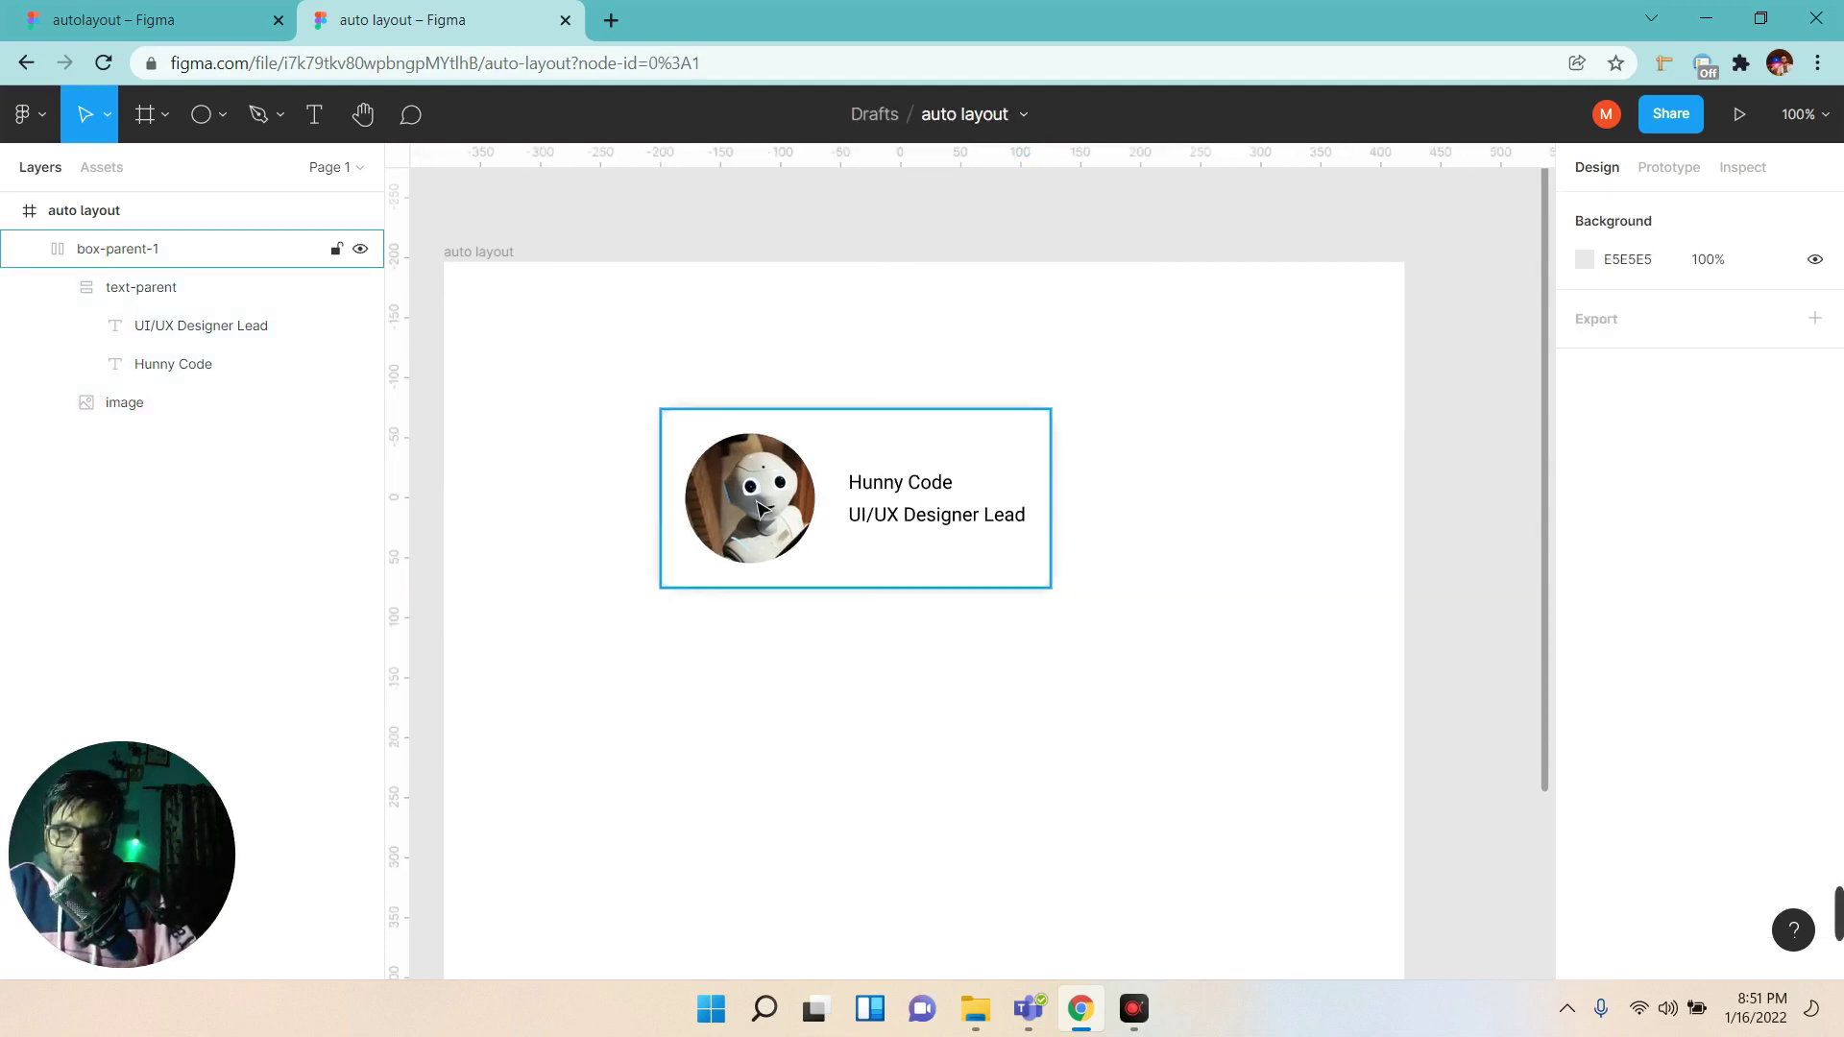
Widen the card to 502 px, then set its width back to Hug contents.
click(1054, 471)
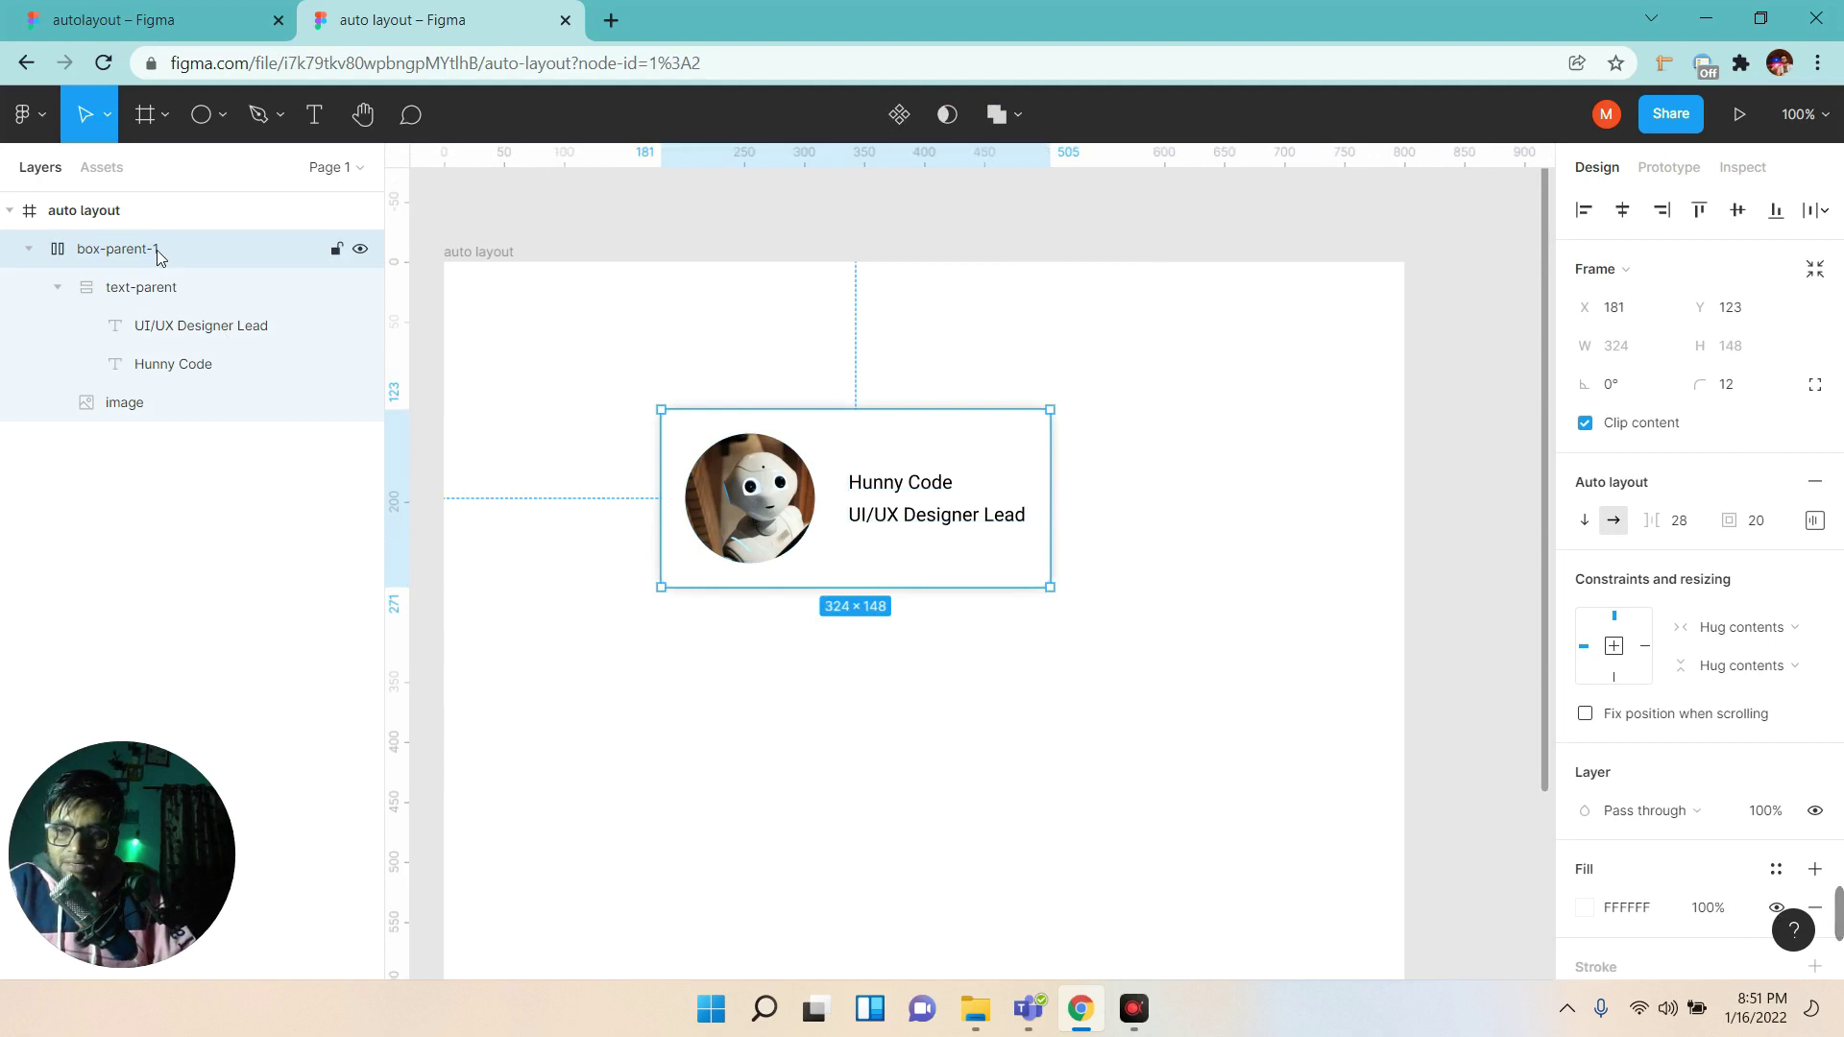
click(26, 252)
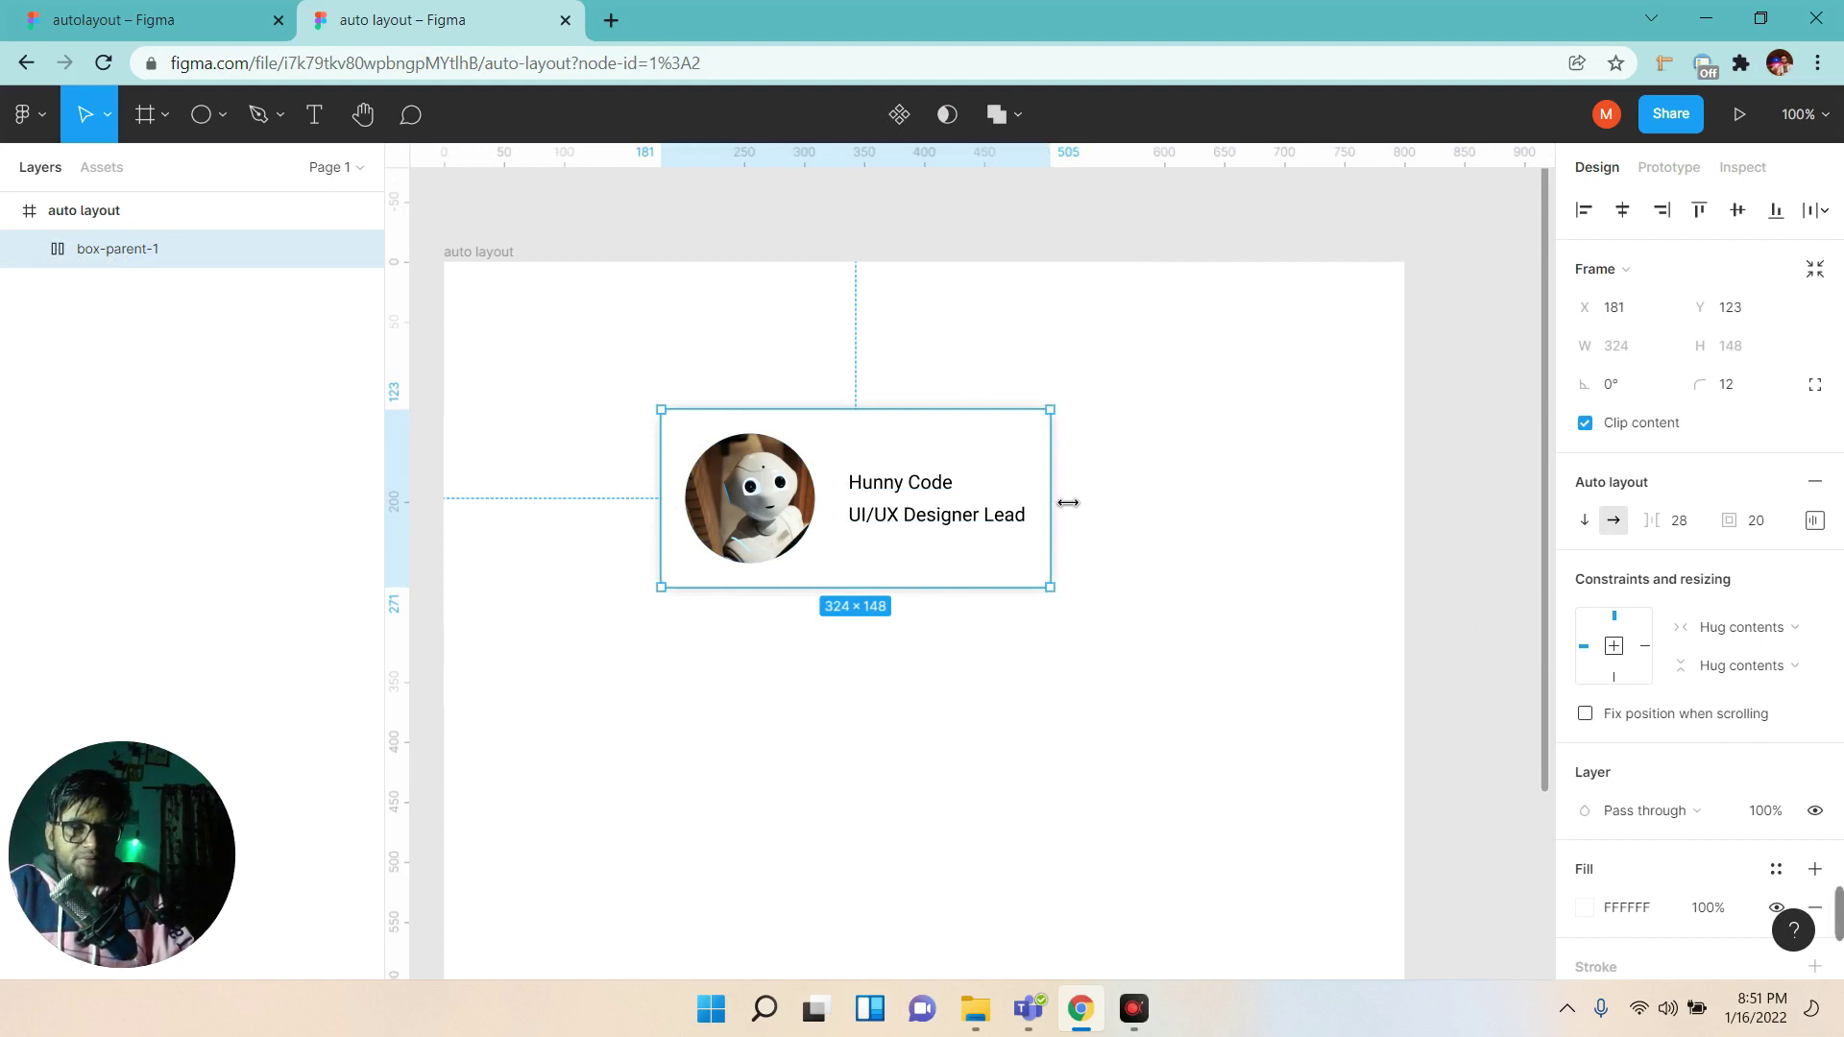
drag(1070, 496, 1283, 481)
click(1247, 638)
click(1120, 539)
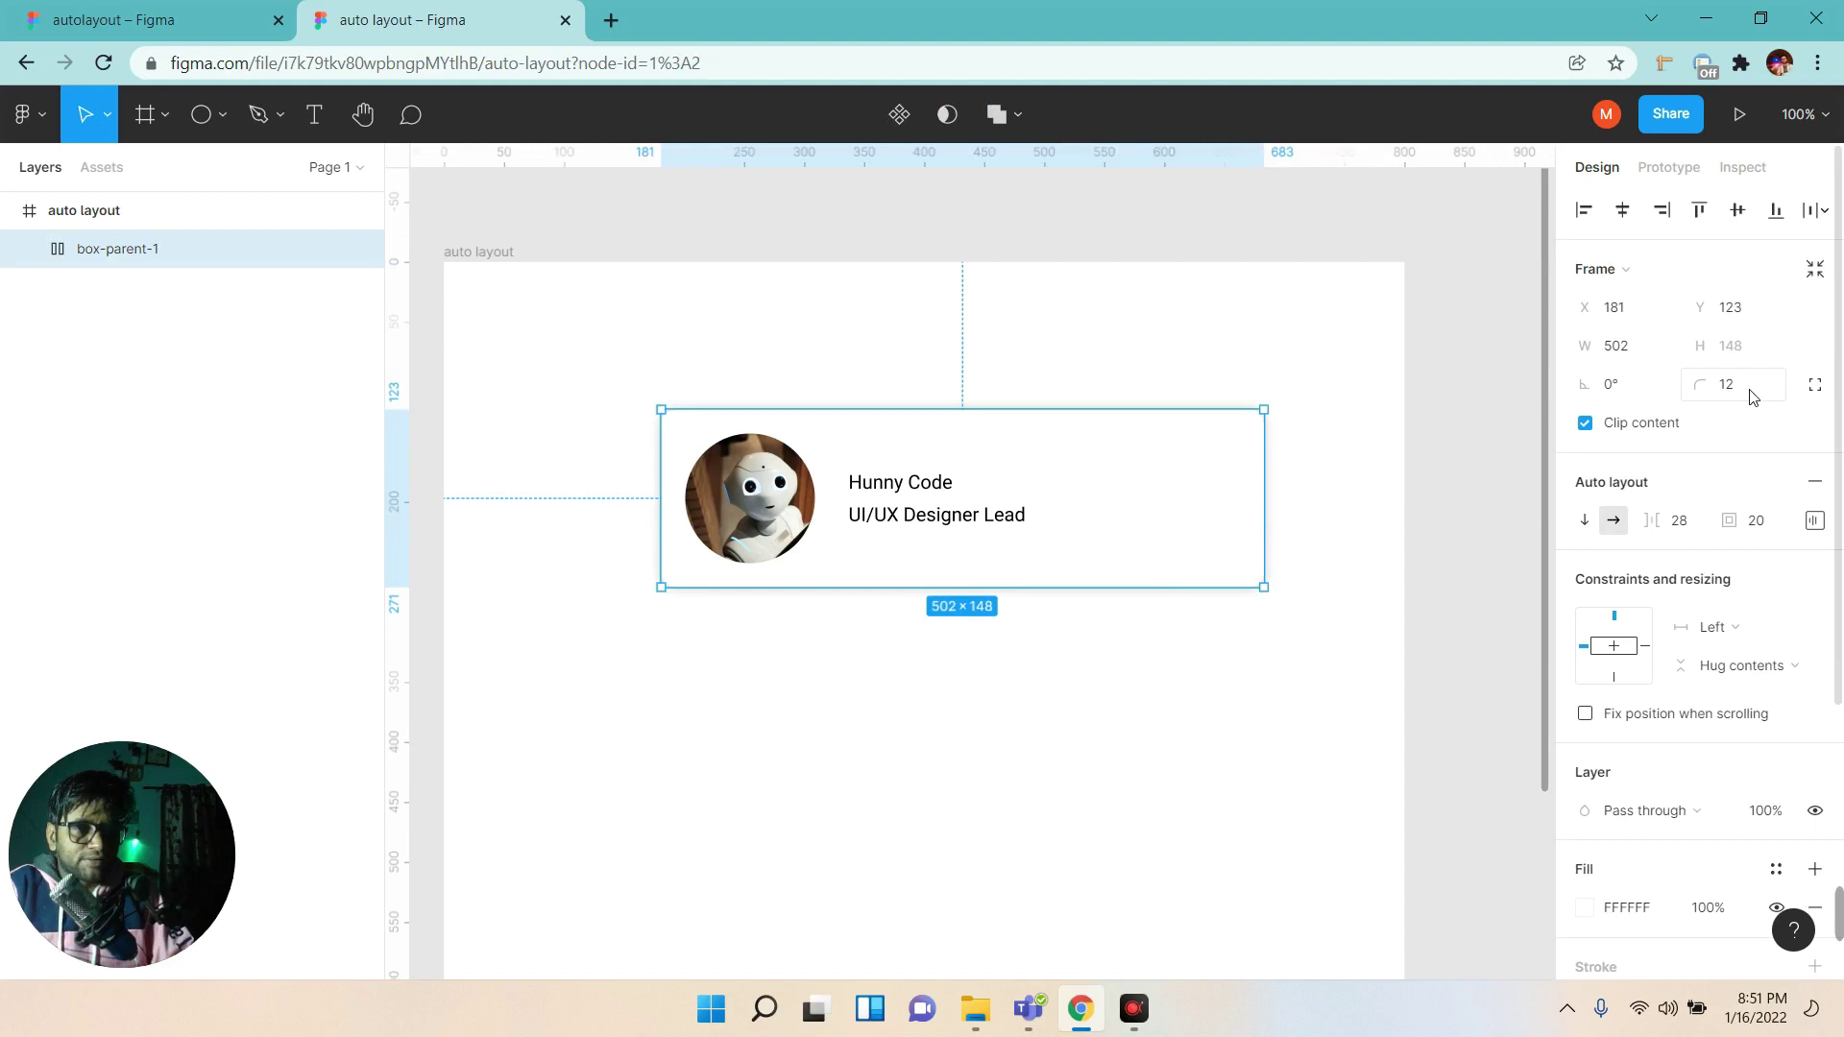
click(1749, 641)
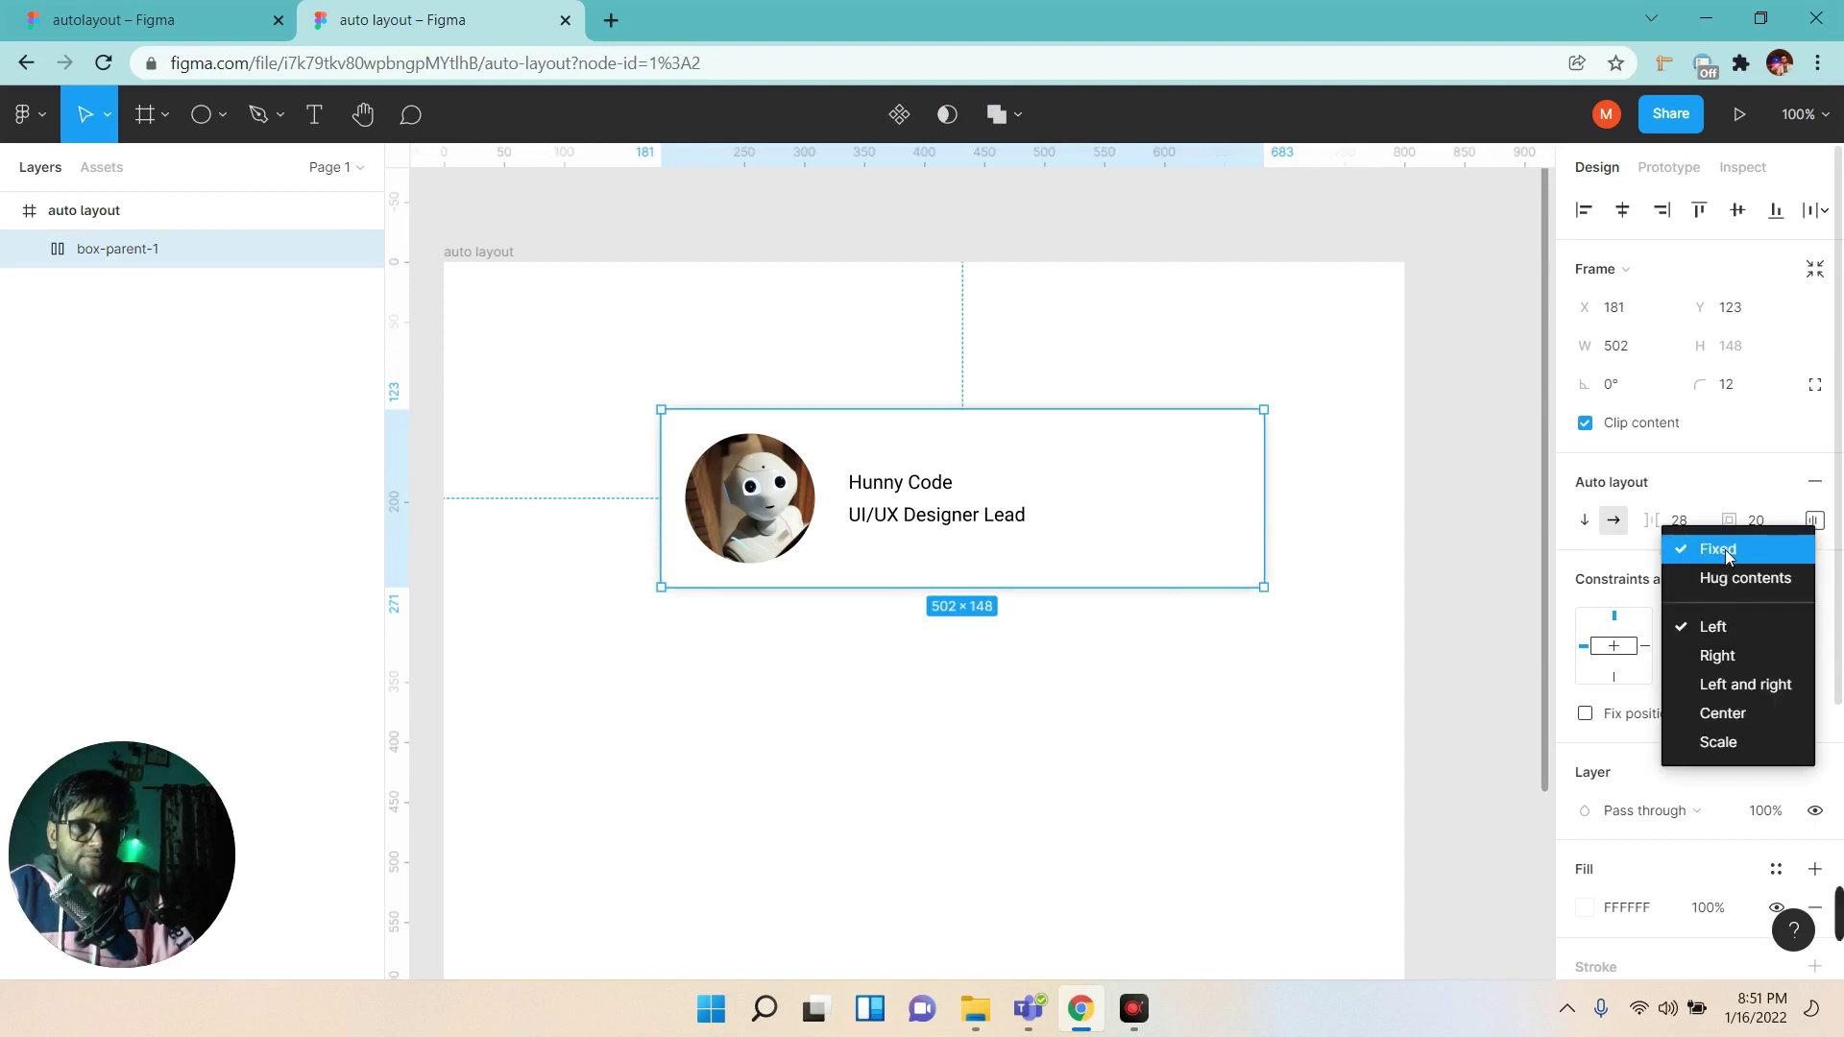
click(1169, 486)
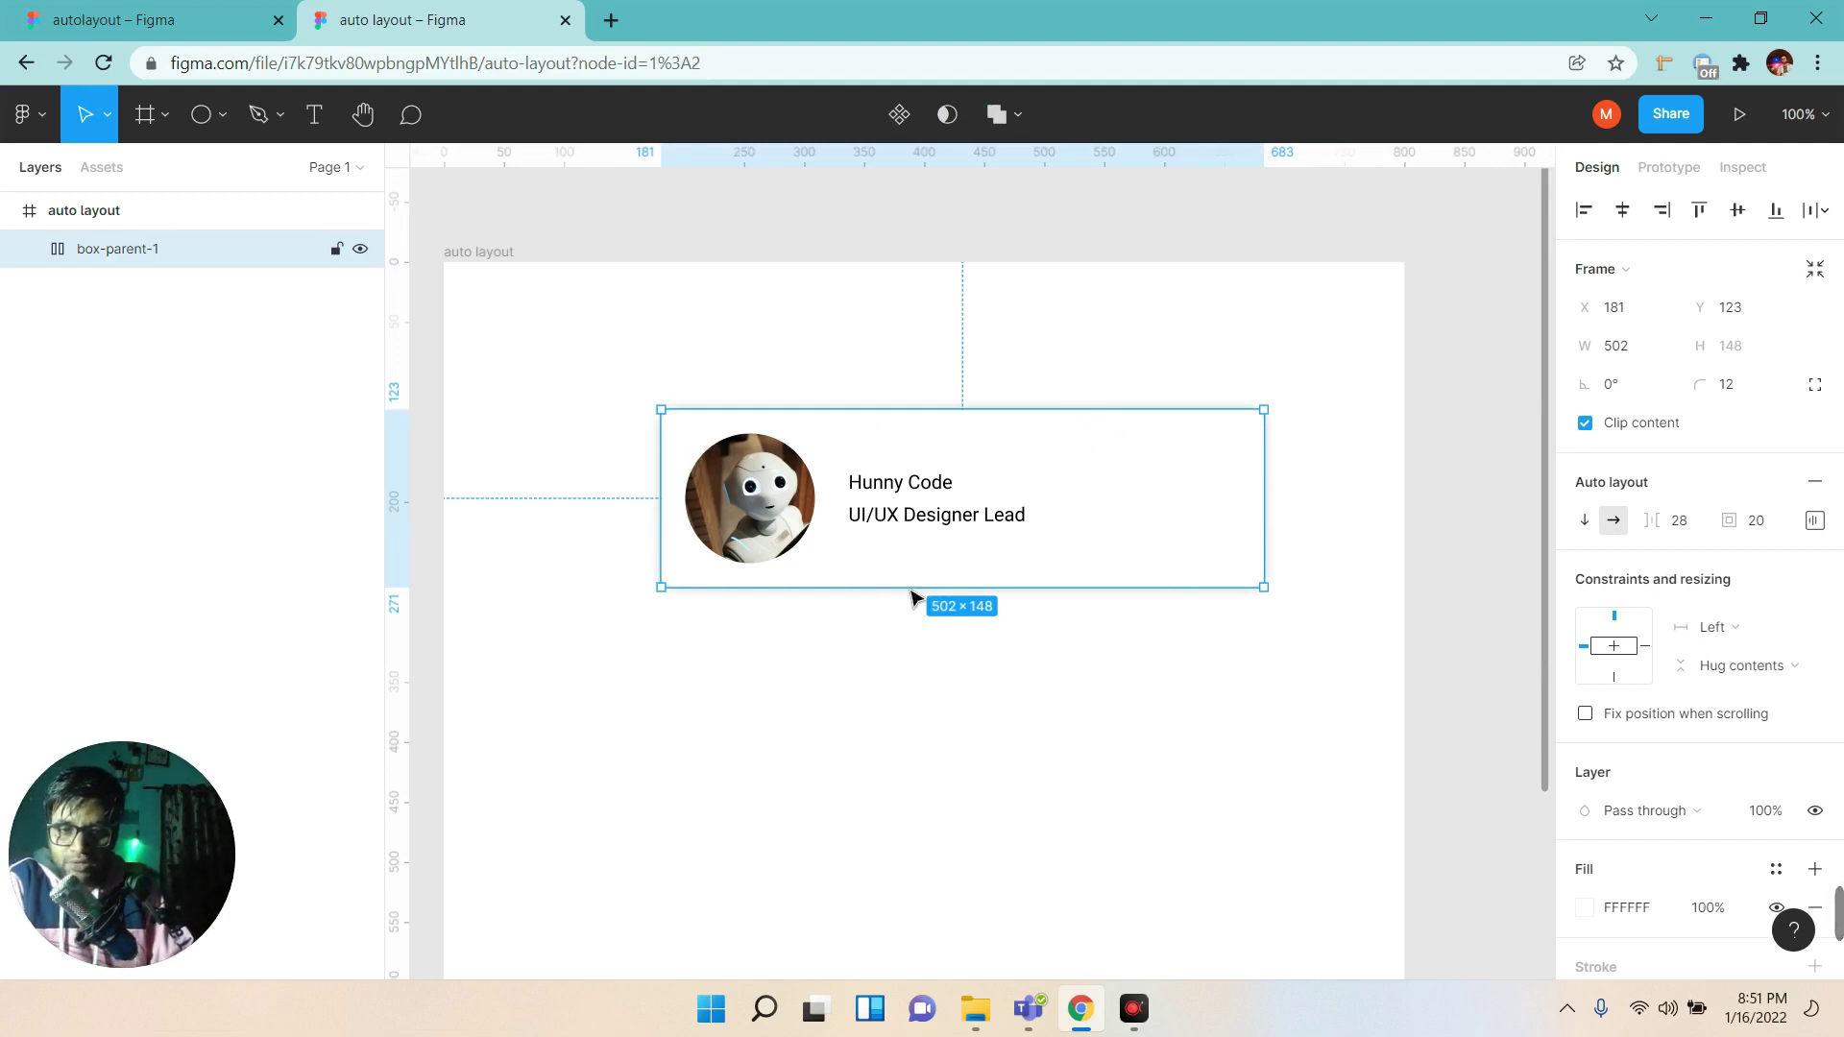
click(1782, 629)
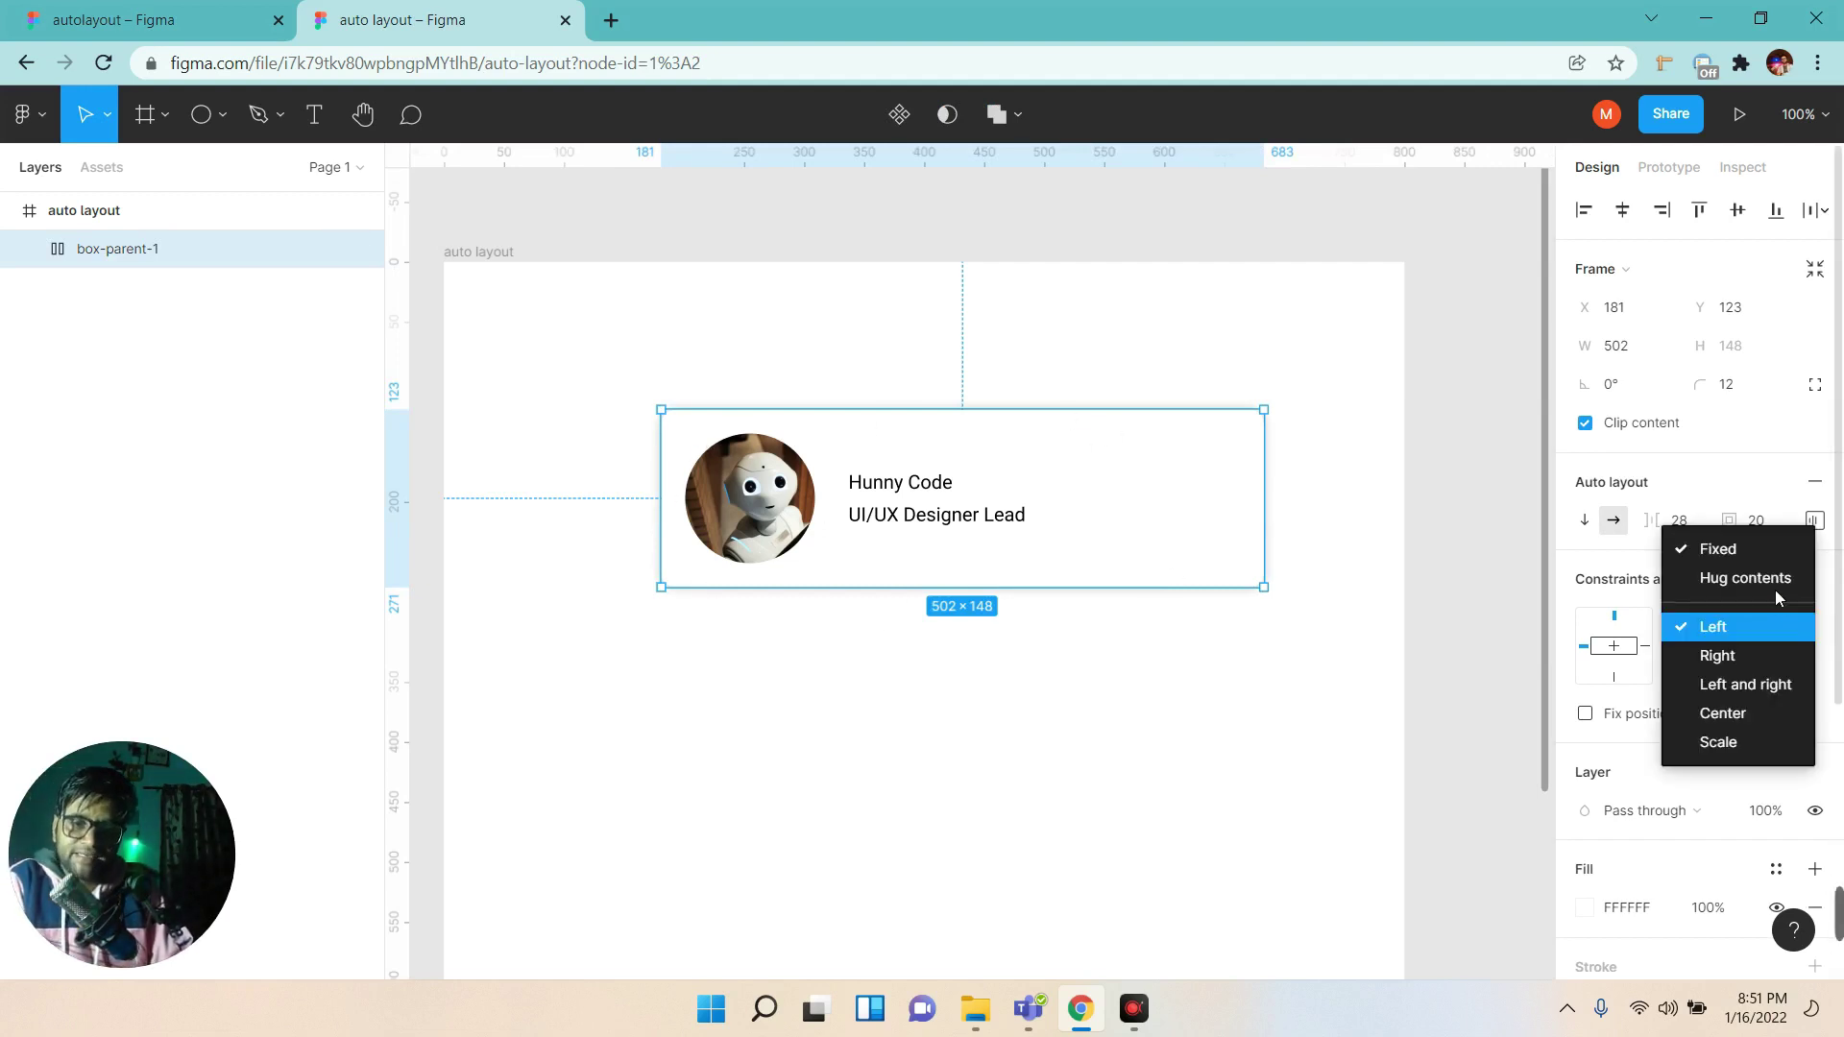
click(1774, 575)
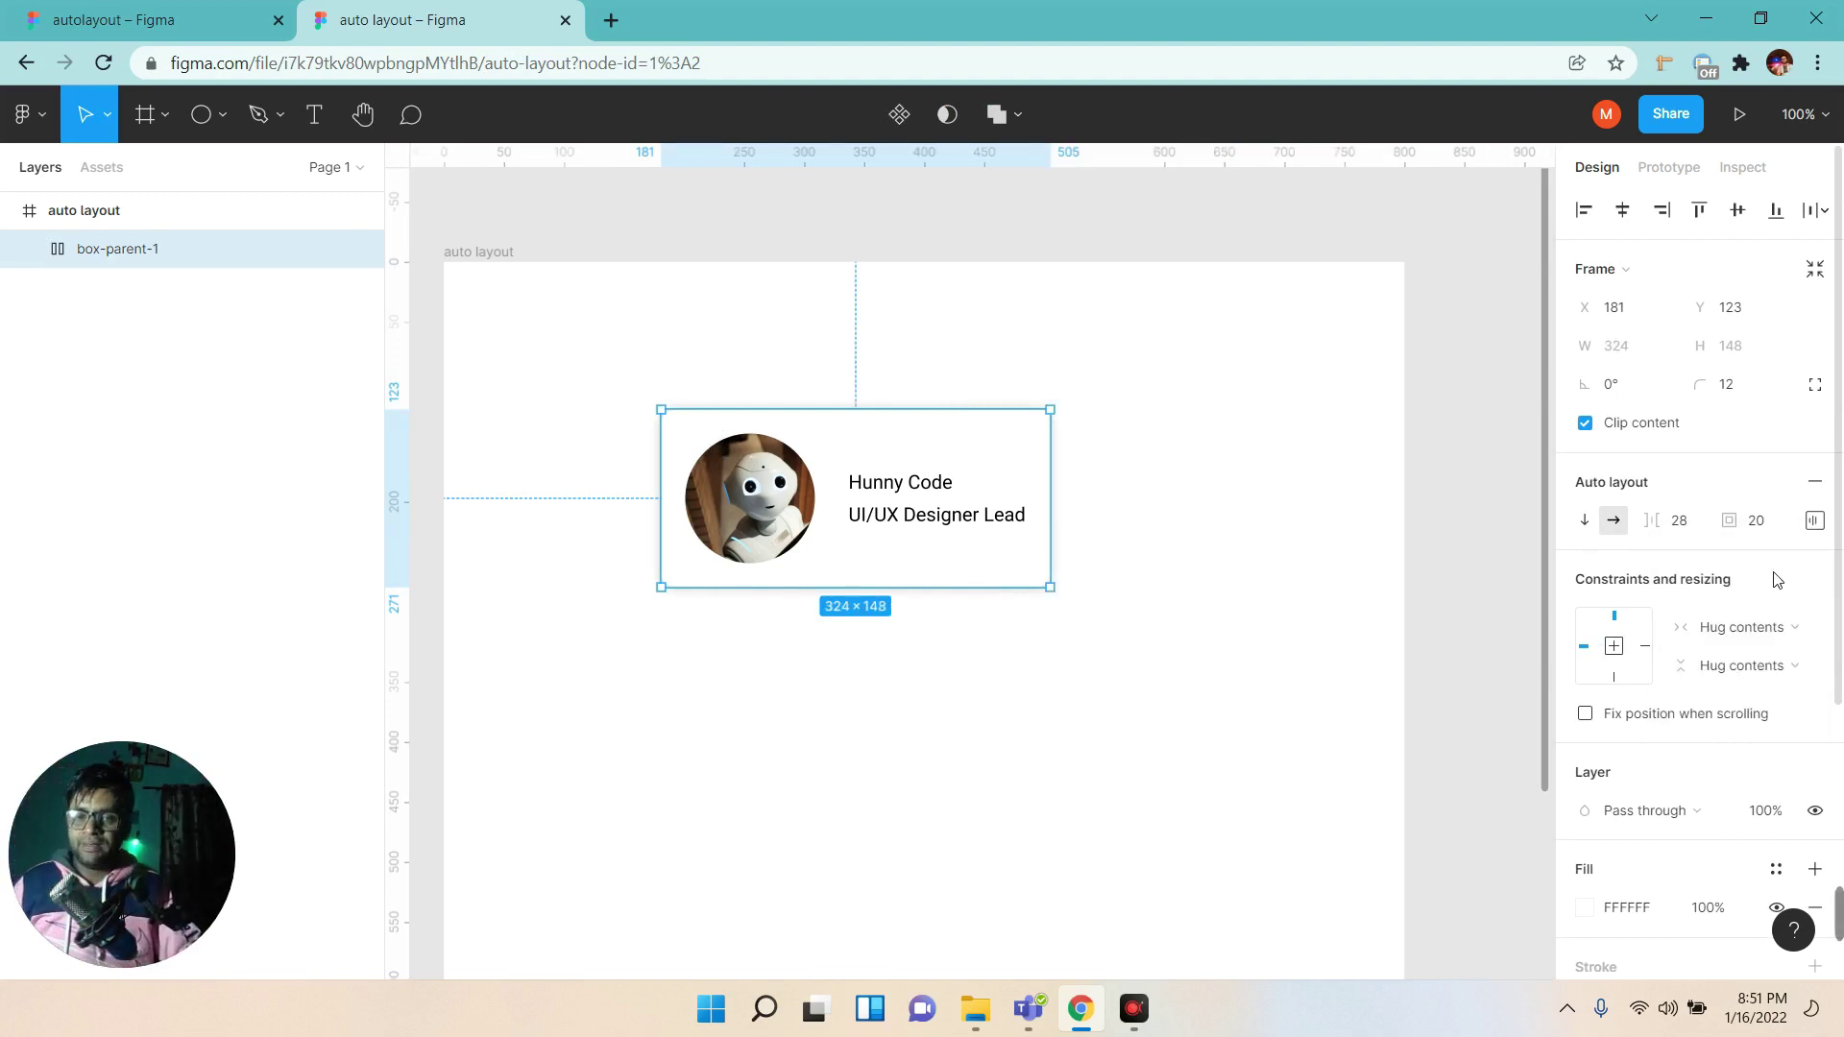
click(1301, 745)
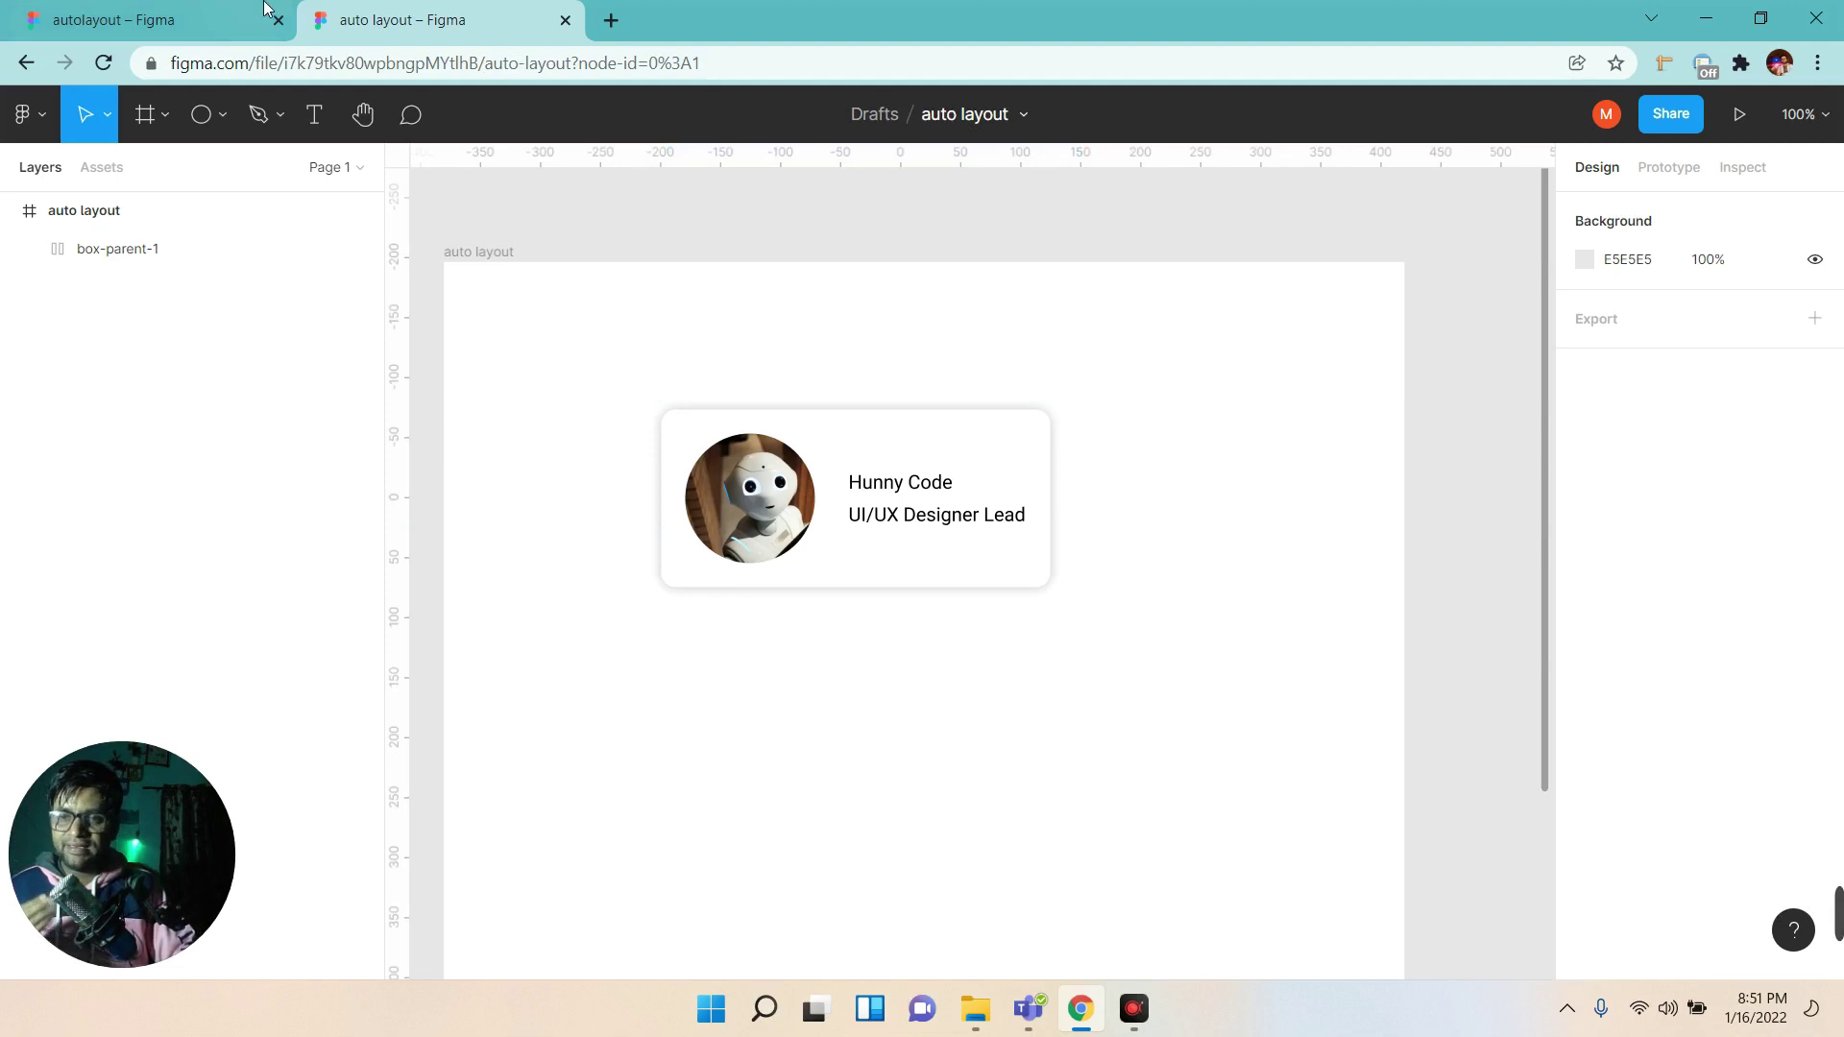
Compare with the reference file, then delete the old profile card box-parent-1.
click(154, 19)
scroll(1095, 571, right, 10)
scroll(1034, 563, right, 2)
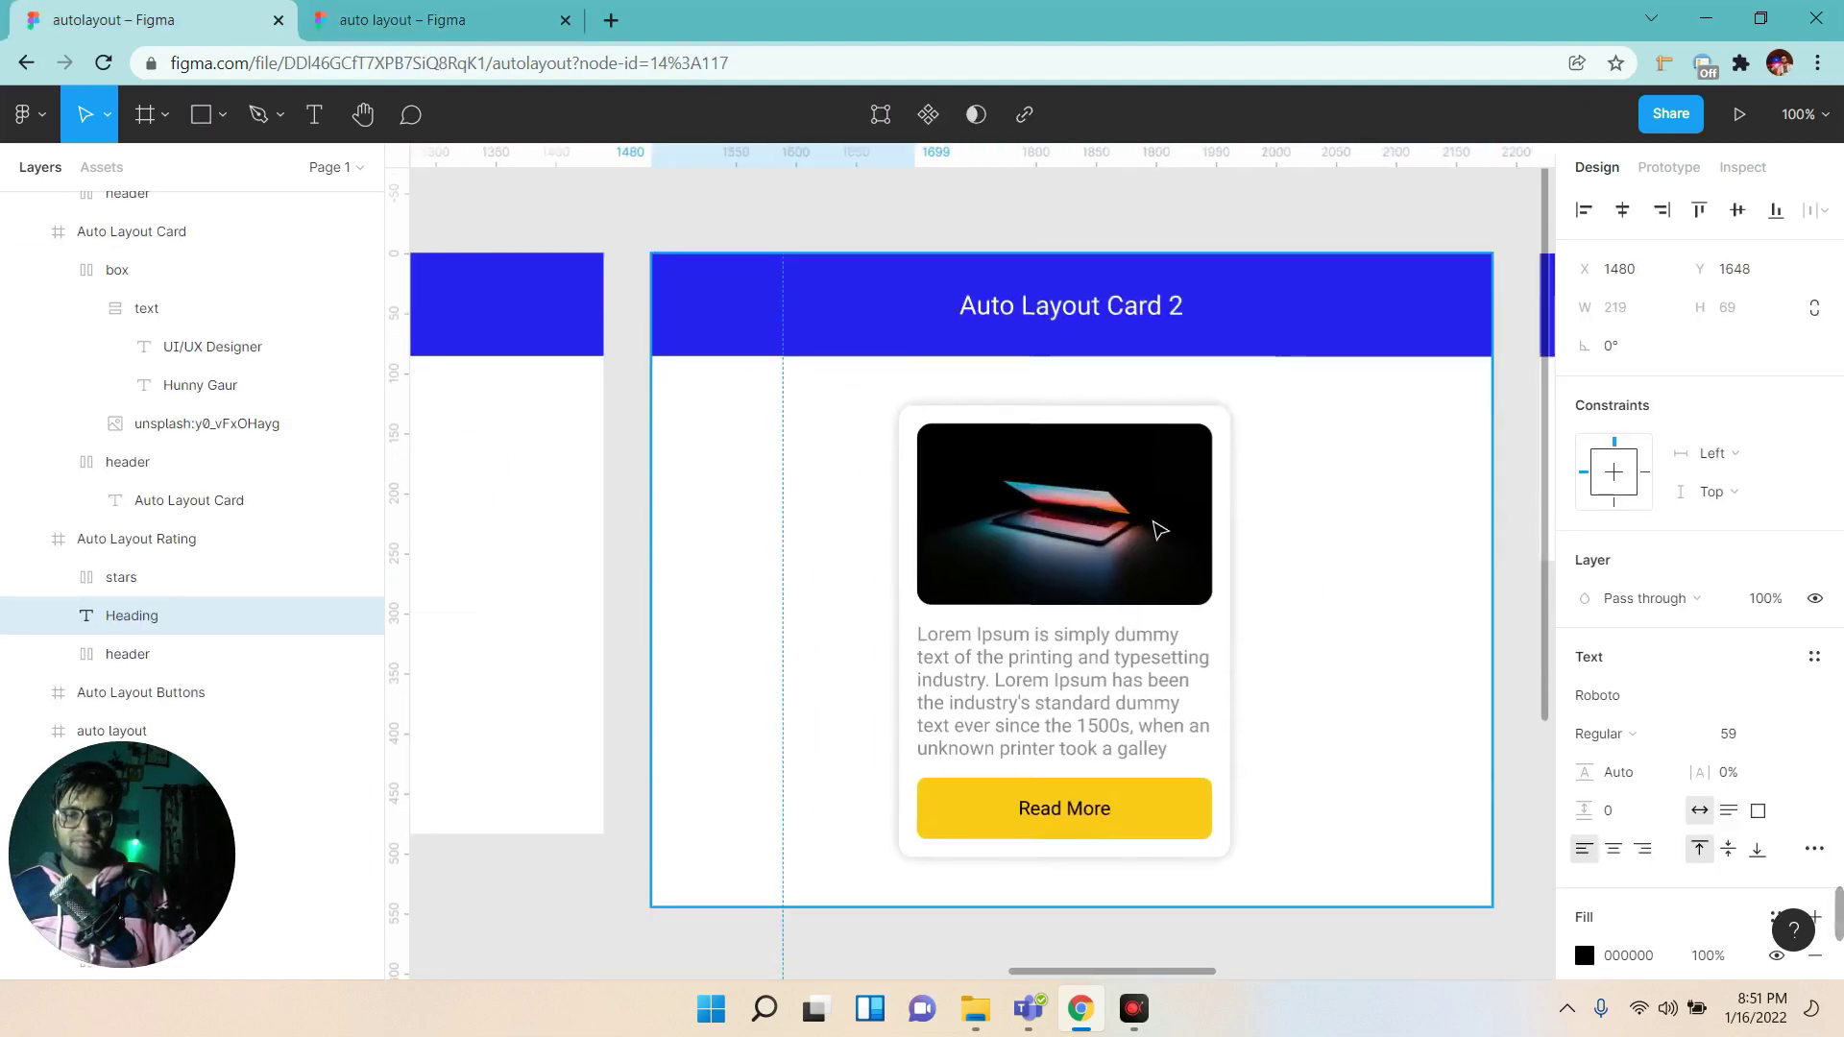
click(452, 19)
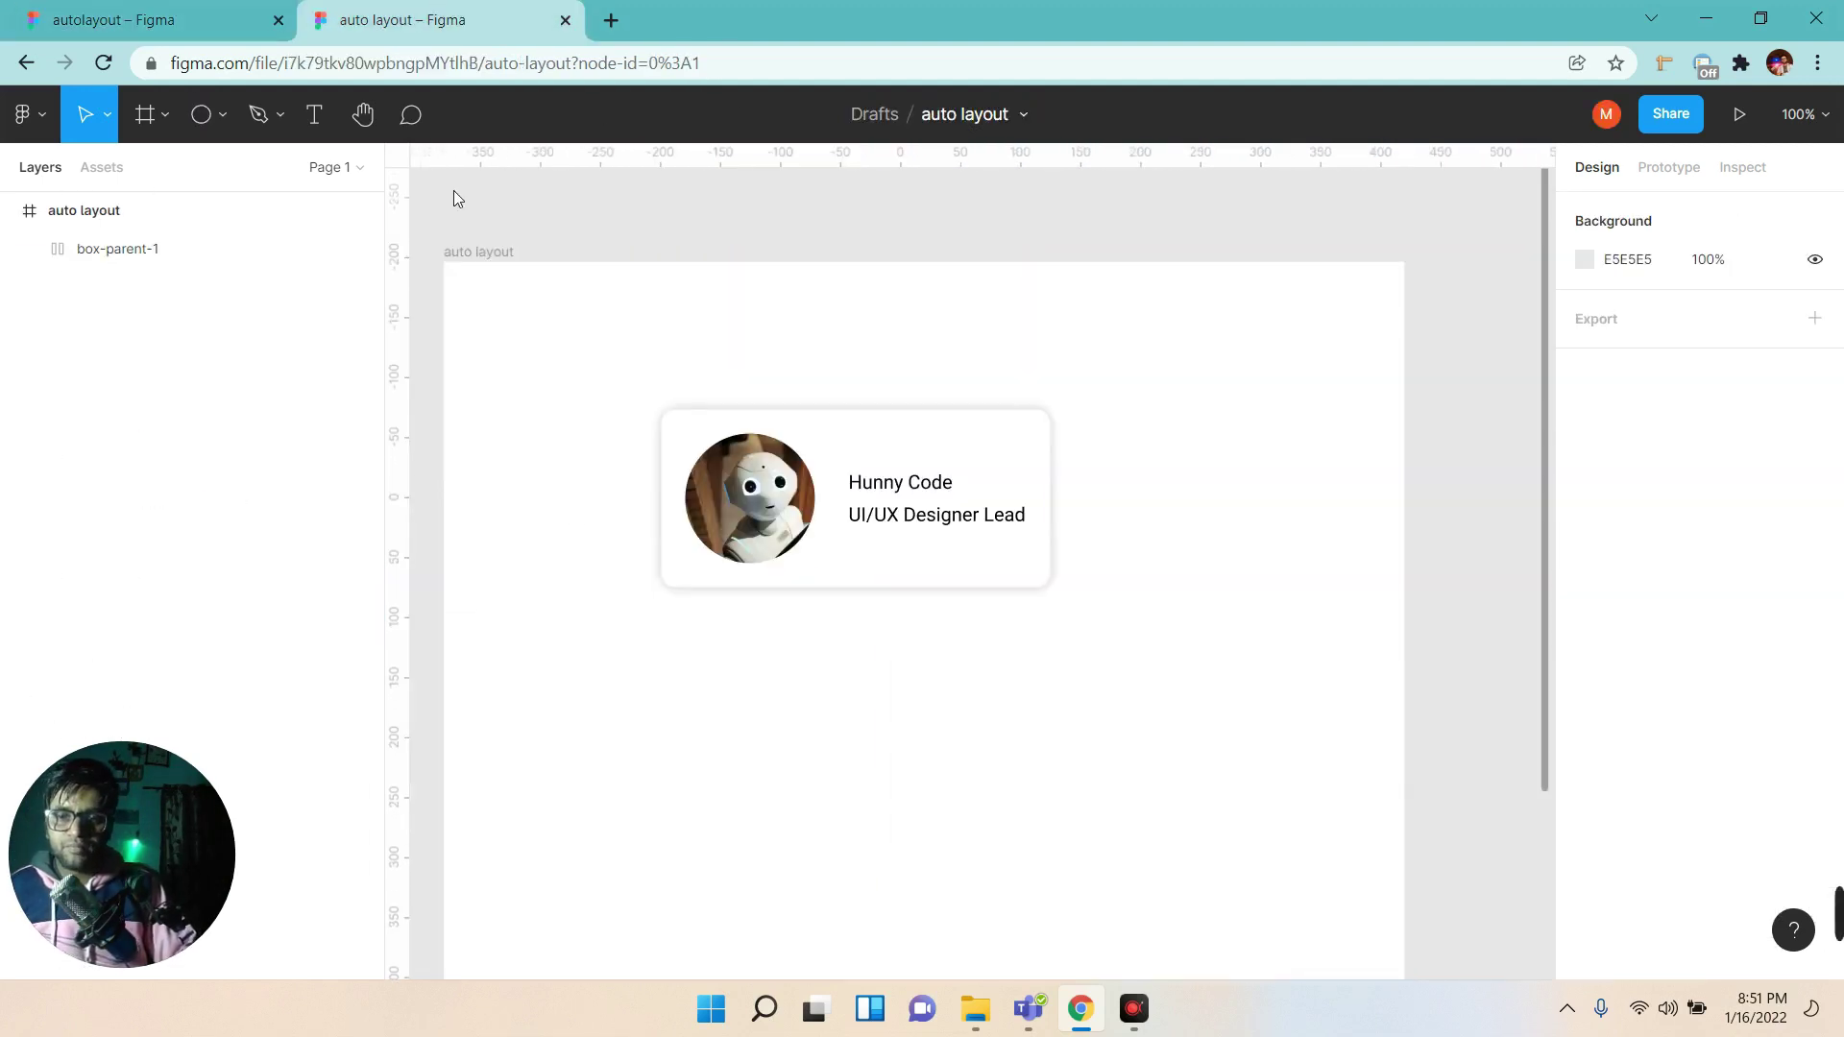
click(972, 480)
key(Delete)
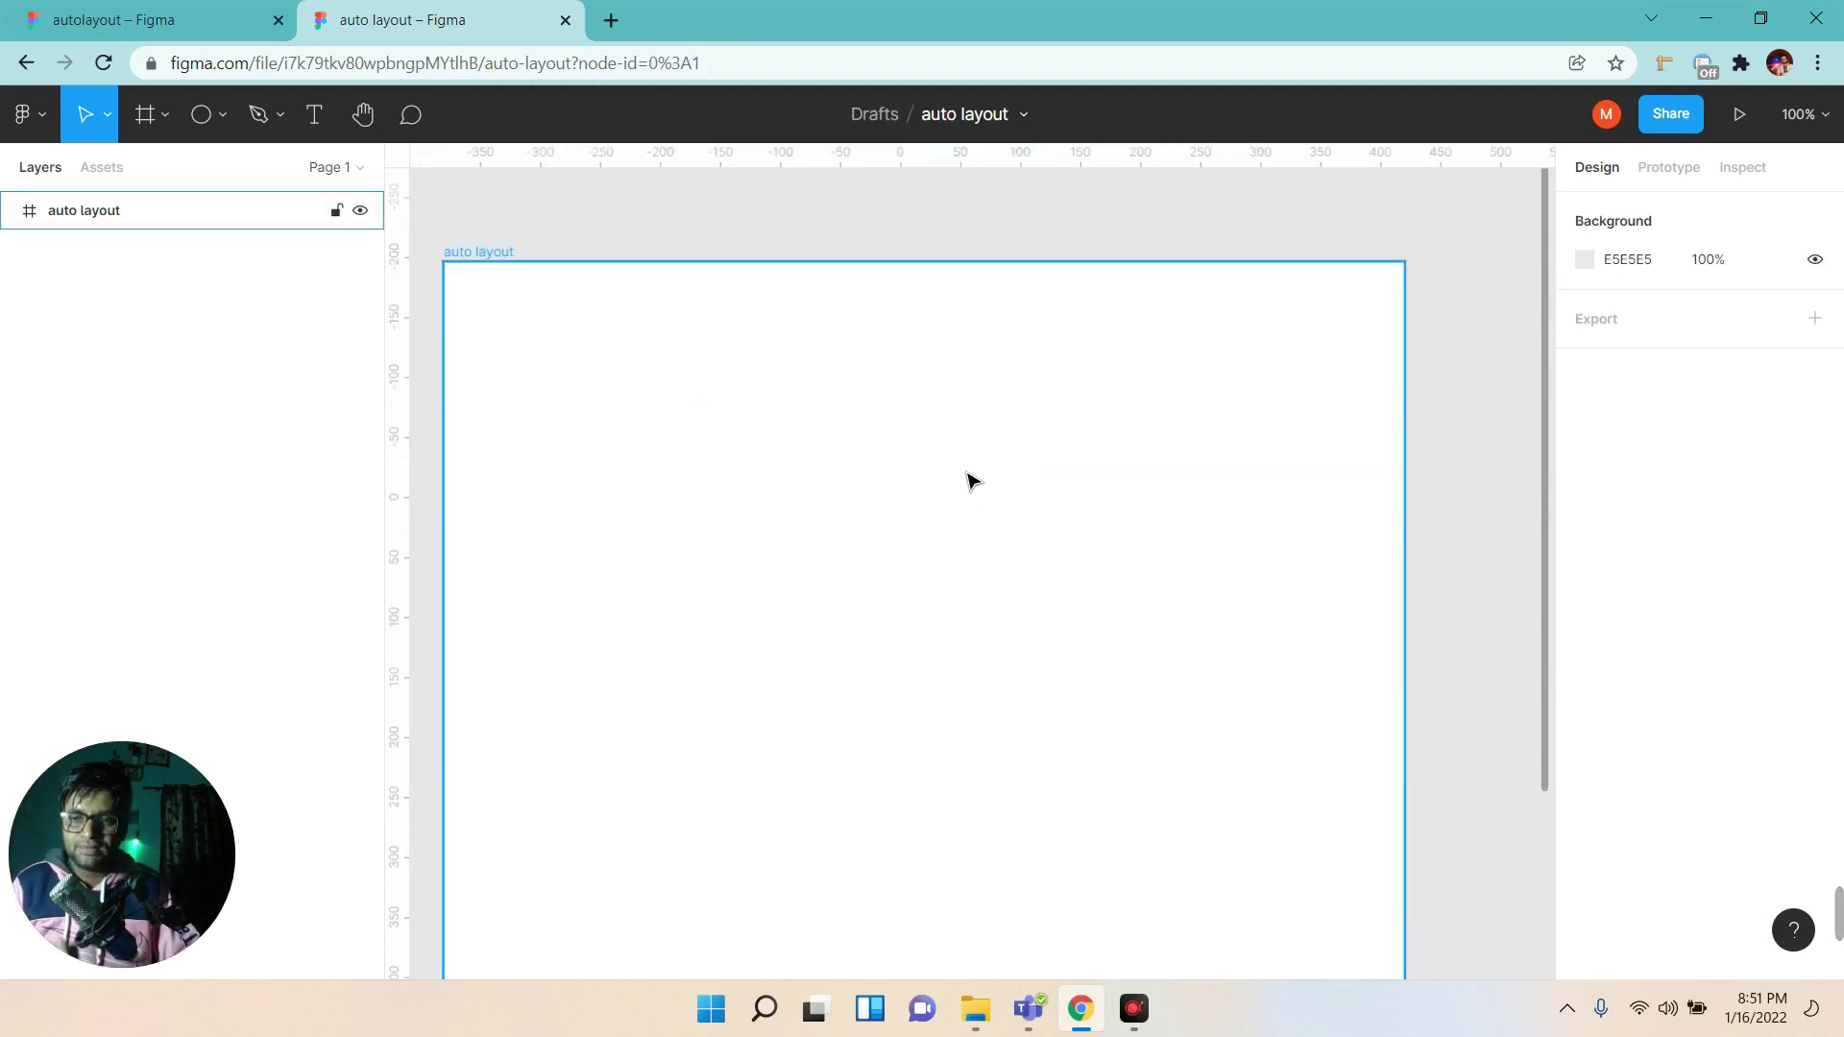
click(86, 210)
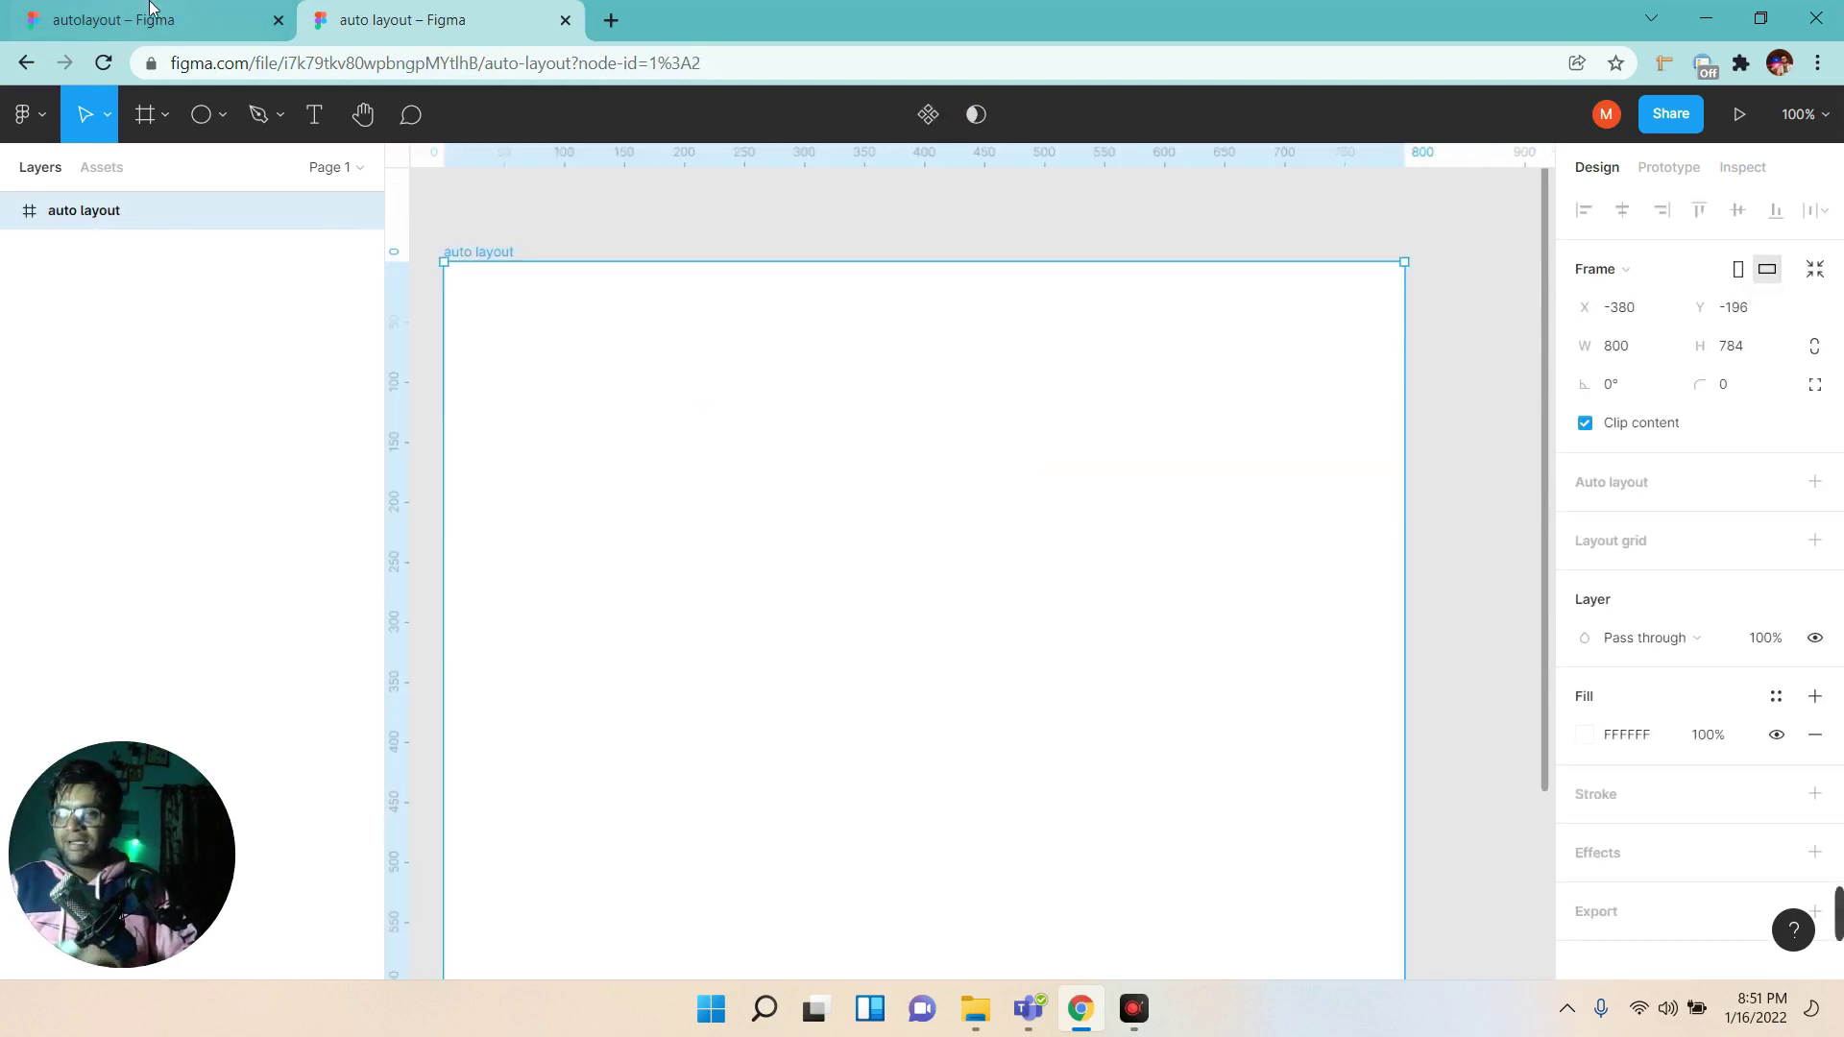
Draw a 336×361 frame inside 'auto layout' and name it box-parent.
click(154, 20)
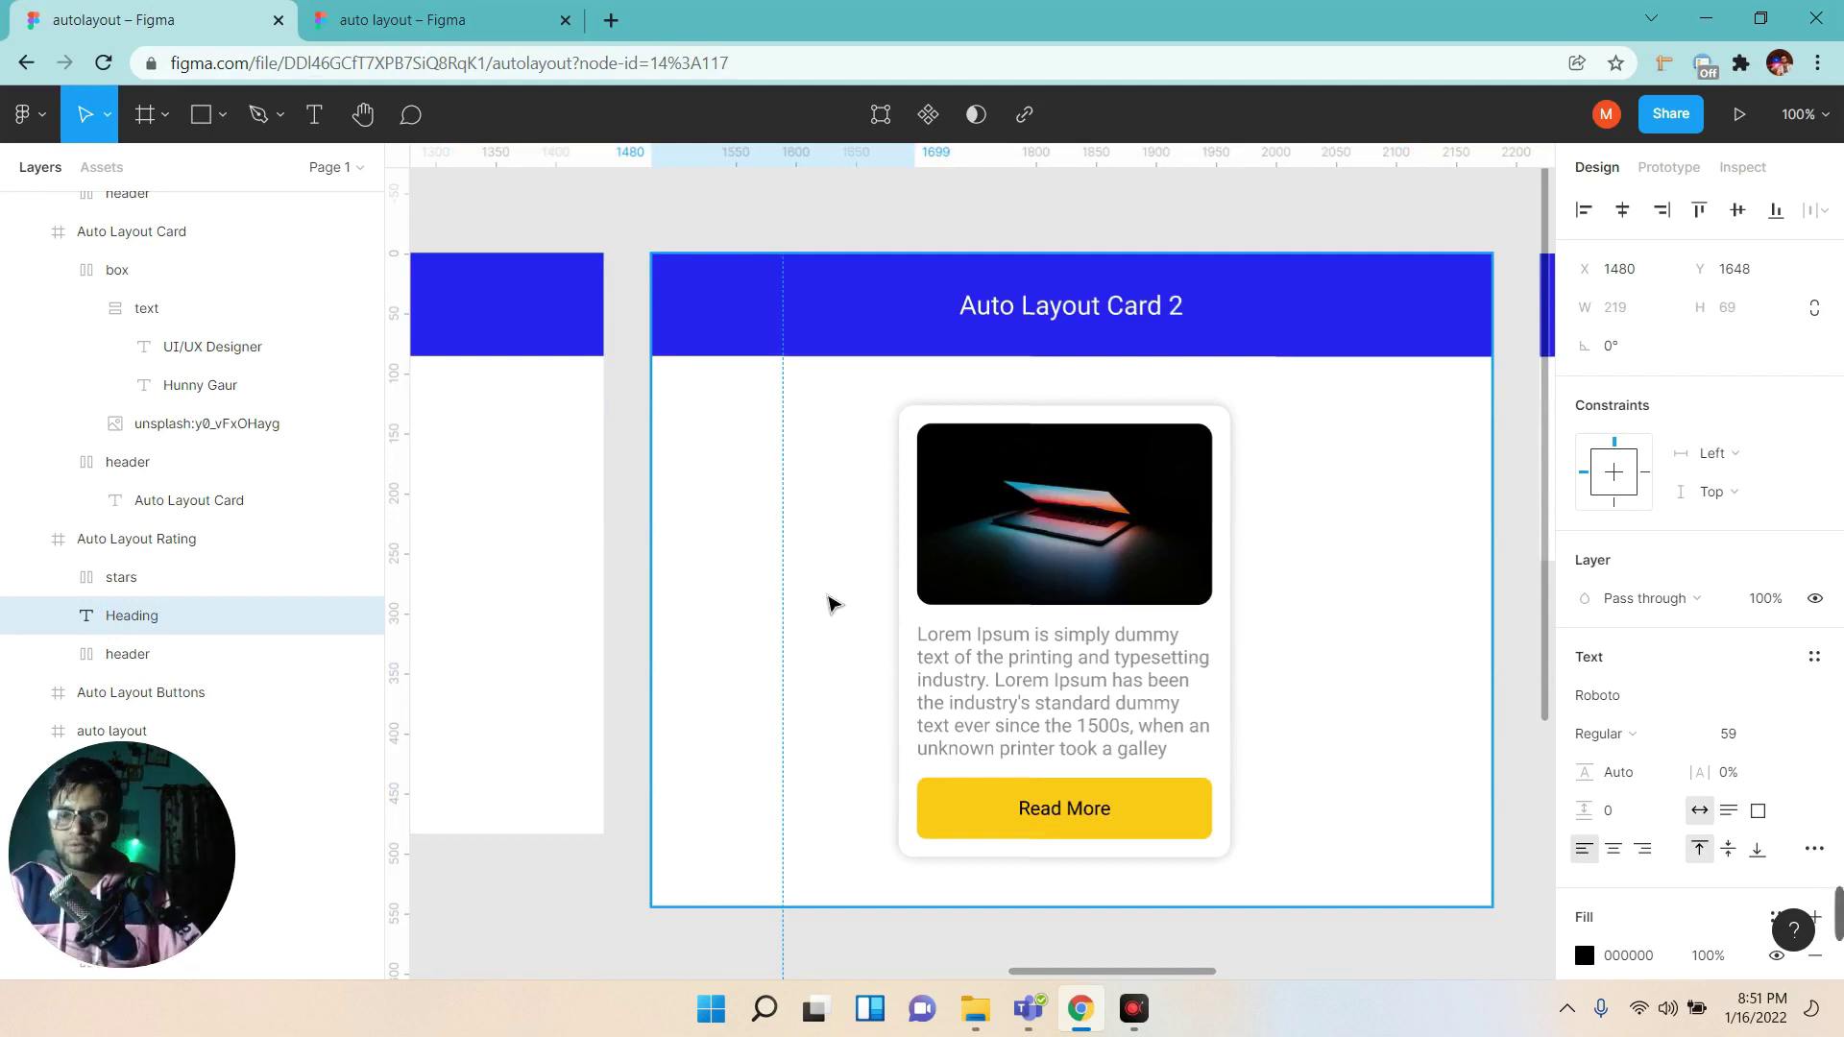
click(385, 18)
click(165, 116)
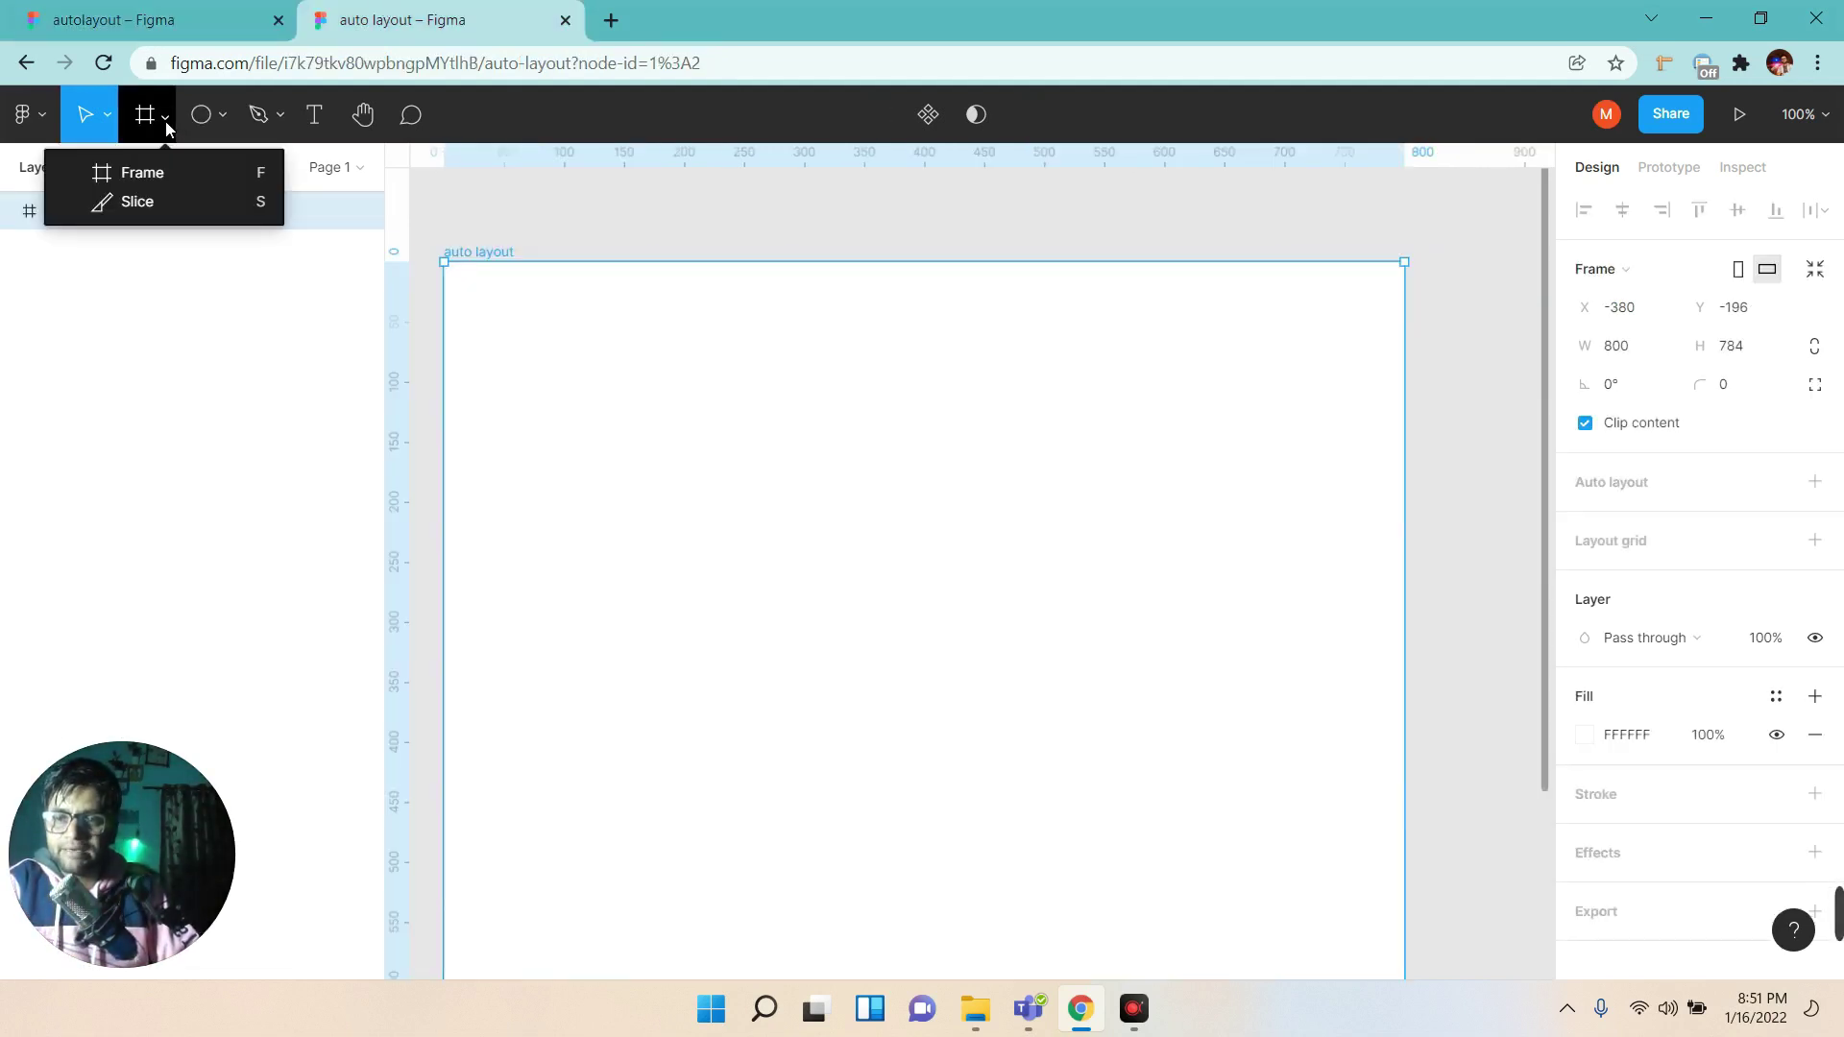
click(143, 173)
drag(691, 383, 1094, 816)
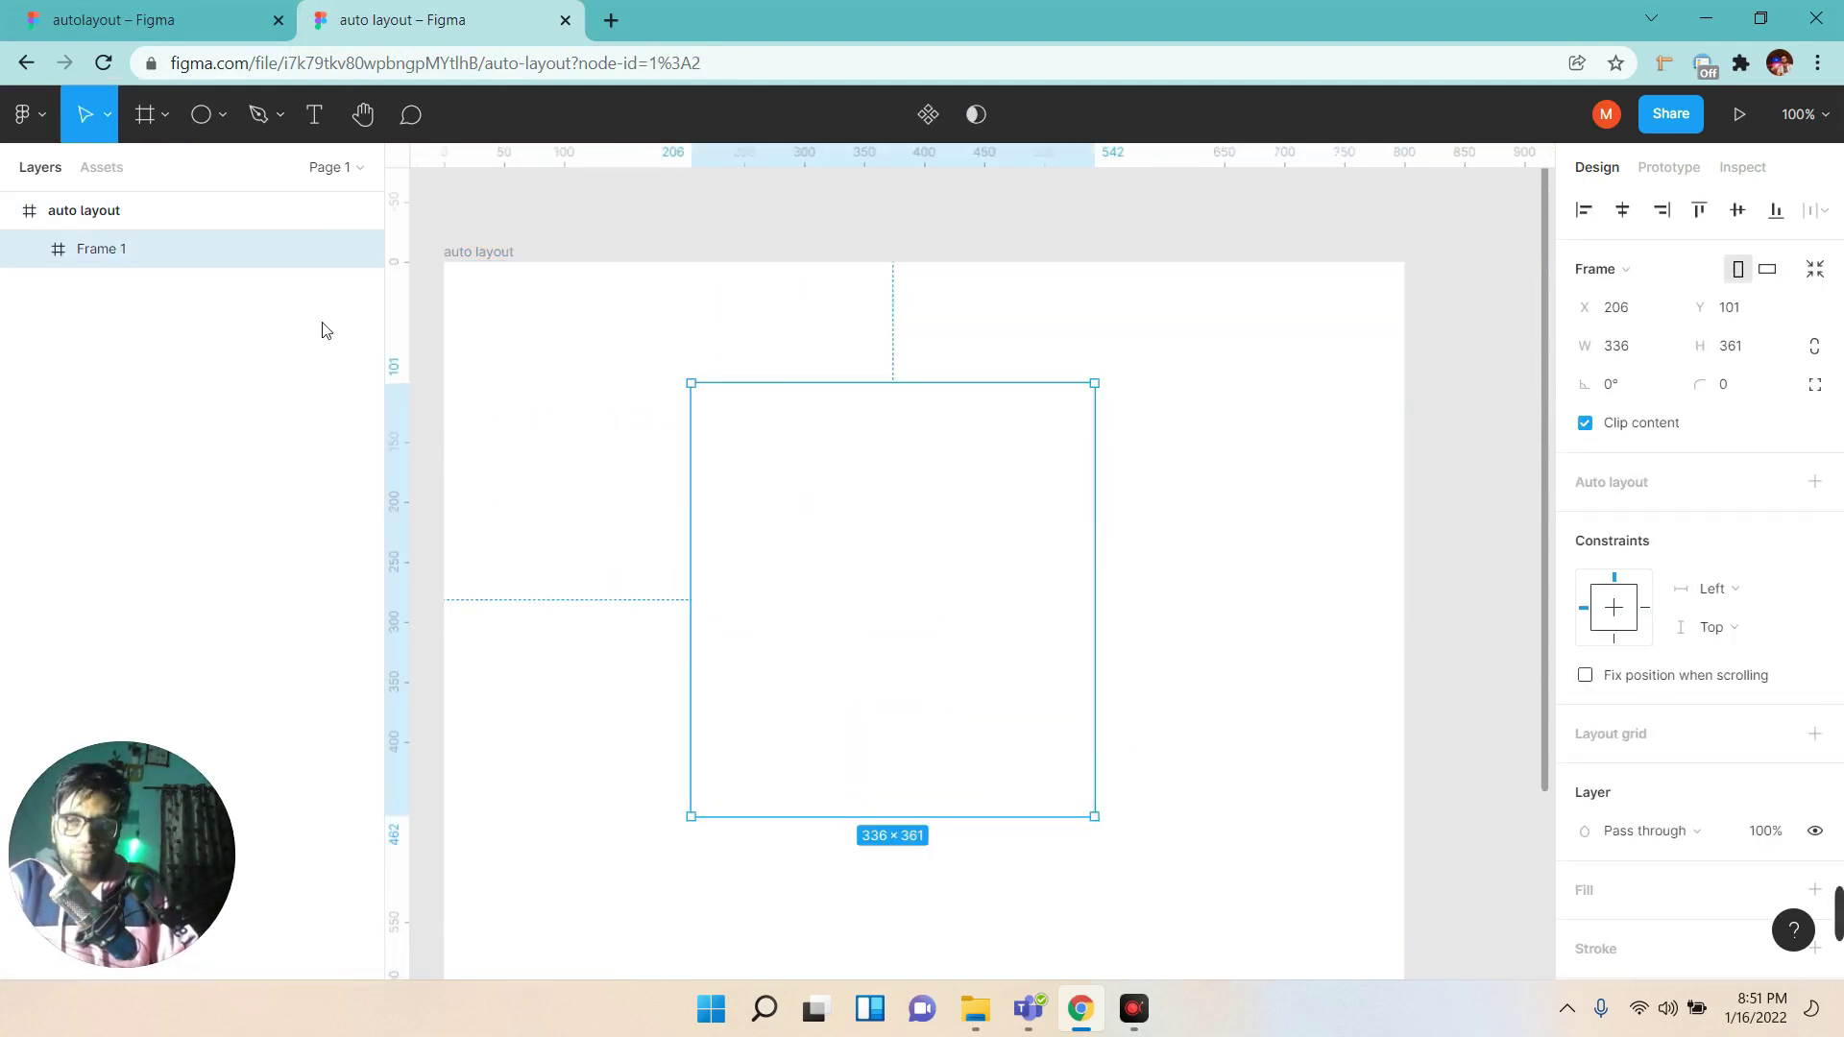
double_click(82, 250)
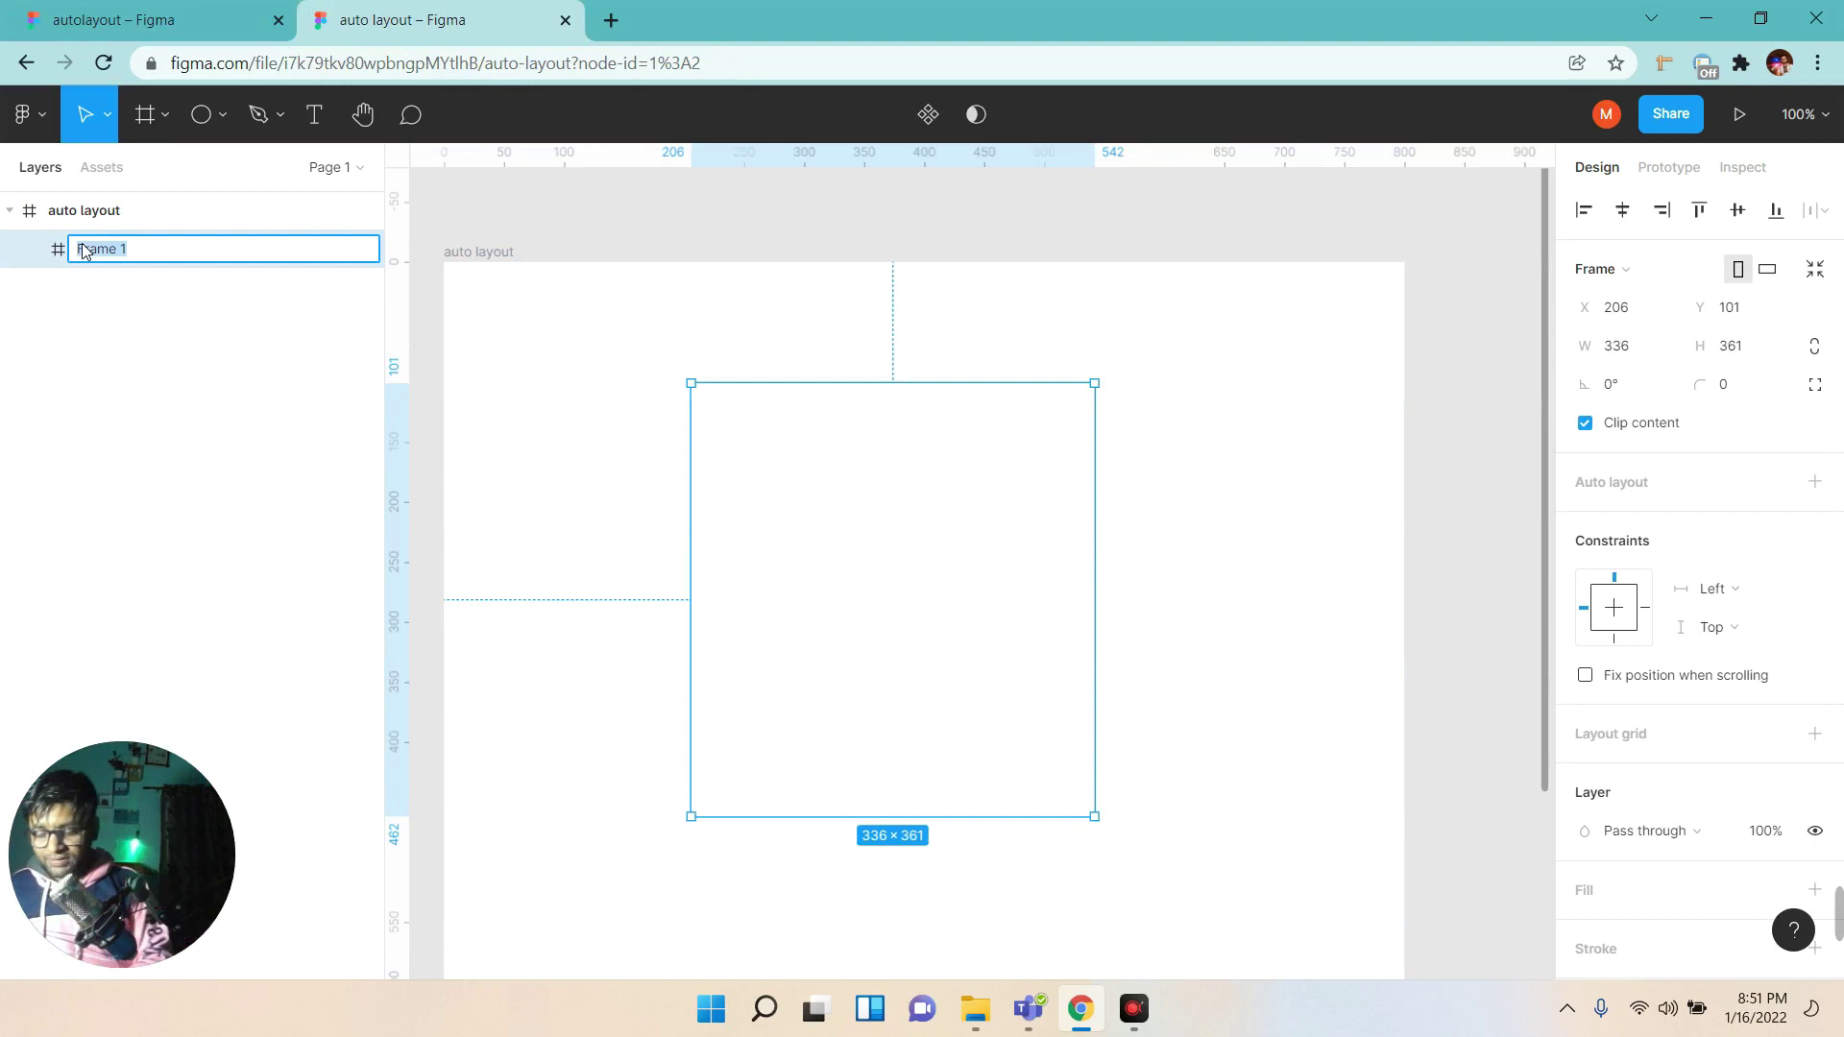
text(box-)
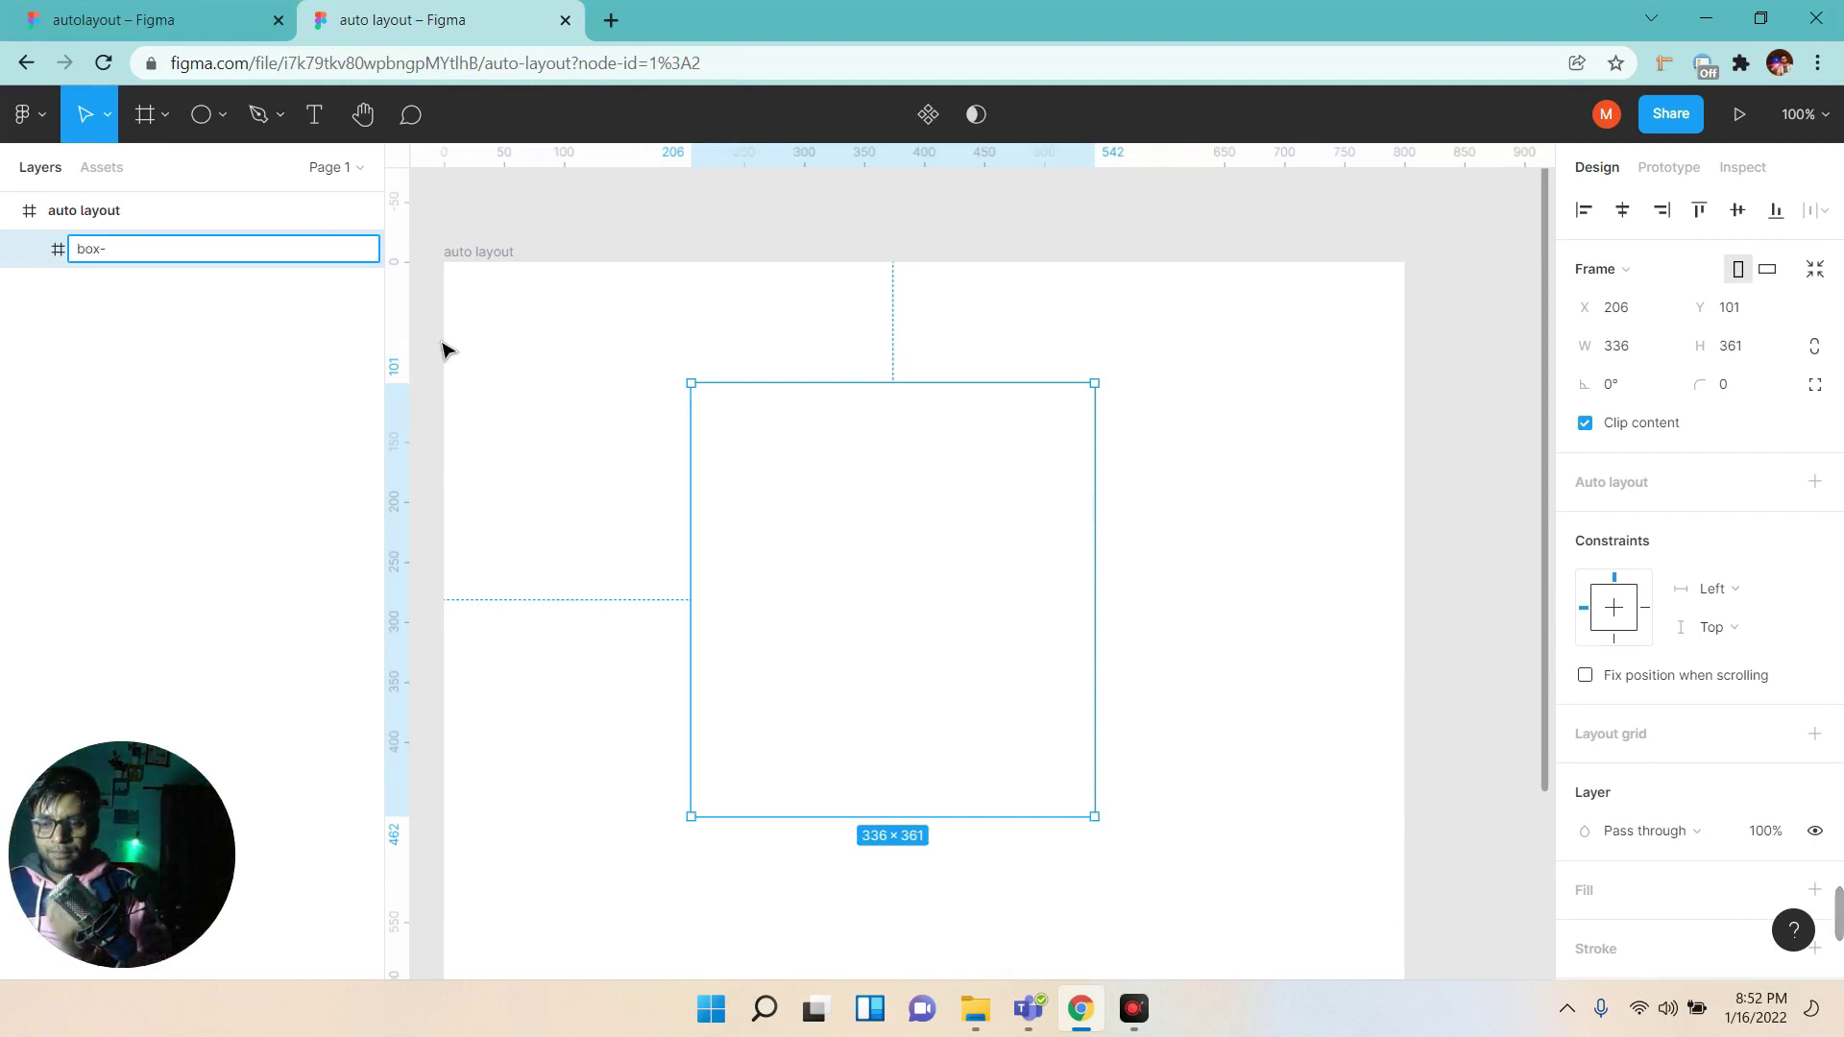
text(parent)
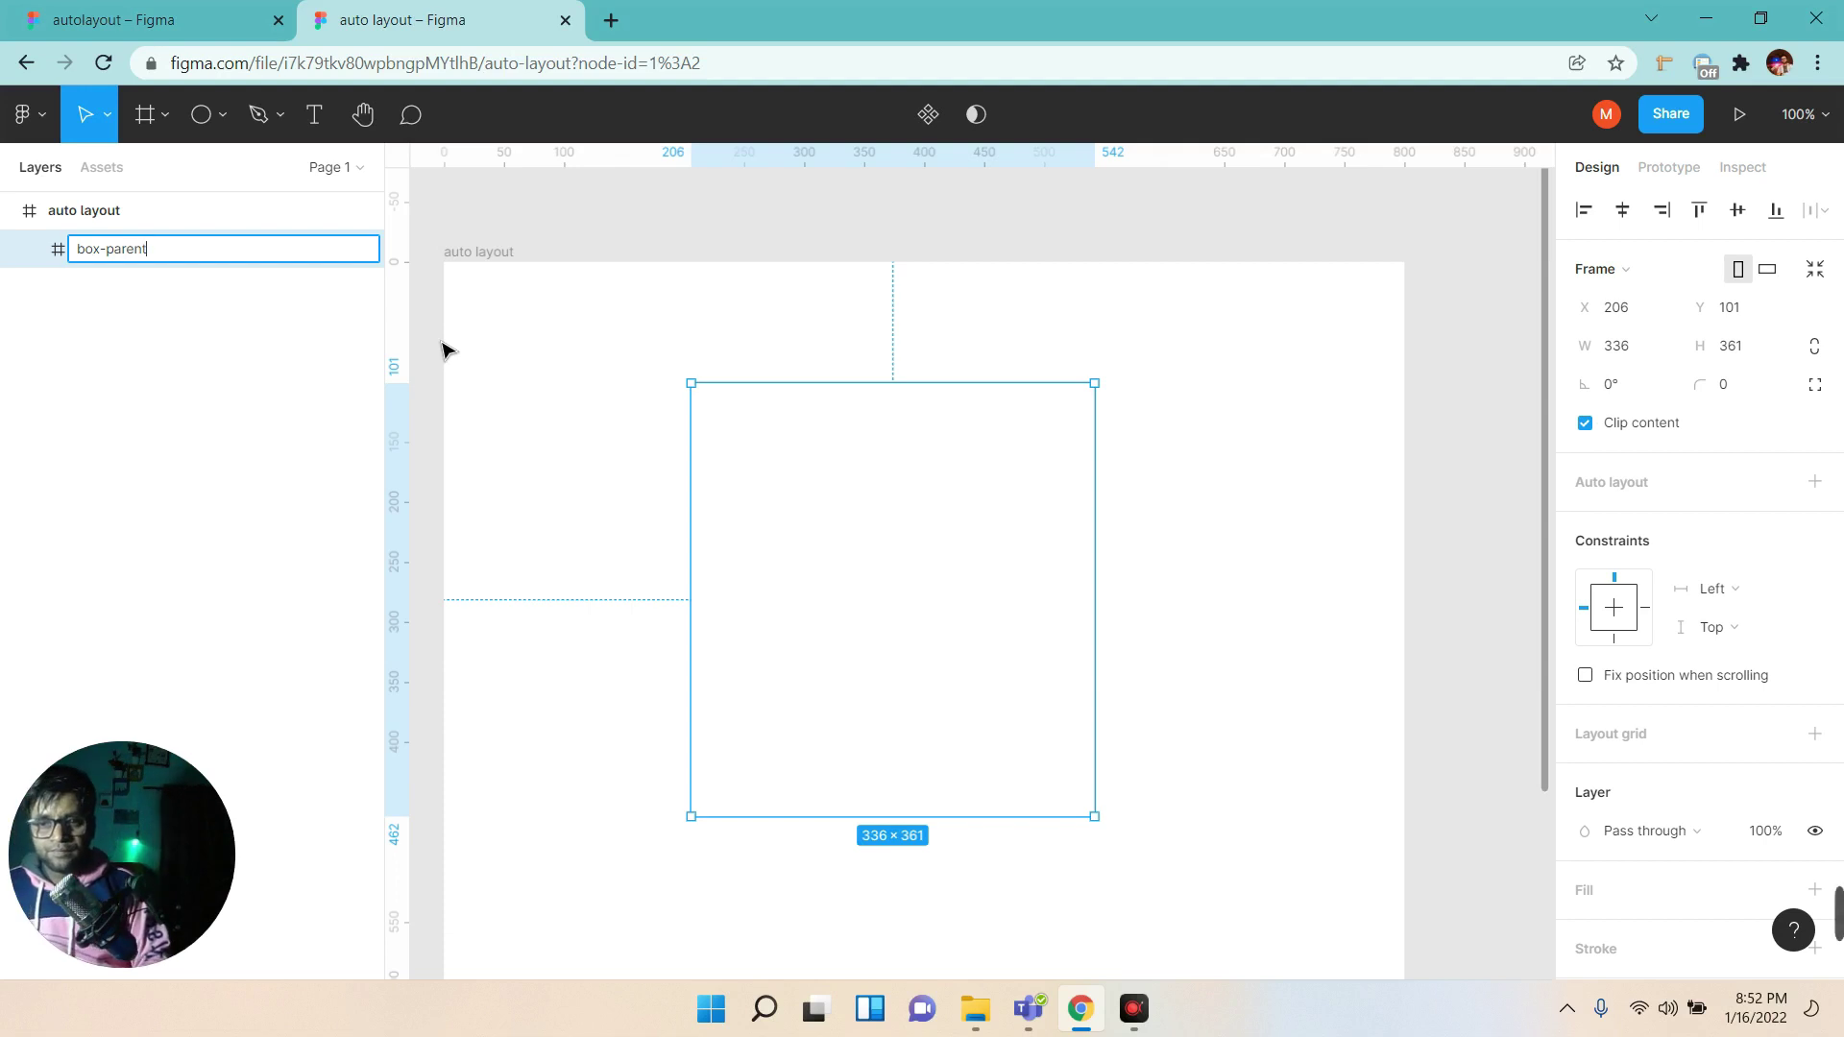
key(Return)
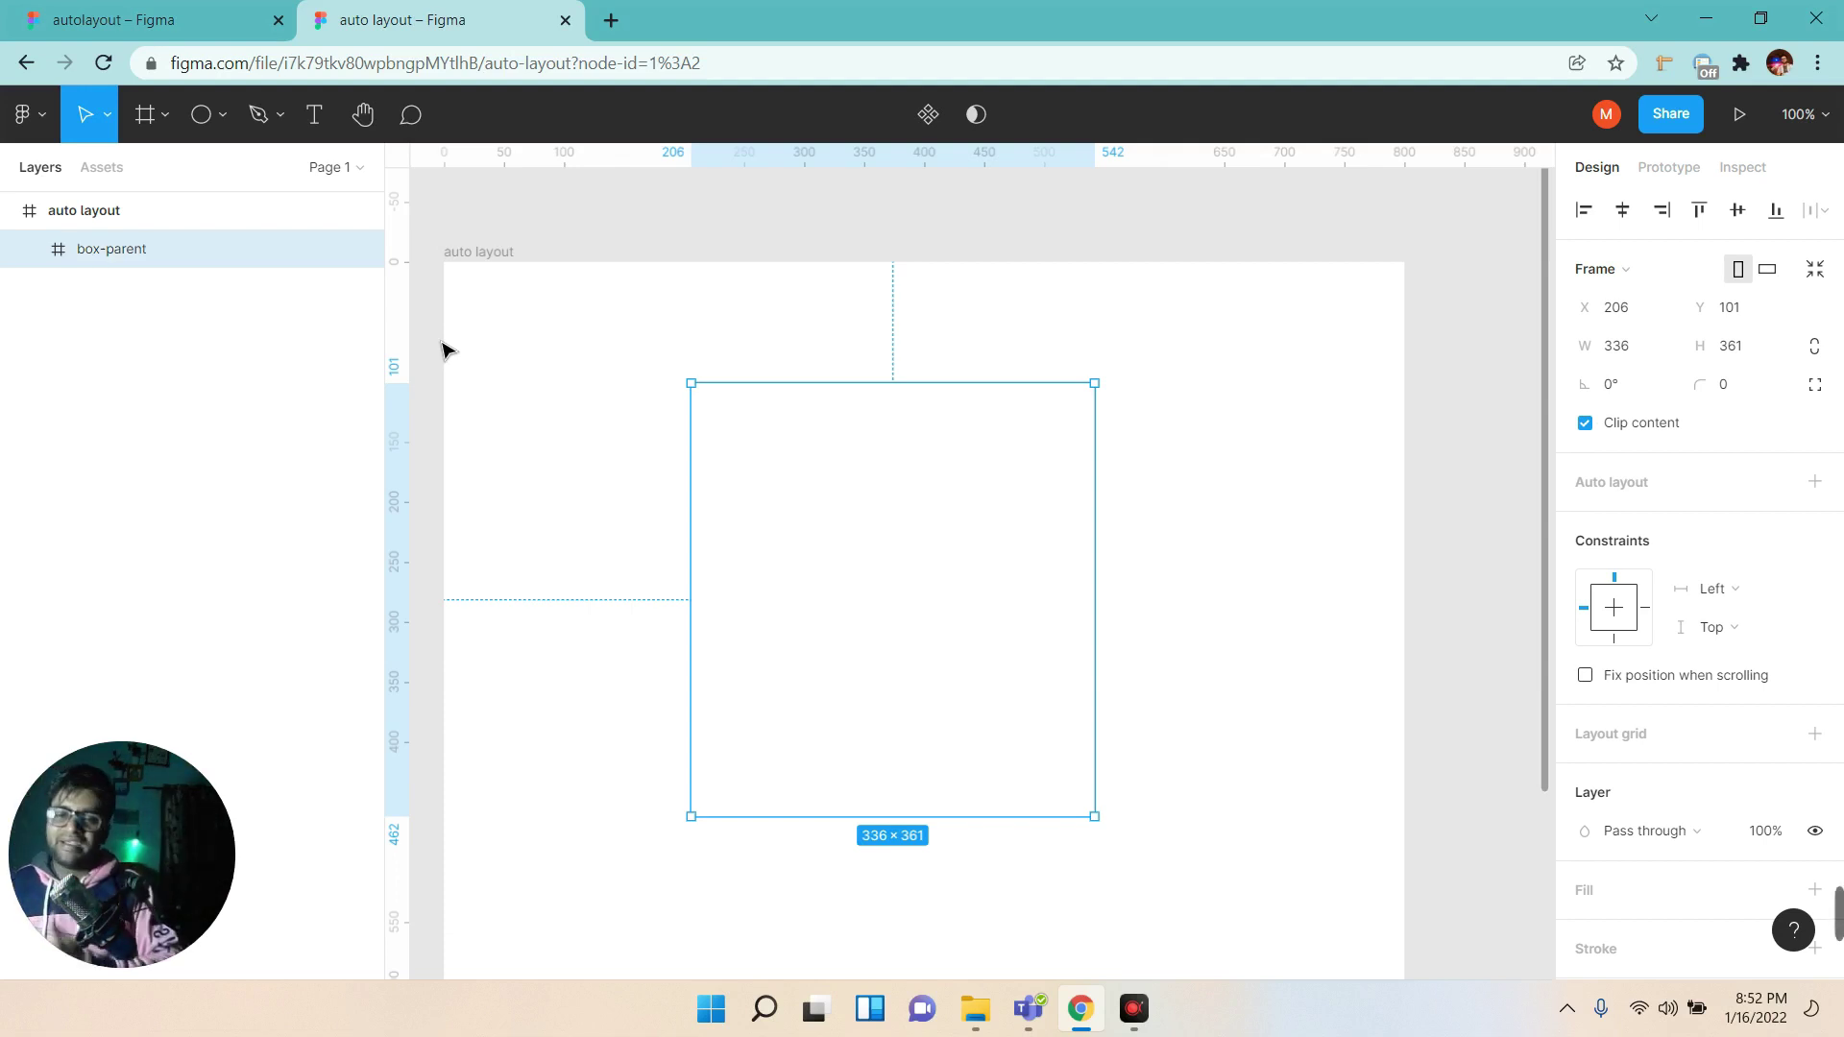
drag(970, 677, 963, 608)
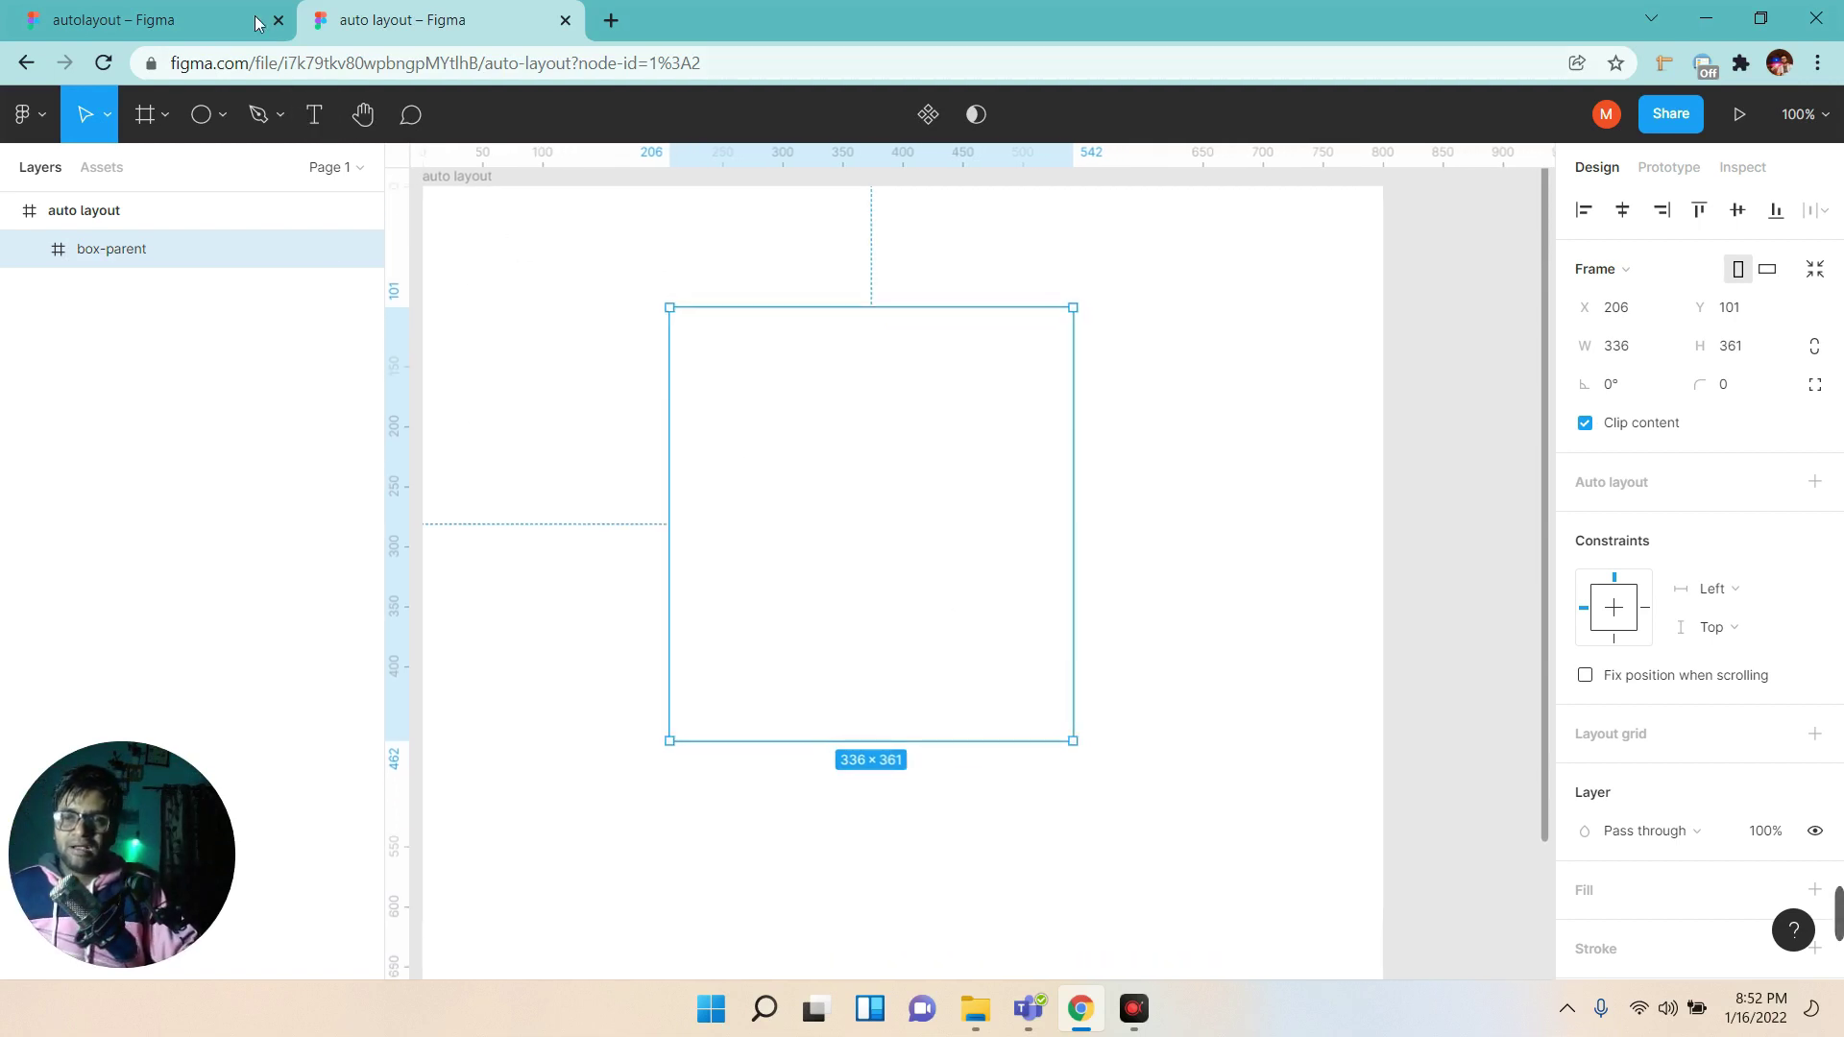
click(257, 23)
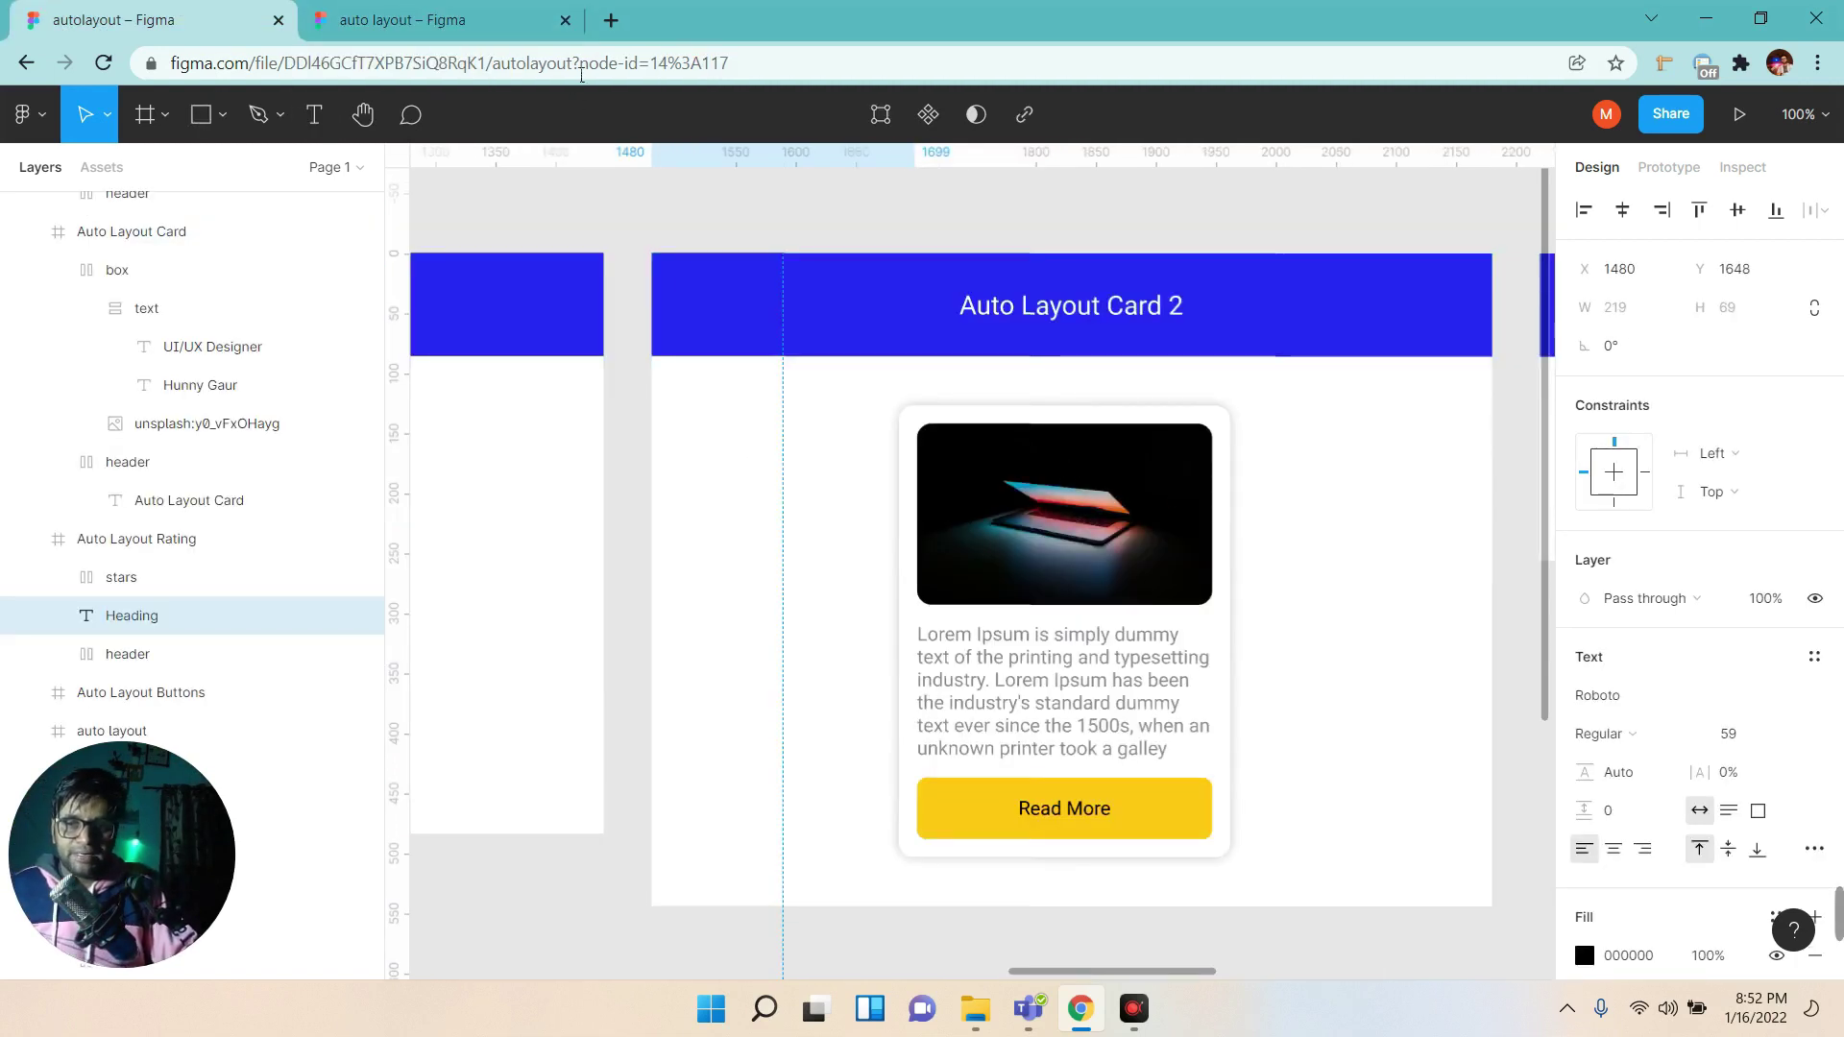
click(432, 20)
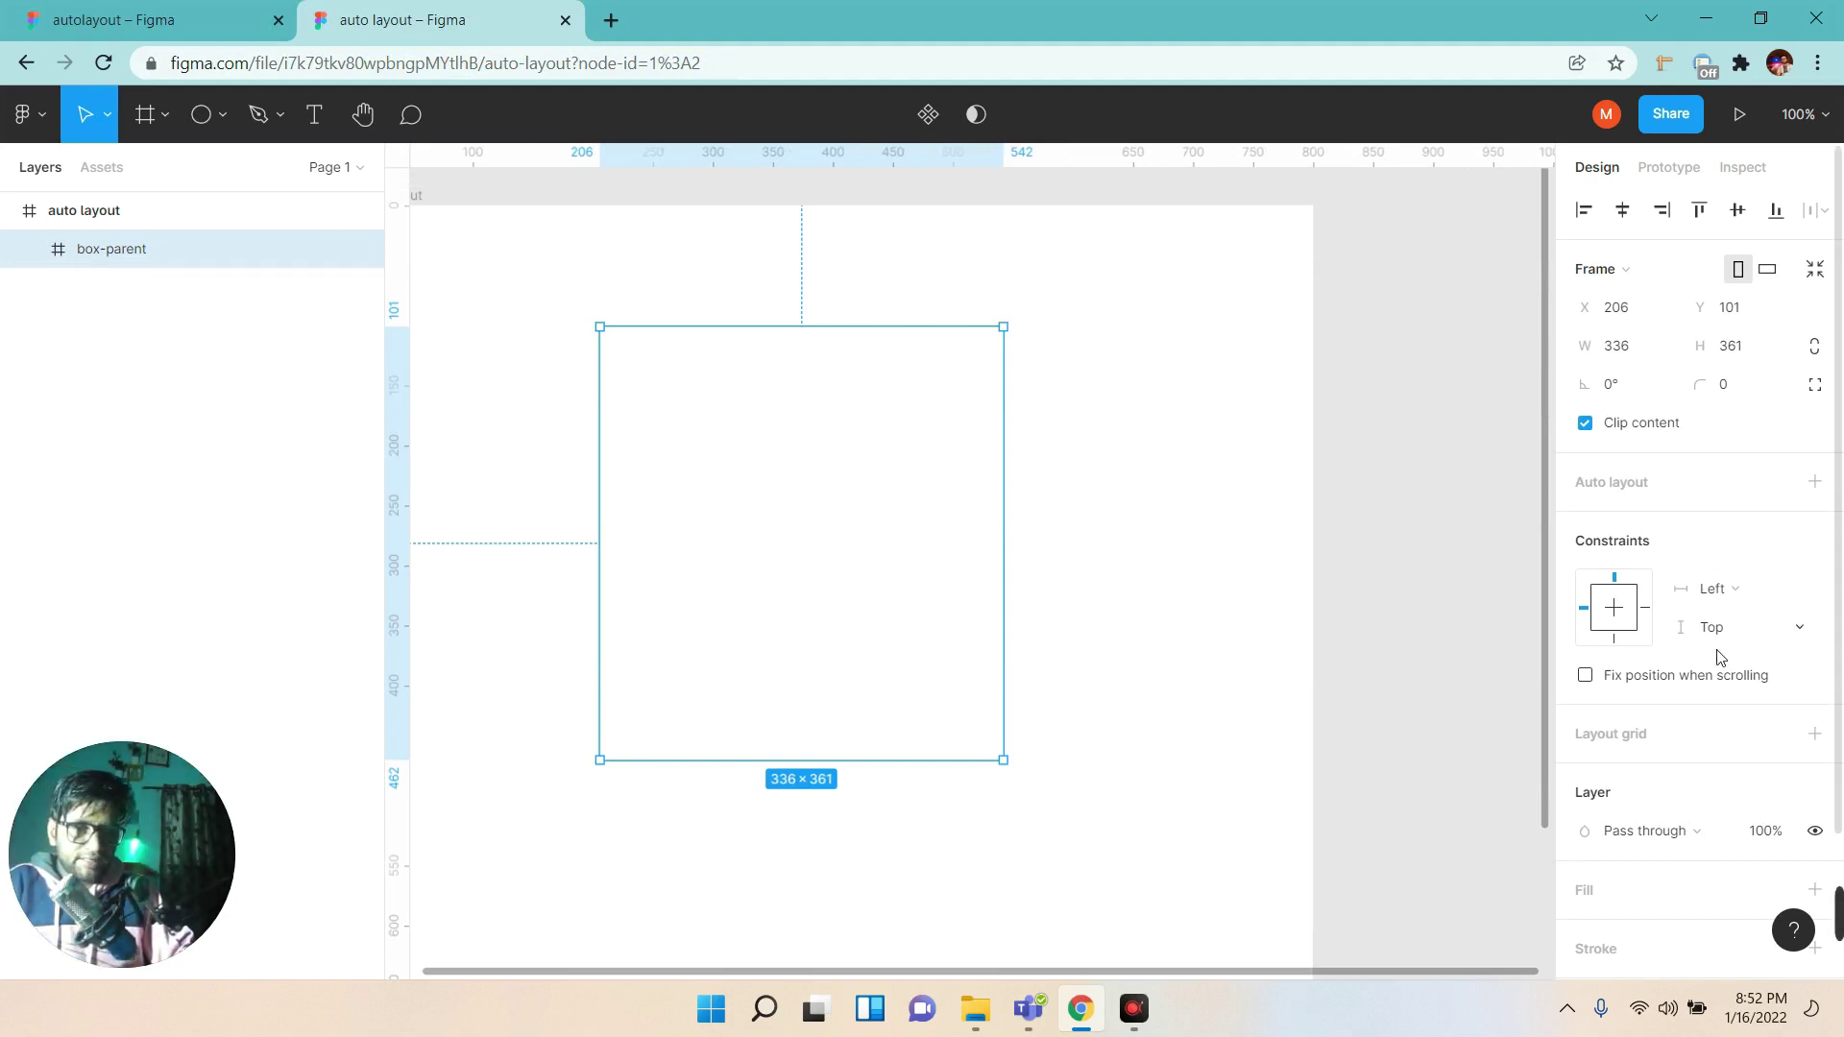
Give box-parent a white fill.
scroll(1720, 657, down, 2)
click(1587, 718)
click(1585, 753)
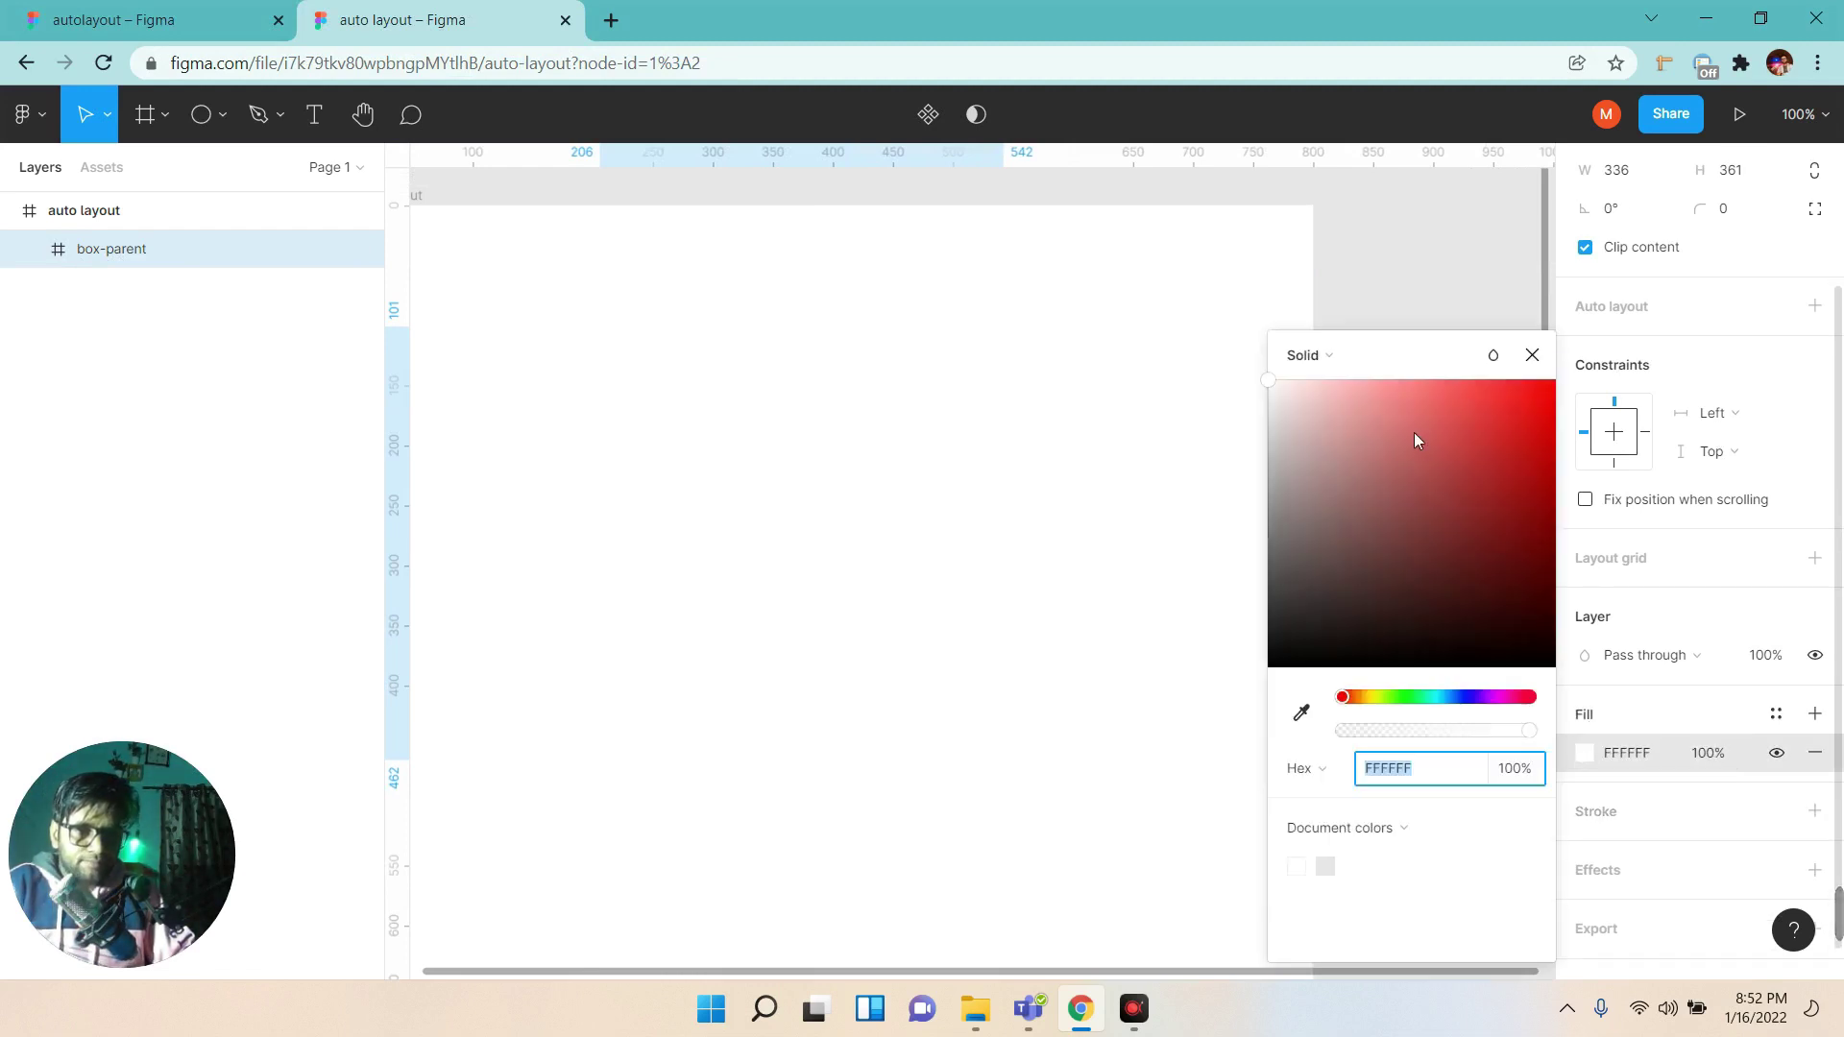
click(1532, 354)
scroll(1762, 558, down, 1)
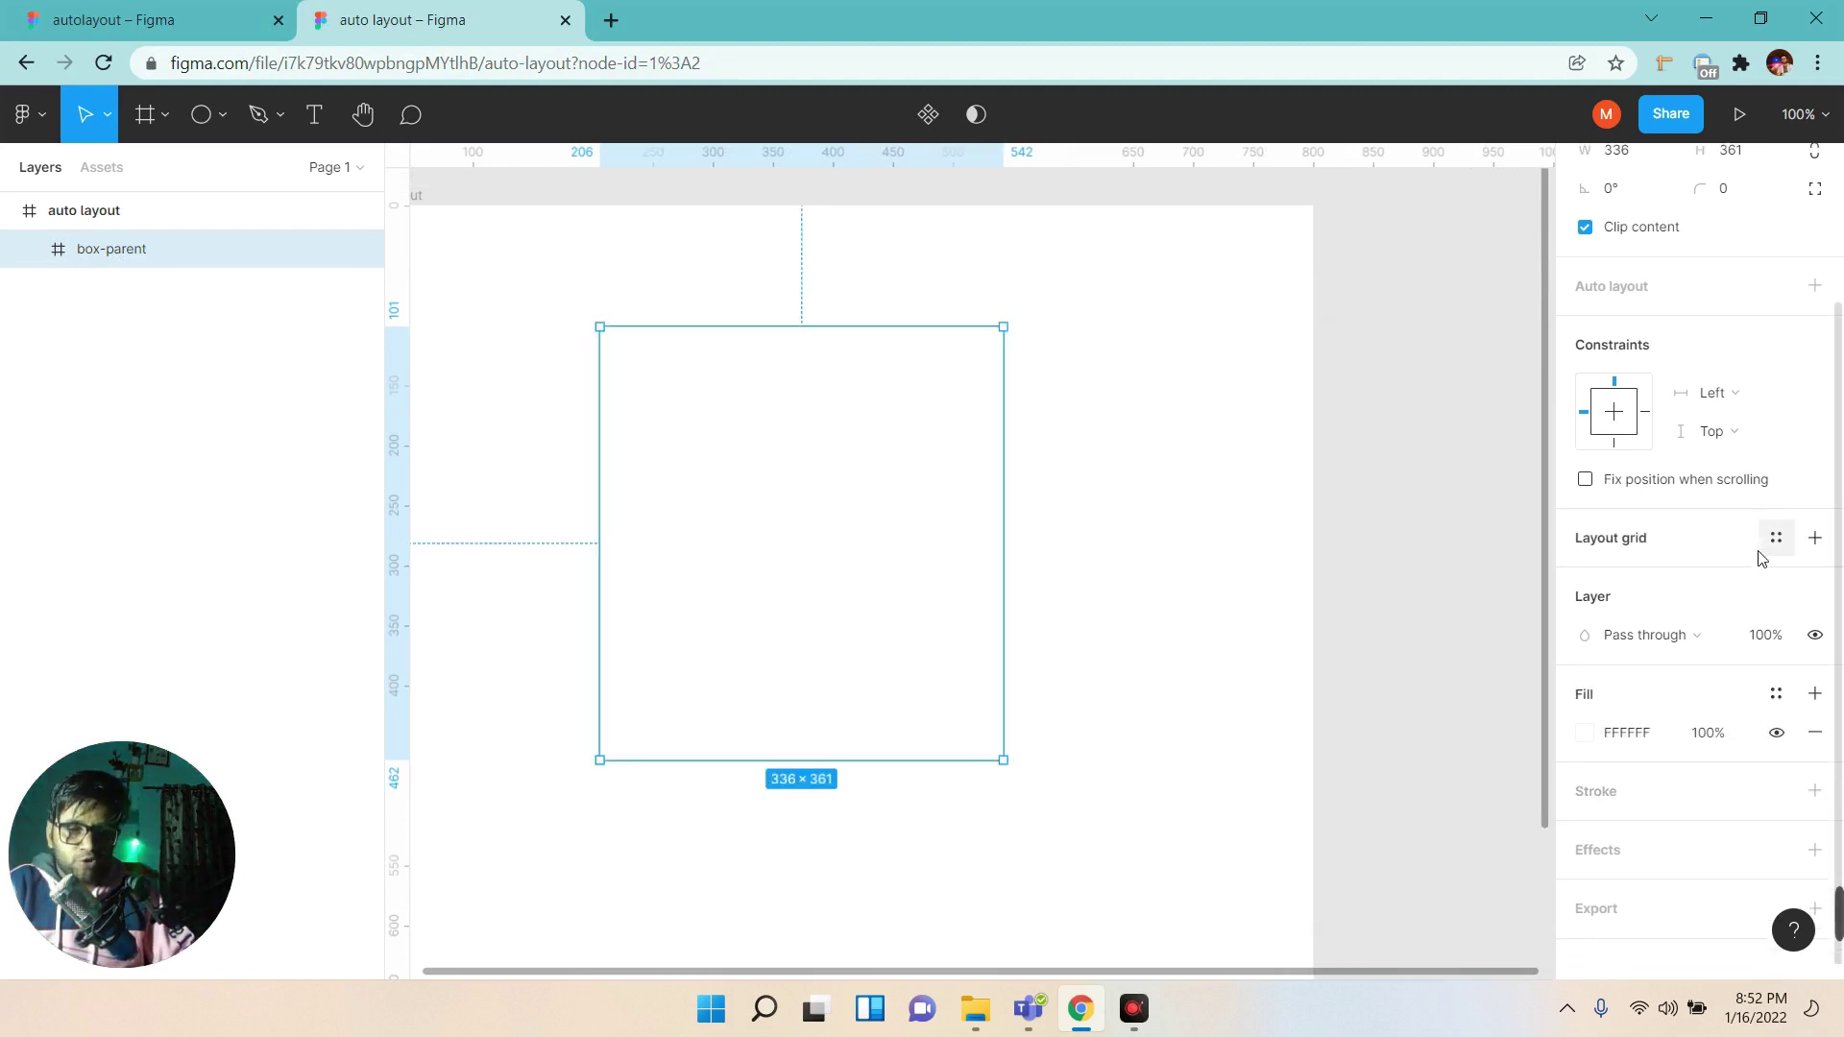
scroll(1762, 558, down, 1)
Add a centred drop shadow to box-parent with Y 0 and blur 12.
click(1601, 832)
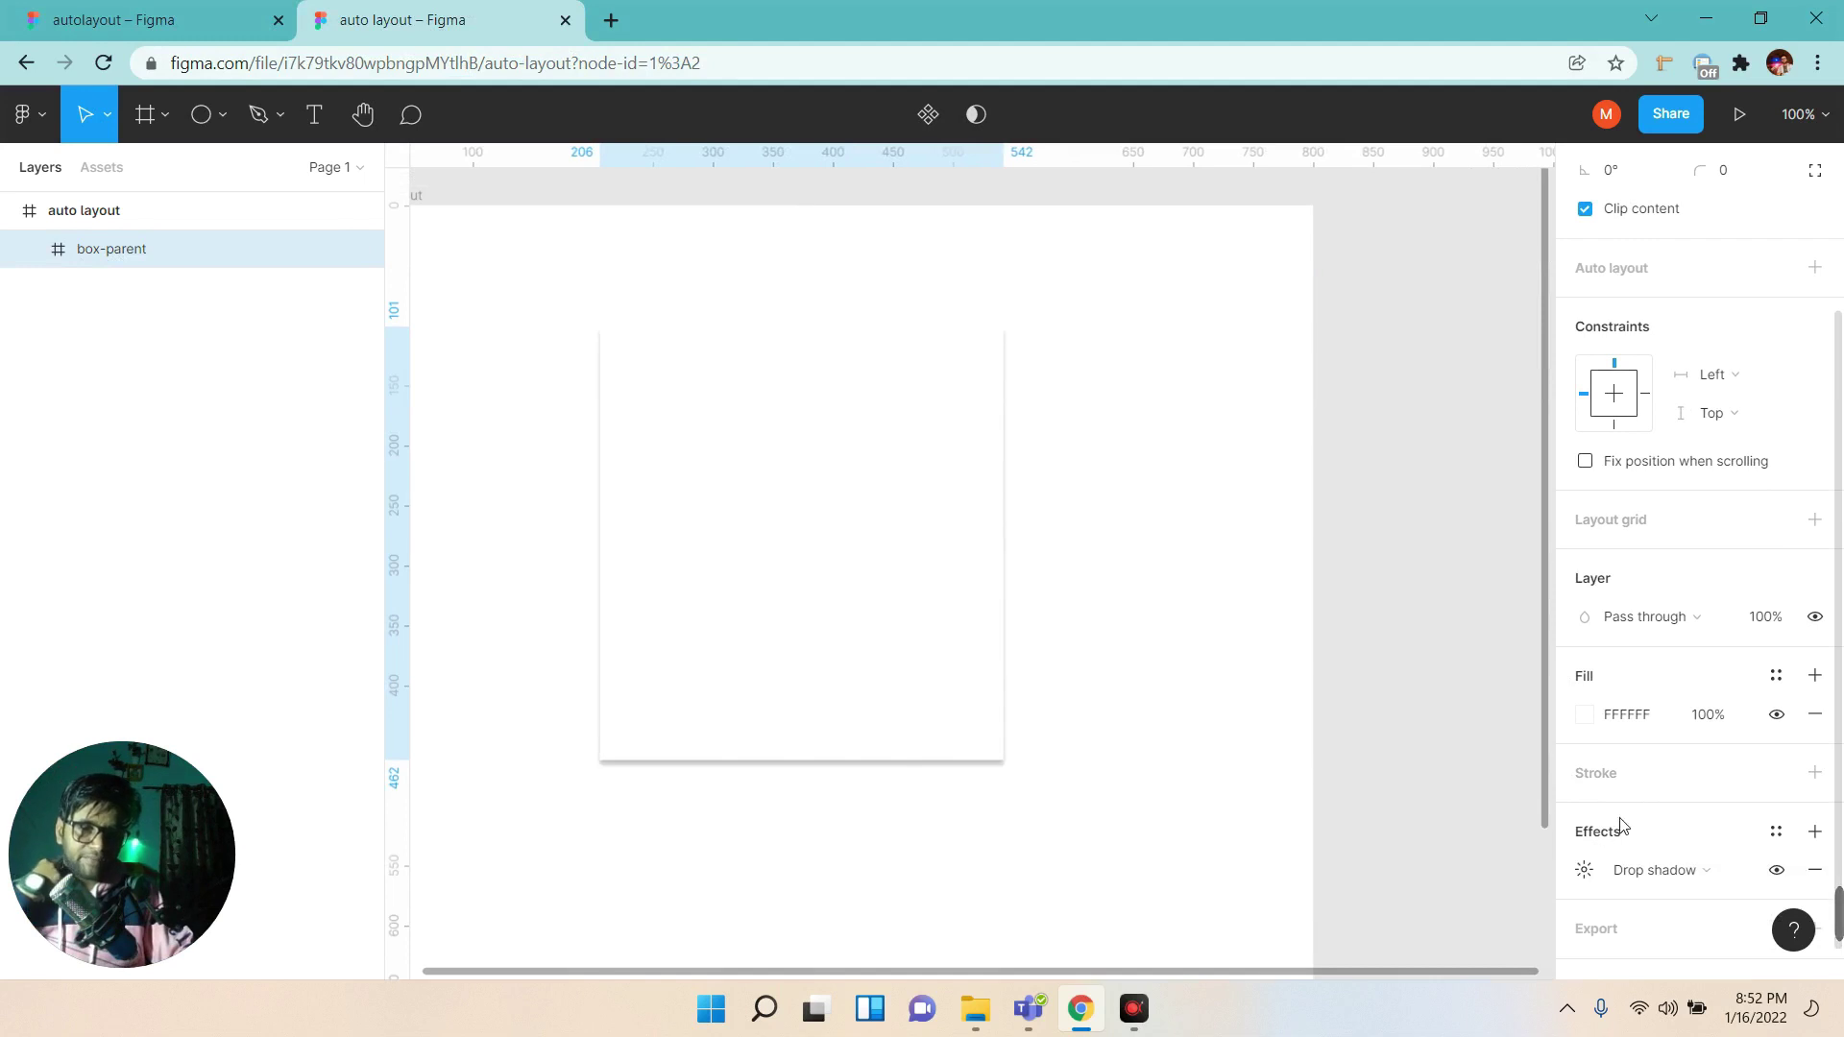
click(1584, 870)
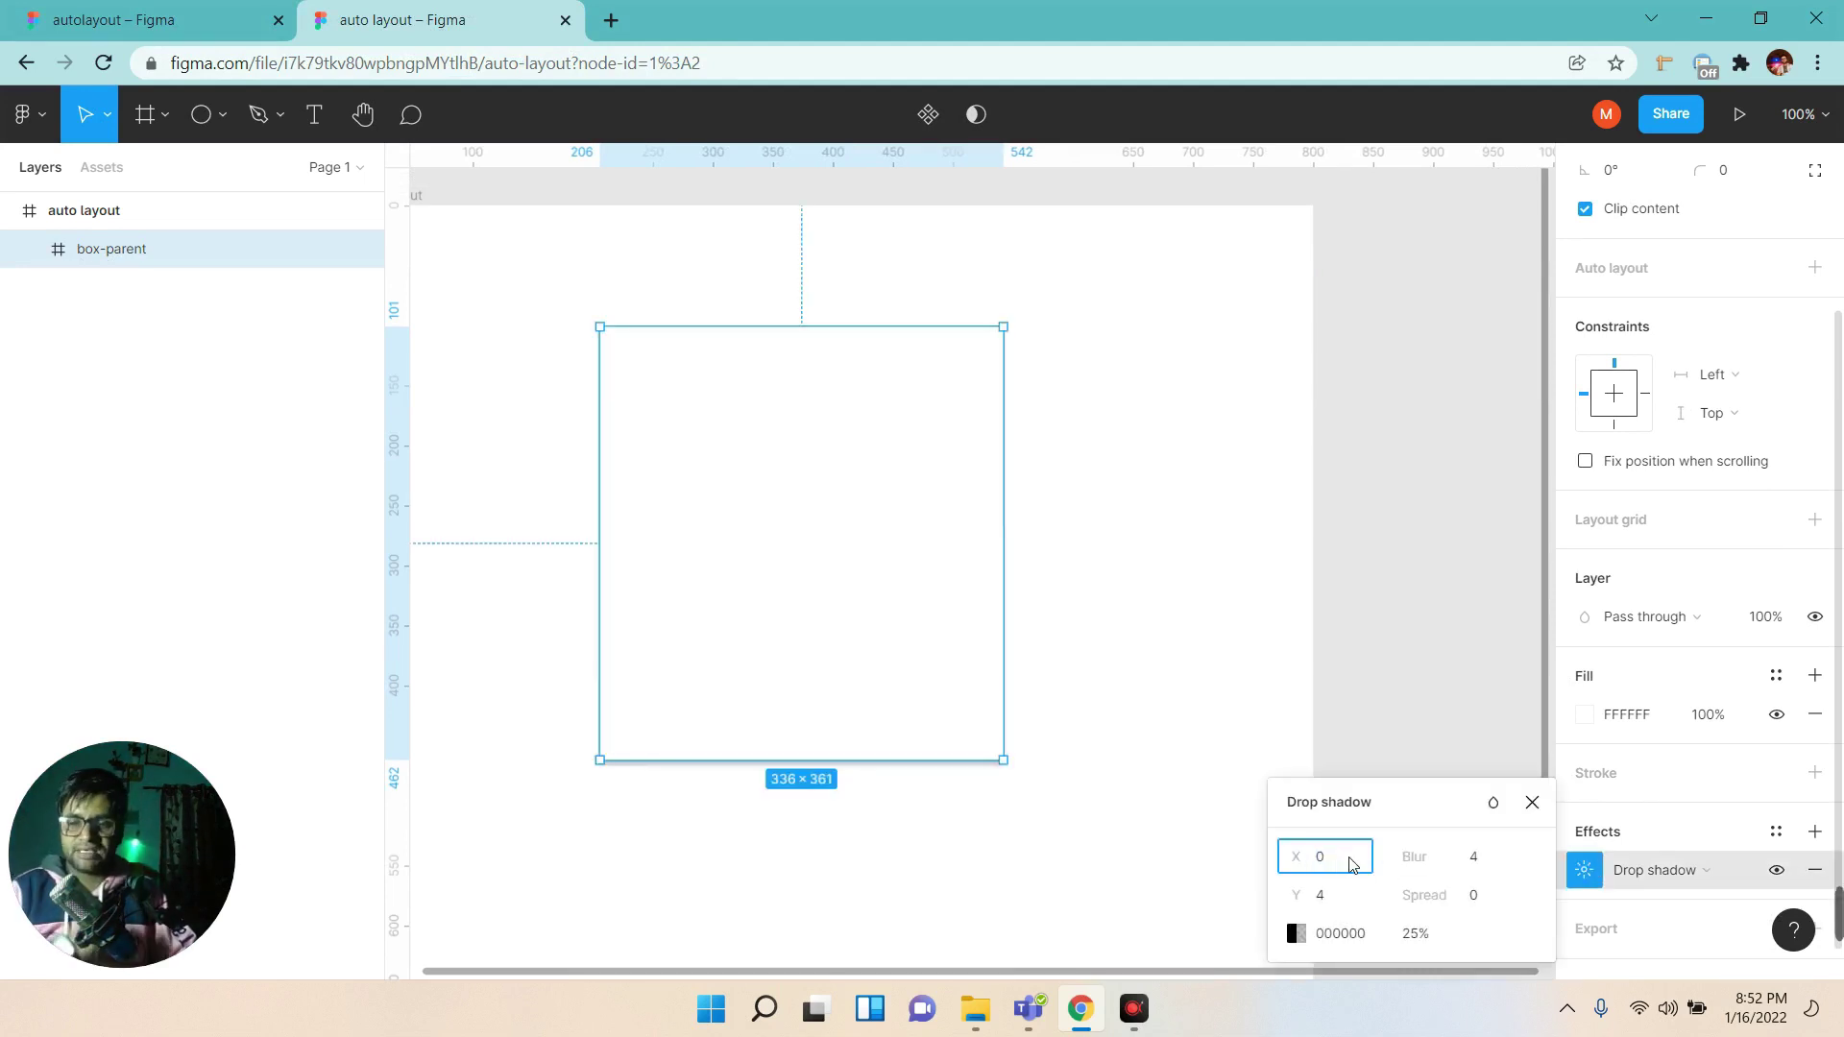
key(Tab)
click(1460, 863)
text(12)
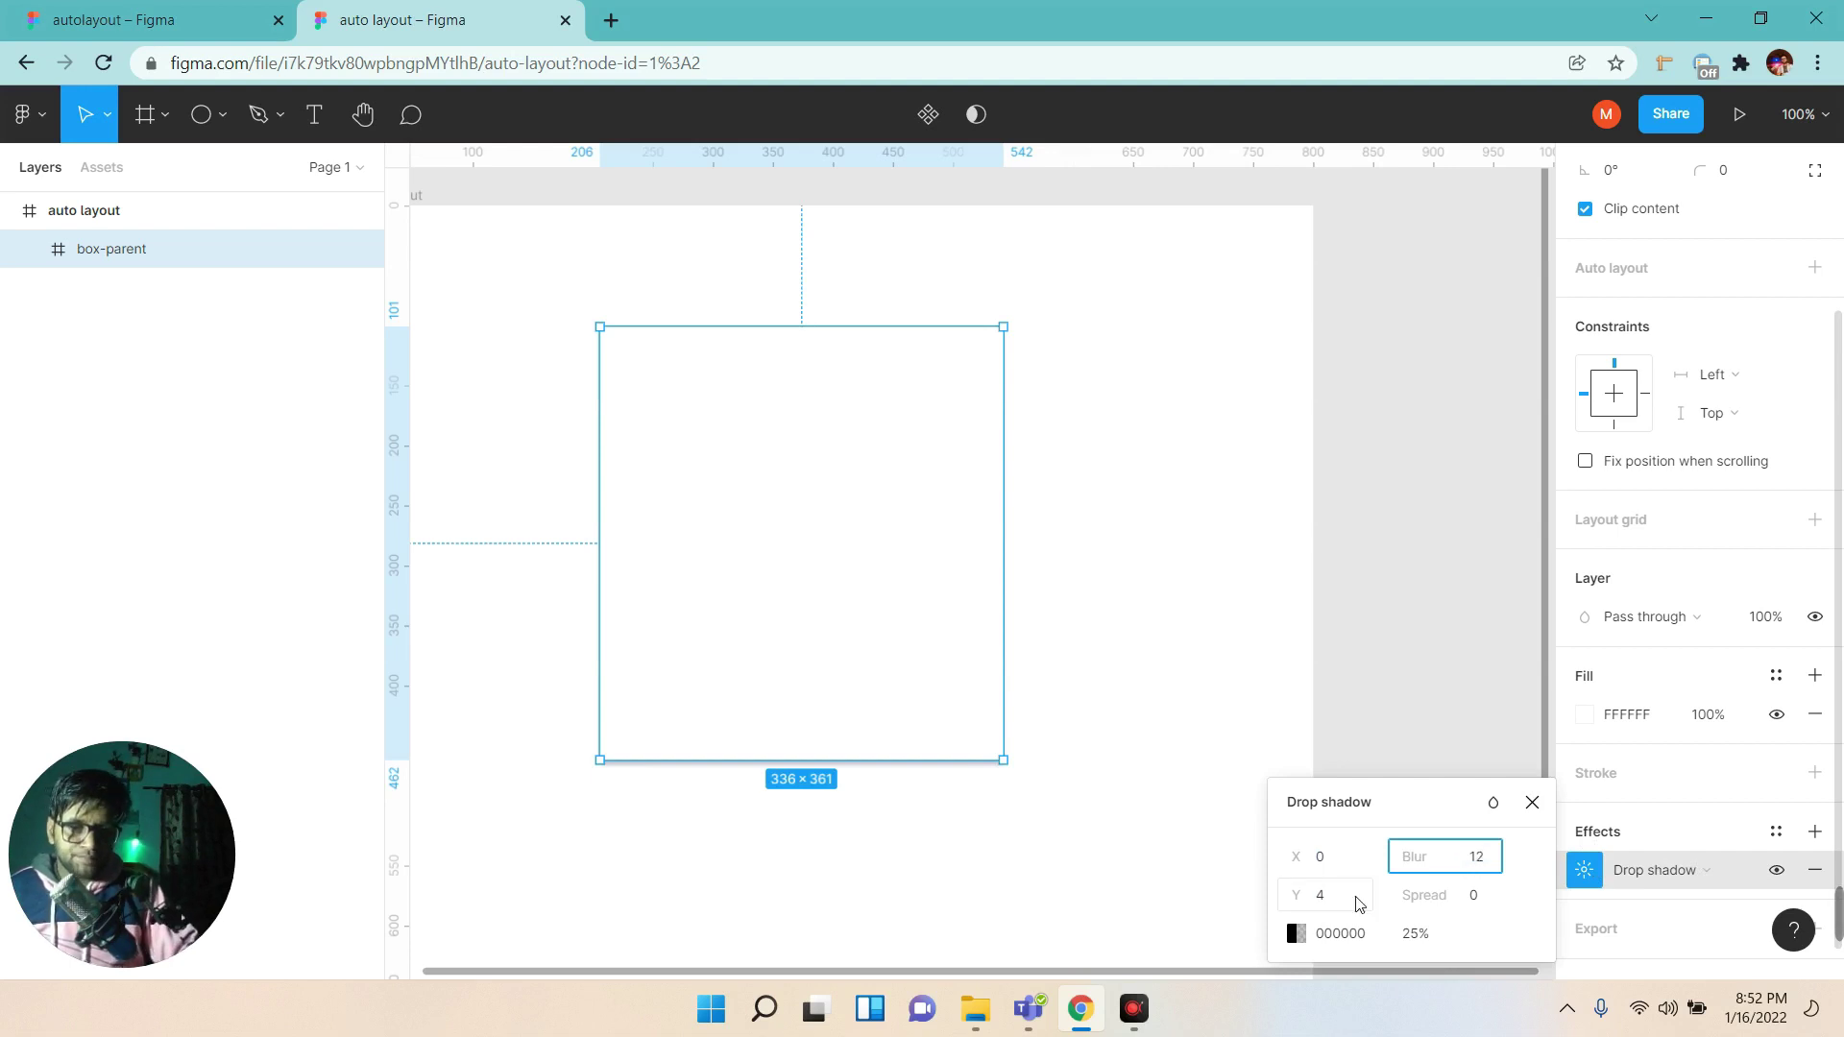
click(1312, 903)
text(0)
key(Tab)
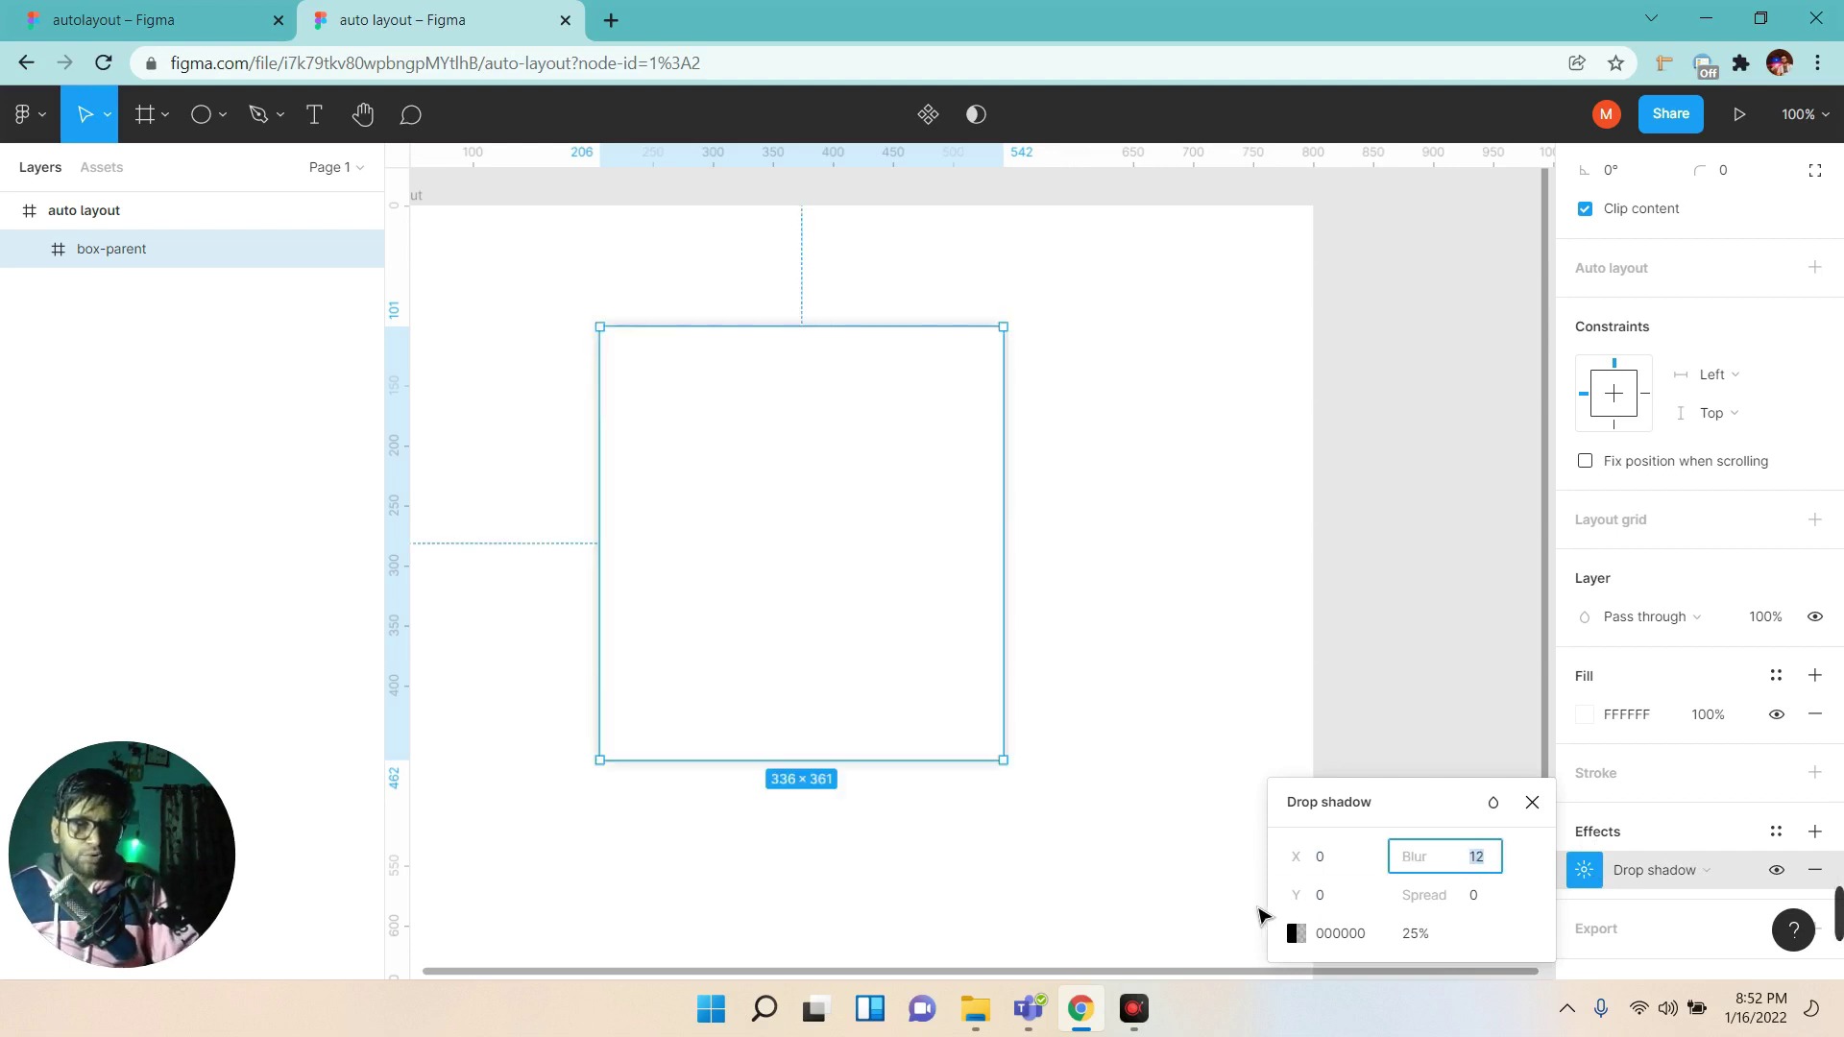
key(Tab)
click(1212, 584)
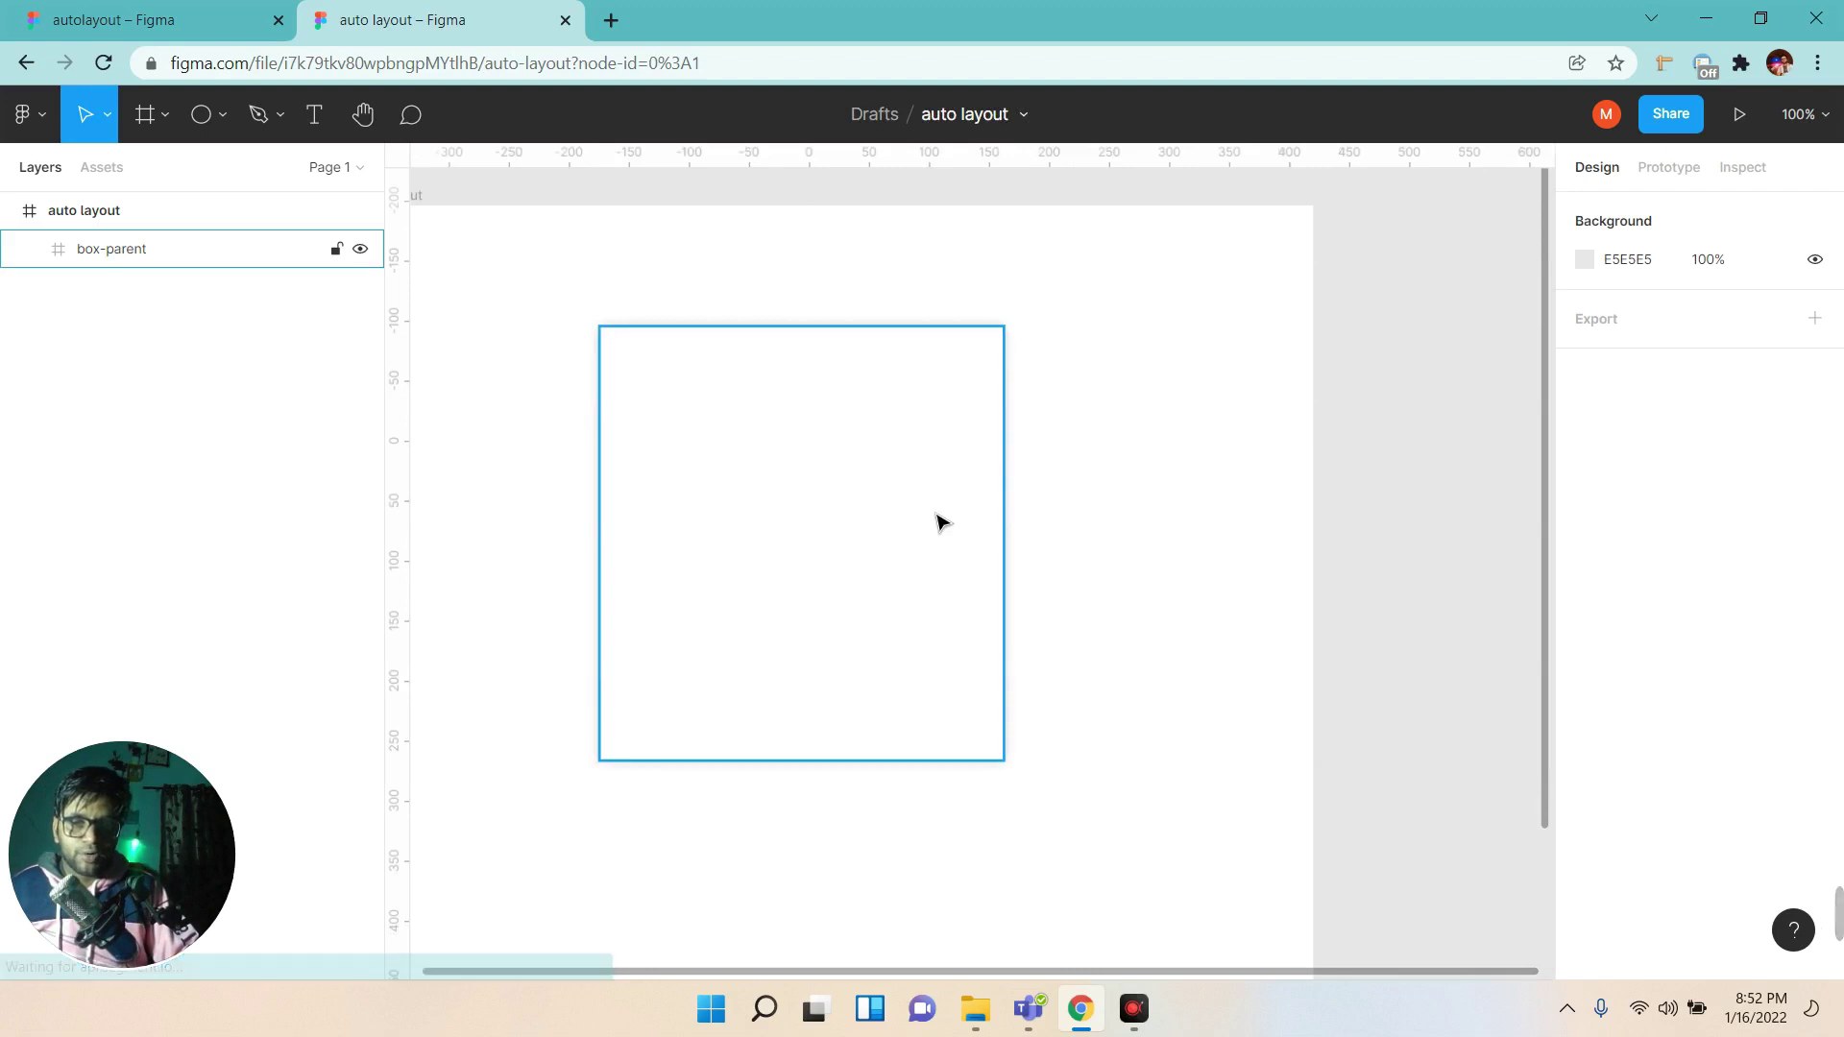
Round box-parent's corners with a 12 radius.
click(939, 522)
click(1737, 396)
text(12)
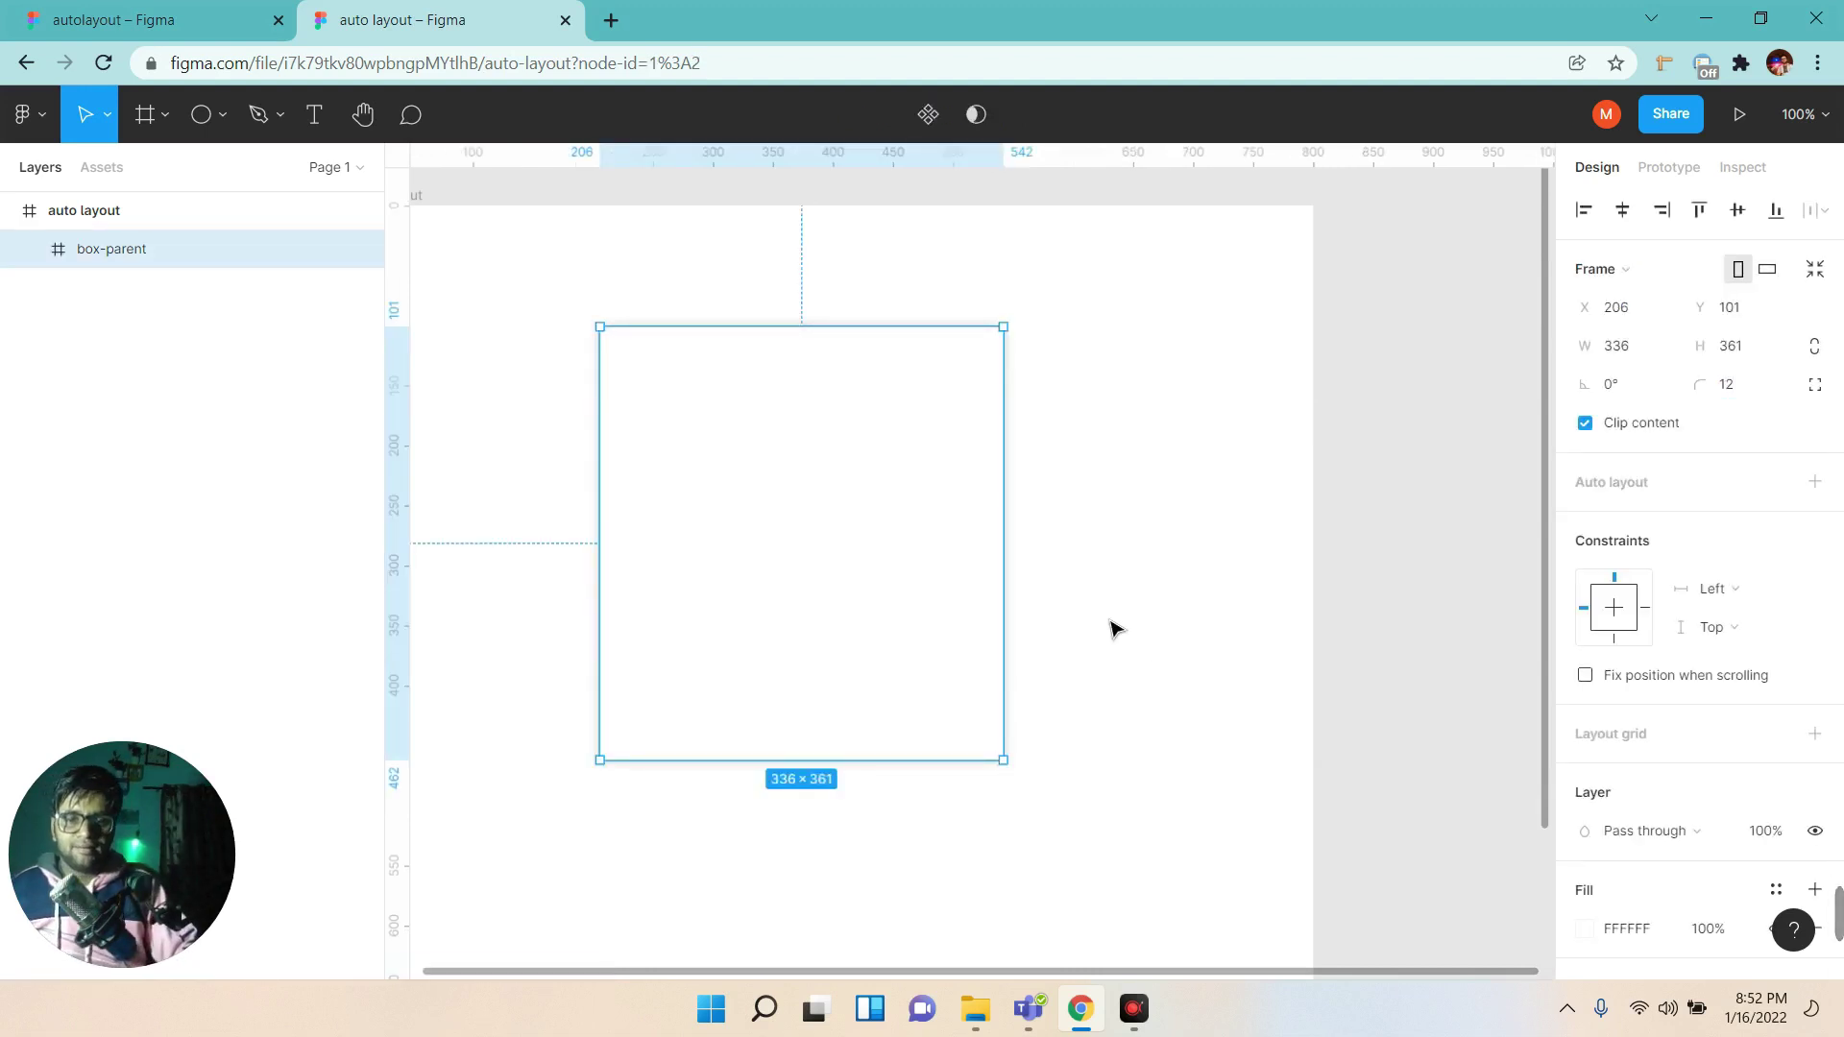
click(572, 588)
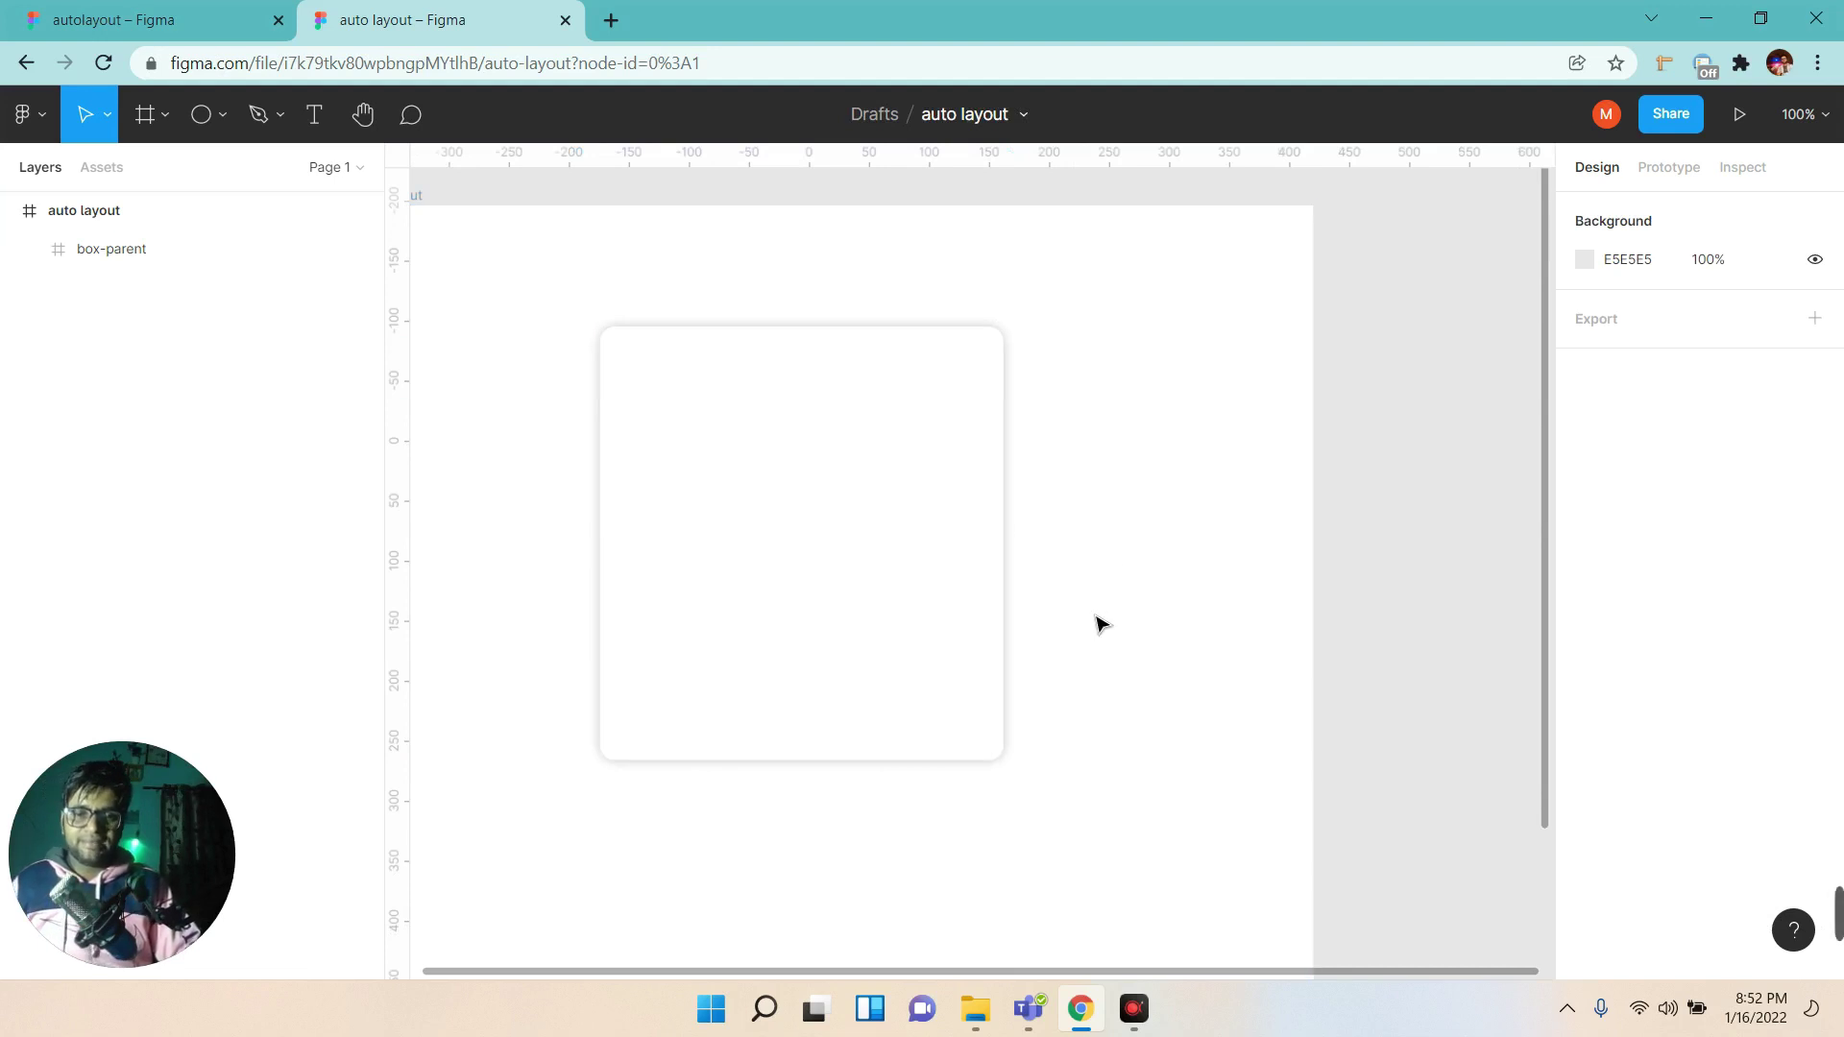
scroll(1124, 615, down, 1)
Draw a 266×185 frame at the top of the box-parent card.
click(144, 19)
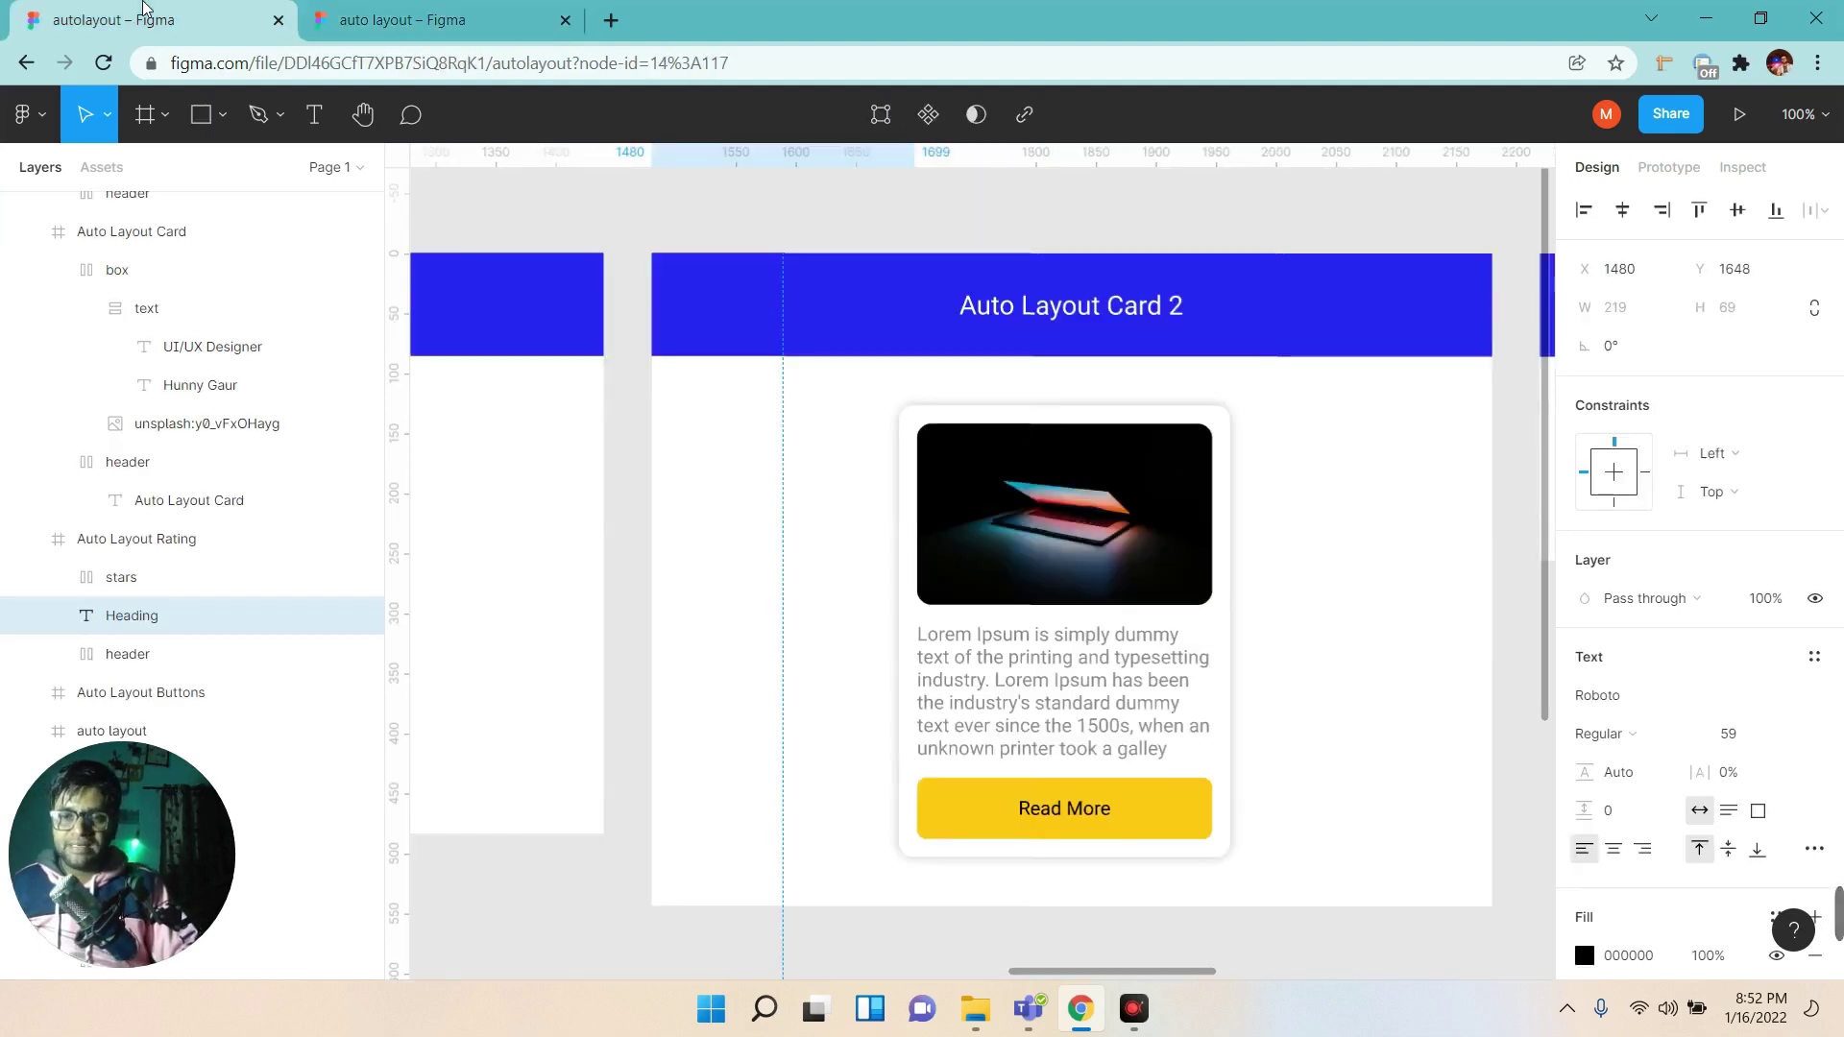
click(375, 20)
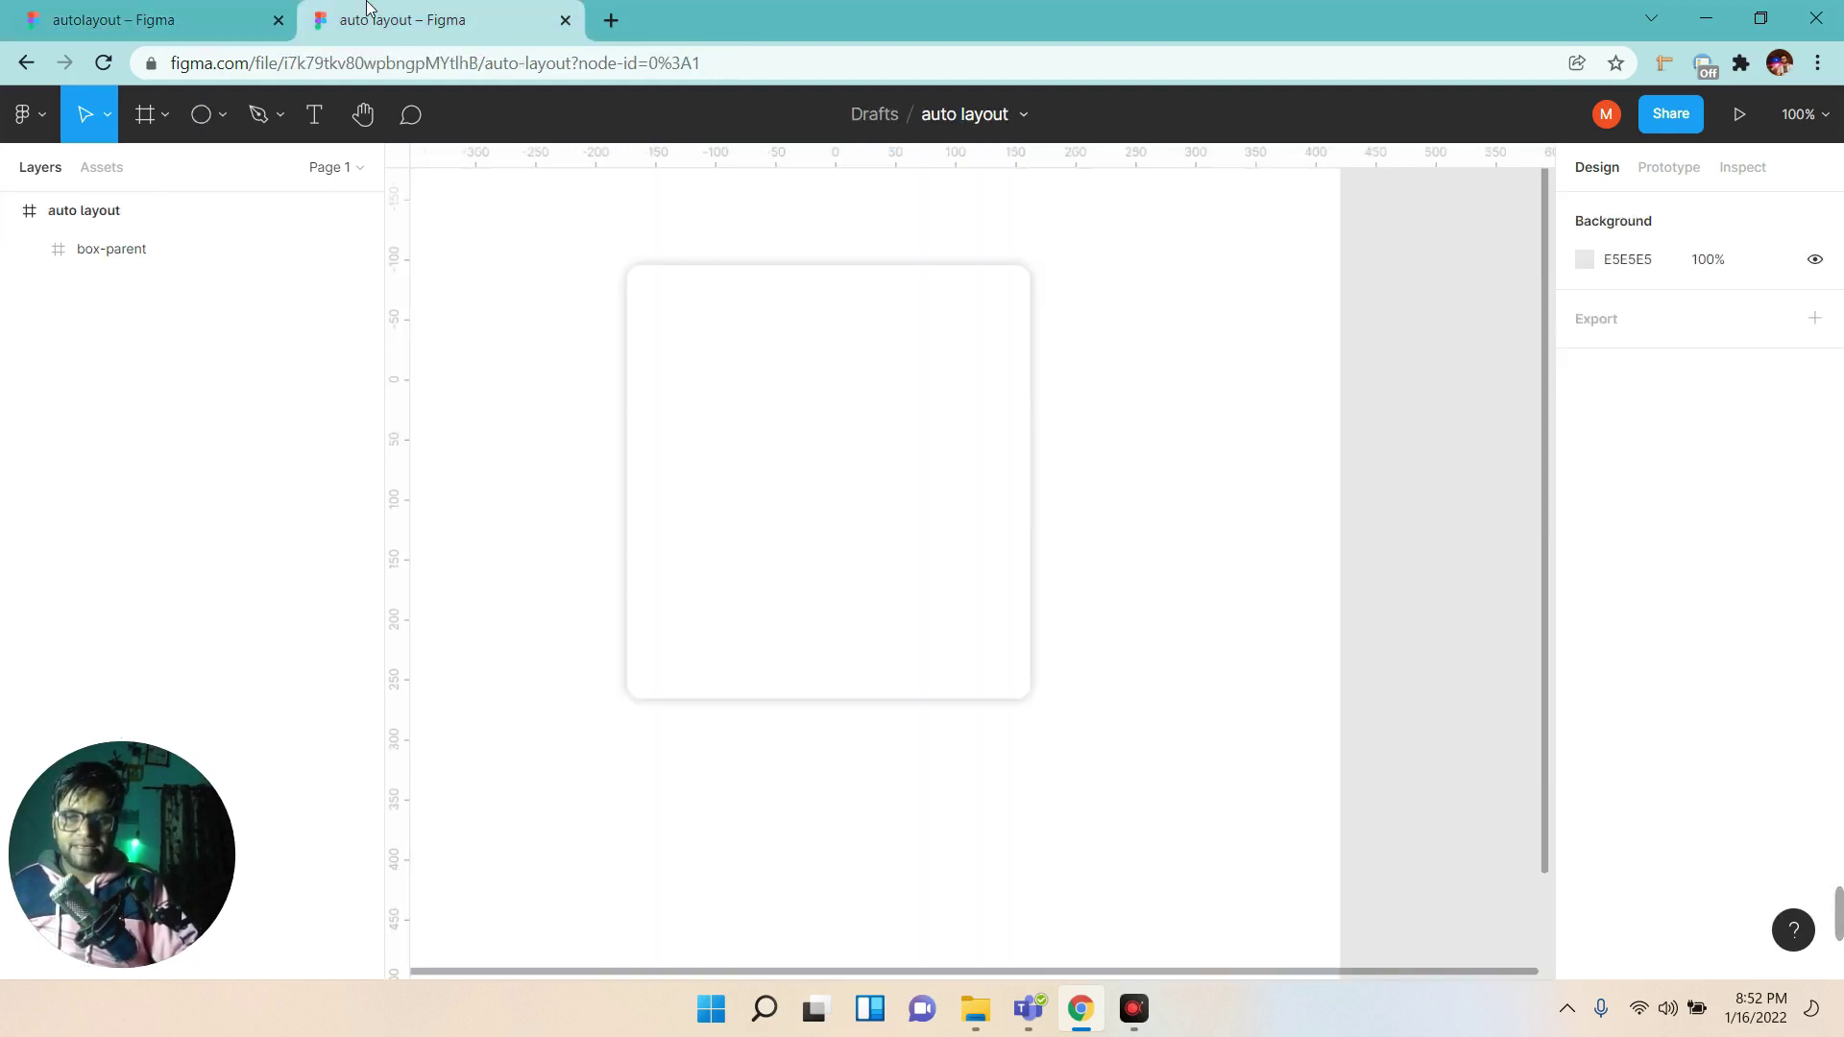
click(164, 115)
click(162, 171)
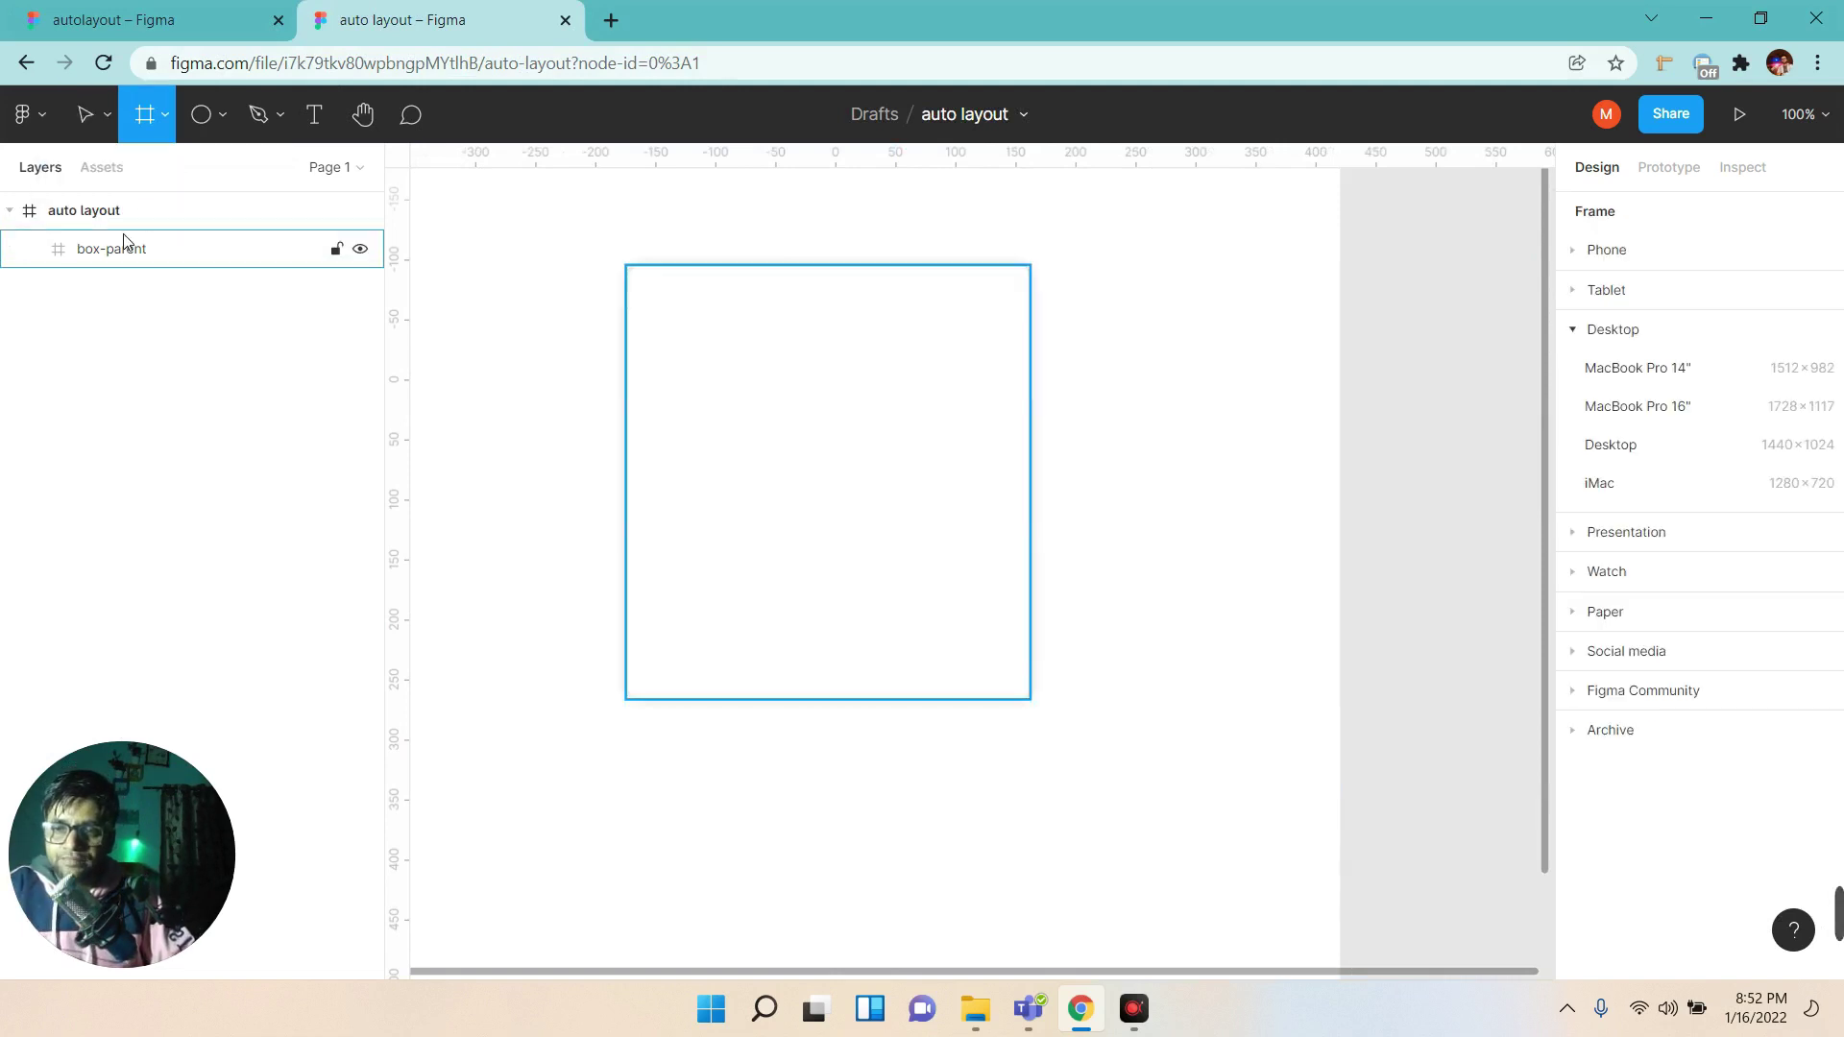
click(116, 258)
drag(671, 305, 992, 527)
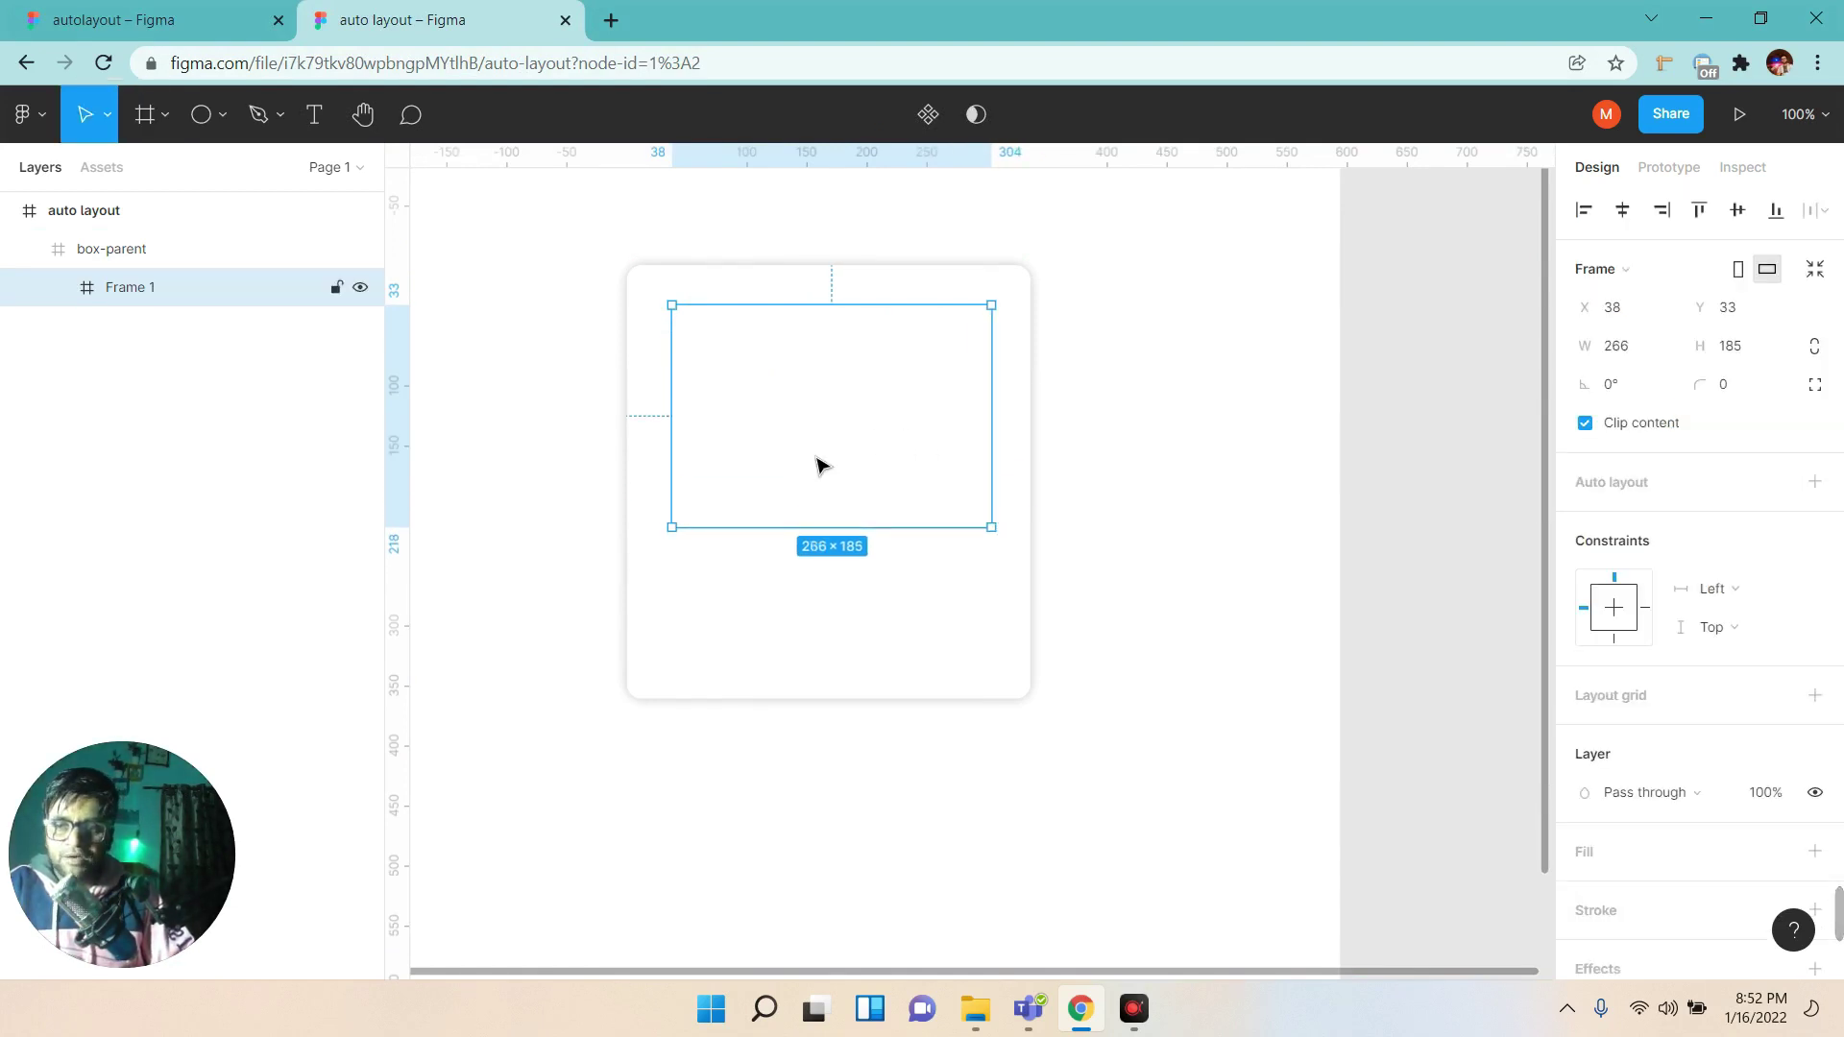
Fill the new frame with an Unsplash technology stock photo.
right_click(803, 423)
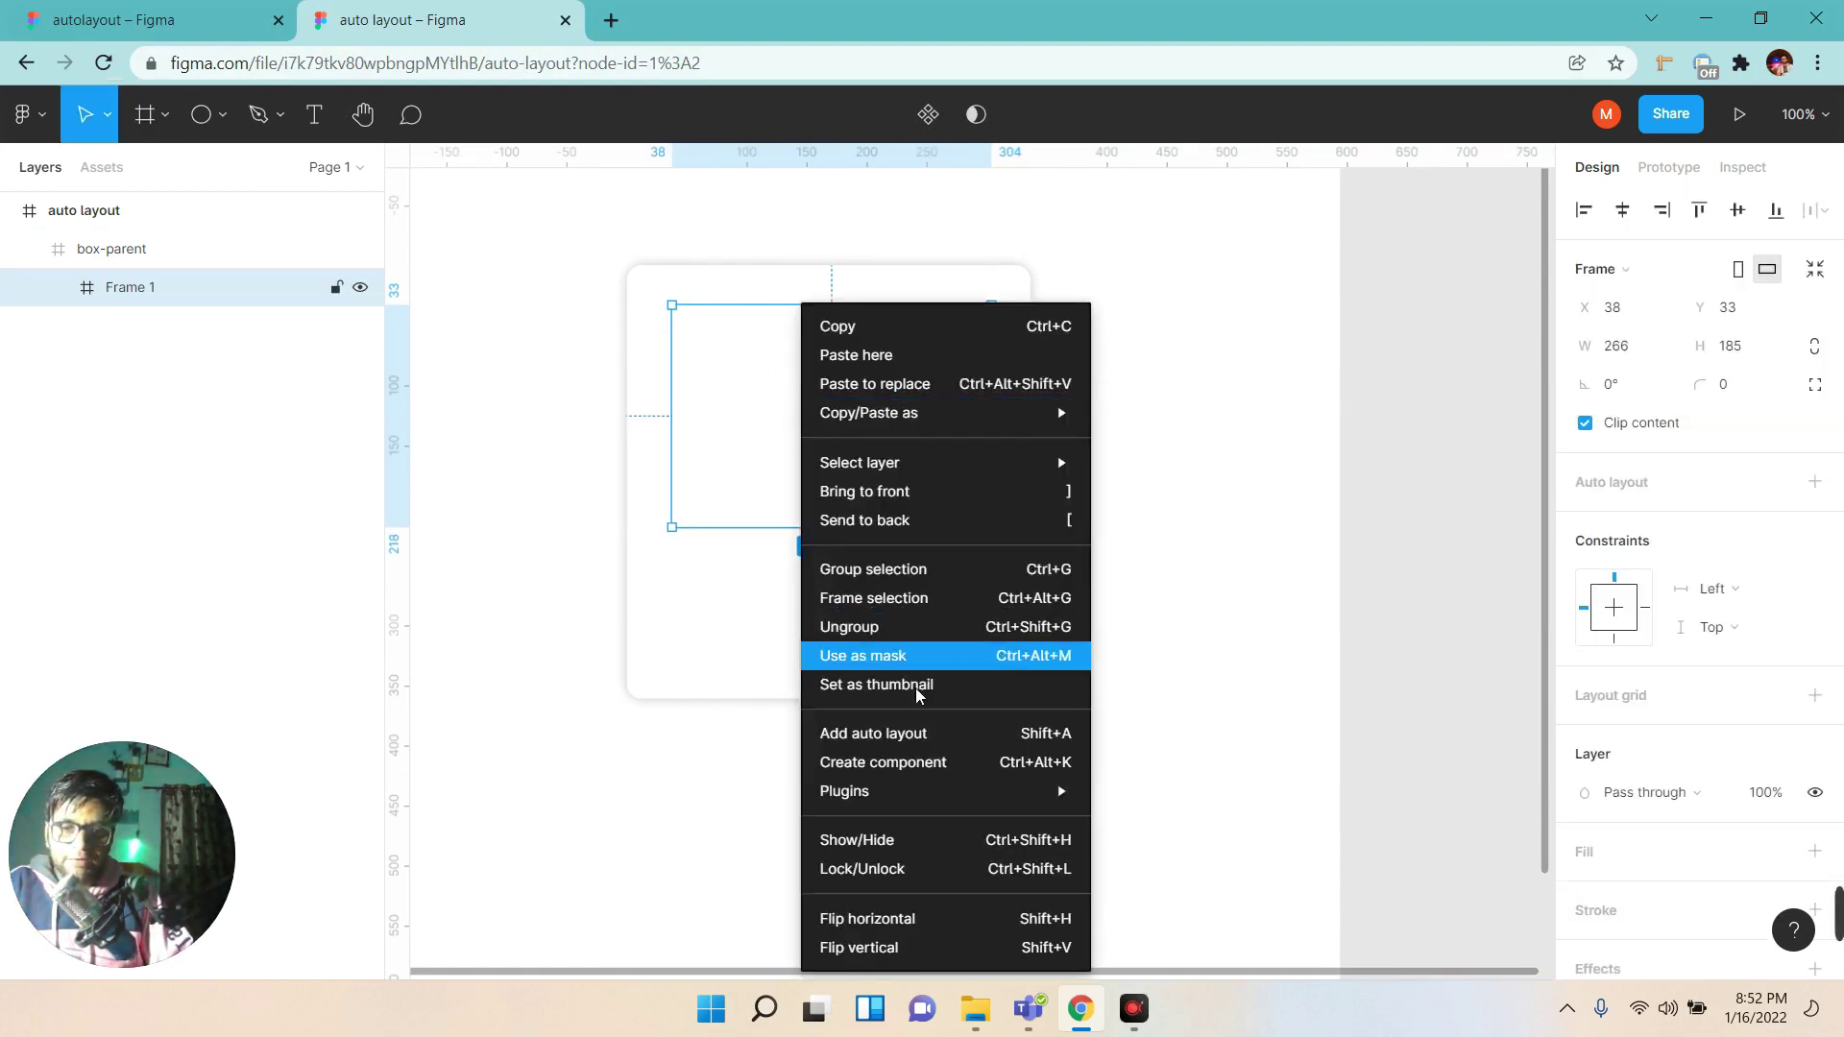
click(1164, 685)
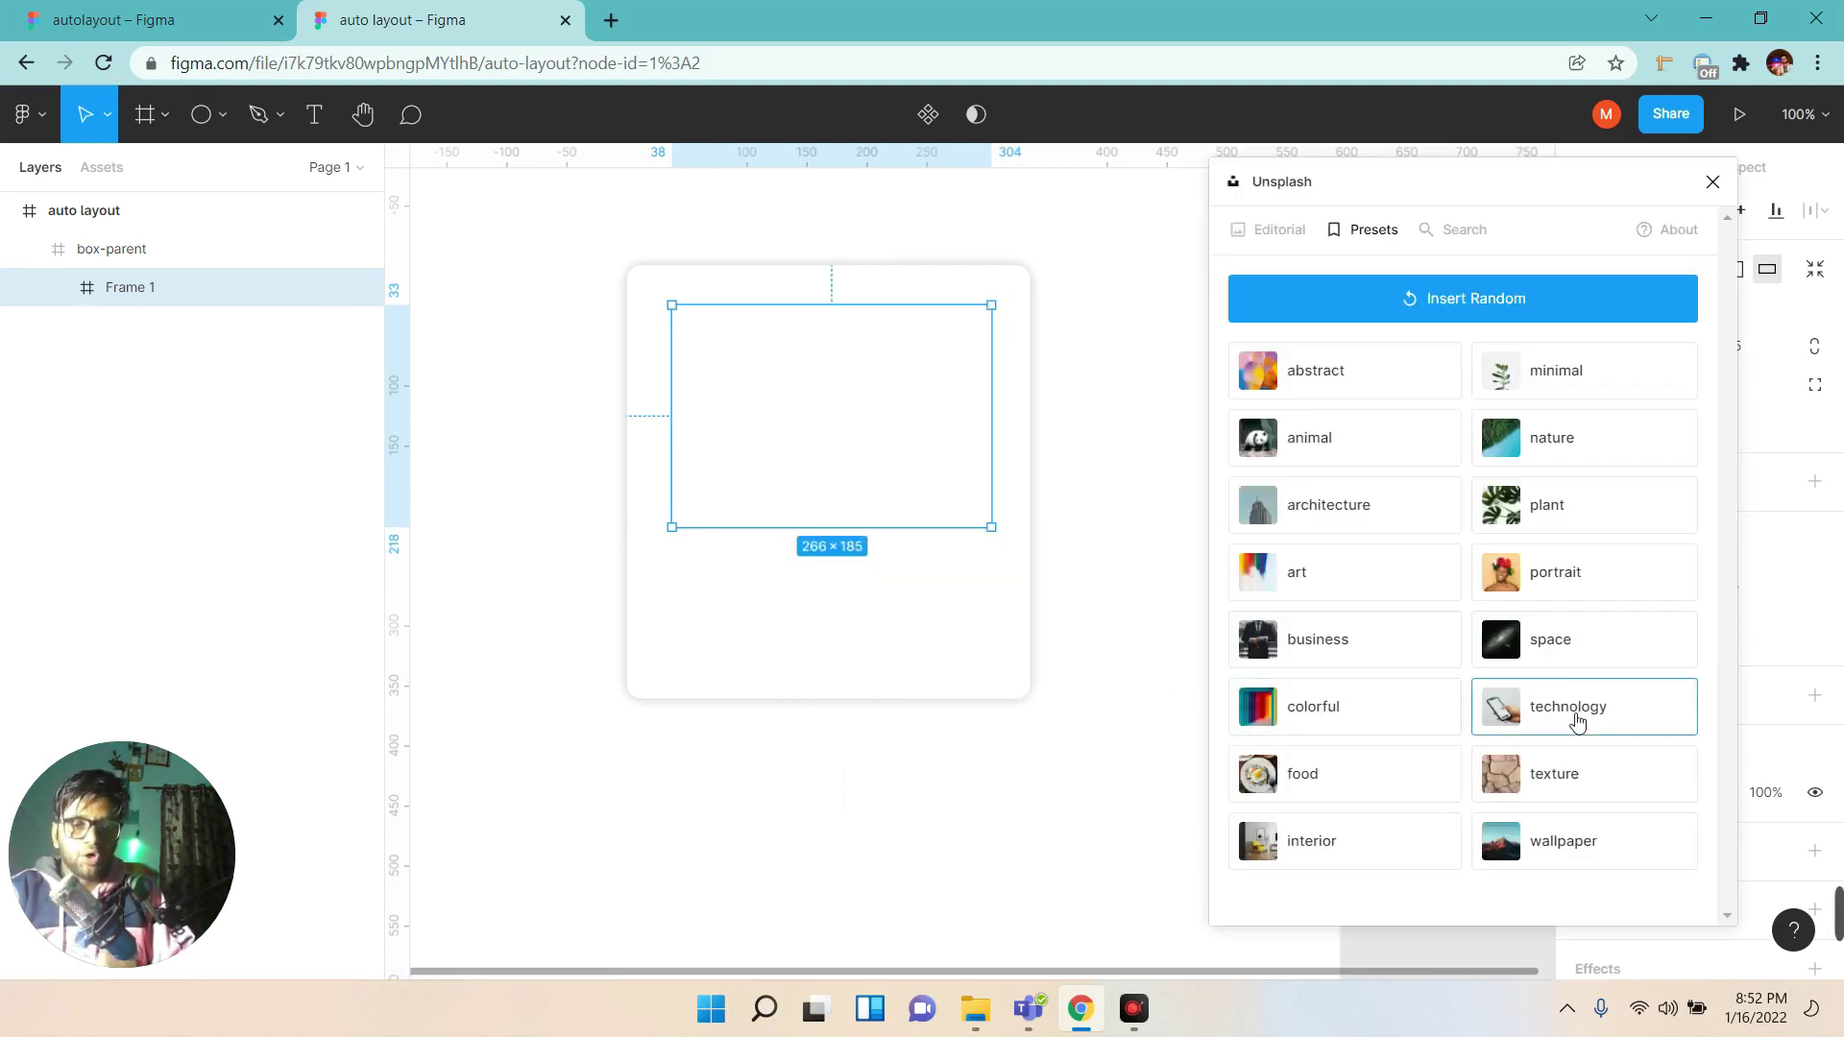
click(1575, 721)
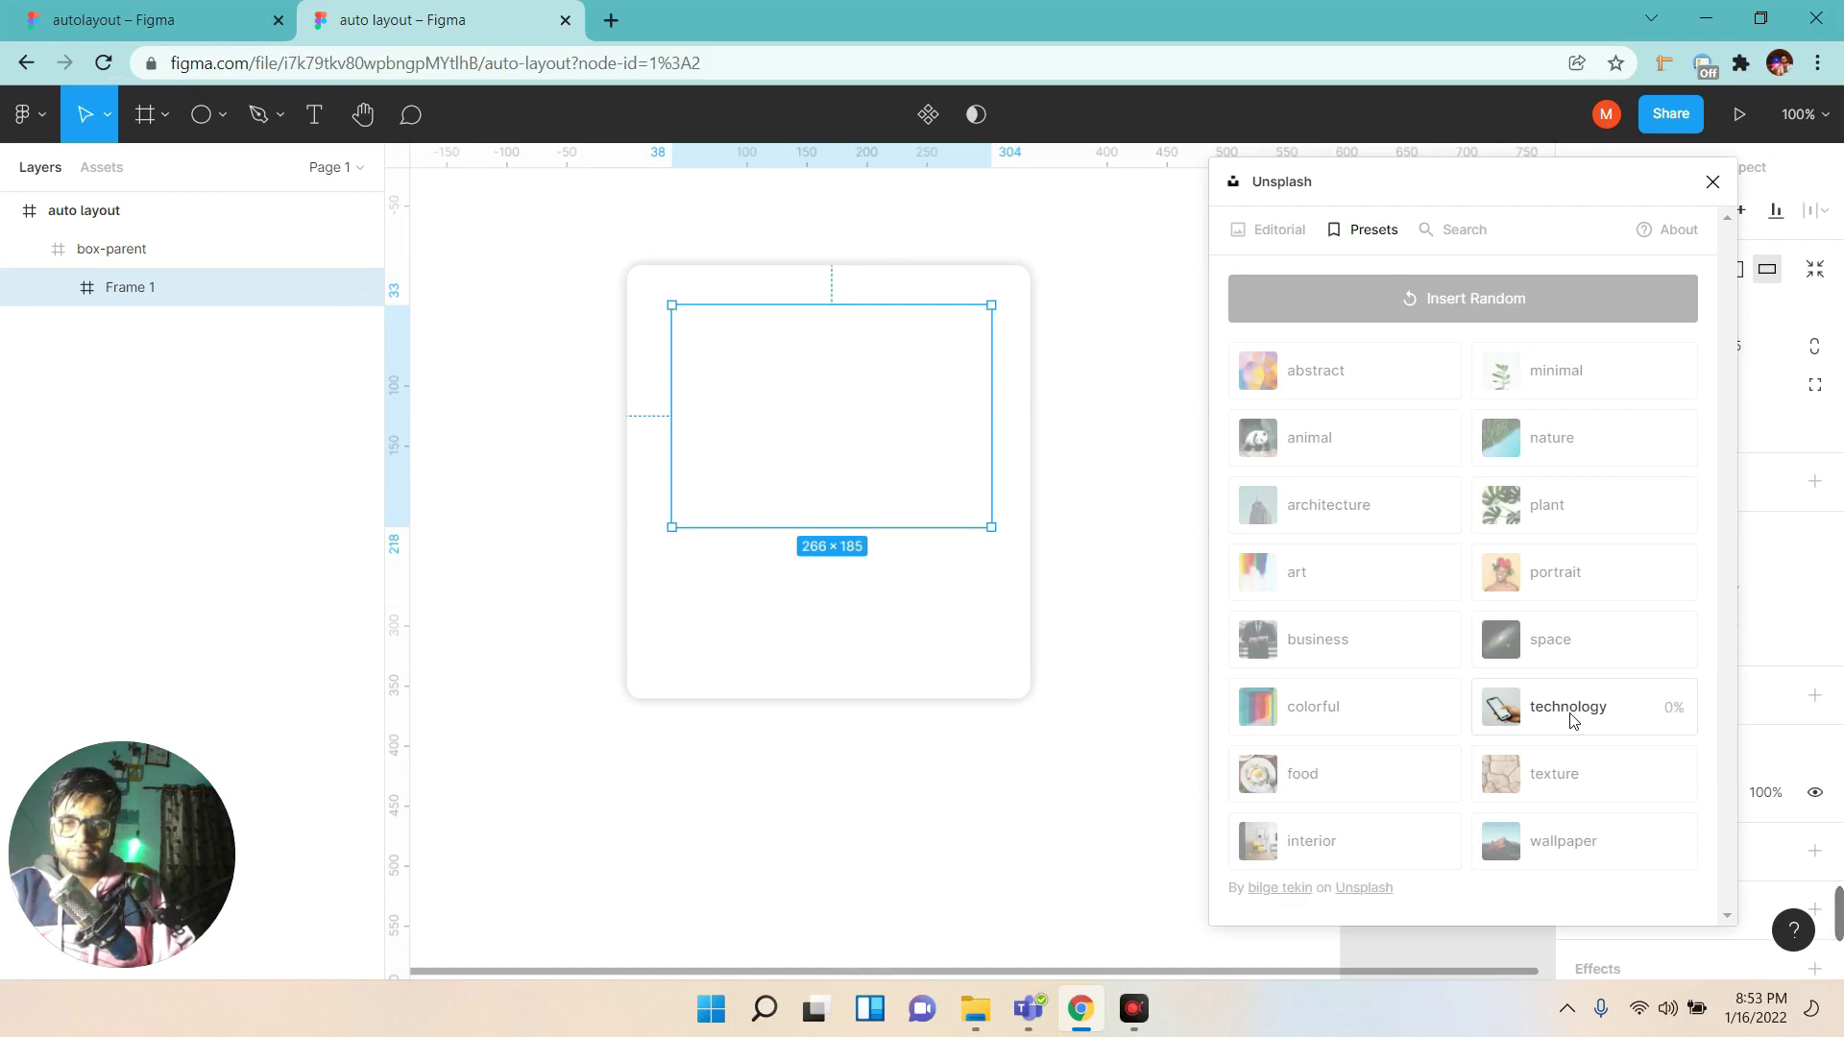
click(1572, 715)
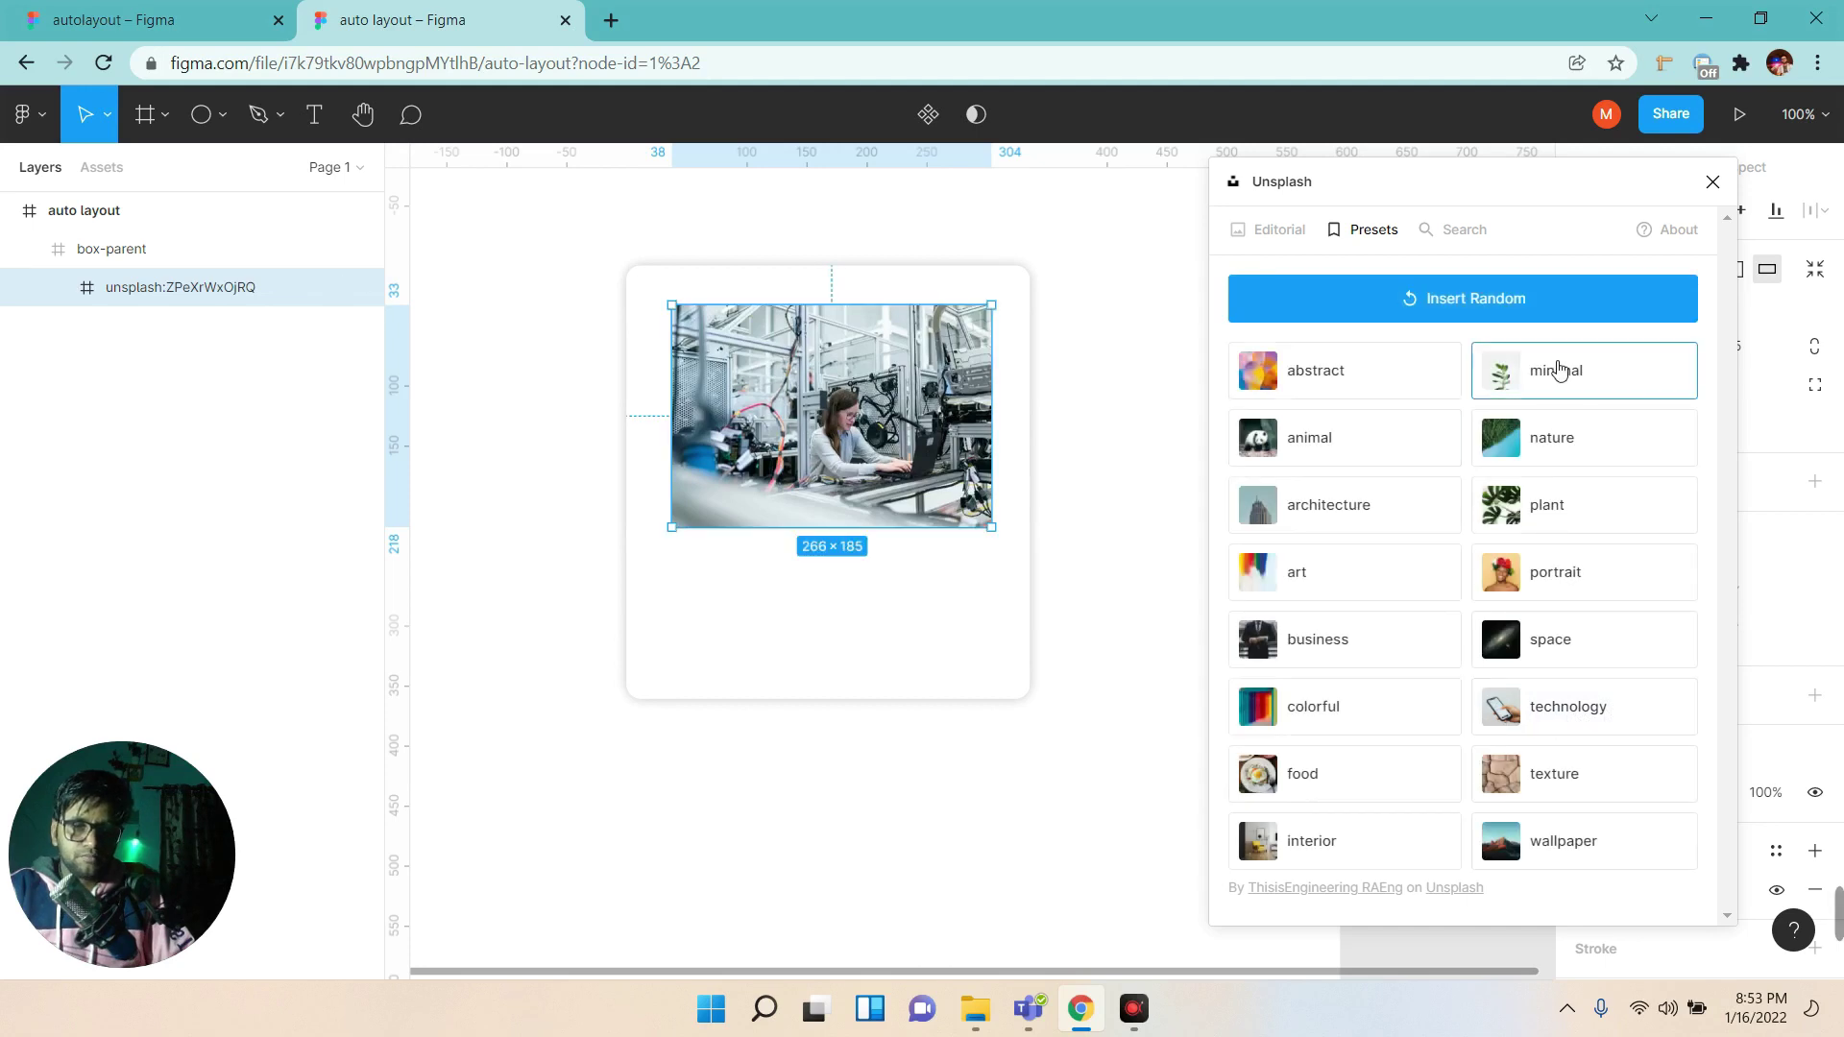
click(1713, 182)
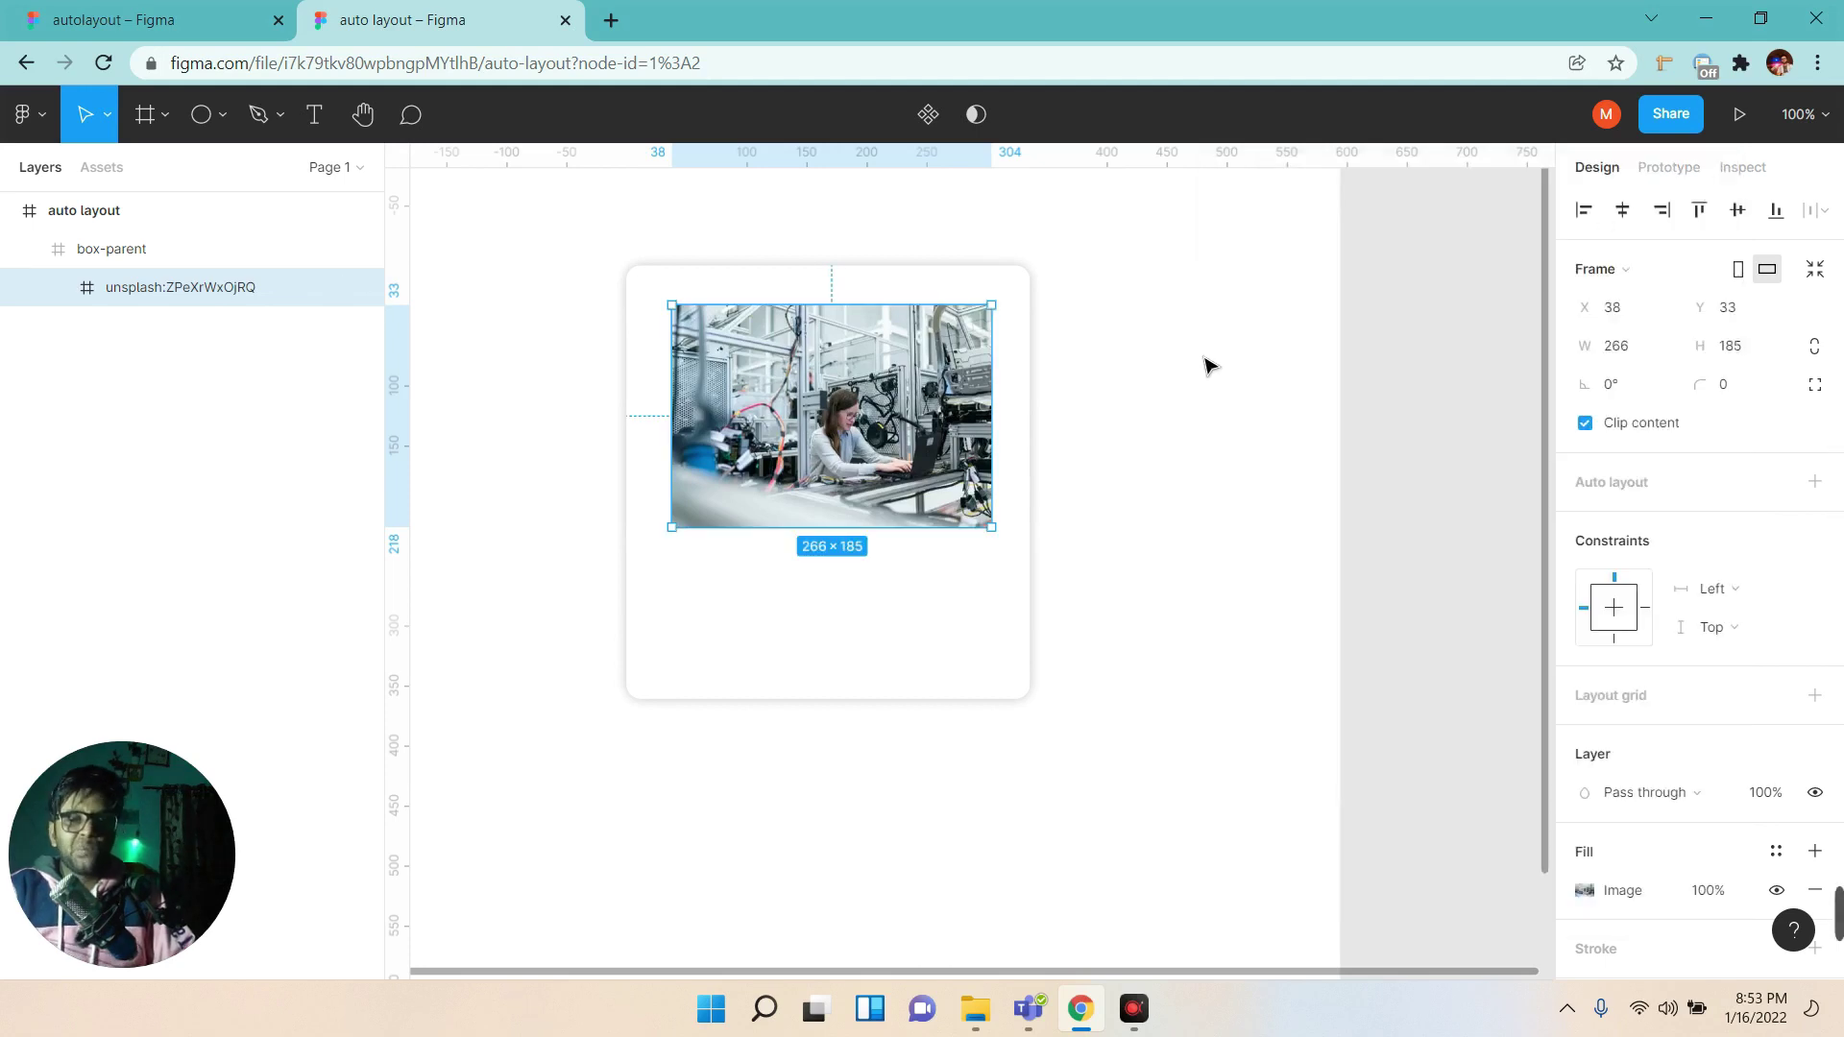
Rename the photo frame to 'image' and collapse box-parent in Layers.
double_click(199, 288)
text(image)
key(Return)
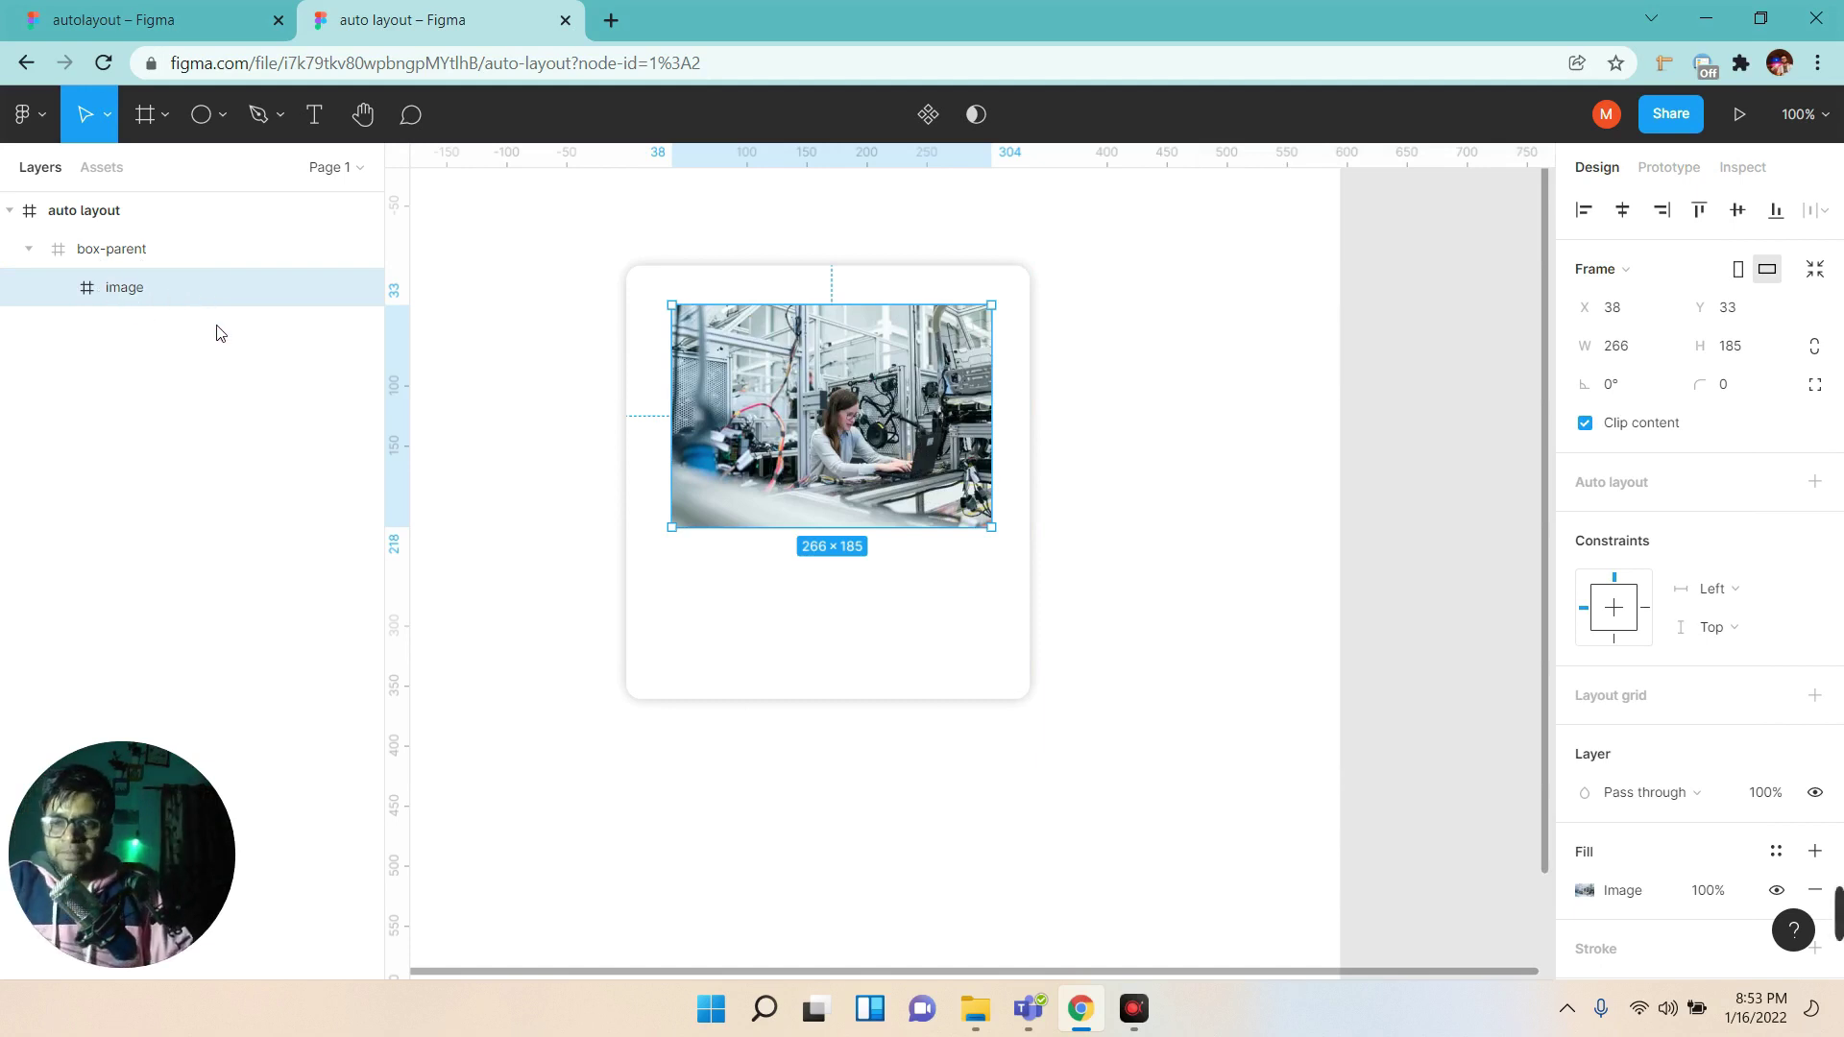
click(136, 262)
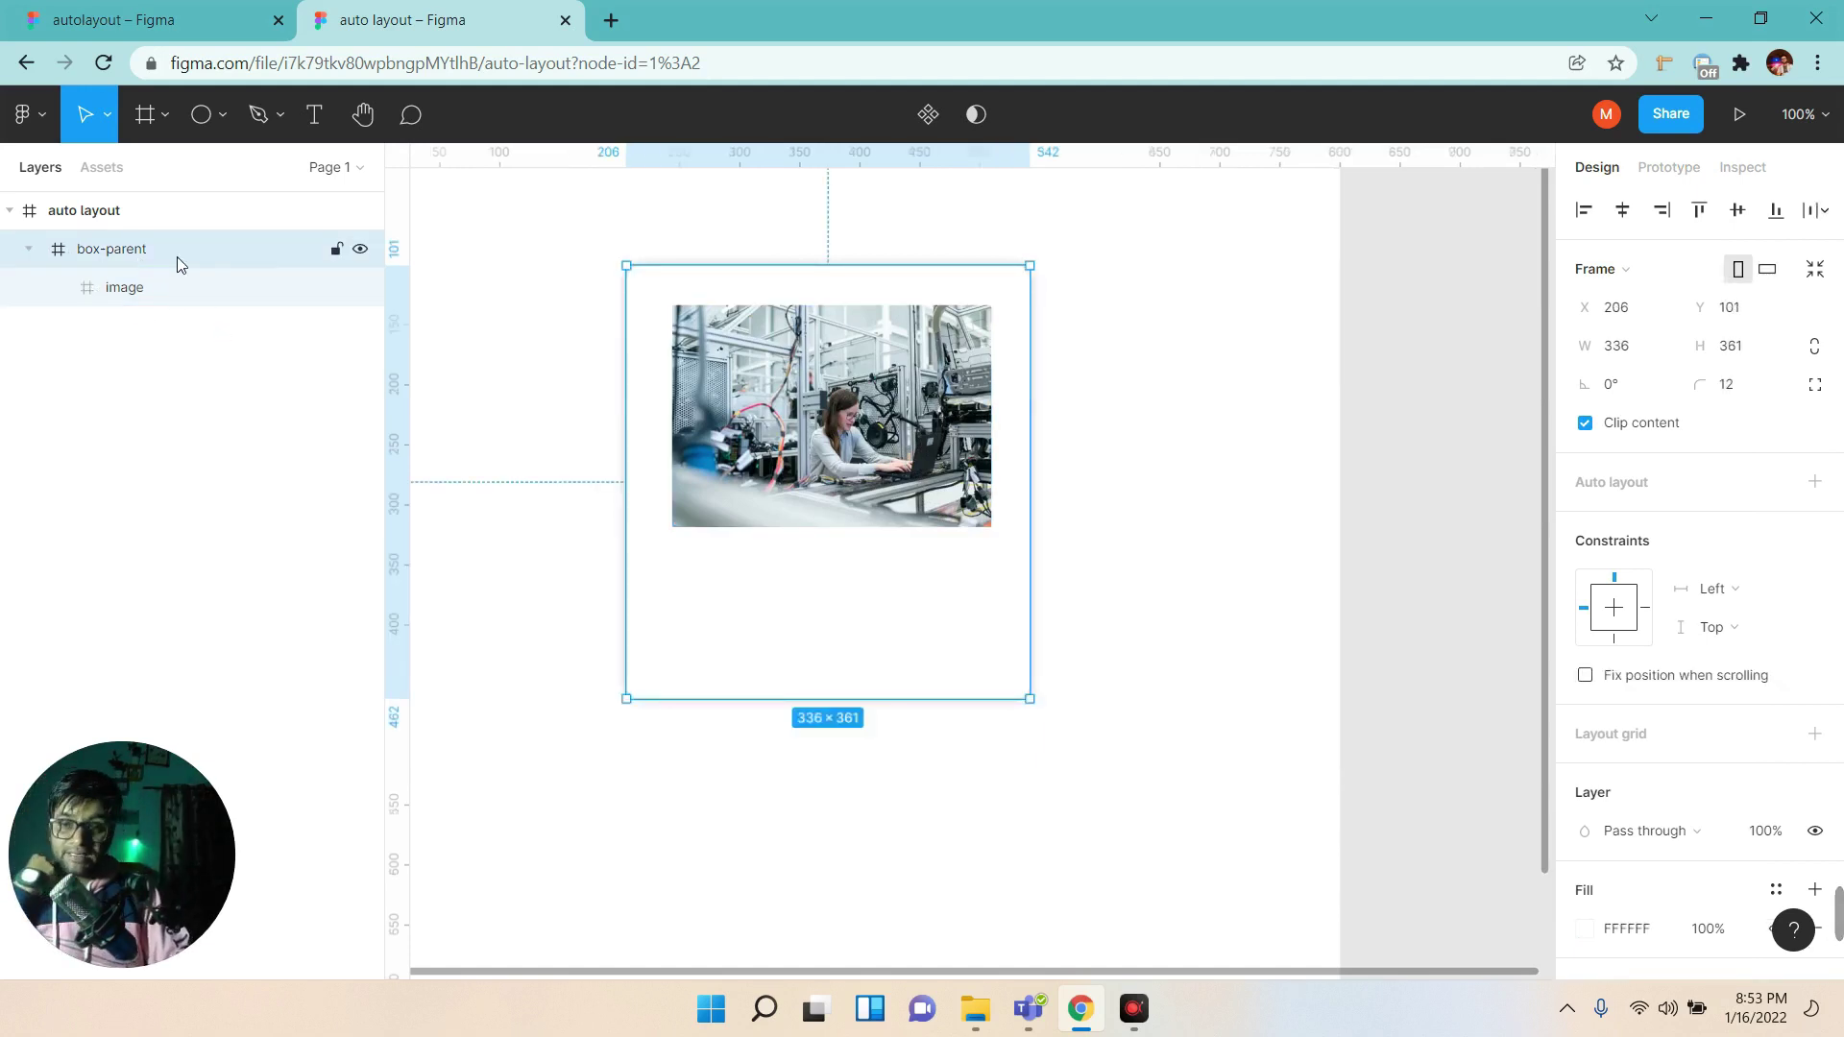
click(30, 251)
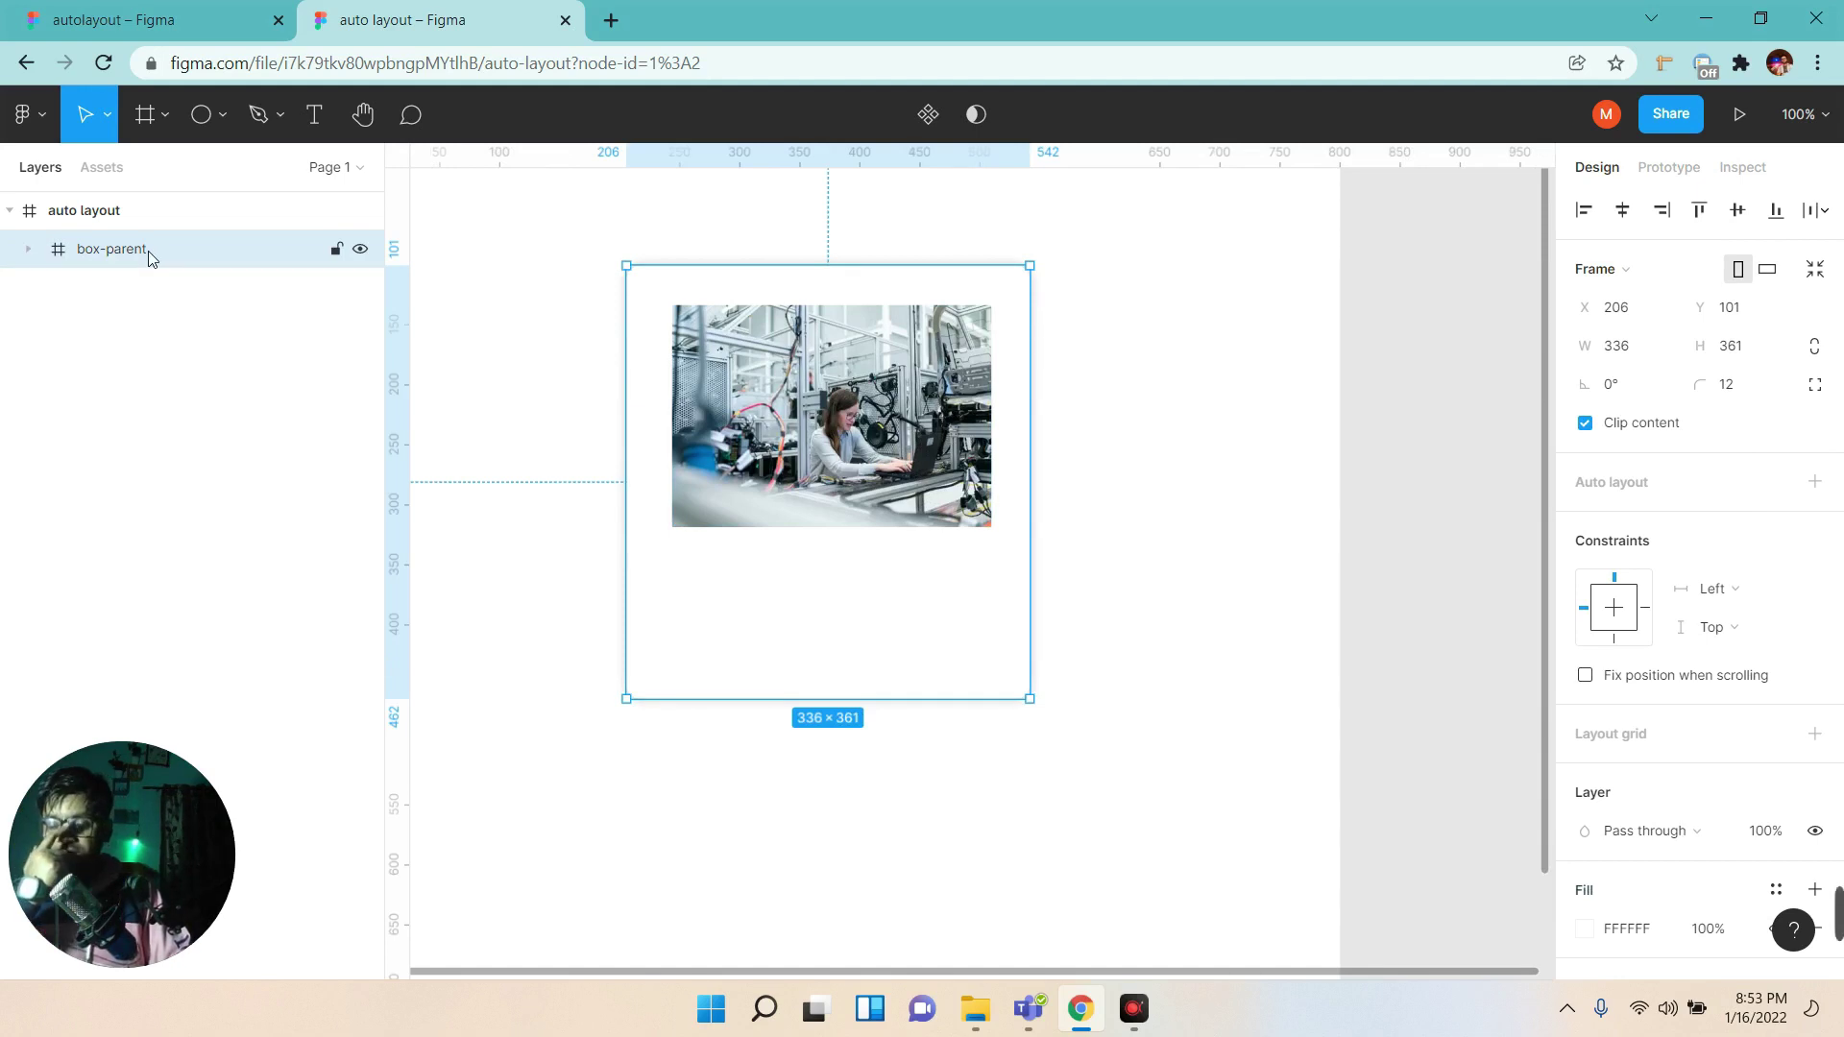
Add auto layout to box-parent with 0 item spacing.
right_click(856, 468)
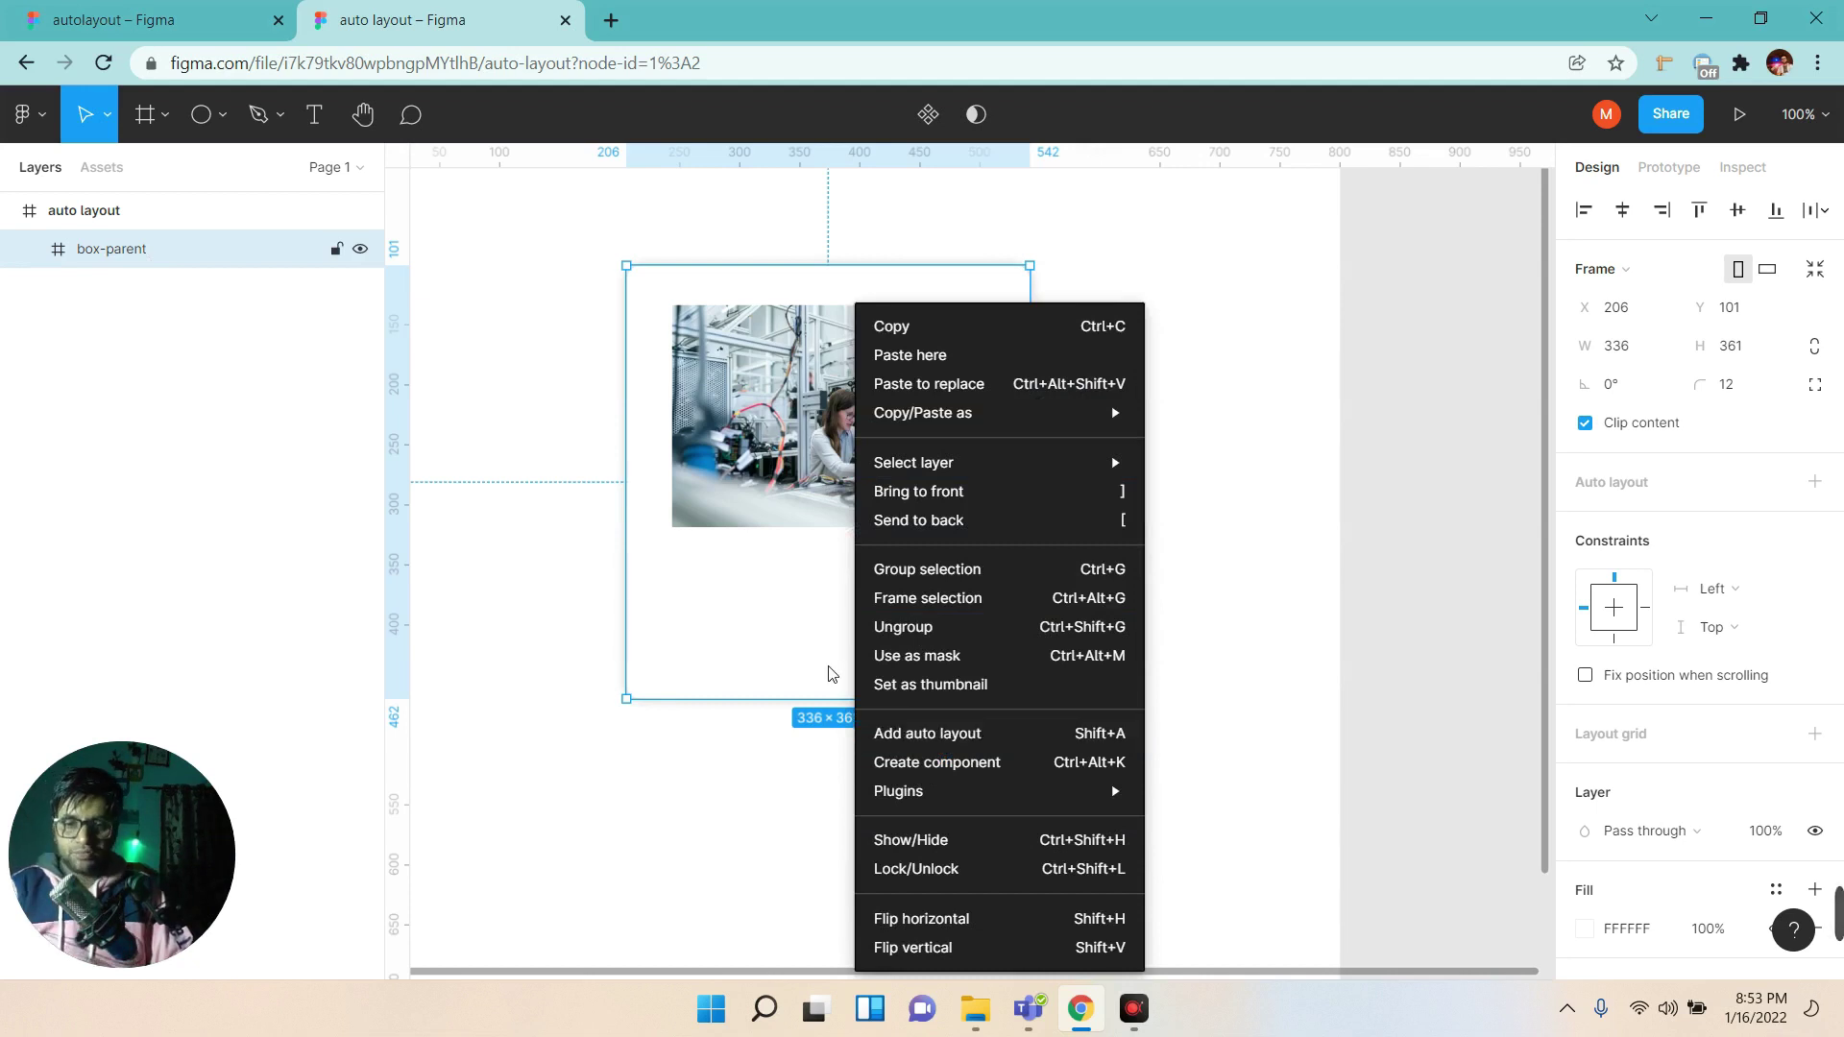
click(86, 266)
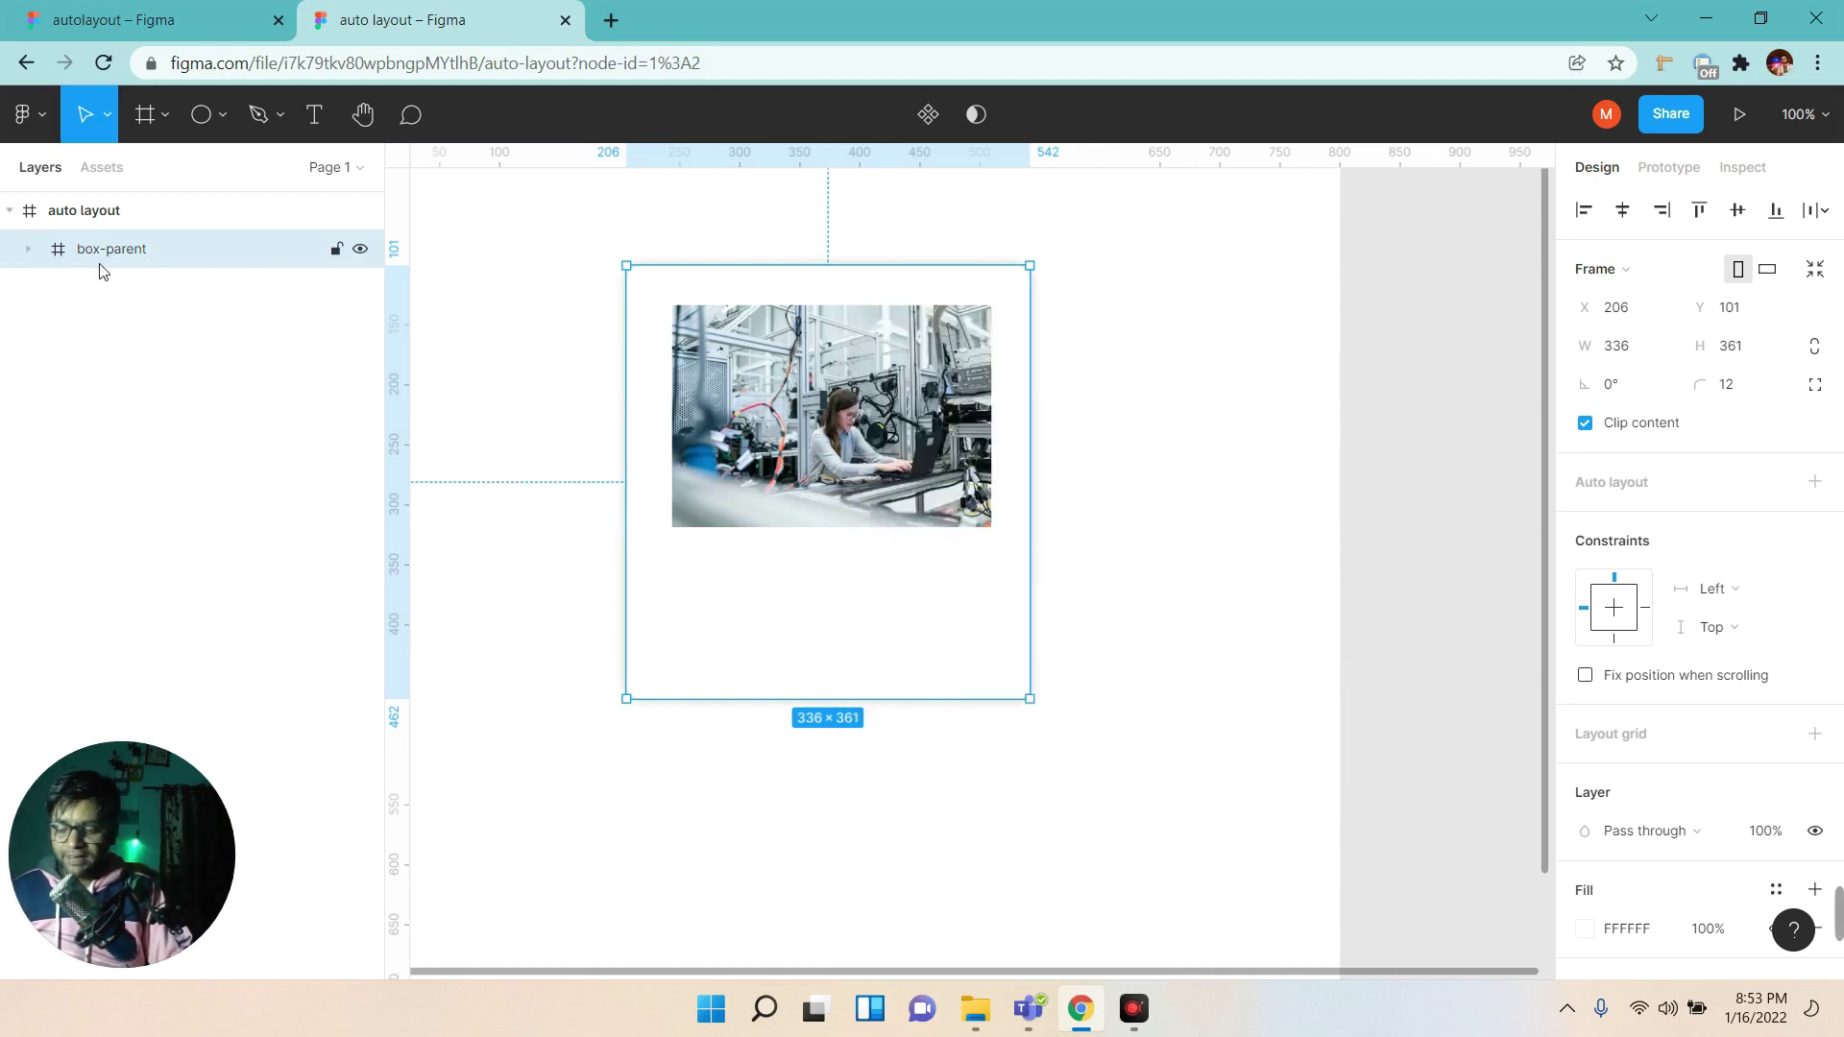
key(shift+a)
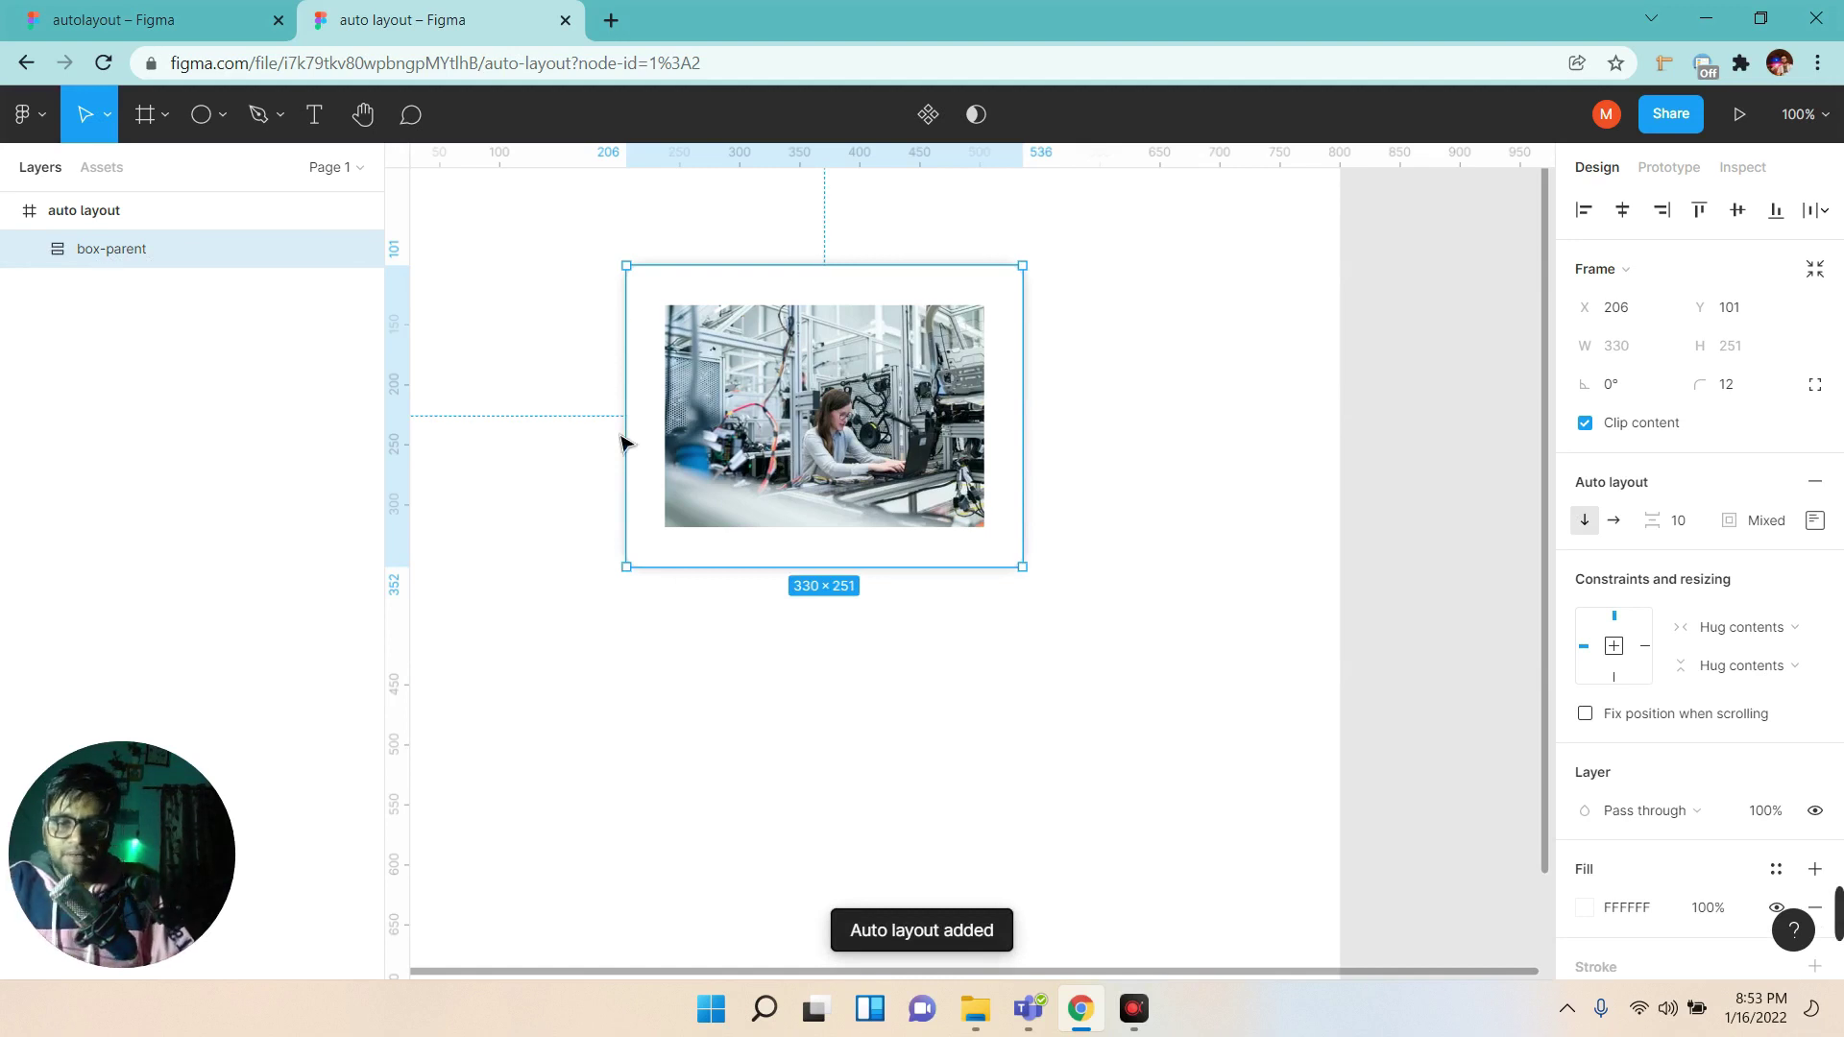
click(1683, 527)
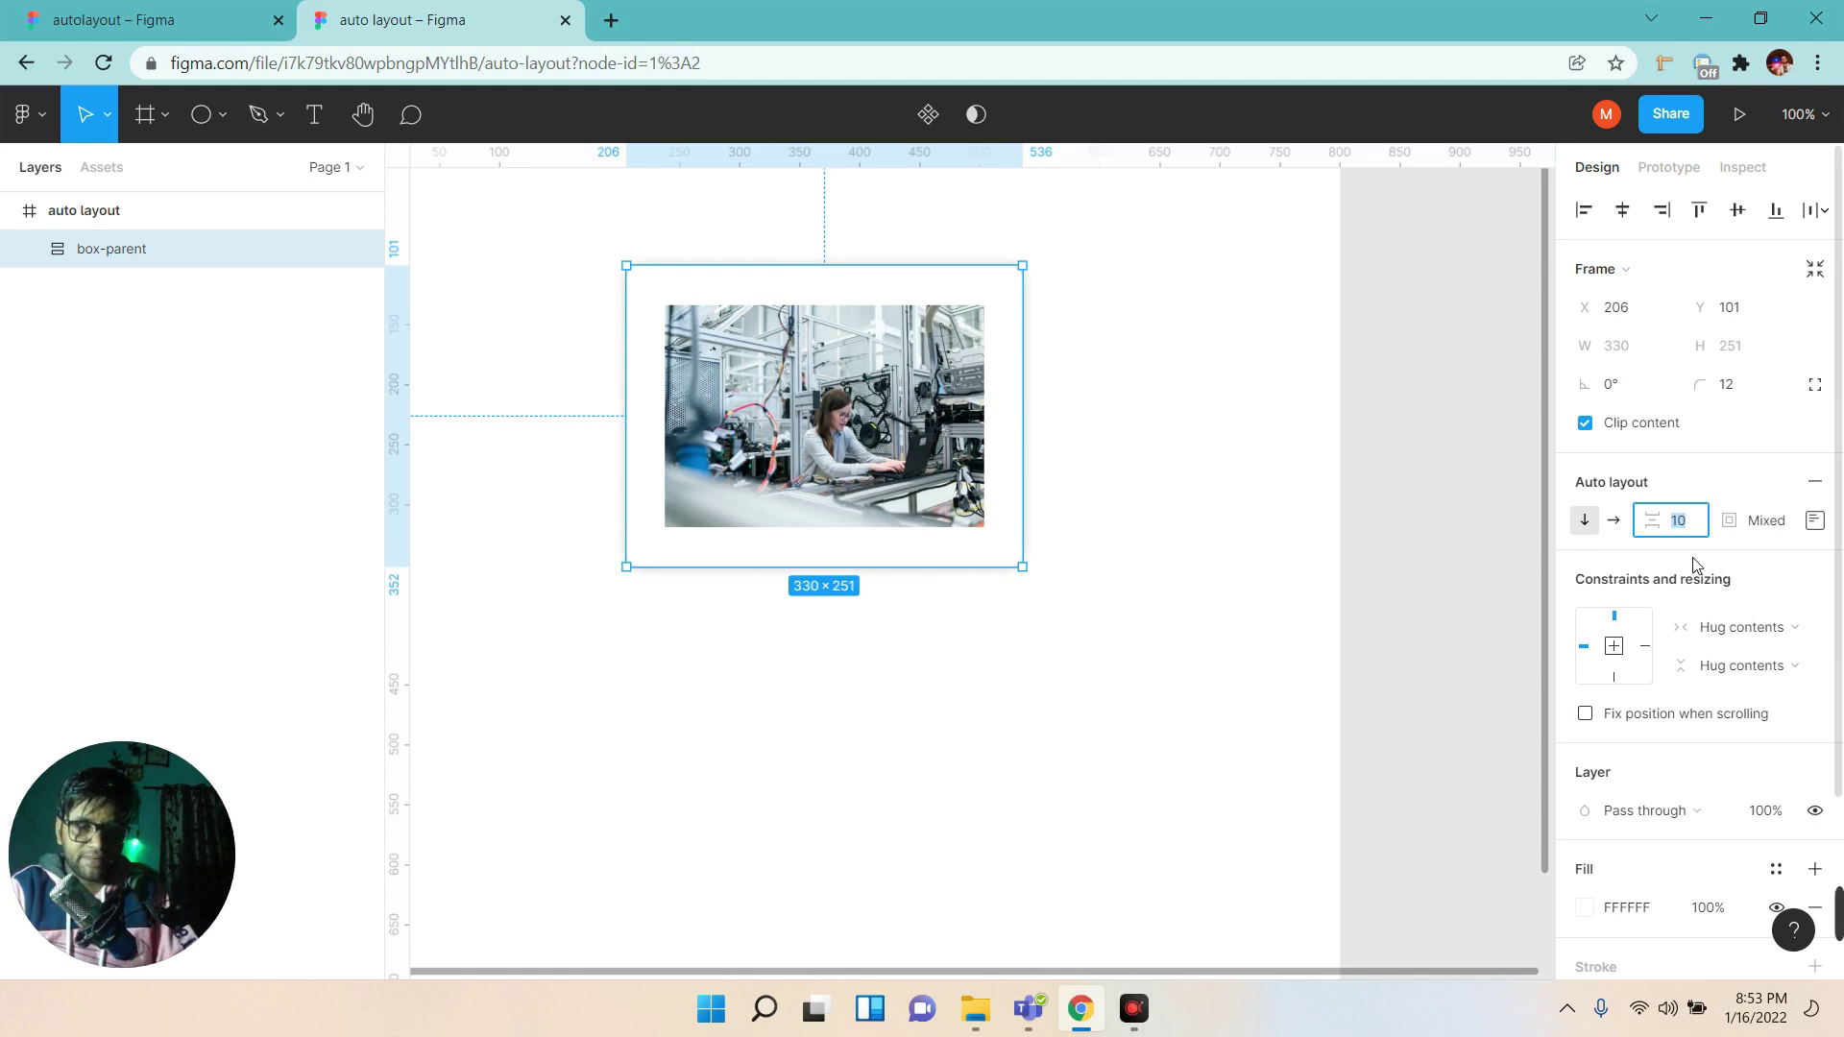
text(0)
key(Return)
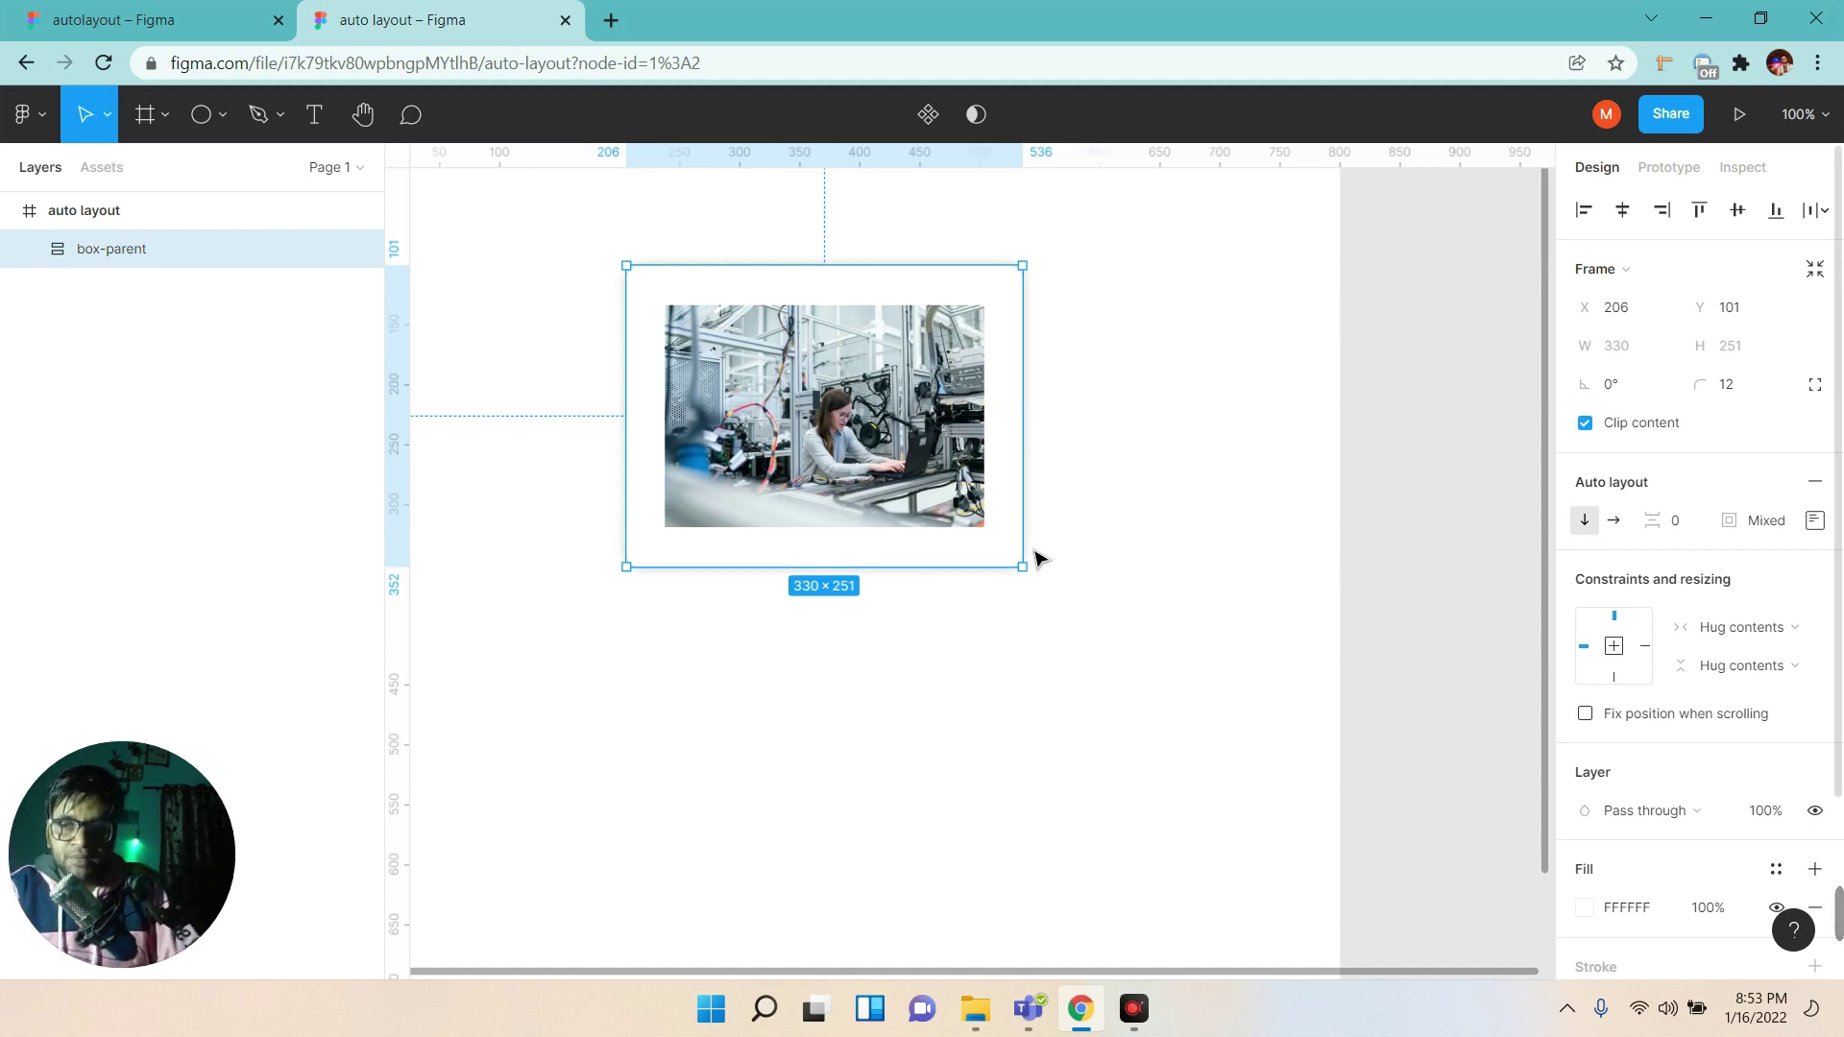
Give the card 20 padding around the image, then view the reference autolayout file.
click(30, 249)
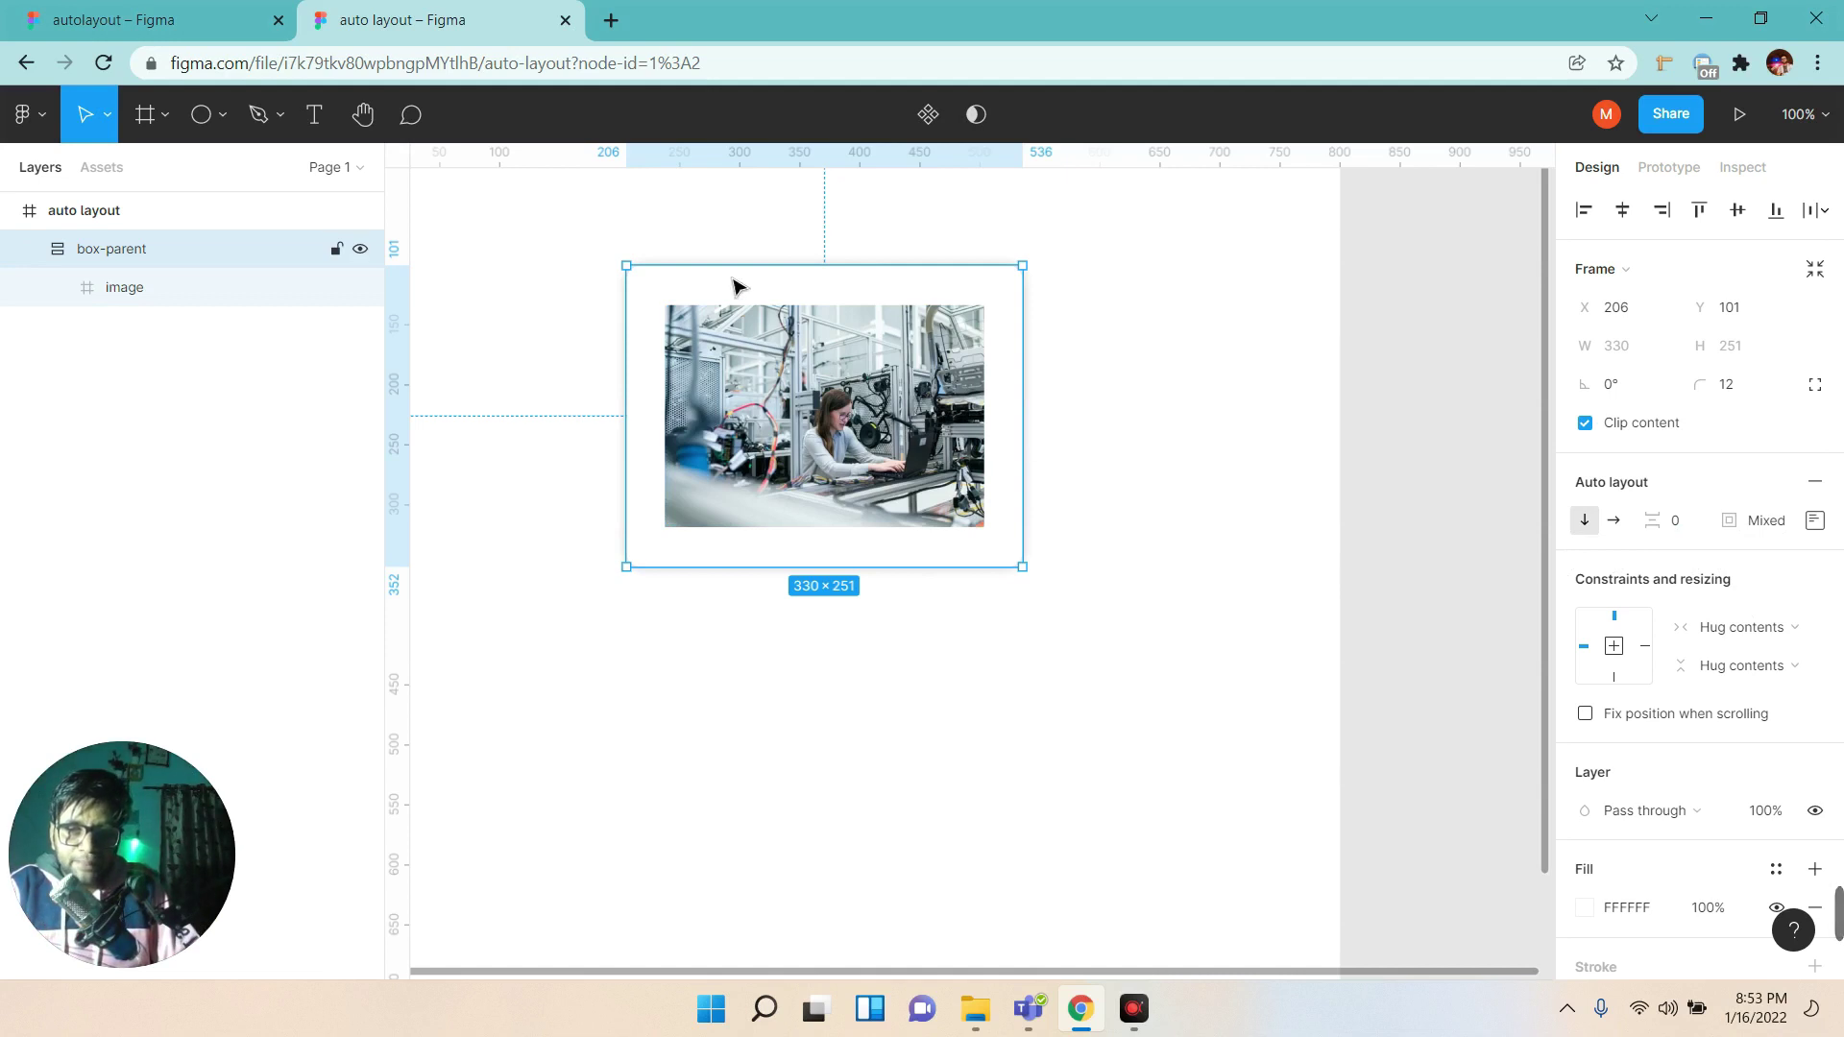
click(1815, 520)
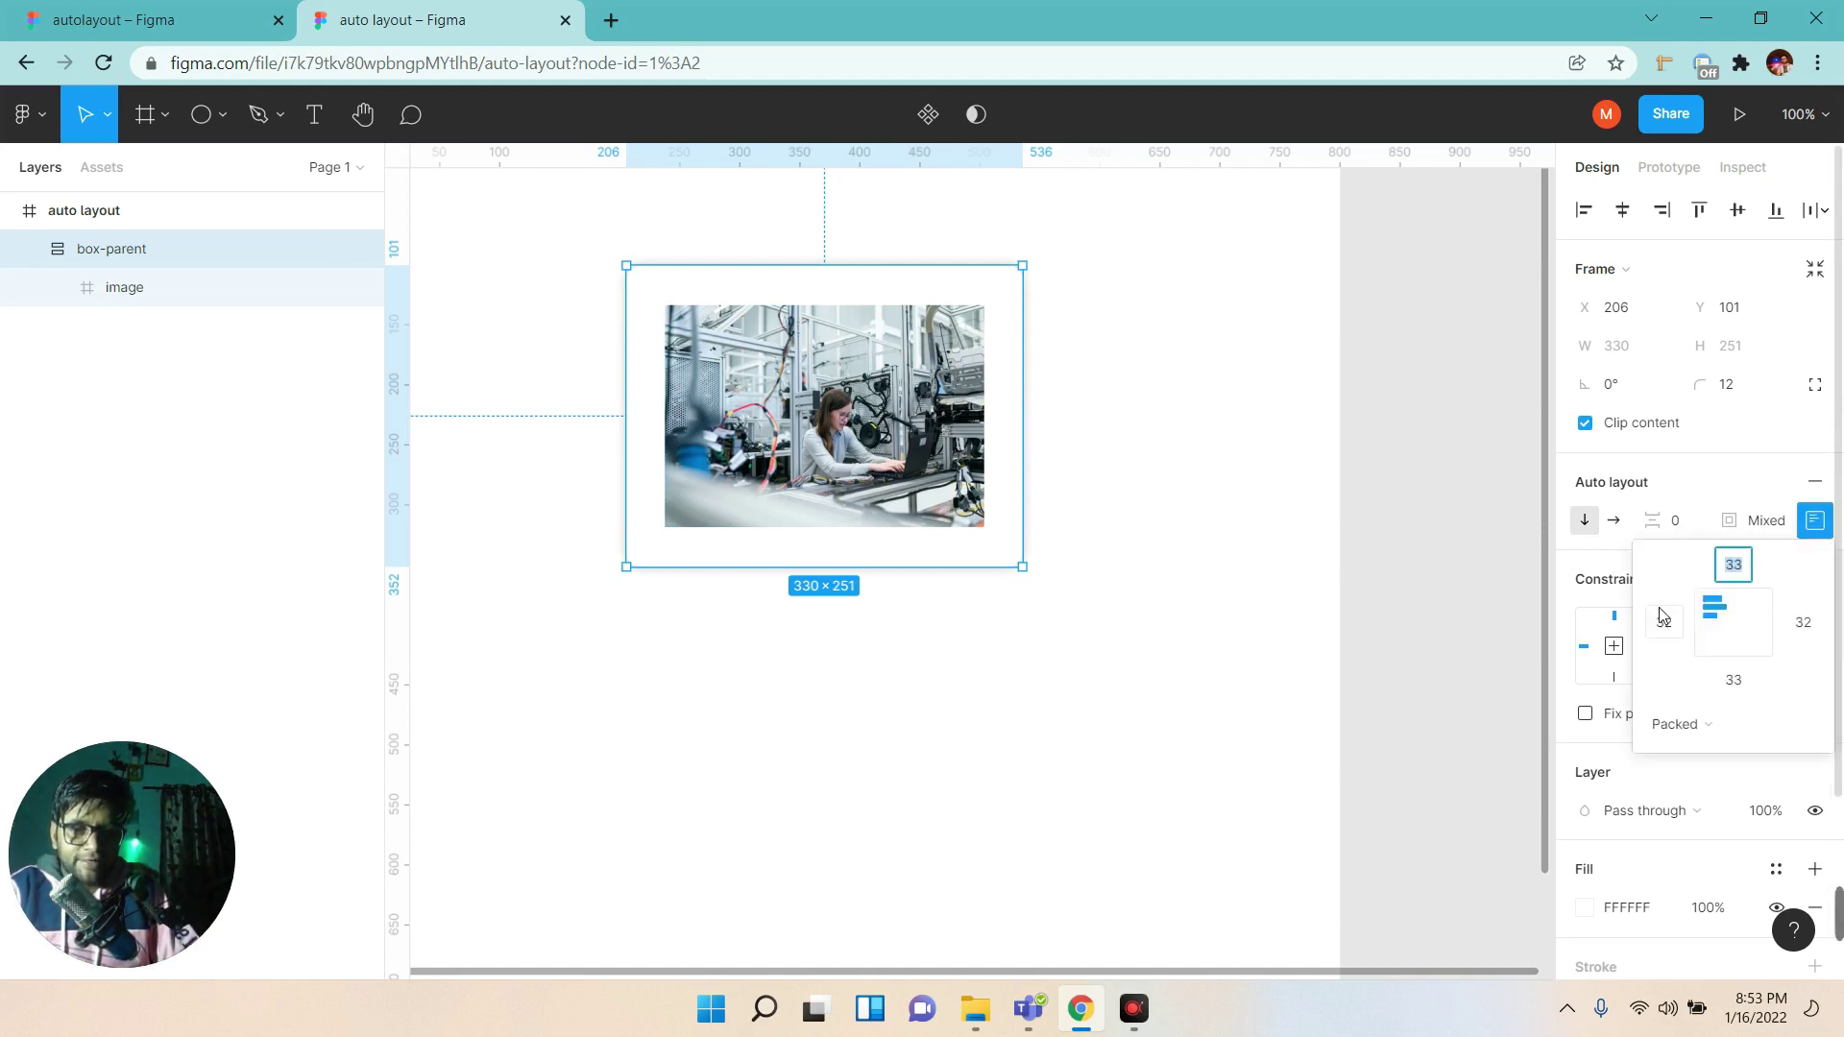
click(1773, 522)
text(0)
key(Return)
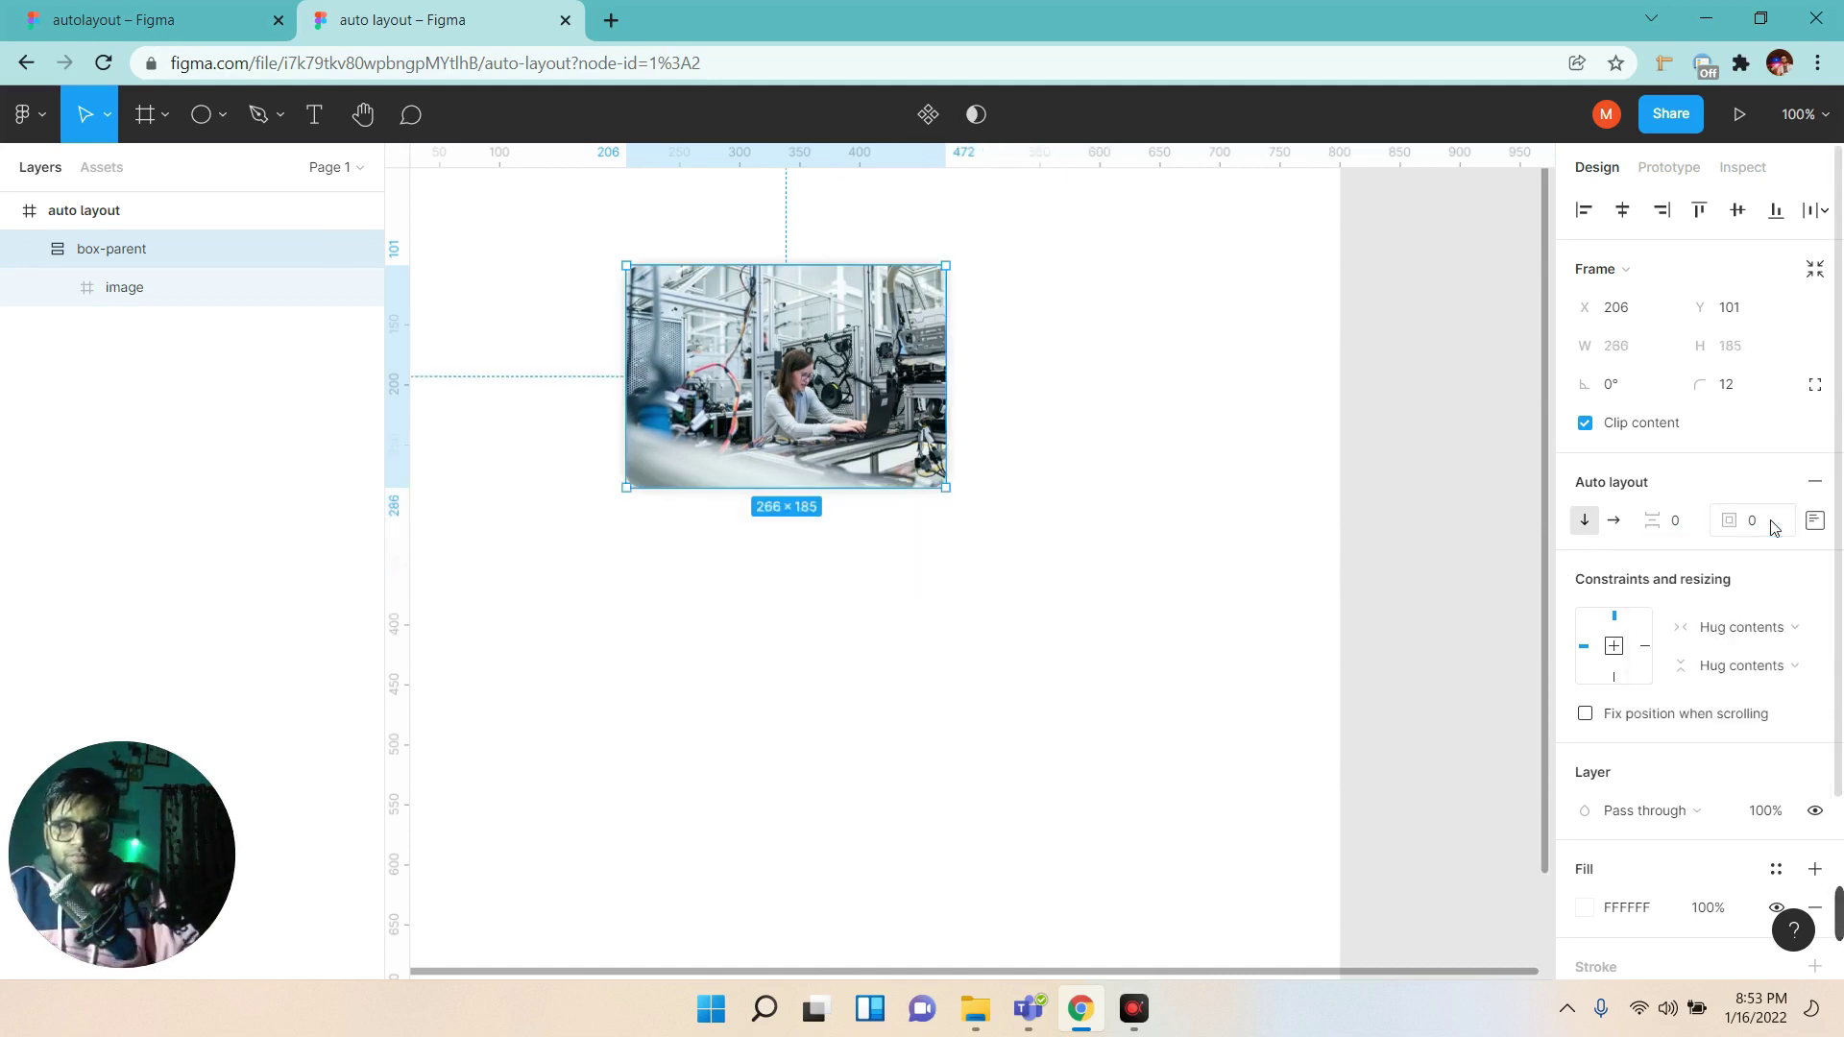
click(894, 598)
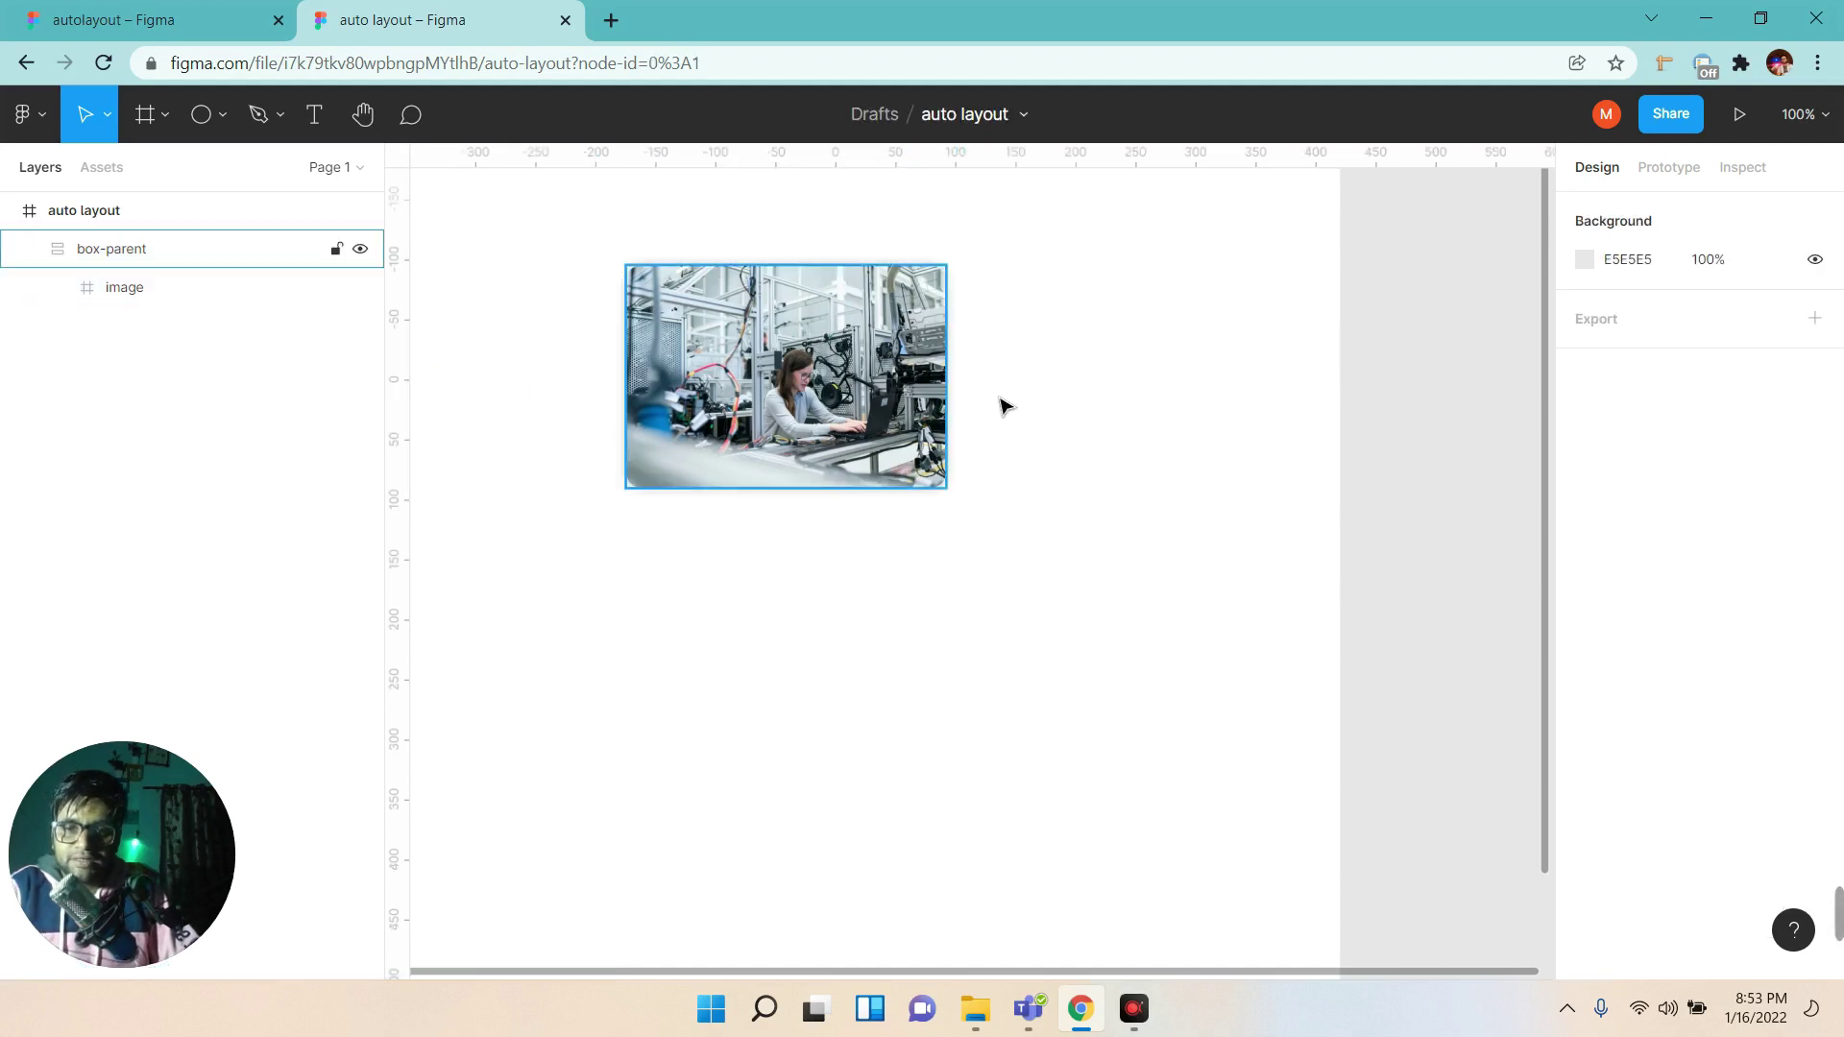
click(143, 253)
click(1756, 521)
text(0)
key(Return)
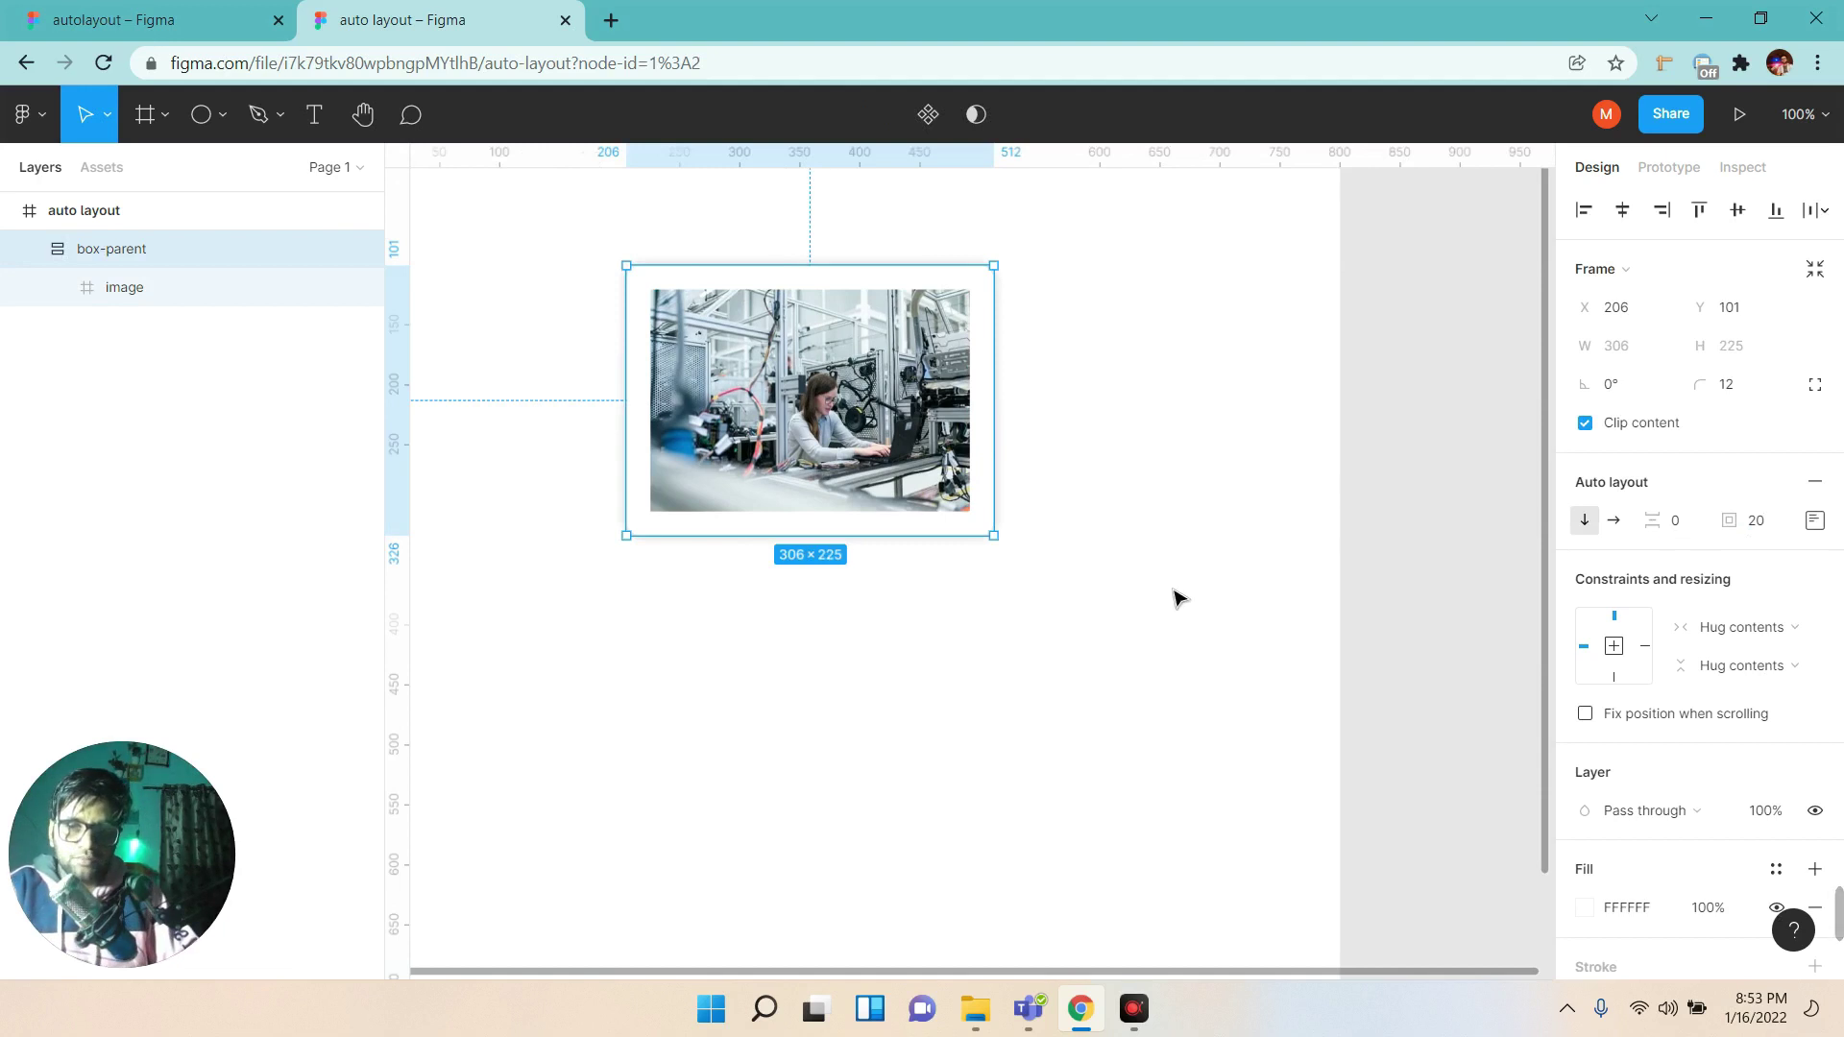
click(1173, 597)
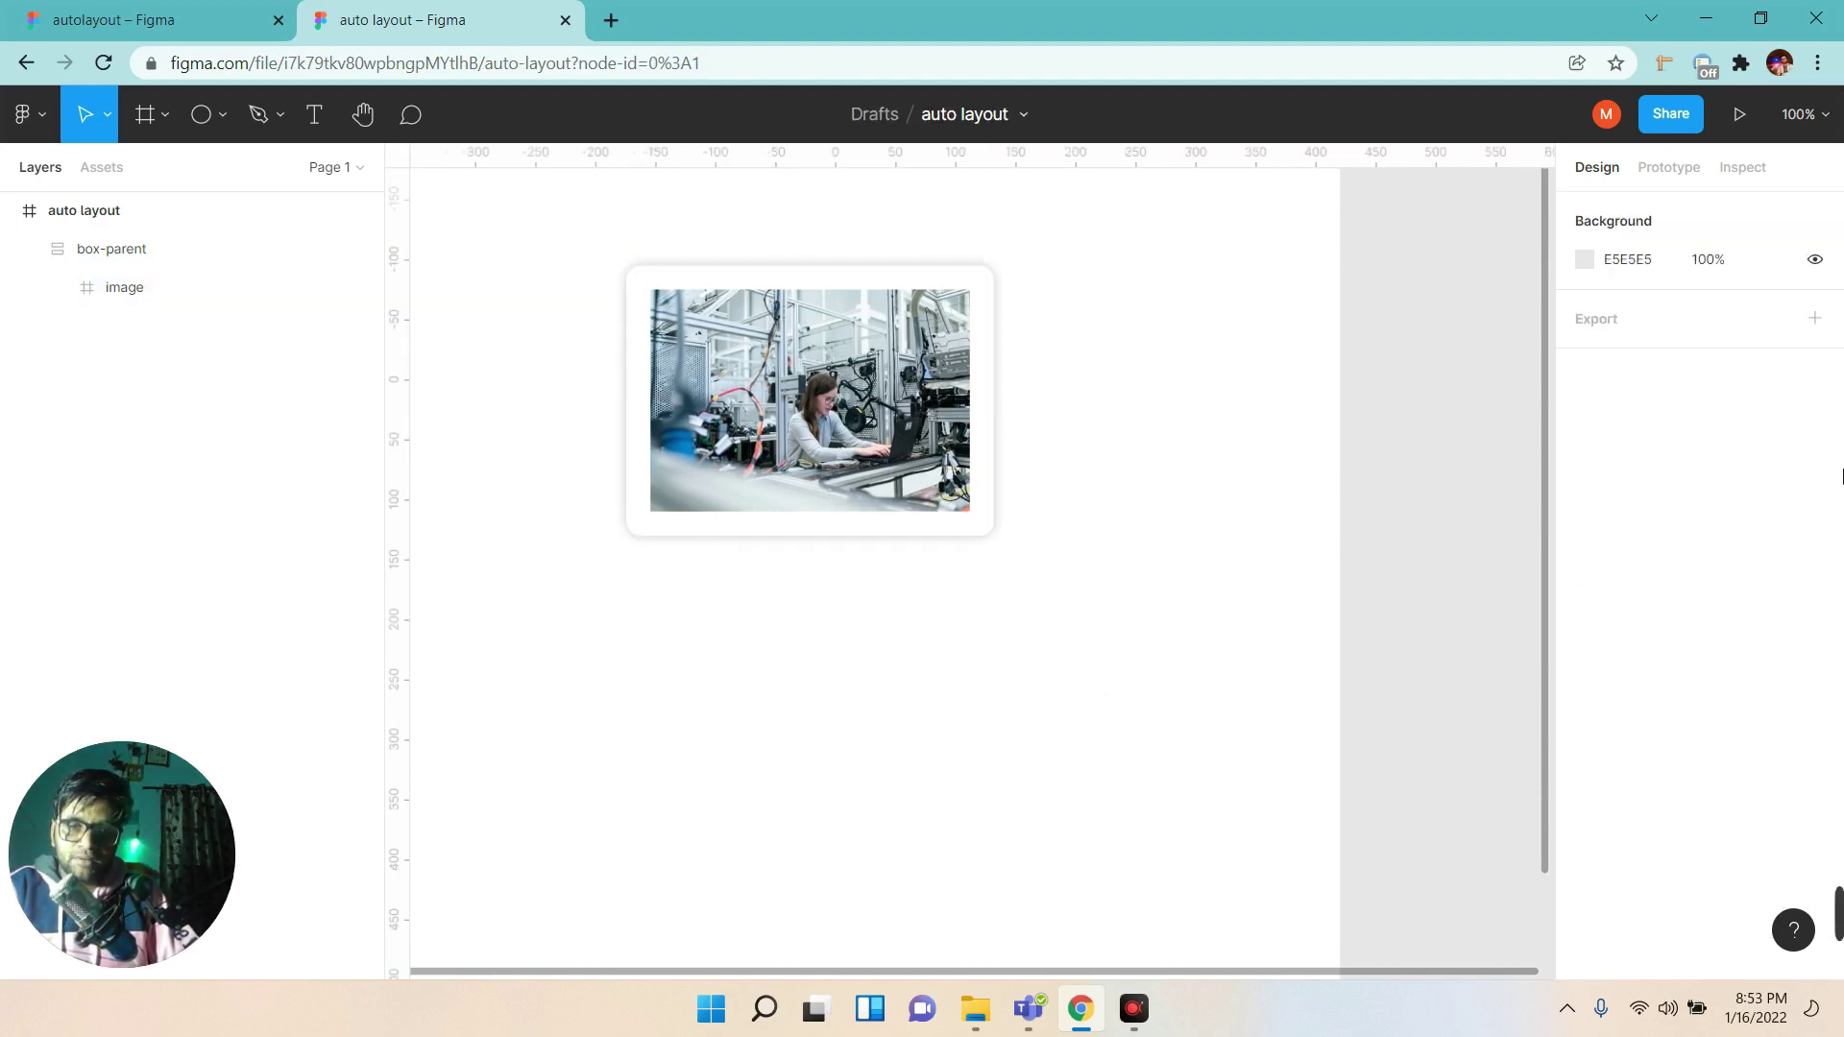
click(106, 19)
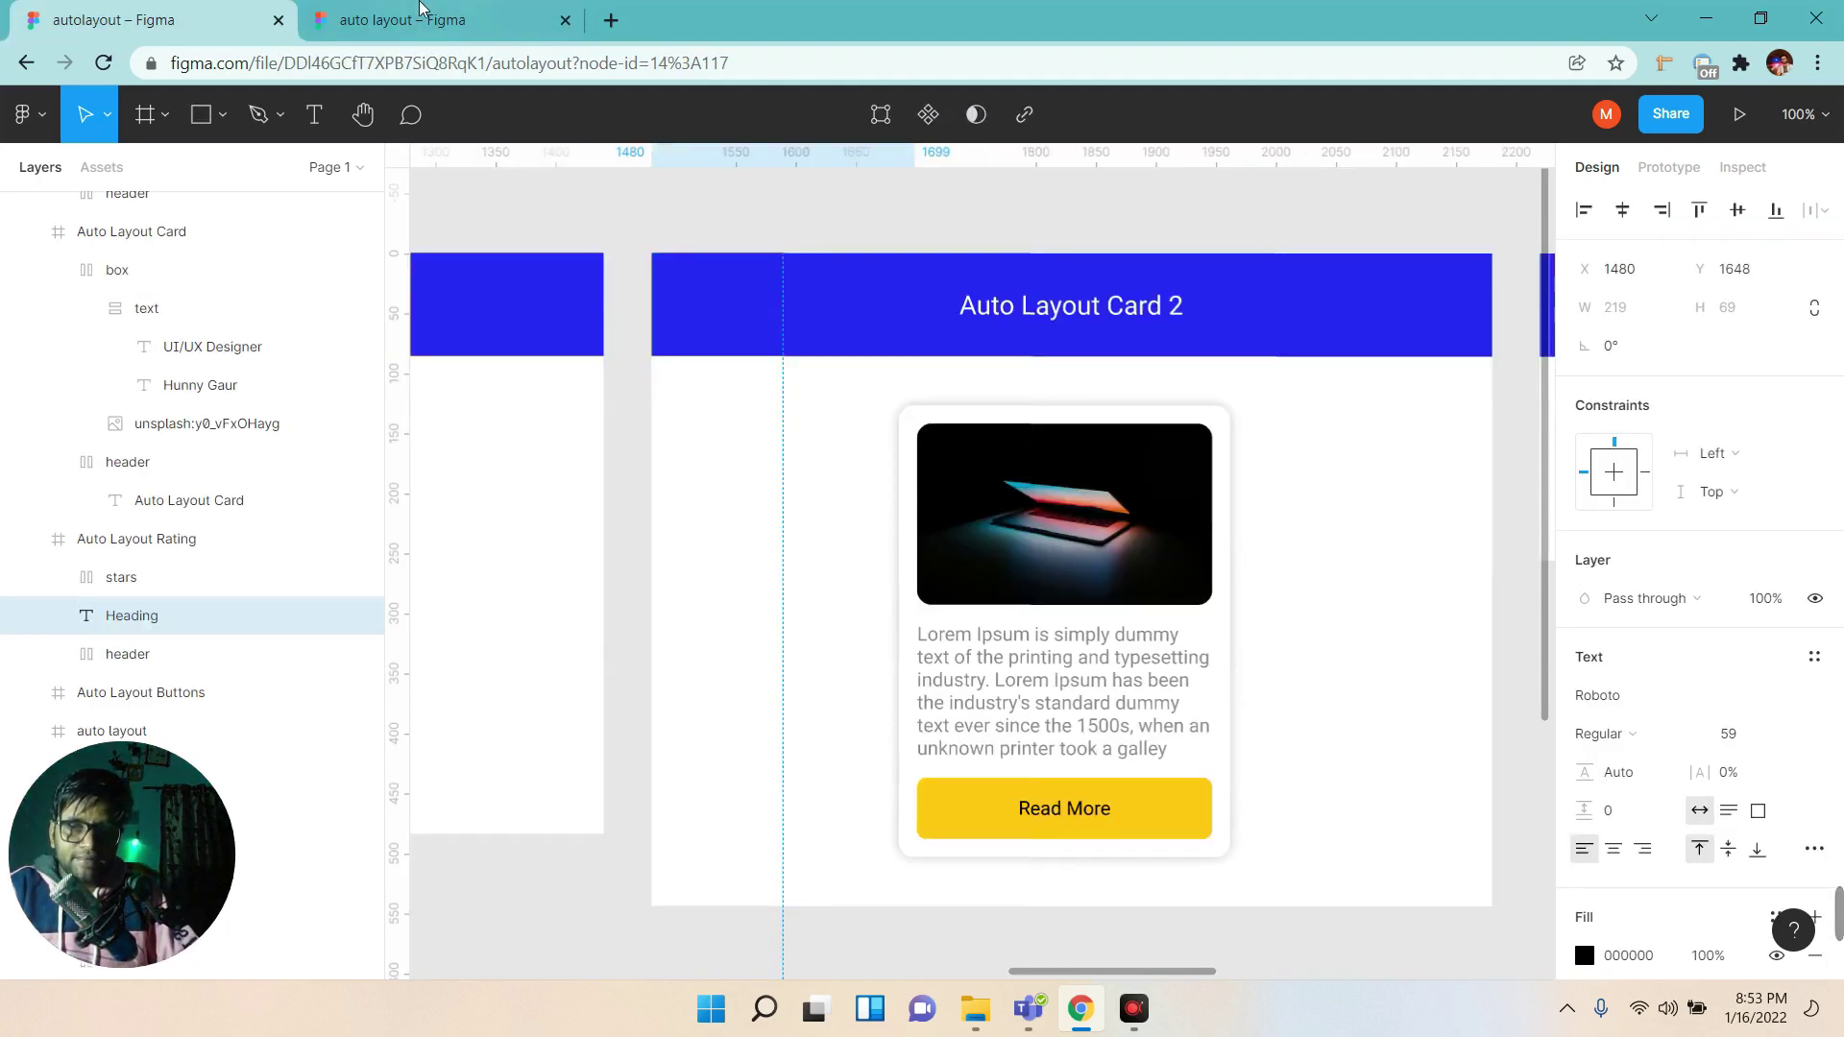
Search Google for 'lorem text' and select the Lorem ipsum description paragraph.
click(423, 18)
click(620, 24)
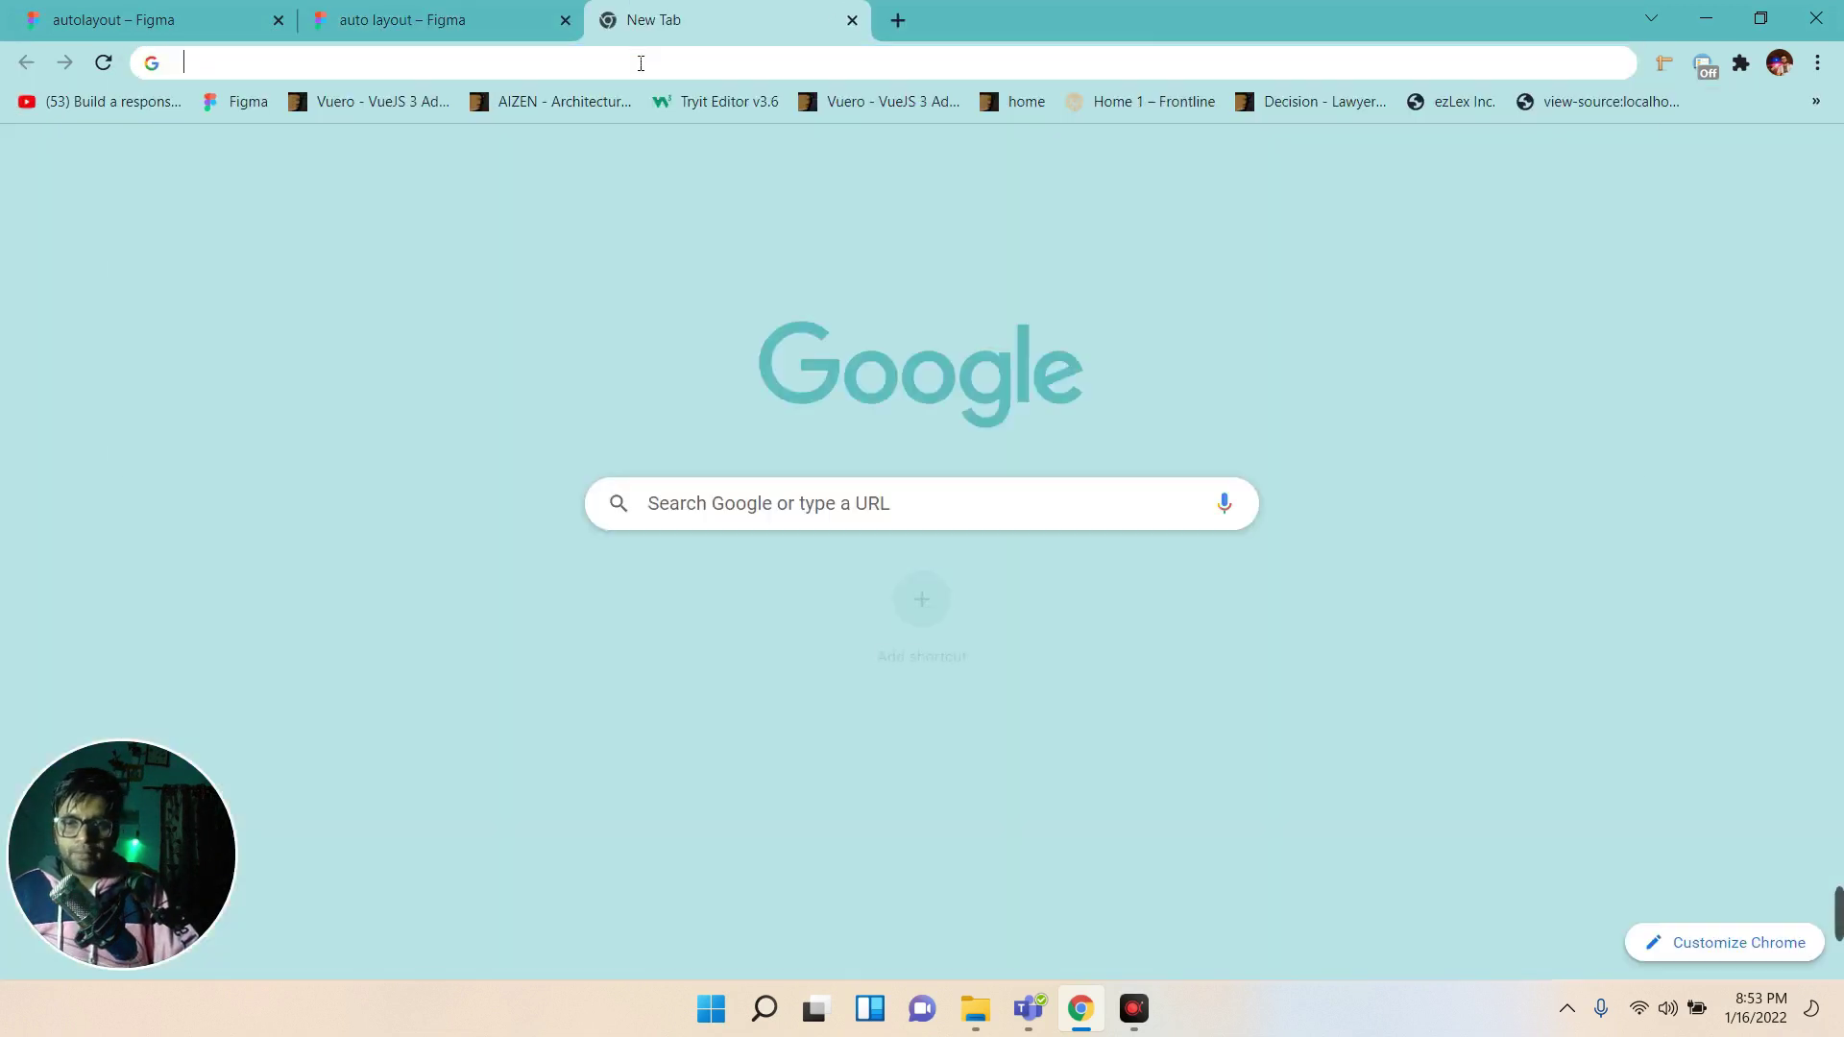
text(lorem text)
key(Return)
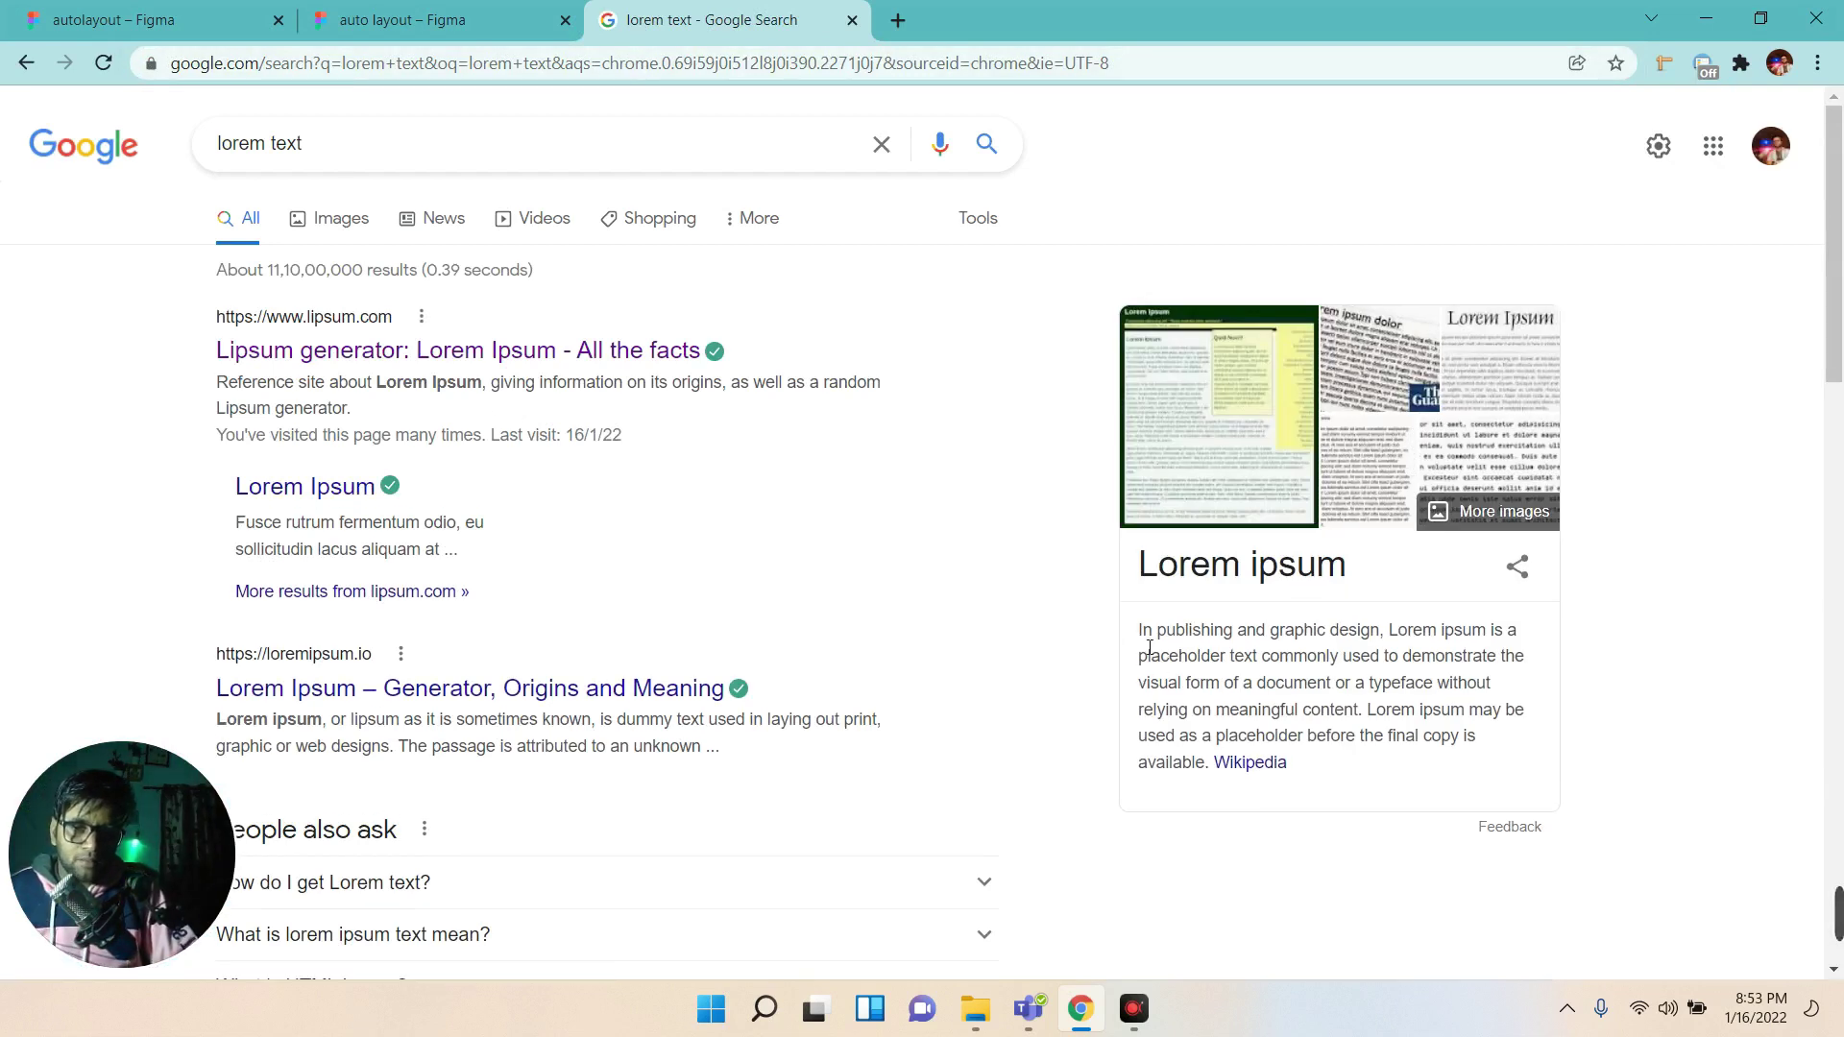
drag(1150, 648, 1476, 746)
key(ctrl+c)
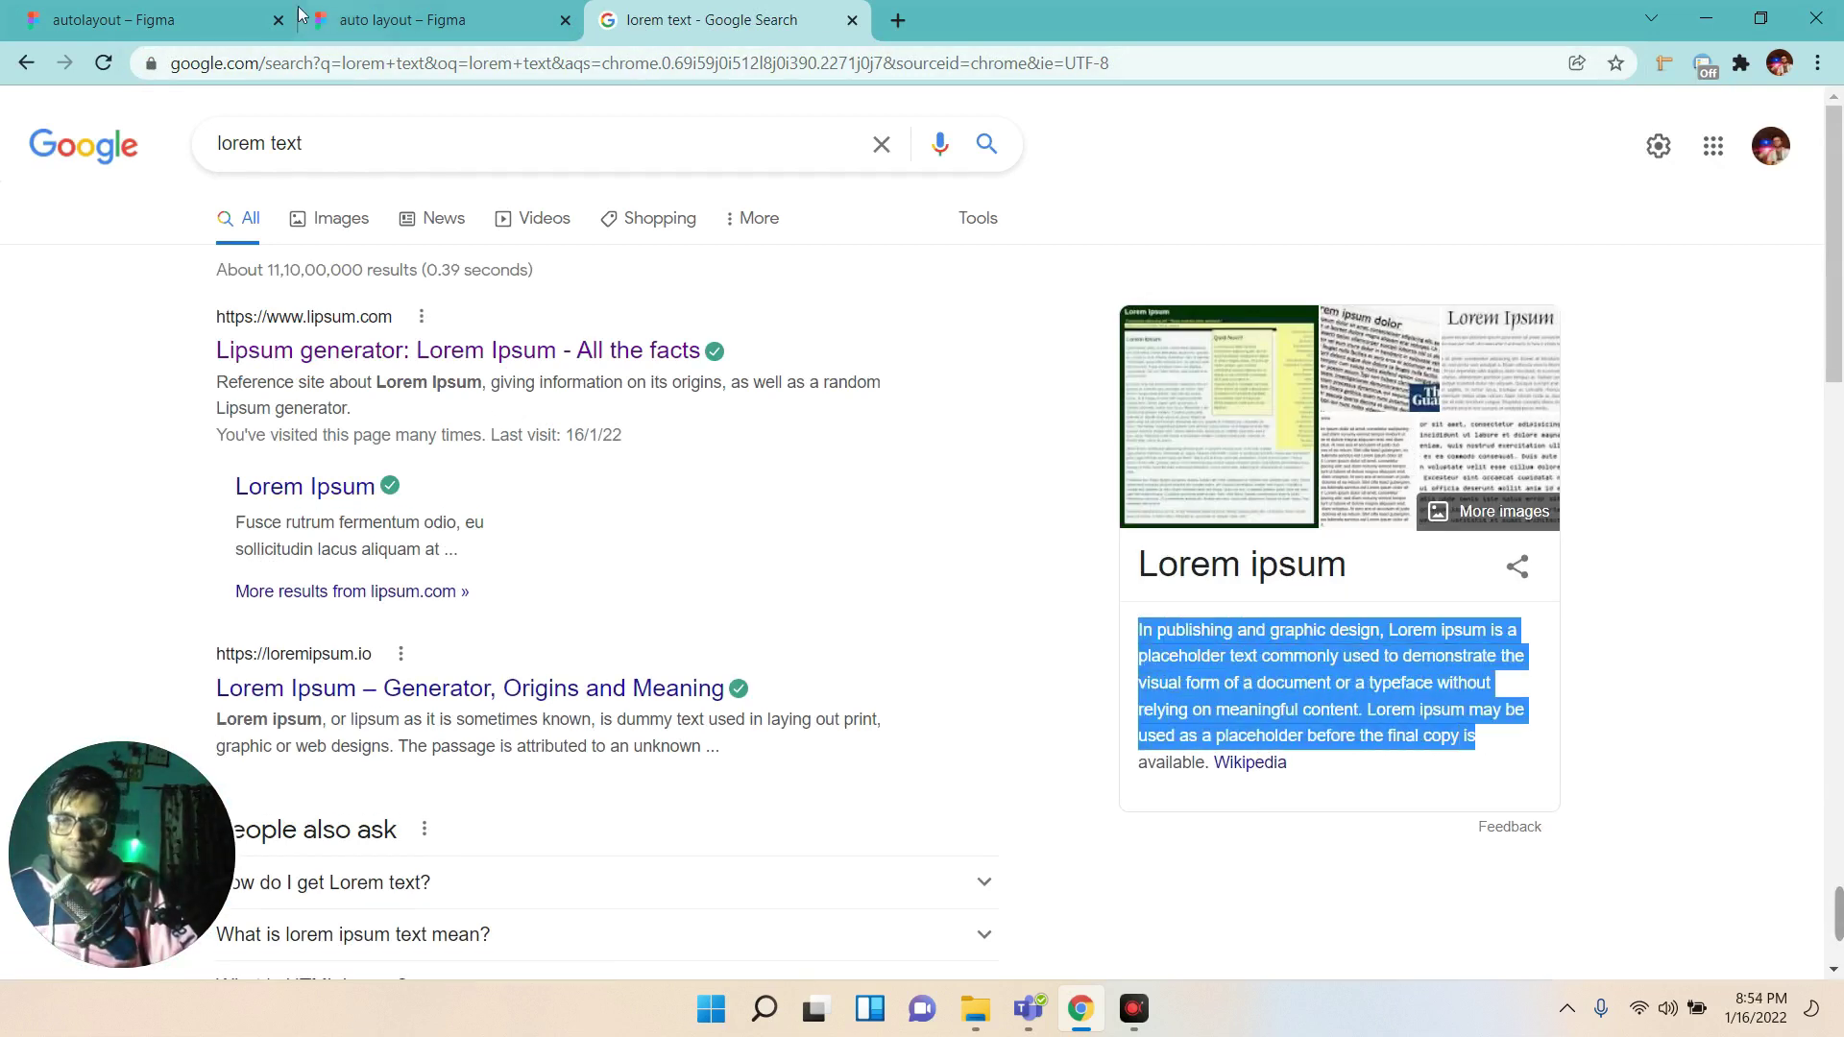
click(300, 14)
click(403, 19)
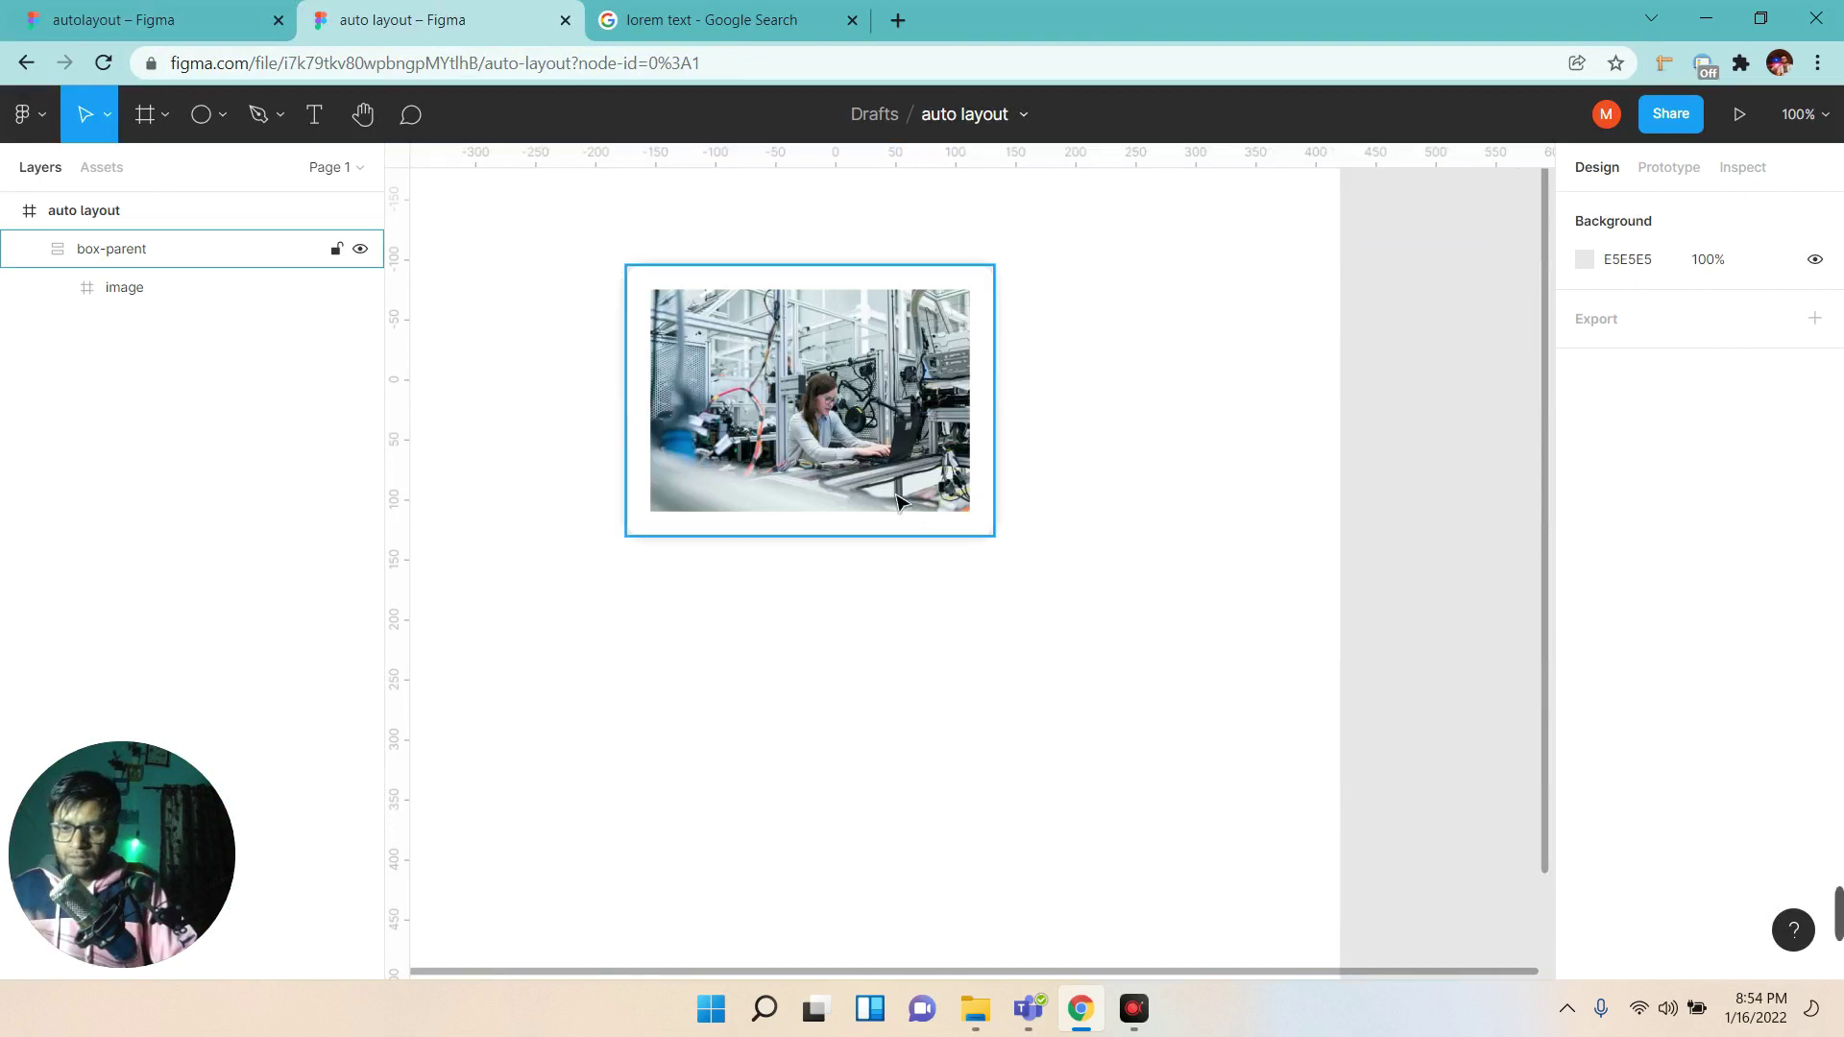
Paste the Lorem ipsum paragraph into a text box under the photo.
click(114, 249)
click(315, 114)
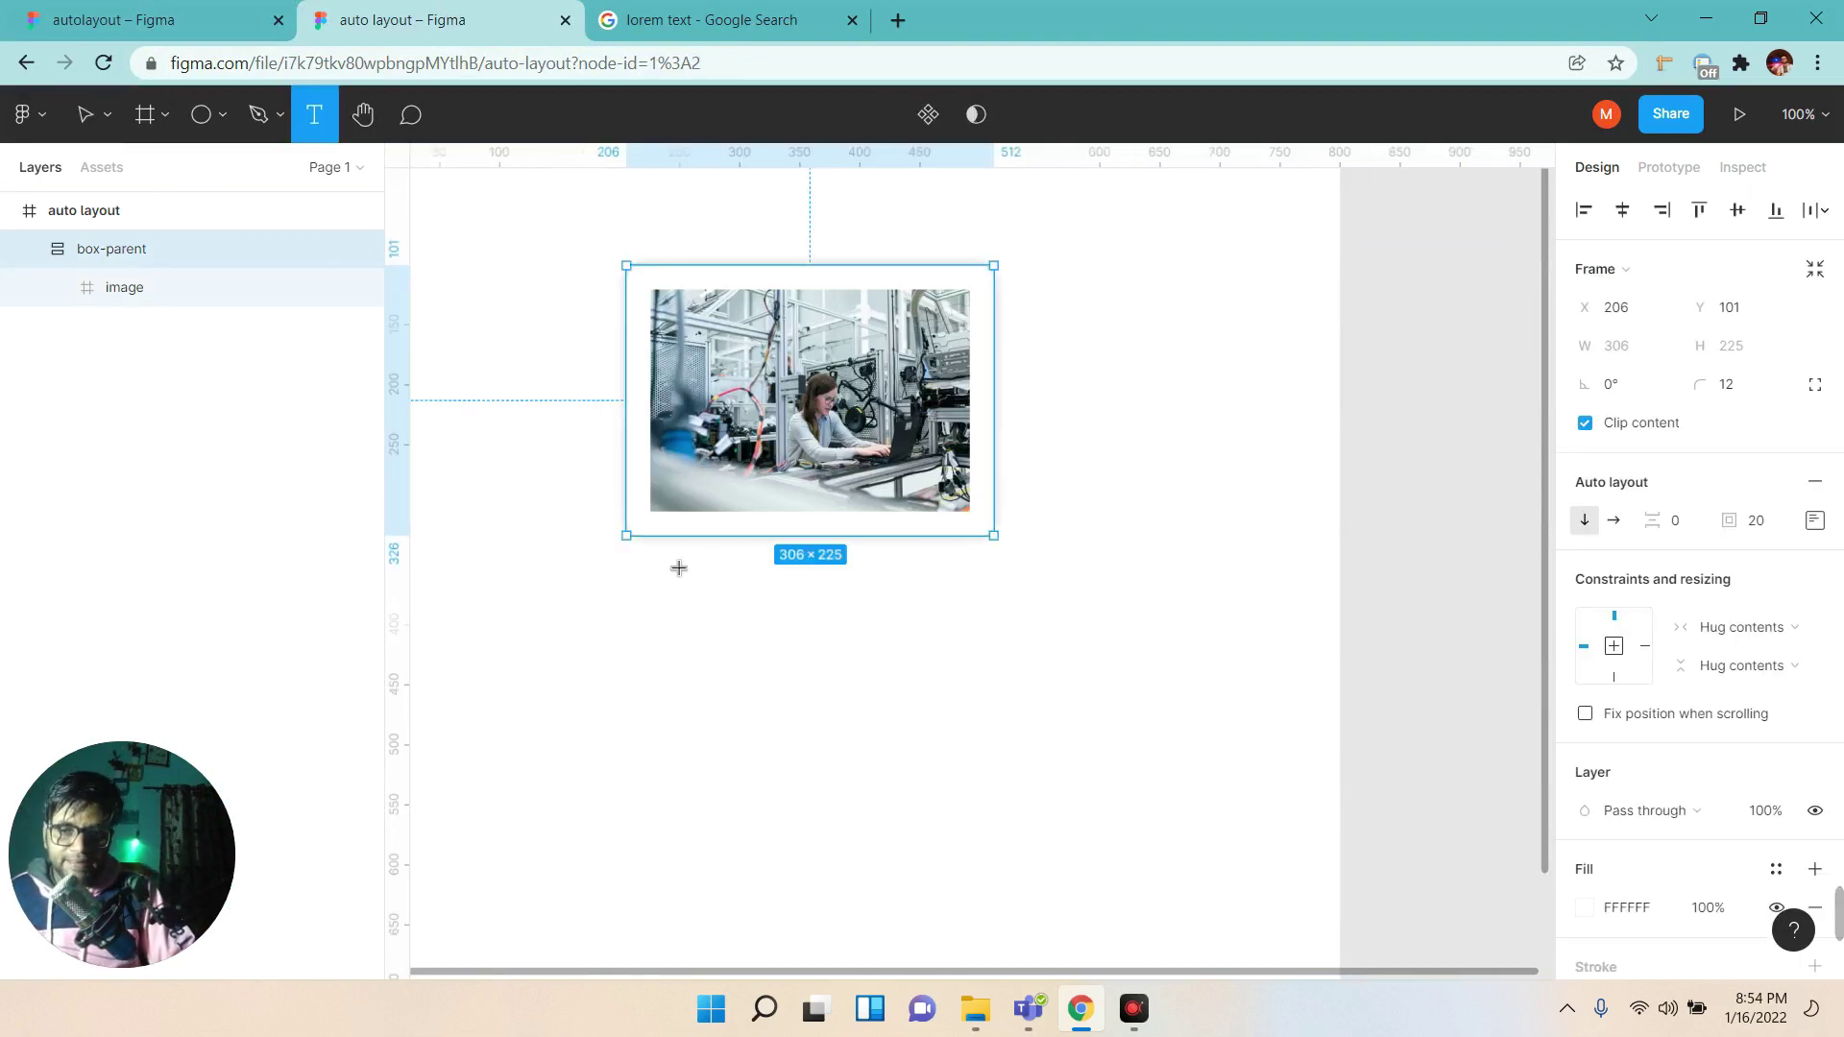
drag(674, 554, 975, 733)
key(ctrl+v)
key(Escape)
click(1165, 653)
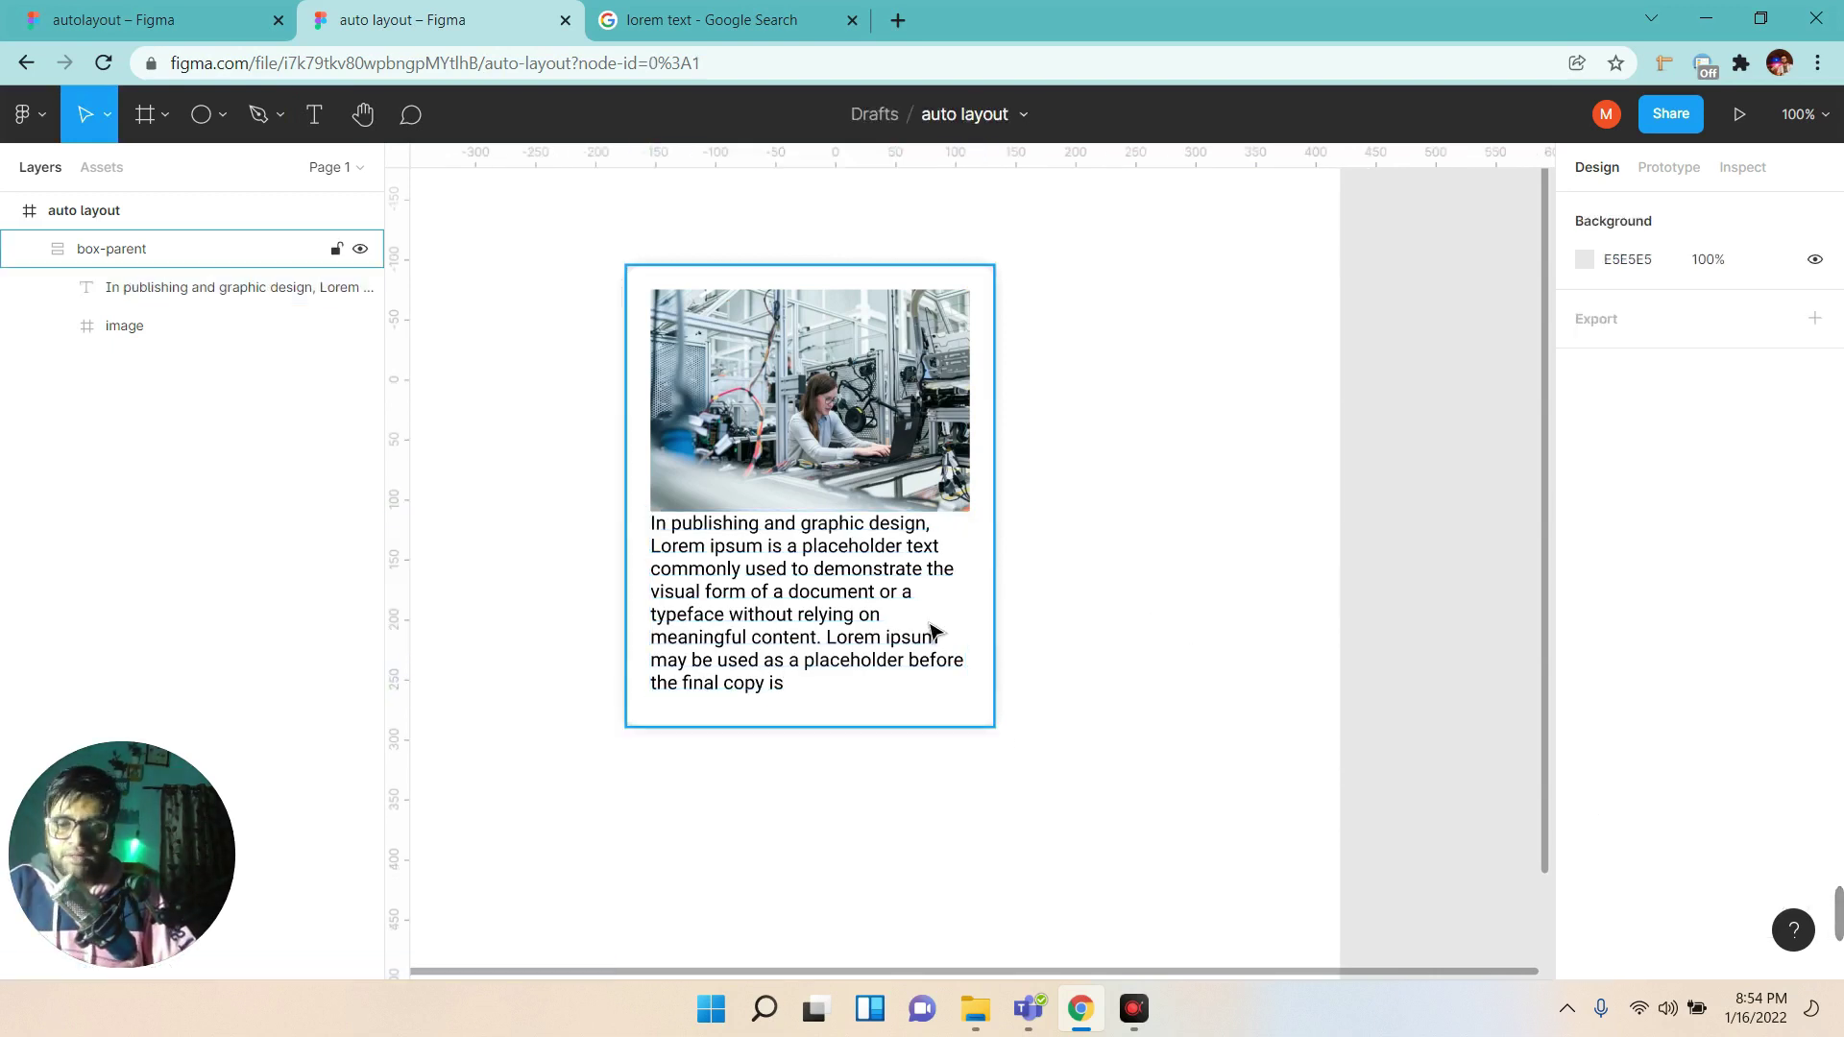
click(872, 627)
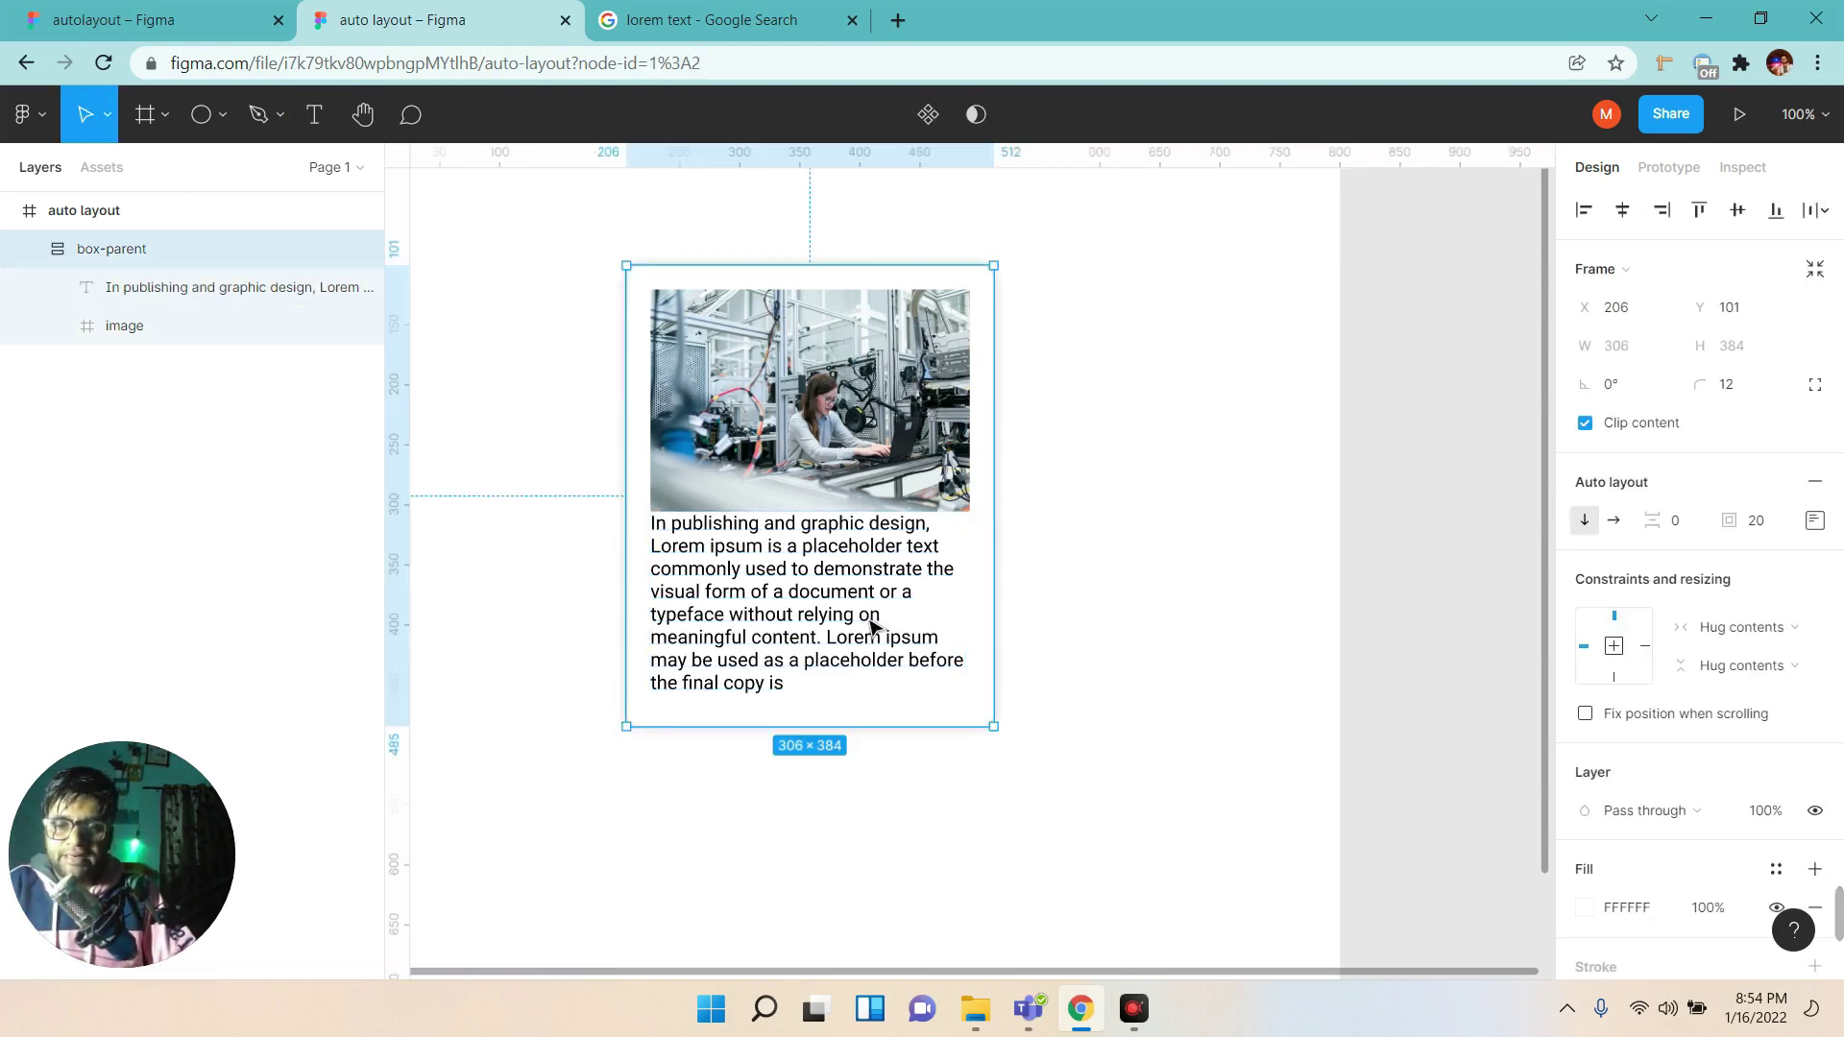
click(173, 287)
key(Return)
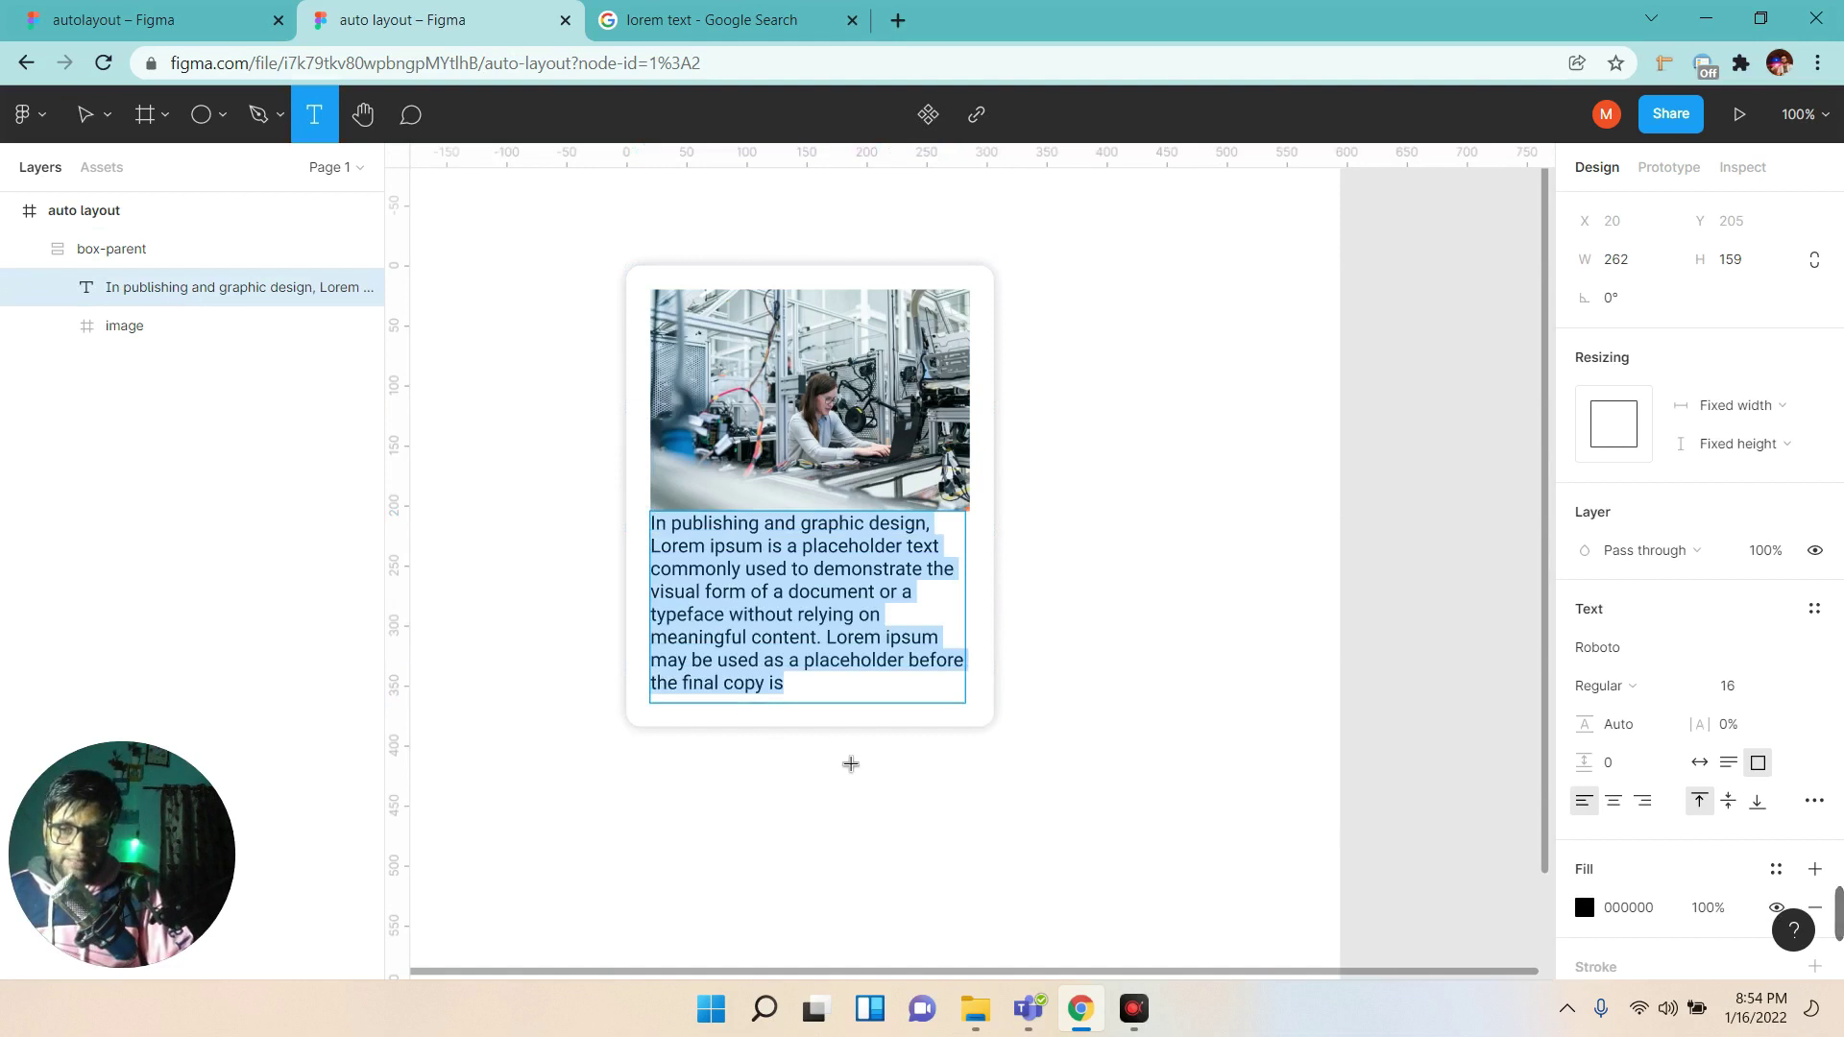
Add a 'Read More' text layer just below the card.
click(834, 751)
text(Bi)
key(Escape)
key(BackSpace)
text(Read More)
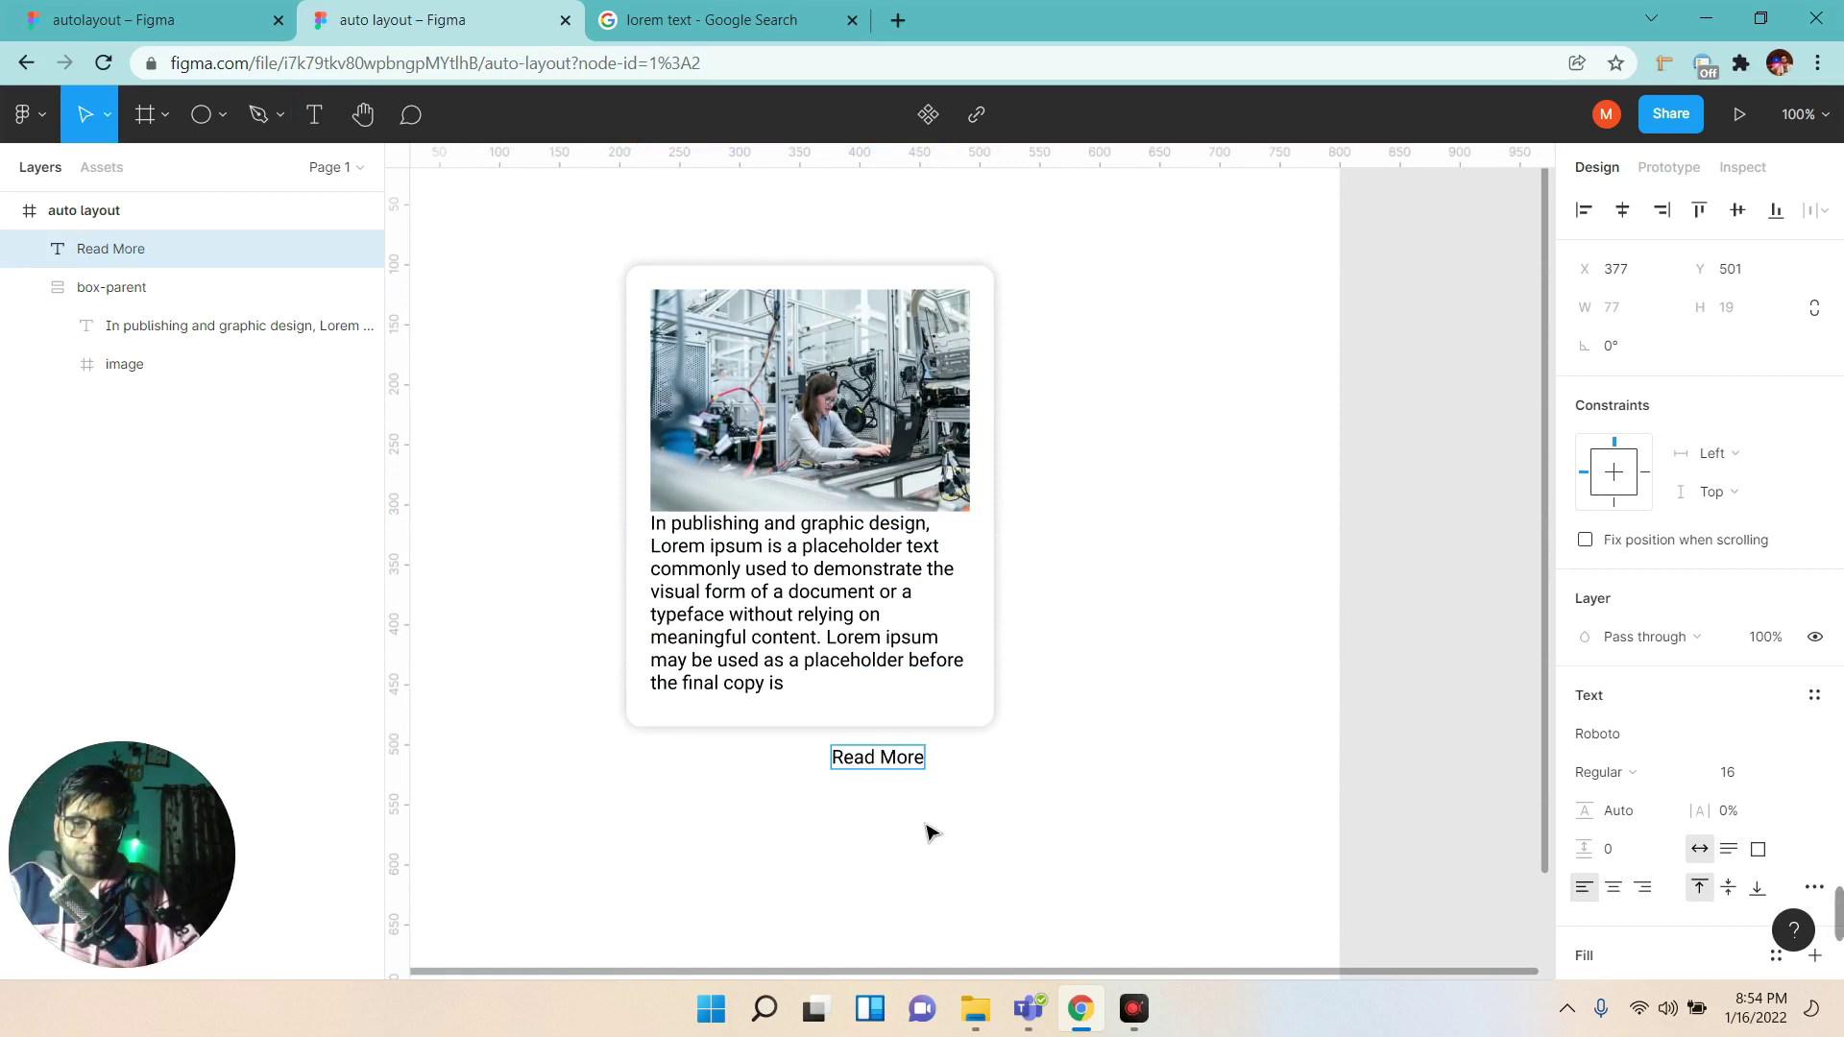
key(Escape)
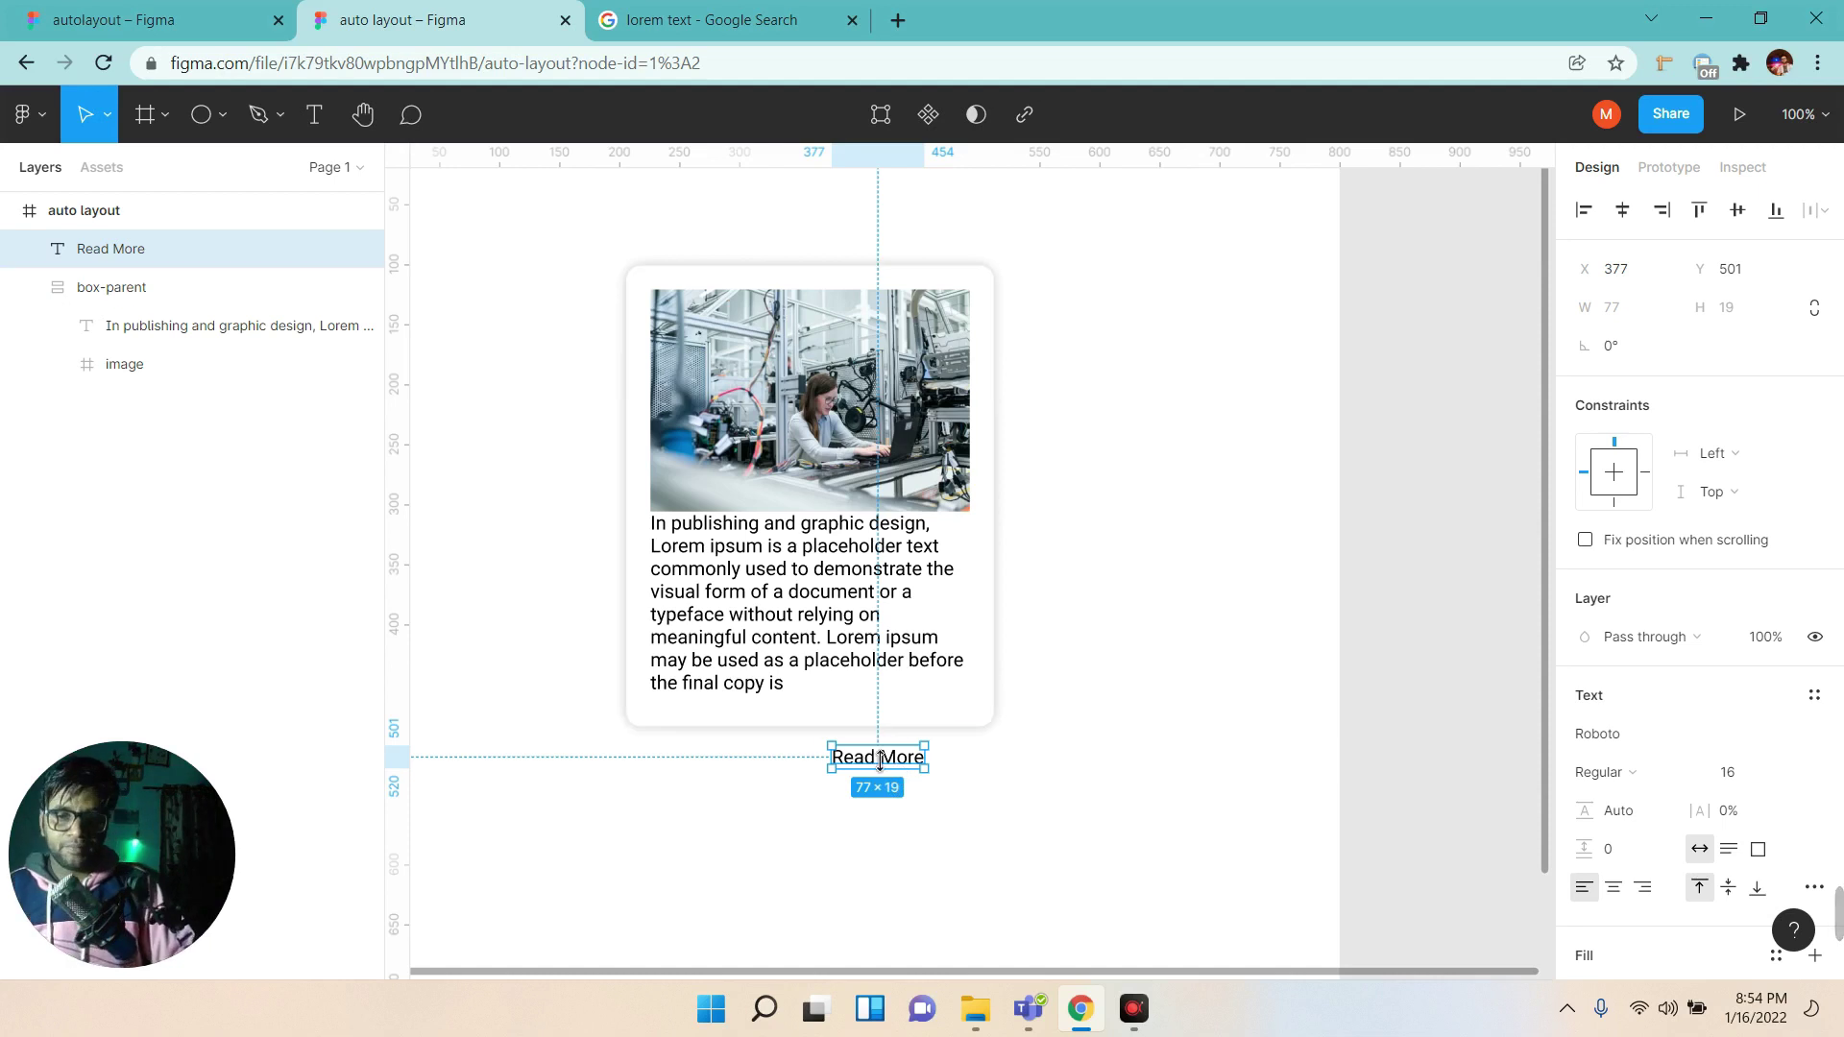
click(28, 296)
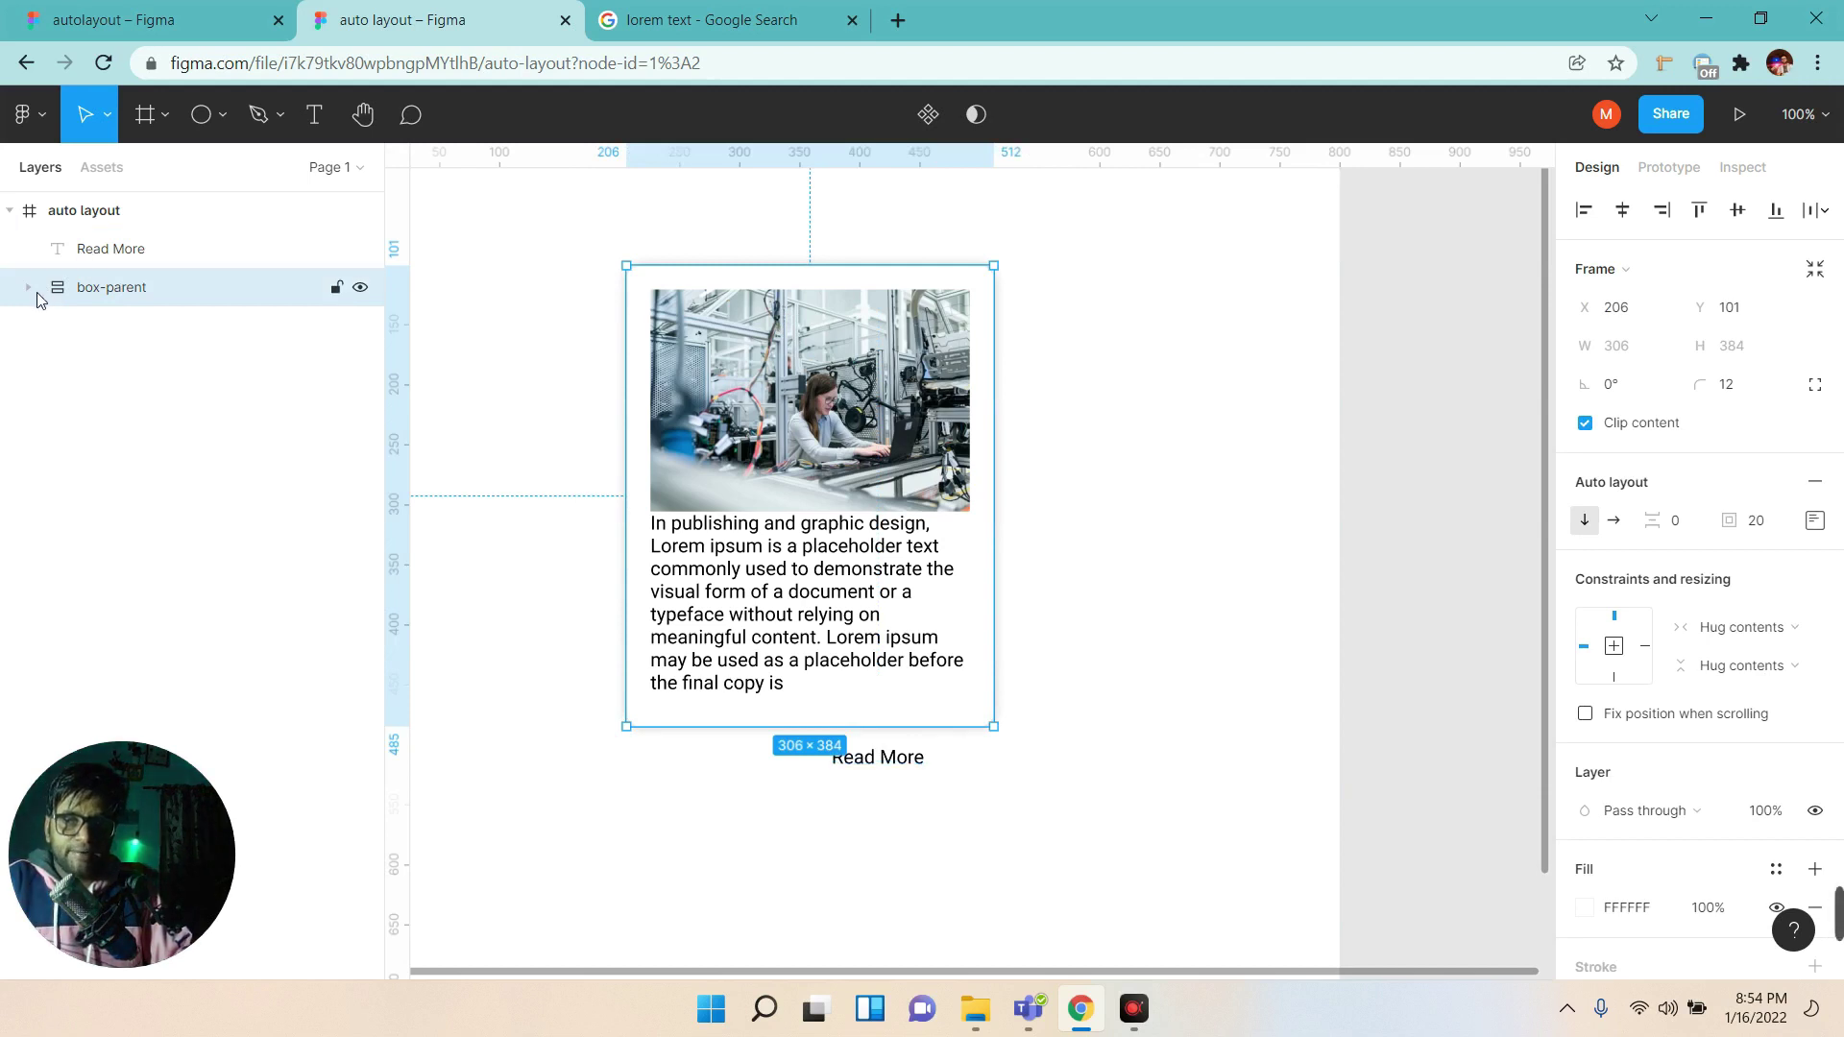
Move the Read More layer into box-parent below the paragraph.
click(29, 287)
drag(84, 252, 128, 329)
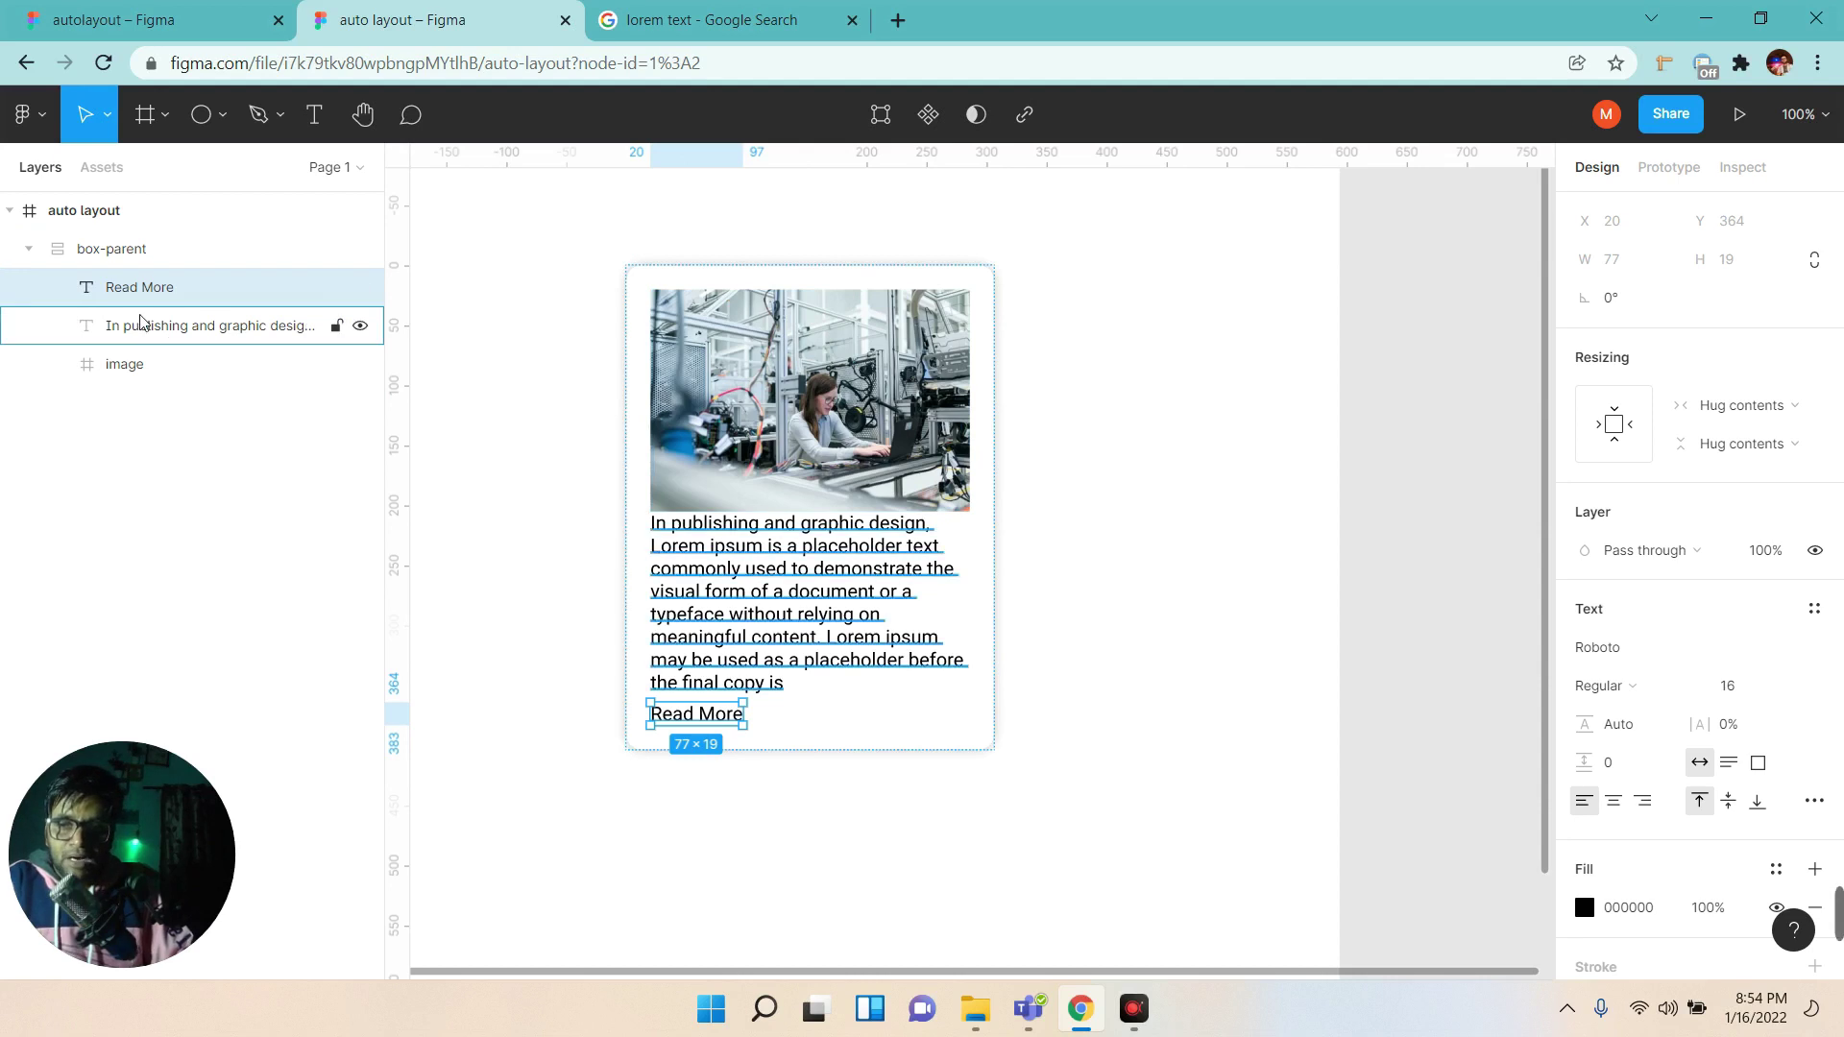
click(169, 327)
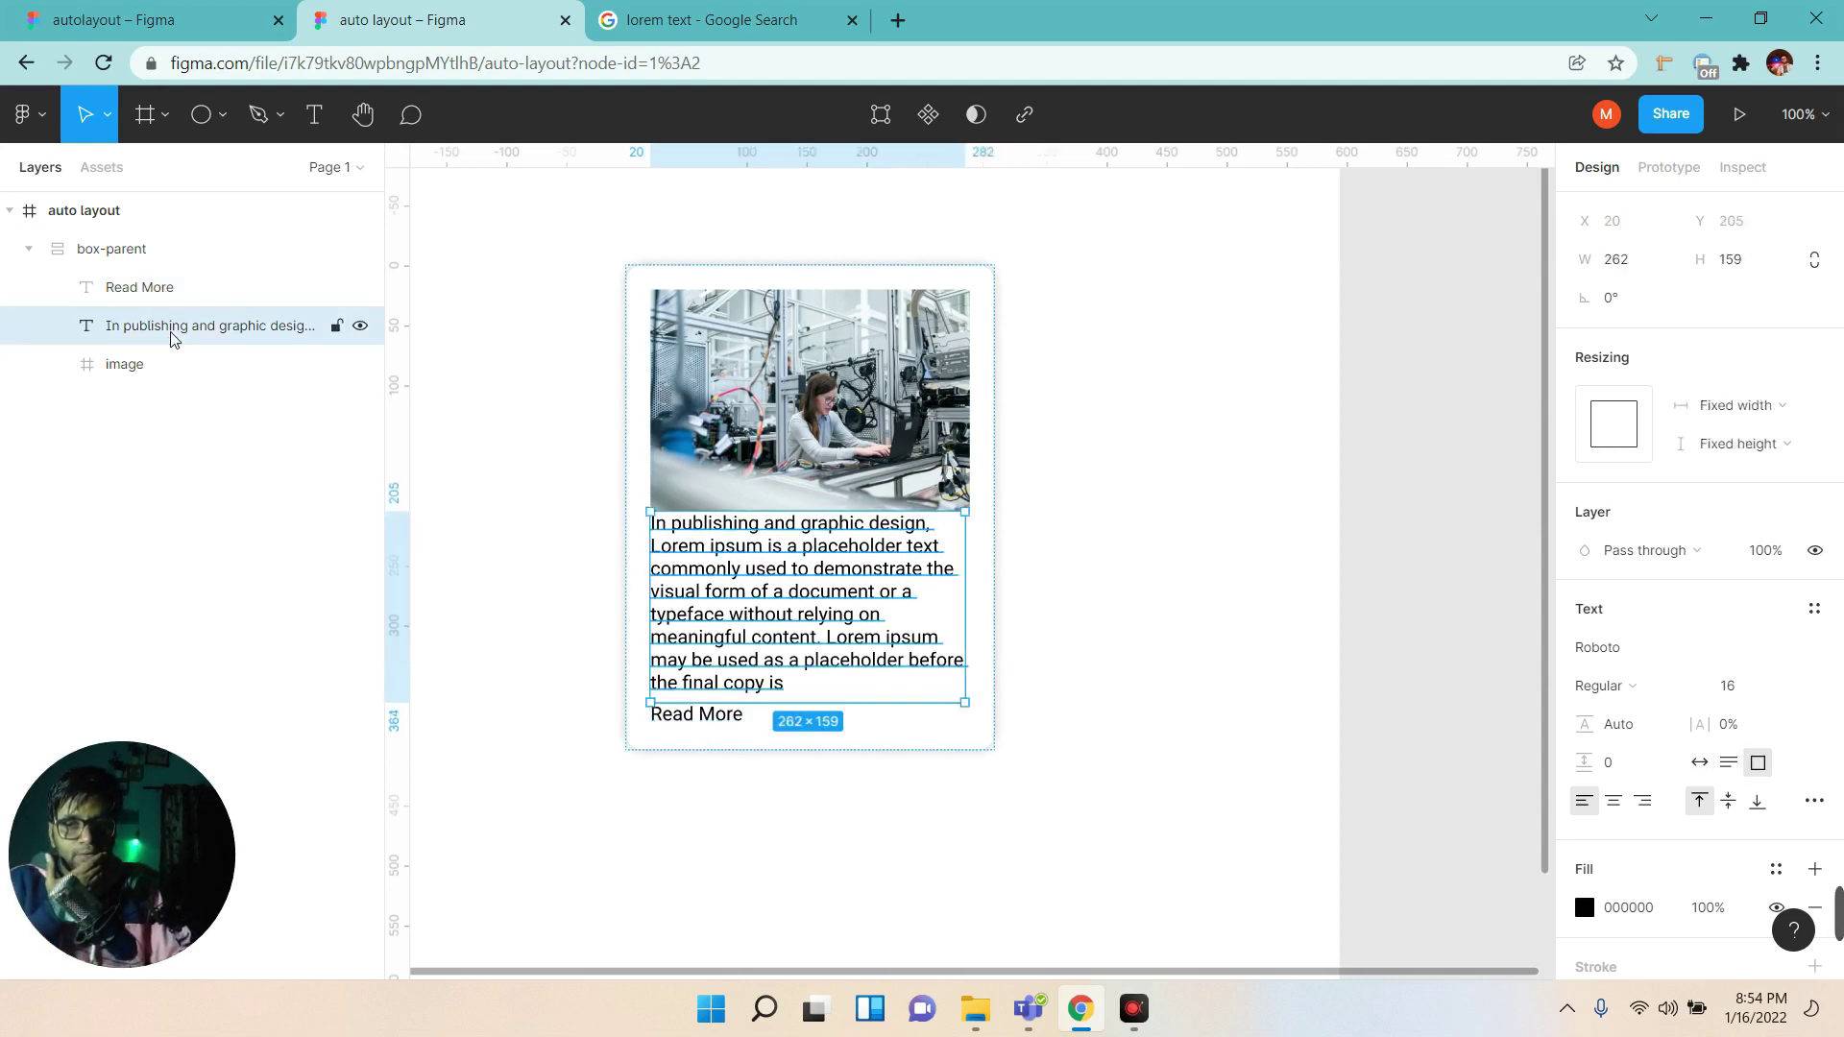
click(163, 373)
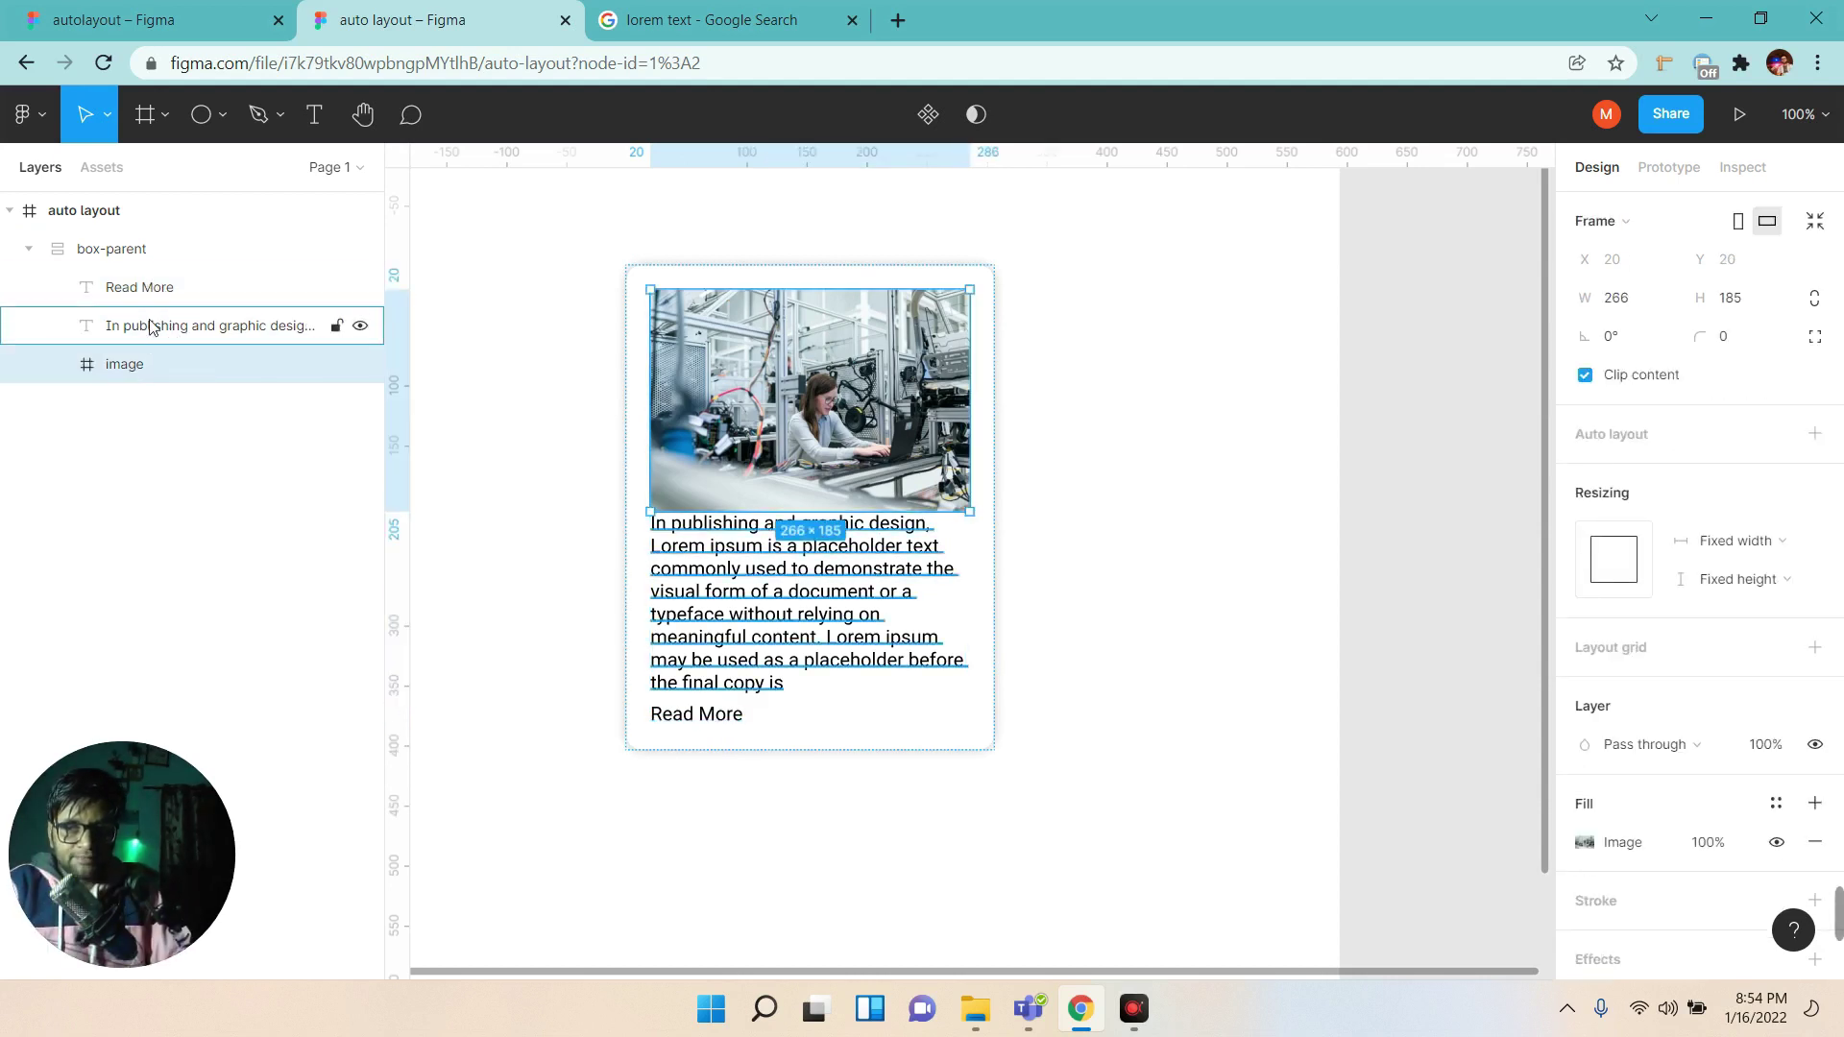
click(130, 252)
Set card spacing to 42 in vertical layout and wrap Read More in auto layout.
click(29, 250)
click(1689, 528)
key(Up)
key(Up)
key(Up)
key(Up)
key(Up)
key(Up)
key(Up)
key(Up)
key(Up)
key(Up)
key(Up)
key(Up)
key(Up)
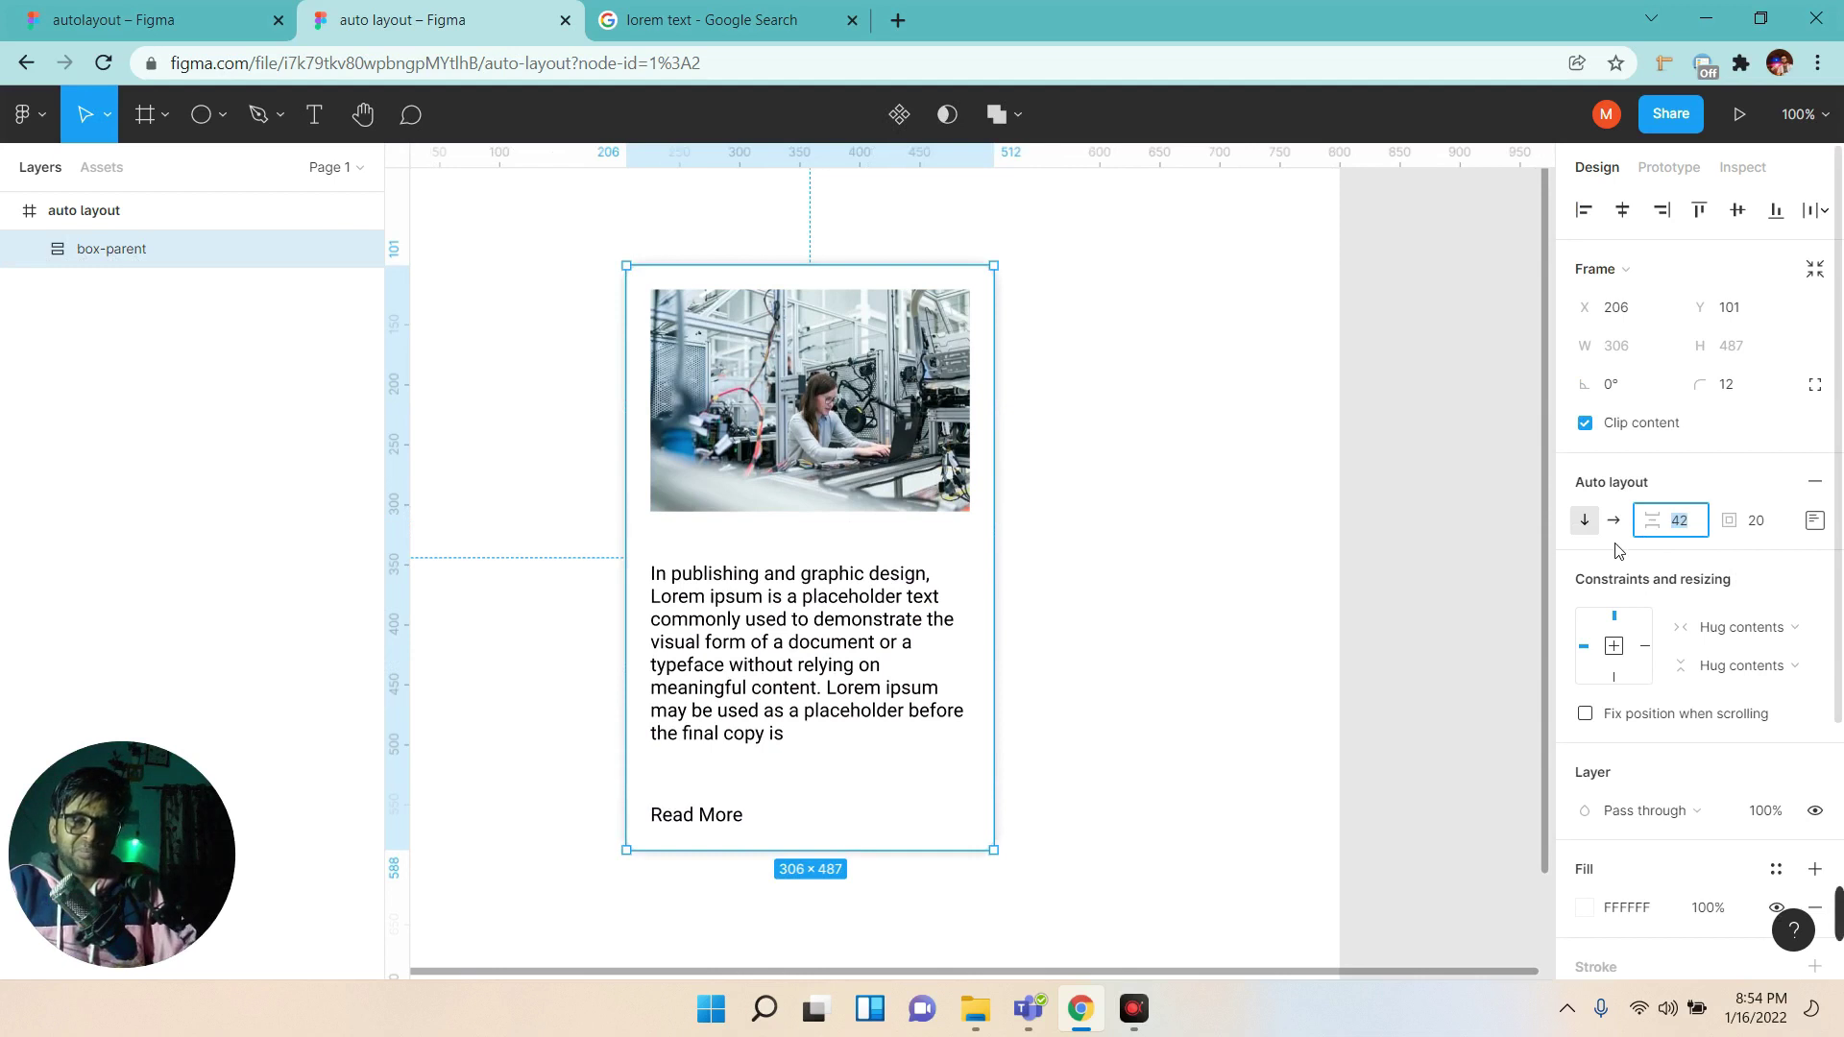
click(1616, 523)
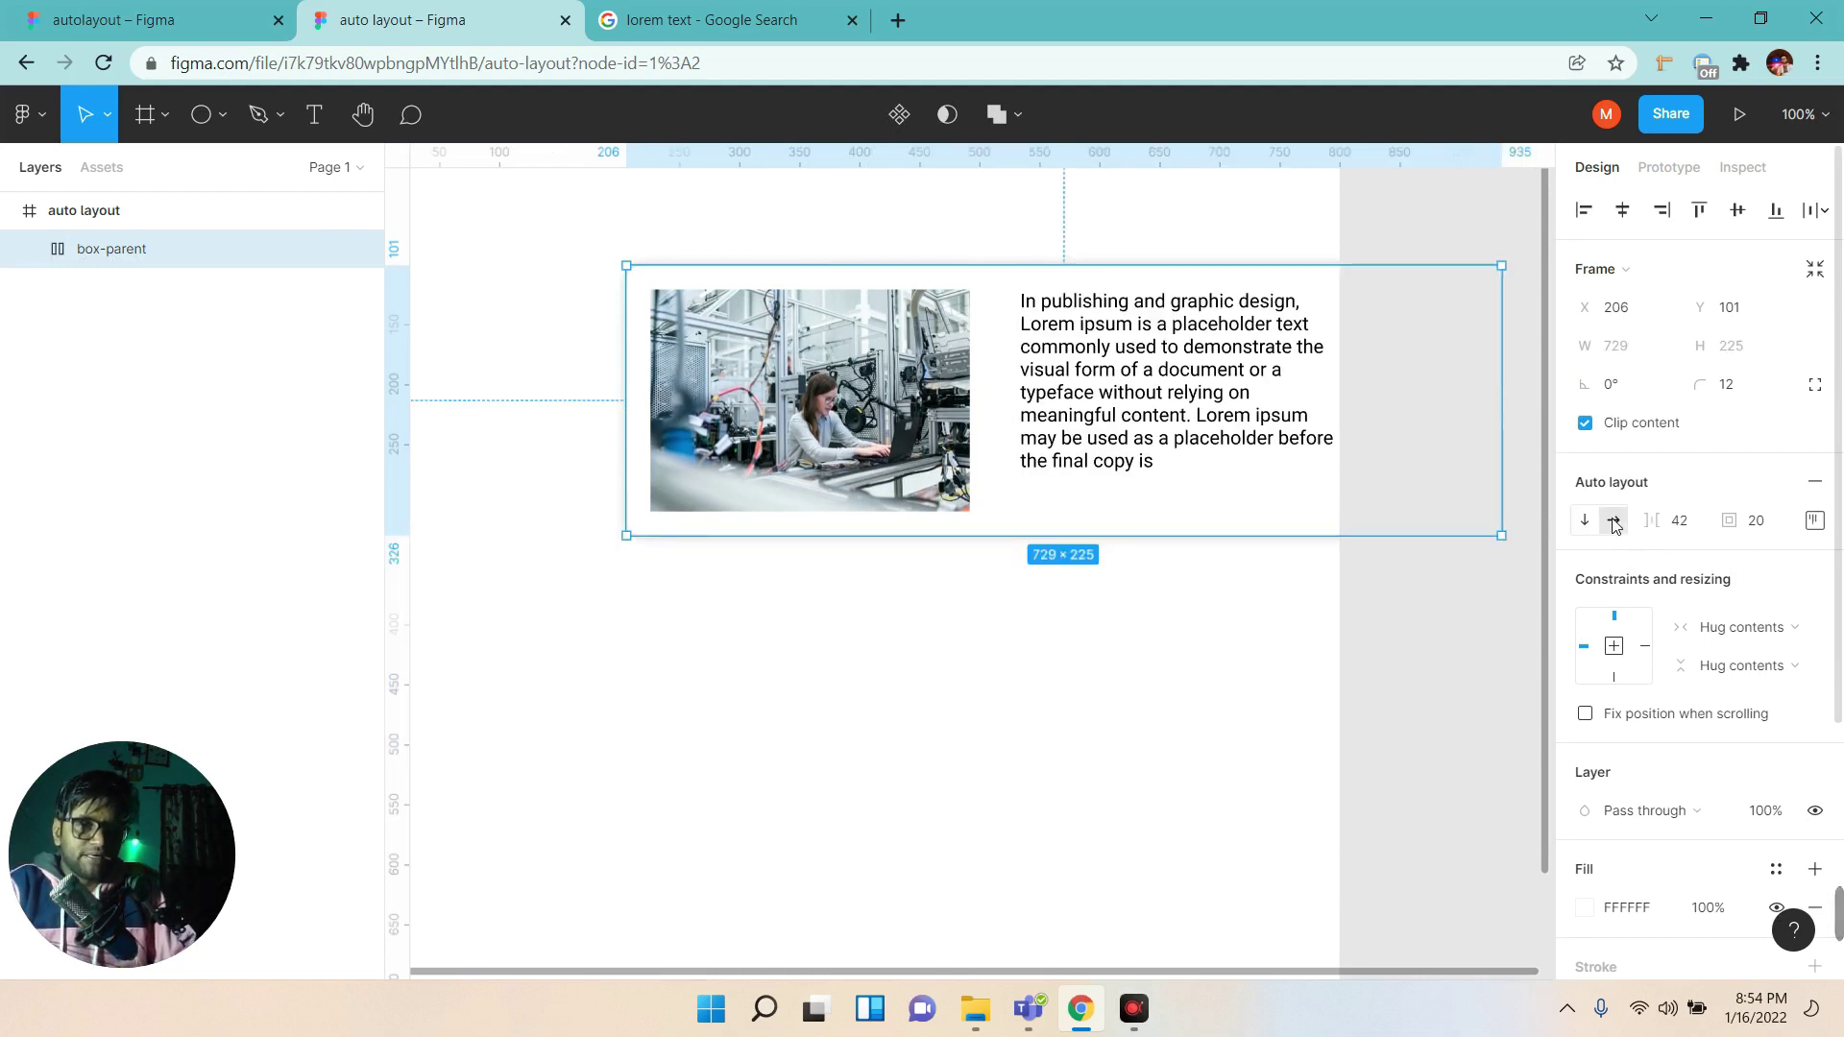
click(1585, 520)
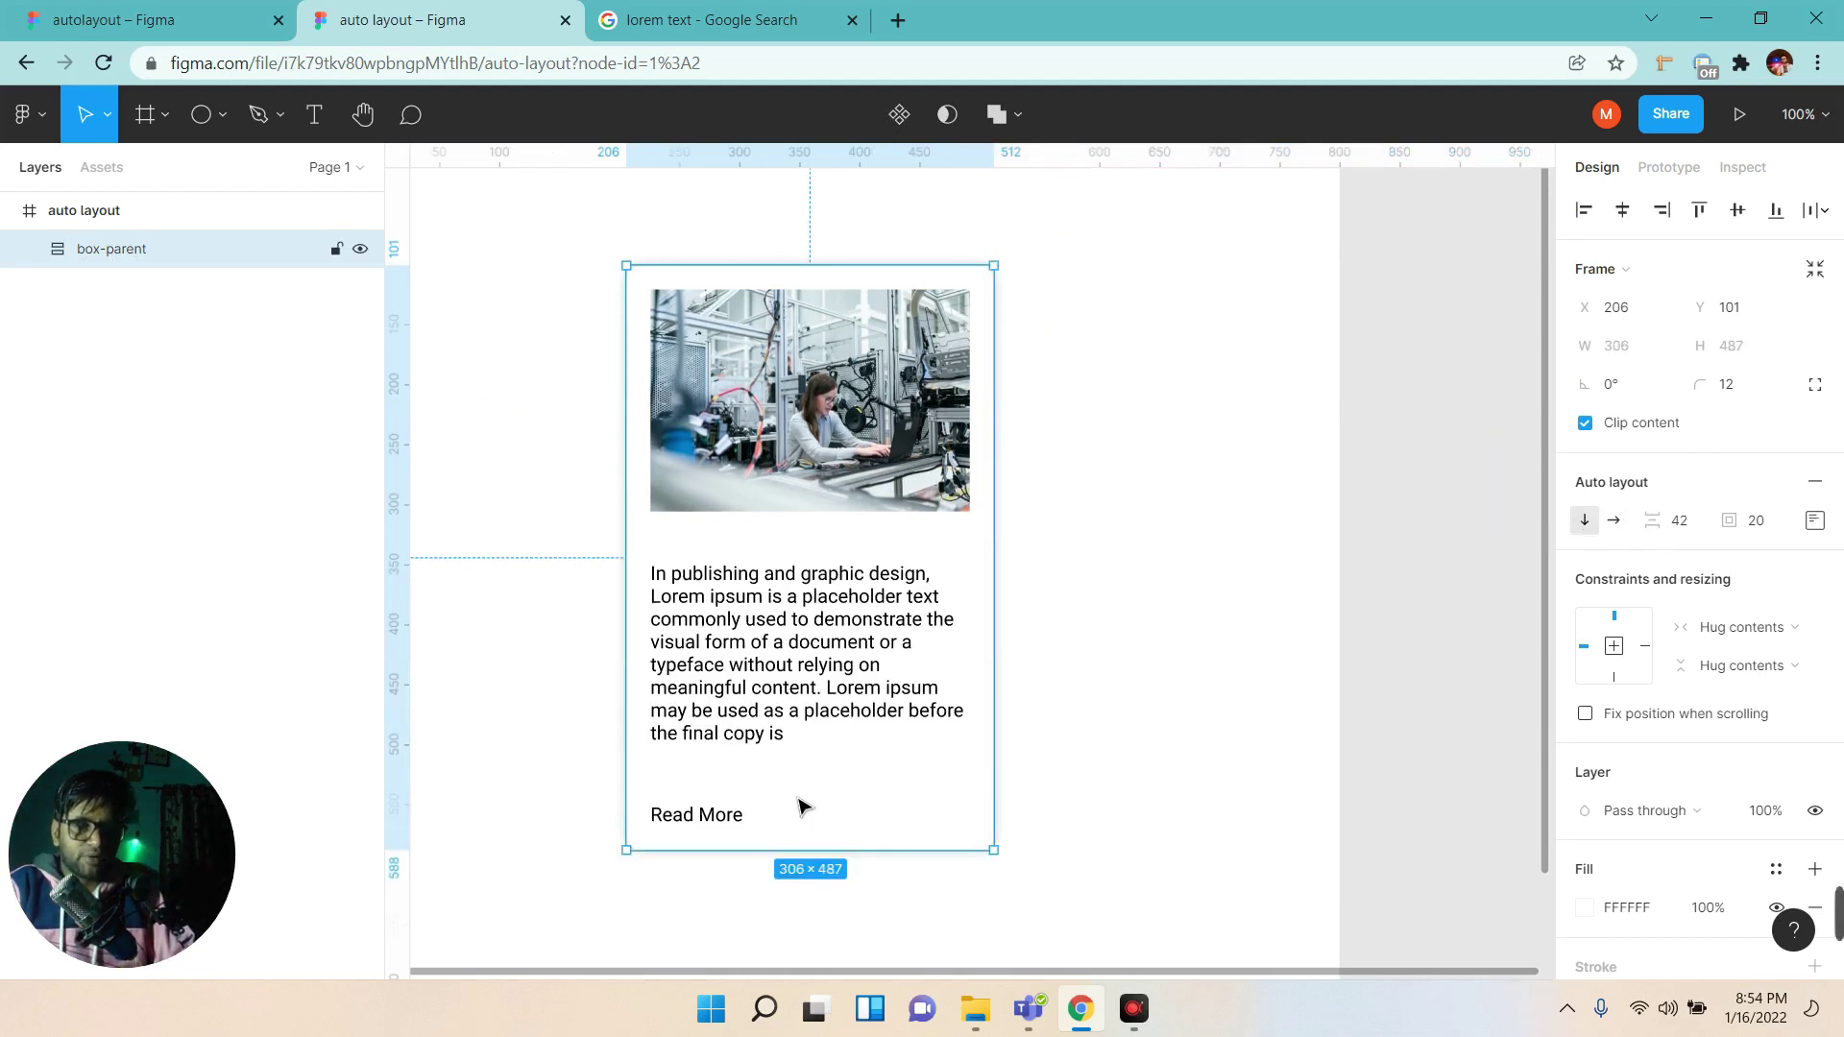
click(702, 824)
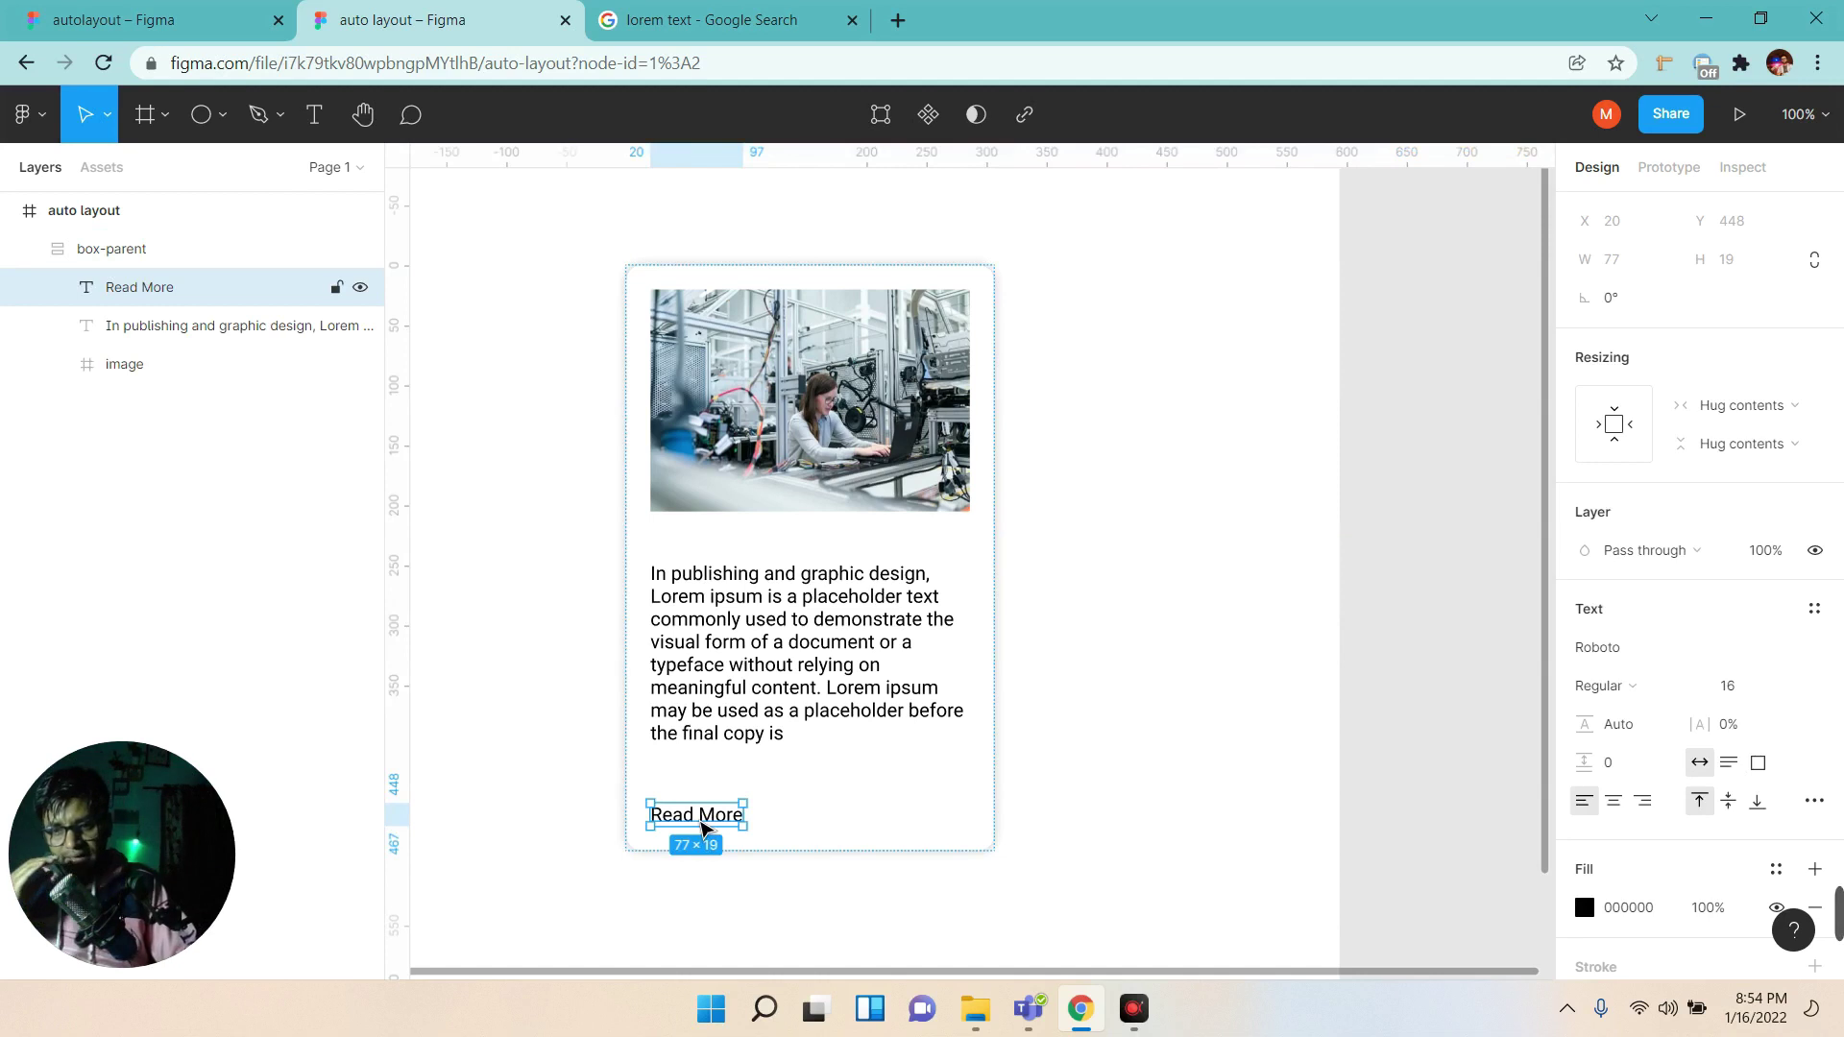
key(shift+a)
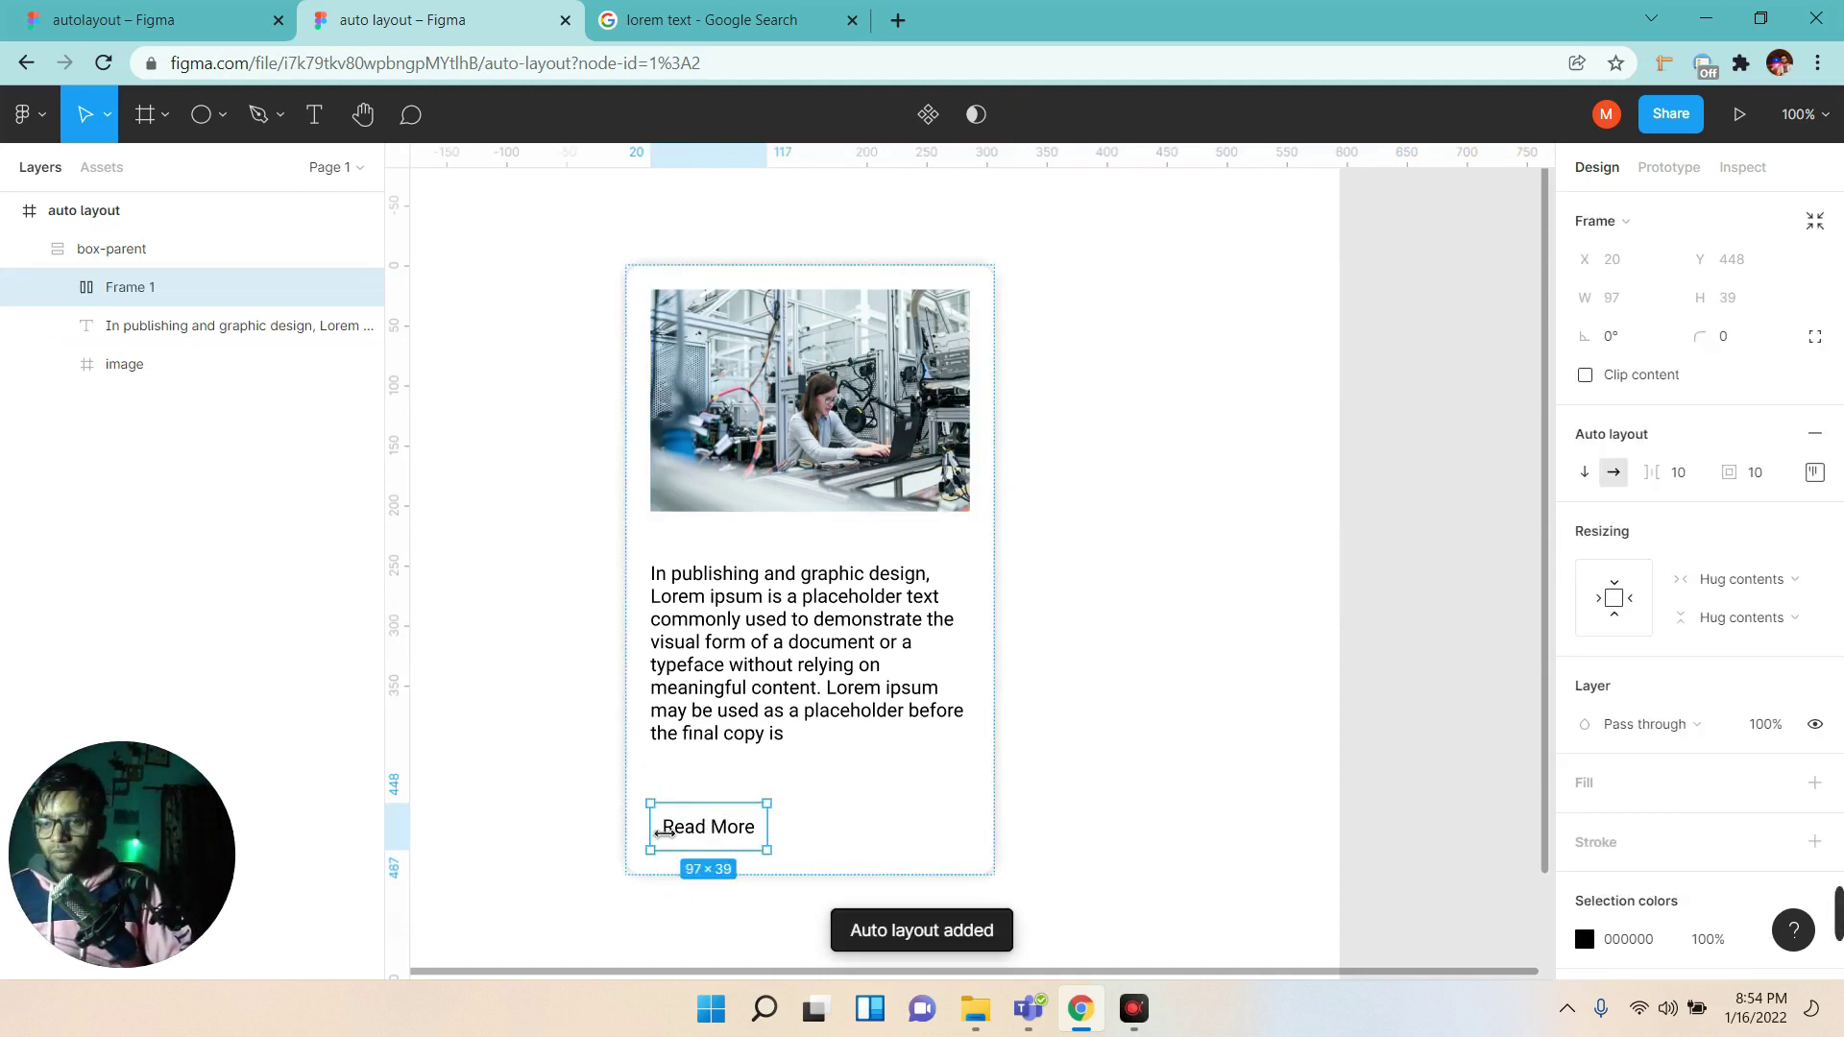
Rename the Read More frame to button-parent with 0 item spacing.
double_click(139, 294)
text(button-)
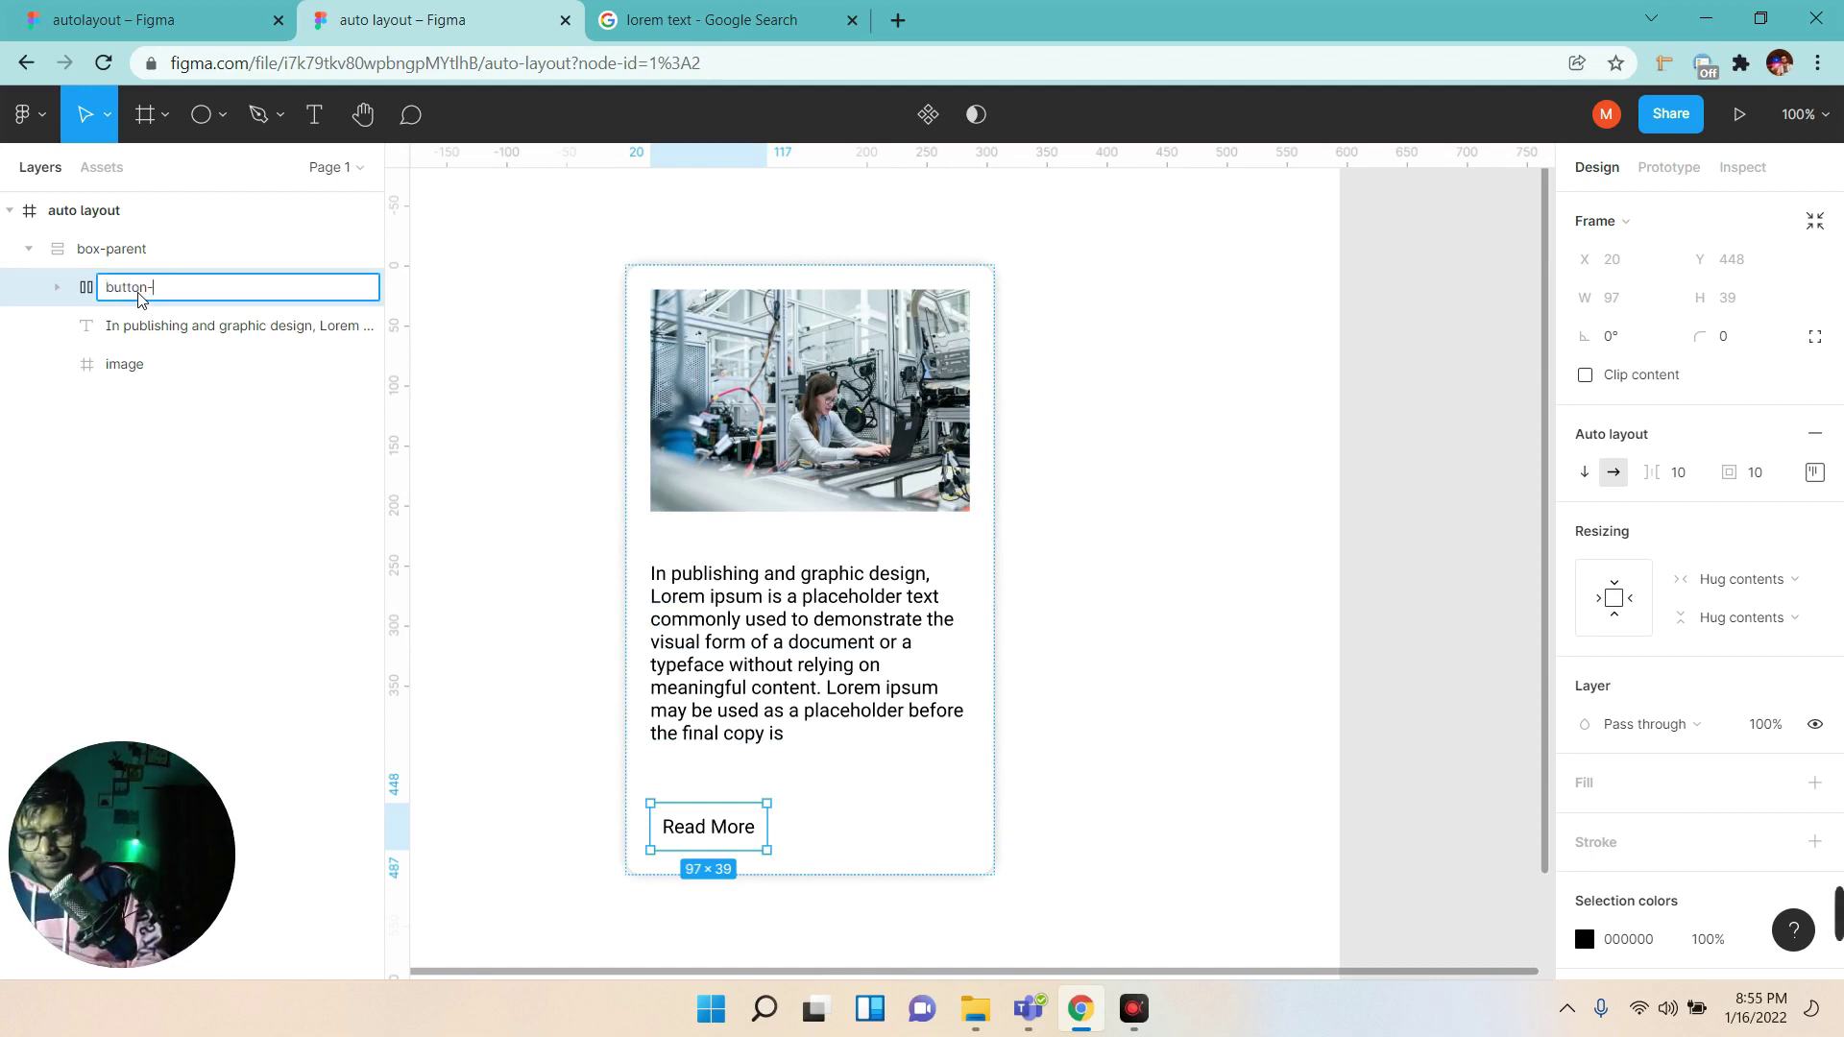
text(parent)
key(Return)
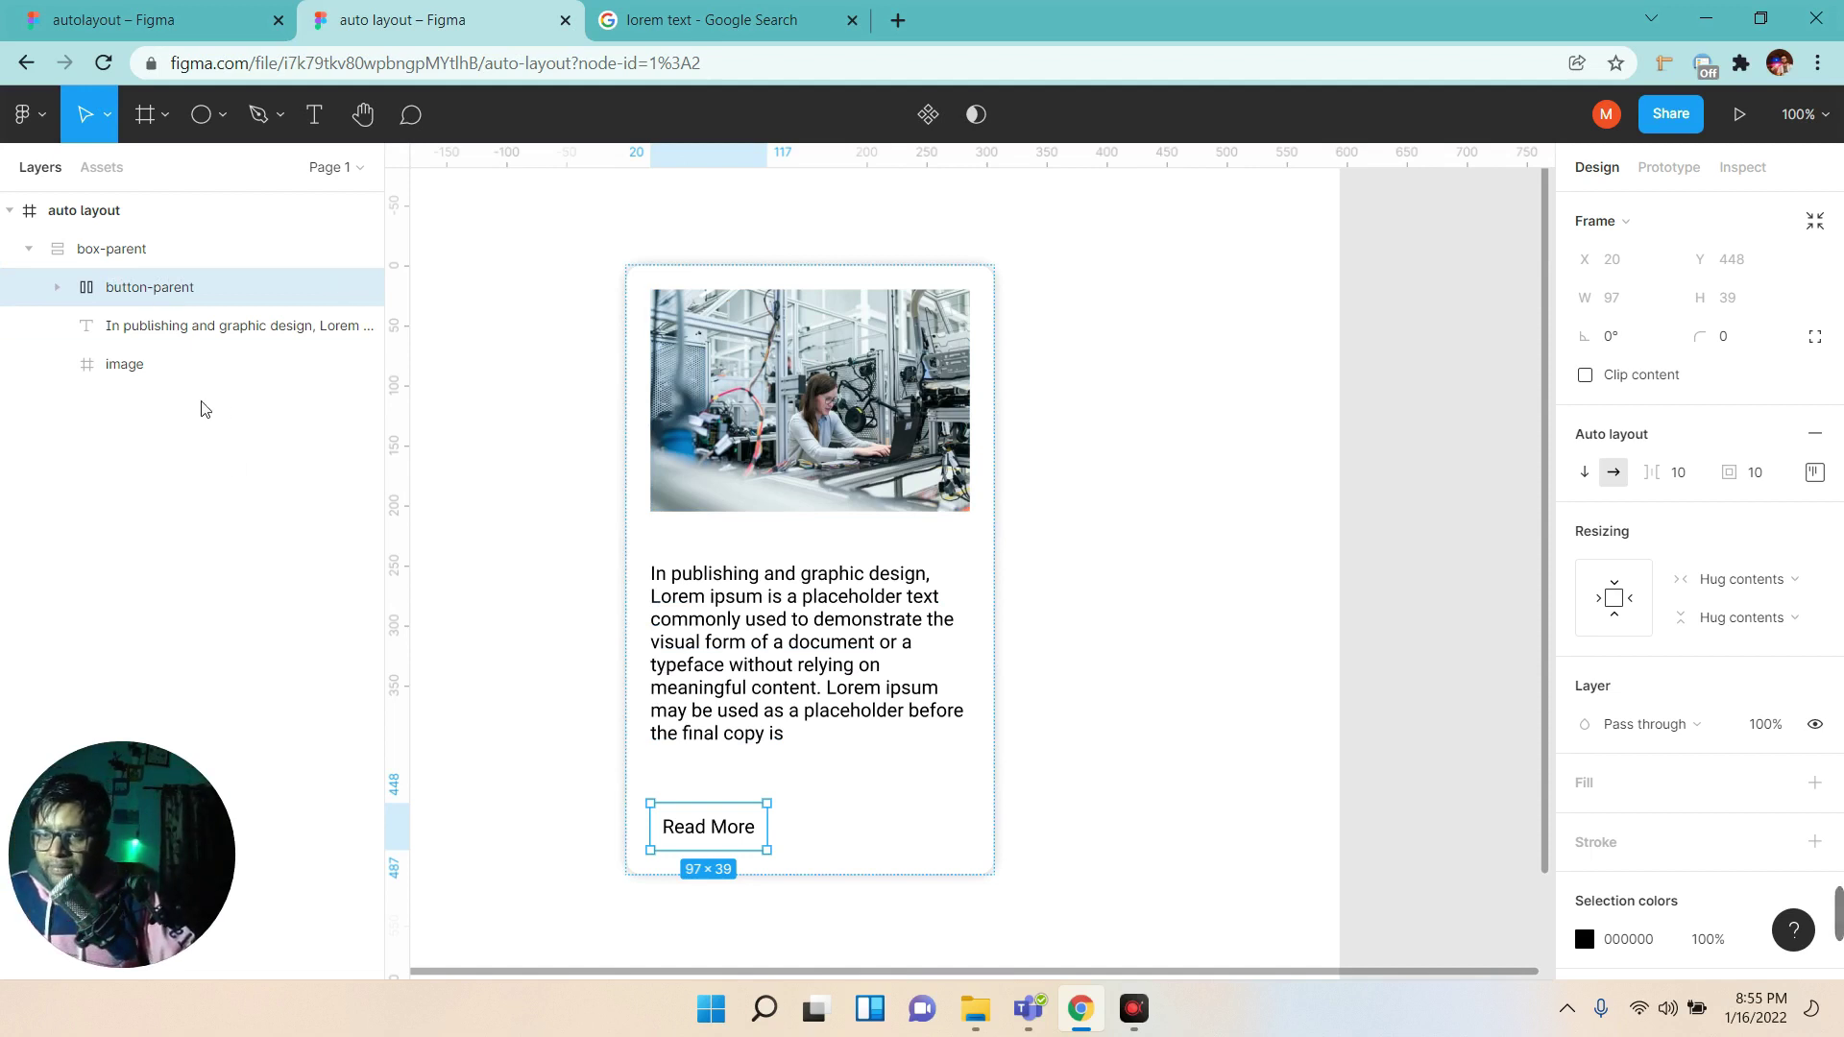
click(1672, 476)
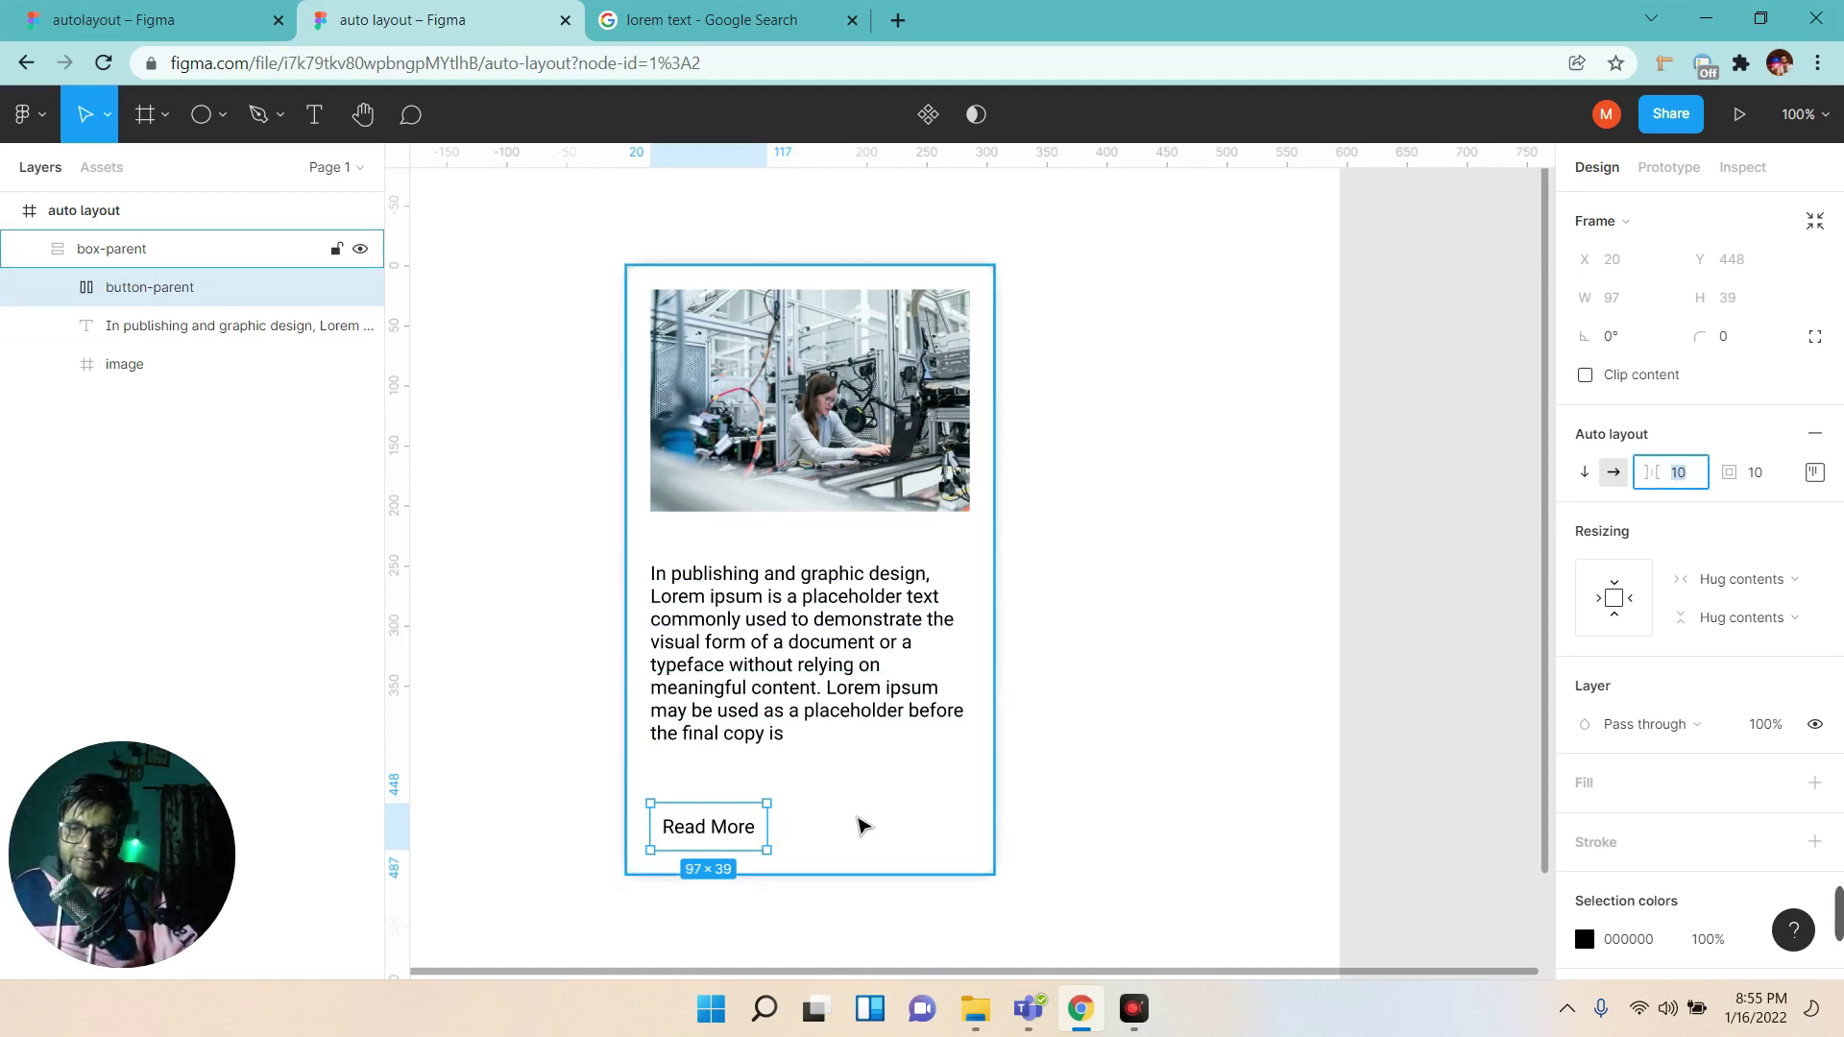
text(0)
key(Return)
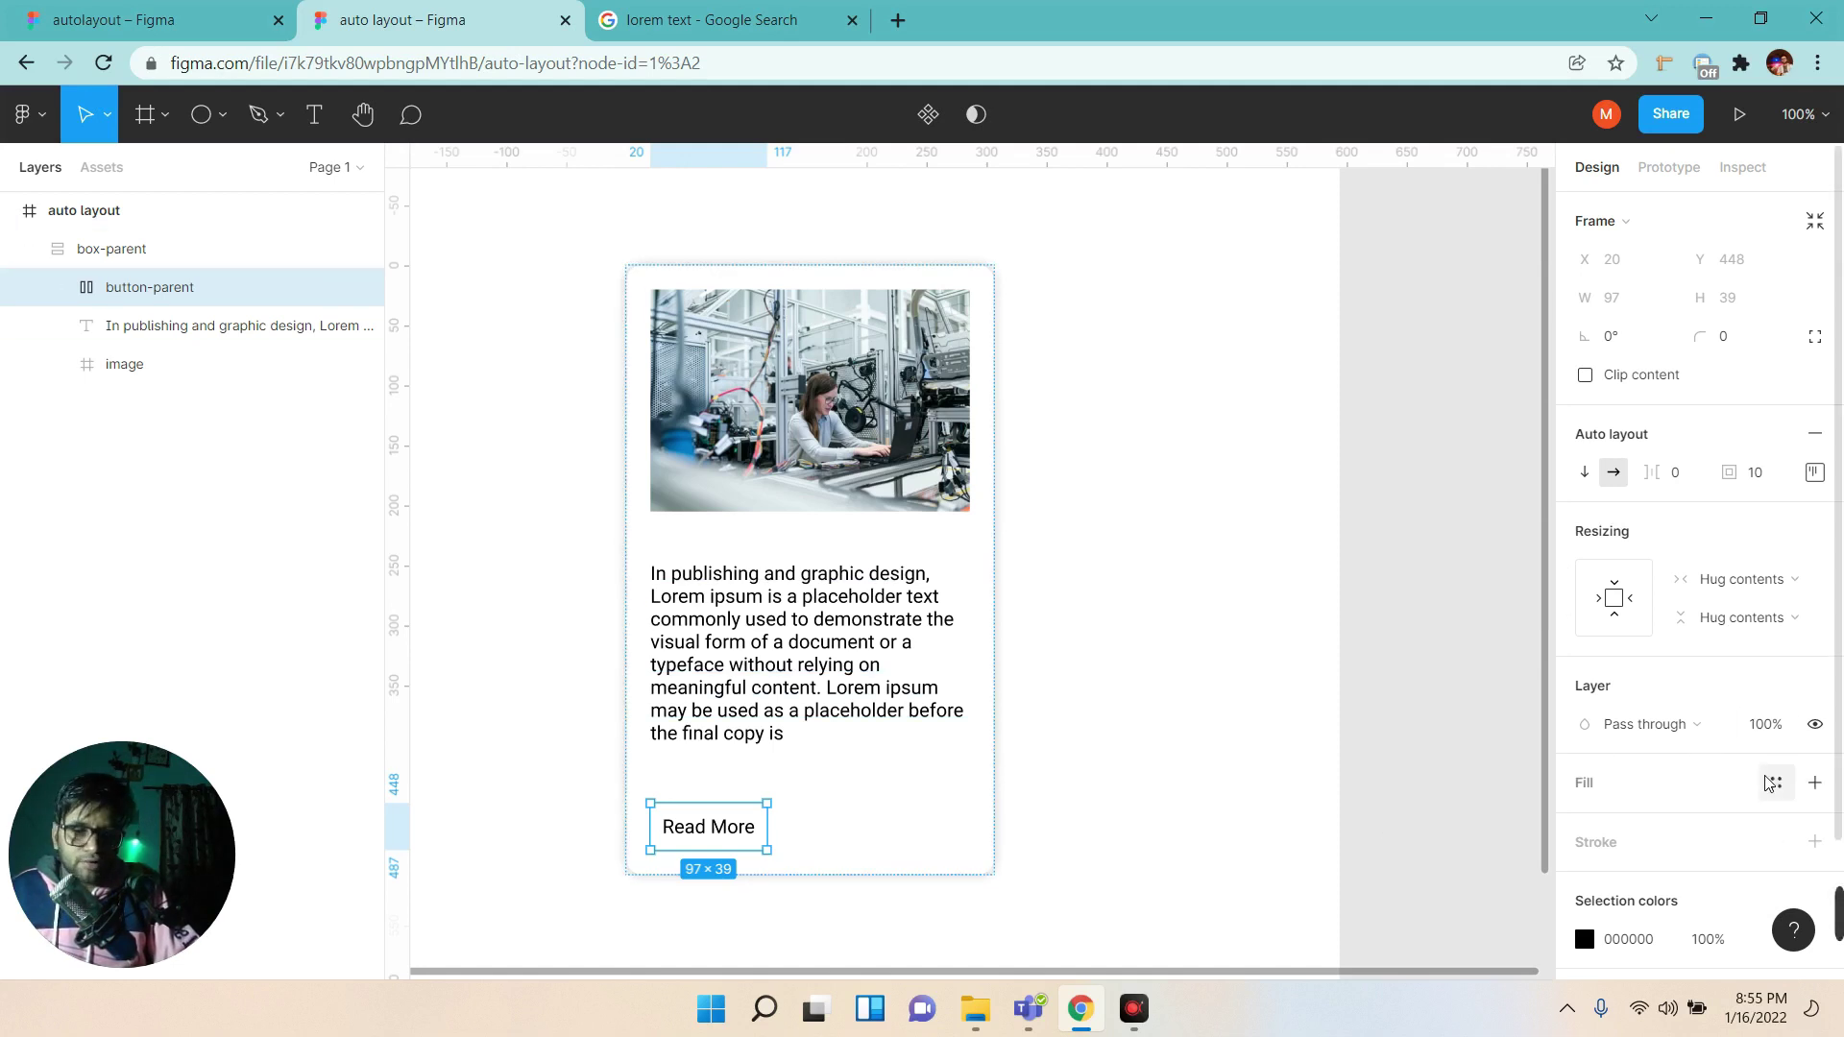
Fill button-parent with yellow E8D63A.
scroll(1768, 783, down, 2)
click(1583, 617)
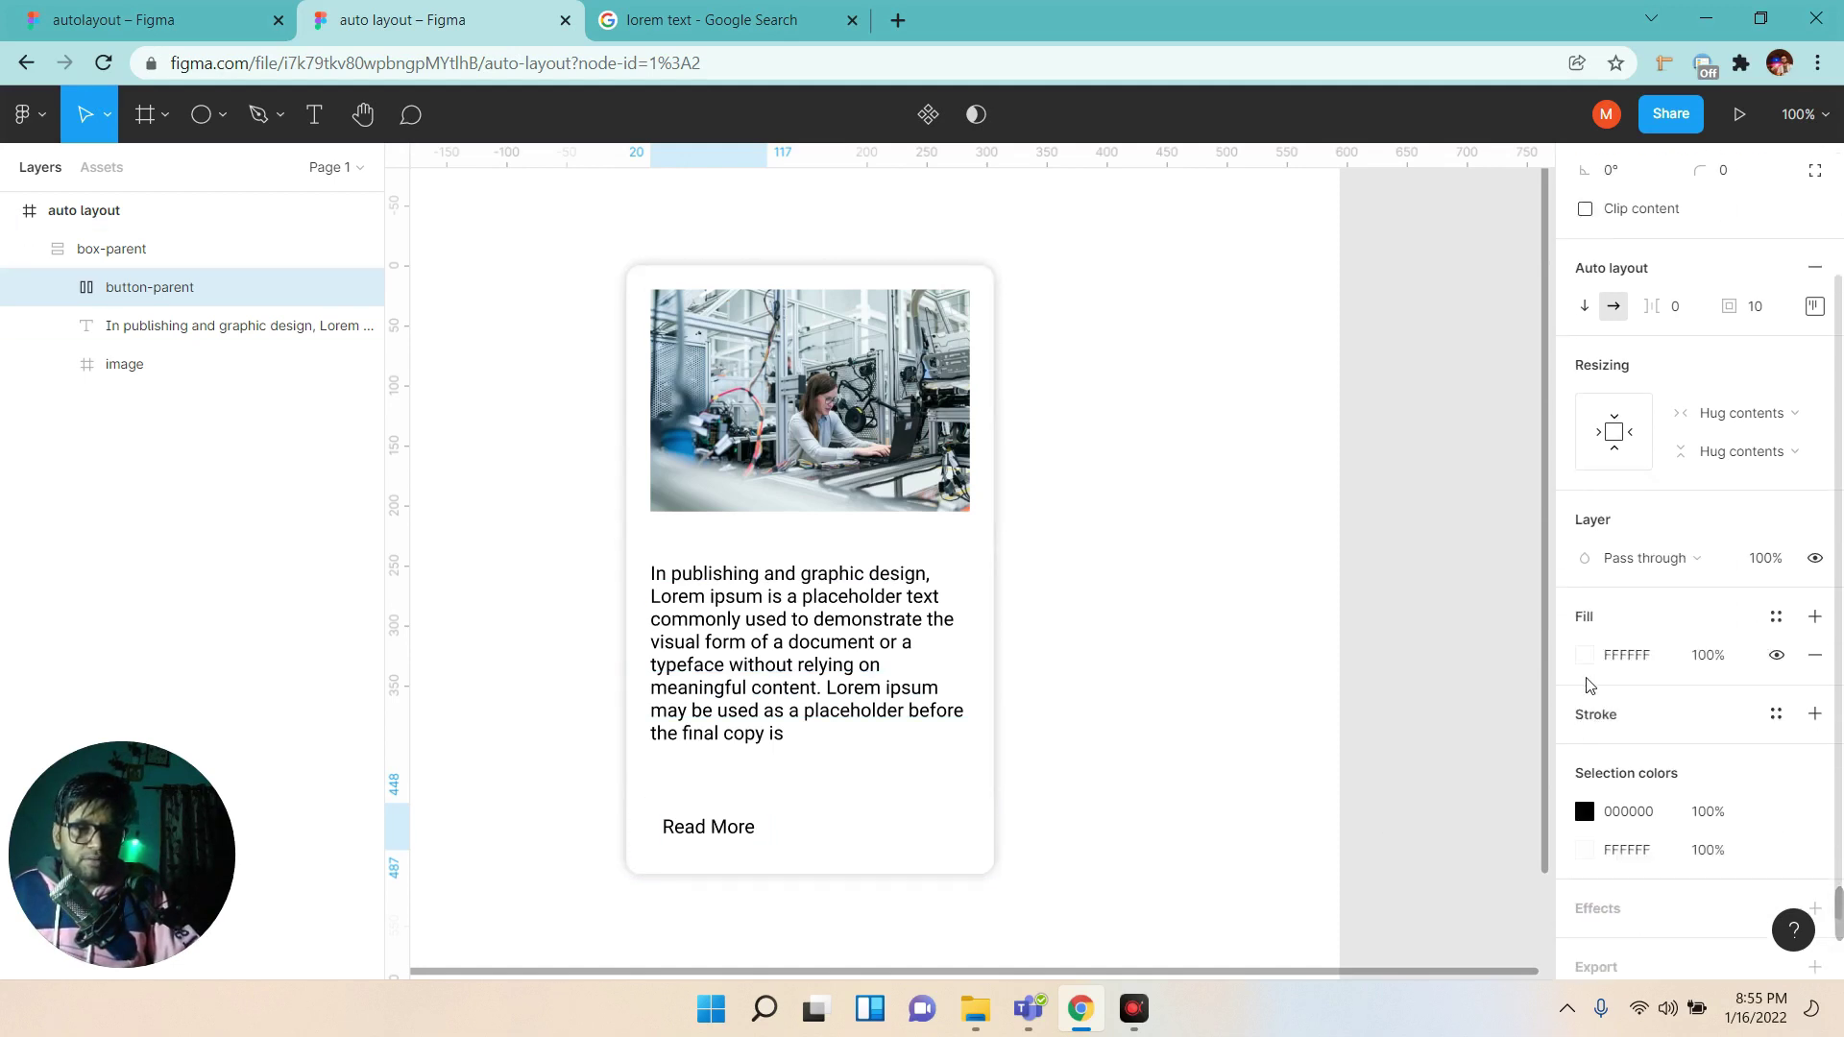
click(1585, 655)
click(1456, 587)
click(1446, 456)
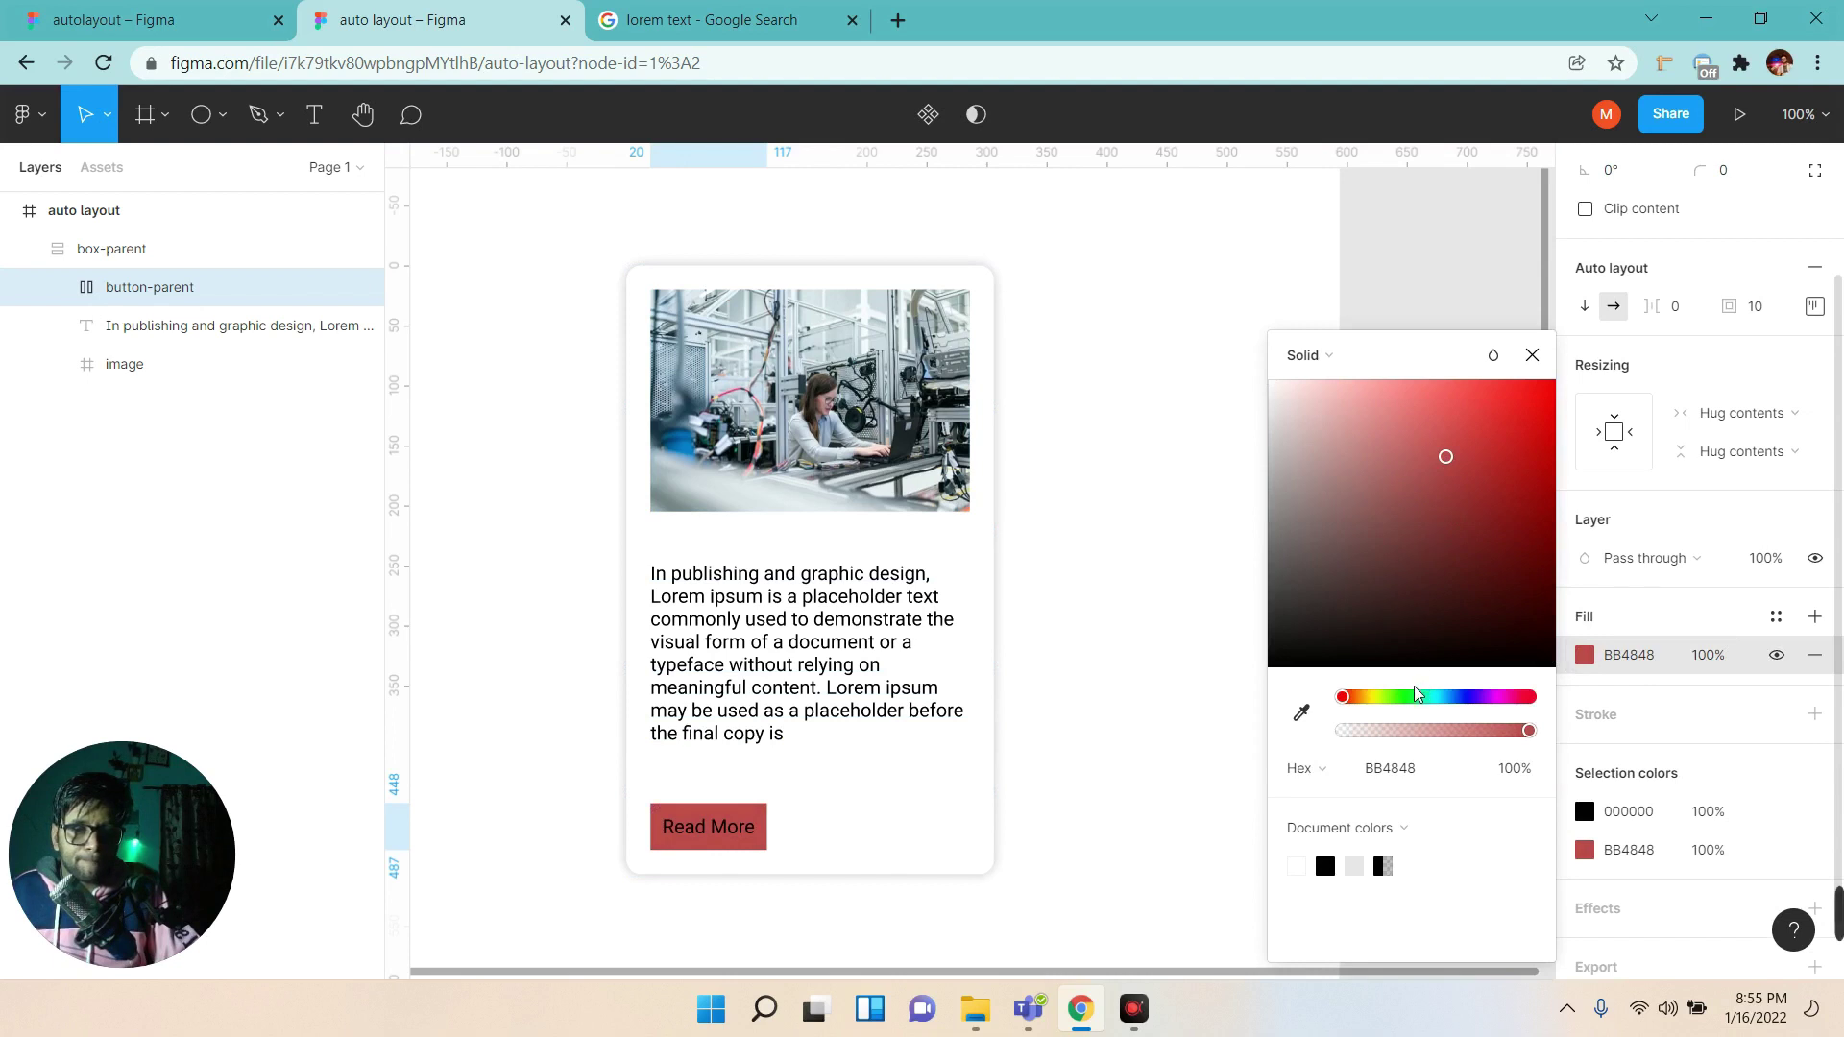
drag(1416, 696, 1402, 698)
mouse_move(1404, 576)
mouse_down()
mouse_move(1531, 357)
mouse_move(1461, 445)
mouse_up()
click(1531, 357)
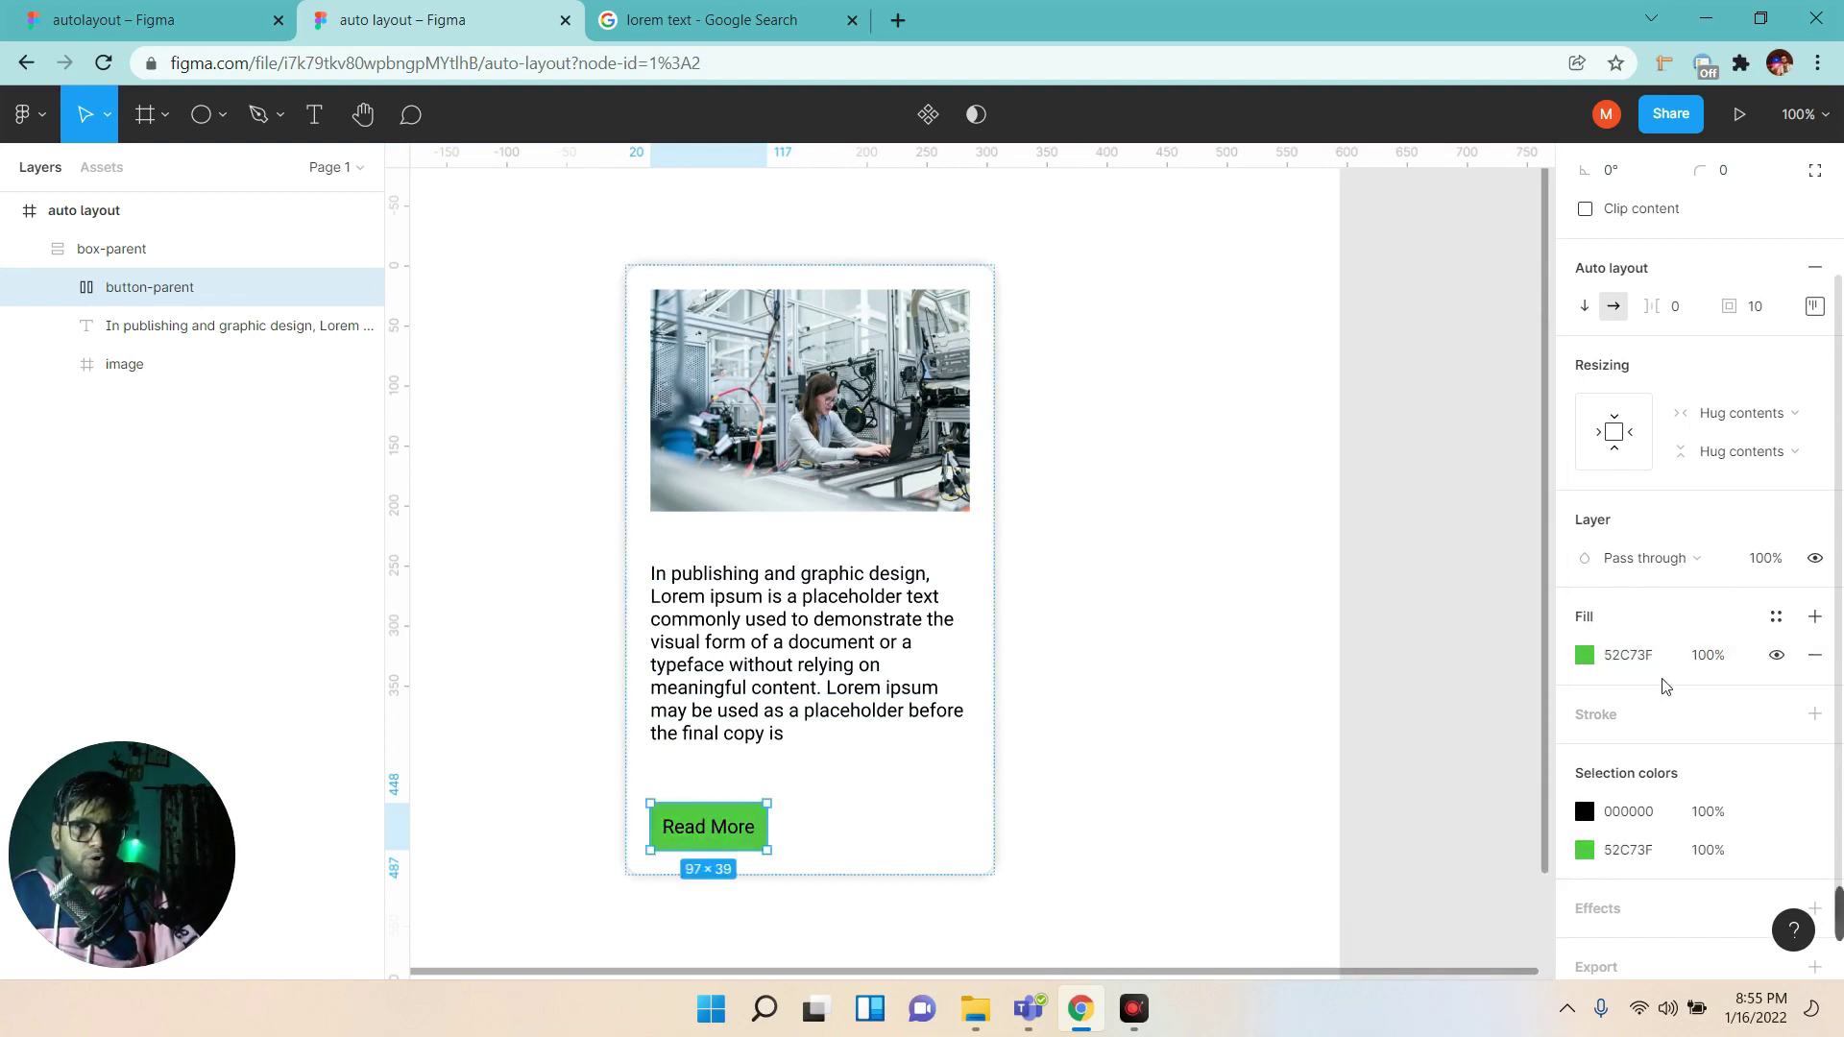
scroll(1691, 739, down, 2)
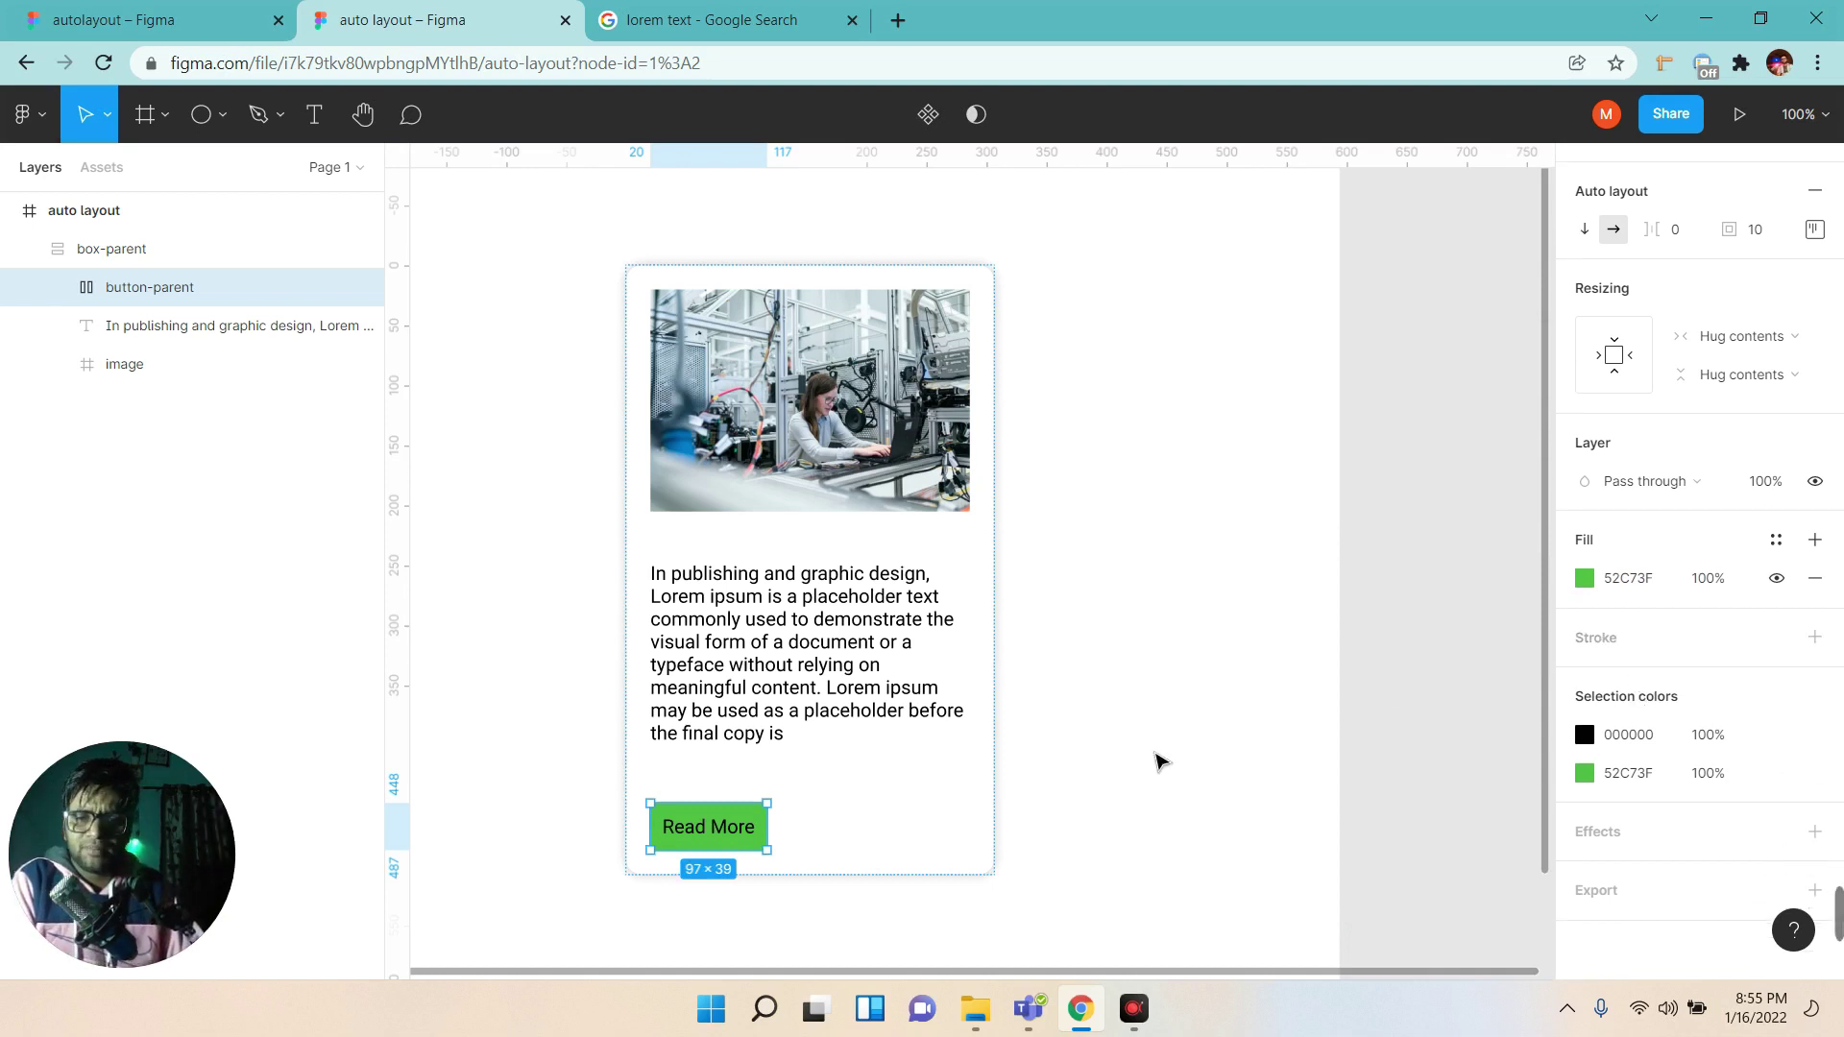
click(1586, 580)
drag(1396, 693, 1372, 711)
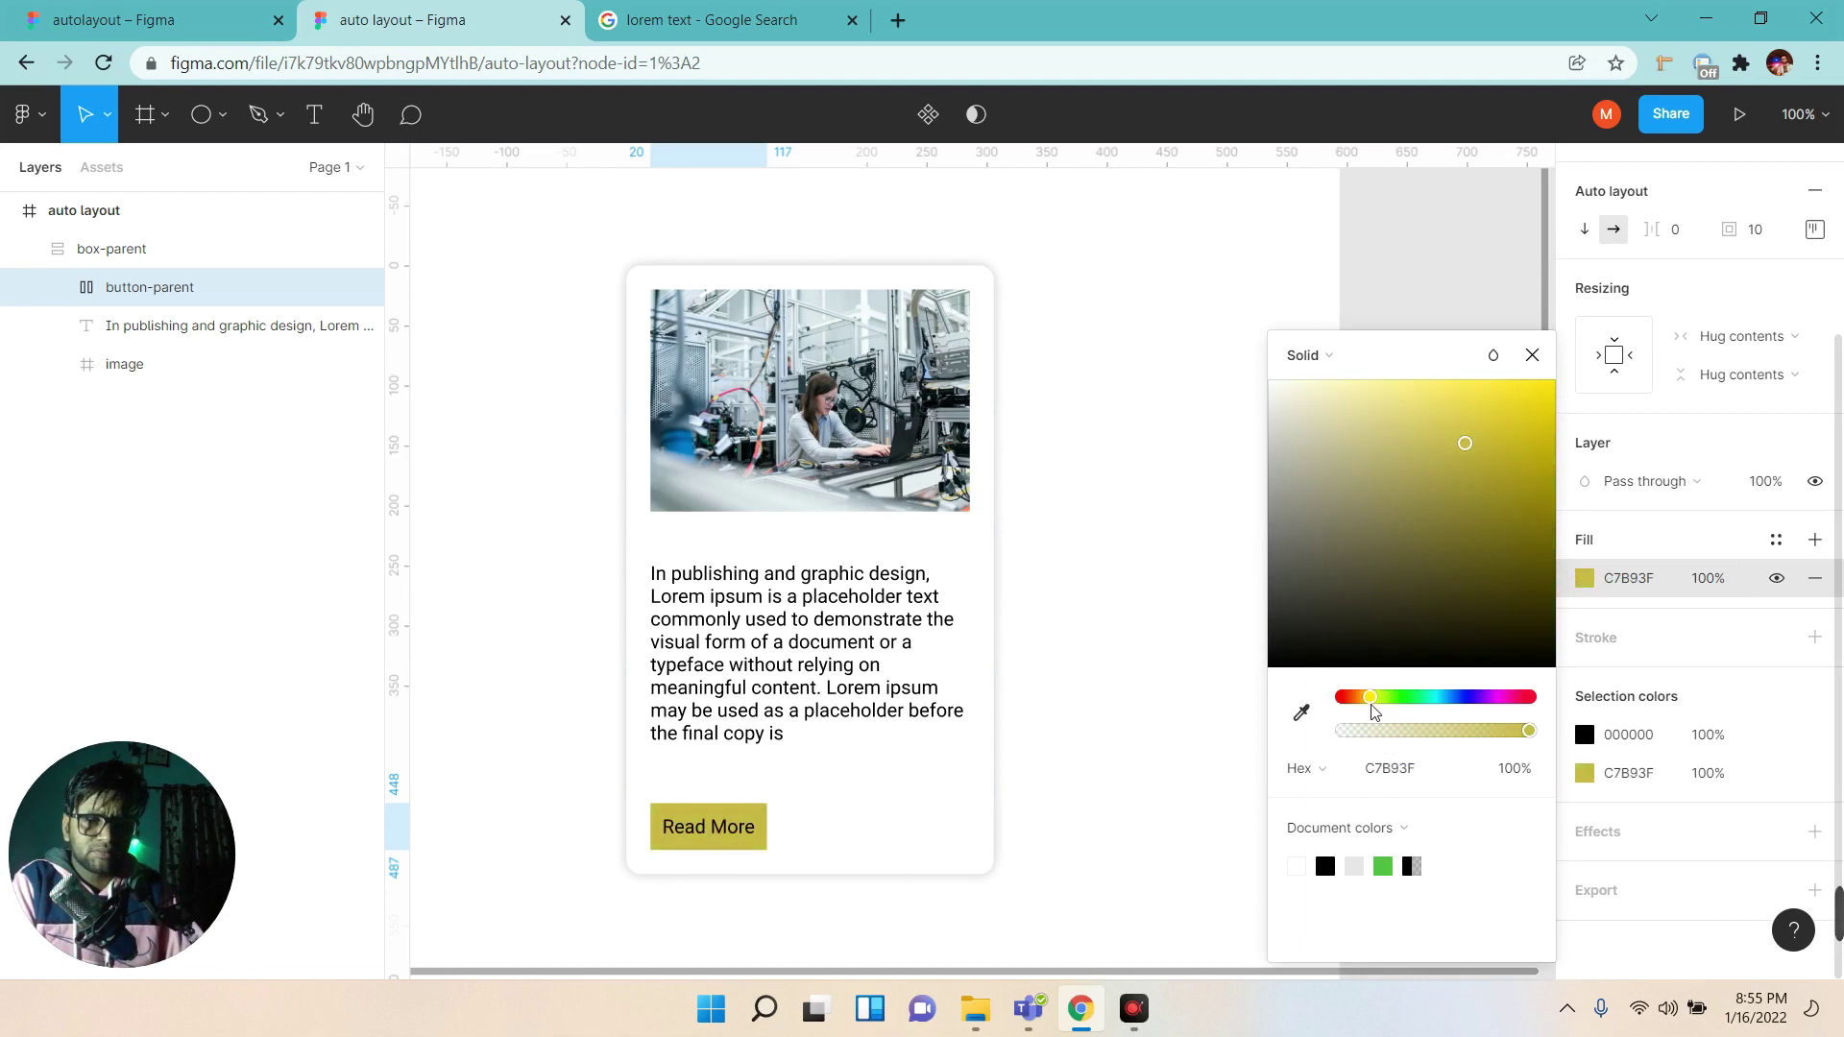
drag(1442, 549, 1495, 418)
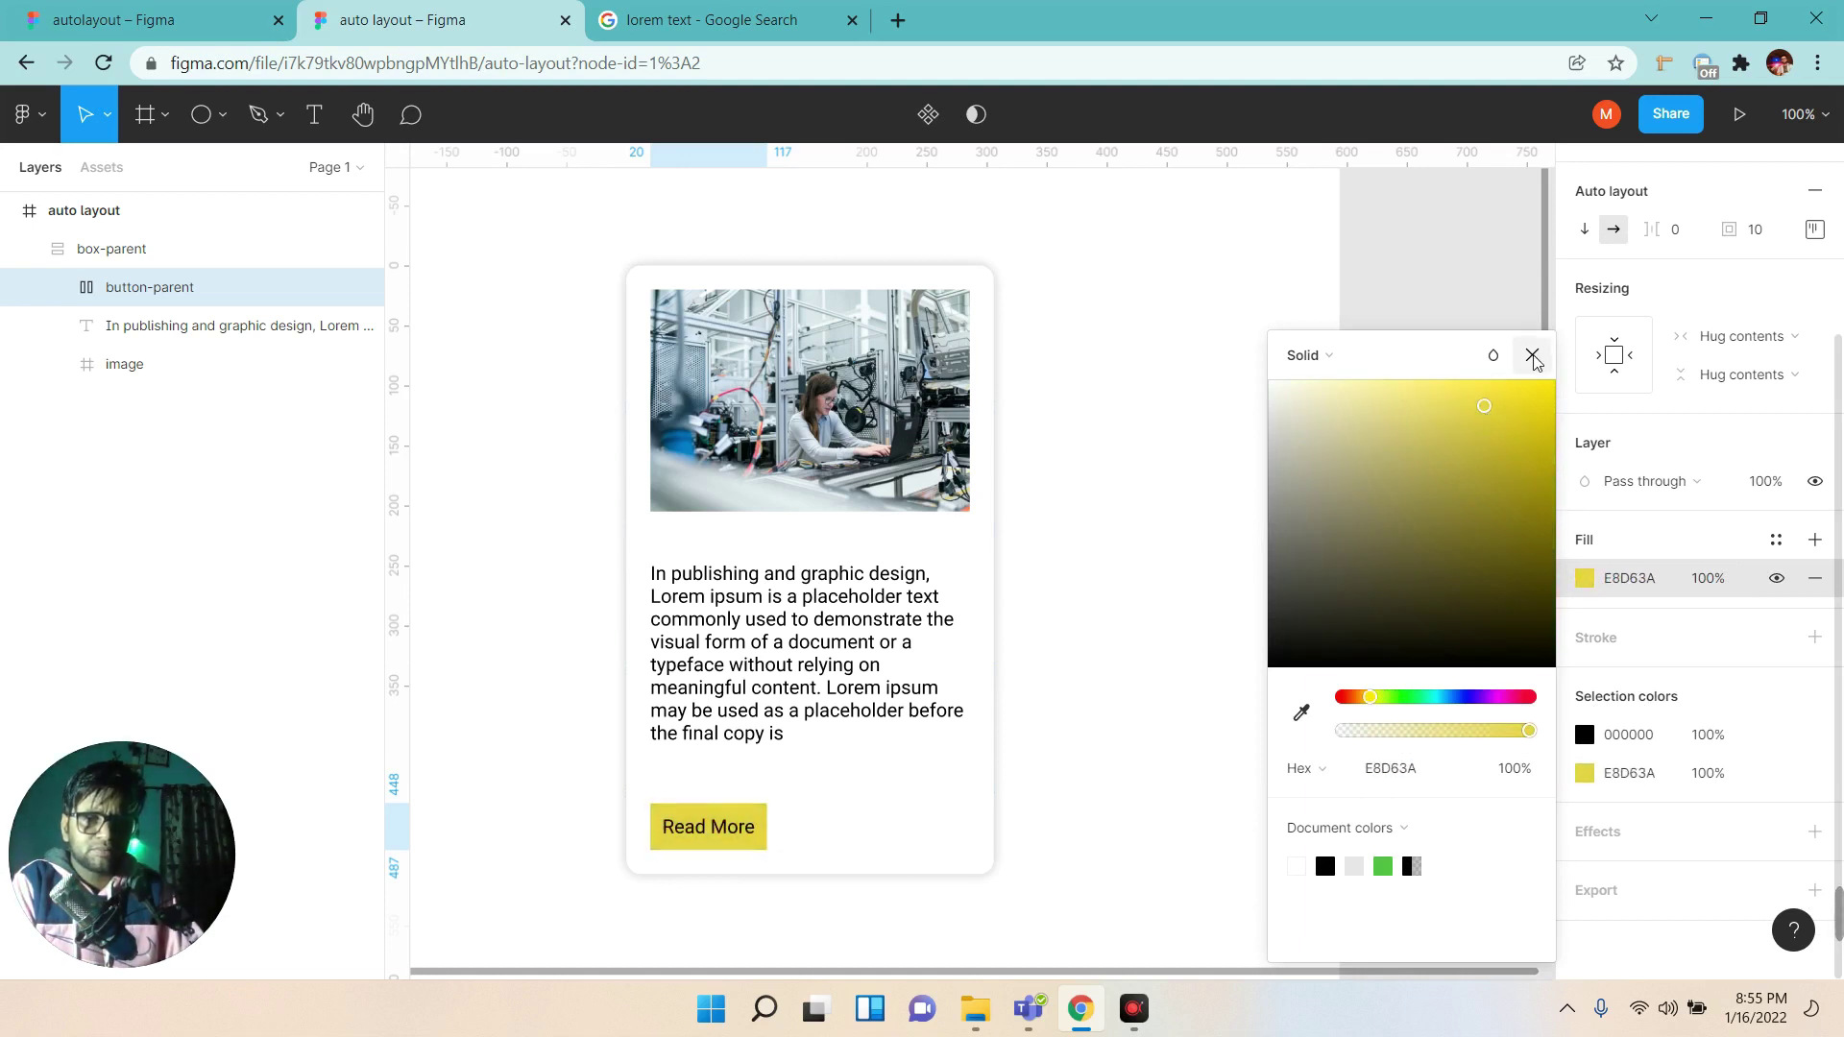
click(1532, 354)
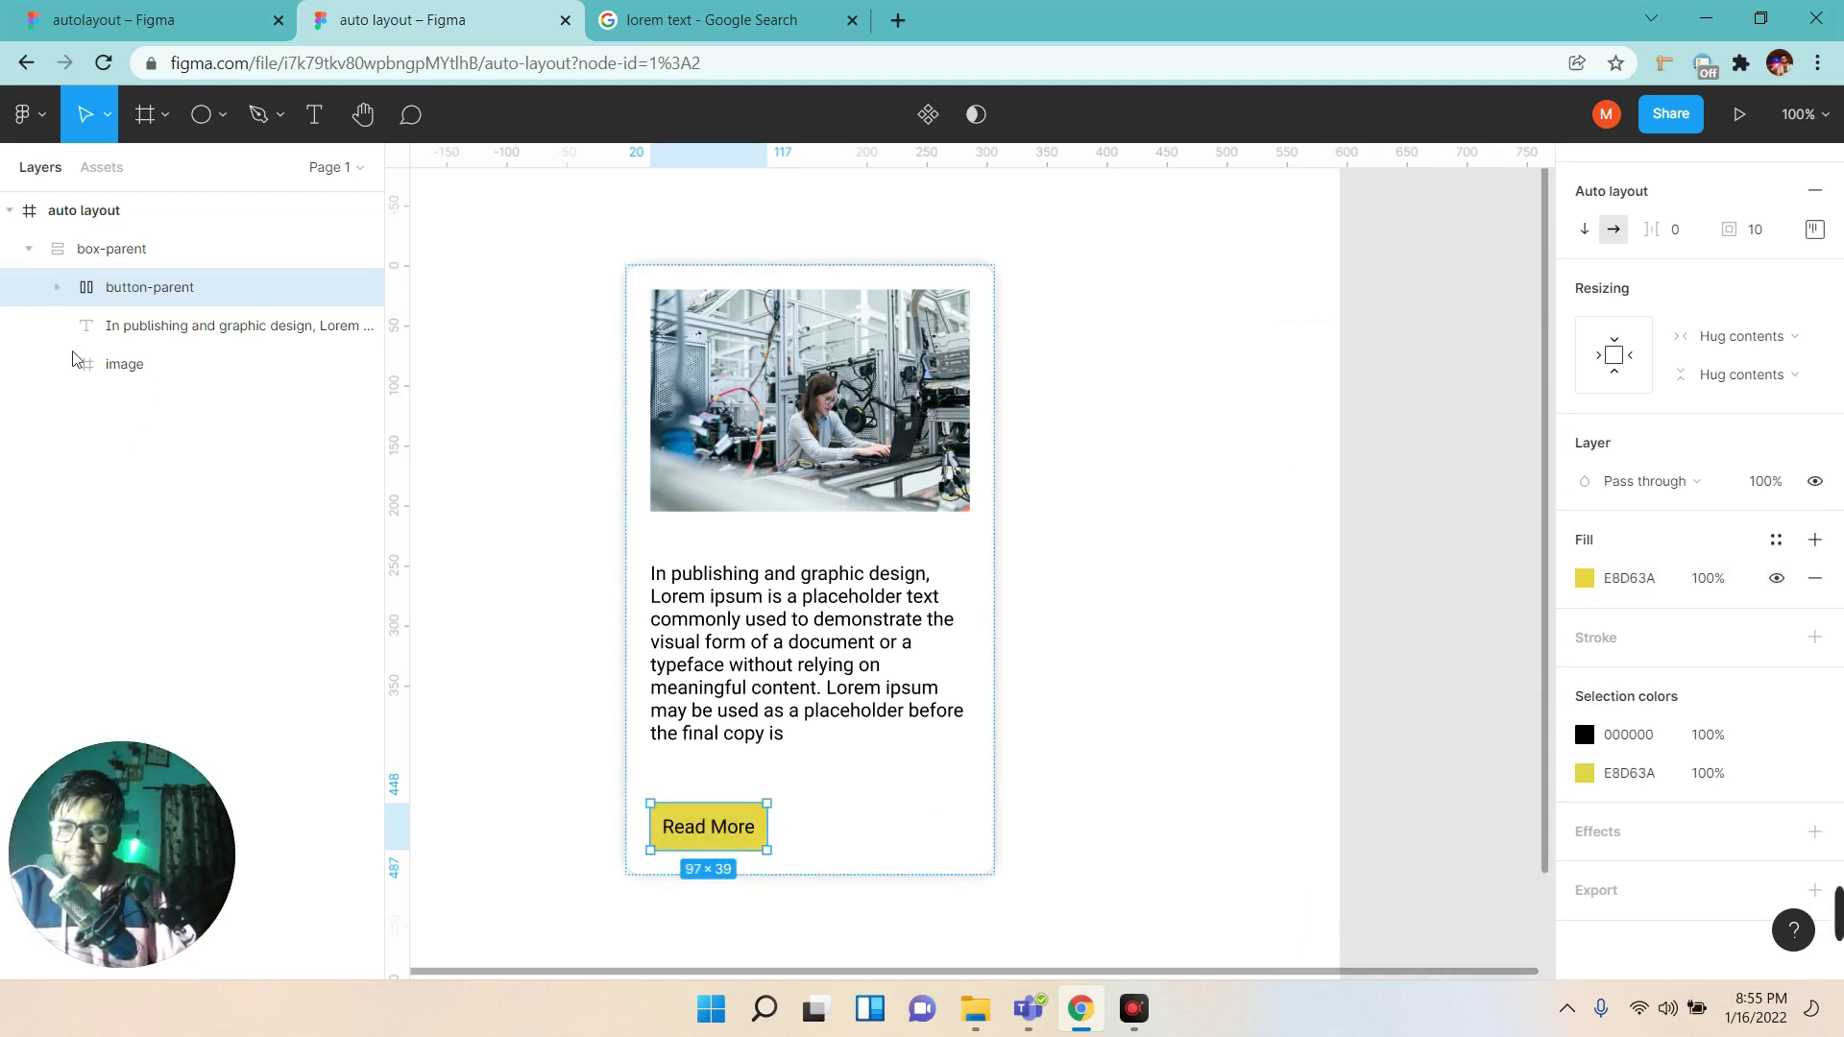
Inspect button-parent's layer hierarchy and select its padding field.
click(54, 287)
click(53, 252)
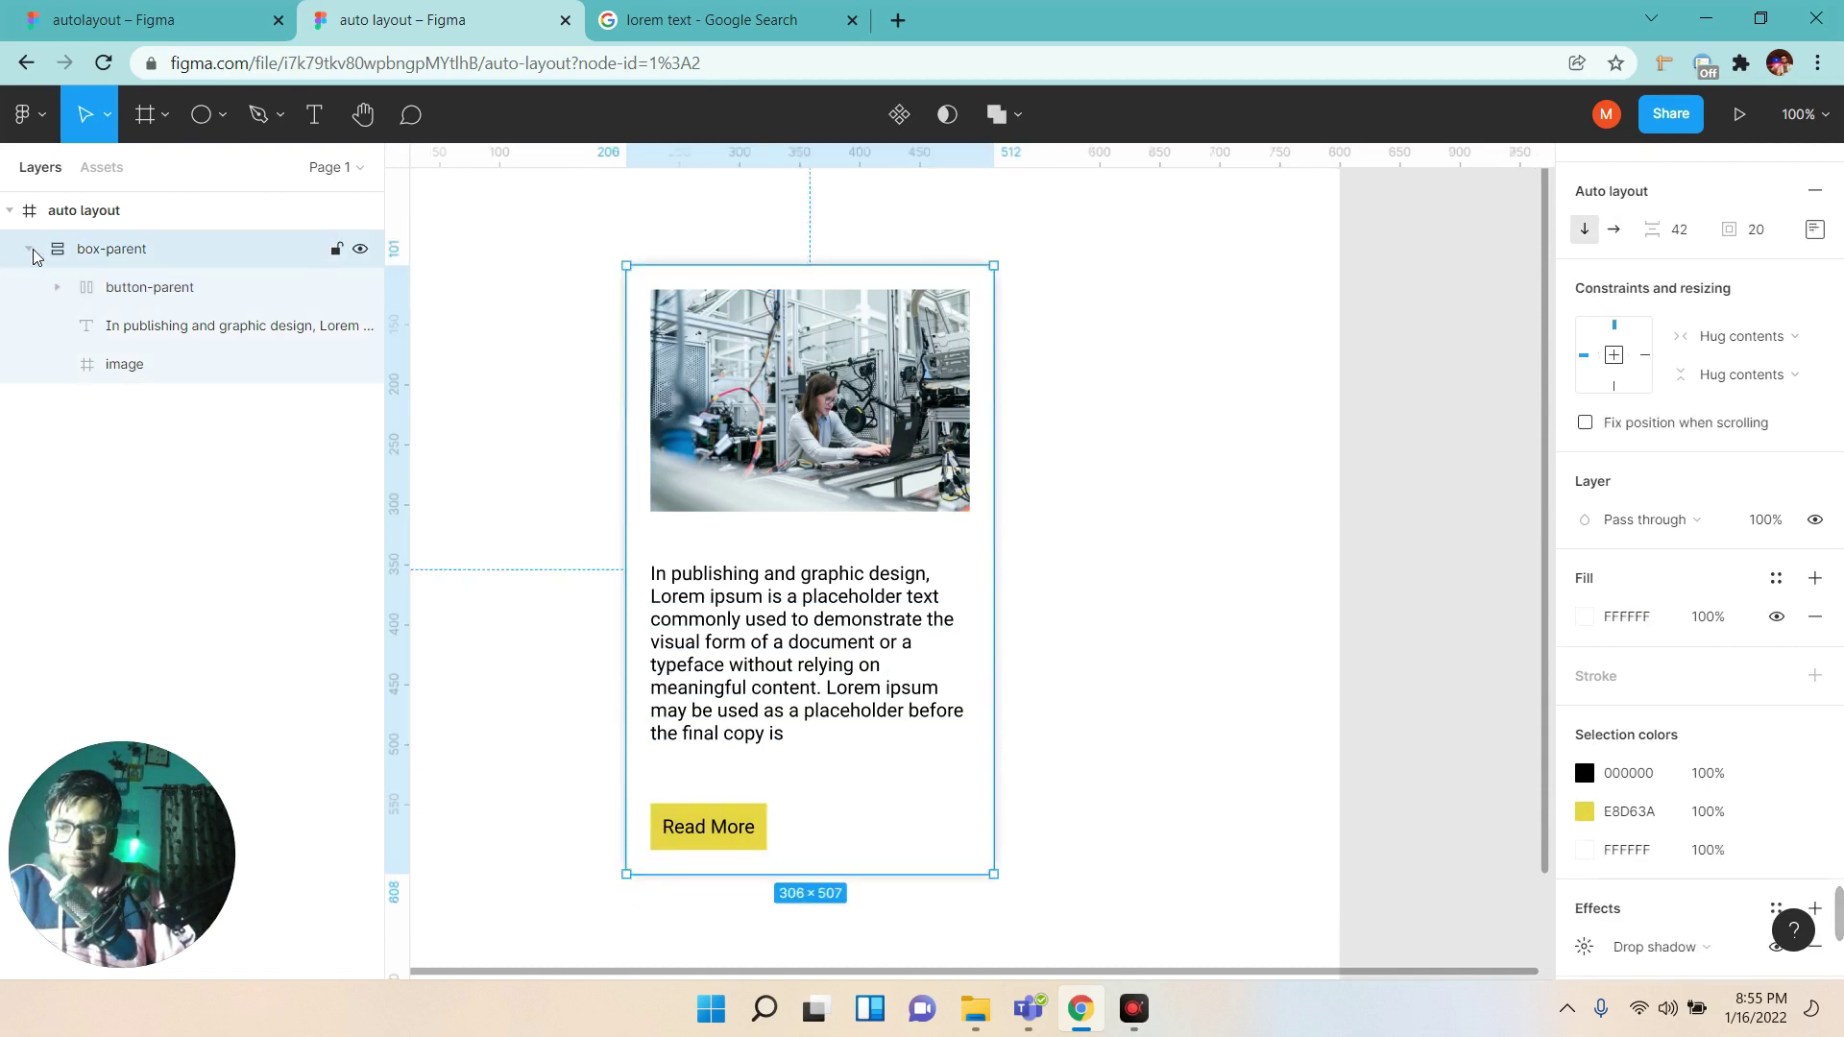
click(29, 249)
click(134, 287)
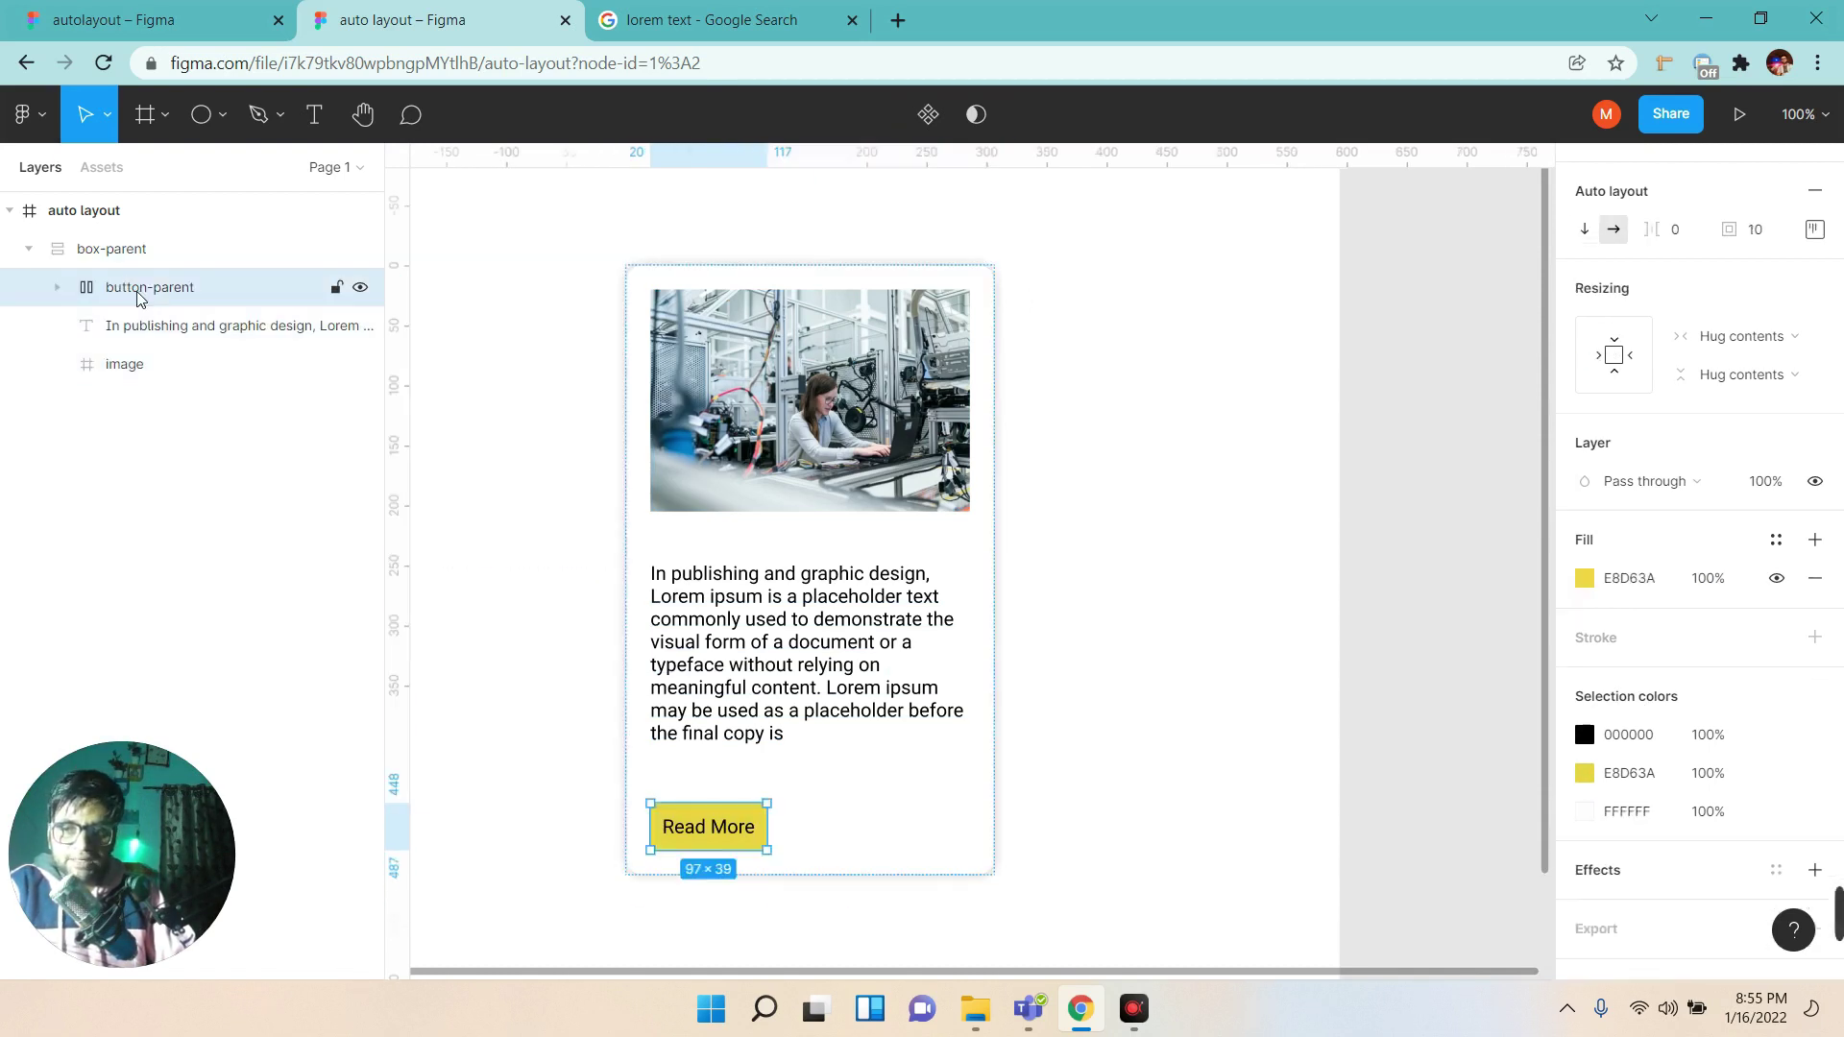
click(55, 288)
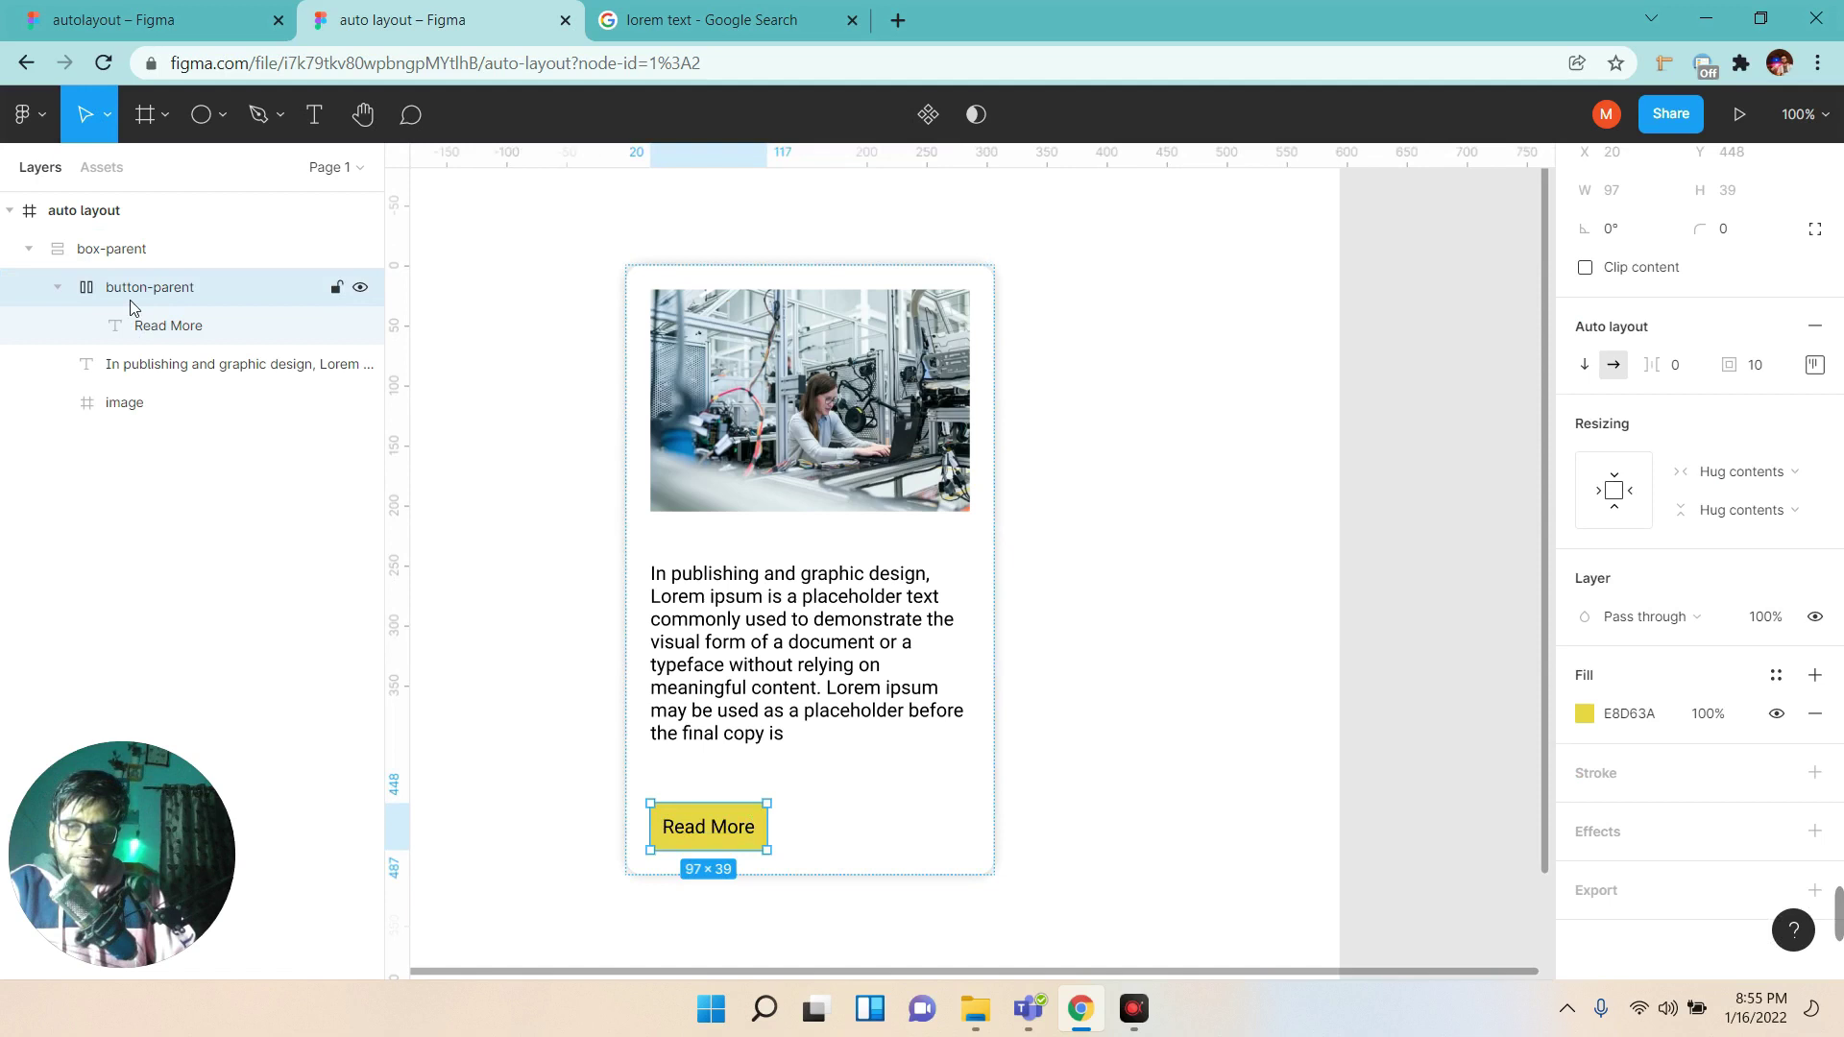
click(57, 288)
scroll(1738, 555, up, 3)
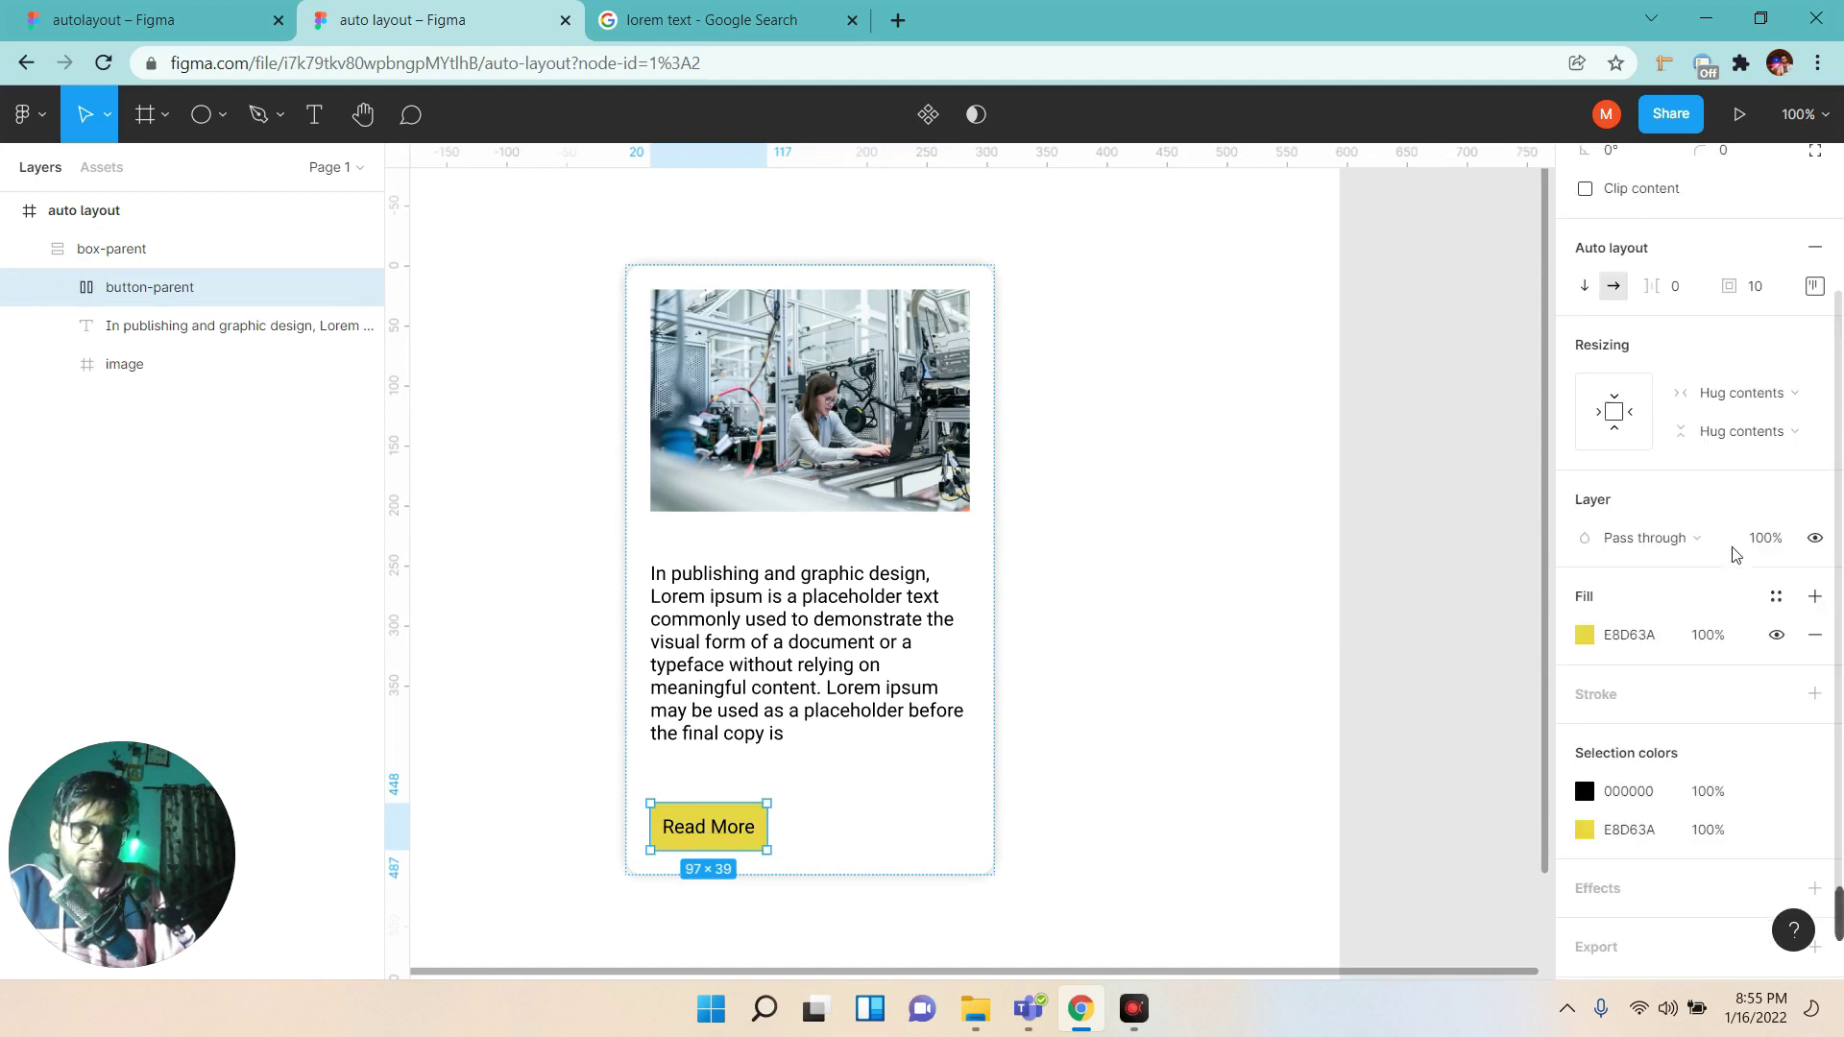
click(1754, 473)
Set button padding to 20 on the sides and 15 top and bottom.
text(20)
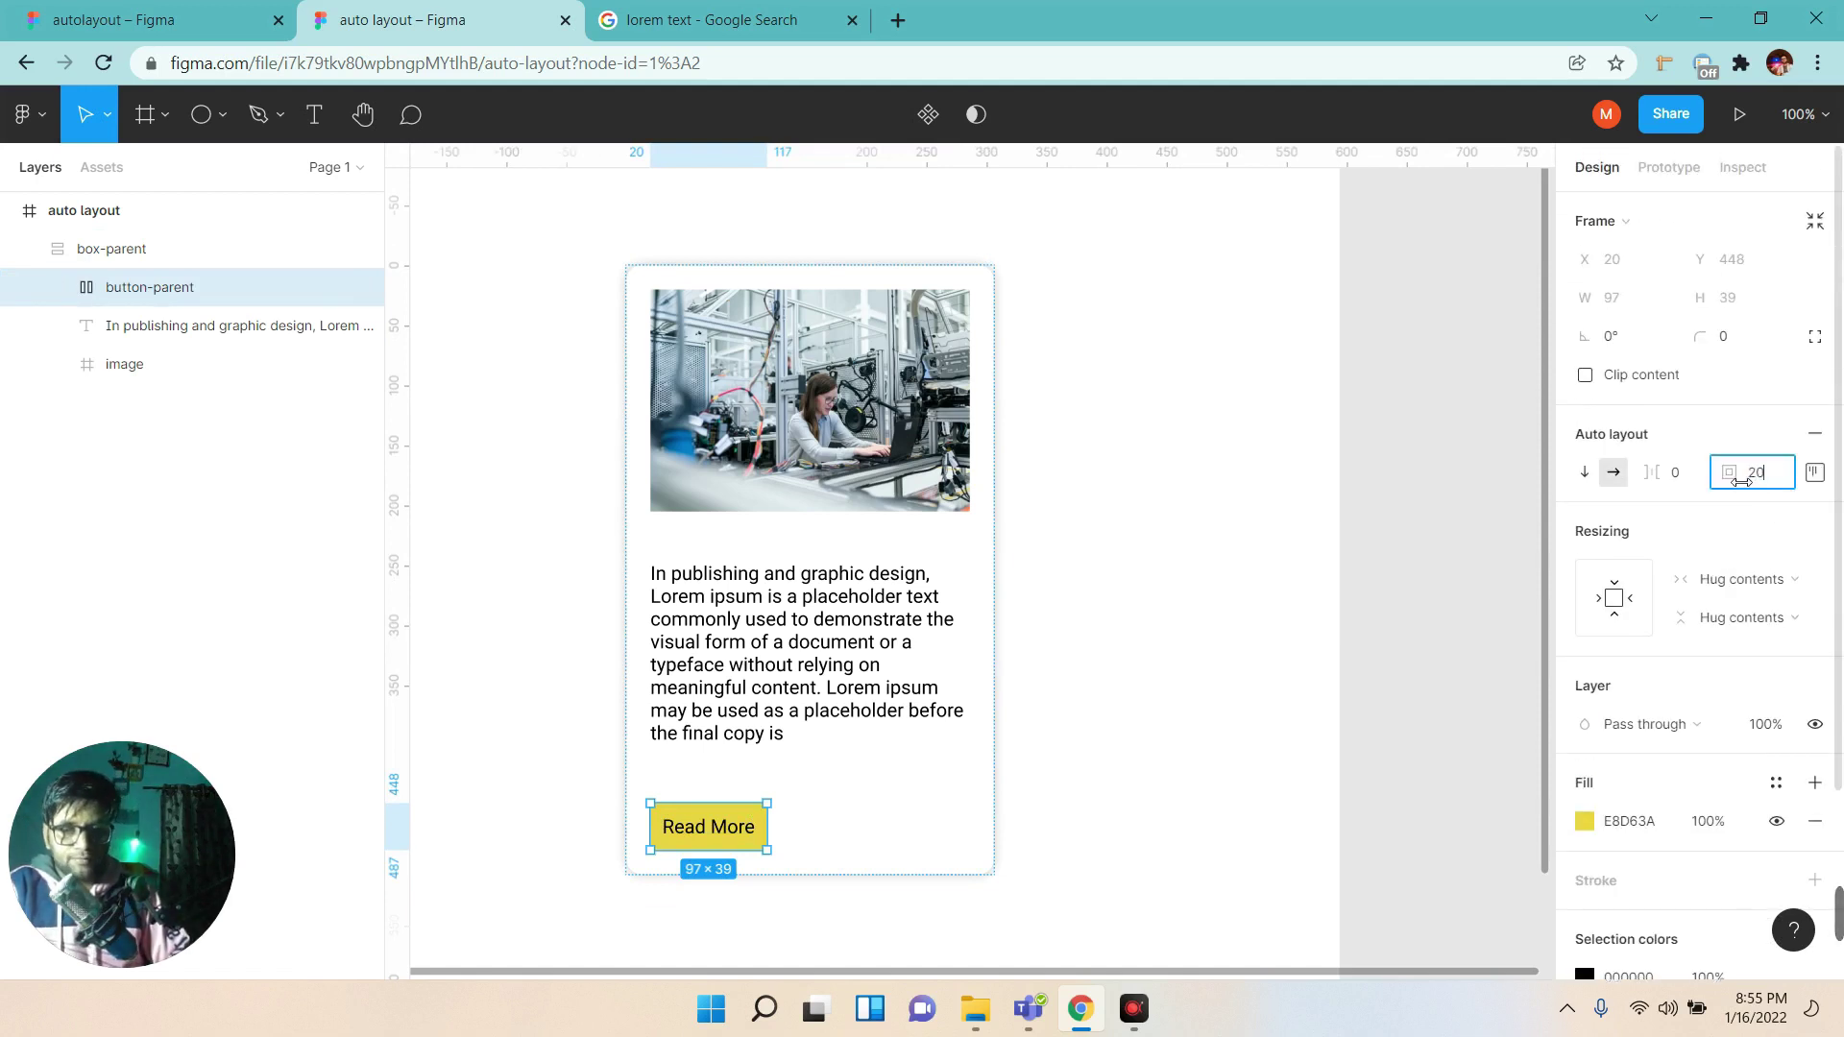
key(Return)
click(1815, 471)
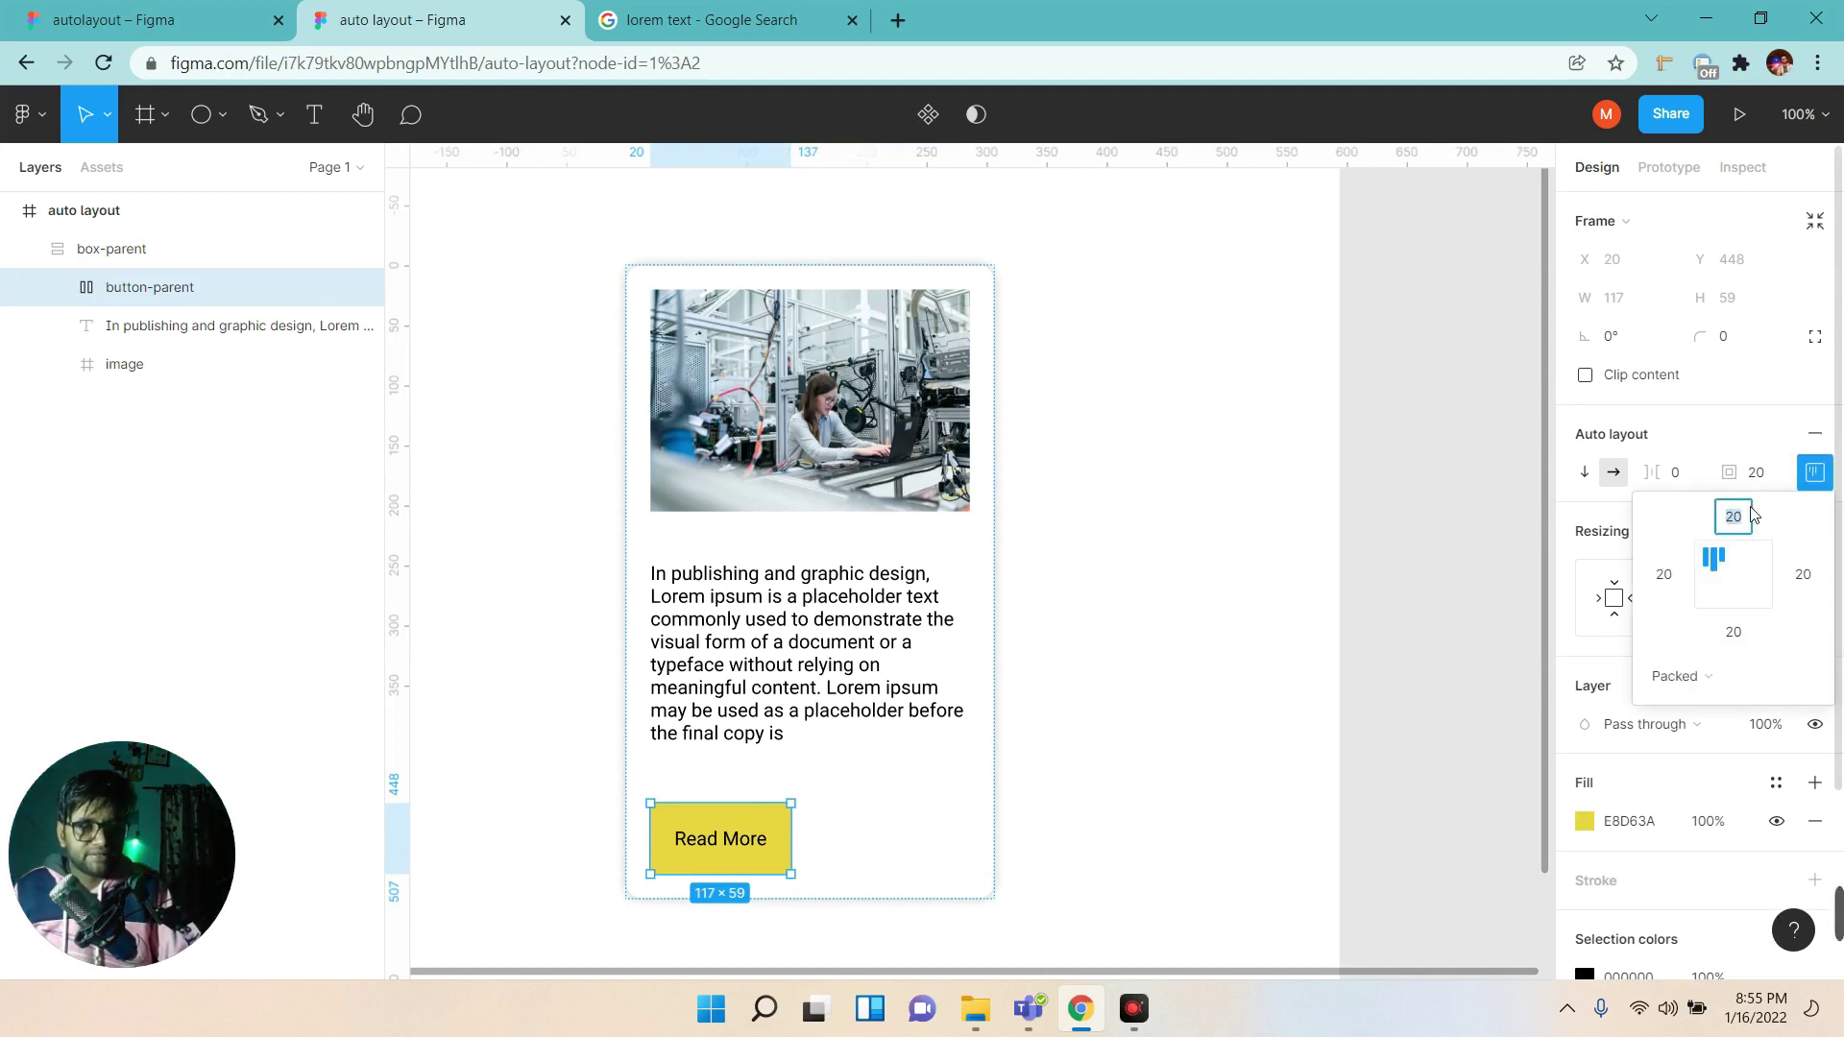
key(Tab)
key(Tab)
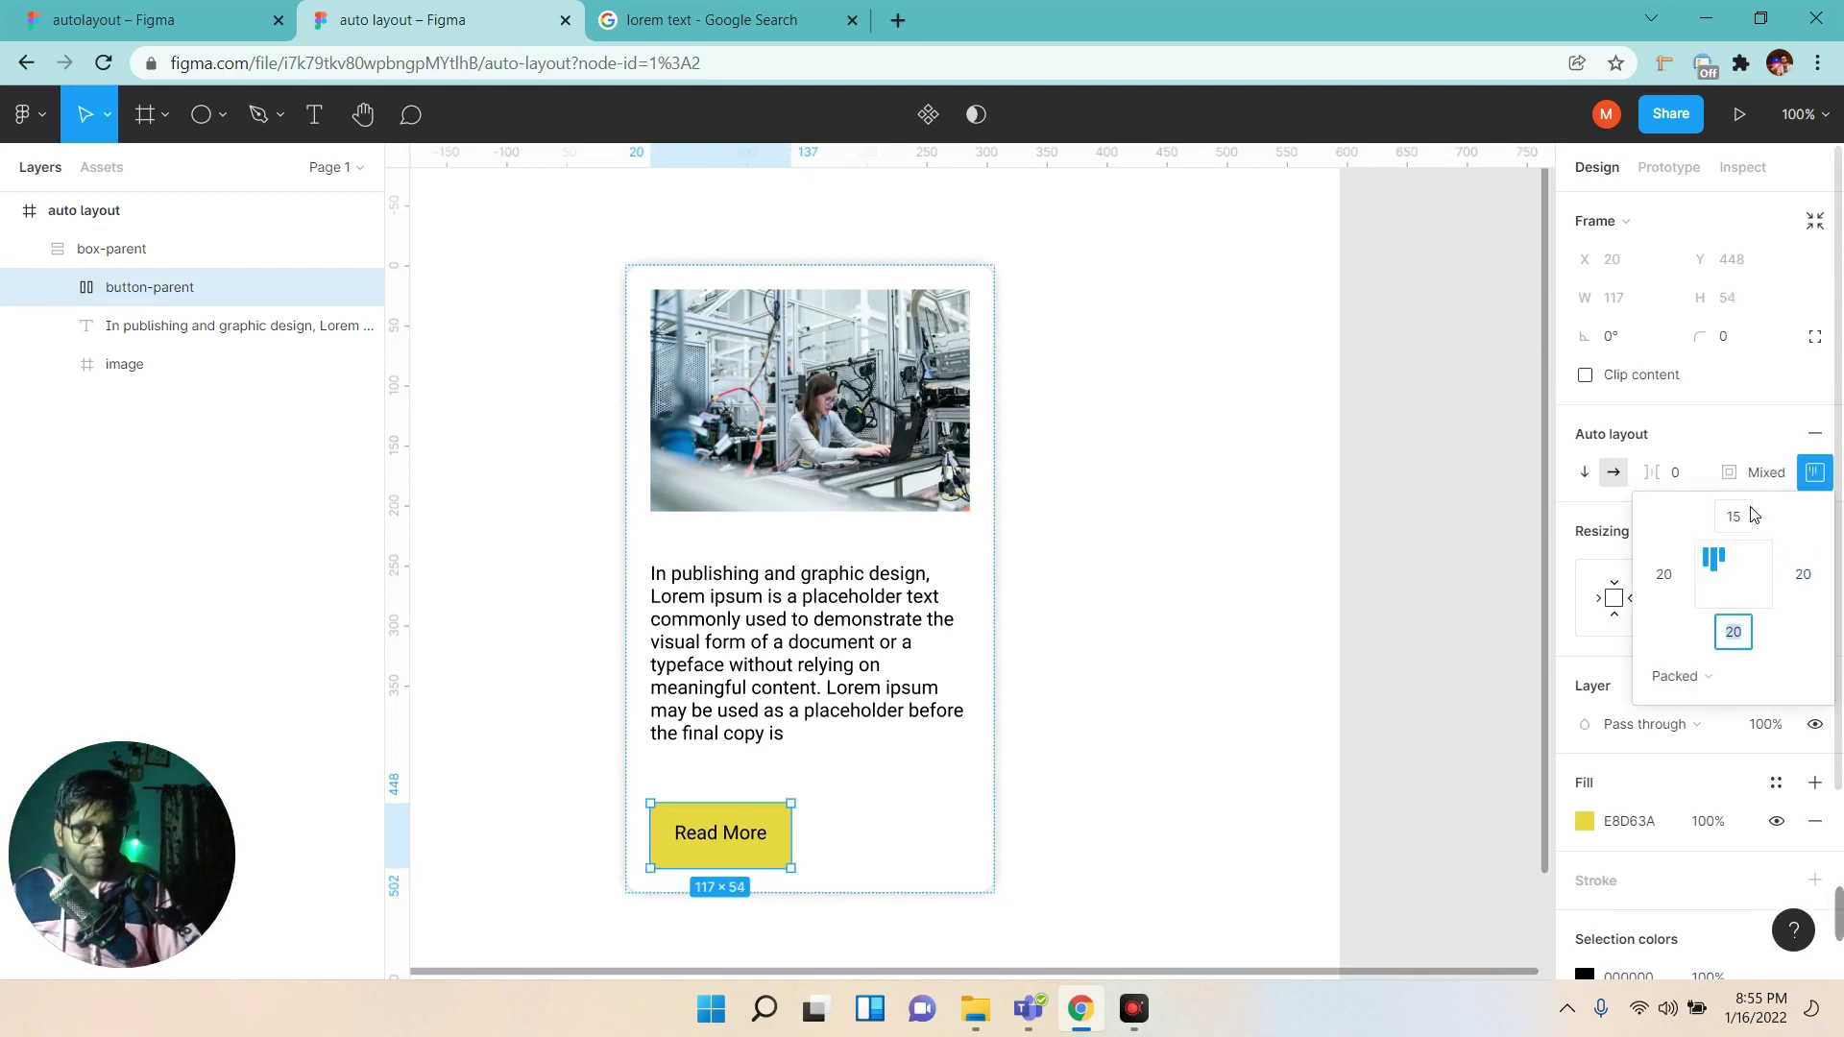
text(5)
key(Tab)
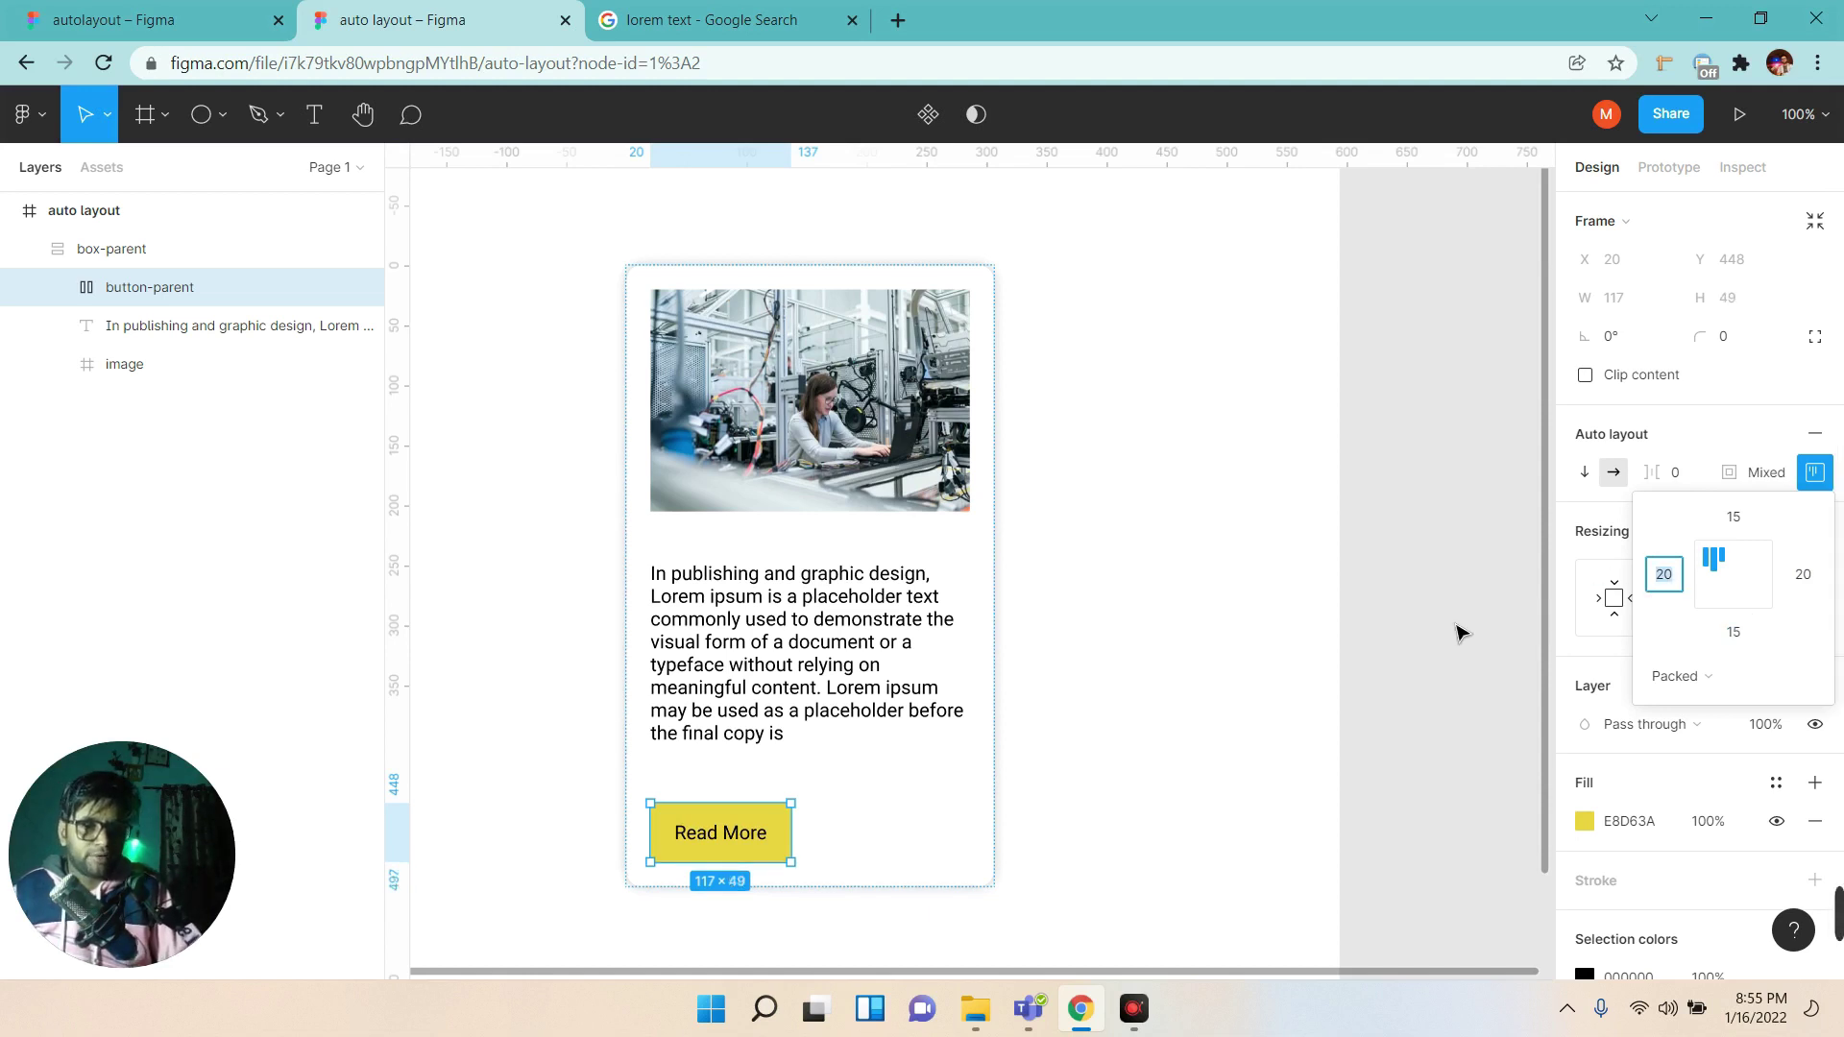
click(1460, 519)
Reselect button-parent and verify its per-side padding values.
click(733, 836)
double_click(732, 835)
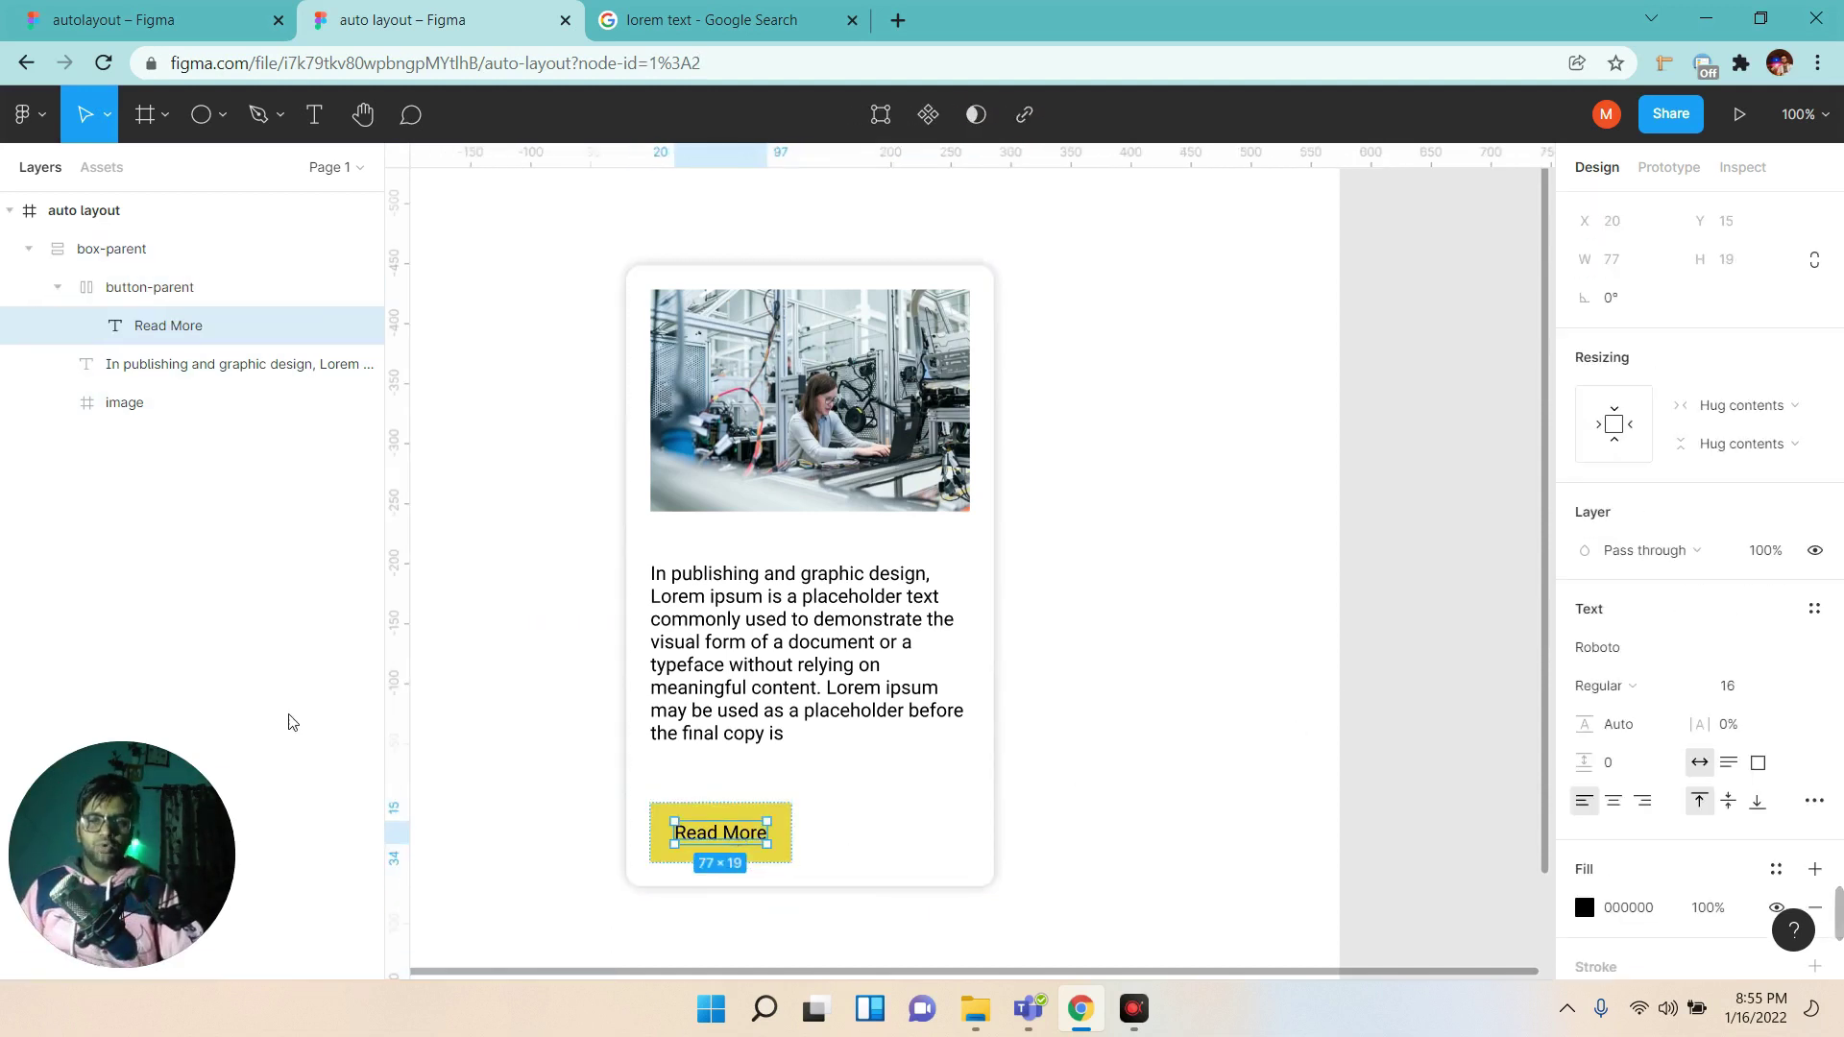
click(149, 293)
click(58, 287)
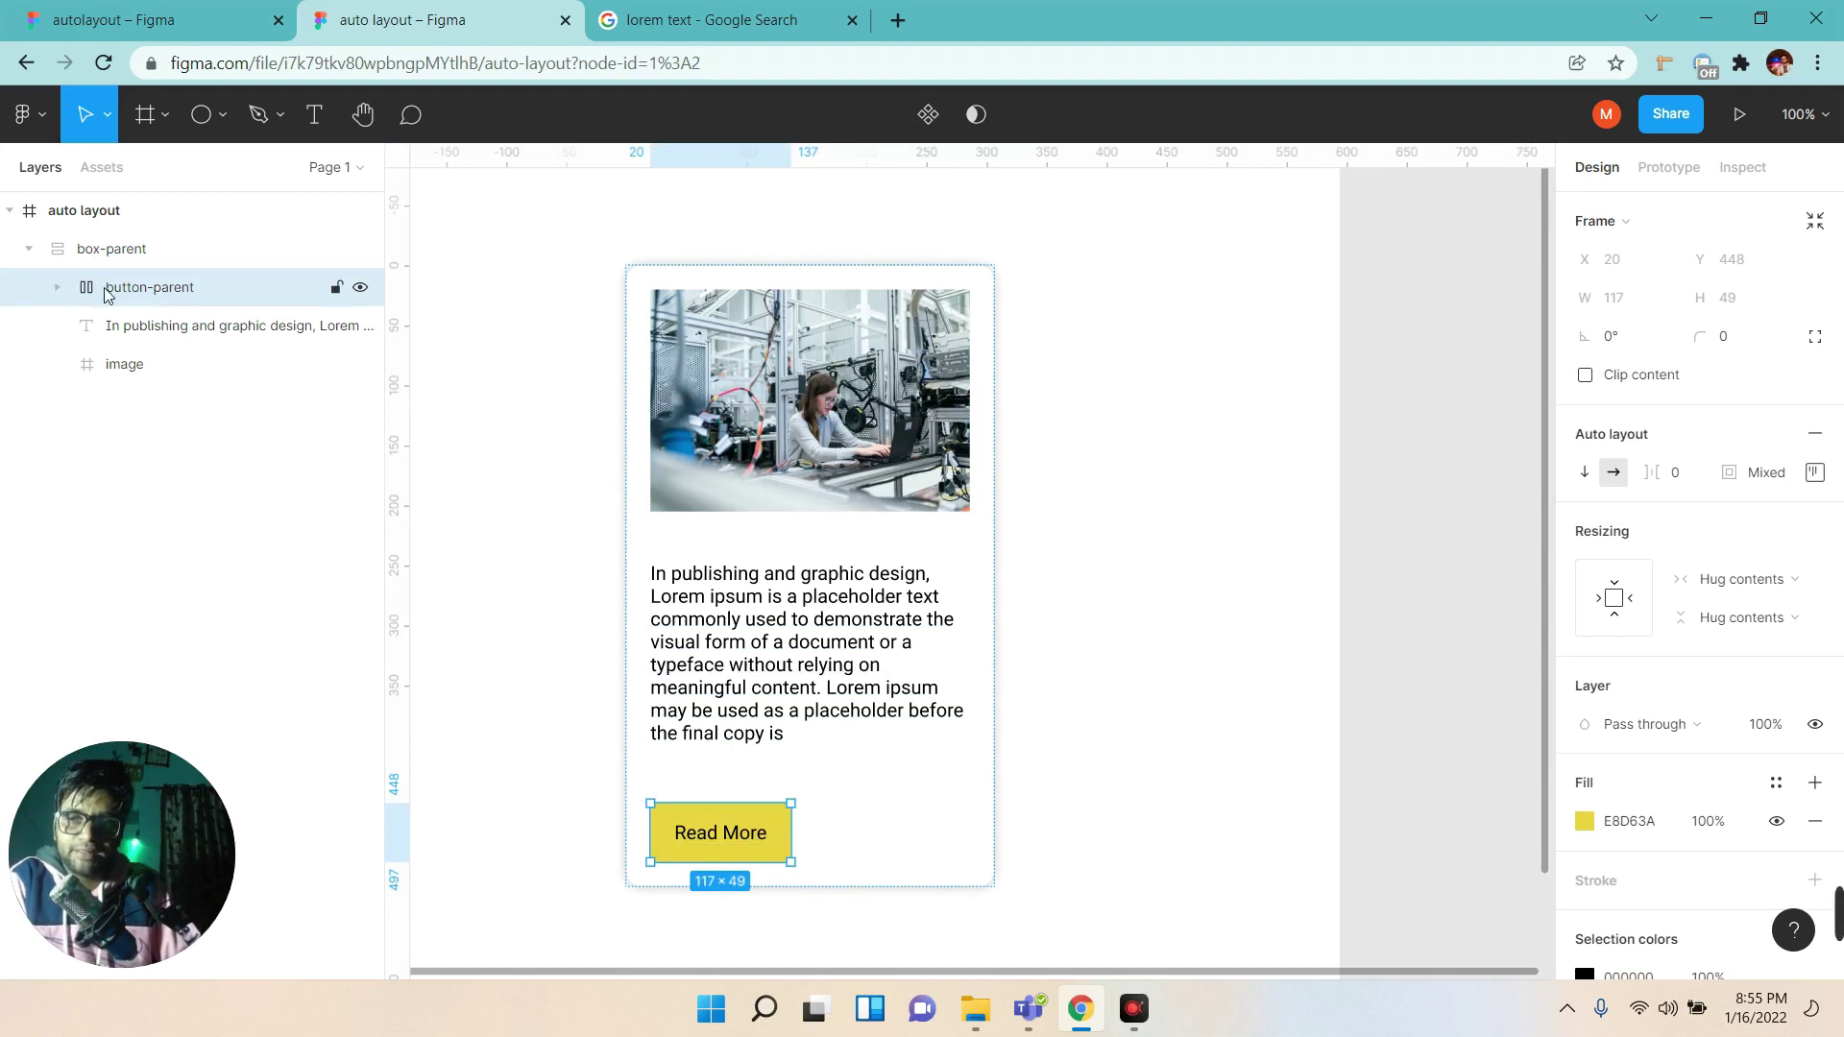
click(1815, 474)
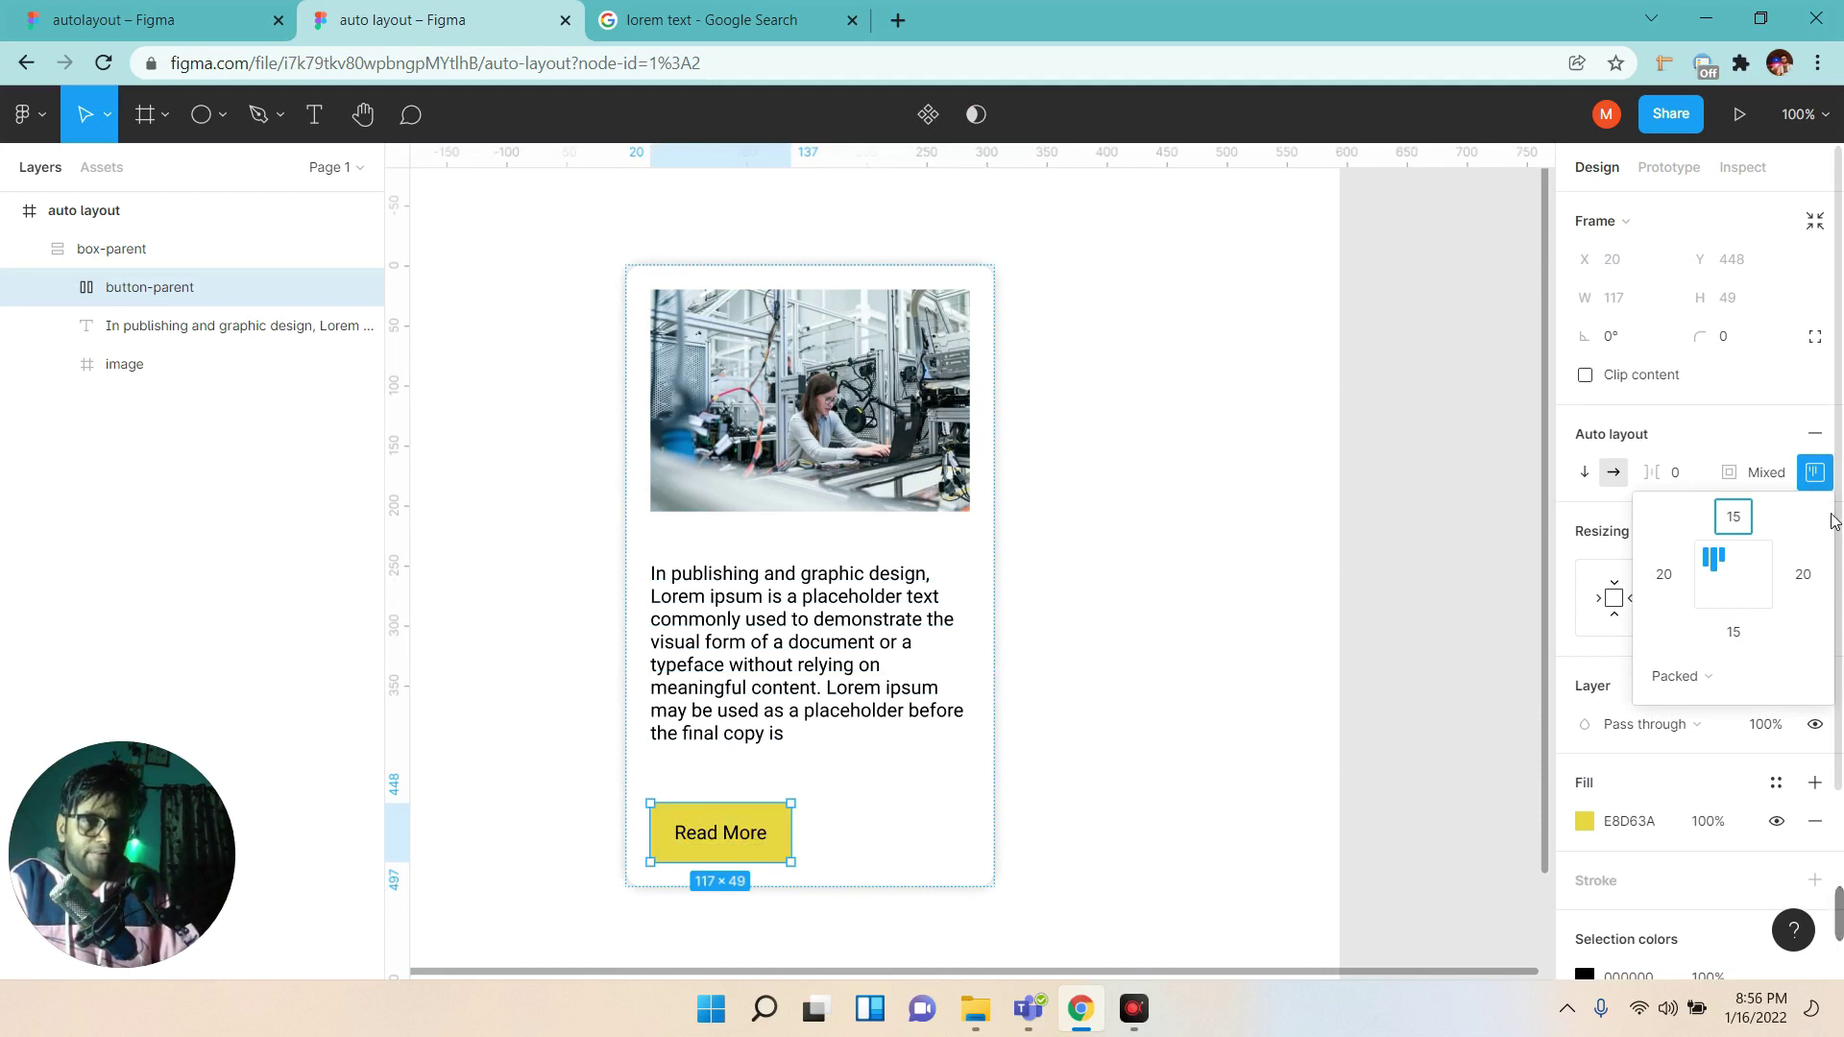
click(1815, 474)
Round the button corners to radius 8.
click(1739, 339)
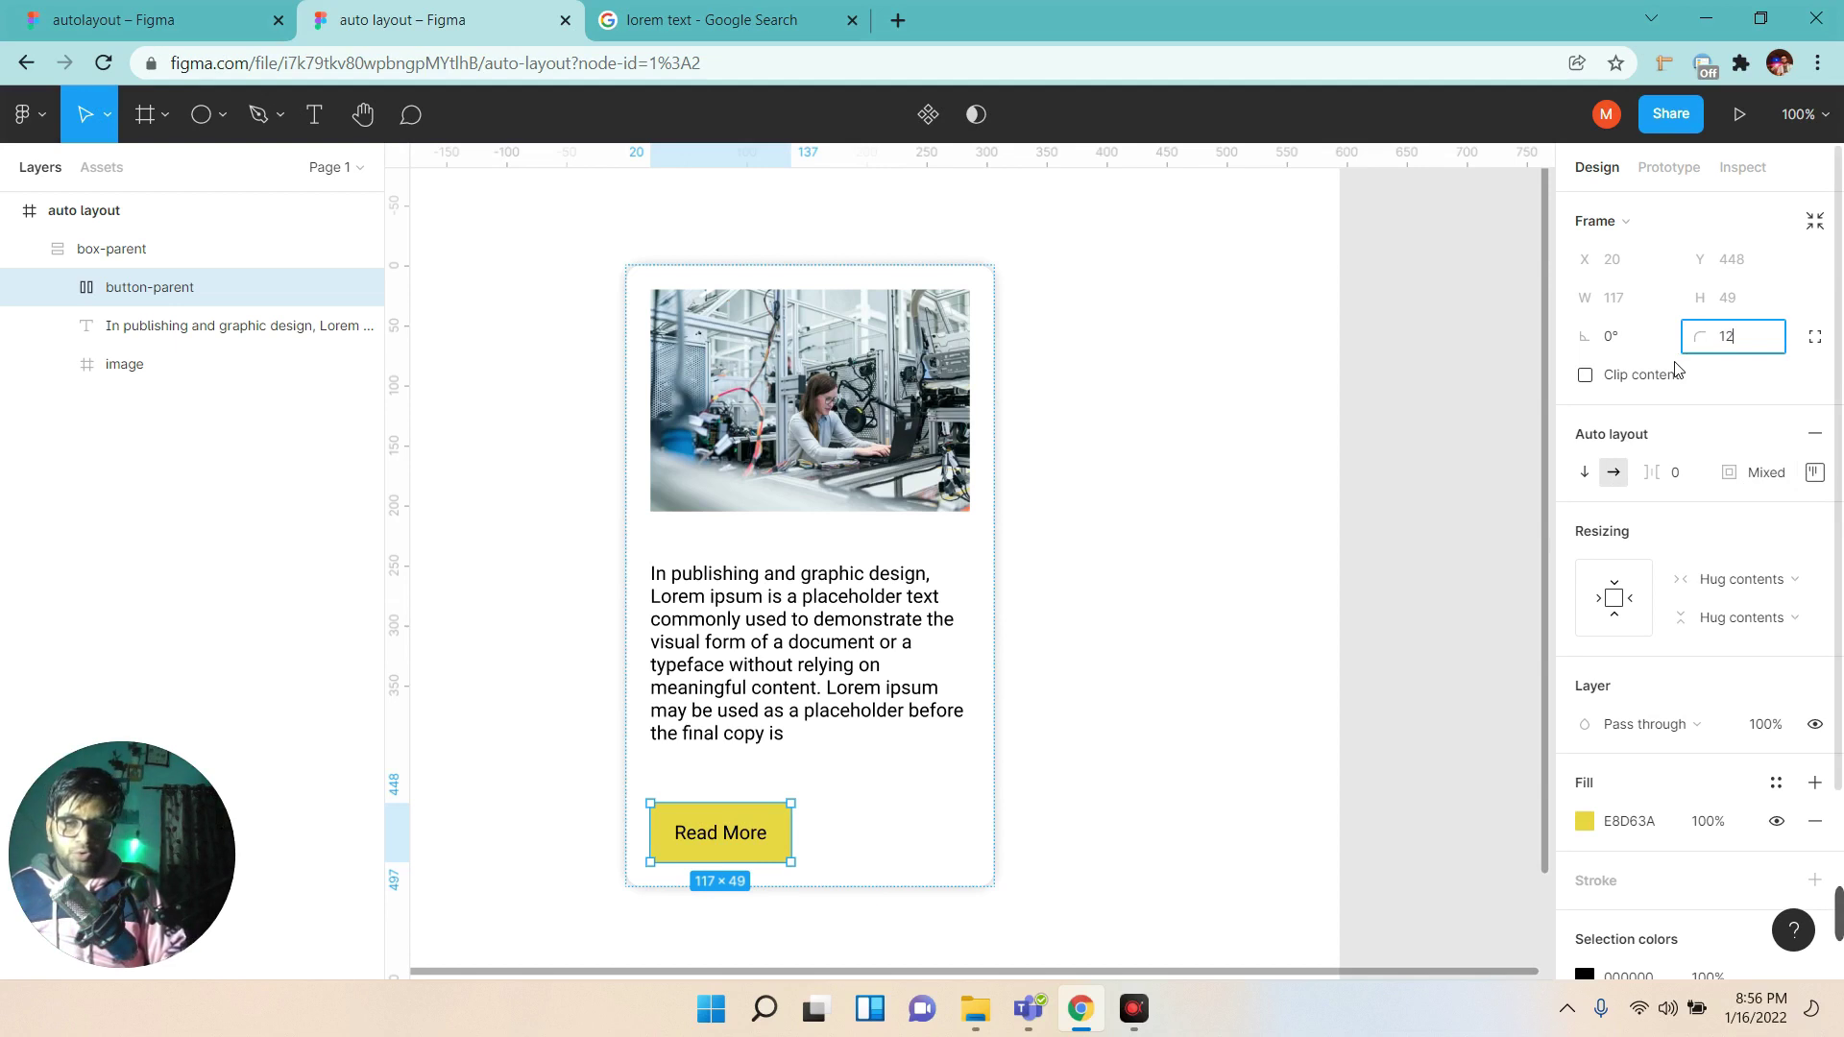
key(Return)
click(1730, 338)
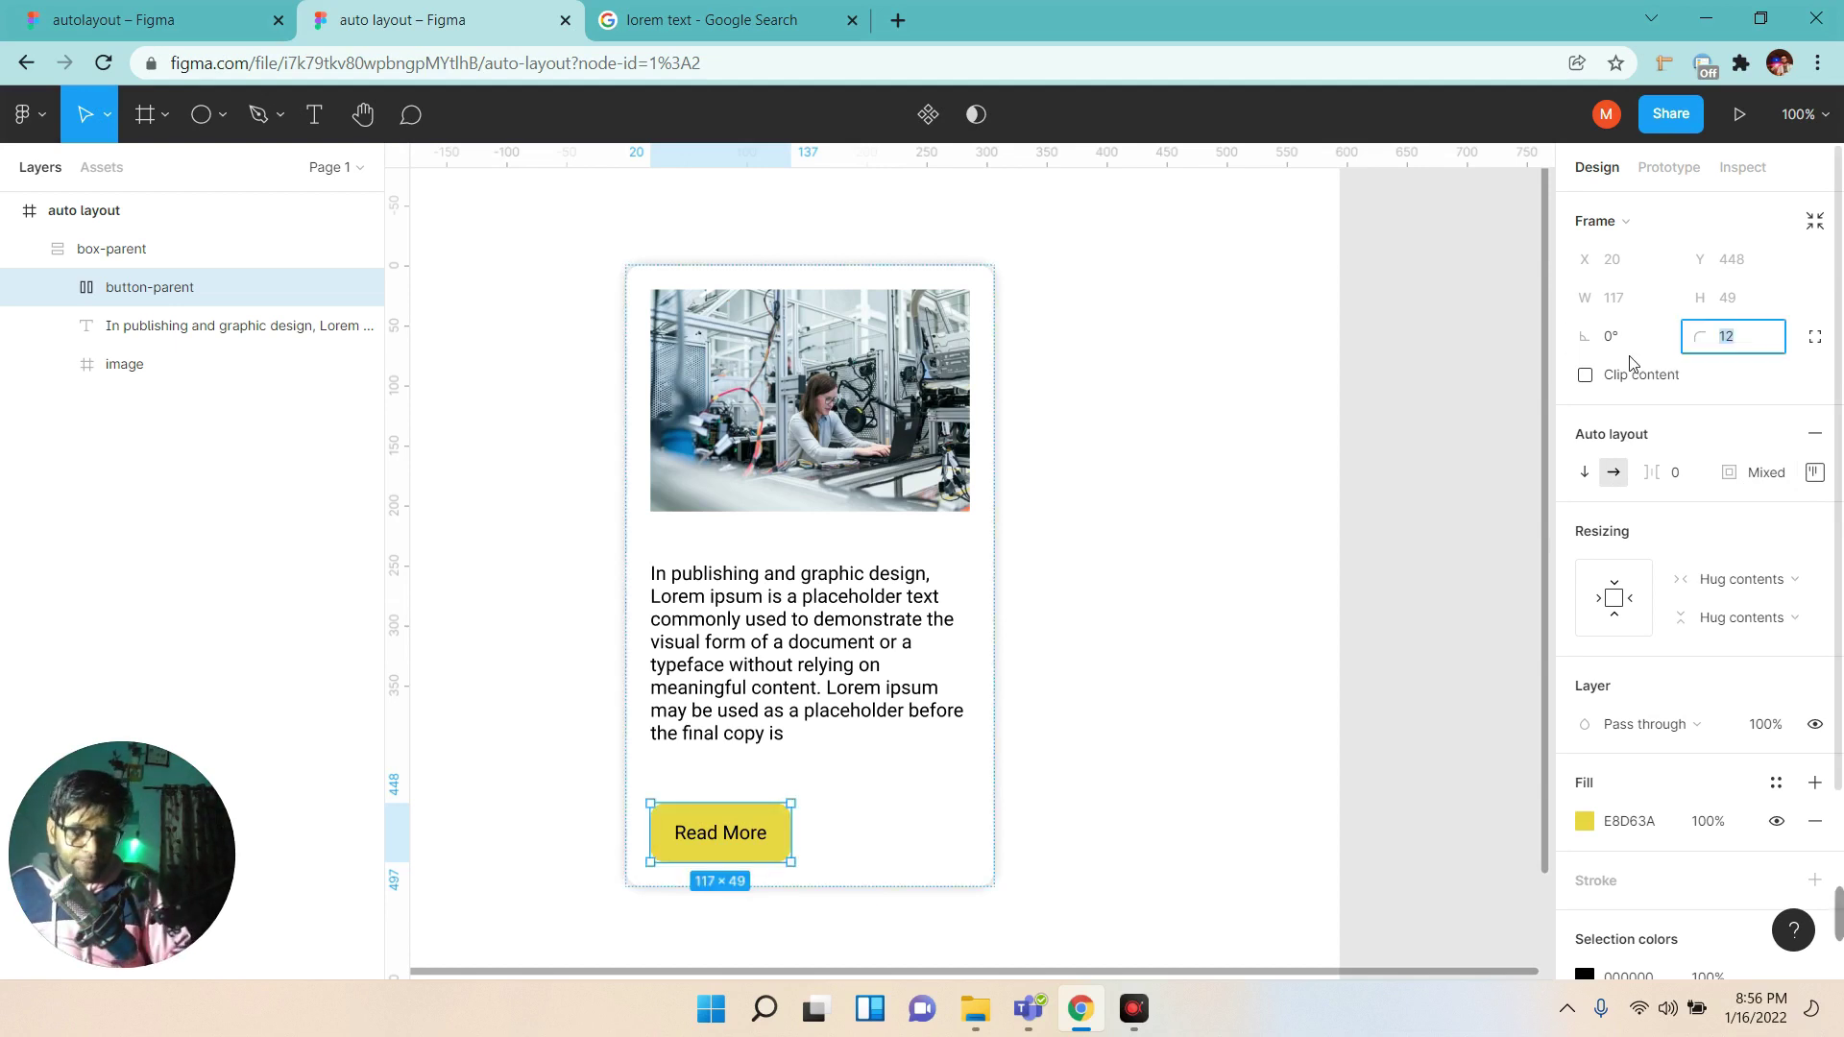
text(8)
key(Return)
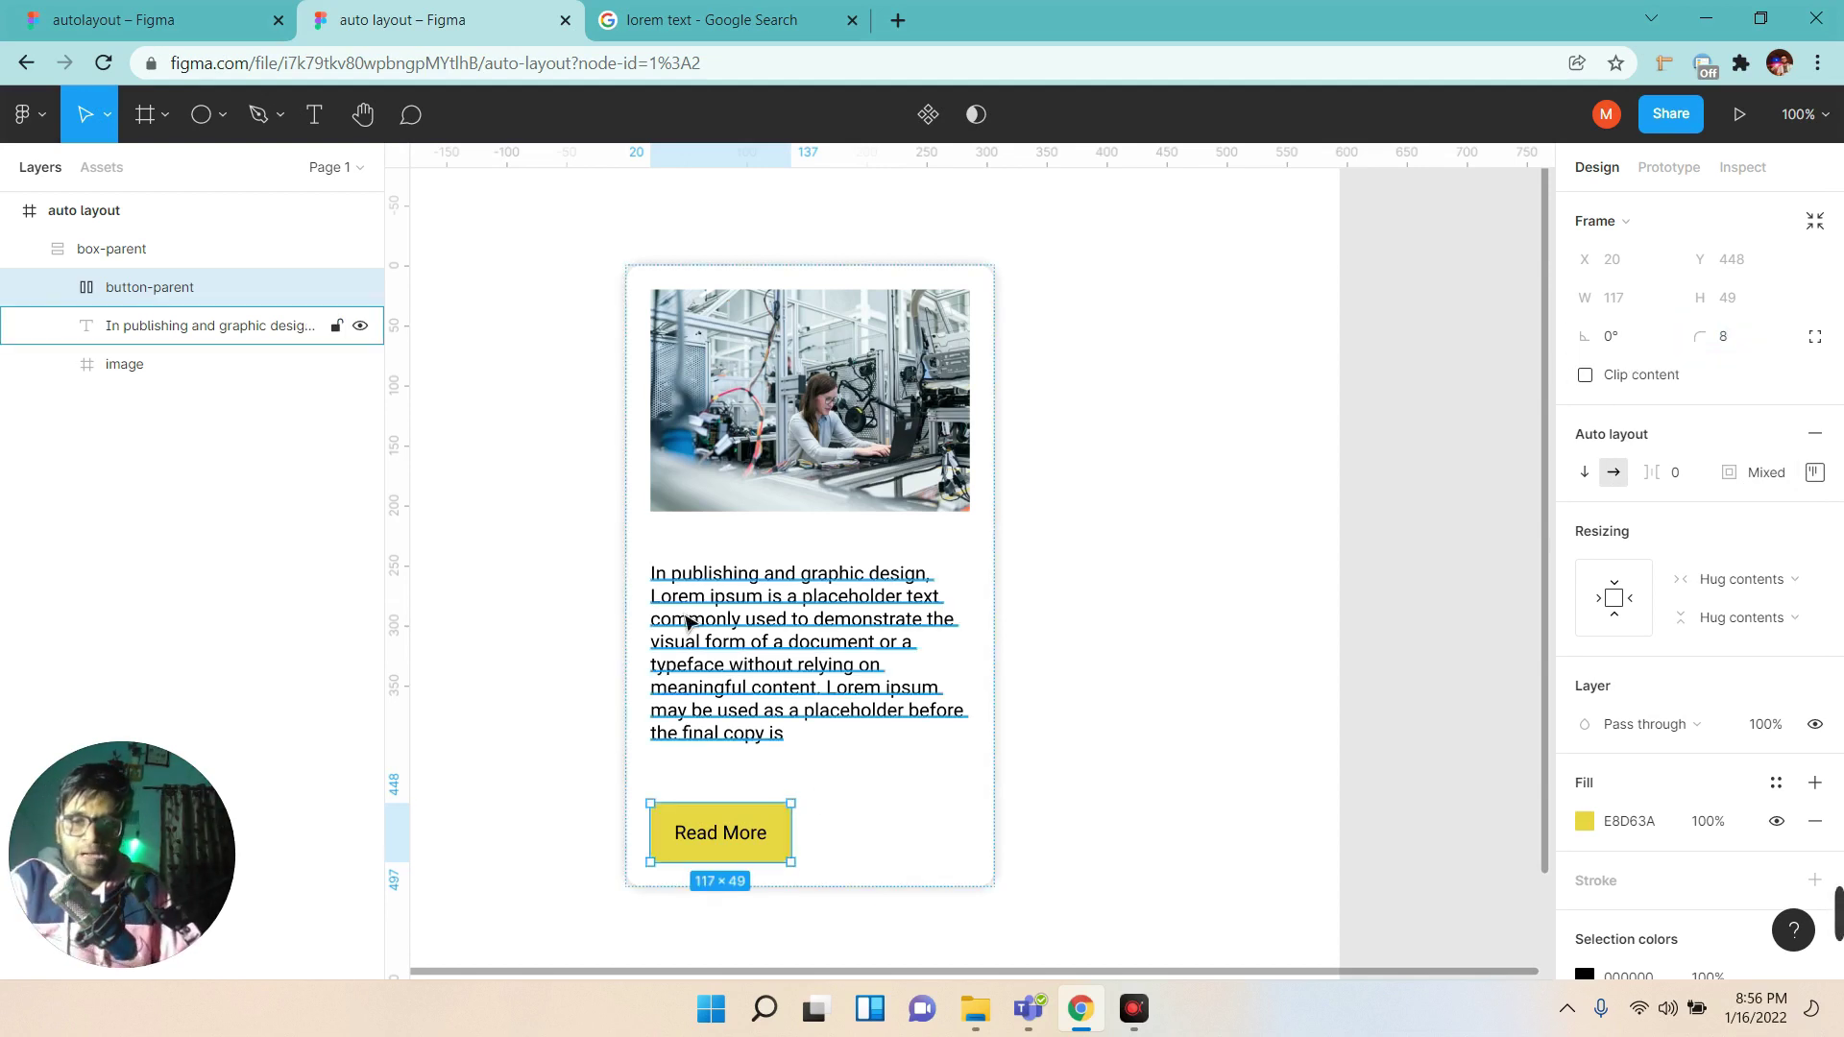
Tighten the spacing between the card's items.
click(106, 252)
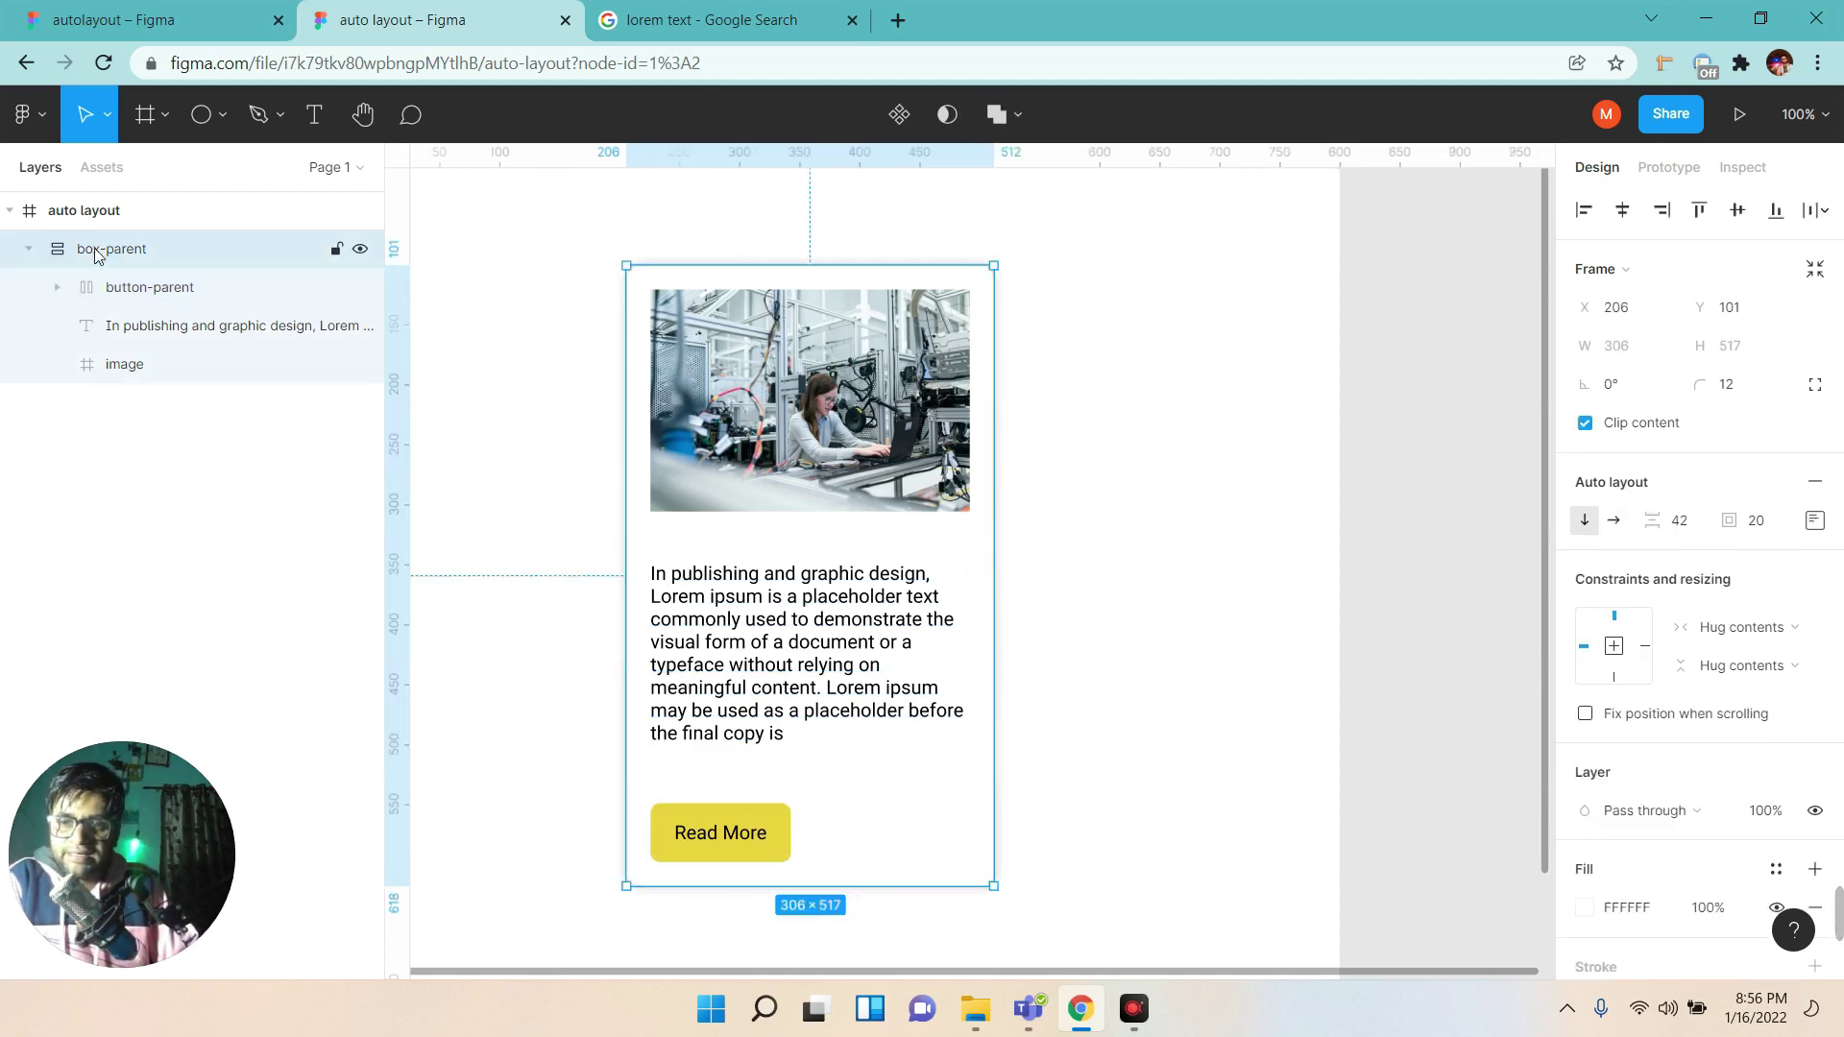
click(29, 249)
click(1666, 533)
mouse_move(1669, 533)
mouse_down()
mouse_move(1650, 533)
mouse_move(1668, 533)
mouse_up()
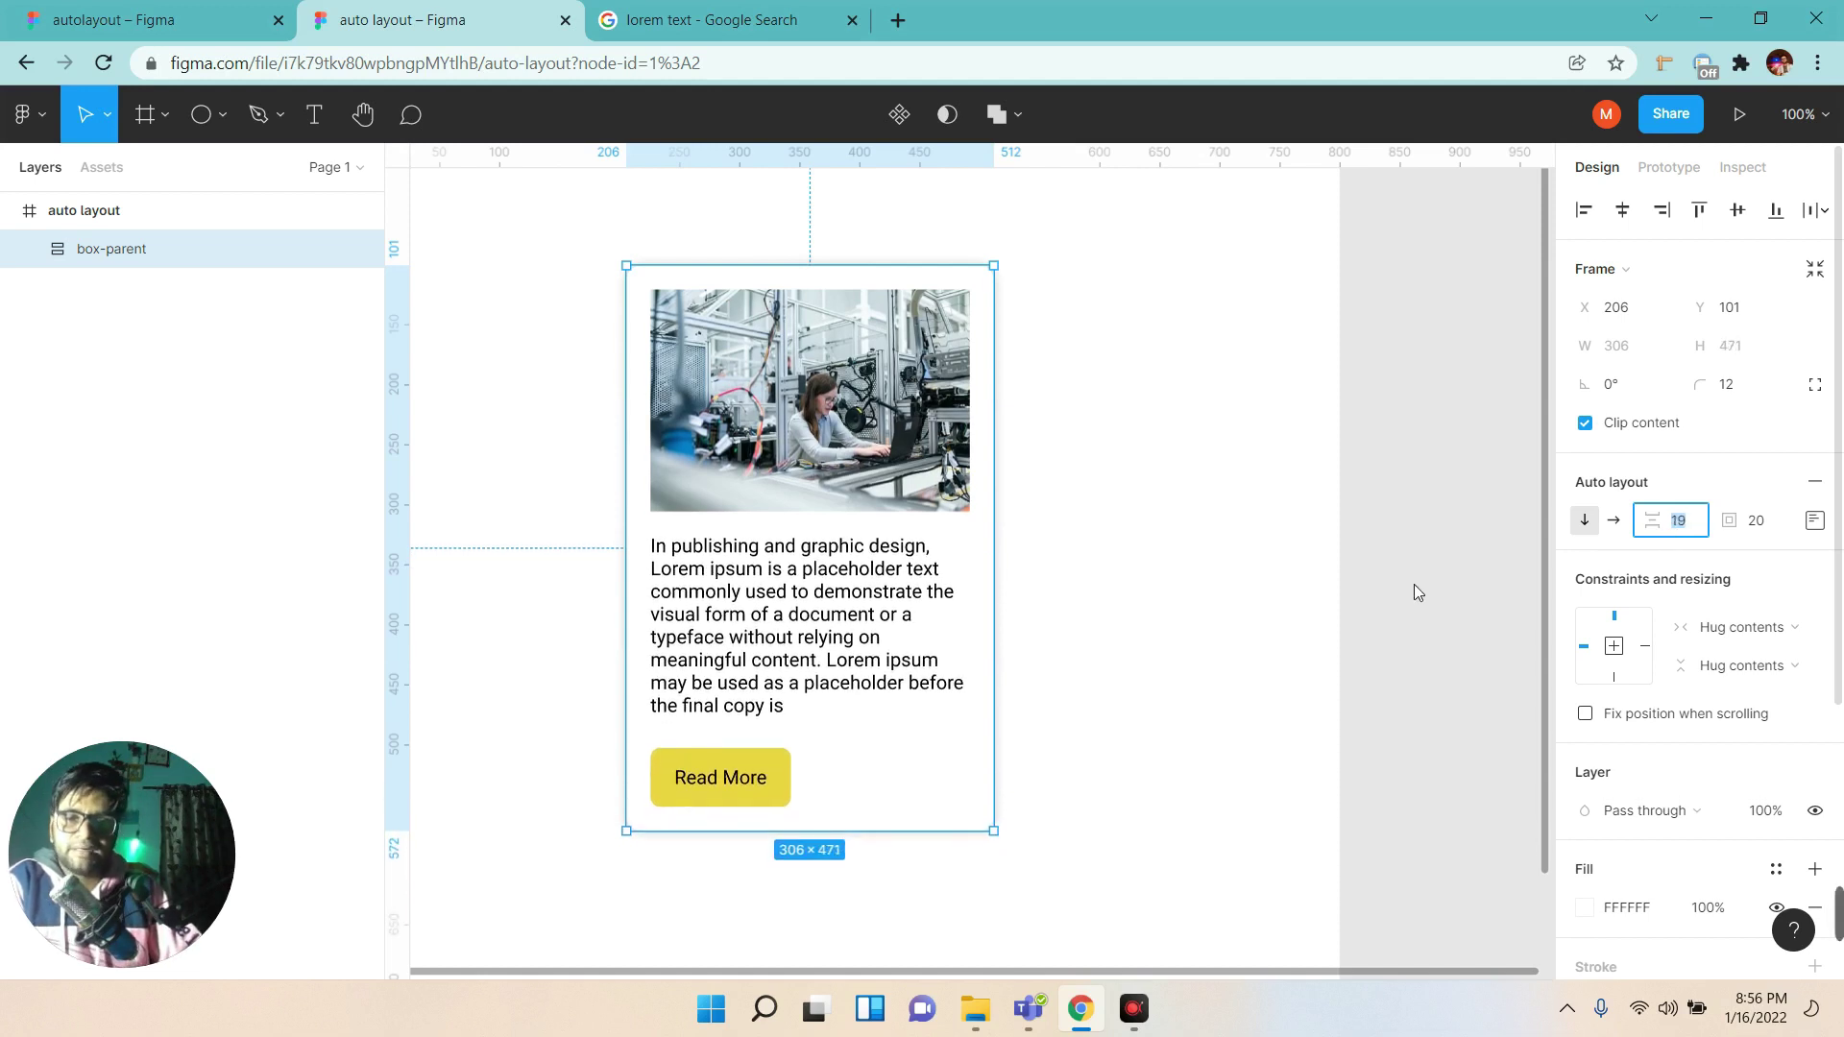
Paste a duplicate copy into the paragraph, then undo it.
click(805, 702)
key(Escape)
click(797, 708)
double_click(776, 708)
click(807, 715)
key(ctrl+a)
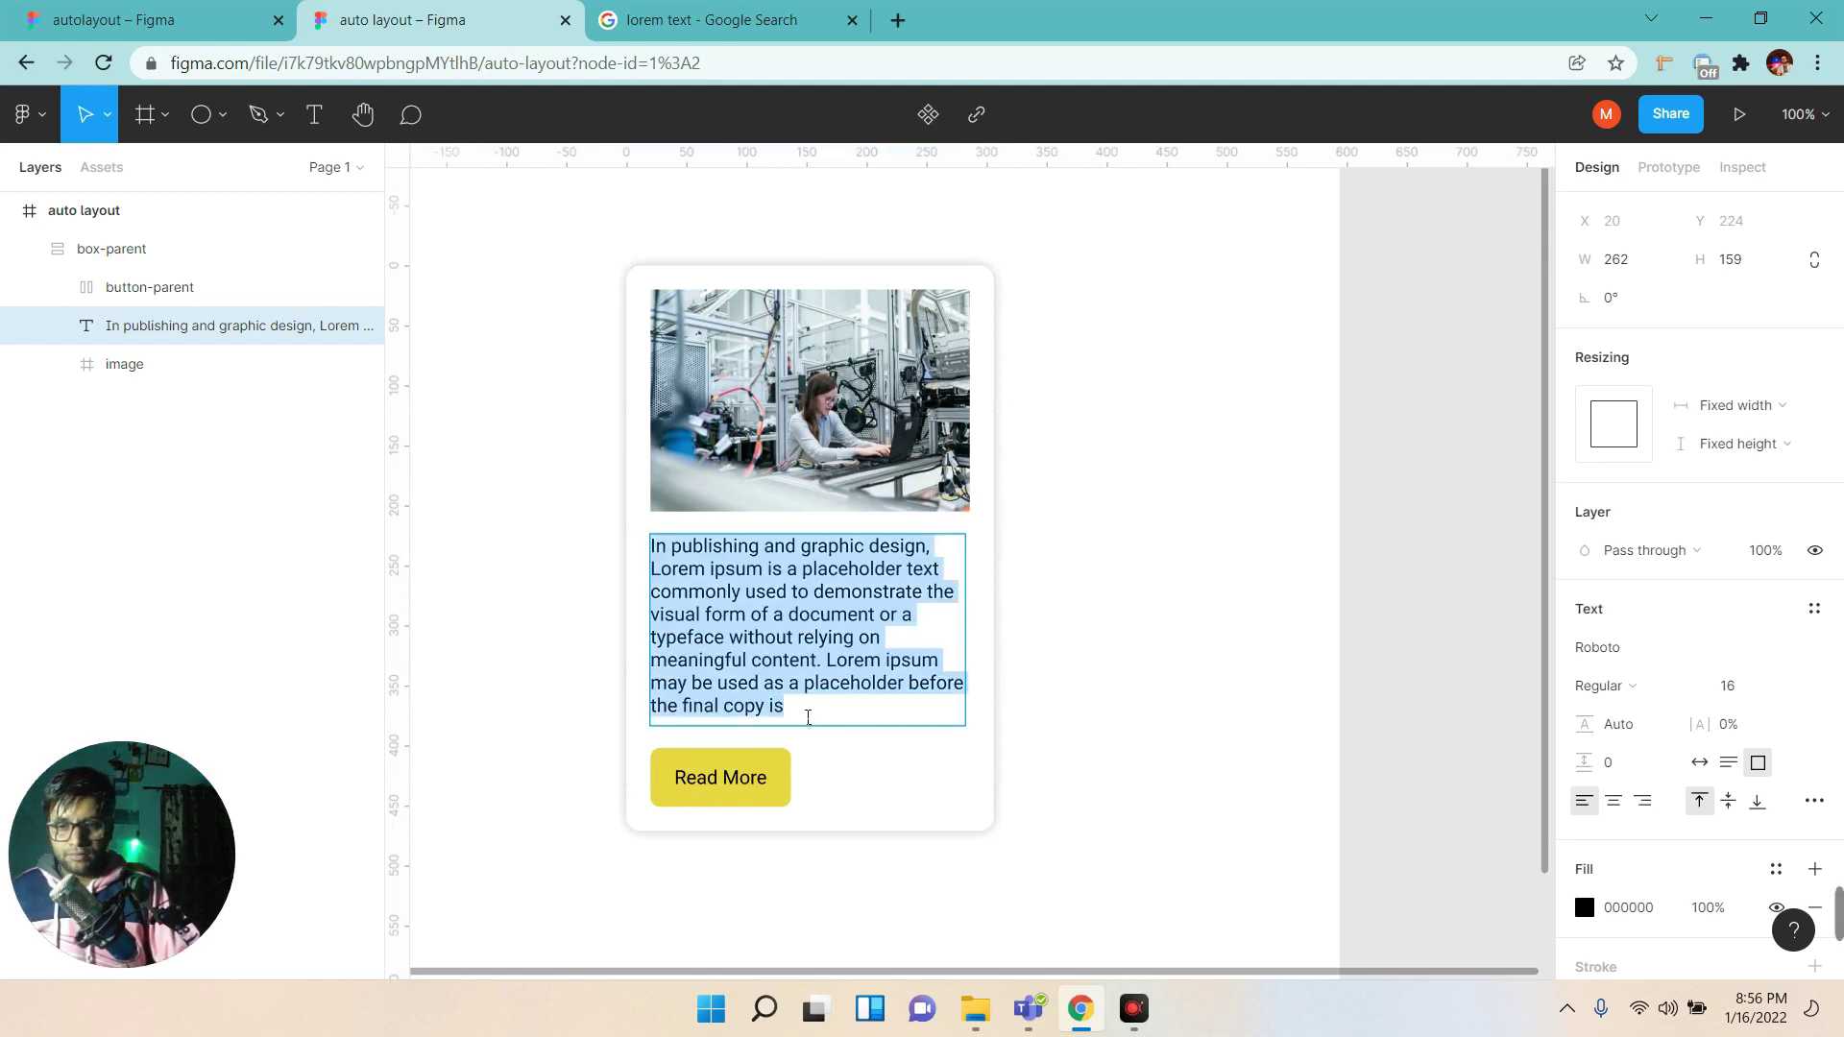
click(819, 722)
key(ctrl+v)
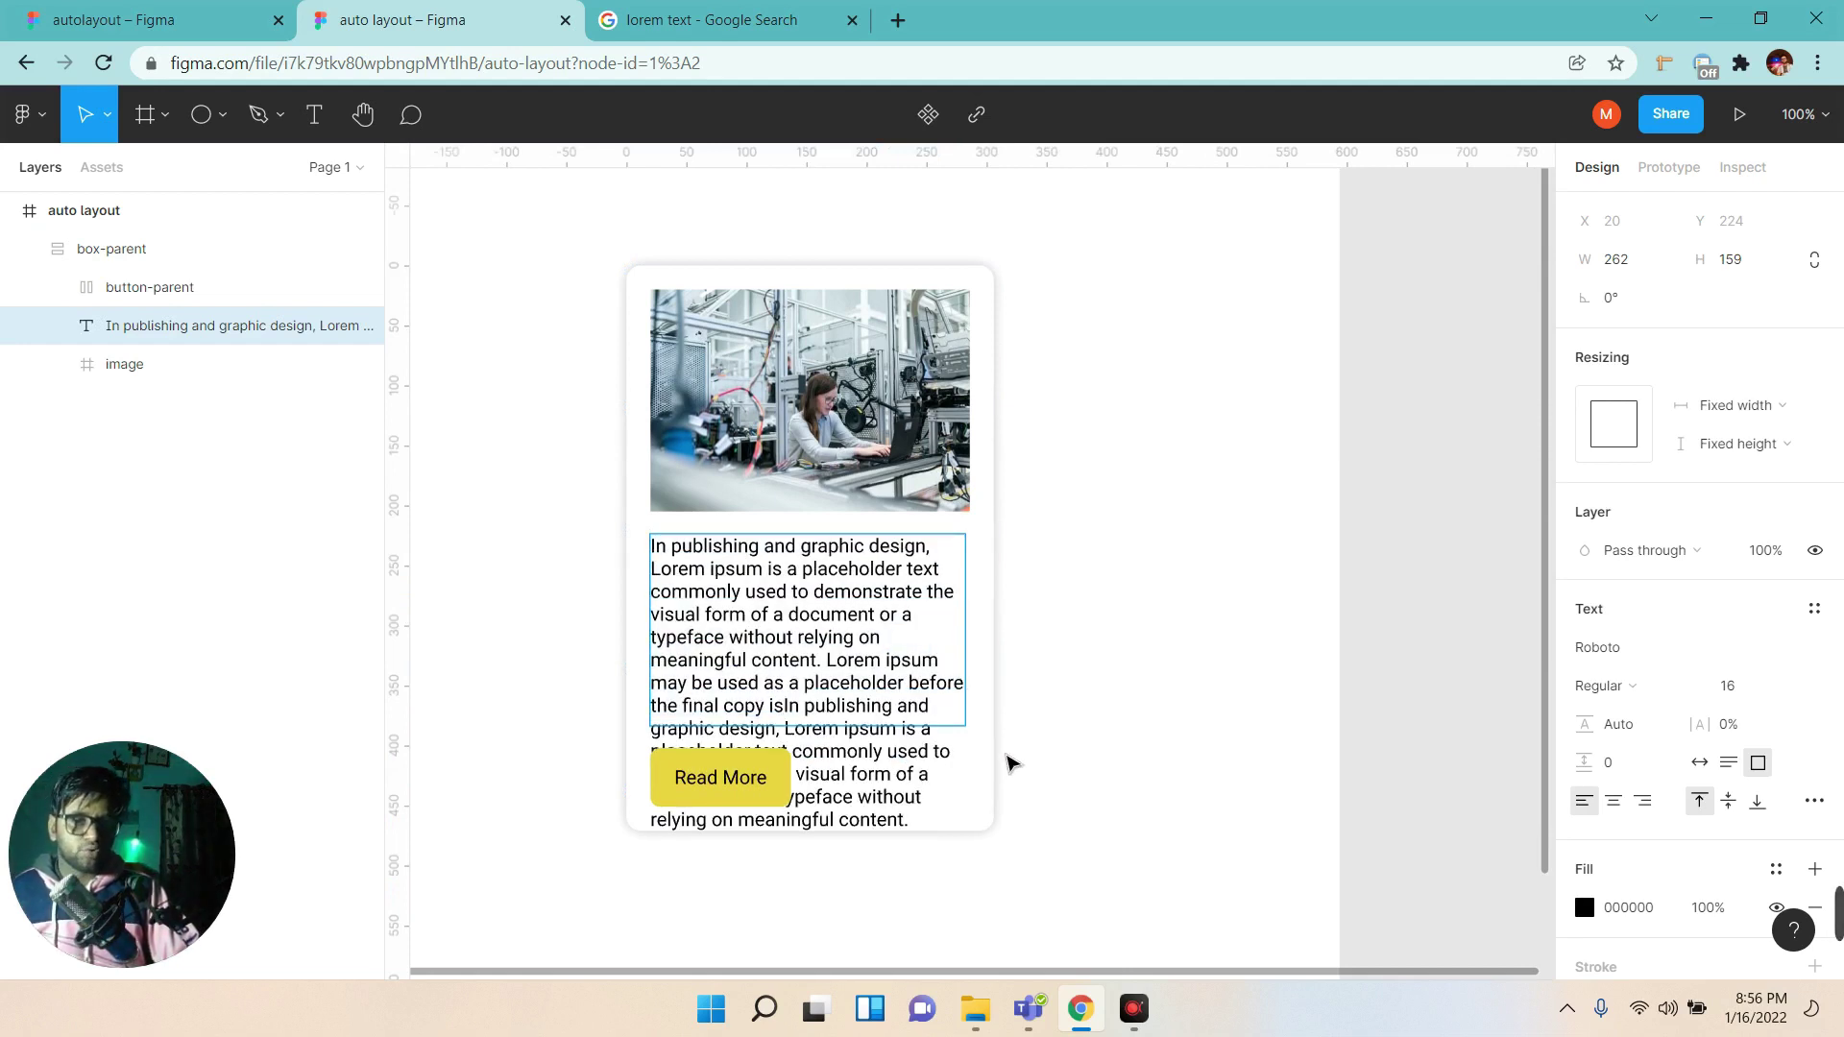
key(ctrl+z)
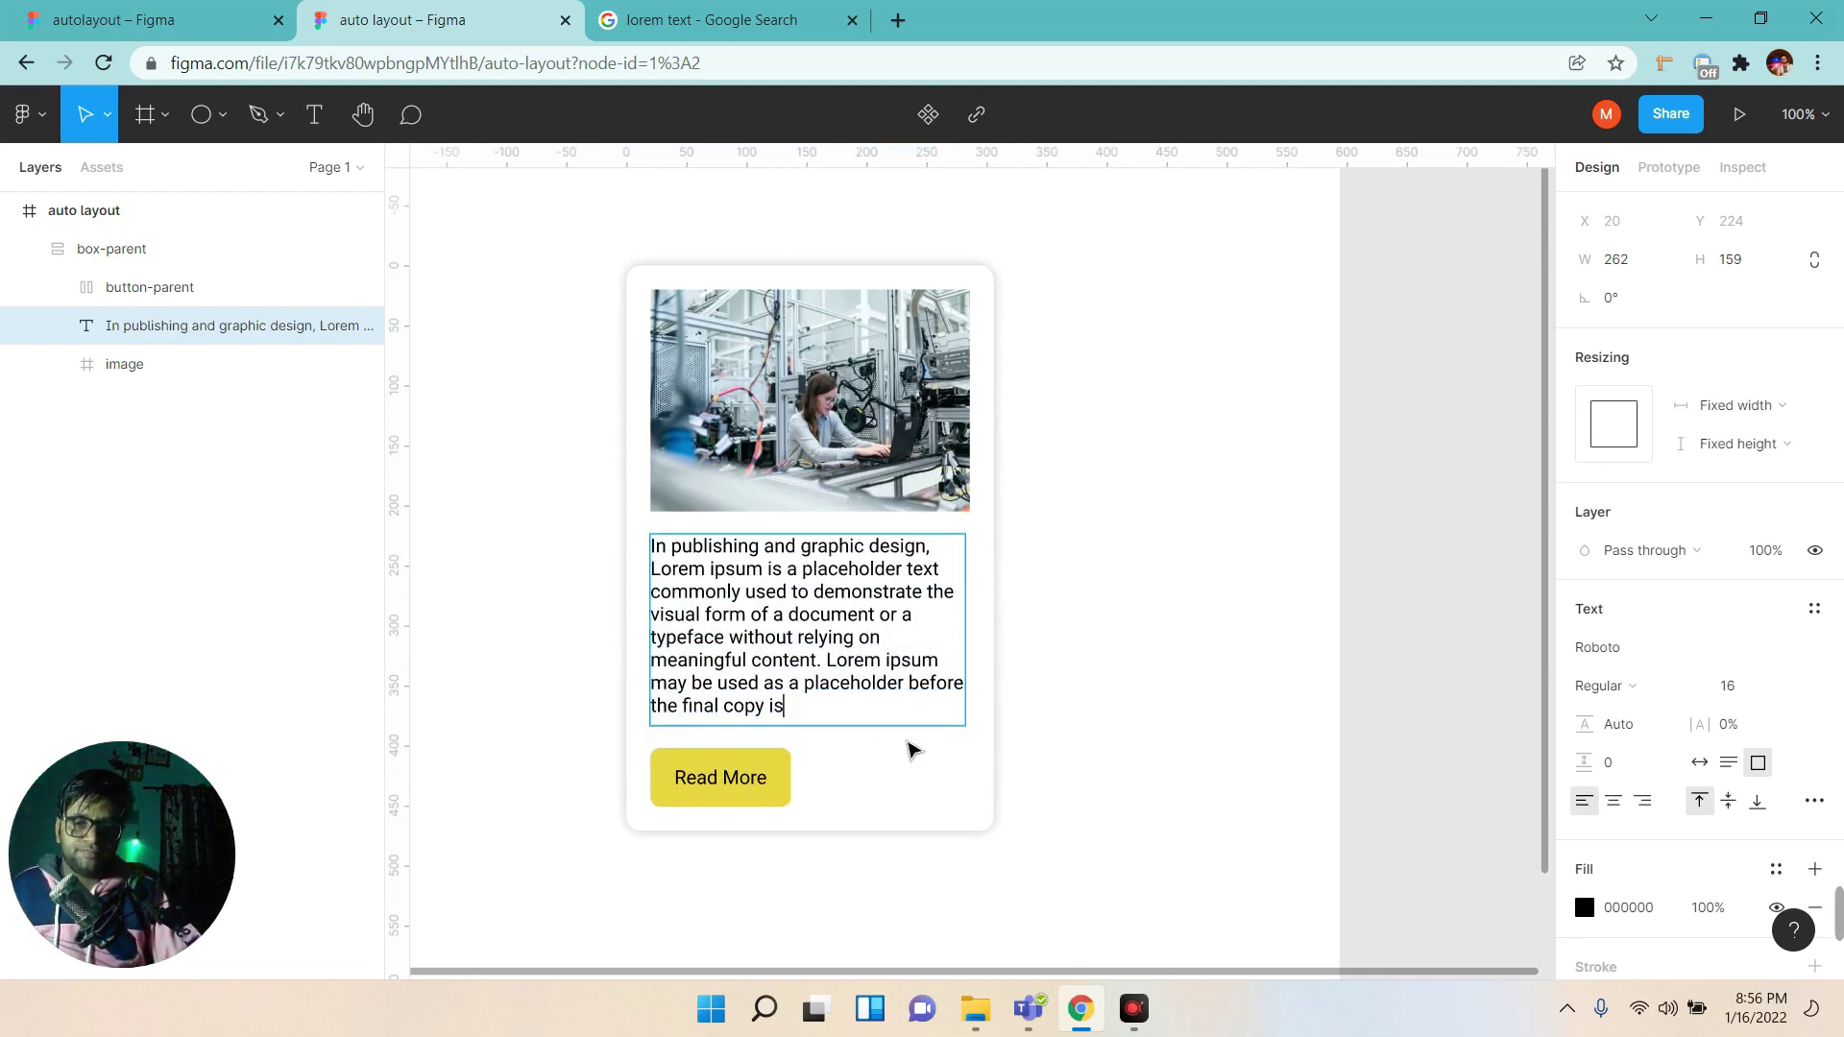
key(Escape)
key(Escape)
click(783, 715)
key(Escape)
Append test lines 'fsfs', 'df' and 'ds sdf' to the paragraph's end.
click(783, 716)
text(fsfs)
key(Return)
text(df)
key(Return)
text(ds   sdf)
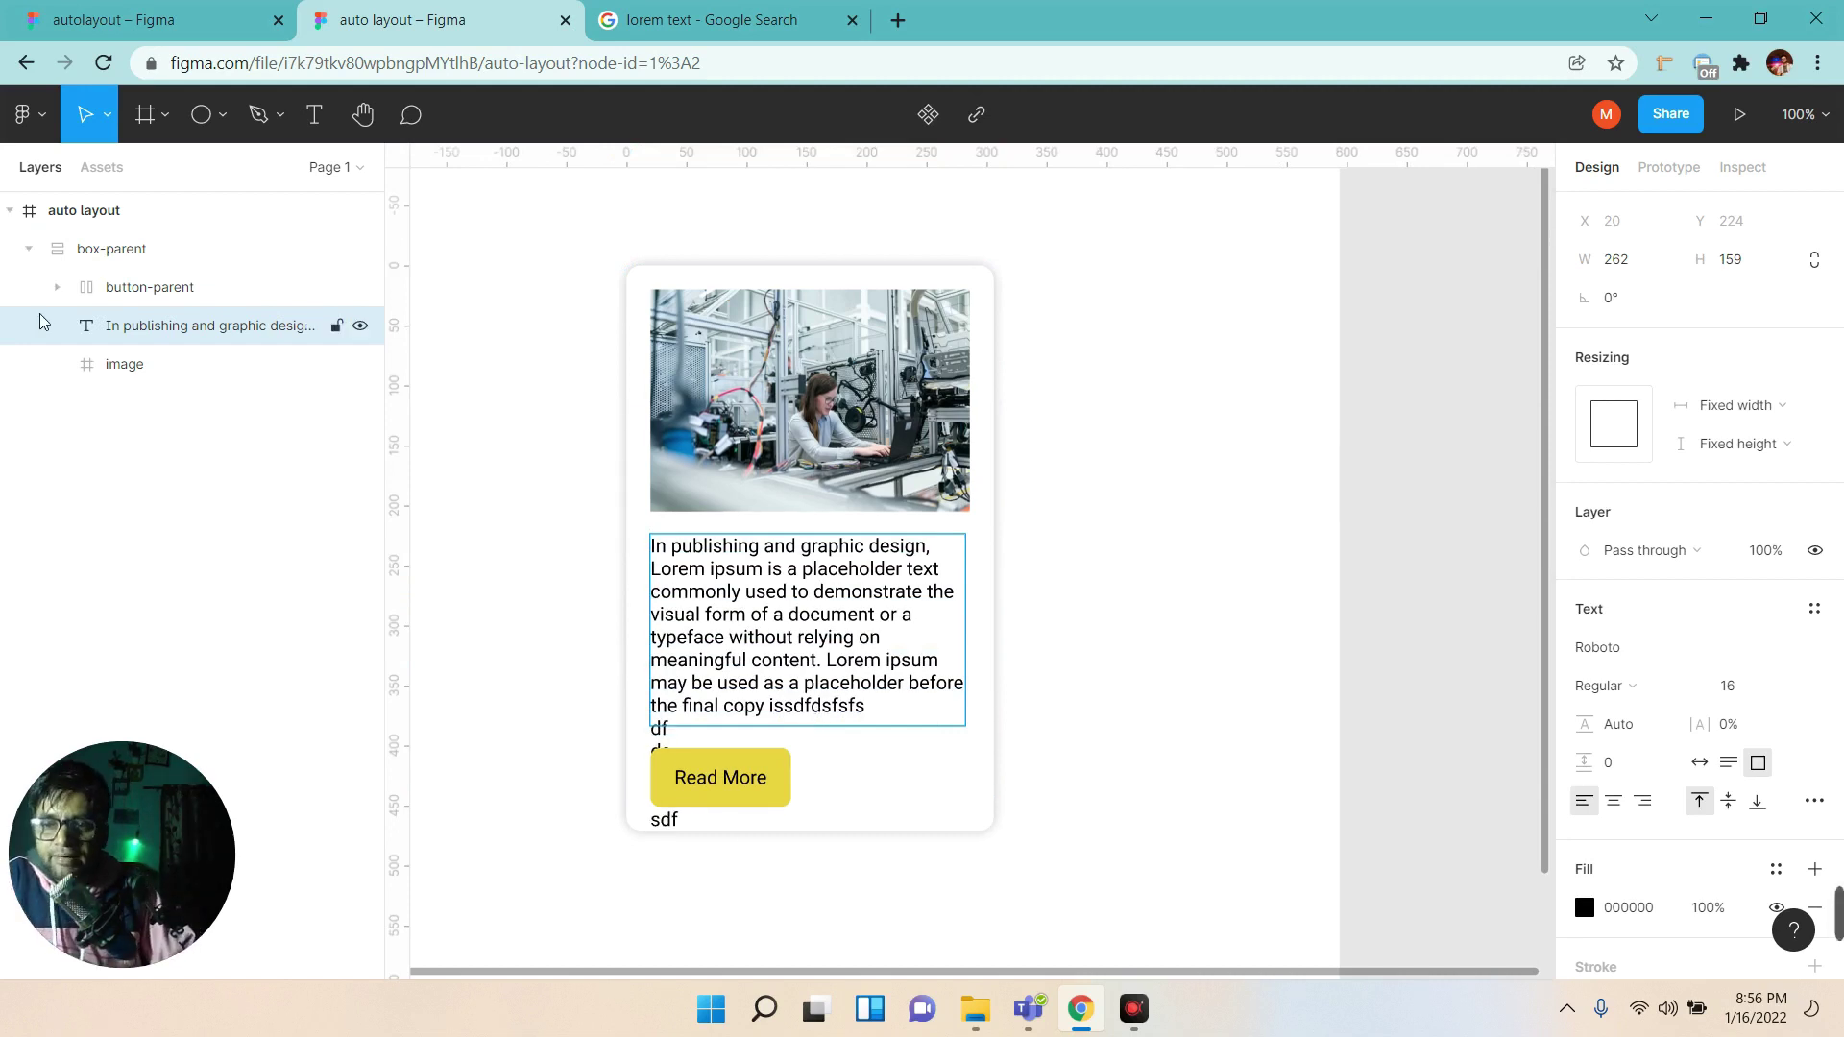
click(139, 330)
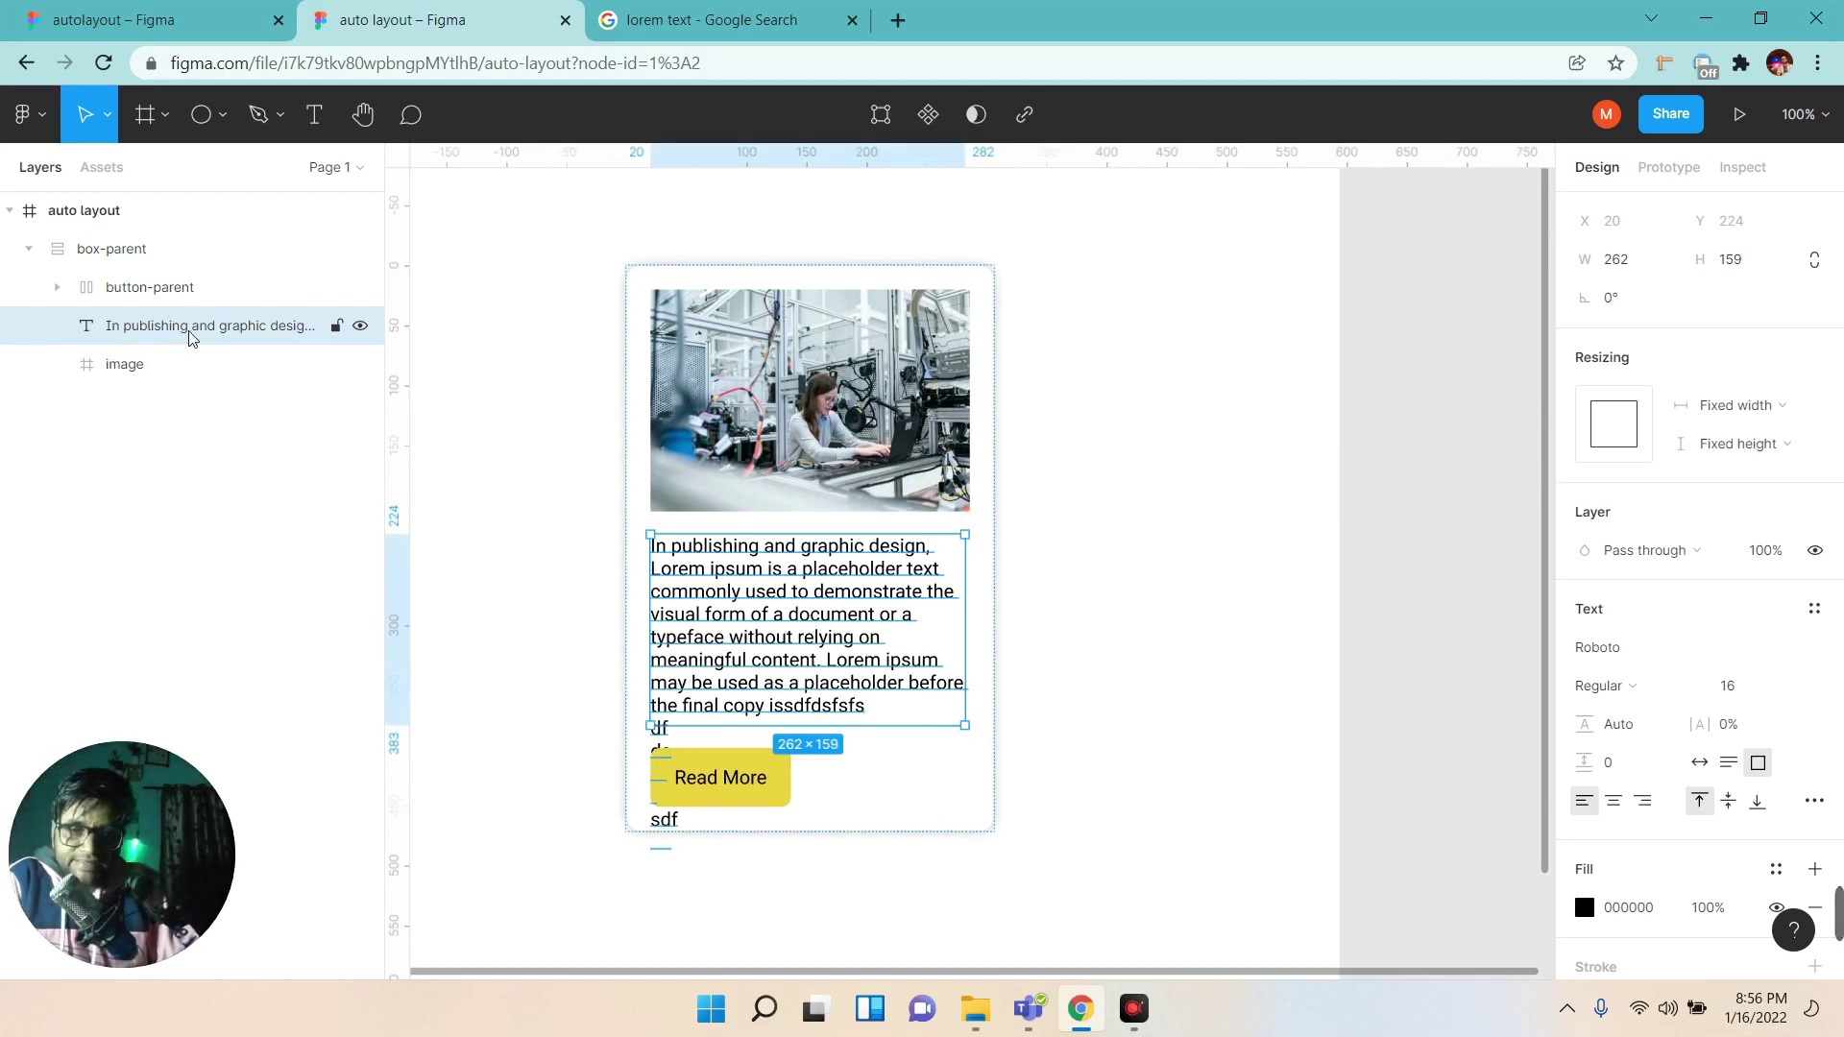
Set the paragraph's vertical resizing to Hug contents and start editing its text.
click(1739, 447)
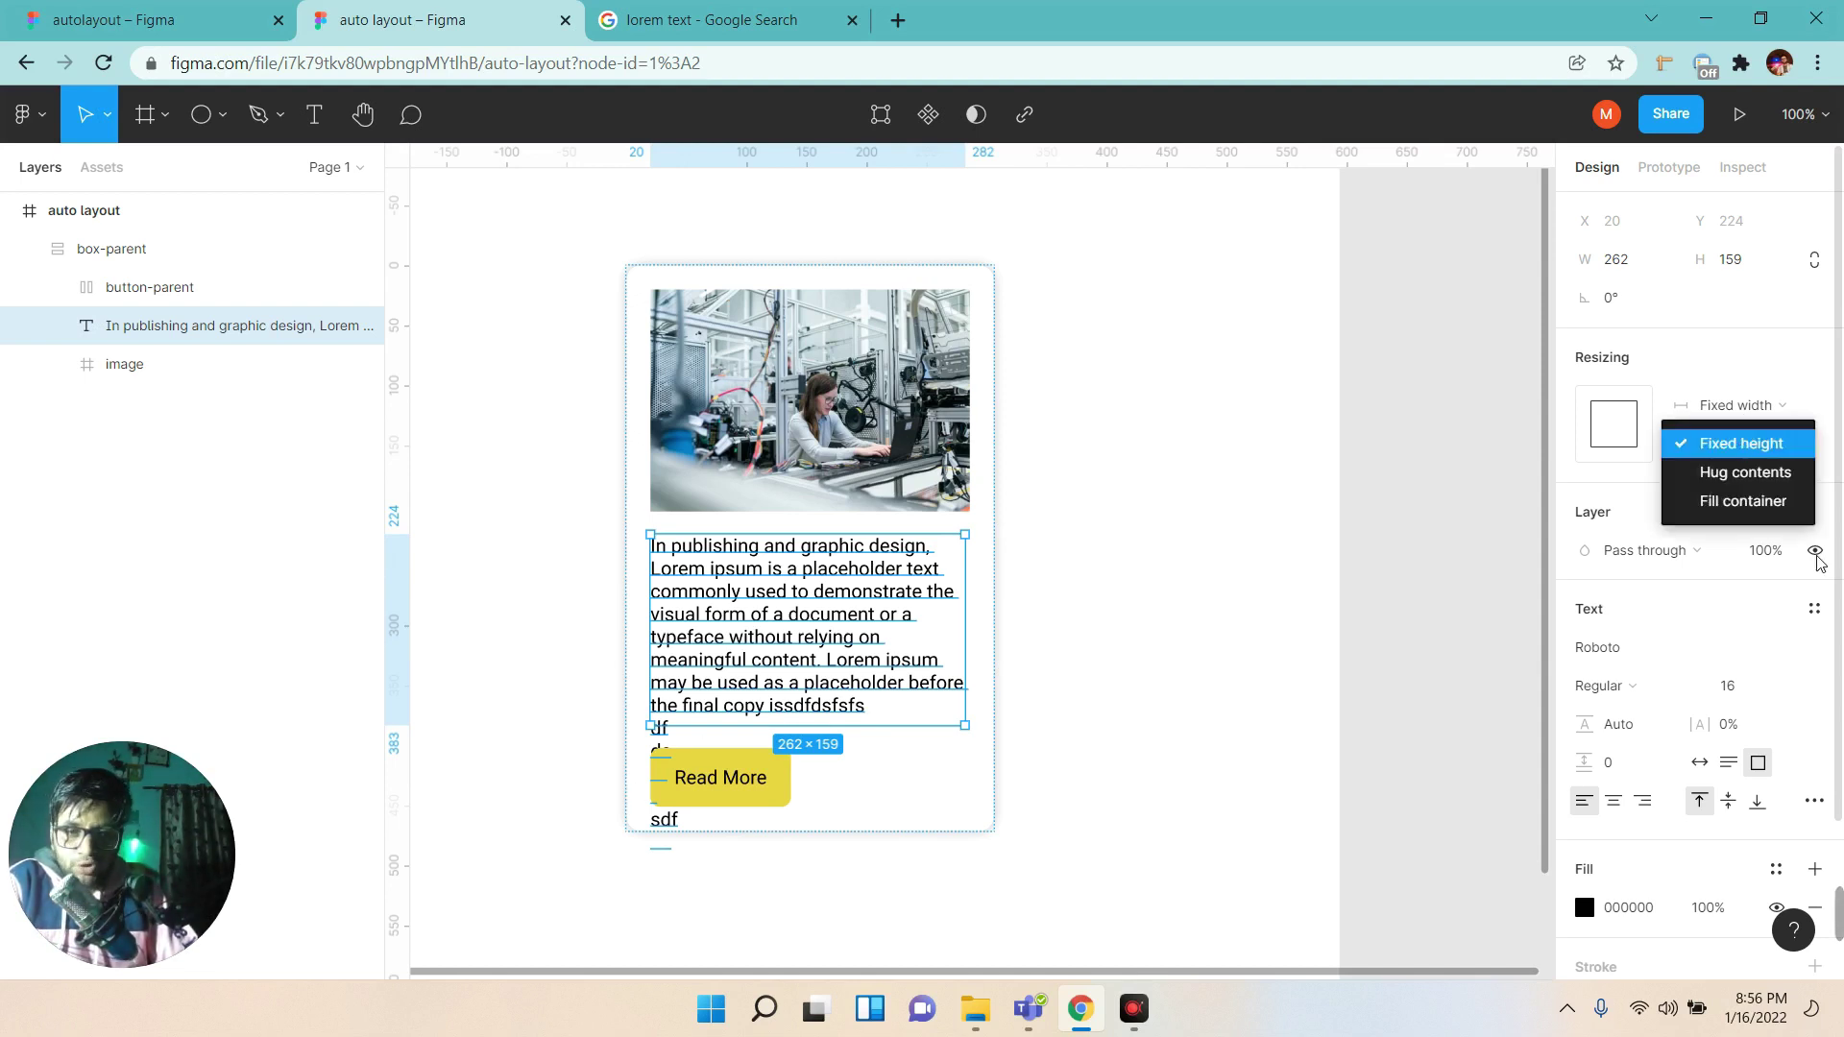
click(1741, 481)
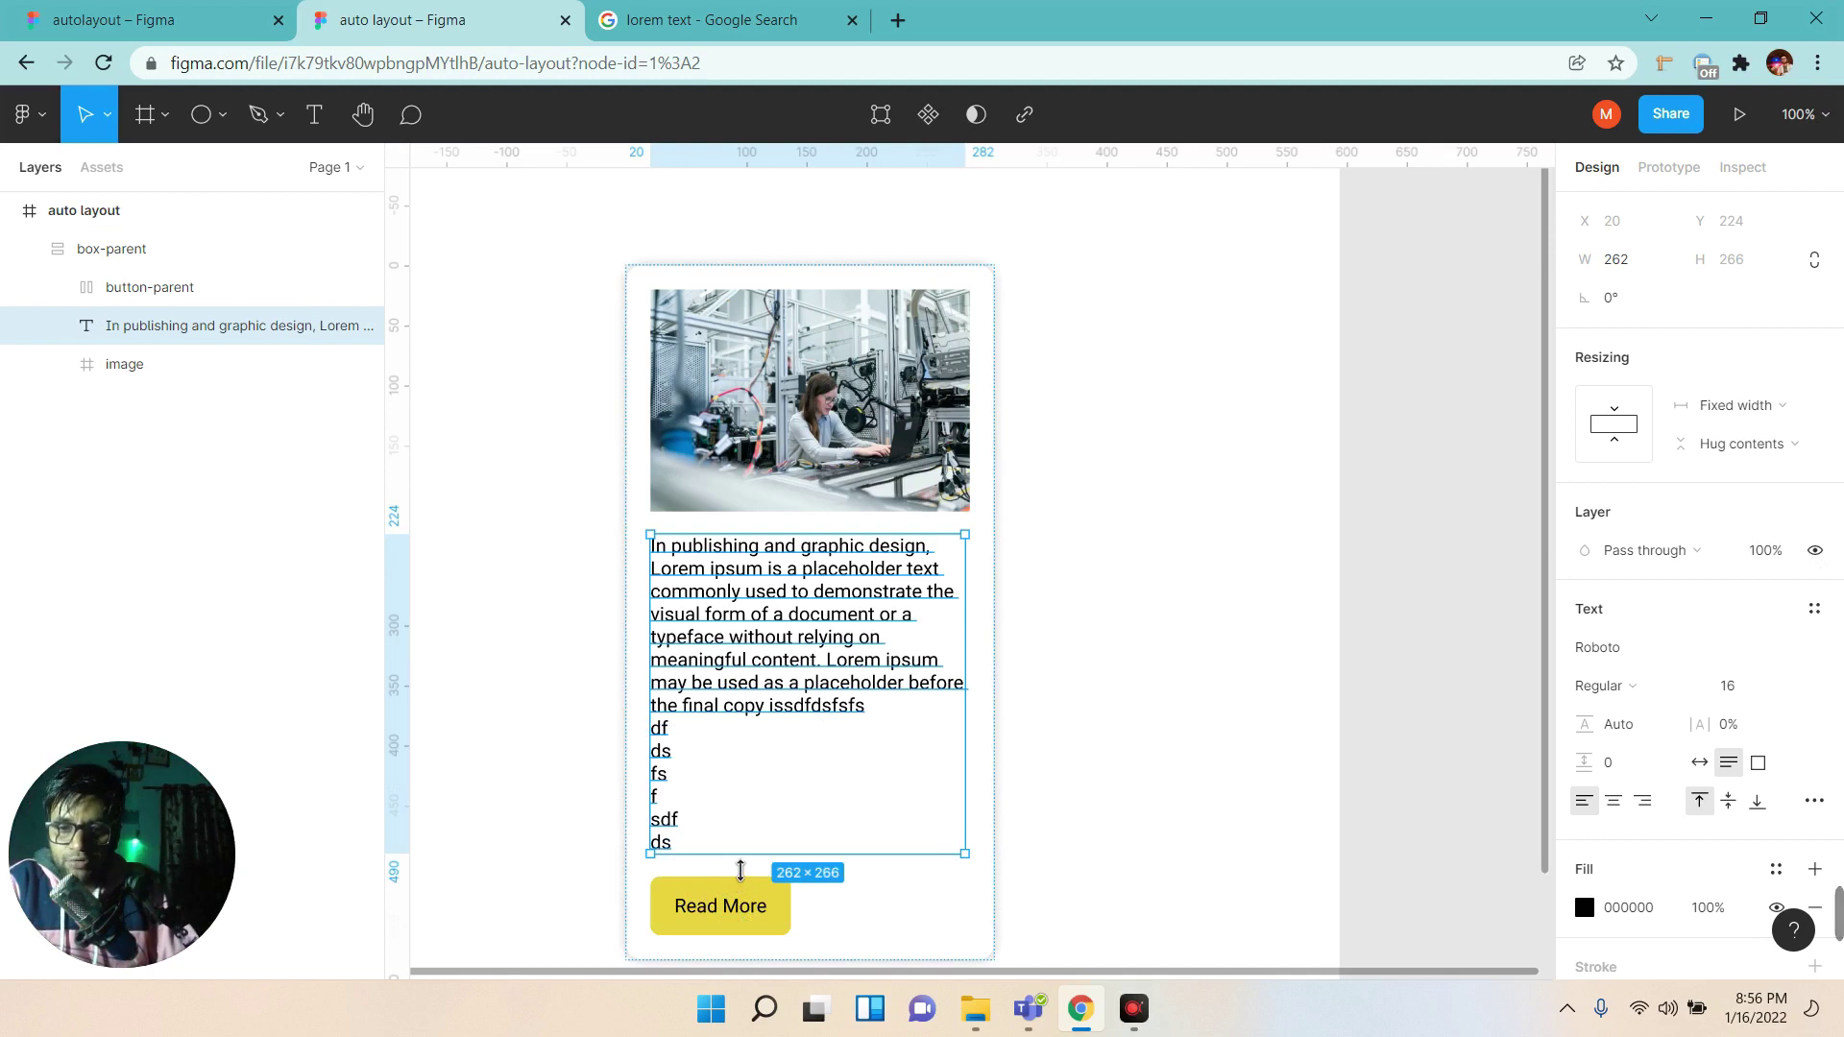
double_click(745, 708)
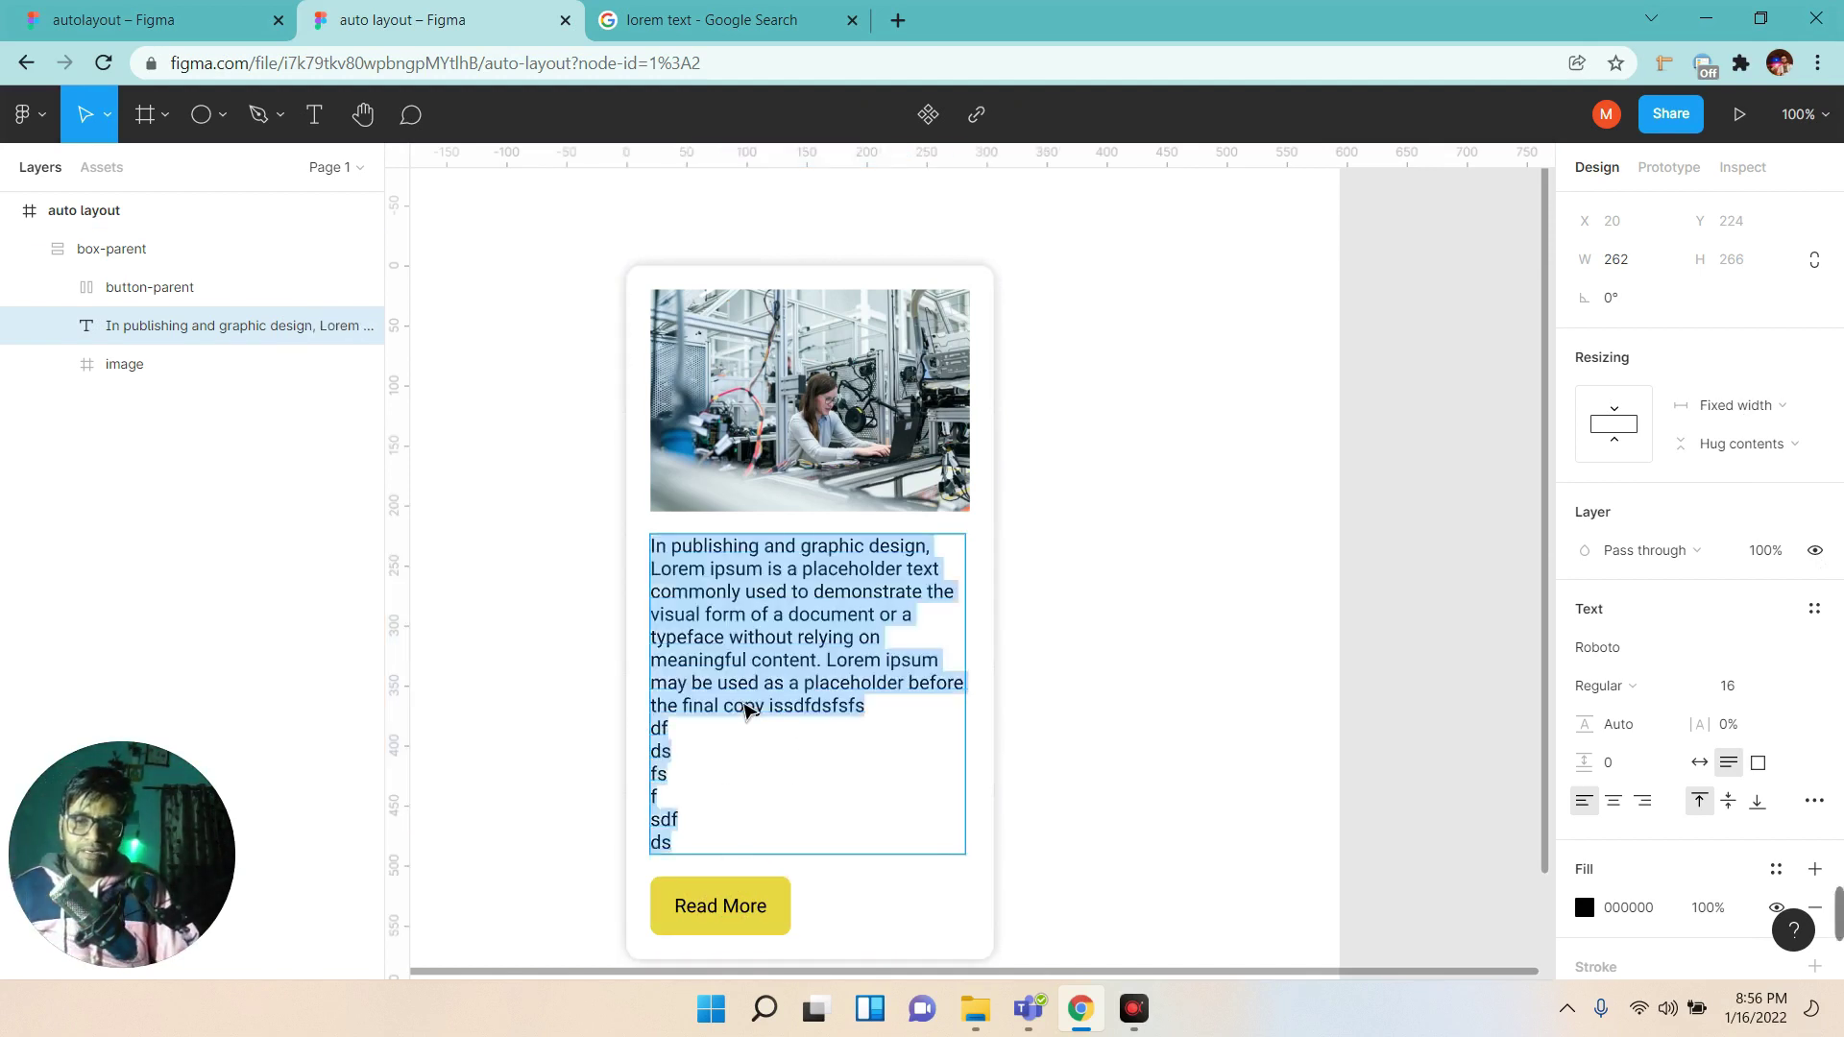
click(678, 847)
Add and delete test lines to check that the card and Read More button follow.
key(BackSpace)
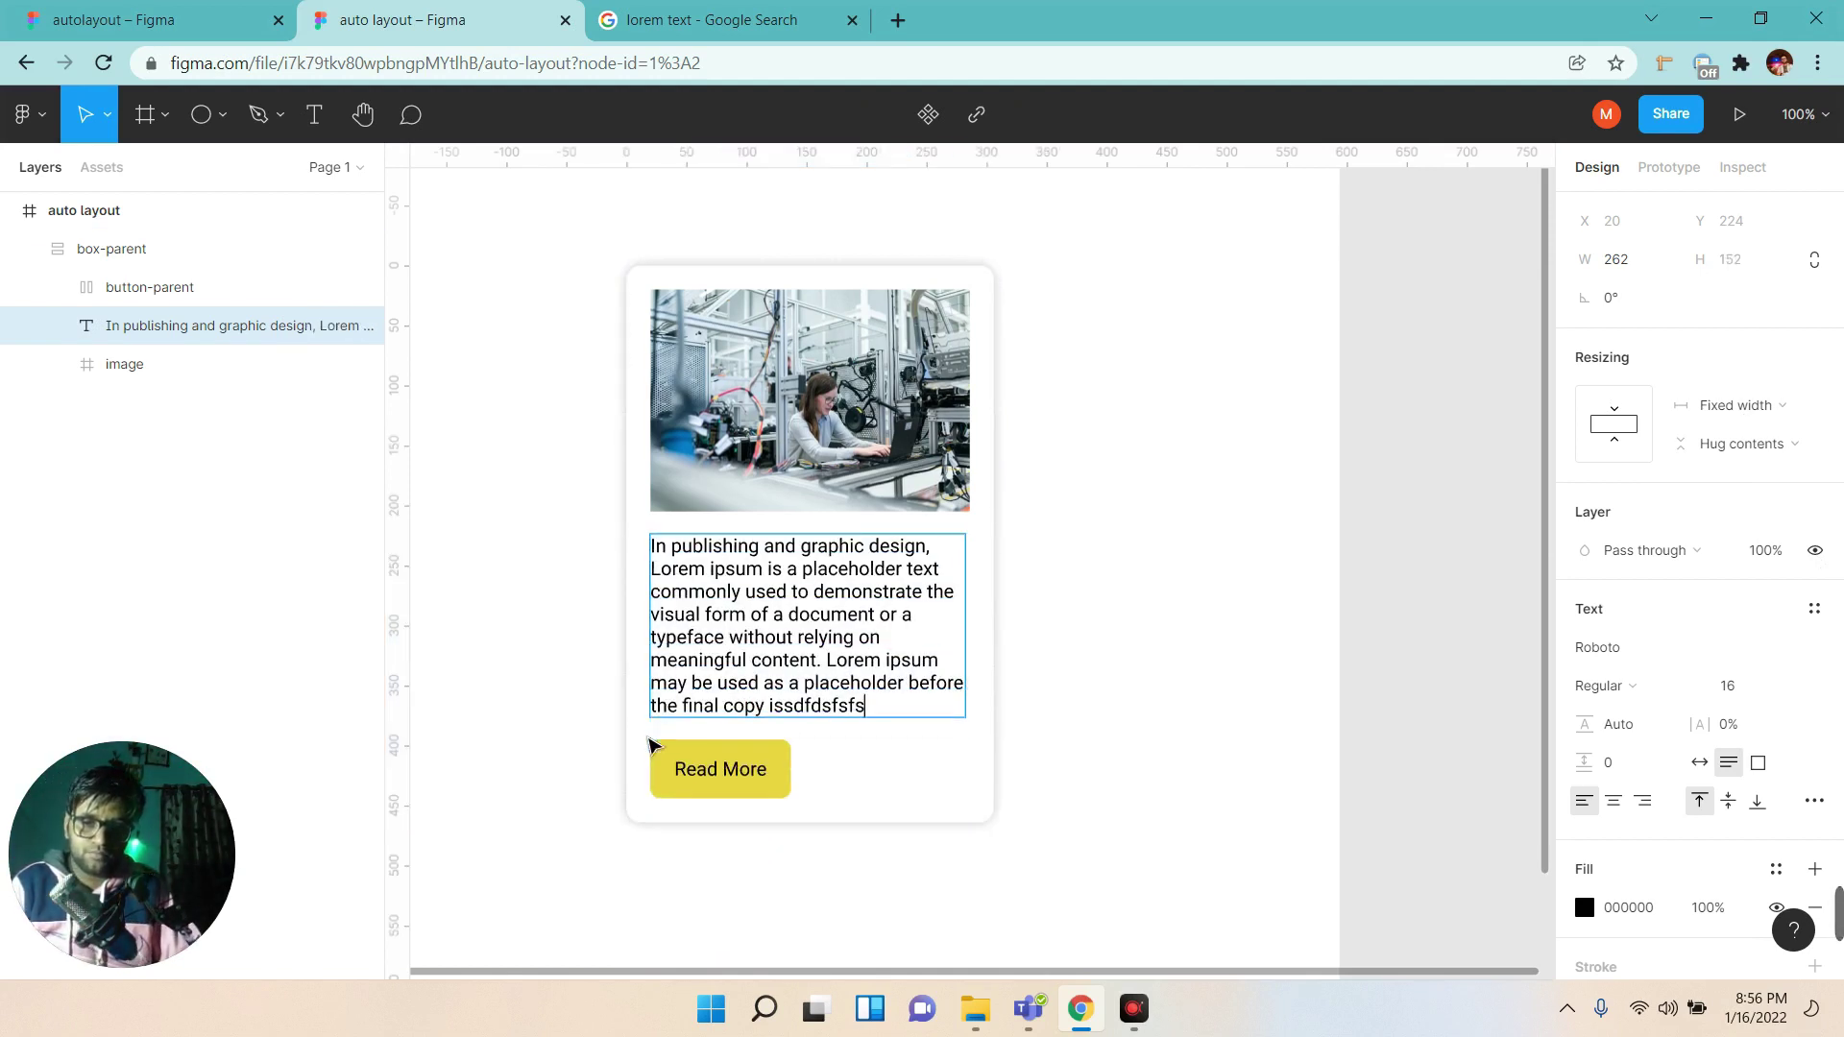
text(fgkldfgdfg dfg df gdf g df gdf g df gdf gdf)
key(Return)
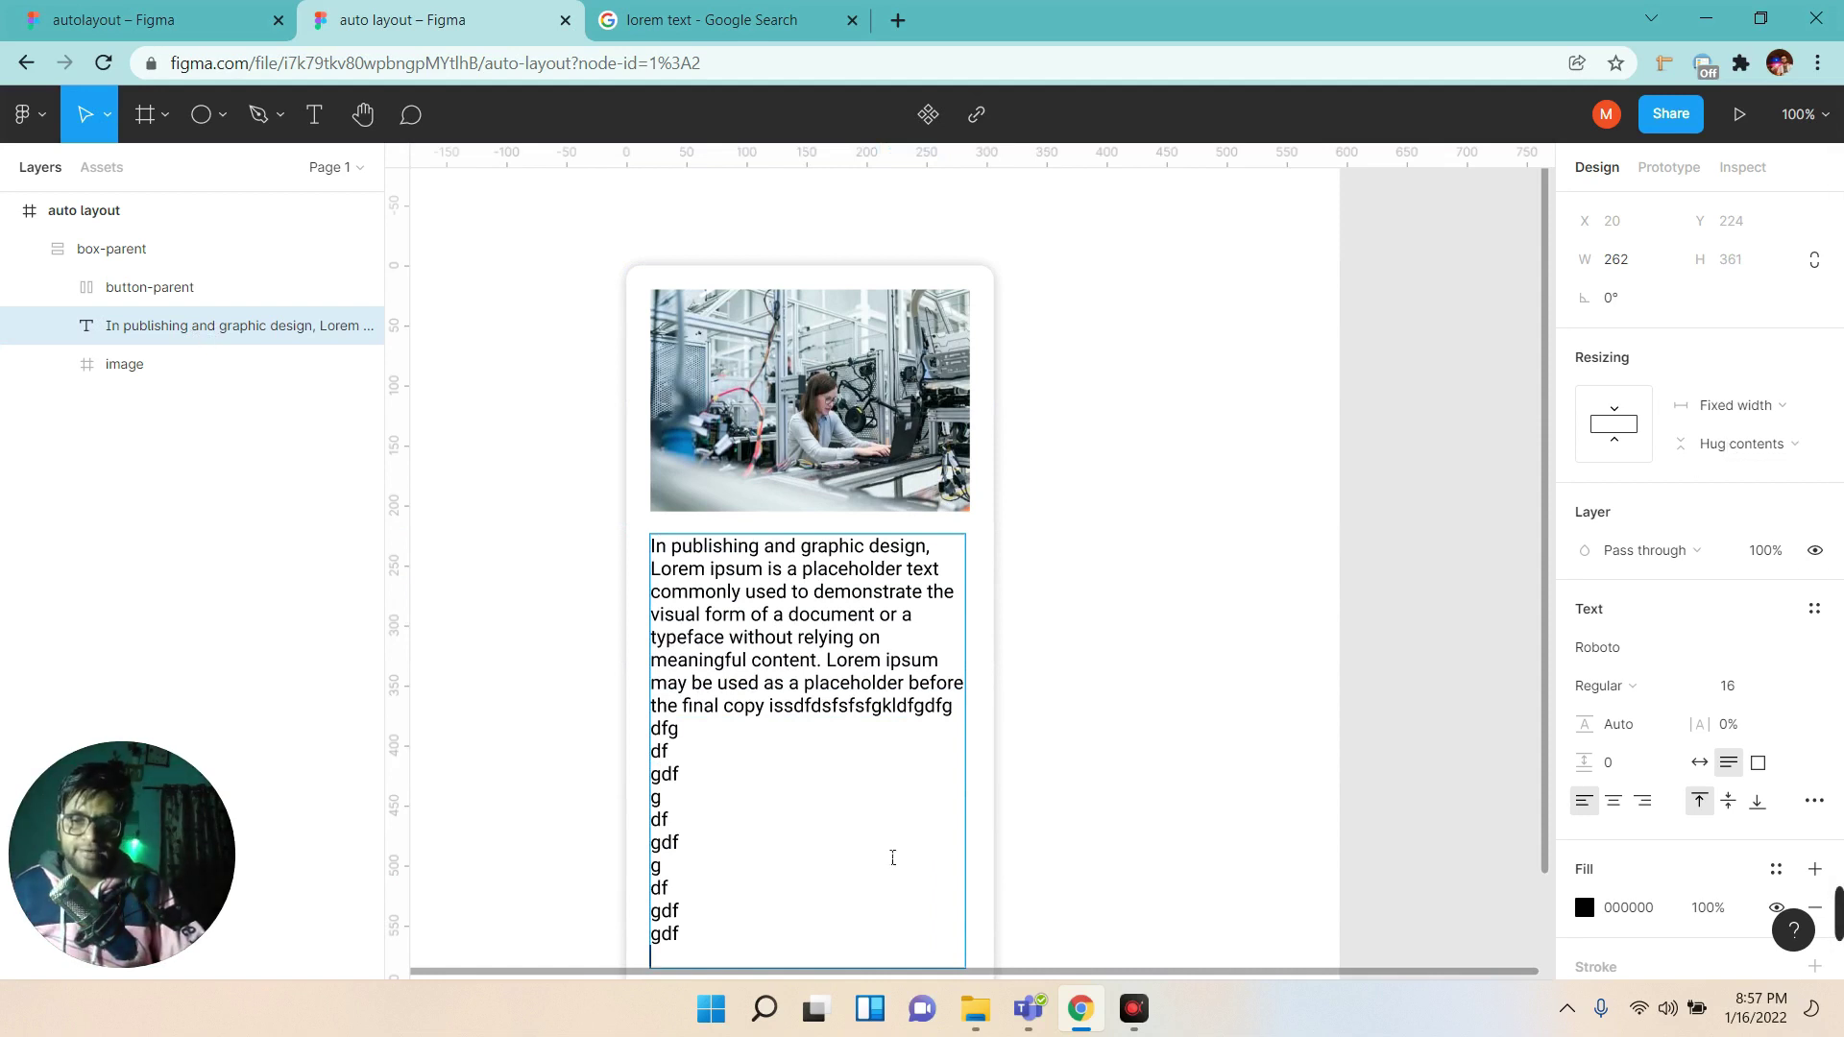
key(BackSpace)
key(BackSpace)
key(BackSpace)
key(BackSpace)
key(BackSpace)
key(BackSpace)
key(BackSpace)
key(BackSpace)
key(BackSpace)
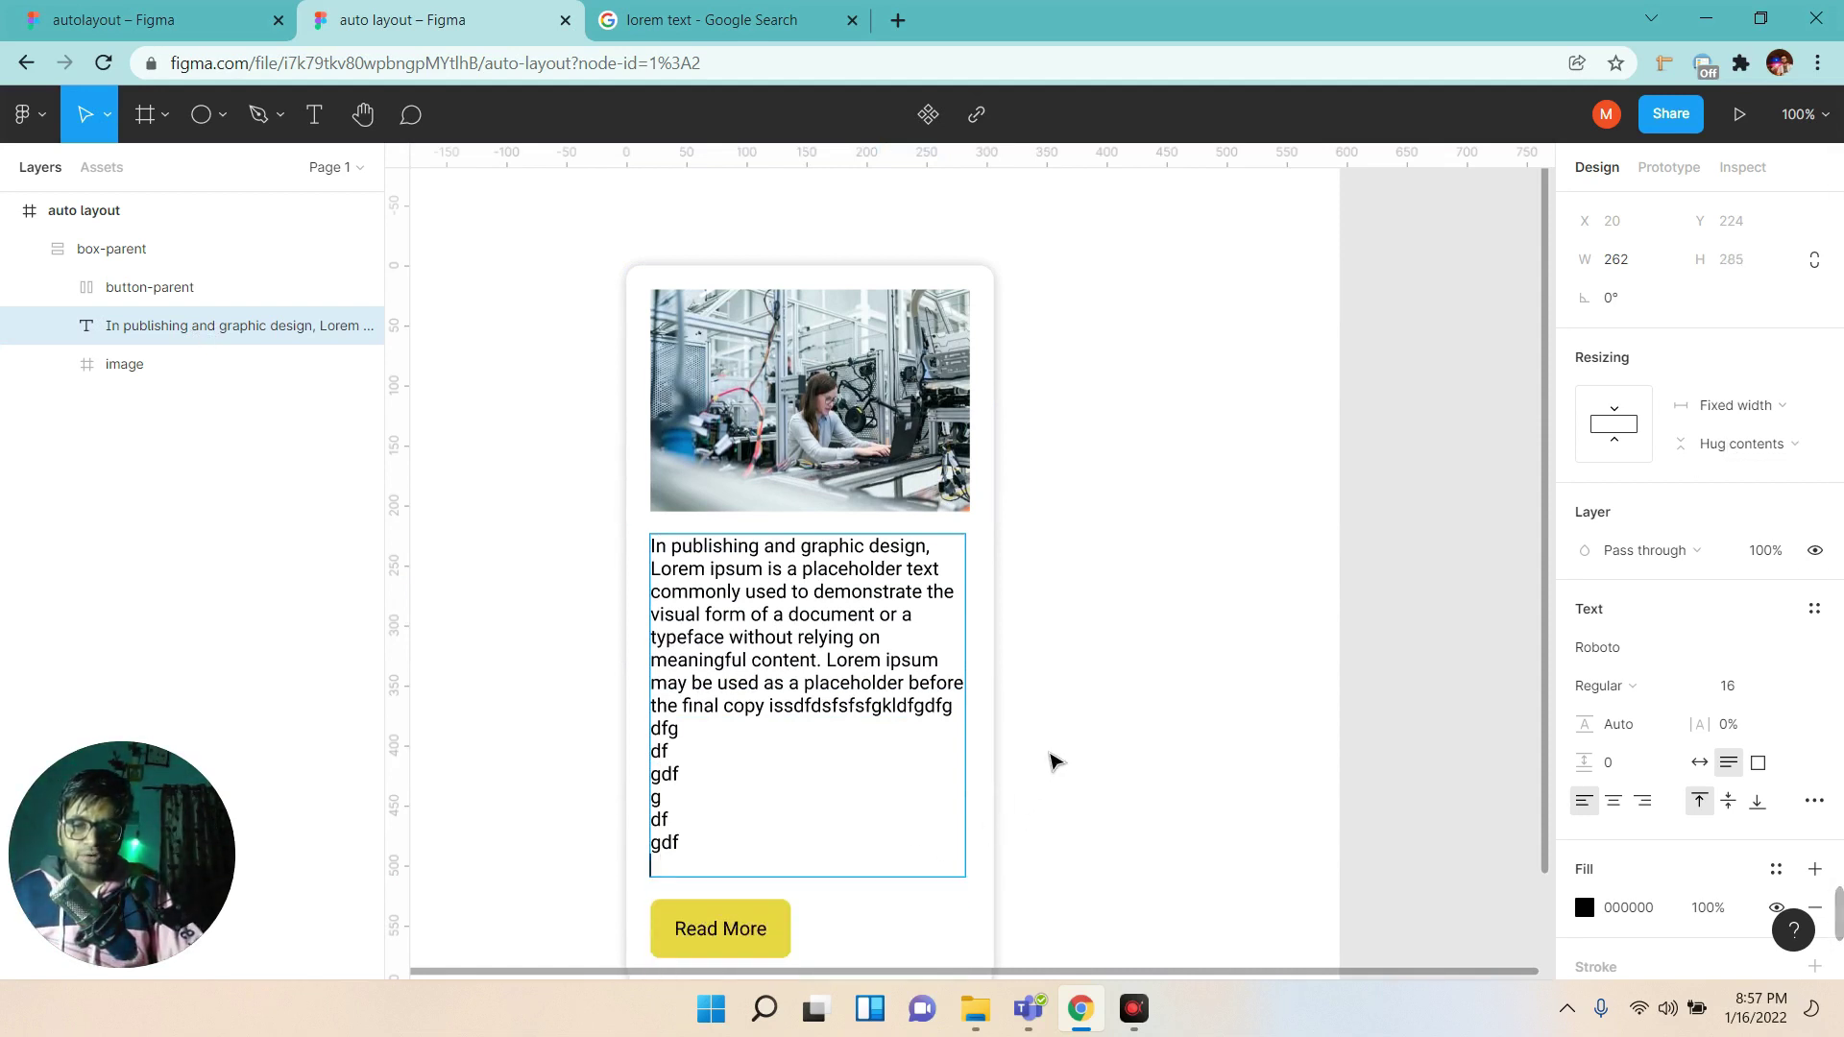
key(BackSpace)
key(BackSpace)
key(BackSpace)
key(BackSpace)
key(BackSpace)
key(BackSpace)
key(BackSpace)
key(BackSpace)
key(BackSpace)
key(BackSpace)
key(BackSpace)
key(BackSpace)
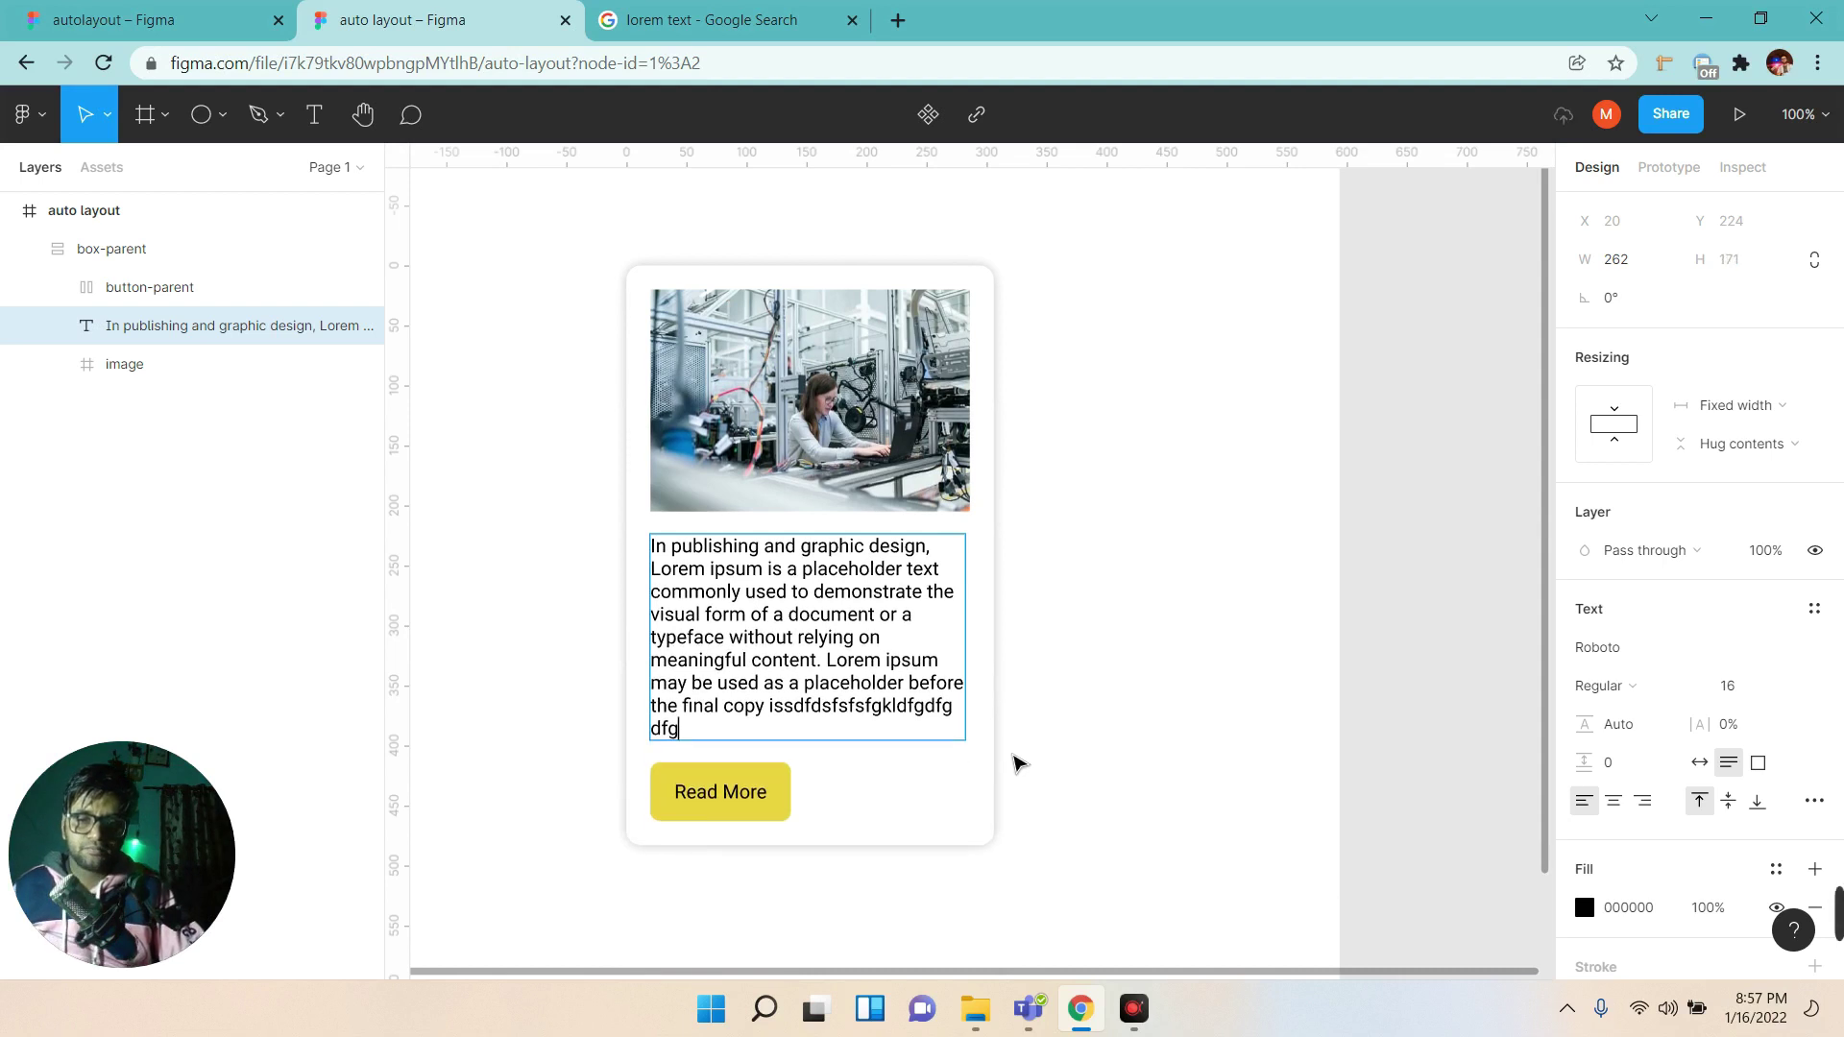
key(Escape)
Drag box-parent narrower, then set its width back to Hug contents.
click(112, 249)
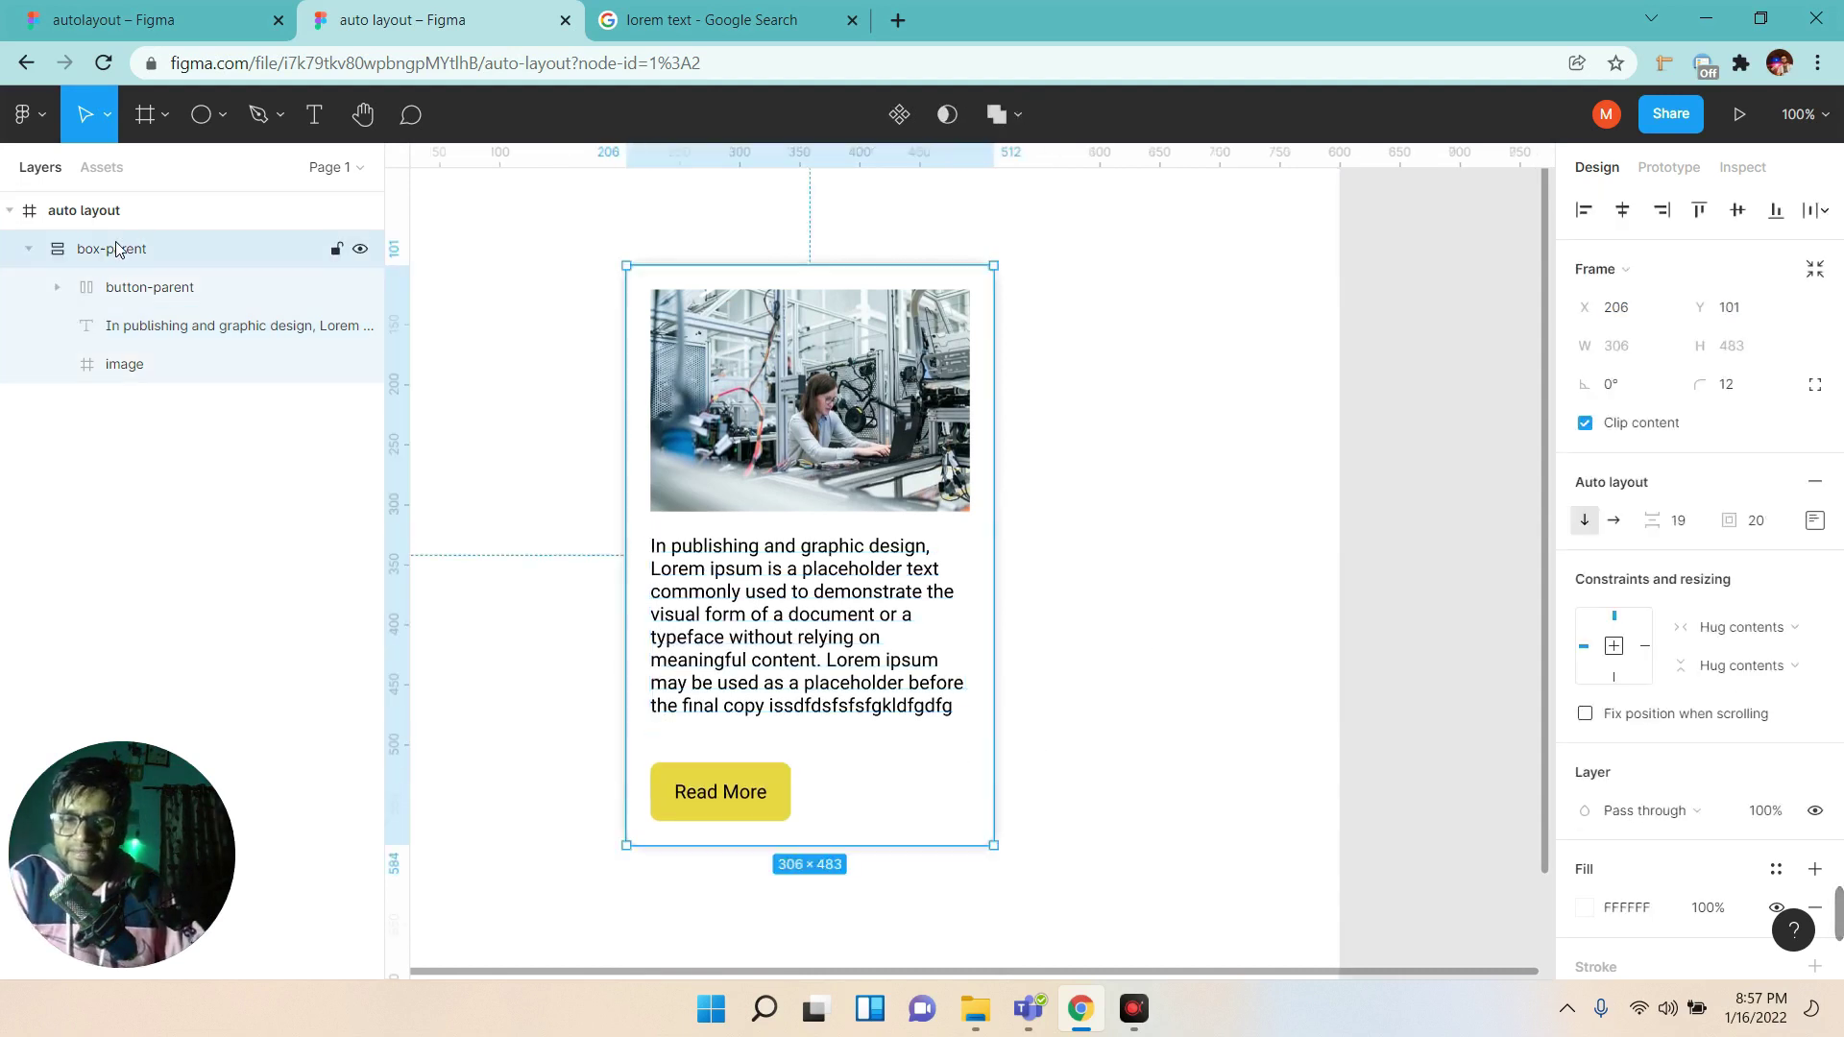
mouse_move(1010, 479)
mouse_down()
mouse_move(807, 491)
mouse_move(839, 543)
mouse_move(1003, 539)
mouse_up()
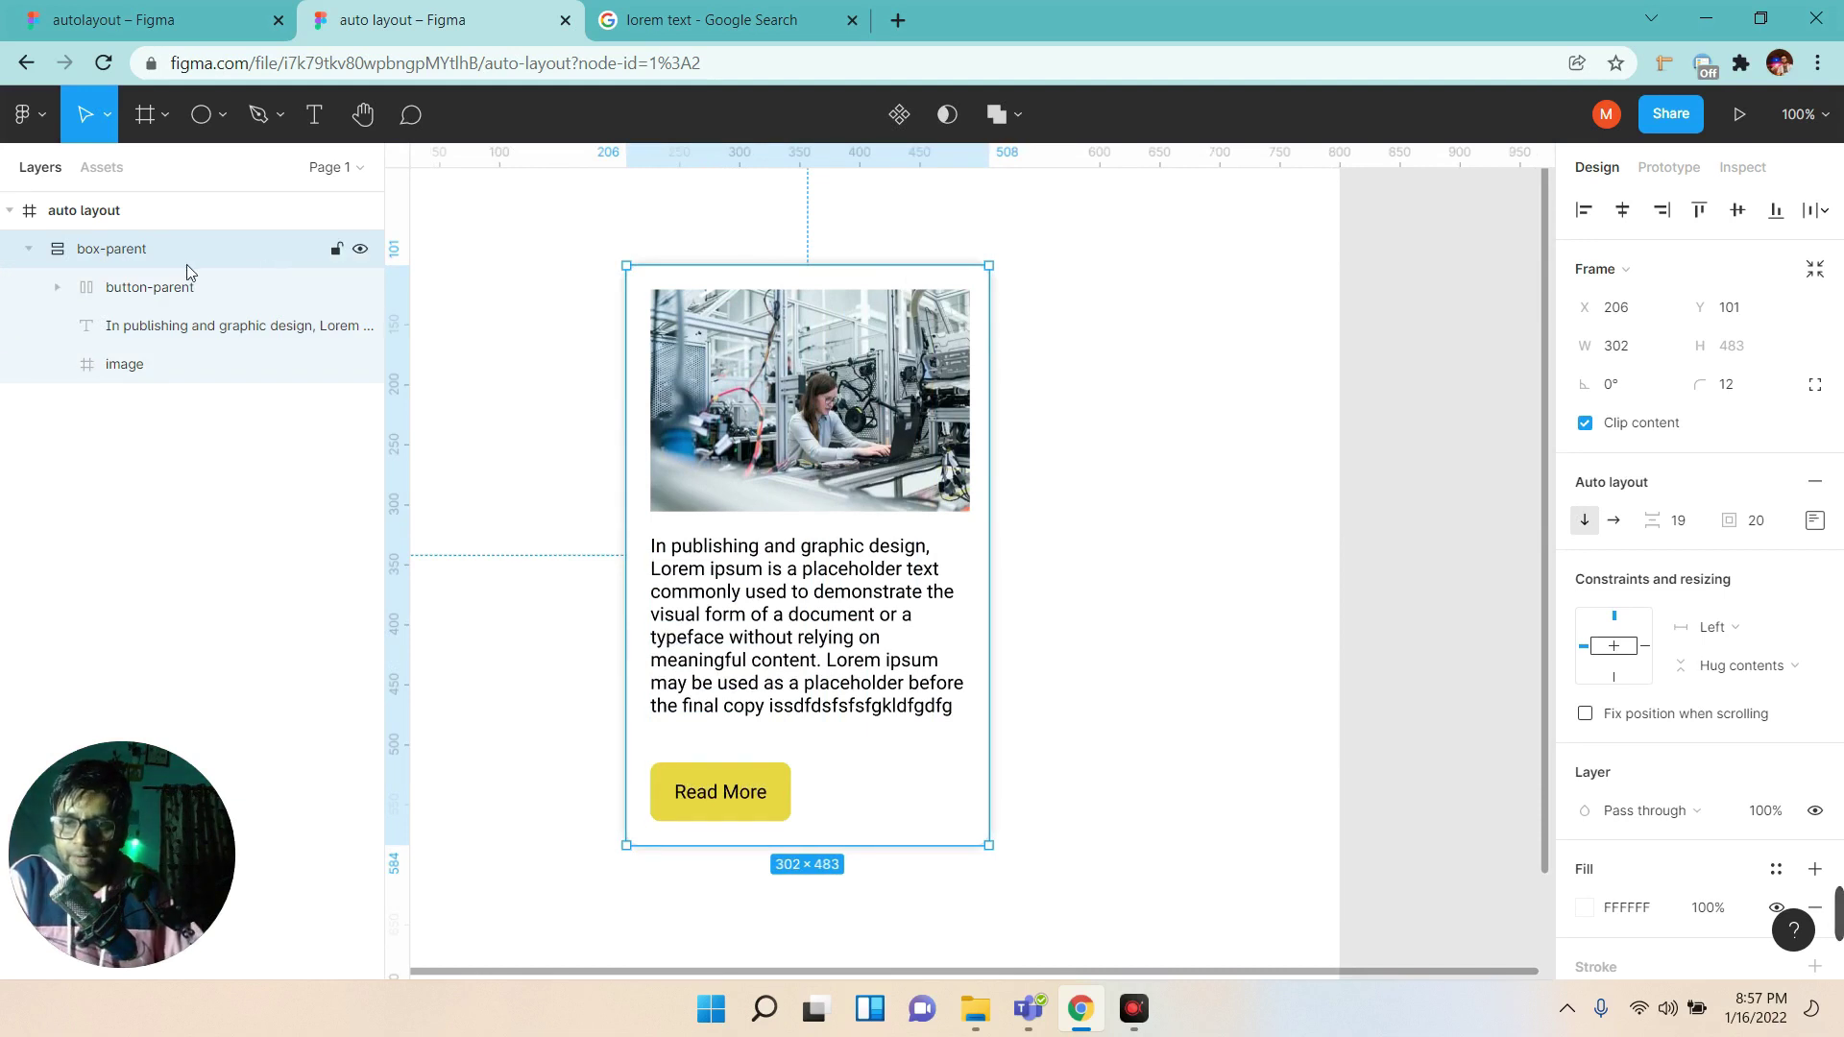
click(1730, 627)
click(1746, 580)
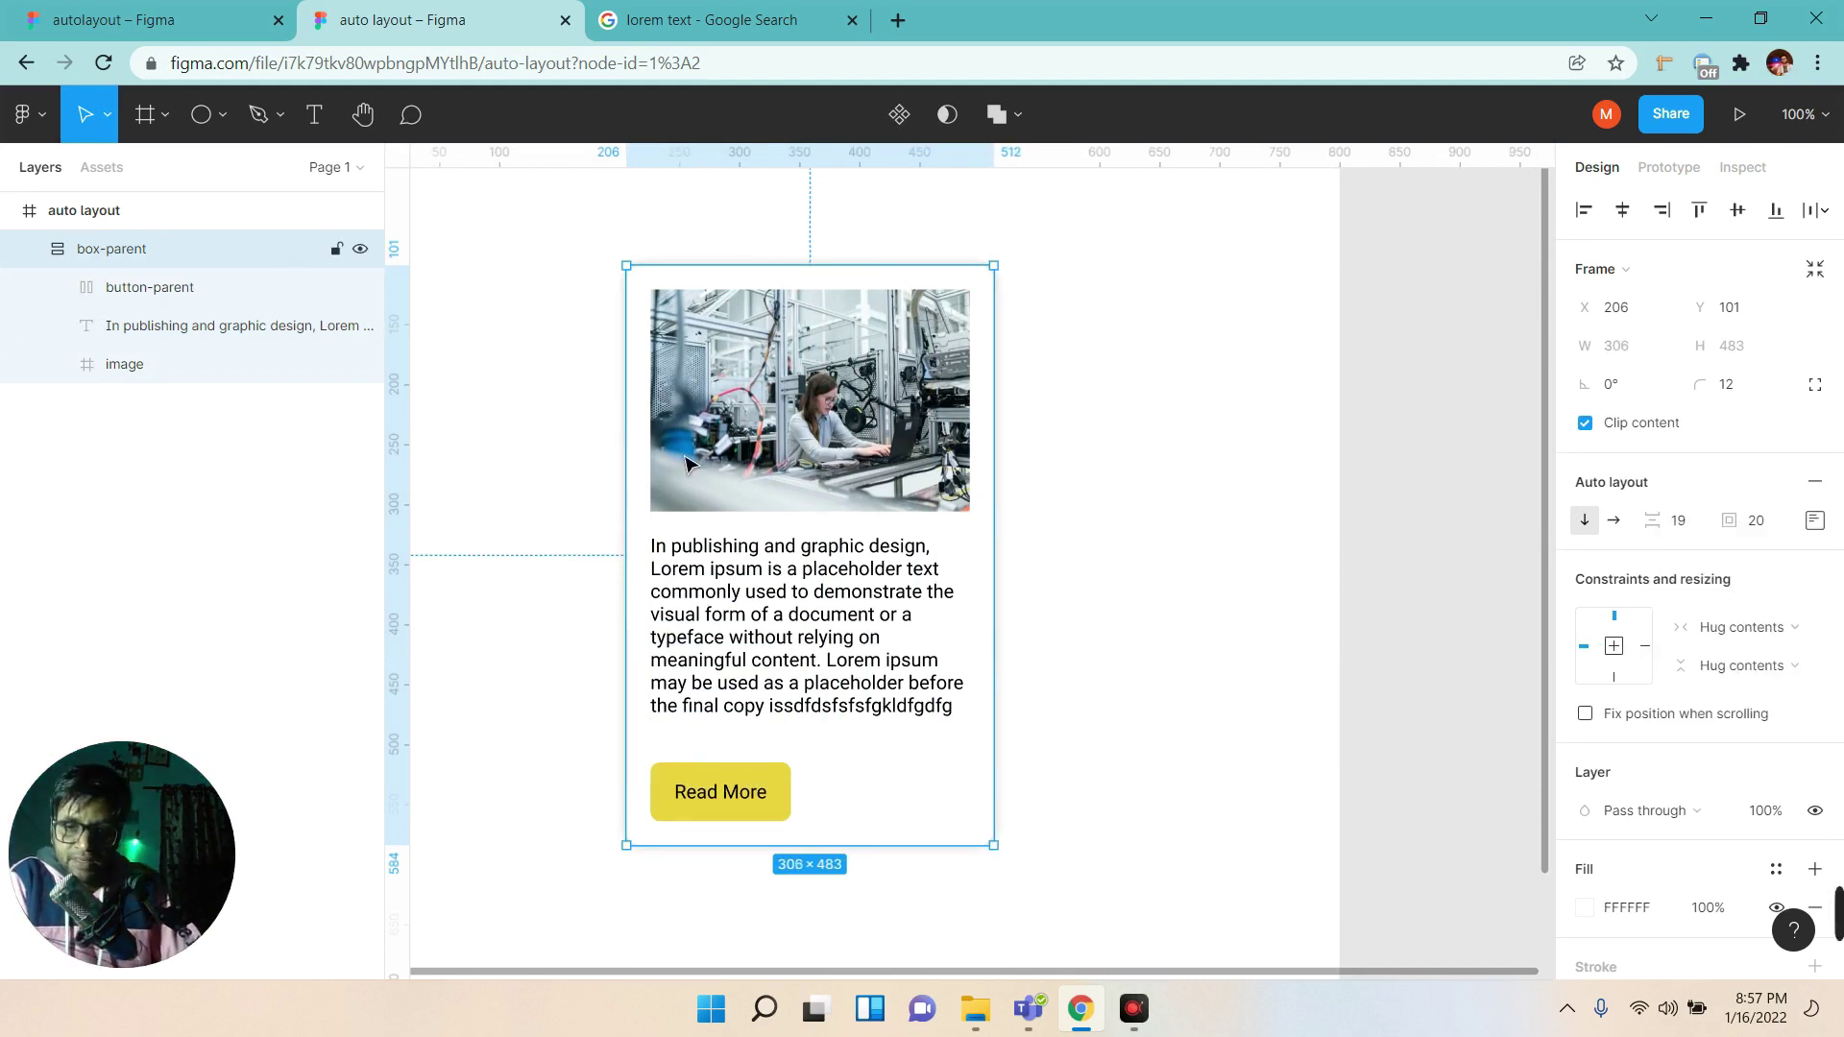
Set the paragraph's horizontal resizing to Fill container, undoing a mistaken Hug setting.
click(780, 442)
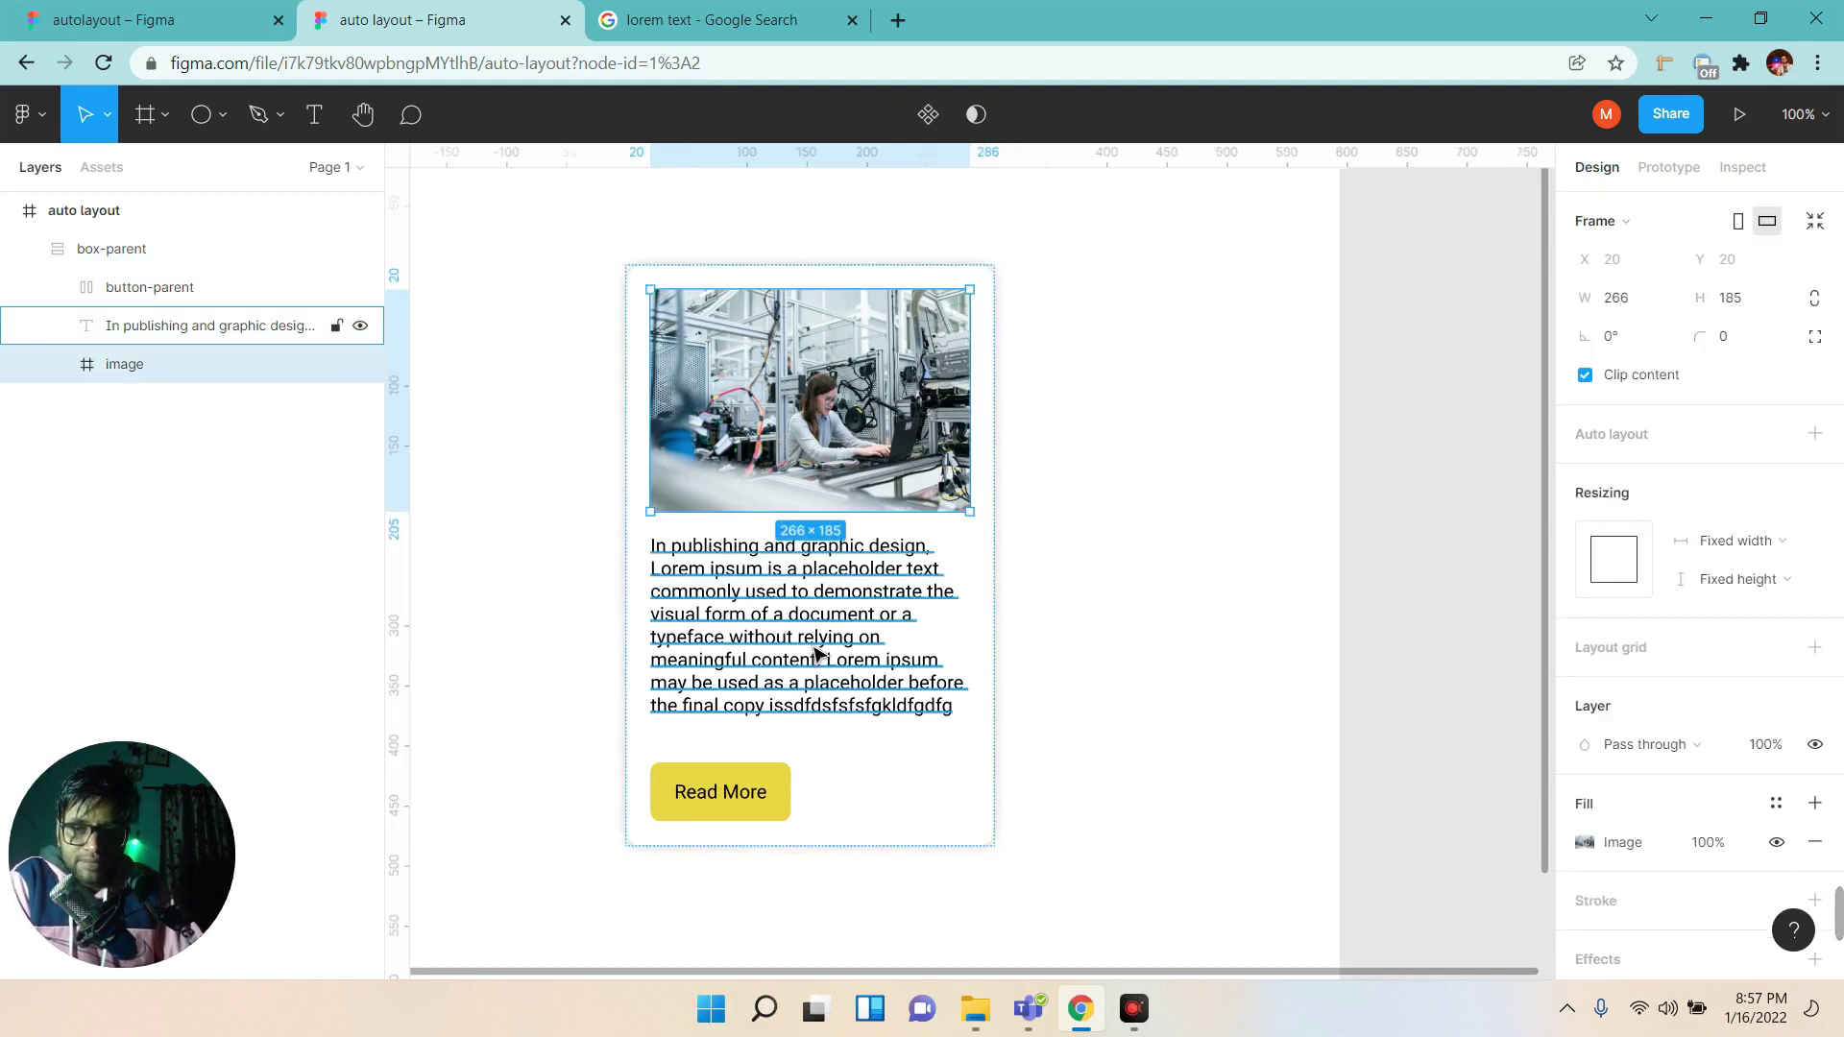
click(808, 615)
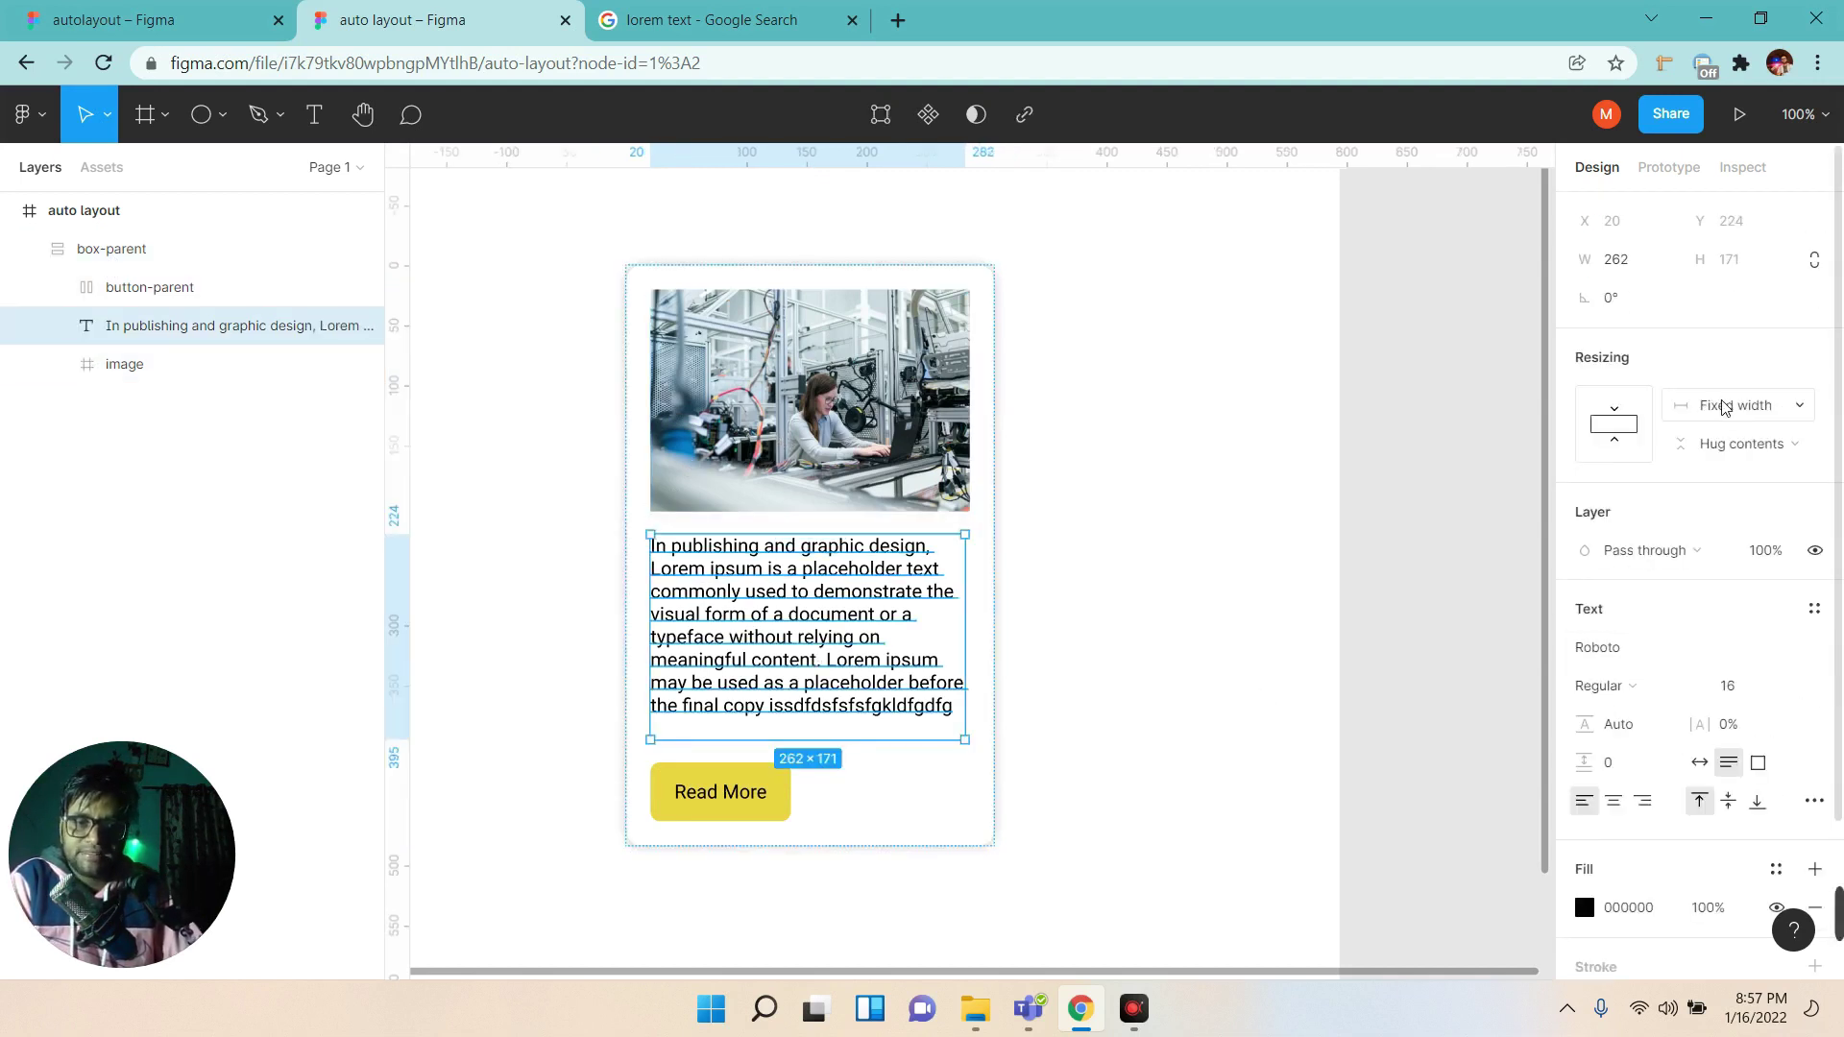
click(1750, 414)
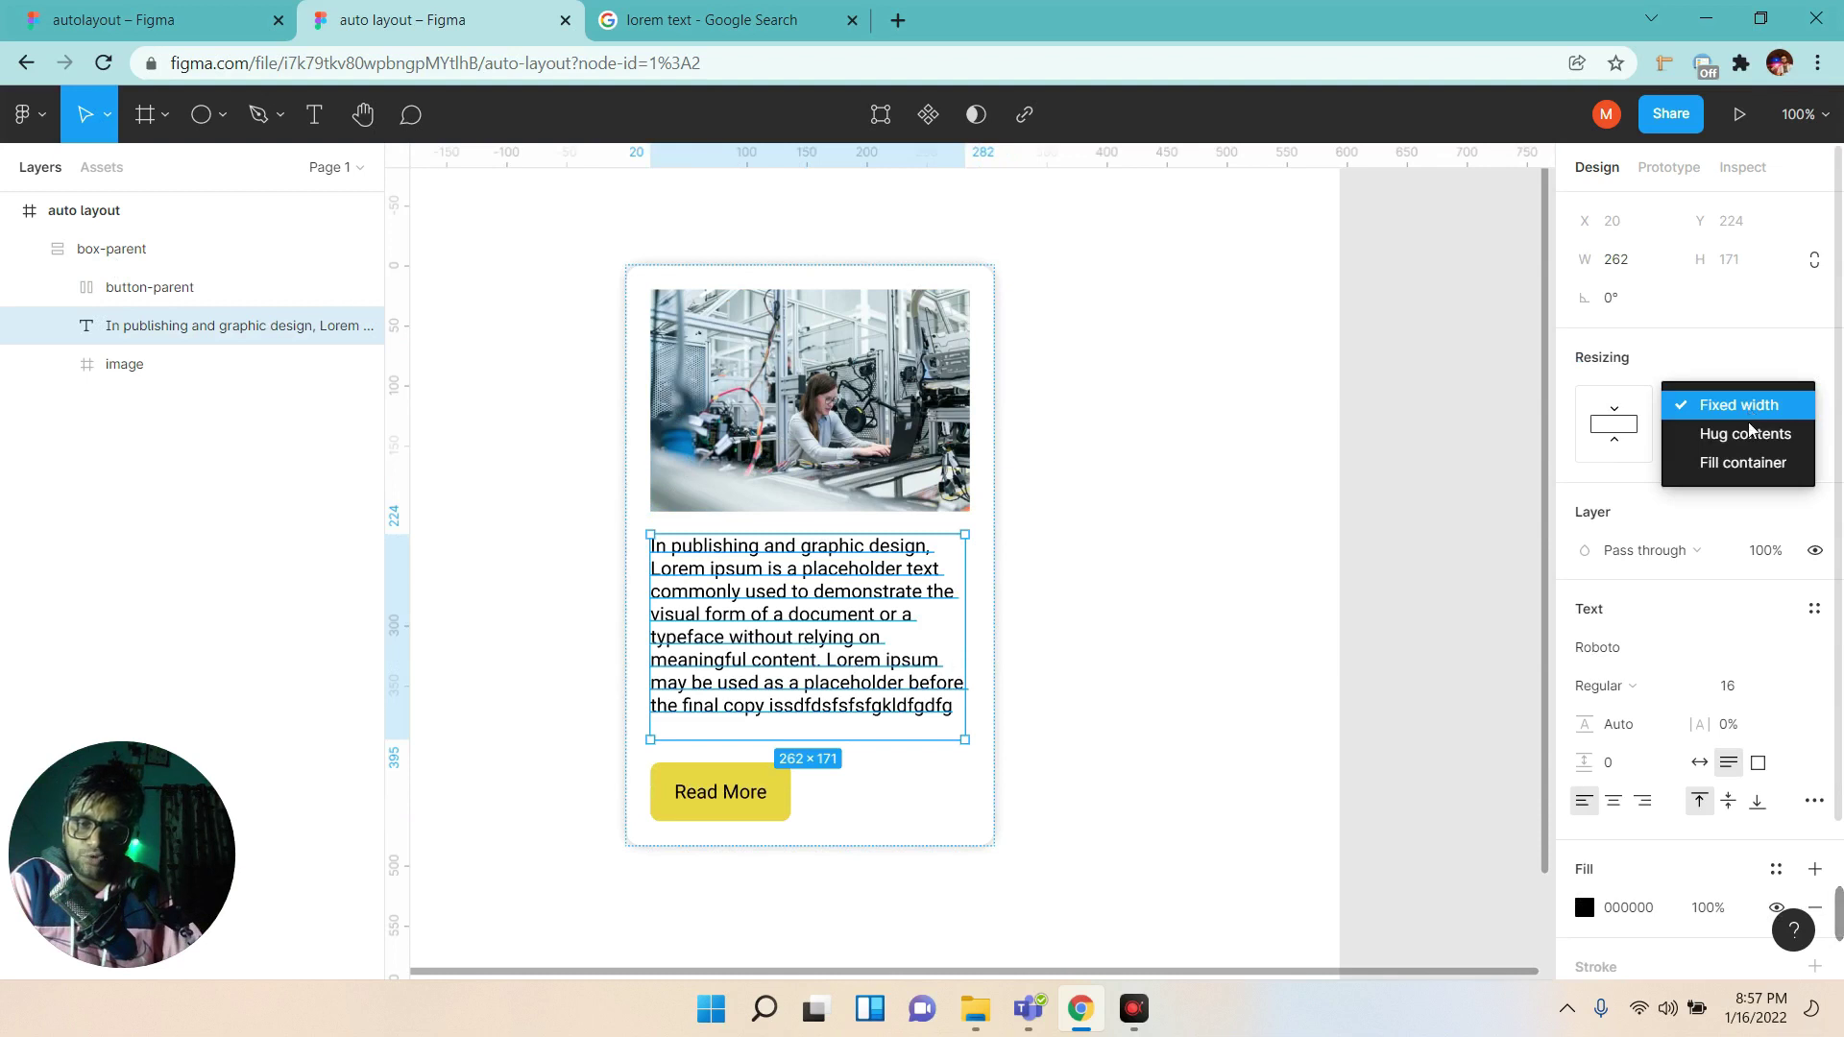
click(1750, 434)
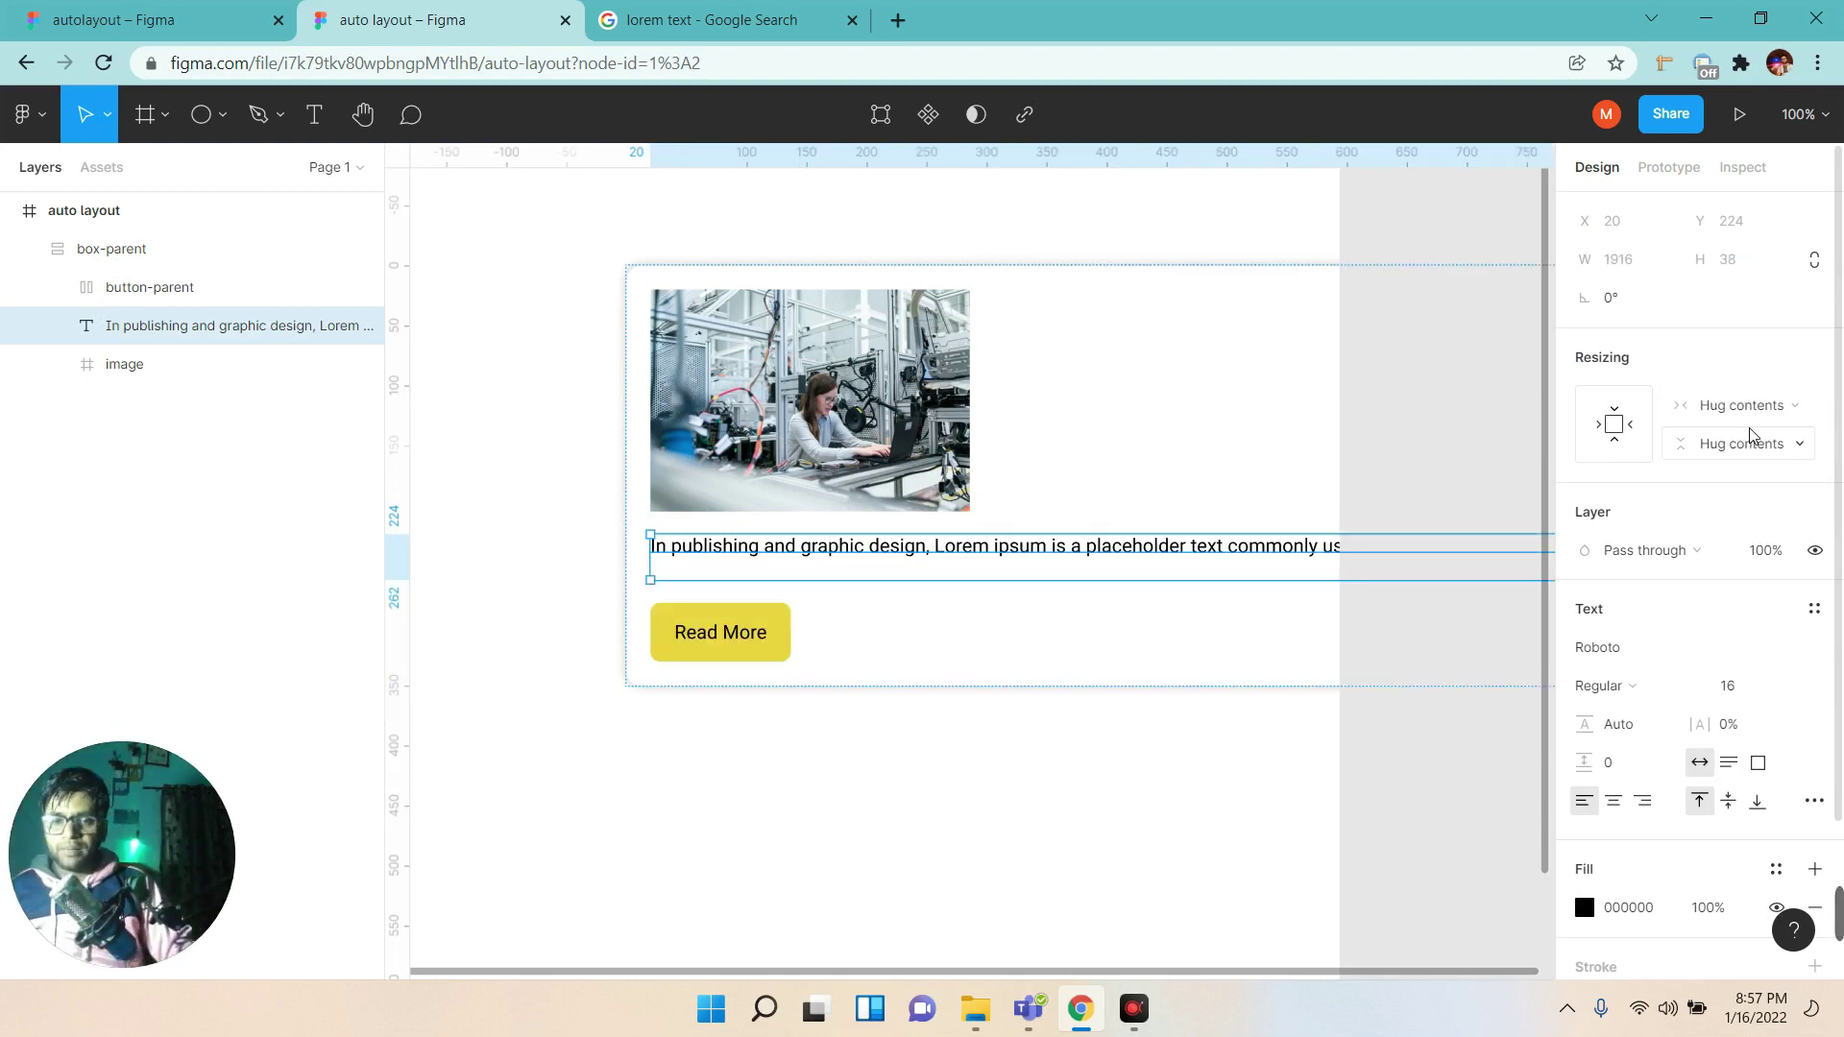
key(ctrl+z)
click(1758, 409)
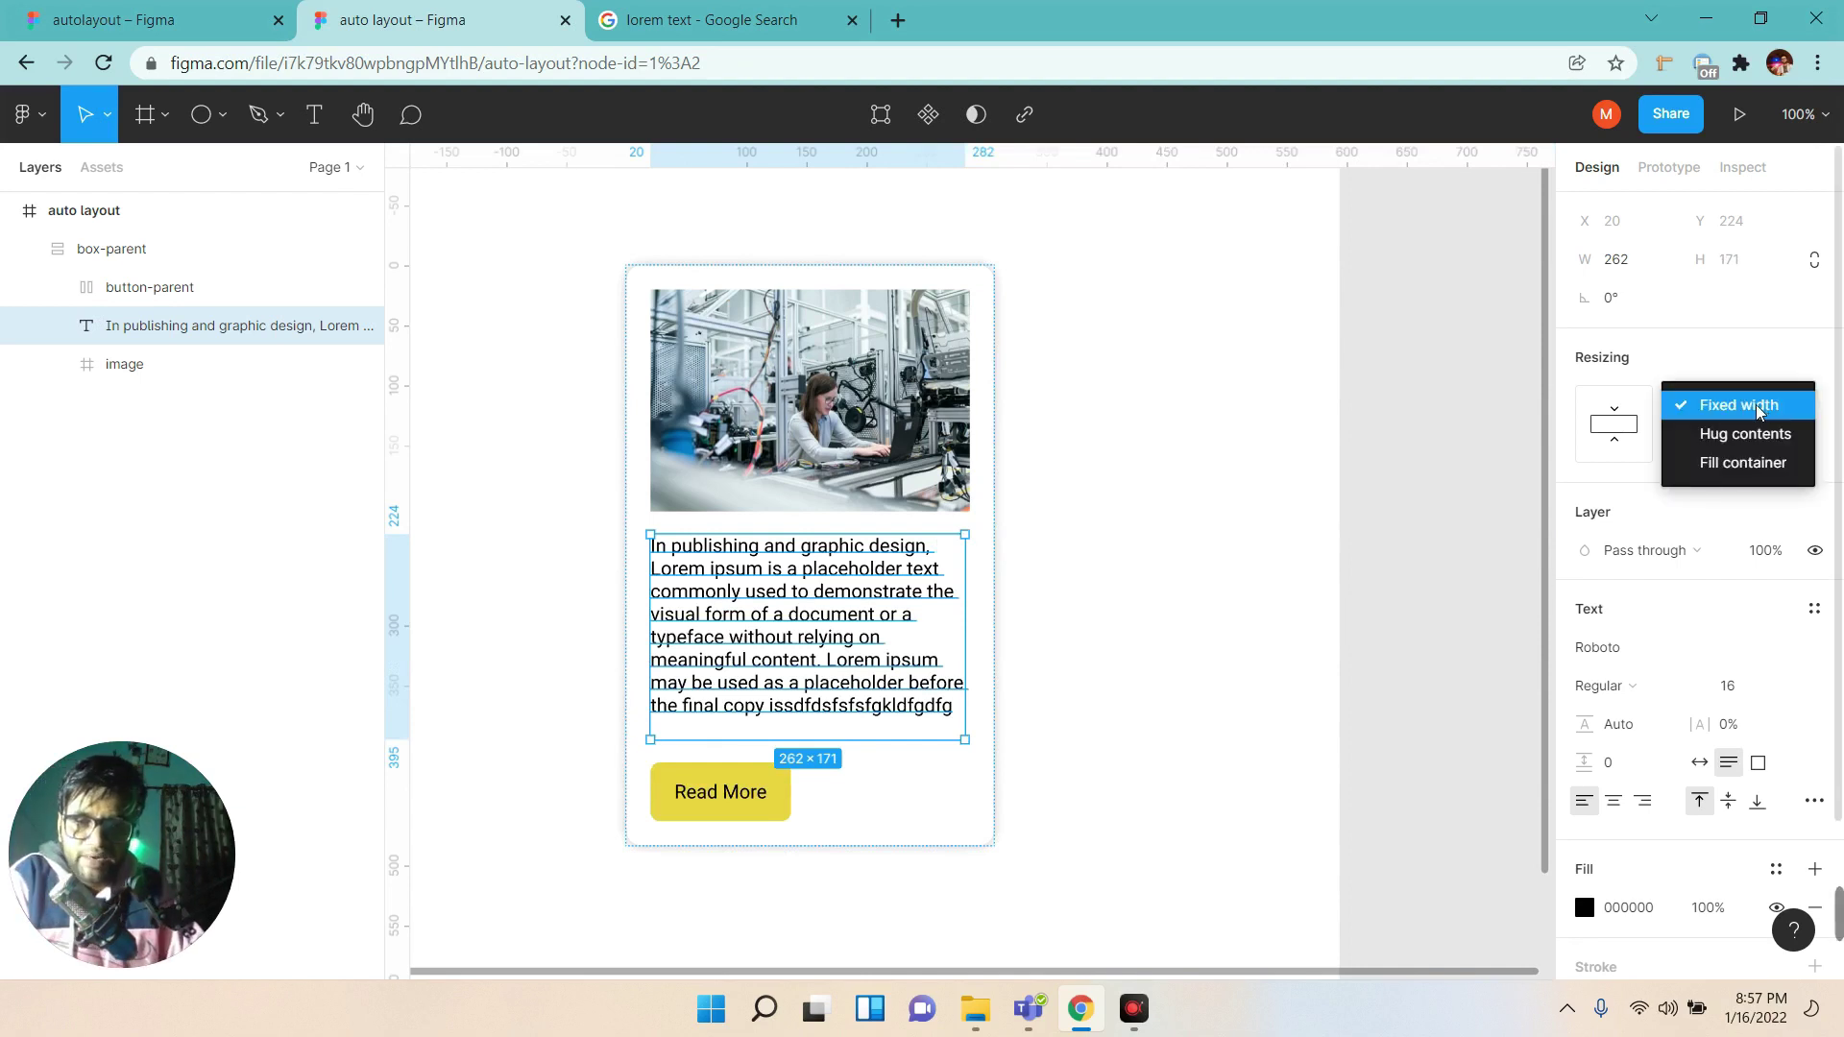
click(1743, 462)
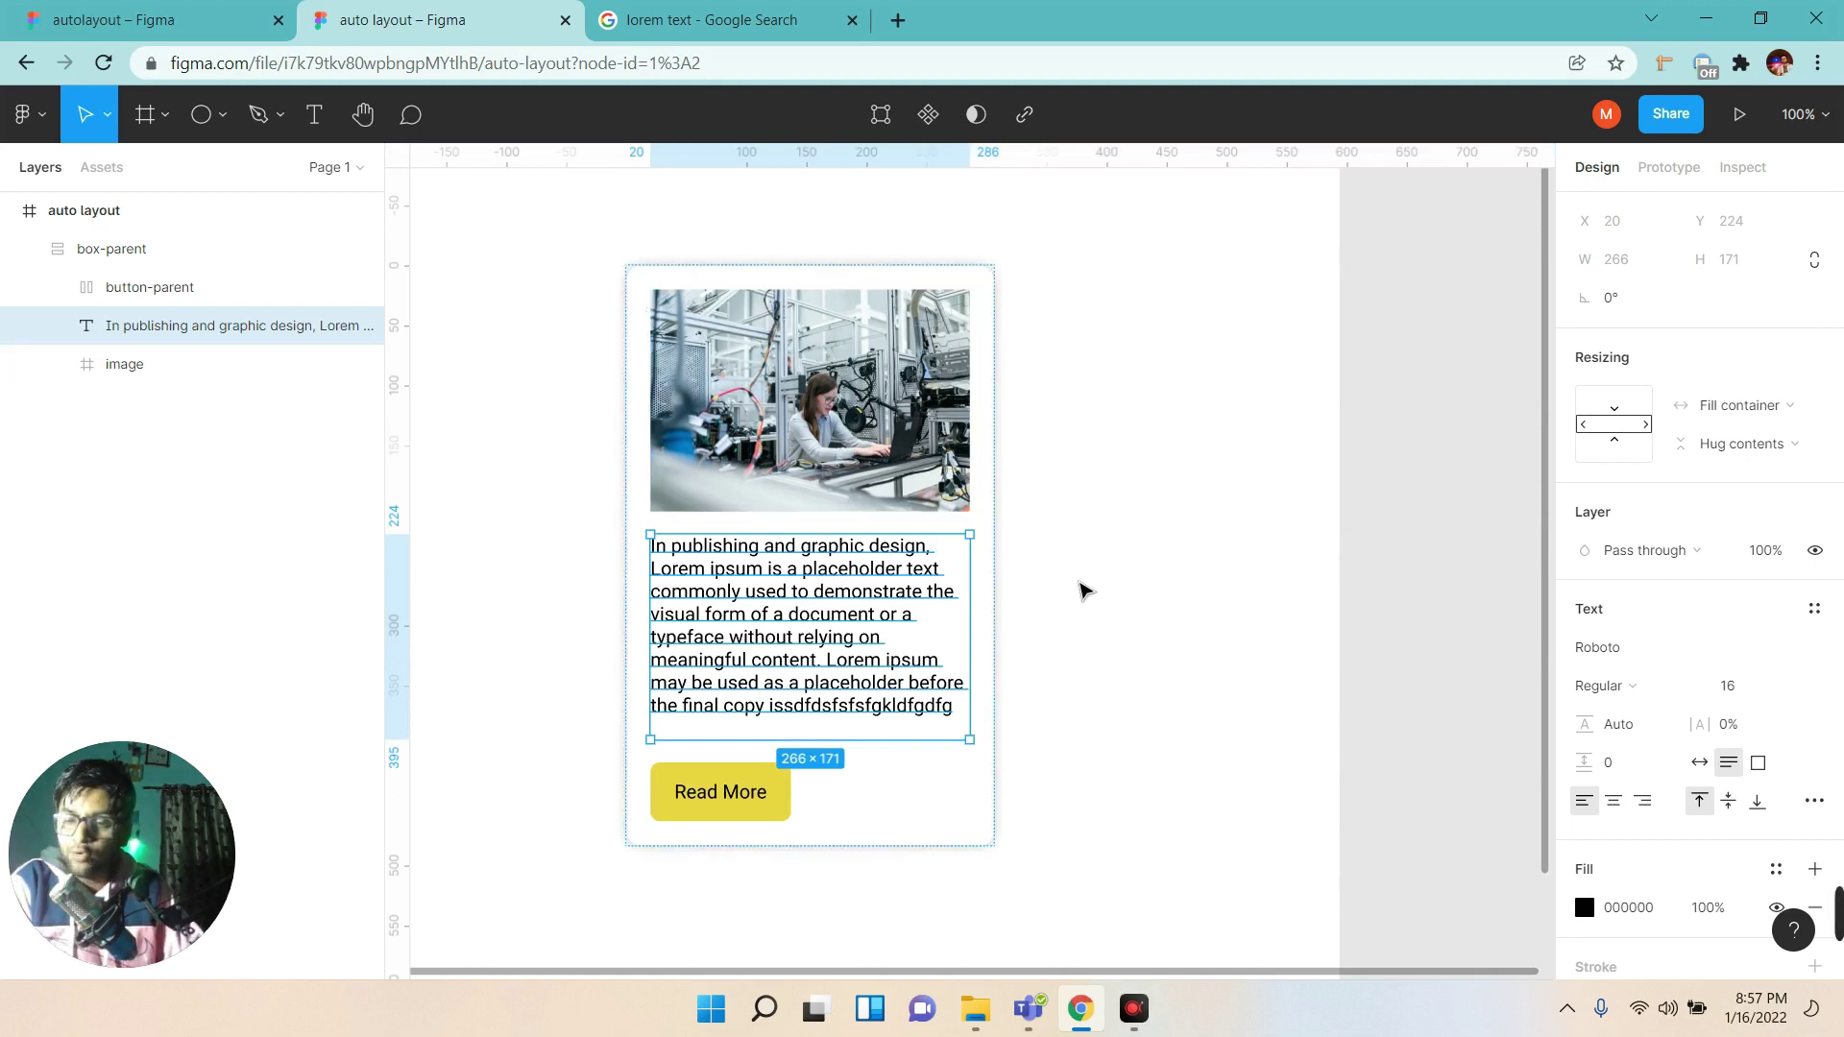
click(108, 251)
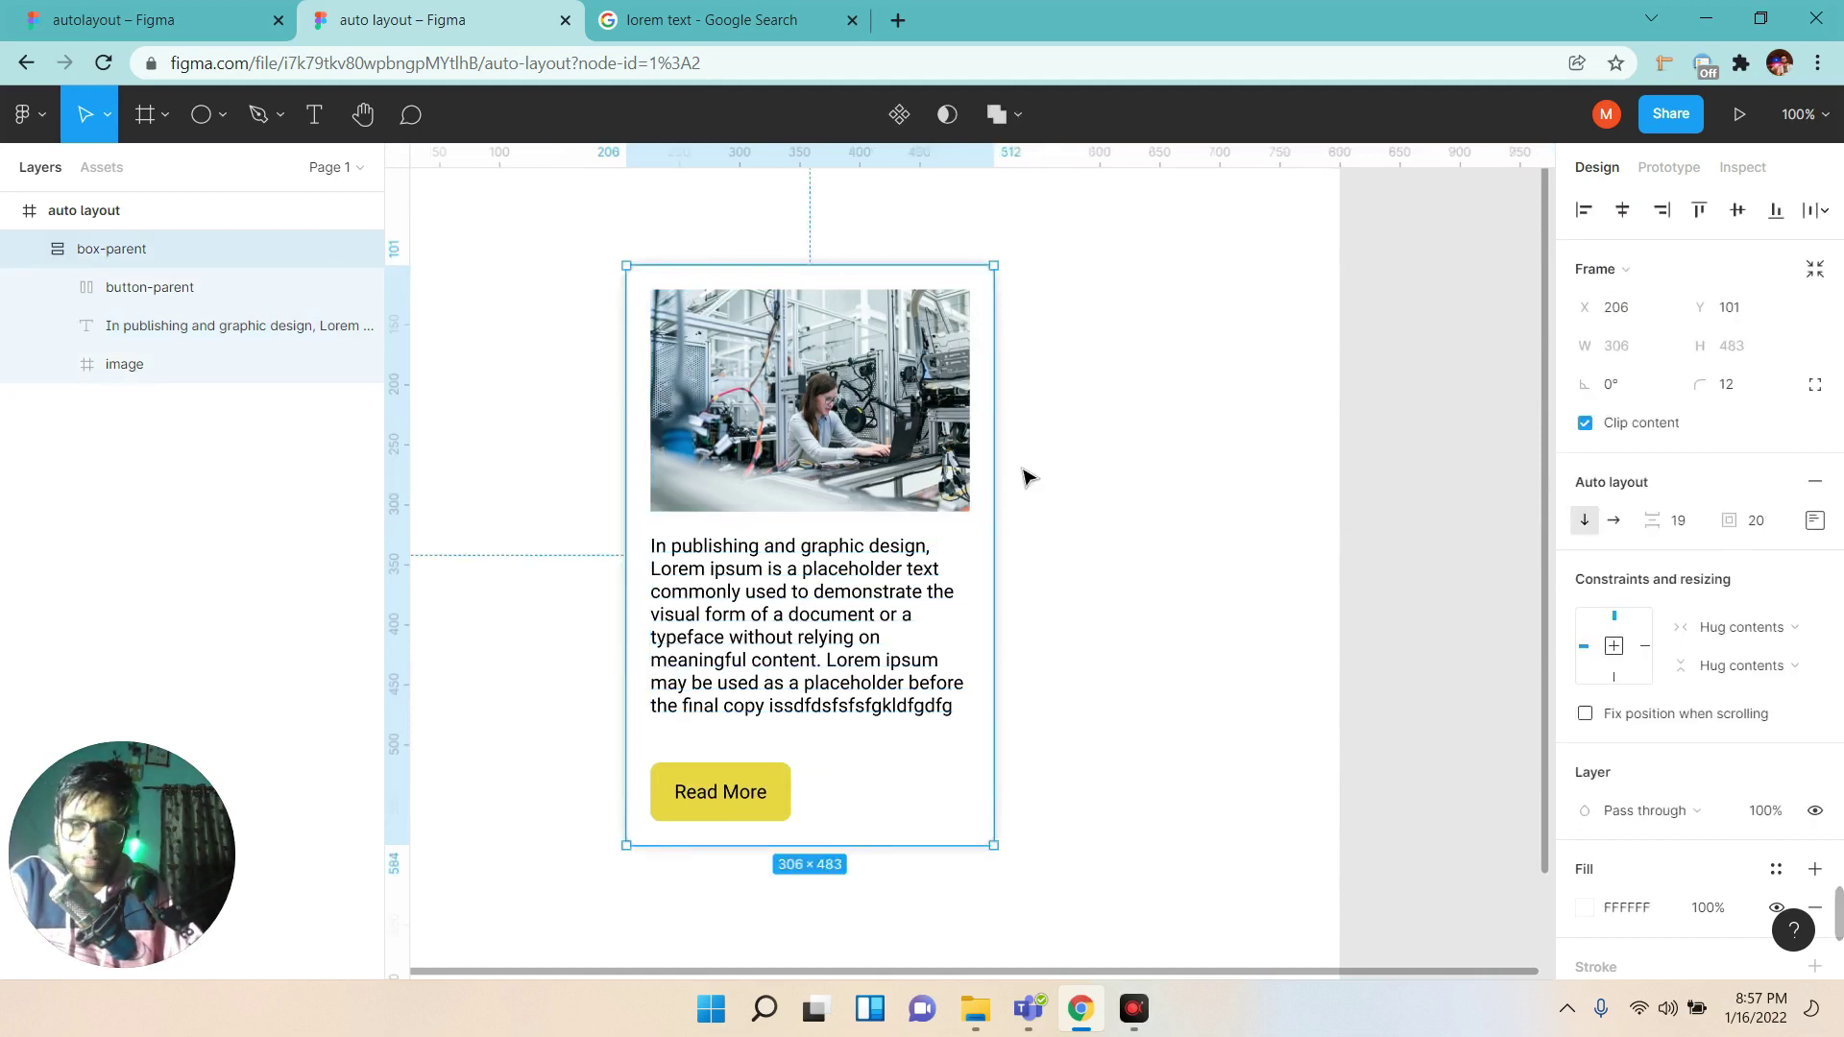
Widen the card as a test, then reset box-parent's width to Hug contents.
mouse_move(1020, 477)
mouse_down()
mouse_move(1059, 500)
mouse_move(856, 527)
mouse_move(1146, 528)
mouse_move(856, 523)
mouse_move(1074, 525)
mouse_up()
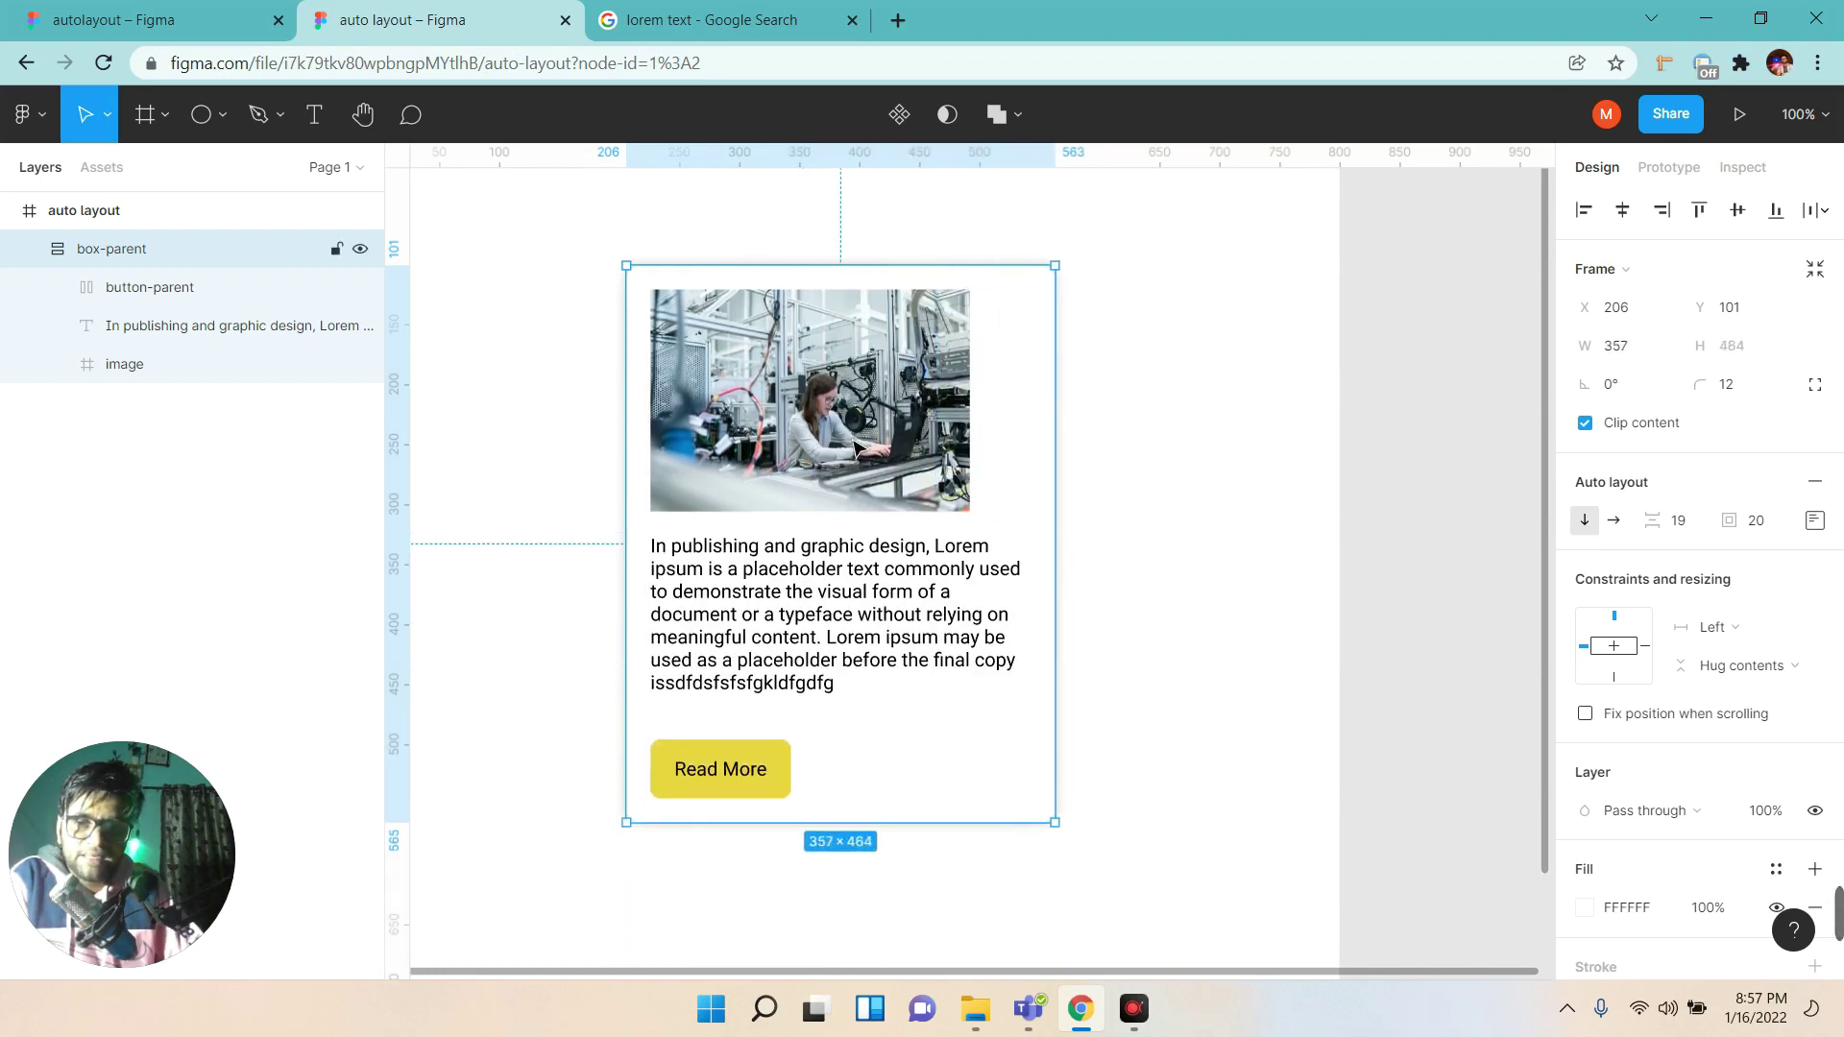
mouse_move(112, 247)
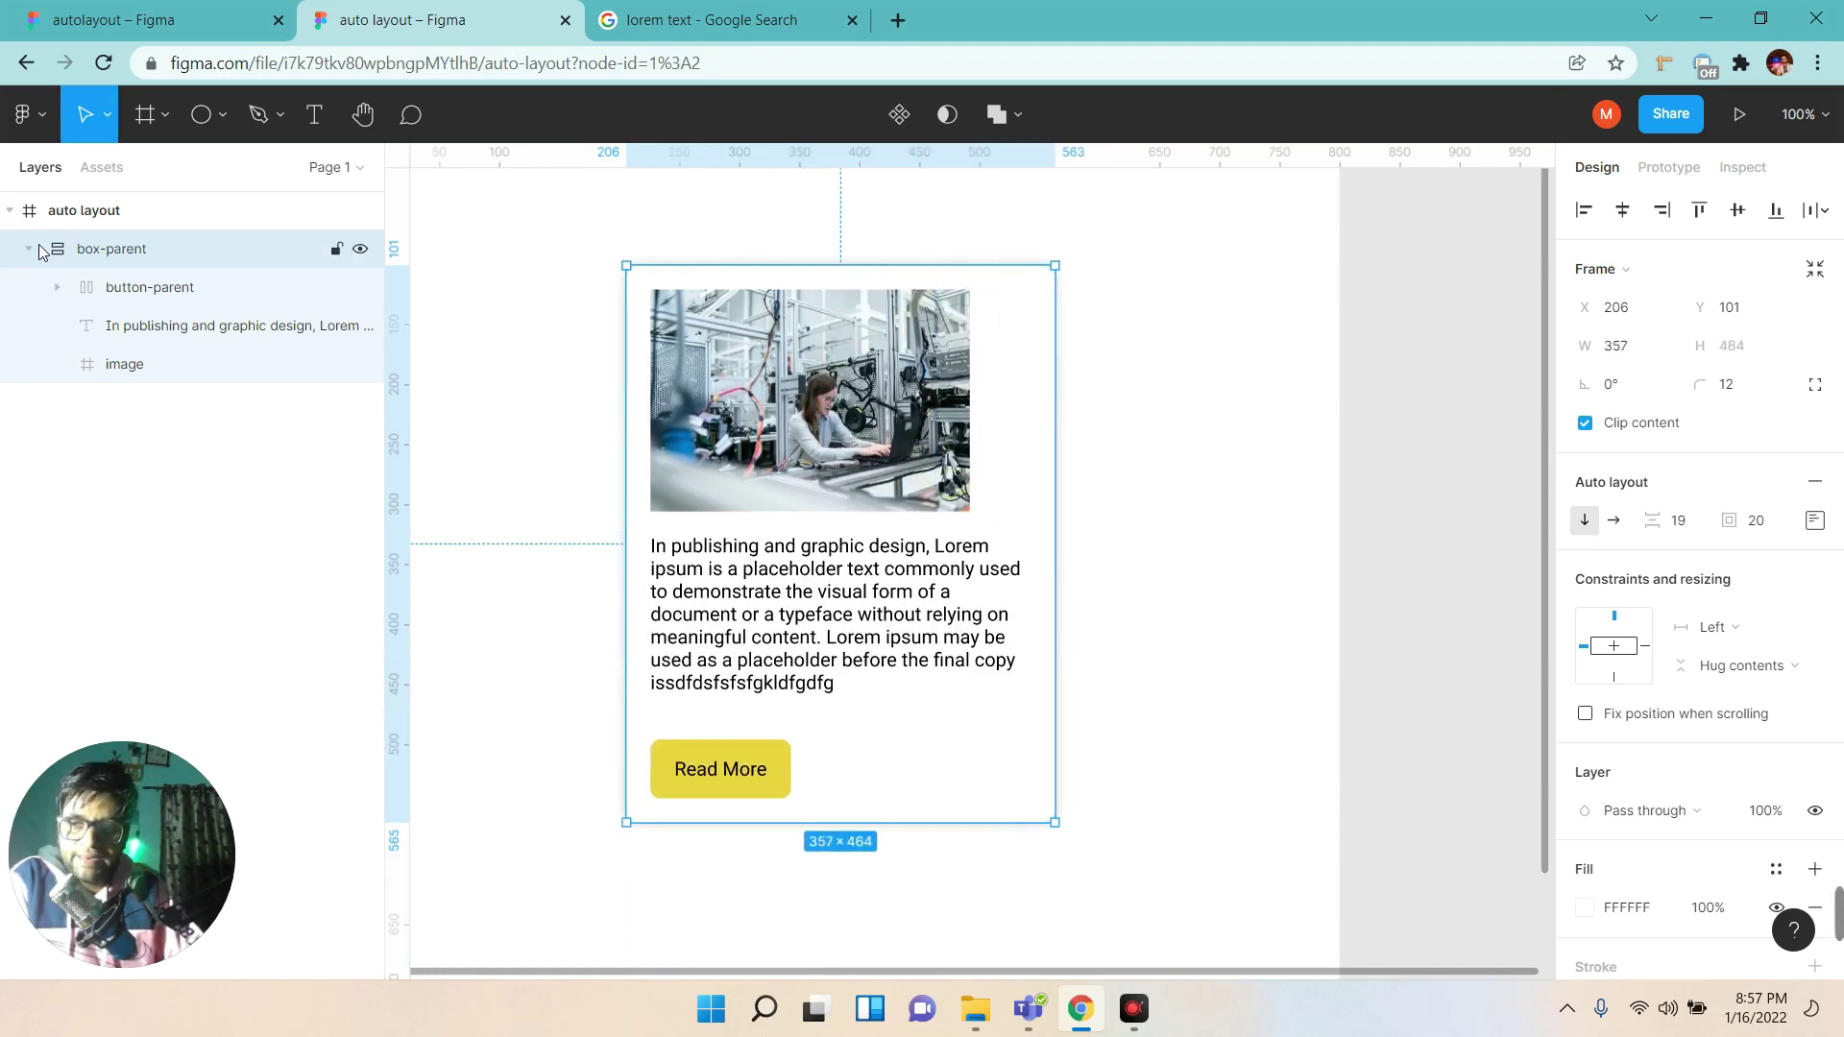
click(30, 249)
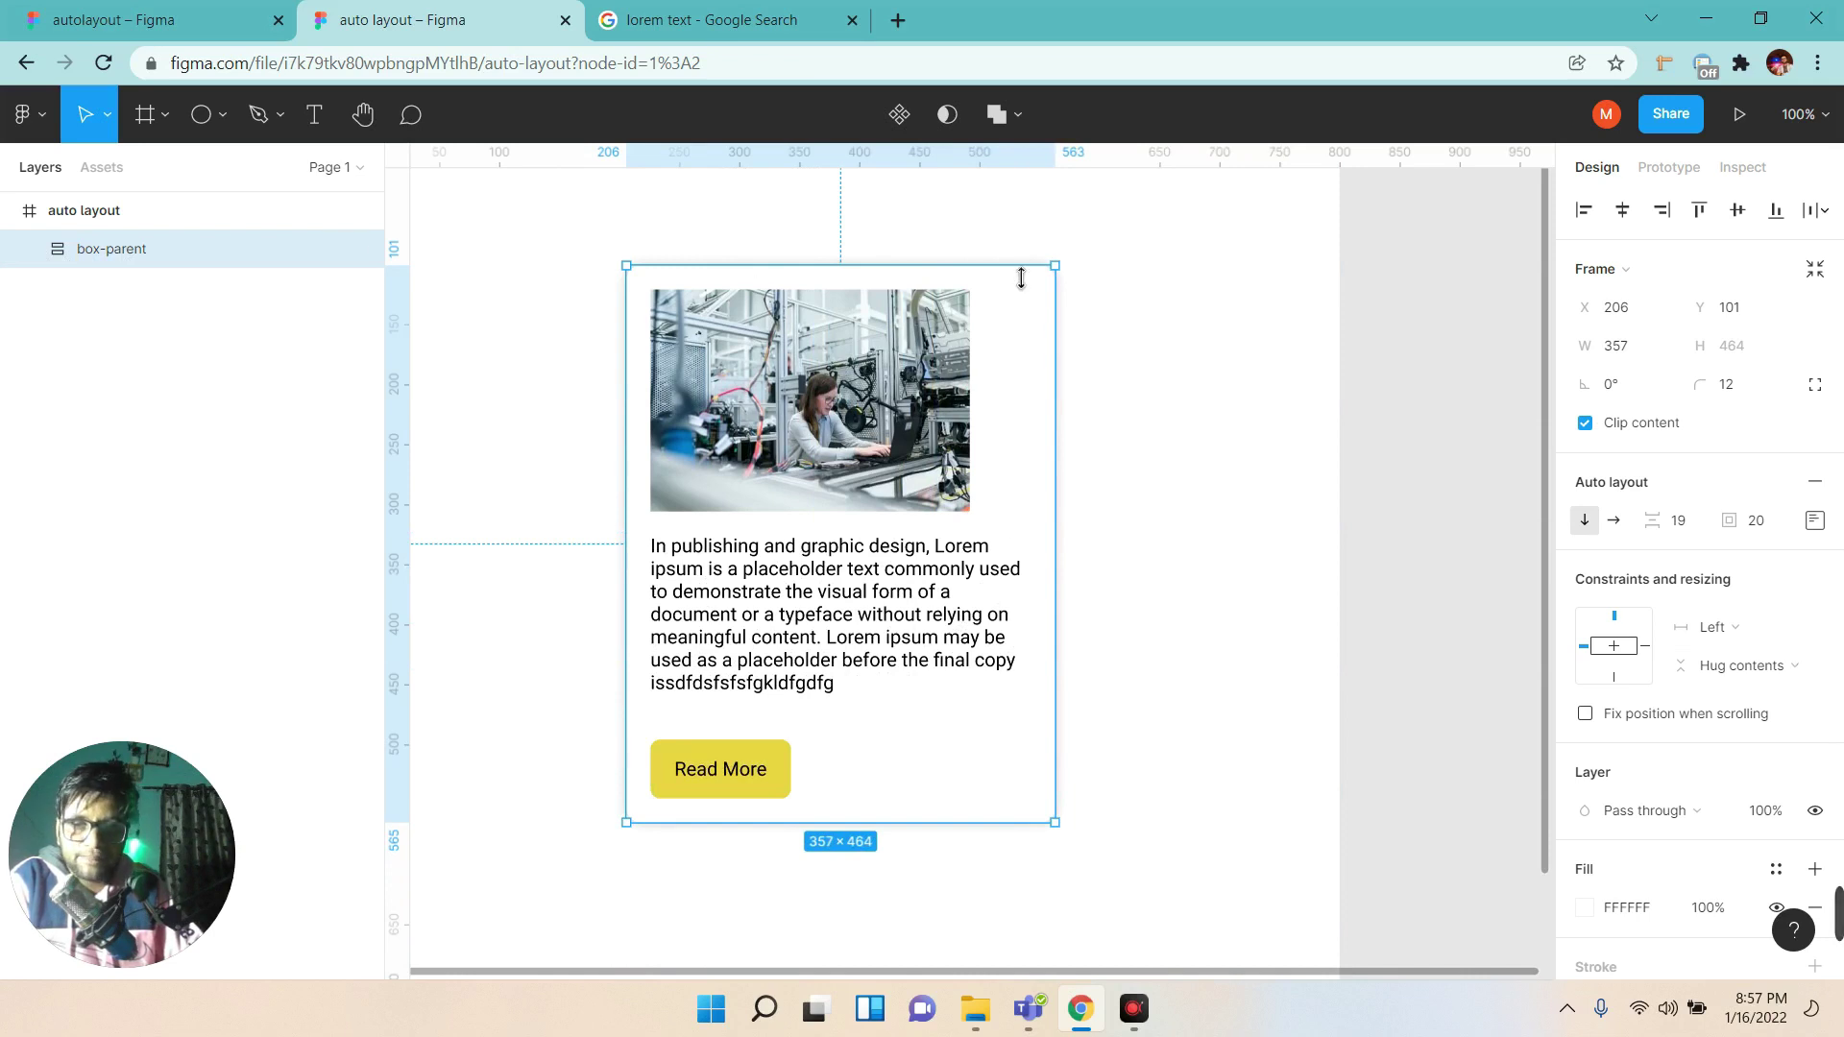
click(1719, 627)
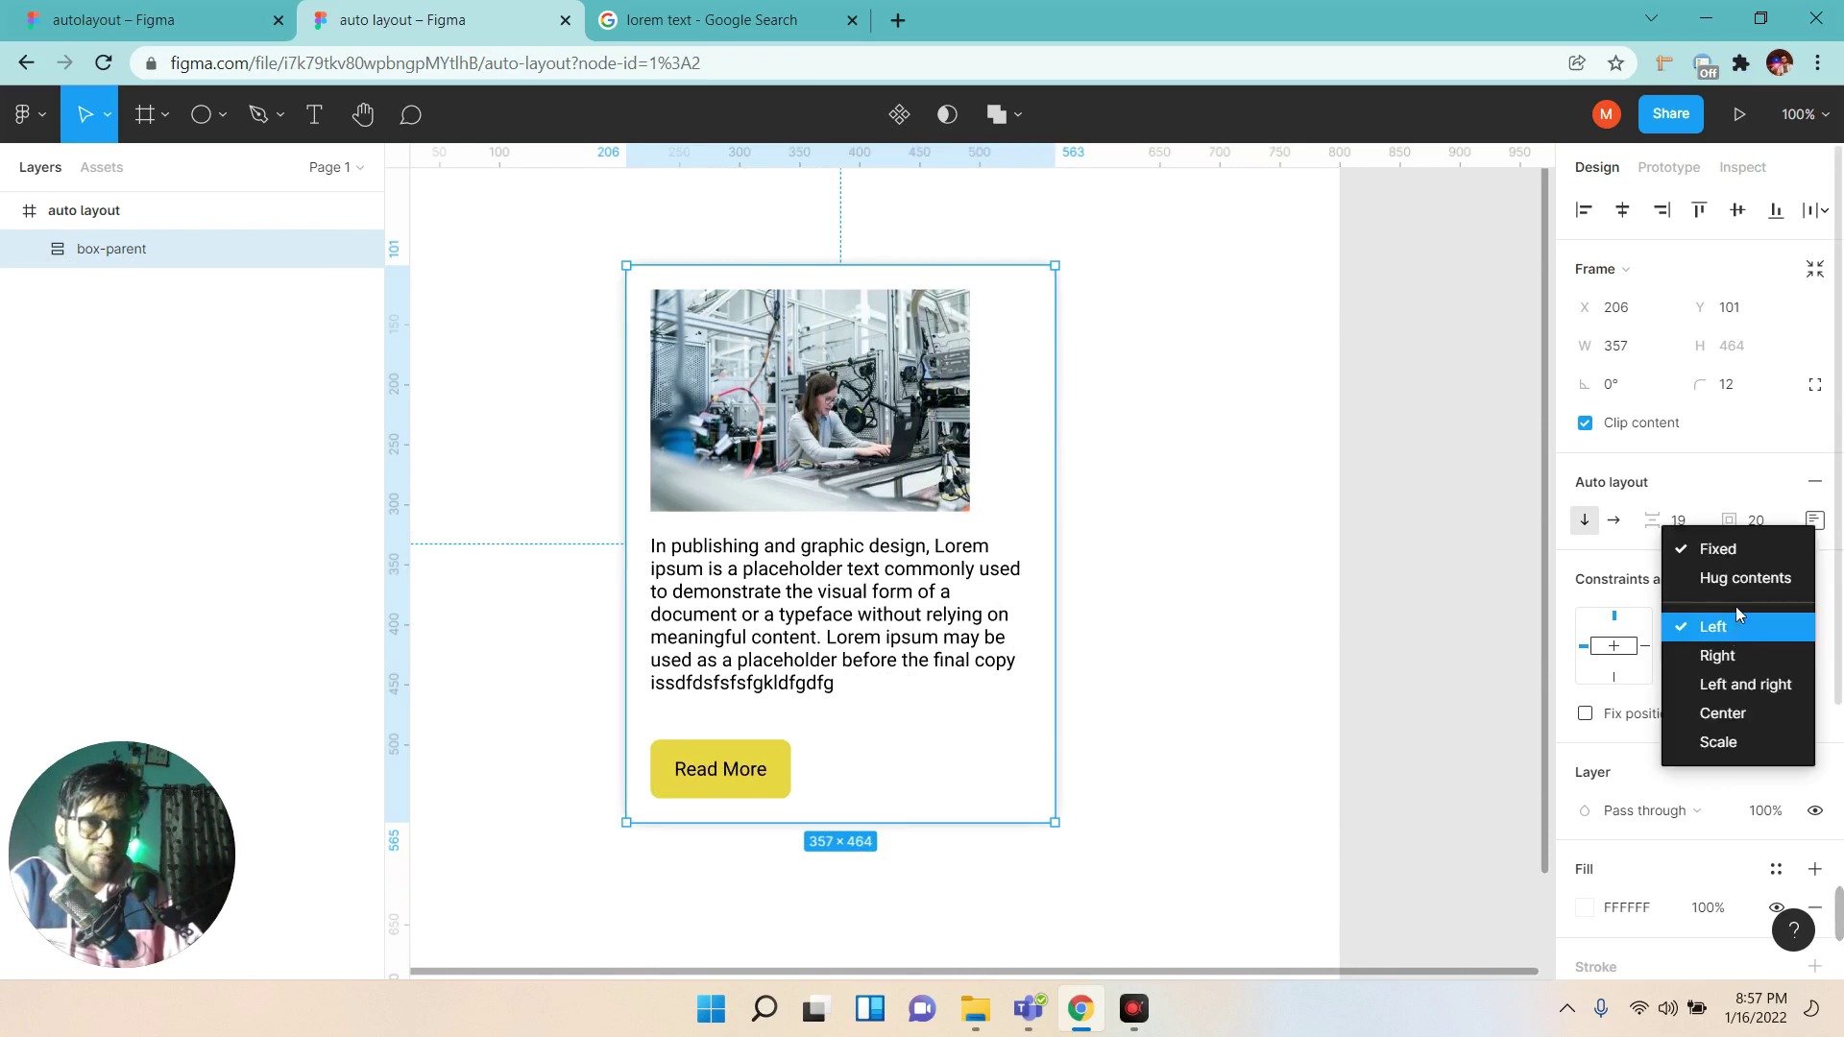
click(1739, 577)
Set the image's horizontal resizing to Fill container.
click(864, 423)
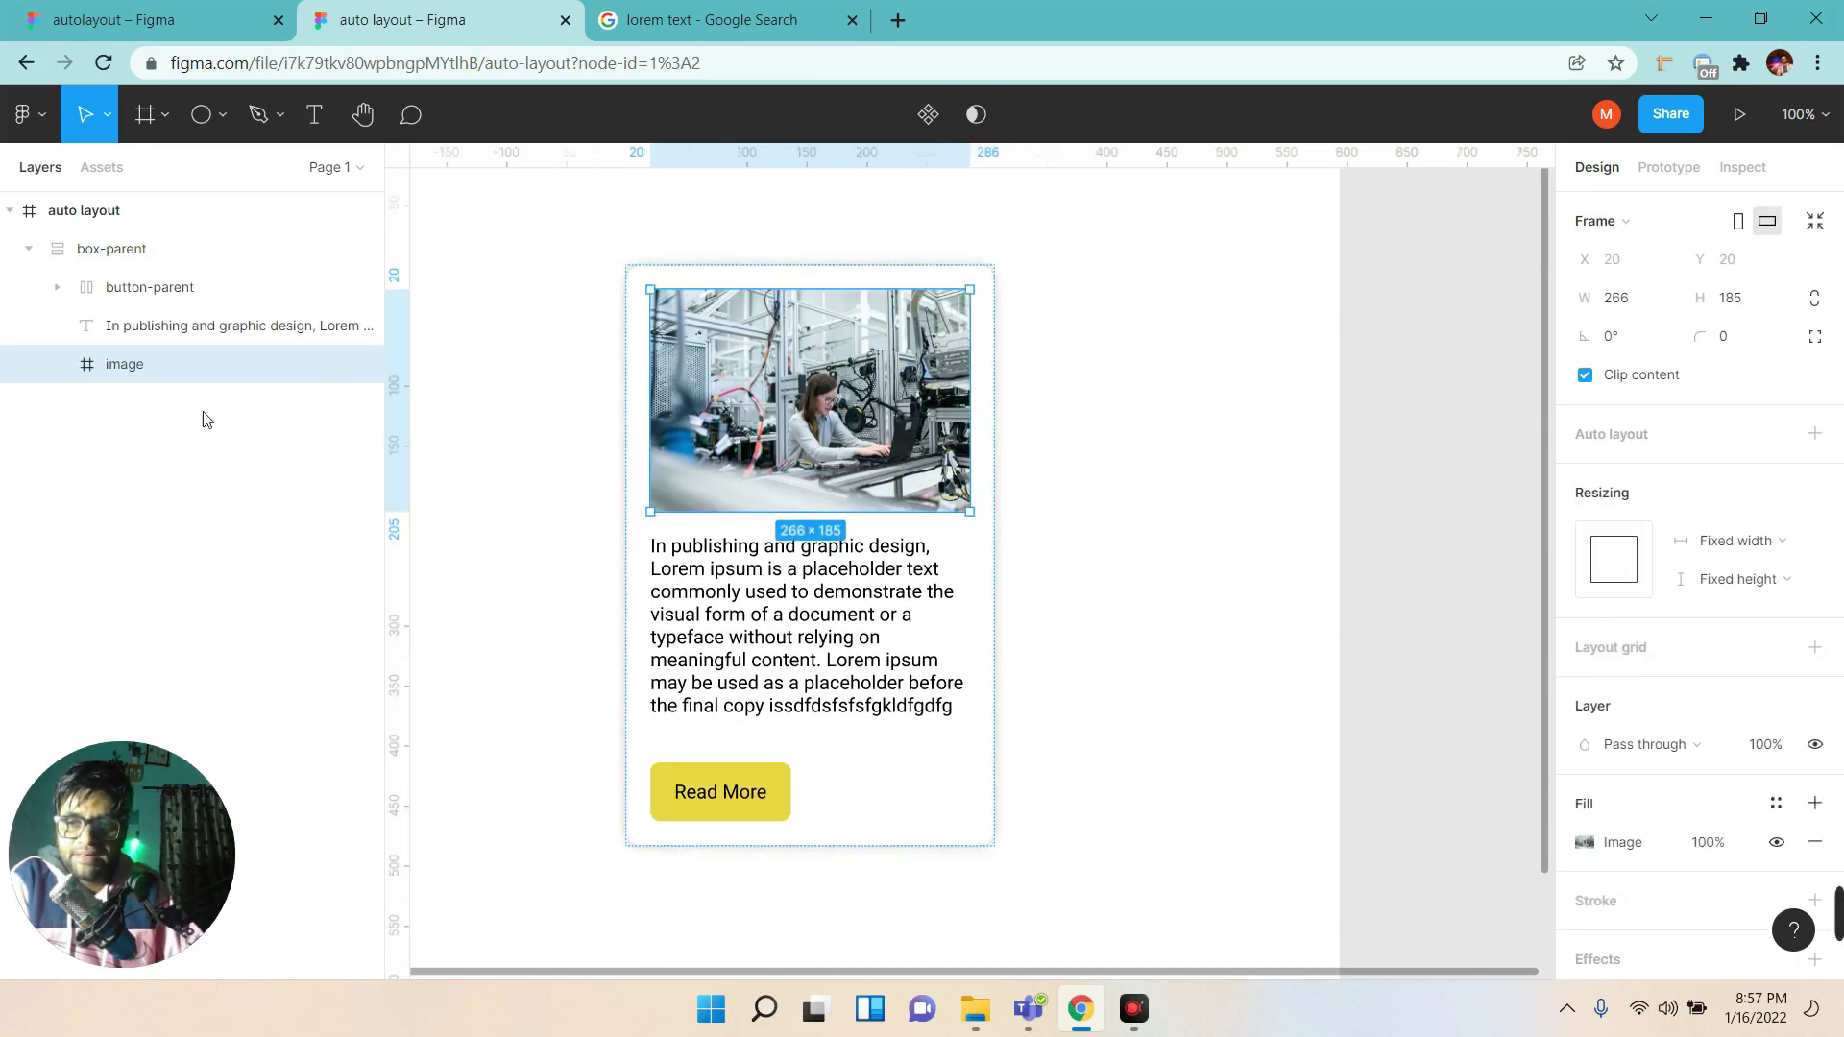
click(1726, 540)
click(1732, 567)
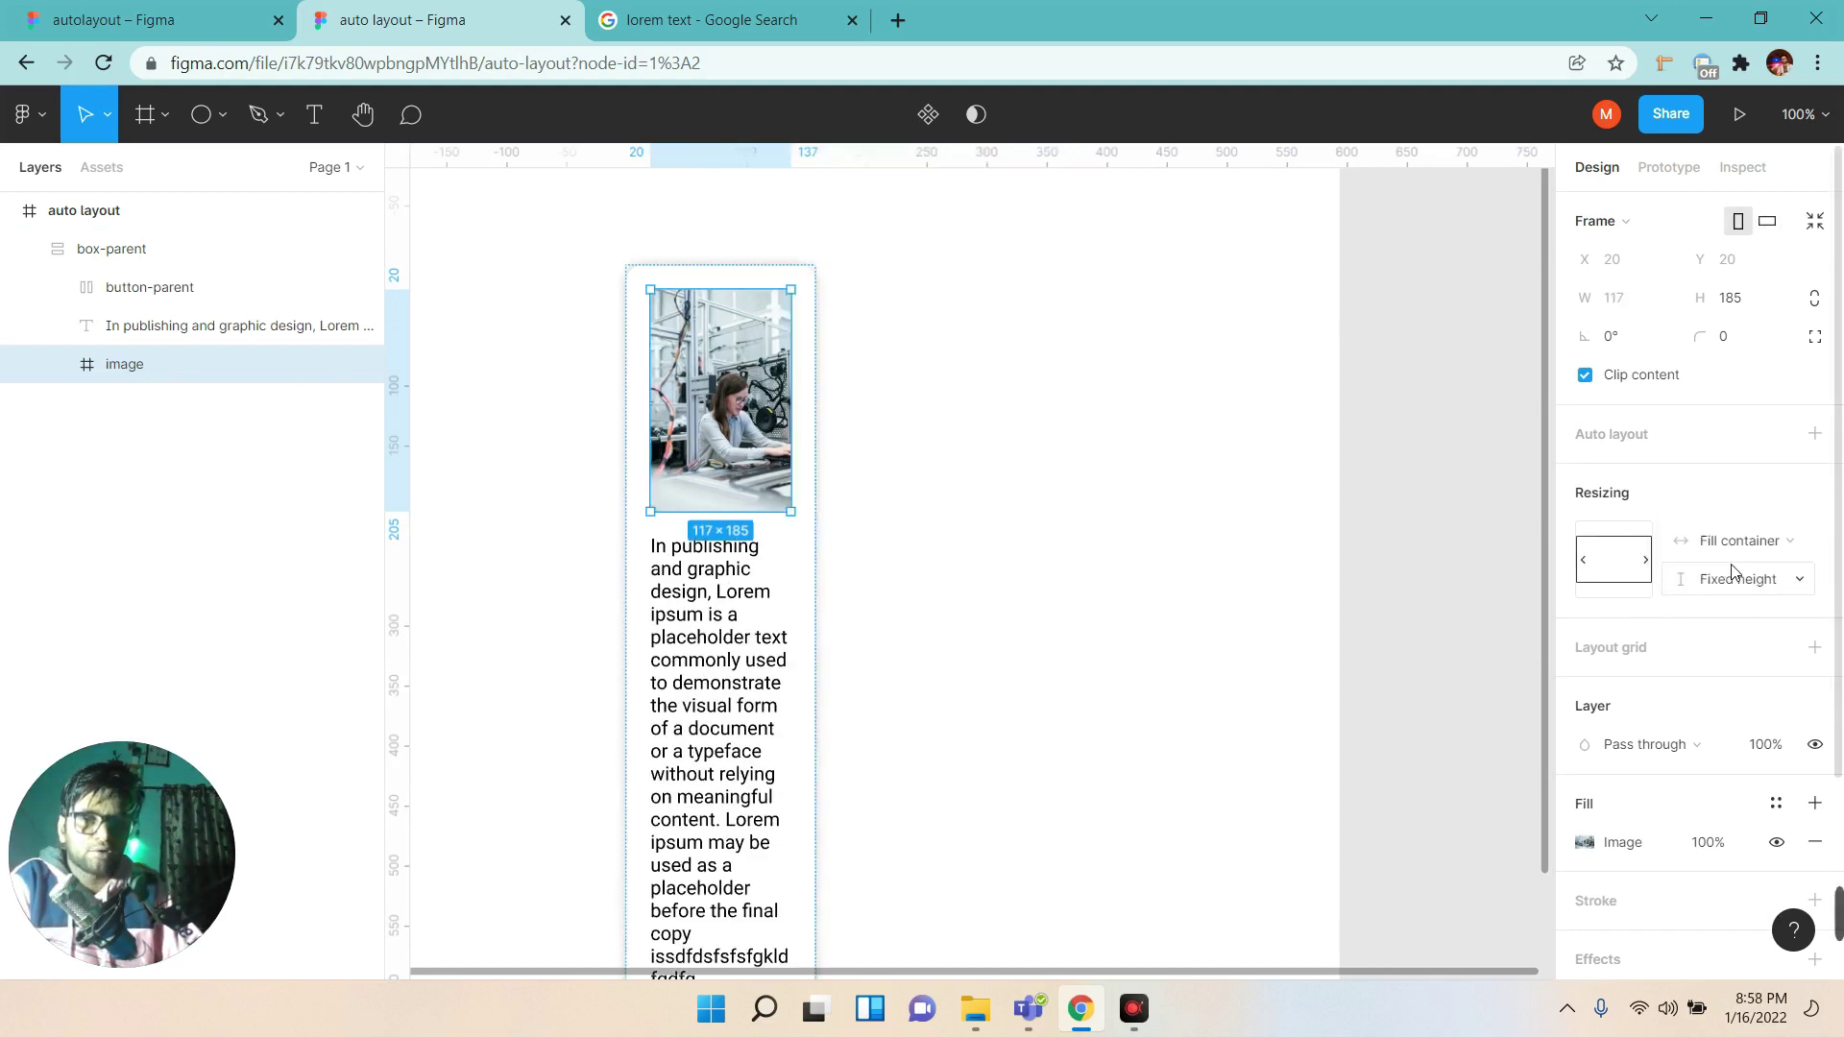
Drag the card edge wider and narrower to confirm image and paragraph stretch together.
click(80, 252)
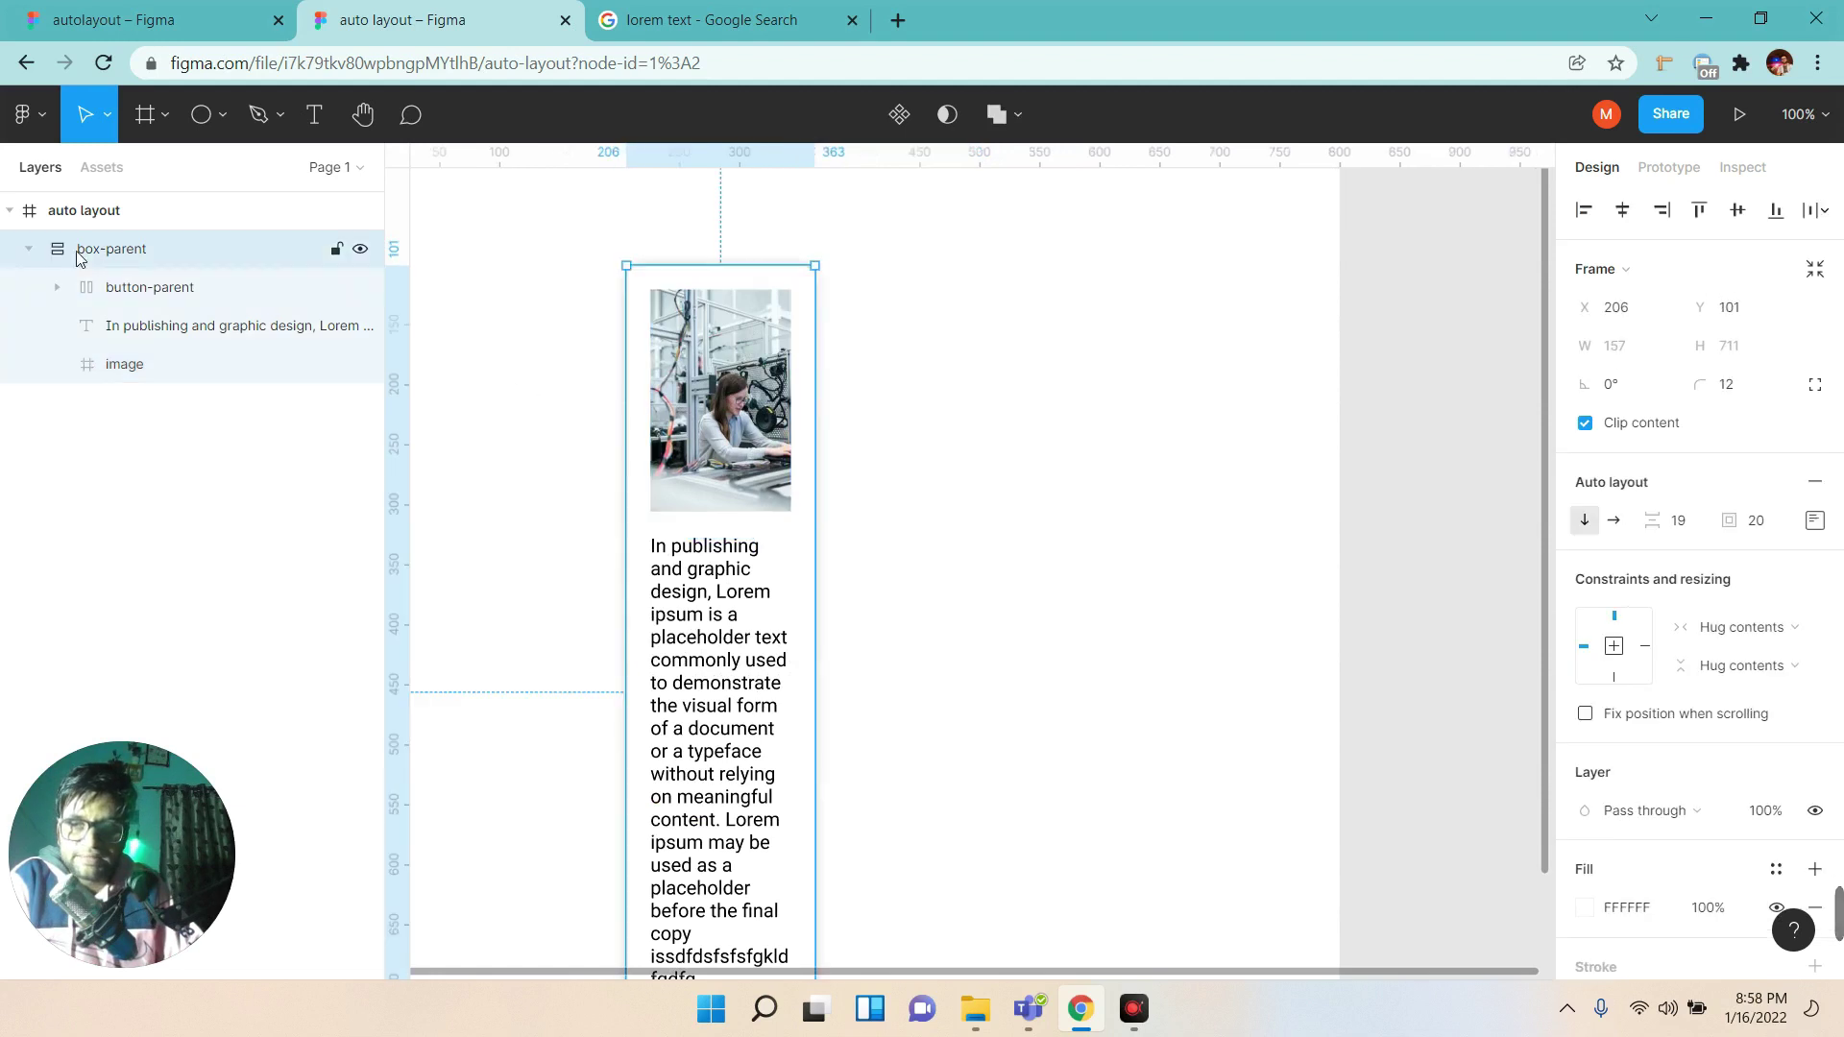
drag(826, 516, 1181, 531)
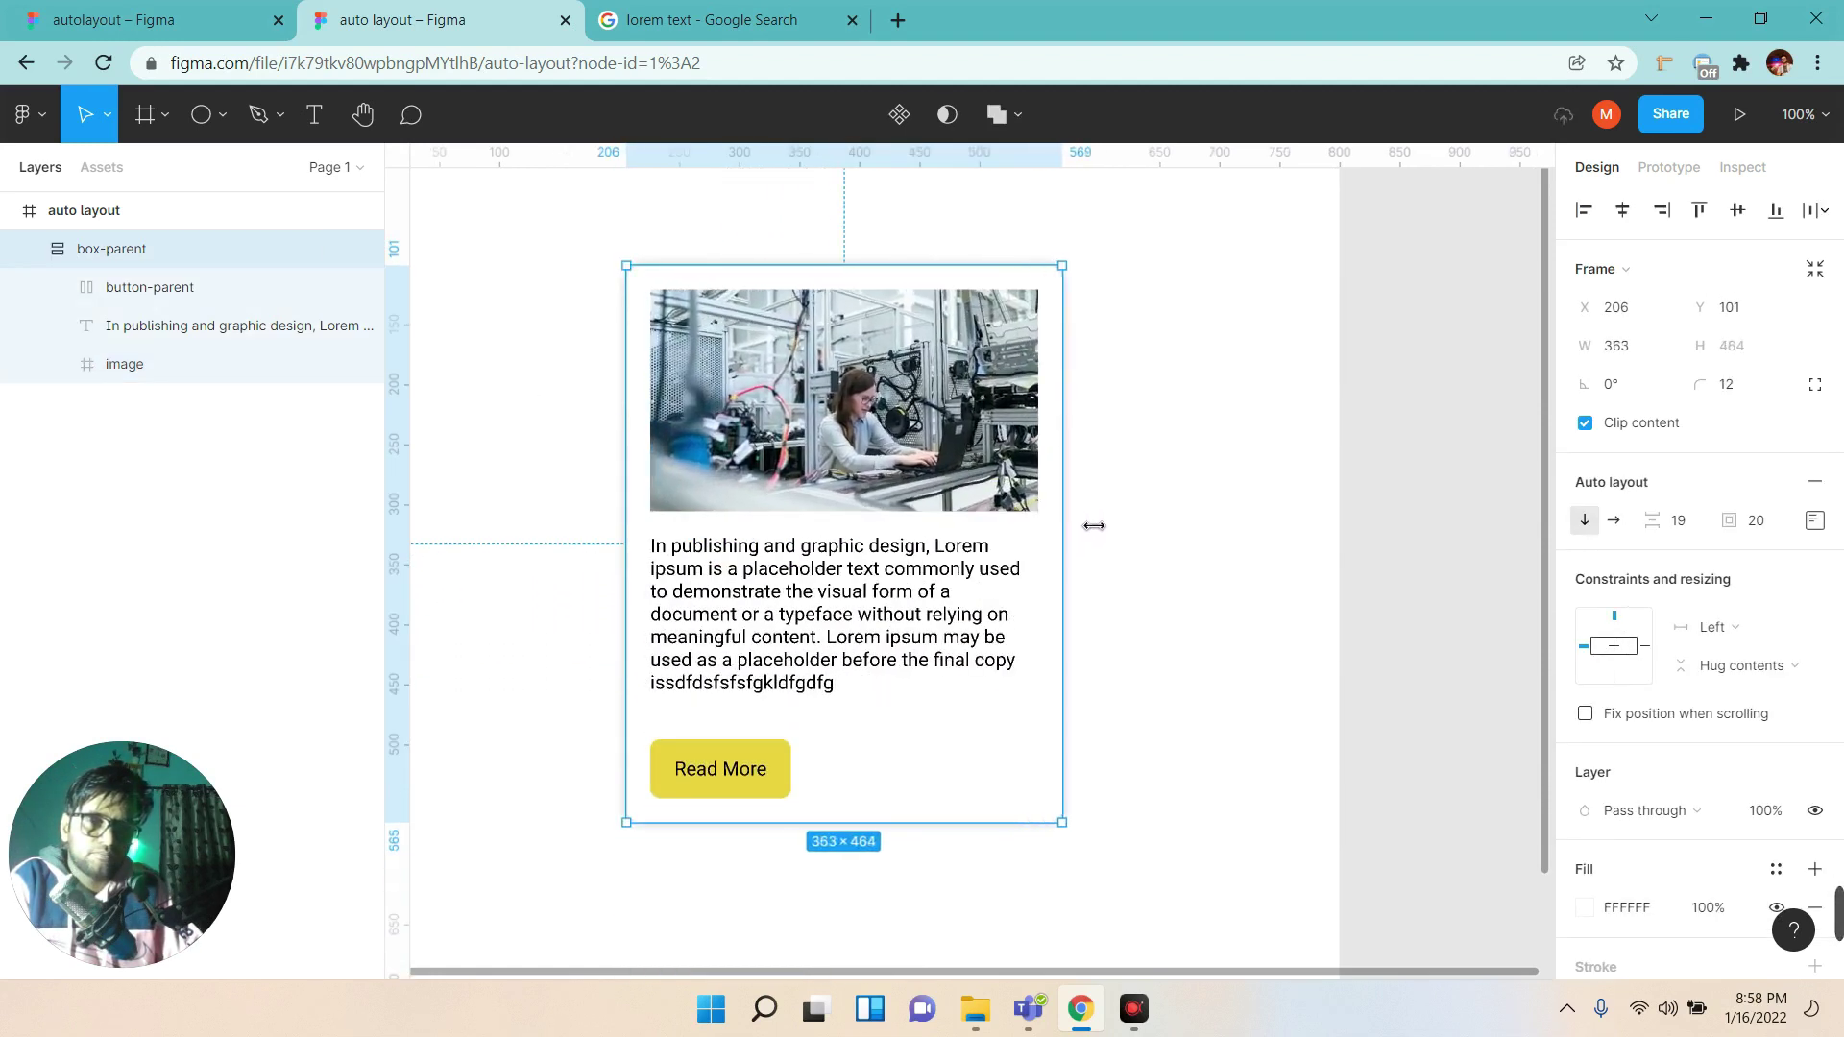
mouse_move(1180, 531)
mouse_down()
mouse_move(1004, 535)
mouse_move(1259, 541)
mouse_up()
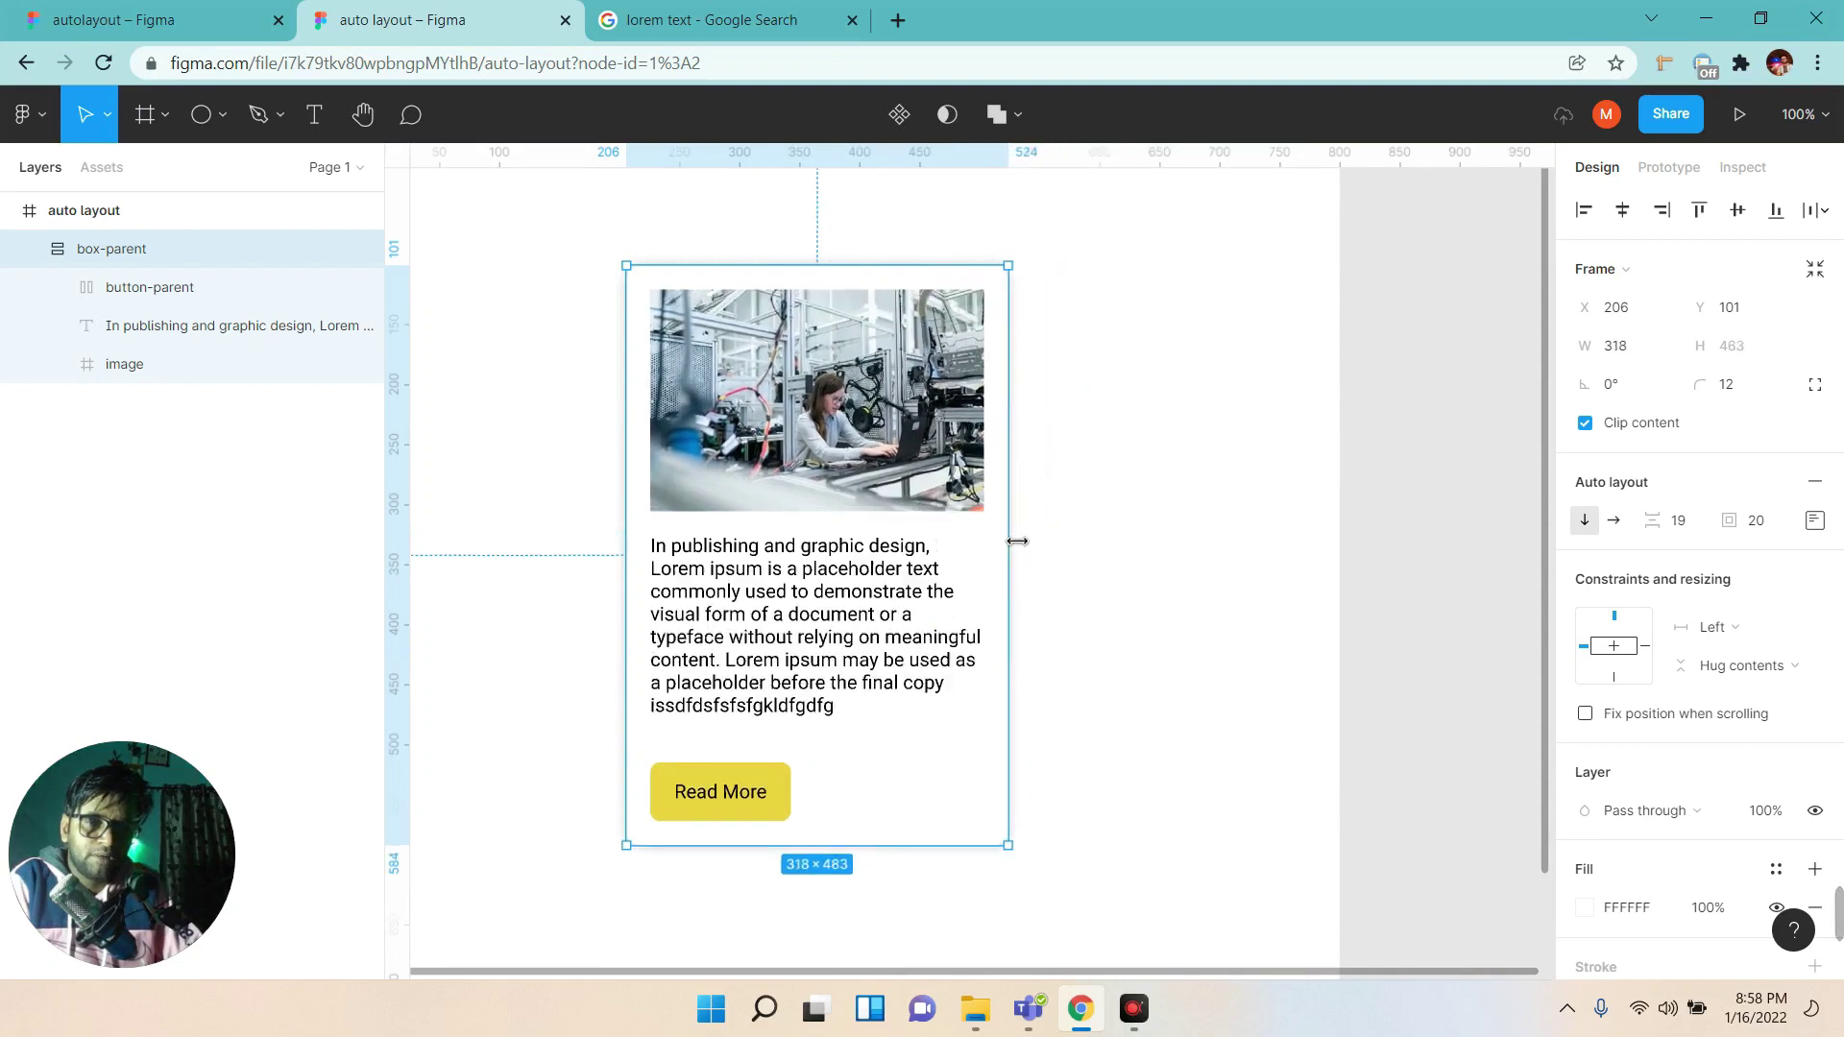
drag(1258, 541, 999, 541)
click(877, 449)
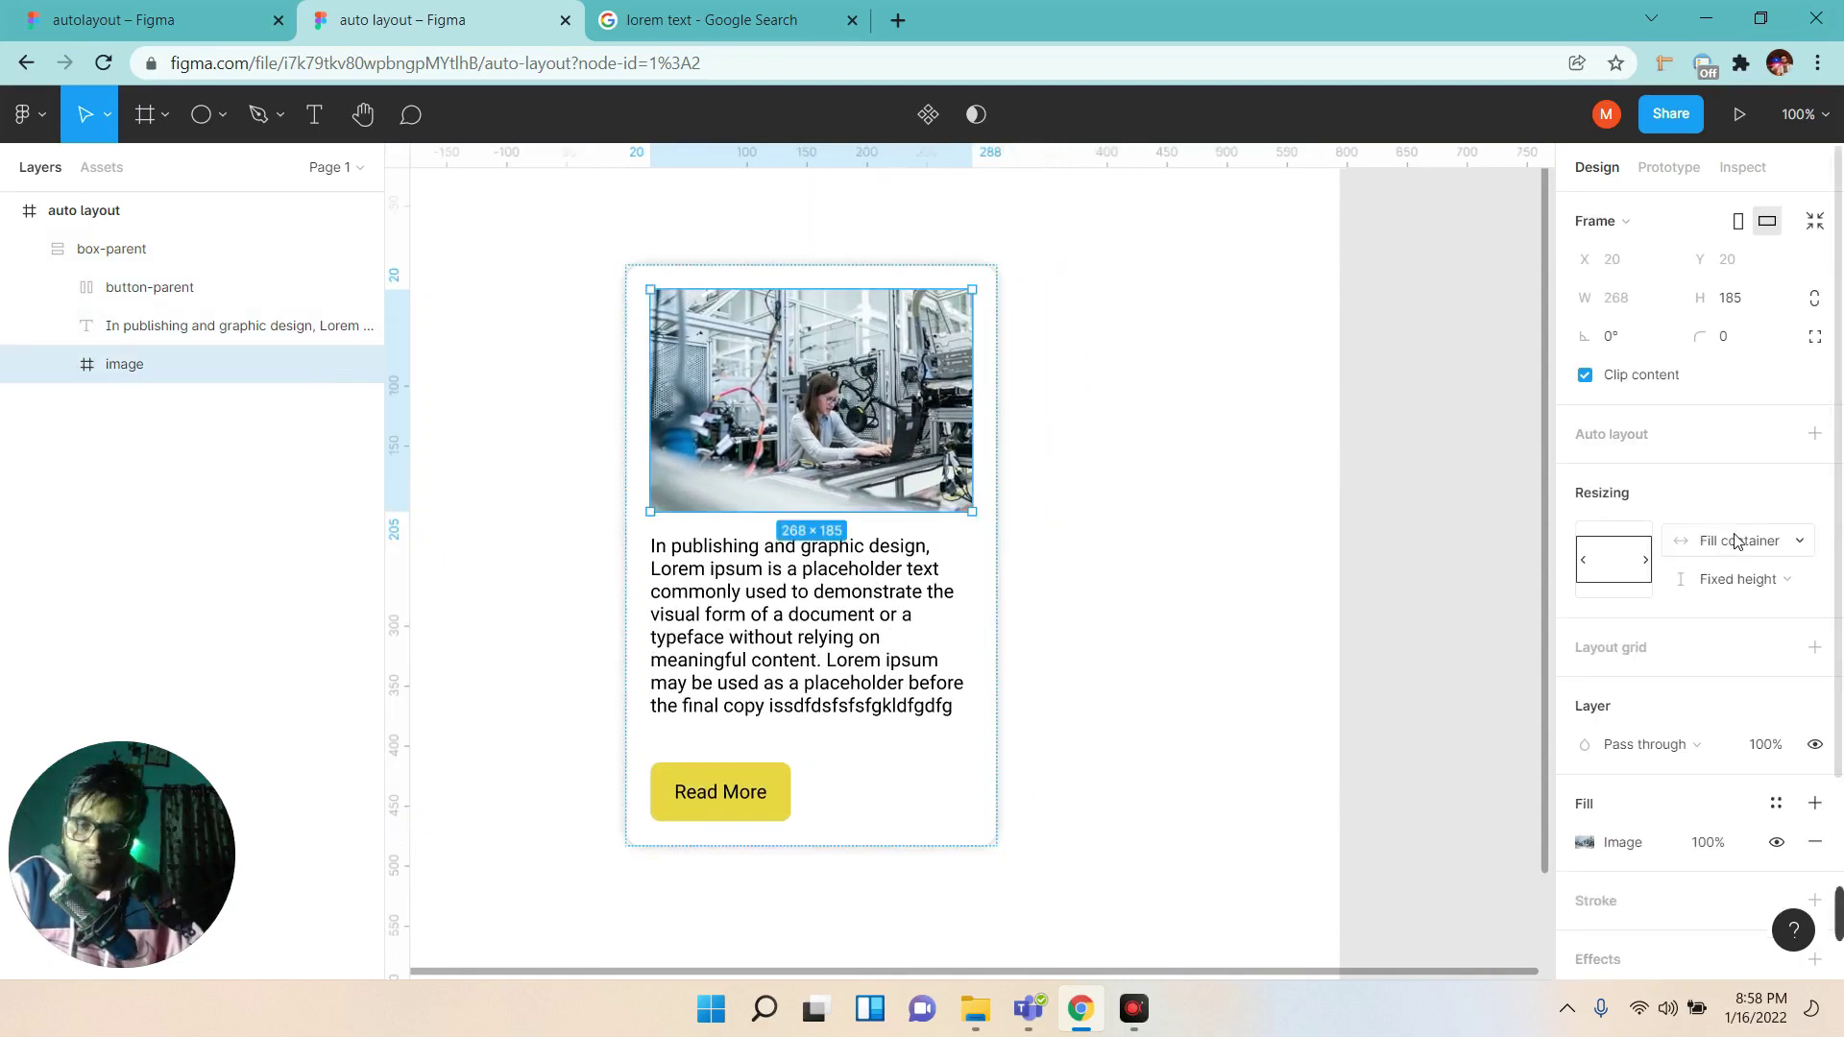
click(874, 604)
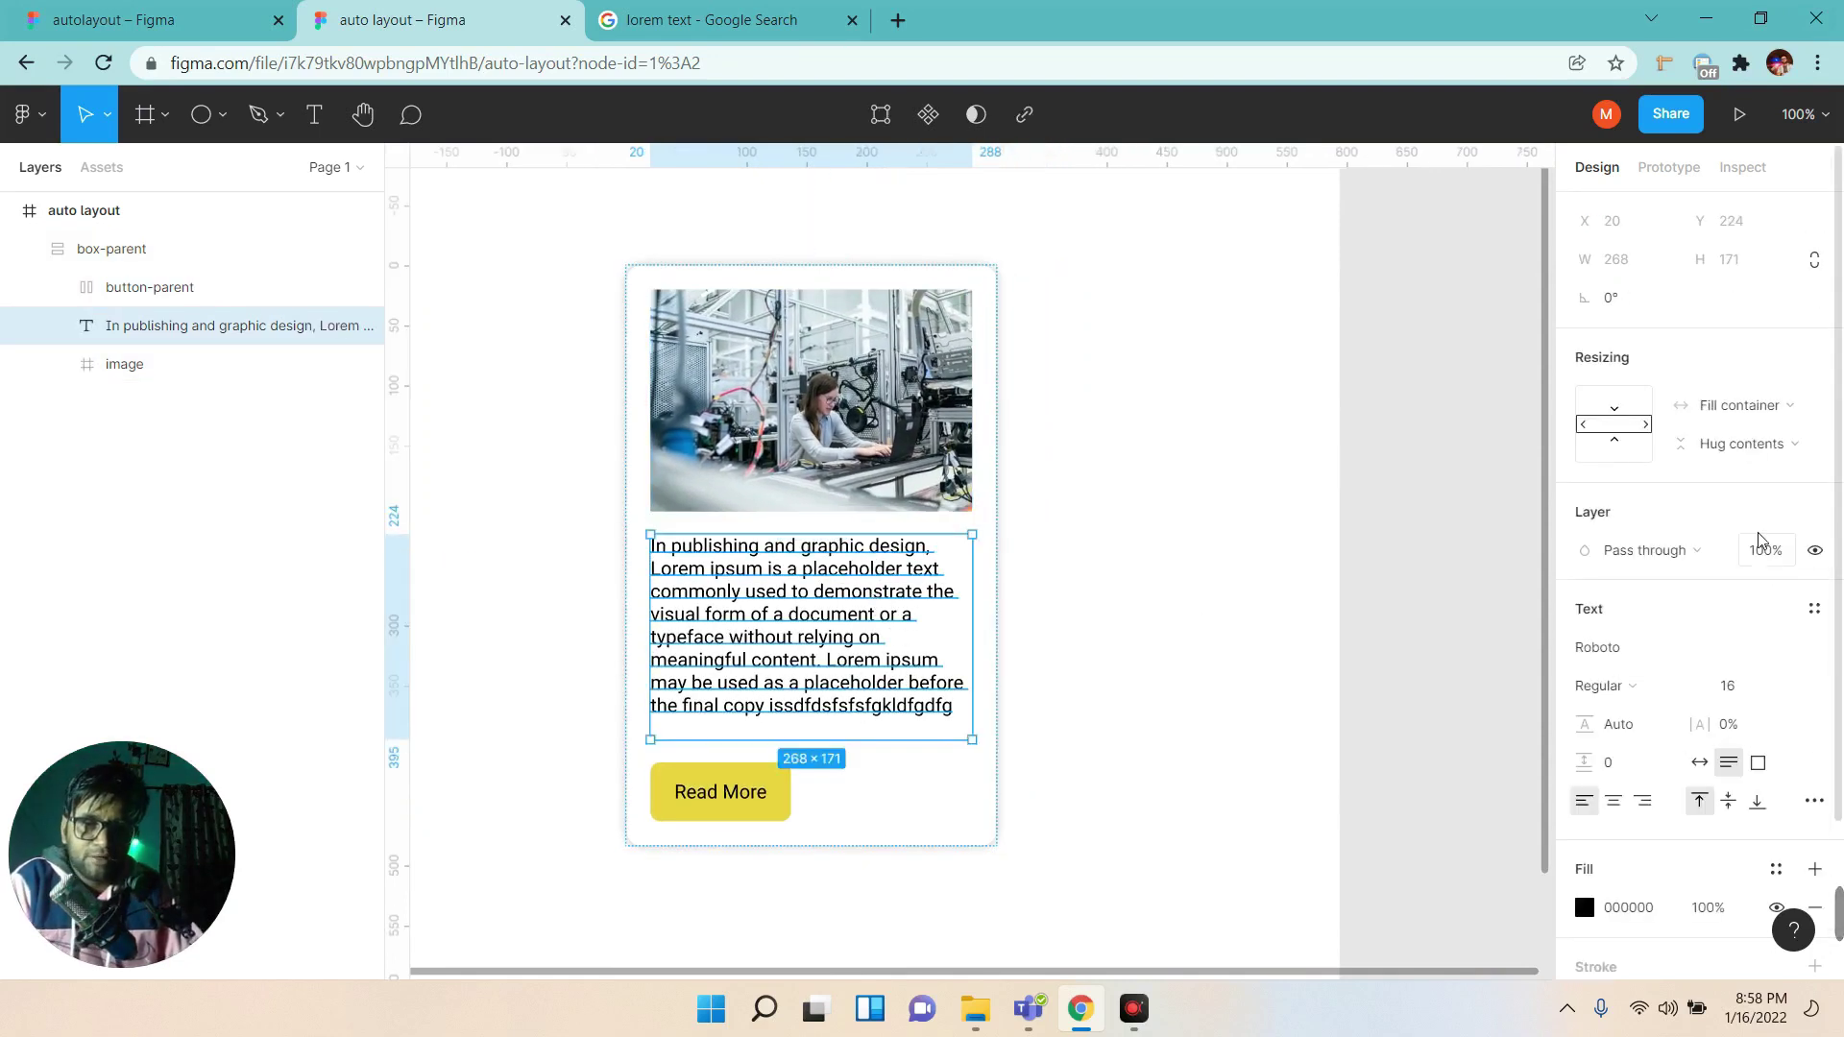
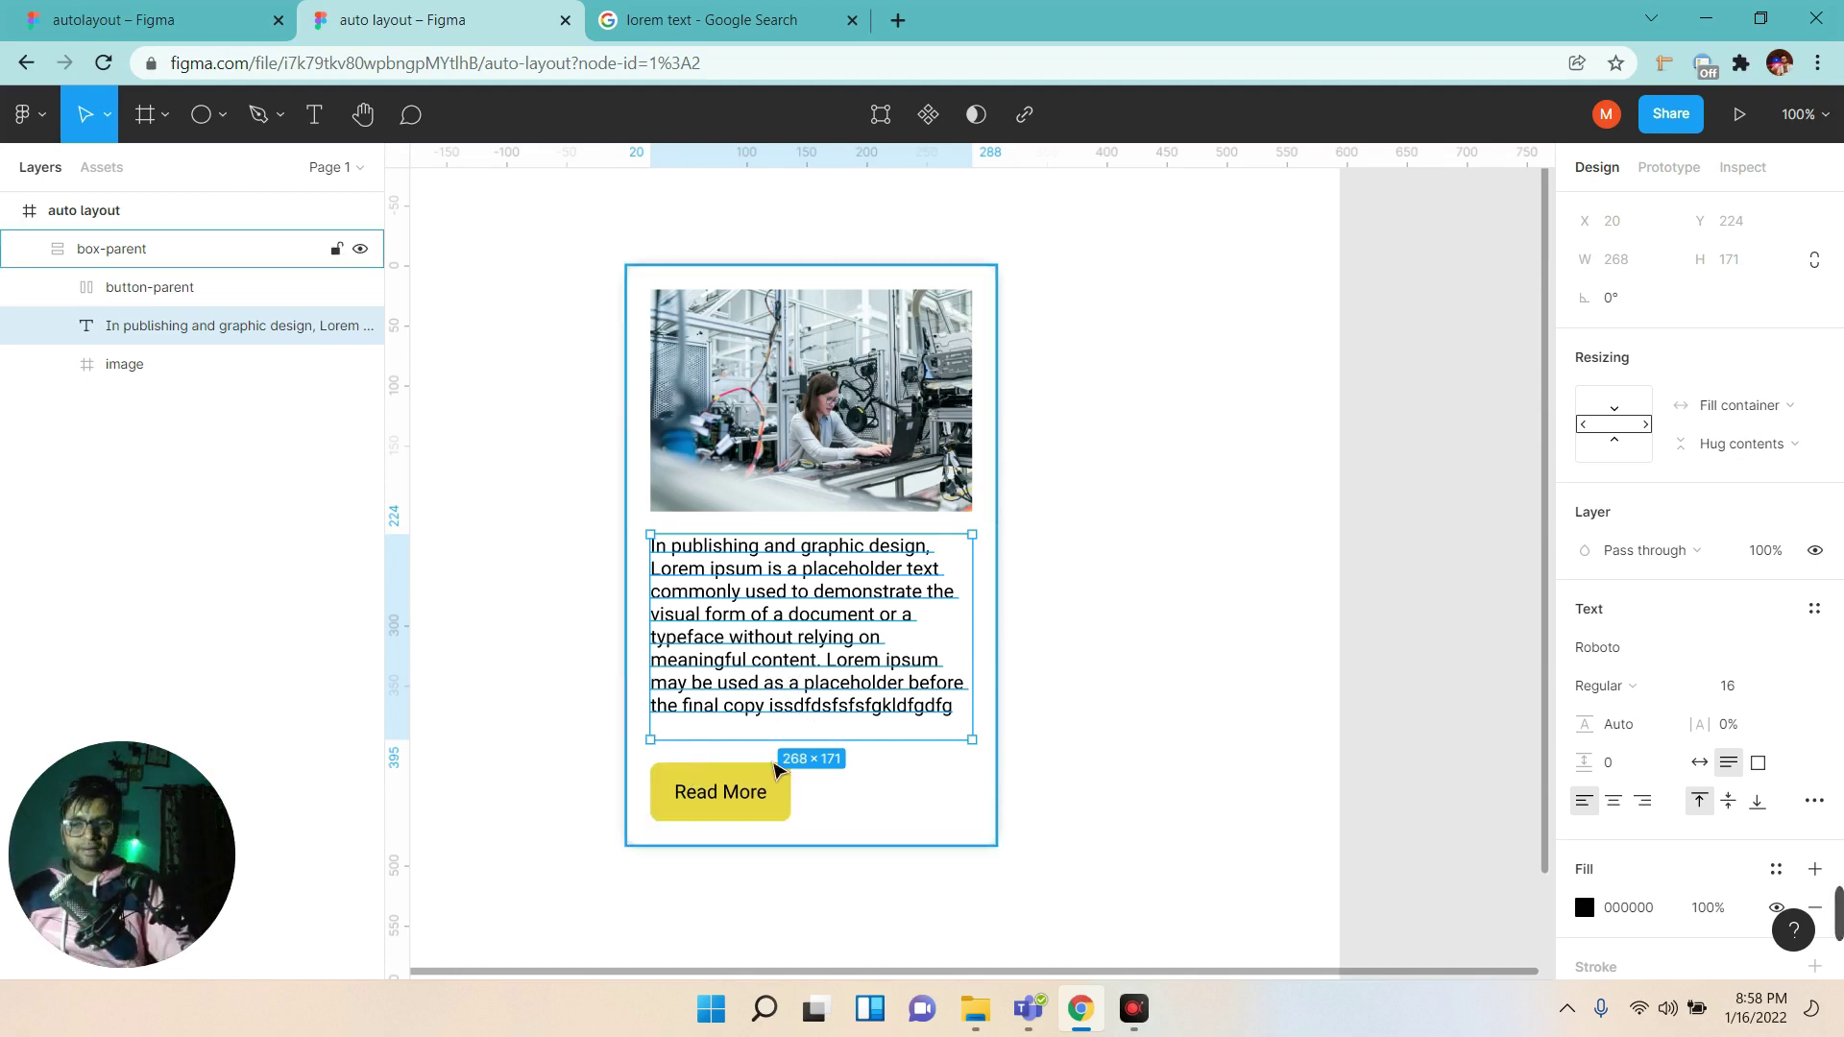
Give the paragraph text box a fixed height.
click(725, 492)
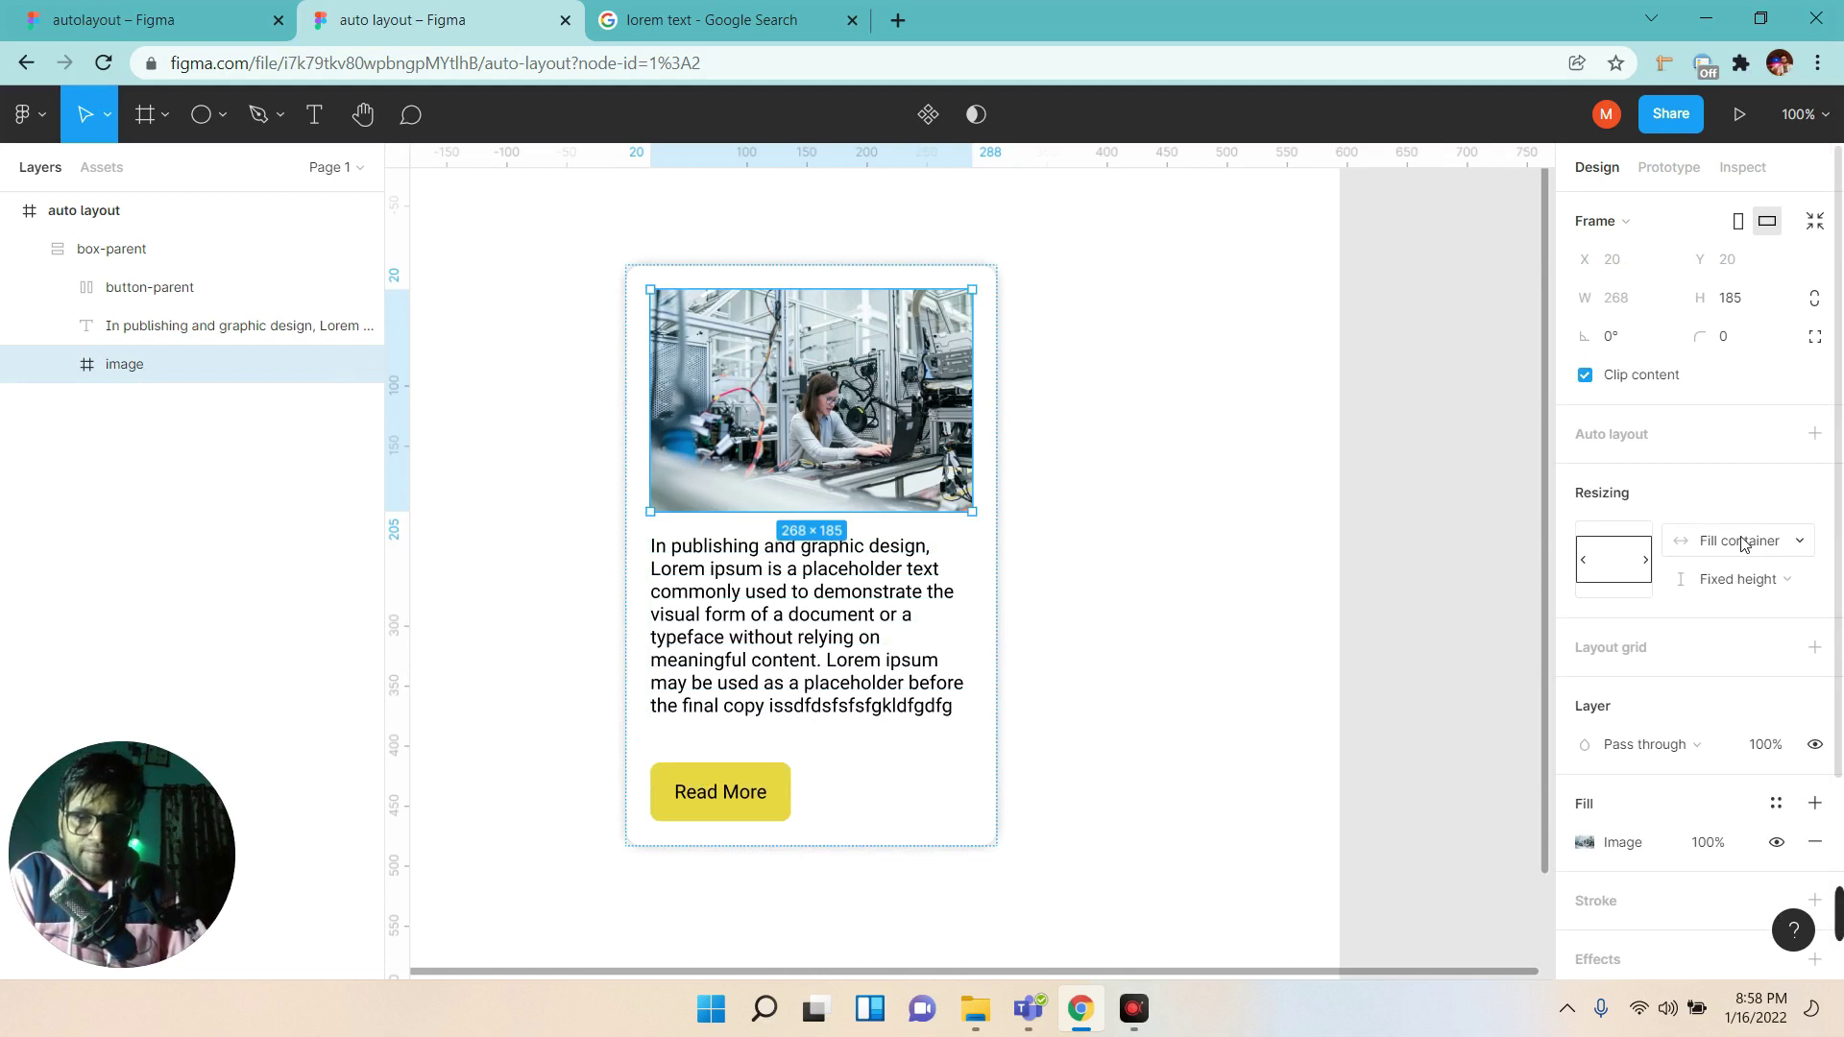
click(908, 600)
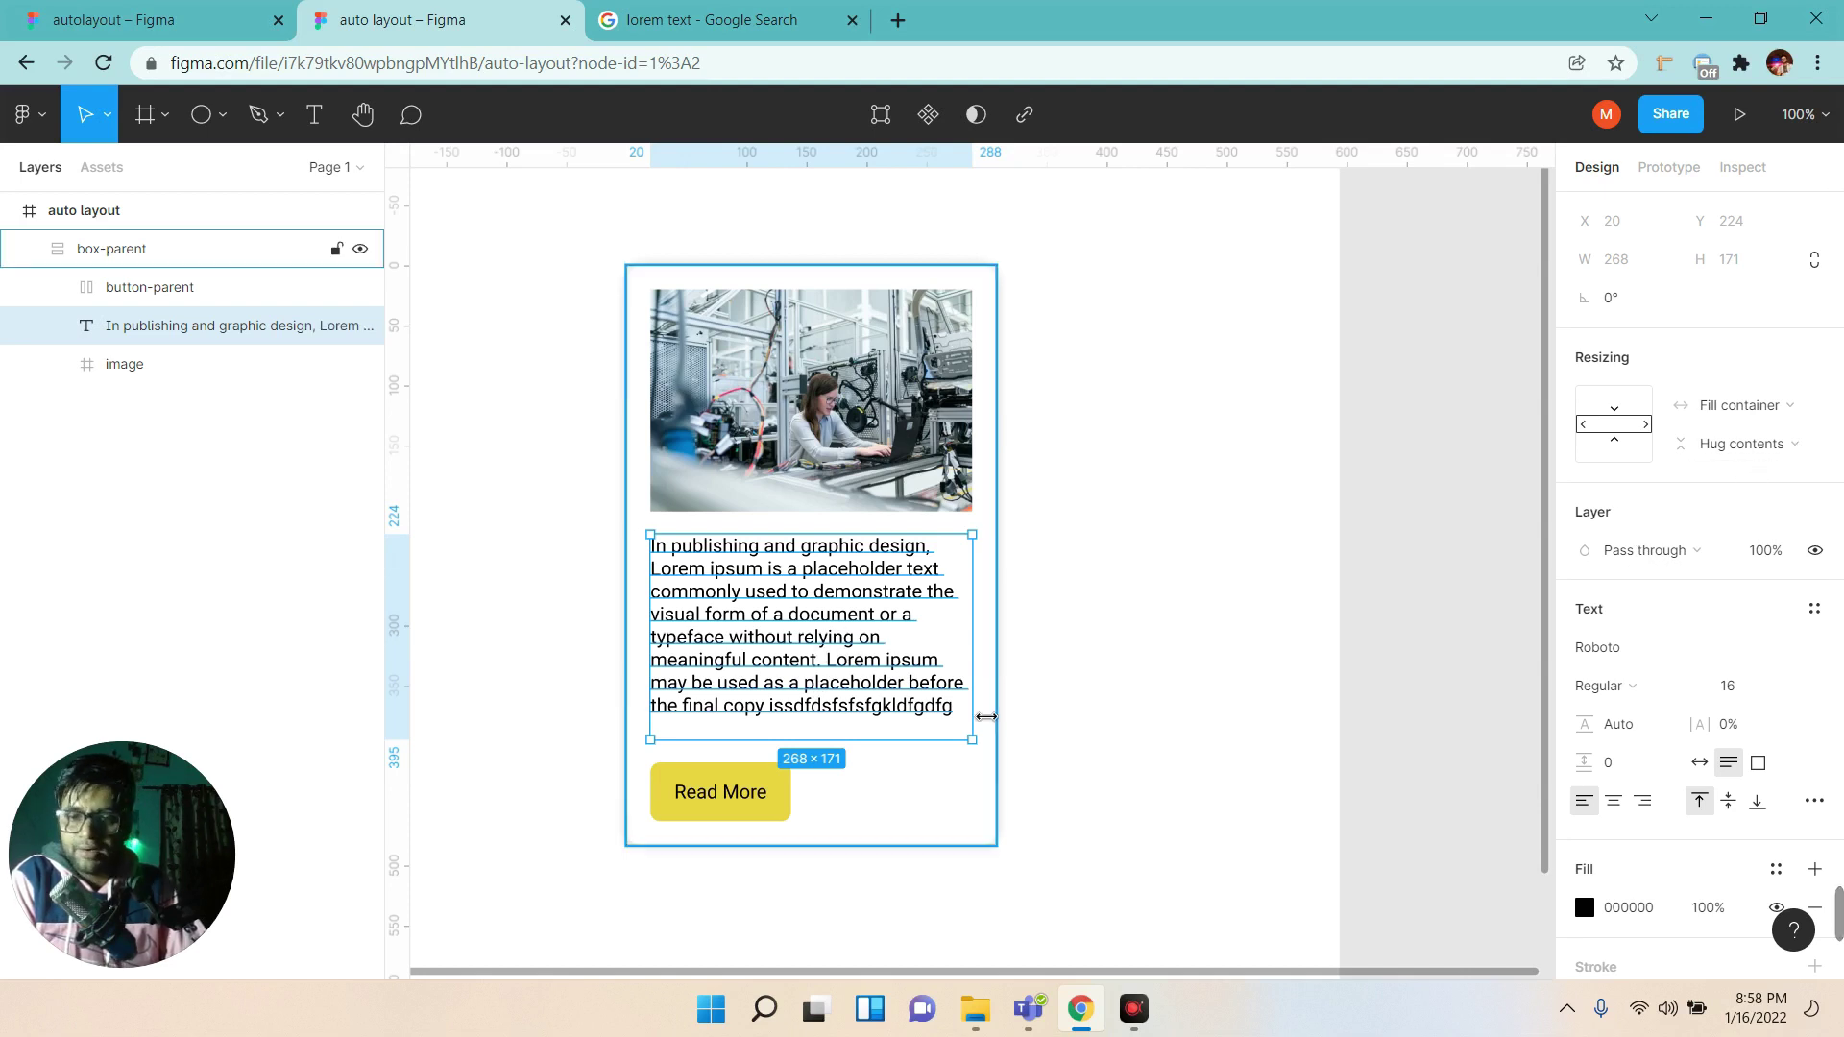
click(1766, 446)
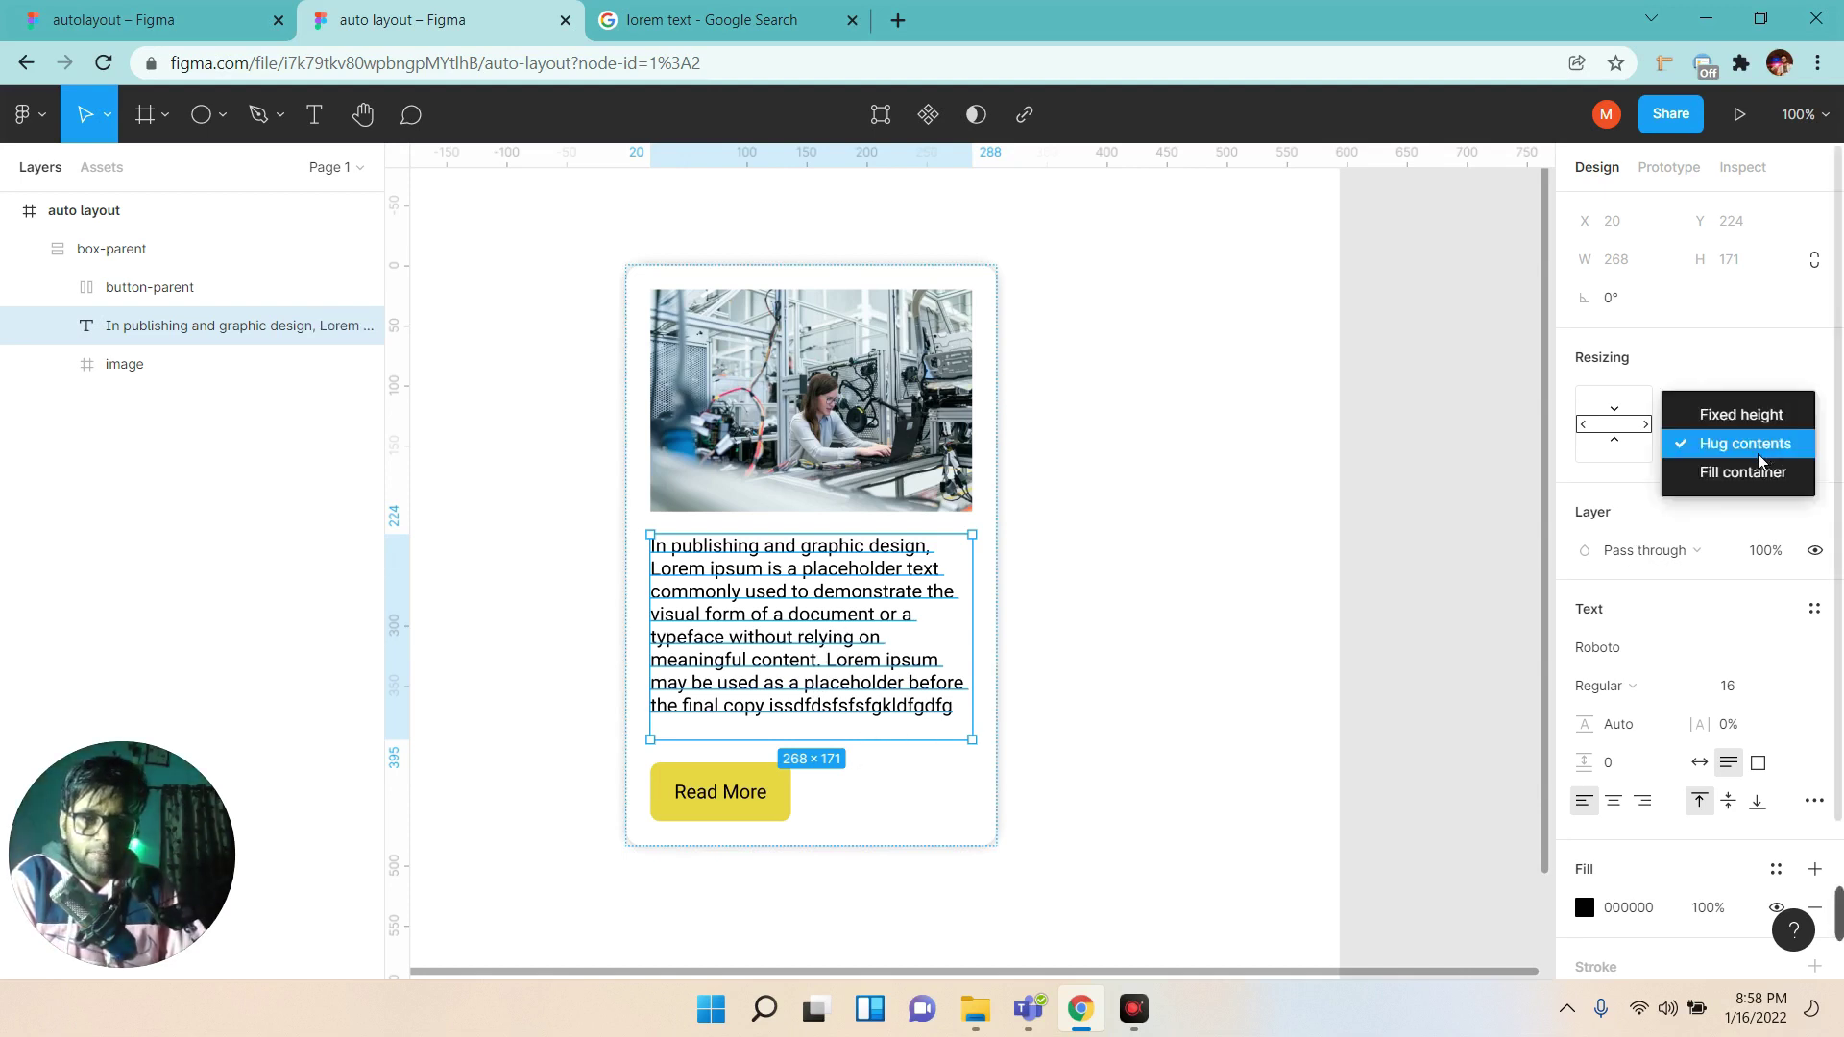
click(1741, 424)
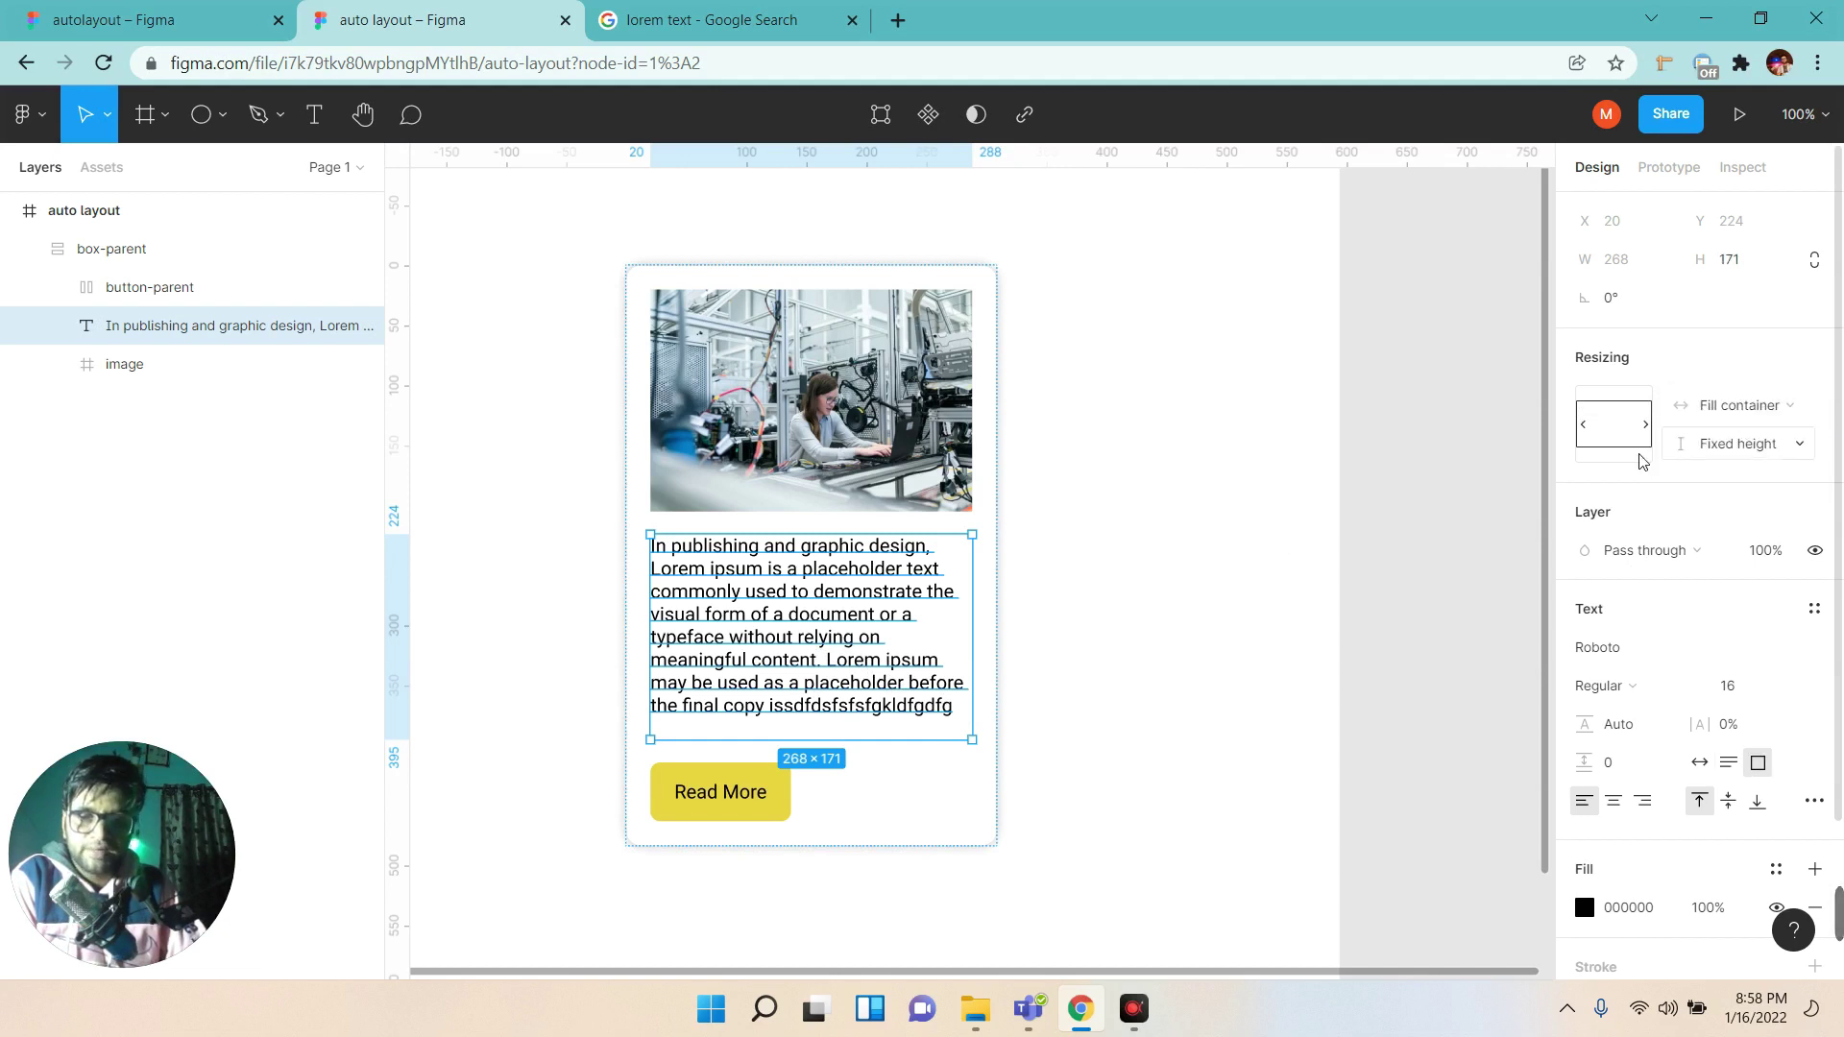
Add and remove test text in the paragraph, then make its height hug the contents.
double_click(927, 713)
click(935, 712)
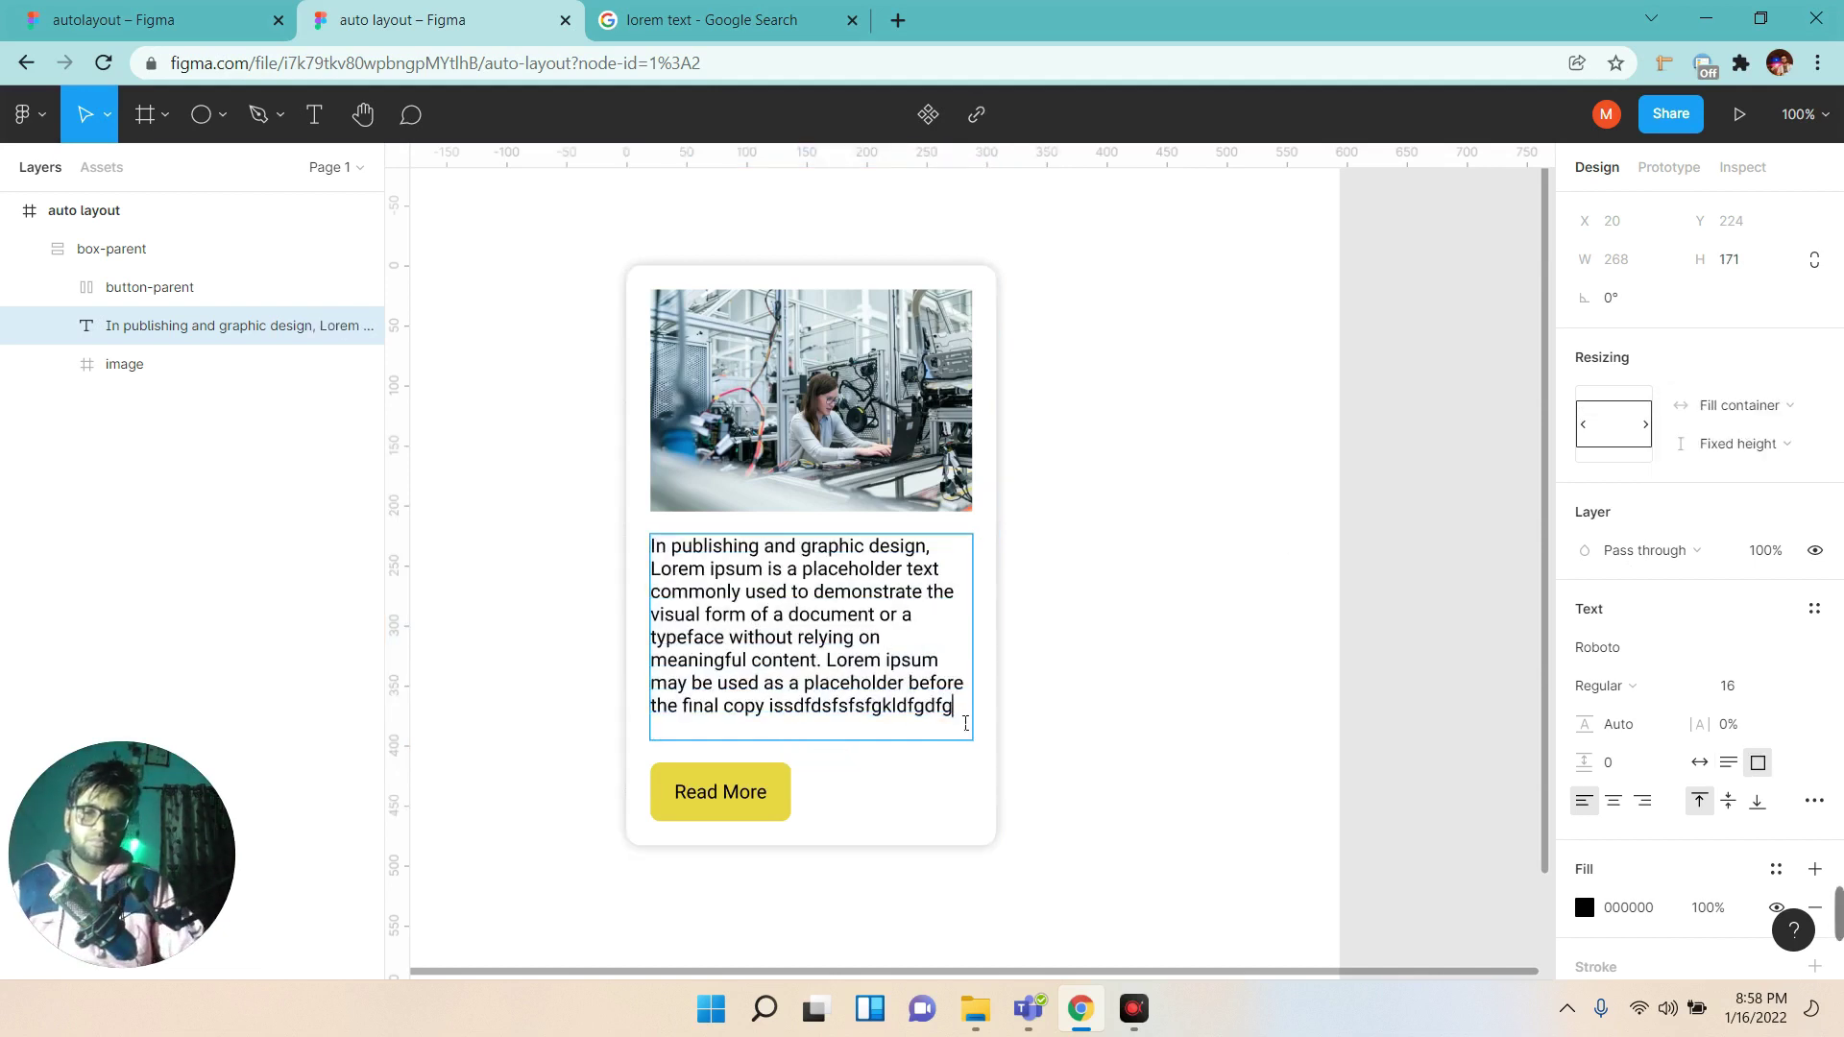
text(ddfg df dfg df gdf)
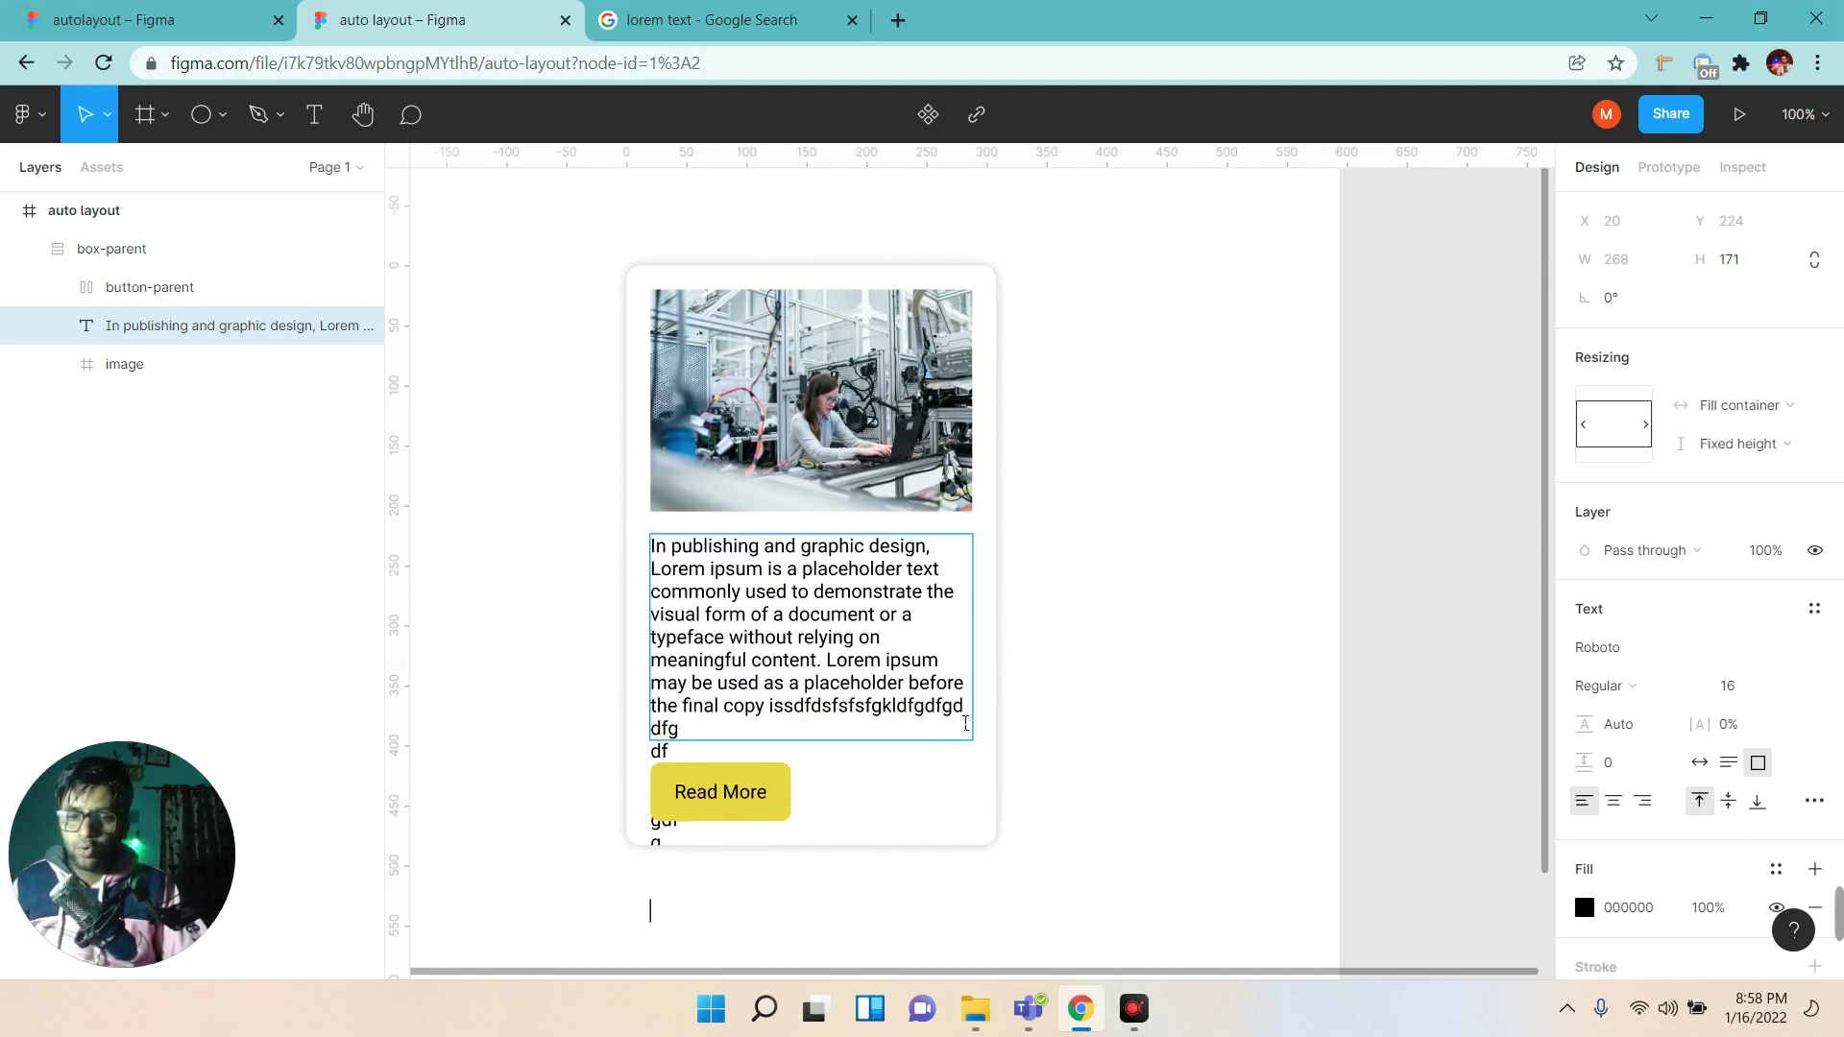
key(BackSpace)
key(BackSpace)
key(BackSpace)
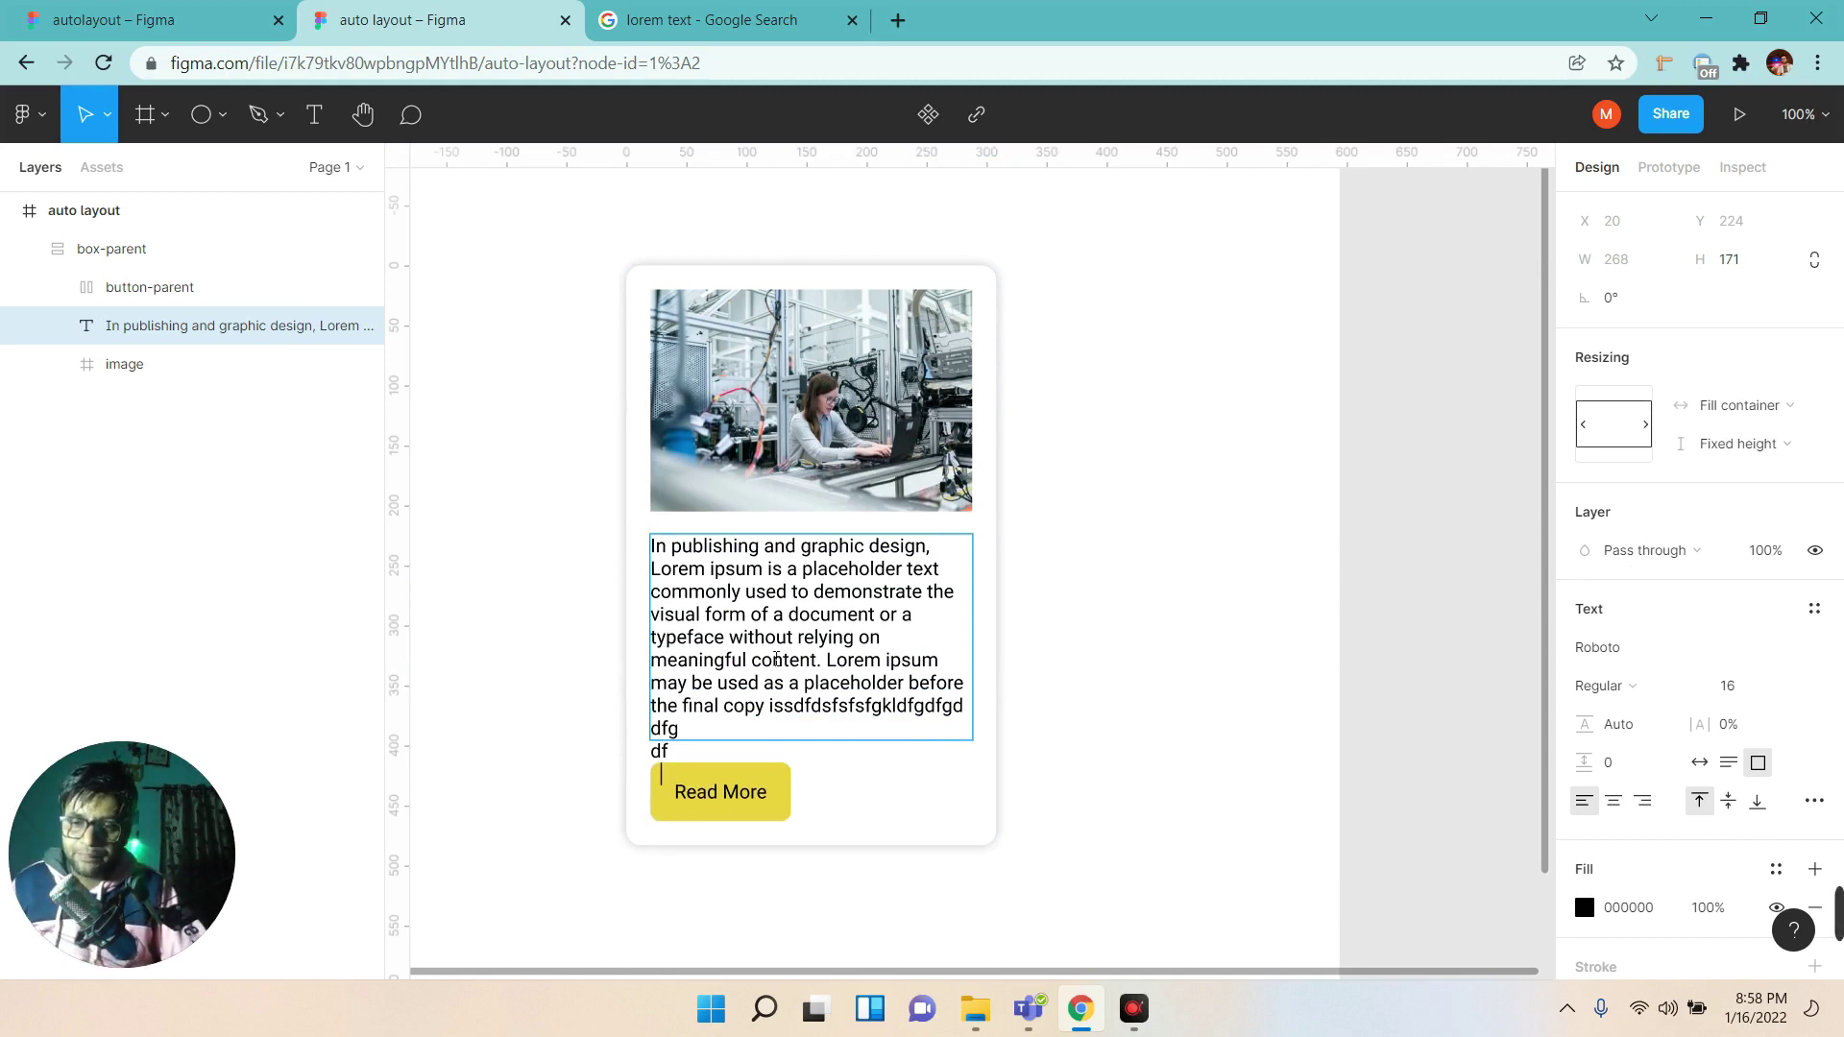
key(Escape)
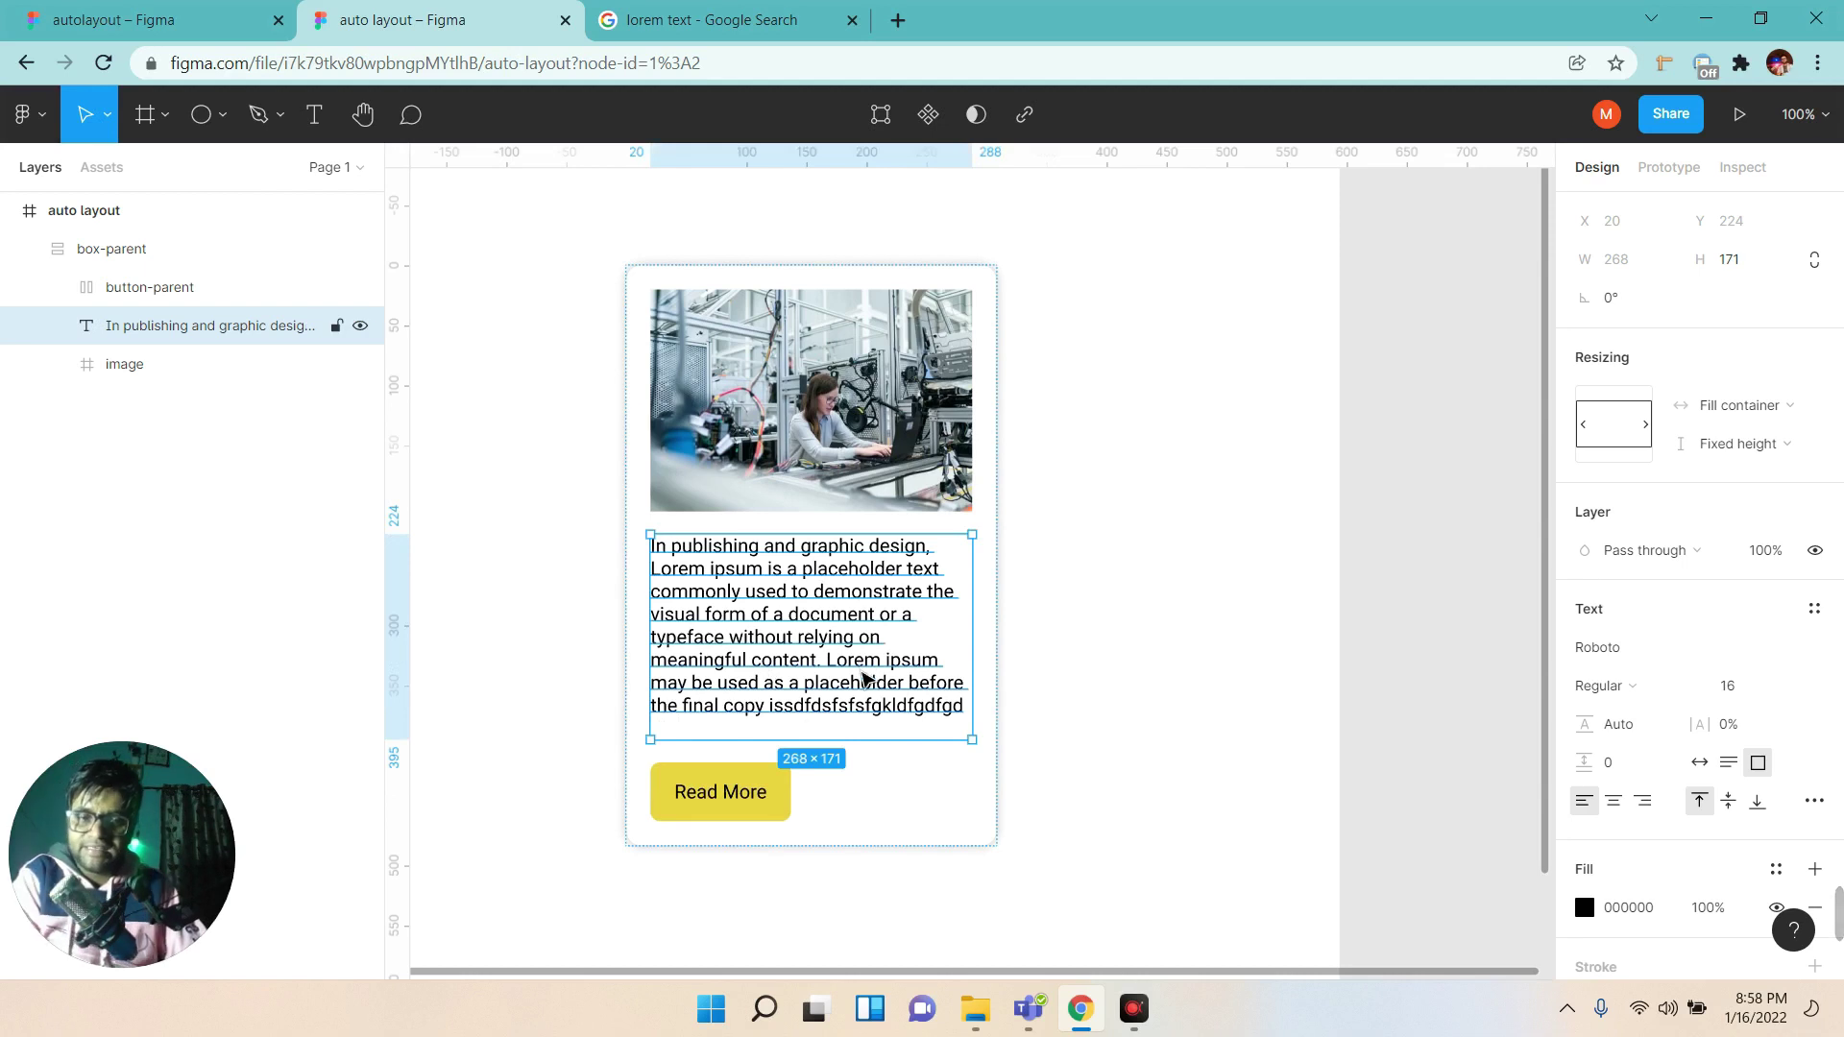
click(1748, 444)
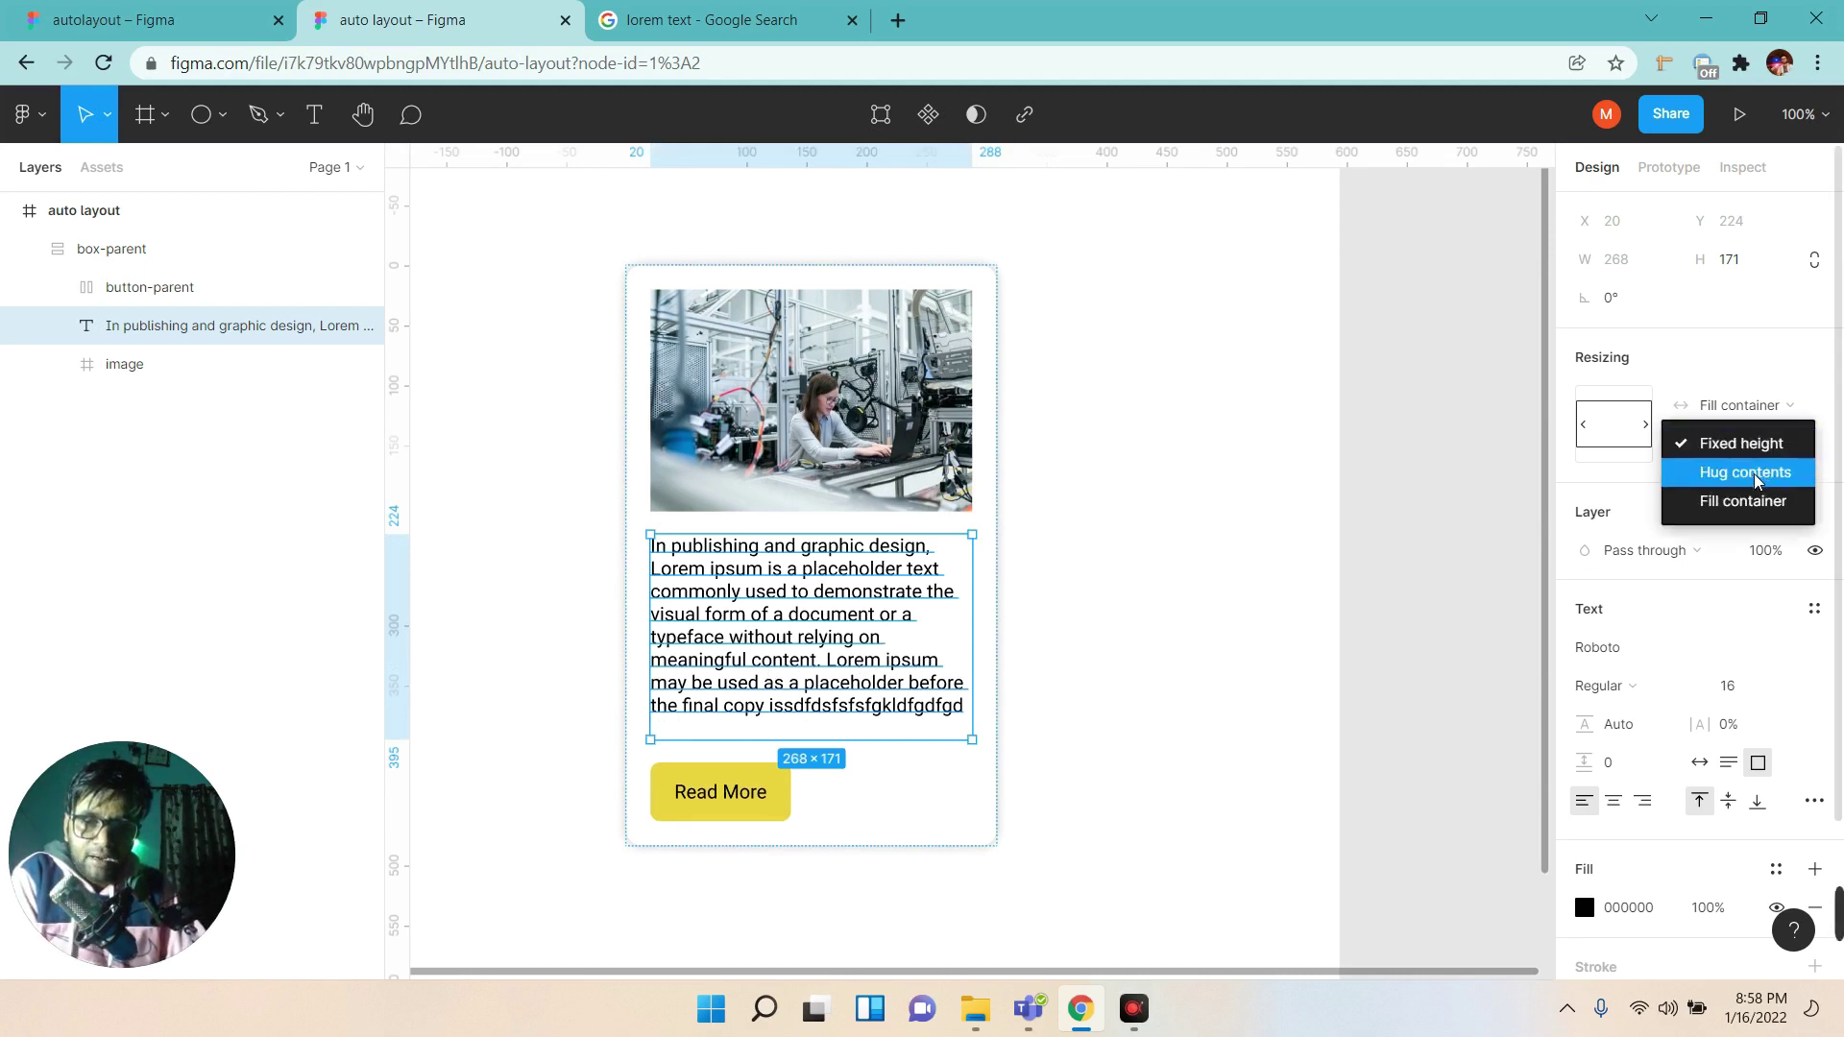
click(1754, 473)
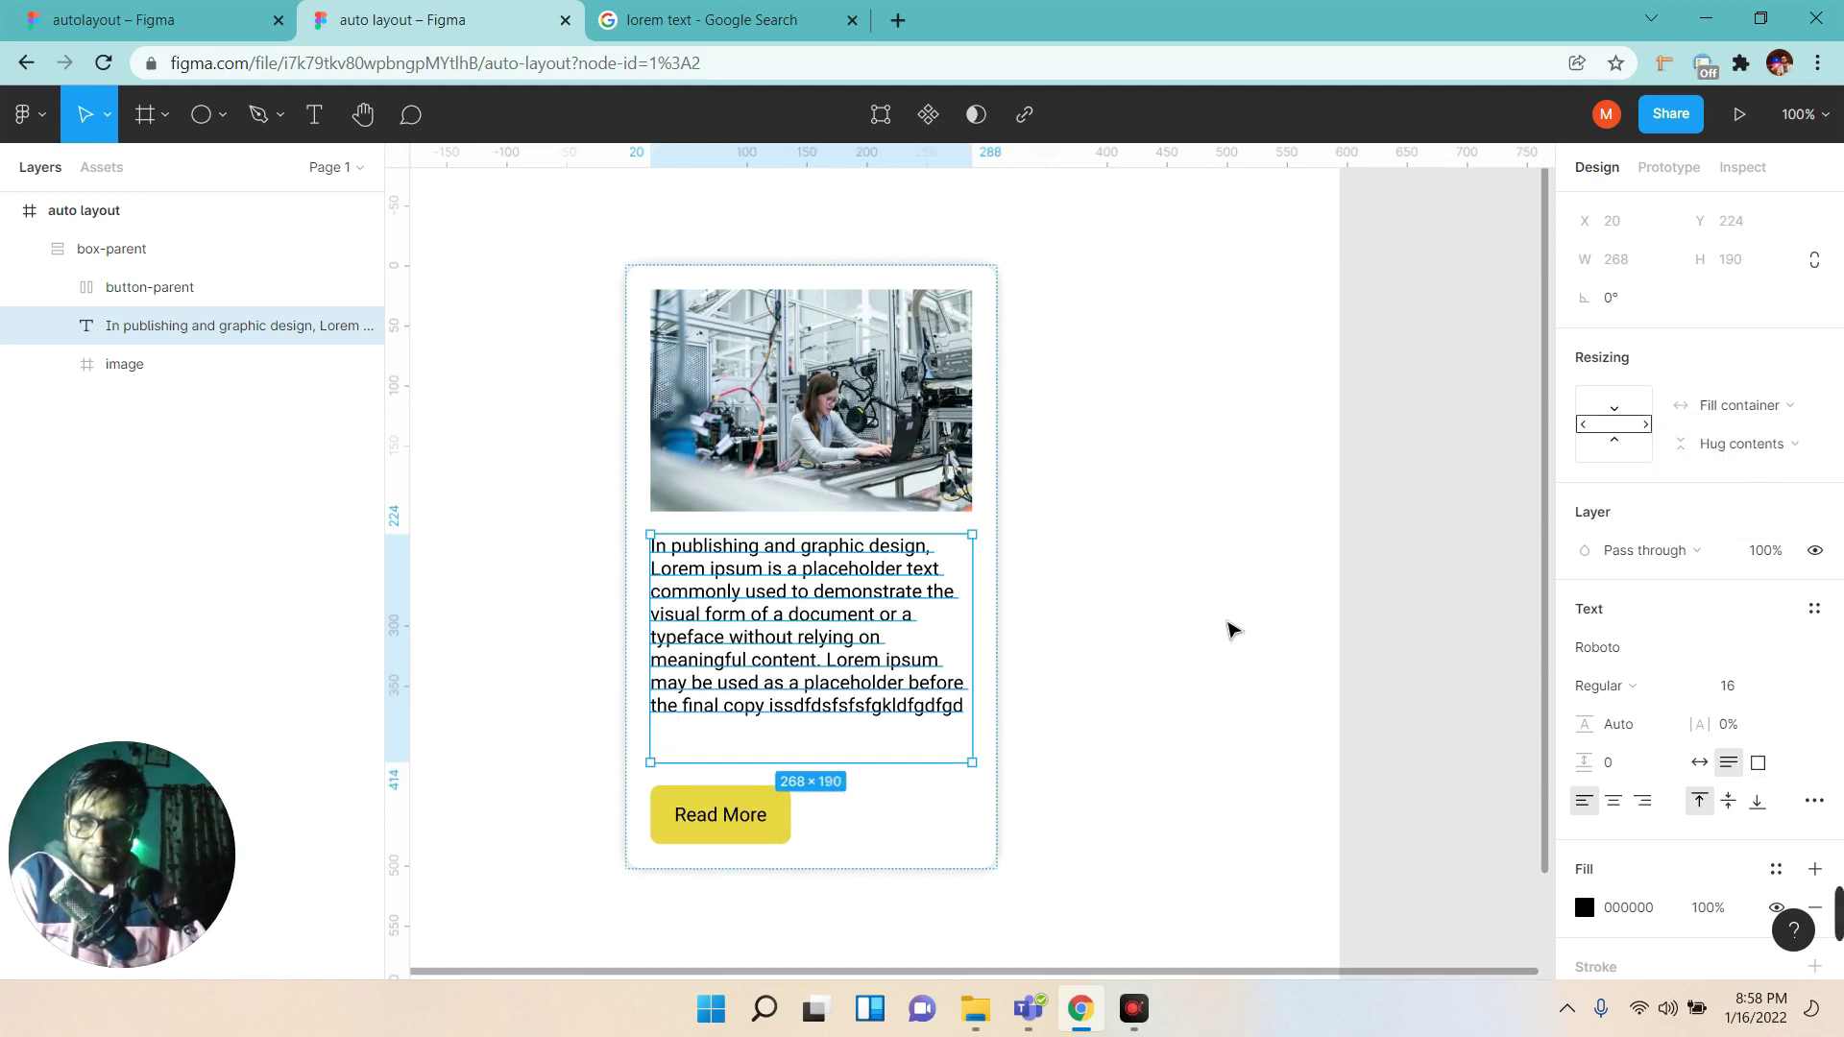
Copy the paragraph text and paste a duplicate below itself.
double_click(910, 708)
key(ctrl+c)
key(Right)
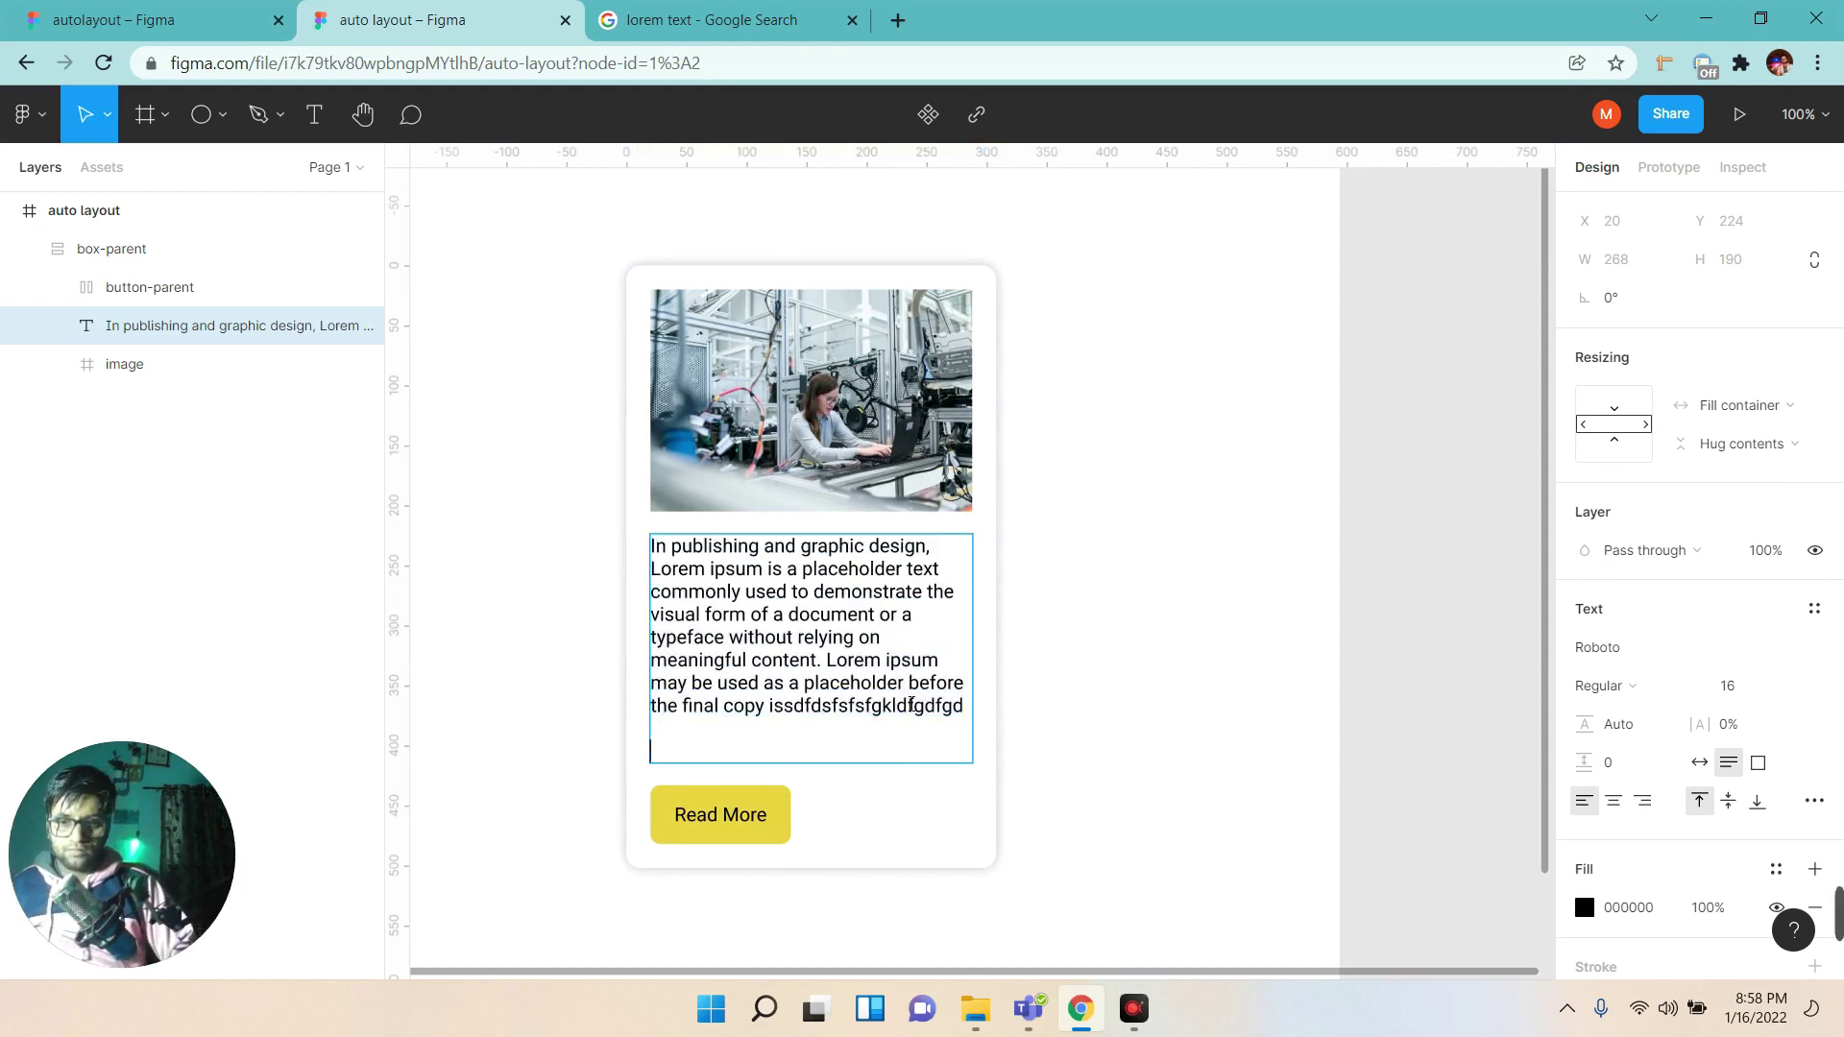
key(ctrl+v)
key(ctrl+v)
scroll(1082, 727, down, 4)
key(Escape)
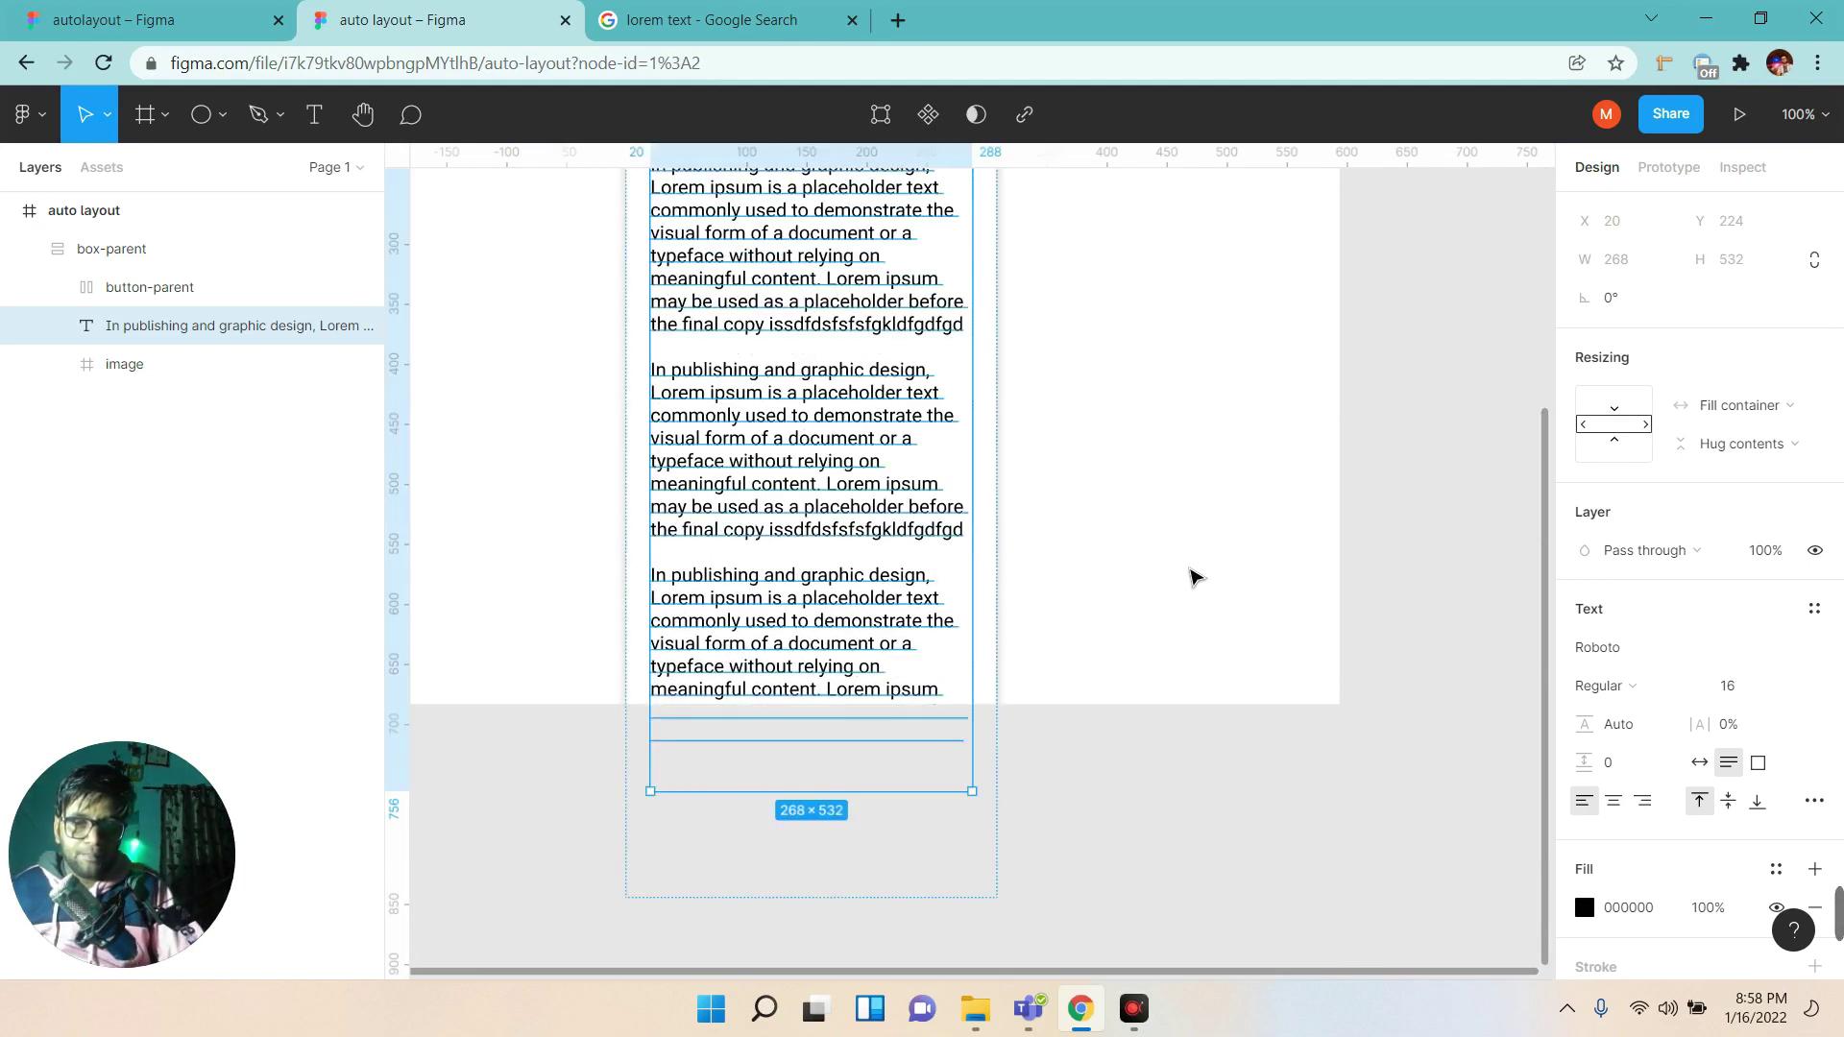
key(ctrl+z)
key(ctrl+z)
key(ctrl+z)
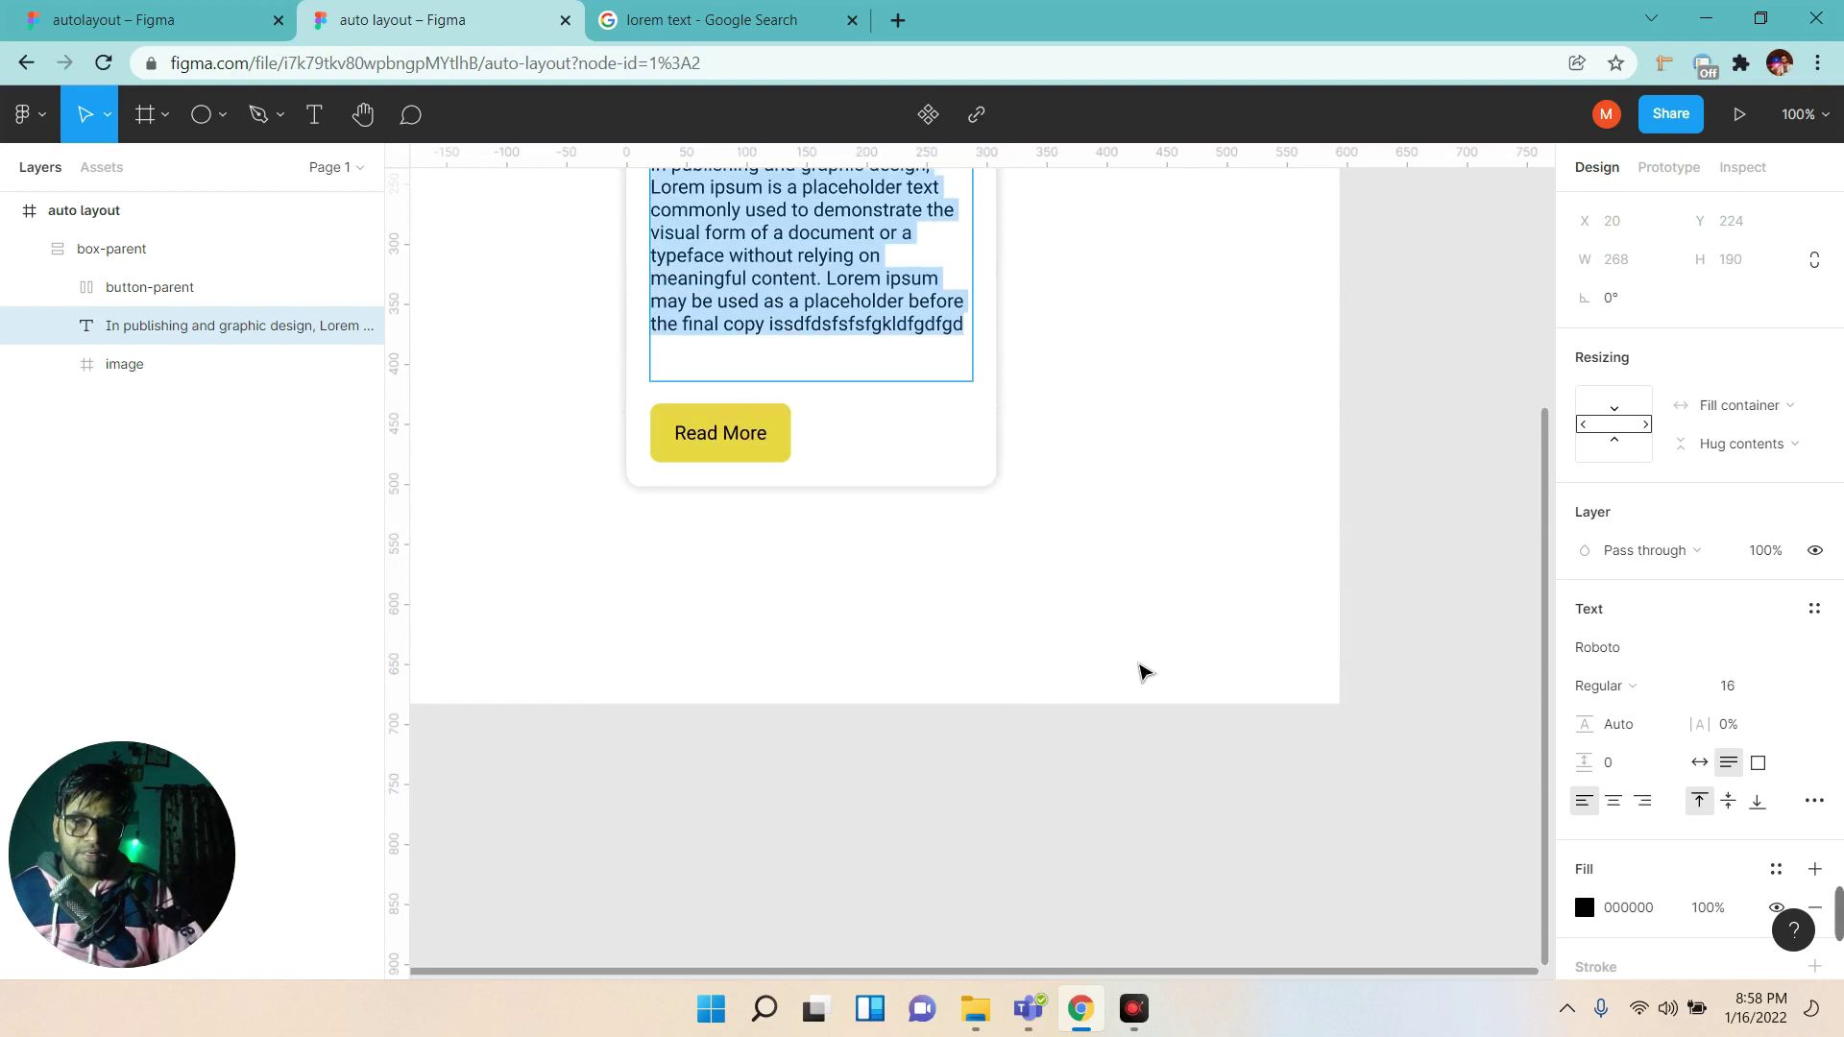
scroll(1131, 663, up, 3)
key(Right)
key(ctrl+v)
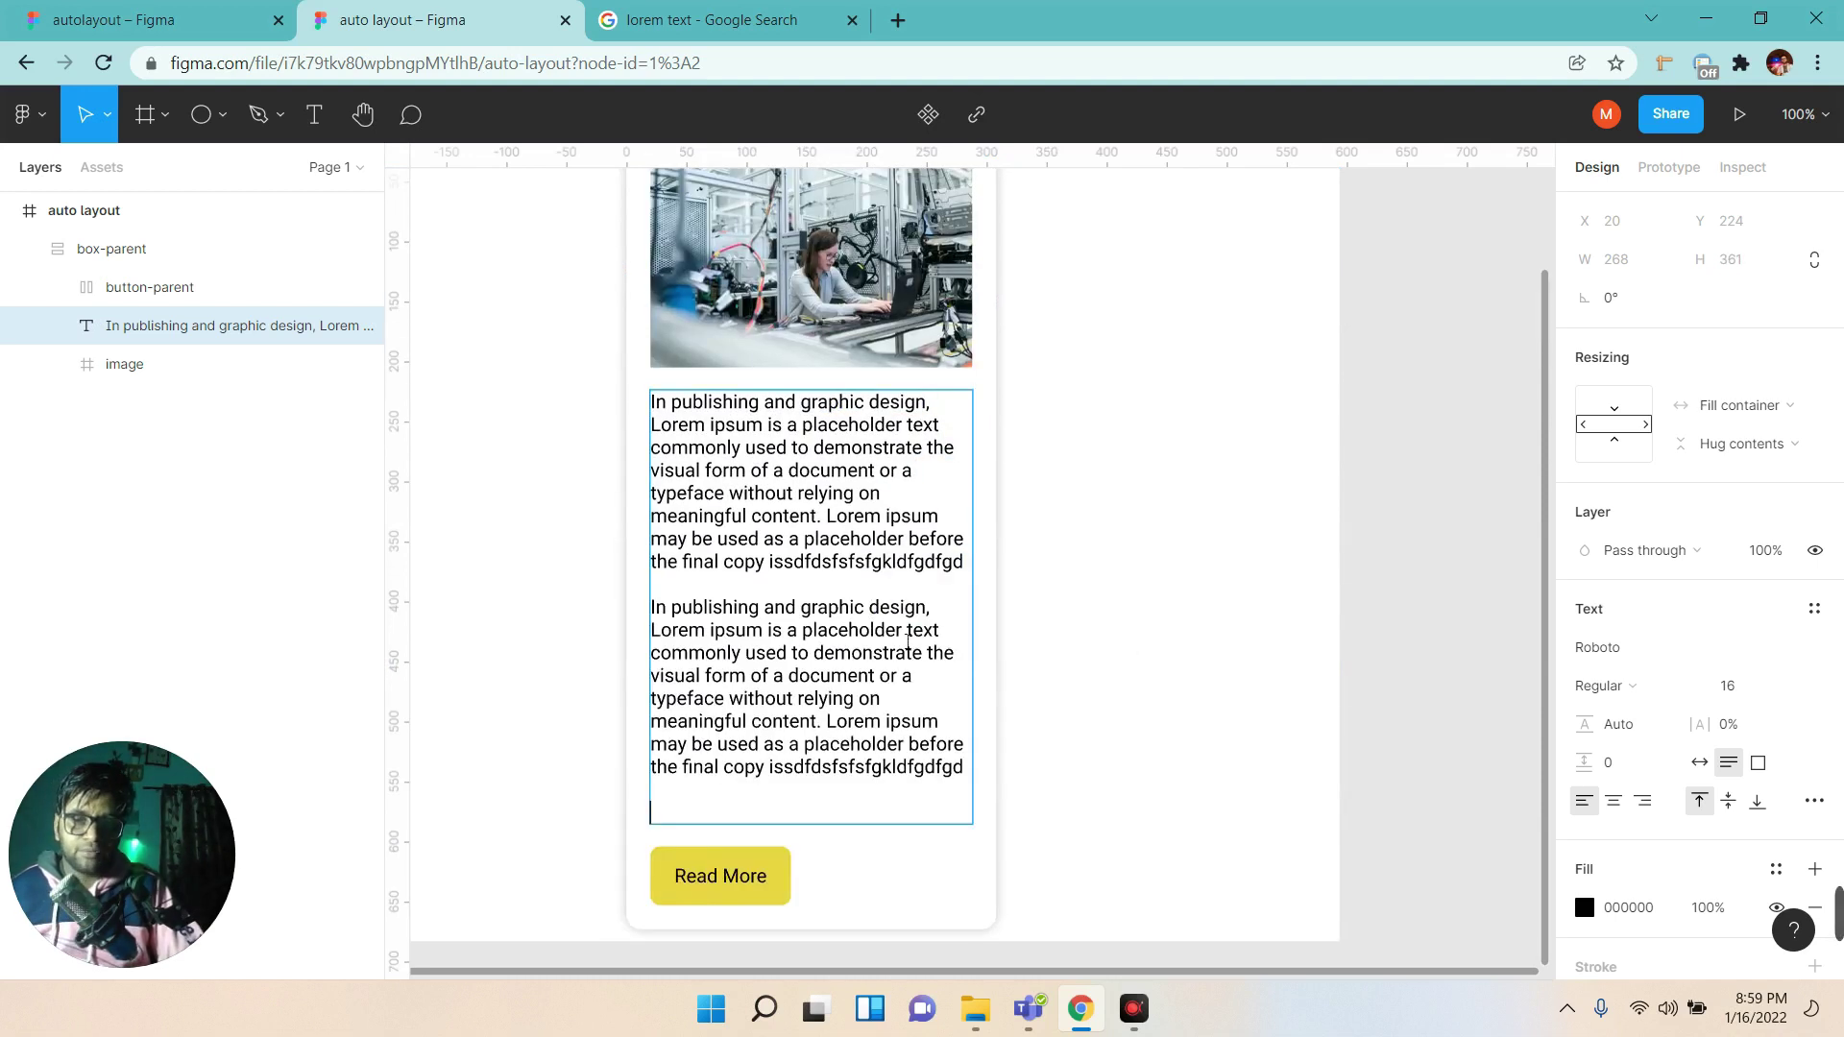
key(Escape)
scroll(1095, 711, up, 1)
key(Escape)
Delete the duplicated second paragraph from the text.
click(938, 617)
double_click(874, 617)
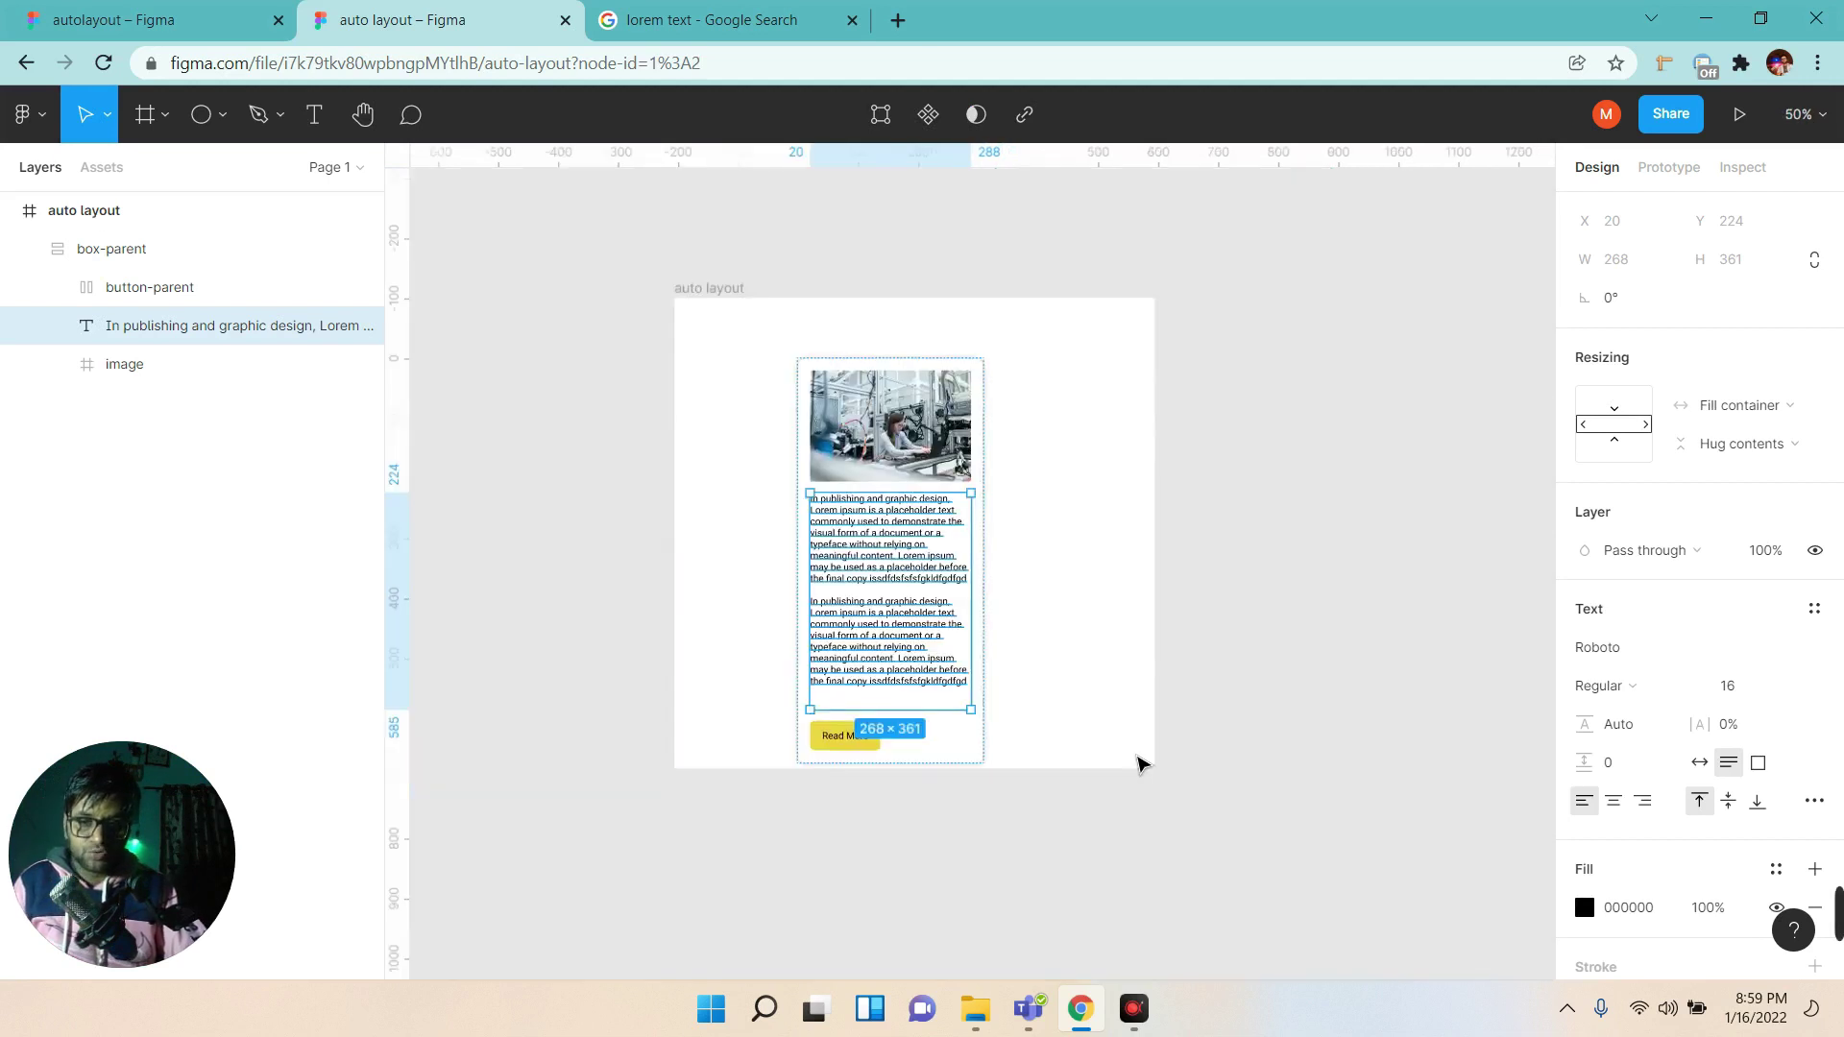
key(minus)
double_click(910, 670)
drag(969, 699, 766, 591)
key(BackSpace)
key(Escape)
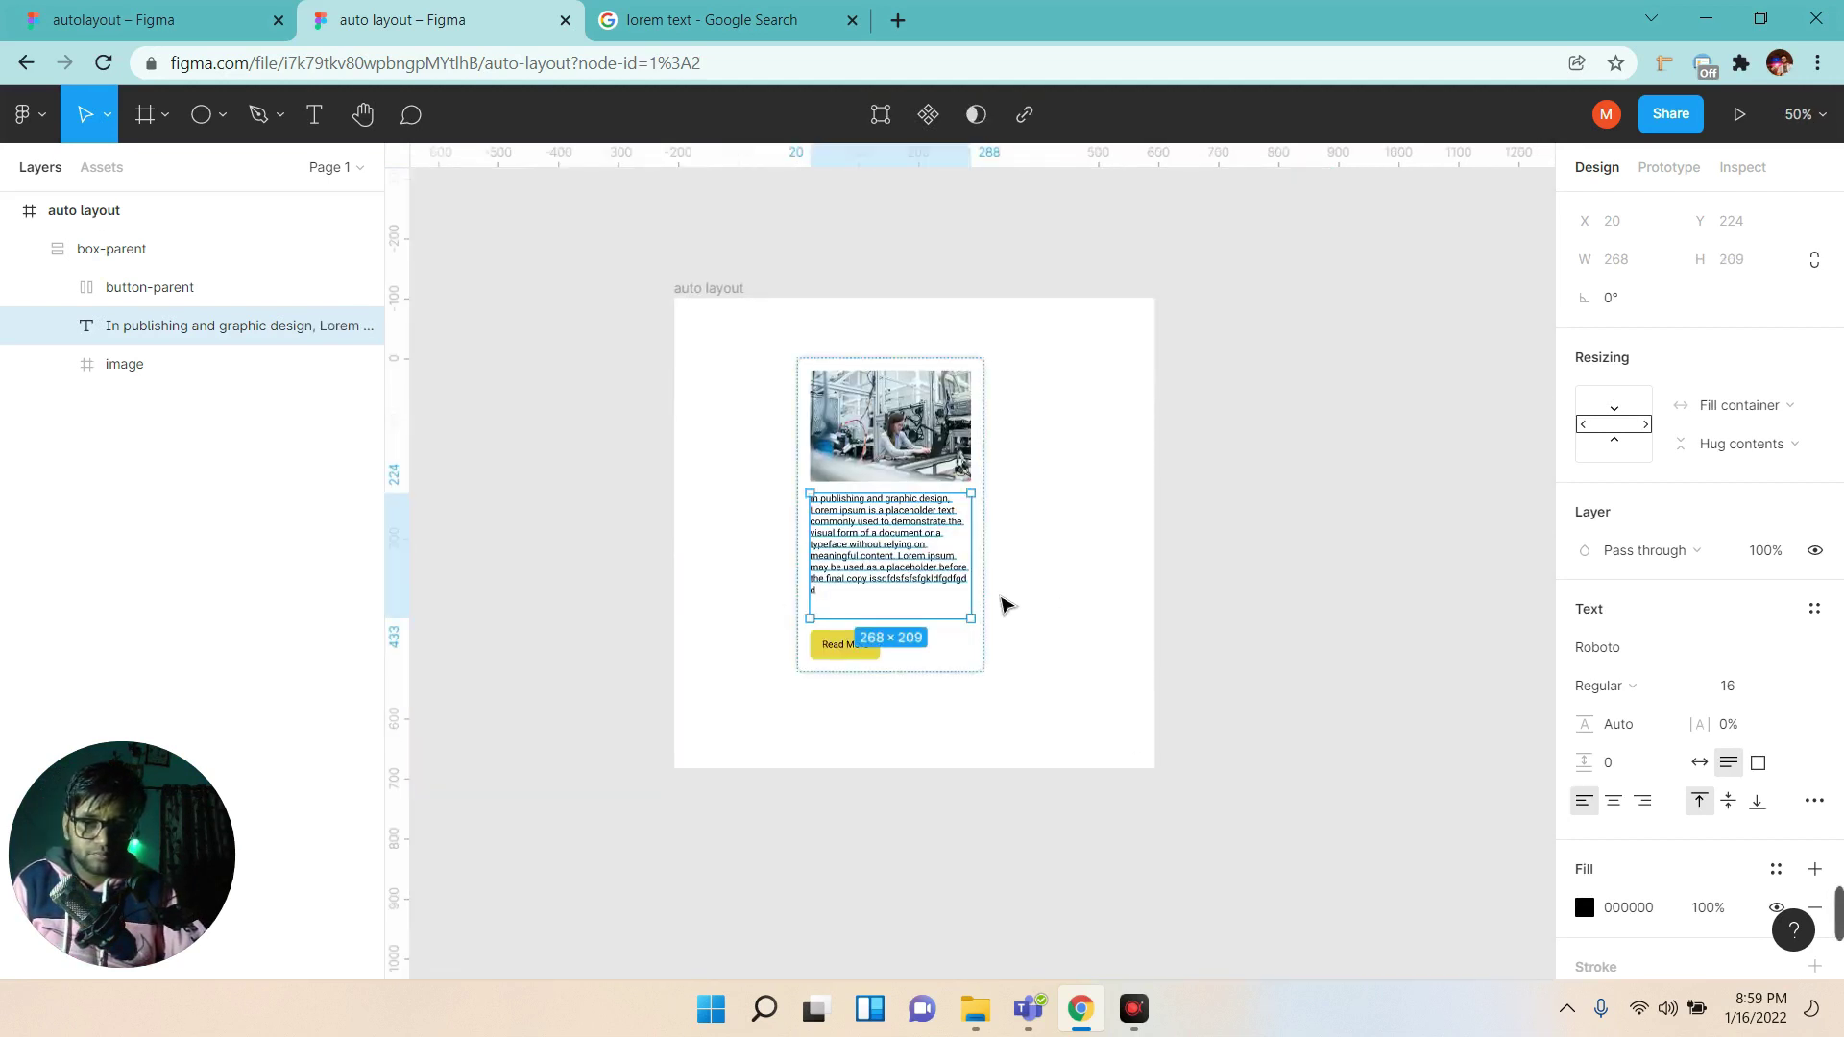
key(Escape)
Remove the paragraph's trailing empty lines and return to full-size zoom.
click(828, 601)
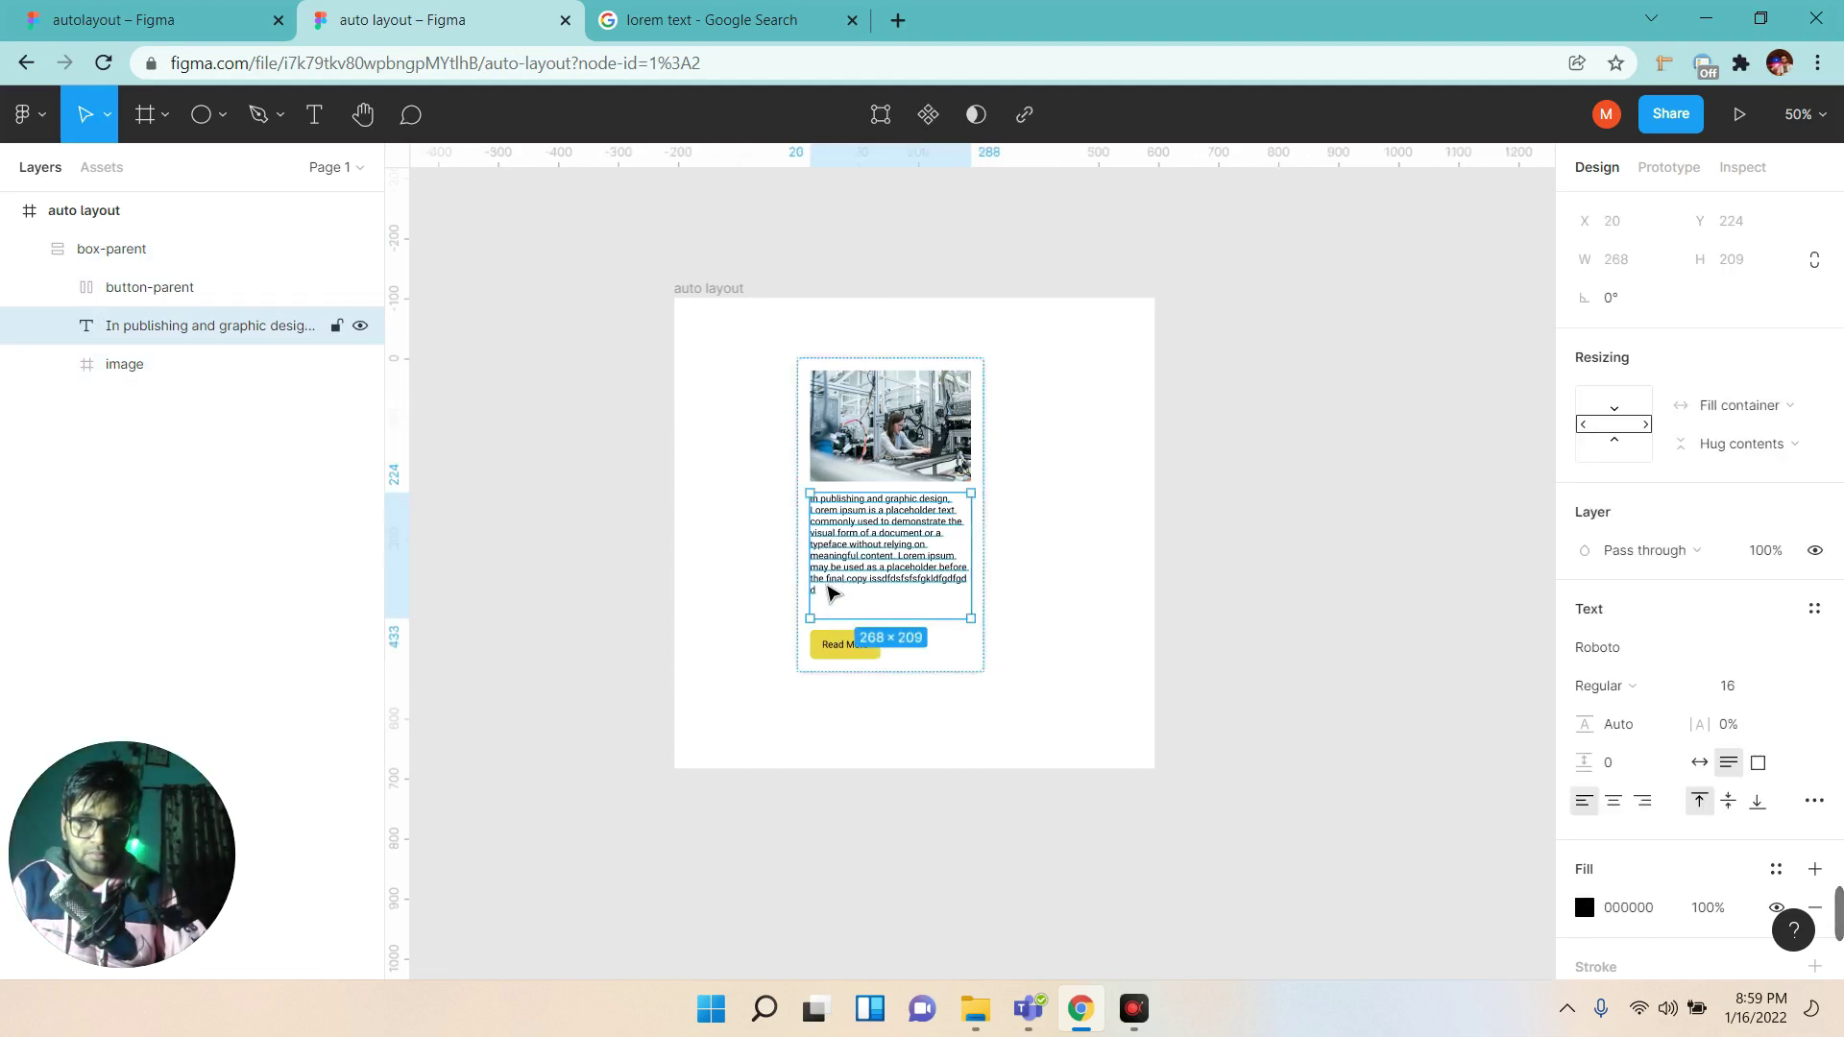
key(Return)
click(840, 601)
key(BackSpace)
key(BackSpace)
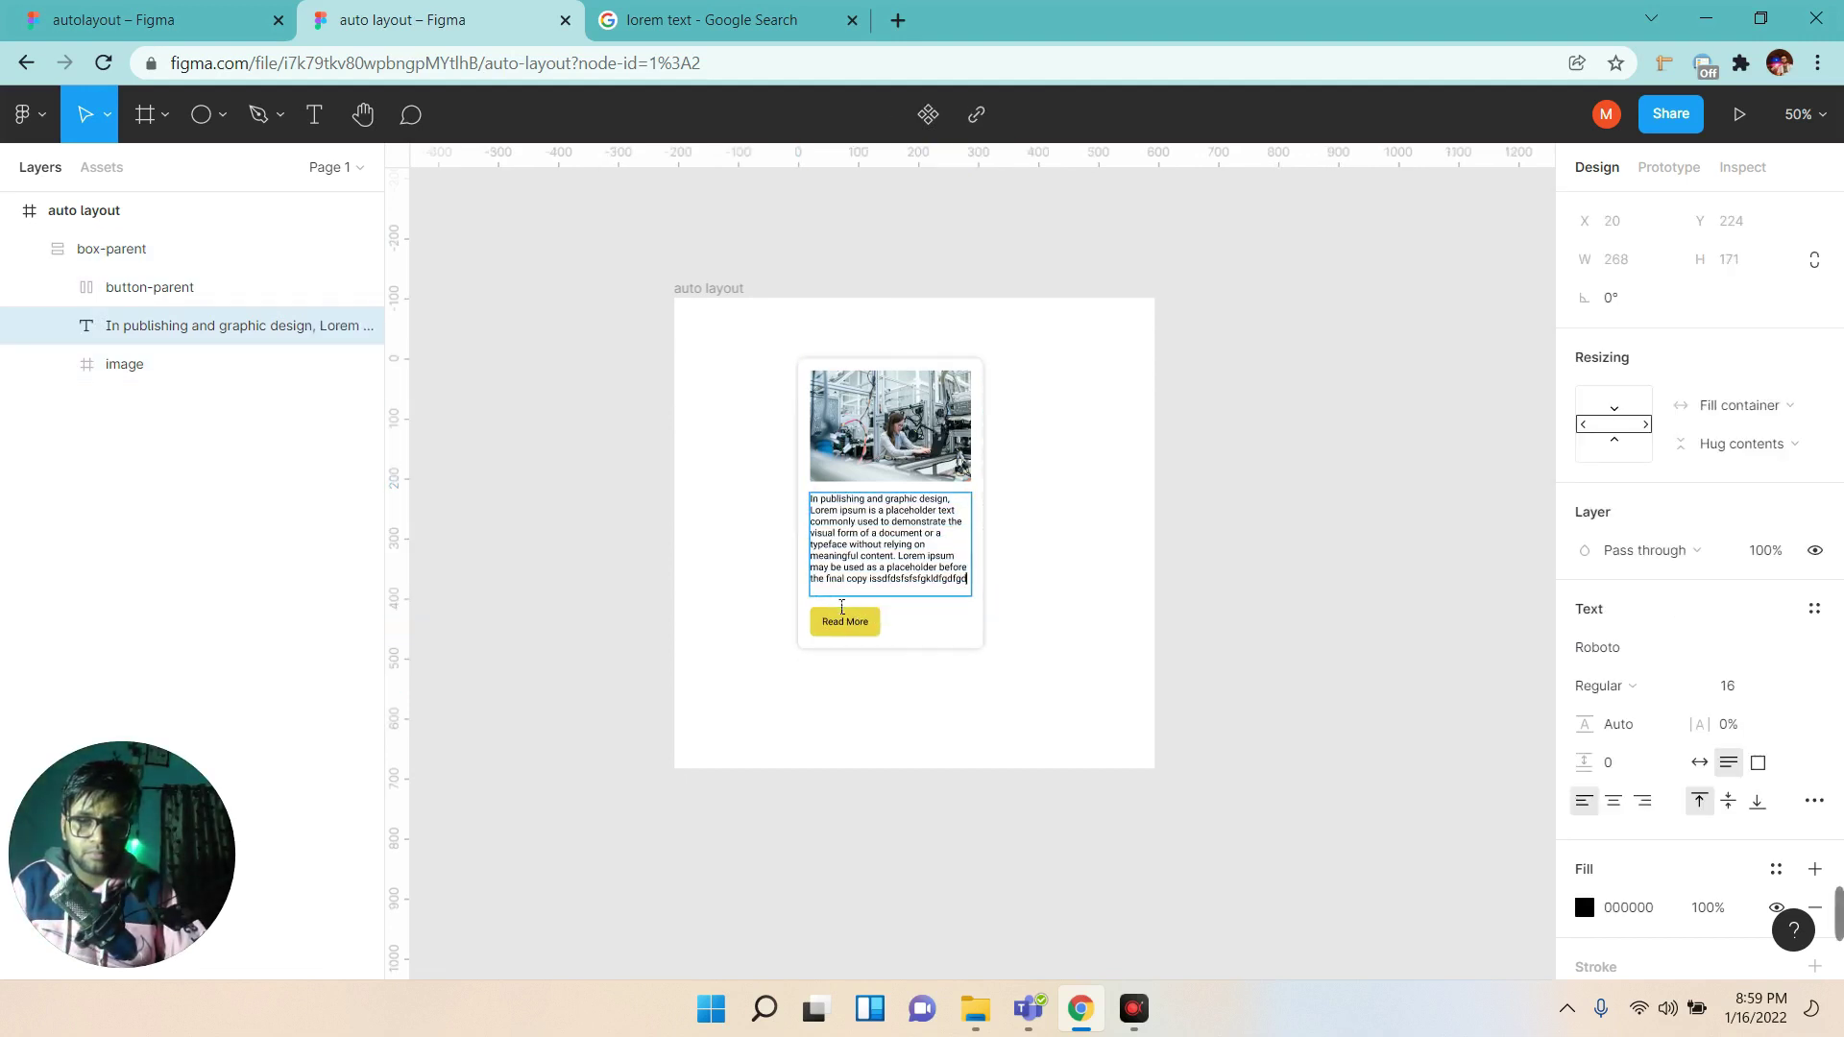
key(Escape)
key(shift+0)
drag(1125, 601, 1106, 635)
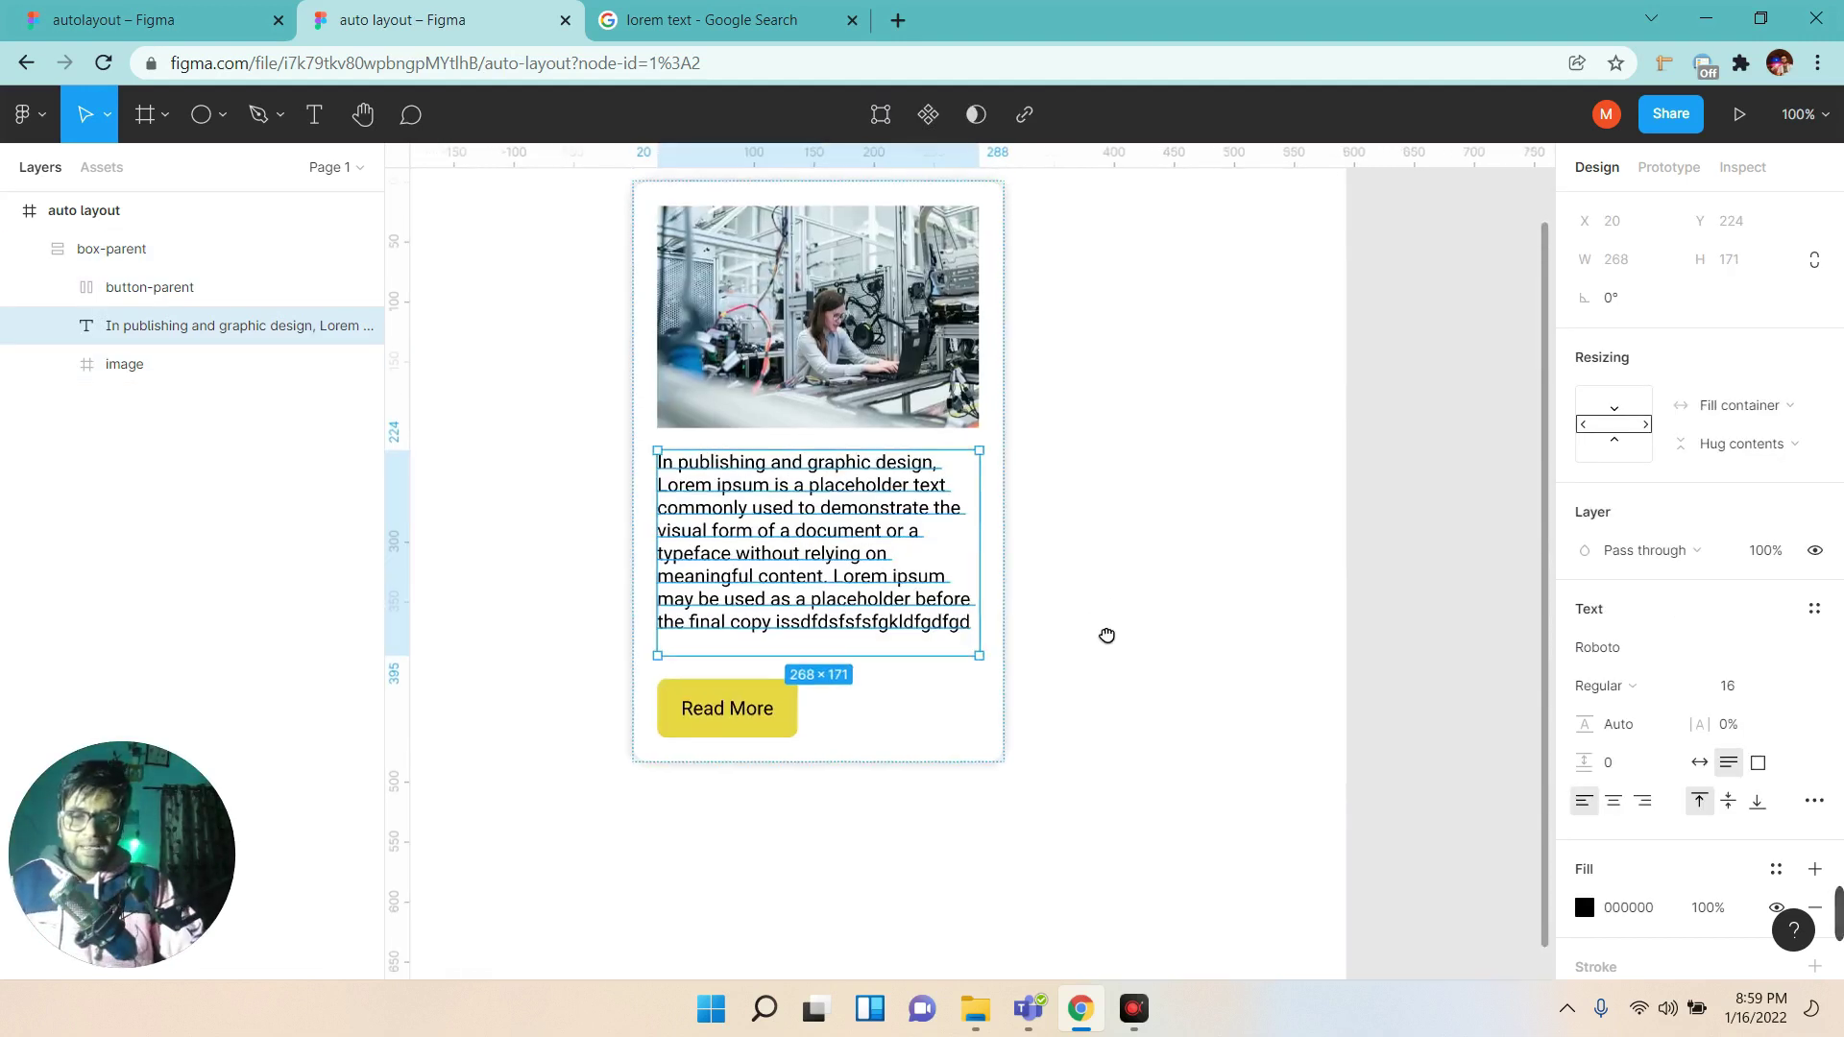
Align the card's auto layout contents to the bottom right.
click(740, 753)
click(963, 772)
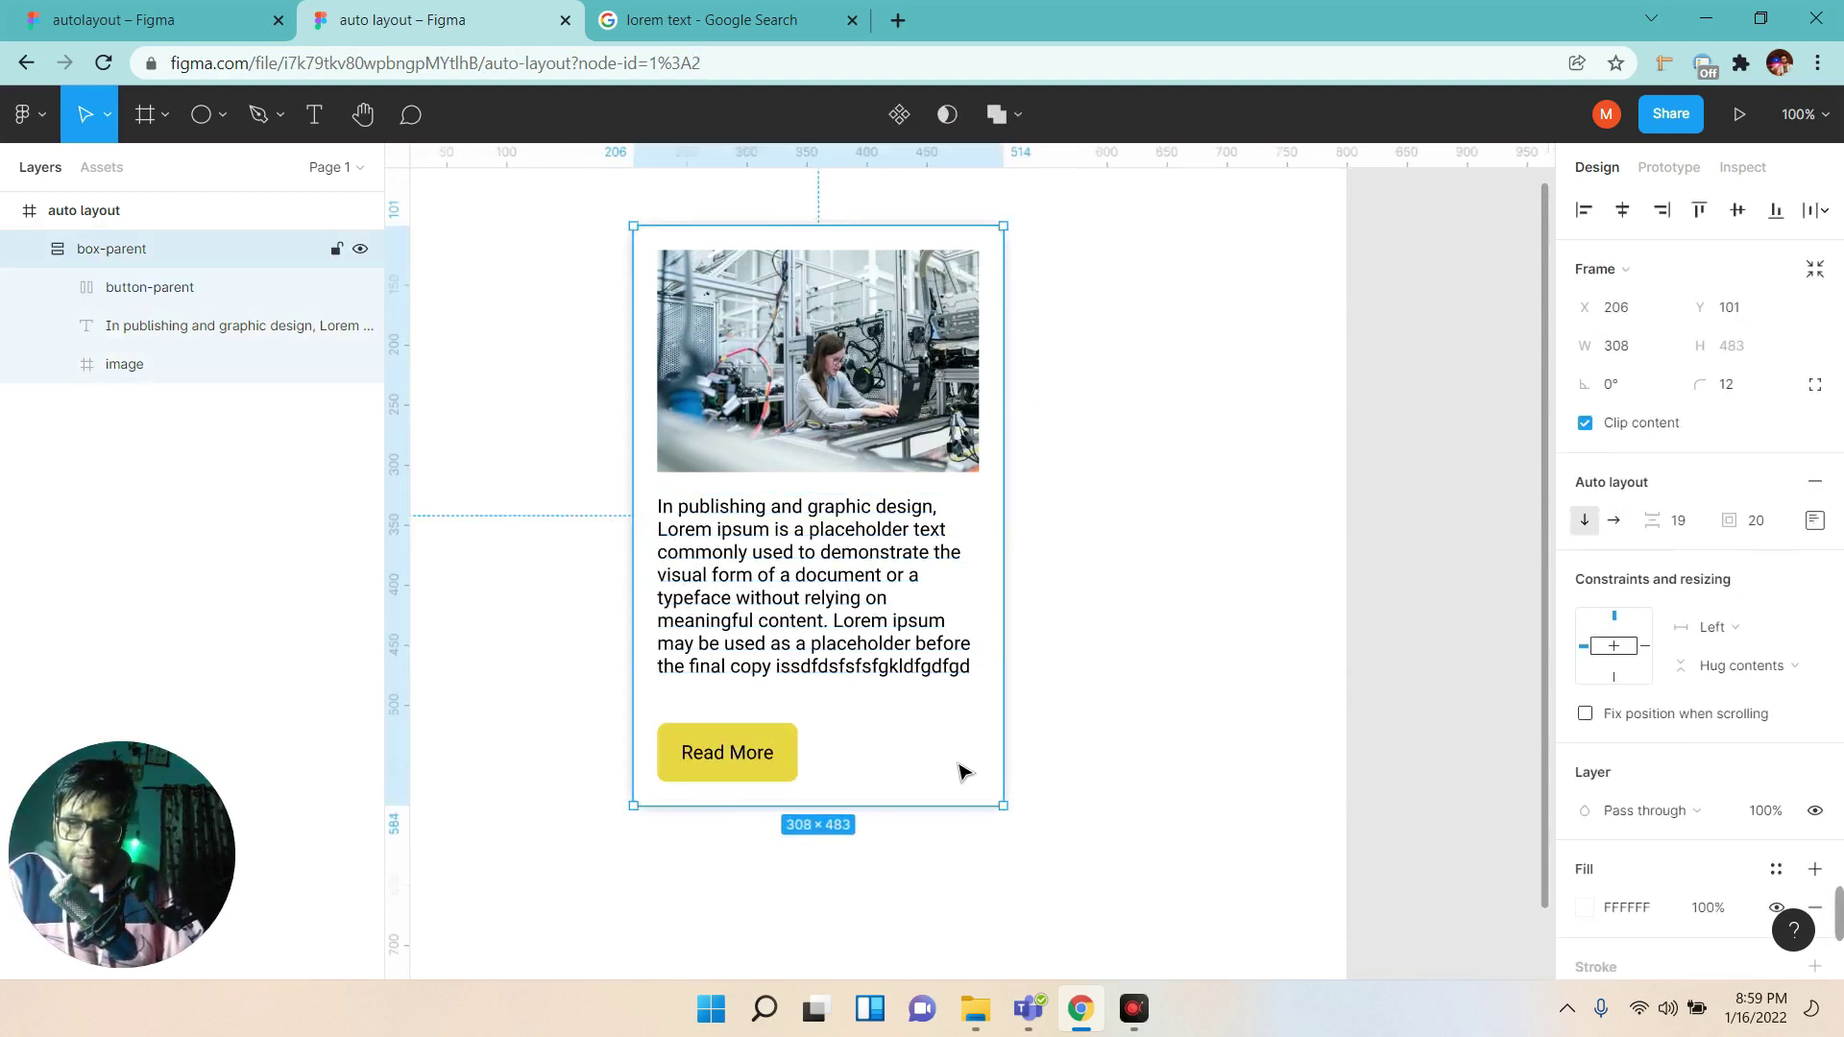
click(28, 248)
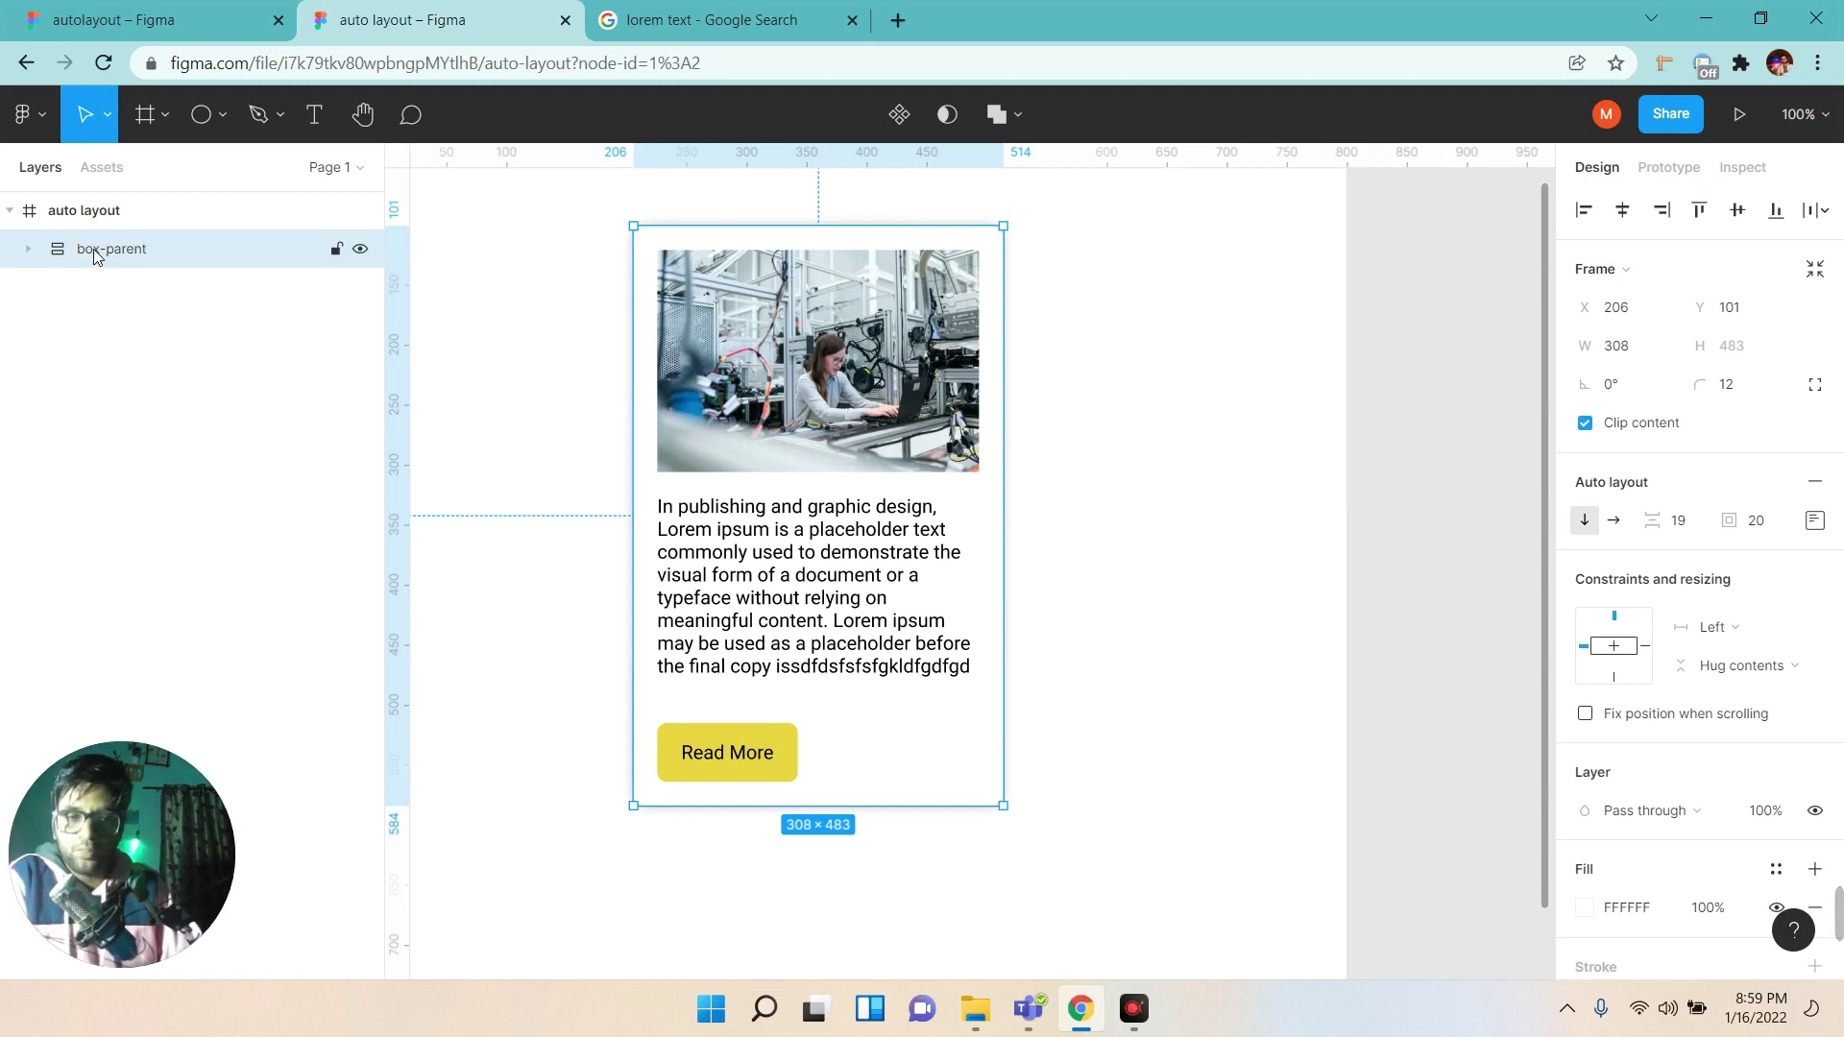
click(1815, 520)
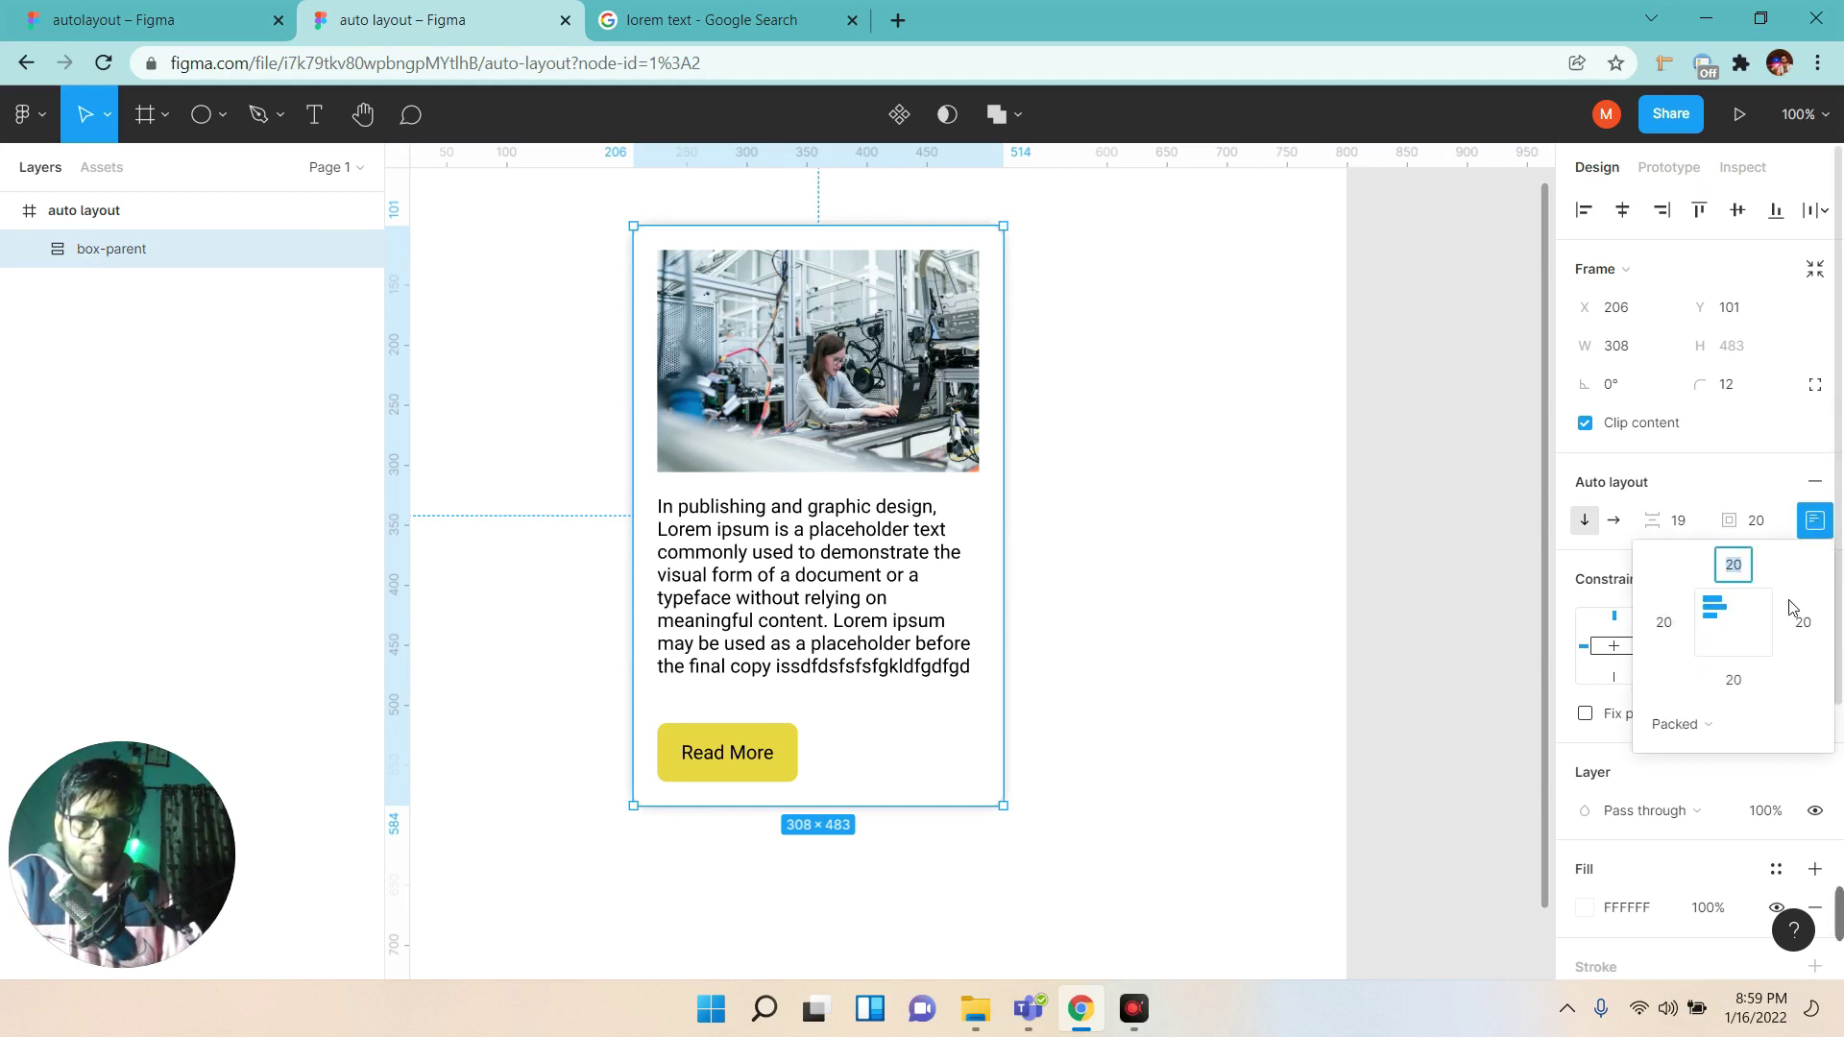
click(1758, 639)
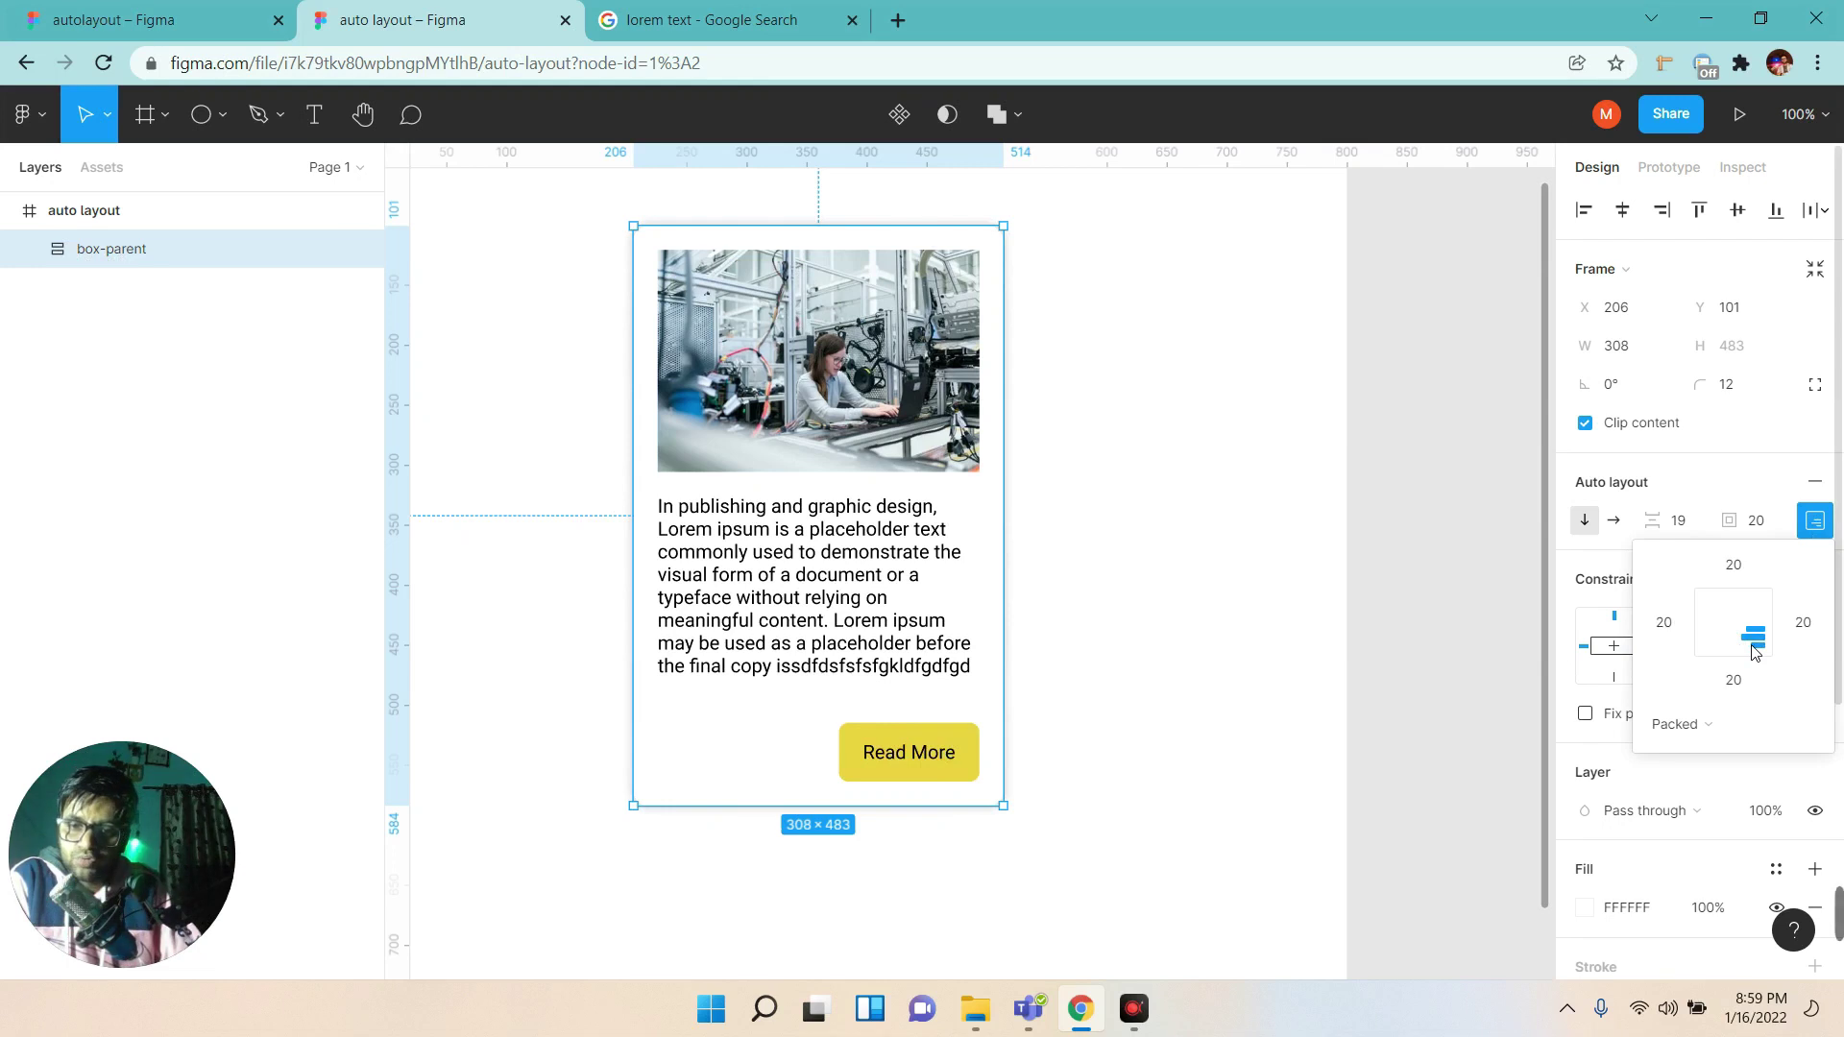
Widen the card slightly to the right.
mouse_move(1021, 552)
mouse_down()
mouse_move(1310, 560)
mouse_move(1422, 589)
mouse_up()
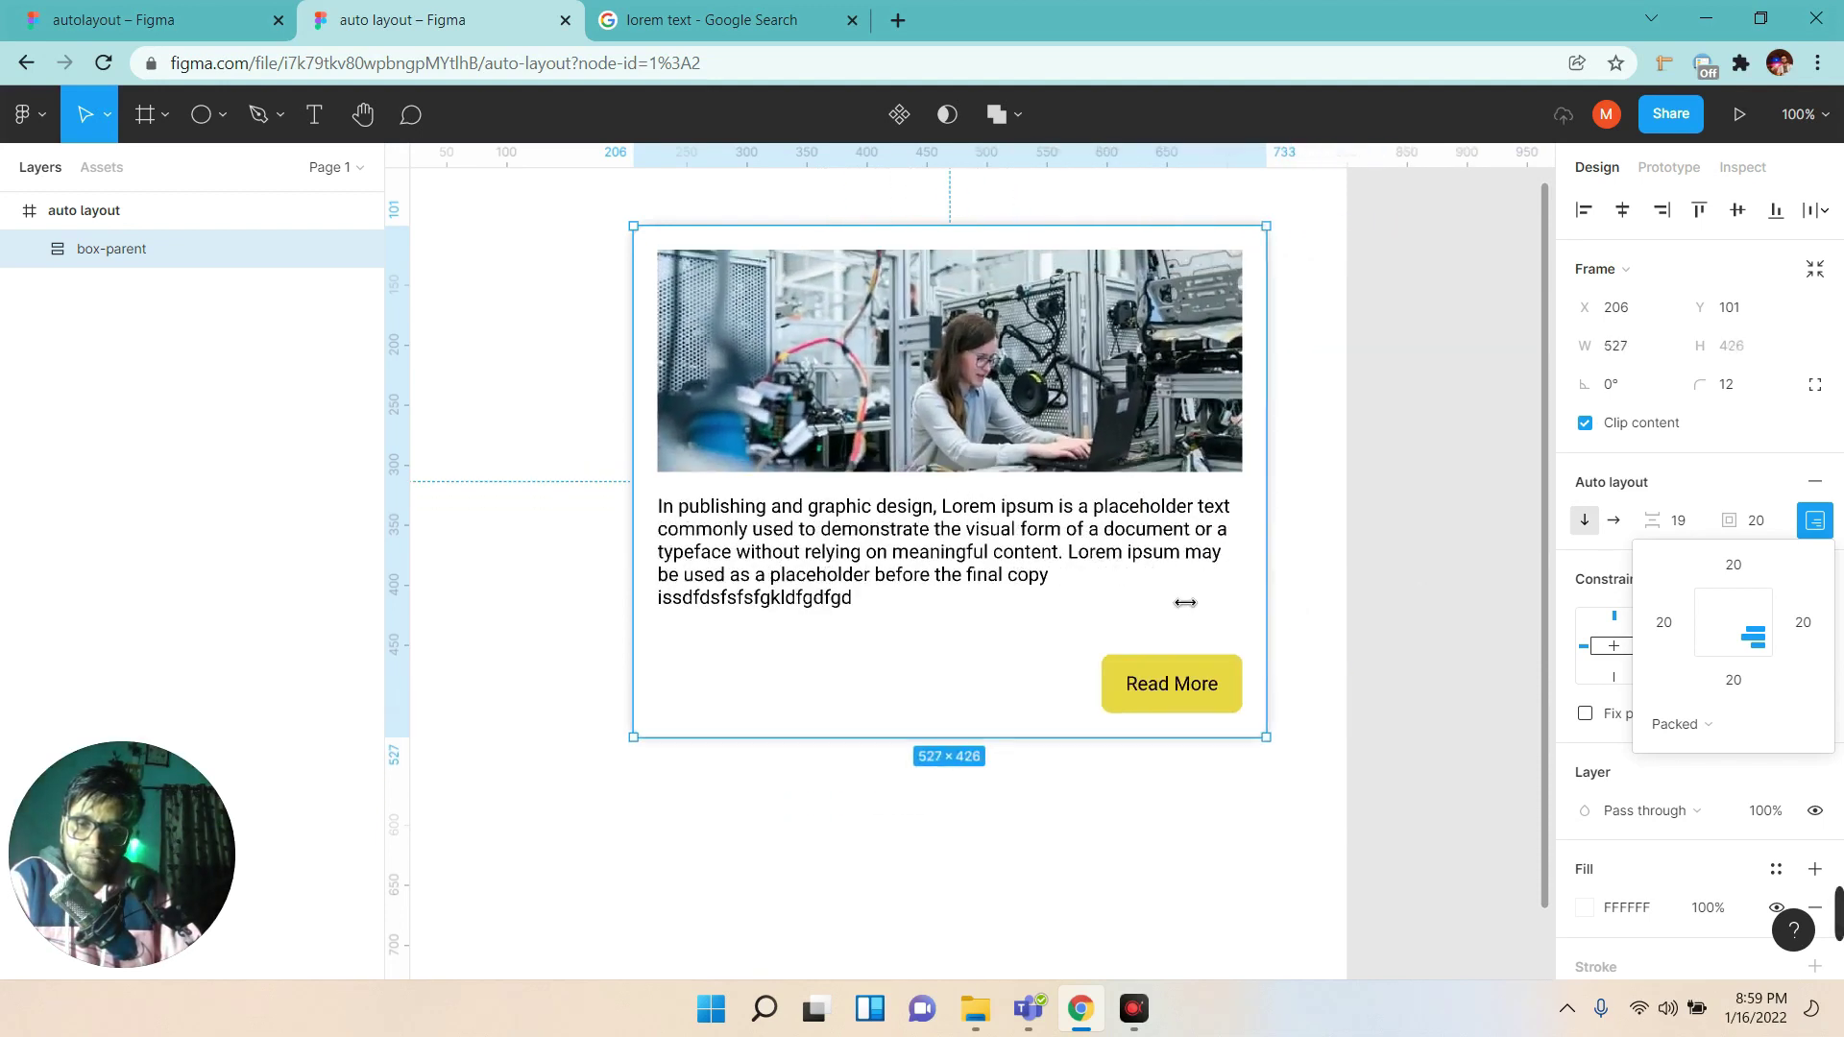
mouse_move(1422, 589)
mouse_down()
mouse_move(1370, 616)
mouse_move(1016, 682)
mouse_up()
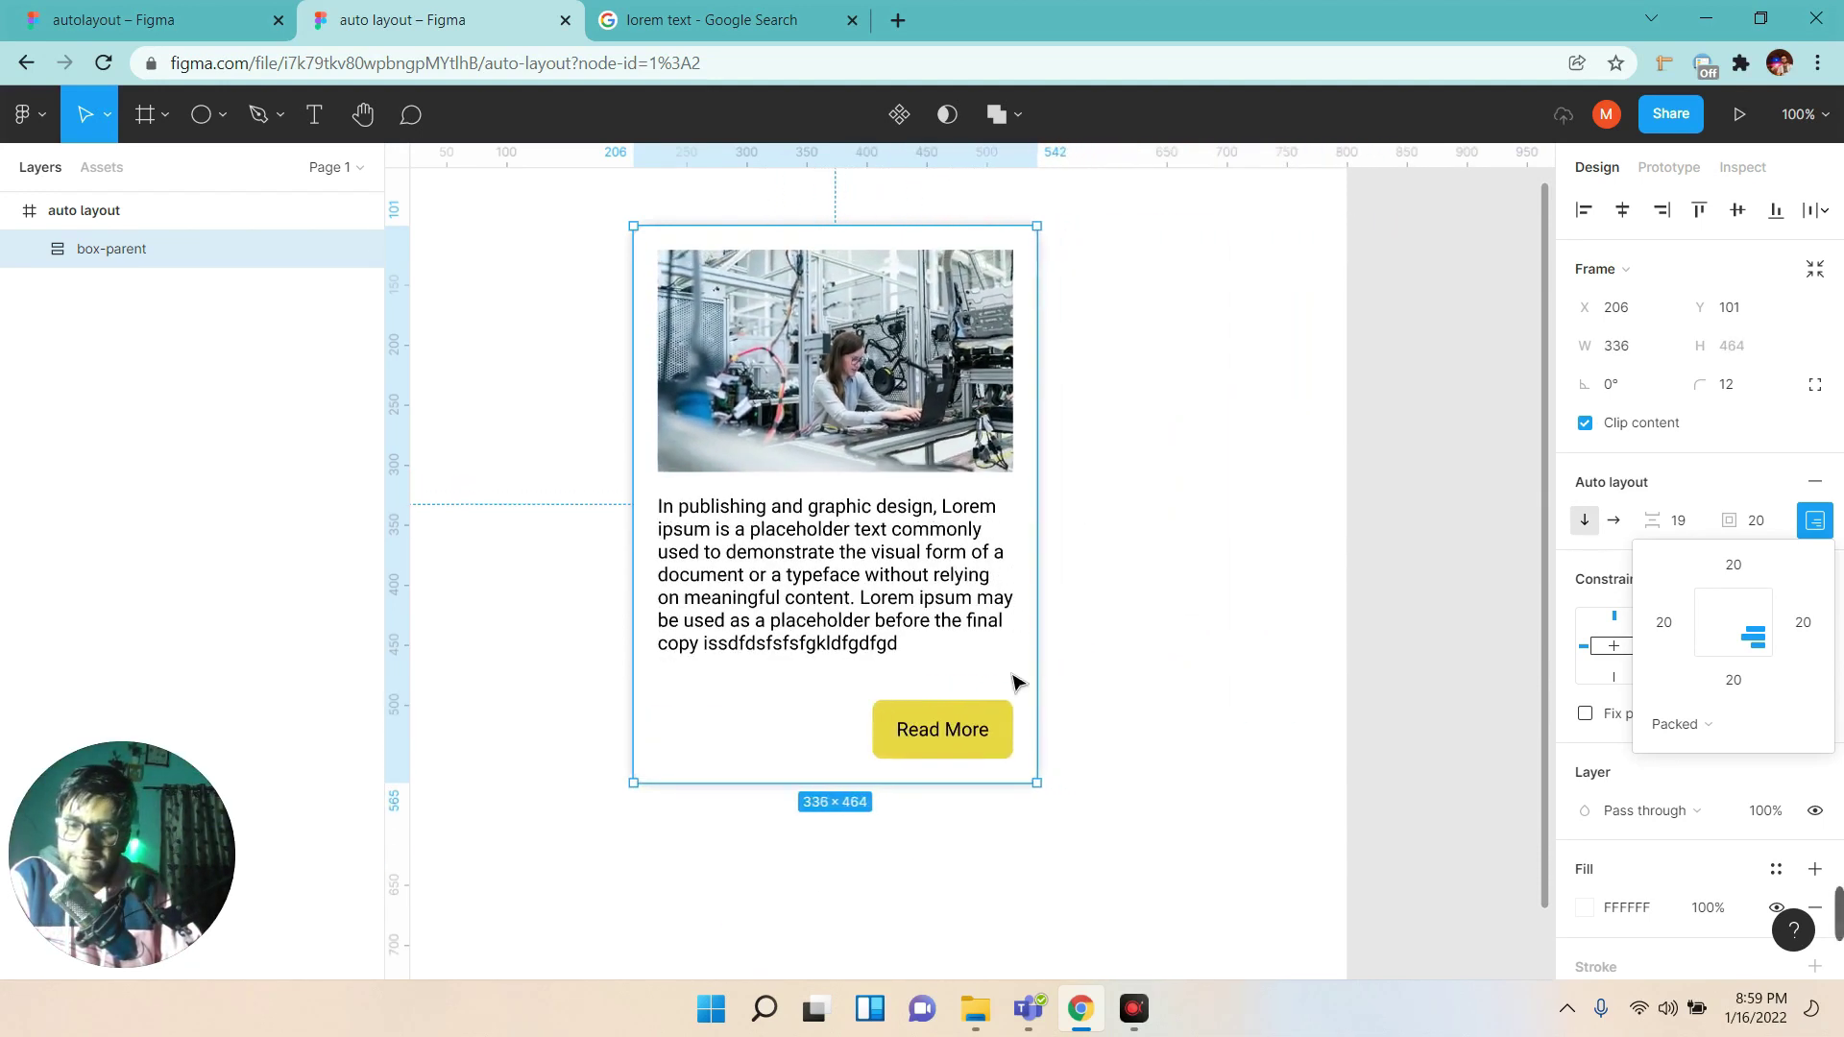
click(975, 735)
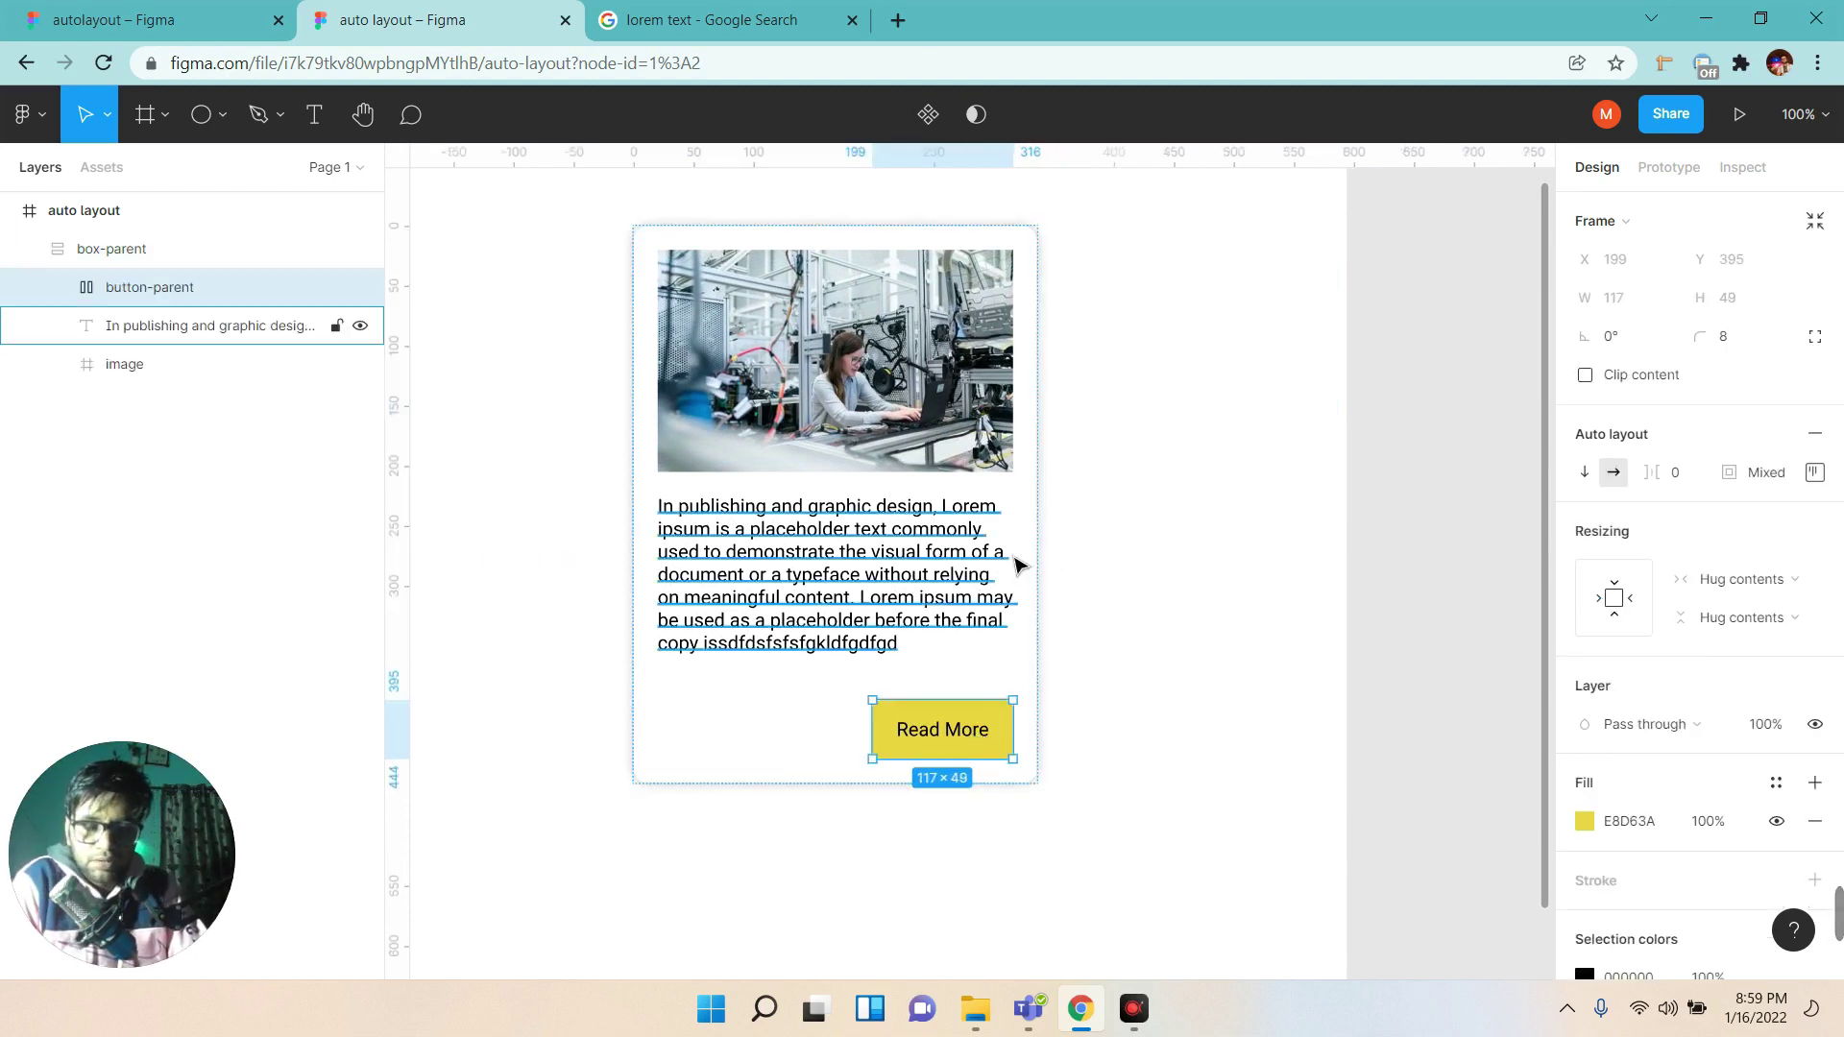
Stretch the Read More button to the card's full width and centre its label.
click(1752, 586)
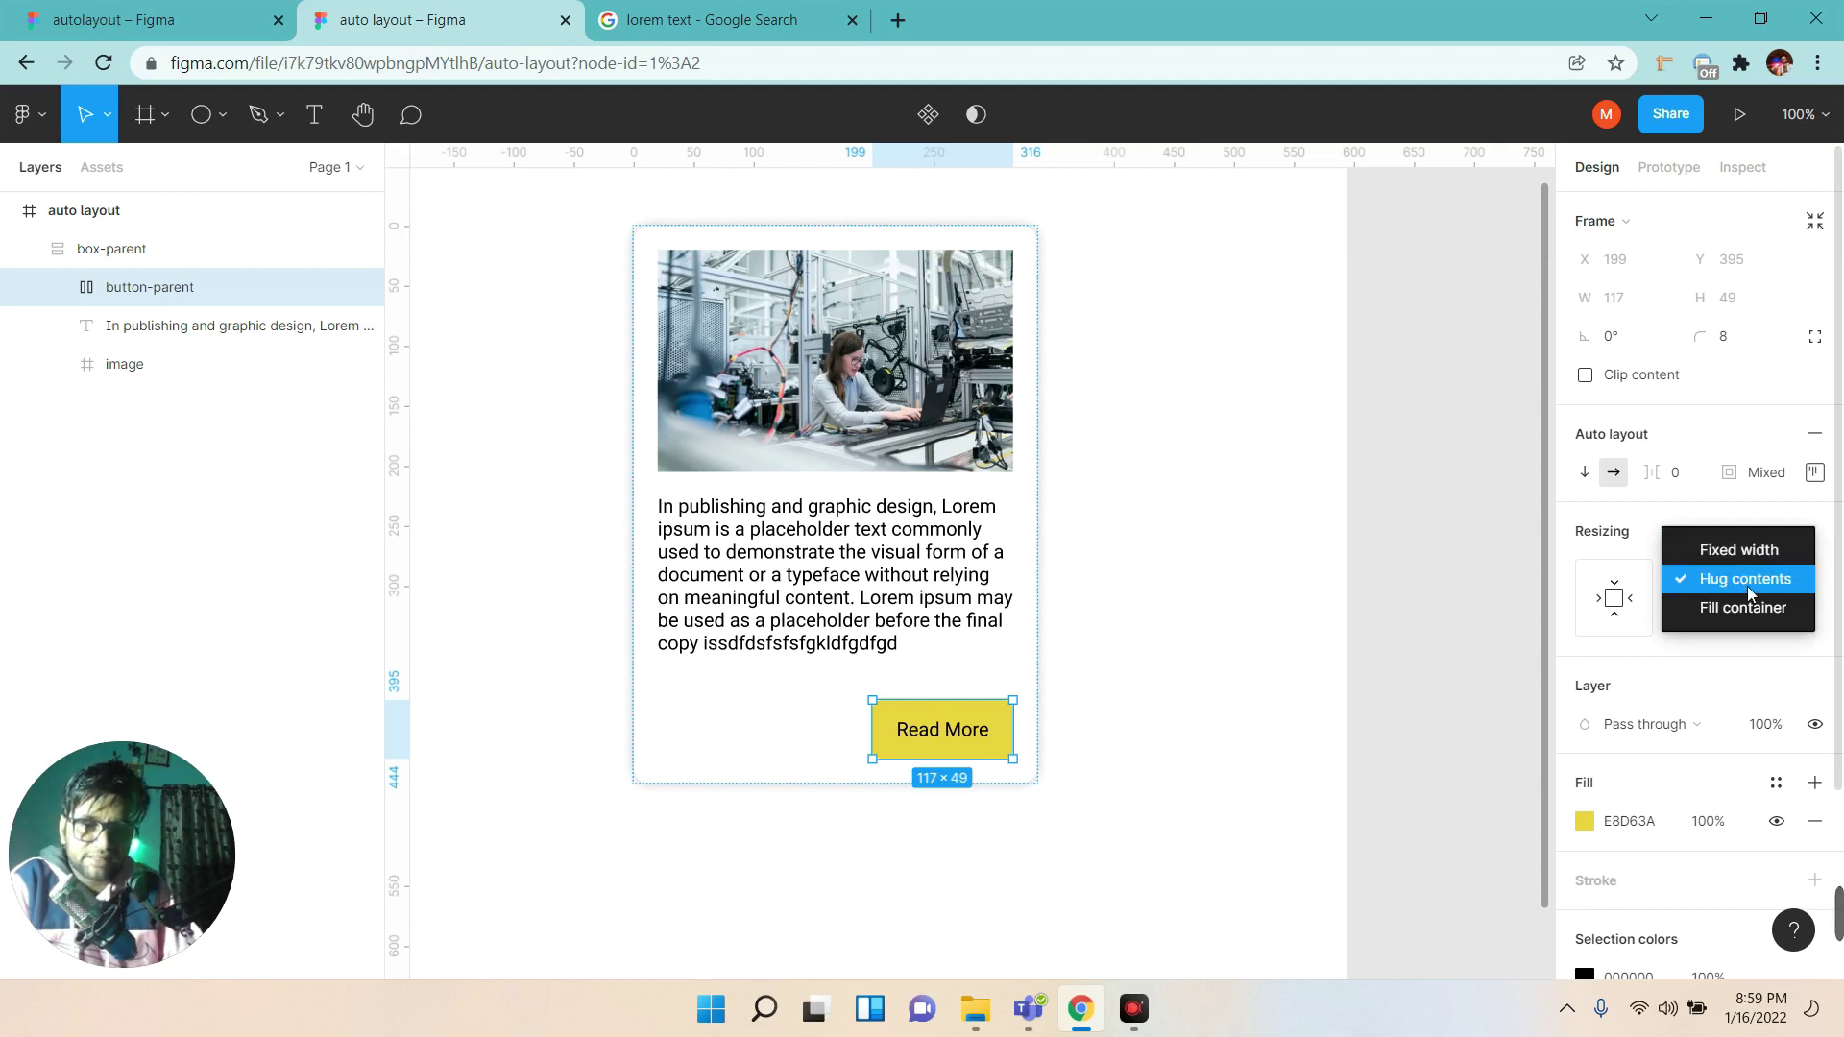
click(1742, 607)
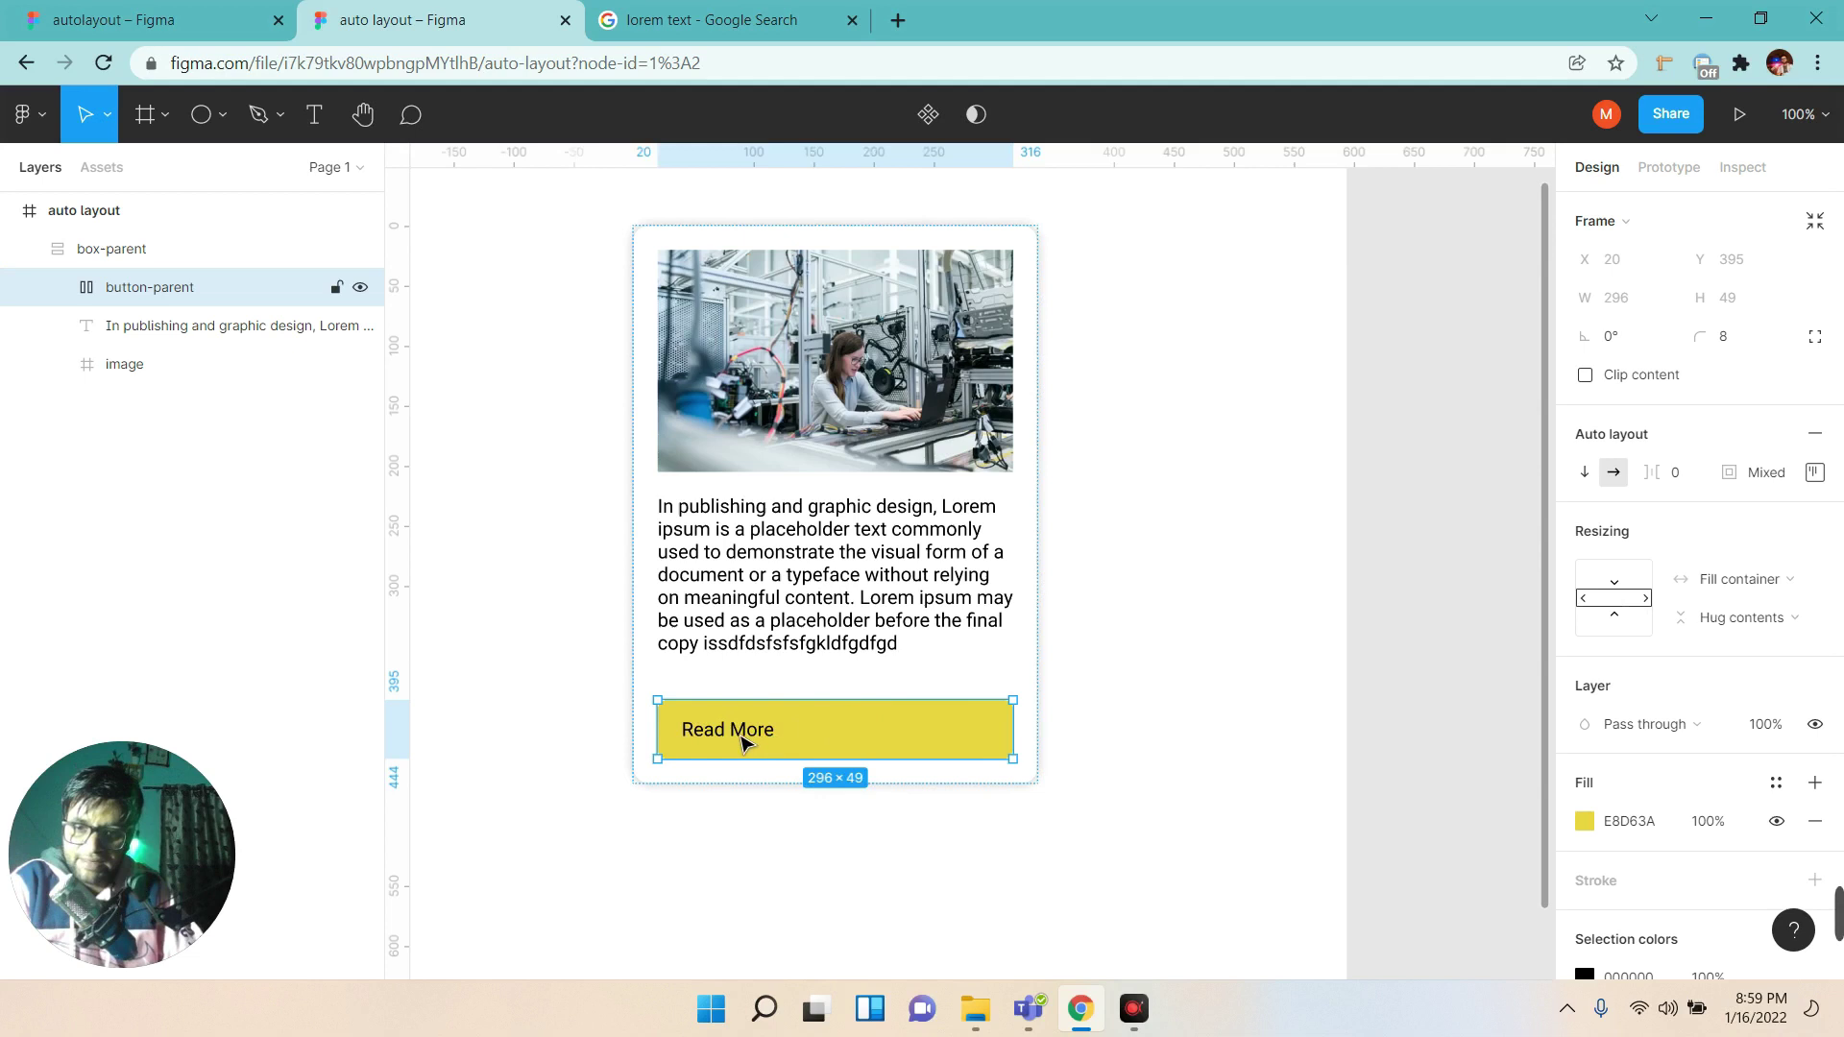
click(58, 287)
click(137, 332)
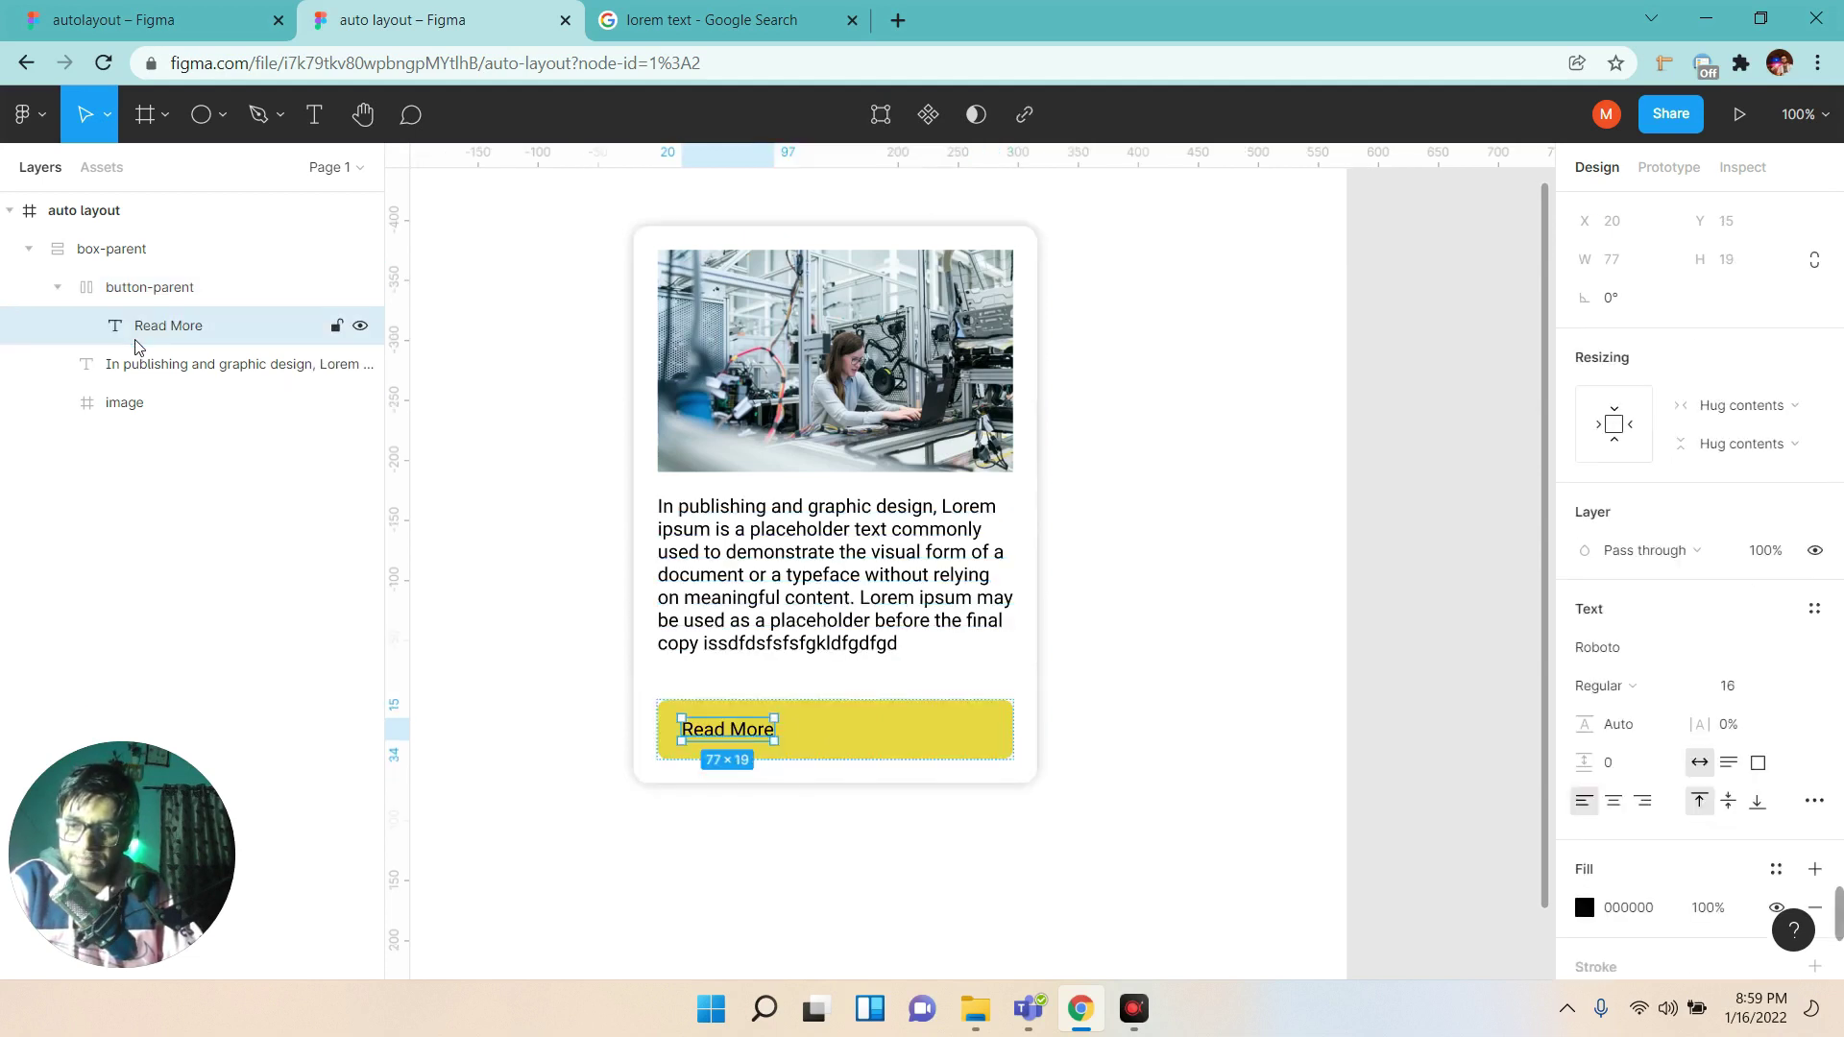
click(1617, 802)
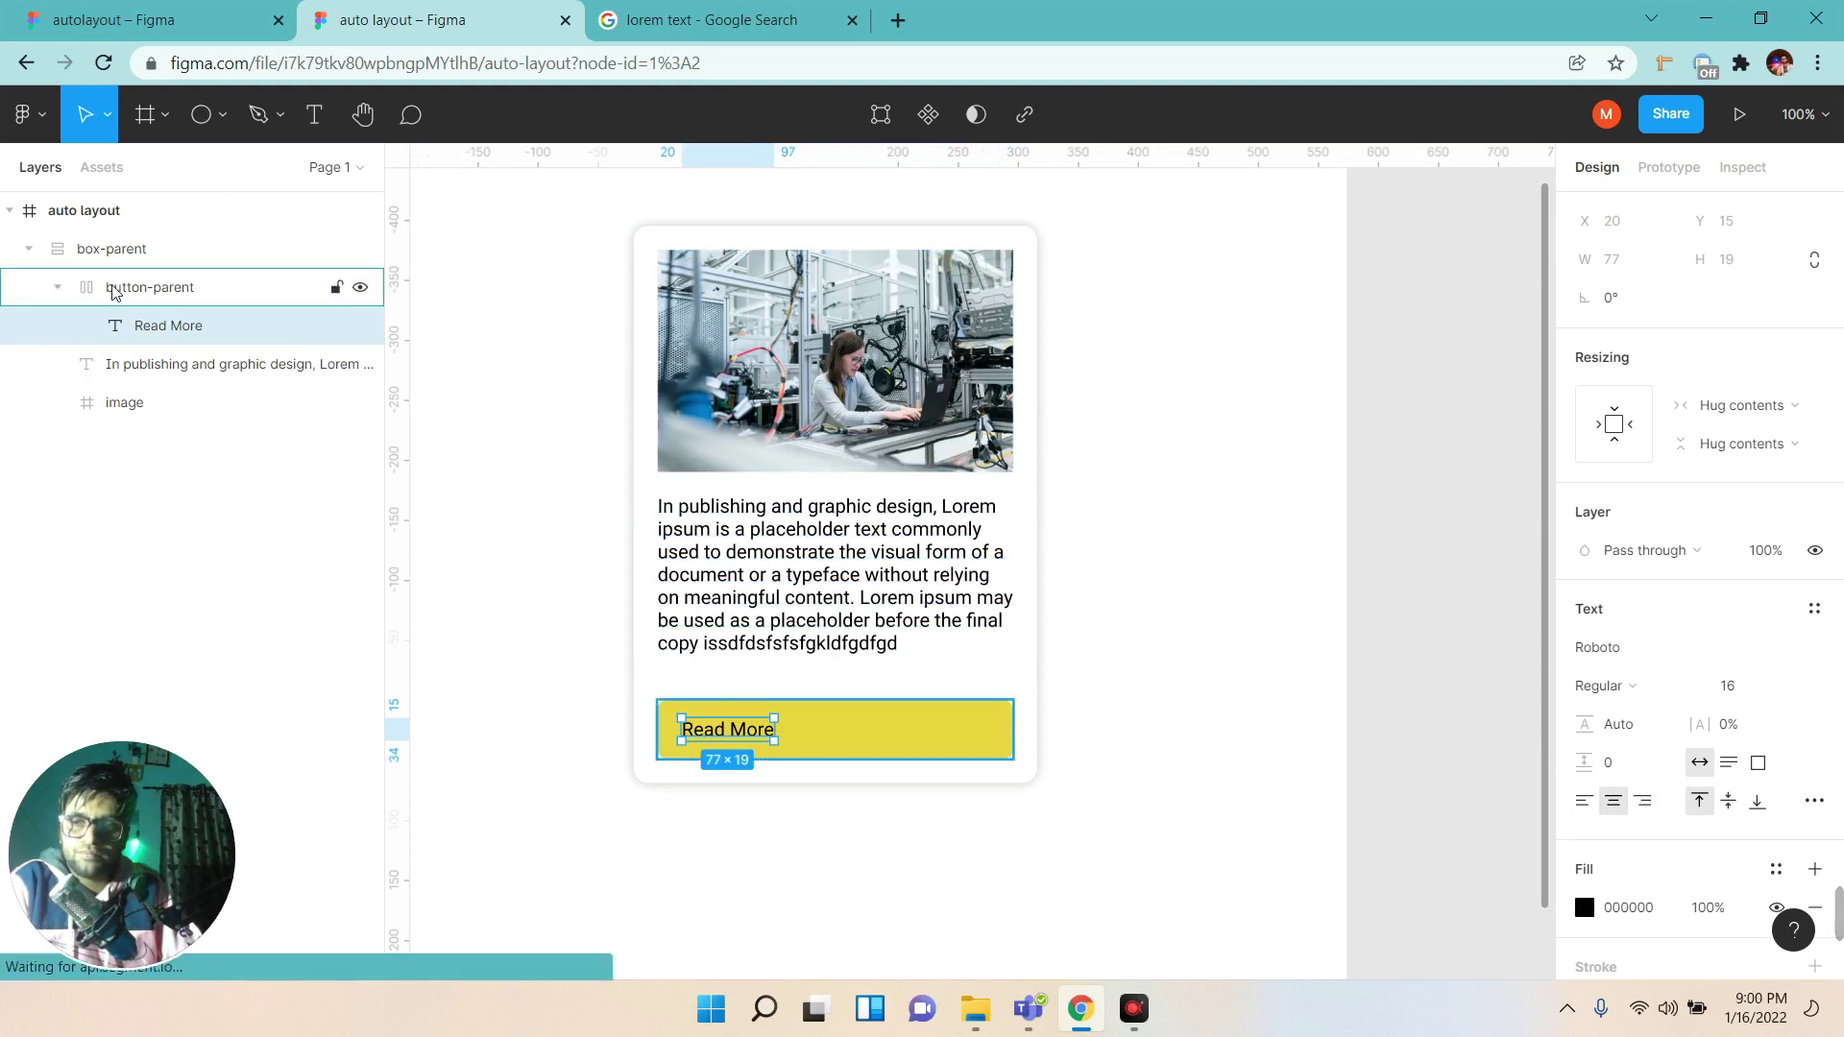
Set the Read More text to Fill container width with centred alignment.
click(154, 287)
scroll(1700, 759, down, 1)
scroll(1137, 696, up, 1)
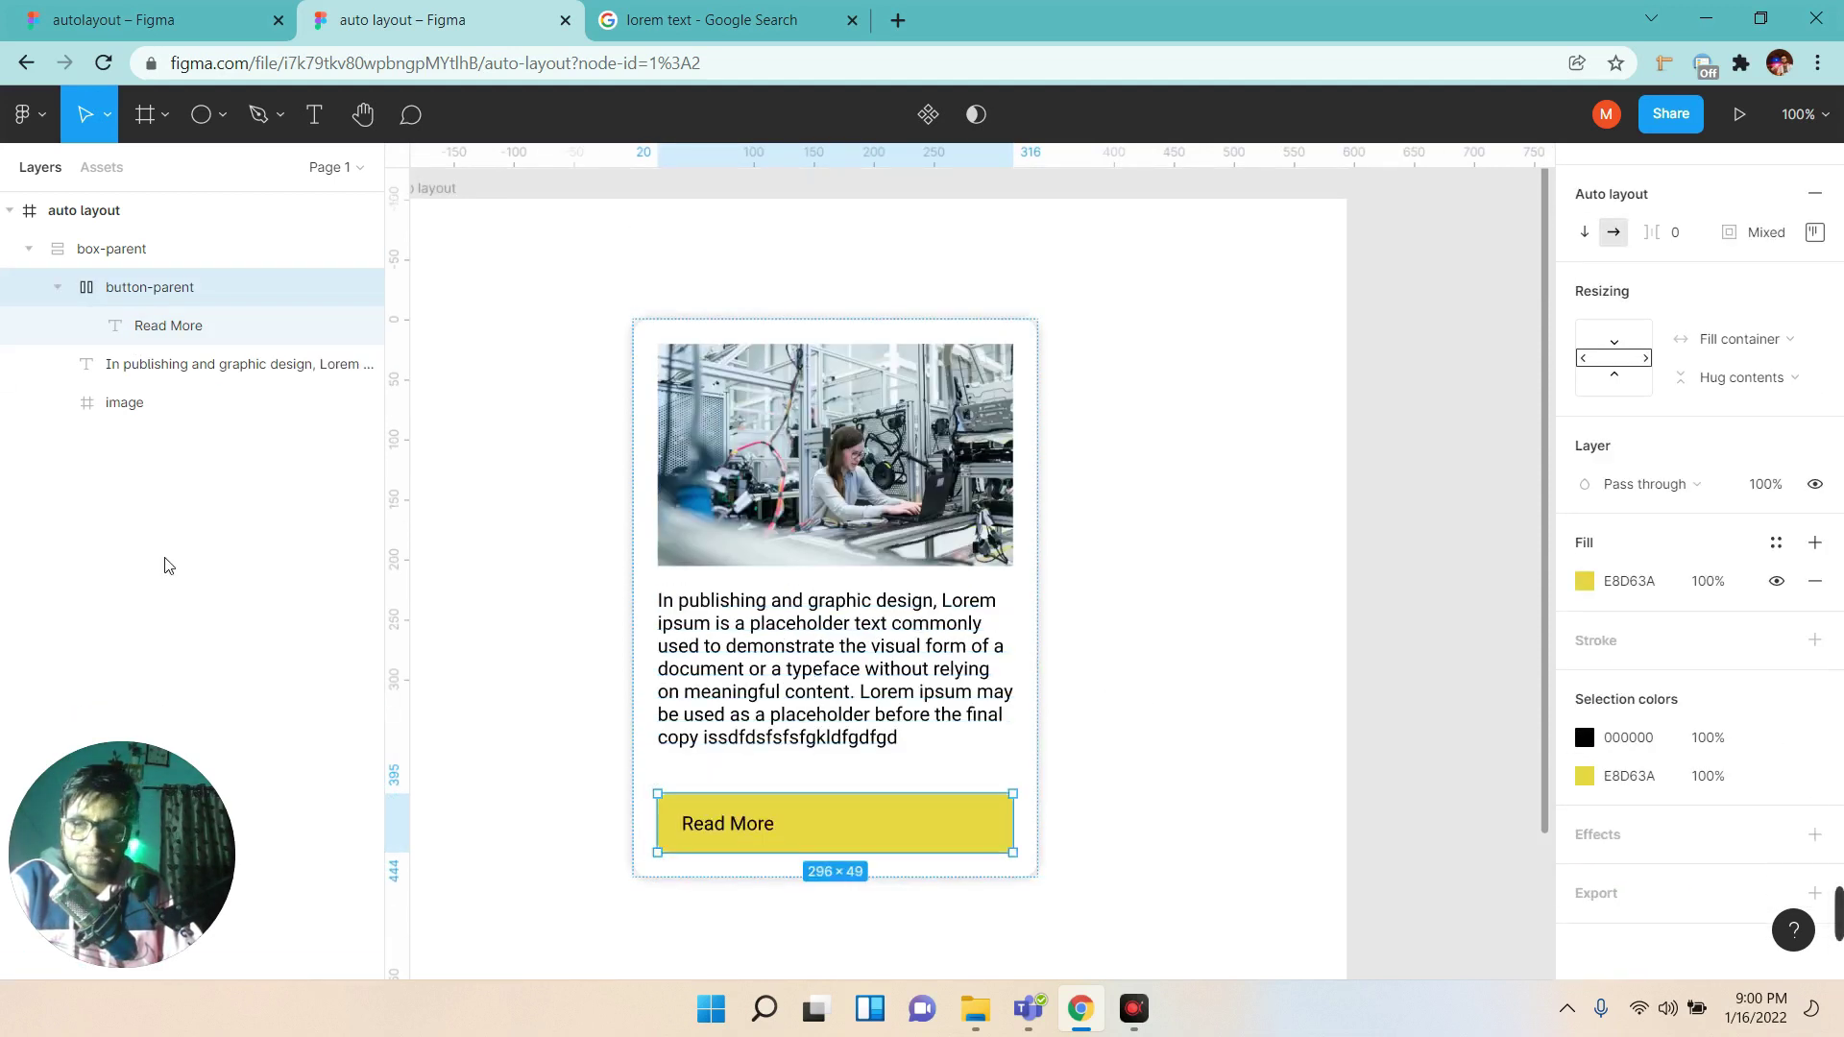
click(175, 326)
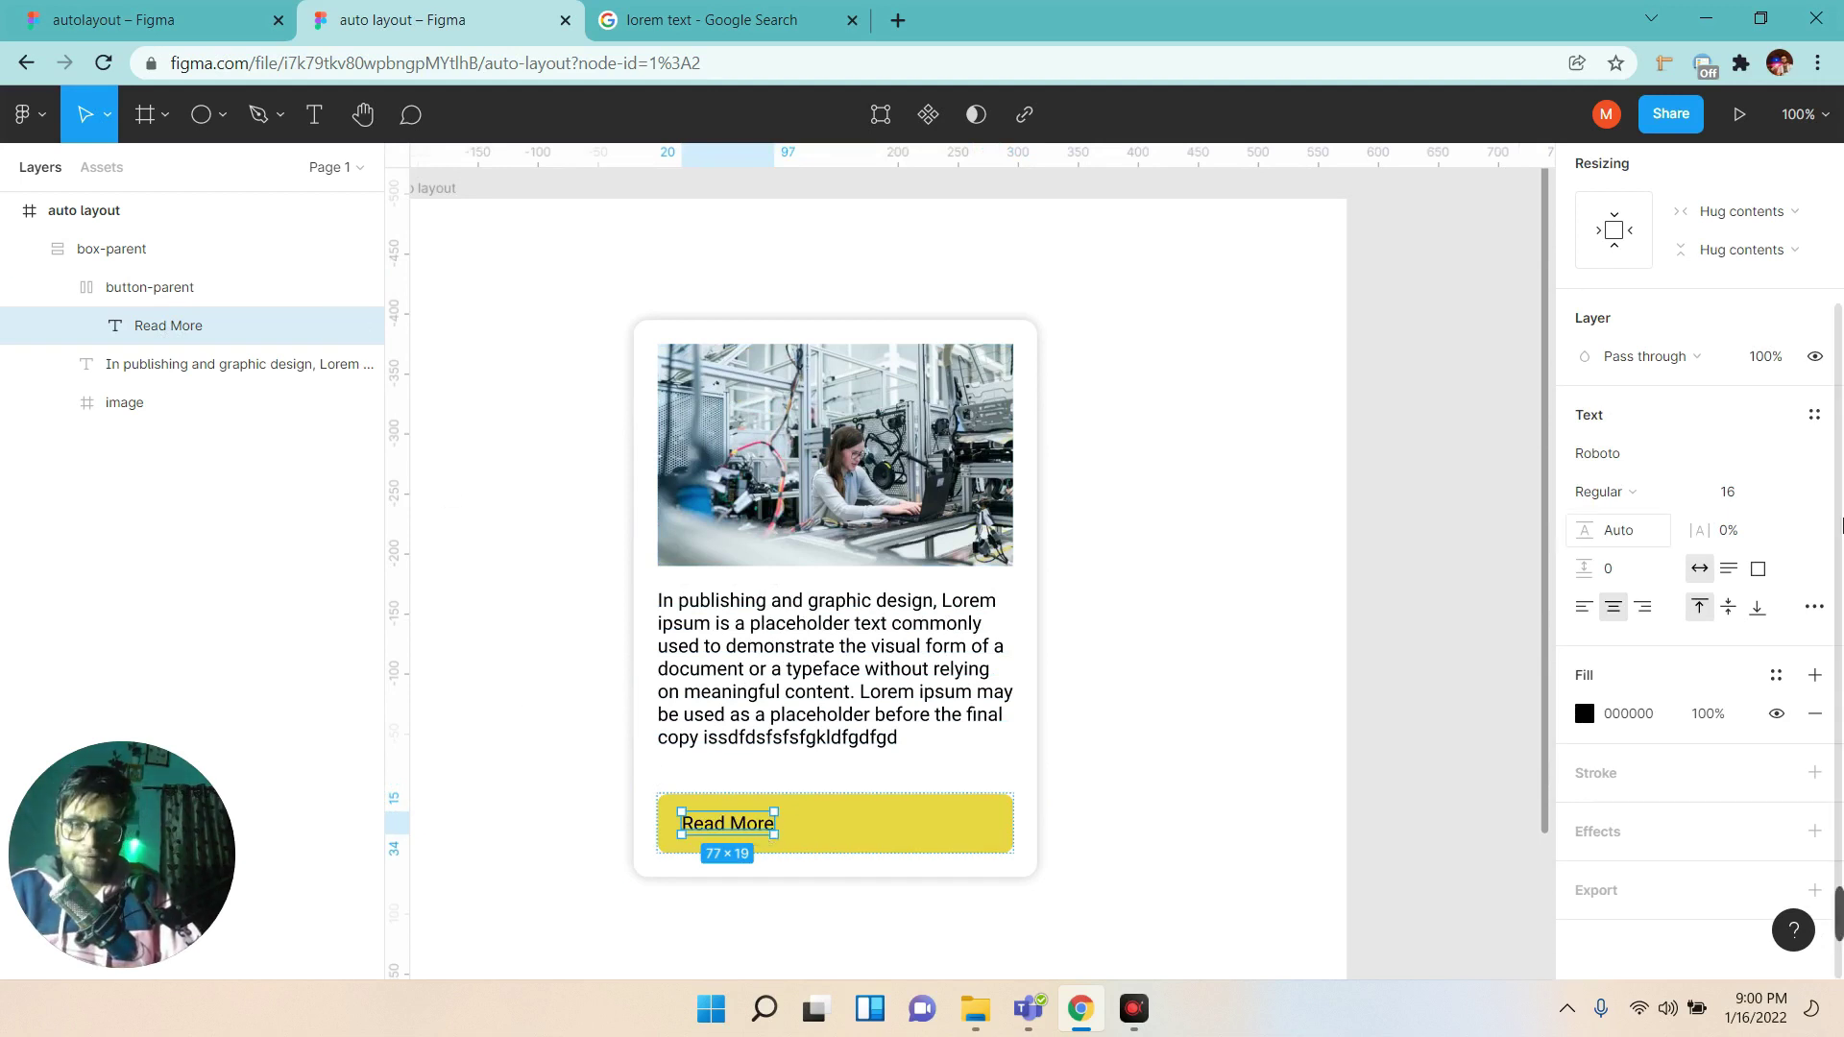
scroll(1729, 566, up, 2)
click(1724, 427)
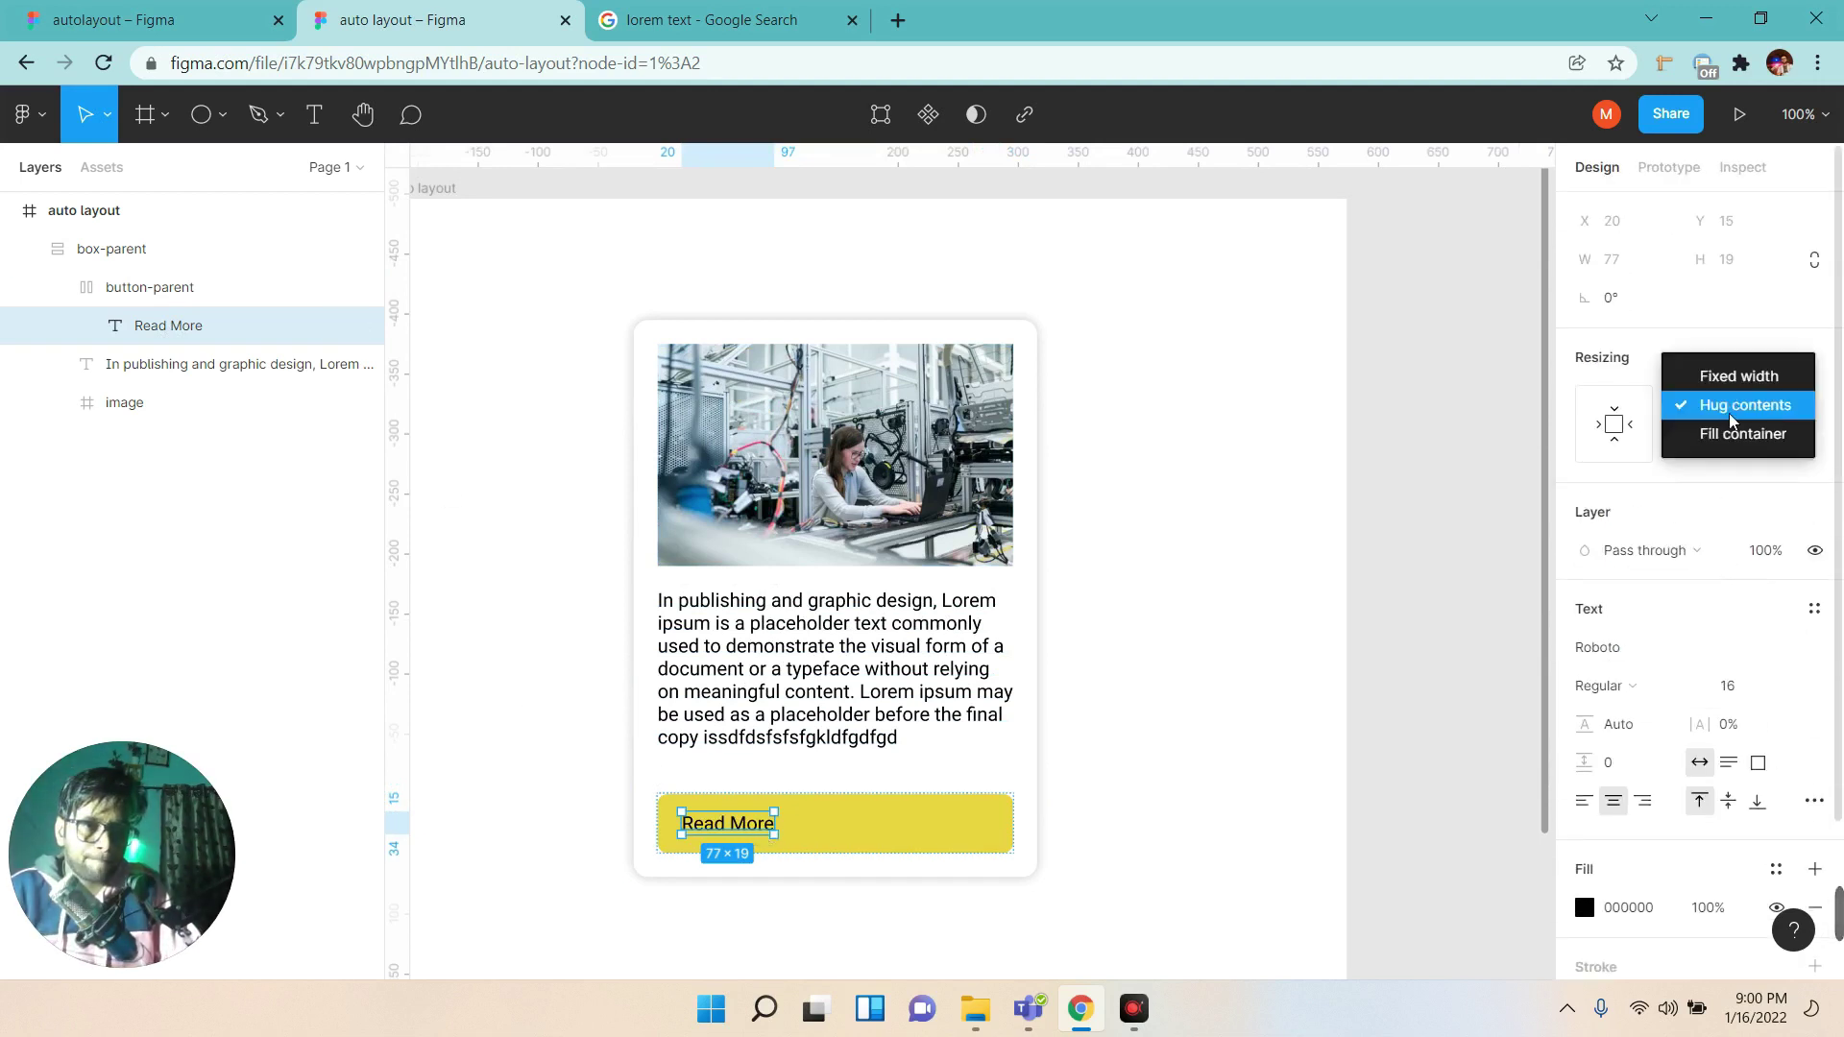
click(1729, 434)
click(1585, 801)
click(1616, 803)
click(1620, 805)
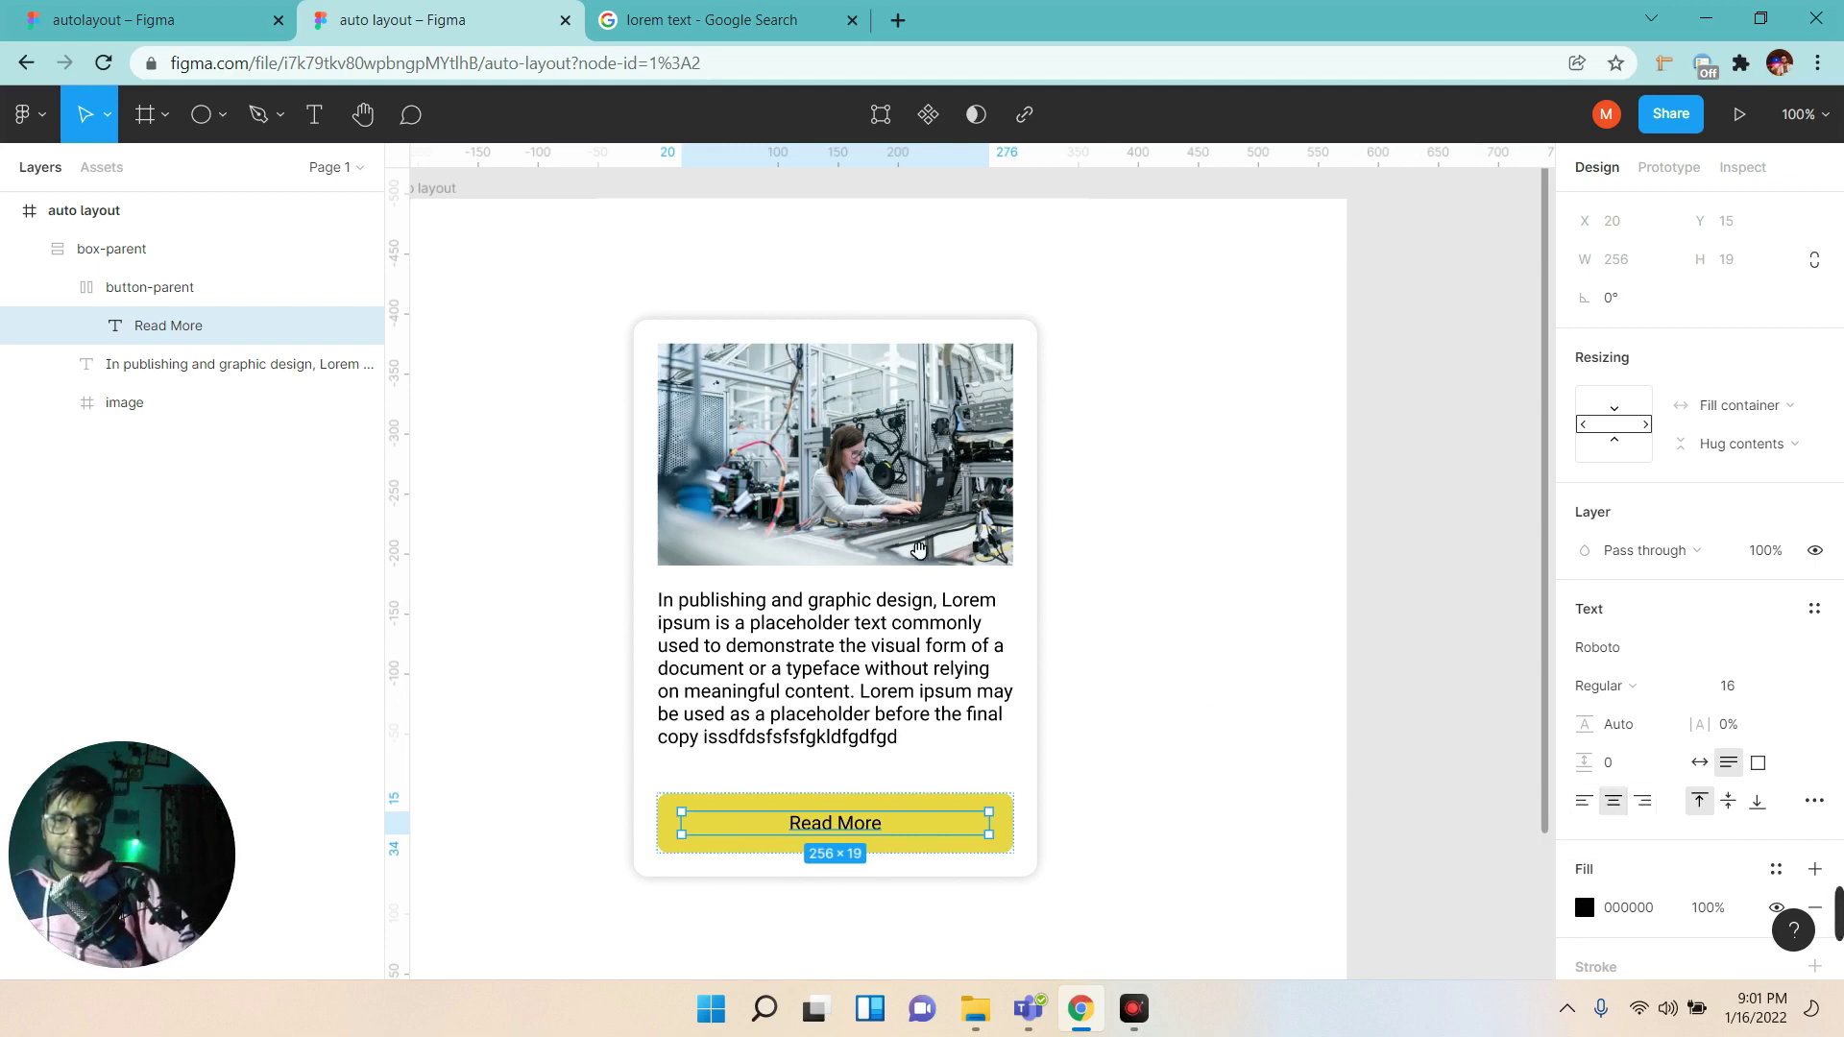
click(783, 396)
Delete the card from the auto layout frame.
click(136, 214)
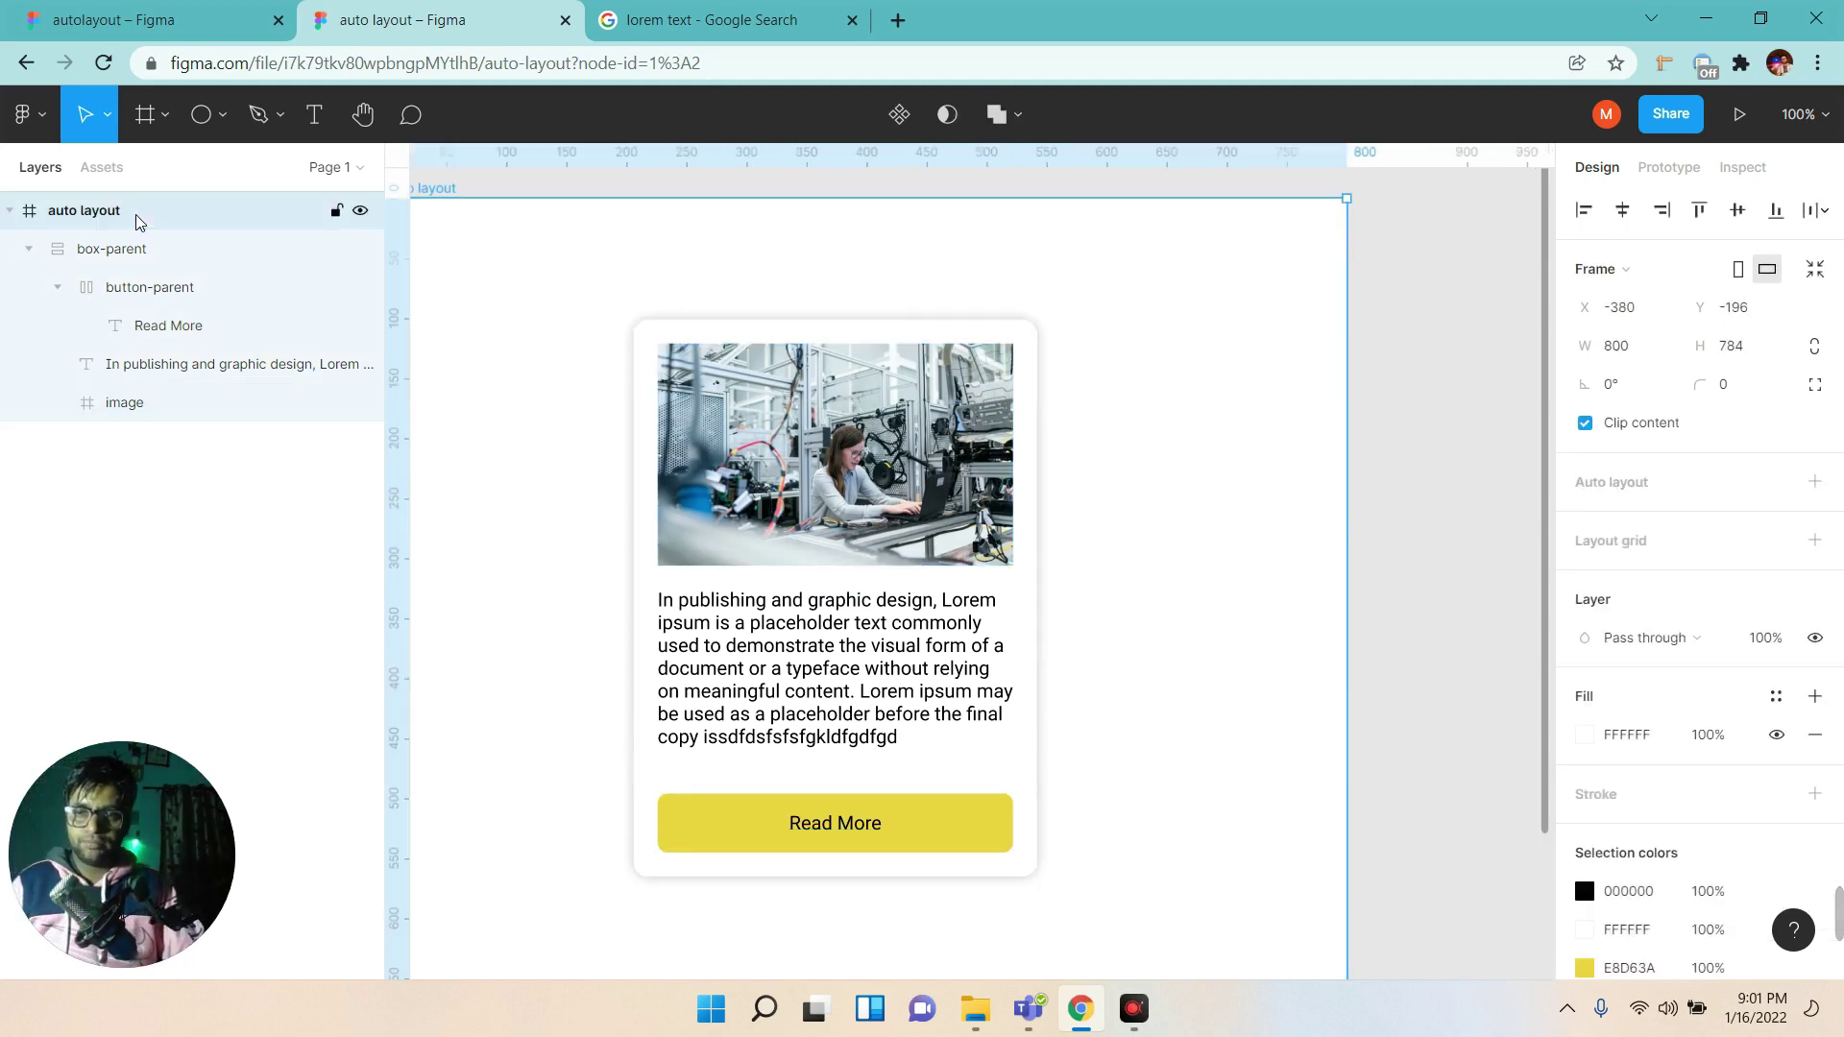
key(ctrl+shift+Tab)
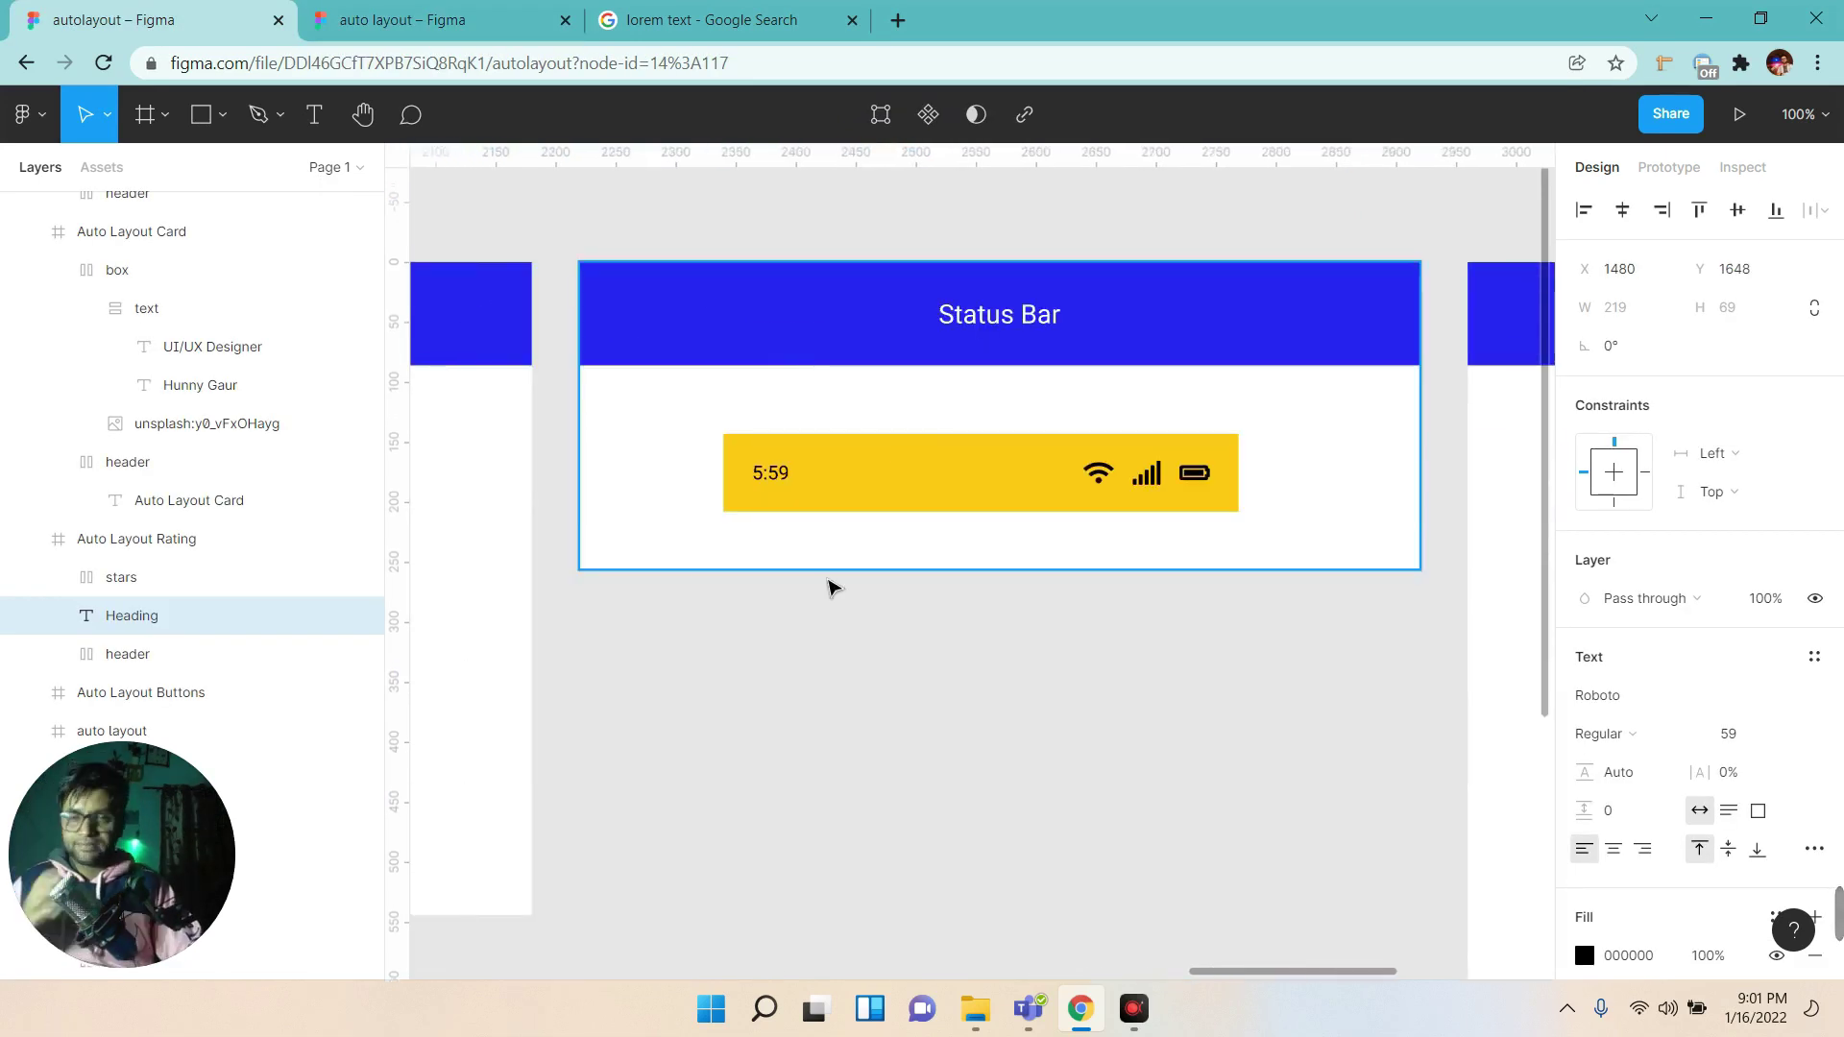
key(ctrl+Tab)
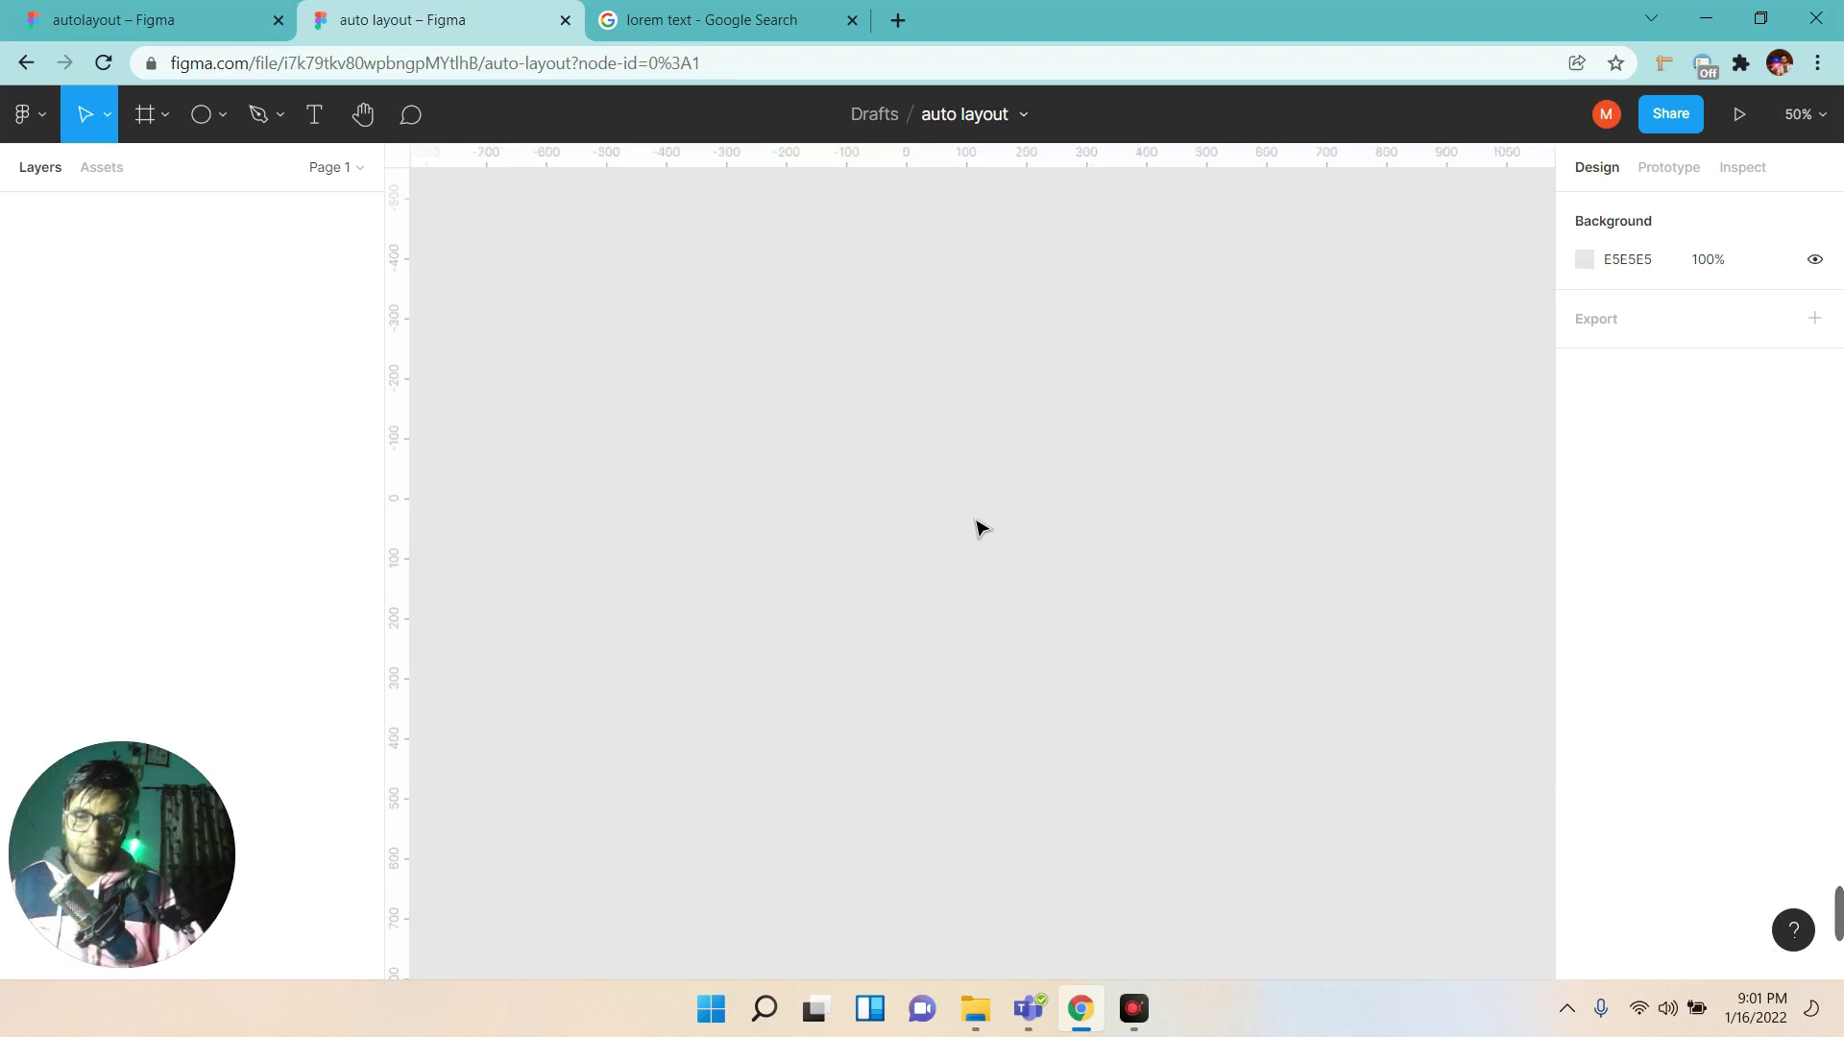
key(ctrl+v)
mouse_move(83, 210)
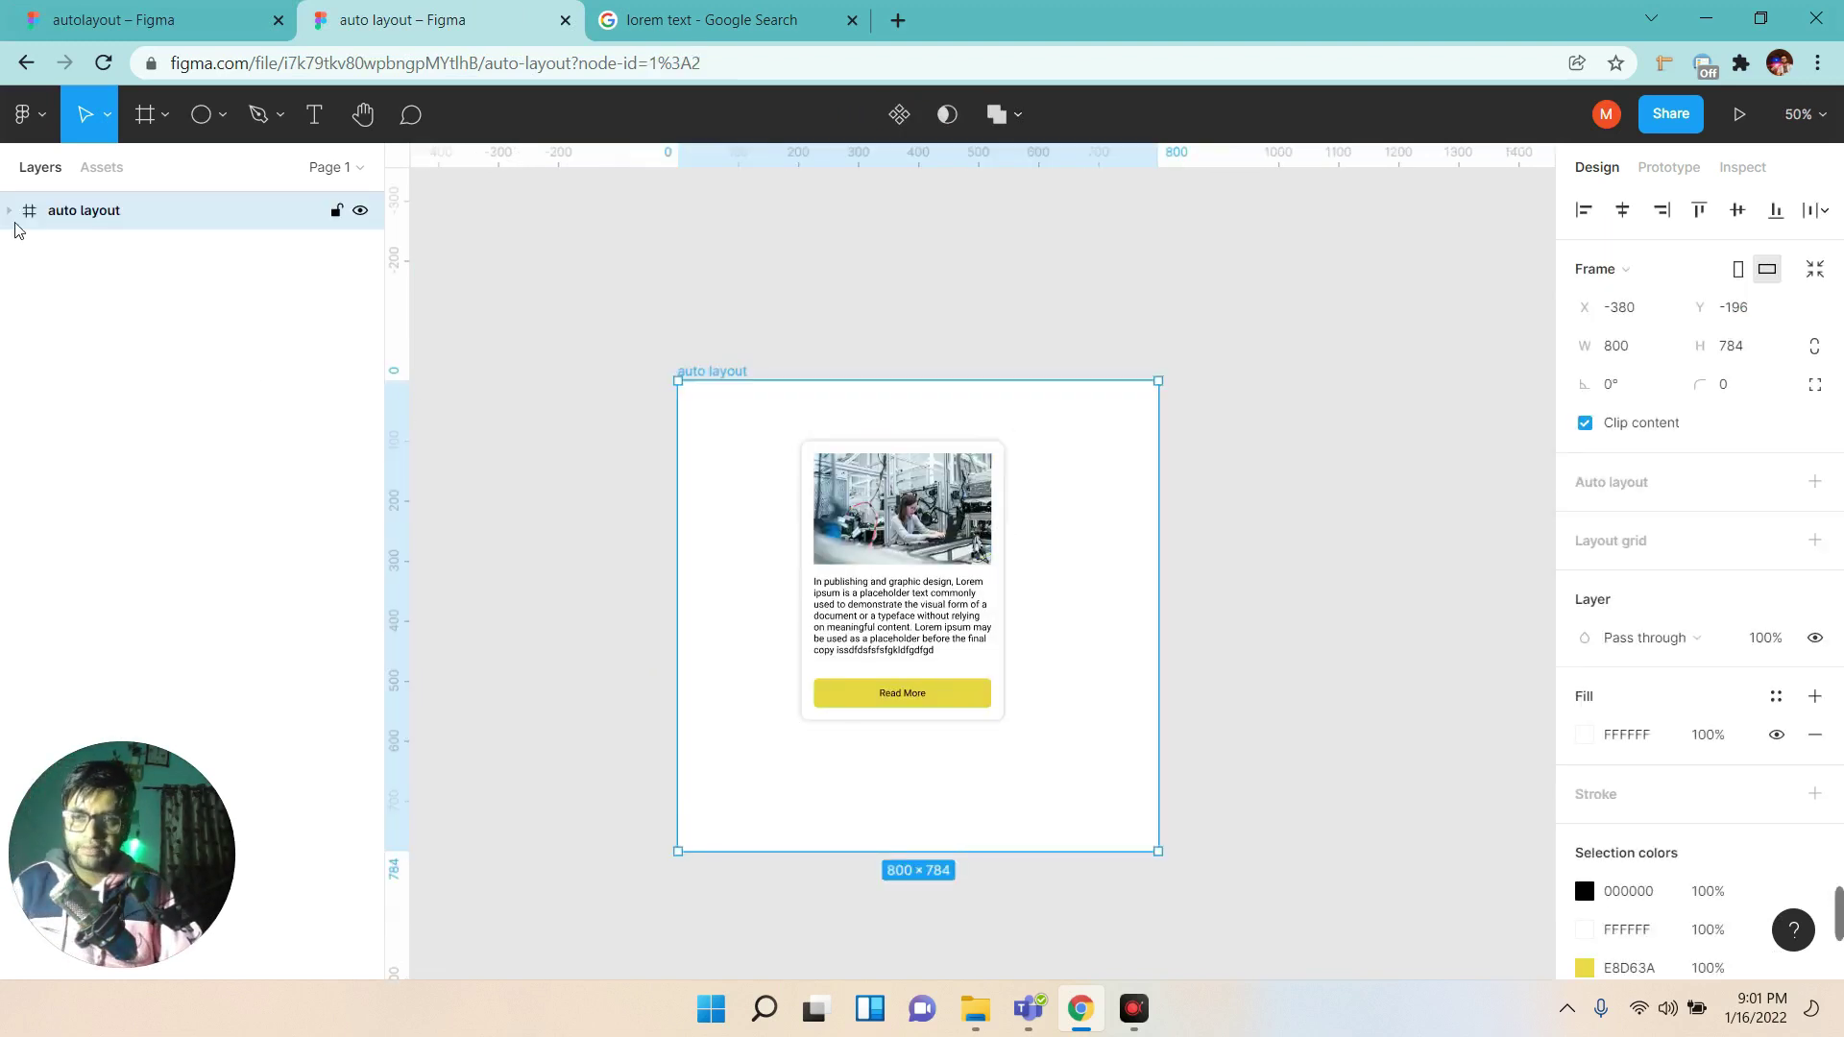
click(11, 211)
click(96, 249)
key(Delete)
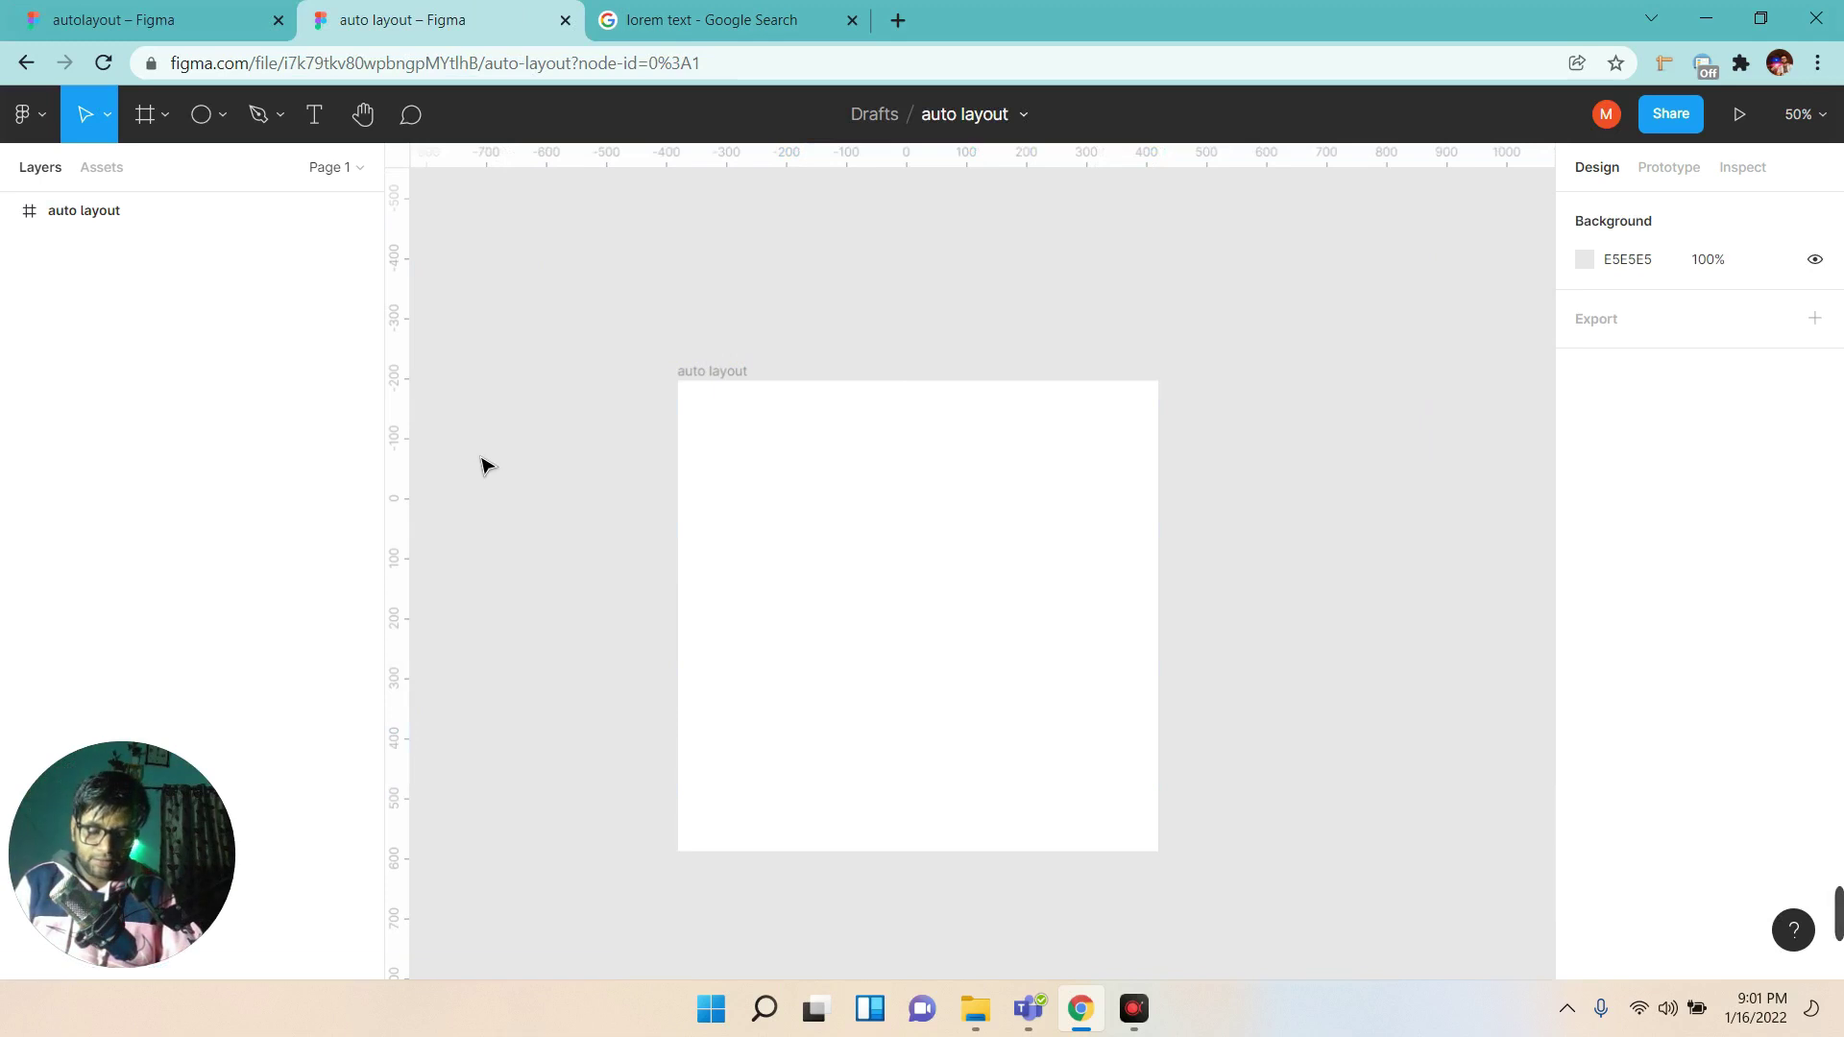
Draw a new wide frame near the top of the auto layout frame.
click(223, 117)
click(228, 169)
click(165, 117)
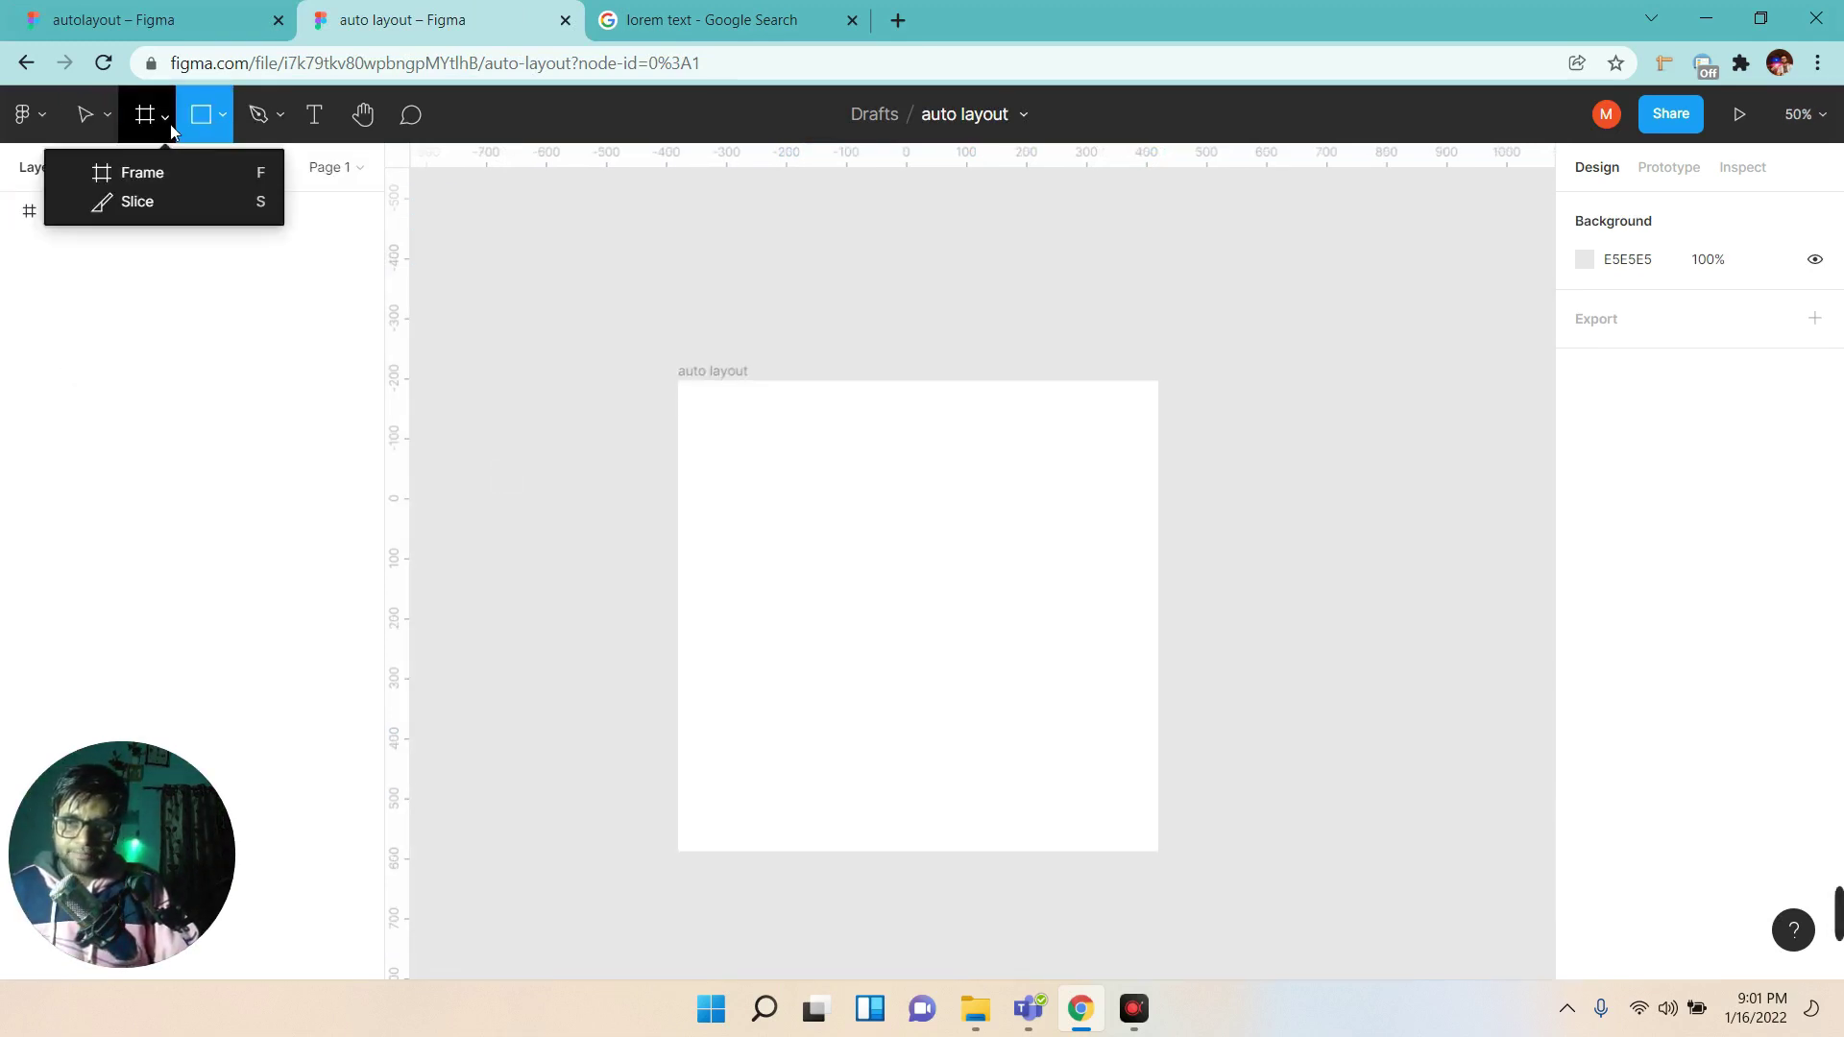
click(171, 177)
drag(747, 434, 1118, 530)
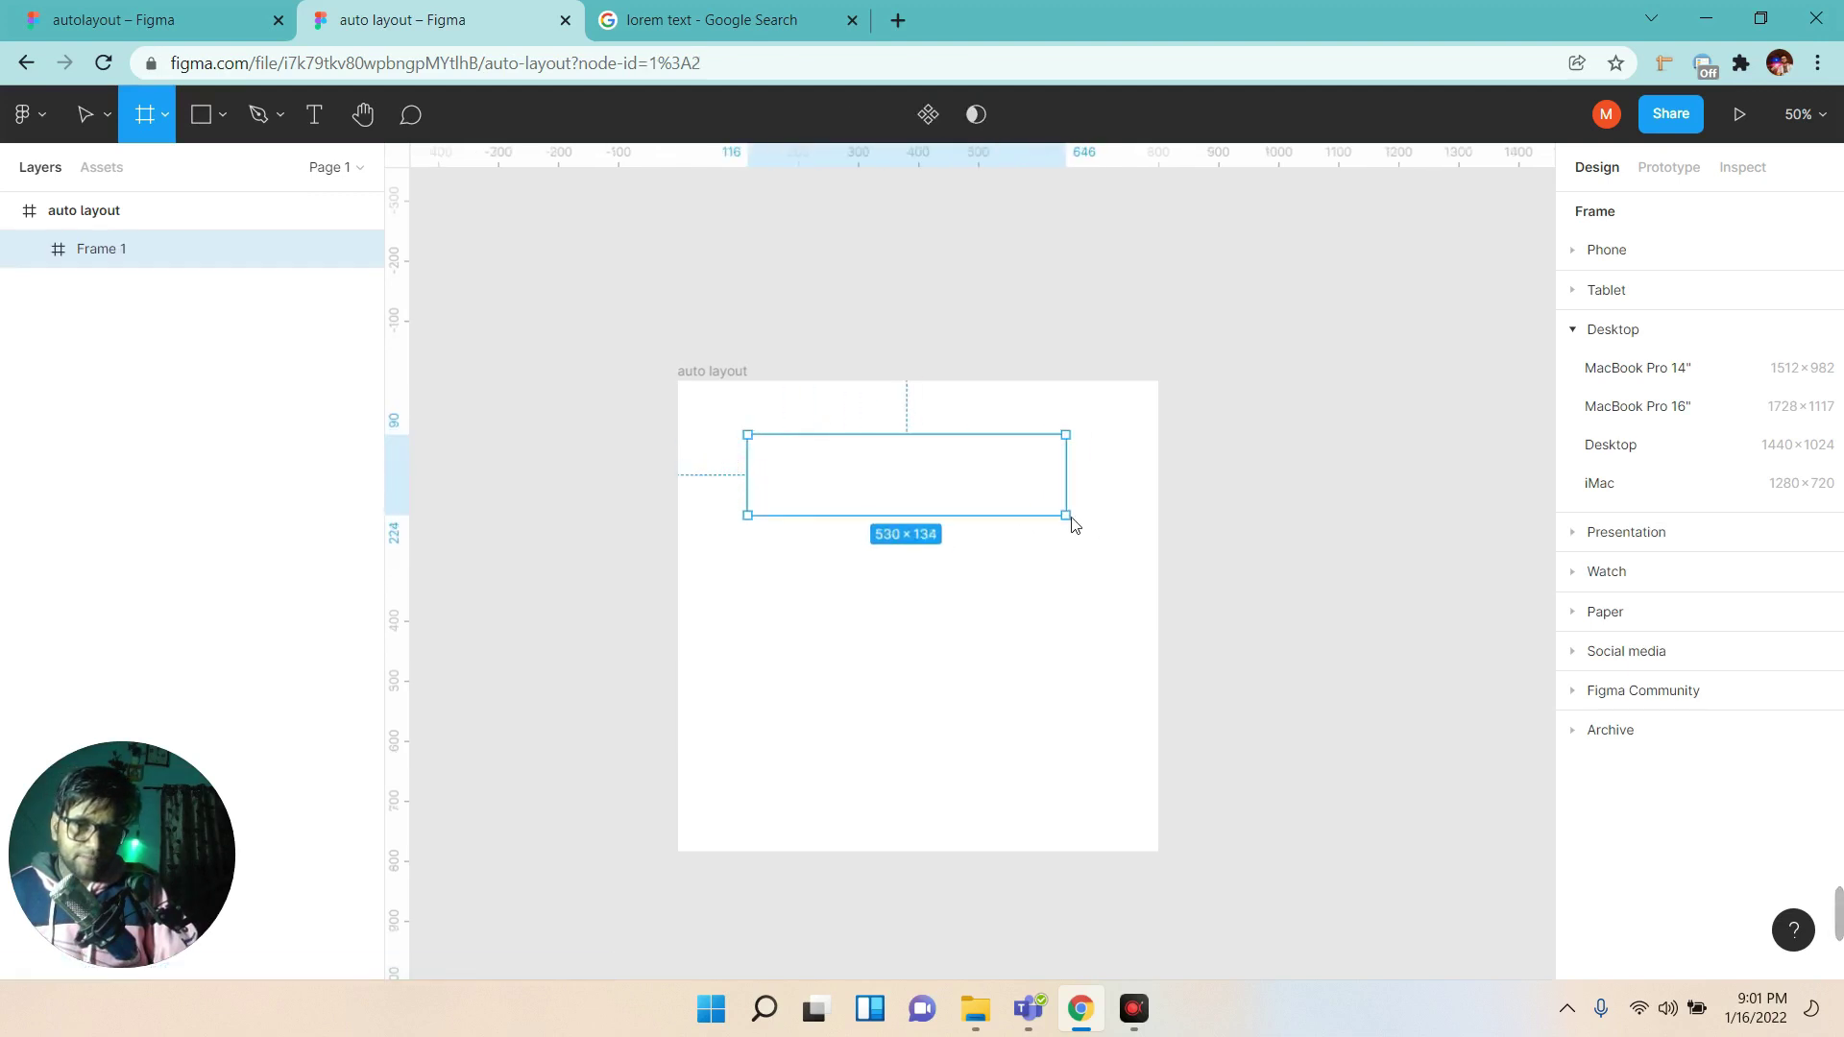
scroll(1710, 730, down, 1)
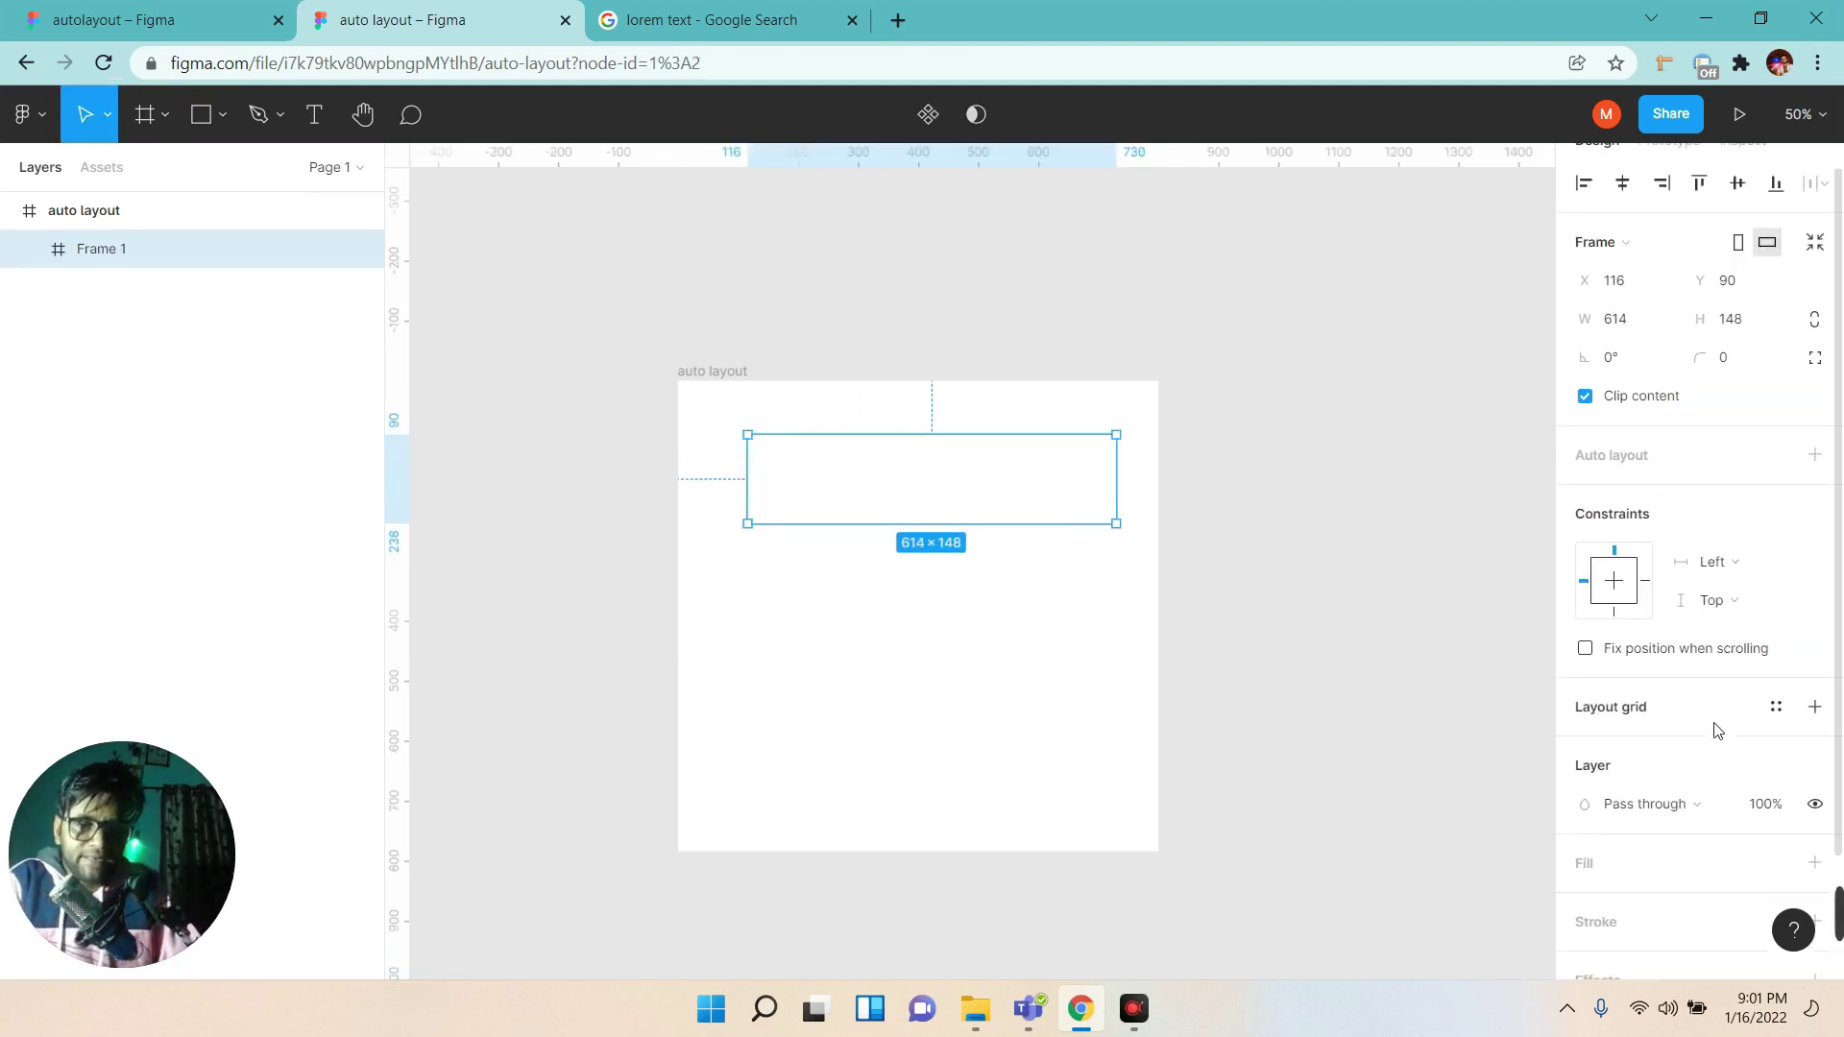
scroll(1641, 764, down, 2)
Fill the new frame with gold E8C71C.
click(1594, 714)
click(1585, 754)
drag(1445, 597, 1446, 526)
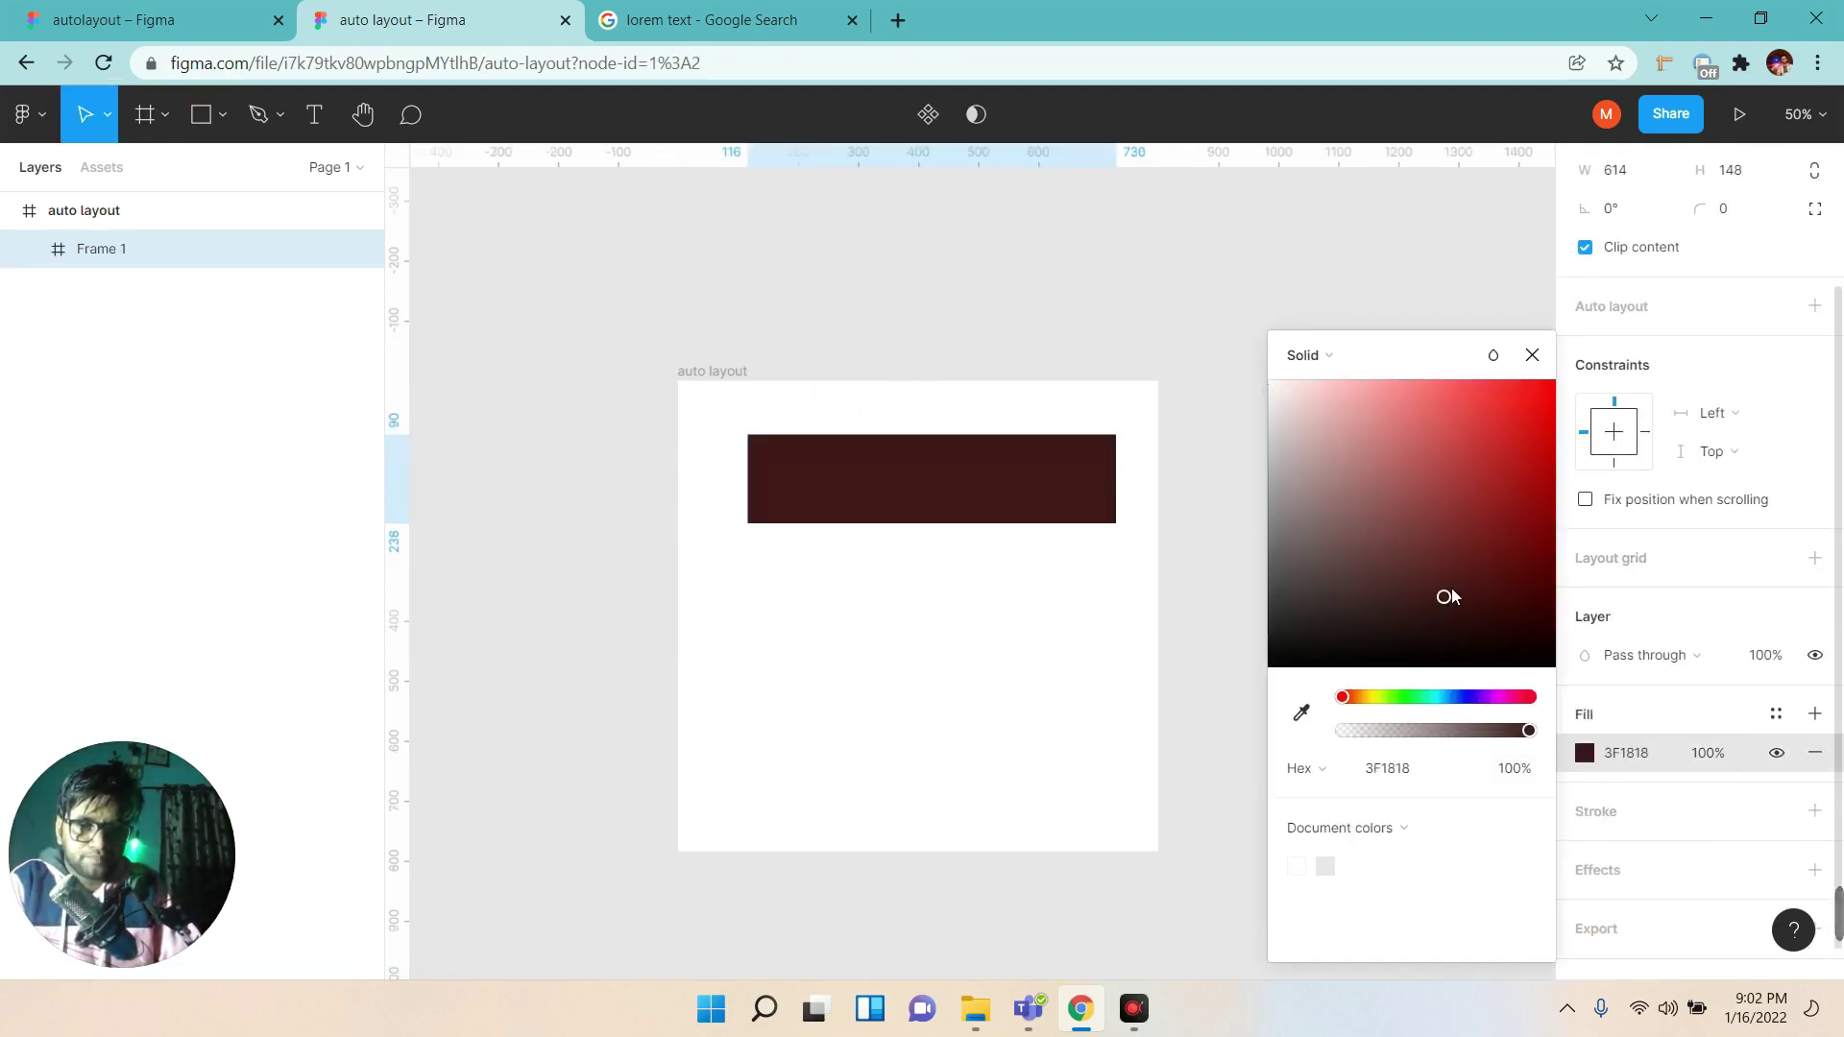
drag(1425, 688, 1385, 697)
click(1490, 502)
drag(1494, 501, 1490, 415)
drag(1385, 698, 1369, 707)
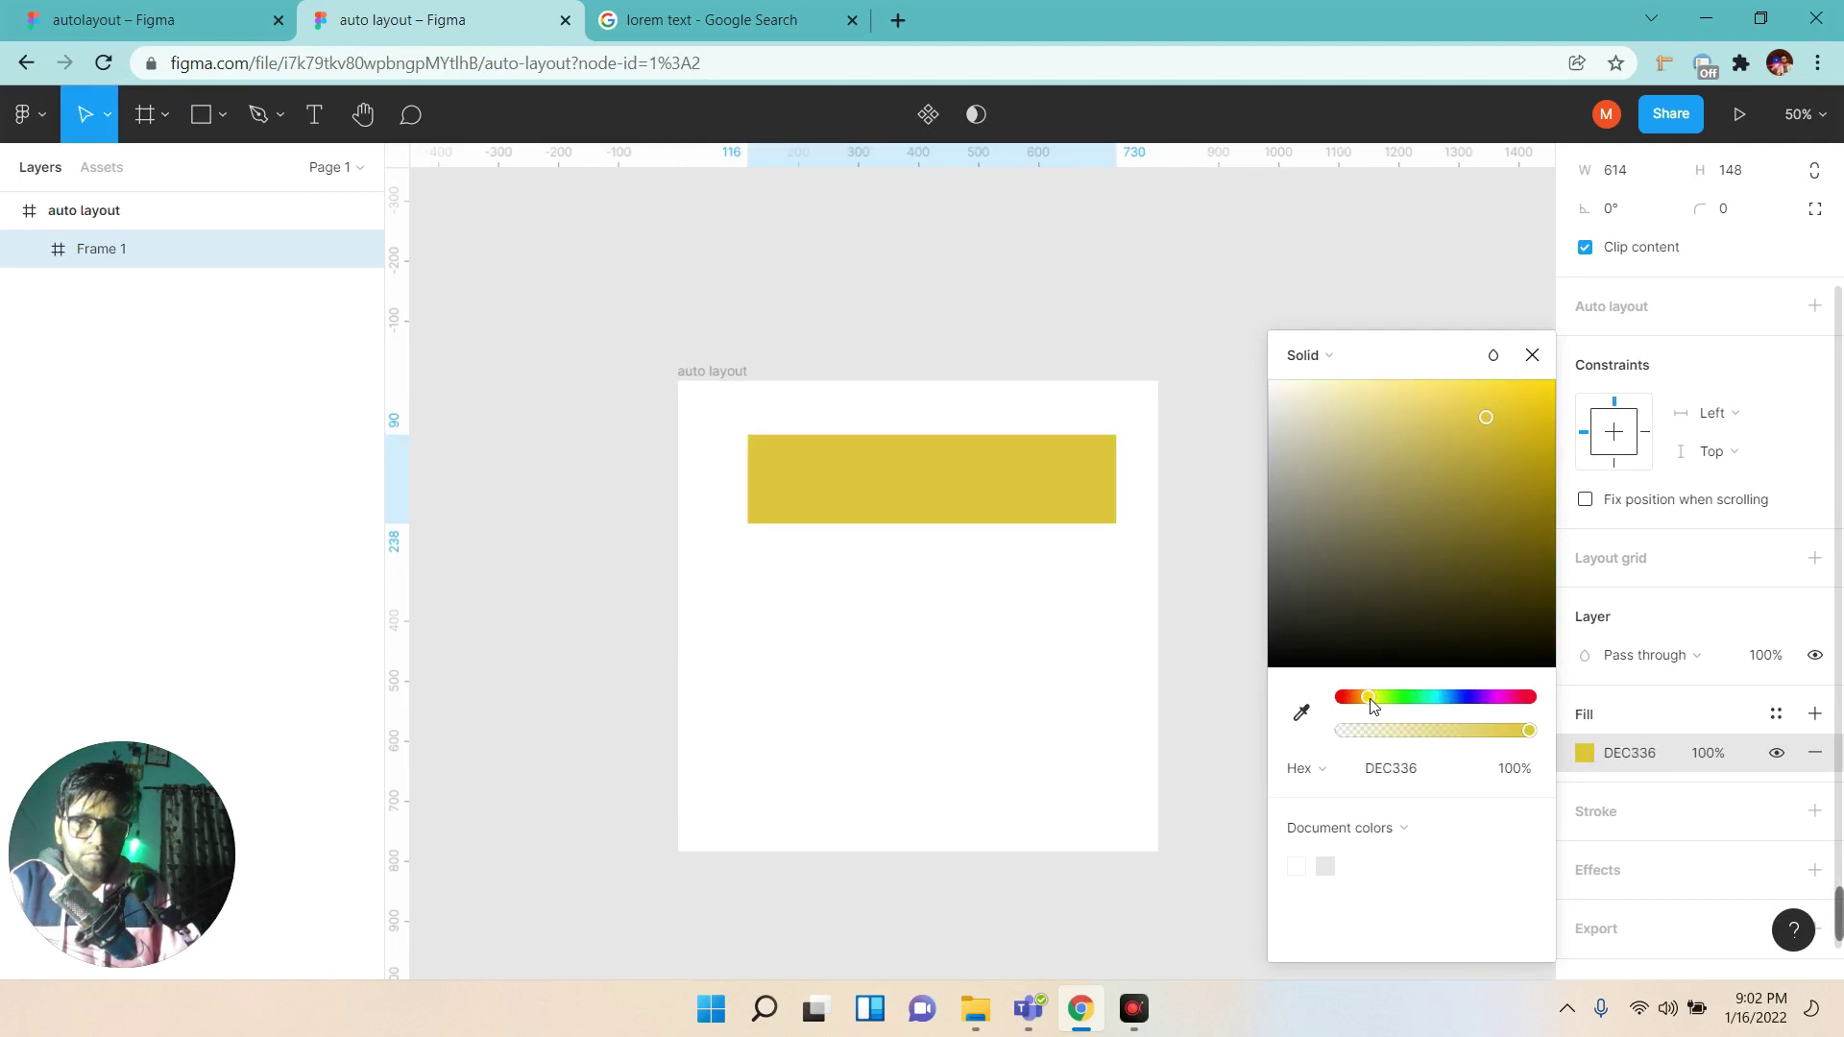
drag(1510, 436, 1522, 414)
click(1532, 355)
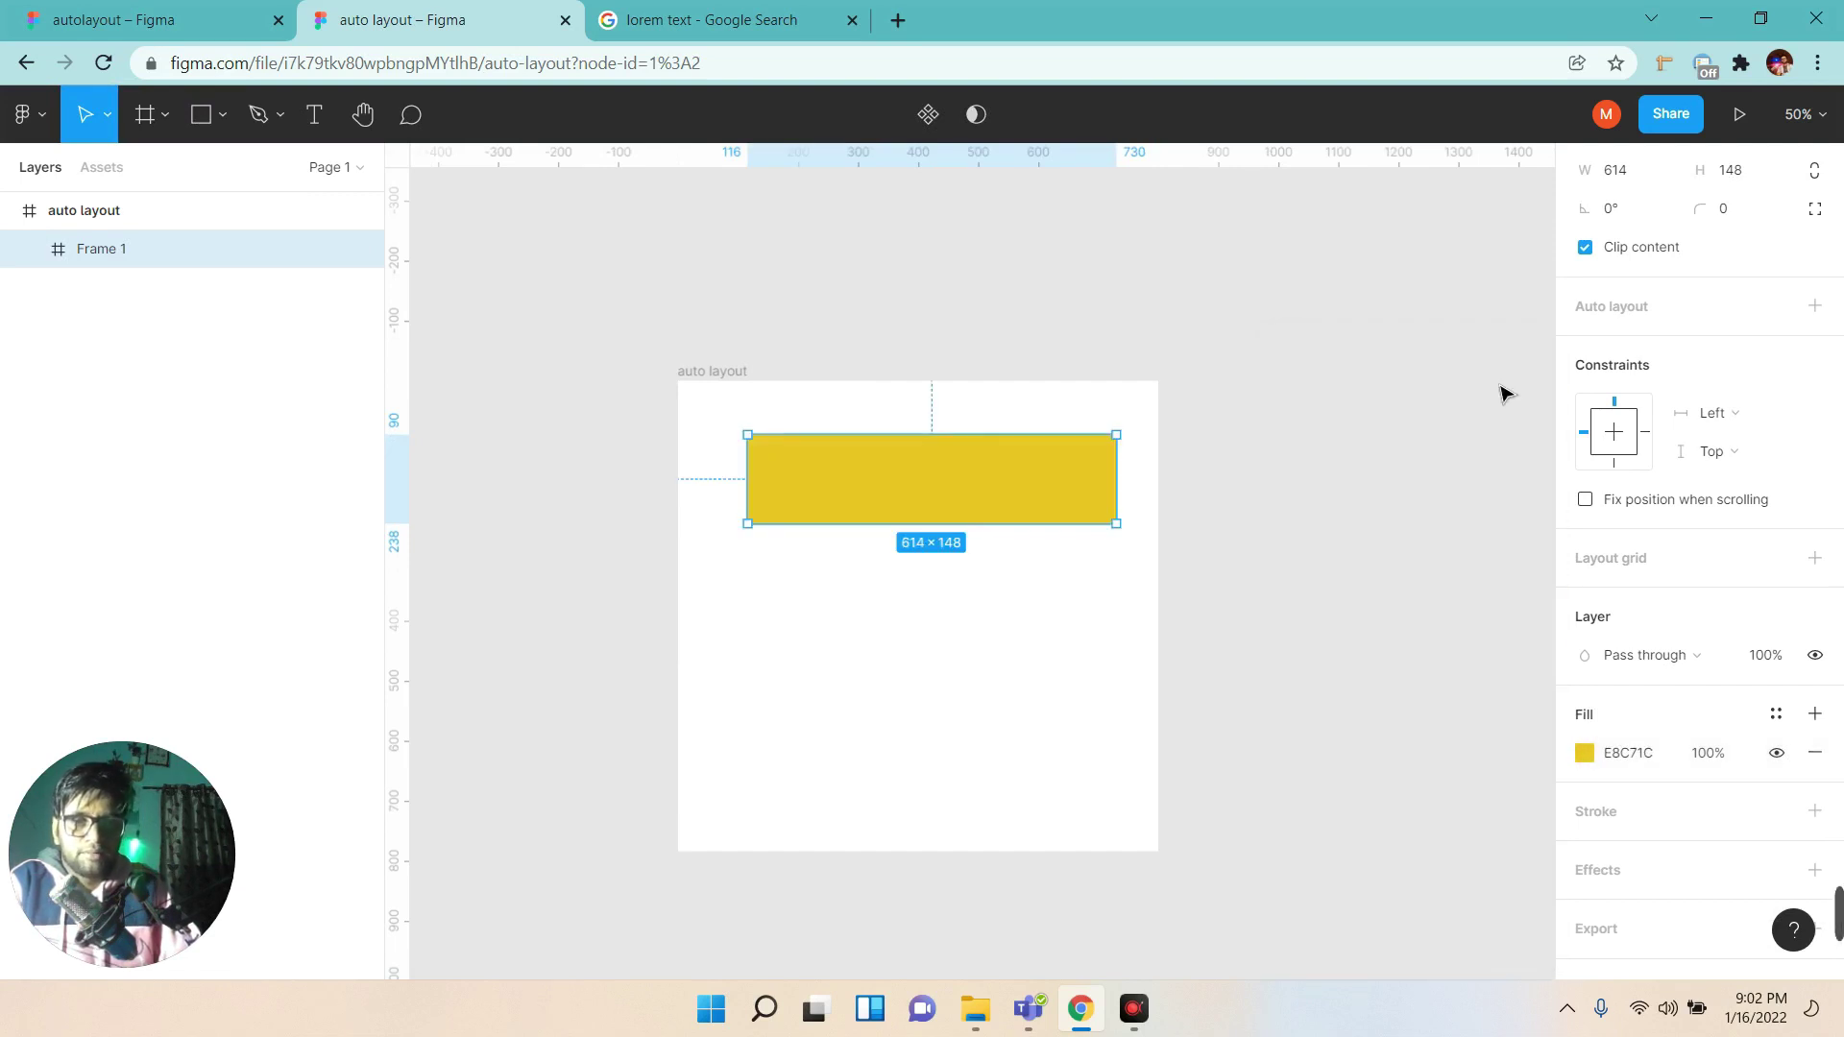
Resize the gold frame to about 670×136.
click(1124, 412)
click(1099, 491)
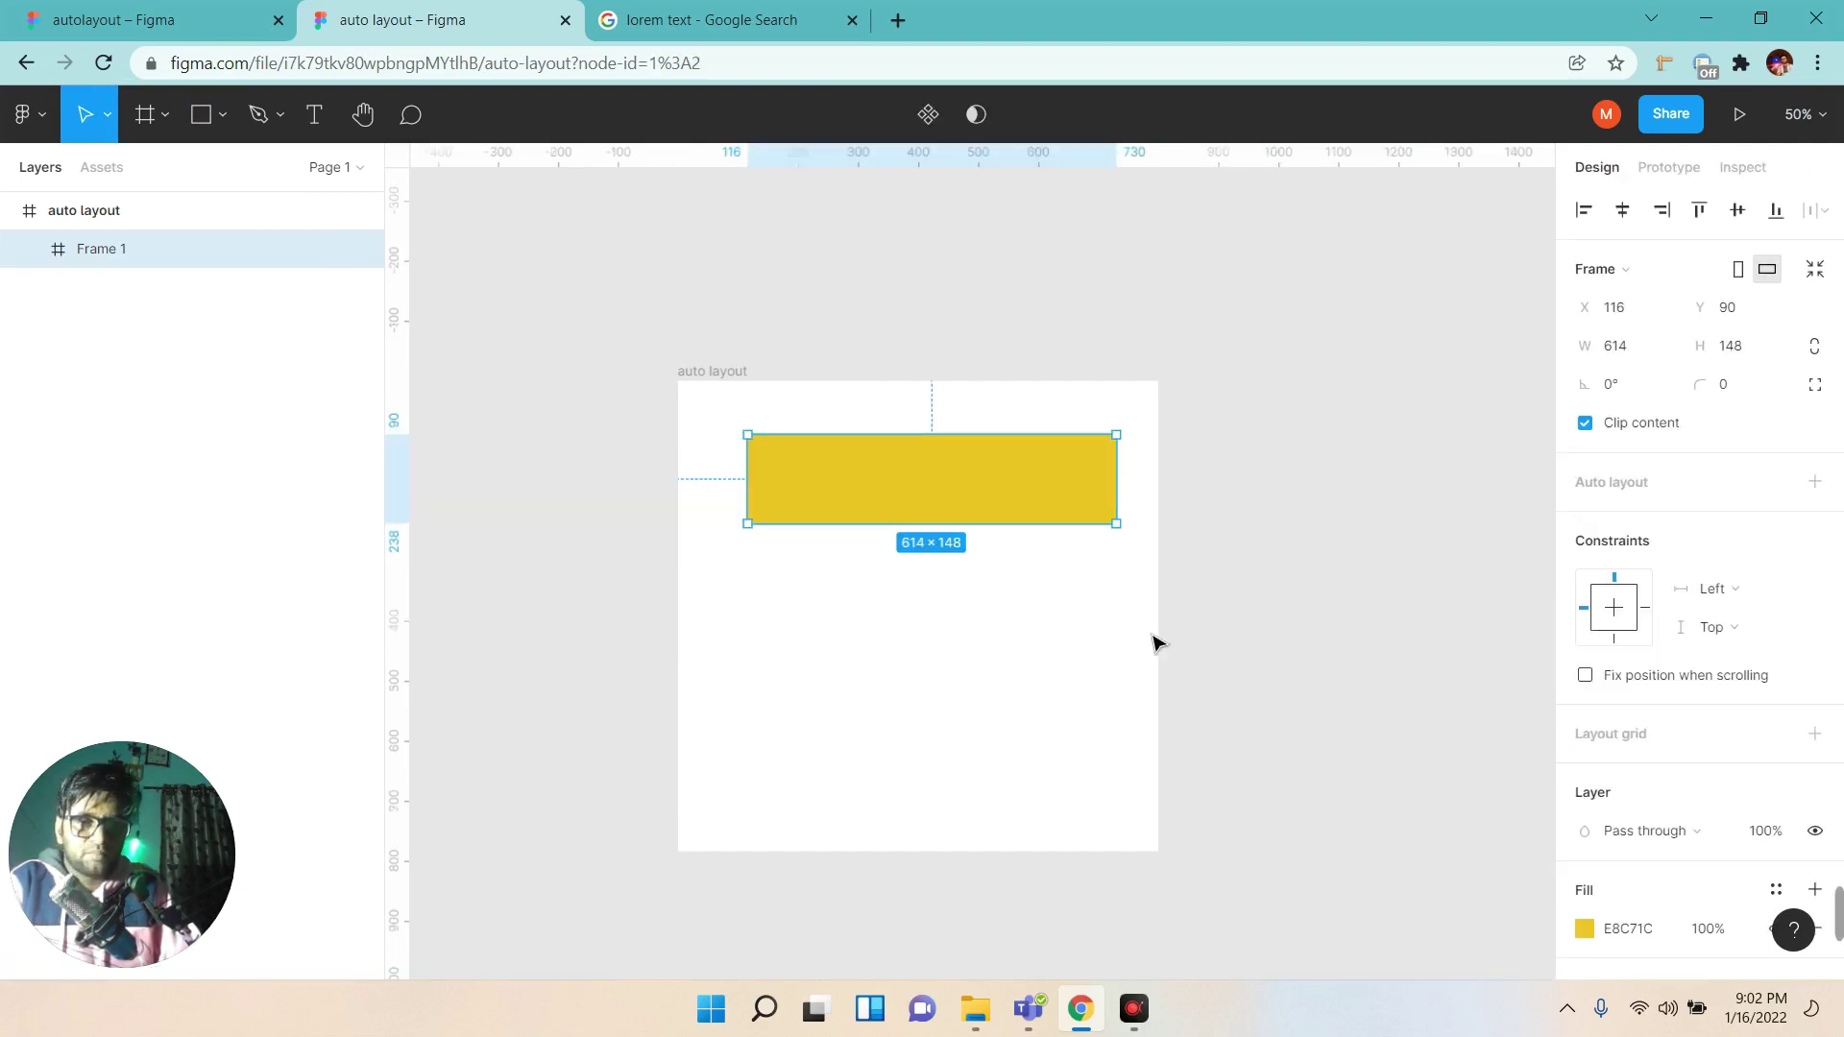
drag(765, 487, 730, 487)
drag(826, 540, 823, 535)
click(911, 648)
click(877, 509)
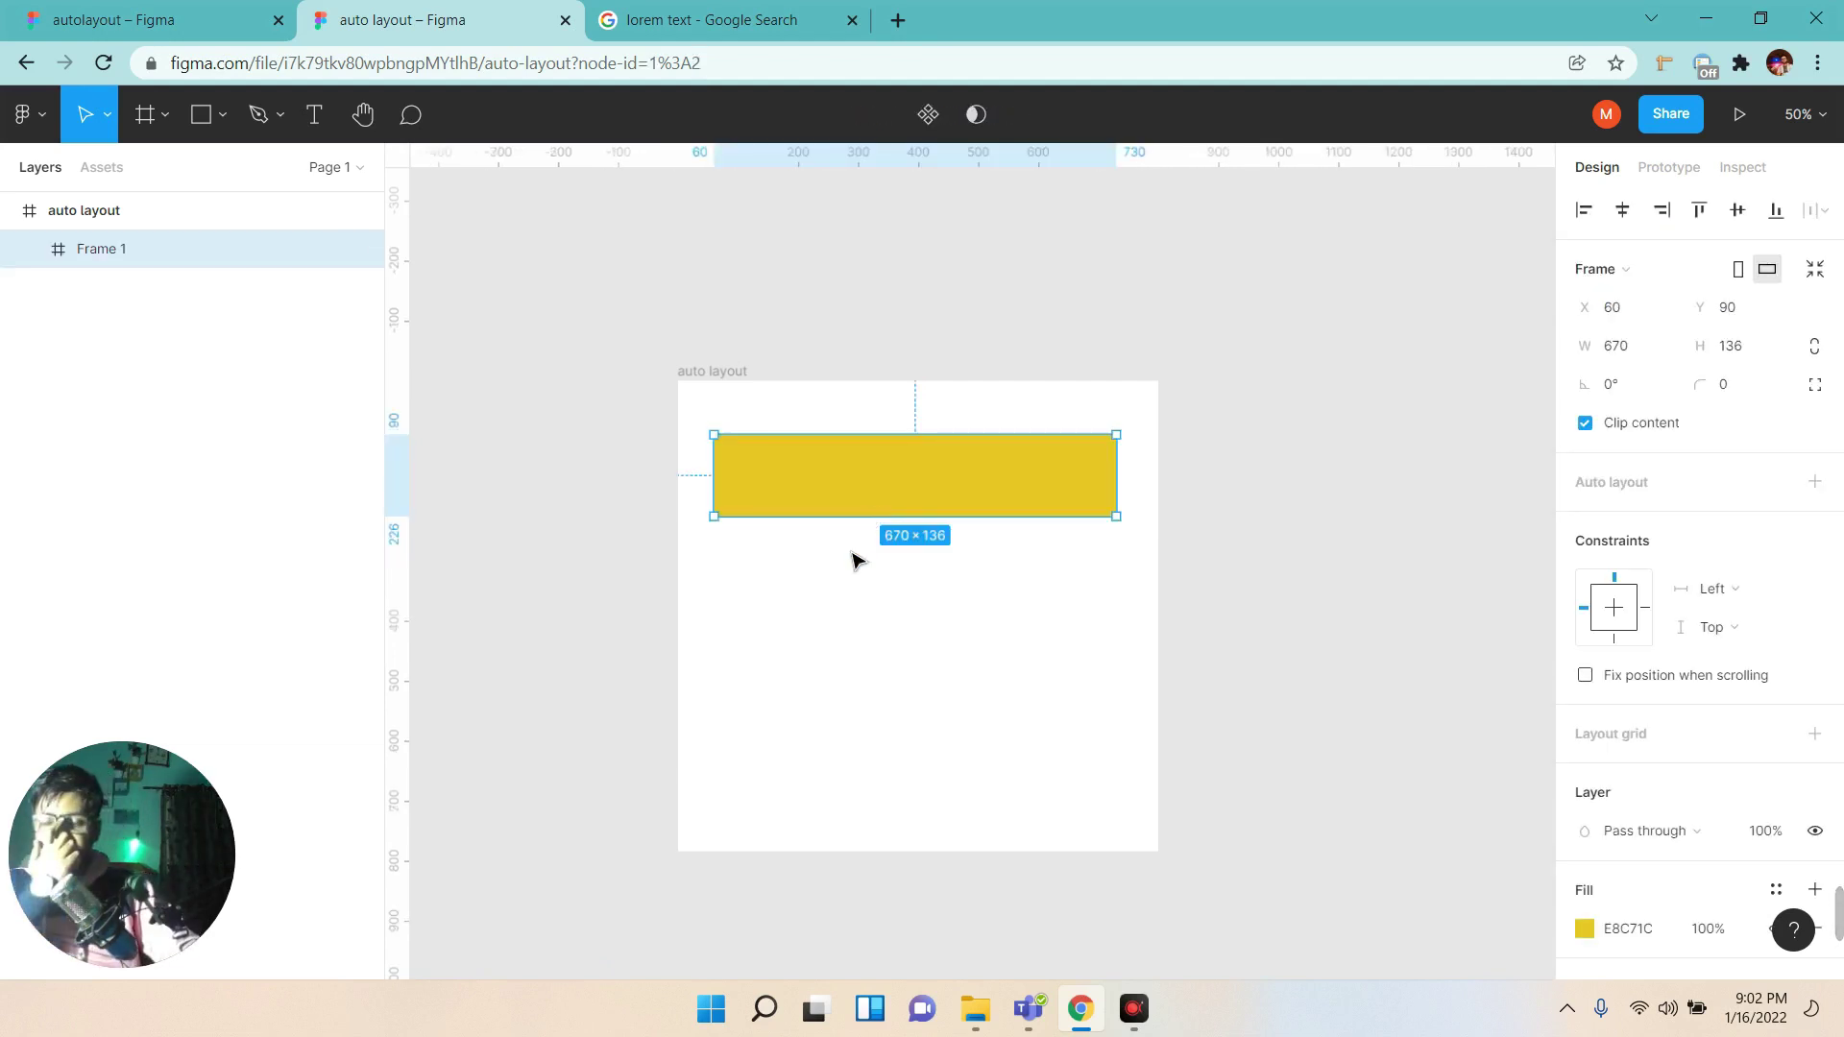
Add a 9:02 text label and move it up into the gold frame.
key(t)
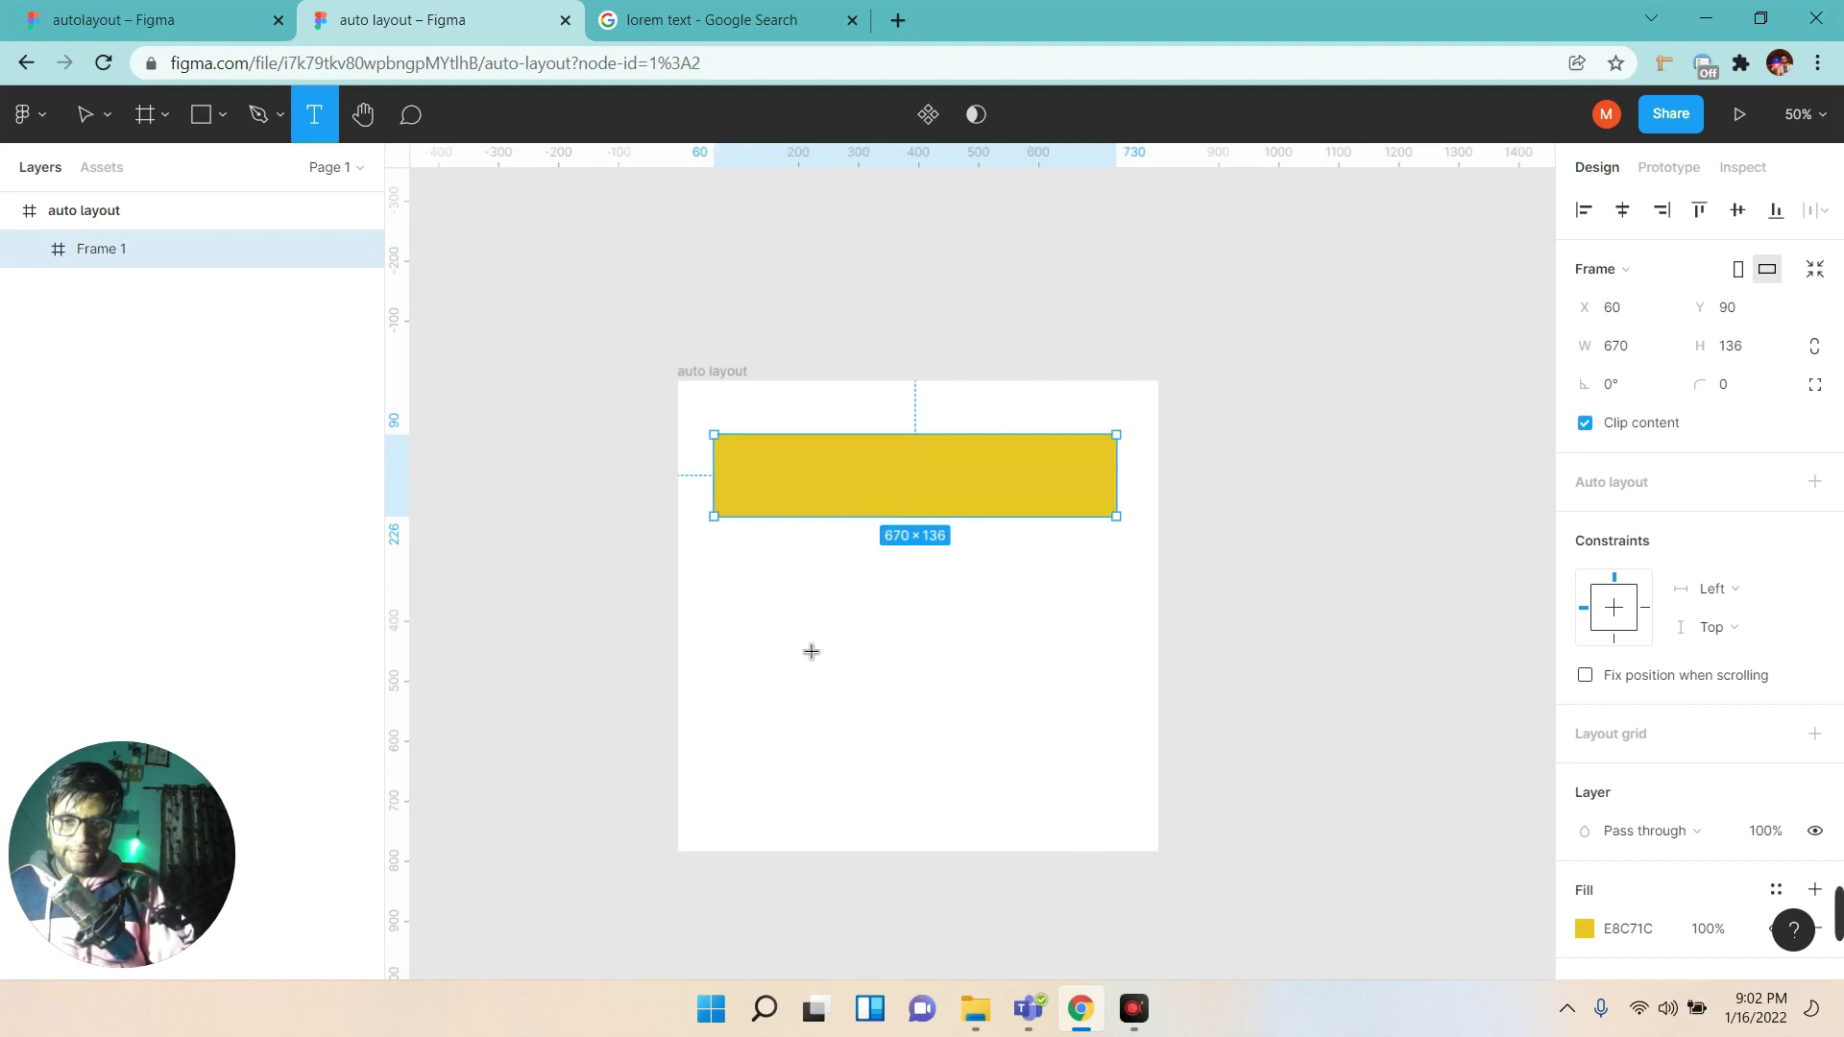
click(800, 633)
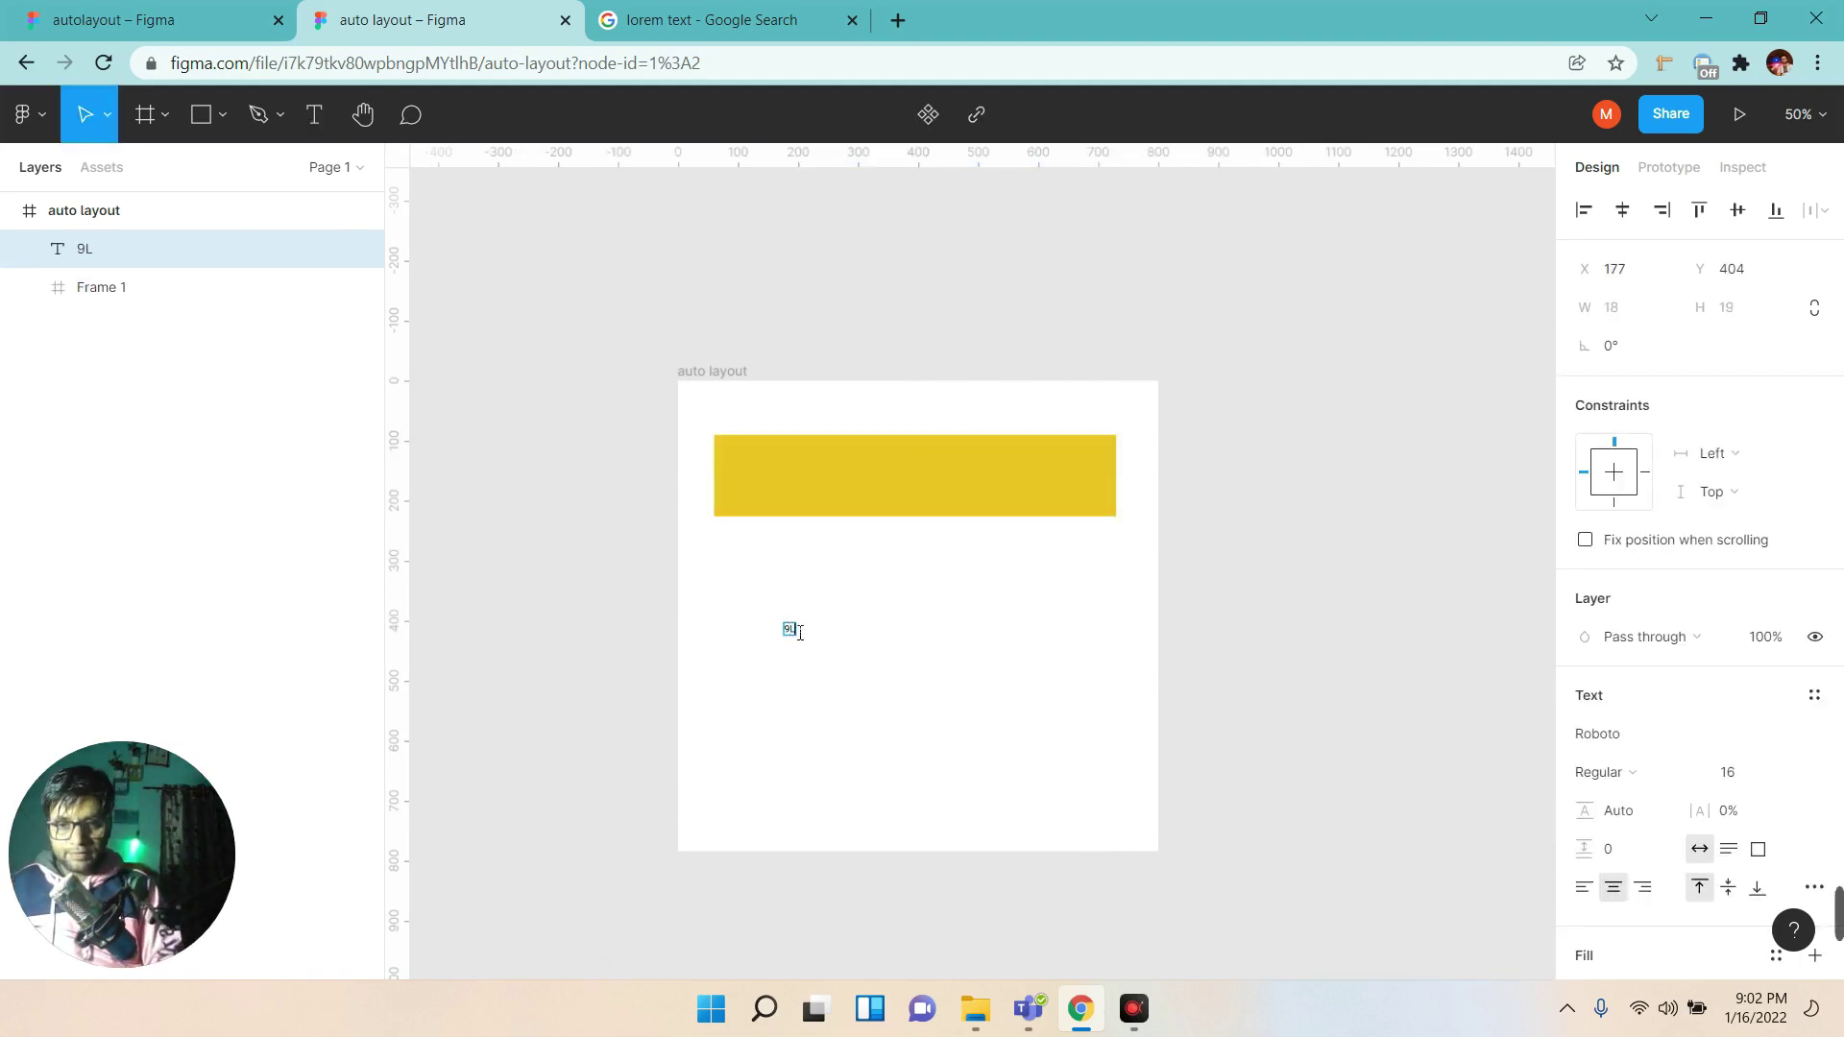
text(02)
key(Escape)
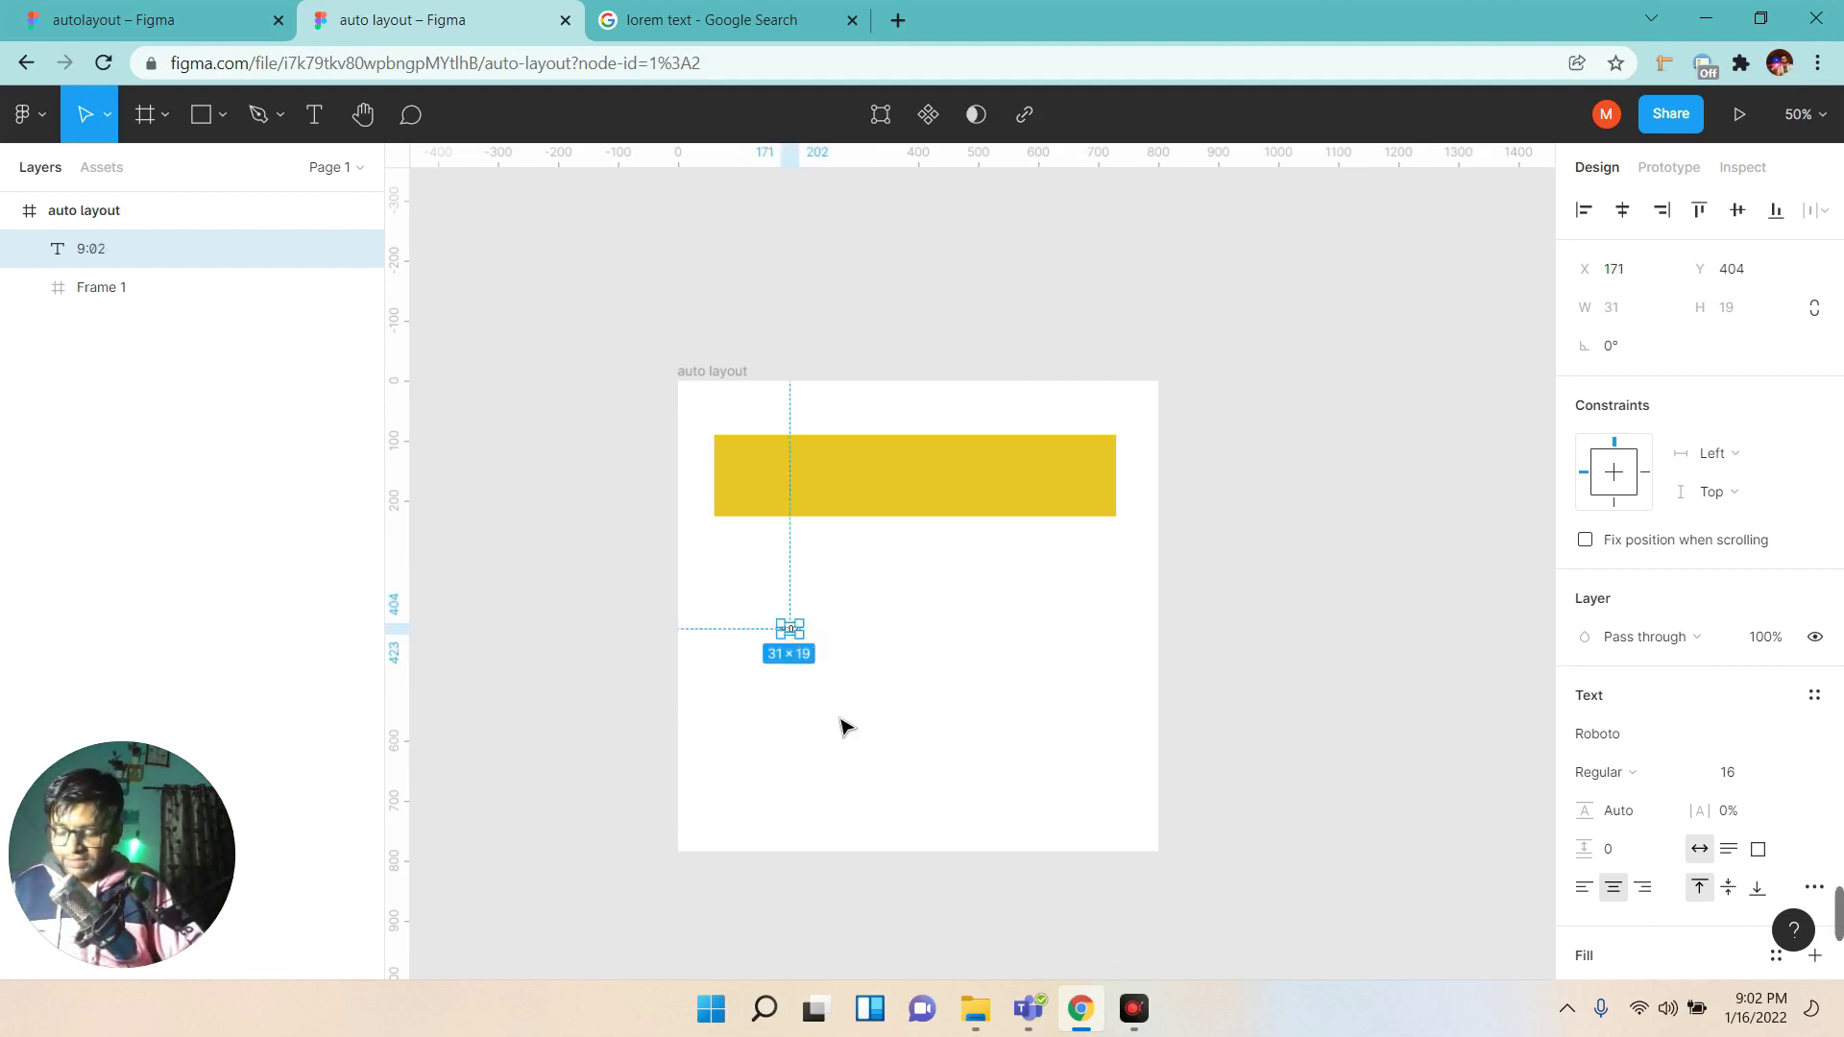
key(shift+Up)
key(shift+Up)
key(shift+Up)
key(shift+Up)
key(shift+Up)
key(shift+Up)
key(shift+Up)
key(shift+Up)
key(shift+Up)
key(shift+Up)
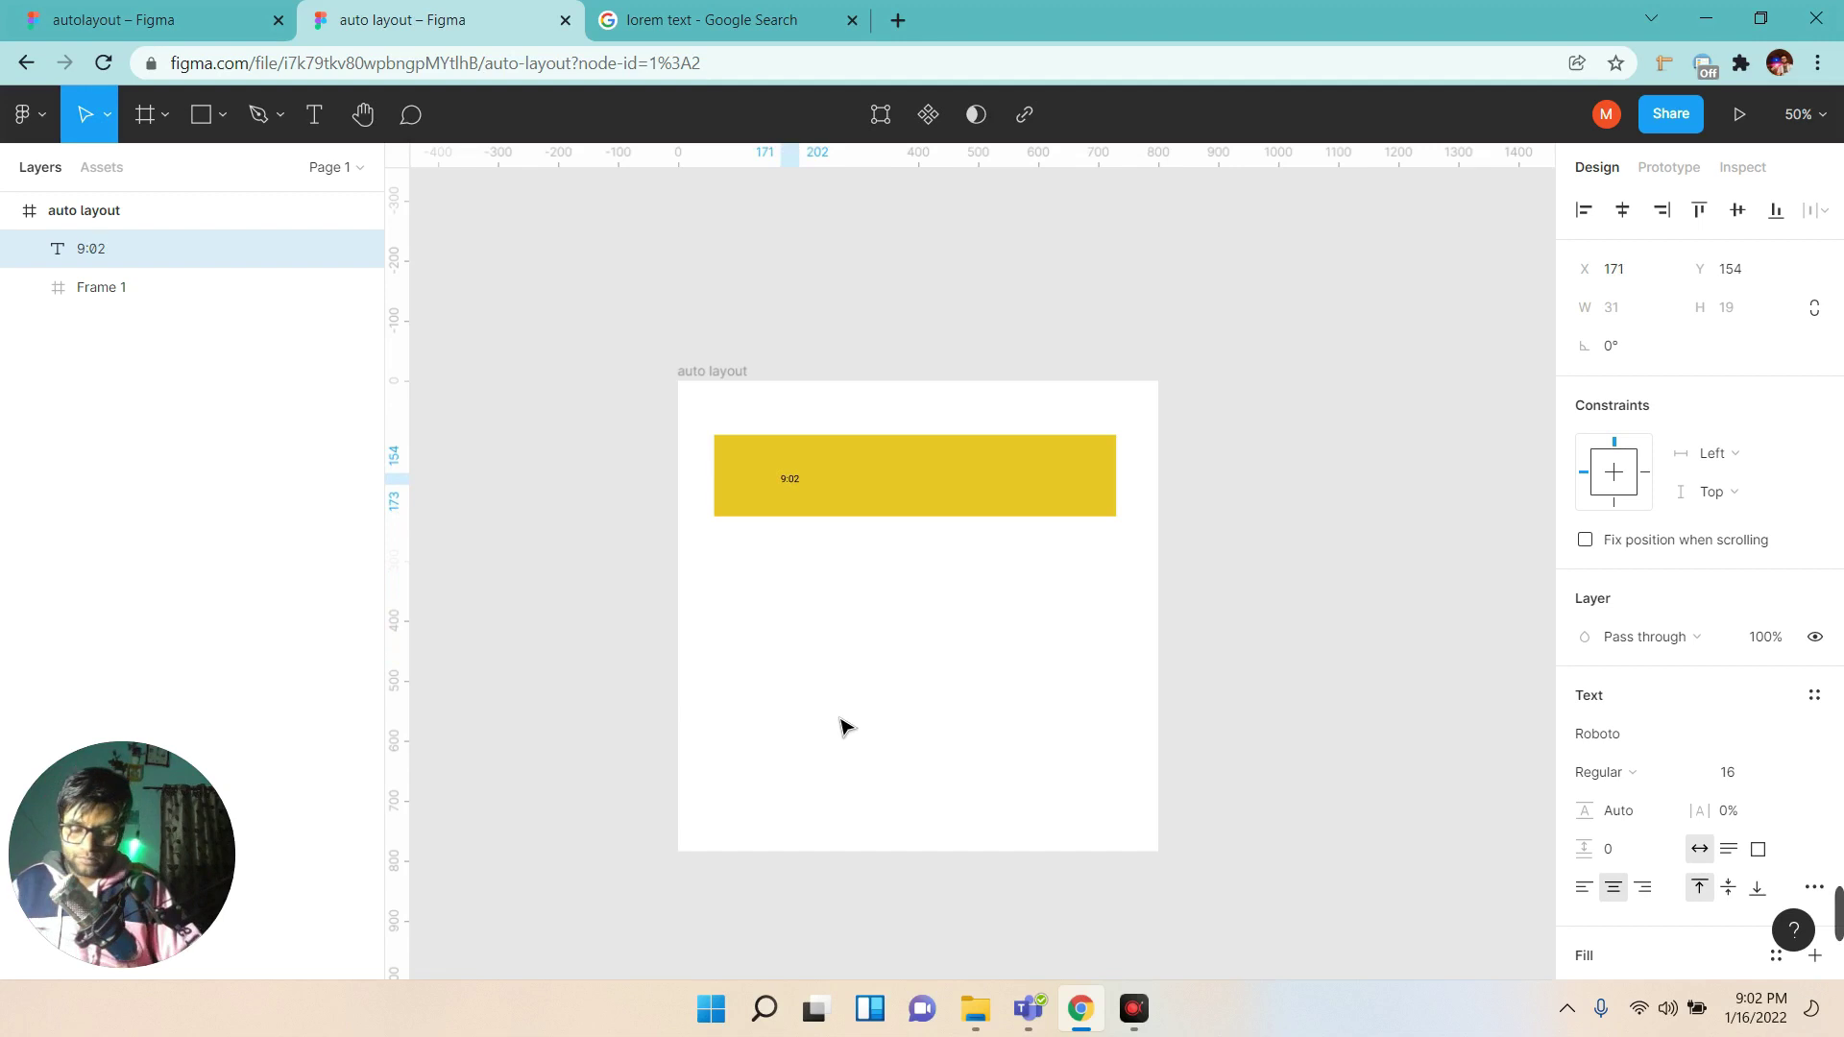
key(shift+0)
drag(718, 486, 925, 596)
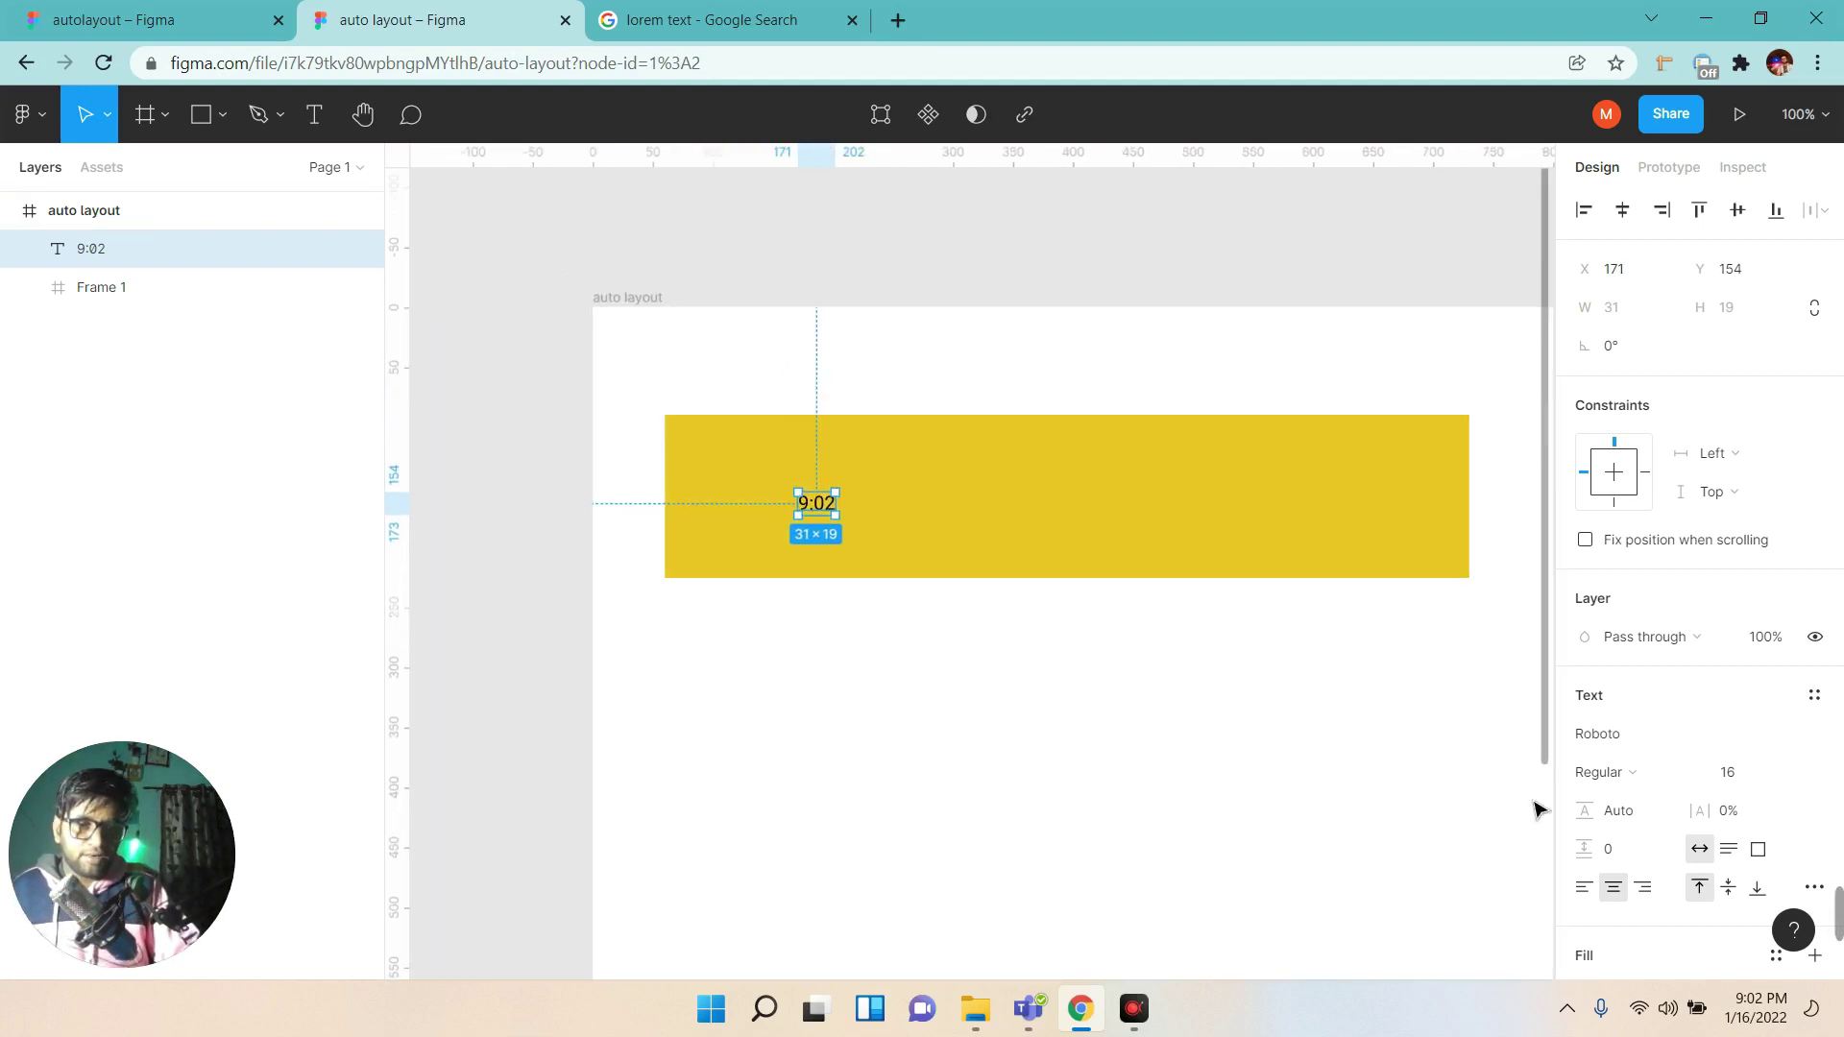
scroll(1633, 810, down, 3)
Colour the 9:02 text white (FFFFFF) and move it toward the frame's left end.
click(1585, 713)
text(ffffff)
key(Return)
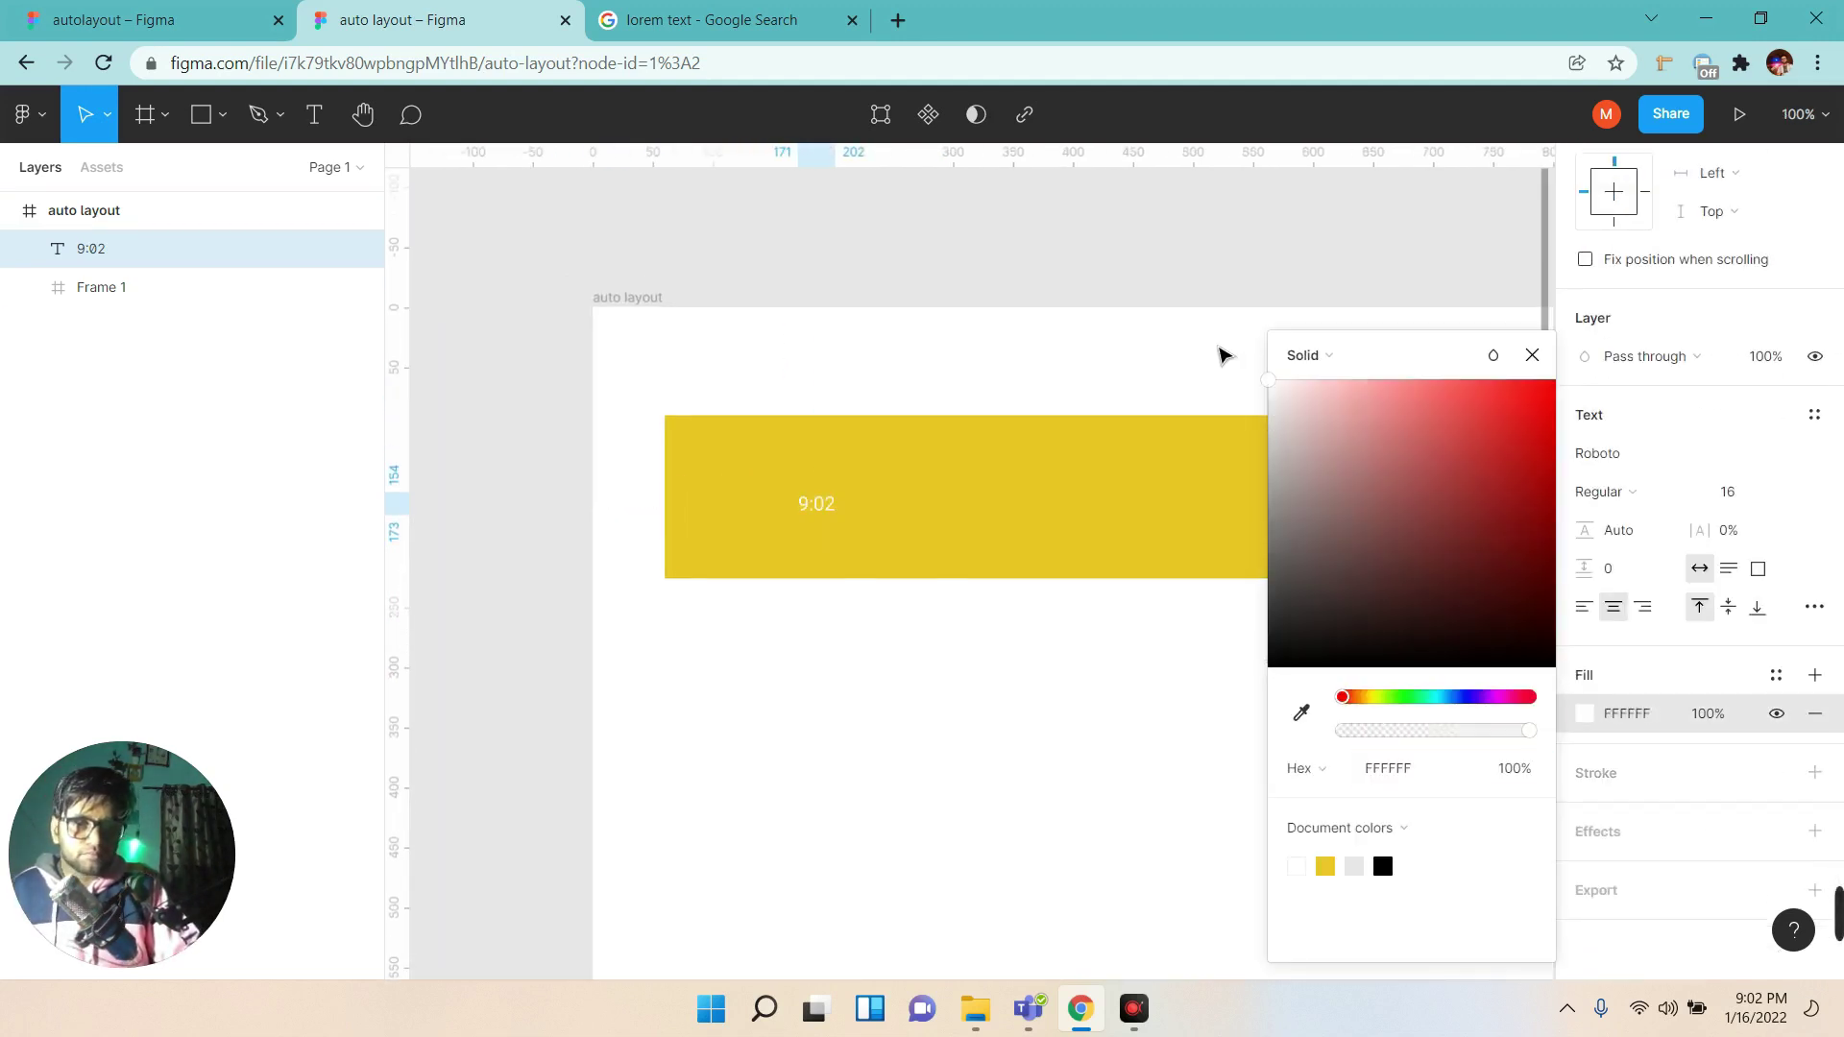
click(1532, 355)
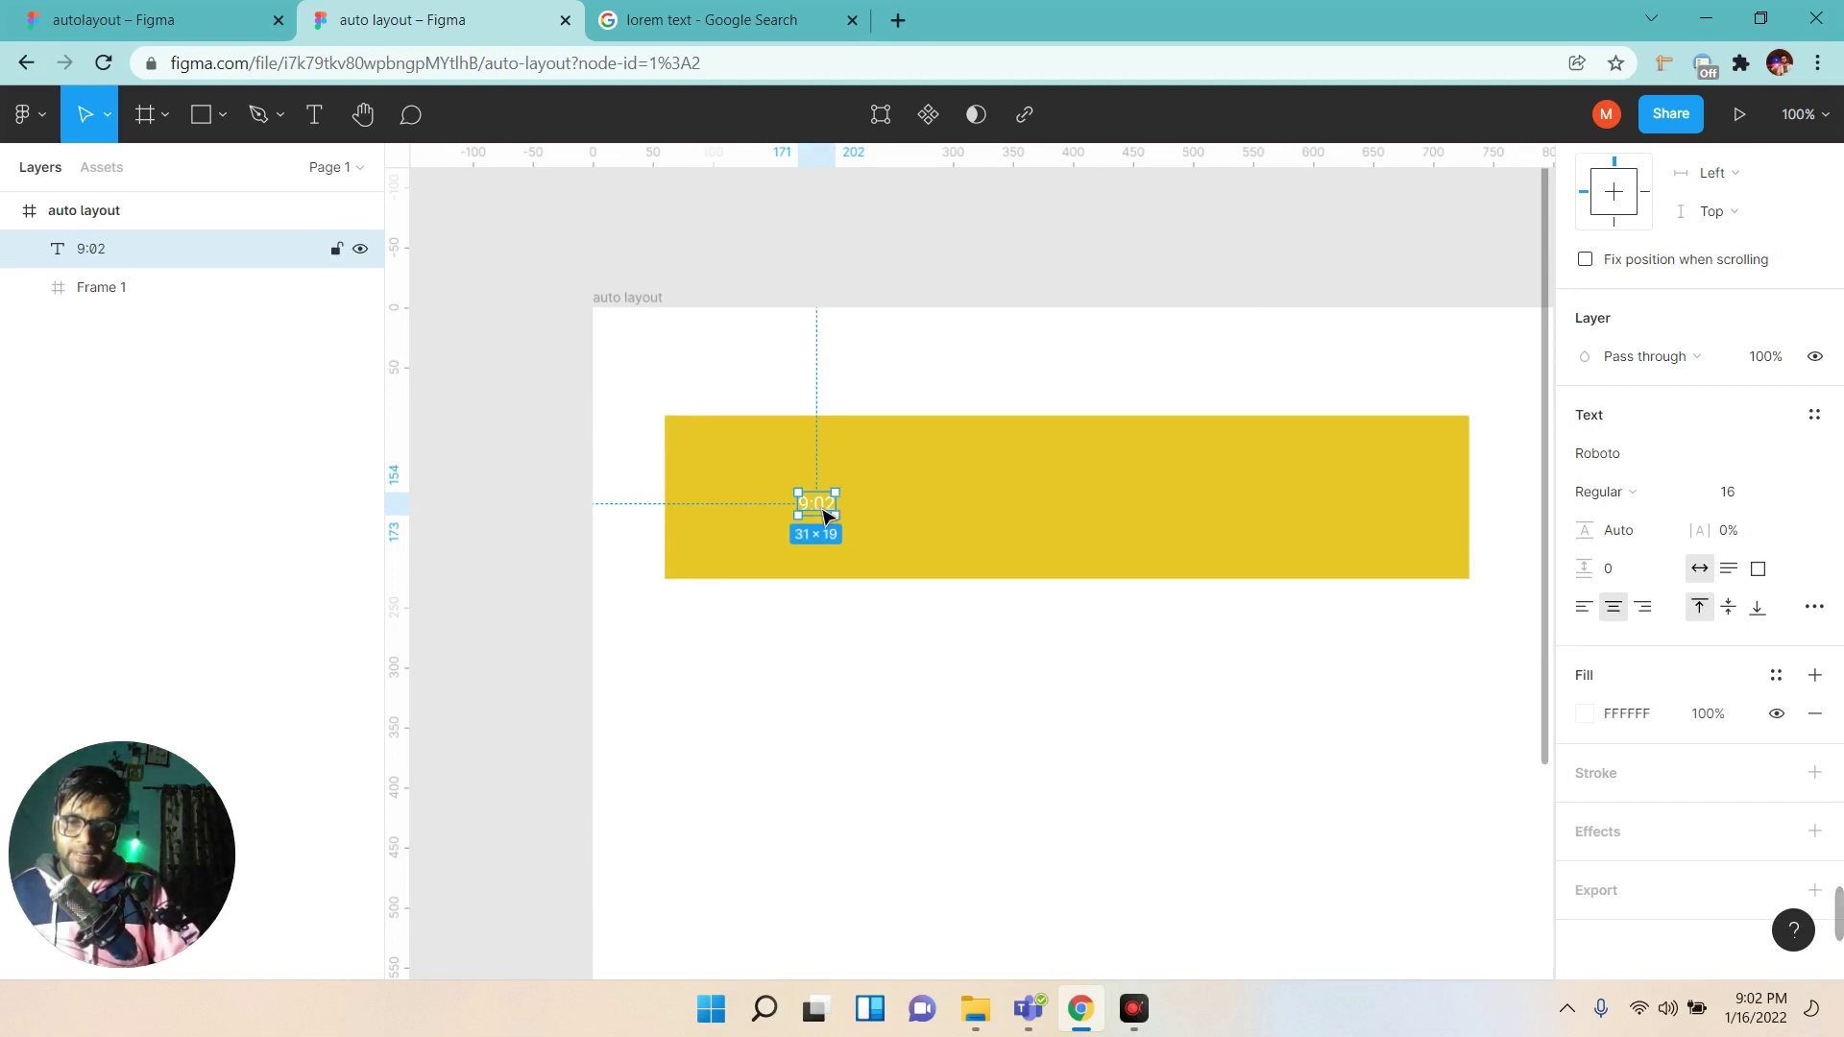
drag(826, 516, 750, 503)
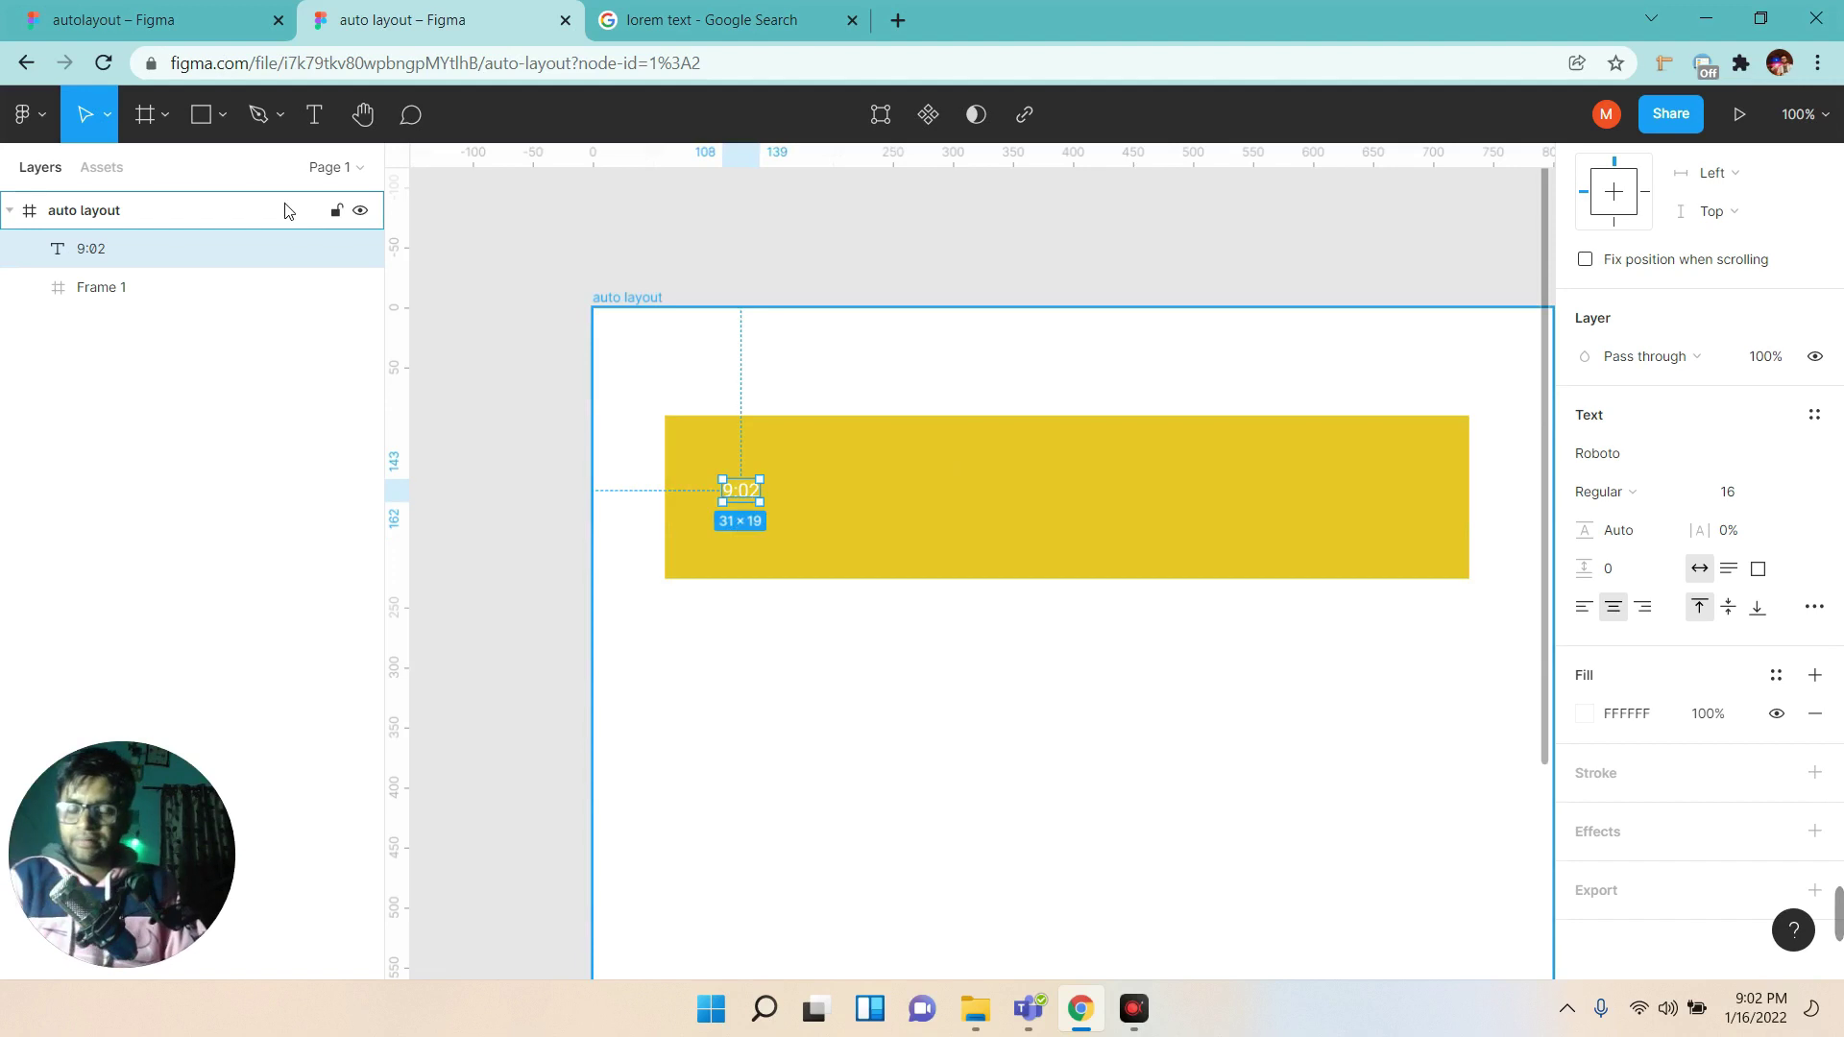
Rename the Frame 1 layer in the Layers panel to 'header-parent'.
click(142, 291)
double_click(104, 294)
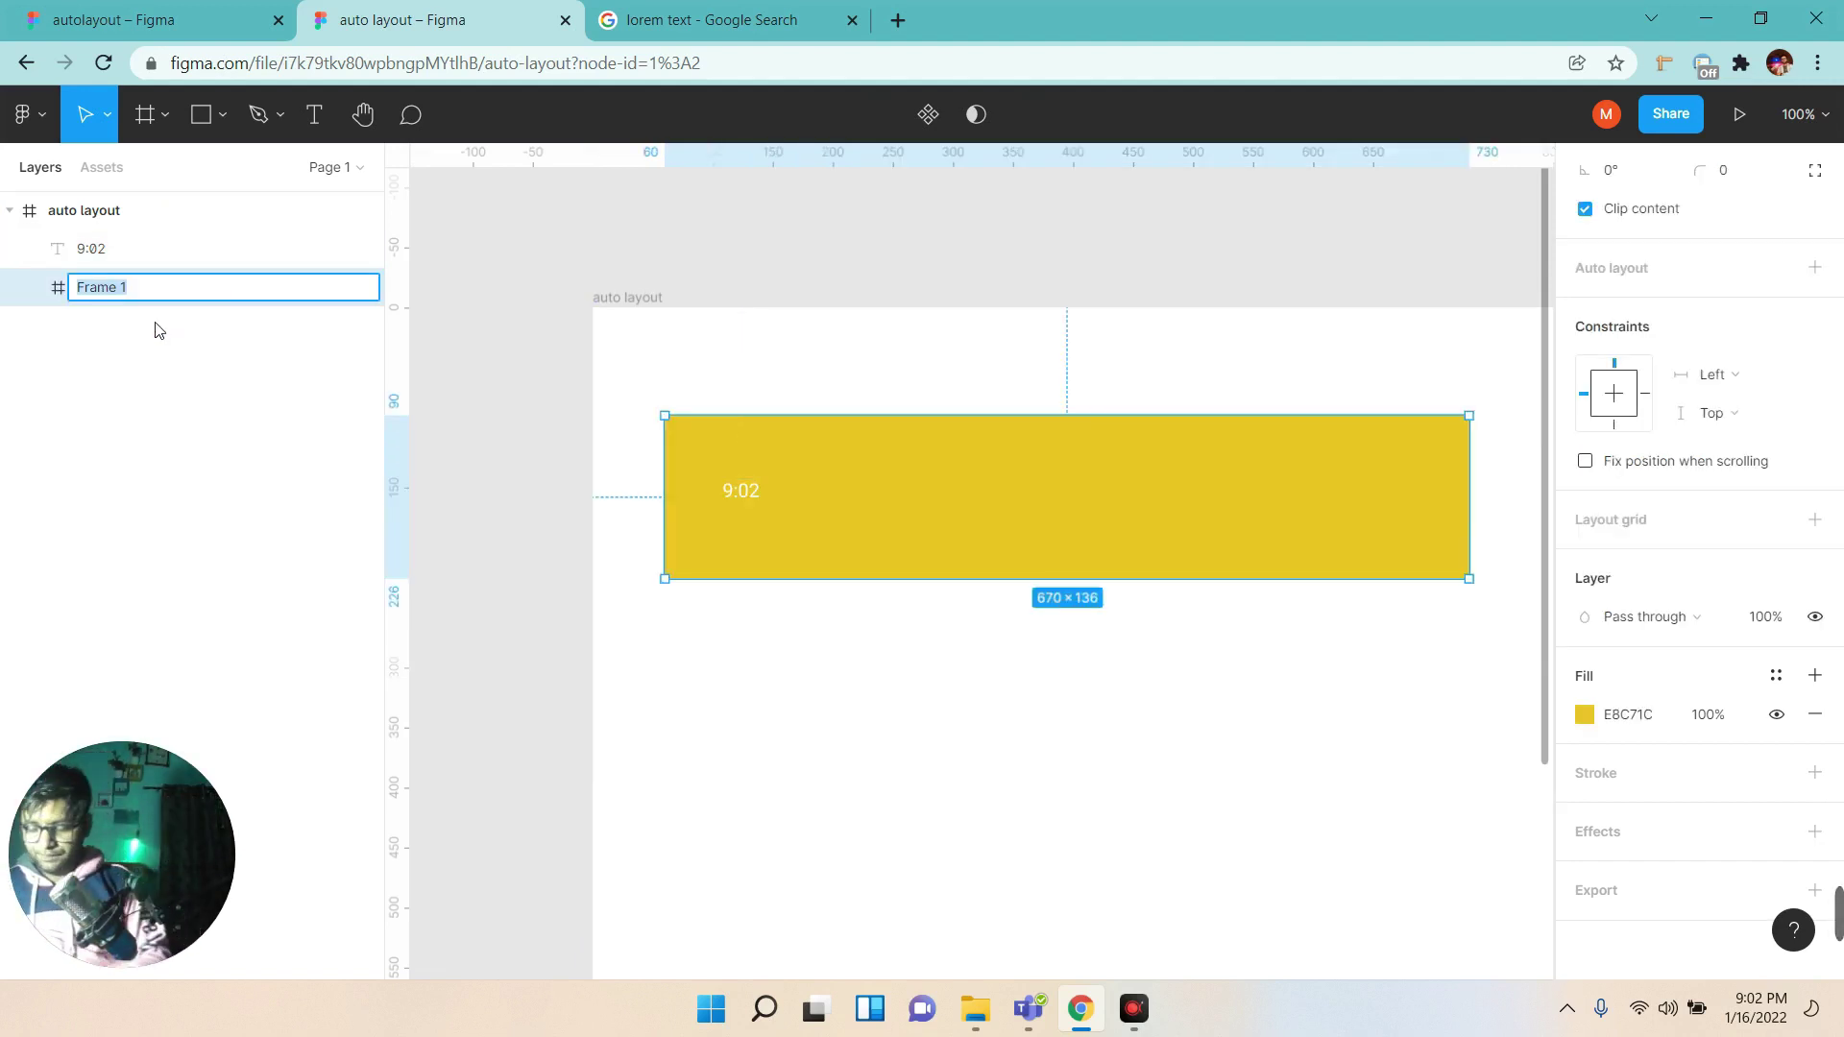
text(paren)
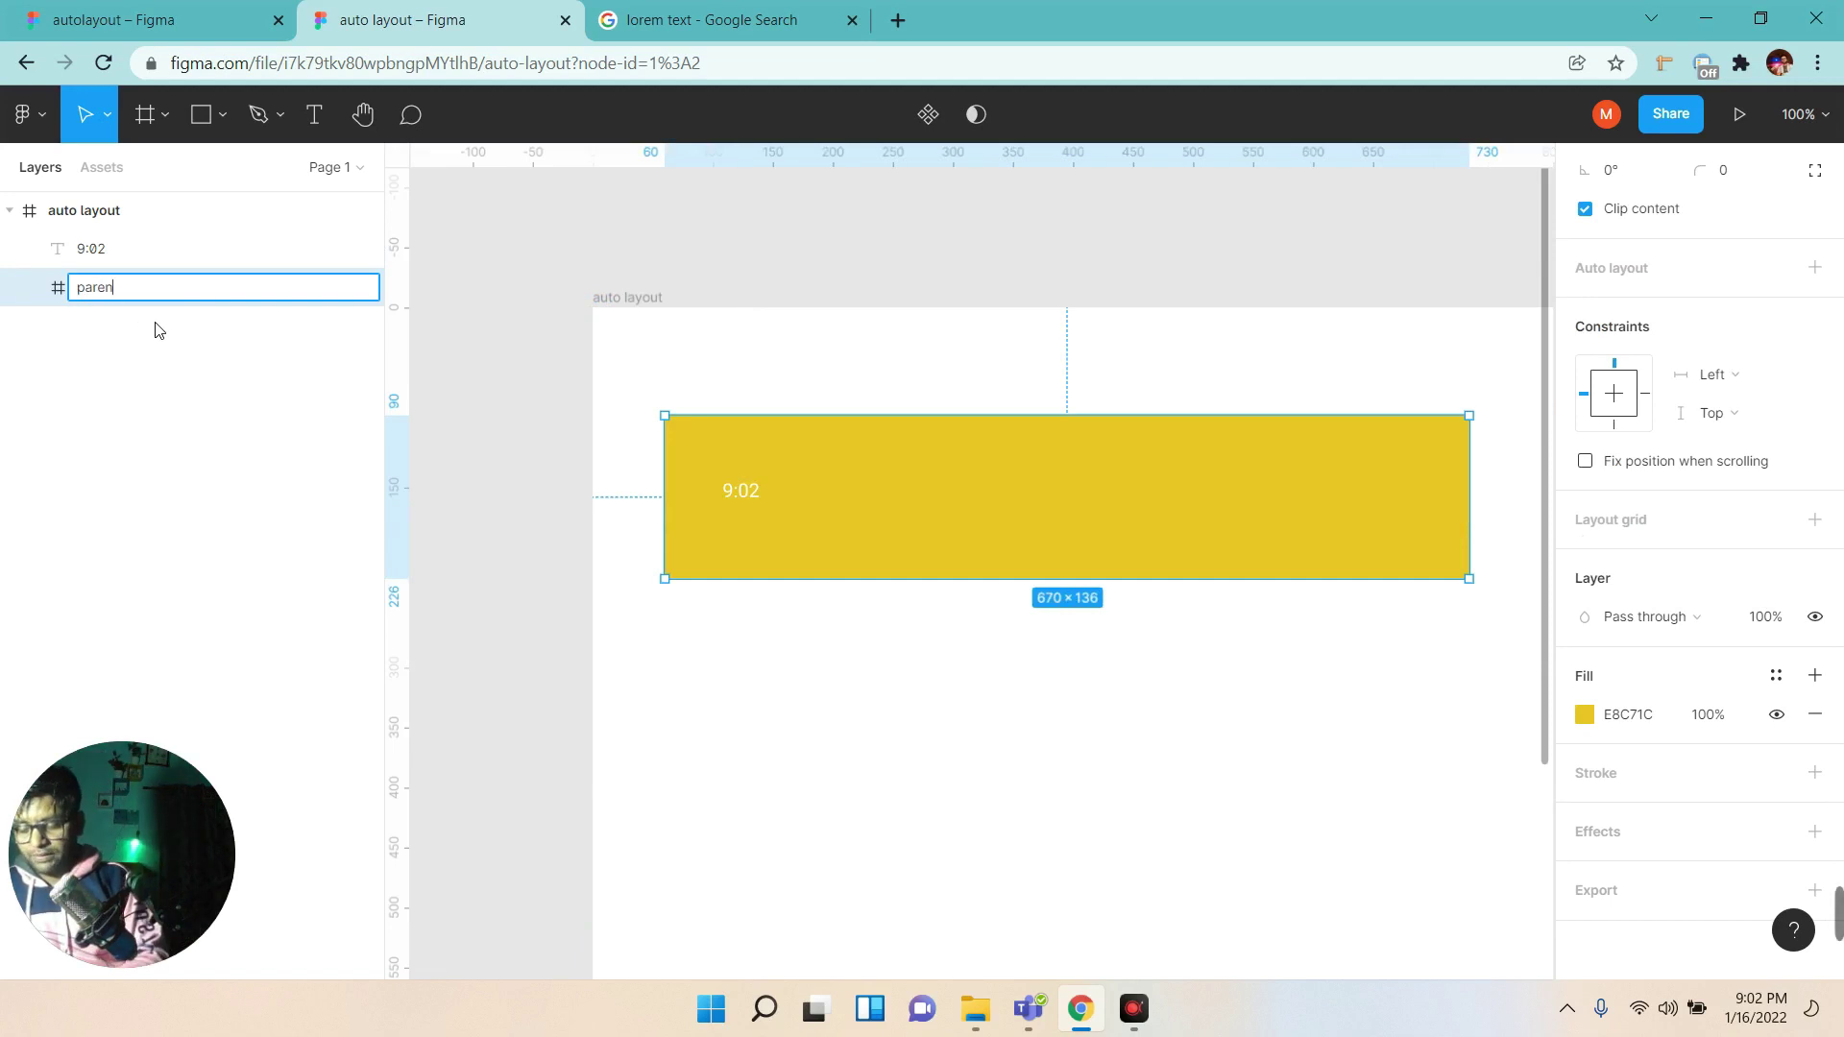
text(t-header)
key(ctrl+a)
text(headerreent)
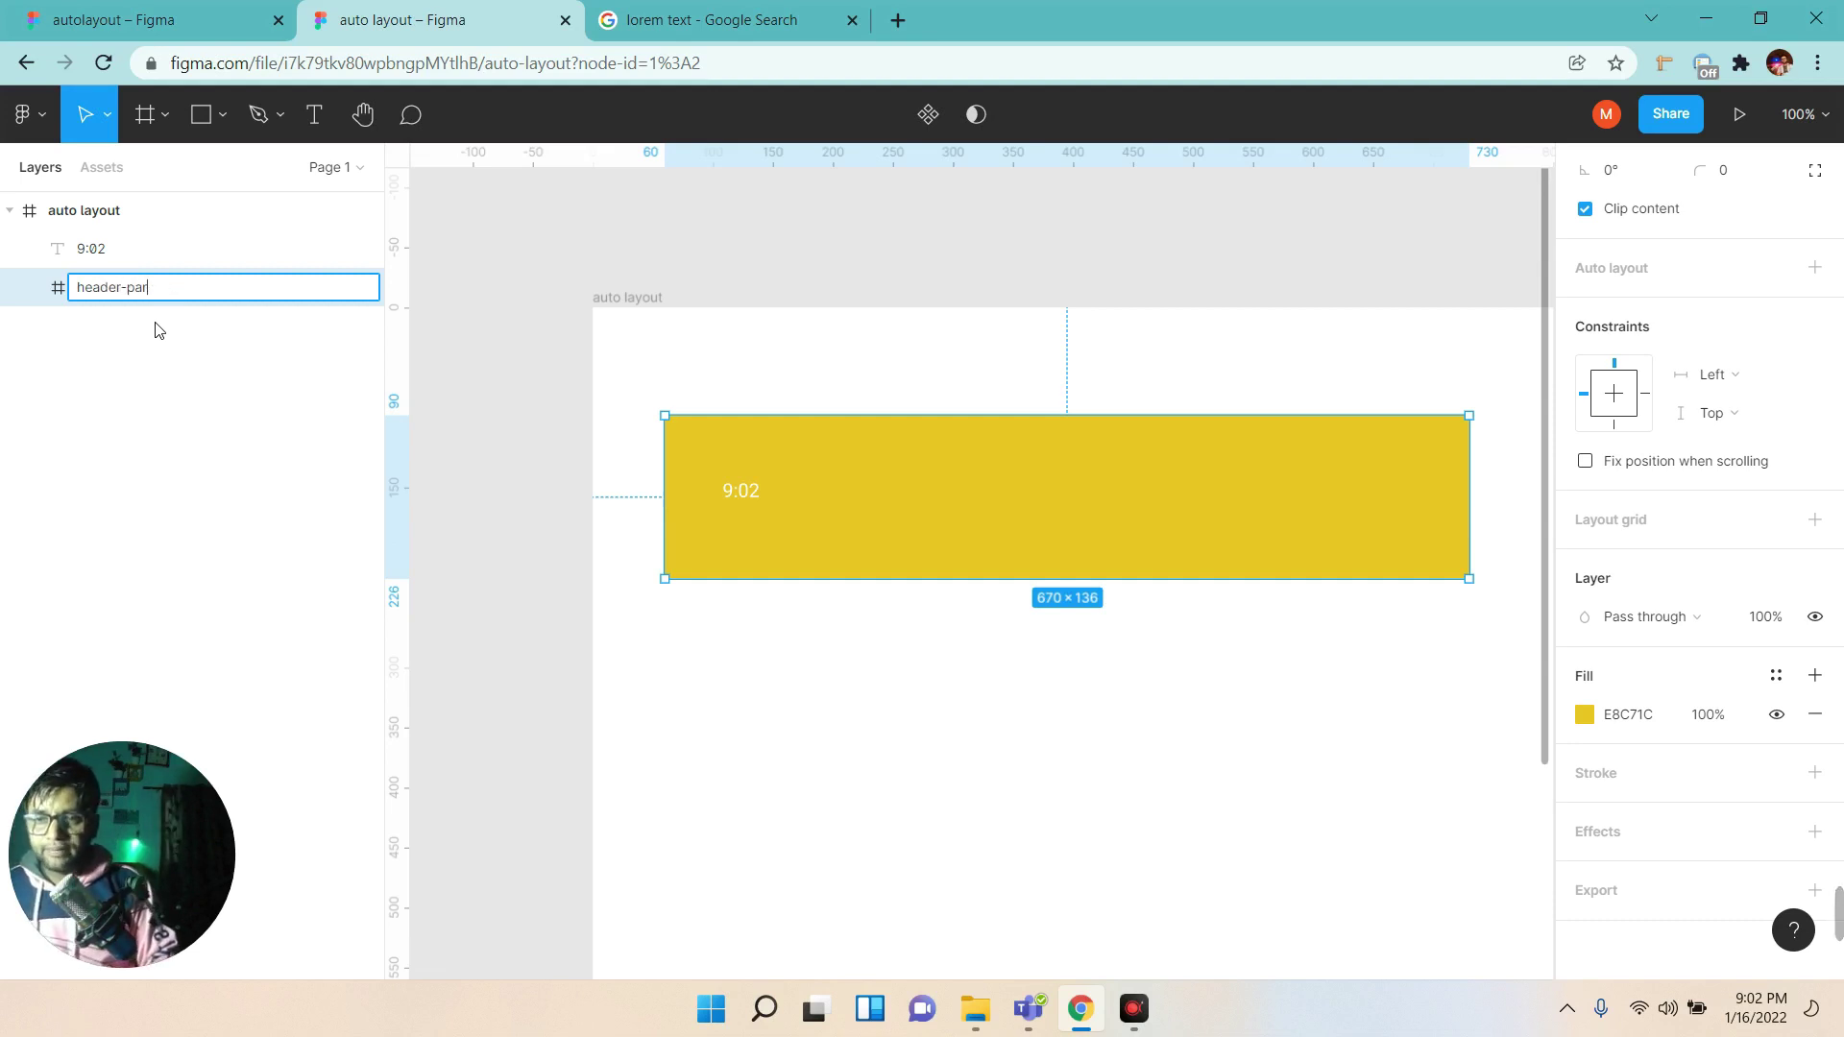
text(t)
key(Return)
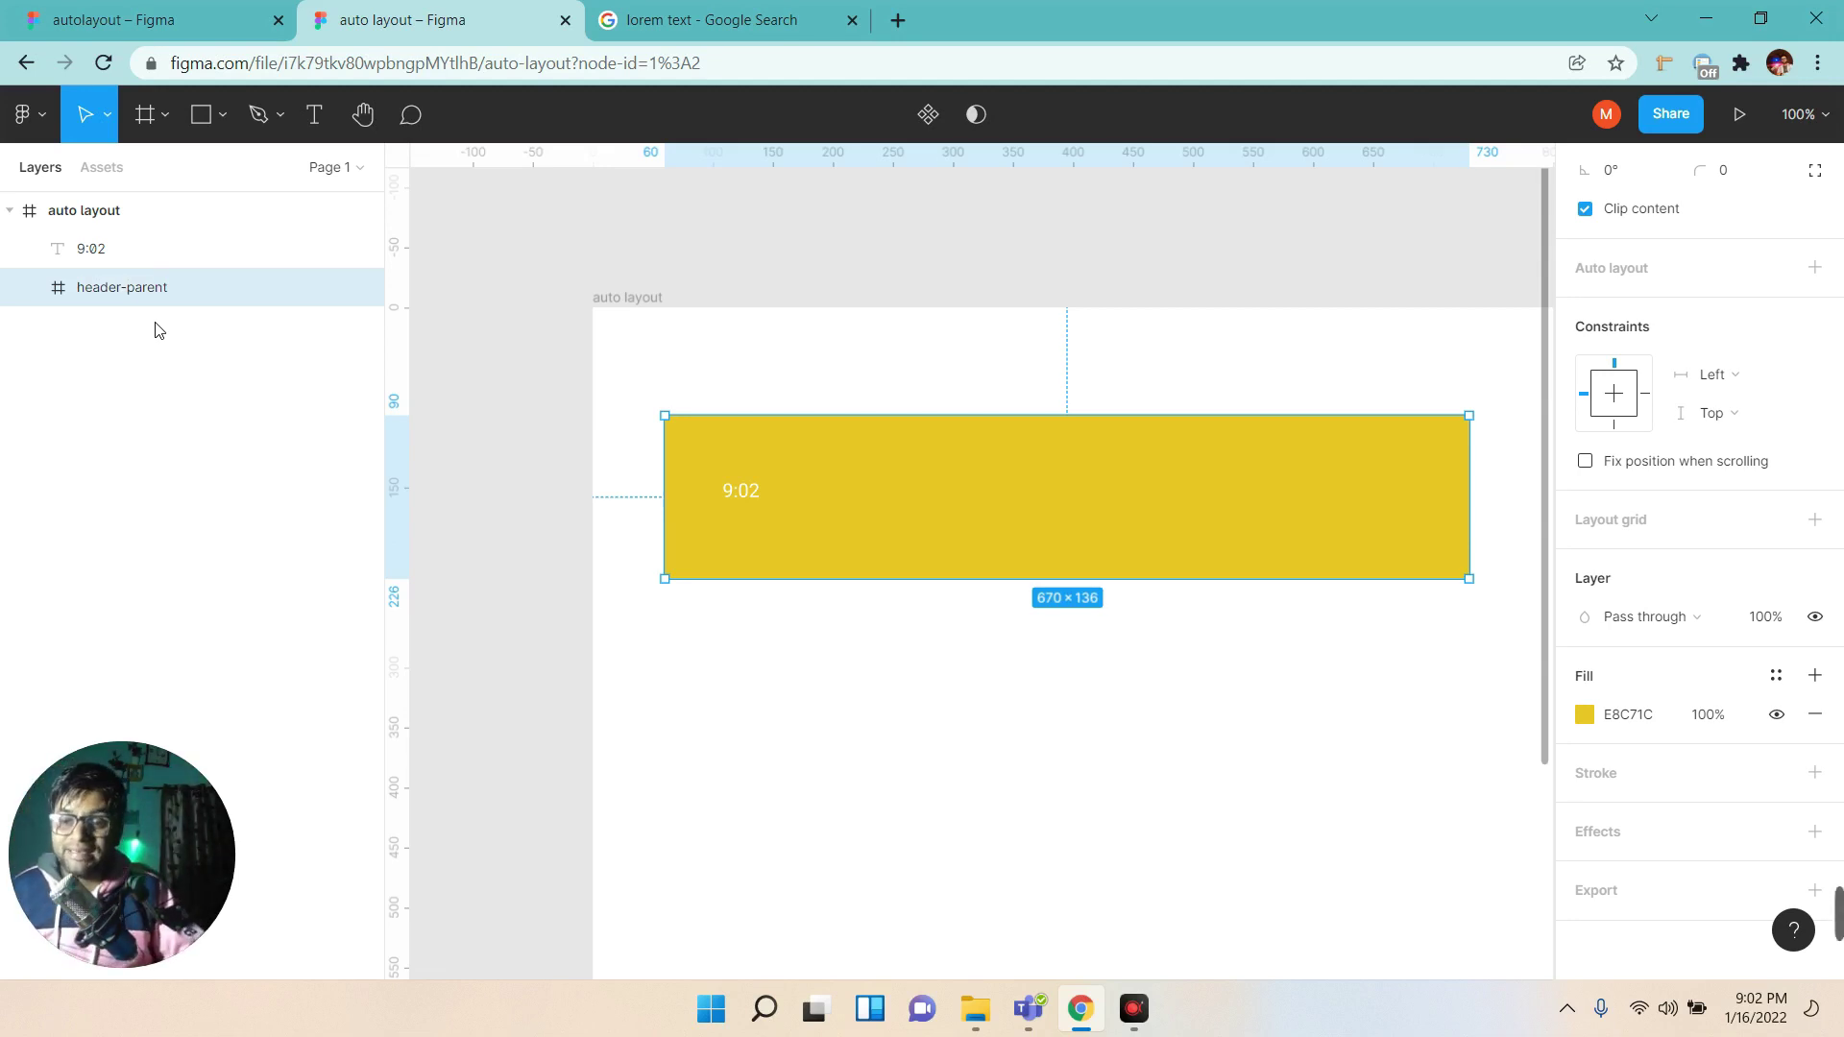
drag(1176, 747, 1100, 747)
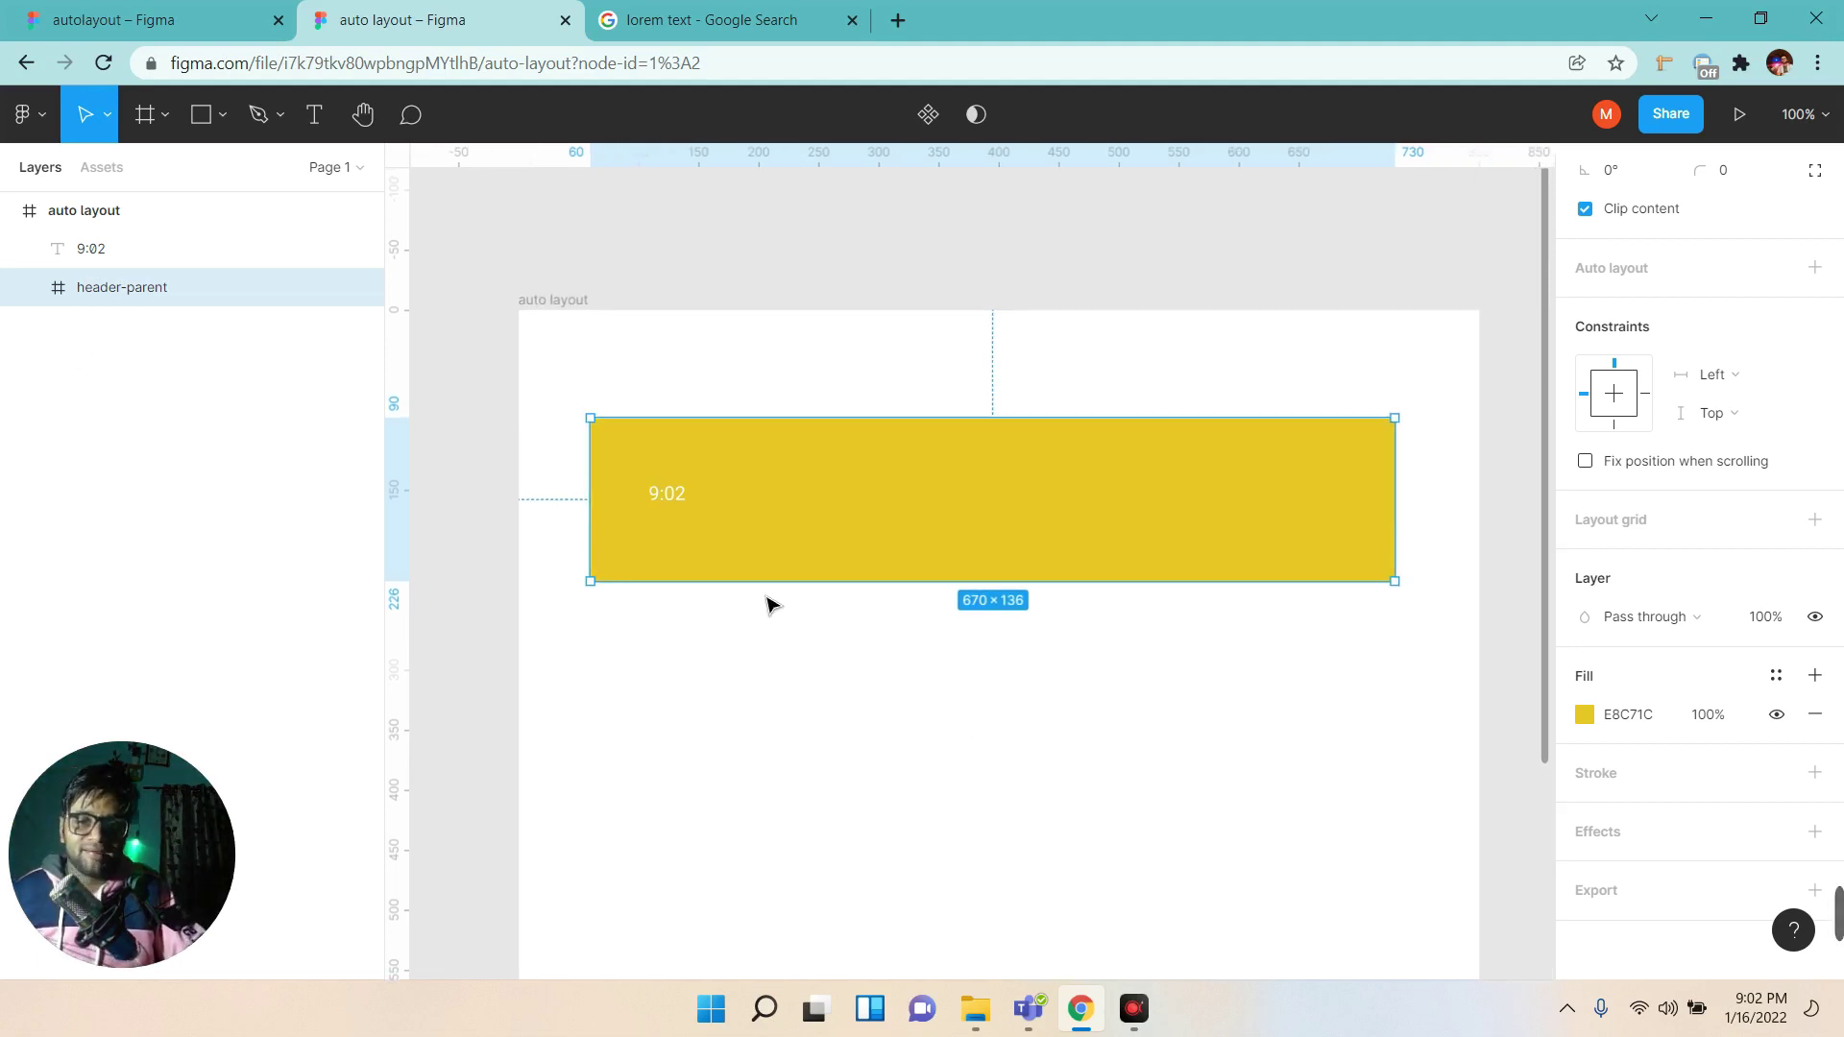
Nest the 9:02 text layer inside the header-parent frame.
click(680, 503)
click(858, 516)
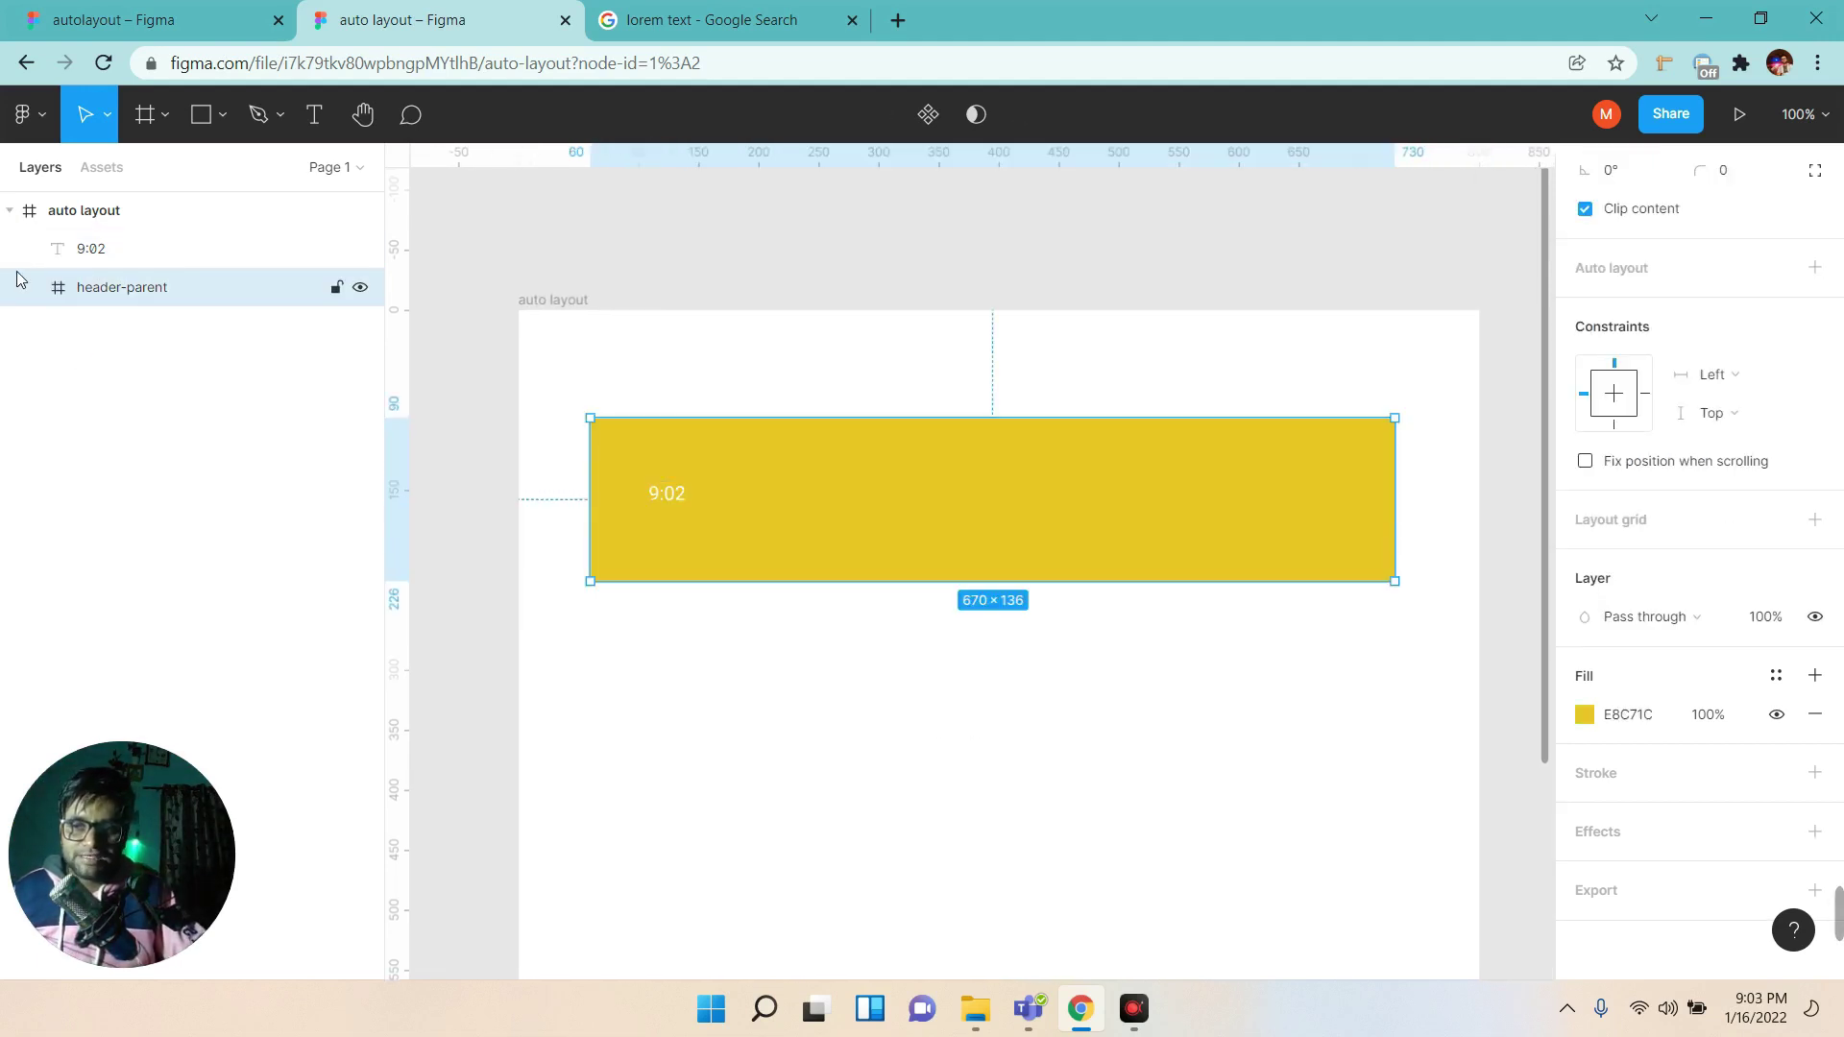
click(100, 251)
key(ctrl+[)
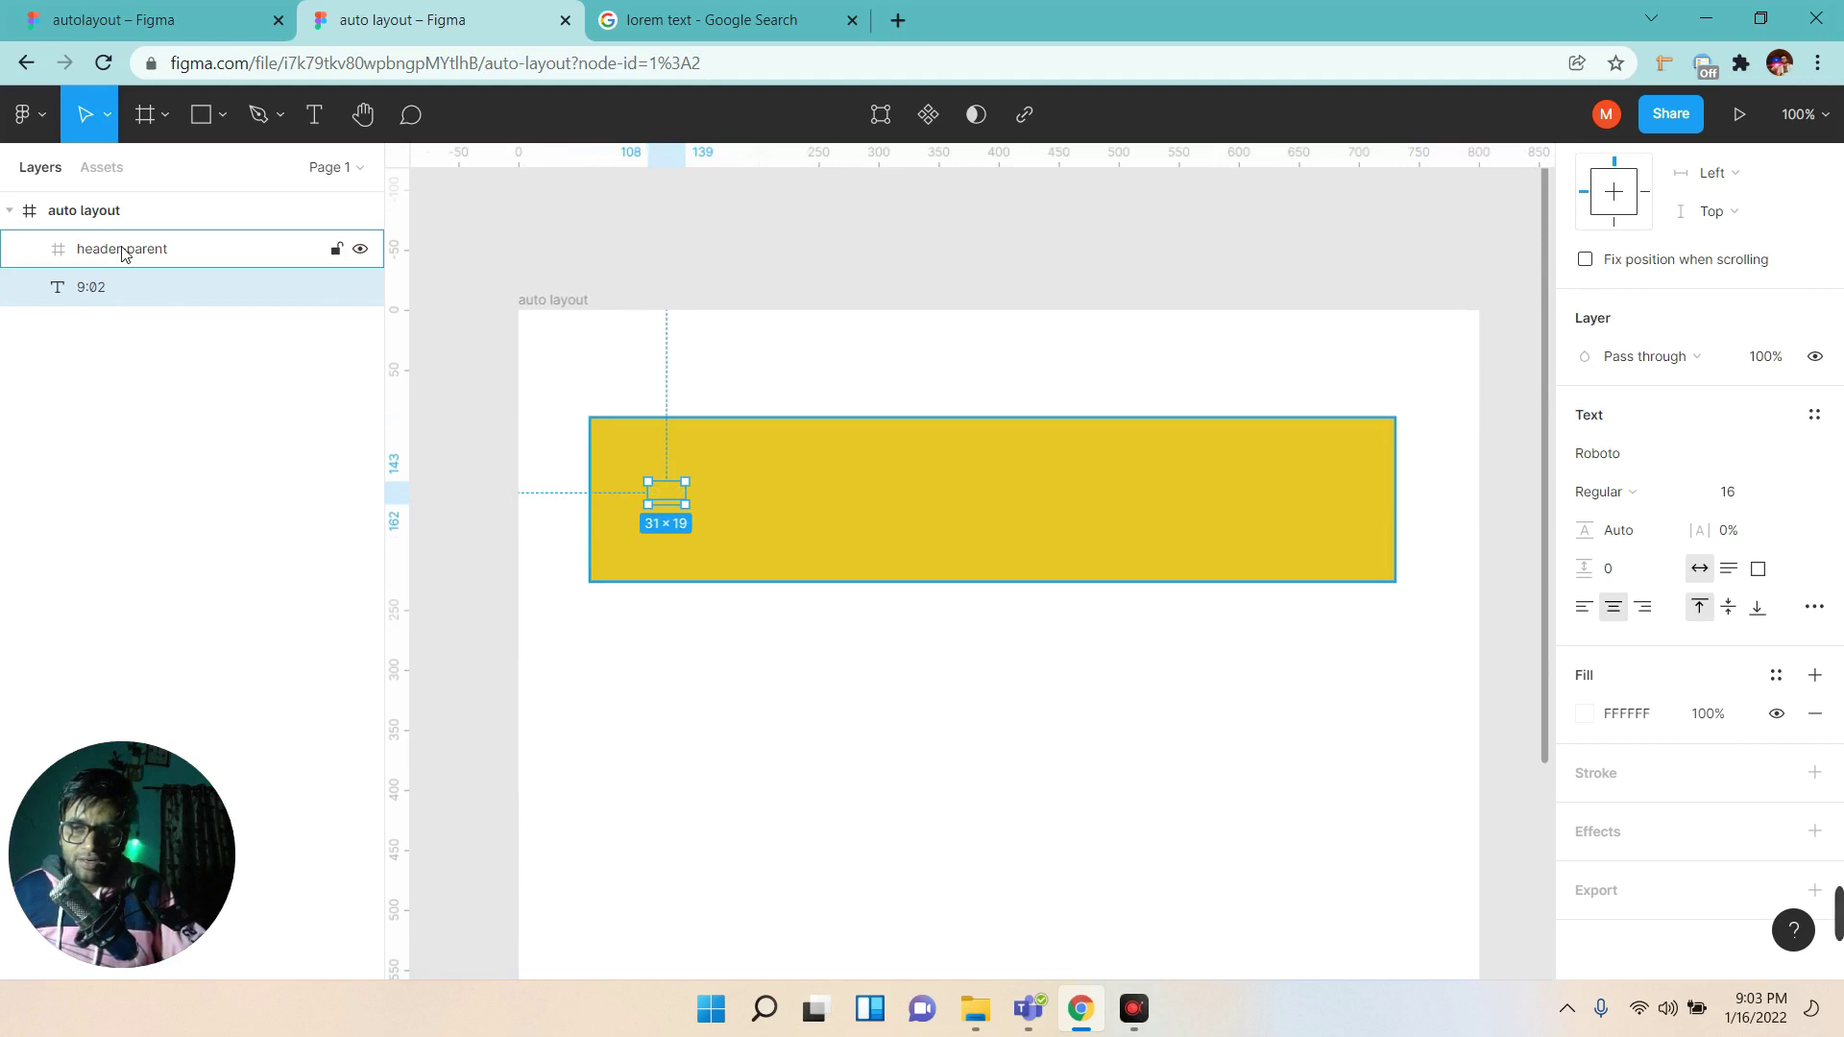
click(123, 250)
drag(101, 288, 134, 254)
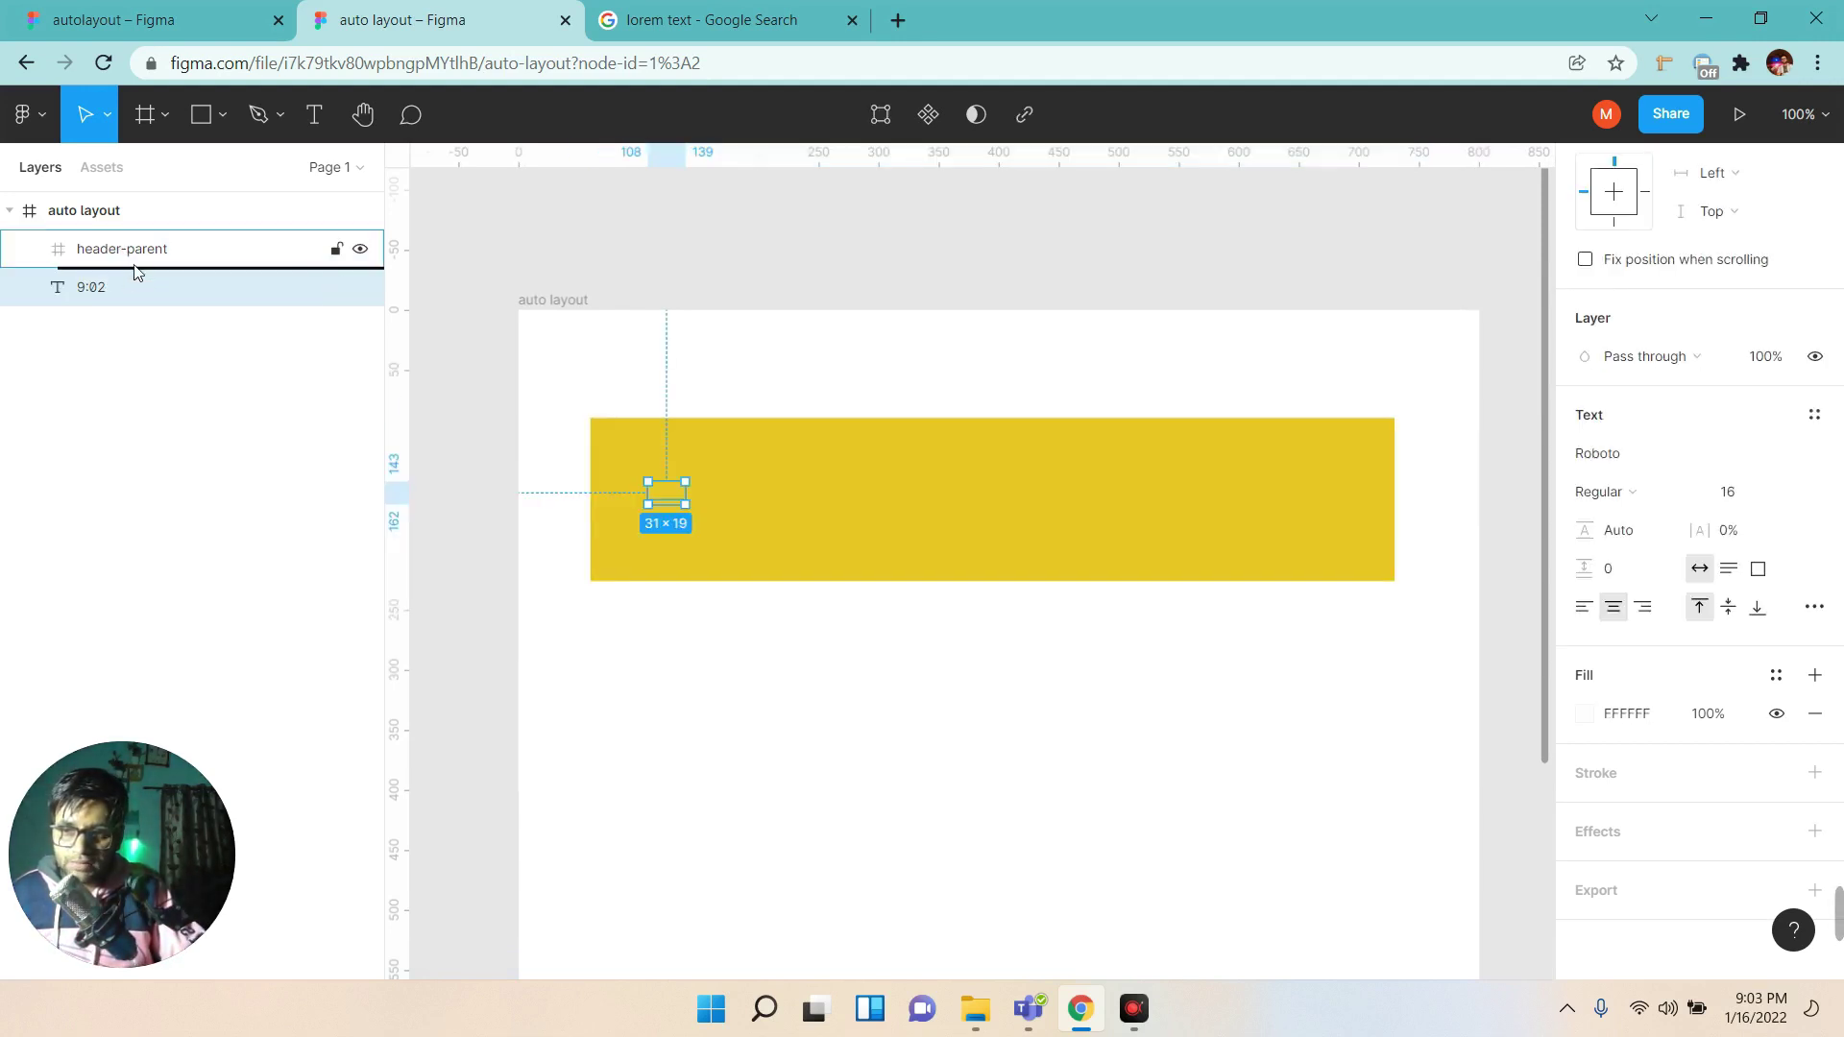
click(30, 250)
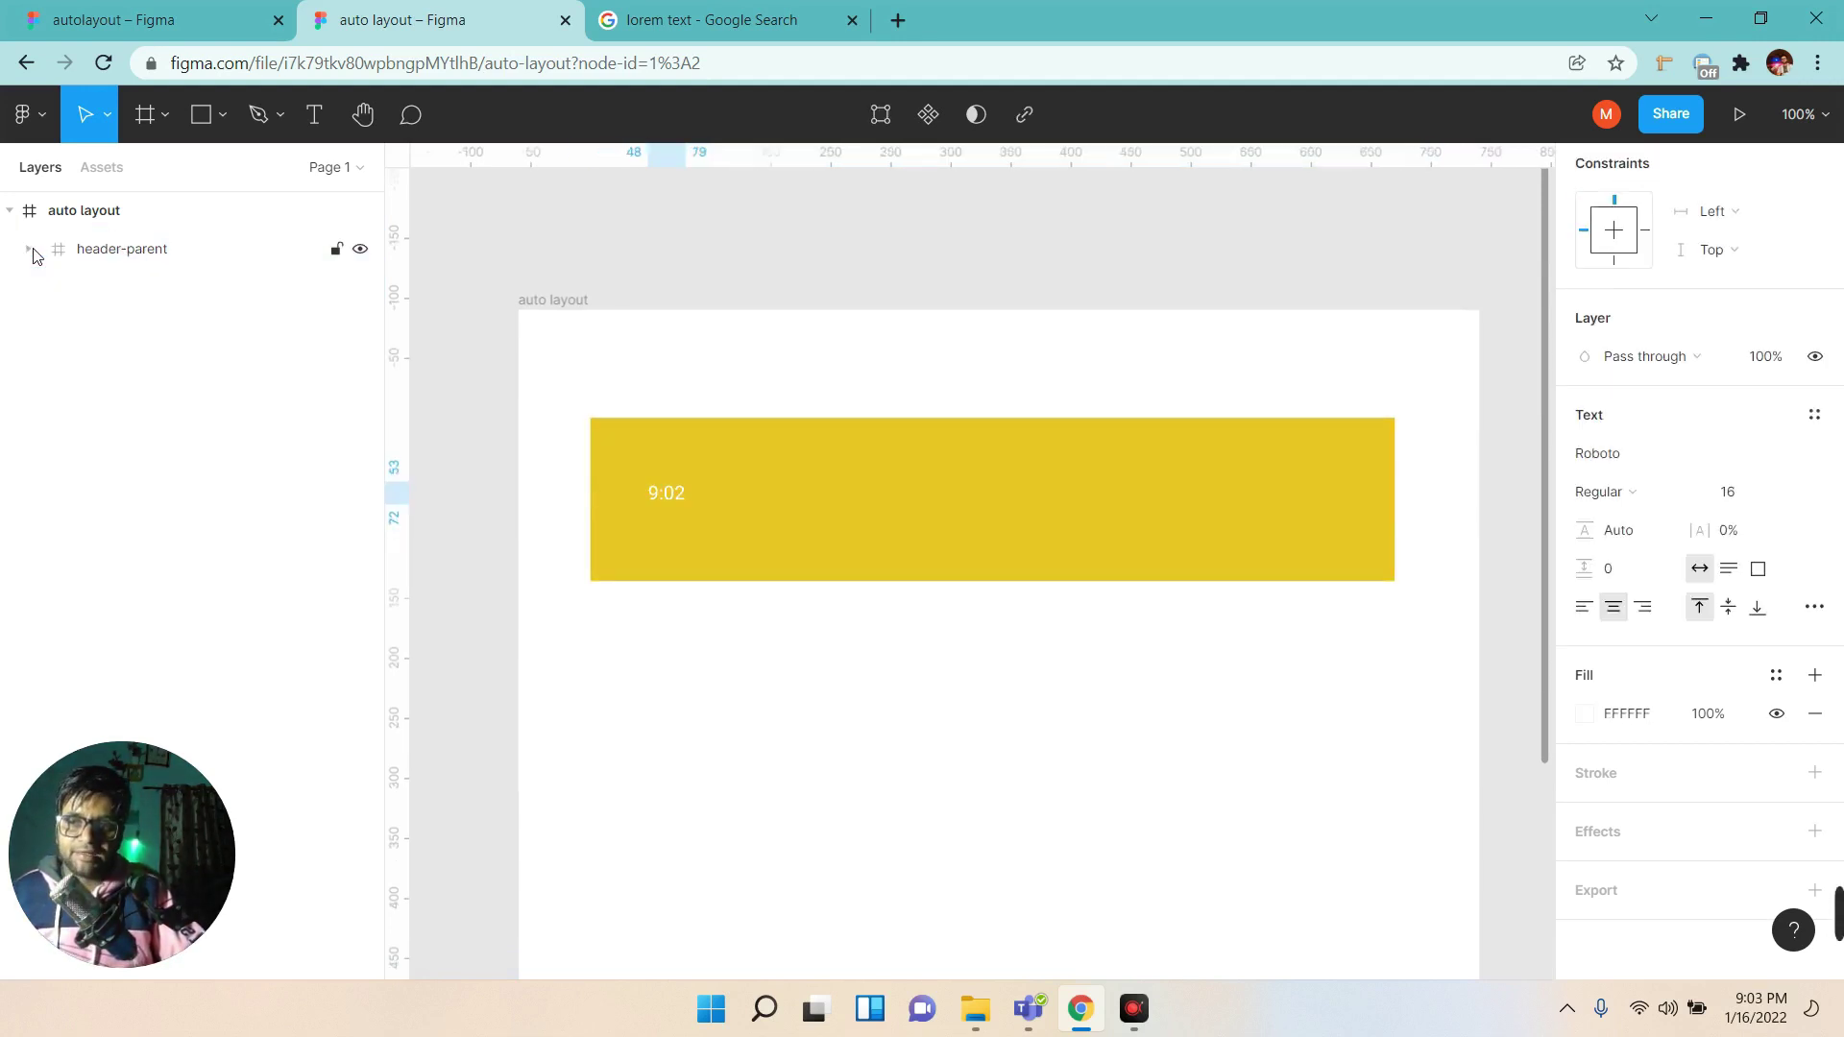
Add auto layout to header-parent so it hugs the text at 127×125.
click(95, 254)
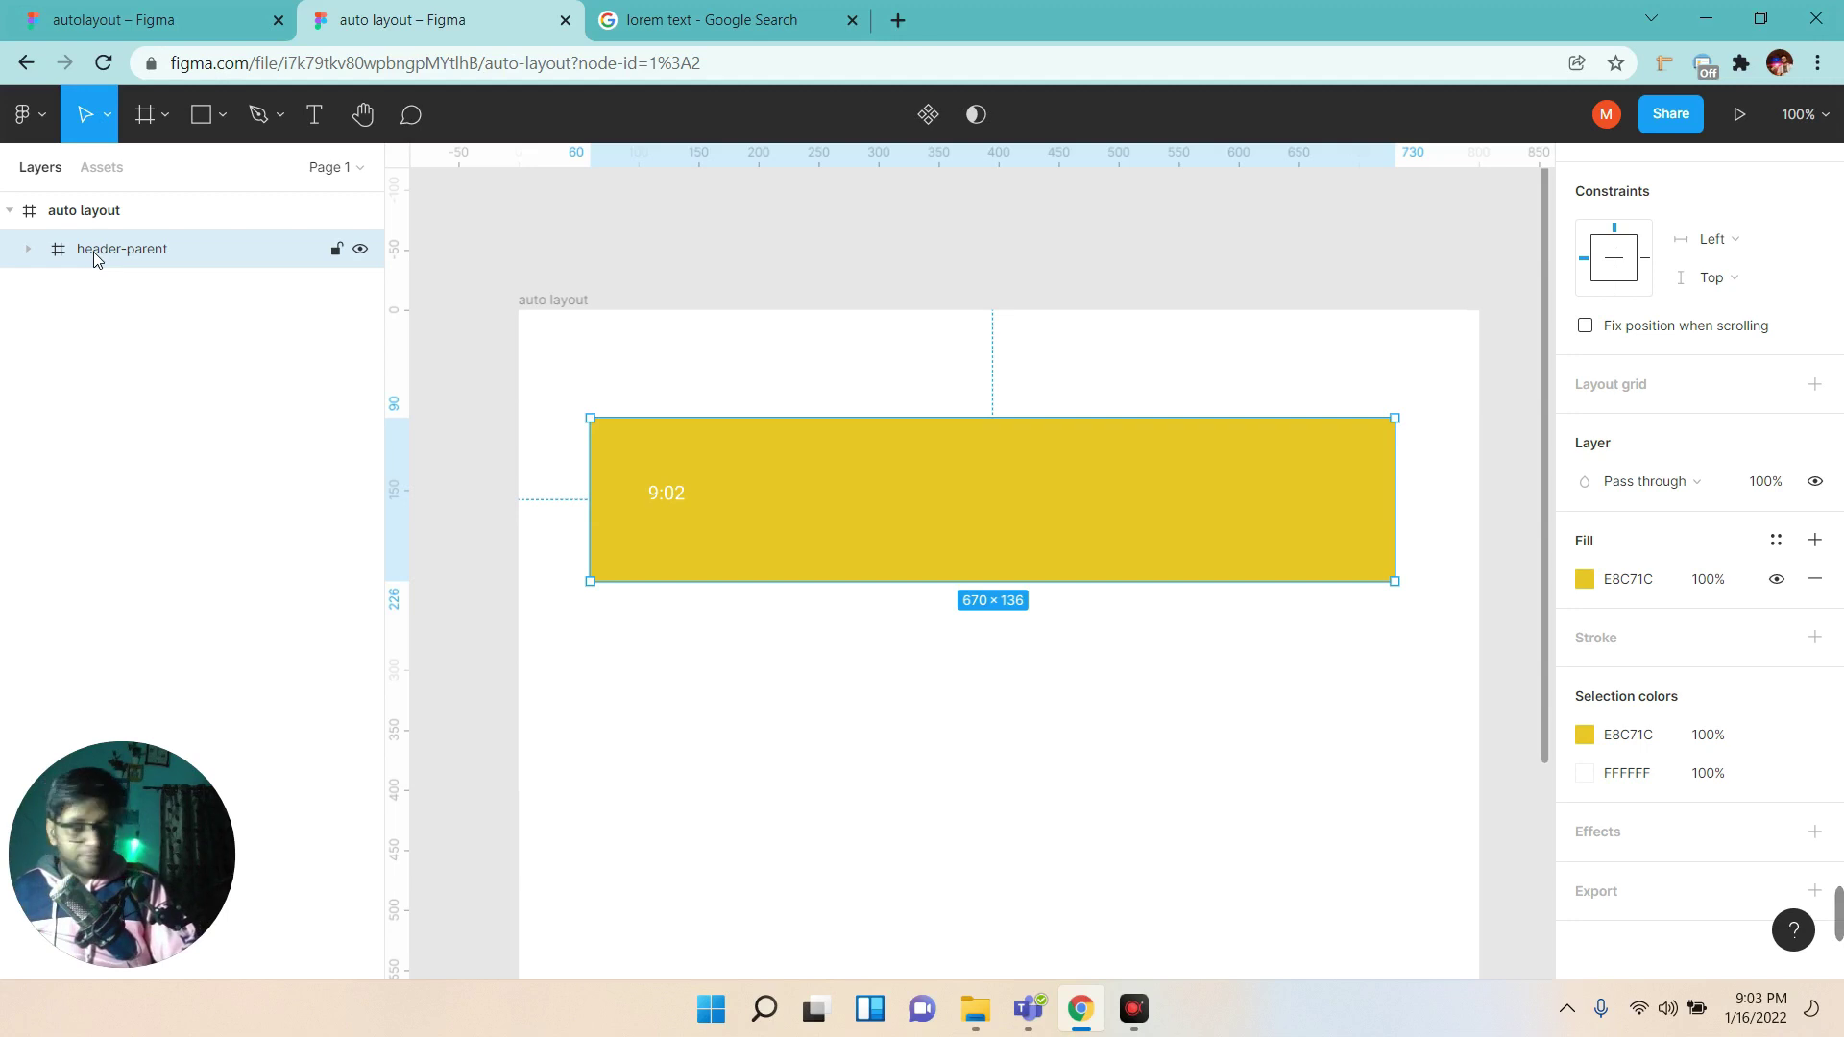
key(shift+a)
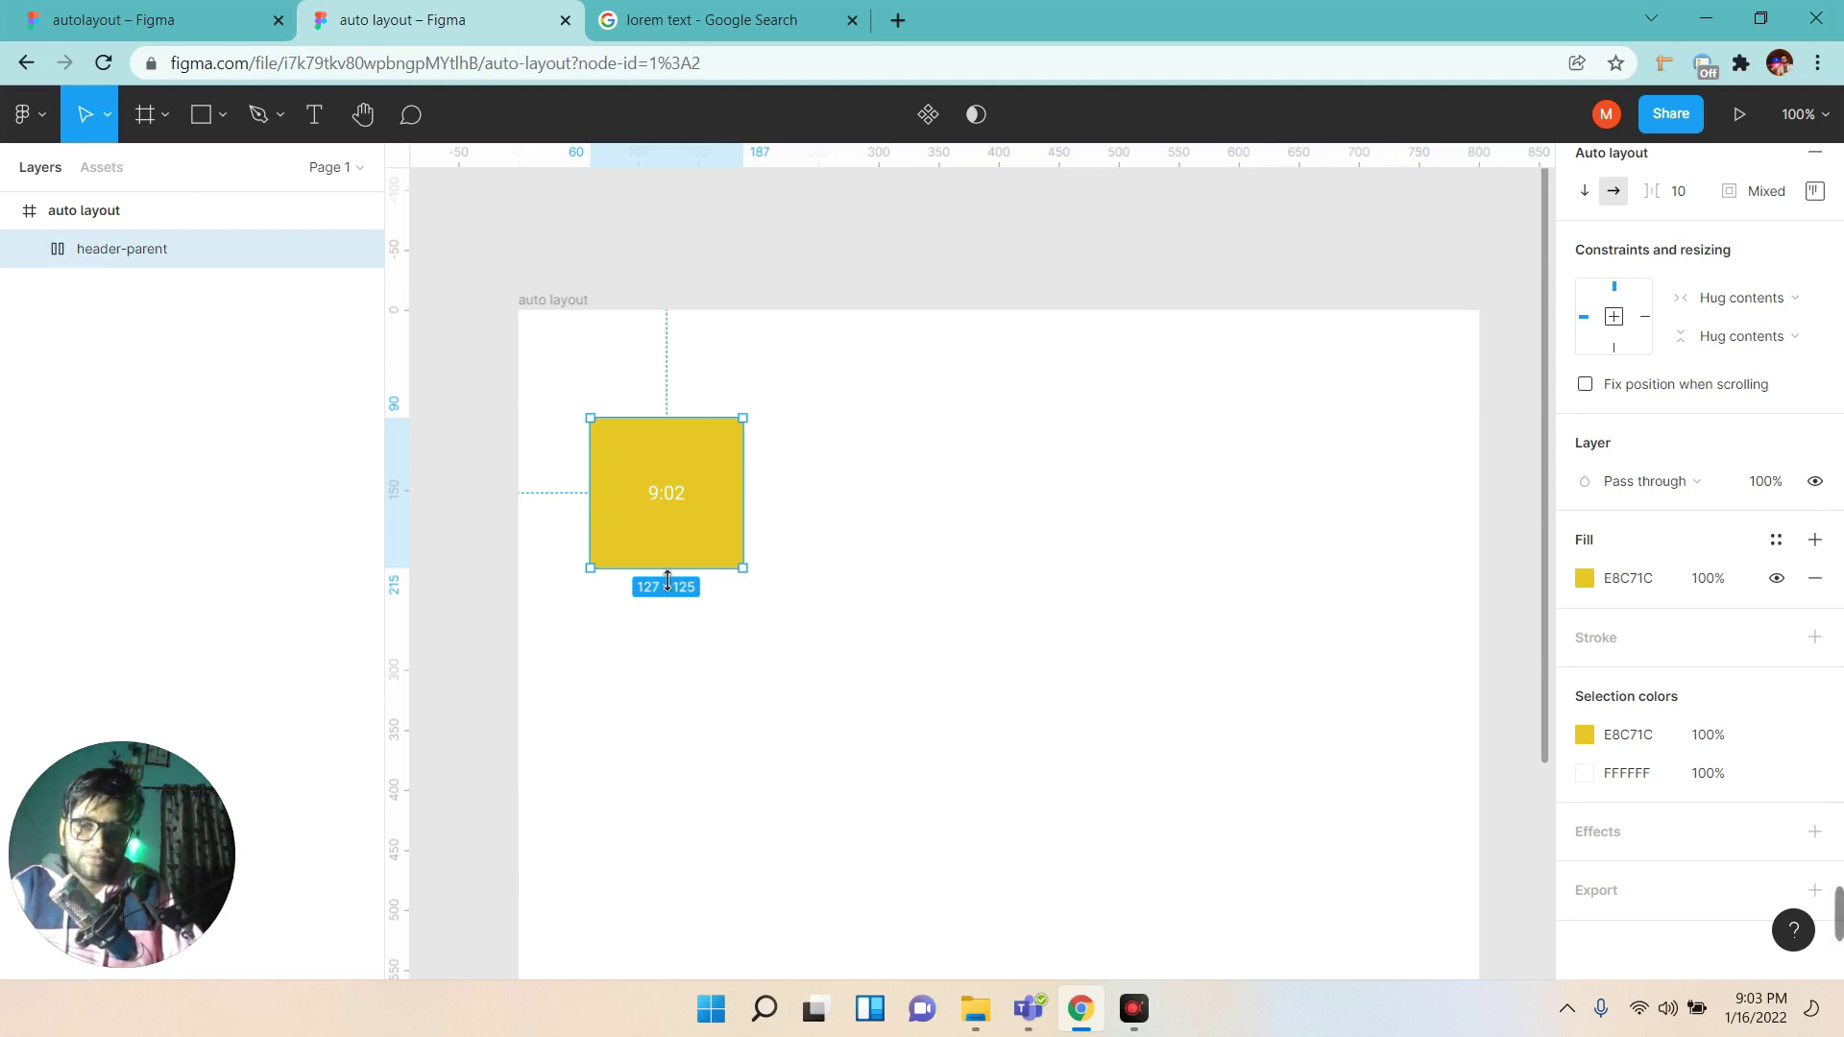
scroll(1810, 504, up, 4)
Set header-parent's item spacing and padding to 0.
click(1626, 536)
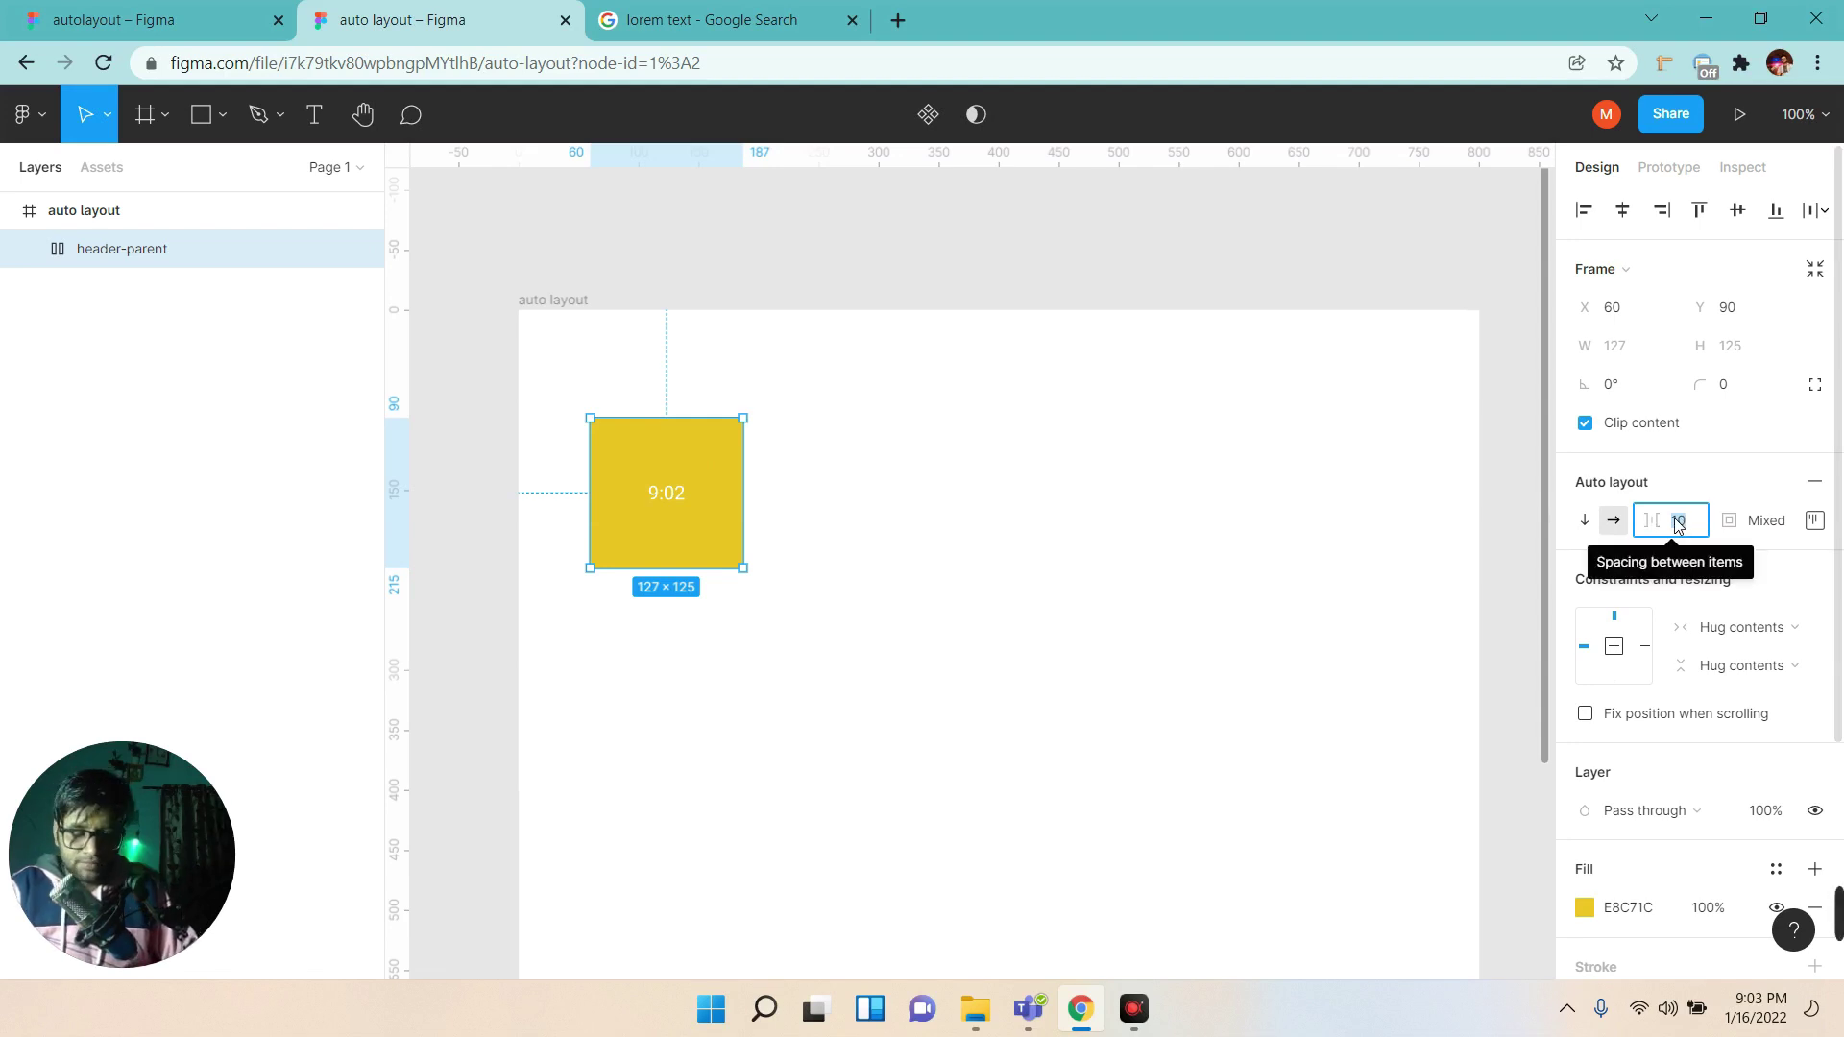
text(0)
key(Return)
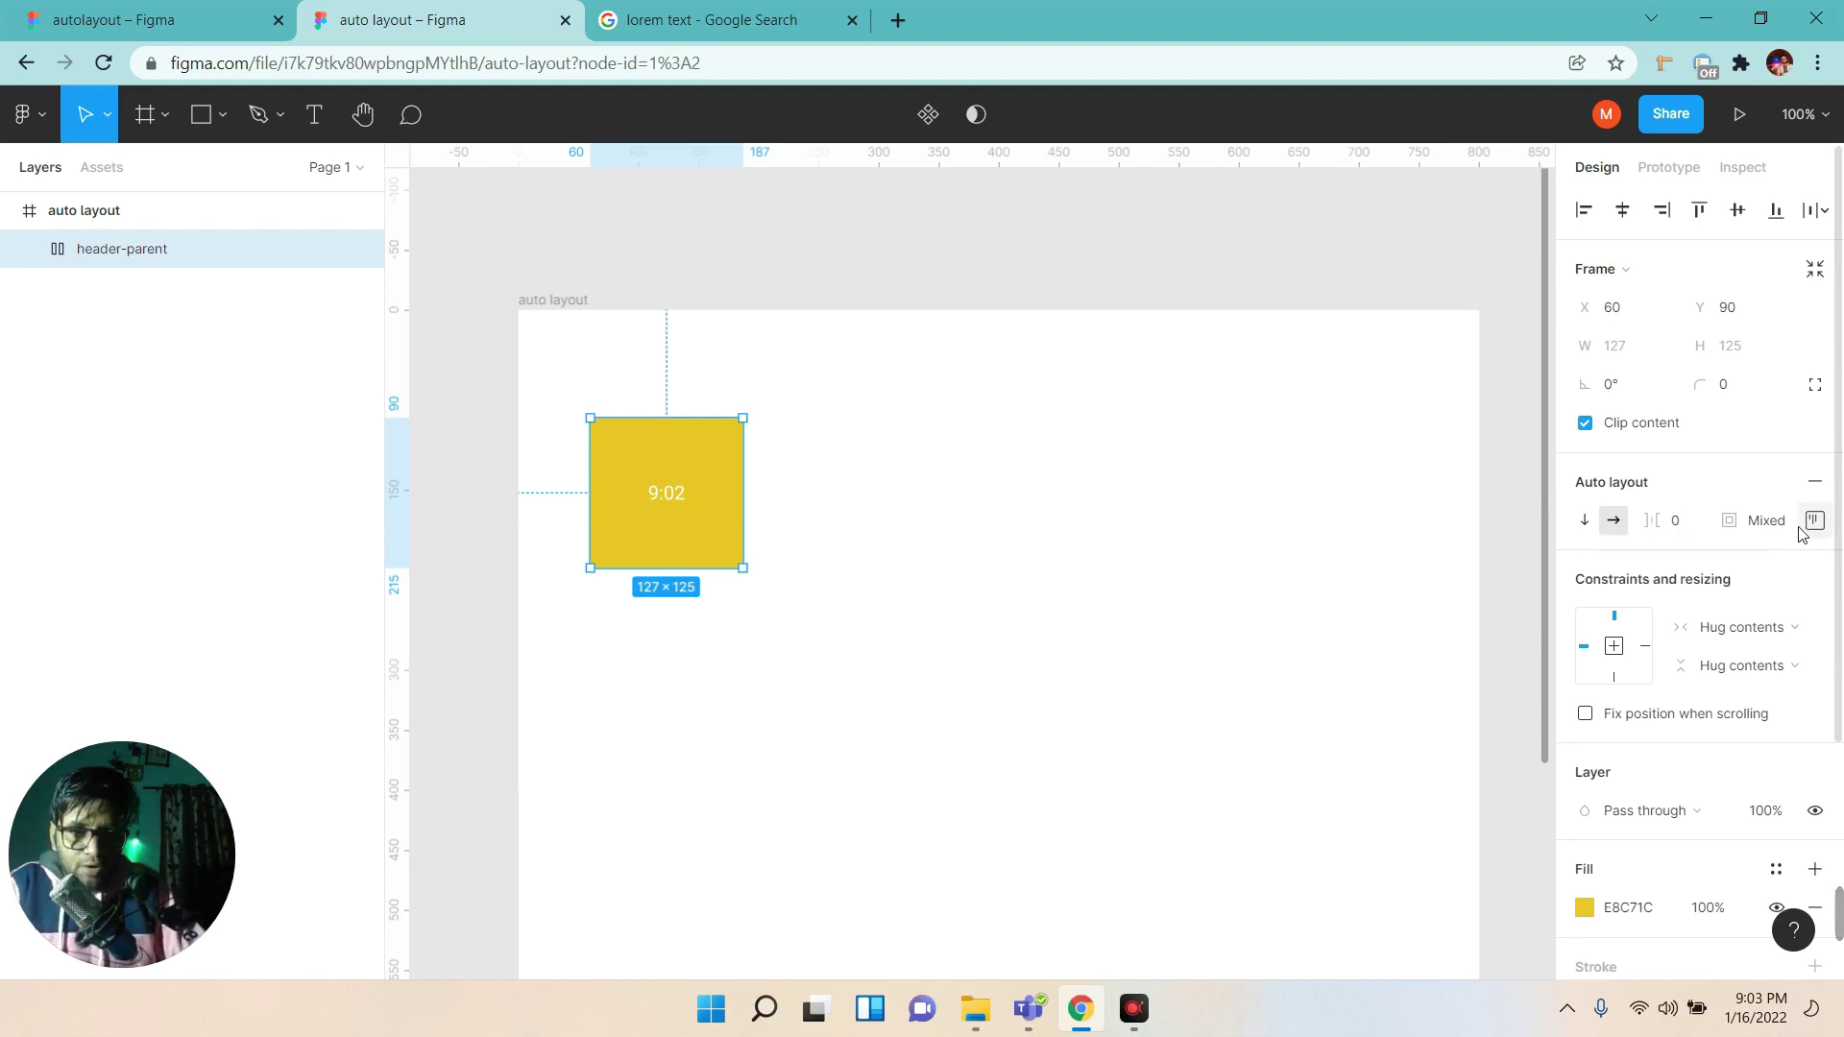
click(1812, 520)
click(1766, 523)
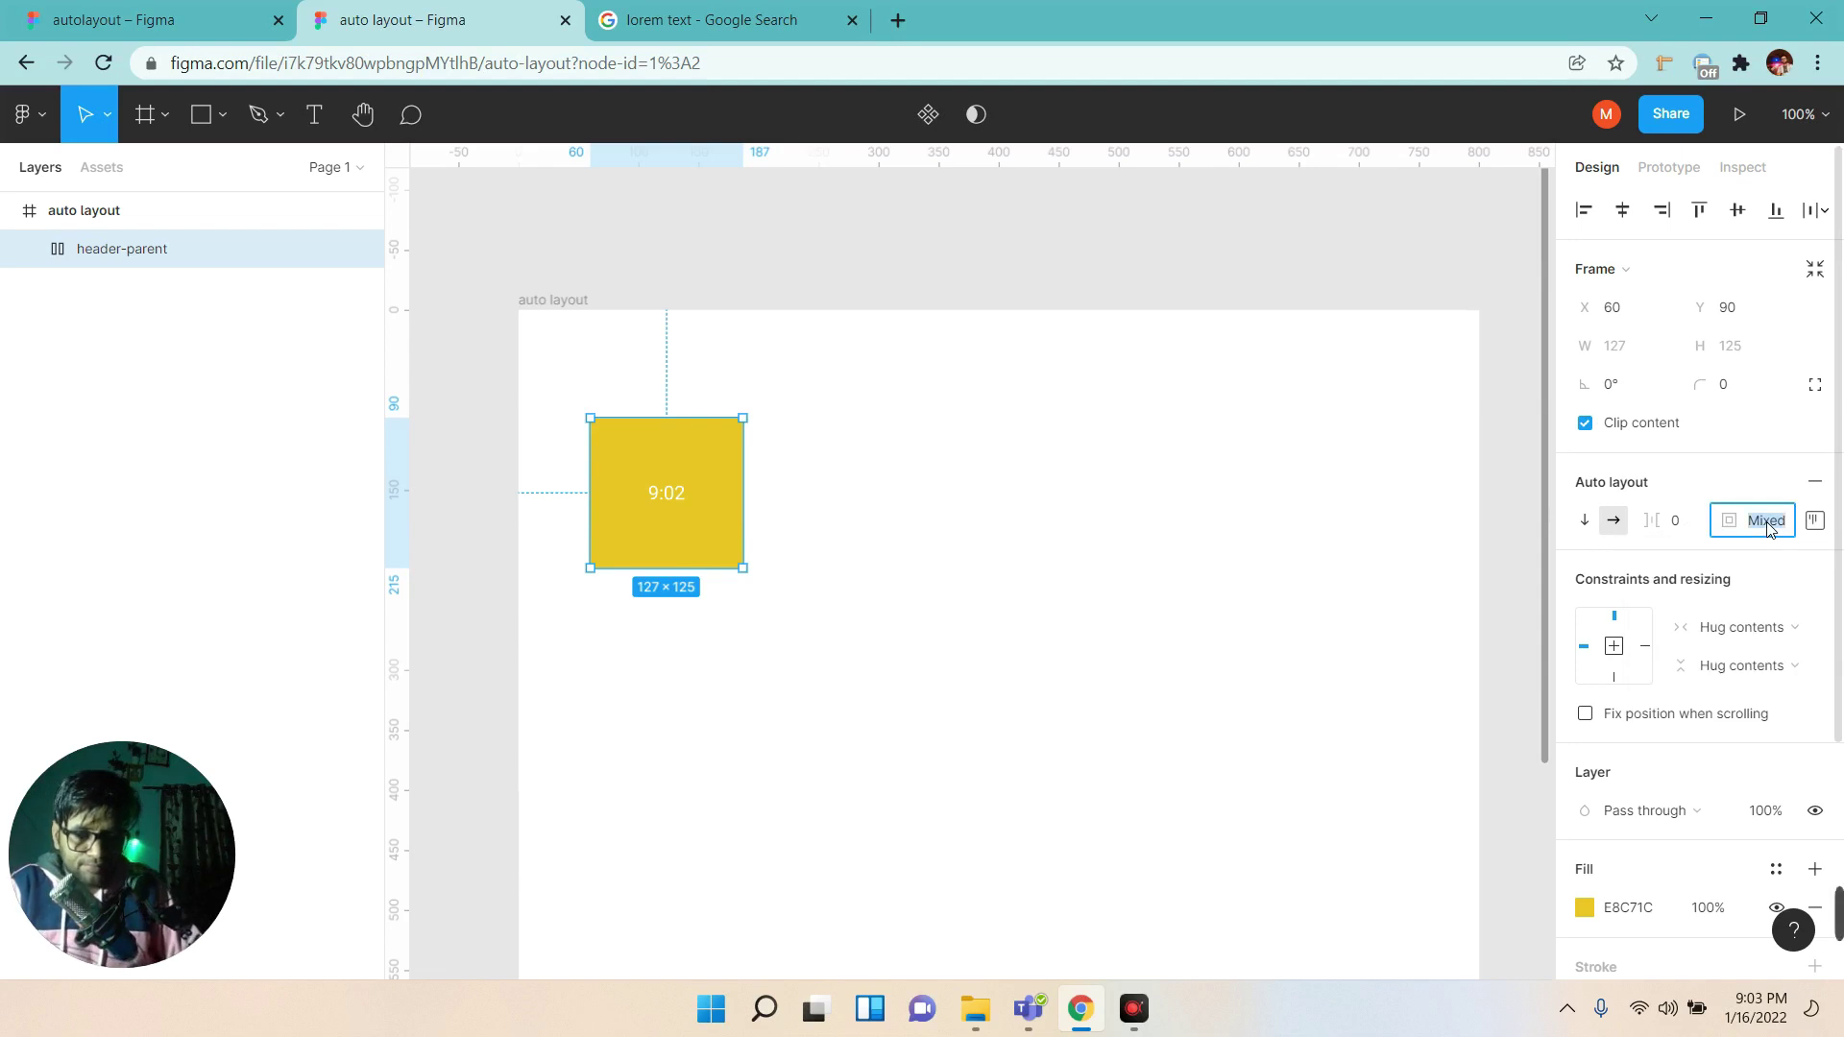
text(0)
key(Return)
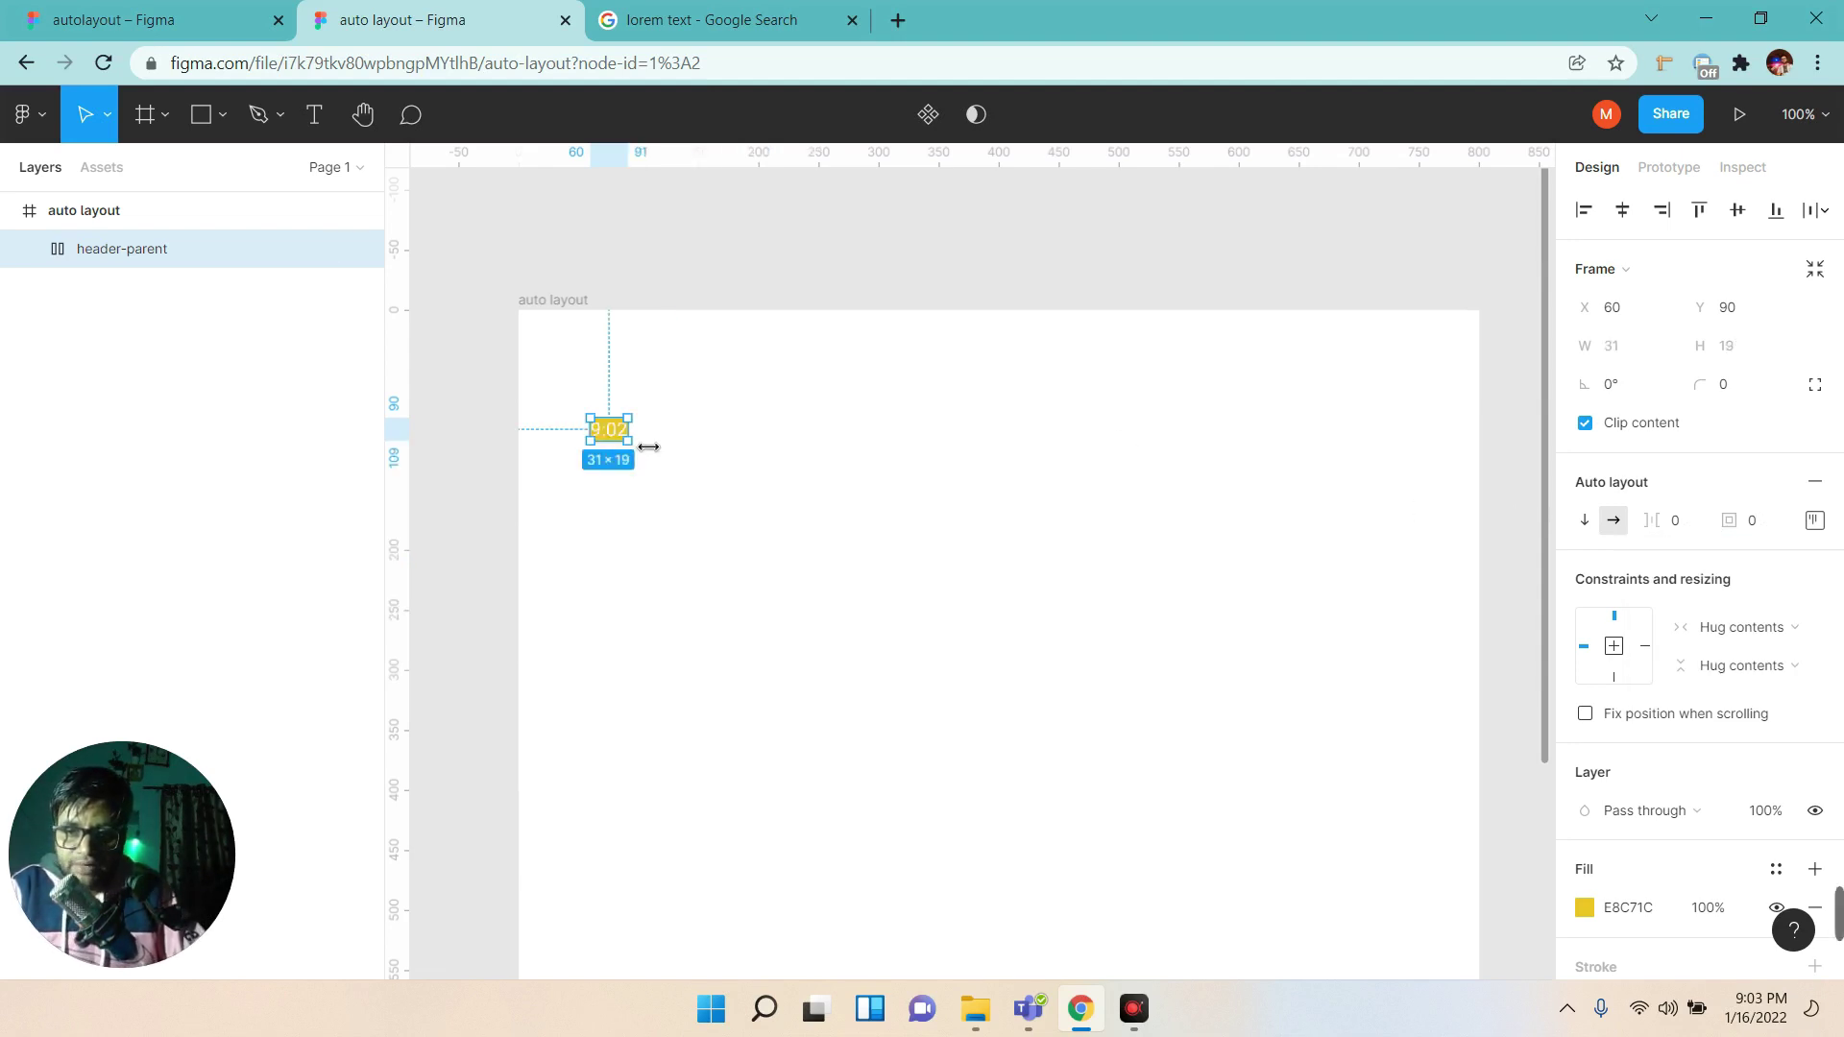
Resize header-parent to a fixed 440 width.
drag(648, 447, 1227, 469)
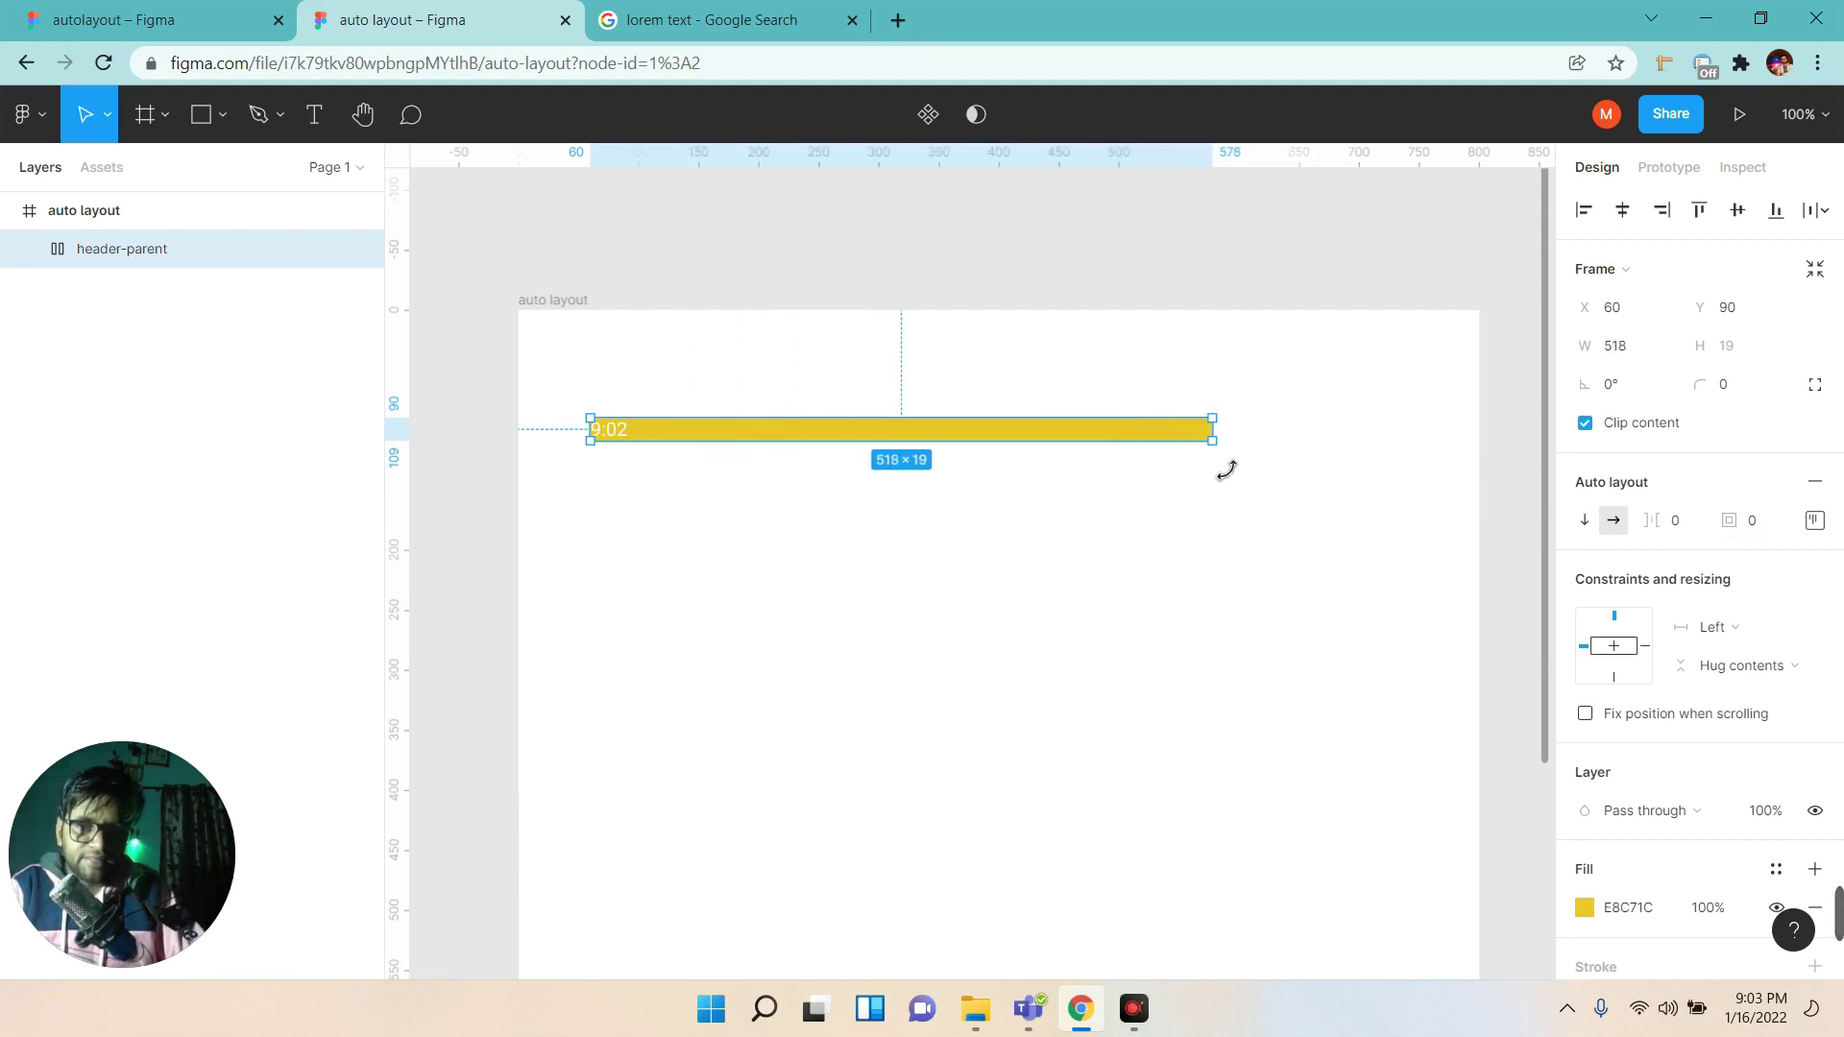
key(ctrl+z)
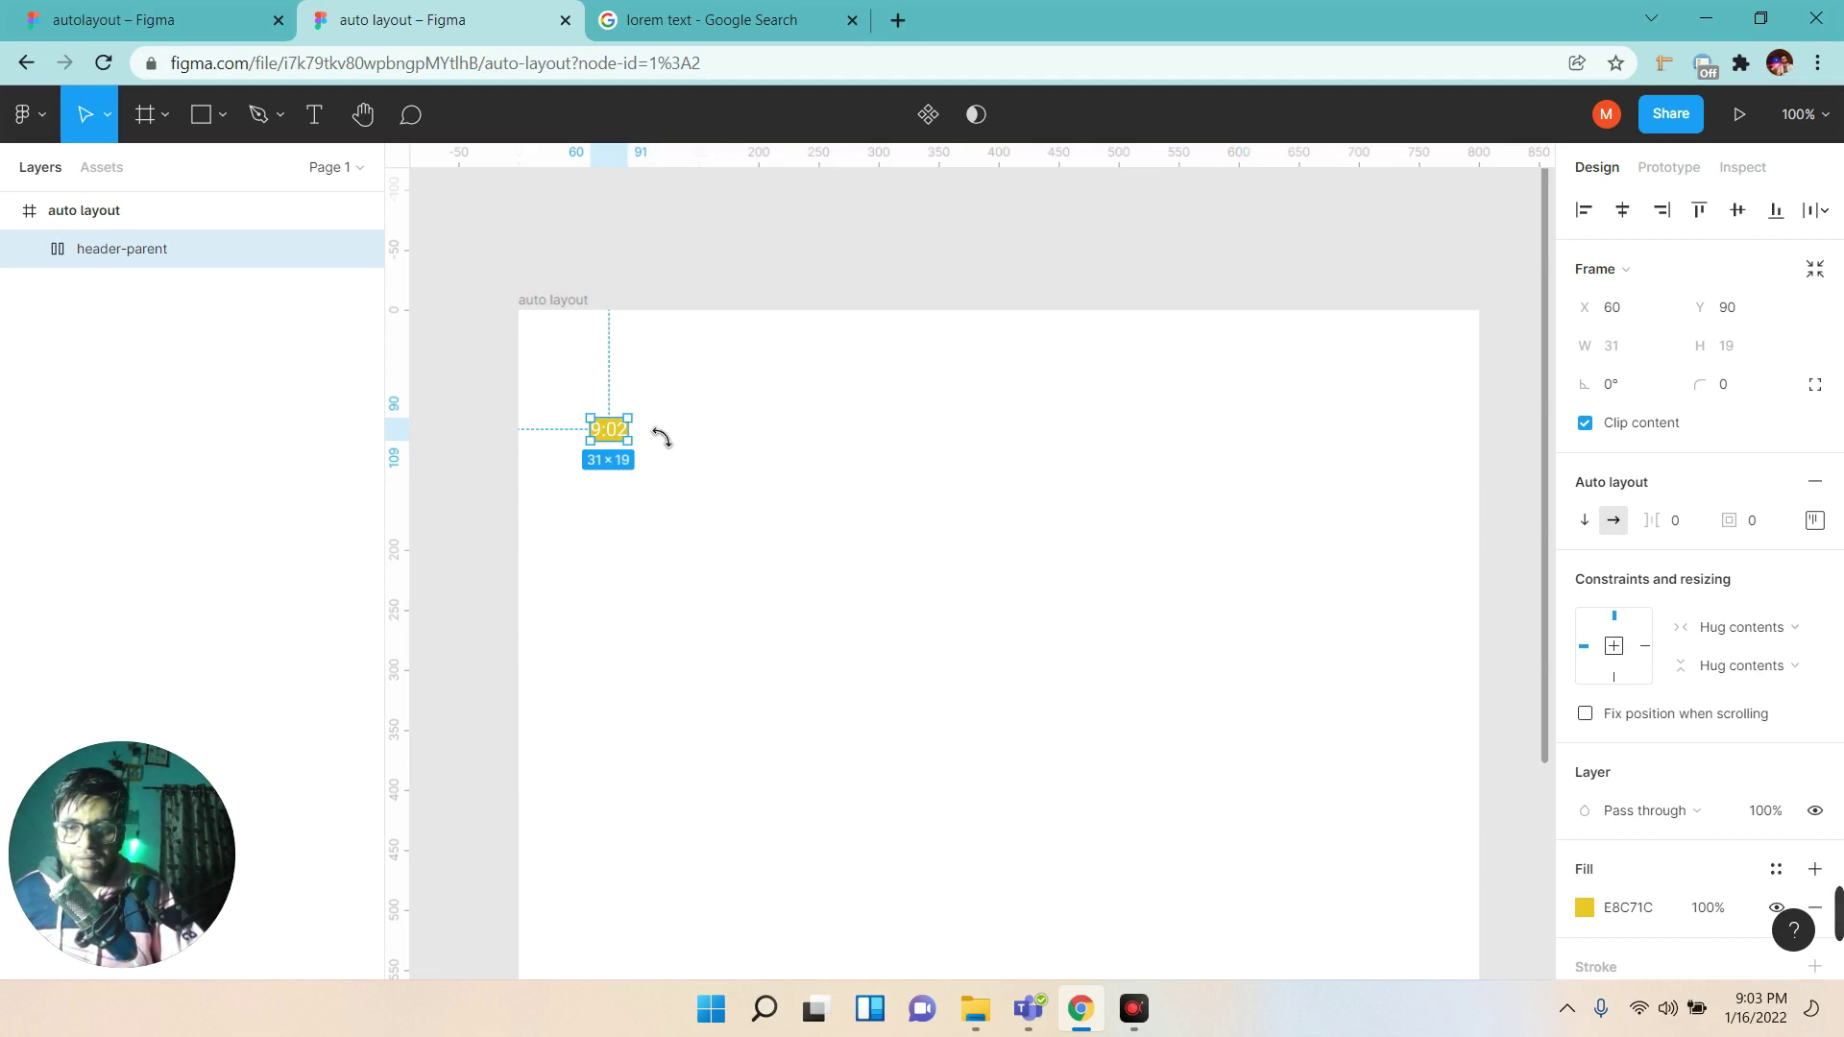
drag(655, 446, 1165, 456)
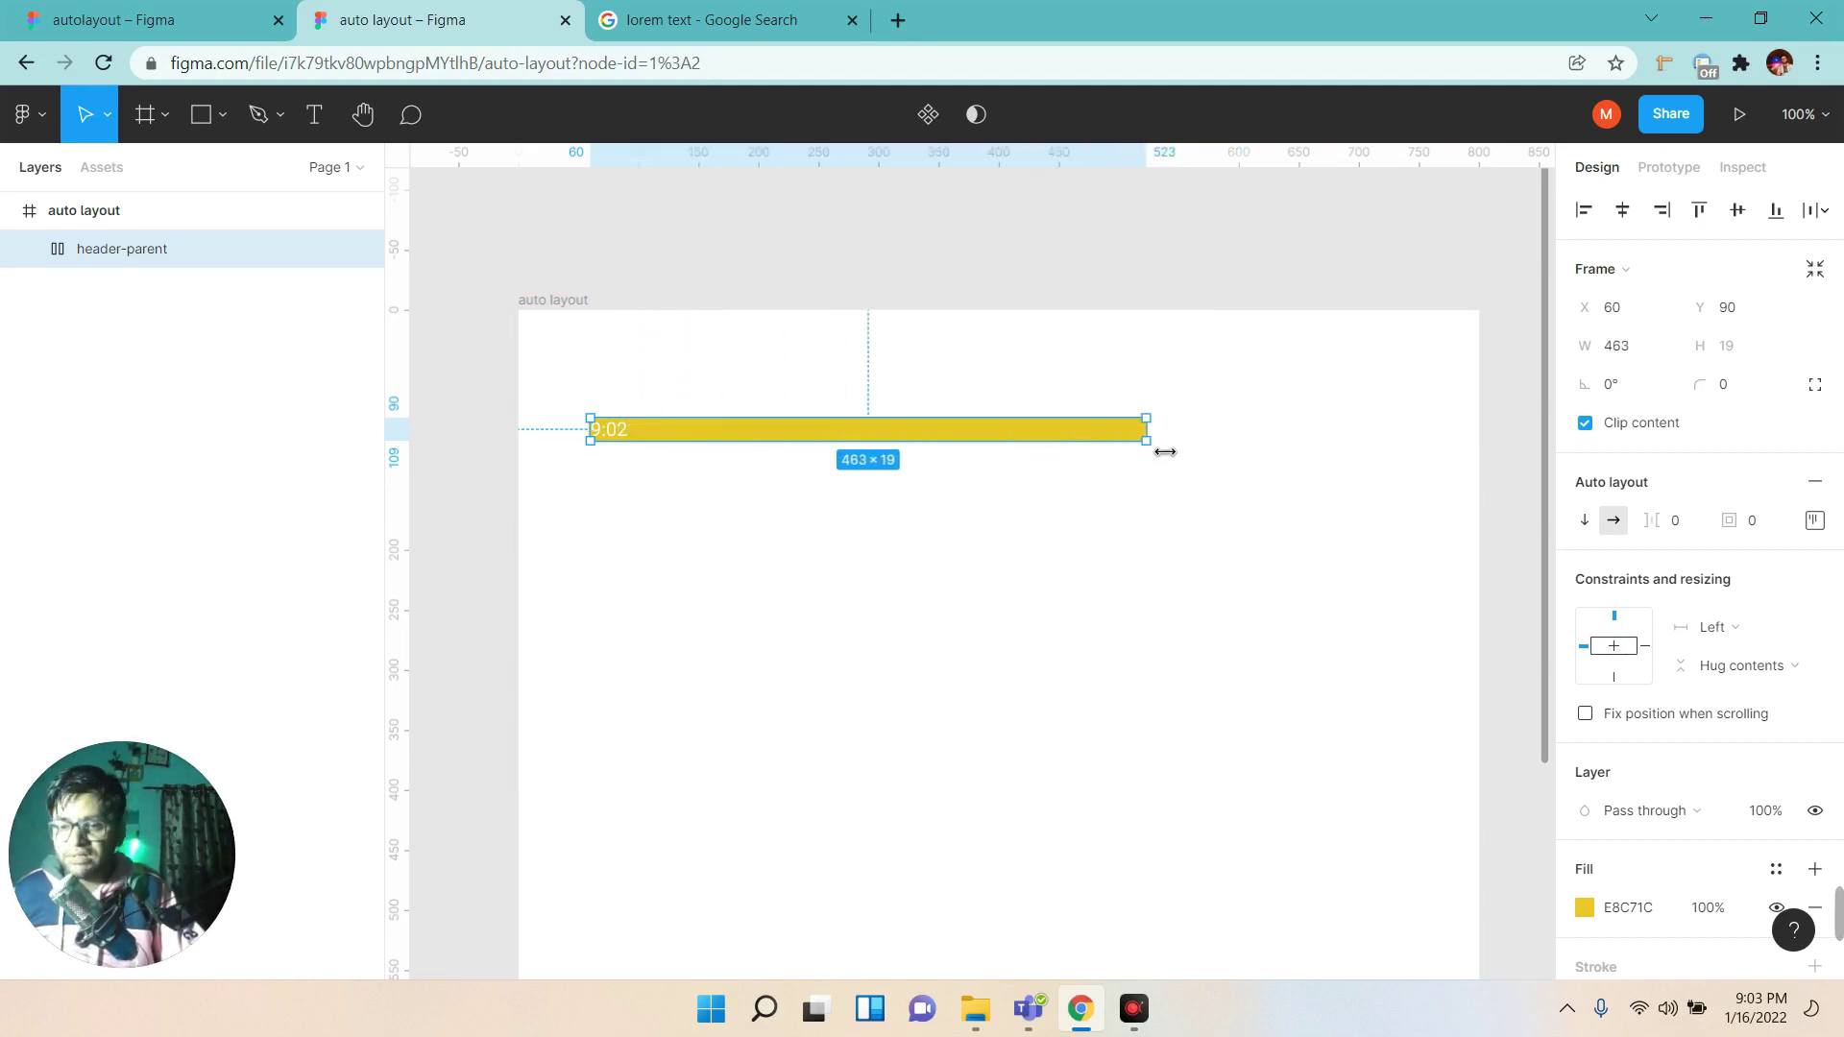
drag(1165, 455, 1138, 455)
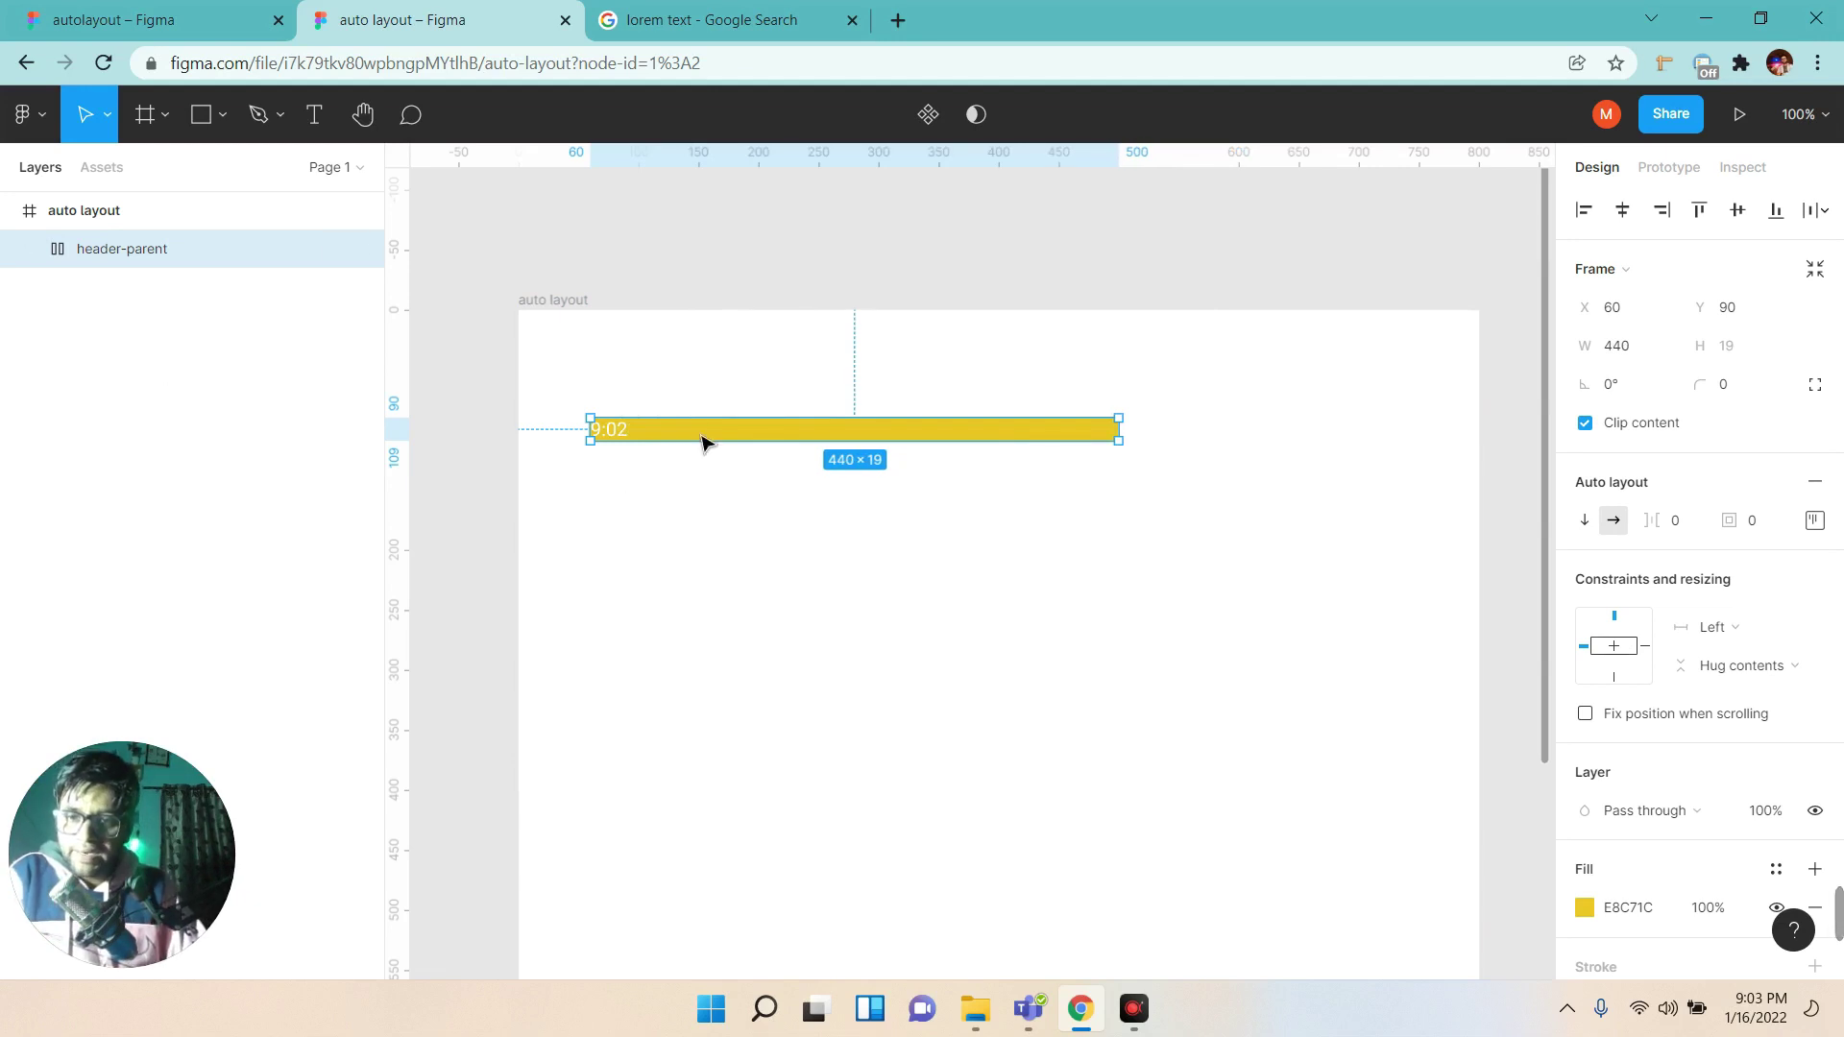
Give the yellow header-parent bar 20 top and bottom padding and 24 left and right padding.
click(1810, 524)
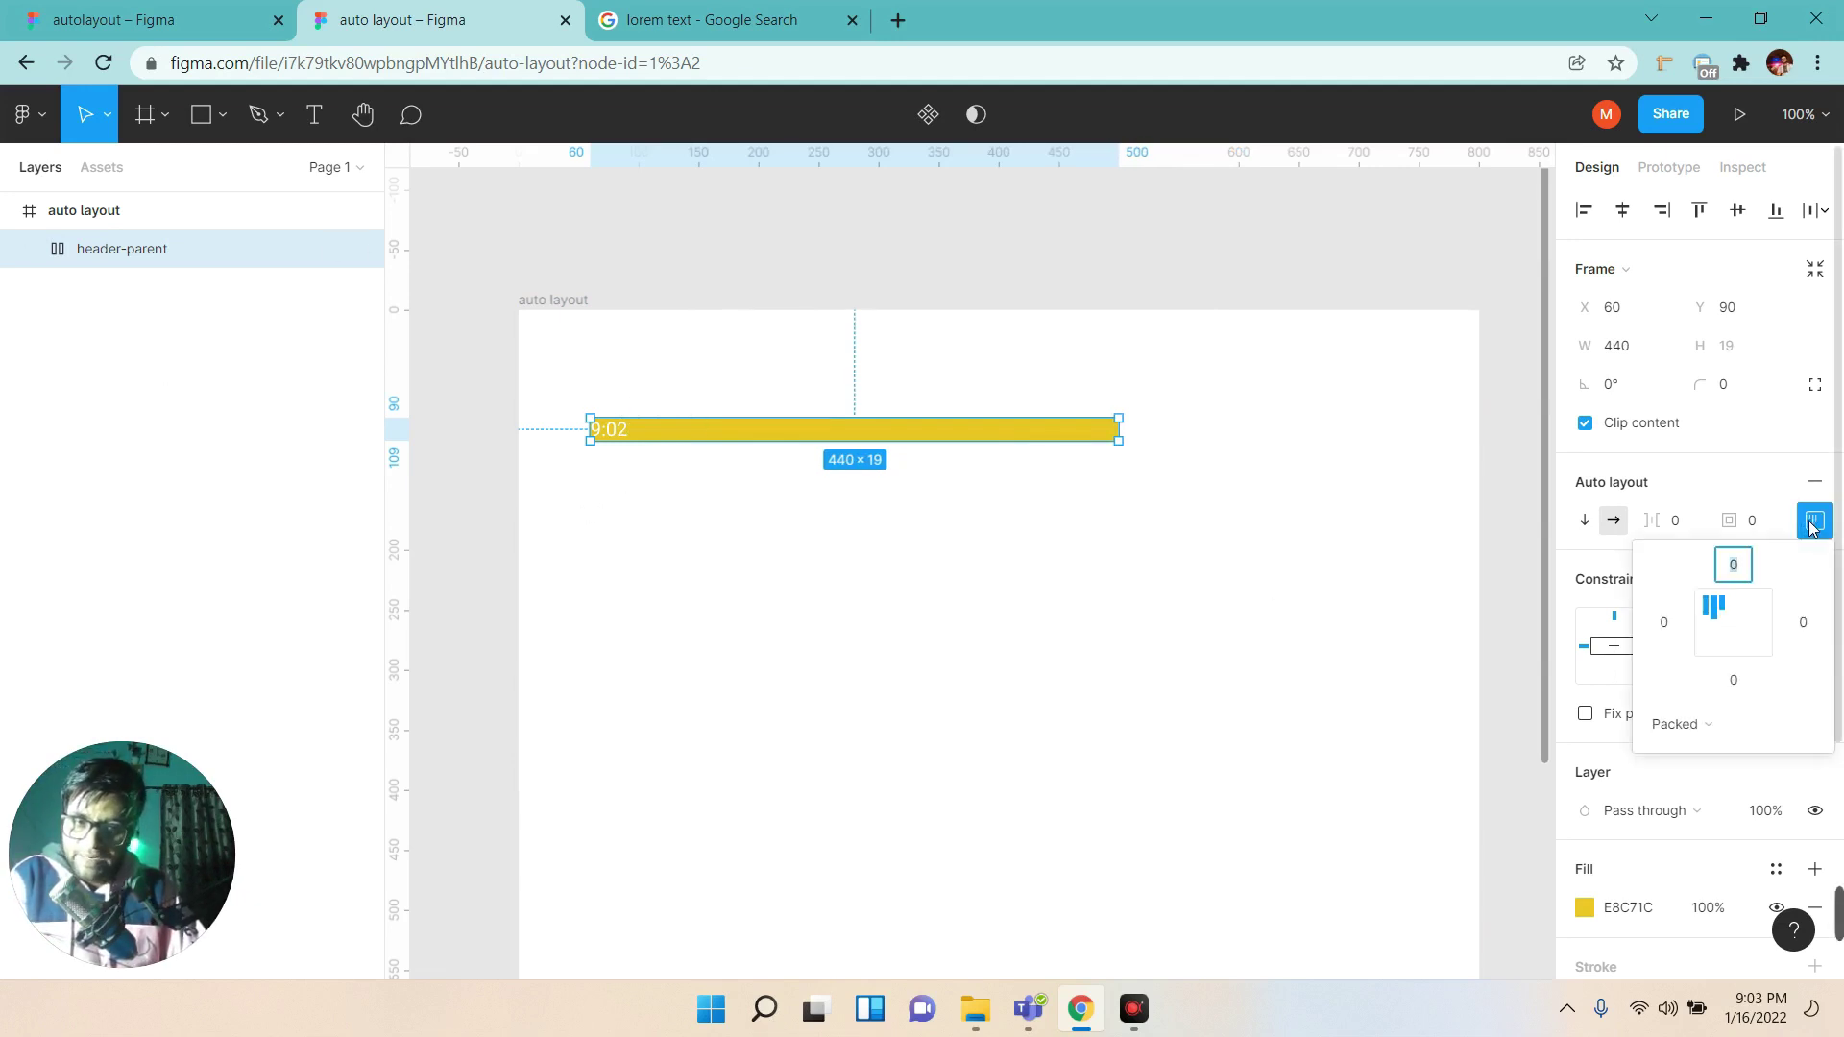
click(1732, 566)
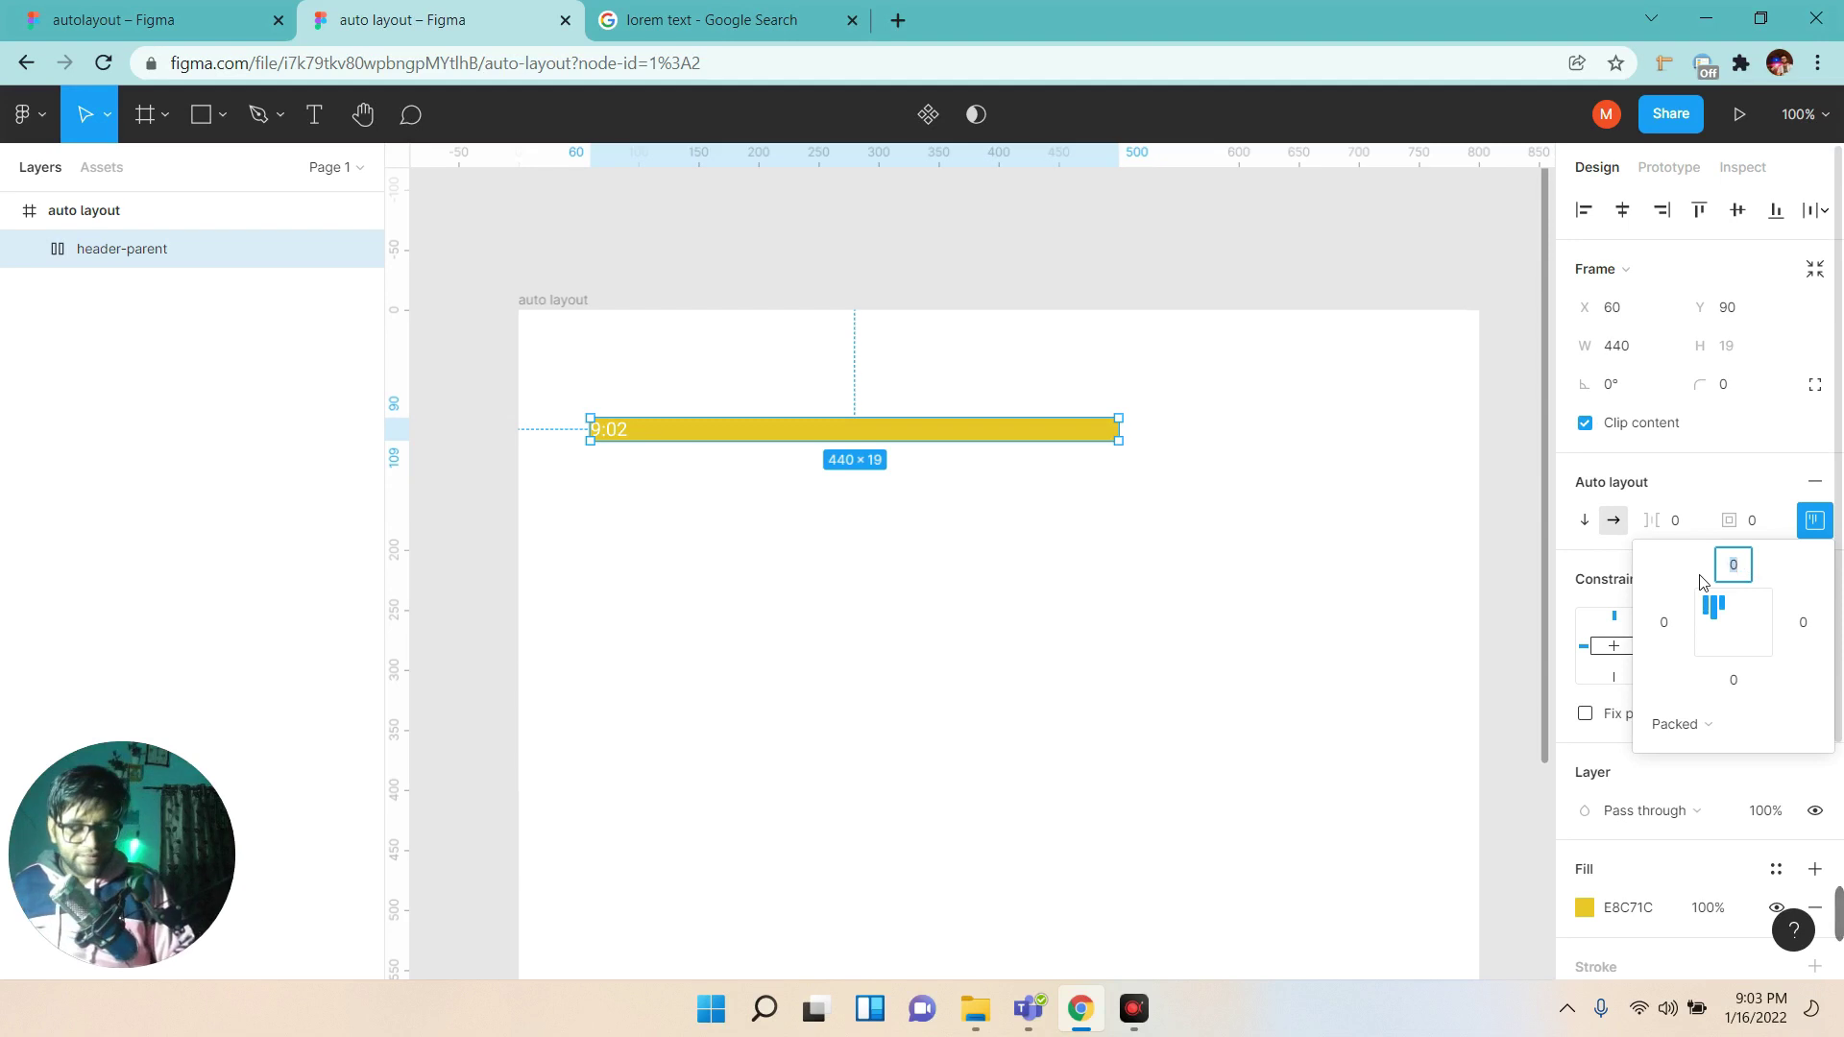
text(20)
key(Tab)
key(Tab)
key(Return)
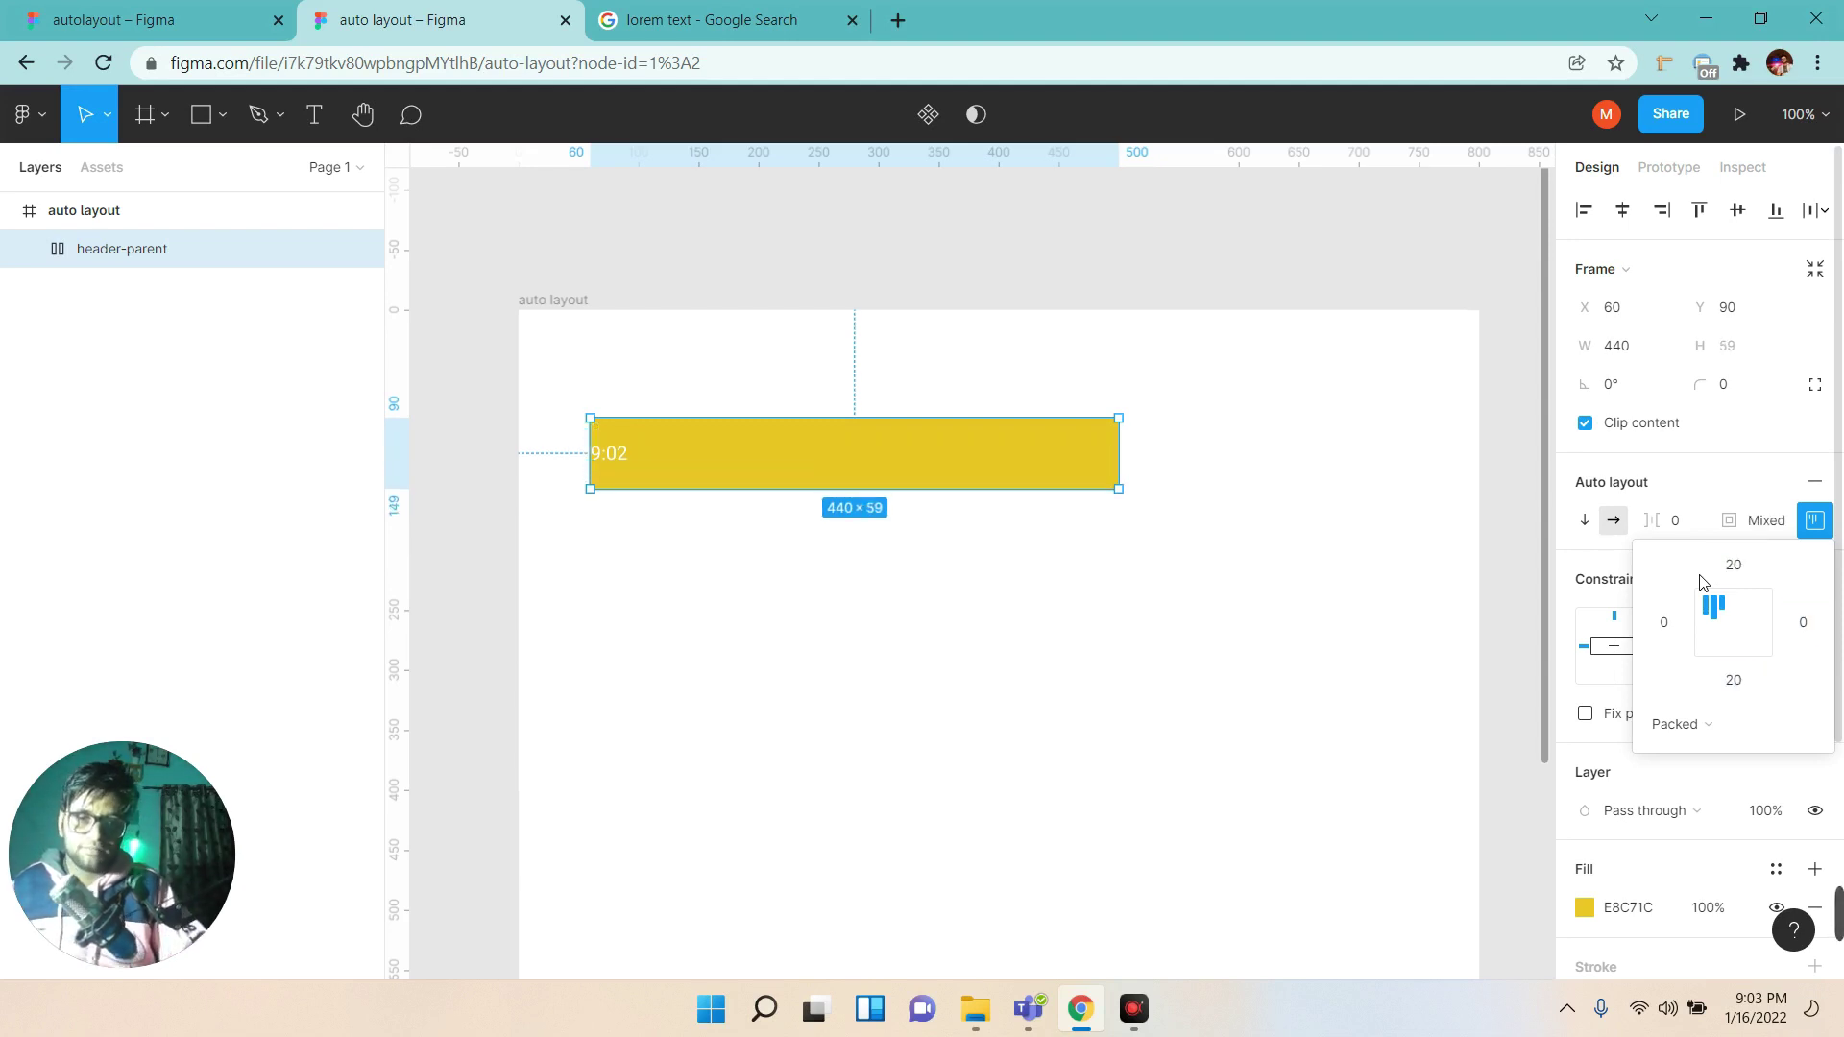
click(1676, 625)
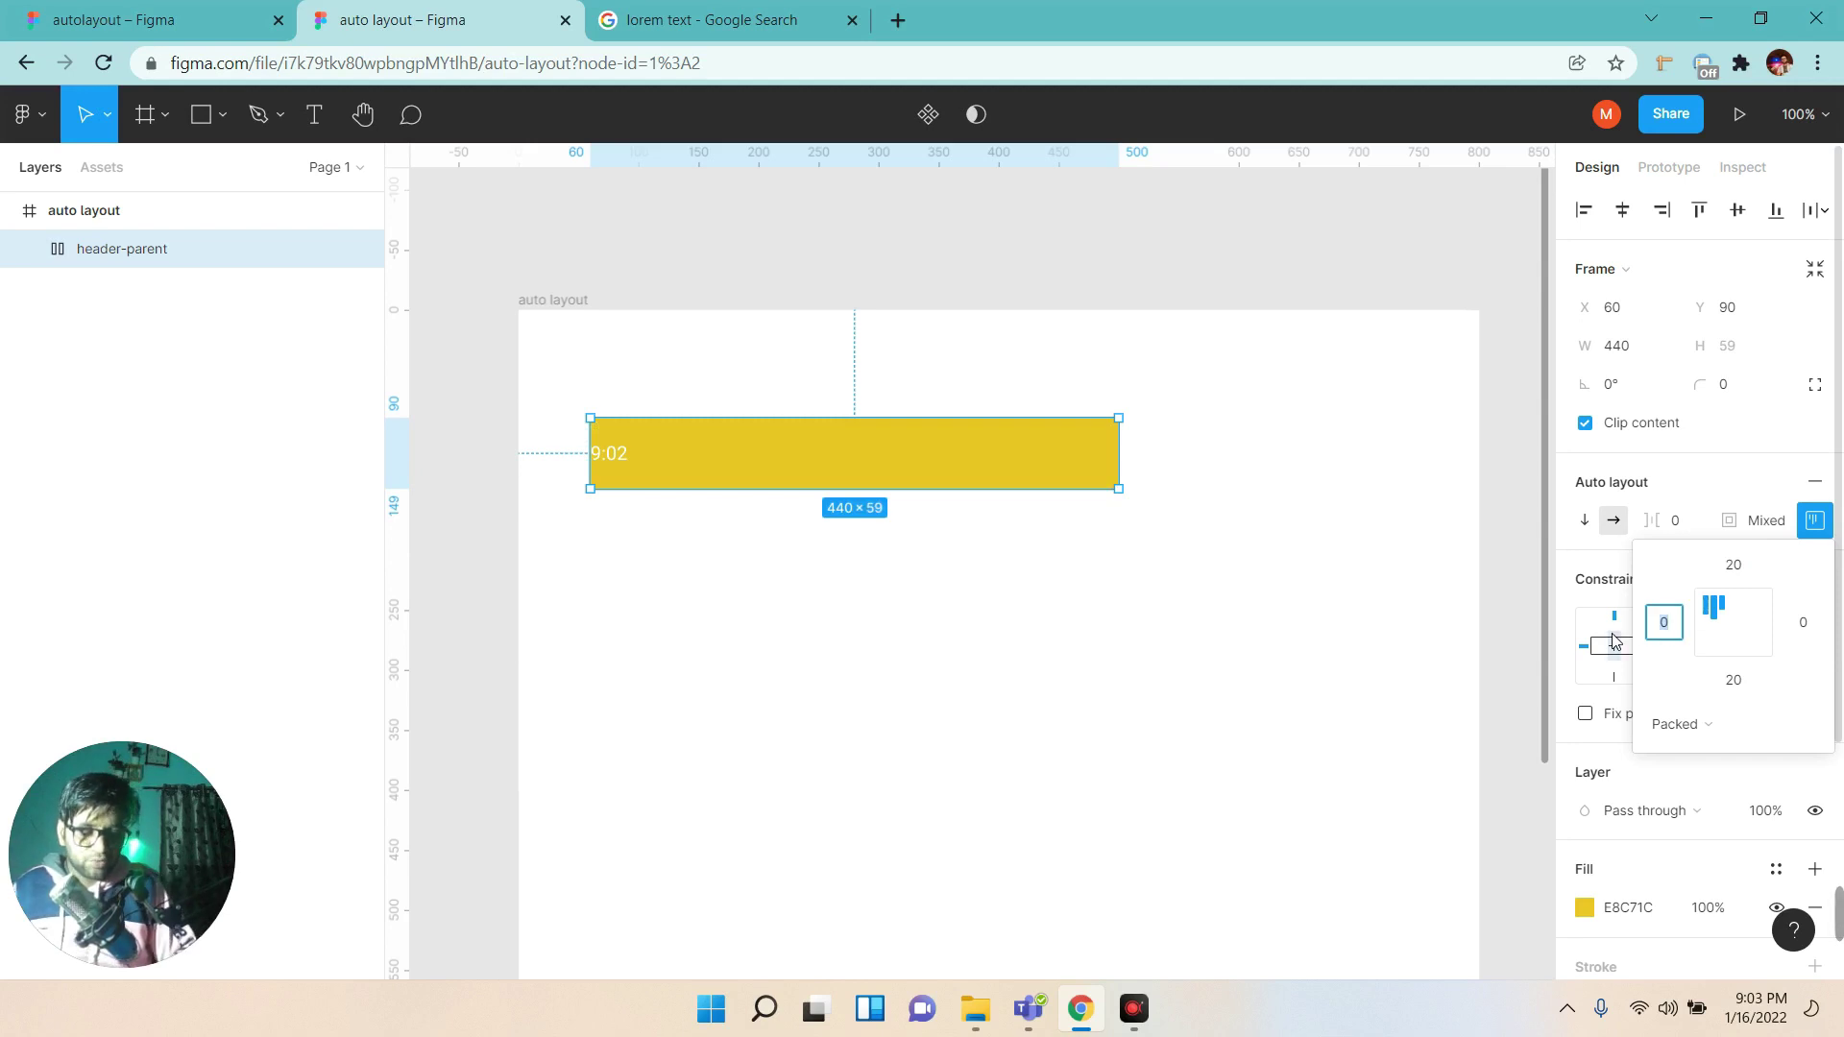
text(24)
key(Tab)
click(1803, 622)
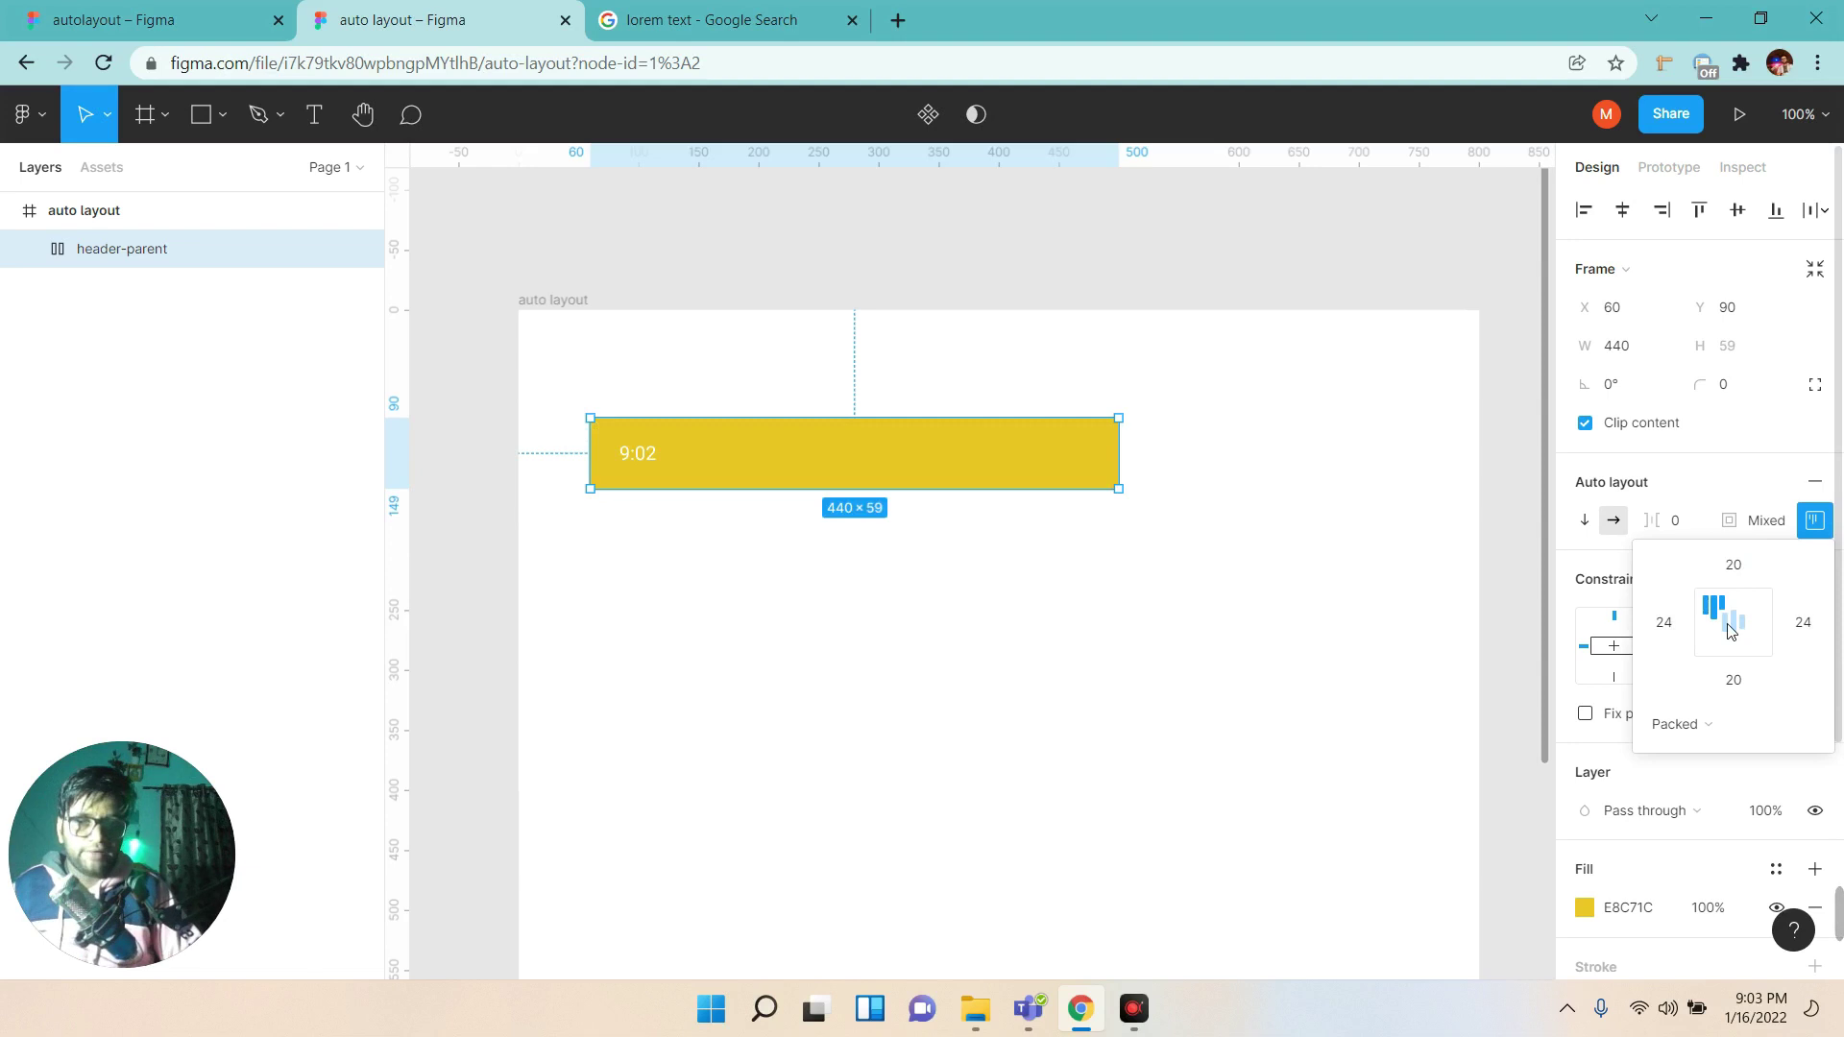
click(1423, 659)
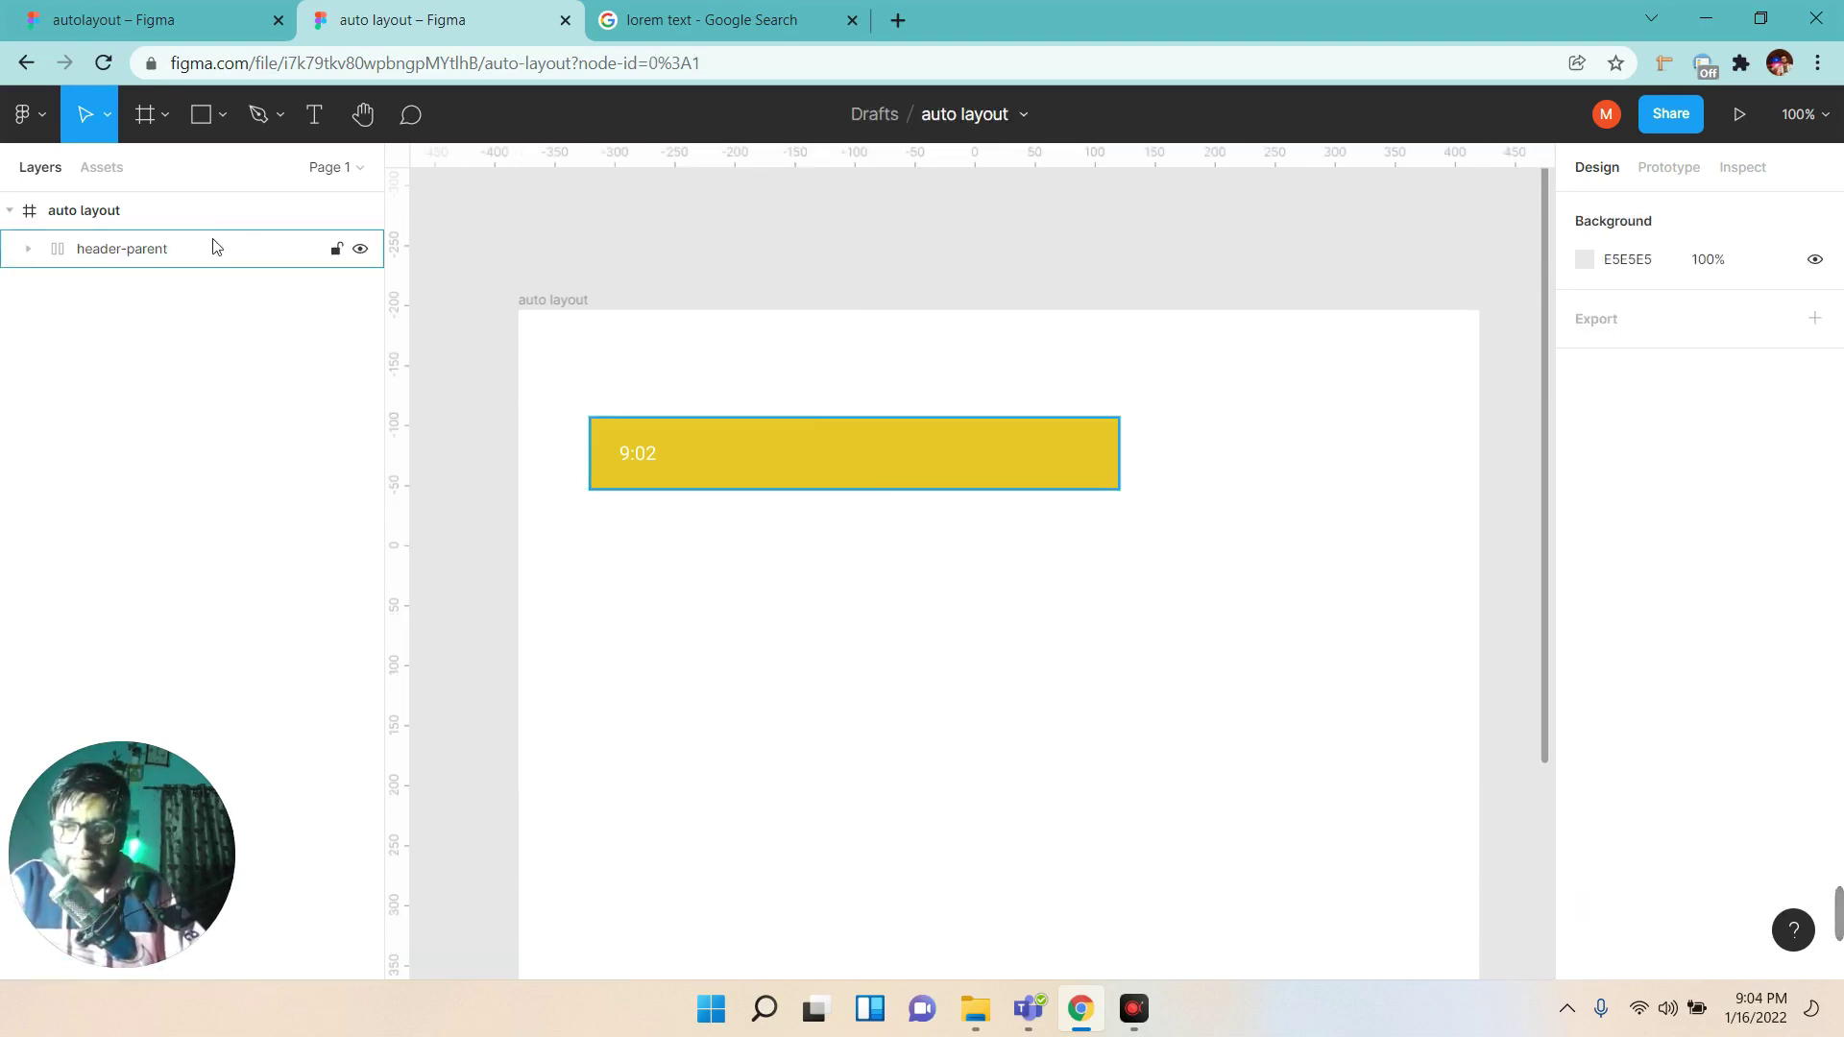
Resize the outer auto layout frame to 550 wide, then reselect the yellow bar.
click(86, 211)
drag(1498, 449, 1197, 453)
scroll(1197, 452, up, 3)
scroll(1058, 531, down, 3)
scroll(1068, 581, left, 3)
click(1095, 504)
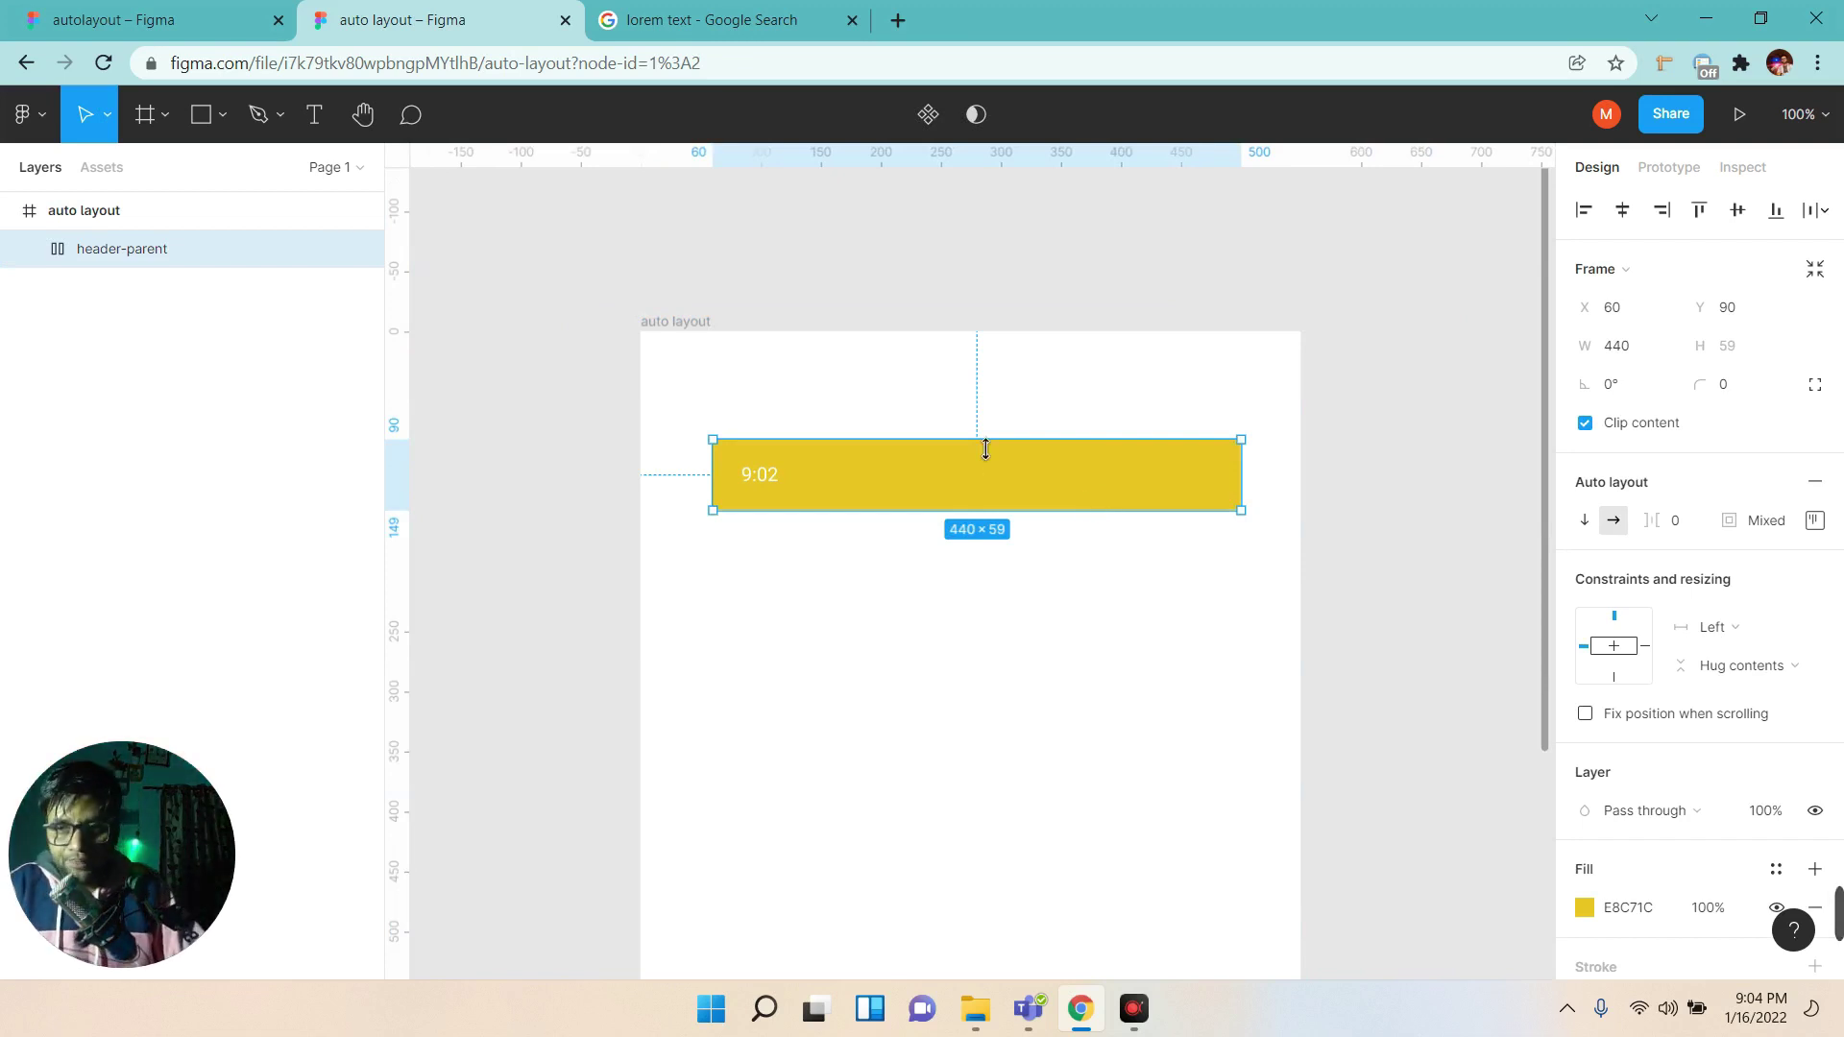
scroll(1148, 576, down, 2)
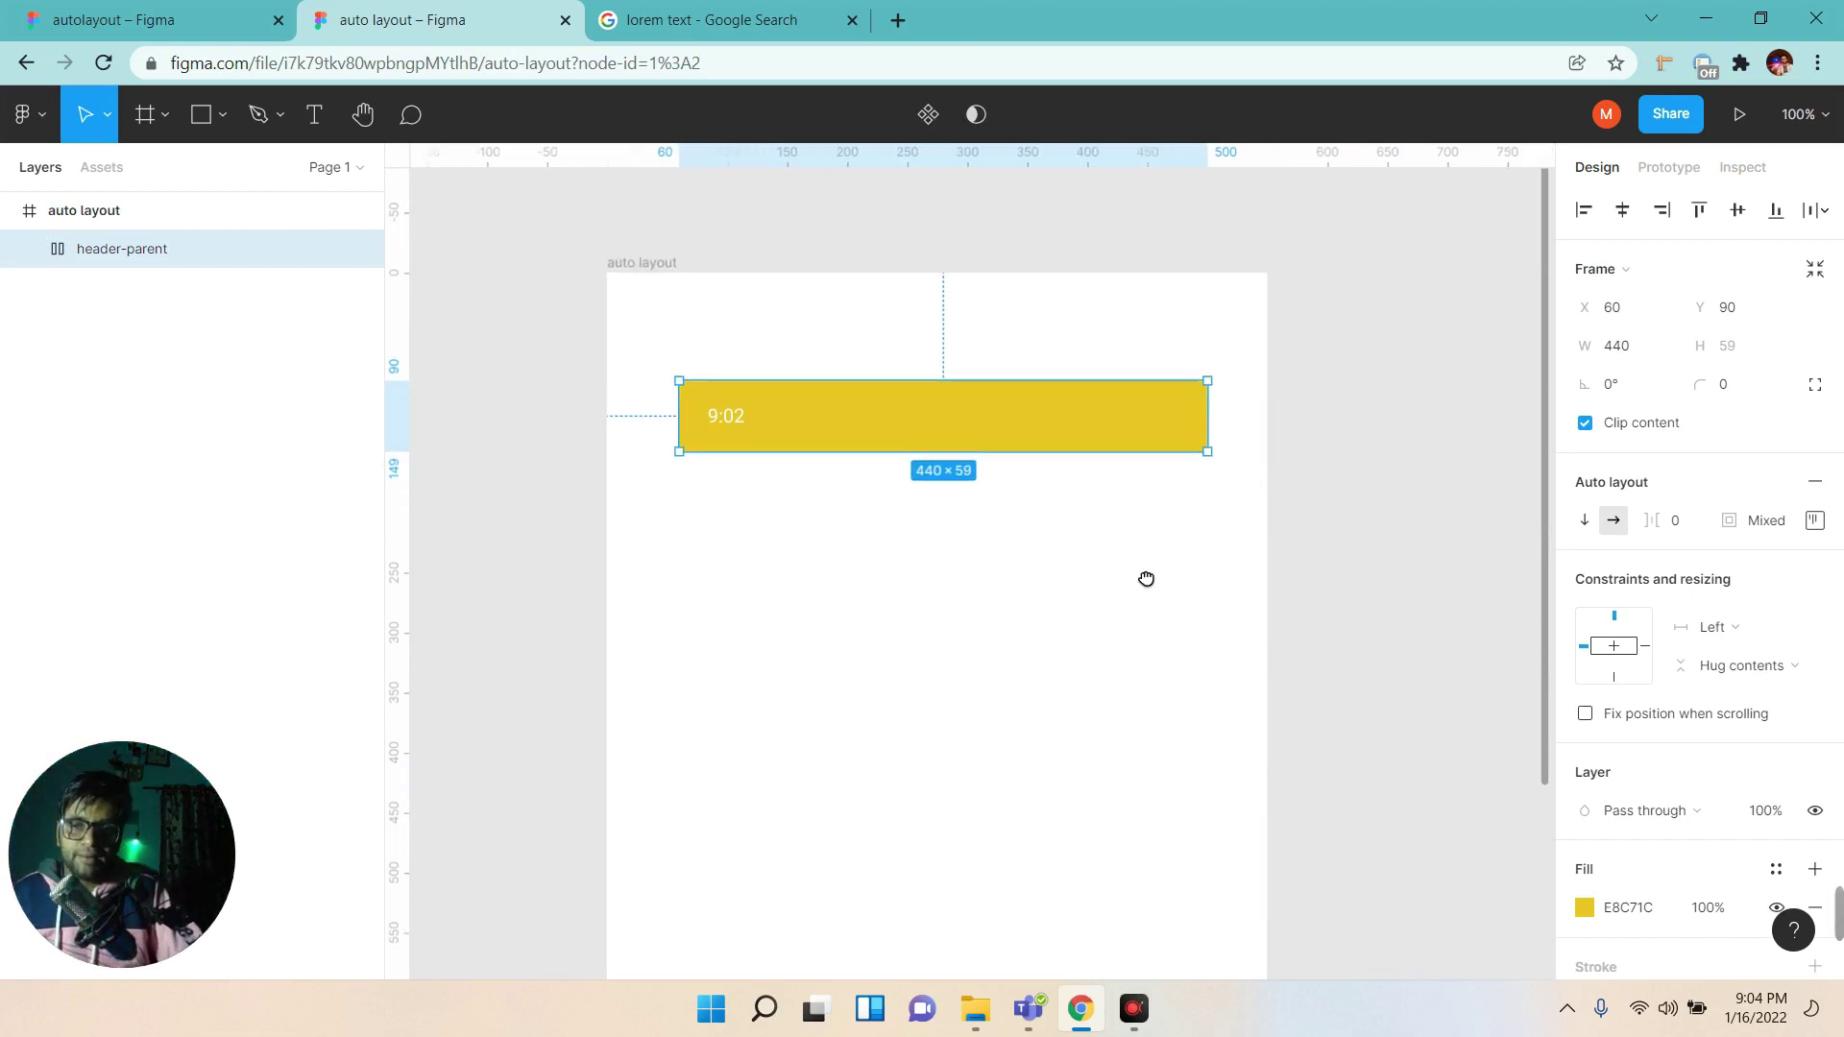
Insert a Font Awesome wifi icon via the Font Awesome Icons plugin.
right_click(894, 548)
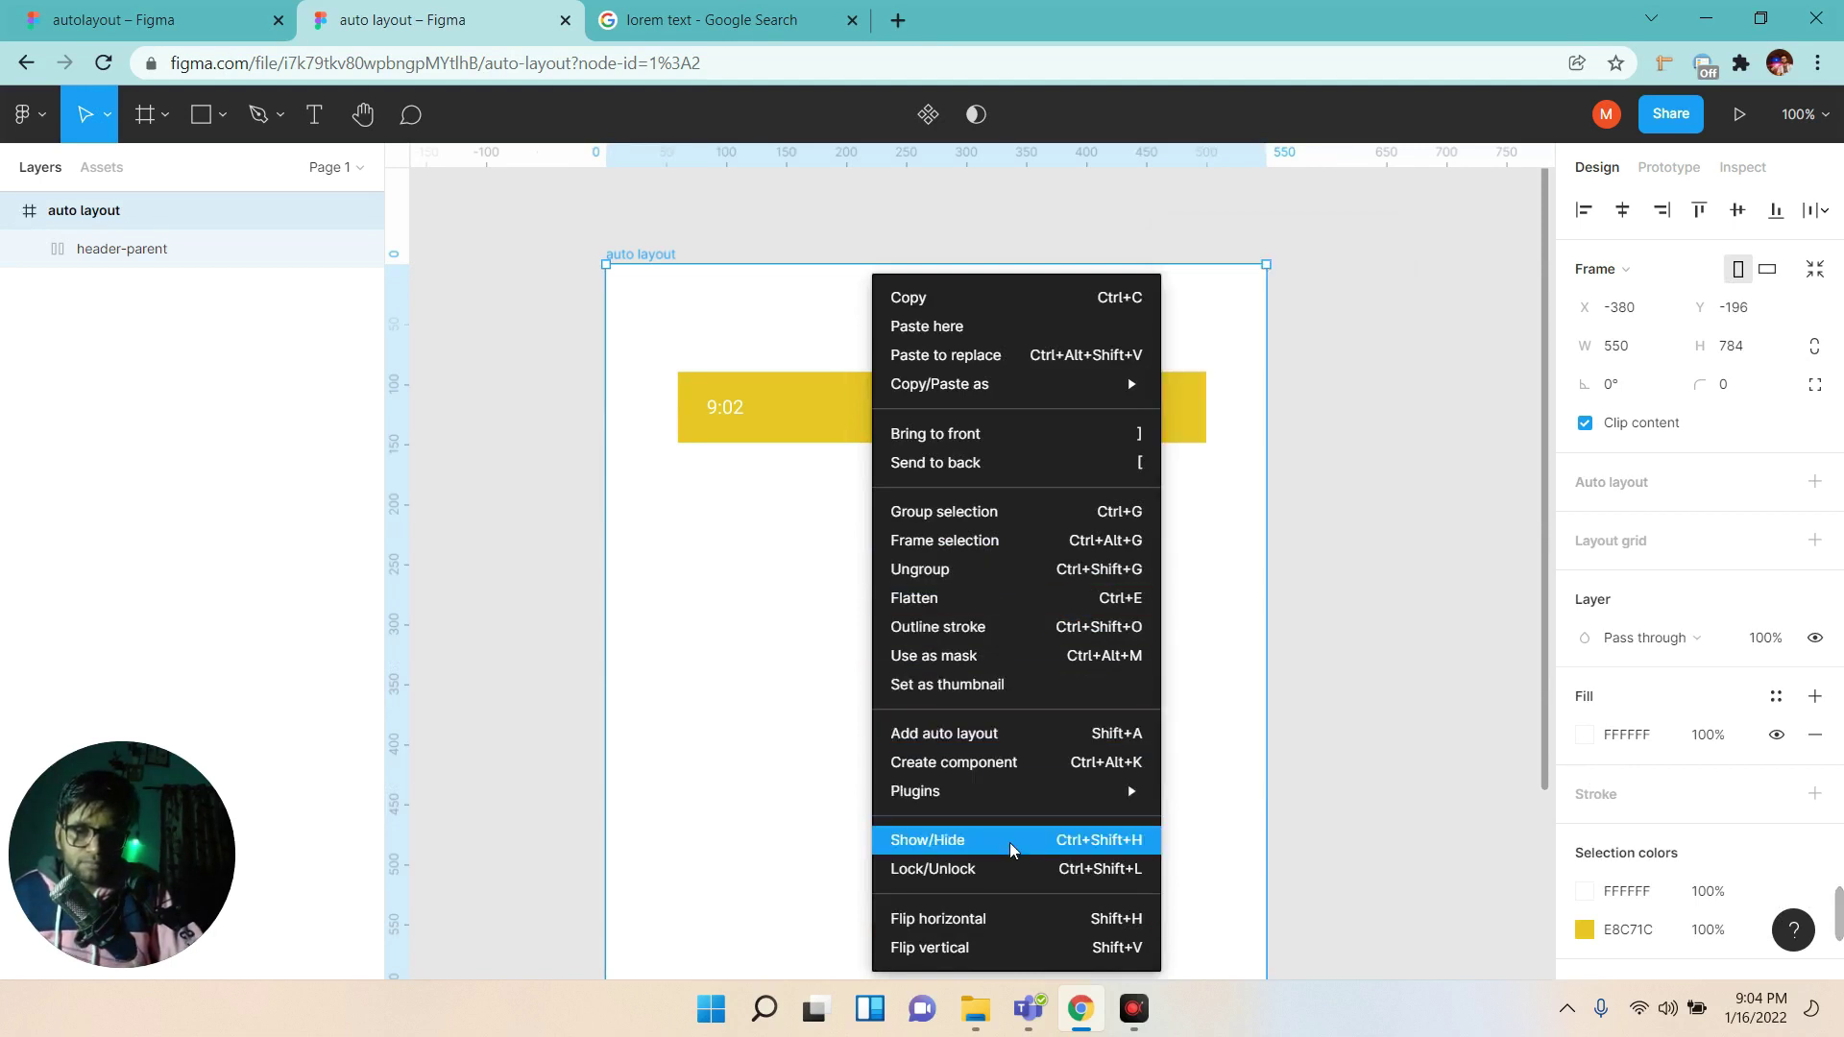
mouse_move(1014, 792)
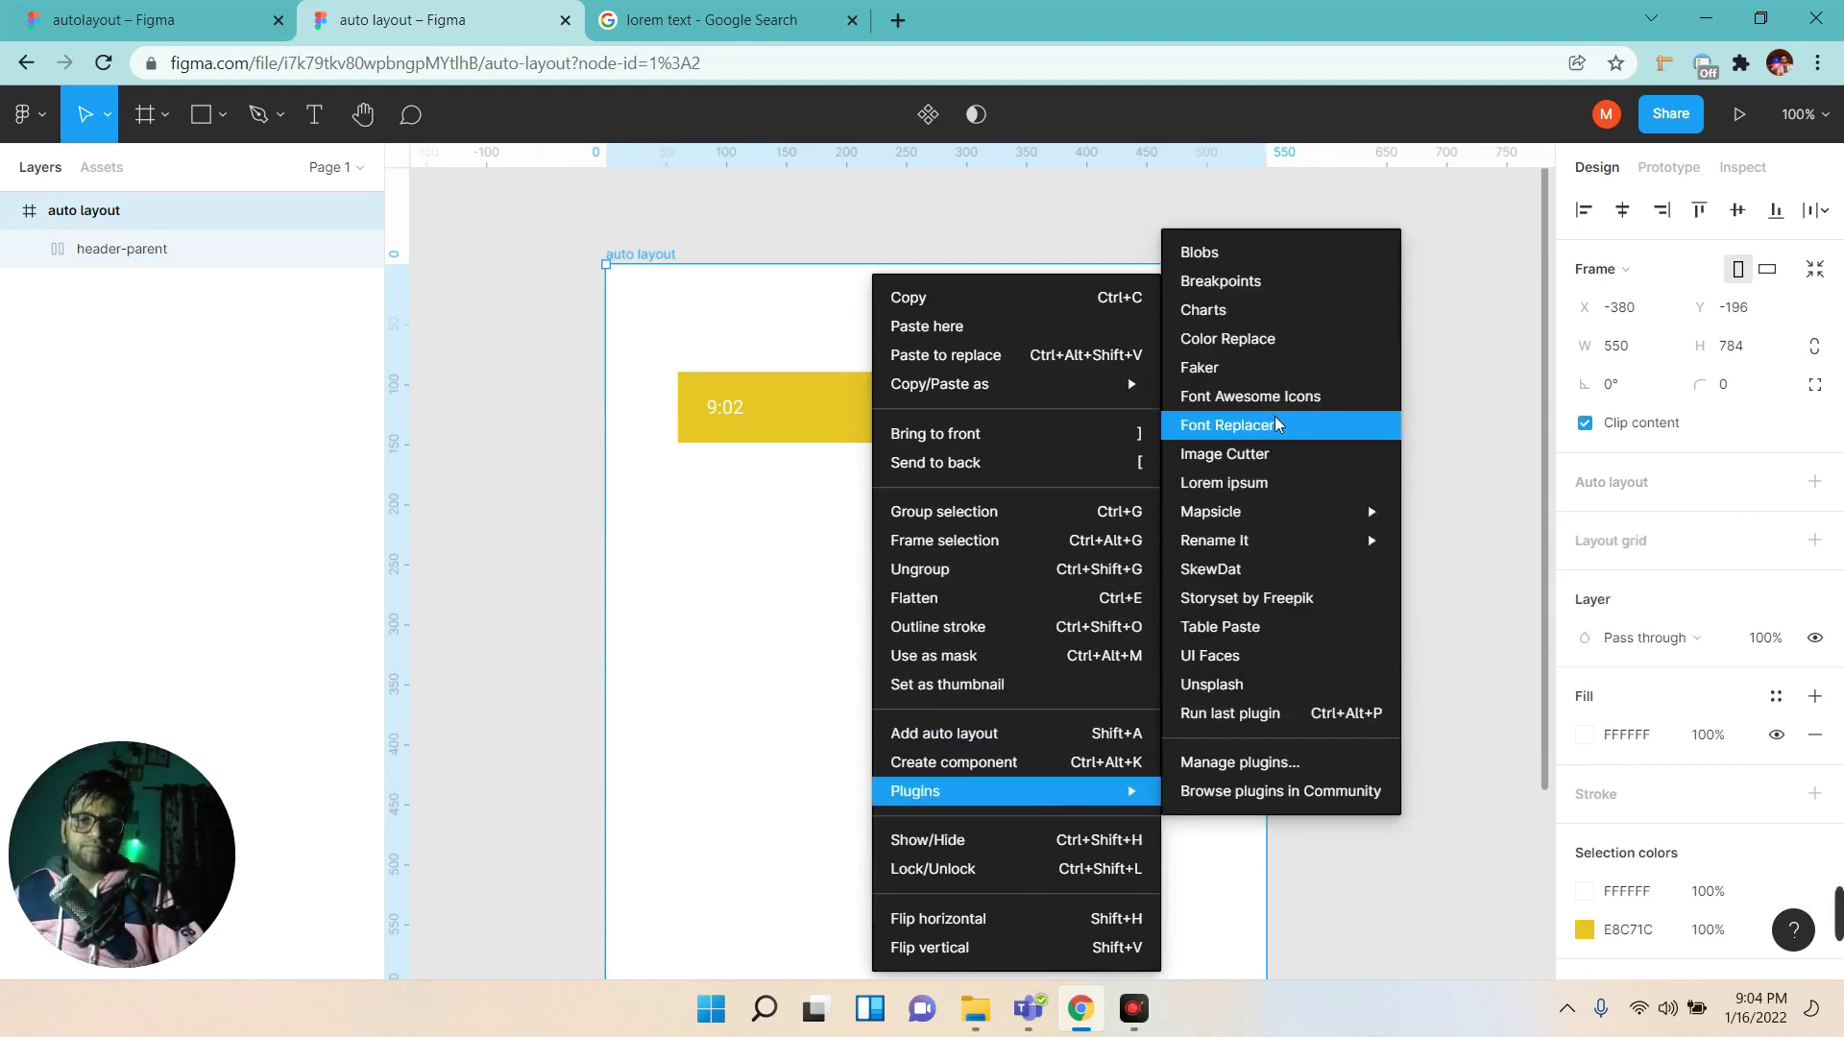
click(1278, 397)
click(1272, 484)
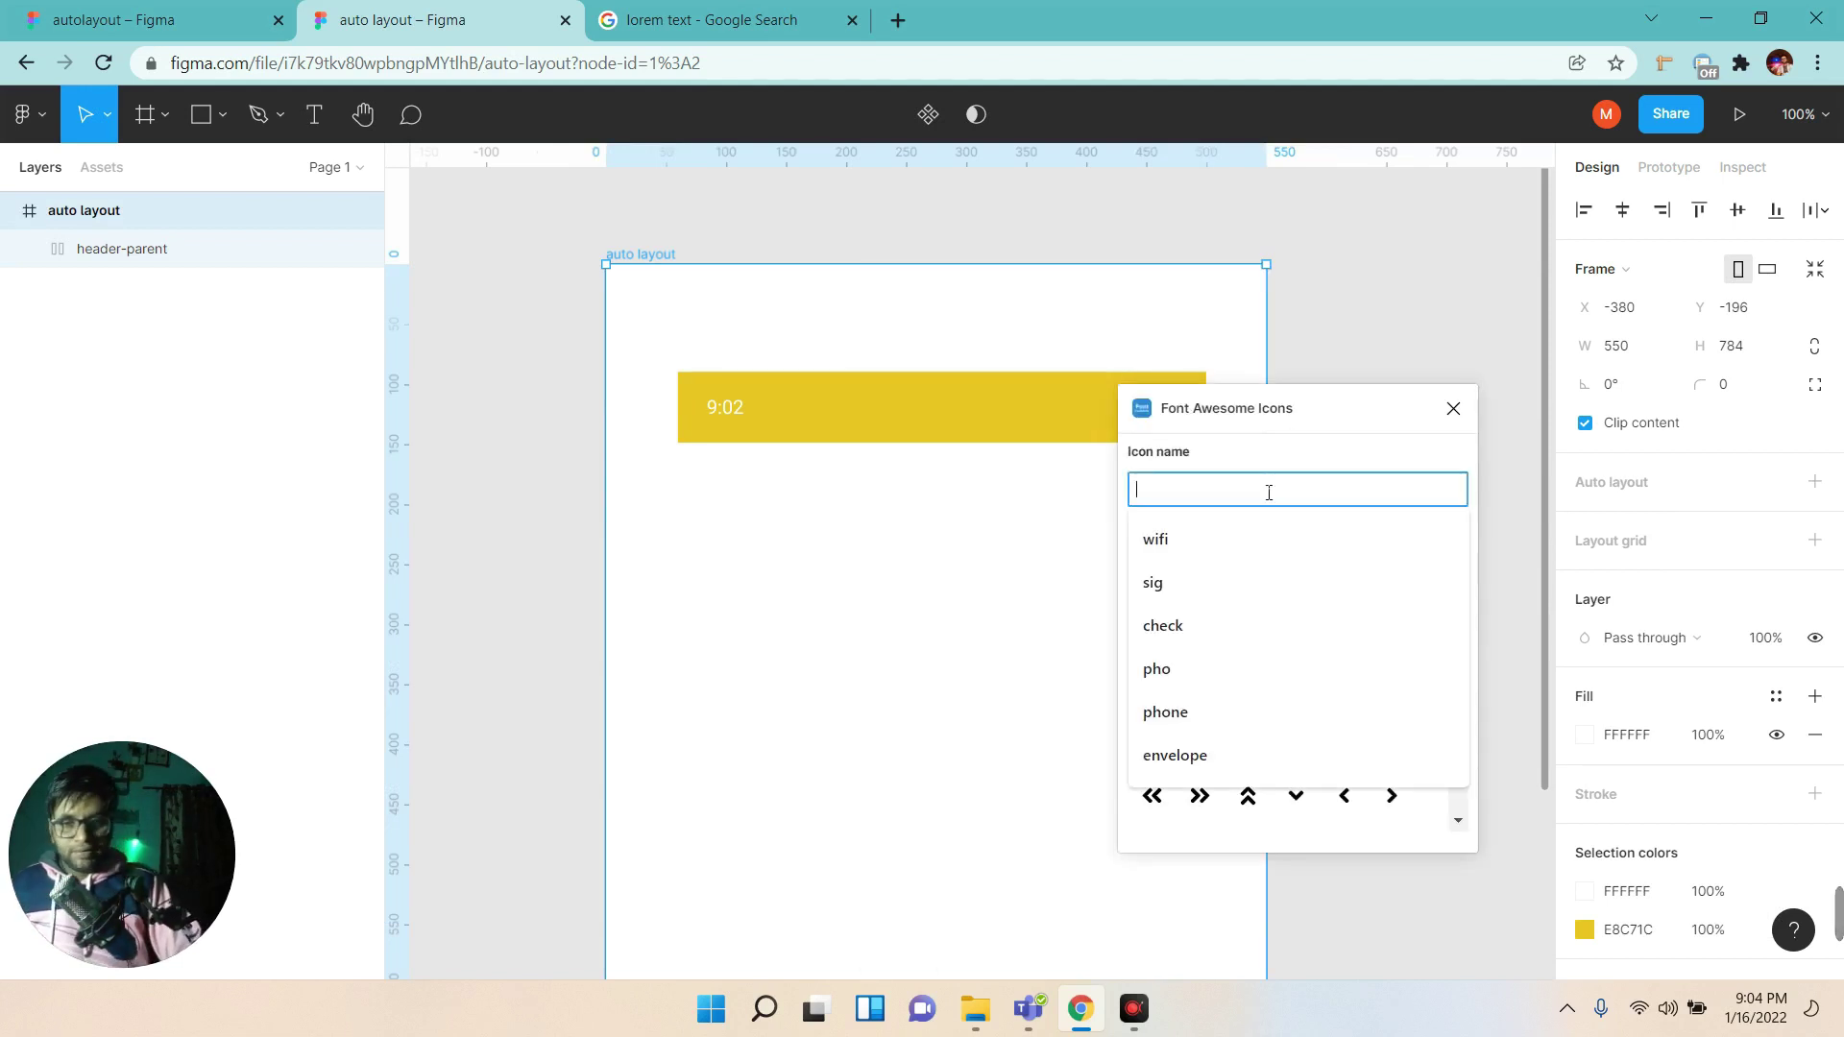
text(wifi)
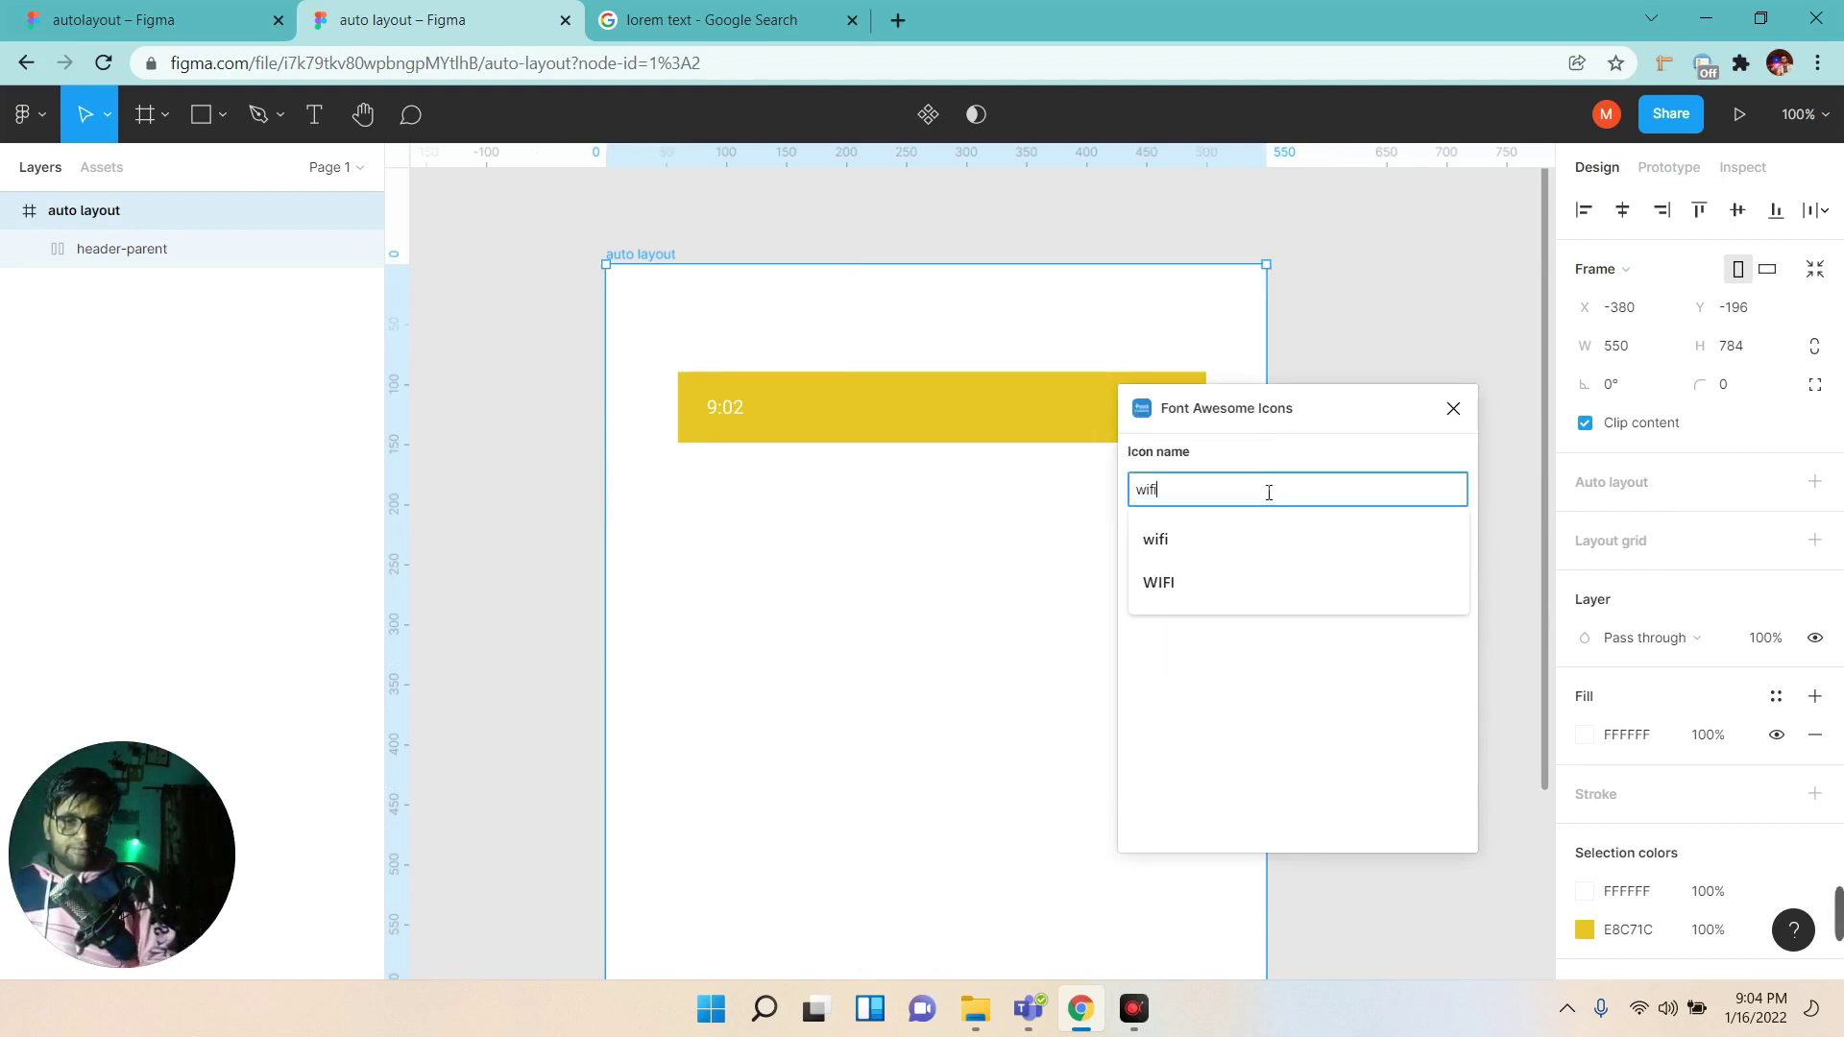
click(1204, 538)
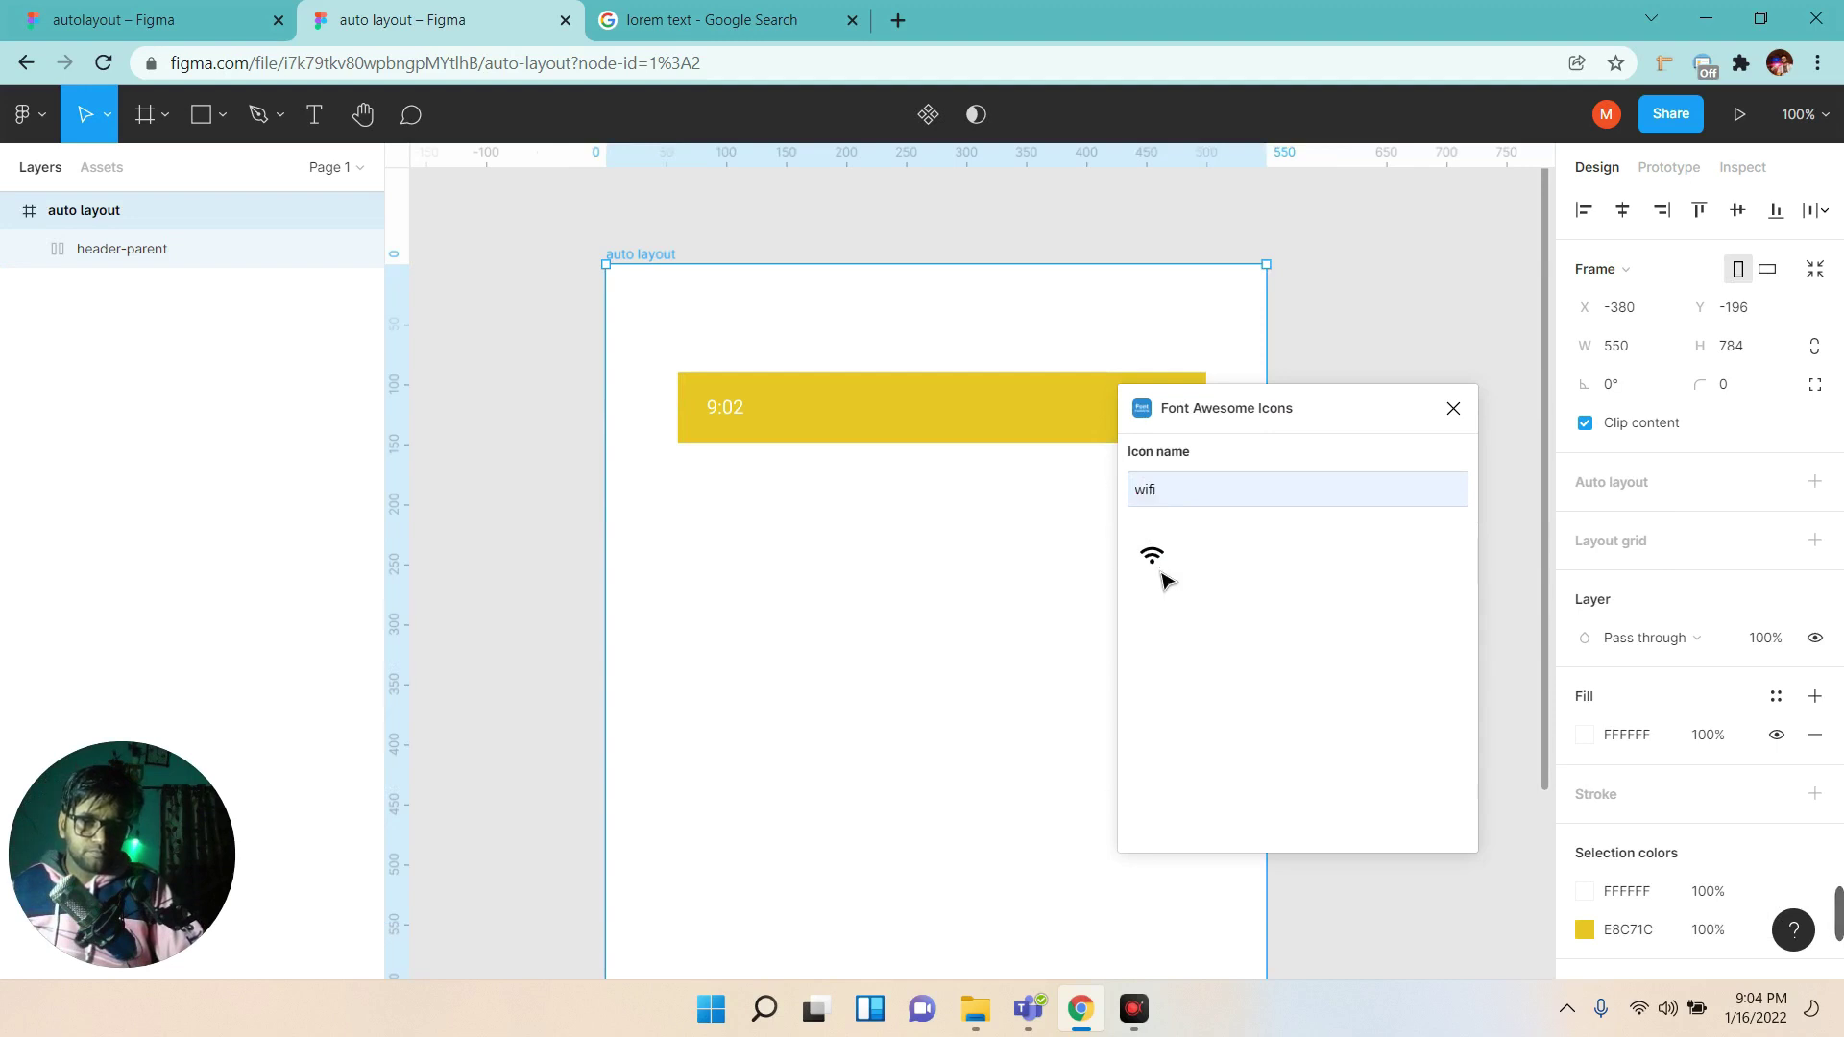
click(1163, 578)
click(13, 210)
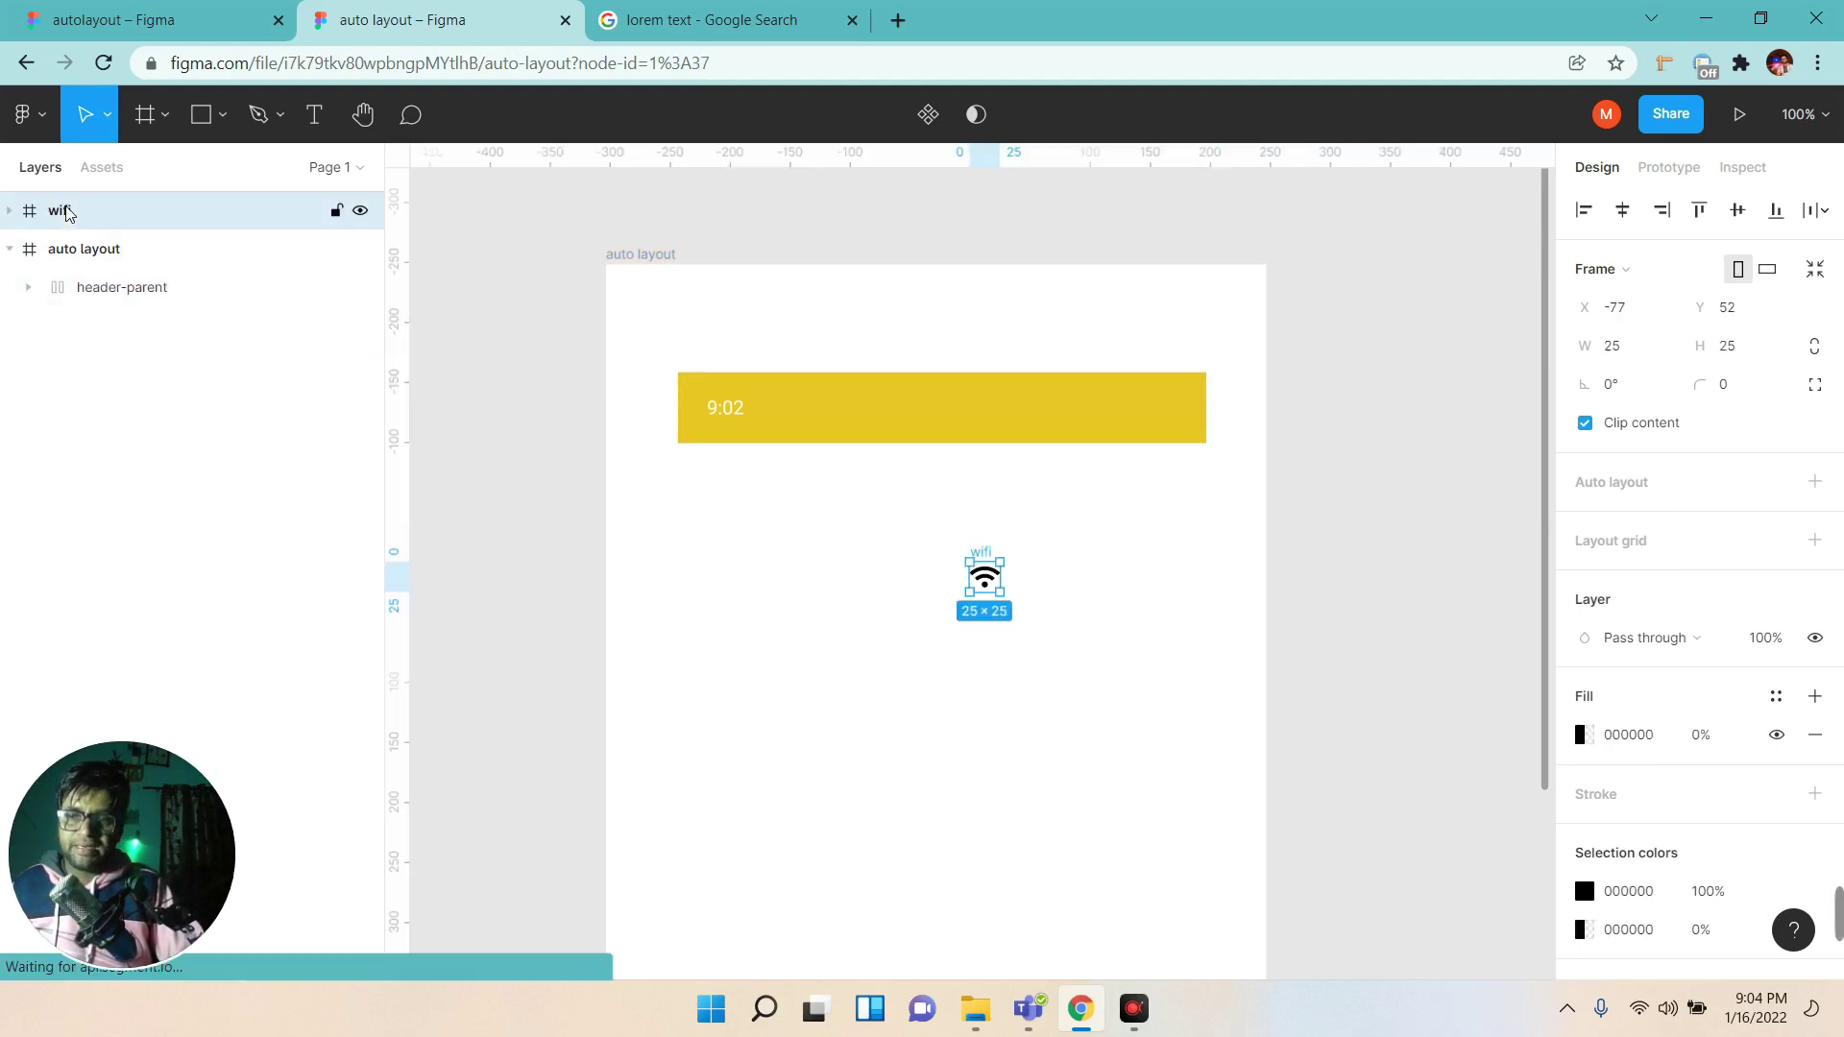
Insert the Font Awesome signal-bars icon and nudge it right, out from under wifi.
right_click(817, 663)
mouse_move(951, 792)
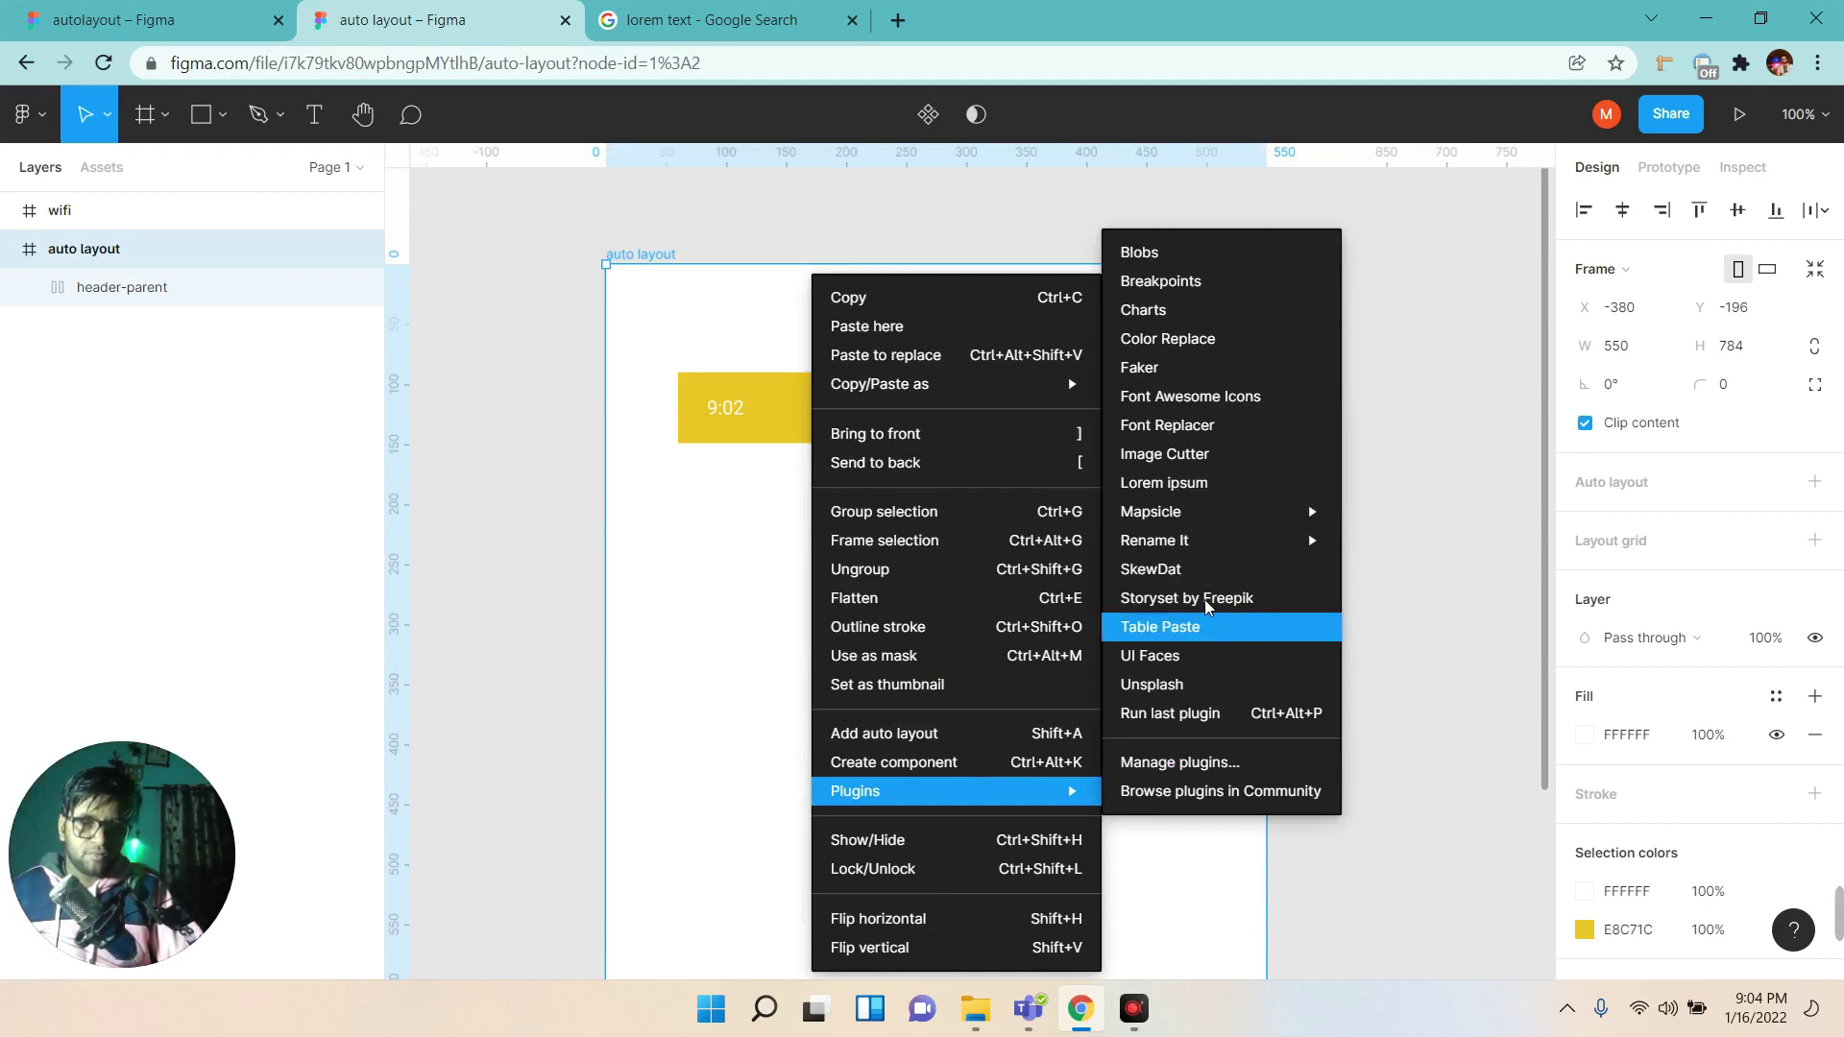
click(1190, 396)
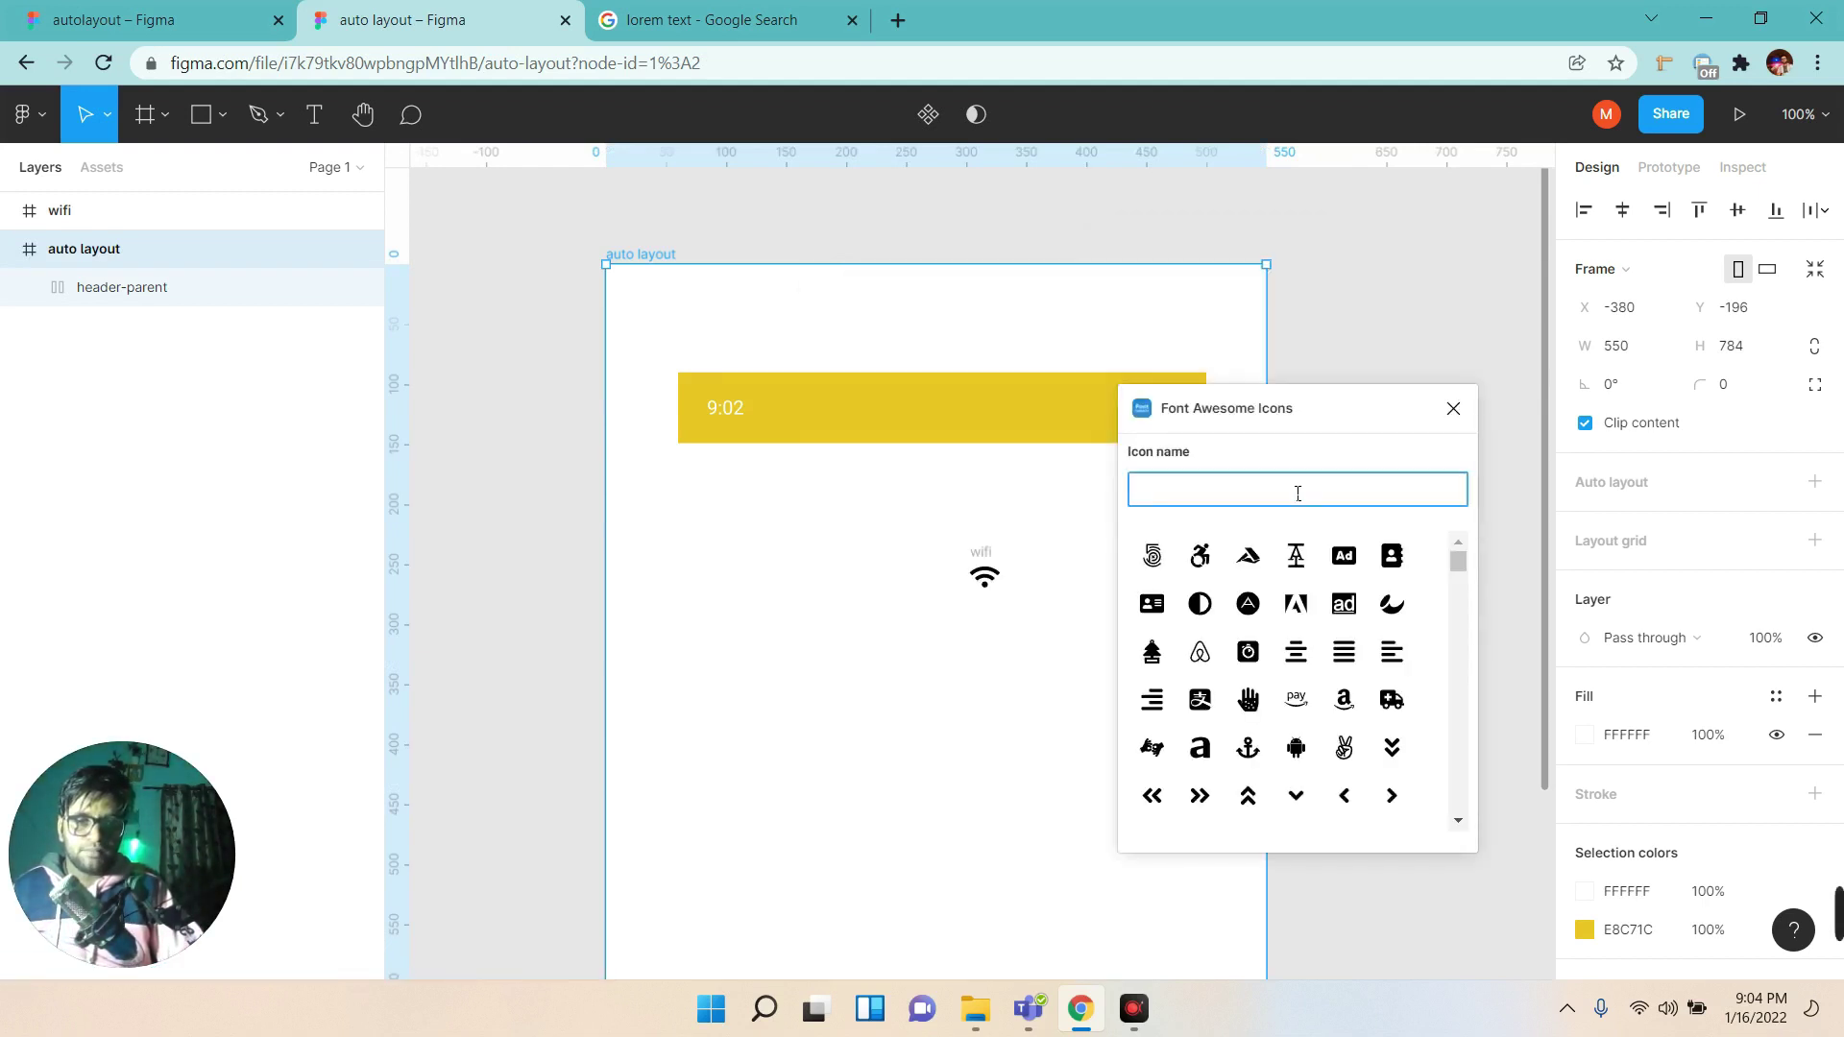
click(1298, 494)
text(si)
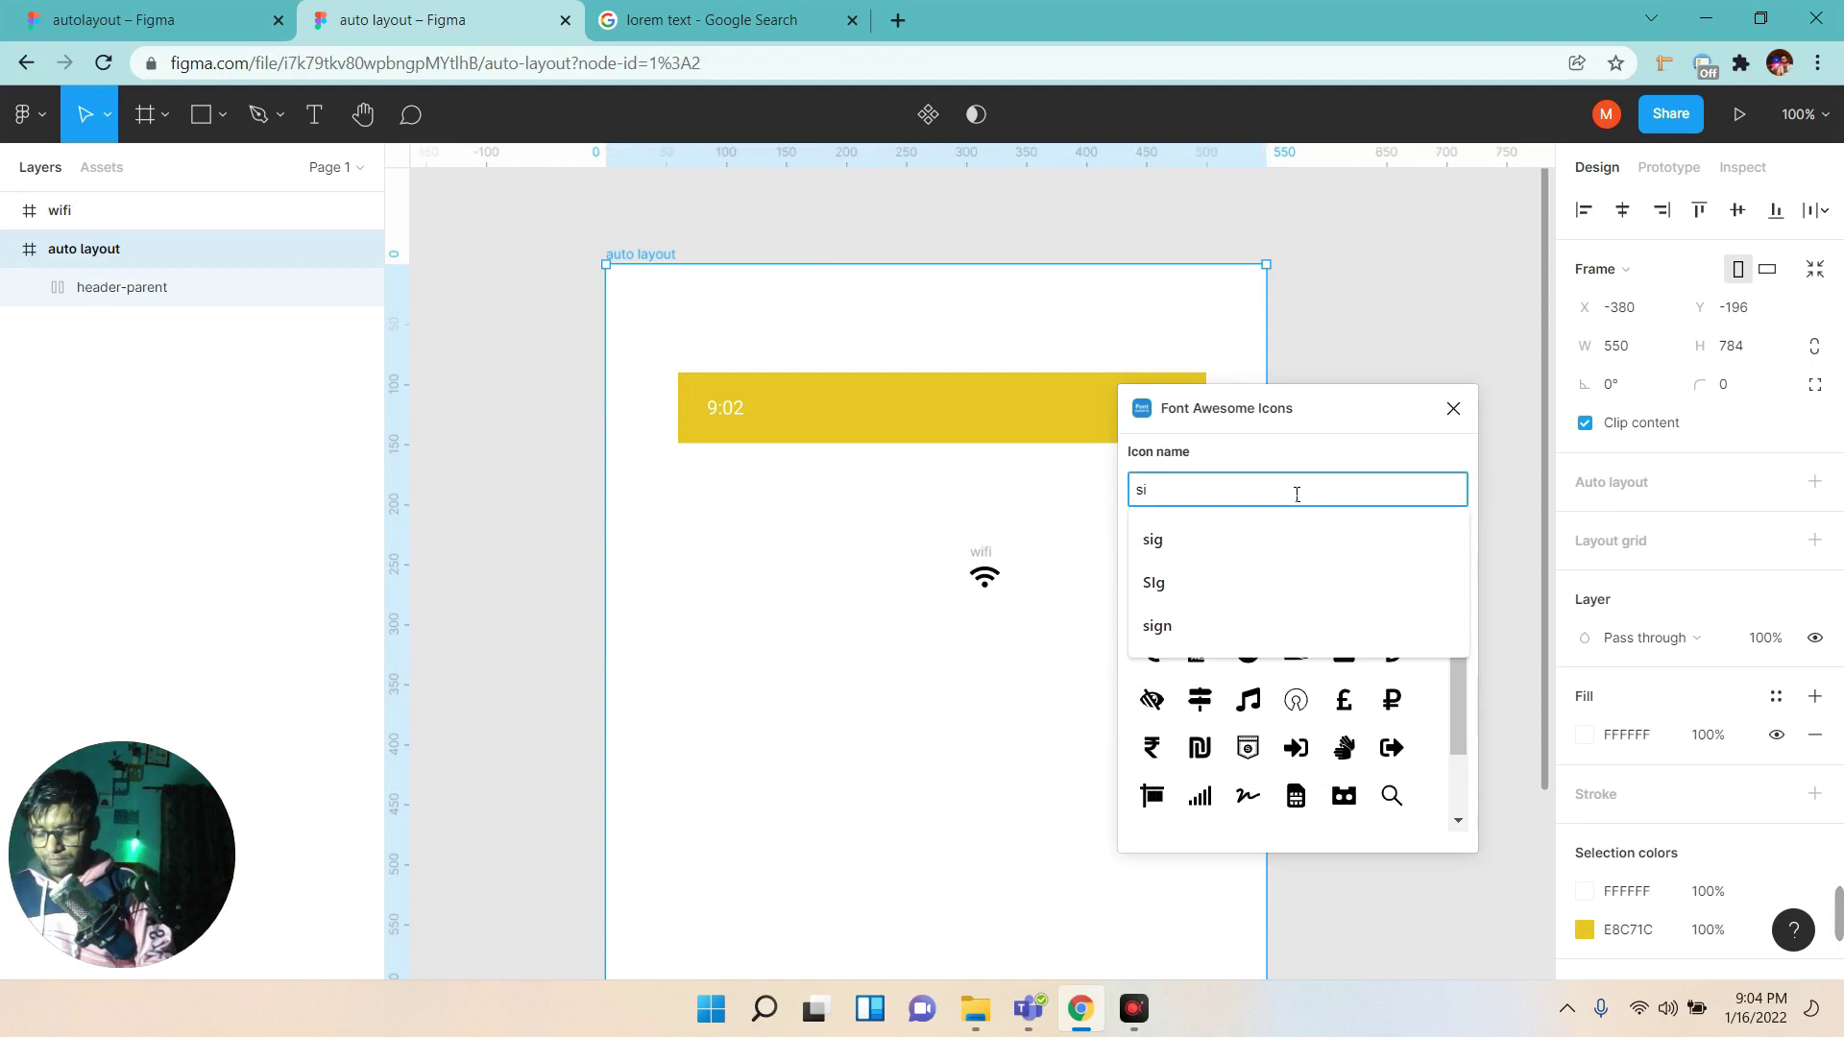
text(g)
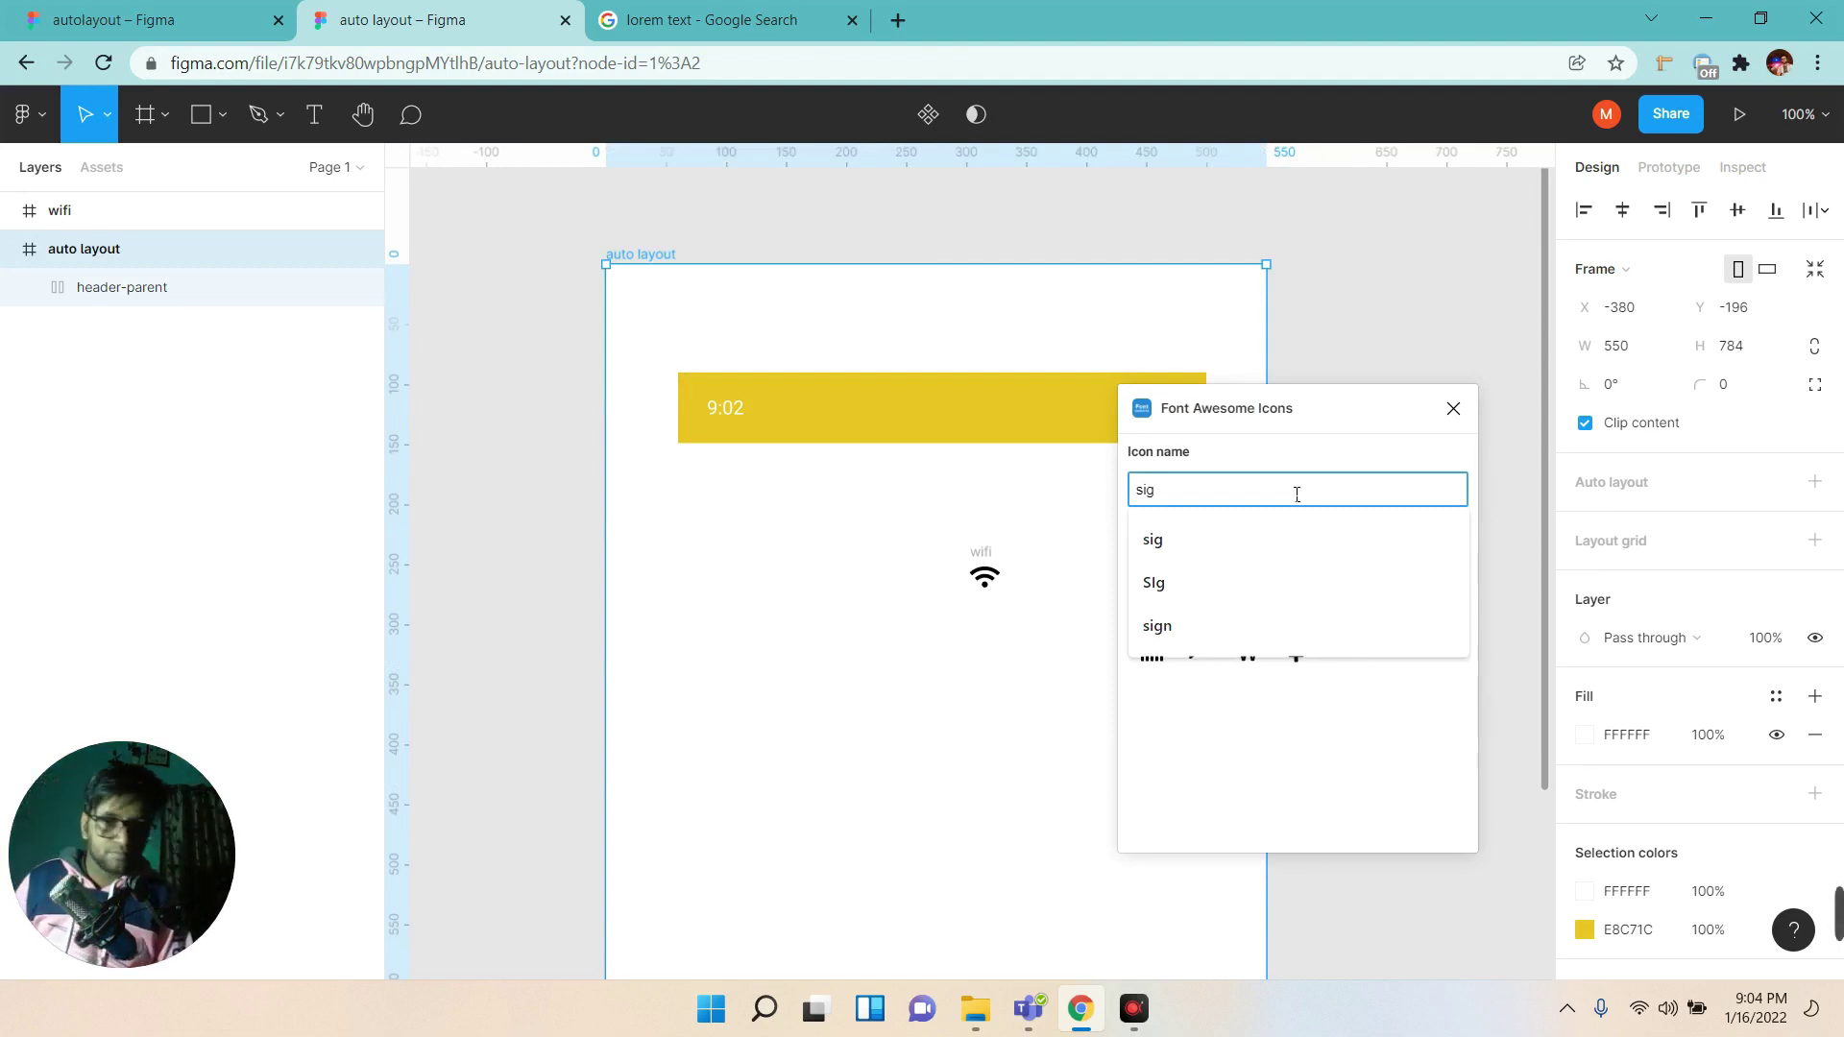
click(1277, 555)
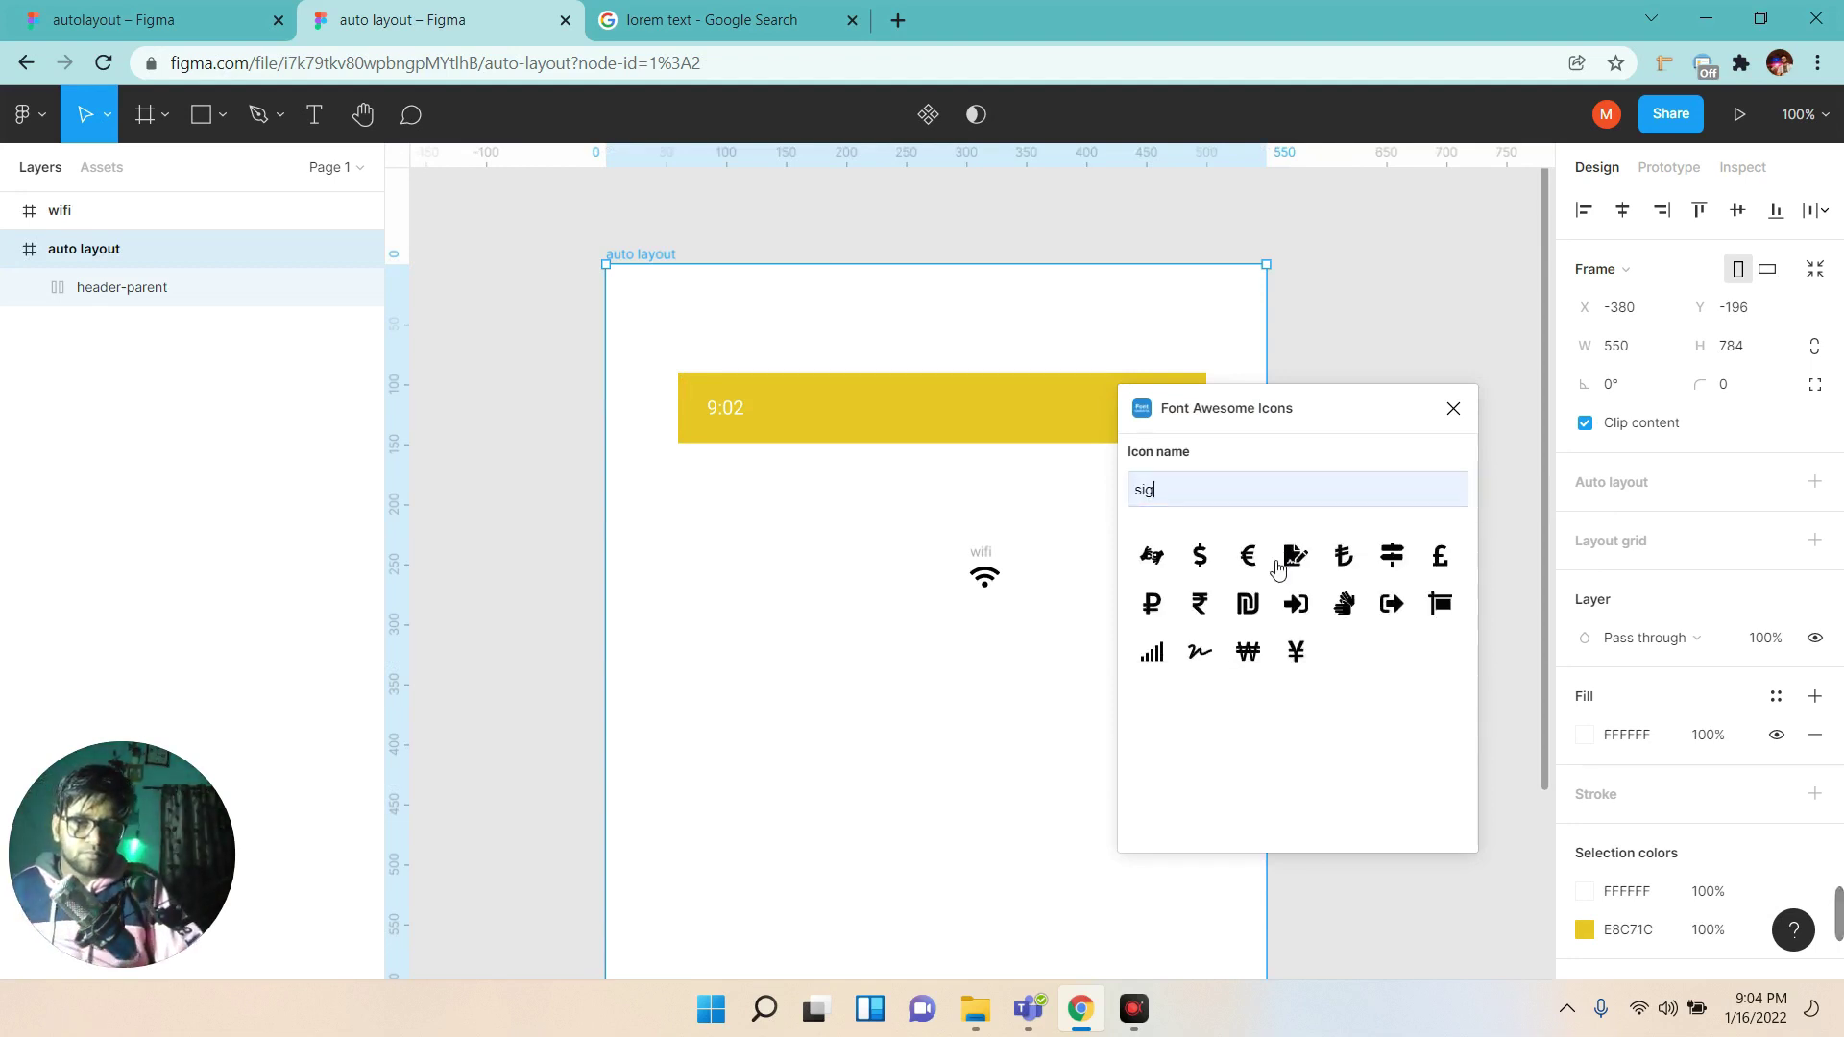
click(1163, 656)
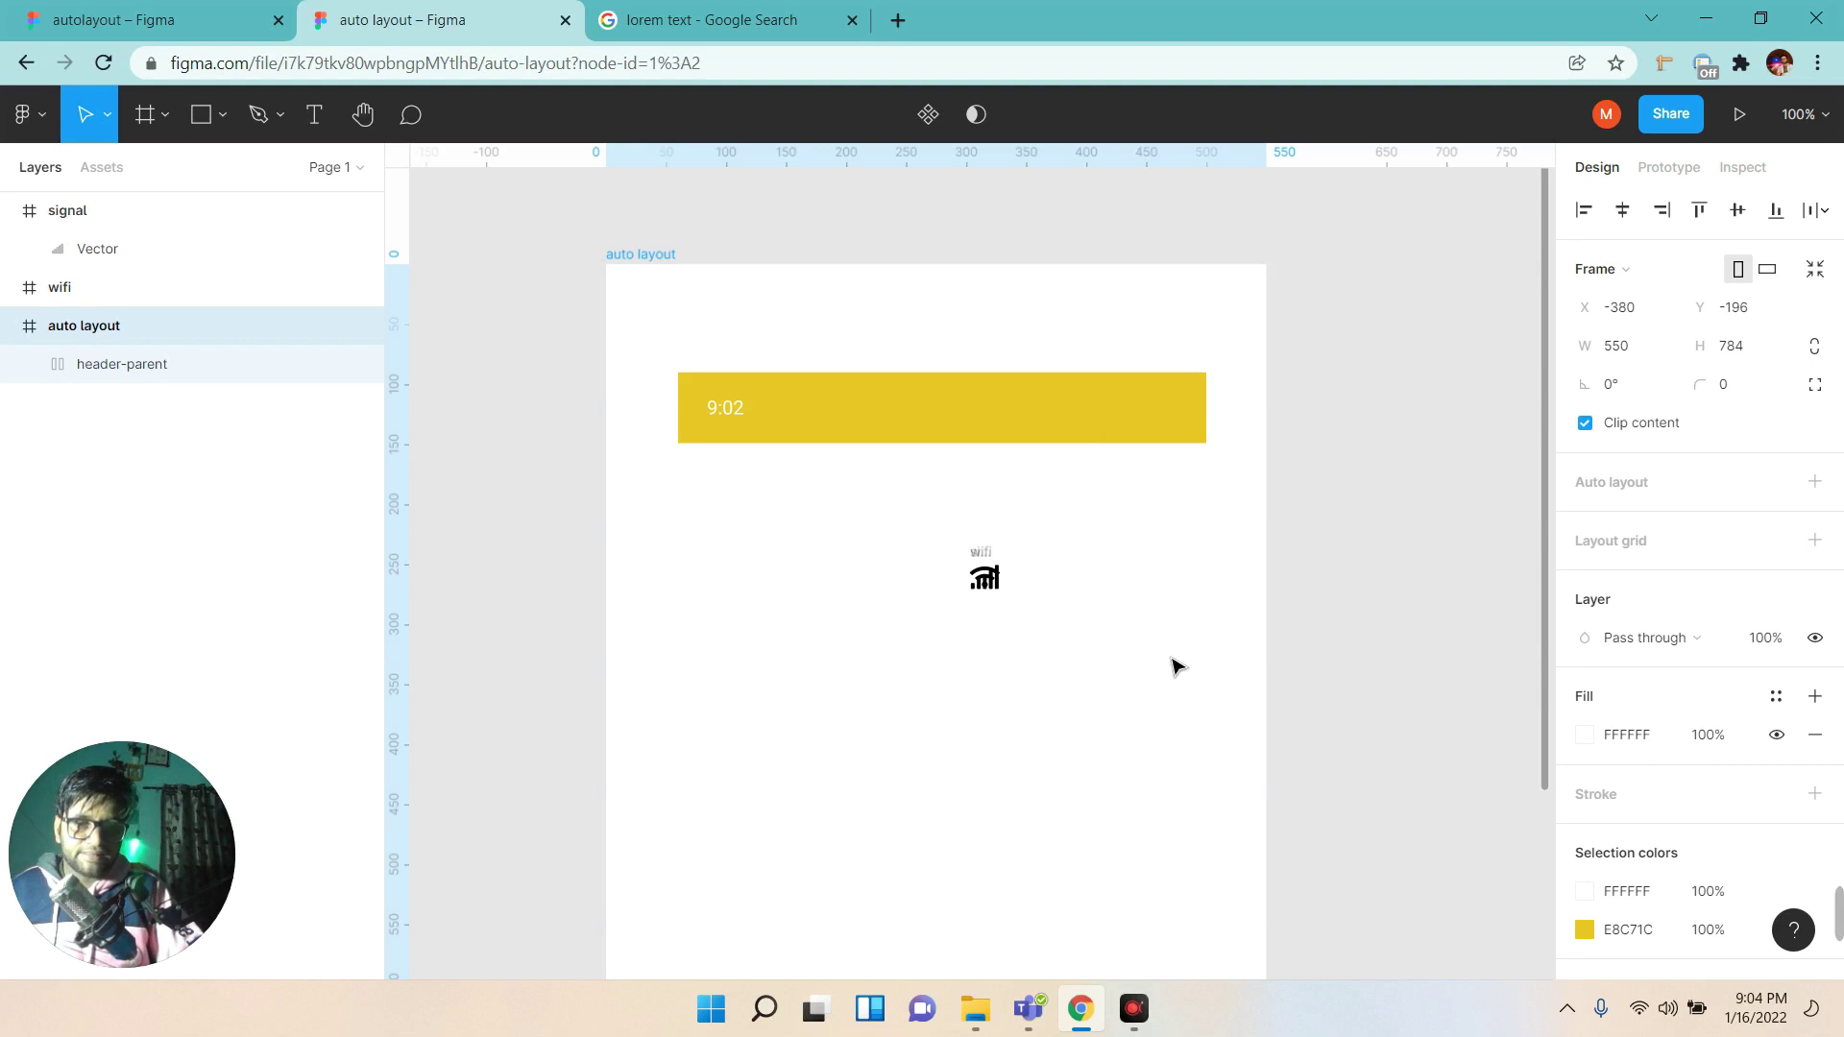
click(8, 211)
click(81, 217)
key(shift+Right)
key(shift+Right)
key(shift+Right)
key(shift+Right)
key(shift+Right)
Insert the Font Awesome battery-full icon and nudge it down, away from wifi.
right_click(752, 613)
mouse_move(864, 791)
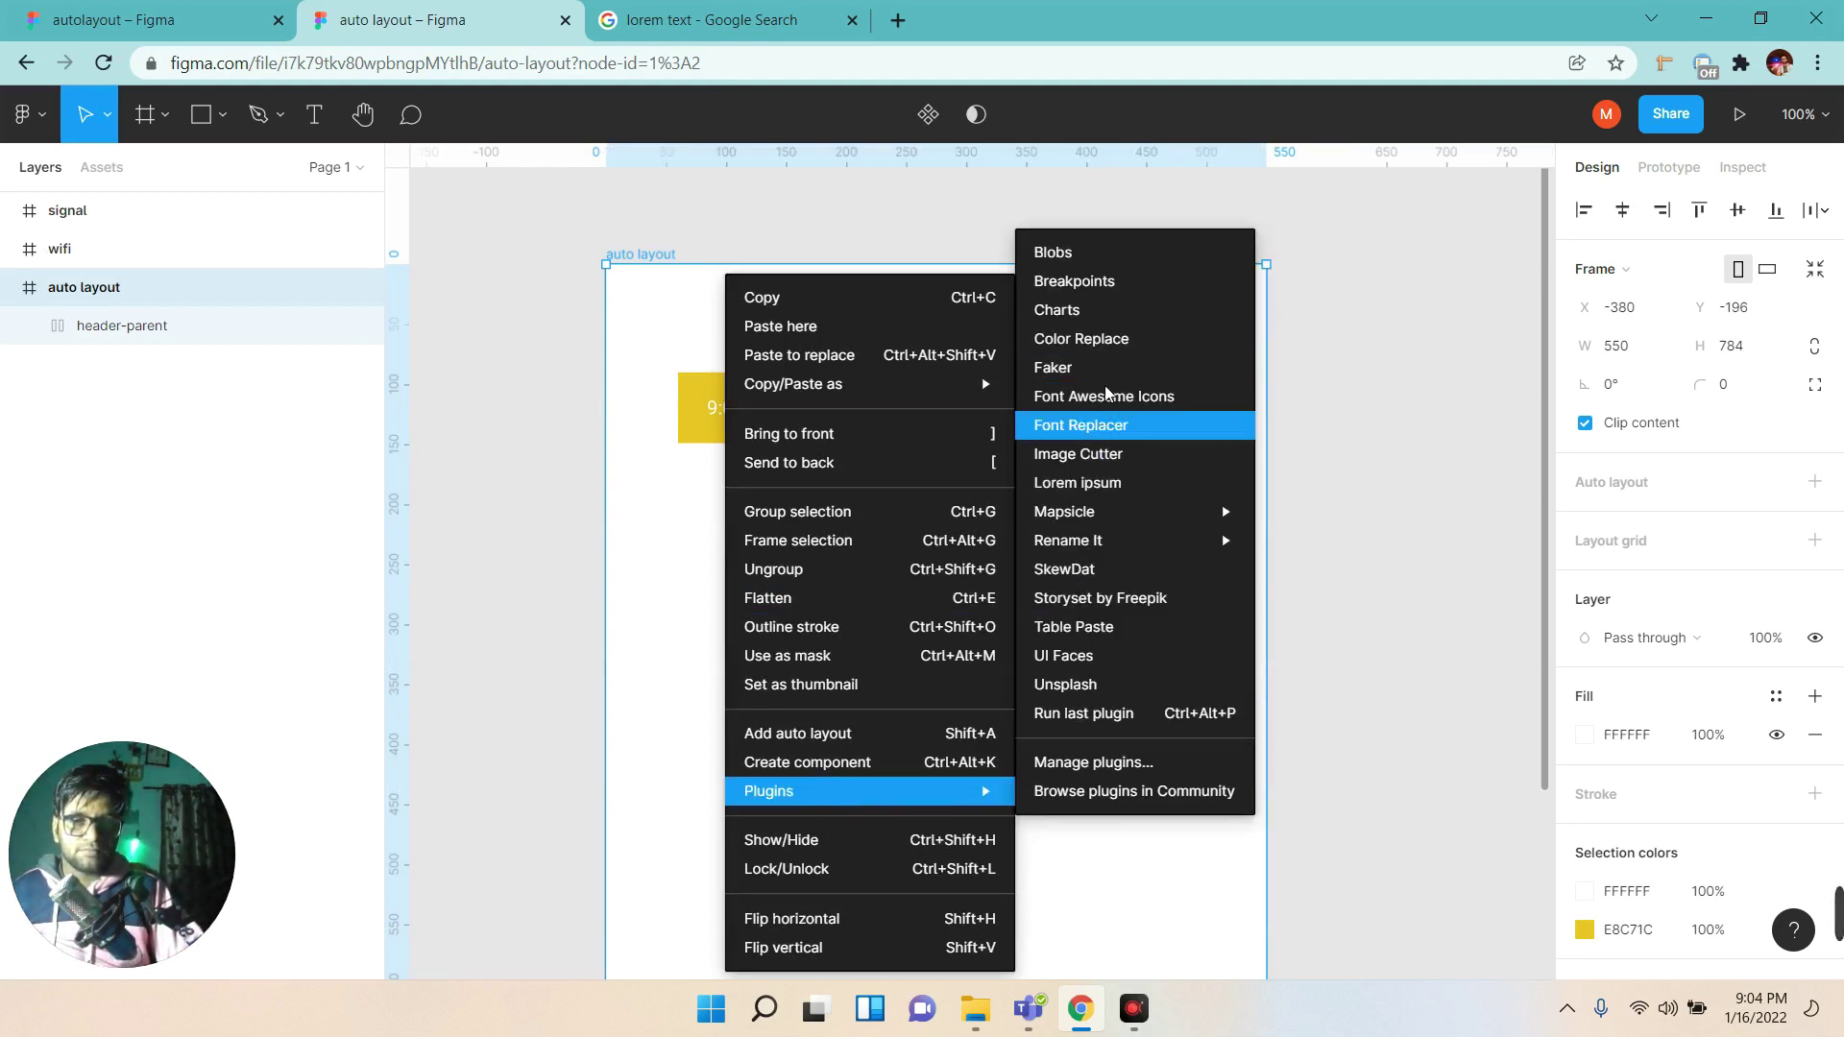
click(1105, 396)
click(1274, 492)
text(batter)
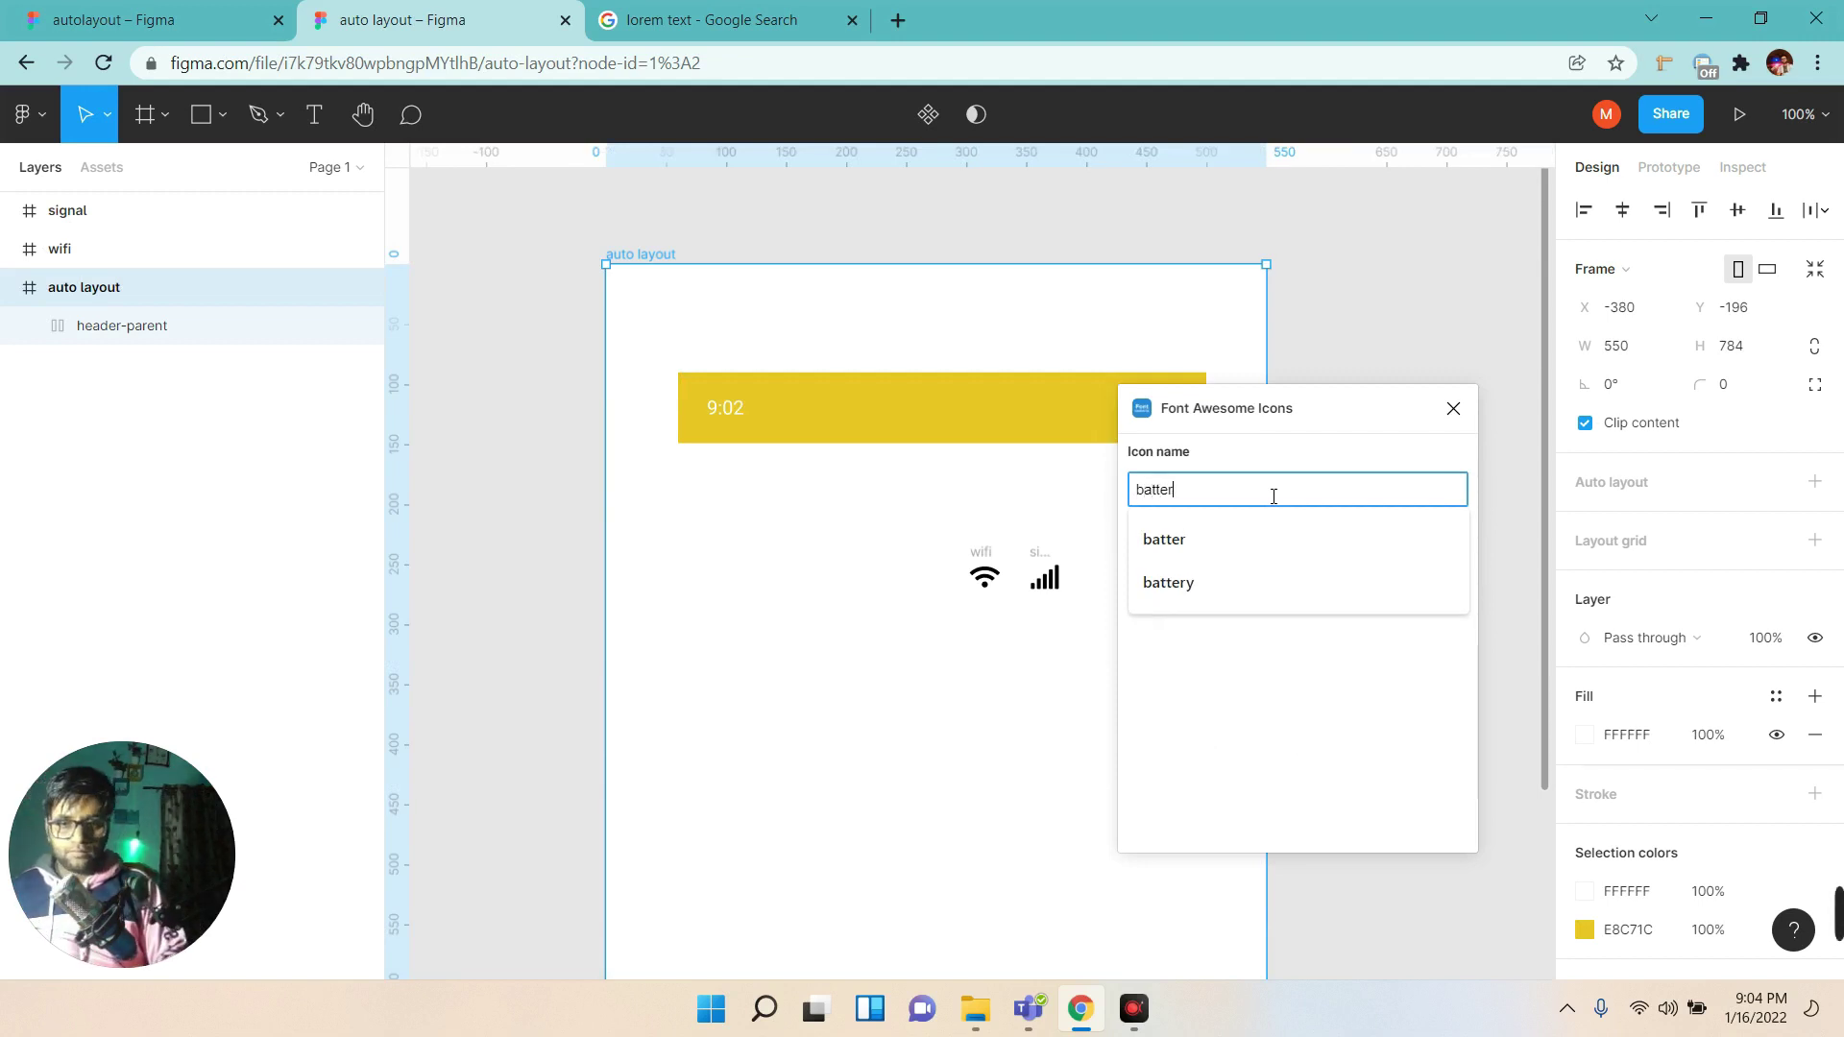
text(y)
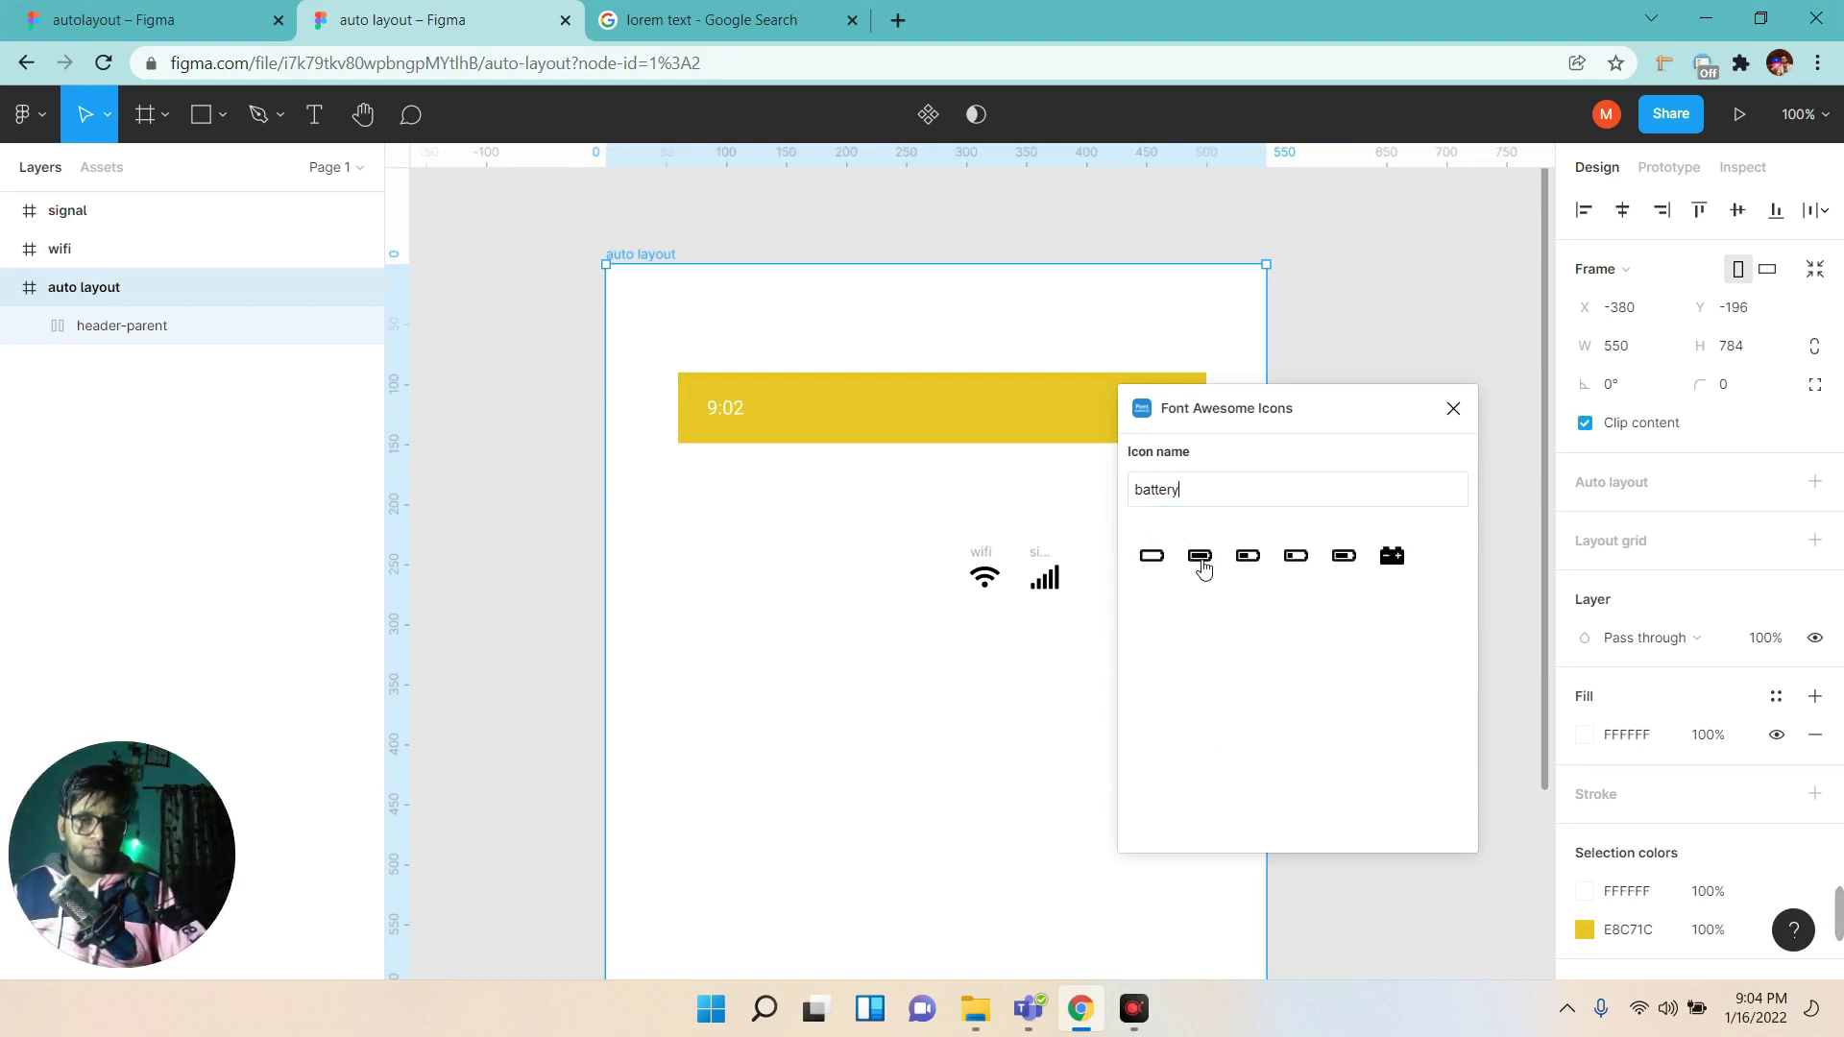
click(1207, 564)
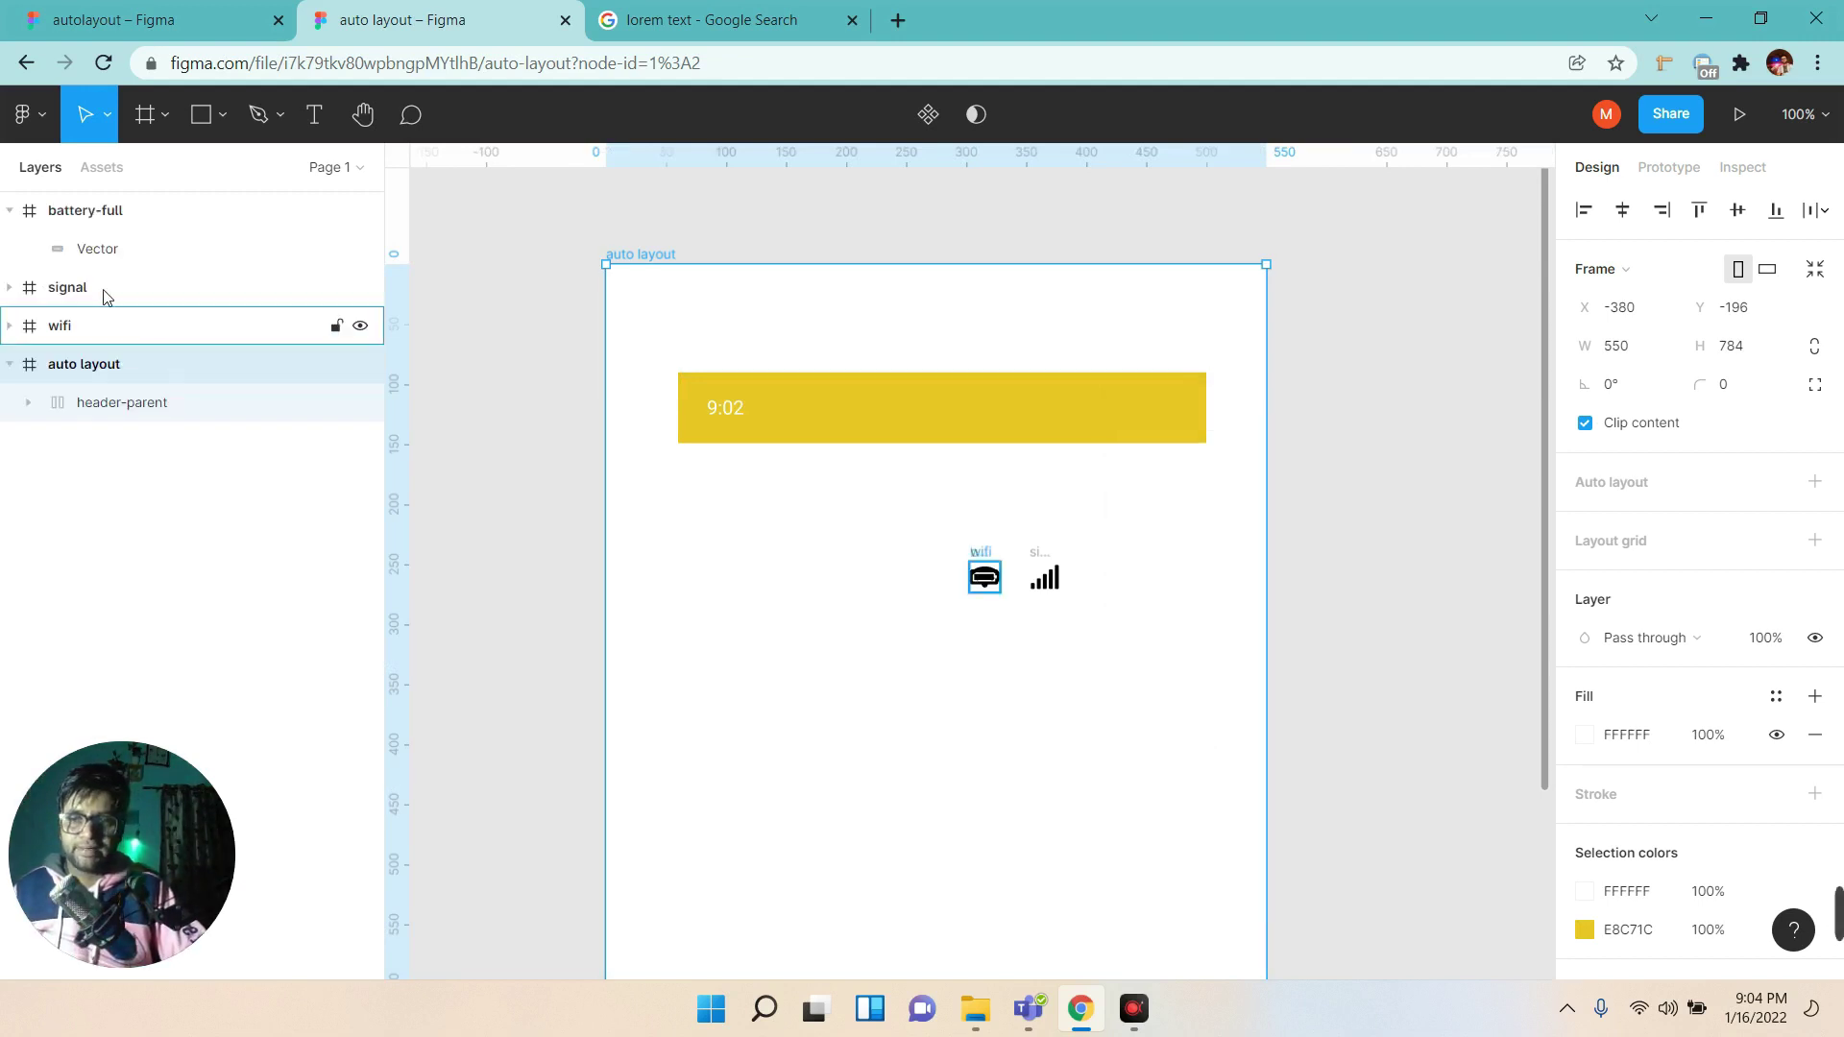
click(32, 219)
key(shift+Down)
key(shift+Down)
key(shift+Down)
key(shift+Down)
key(shift+Down)
key(shift+Down)
key(shift+Down)
Wrap the signal, wifi and battery icons in an auto-layout frame named icons-parent.
click(165, 250)
key(shift+Left)
key(shift+Left)
key(shift+Left)
key(shift+Left)
key(shift+Left)
key(shift+Left)
key(shift+Left)
key(shift+Left)
key(shift+Left)
key(shift+Down)
key(shift+Down)
key(shift+Down)
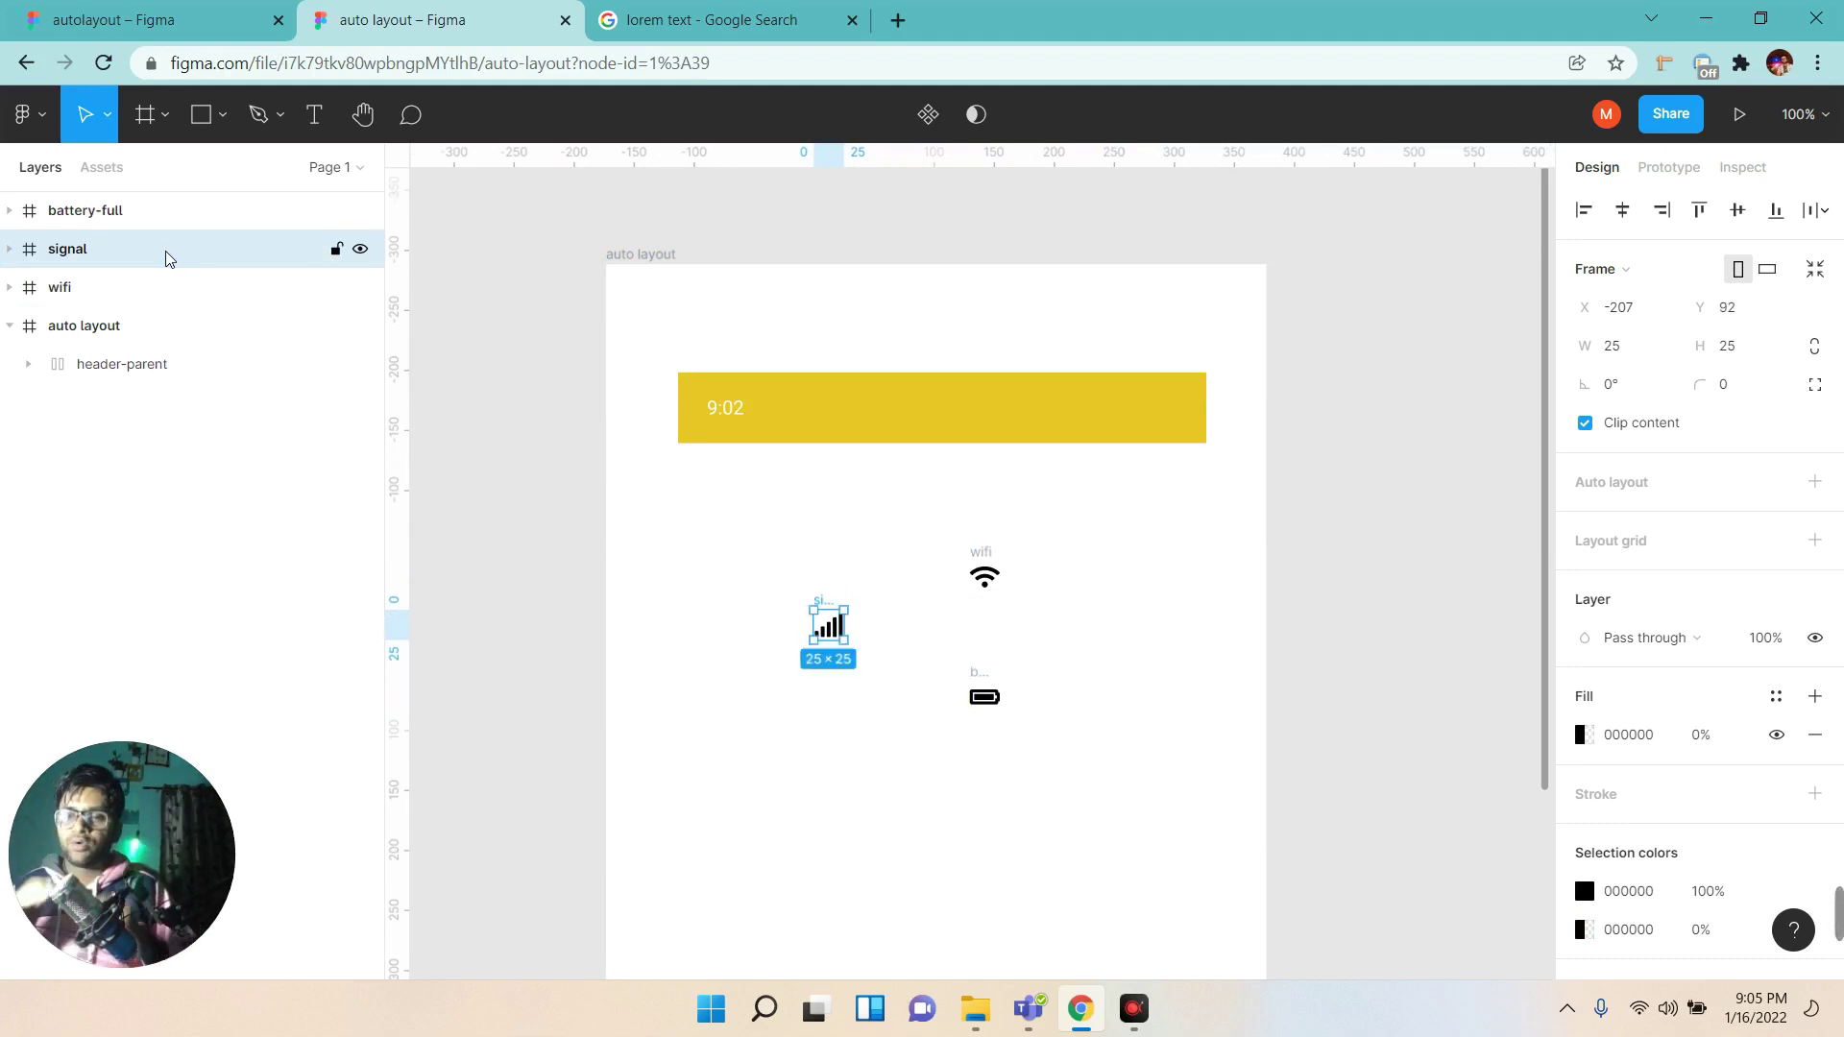
click(132, 288)
shift+click(127, 208)
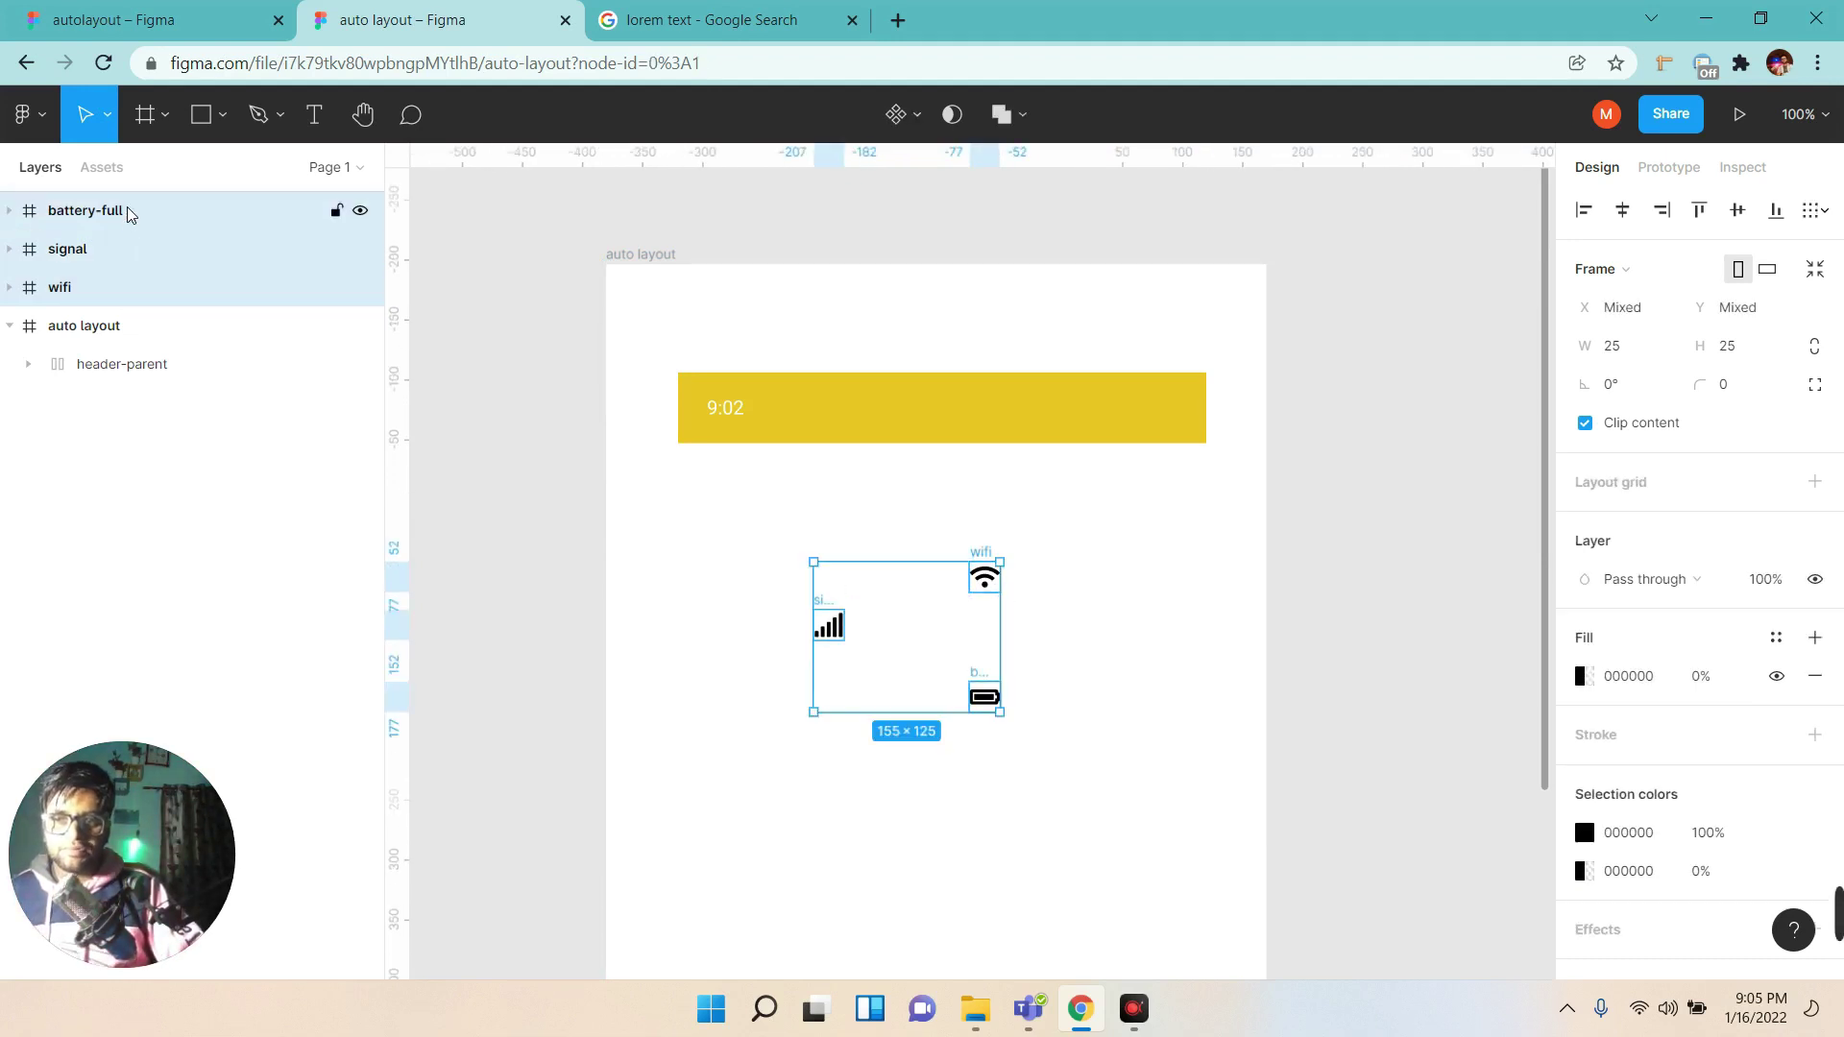
key(shift+a)
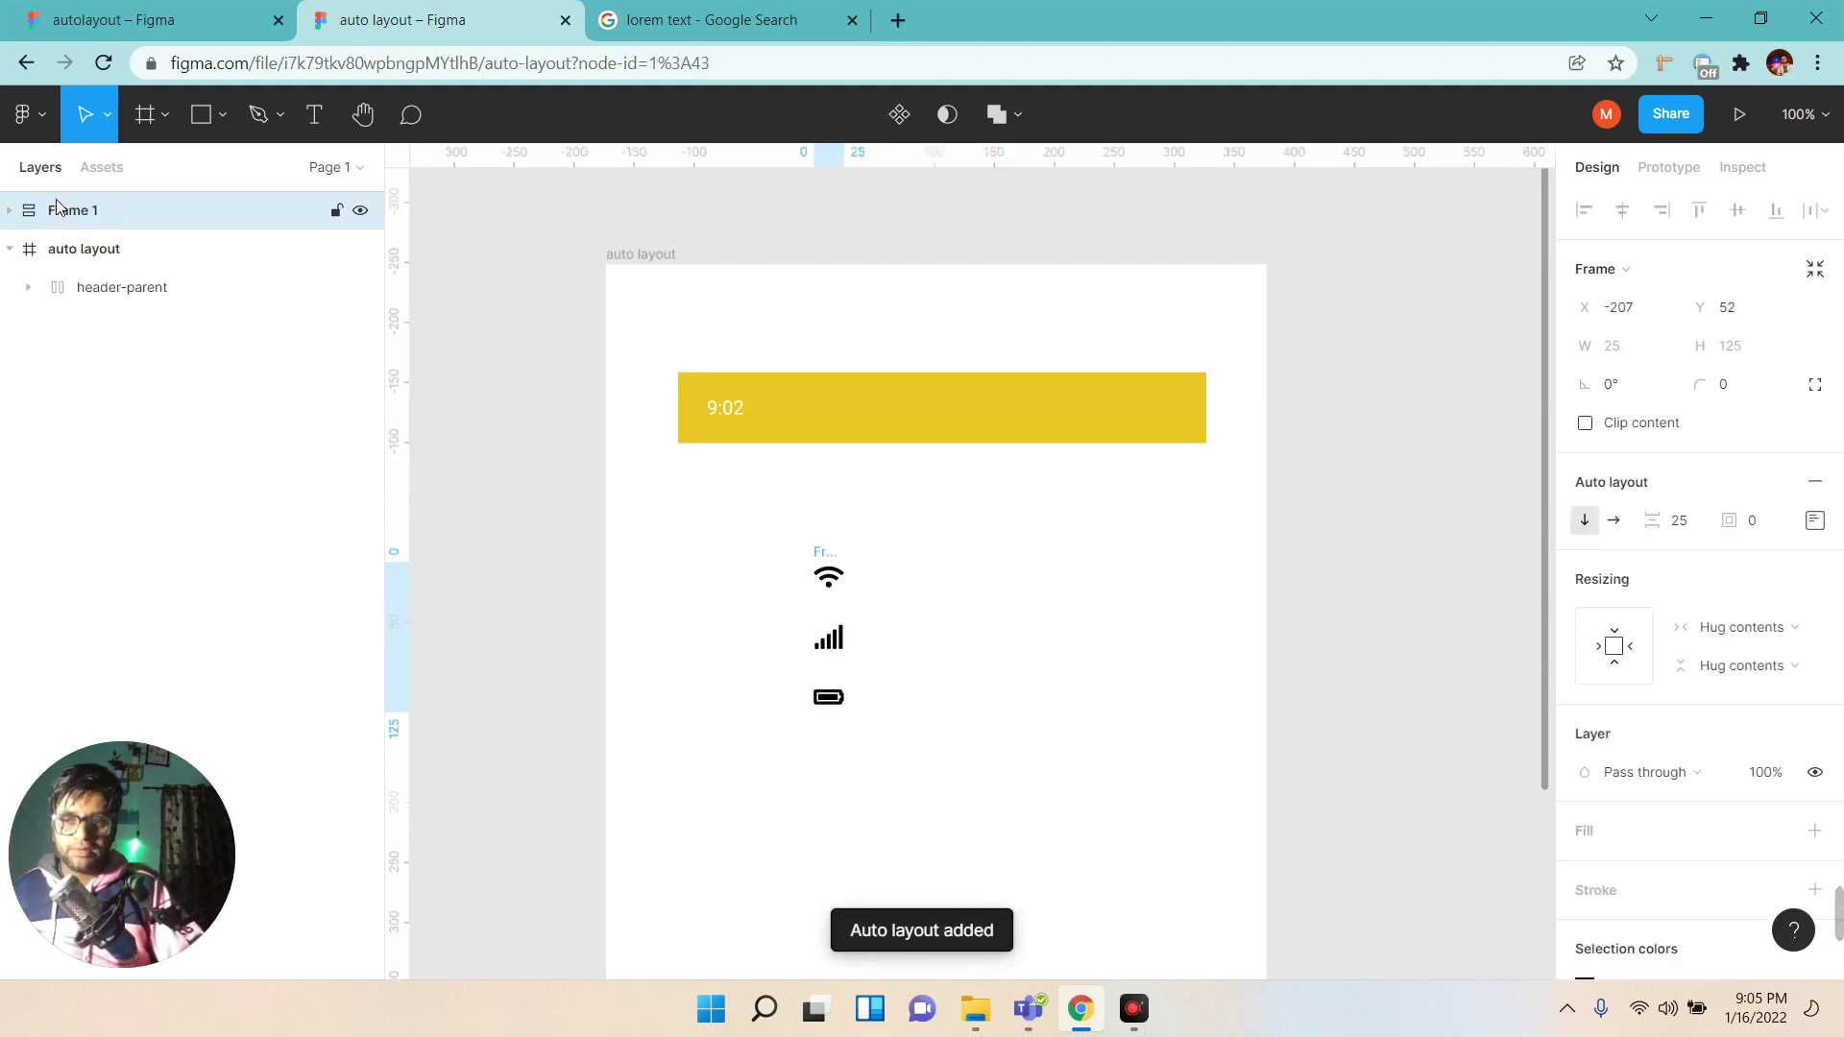
double_click(57, 208)
text(icons-parent)
key(Return)
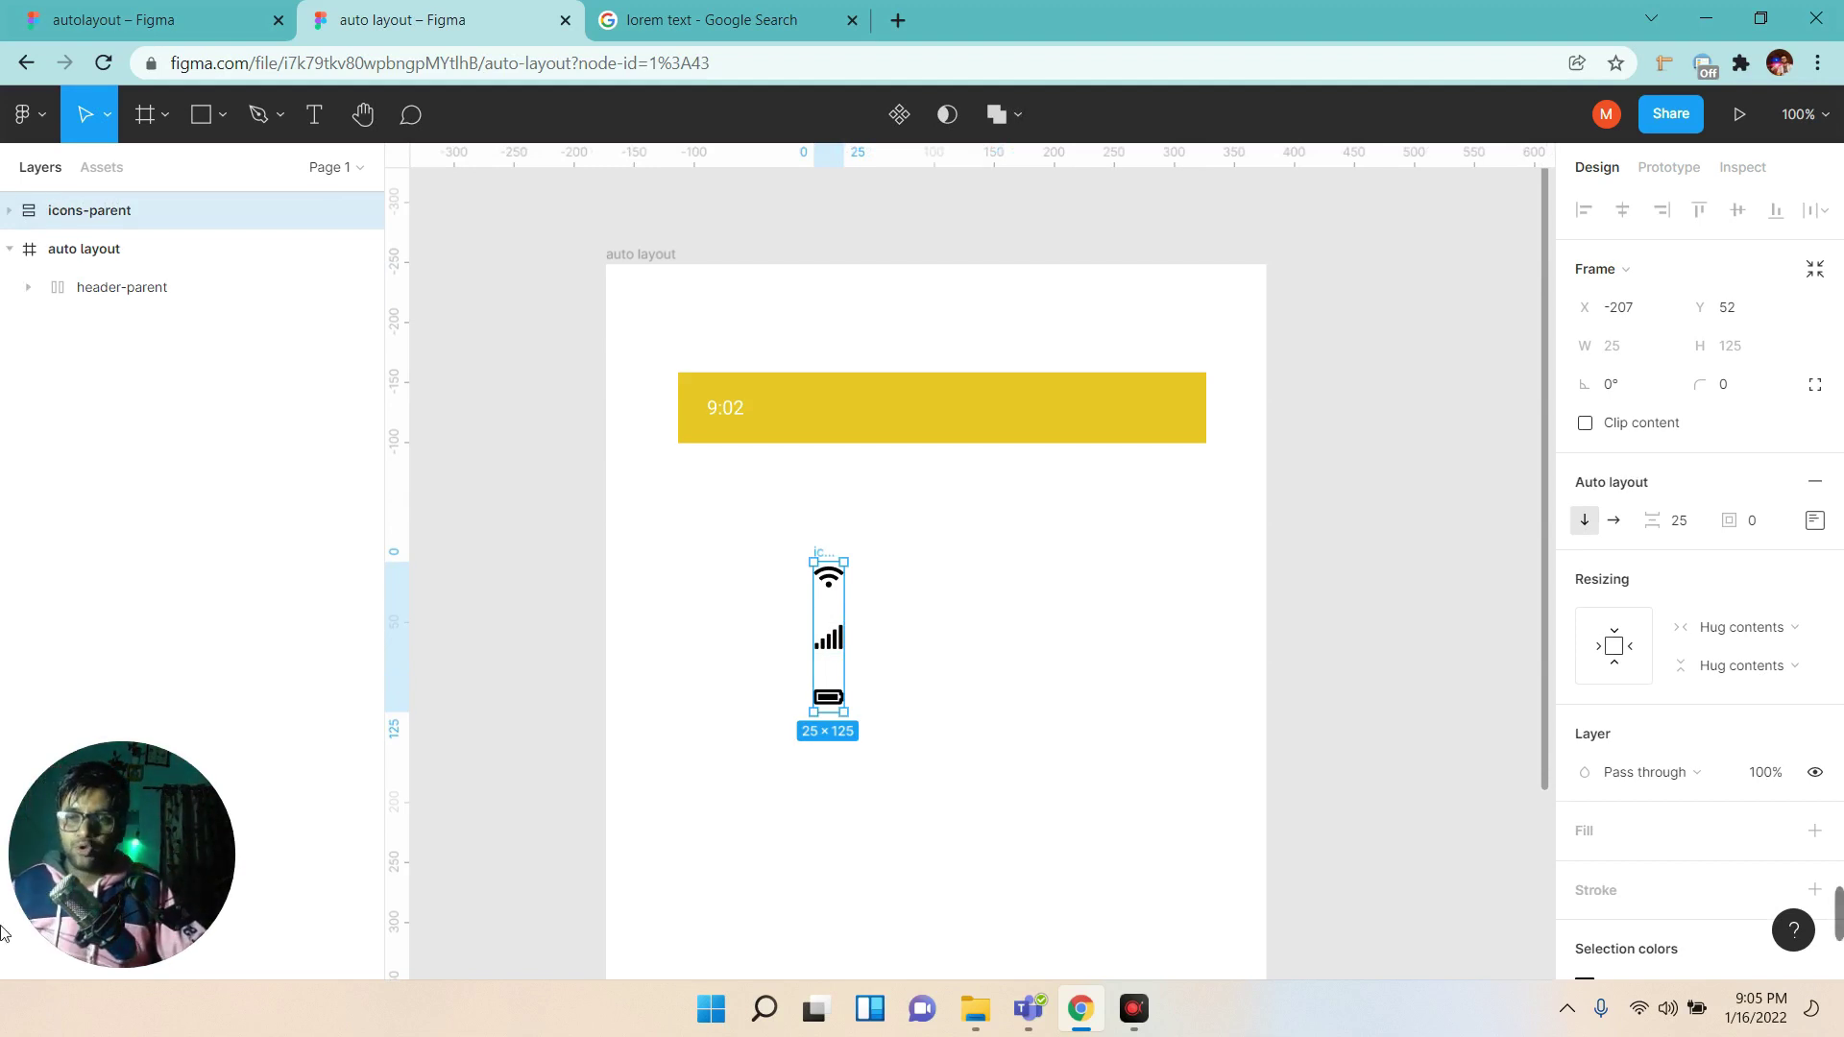
Lay out the icons-parent row horizontally with 15 spacing between icons.
click(1618, 525)
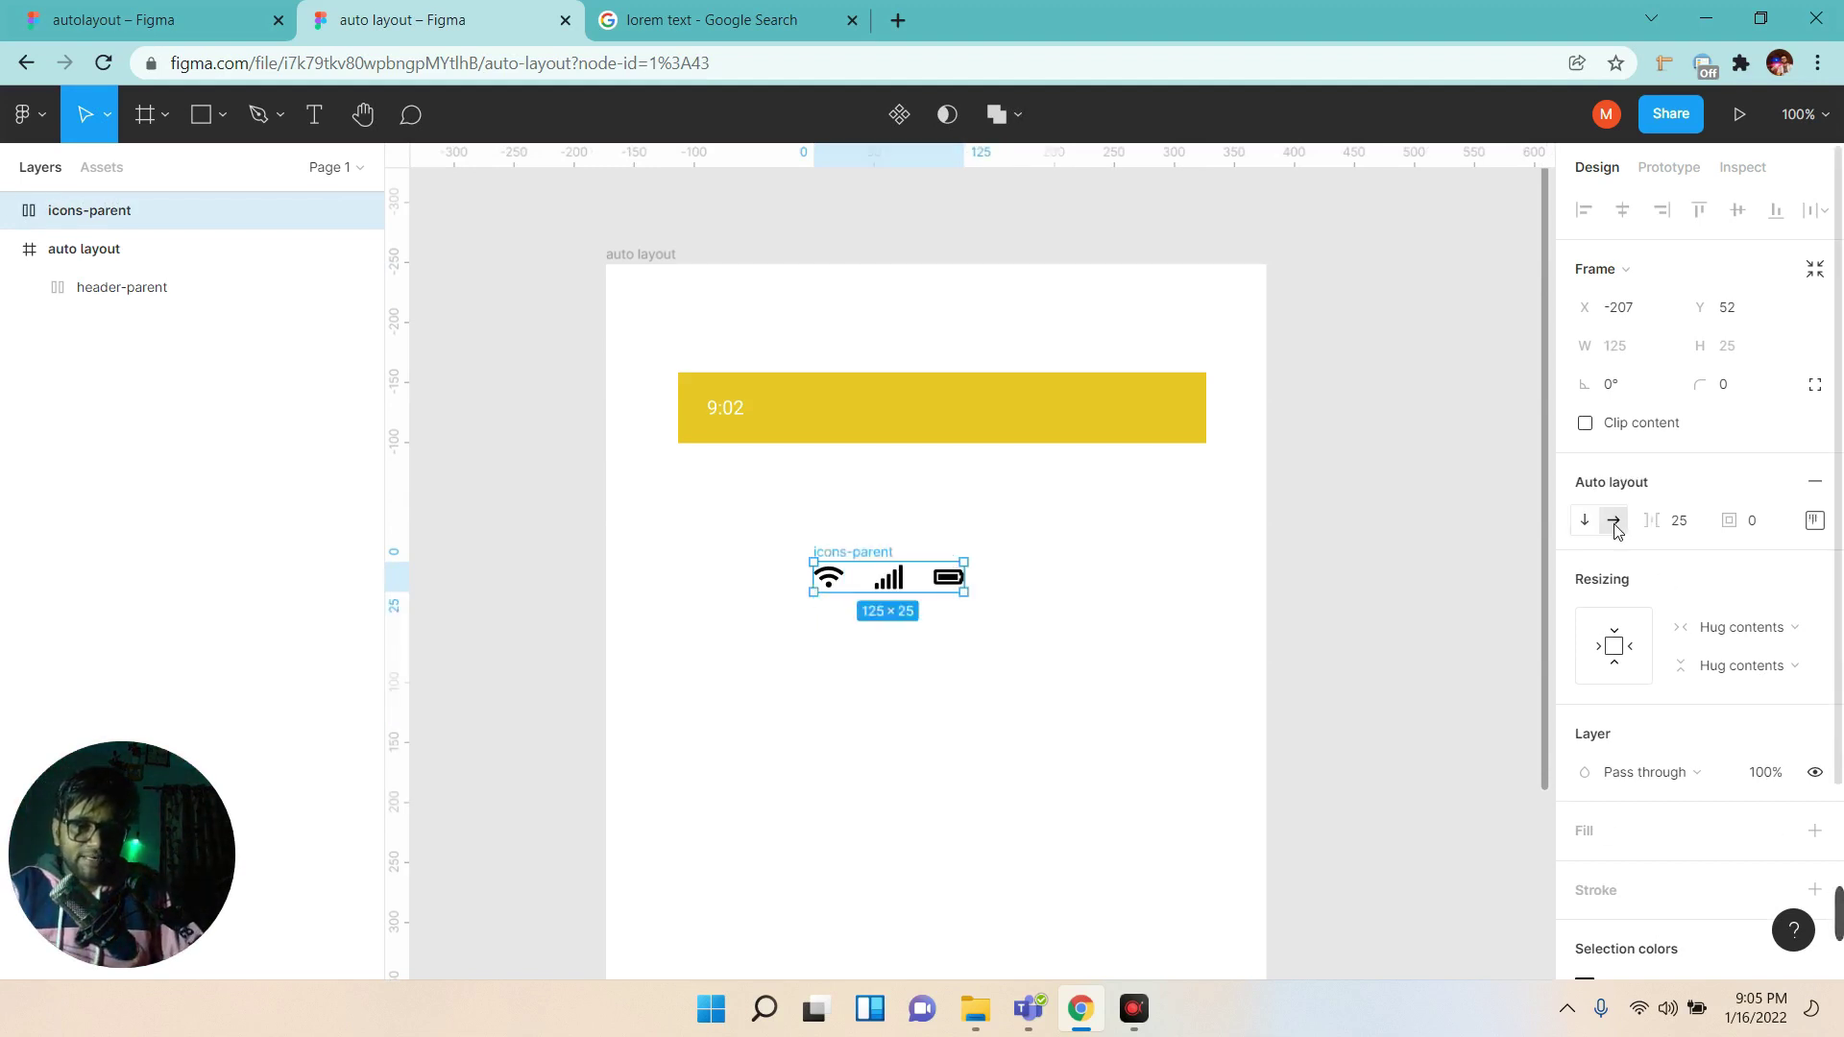
click(1616, 526)
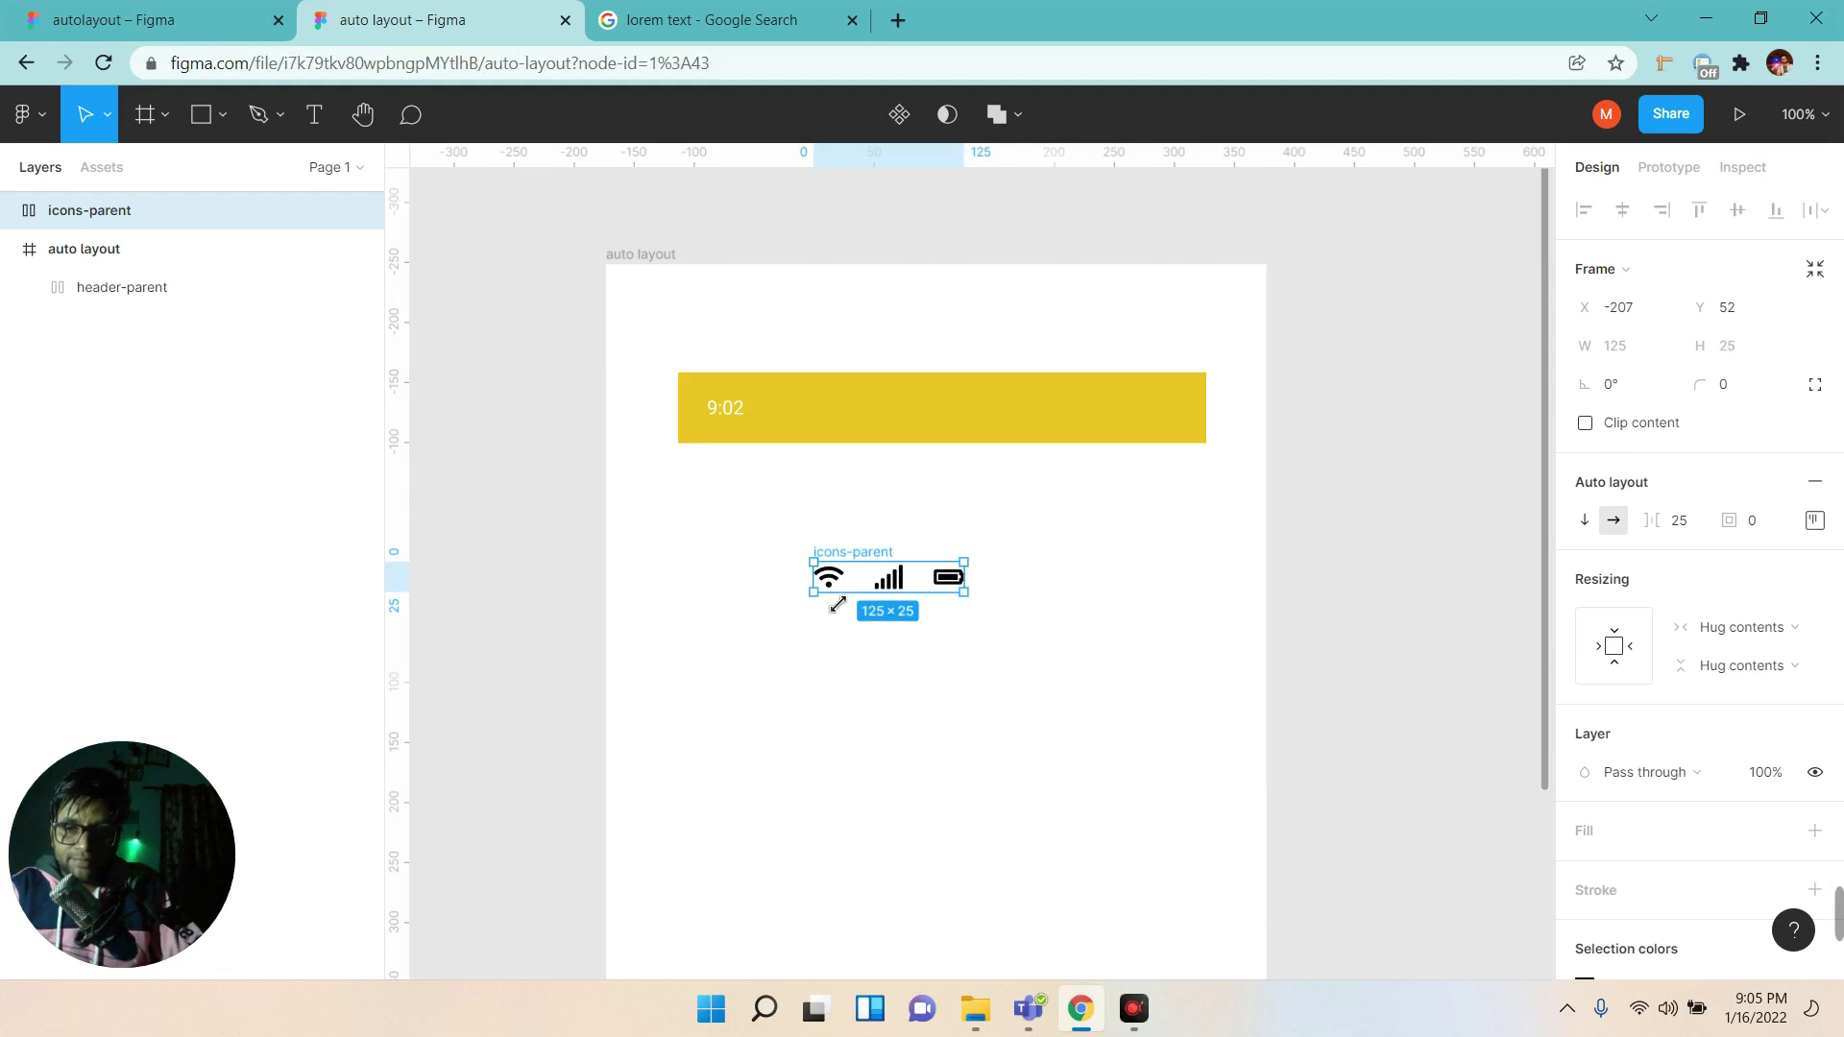
mouse_move(86, 211)
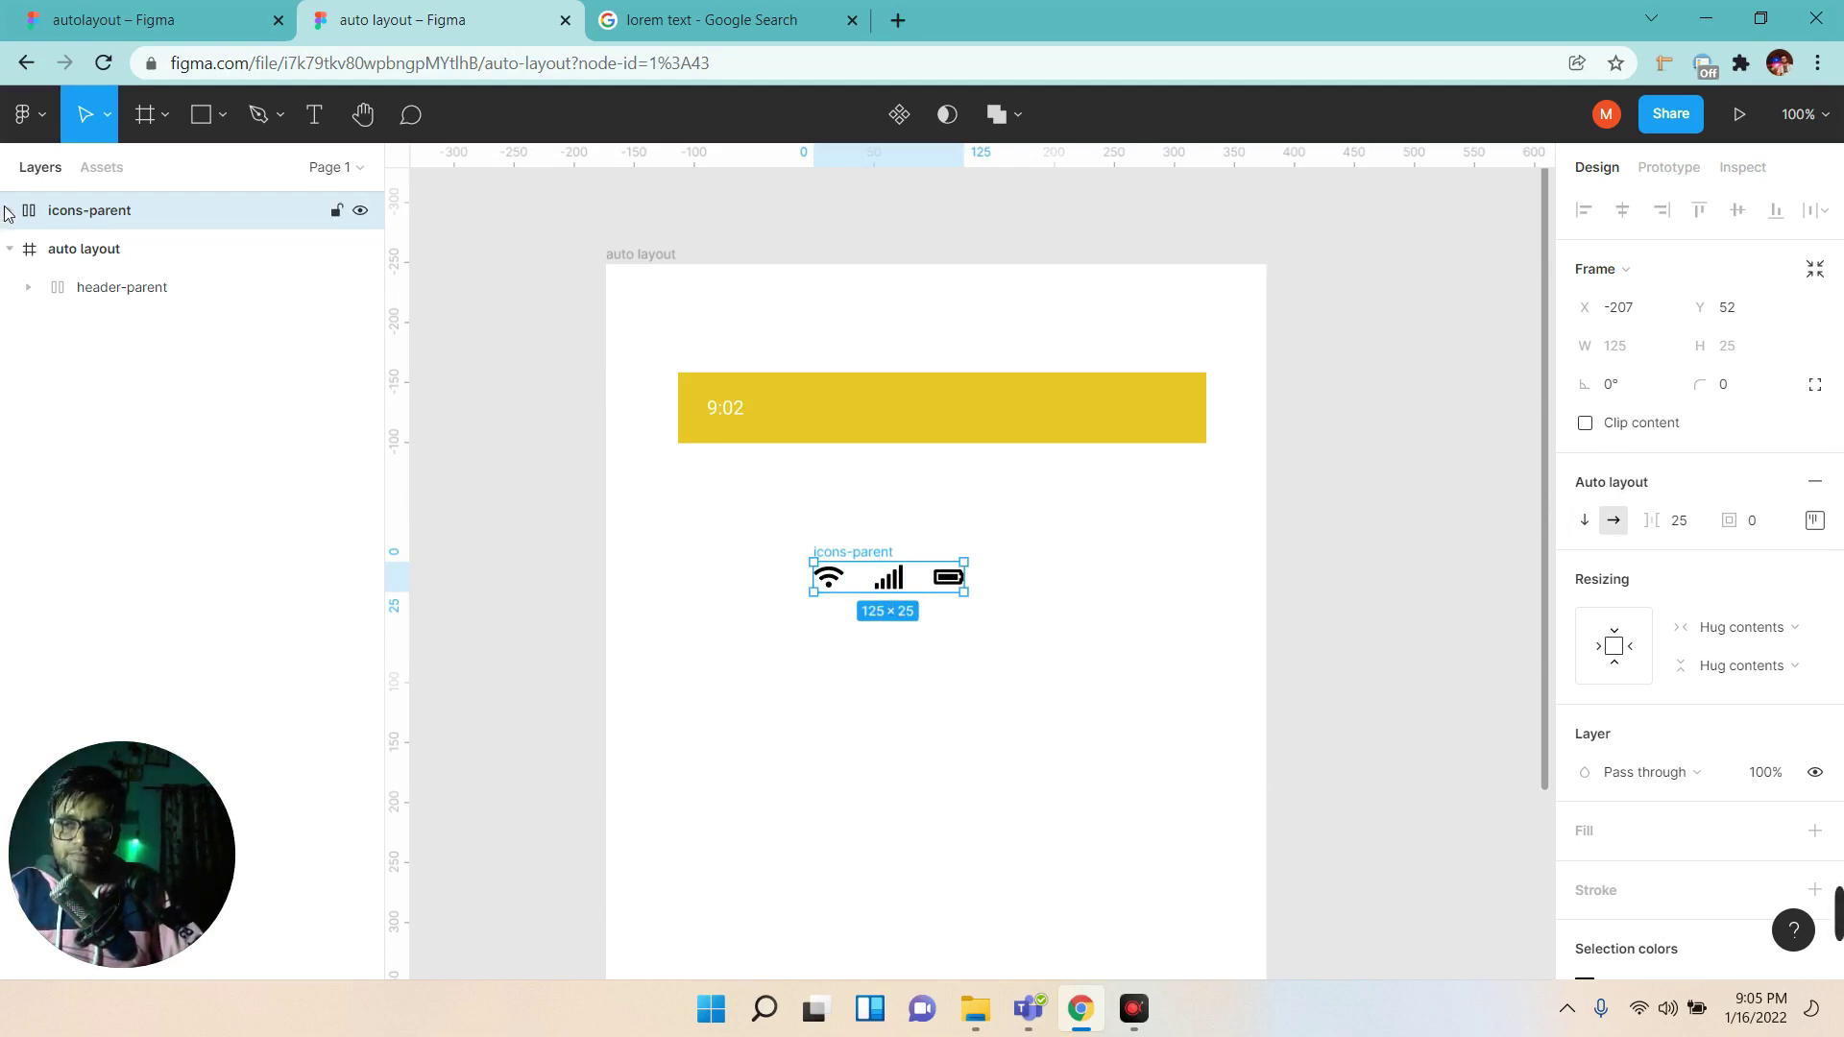
click(7, 210)
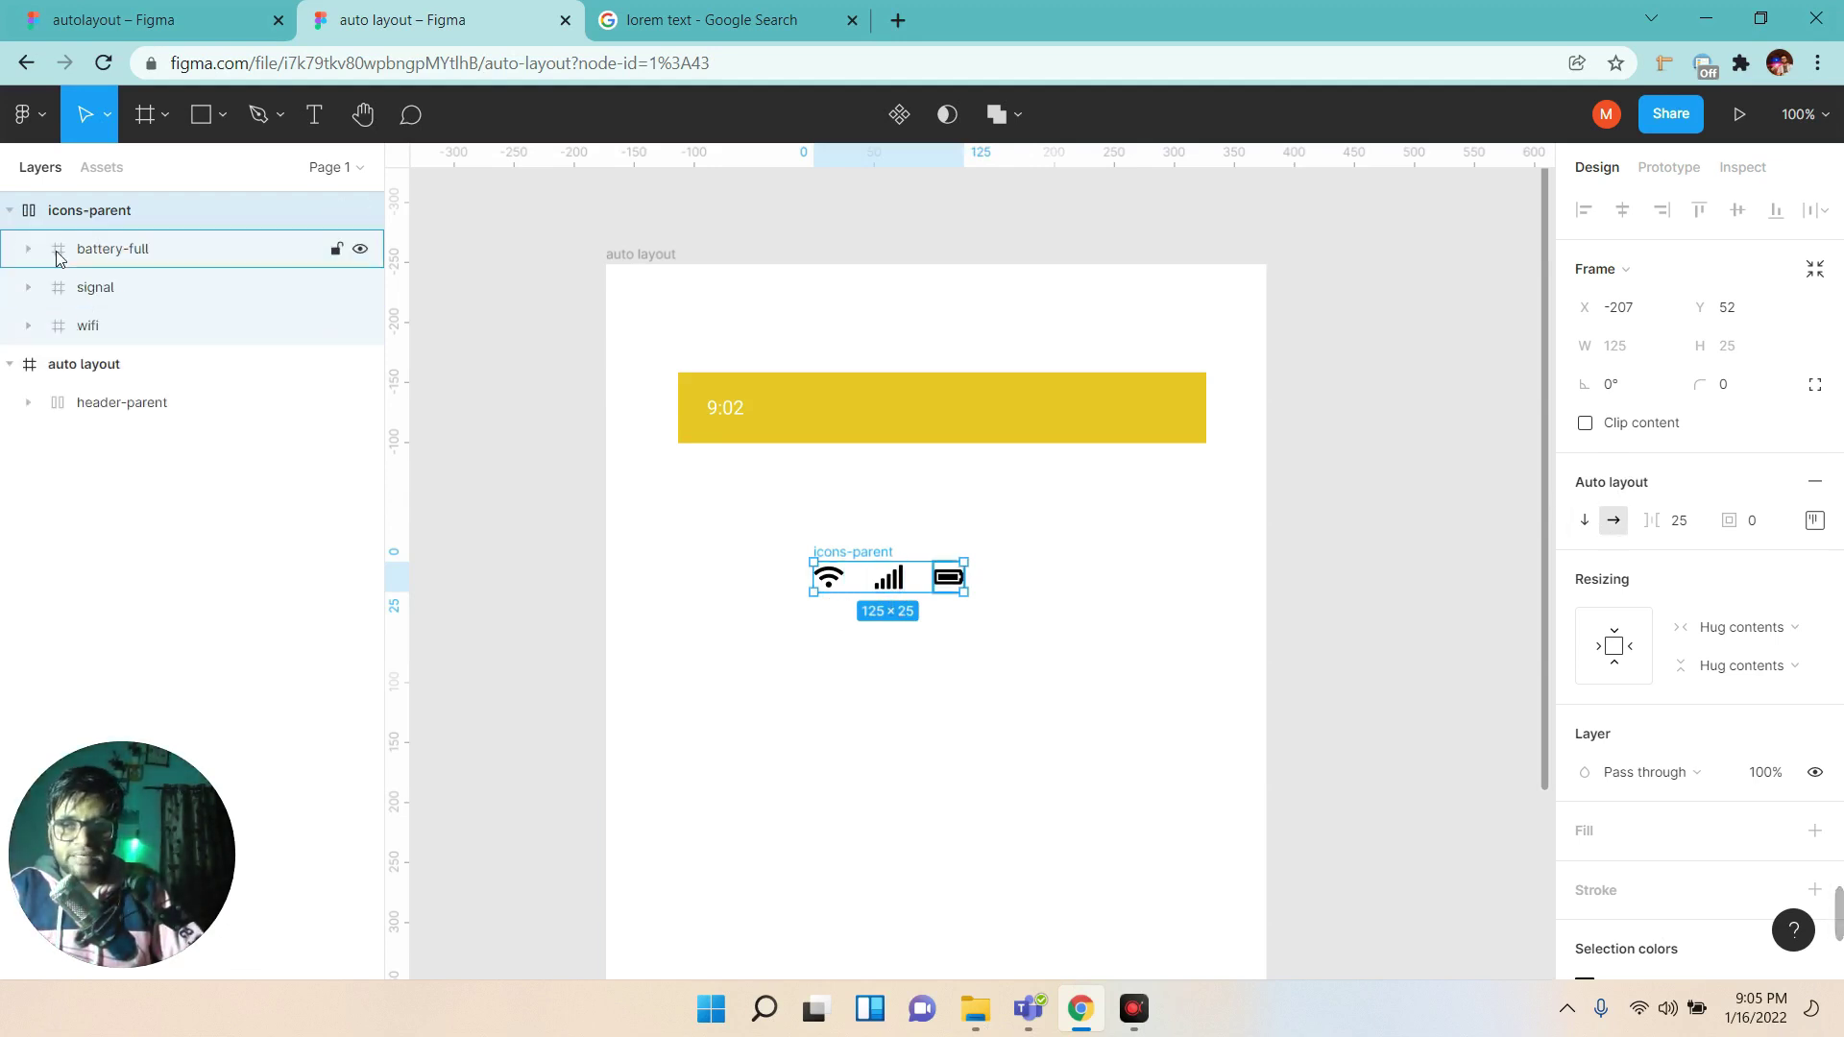
click(56, 258)
click(77, 326)
click(8, 211)
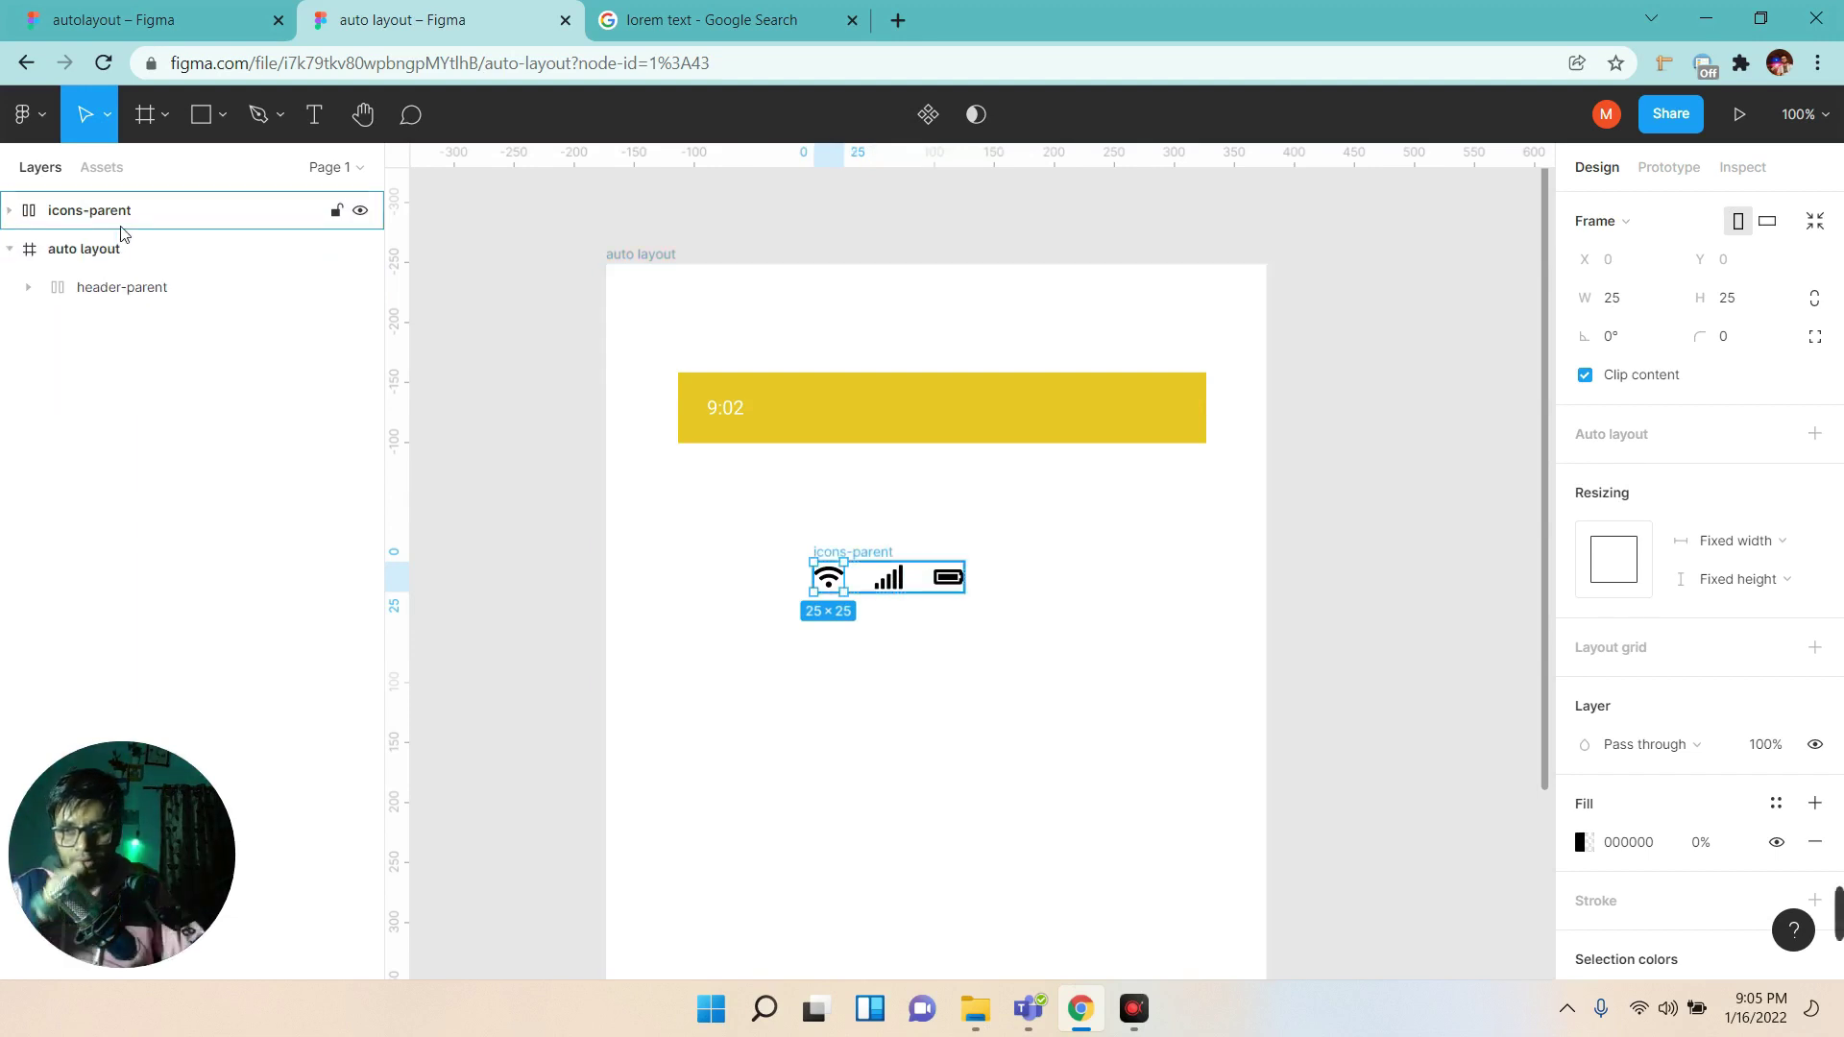
click(130, 221)
click(1680, 530)
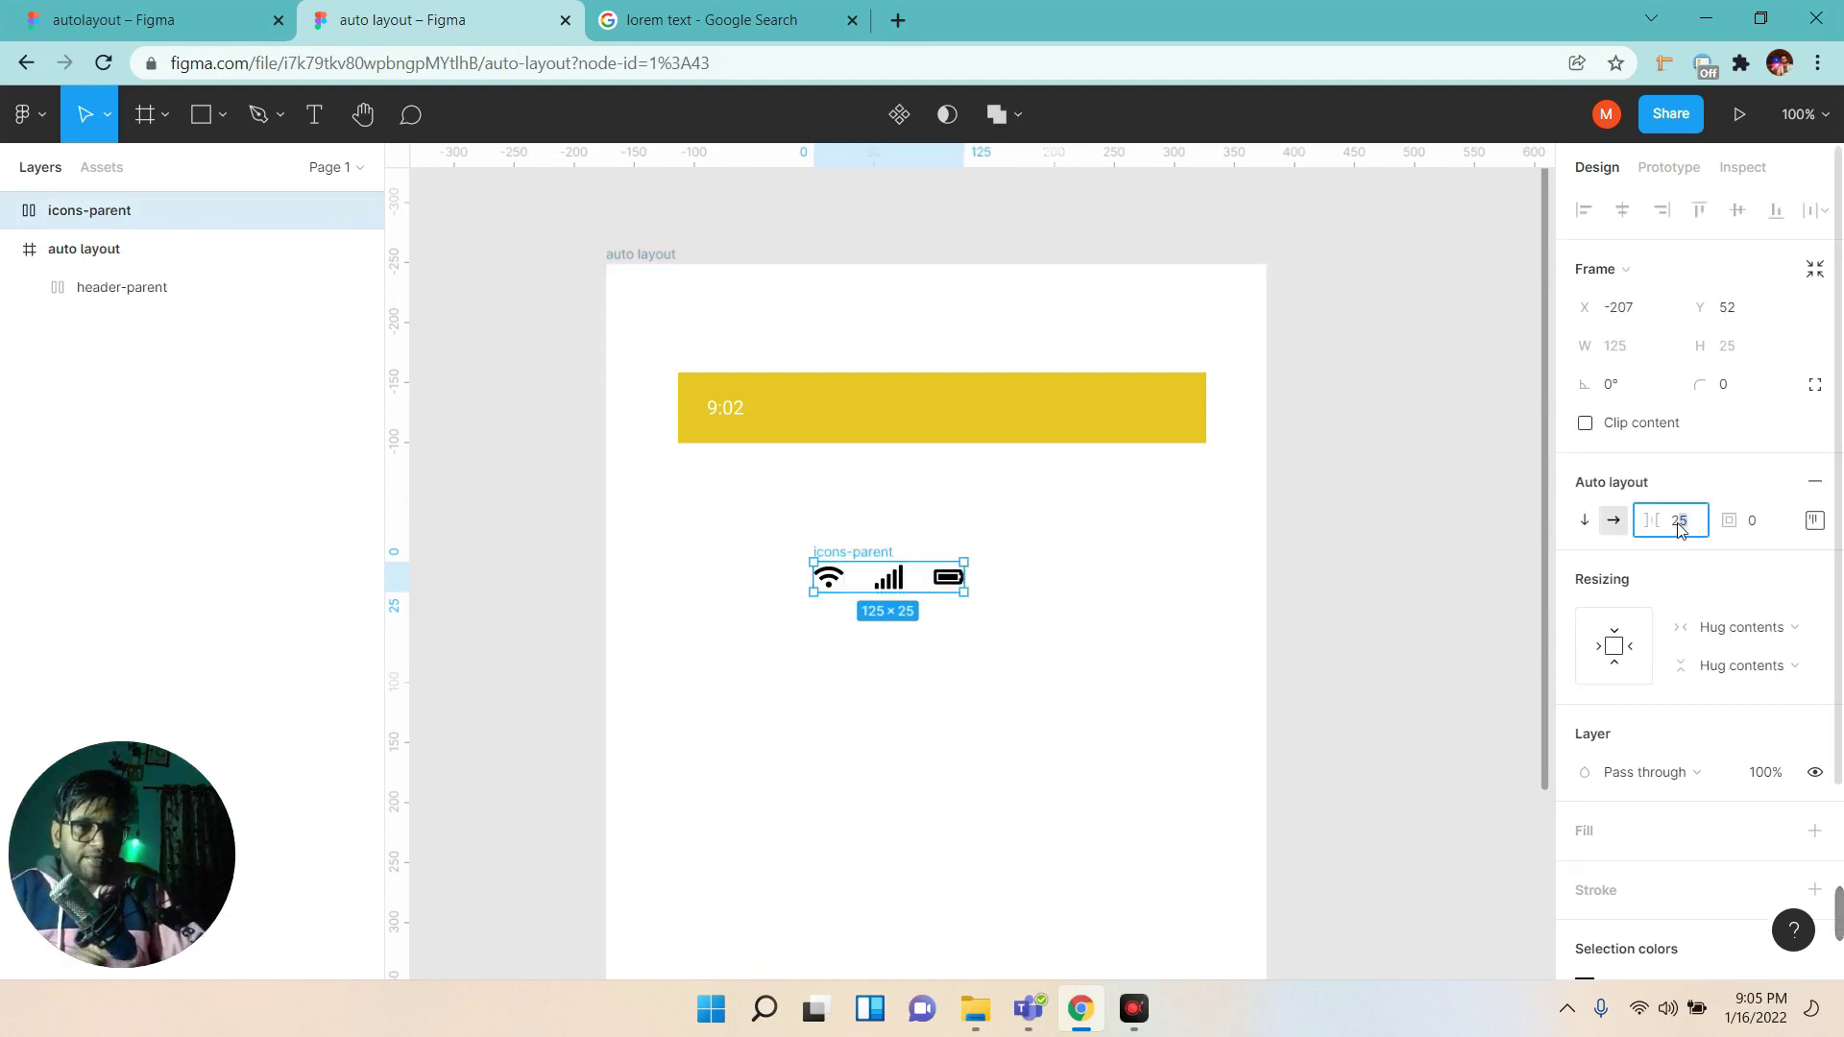
key(Down)
key(Down)
key(Down)
key(Down)
key(Down)
key(Down)
key(Down)
key(Down)
key(Down)
key(Down)
key(Down)
key(Down)
key(Up)
key(Up)
key(Up)
key(Up)
key(Up)
key(Up)
key(Up)
key(Up)
key(Up)
key(Up)
key(Up)
key(Down)
key(Down)
key(Down)
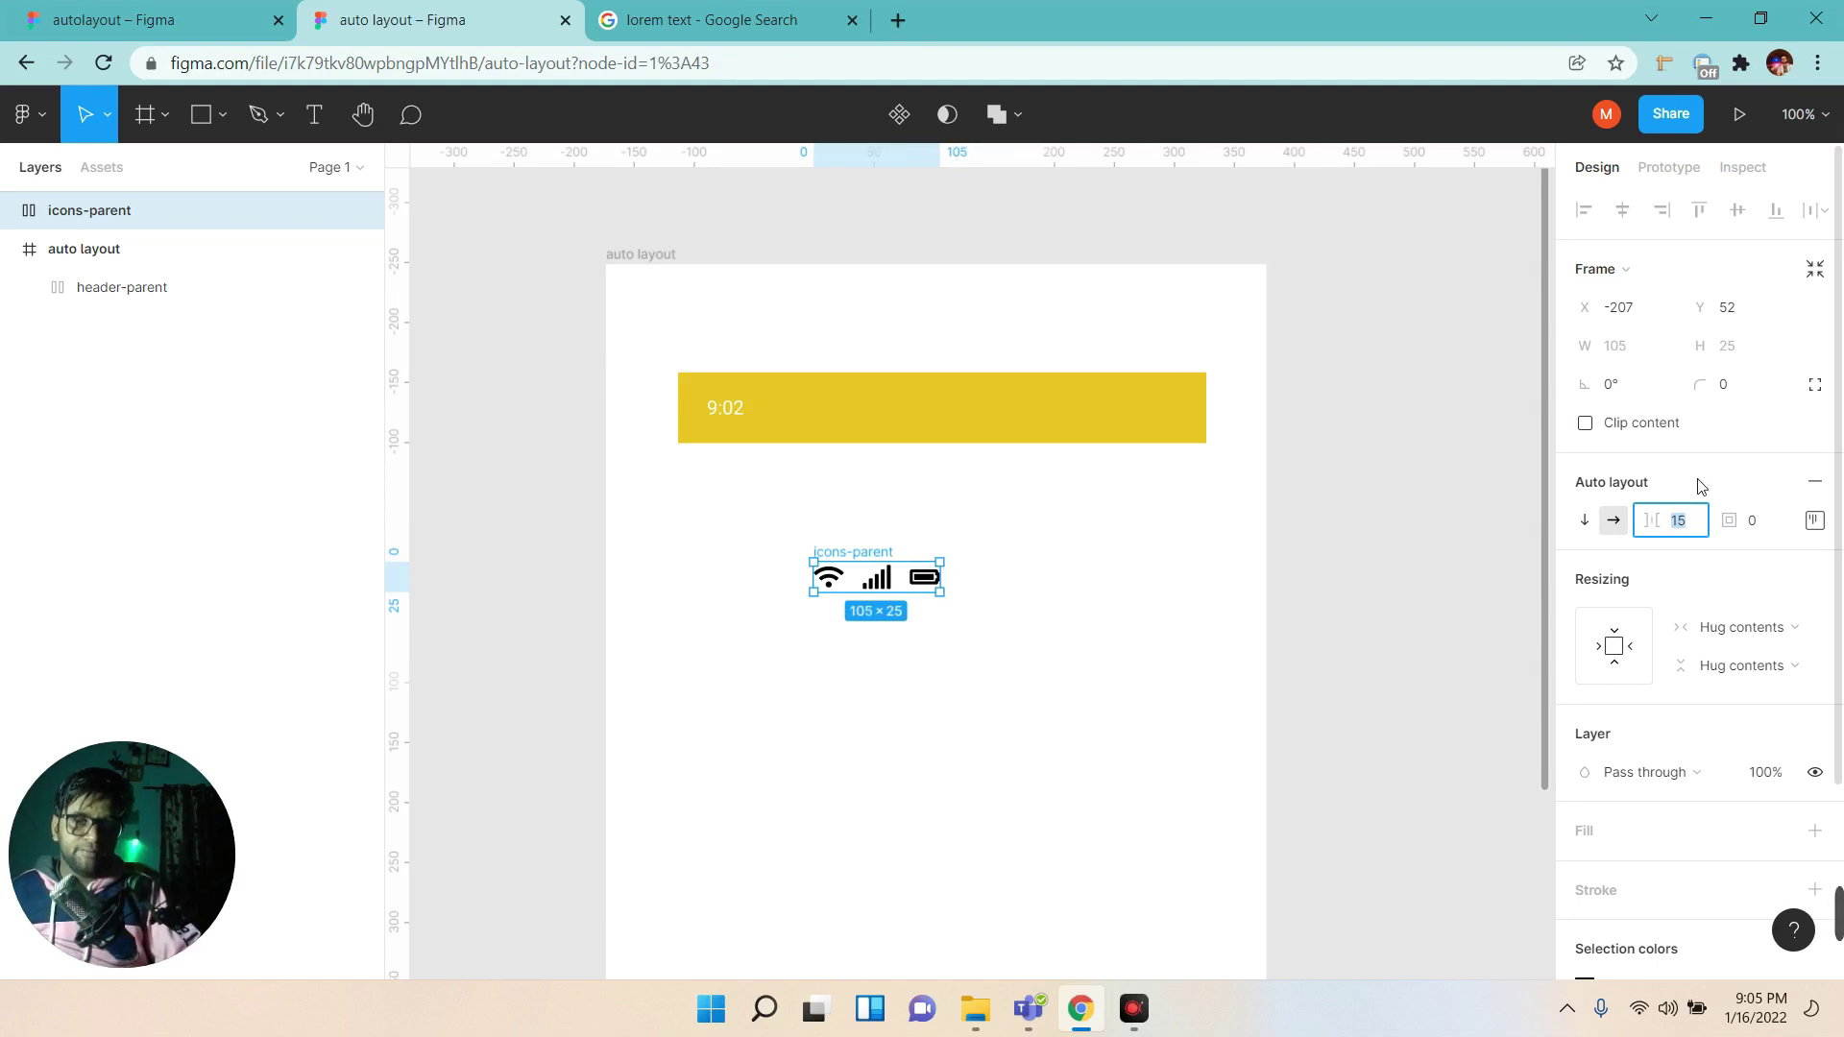
click(1153, 591)
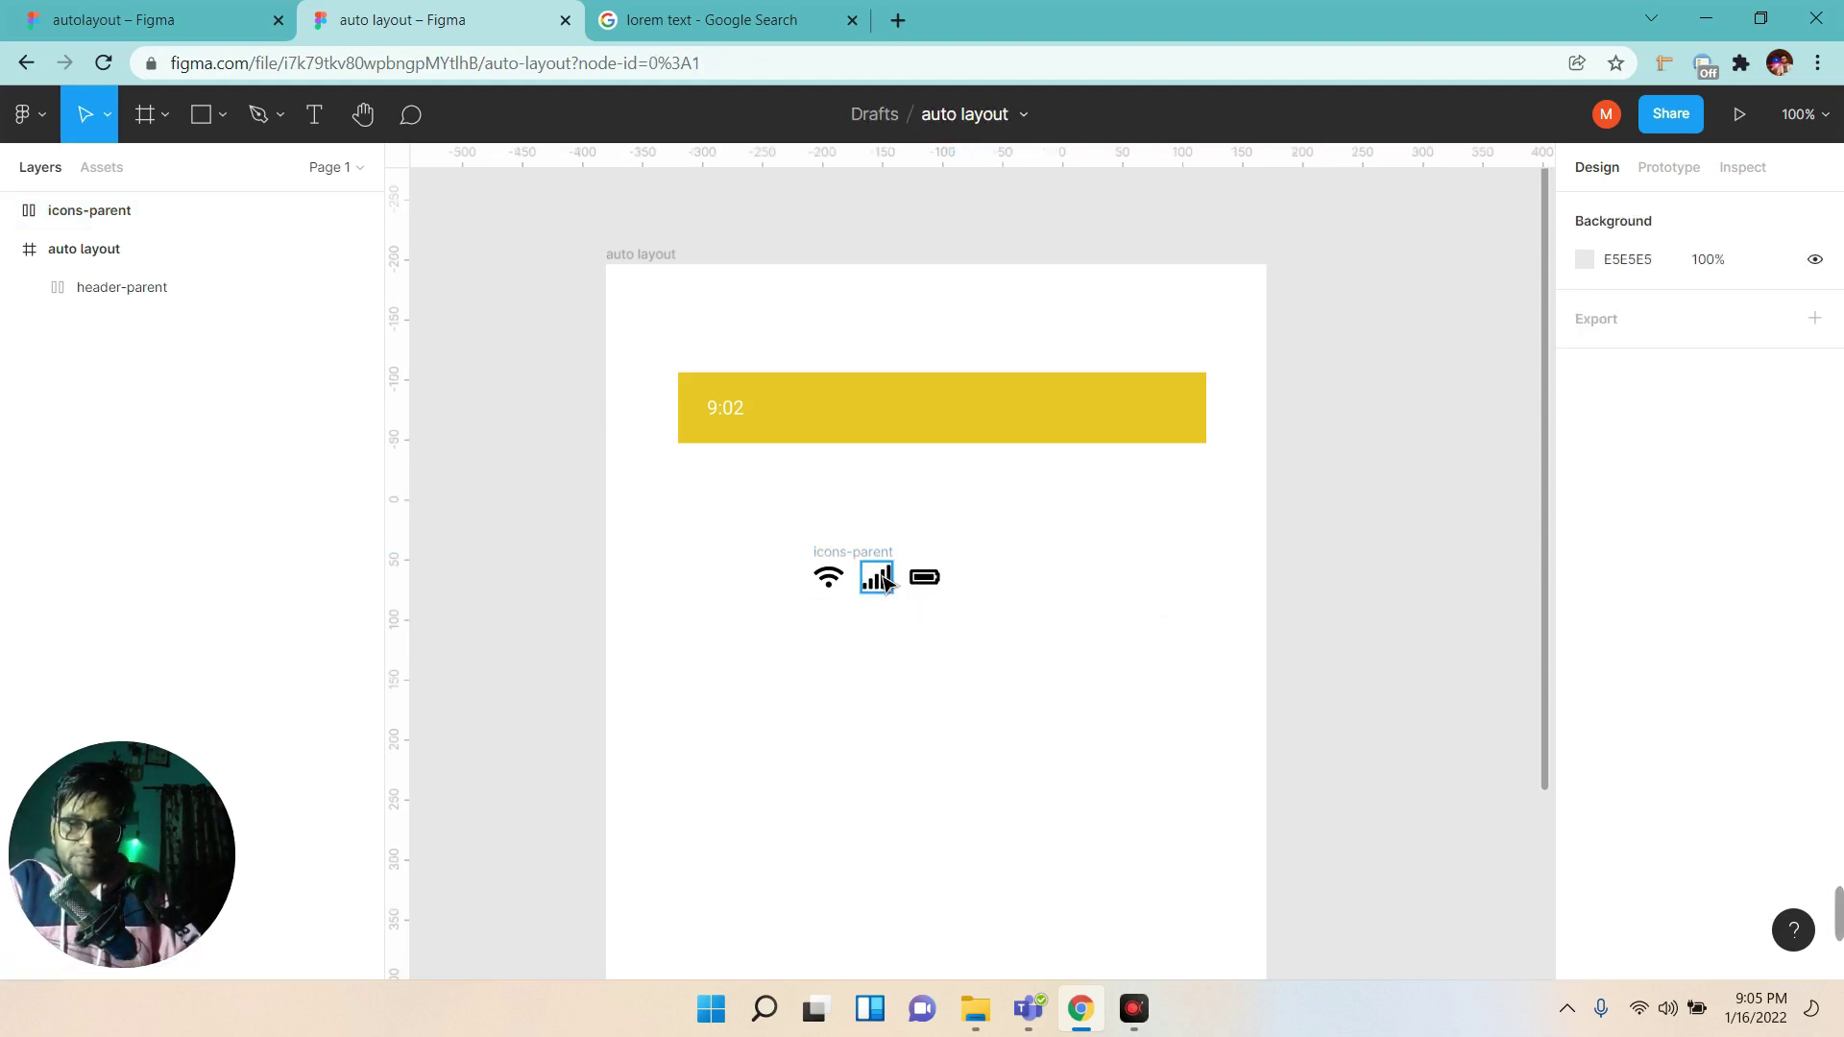
click(132, 213)
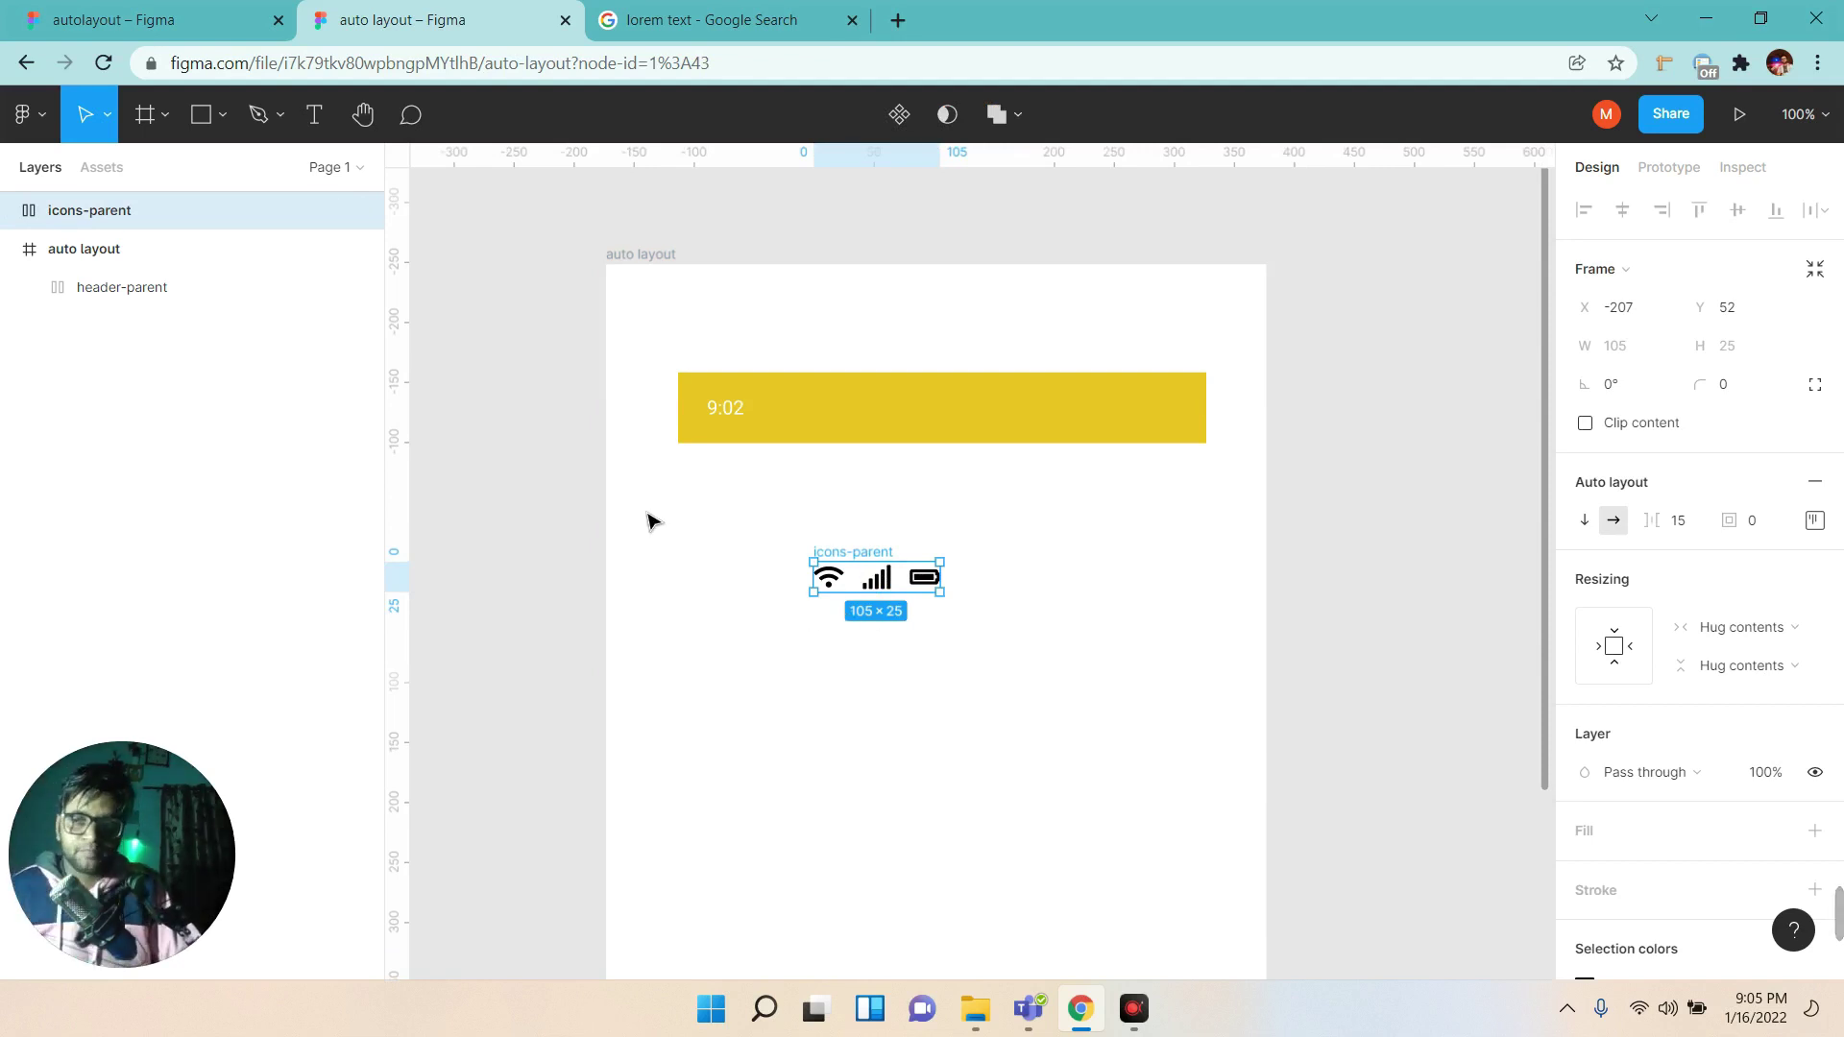
Move the icons-parent row inside the yellow header-parent bar.
drag(97, 217, 91, 261)
click(92, 213)
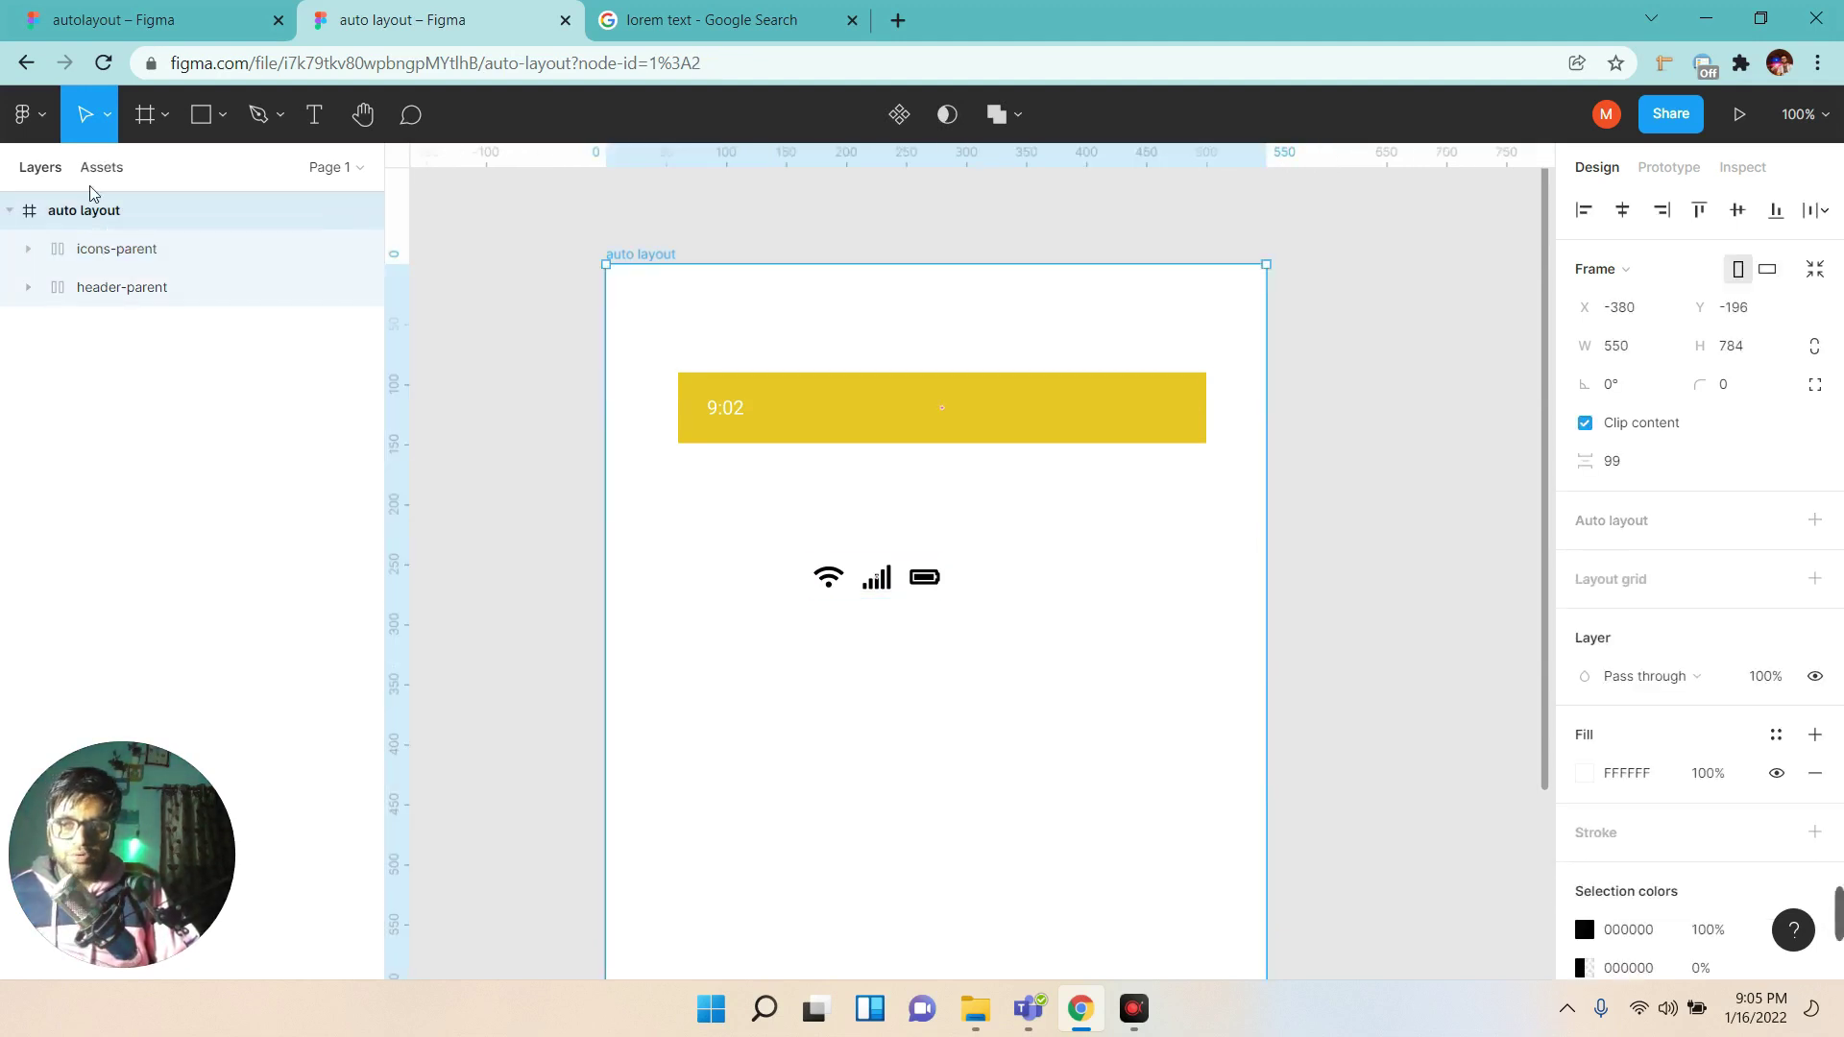
click(96, 175)
click(39, 167)
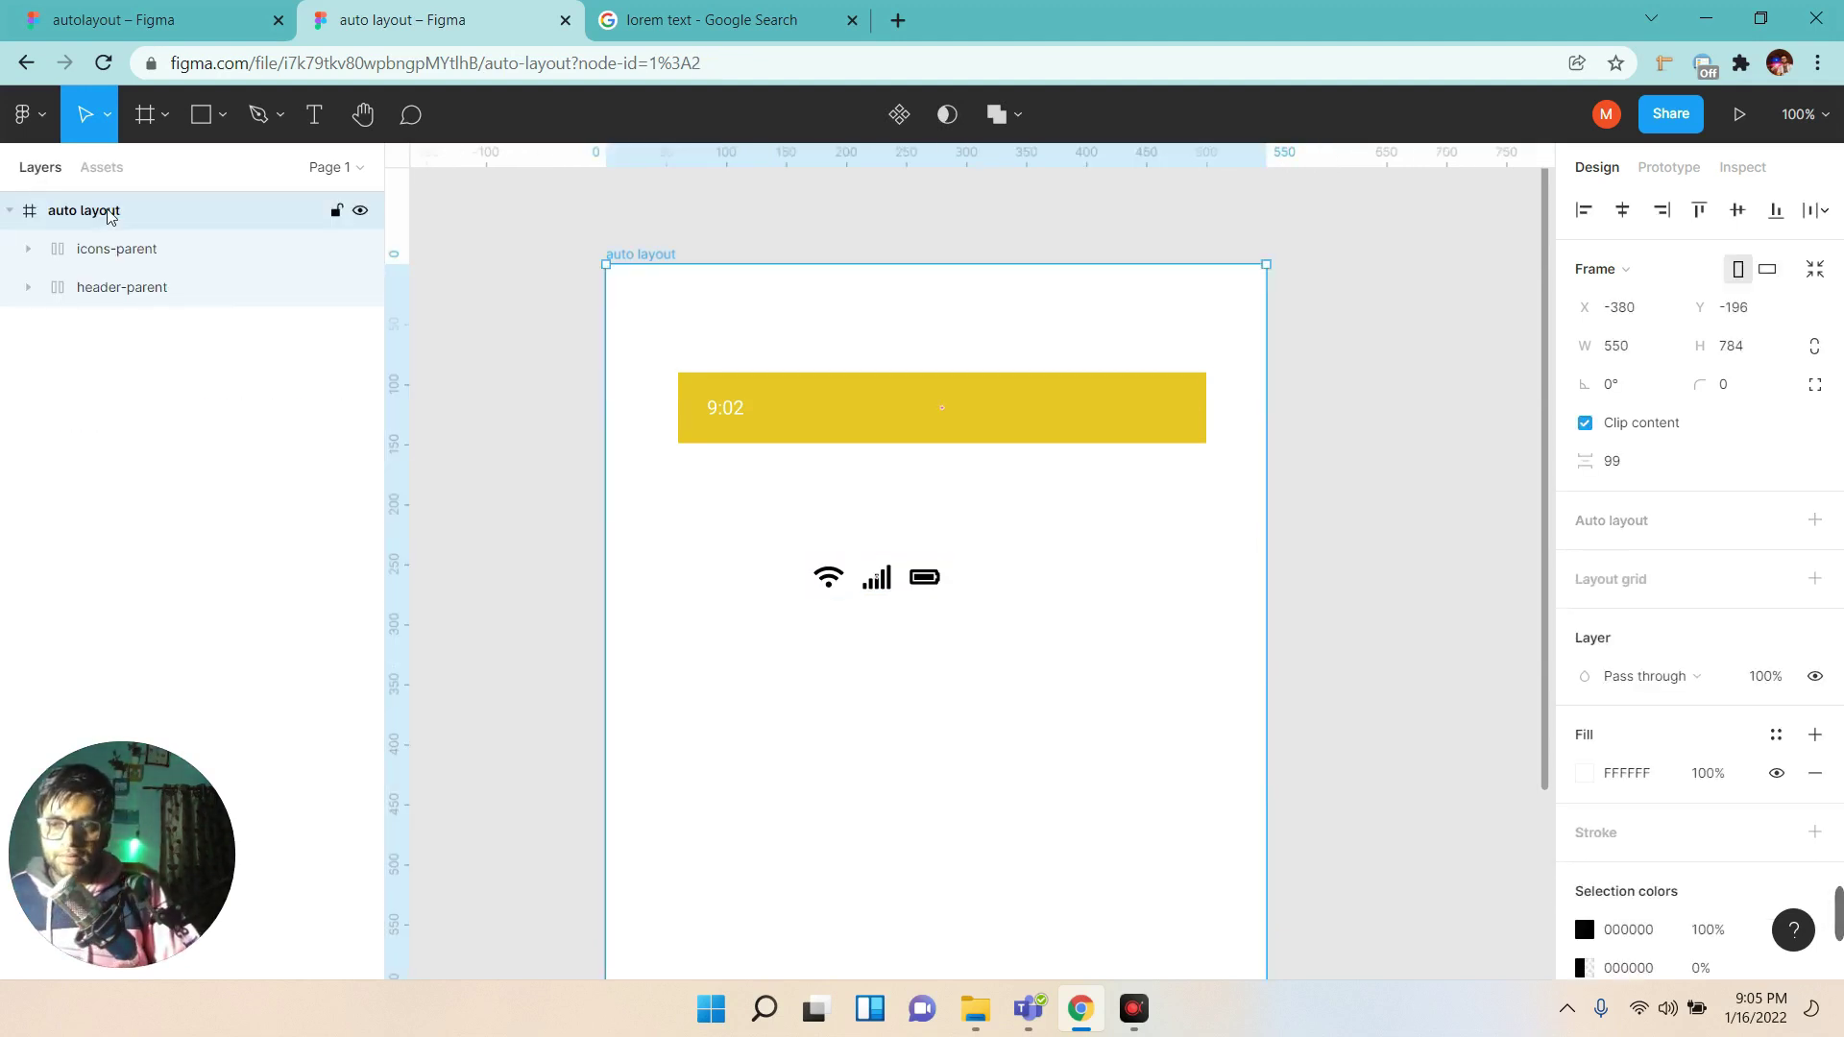
mouse_move(117, 248)
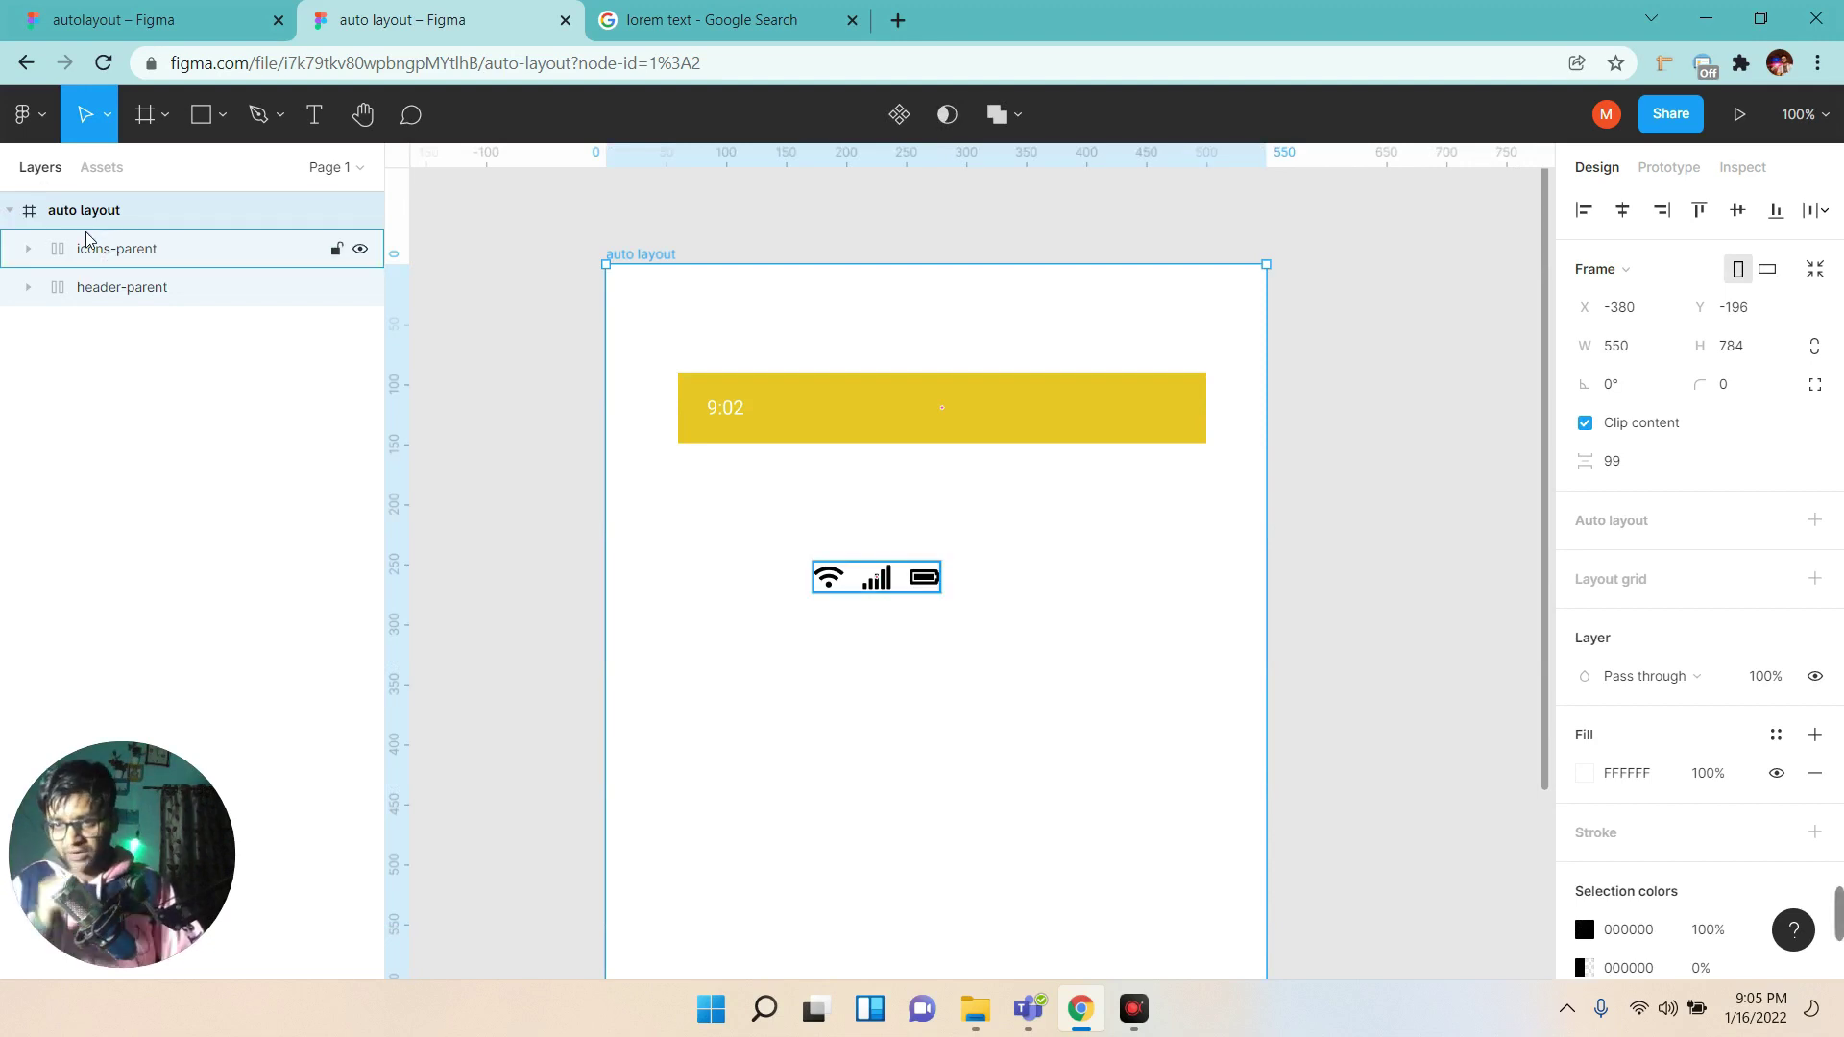
click(103, 251)
click(28, 287)
click(116, 288)
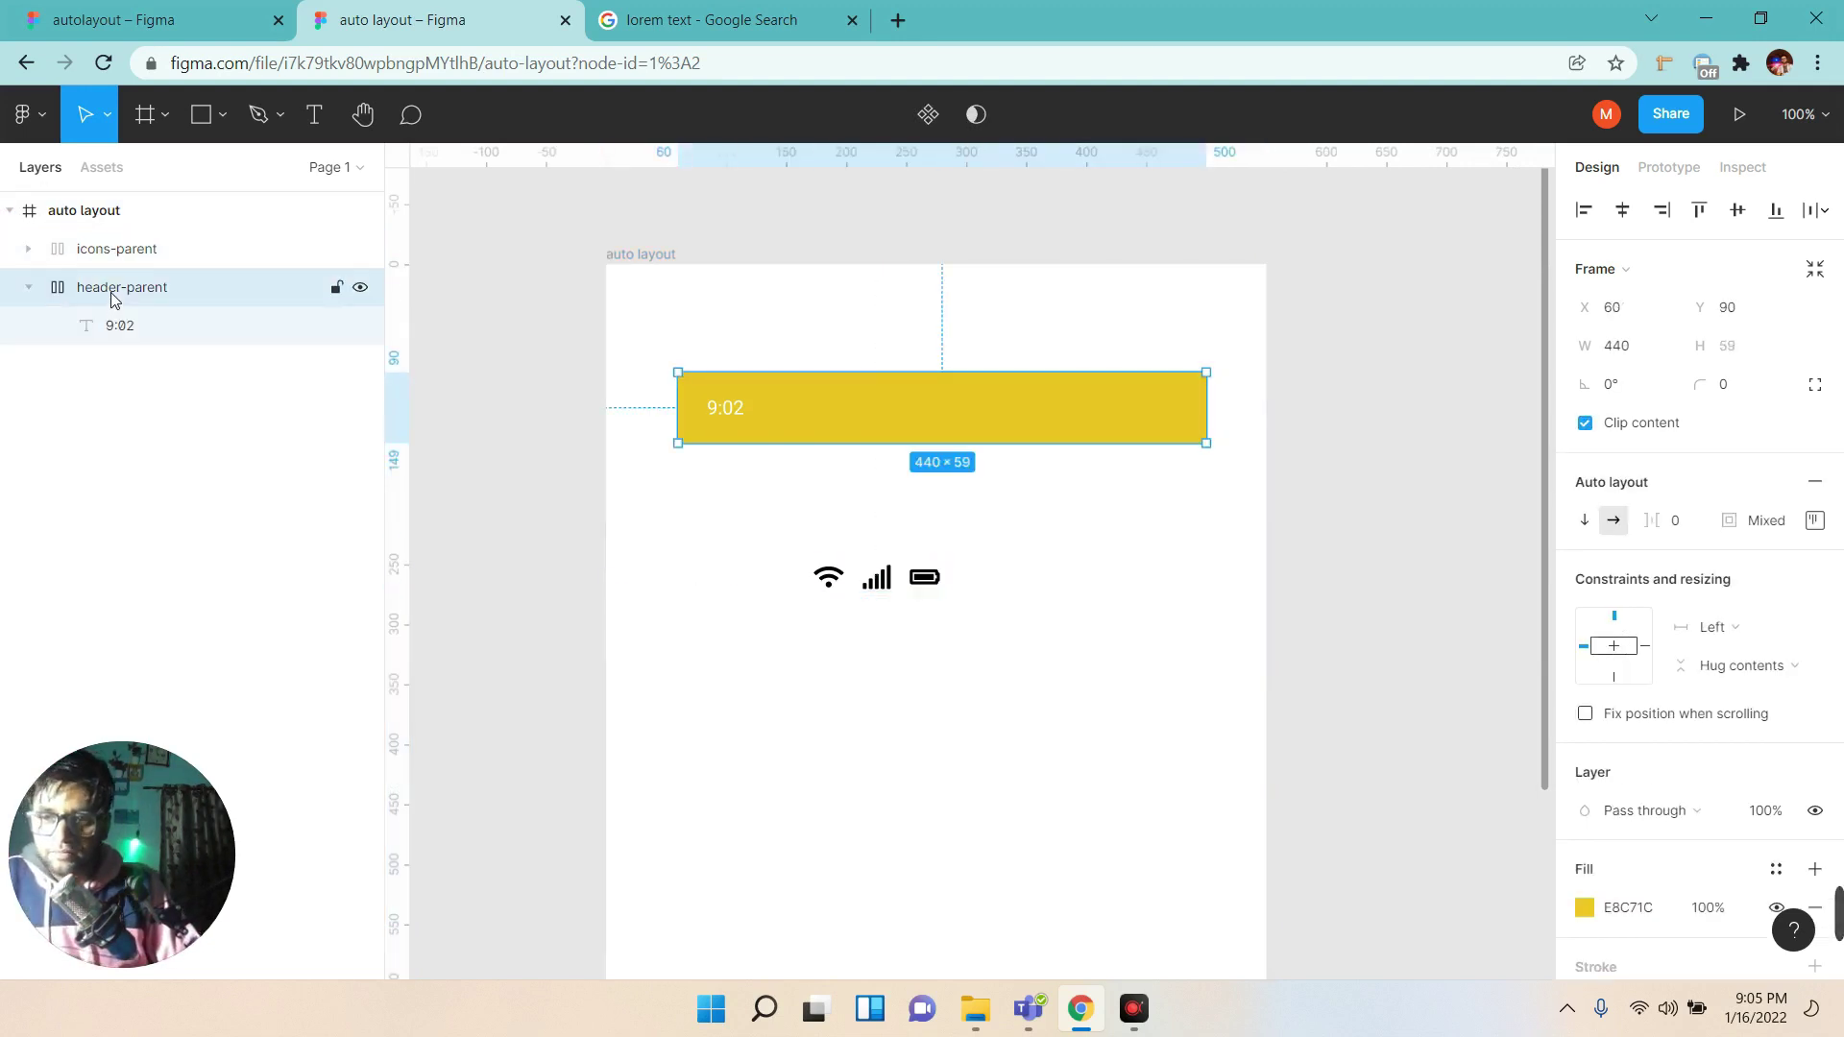
drag(108, 251, 142, 309)
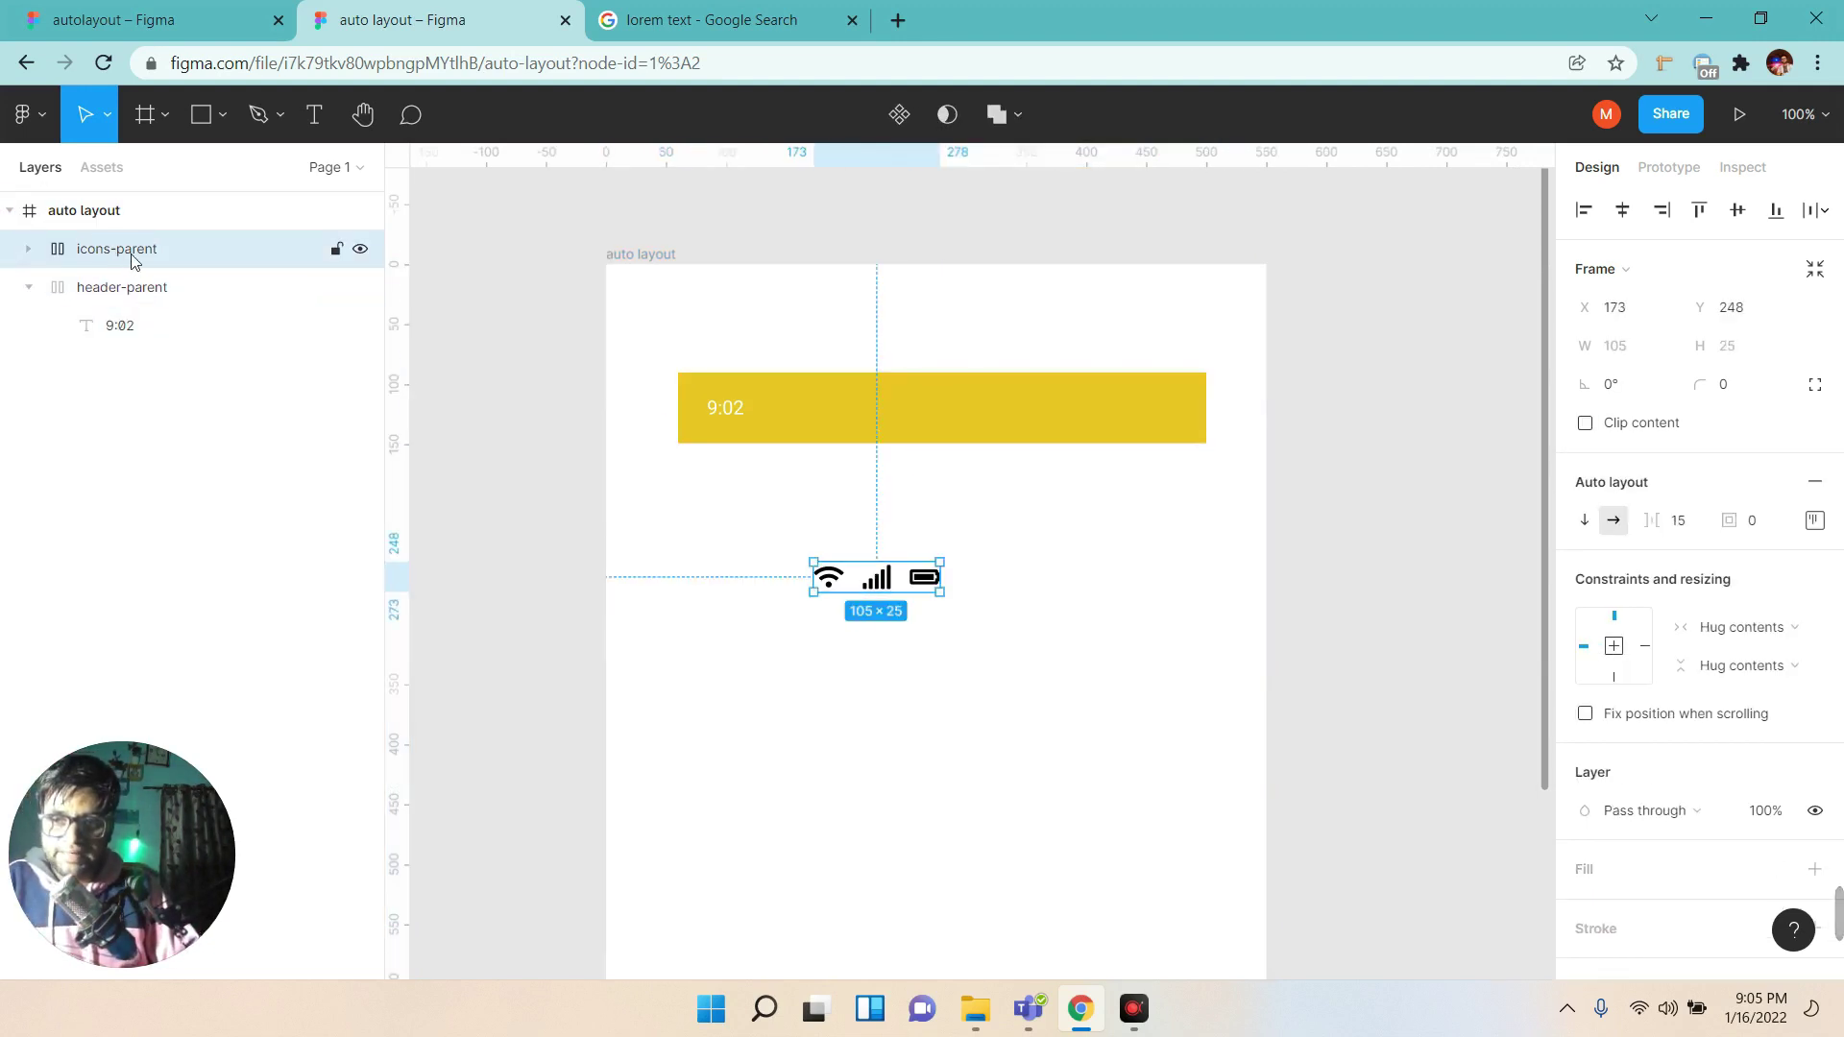
Reorder the 9:02 text layer so it sits just left of the icons row.
click(103, 326)
key(Right)
key(Left)
key(Right)
key(Left)
key(Right)
key(Left)
key(Right)
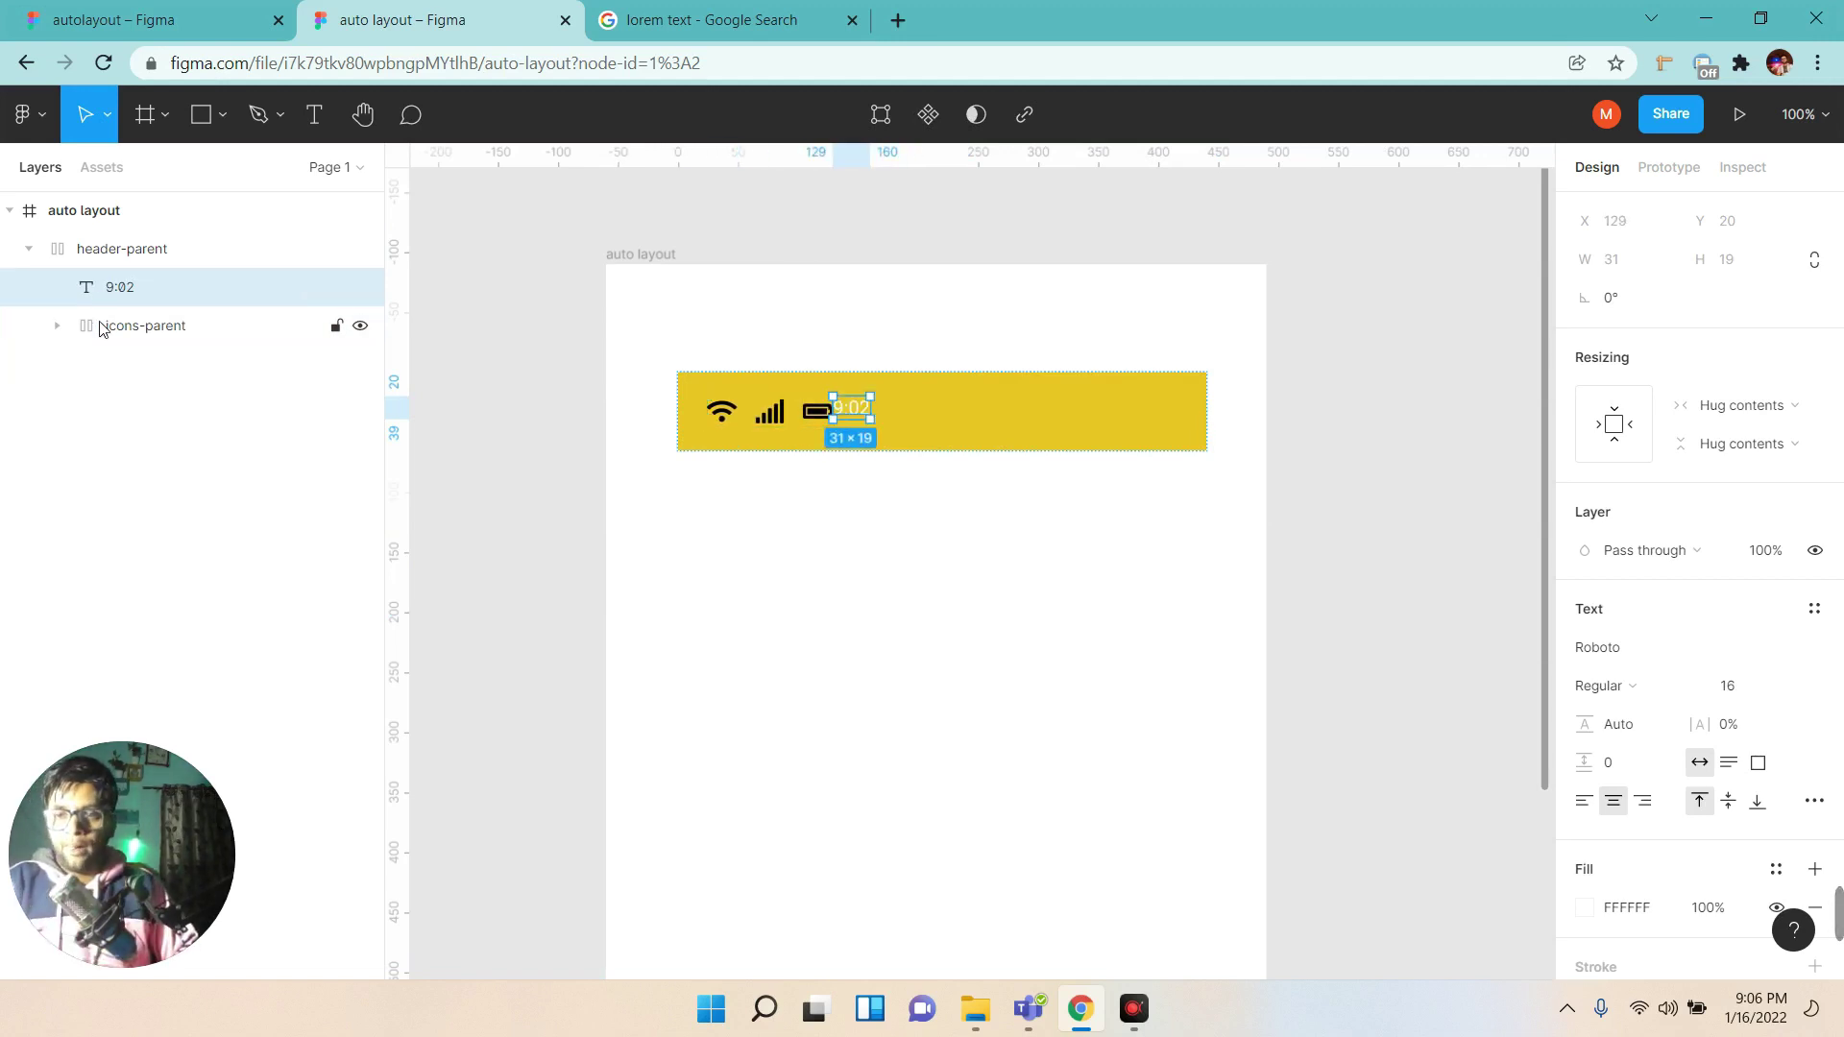
click(130, 251)
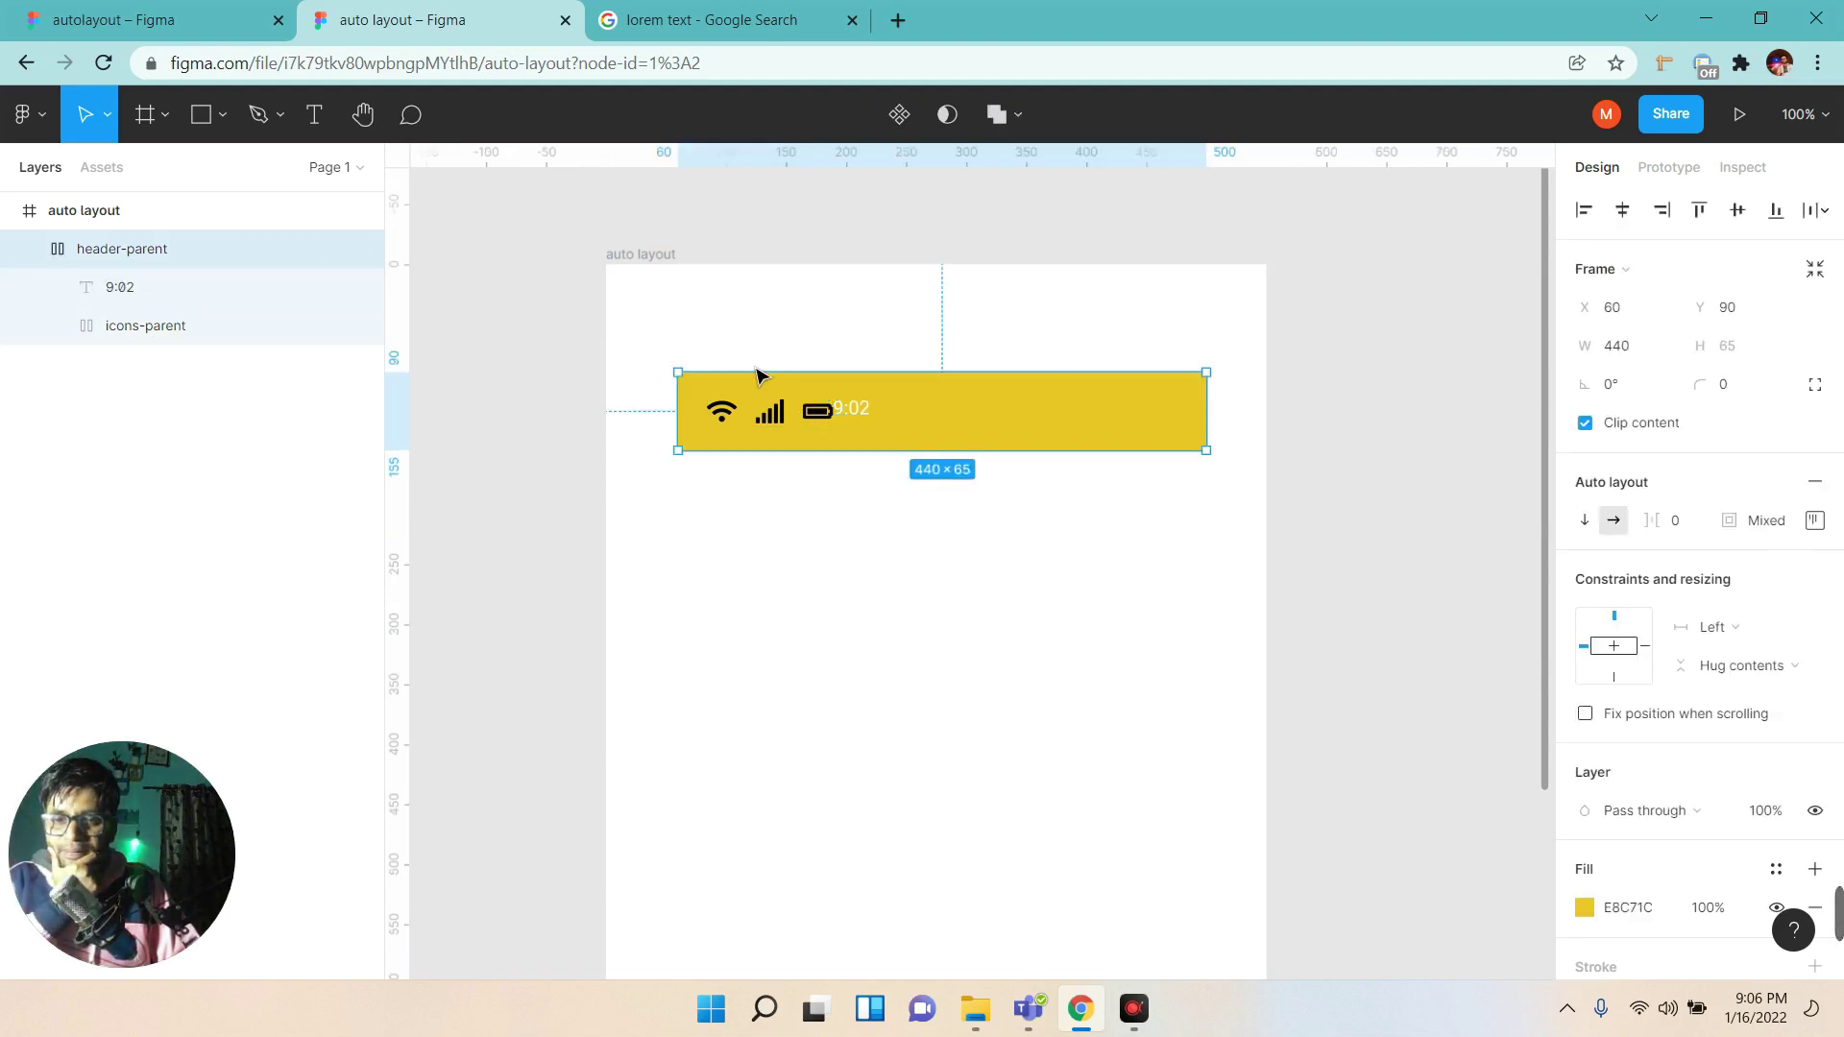
click(27, 249)
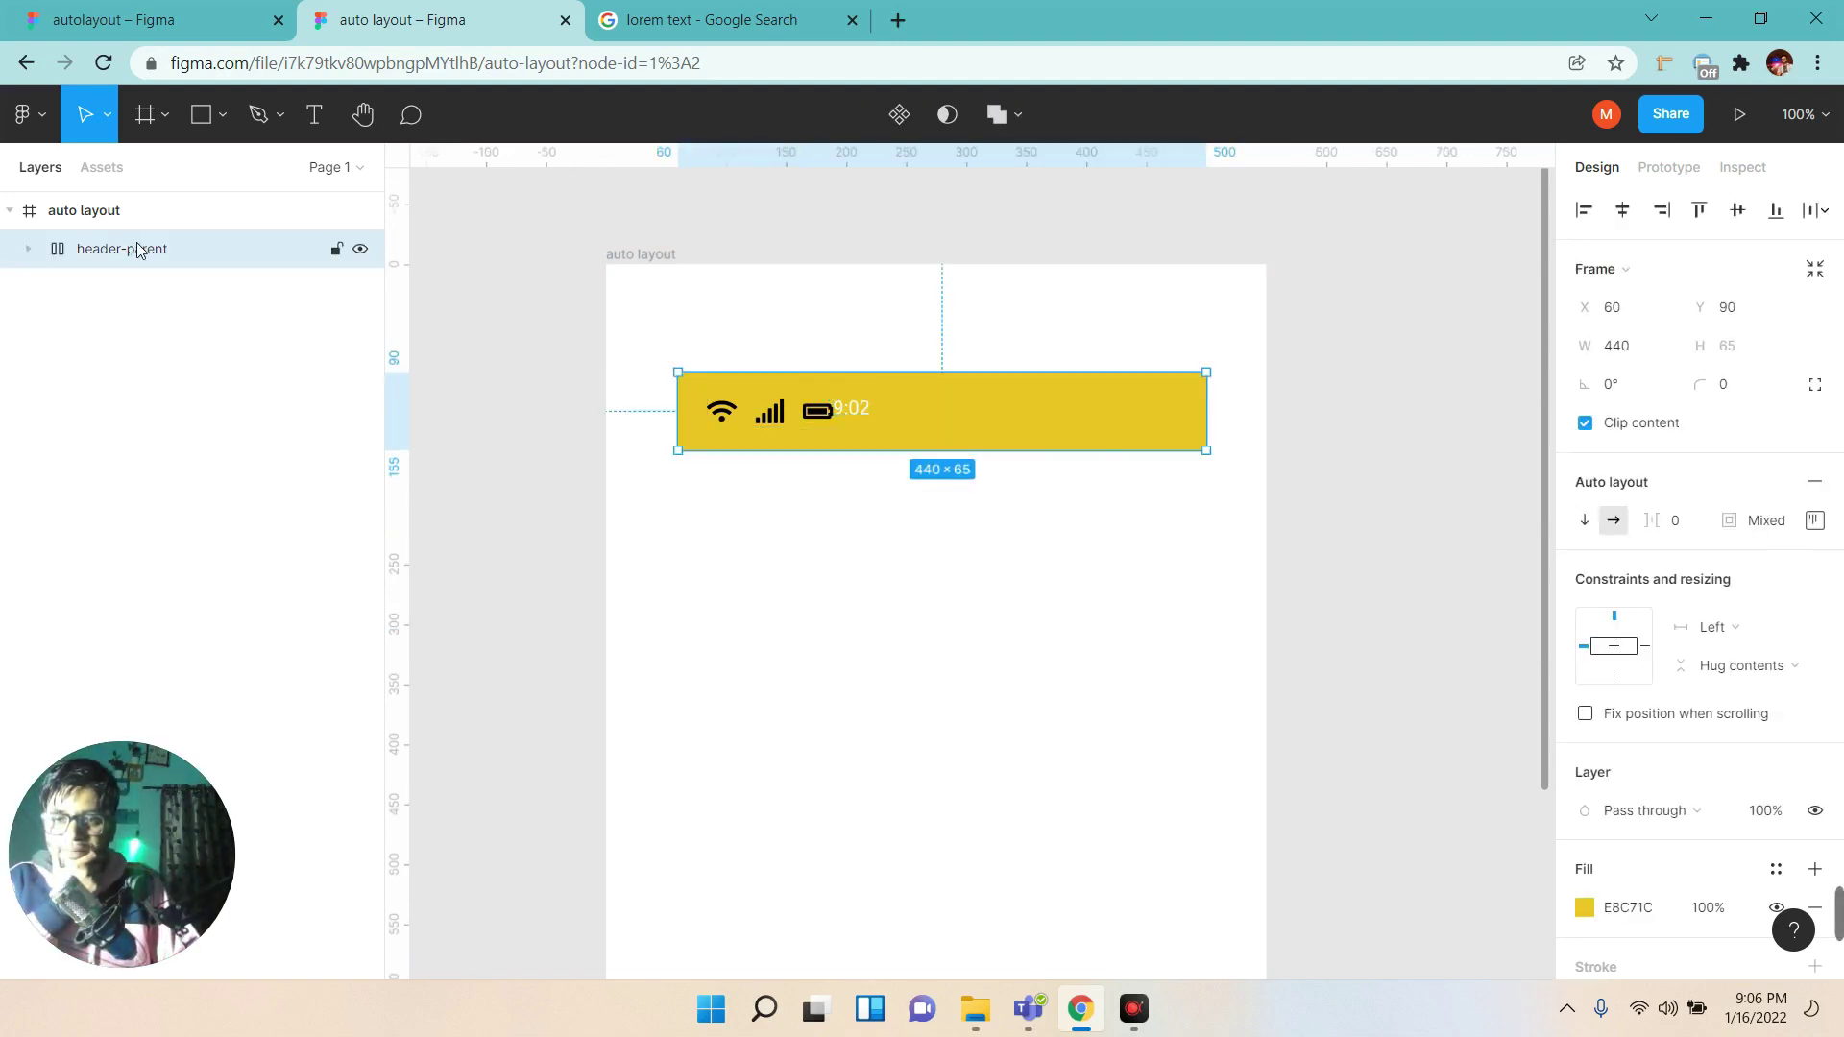
click(24, 249)
click(123, 288)
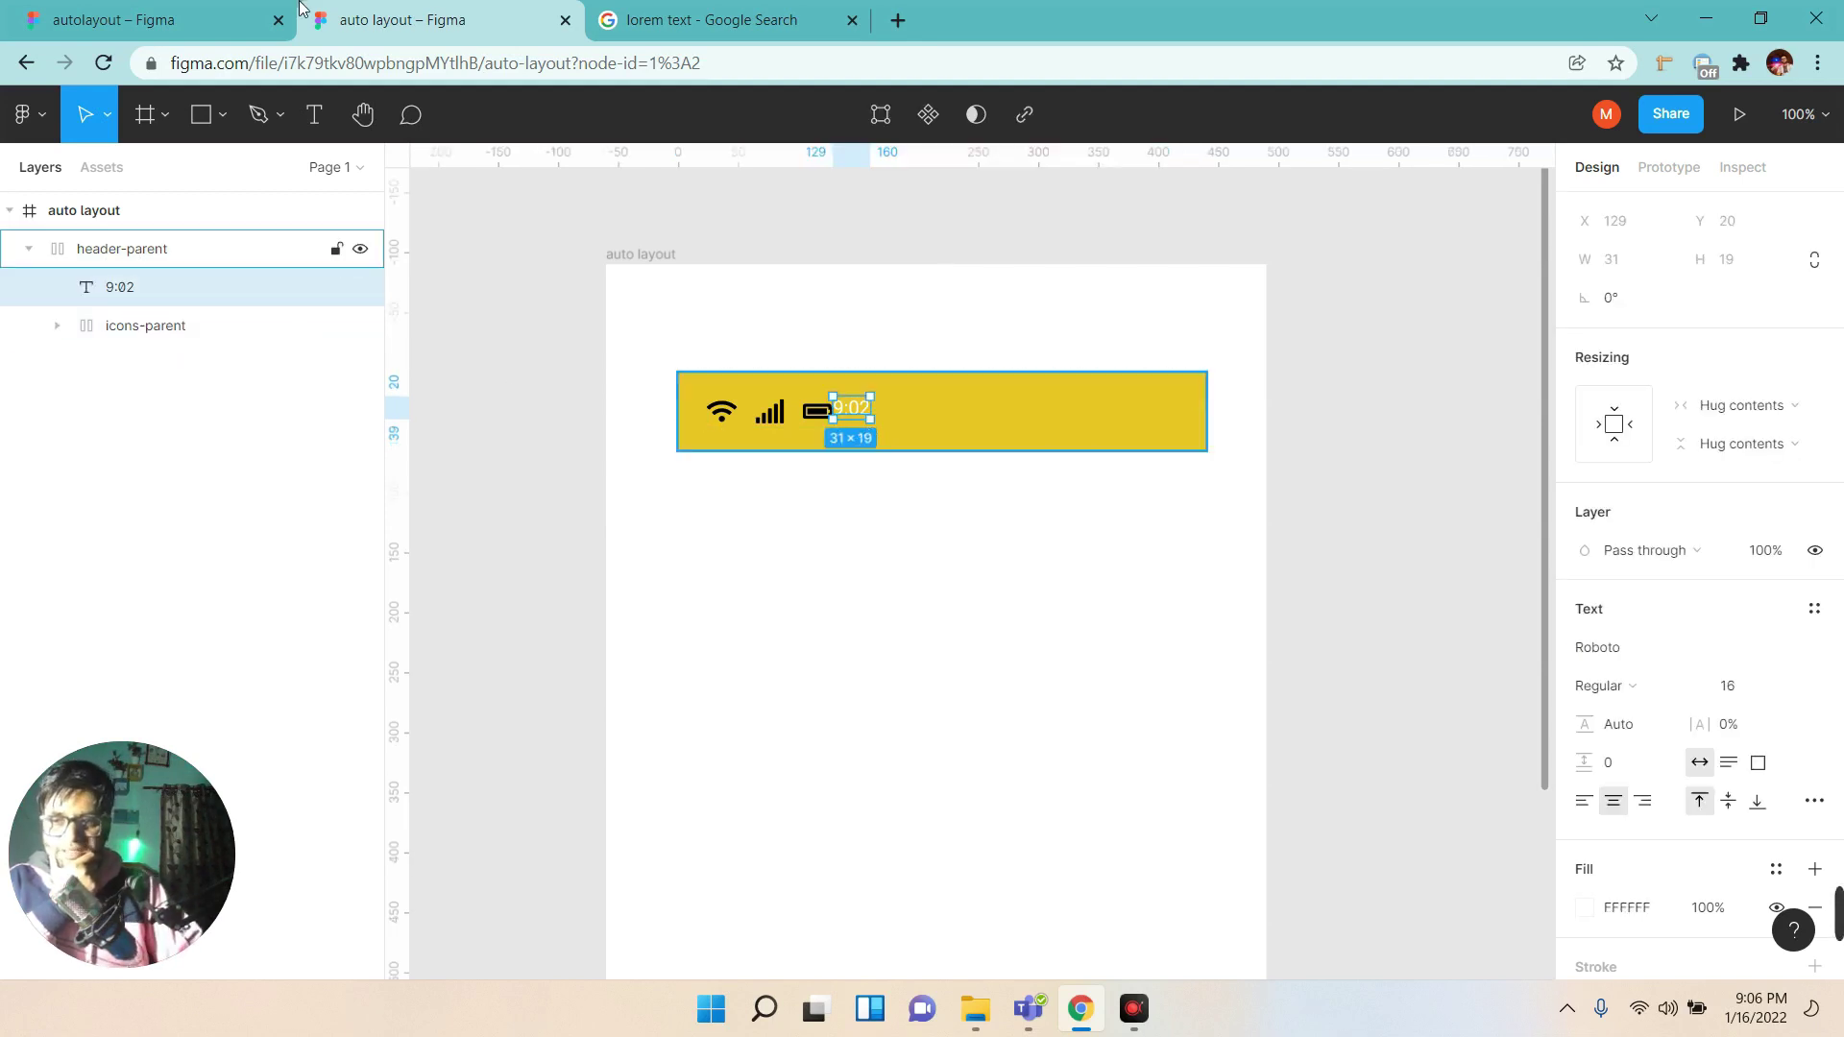
drag(141, 296, 154, 359)
click(116, 287)
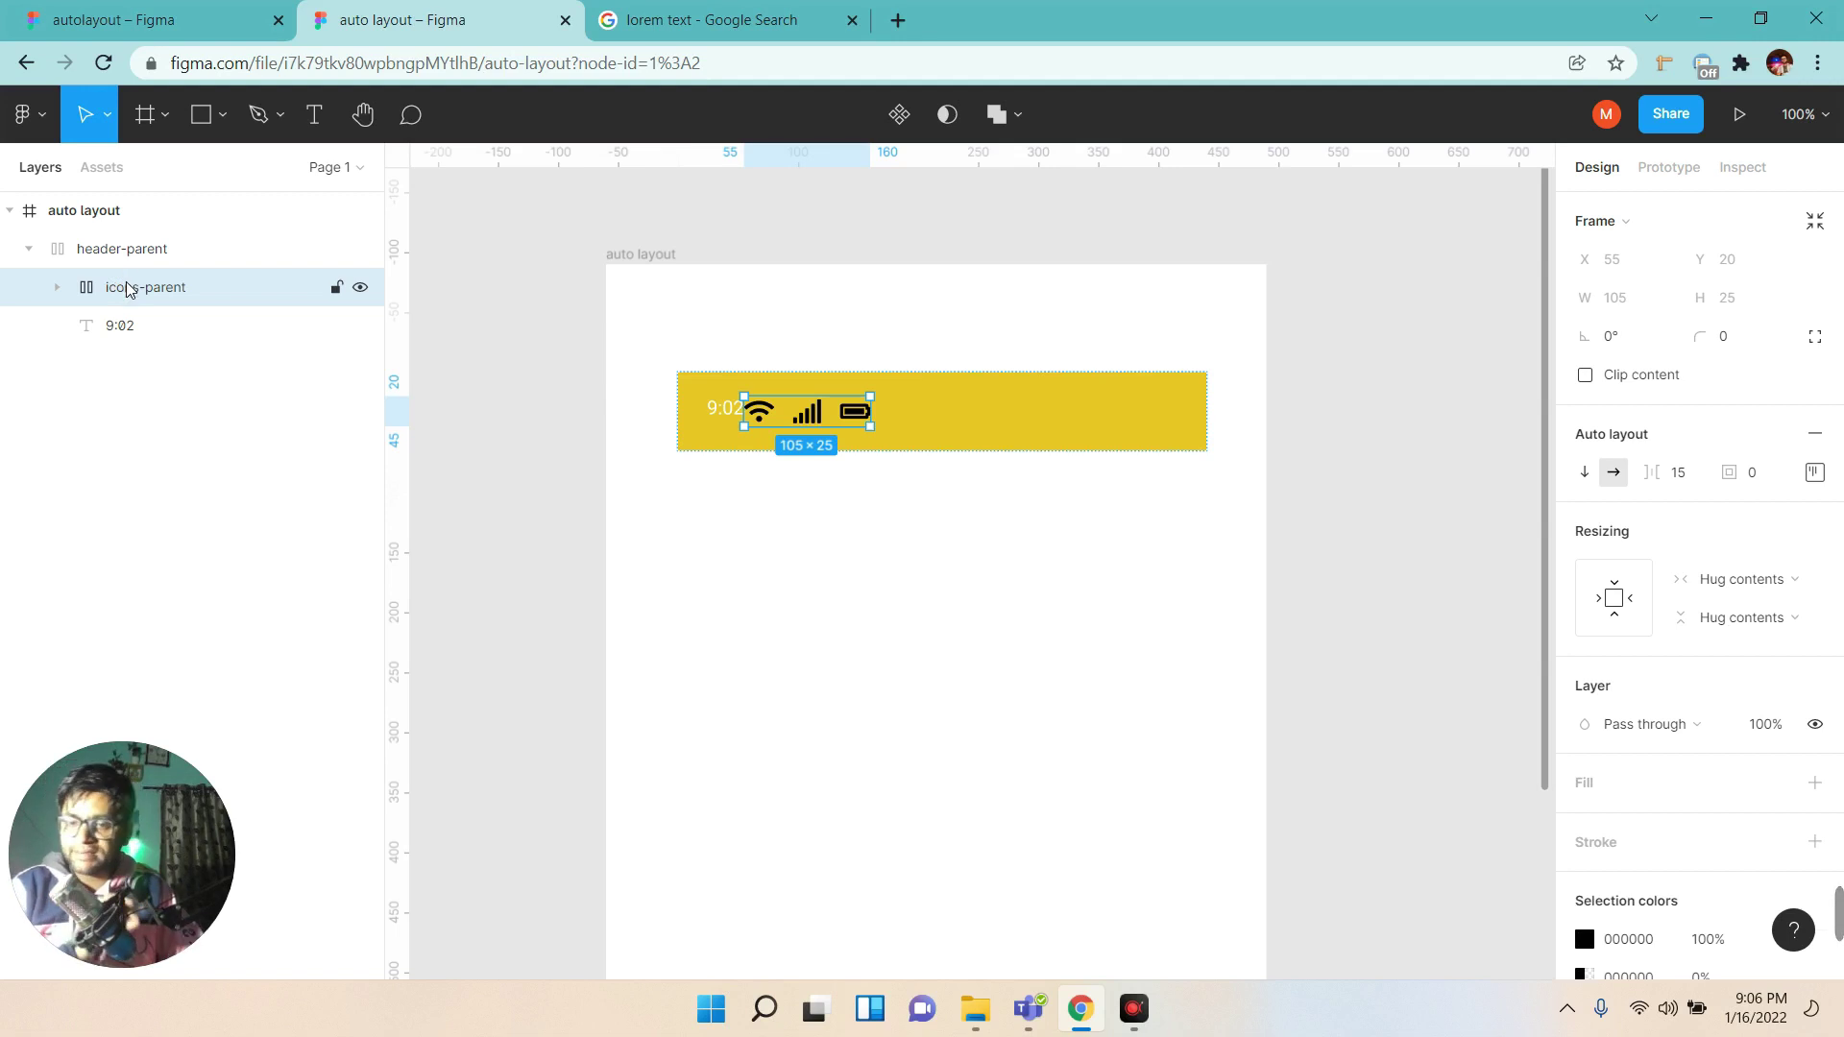
Try Space between spacing on header-parent, then revert it to Packed.
click(90, 248)
click(29, 248)
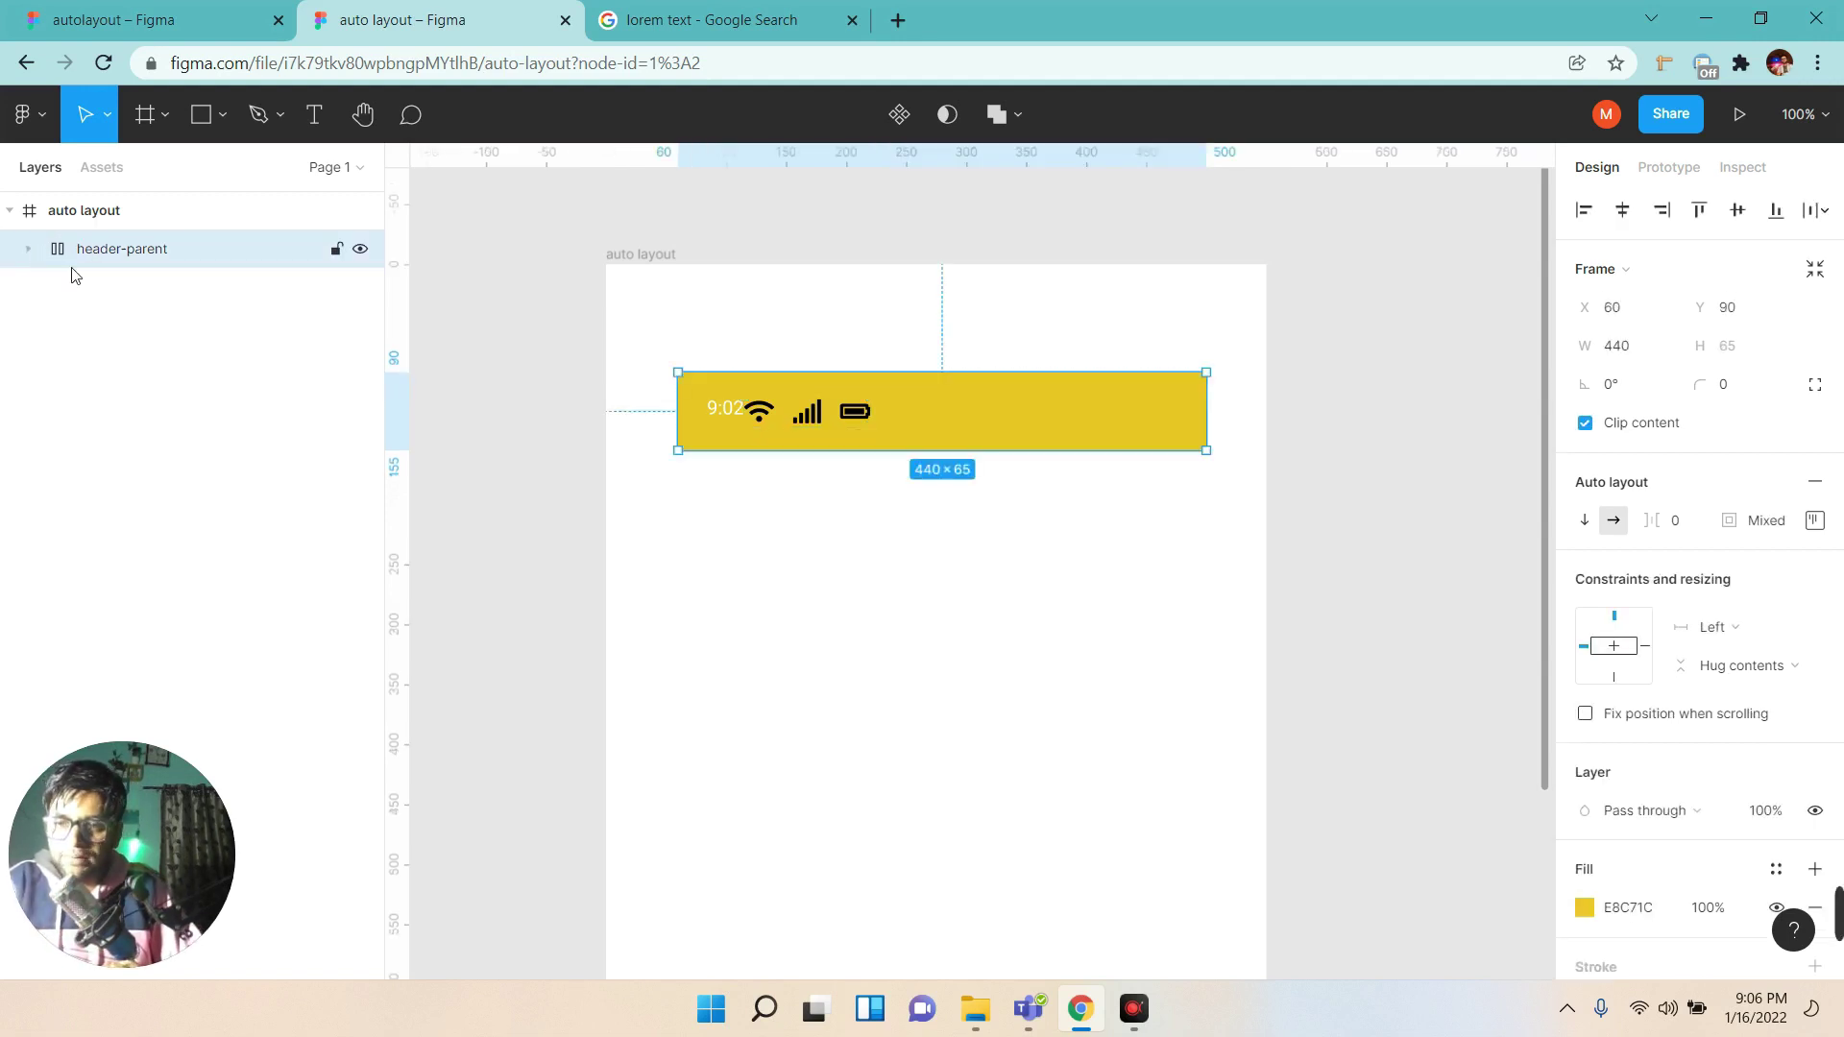
click(1814, 521)
click(1703, 725)
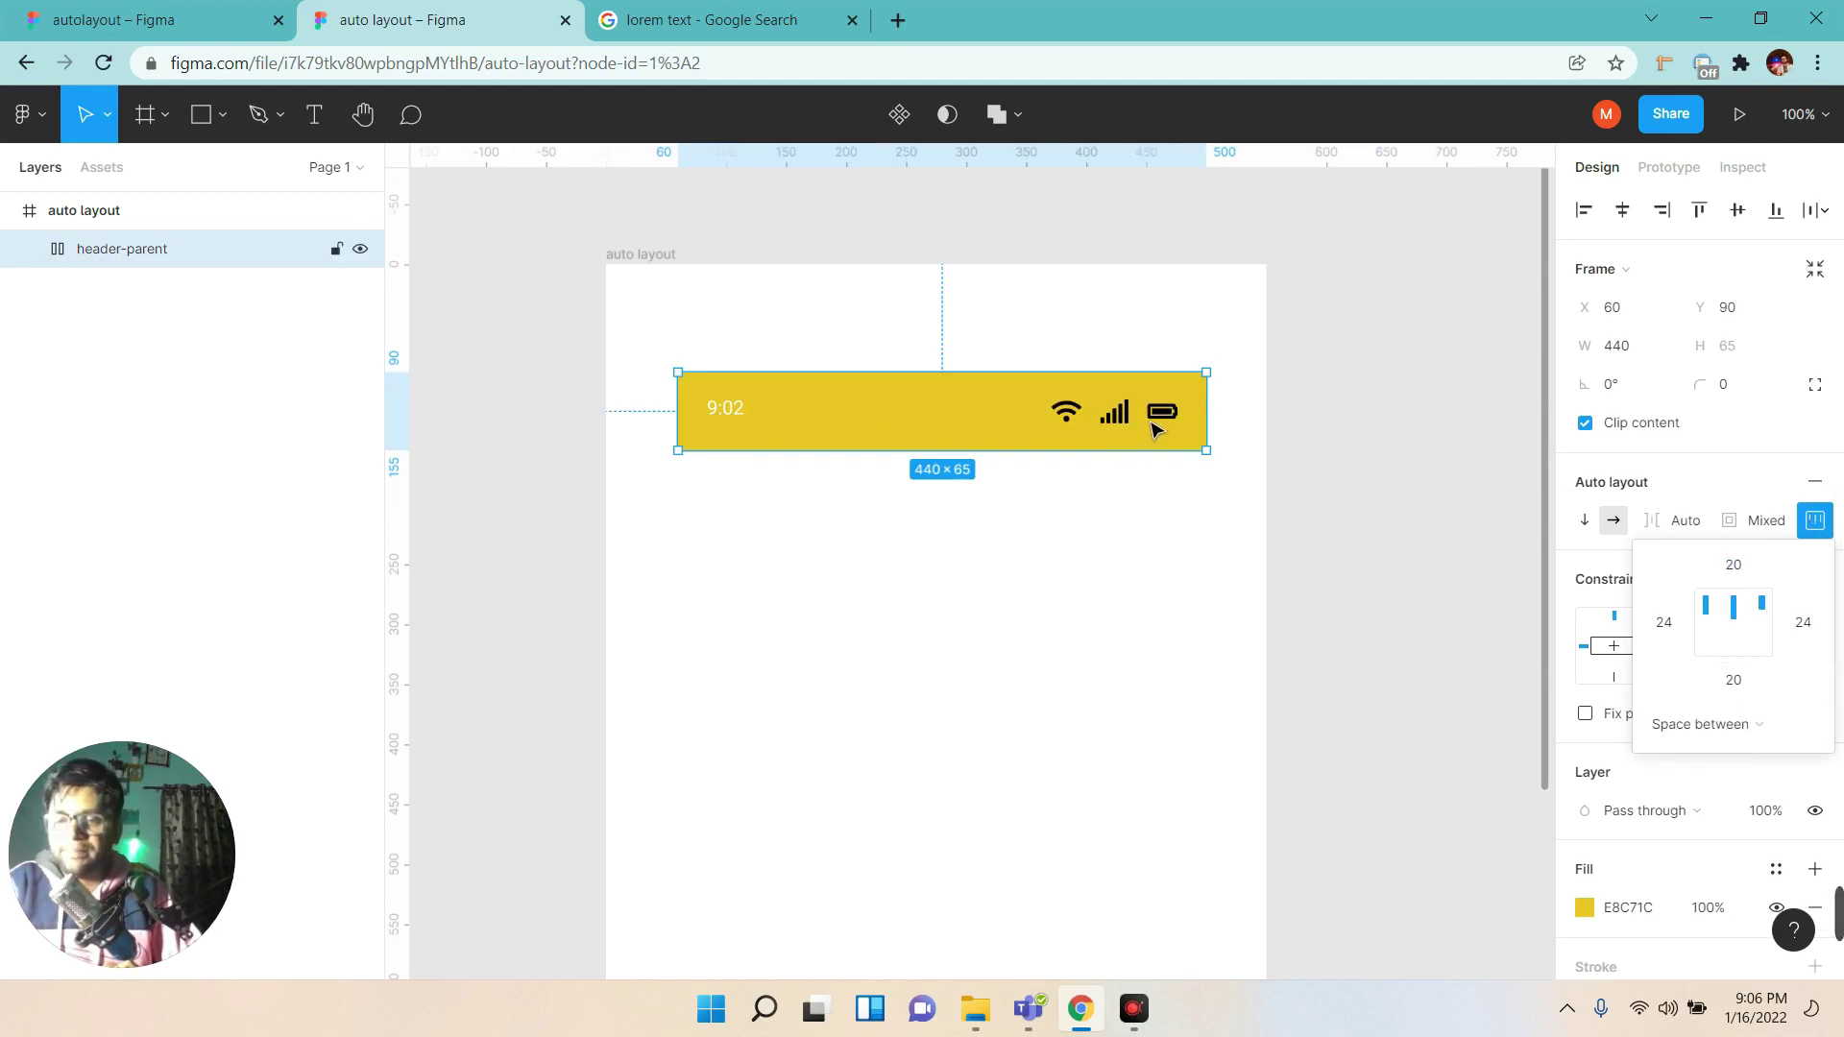
click(748, 419)
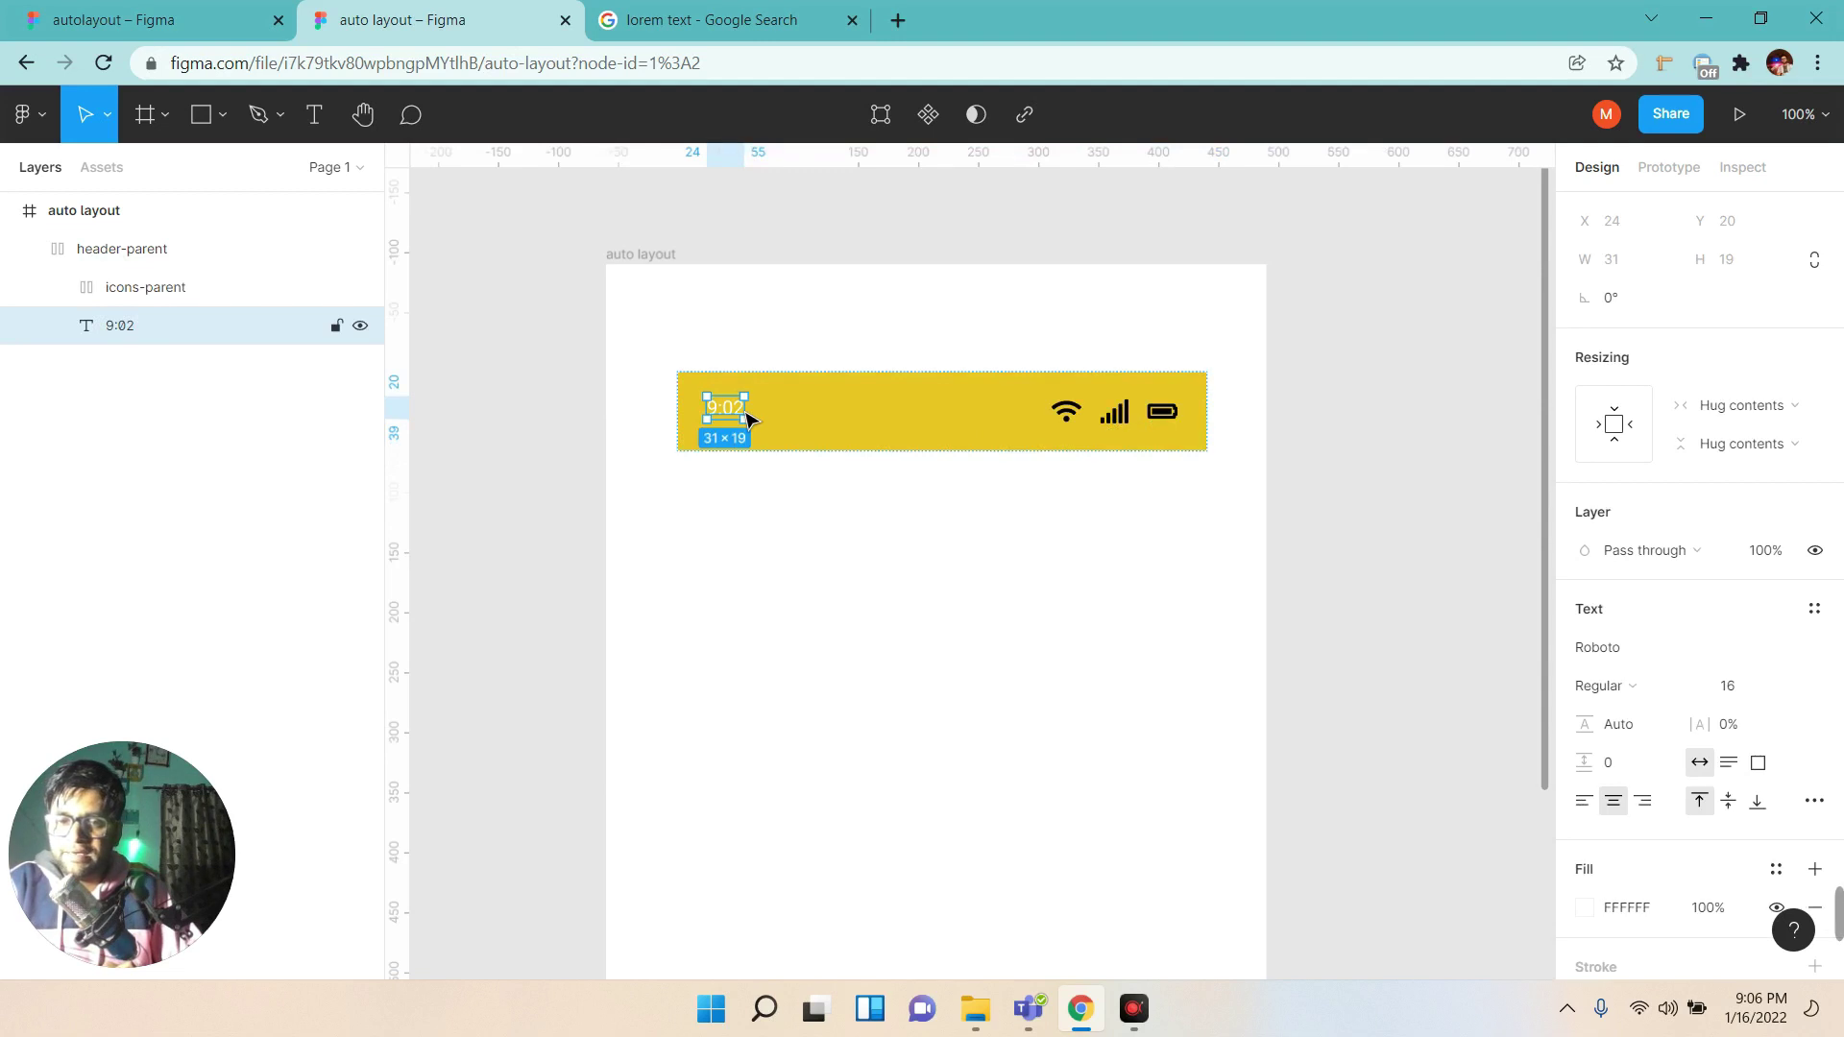
click(123, 250)
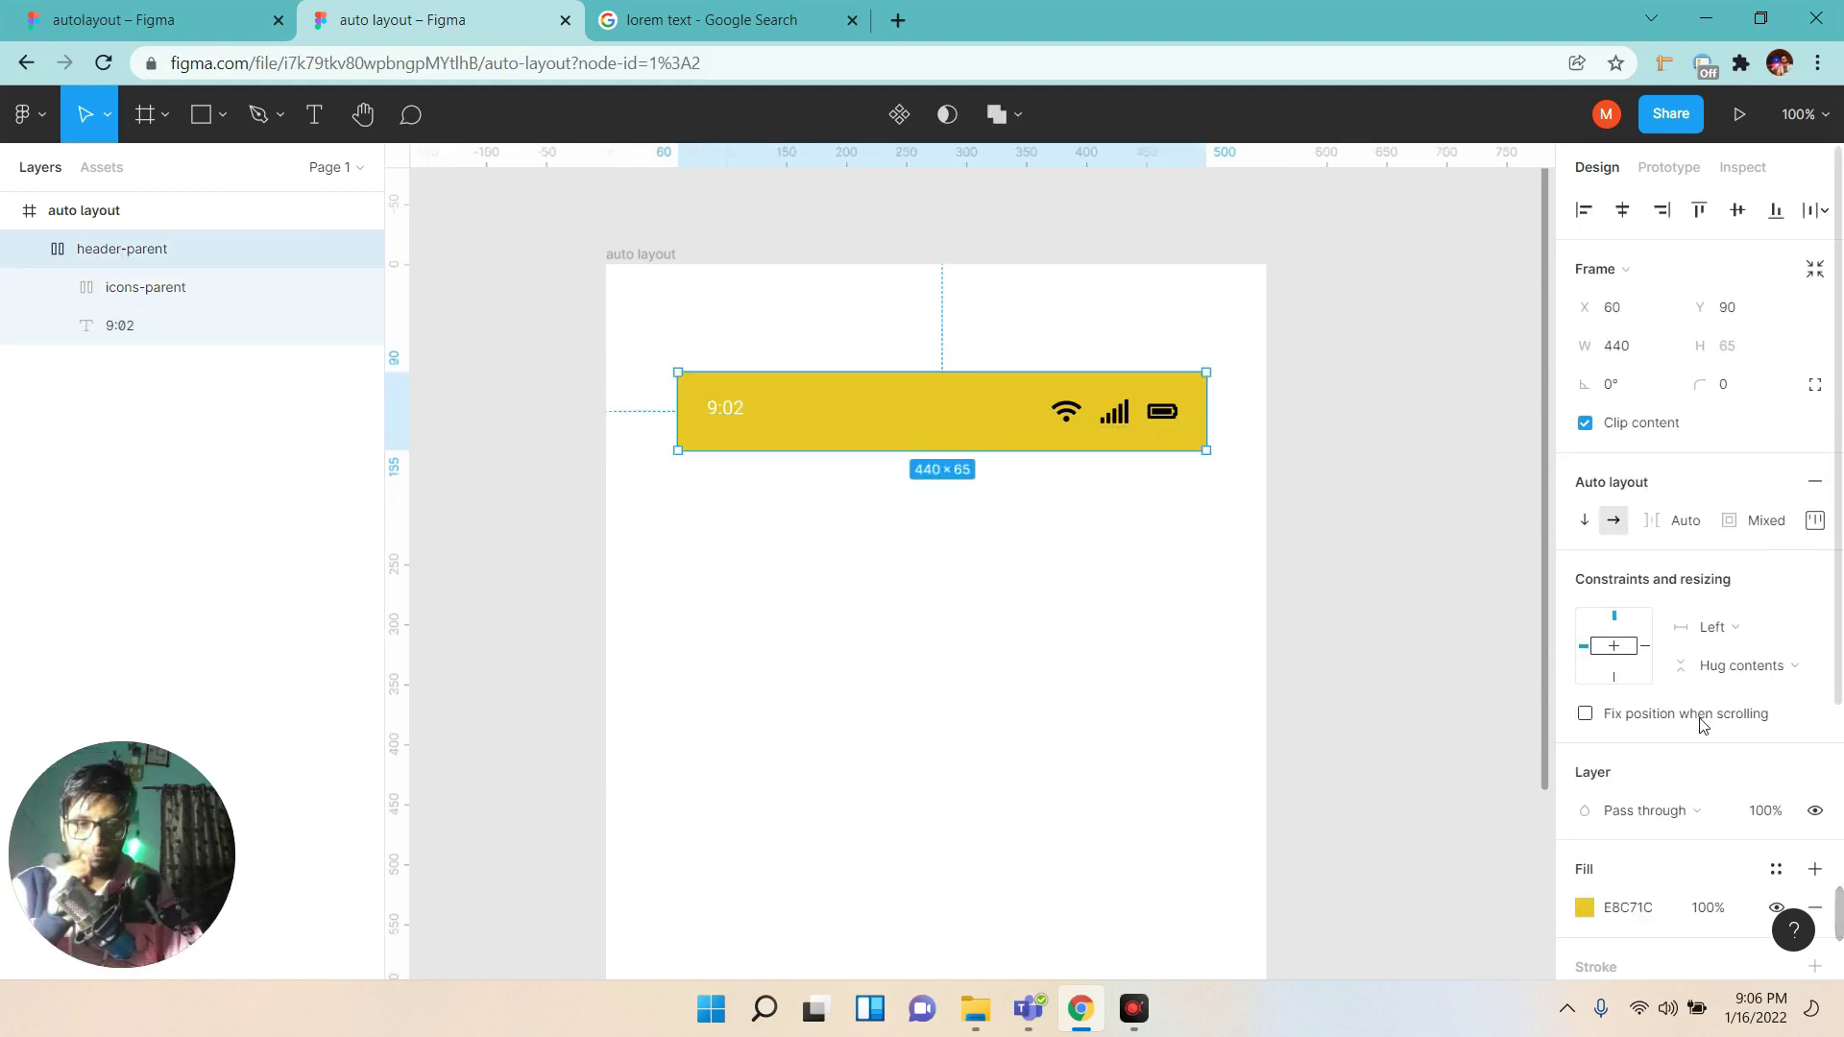
click(1814, 519)
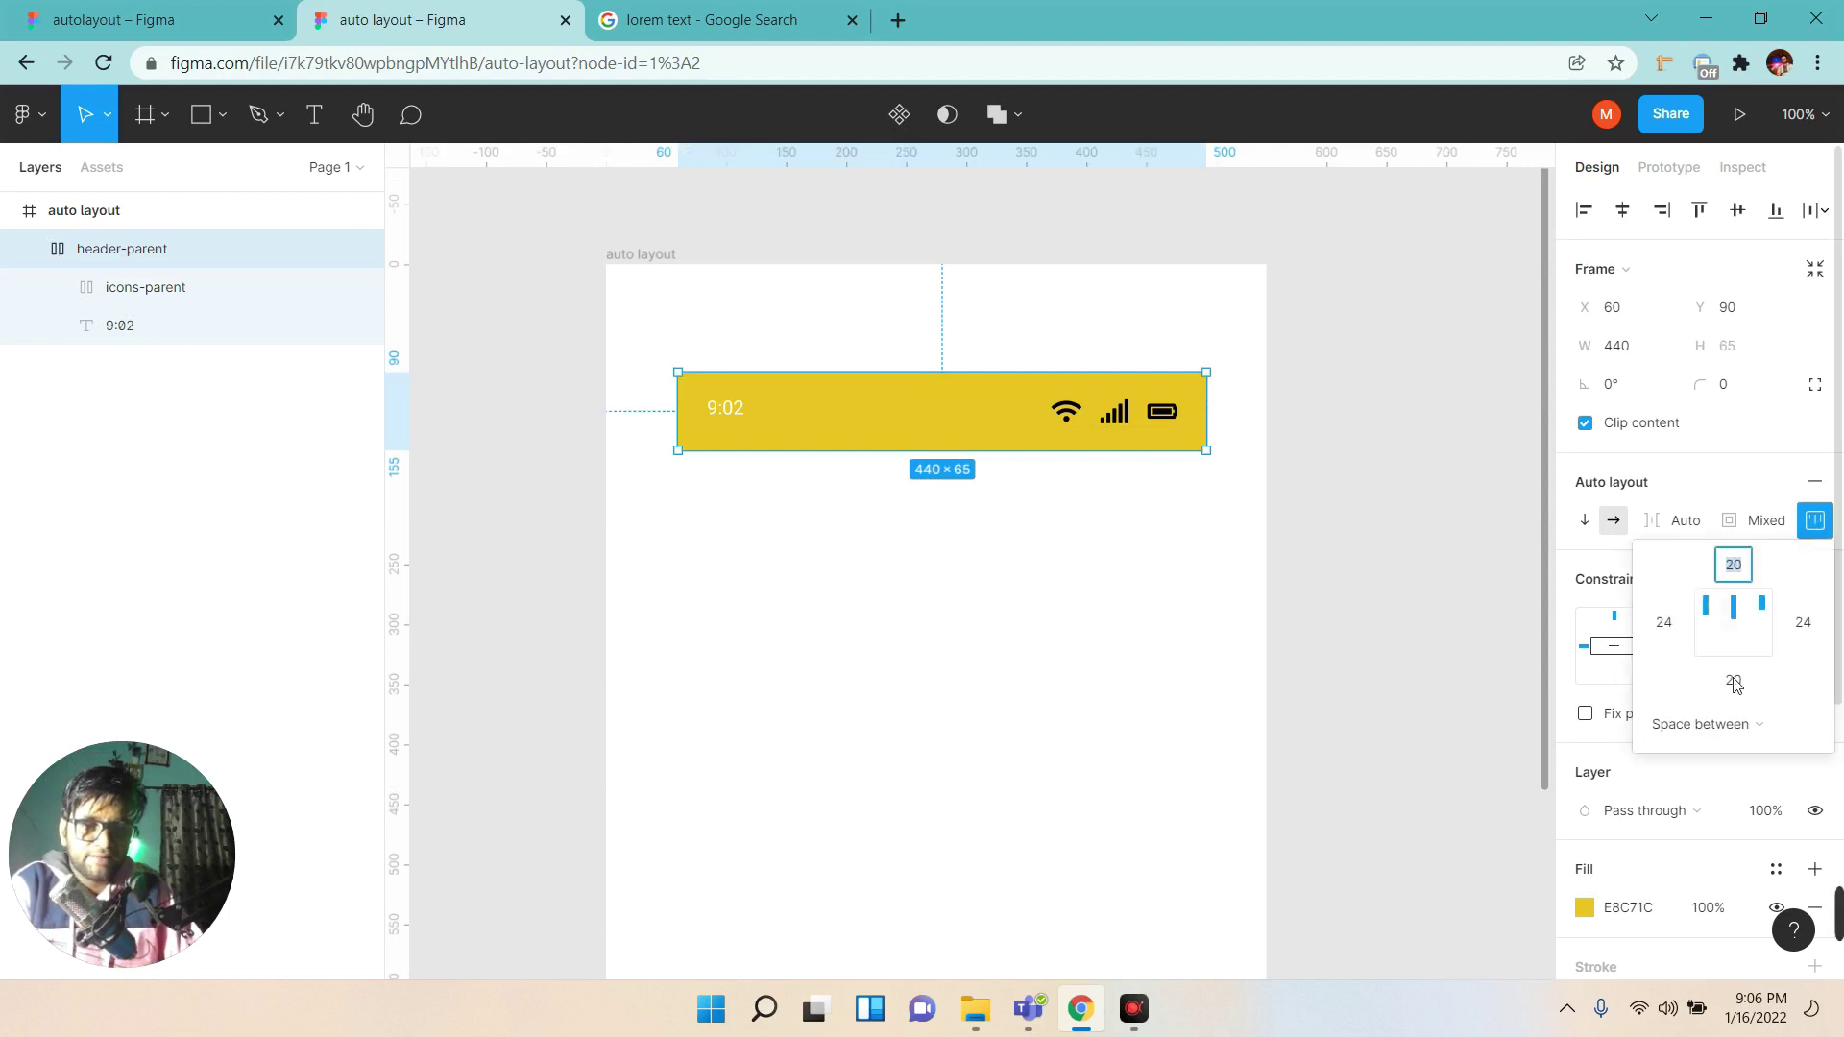
click(1735, 724)
click(1729, 697)
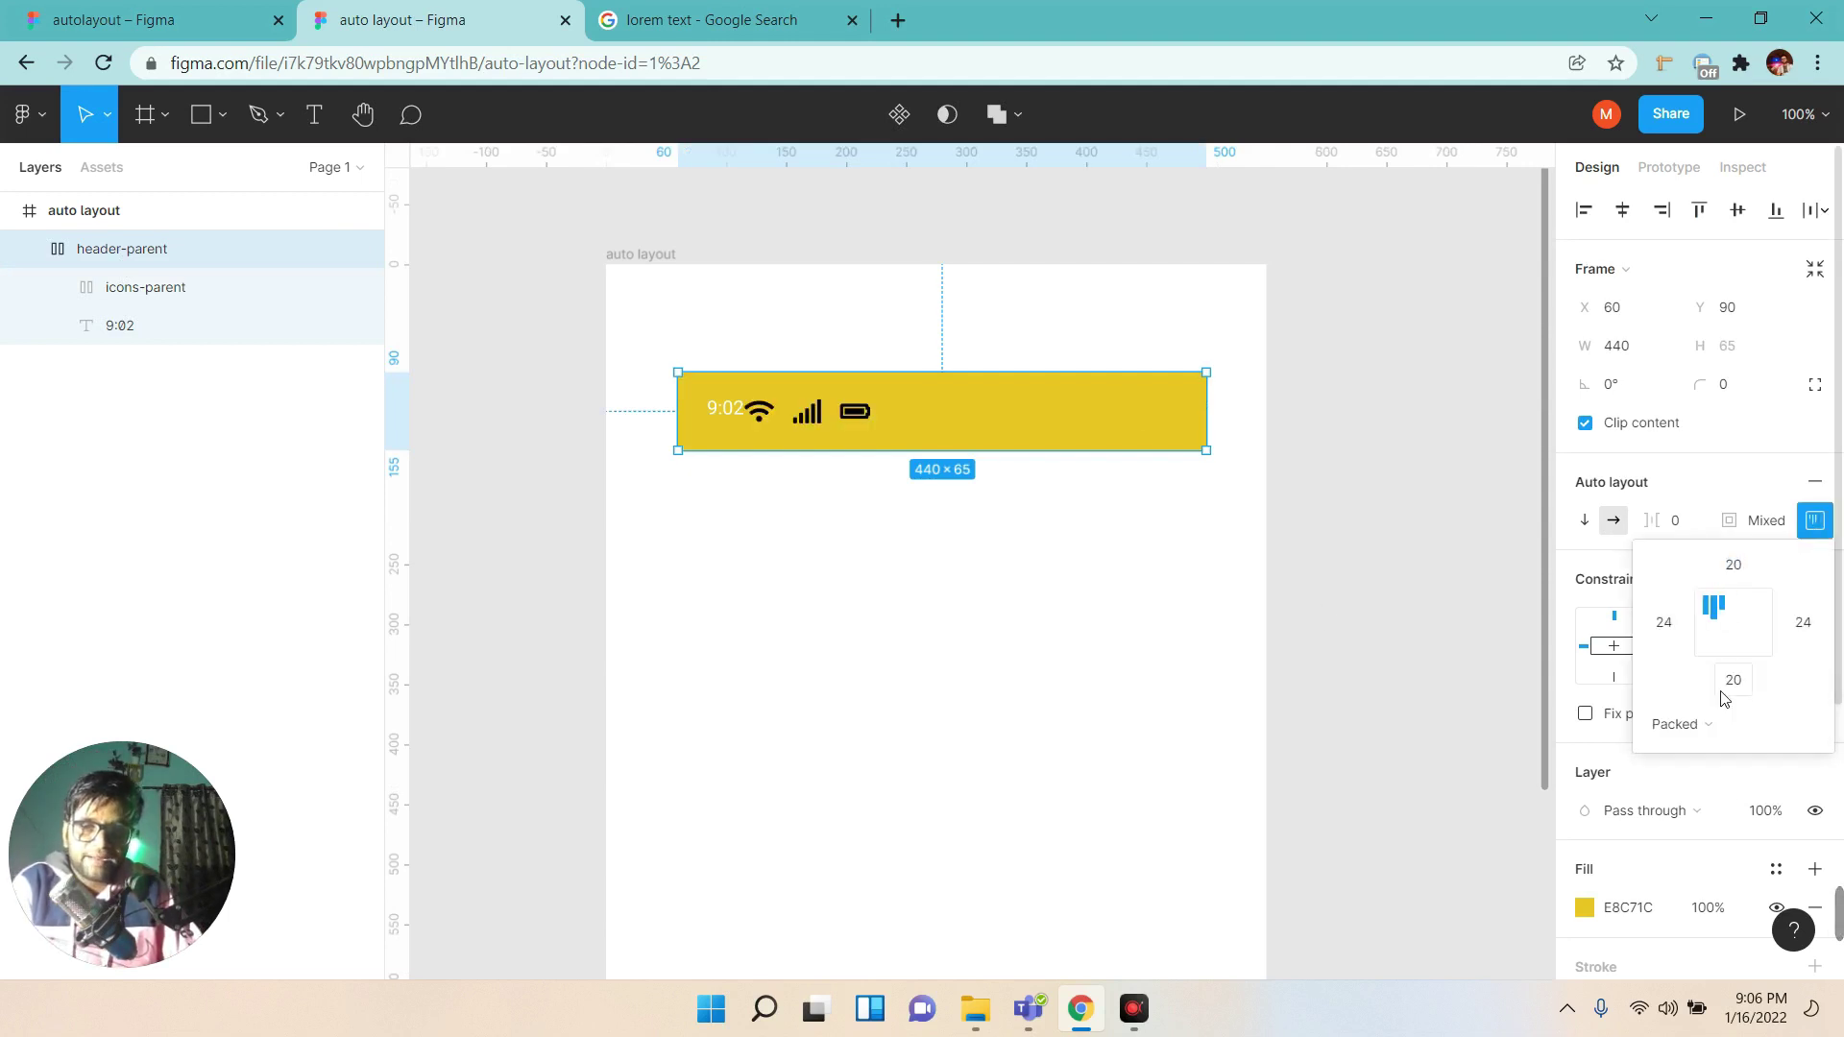
click(1683, 724)
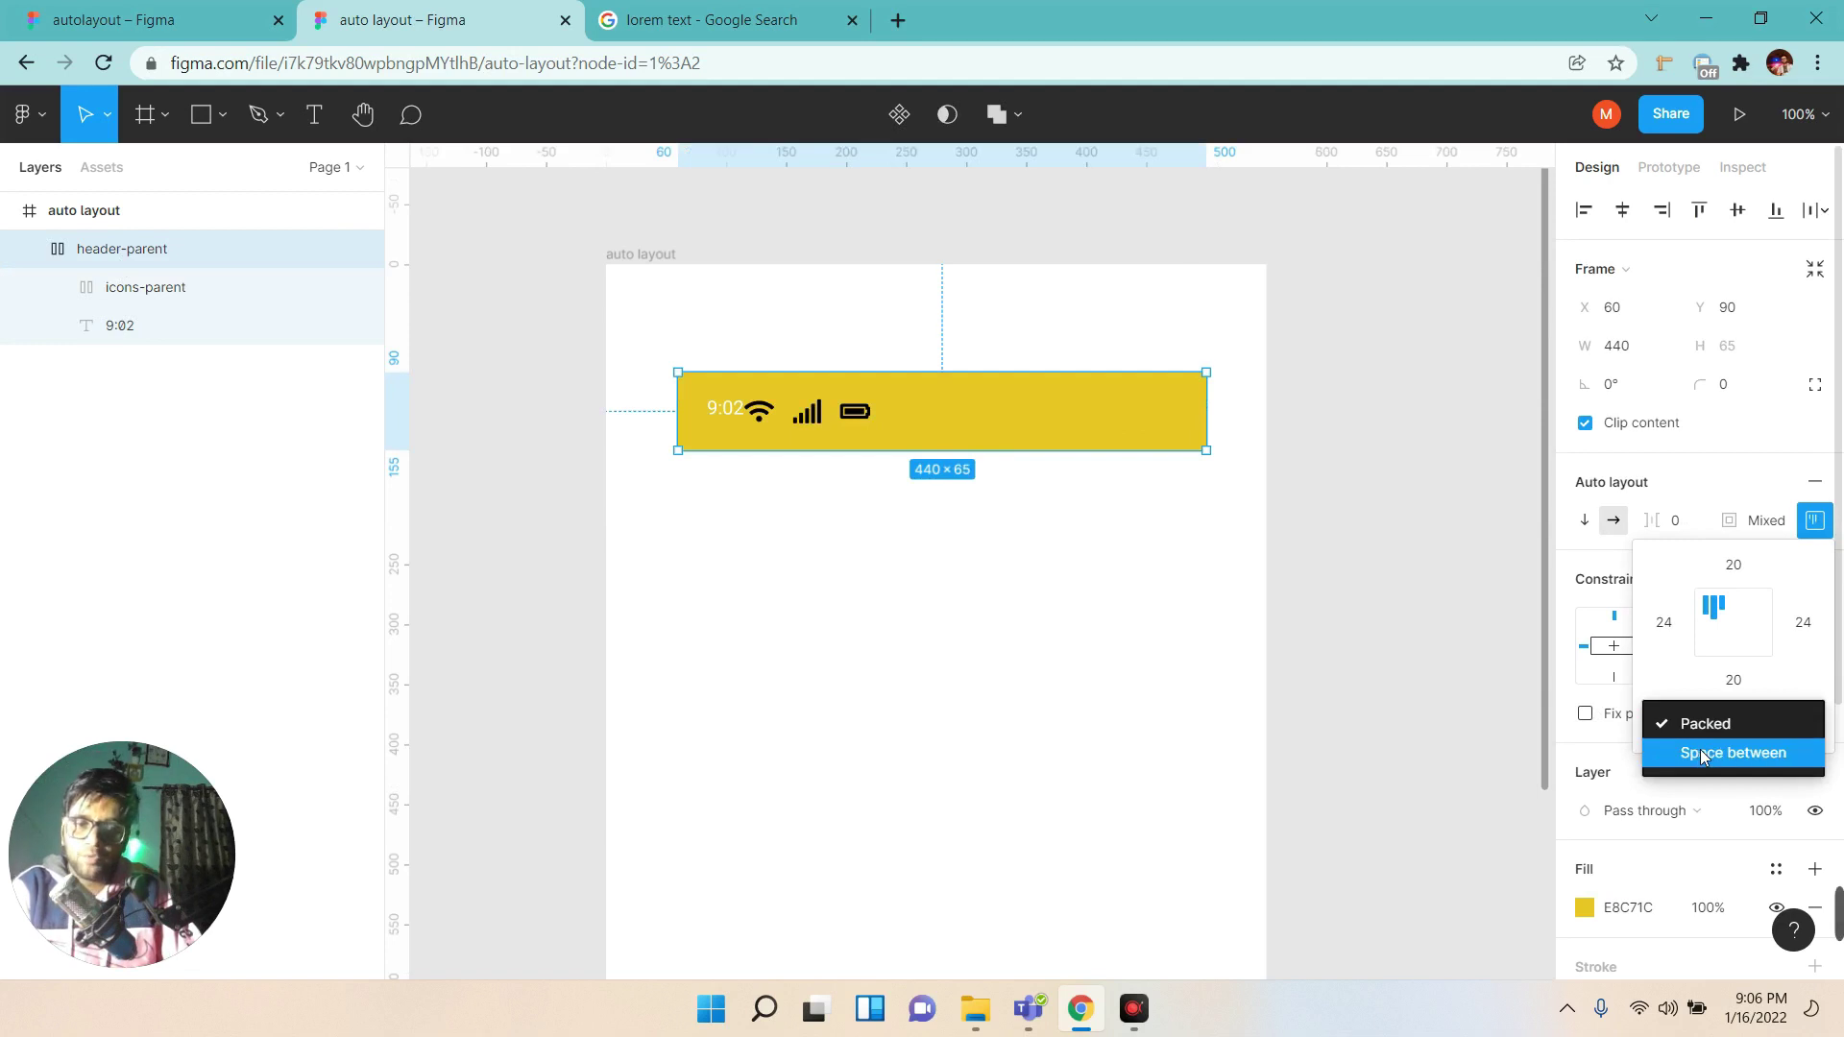
click(1720, 753)
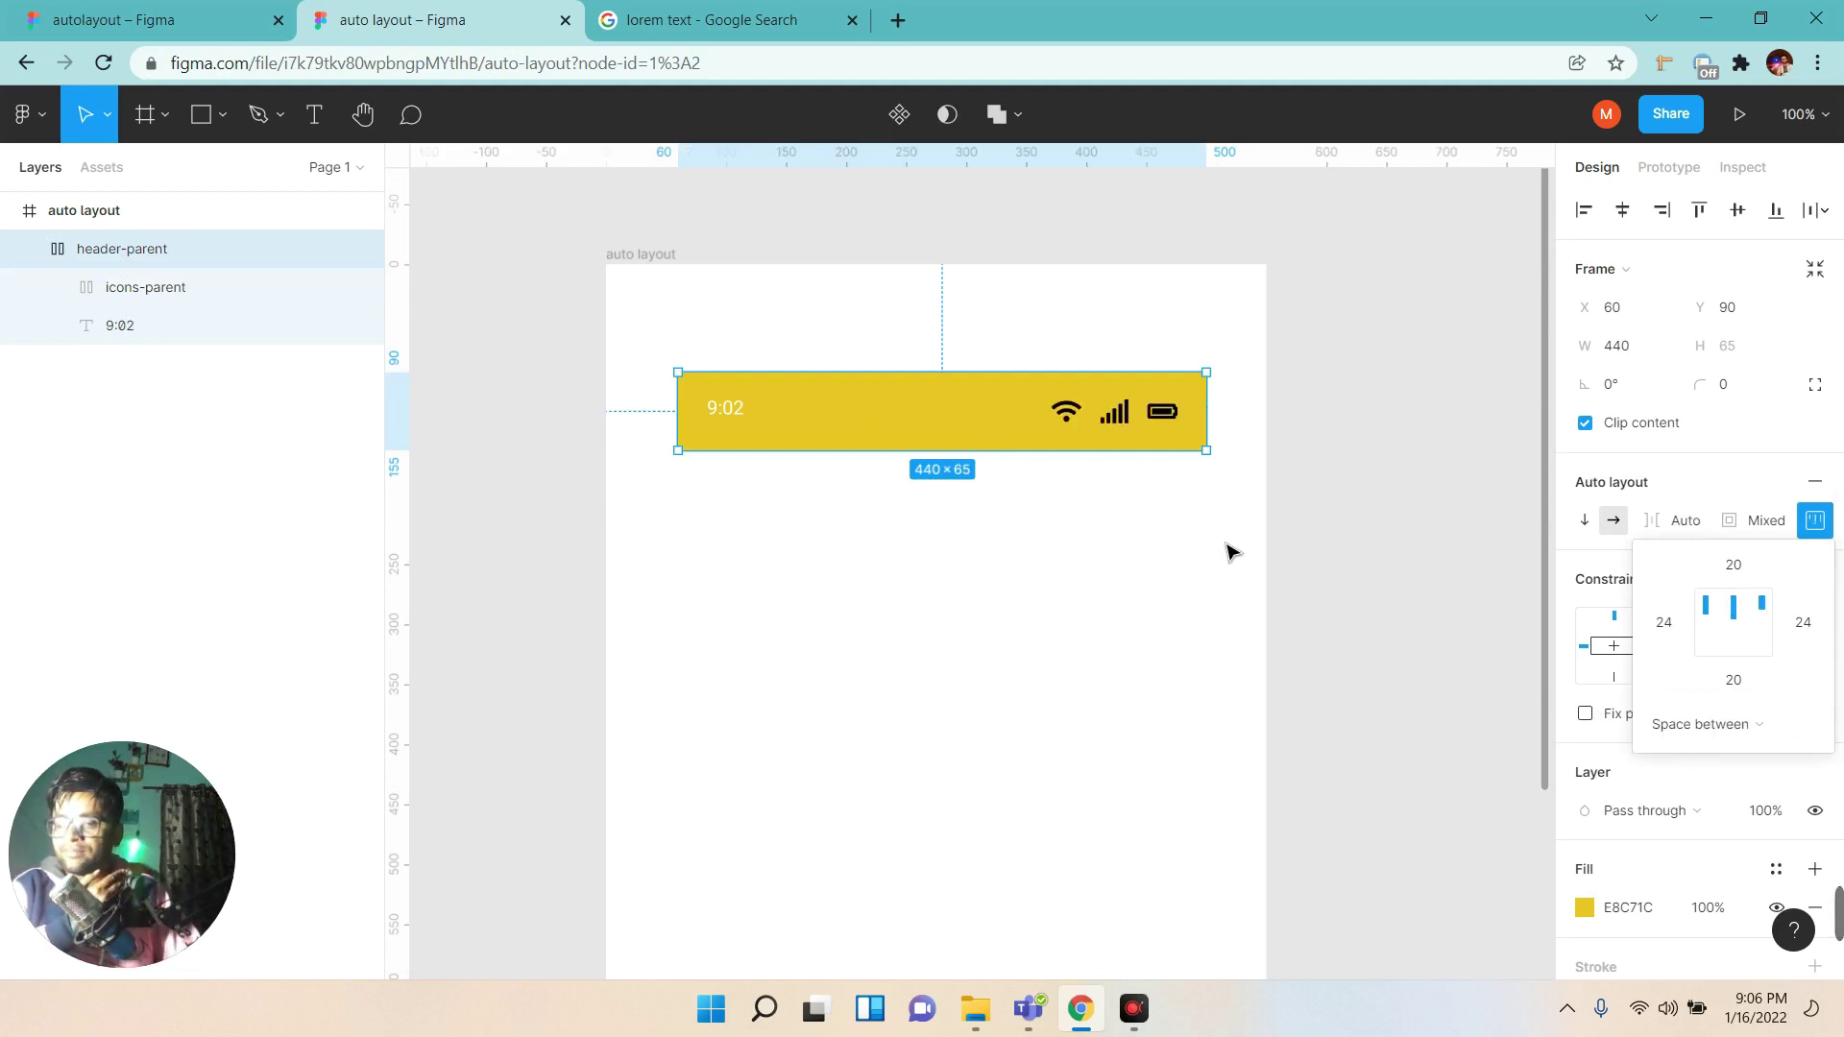
key(ctrl+z)
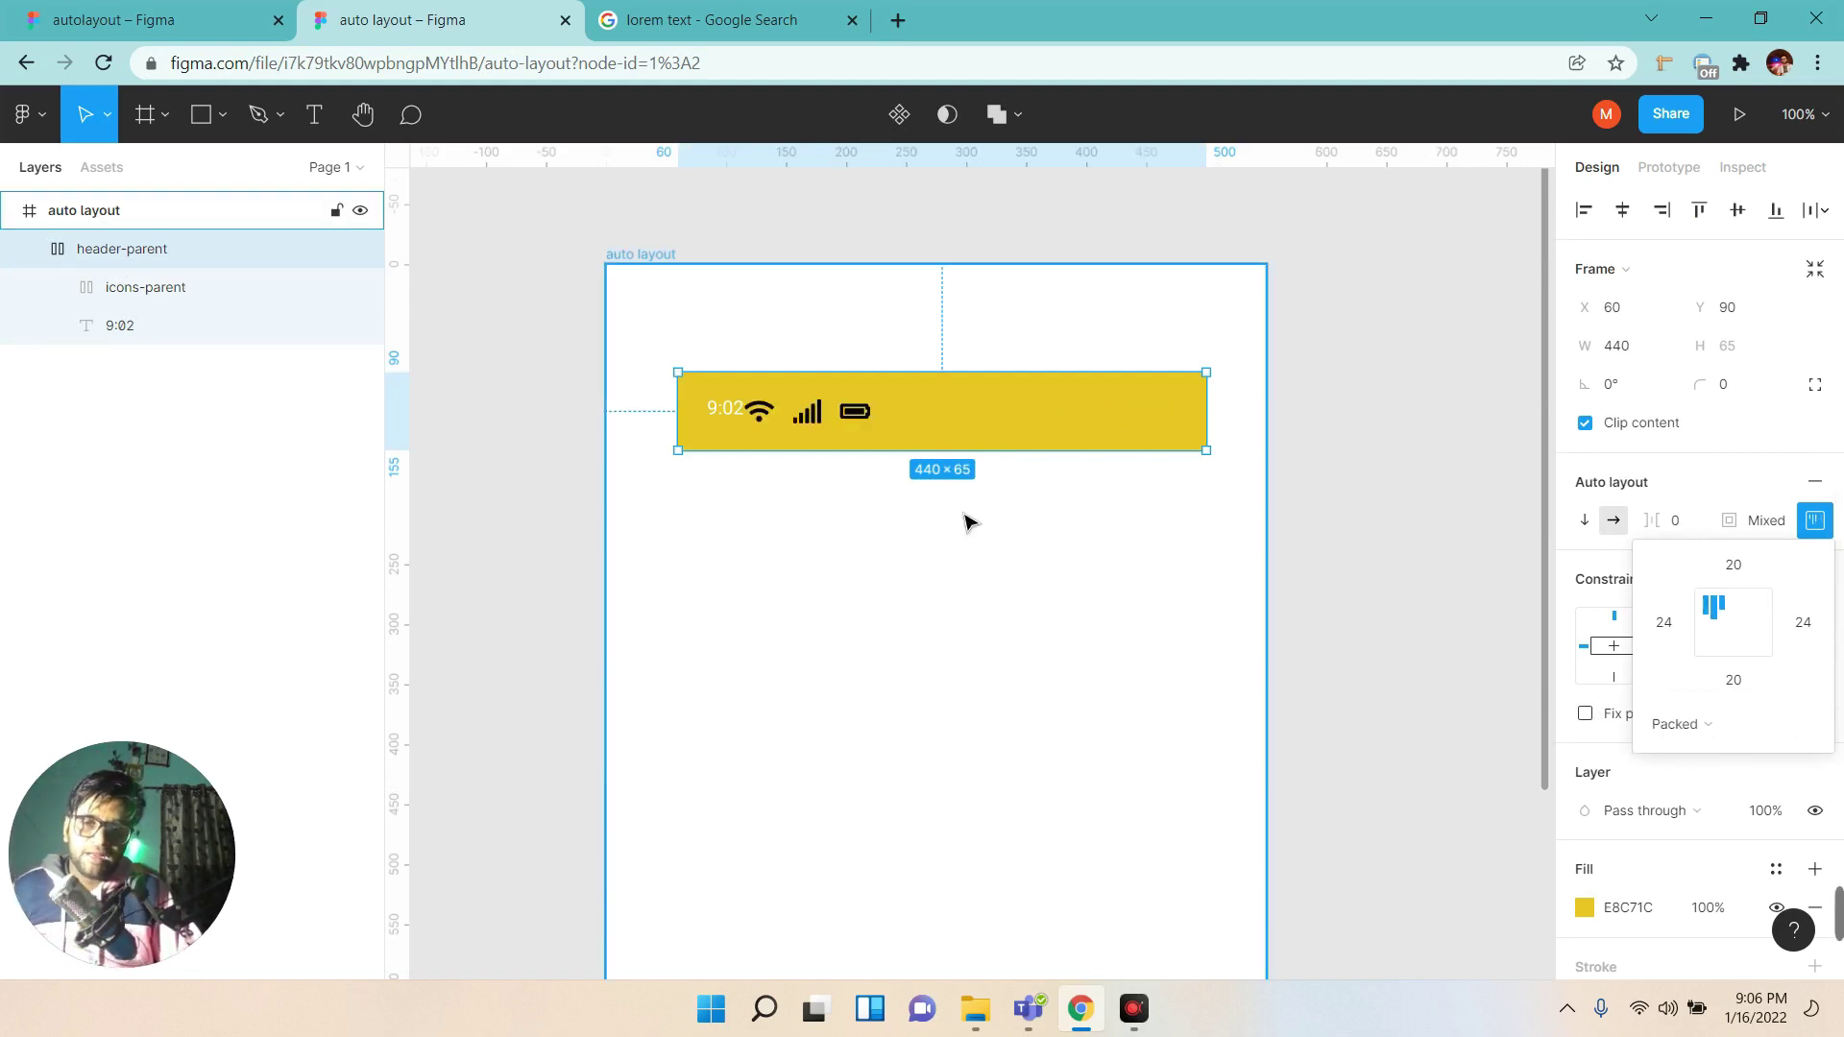
Set the 9:02 text's horizontal resizing to Fill container, pushing the icons right.
click(176, 301)
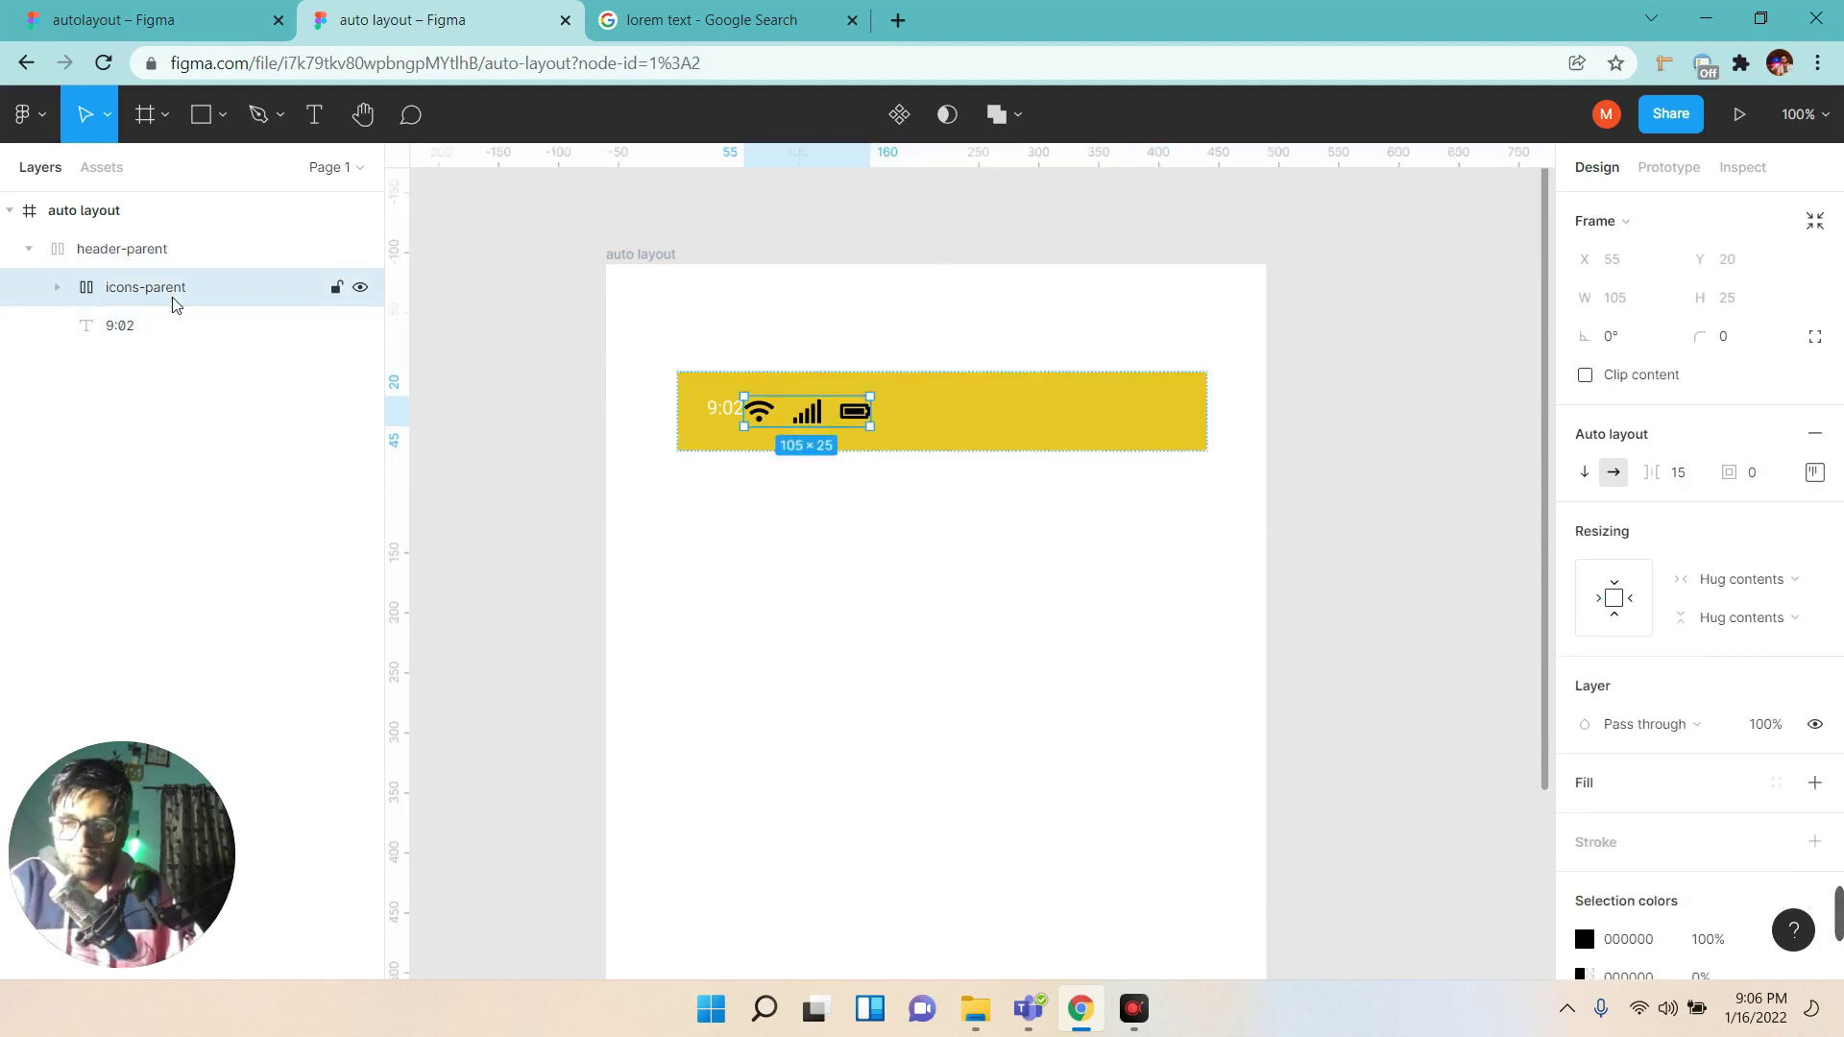
click(128, 326)
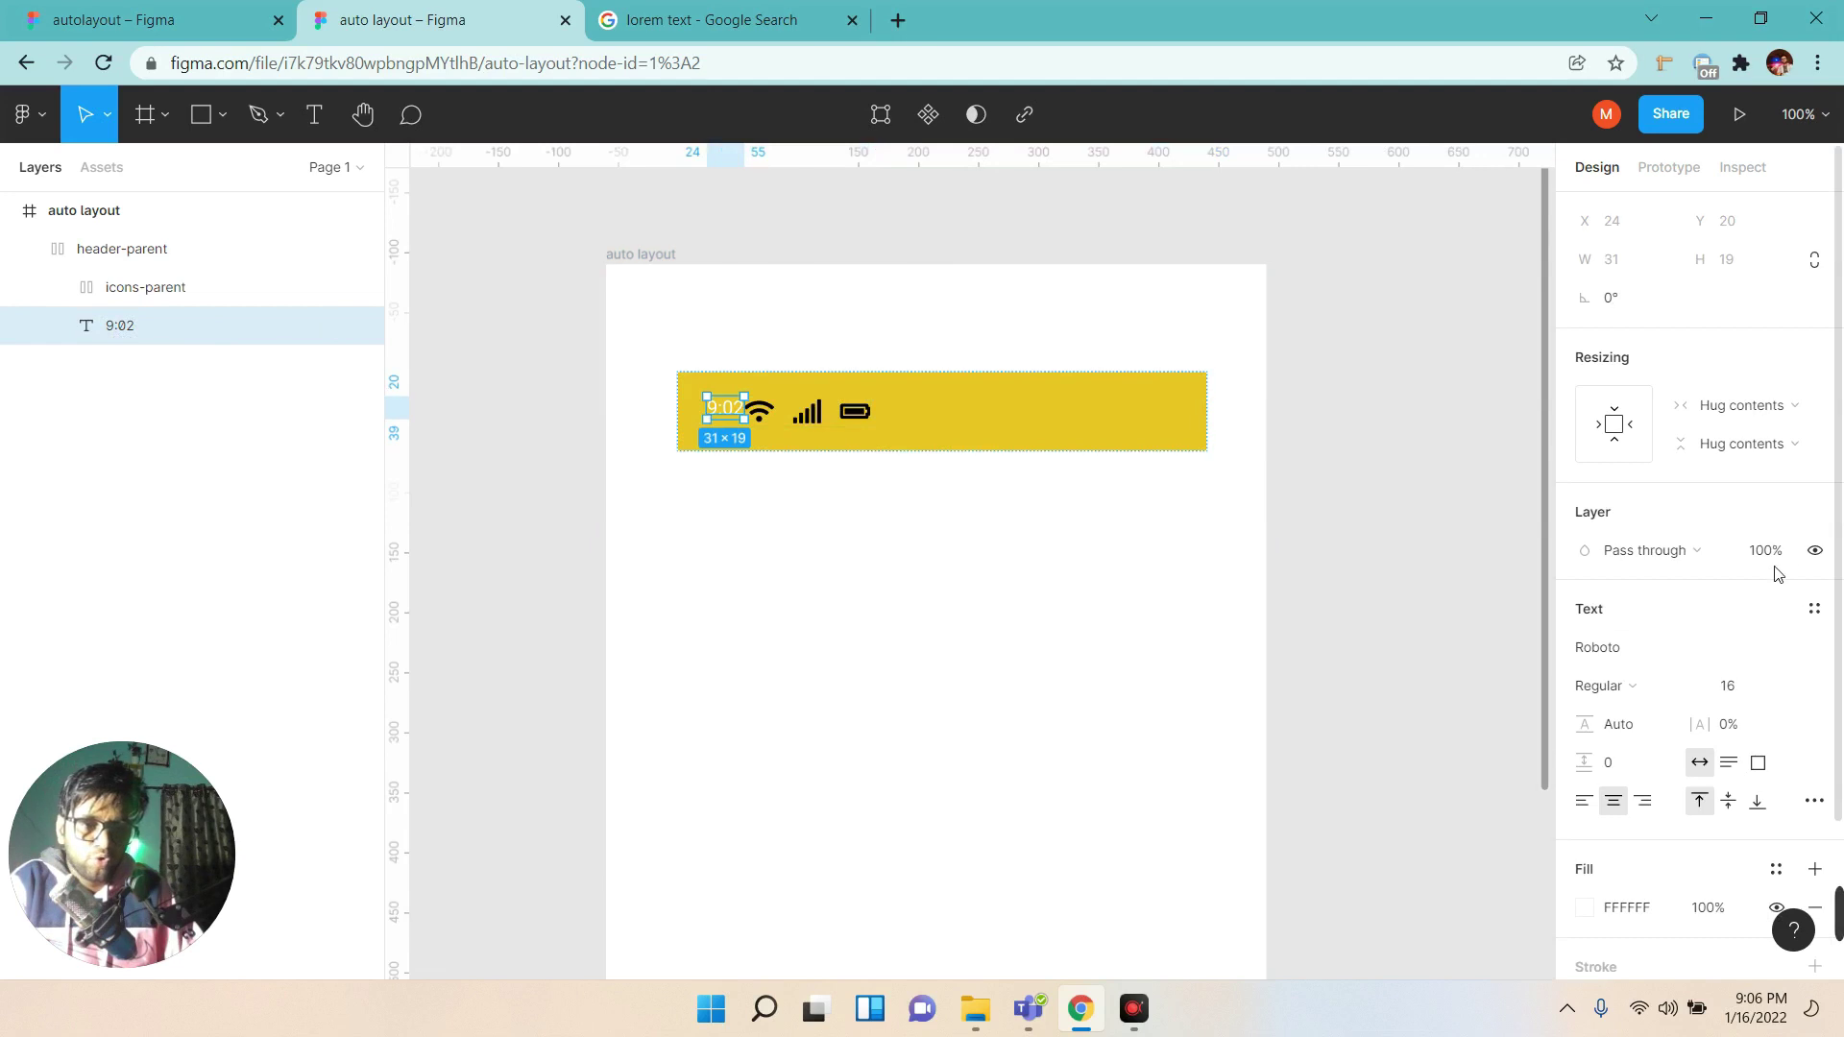
click(1773, 415)
click(1770, 441)
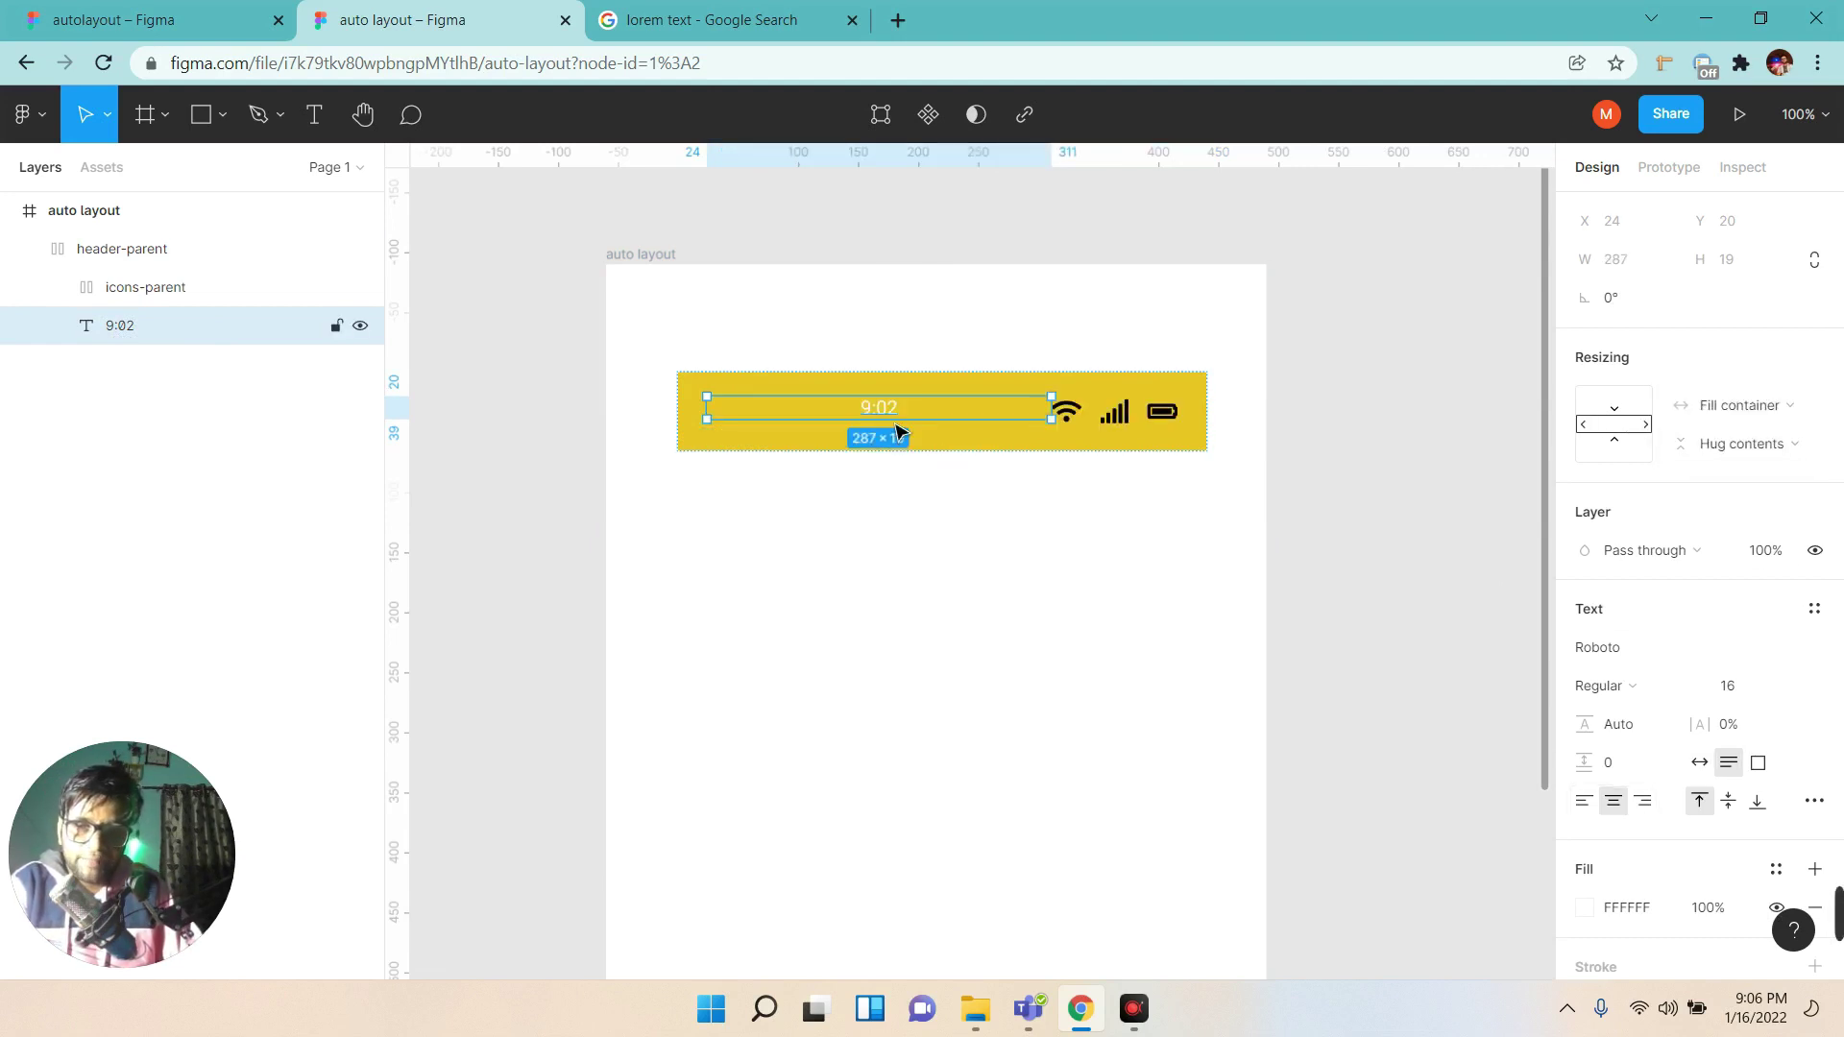
click(1520, 706)
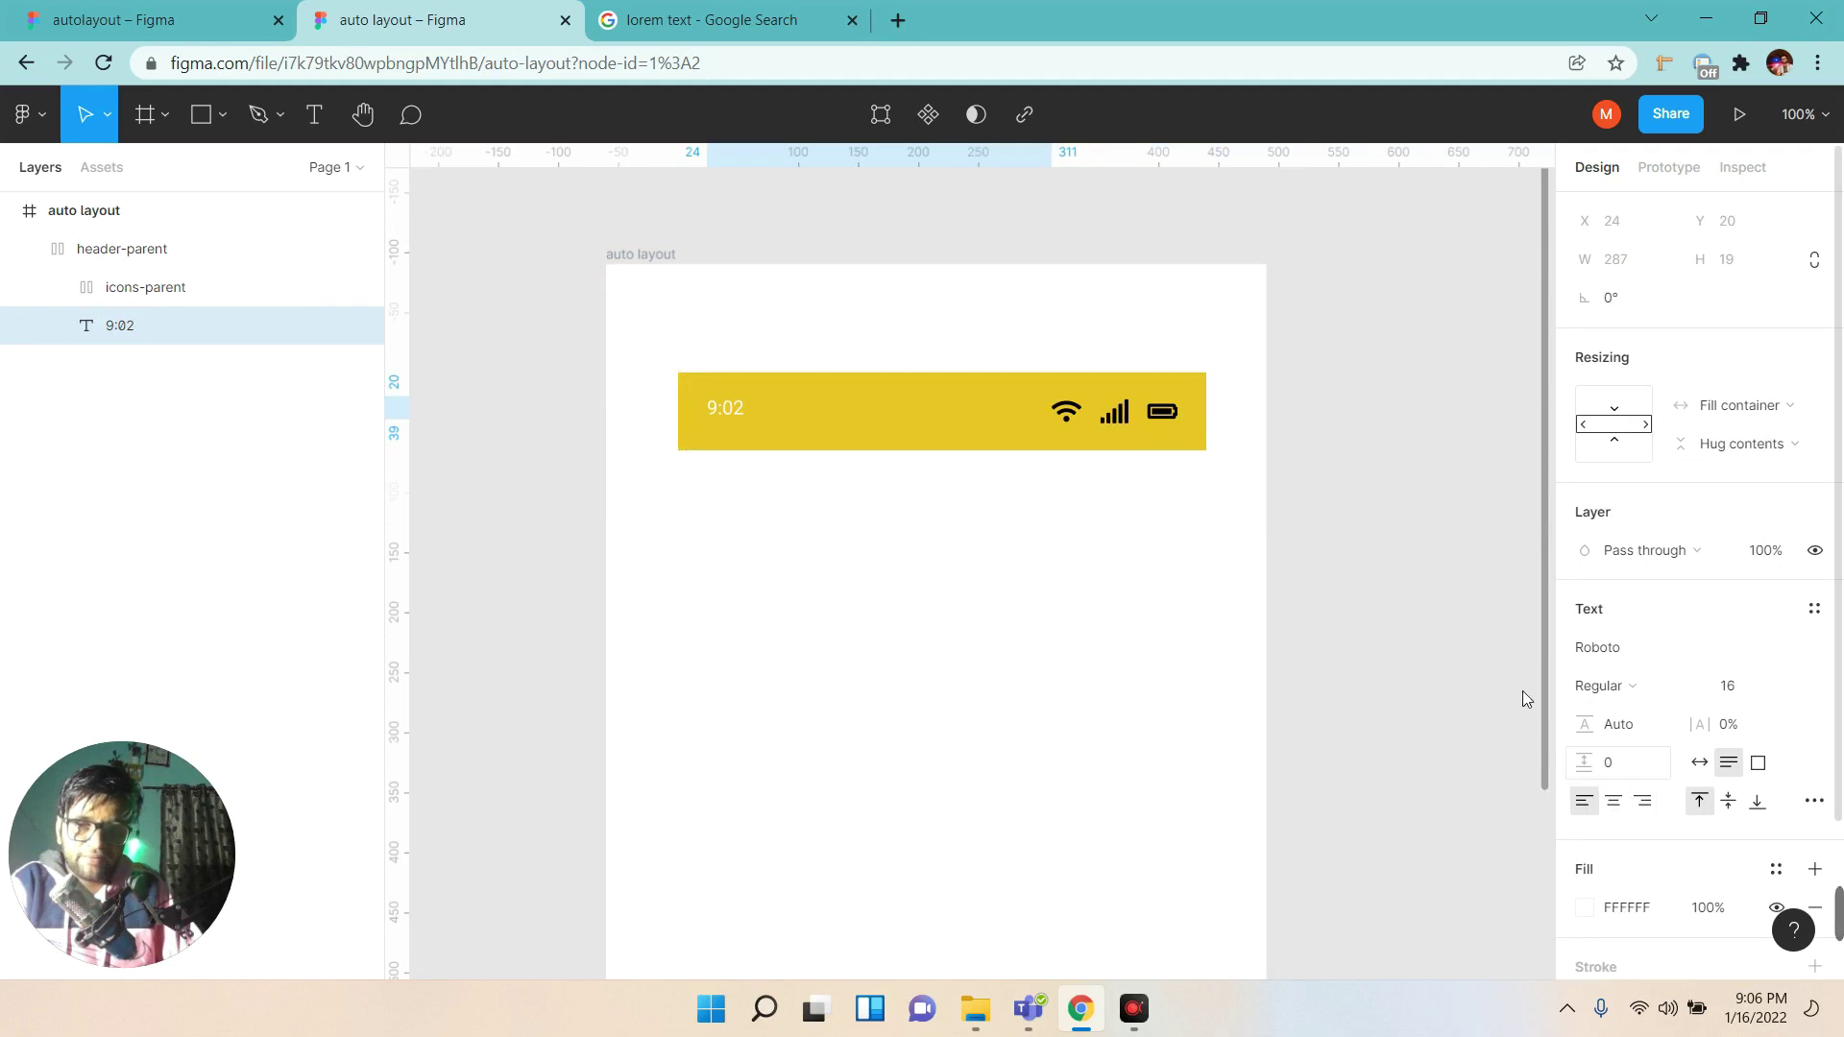
click(1142, 435)
click(749, 407)
double_click(746, 409)
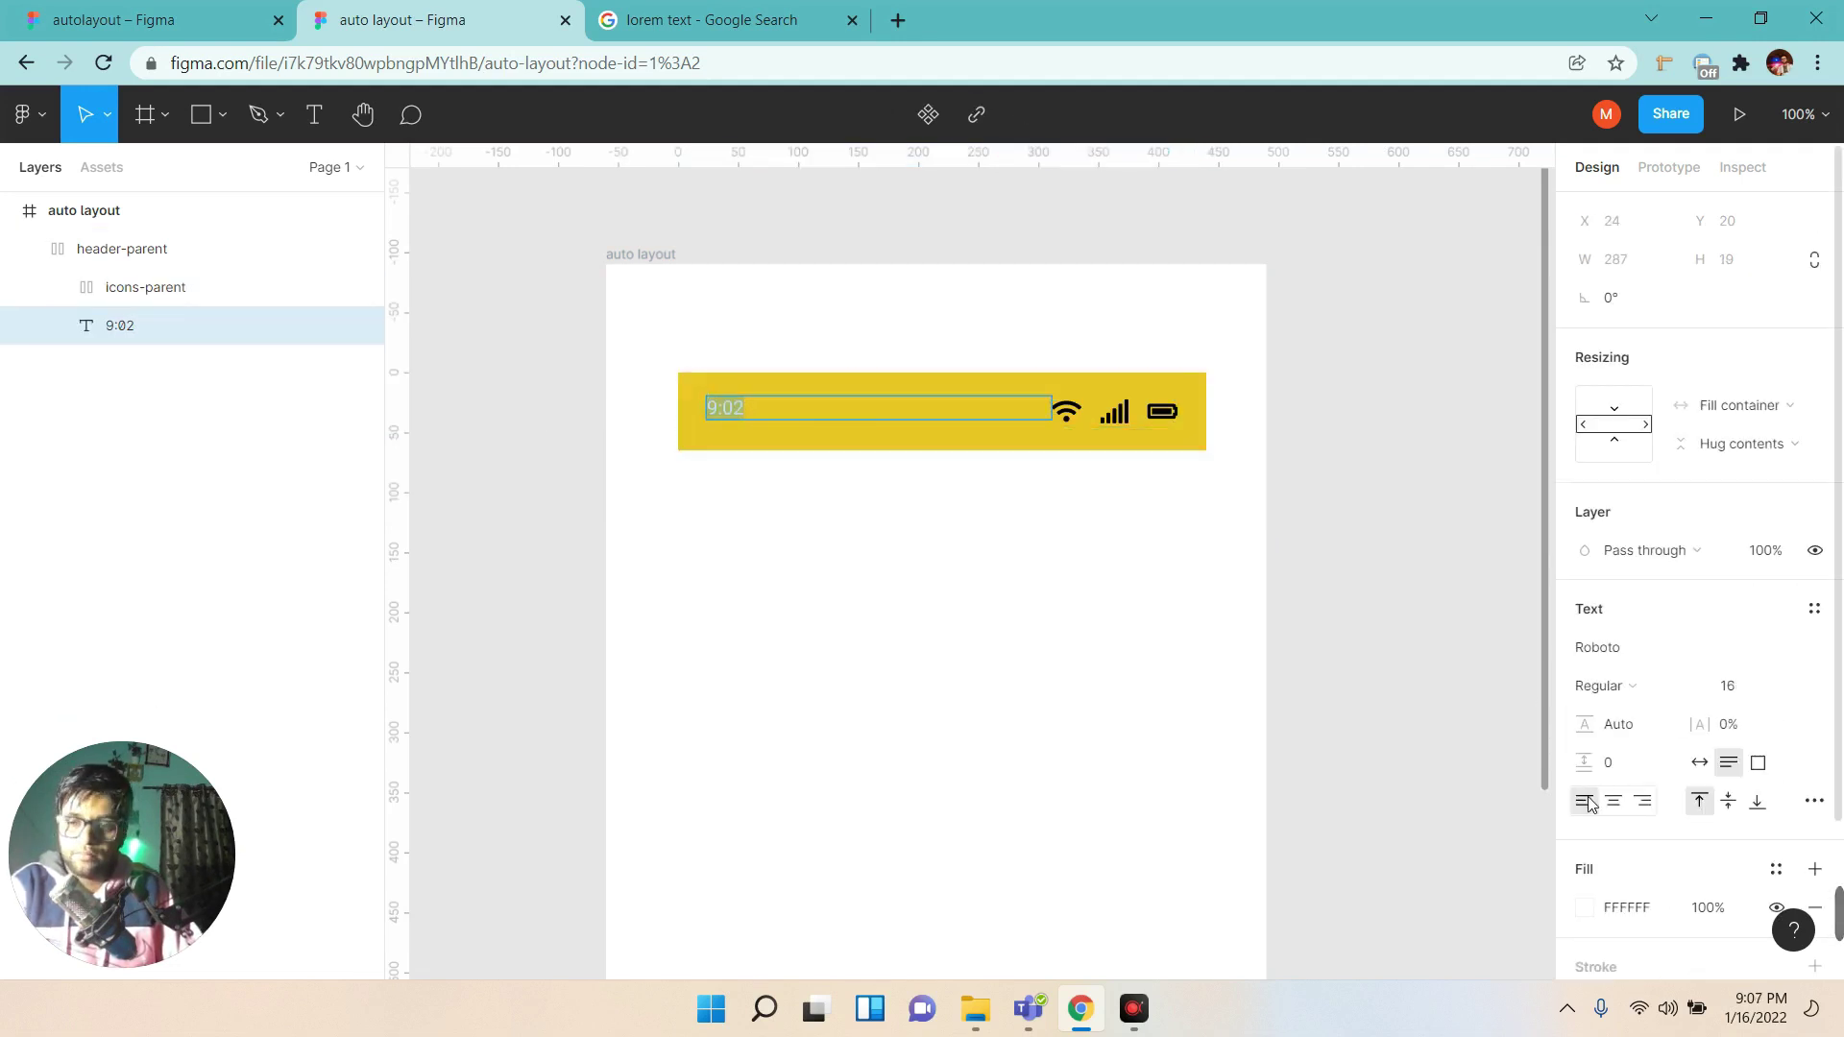
key(Escape)
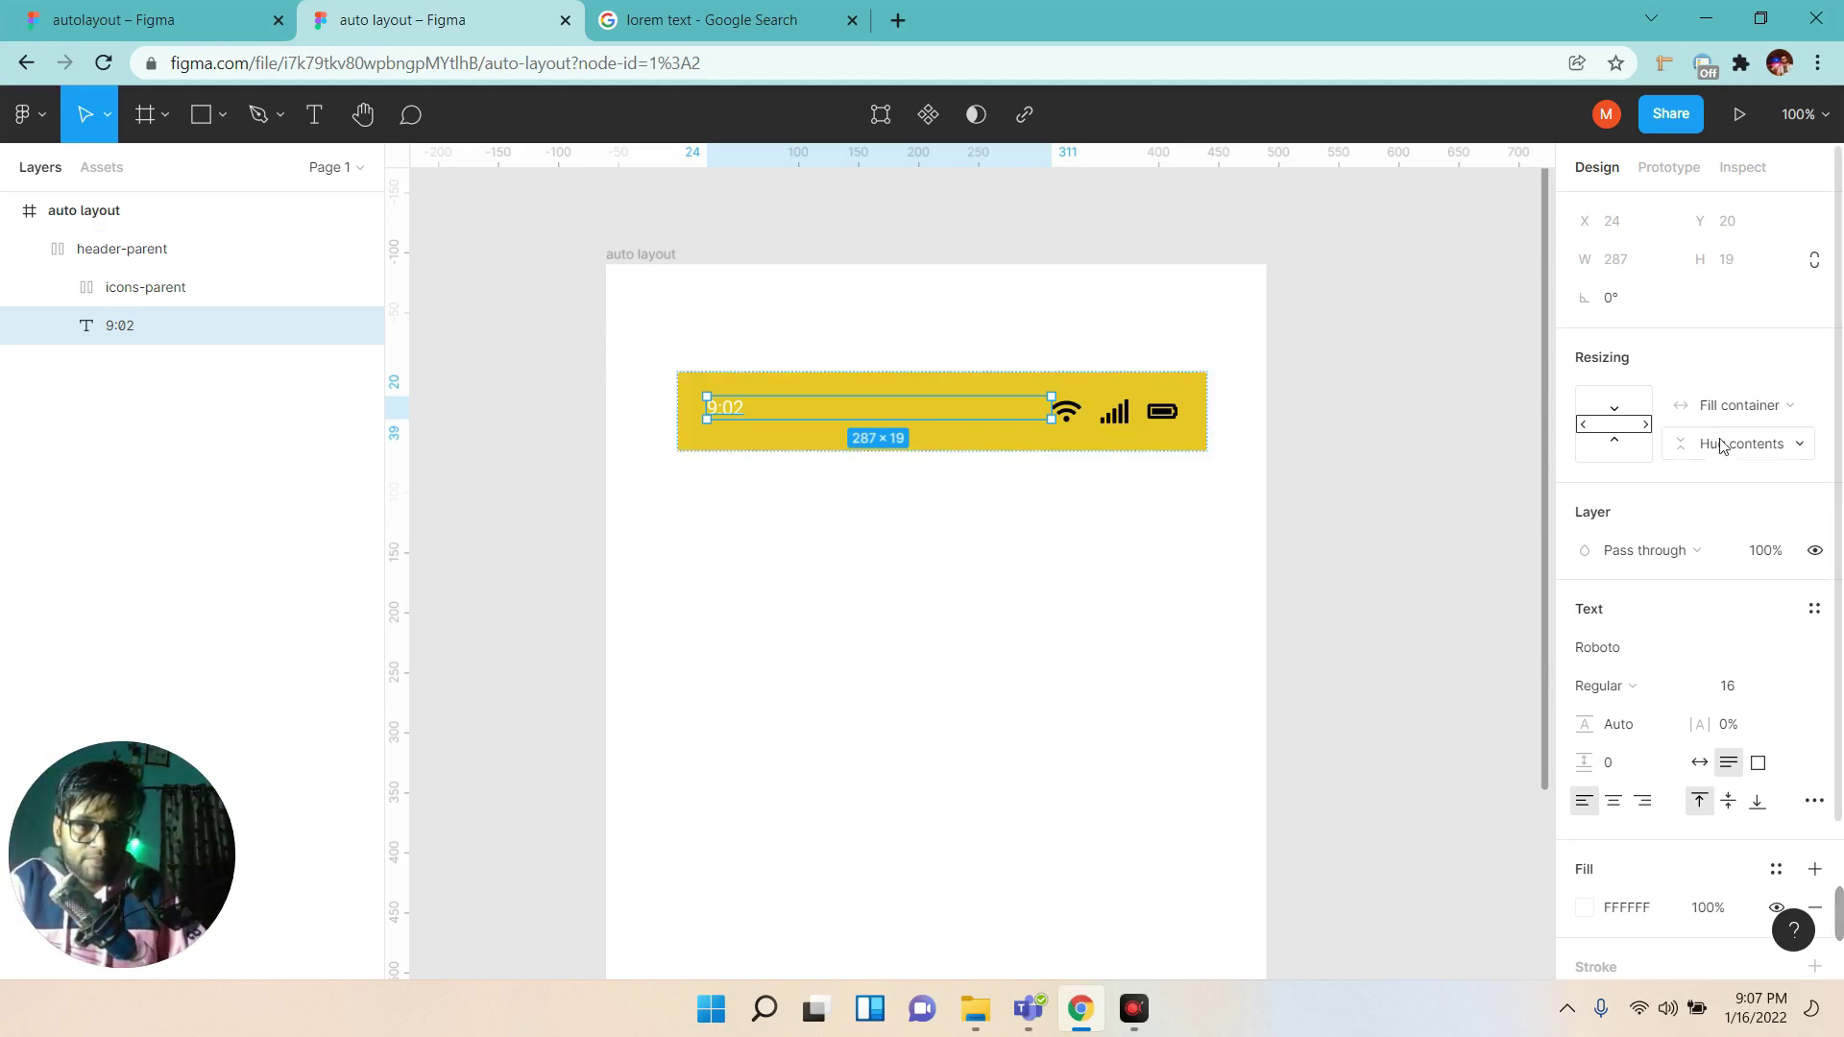
click(1742, 405)
click(1750, 377)
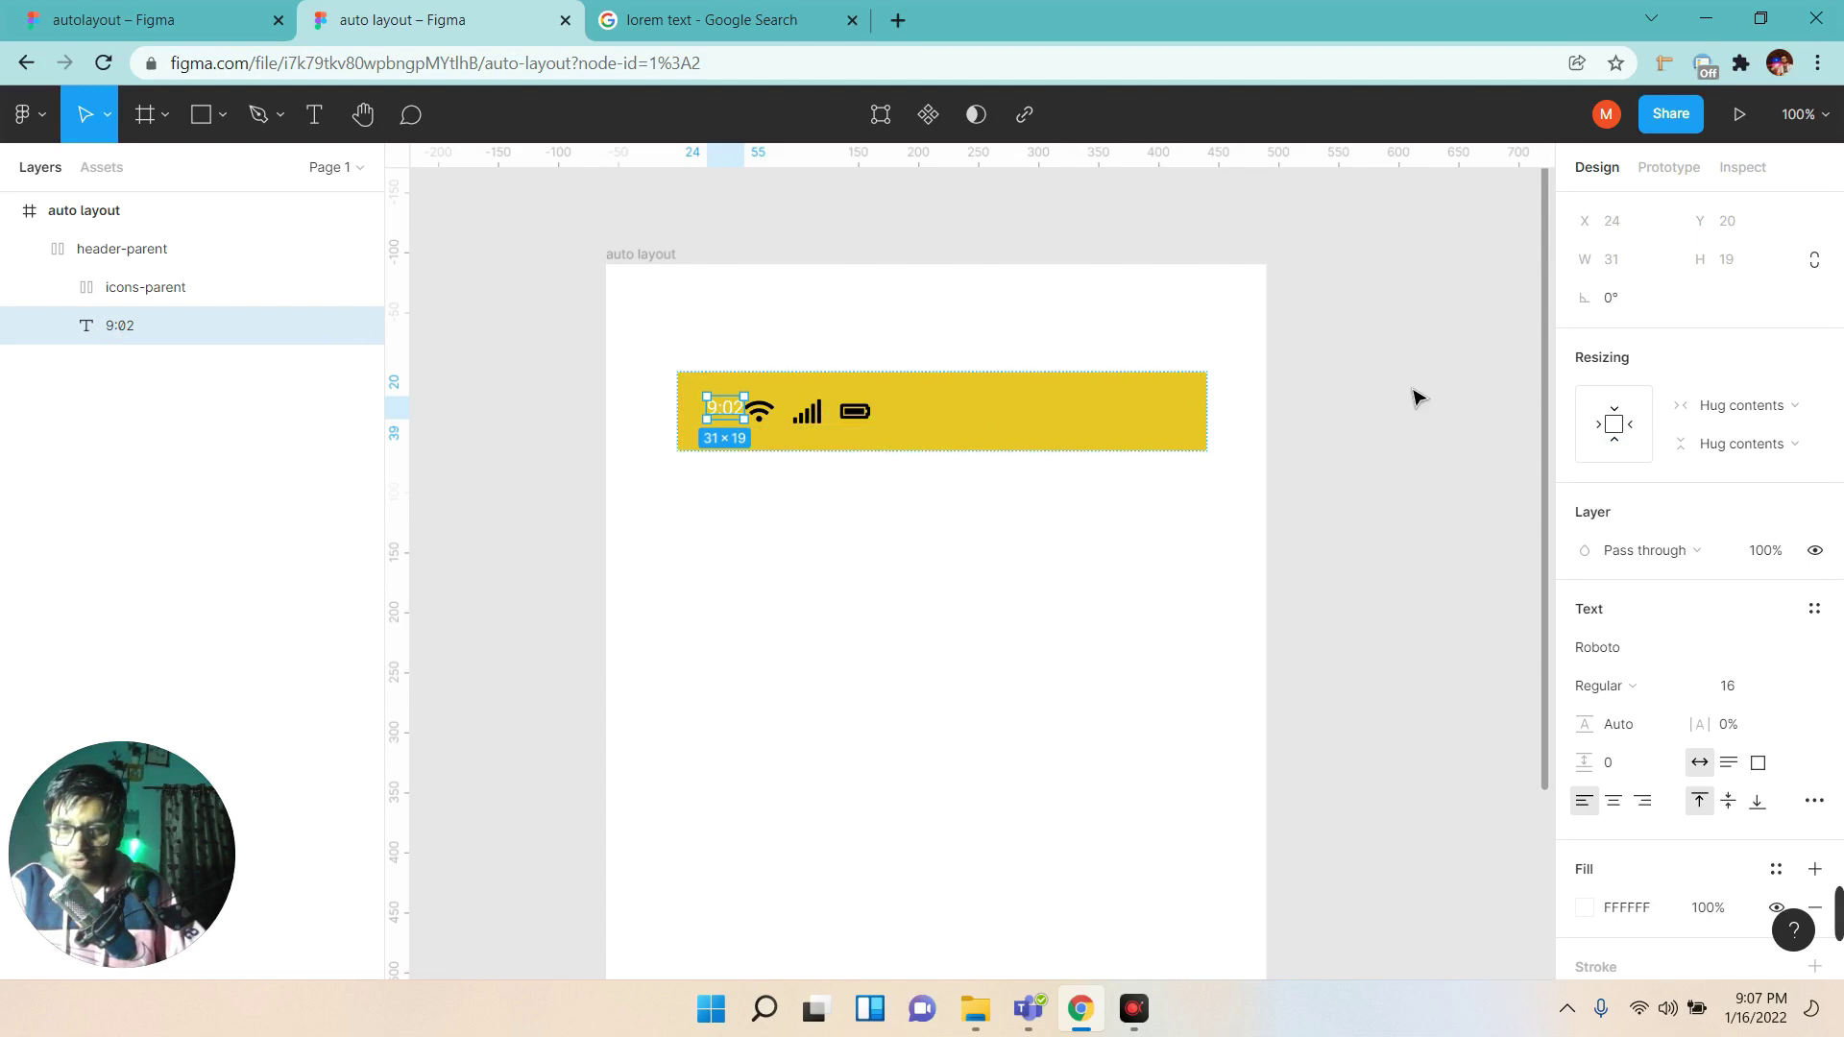
click(1734, 408)
click(1734, 434)
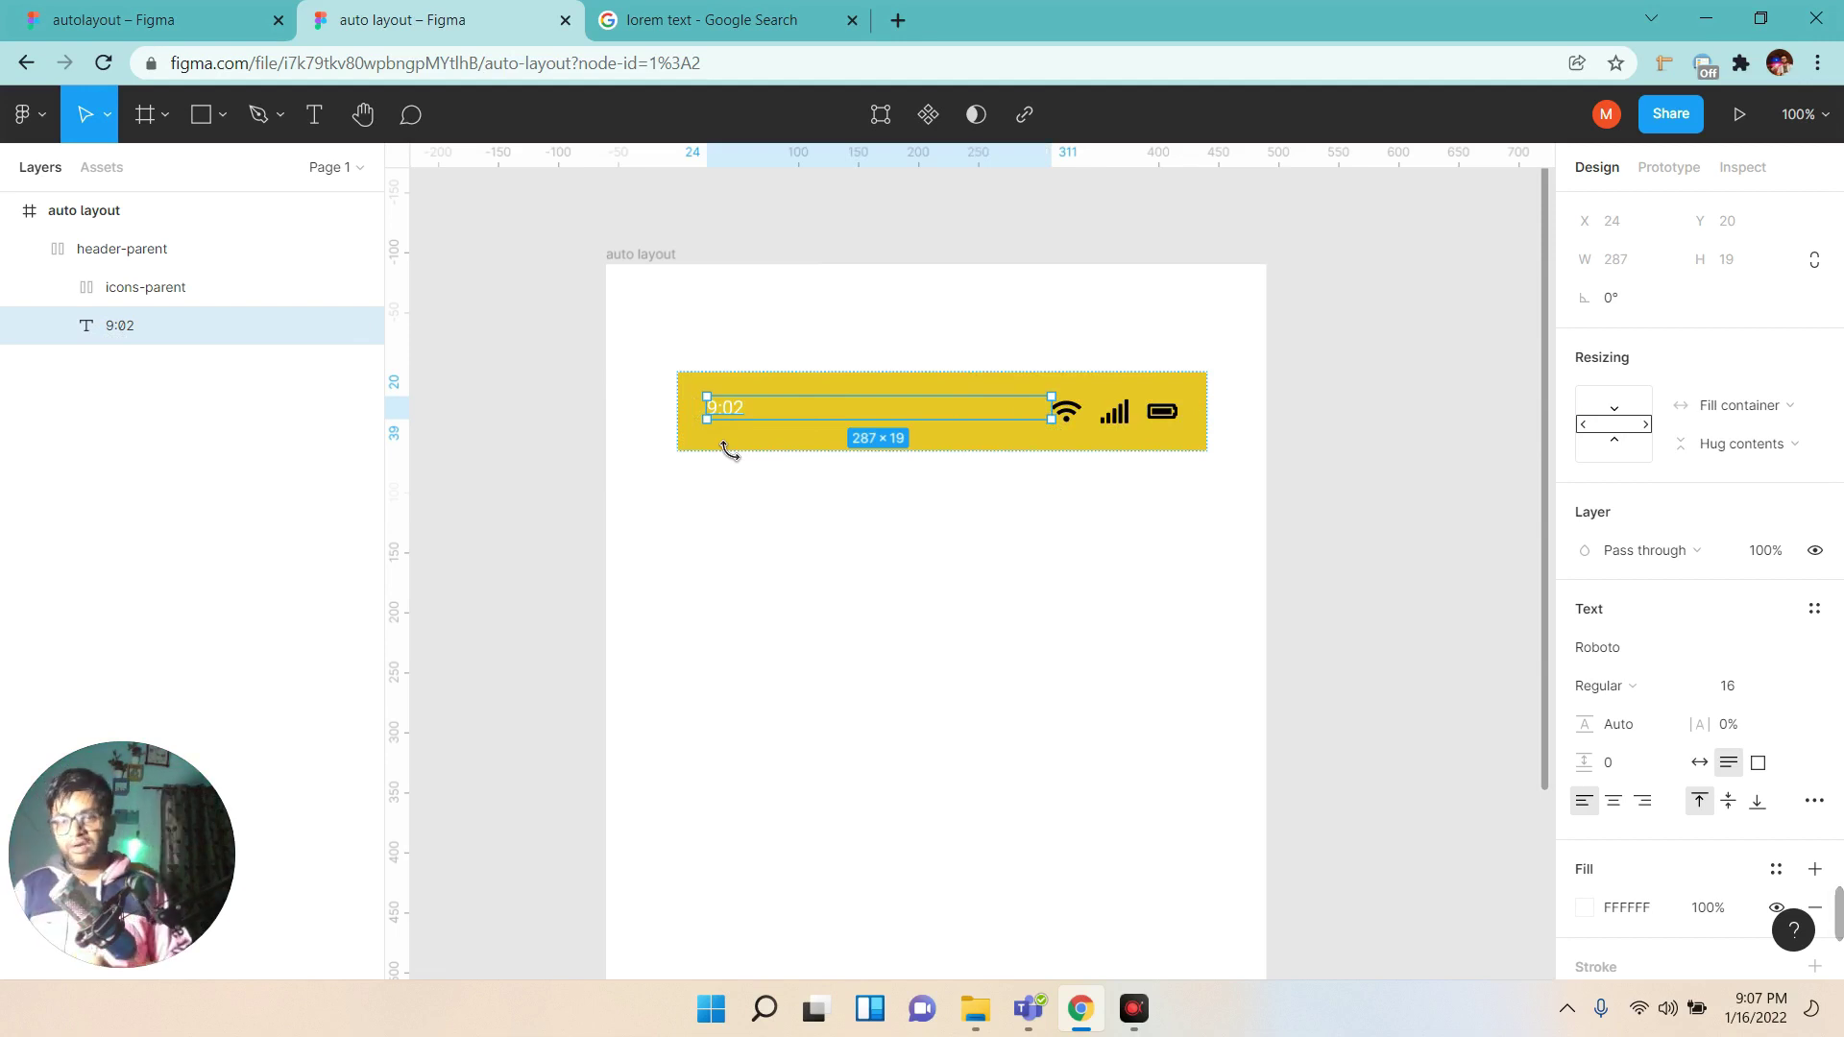
click(109, 304)
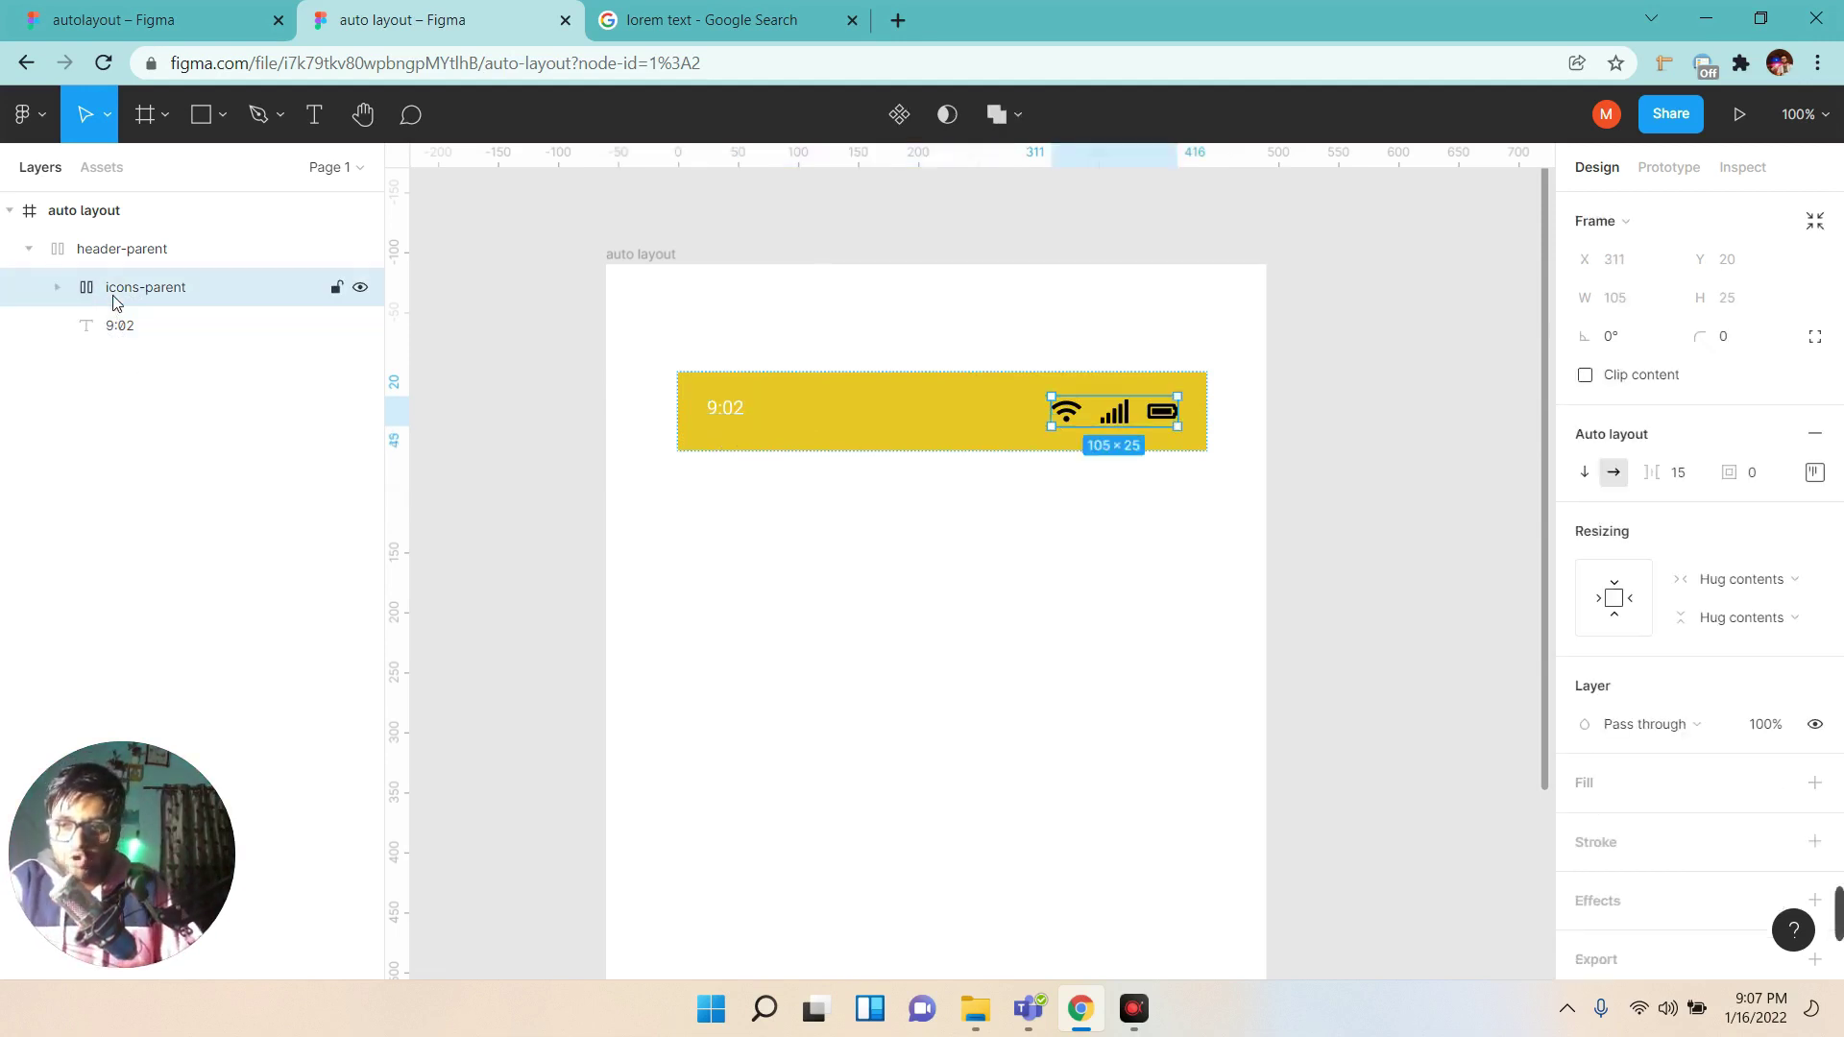
click(1776, 586)
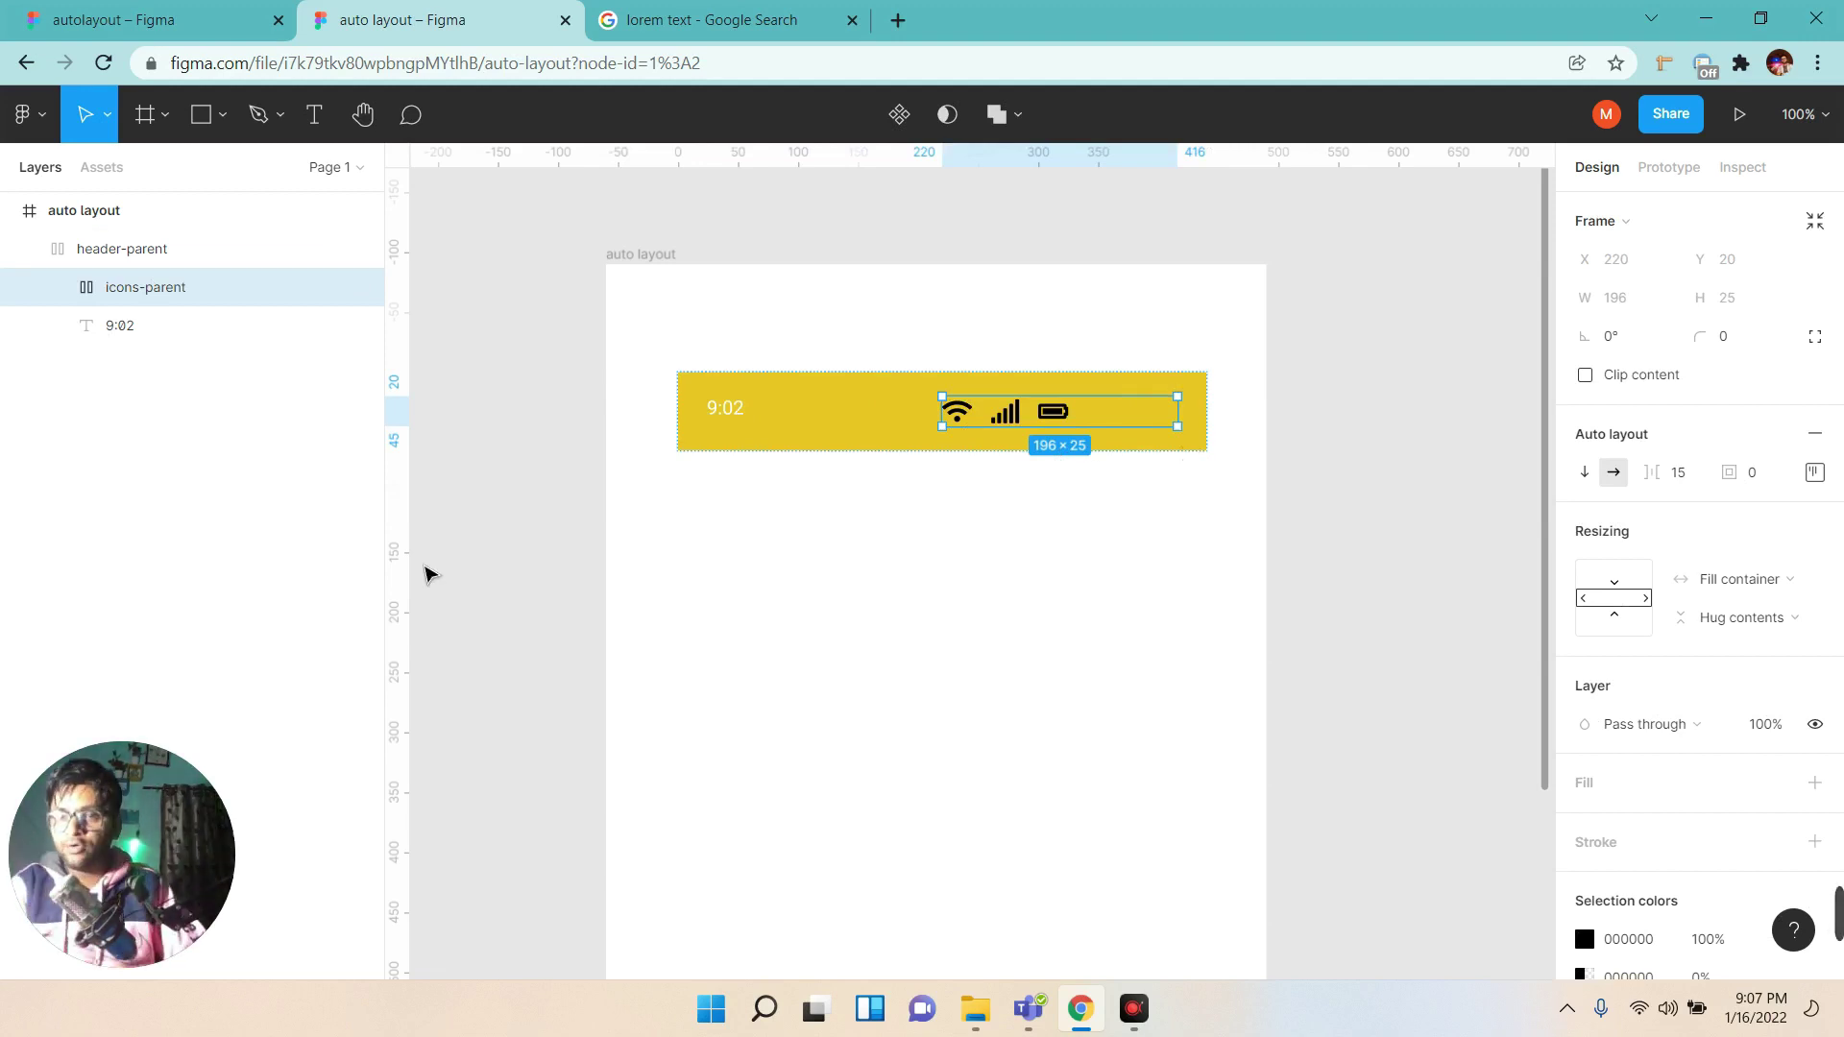
click(112, 257)
click(119, 322)
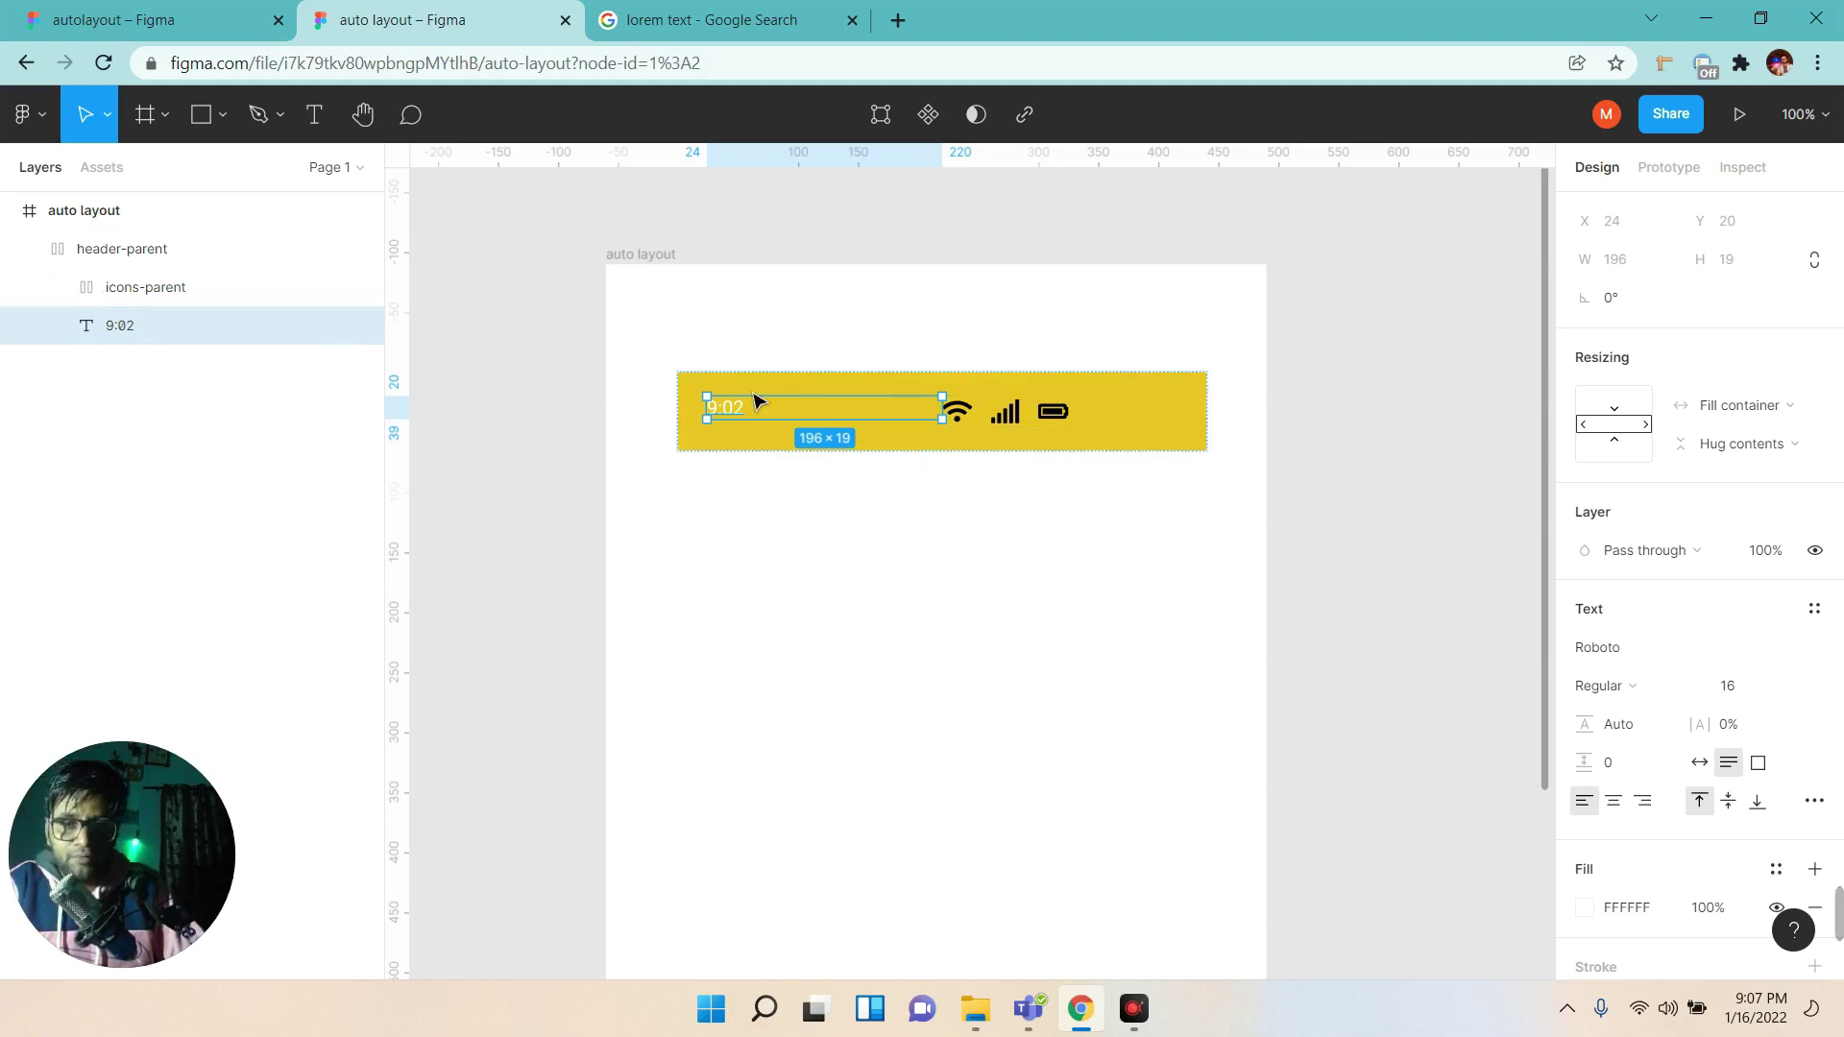
click(154, 290)
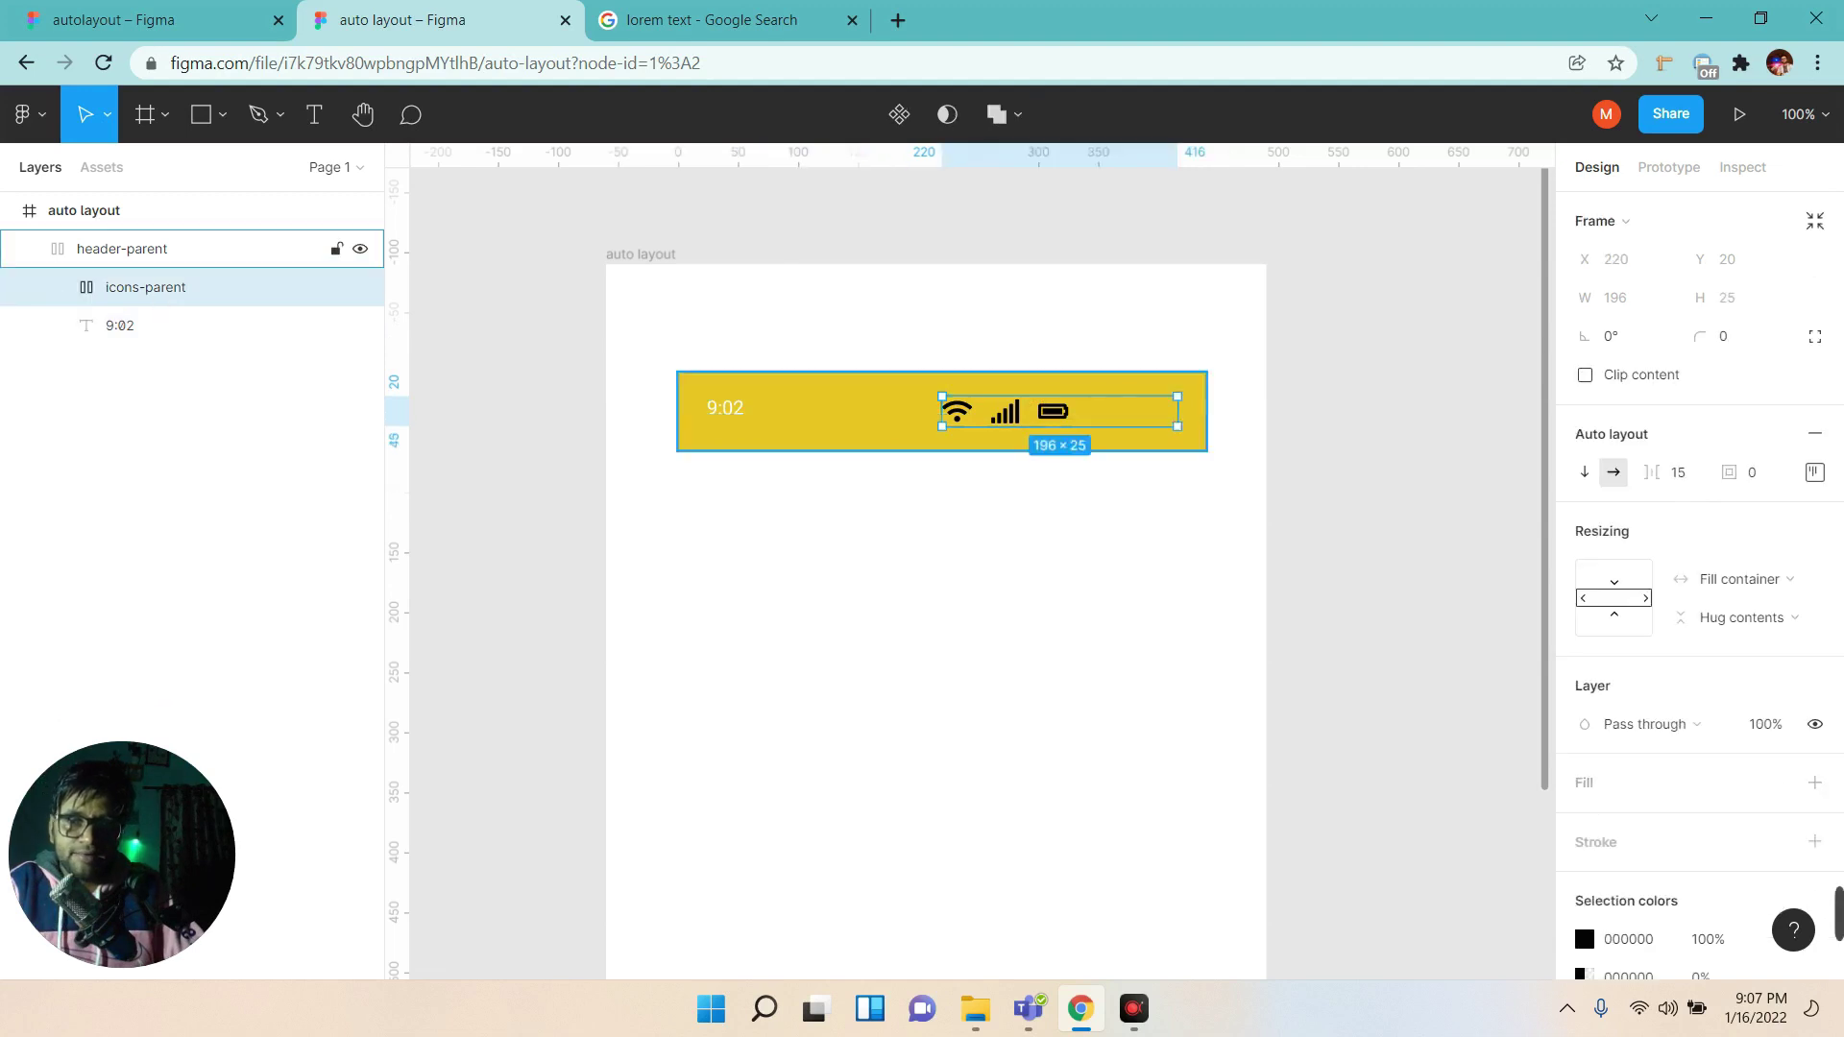
click(1741, 580)
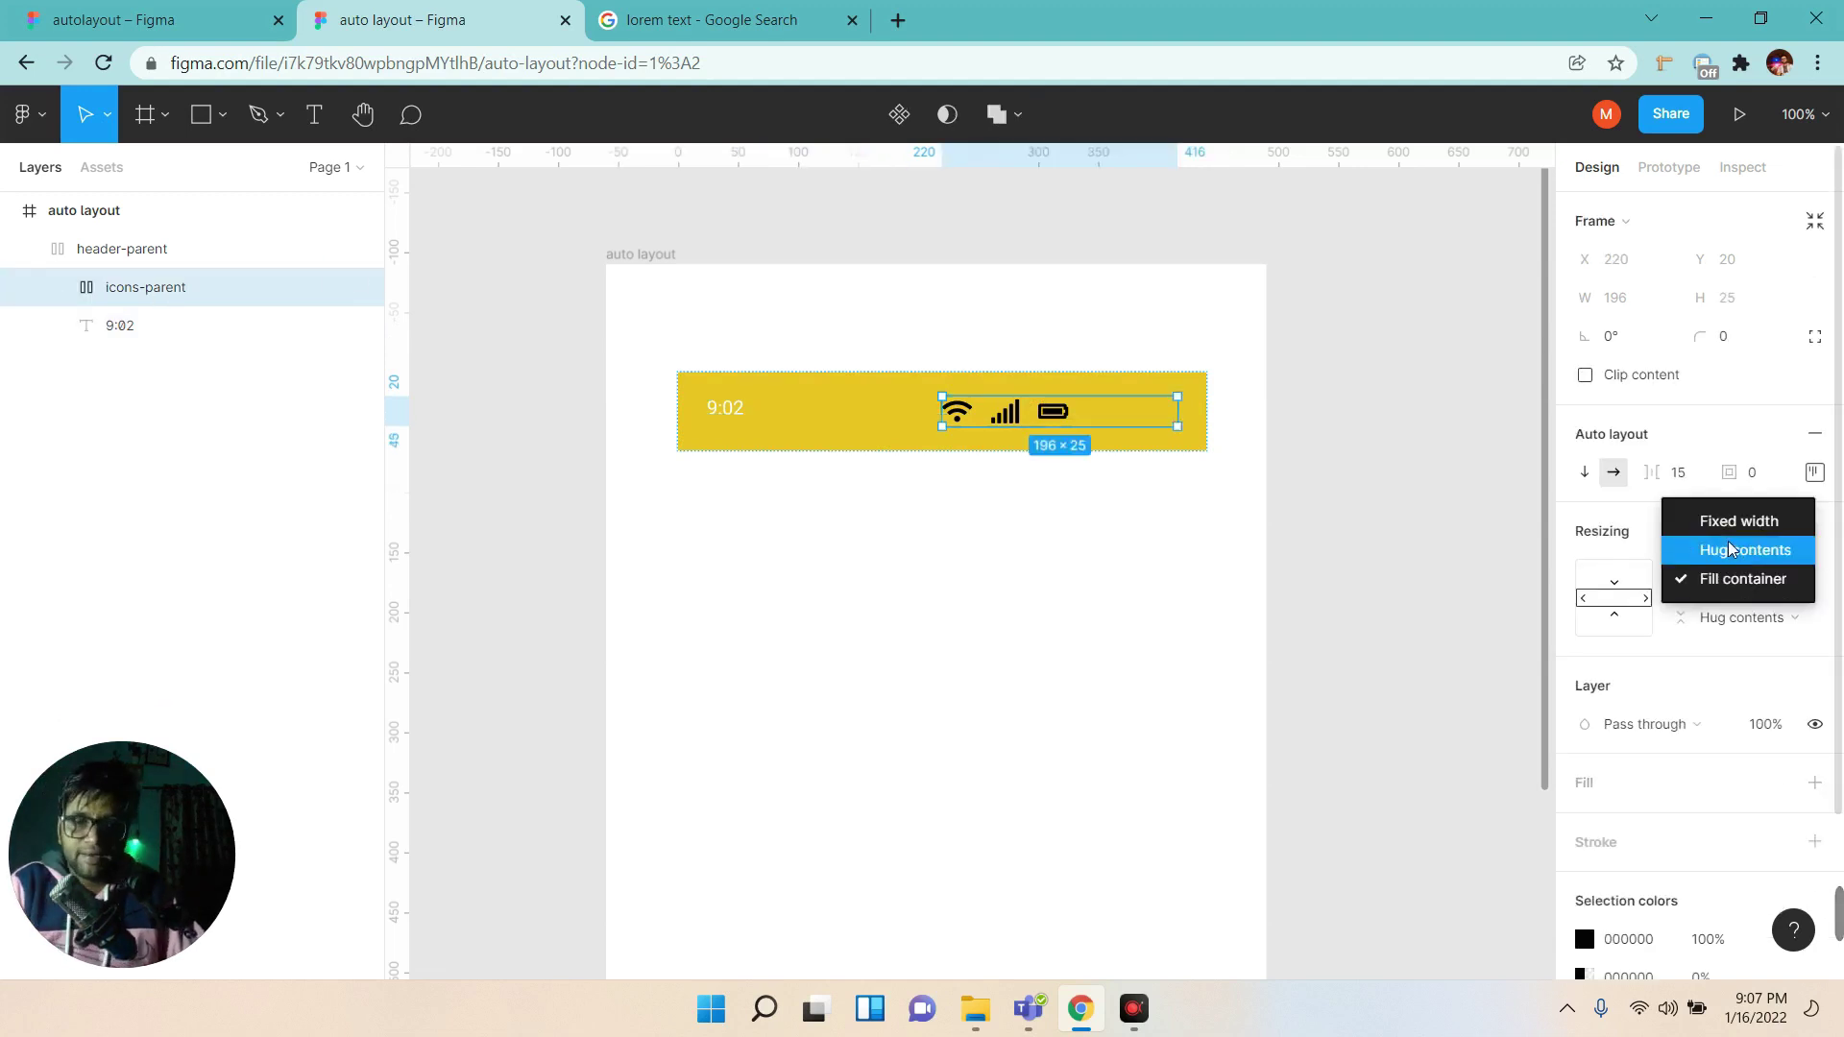
click(1730, 549)
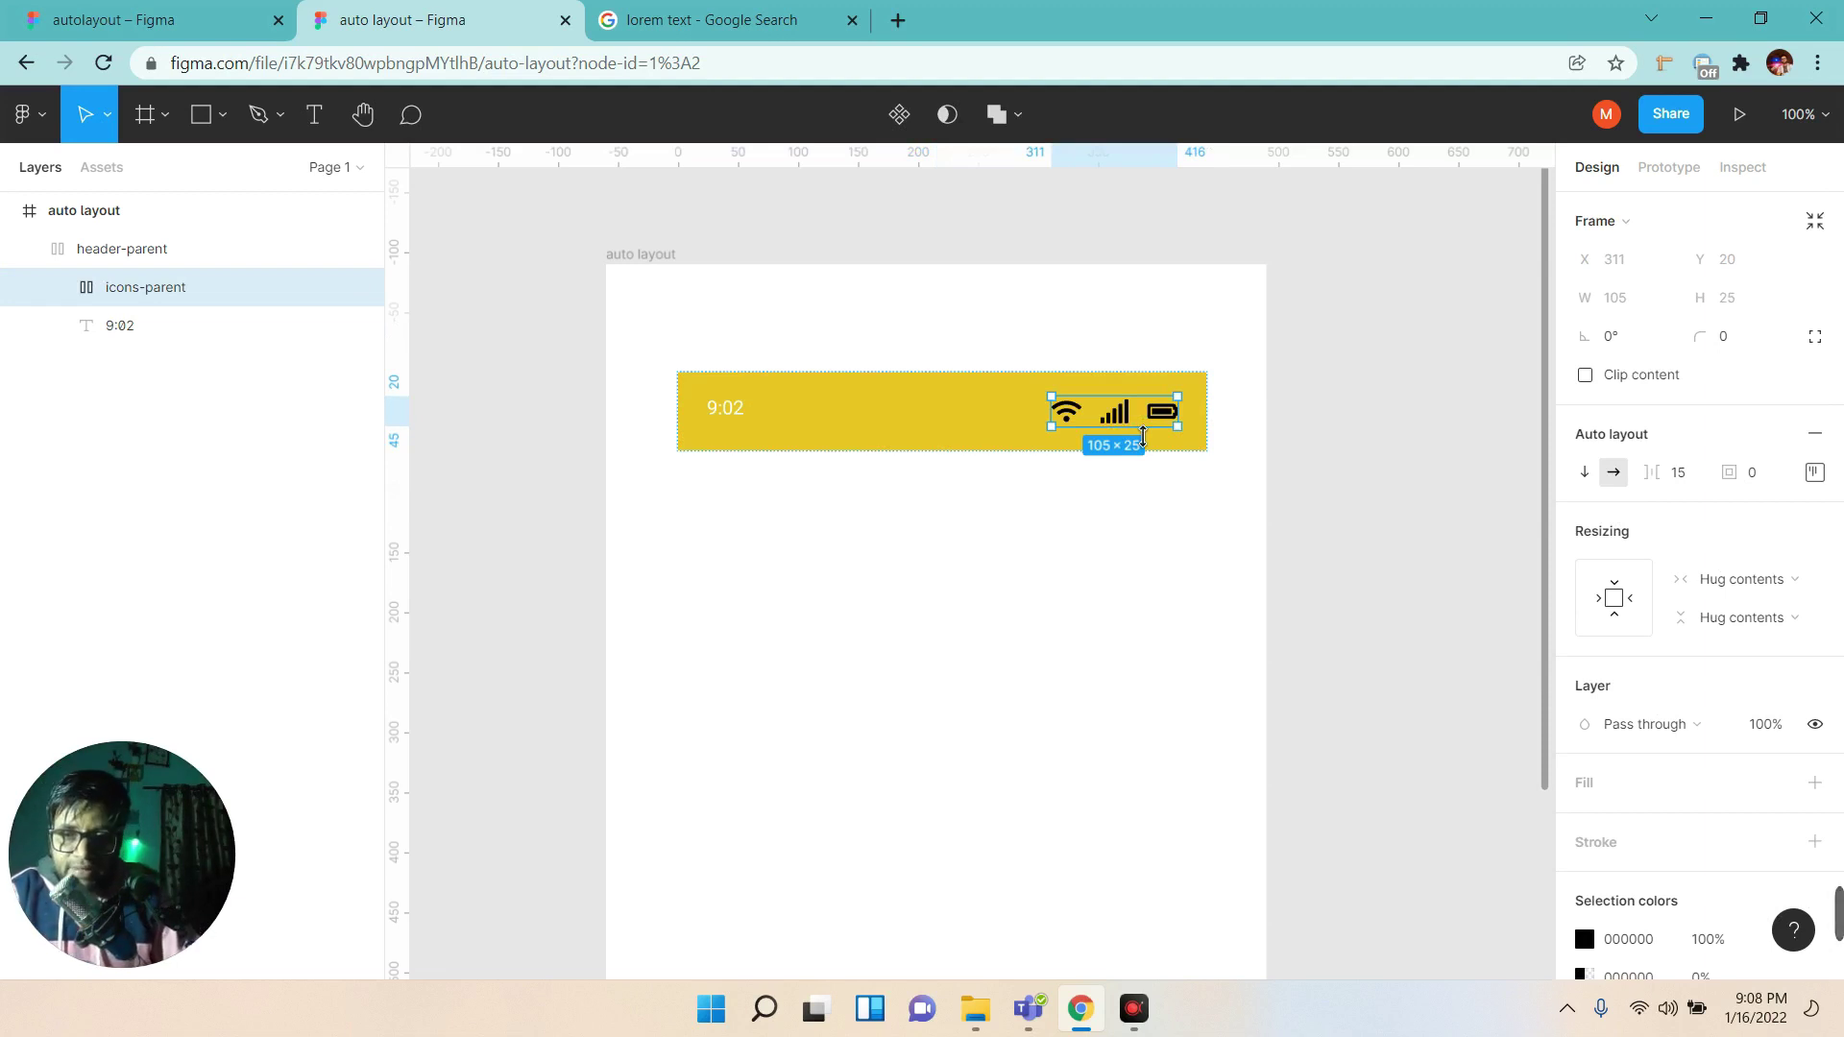
click(751, 422)
click(863, 507)
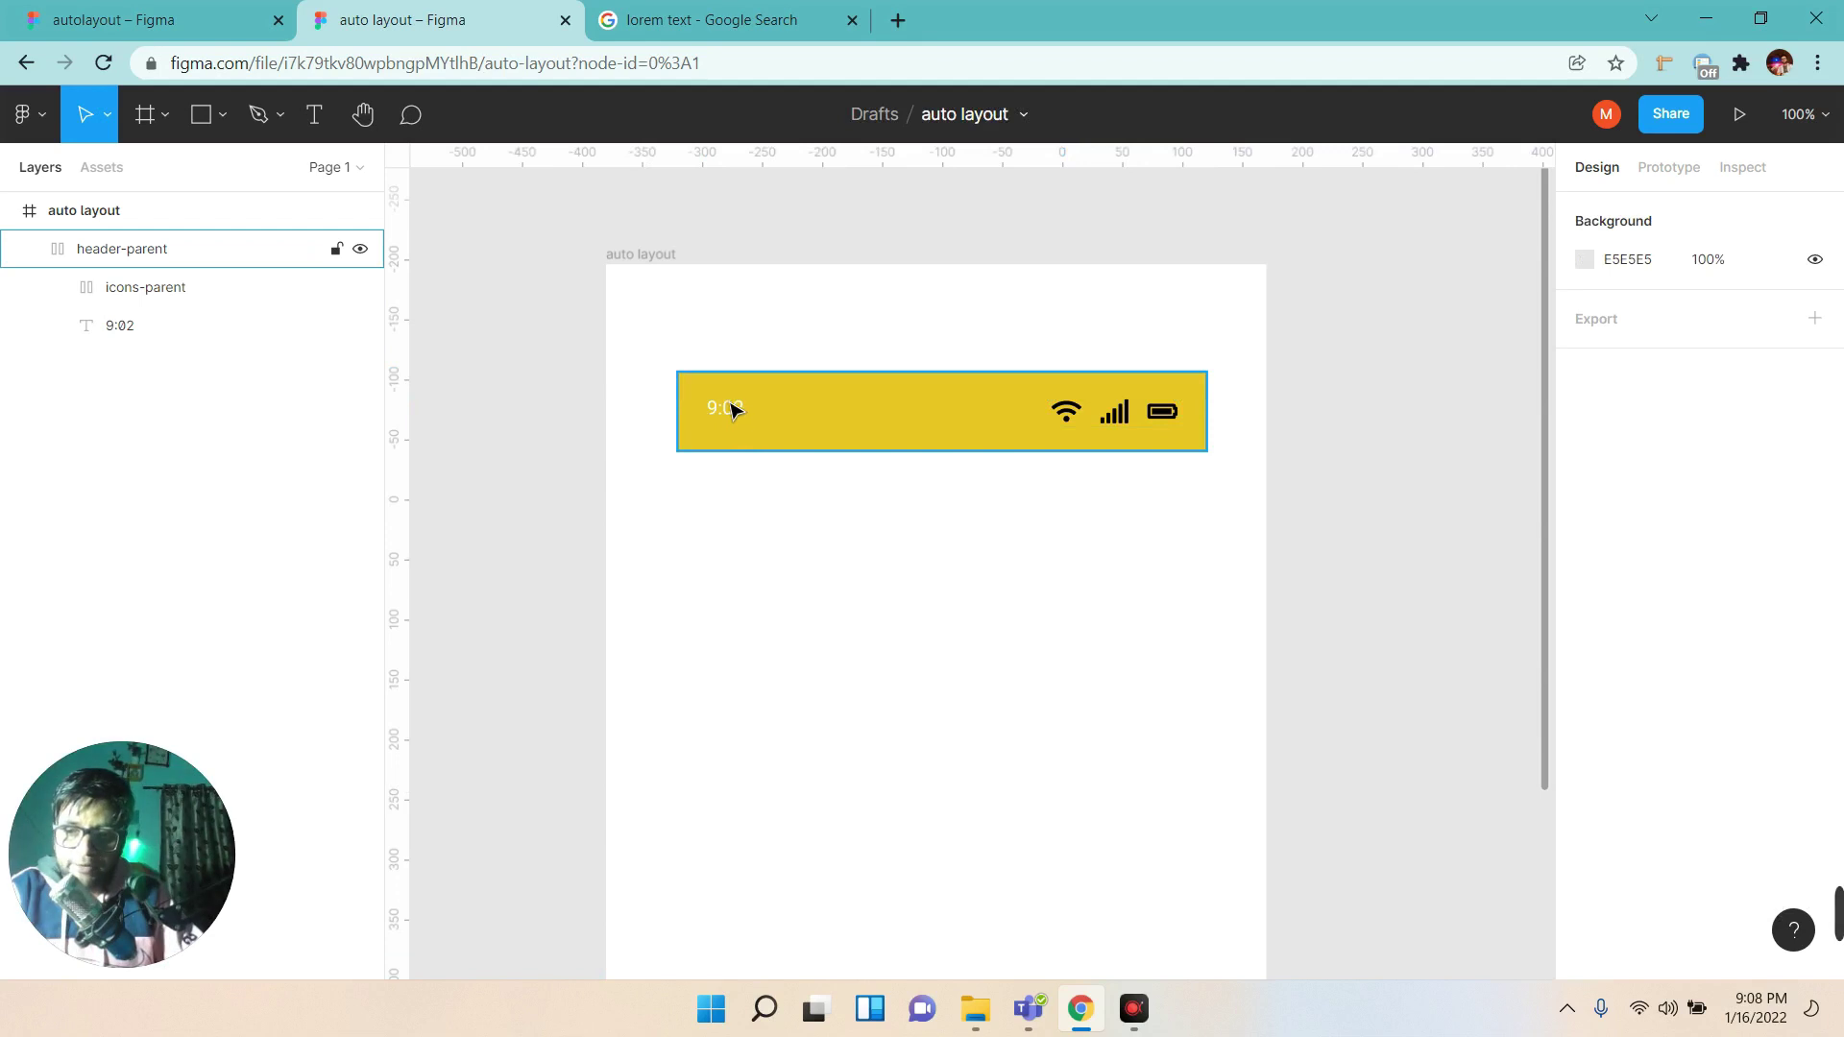
Set header-parent's auto layout alignment to left-middle.
click(108, 256)
click(29, 252)
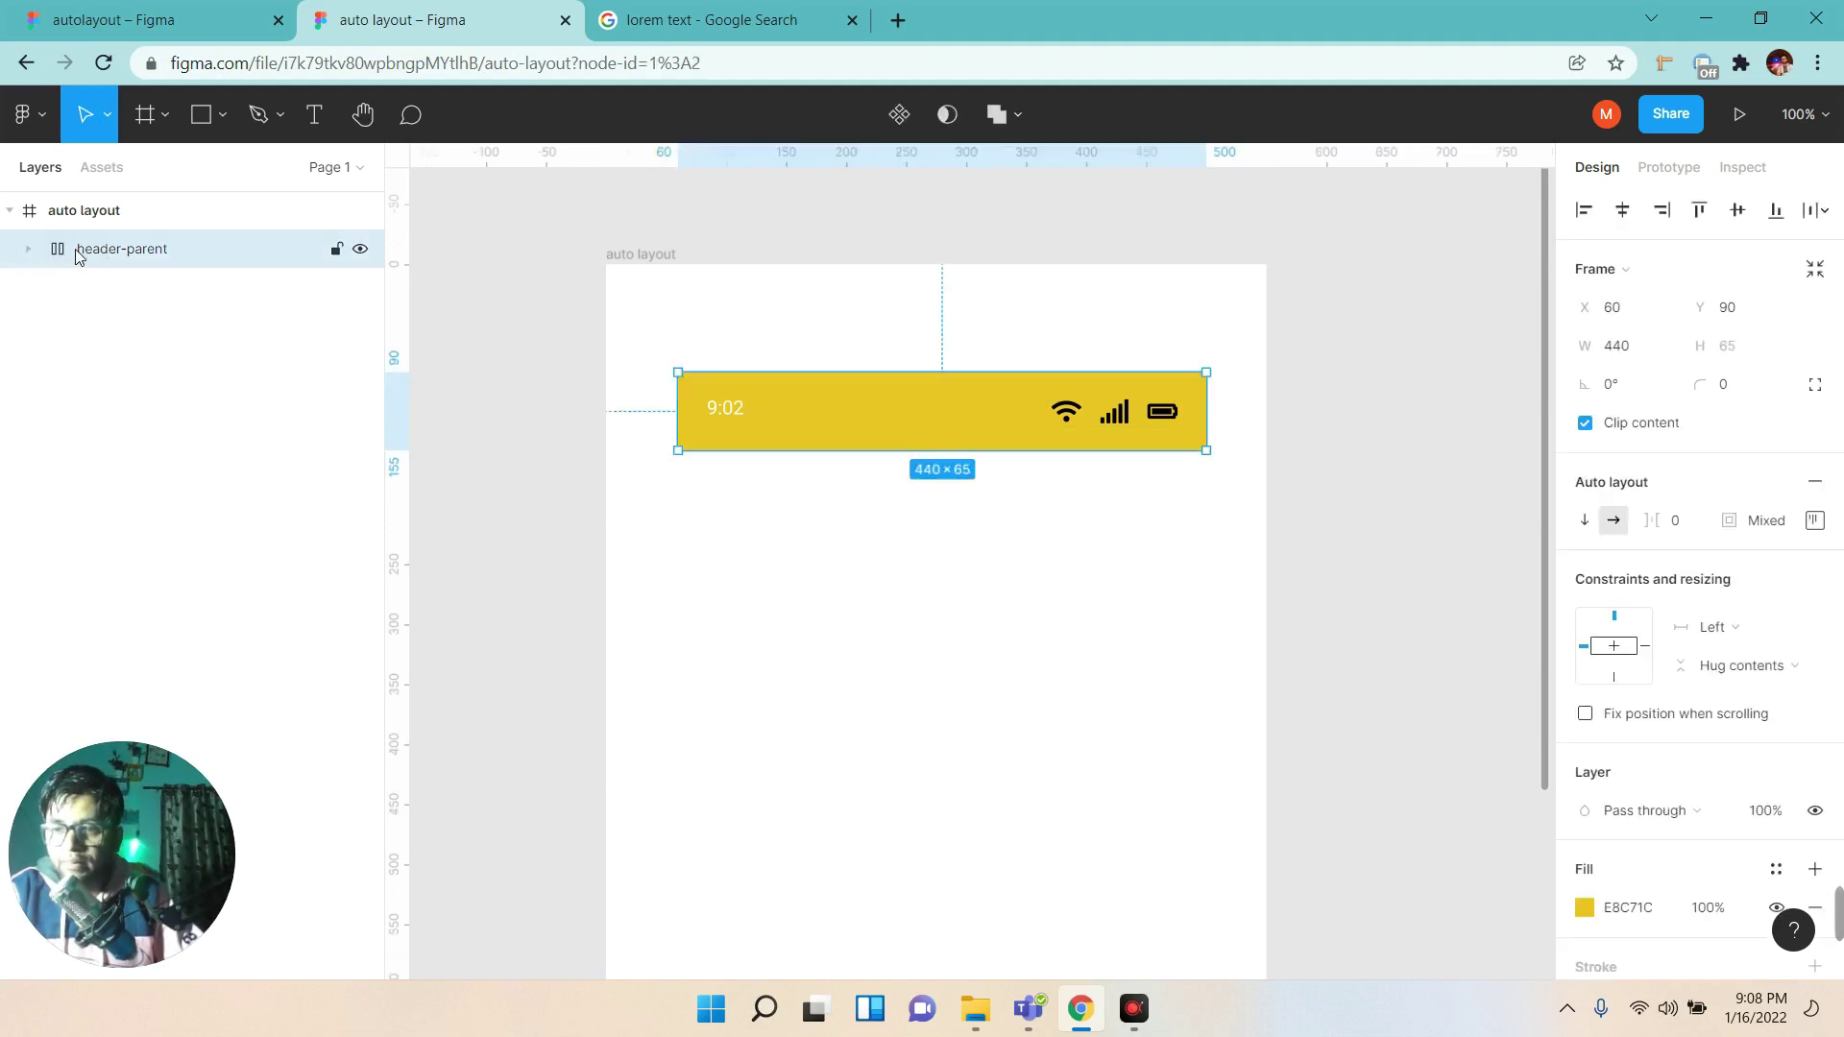
click(1821, 530)
click(1712, 622)
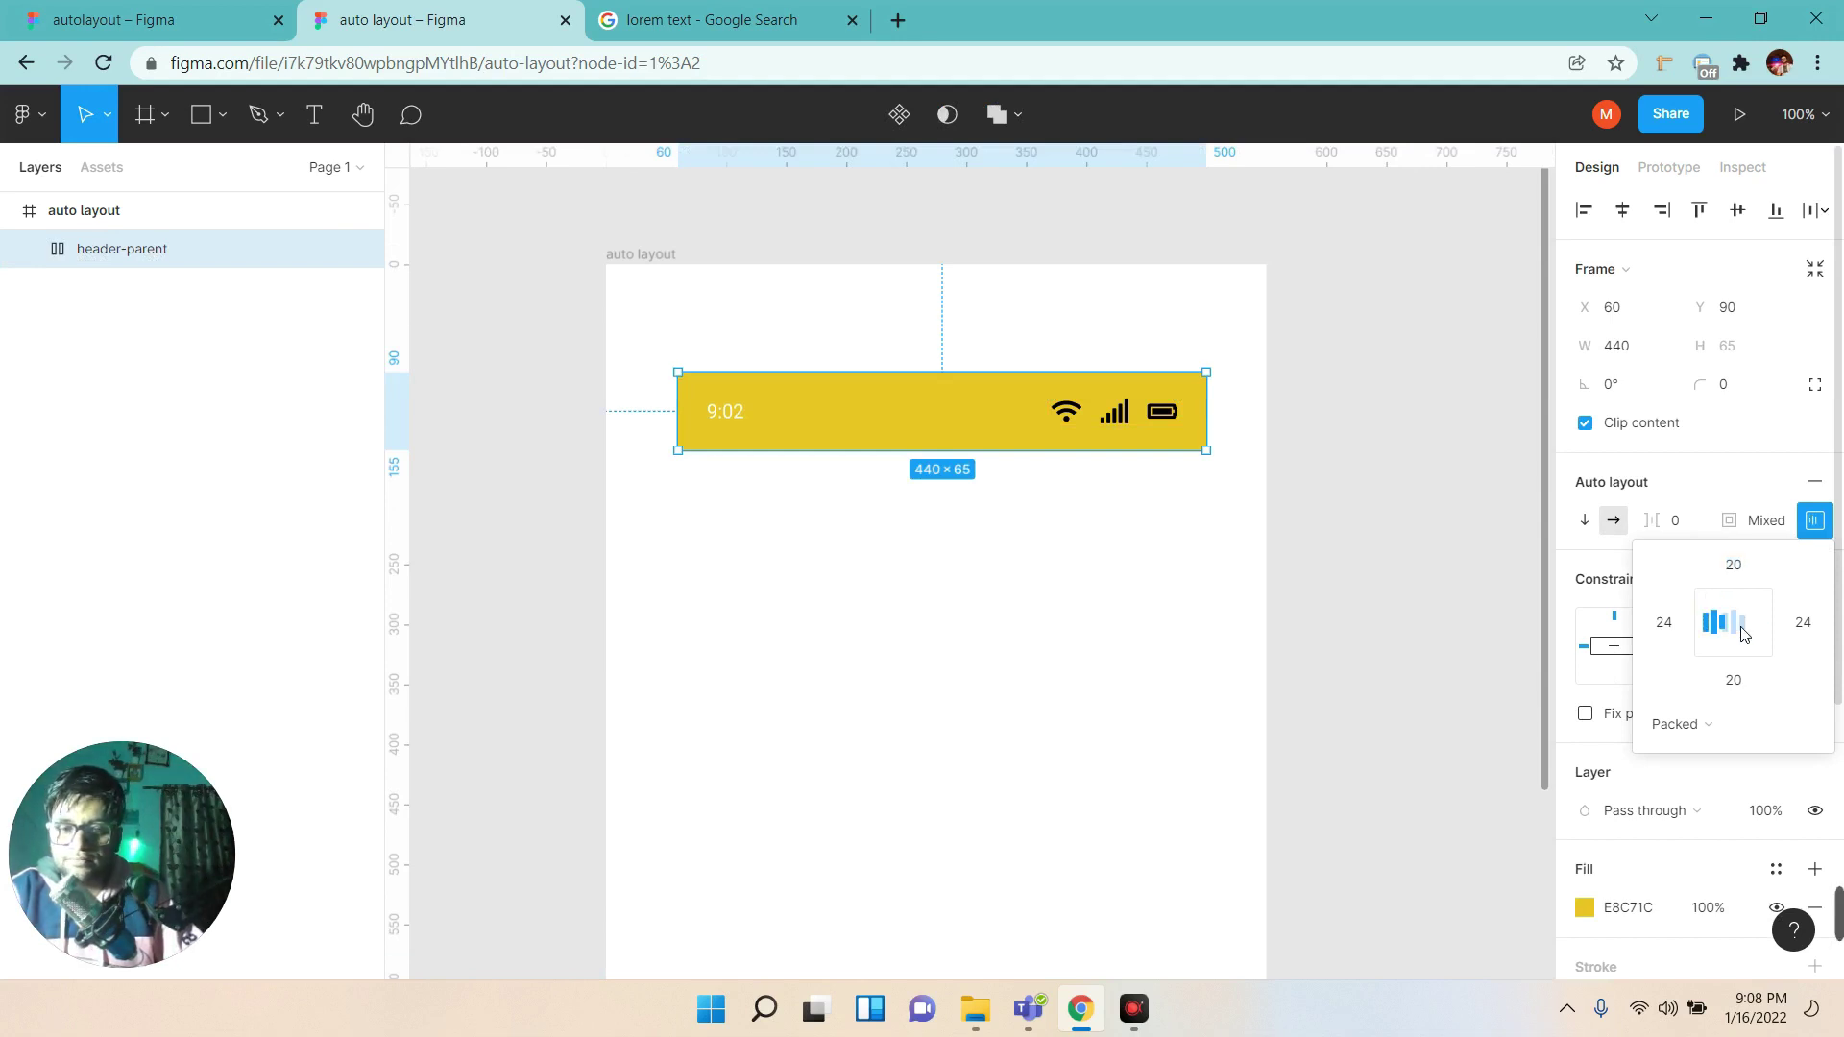
click(1729, 630)
click(1706, 631)
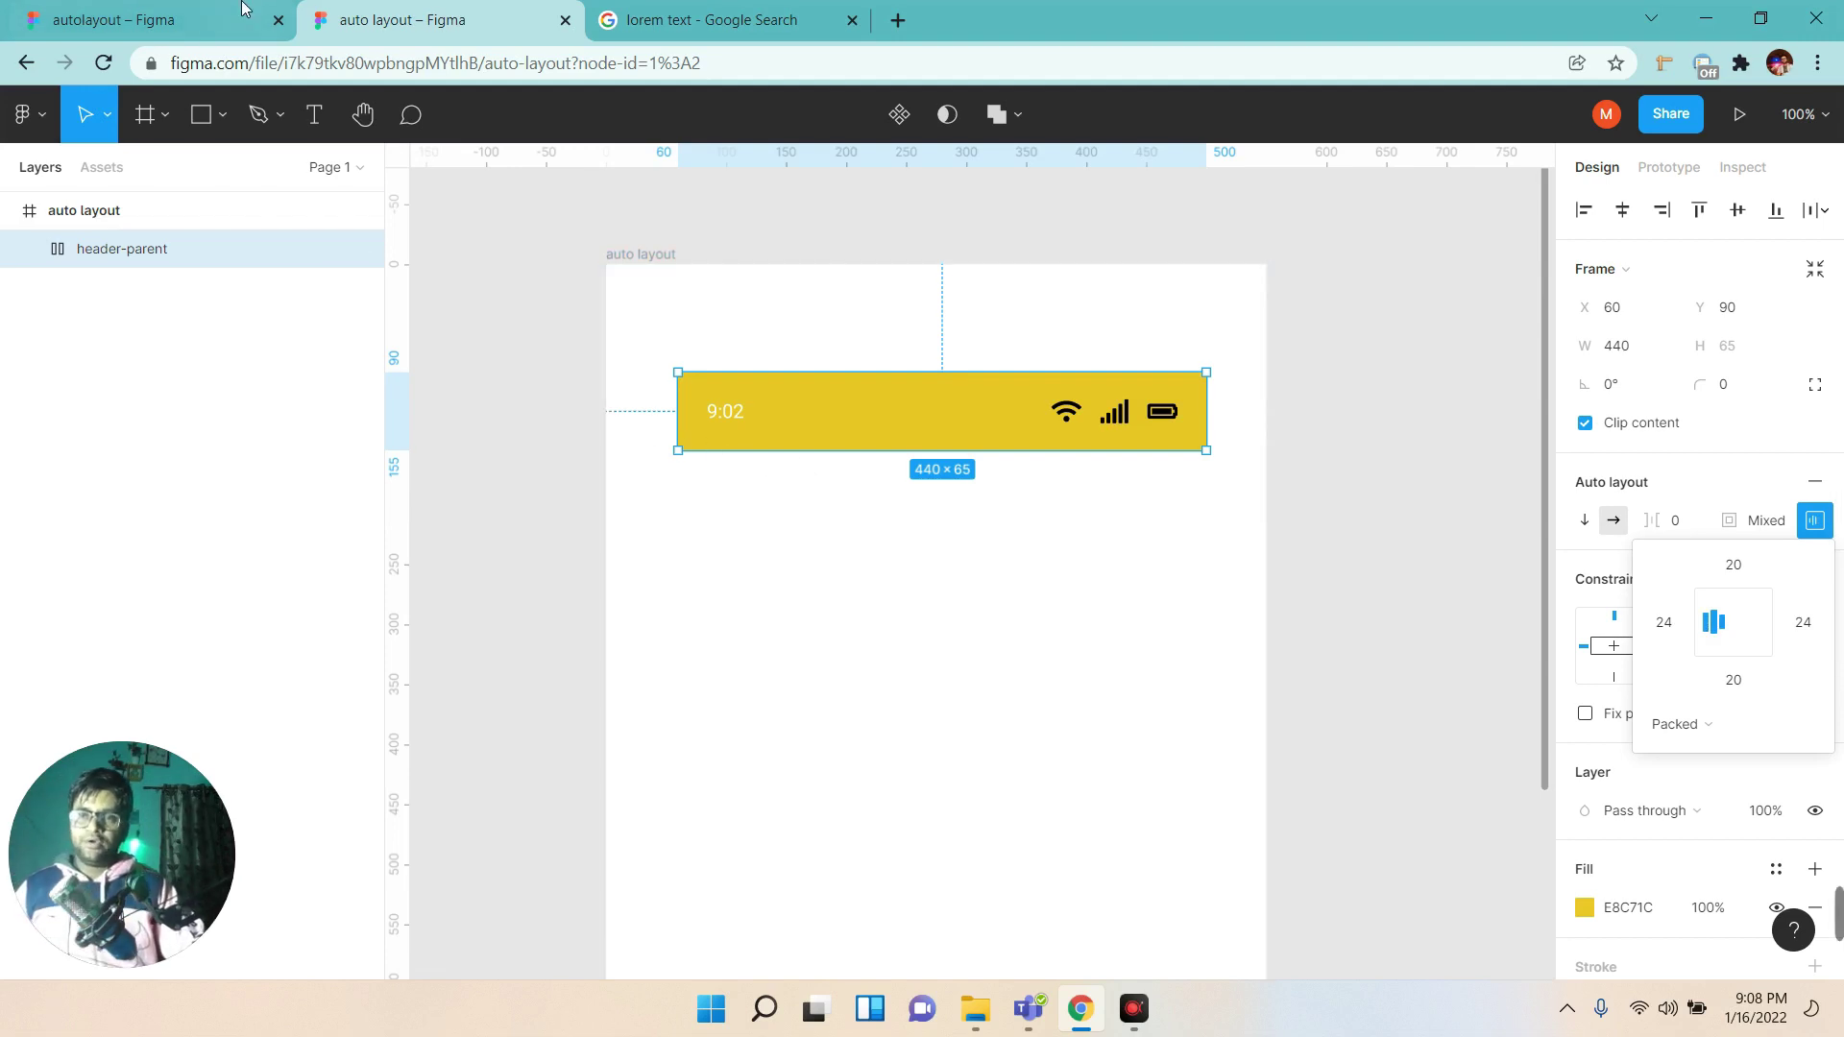
Compare the header against the Nav Menu card in the reference autolayout file.
key(ctrl+shift+Tab)
scroll(877, 514, right, 5)
scroll(783, 535, right, 5)
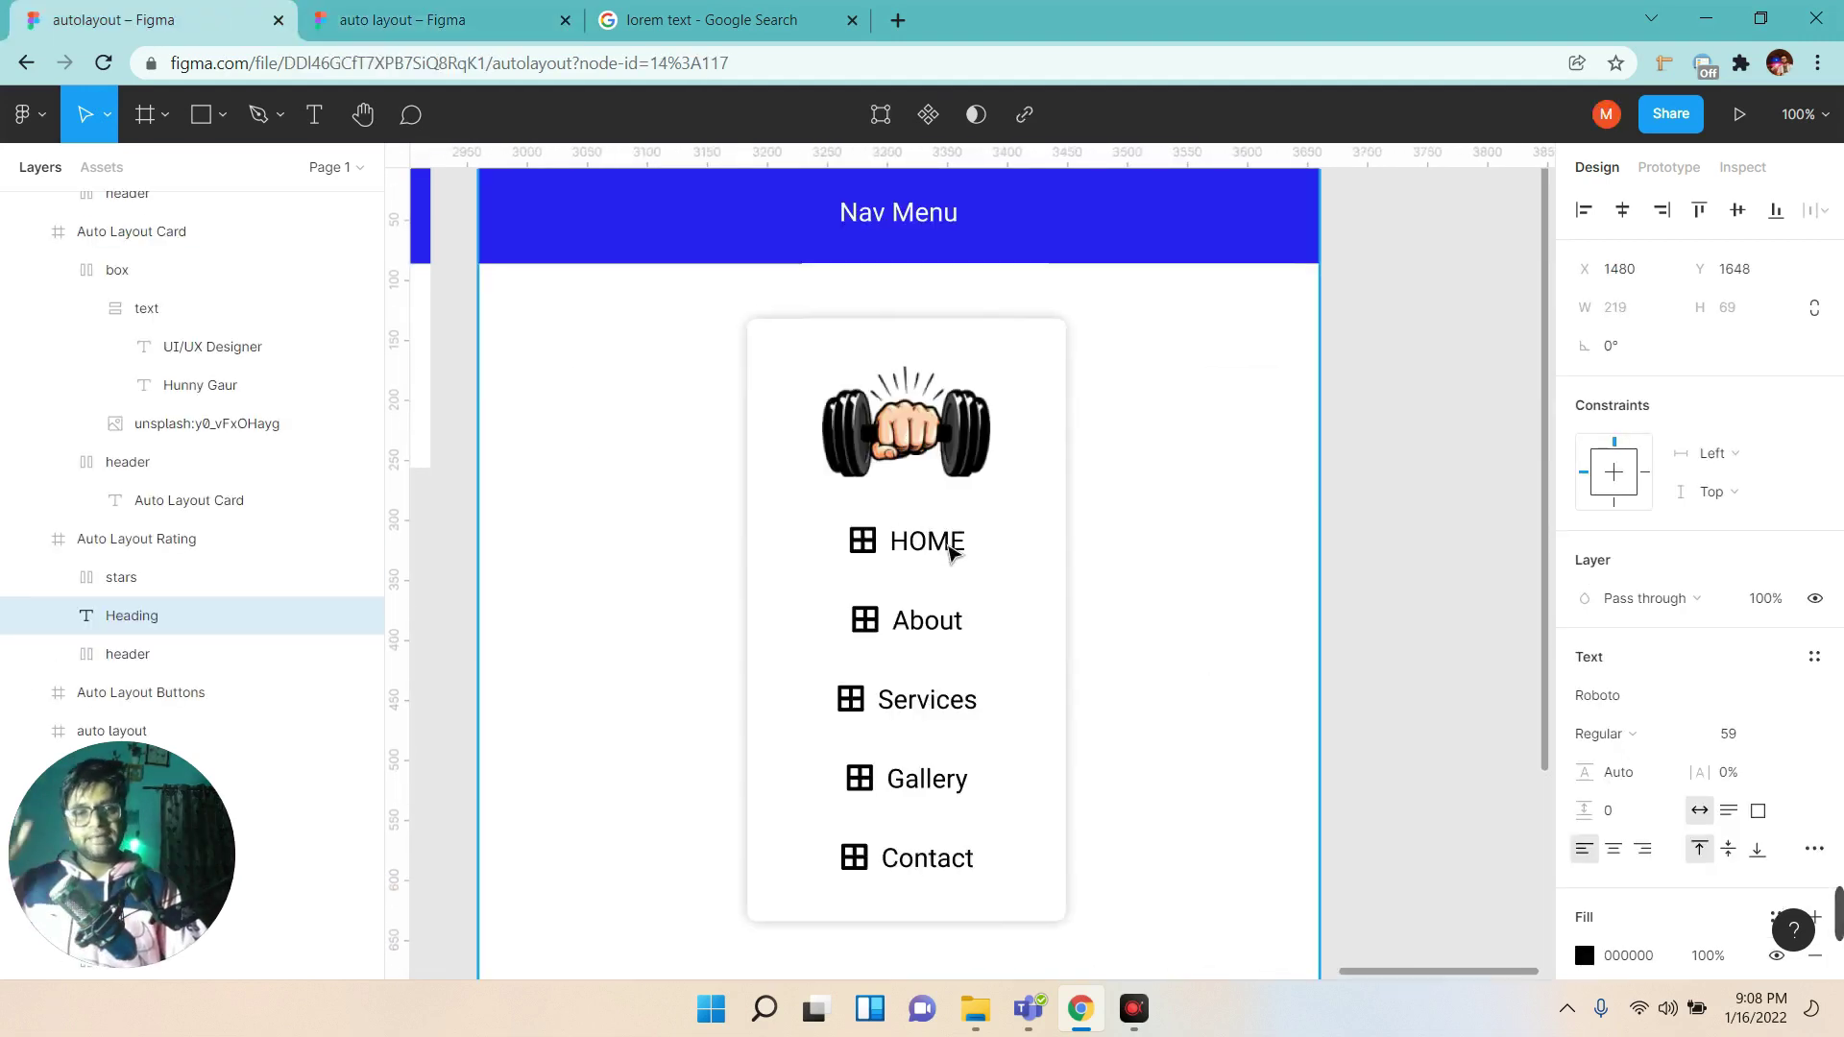
click(432, 20)
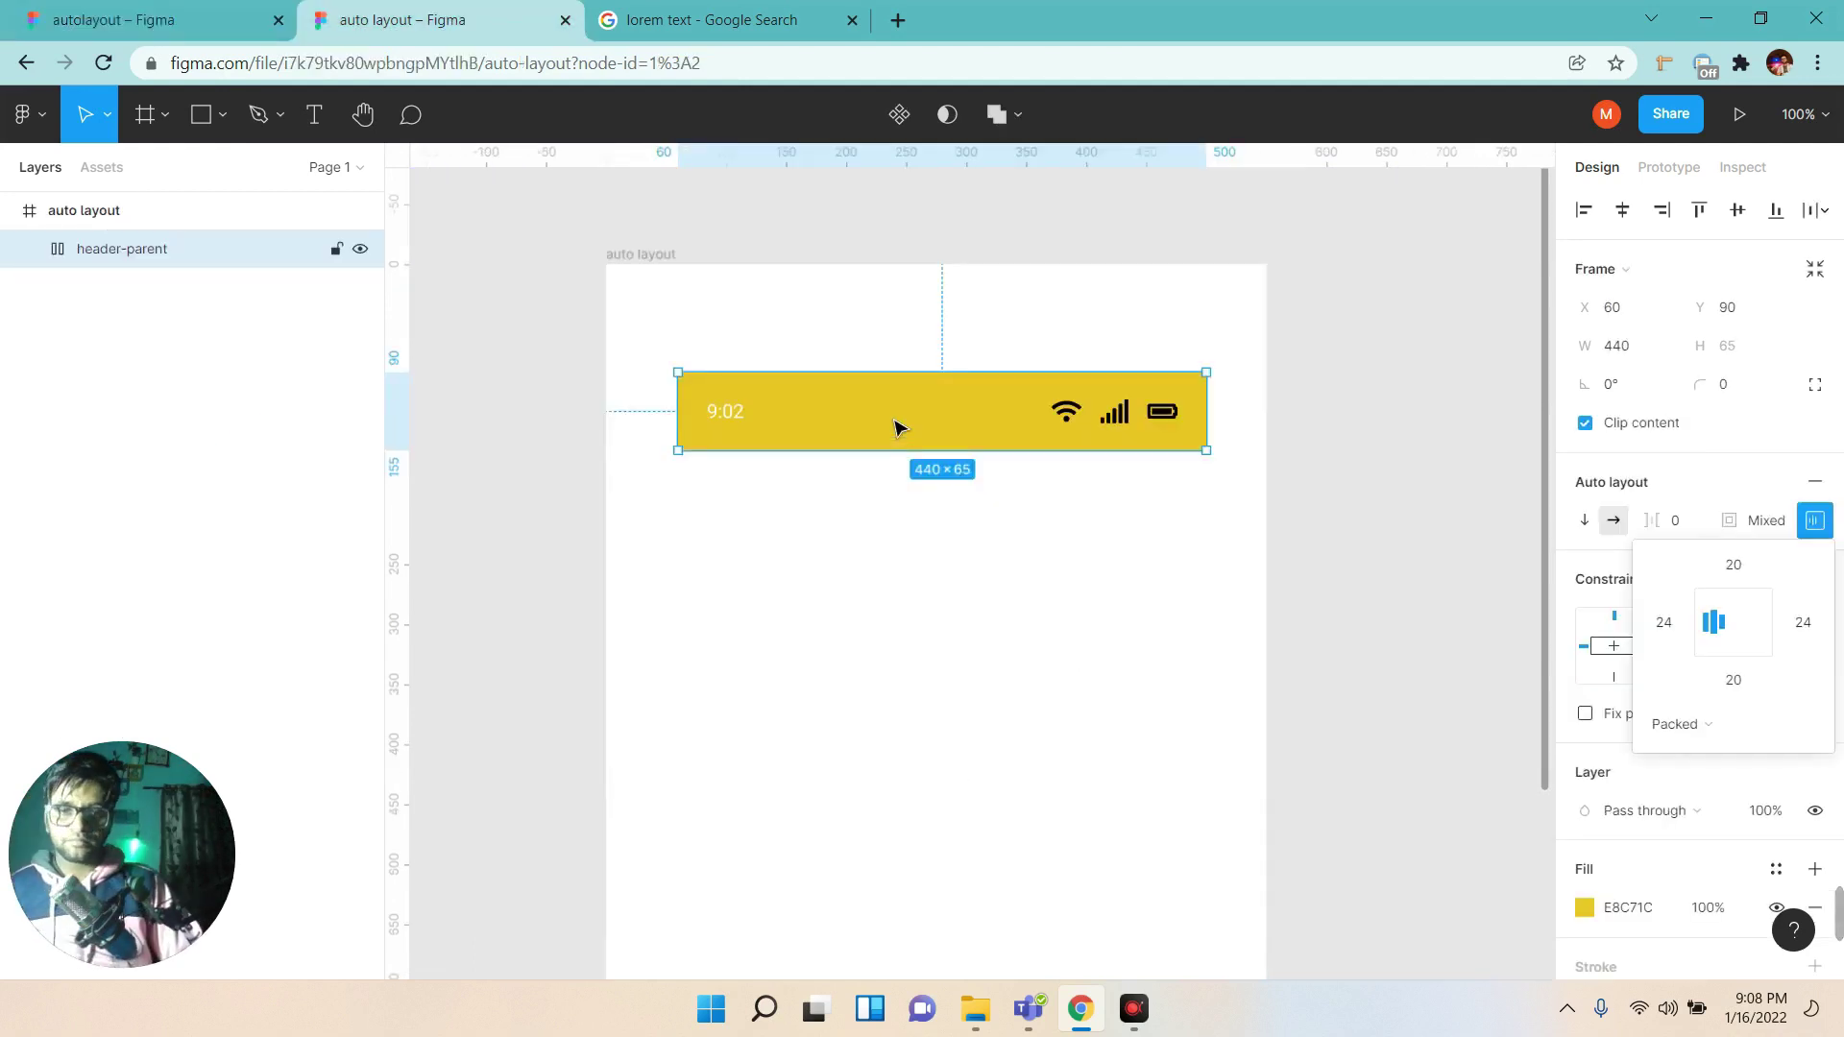
click(468, 369)
key(ctrl+shift+Tab)
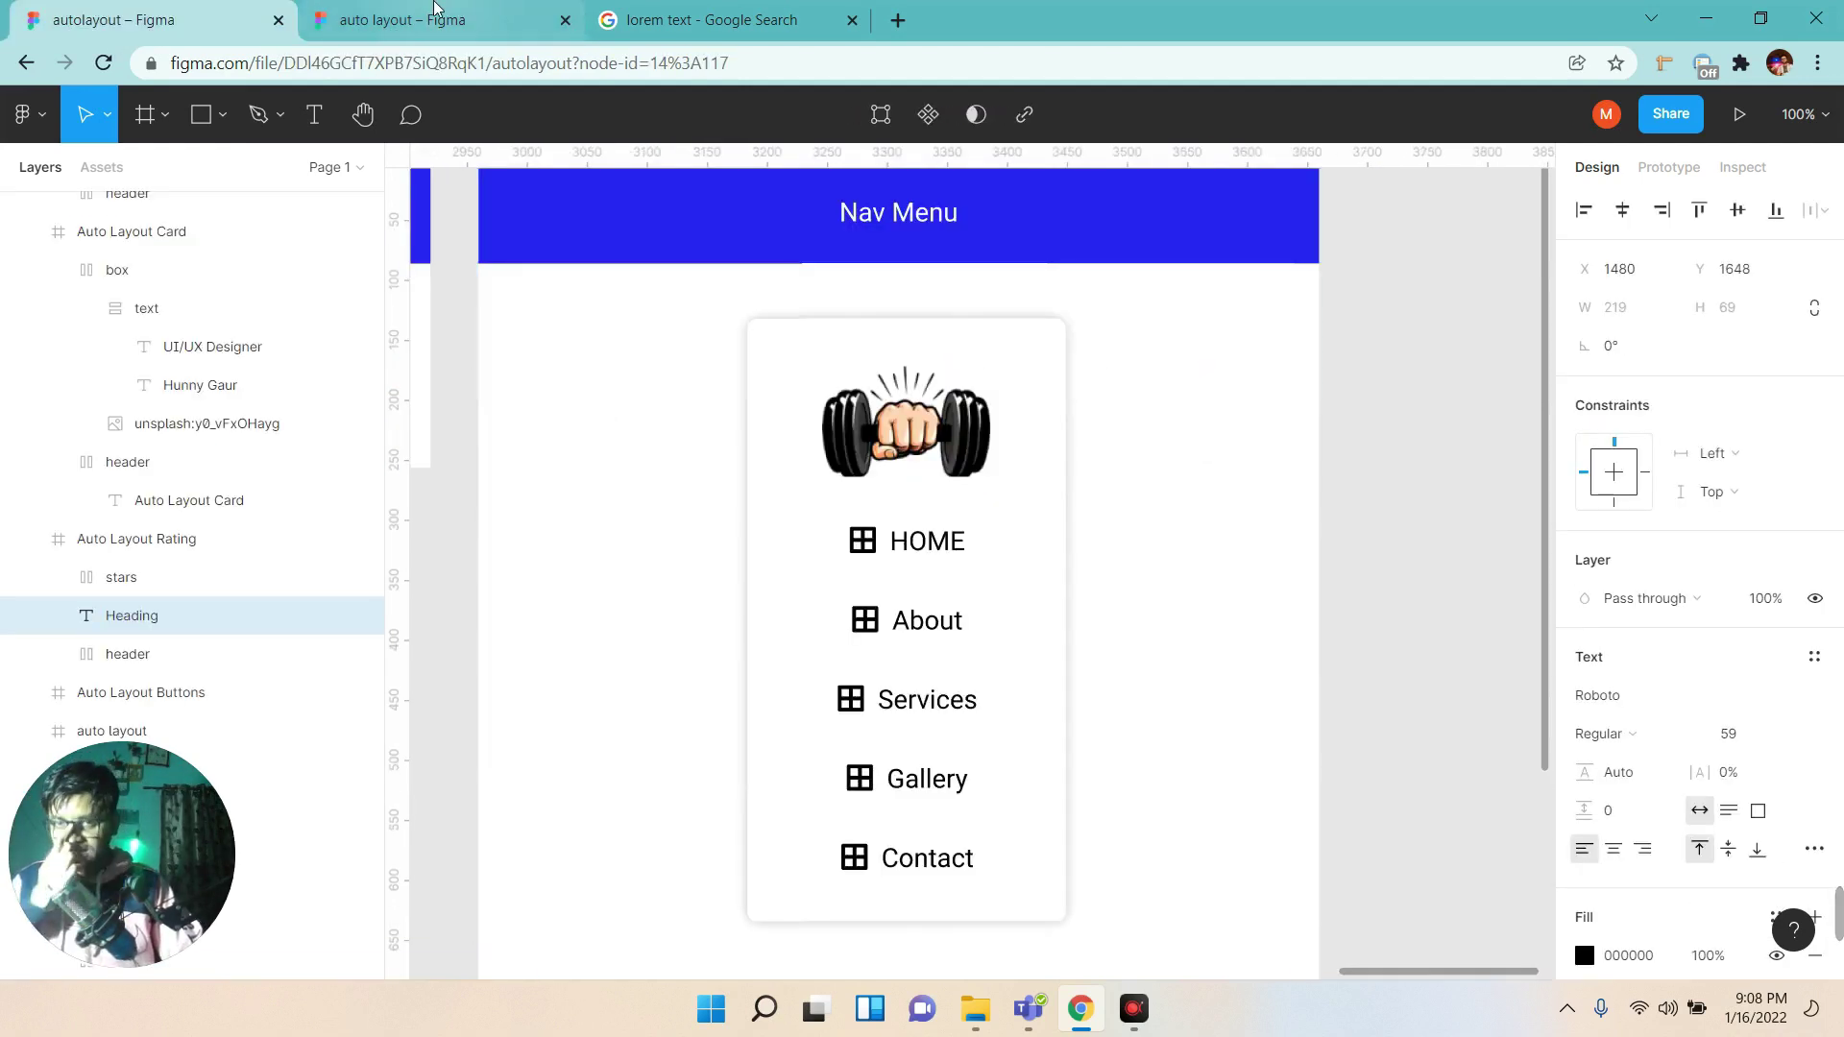
key(ctrl+Tab)
Draw a new 294×512 frame on the canvas.
click(223, 116)
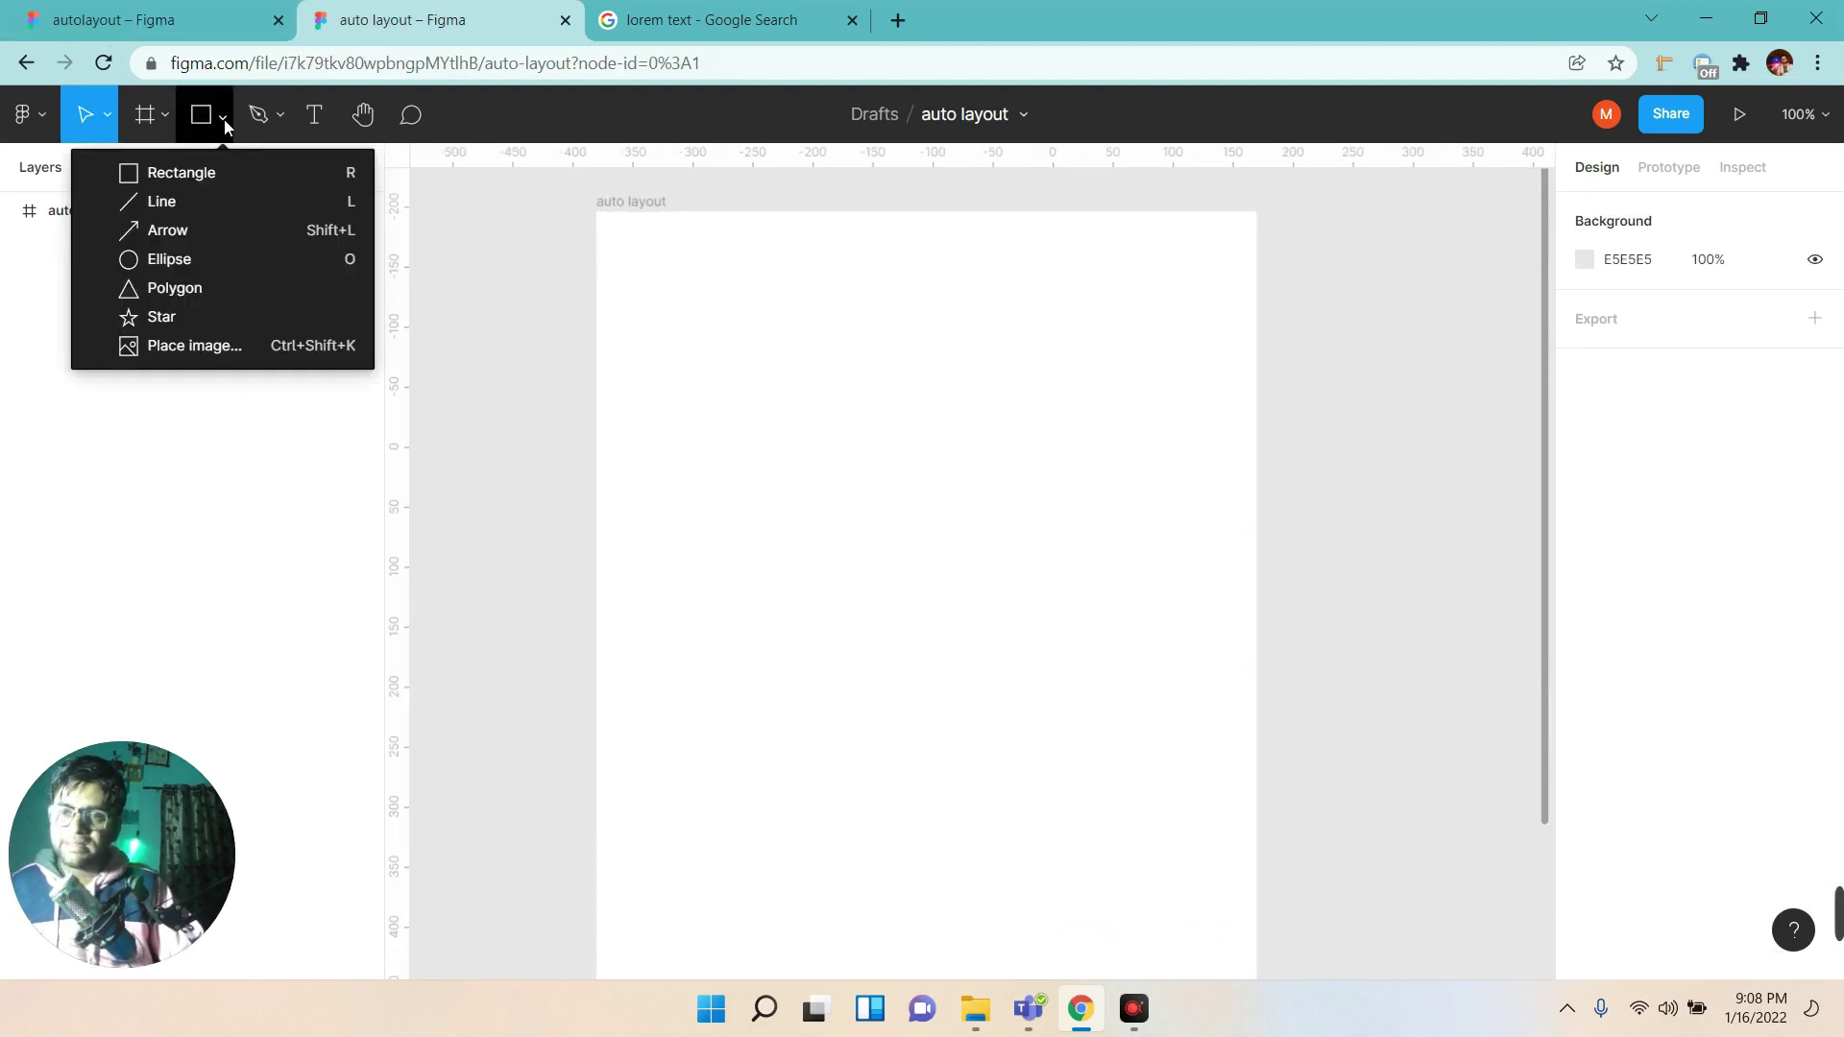
click(166, 115)
click(175, 170)
drag(734, 307, 1089, 923)
click(1038, 630)
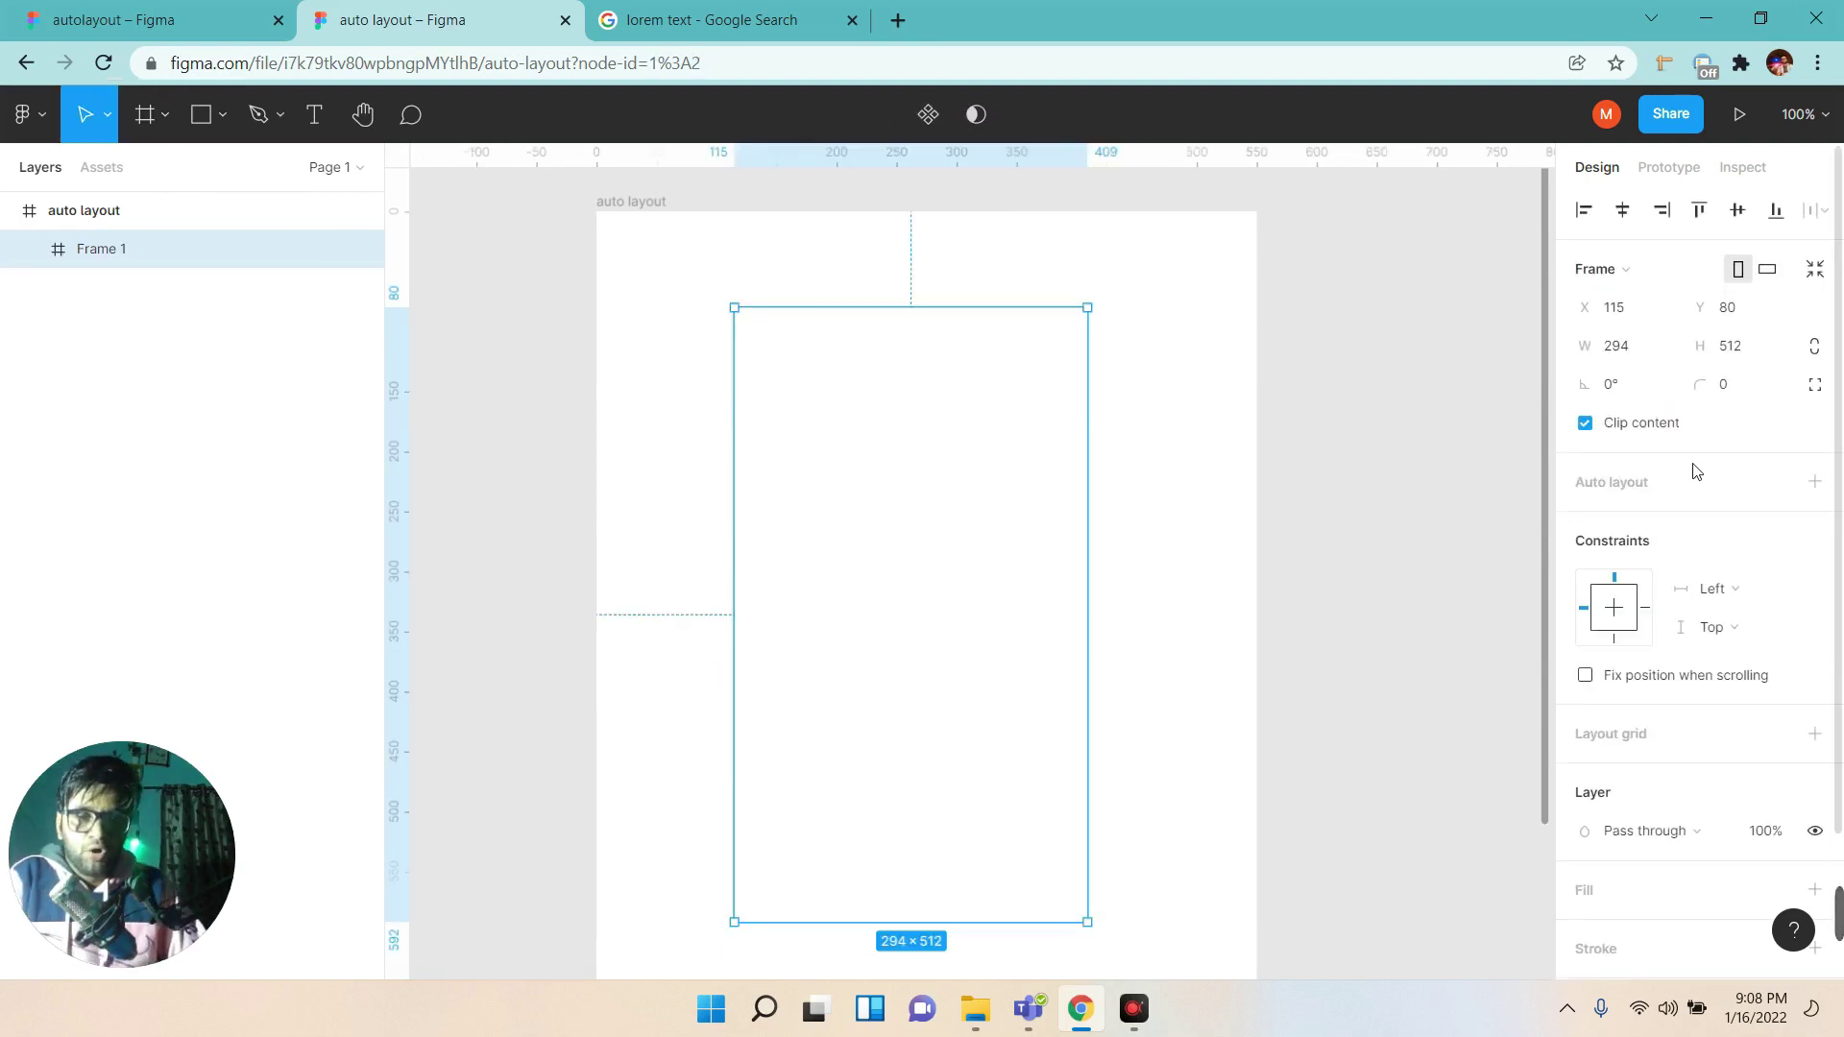
Give Frame 1 a white fill.
scroll(1655, 574, down, 2)
click(1590, 719)
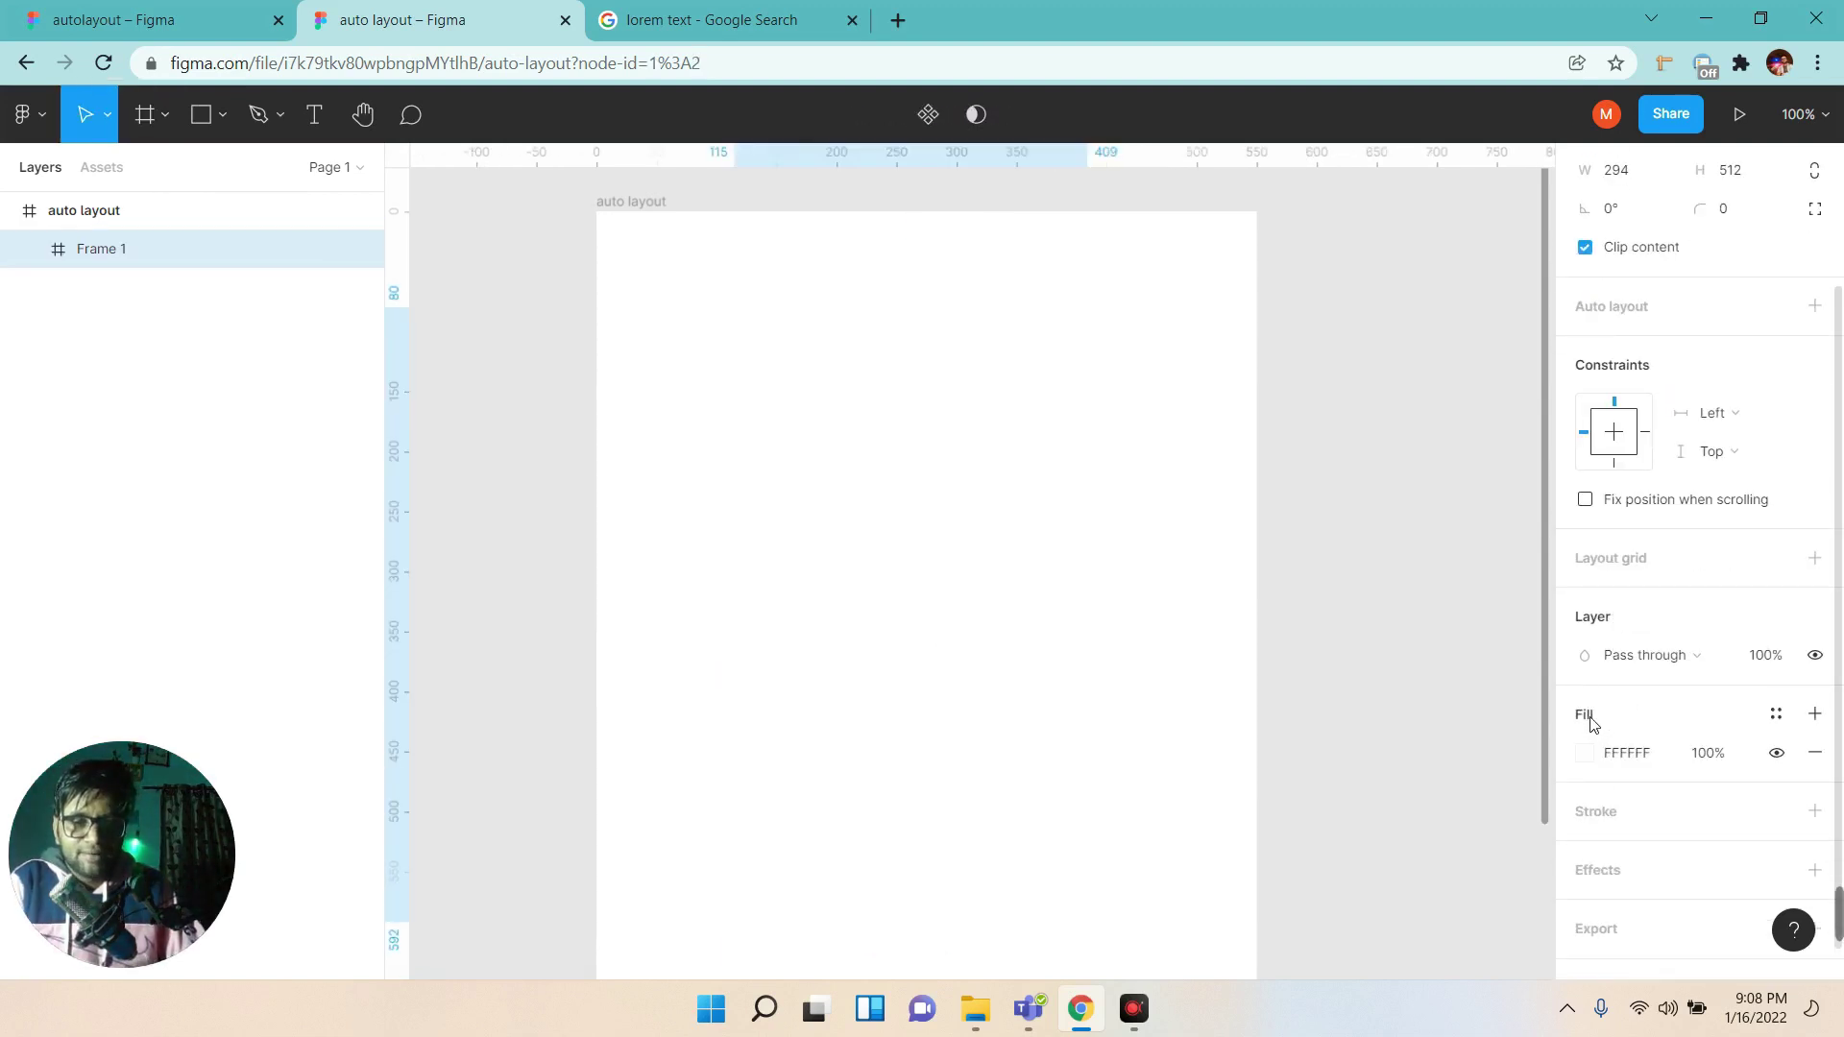
click(1583, 759)
click(1535, 358)
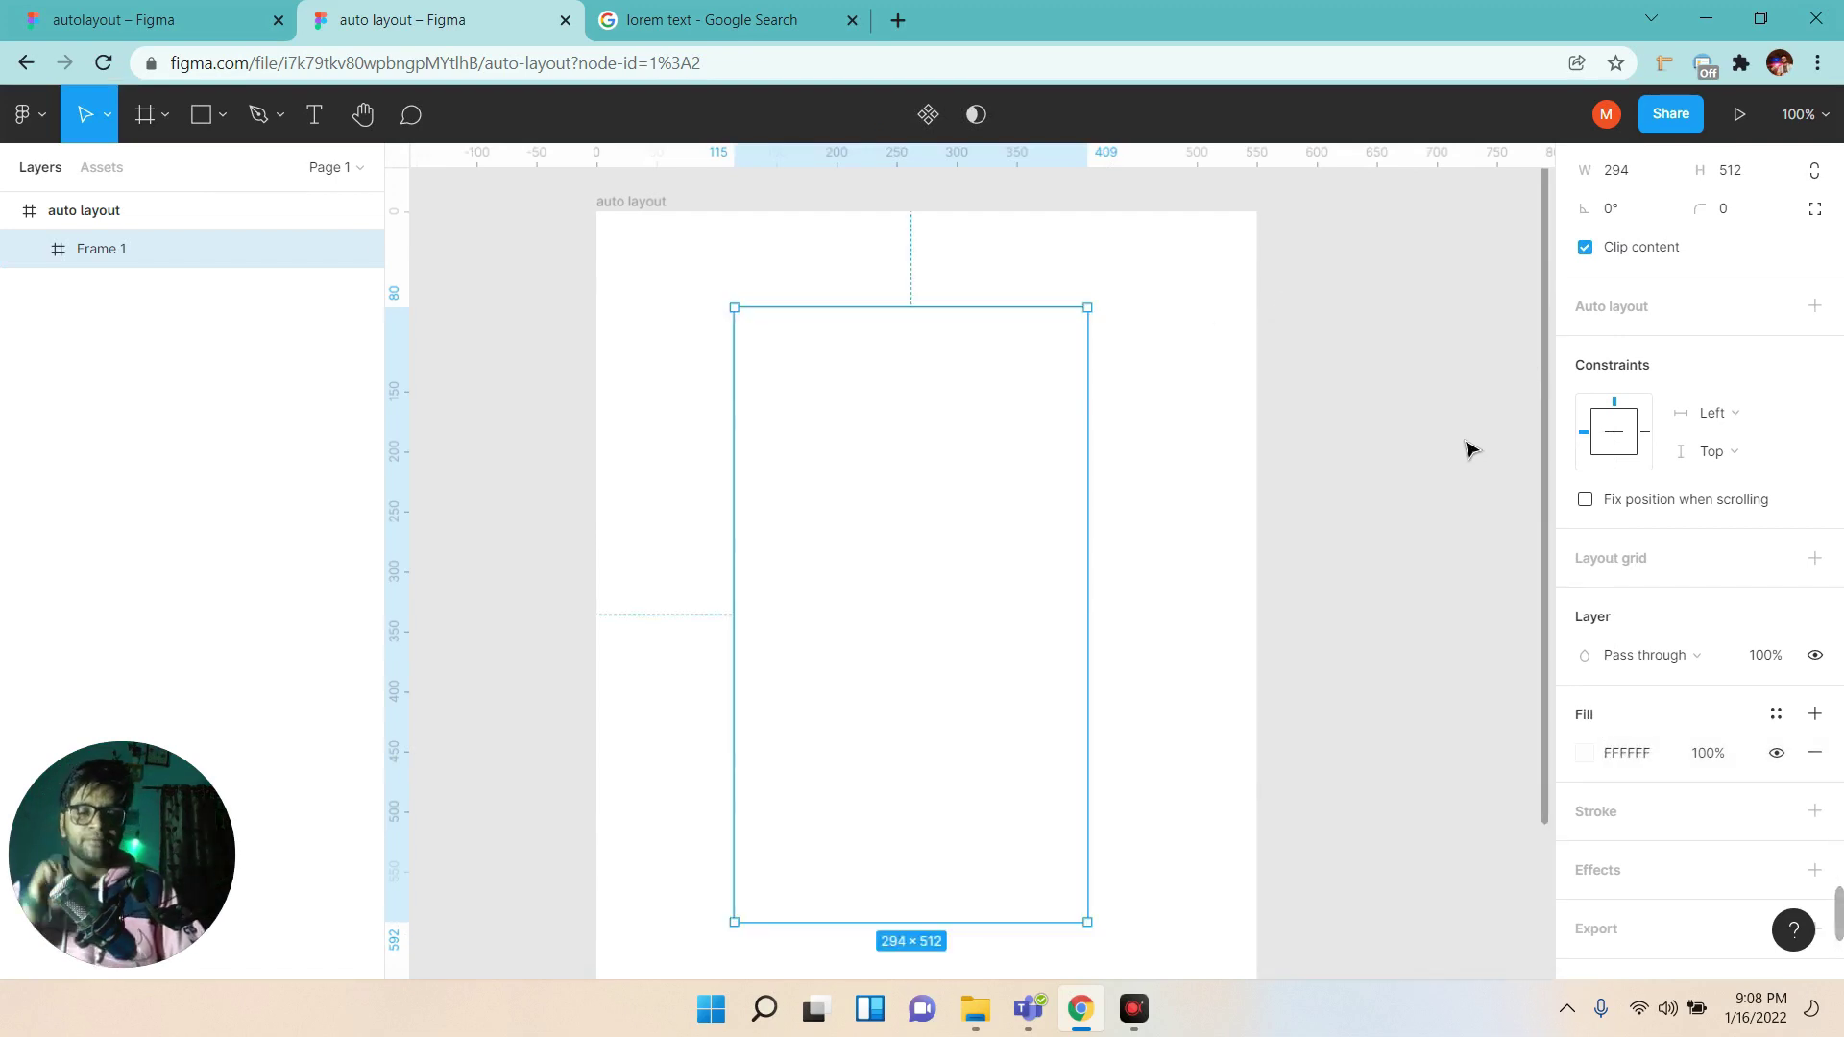
Add a drop shadow with Y offset 0 and blur 12.
scroll(1839, 688, down, 1)
click(1619, 832)
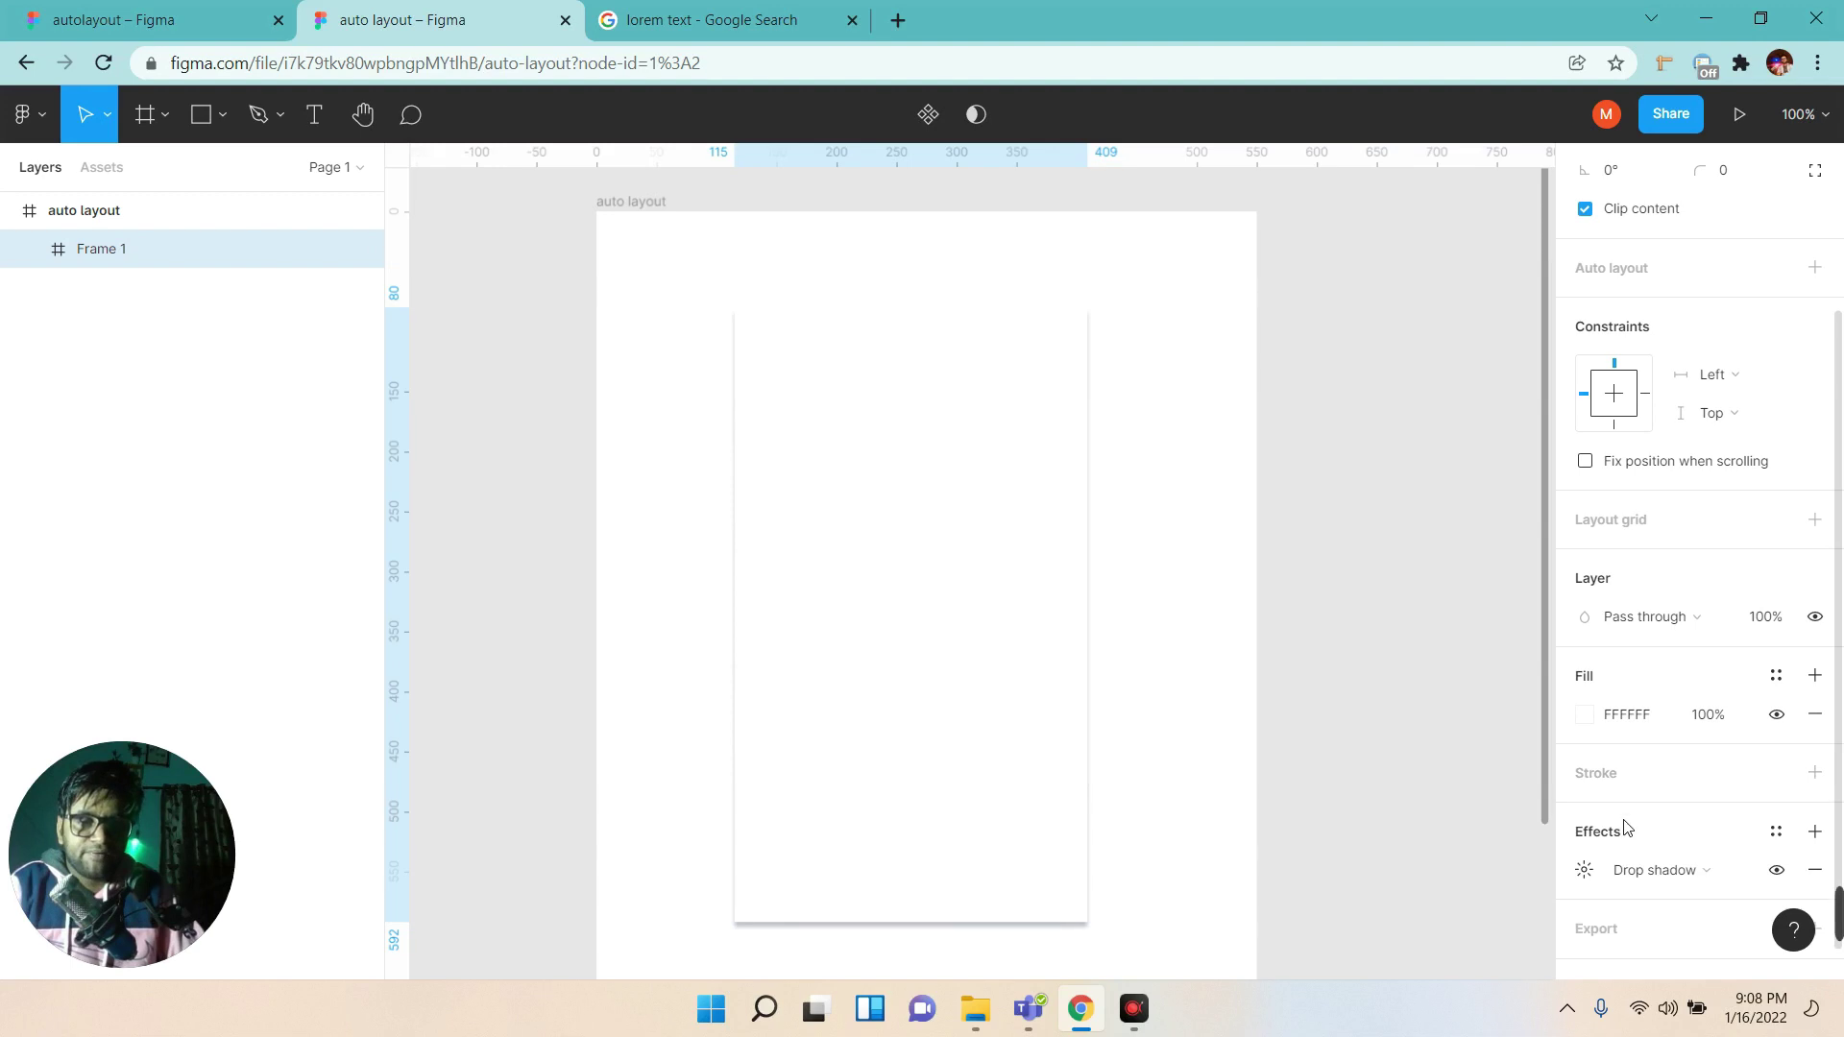
click(1585, 871)
click(1488, 855)
key(Tab)
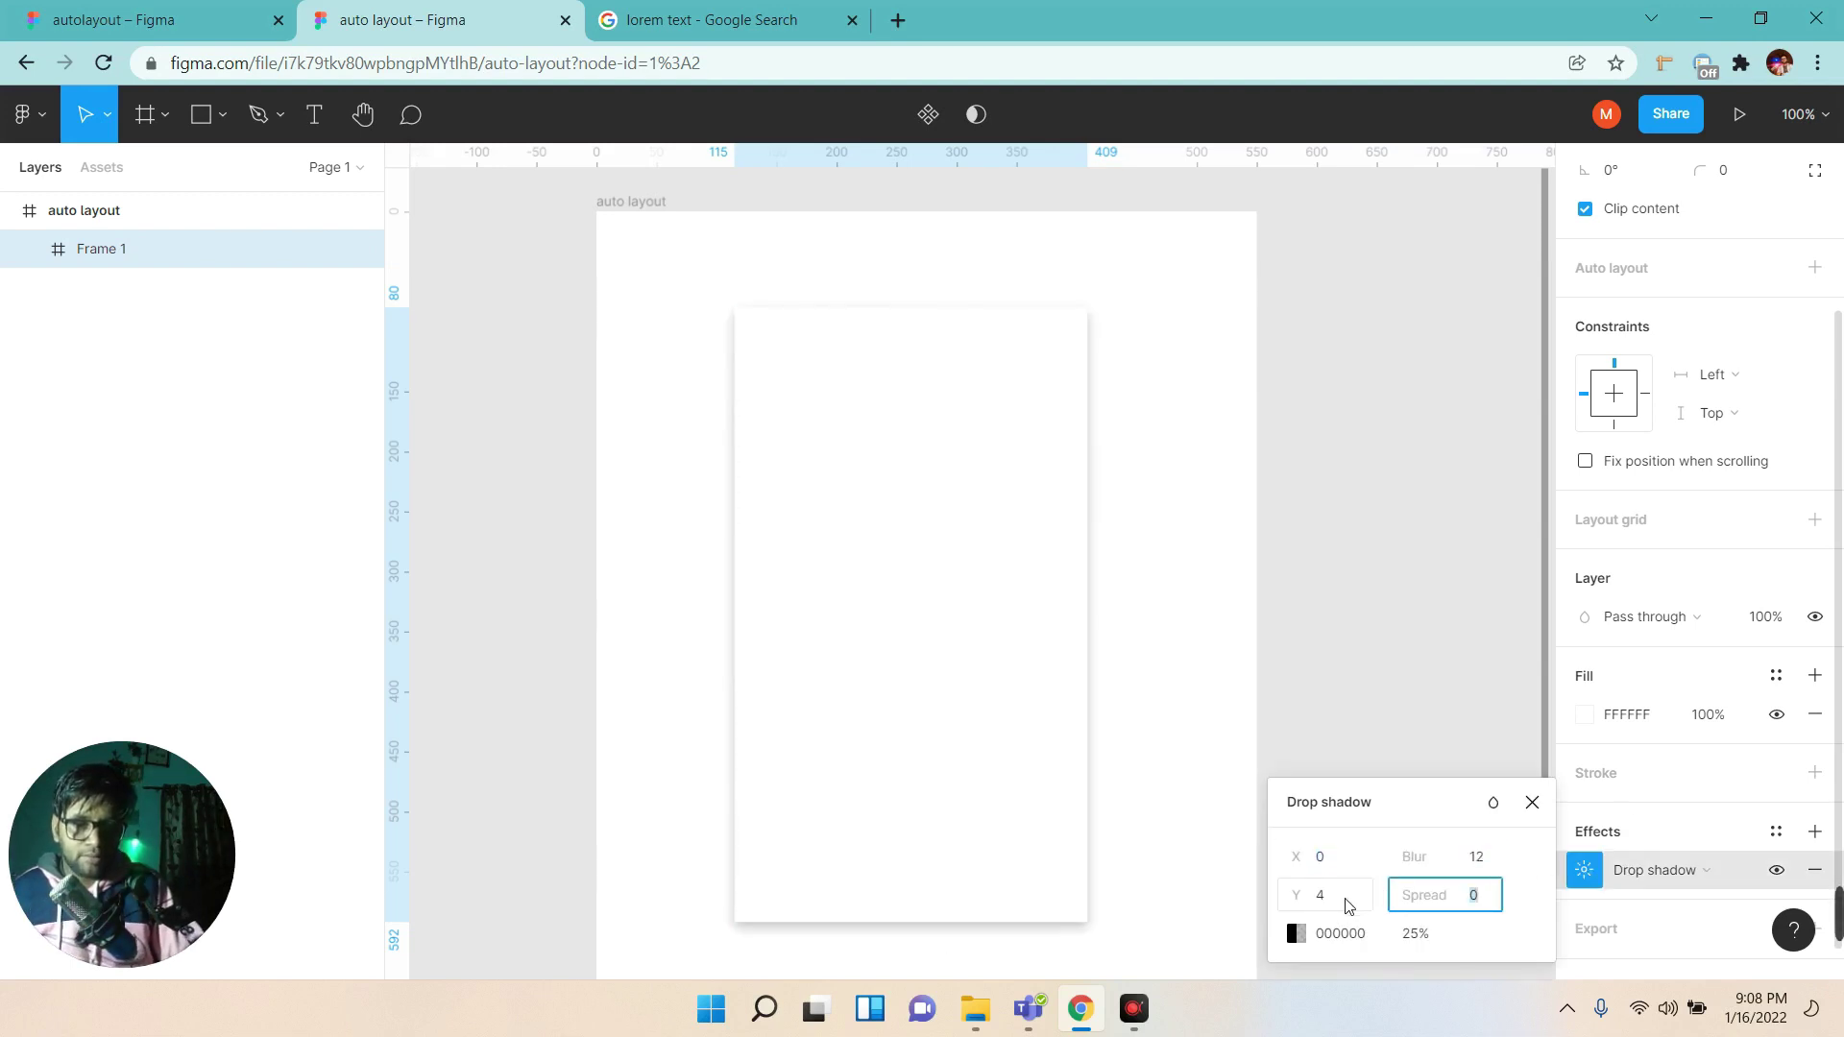
click(1347, 899)
text(0)
key(Tab)
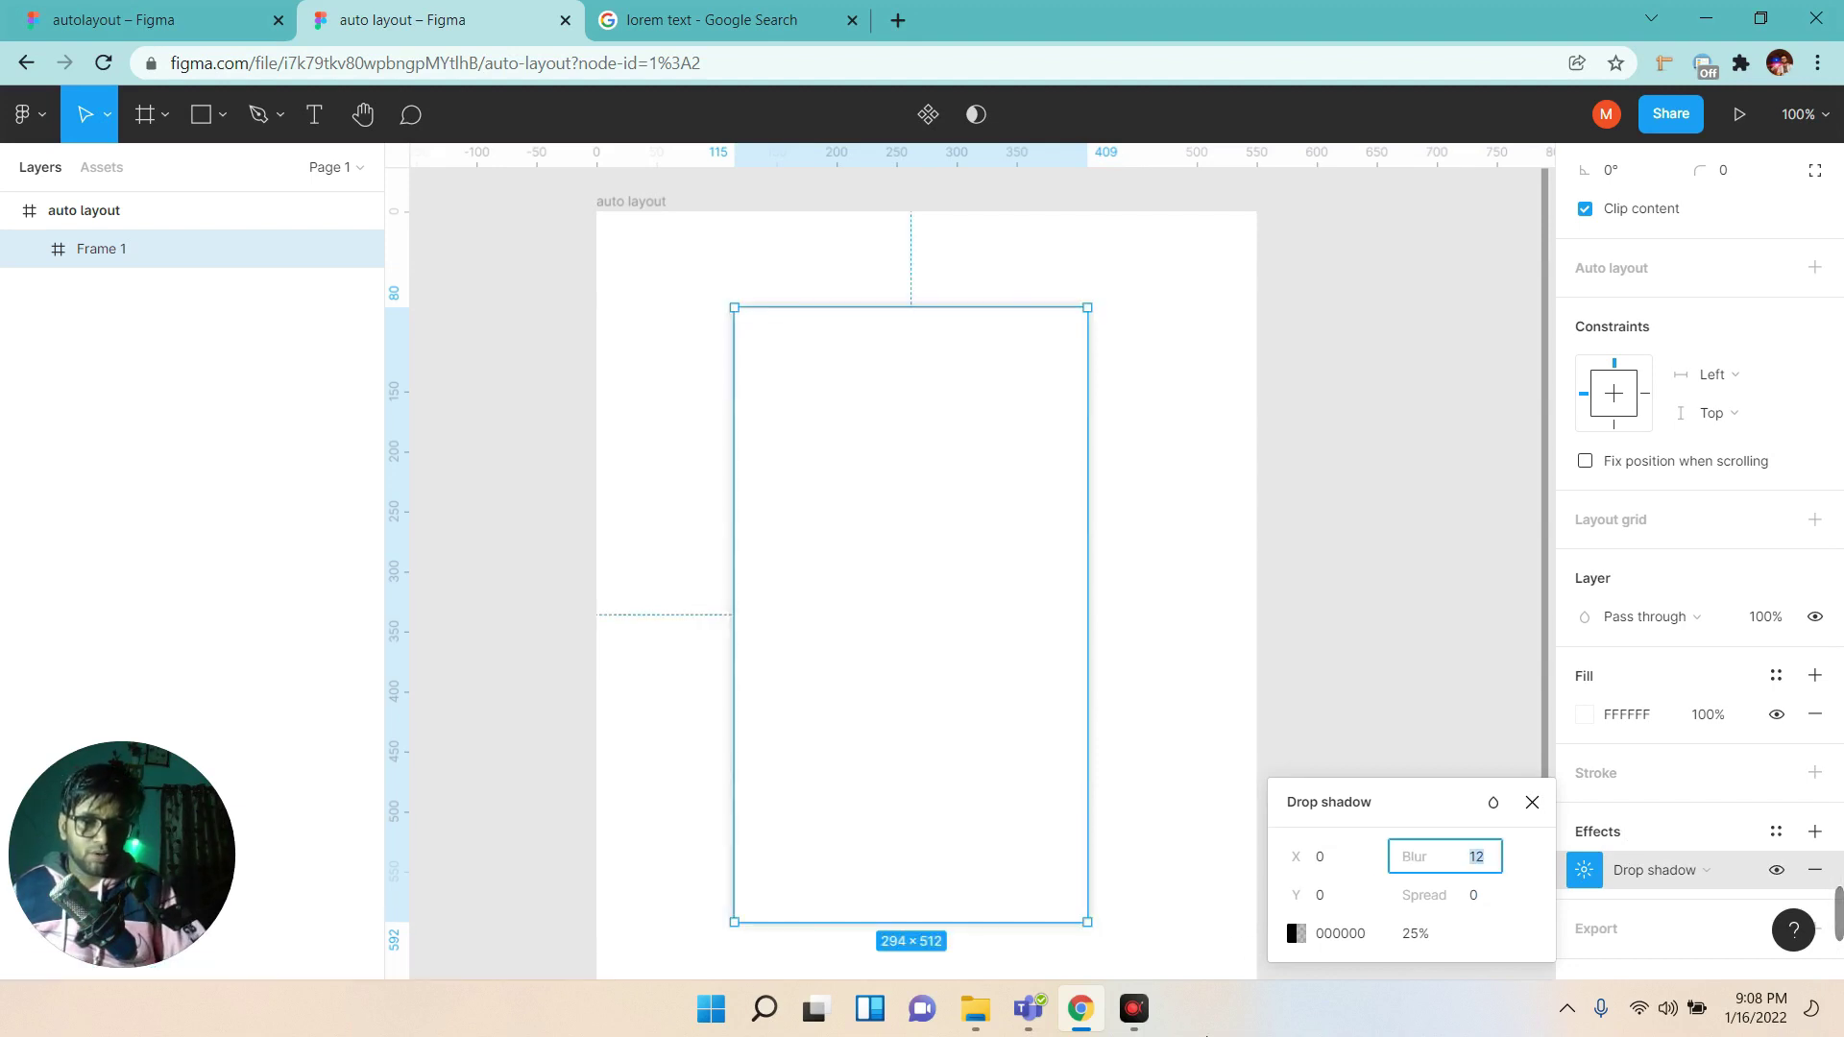
click(1532, 802)
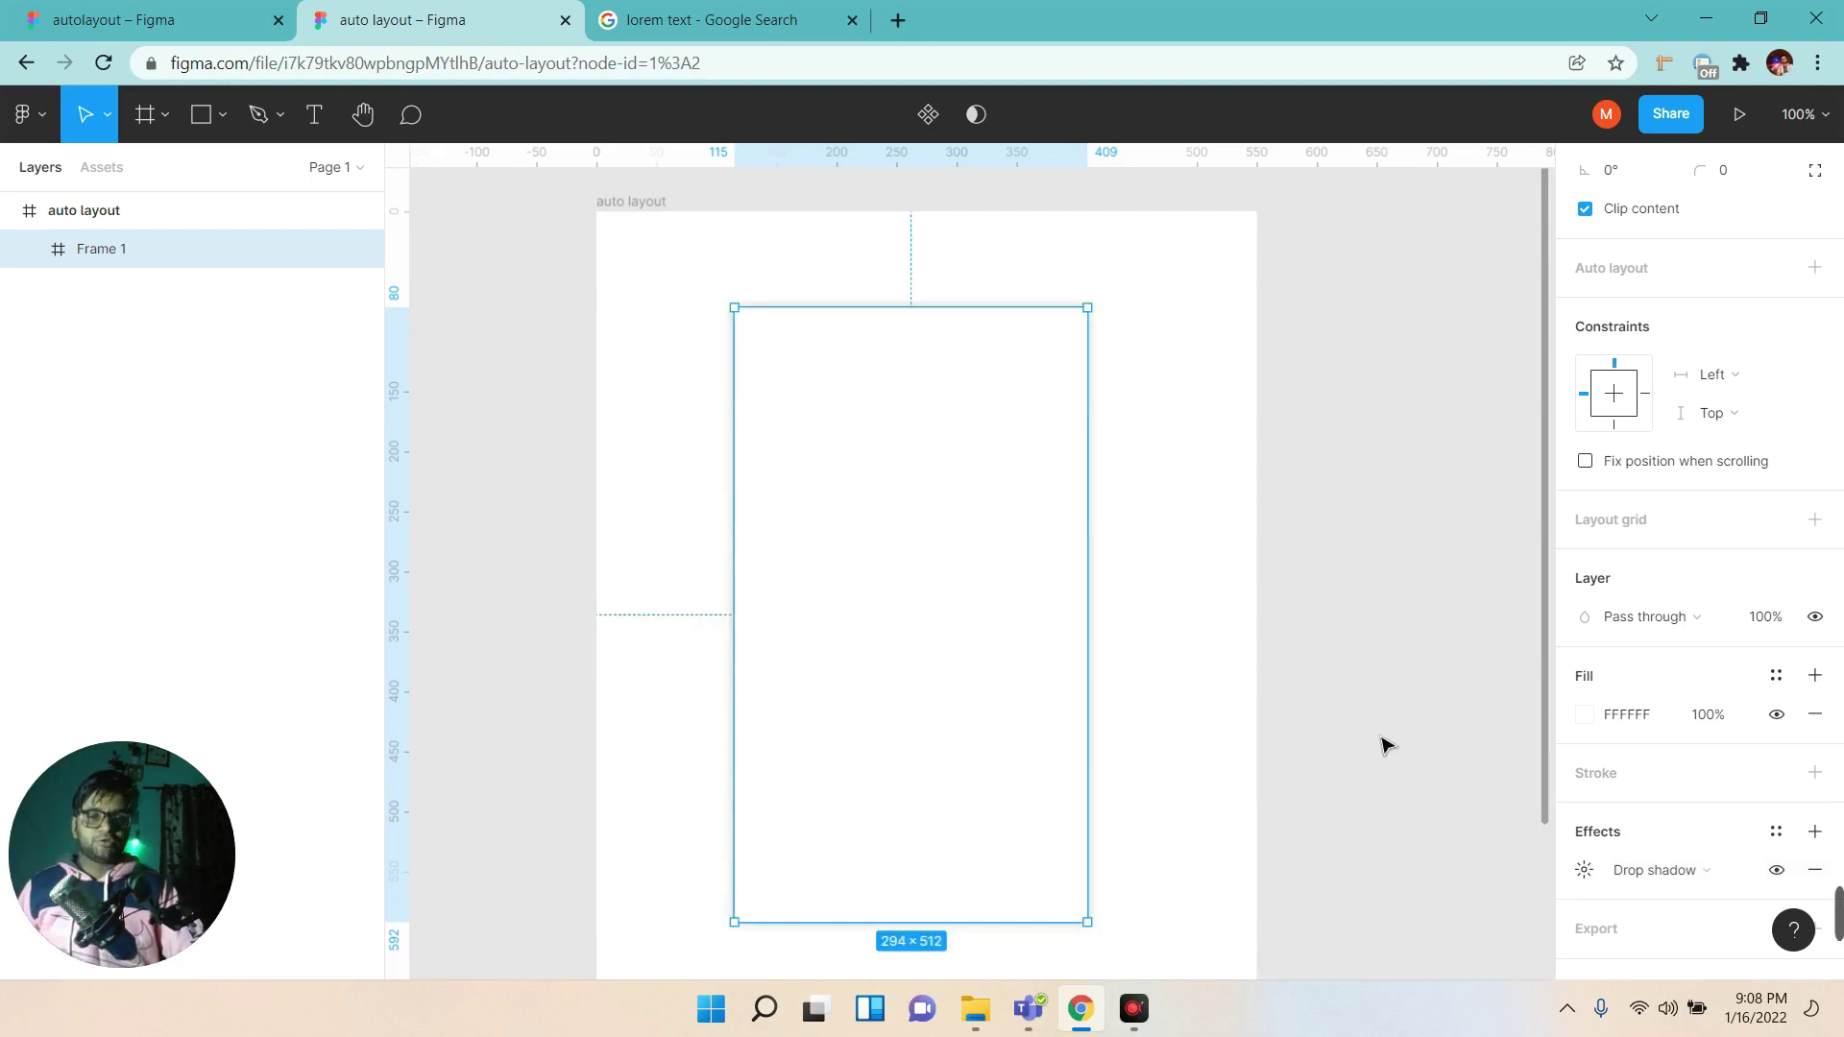
Set the frame's corner radius to 12 and move it to the page centre.
key(Escape)
click(999, 600)
click(1743, 389)
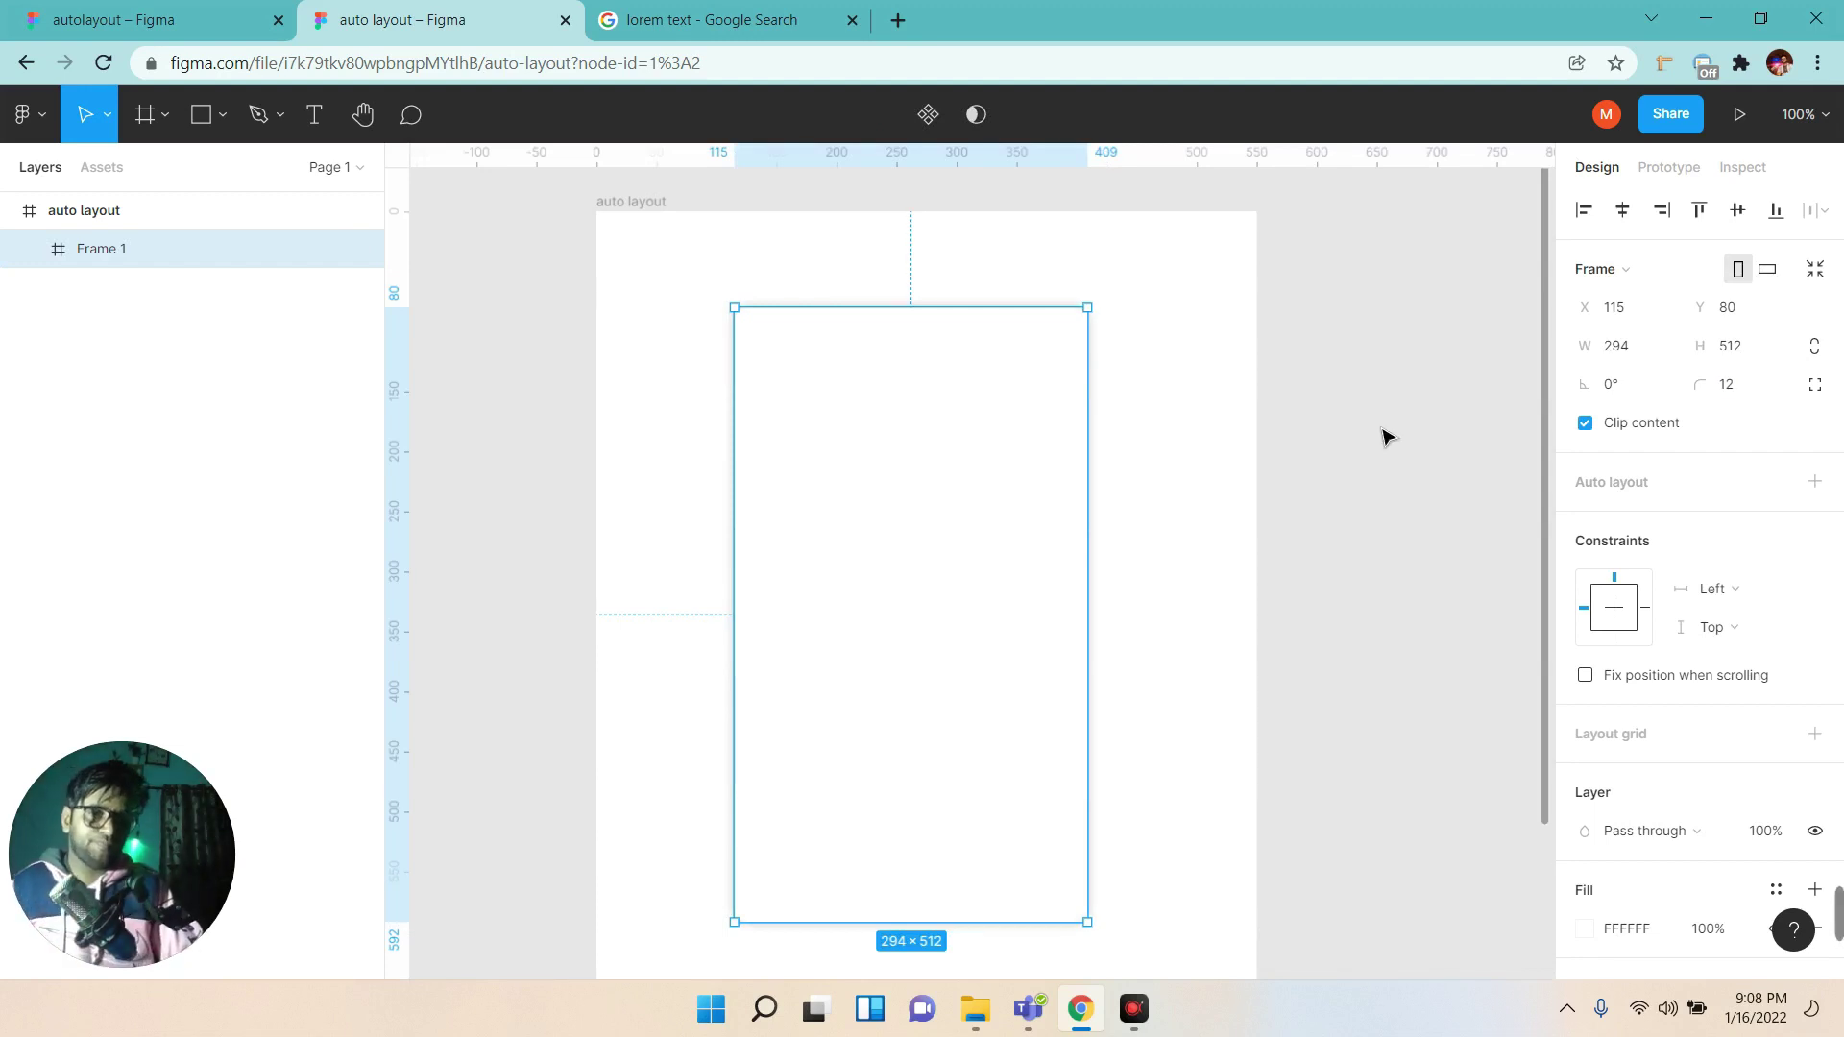
click(1252, 441)
scroll(1223, 494, down, 3)
drag(1222, 493, 1168, 623)
drag(1042, 576, 989, 581)
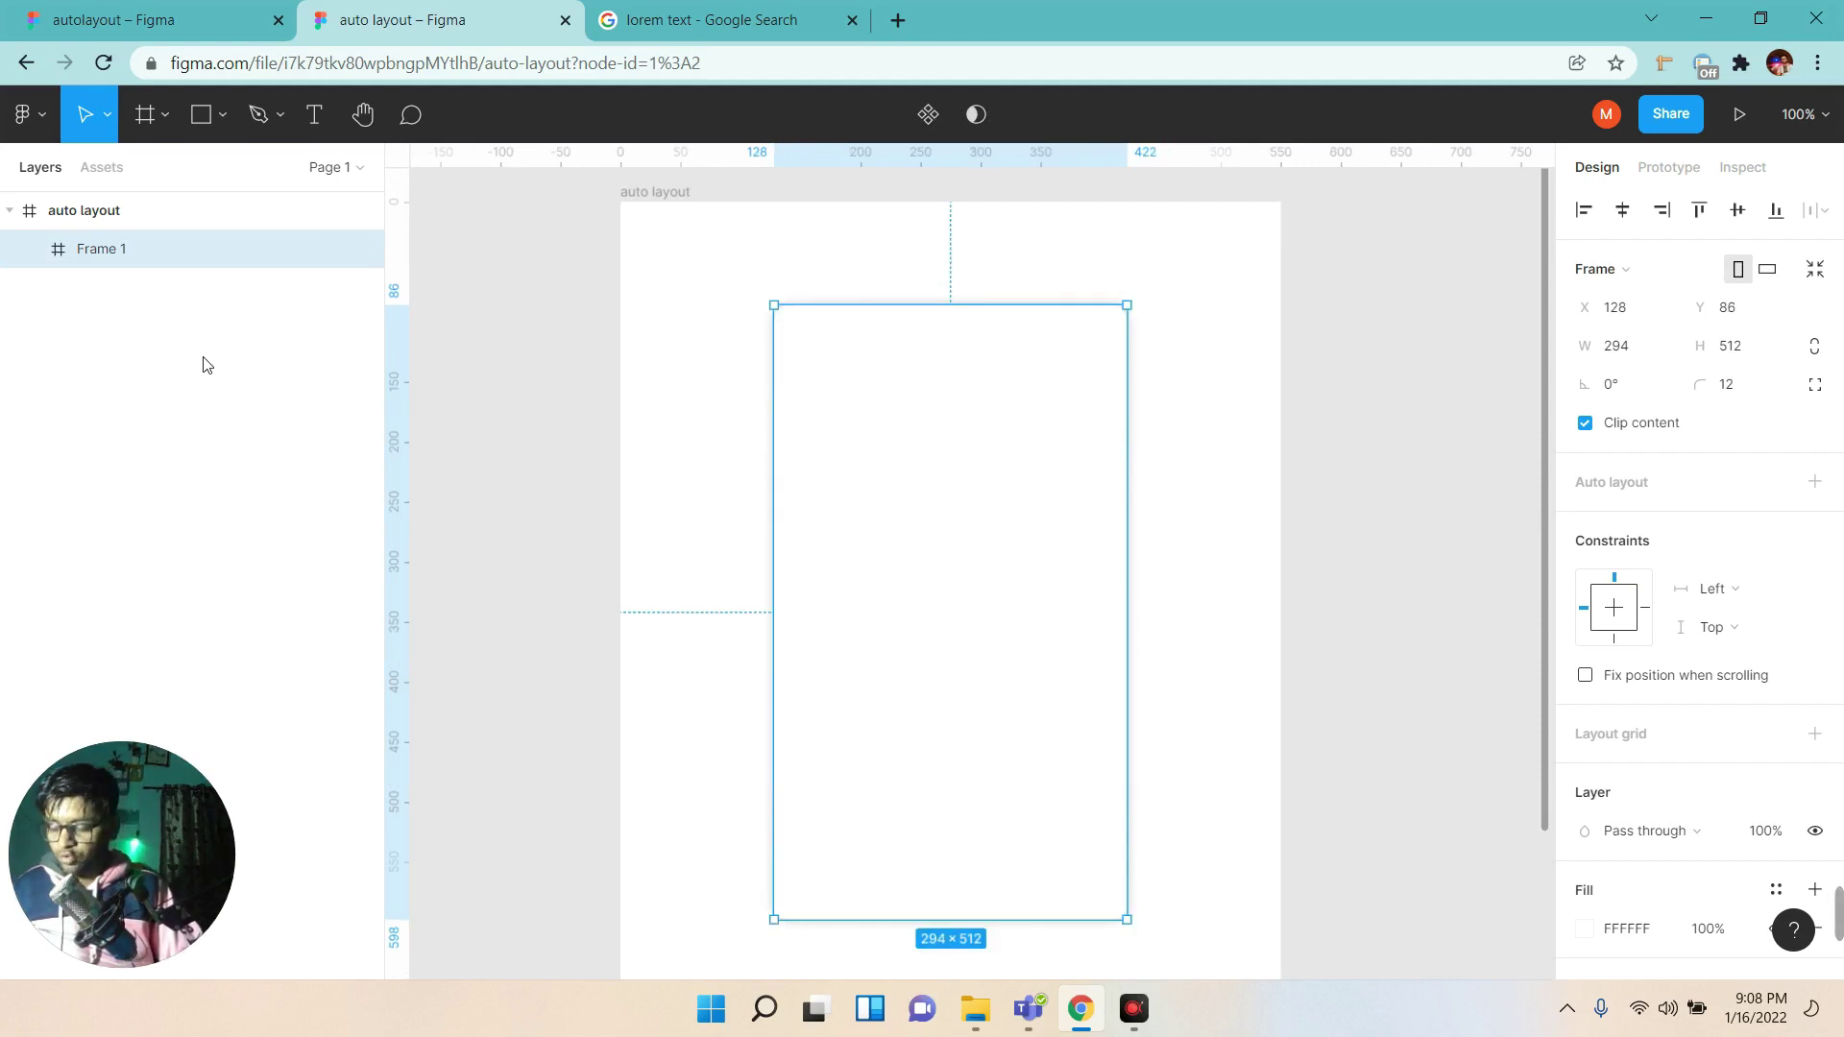
Copy the dumbbell logo from the reference autolayout file and paste it onto Frame 1.
click(755, 8)
click(144, 20)
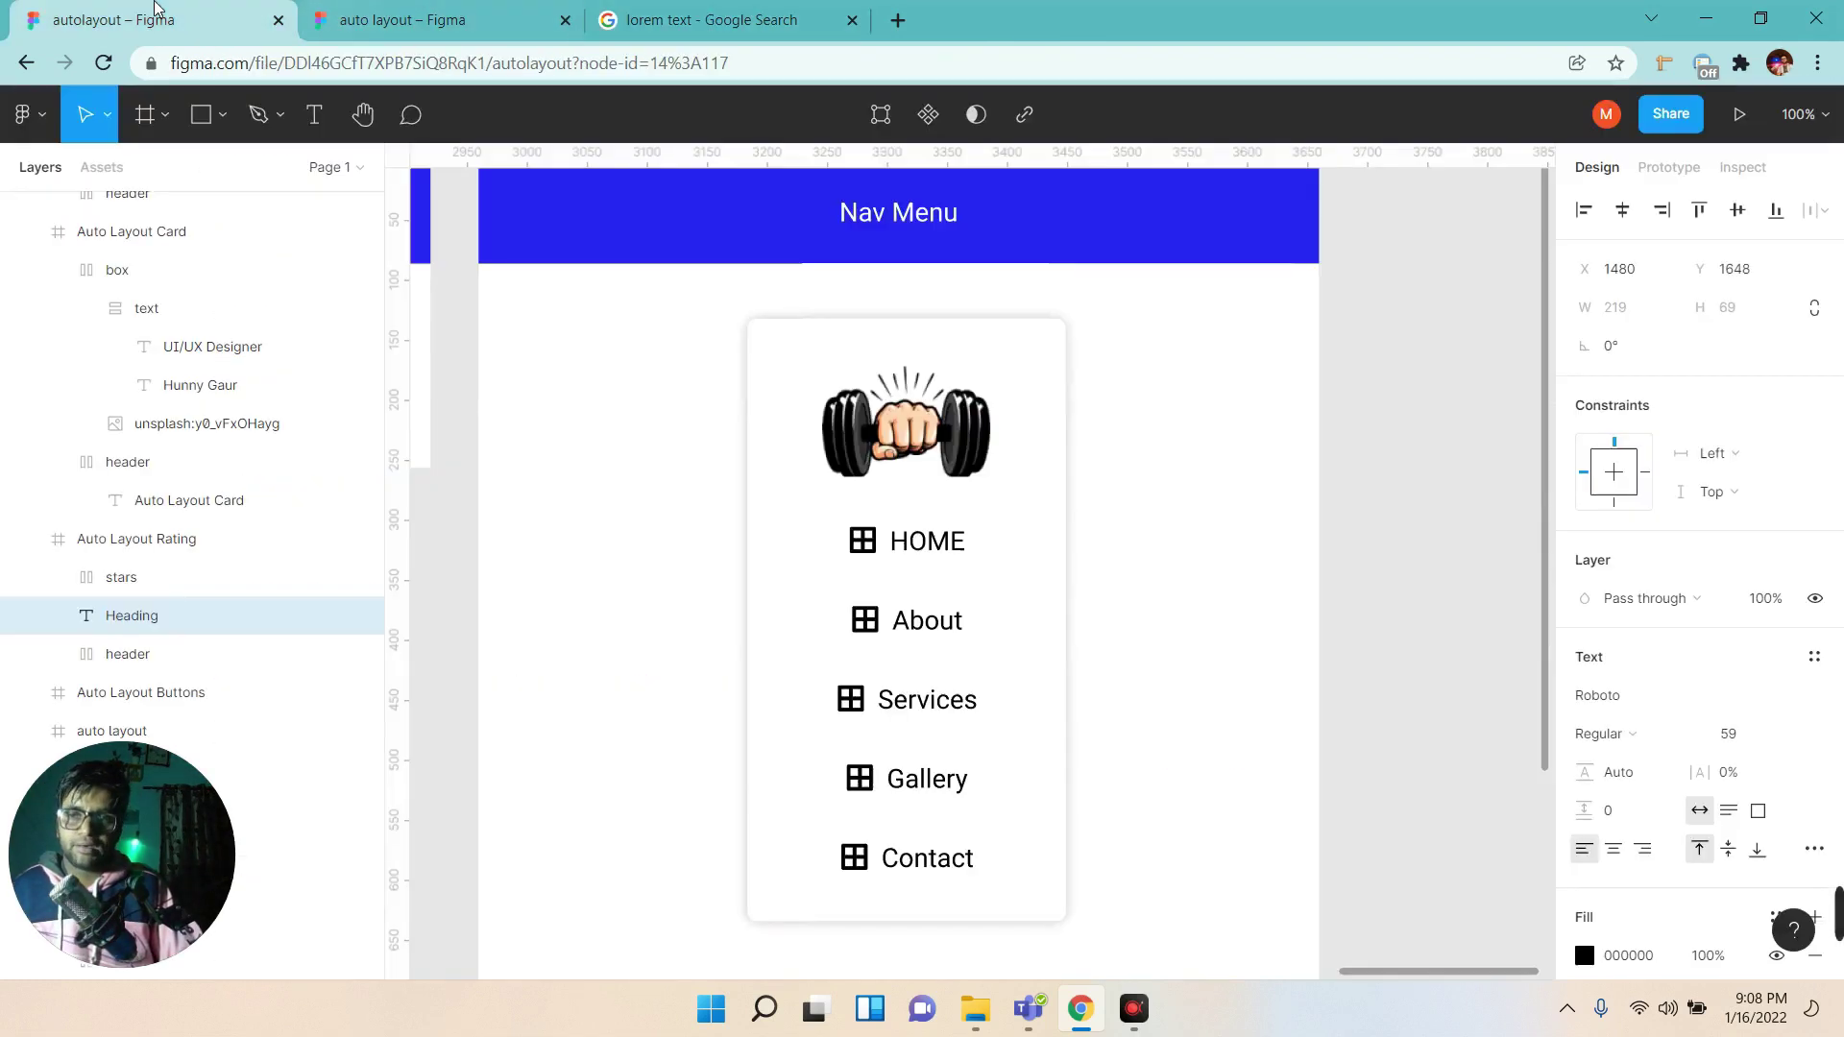
click(932, 430)
double_click(931, 430)
key(ctrl+Tab)
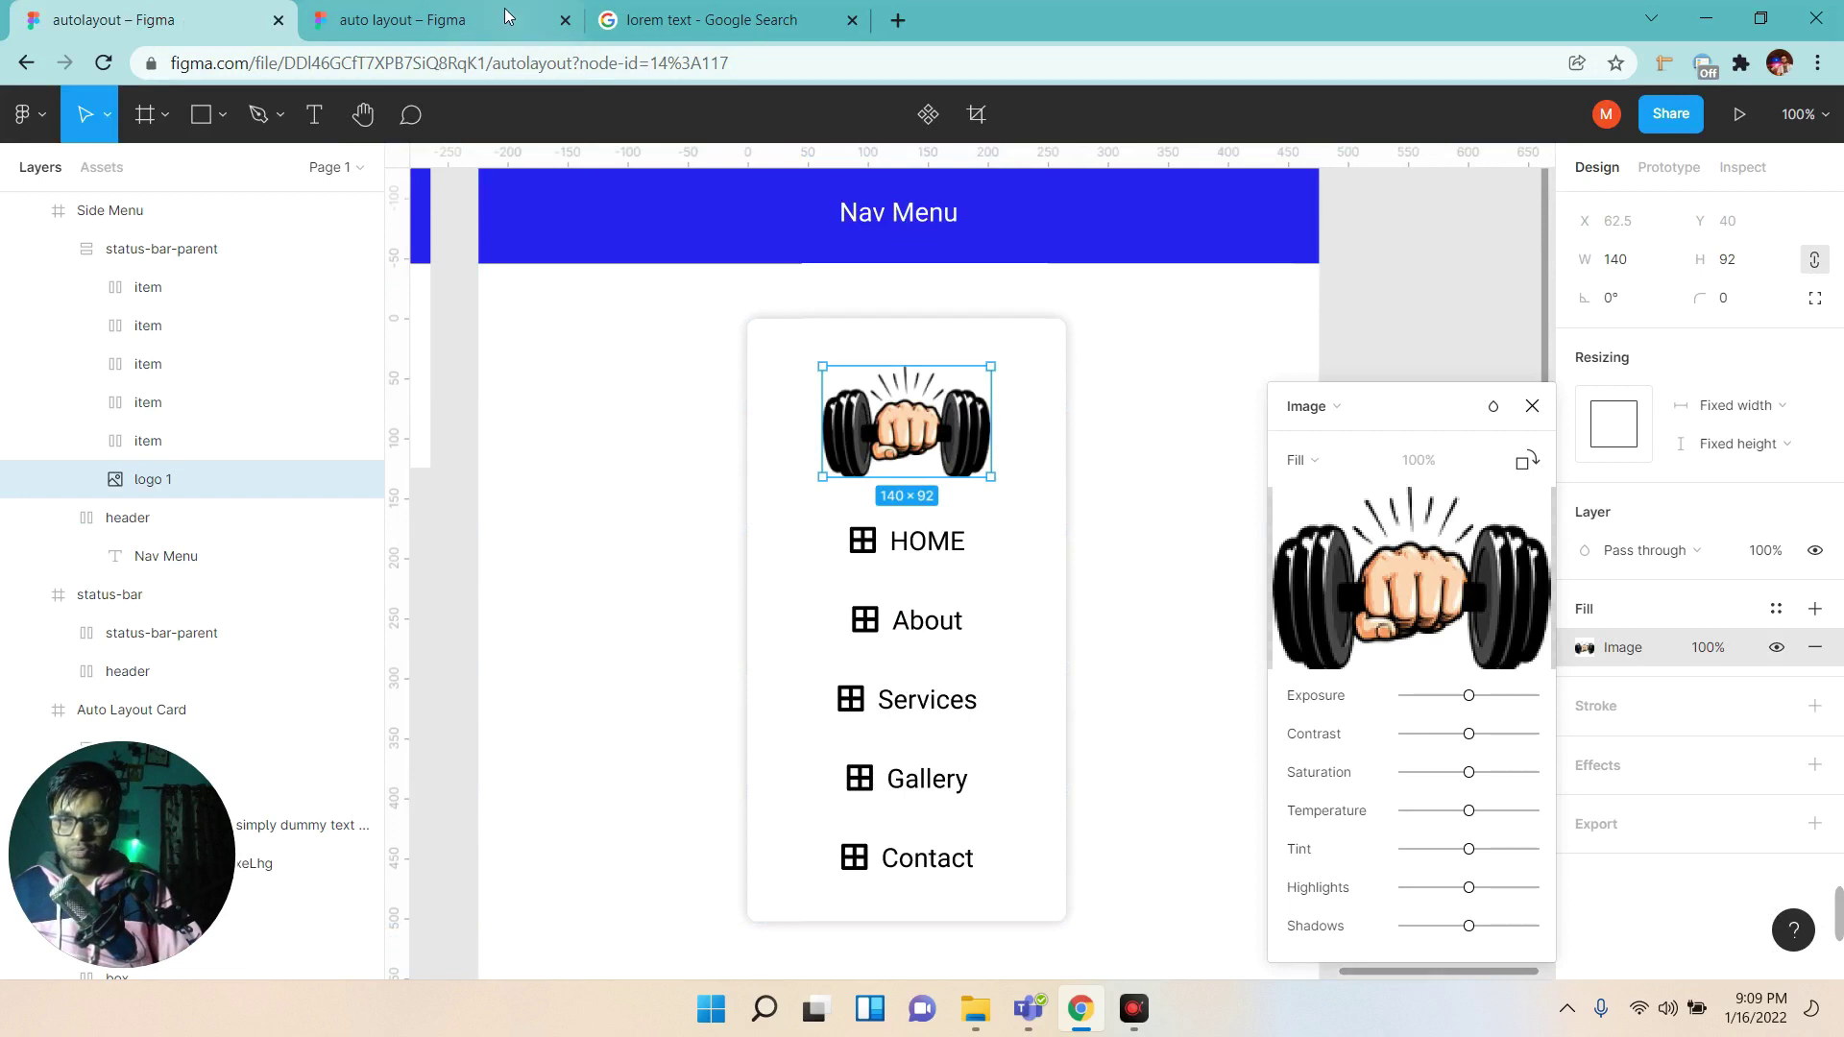
key(ctrl+v)
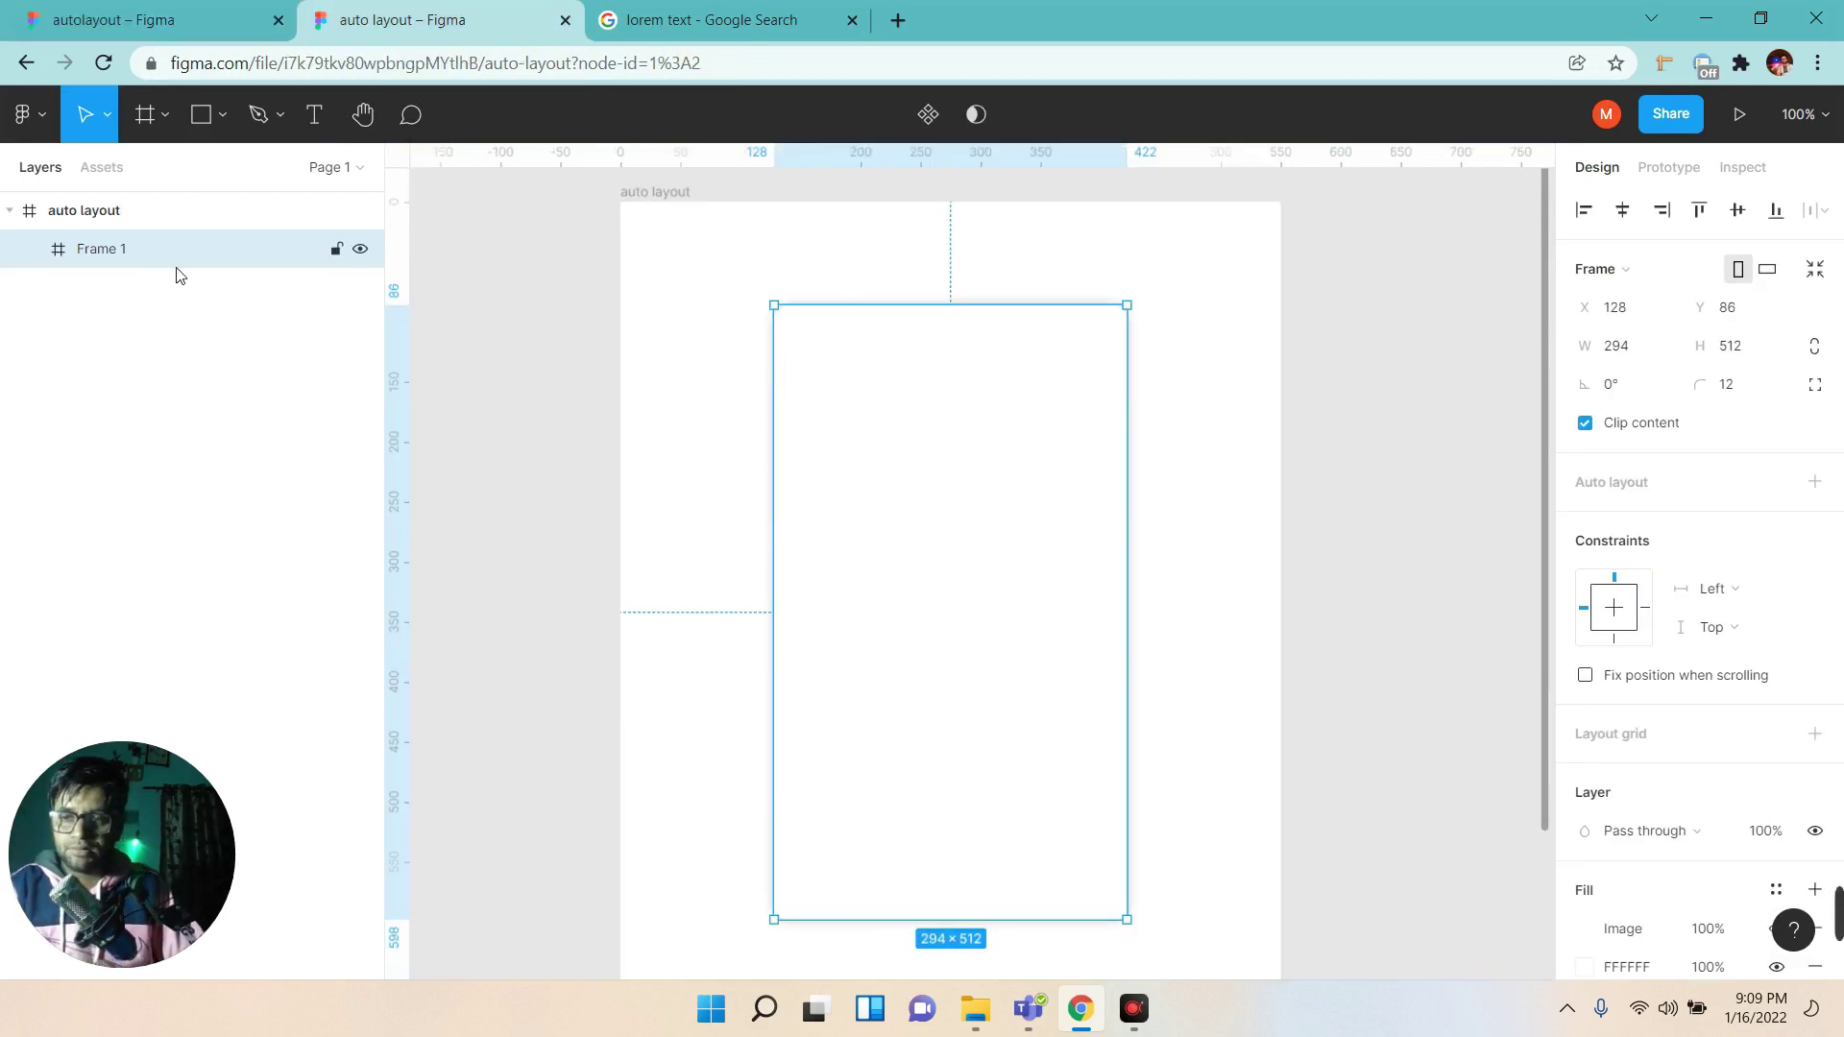
click(160, 19)
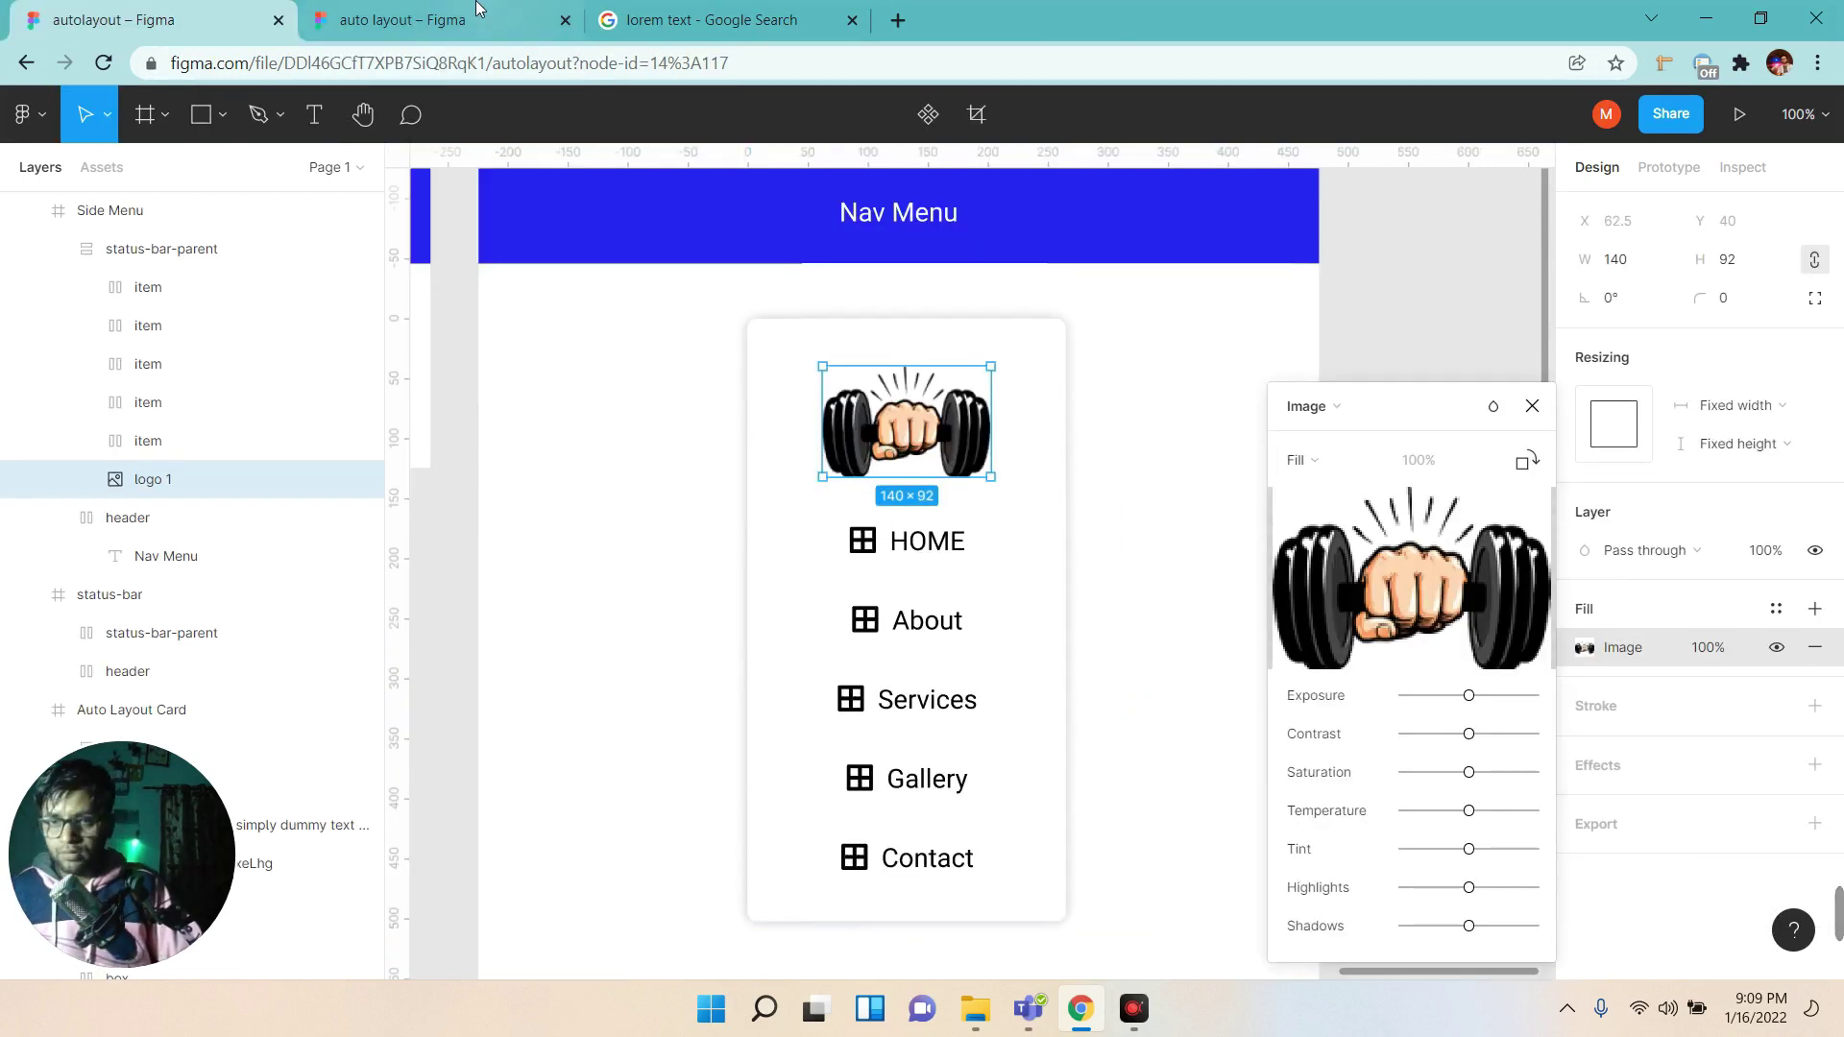
key(ctrl+Tab)
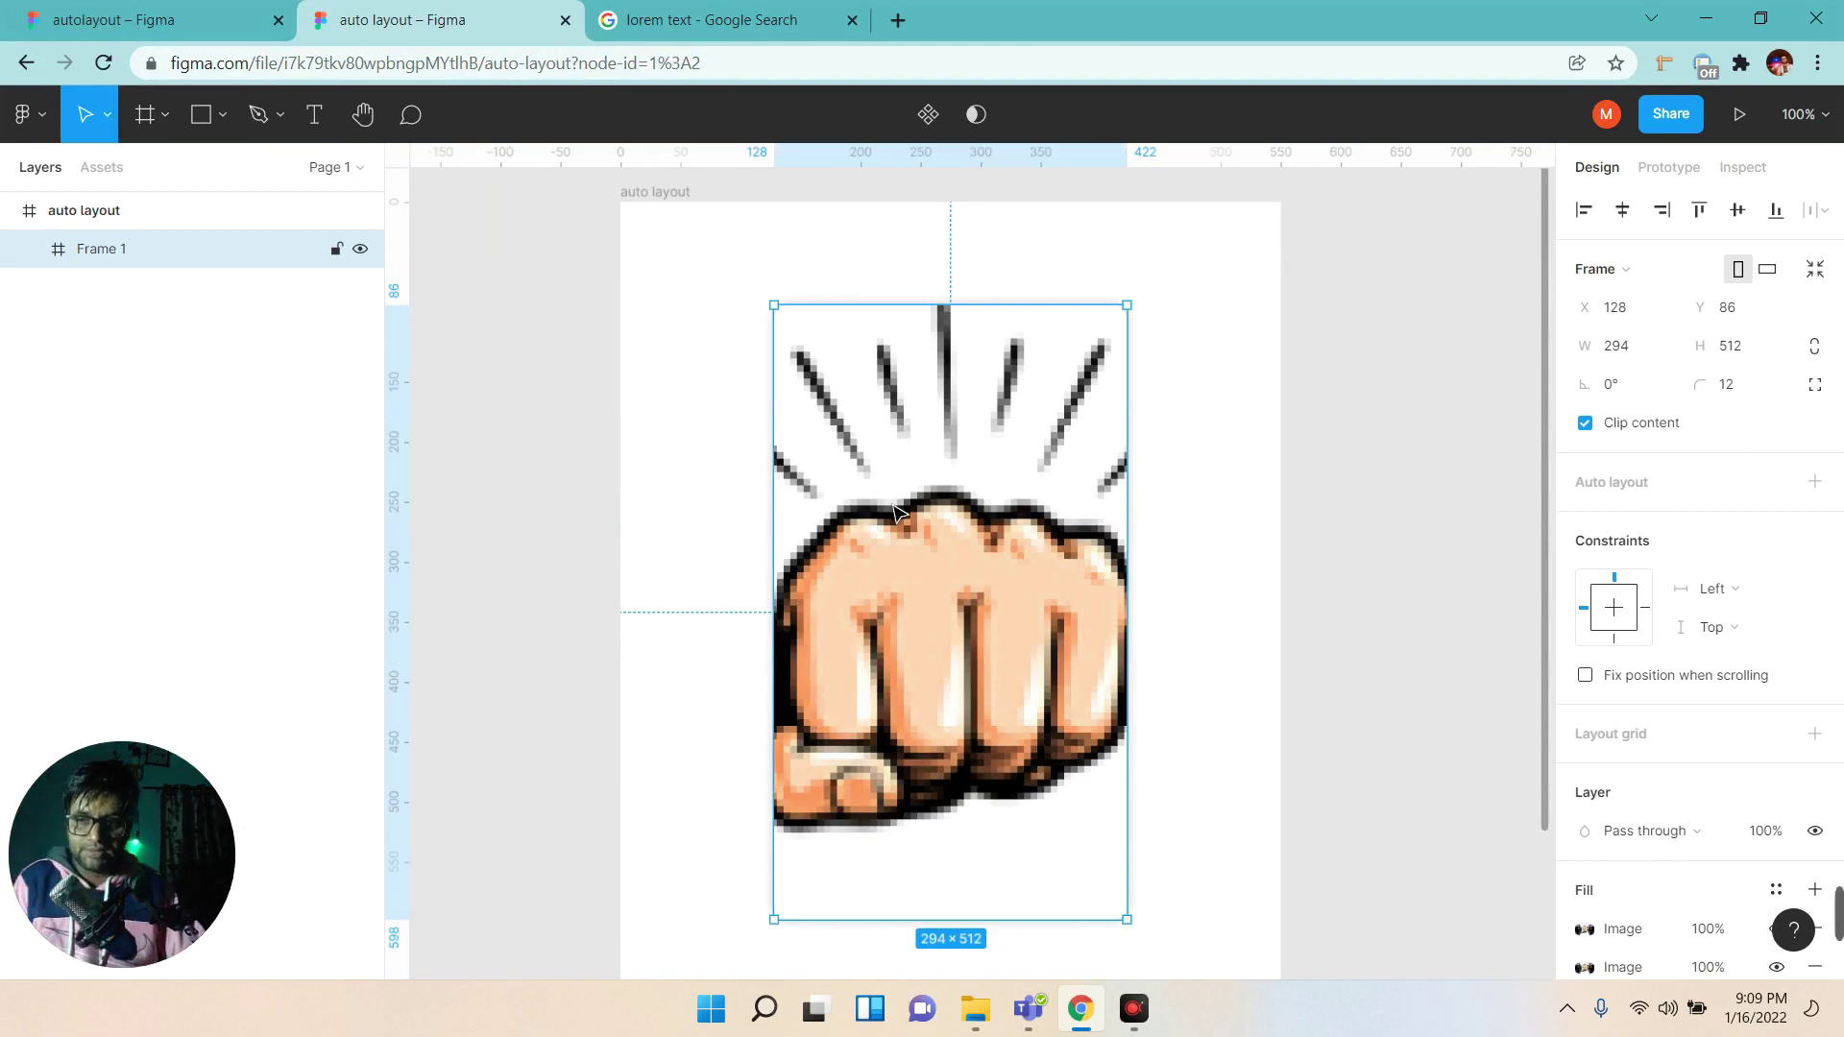
Remove the stray image fill and place the dumbbell logo image from disk.
click(1269, 671)
key(ctrl+z)
key(ctrl+z)
click(1369, 629)
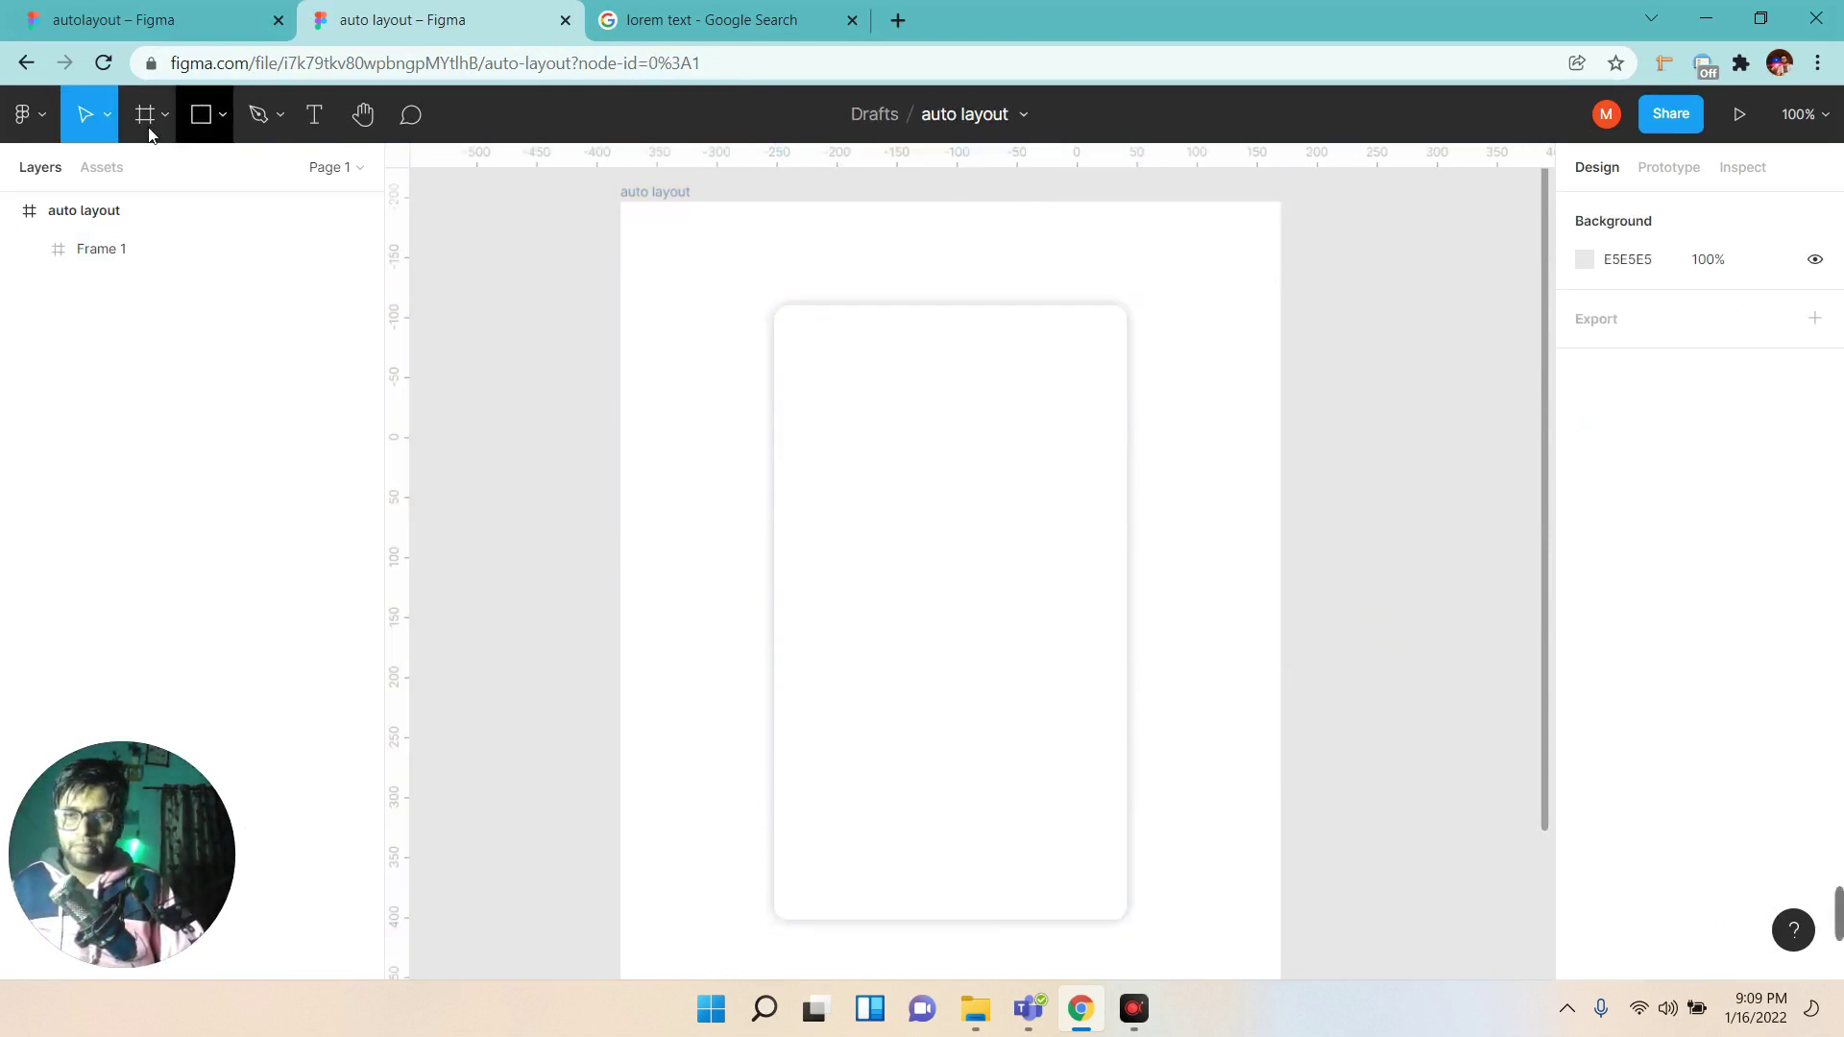
click(166, 119)
click(222, 115)
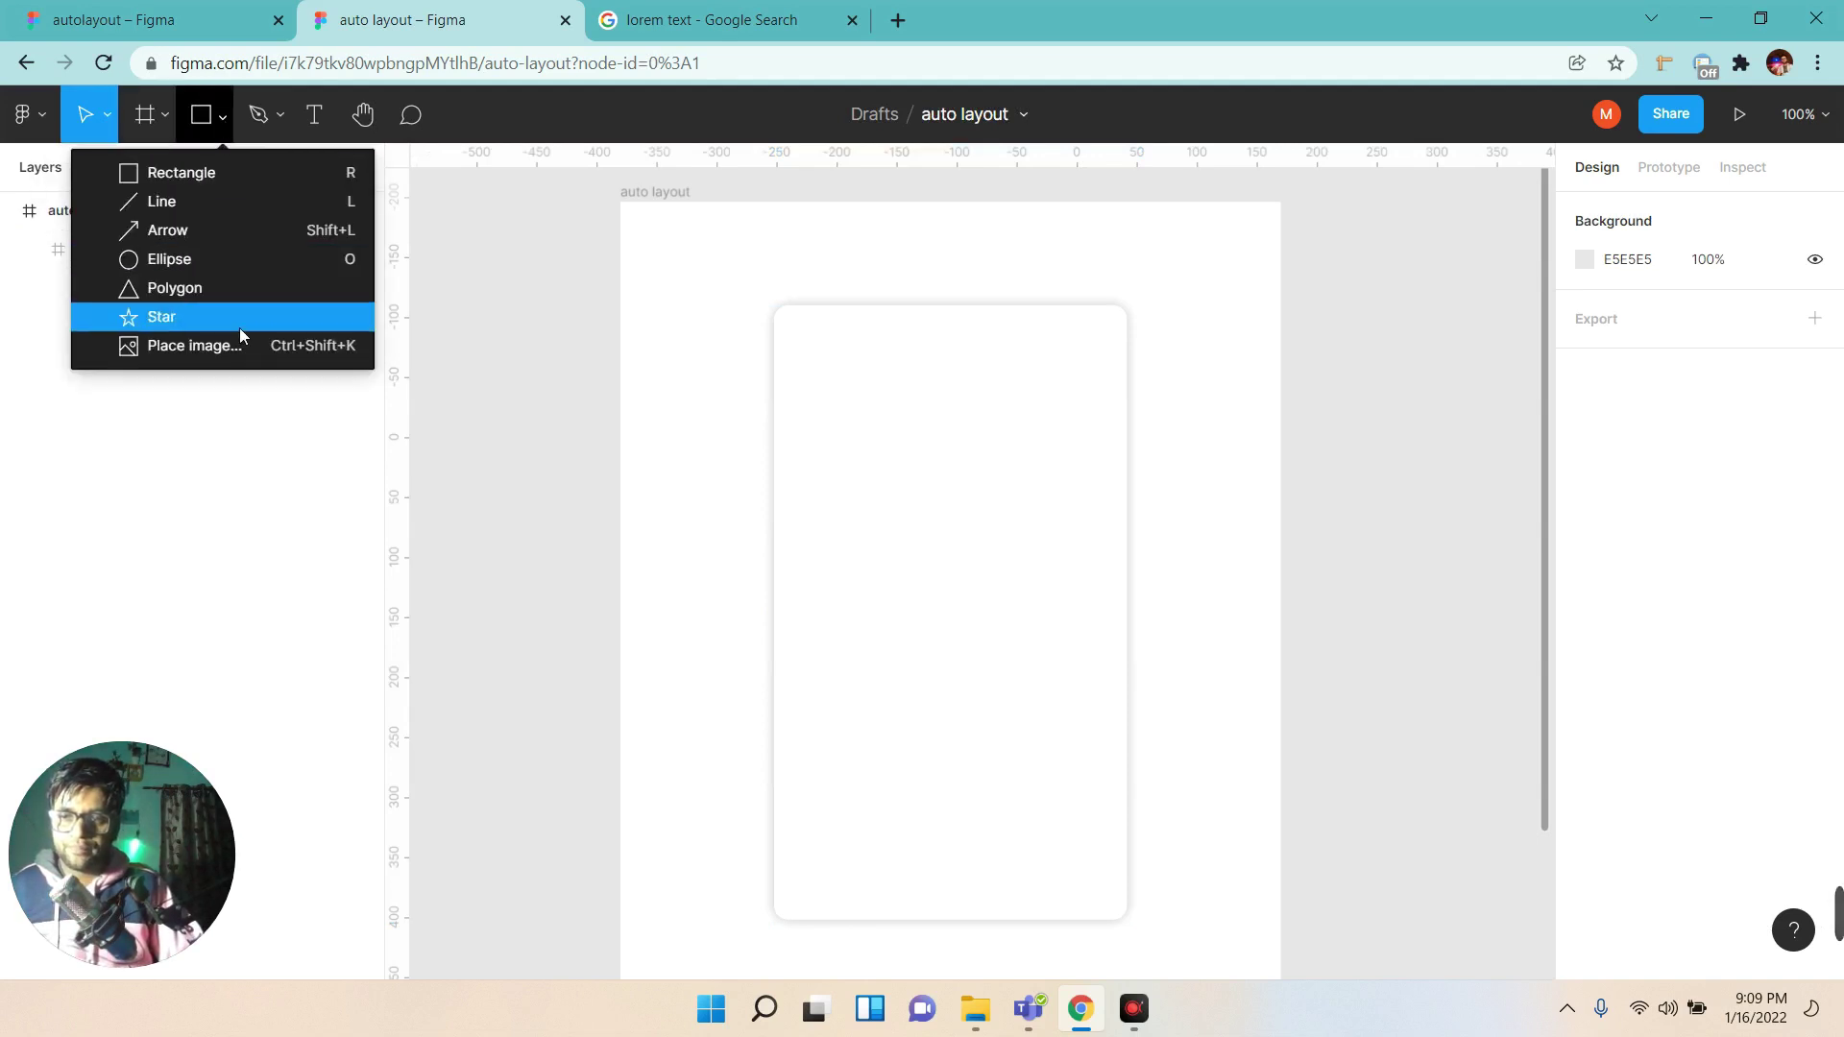
click(242, 347)
double_click(555, 221)
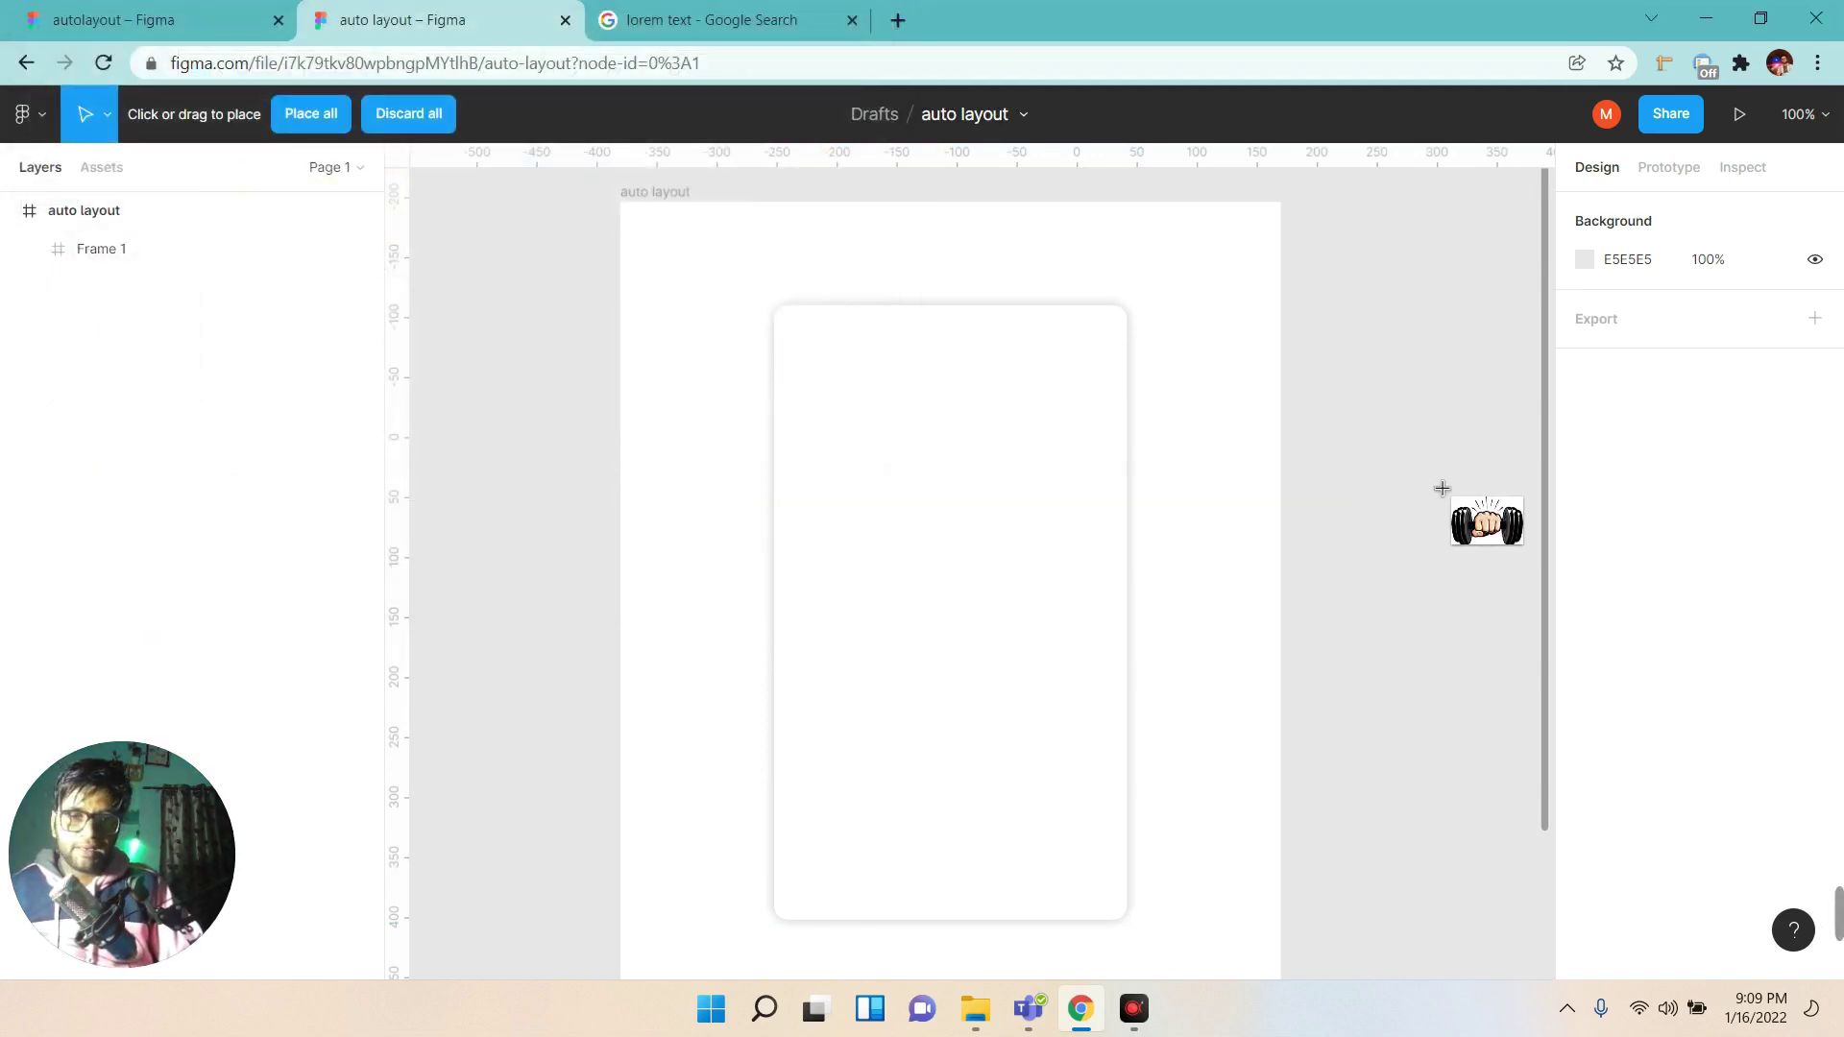
click(1378, 404)
mouse_move(94, 212)
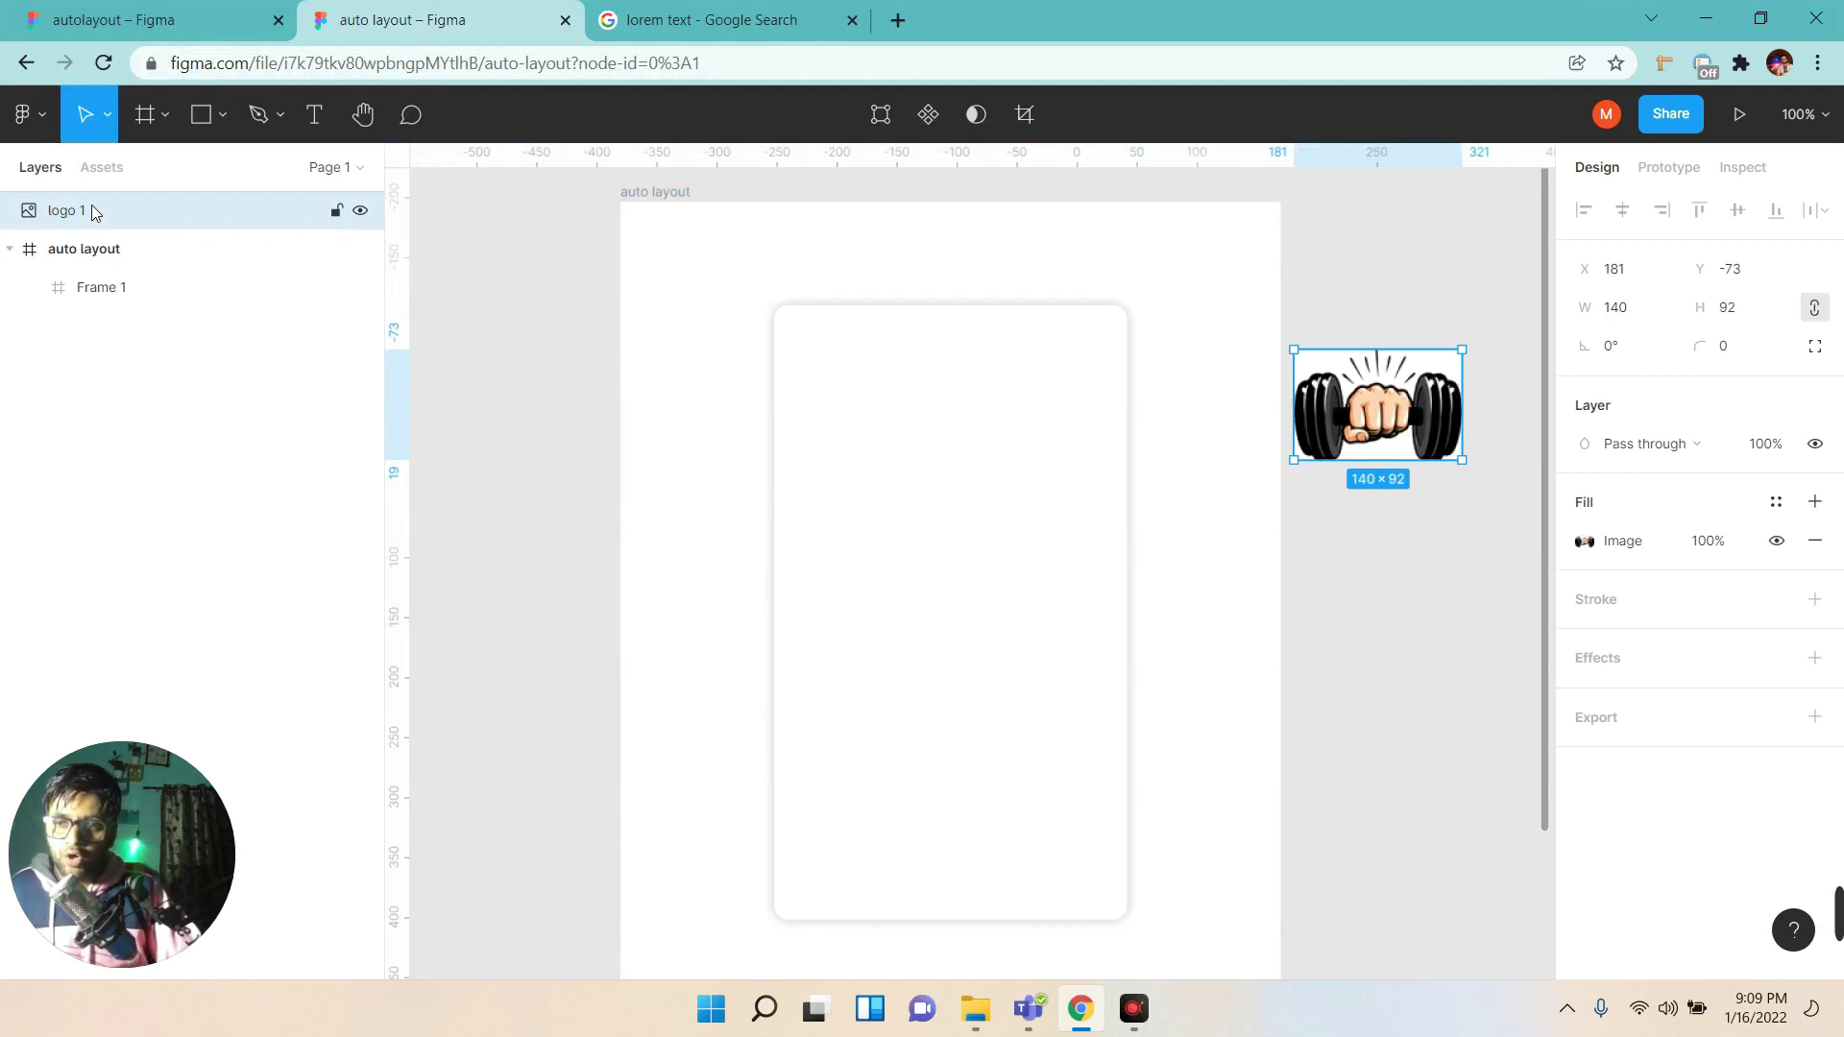
Move the logo into Frame 1 near its top and rename the frame 'menu-parent'.
drag(96, 211, 128, 299)
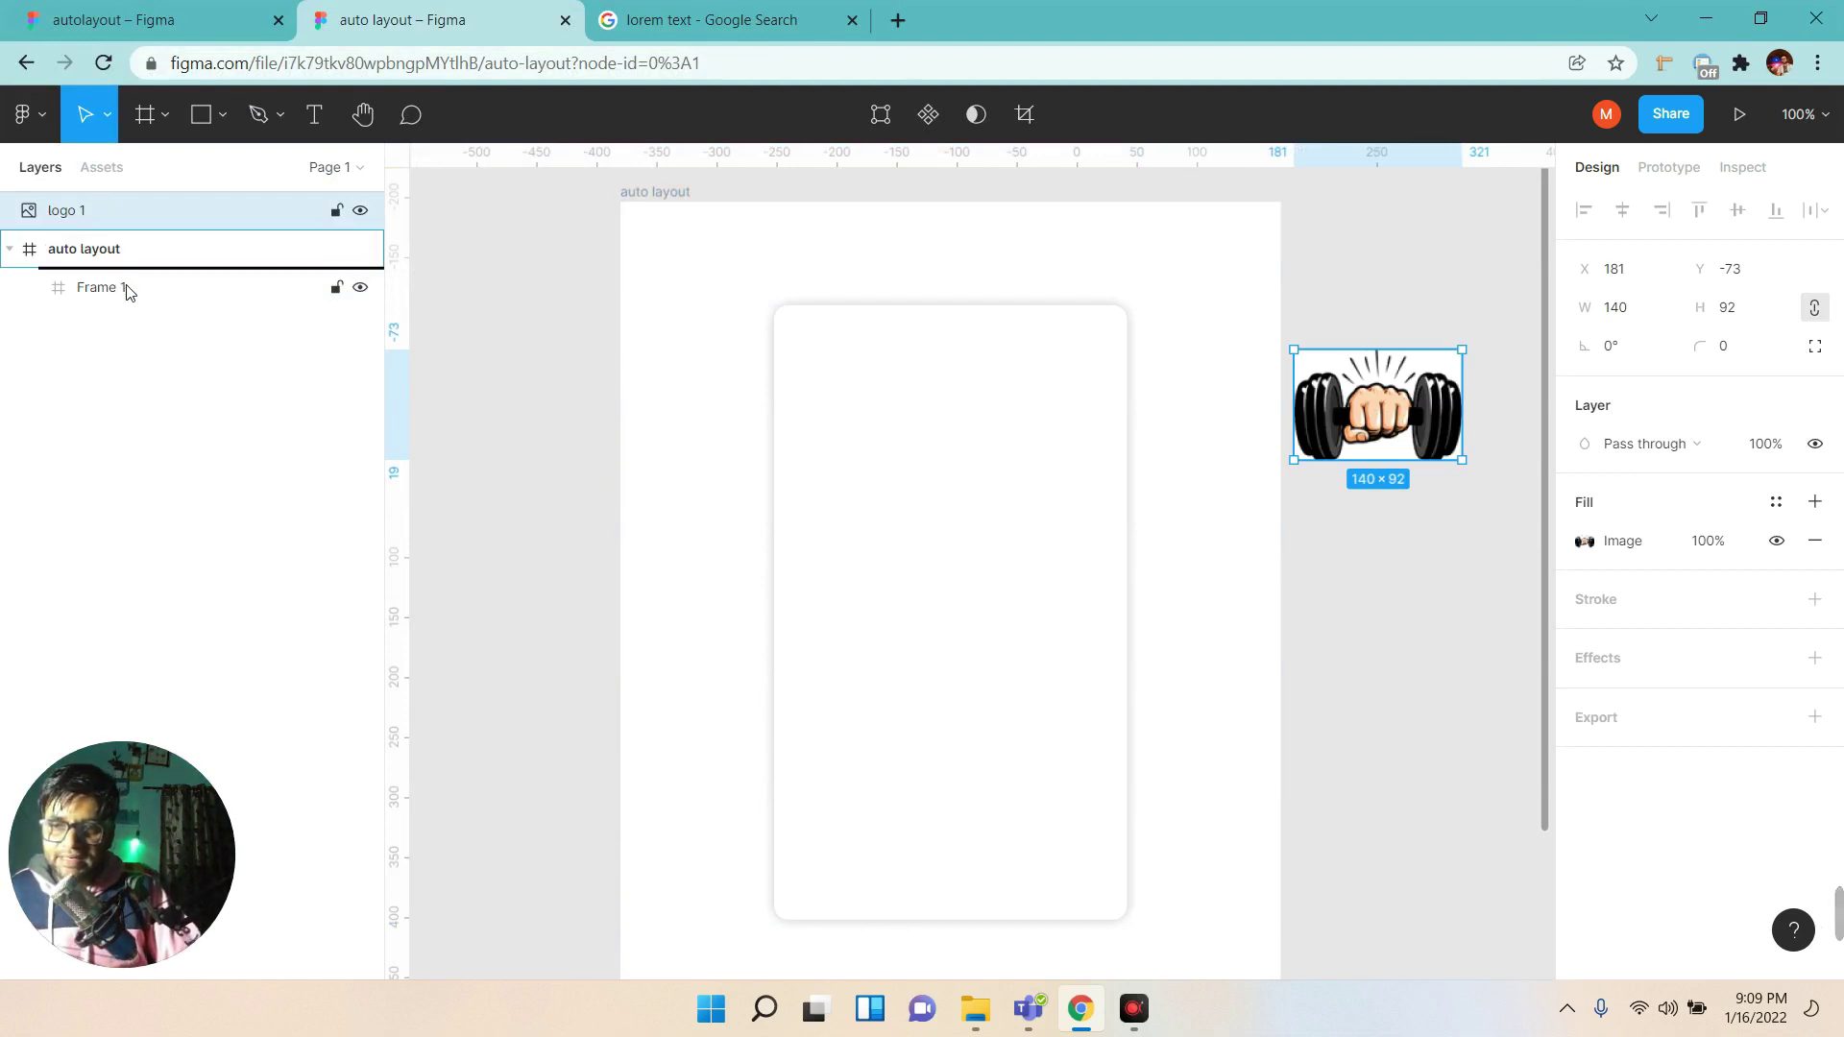
drag(1392, 429, 960, 430)
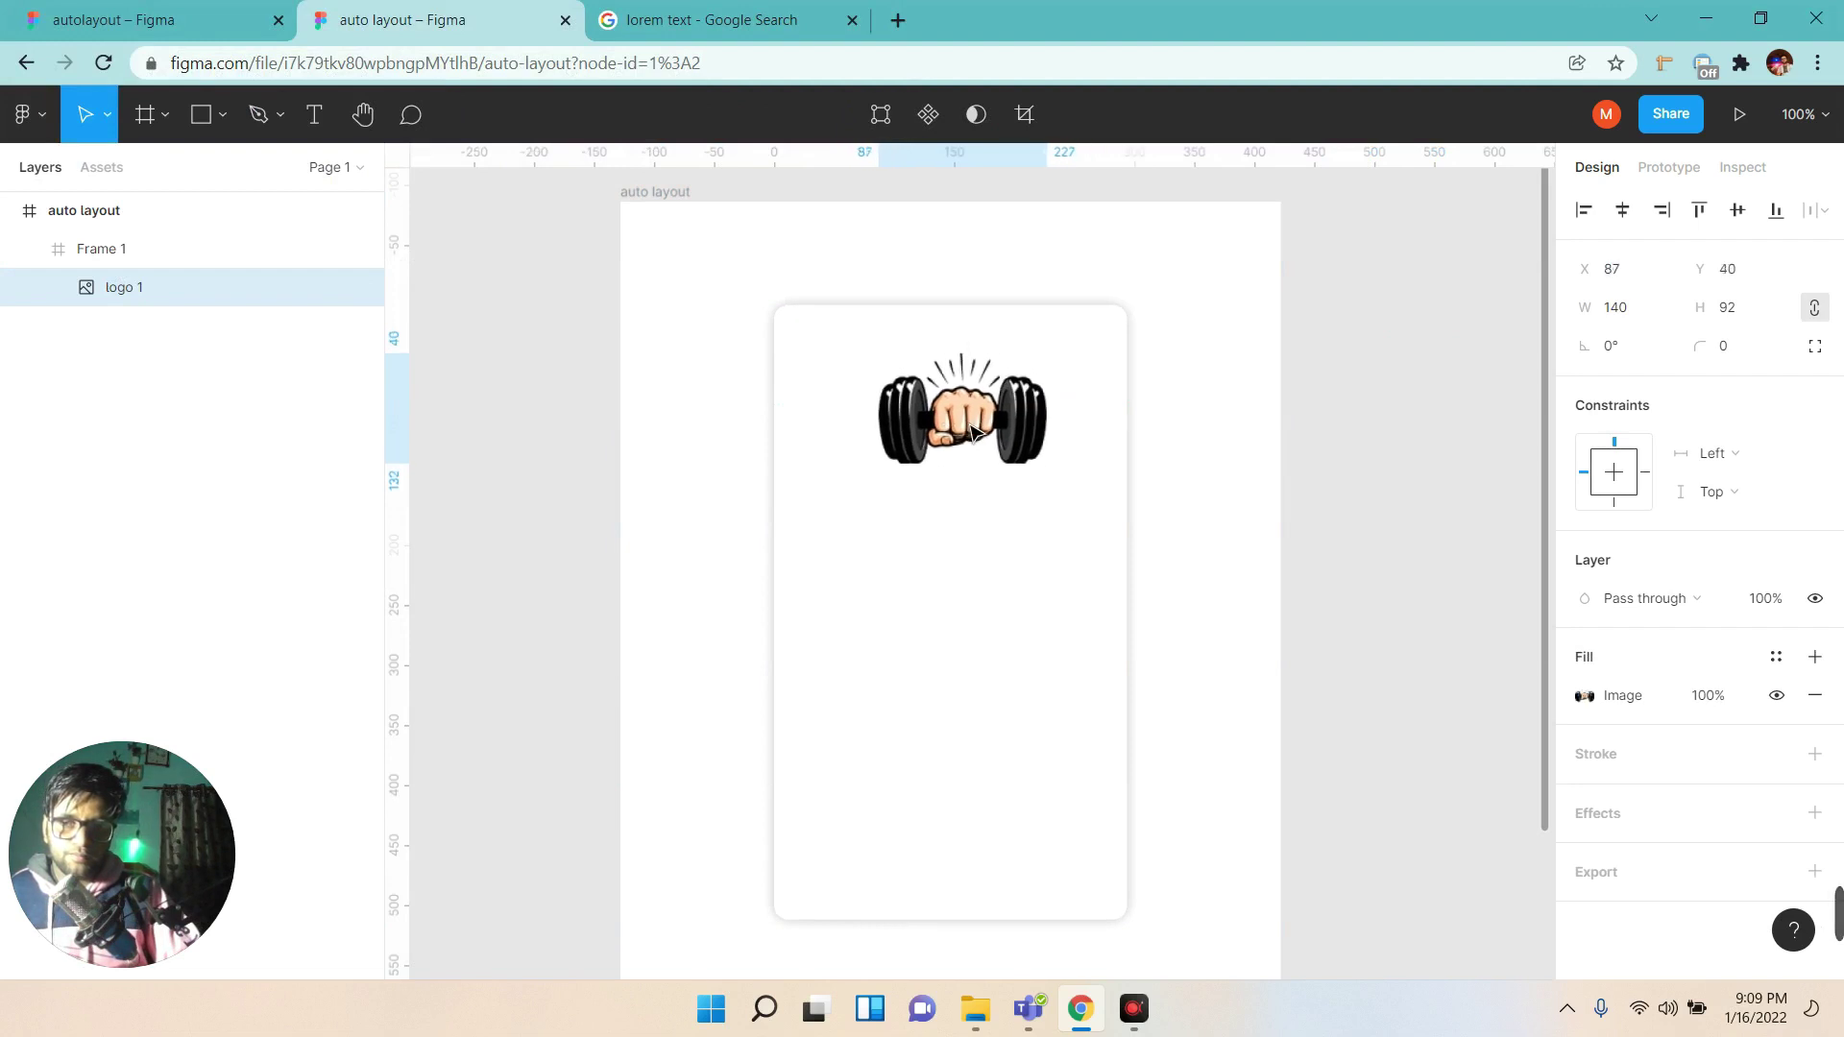
double_click(86, 252)
text(menu-pa)
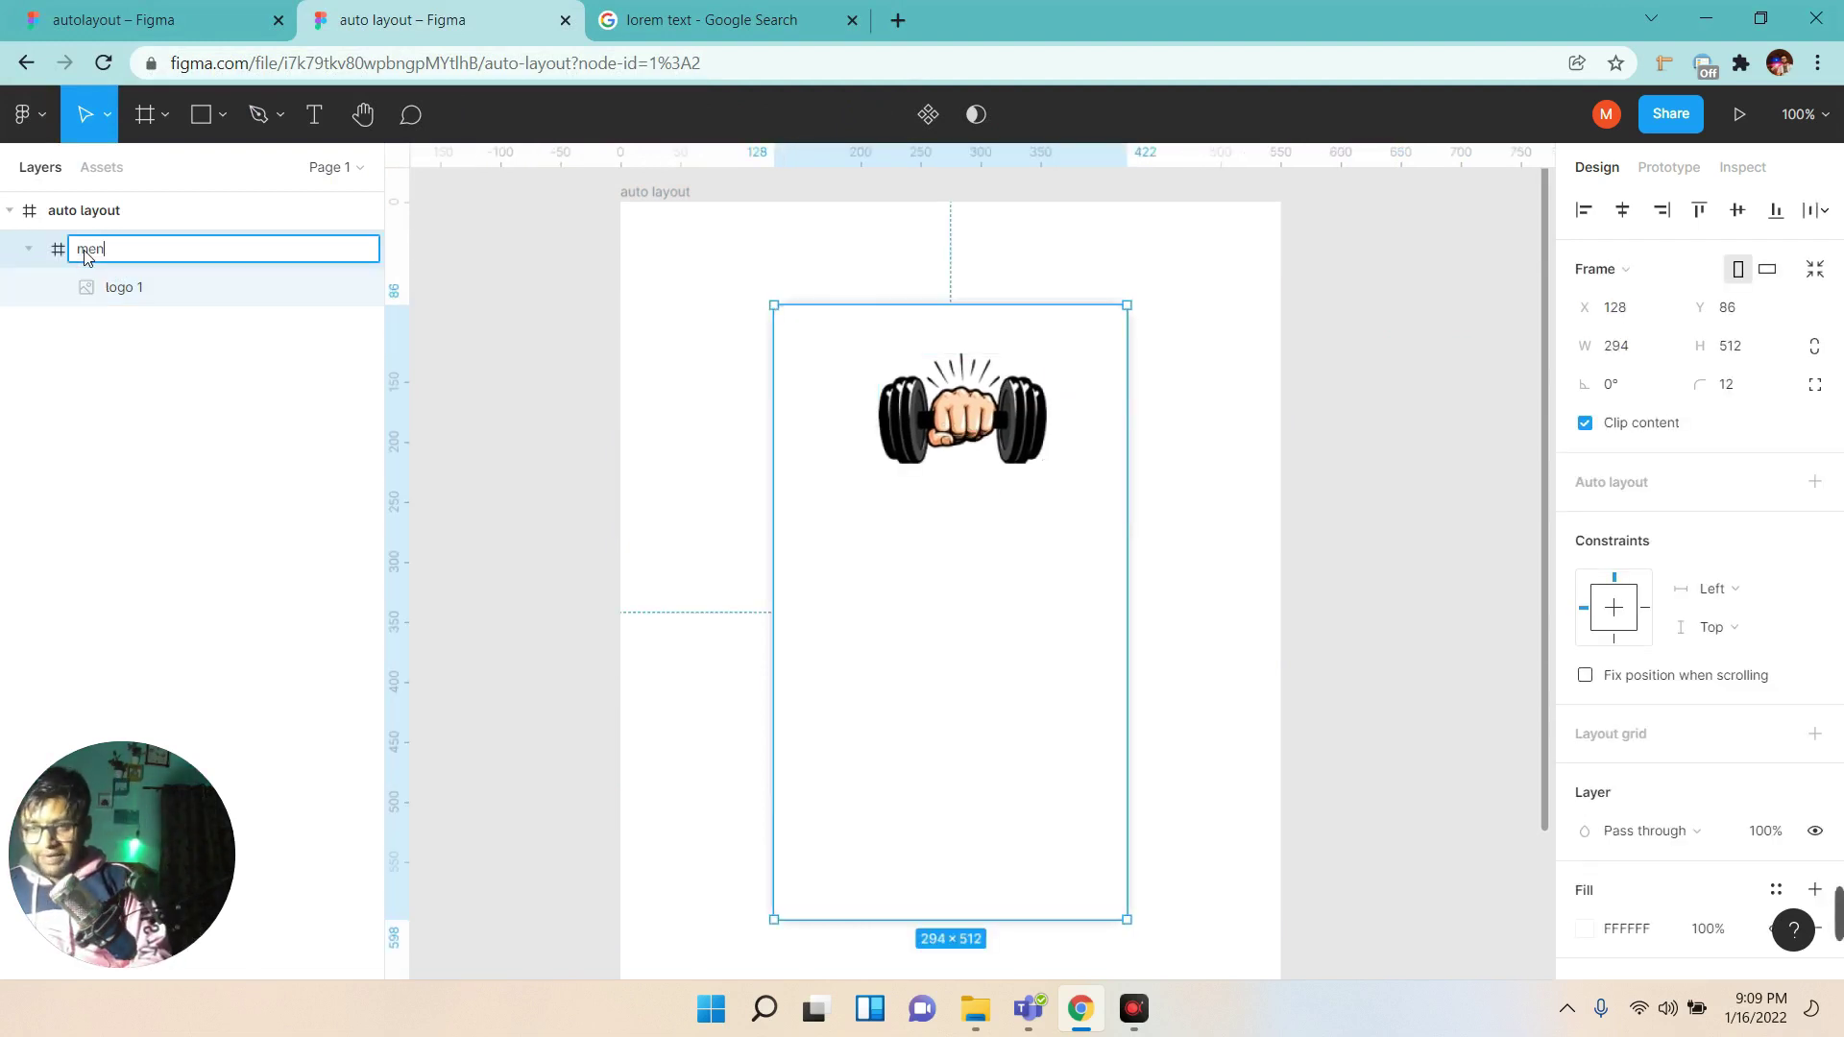
text(rent)
key(Return)
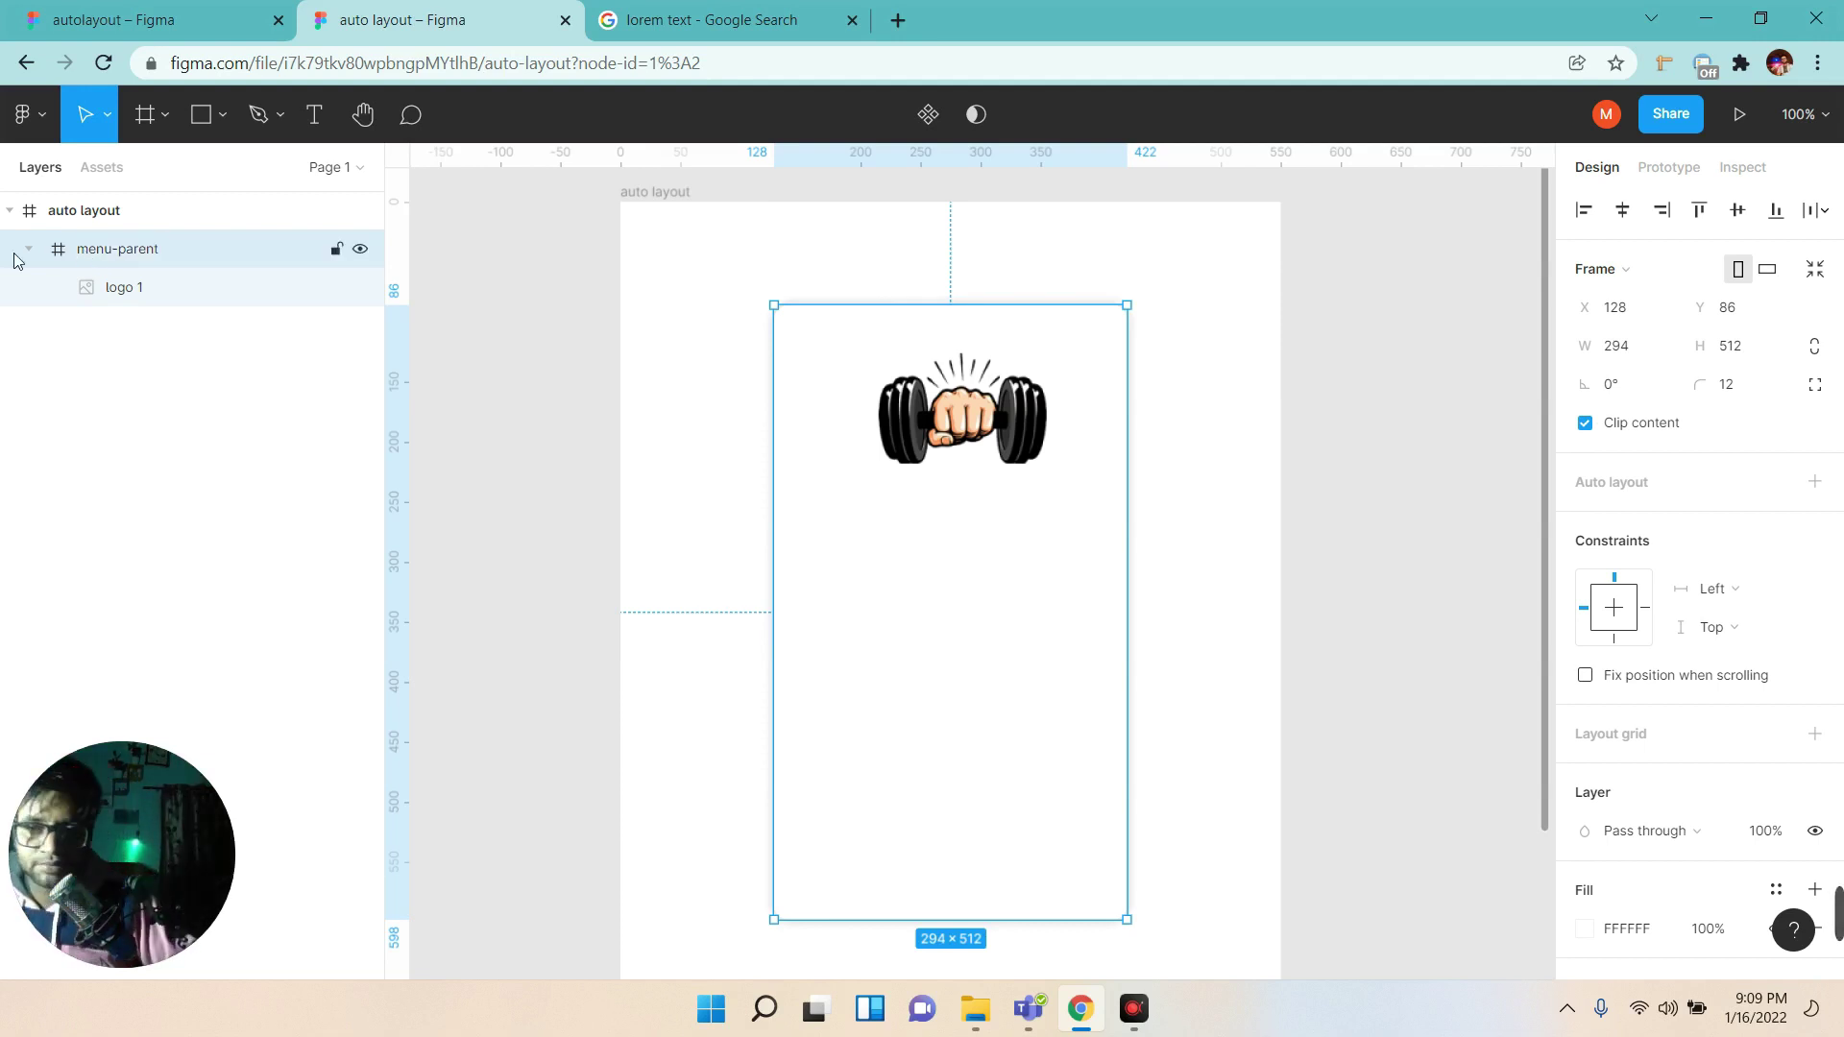
click(120, 287)
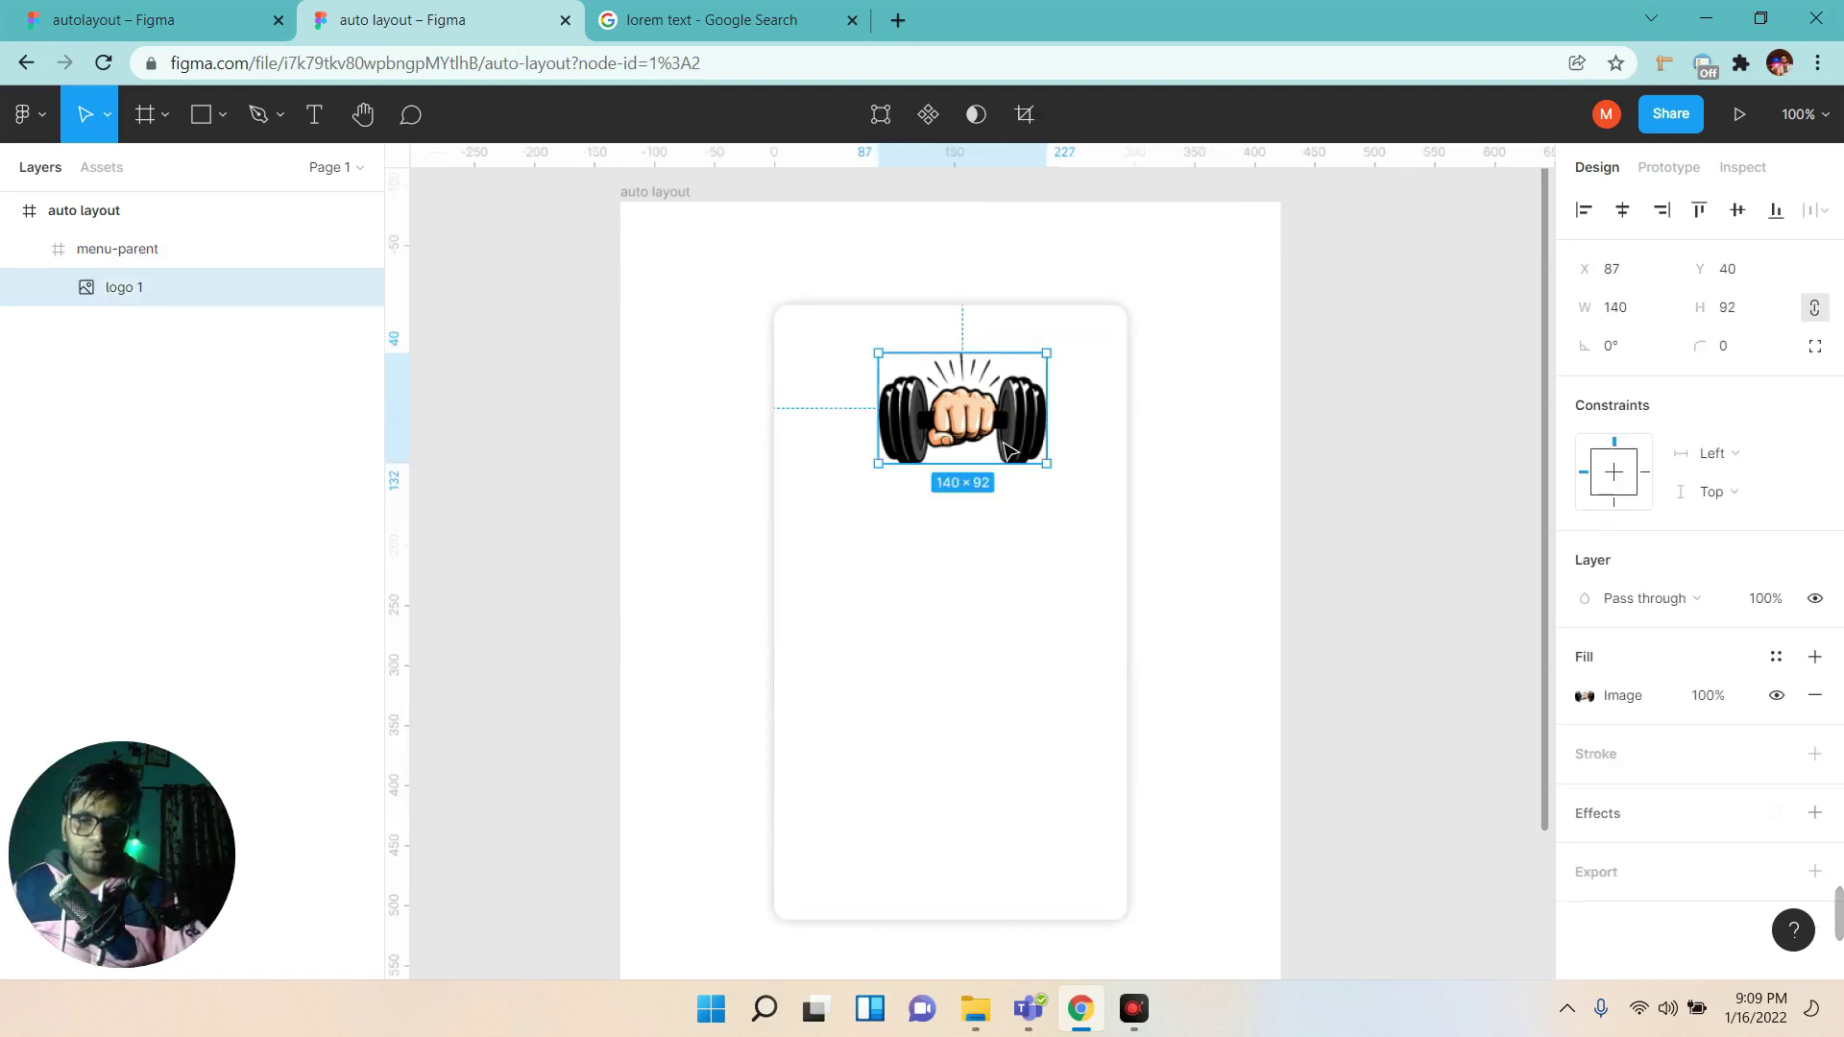
Apply auto layout (Shift+A) to menu-parent so it hugs the logo at 274×172.
click(109, 266)
key(shift+a)
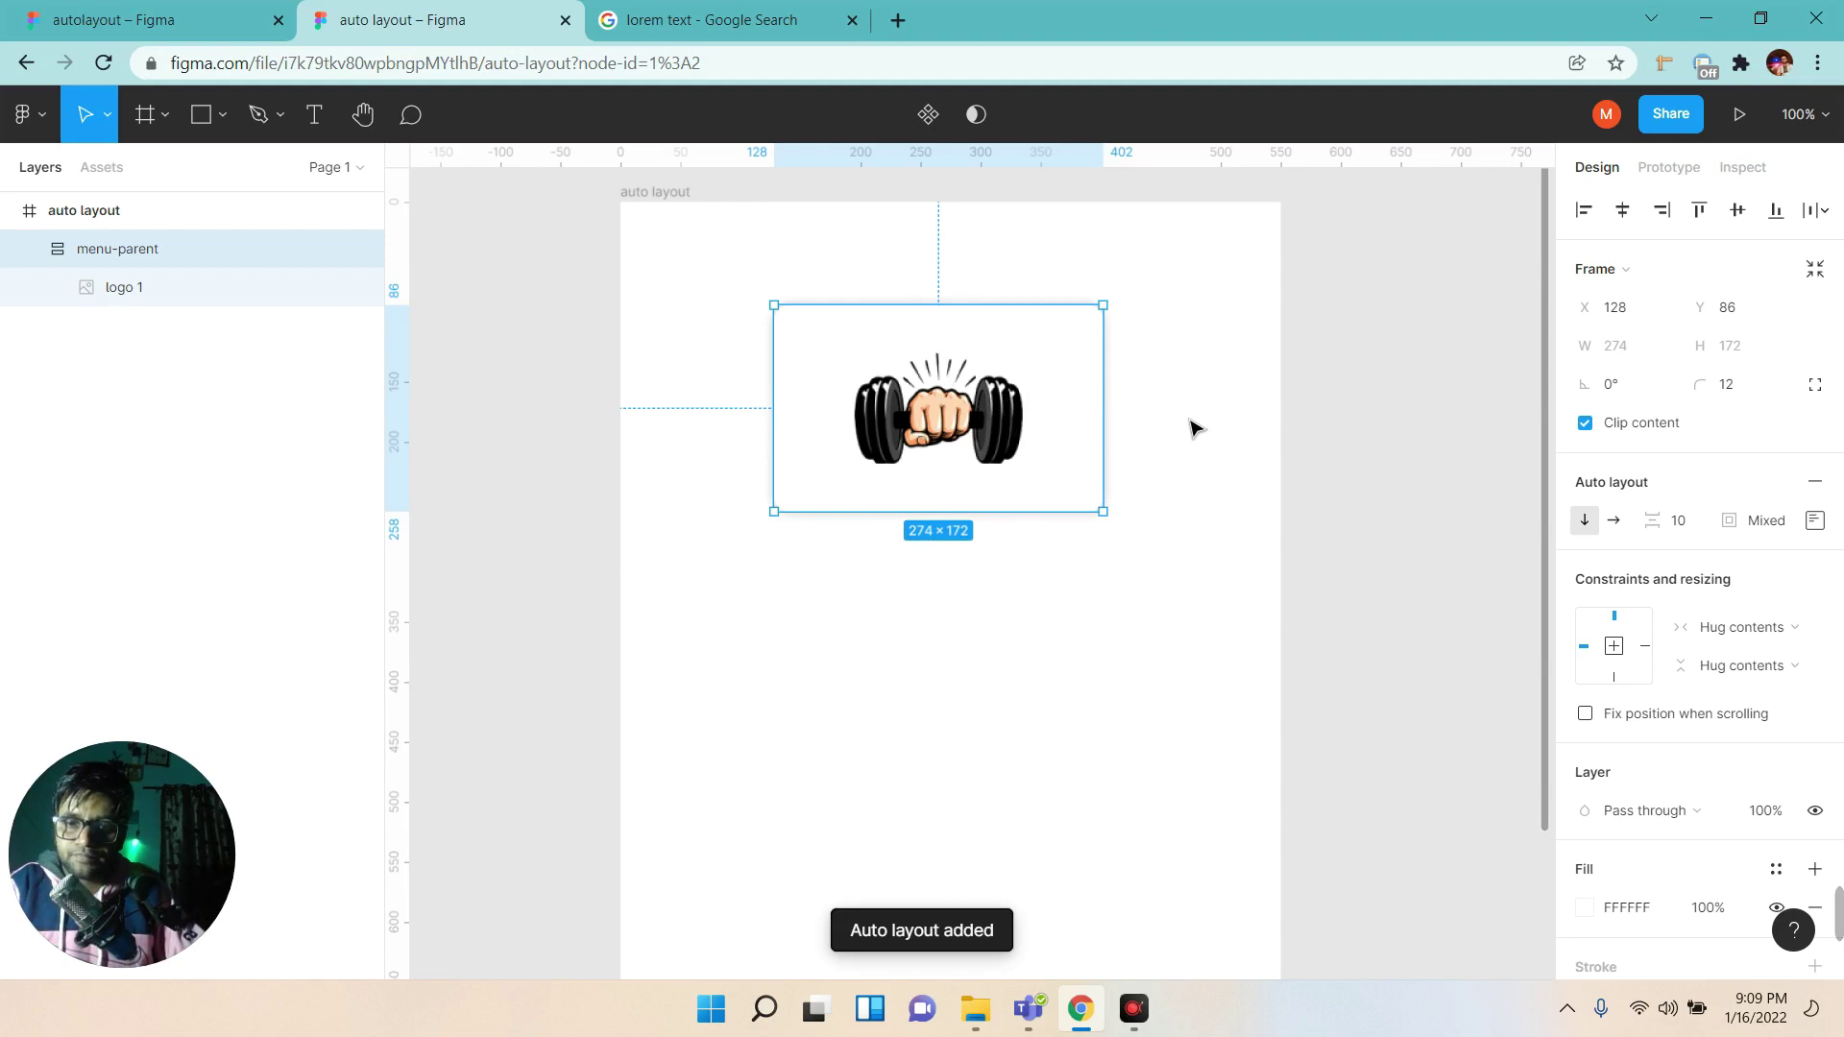
click(1815, 521)
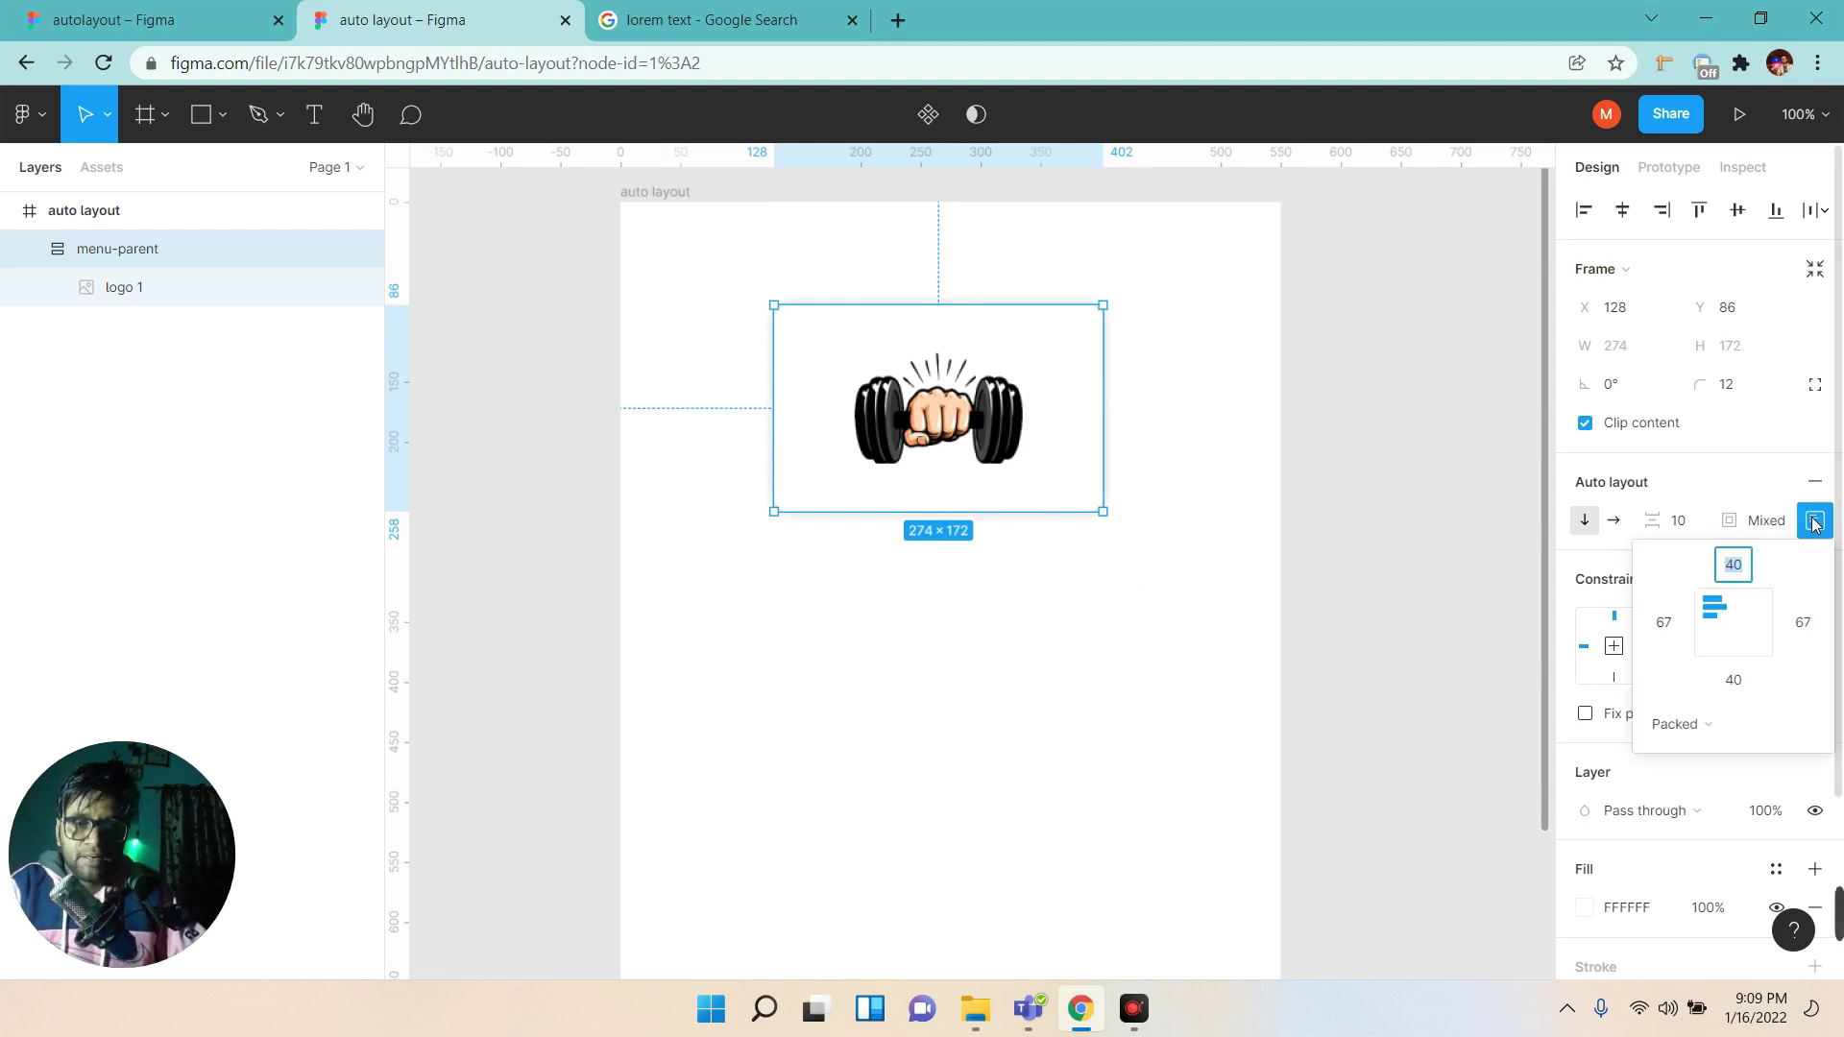
click(1681, 522)
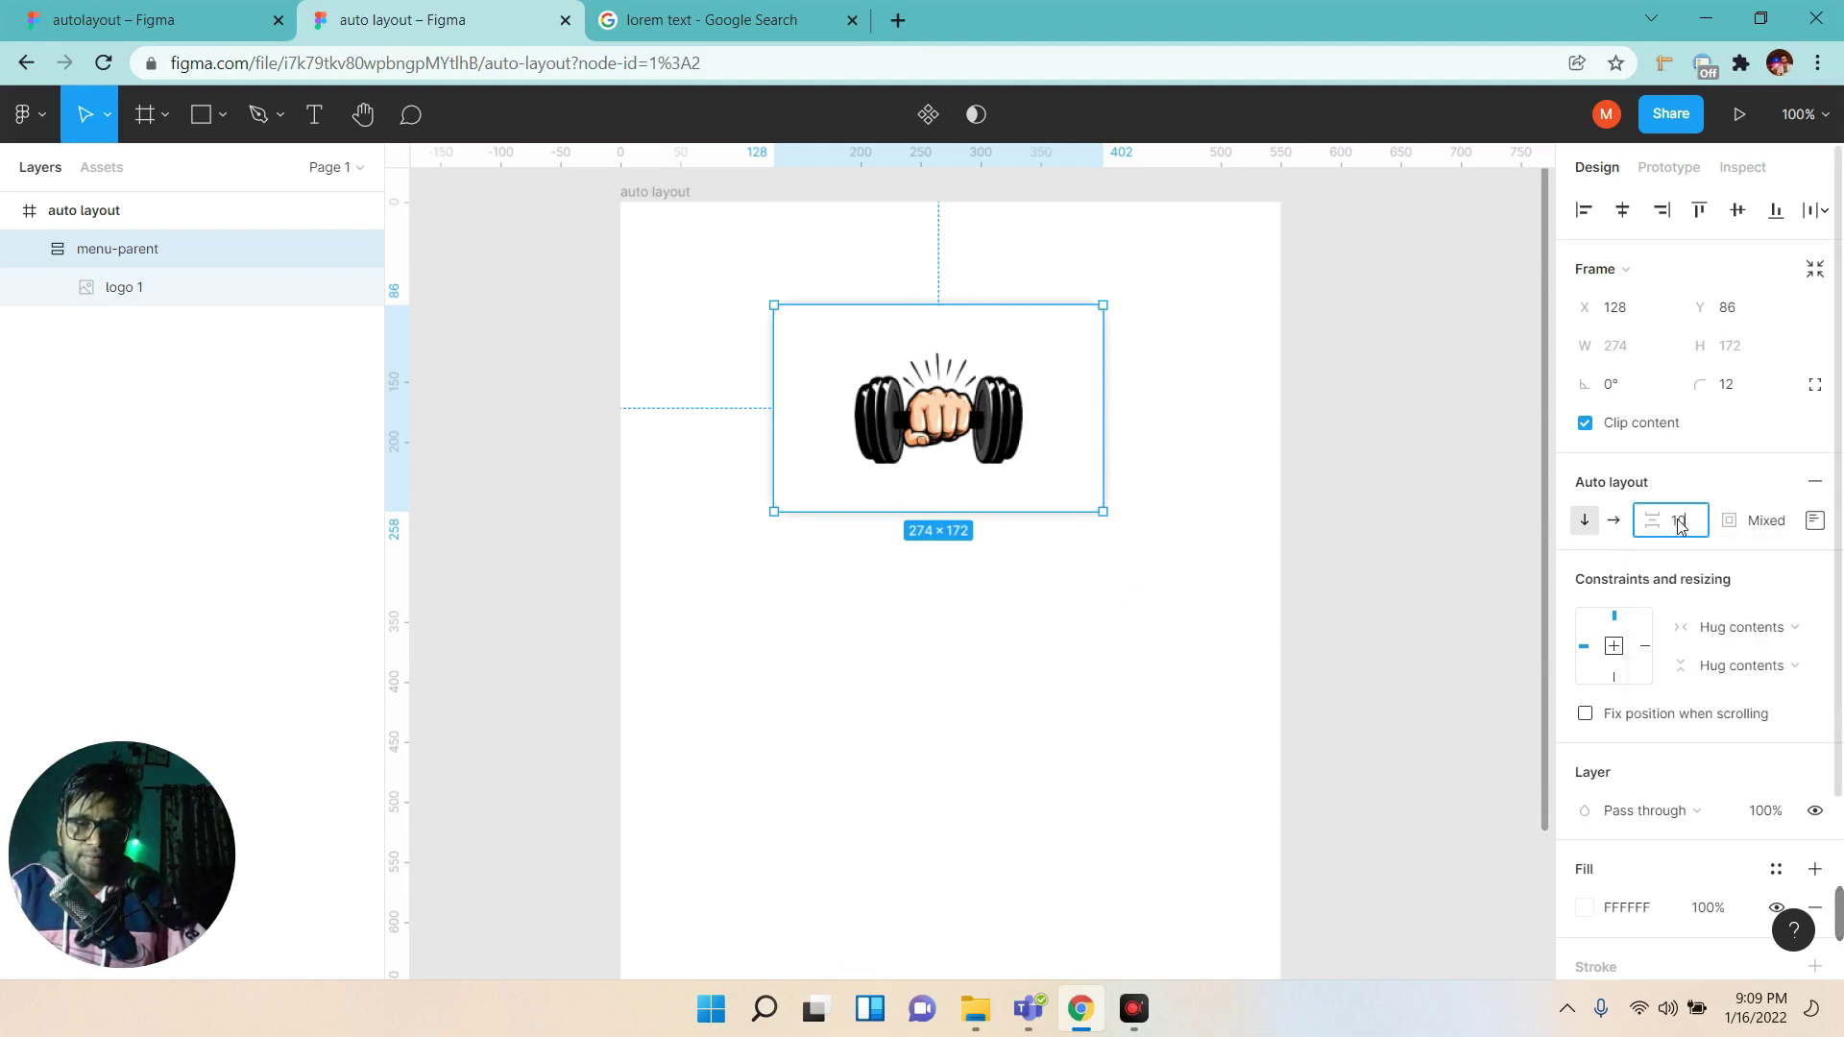
text(0)
Set zero item spacing and padding, then widen menu-parent to 310.
key(Return)
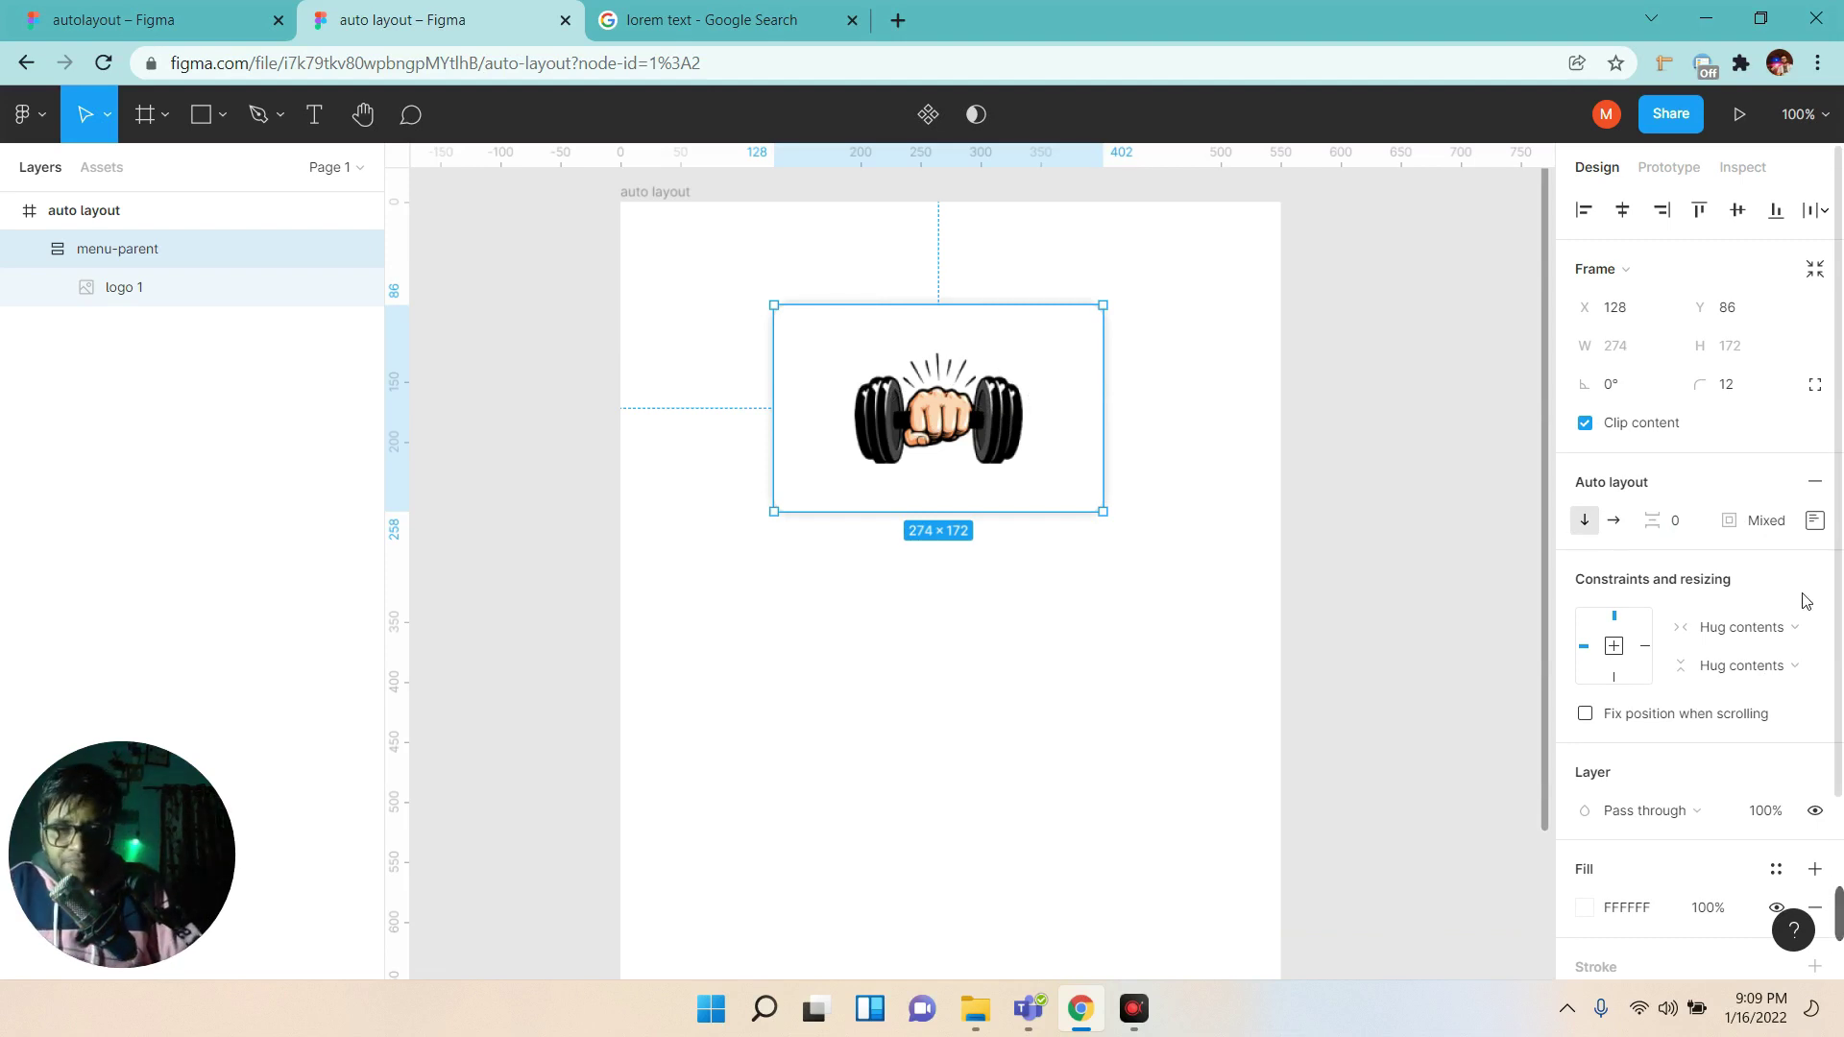
click(1717, 533)
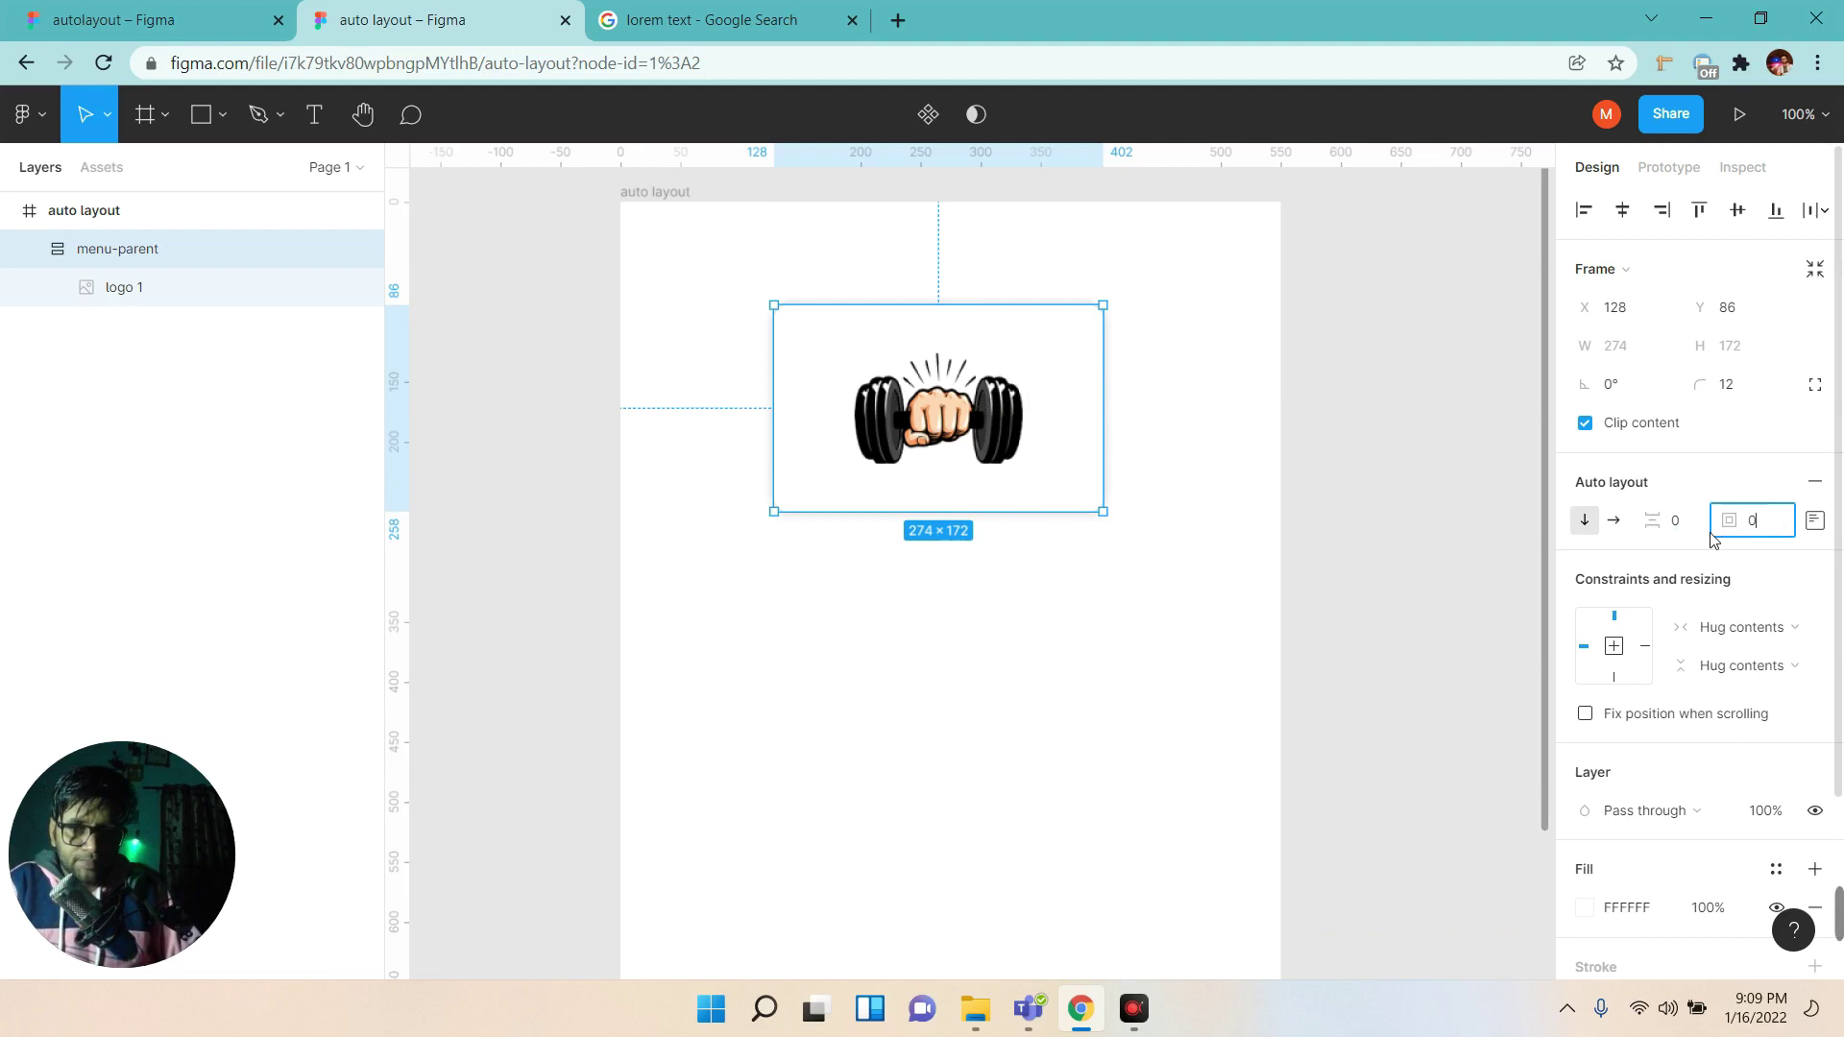
key(Return)
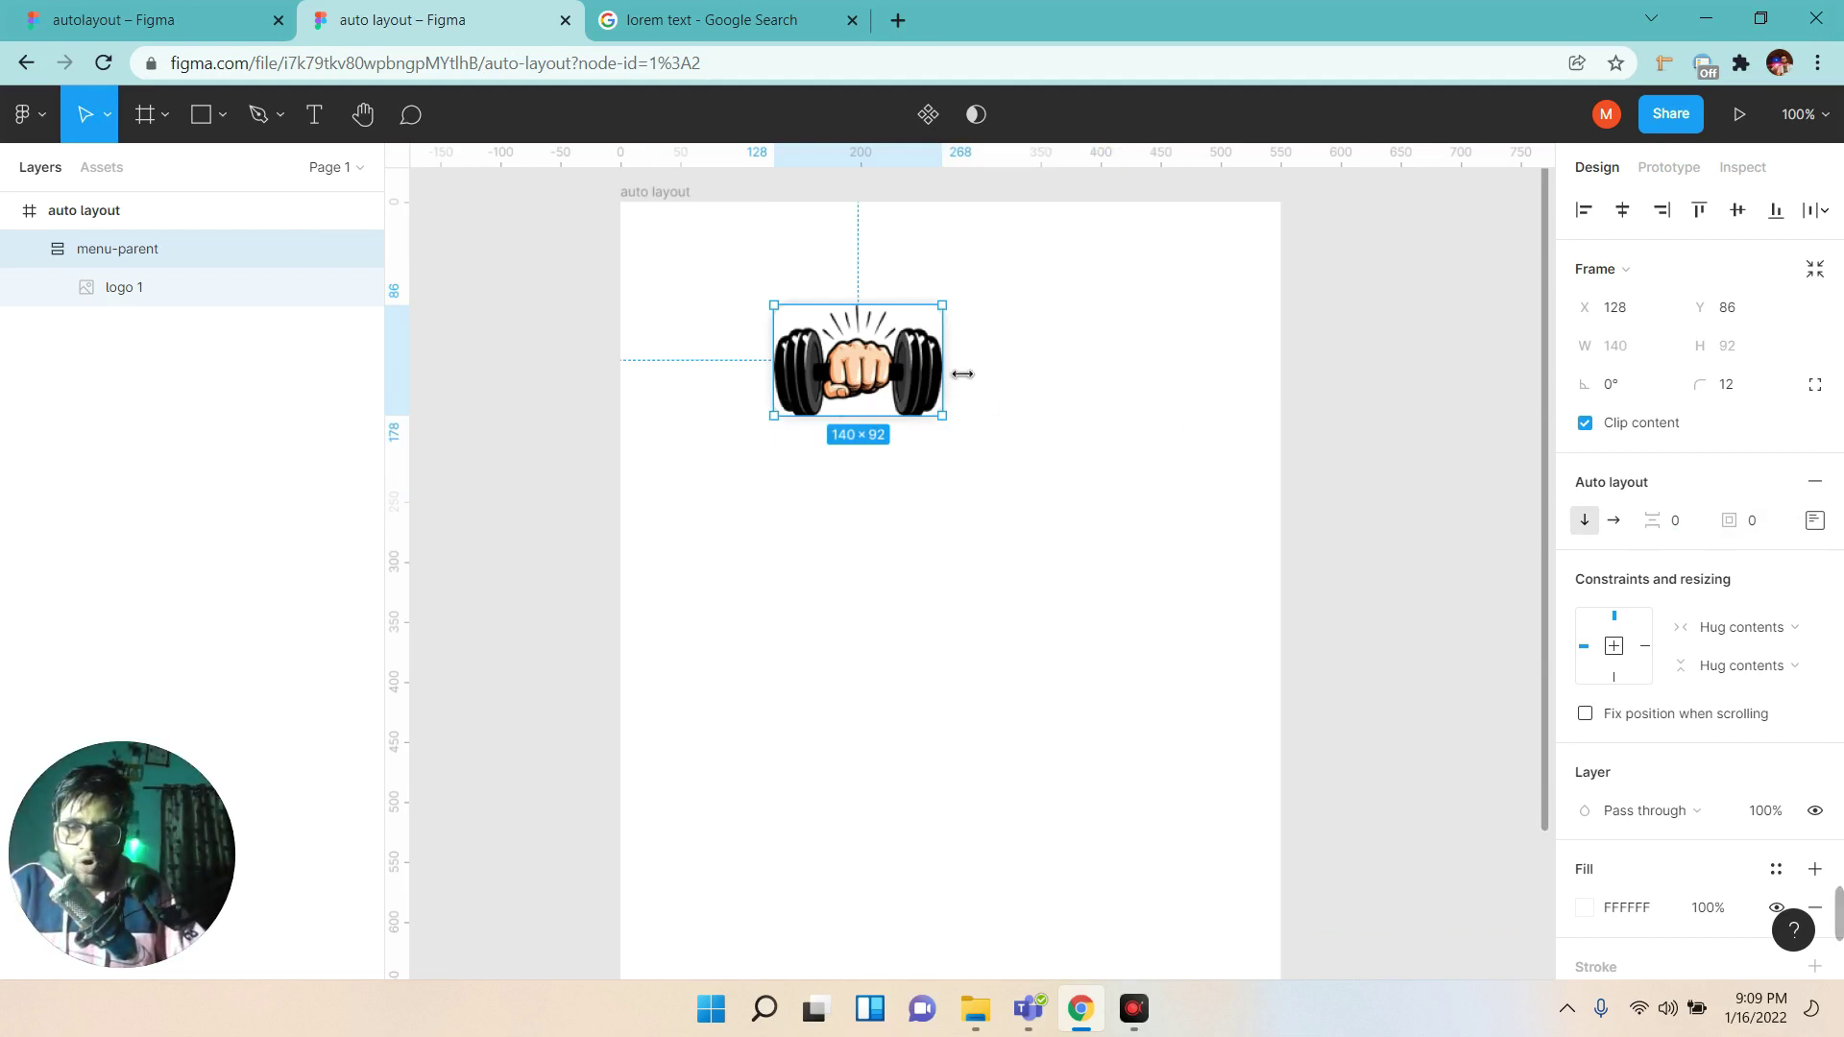
drag(963, 374, 1148, 381)
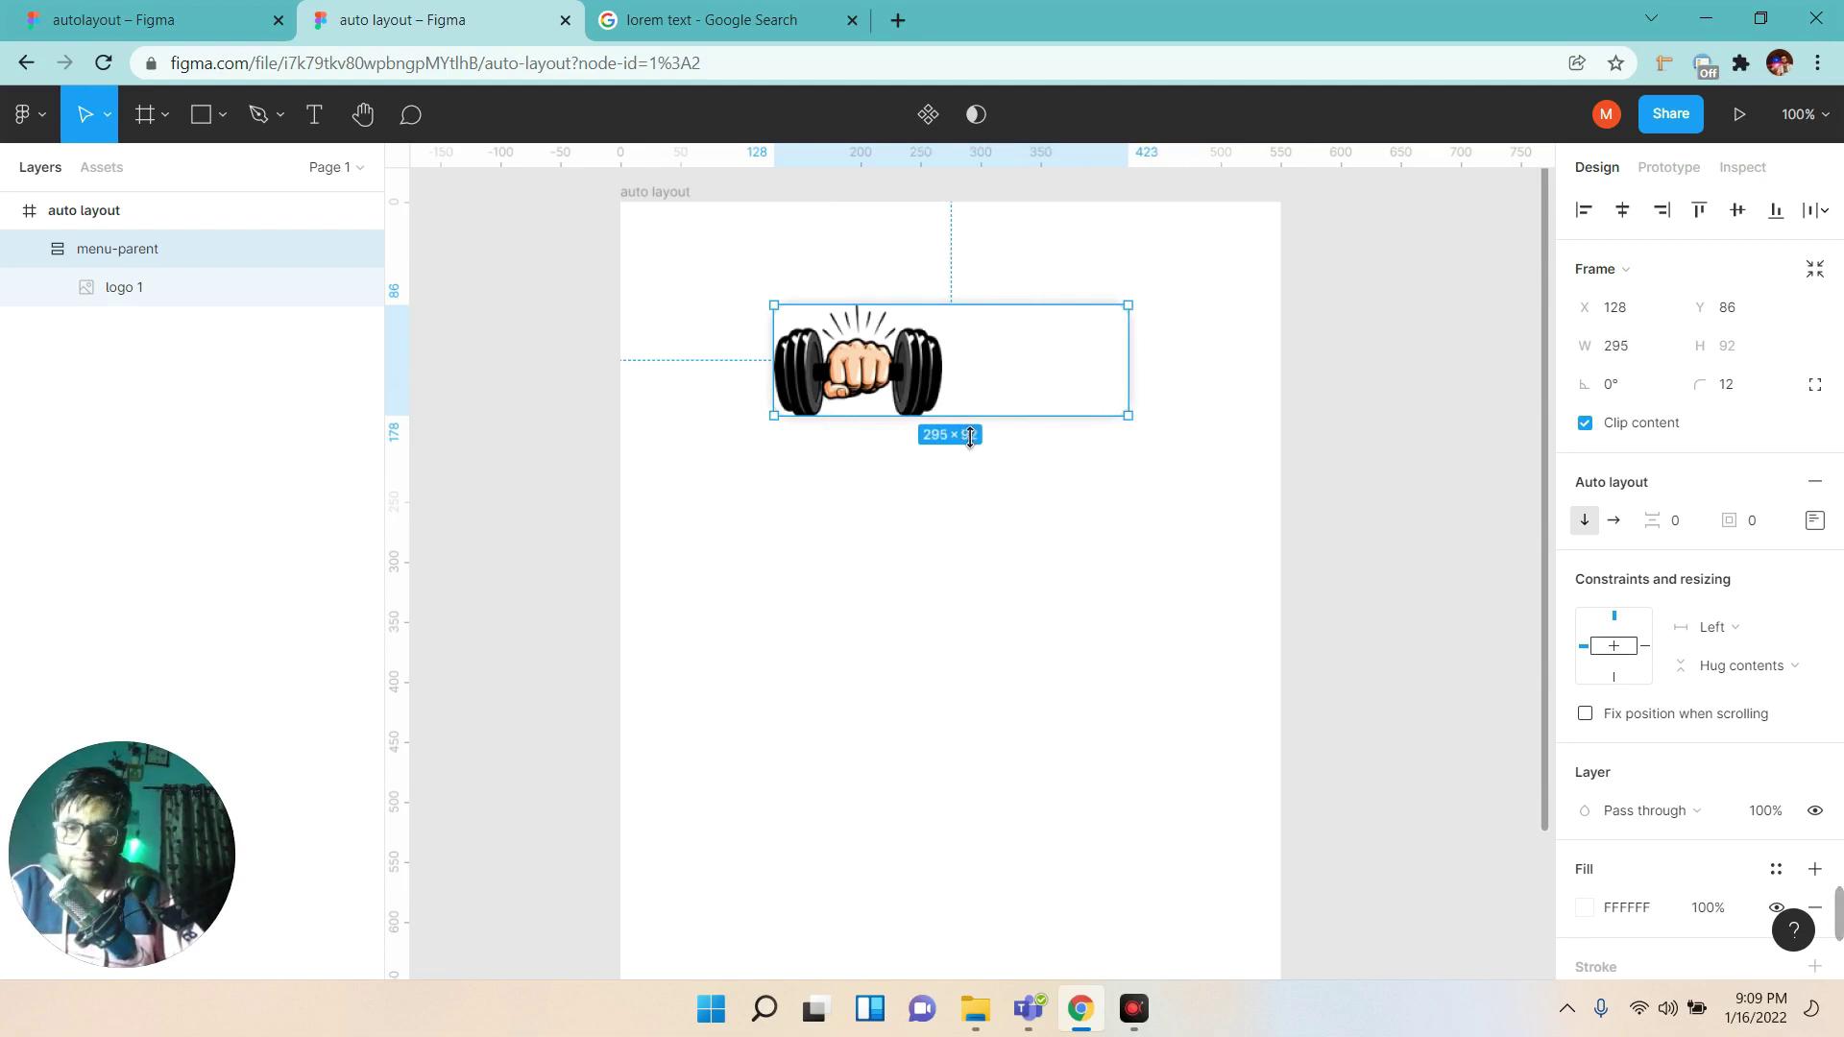
key(ctrl+z)
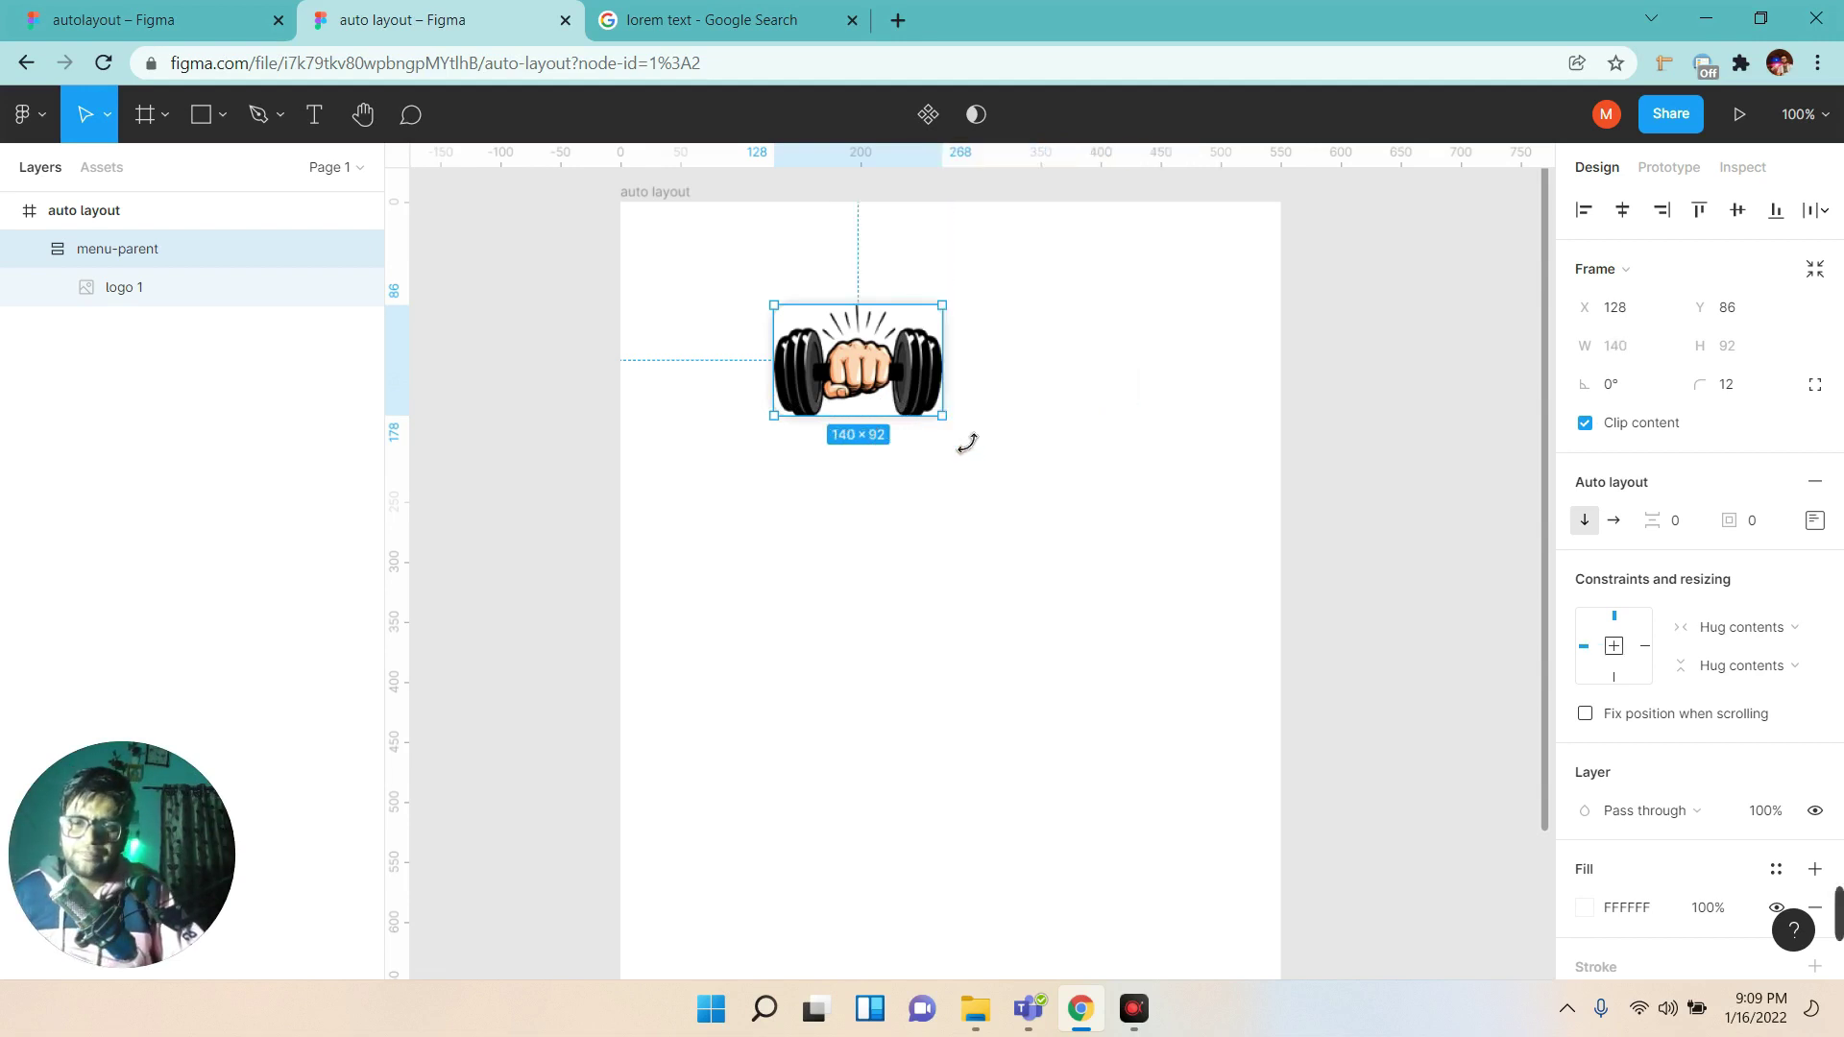
drag(960, 374, 1165, 375)
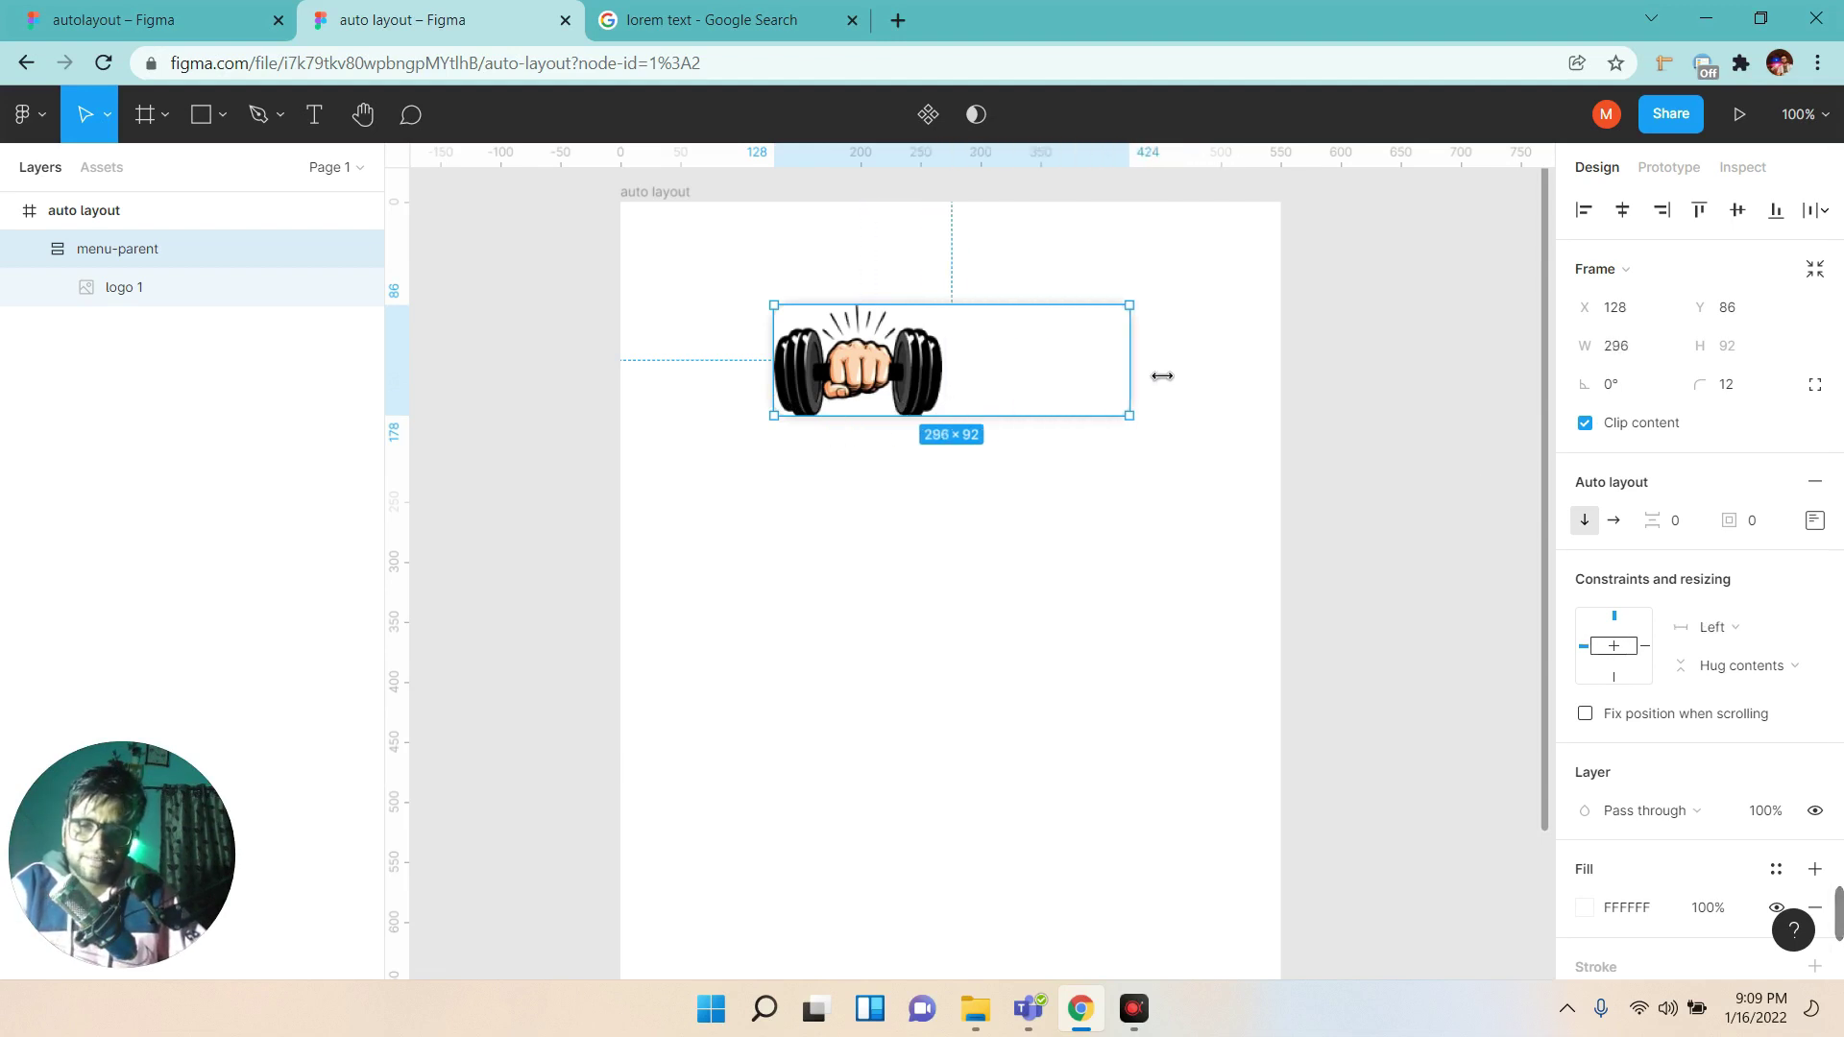
Centre the dumbbell logo horizontally and set the frame padding to 20.
mouse_move(115, 248)
click(36, 246)
click(1813, 519)
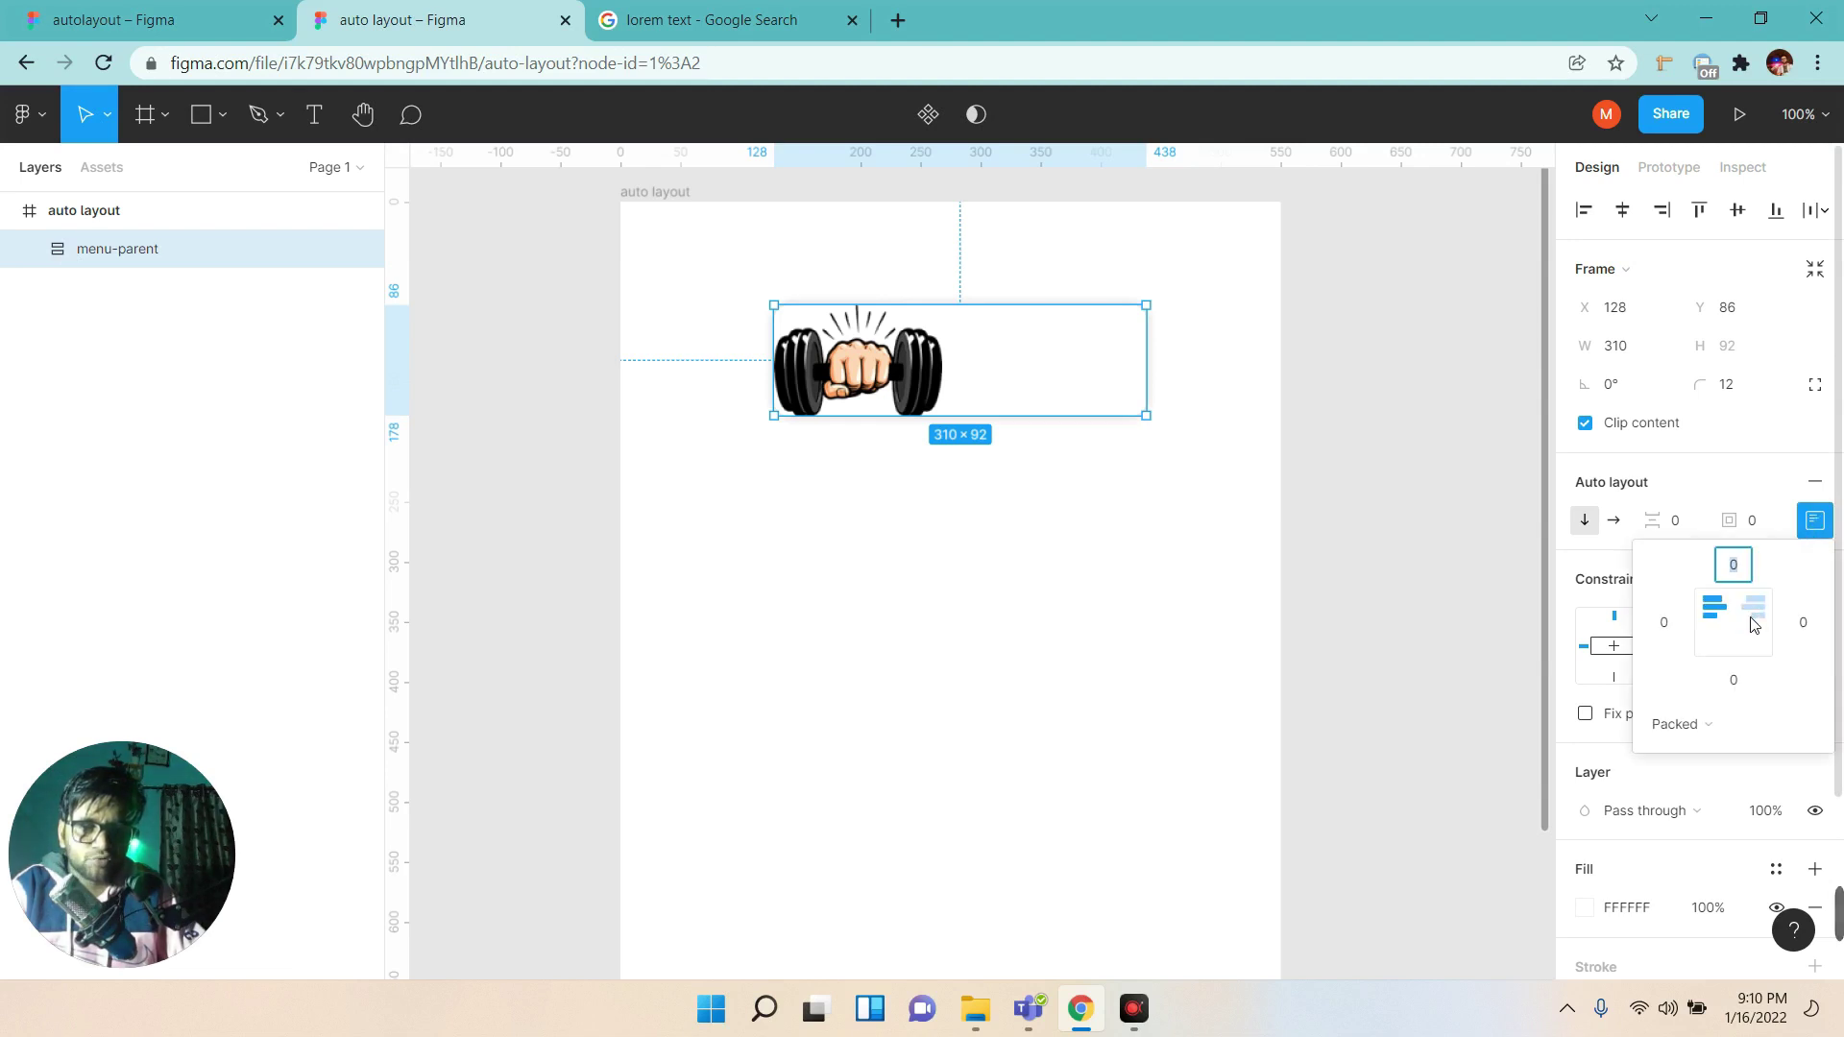
click(1734, 621)
click(1024, 488)
click(957, 386)
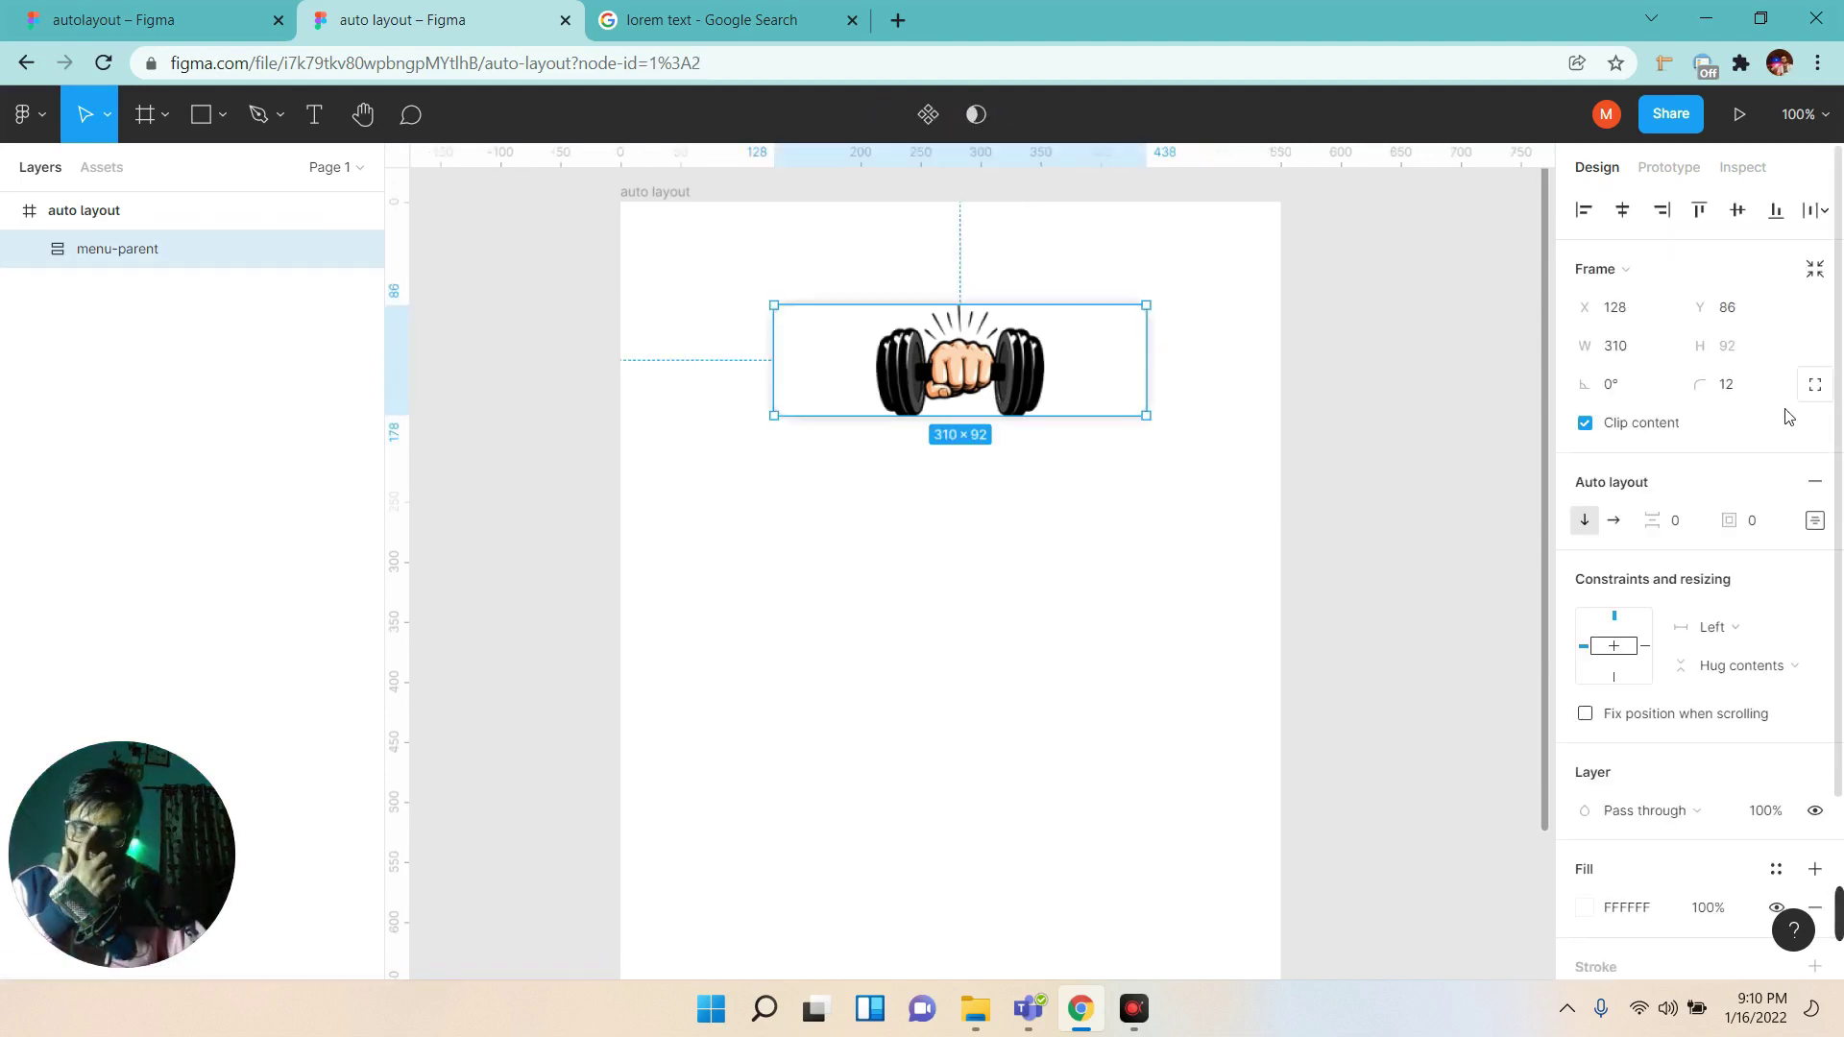
click(1768, 531)
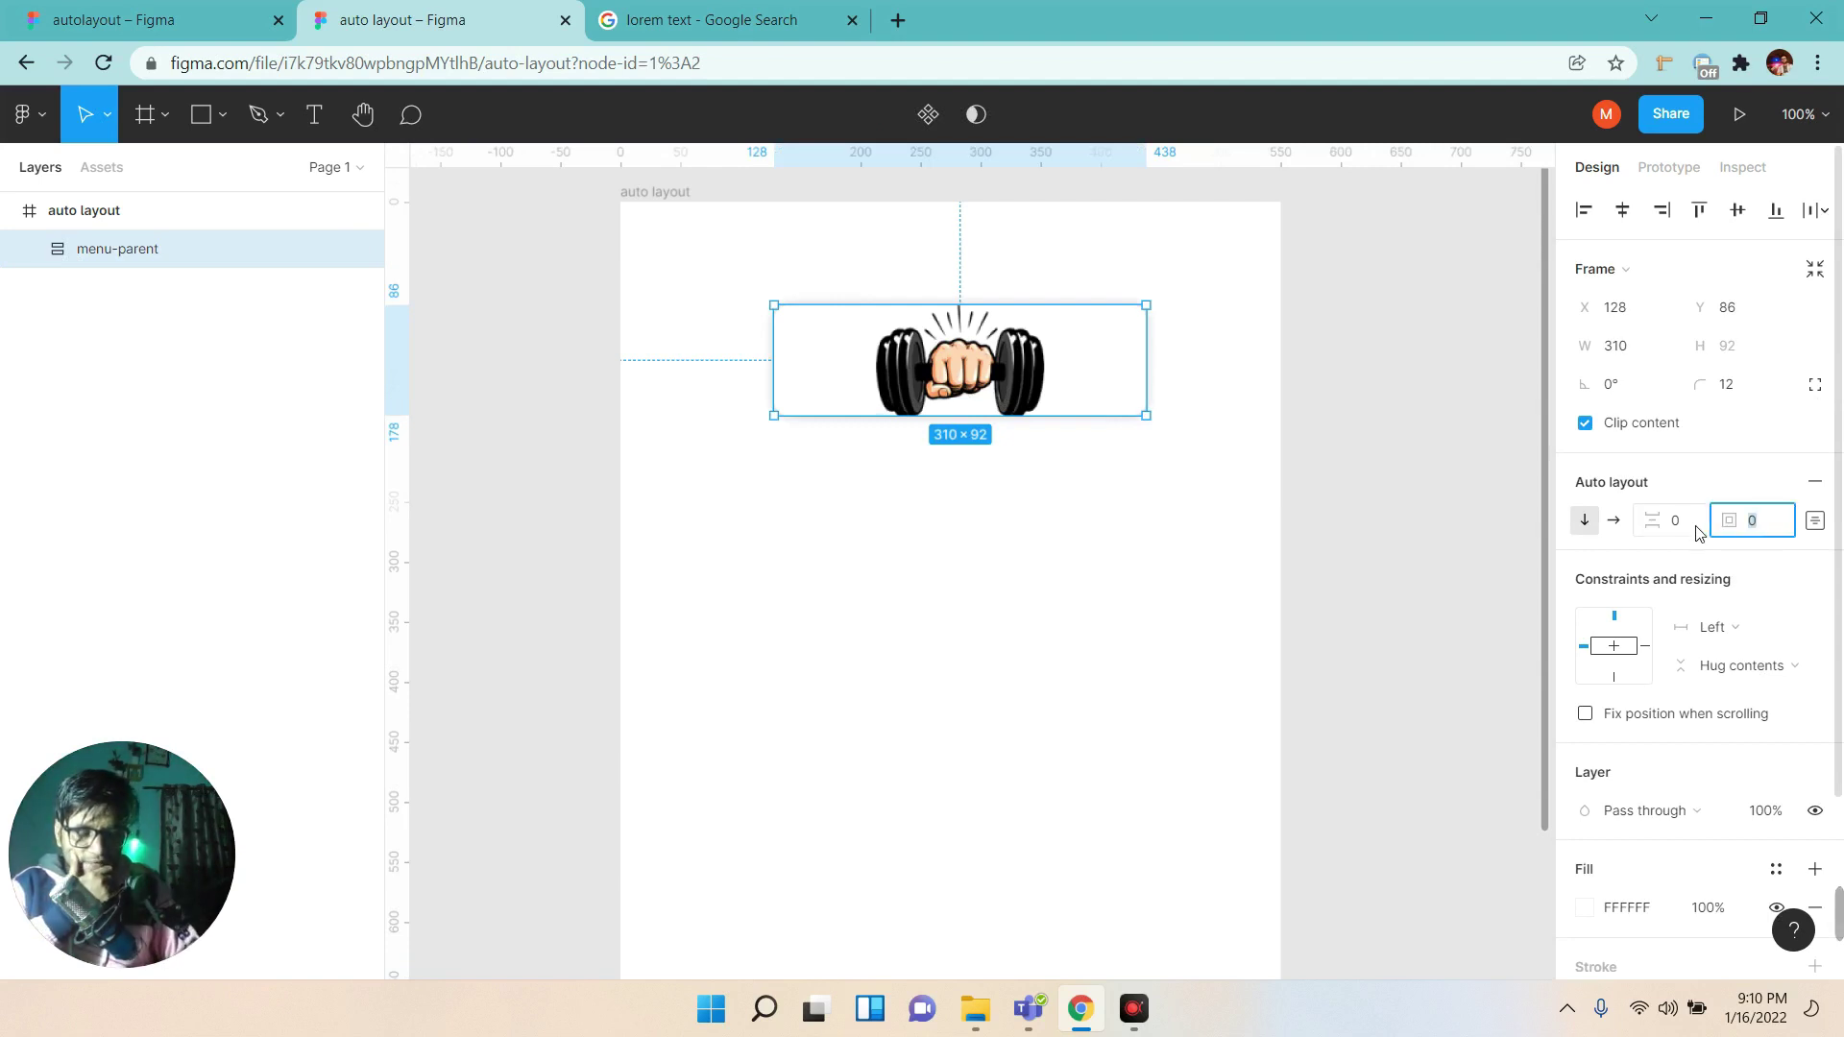
text(20)
key(Return)
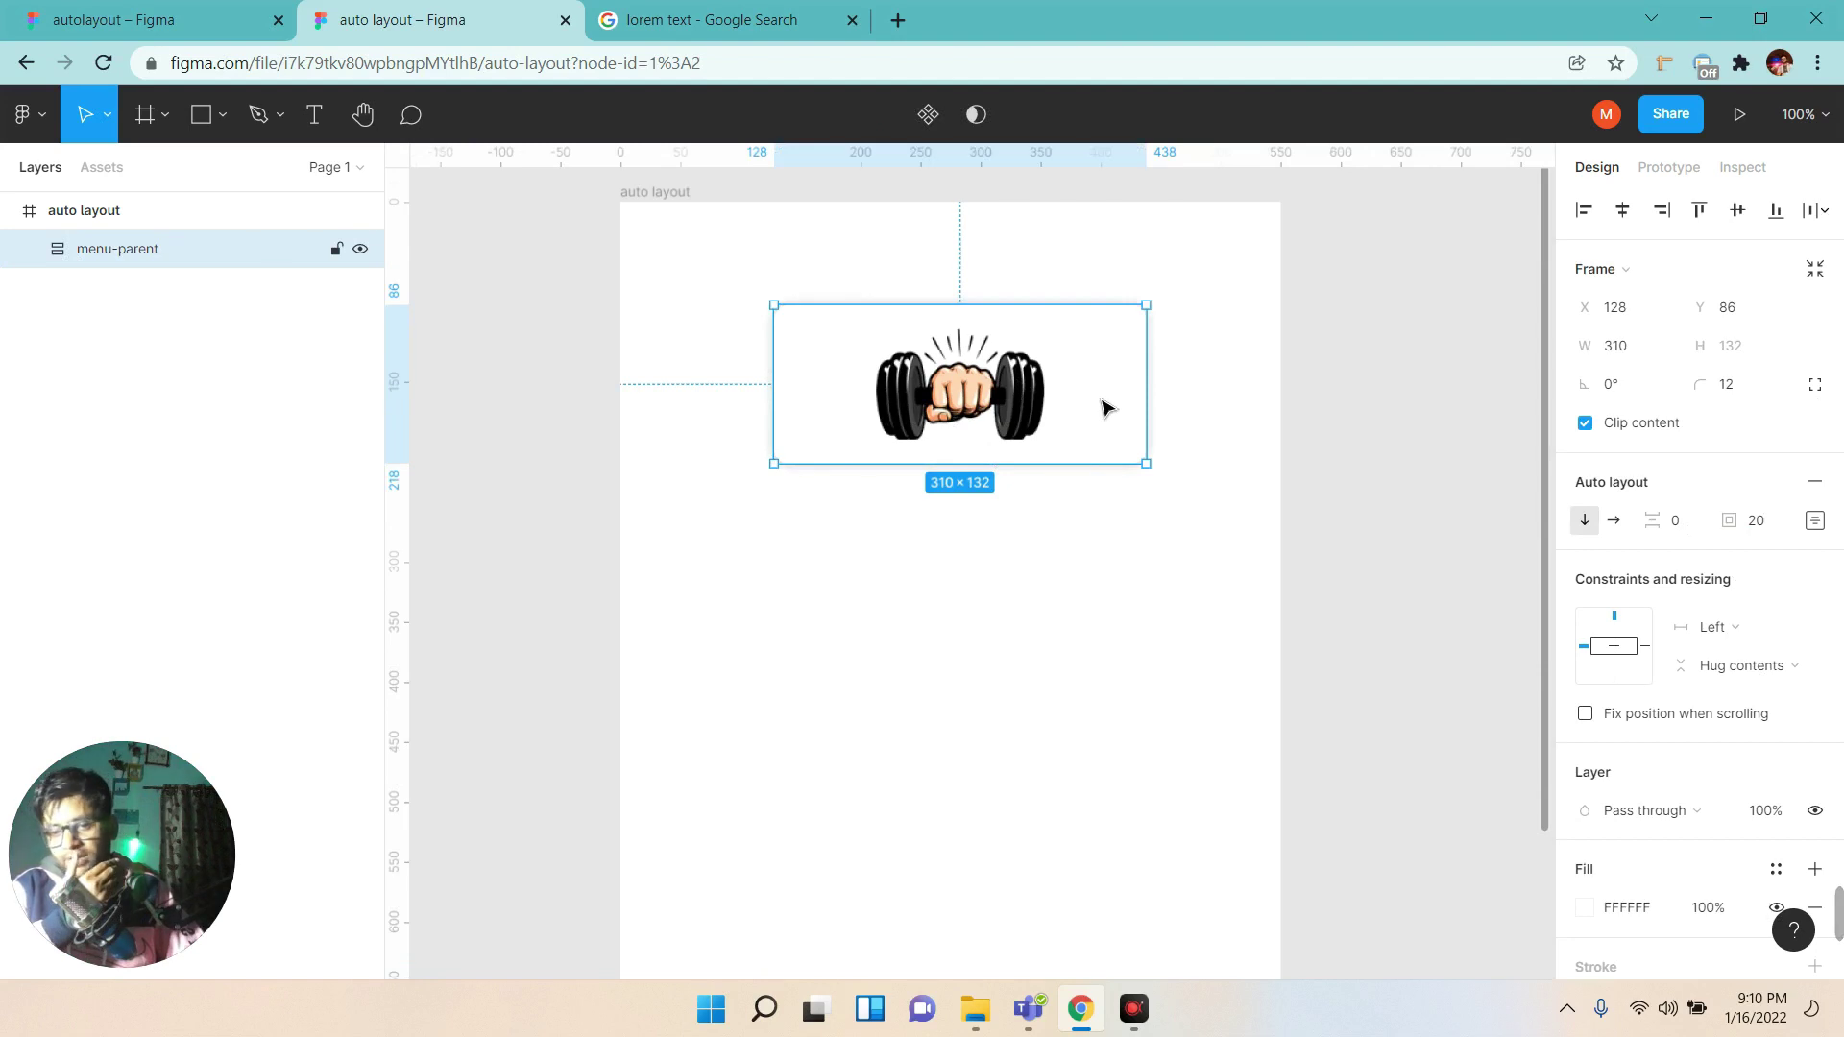
Back in the auto layout file, add a 'Home' text layer below the card.
click(727, 8)
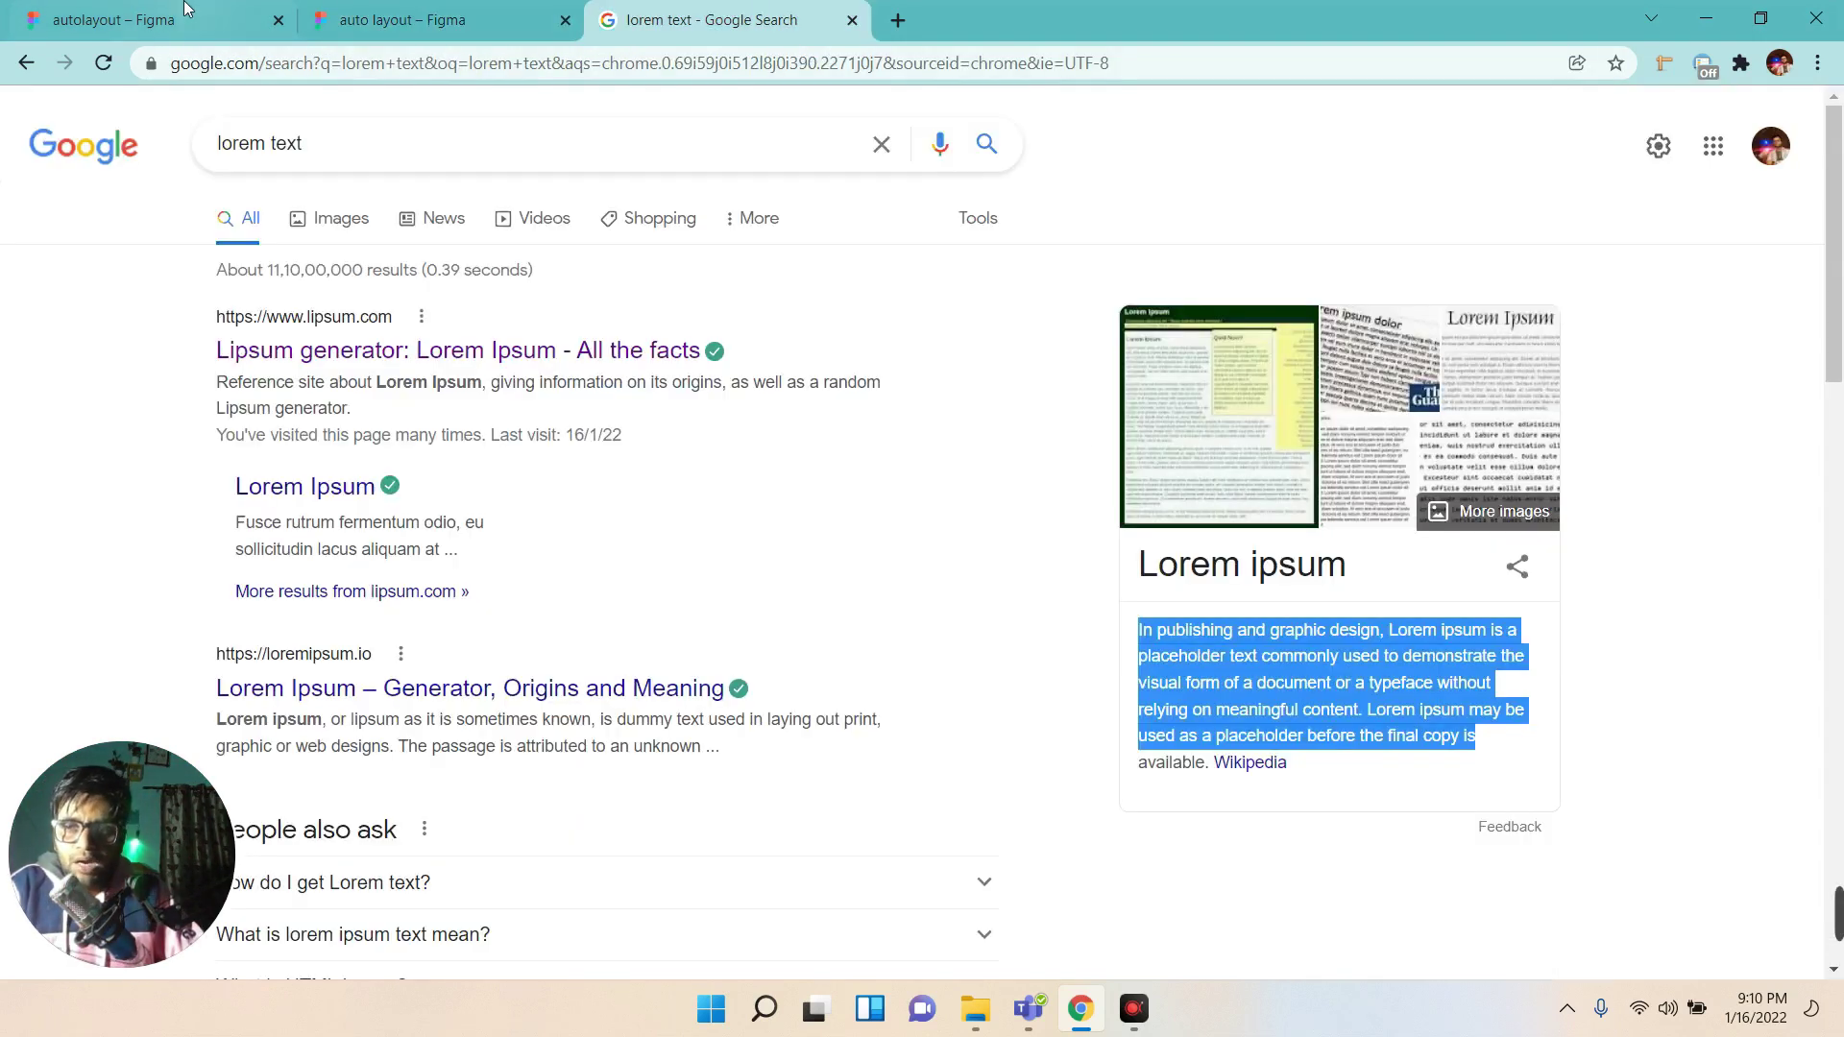
click(153, 19)
key(Escape)
click(442, 19)
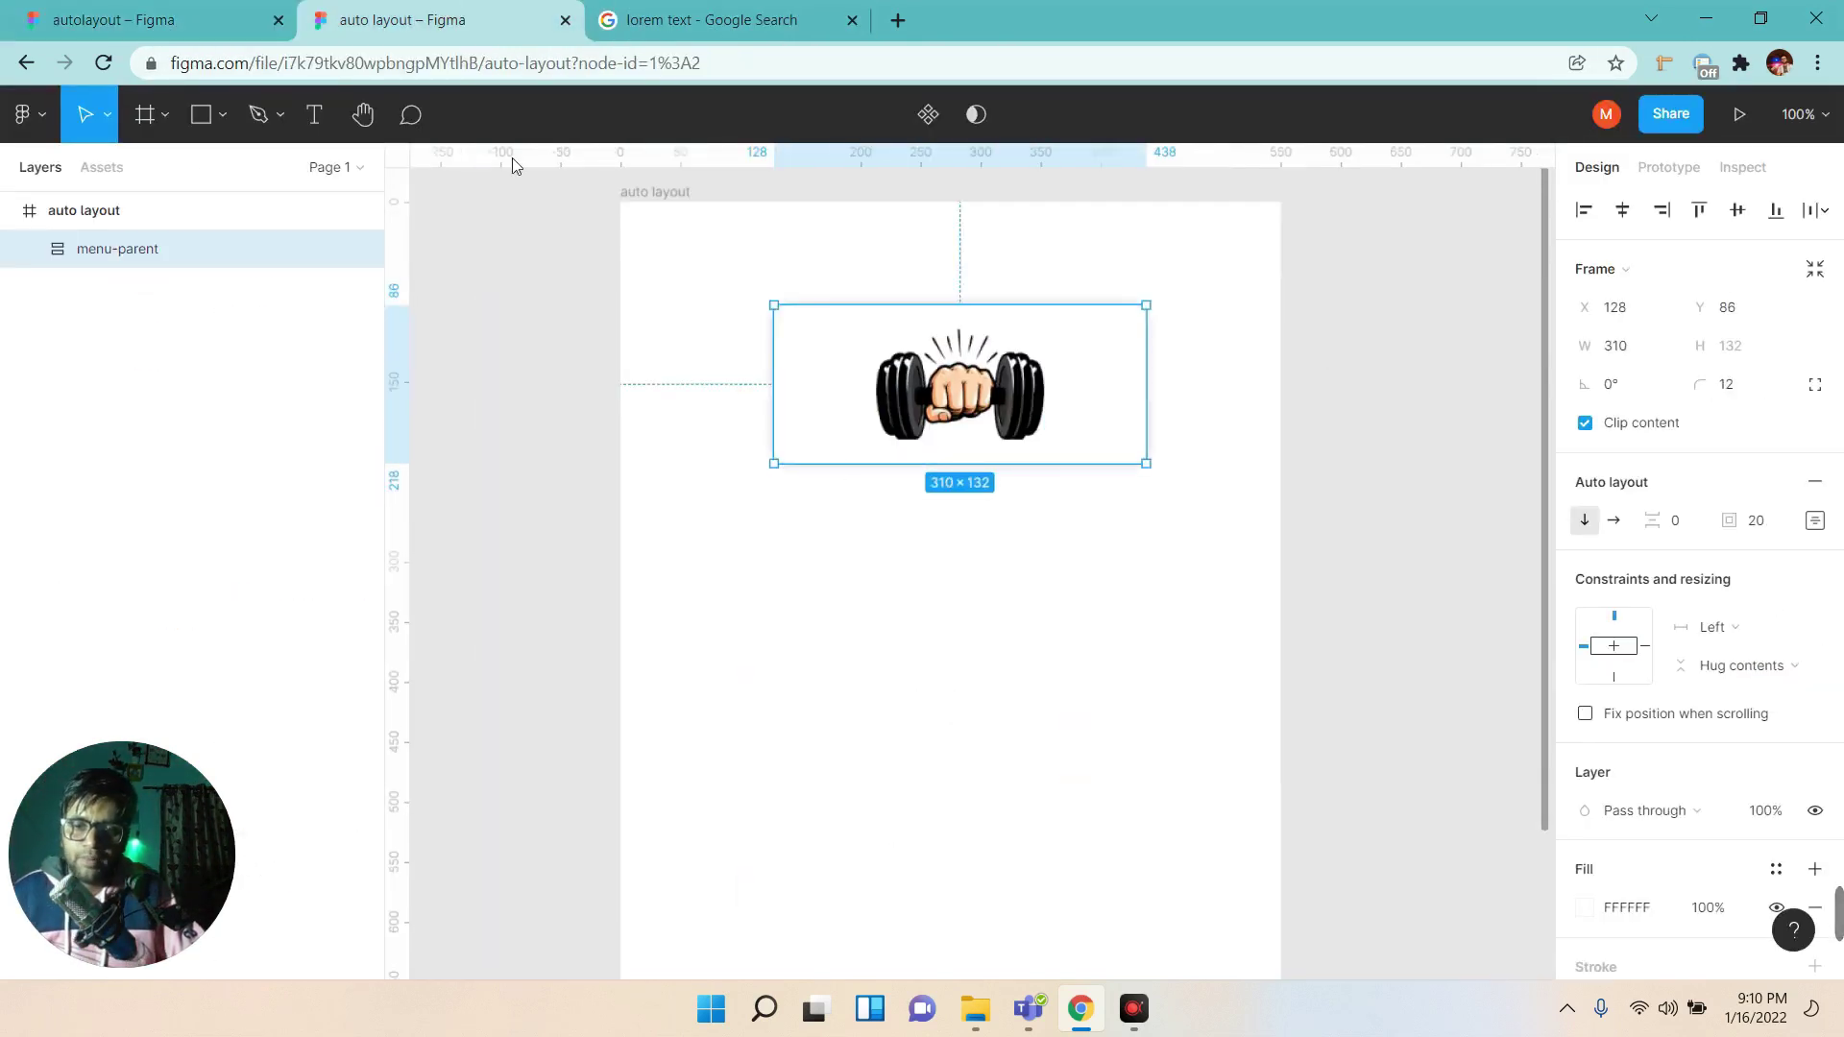
key(t)
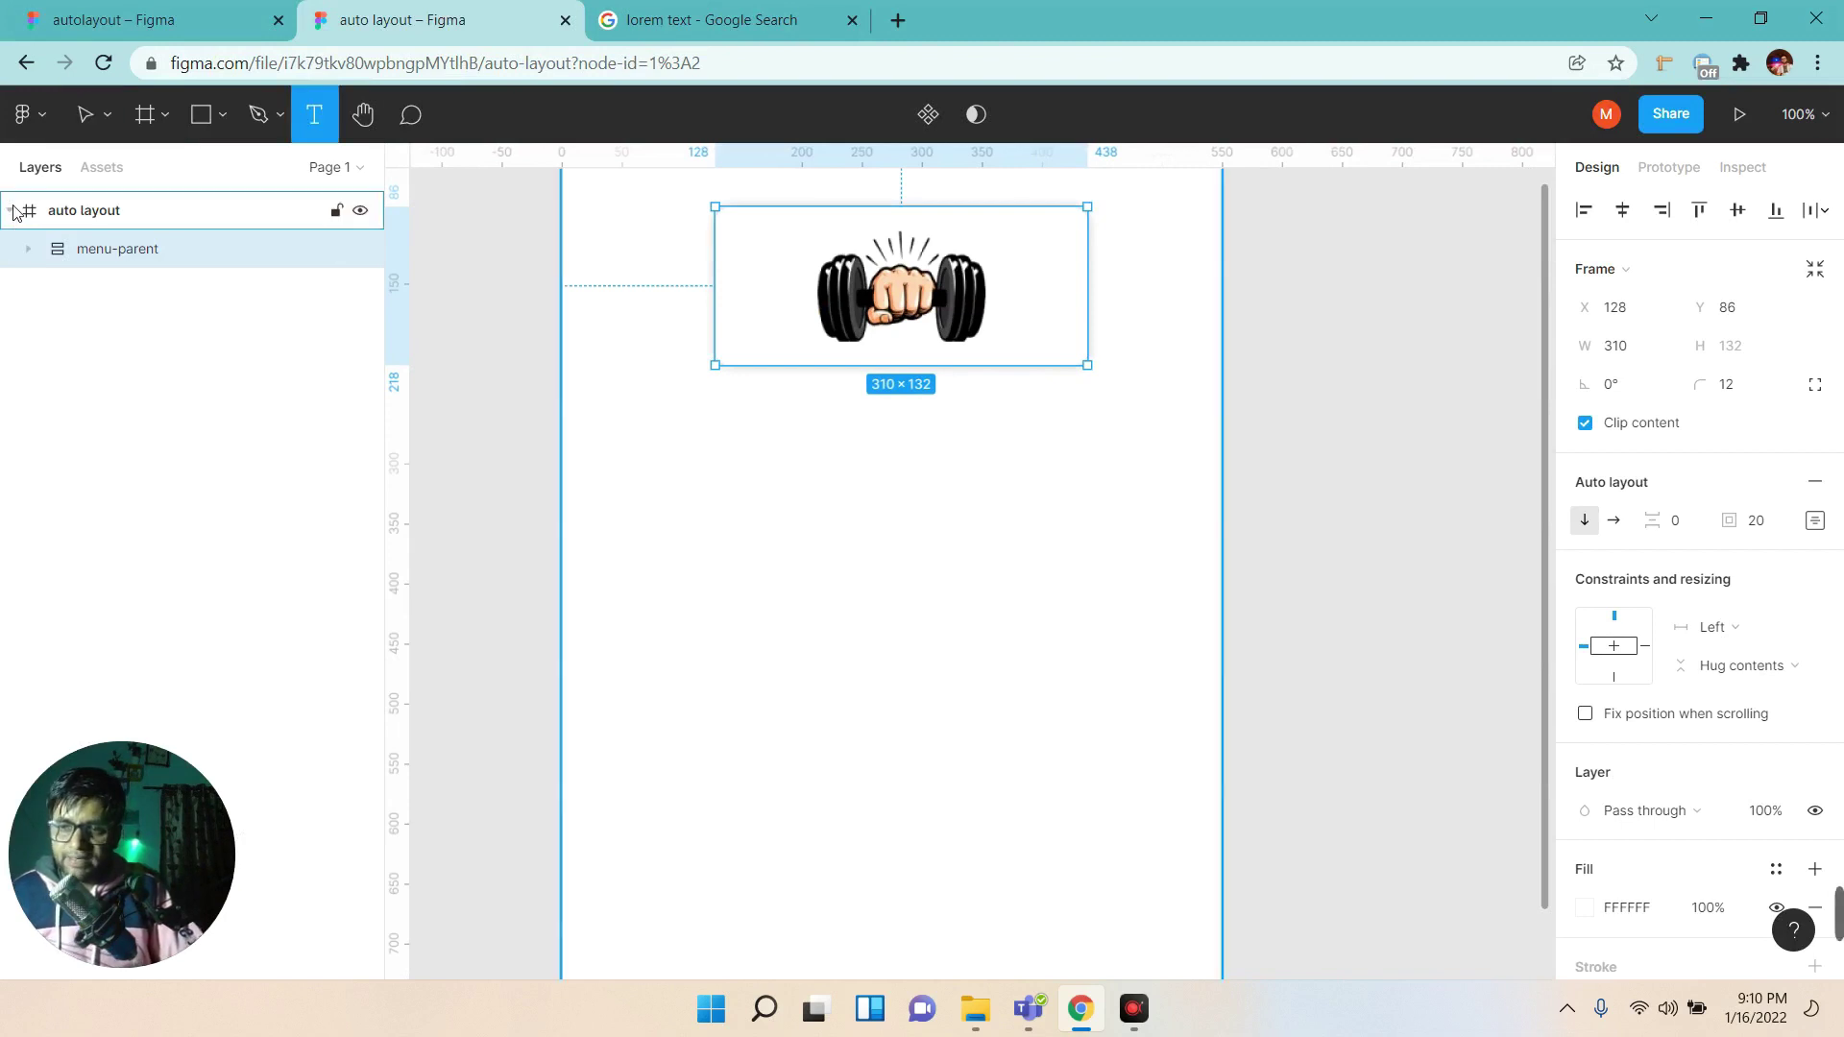
click(959, 524)
text(Home)
key(Escape)
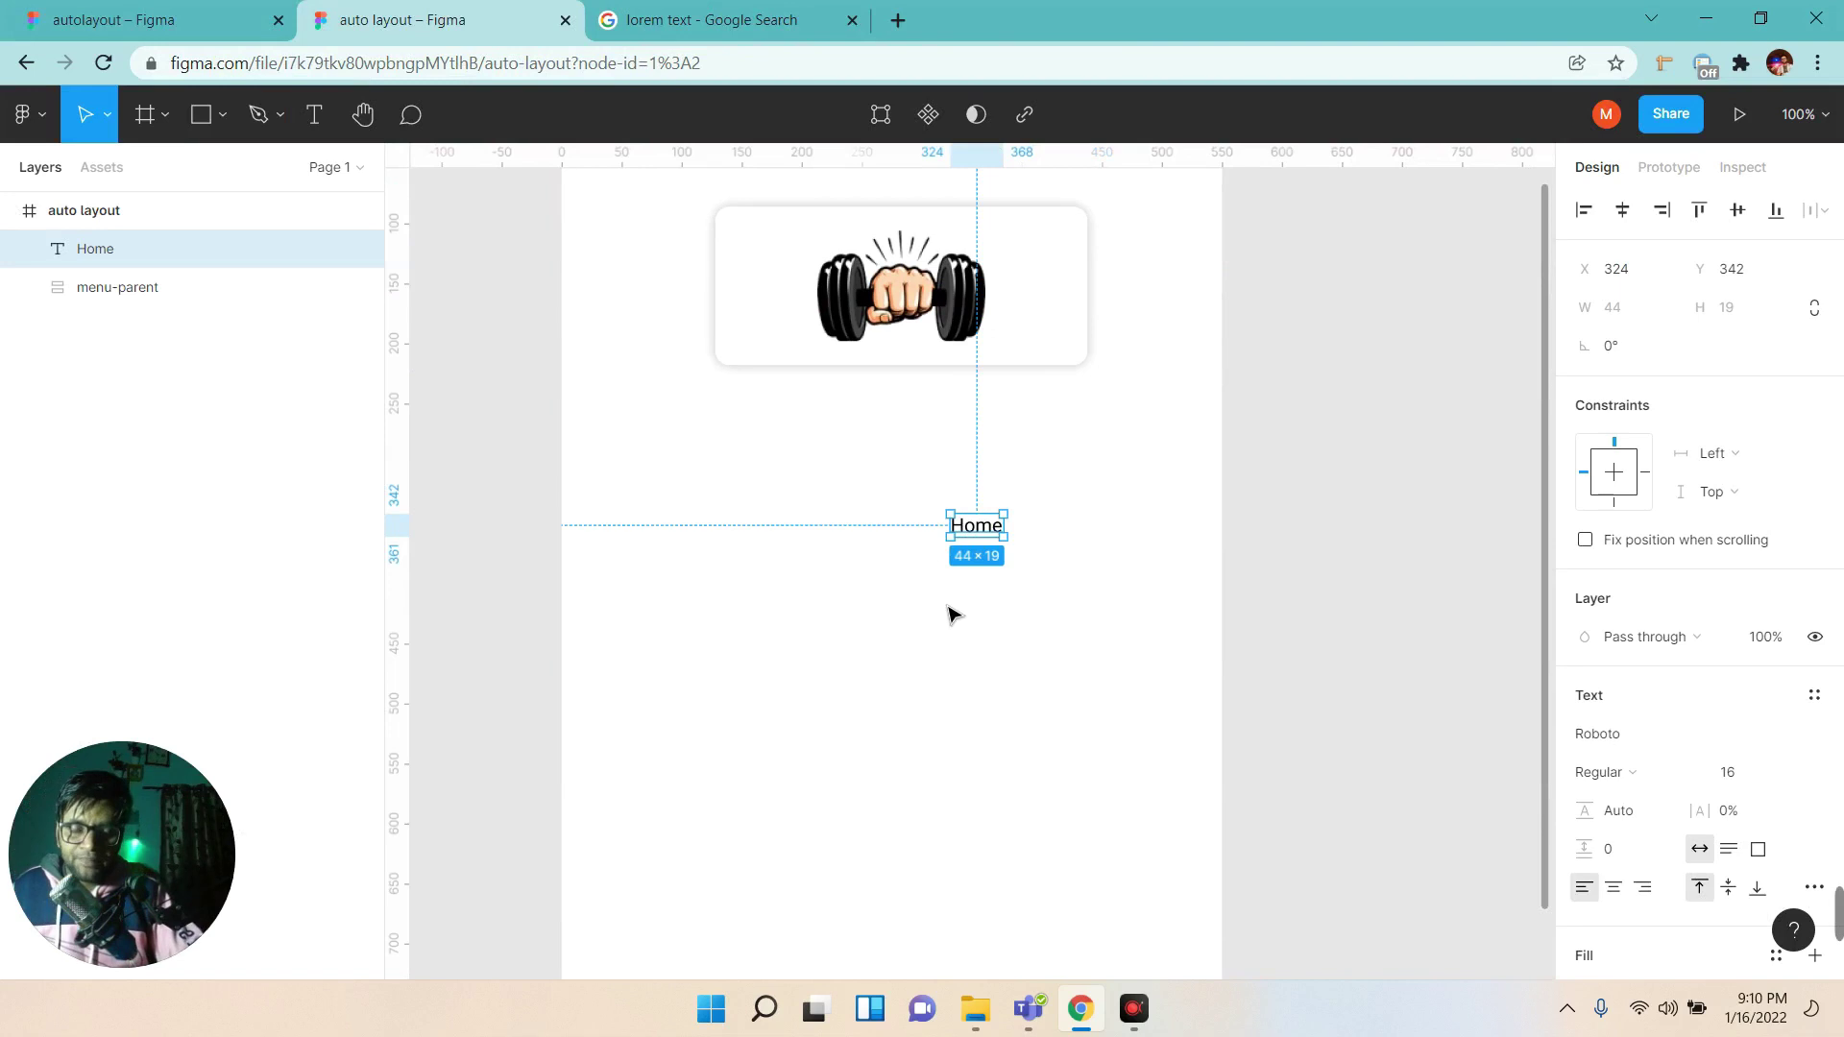
click(986, 663)
Insert the gear icon (centos) from the Font Awesome Icons plugin.
right_click(989, 653)
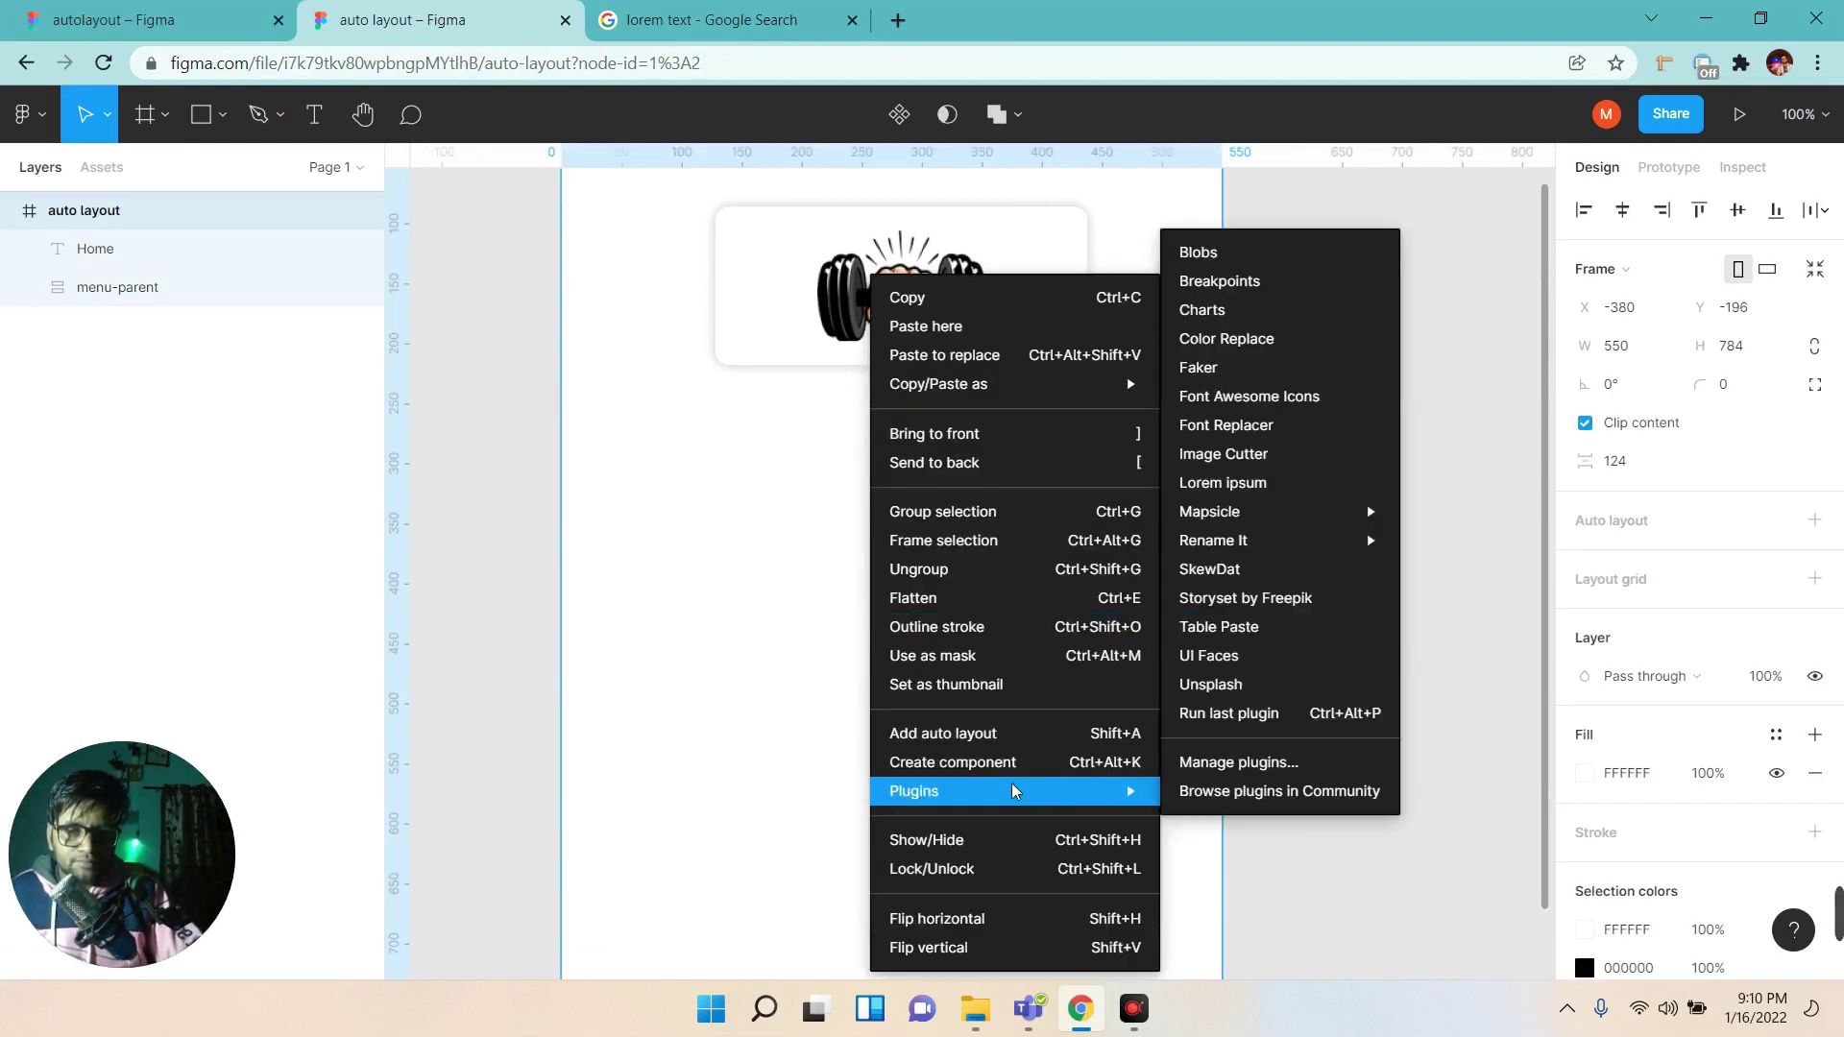
click(1239, 396)
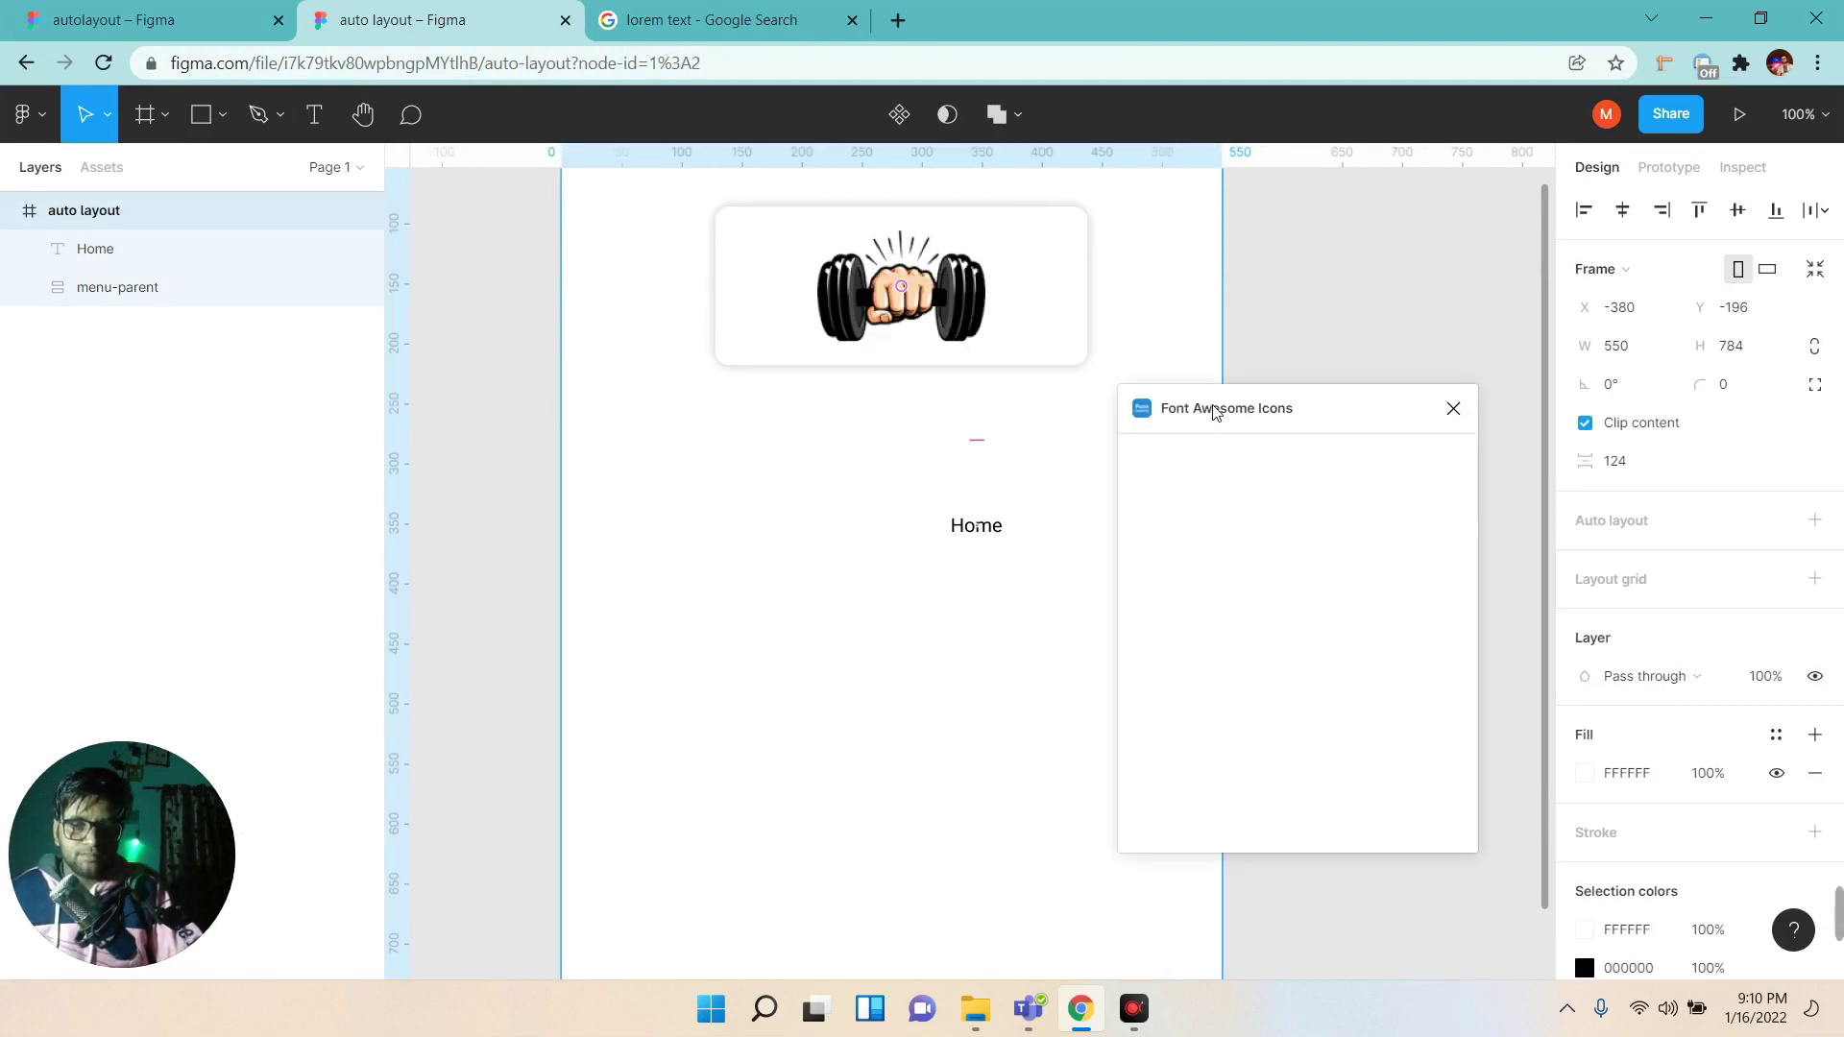
scroll(1350, 648, down, 5)
scroll(1351, 673, down, 5)
scroll(1354, 690, down, 5)
scroll(1355, 689, down, 5)
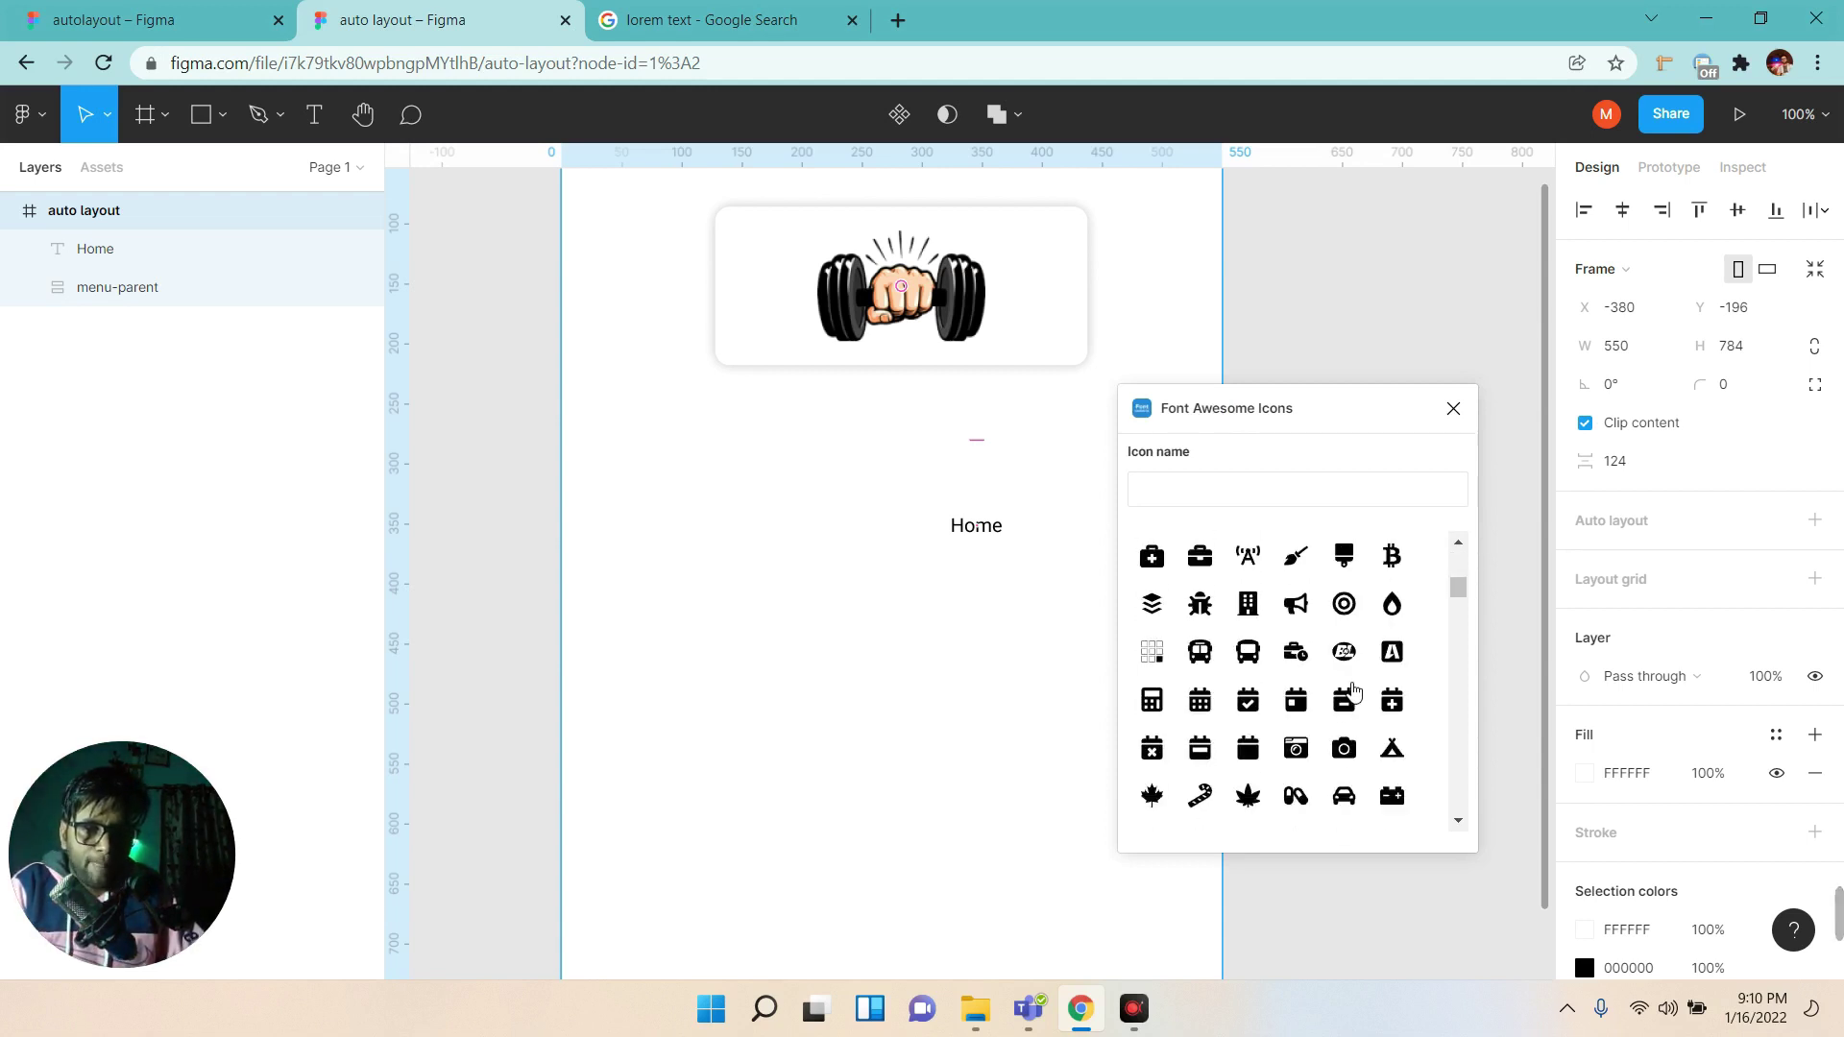
scroll(1354, 690, down, 5)
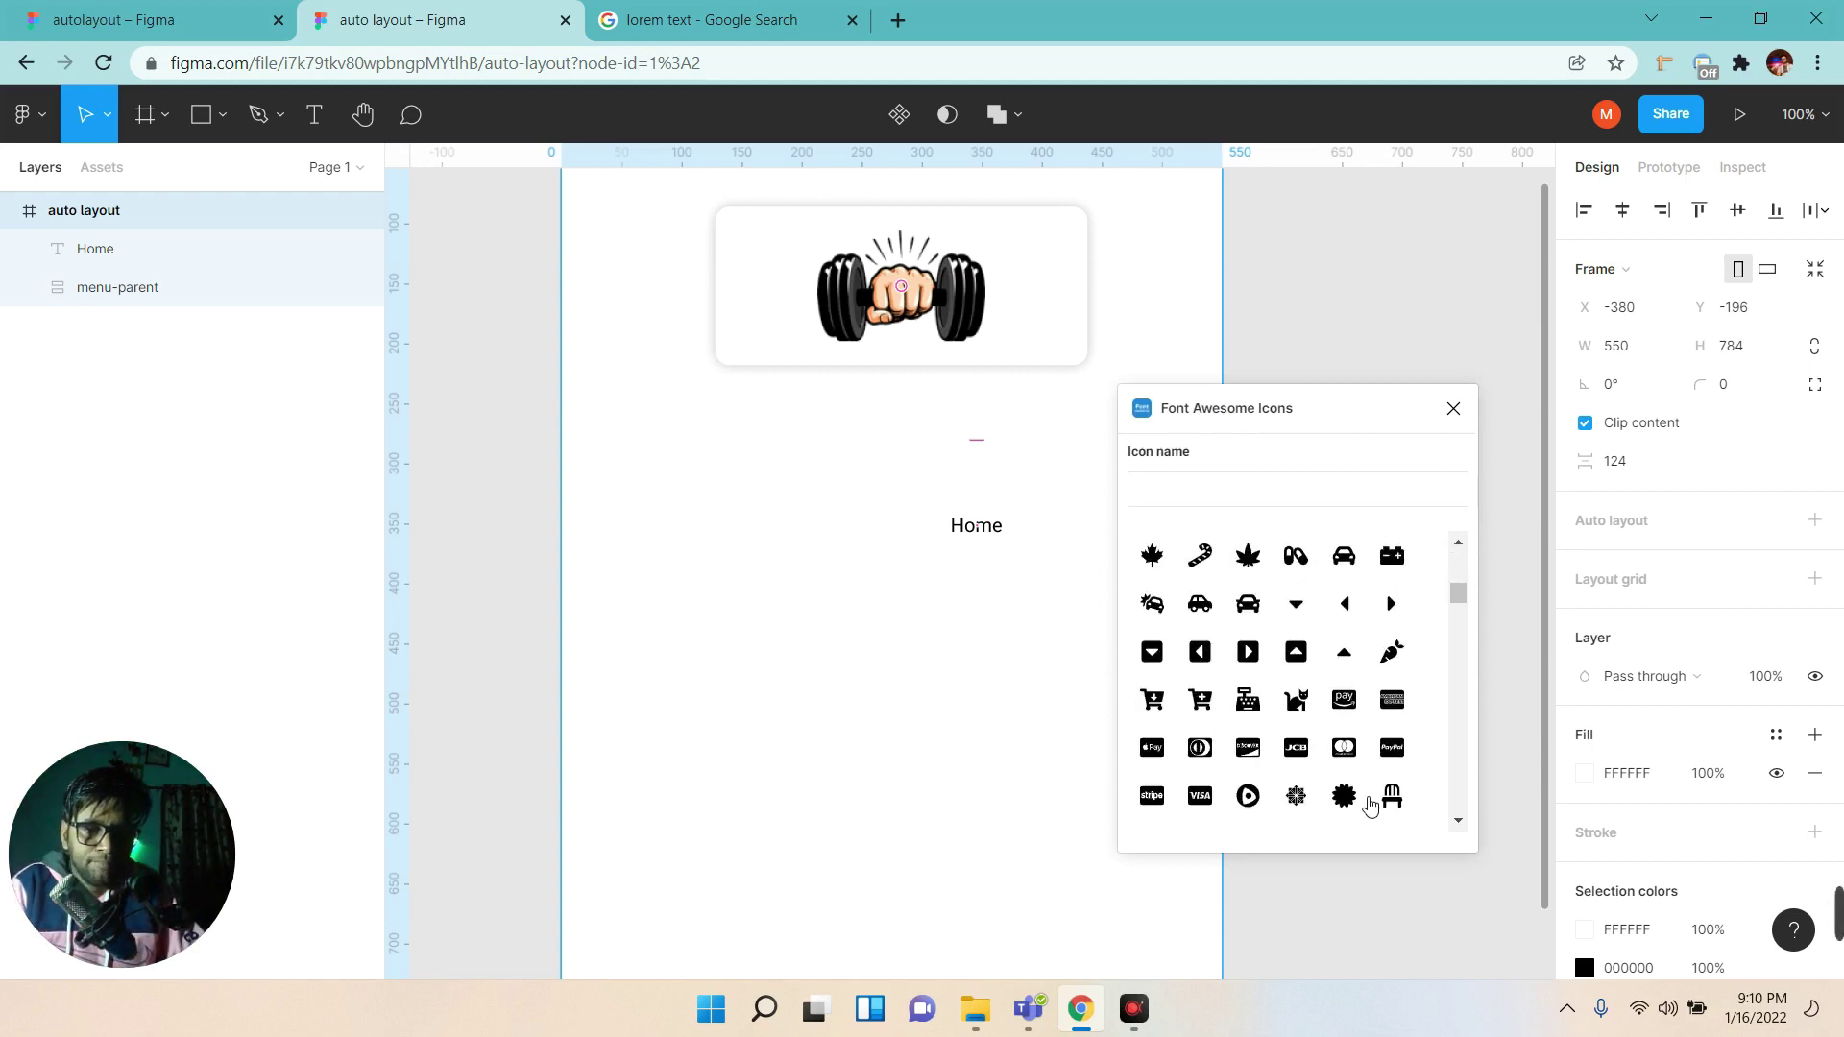
click(1299, 810)
click(449, 429)
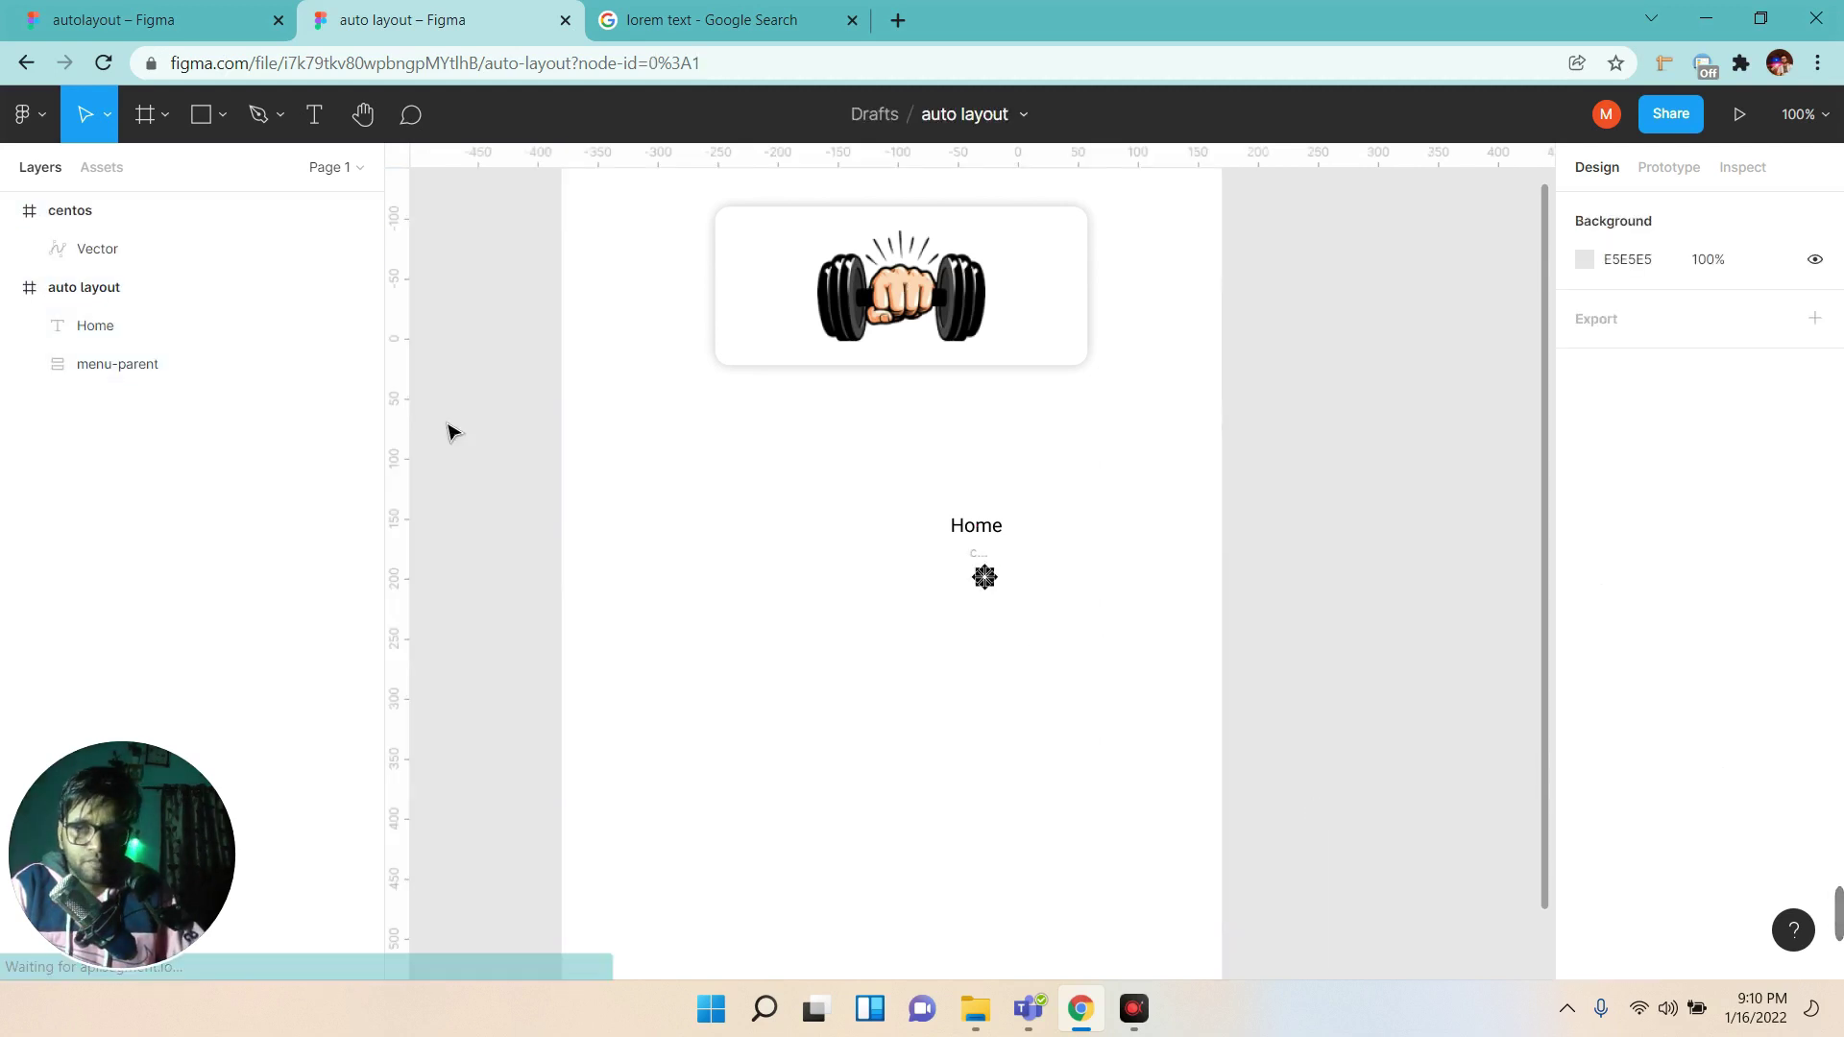
Move the Home text out of the auto layout frame in Layers.
click(4, 213)
click(53, 216)
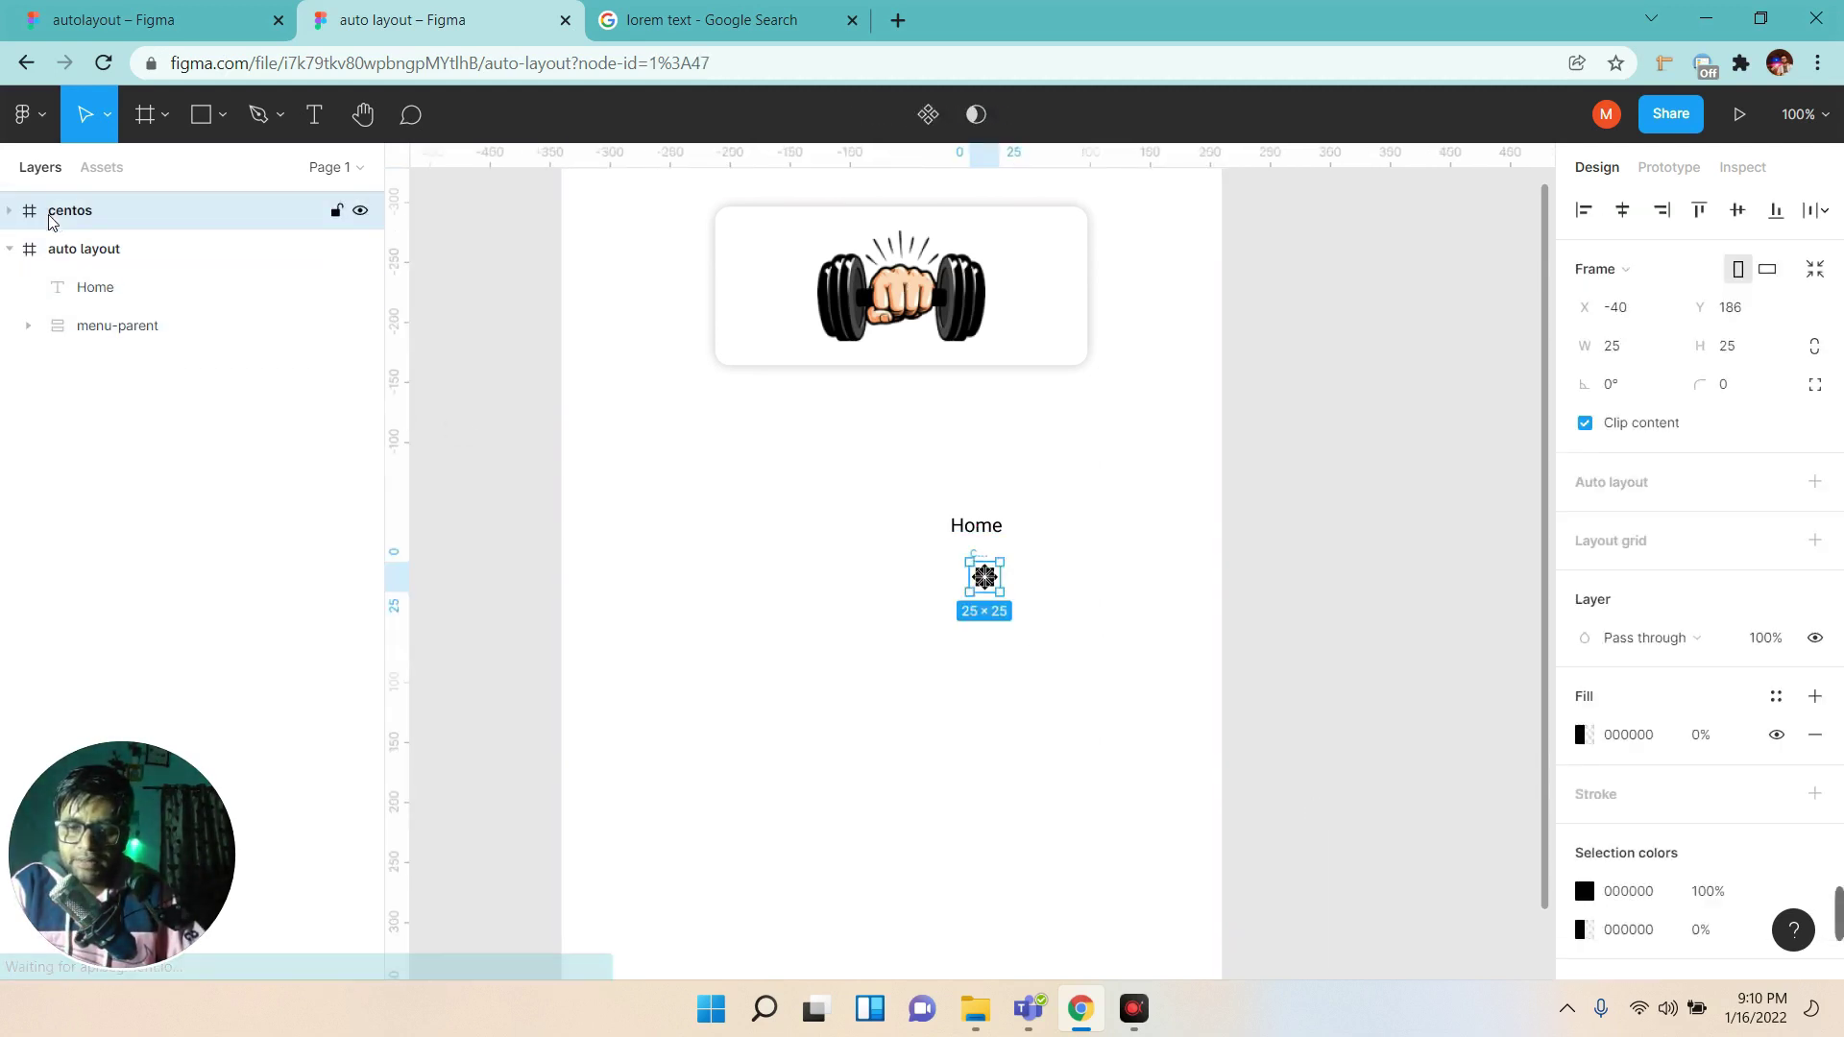
drag(108, 301, 106, 240)
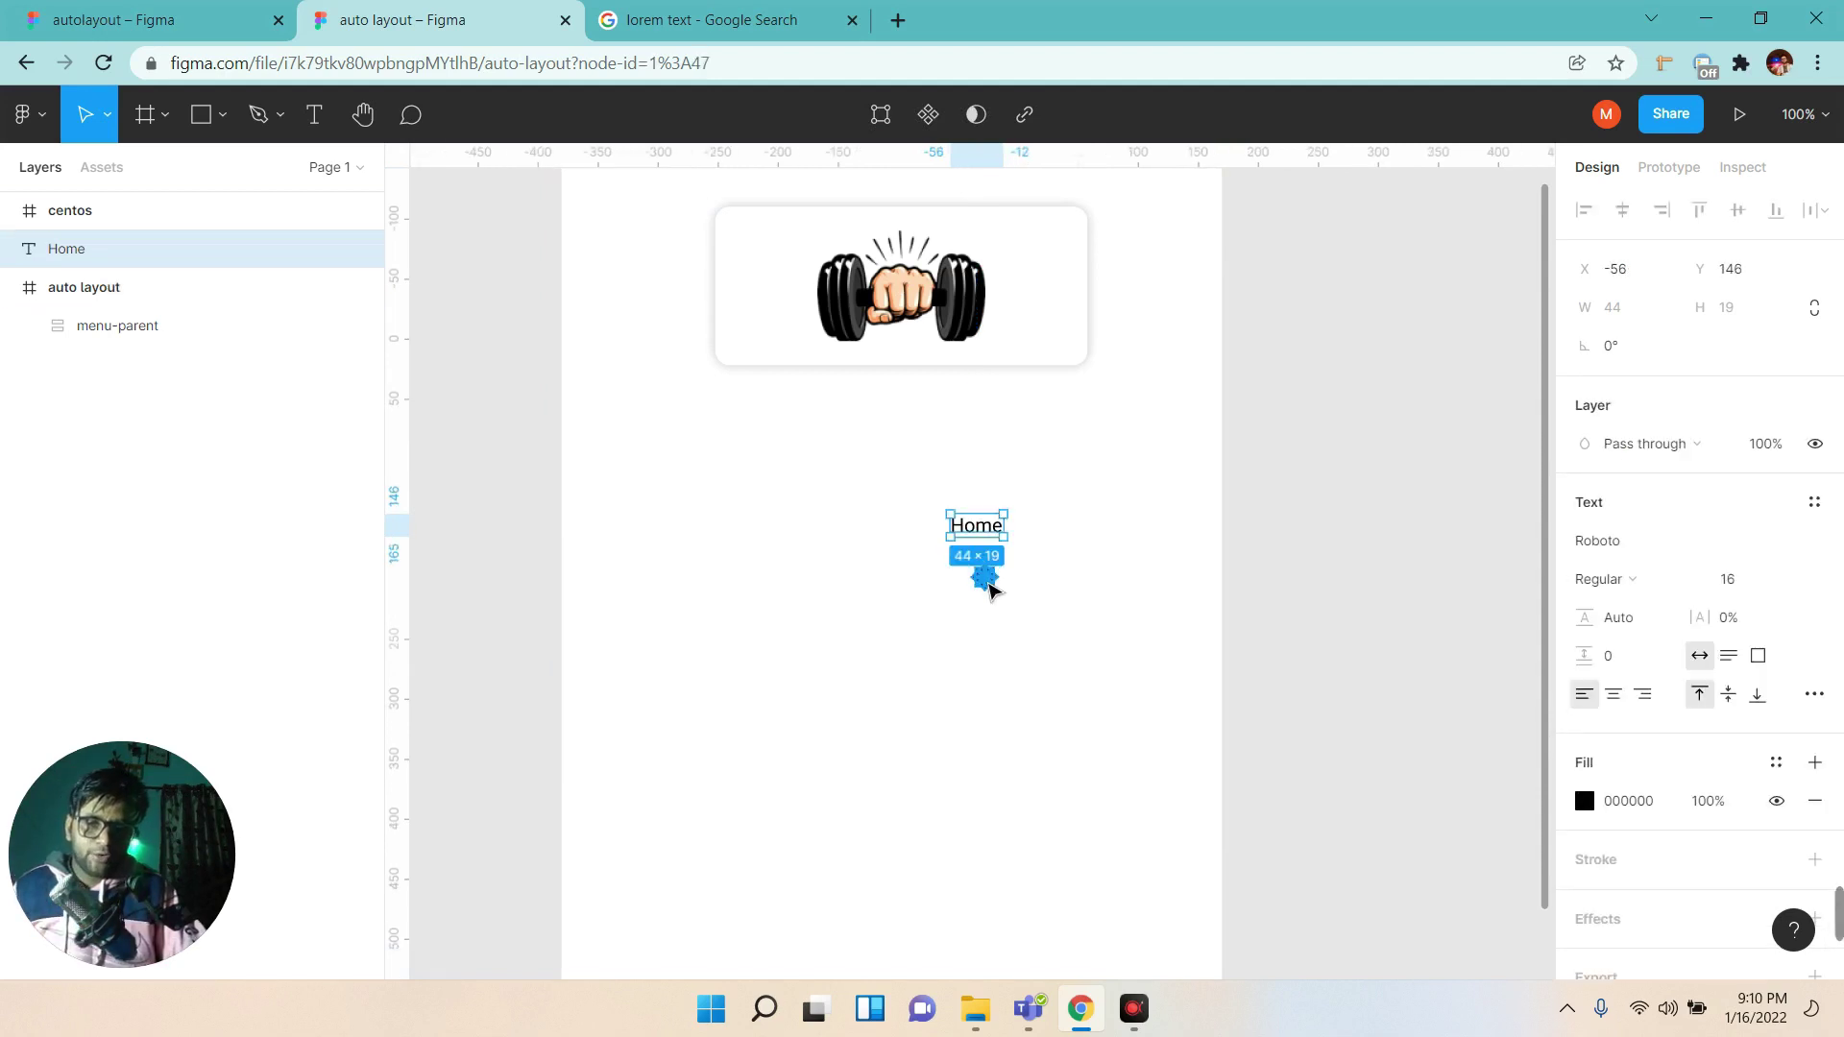
click(986, 577)
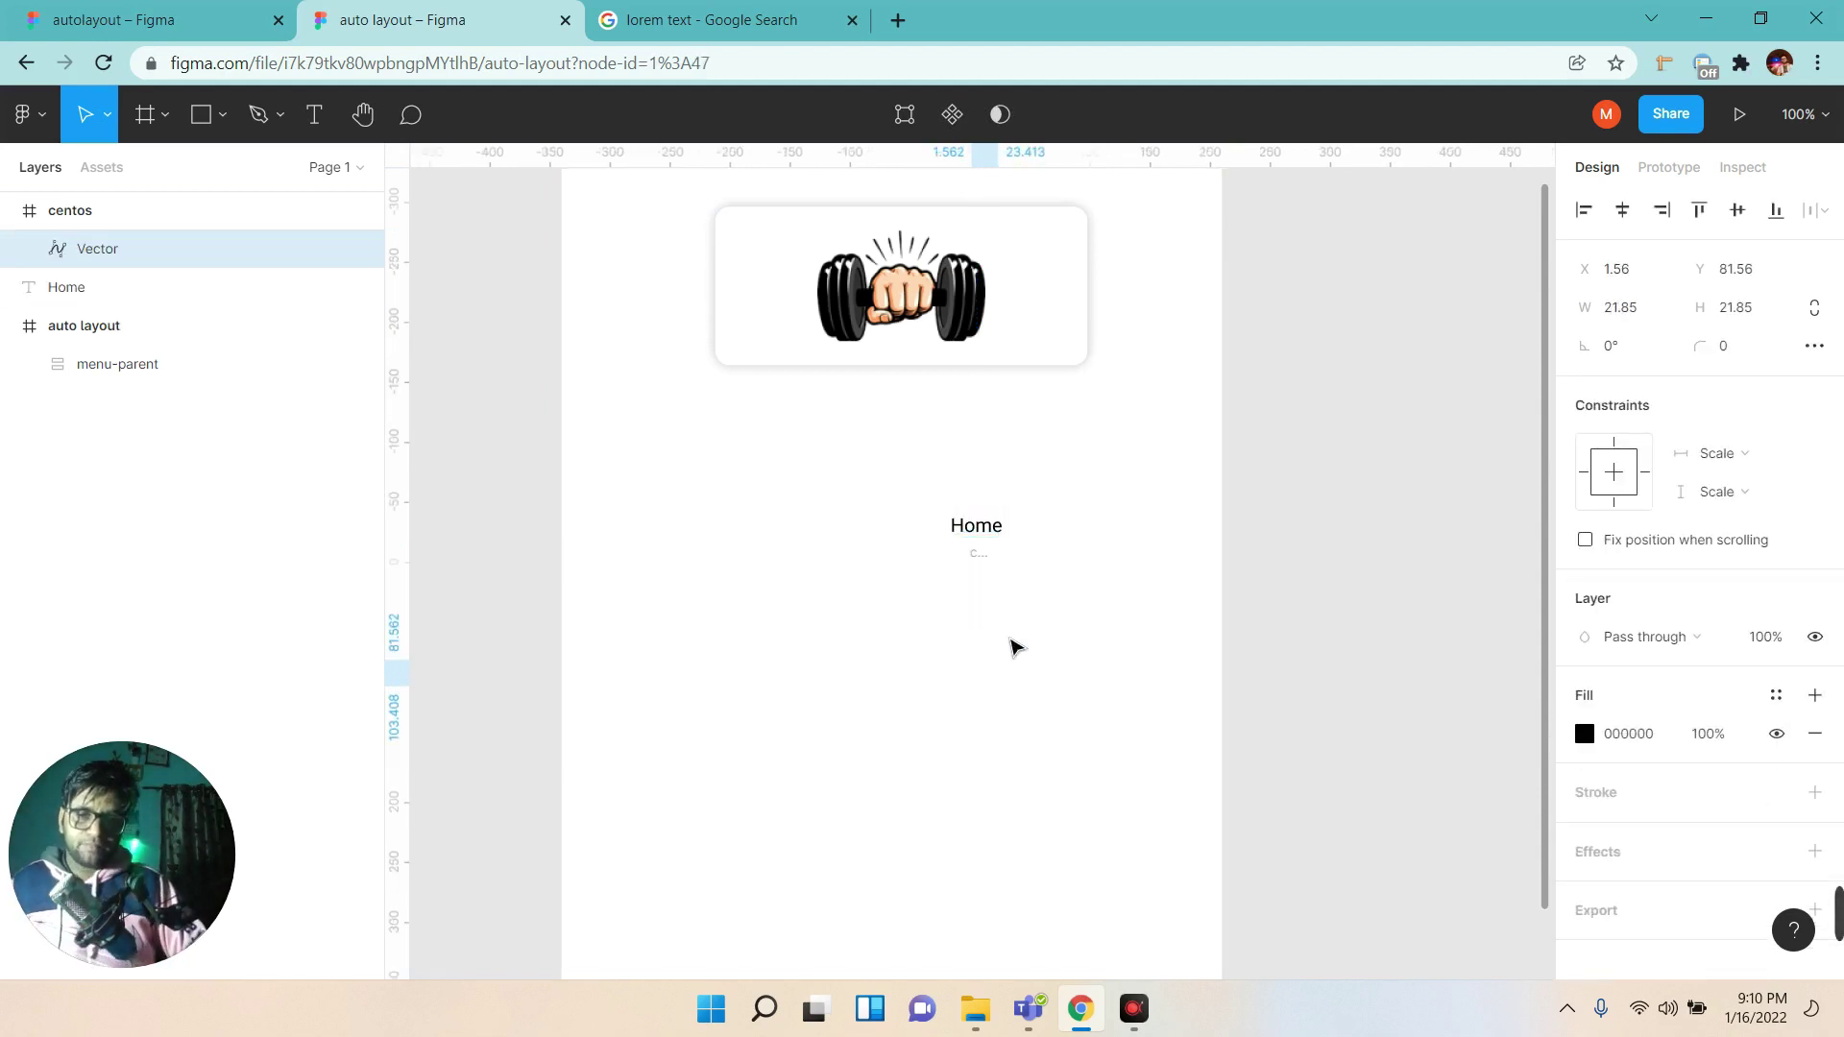
Wrap Home and the gear icon in a horizontal auto-layout frame named 'item-parent'.
click(39, 210)
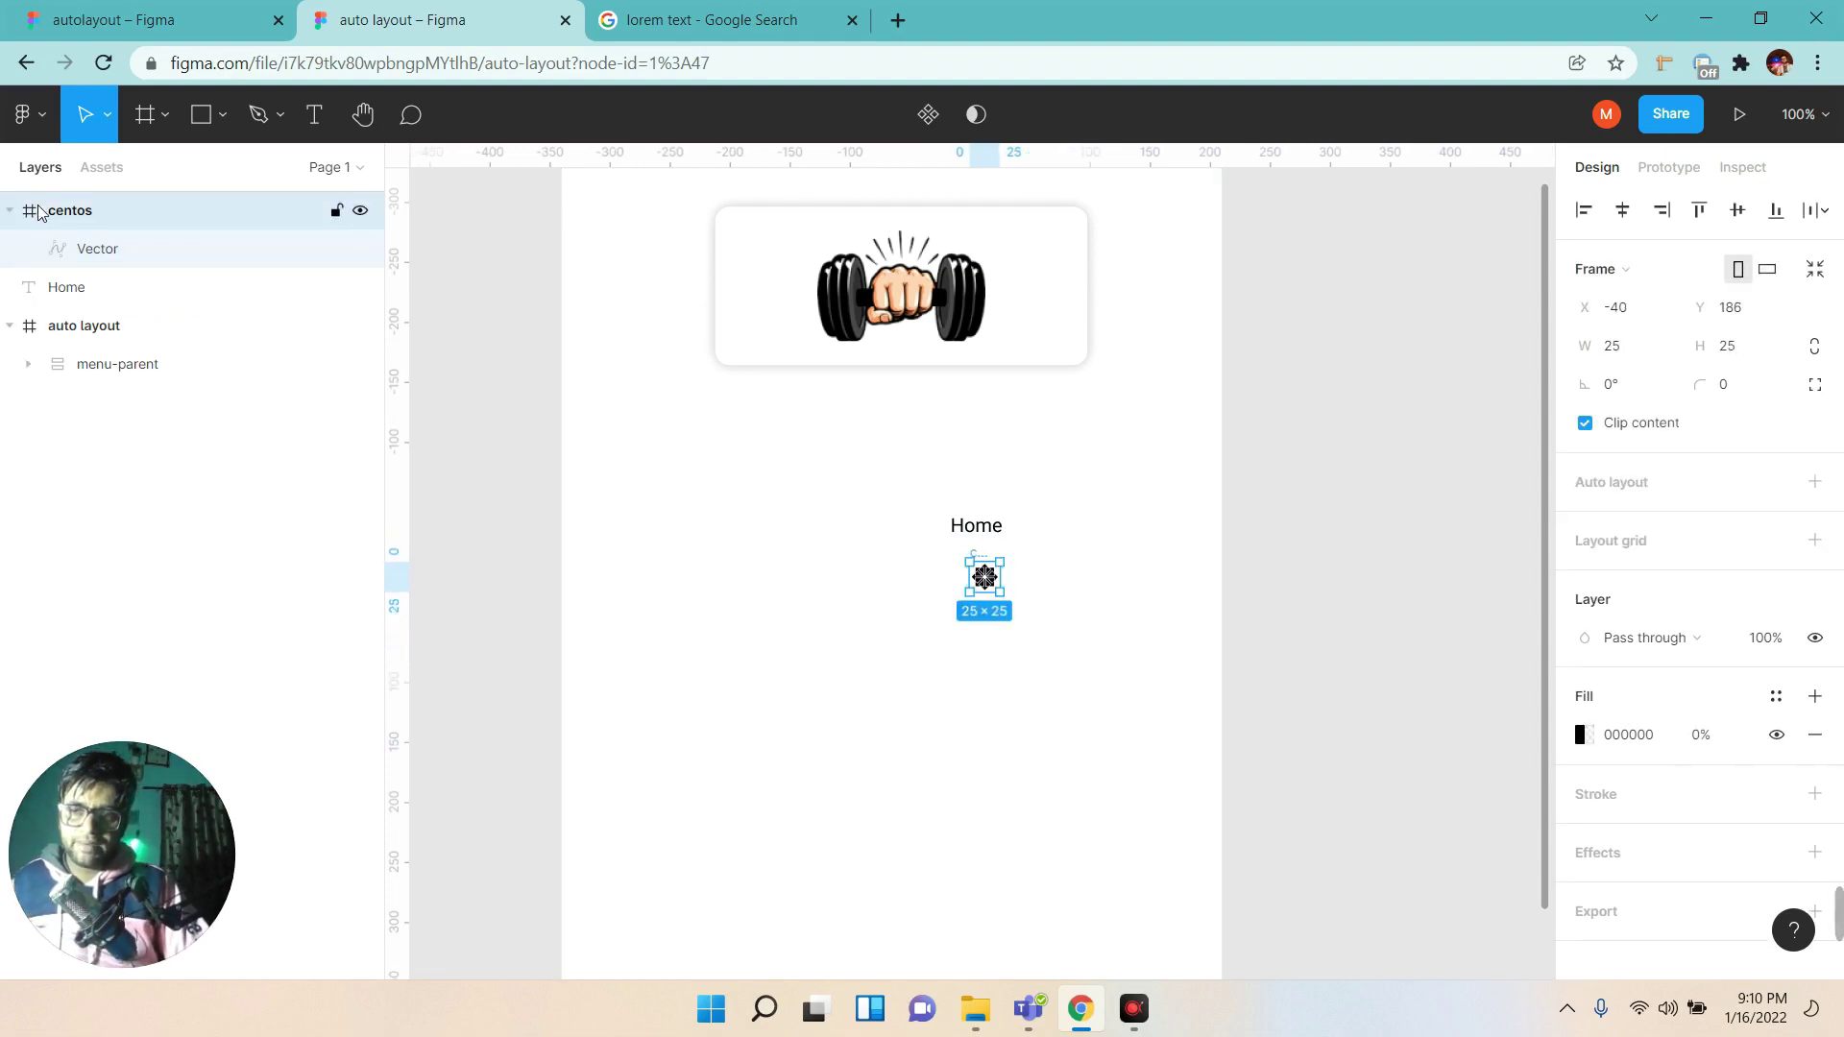
click(65, 249)
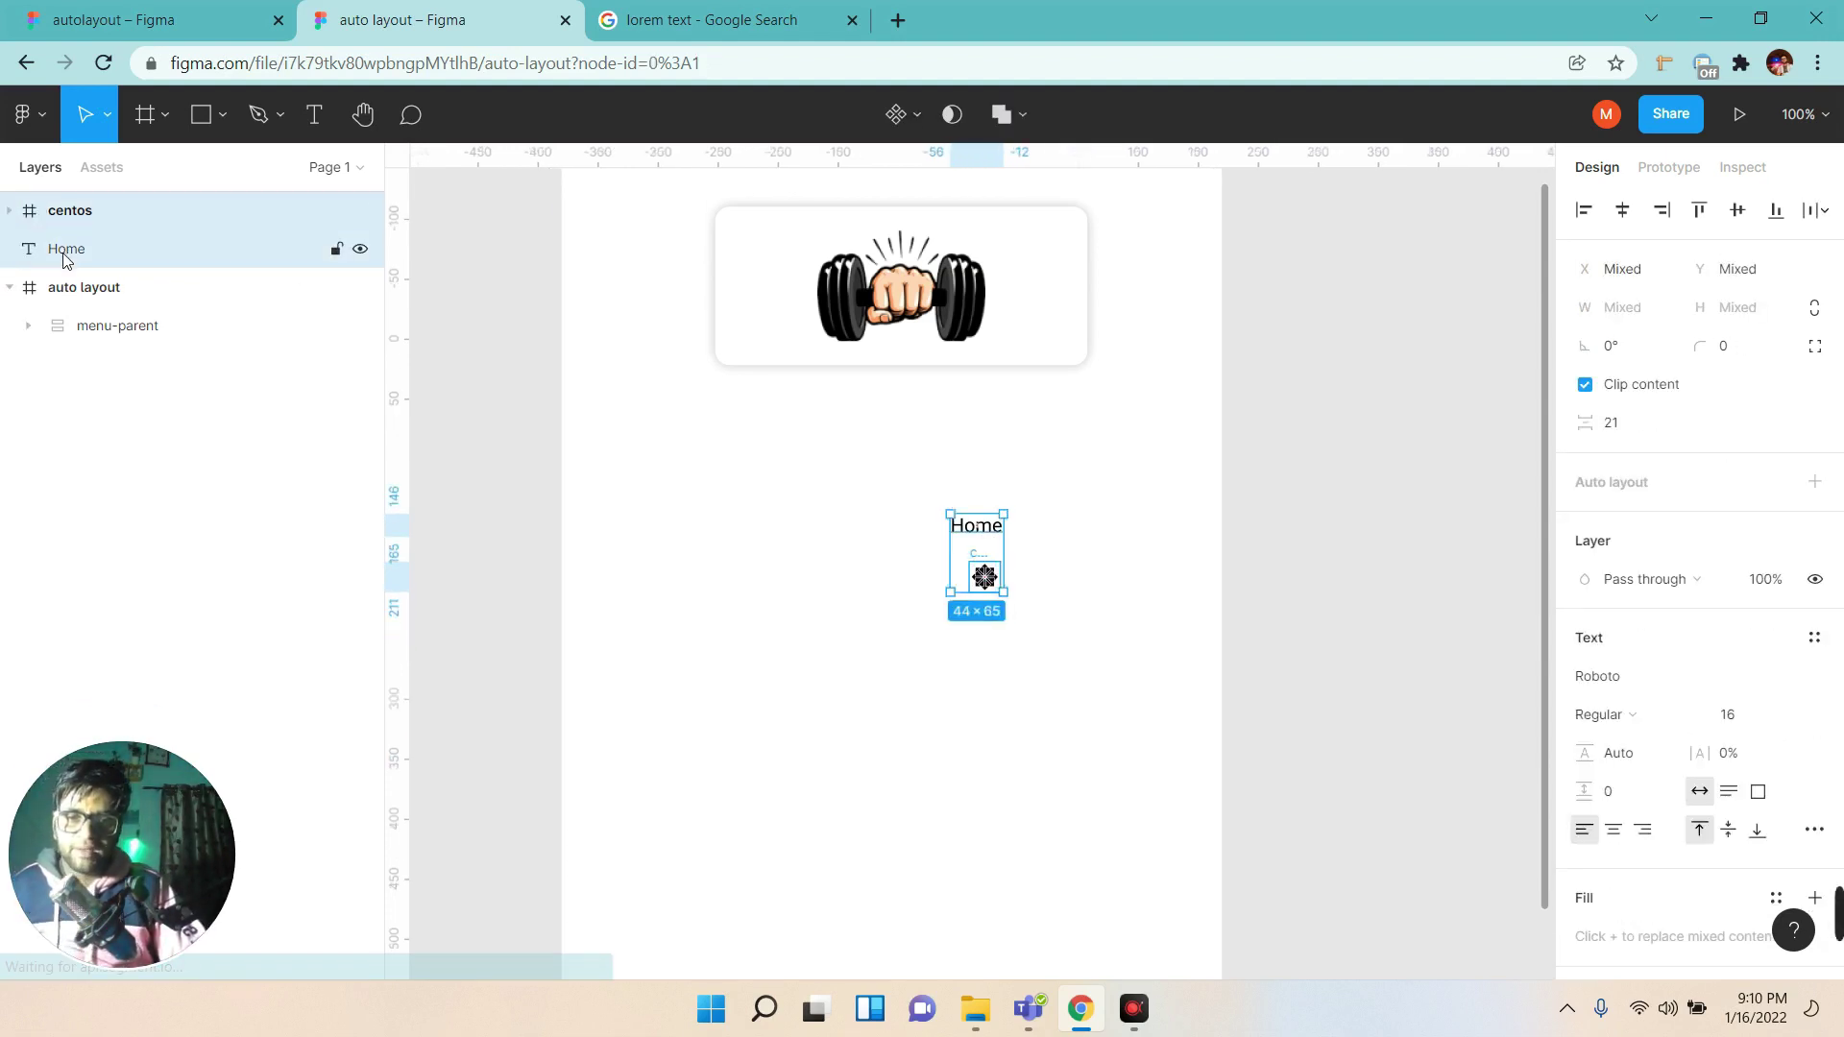
click(154, 19)
click(404, 19)
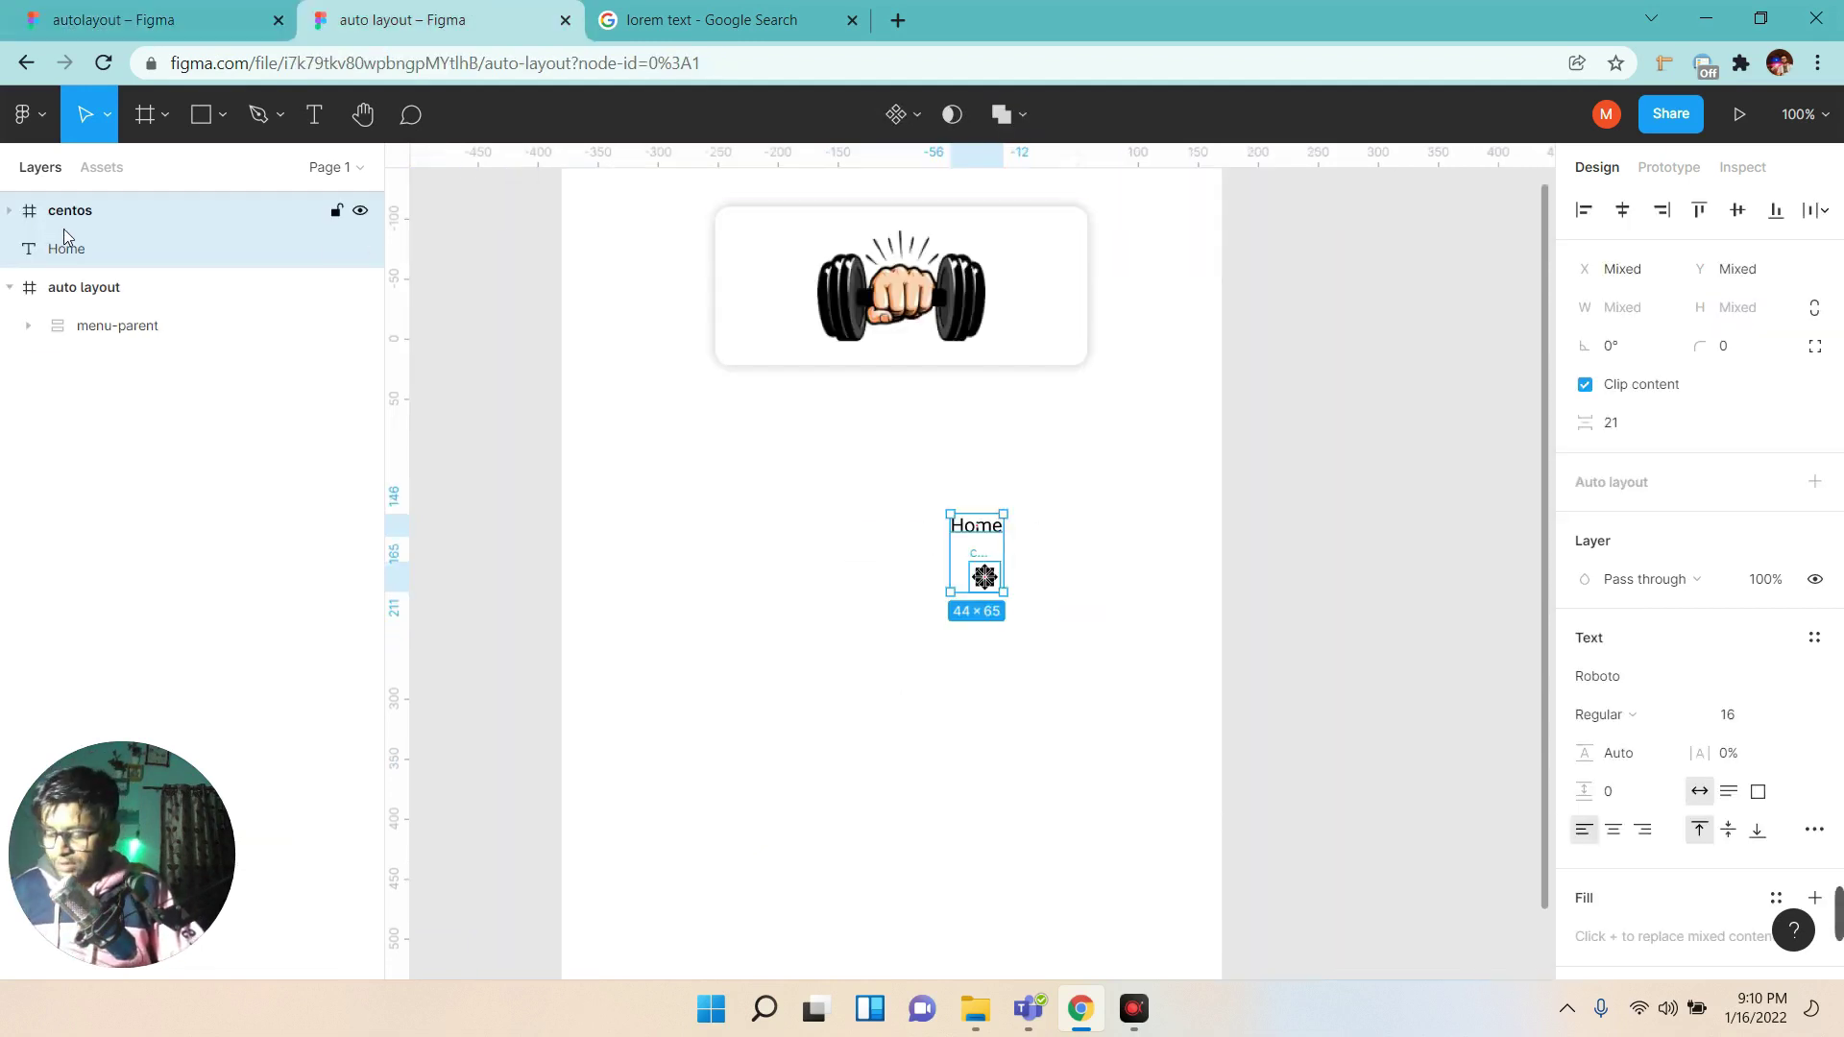
key(shift+a)
double_click(73, 215)
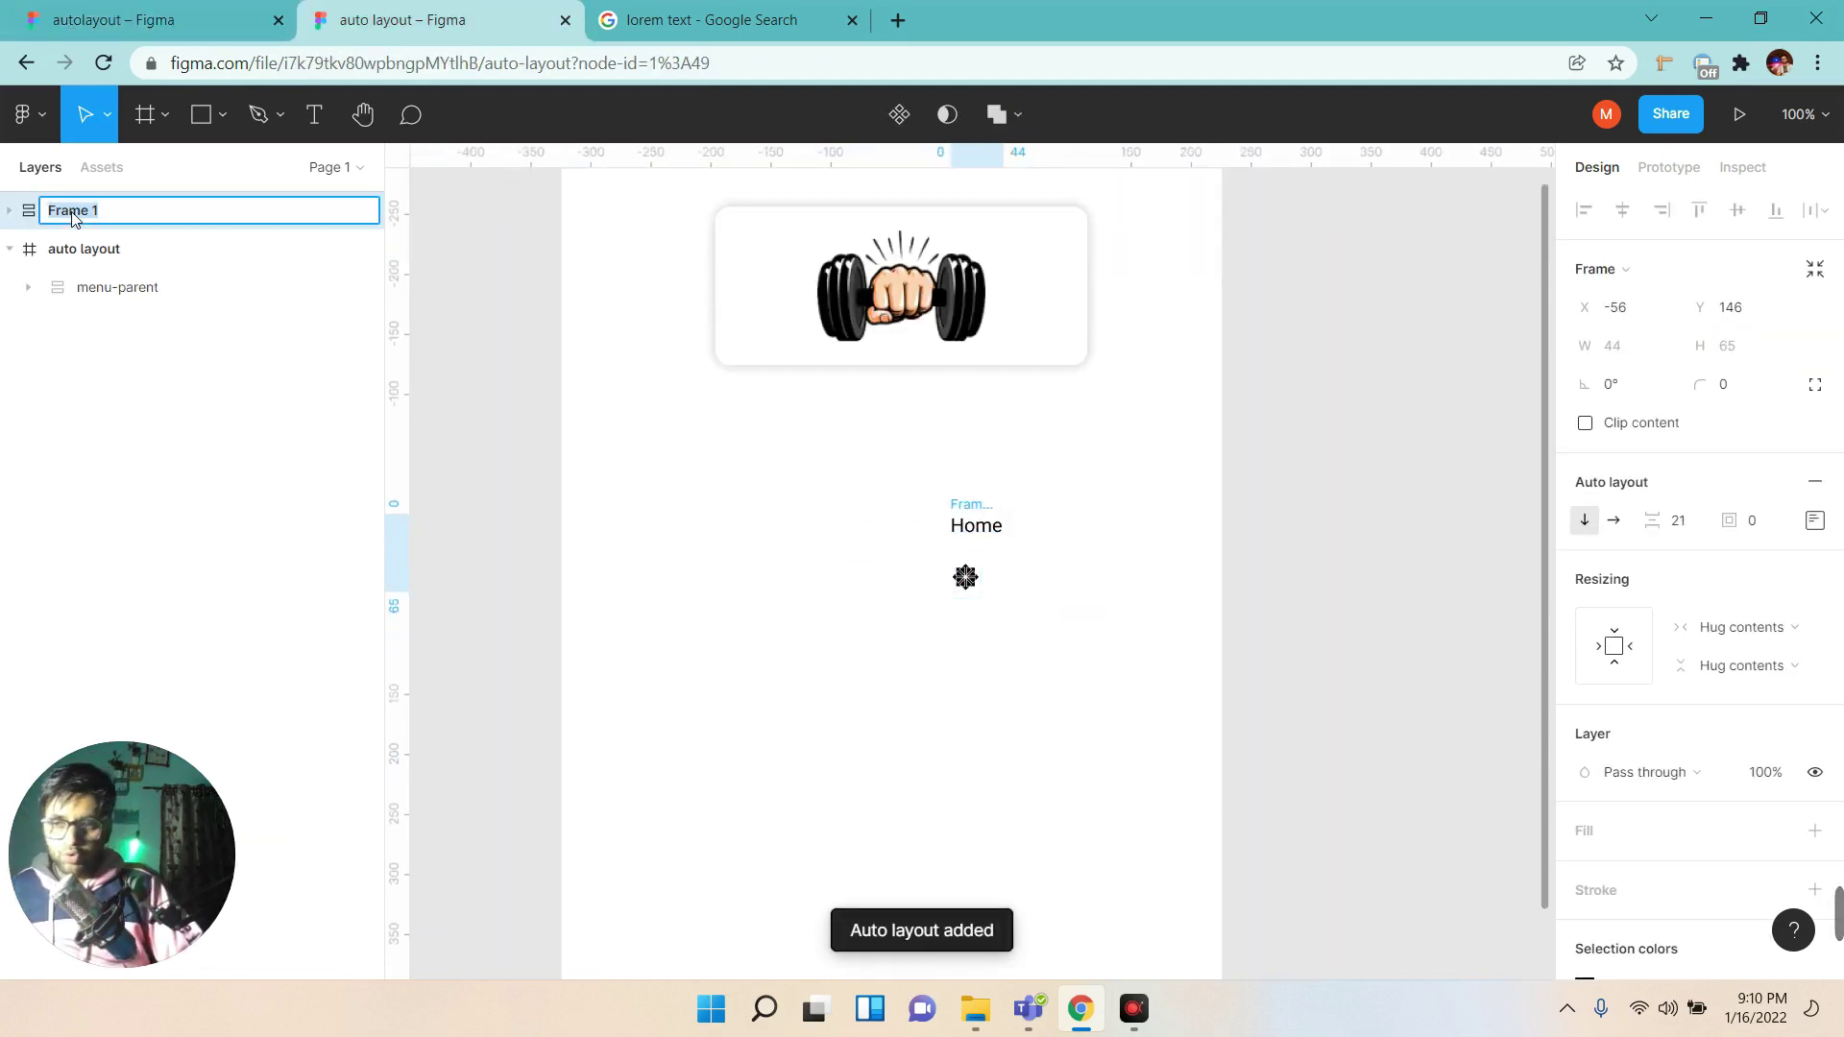
text(iten)
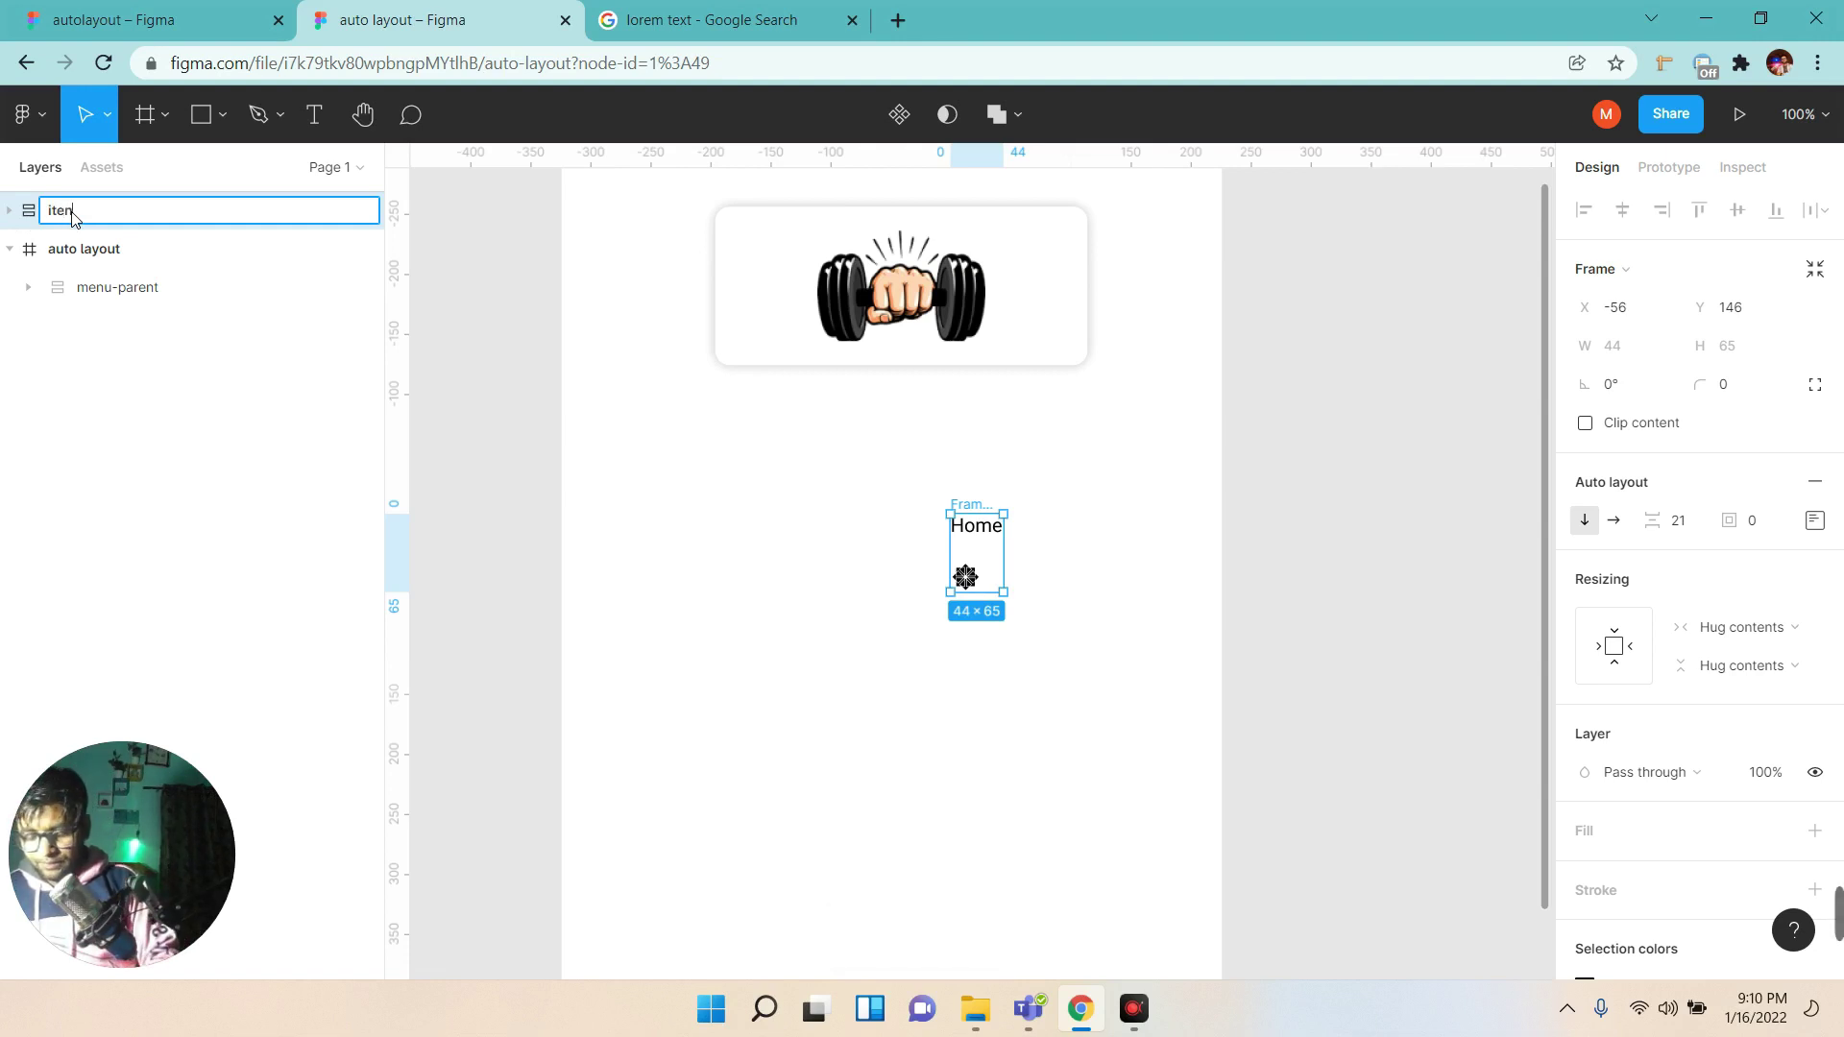
text(m)
key(BackSpace)
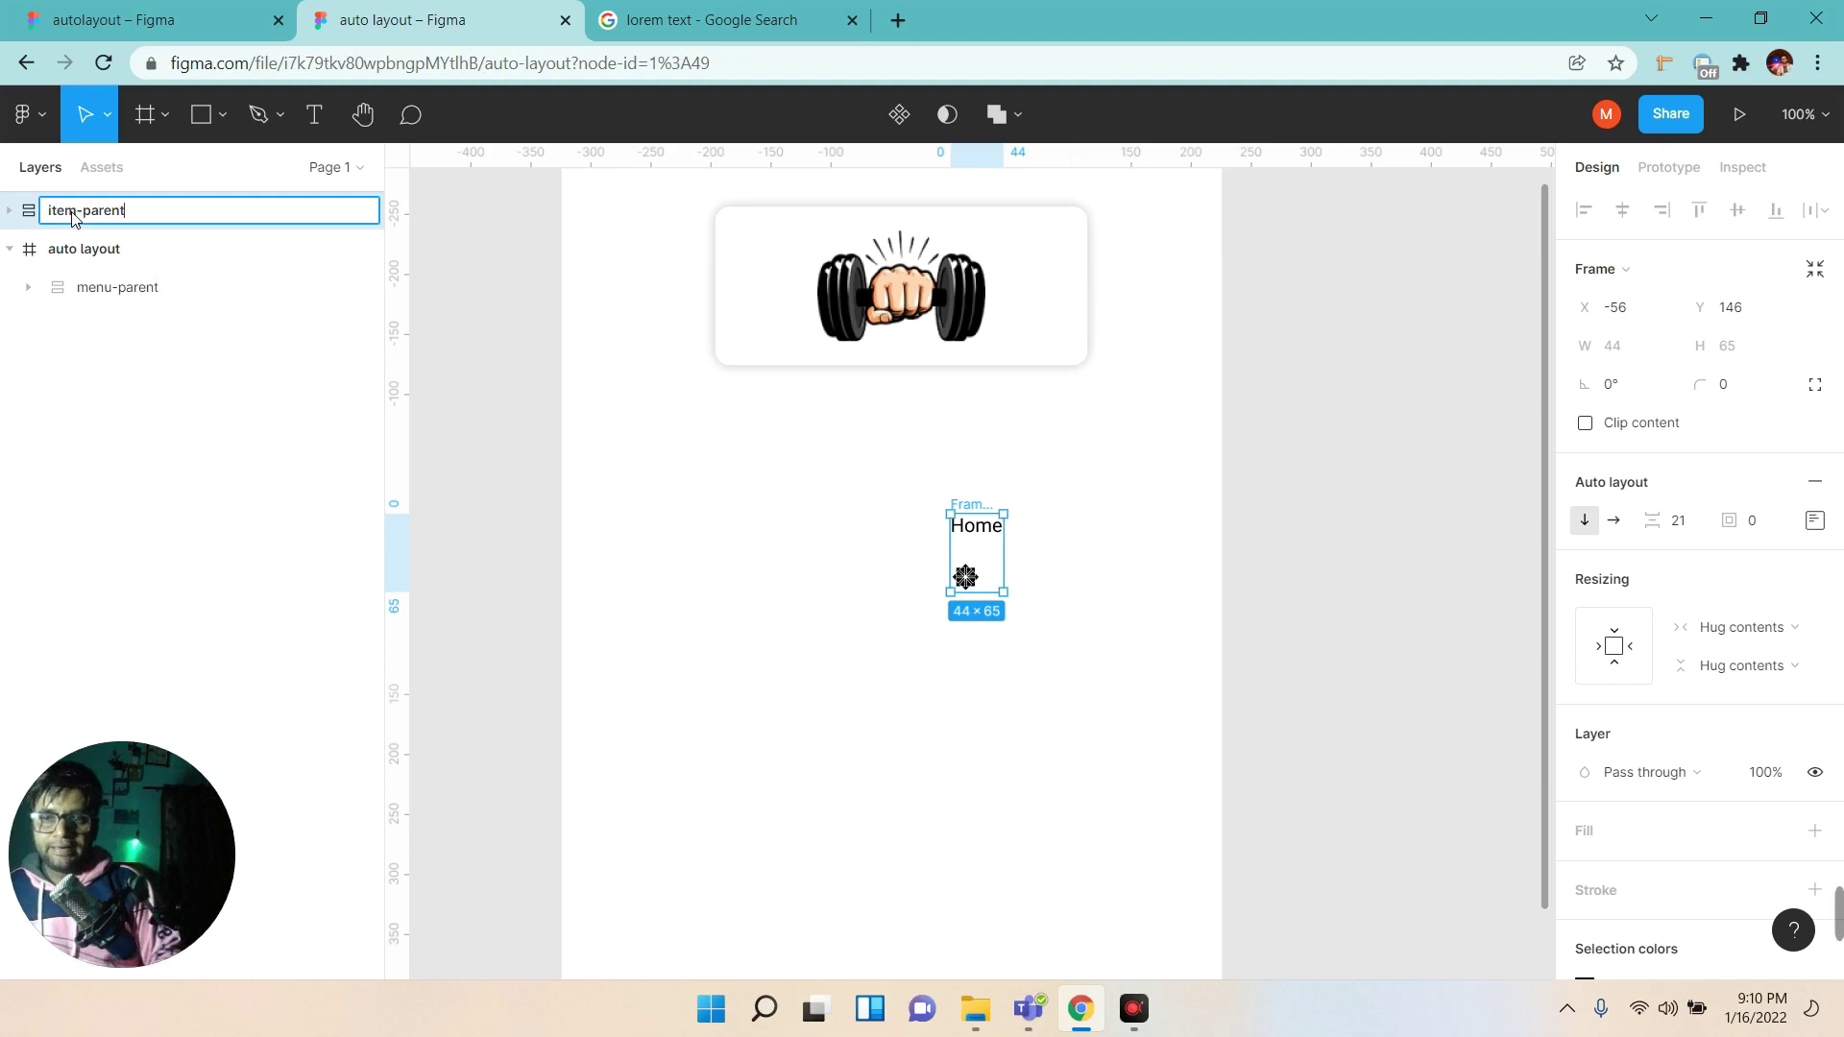
key(Return)
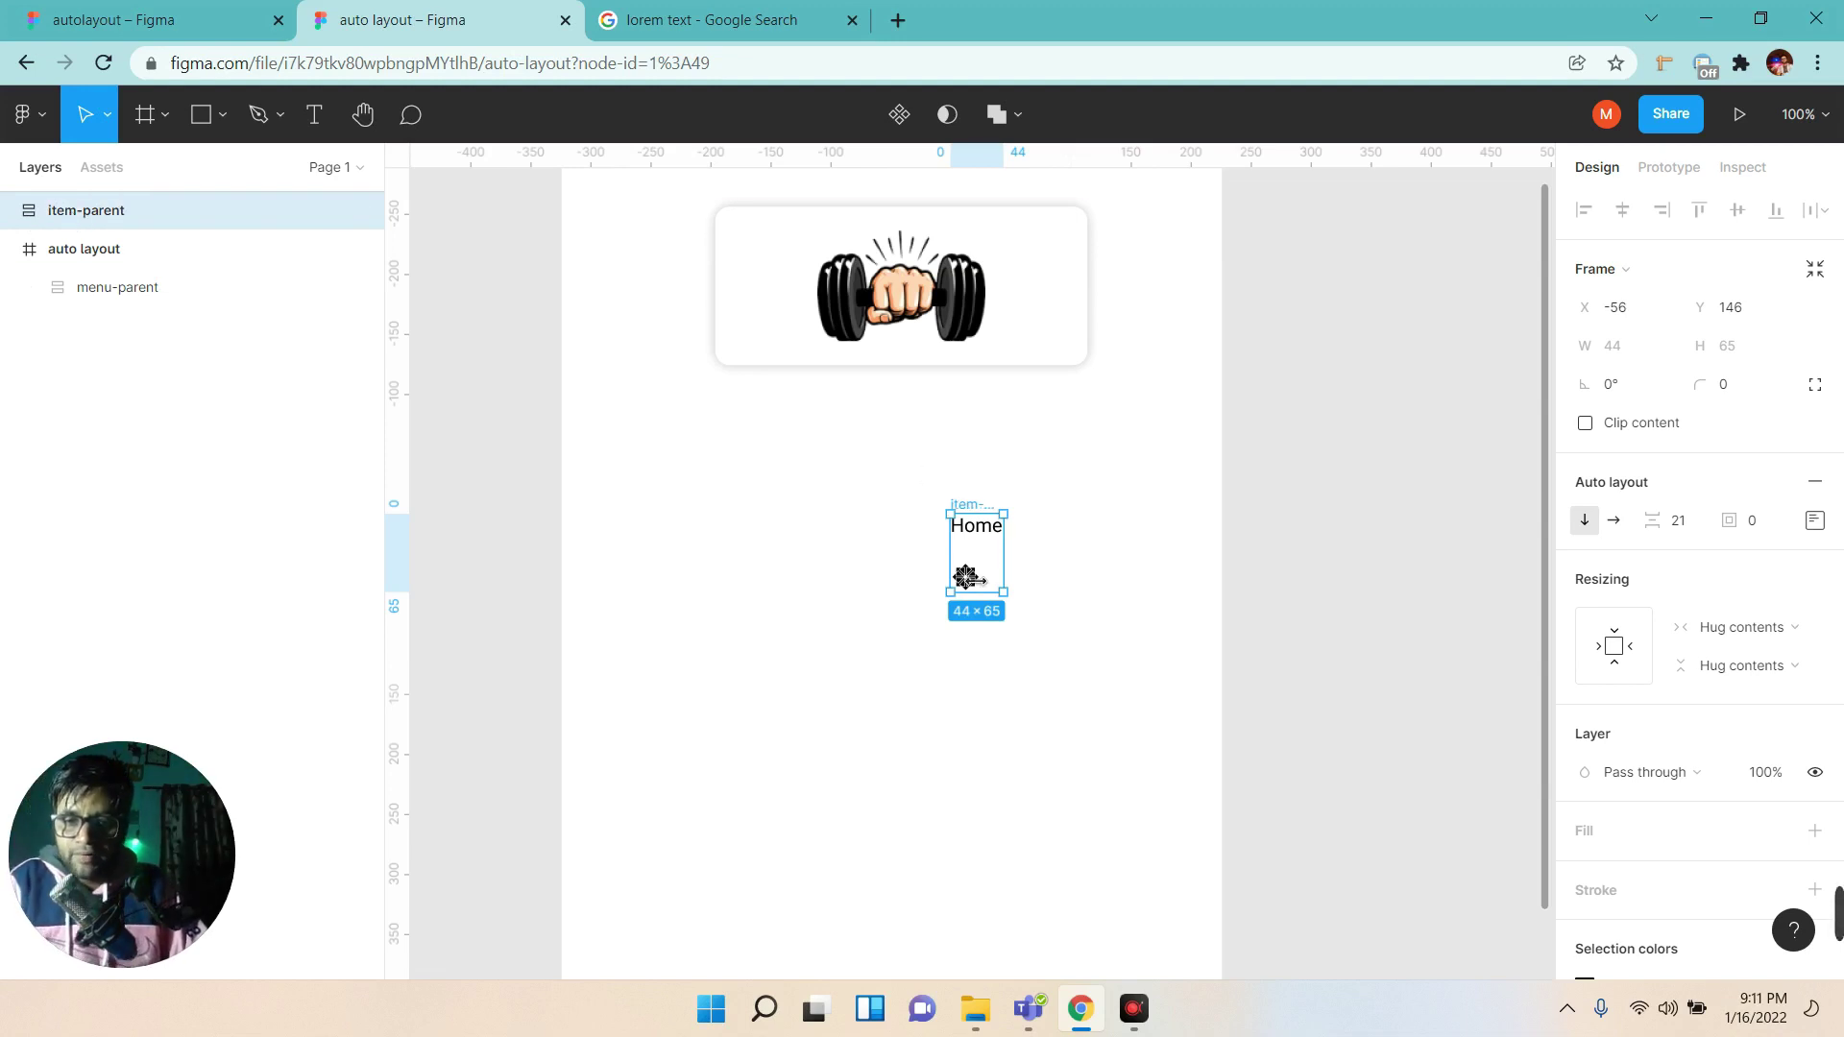
click(1613, 521)
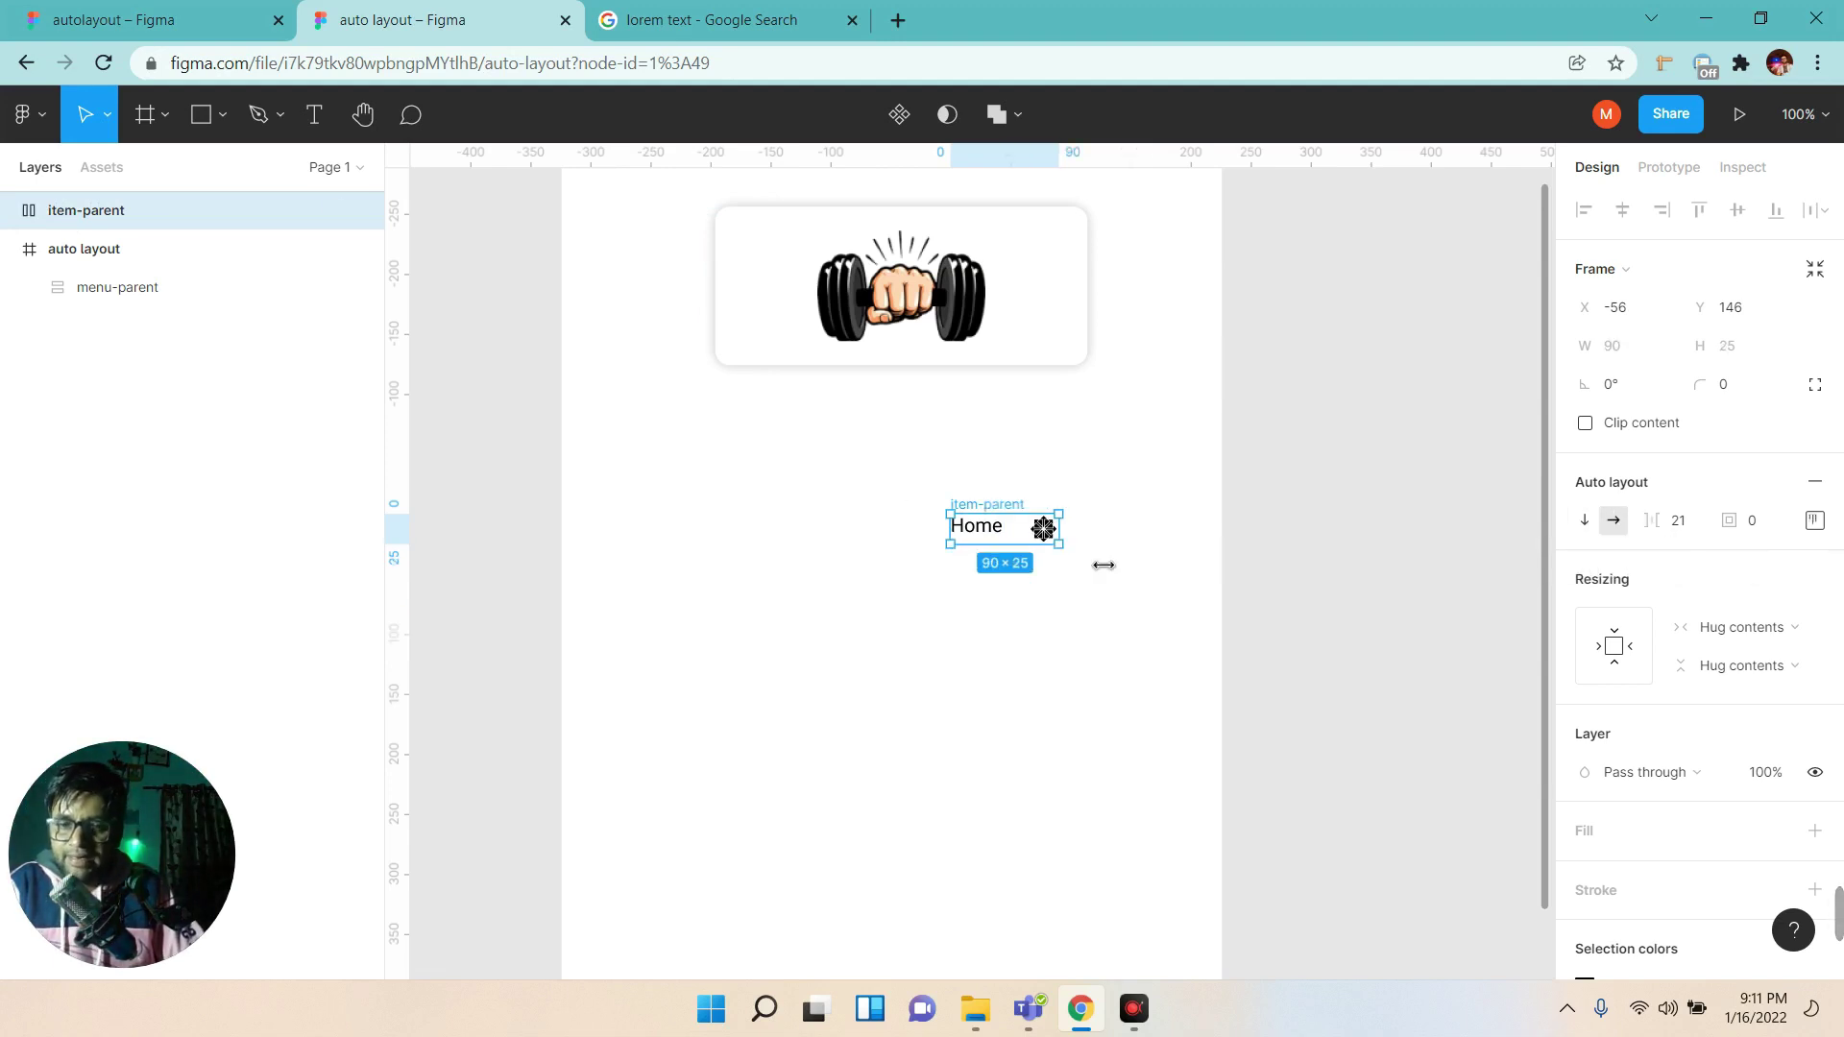
Reorder item-parent so the gear icon comes before the Home text.
click(12, 210)
click(109, 256)
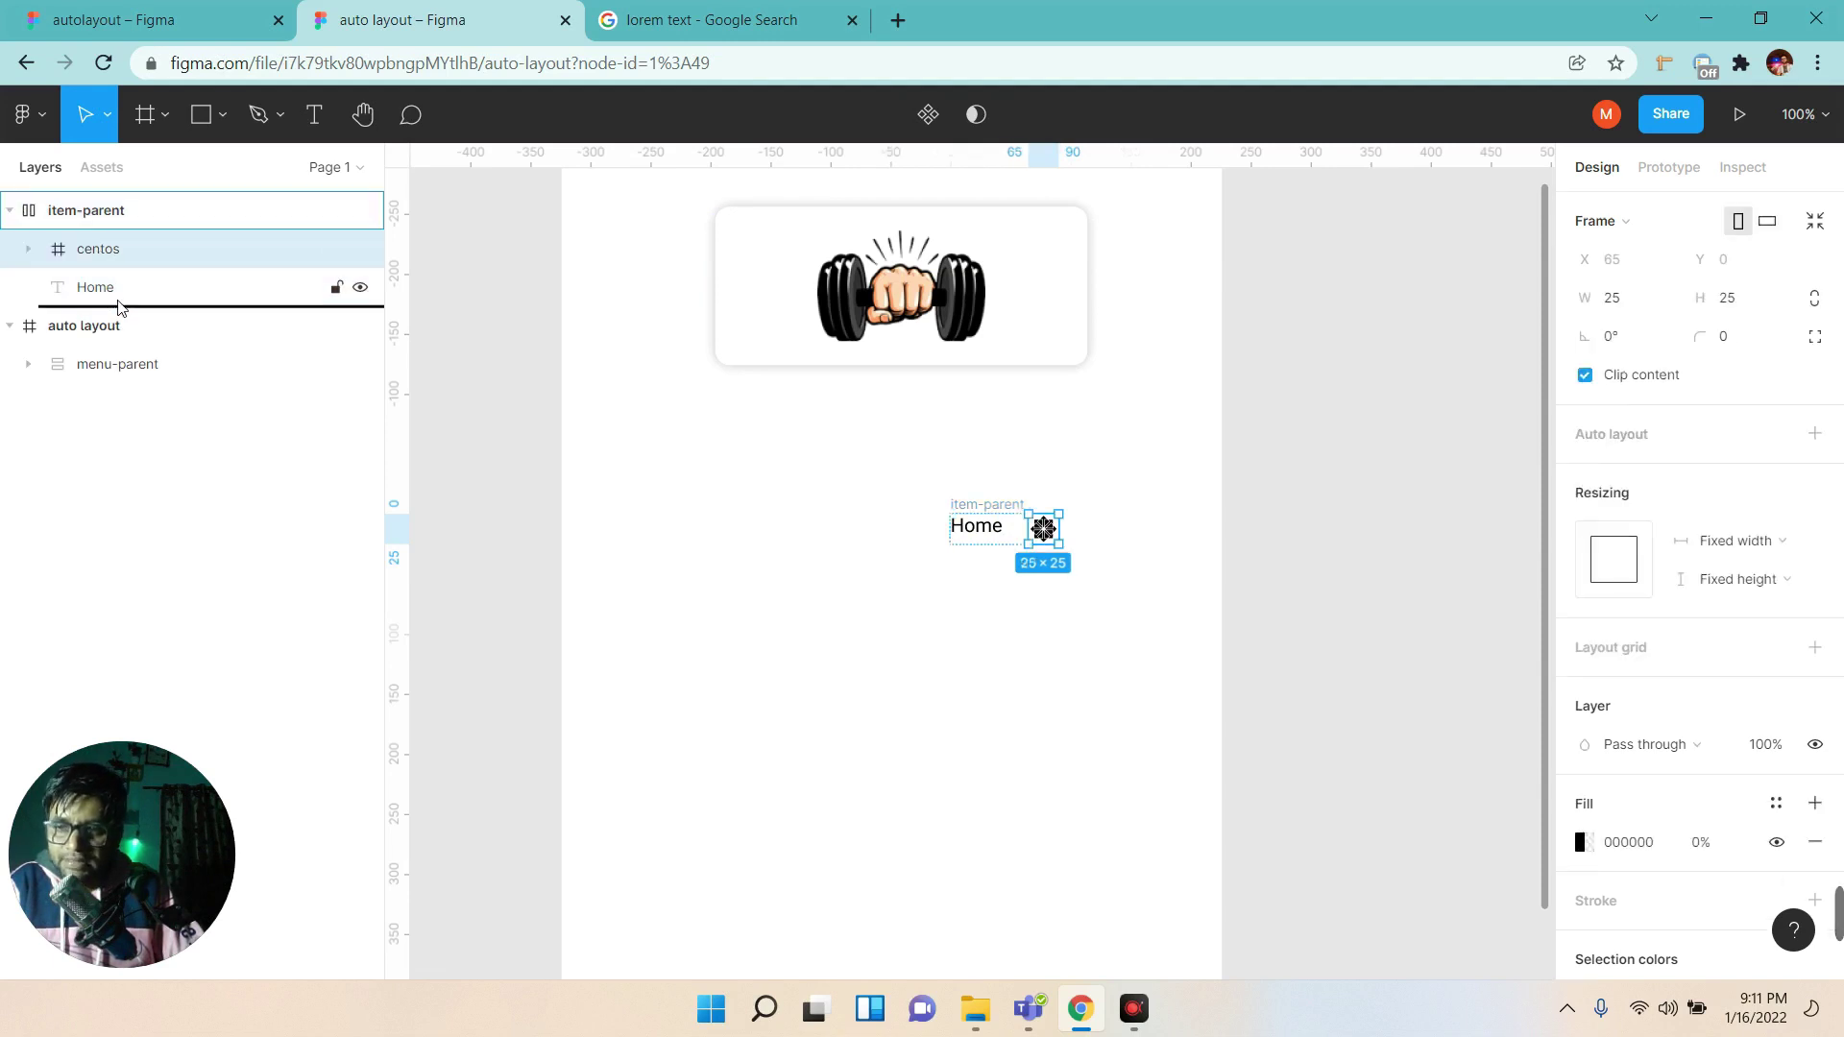
drag(116, 254, 119, 306)
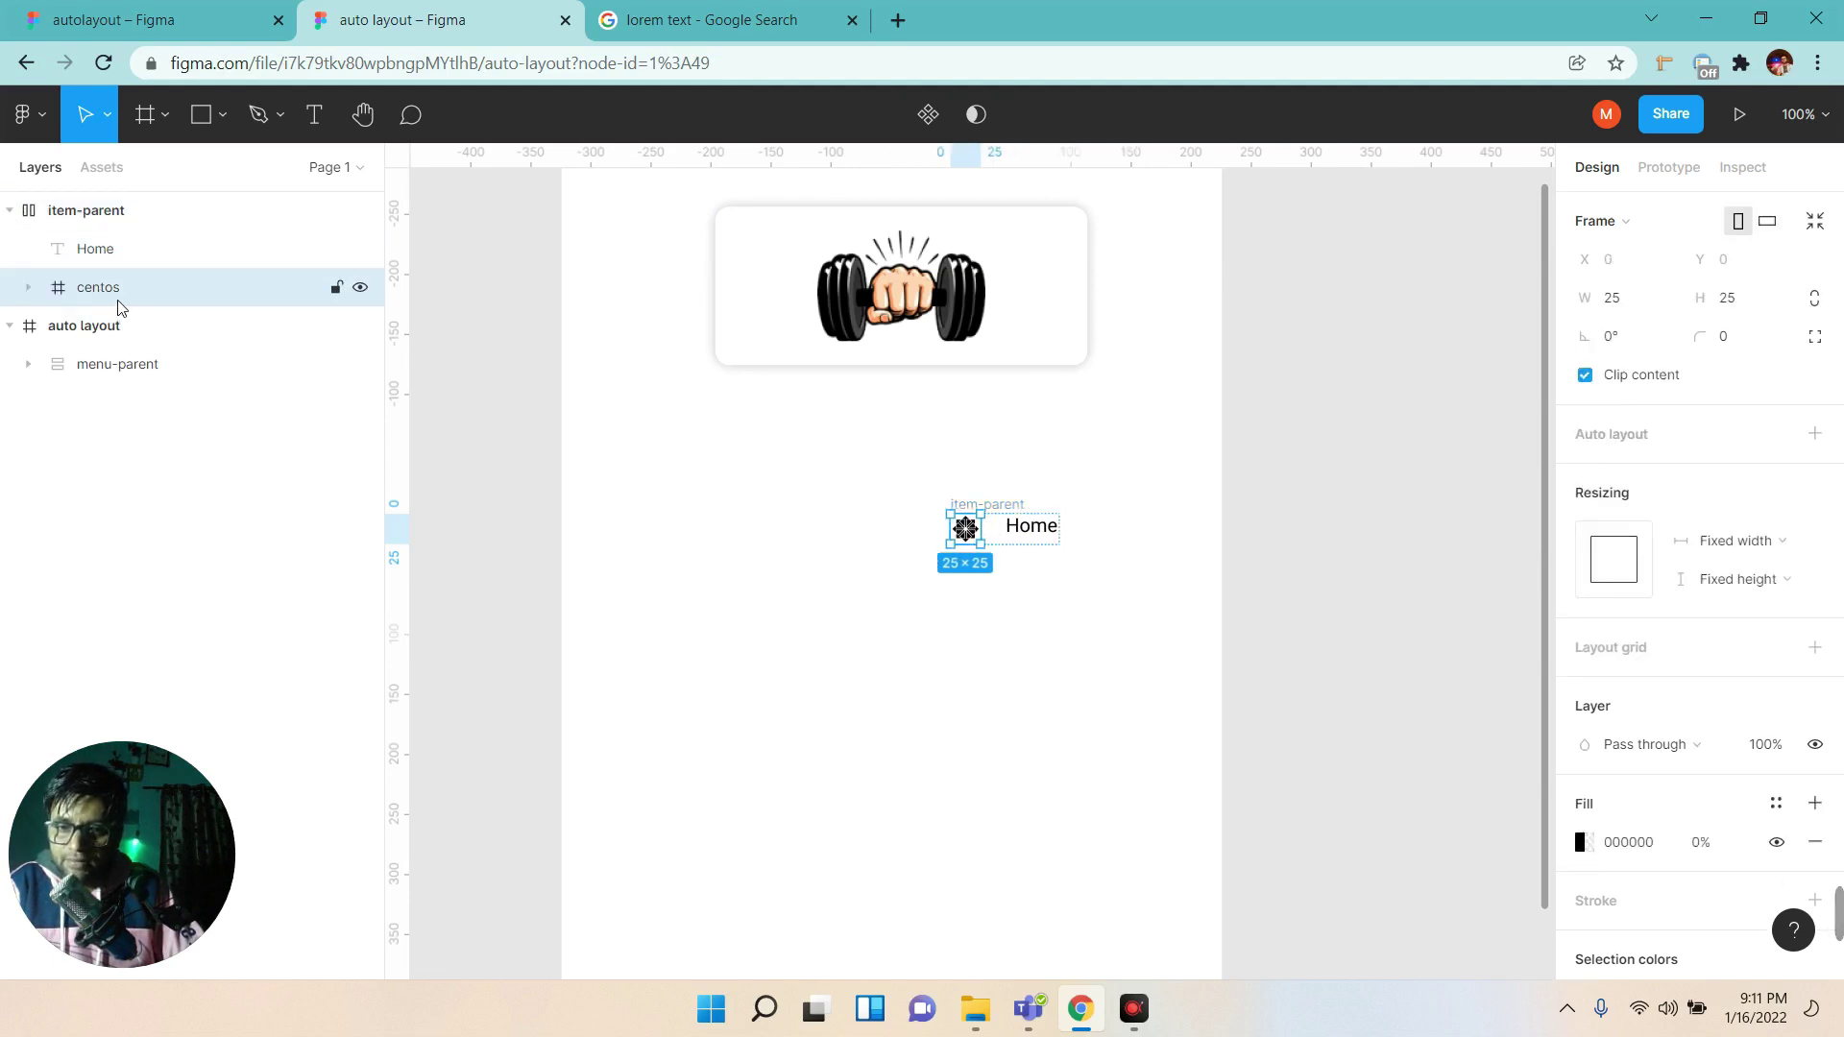
click(103, 213)
click(11, 210)
click(994, 589)
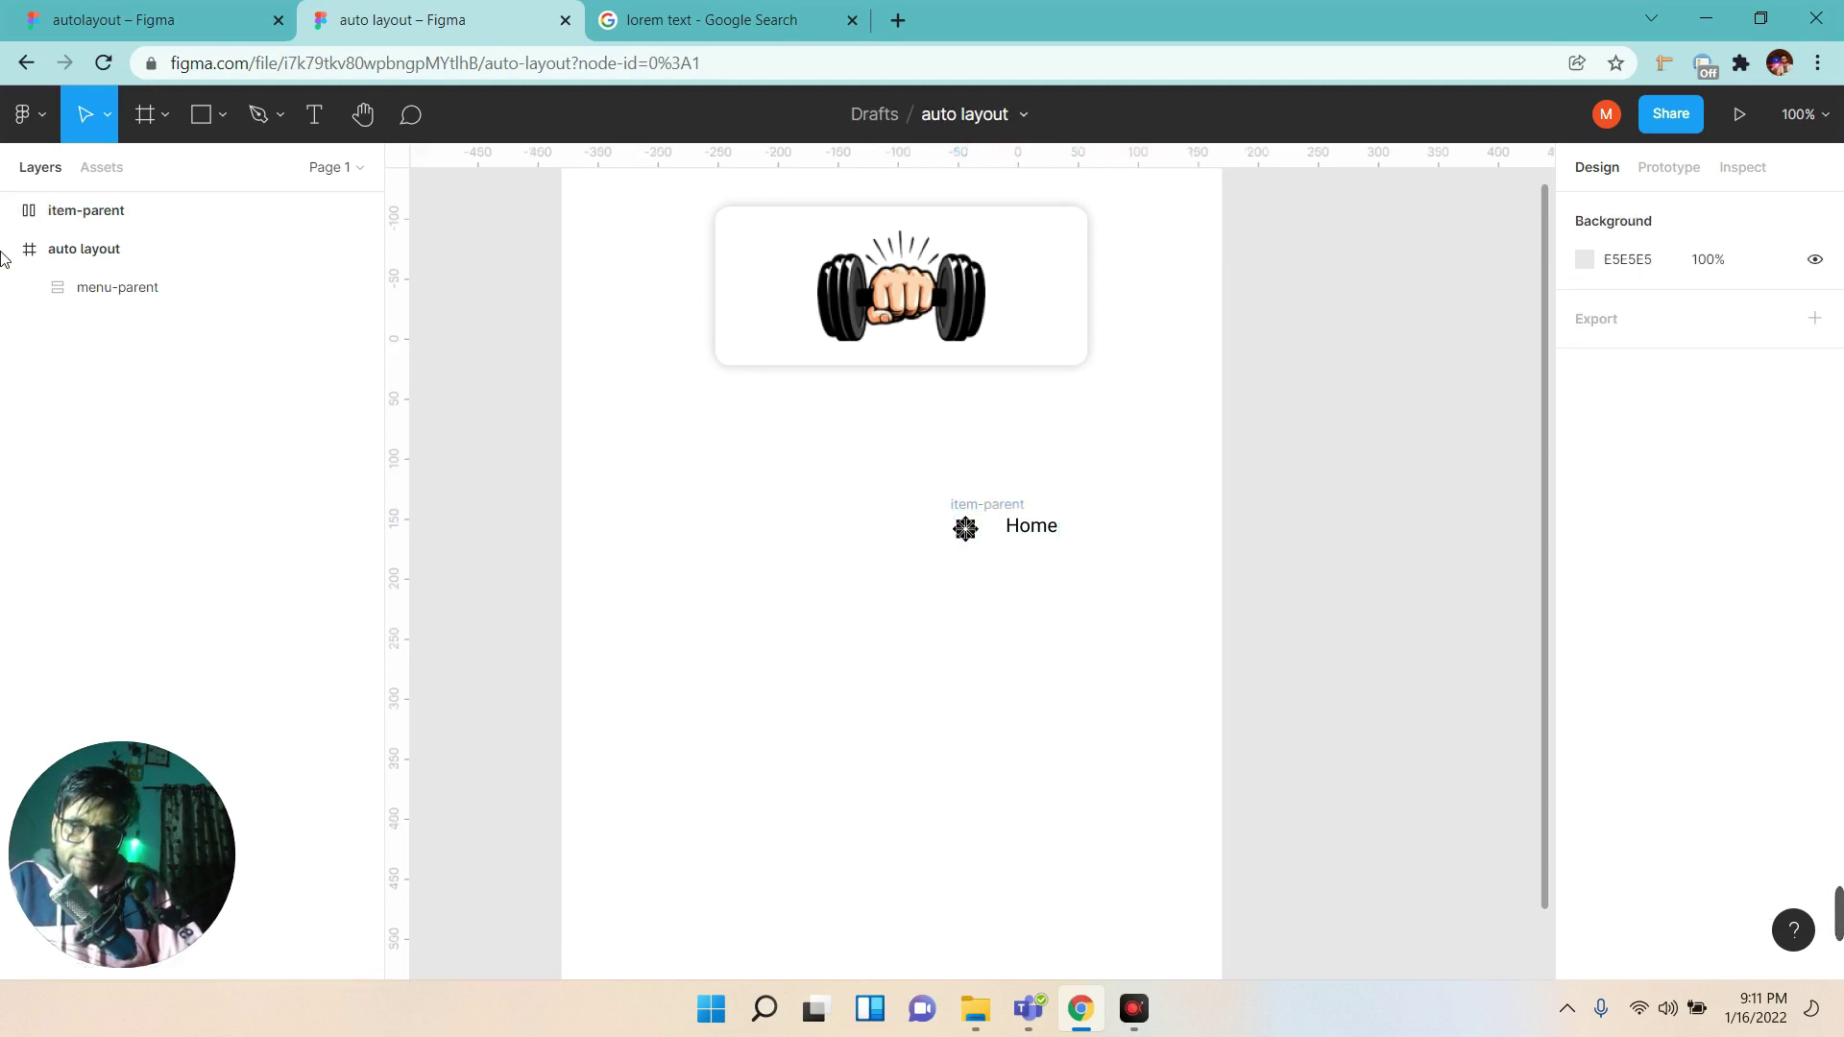
Centre item-parent's contents vertically and reduce the item spacing to 12.
click(40, 217)
click(1812, 522)
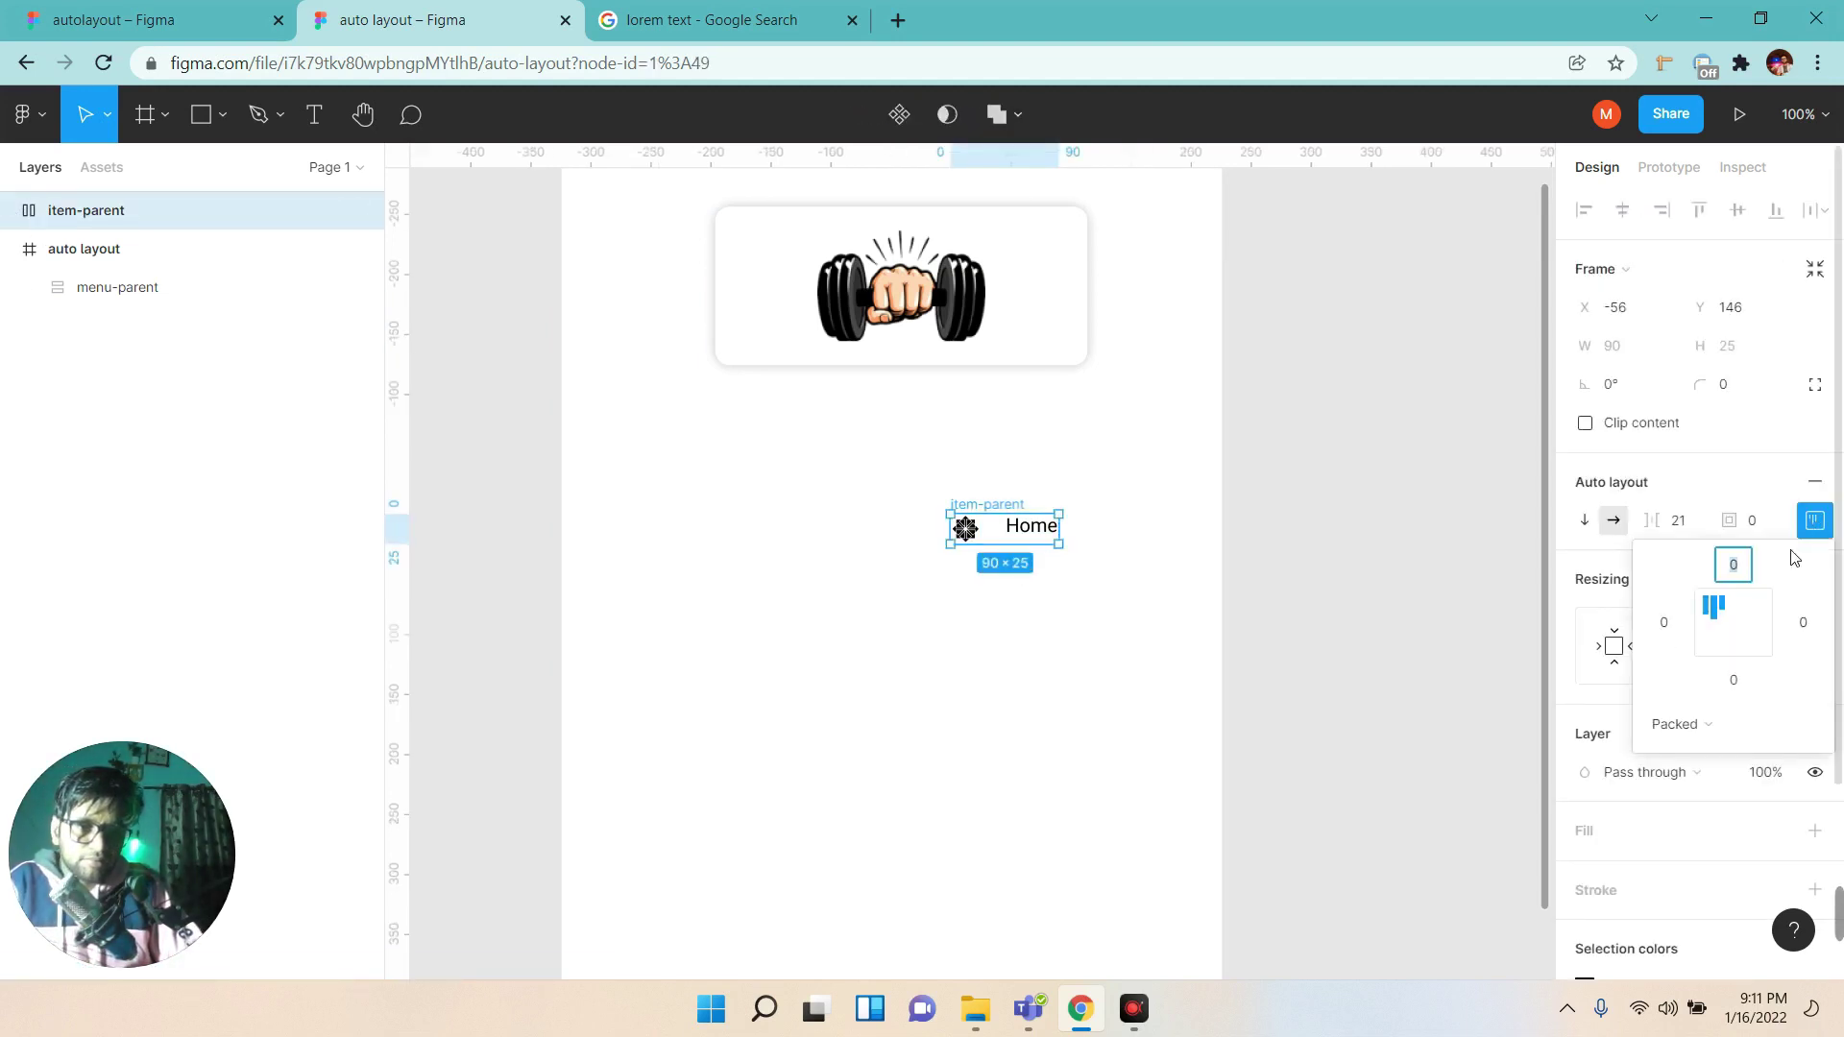
click(1733, 625)
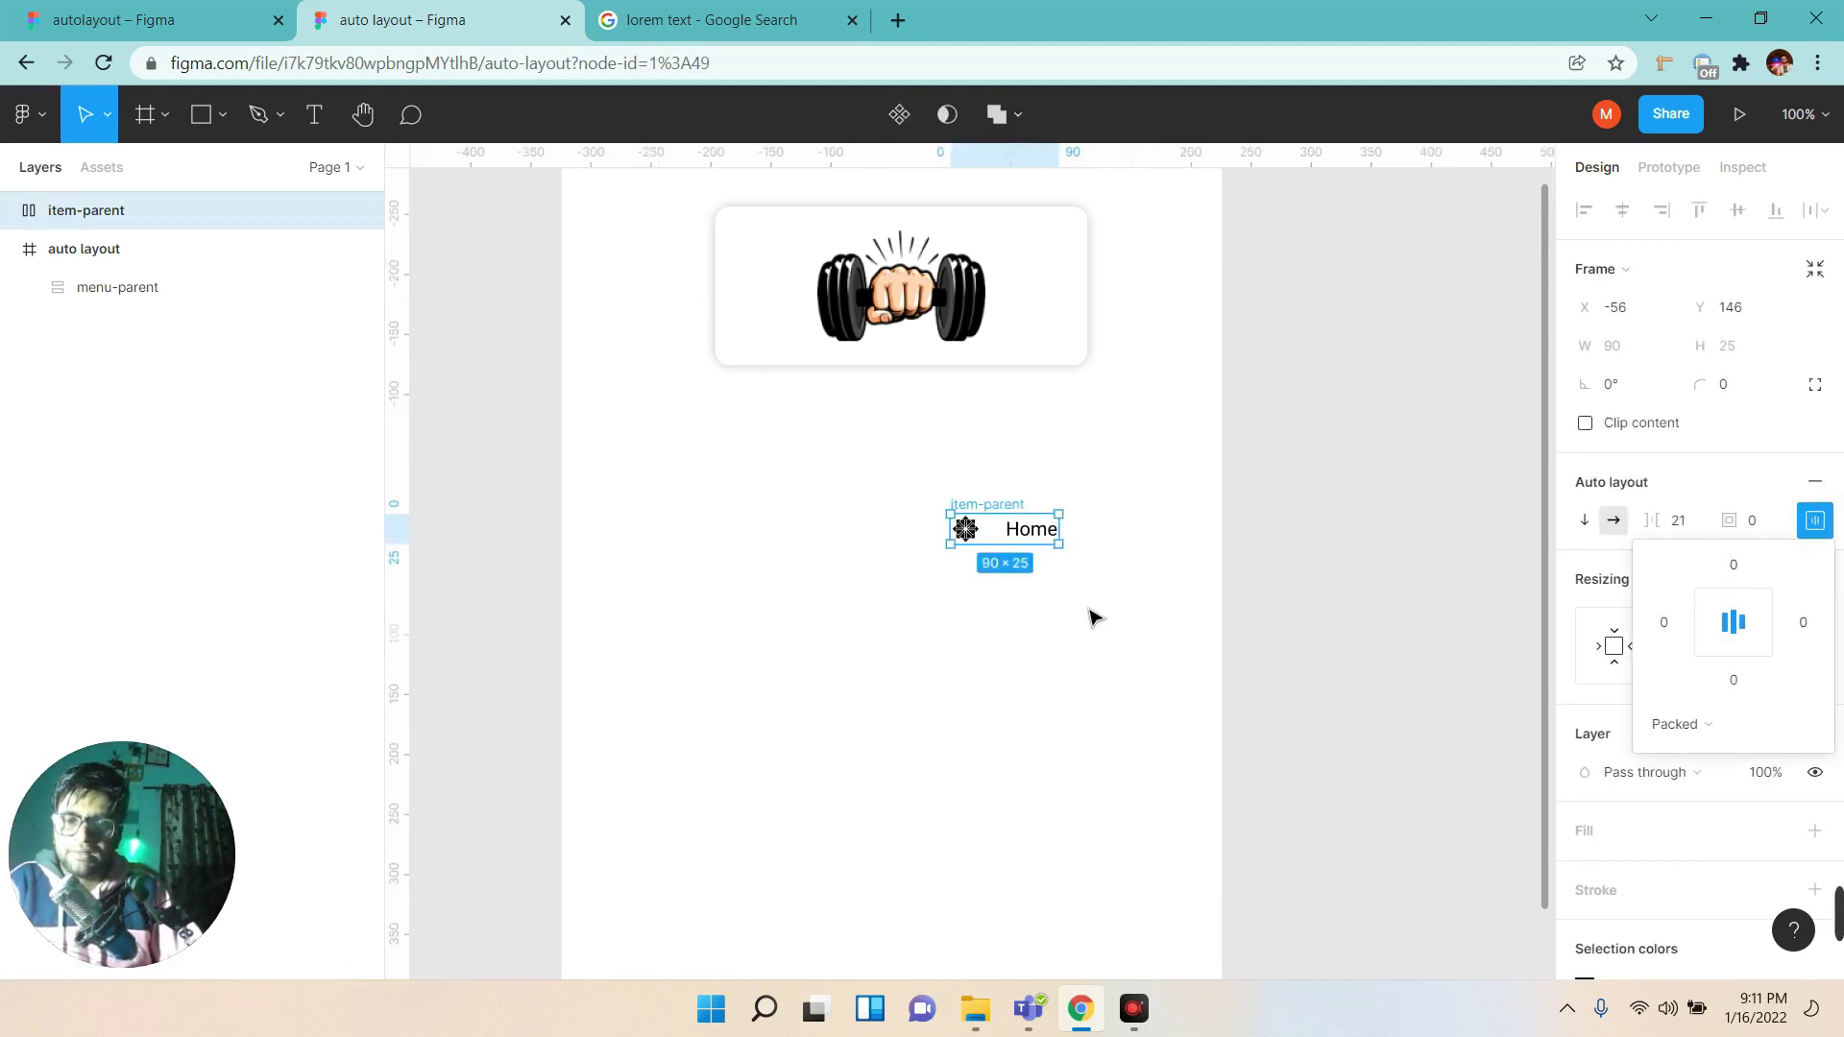
click(1027, 588)
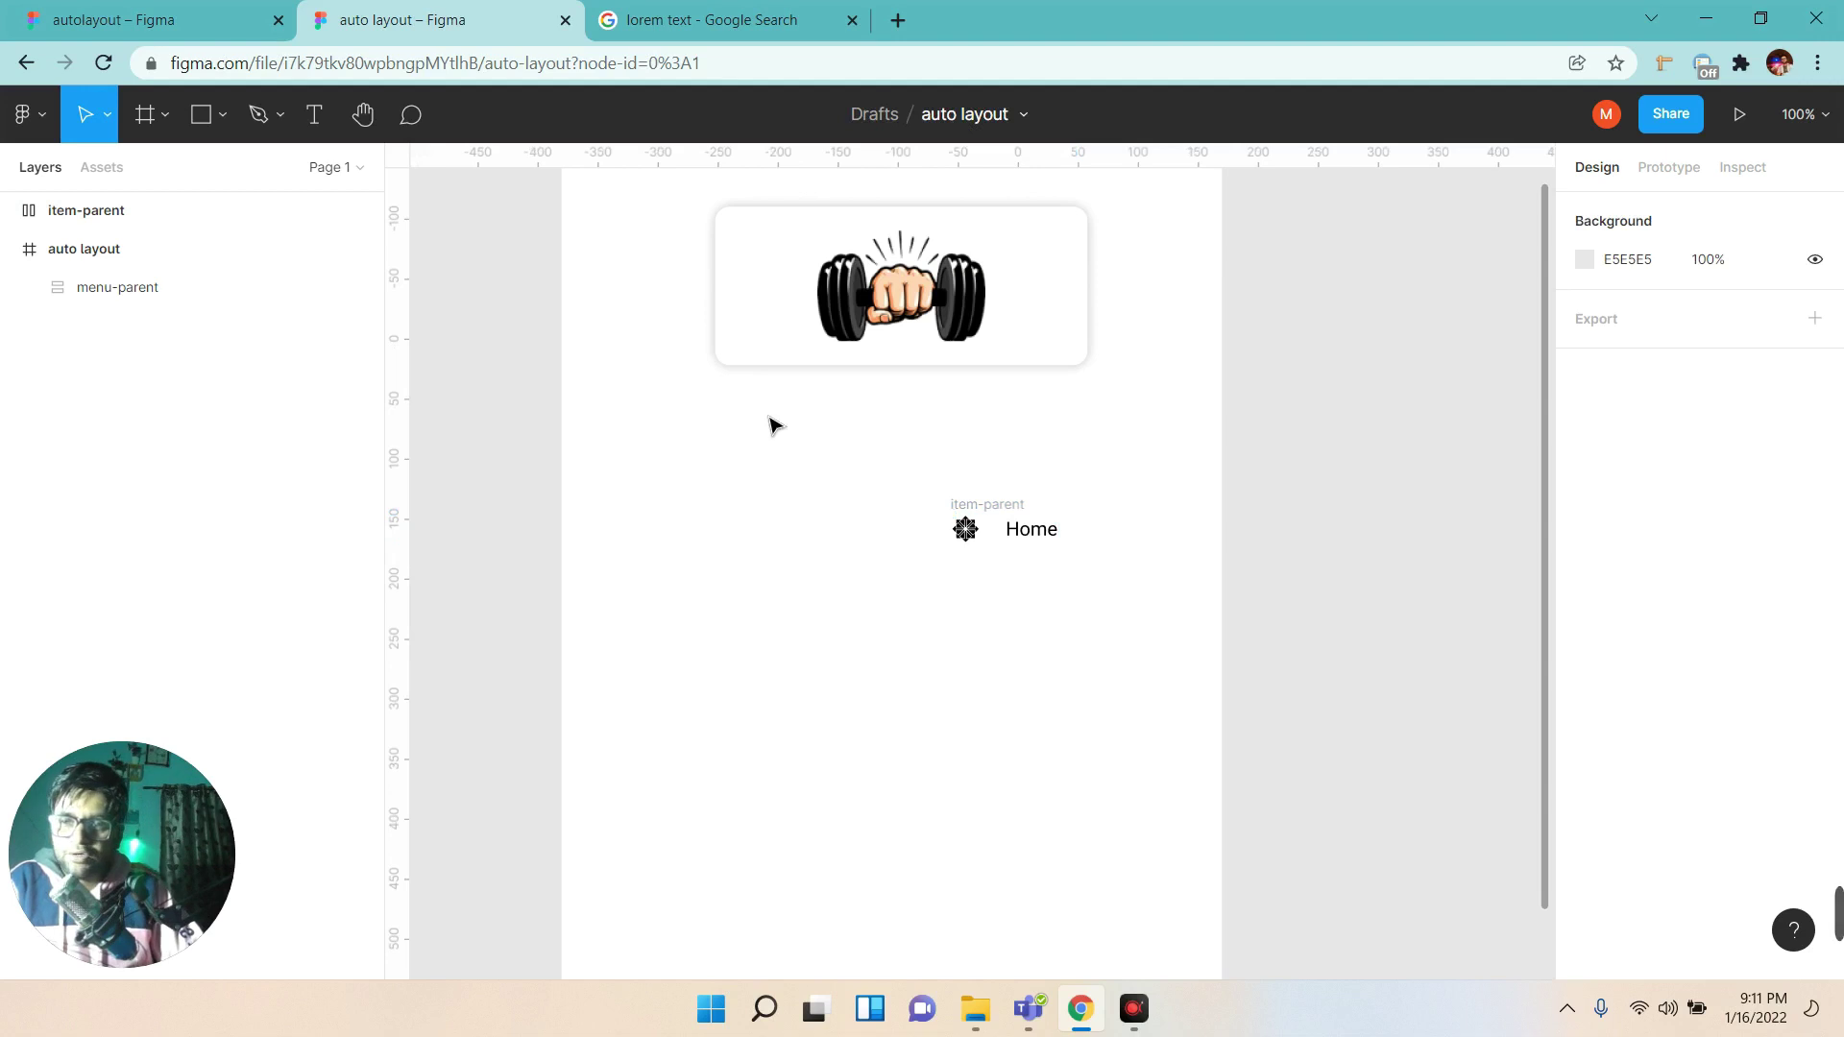
click(67, 213)
drag(1682, 523, 1675, 530)
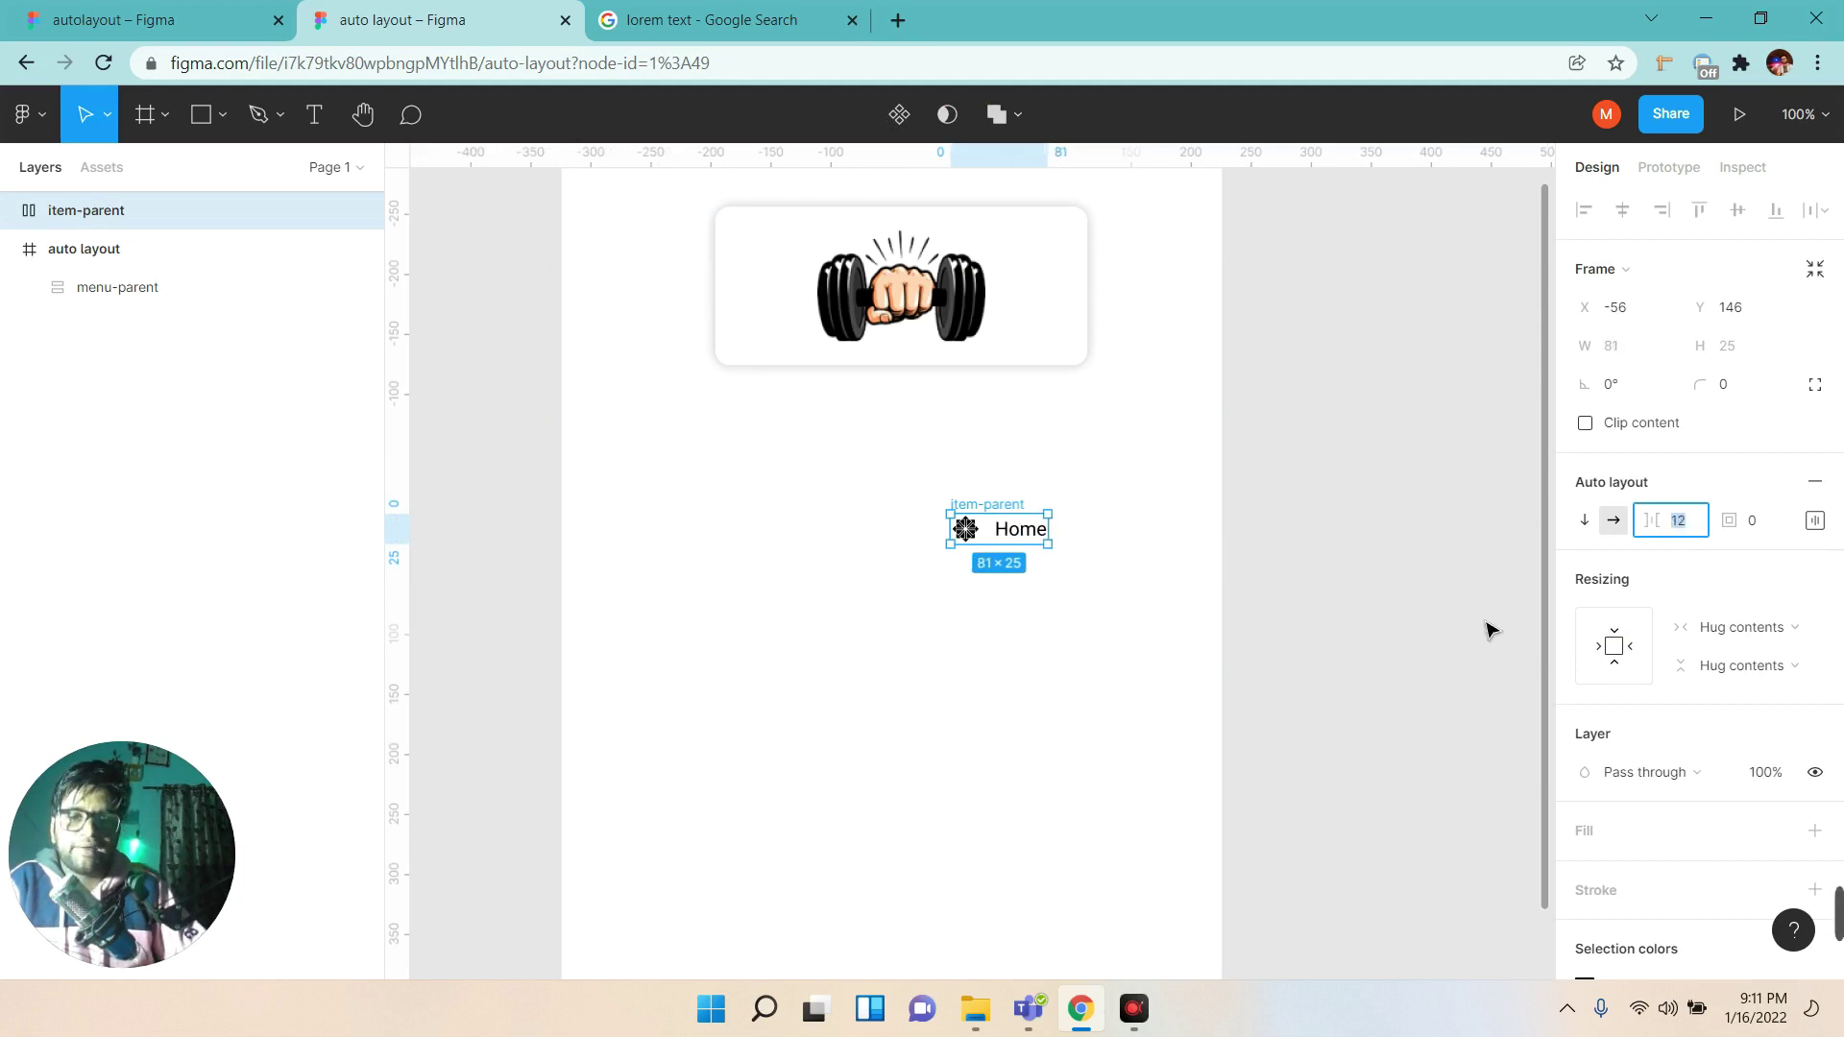
click(1018, 737)
click(1023, 538)
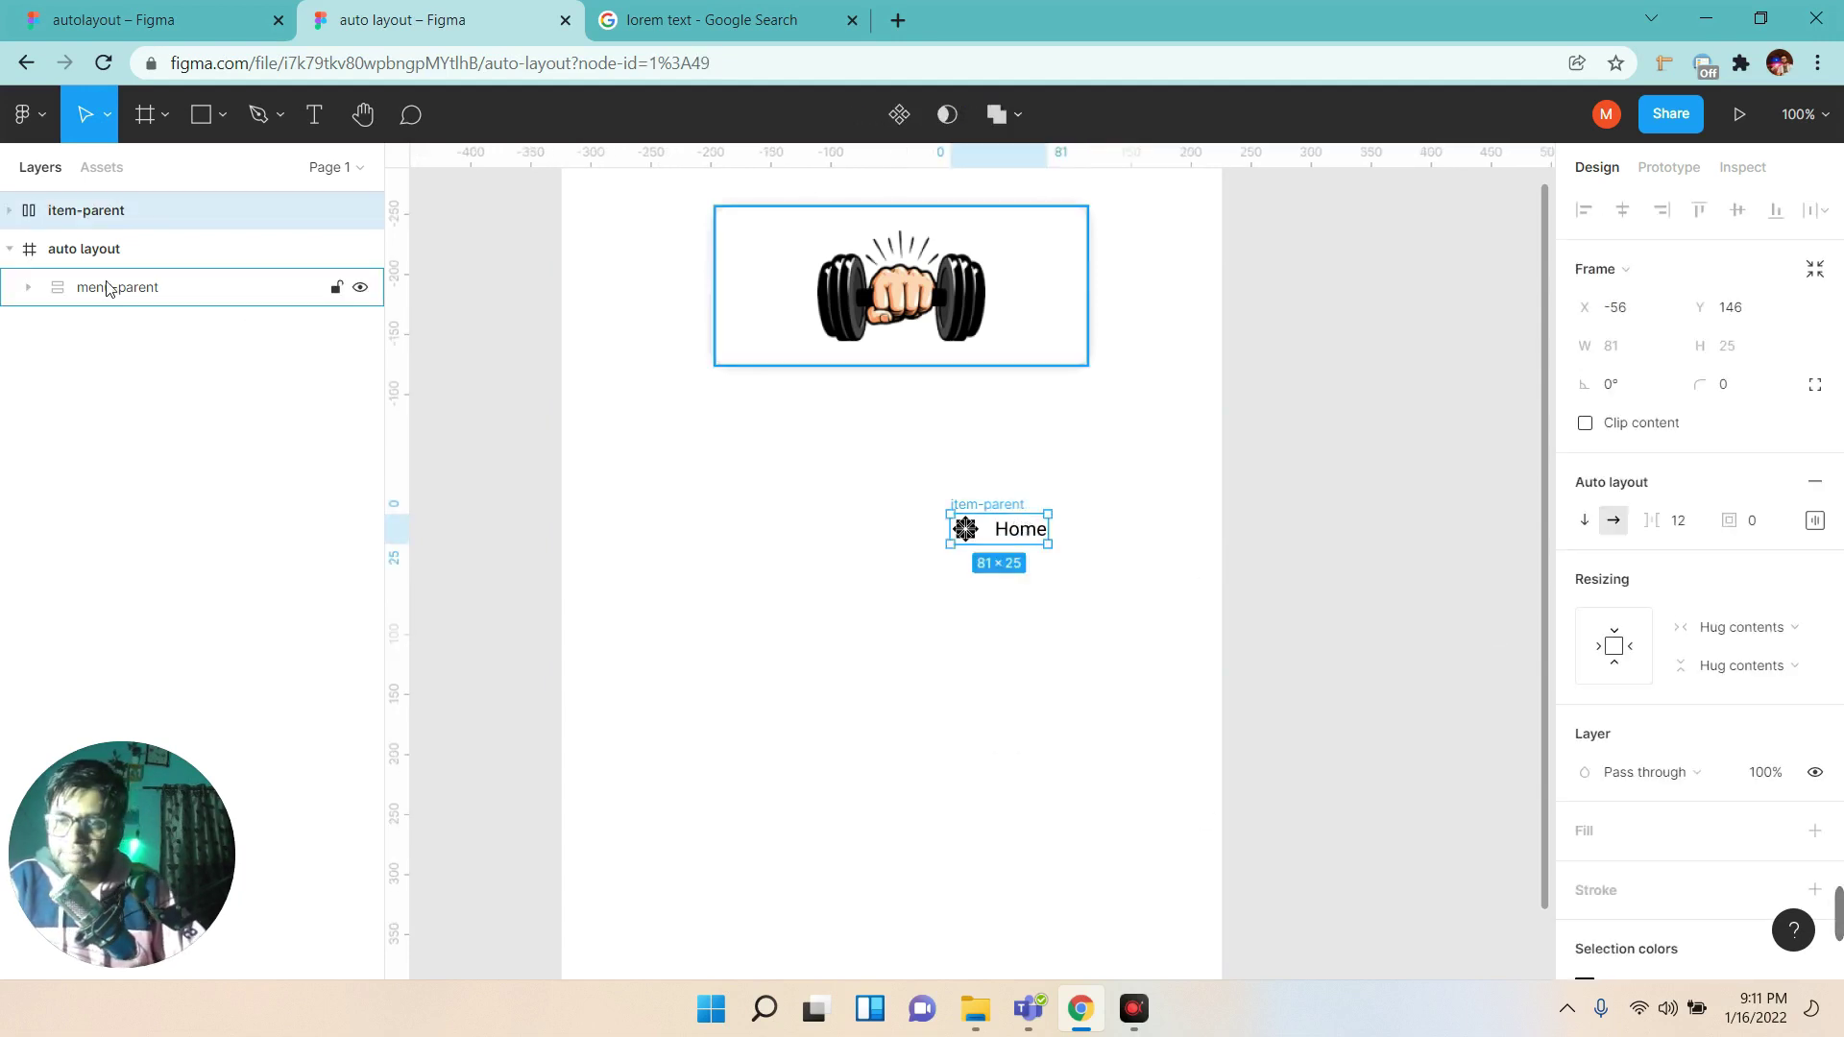
Move the Home item into the menu card below the logo, then duplicate it as 'About Us'.
click(27, 287)
click(149, 289)
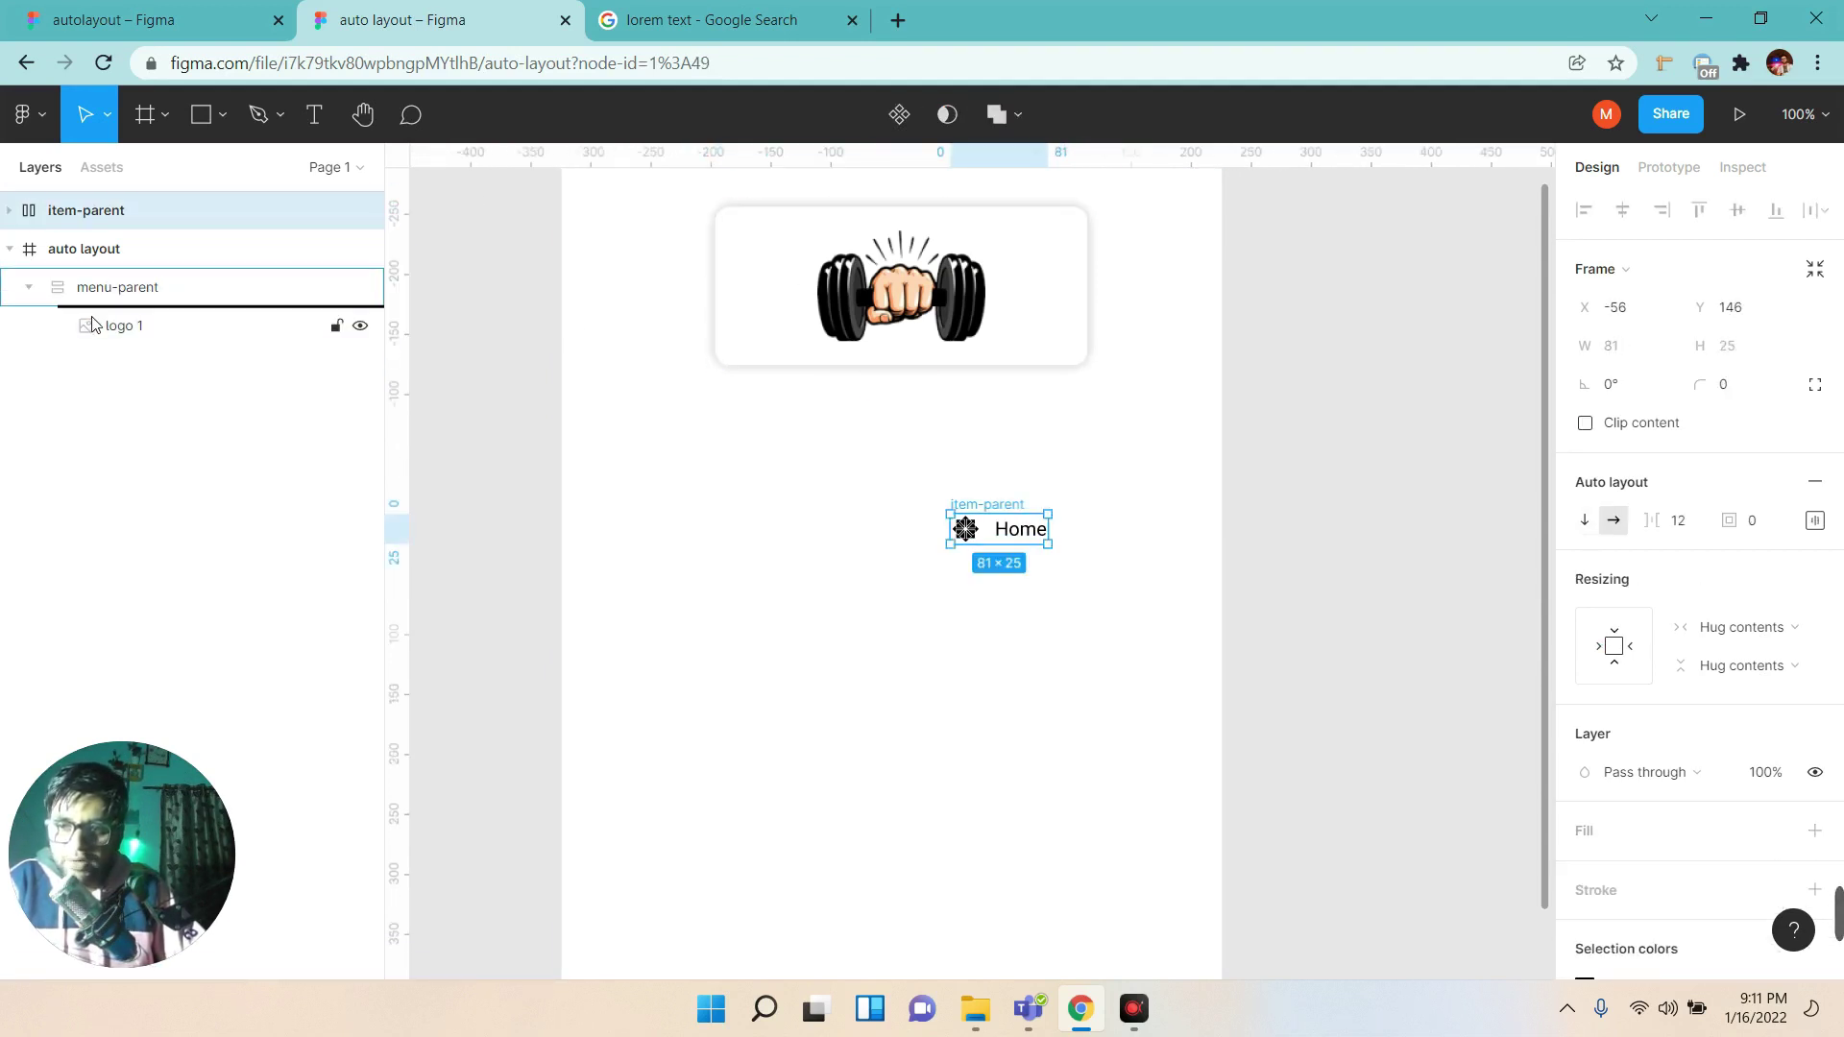
drag(56, 220, 87, 308)
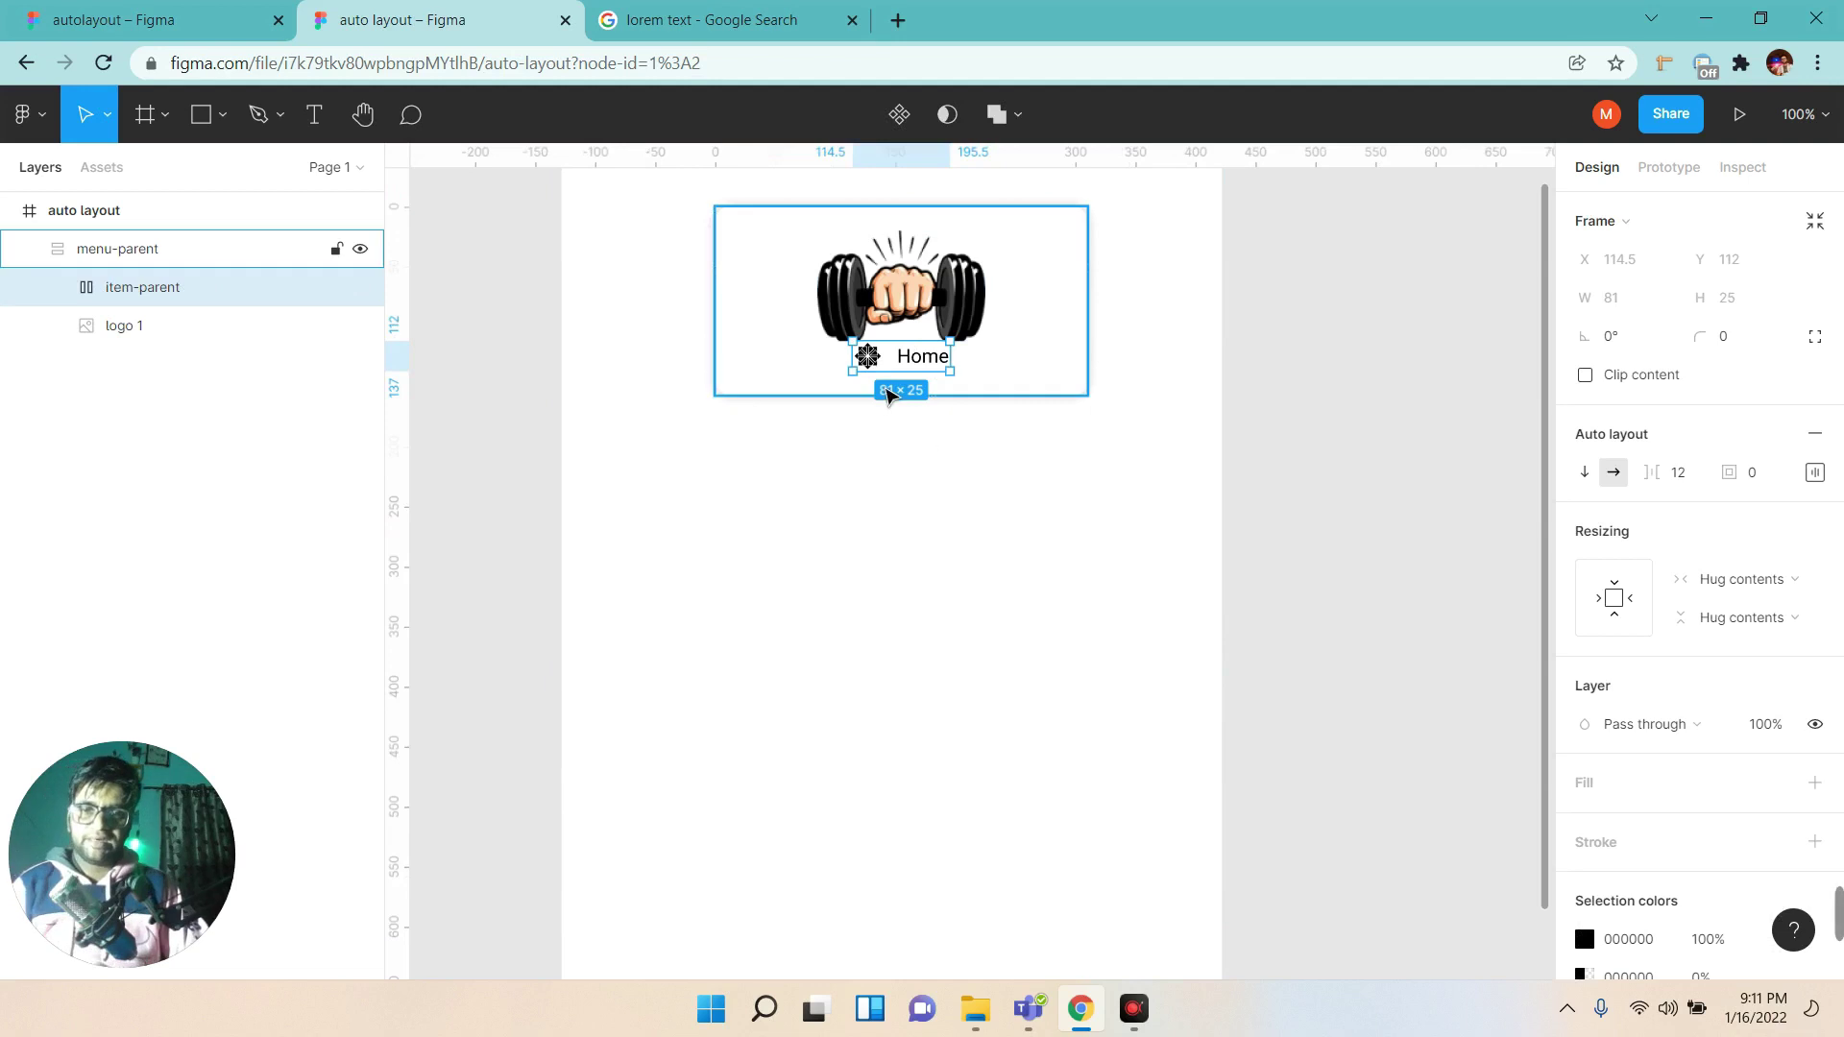
key(ctrl+d)
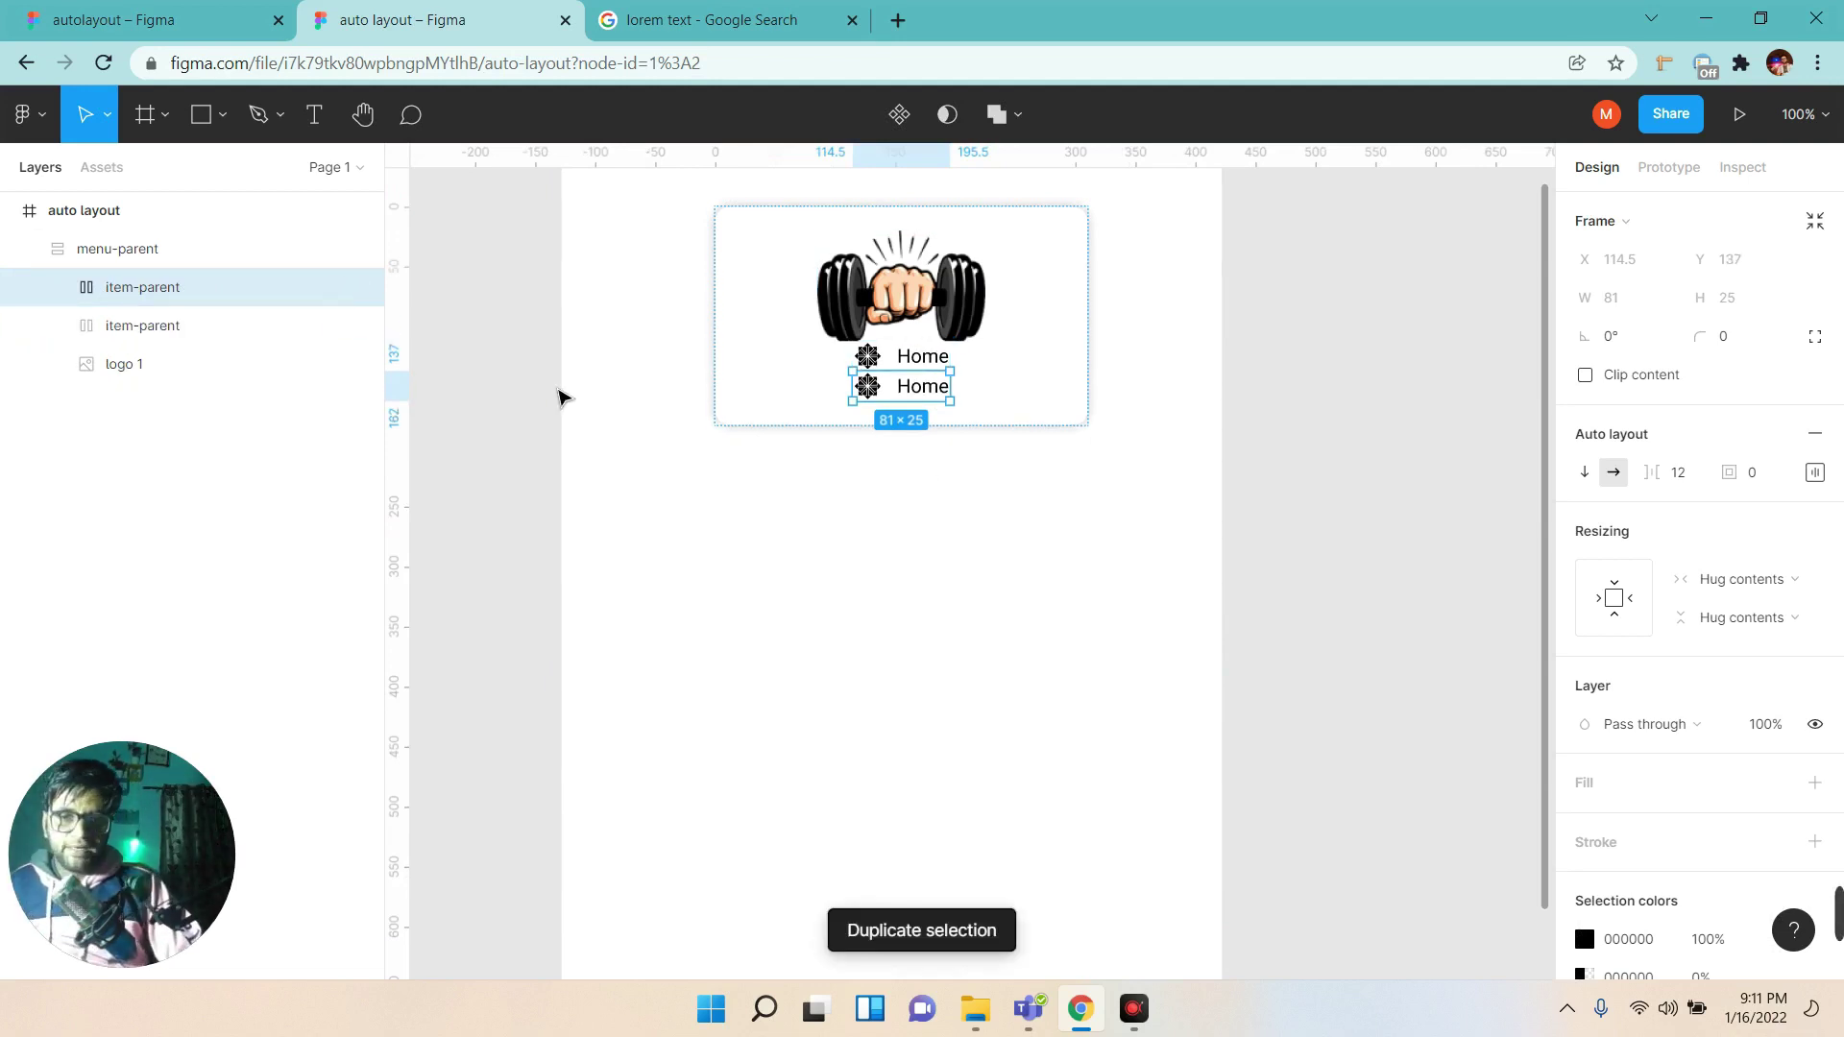
double_click(939, 394)
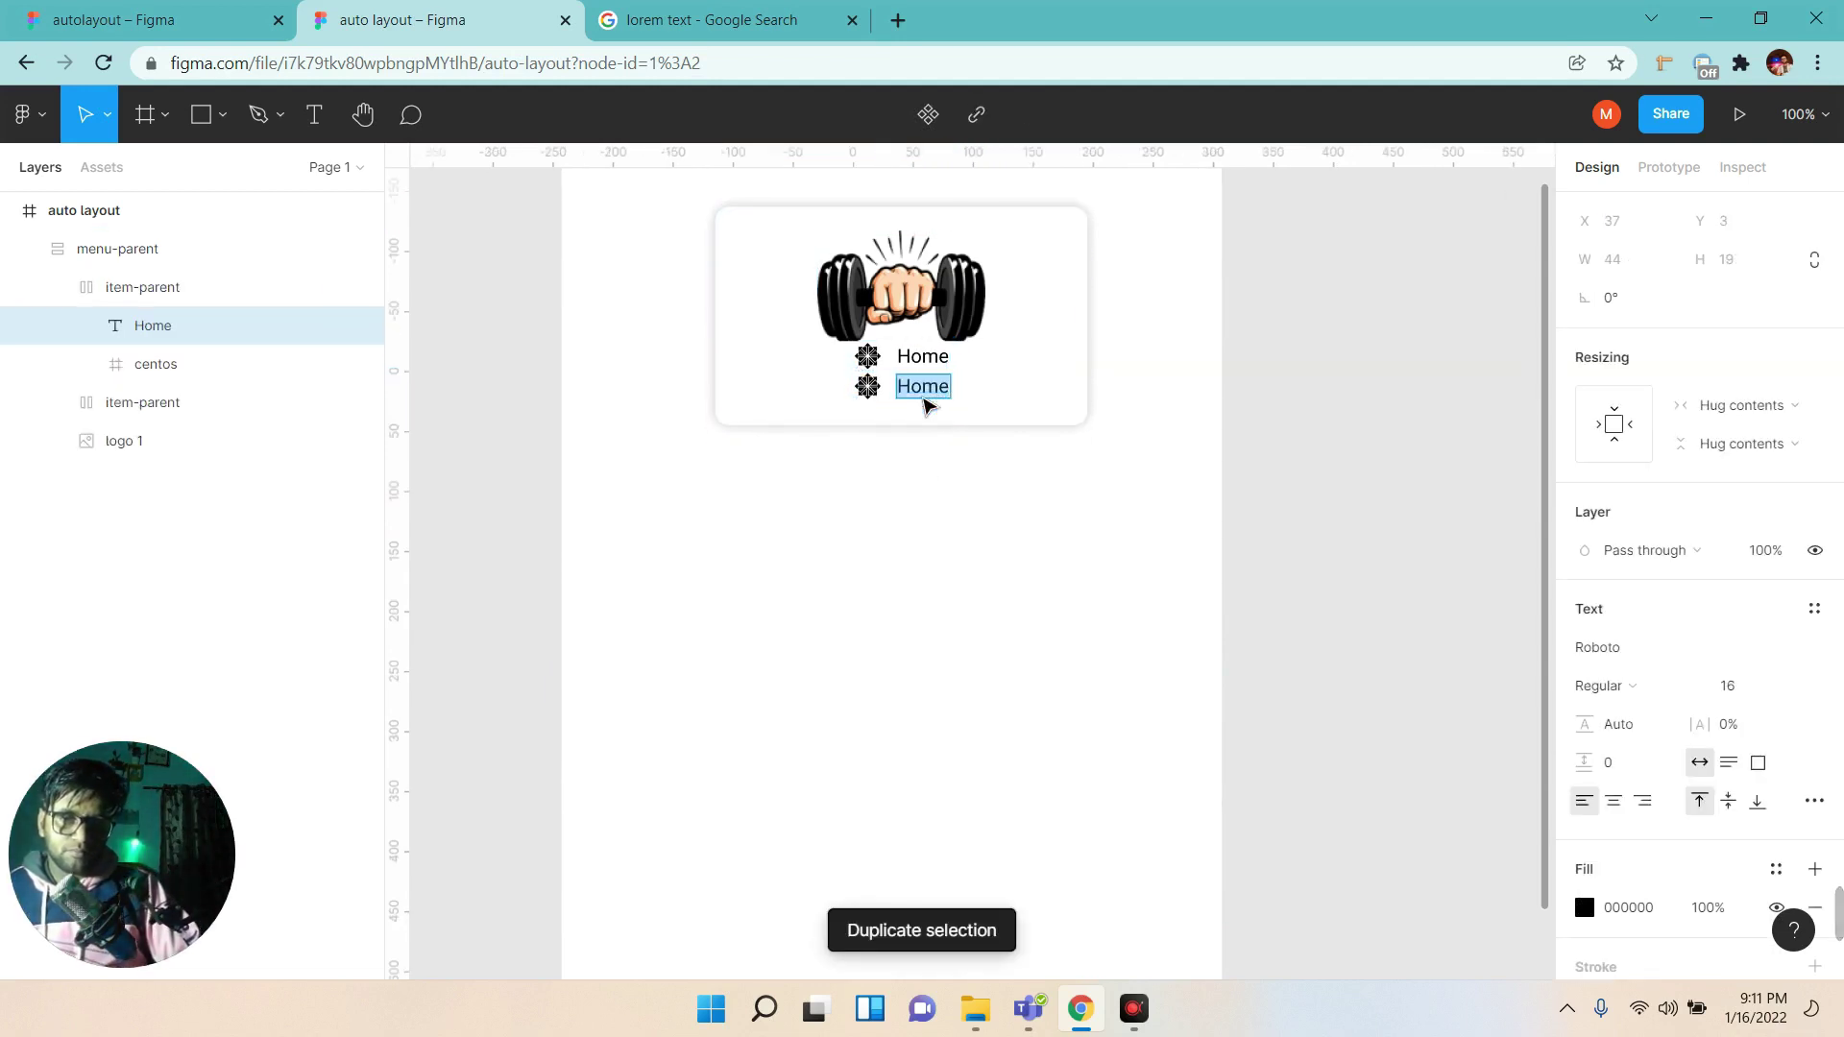
text(About Us)
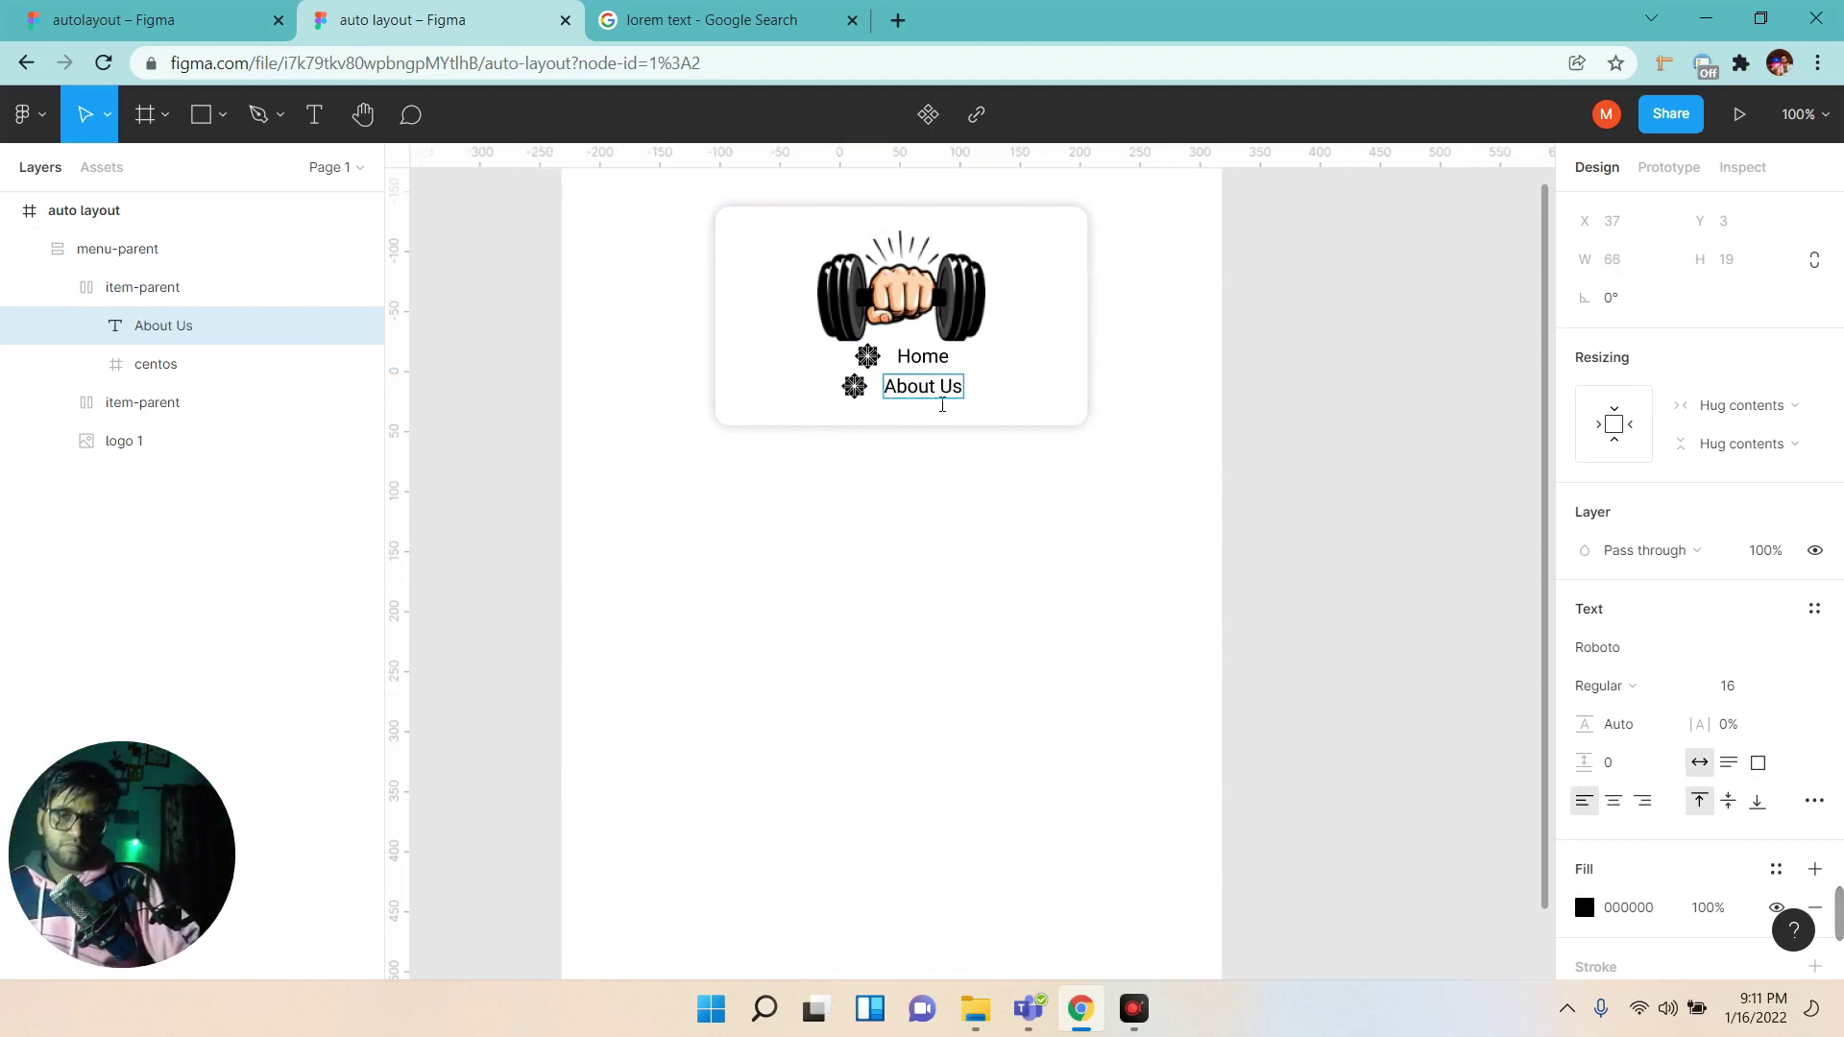
key(Escape)
Duplicate the About Us item and relabel the copy 'Services'.
click(70, 290)
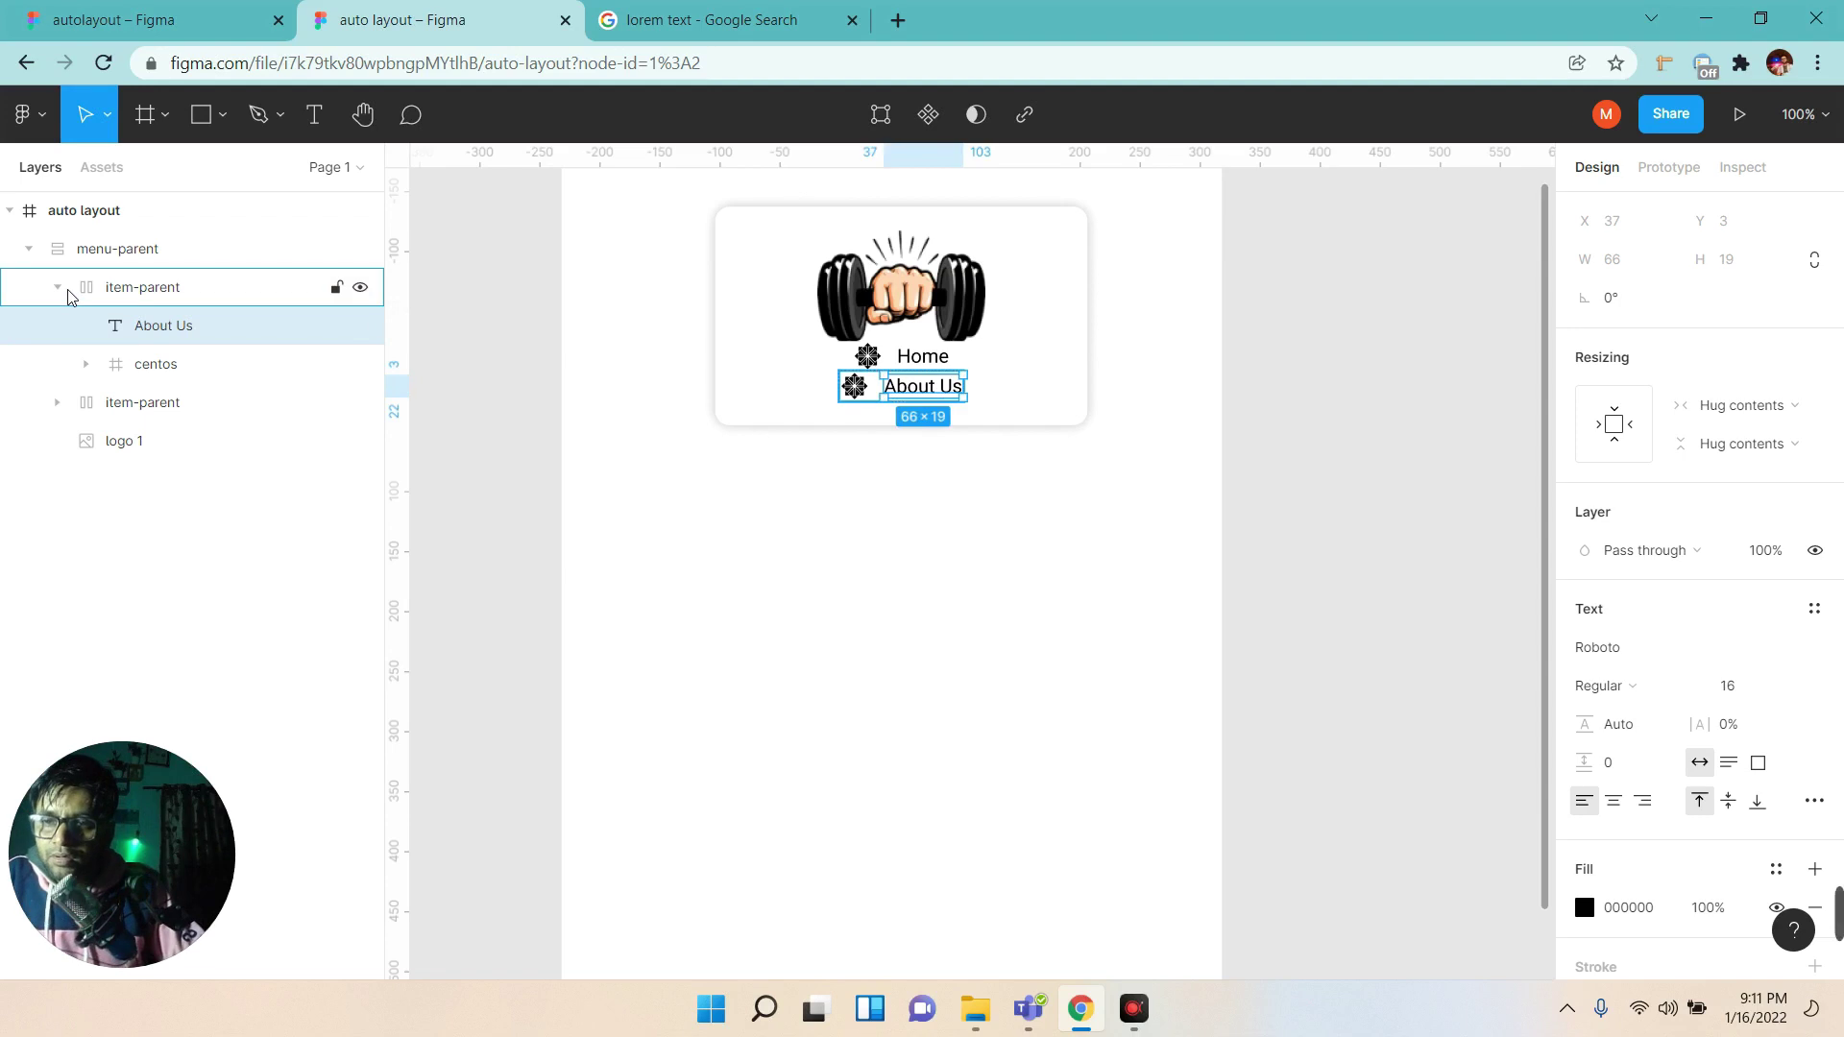
click(59, 290)
key(ctrl+d)
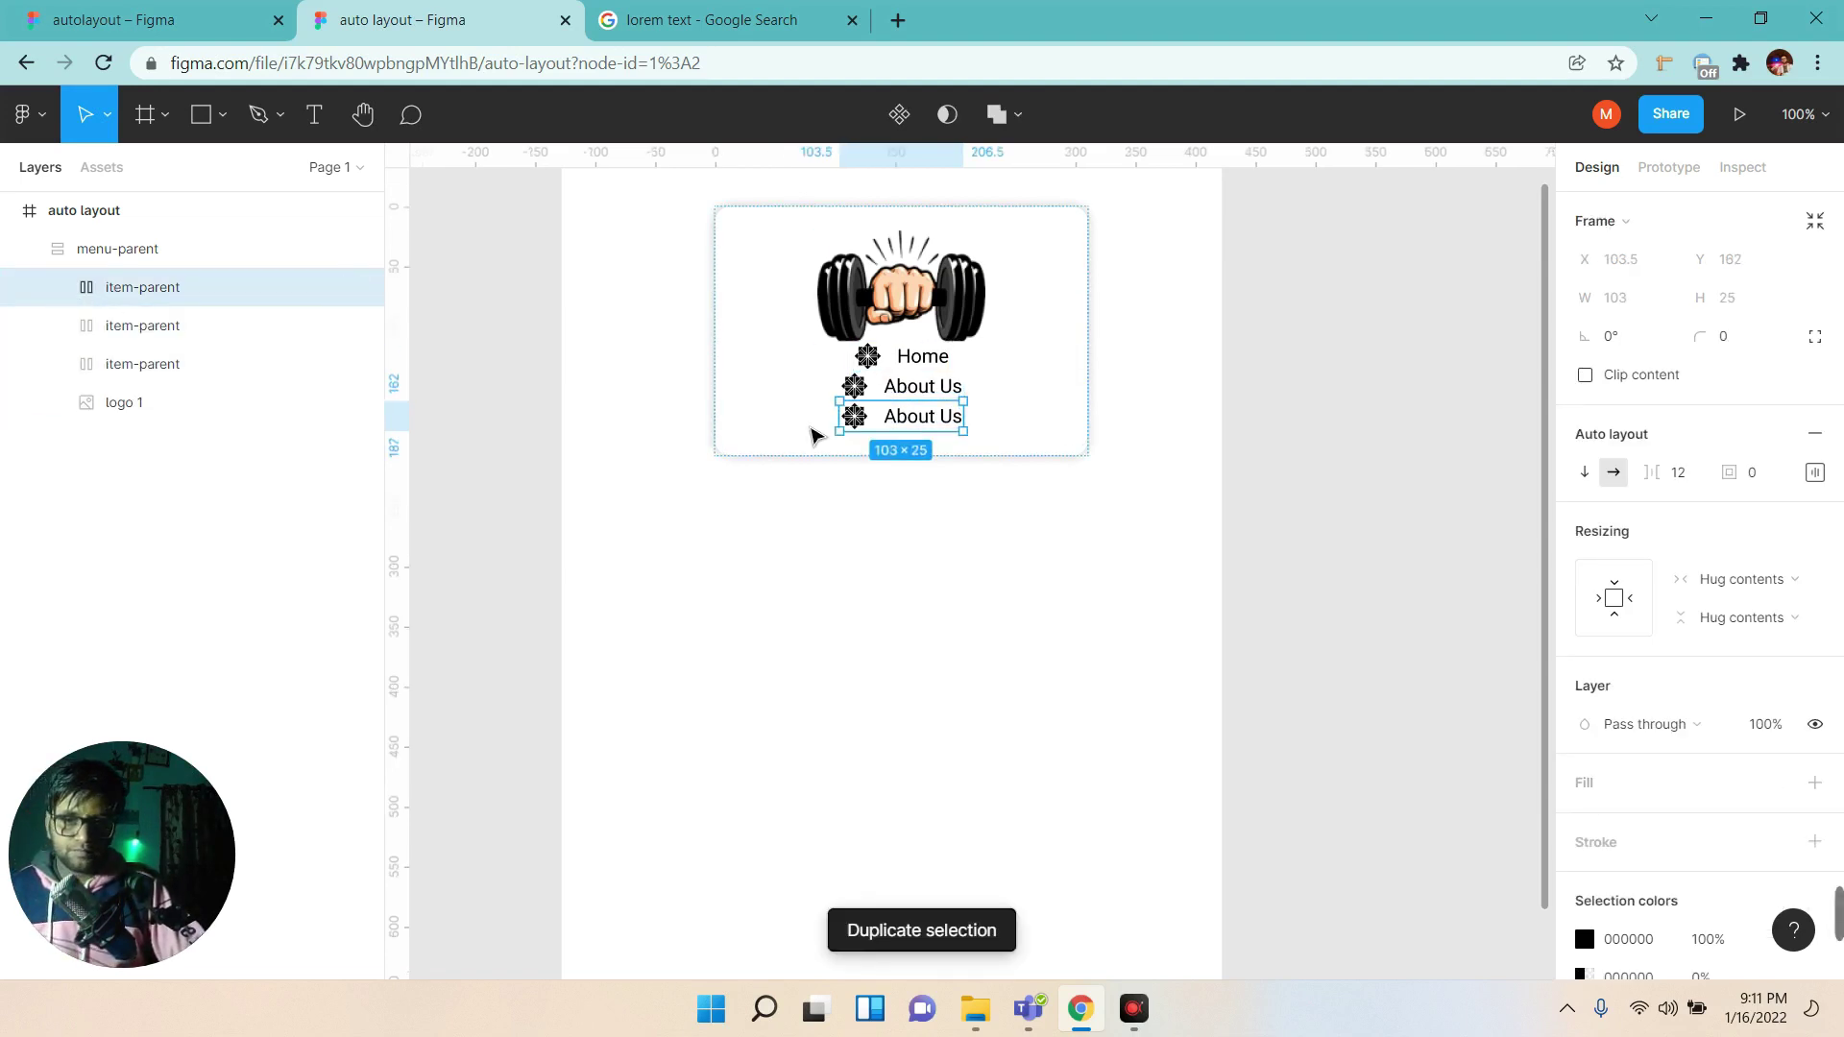
click(192, 20)
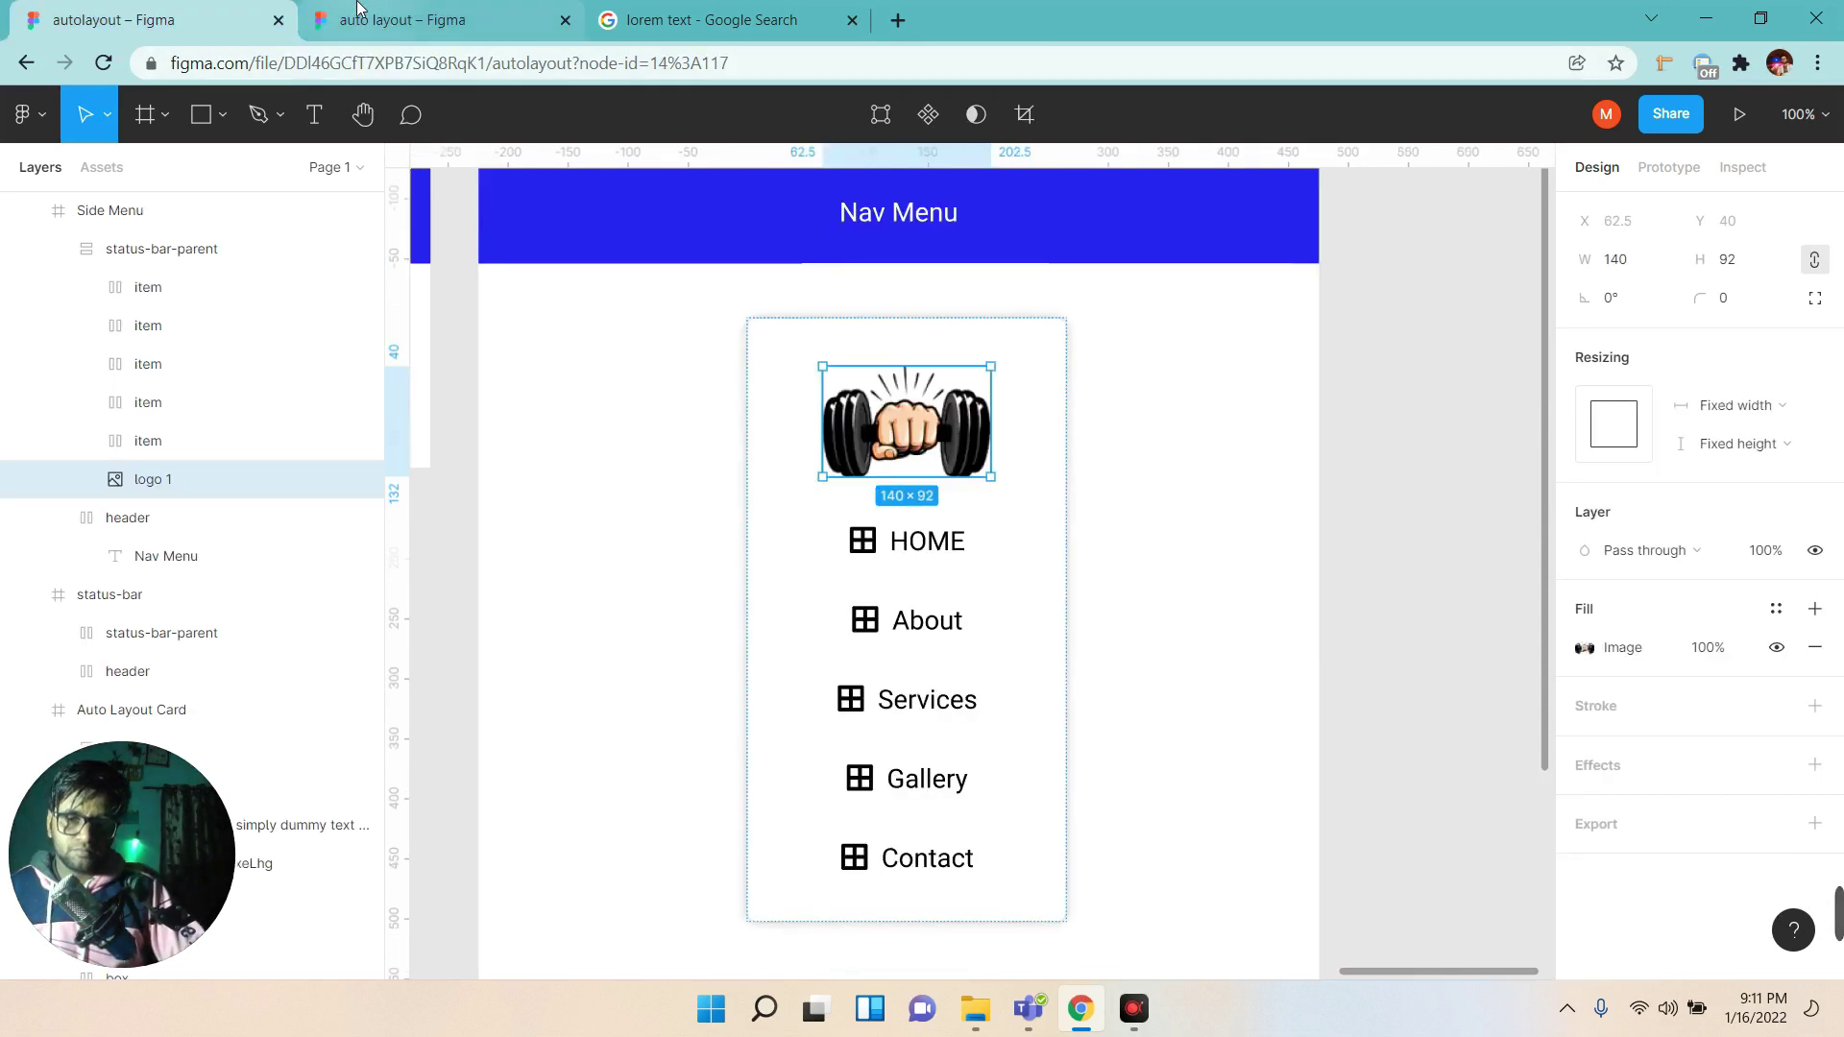
click(357, 10)
click(946, 427)
double_click(946, 428)
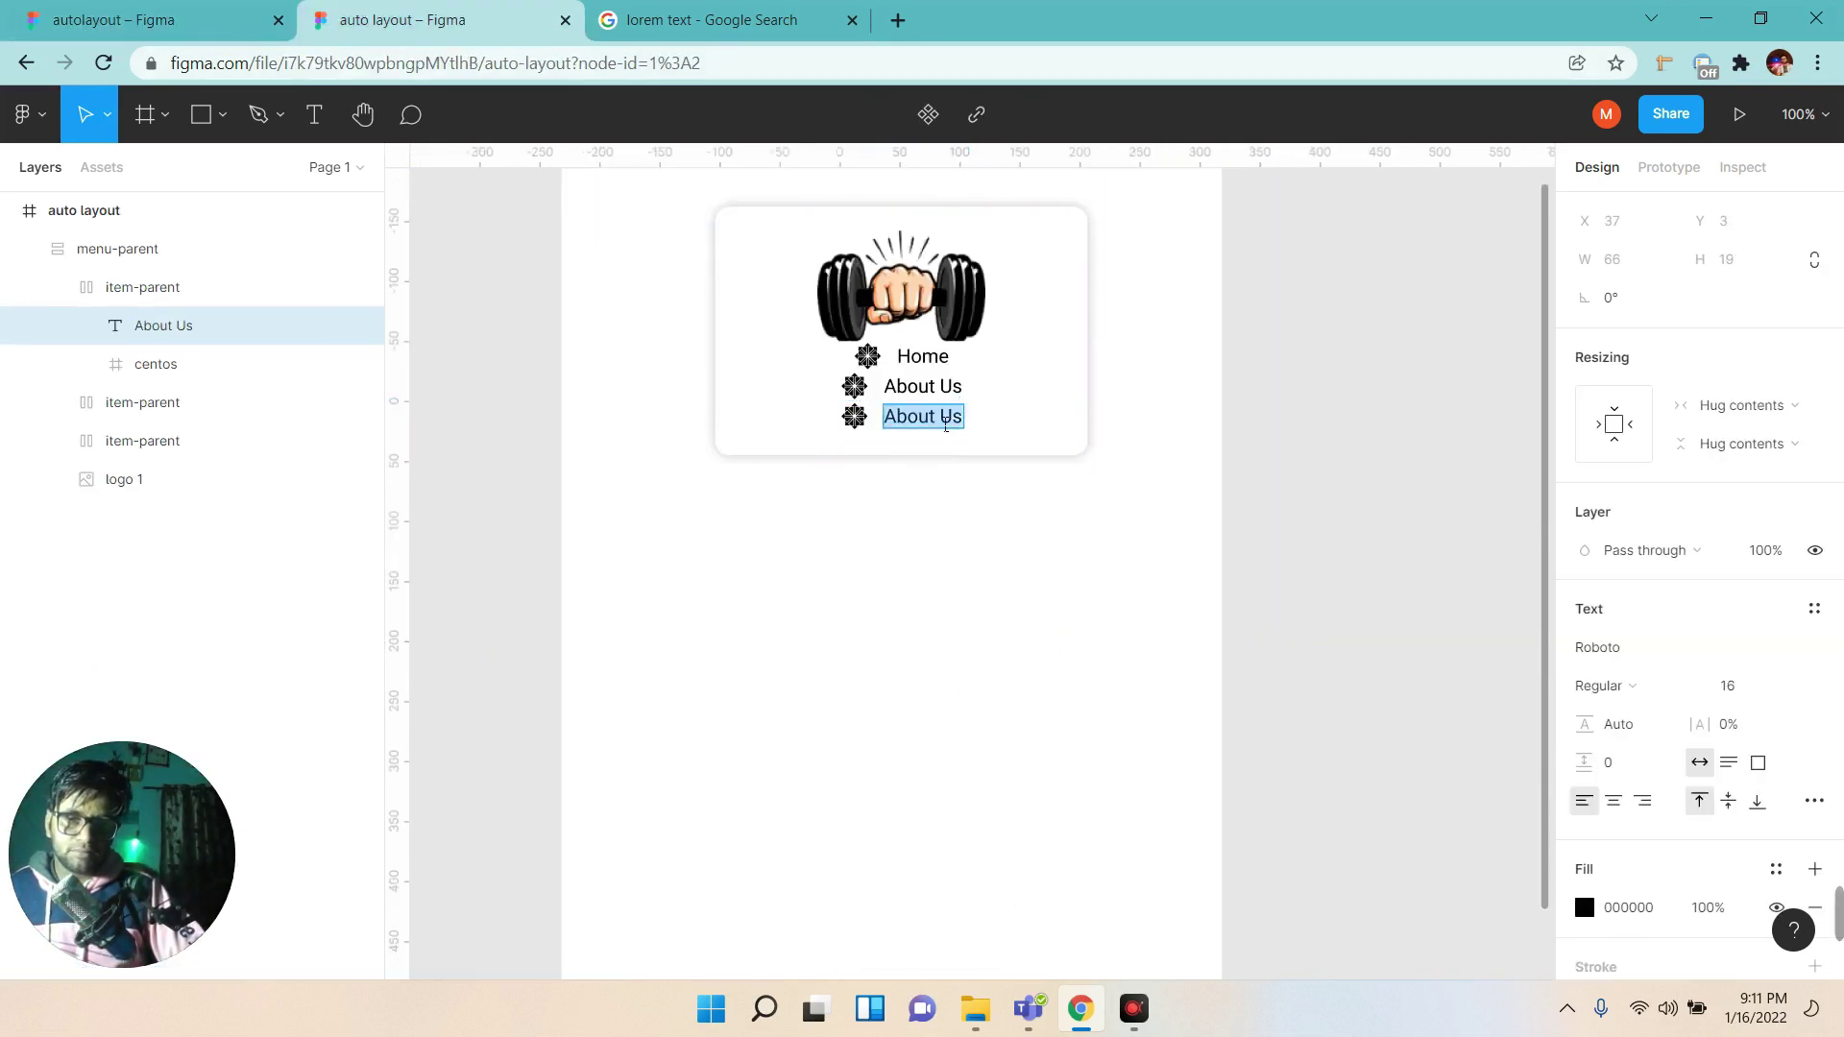
click(913, 422)
key(Return)
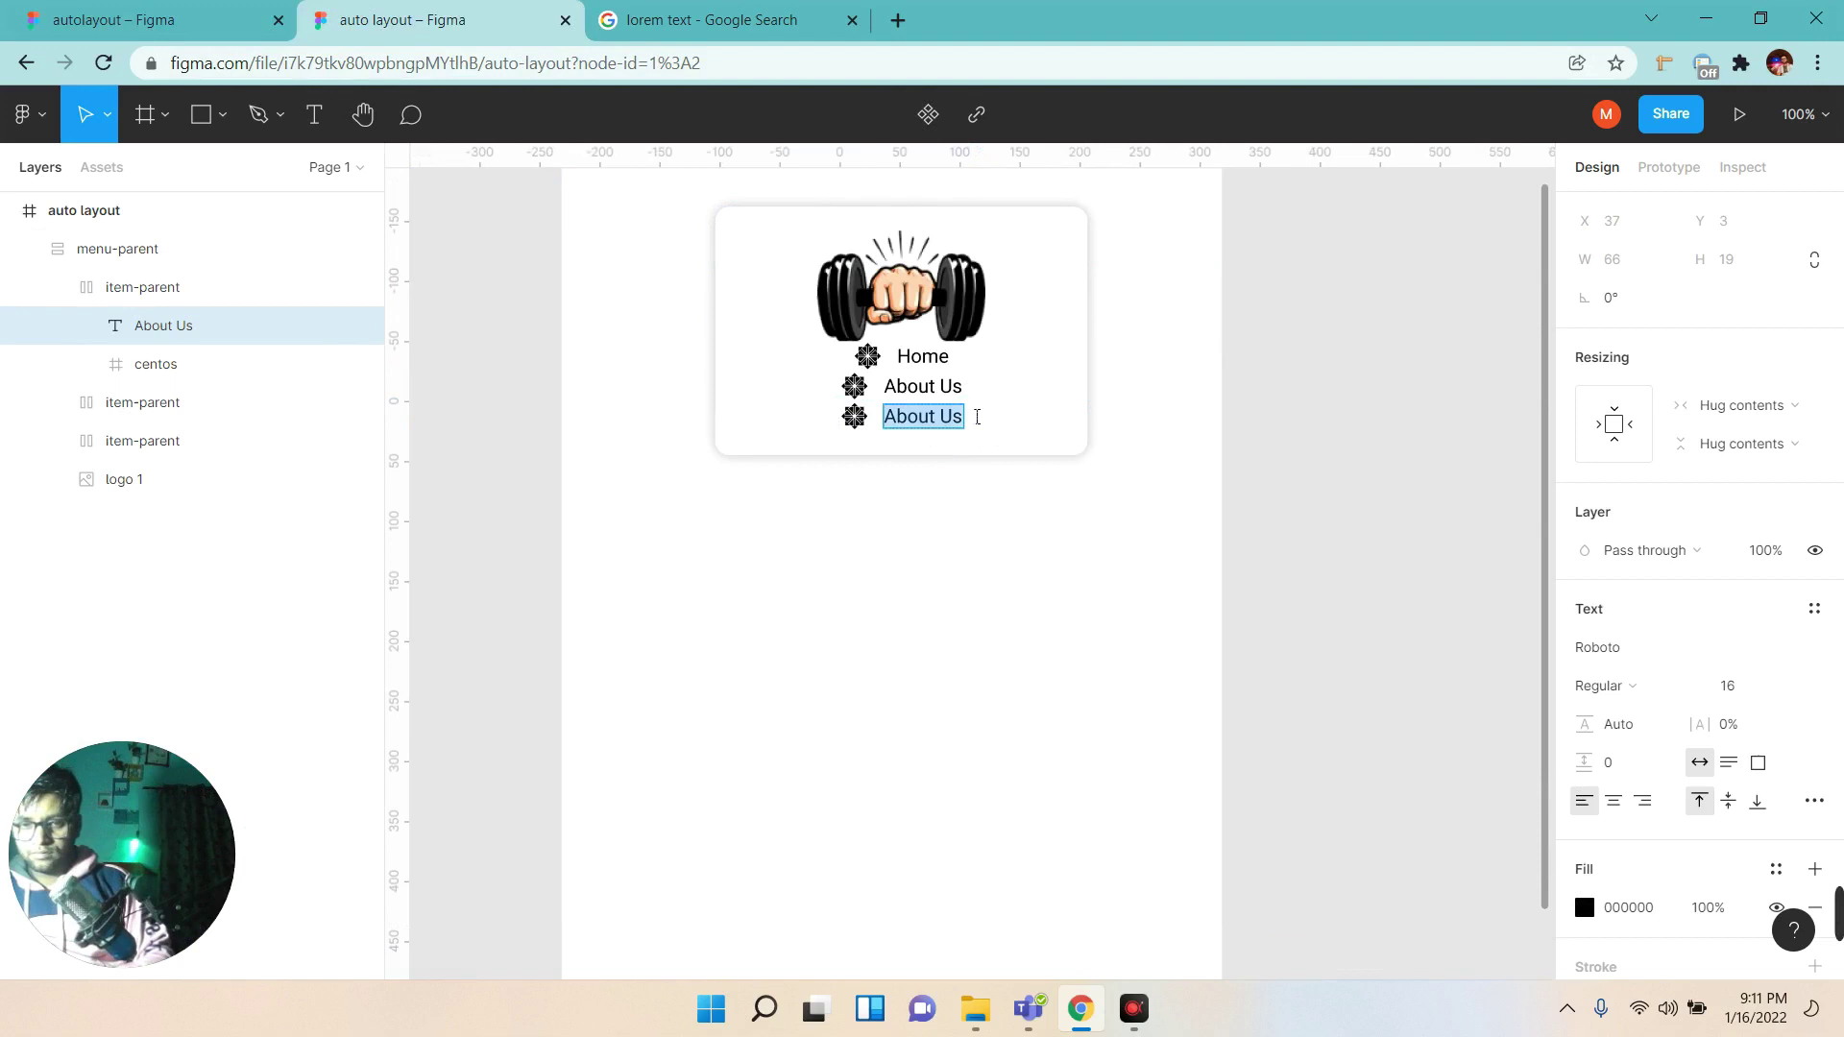
text(Service)
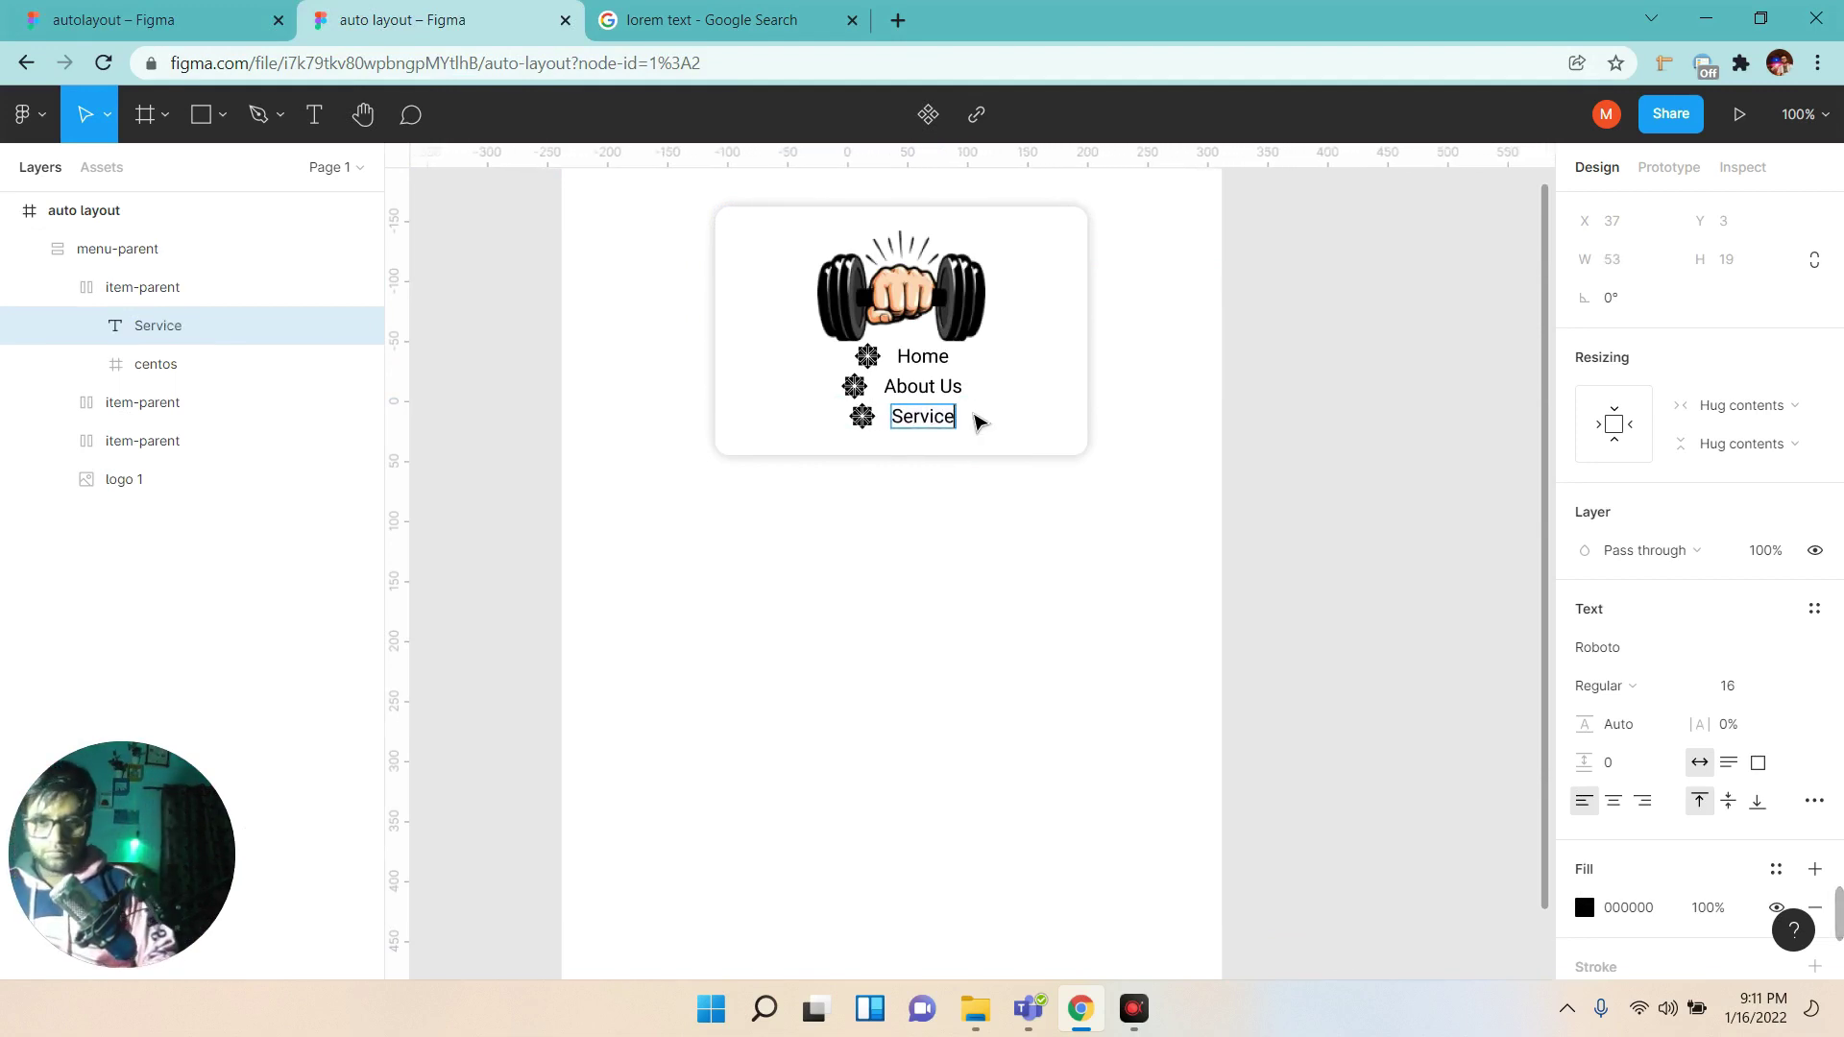
text(s)
Duplicate the Services item and relabel the copy 'Gallery'.
click(56, 287)
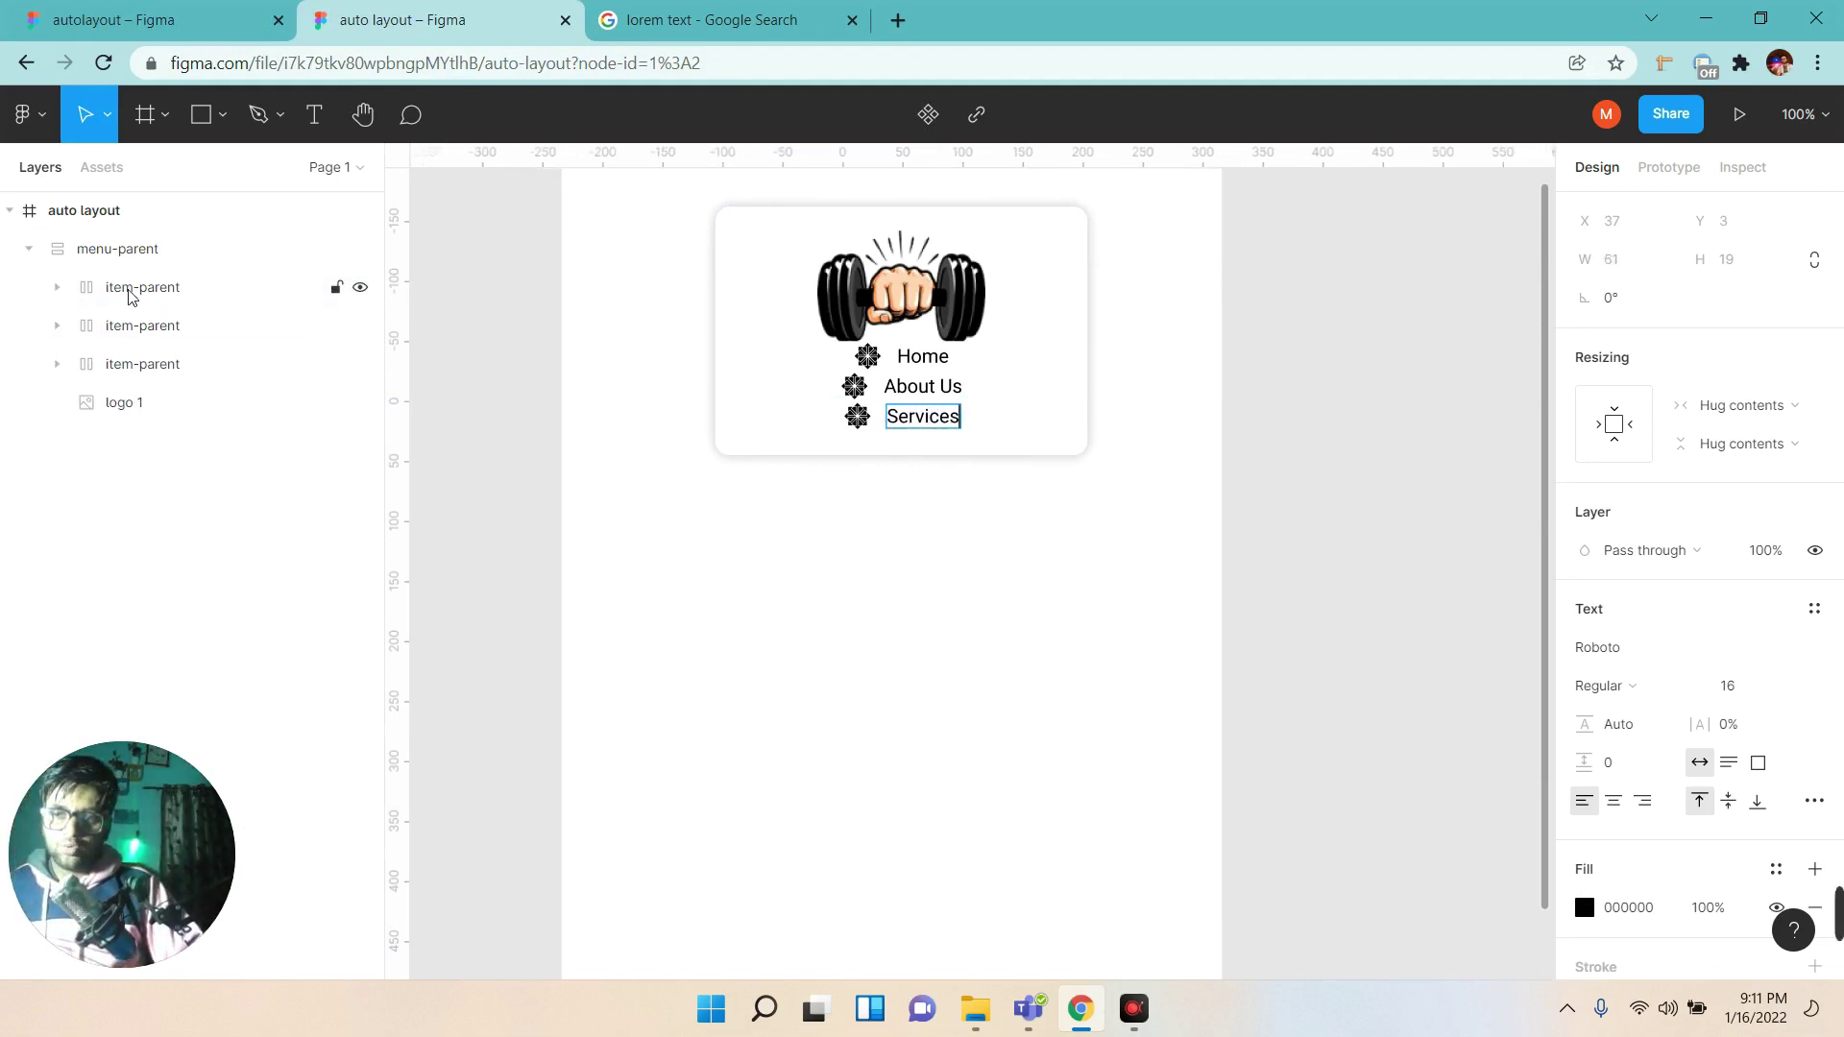
click(133, 294)
key(ctrl+d)
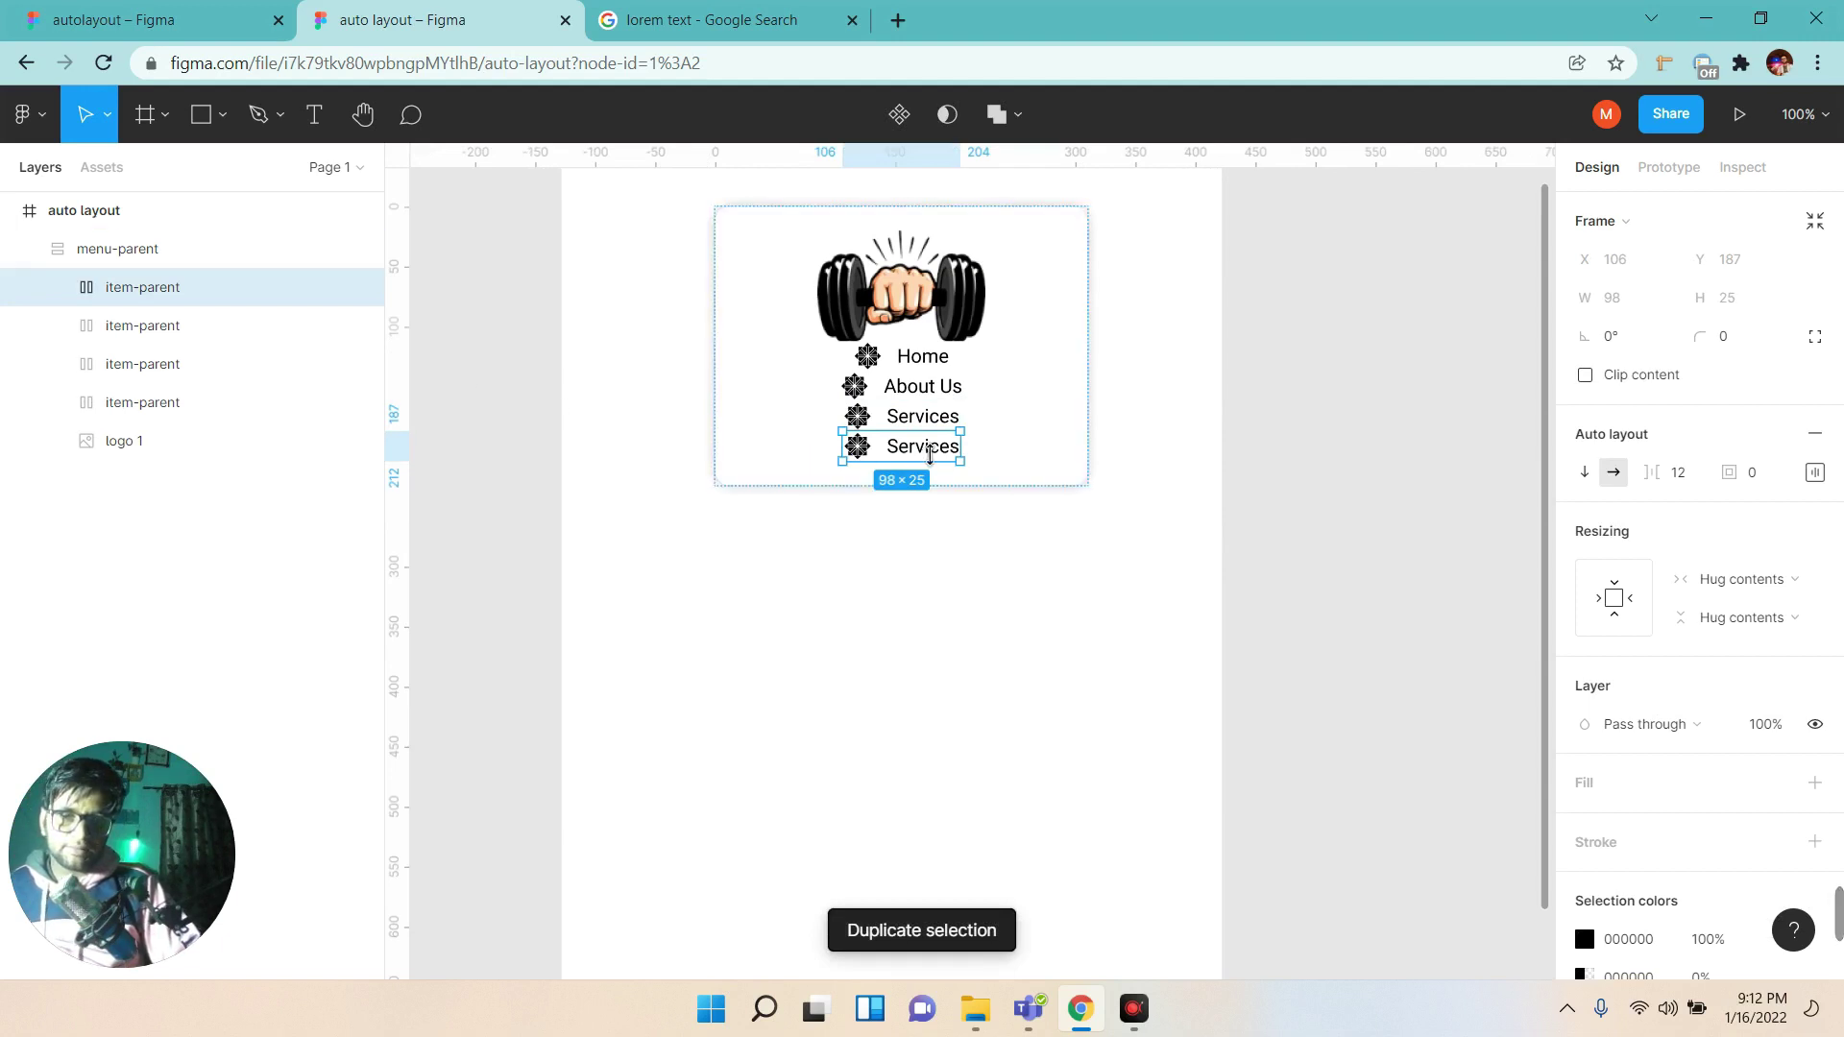
double_click(922, 451)
double_click(913, 459)
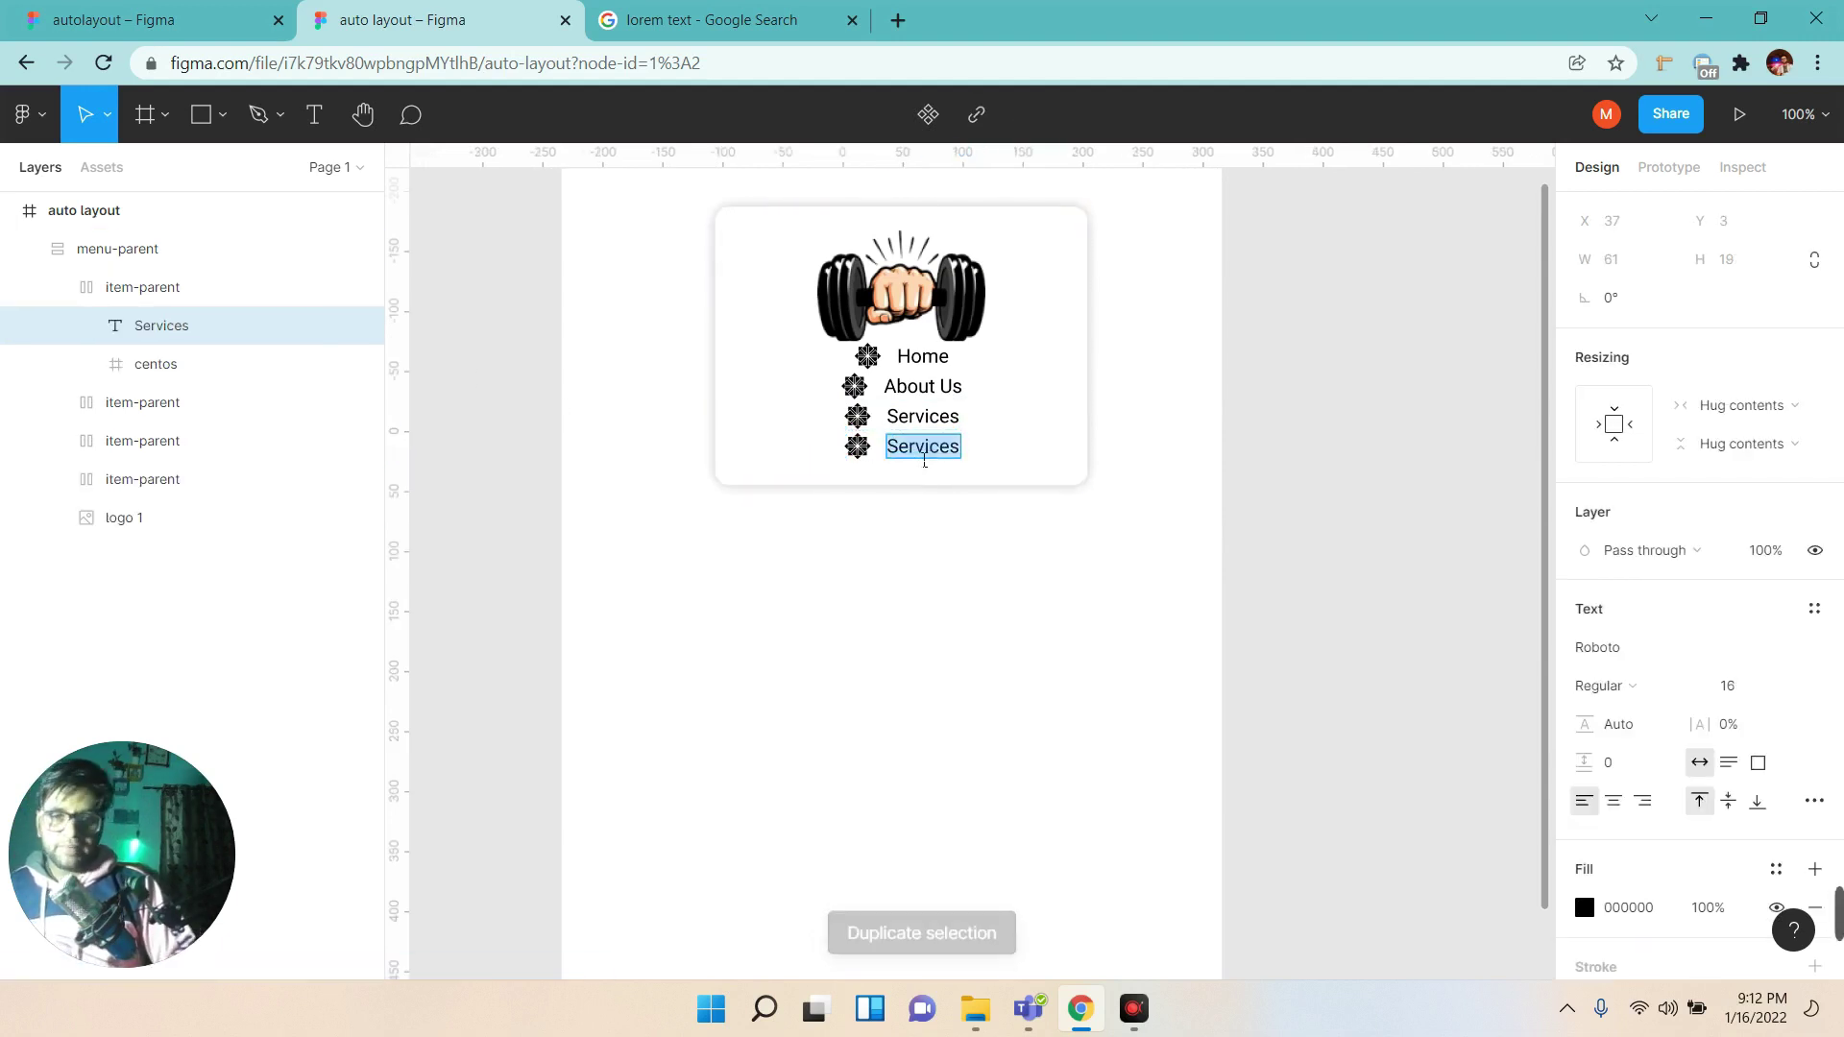
text(Gallery)
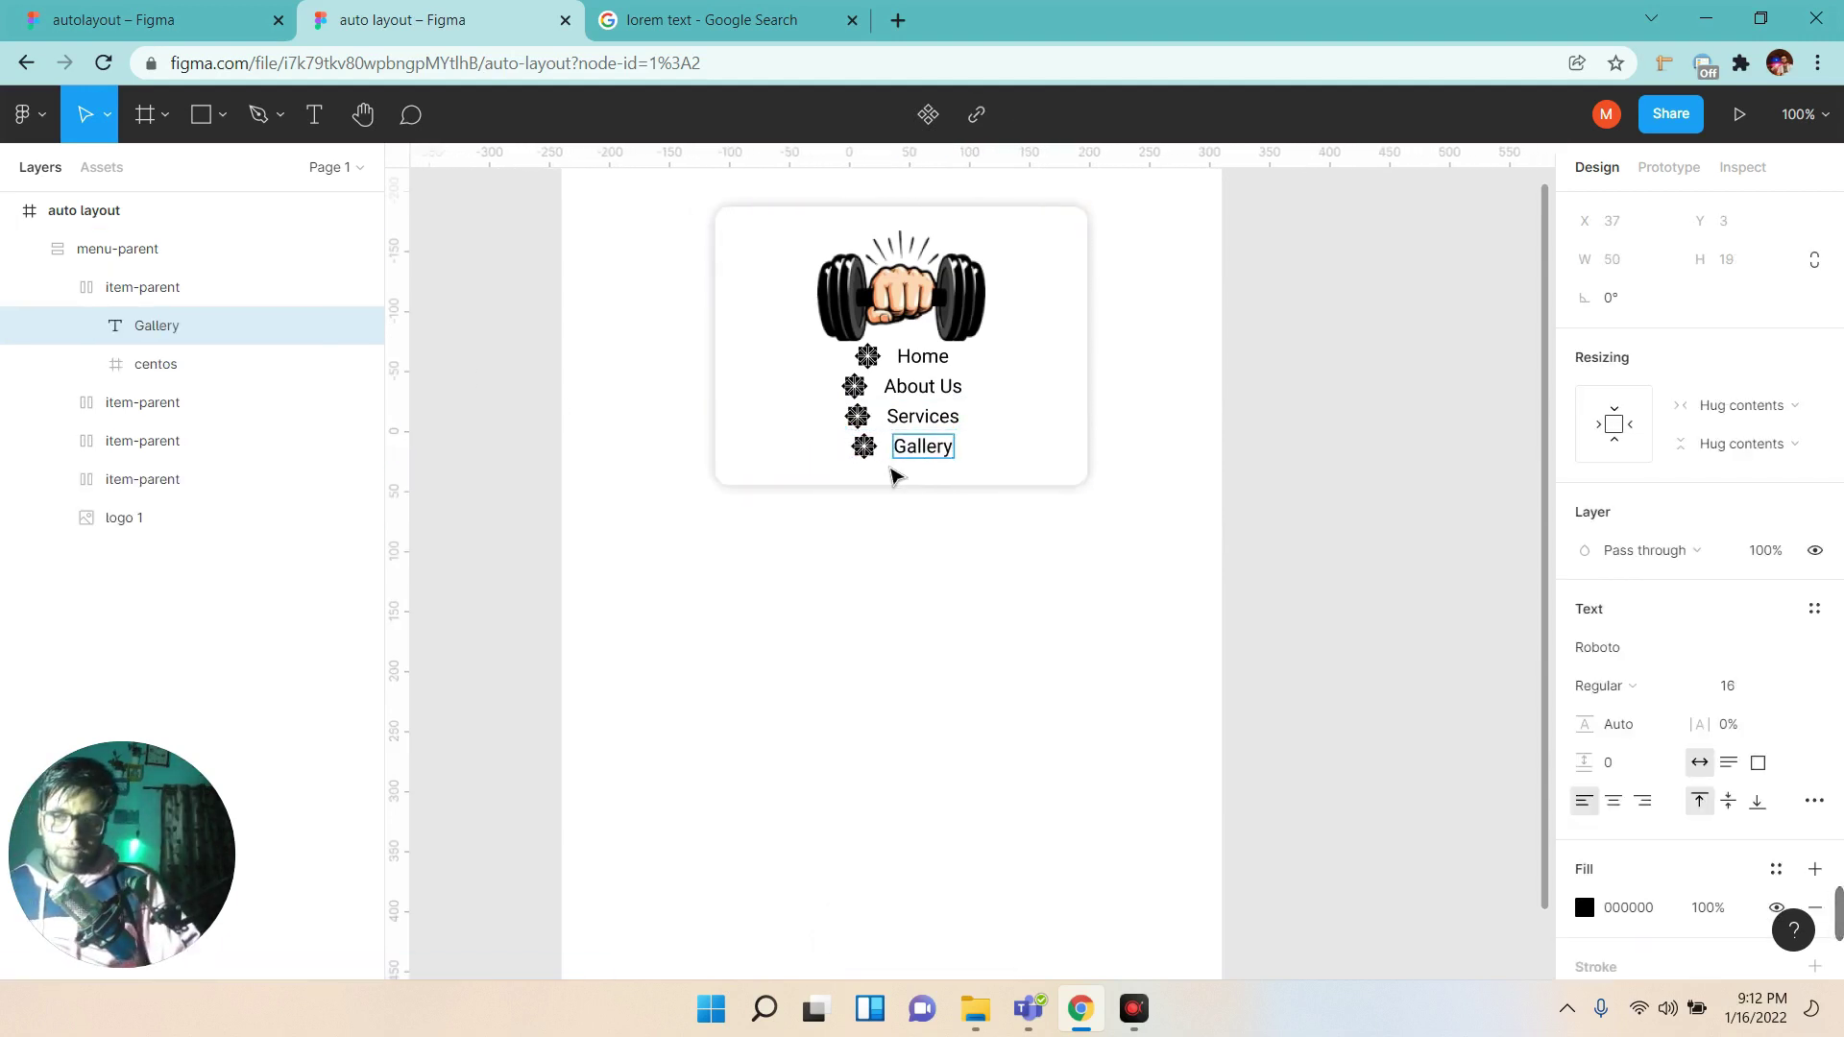
Duplicate the Gallery item and relabel the copy 'Contact'.
click(60, 288)
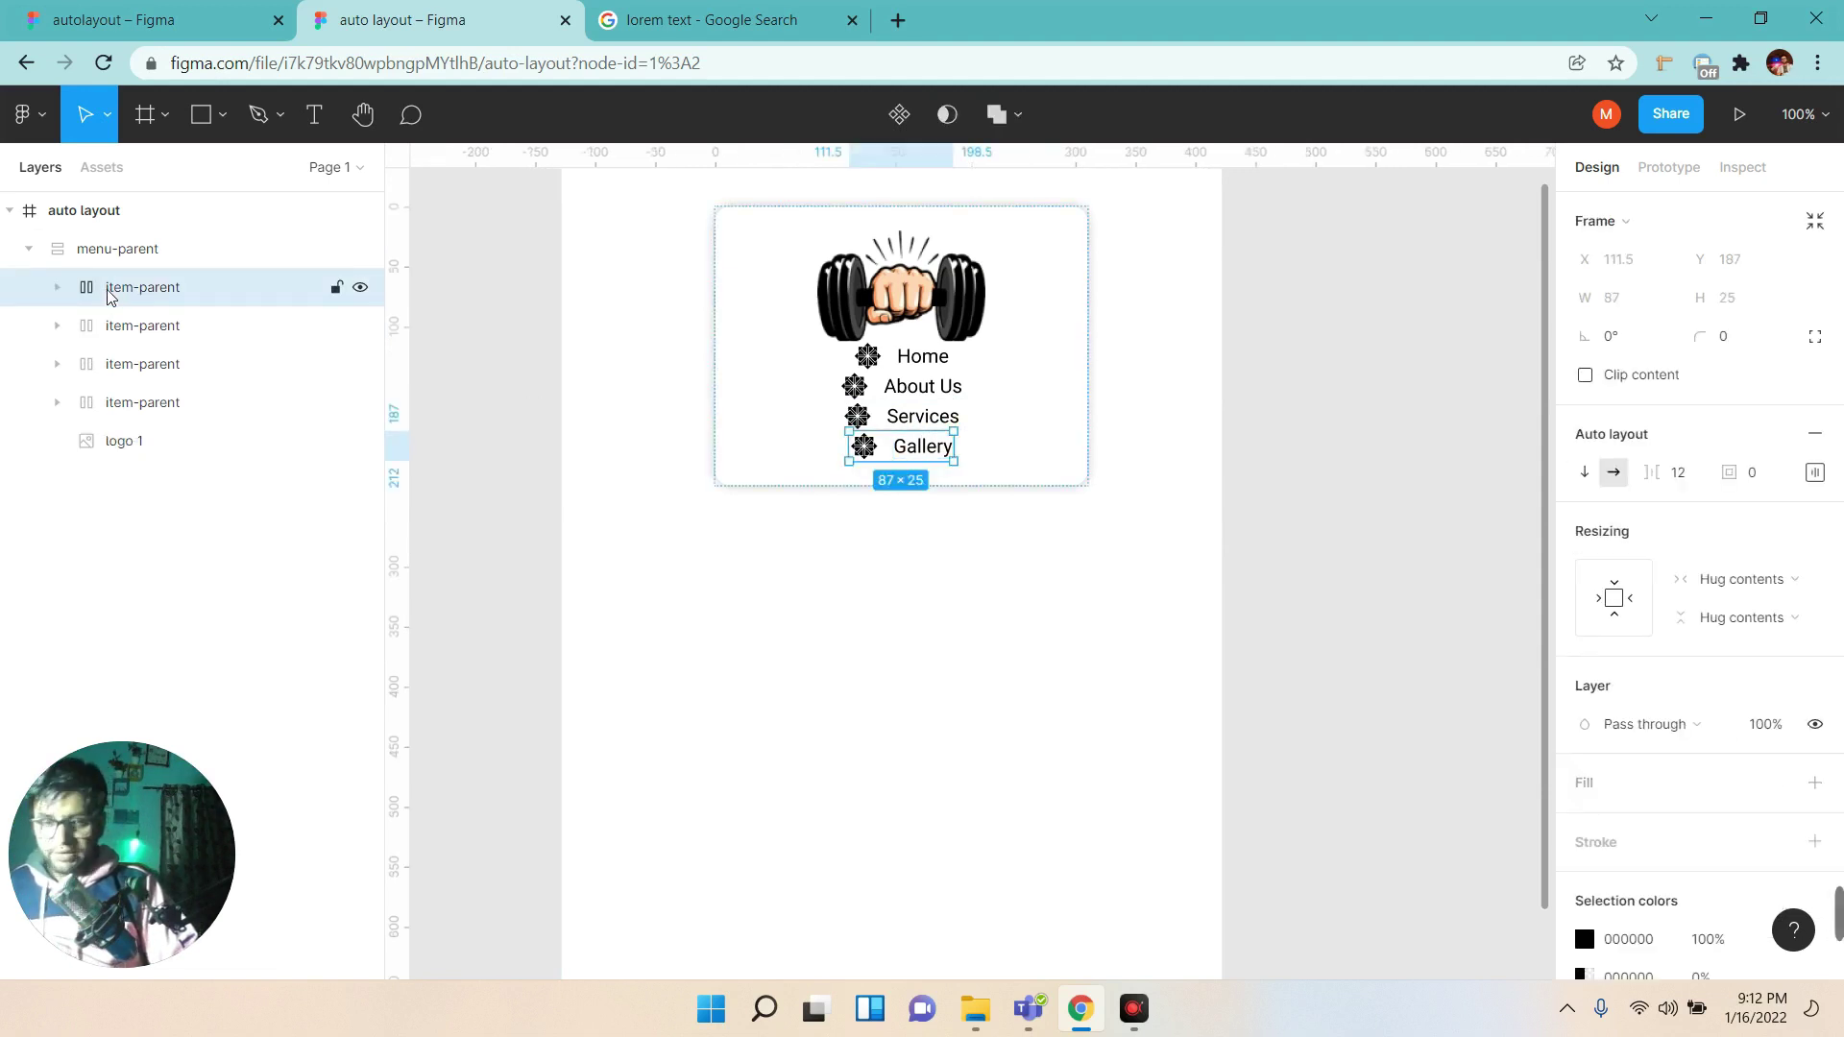
key(ctrl+d)
double_click(938, 480)
key(ctrl+a)
text(Contact)
key(Escape)
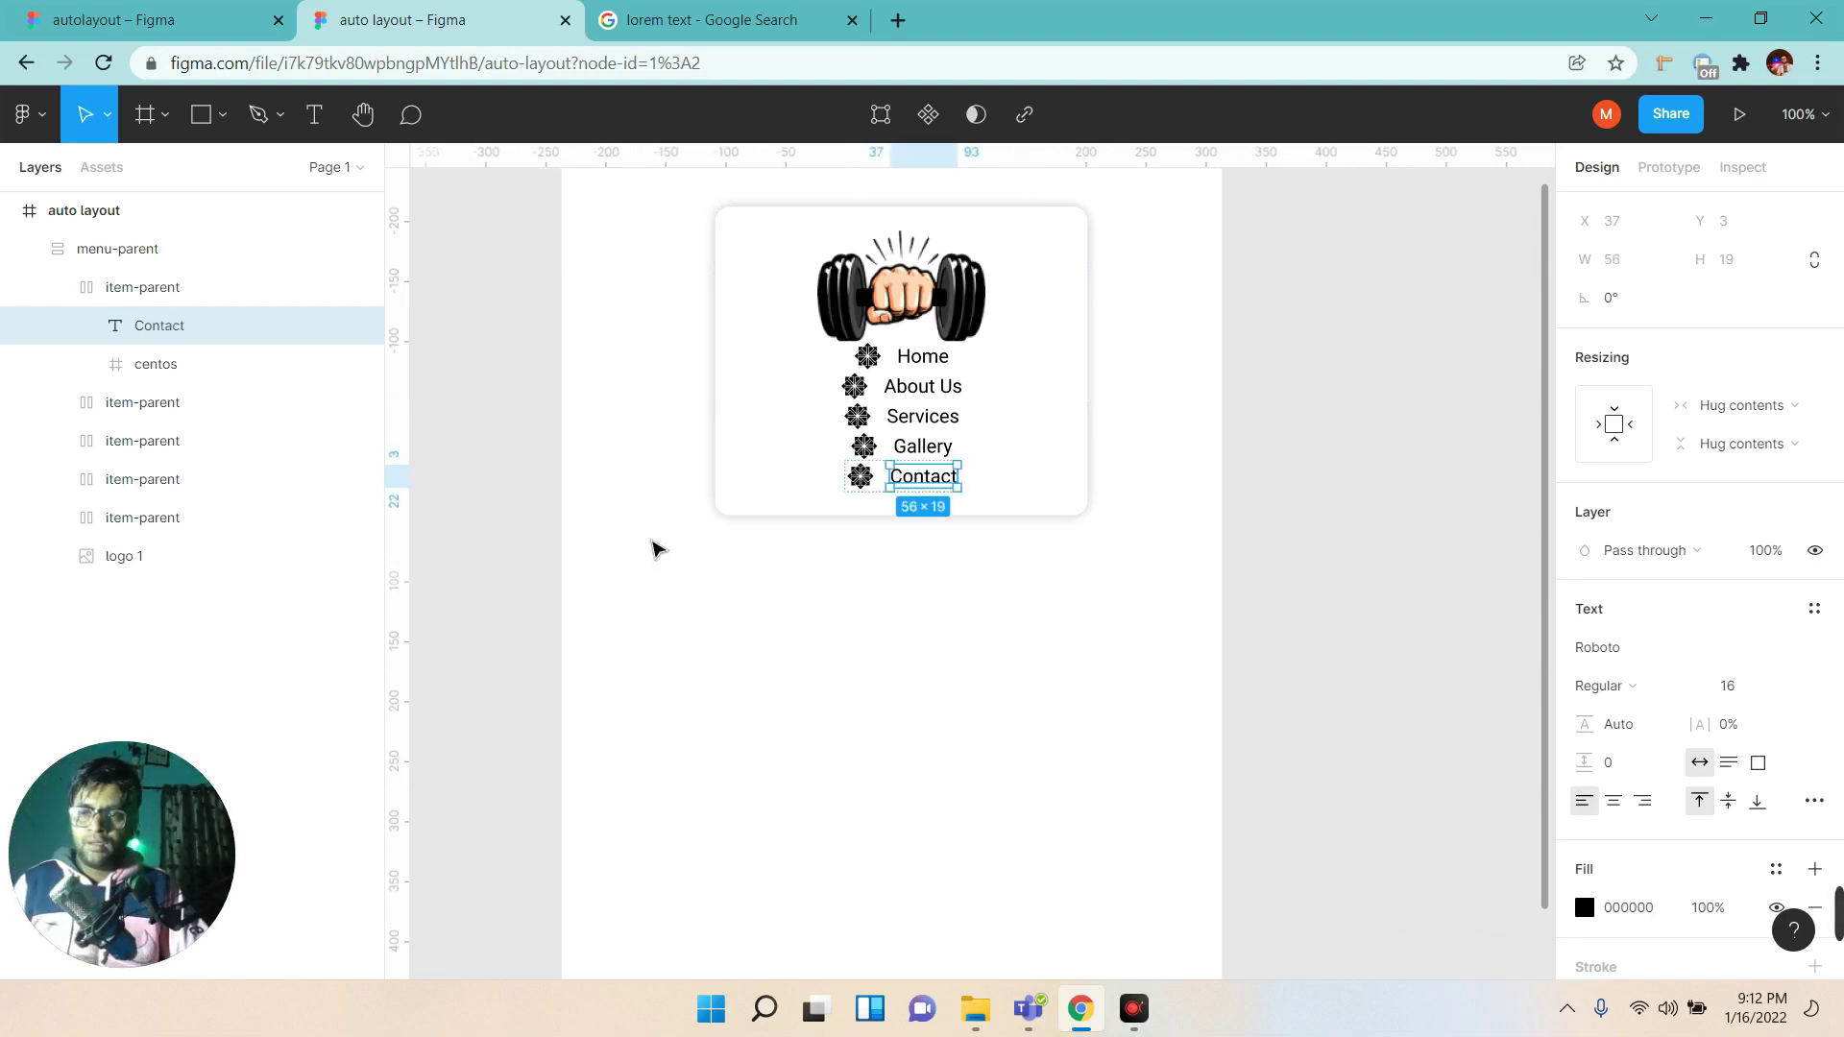
Check each of the five menu items in the layers, then select the whole menu card.
click(56, 287)
click(125, 288)
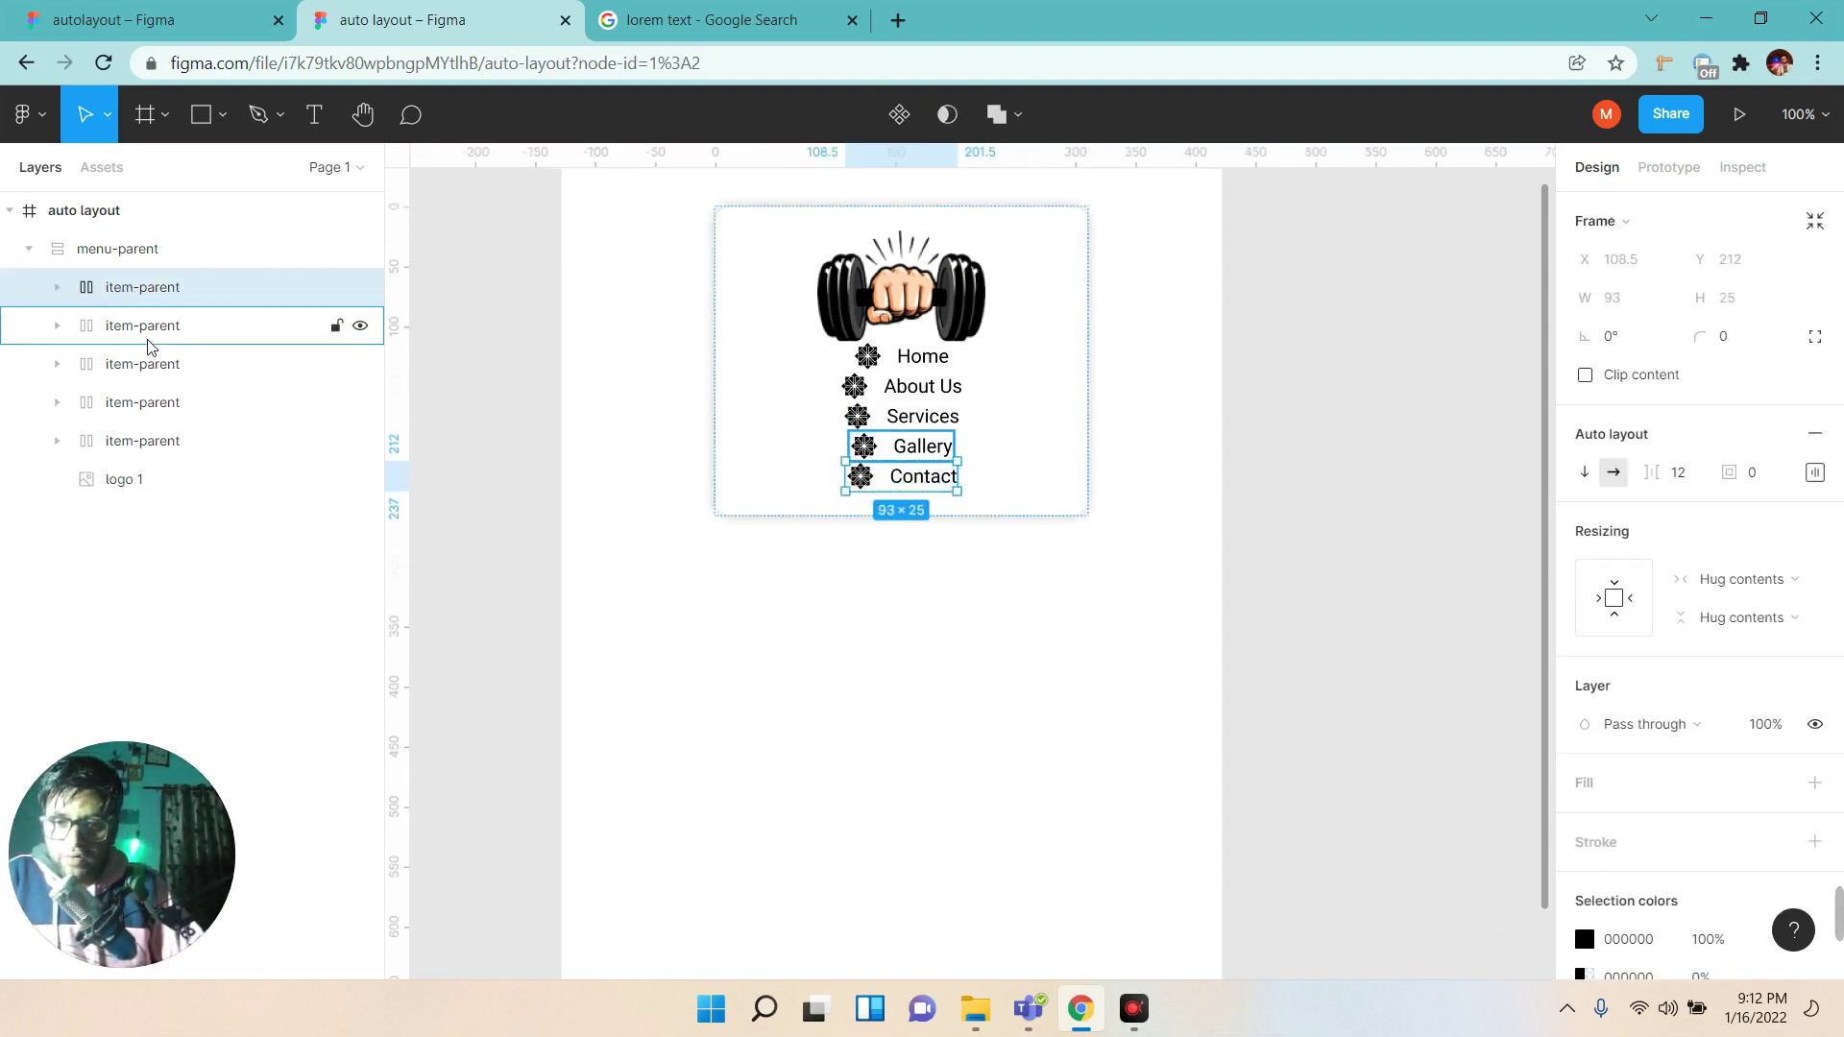
click(144, 326)
click(117, 365)
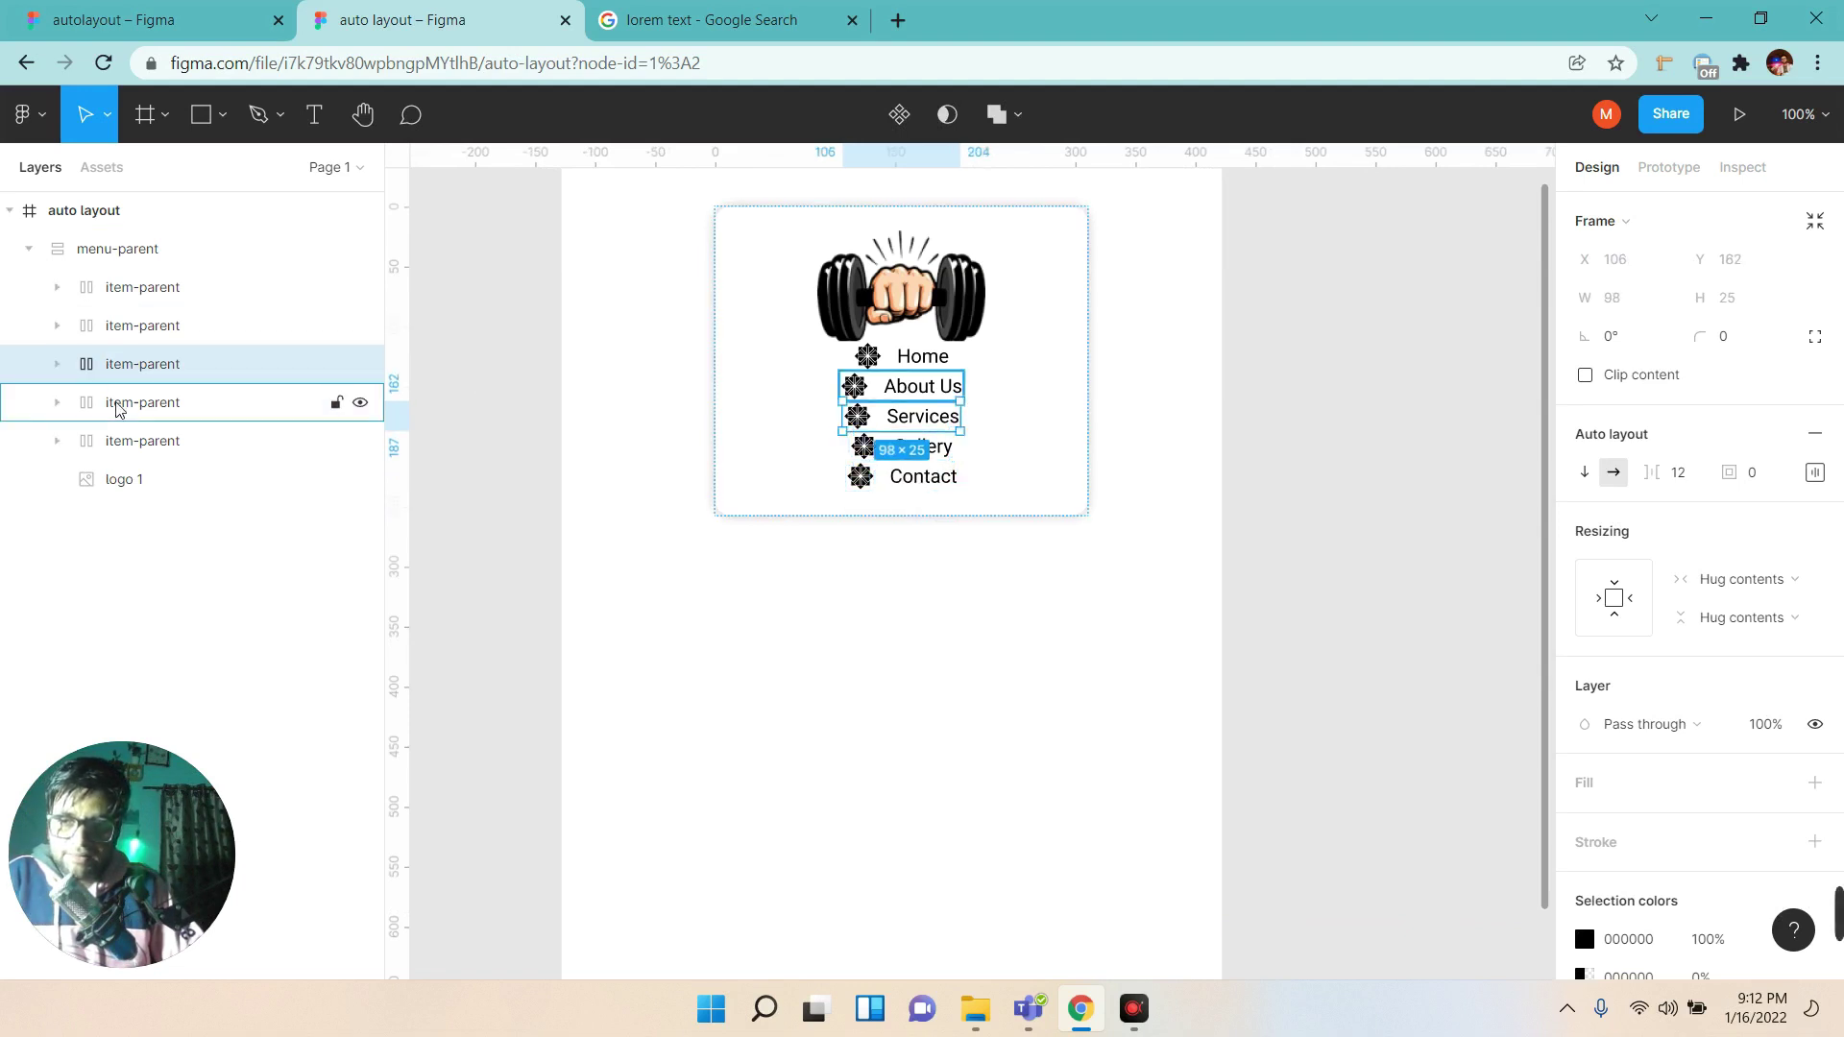
click(115, 403)
click(116, 252)
Inspect the card's logo and menu item layers, then select the whole menu-parent card.
click(30, 250)
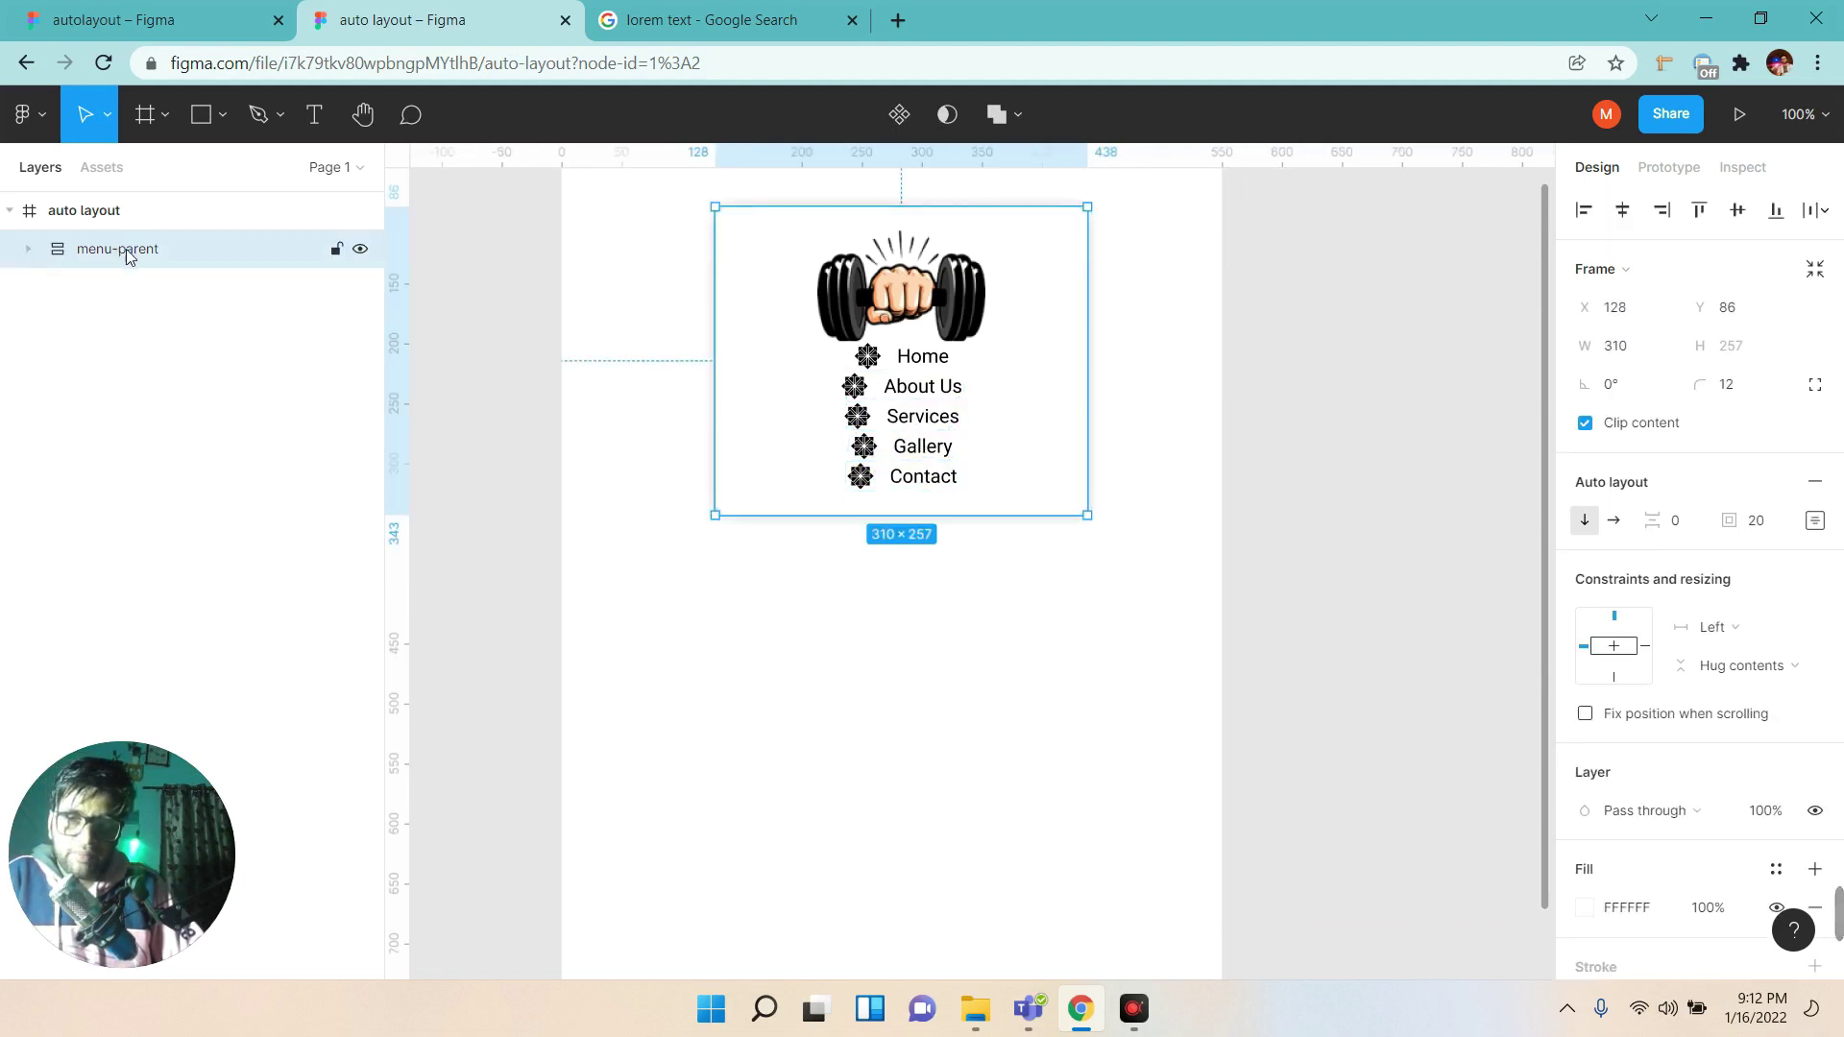
click(29, 250)
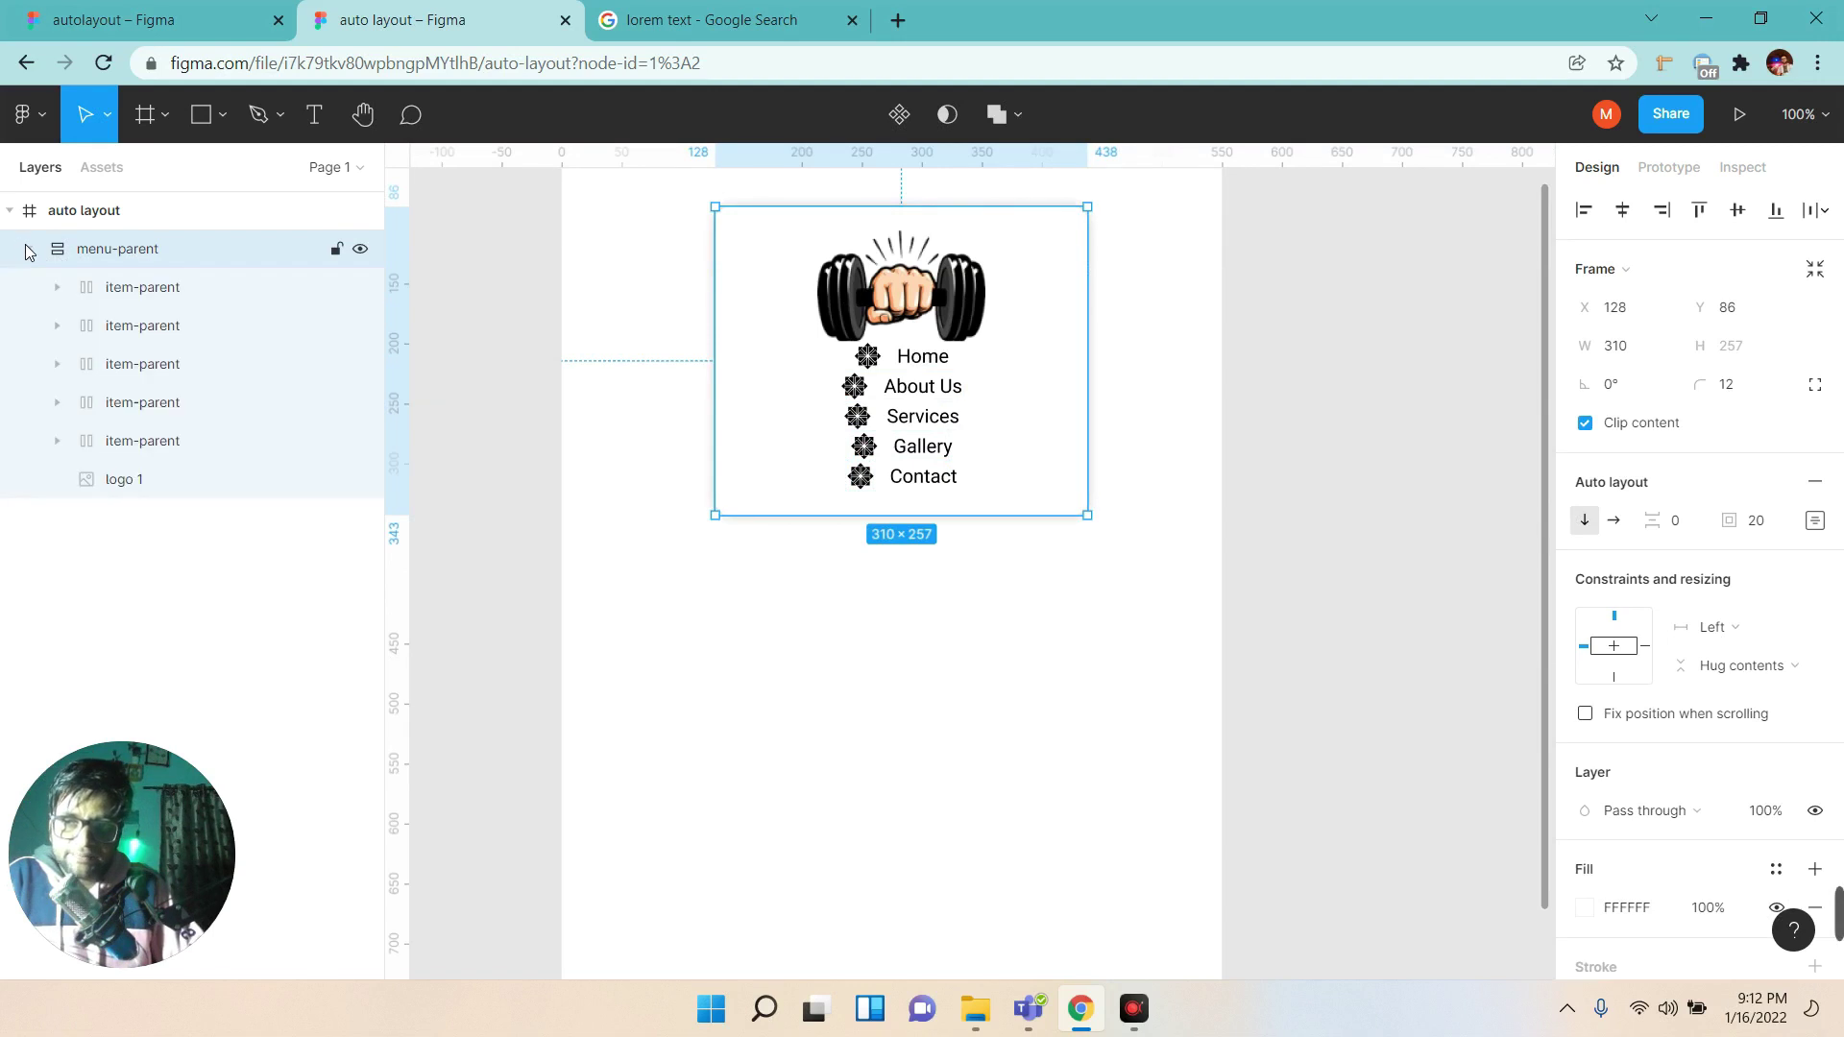
click(144, 288)
click(144, 326)
click(144, 365)
click(146, 404)
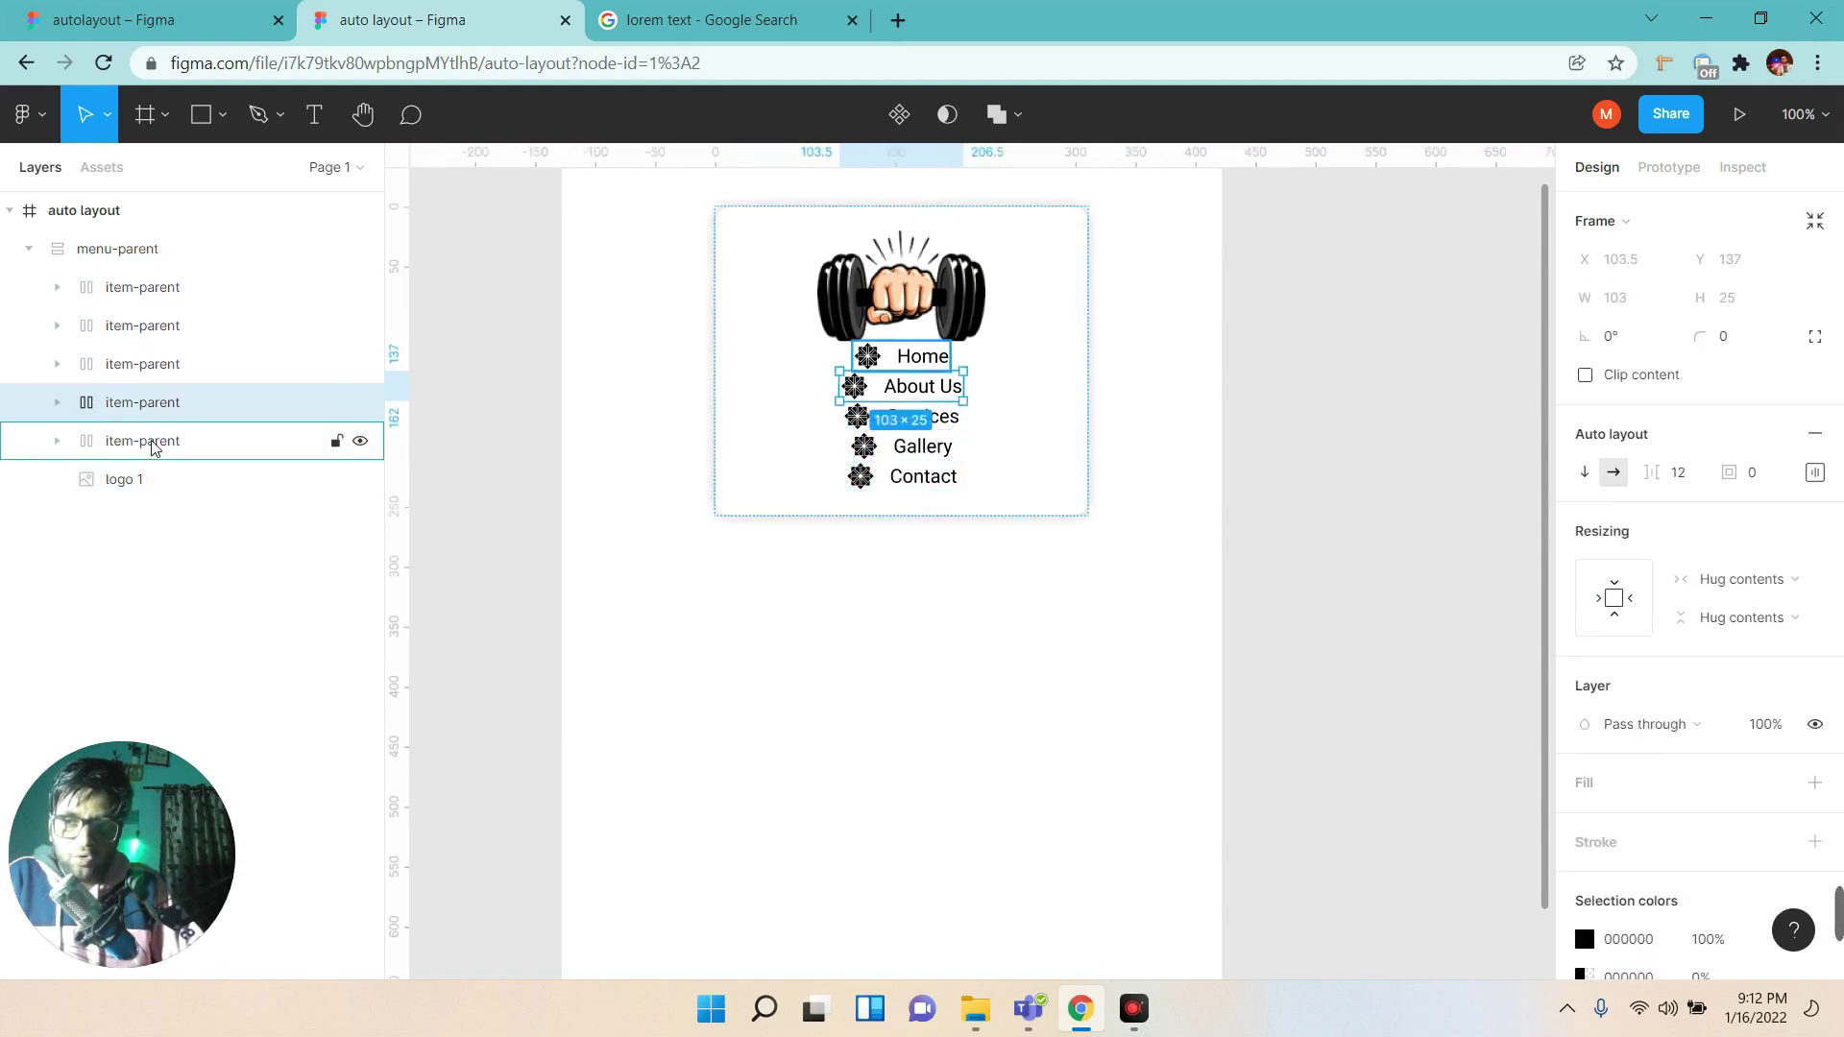
click(144, 475)
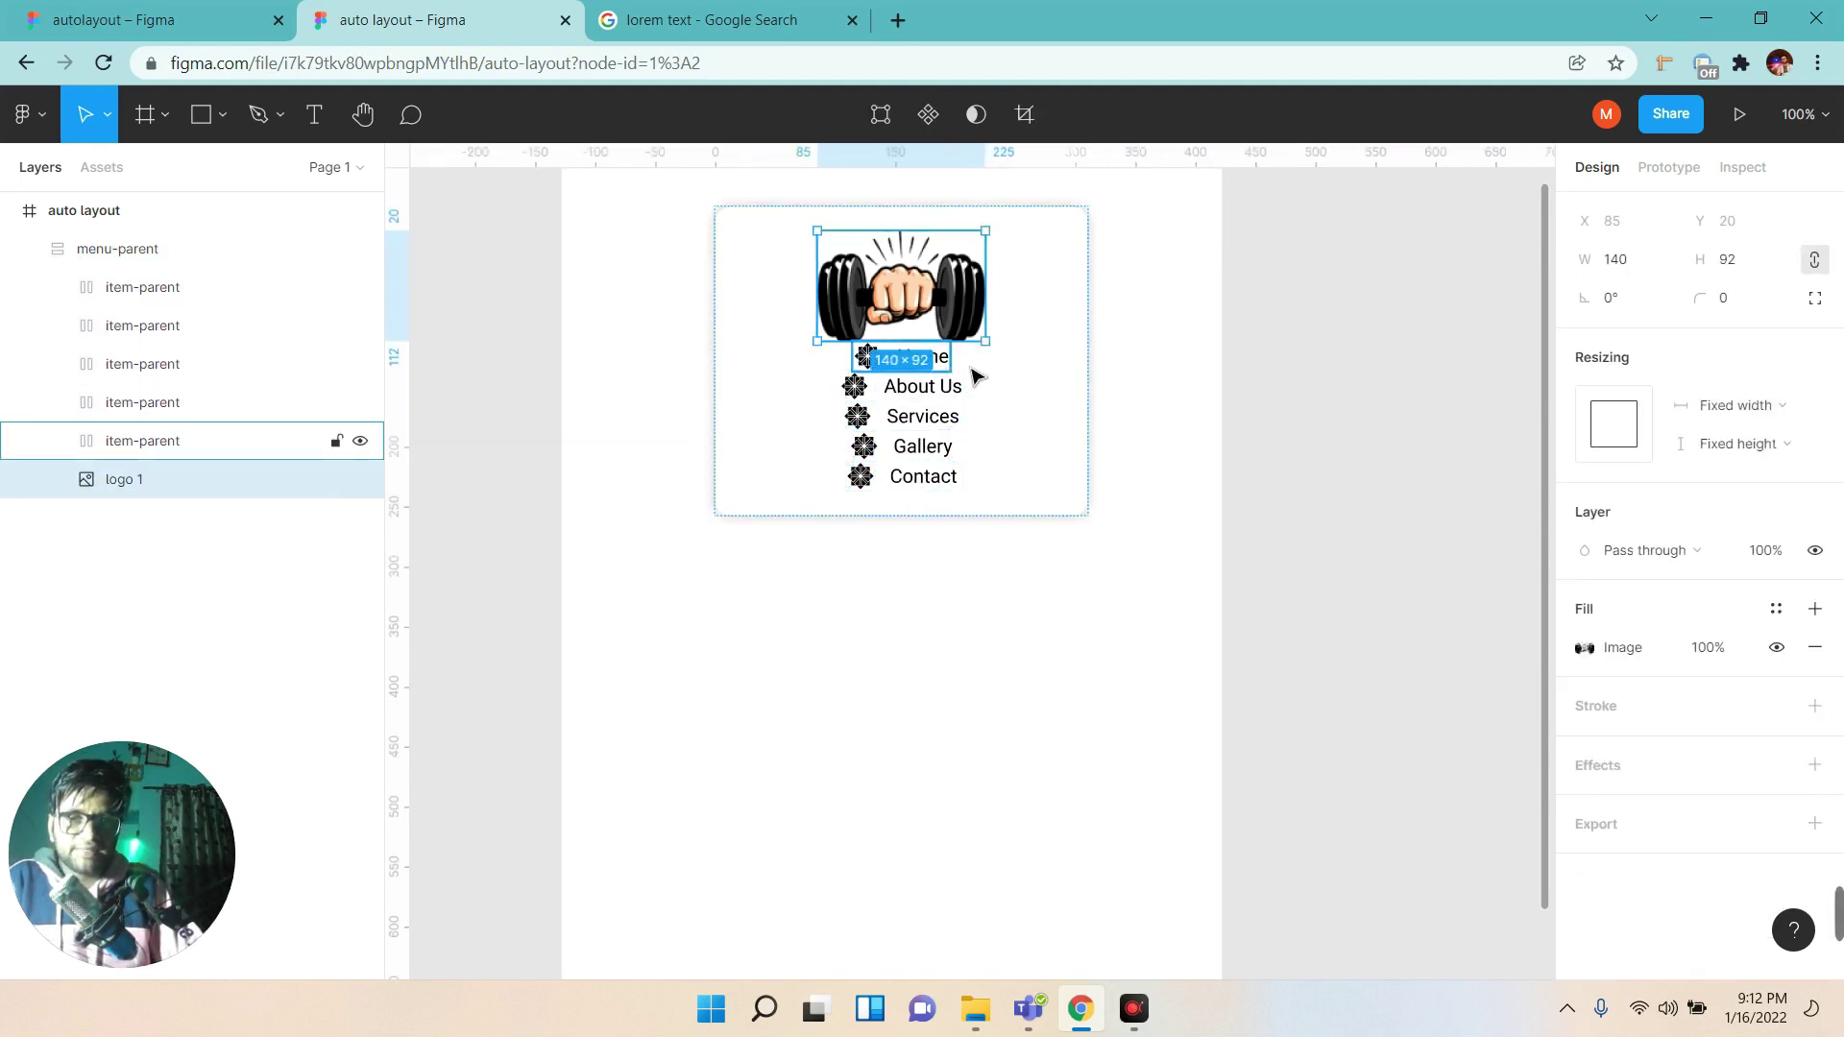
click(91, 248)
click(30, 251)
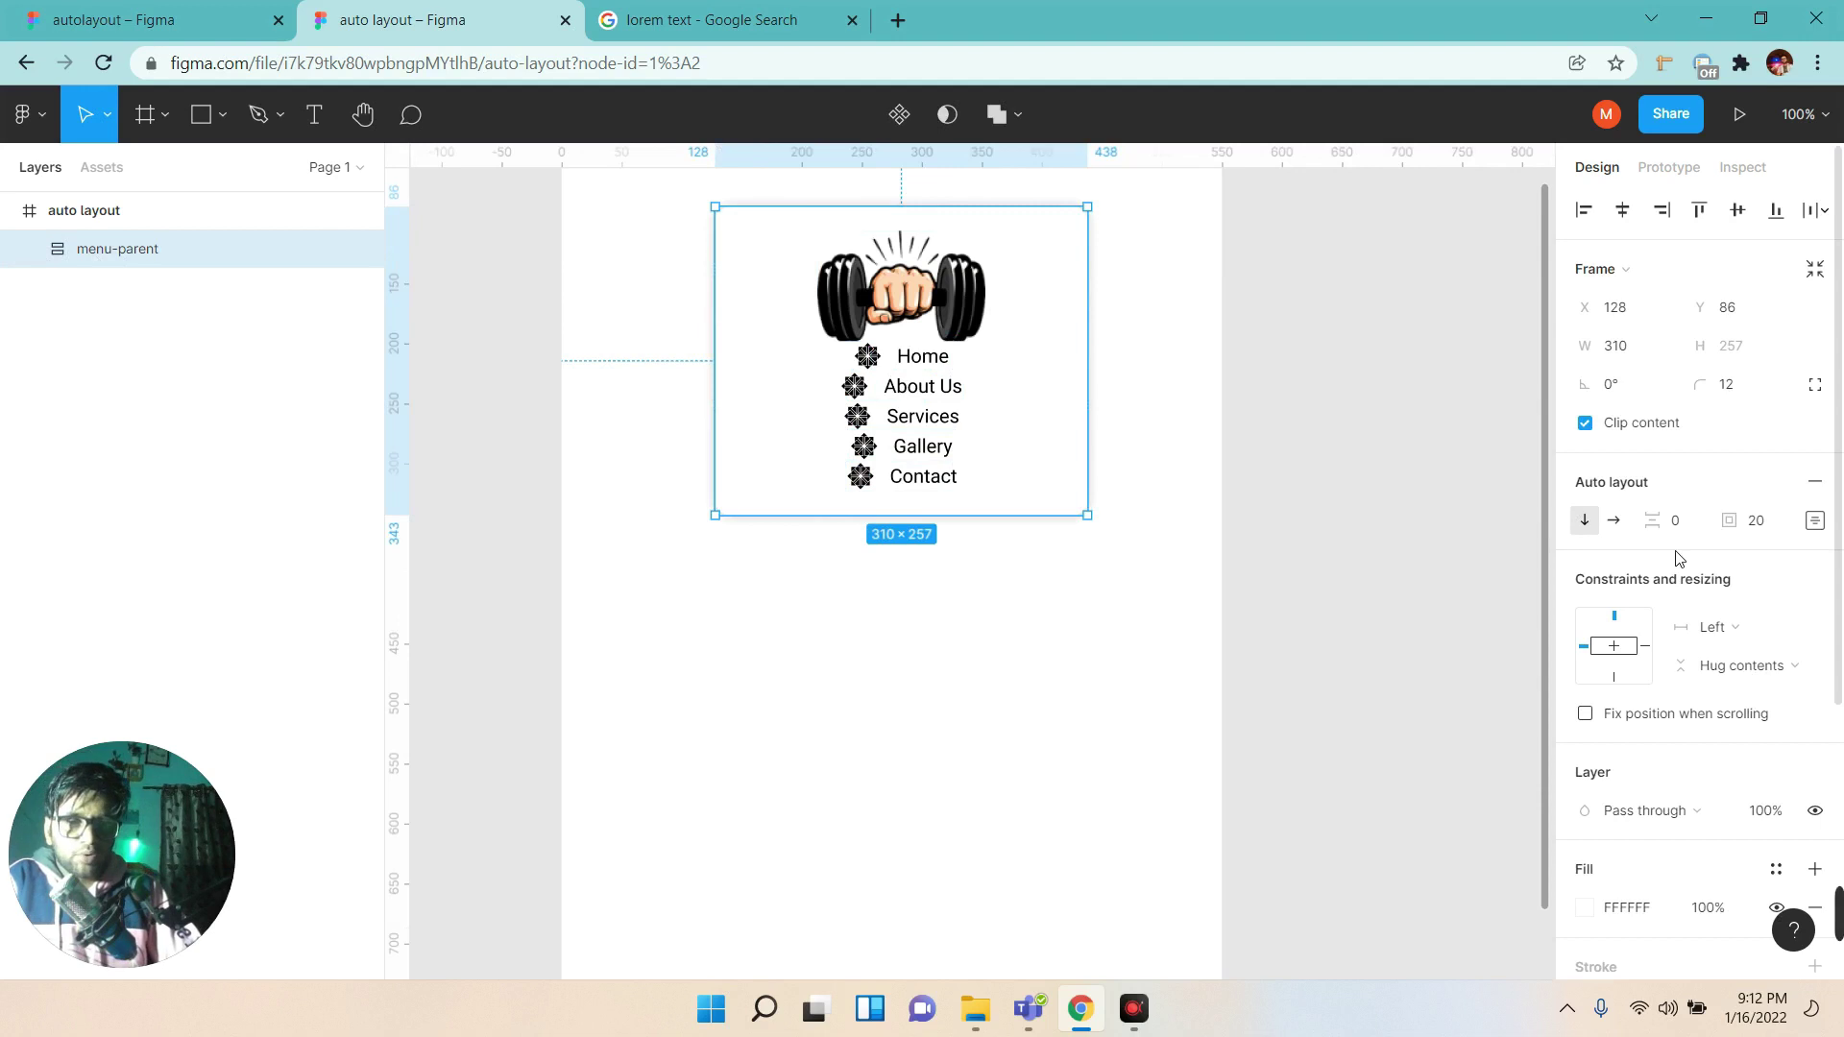
Change the card's auto layout item spacing from 34 to 40.
click(1771, 526)
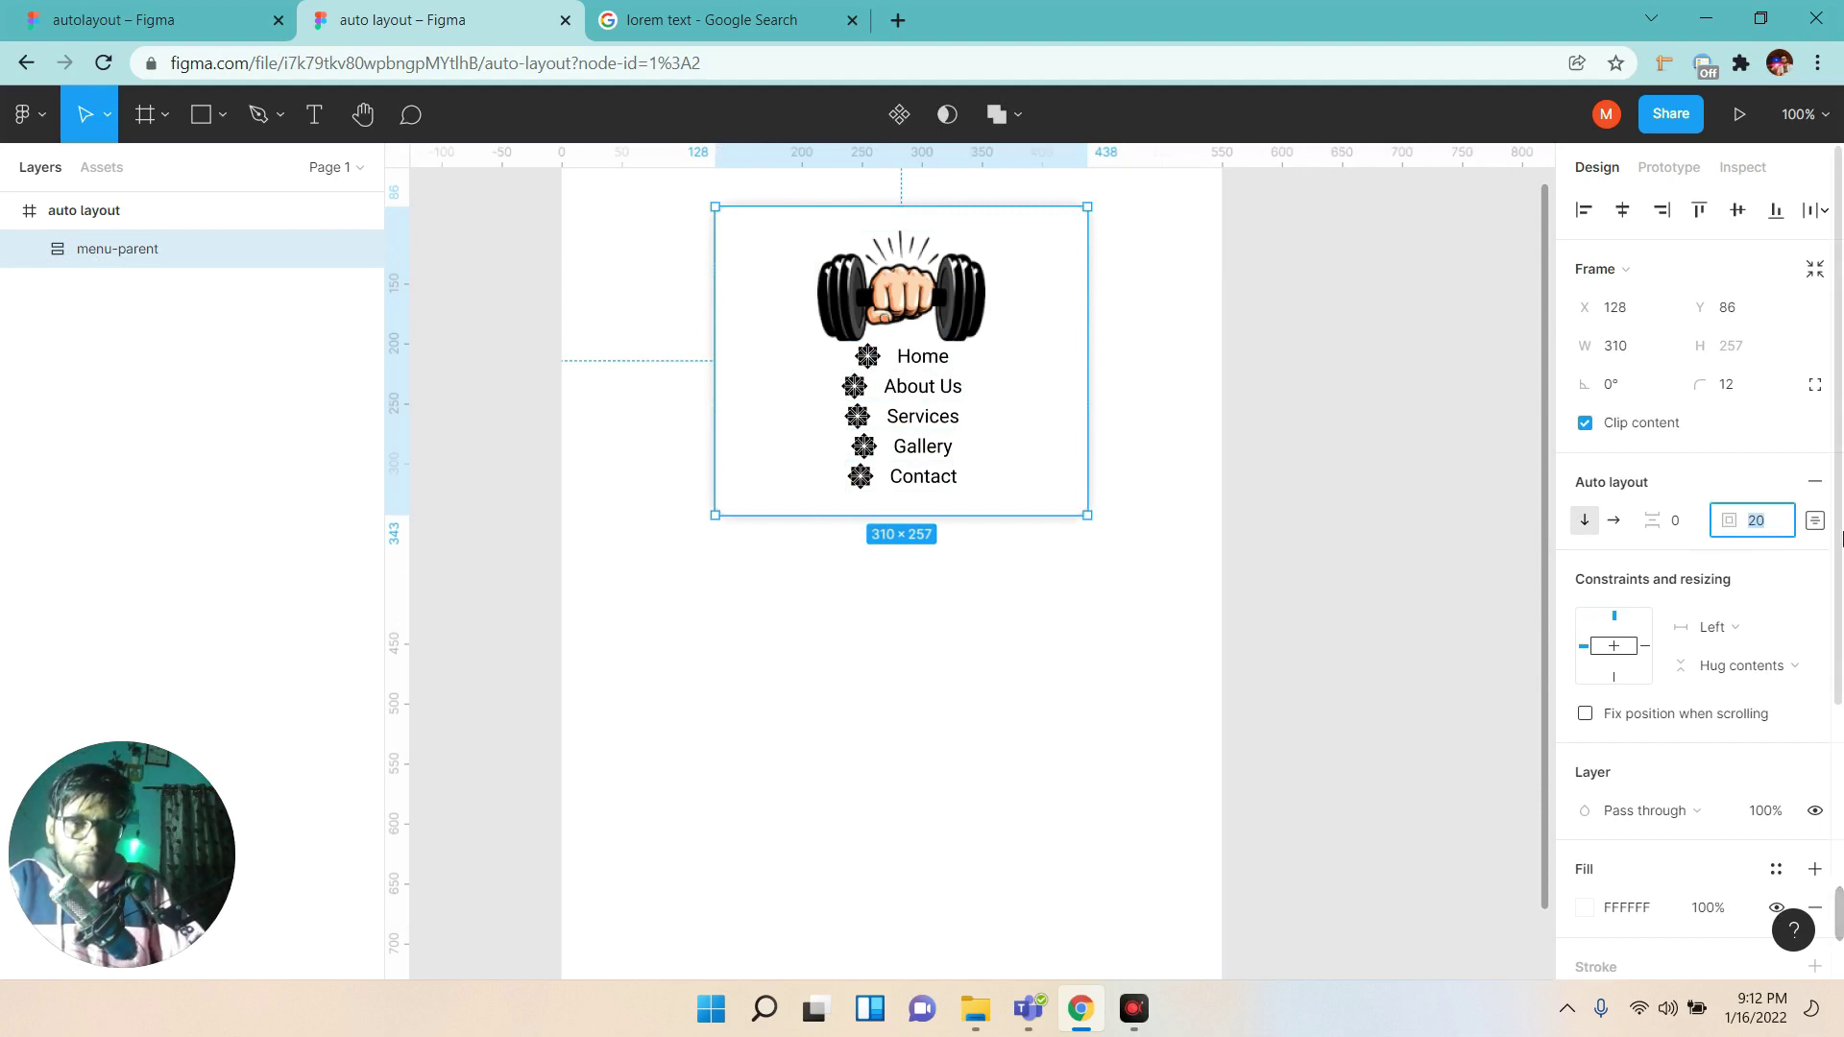
click(1677, 520)
key(Up)
key(Up)
key(Up)
key(Up)
key(Up)
key(Up)
key(Up)
key(Up)
key(Up)
key(Up)
key(Up)
key(Up)
key(Up)
key(Up)
key(Up)
key(Up)
key(Up)
key(Up)
key(Up)
key(Up)
key(Up)
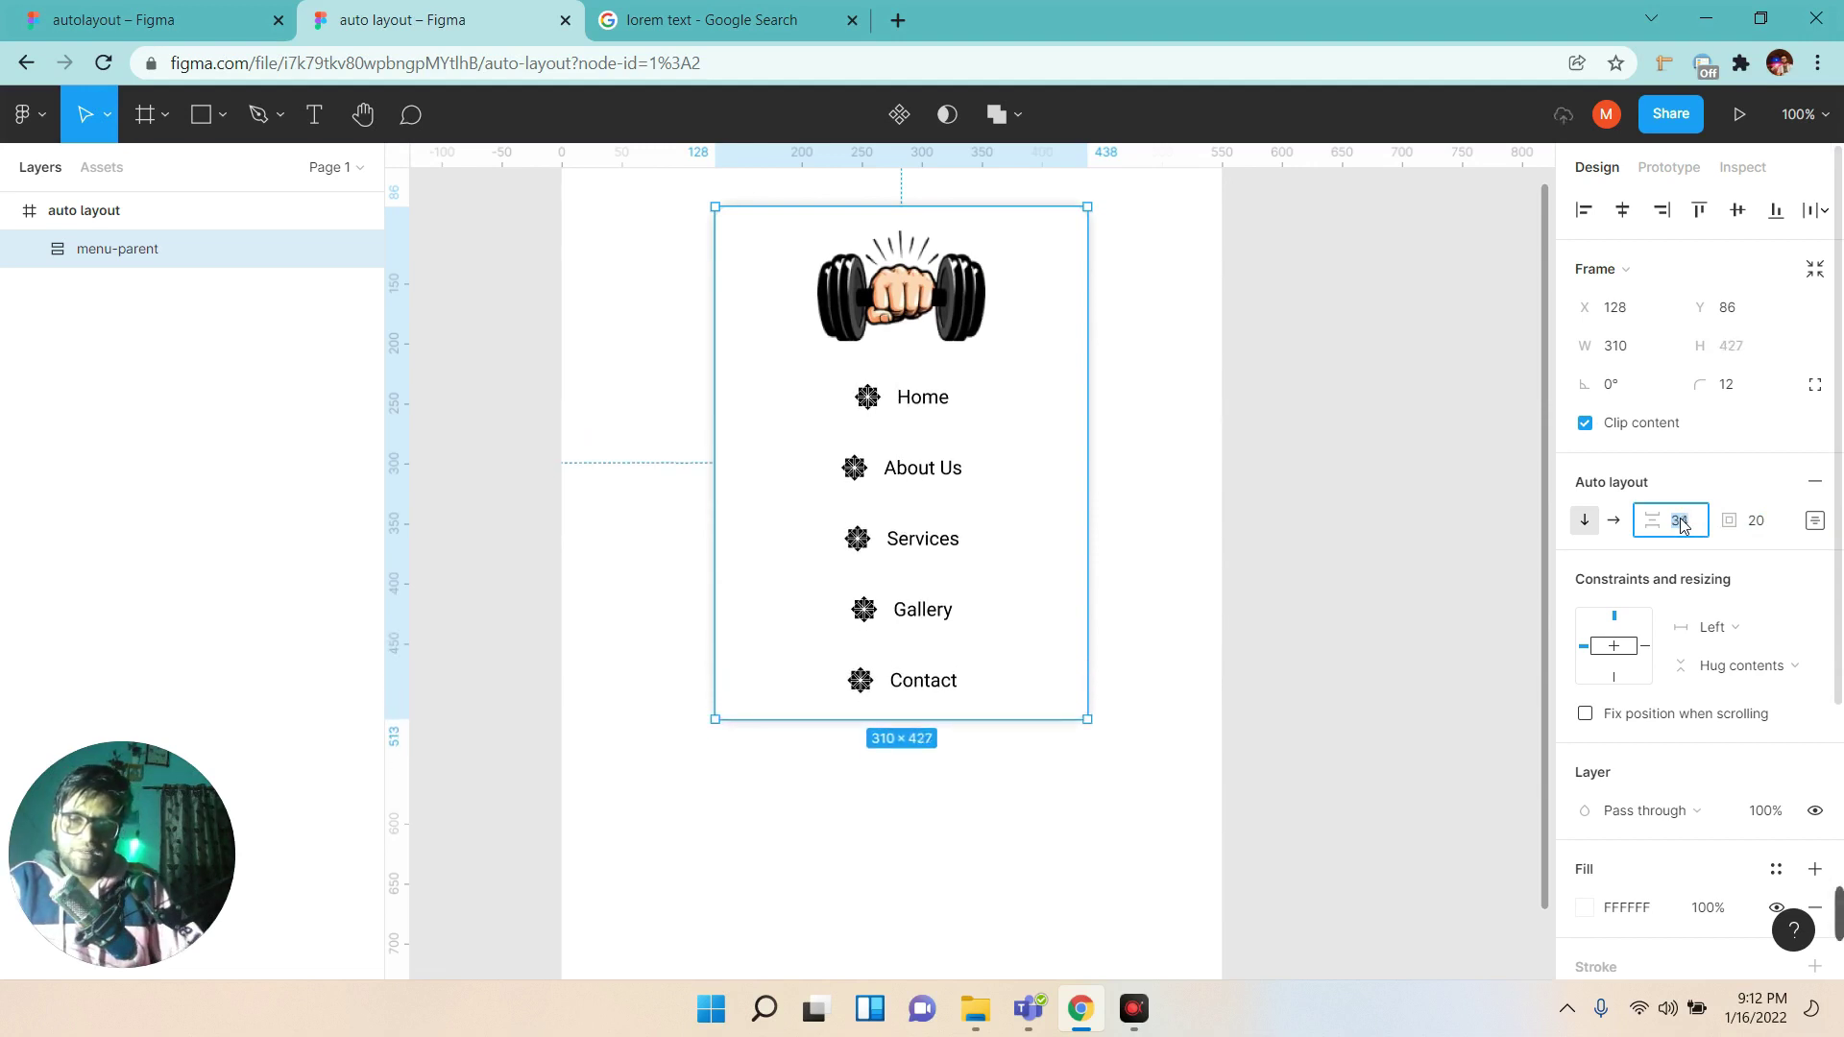
click(892, 360)
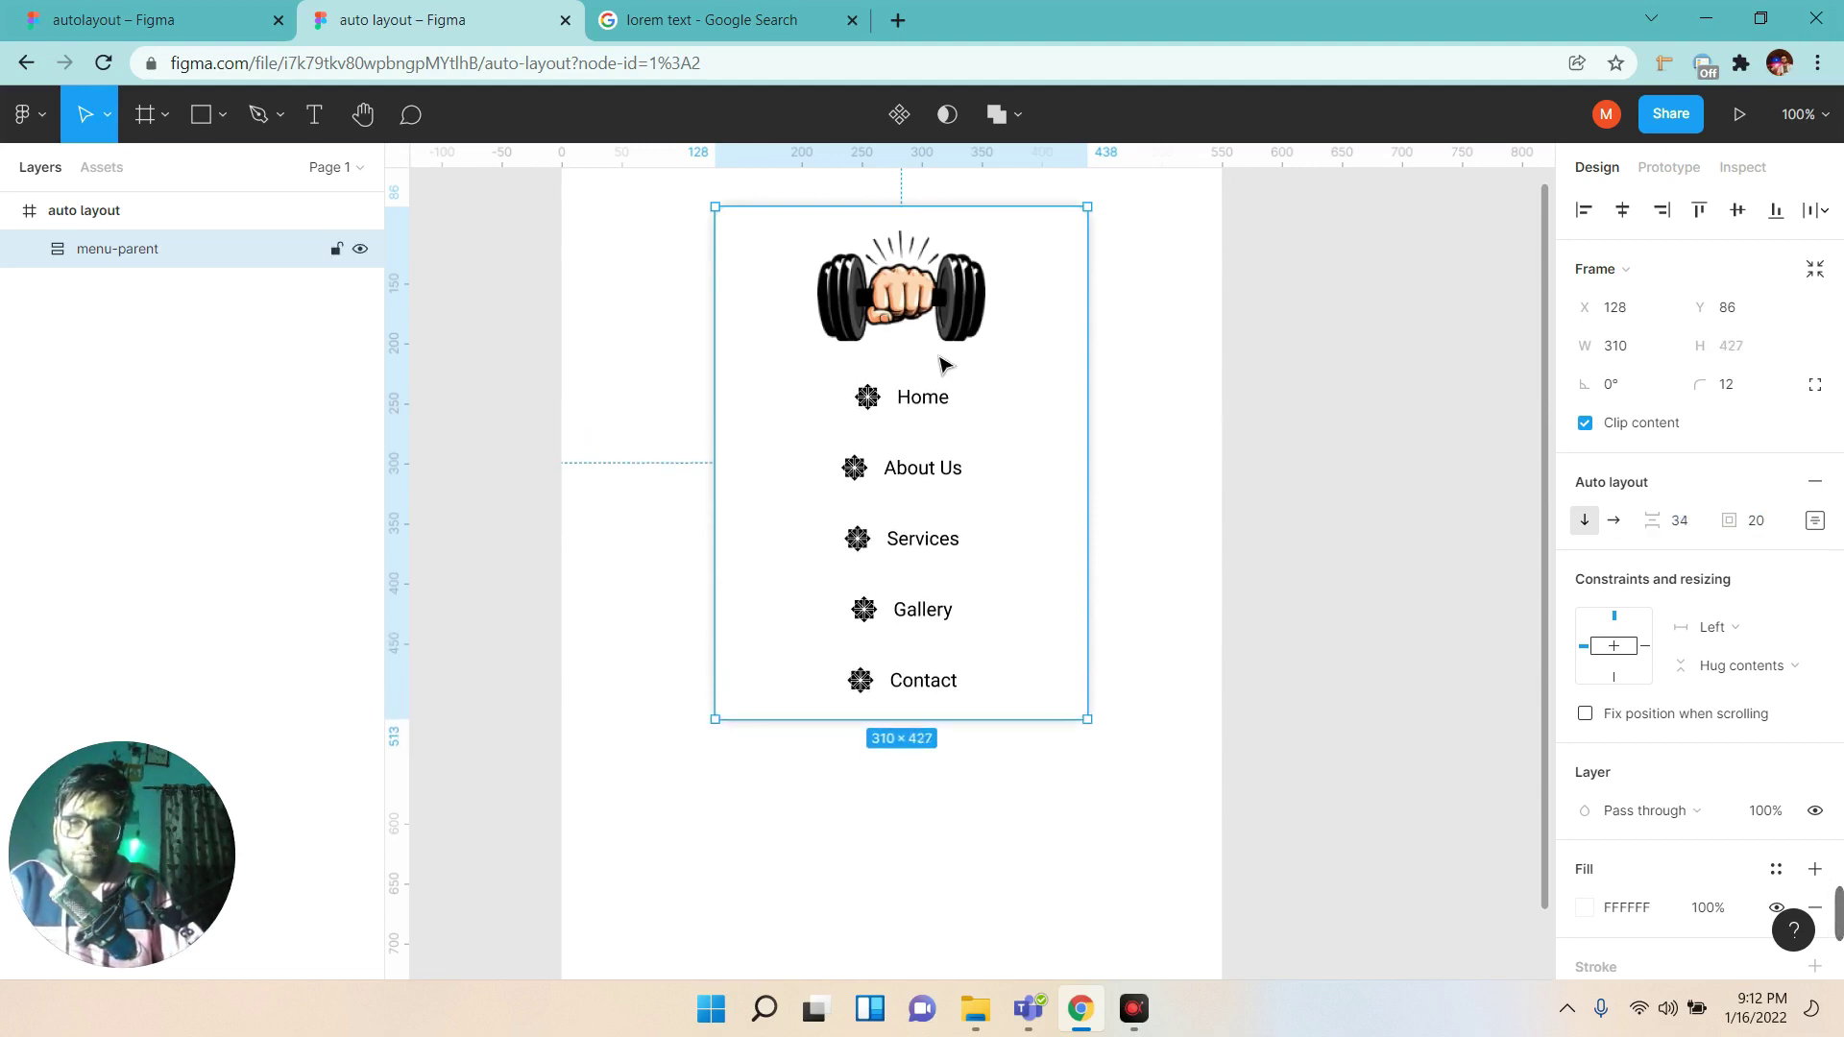
click(1679, 538)
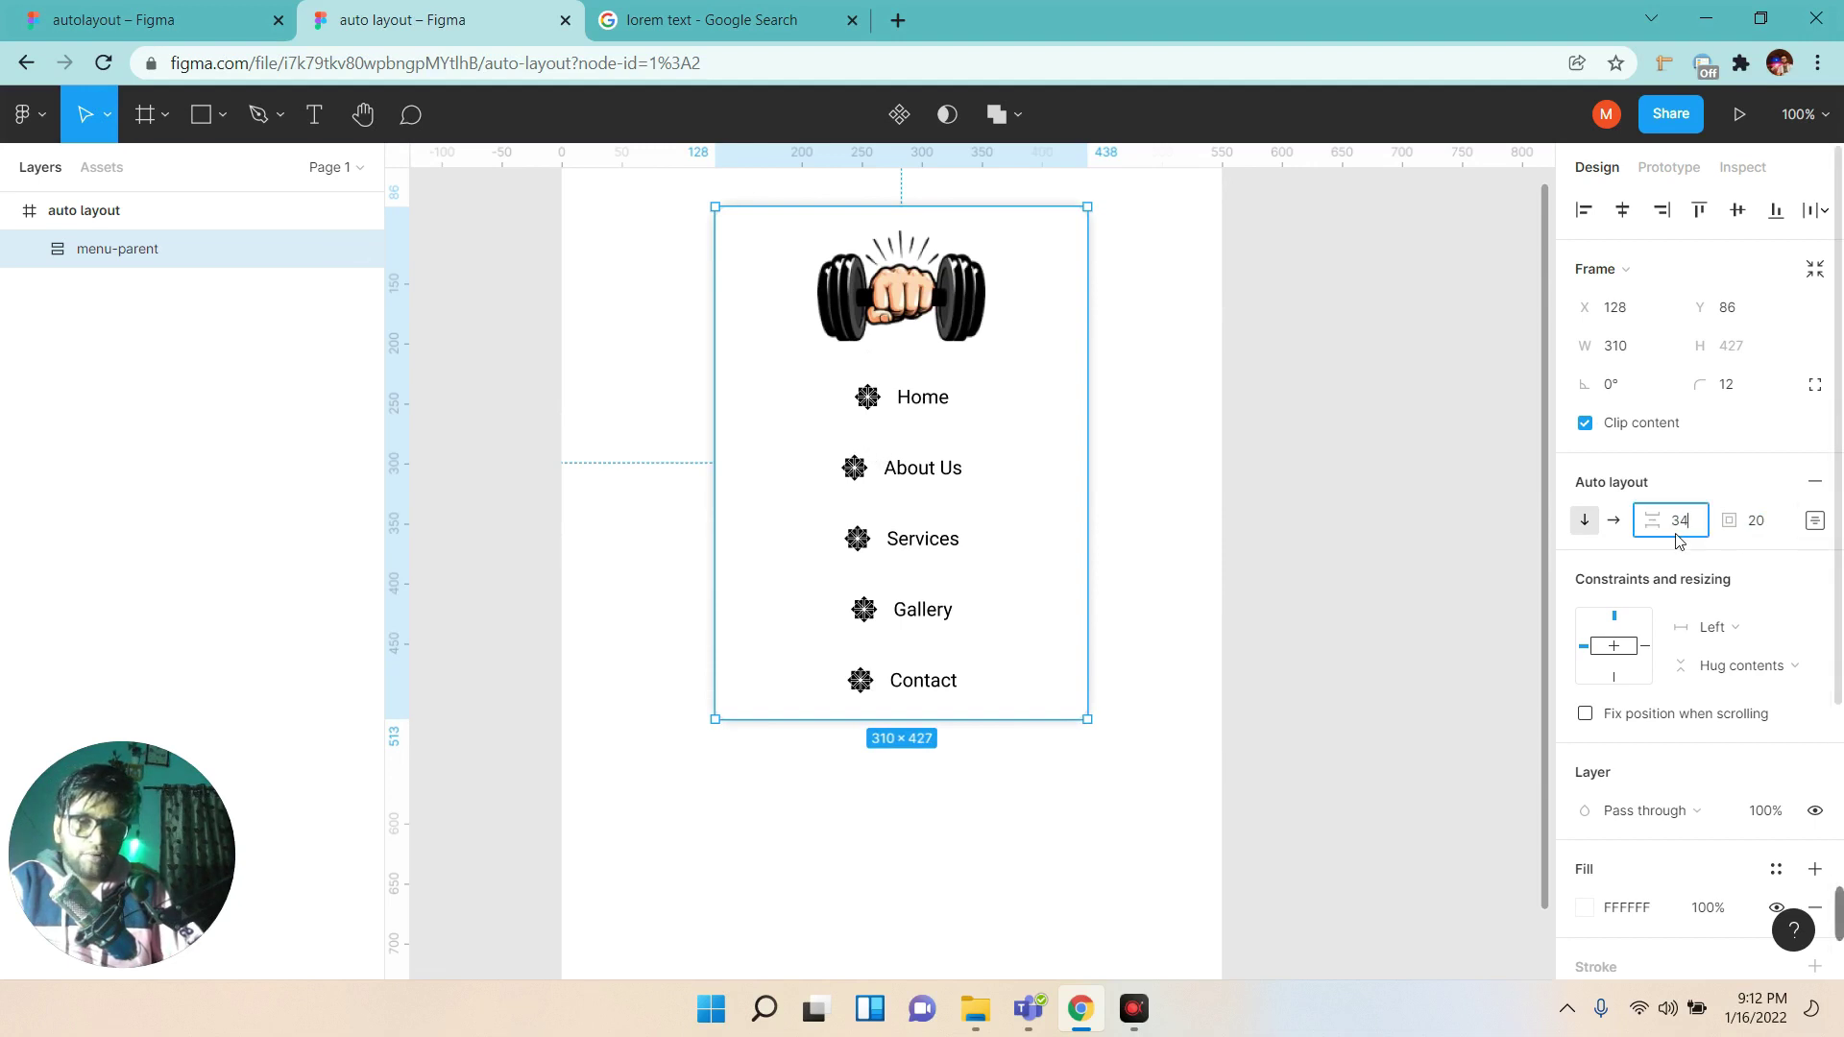
text(40)
key(Return)
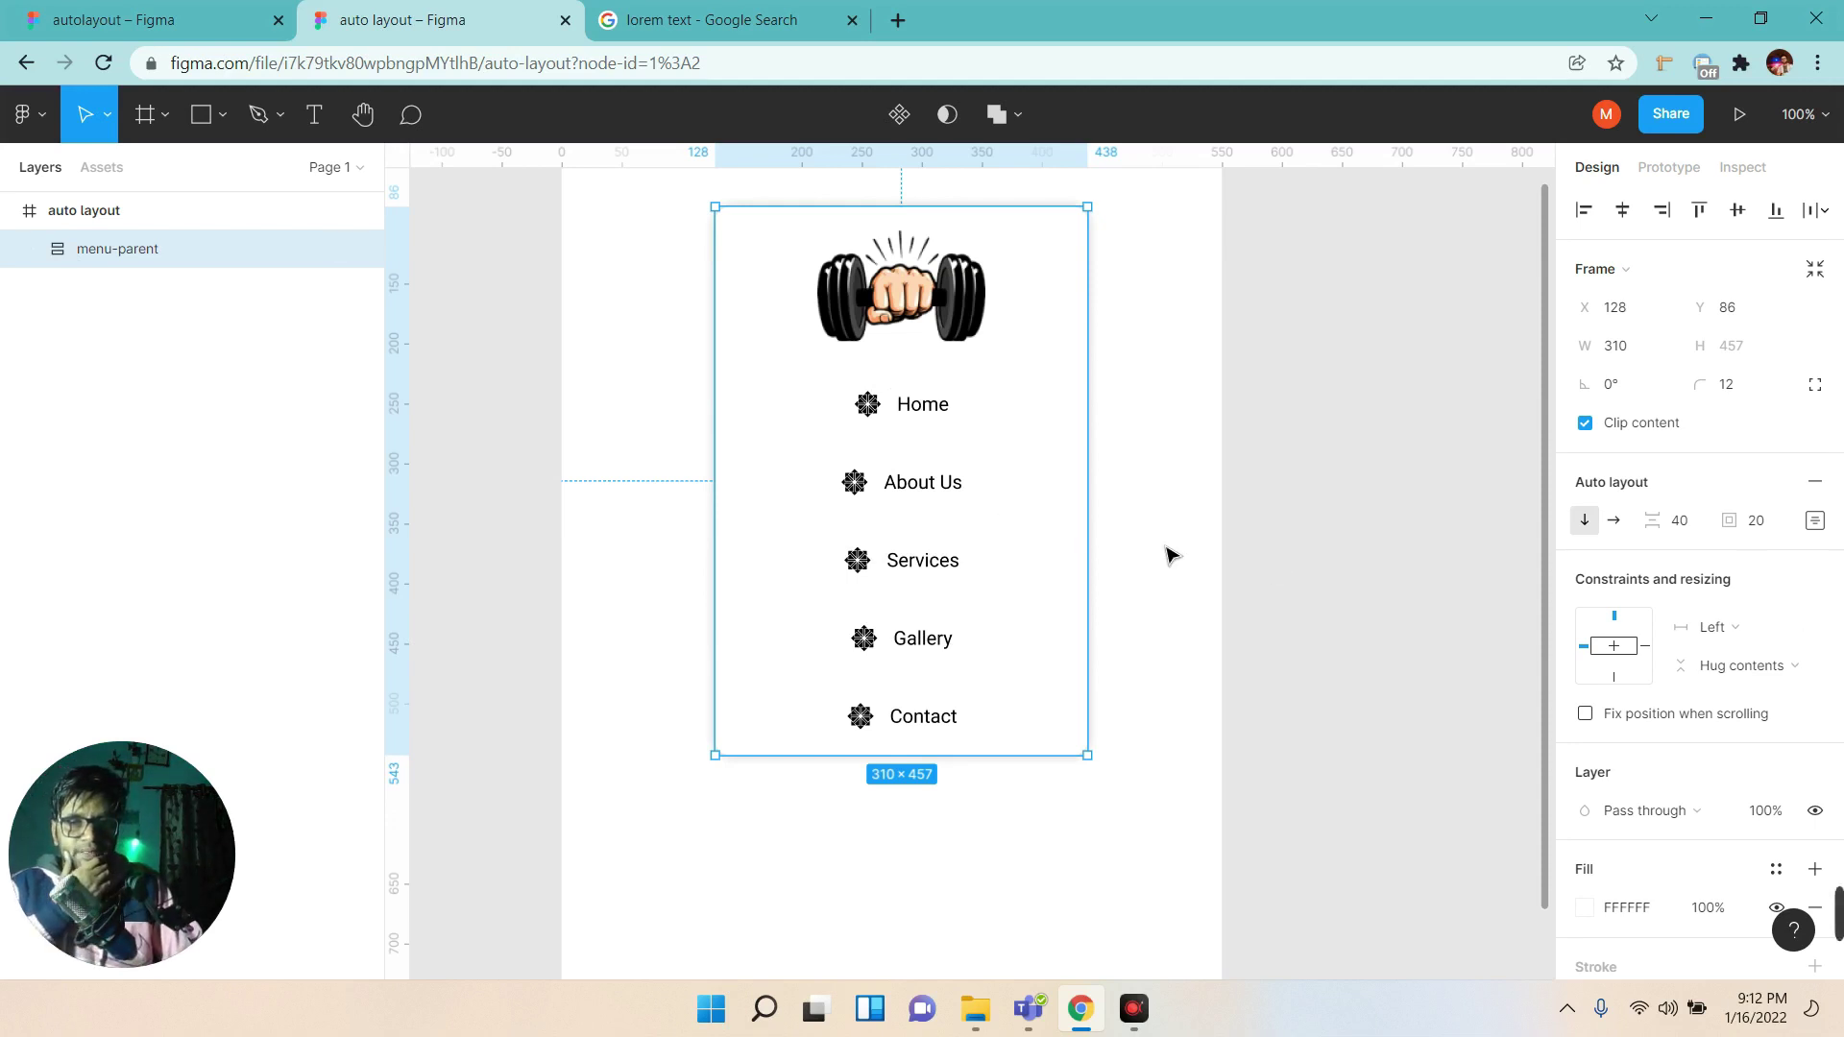
click(1229, 588)
scroll(1161, 541, up, 1)
Set the Home and About Us labels to font size 20.
click(248, 18)
click(404, 19)
double_click(913, 497)
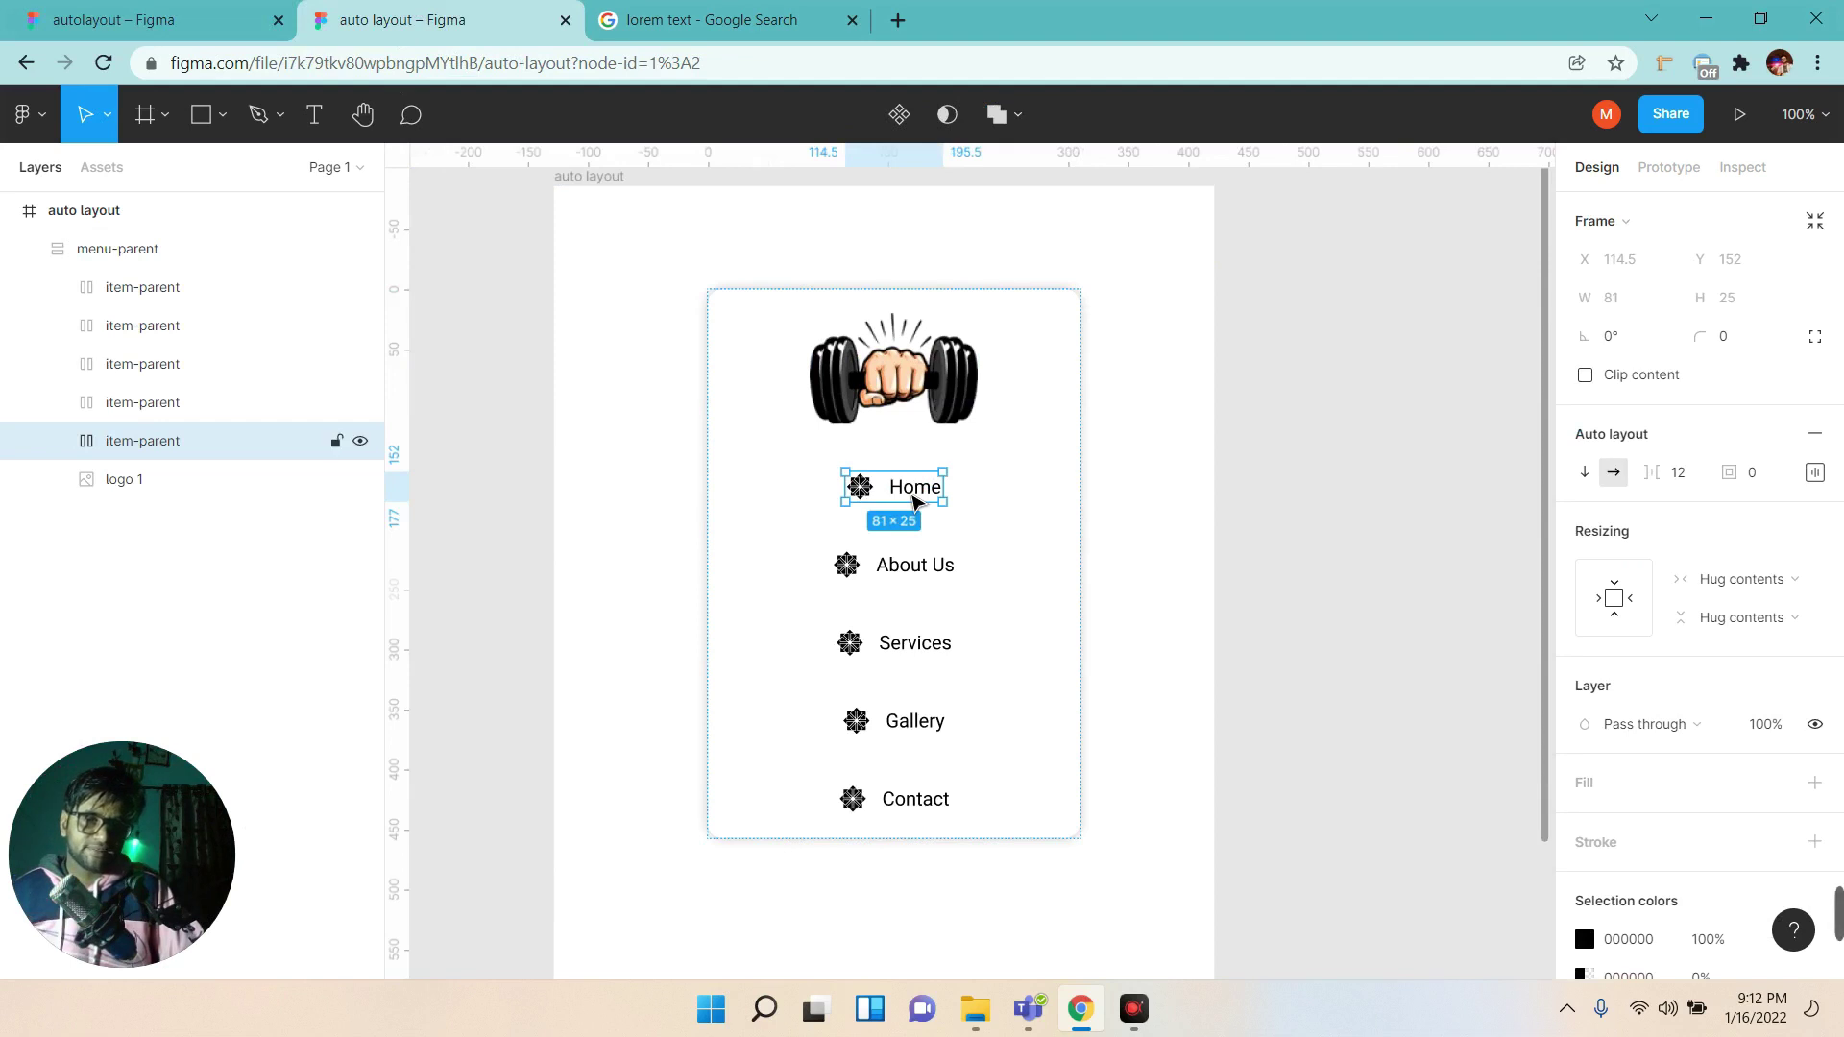
double_click(914, 498)
click(1729, 686)
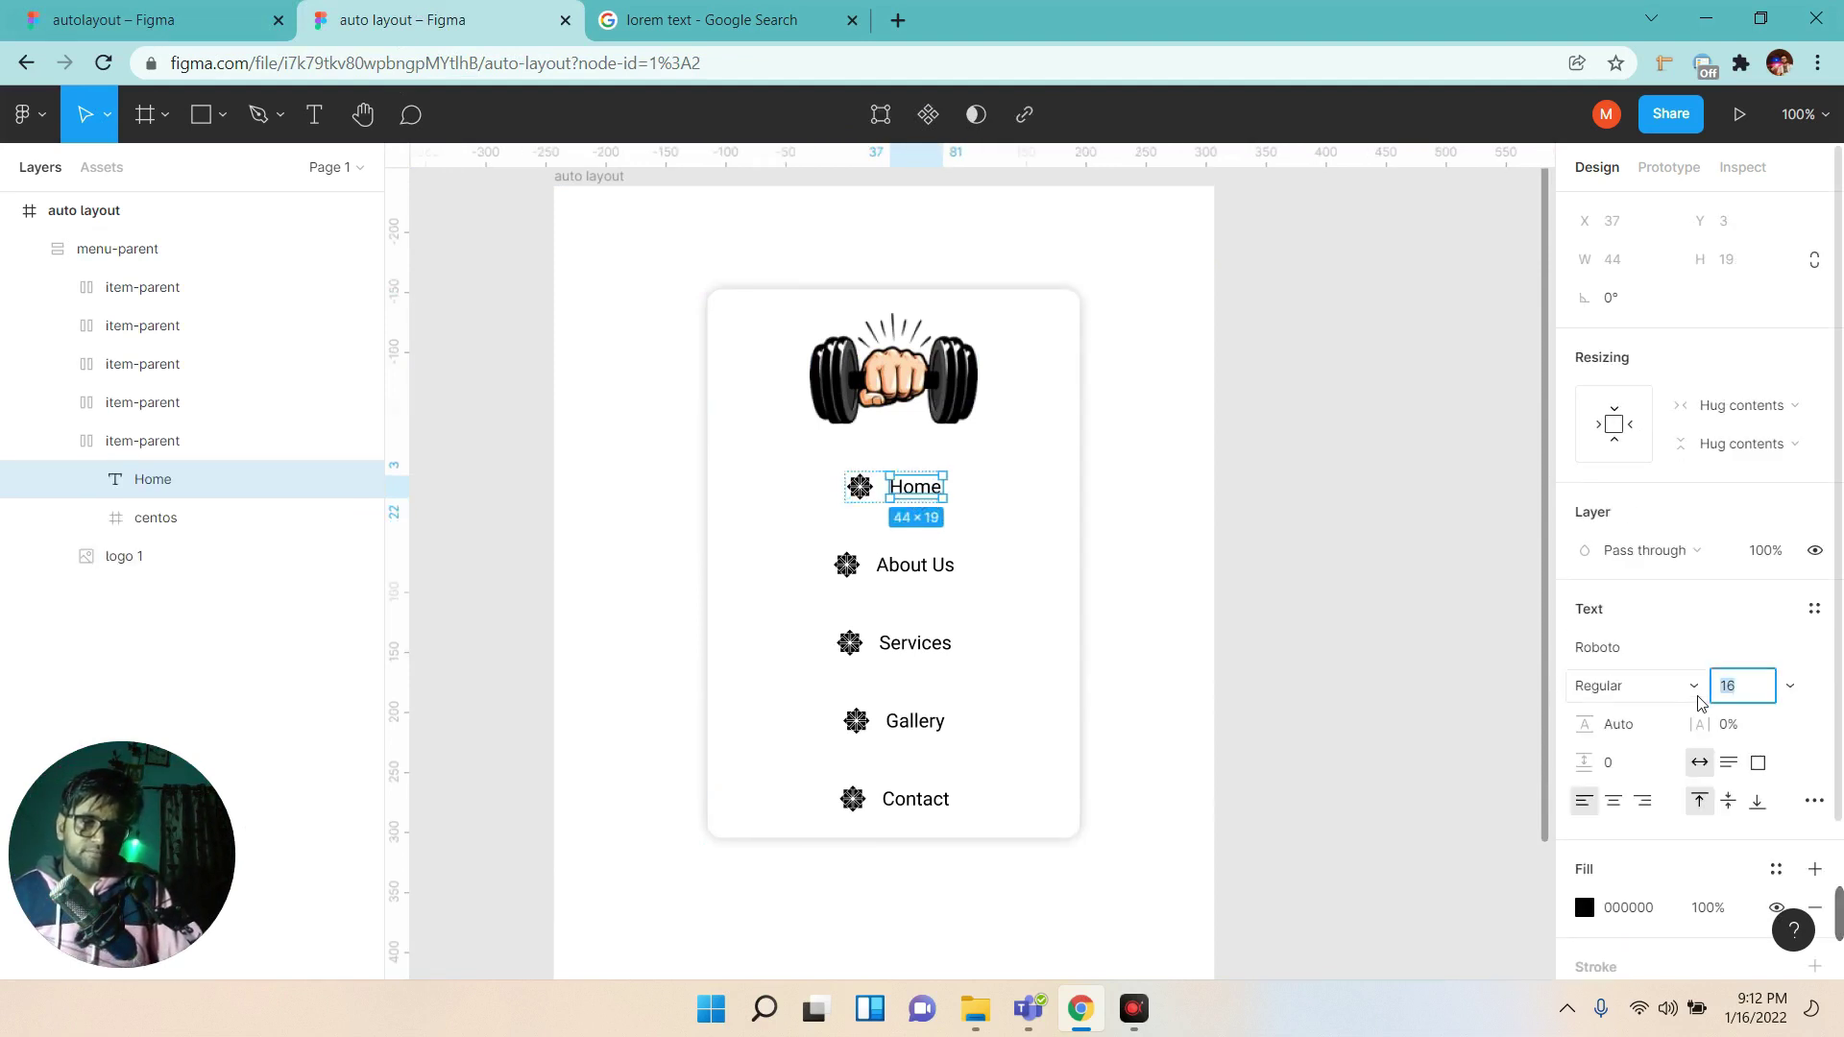
text(20)
key(Return)
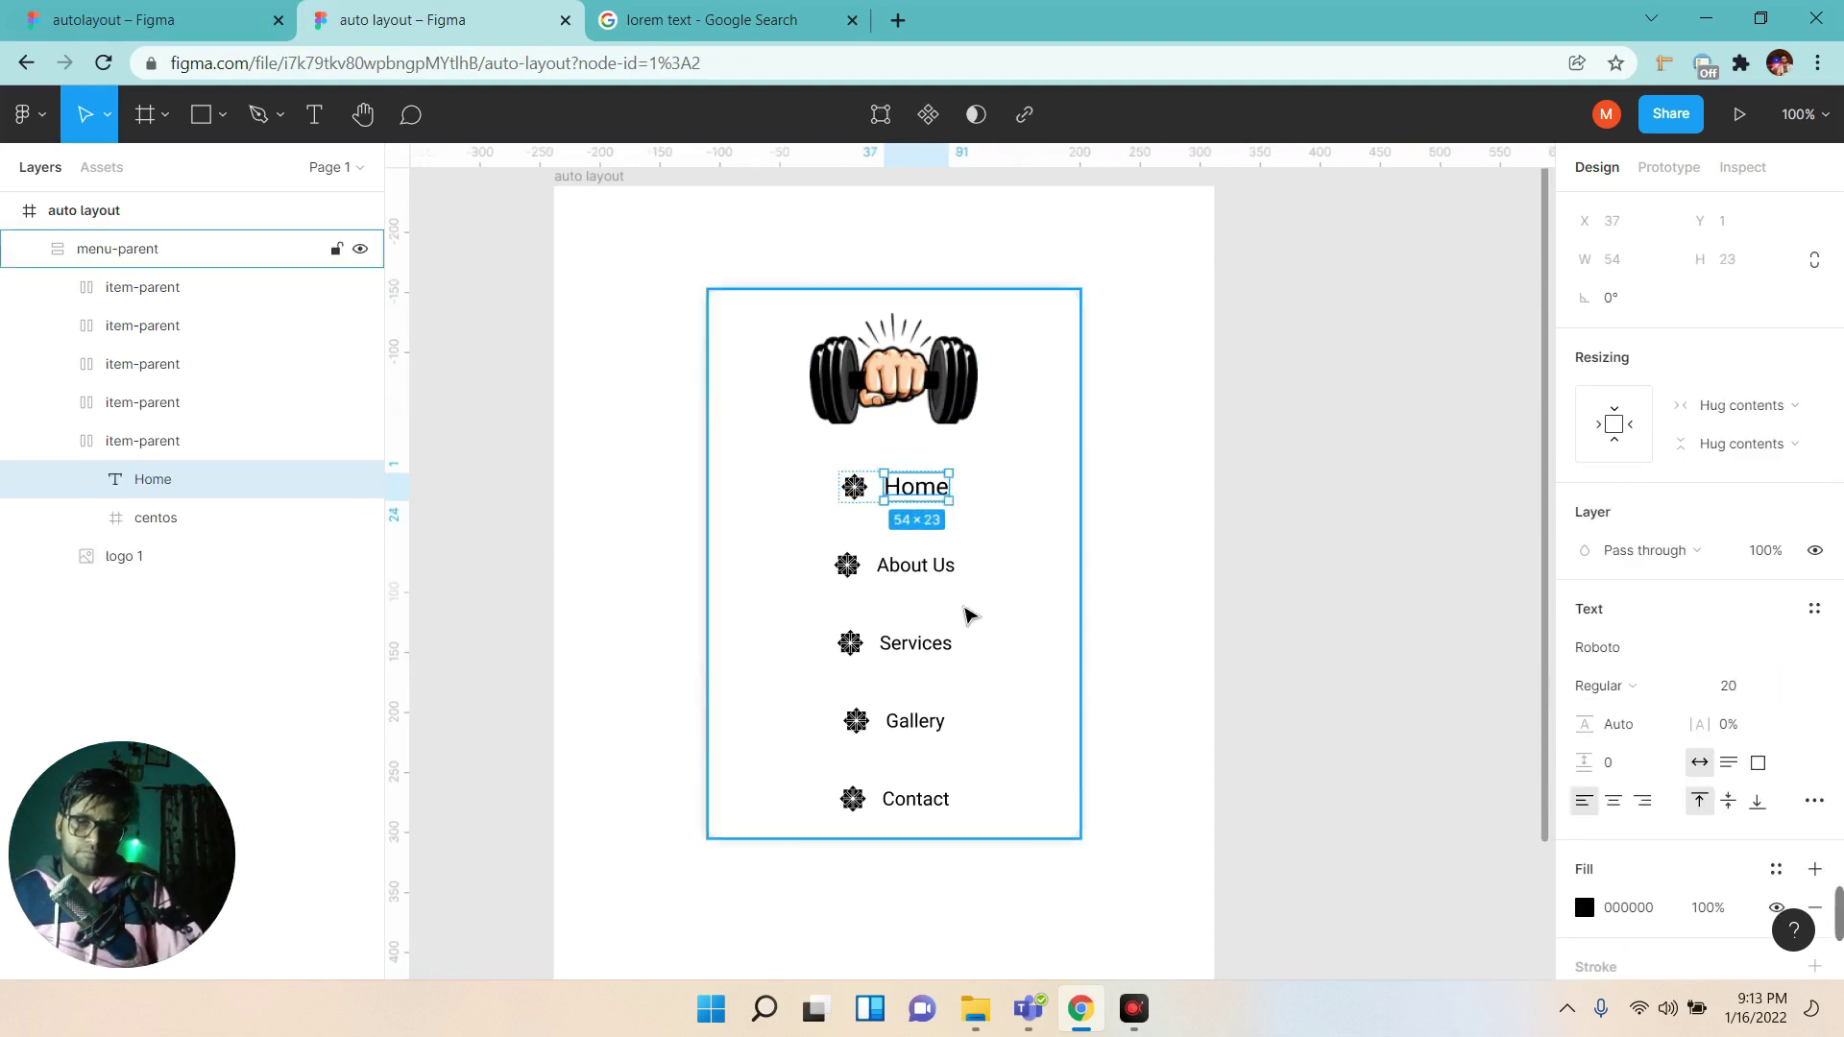
click(924, 569)
click(1729, 686)
text(0)
key(Return)
Set the Services, Gallery and Contact labels to font size 20.
click(937, 659)
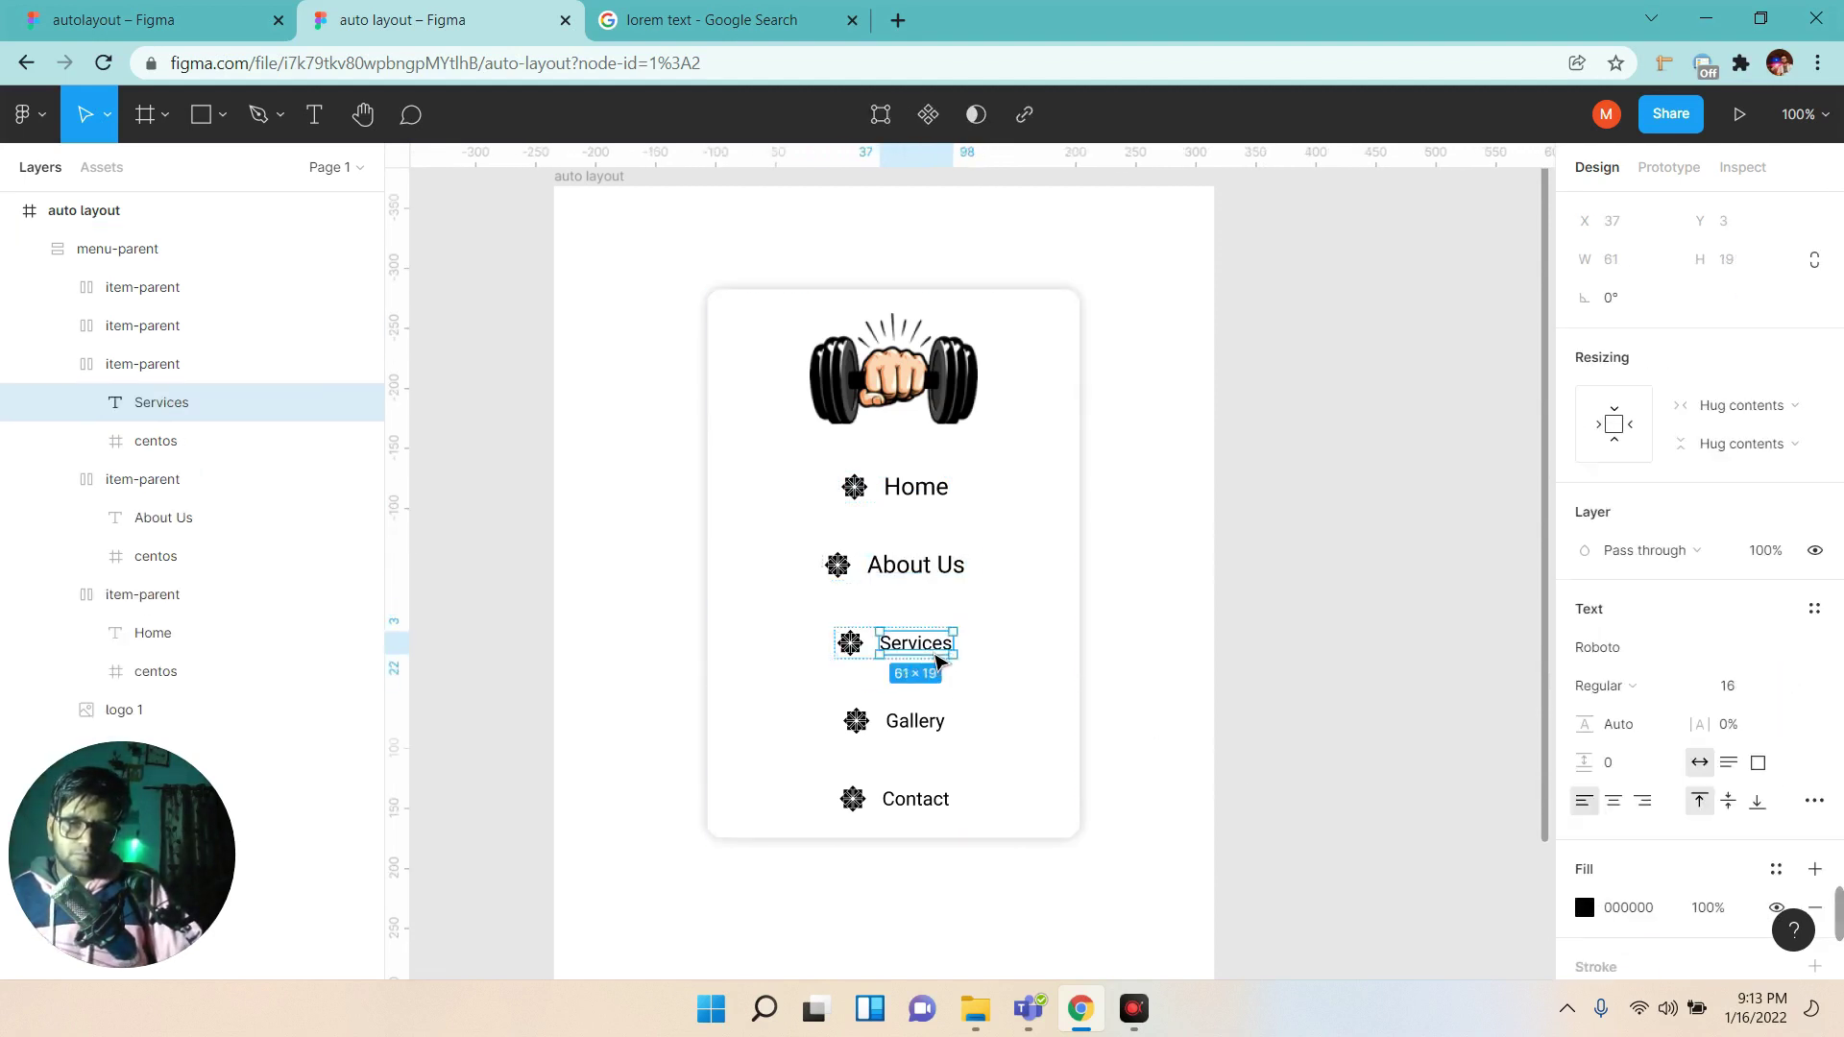
click(1714, 693)
text(20)
key(Return)
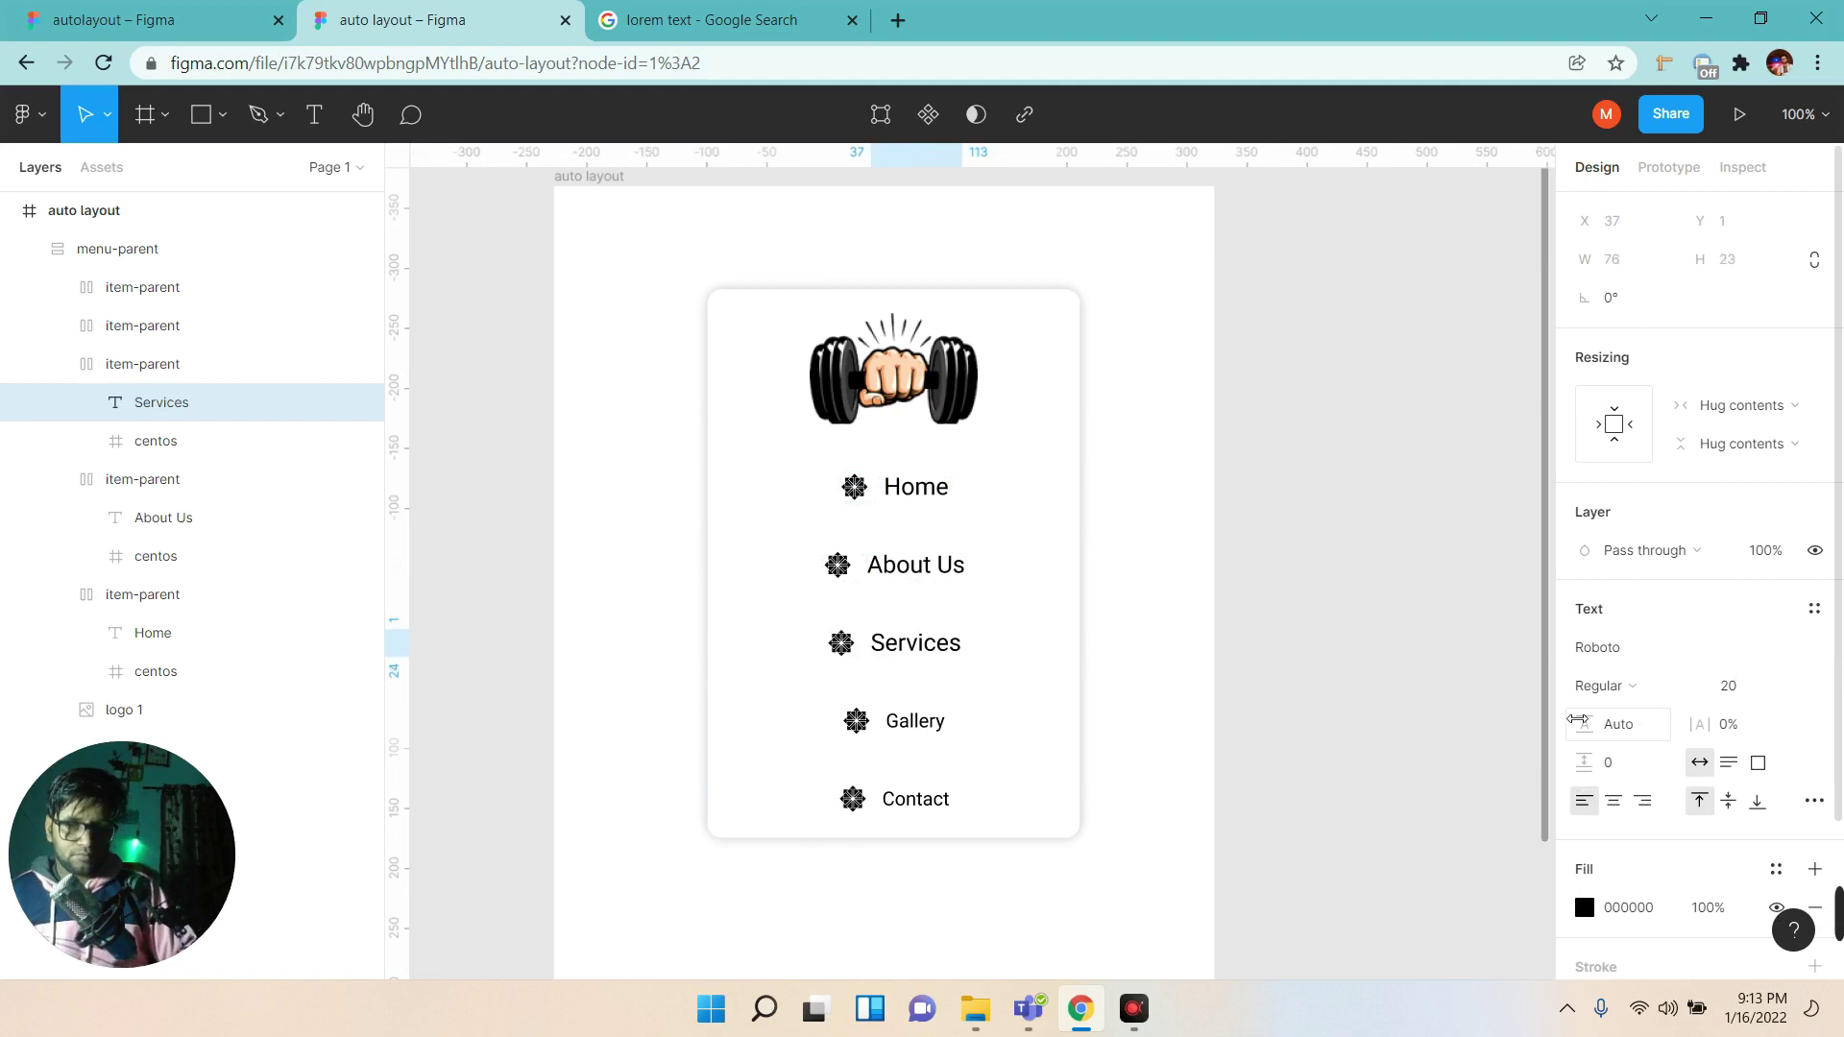
click(922, 731)
click(1729, 688)
text(20)
key(Return)
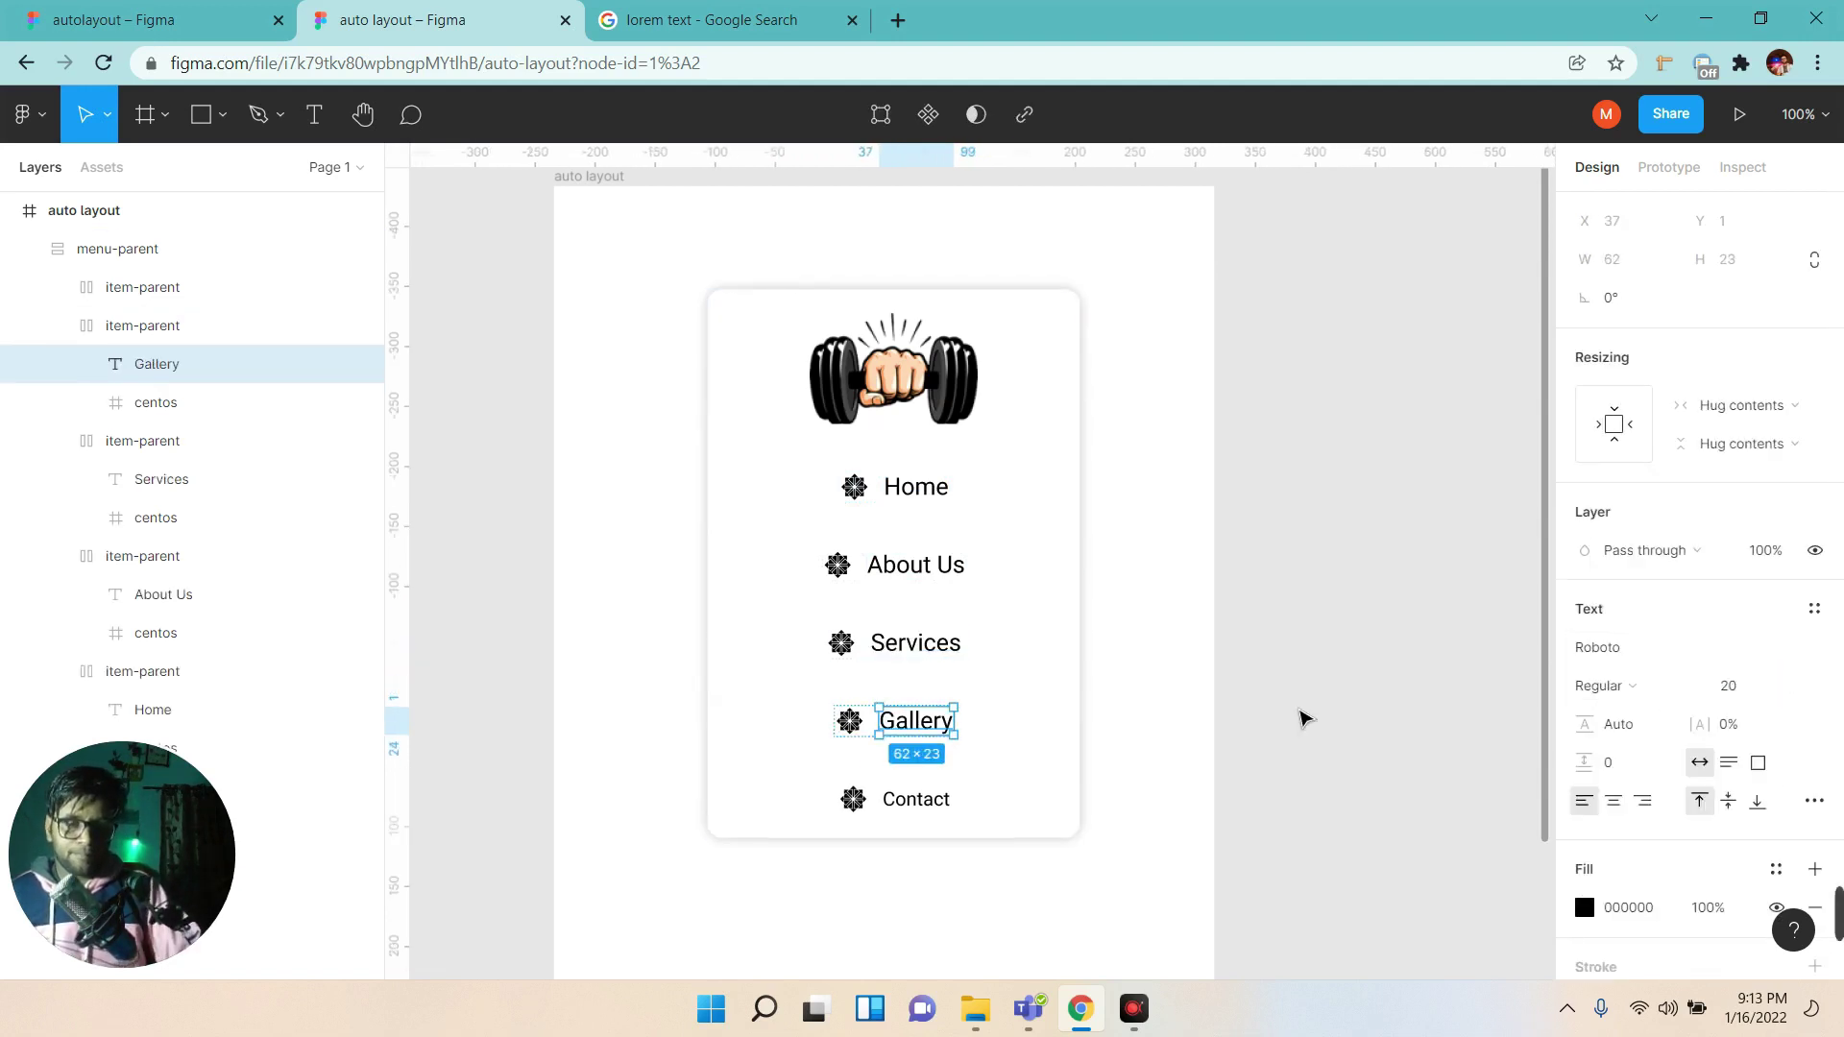
click(931, 803)
click(1737, 698)
text(20)
key(Return)
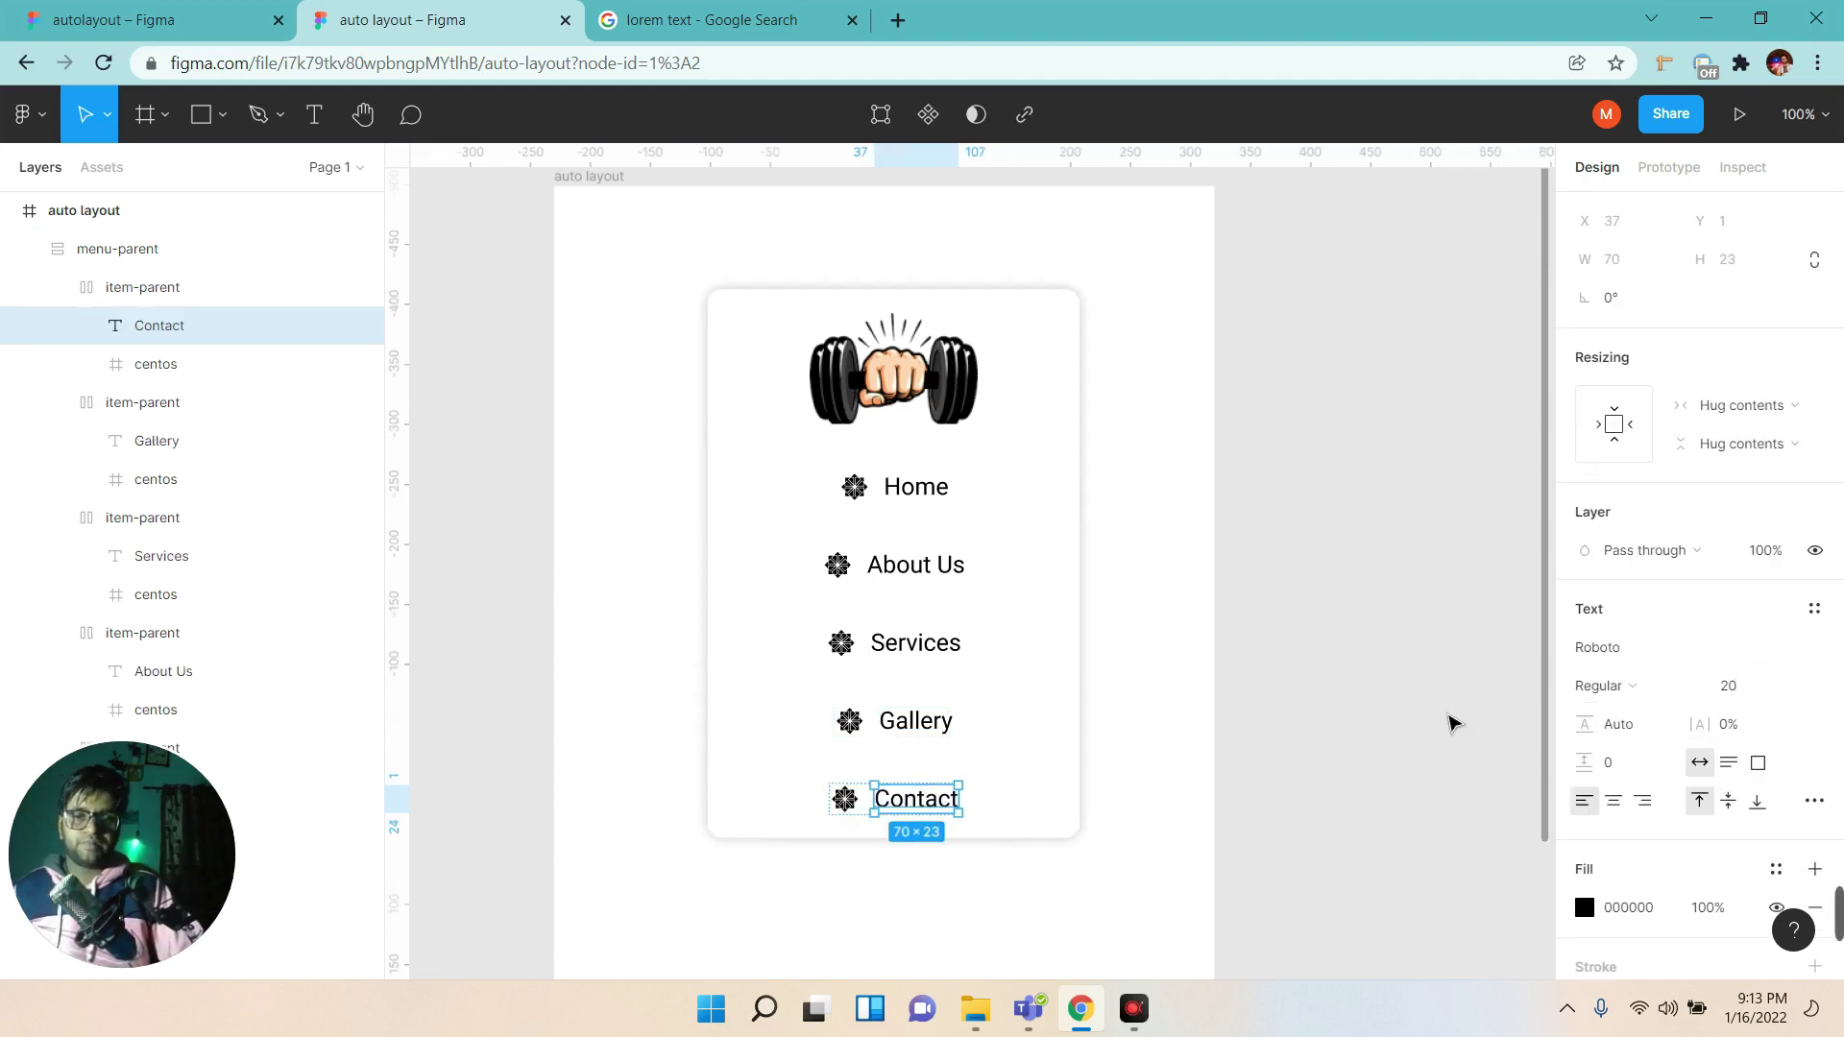
click(1364, 697)
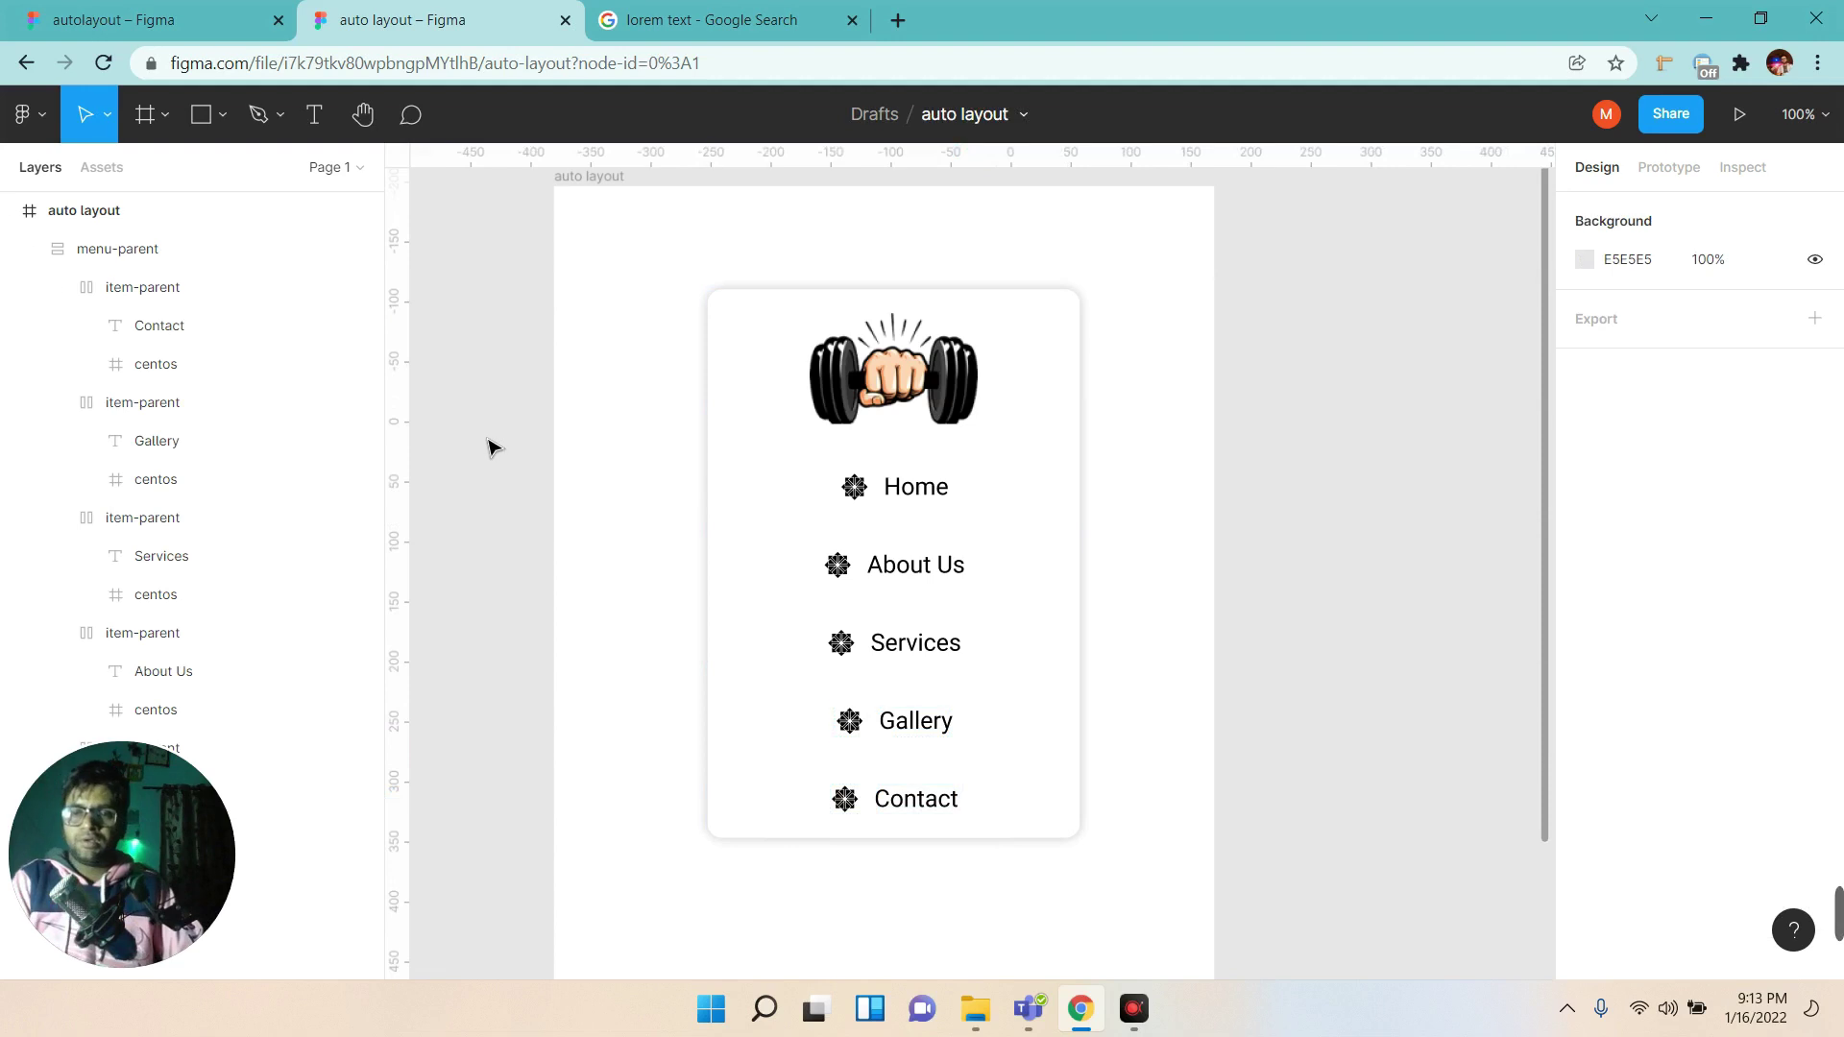
click(144, 210)
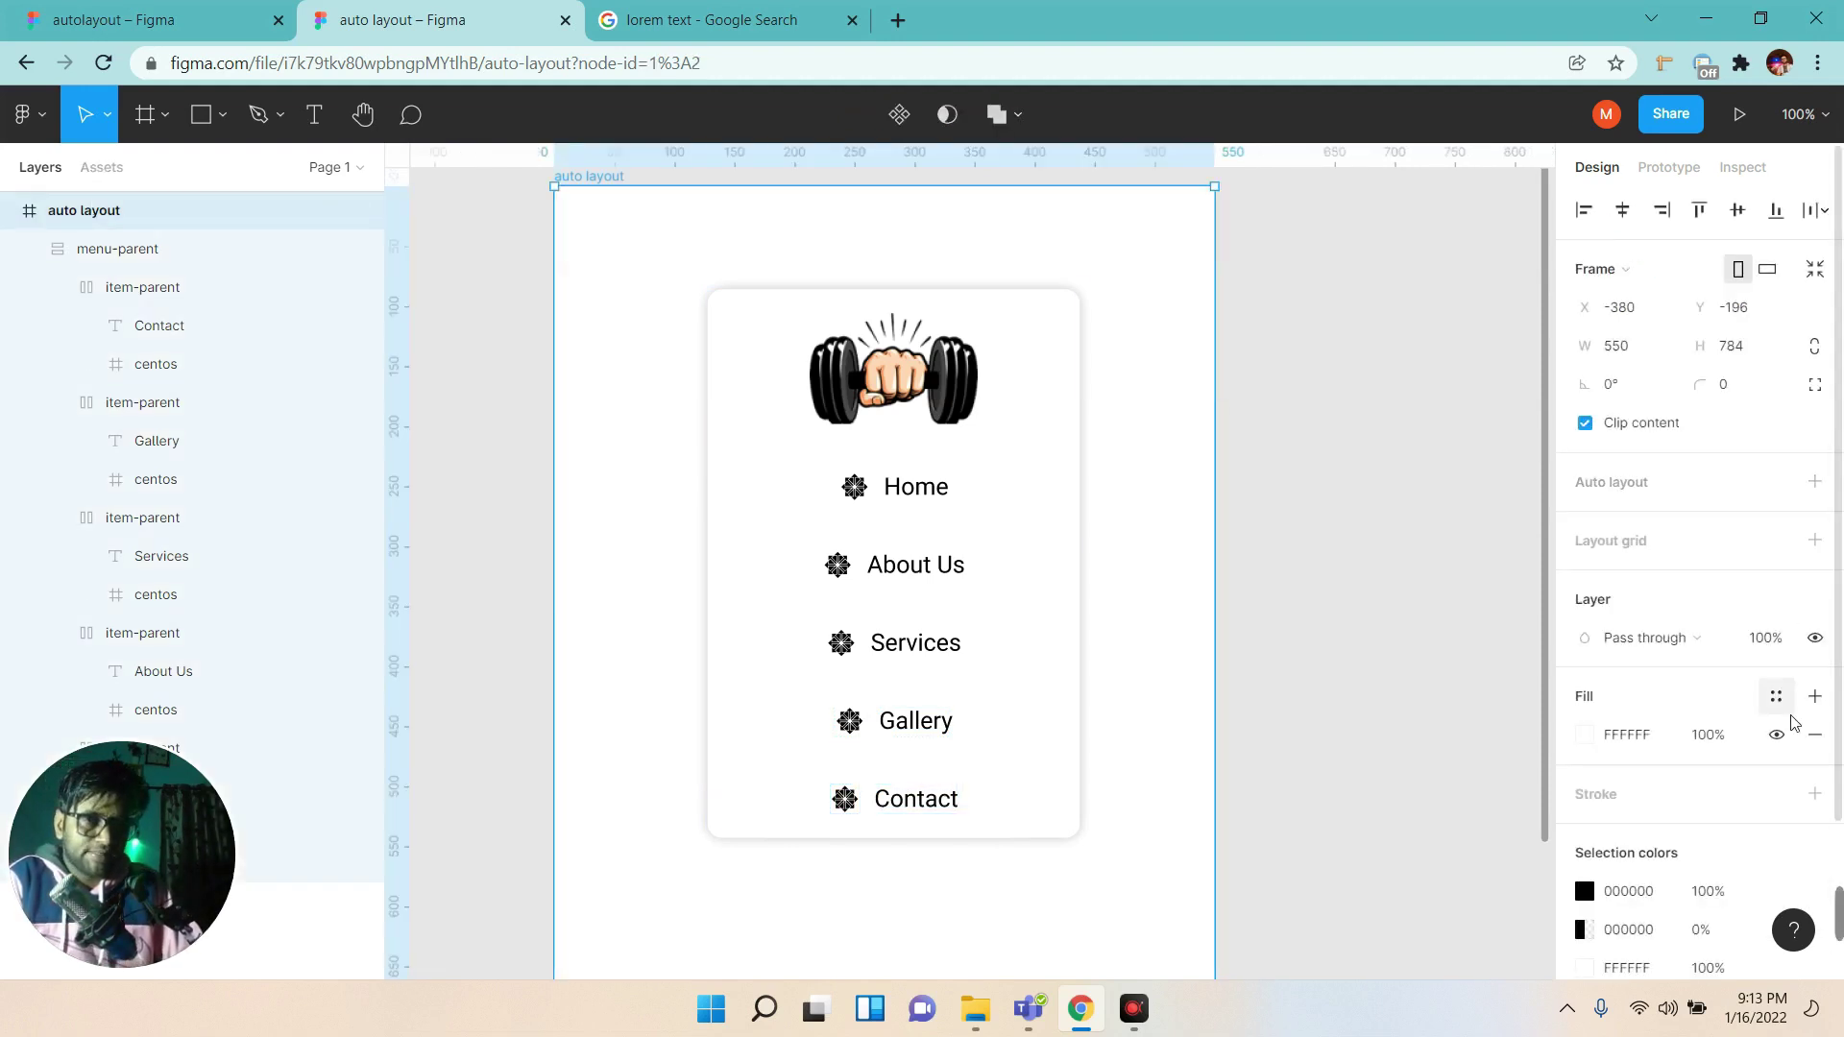
click(26, 249)
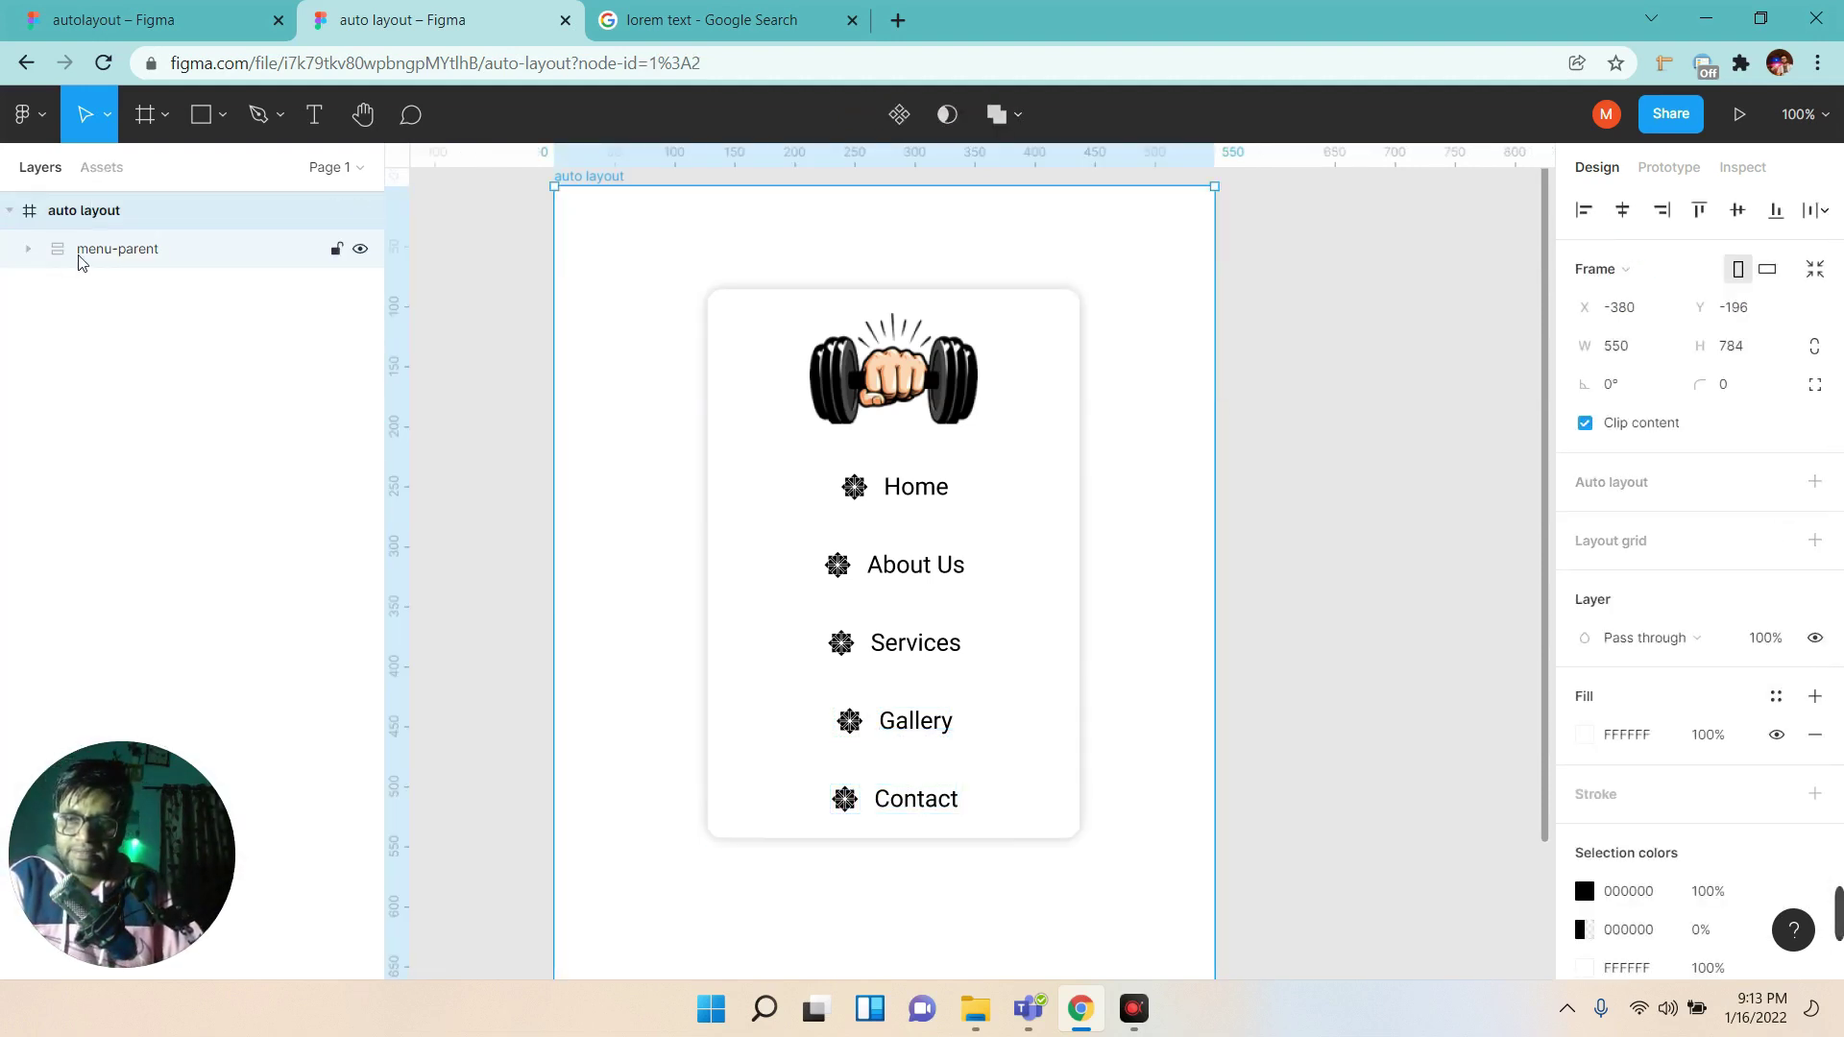
click(82, 251)
click(1814, 520)
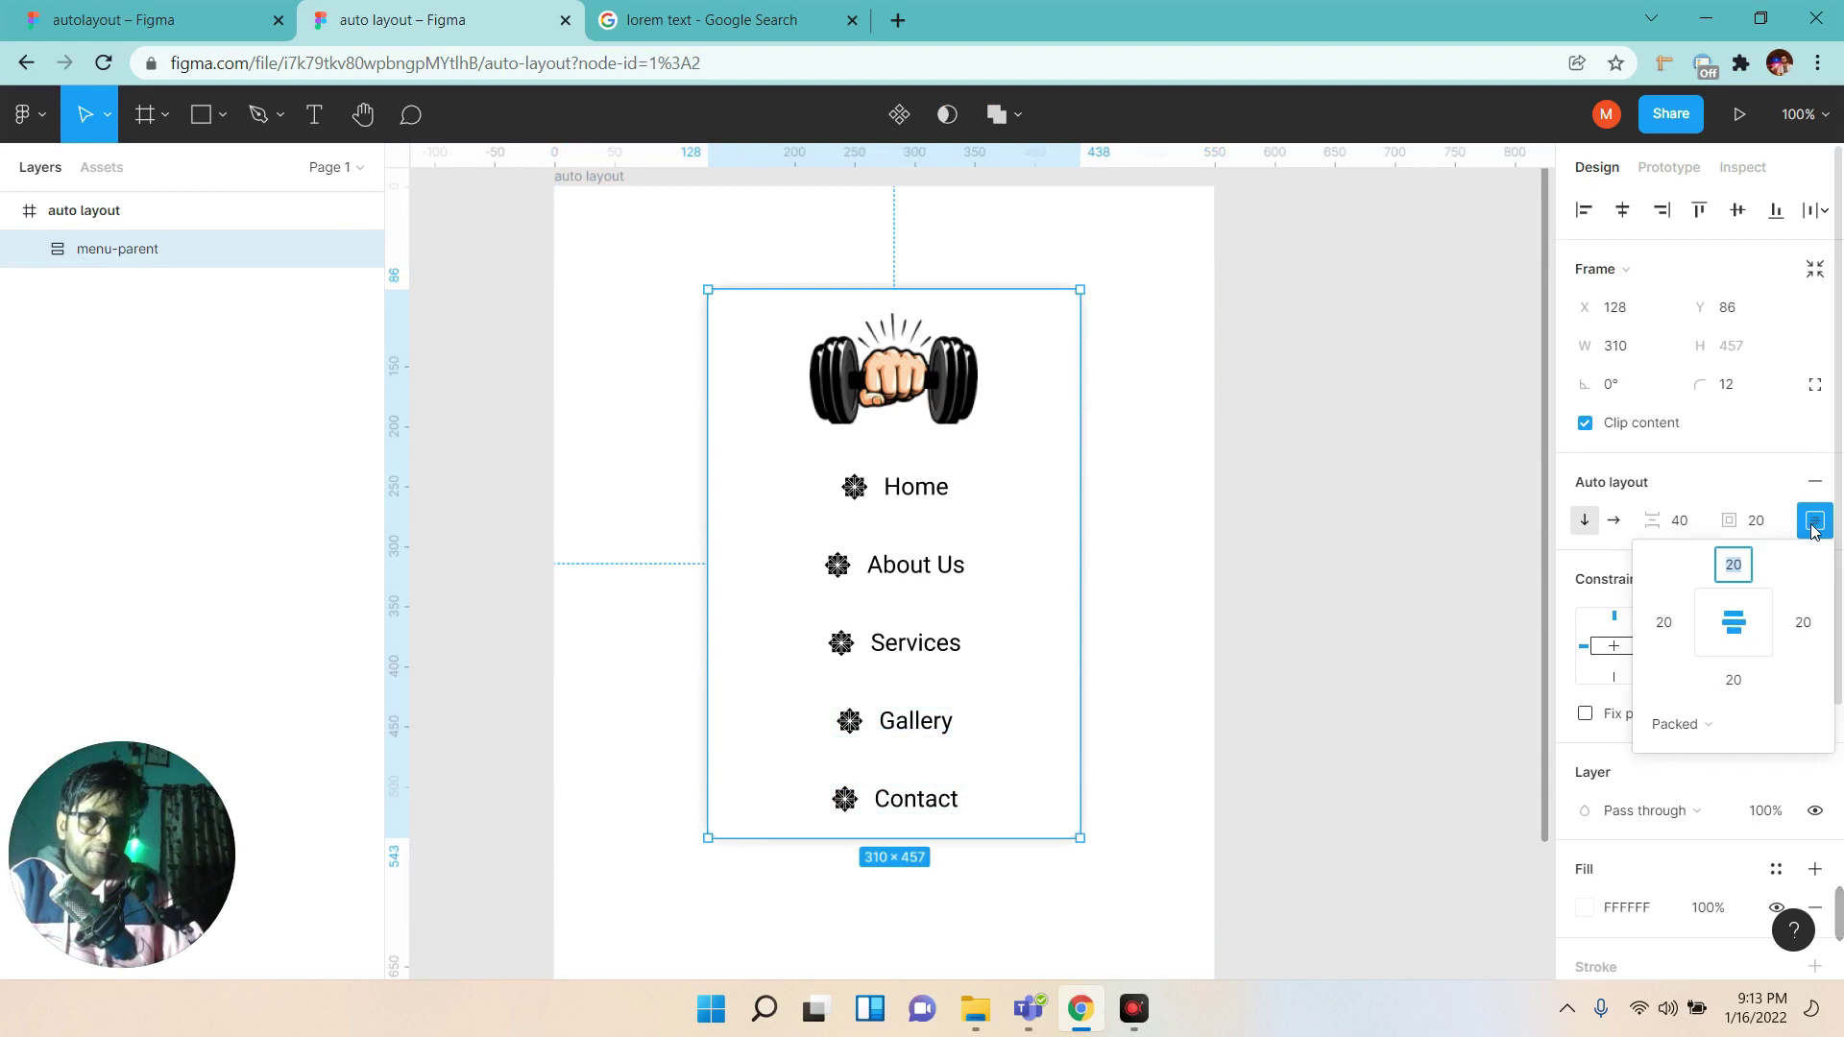
click(1766, 627)
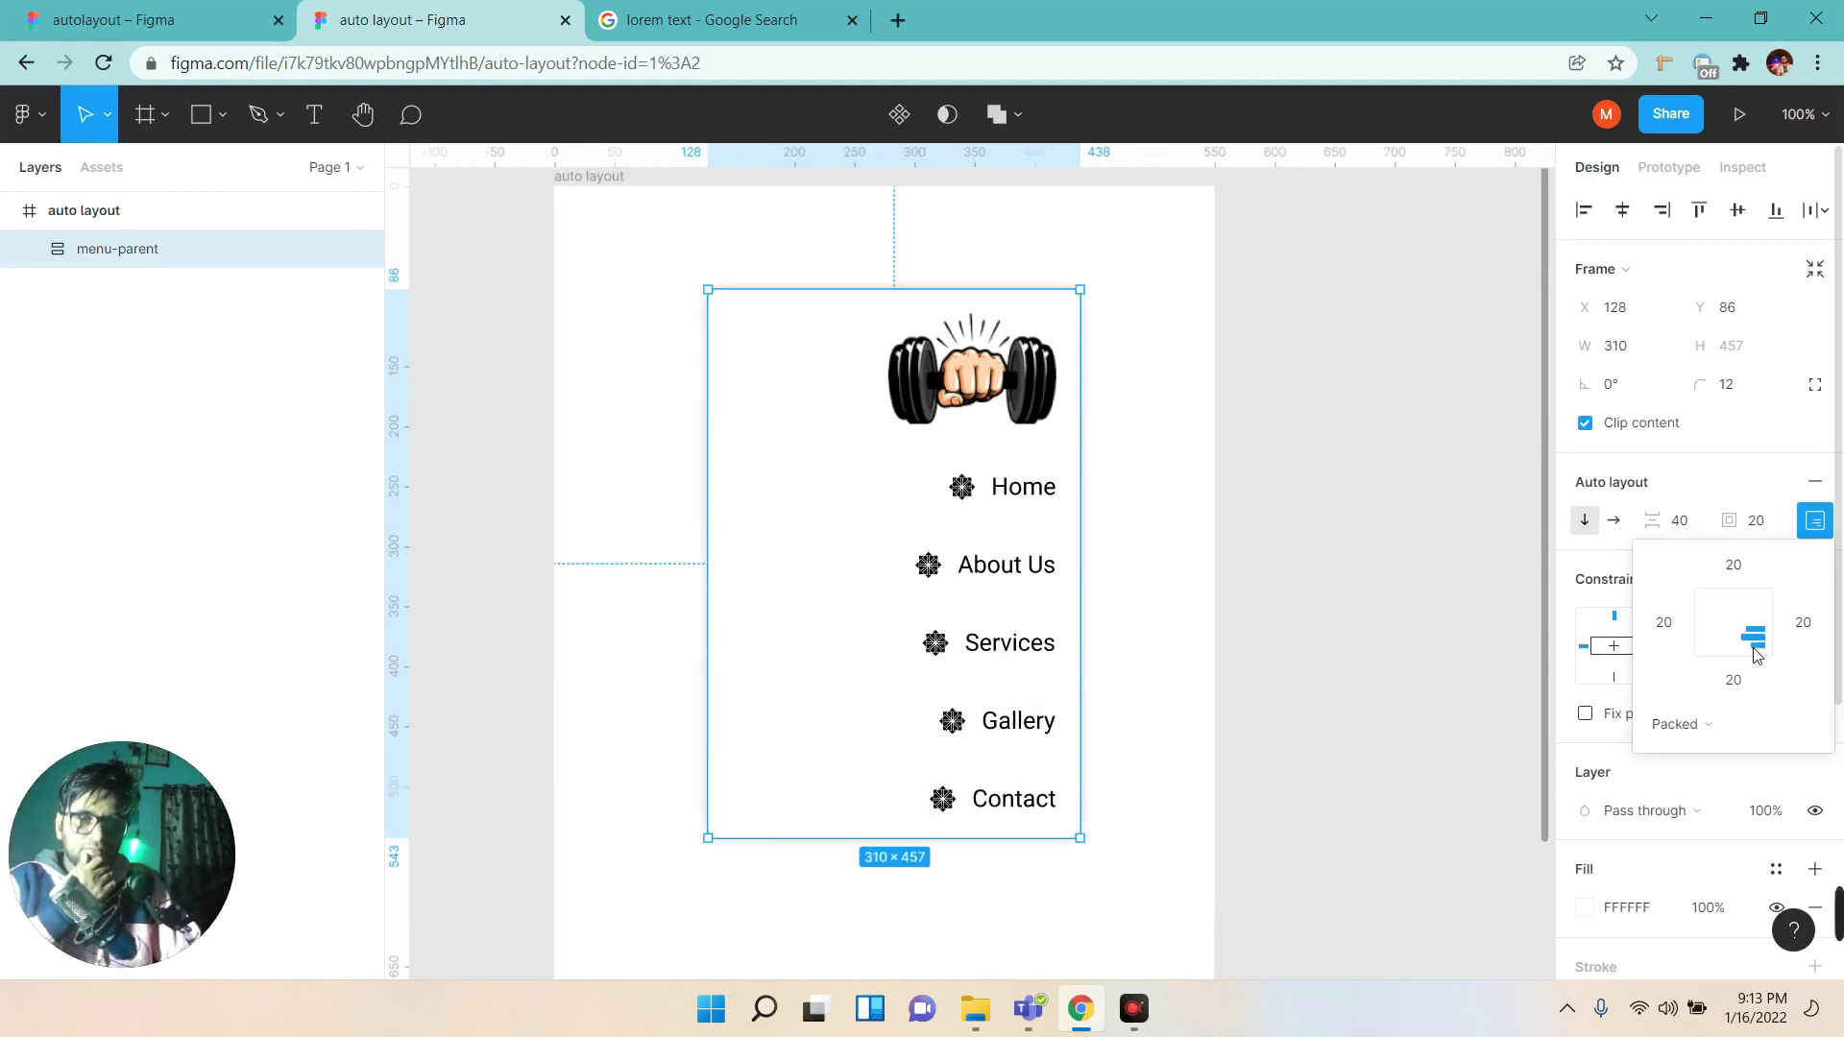
click(1734, 626)
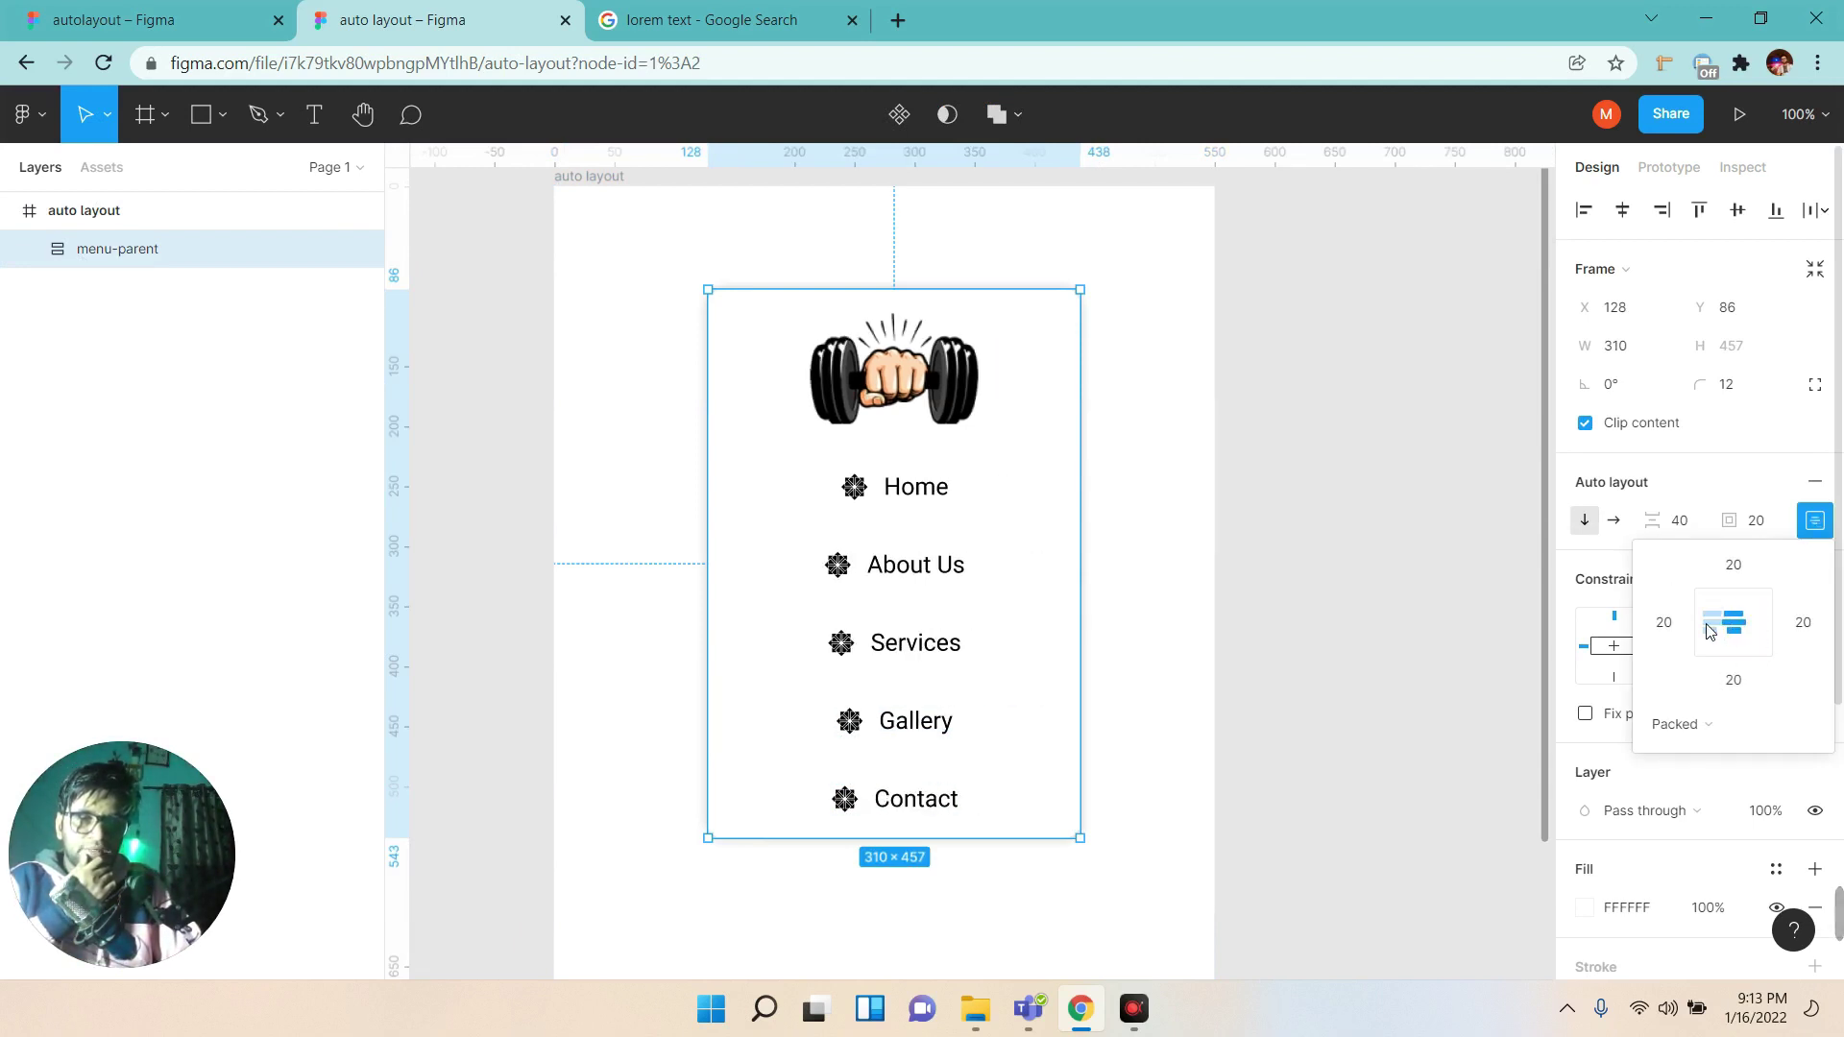
click(1737, 605)
click(1764, 609)
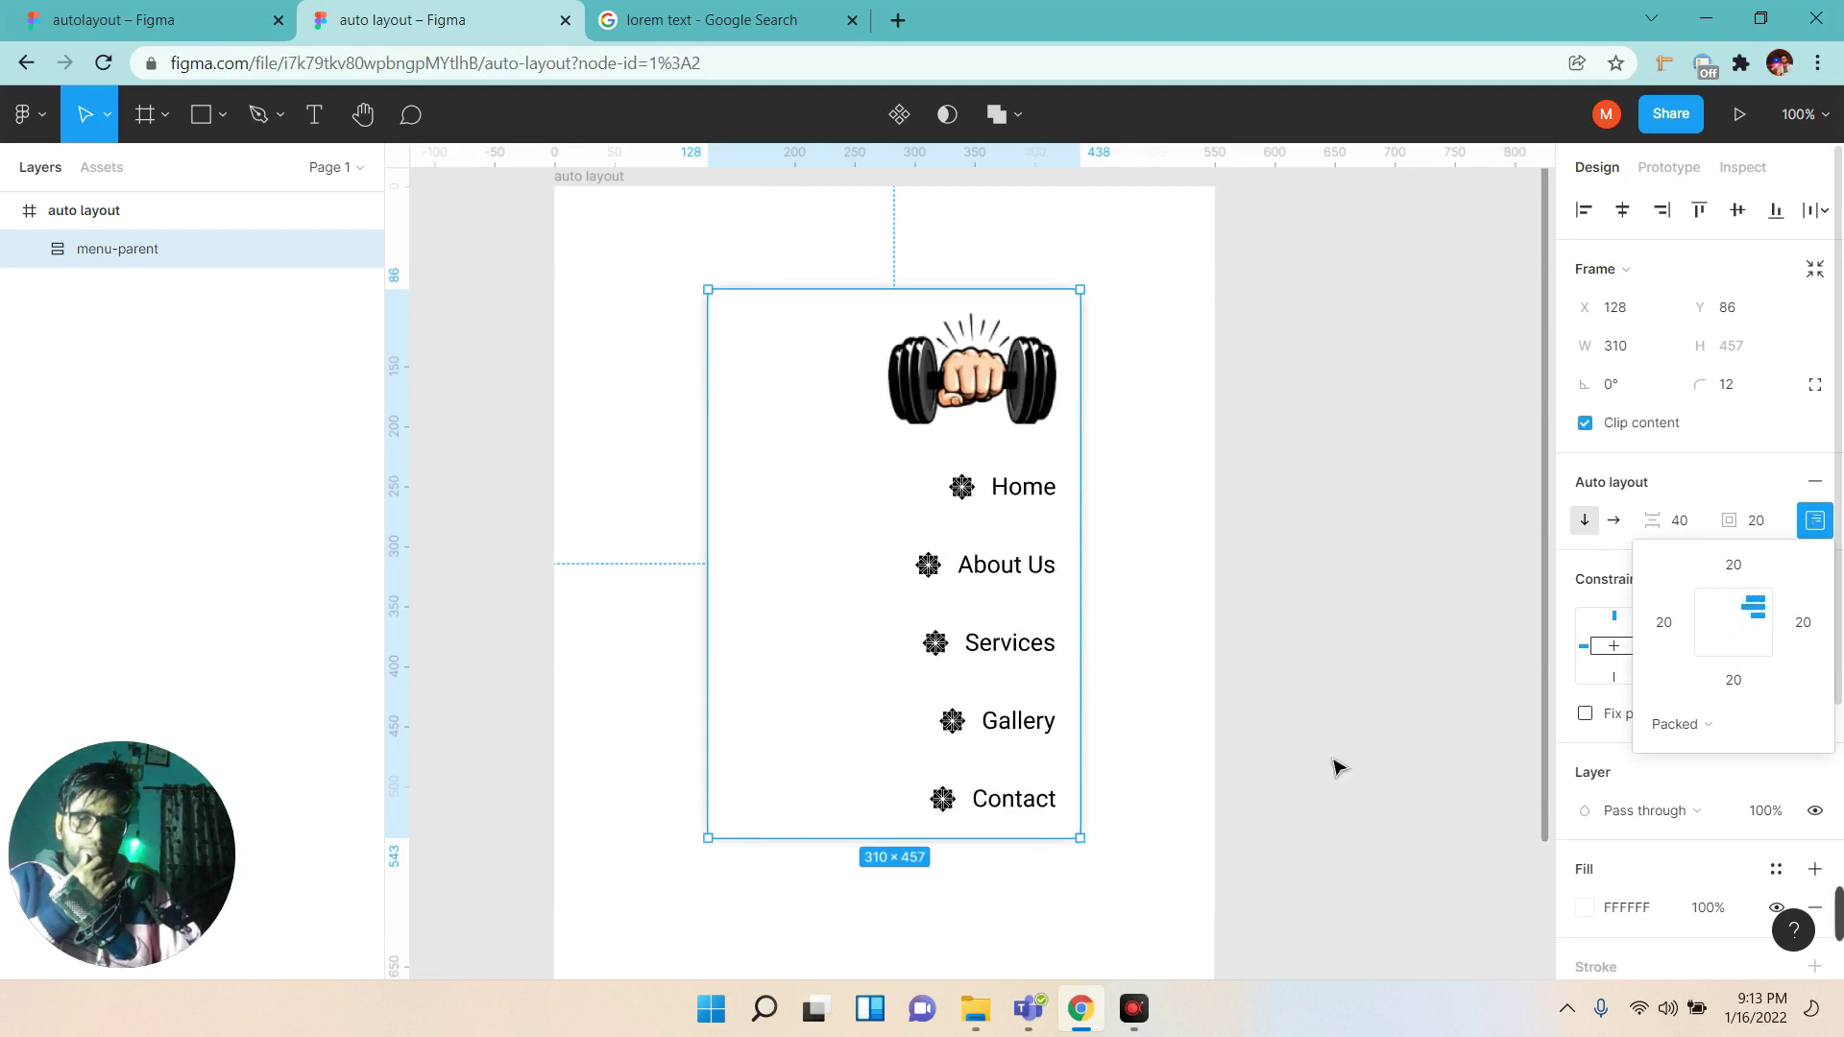
click(1712, 605)
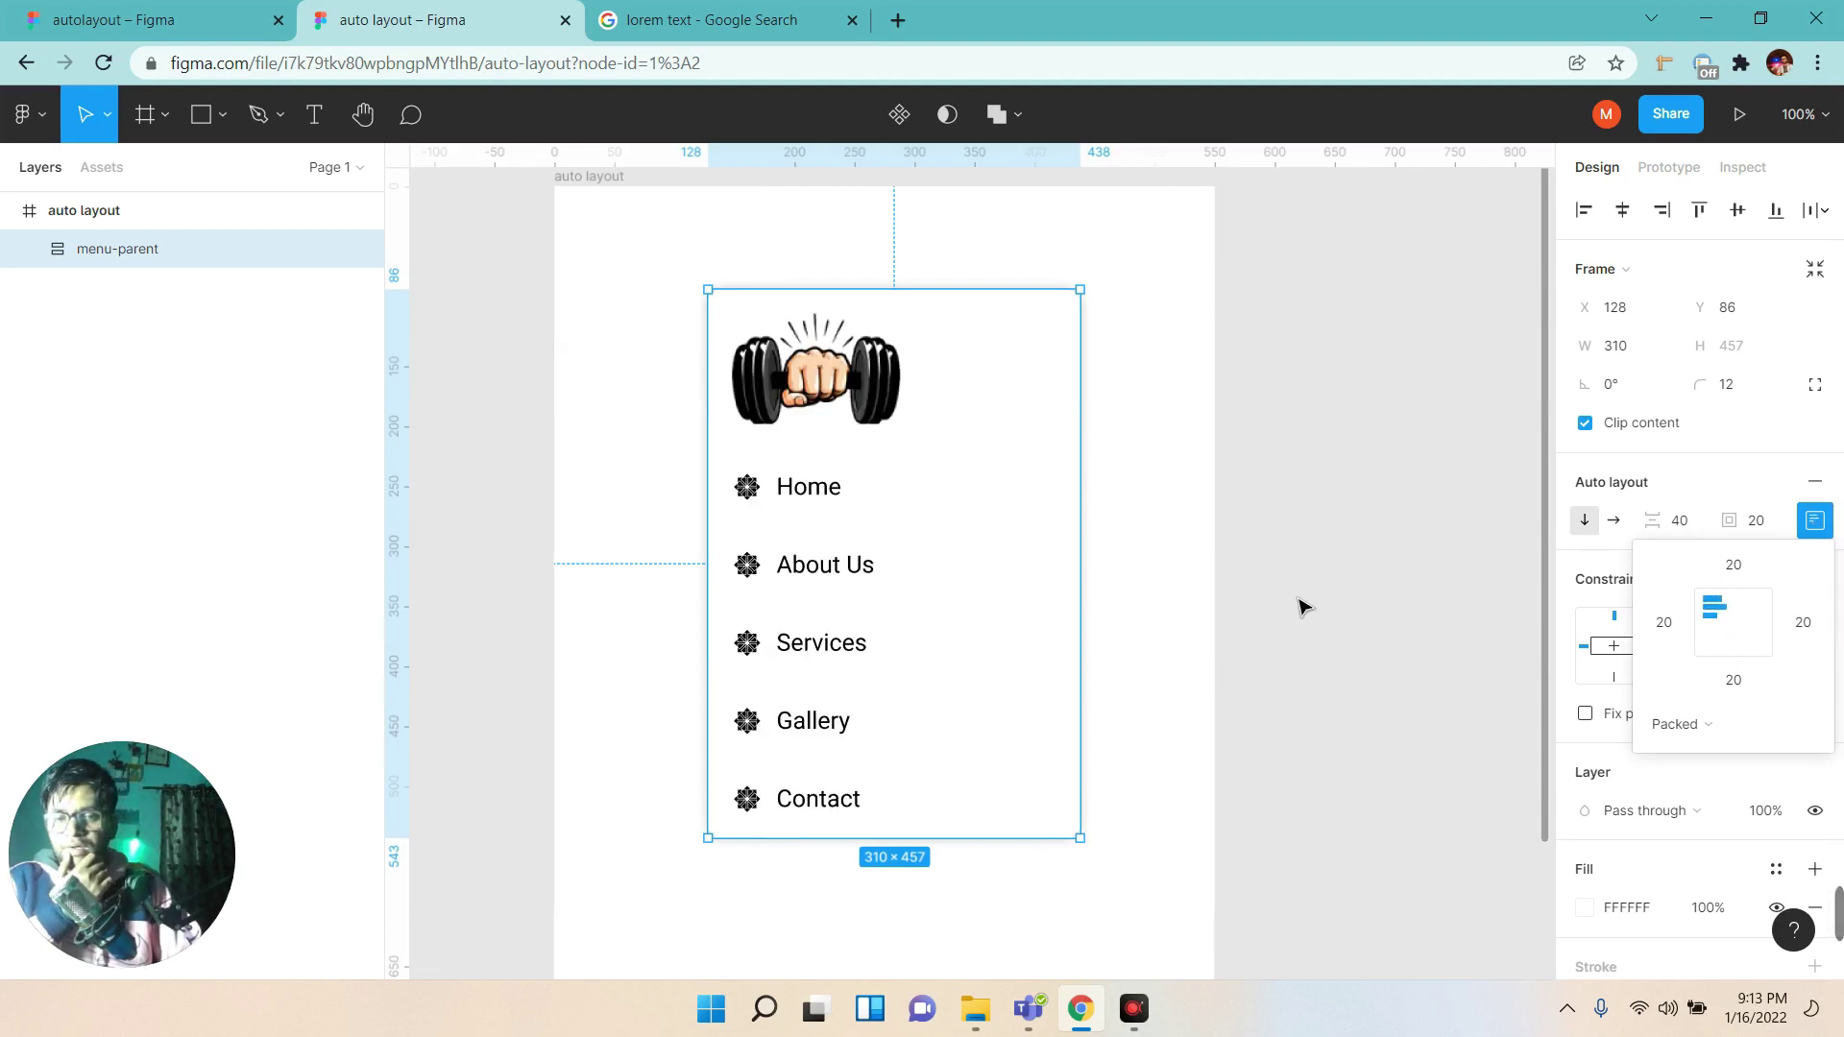
click(1199, 603)
click(261, 210)
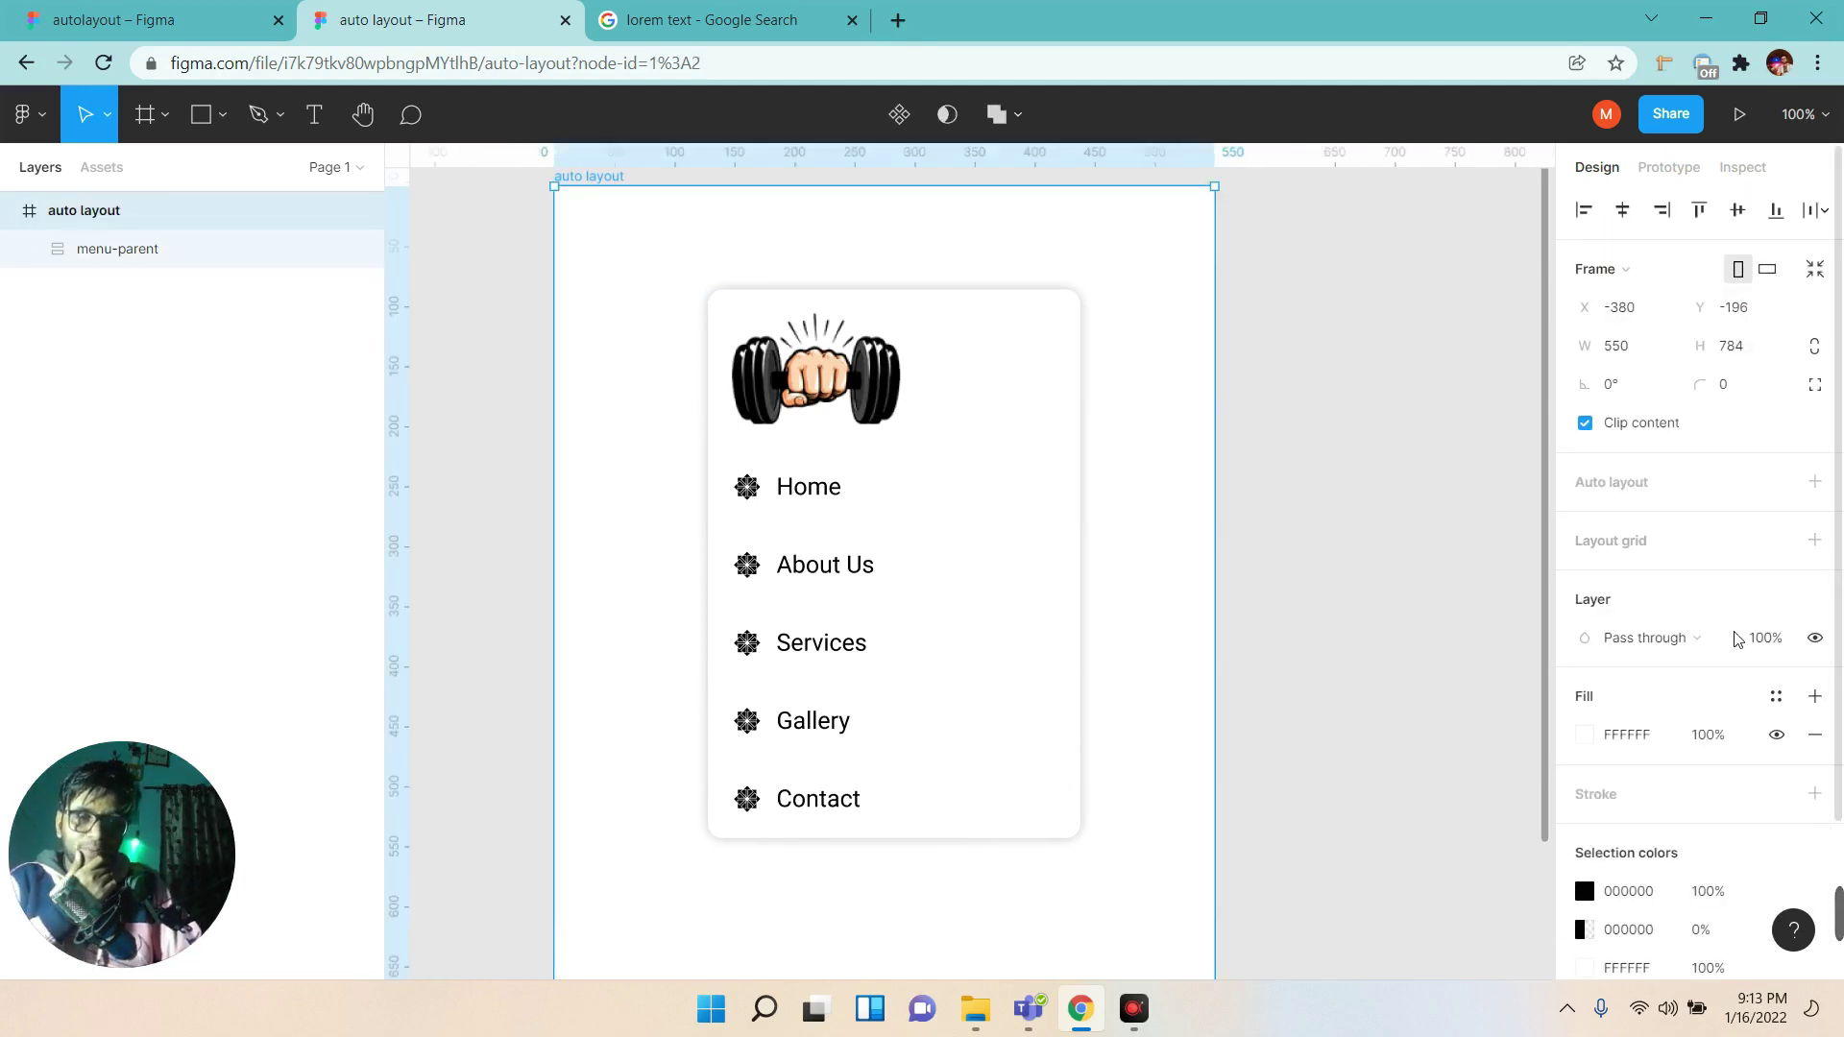
click(165, 259)
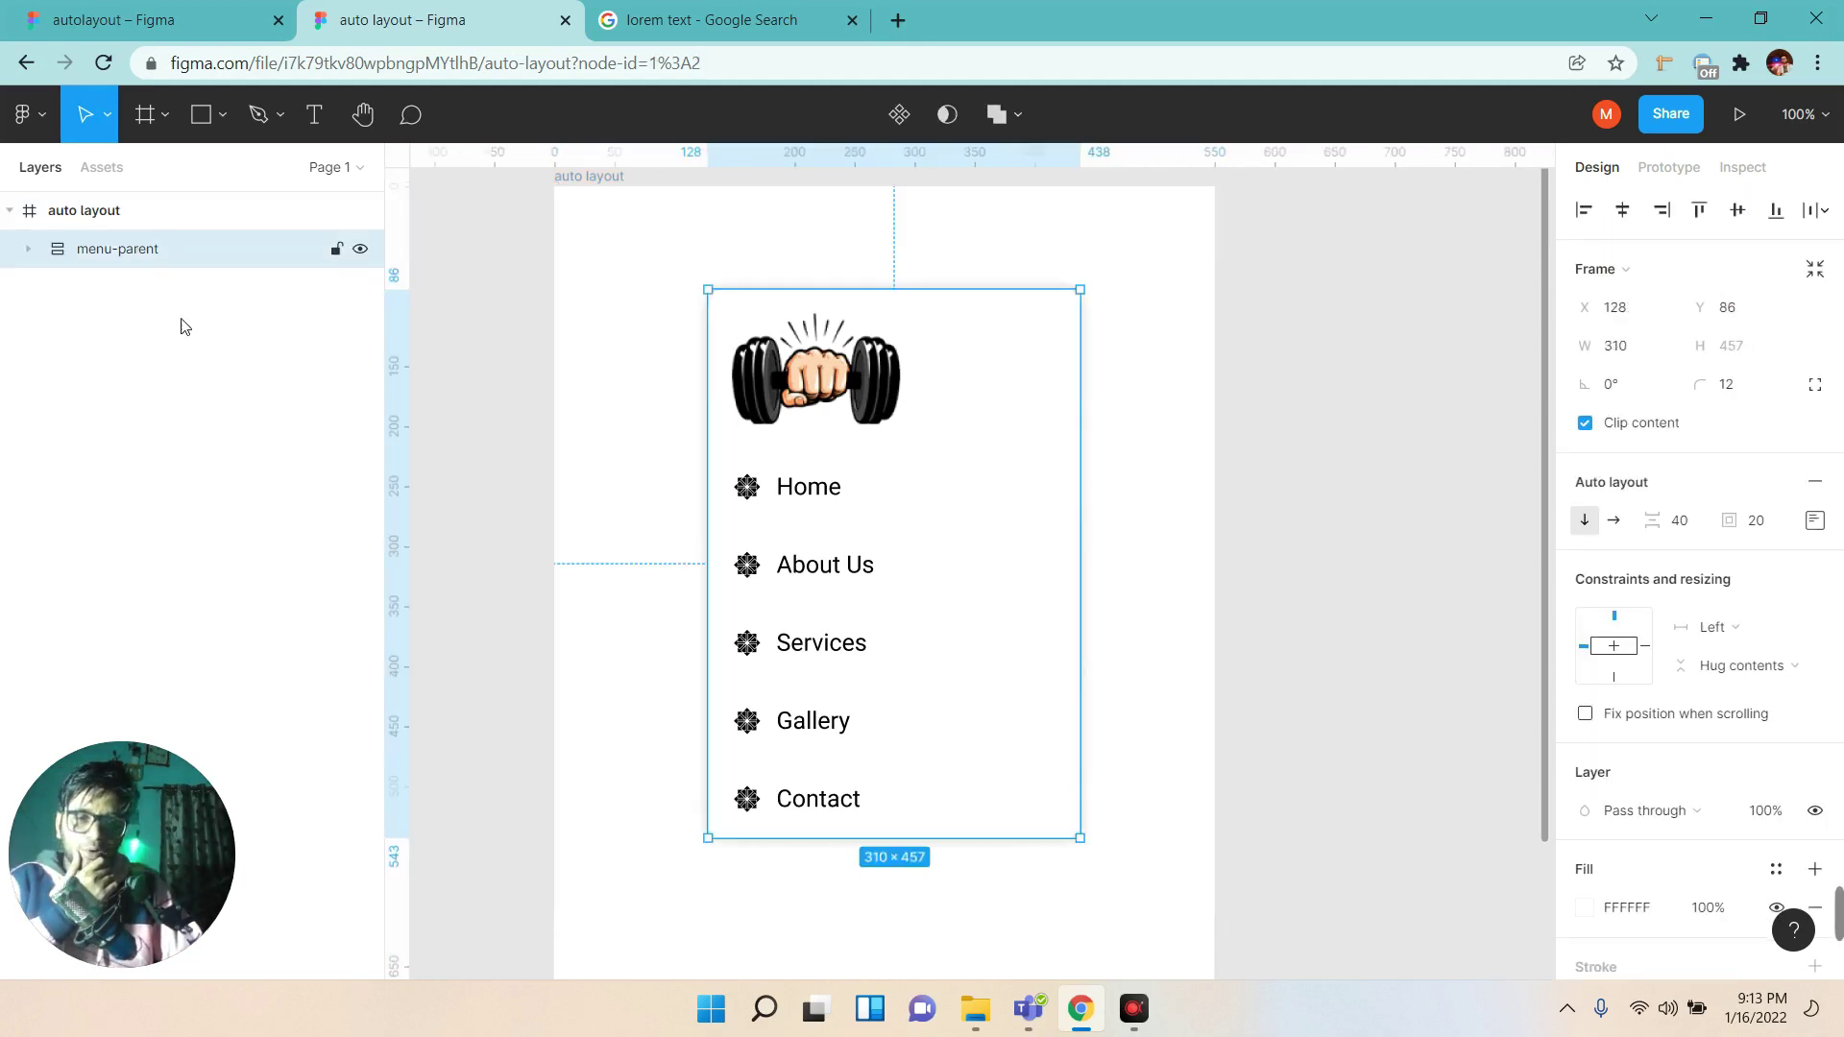
click(1815, 522)
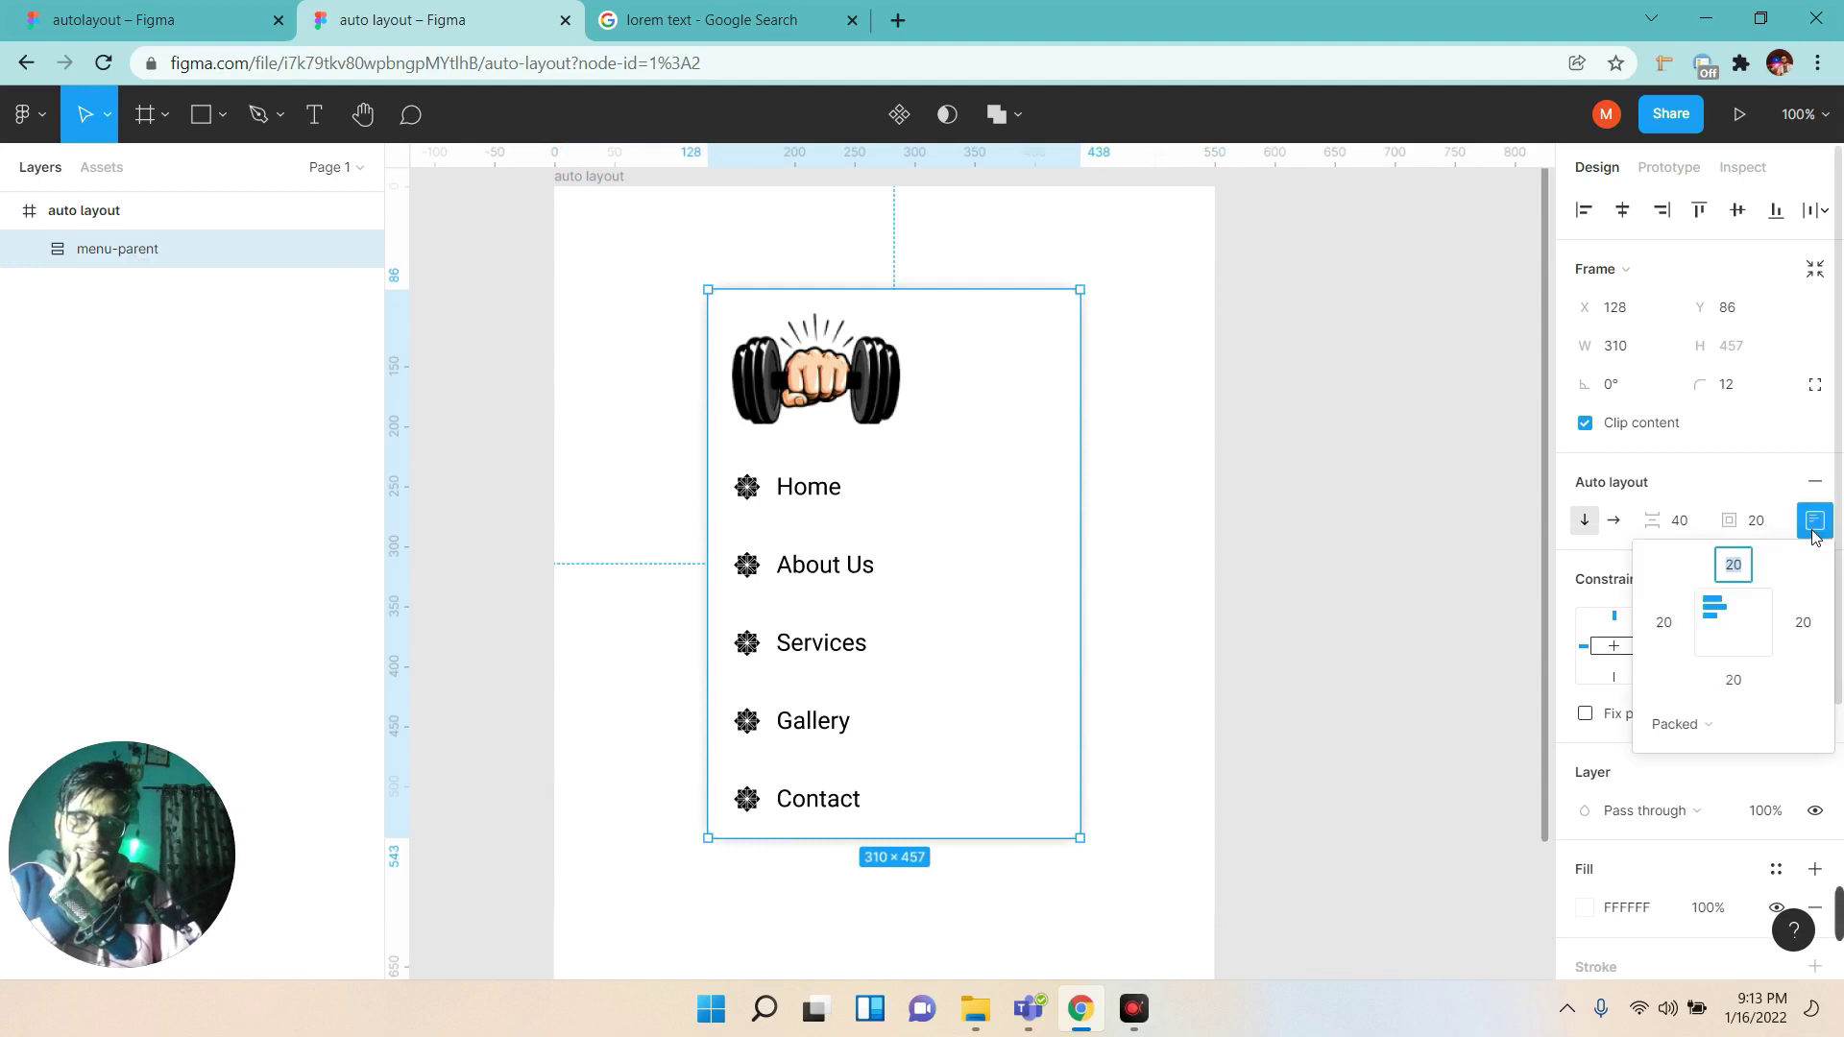
click(1729, 627)
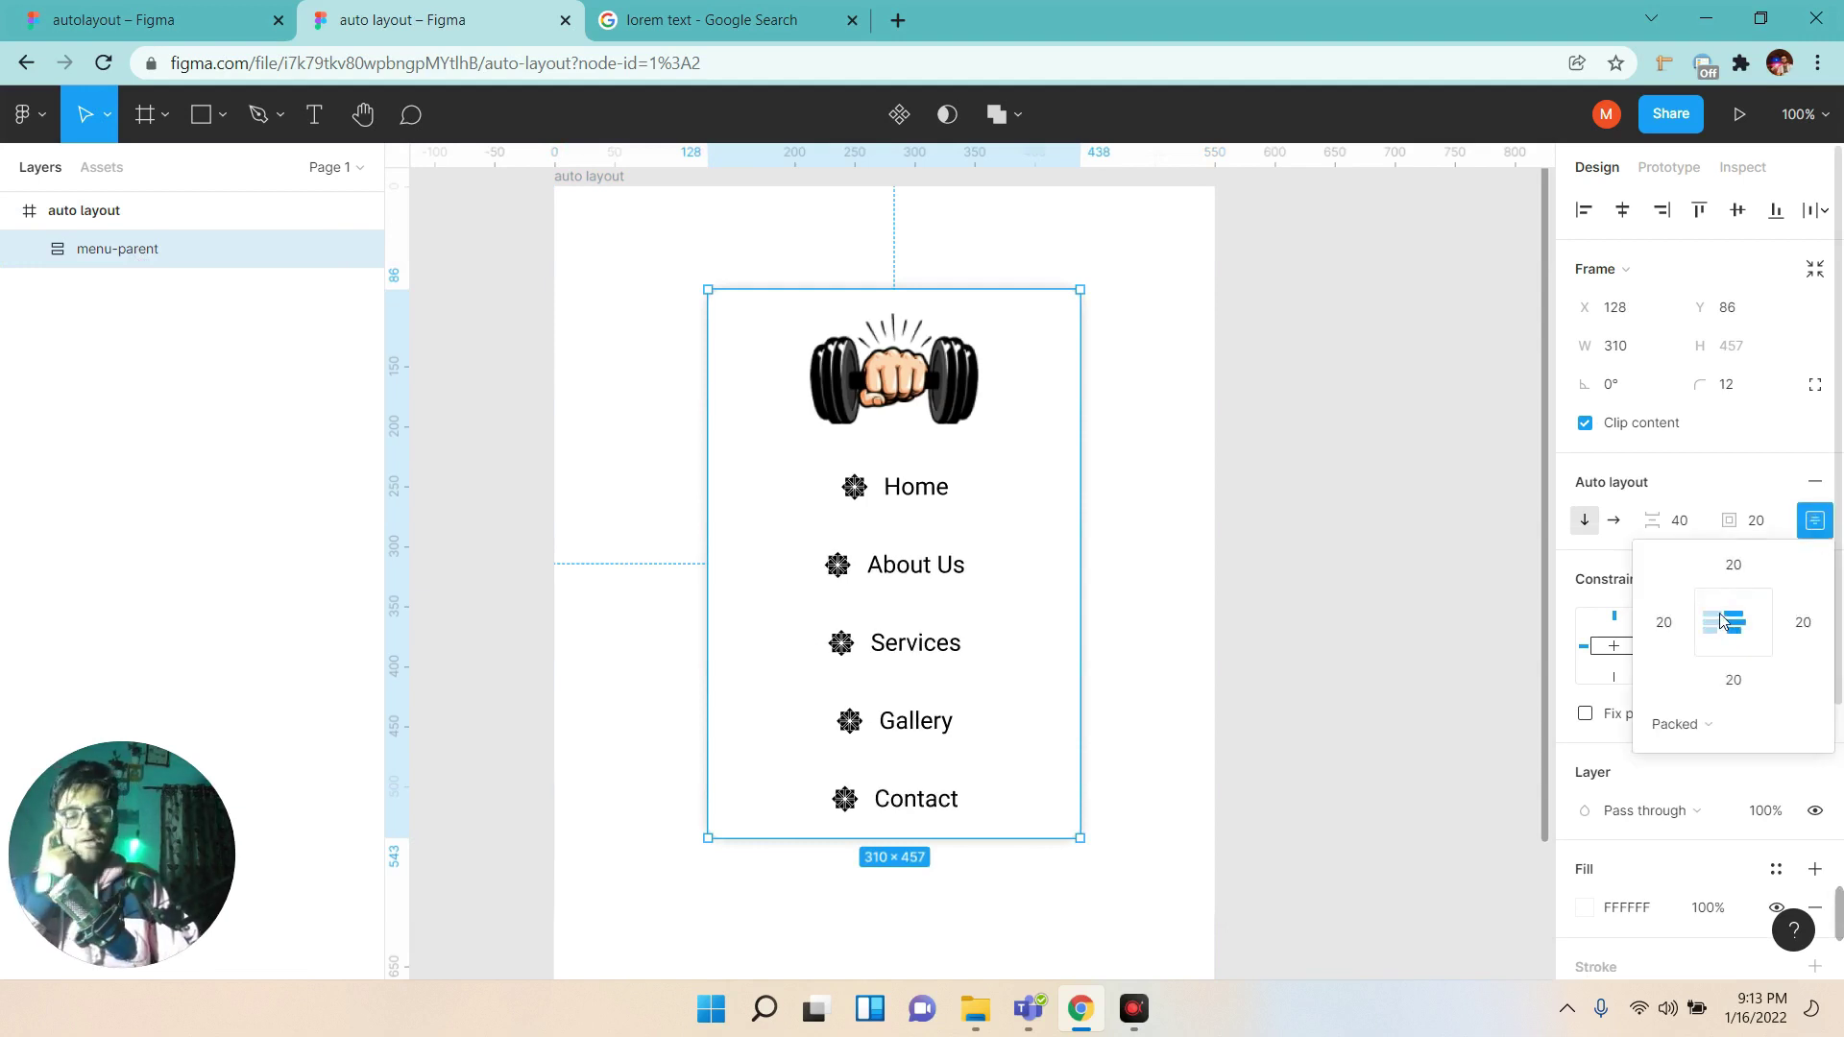